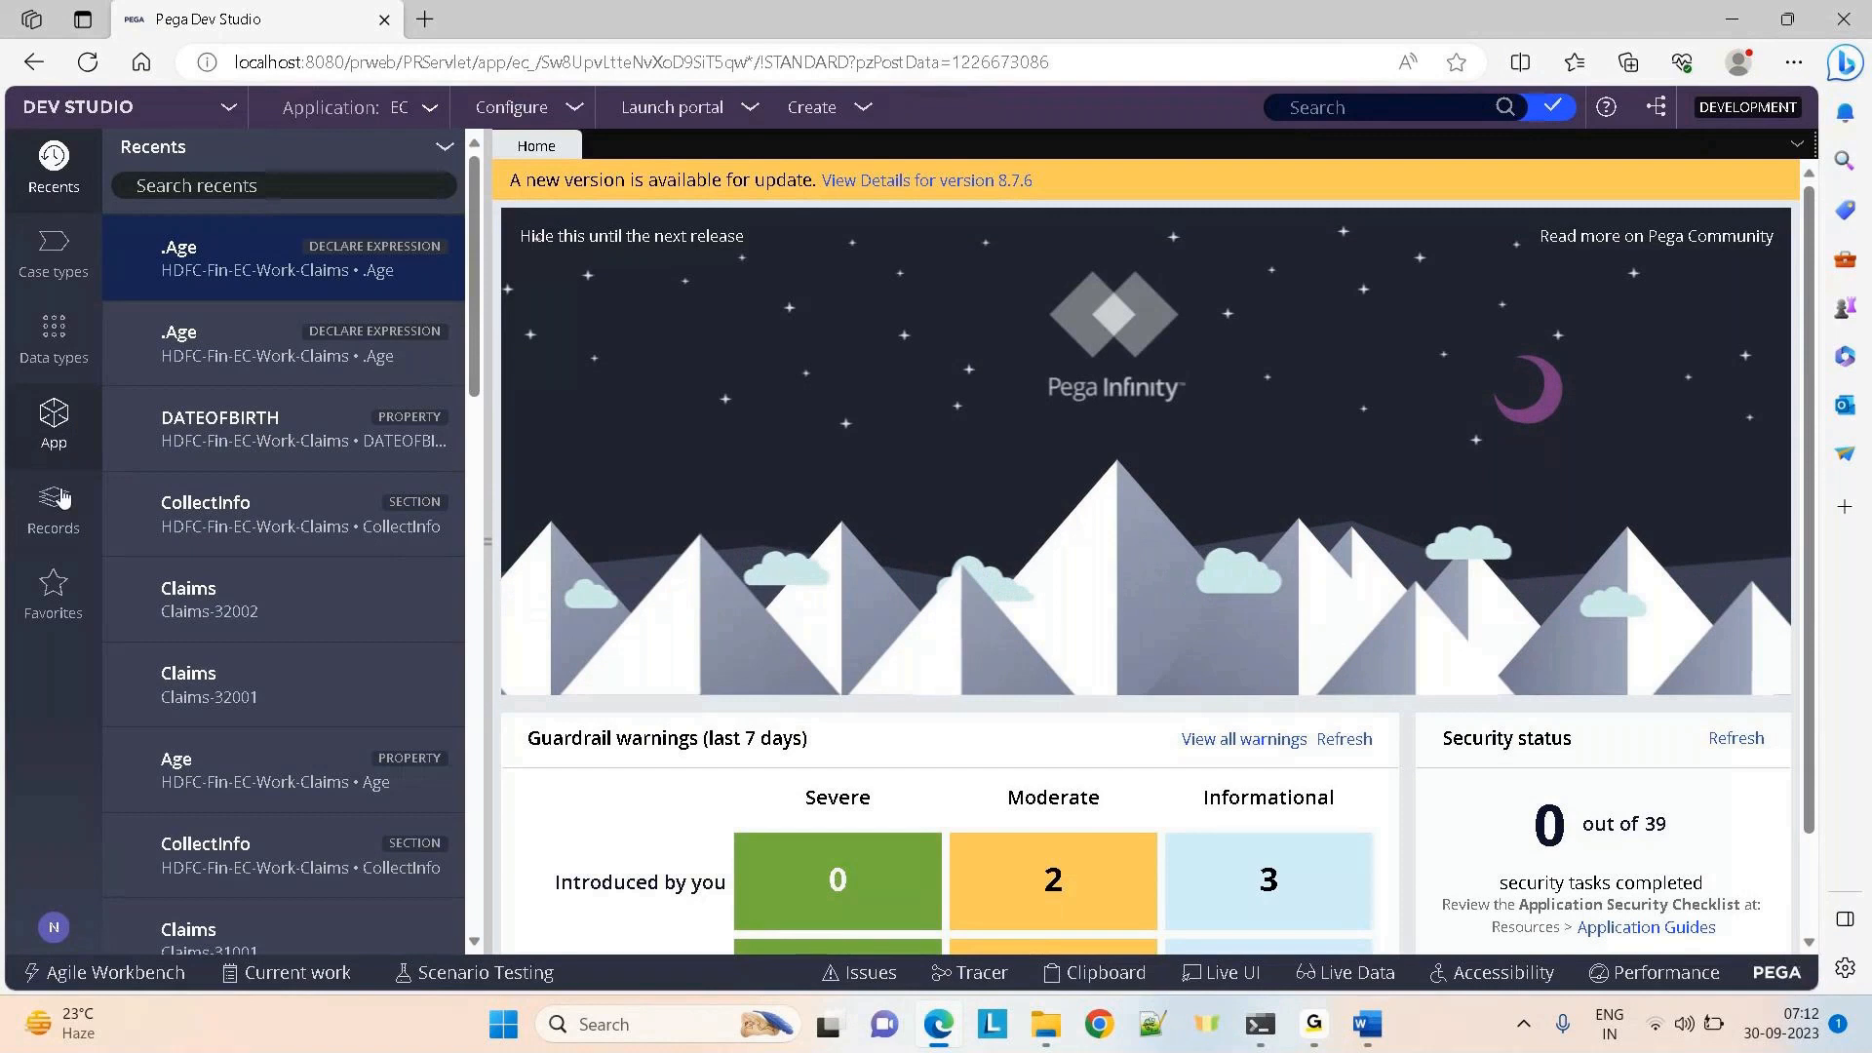
# Open the MasterCardTxn data type from the Data types list, showing its six fields
pyautogui.click(51, 334)
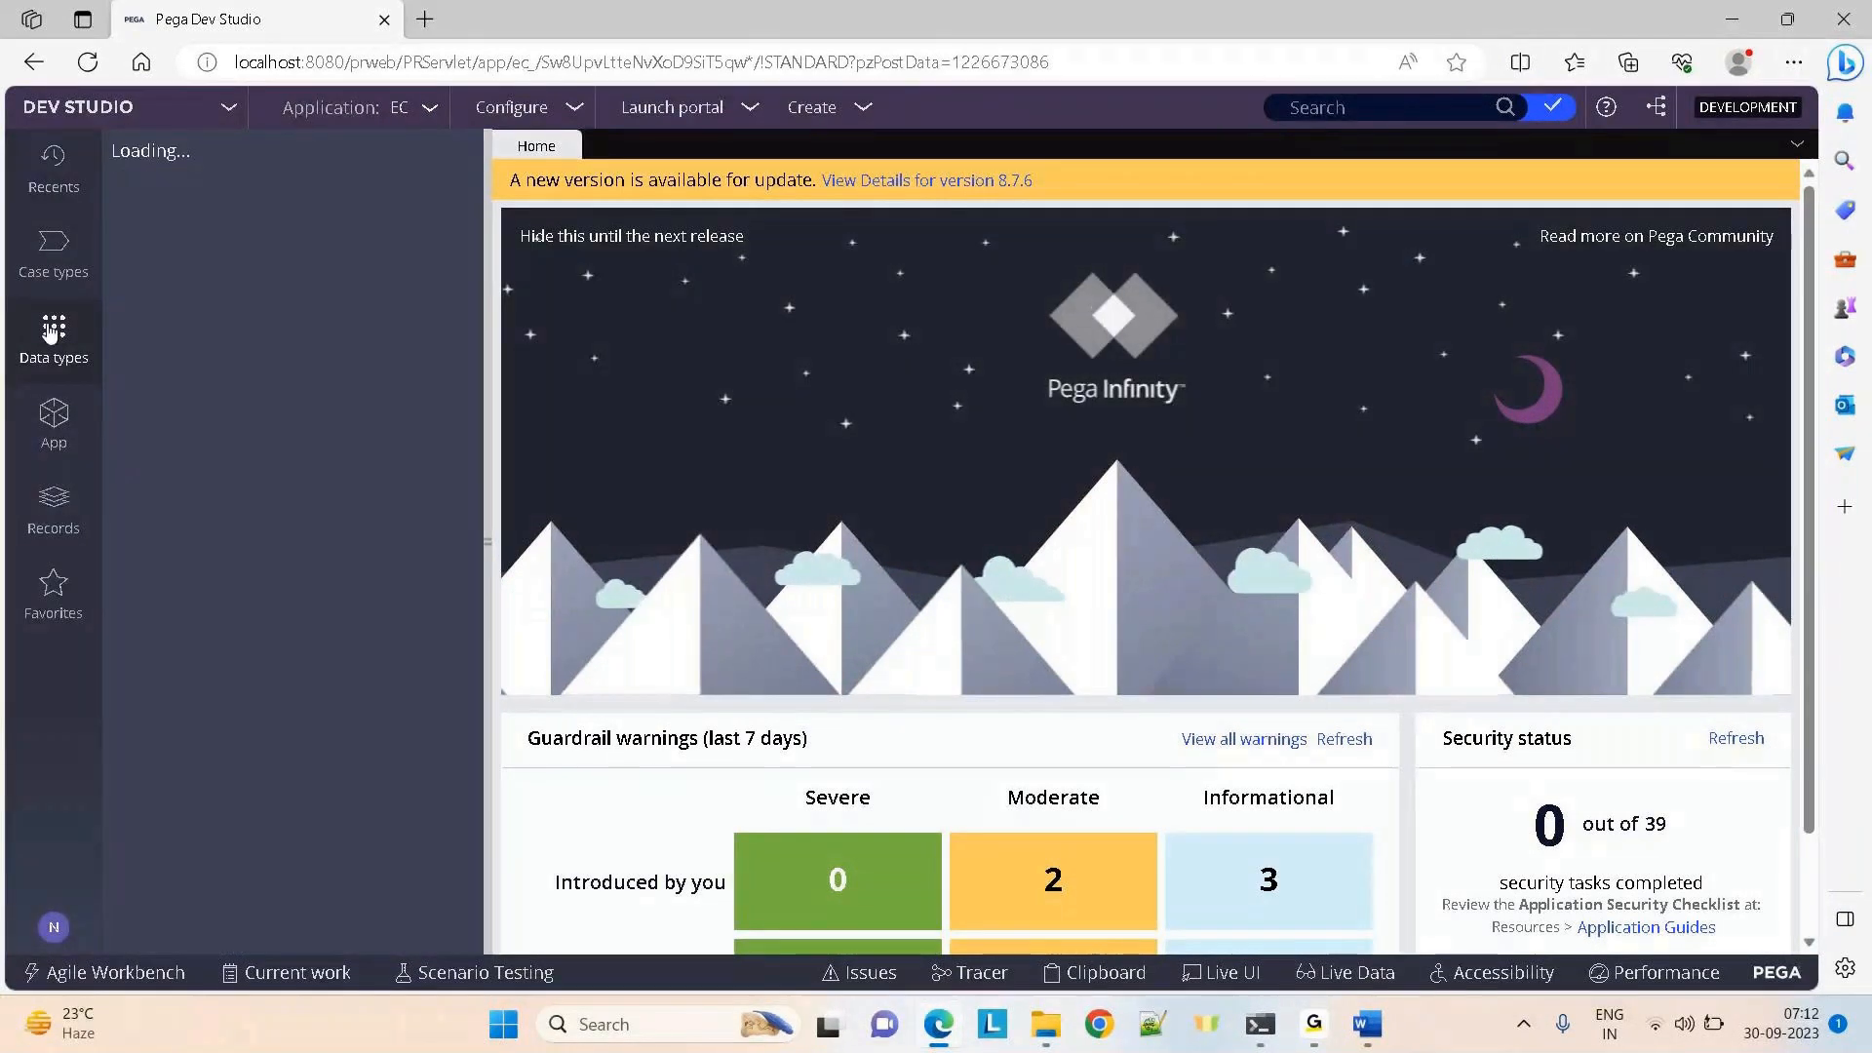
pyautogui.click(56, 487)
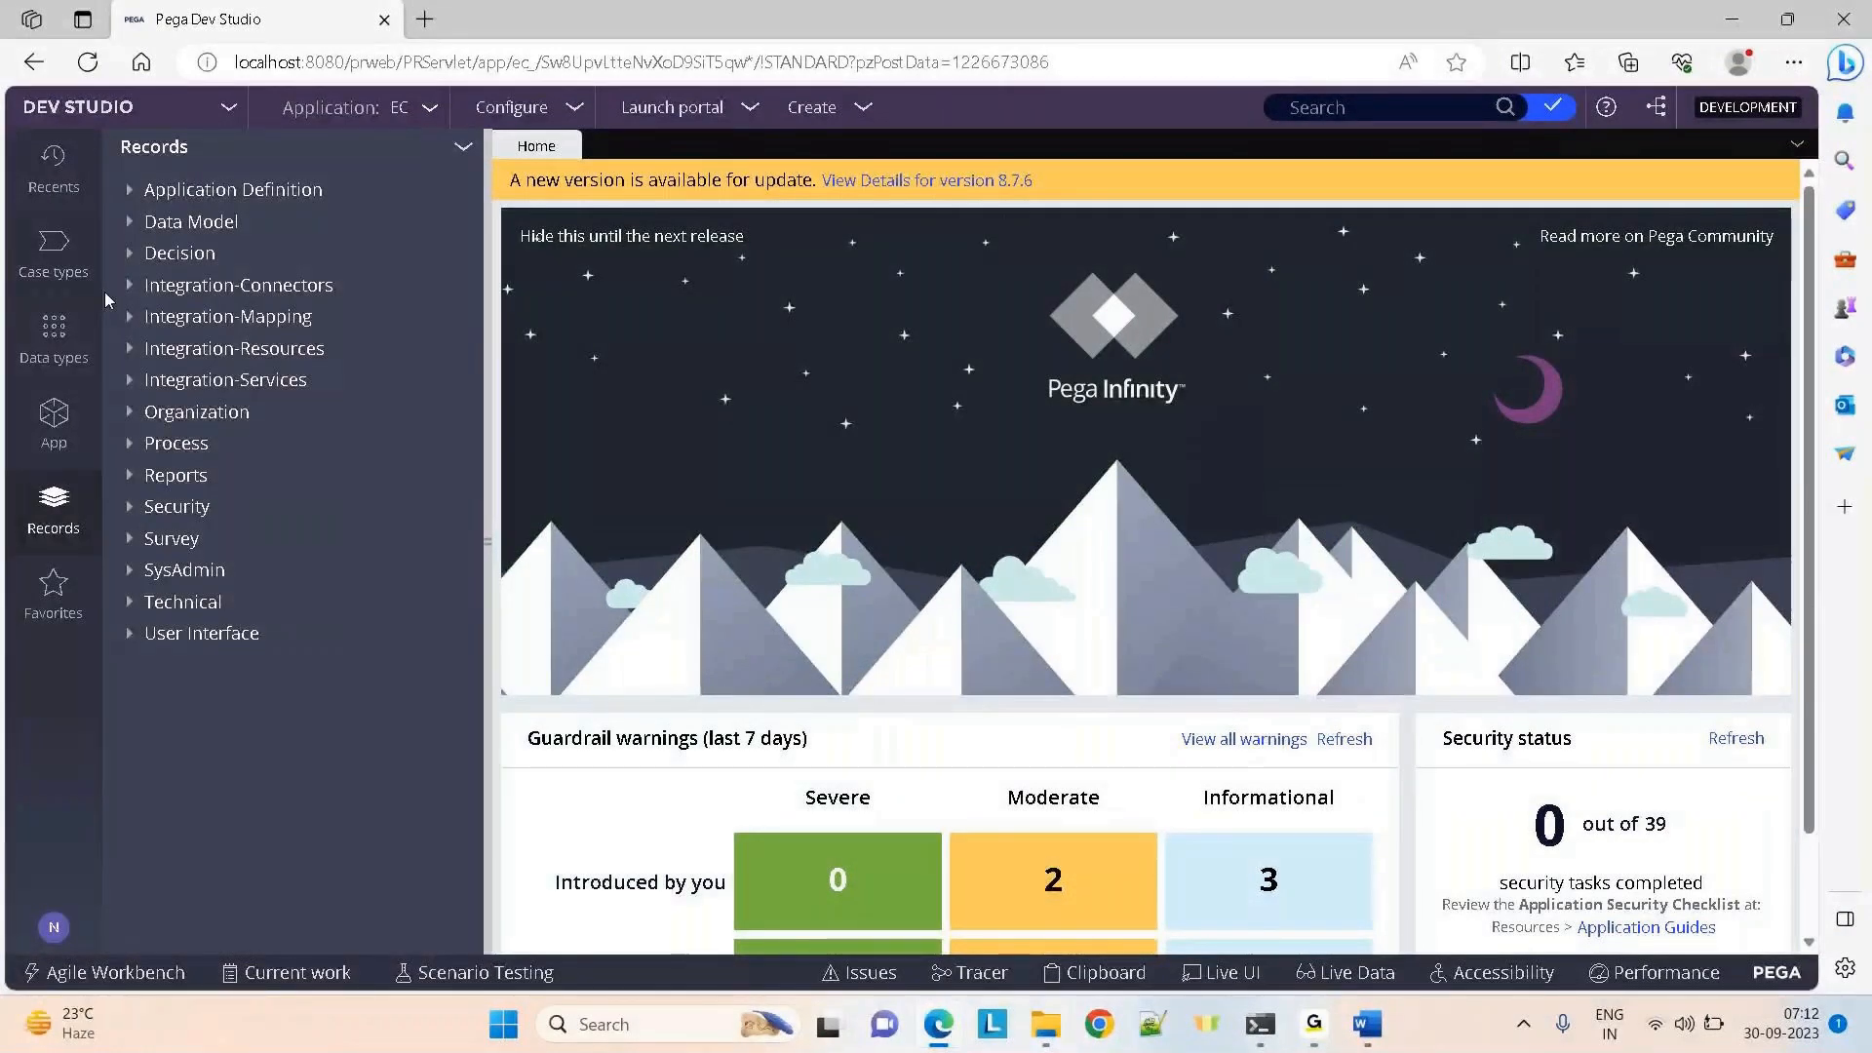
pyautogui.click(55, 337)
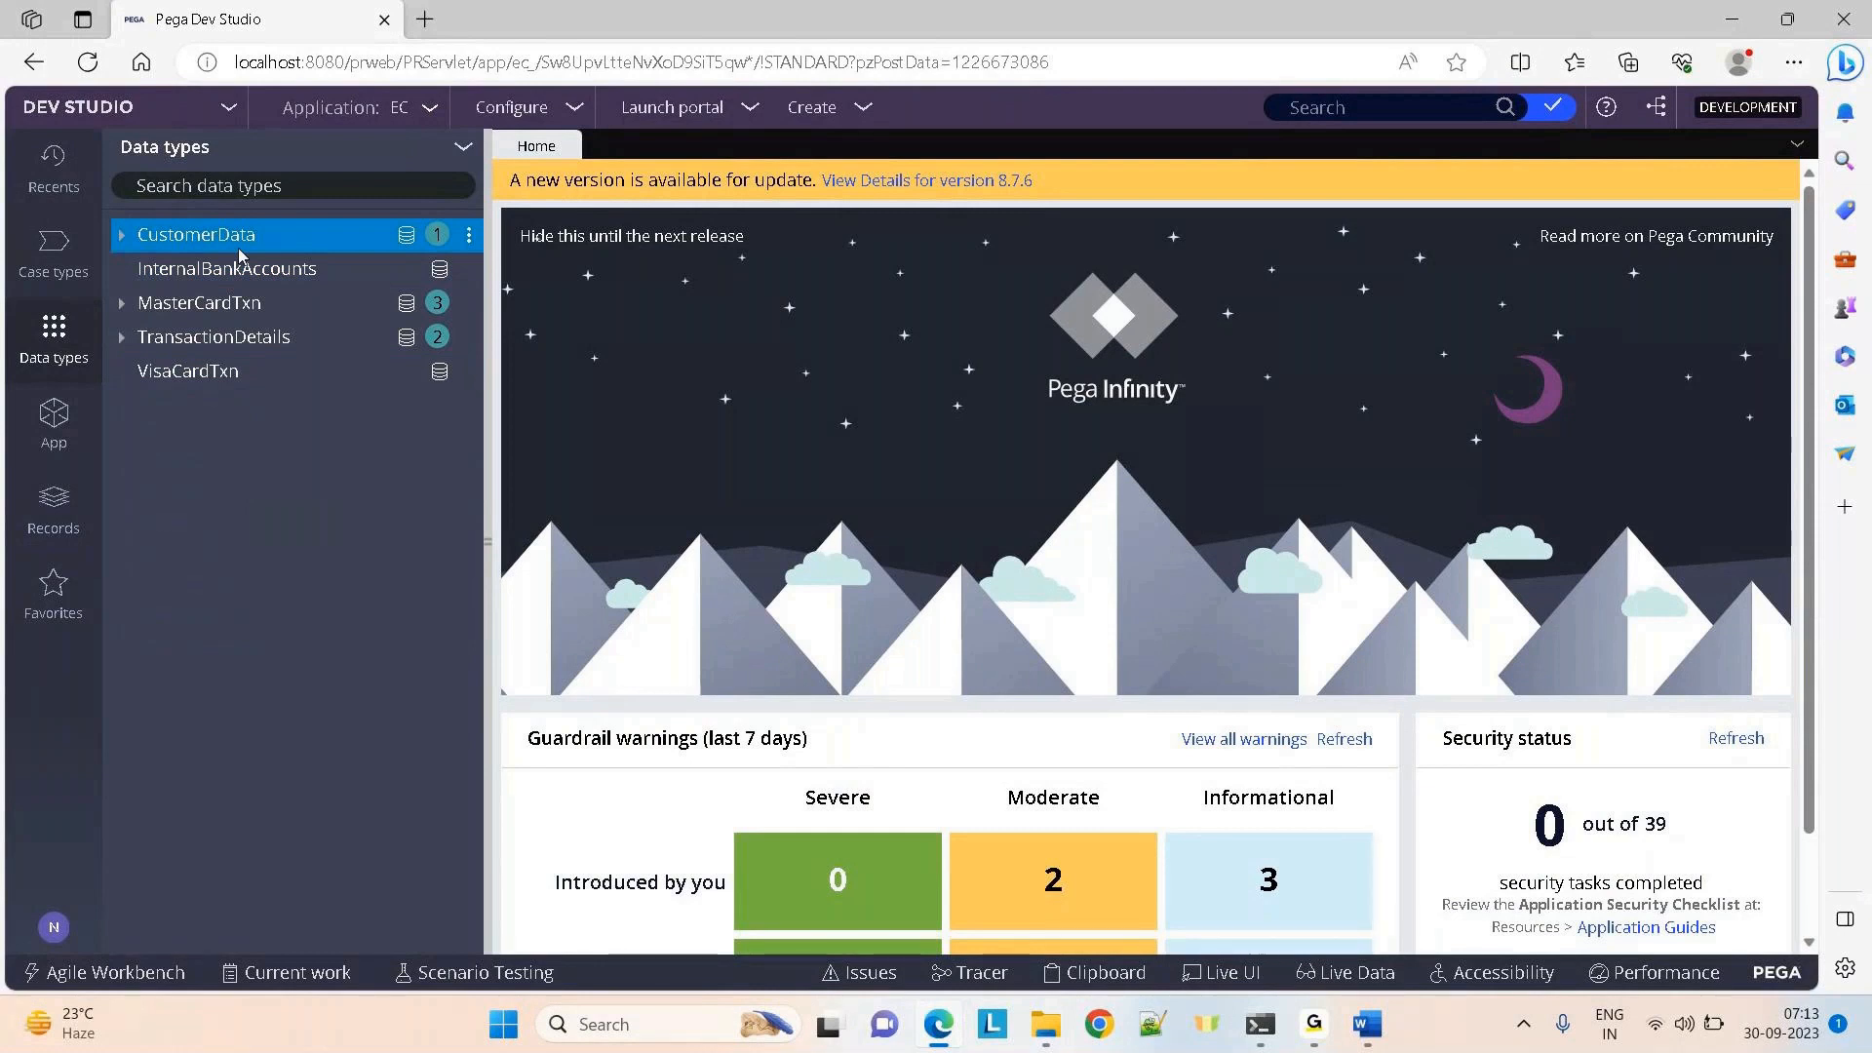
pyautogui.click(181, 304)
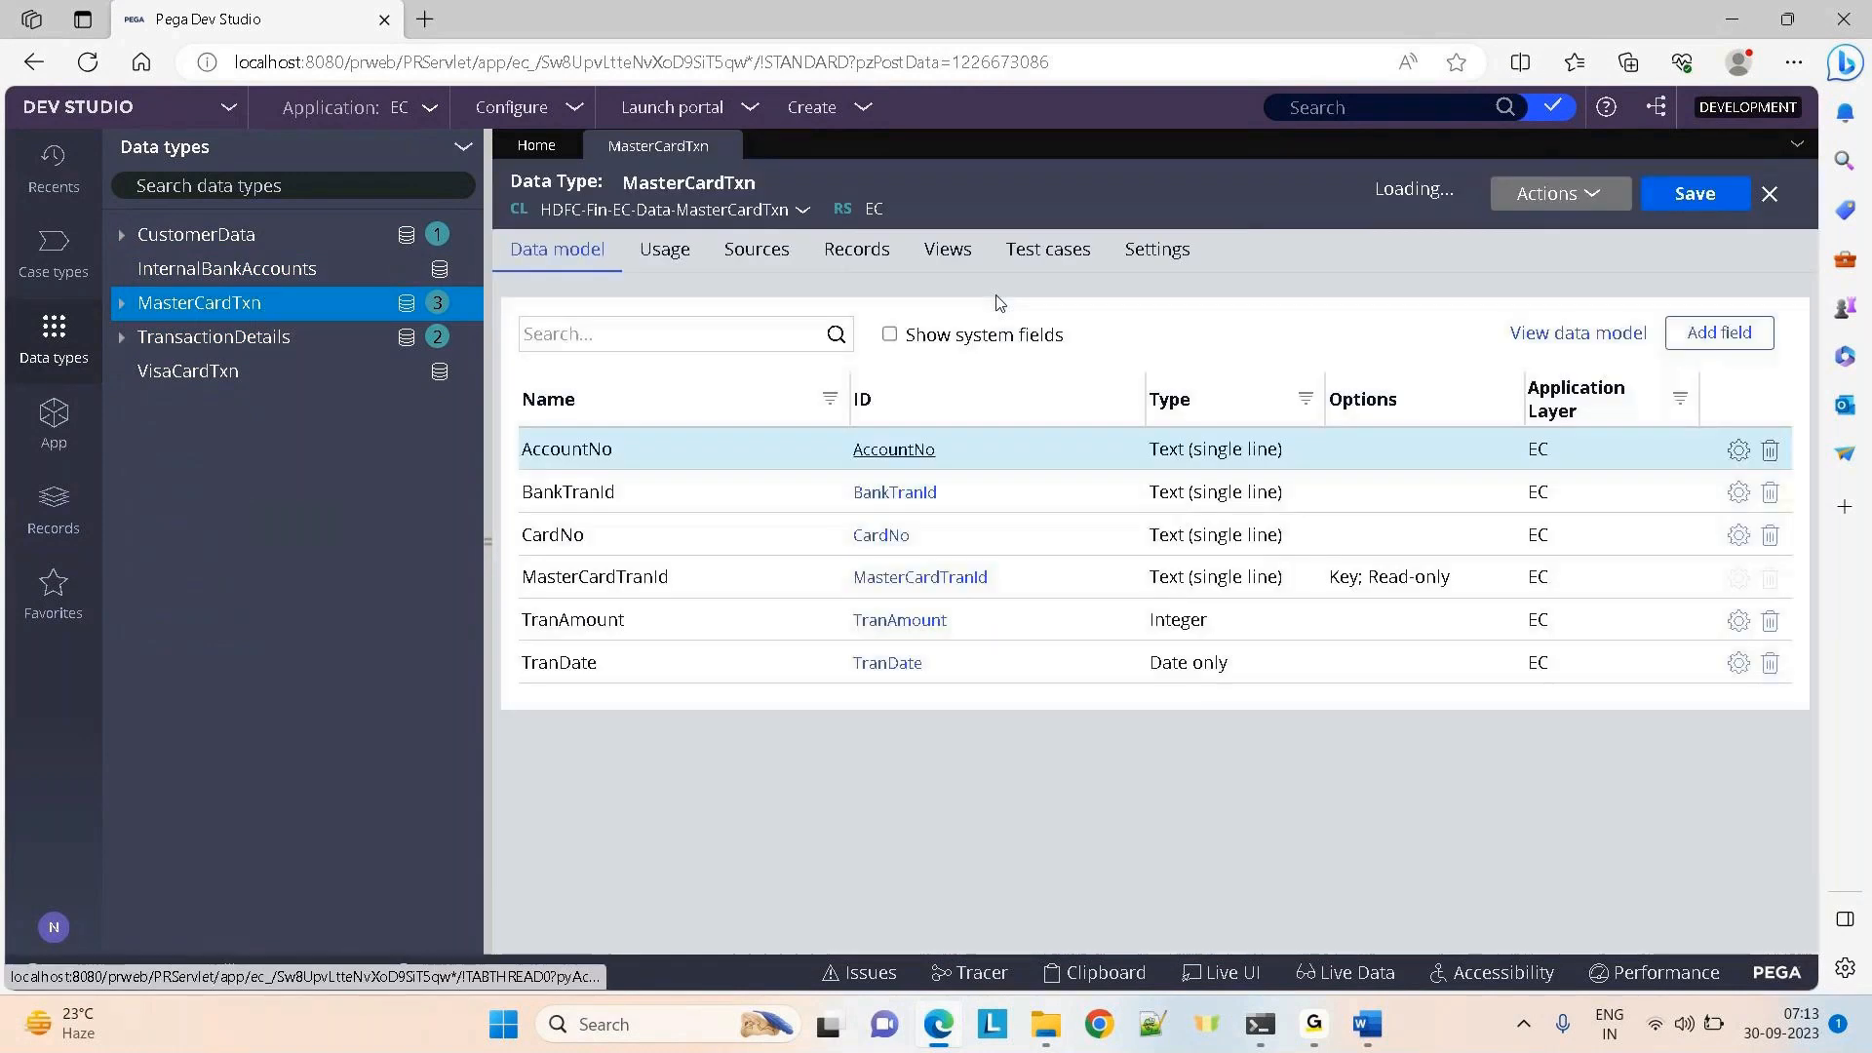
# Show the stored records MC-1 to MC-4 and expand MasterCardTxn's three data pages in the tree
pyautogui.click(849, 252)
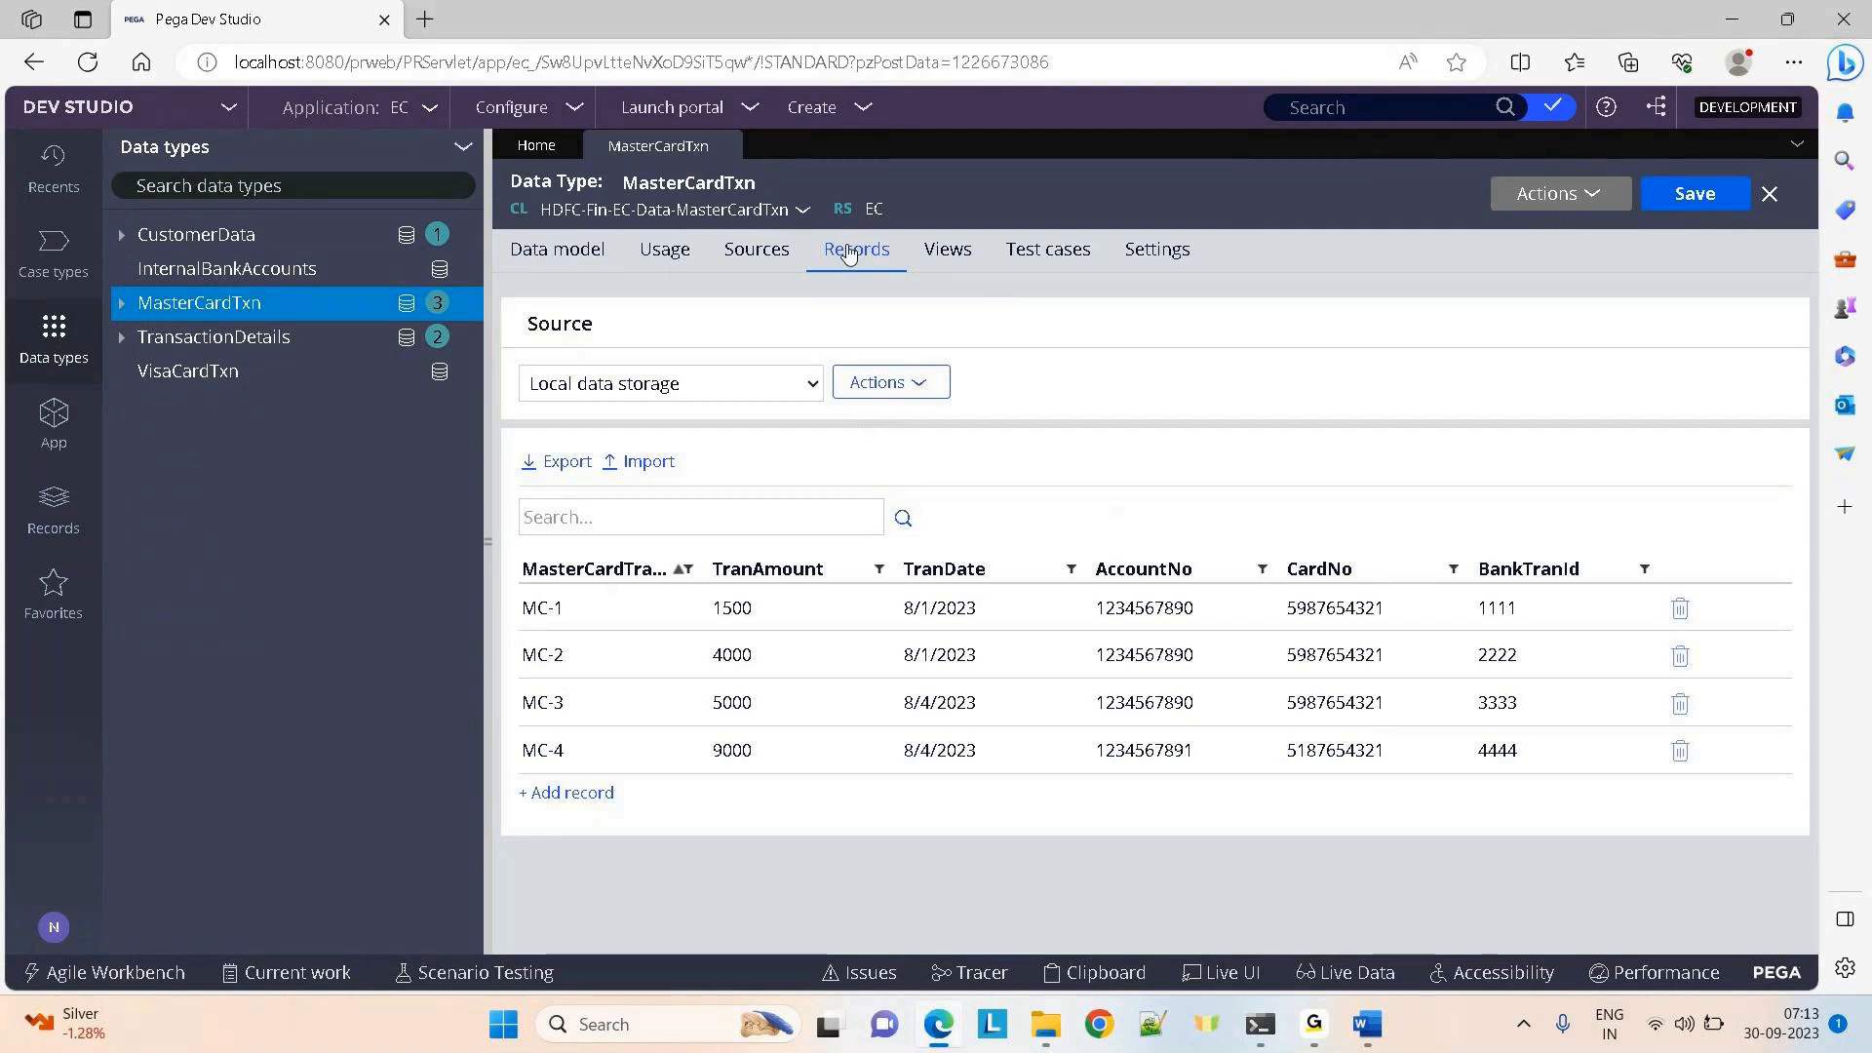
pyautogui.click(120, 308)
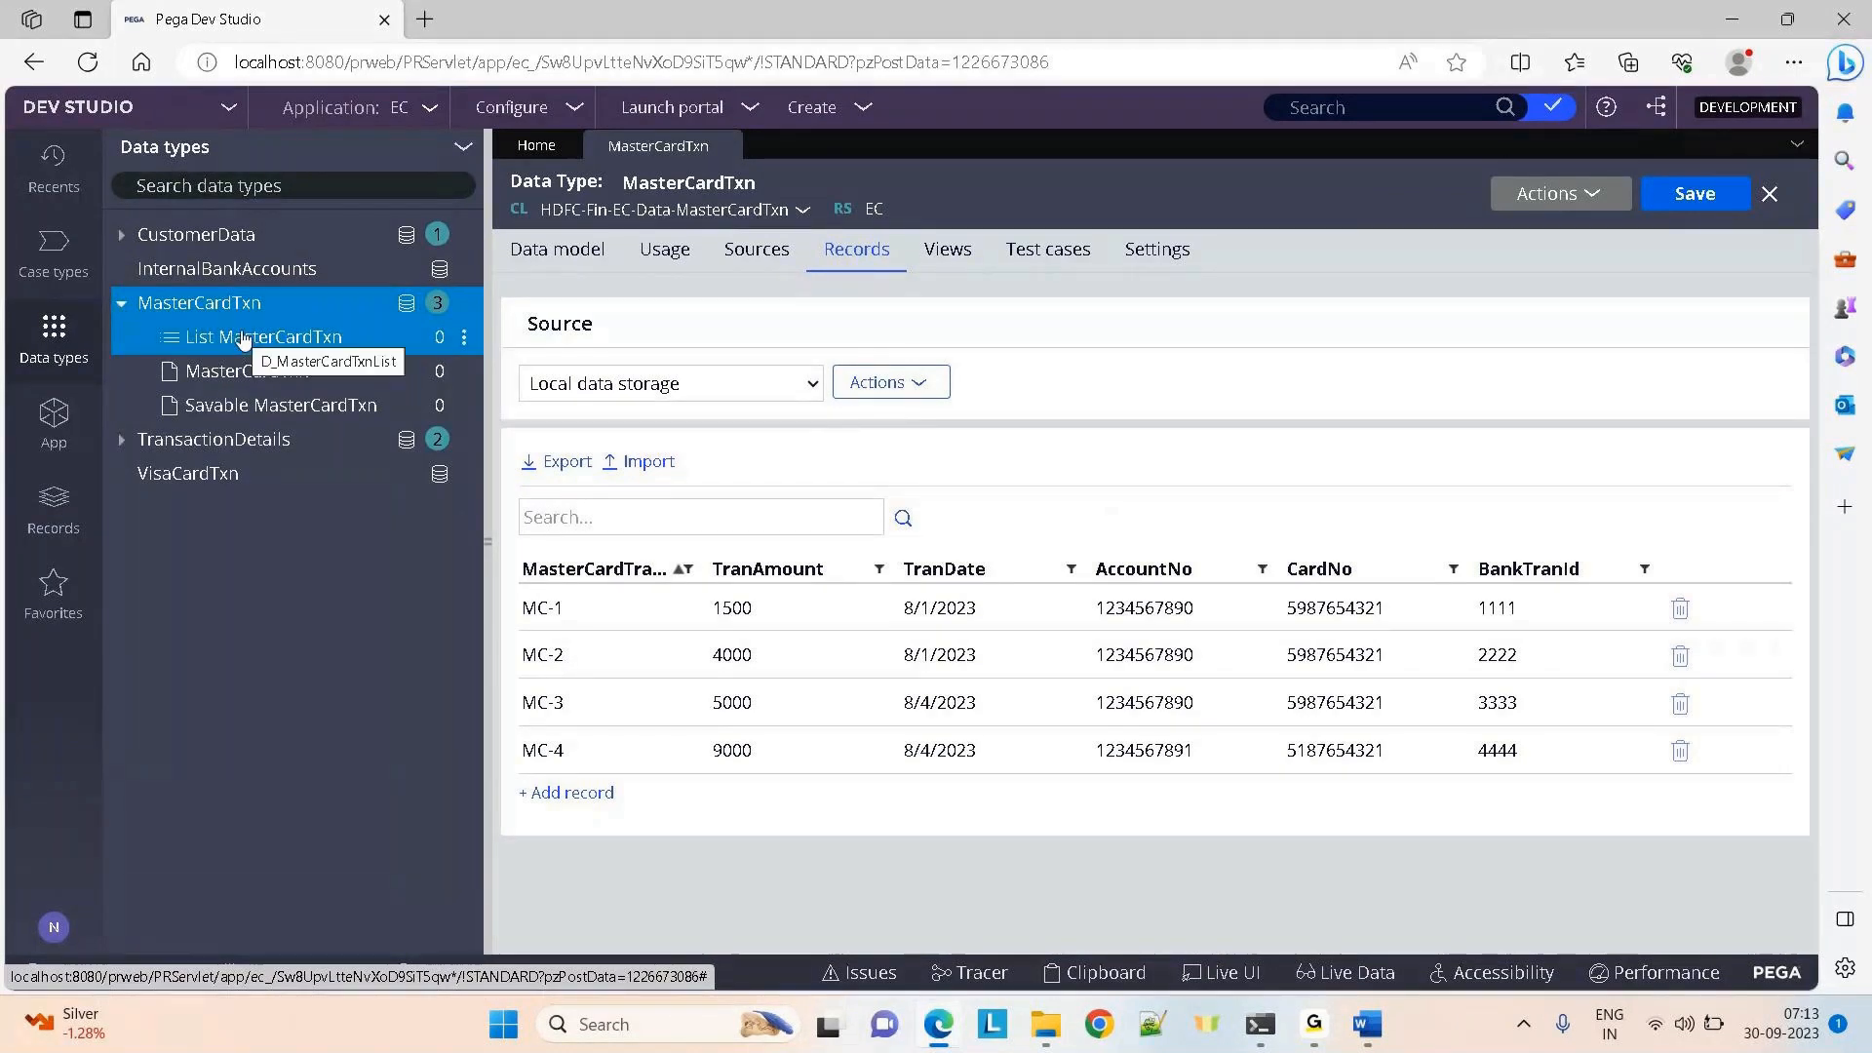
# Open the List and Savable MasterCardTxn data pages, peek at TransactionDetails, then view D_MasterCardTxn
pyautogui.click(216, 376)
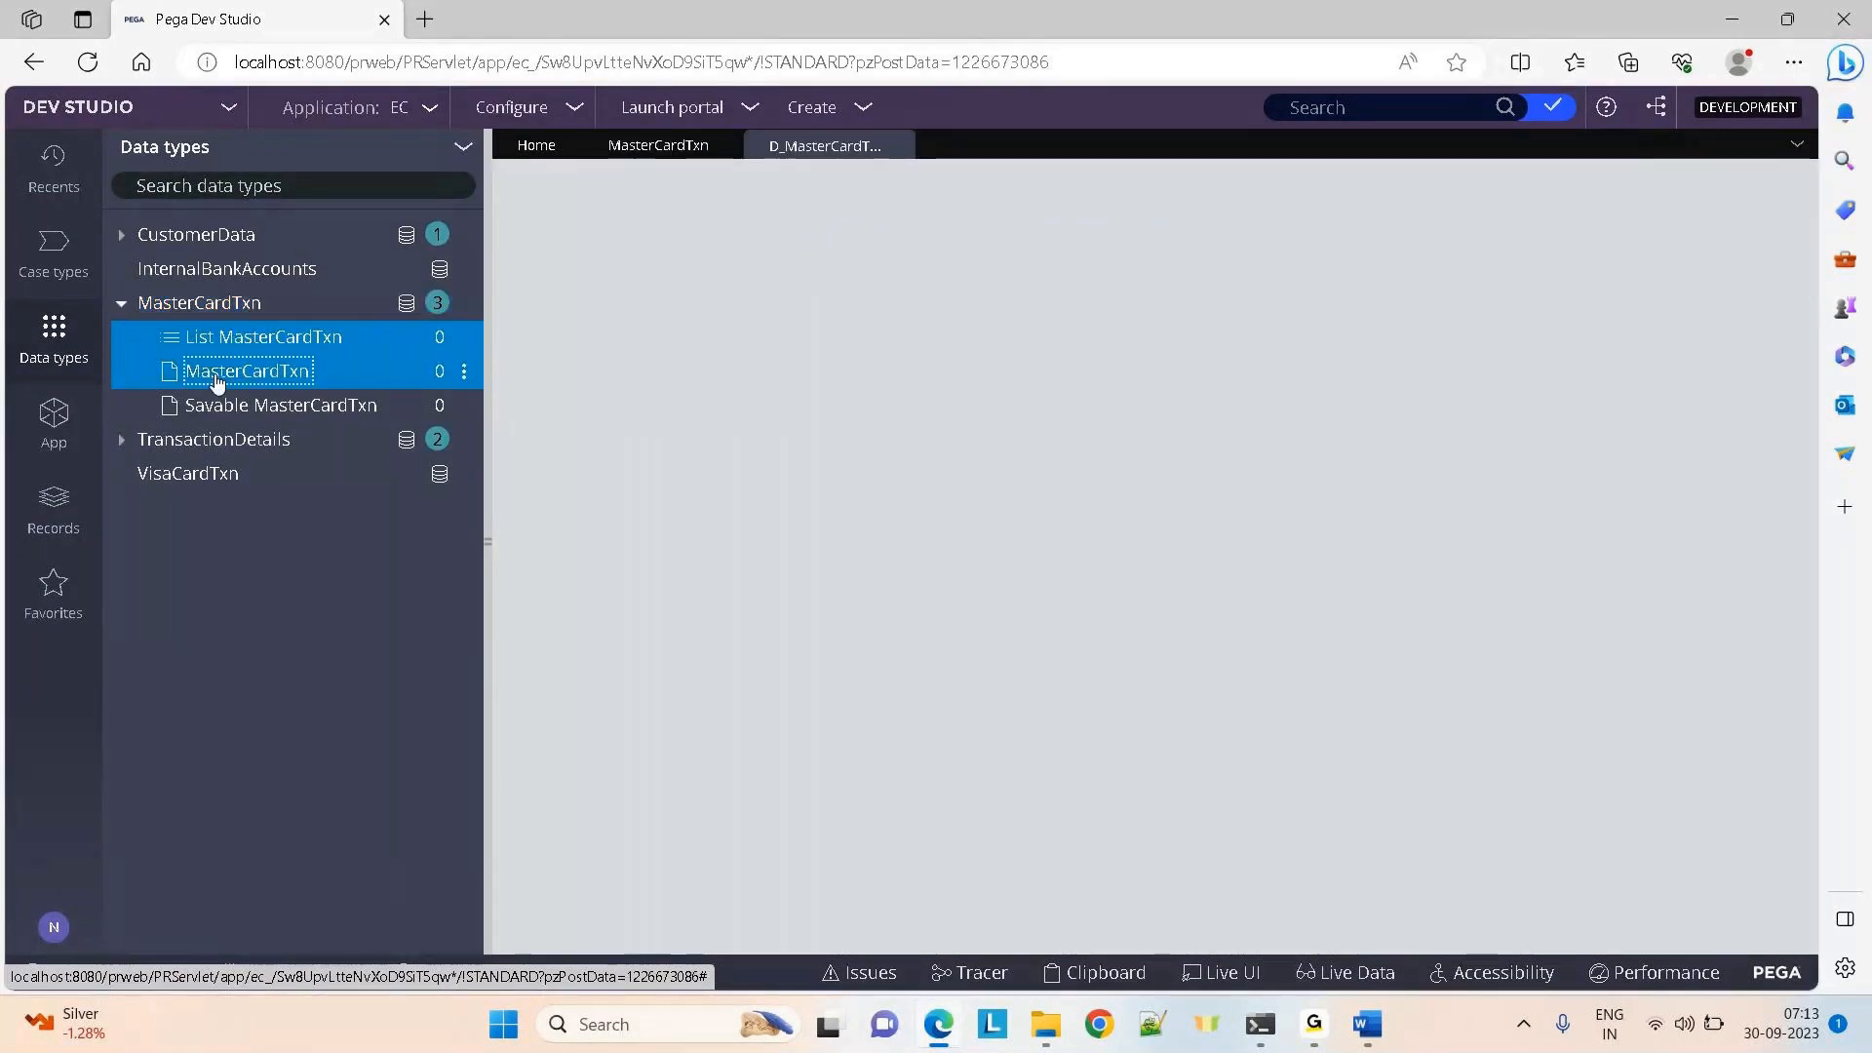
pyautogui.click(225, 406)
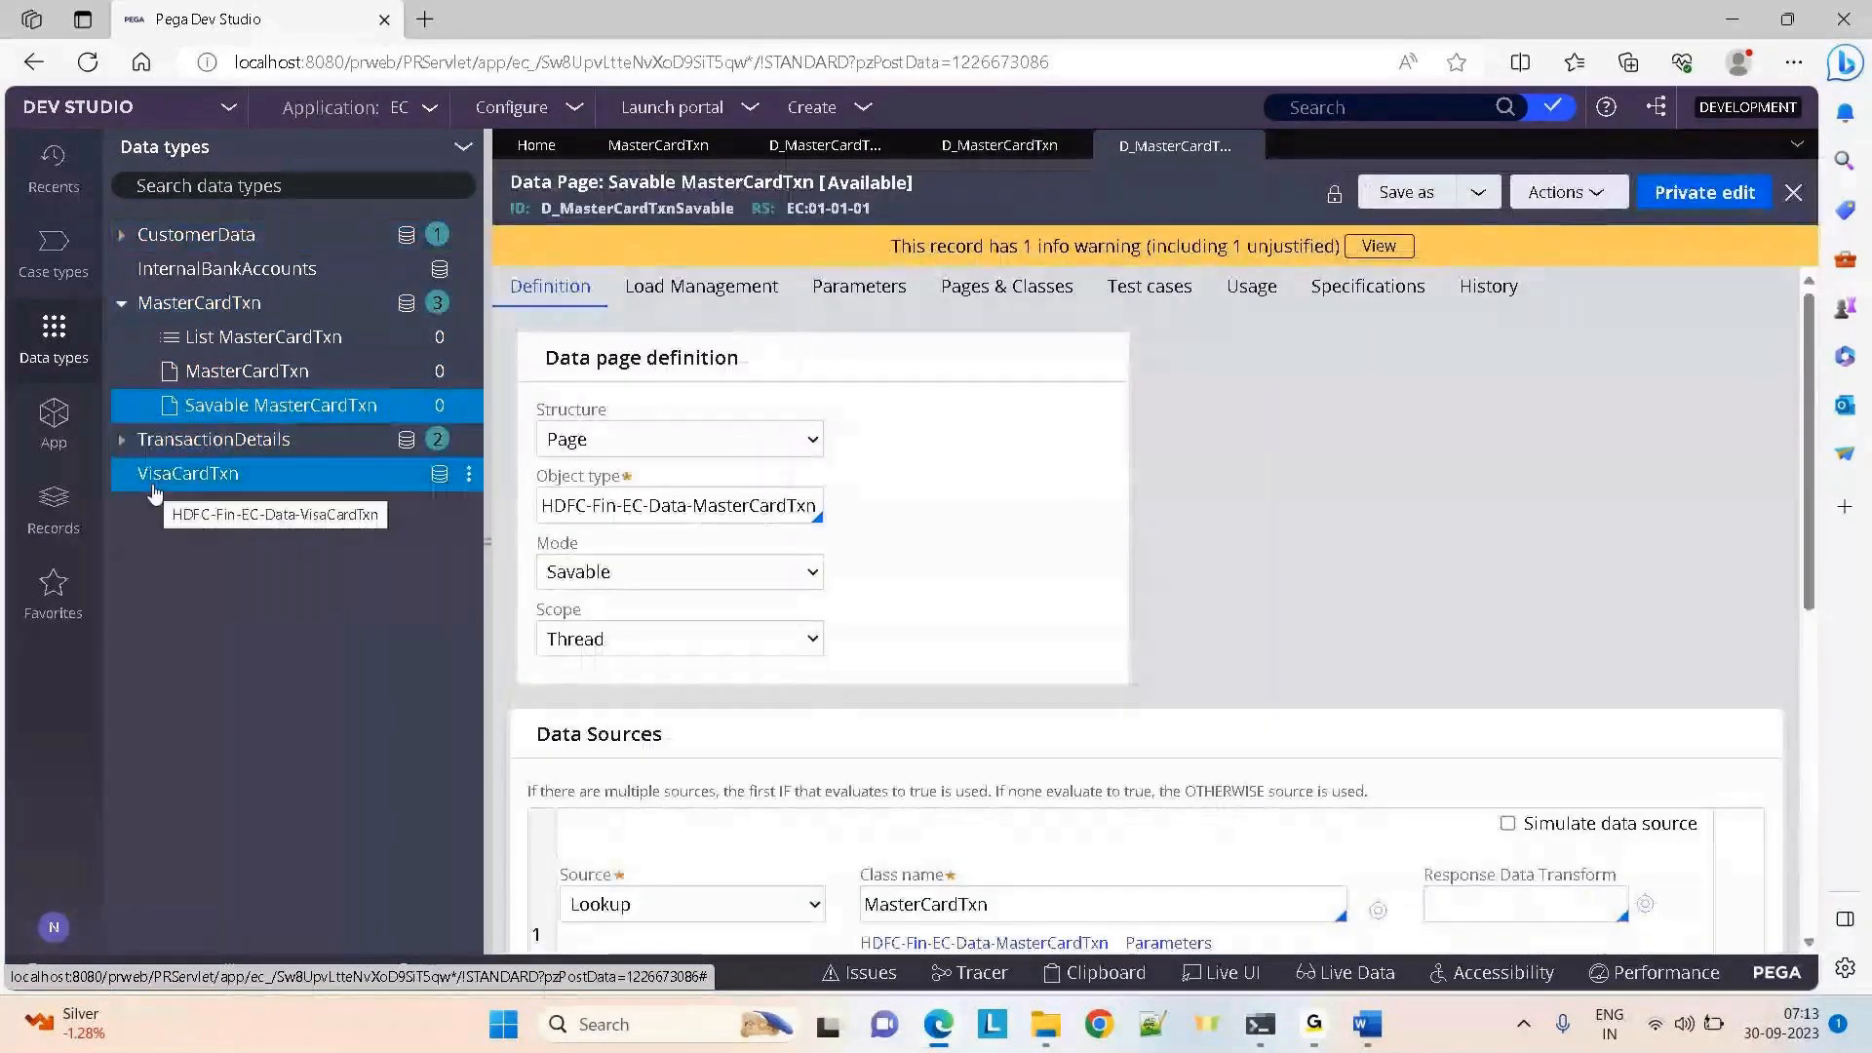
pyautogui.click(122, 446)
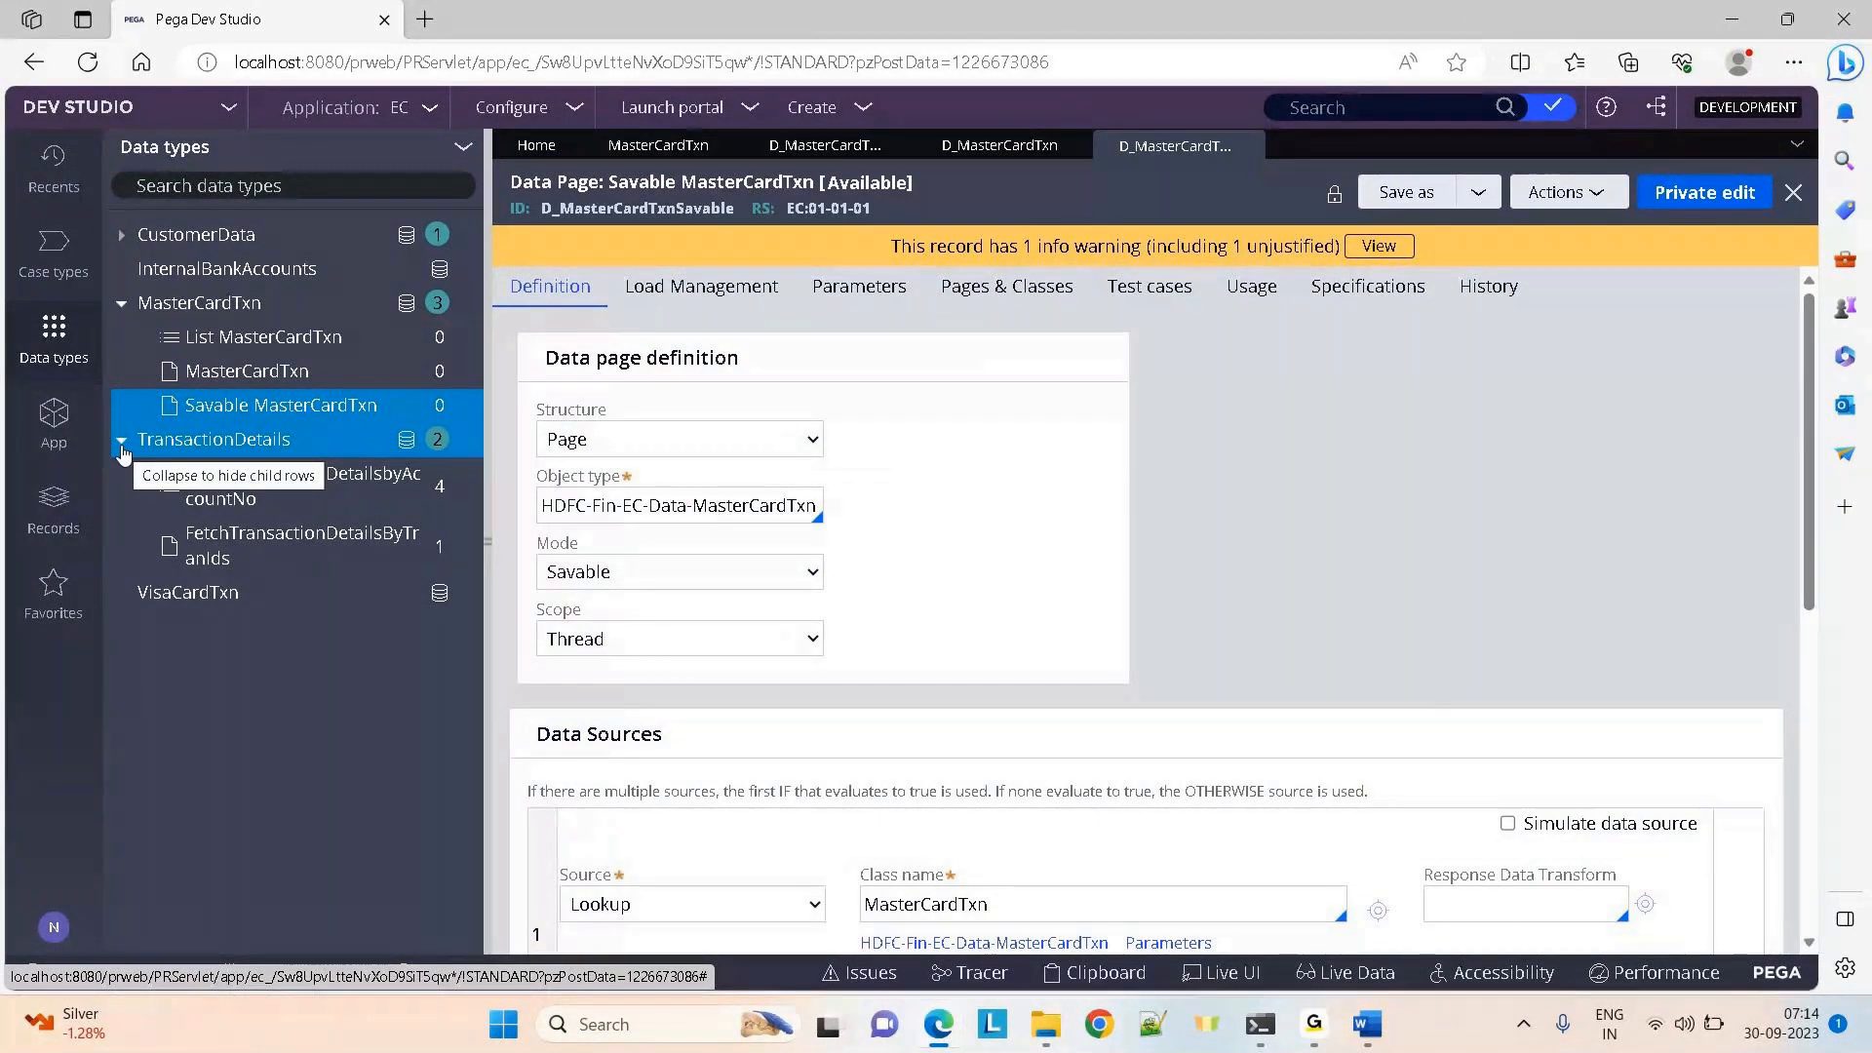
pyautogui.click(122, 444)
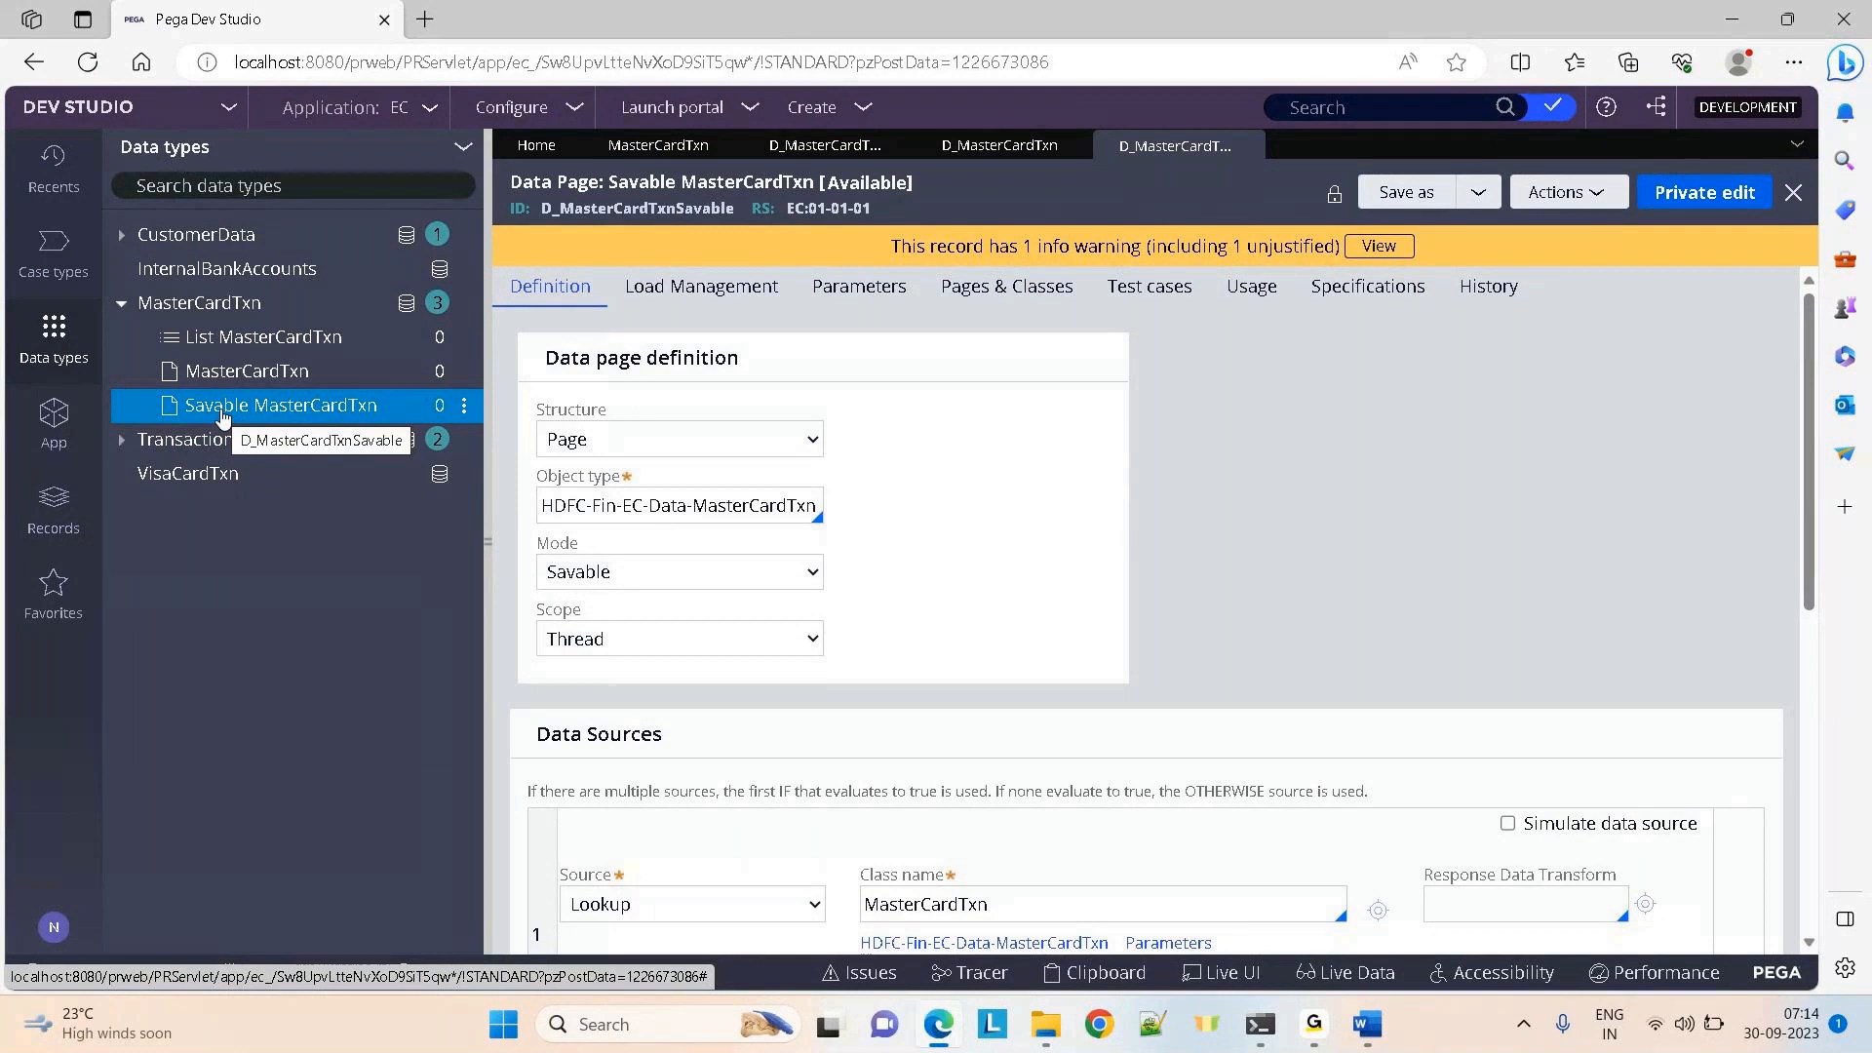
pyautogui.click(999, 145)
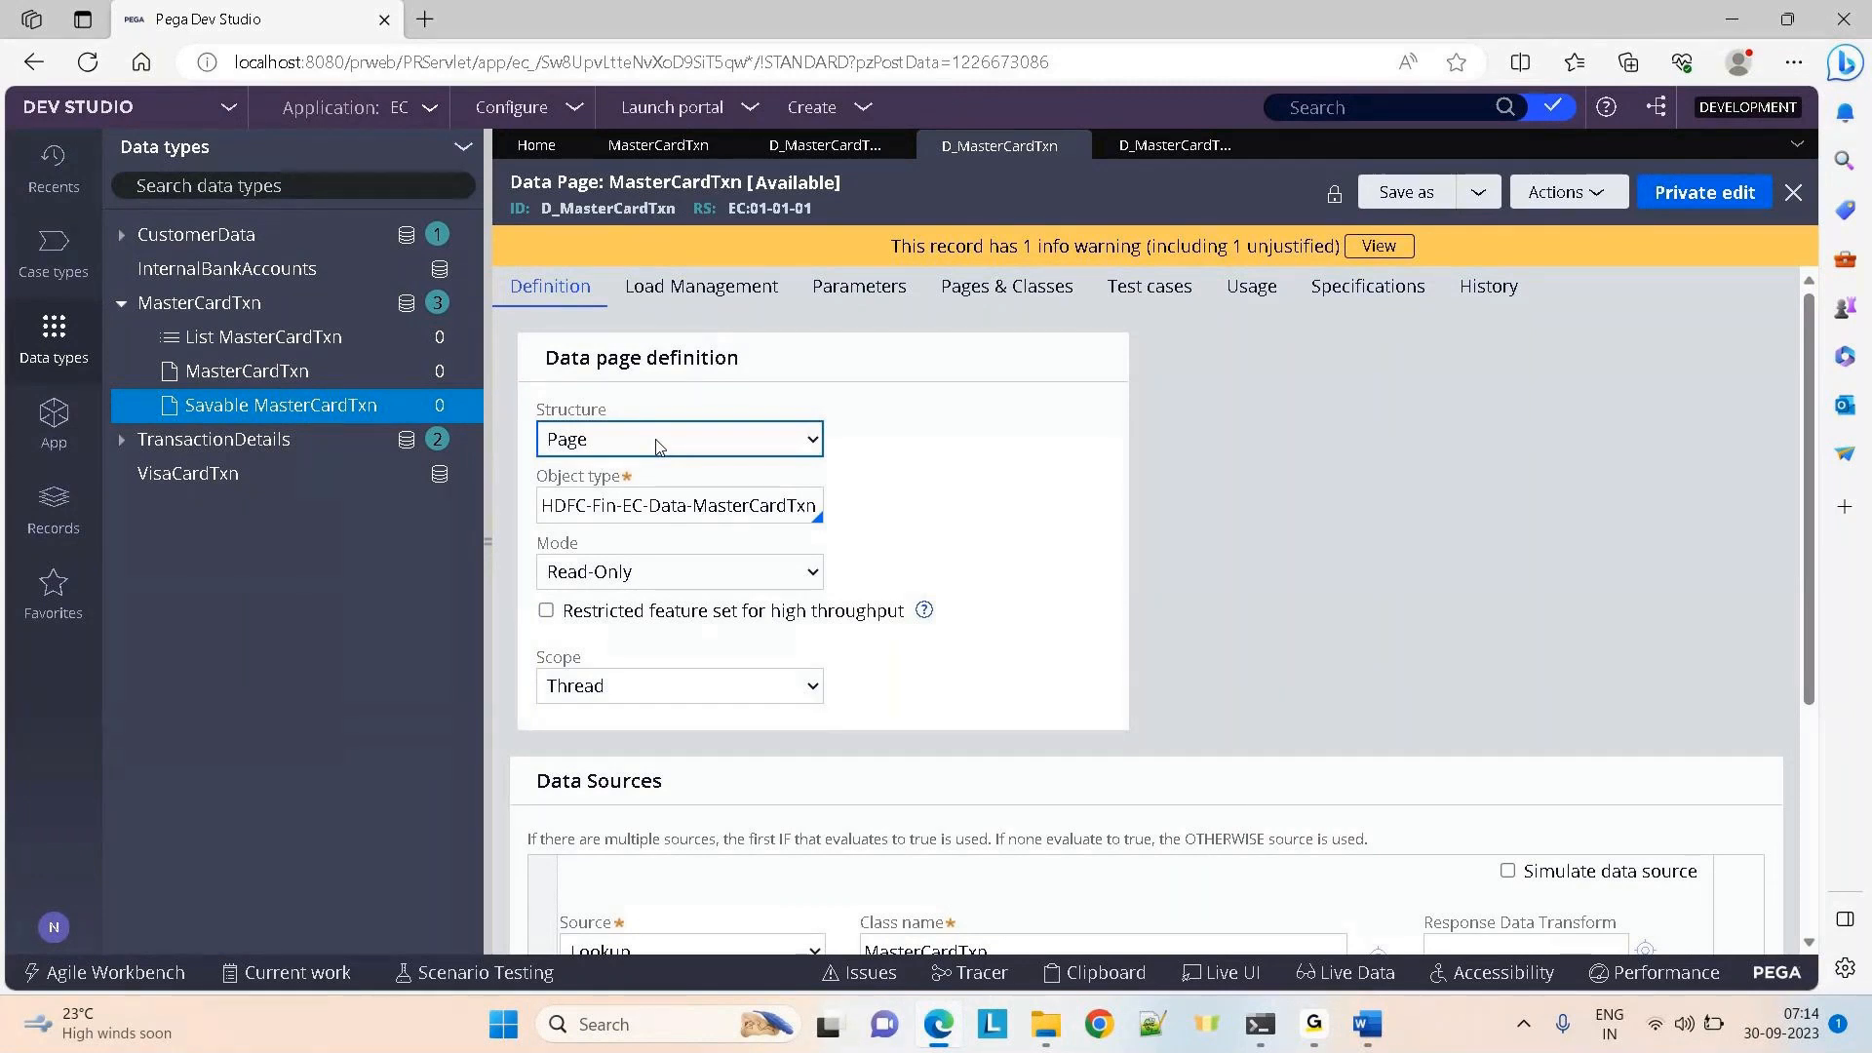
# Check the lookup's key parameters without changes, then switch to the D_MasterCardTxnList data page
pyautogui.scroll(-3, 657, 447)
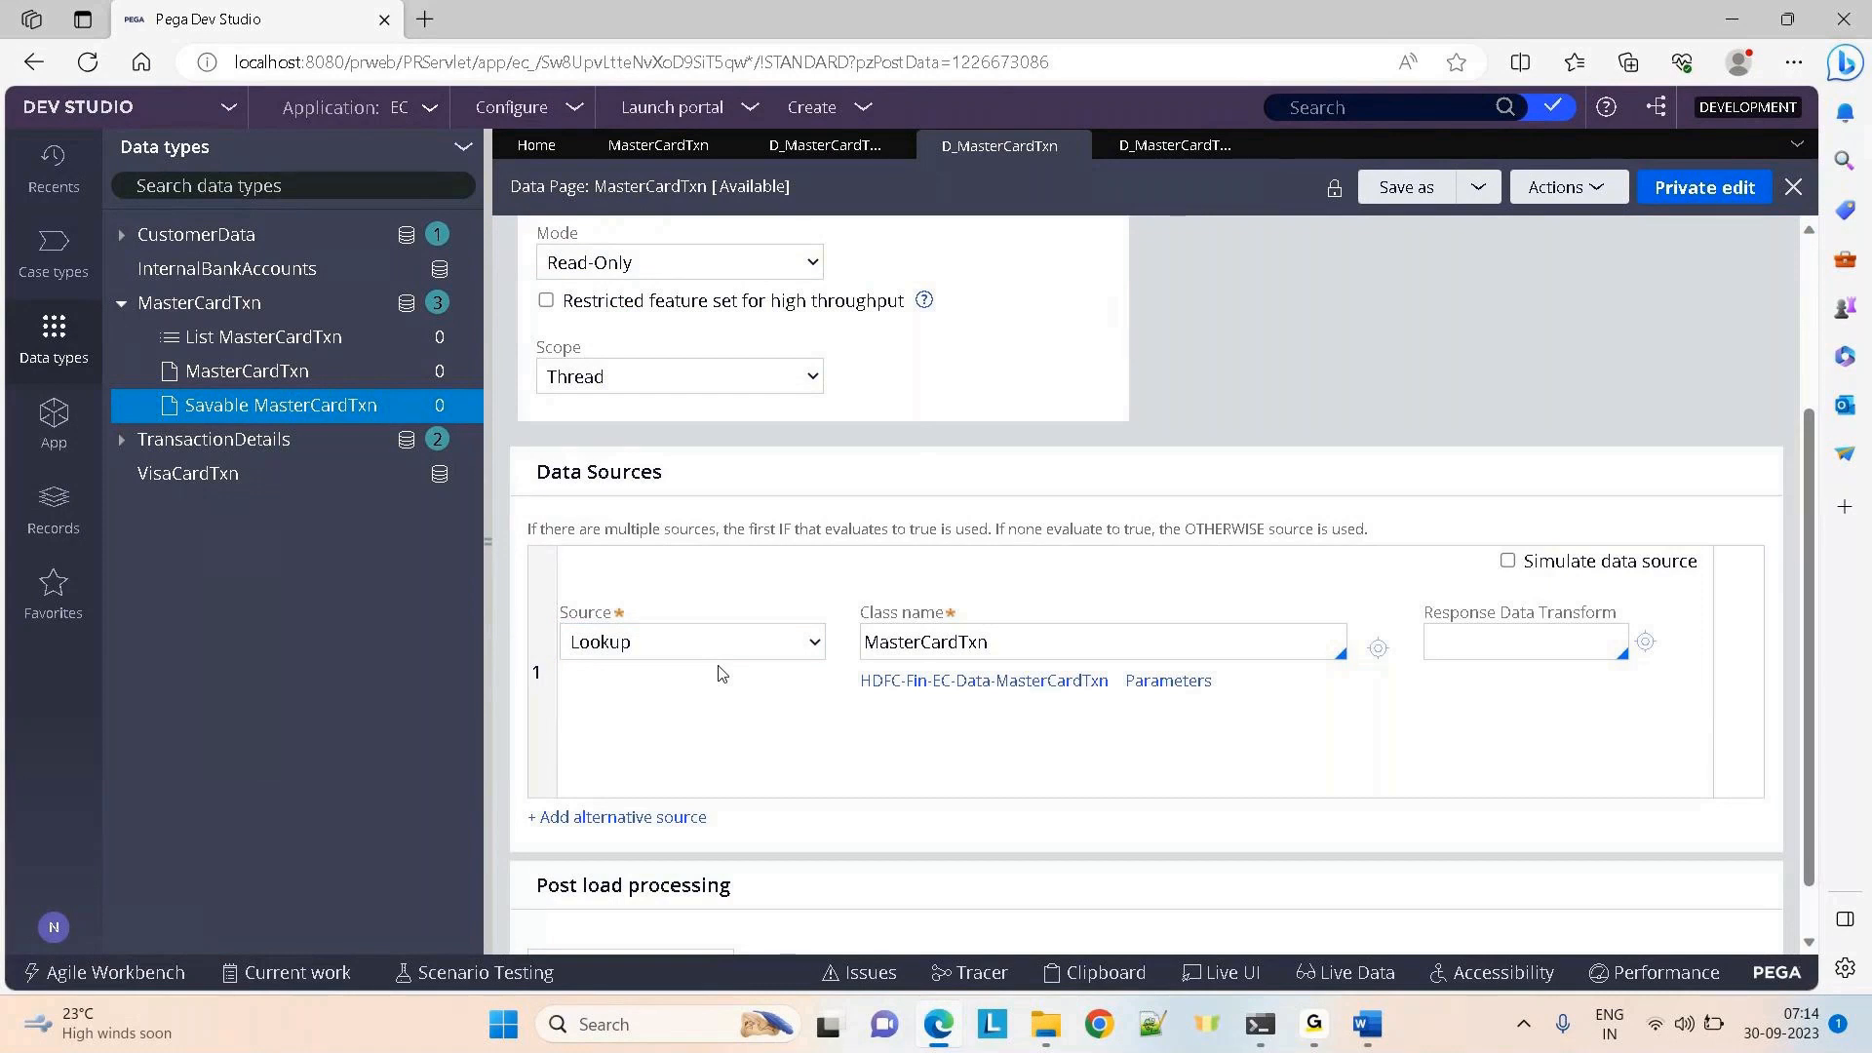
pyautogui.click(1142, 681)
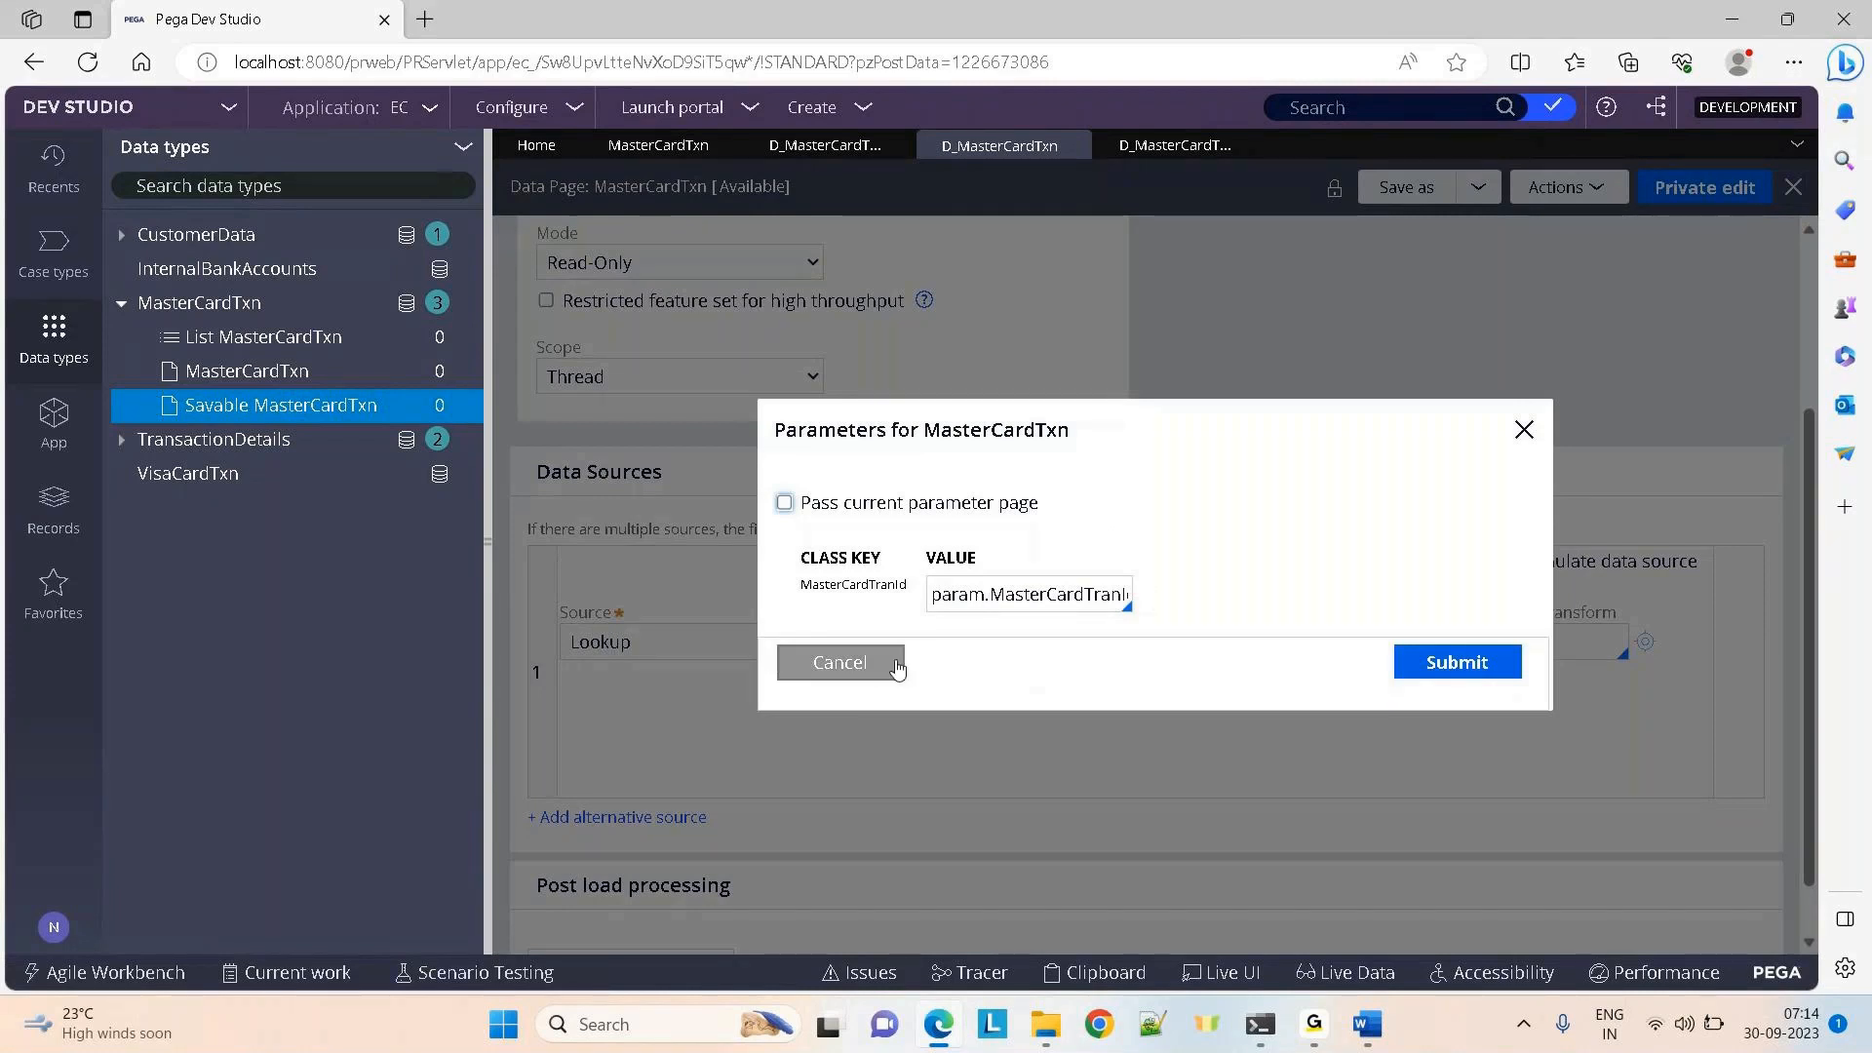
pyautogui.click(860, 671)
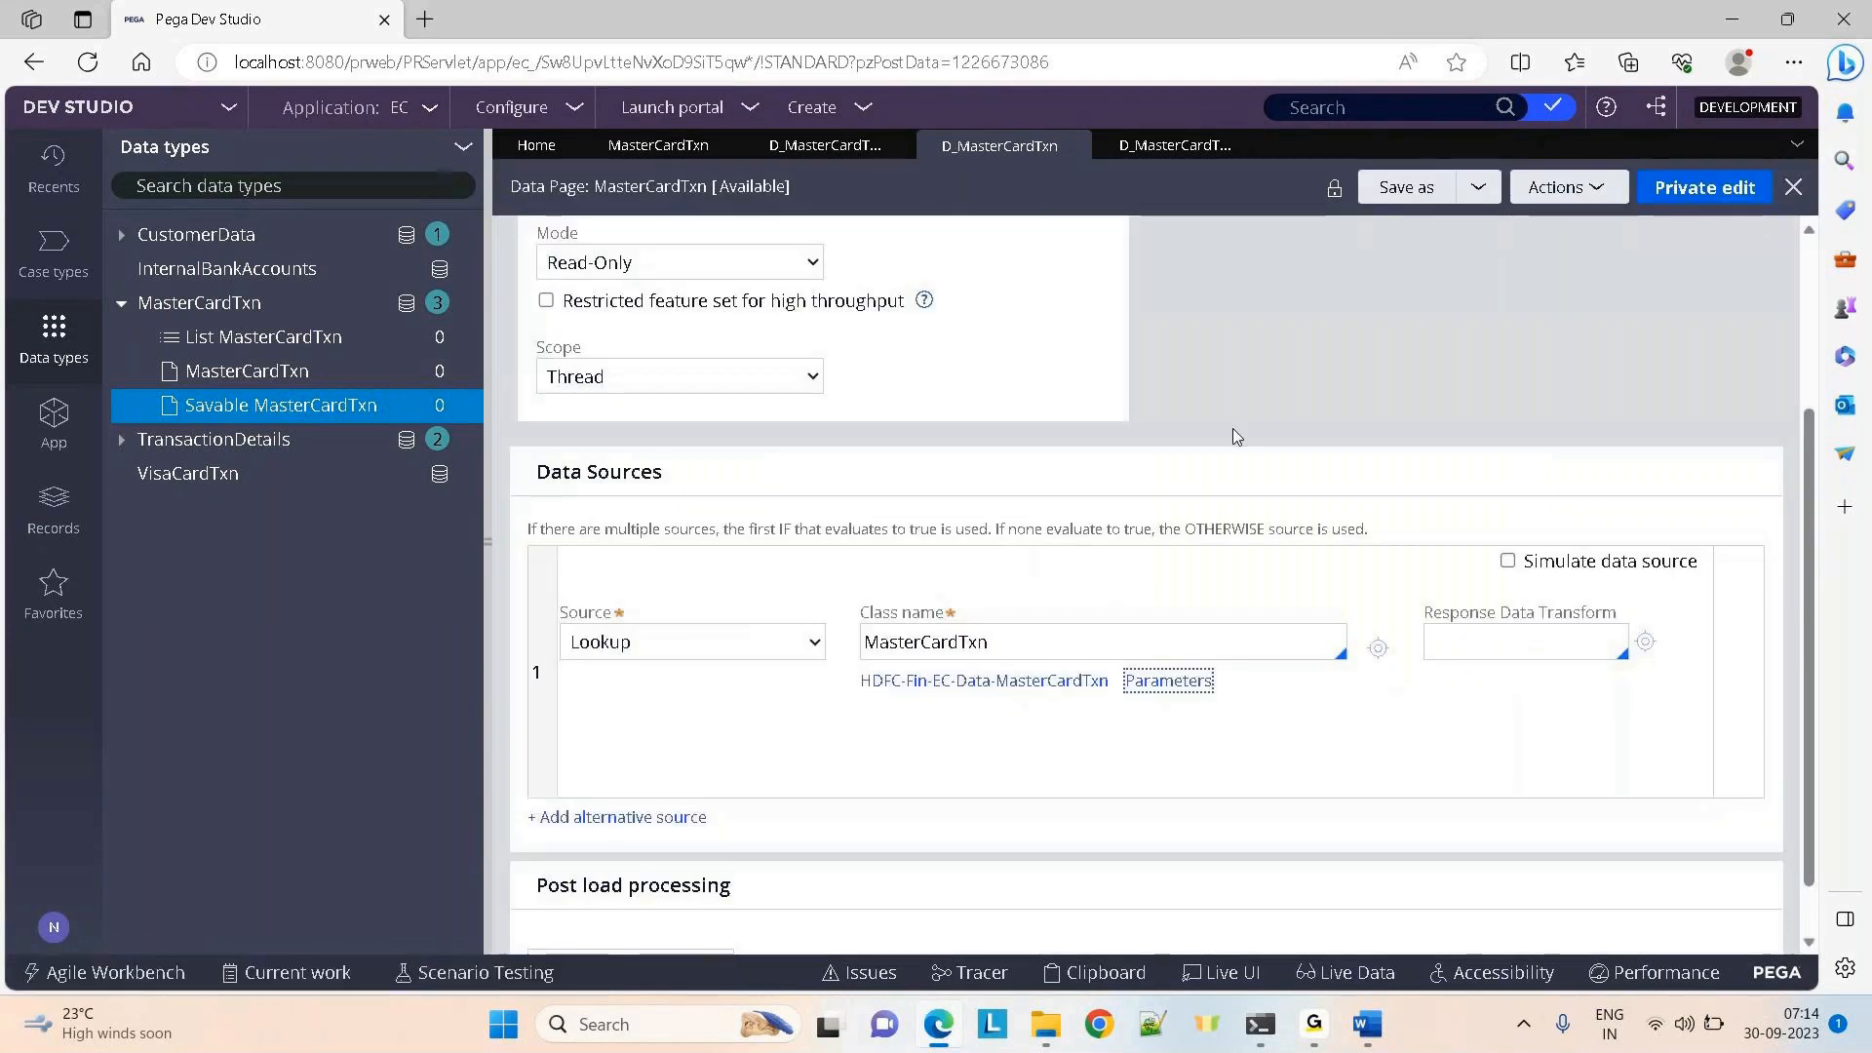
pyautogui.scroll(1, 1314, 407)
pyautogui.scroll(2, 1316, 409)
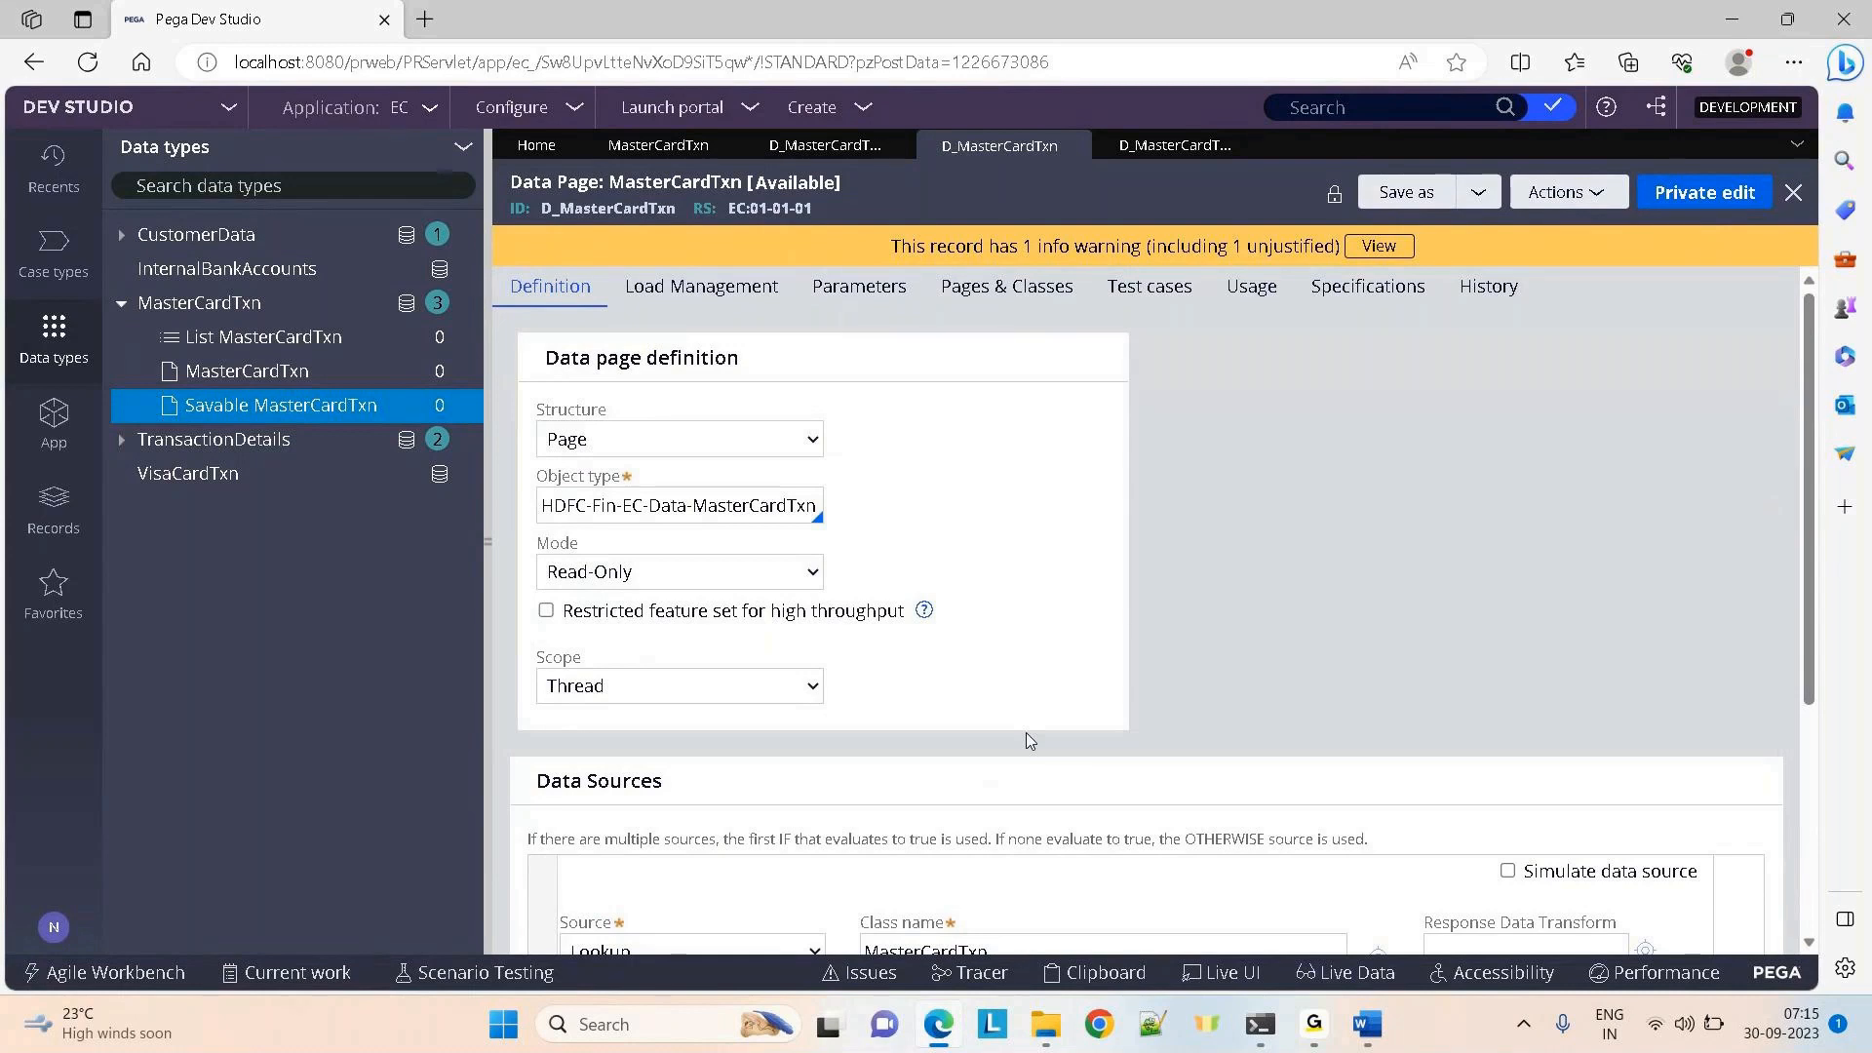
pyautogui.click(824, 146)
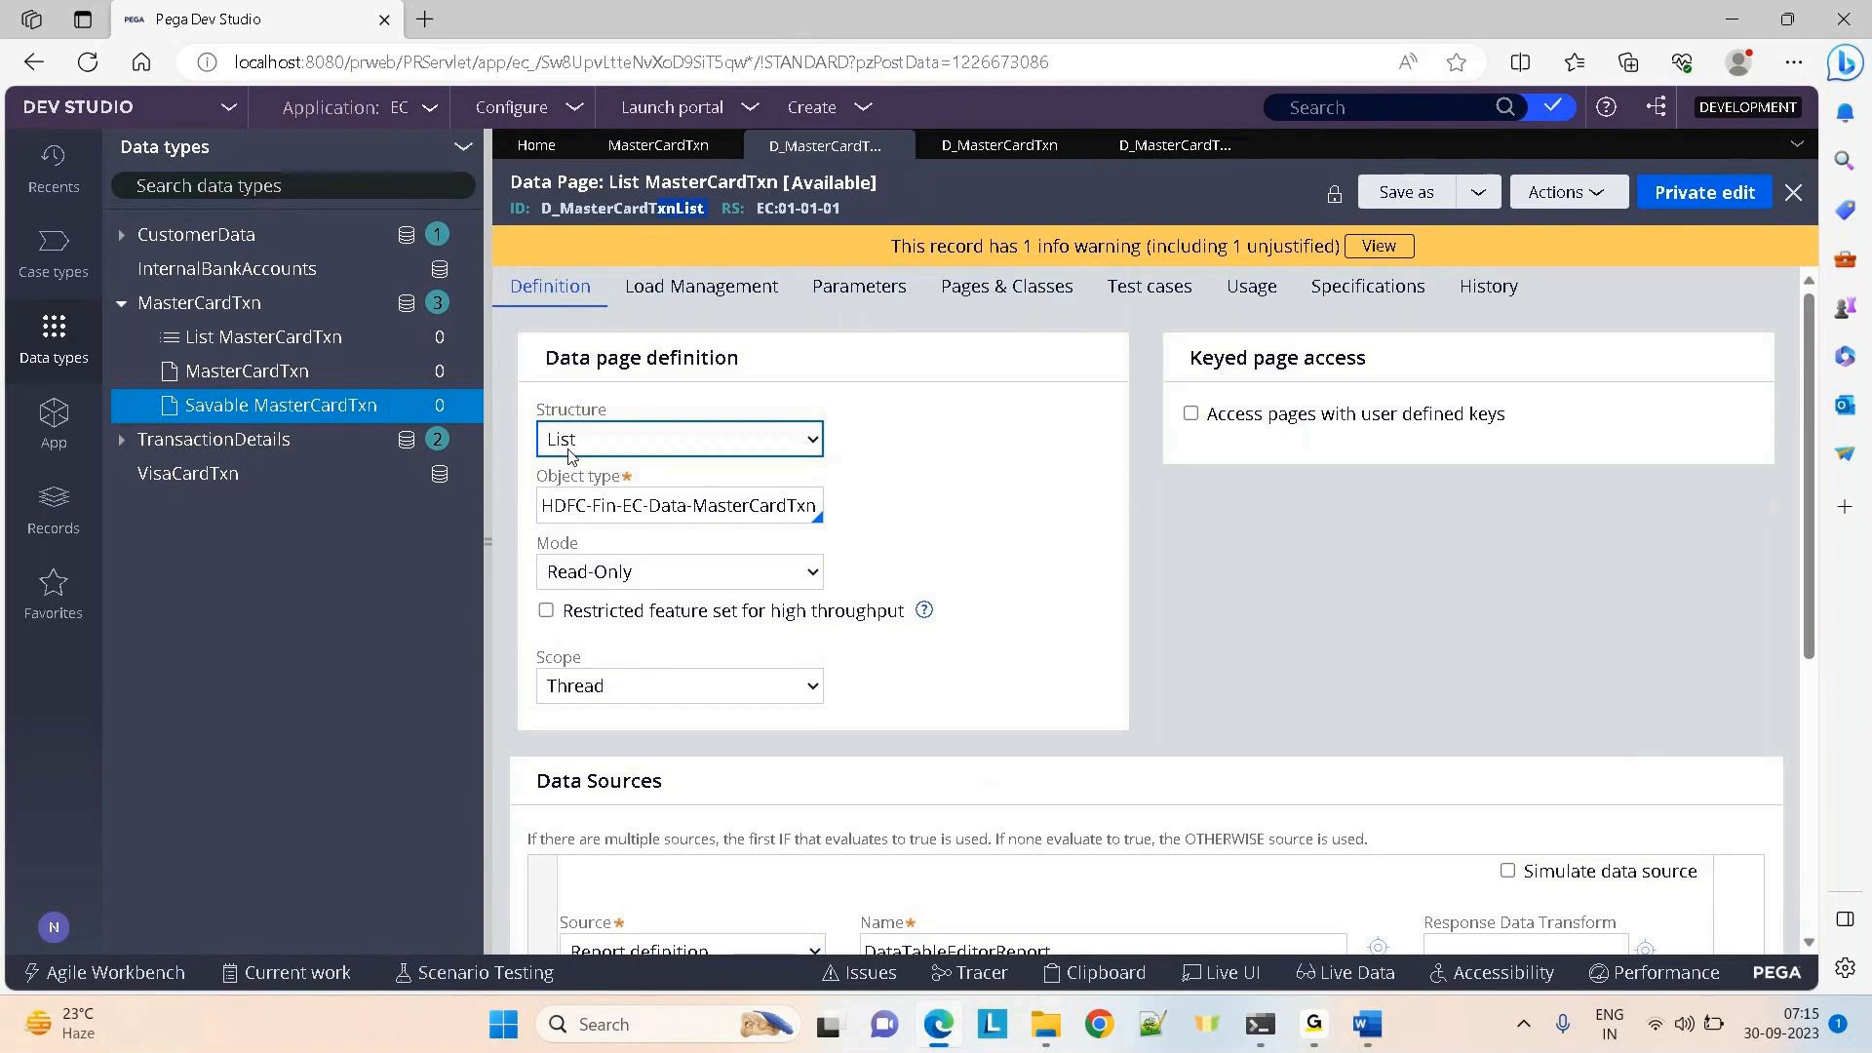
# Review the D_MasterCardTxnList data source, DataTableEditorReport, in Data Sources
pyautogui.click(1354, 576)
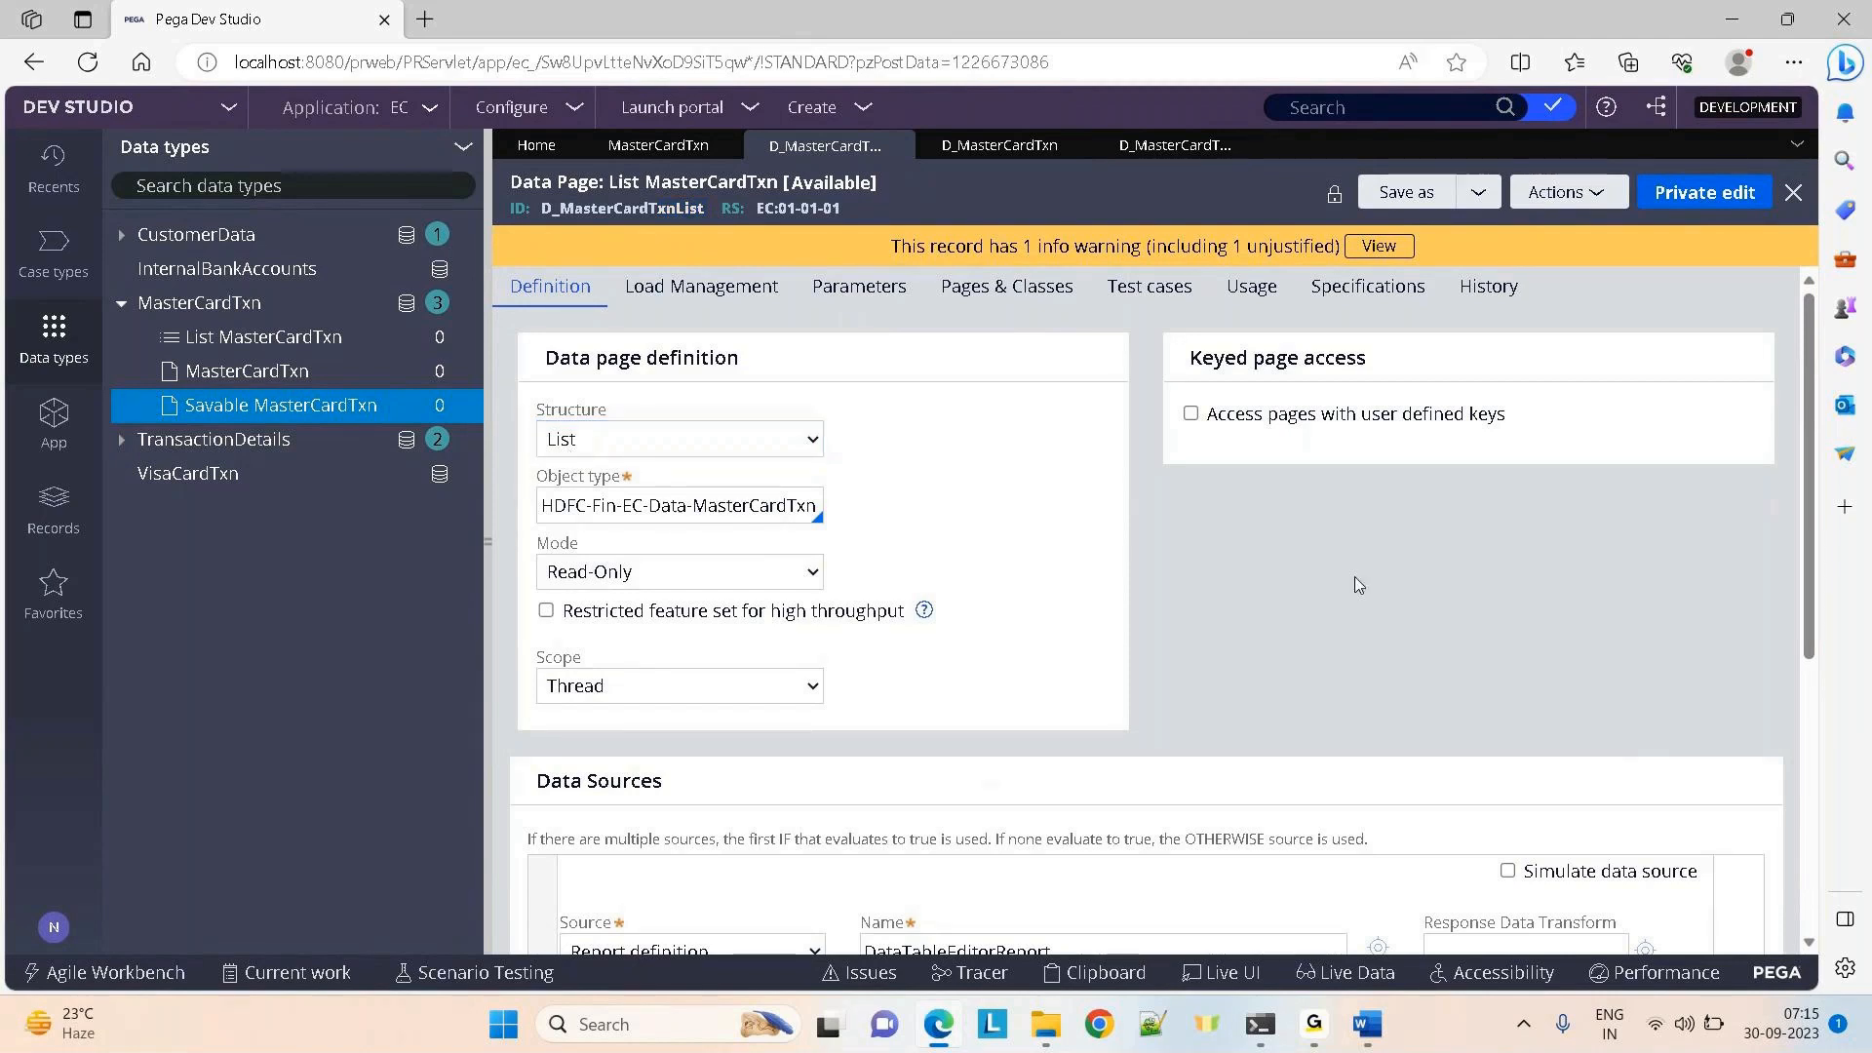
pyautogui.scroll(-3, 1357, 583)
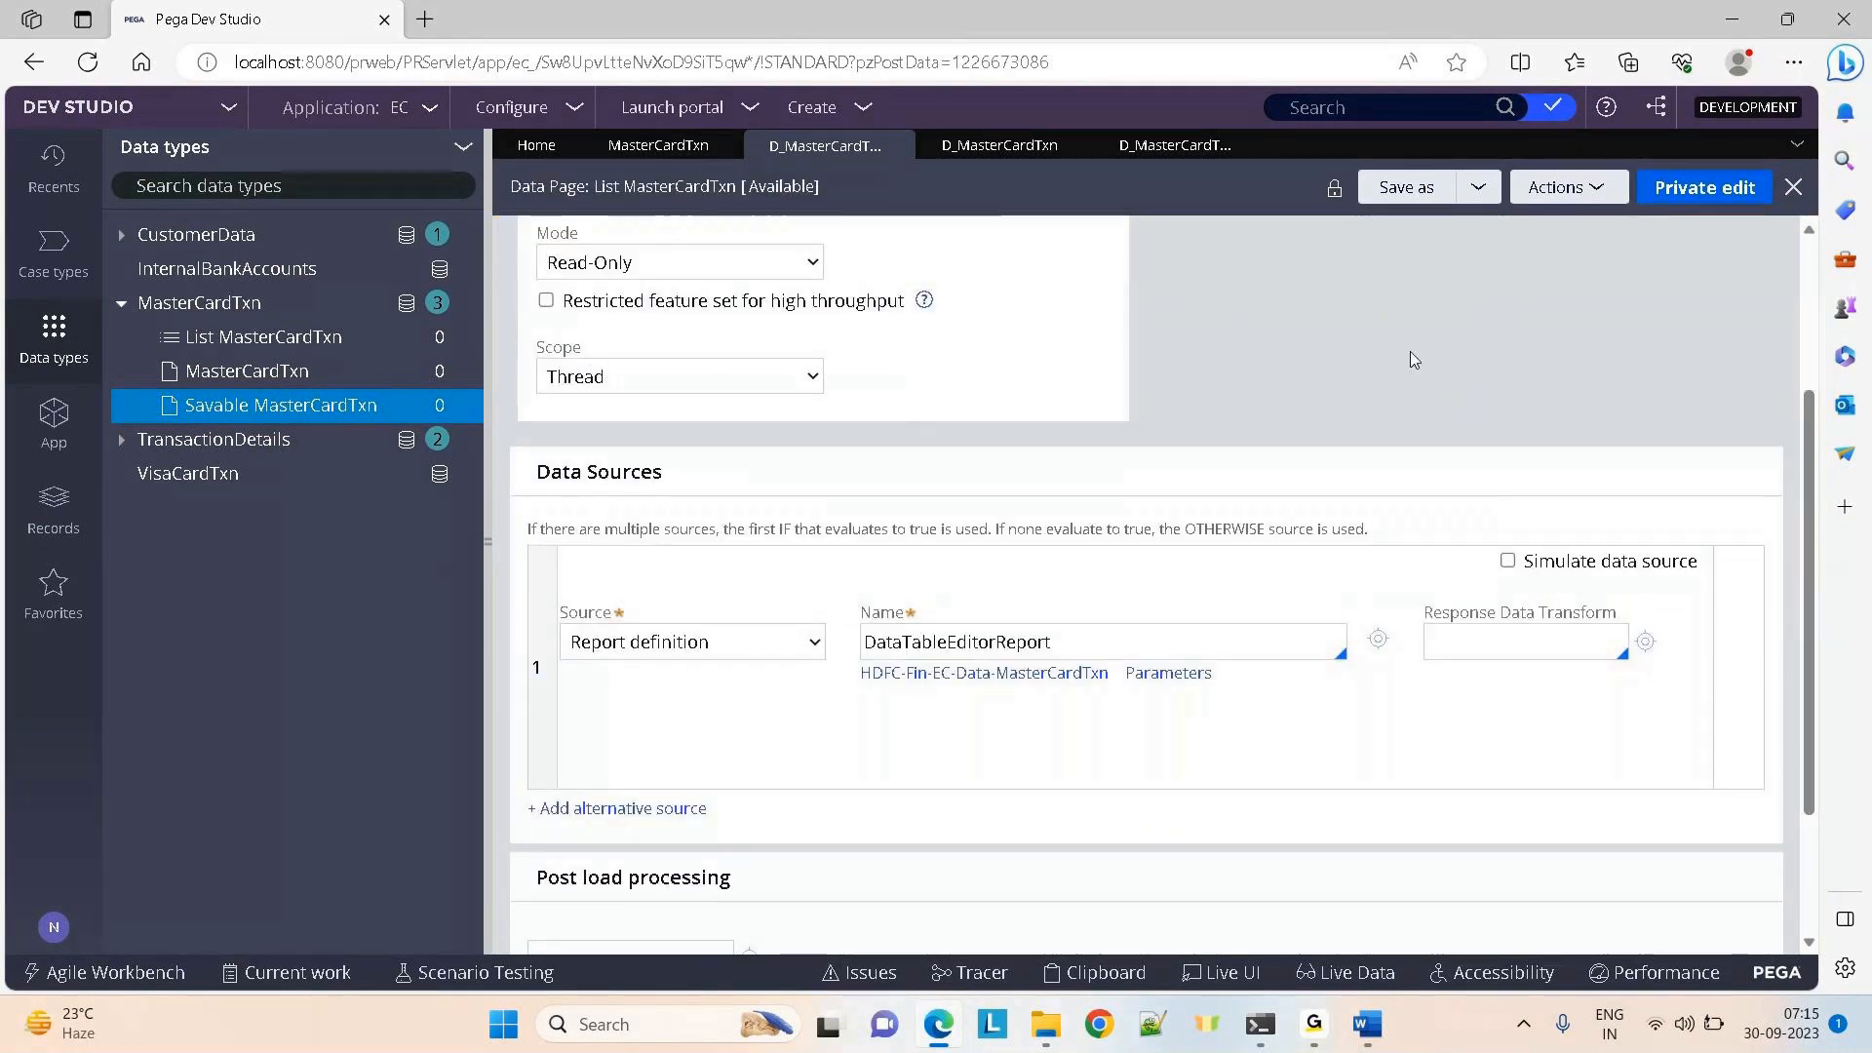
pyautogui.scroll(1, 1413, 359)
pyautogui.scroll(3, 1412, 359)
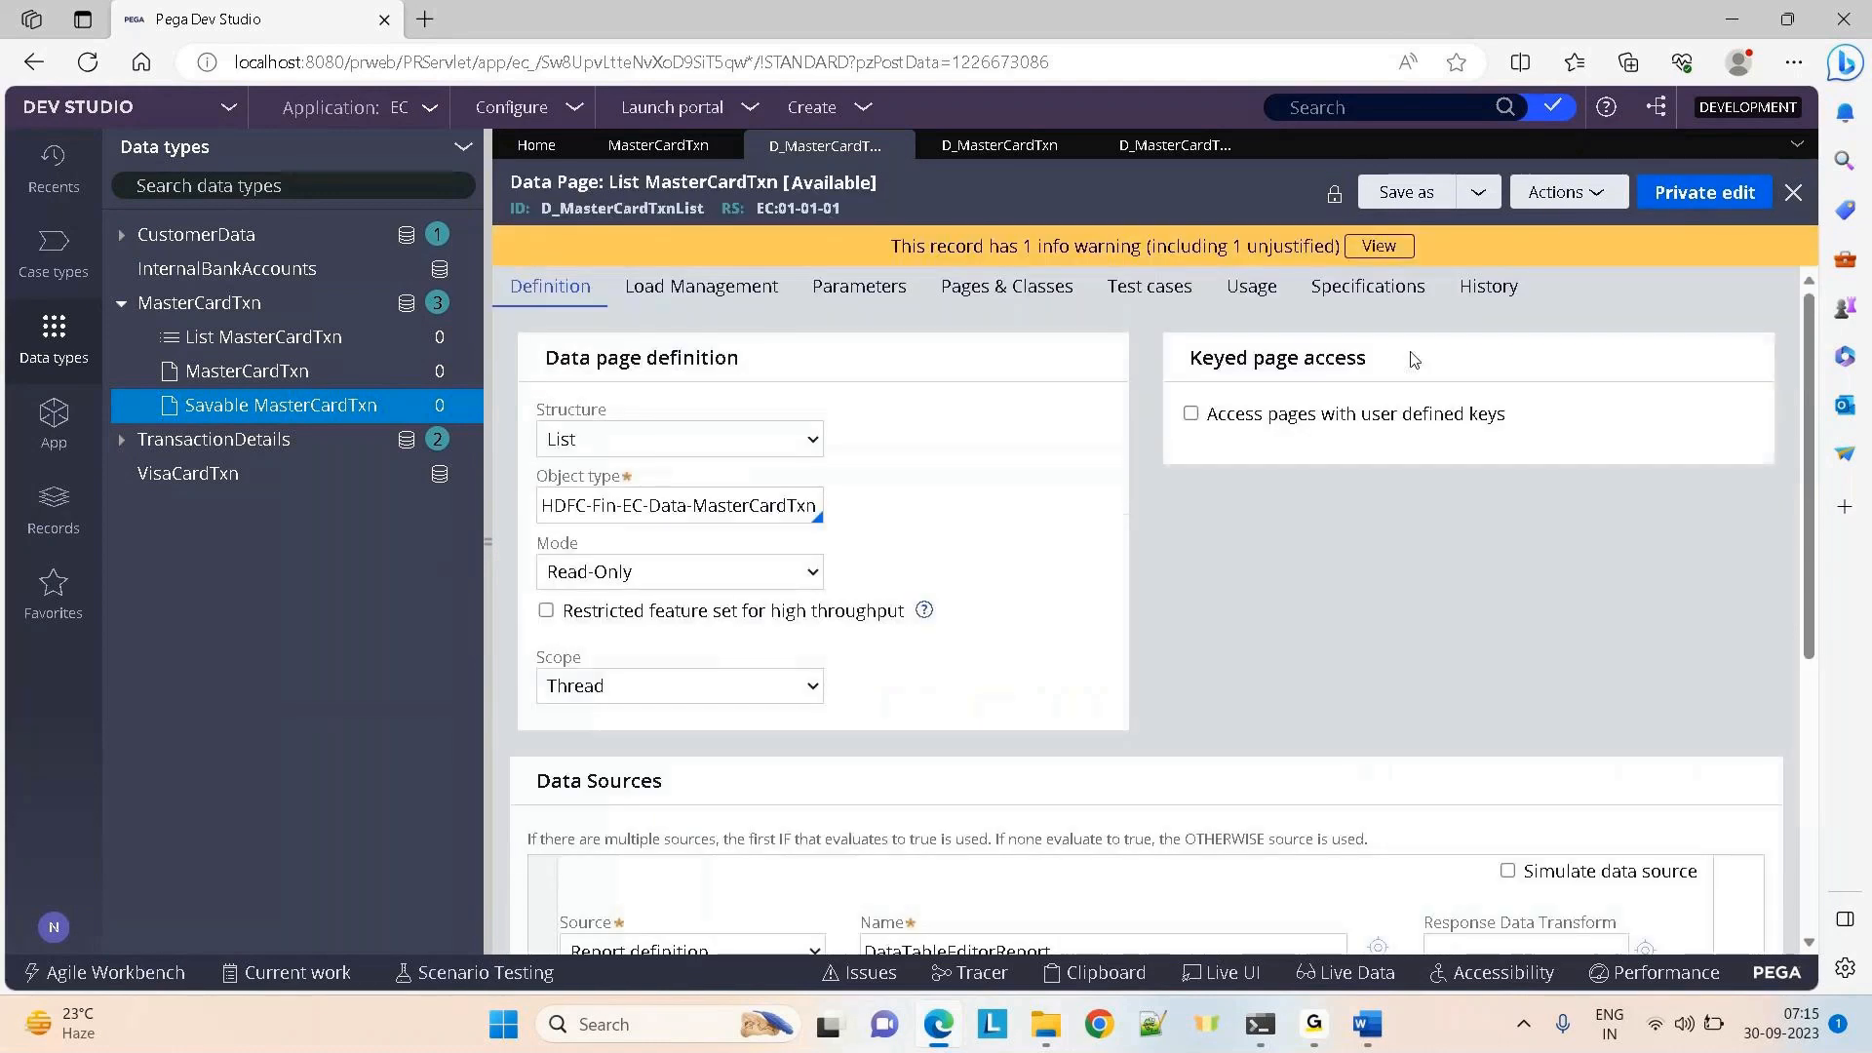
# On D_MasterCardTxnSavable, keep the data page mode set to Savable
pyautogui.click(1153, 146)
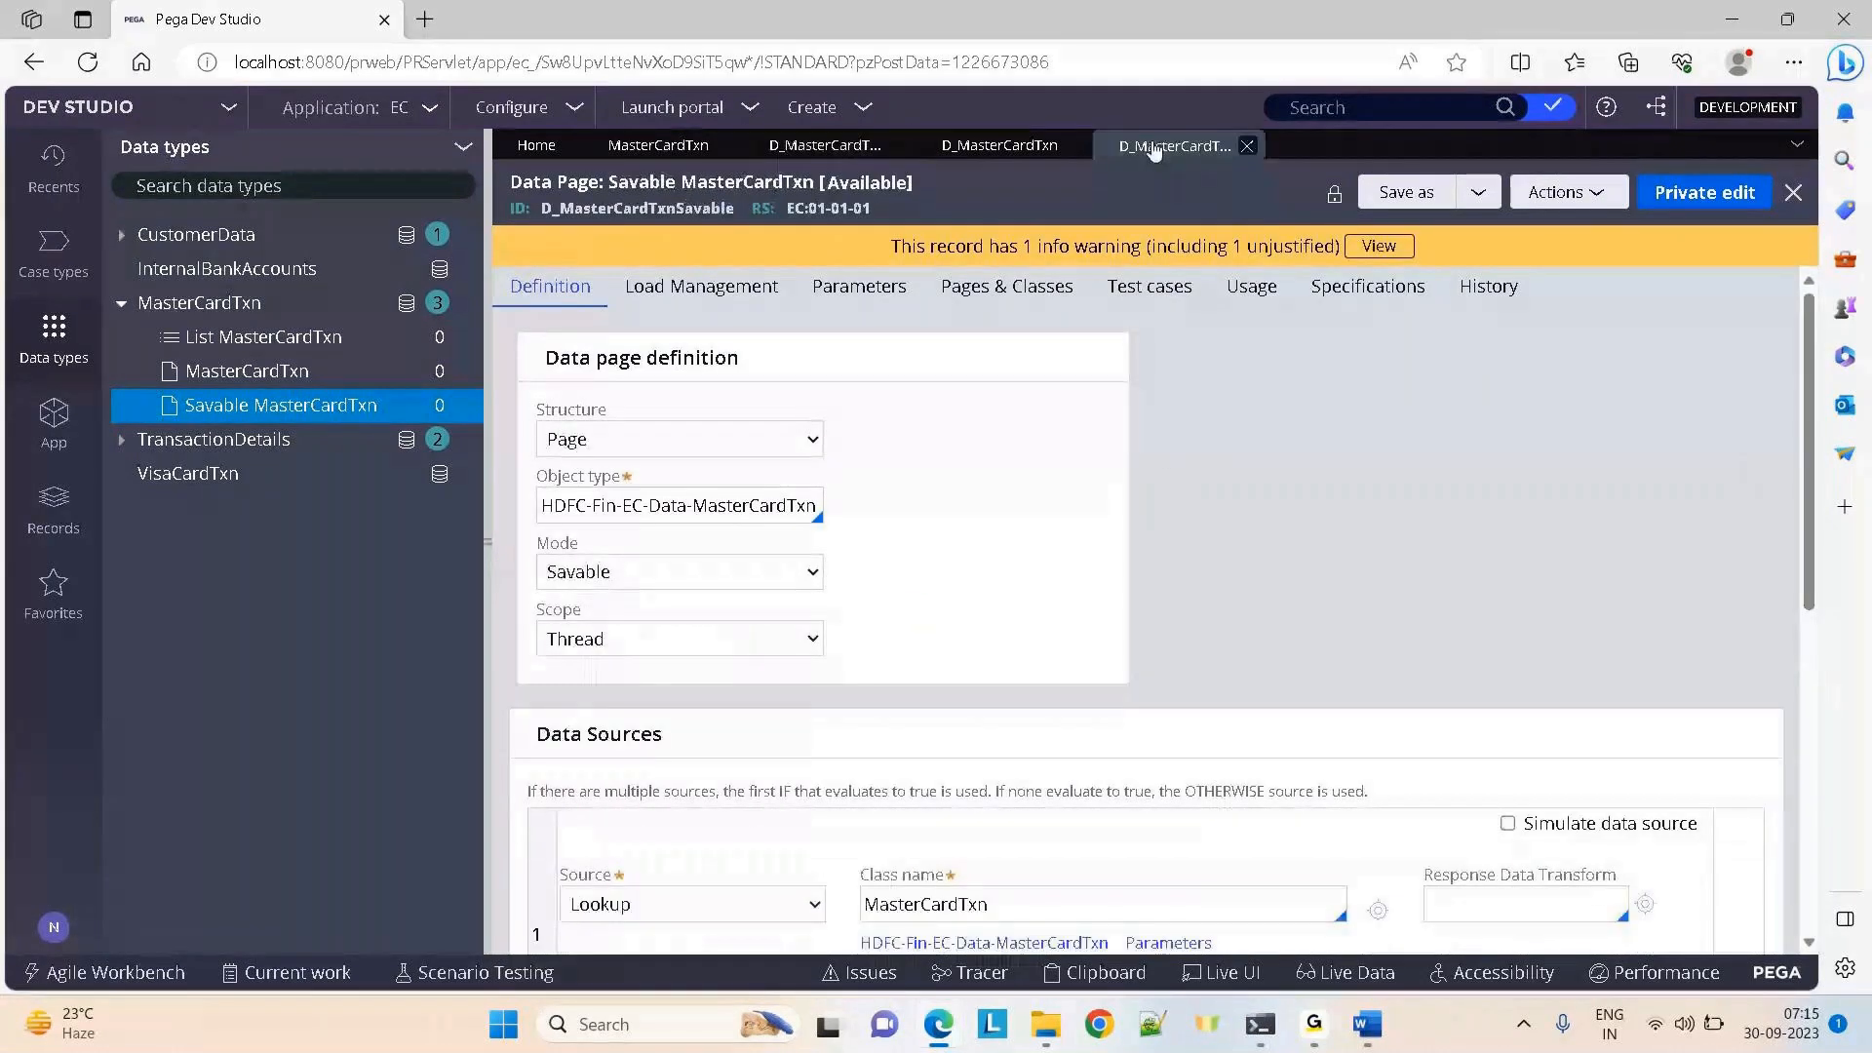
pyautogui.moveTo(676, 207); pyautogui.dragTo(733, 208)
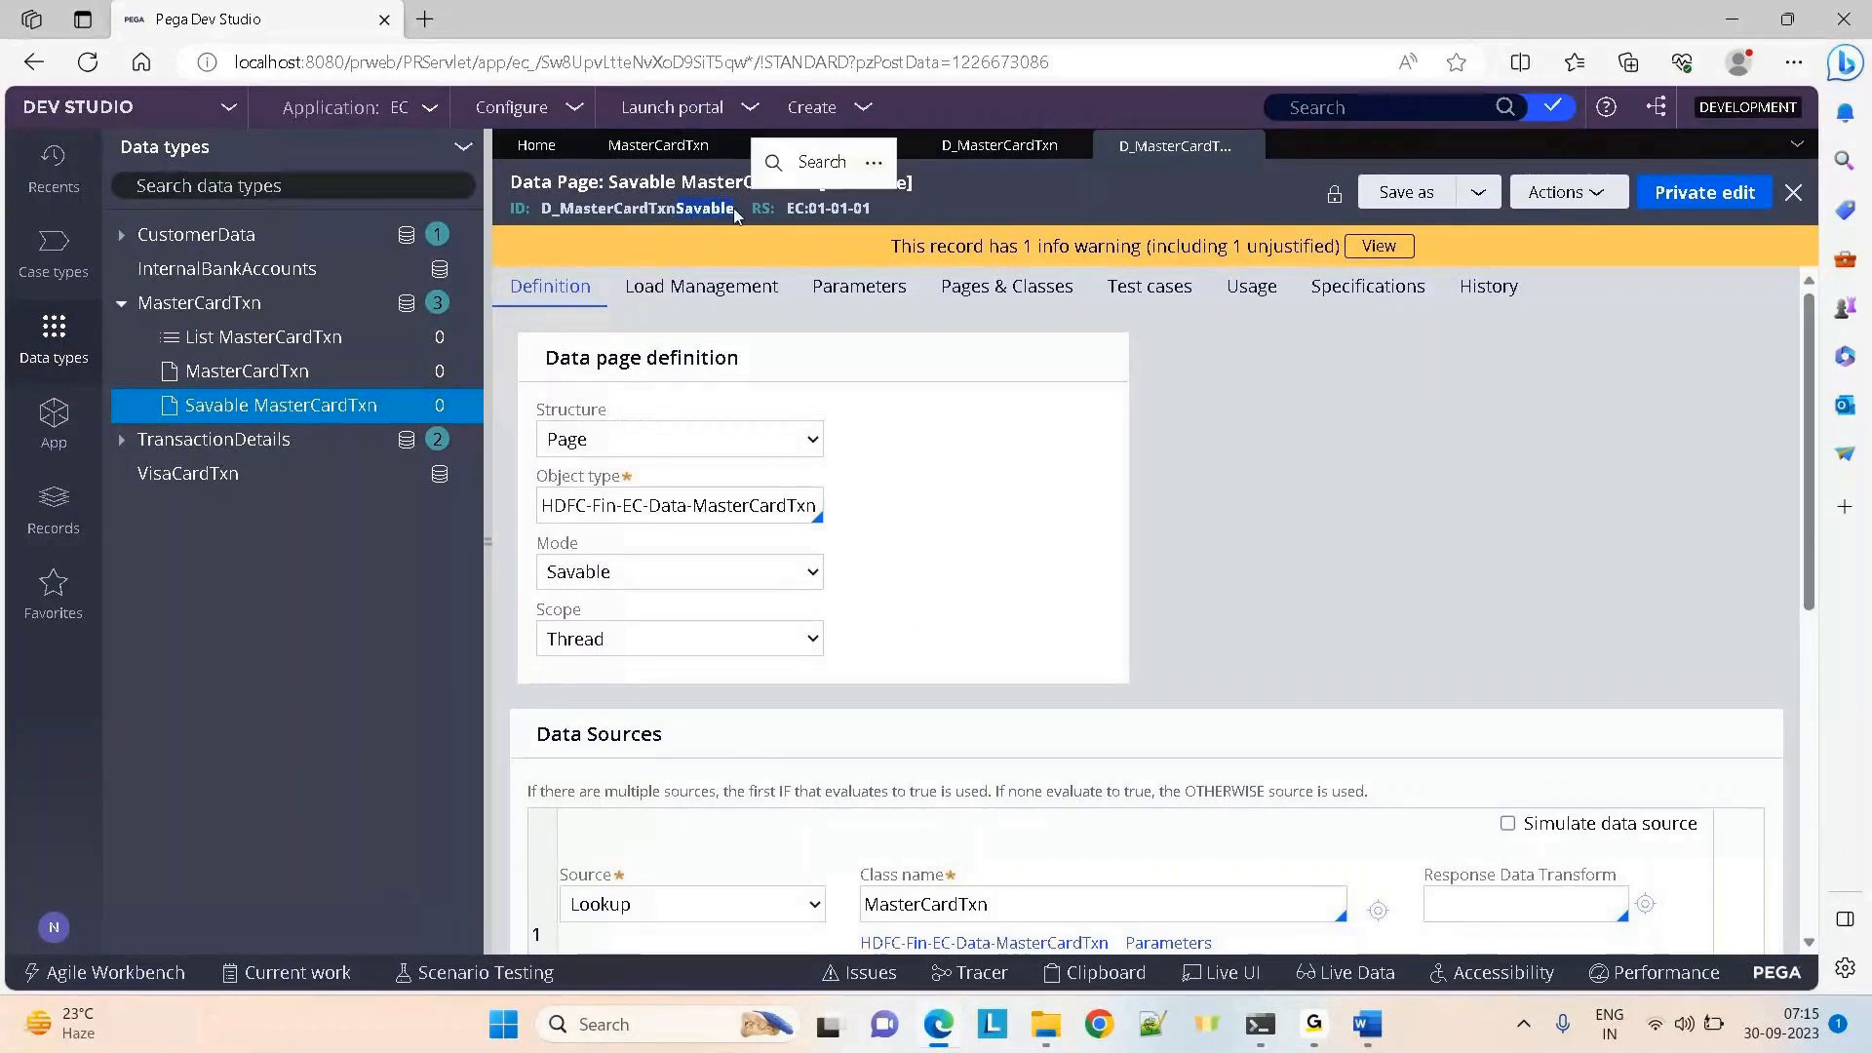
pyautogui.click(599, 581)
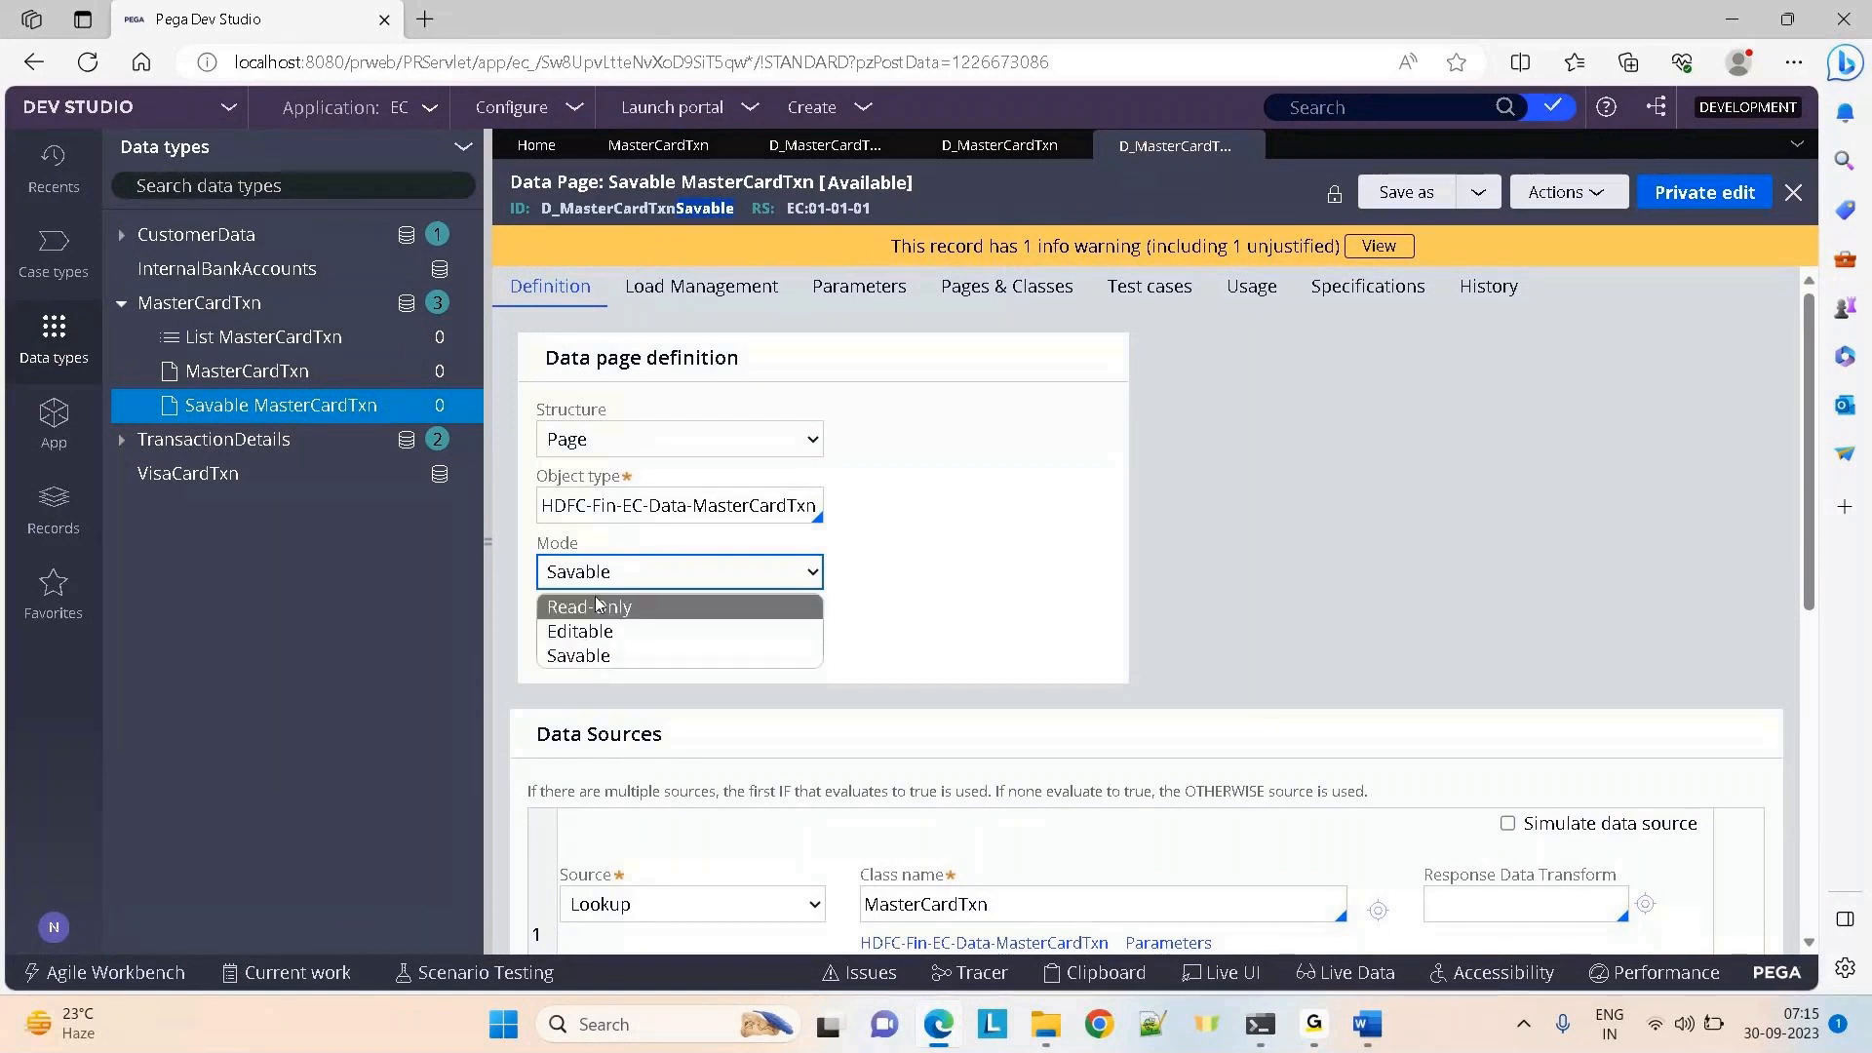
pyautogui.click(600, 656)
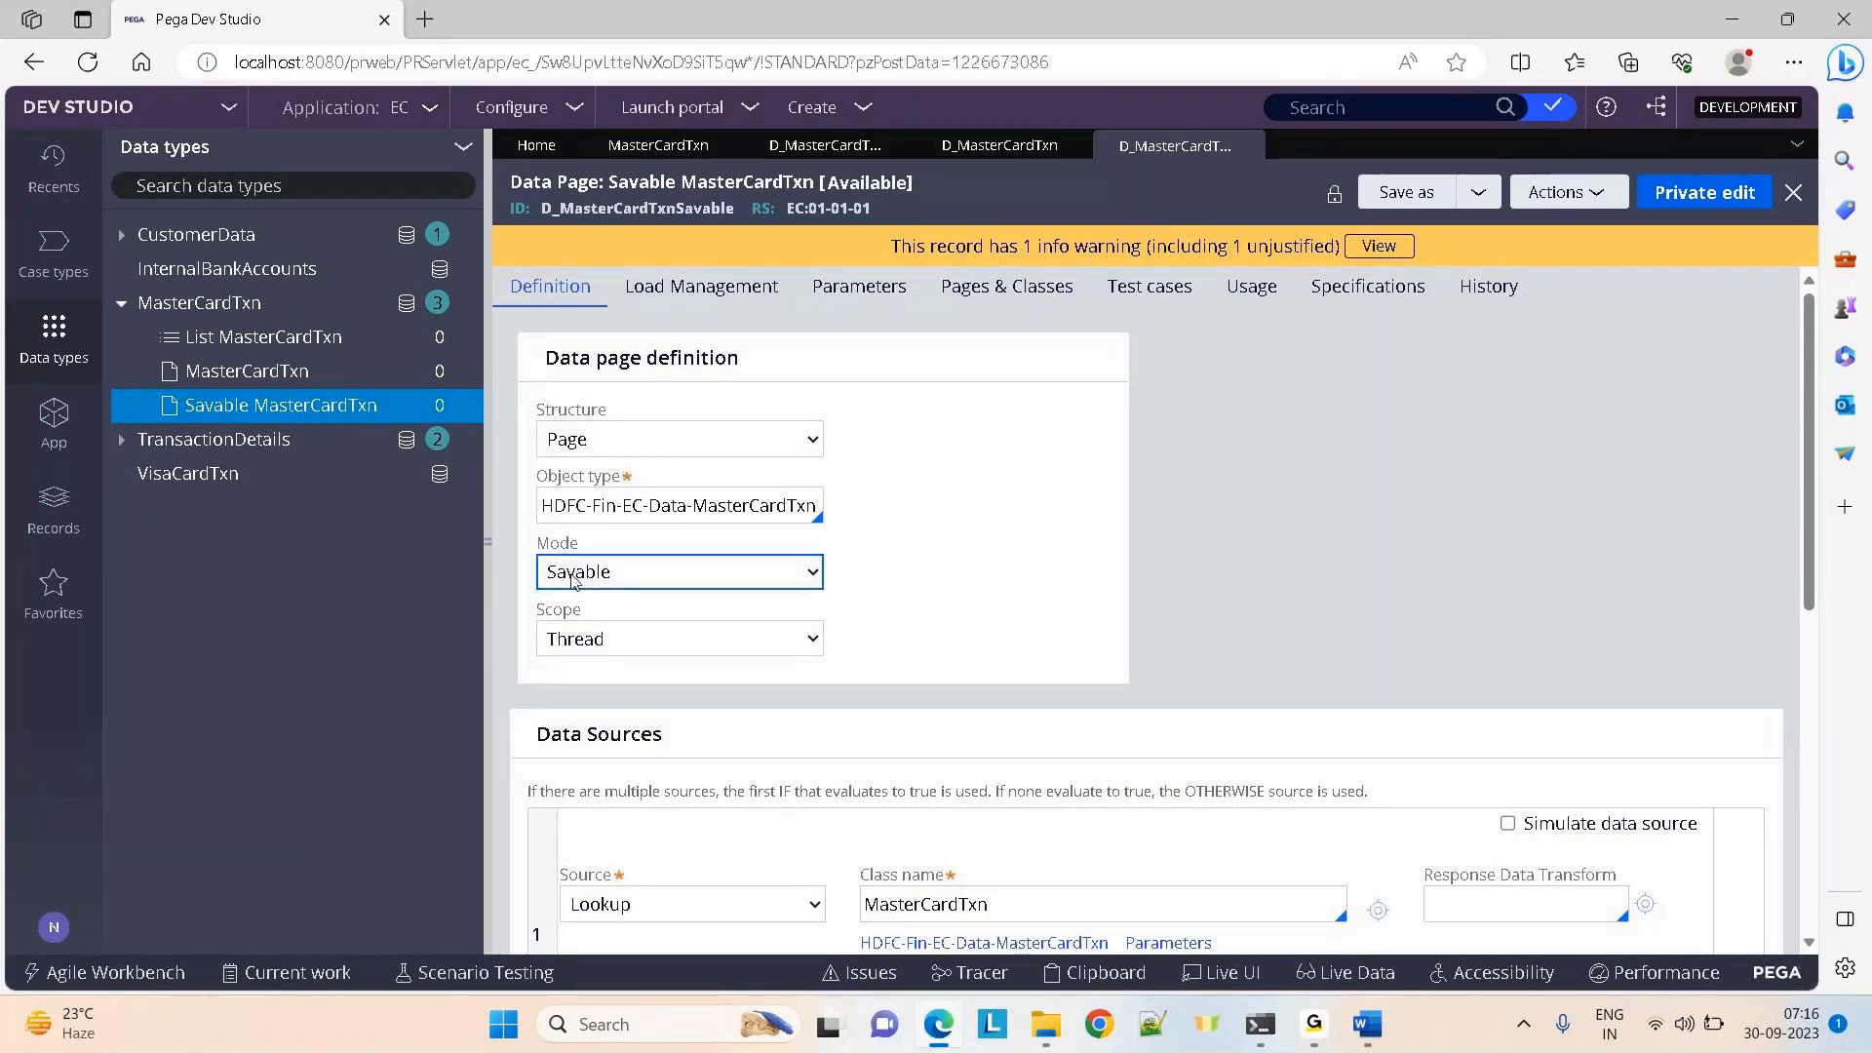
pyautogui.tripleClick(627, 733)
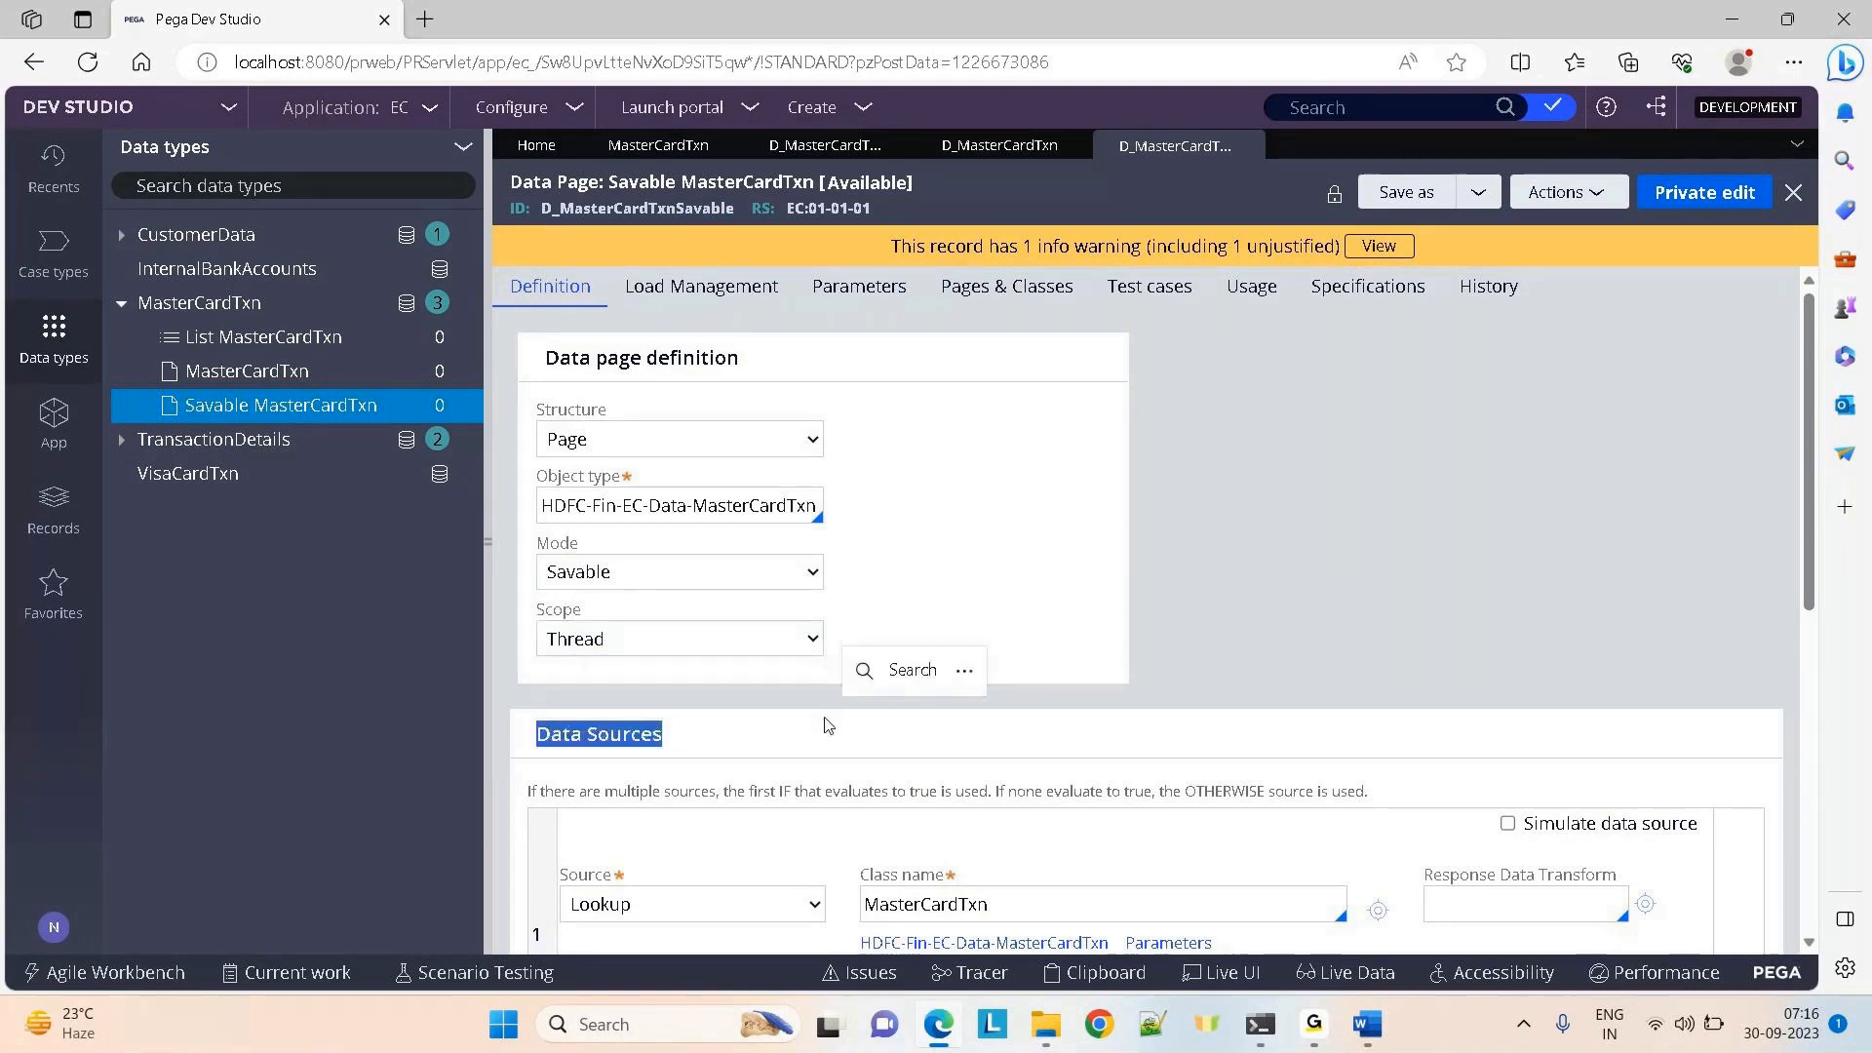
pyautogui.click(991, 152)
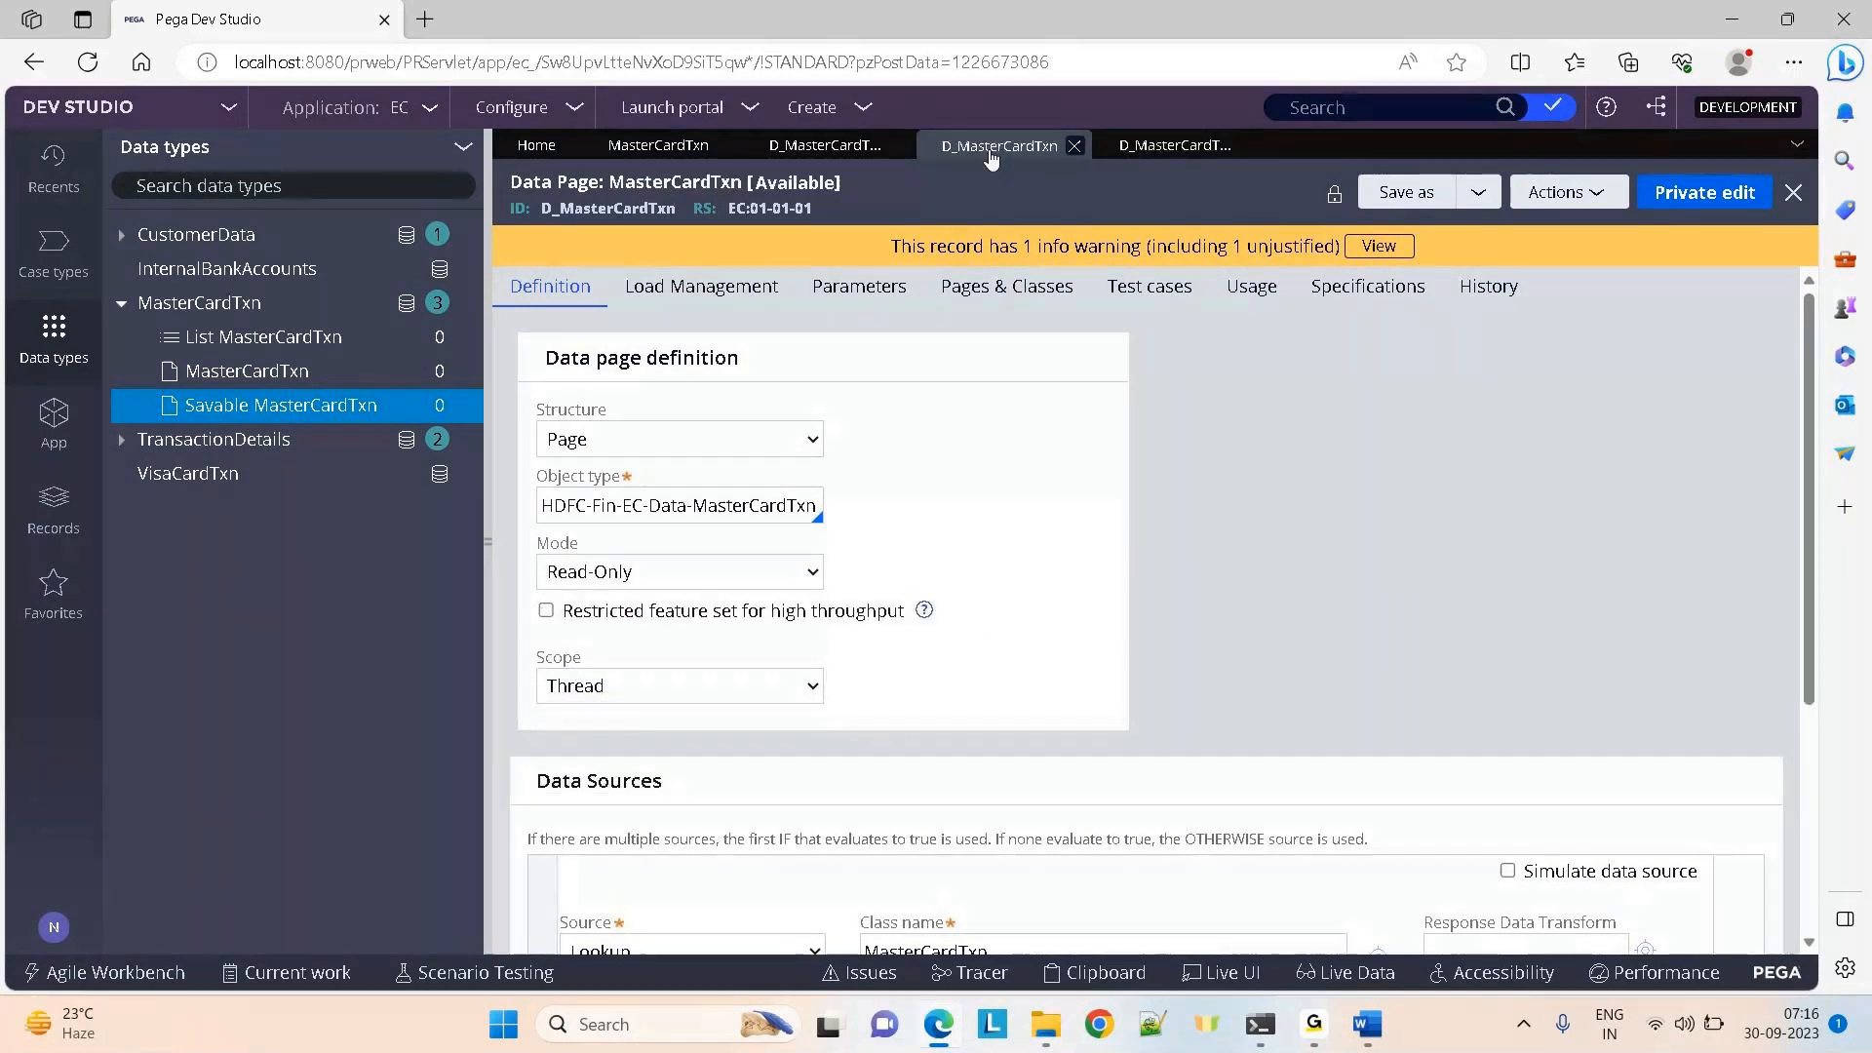
pyautogui.click(817, 151)
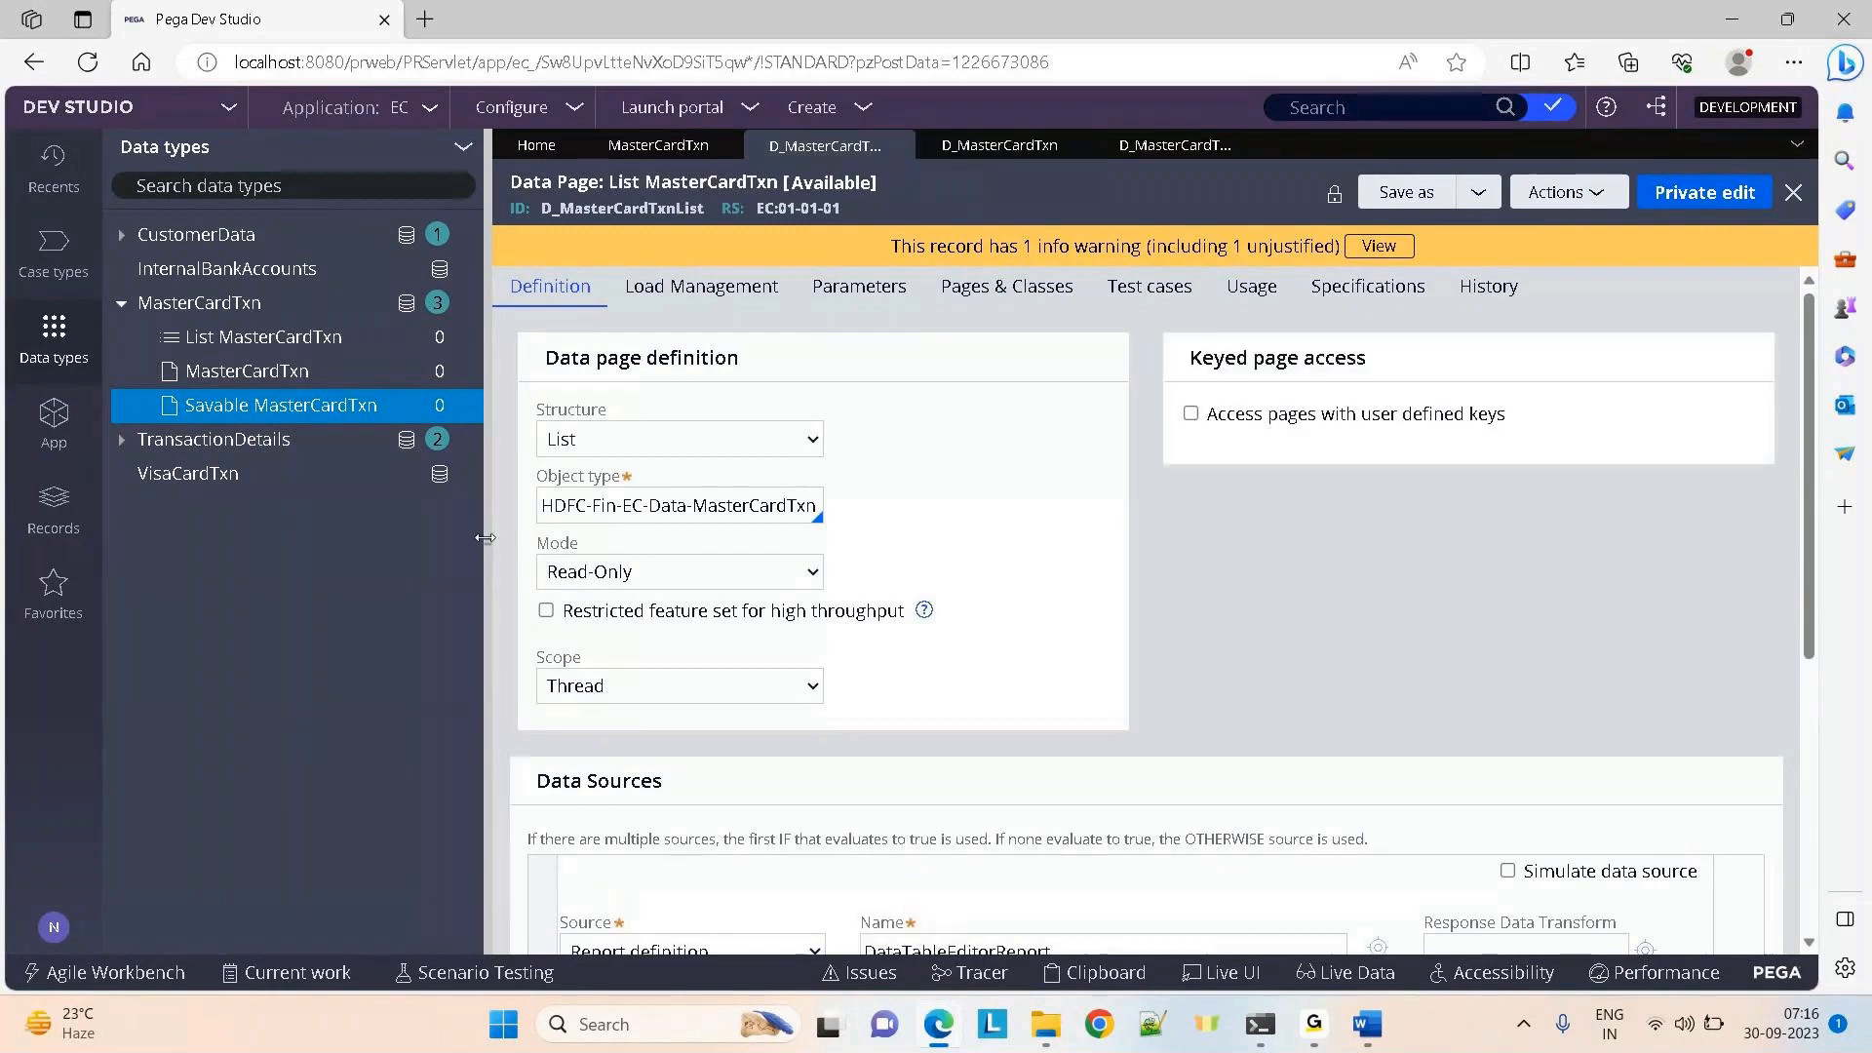
pyautogui.click(486, 541)
pyautogui.scroll(-2, 1192, 547)
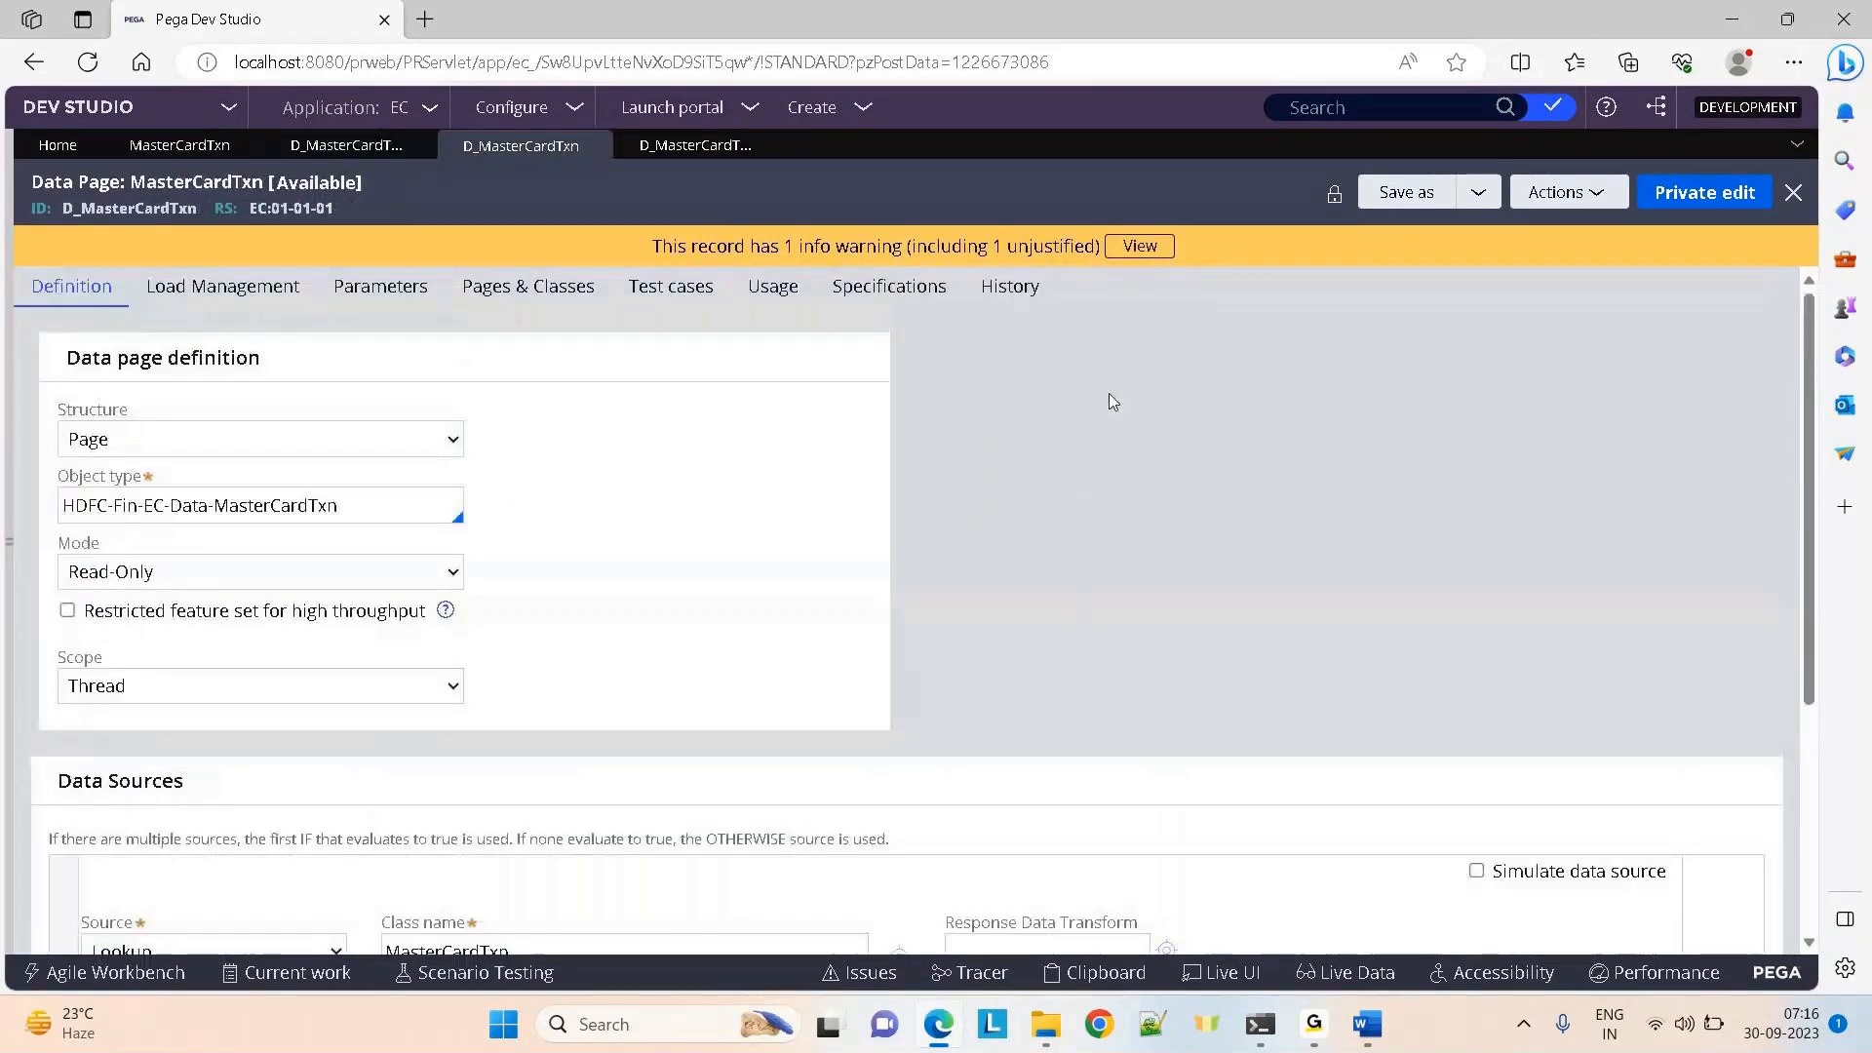
pyautogui.scroll(-2, 1113, 402)
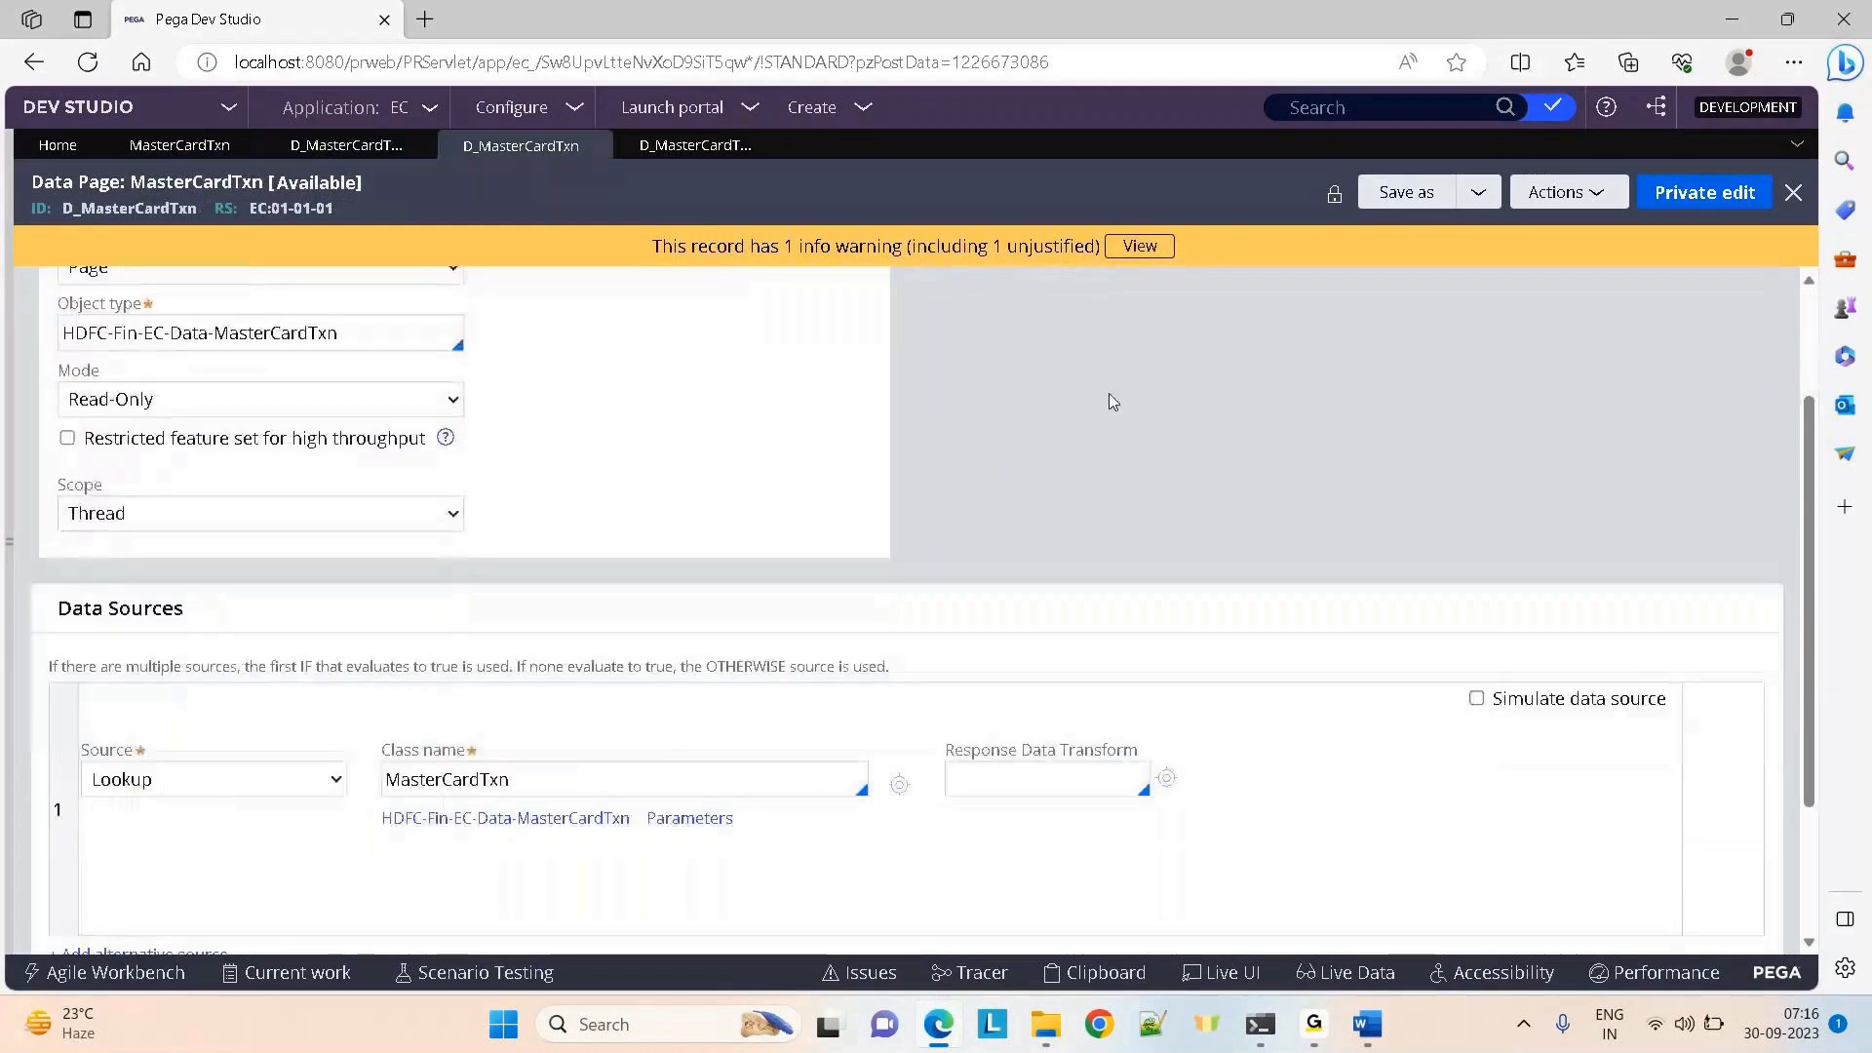
pyautogui.click(700, 148)
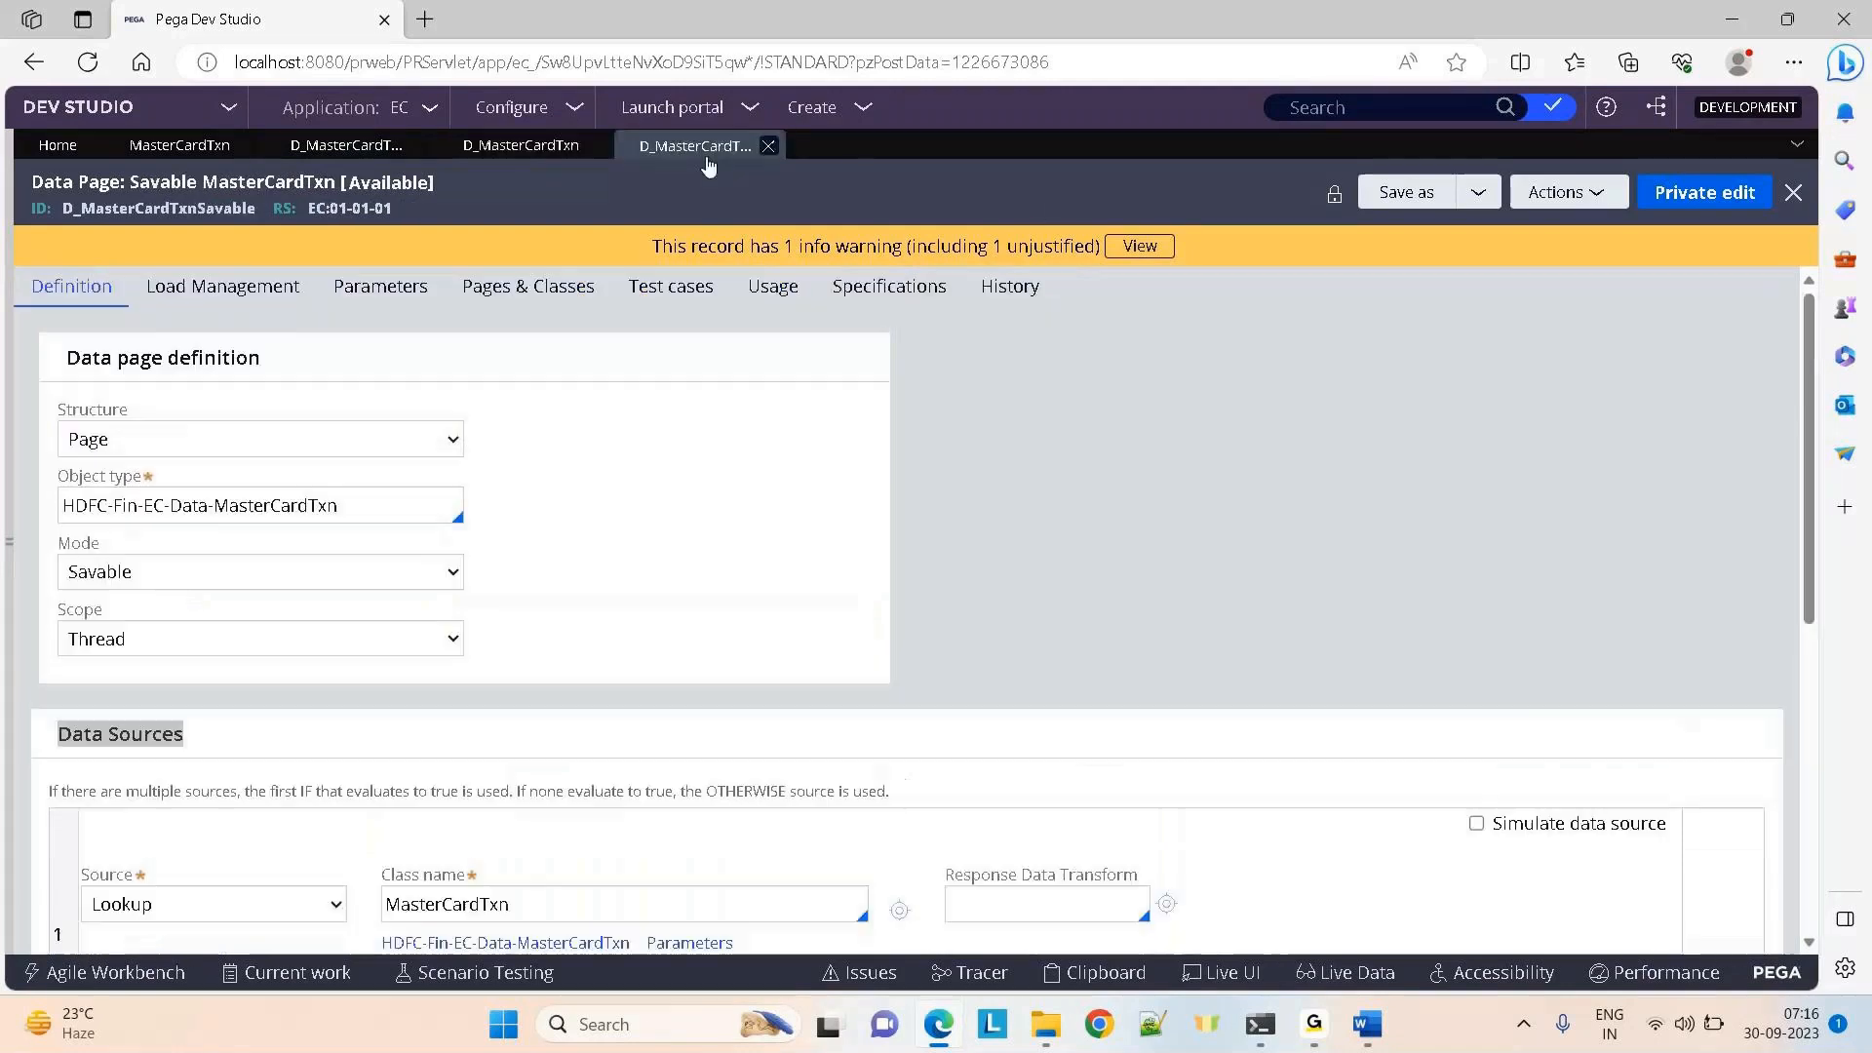
pyautogui.scroll(-1, 1011, 643)
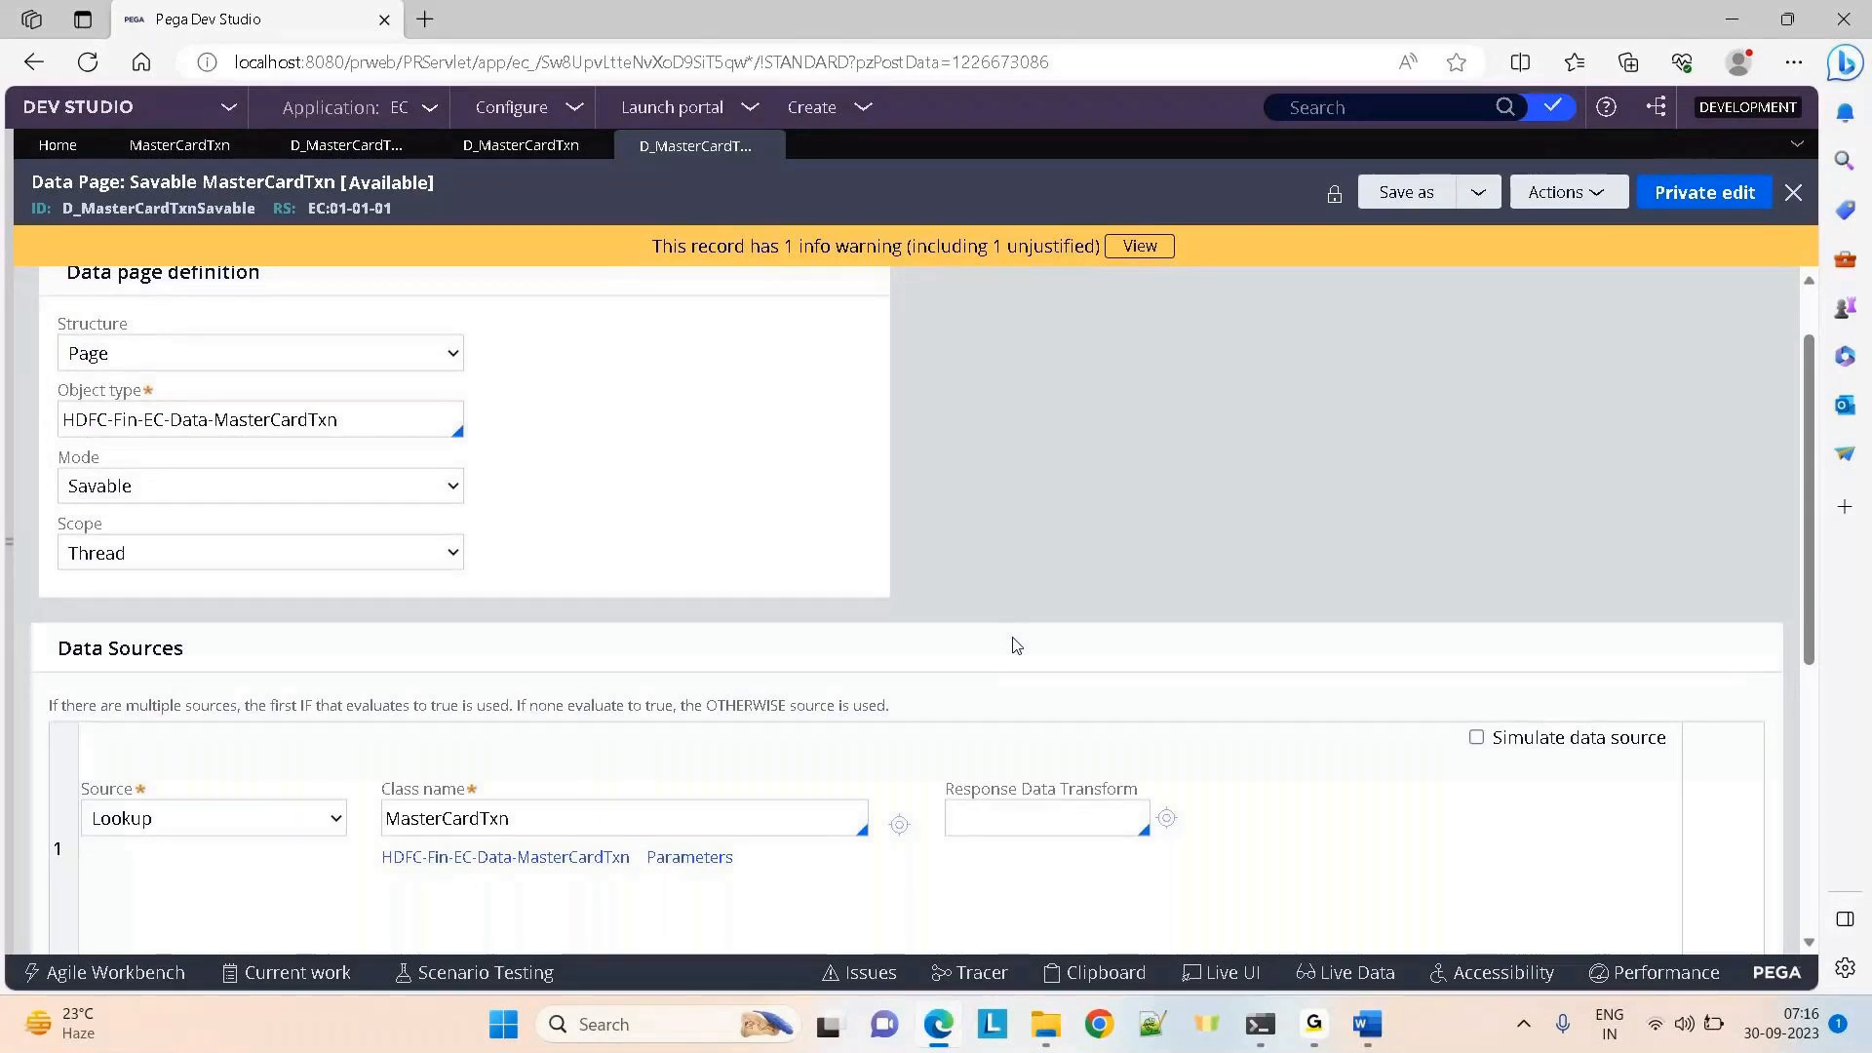
pyautogui.scroll(-1, 1015, 645)
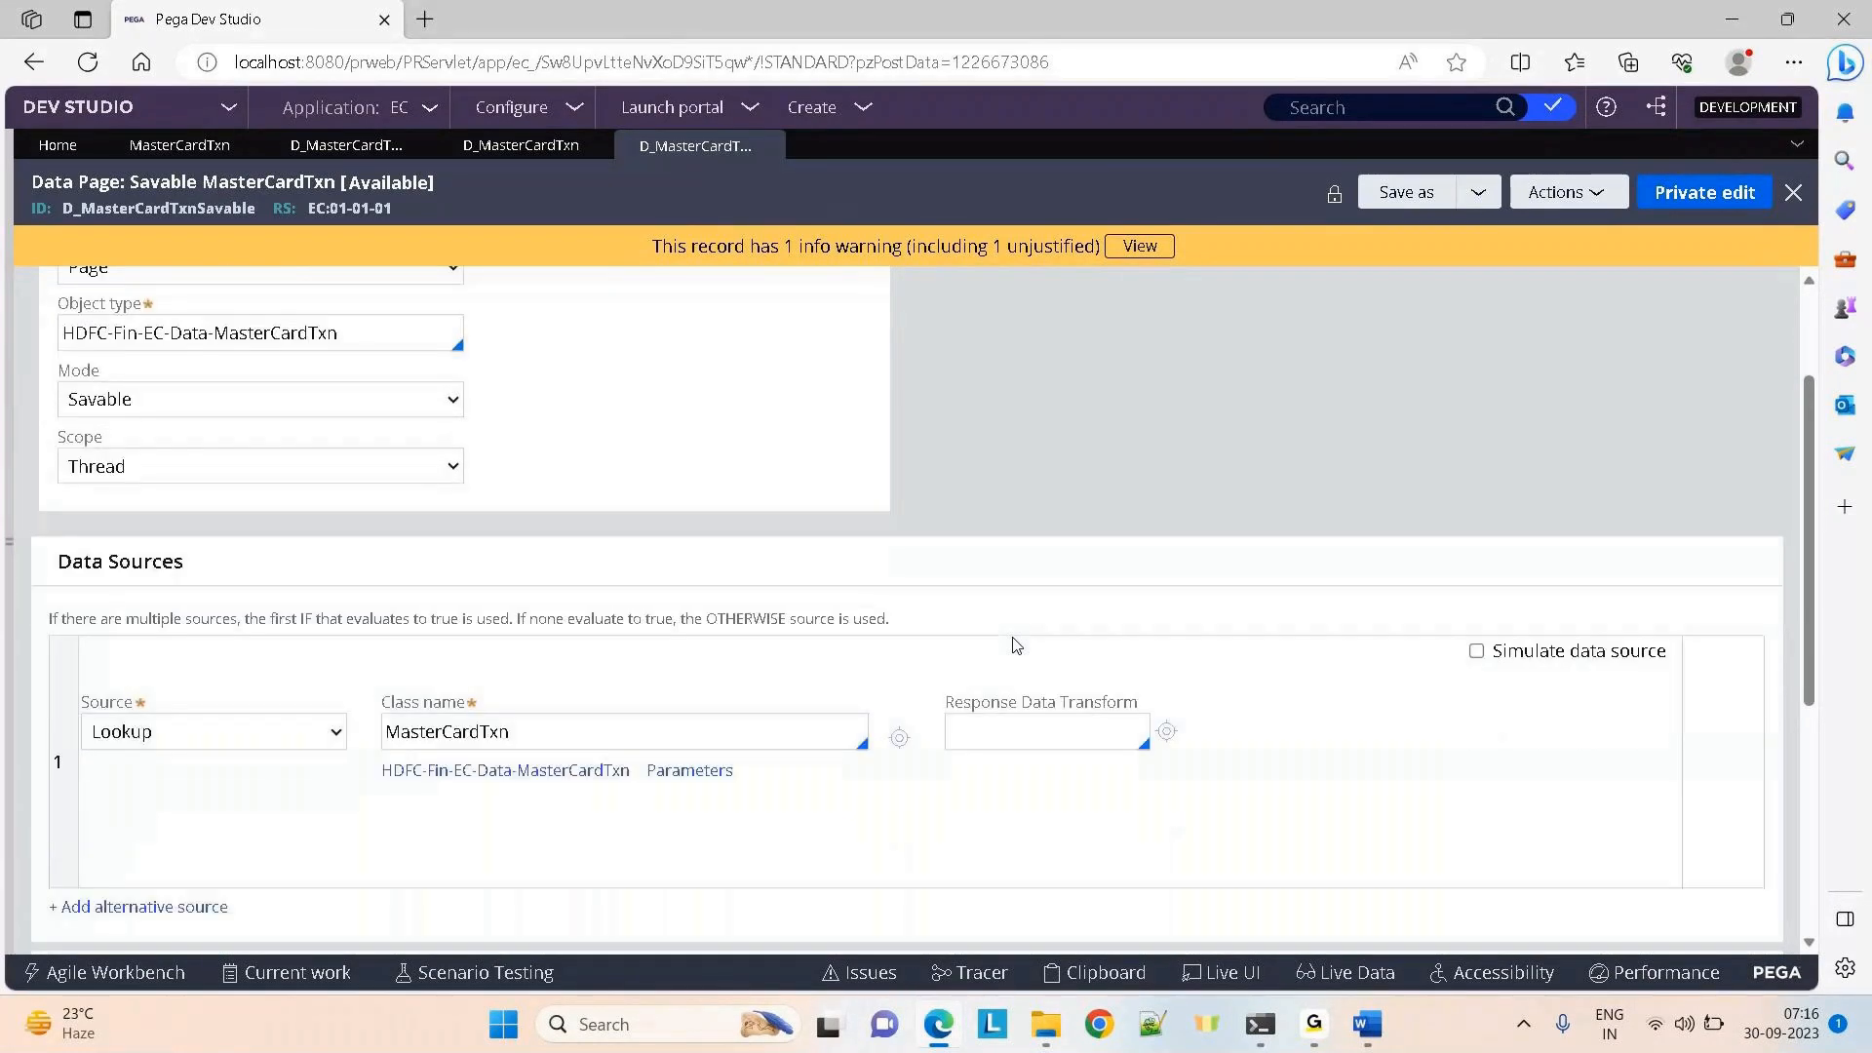
pyautogui.scroll(-5, 1016, 645)
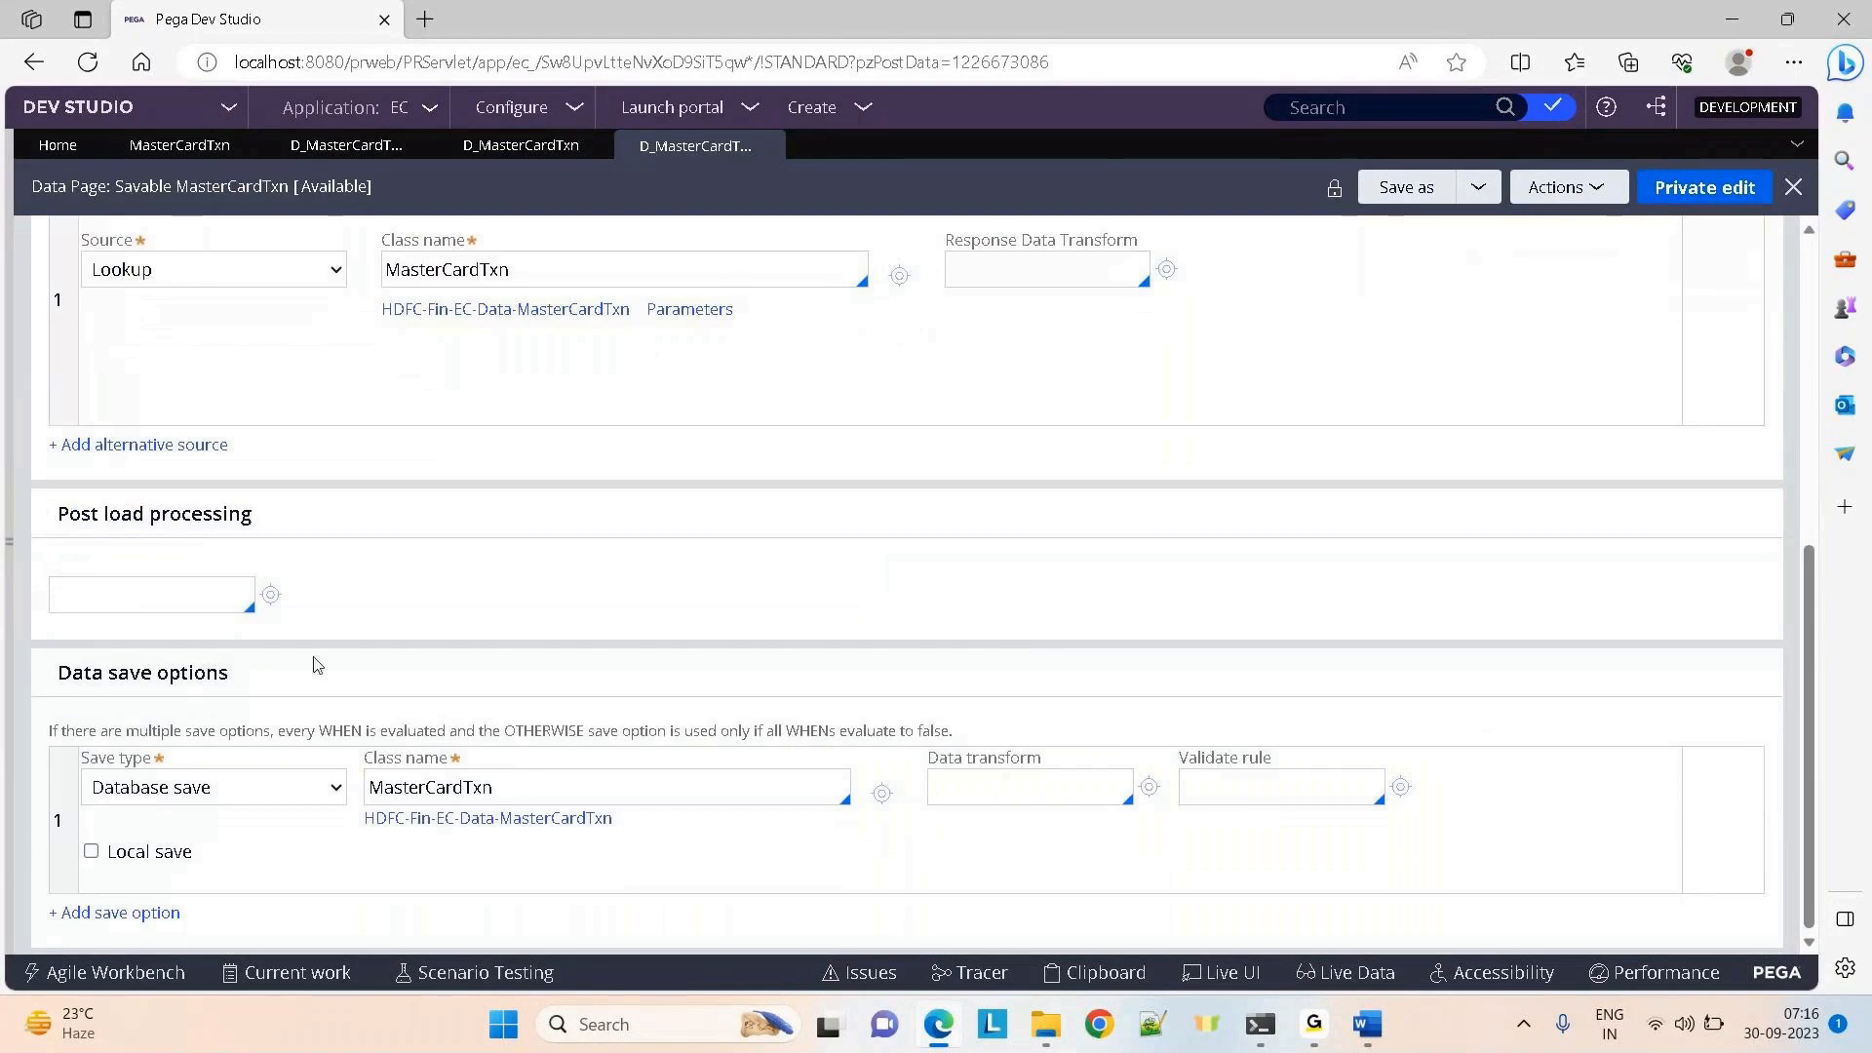
pyautogui.tripleClick(353, 670)
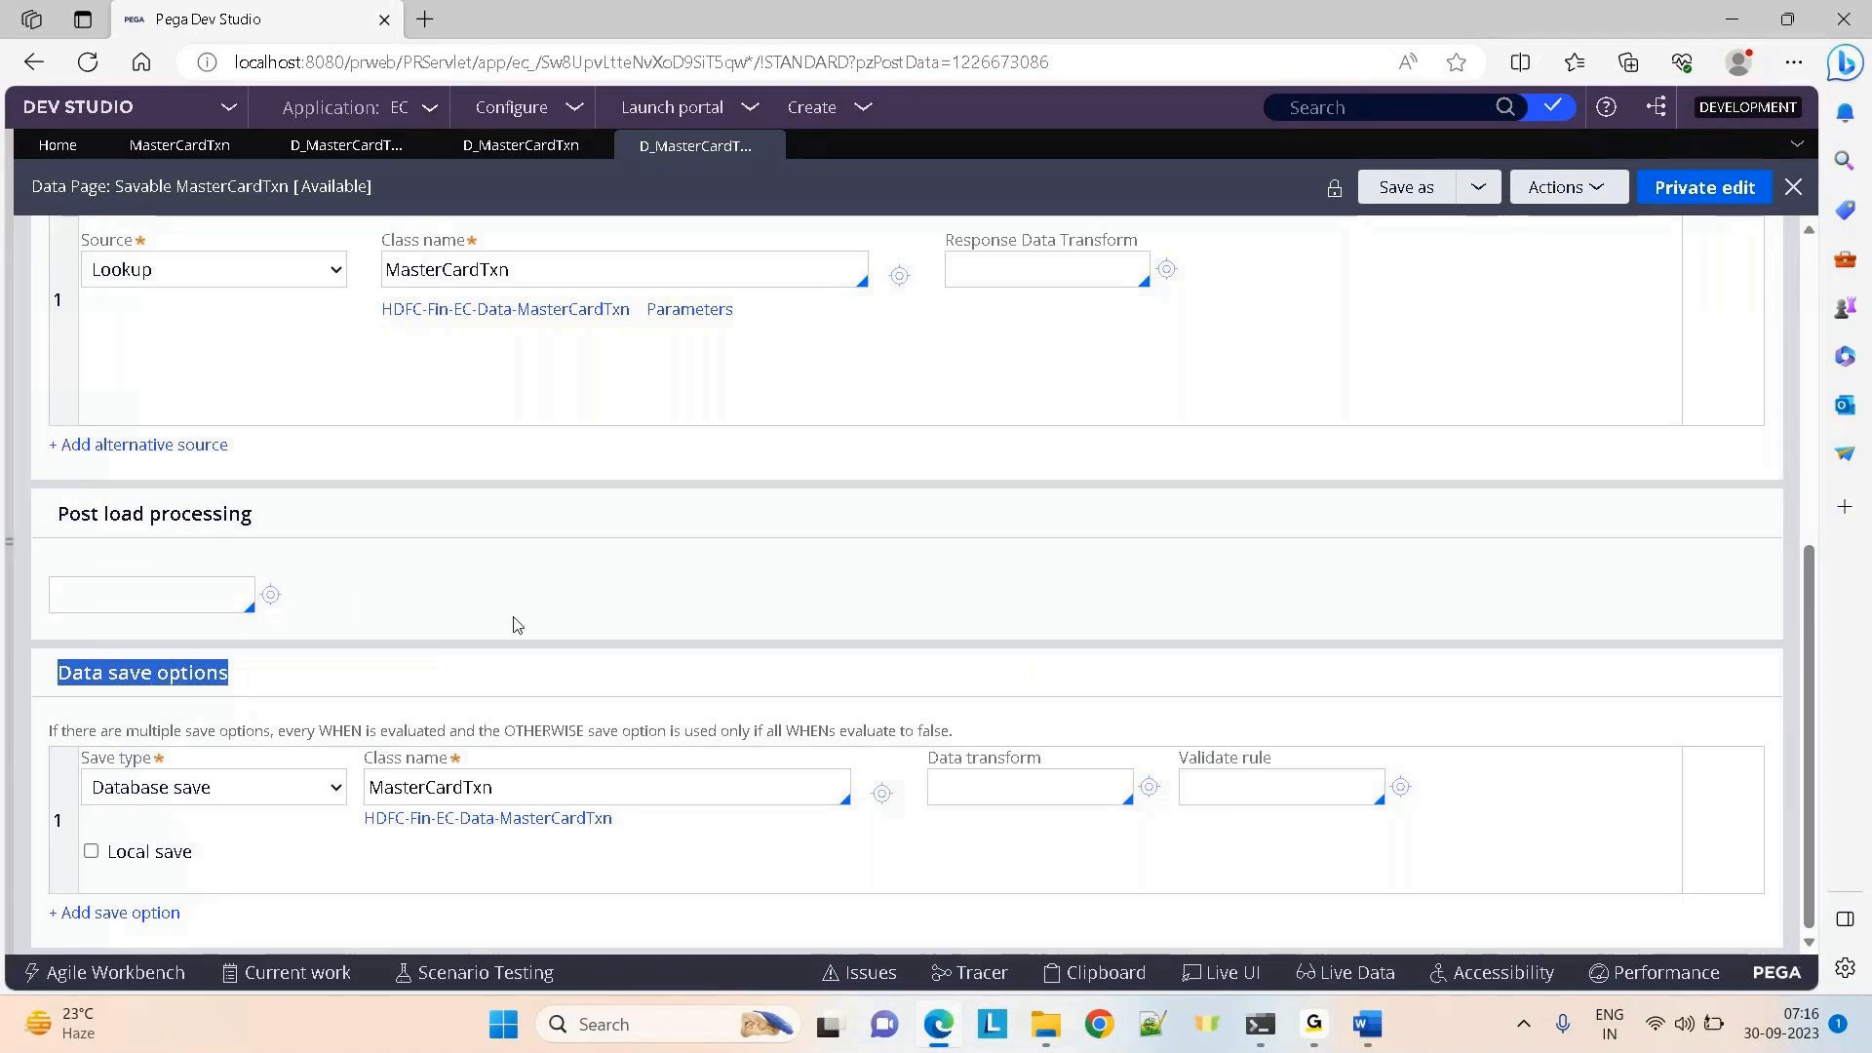
pyautogui.click(273, 663)
pyautogui.tripleClick(244, 668)
pyautogui.click(1160, 517)
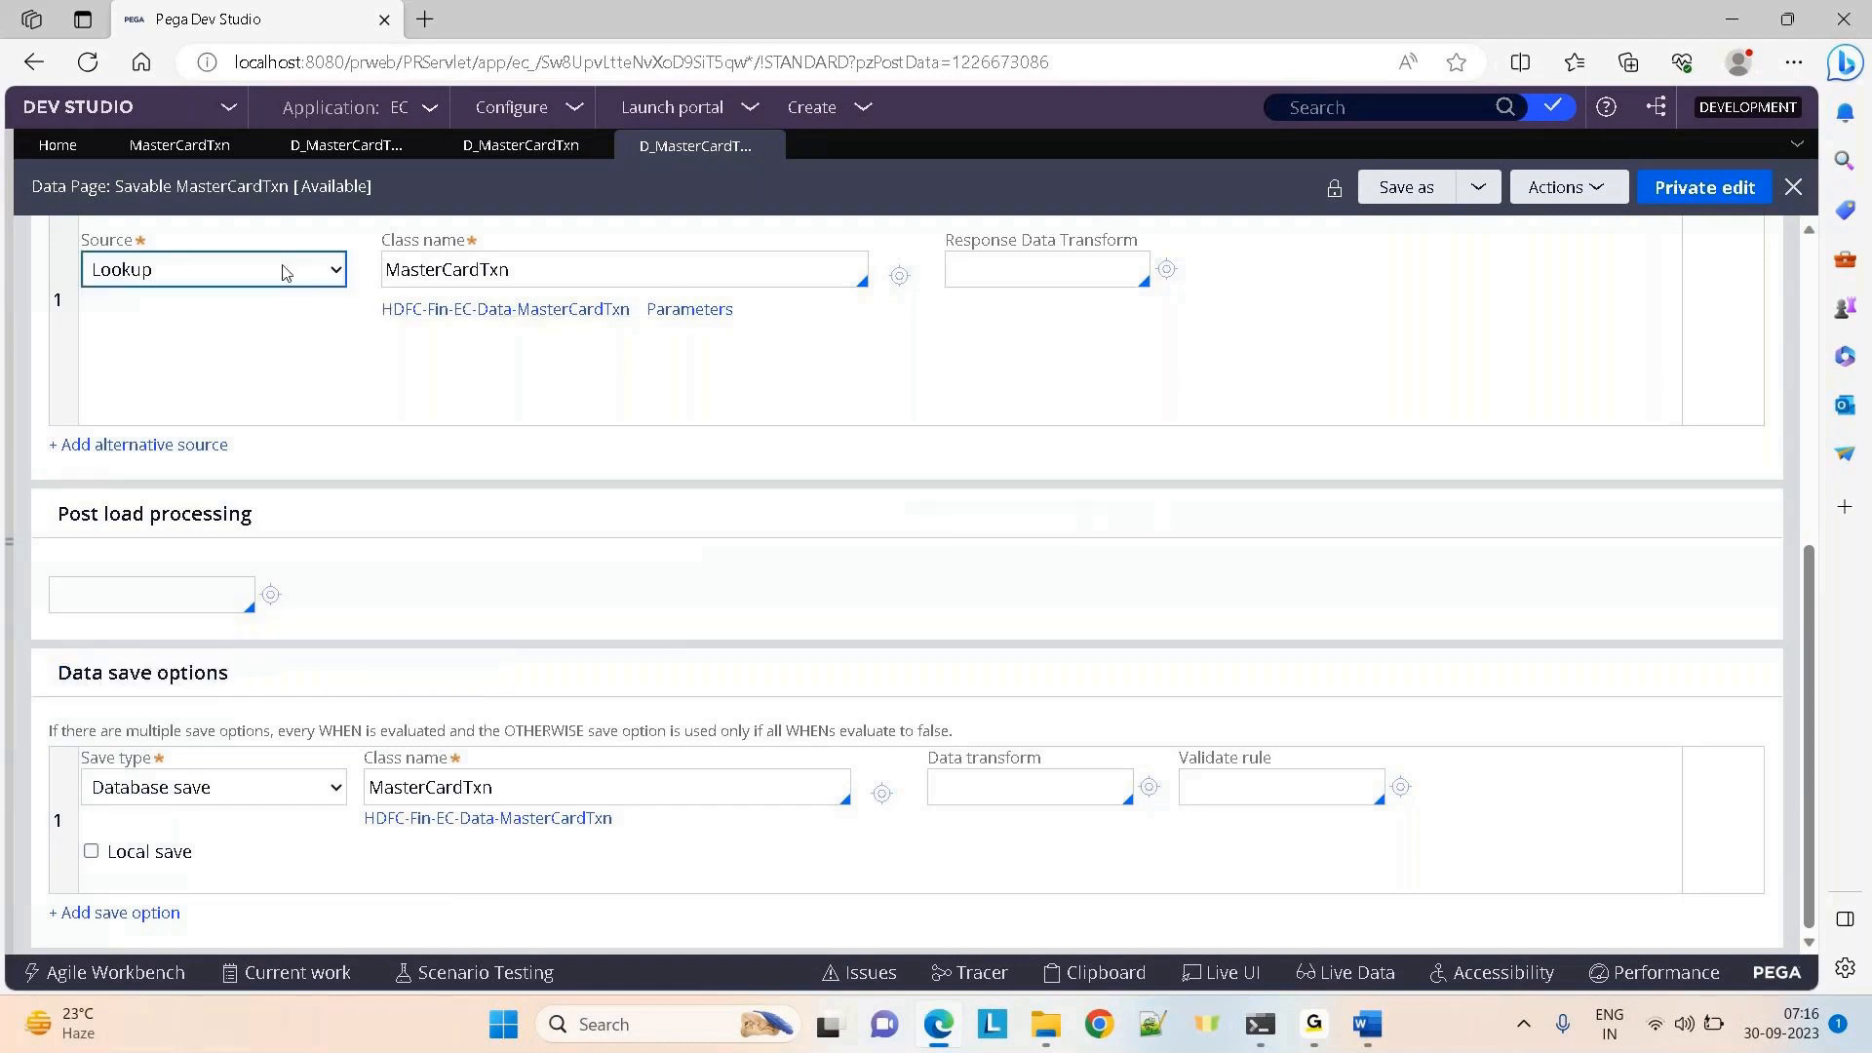
pyautogui.click(332, 146)
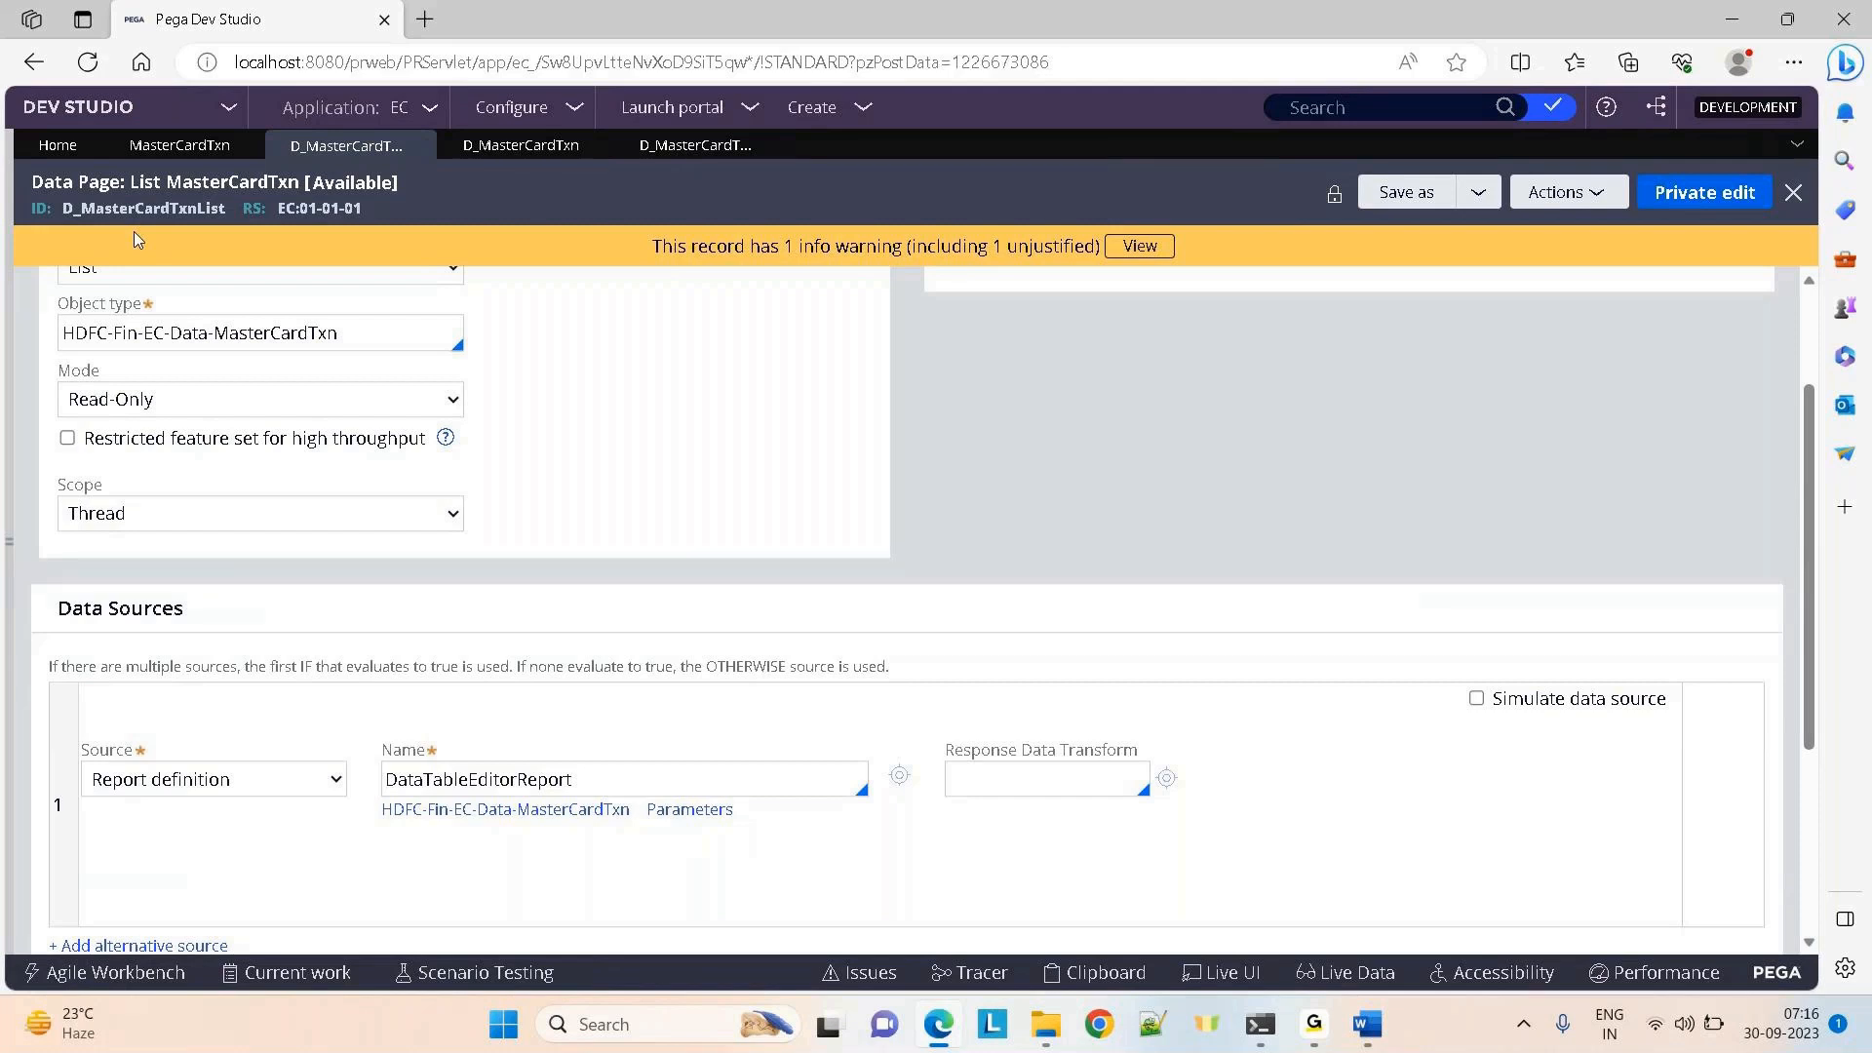
pyautogui.click(469, 151)
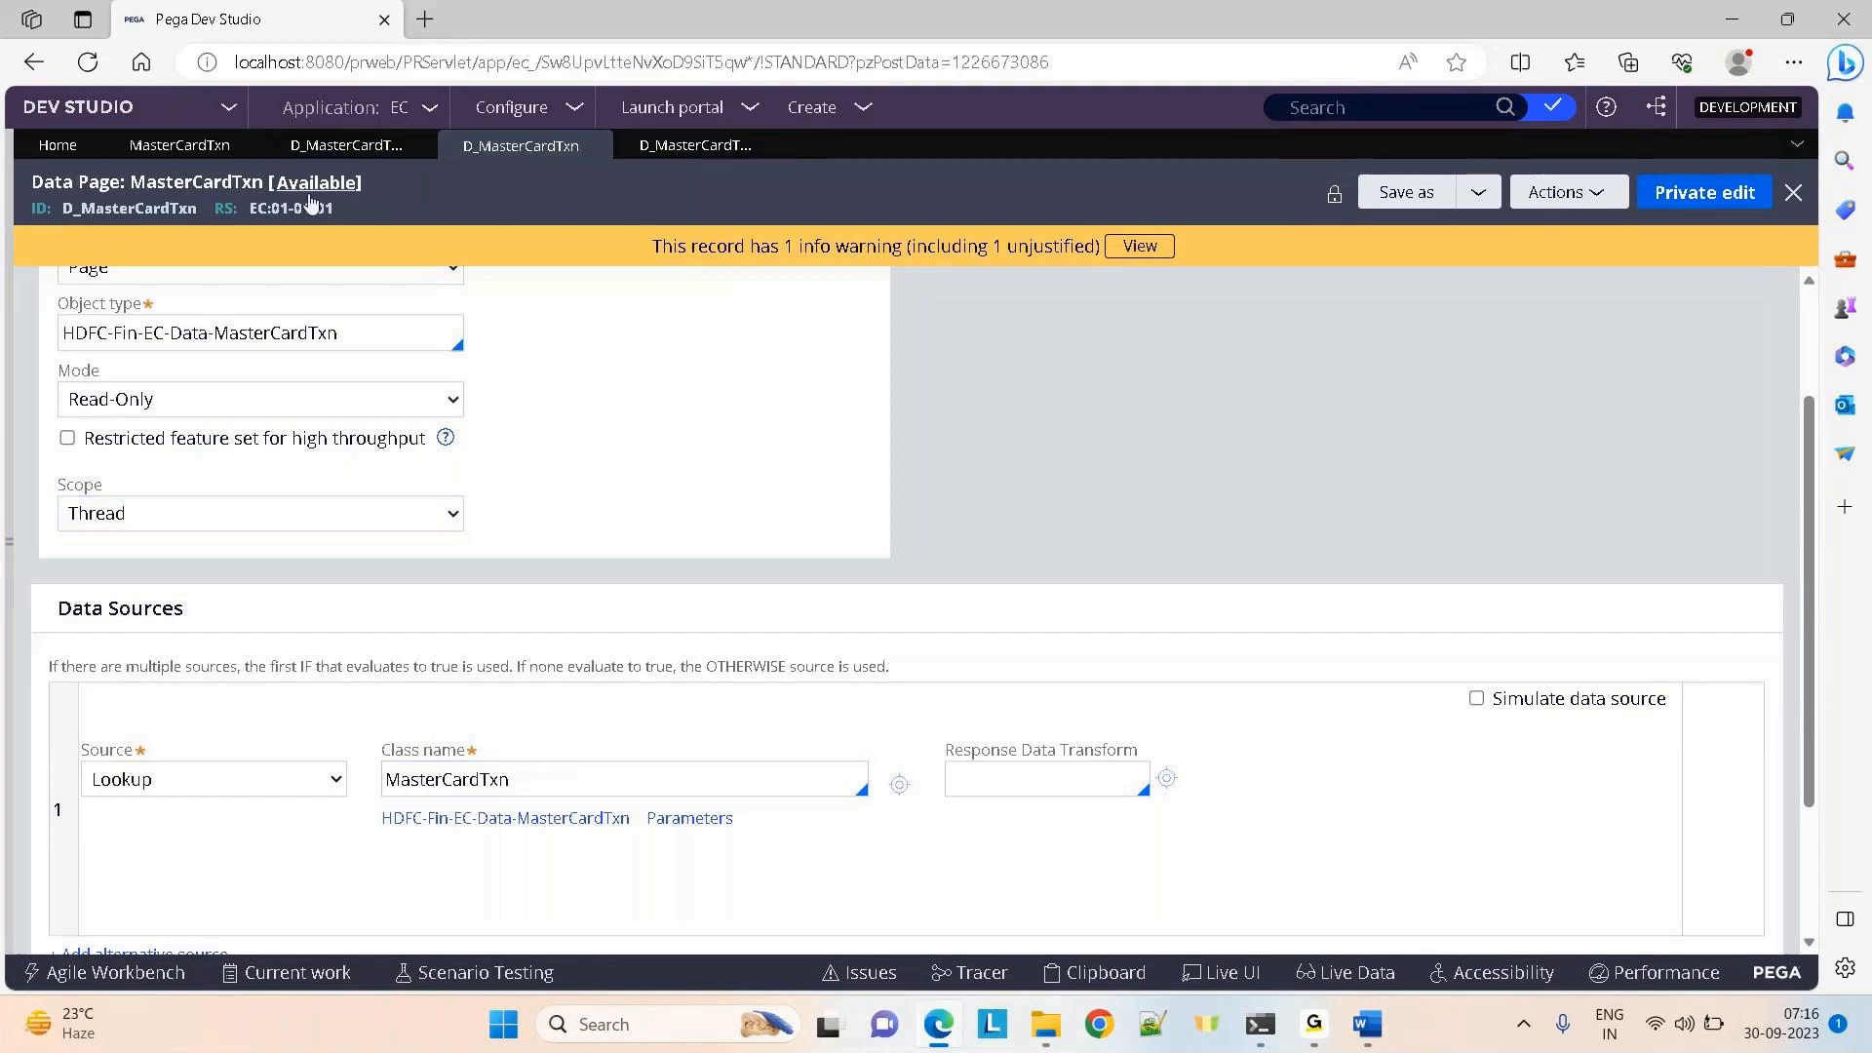
pyautogui.click(294, 156)
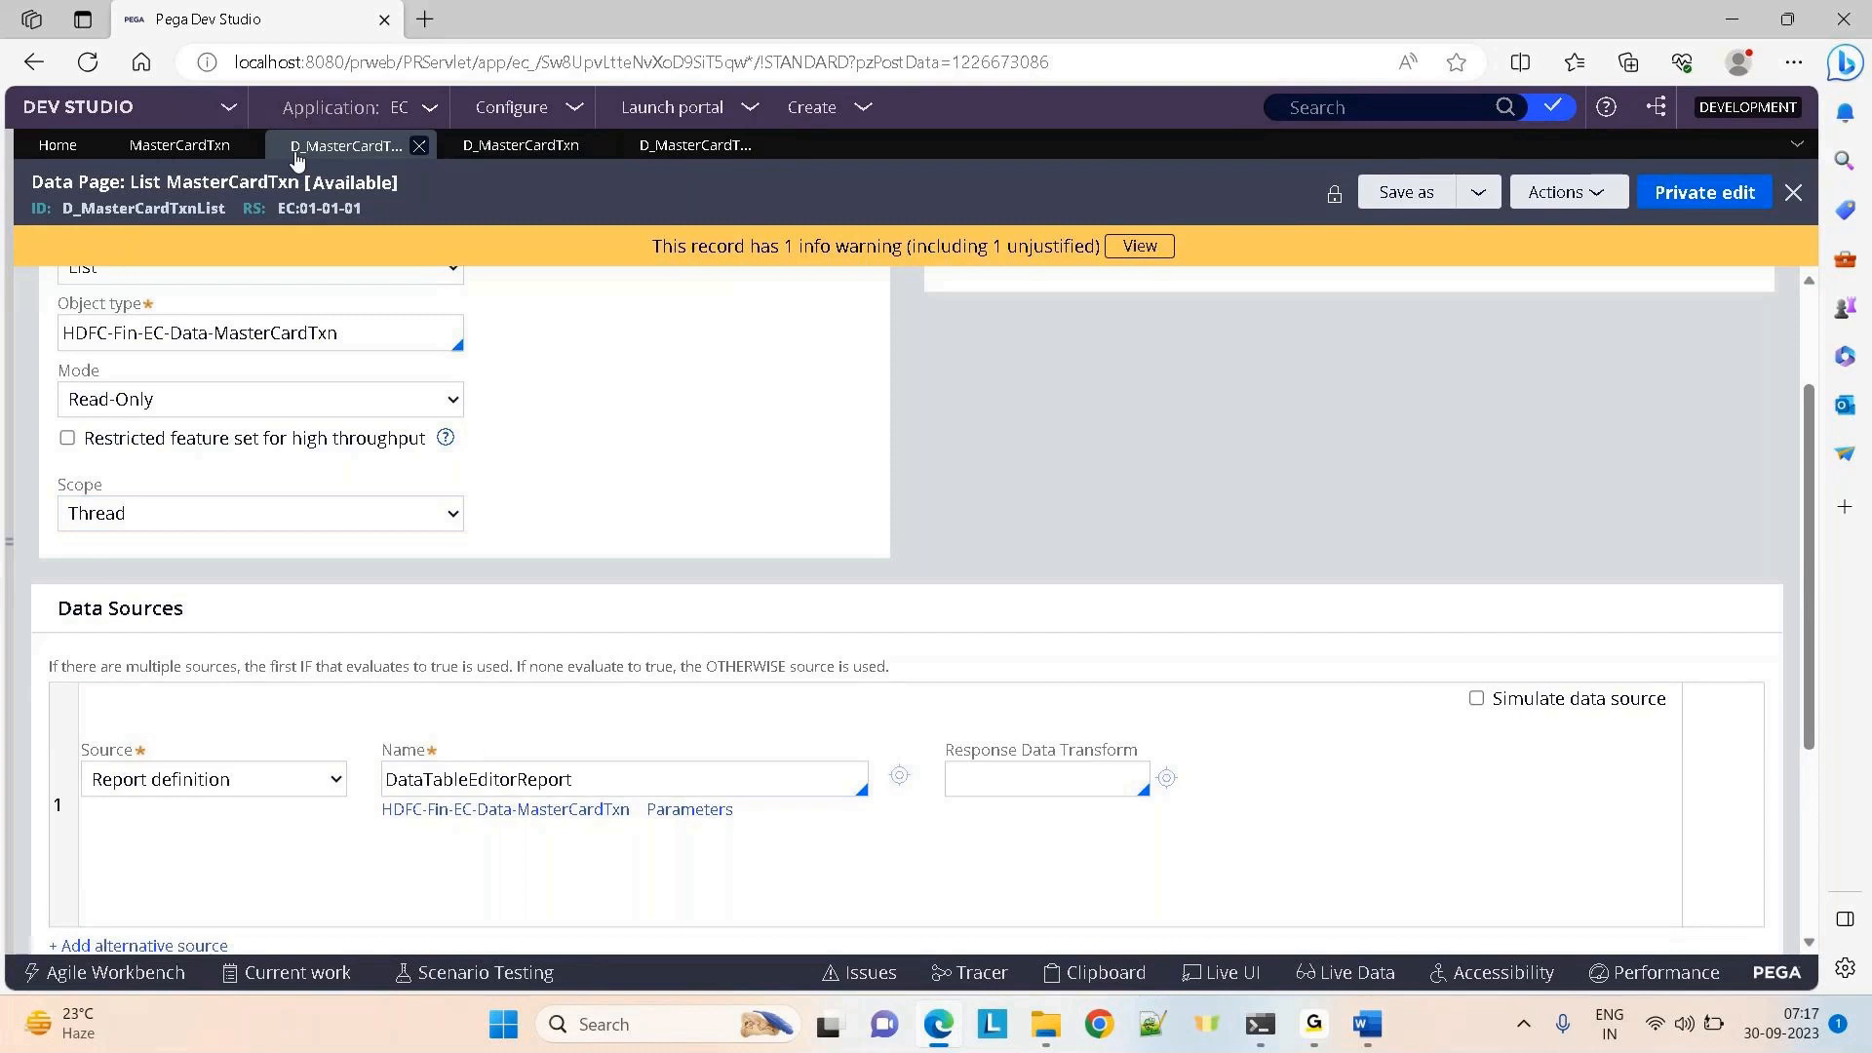
pyautogui.click(502, 149)
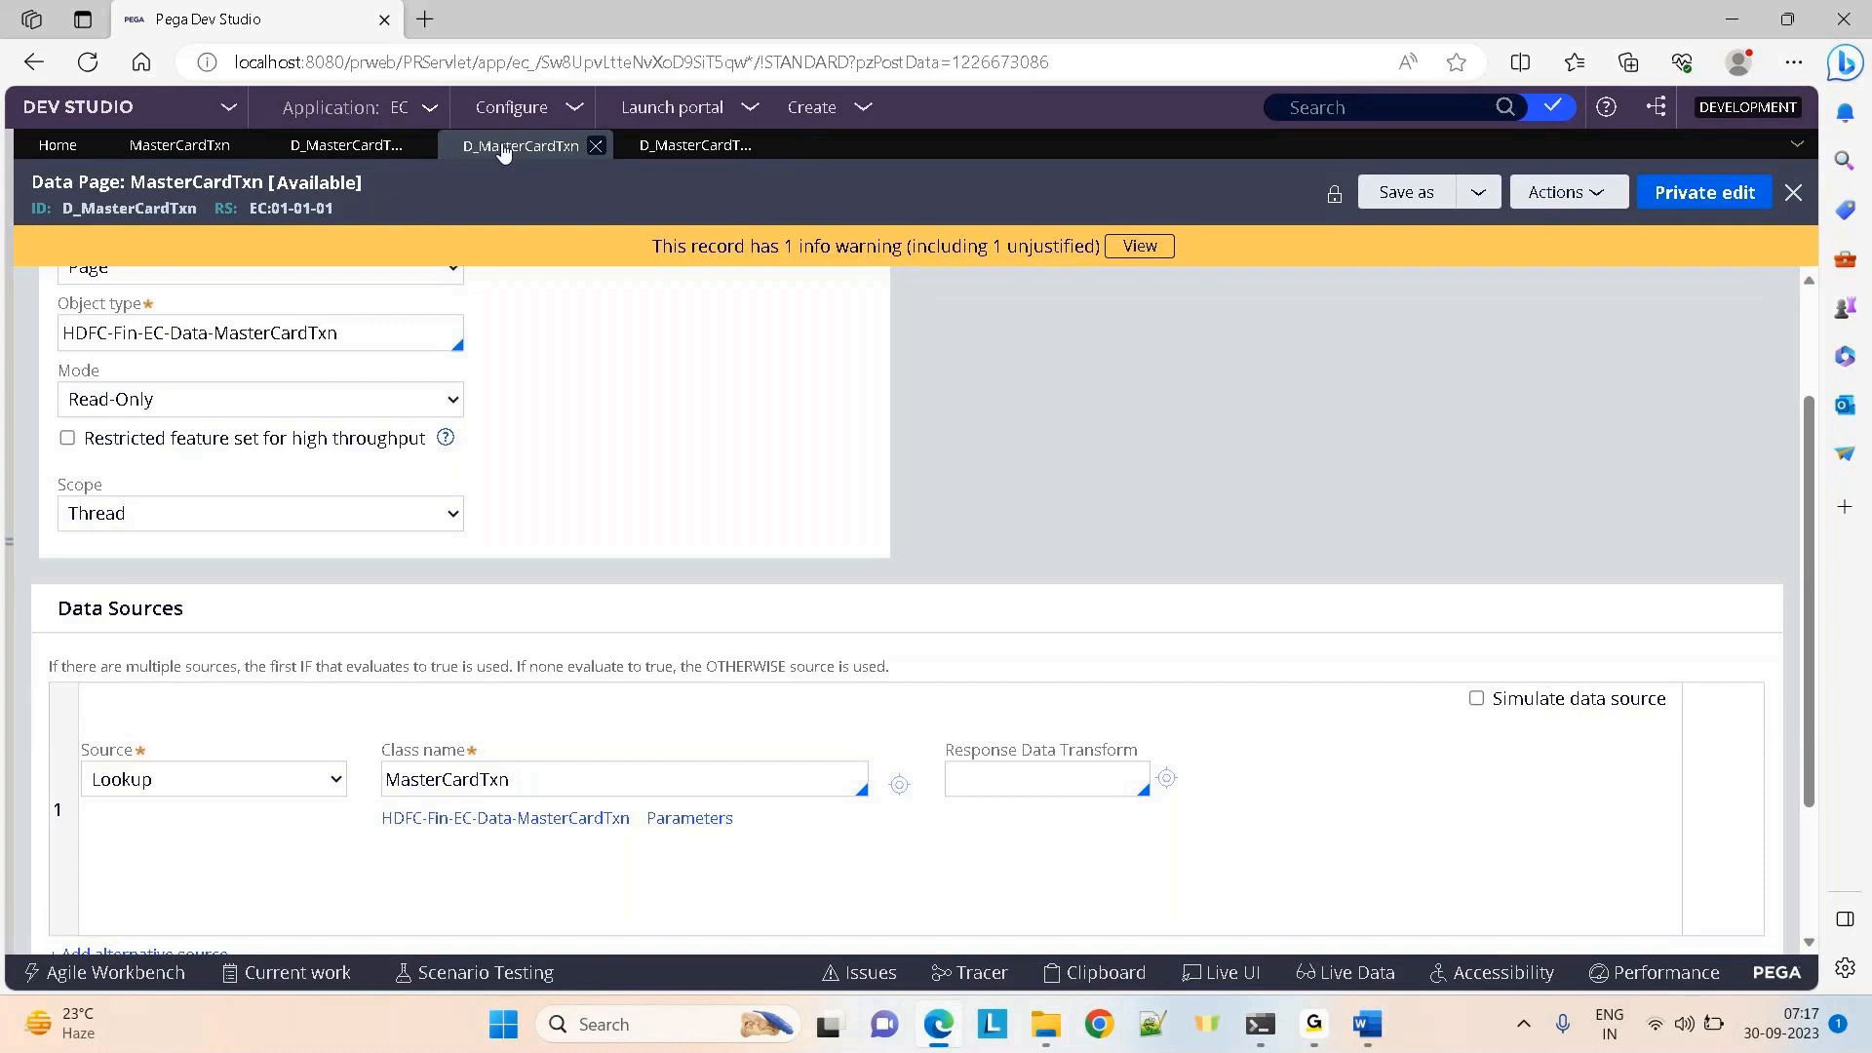
# Search 'paytm' in a new tab, open its mobile recharge page with Airtel as operator, then return to Pega
pyautogui.click(423, 20)
pyautogui.write('paytm')
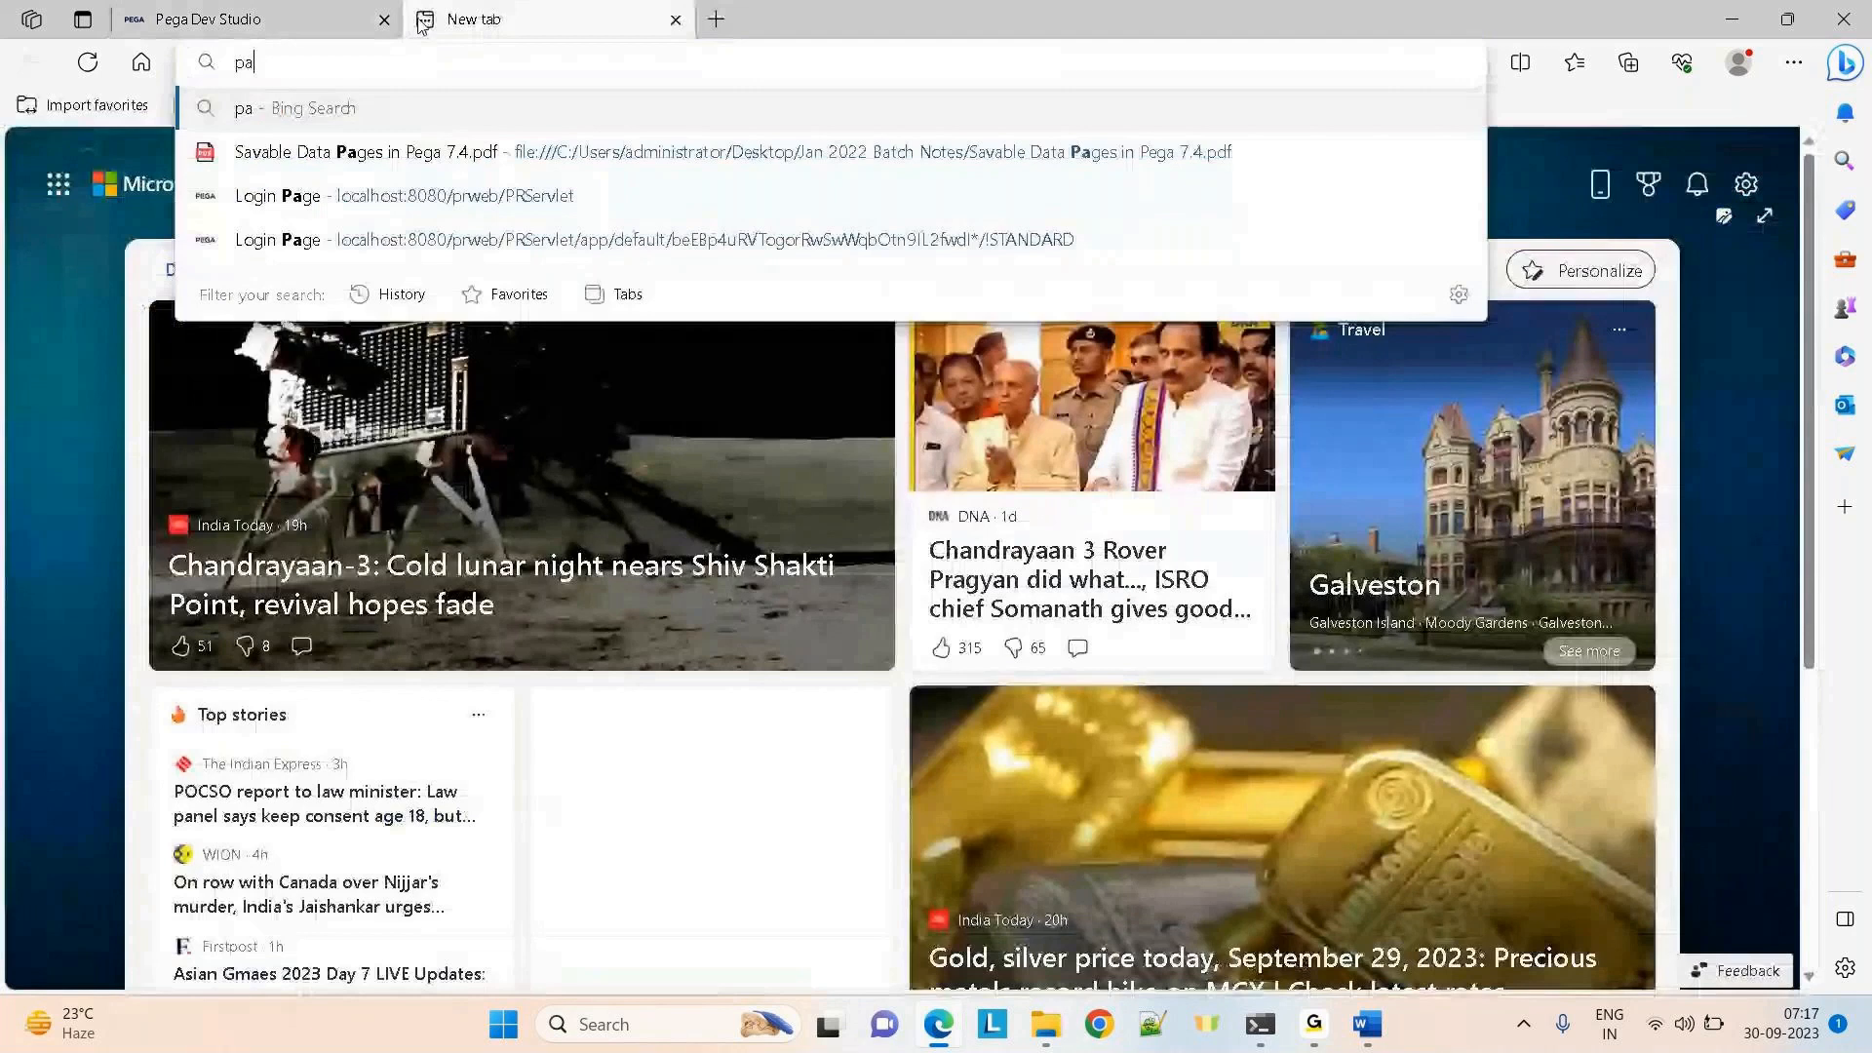
pyautogui.press('Return')
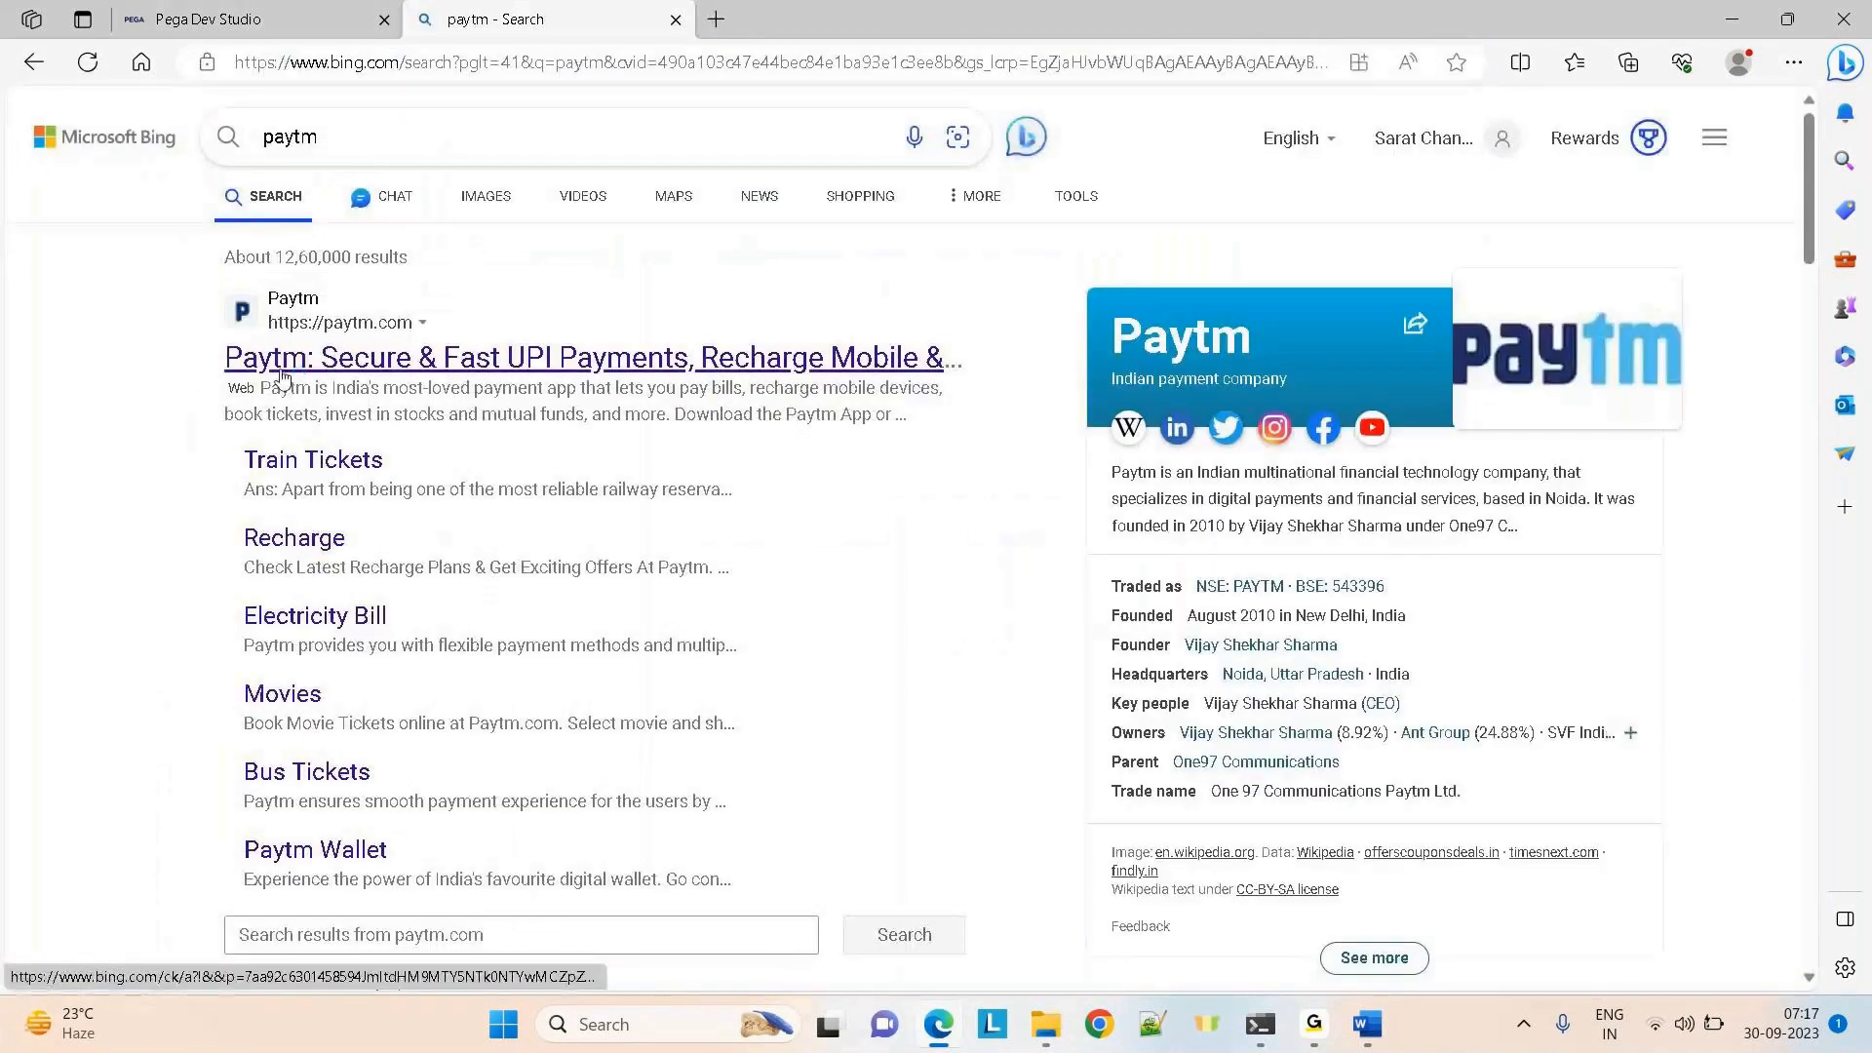
pyautogui.click(288, 540)
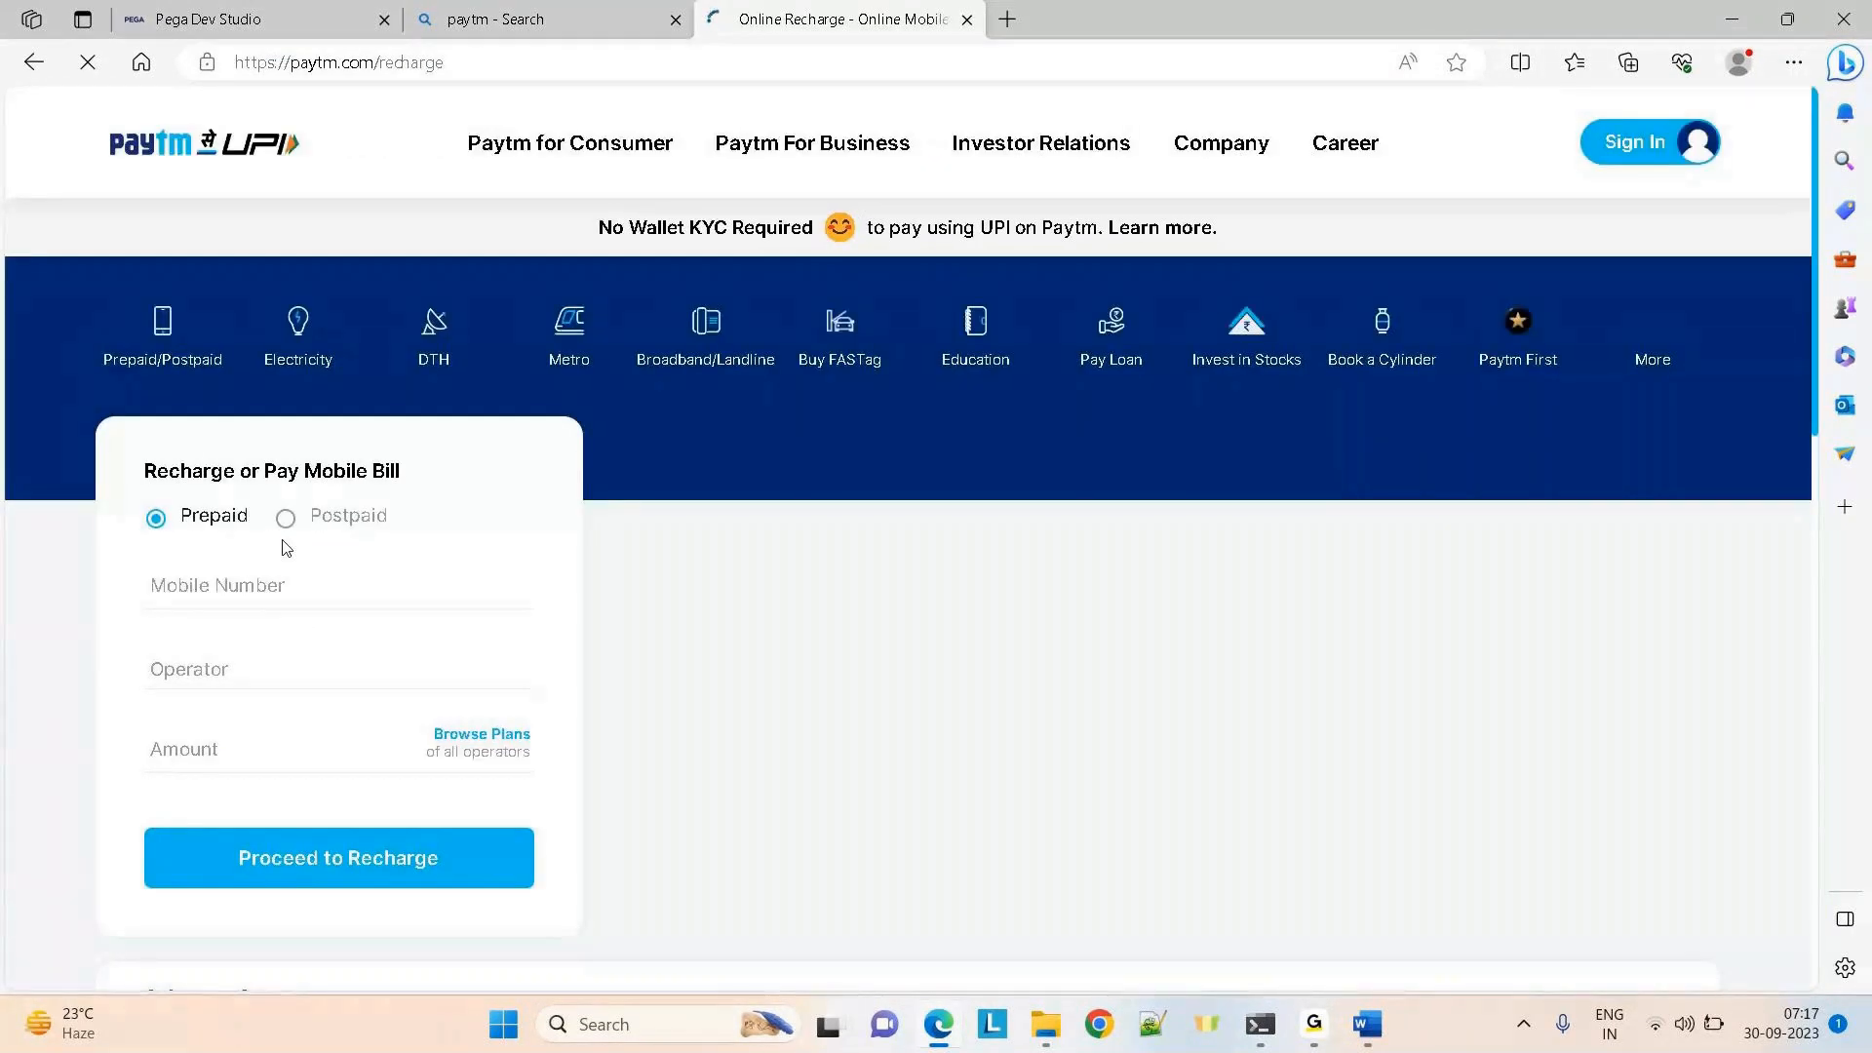
pyautogui.click(469, 745)
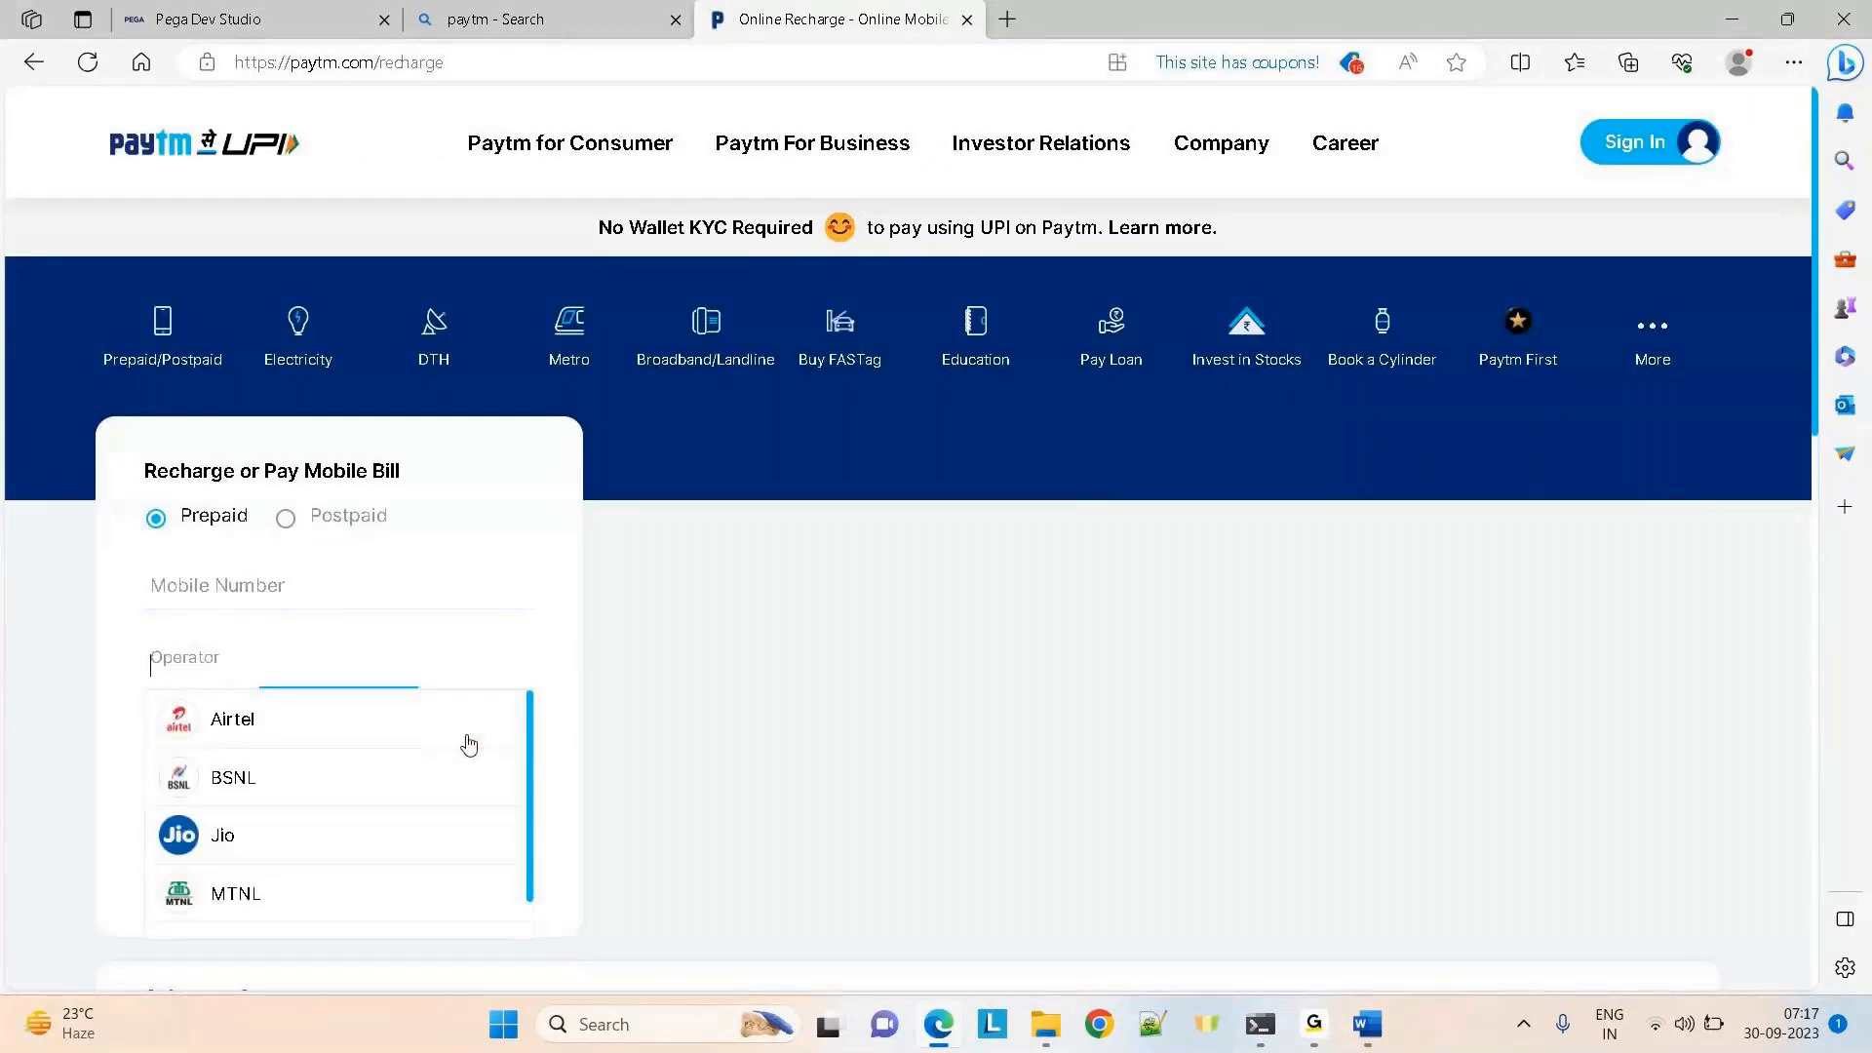
pyautogui.click(324, 729)
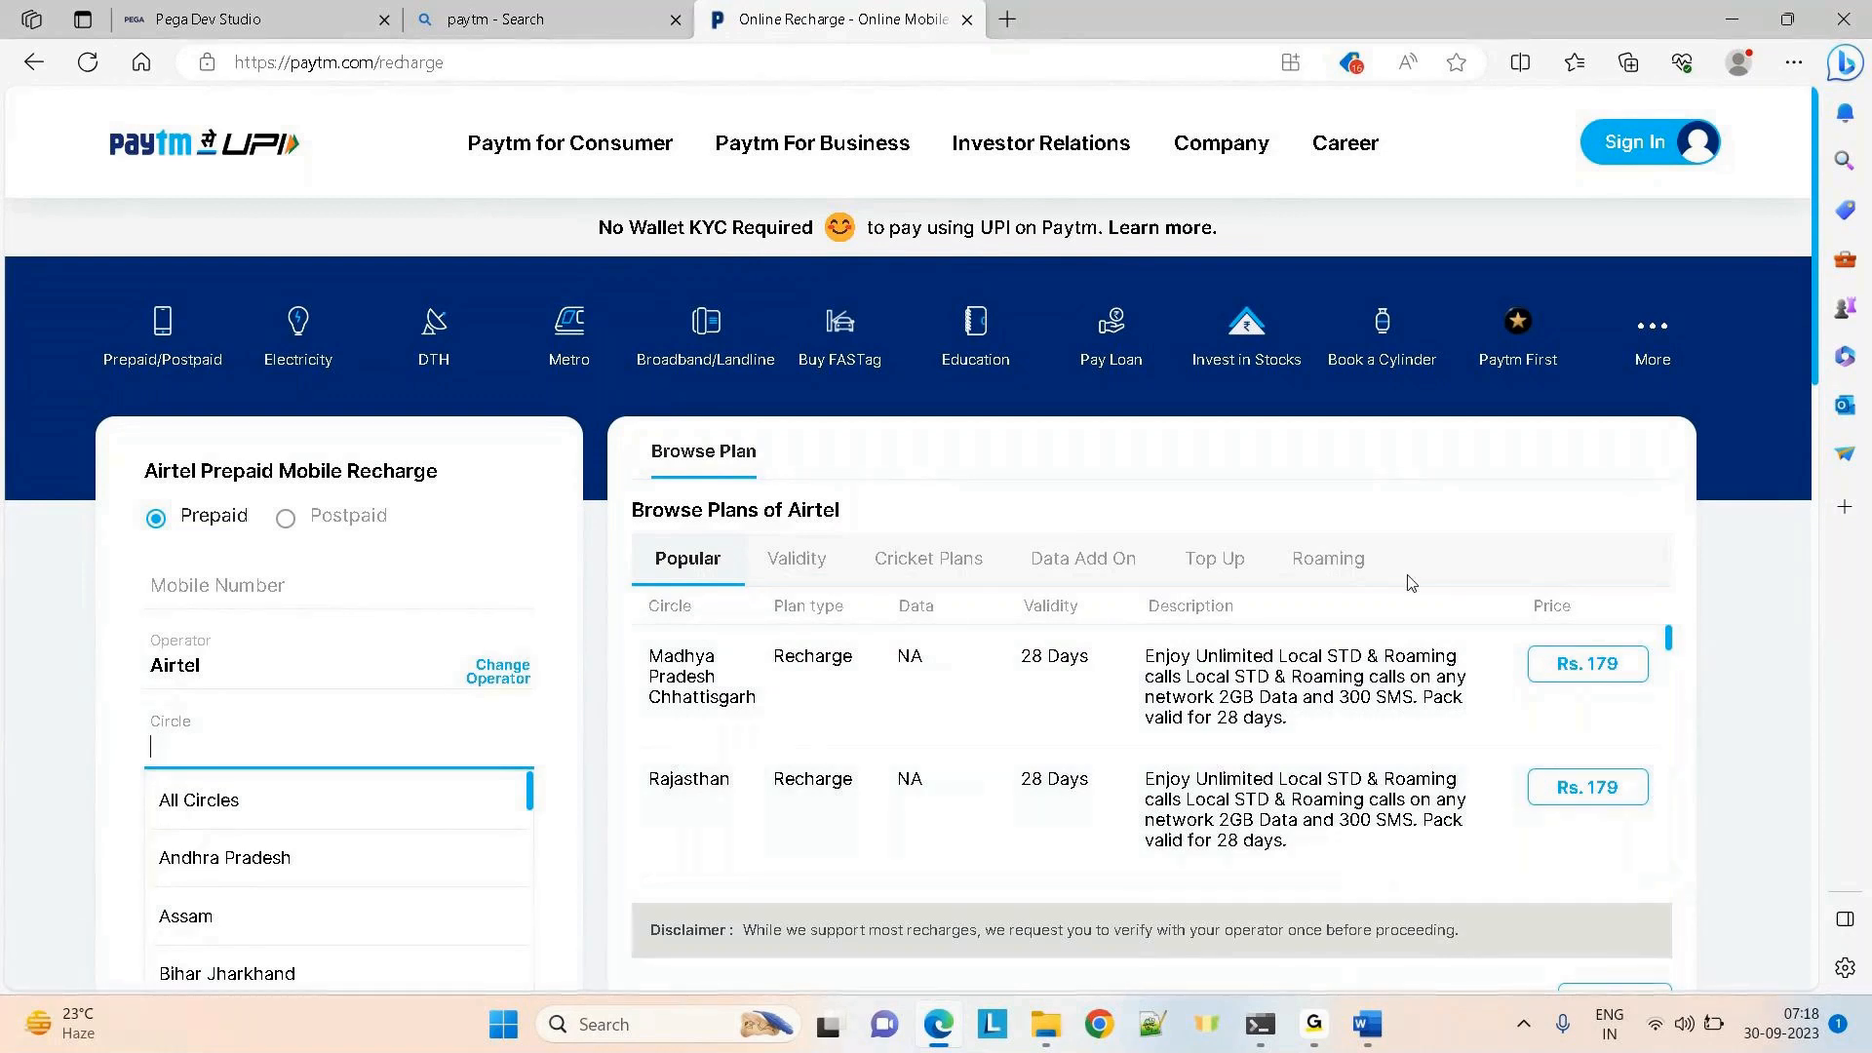
pyautogui.click(253, 19)
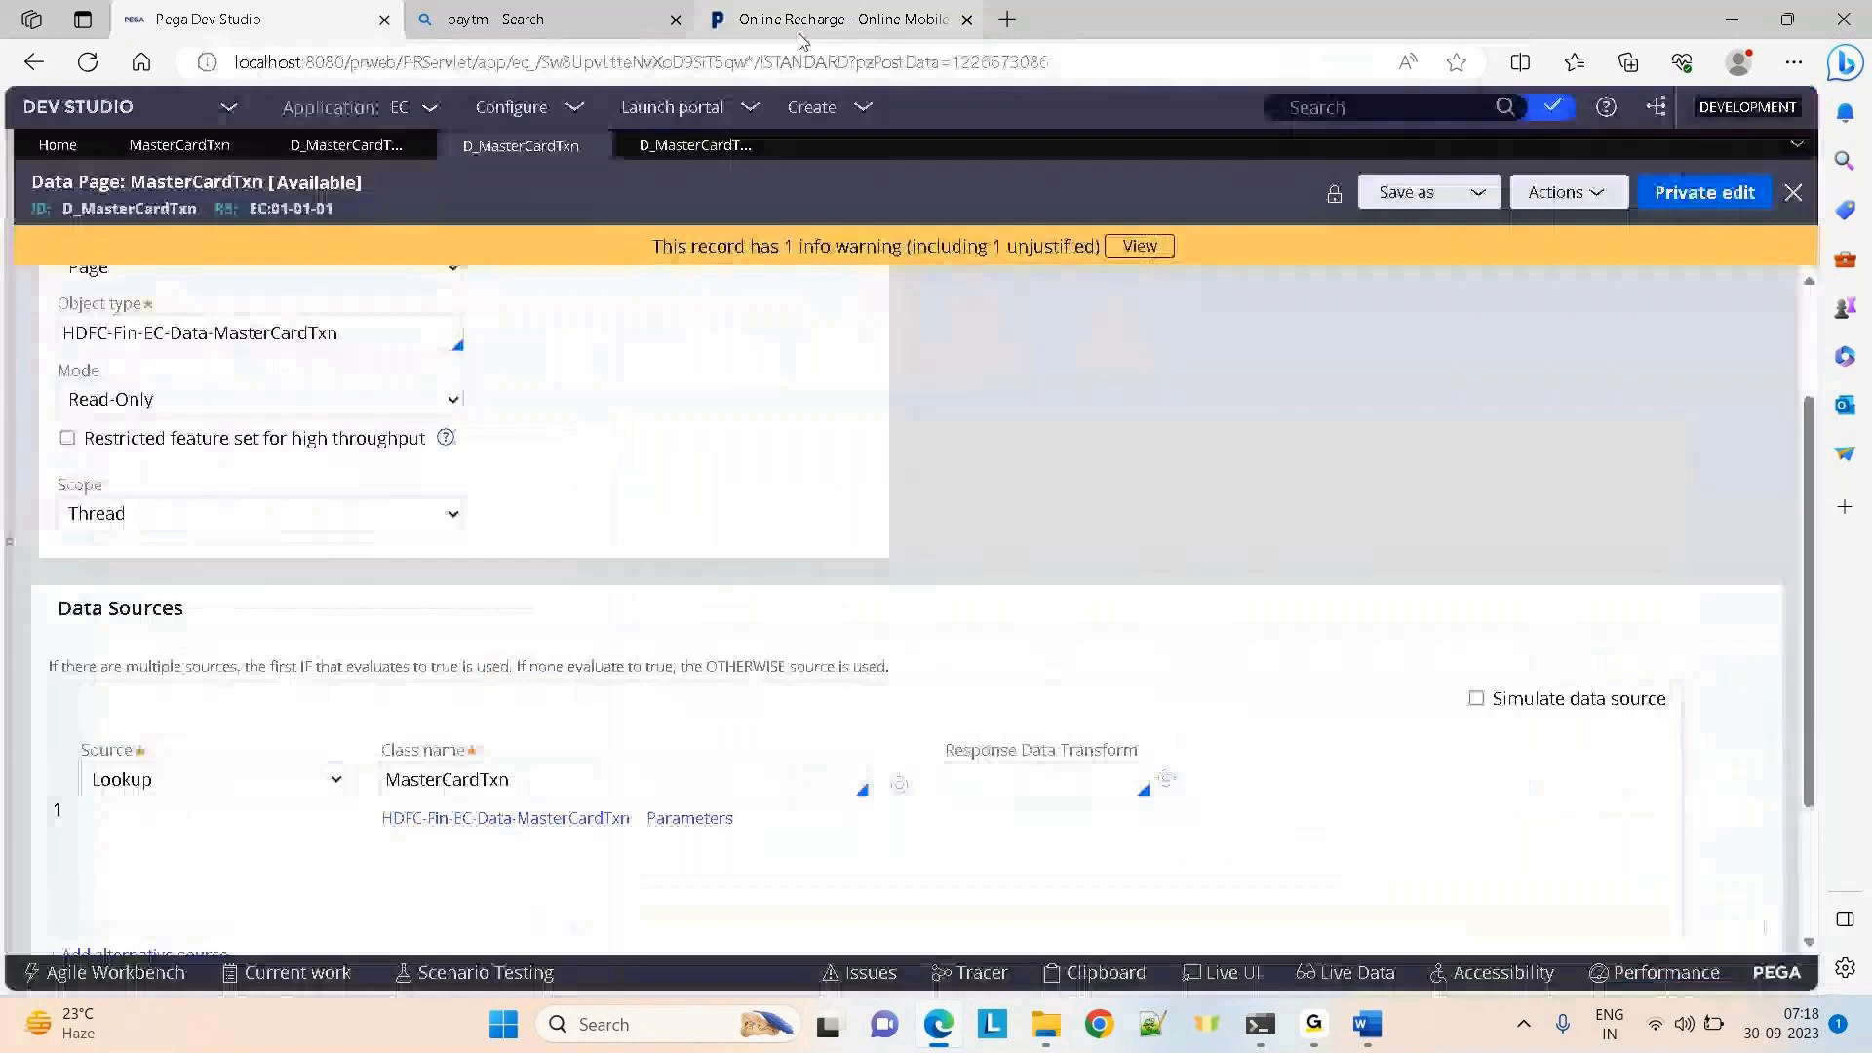
# Open the CollectInfo section under Claims > User Interface > Section in the App explorer
pyautogui.click(5, 544)
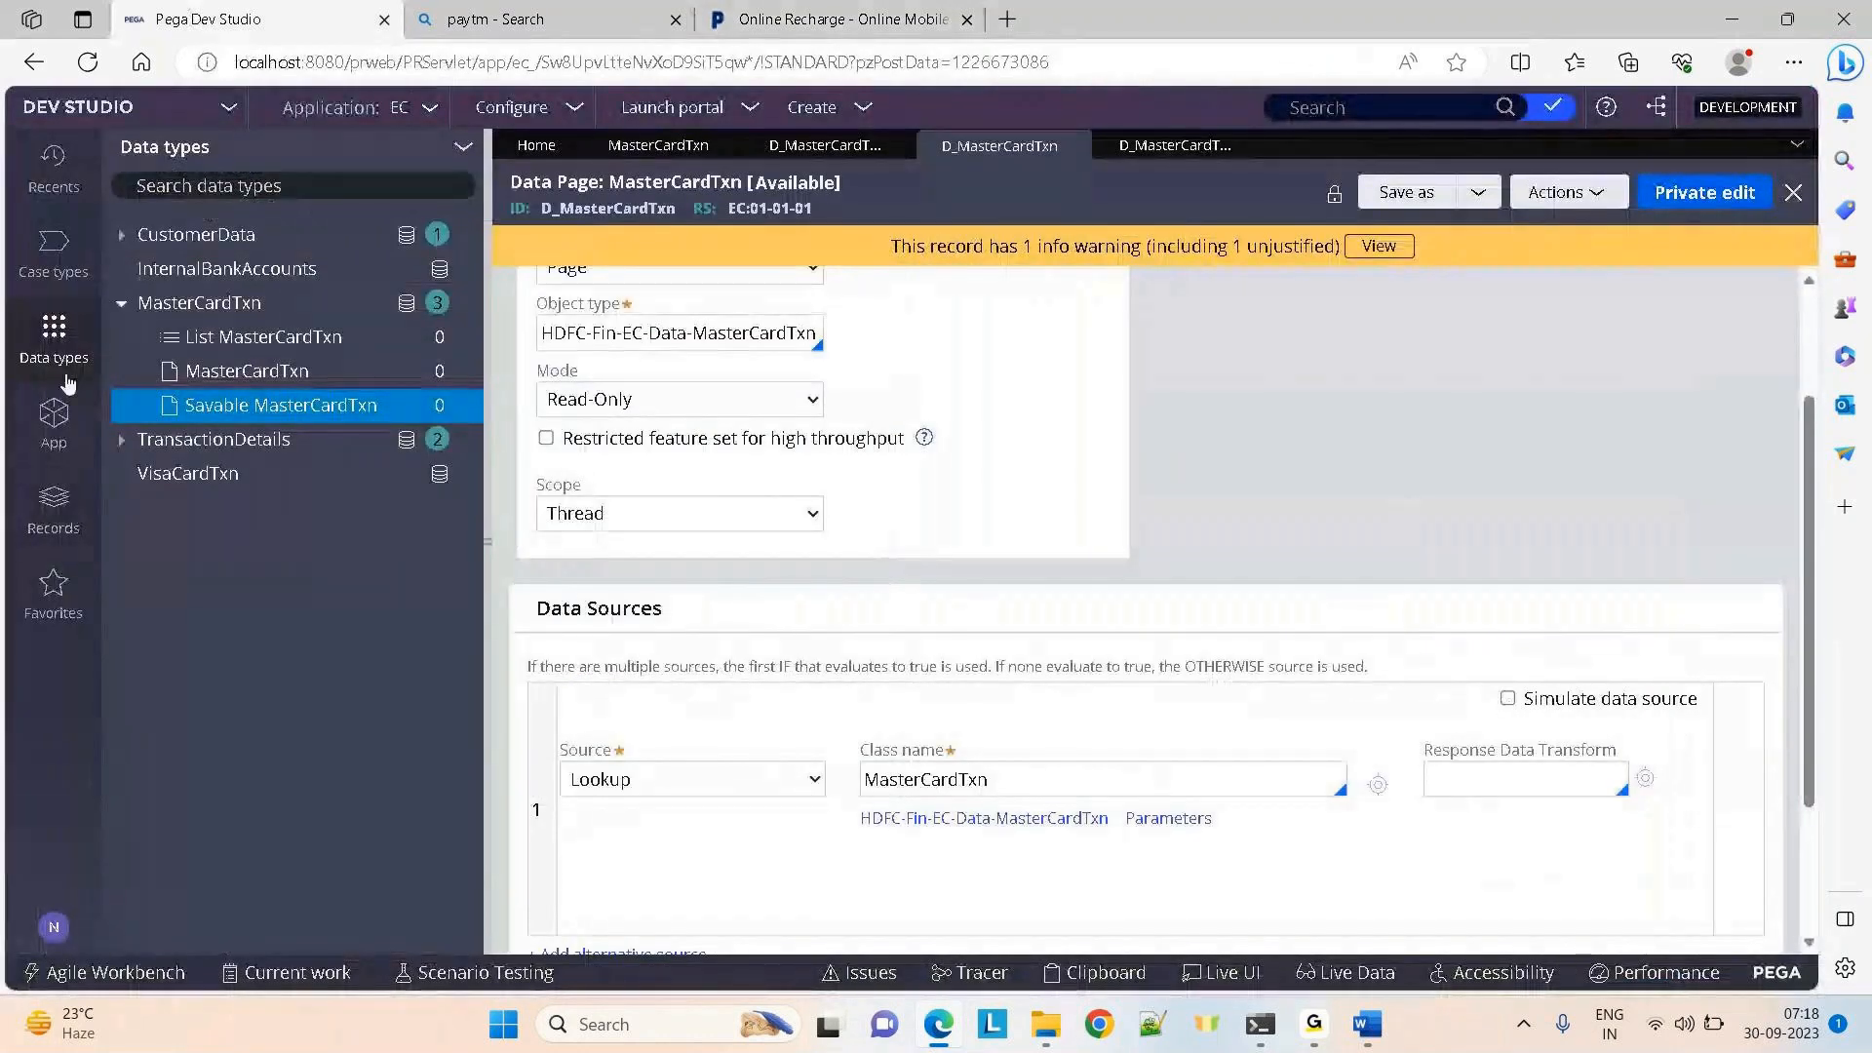
pyautogui.click(56, 417)
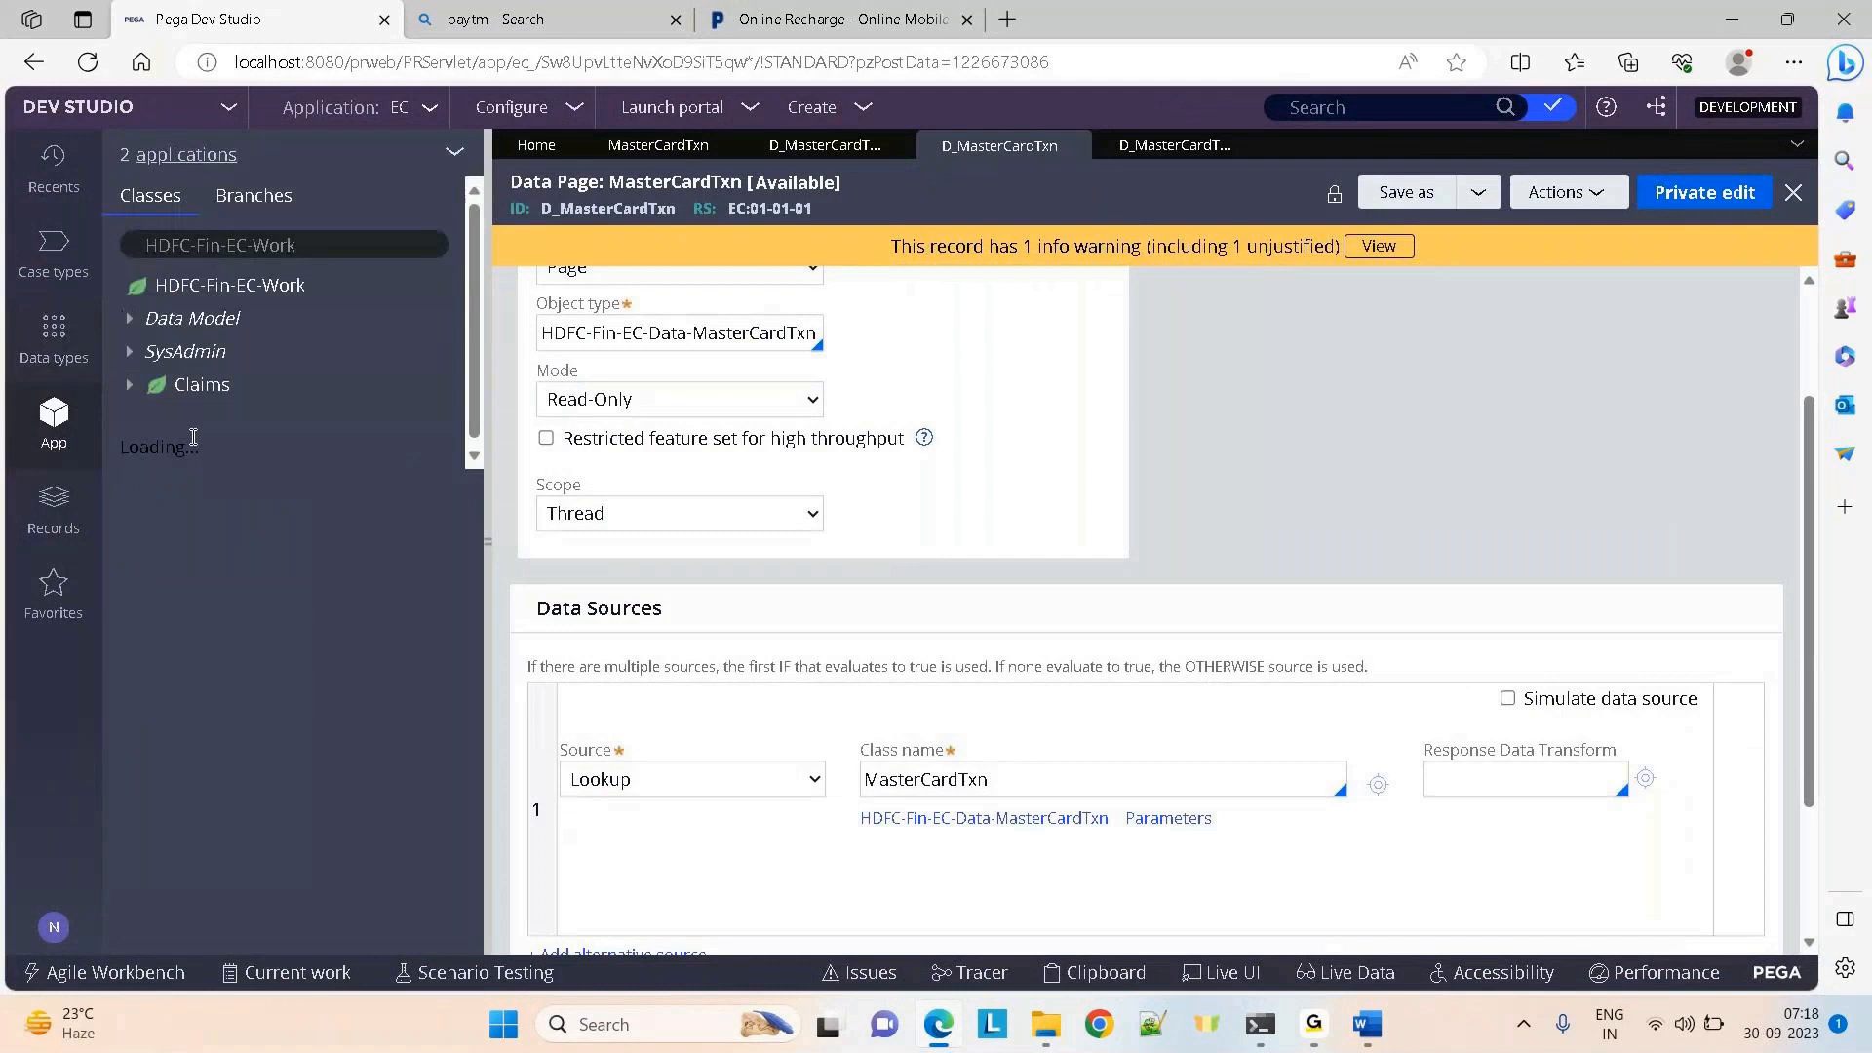
pyautogui.click(180, 385)
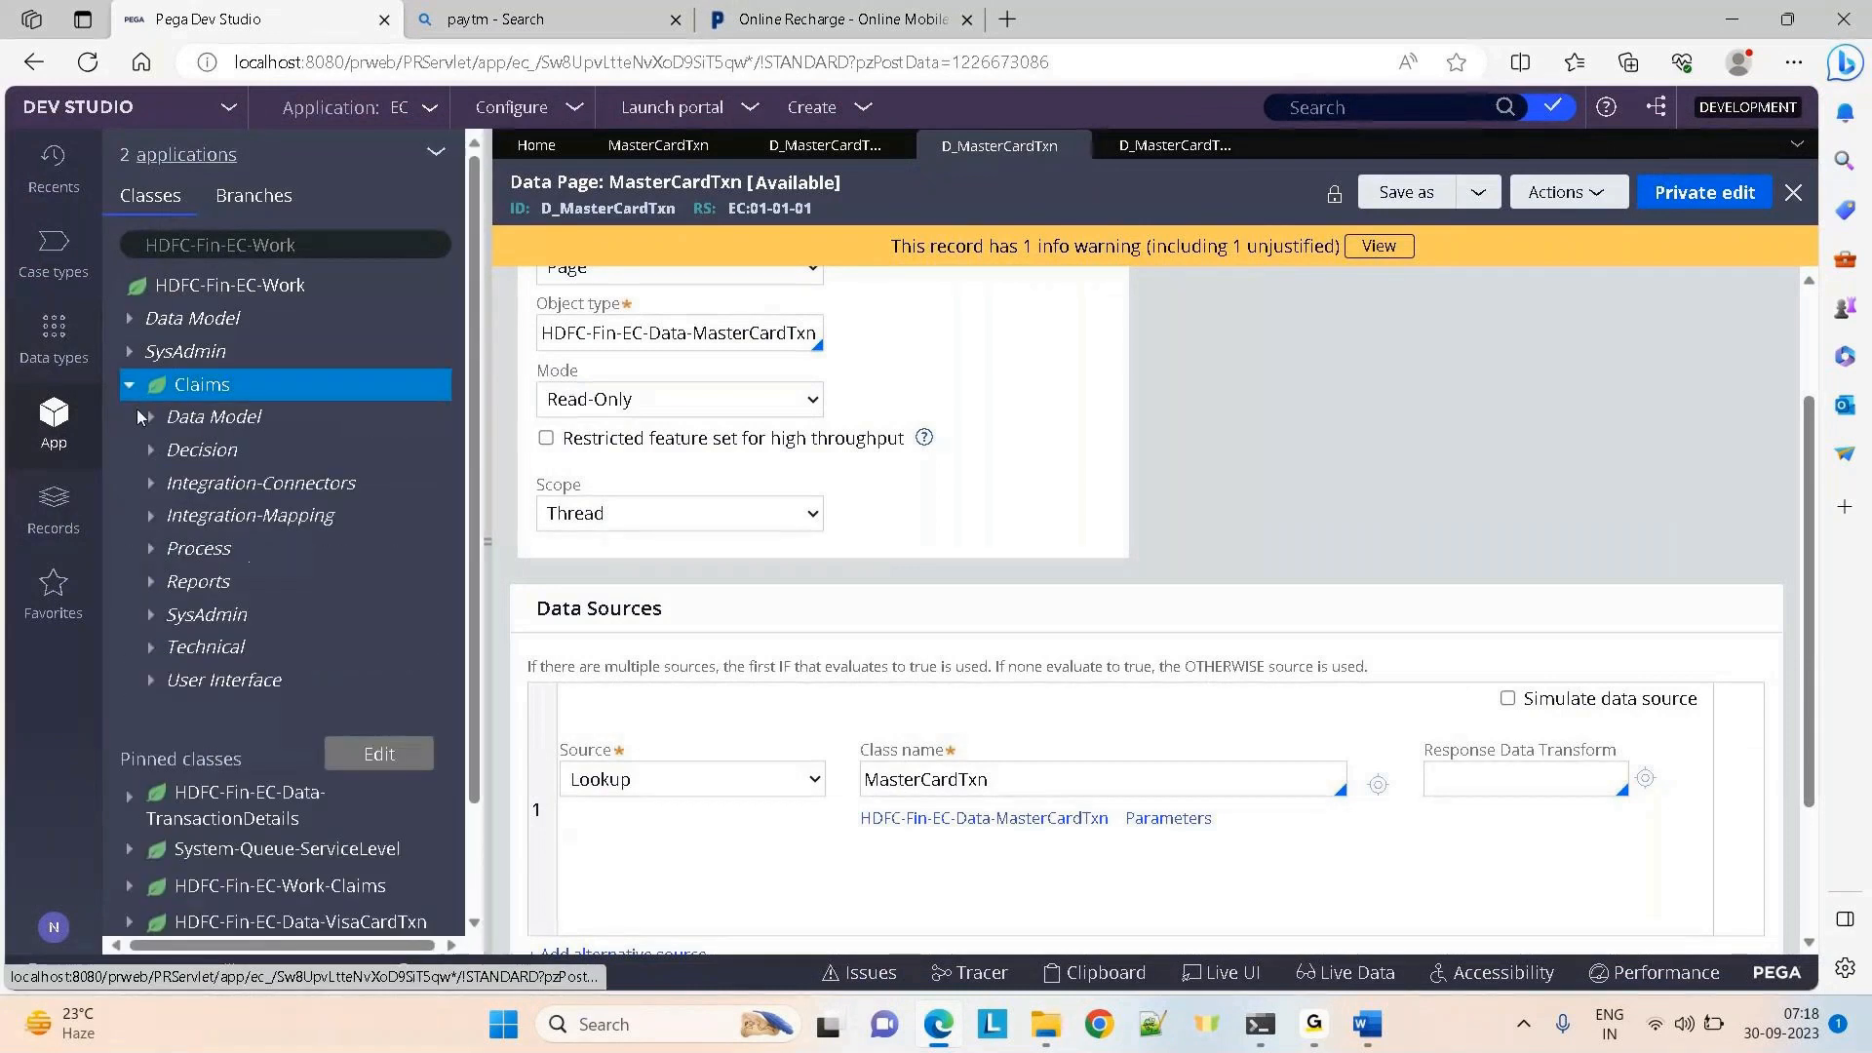
pyautogui.click(151, 681)
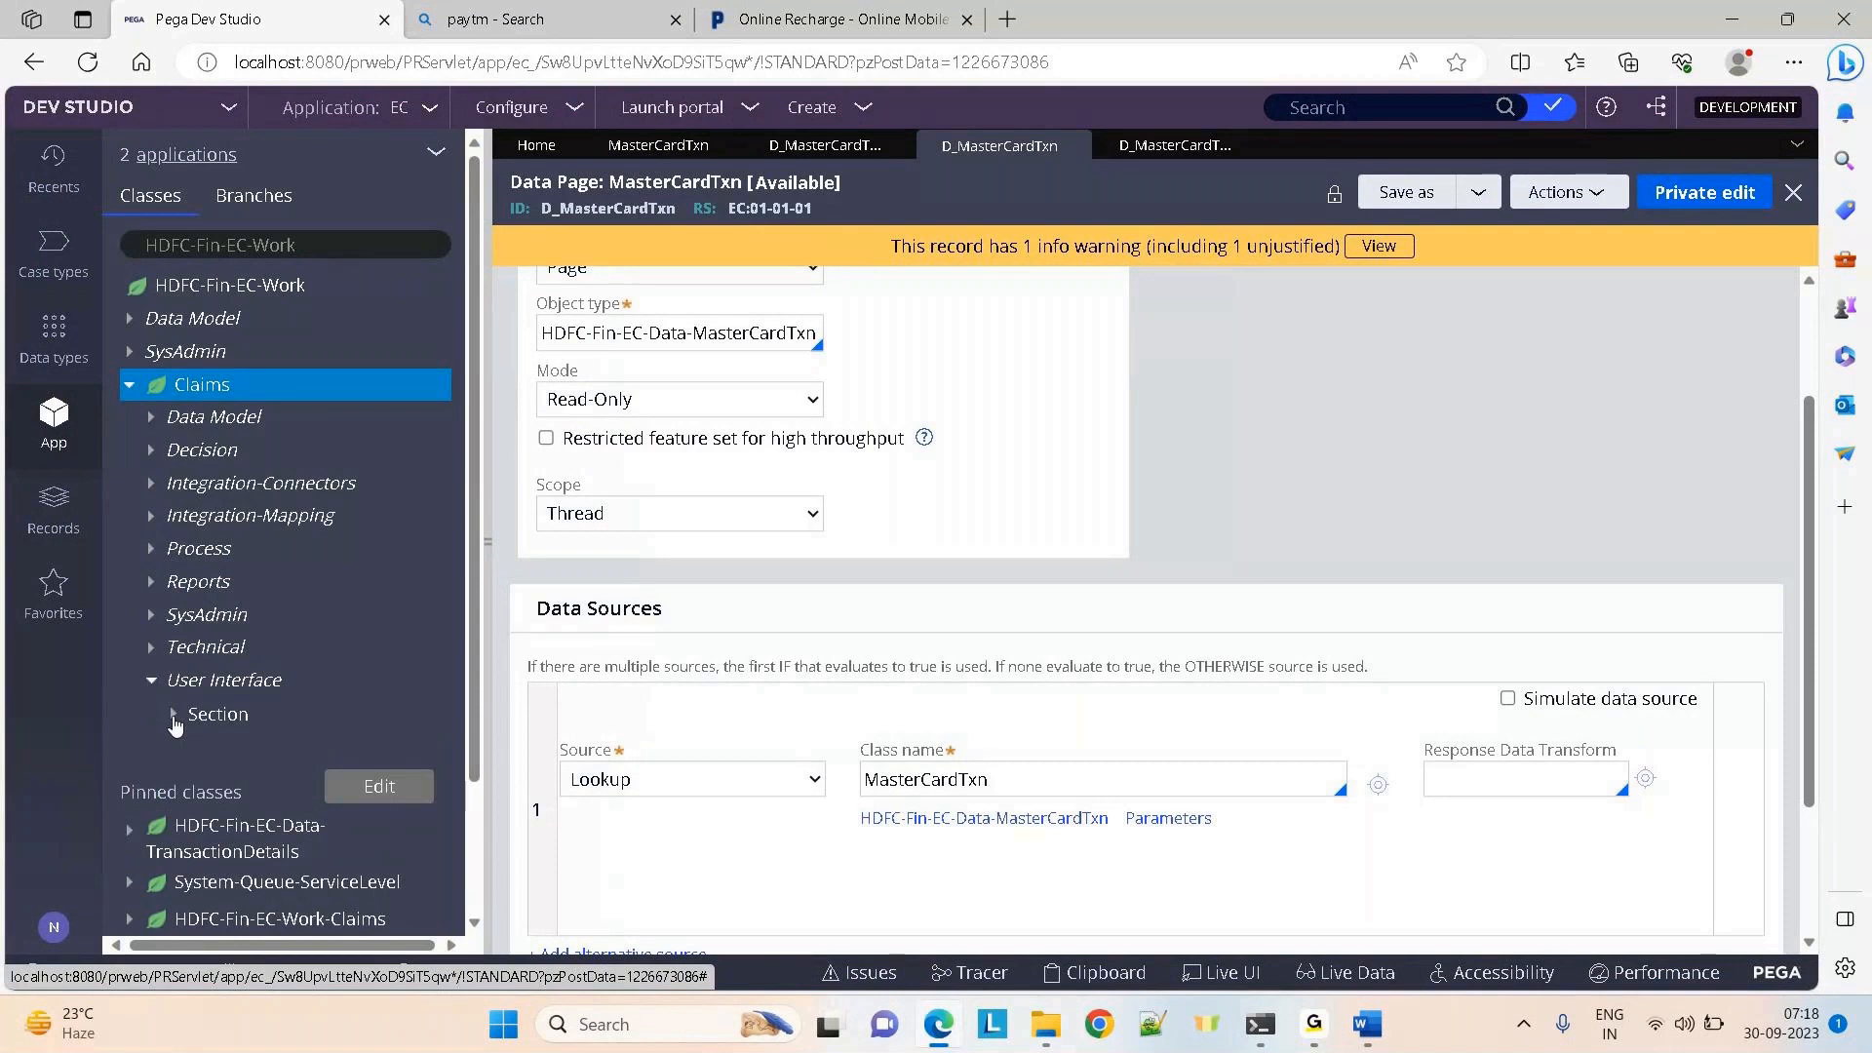
pyautogui.click(175, 721)
pyautogui.click(283, 747)
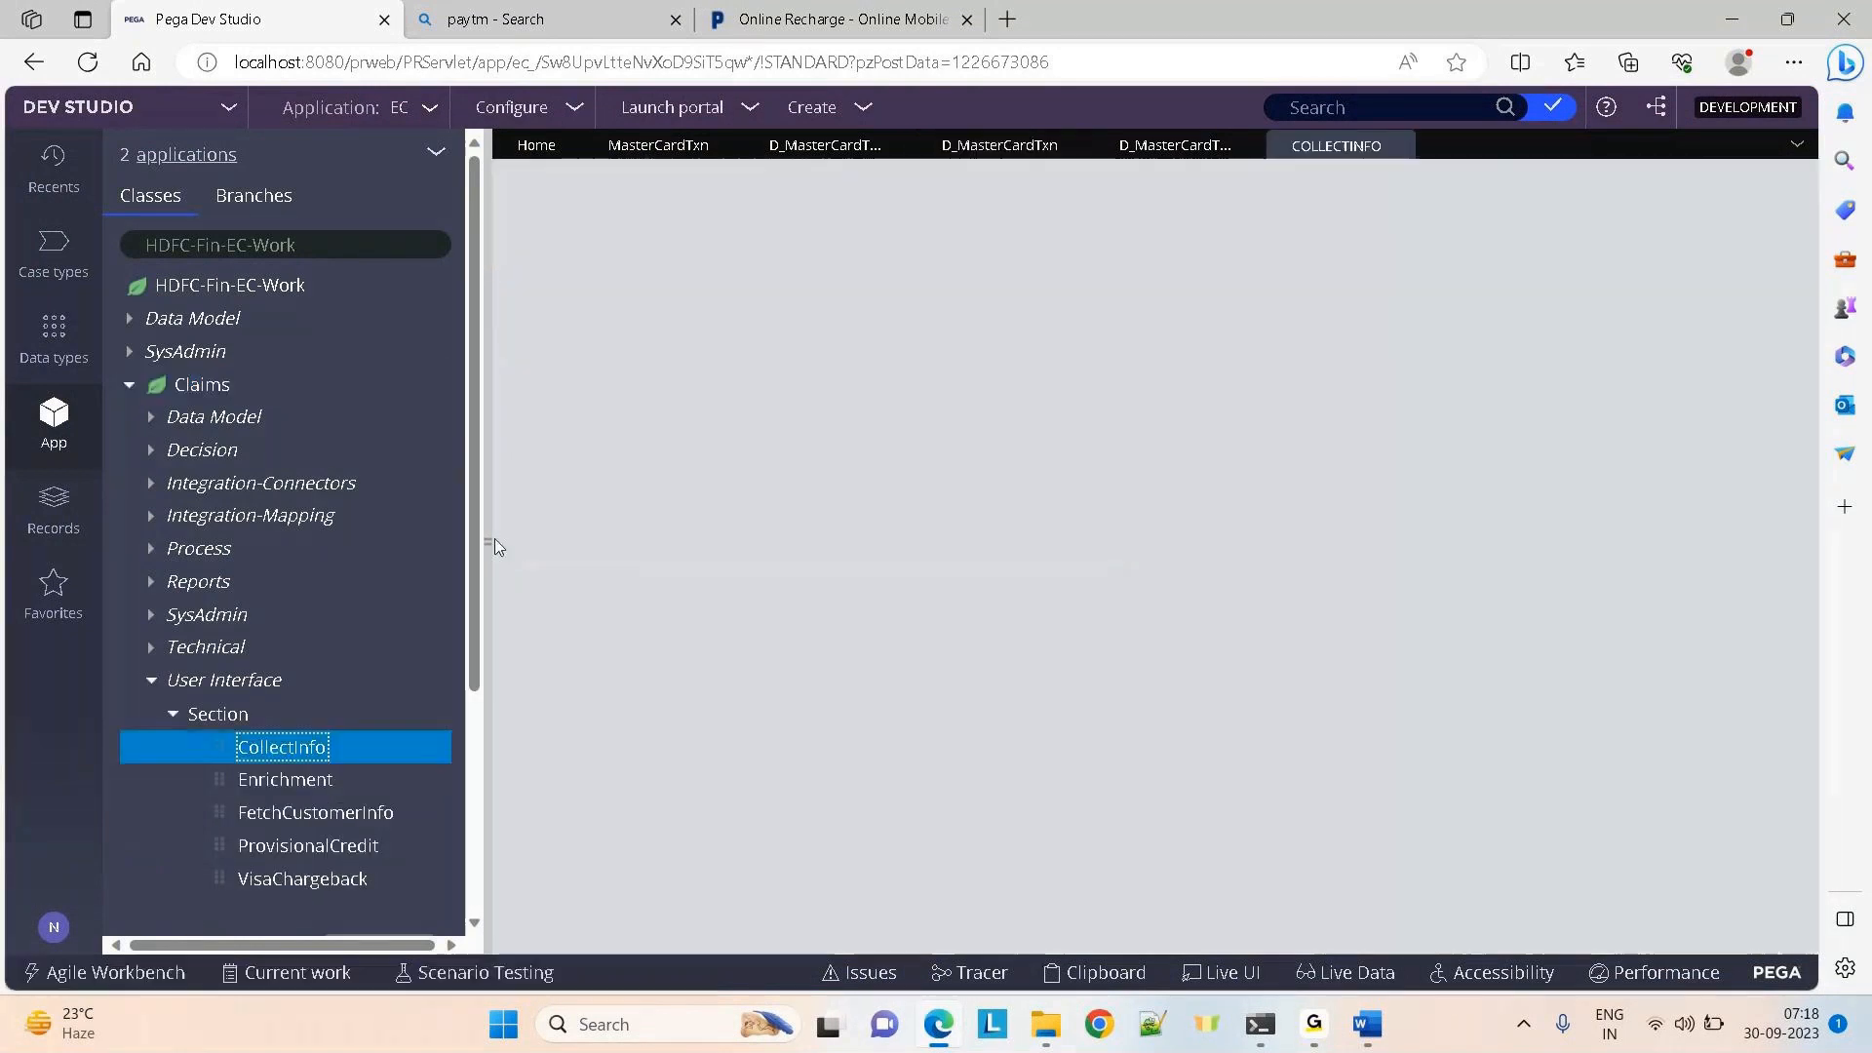
pyautogui.click(488, 538)
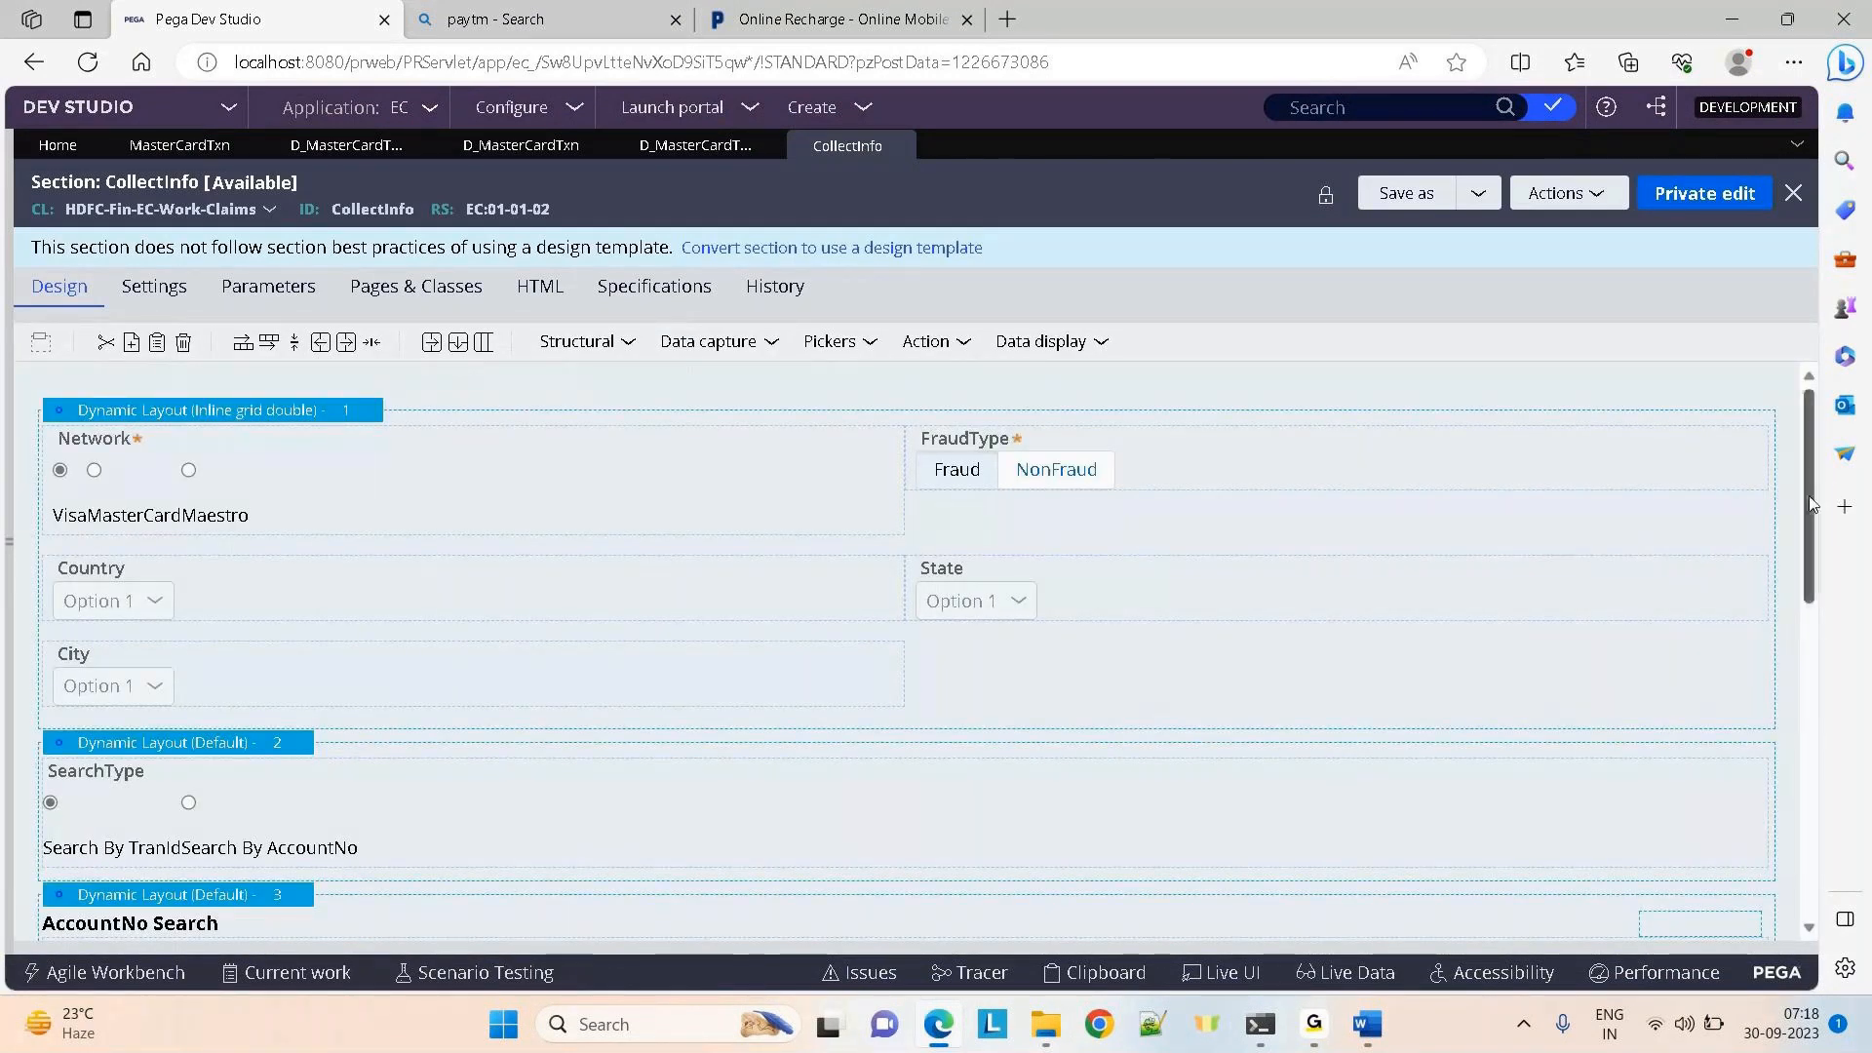
# Open the layout properties of the Table 3.1 transaction table
pyautogui.scroll(-8, 1811, 504)
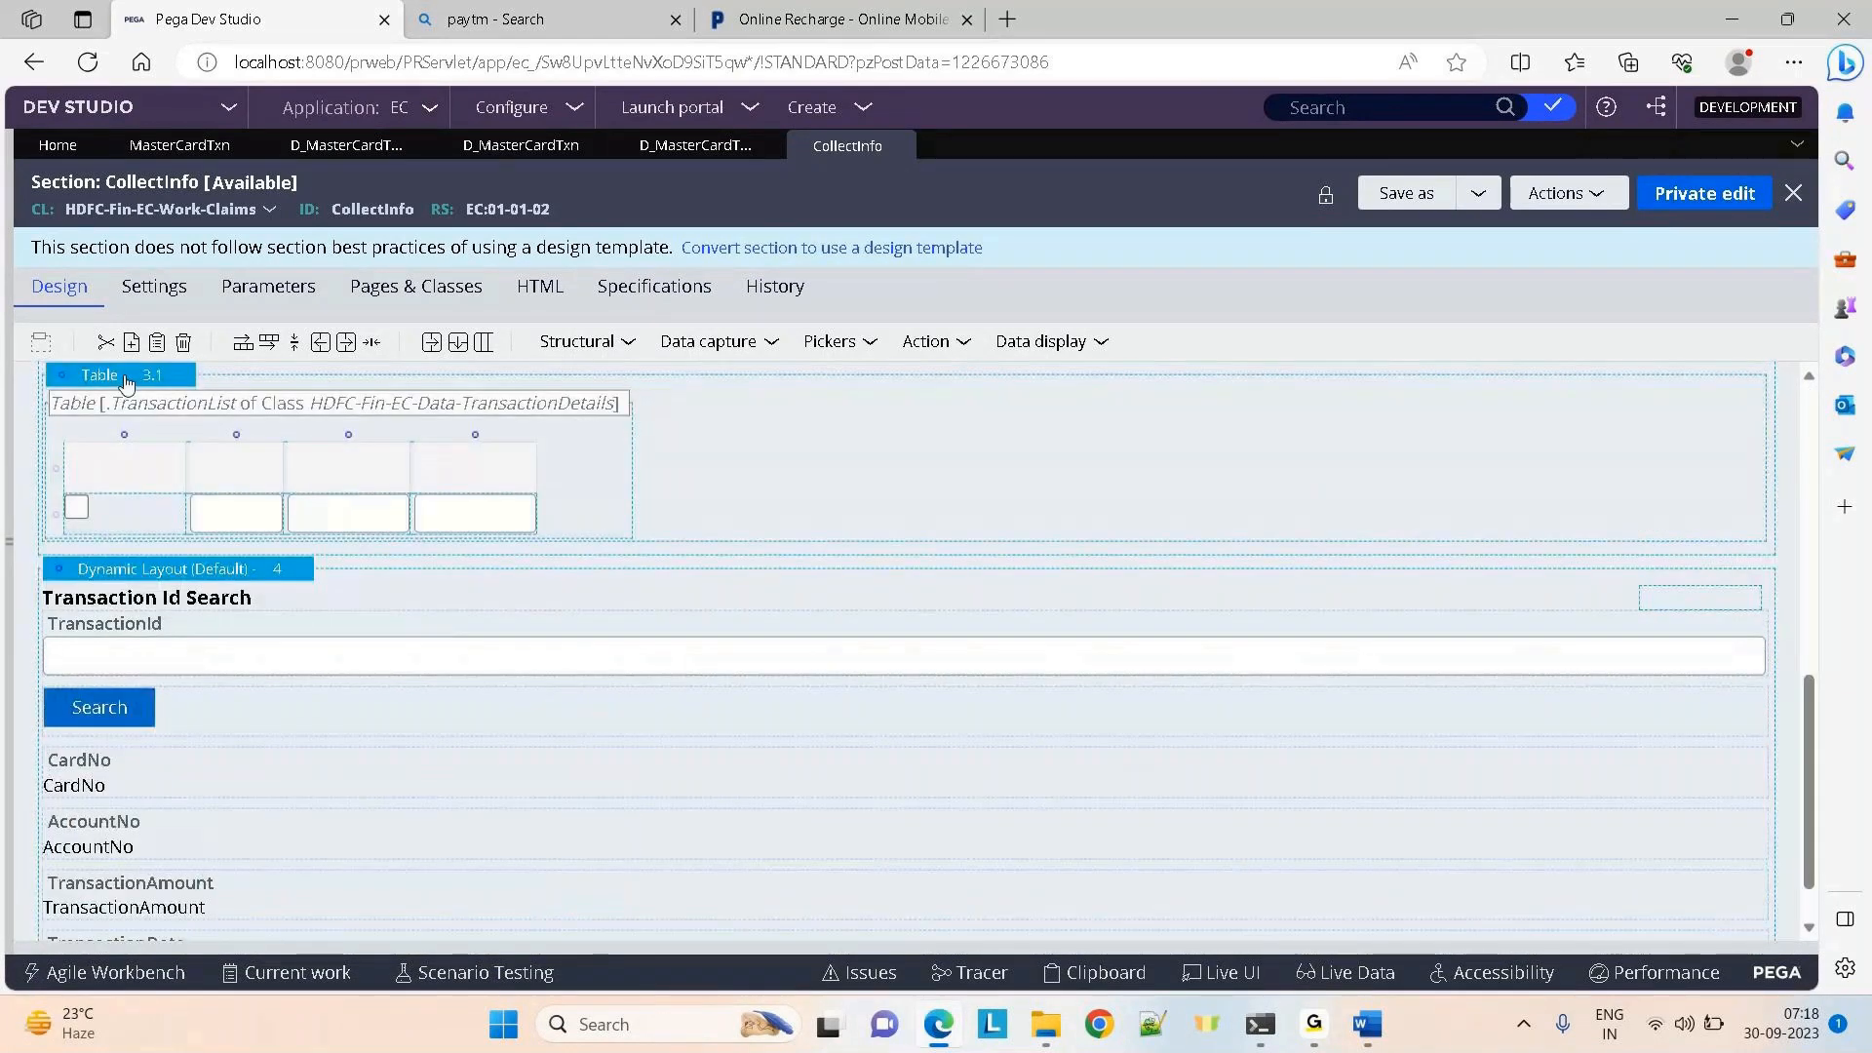
pyautogui.click(156, 378)
pyautogui.click(193, 378)
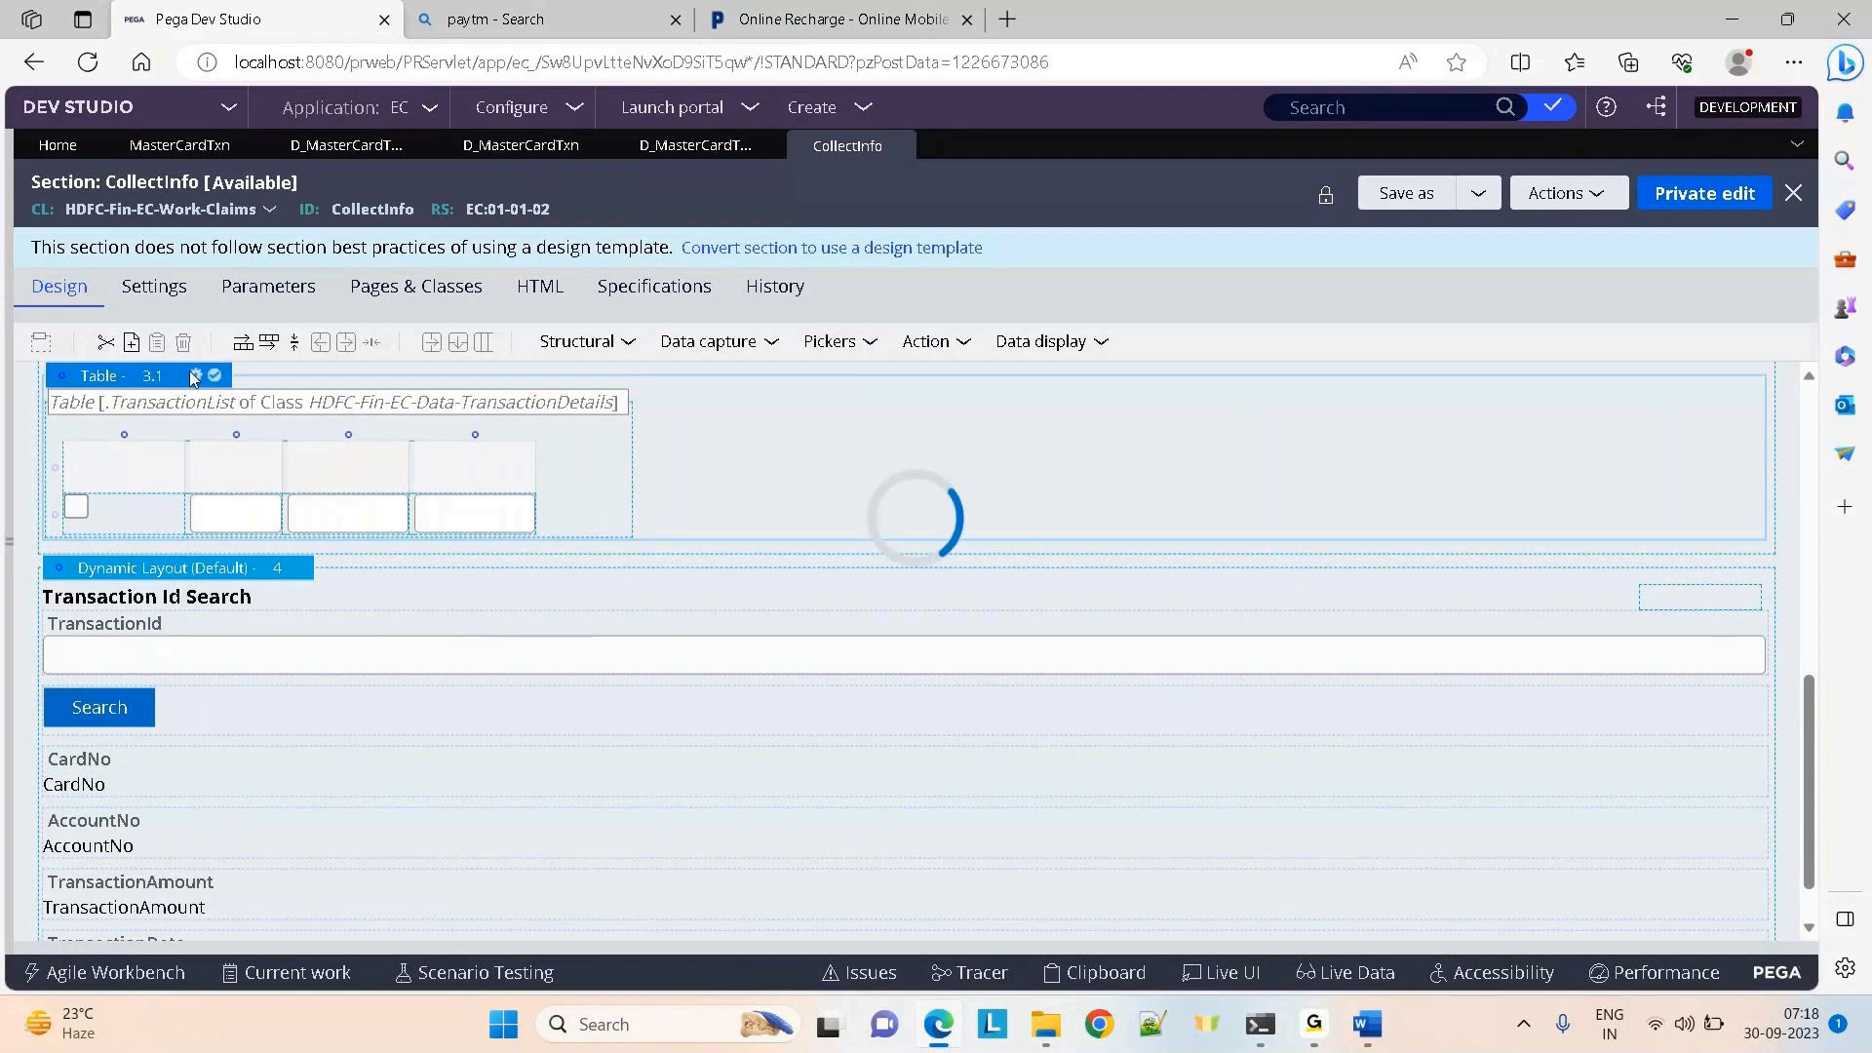
# List the table's Source options, then switch to the Paytm Airtel recharge tab
pyautogui.click(832, 504)
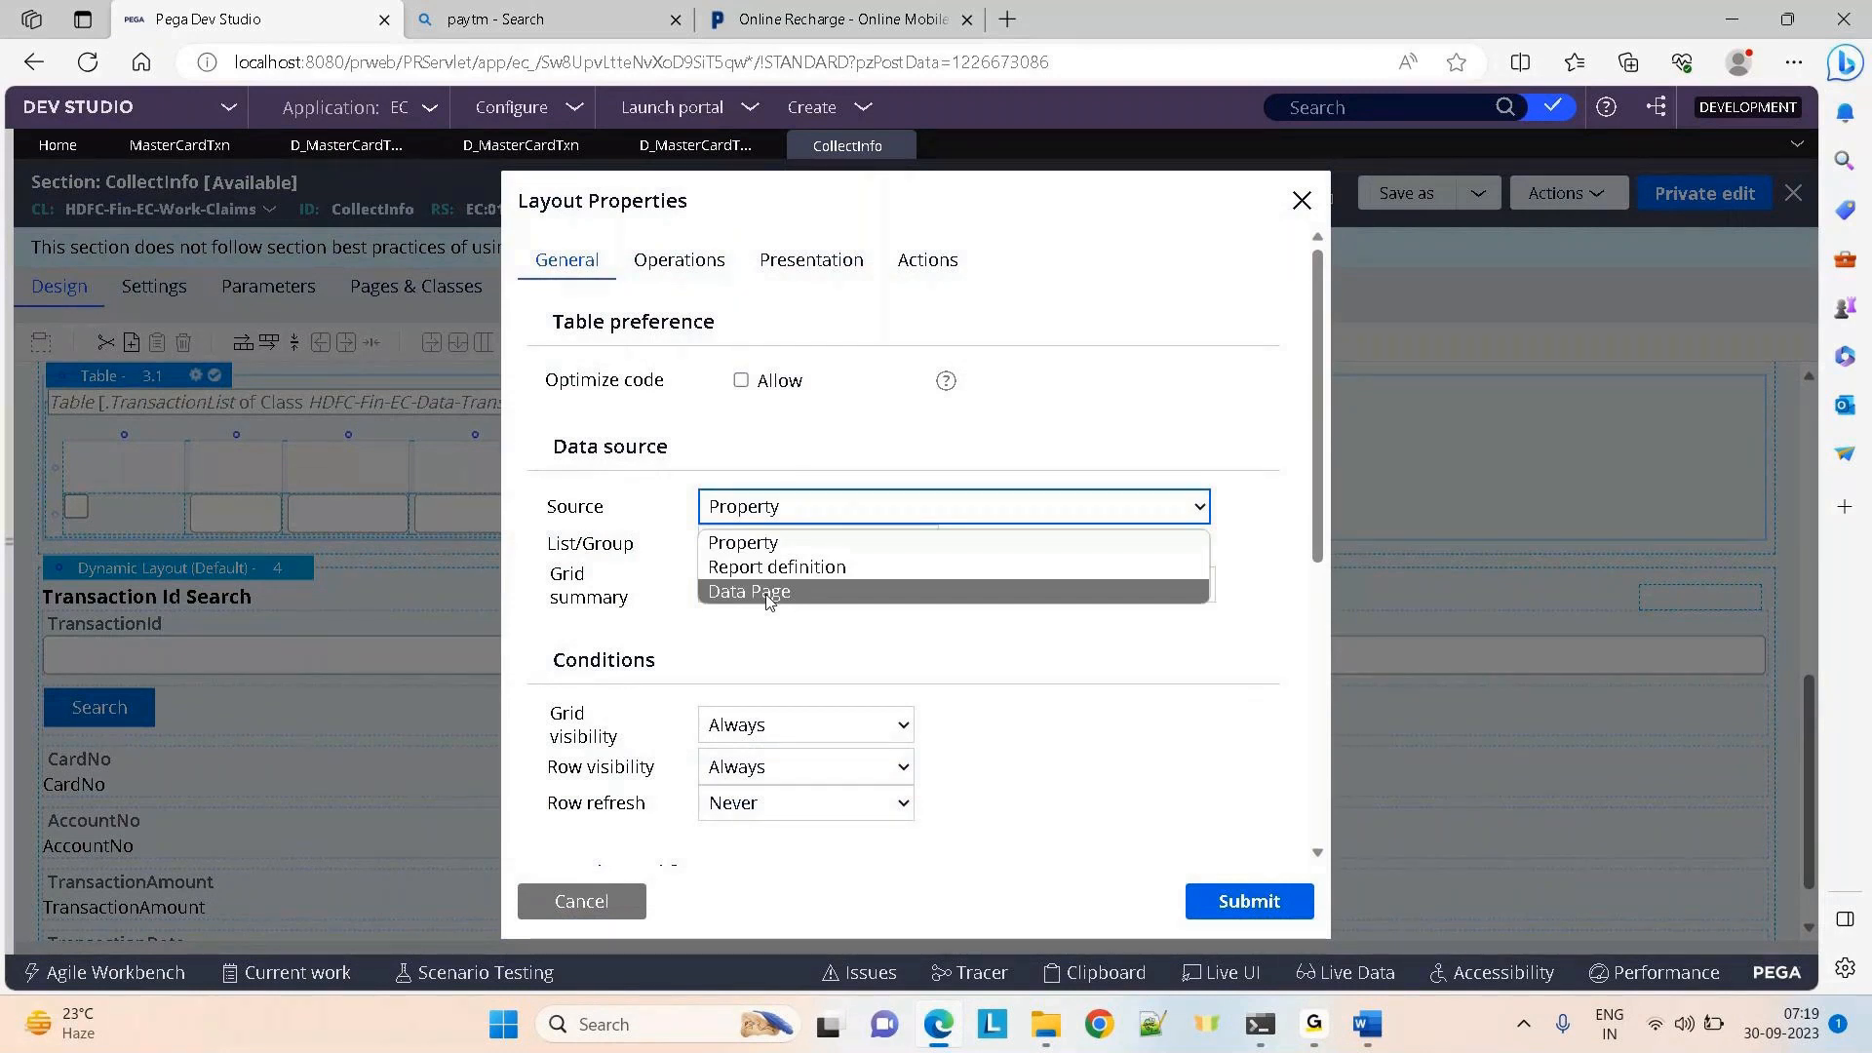
pyautogui.click(840, 19)
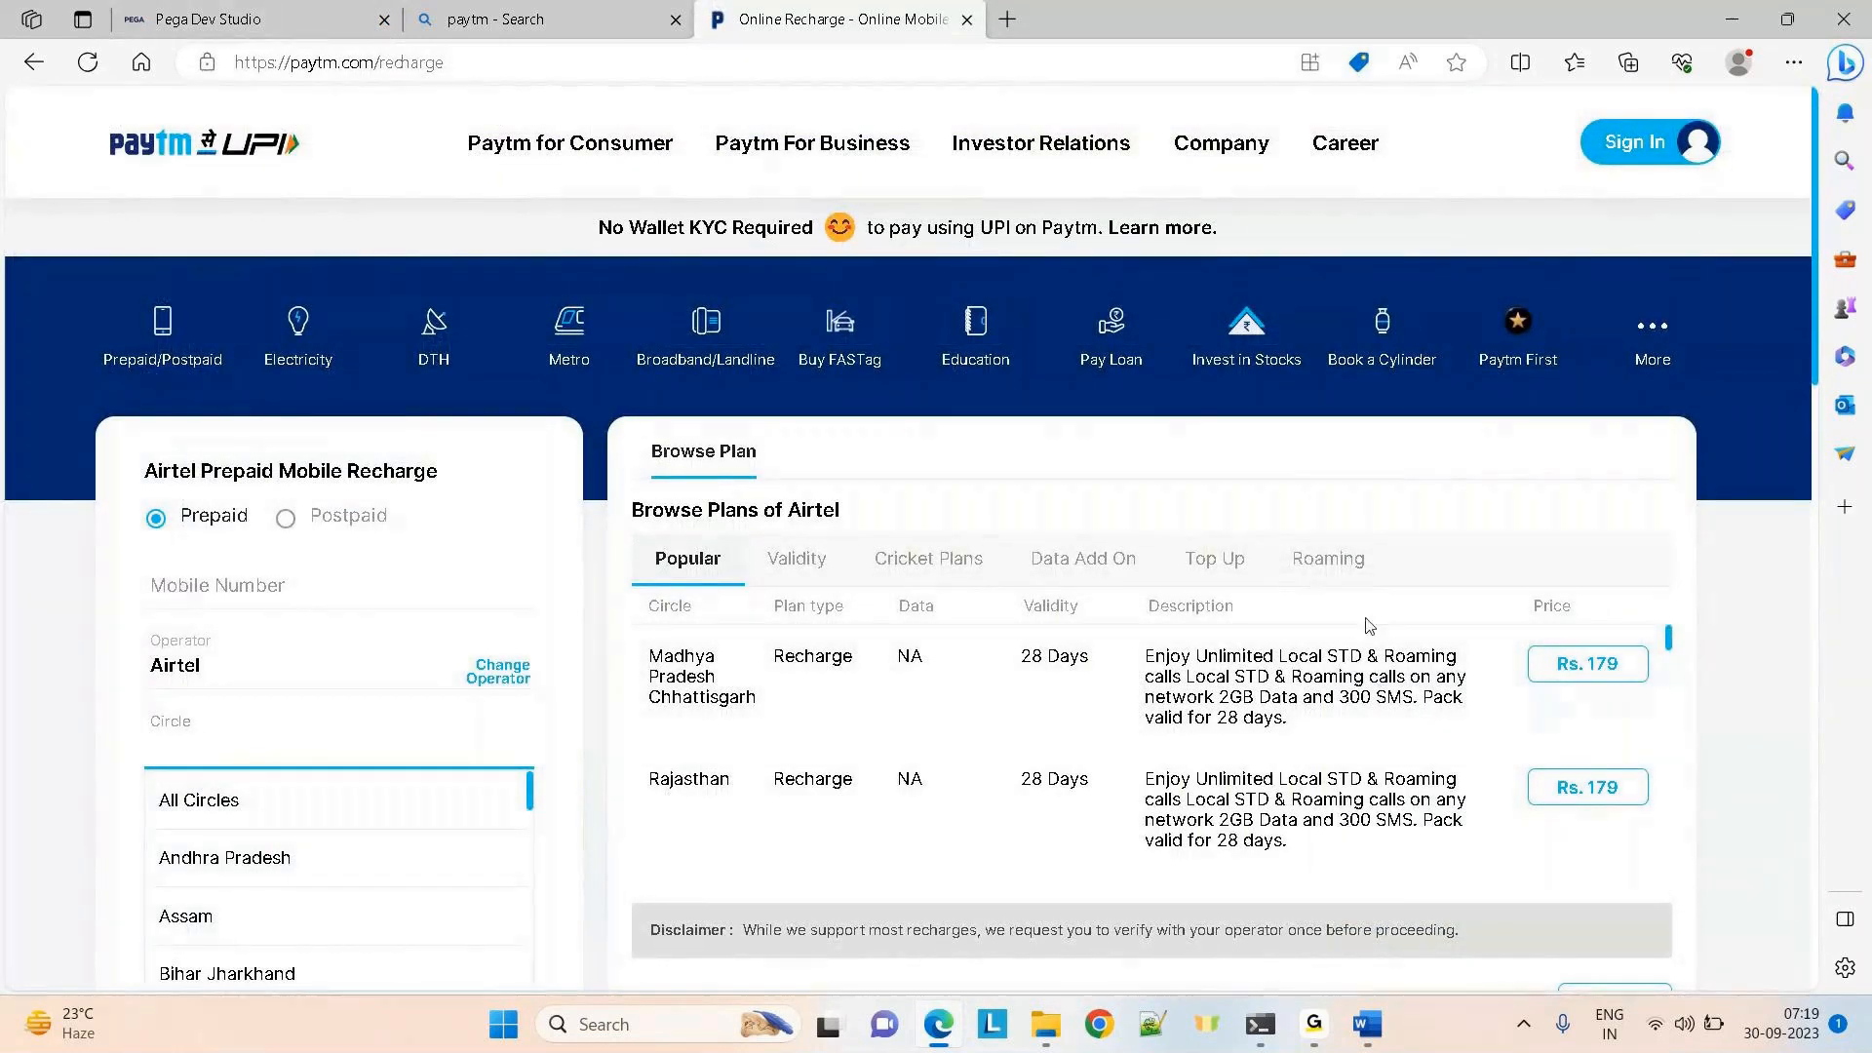
# Back in Pega, reopen the table's Source dropdown showing Property, Report definition and Data Page
pyautogui.click(141, 8)
pyautogui.click(910, 505)
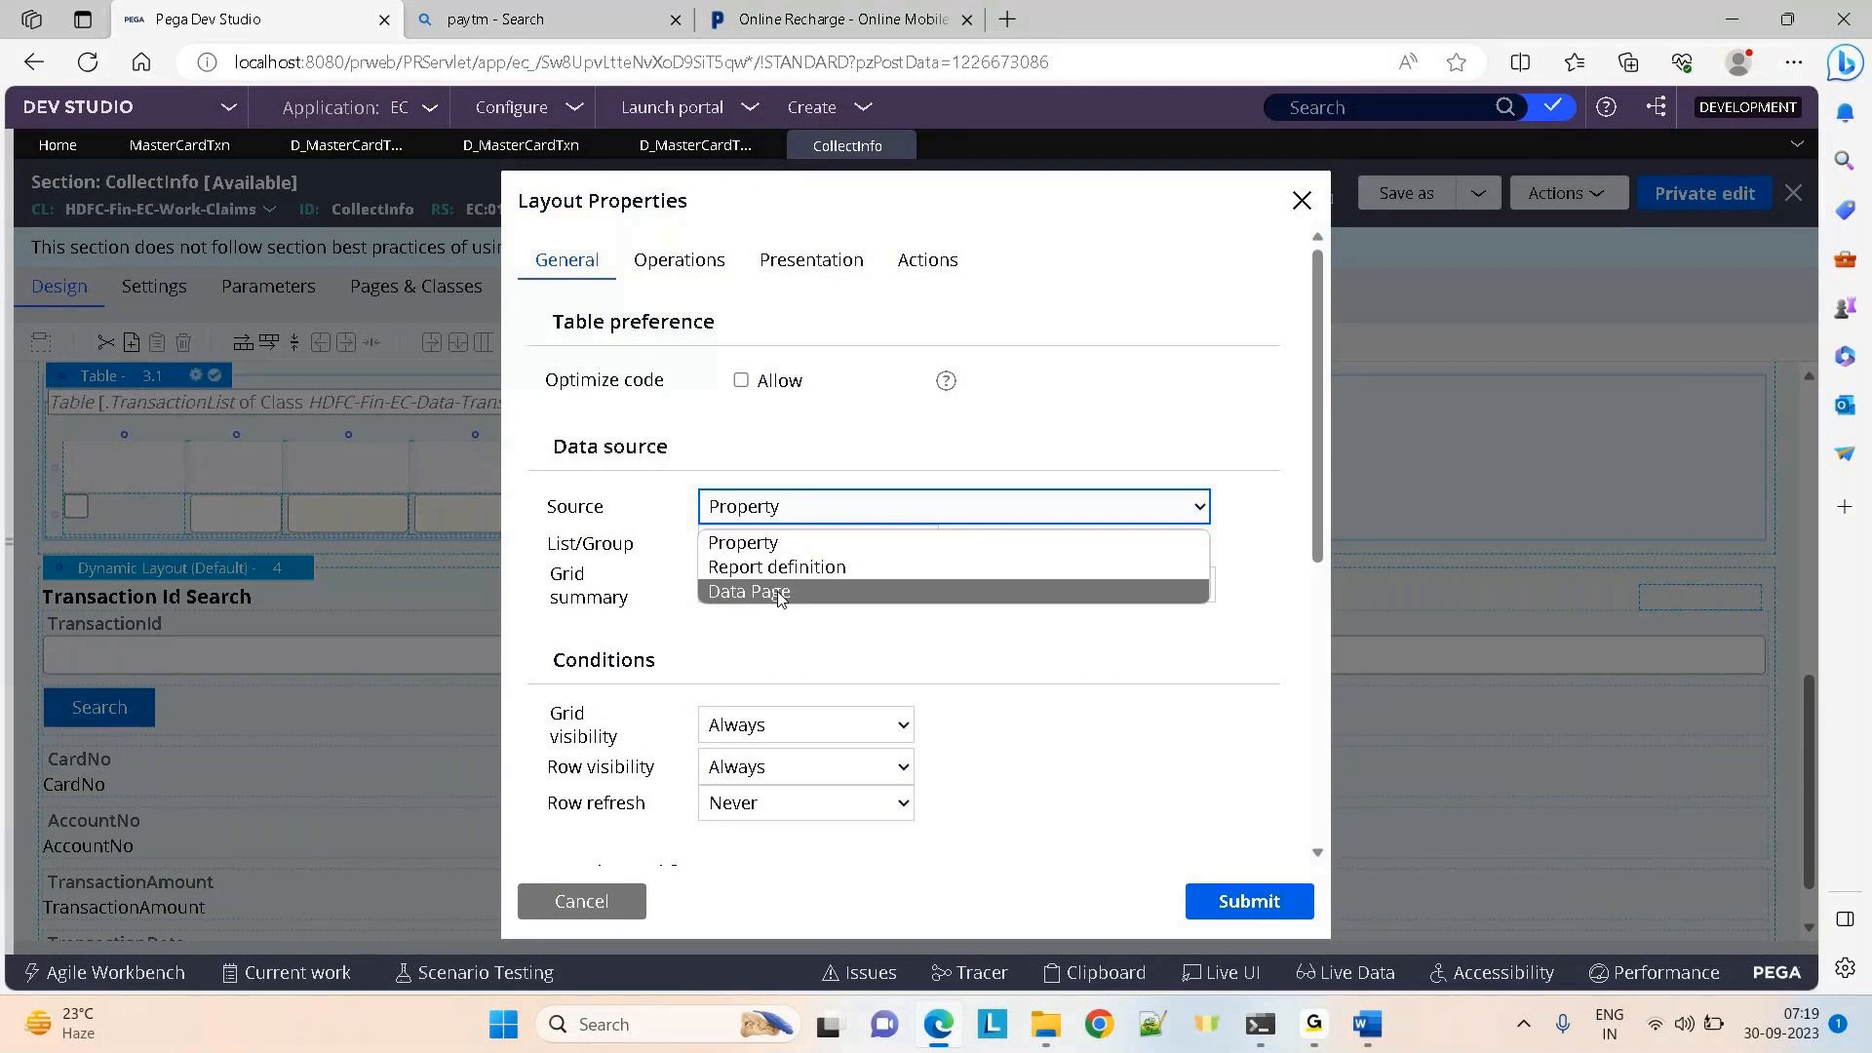
# Leave the source as Property and open the D_MasterCardTxnList data page tab
pyautogui.click(302, 156)
pyautogui.click(302, 154)
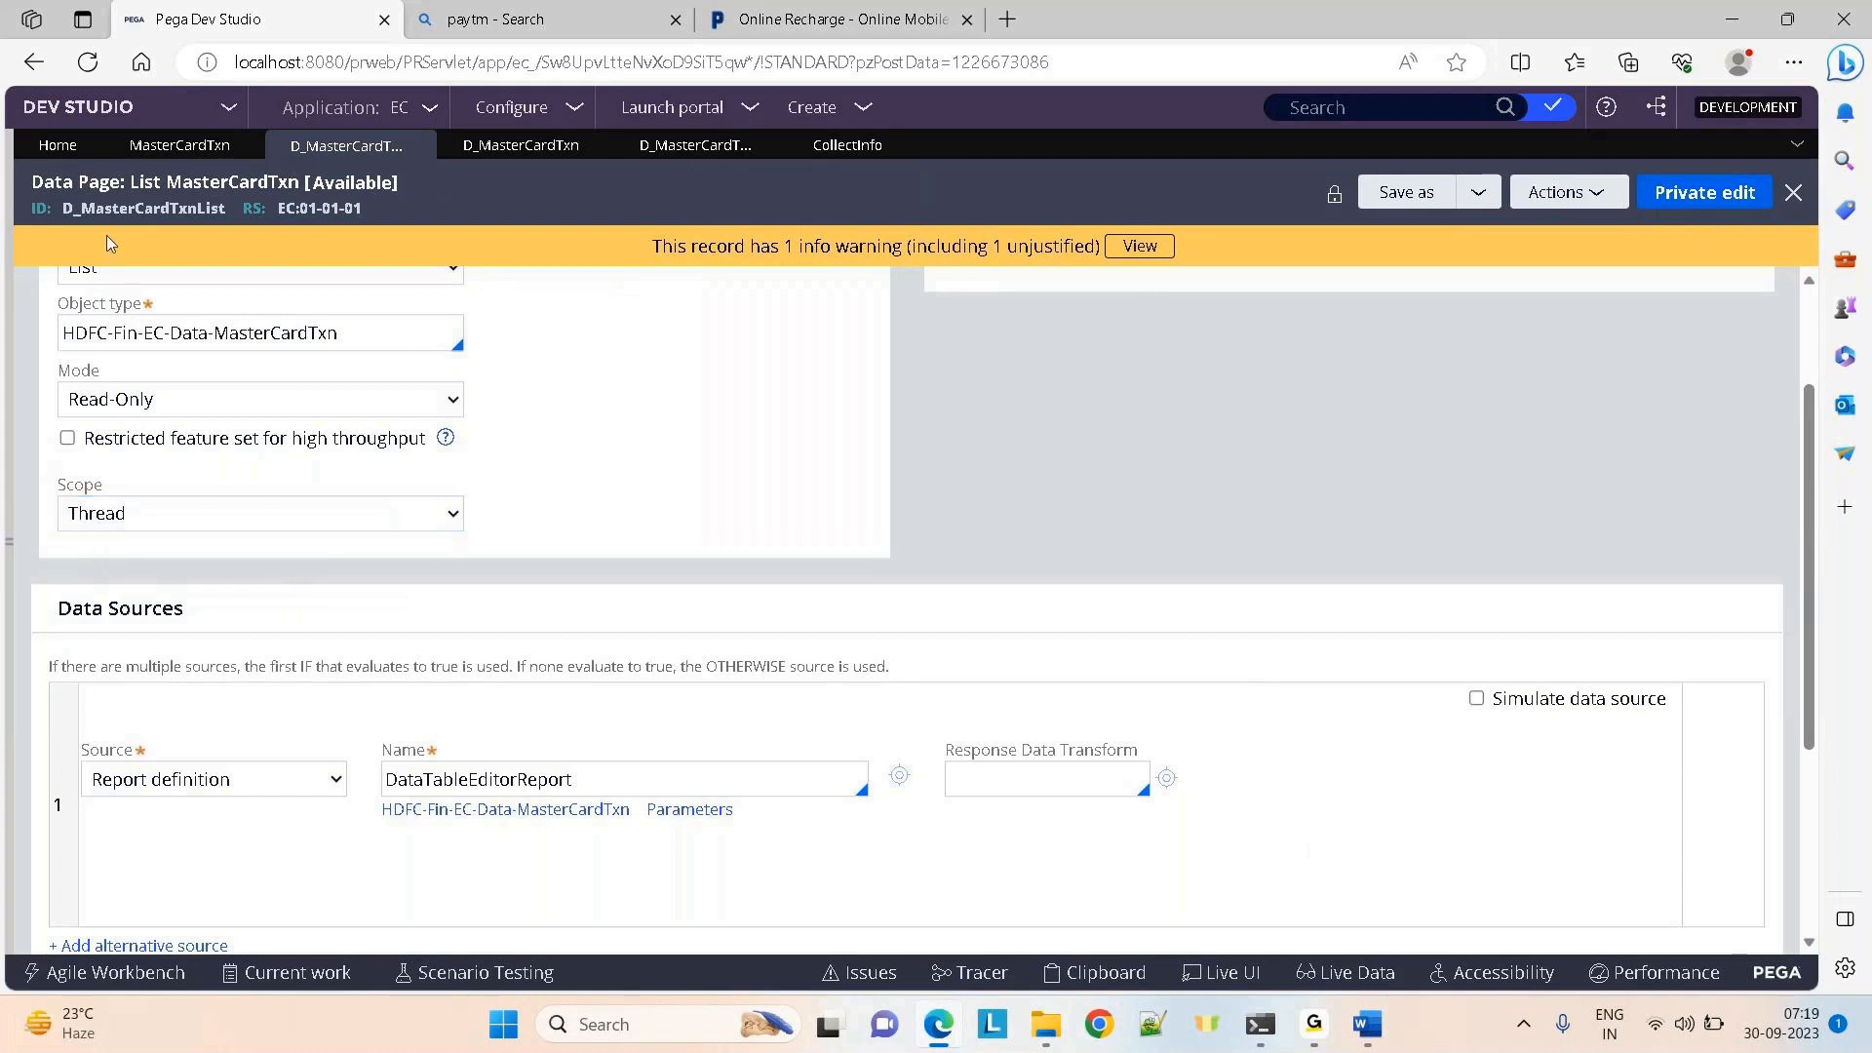
# Look over the four MasterCardTxn records, then go back to CollectInfo's table Layout Properties
pyautogui.click(168, 144)
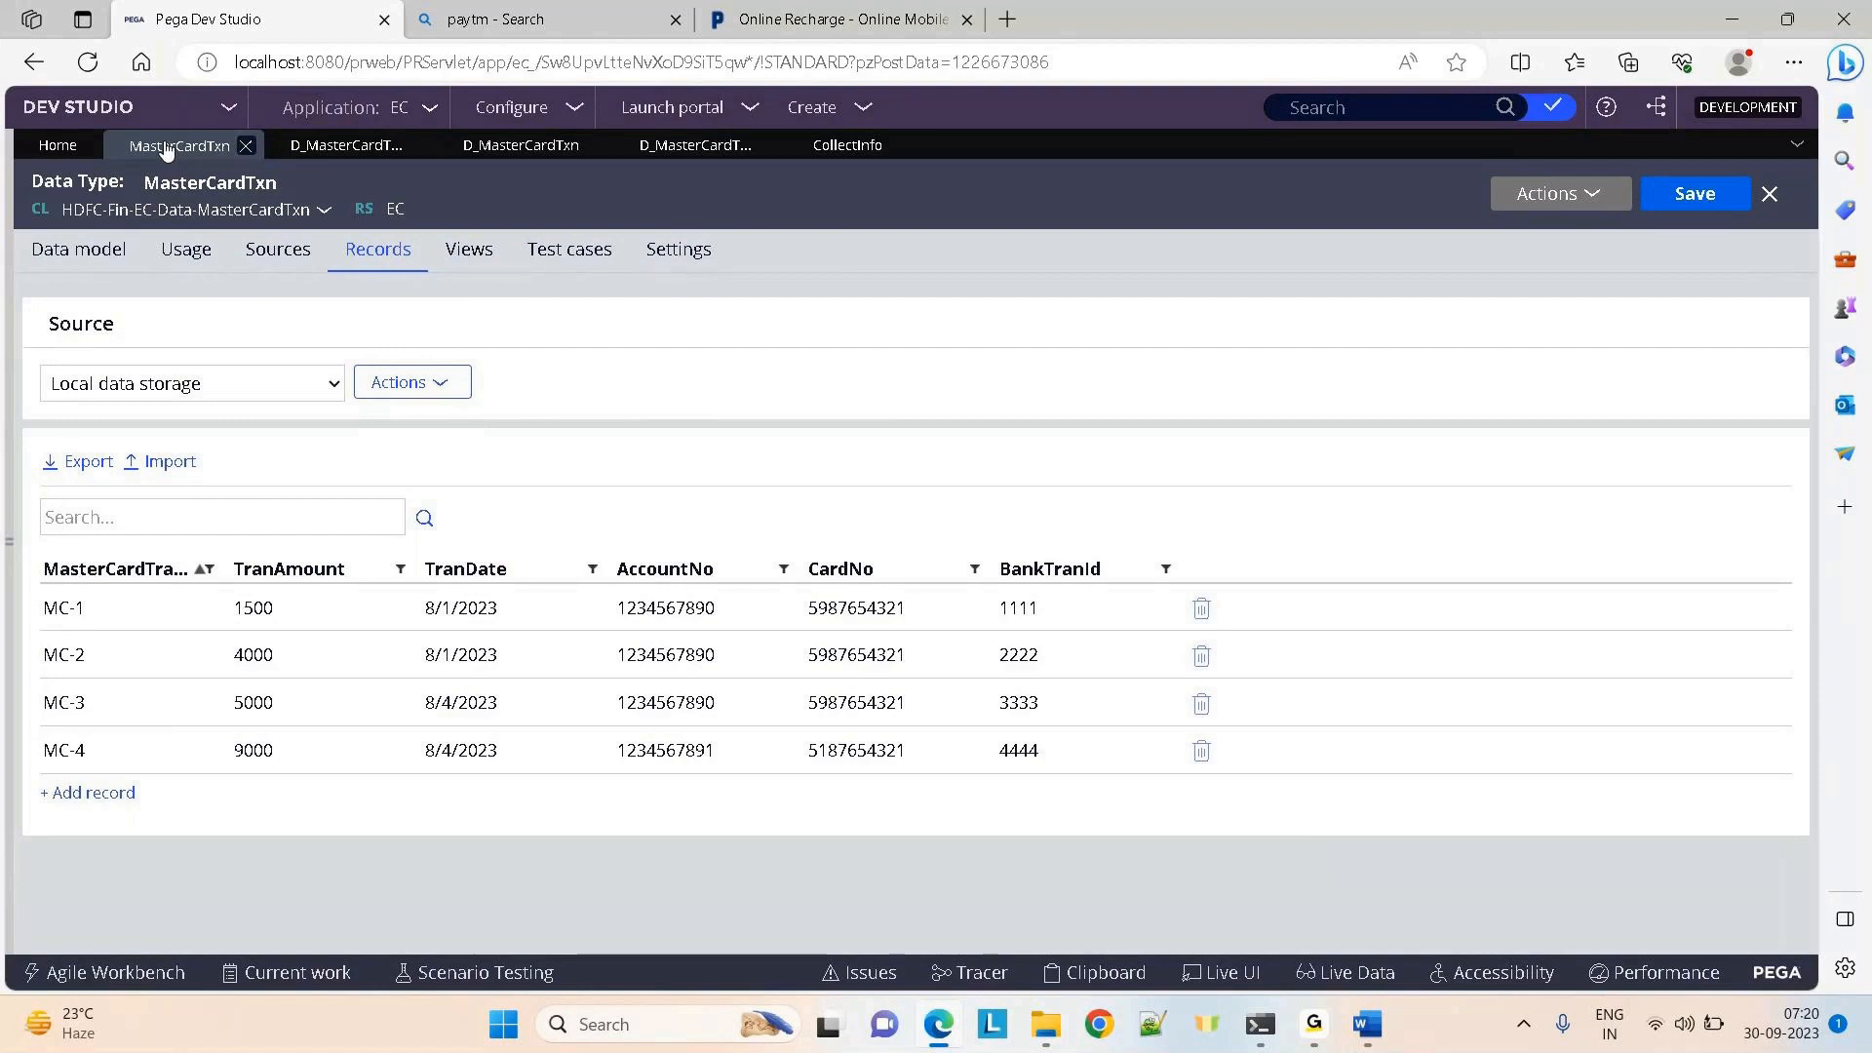
pyautogui.click(646, 147)
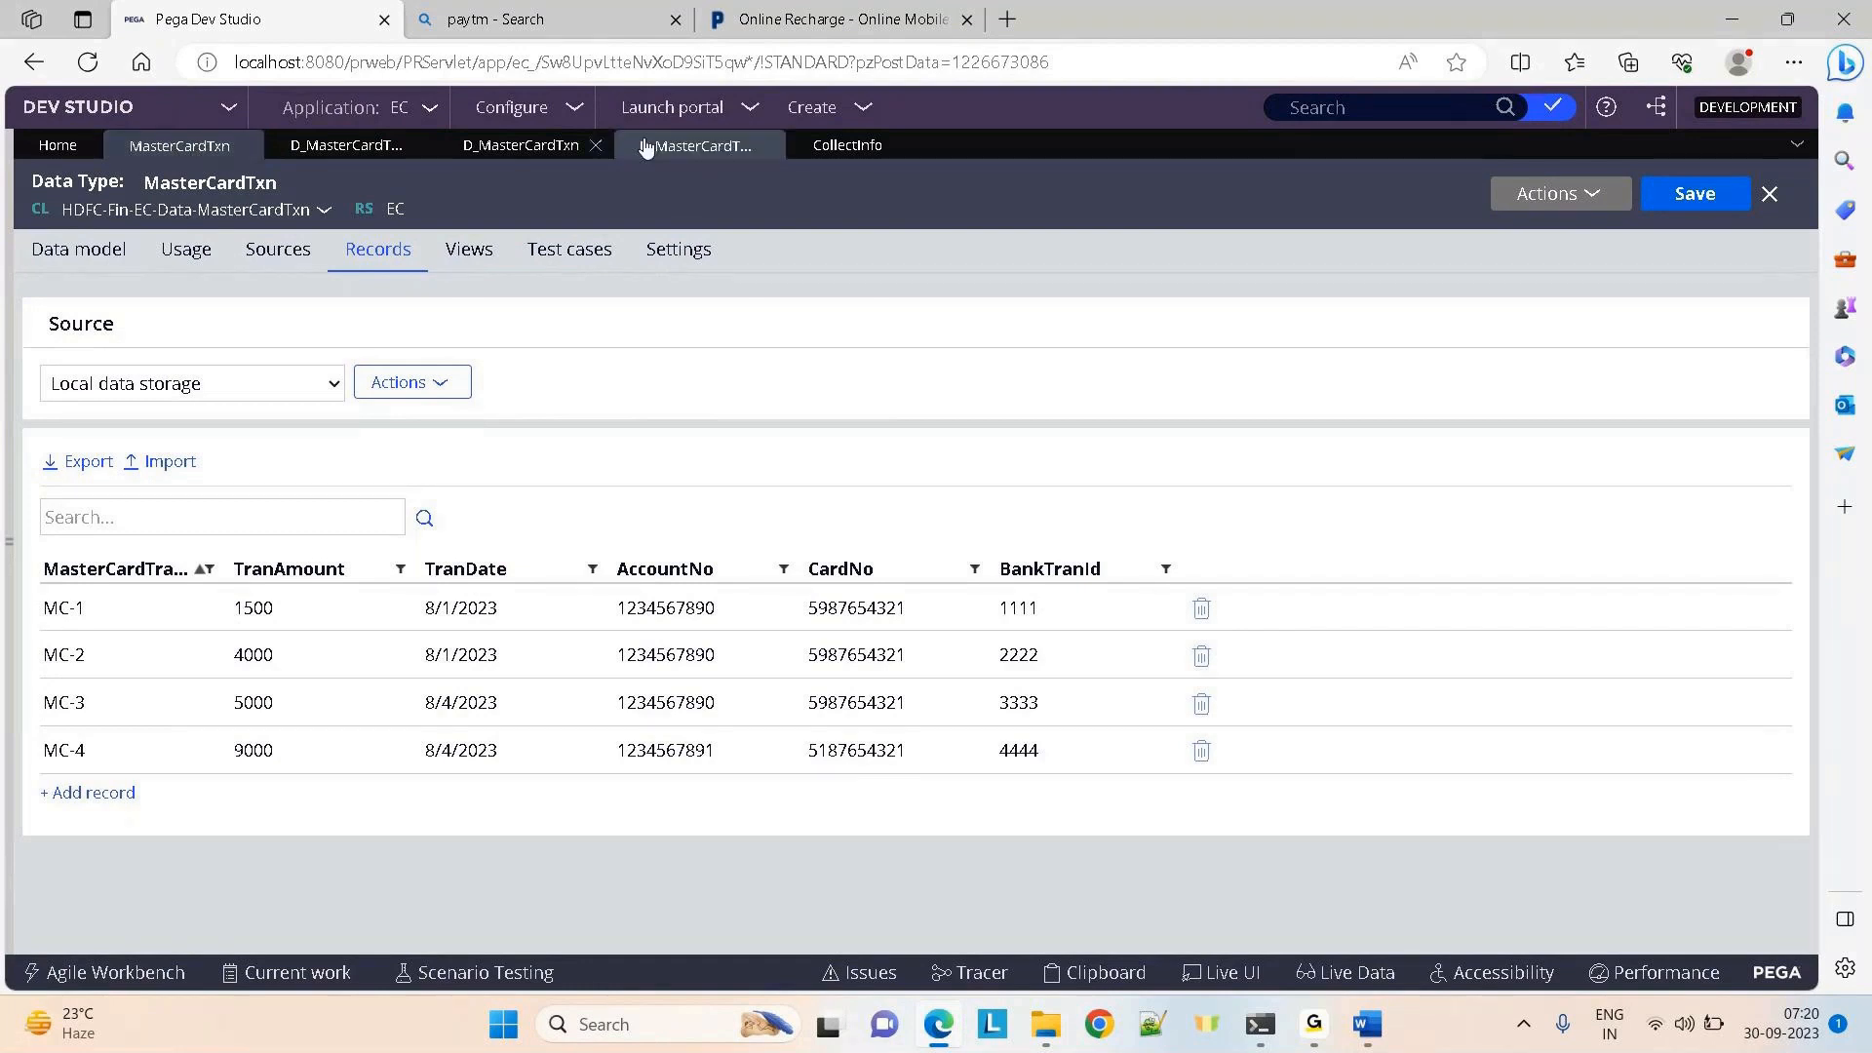
pyautogui.click(811, 144)
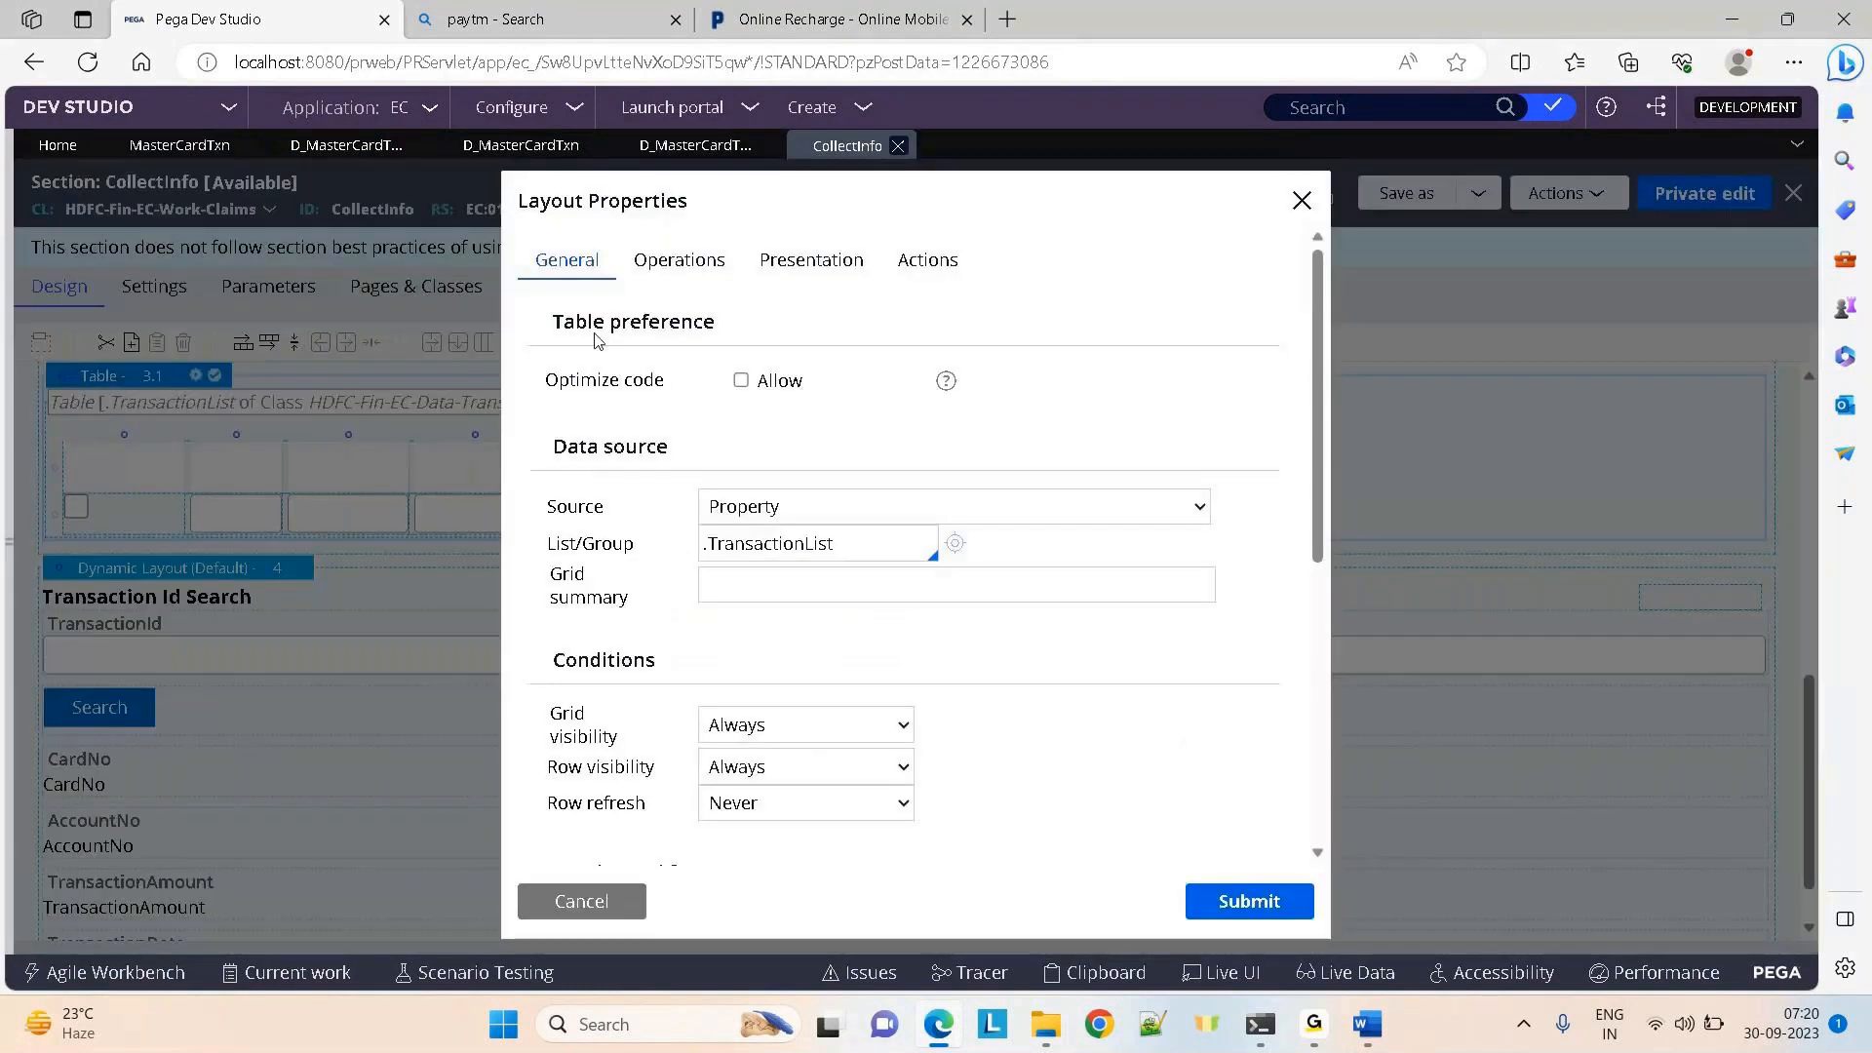
# Set the transaction table's source to Data Page, then switch to the Paytm recharge tab
pyautogui.click(750, 507)
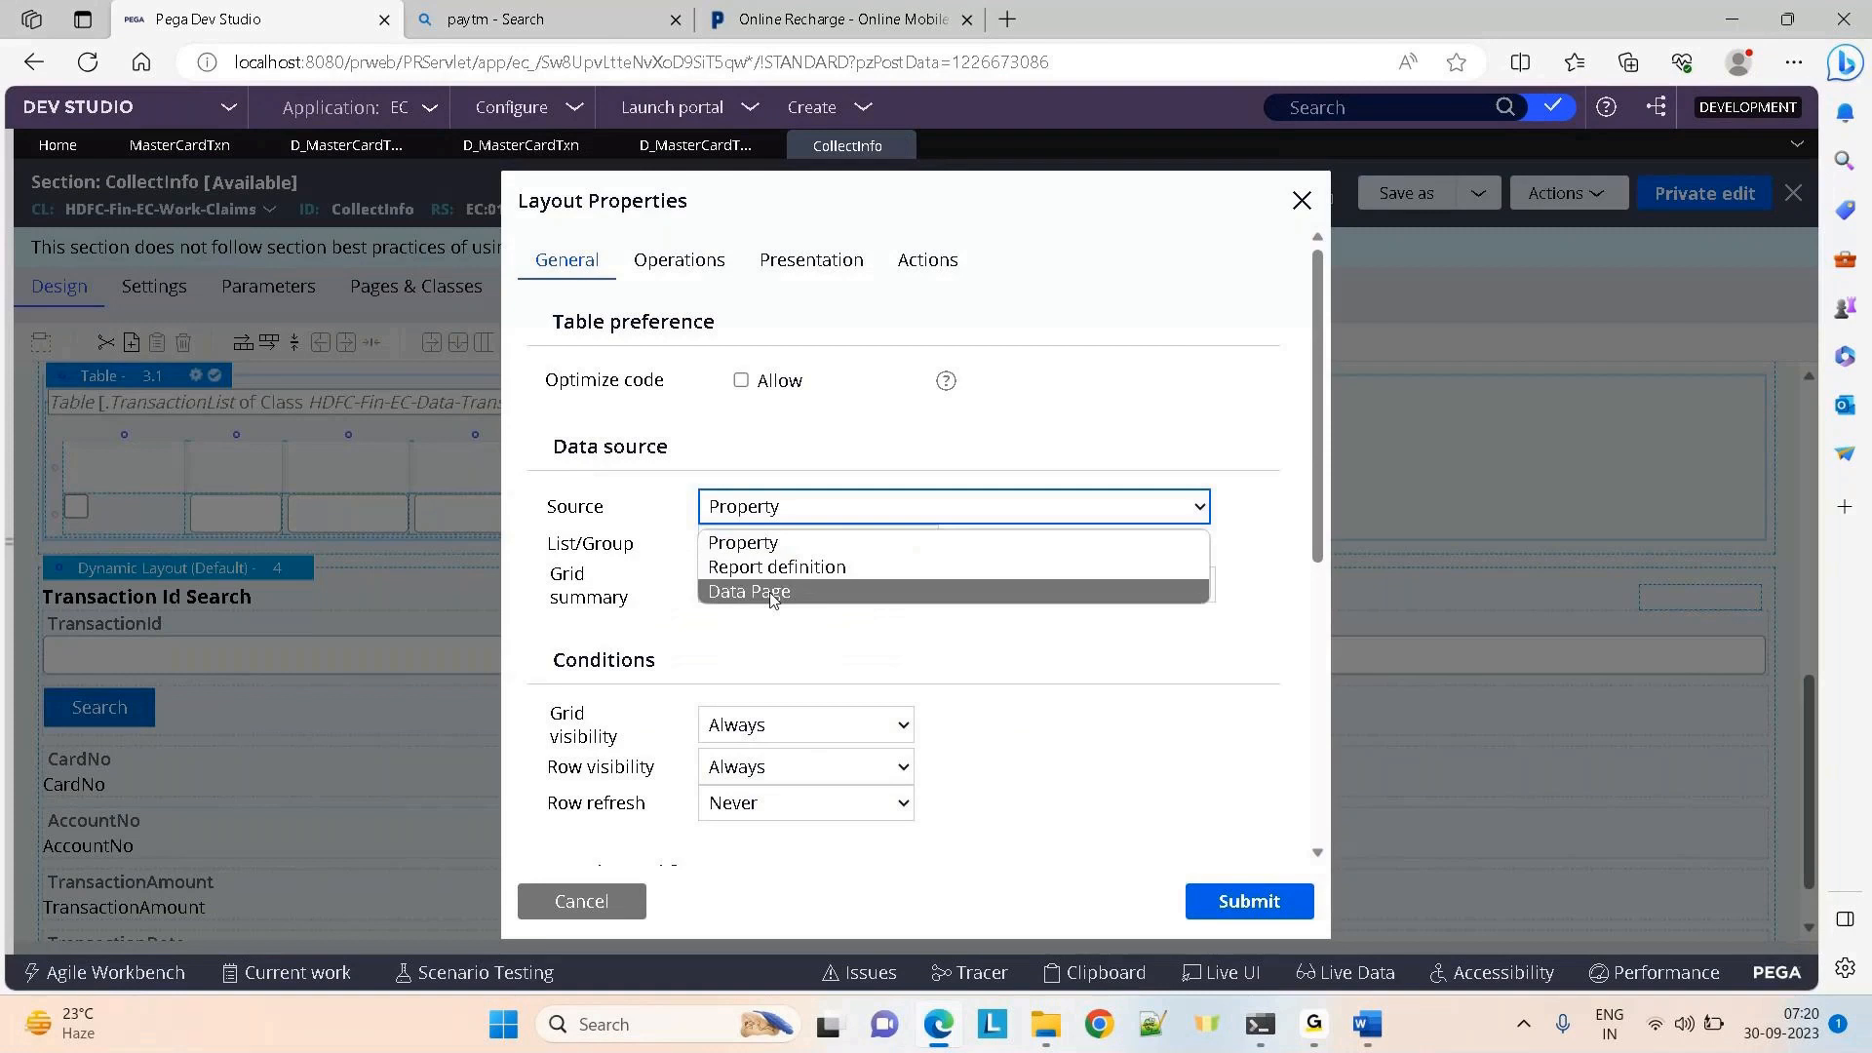
pyautogui.click(772, 598)
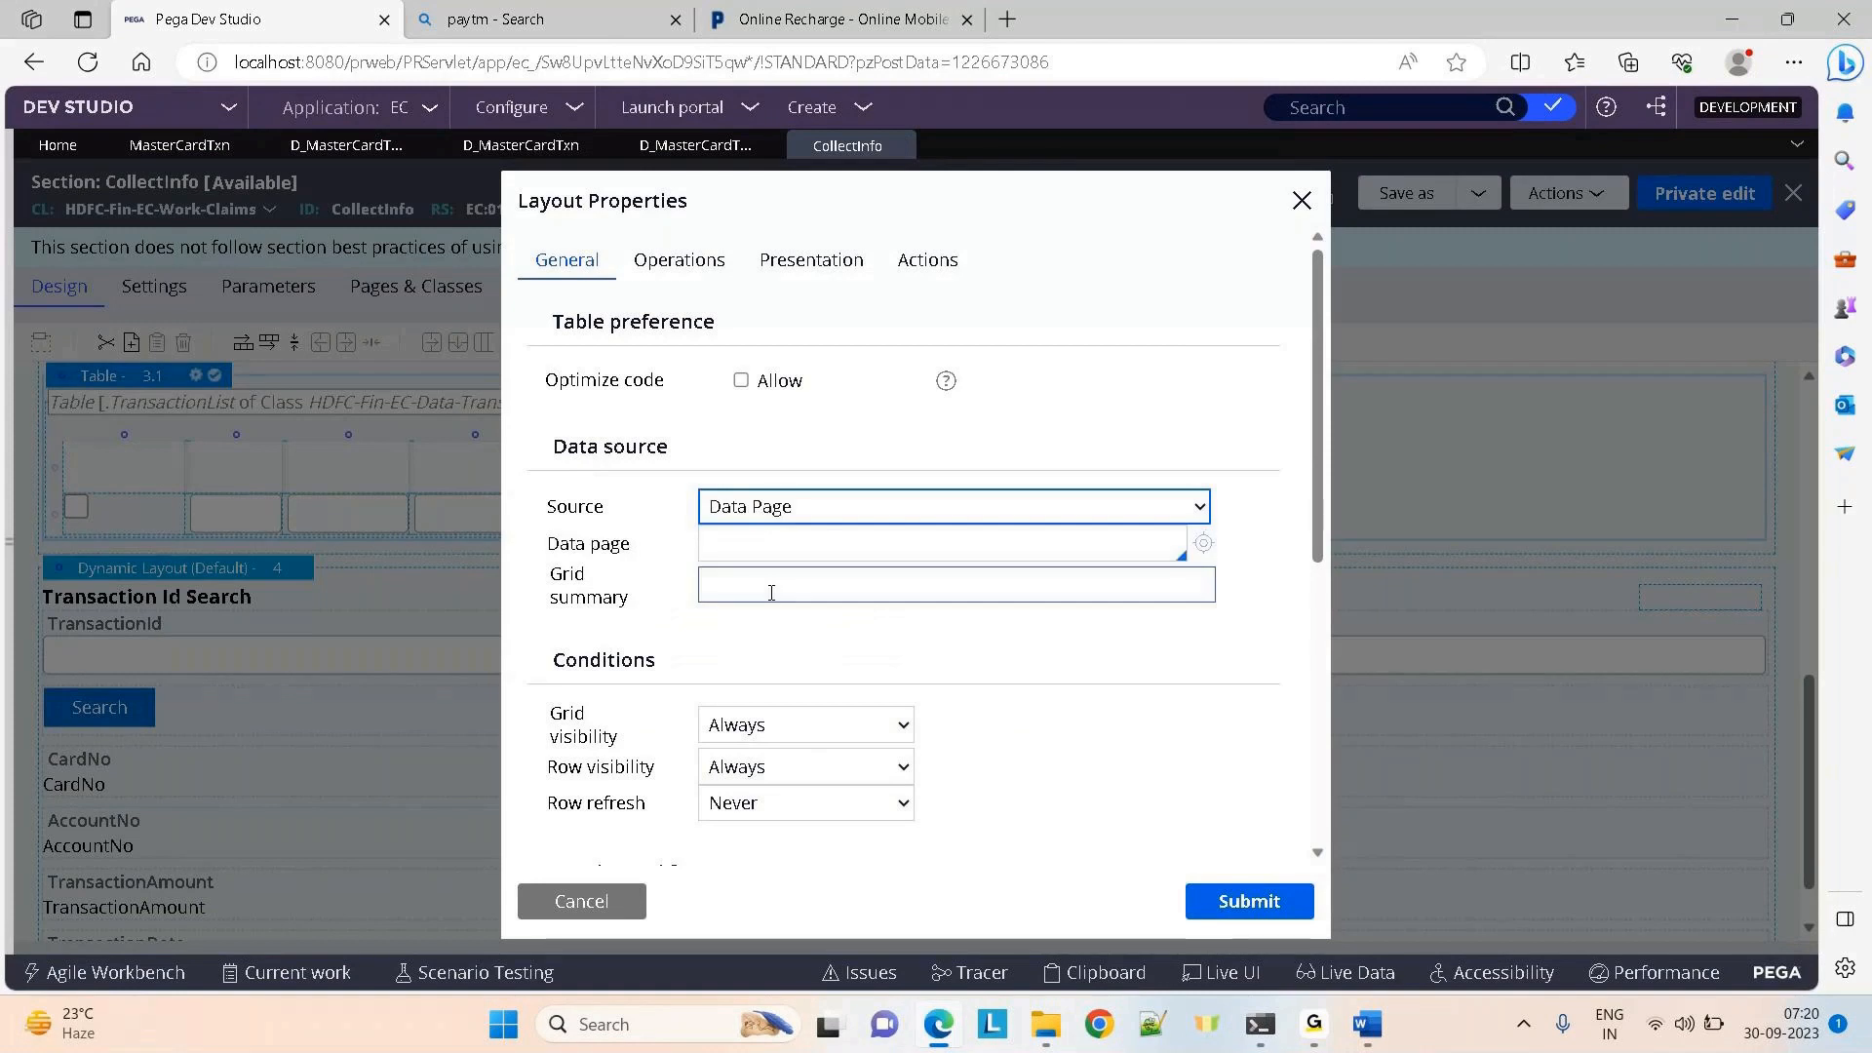
pyautogui.click(777, 20)
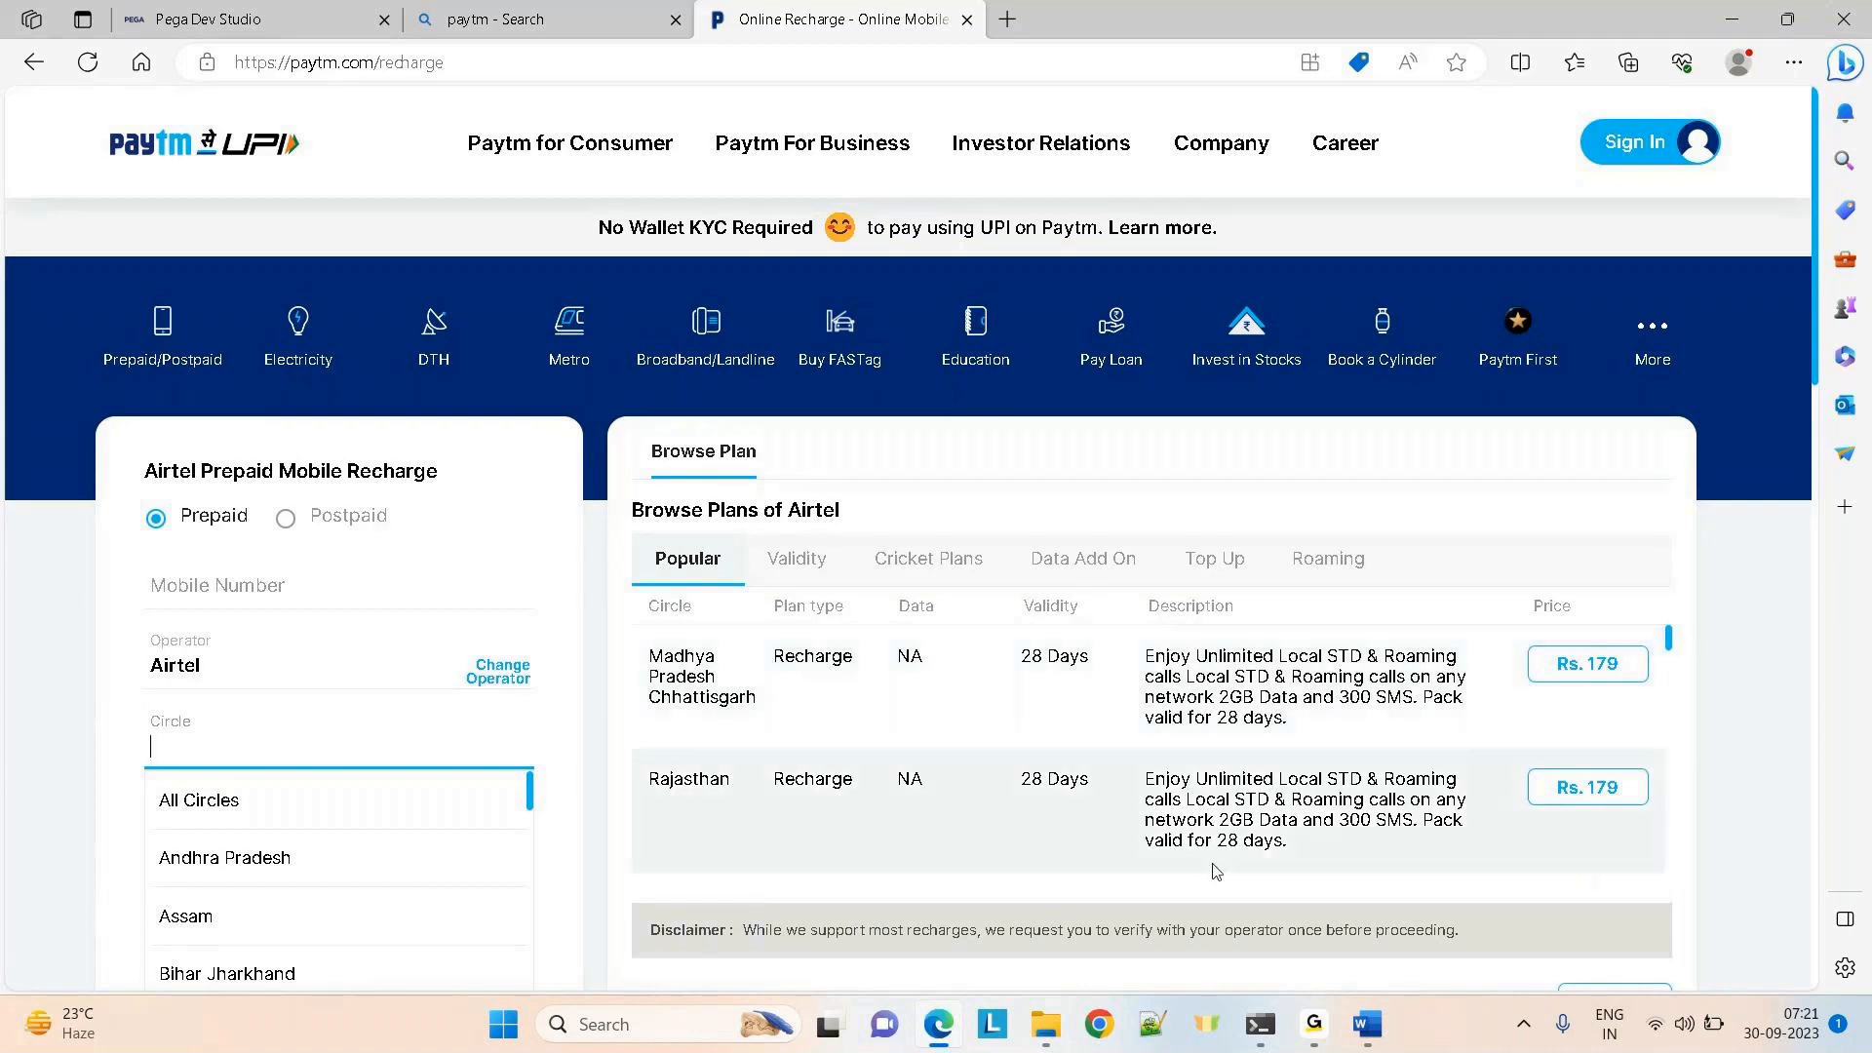
# Bring the GoTo window forward, then return to Pega Dev Studio's Layout Properties
pyautogui.moveTo(1313, 1024)
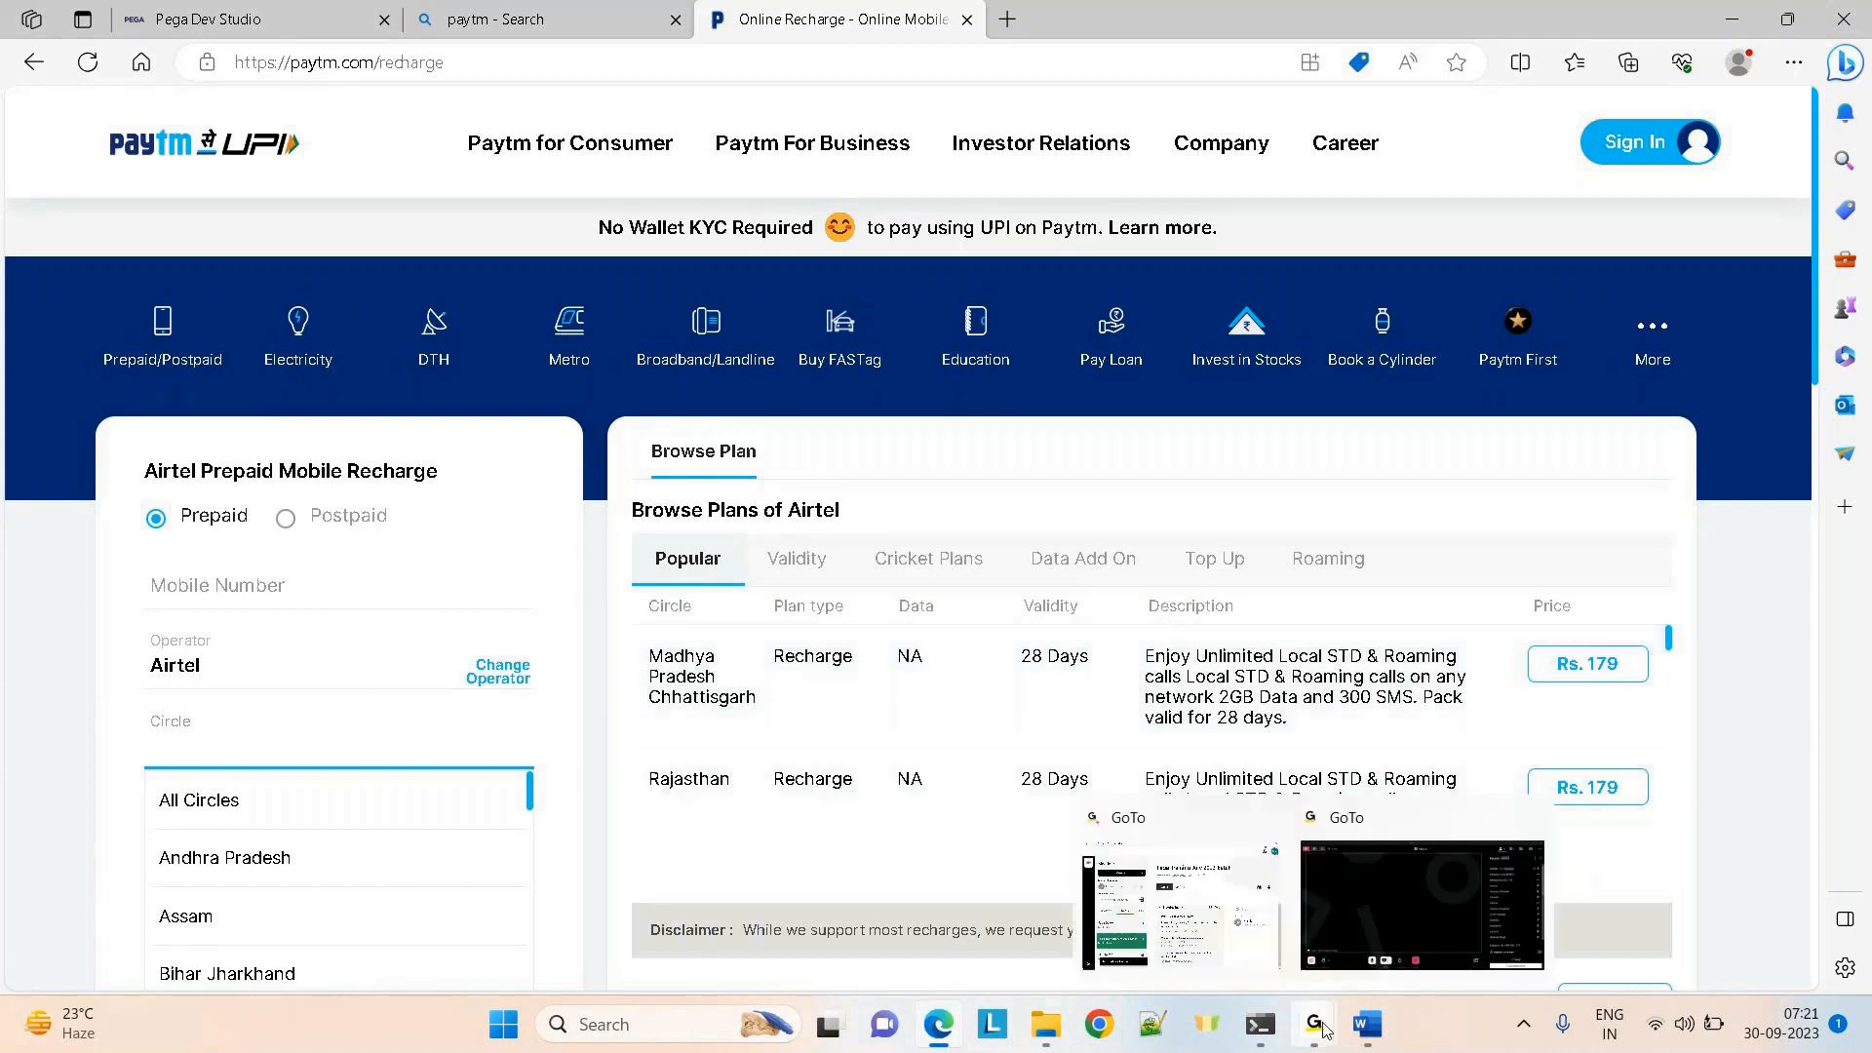
pyautogui.click(1365, 899)
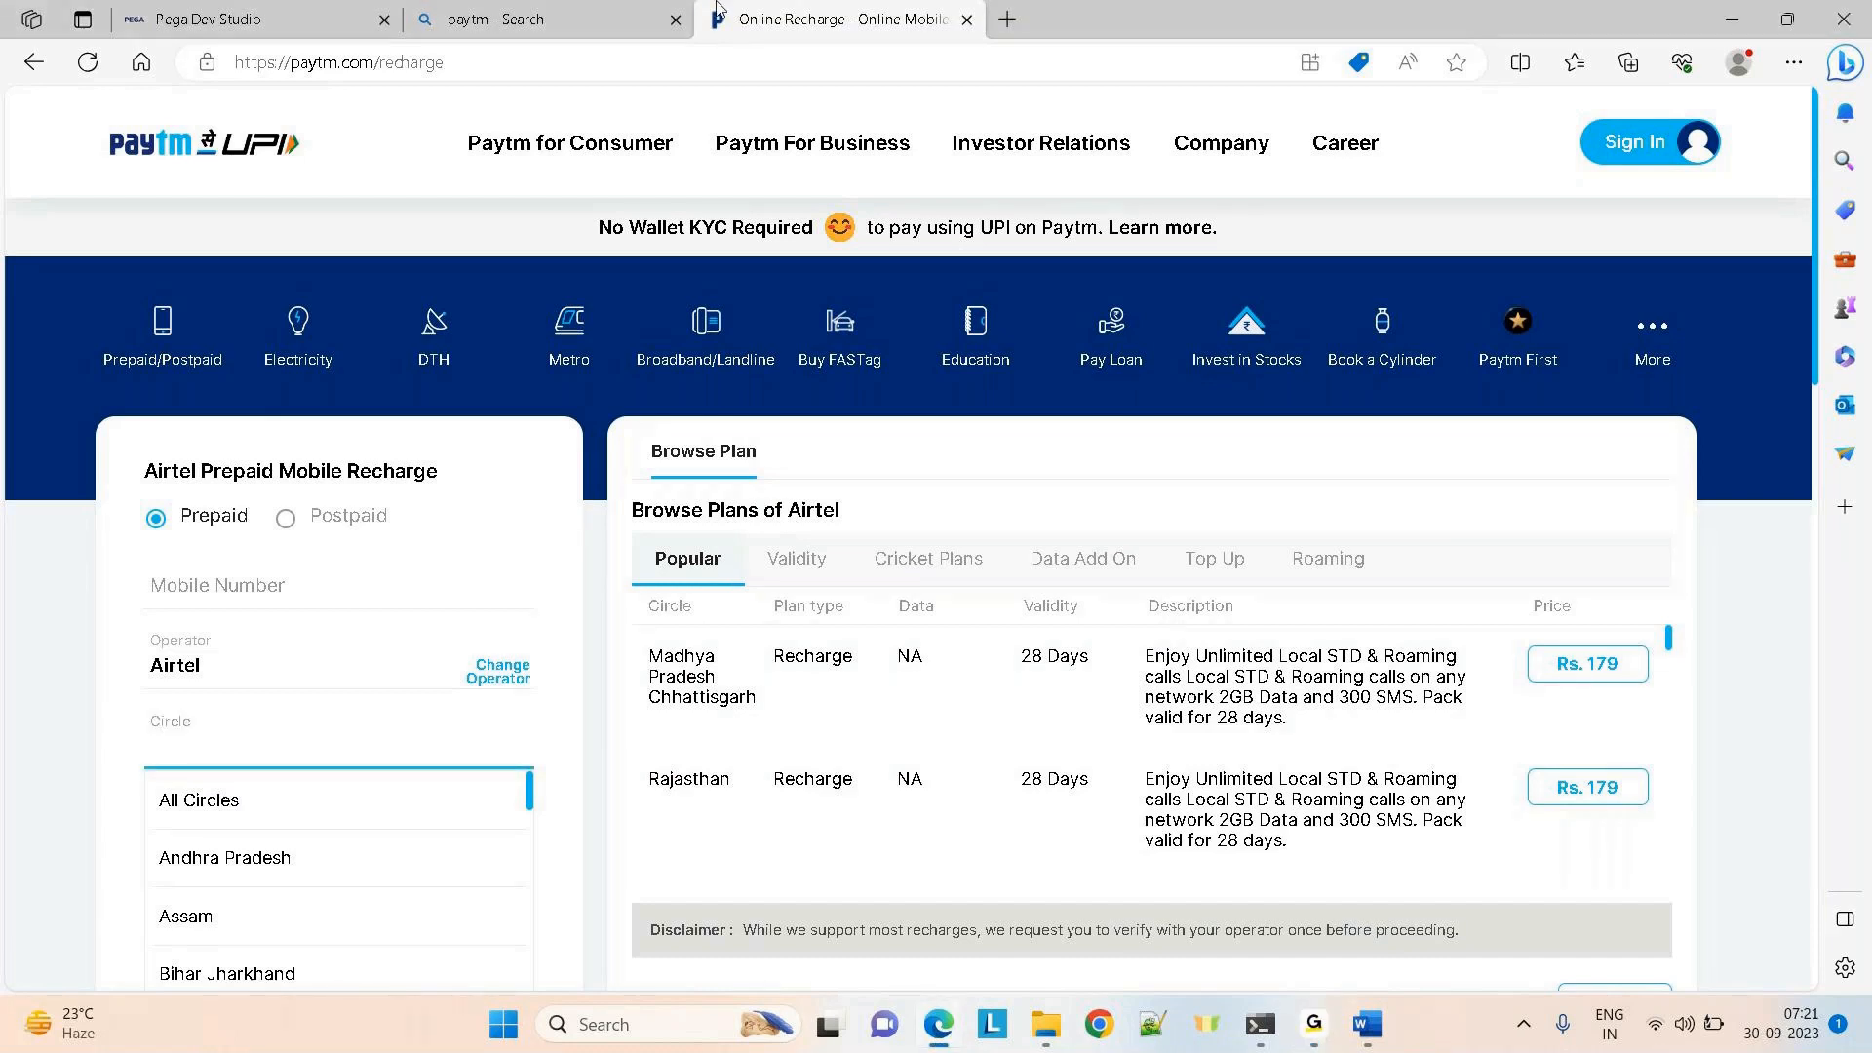
pyautogui.click(240, 12)
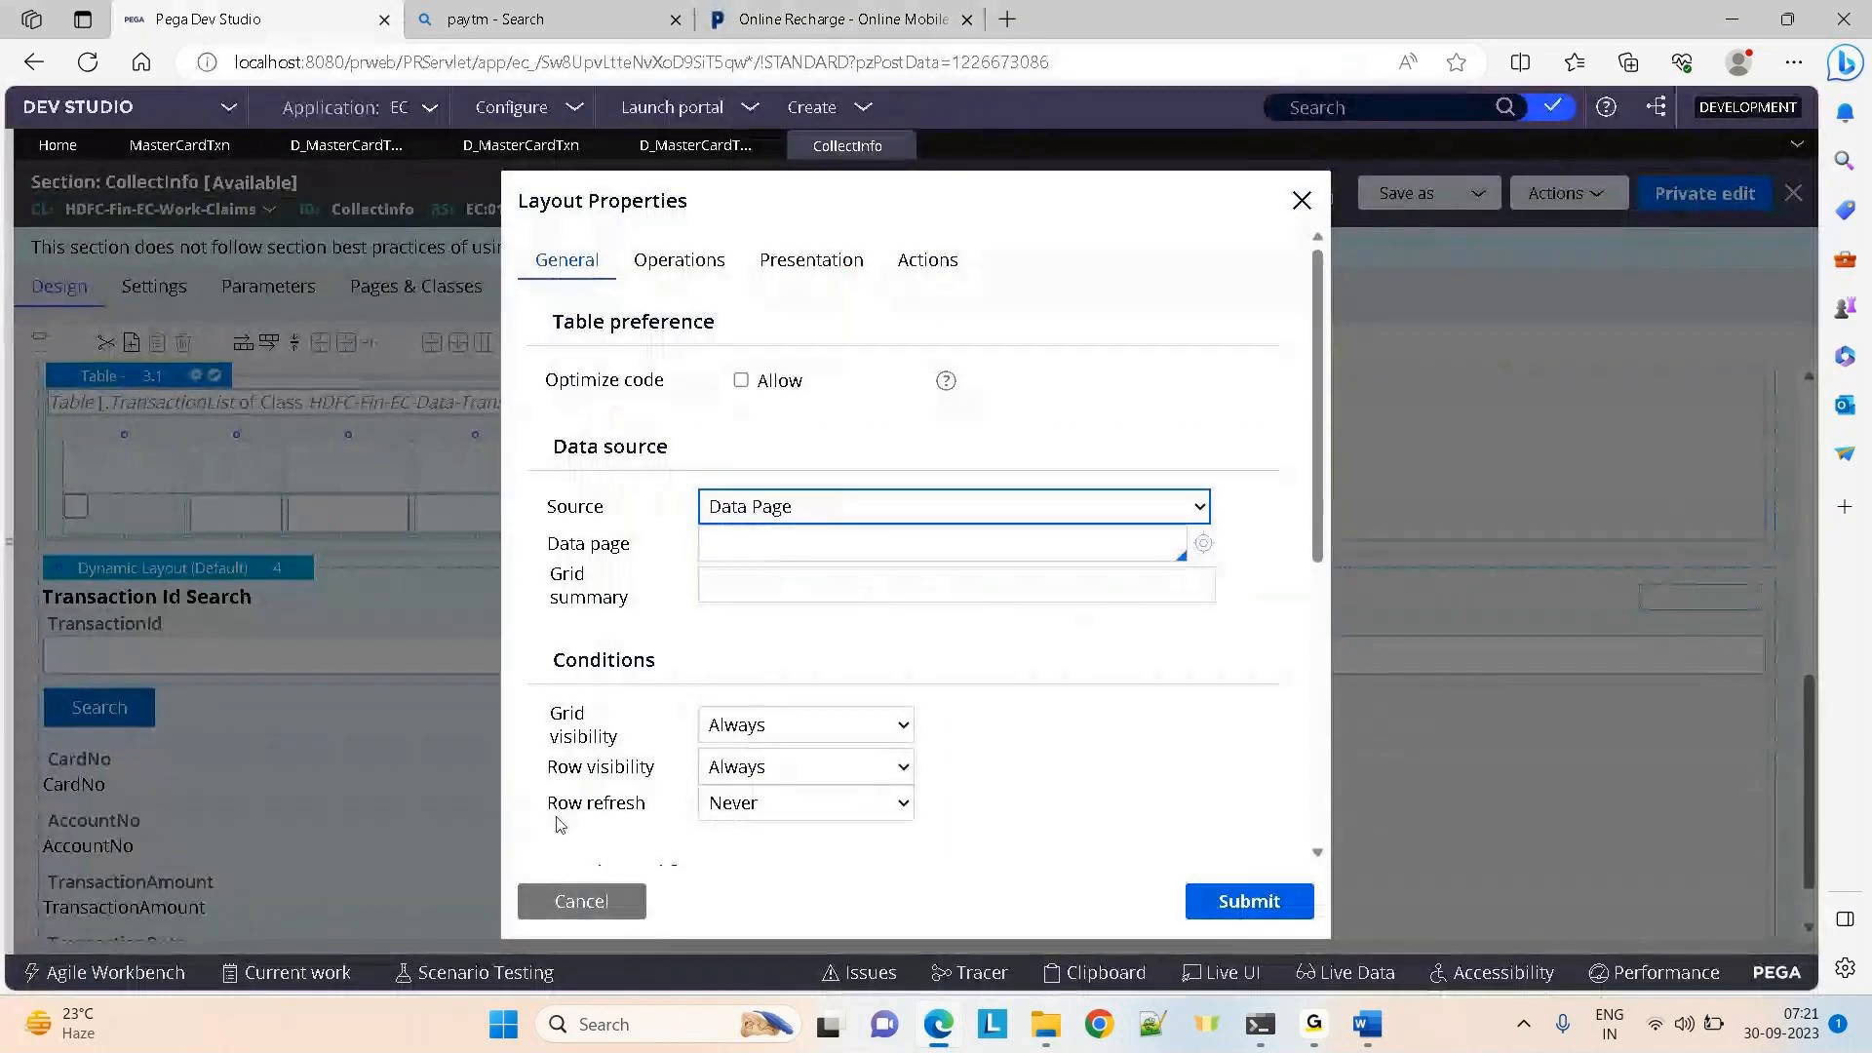
# Cancel the Layout Properties change and open the D_MasterCardTxnSavable data page
pyautogui.click(560, 903)
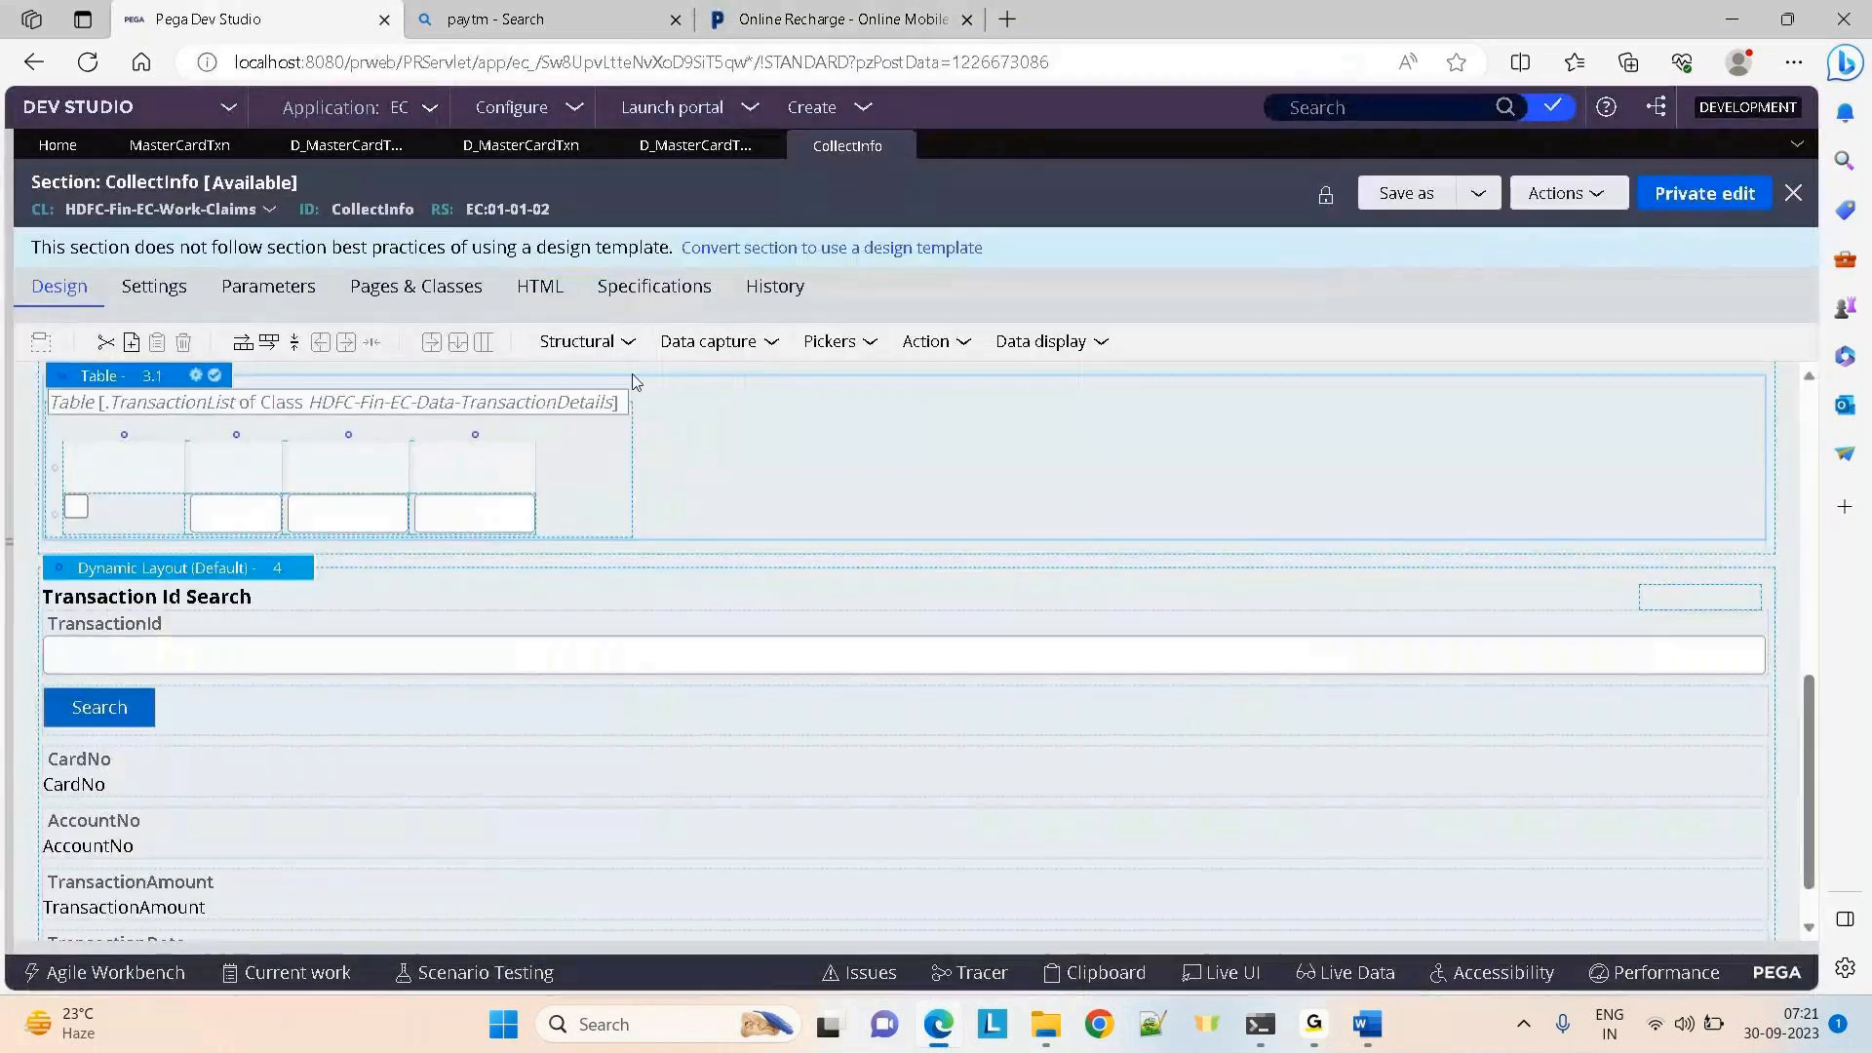
pyautogui.click(660, 146)
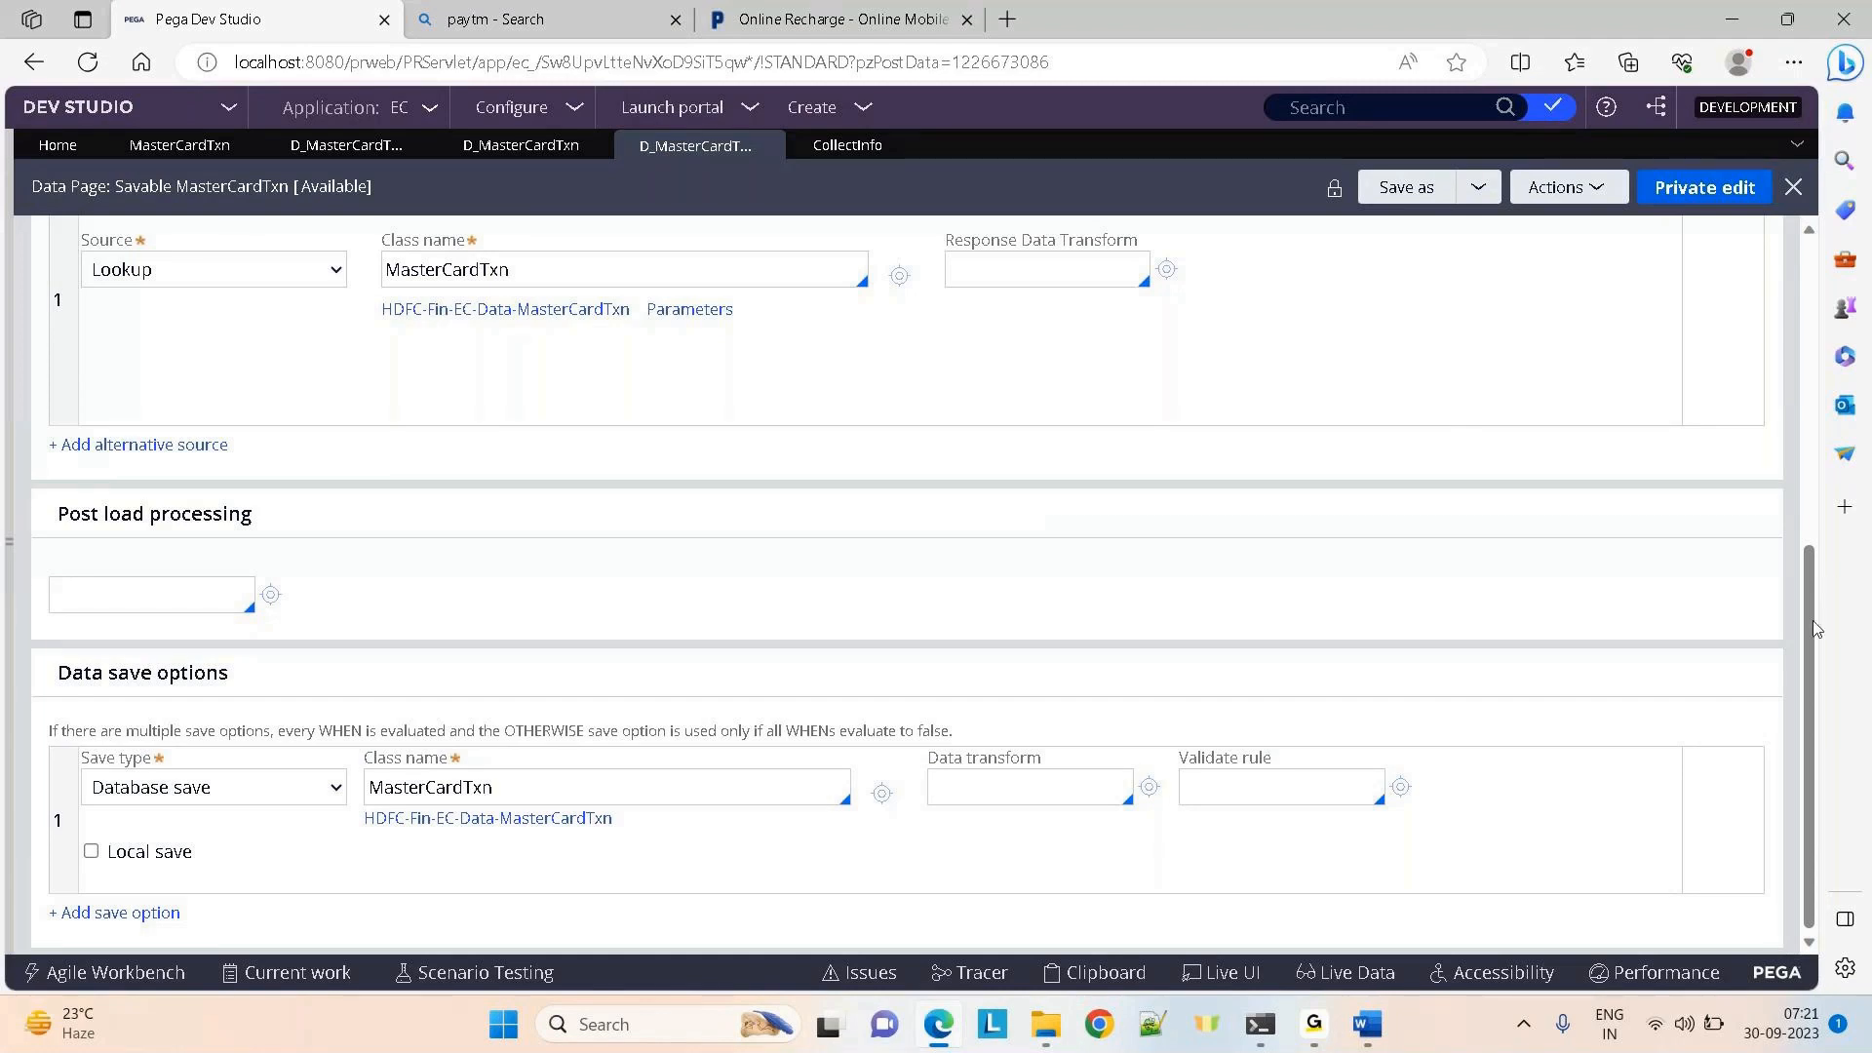
# Confirm the data page keeps Savable mode, Thread scope and a Lookup data source
pyautogui.moveTo(1809, 622); pyautogui.dragTo(1794, 296)
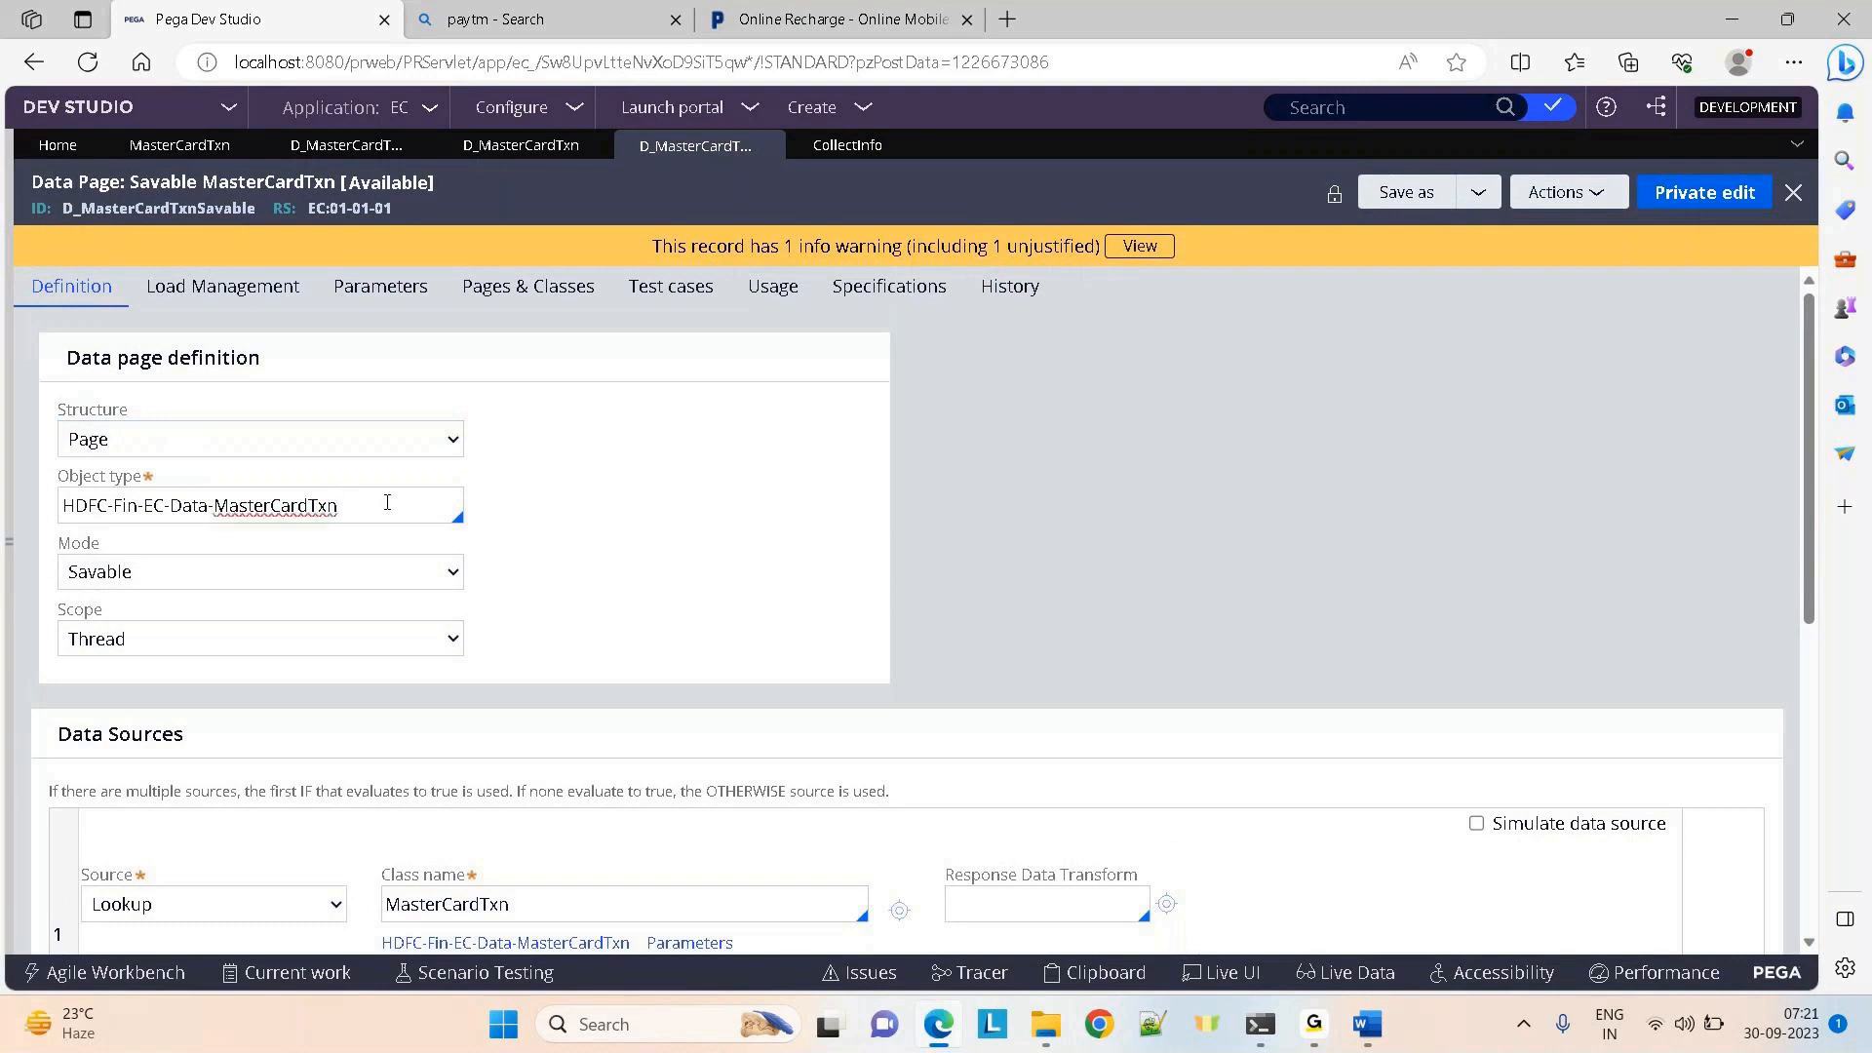
pyautogui.click(168, 577)
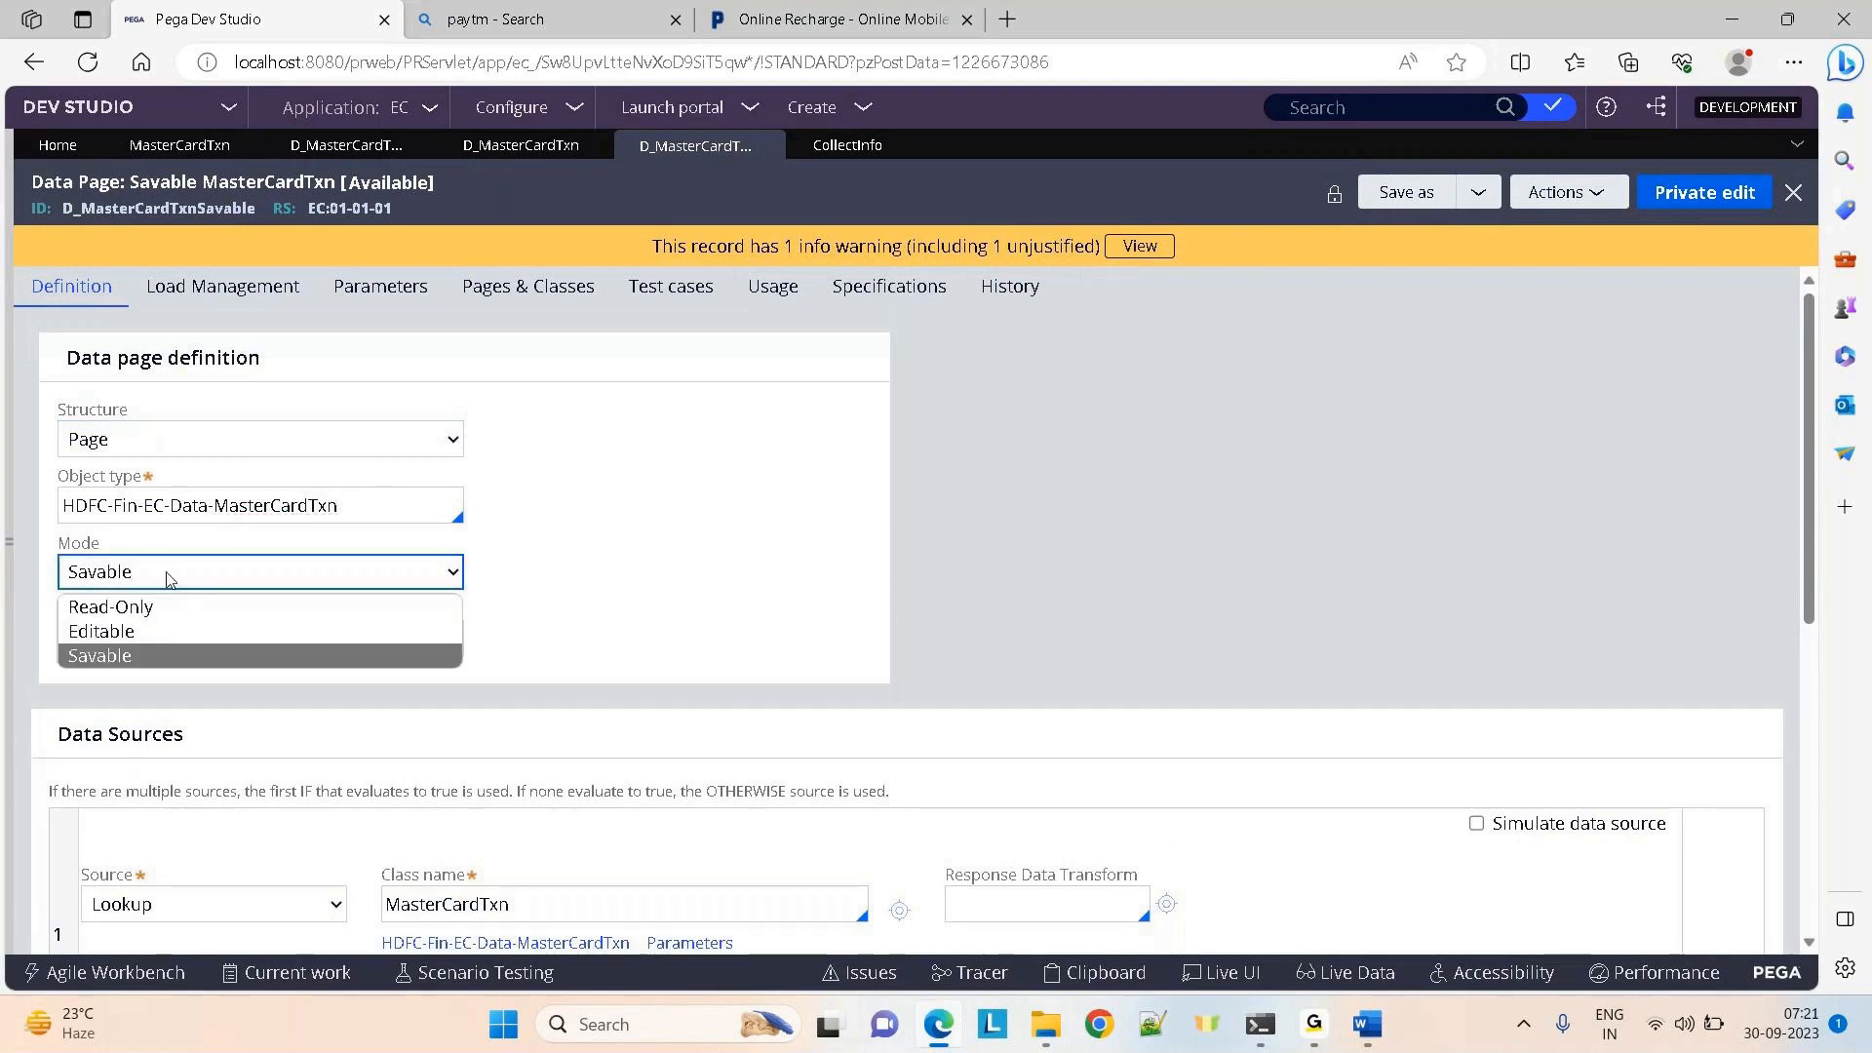
pyautogui.click(168, 577)
pyautogui.click(168, 643)
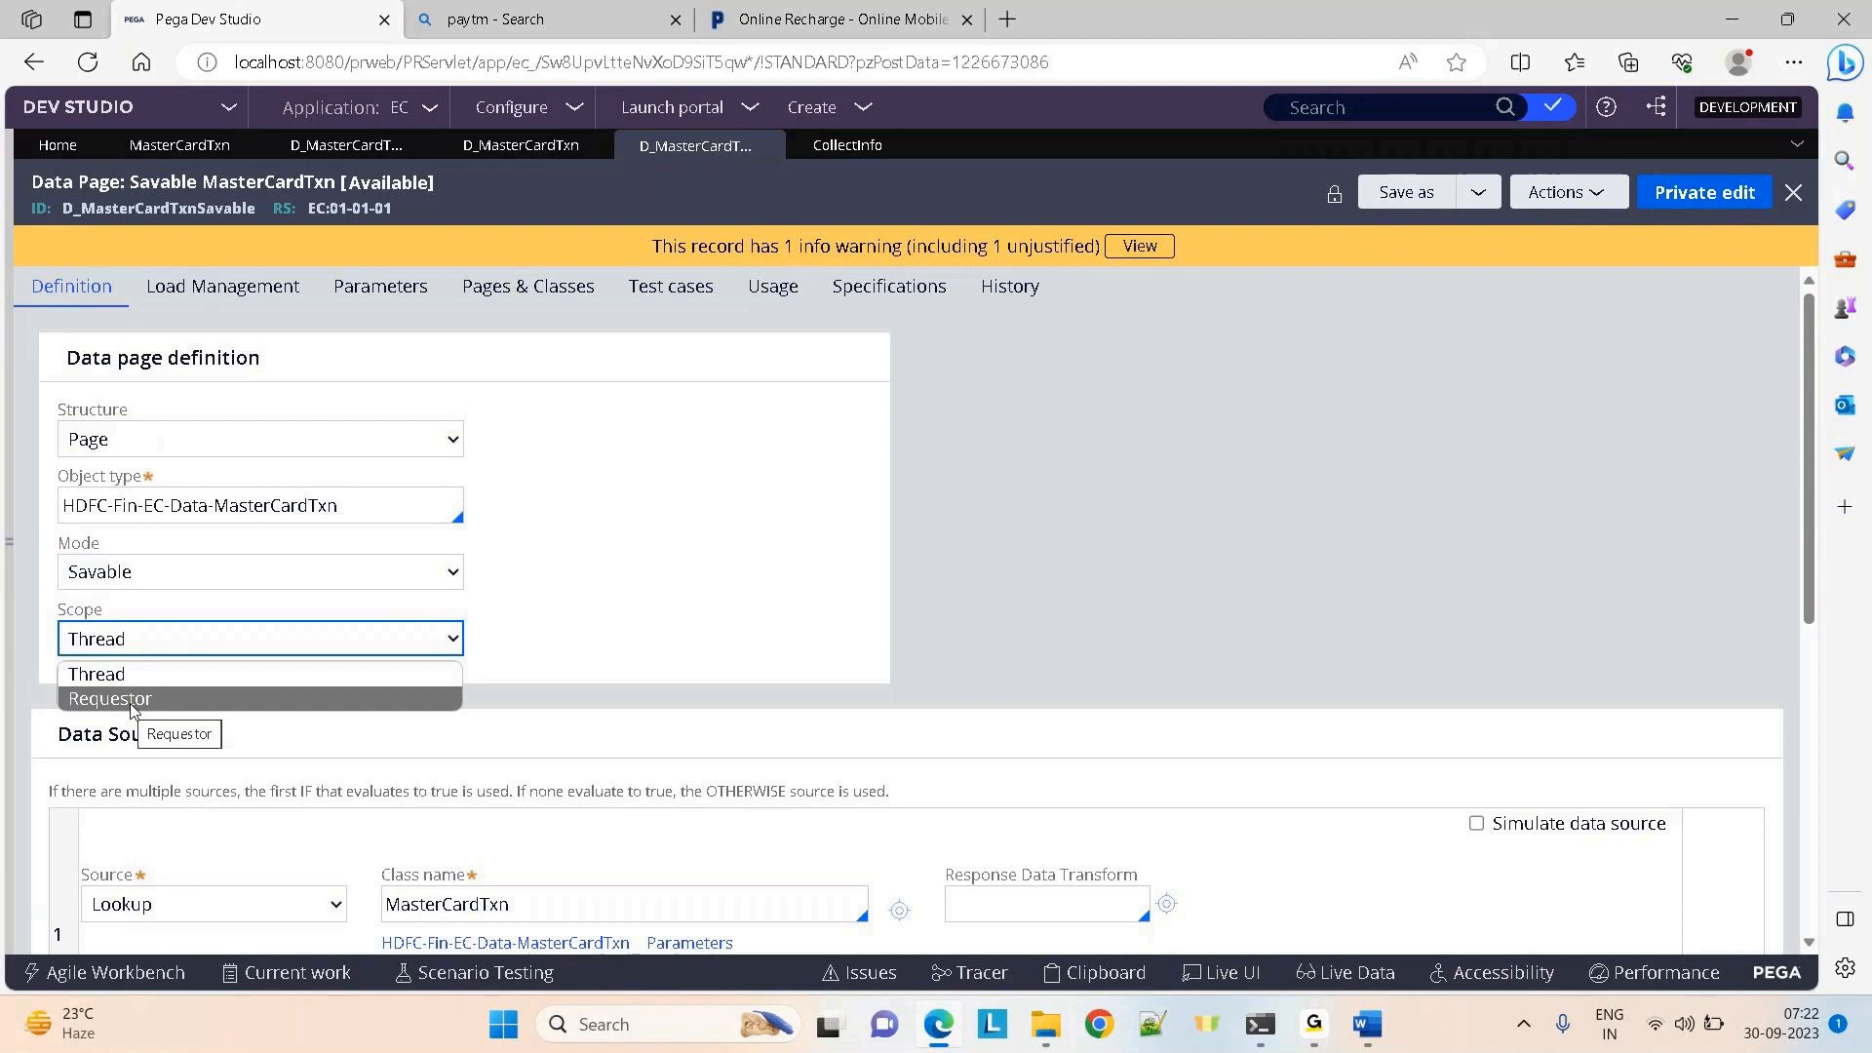
pyautogui.click(1091, 581)
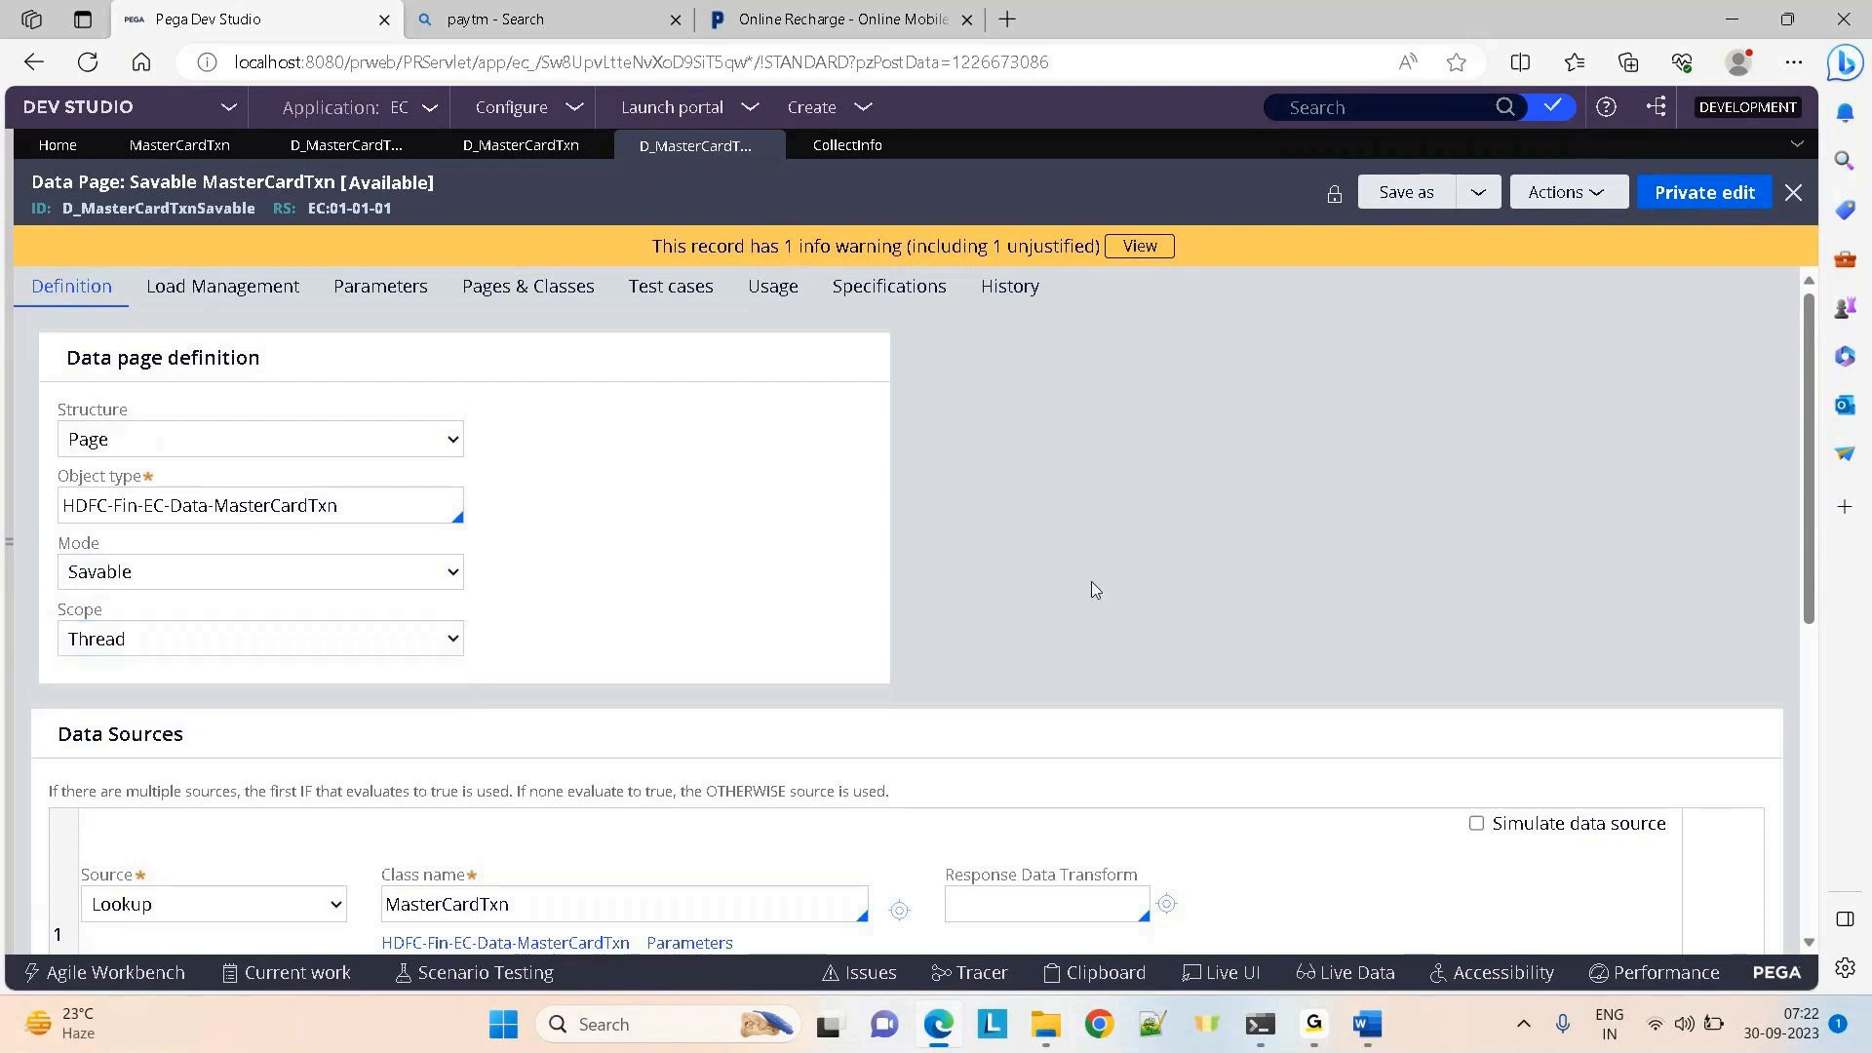
pyautogui.scroll(-2, 1091, 581)
pyautogui.scroll(-2, 1091, 588)
pyautogui.click(198, 596)
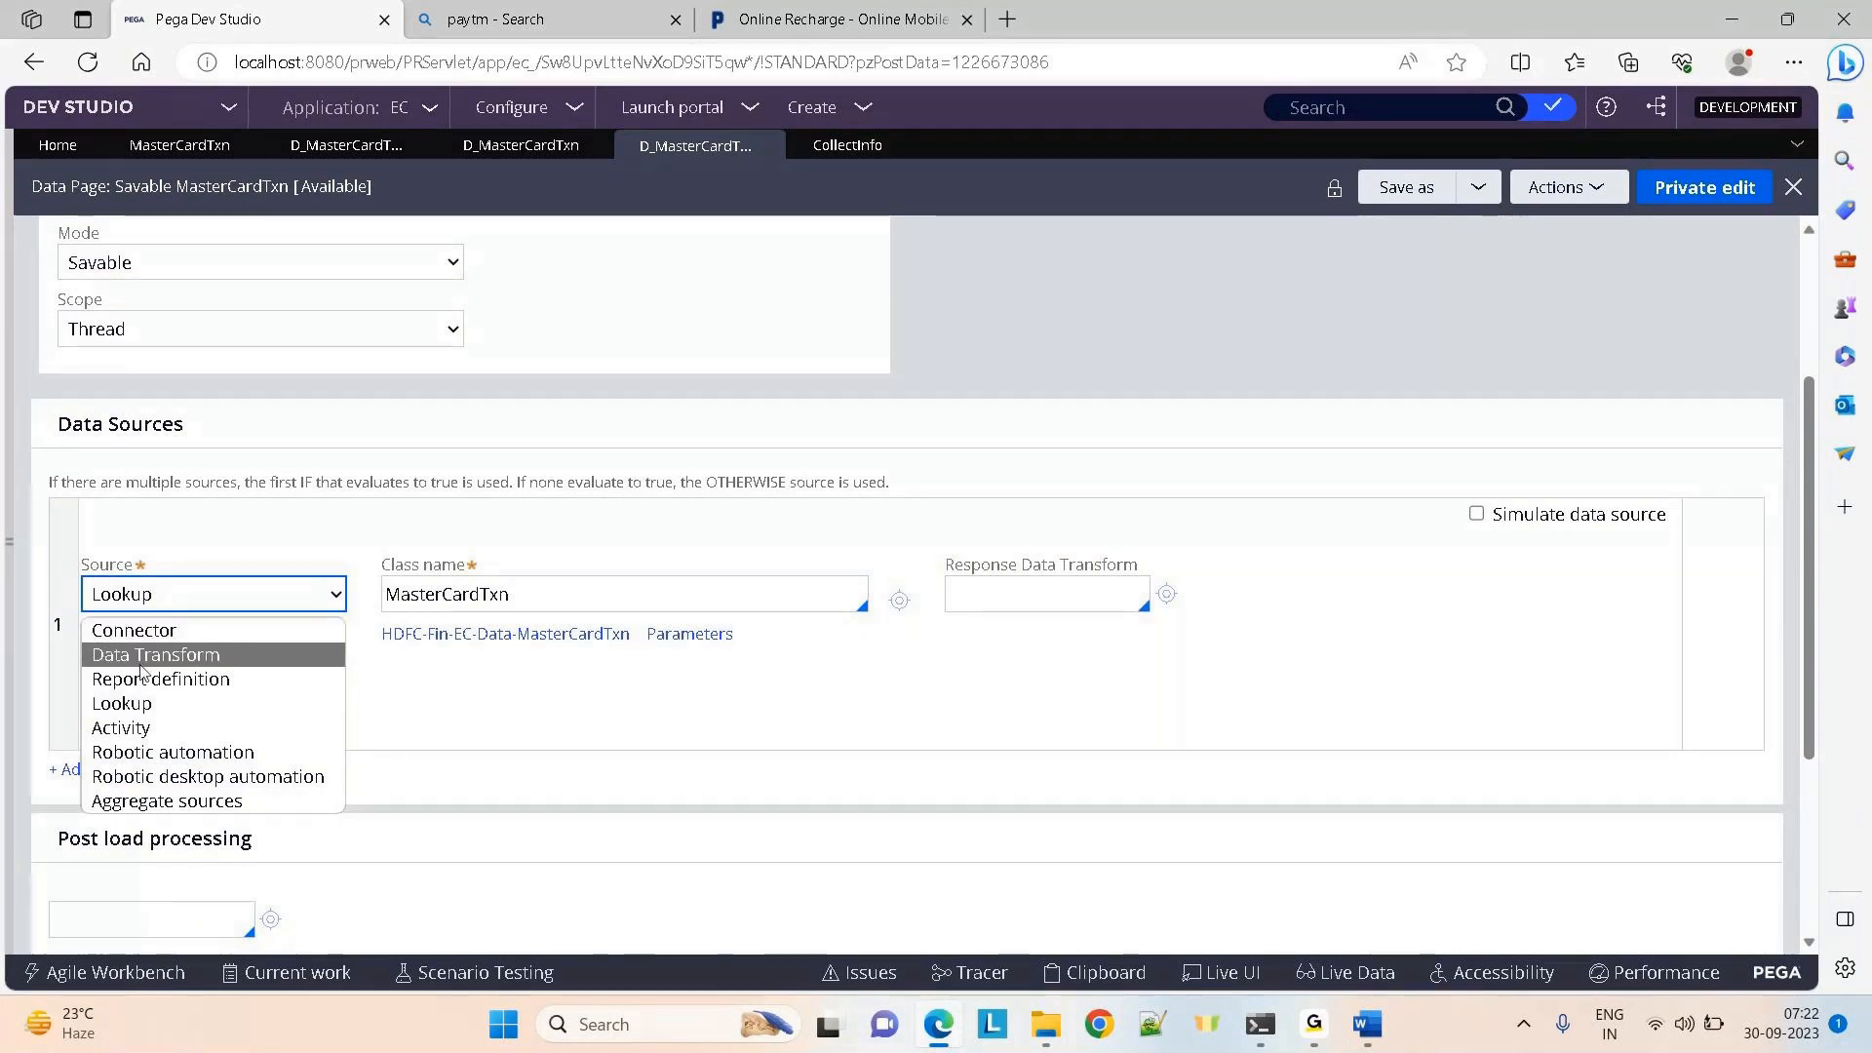
pyautogui.click(706, 534)
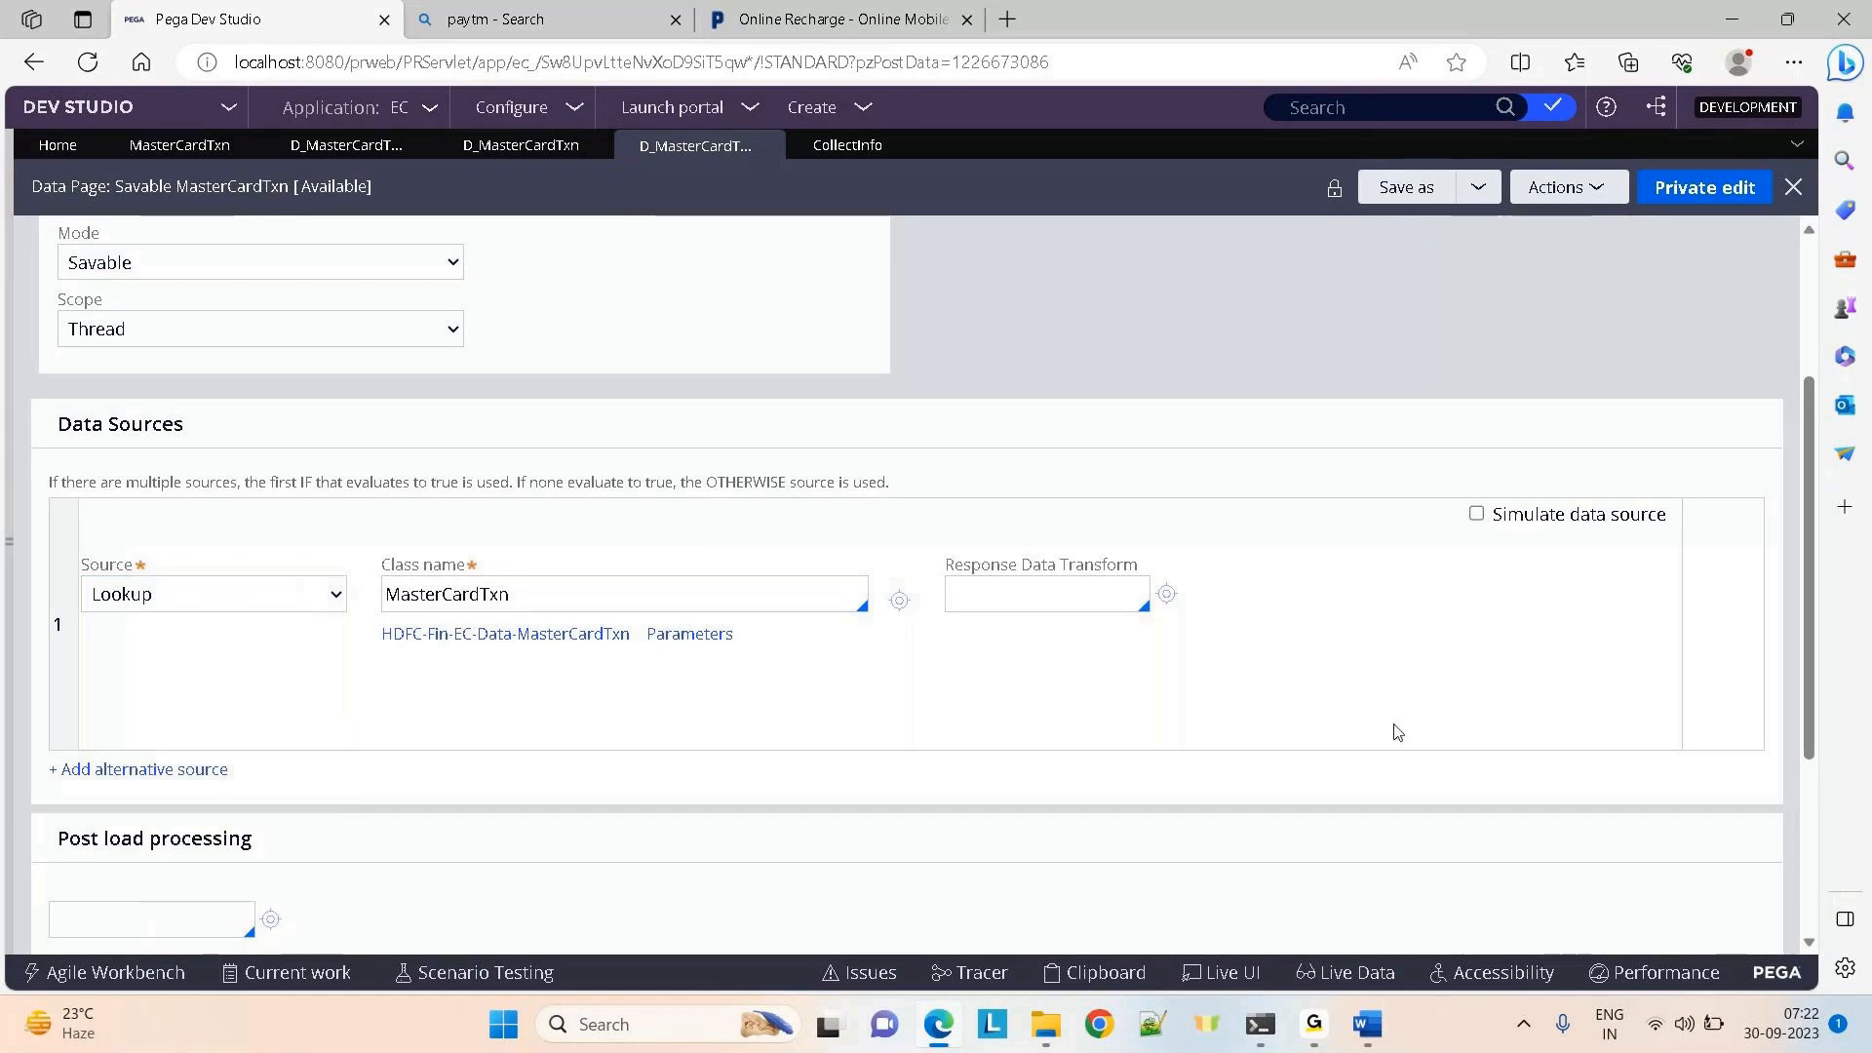
# Highlight the Data save options heading and the data page ID D_MasterCardTxnSavable
pyautogui.scroll(-3, 1404, 726)
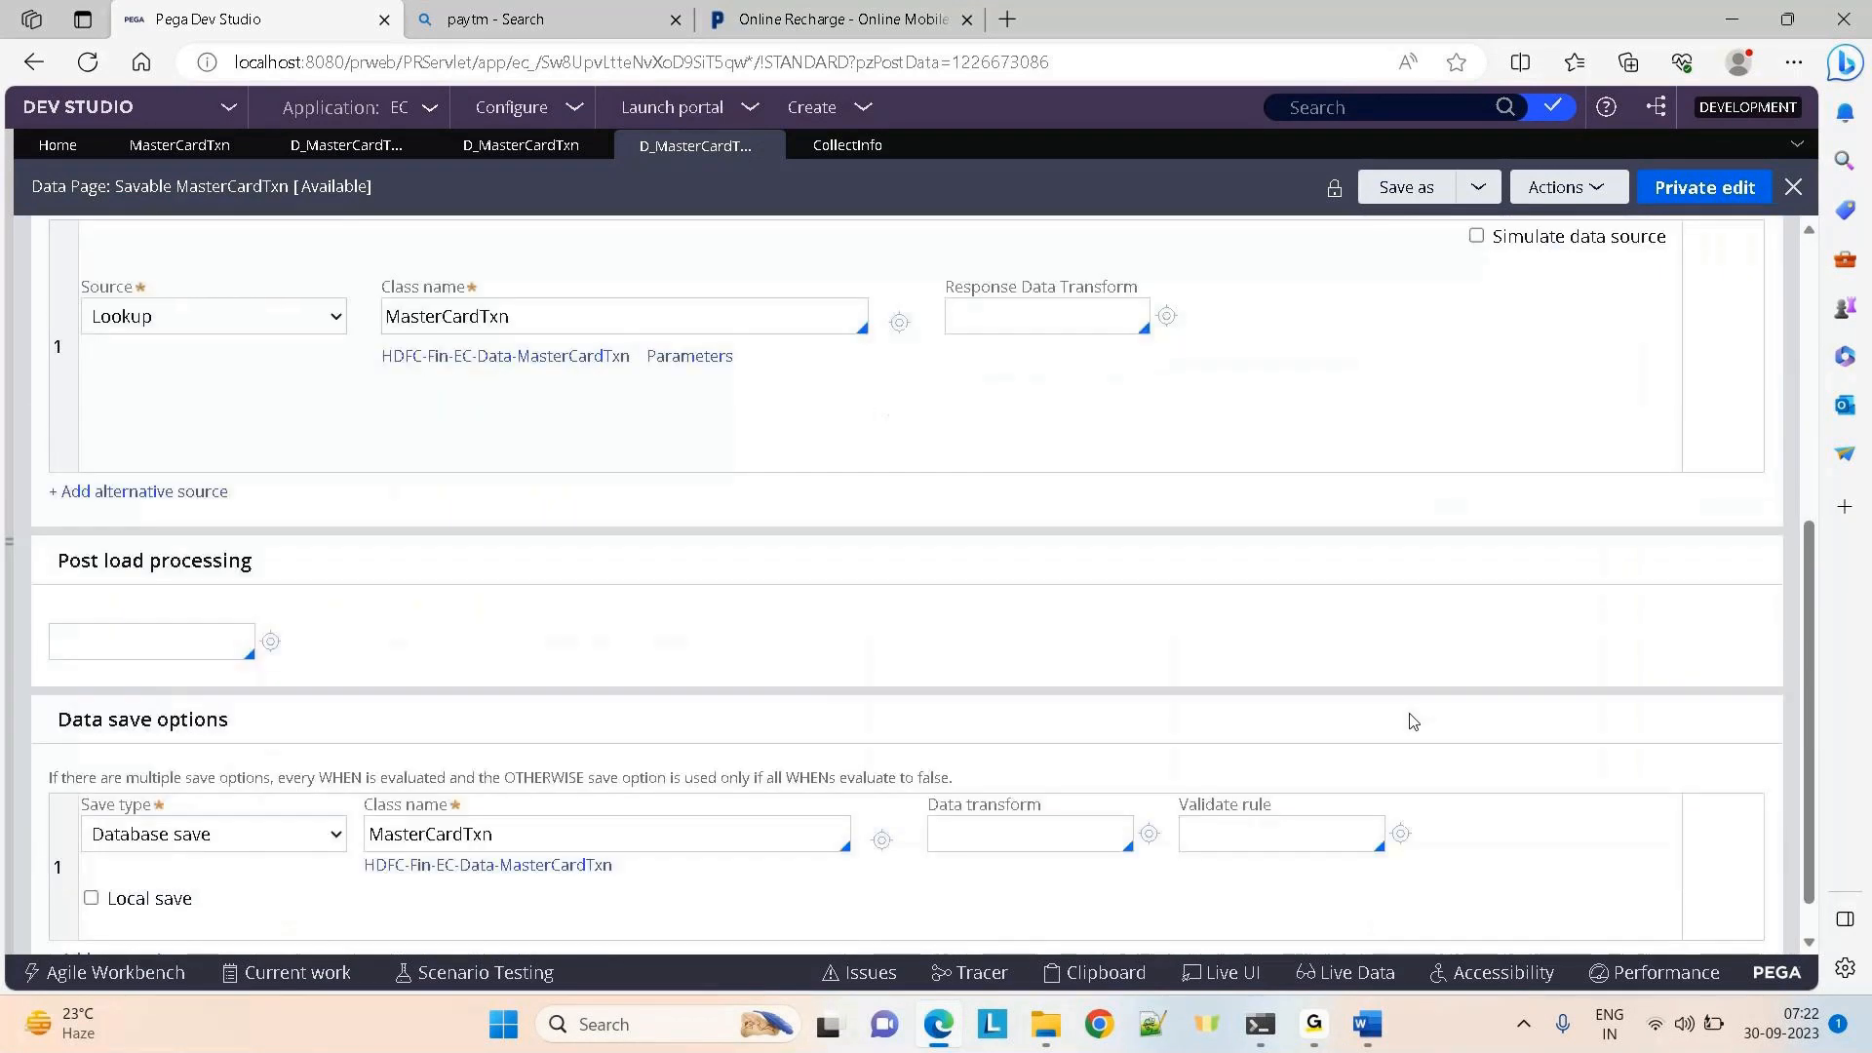
pyautogui.scroll(-1, 1412, 722)
pyautogui.moveTo(57, 674); pyautogui.dragTo(302, 685)
pyautogui.click(1059, 458)
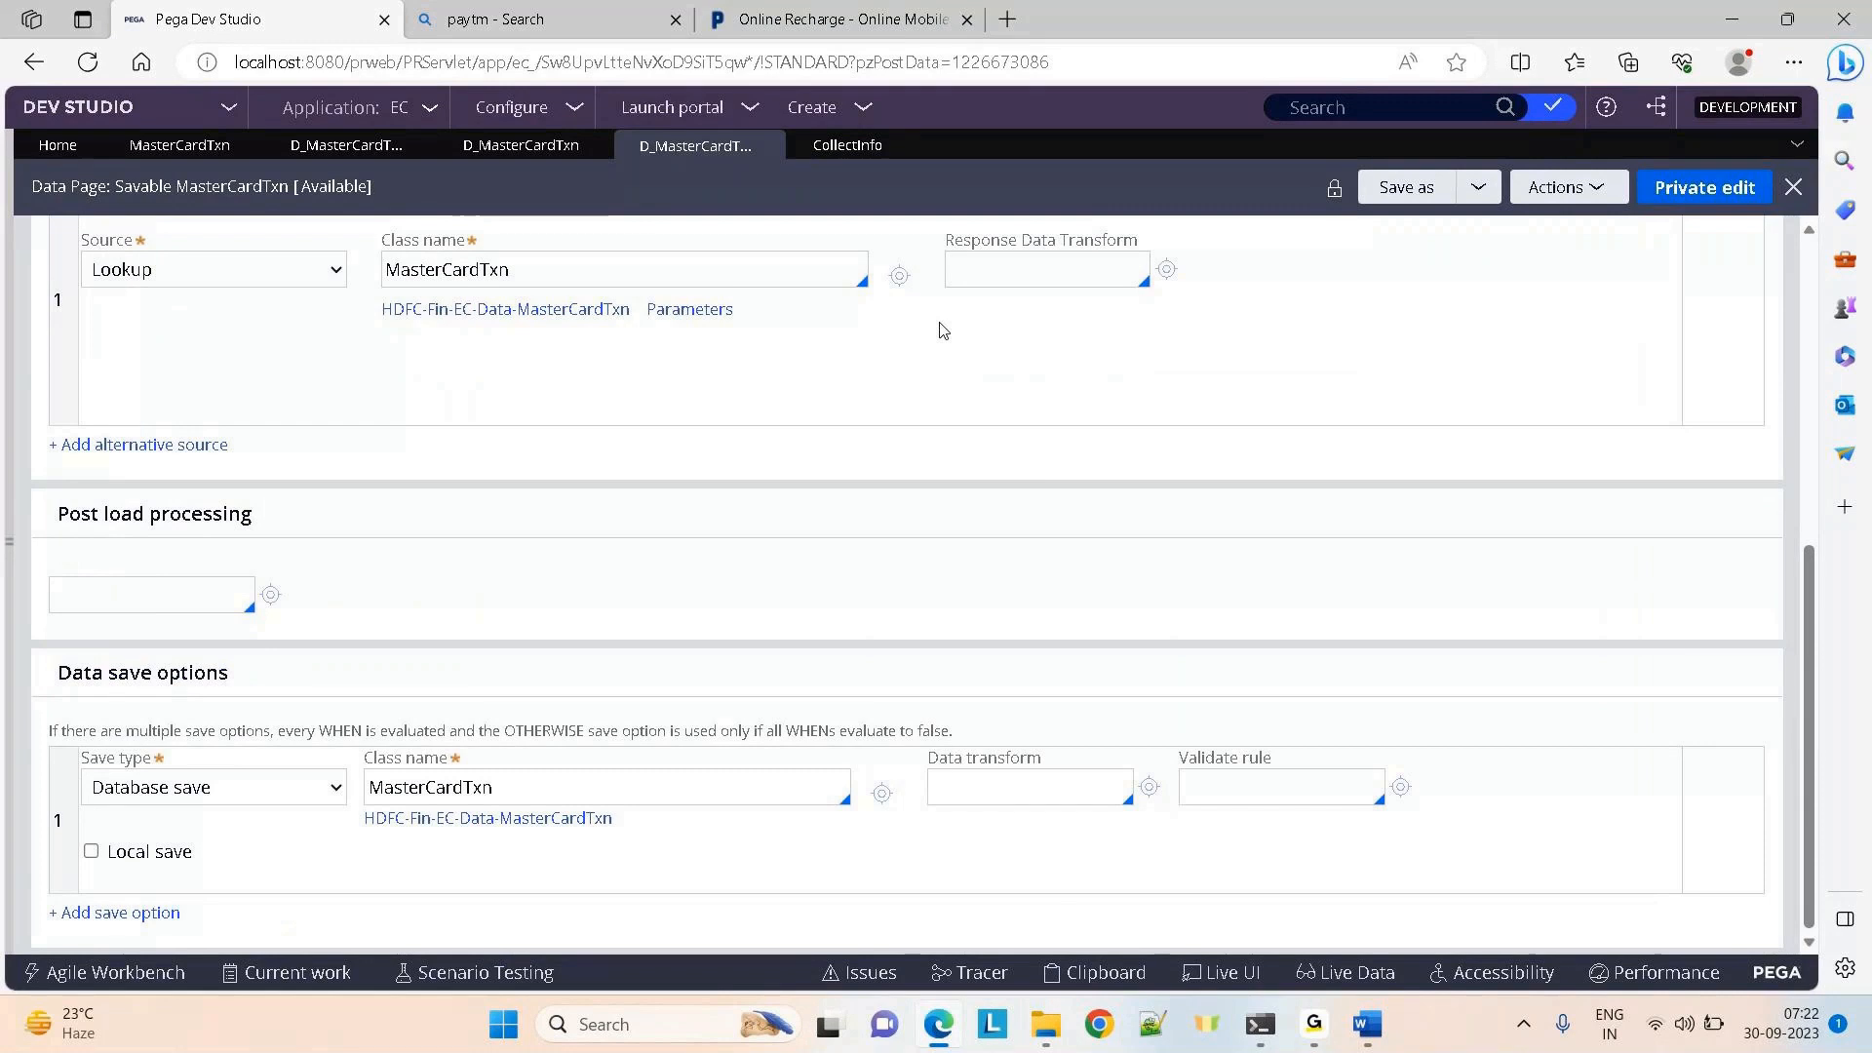
pyautogui.moveTo(1804, 595); pyautogui.dragTo(1780, 289)
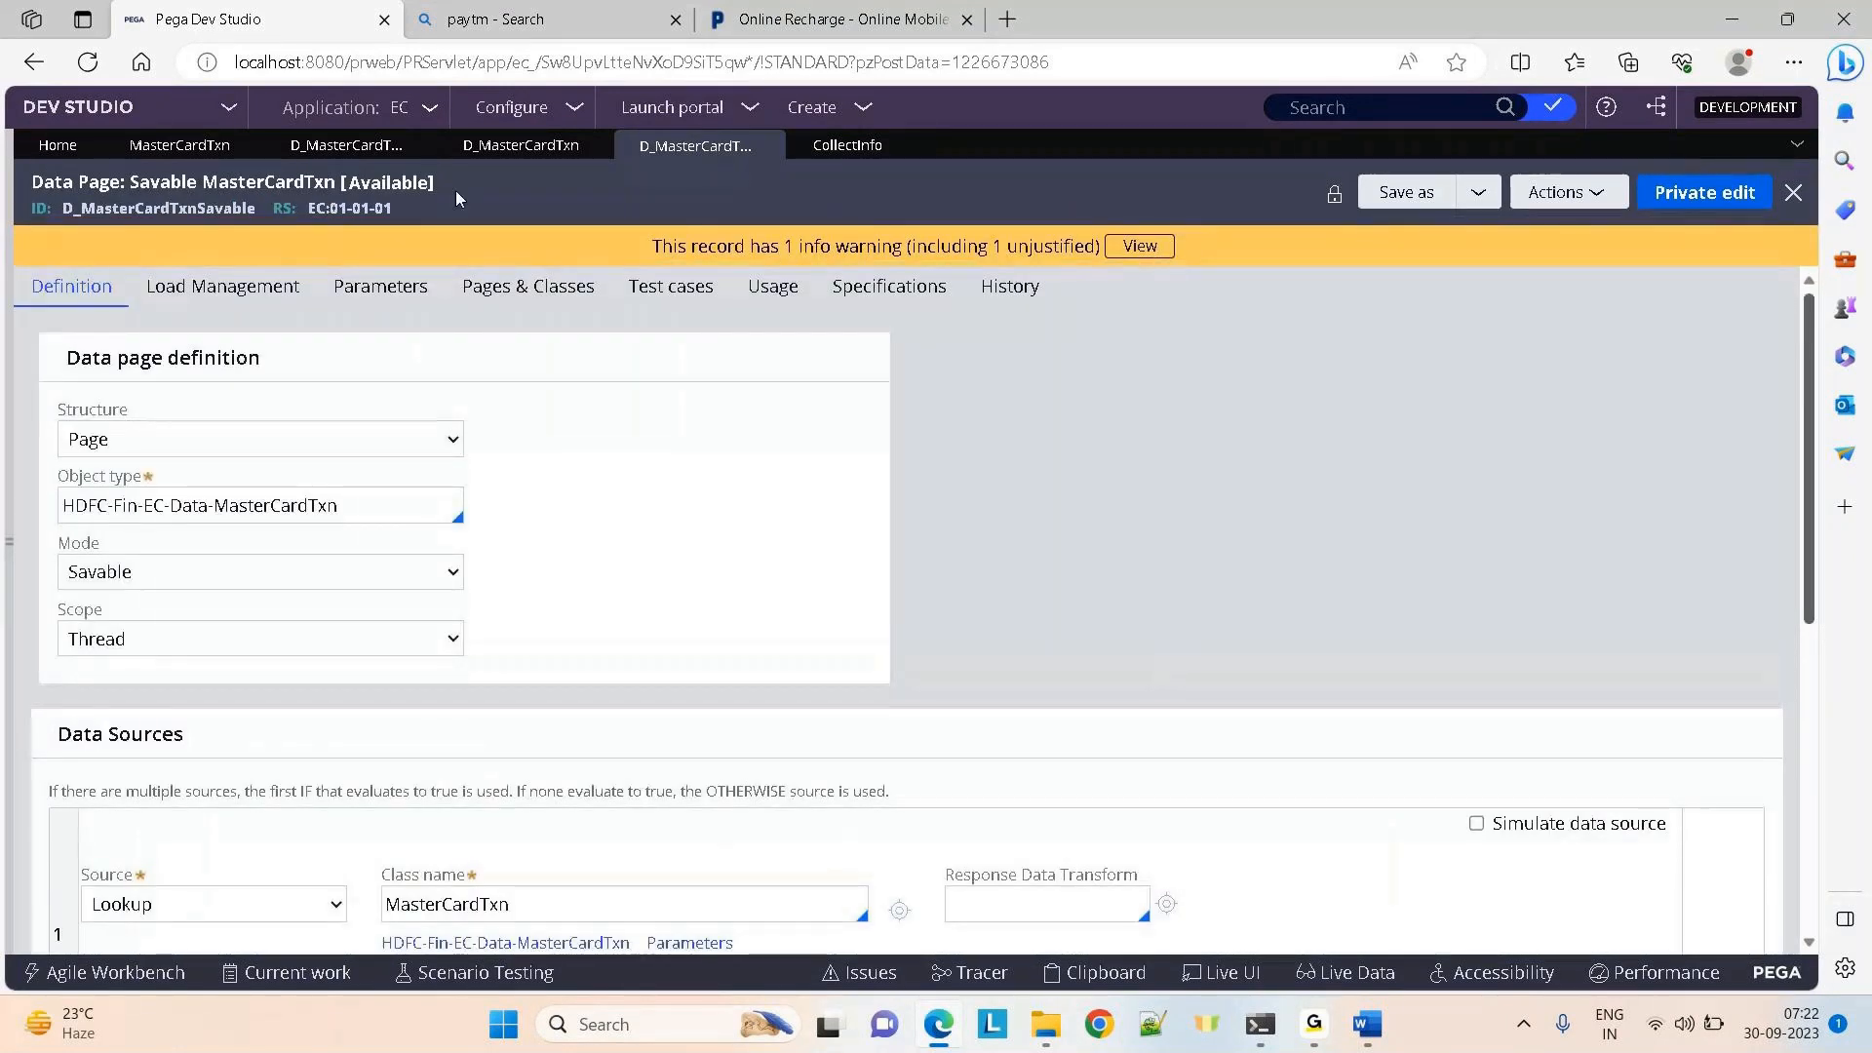
pyautogui.doubleClick(134, 210)
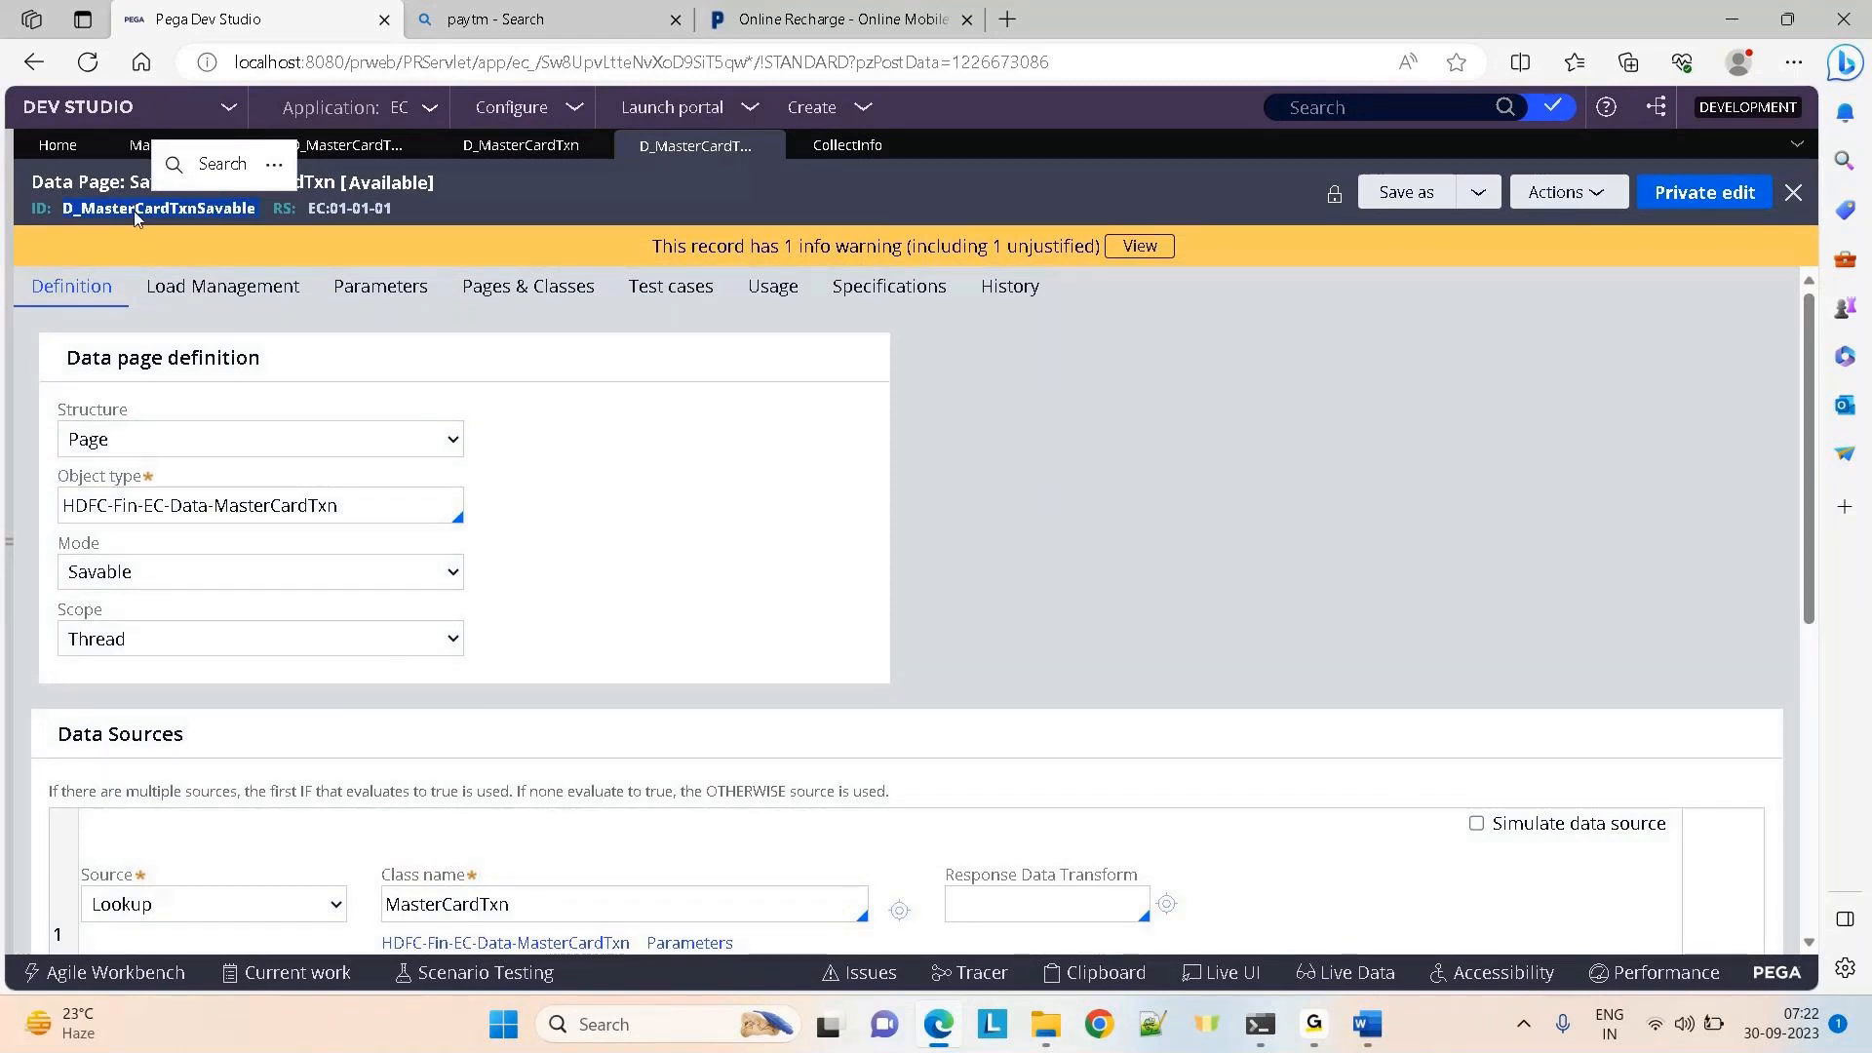
pyautogui.click(1311, 394)
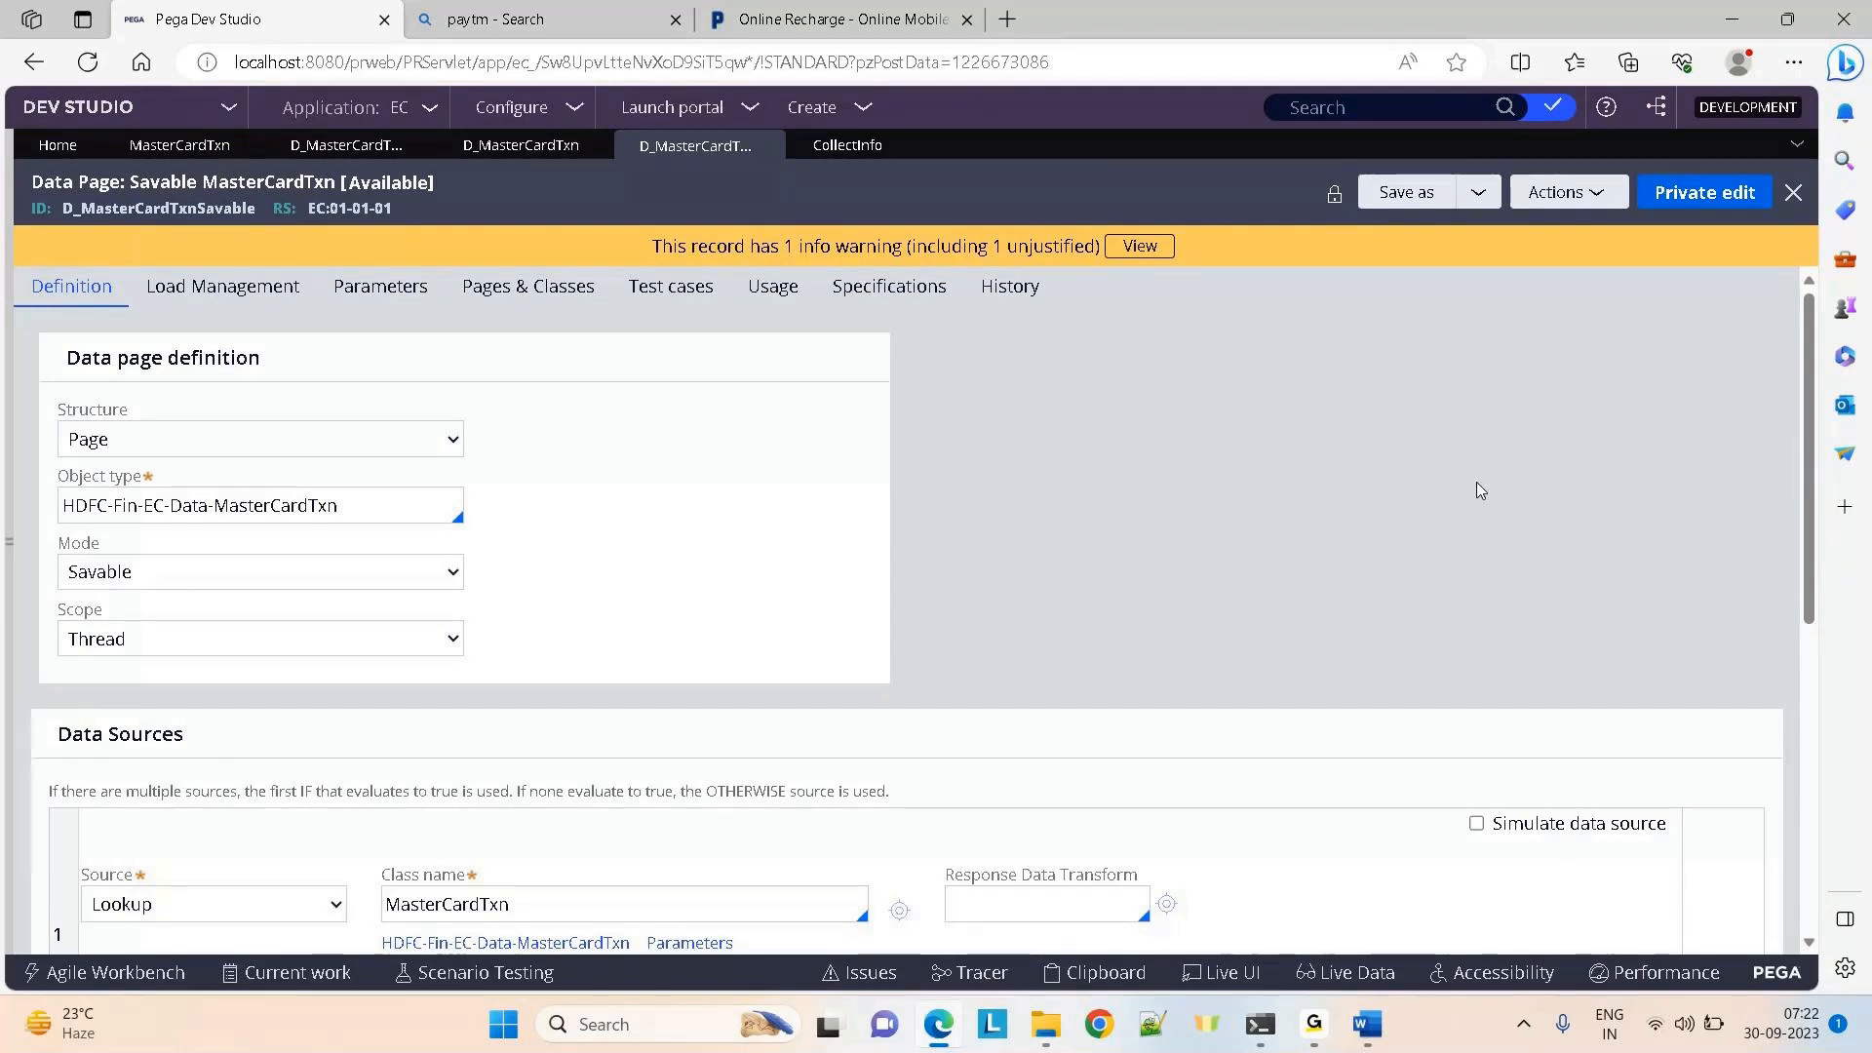
# Review Data save options: class MasterCardTxn, with save type kept as Database save
pyautogui.scroll(-1, 1476, 483)
pyautogui.scroll(-5, 1476, 482)
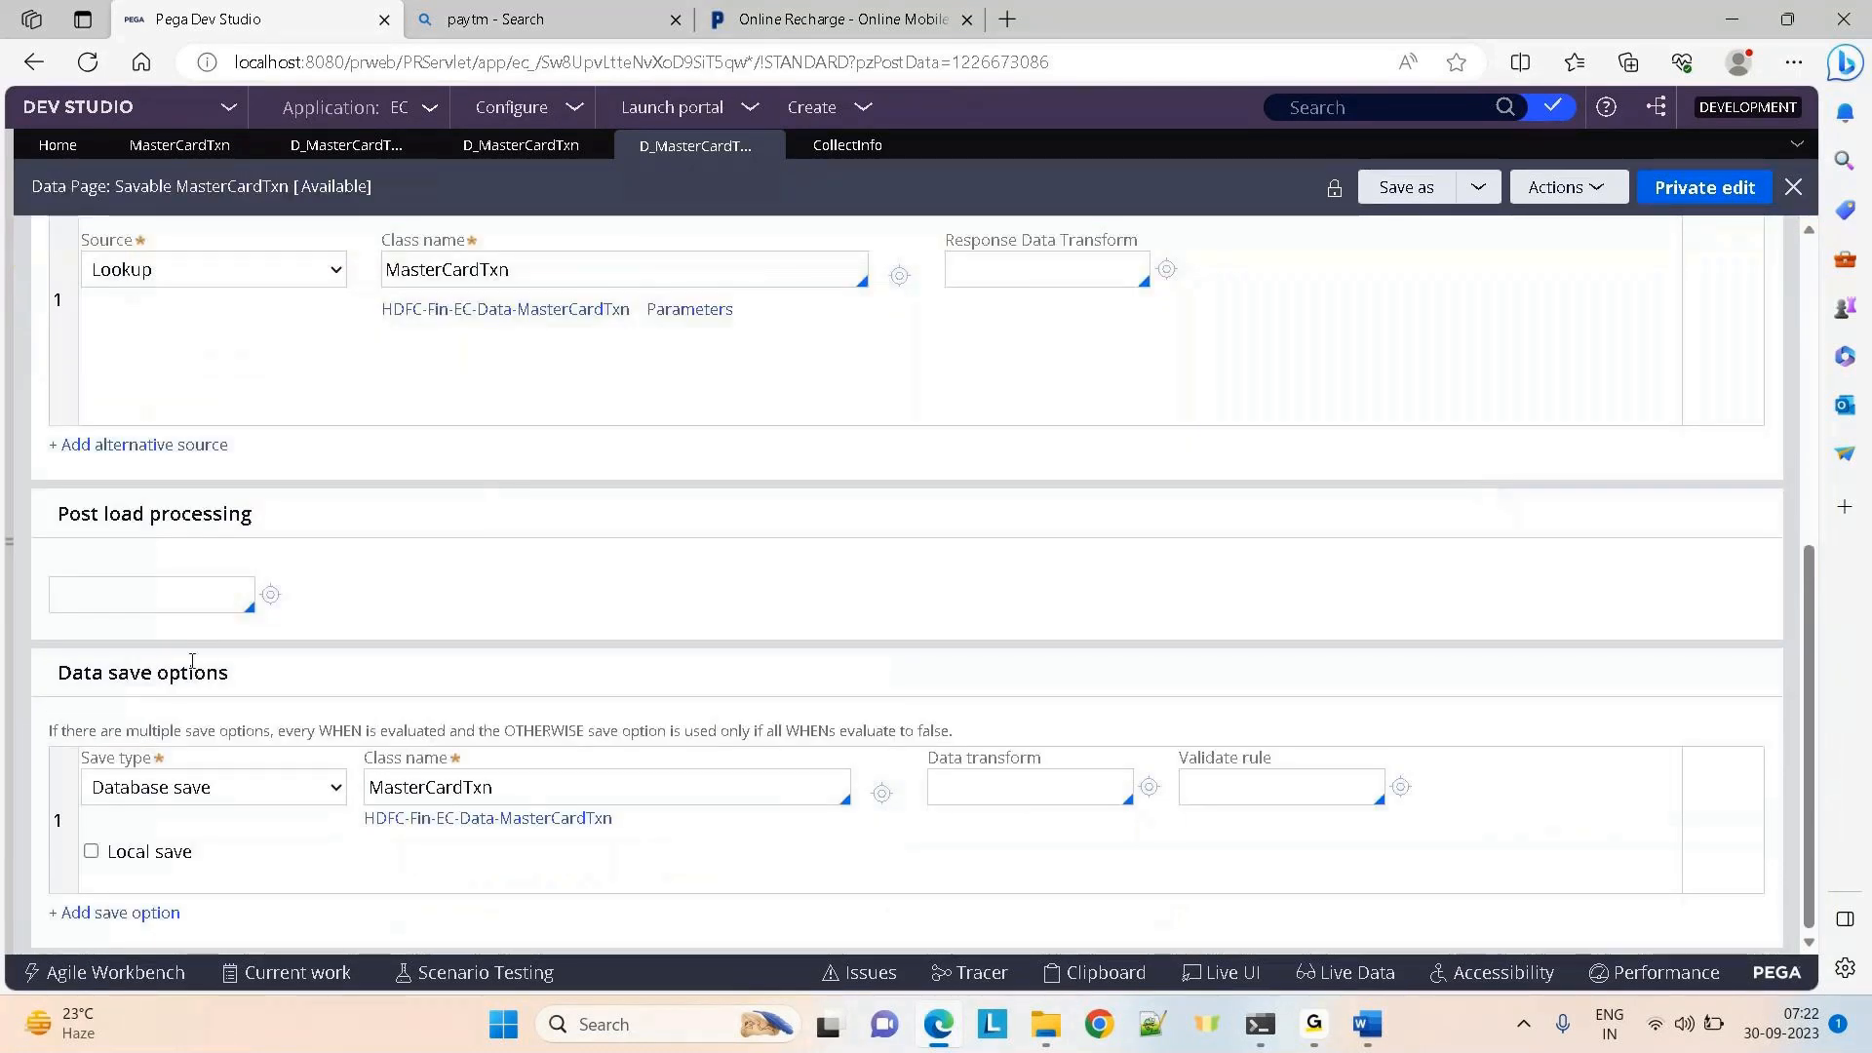
pyautogui.moveTo(56, 673); pyautogui.dragTo(290, 681)
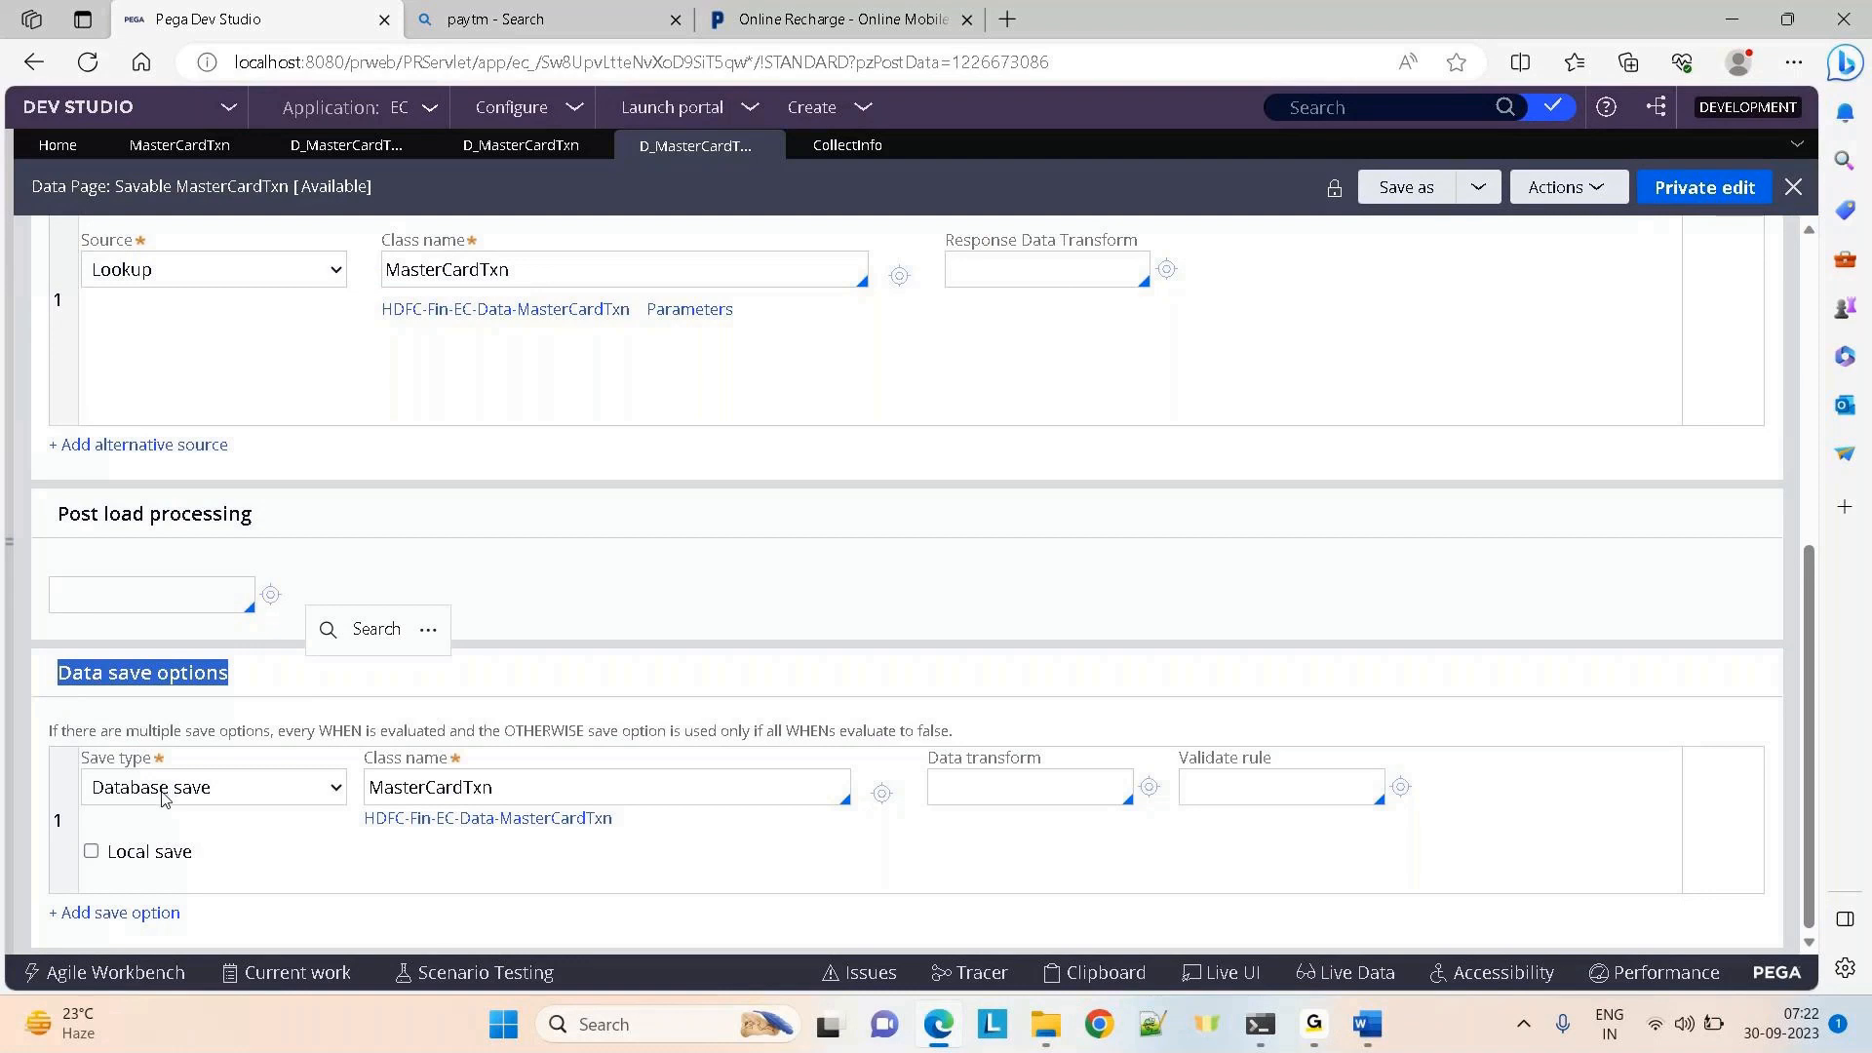
pyautogui.click(539, 786)
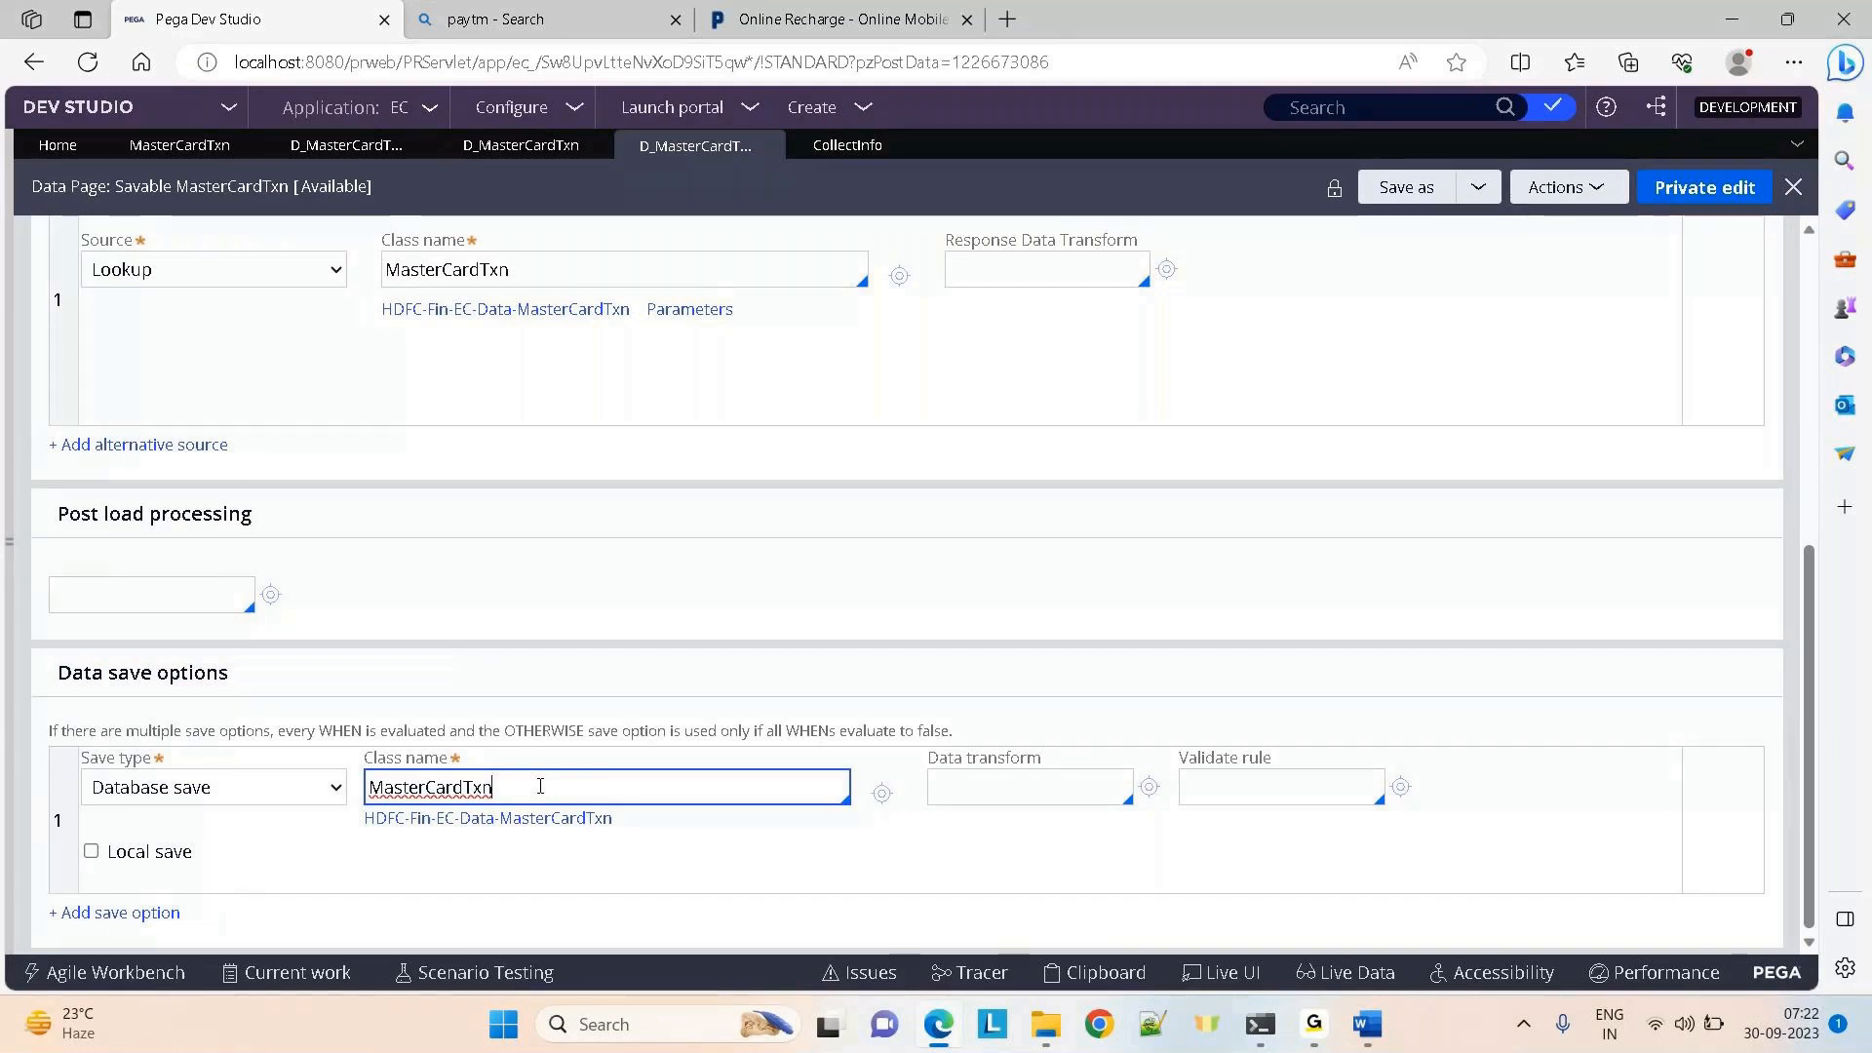
pyautogui.click(985, 784)
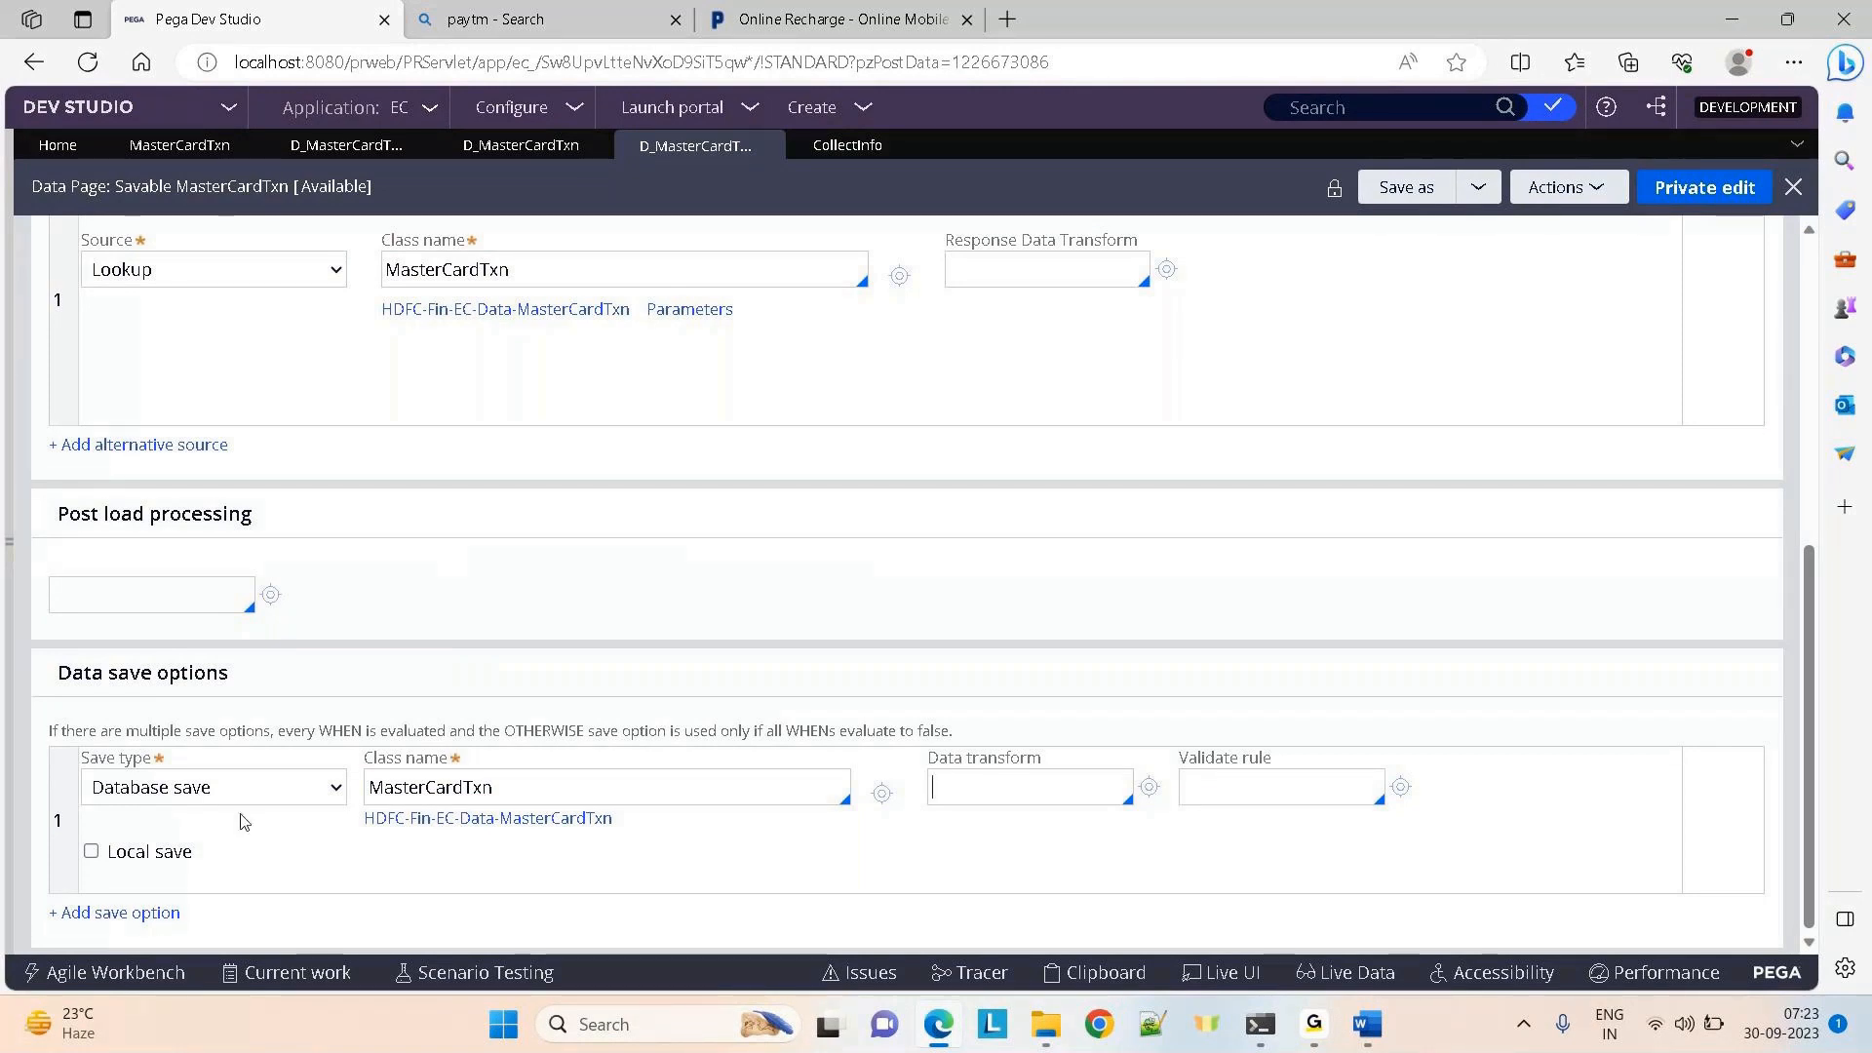
pyautogui.click(281, 797)
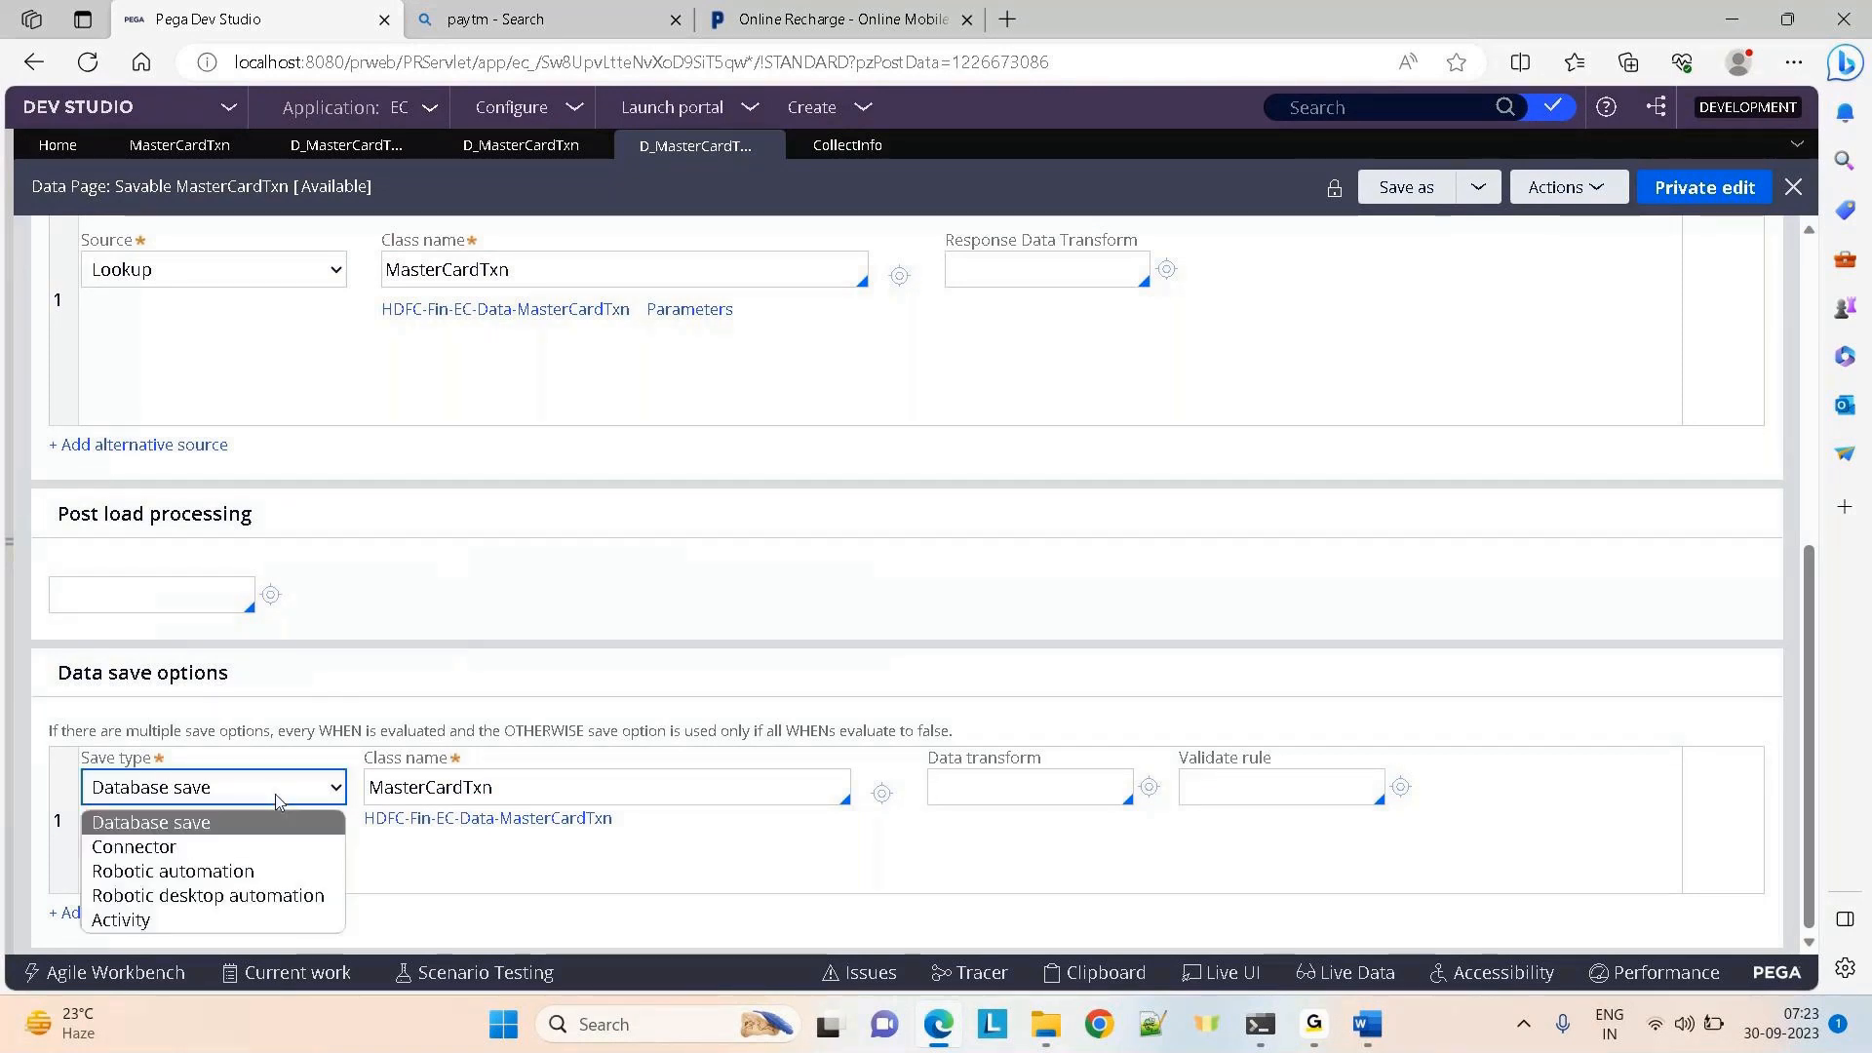
pyautogui.click(989, 573)
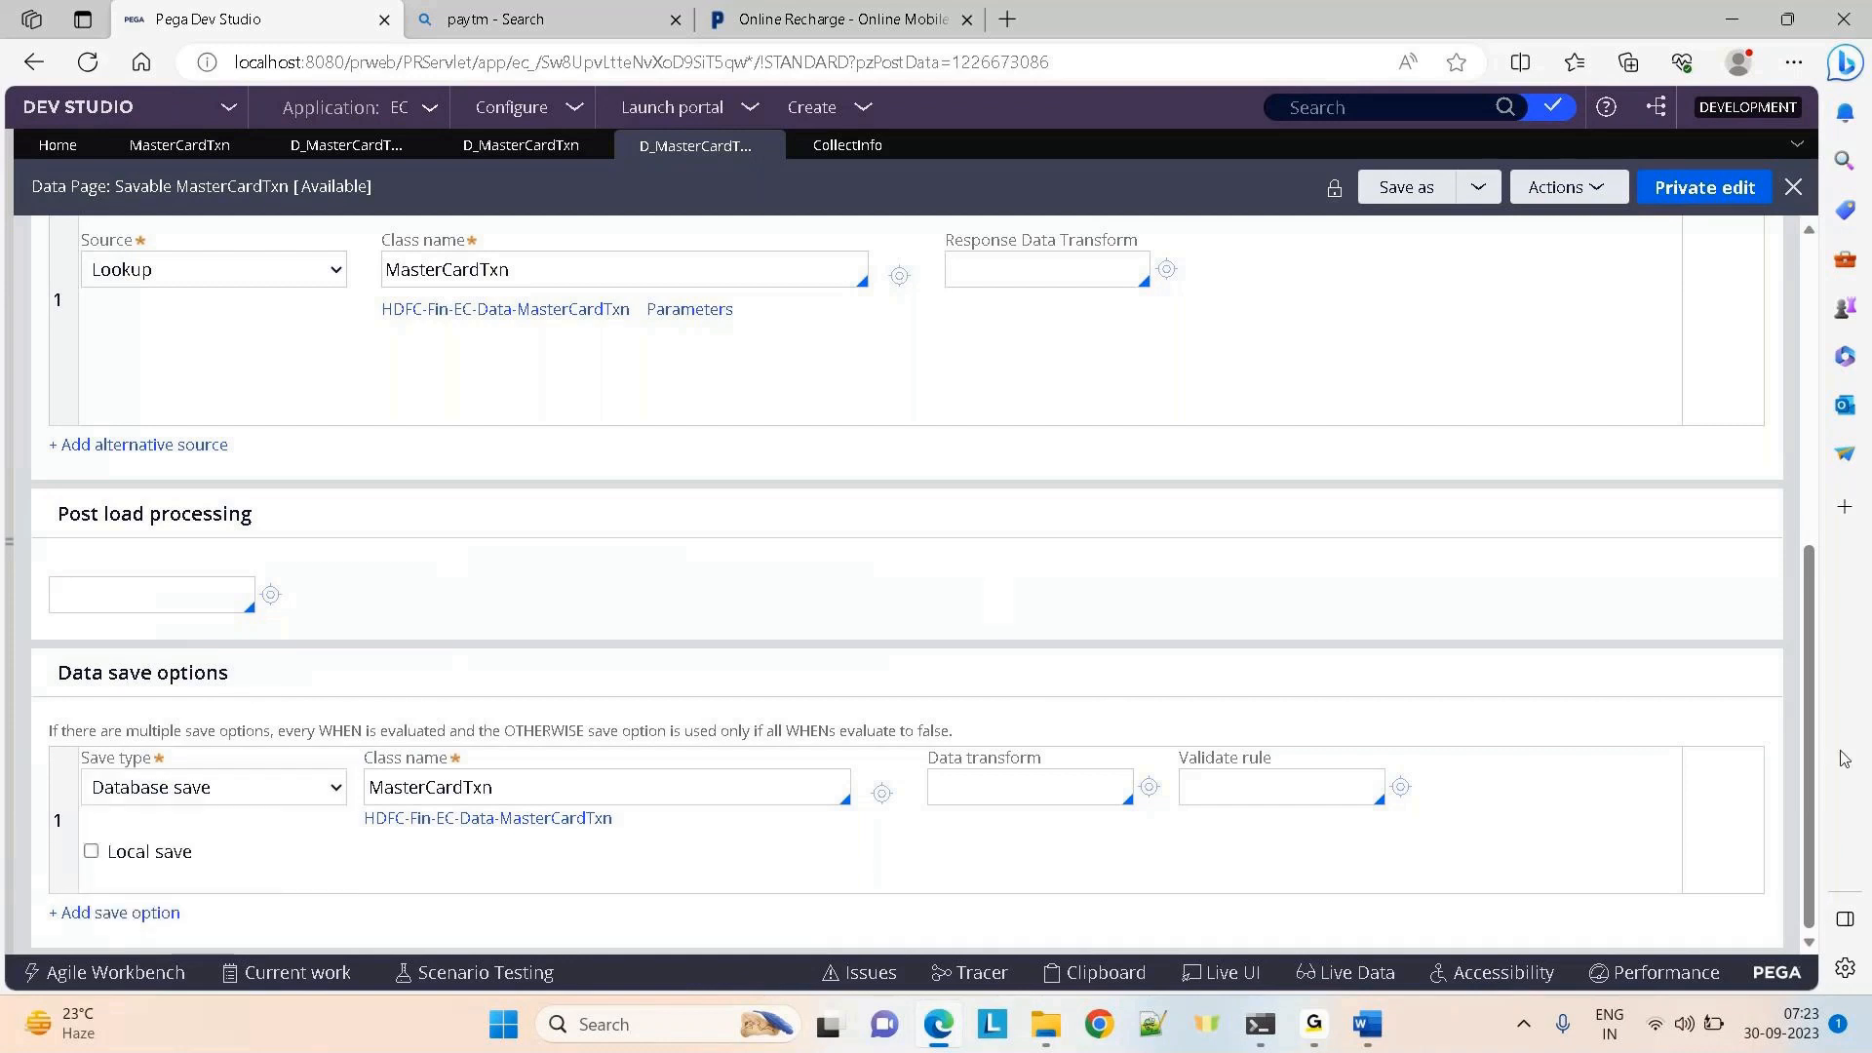
# Change the data page structure to List and leave the save type list on Activity
pyautogui.moveTo(1808, 798); pyautogui.dragTo(1780, 532)
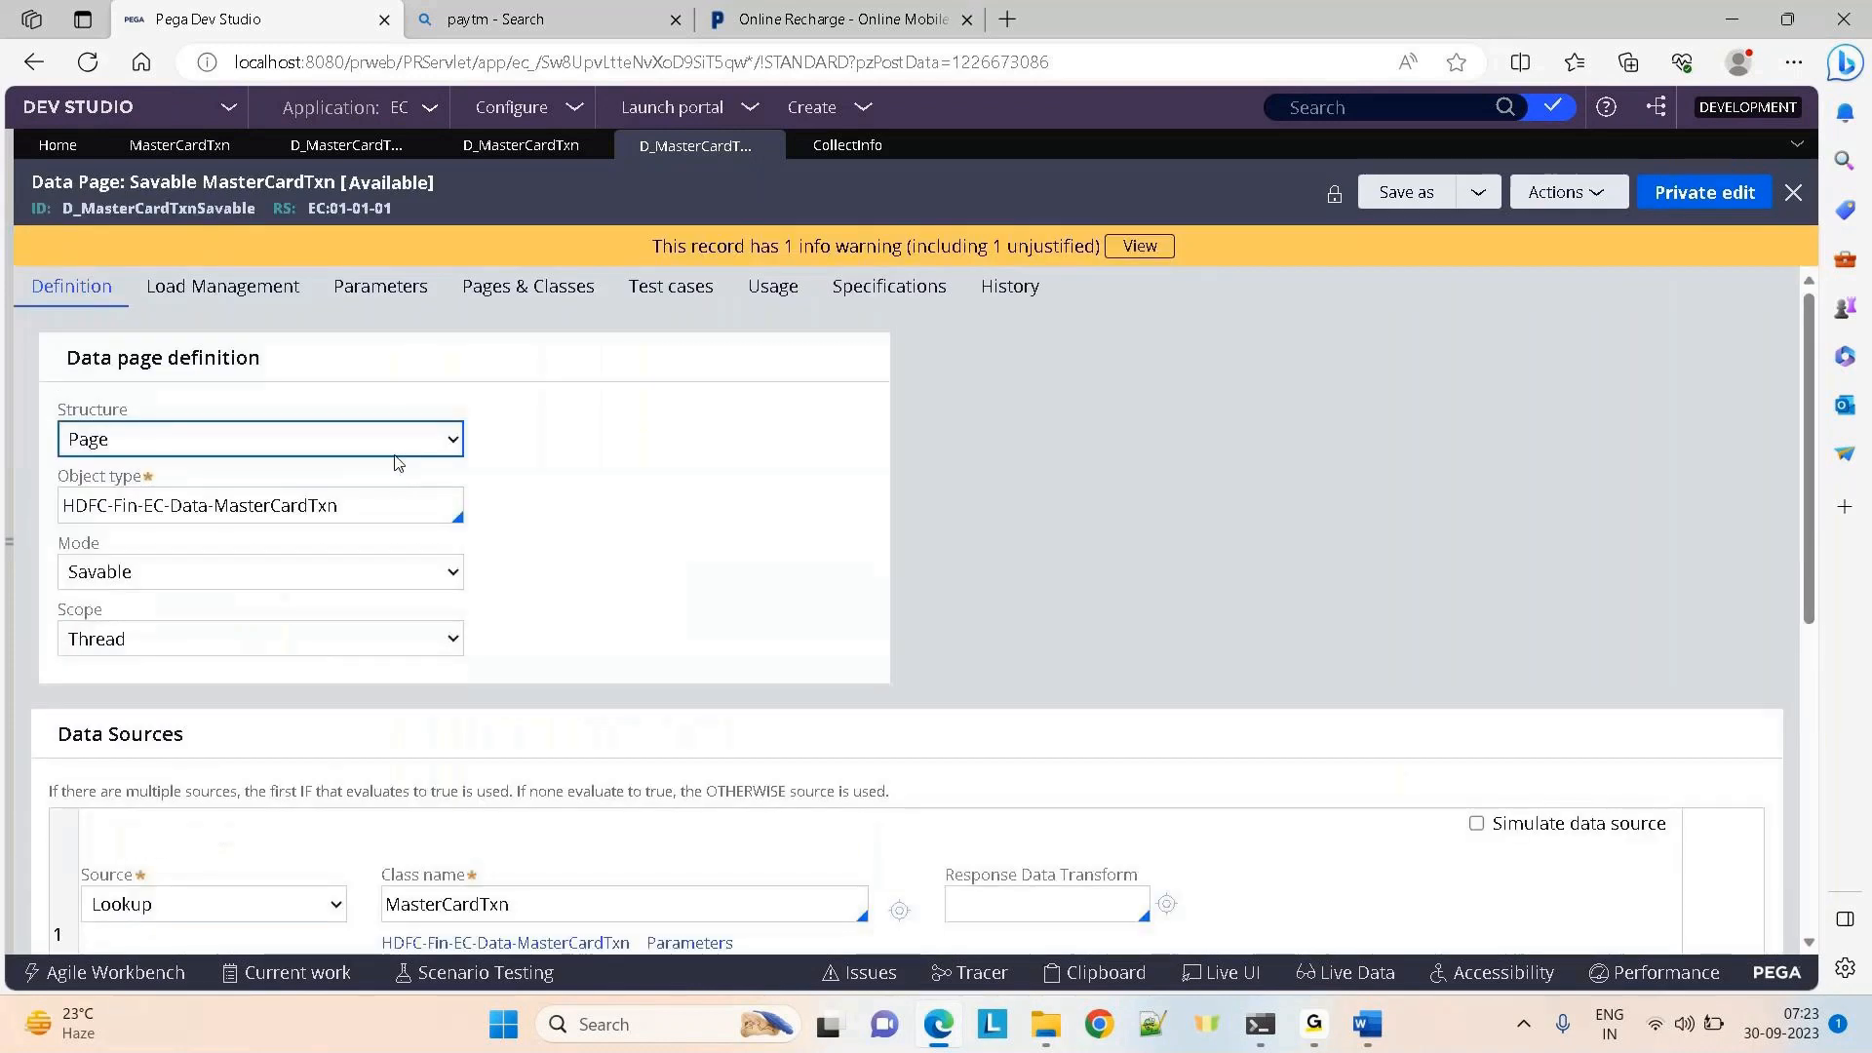
pyautogui.click(283, 444)
pyautogui.click(168, 497)
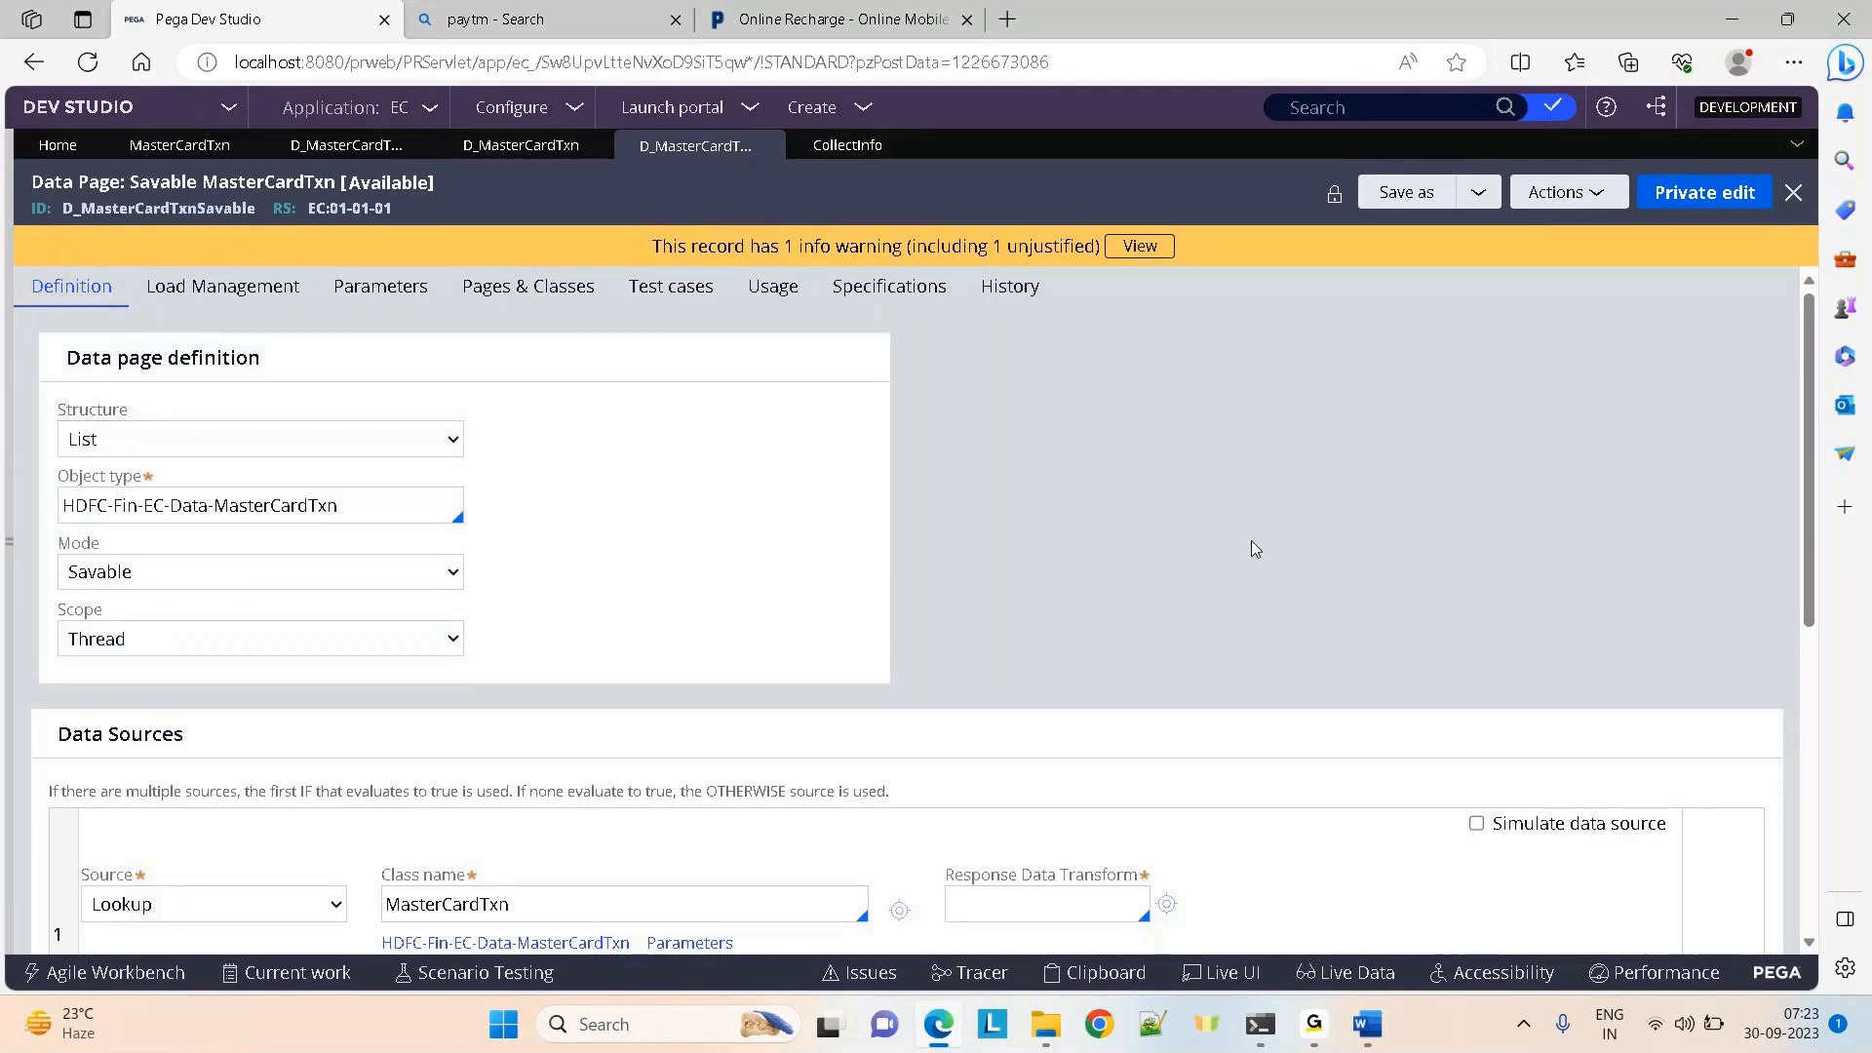
pyautogui.moveTo(1805, 524); pyautogui.dragTo(1798, 784)
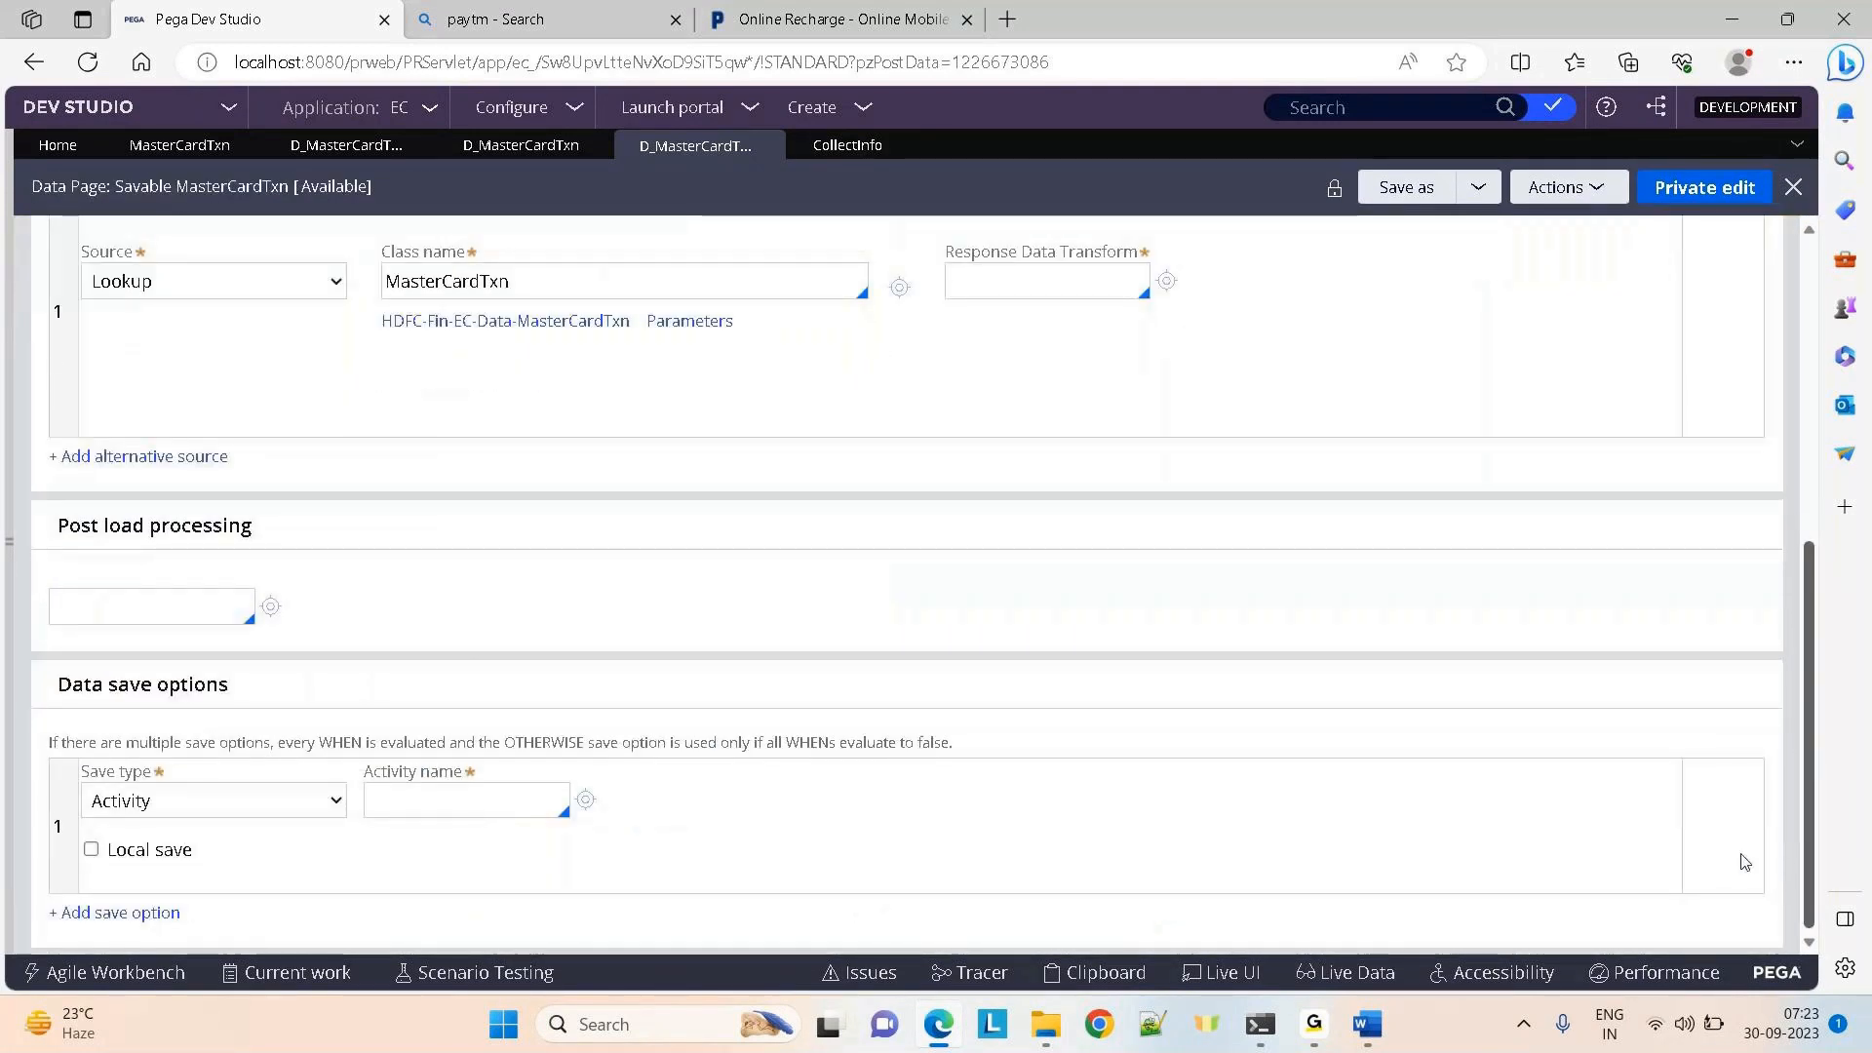
pyautogui.click(231, 812)
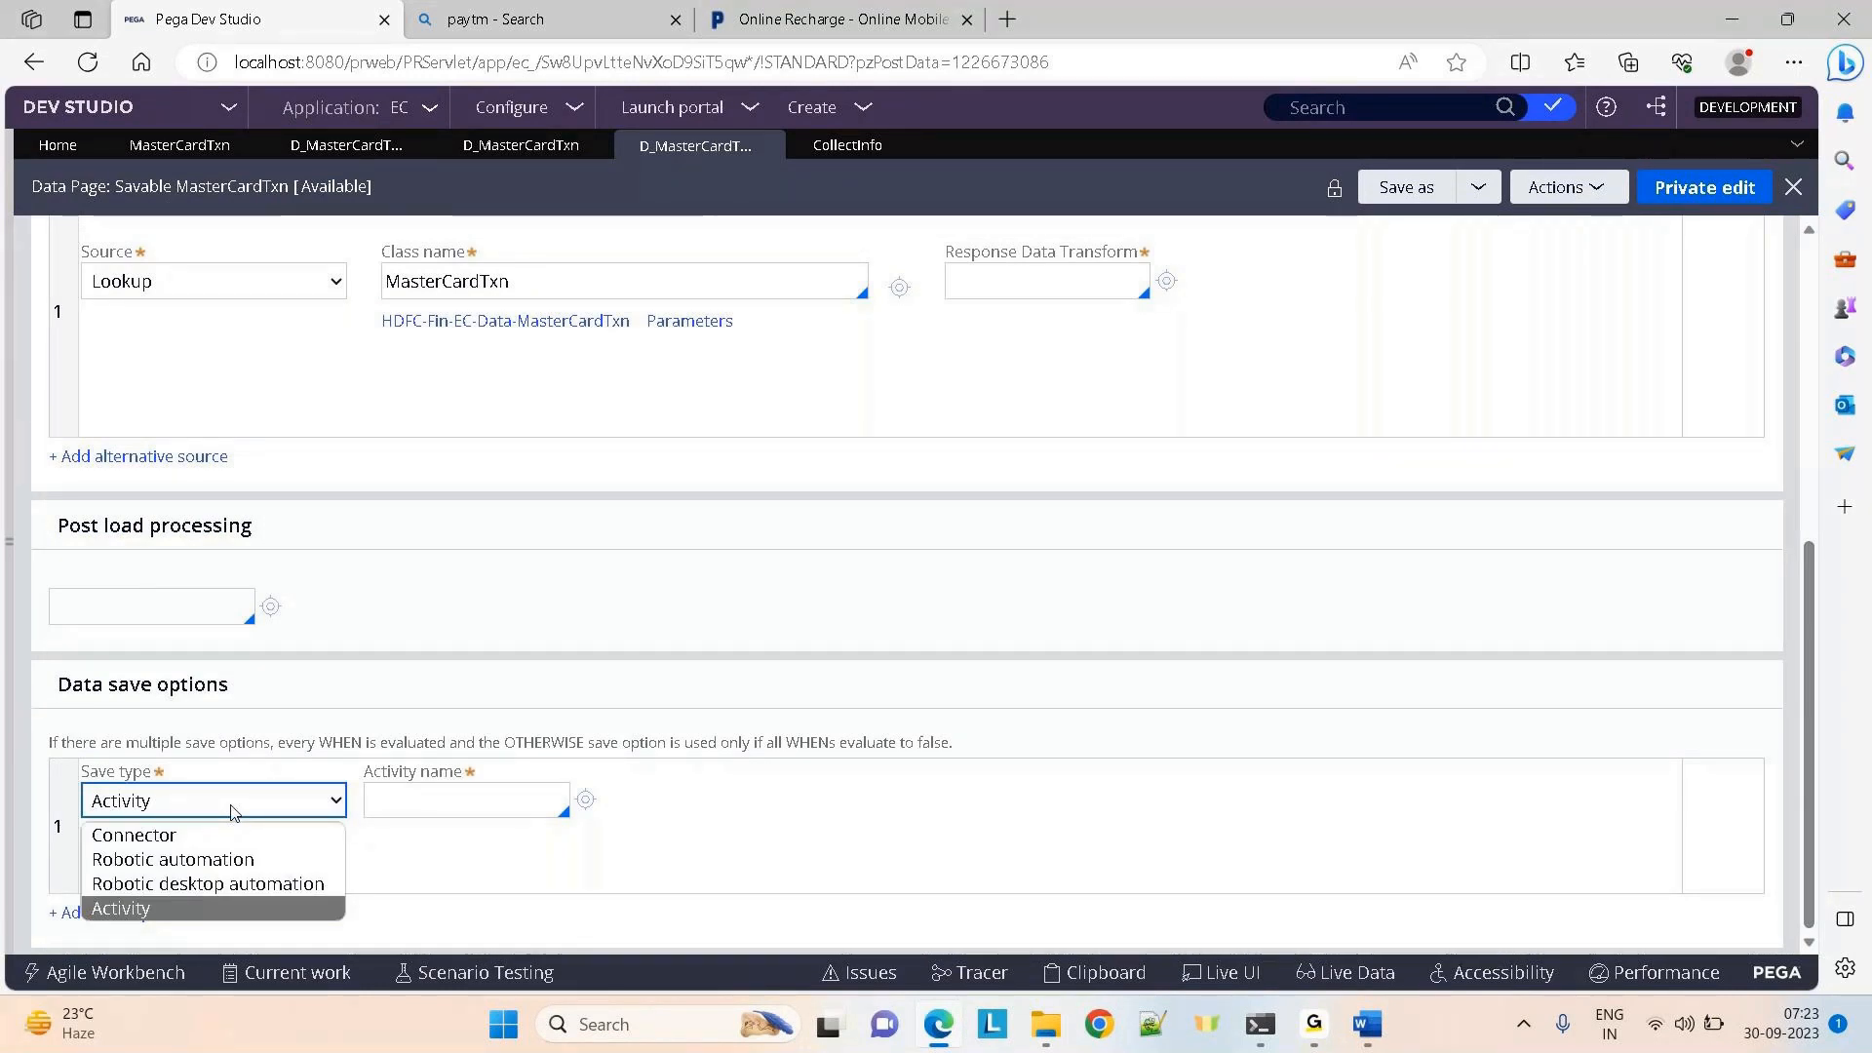
pyautogui.click(231, 799)
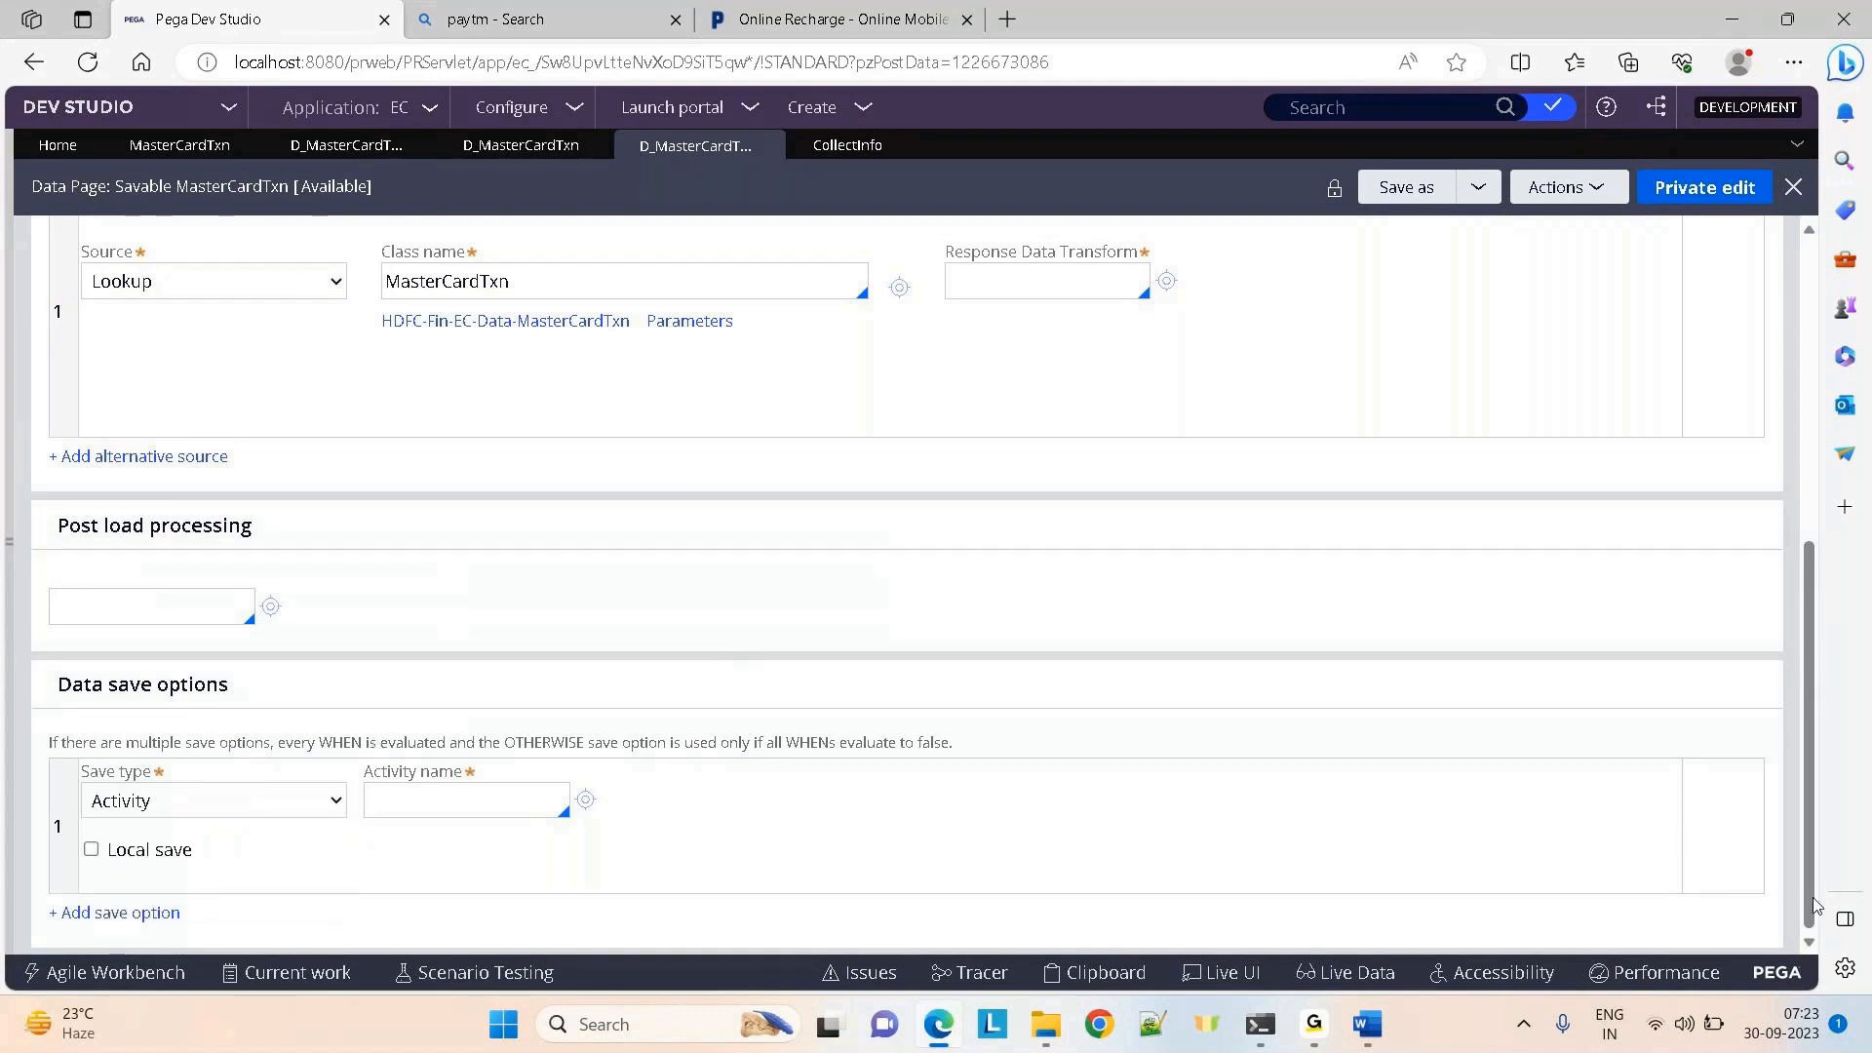
# Set the structure back to Page and choose Activity as the save type
pyautogui.moveTo(1810, 905); pyautogui.dragTo(1772, 411)
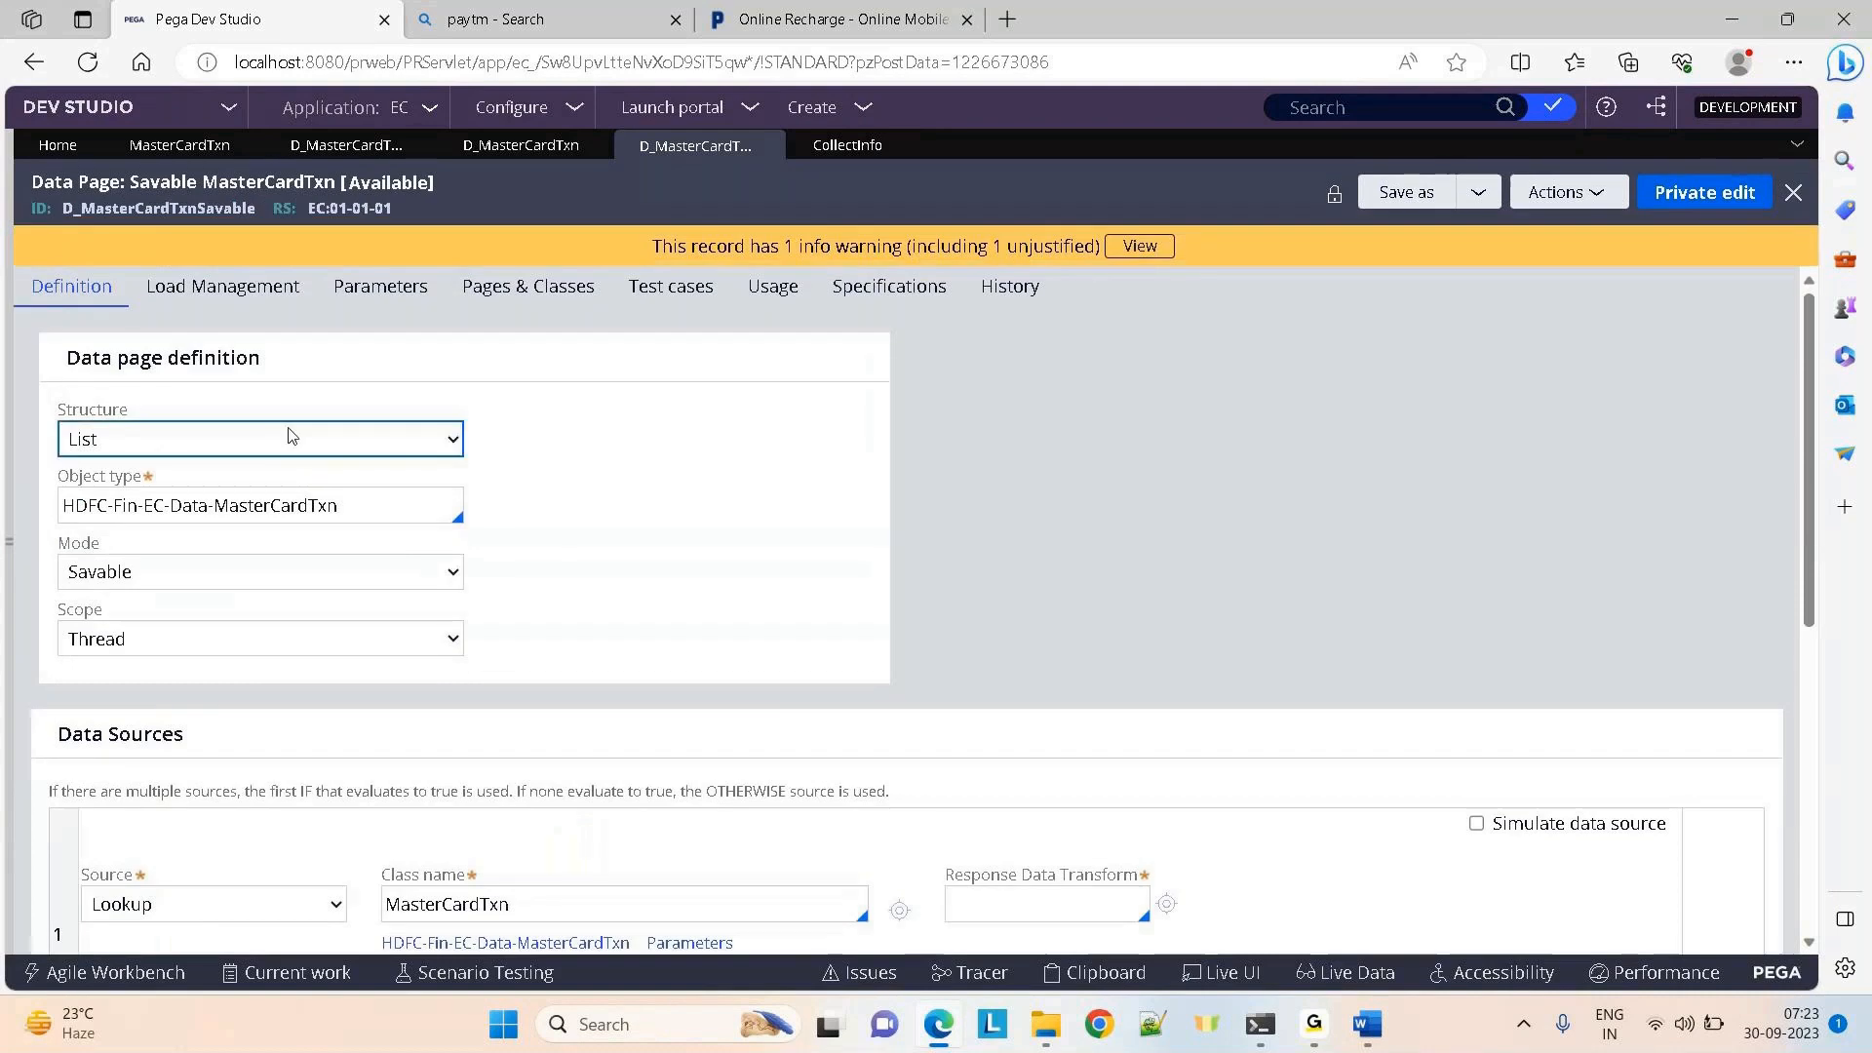
pyautogui.click(291, 436)
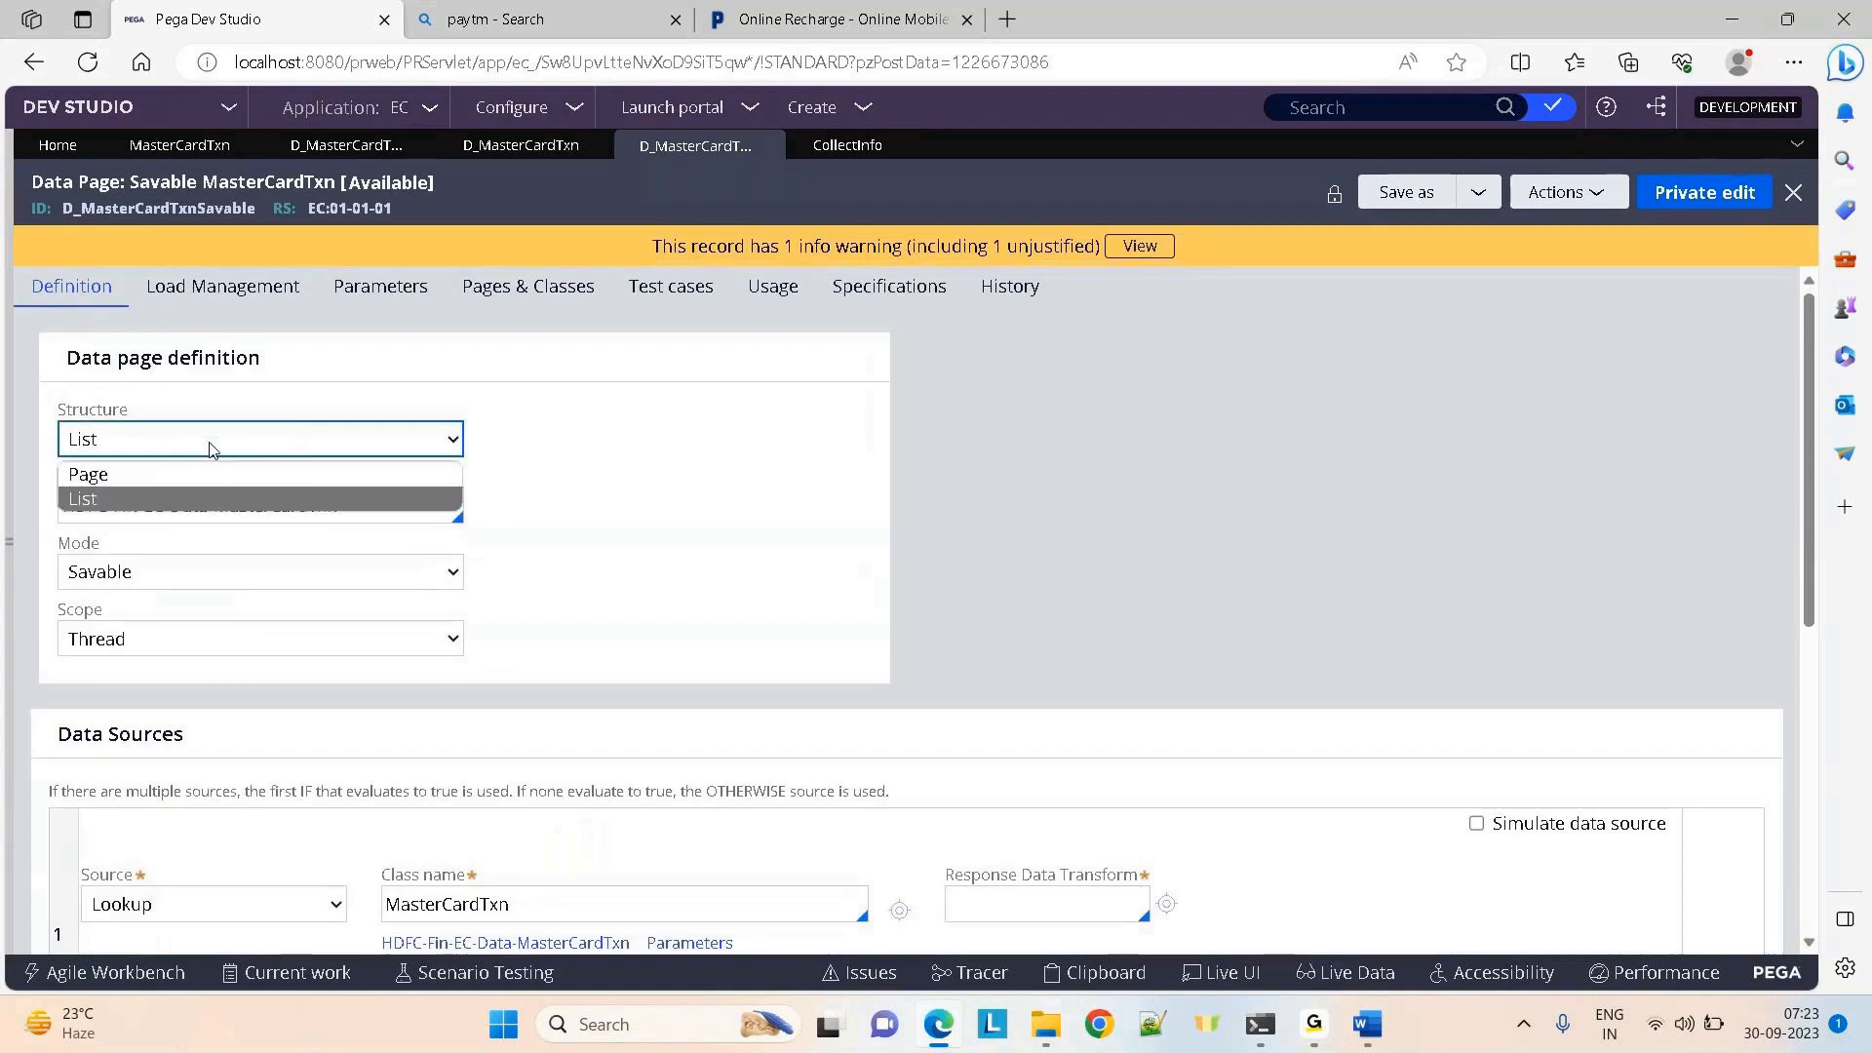
pyautogui.click(114, 476)
pyautogui.moveTo(1807, 429); pyautogui.dragTo(1793, 766)
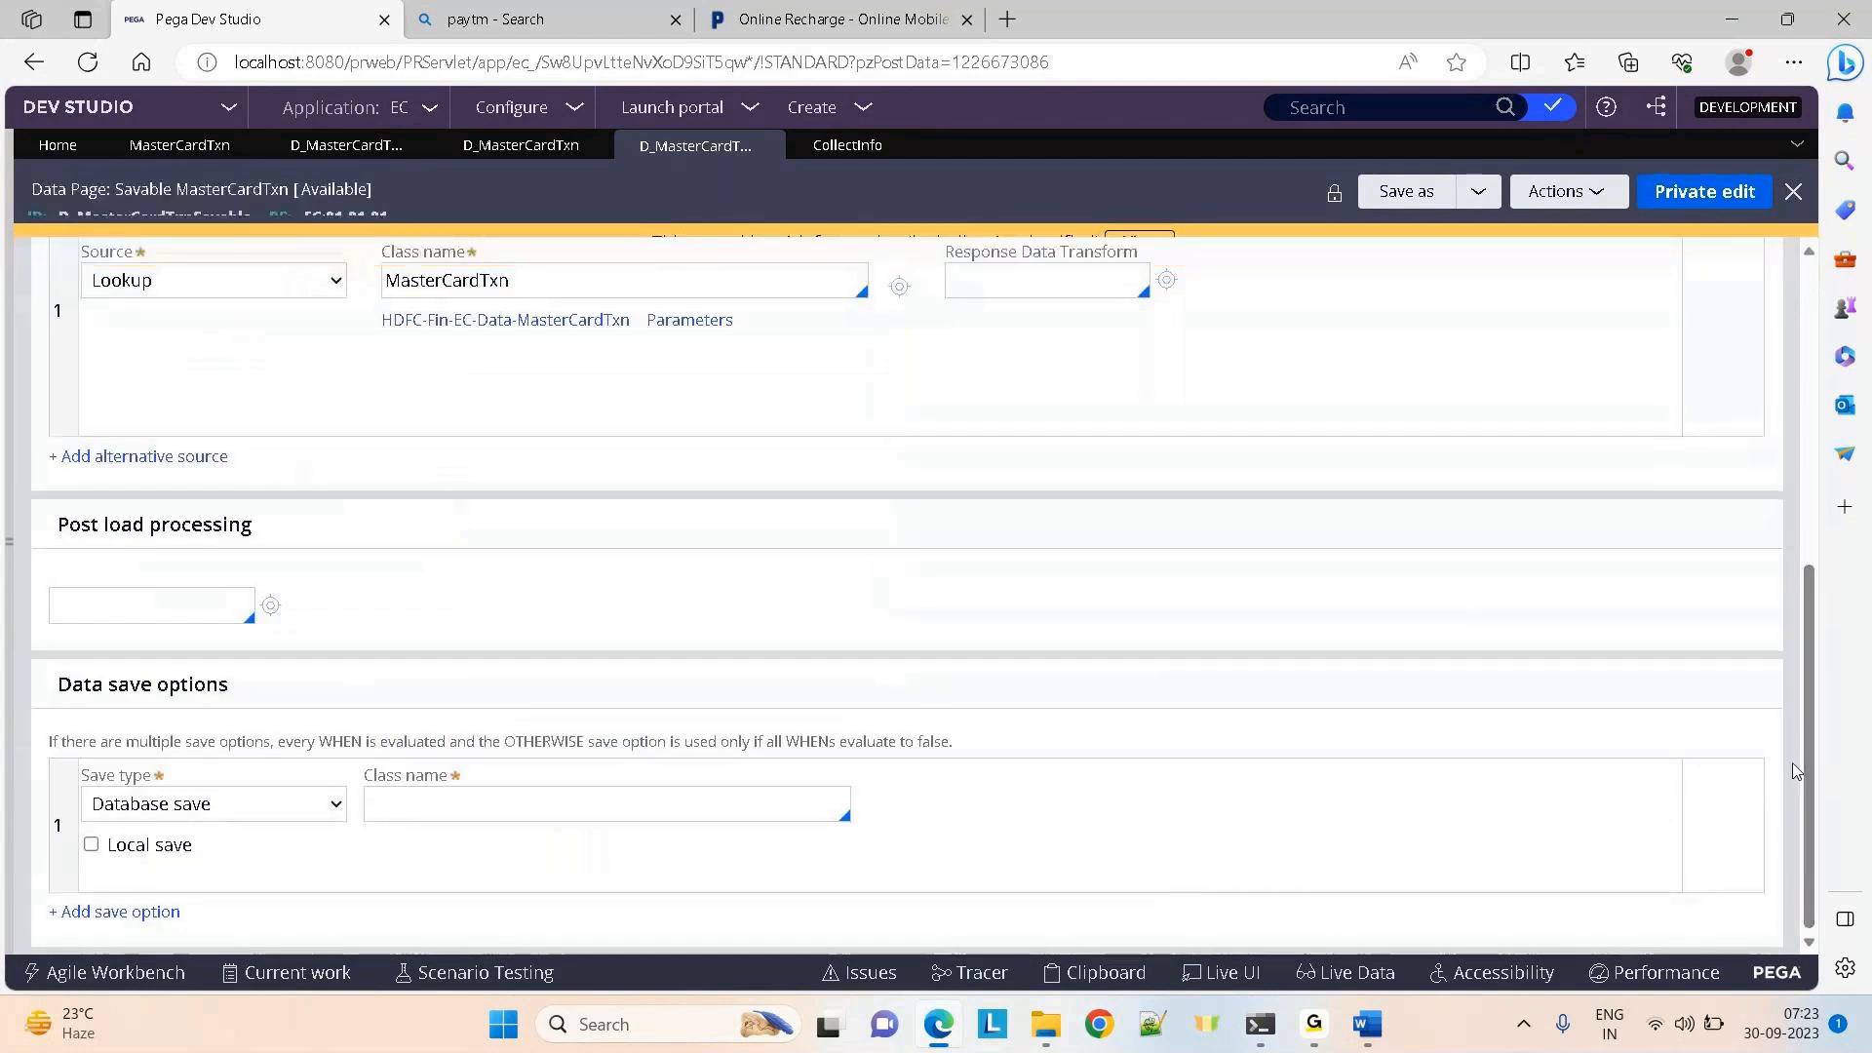
pyautogui.click(609, 803)
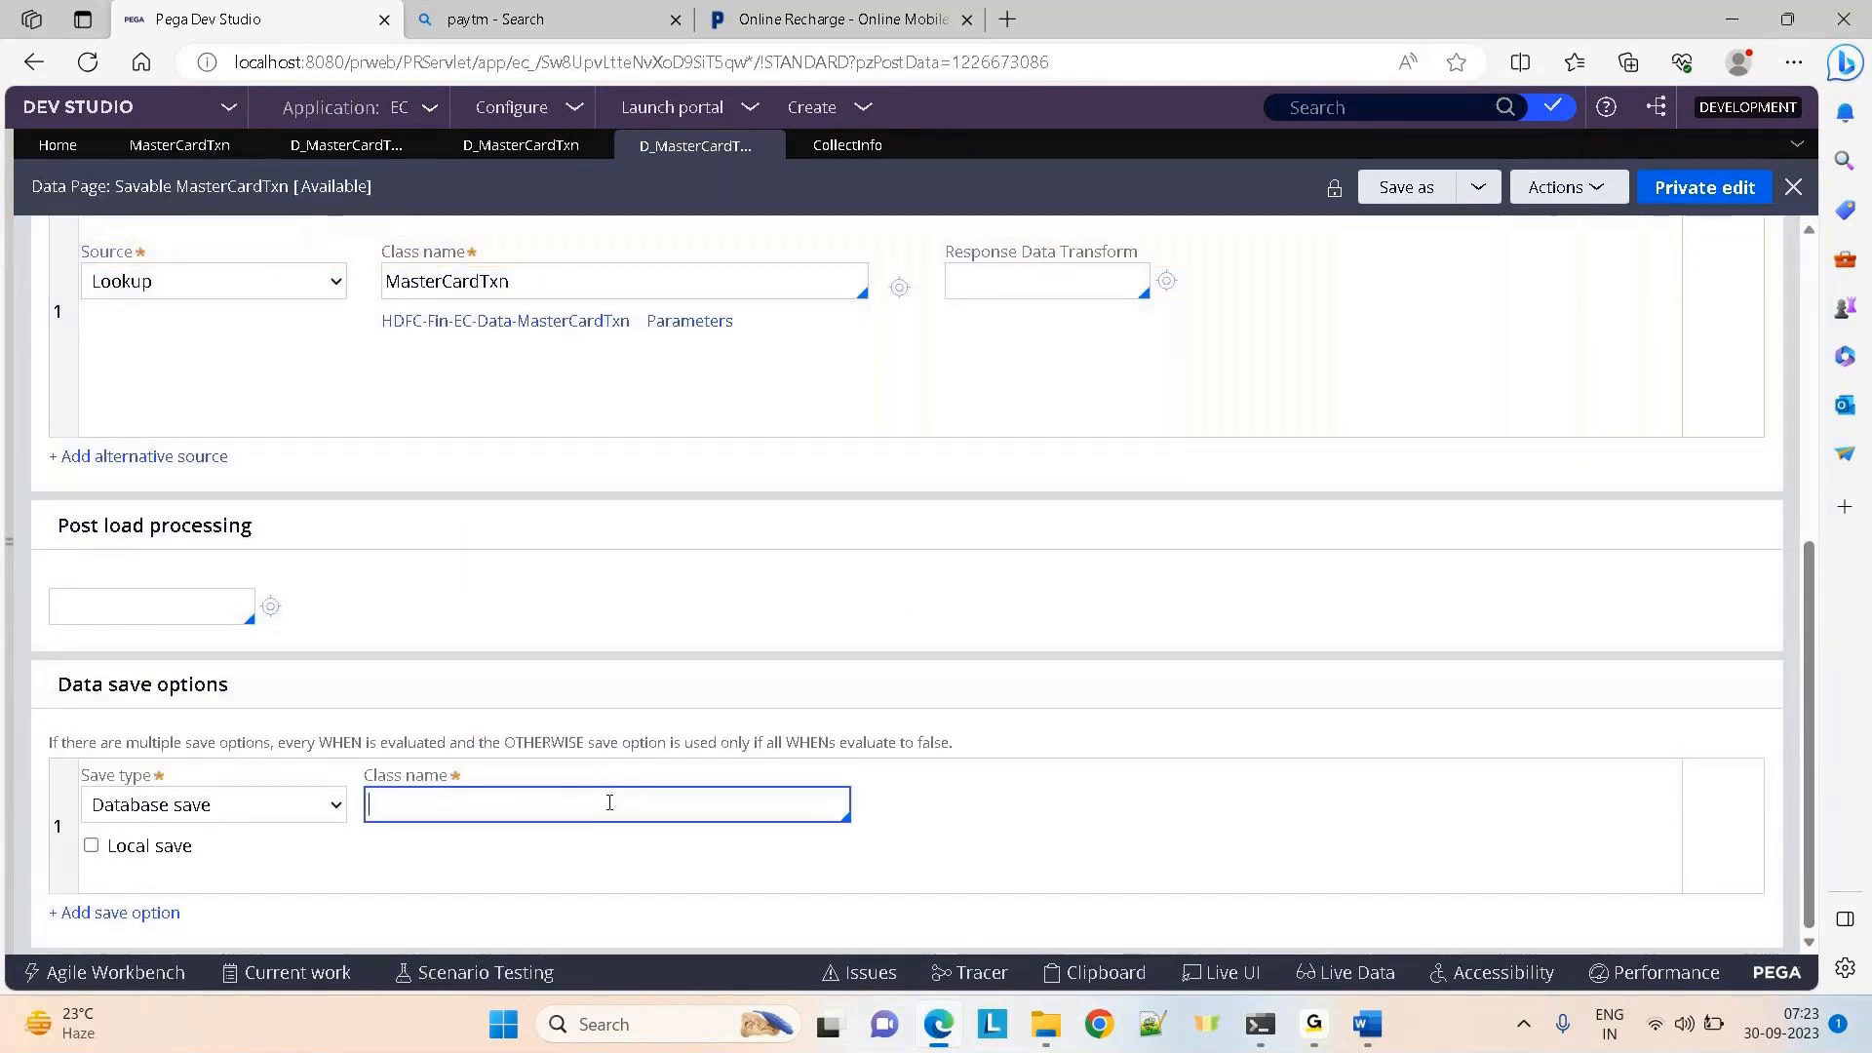
pyautogui.click(259, 813)
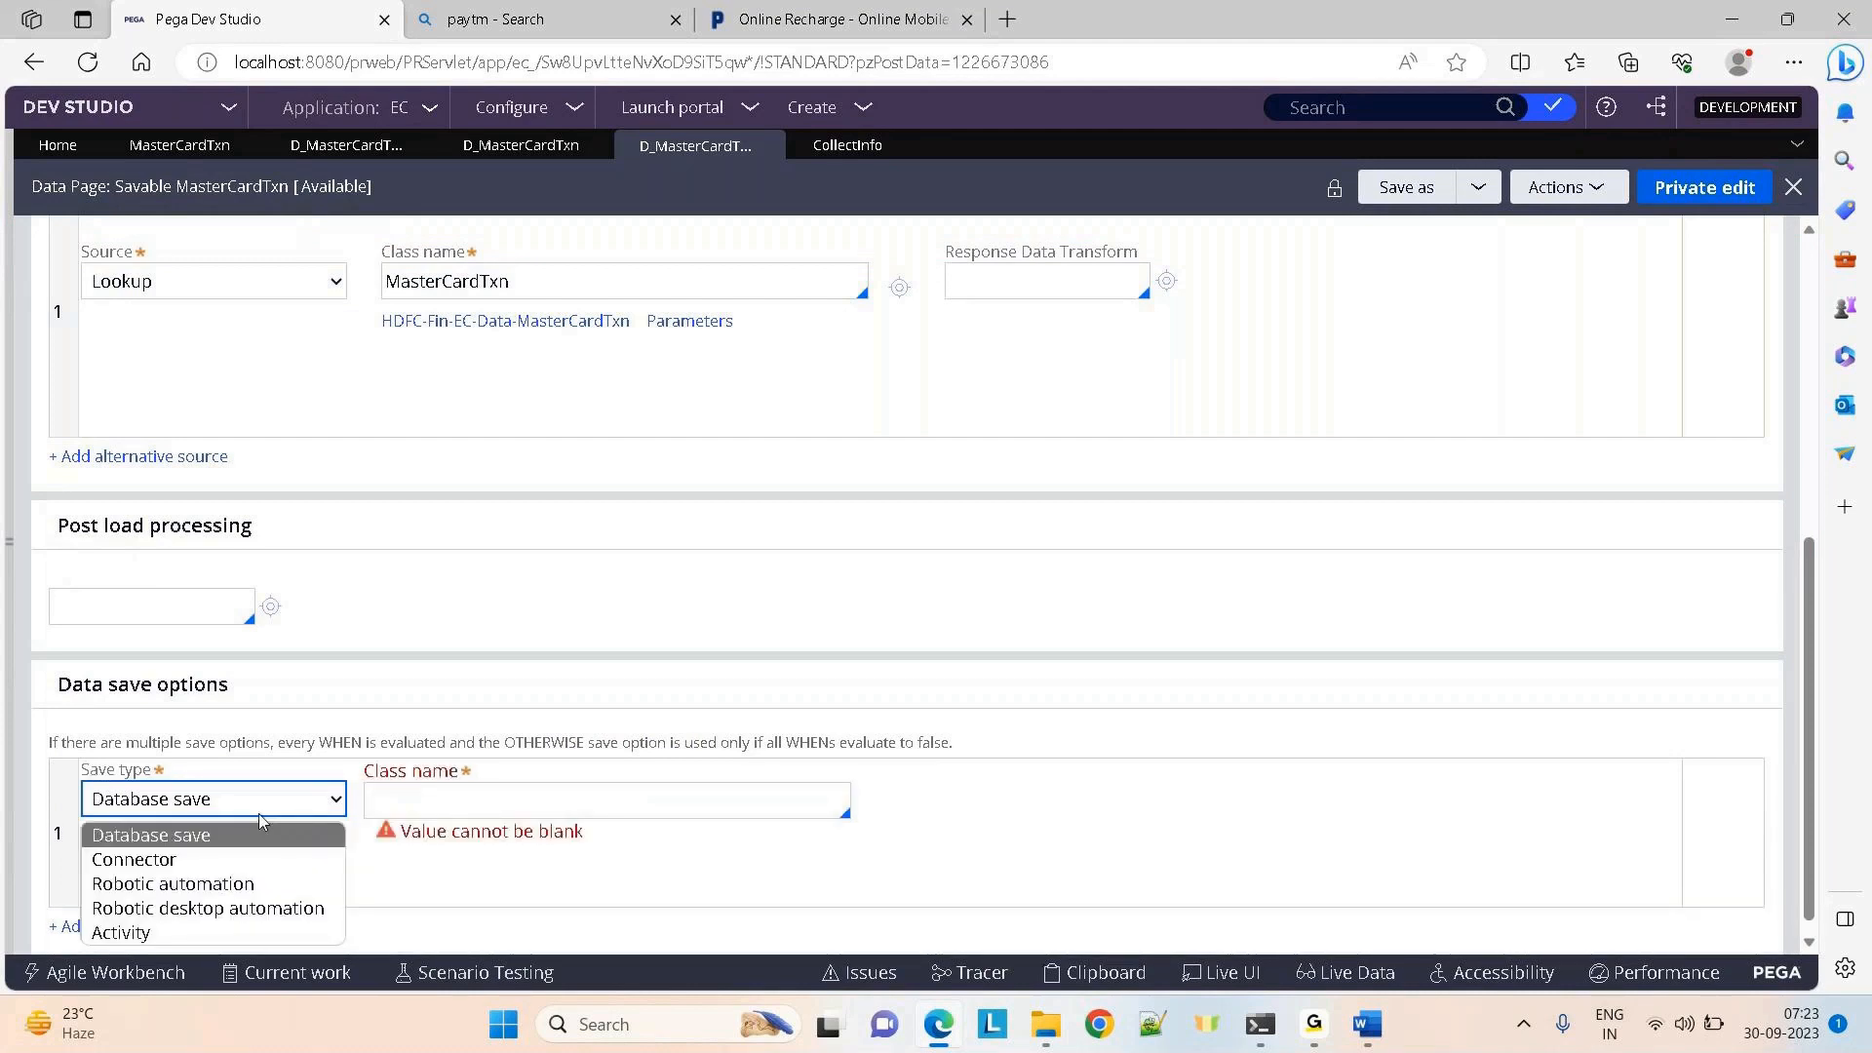
pyautogui.click(188, 933)
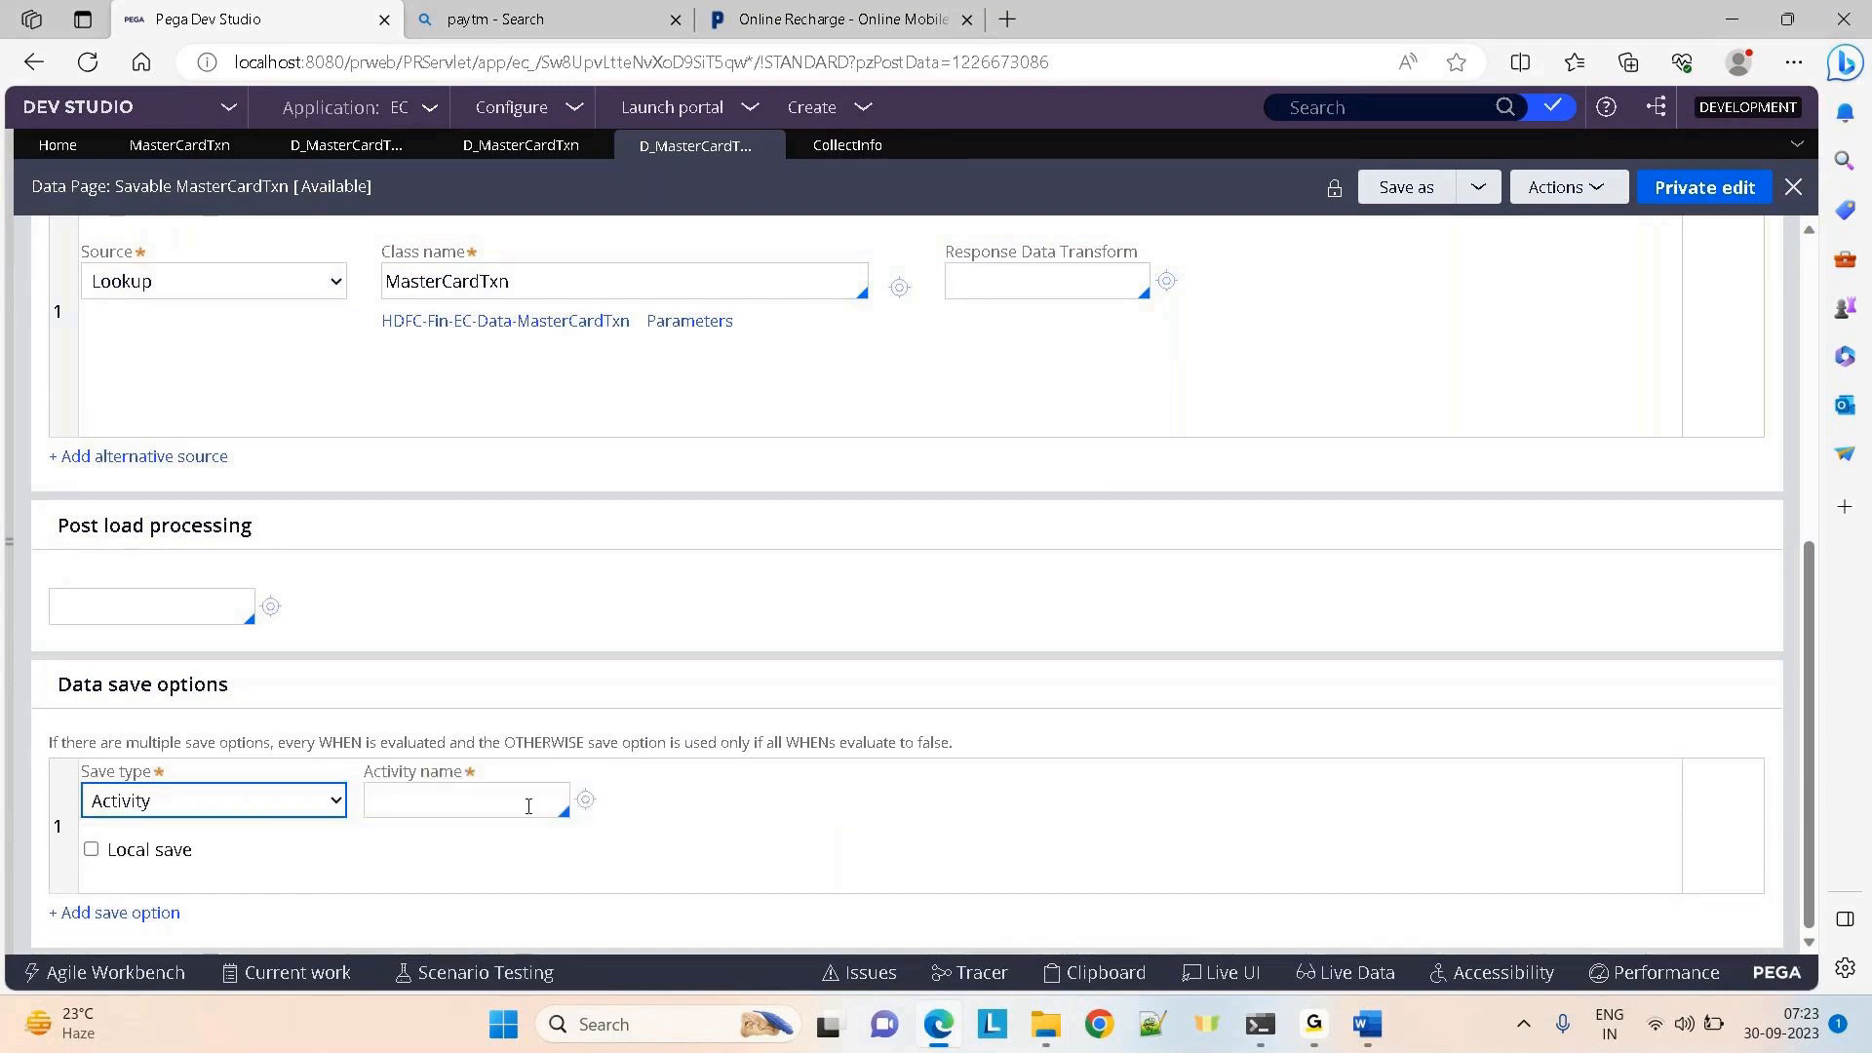
pyautogui.click(482, 812)
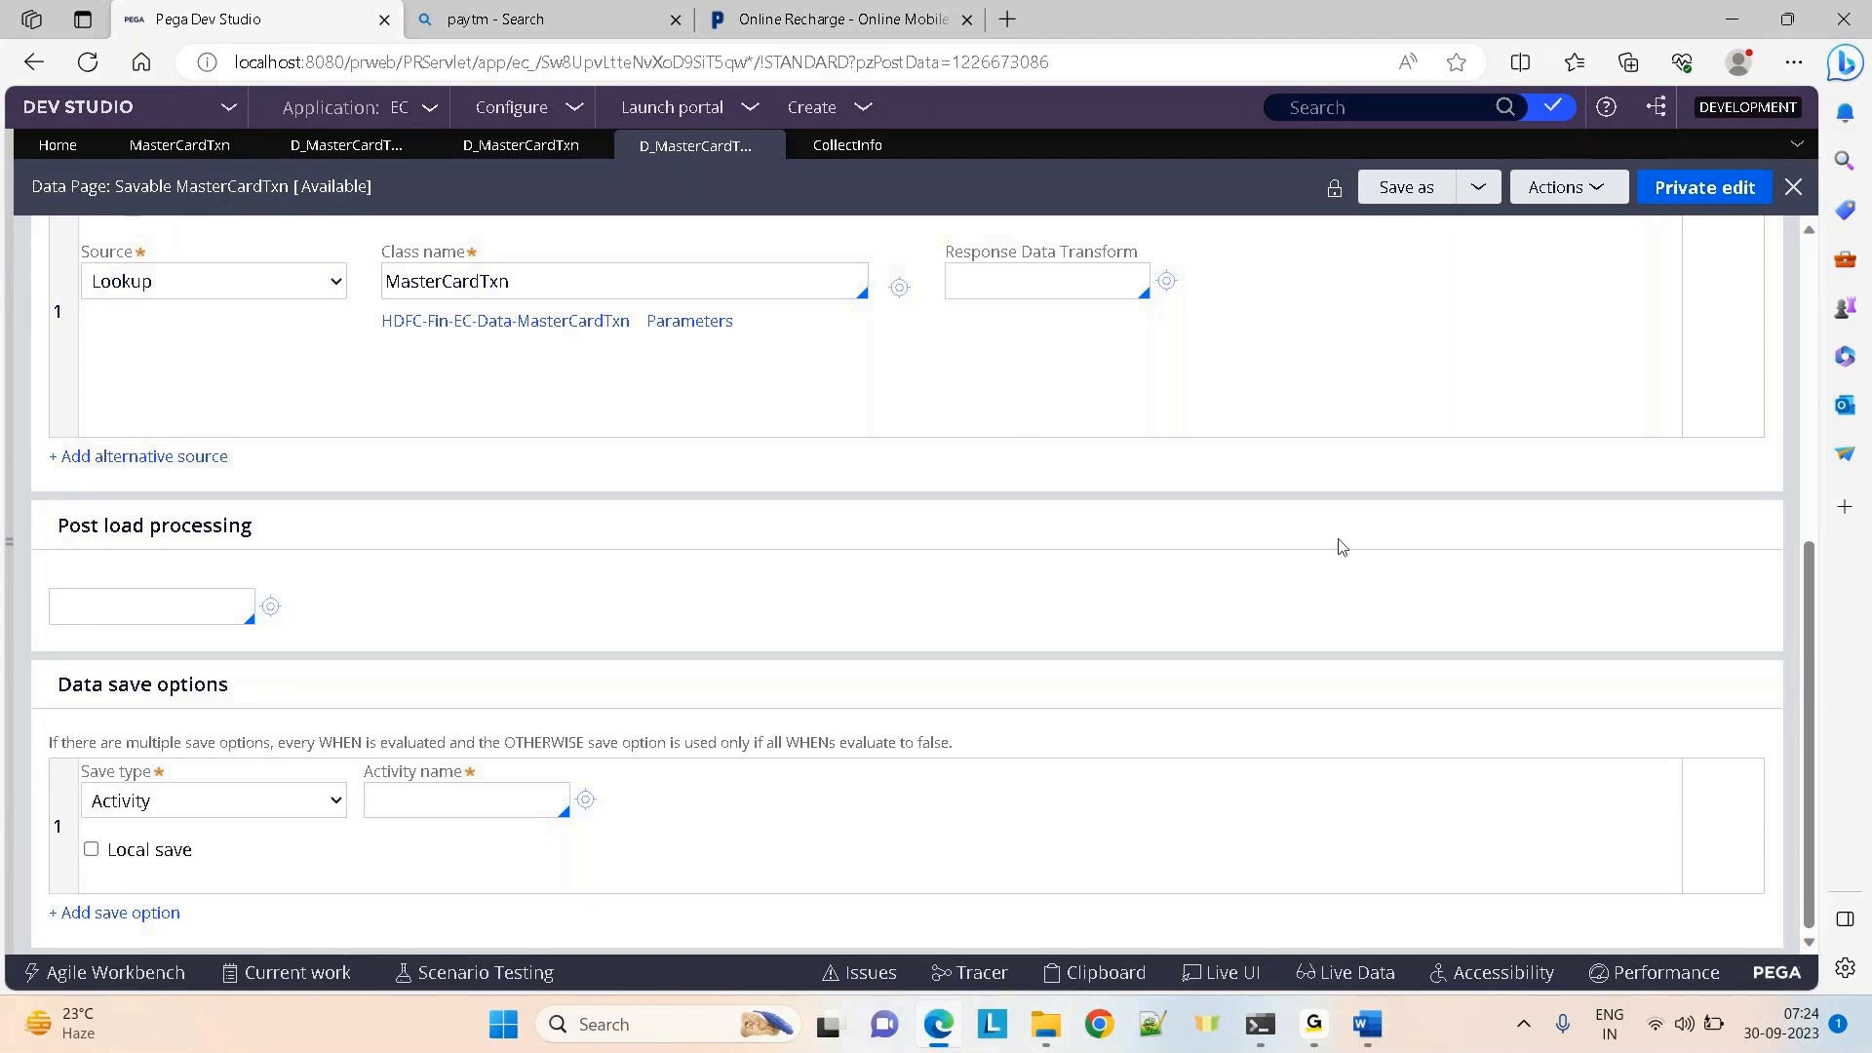
pyautogui.click(252, 284)
pyautogui.click(1050, 381)
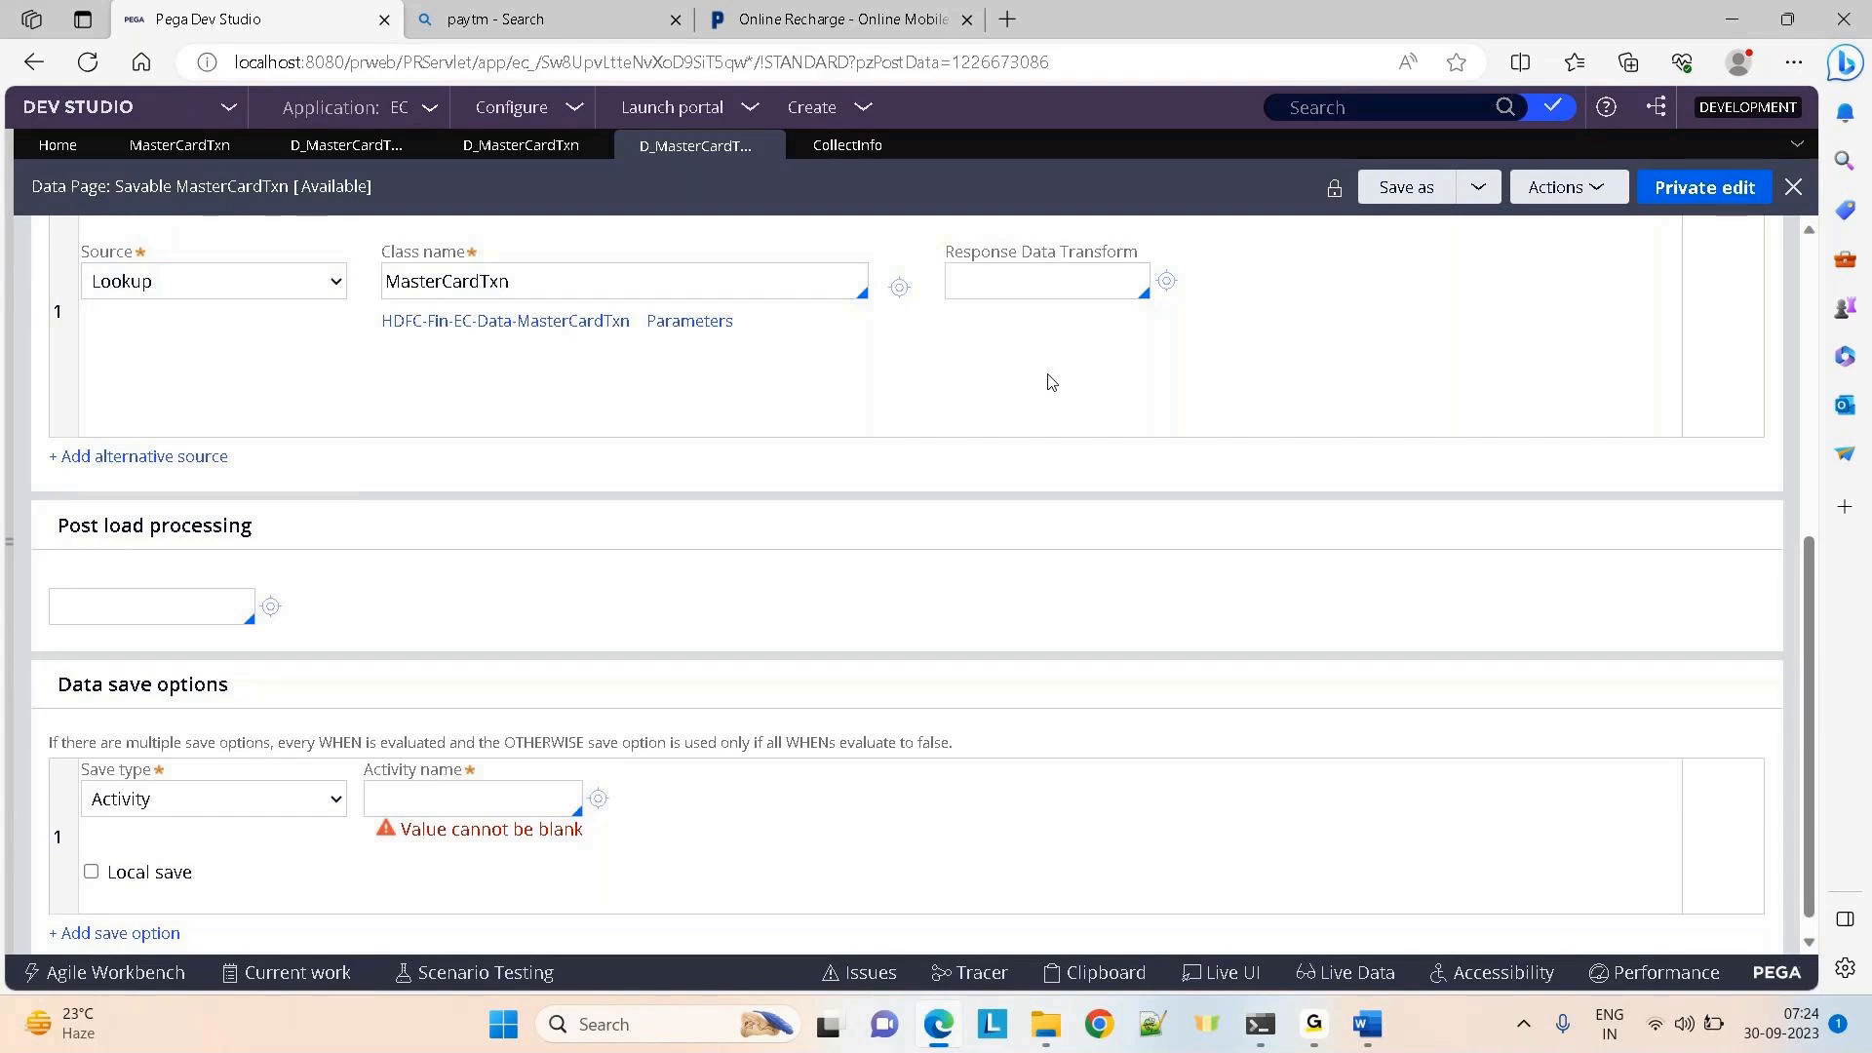
pyautogui.click(238, 794)
pyautogui.click(759, 12)
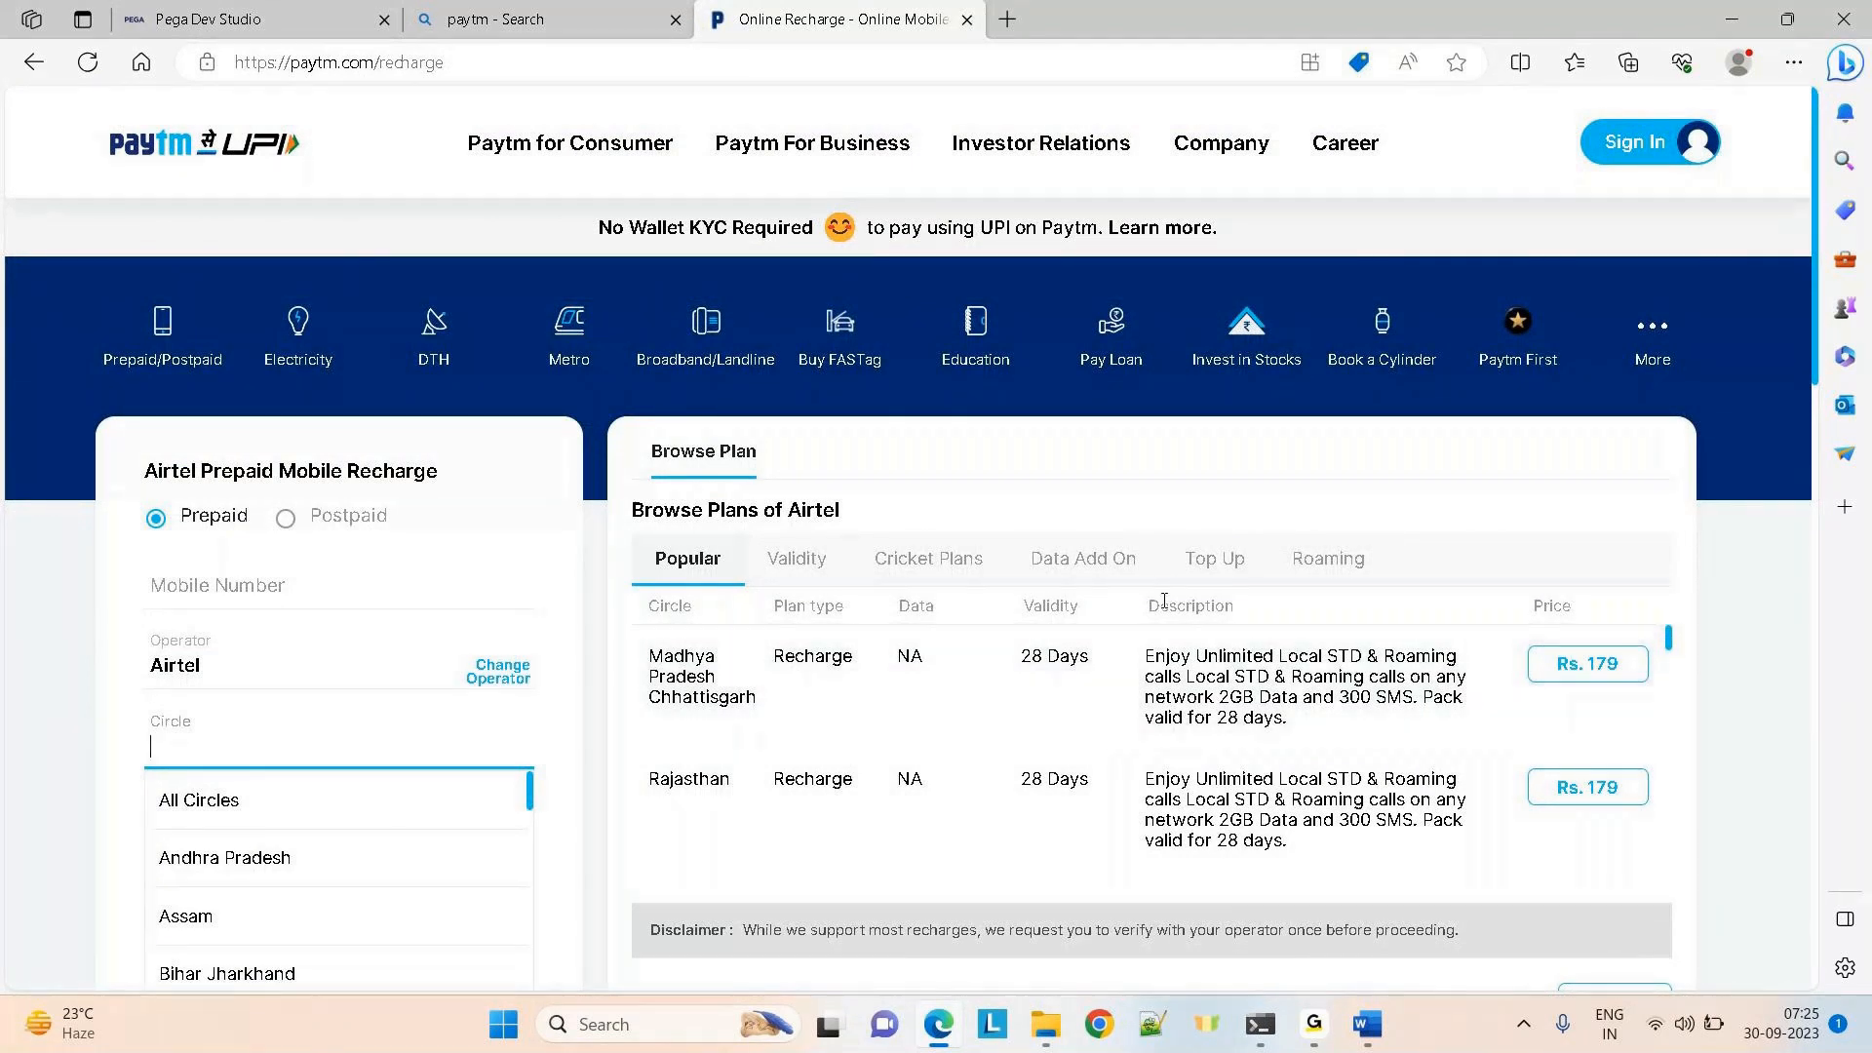
pyautogui.click(208, 19)
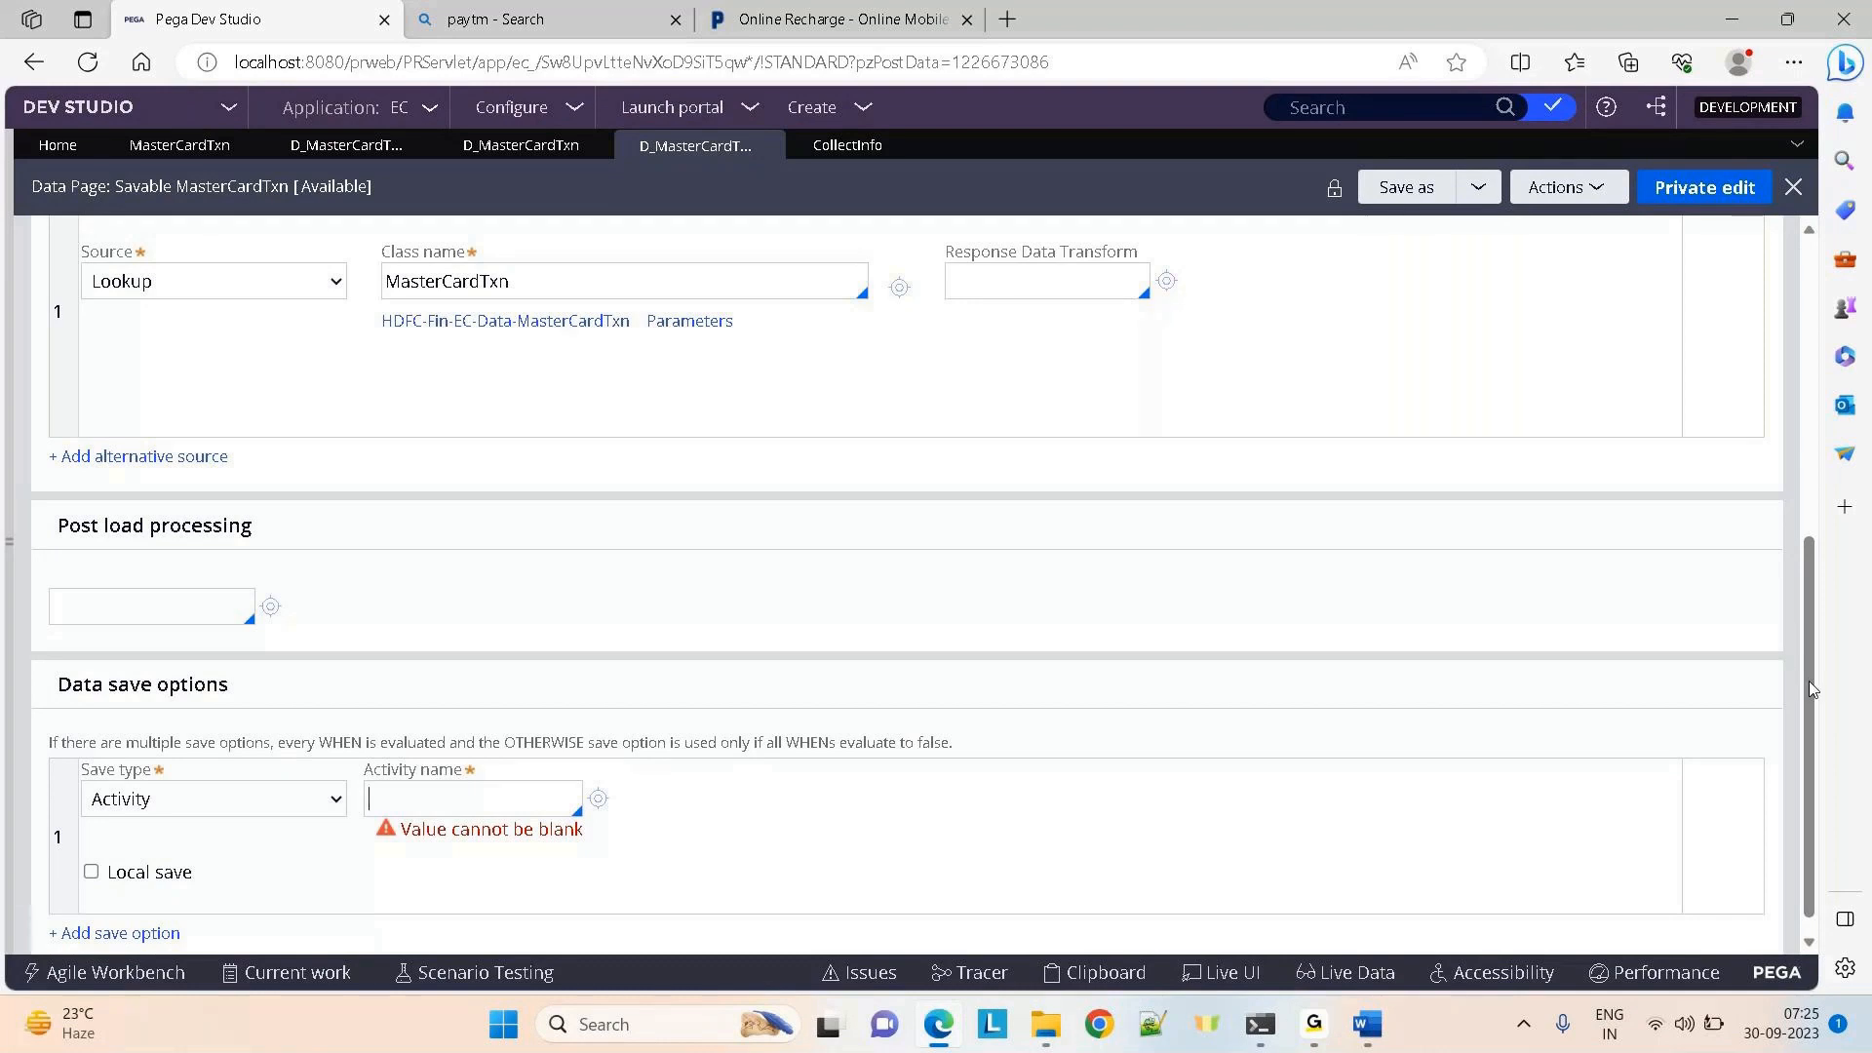
pyautogui.moveTo(1810, 680); pyautogui.dragTo(1810, 574)
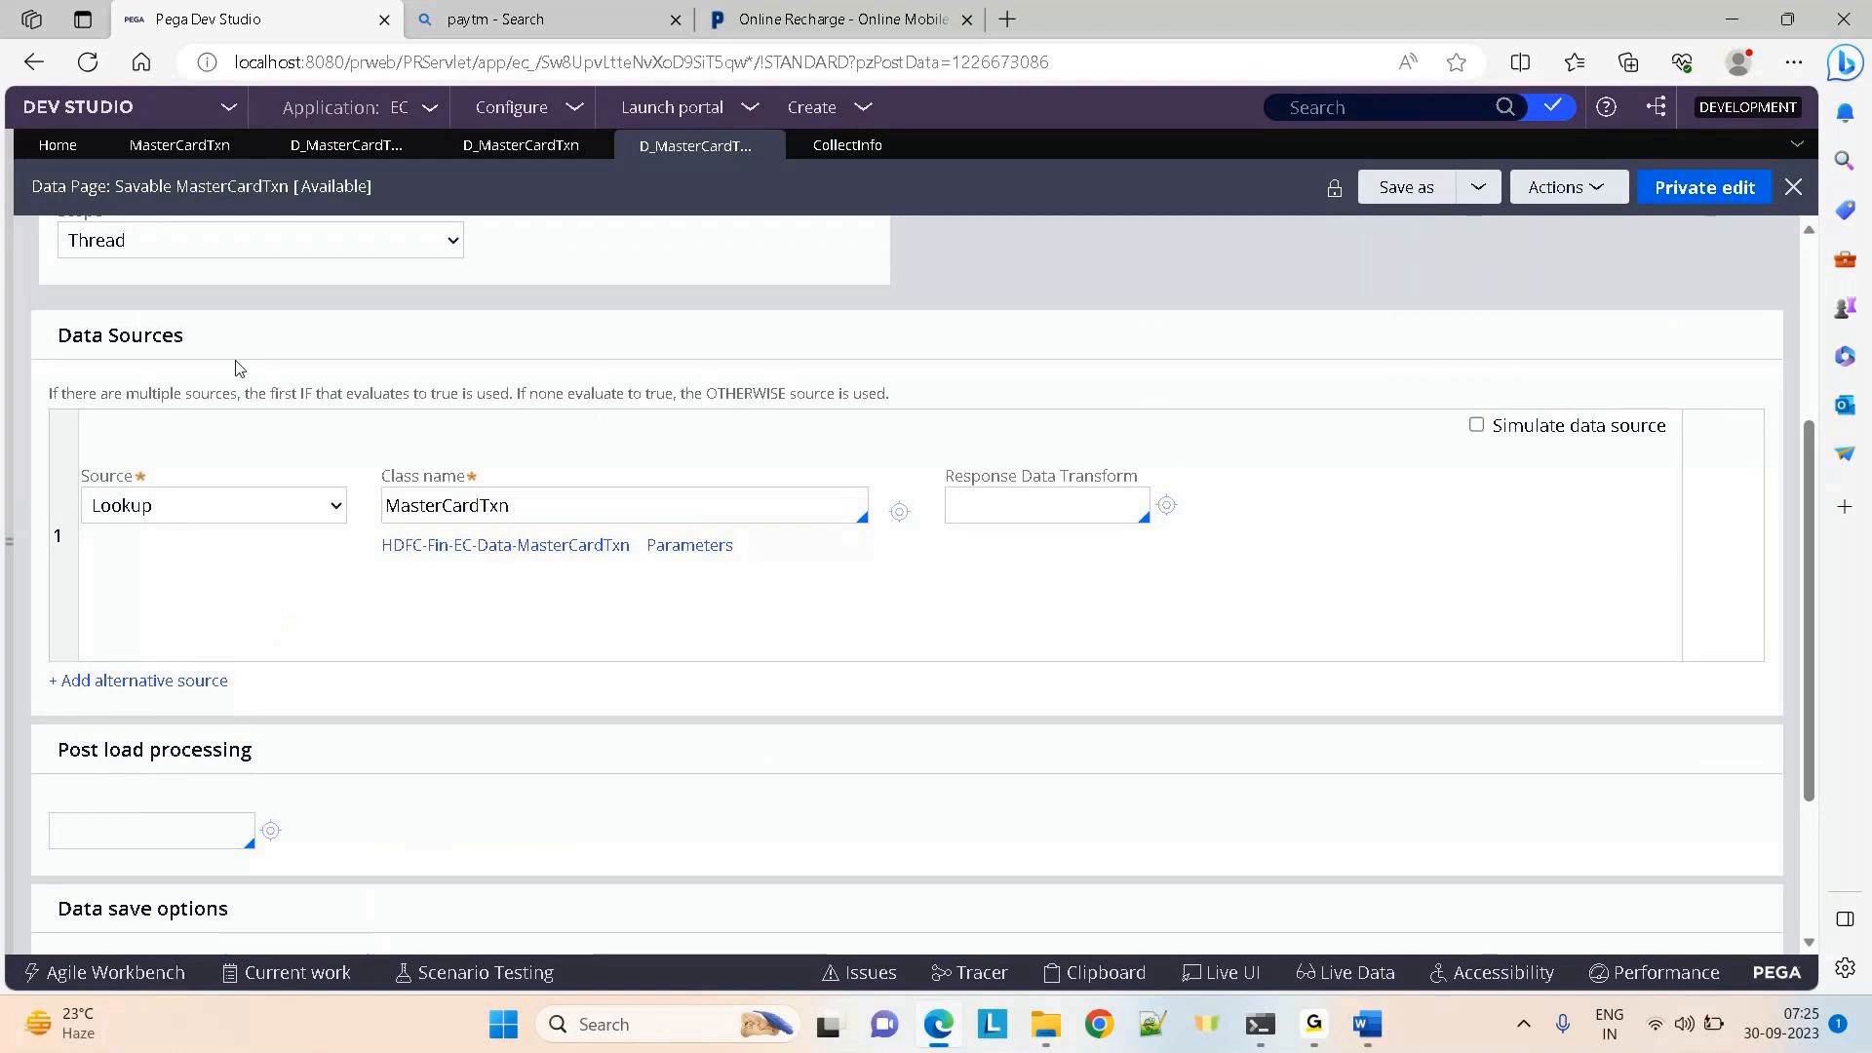
pyautogui.click(218, 503)
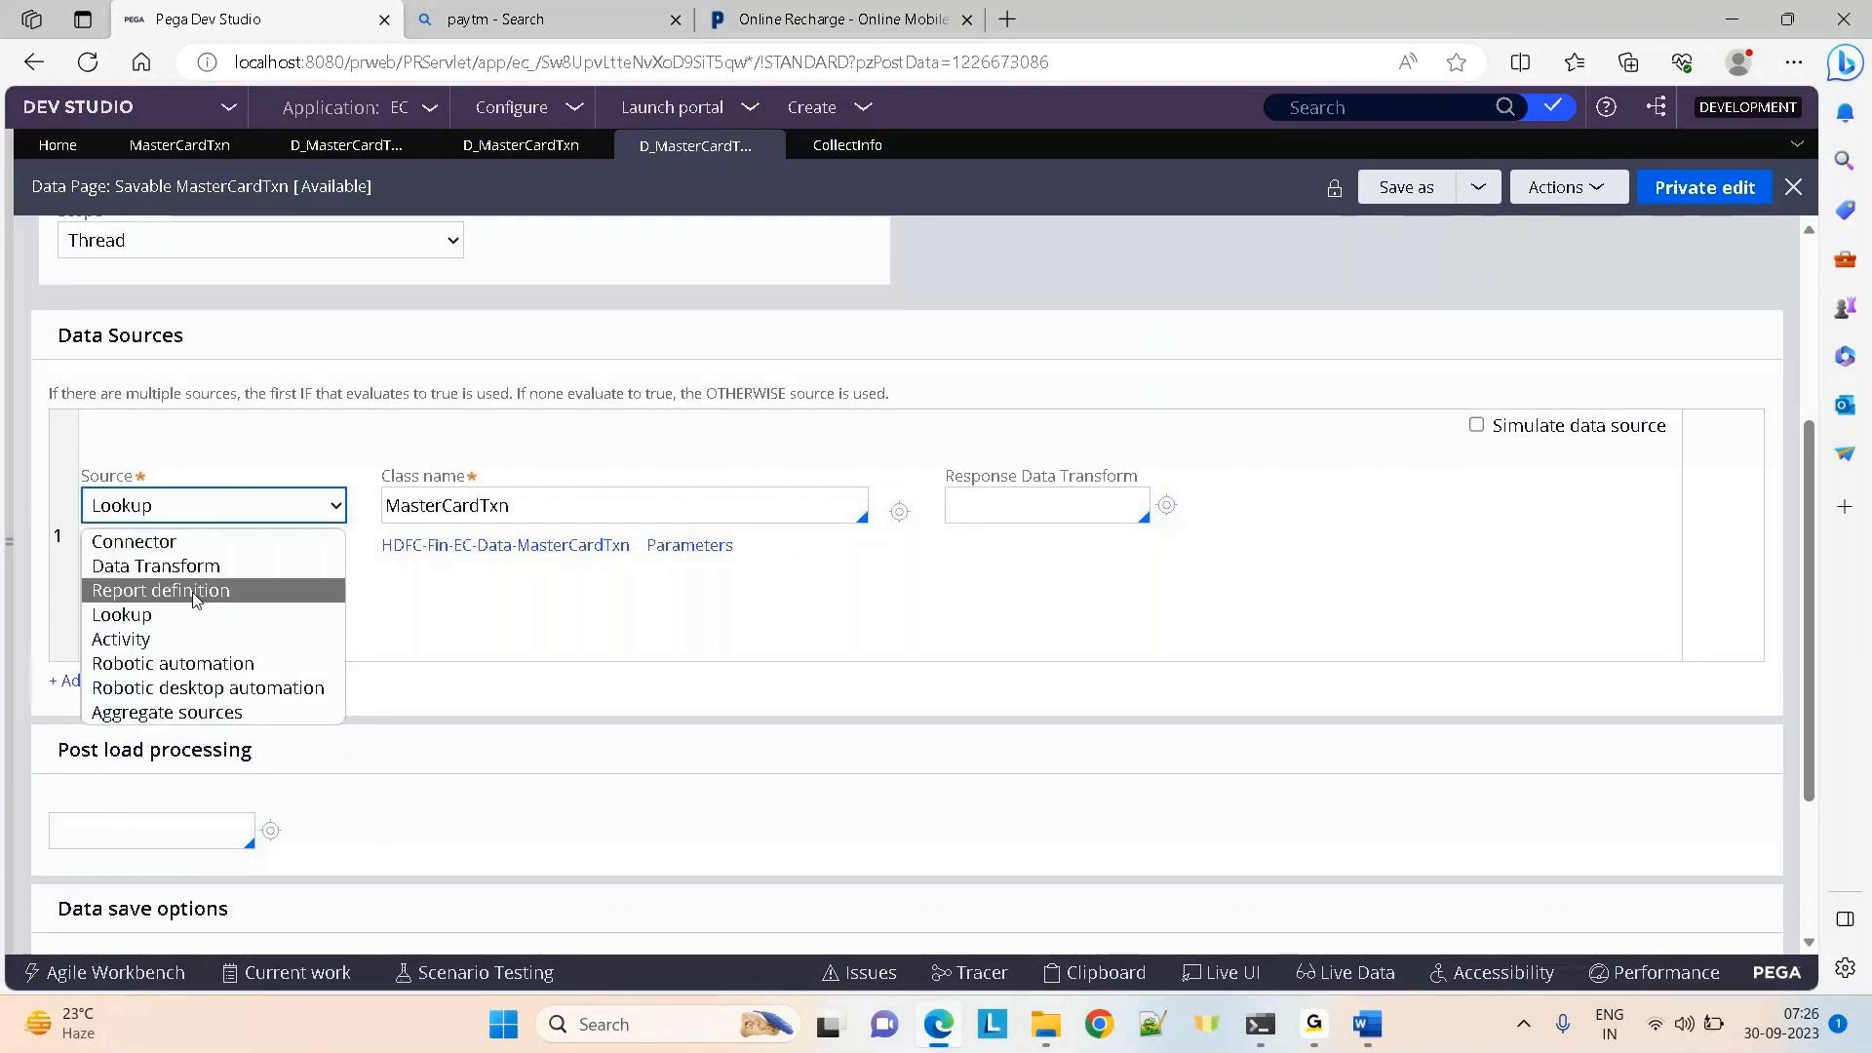
pyautogui.click(1103, 643)
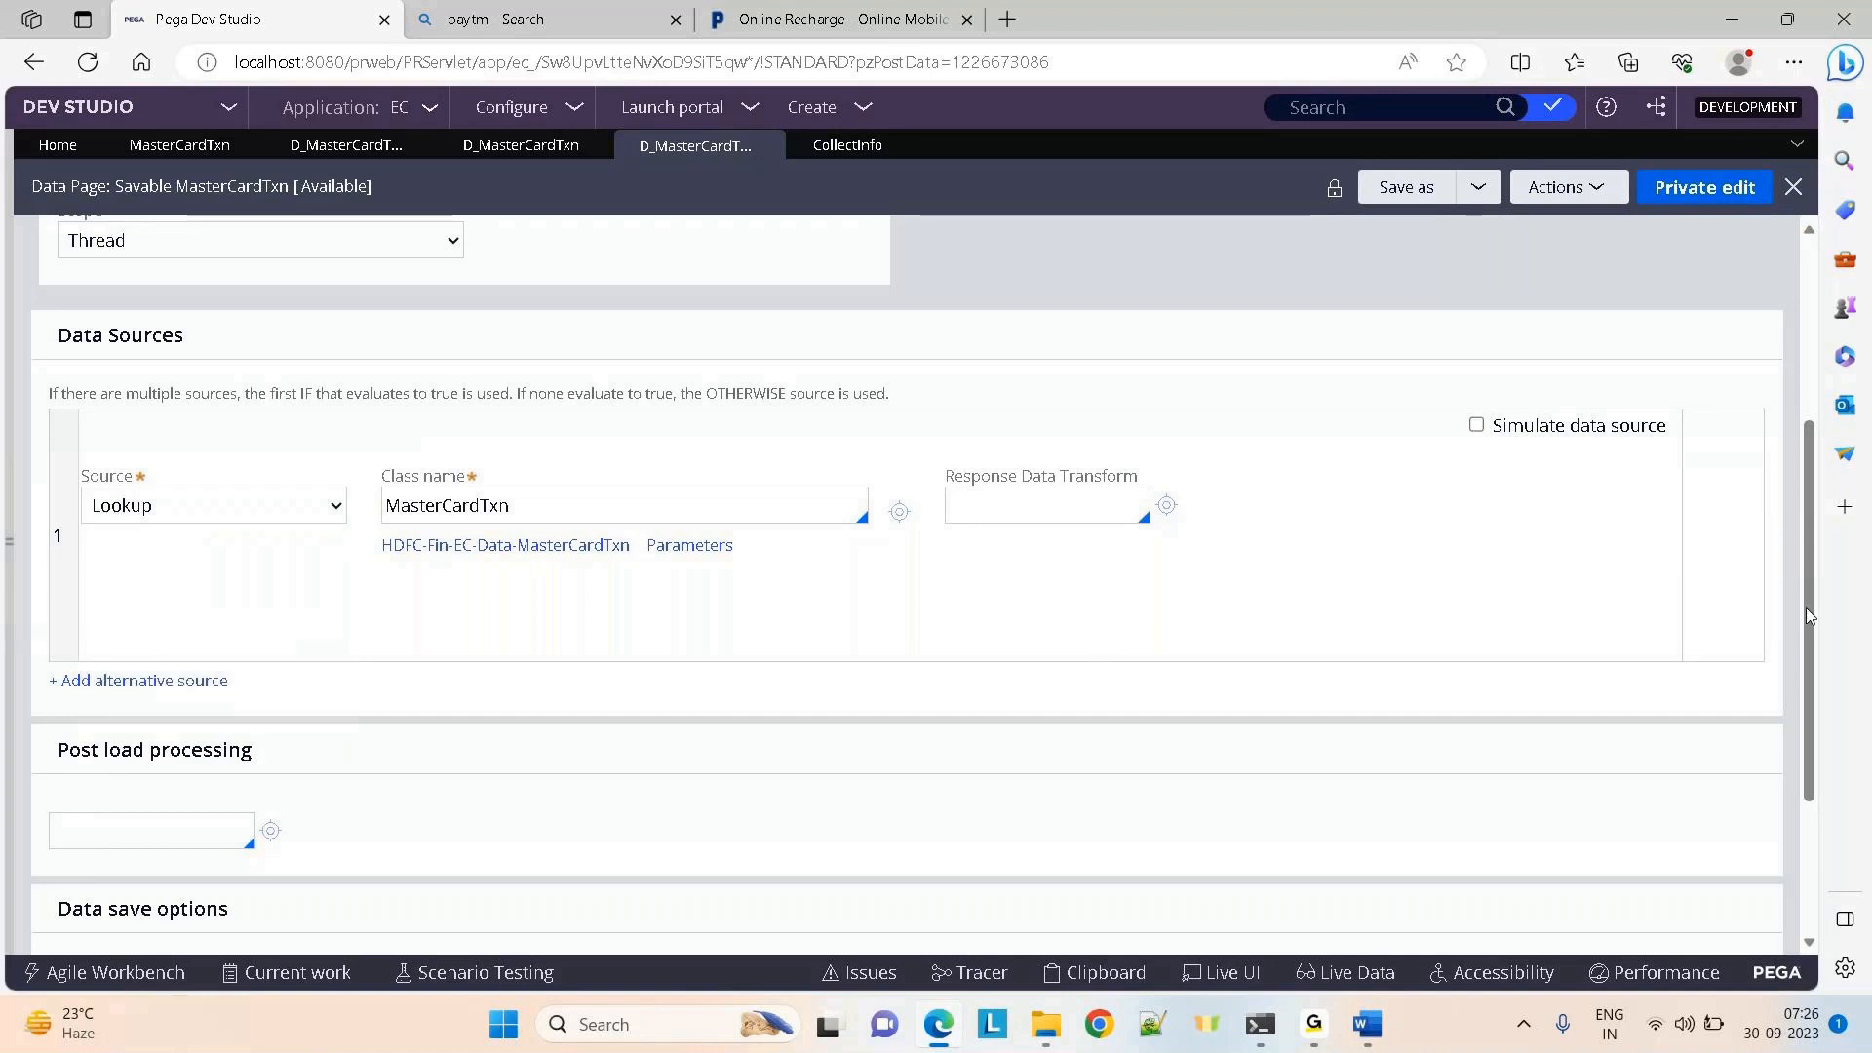
pyautogui.moveTo(1811, 620); pyautogui.dragTo(1833, 770)
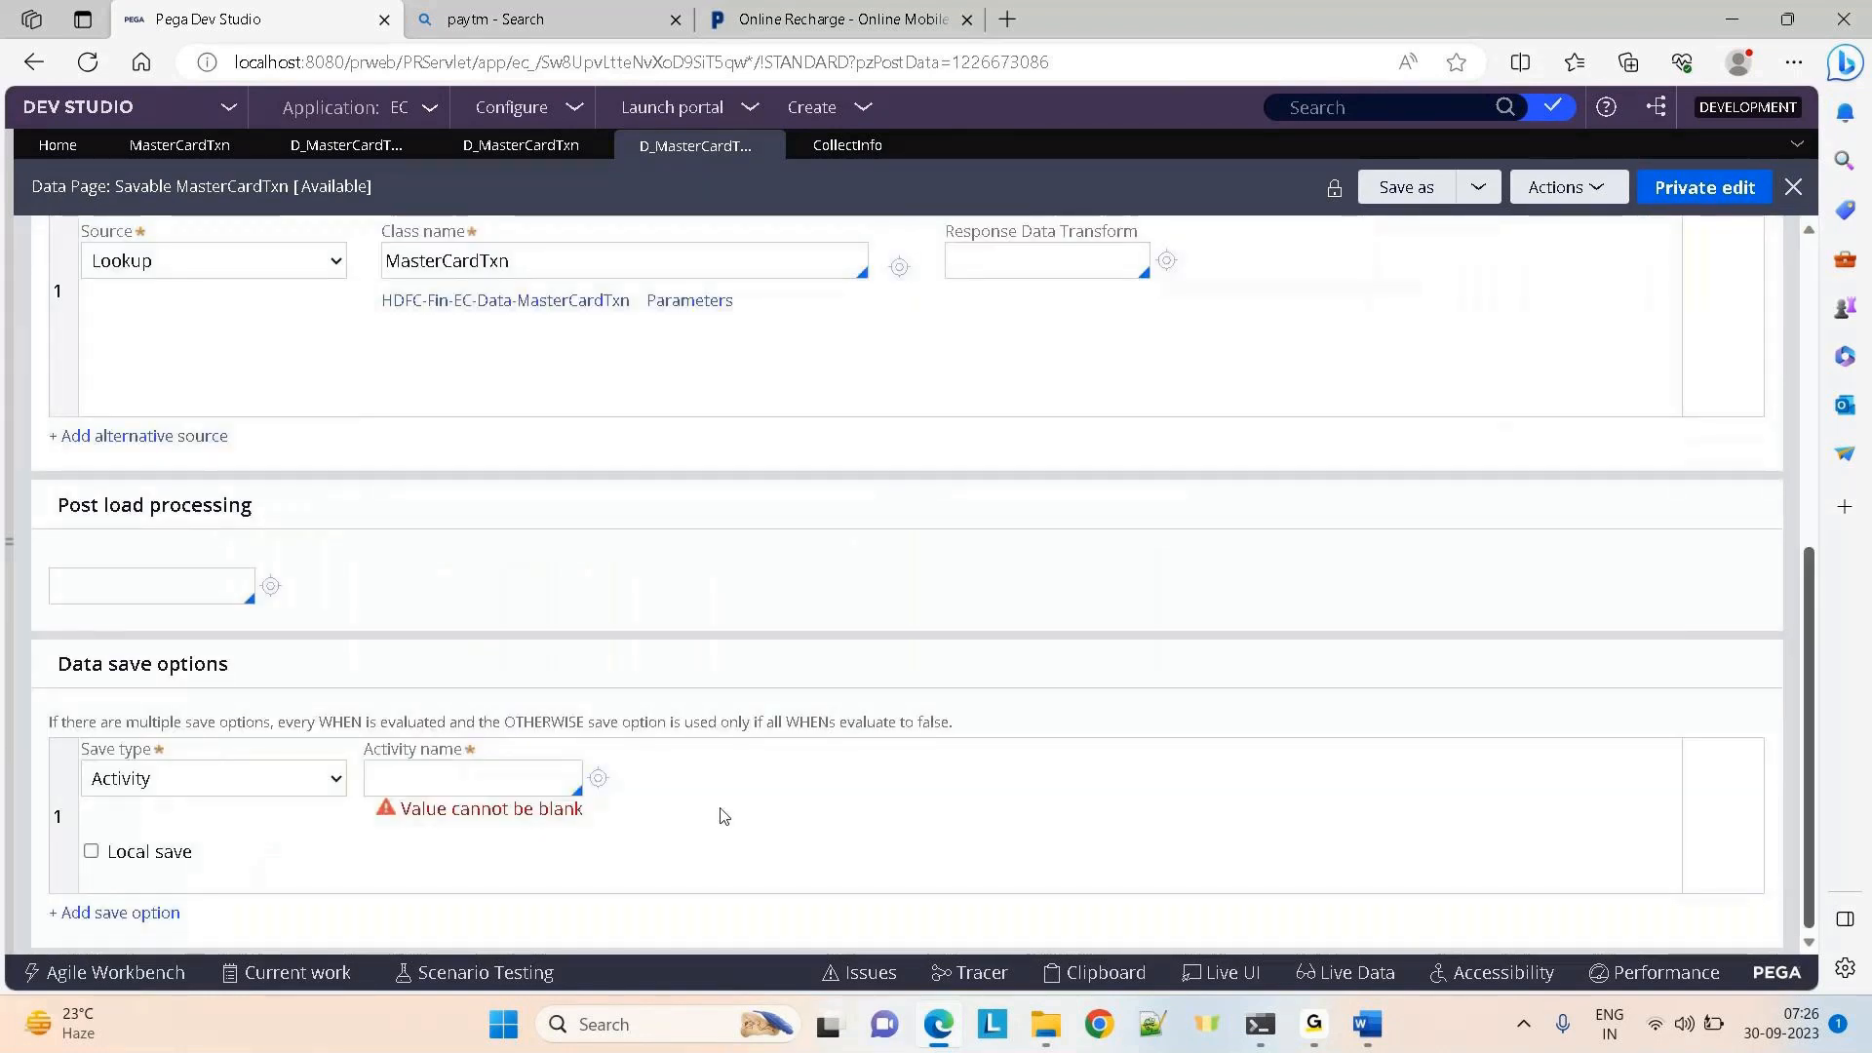
pyautogui.click(232, 789)
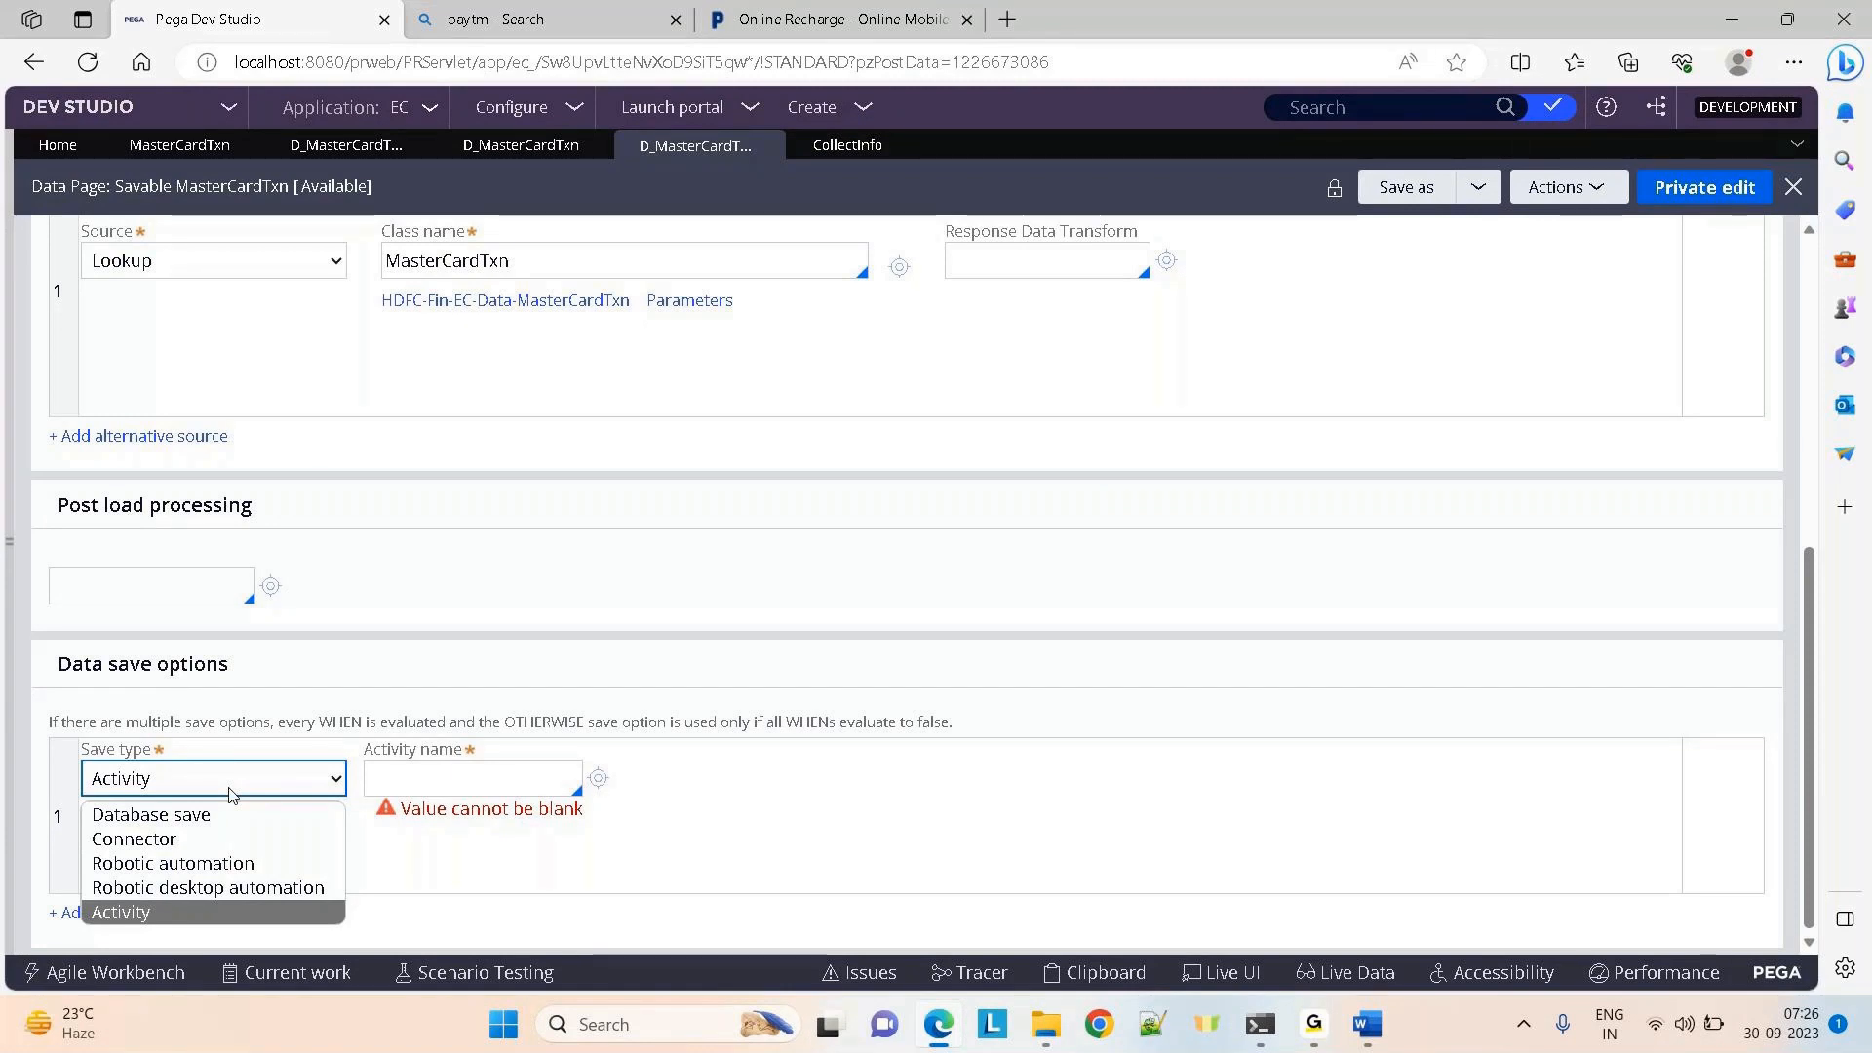
# Switch the save type from Activity to Database save, leaving the class name blank
pyautogui.click(232, 794)
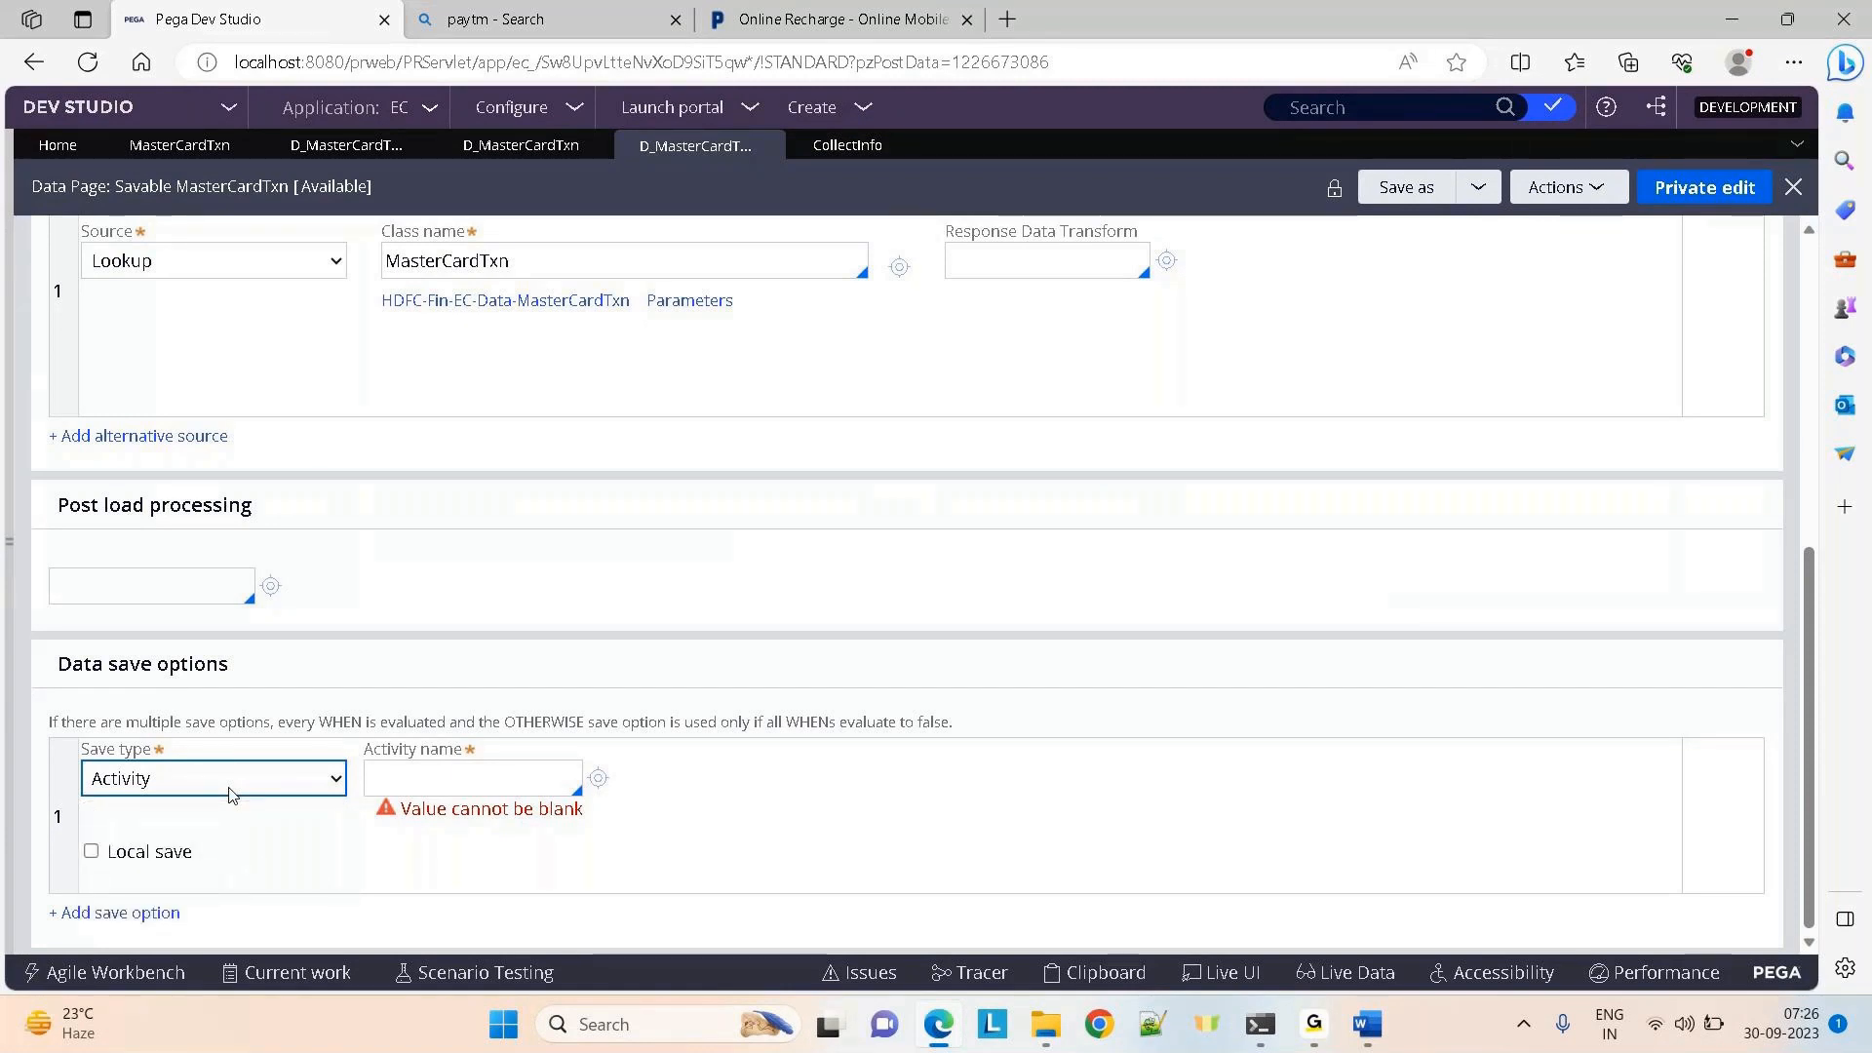
pyautogui.click(232, 794)
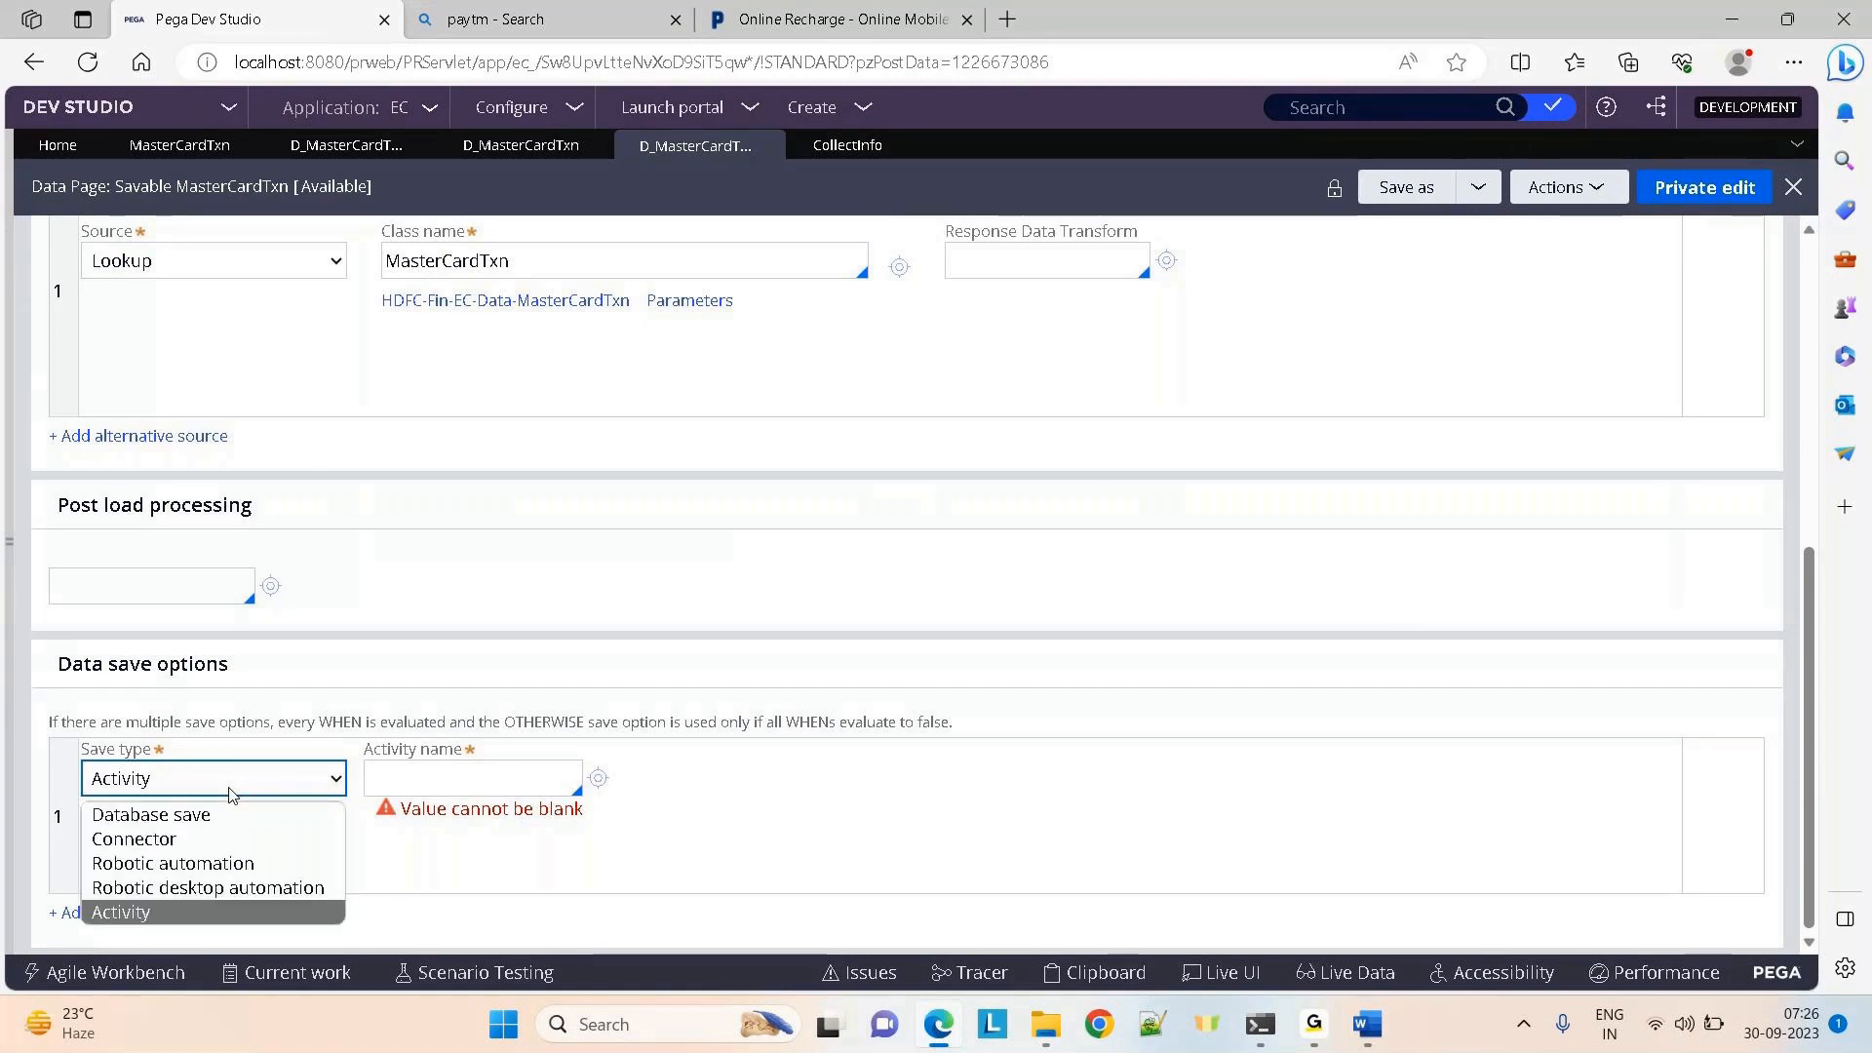
pyautogui.click(168, 819)
pyautogui.click(422, 794)
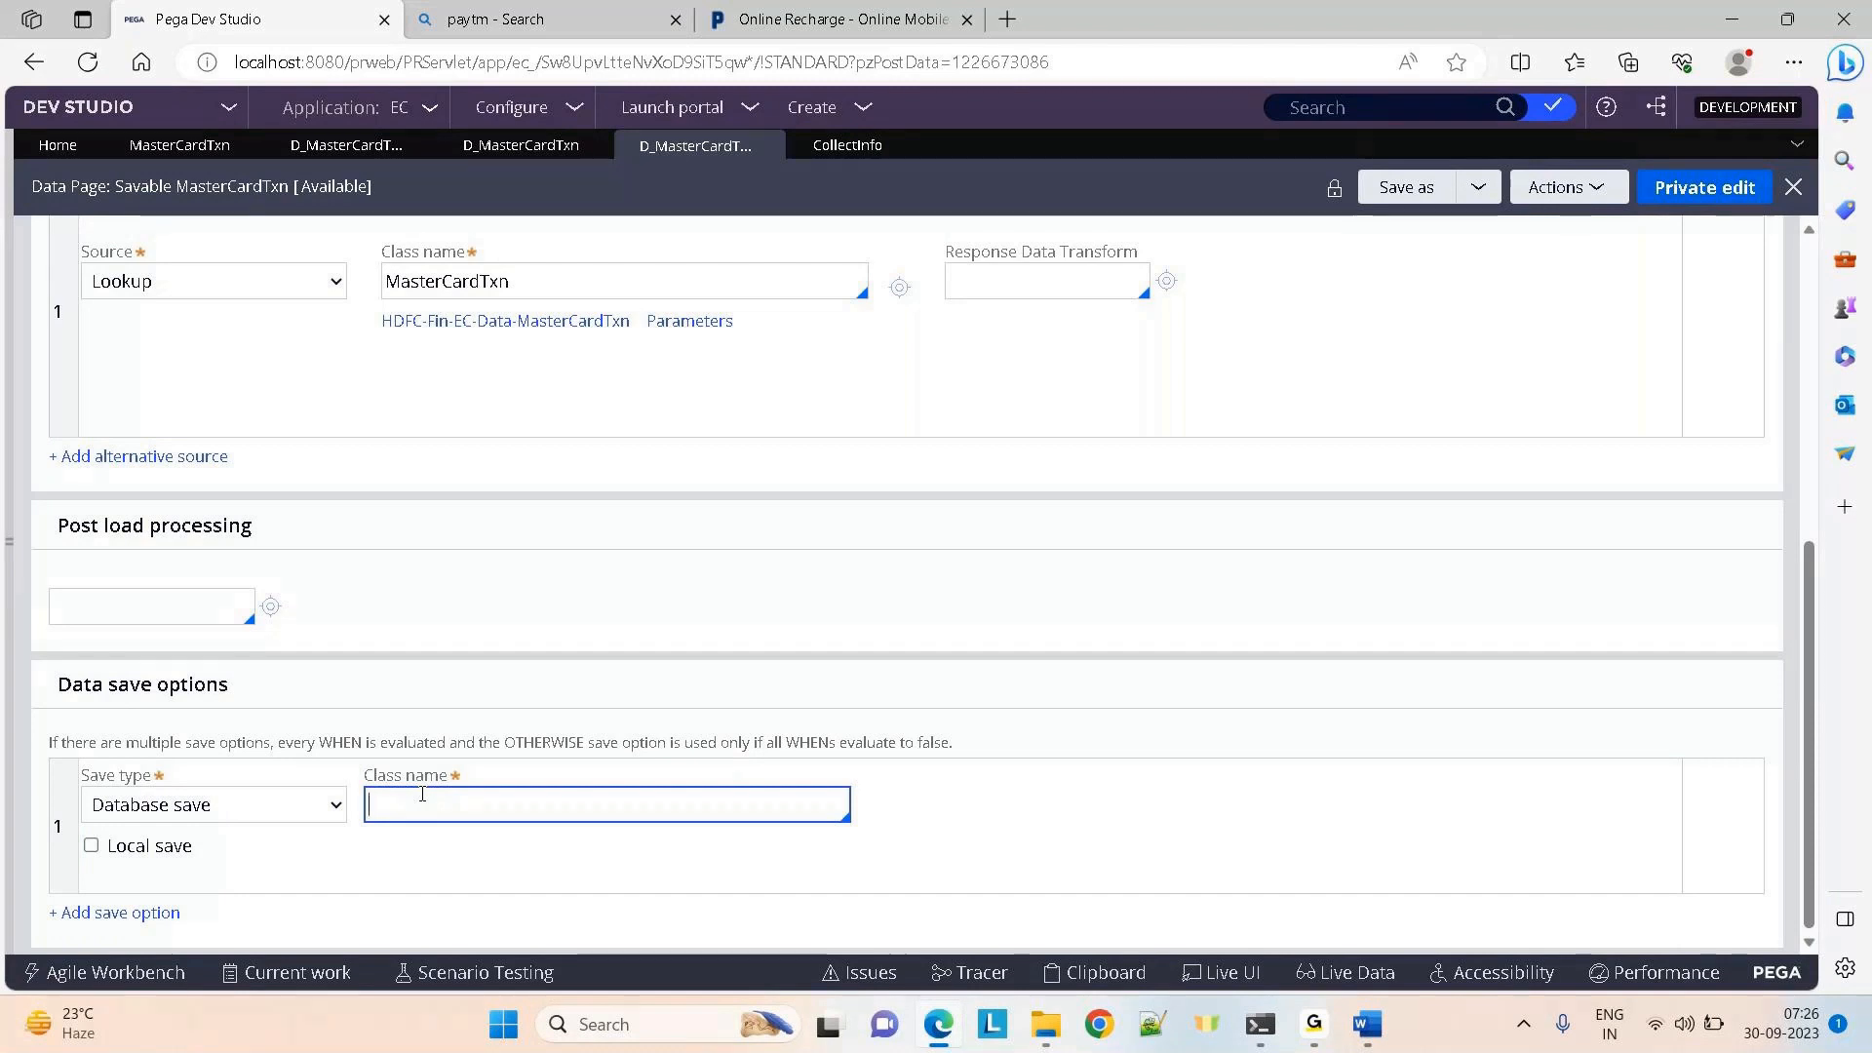
pyautogui.click(1037, 618)
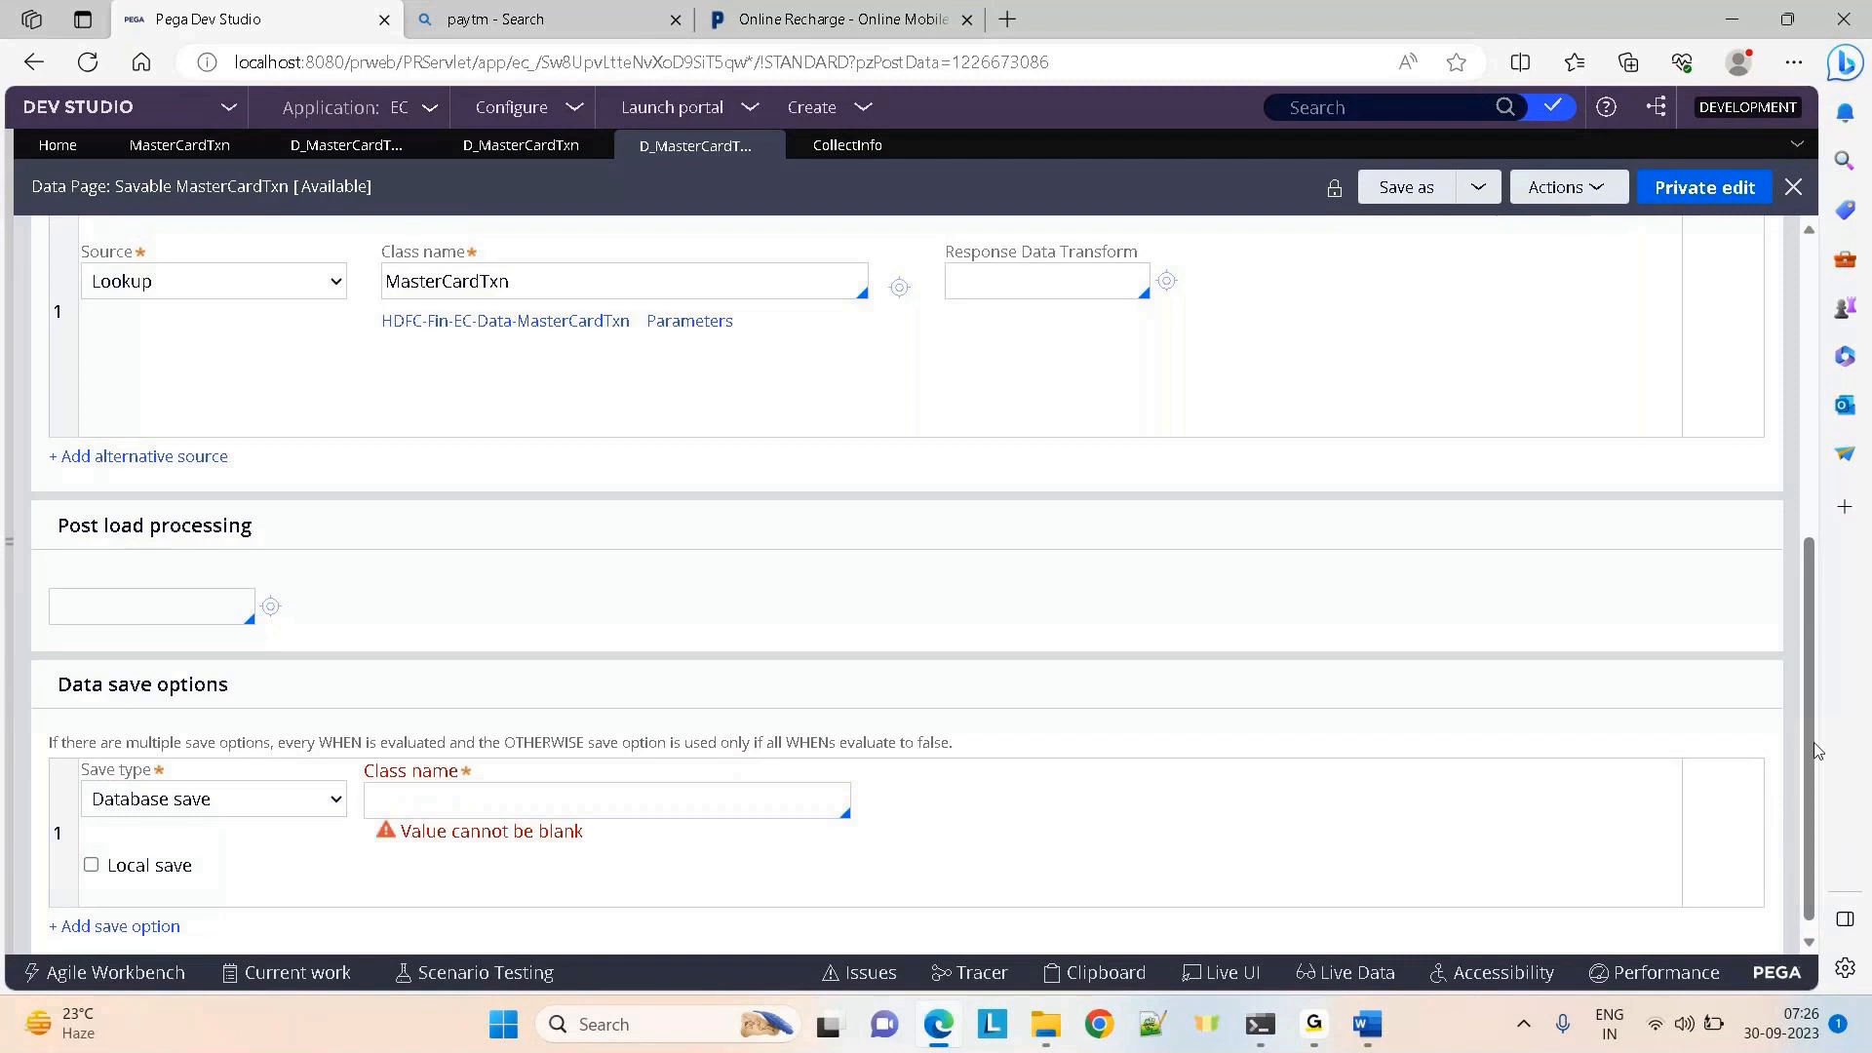
pyautogui.scroll(1, 1813, 745)
pyautogui.moveTo(1805, 587); pyautogui.dragTo(1803, 474)
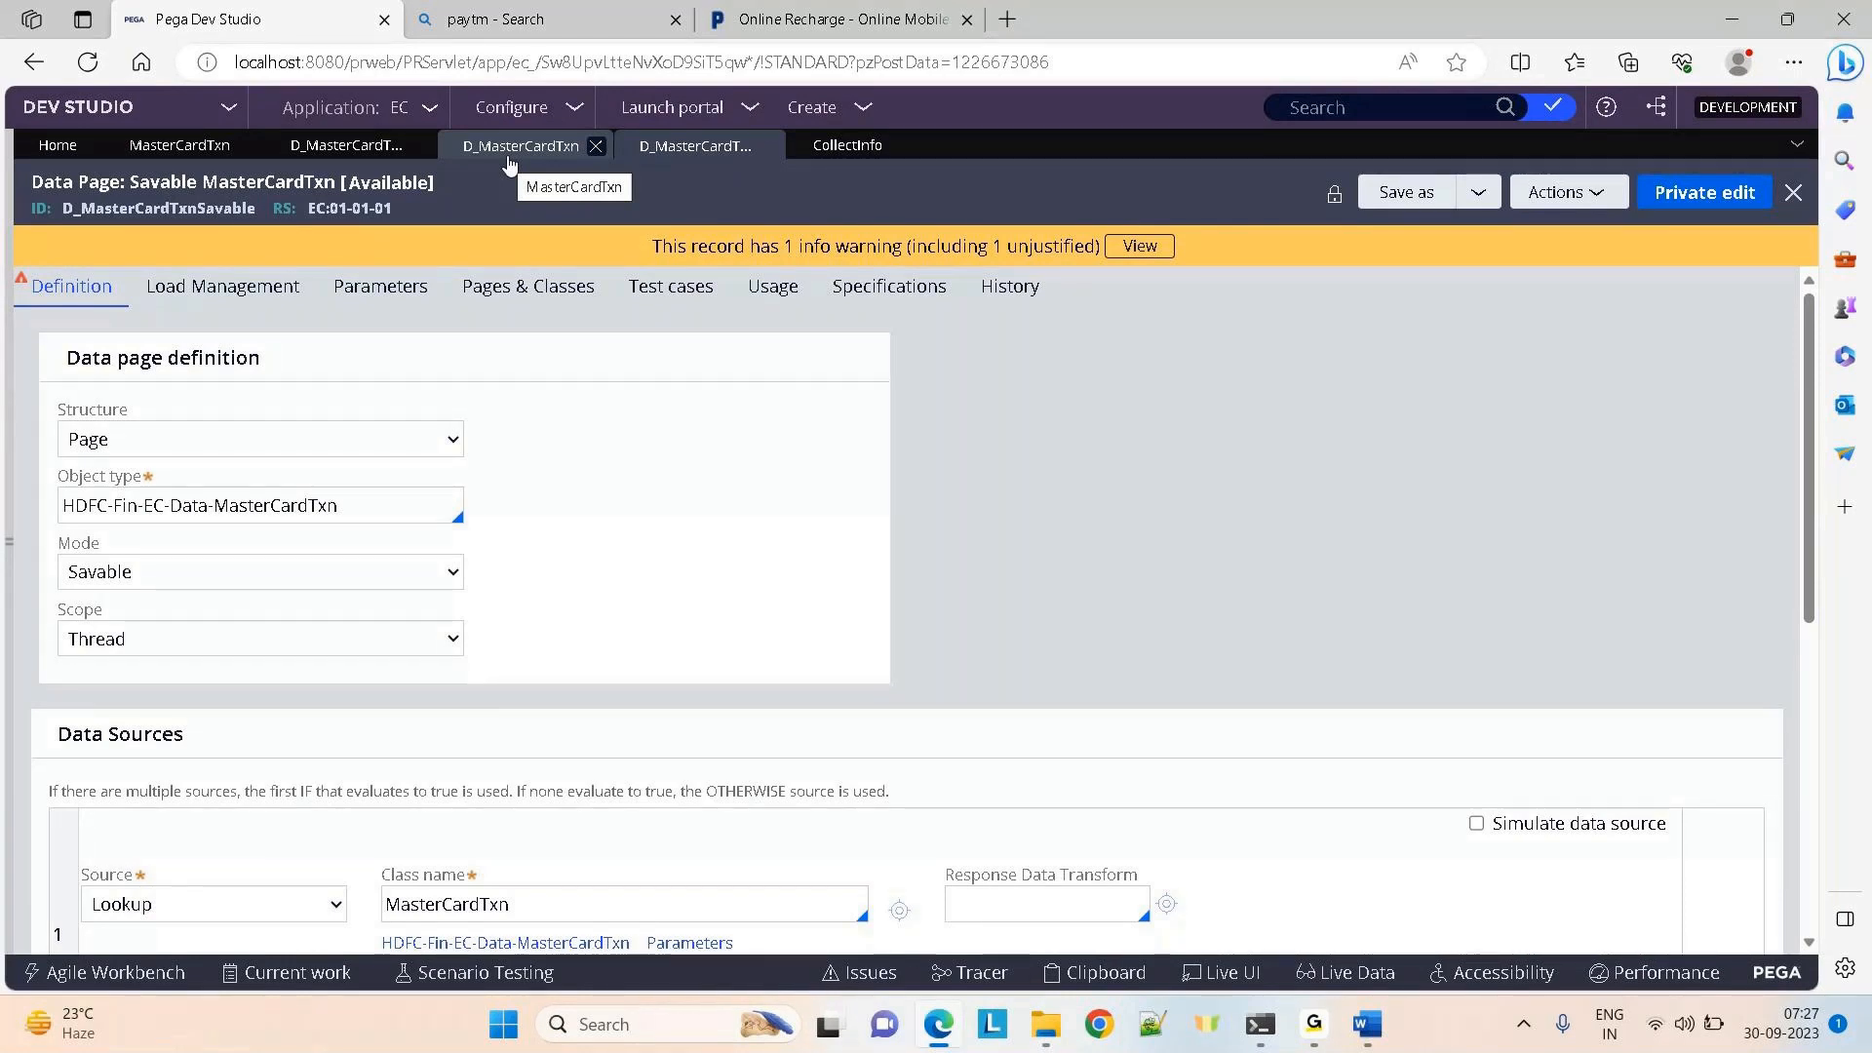
# Highlight the D_MasterCardTxnSavable ID, then the Database save options with blank class name
pyautogui.doubleClick(156, 209)
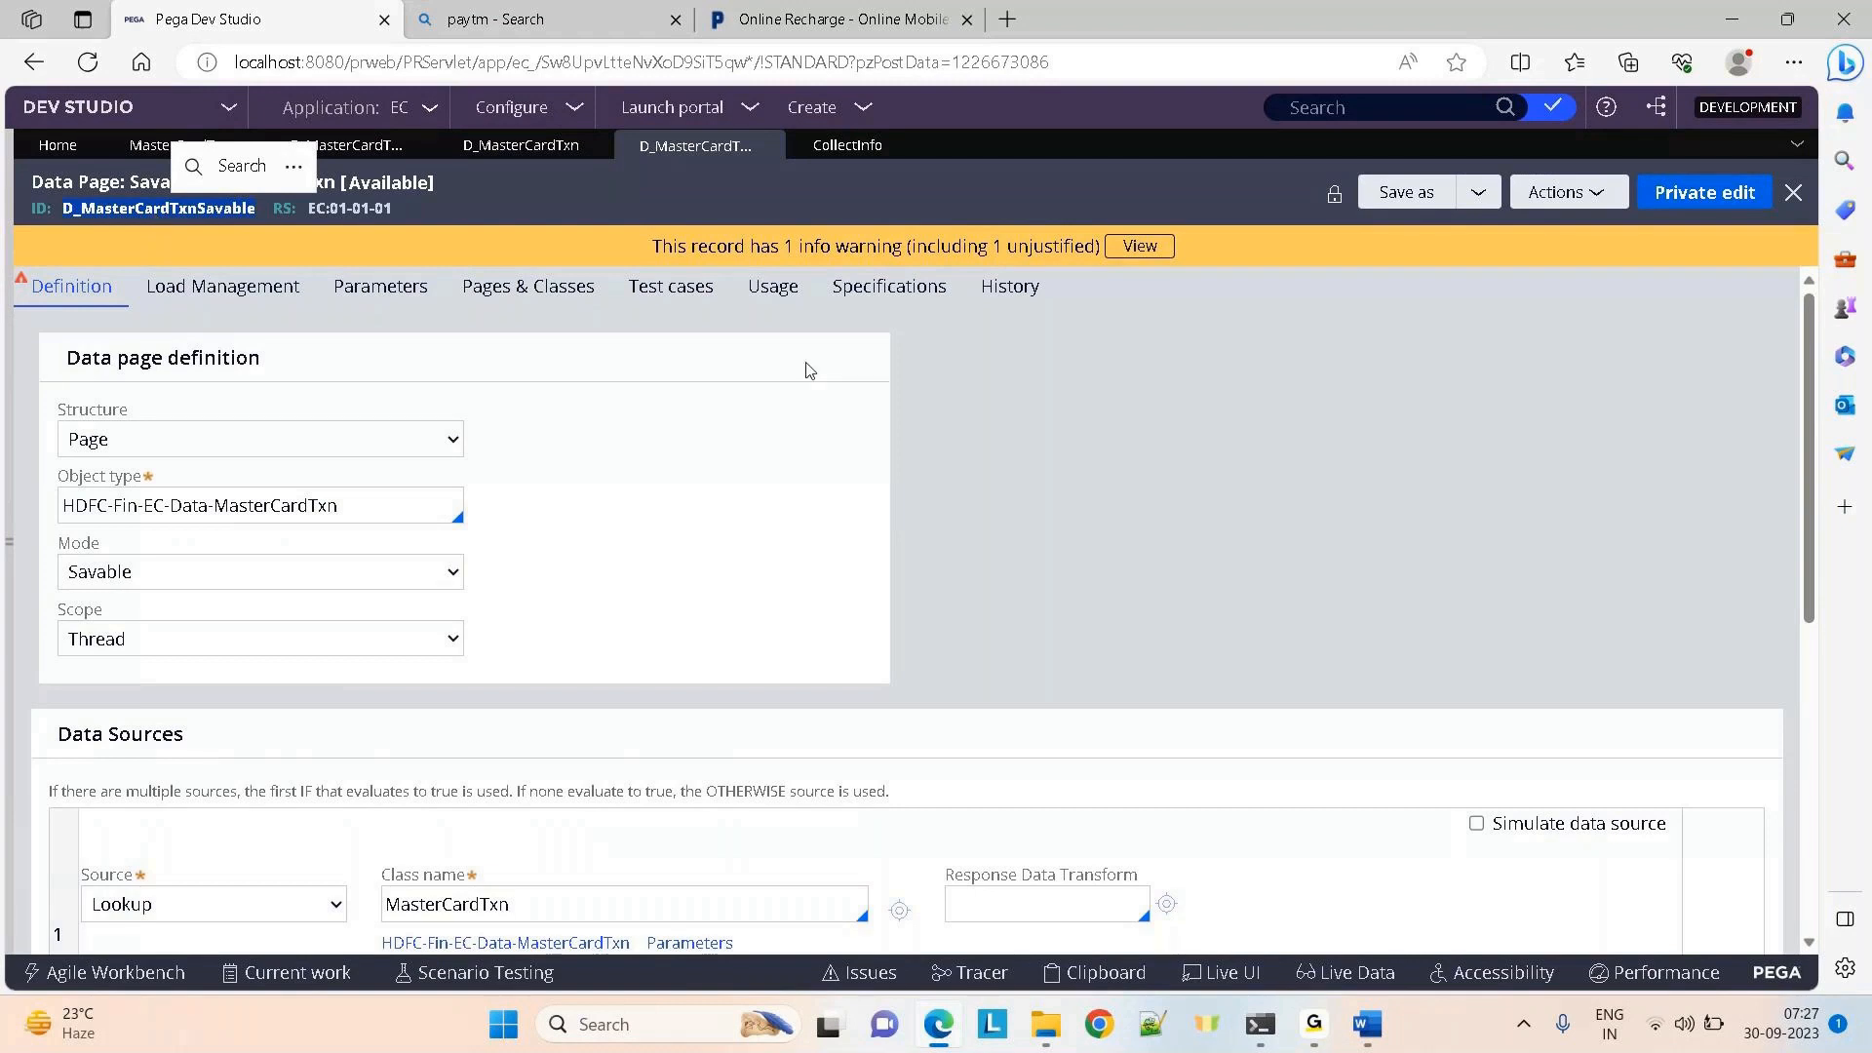
pyautogui.click(1078, 447)
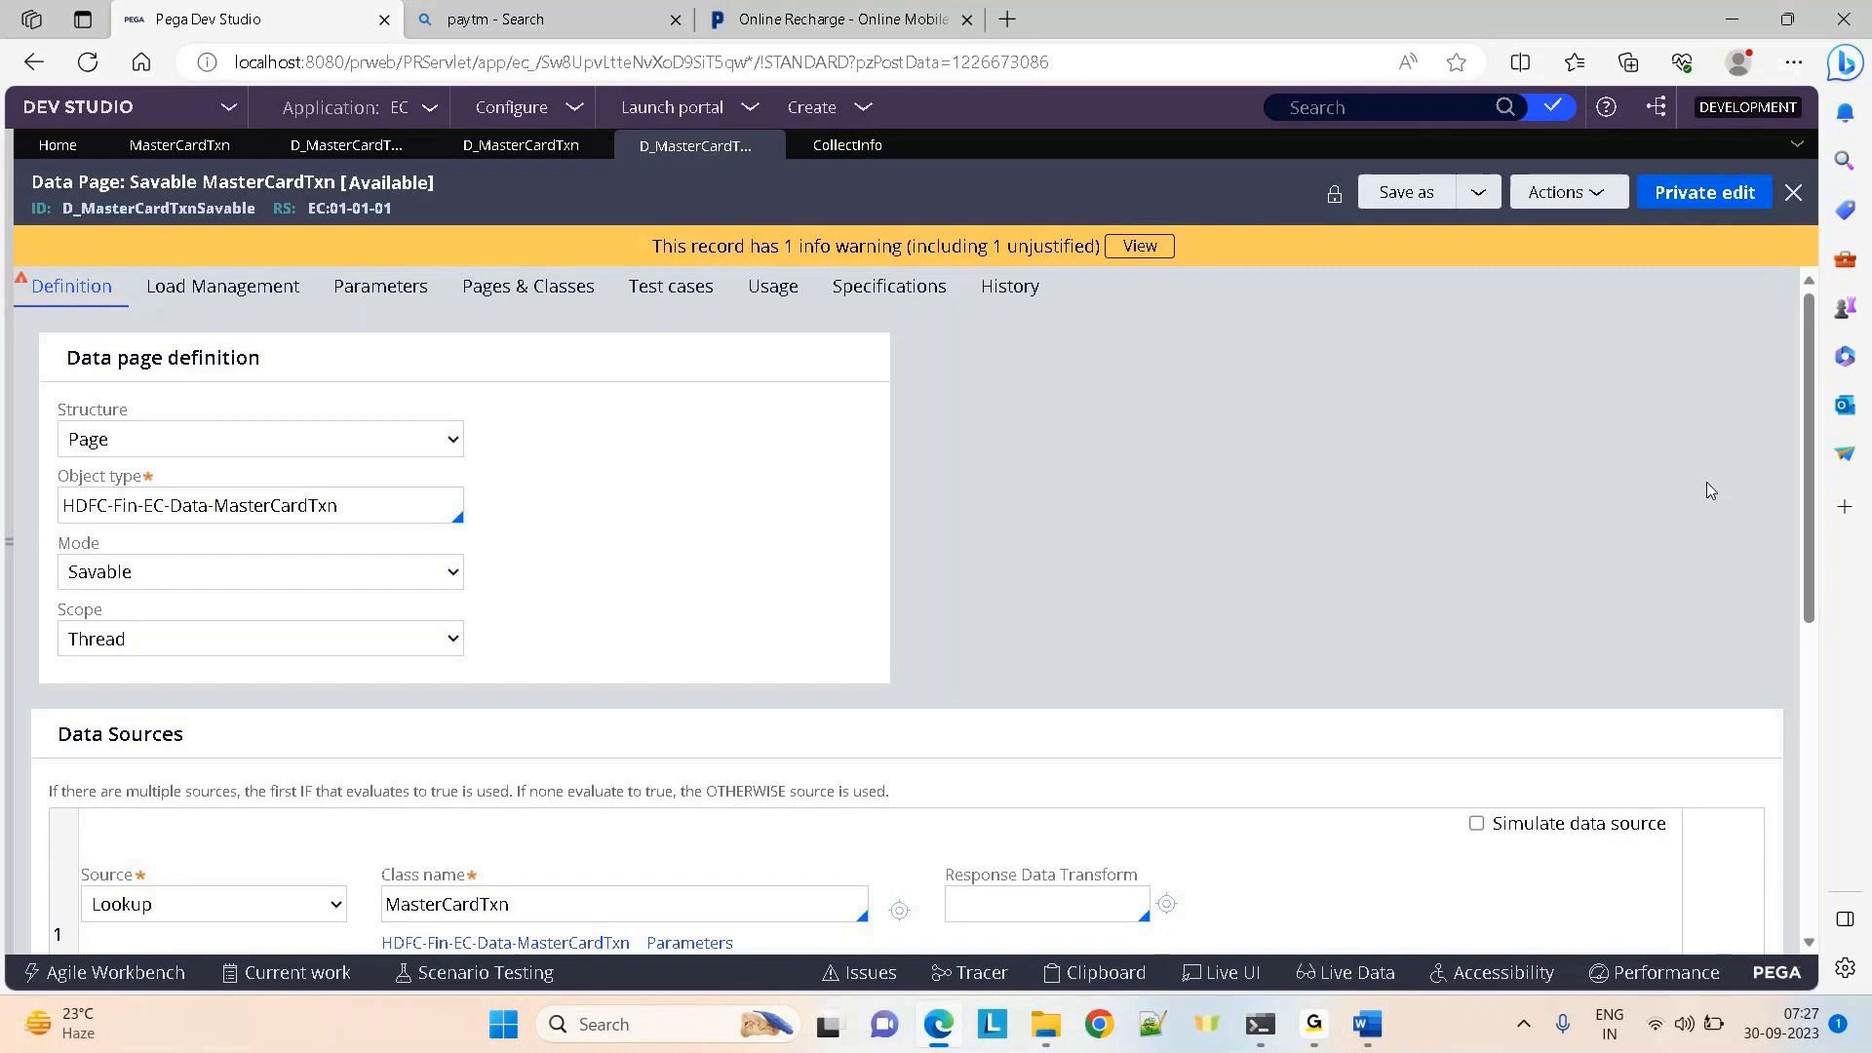
pyautogui.doubleClick(146, 212)
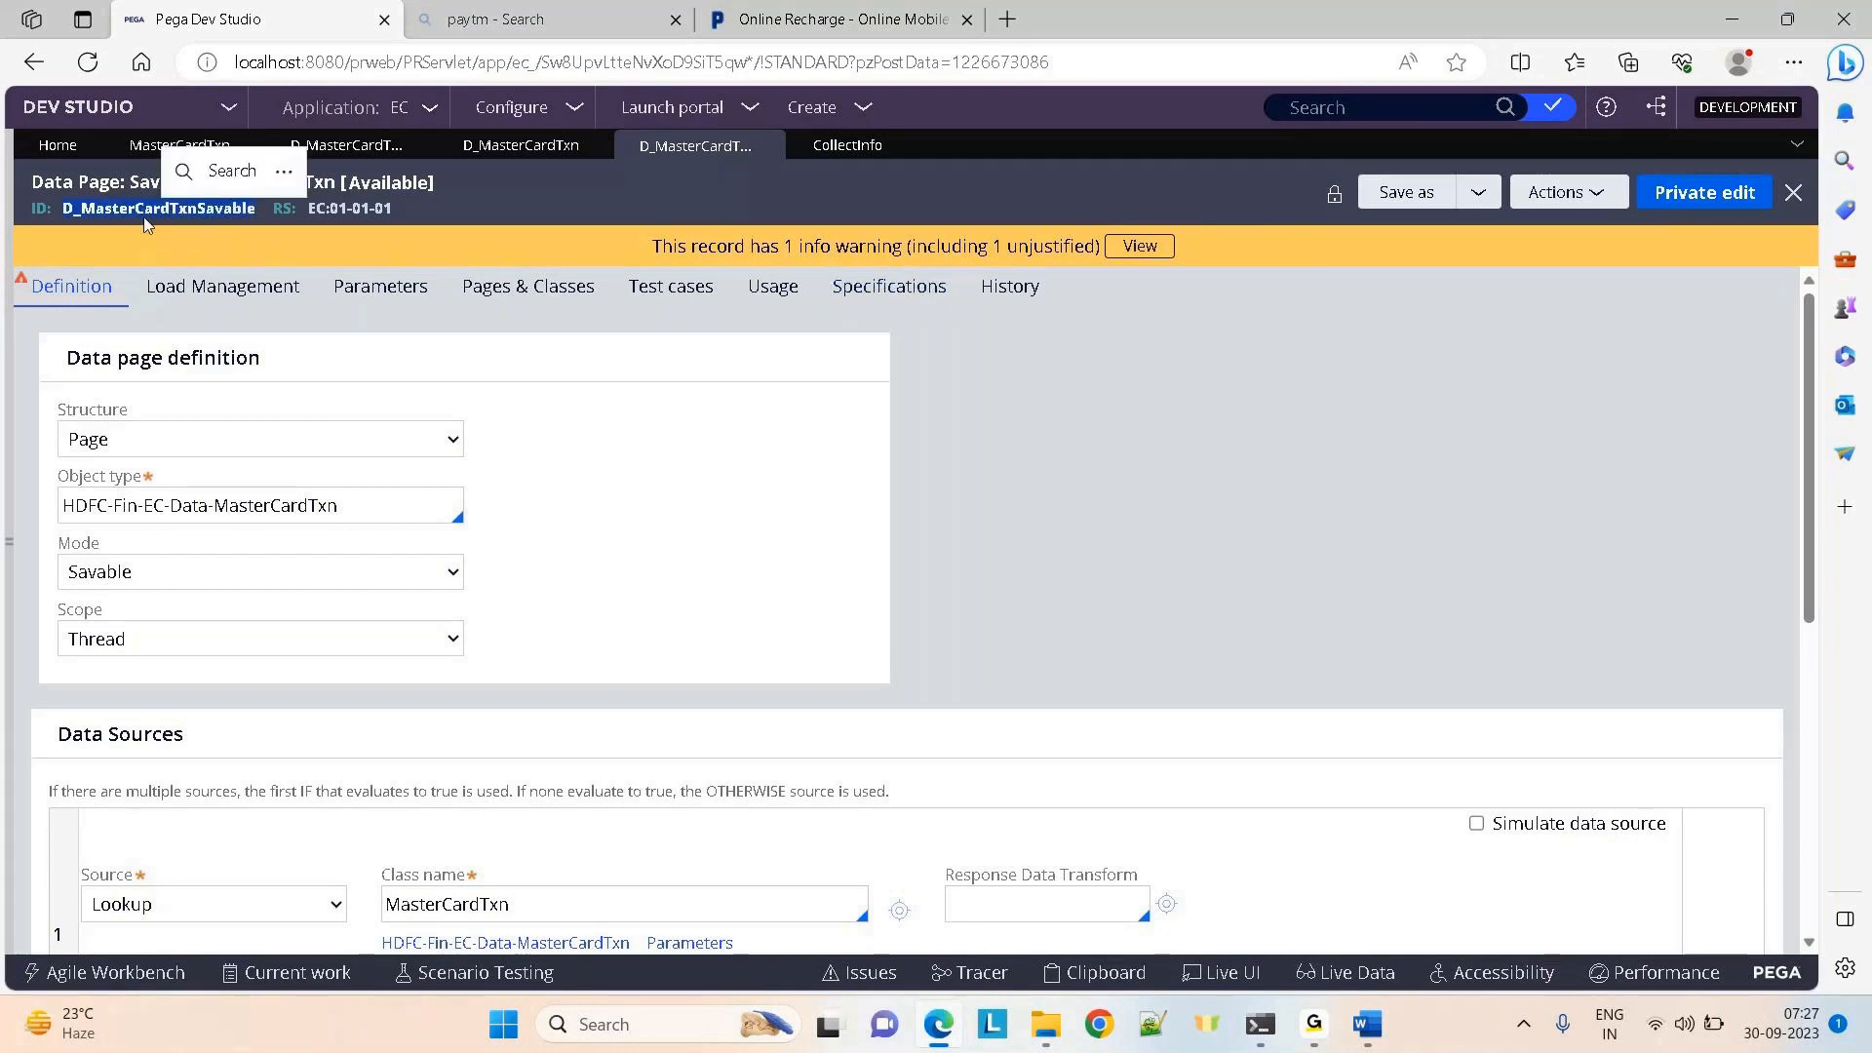
pyautogui.click(403, 446)
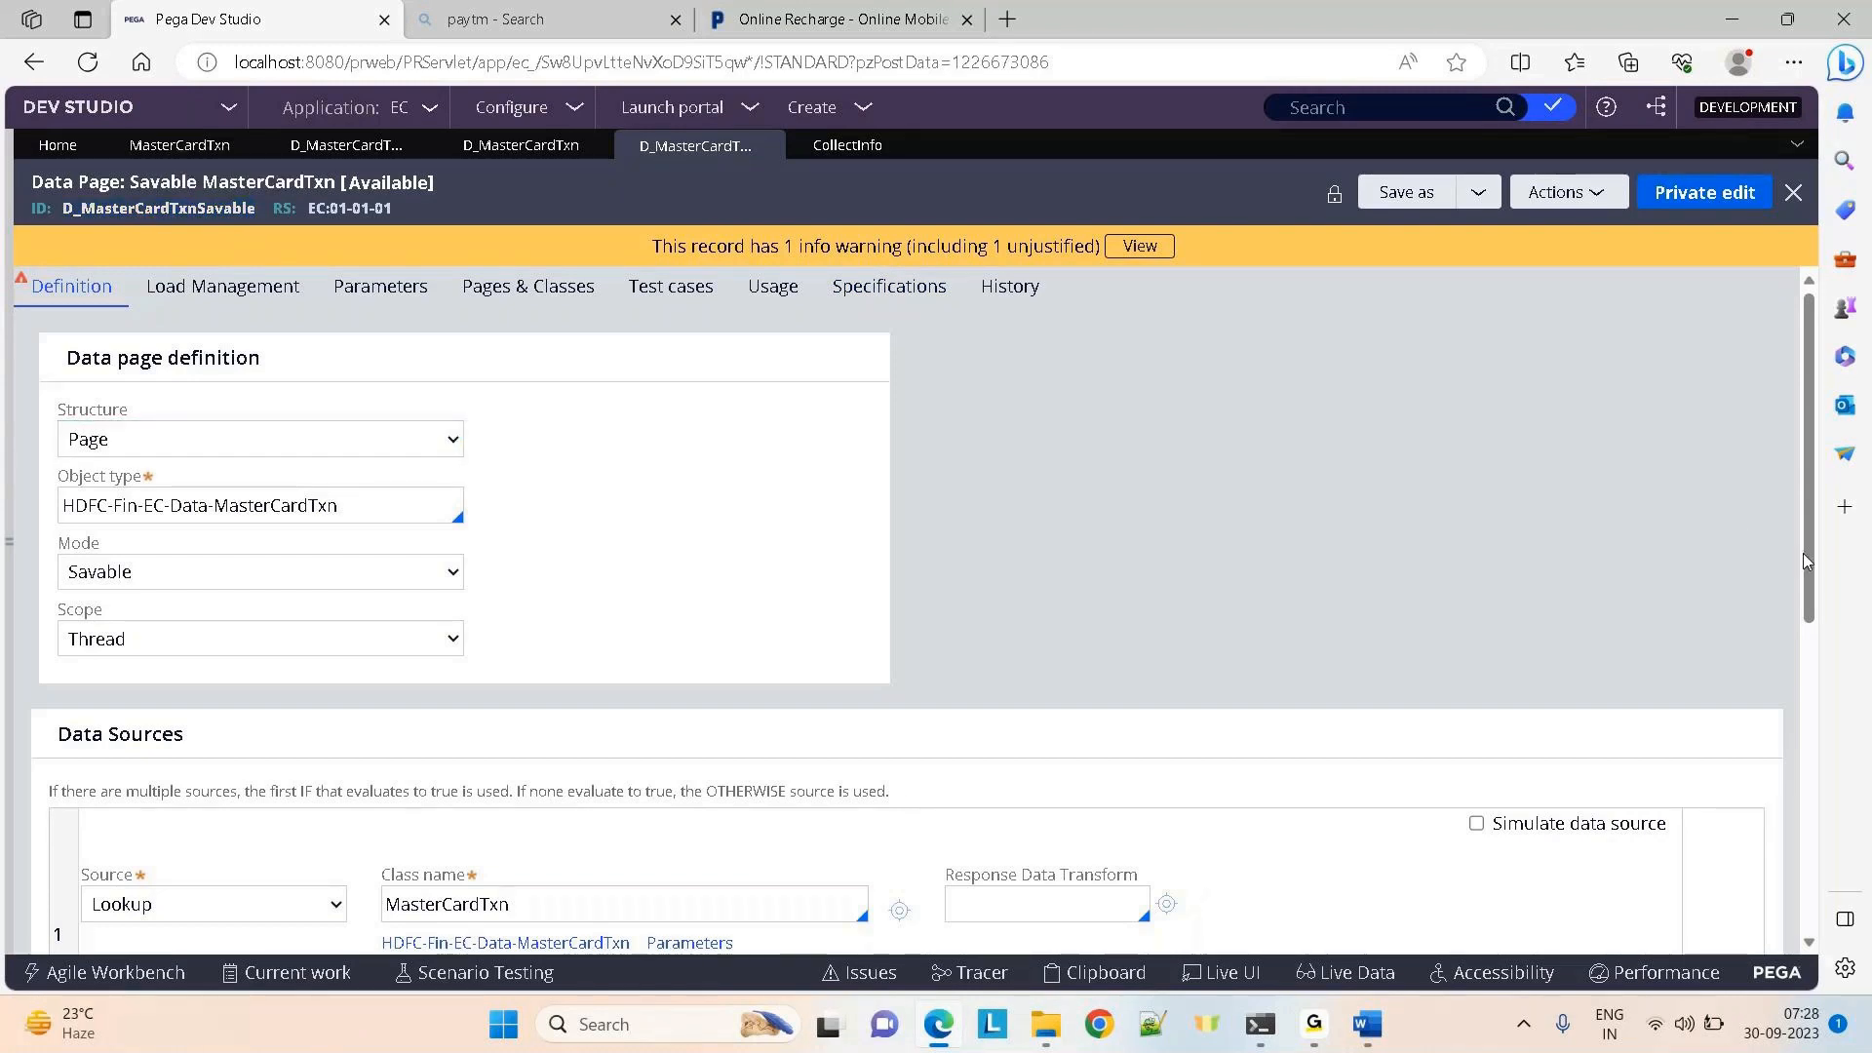
pyautogui.scroll(-6, 1805, 561)
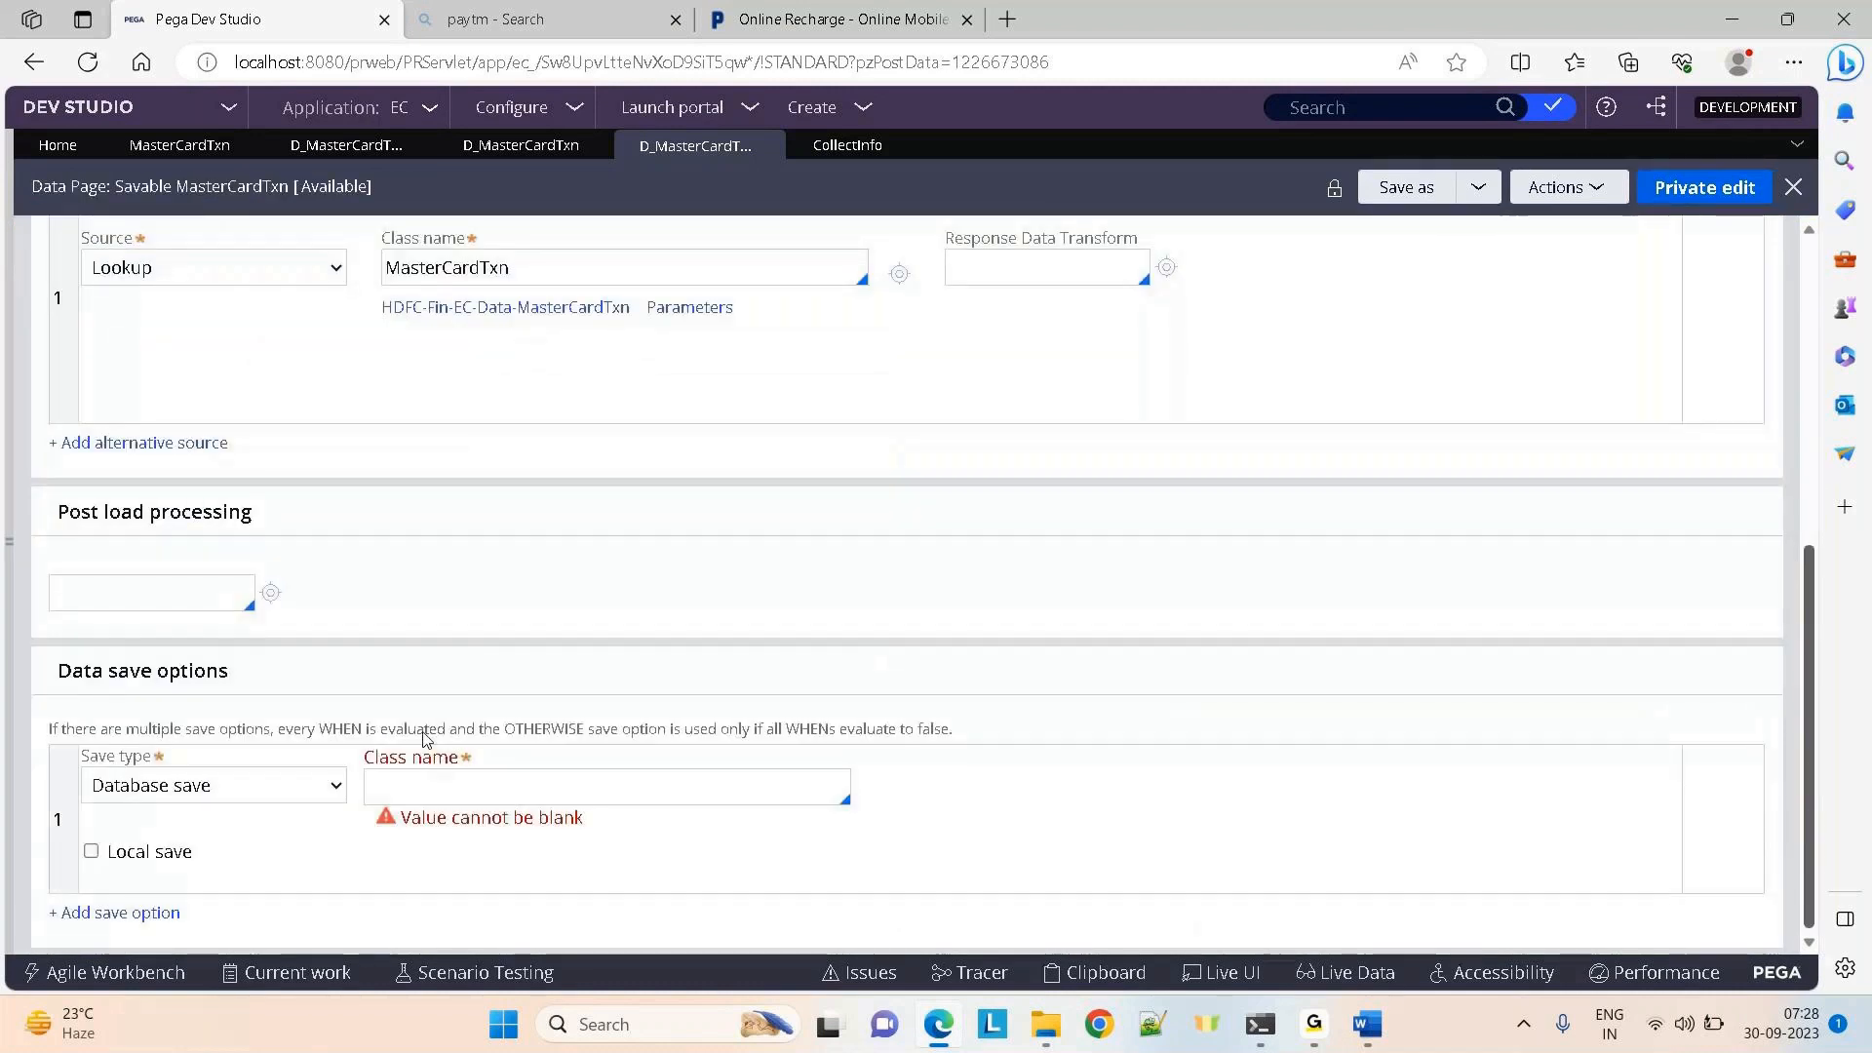
pyautogui.moveTo(54, 668); pyautogui.dragTo(1114, 901)
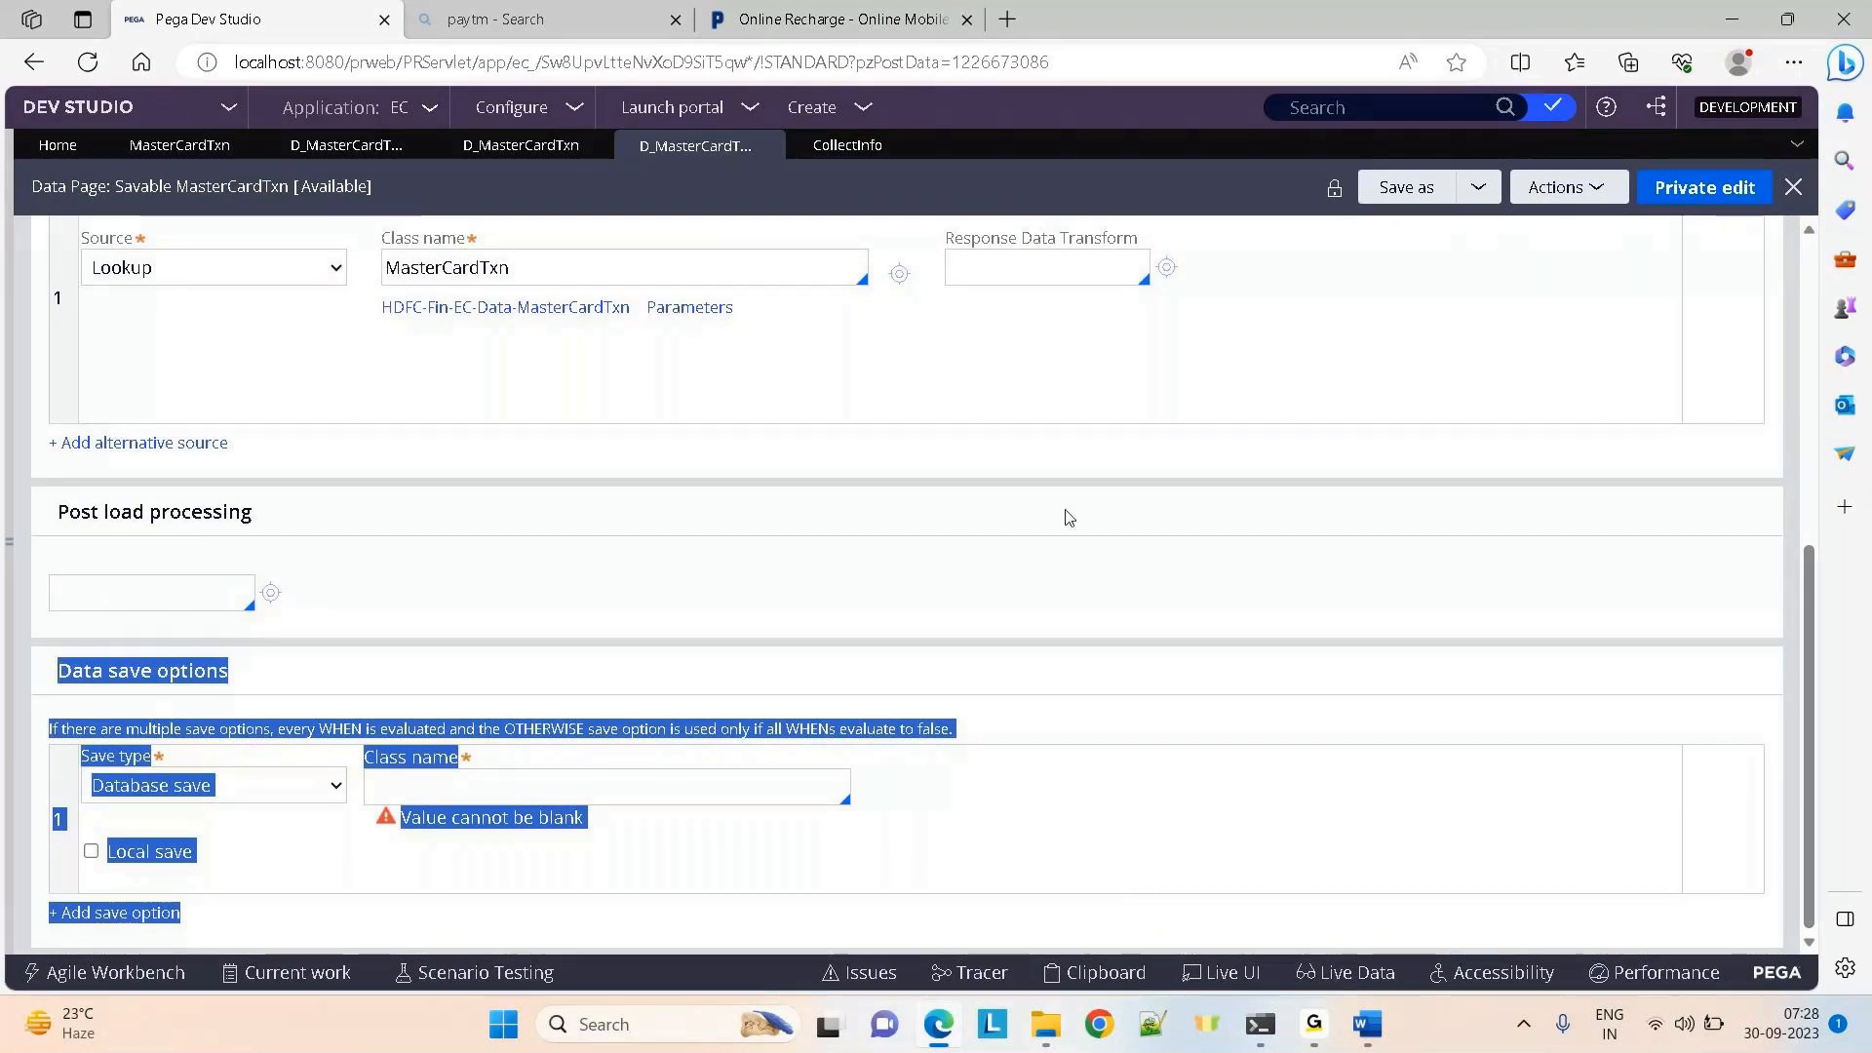
pyautogui.click(578, 283)
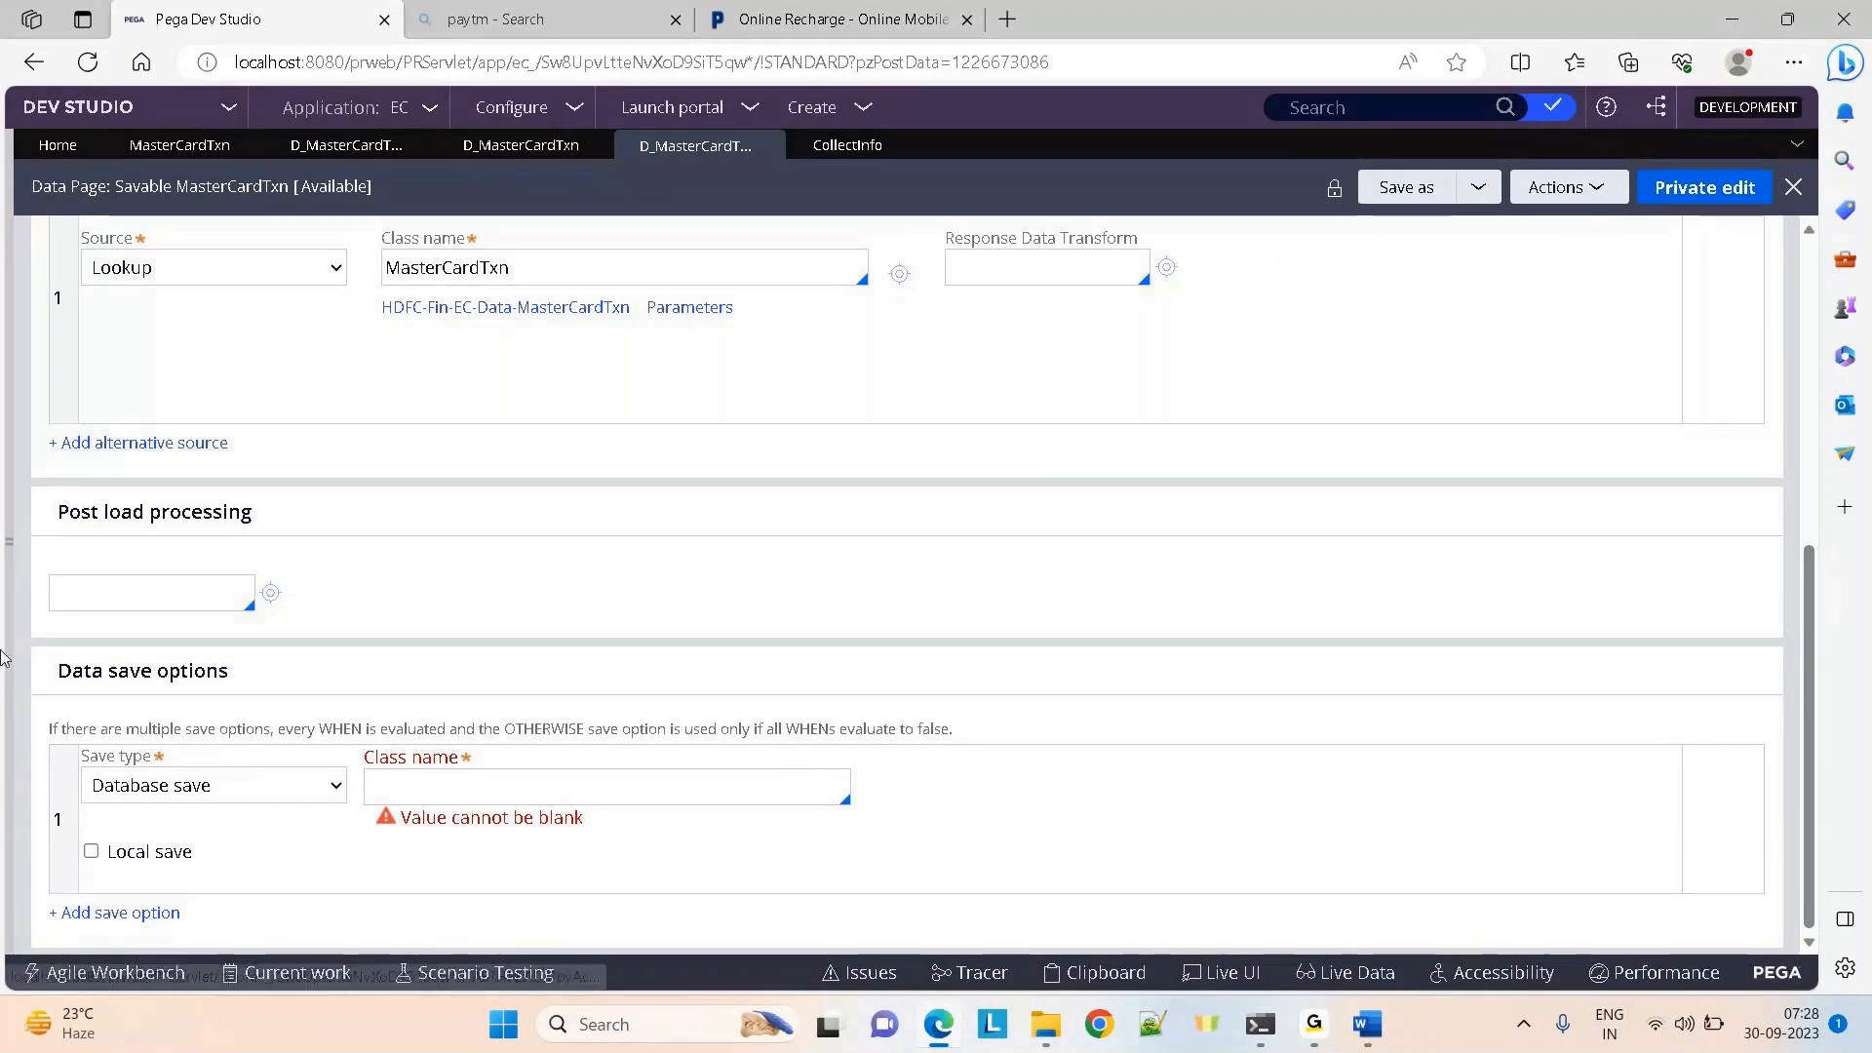
# Open the Claims case type from the explorer's case types list
pyautogui.click(10, 573)
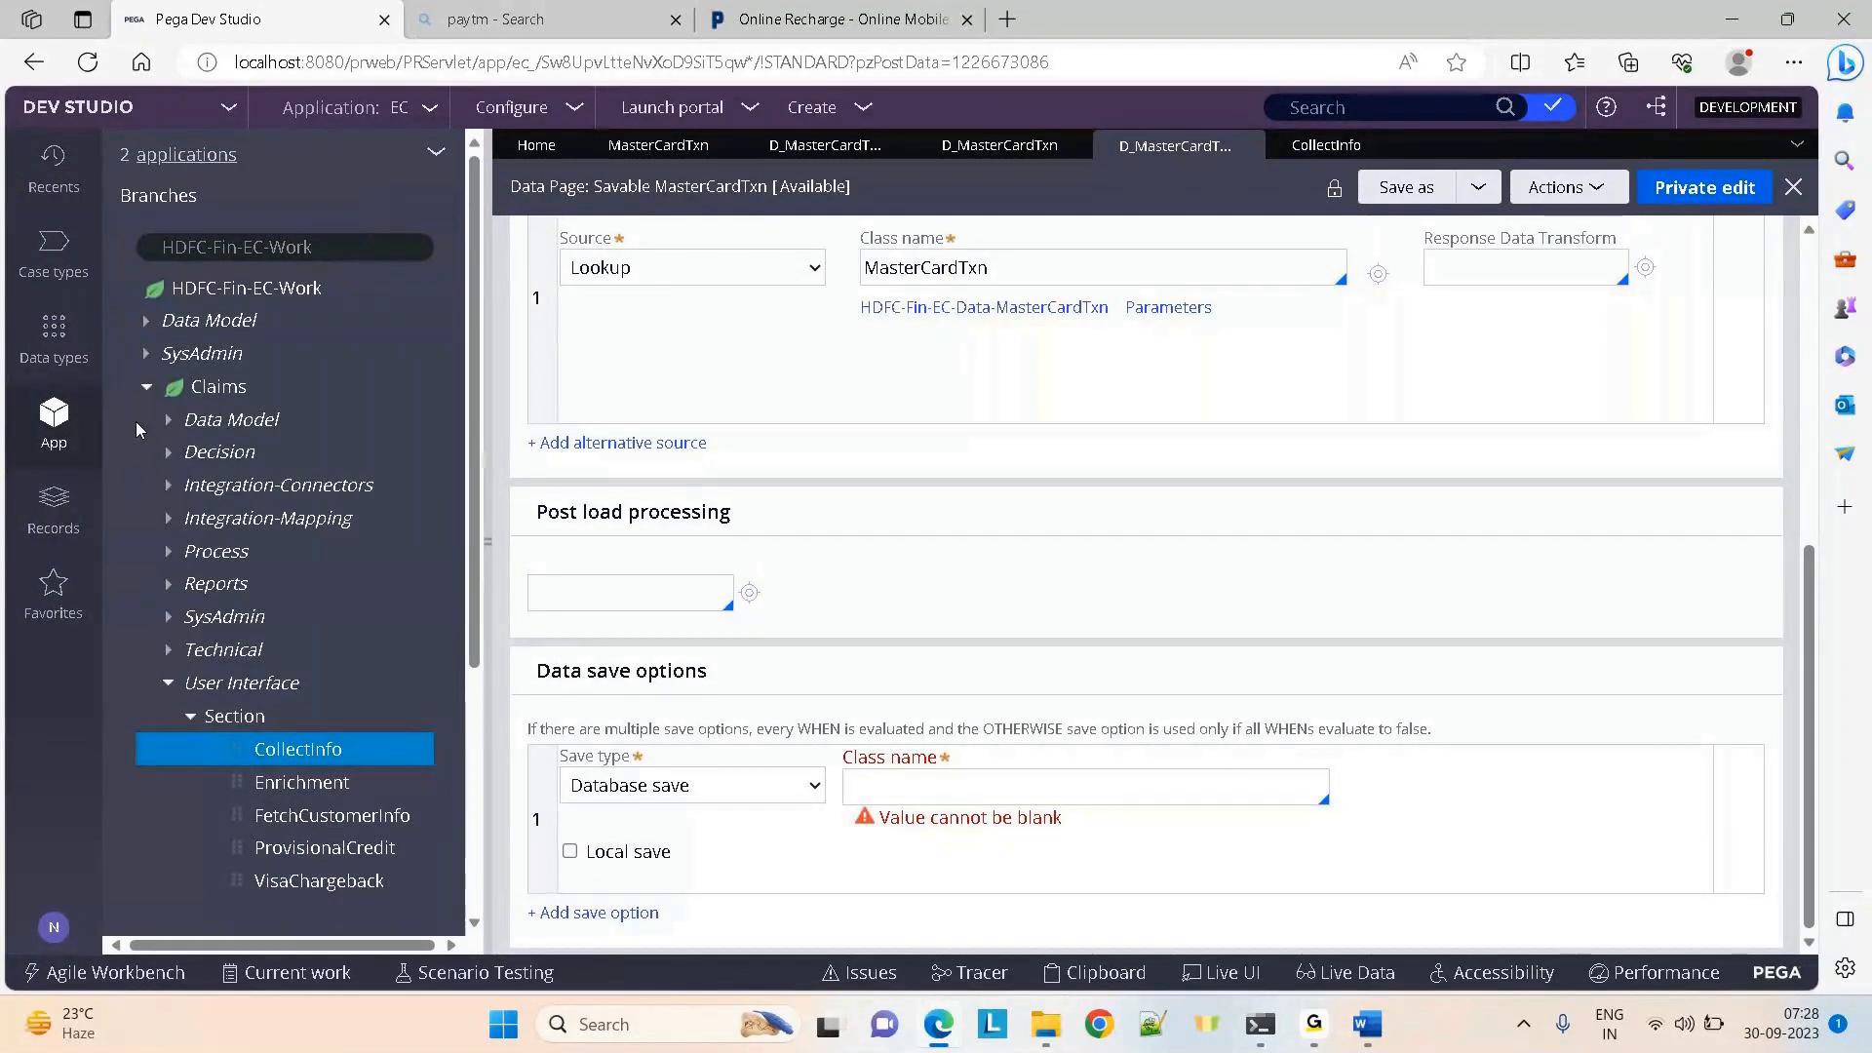
pyautogui.click(45, 261)
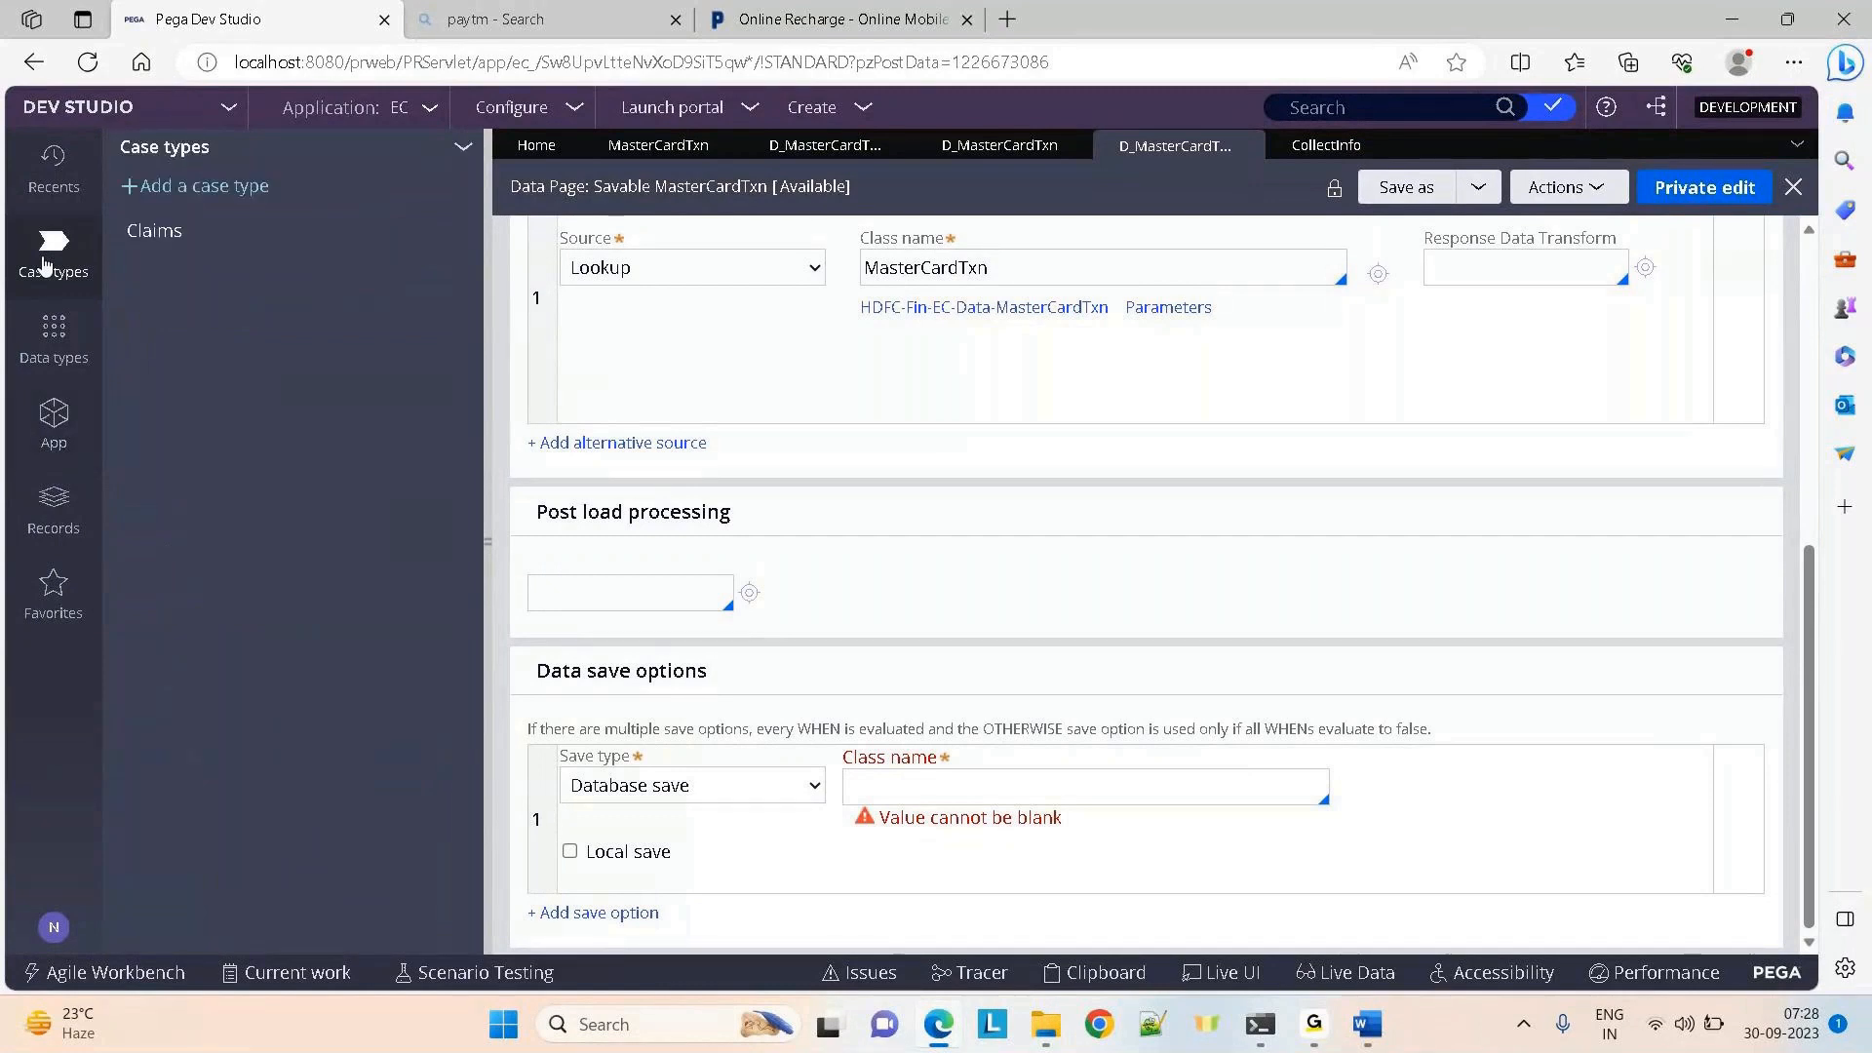
pyautogui.click(115, 243)
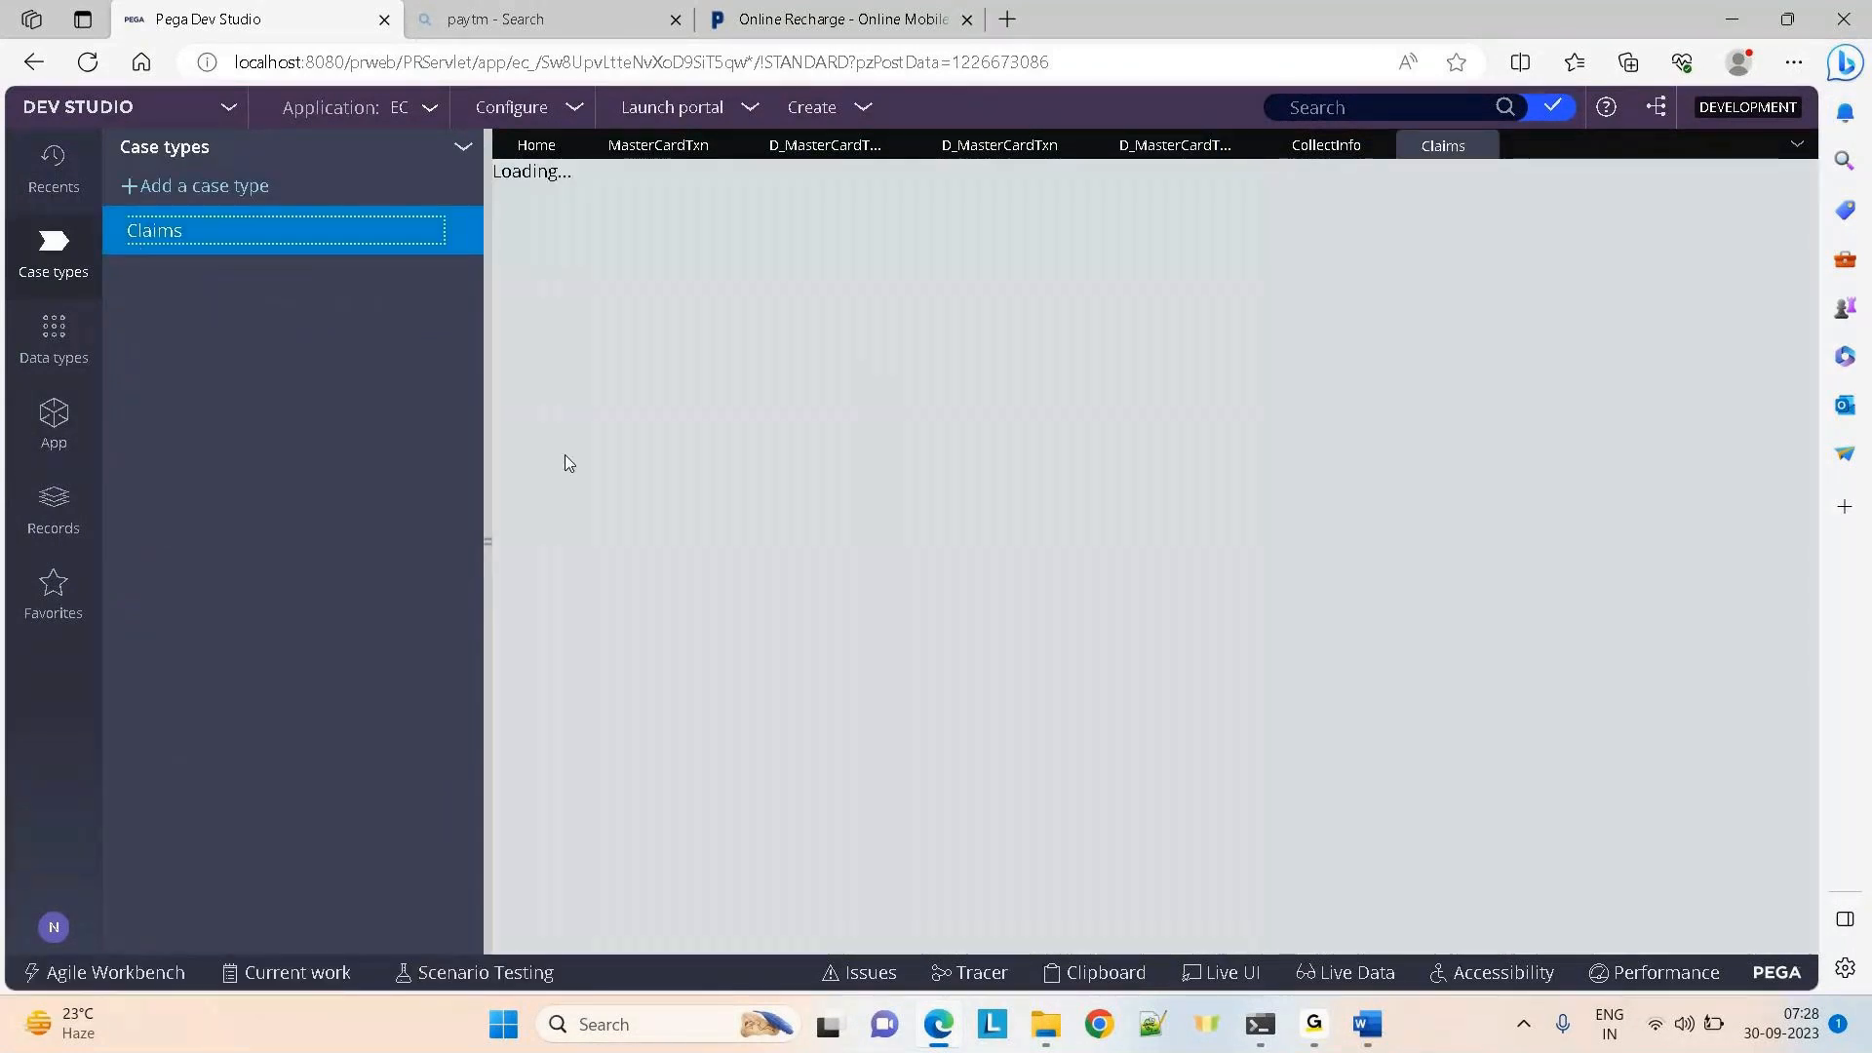
pyautogui.click(489, 540)
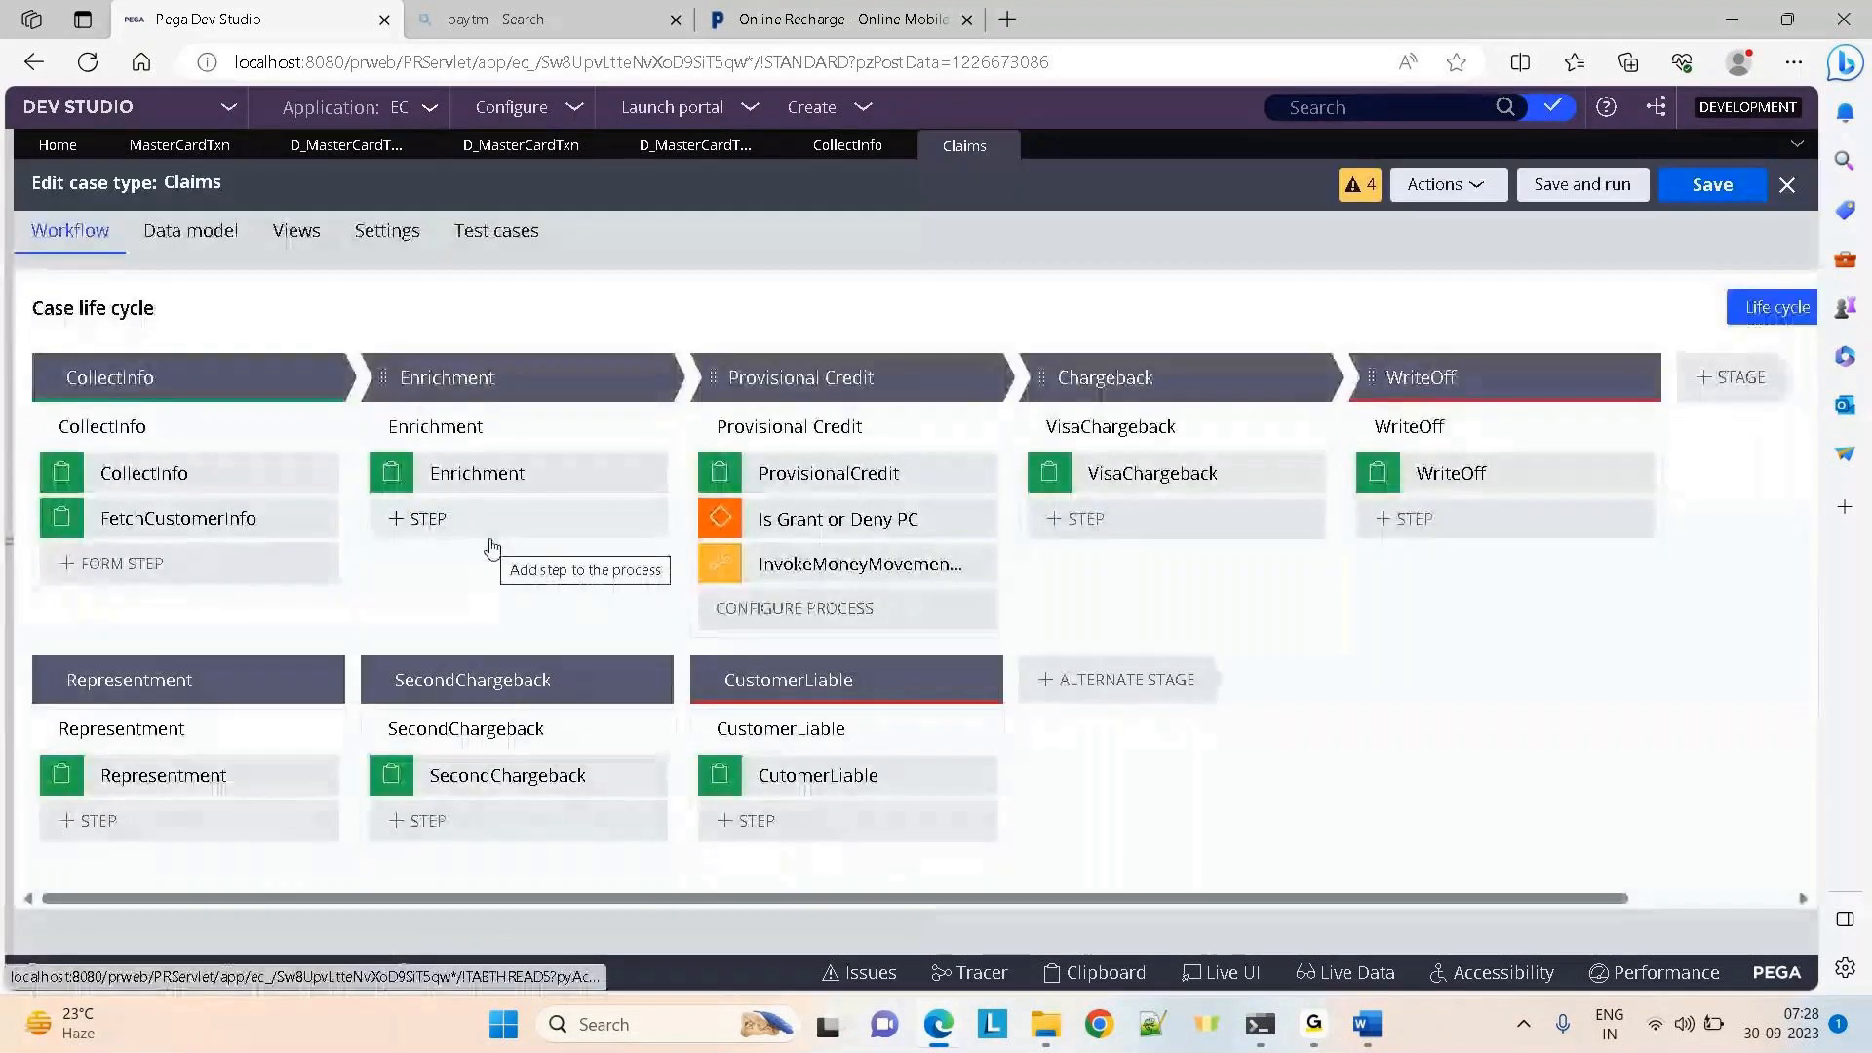
# Add a Load data page automation step to the Enrichment stage
pyautogui.click(501, 529)
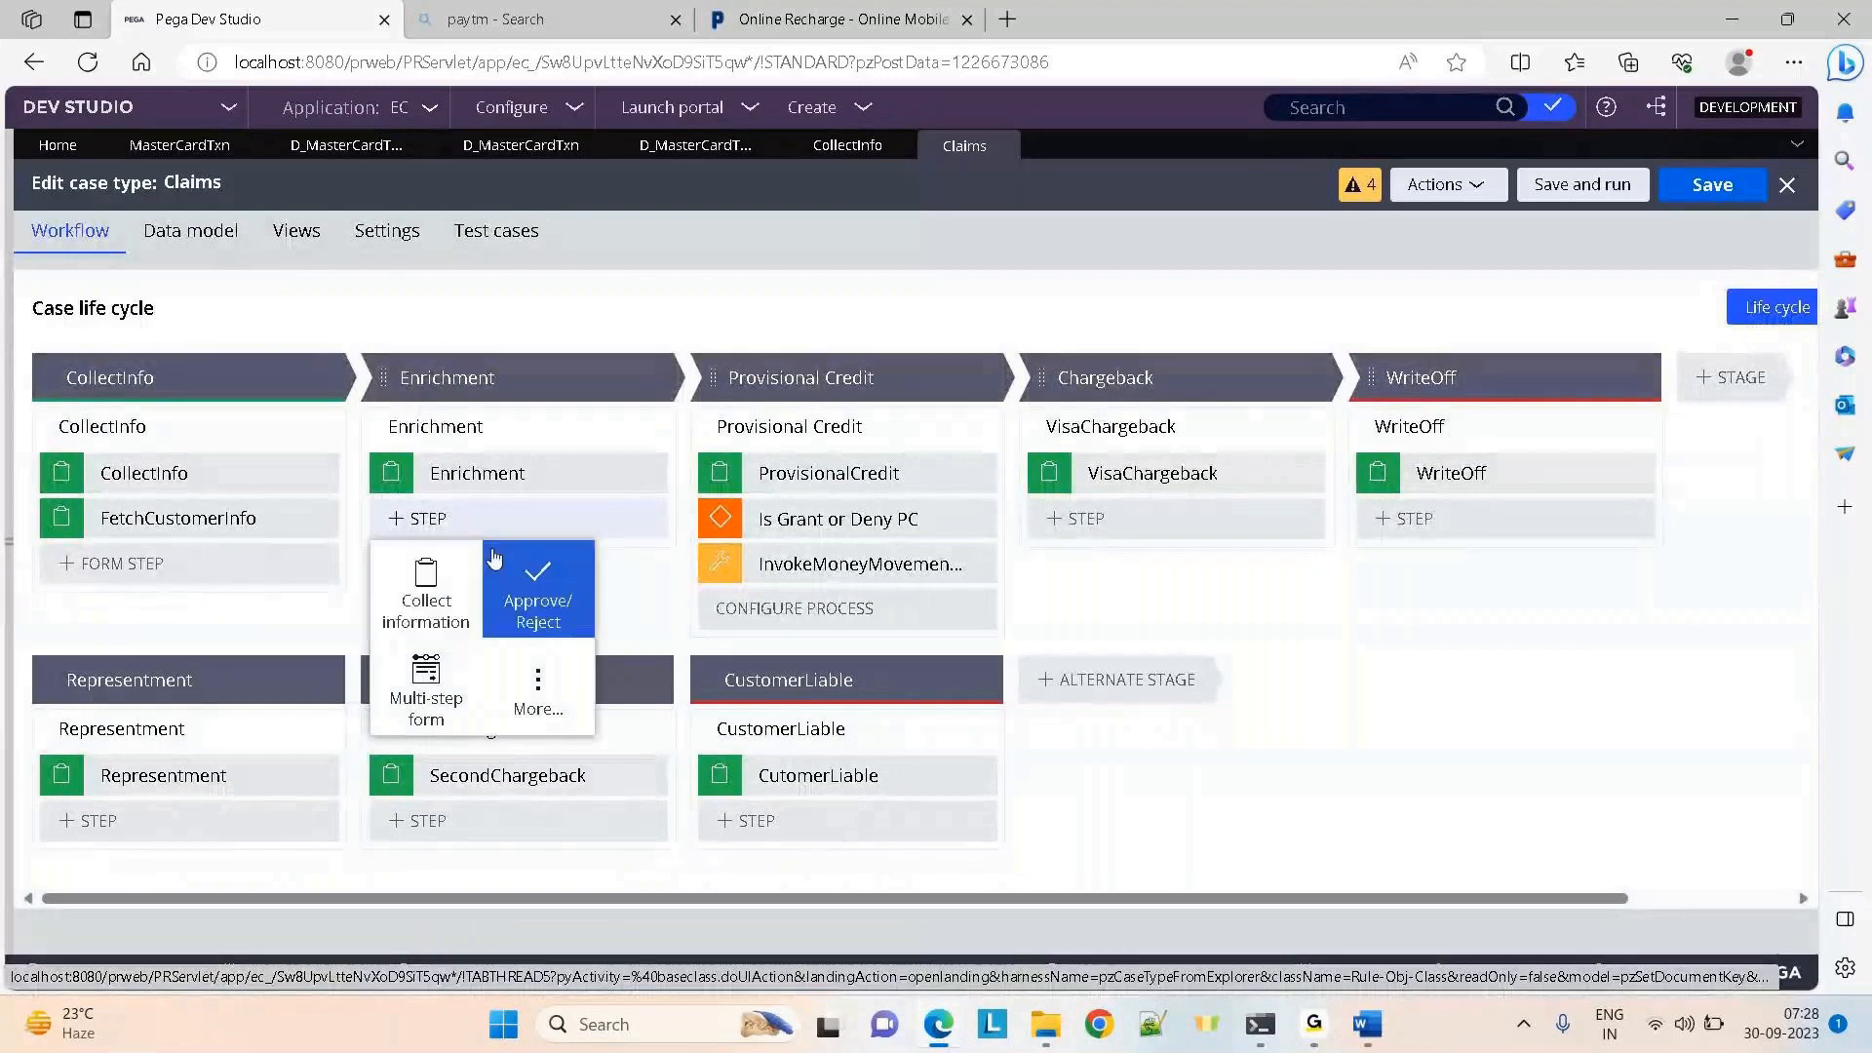
pyautogui.click(539, 694)
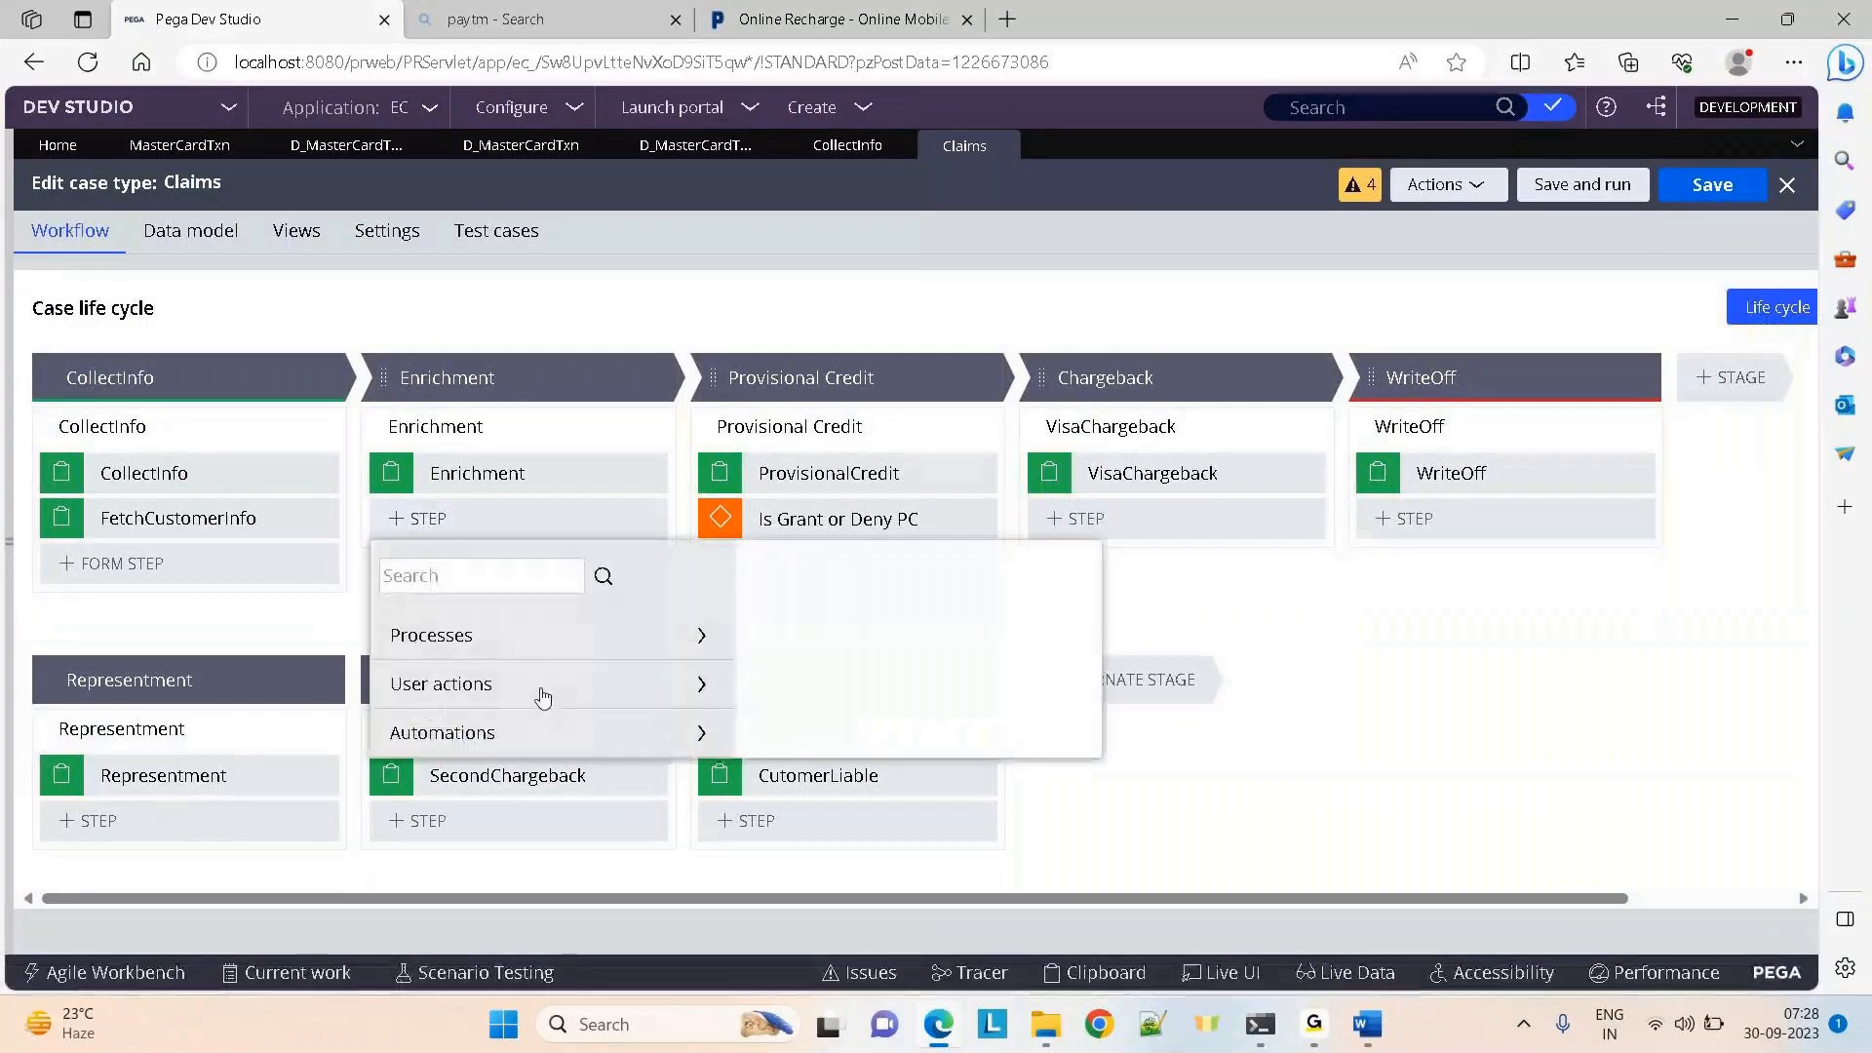
pyautogui.click(453, 736)
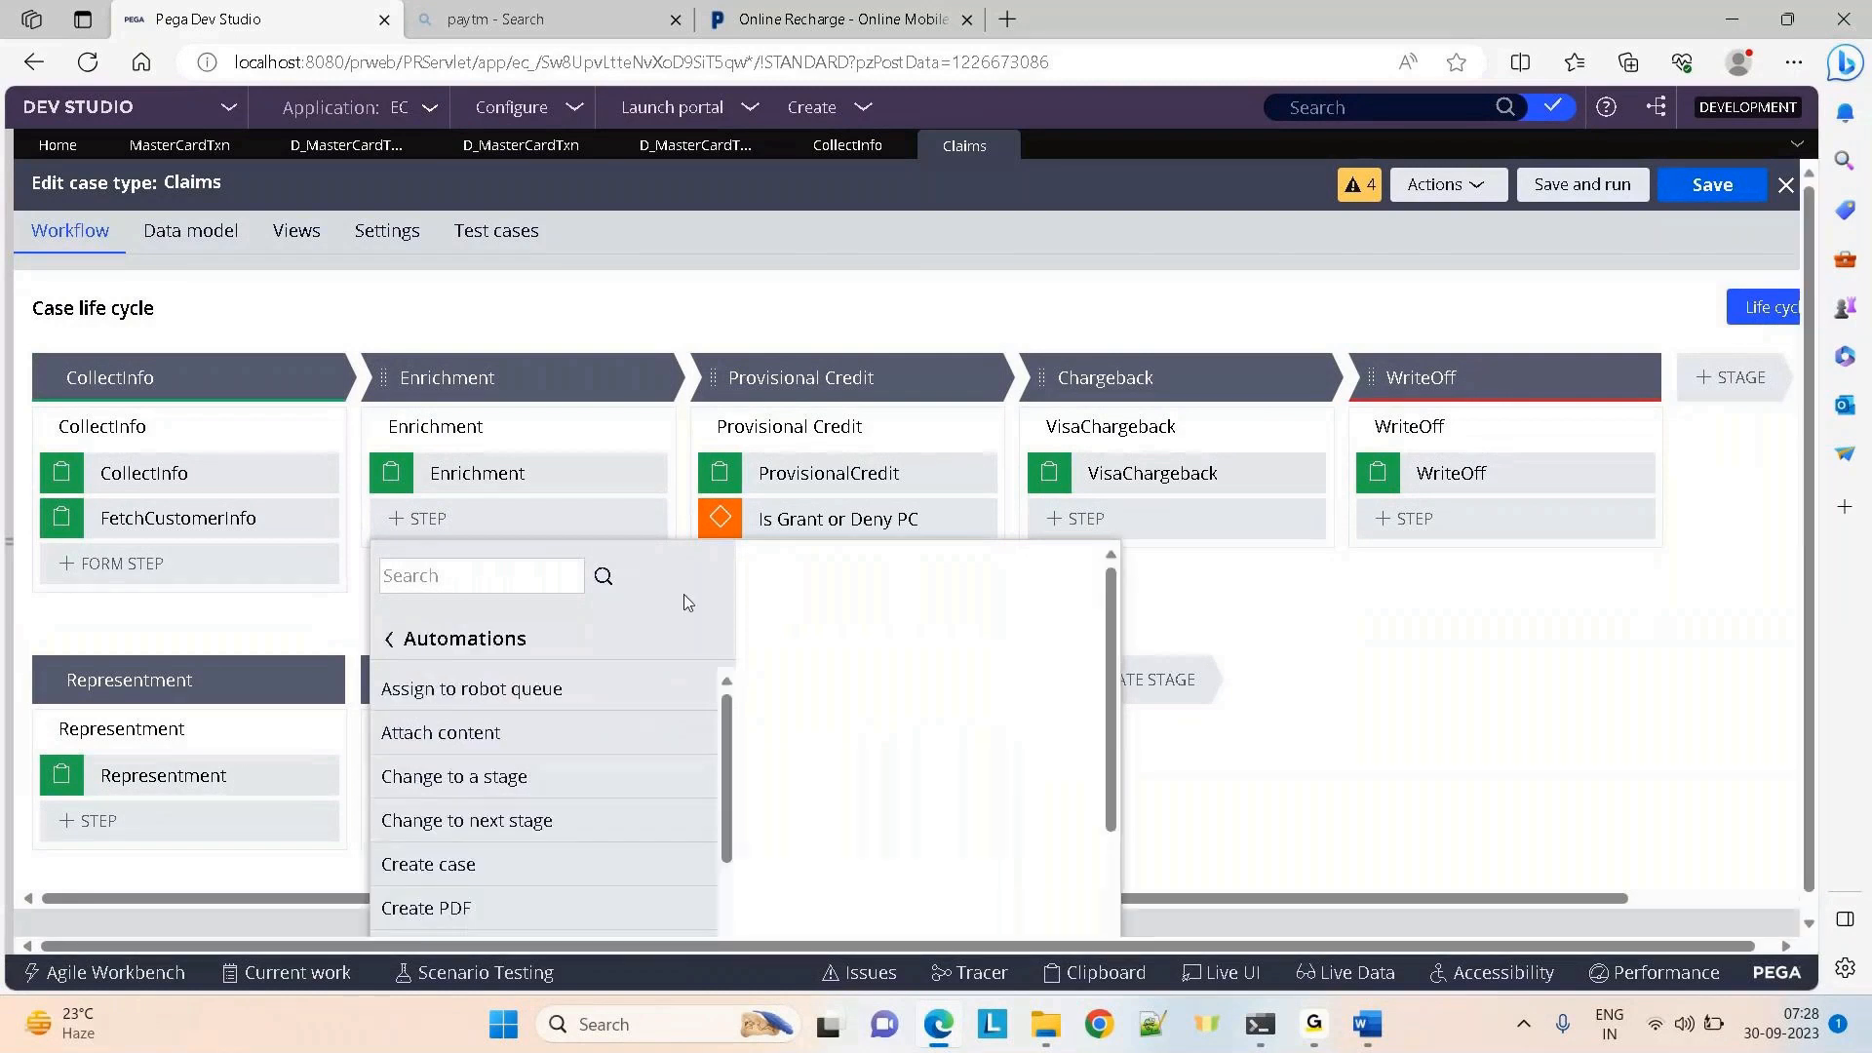
pyautogui.moveTo(726, 727); pyautogui.dragTo(725, 809)
pyautogui.moveTo(473, 780)
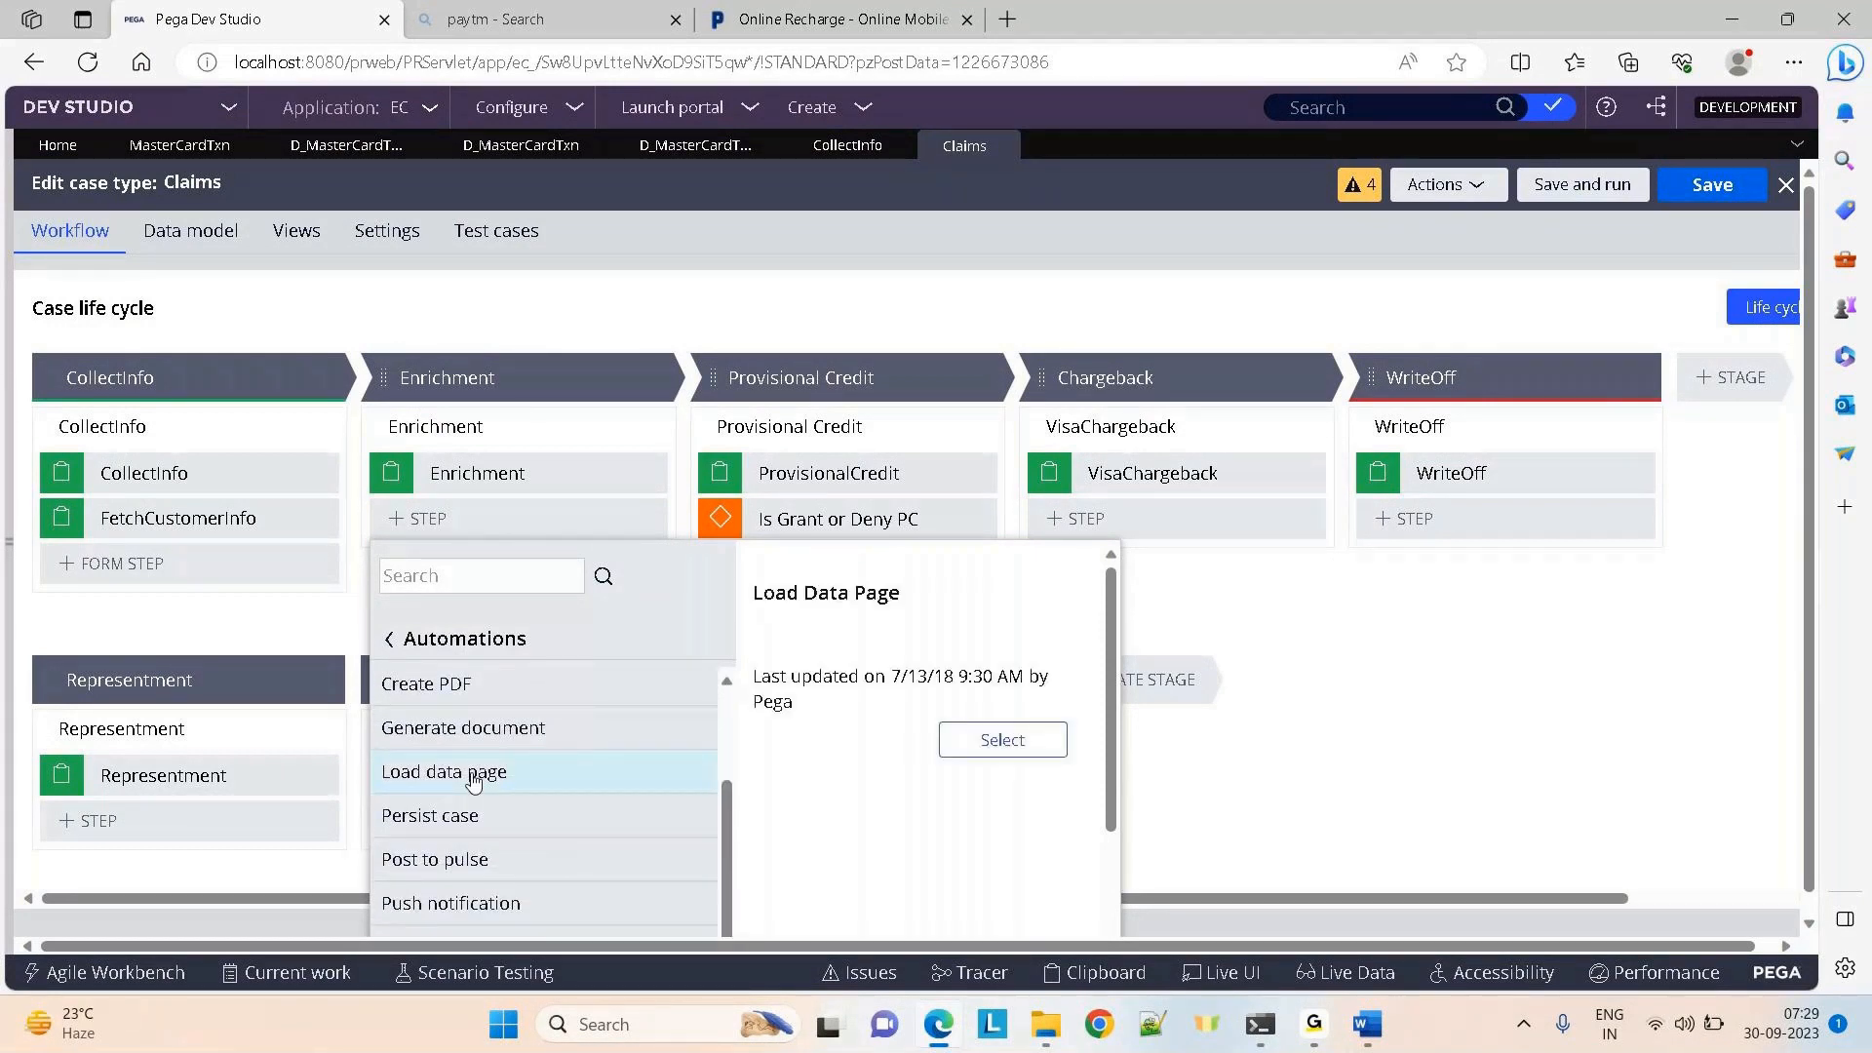
pyautogui.click(1002, 739)
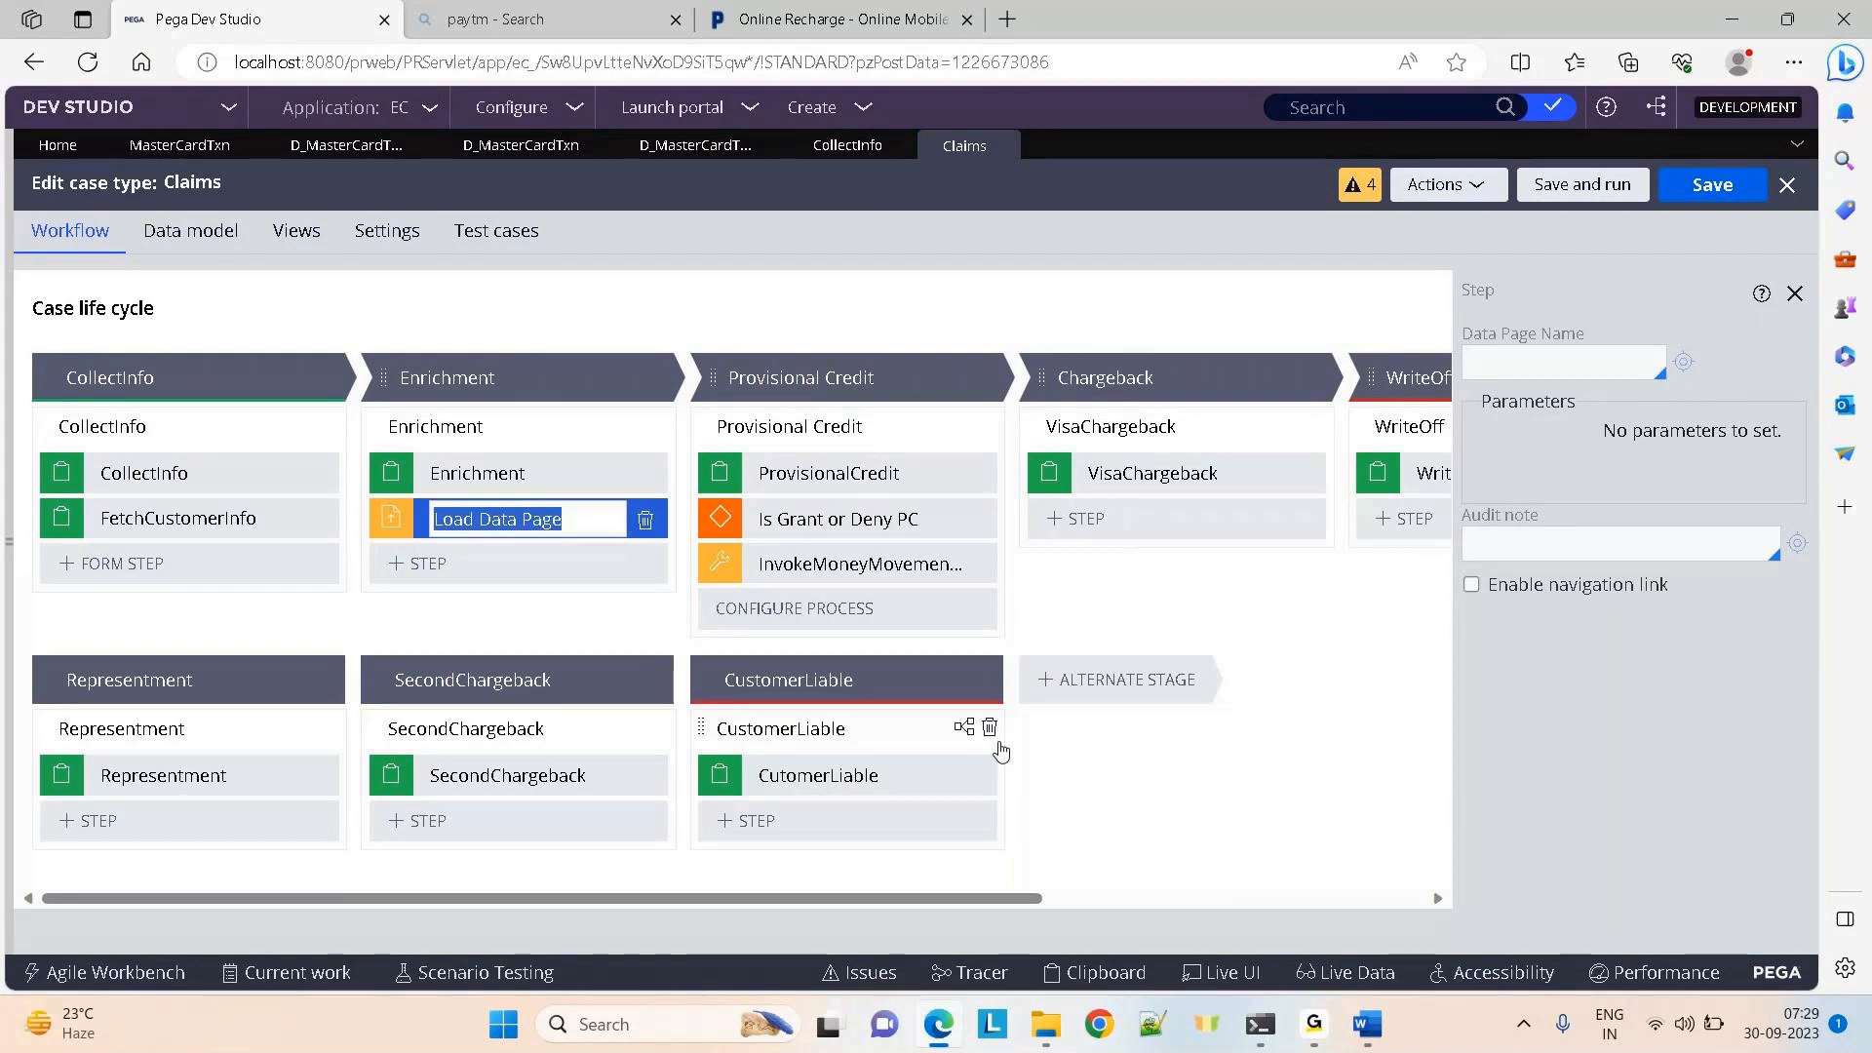
pyautogui.click(446, 435)
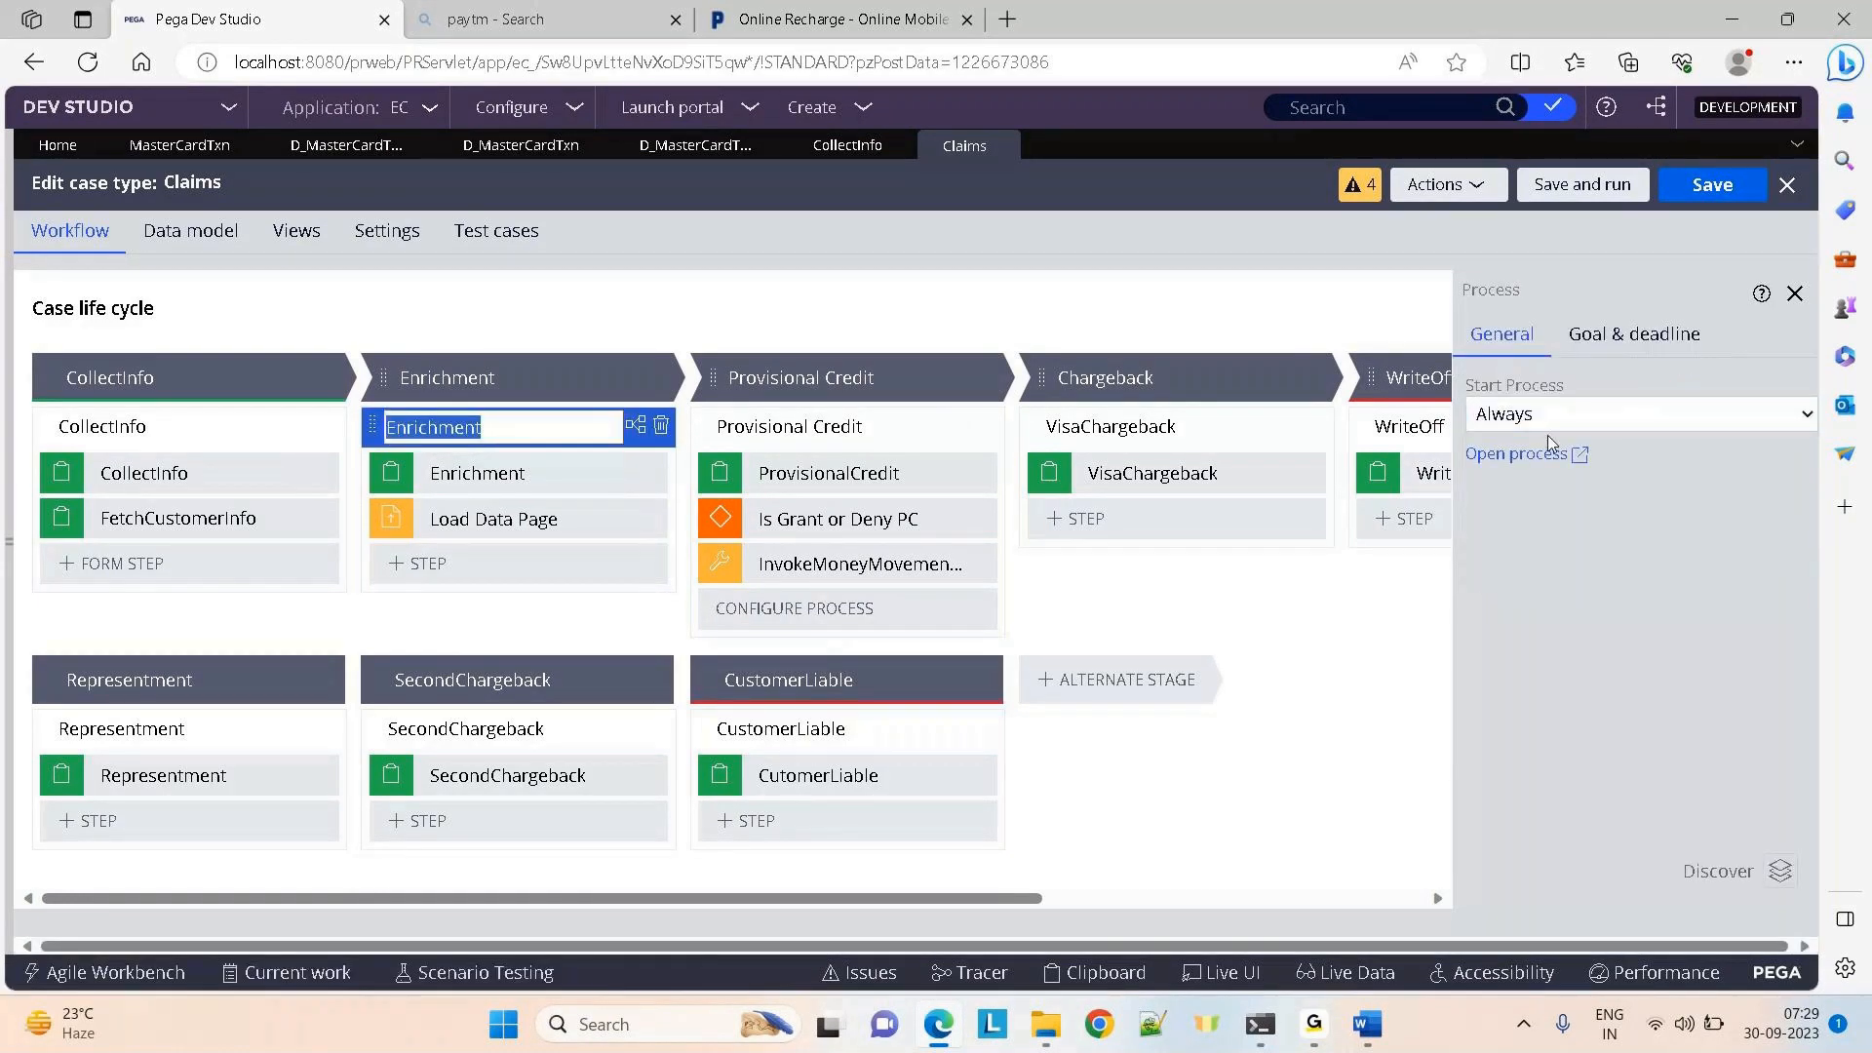
# Open the Enrichment process flow and check it out for editing
pyautogui.click(1521, 452)
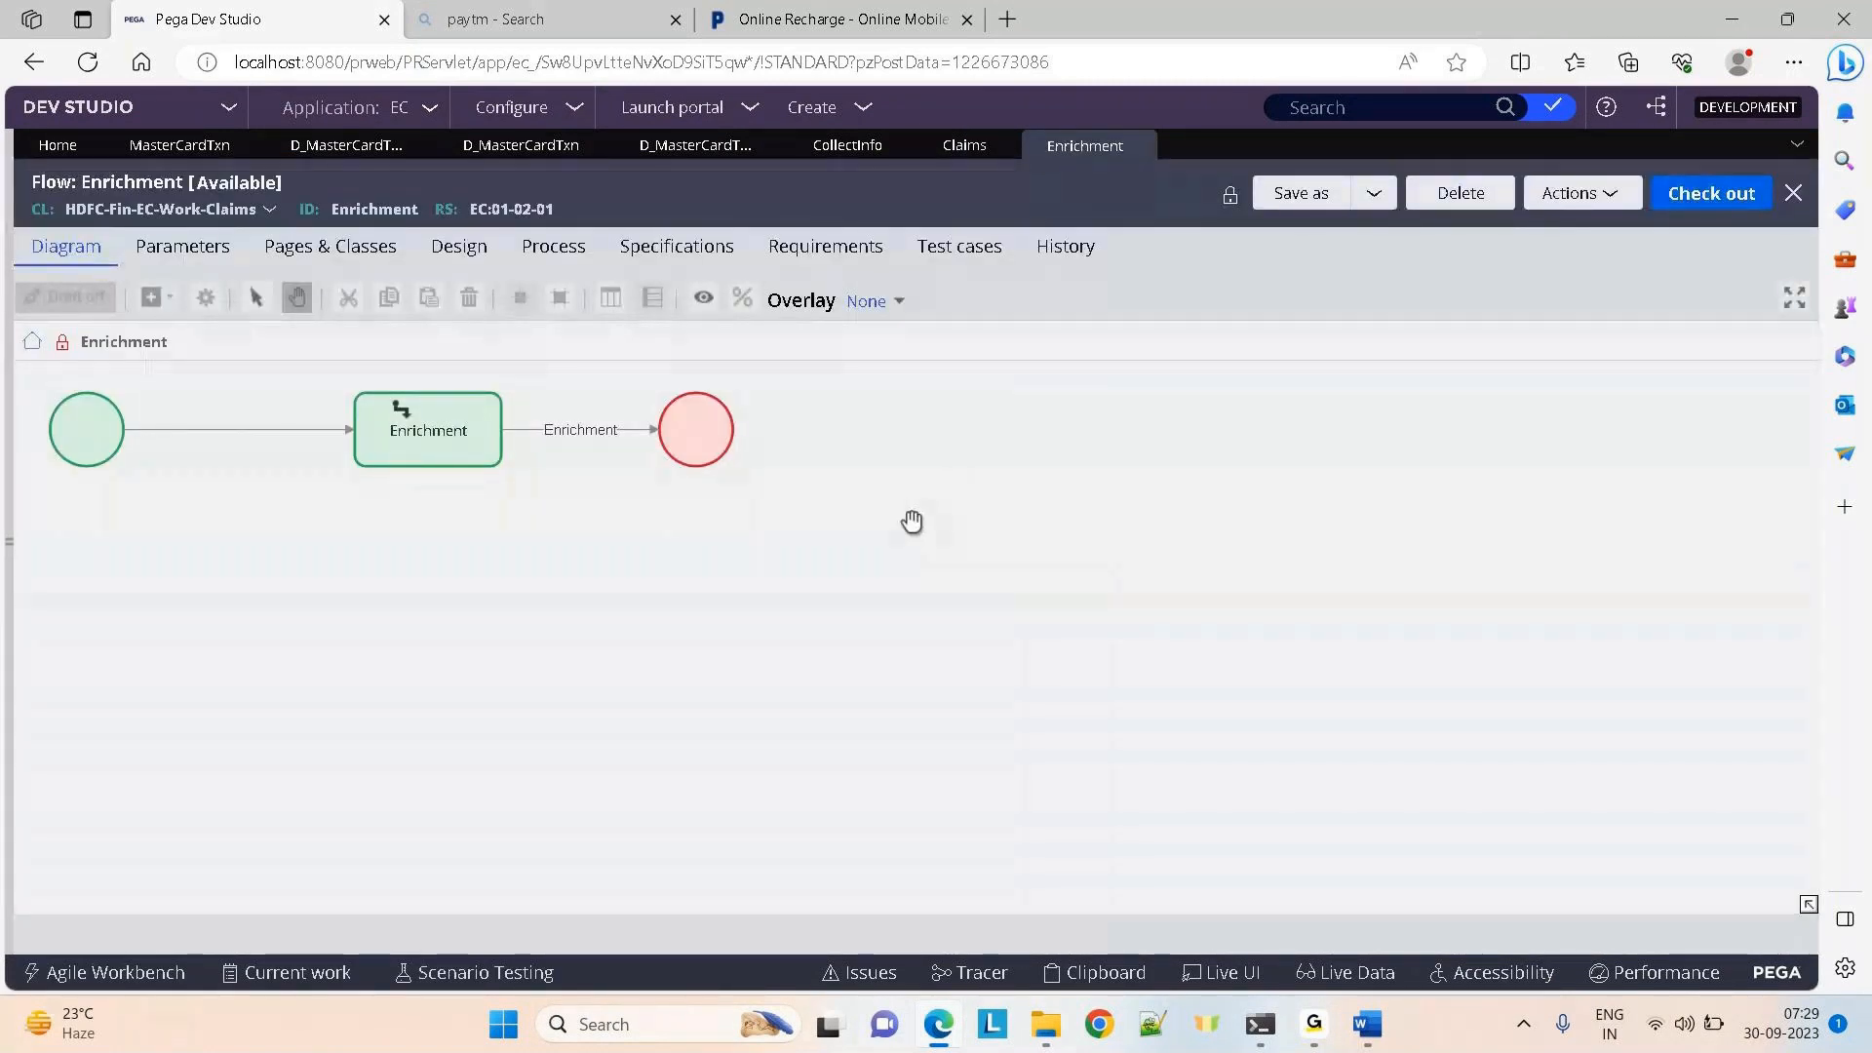
pyautogui.rightClick(910, 516)
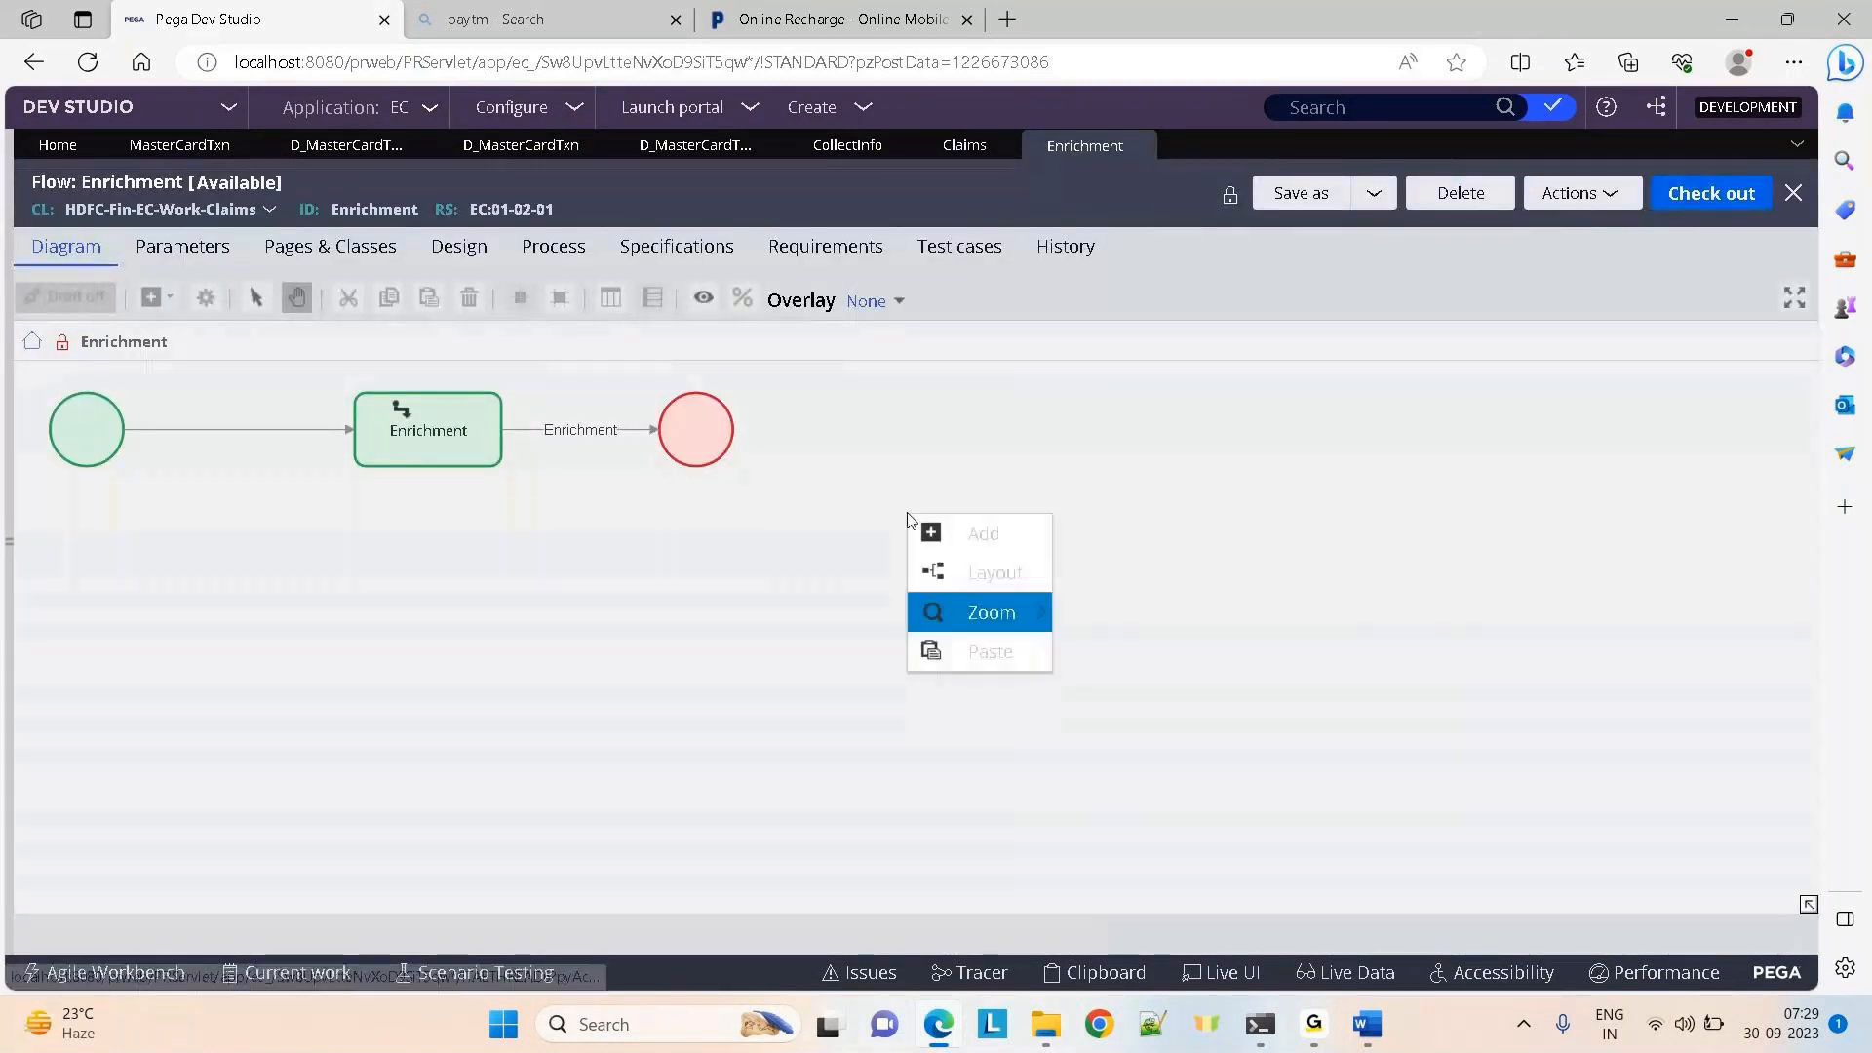
pyautogui.click(1697, 210)
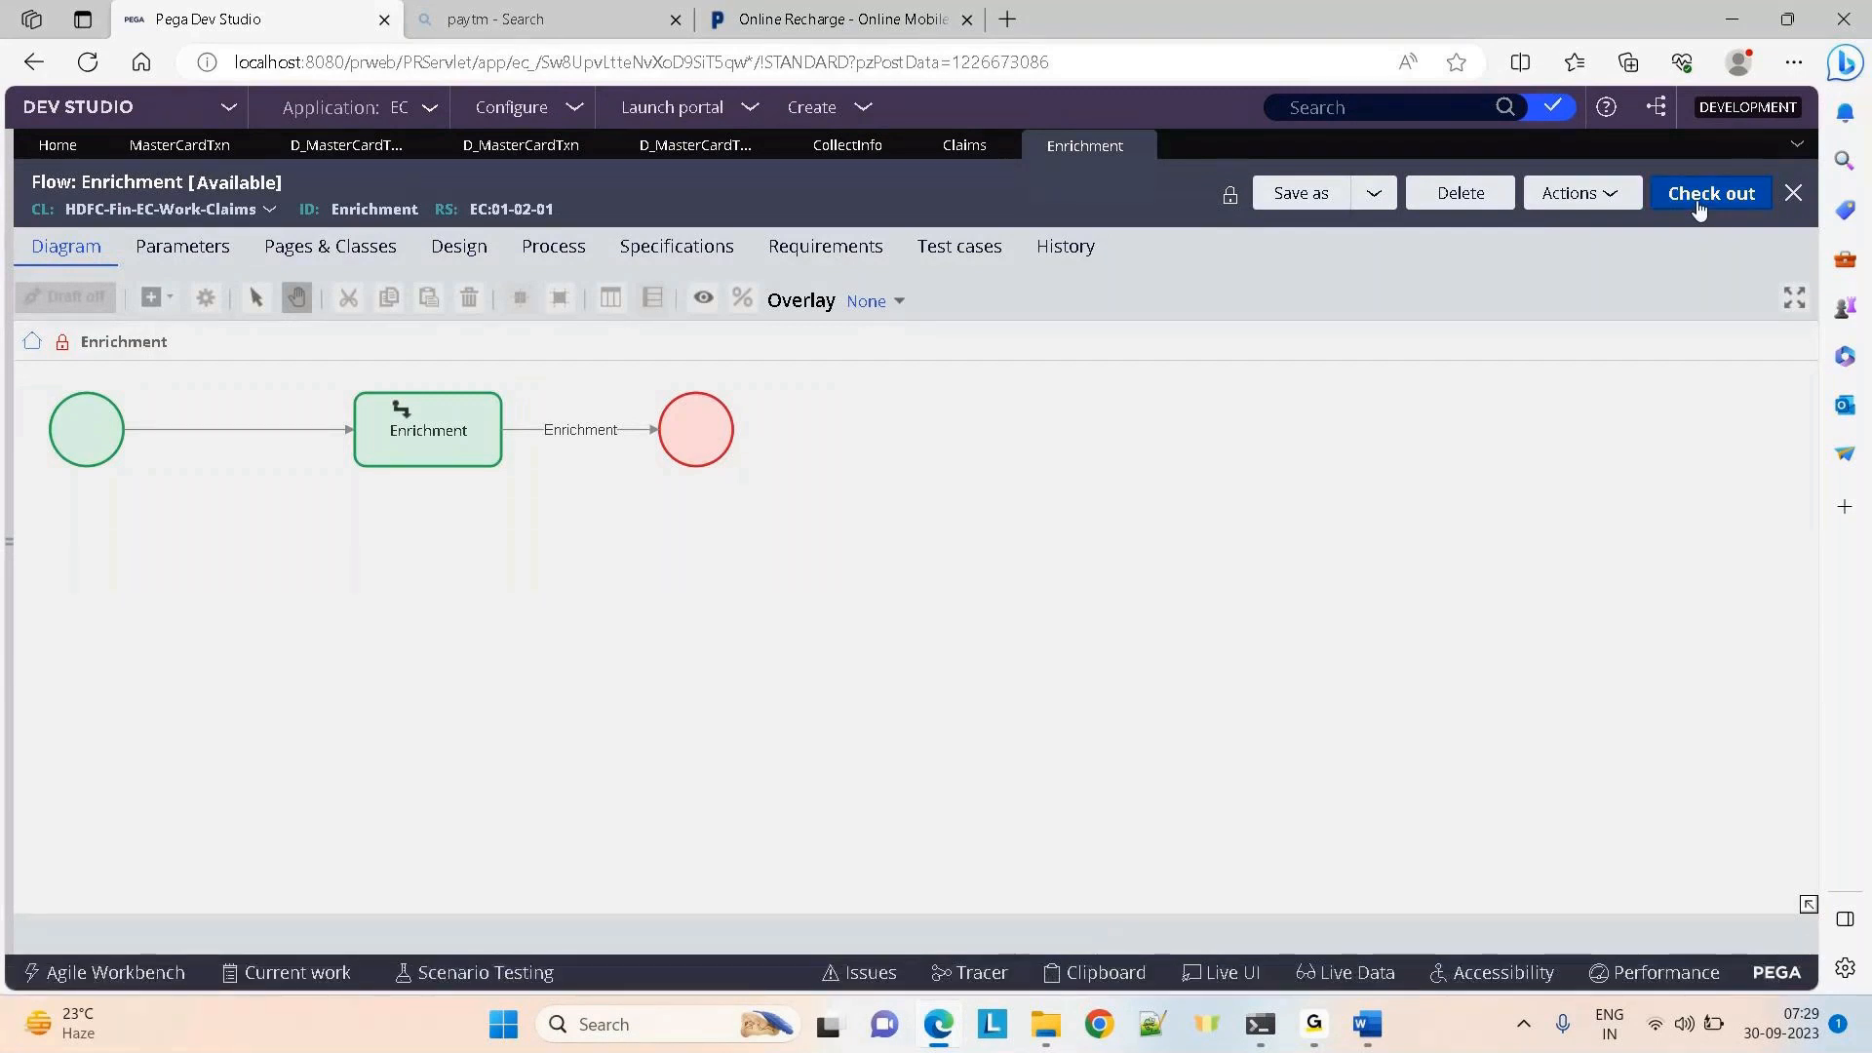
pyautogui.click(1698, 208)
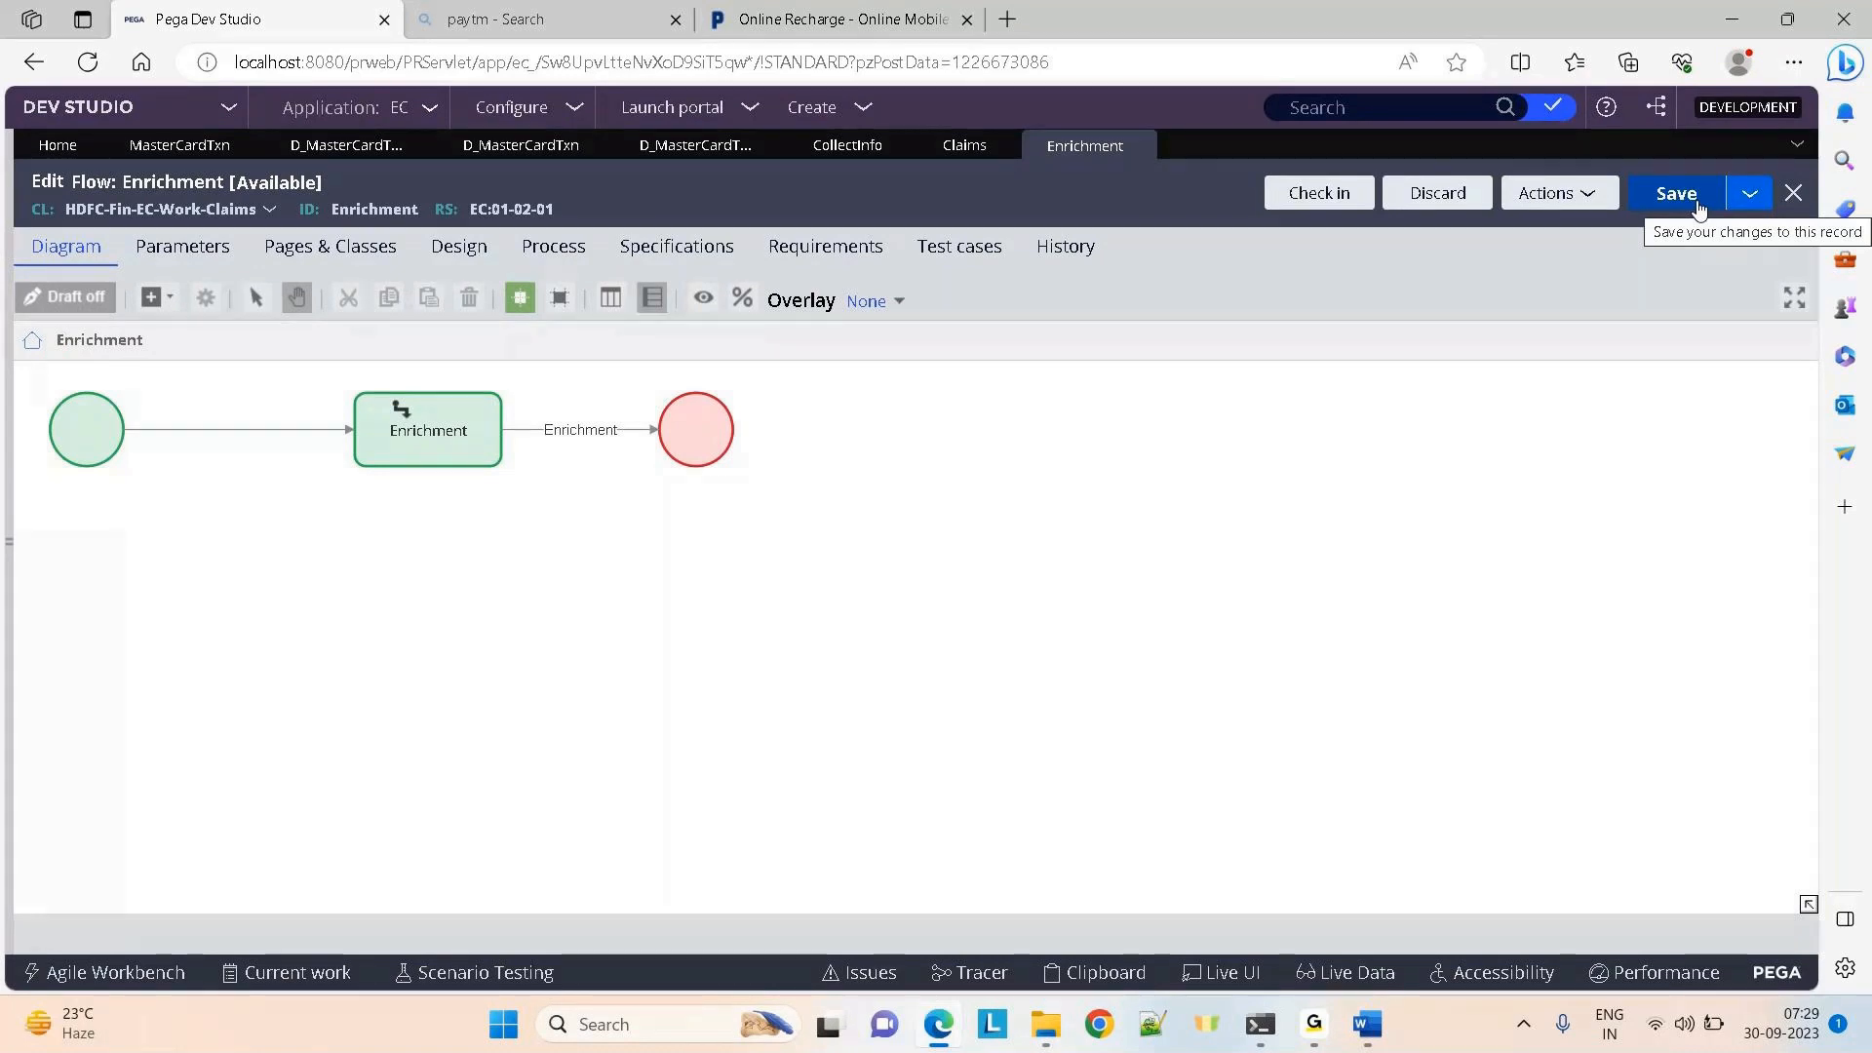
# Browse the canvas's Add > Automations and Advanced Shapes menus without adding any shape
pyautogui.rightClick(1104, 592)
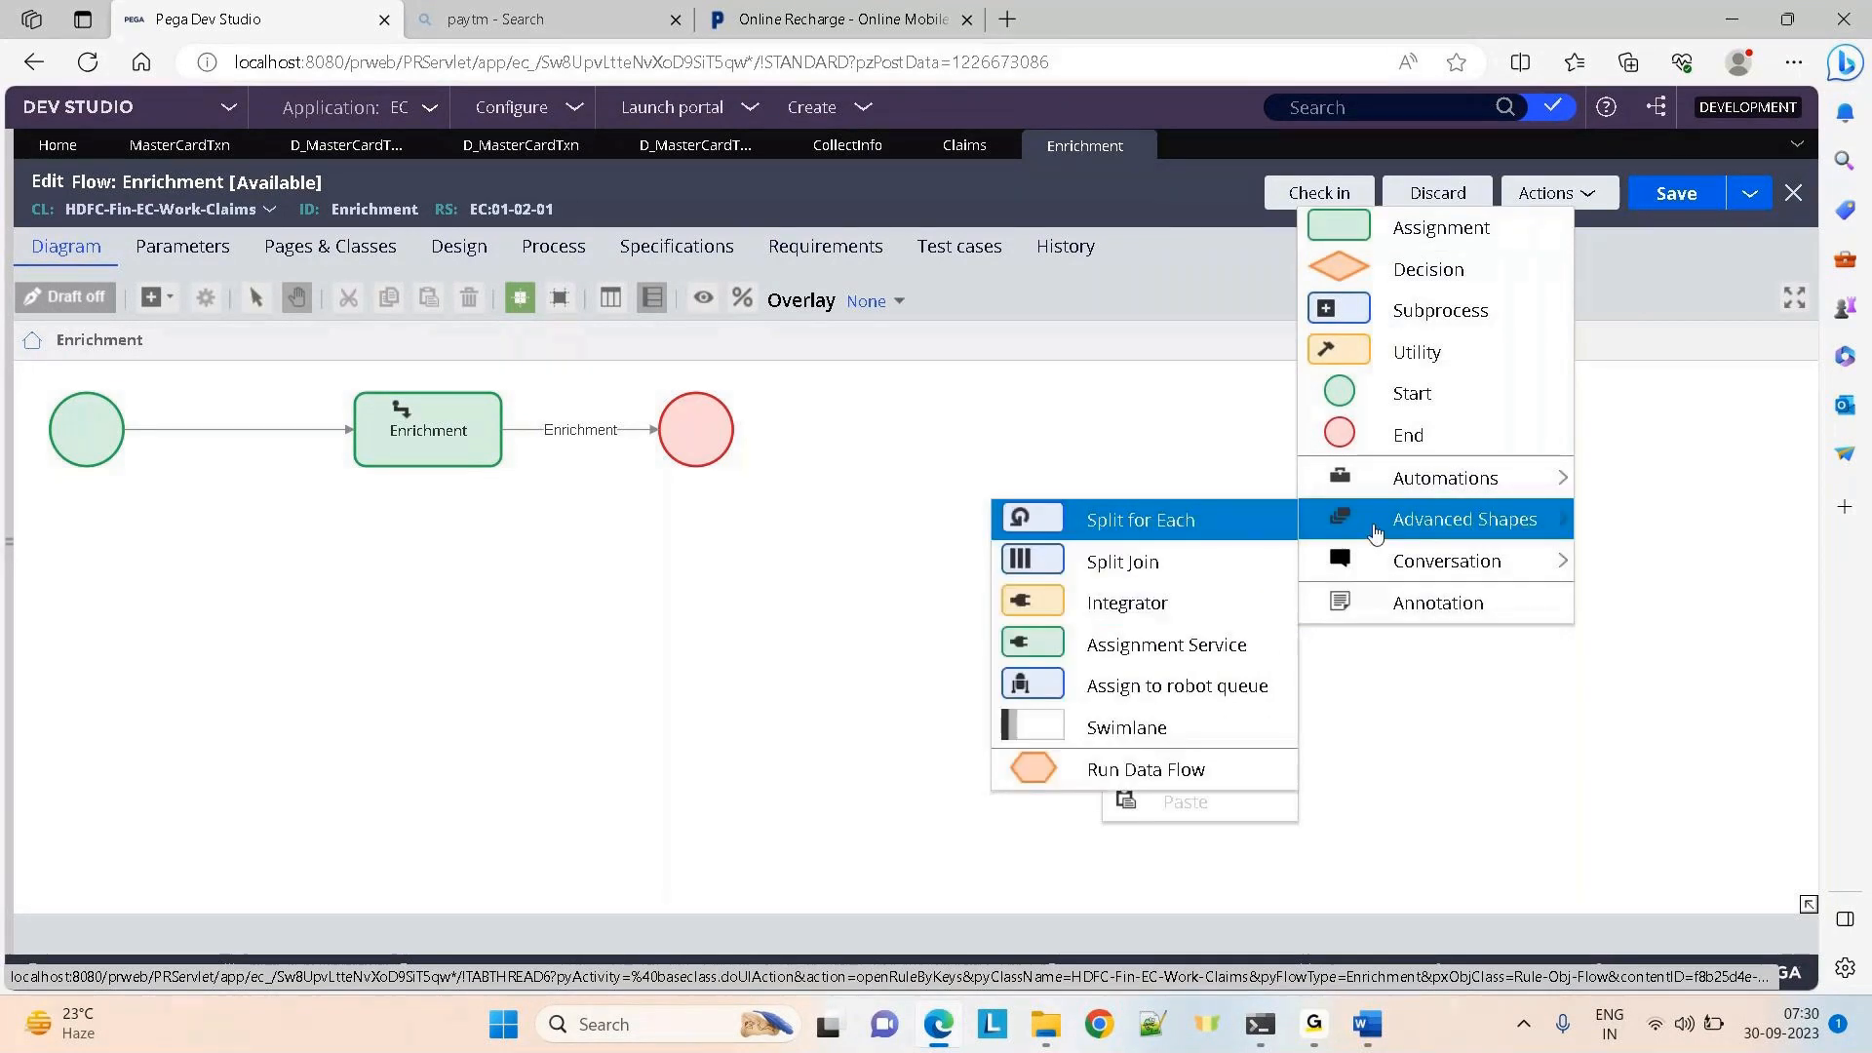
pyautogui.moveTo(1350, 480)
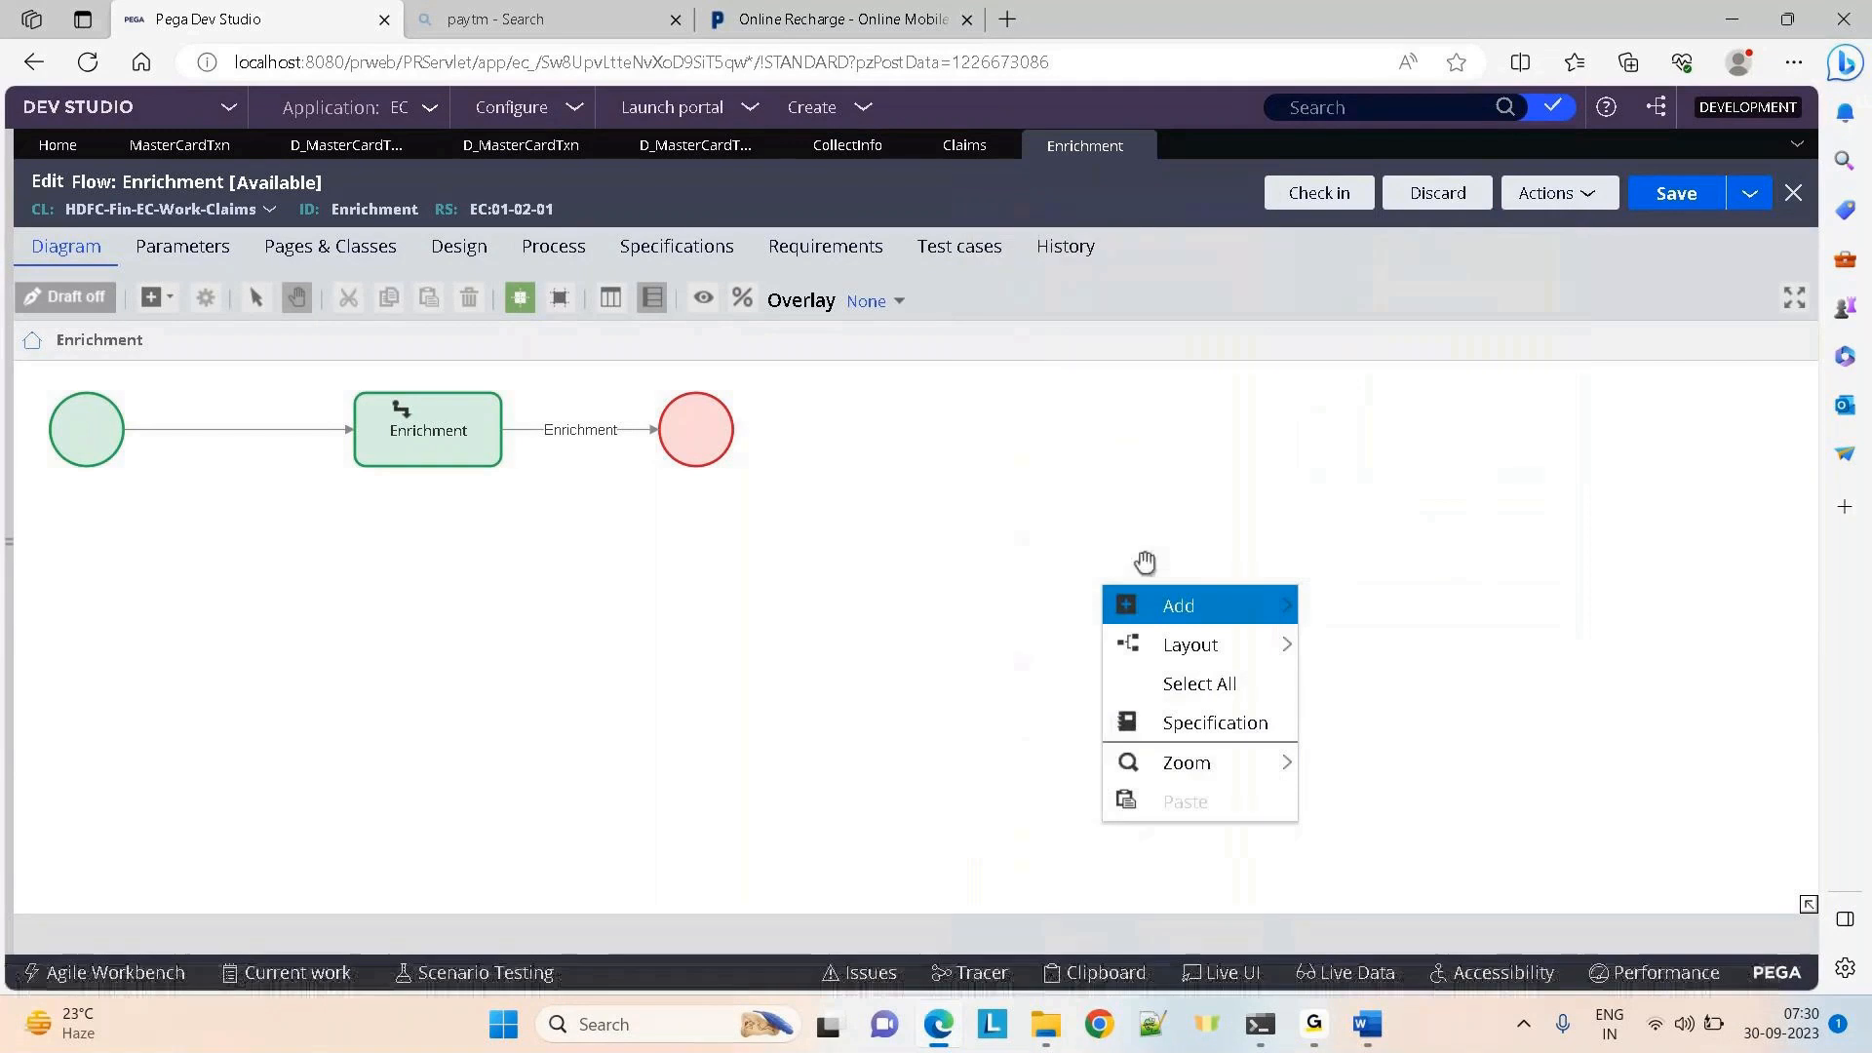
pyautogui.moveTo(1425, 510)
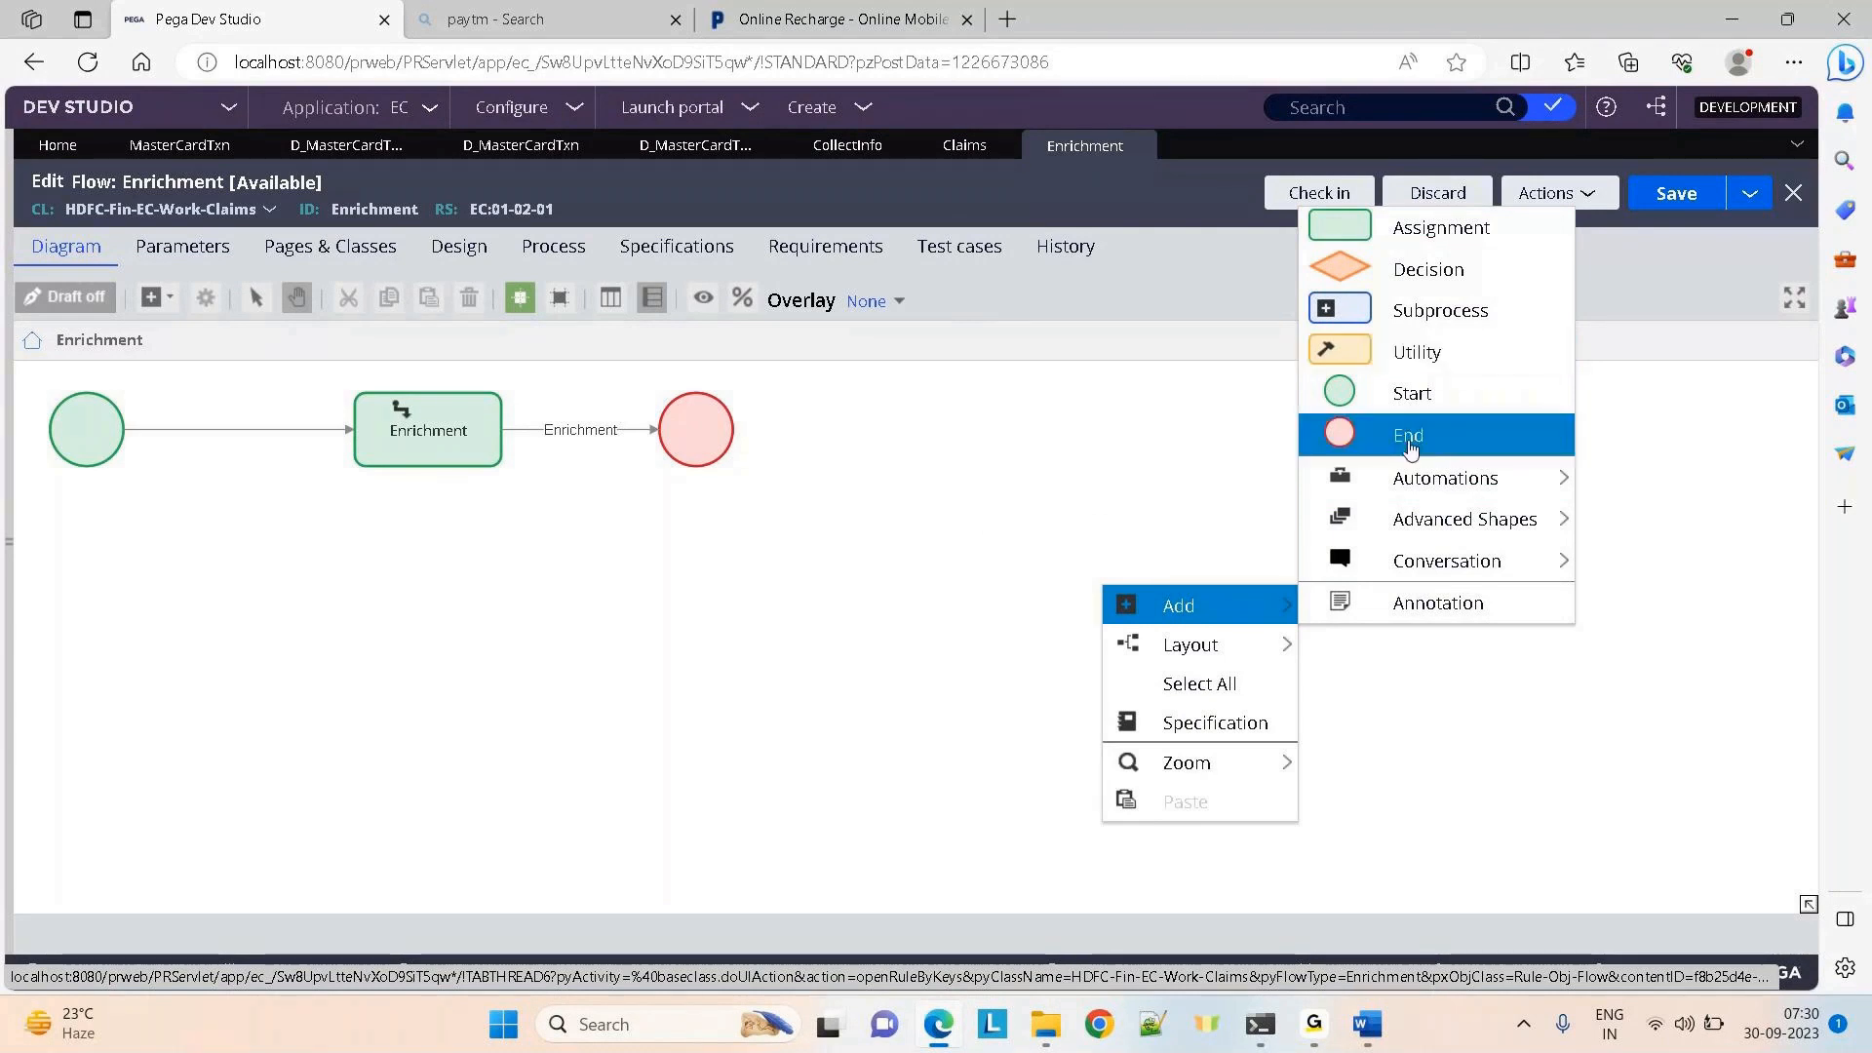
pyautogui.click(724, 645)
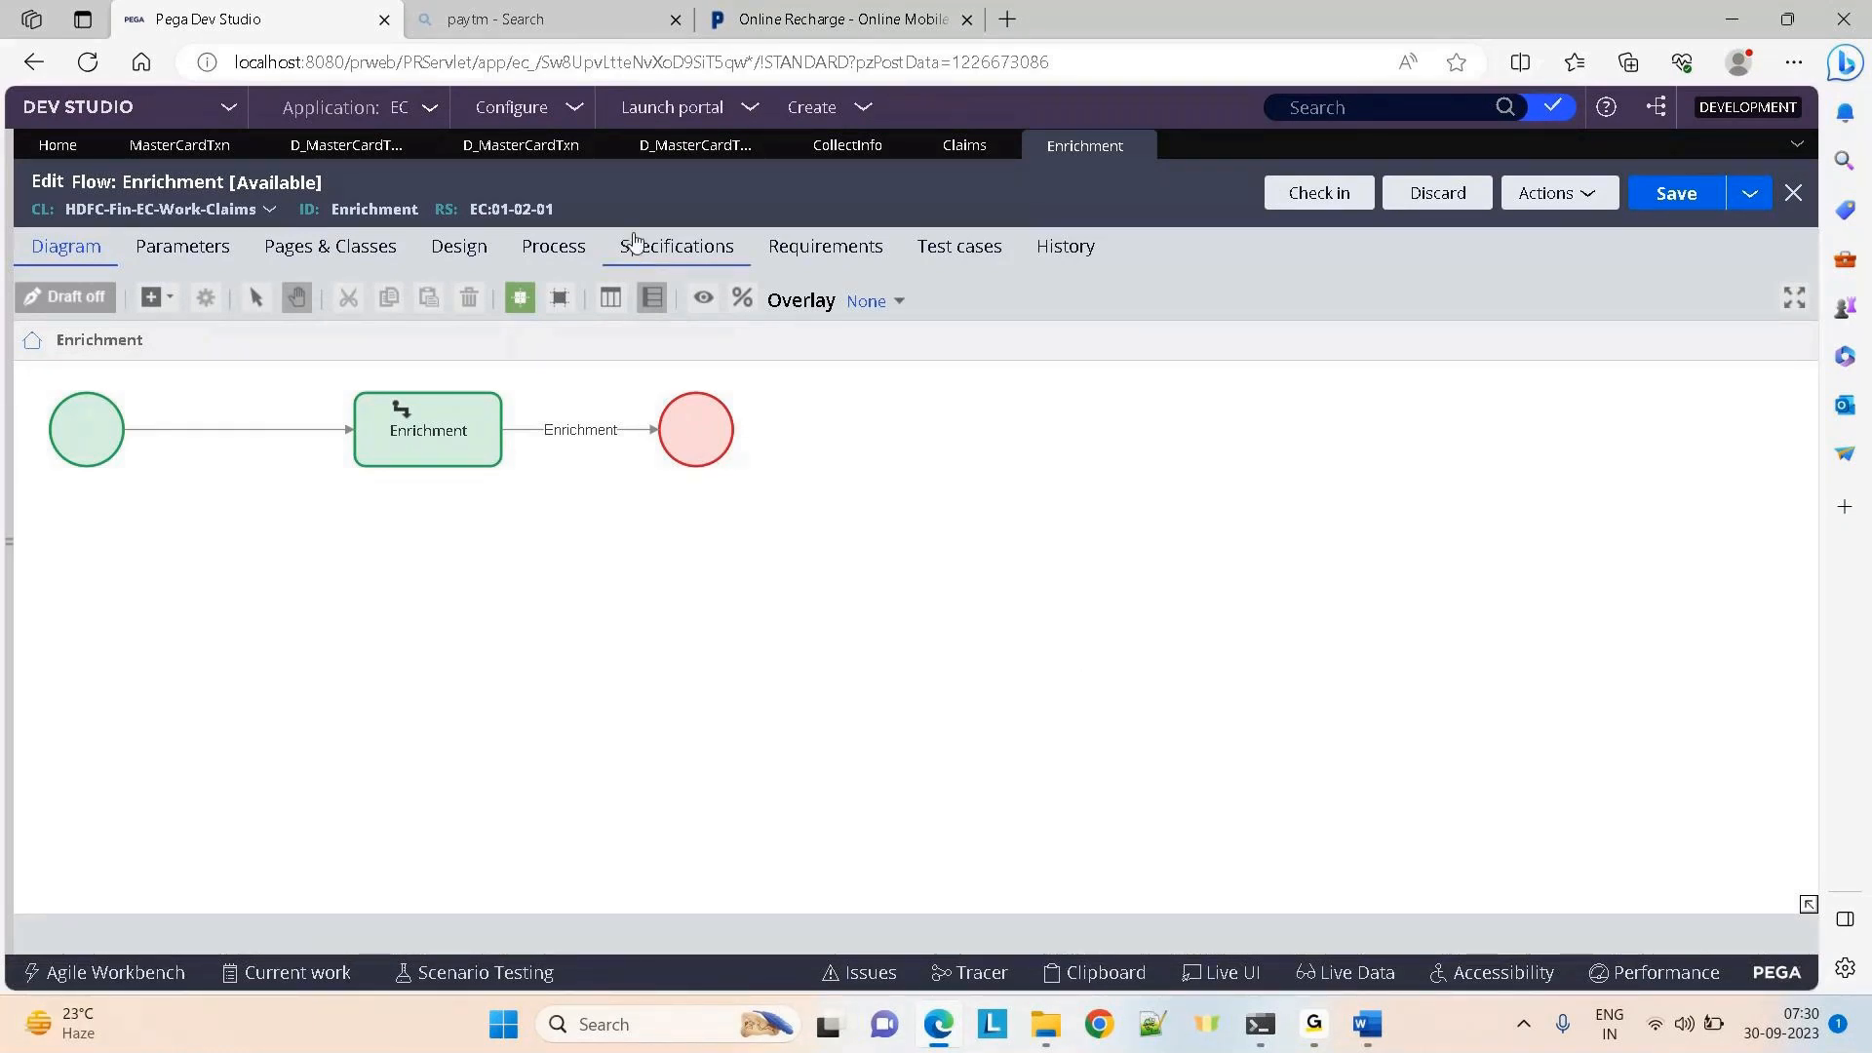
# Return to the D_MasterCardTxn data page, review its Data save options, and open the App explorer
pyautogui.click(689, 142)
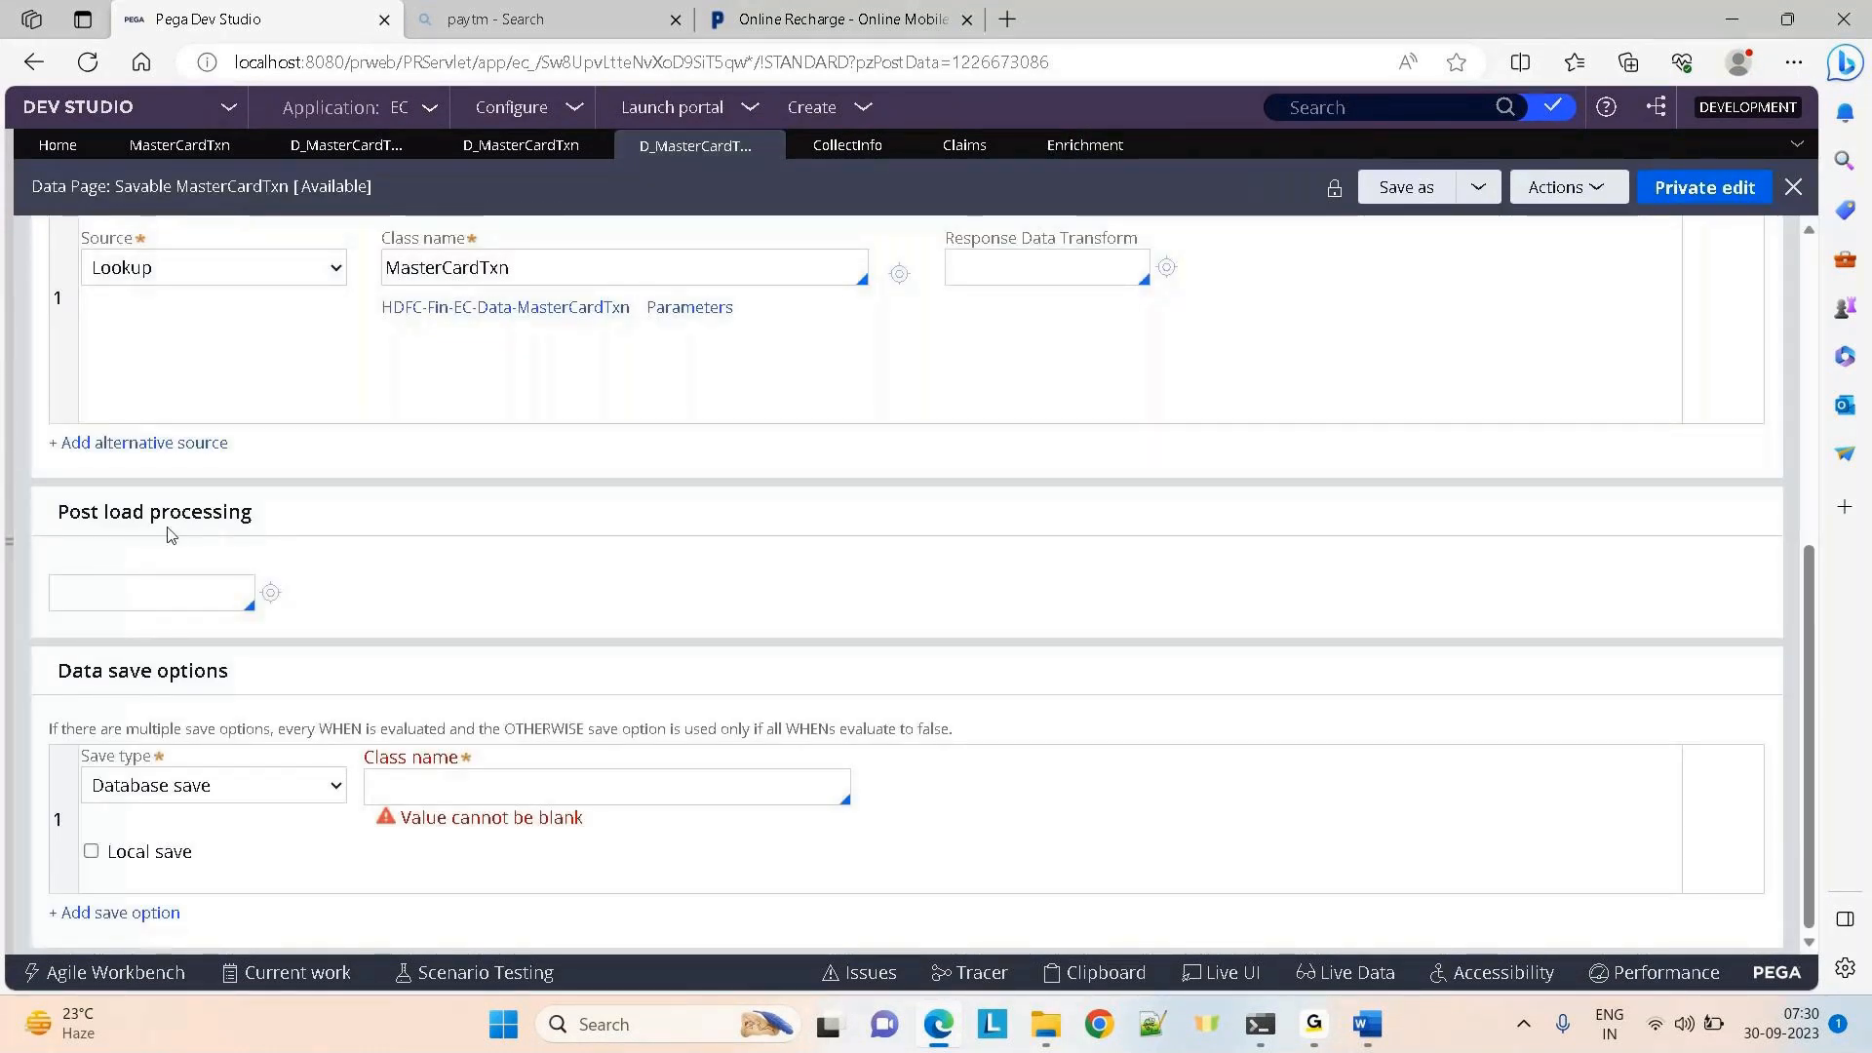
pyautogui.moveTo(166, 533); pyautogui.dragTo(894, 797)
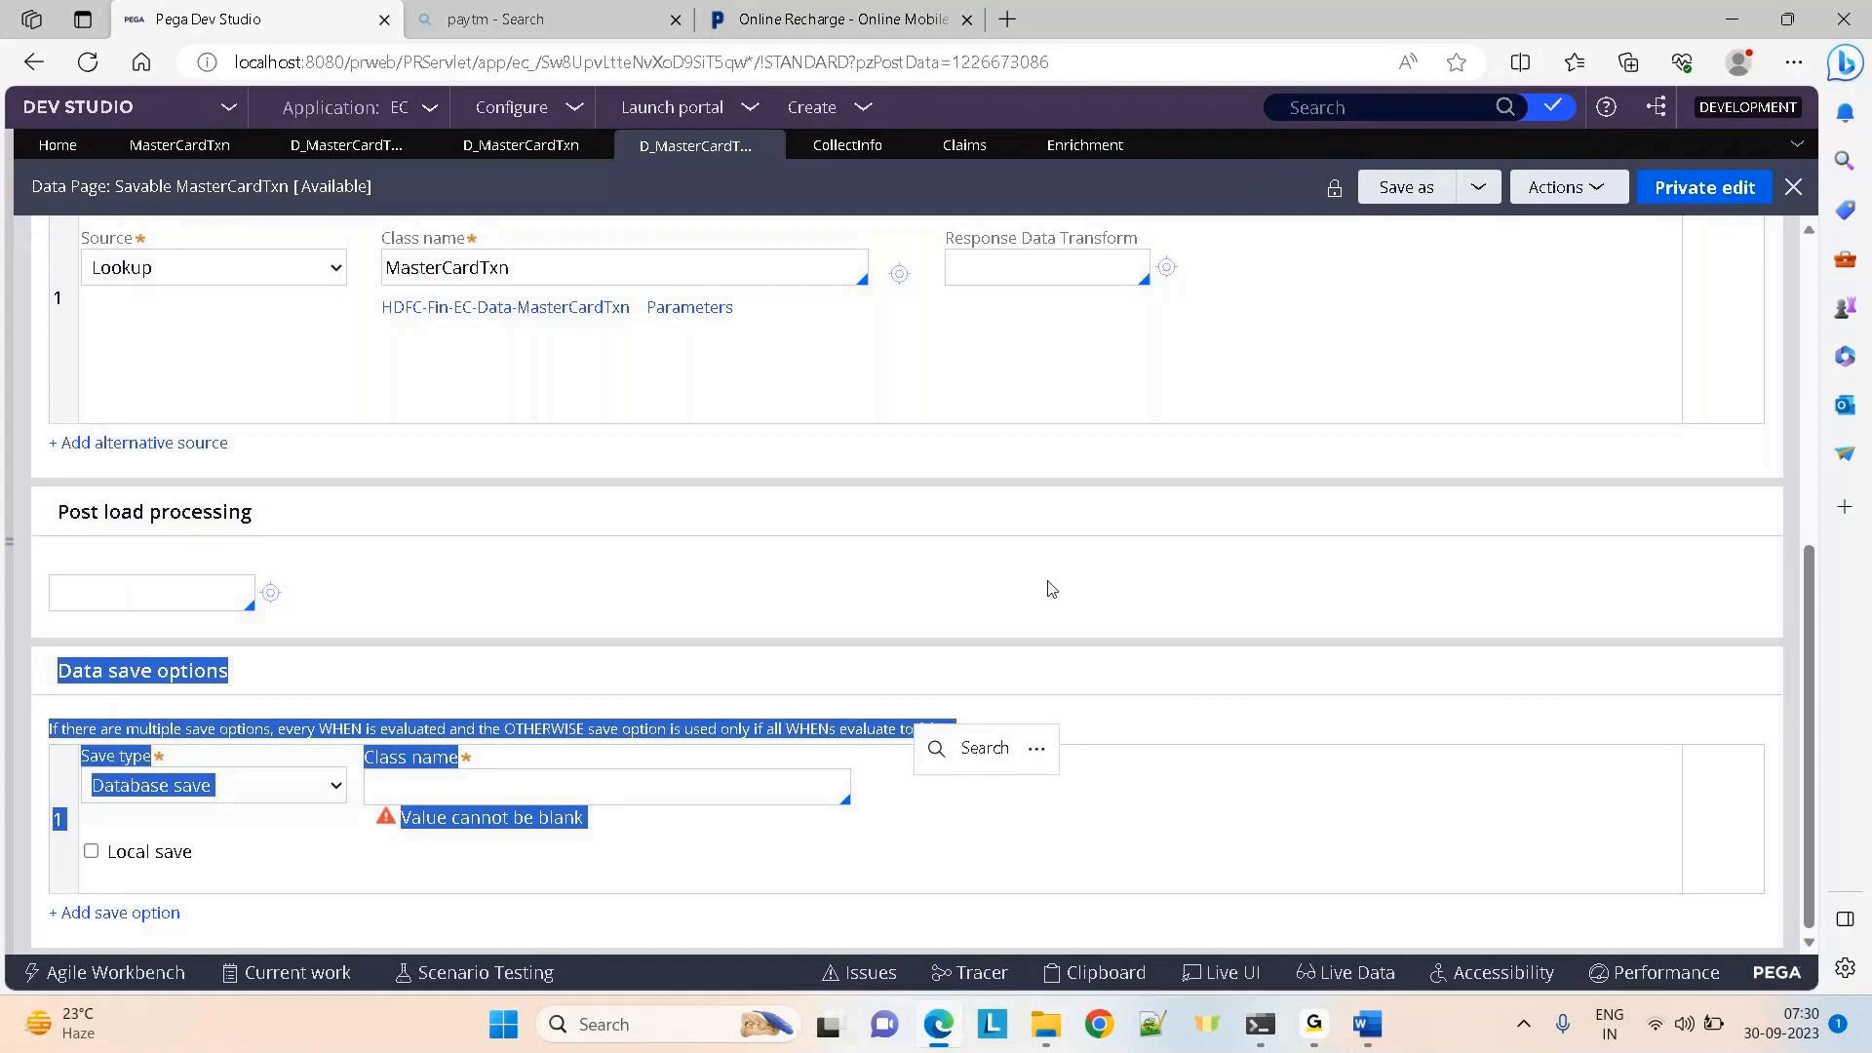
pyautogui.click(1050, 588)
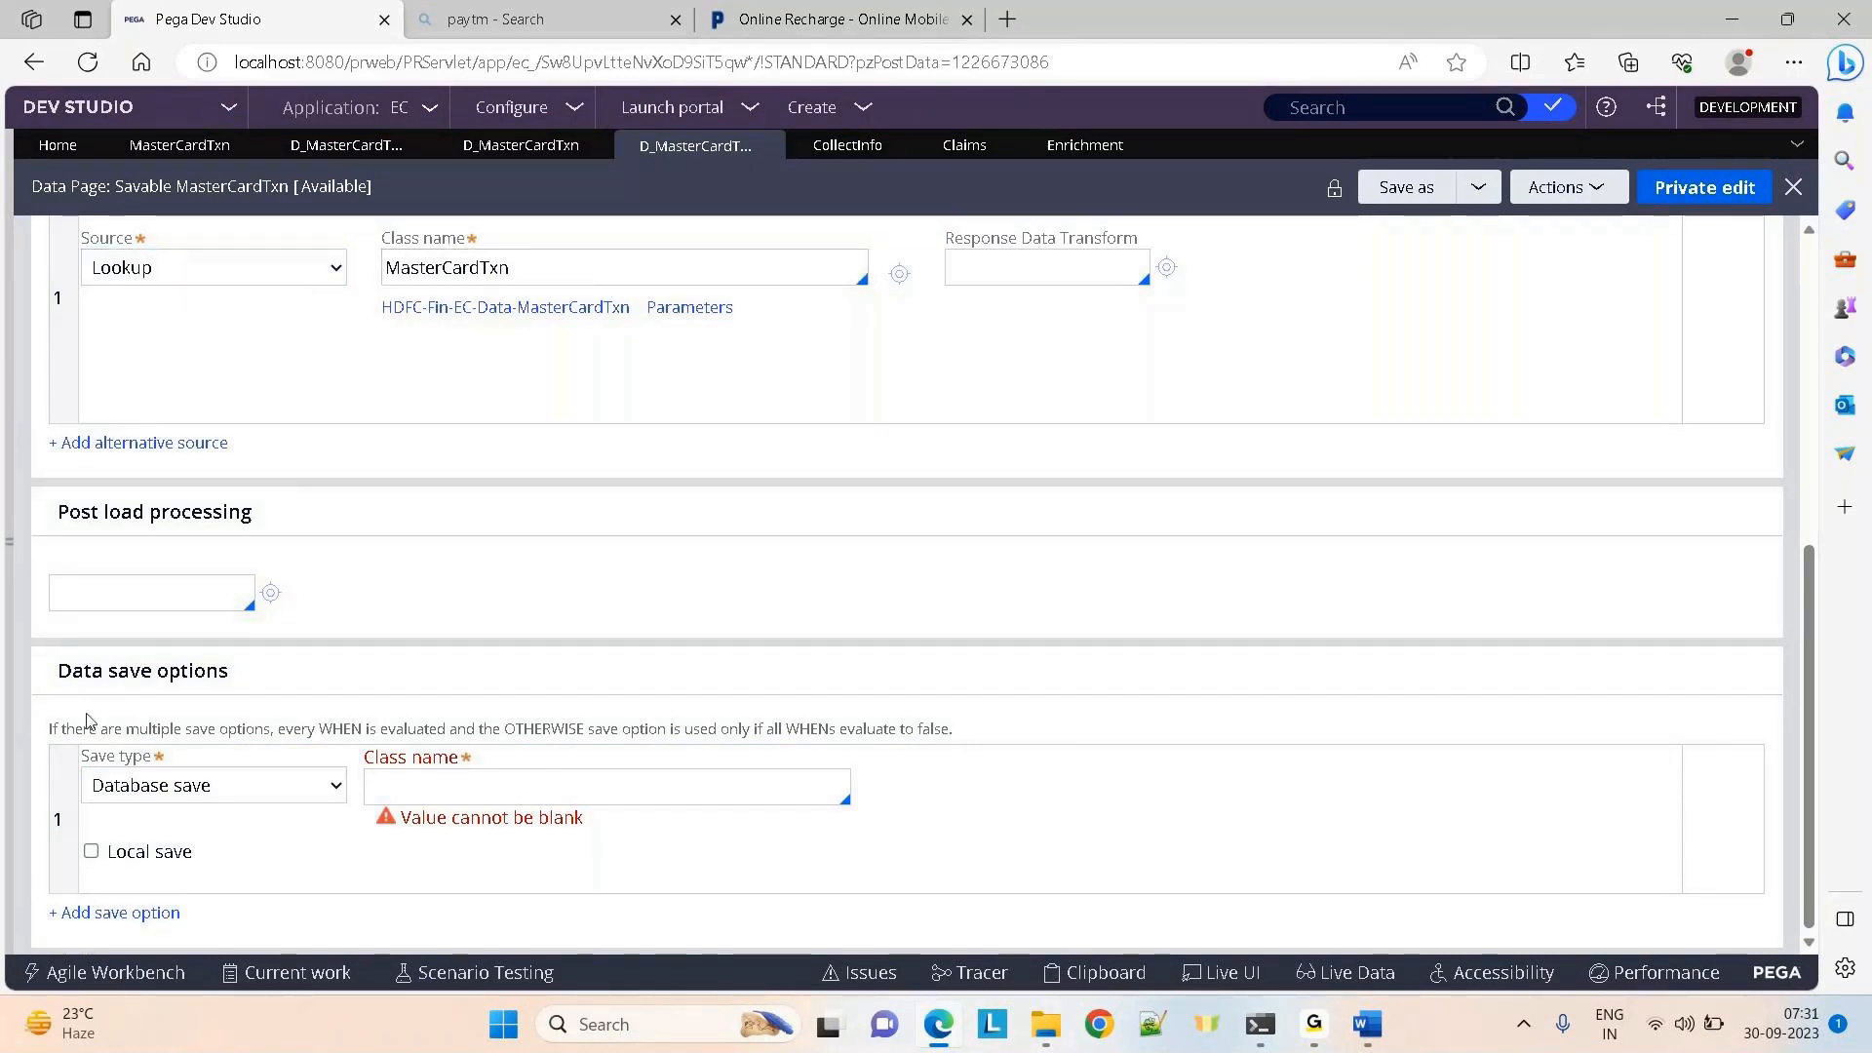
pyautogui.moveTo(55, 676); pyautogui.dragTo(406, 673)
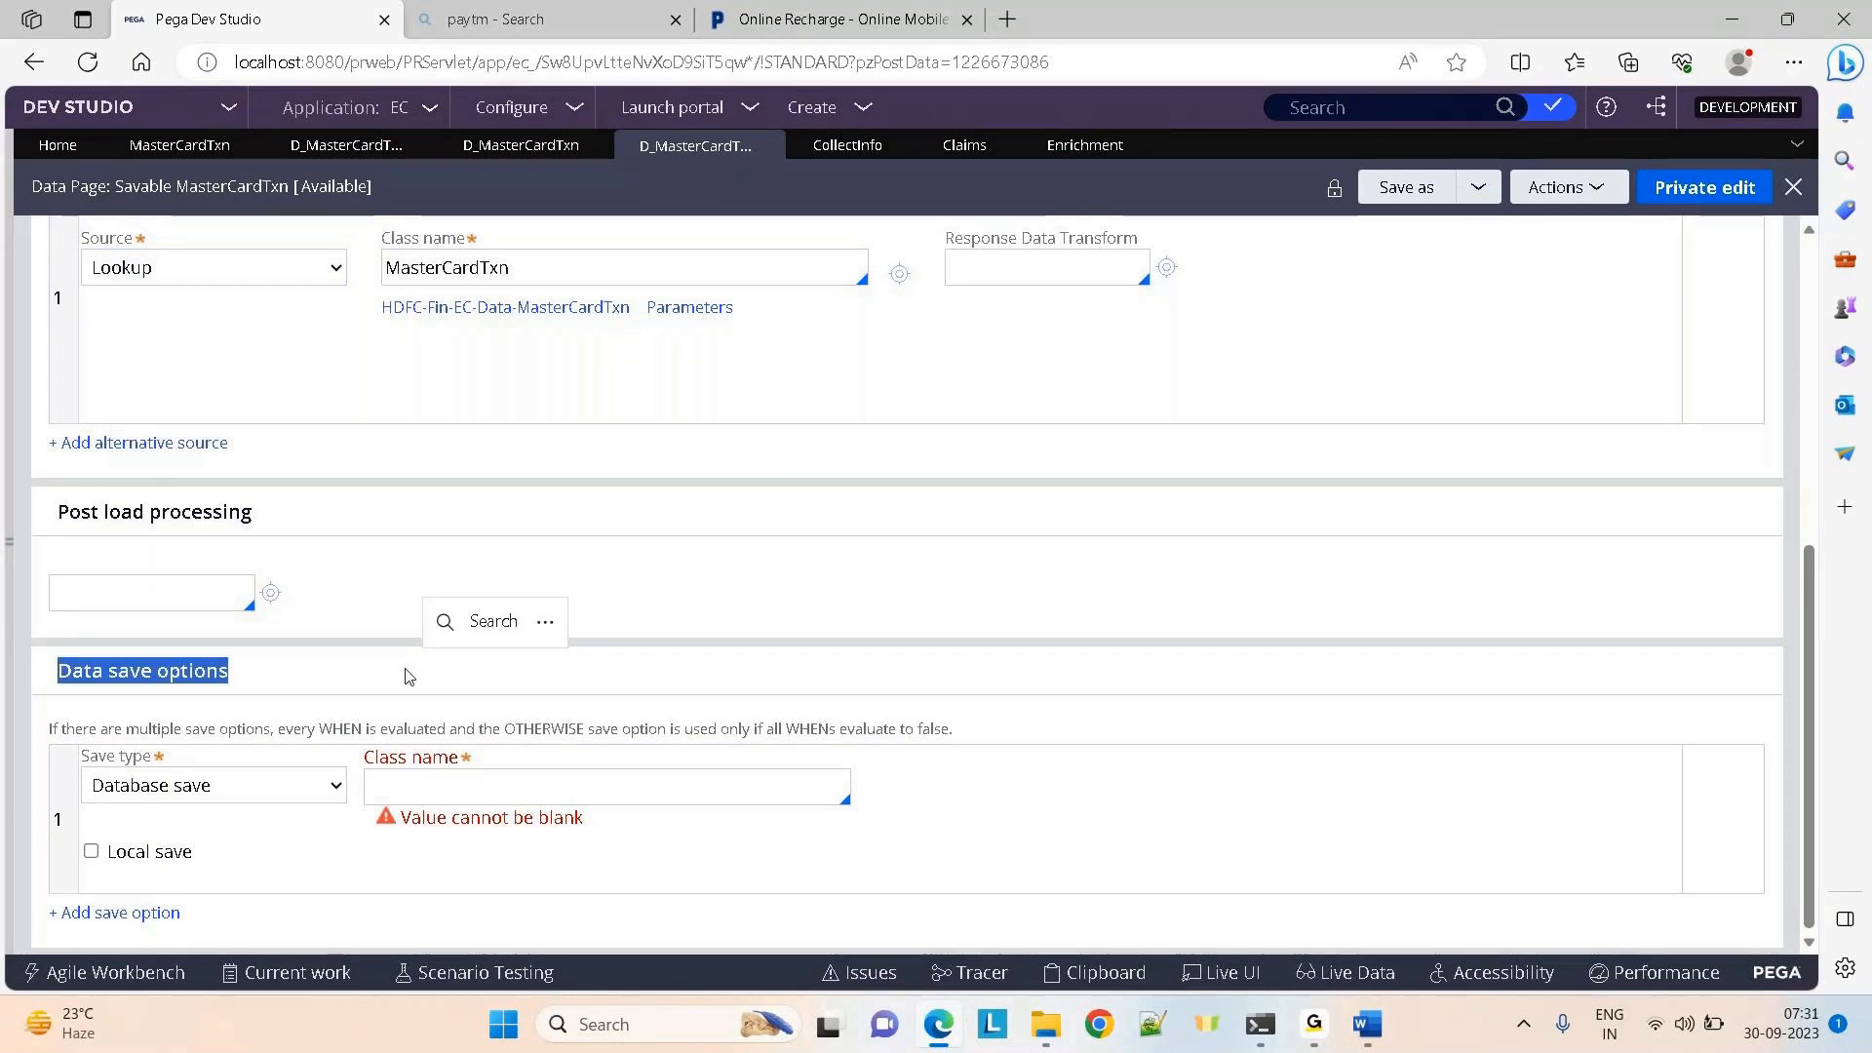
pyautogui.click(8, 541)
pyautogui.click(73, 426)
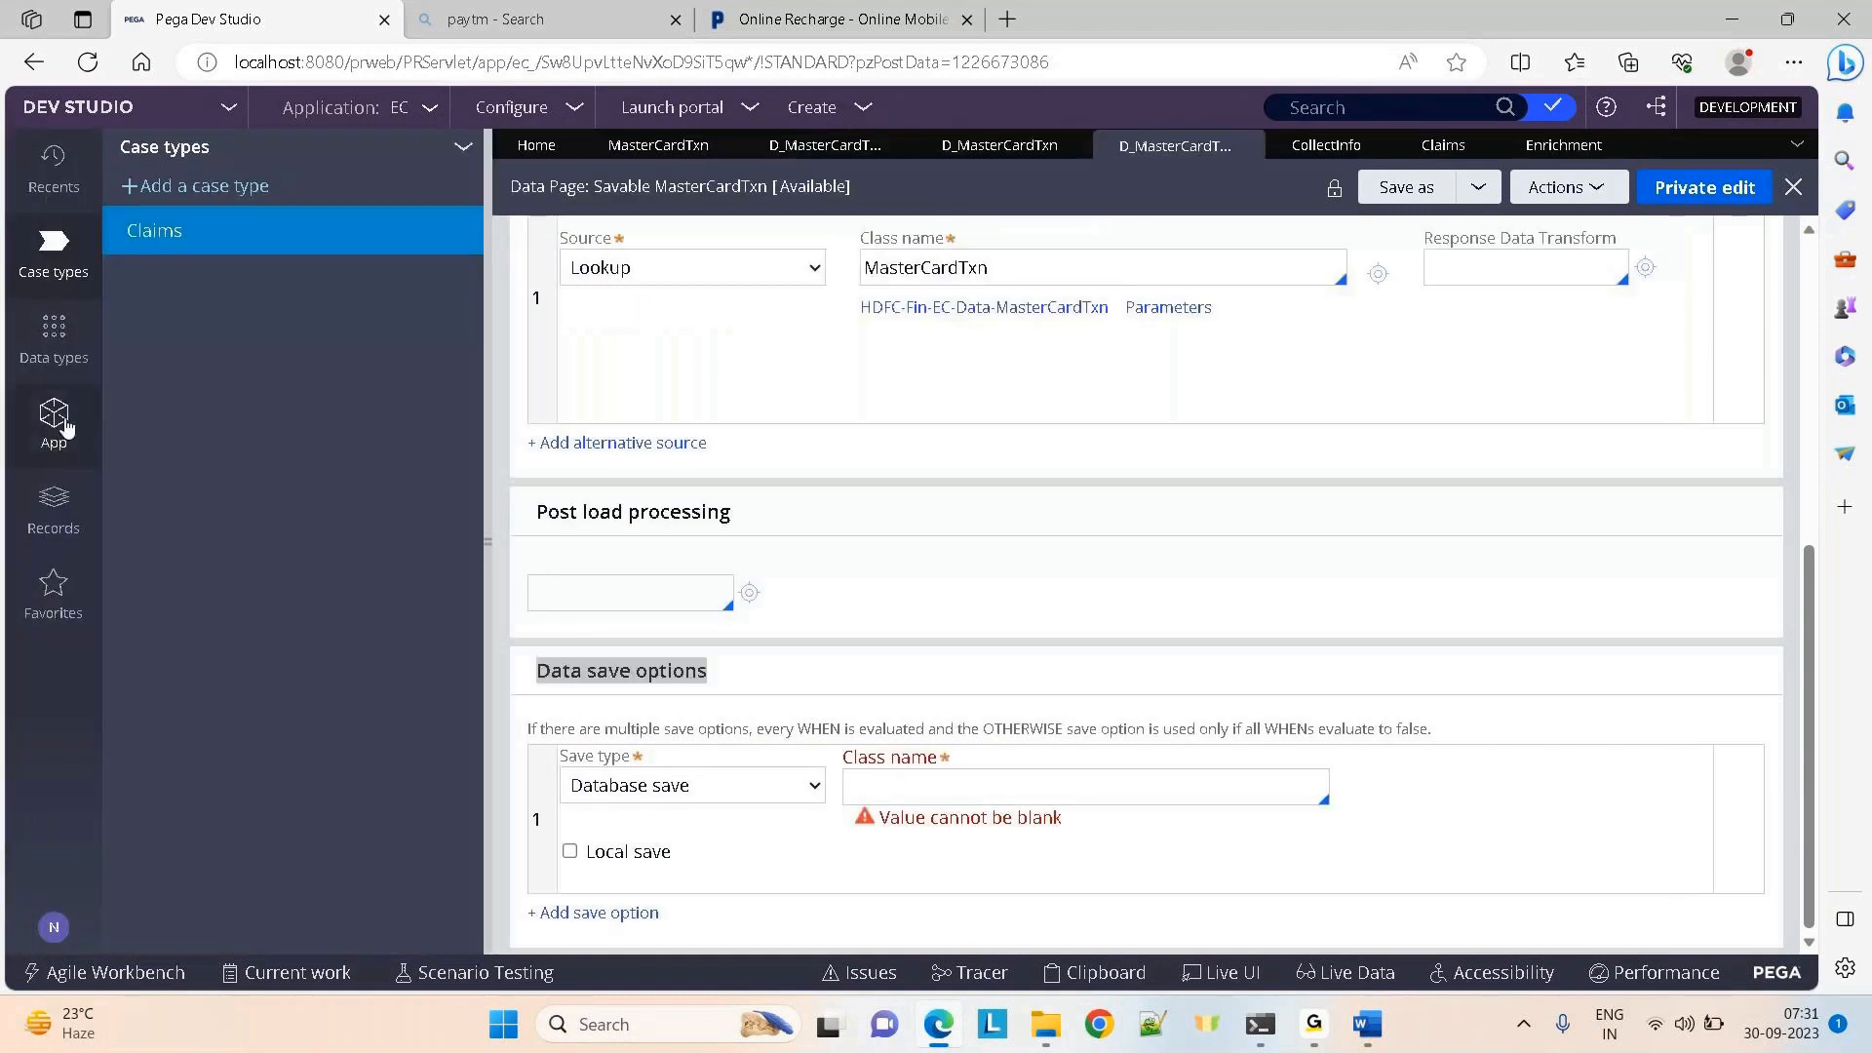
# Close both MasterCardTxn tabs and return to the Enrichment flow diagram
pyautogui.click(725, 145)
pyautogui.click(737, 146)
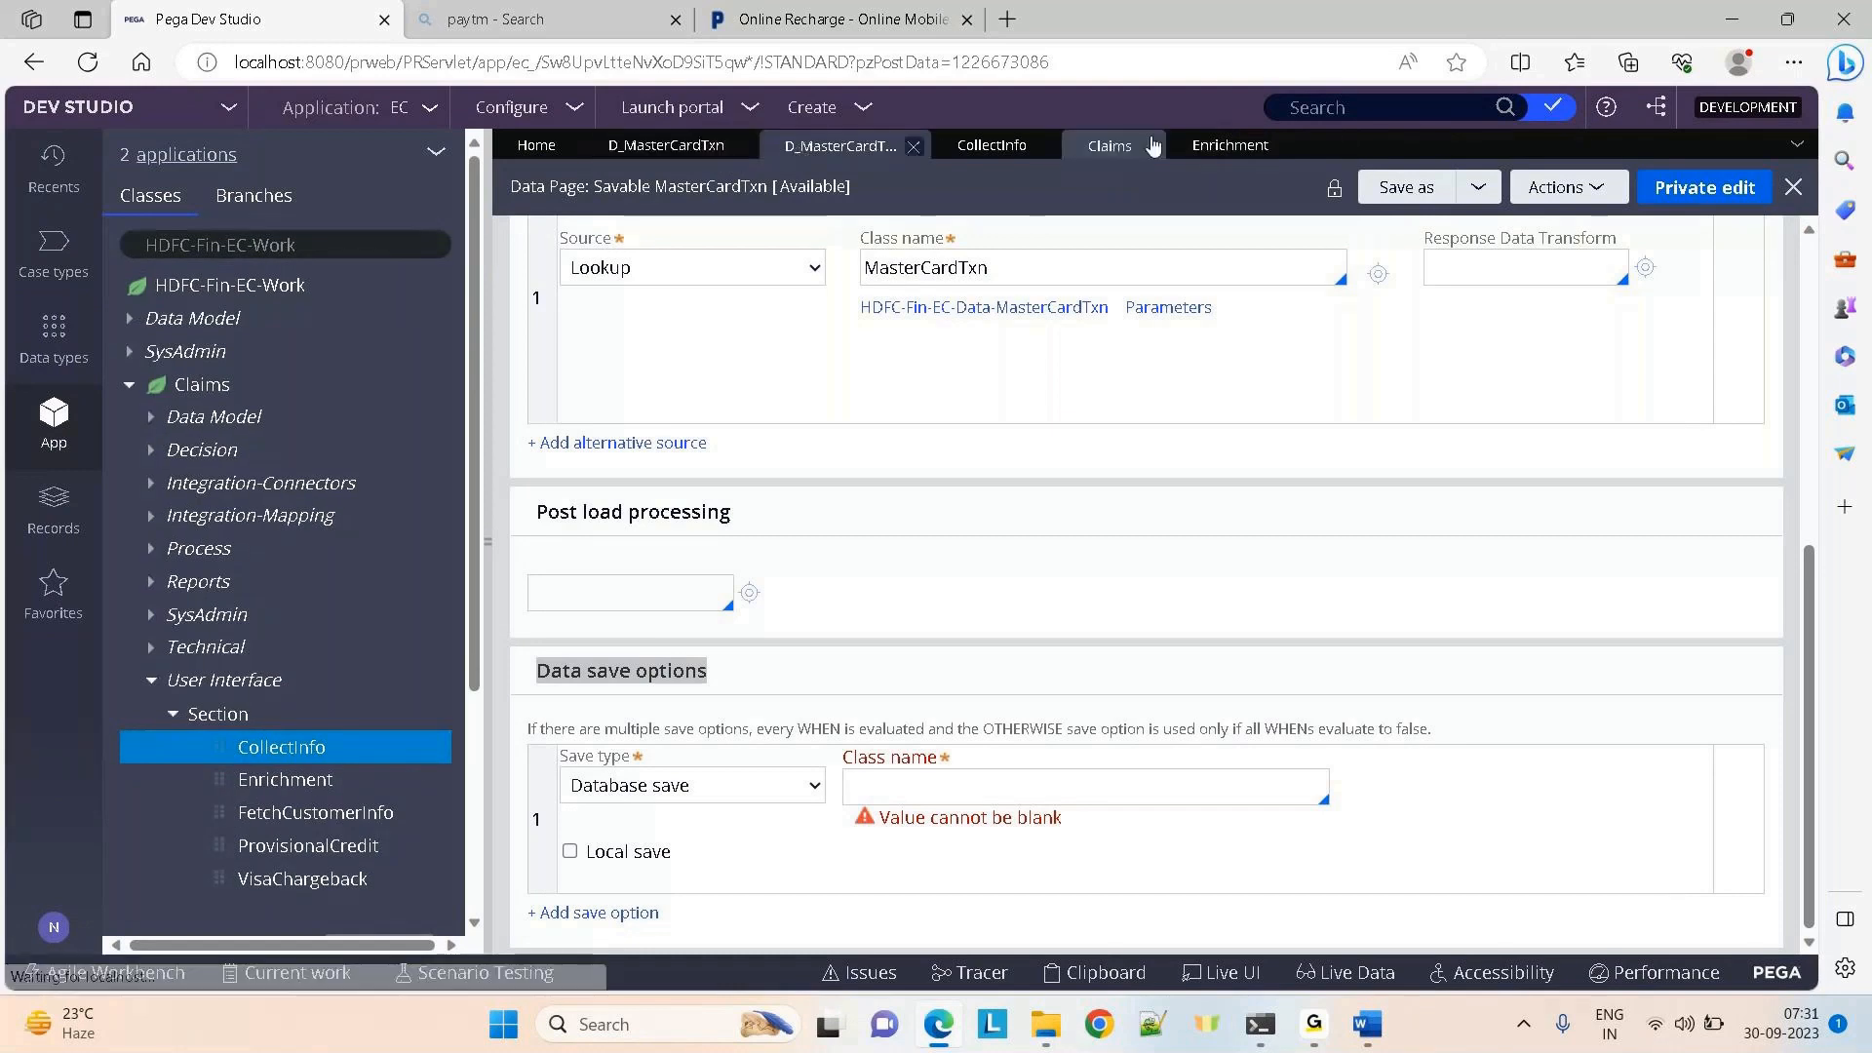
pyautogui.click(1226, 144)
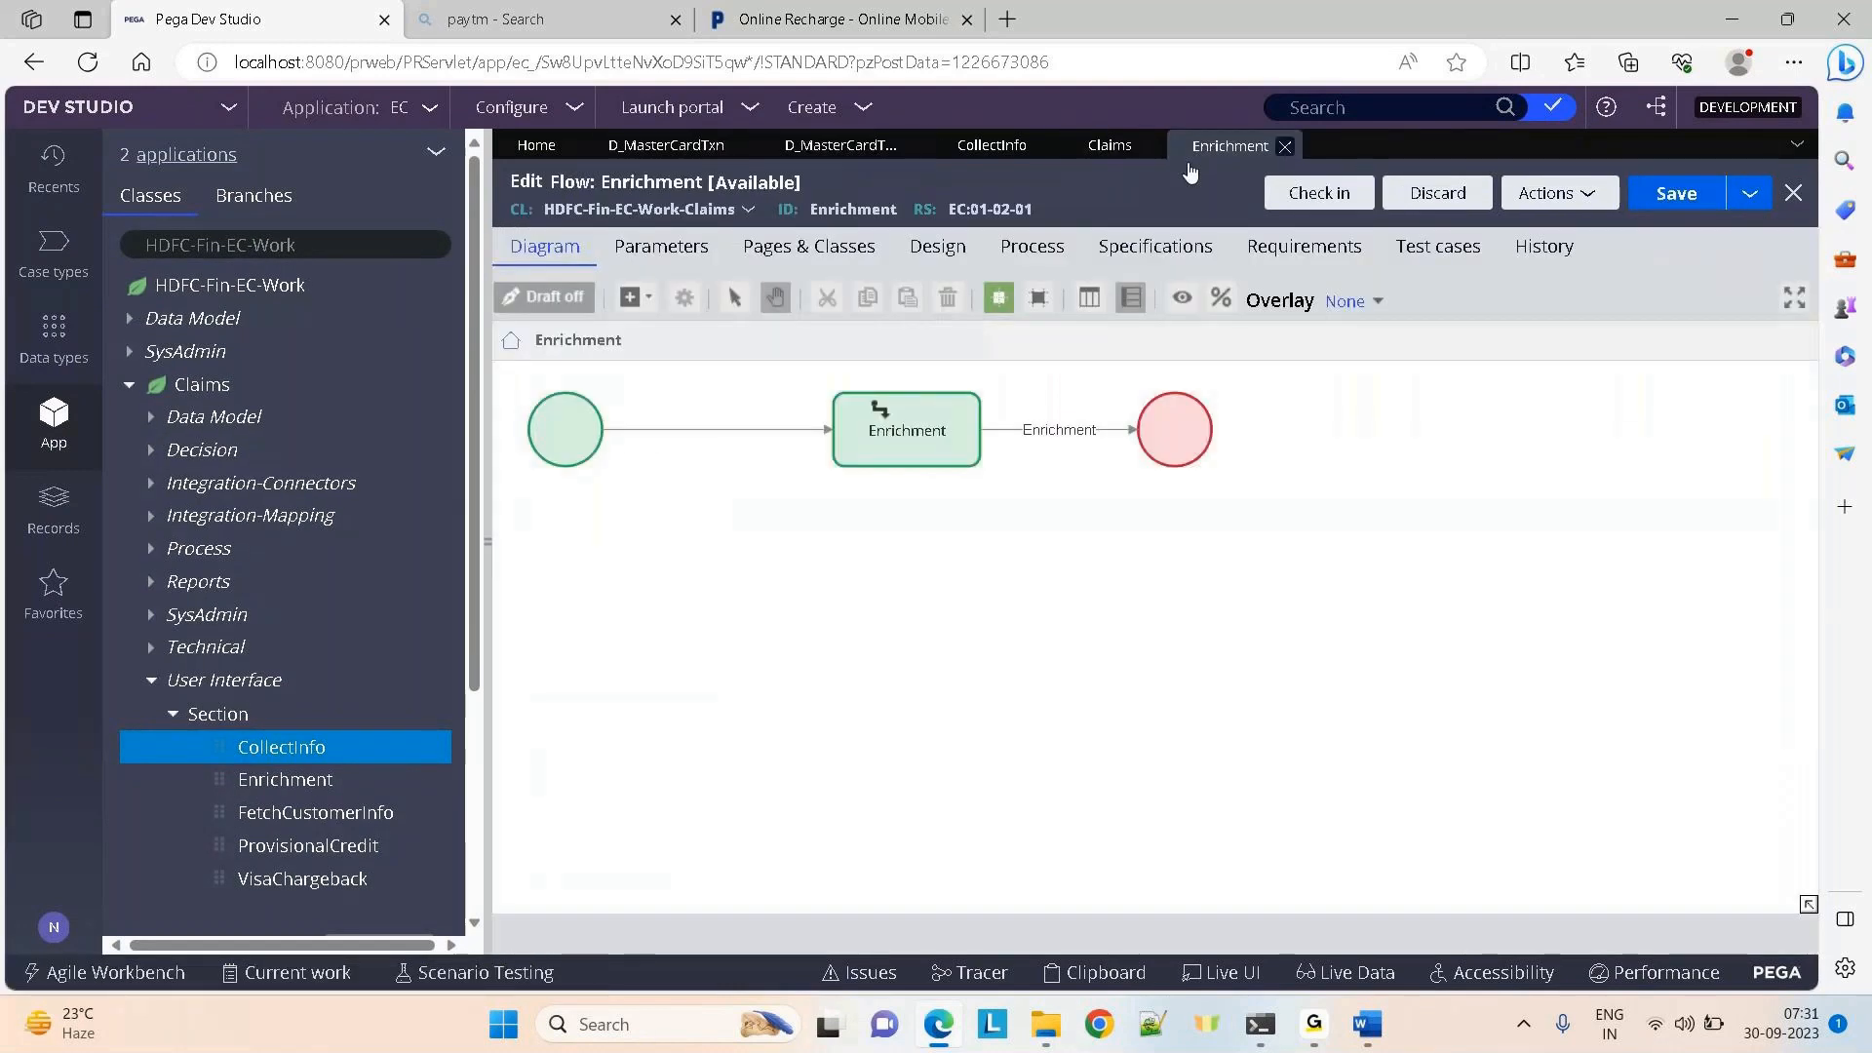
# Browse the canvas's Add > Automations shapes, such as Save data page
pyautogui.rightClick(1108, 585)
pyautogui.moveTo(1112, 595)
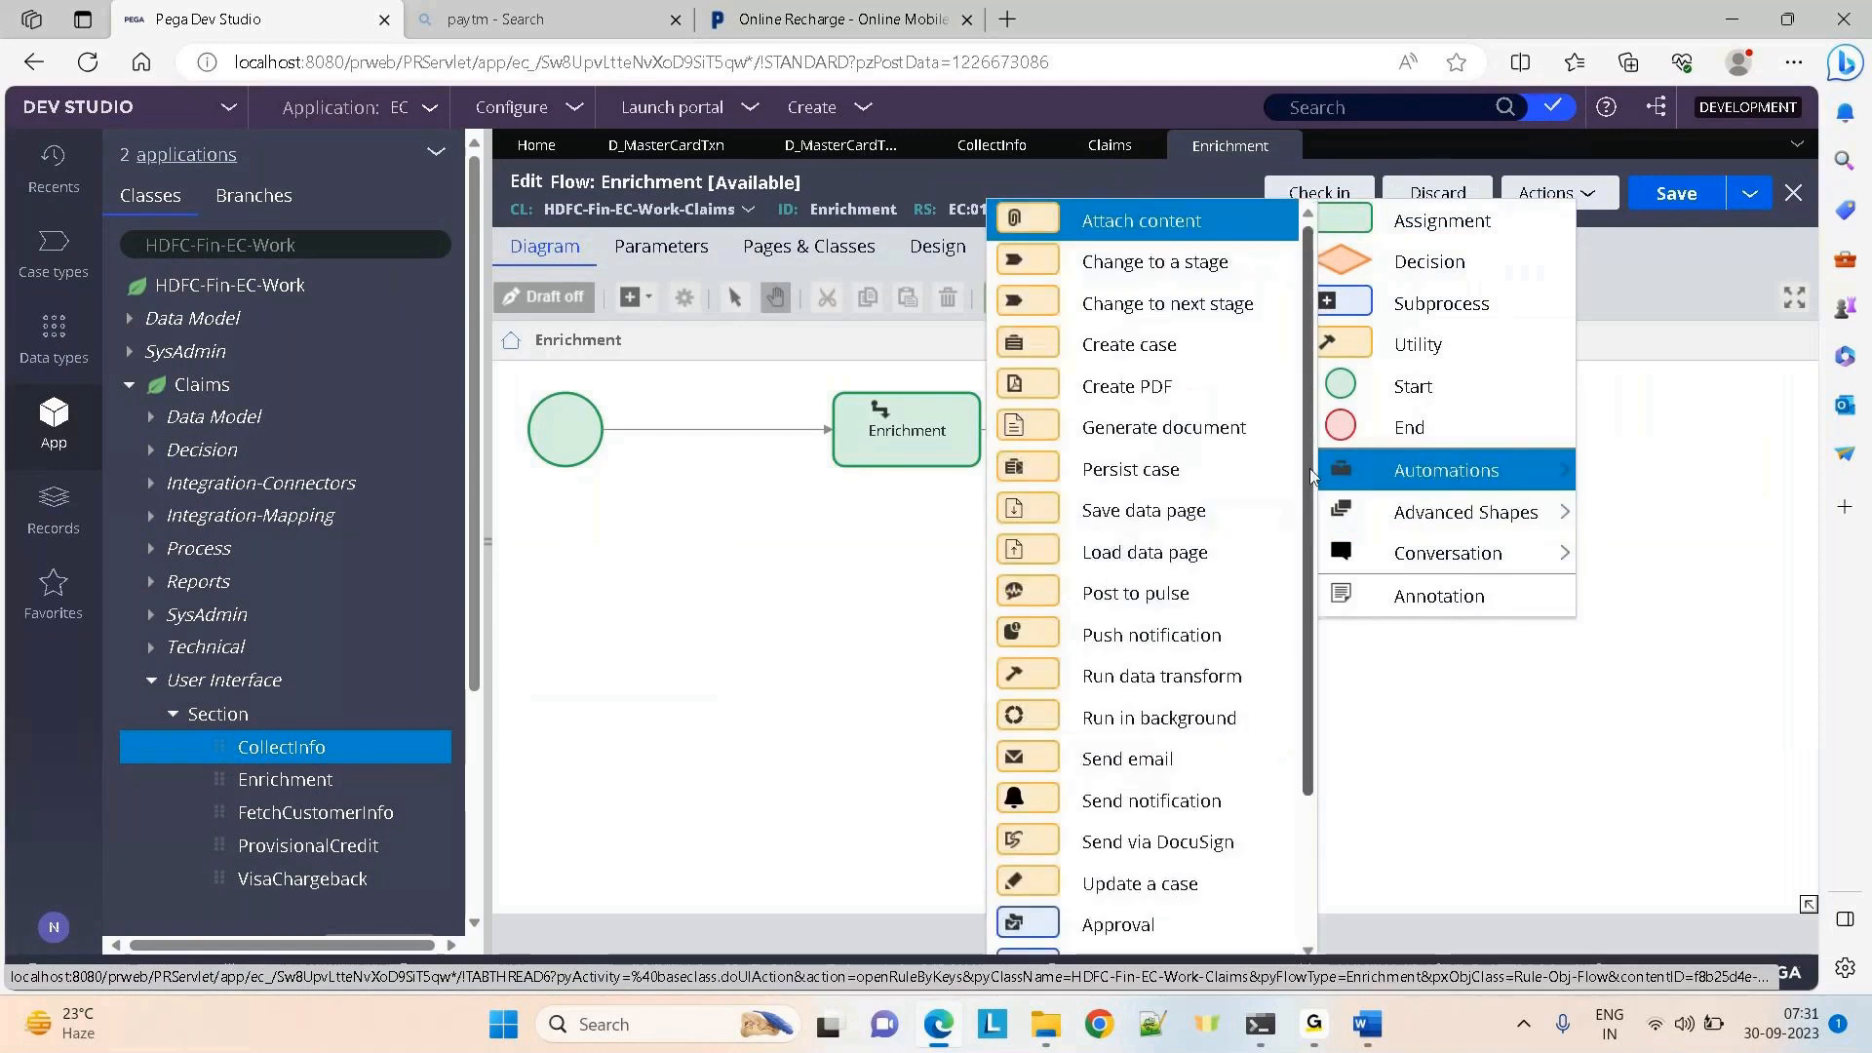
pyautogui.moveTo(1306, 471); pyautogui.dragTo(1314, 603)
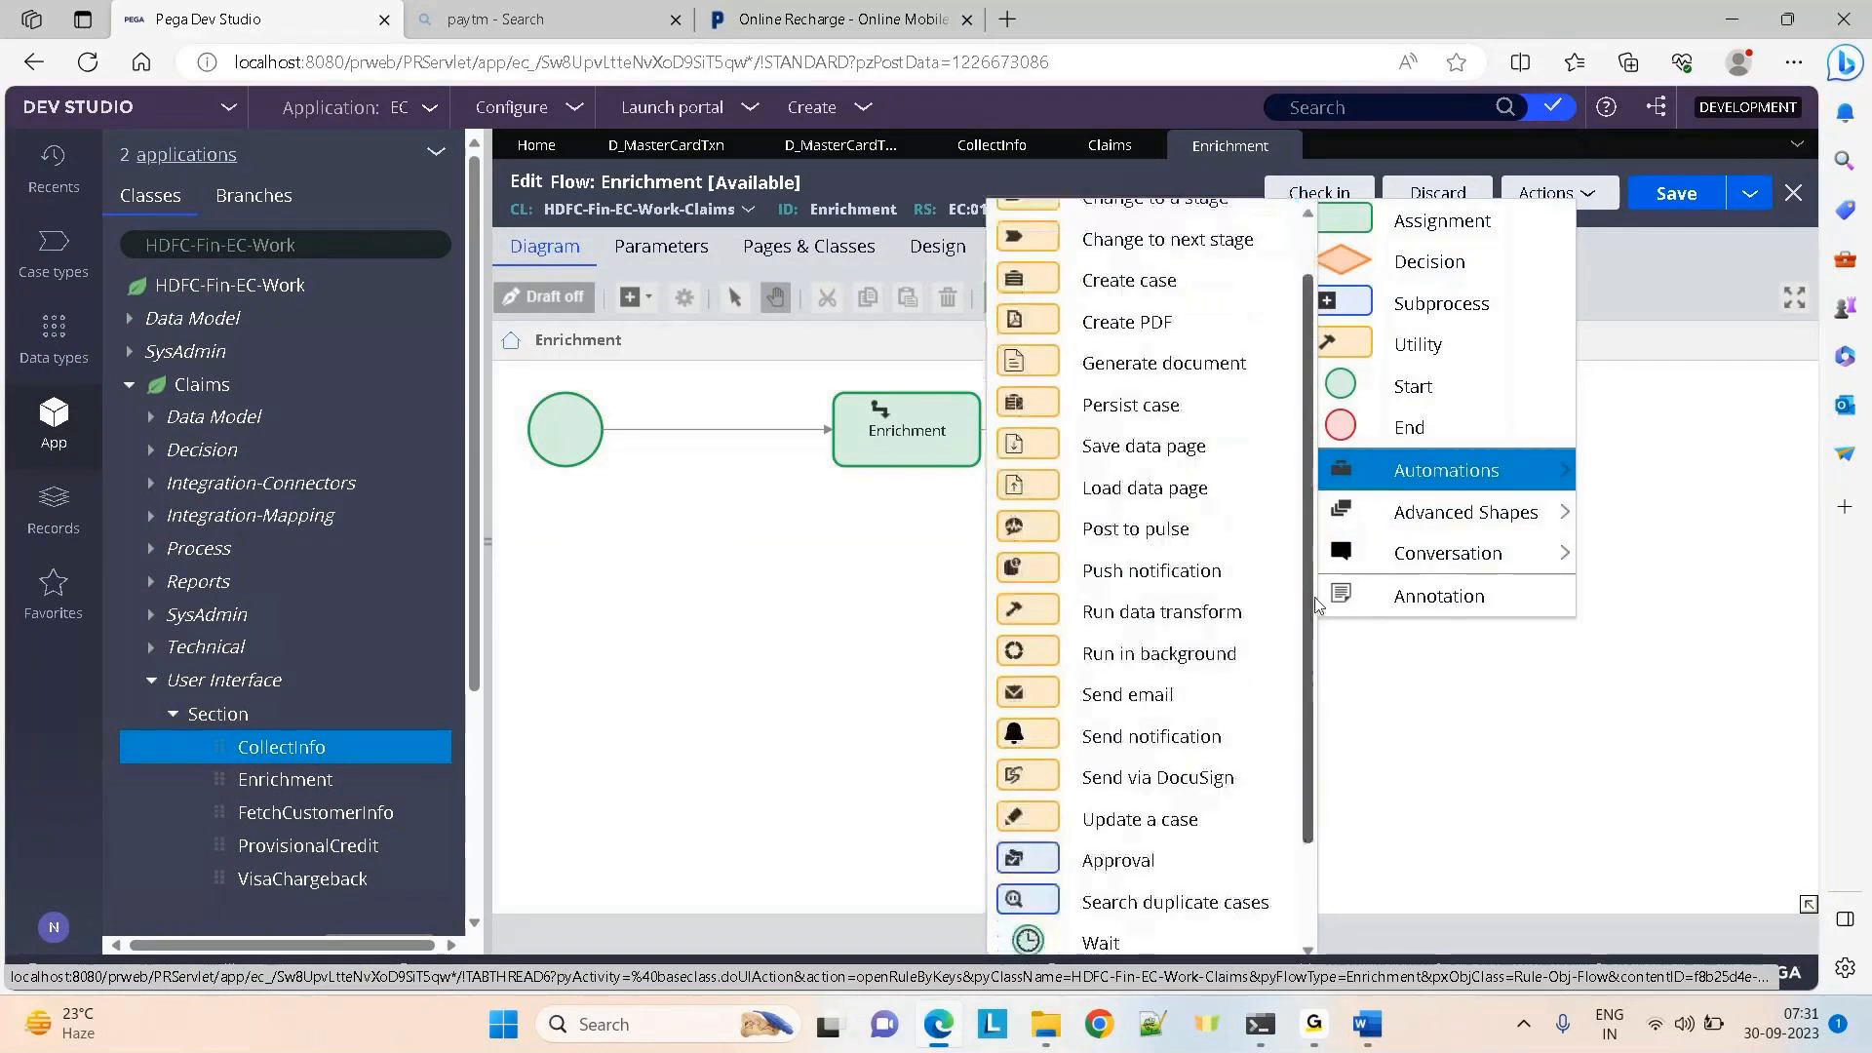
pyautogui.moveTo(1346, 471)
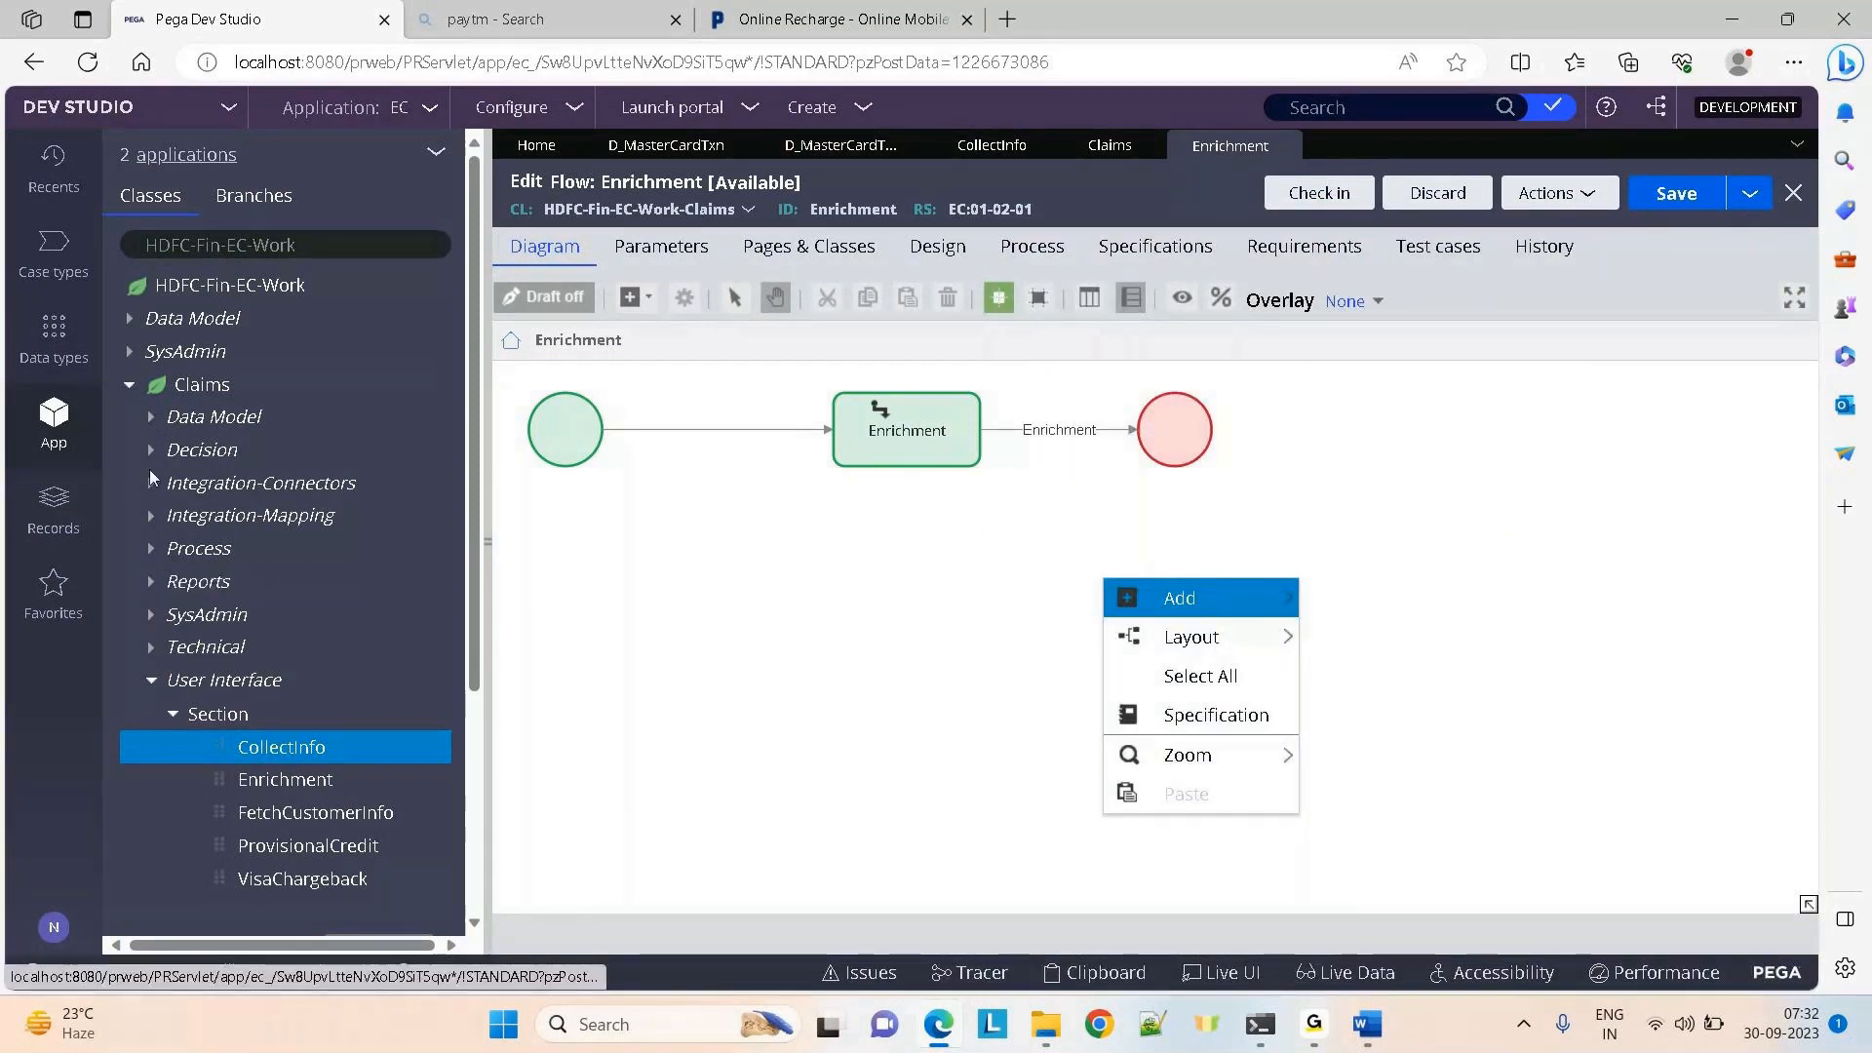
pyautogui.click(151, 548)
# Open the CollectInfo flow action's Action tab and confirm its Savable data pages list is empty
pyautogui.click(174, 647)
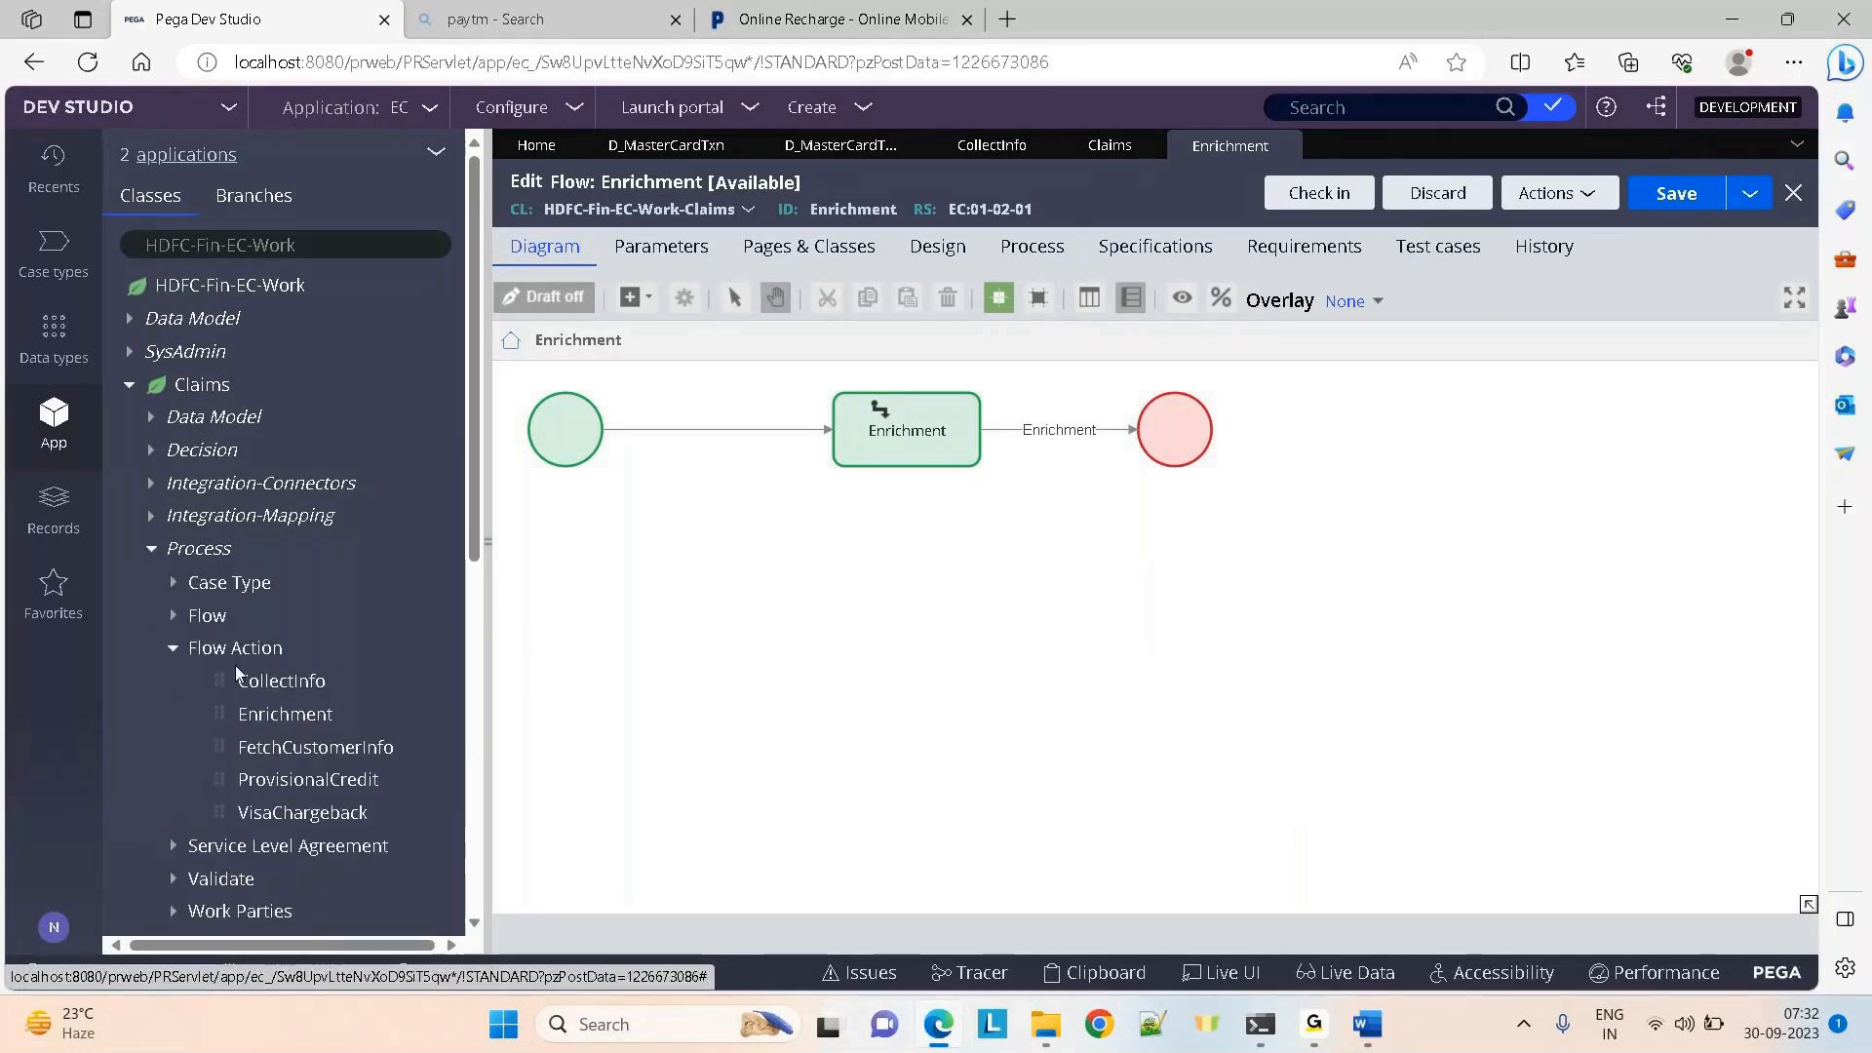
pyautogui.click(263, 687)
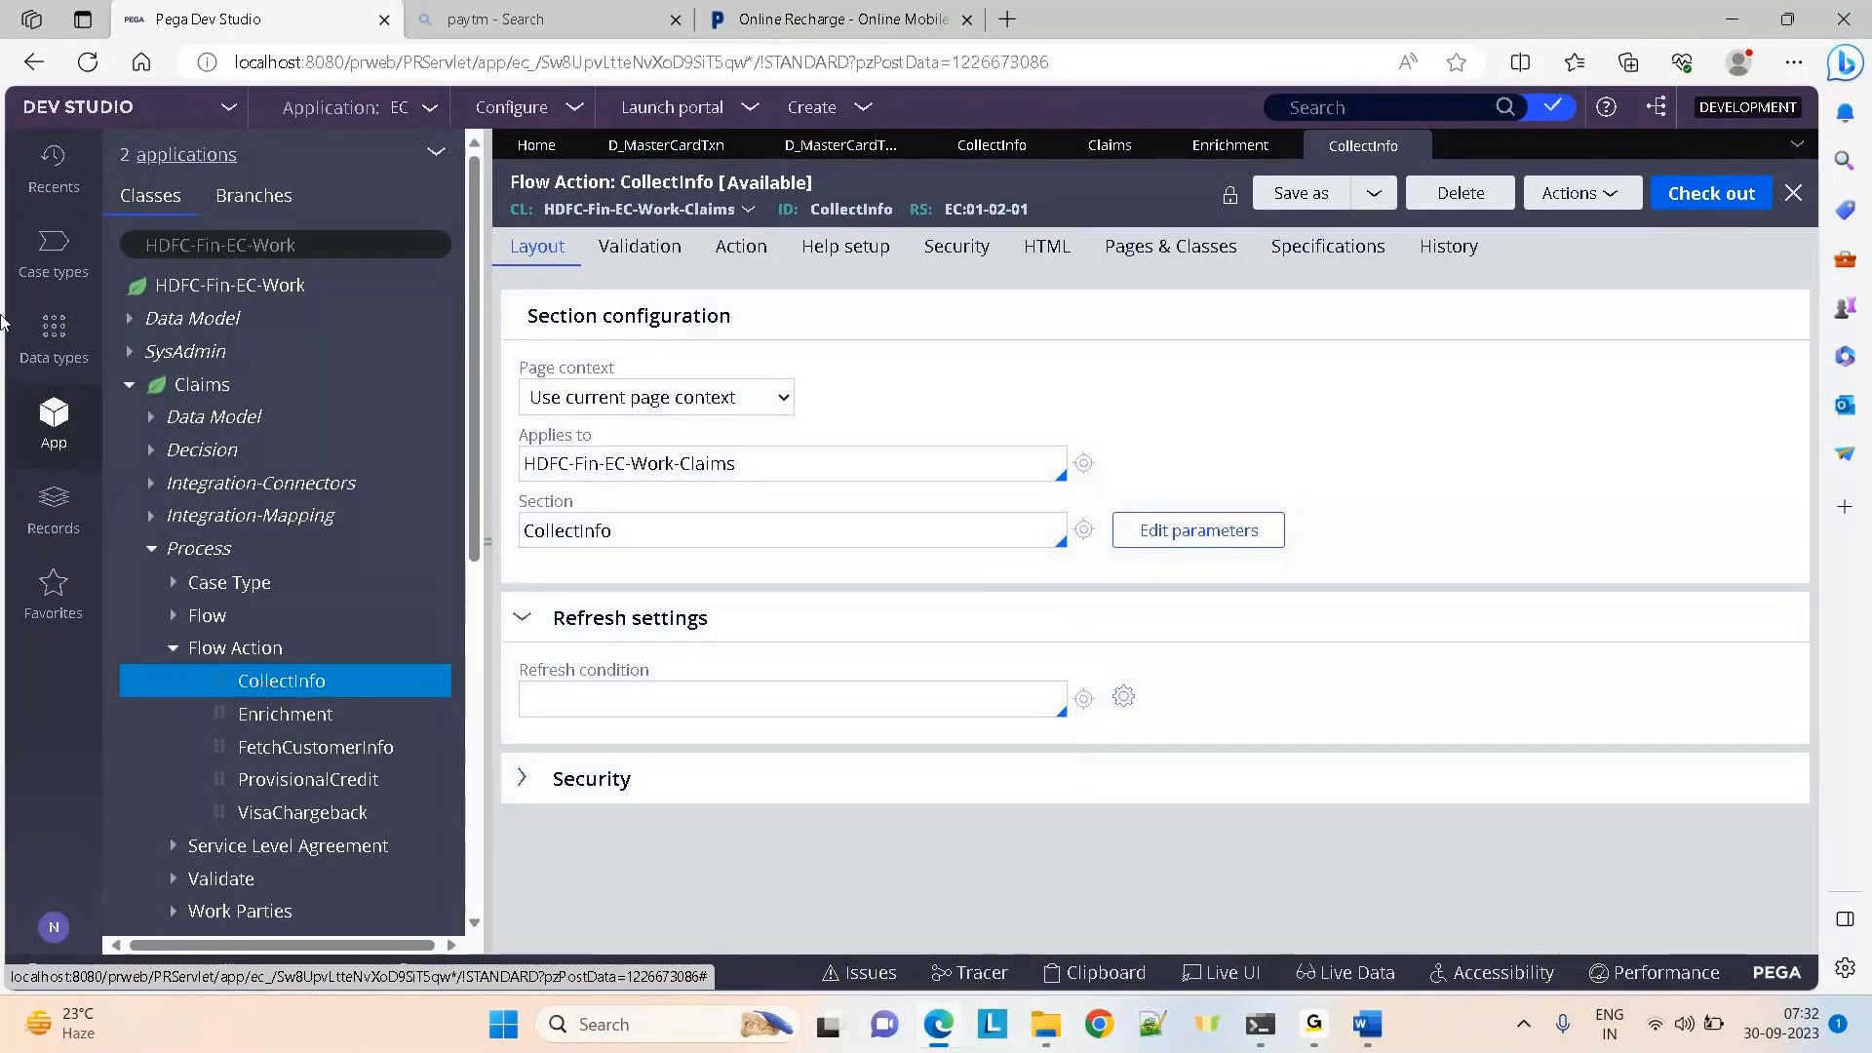
pyautogui.click(743, 247)
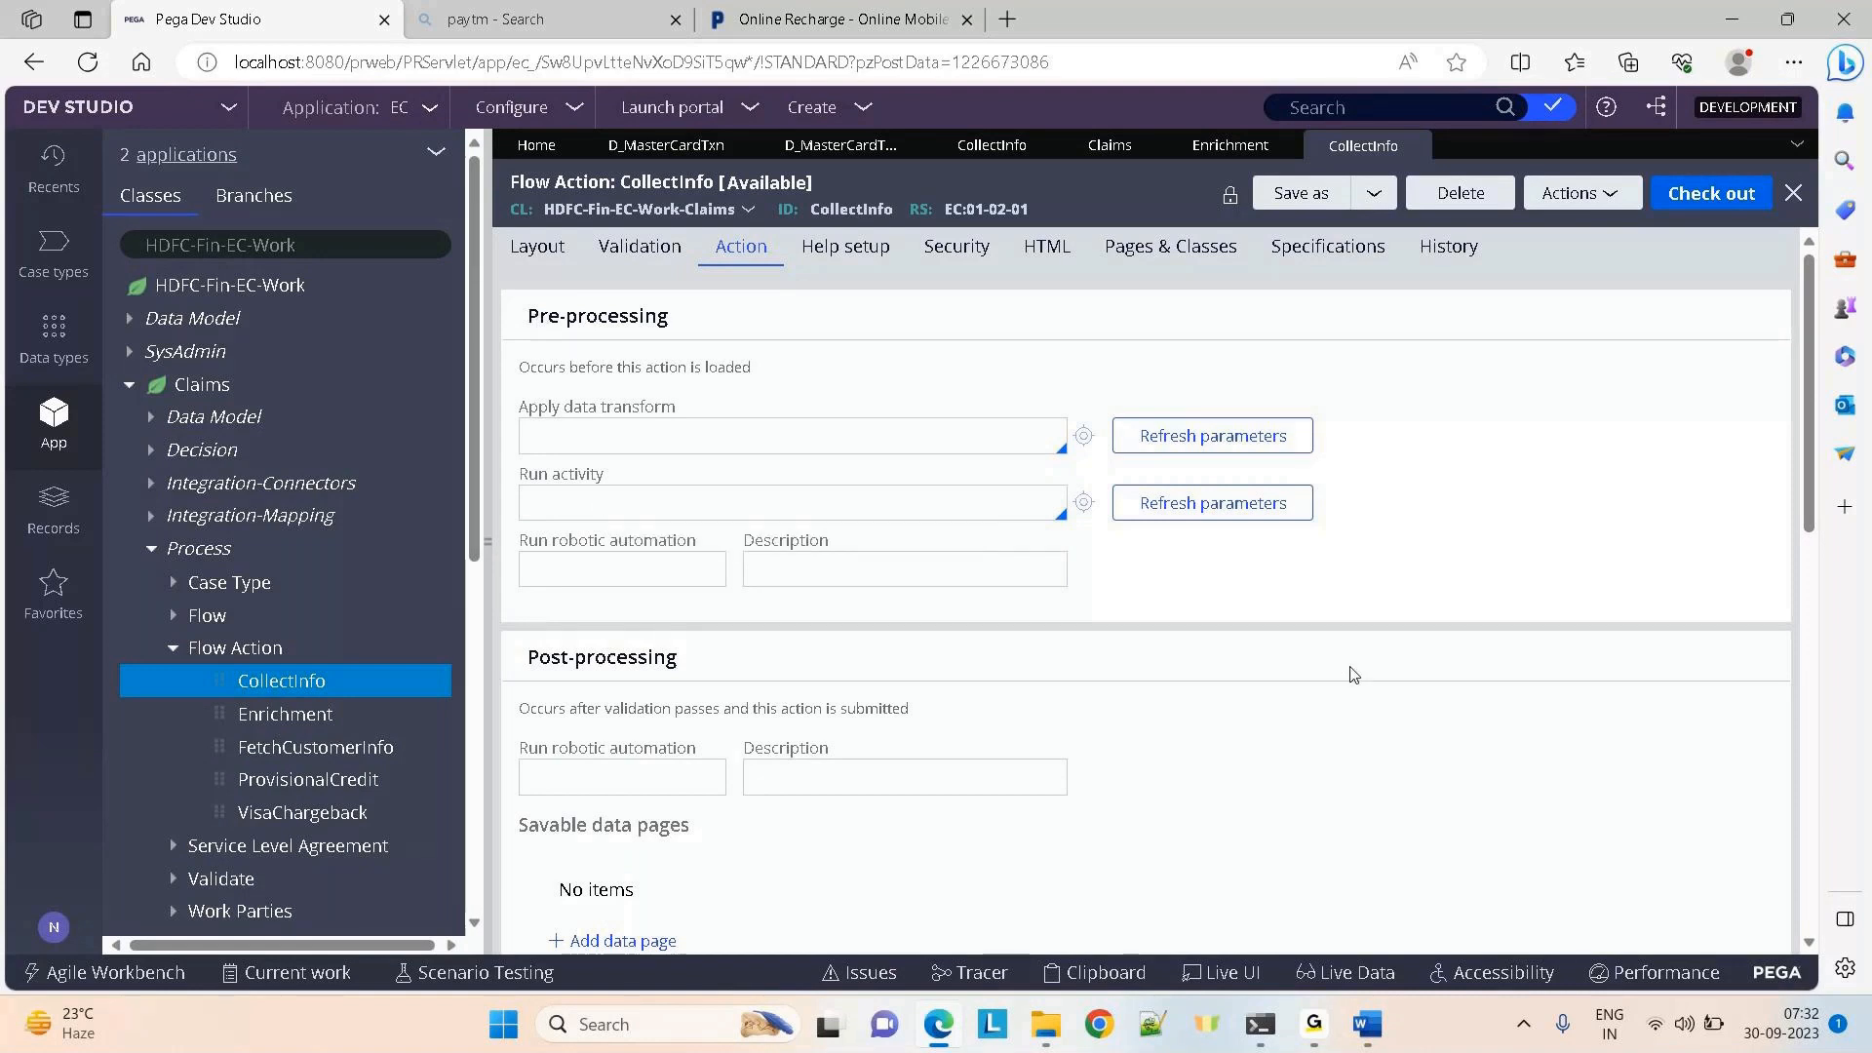
pyautogui.scroll(-4, 1755, 546)
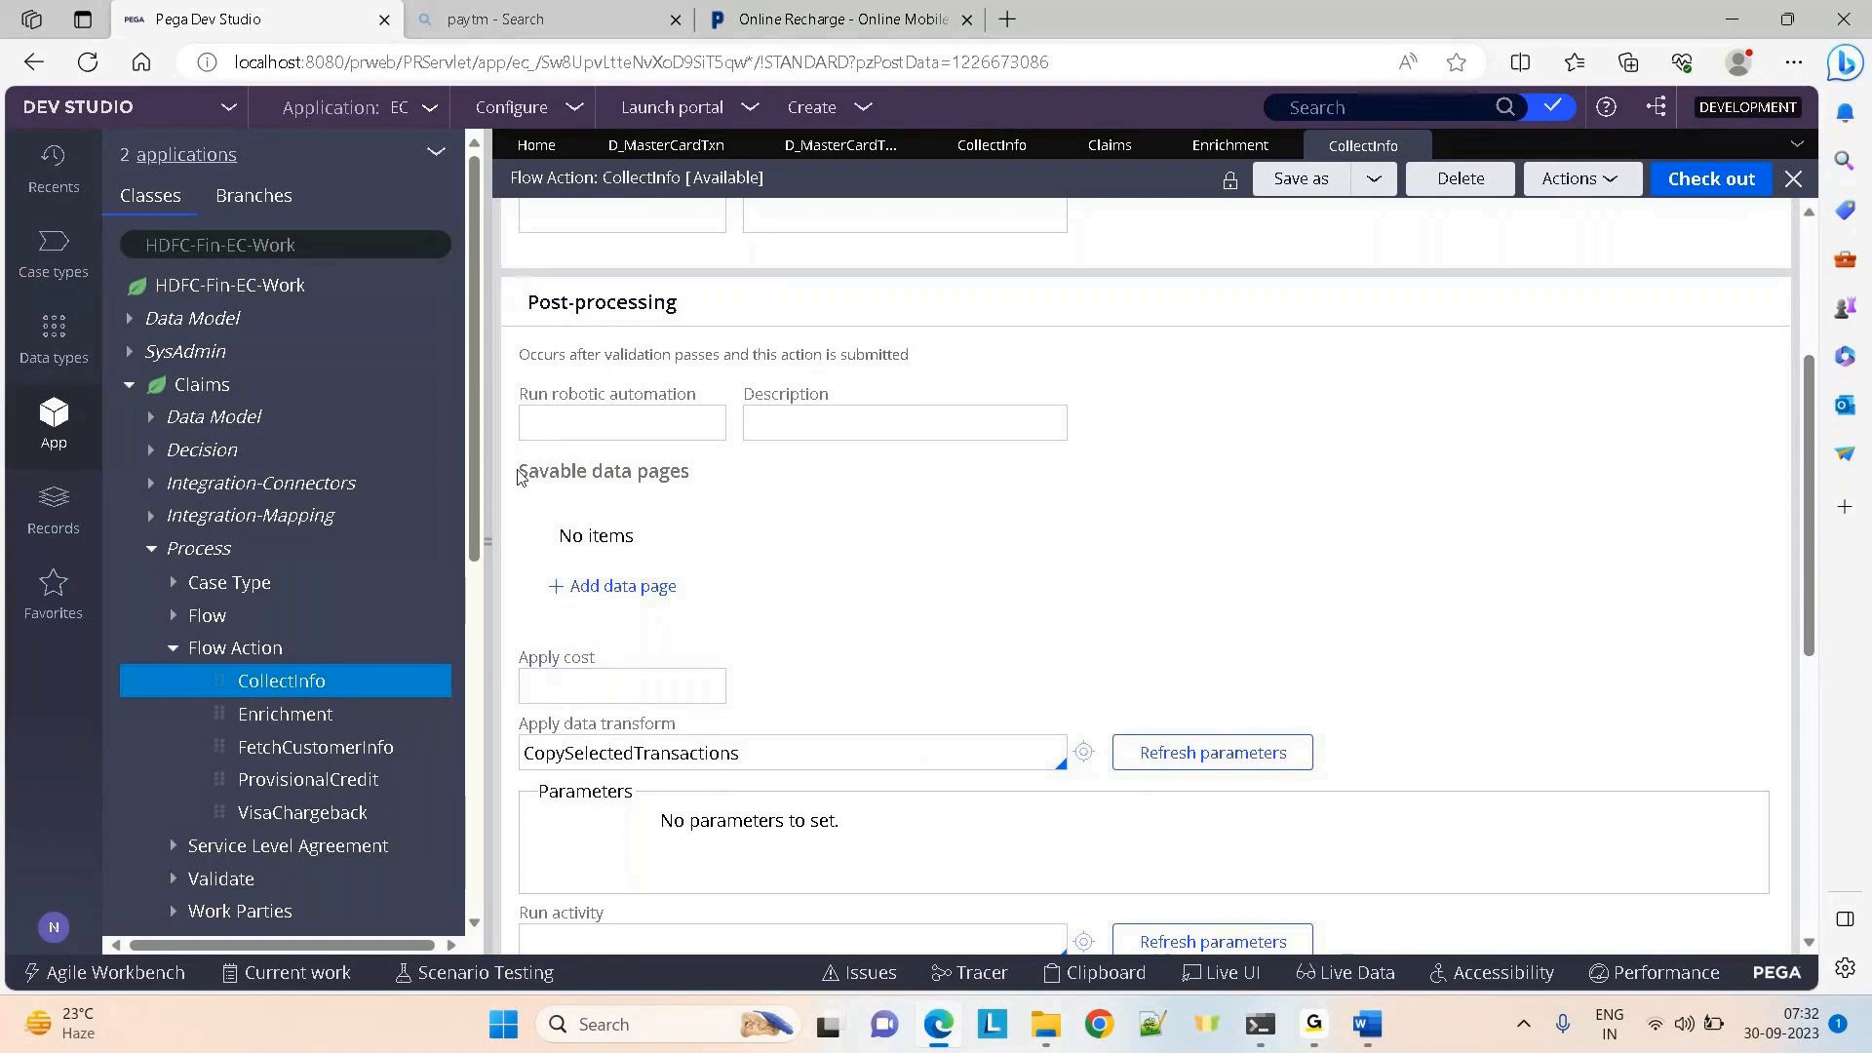
pyautogui.moveTo(517, 474); pyautogui.dragTo(753, 474)
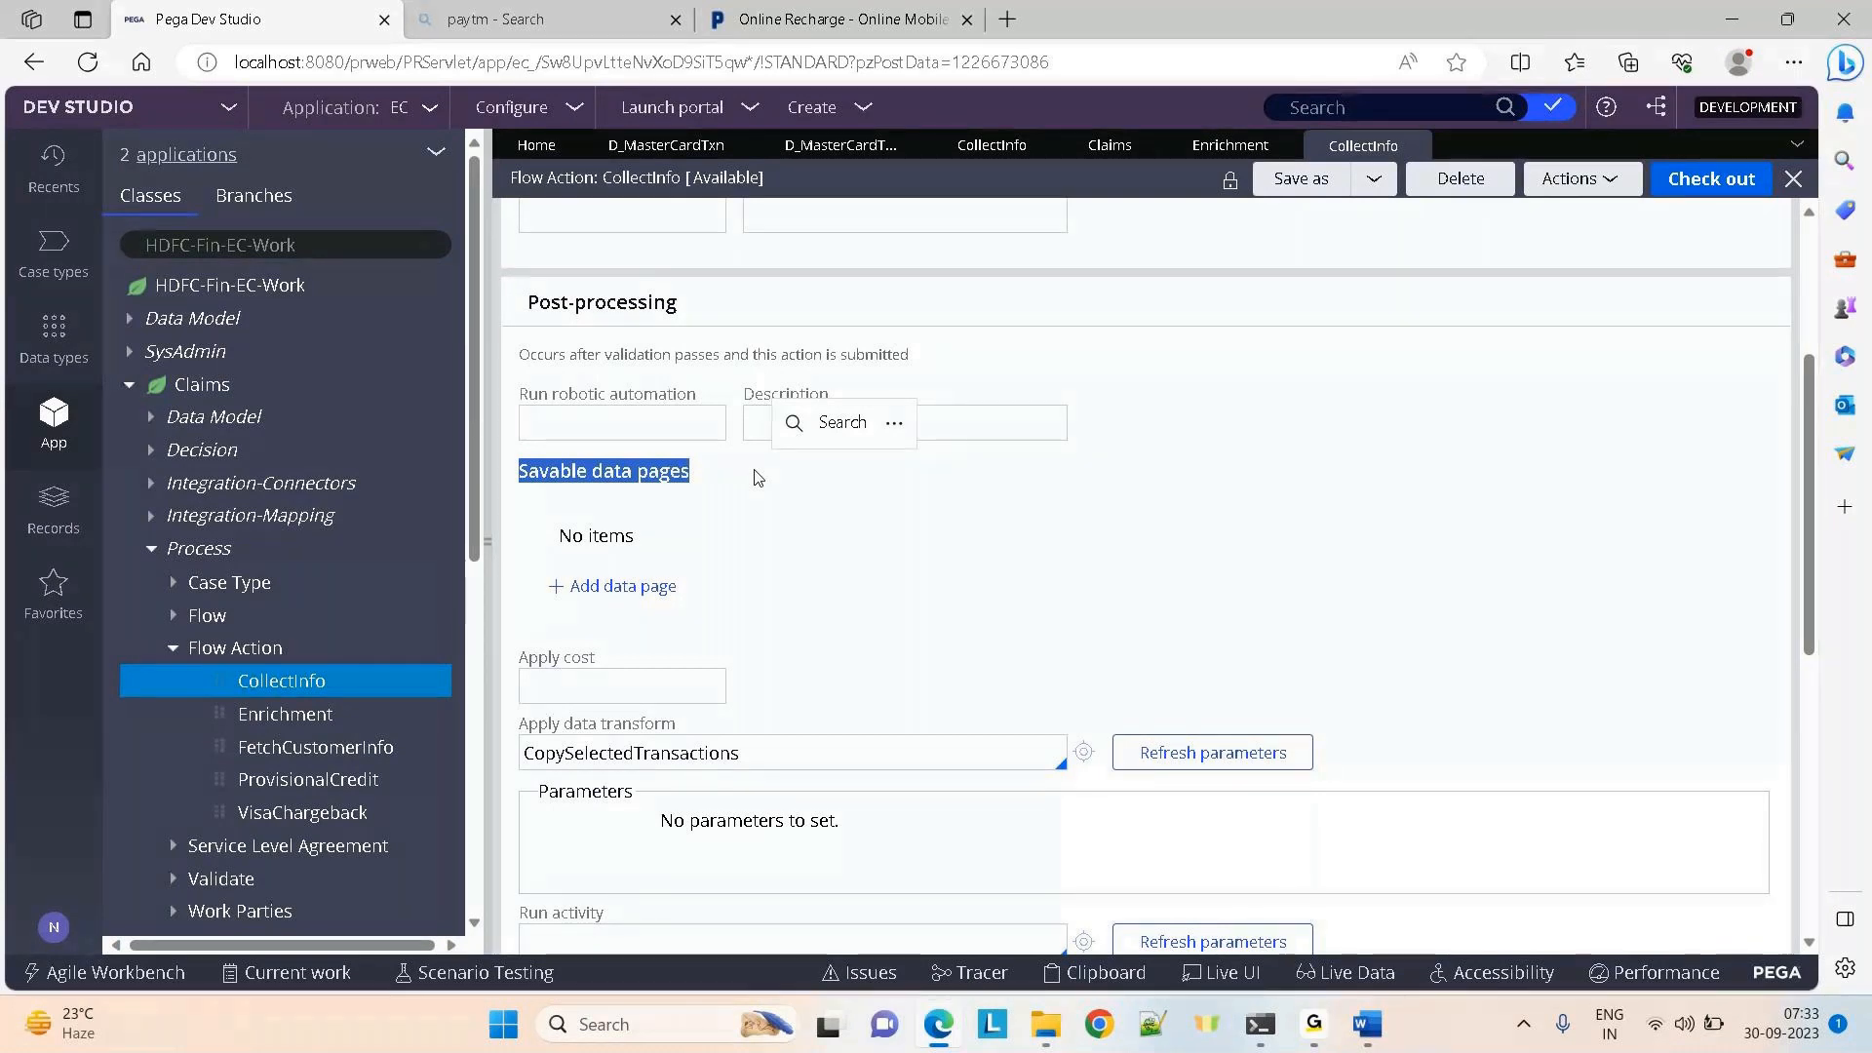
pyautogui.click(1348, 581)
pyautogui.scroll(1, 1348, 581)
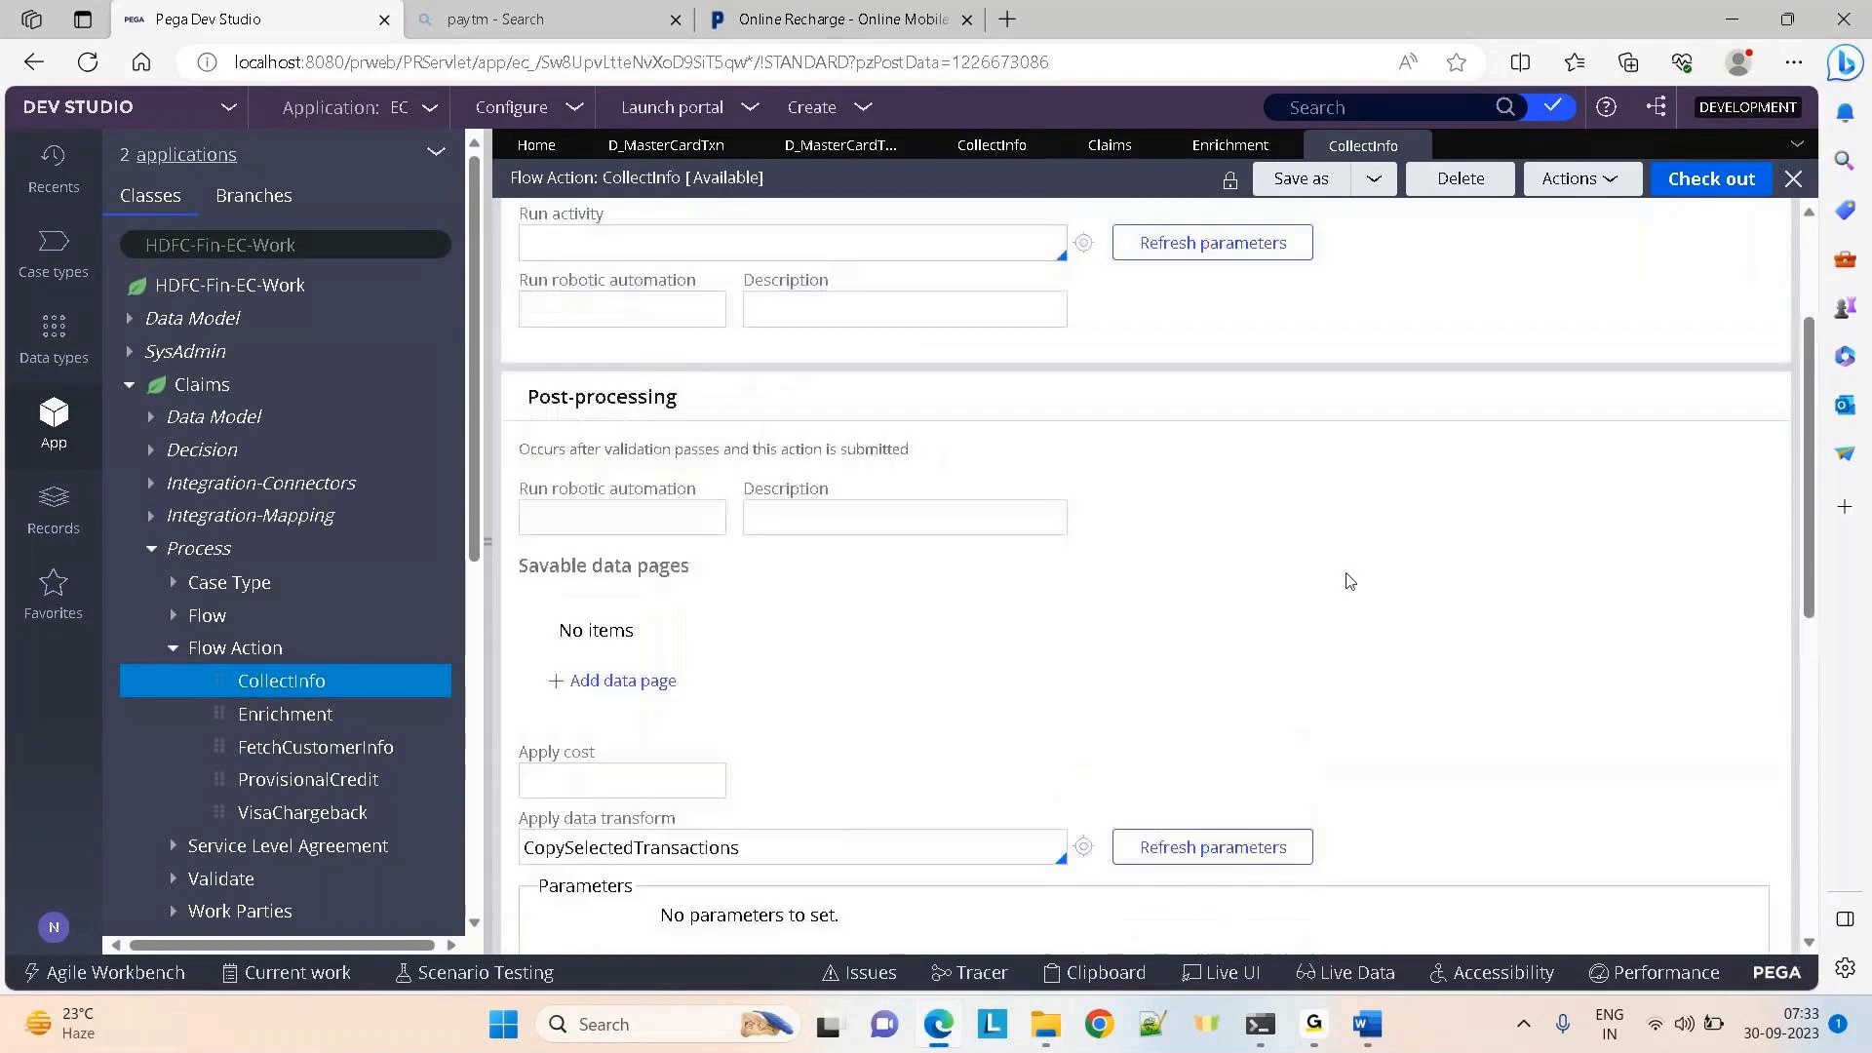
pyautogui.scroll(3, 1348, 581)
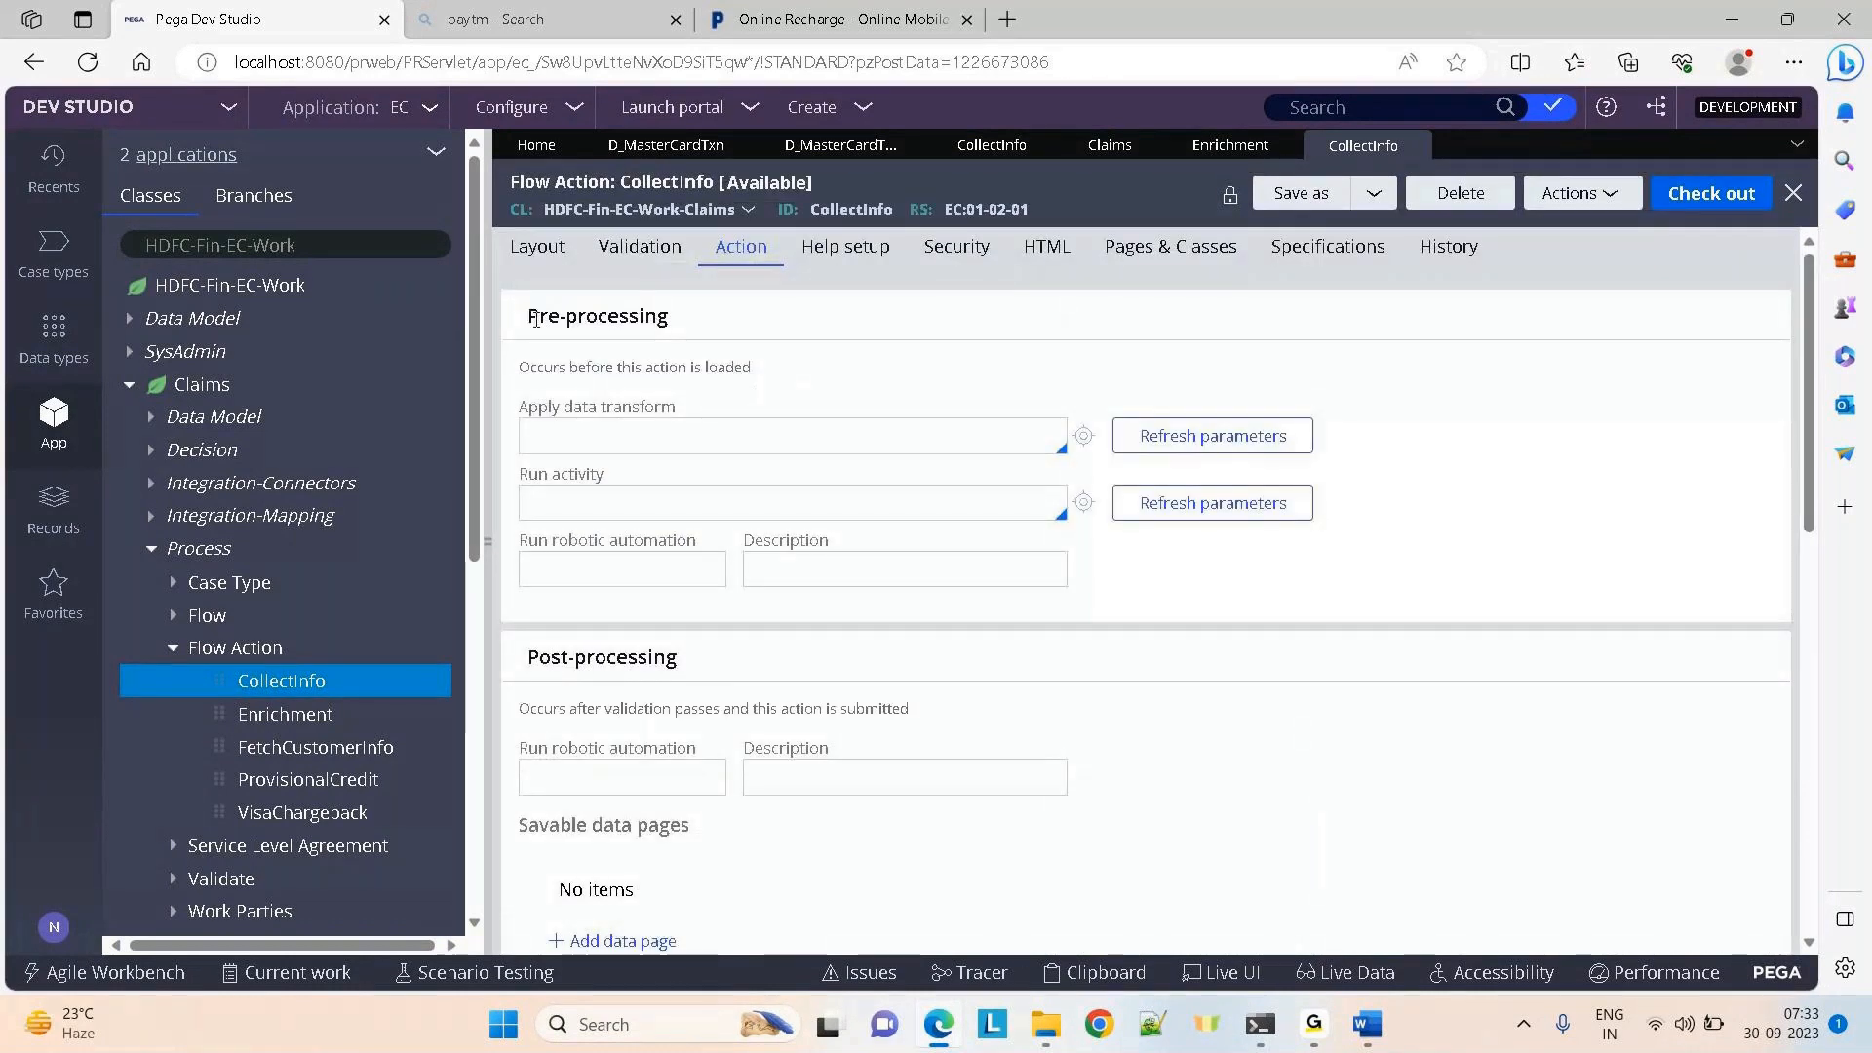
pyautogui.moveTo(539, 316); pyautogui.dragTo(1107, 333)
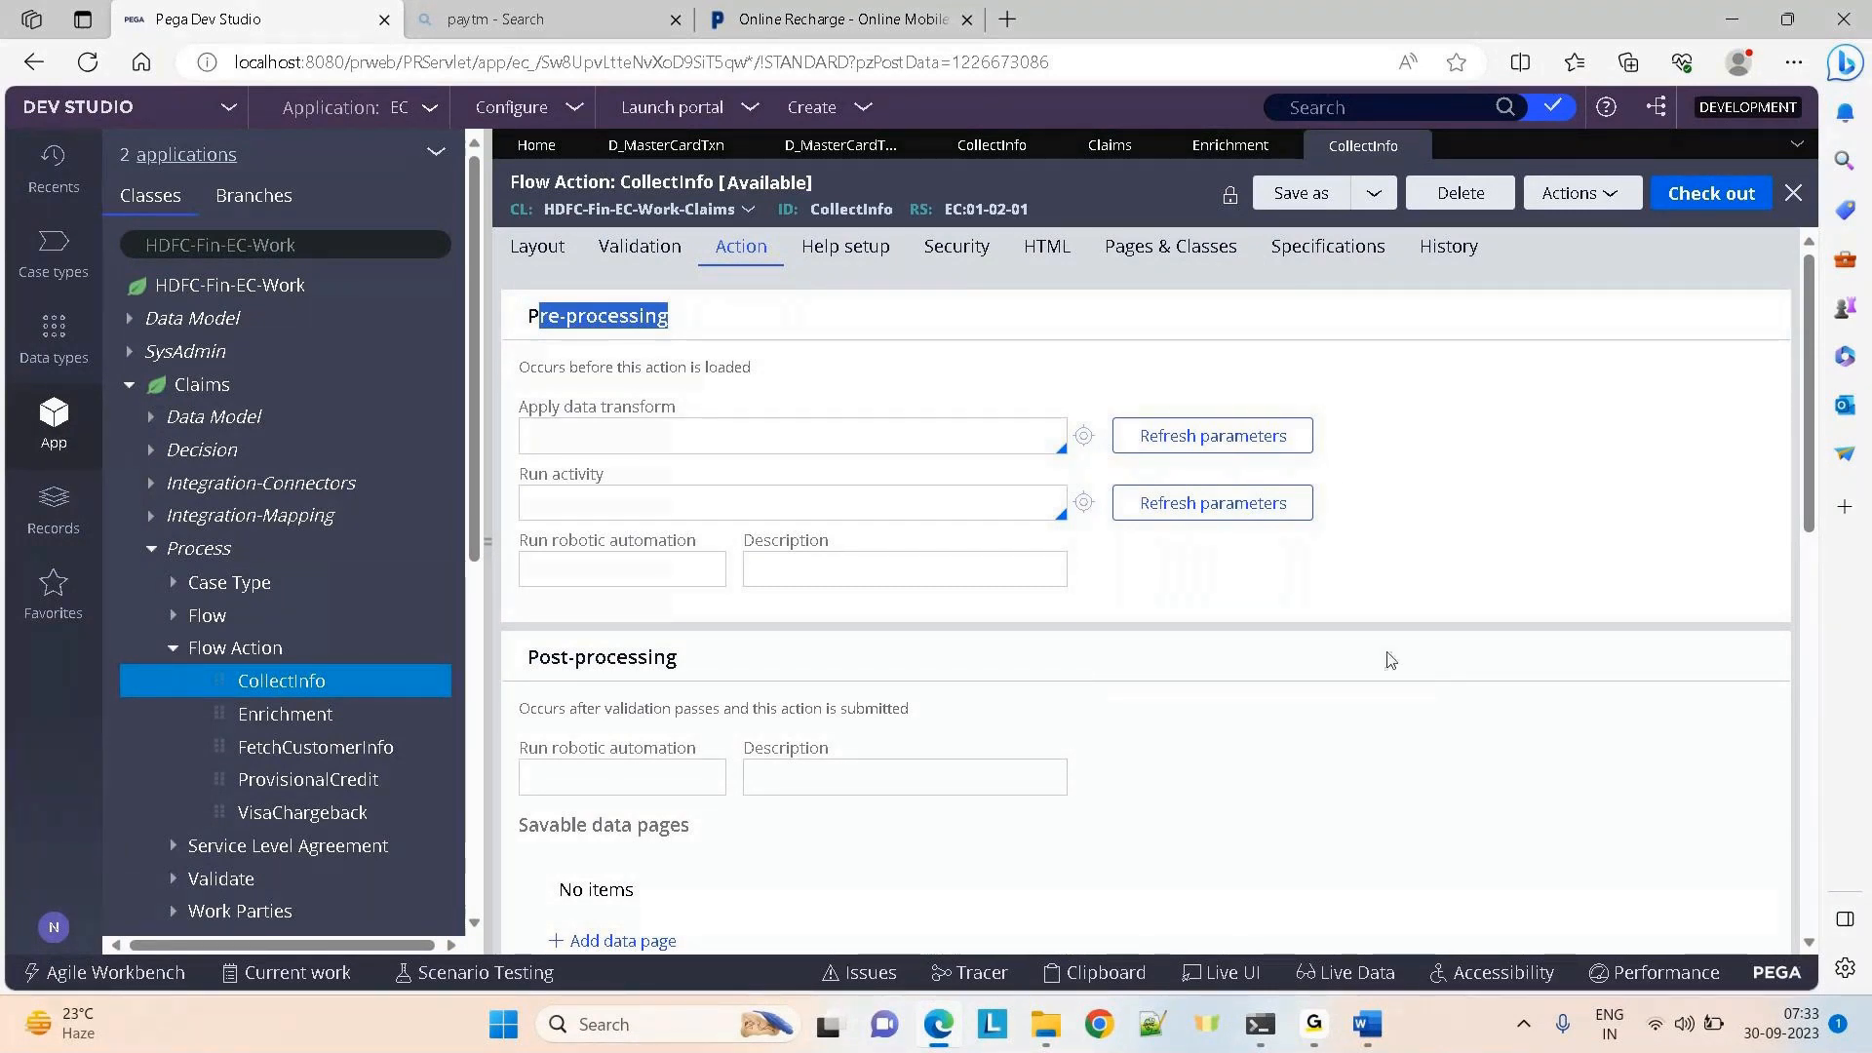
pyautogui.click(155, 554)
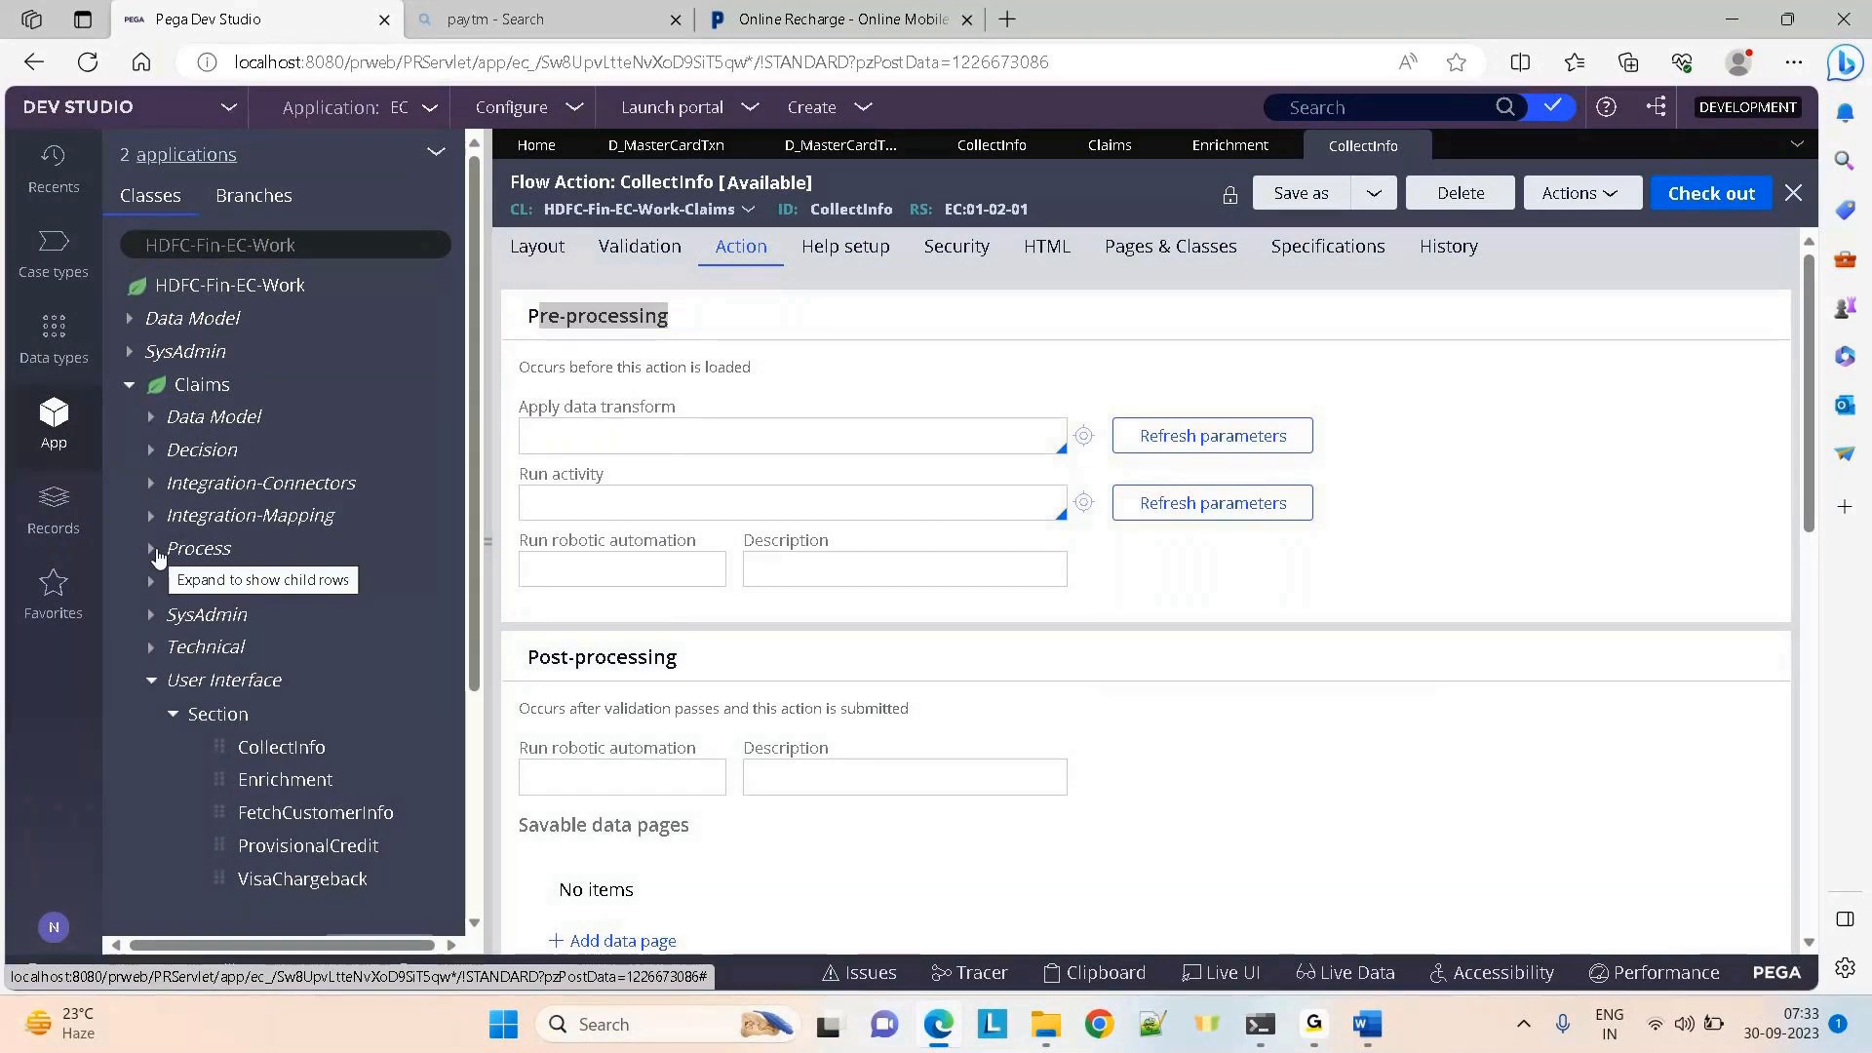
# Open Activity_1 from Claims > Technical > Activity with the explorer hidden
pyautogui.click(152, 654)
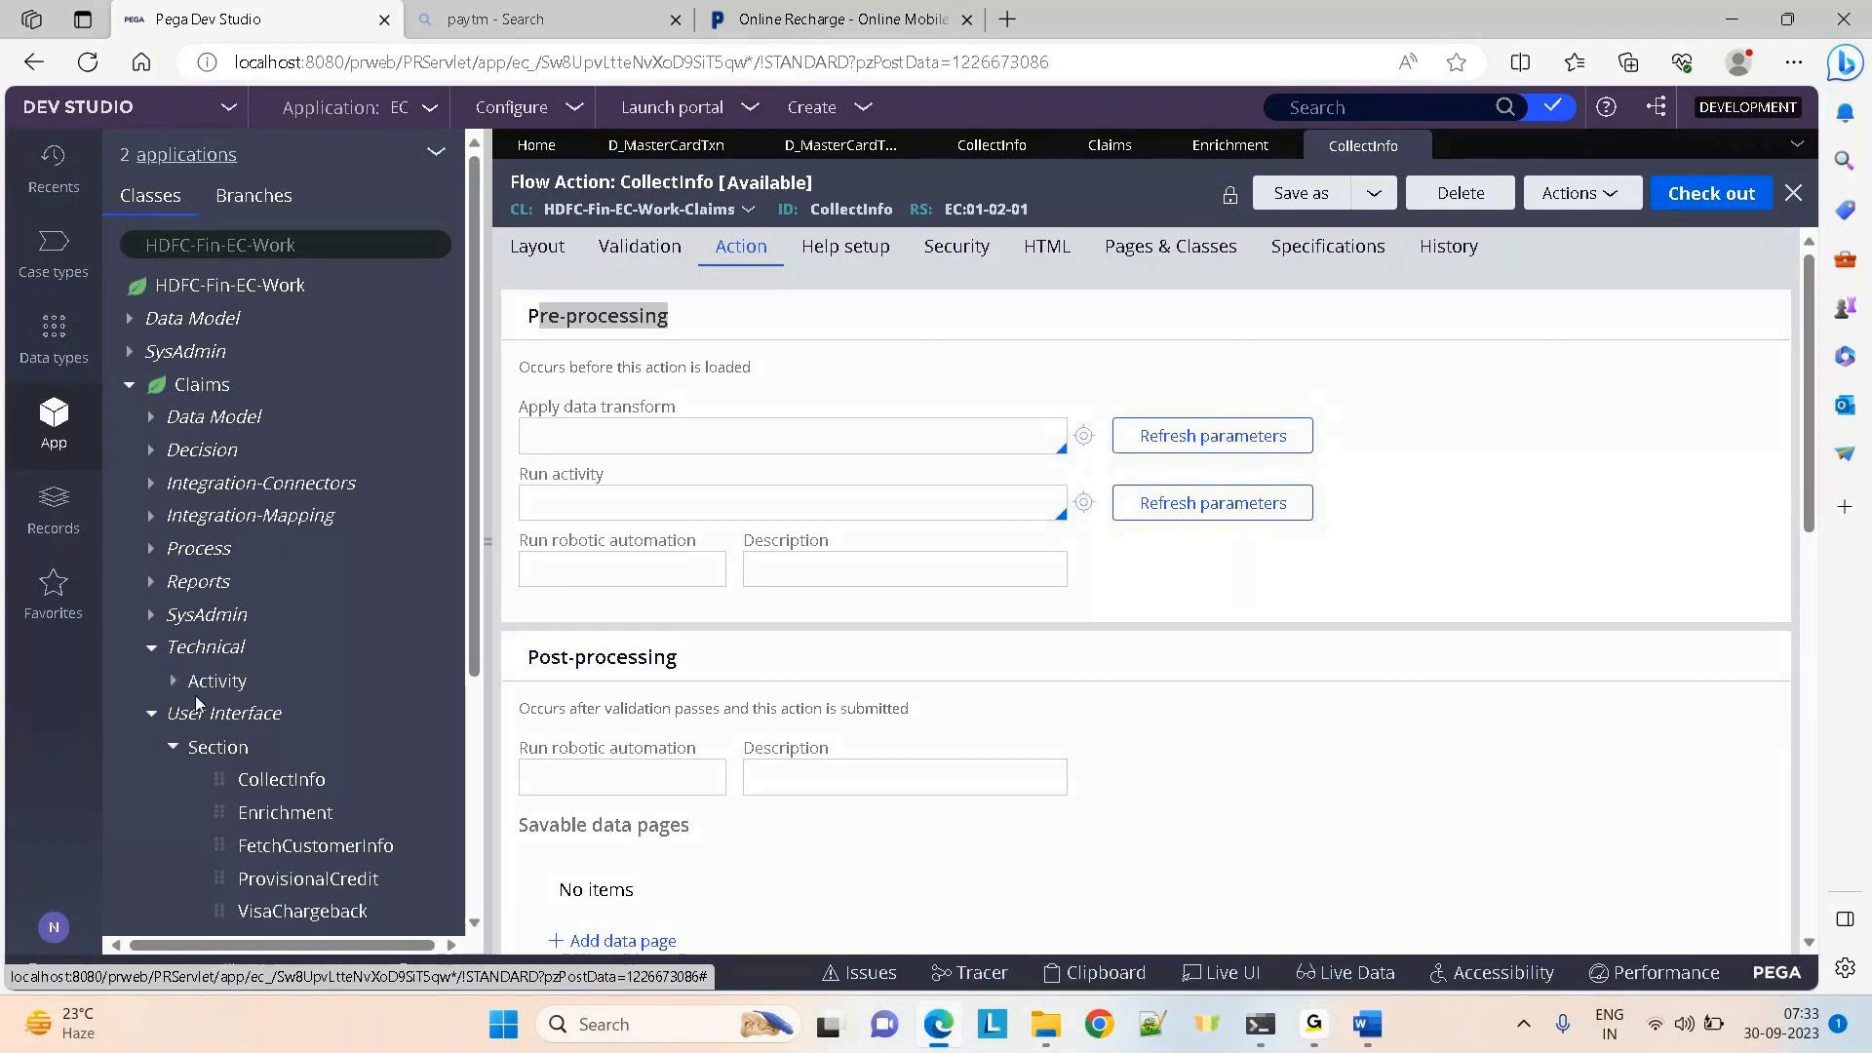
pyautogui.click(174, 680)
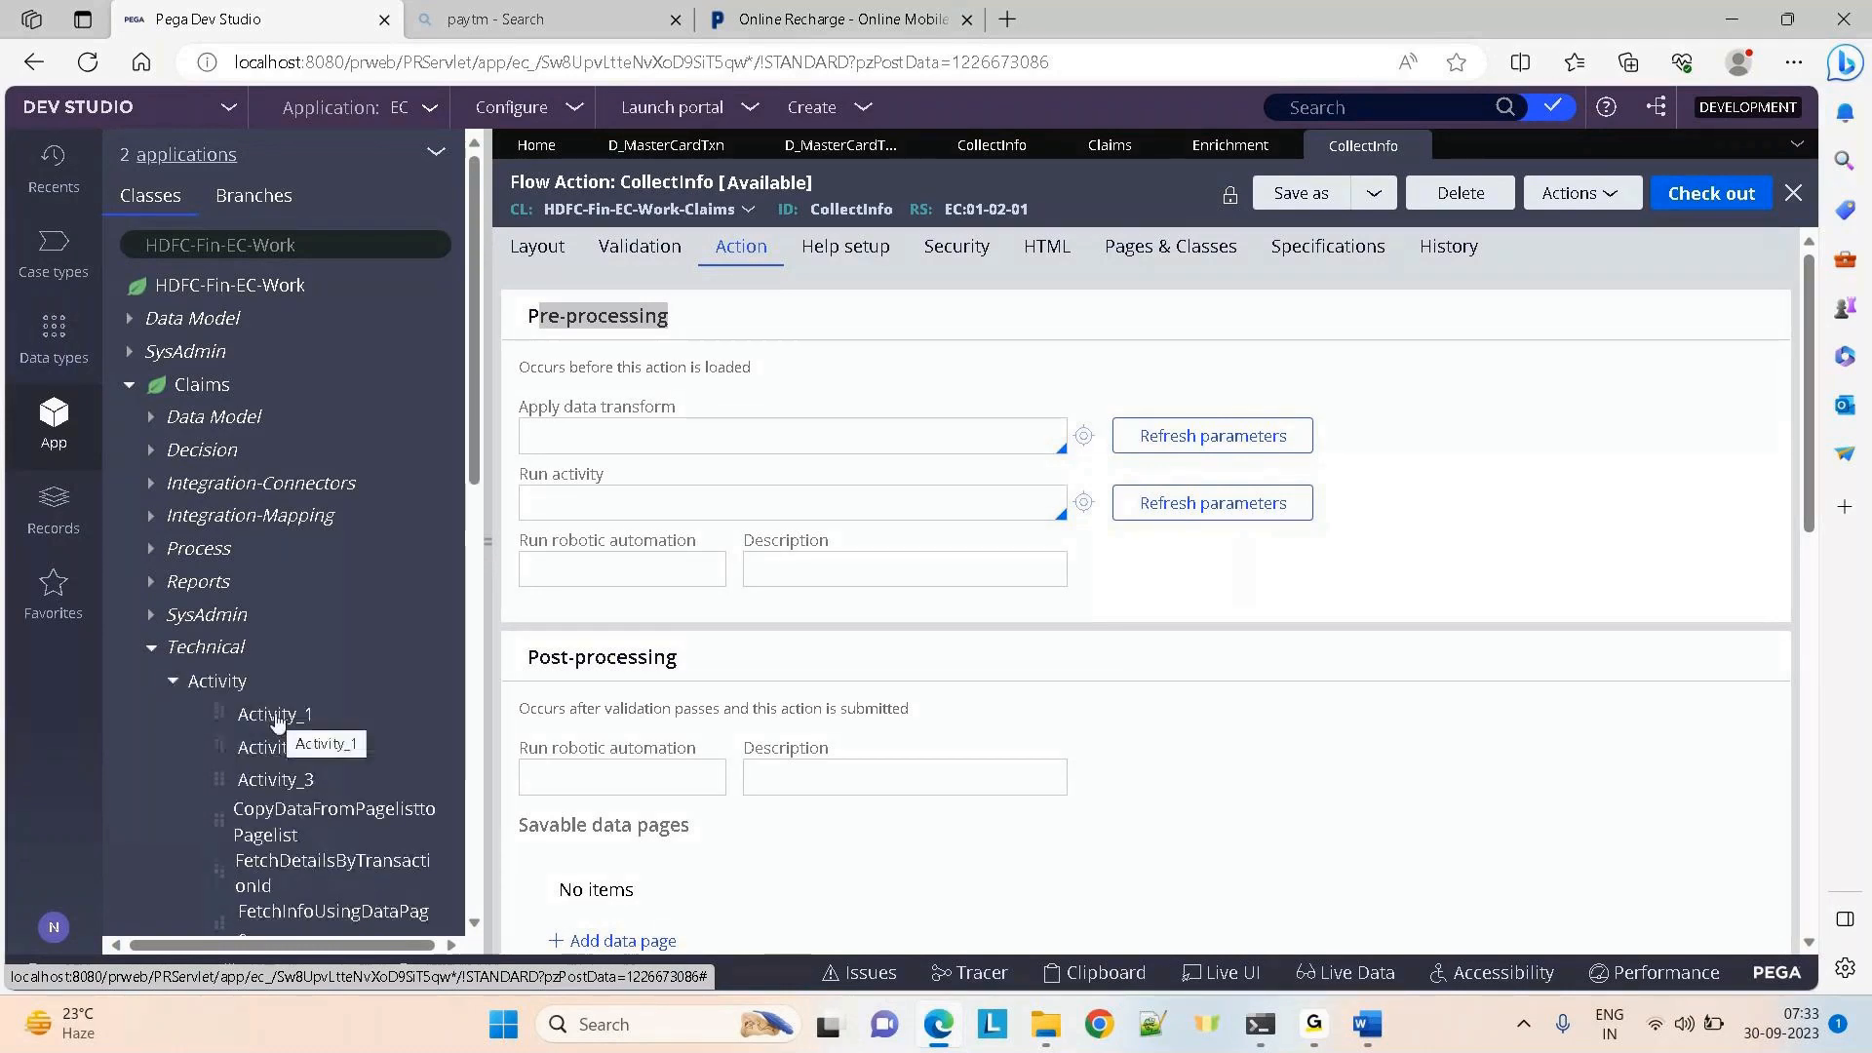
pyautogui.click(274, 718)
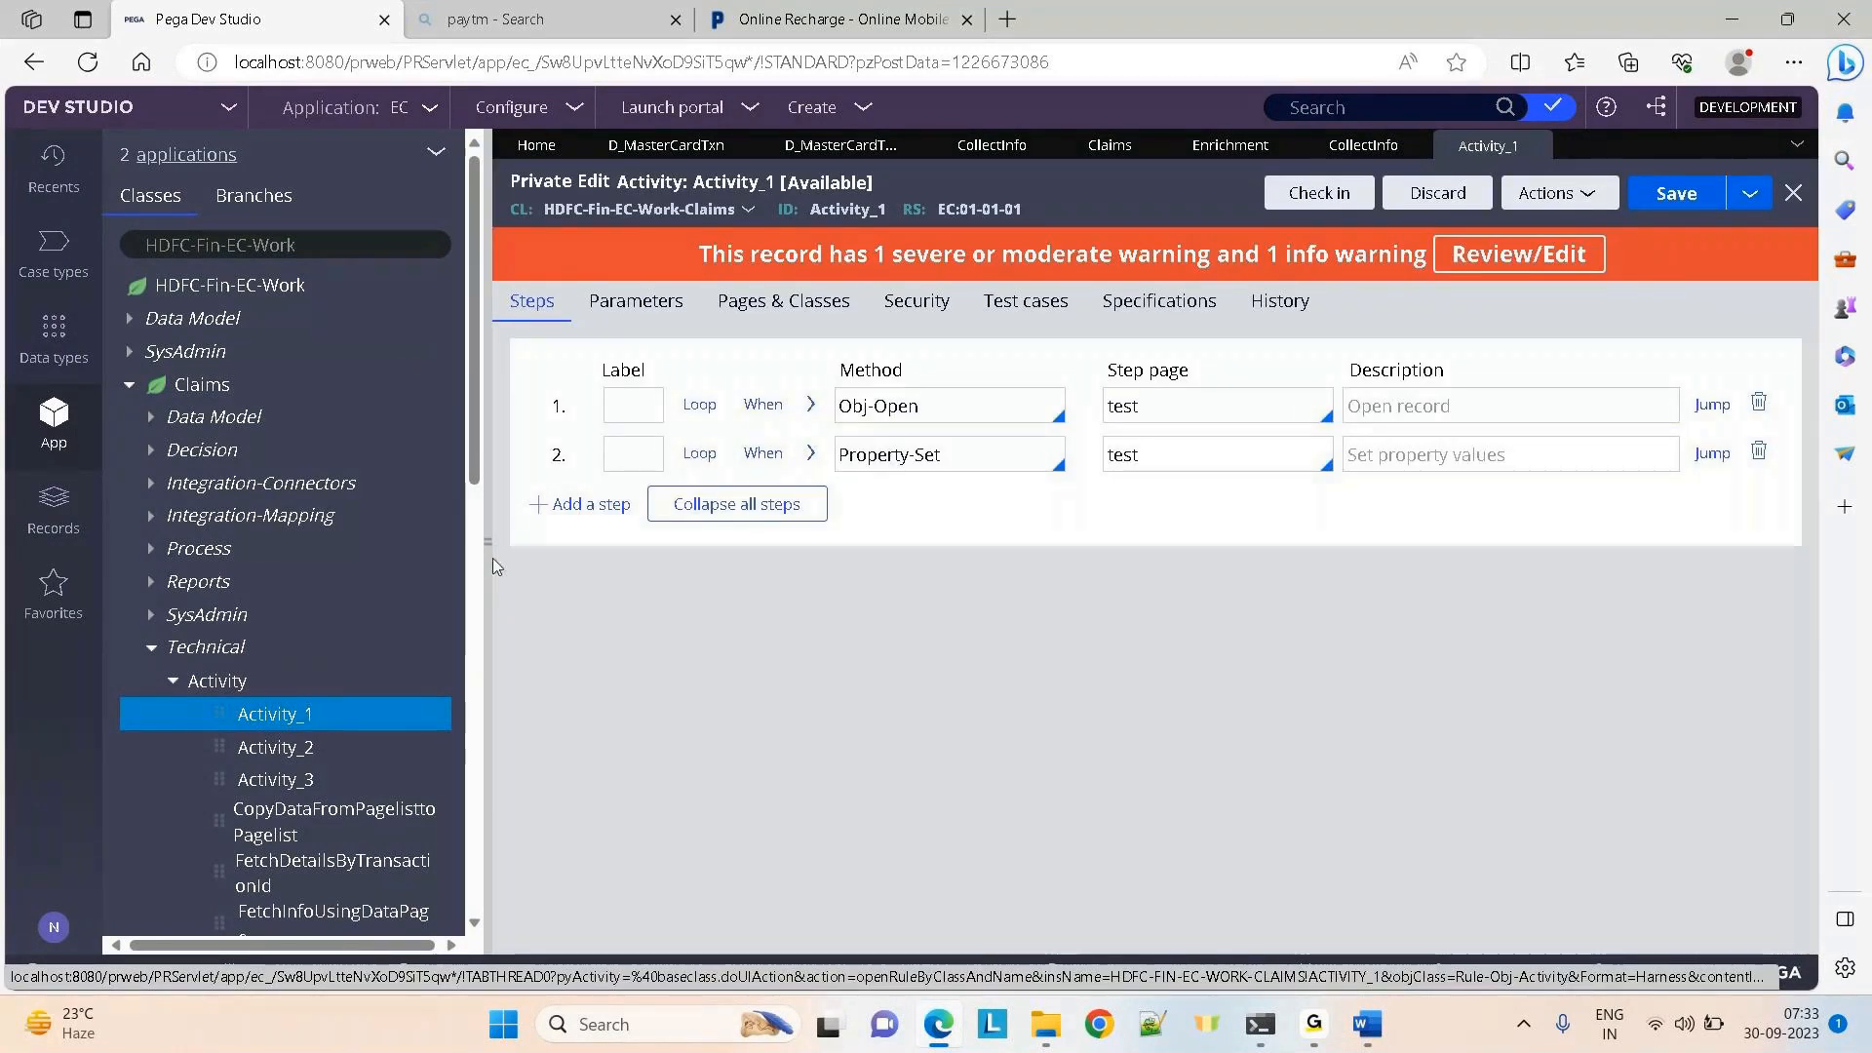
pyautogui.click(488, 553)
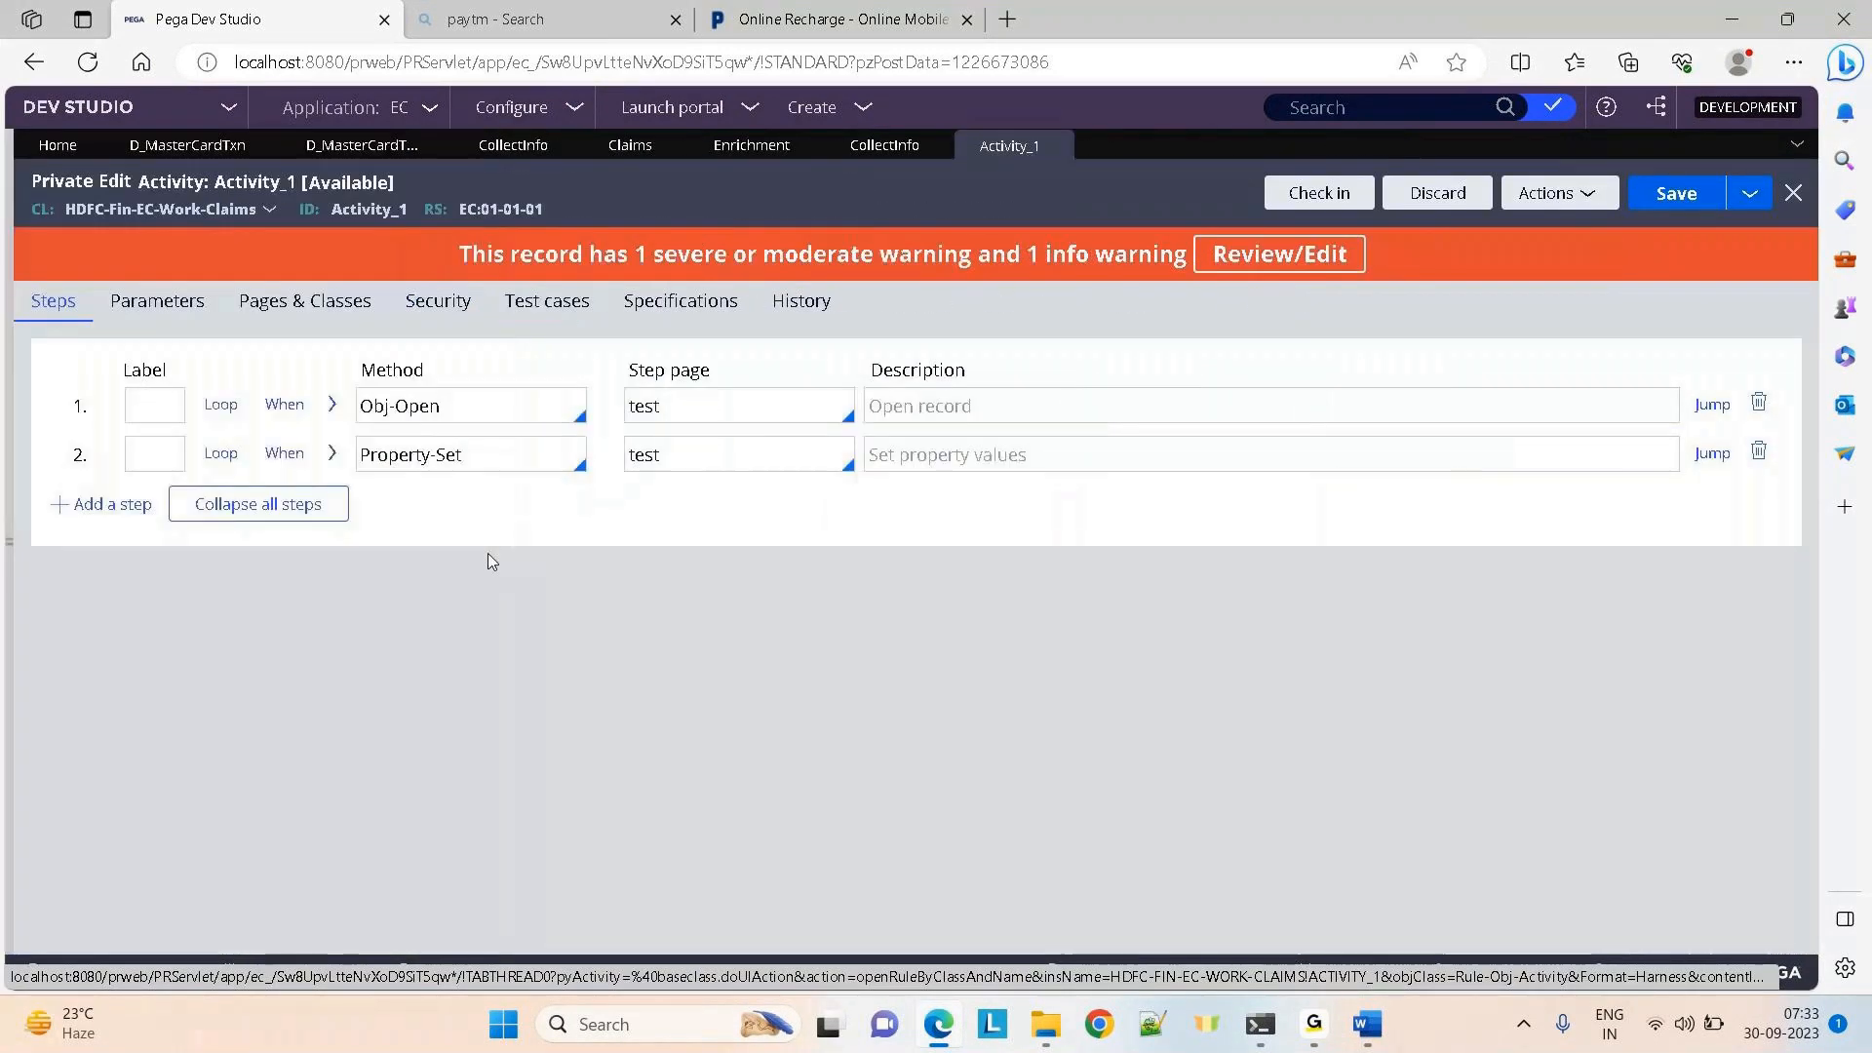
# Add step 3 with method Save-DataPage and step 4 with method Load-DataPage
pyautogui.click(114, 504)
pyautogui.click(368, 507)
pyautogui.write('save-dataPage')
pyautogui.click(419, 716)
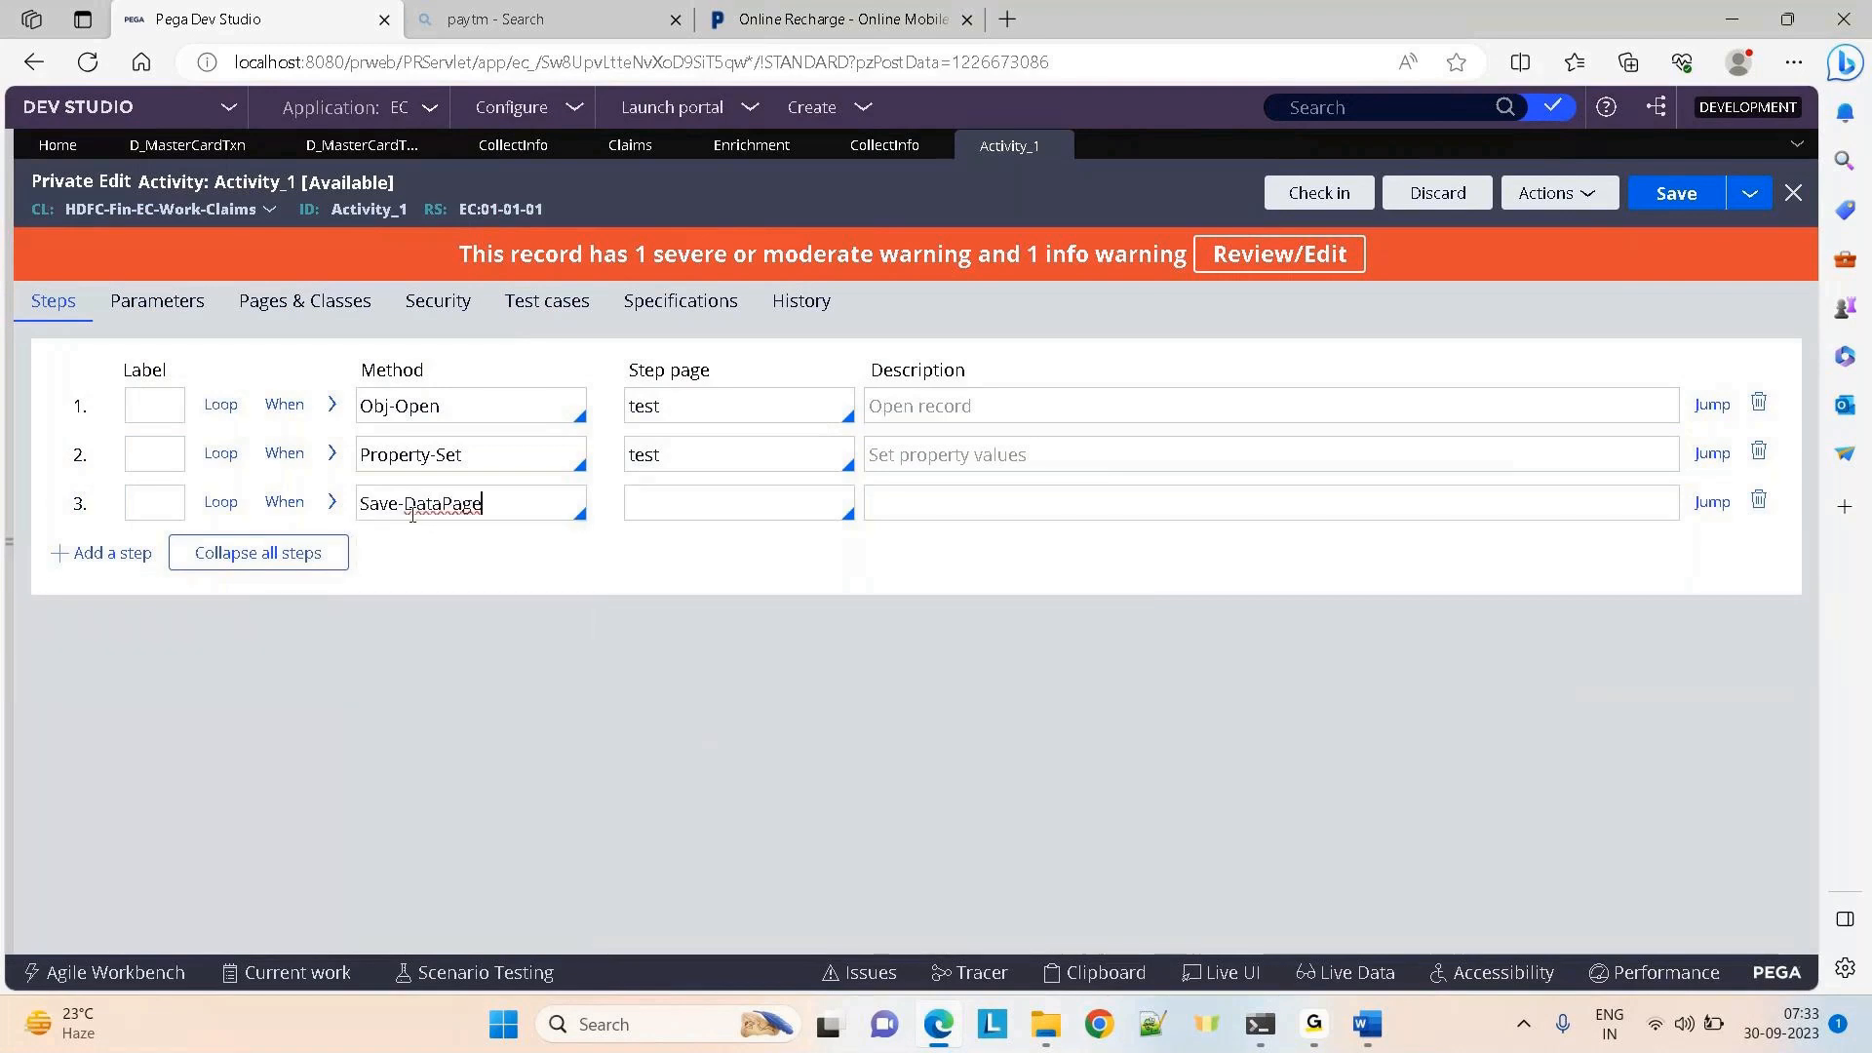
pyautogui.click(113, 552)
pyautogui.click(392, 554)
pyautogui.write('loa')
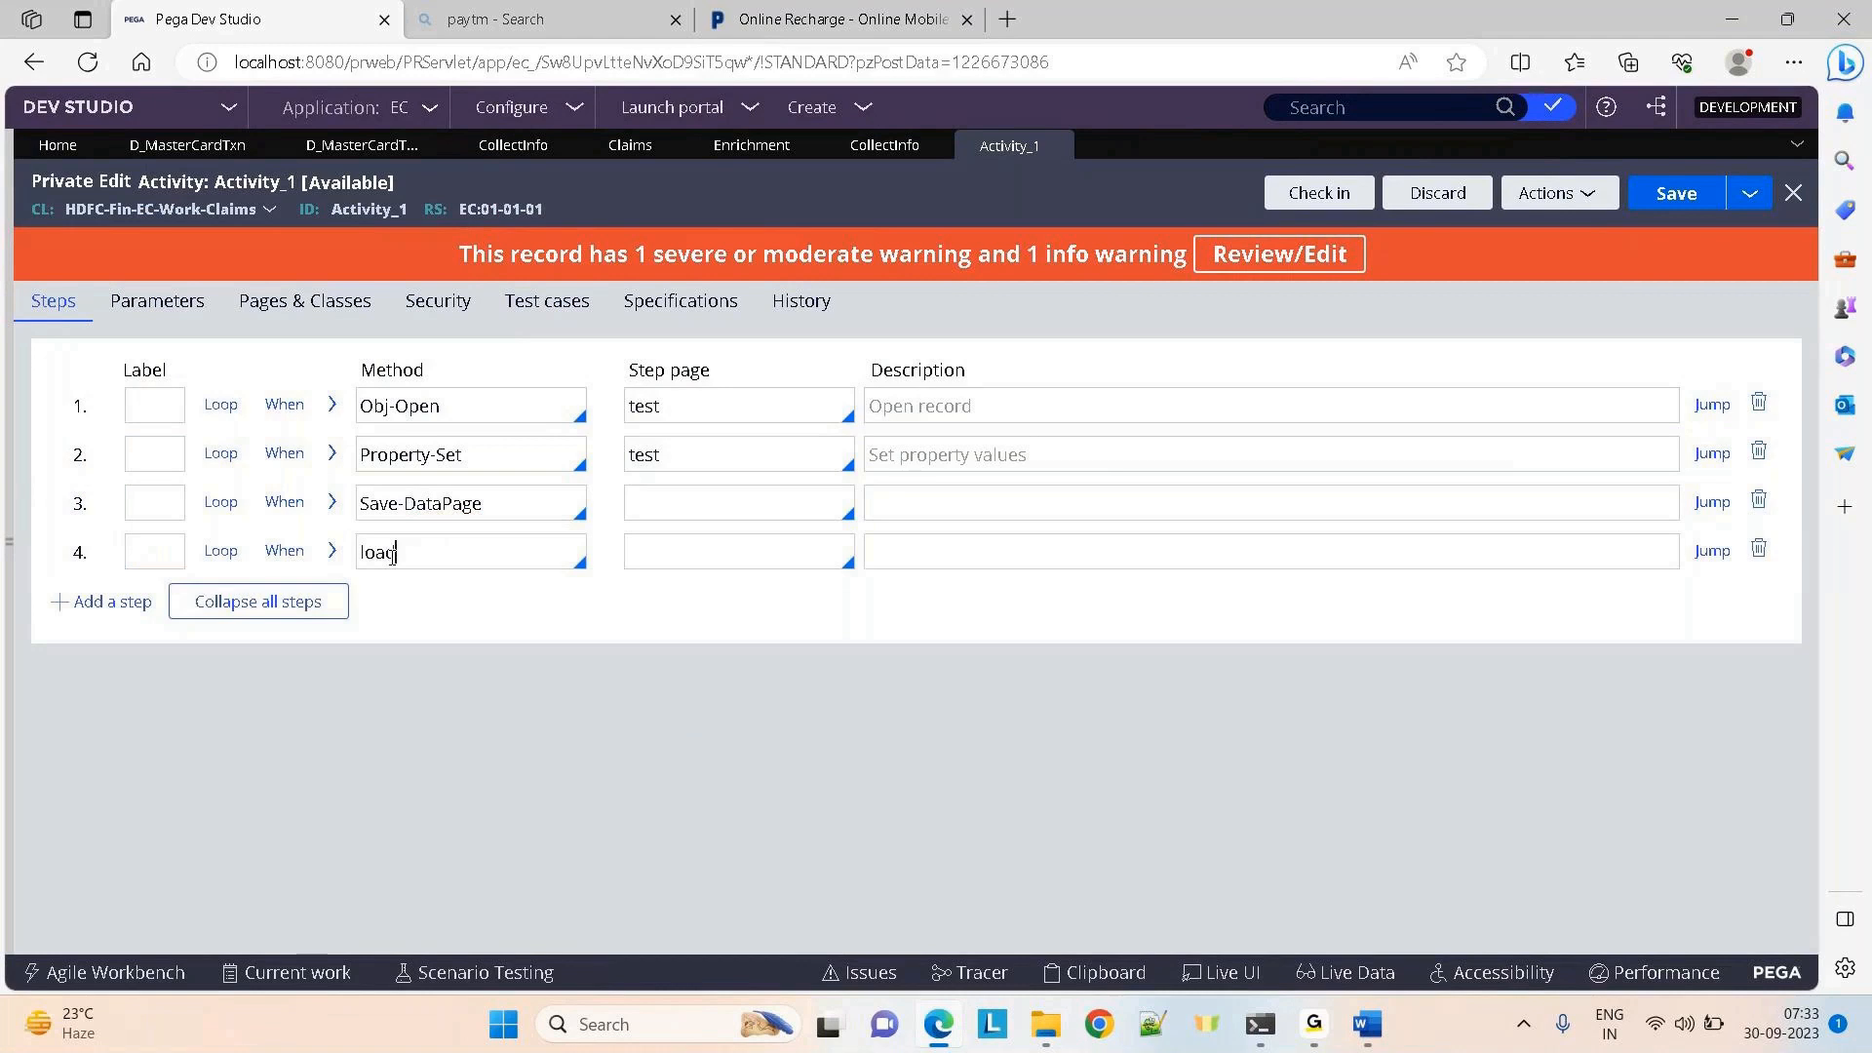
pyautogui.write('d')
pyautogui.press('Return')
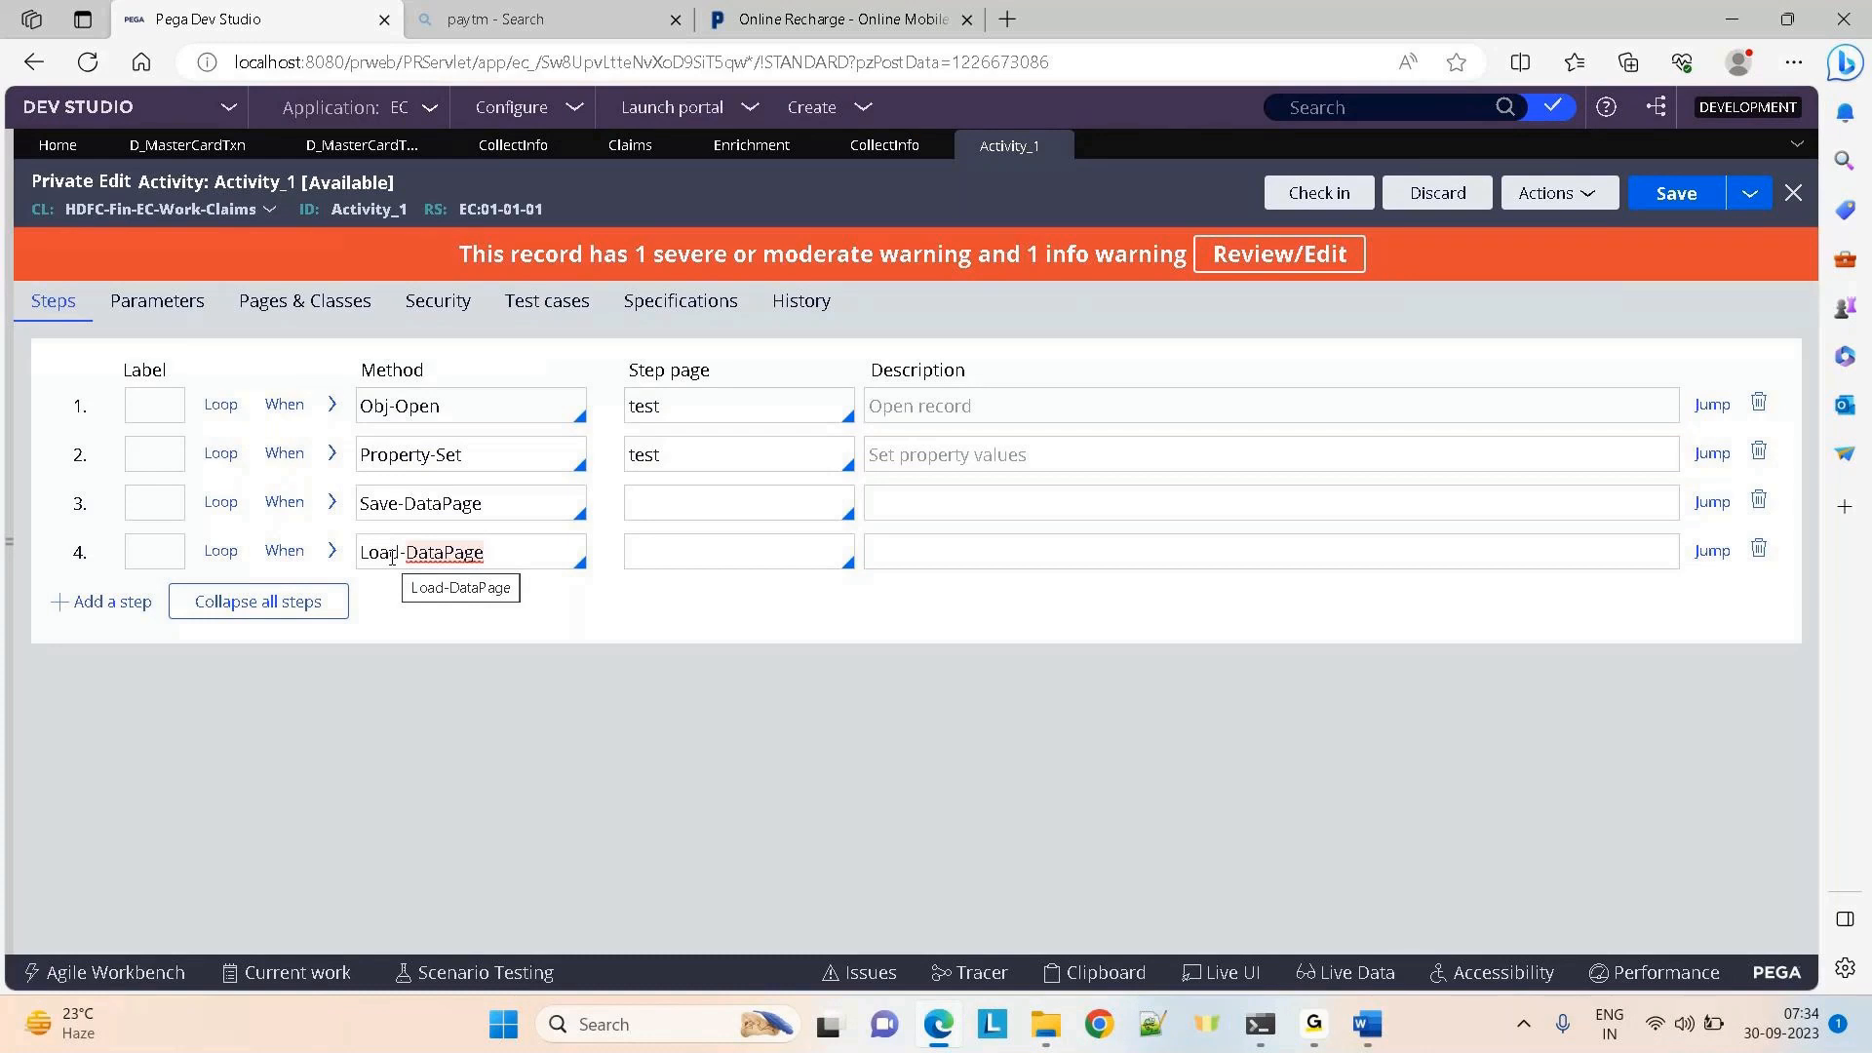
pyautogui.click(368, 511)
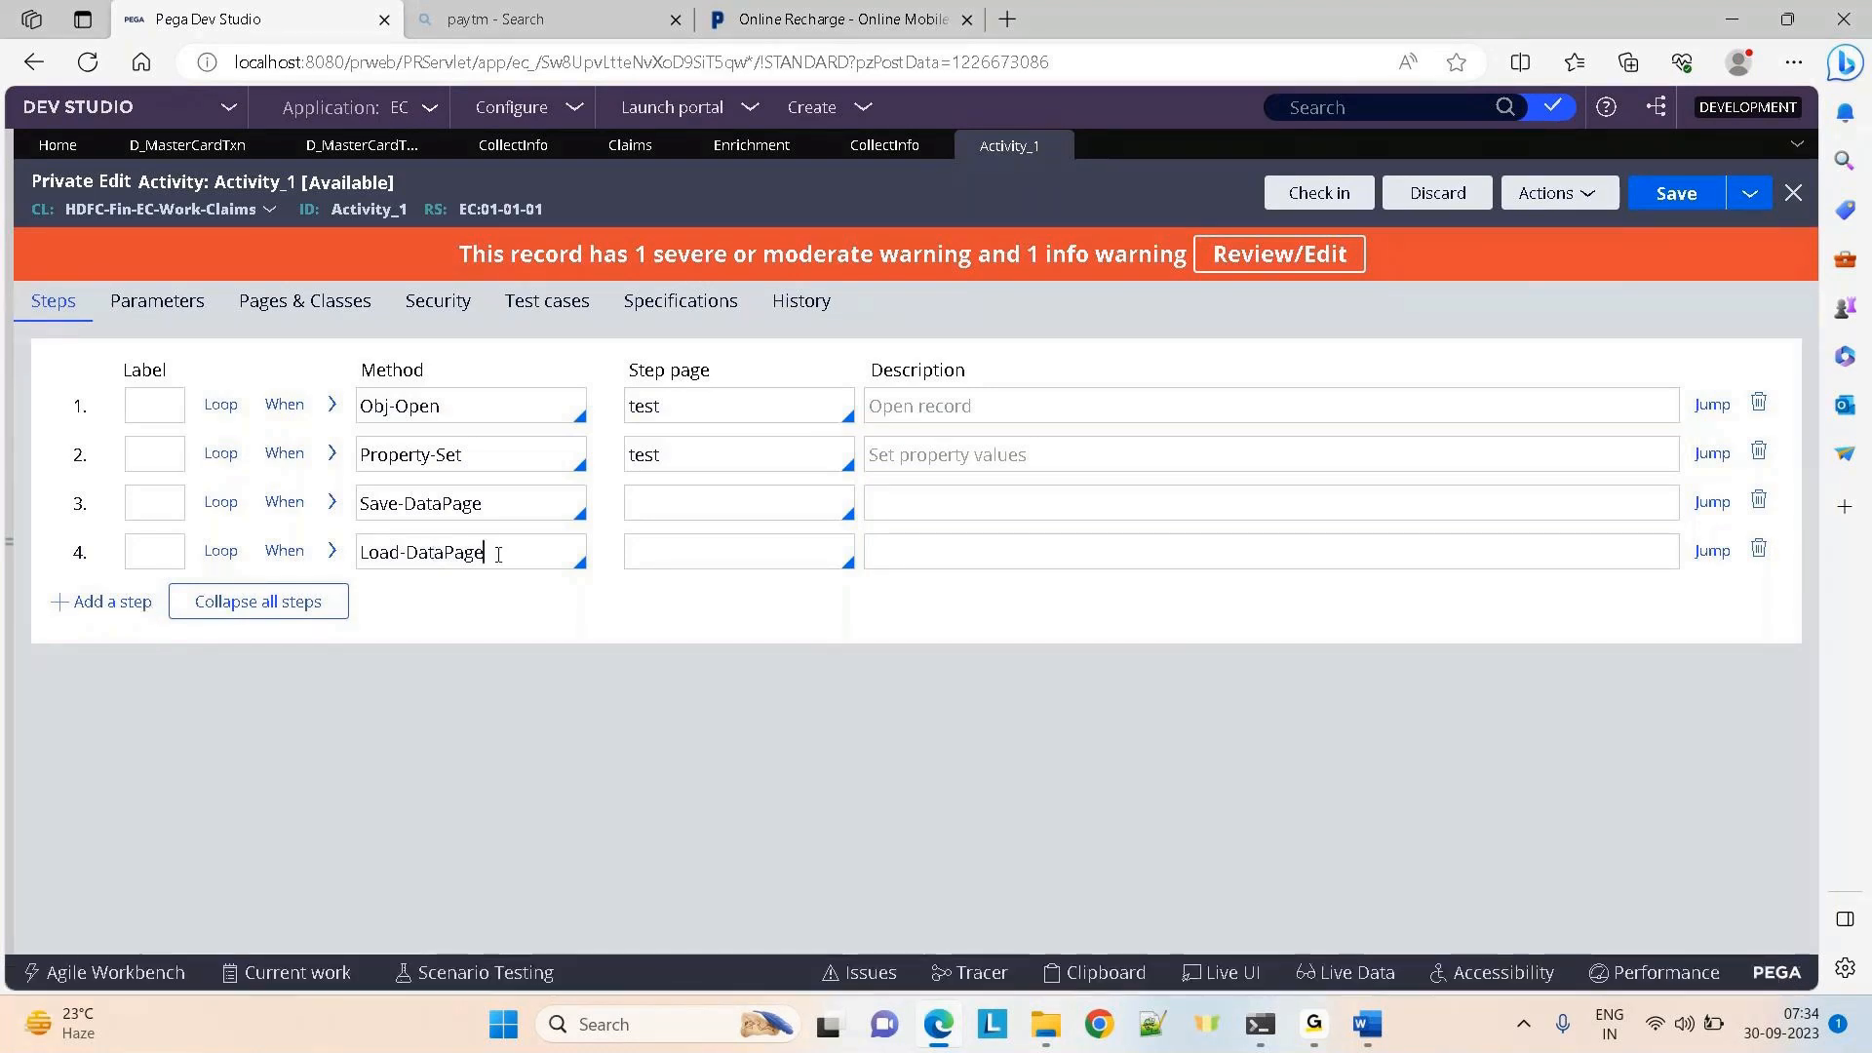
# Add an empty fifth step and select step 4's Load-DataPage method name
pyautogui.click(169, 554)
pyautogui.click(115, 603)
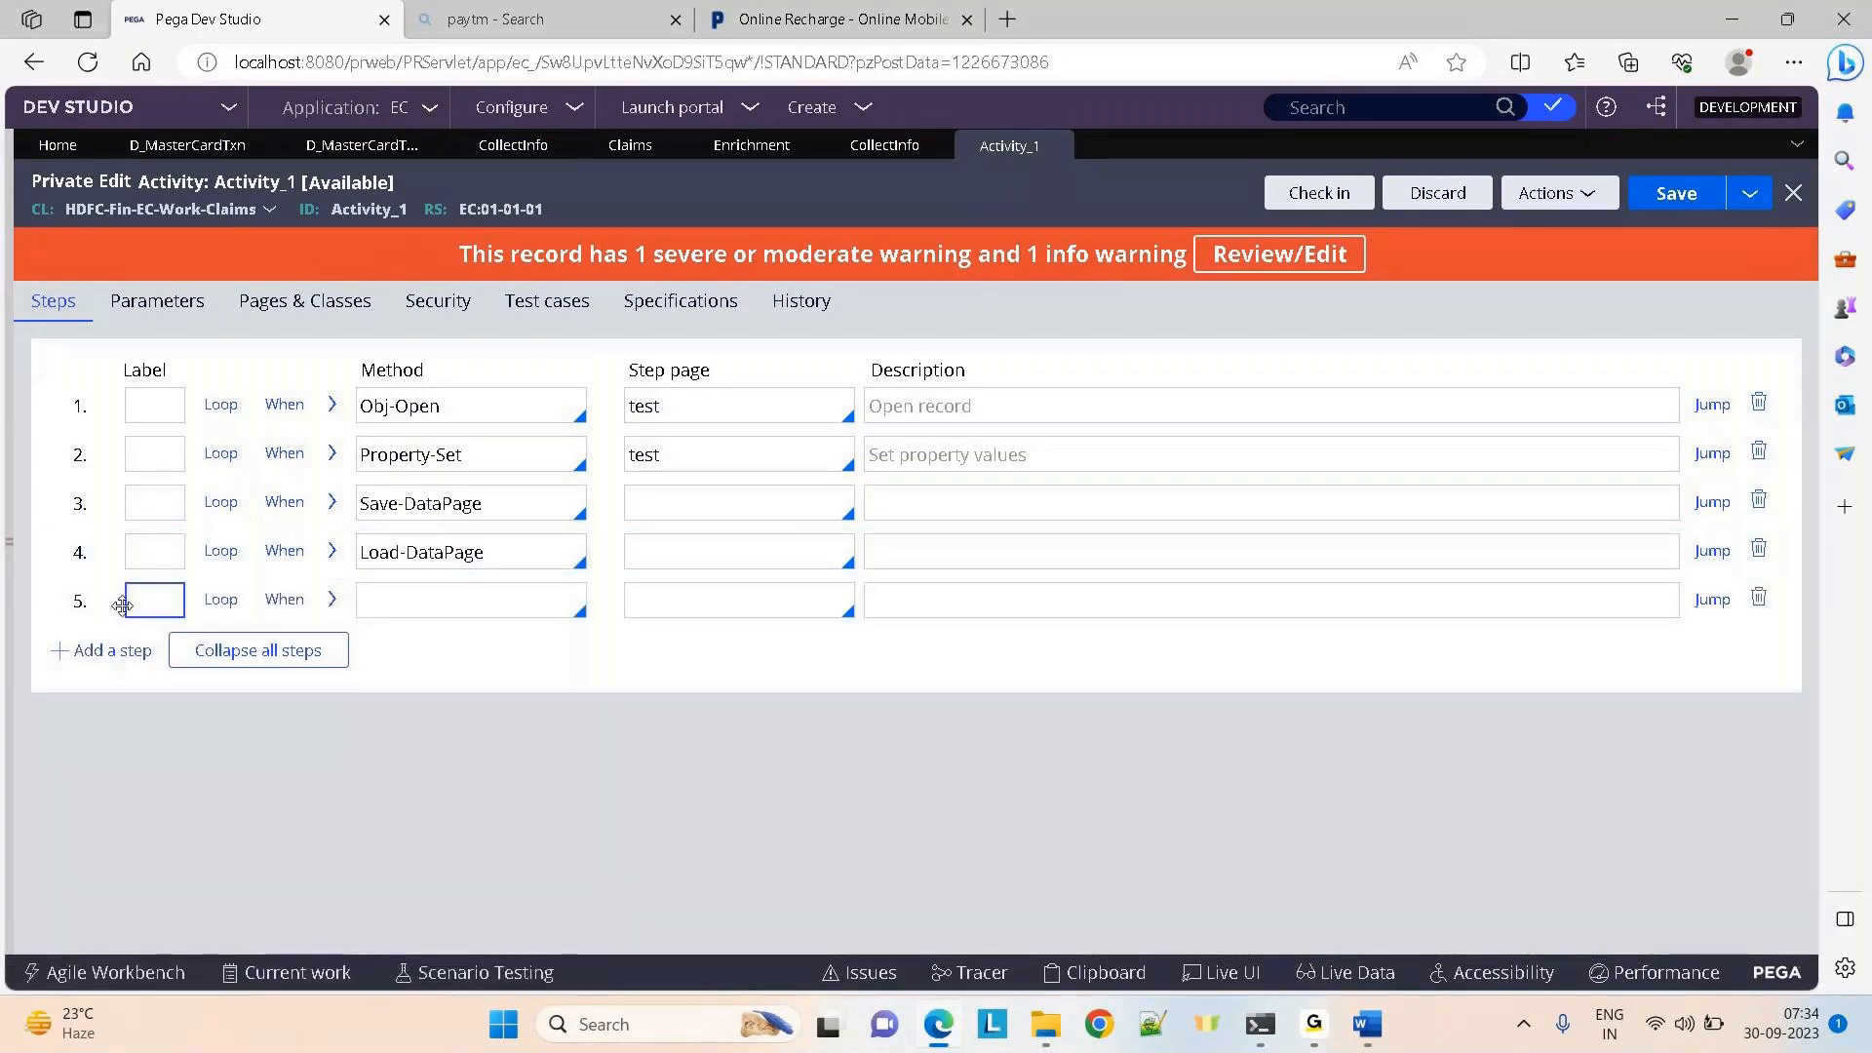
pyautogui.click(502, 552)
pyautogui.moveTo(501, 552); pyautogui.dragTo(321, 542)
# Expand step 3's Save-DataPage parameters and toggle WriteNow on, then back off
pyautogui.click(332, 507)
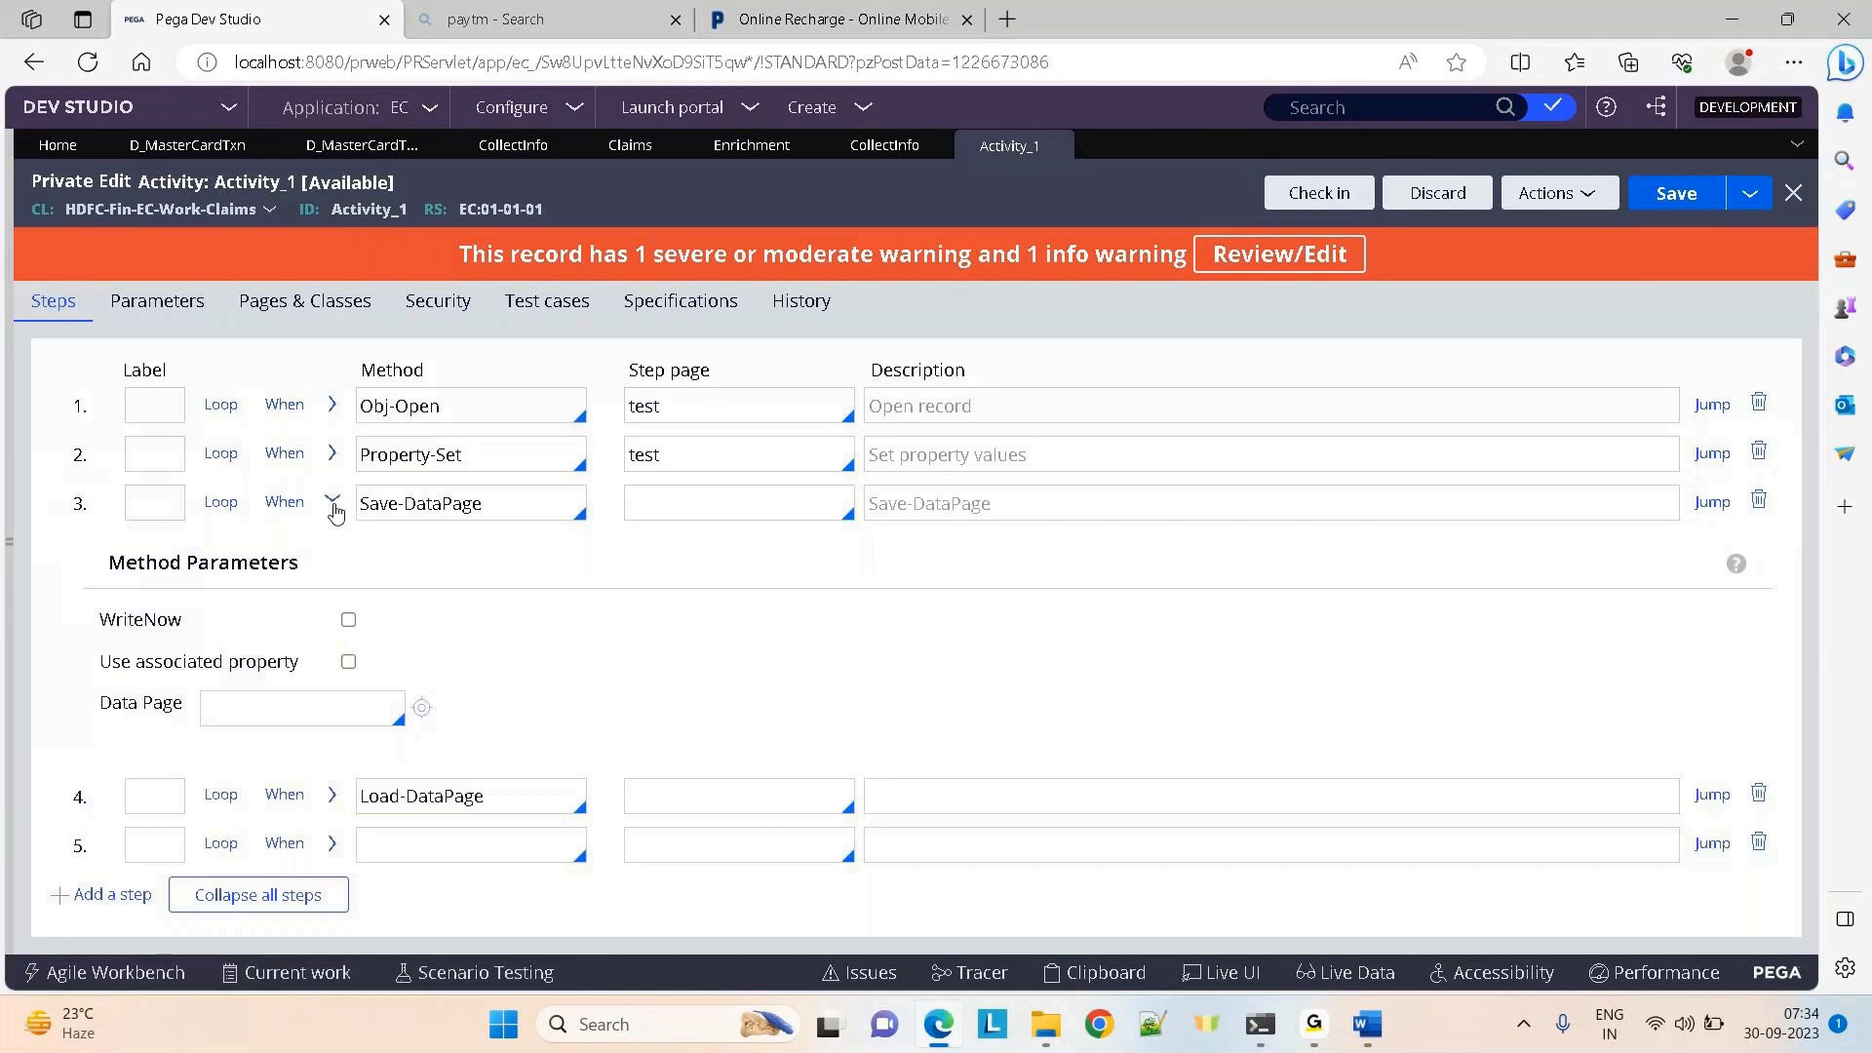
pyautogui.click(349, 622)
pyautogui.click(349, 621)
# Cycle through the CollectInfo, Enrichment, Activity_1 and Claims tabs
pyautogui.click(504, 148)
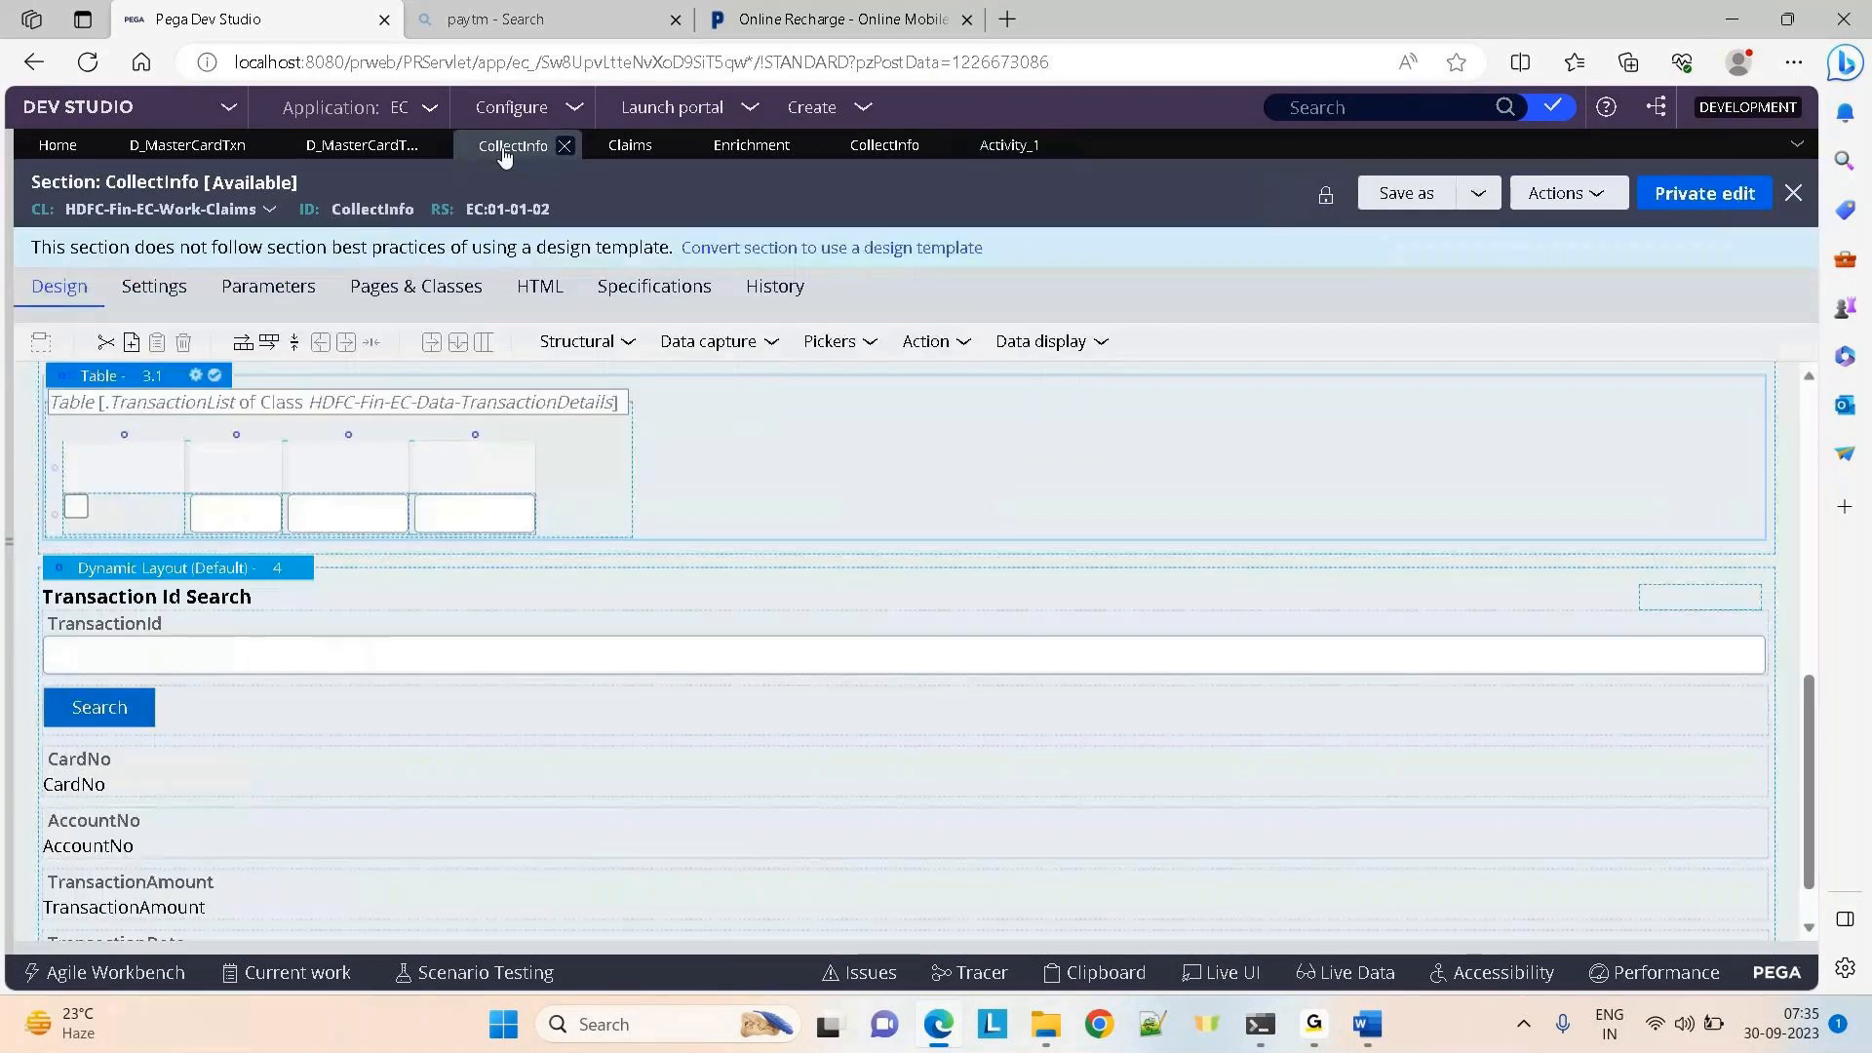
pyautogui.click(718, 151)
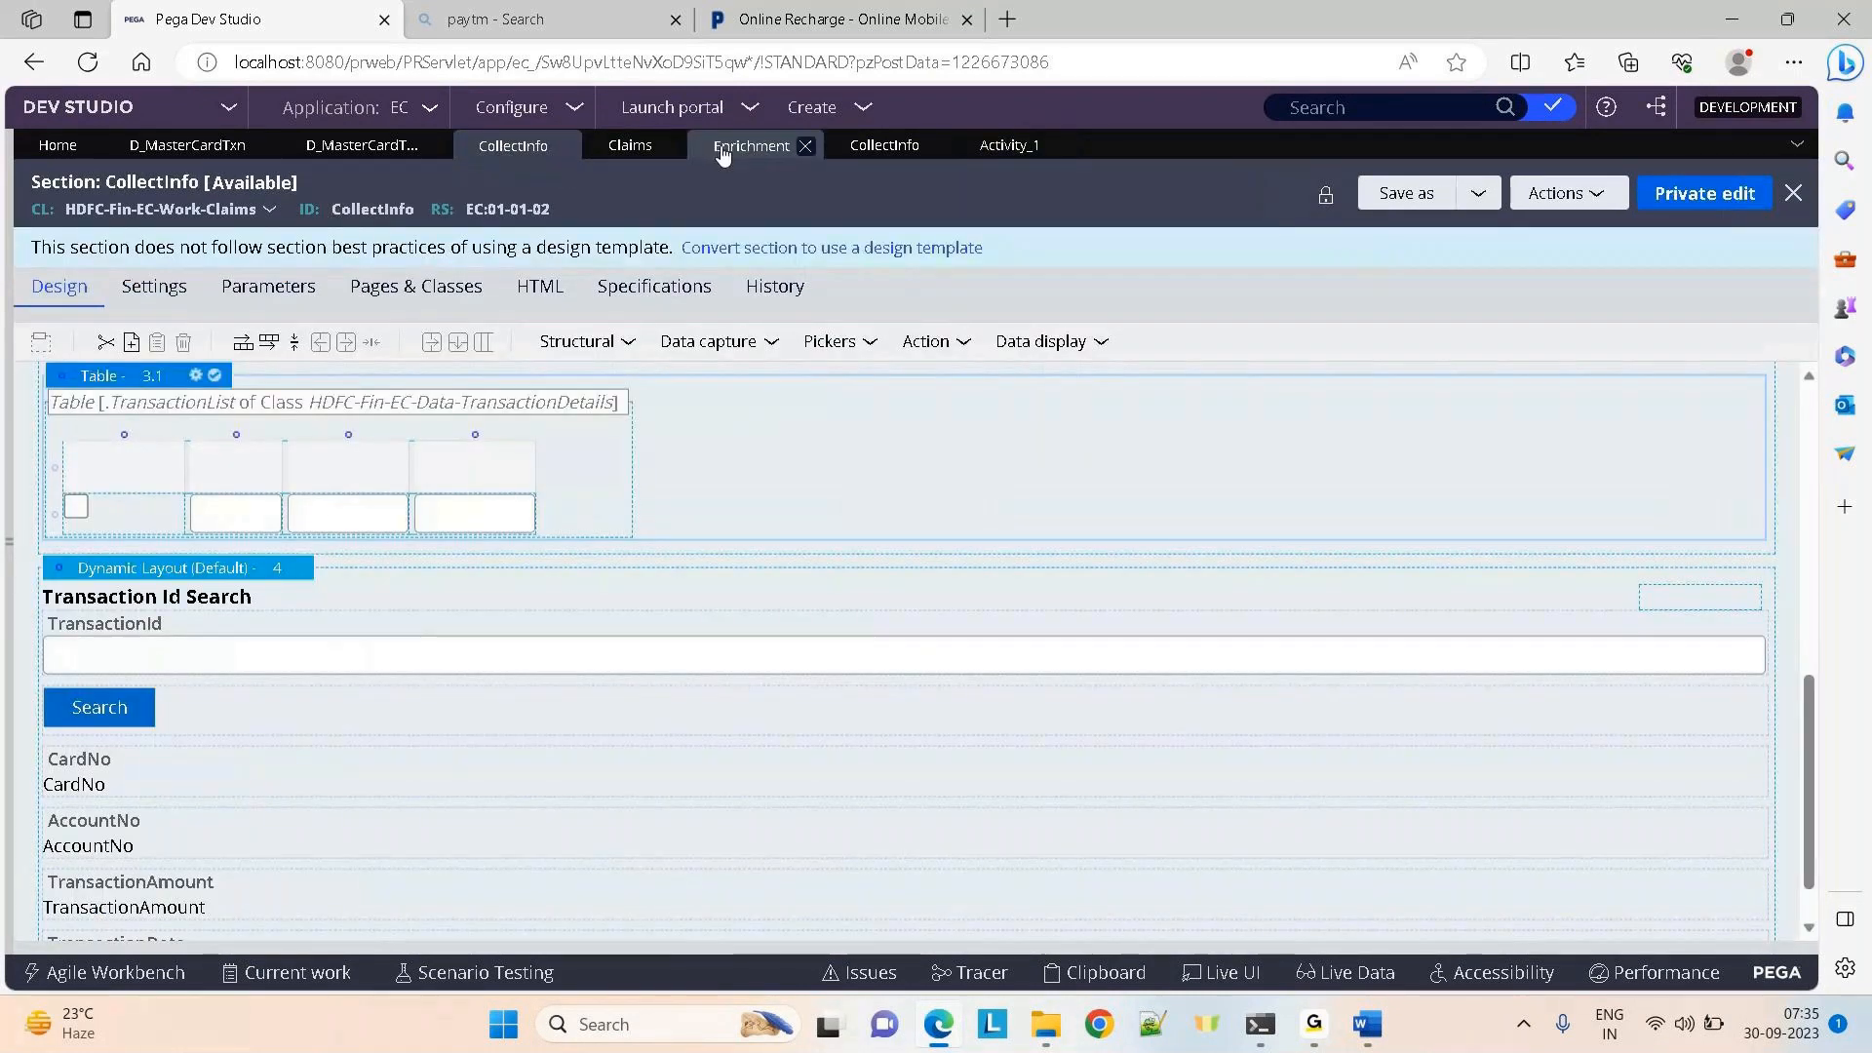
pyautogui.click(874, 154)
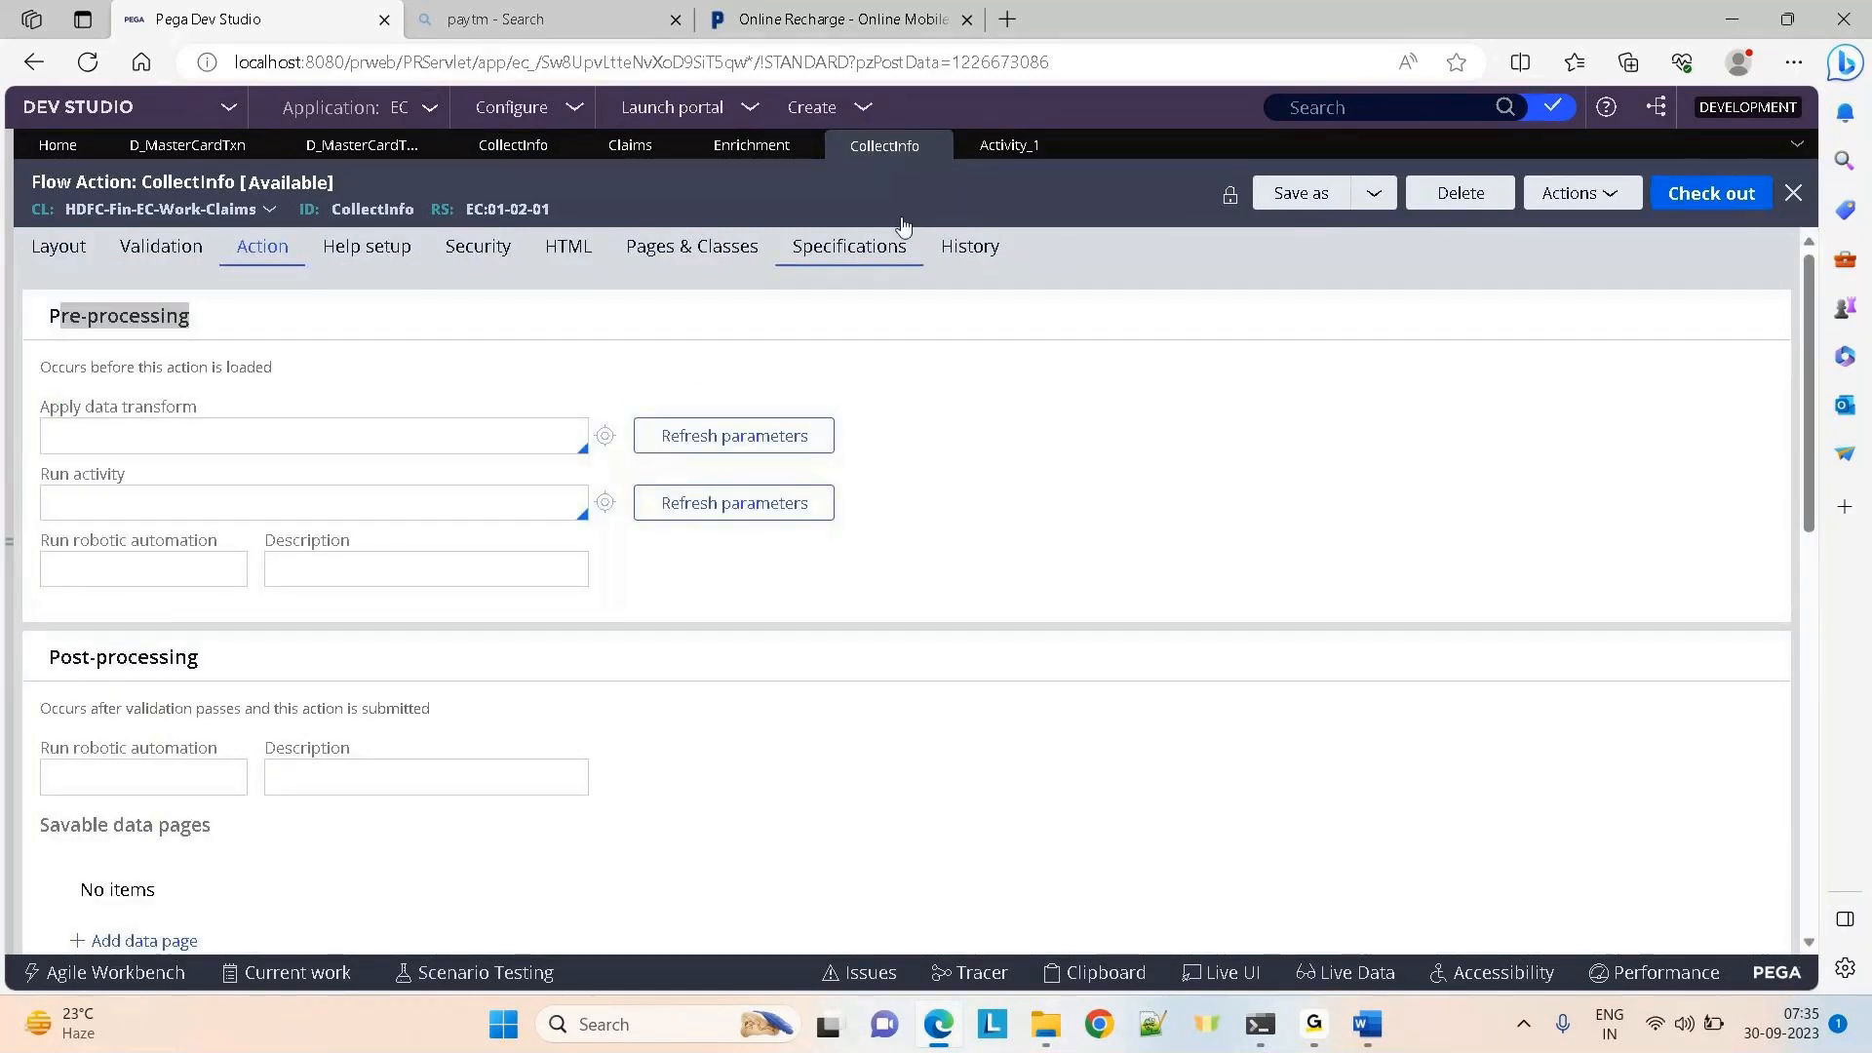
pyautogui.click(987, 164)
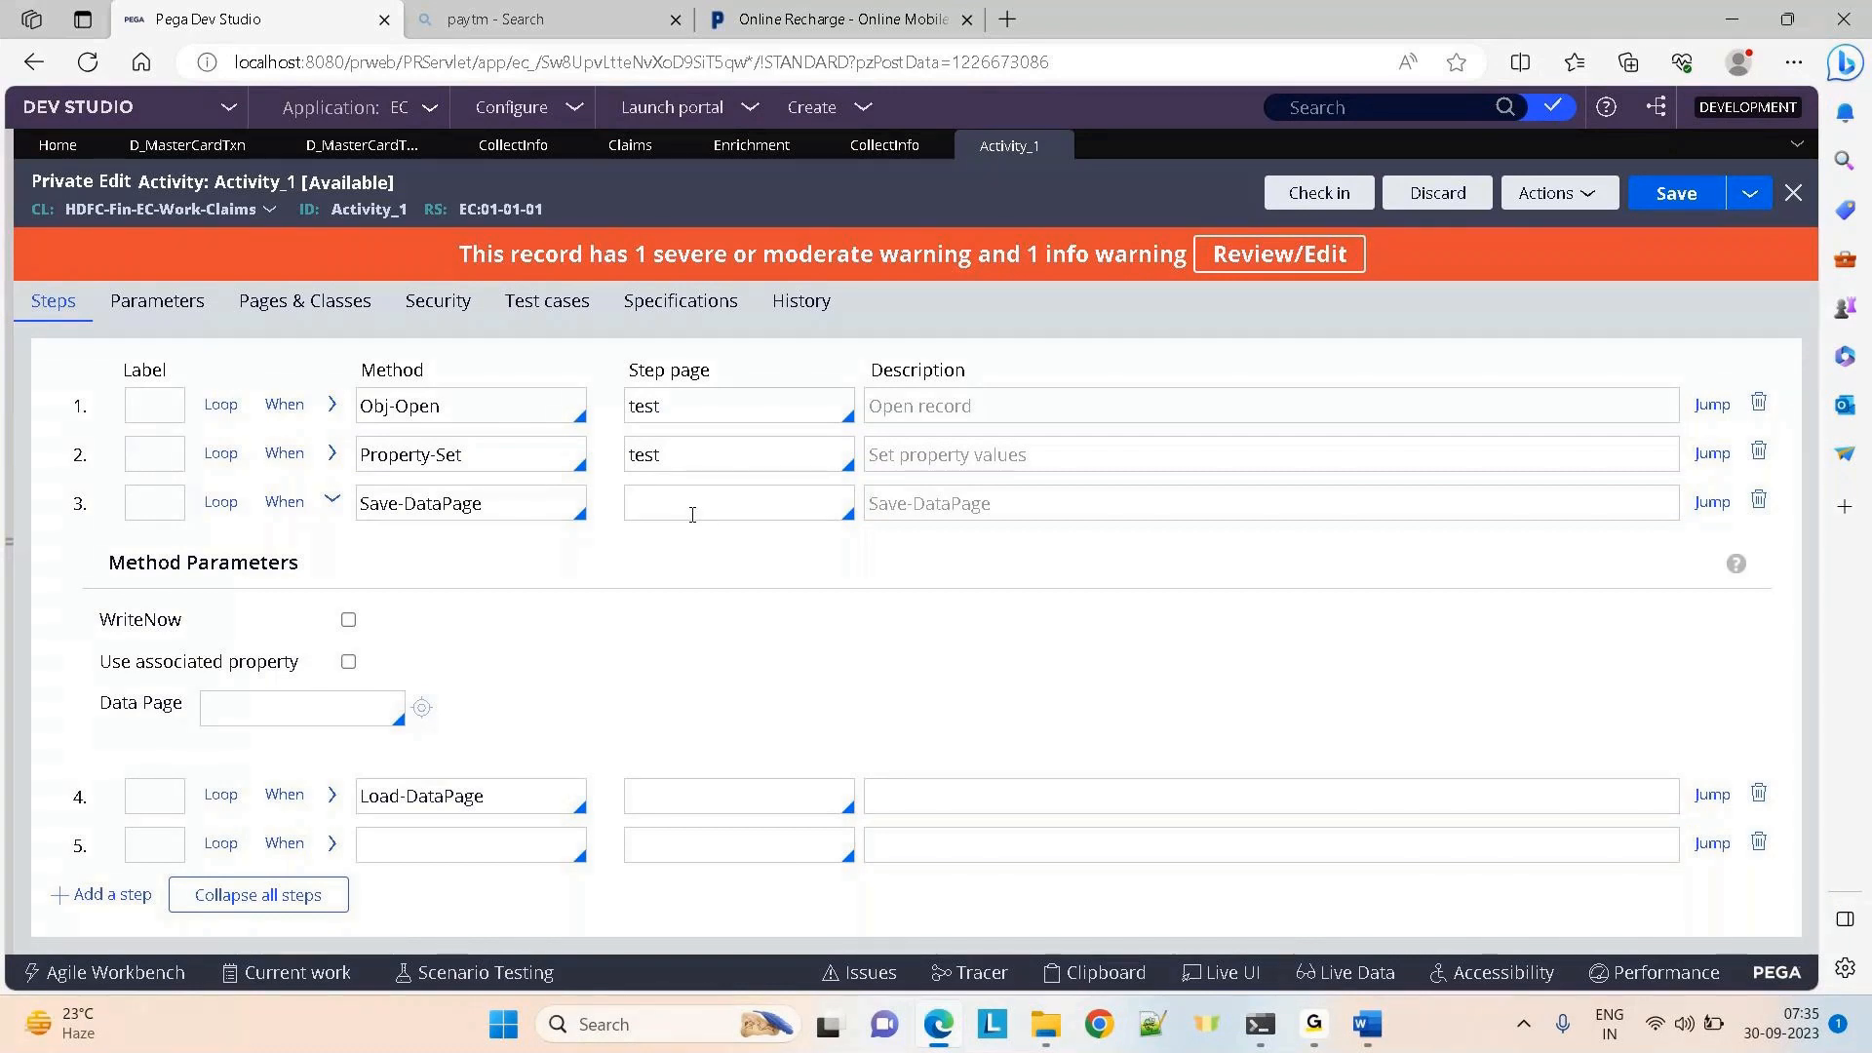
pyautogui.click(509, 148)
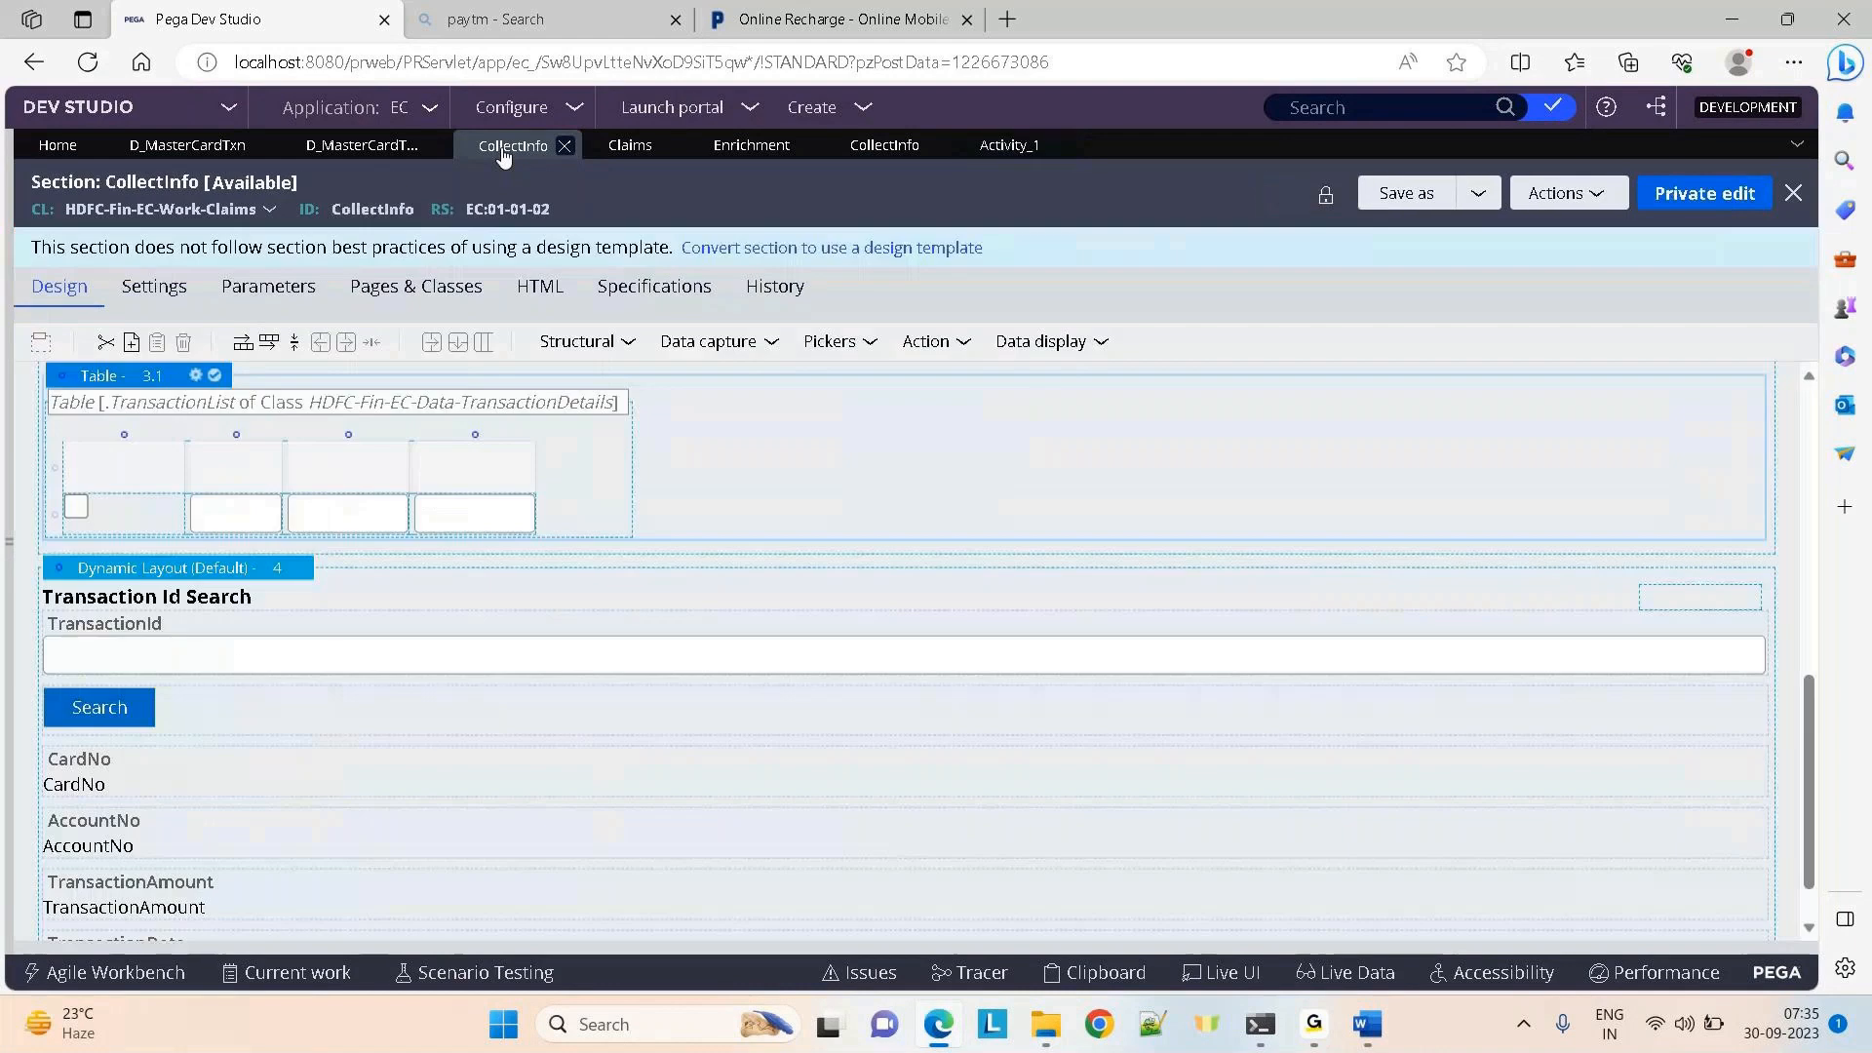
pyautogui.click(628, 148)
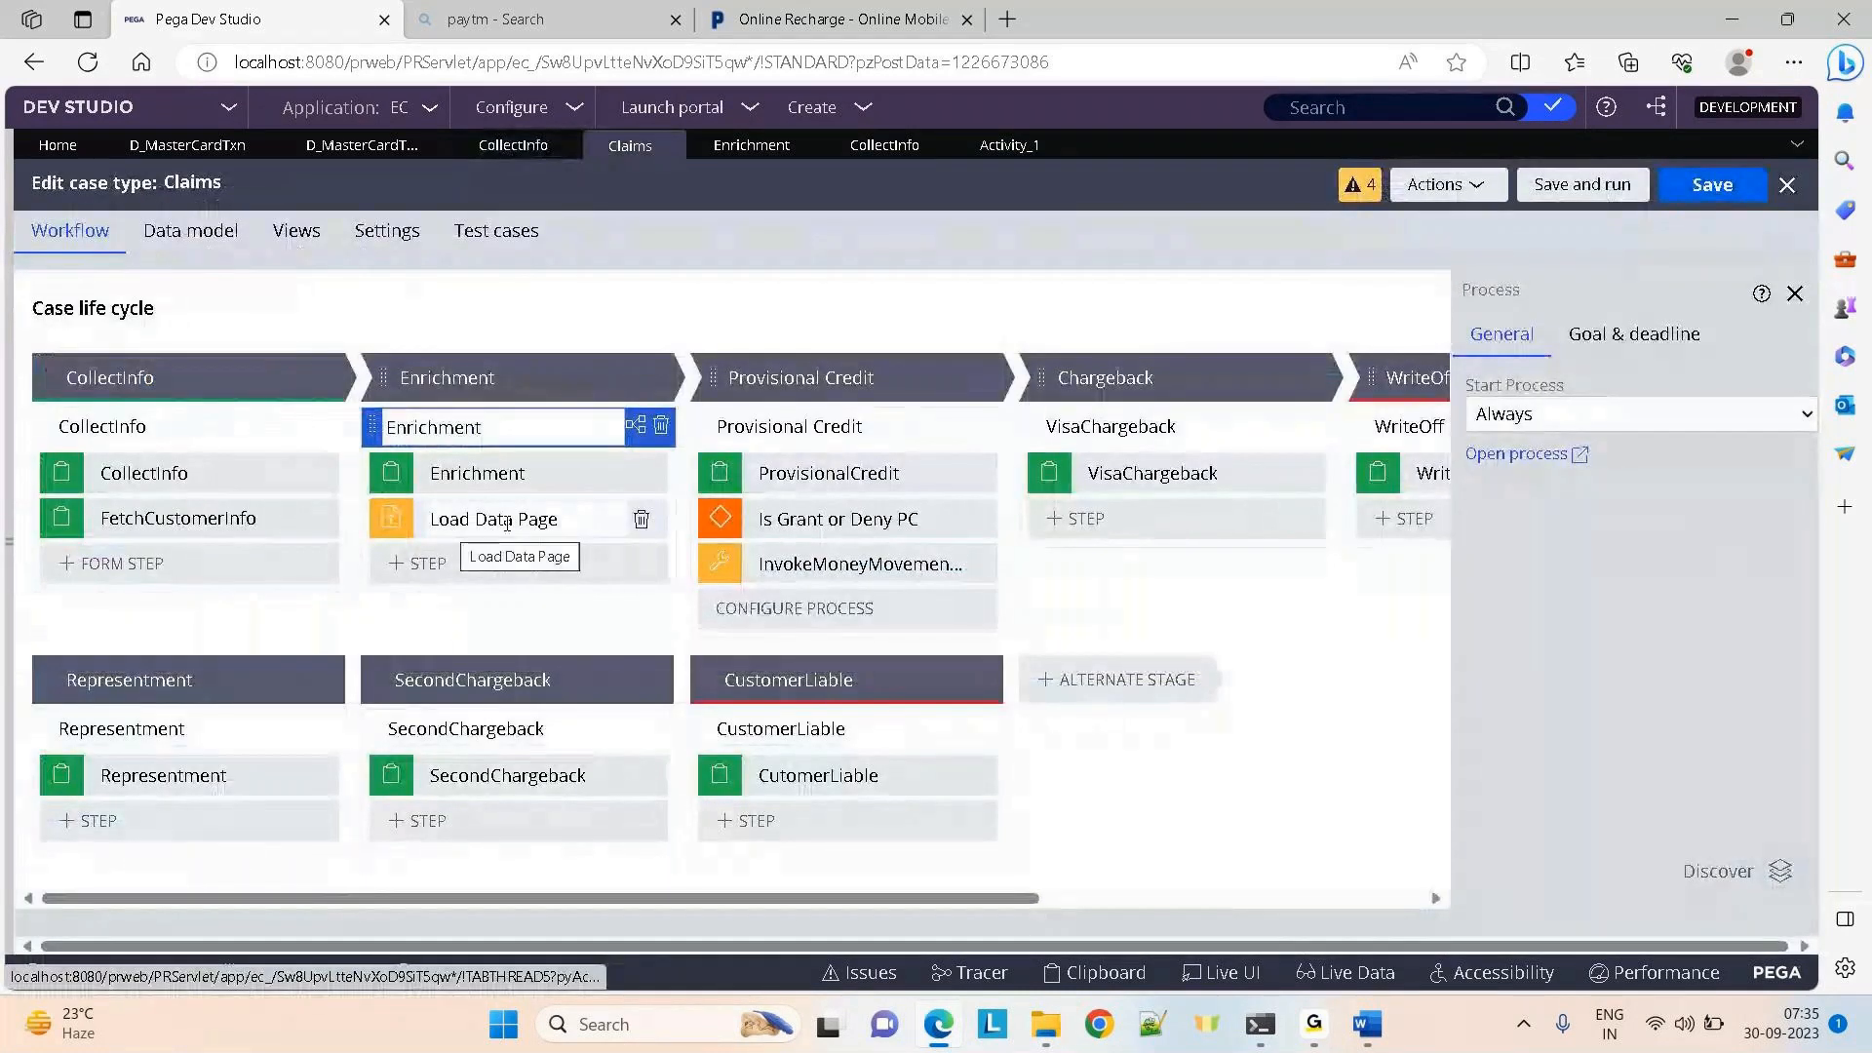
pyautogui.click(751, 147)
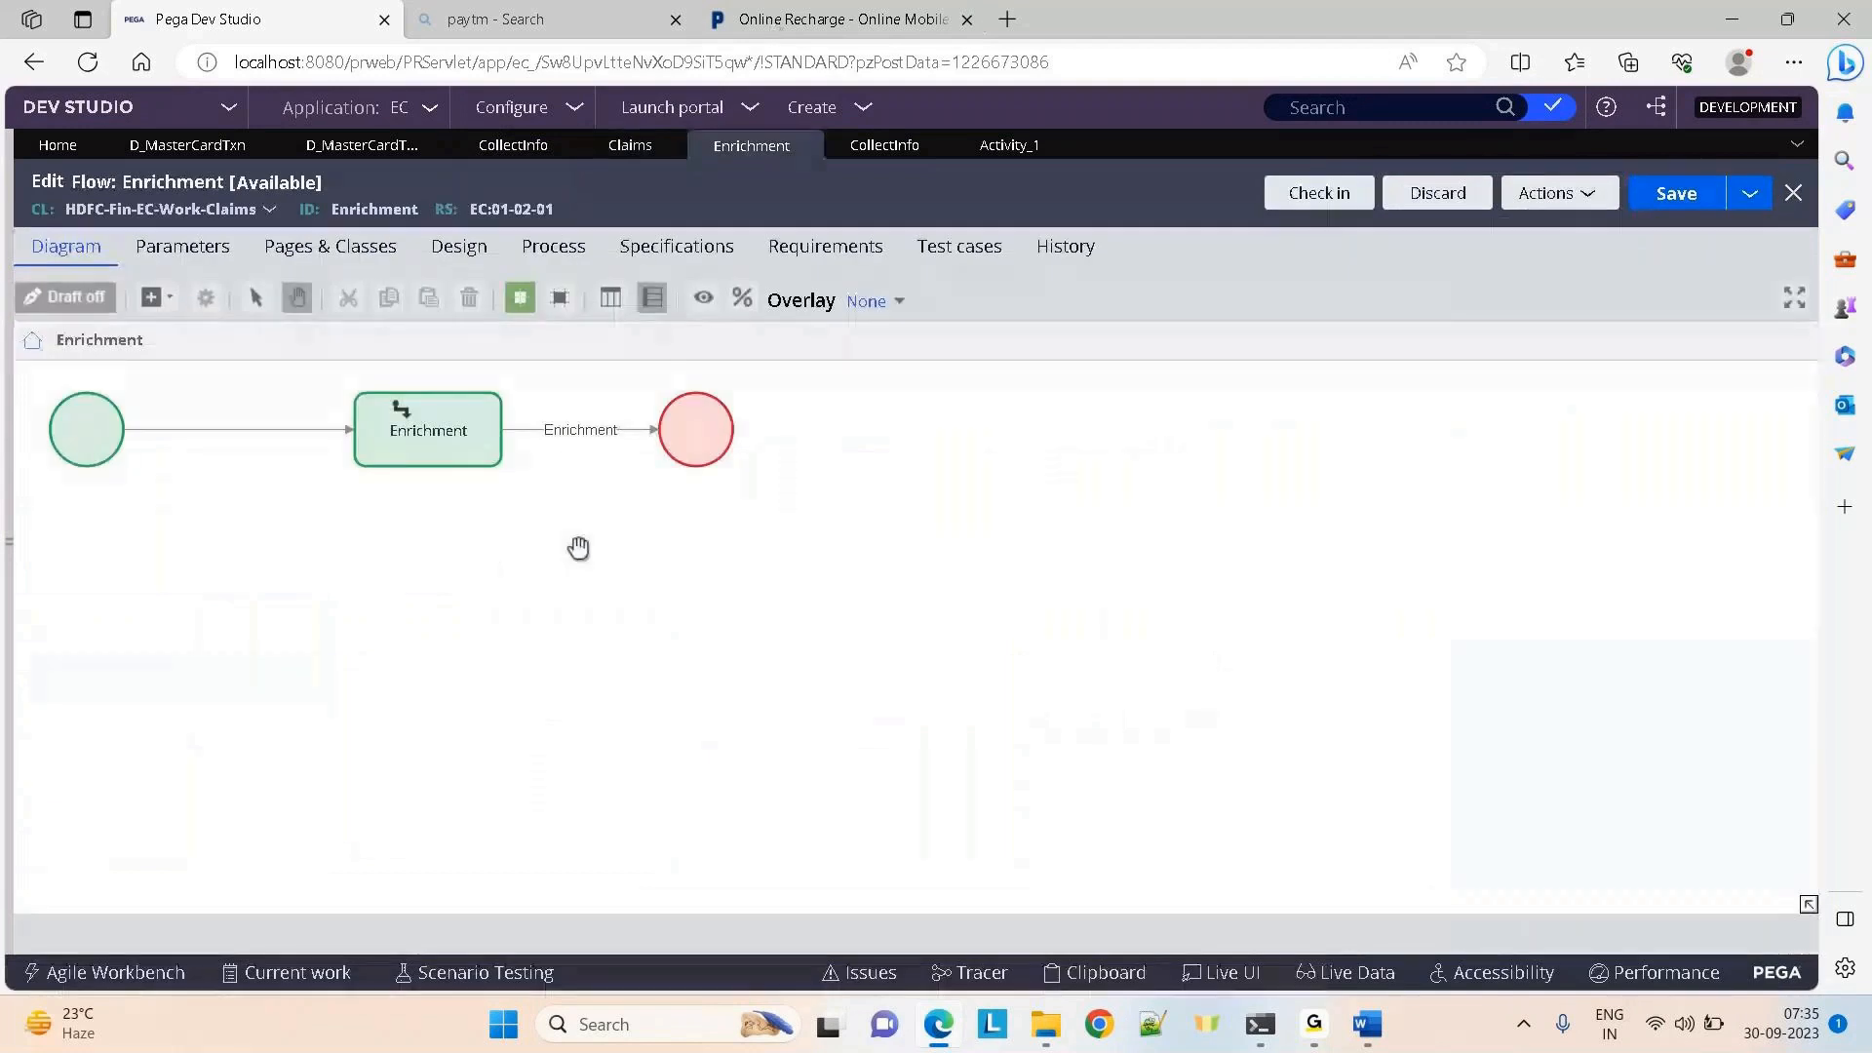
pyautogui.click(629, 145)
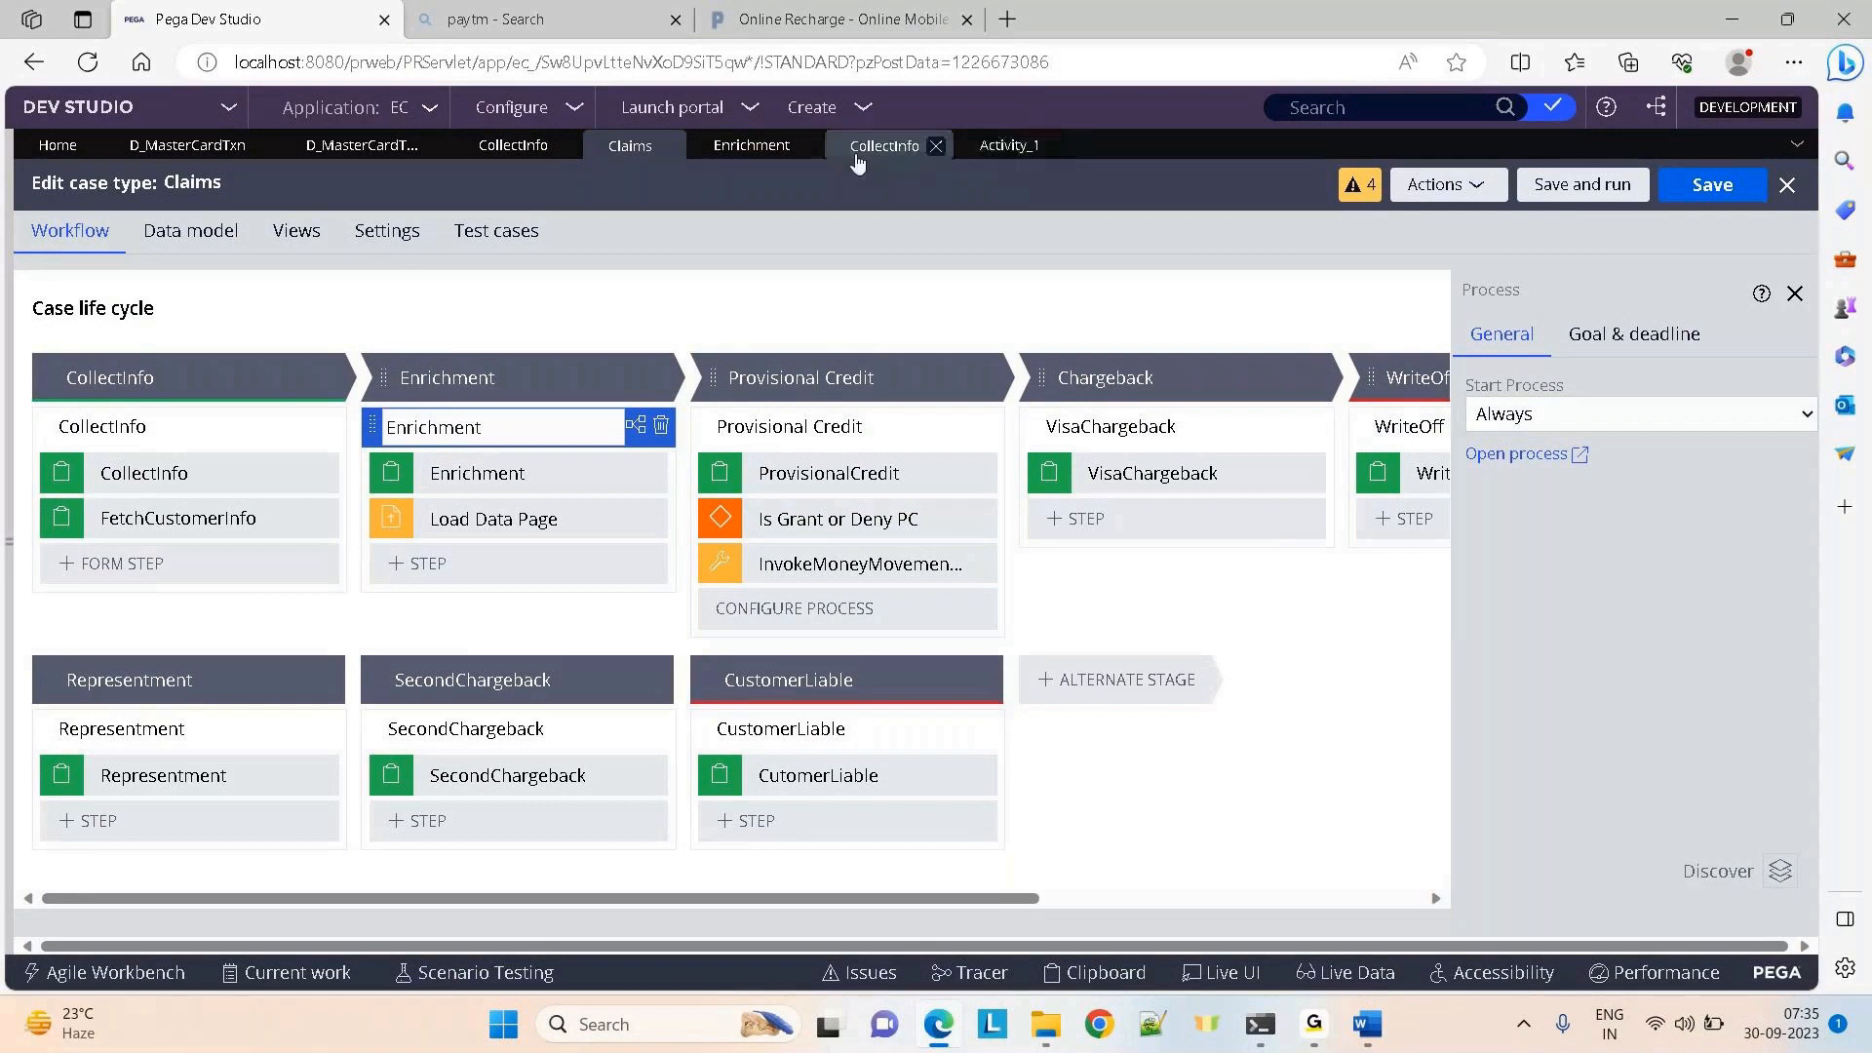
# Close the Enrichment flow, the extra CollectInfo section, and Activity_1
pyautogui.click(798, 146)
pyautogui.click(795, 147)
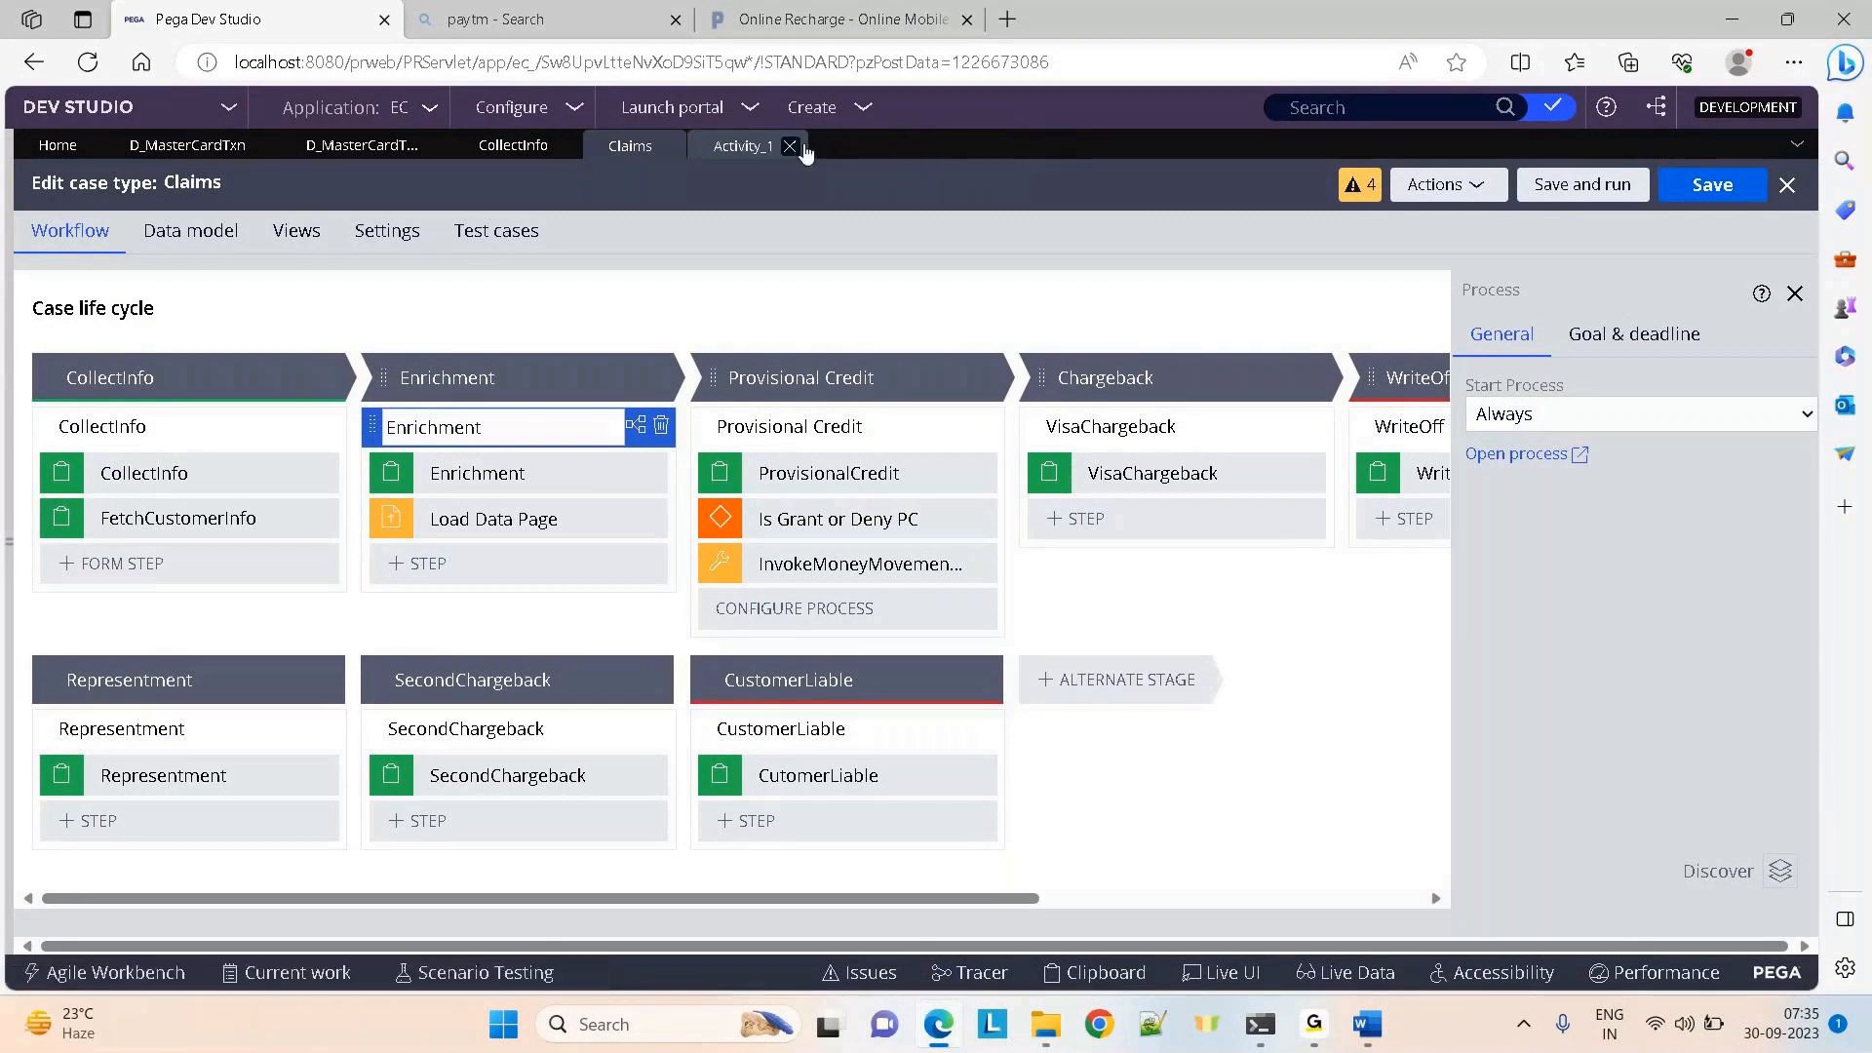
pyautogui.click(791, 146)
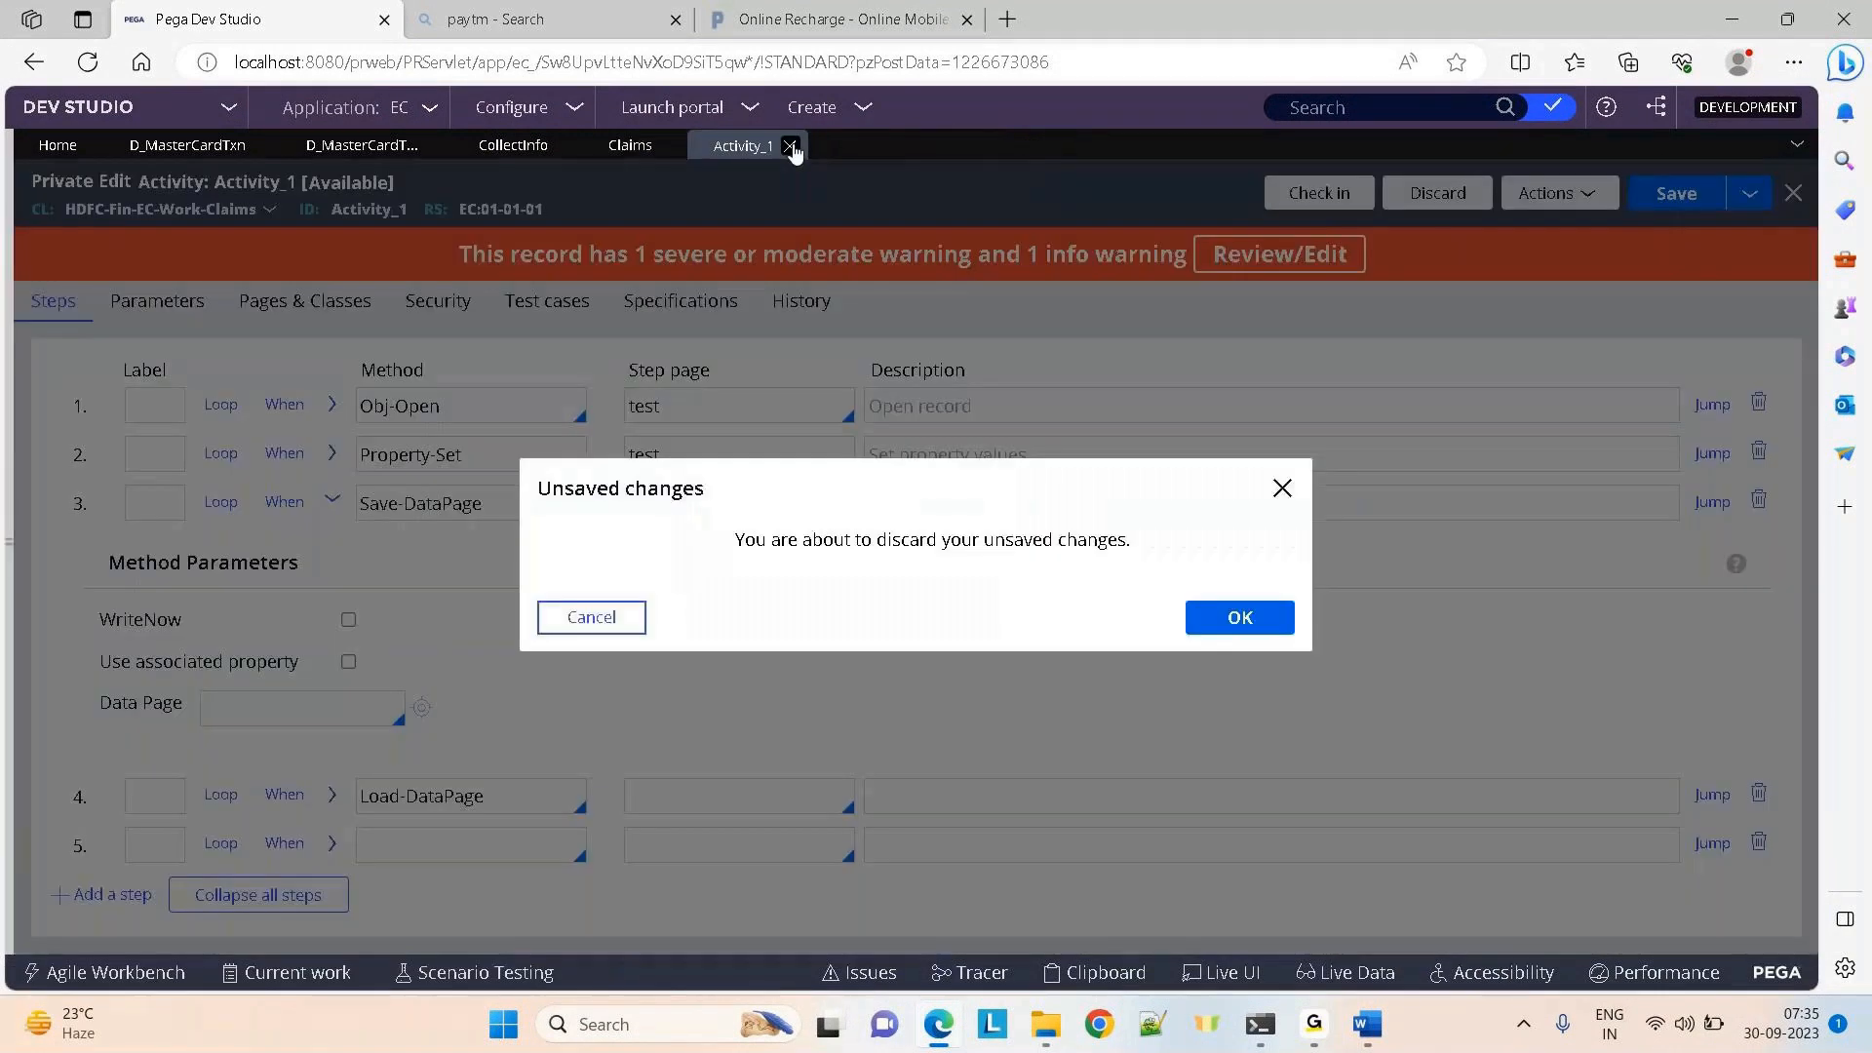
# Discard Activity_1's unsaved changes and delete the Load Data Page step from Enrichment
pyautogui.click(1248, 619)
pyautogui.moveTo(1311, 1018)
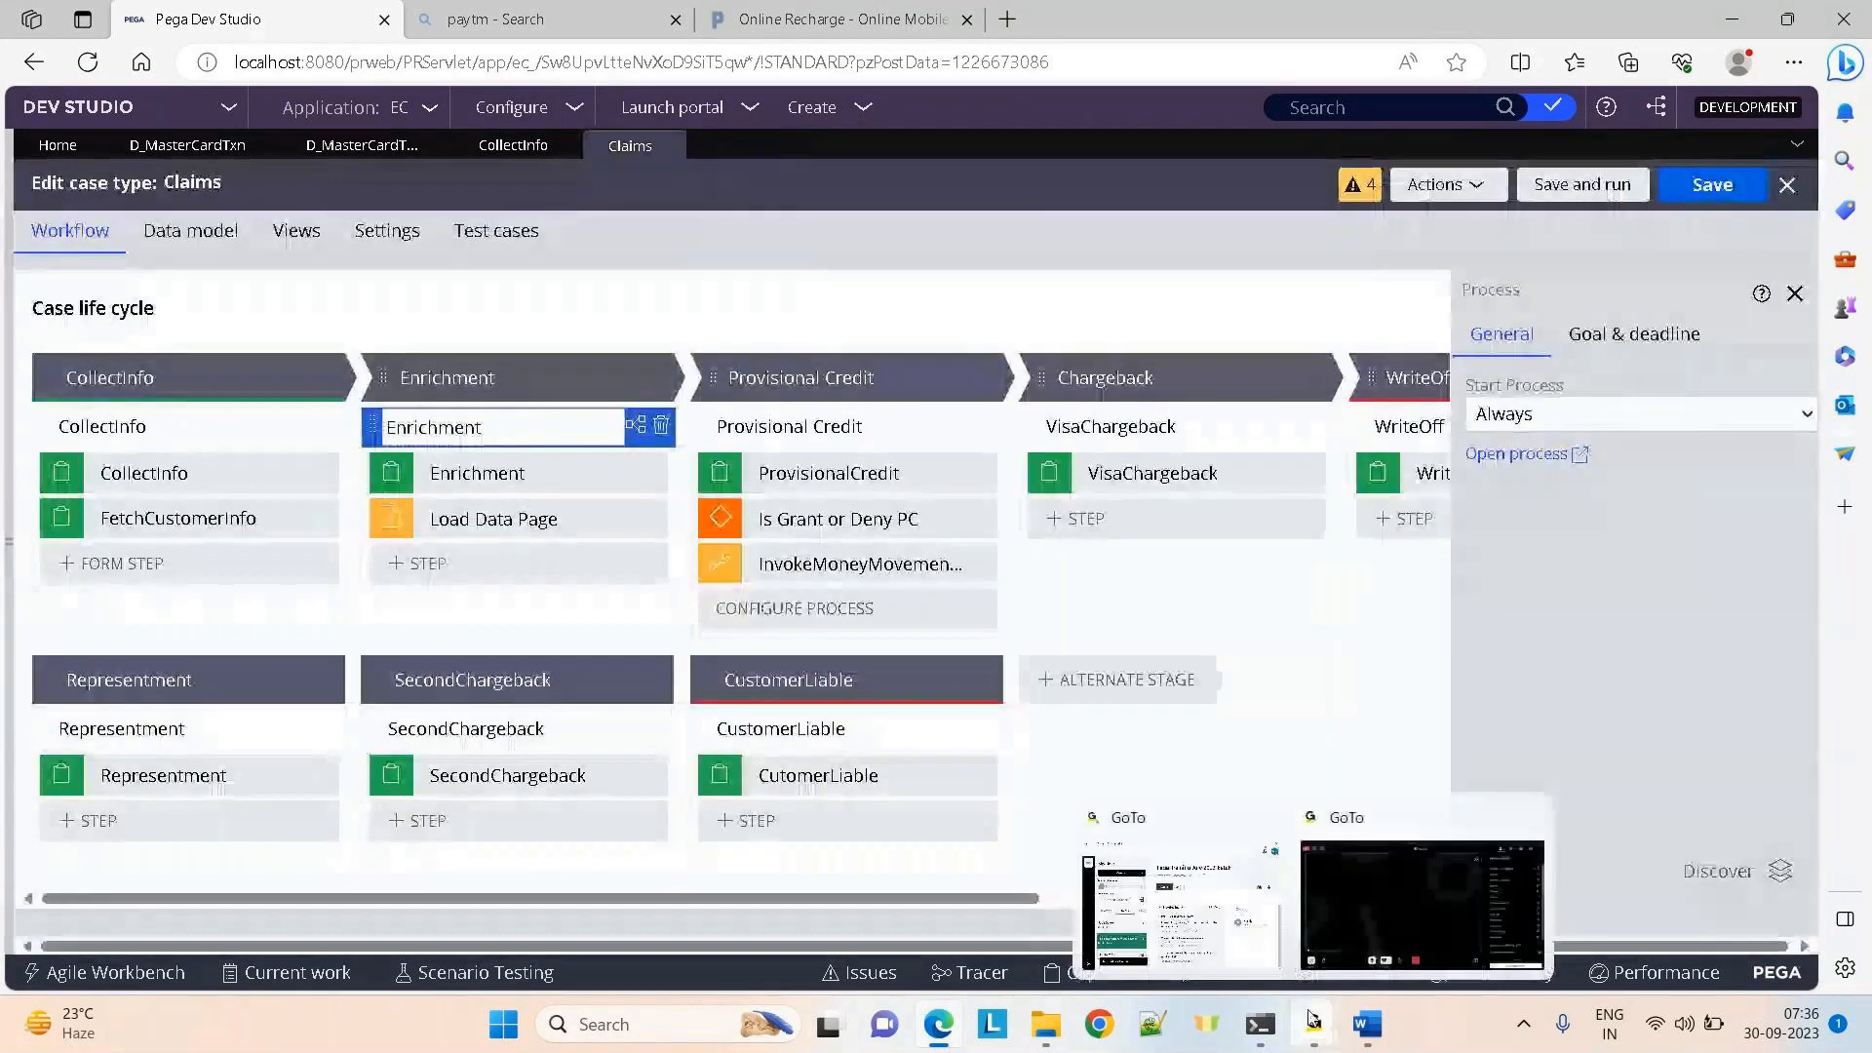
pyautogui.click(1368, 895)
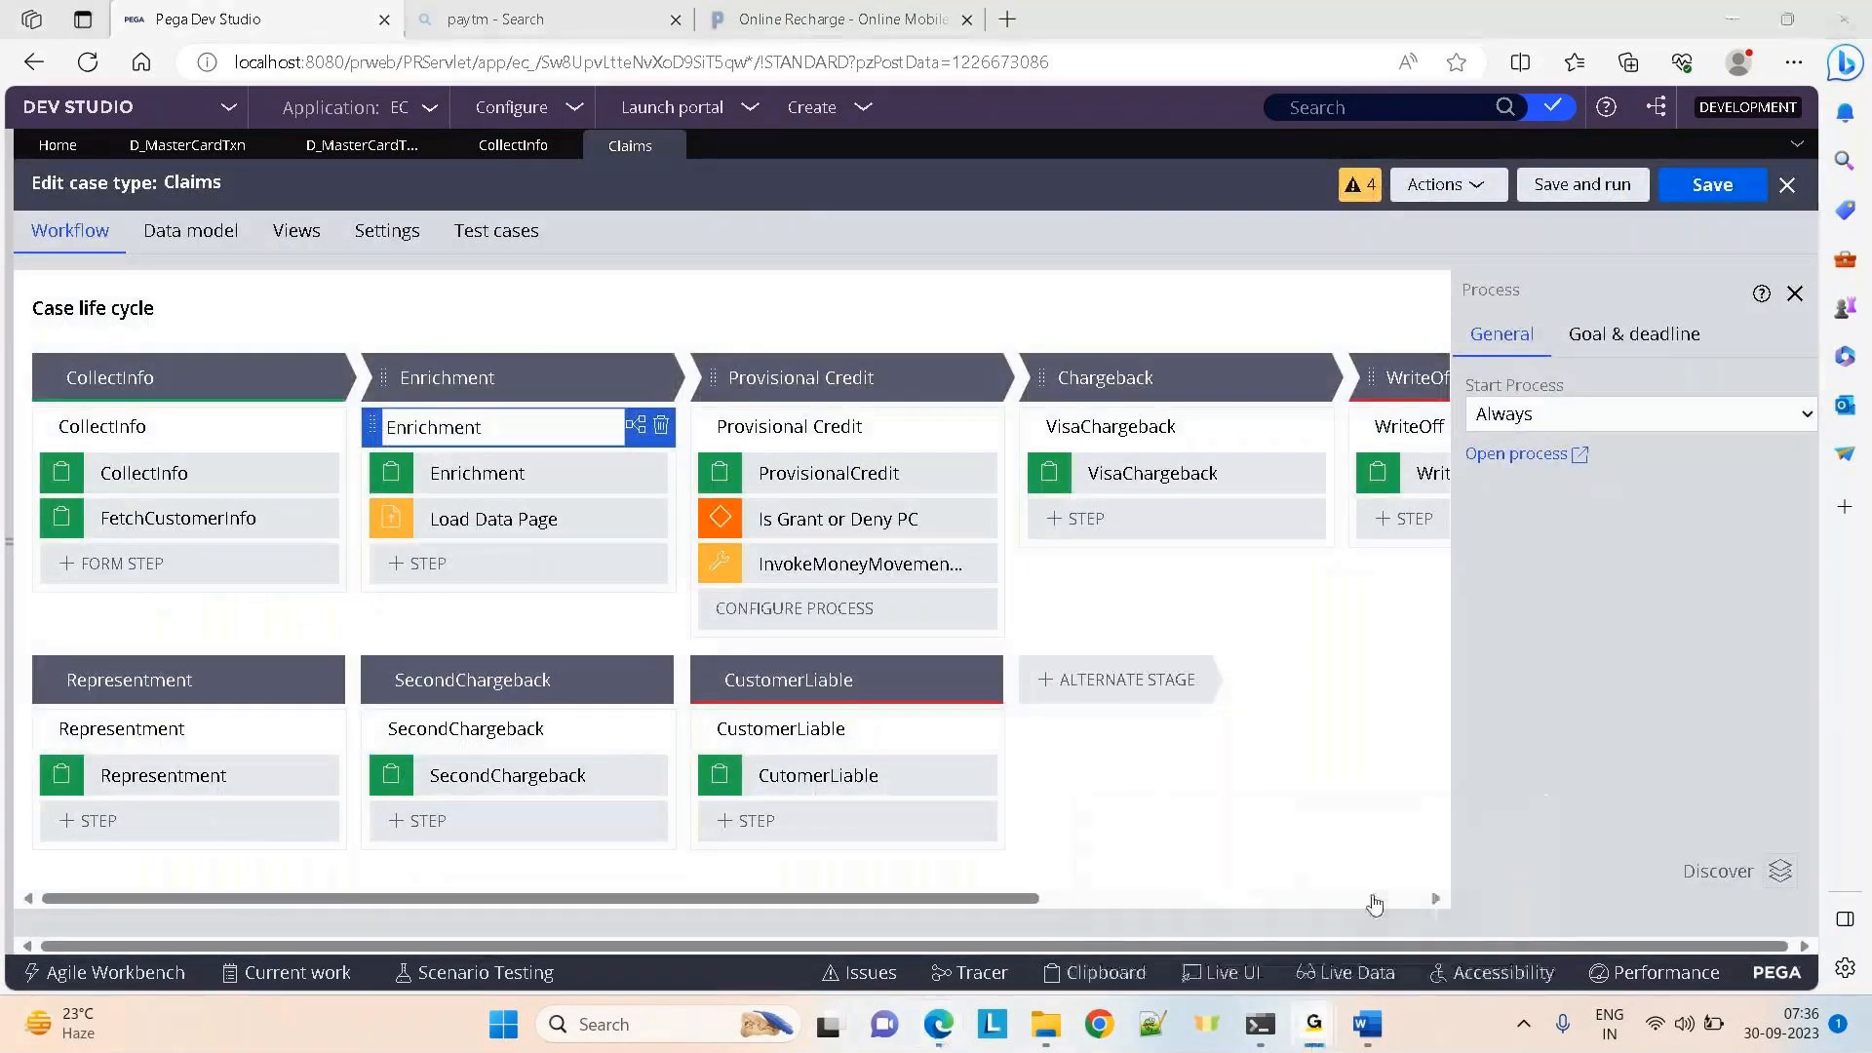
pyautogui.click(1063, 234)
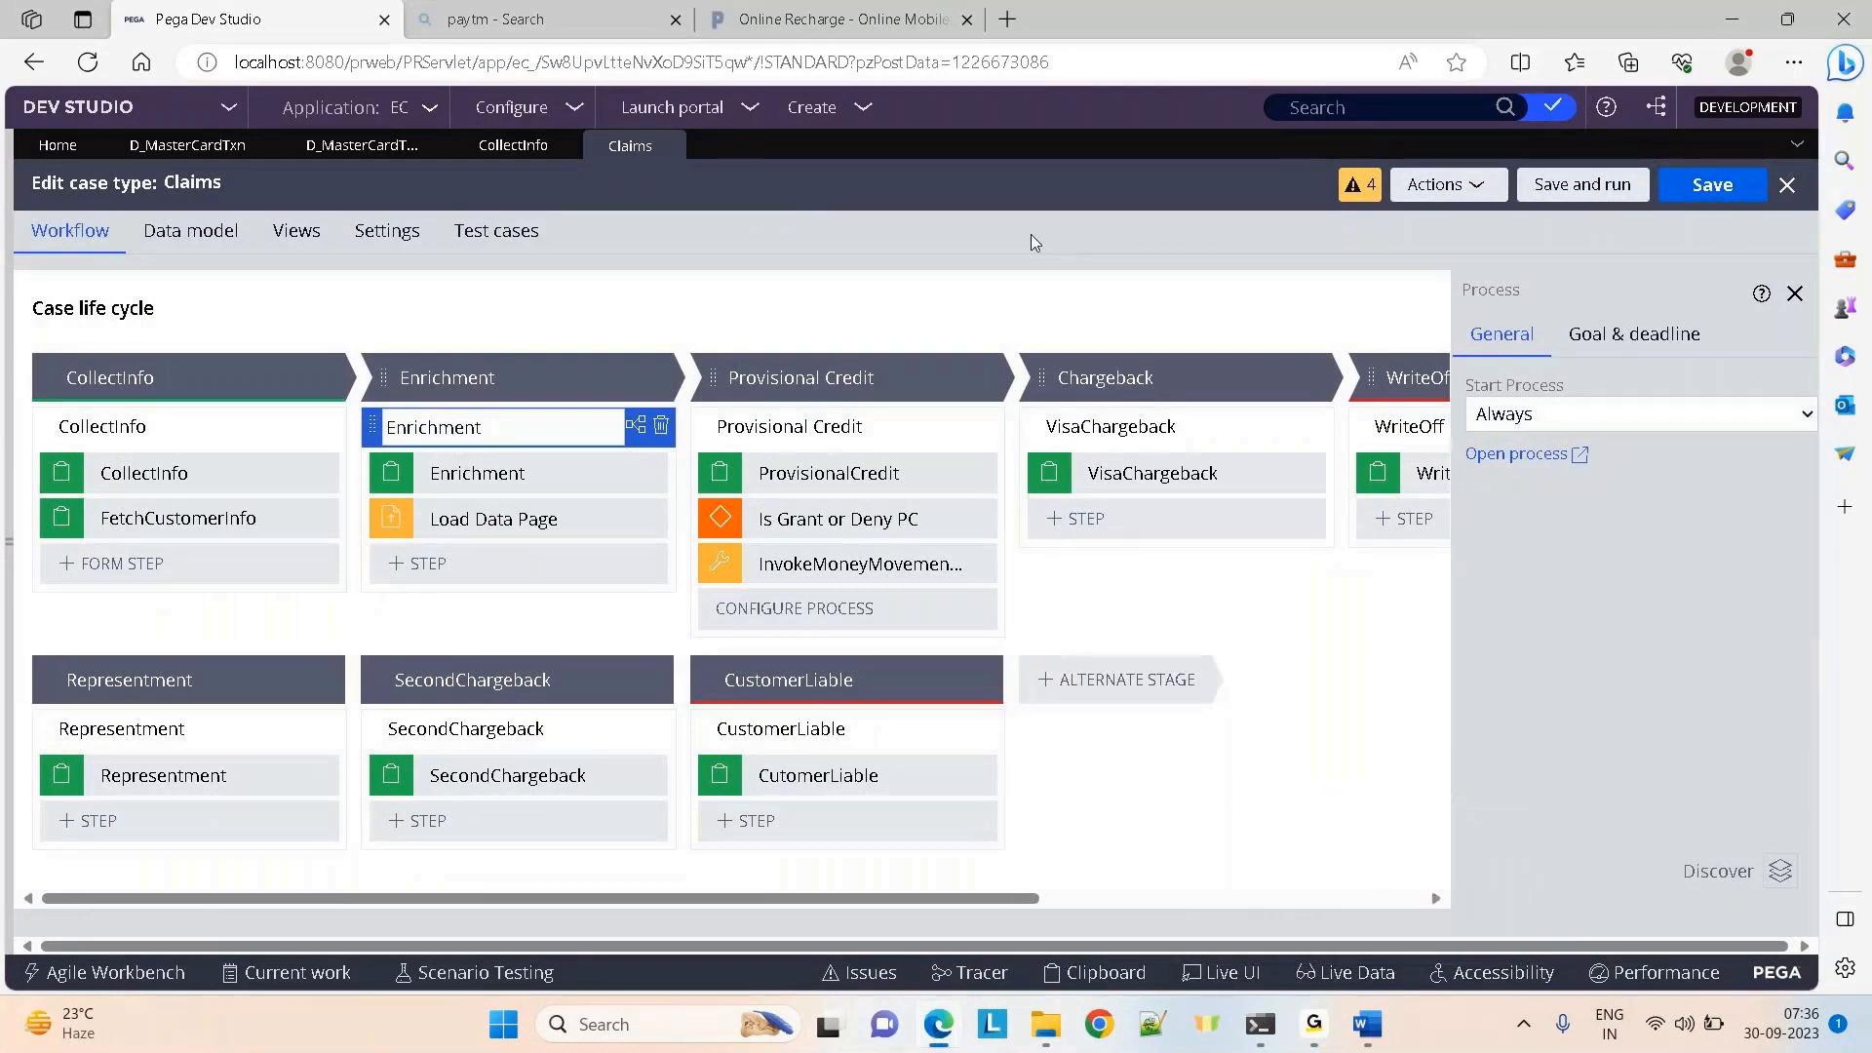
pyautogui.click(644, 519)
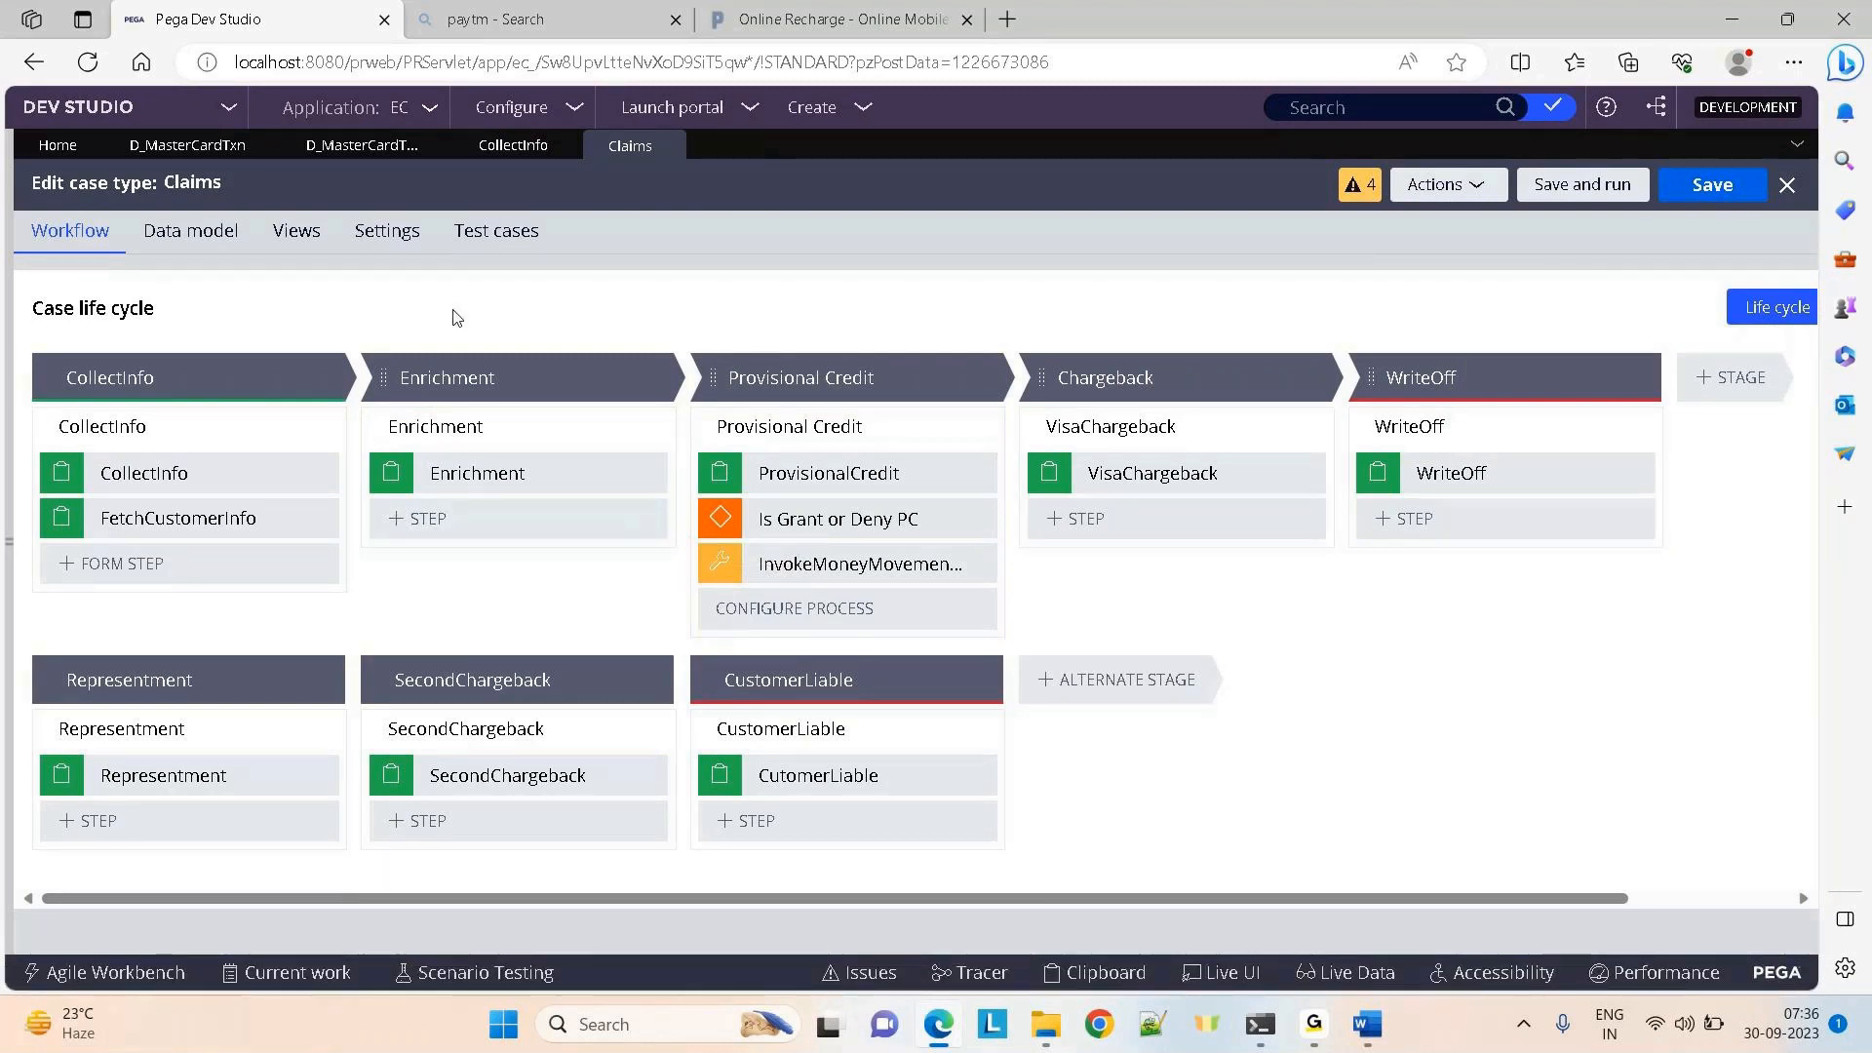
# On the D_MasterCardTxn data page, set the Save type to Activity
pyautogui.click(318, 155)
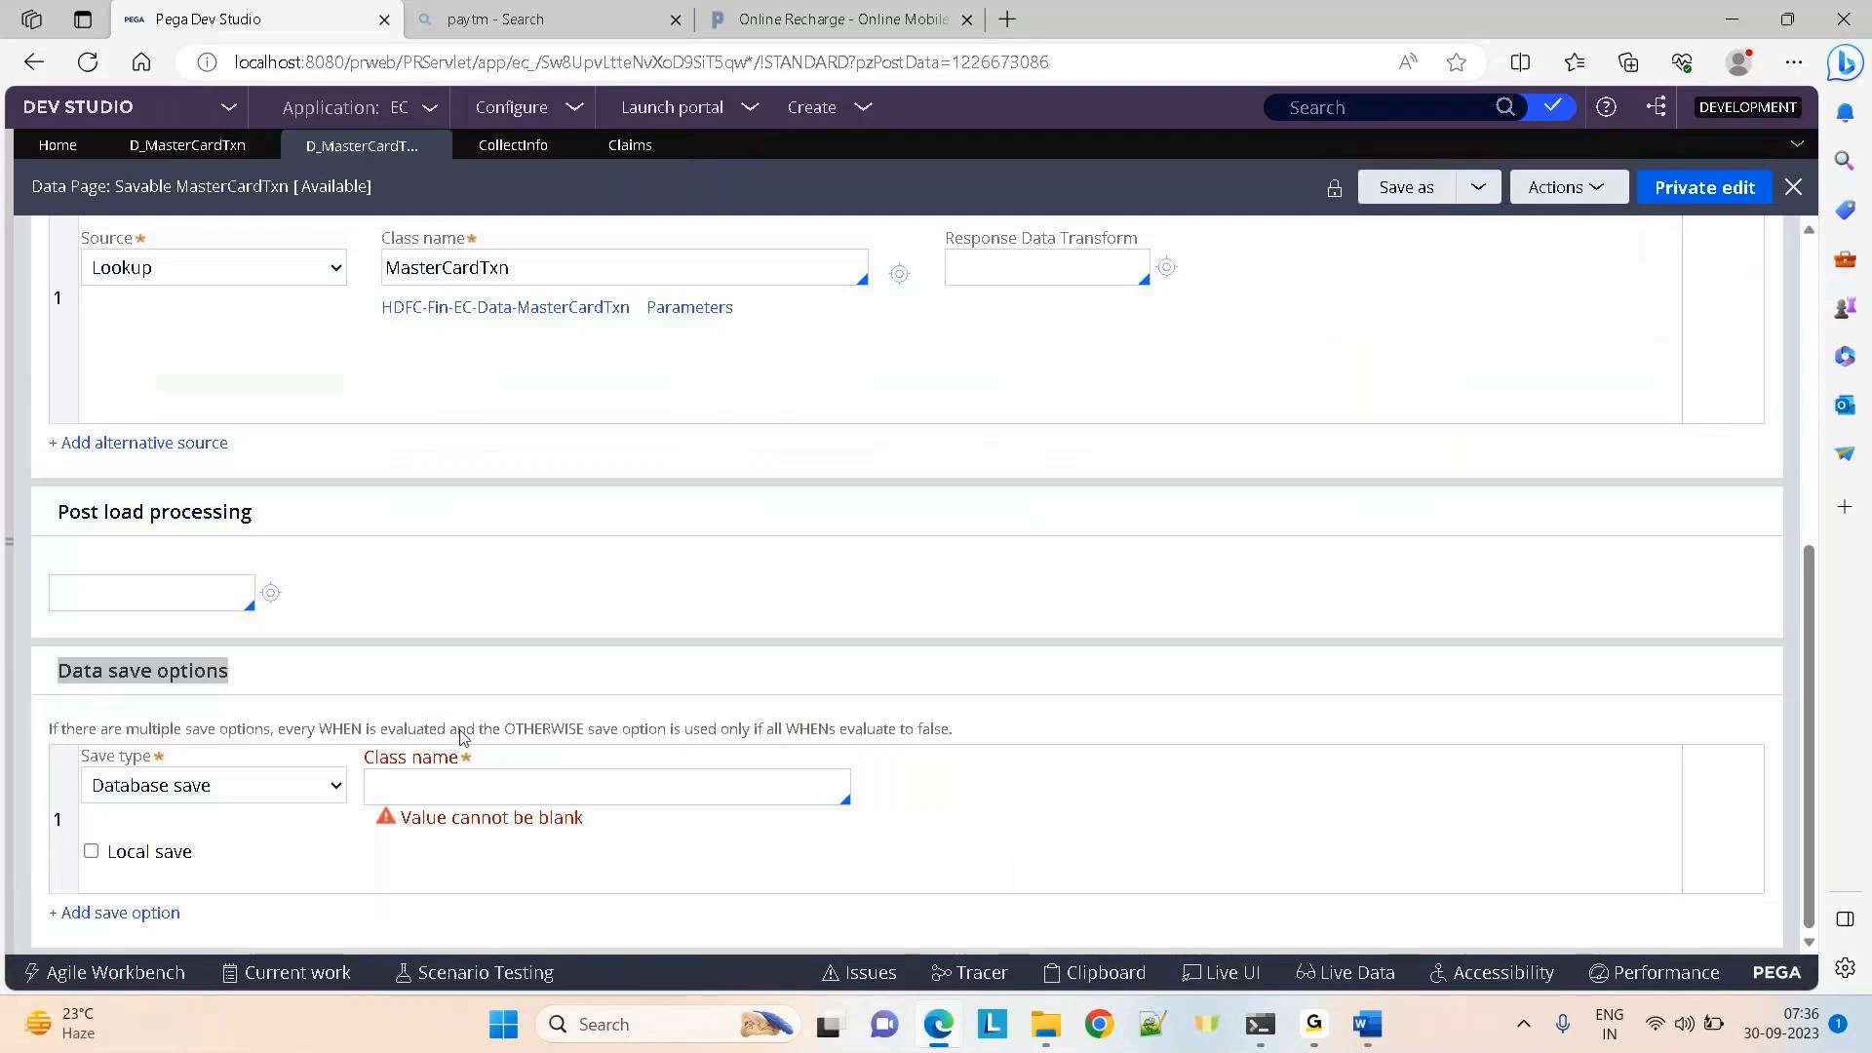
pyautogui.click(458, 797)
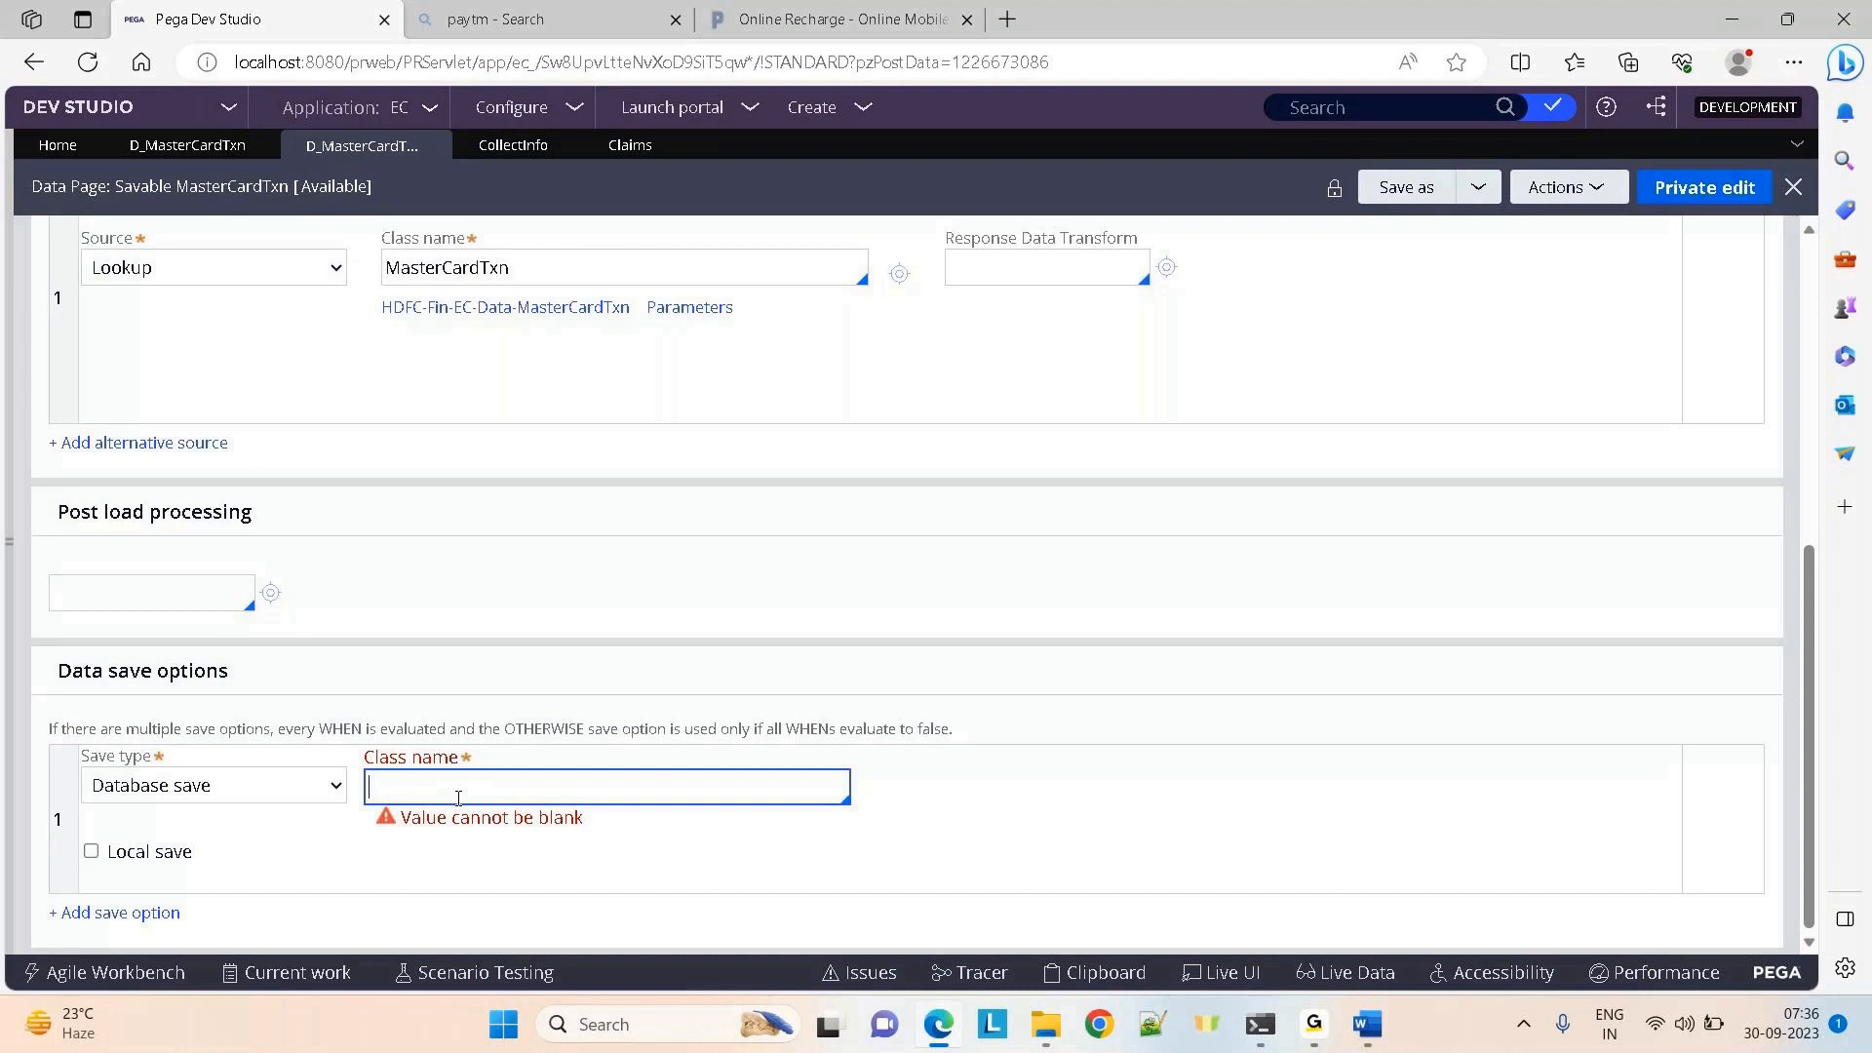
pyautogui.click(326, 785)
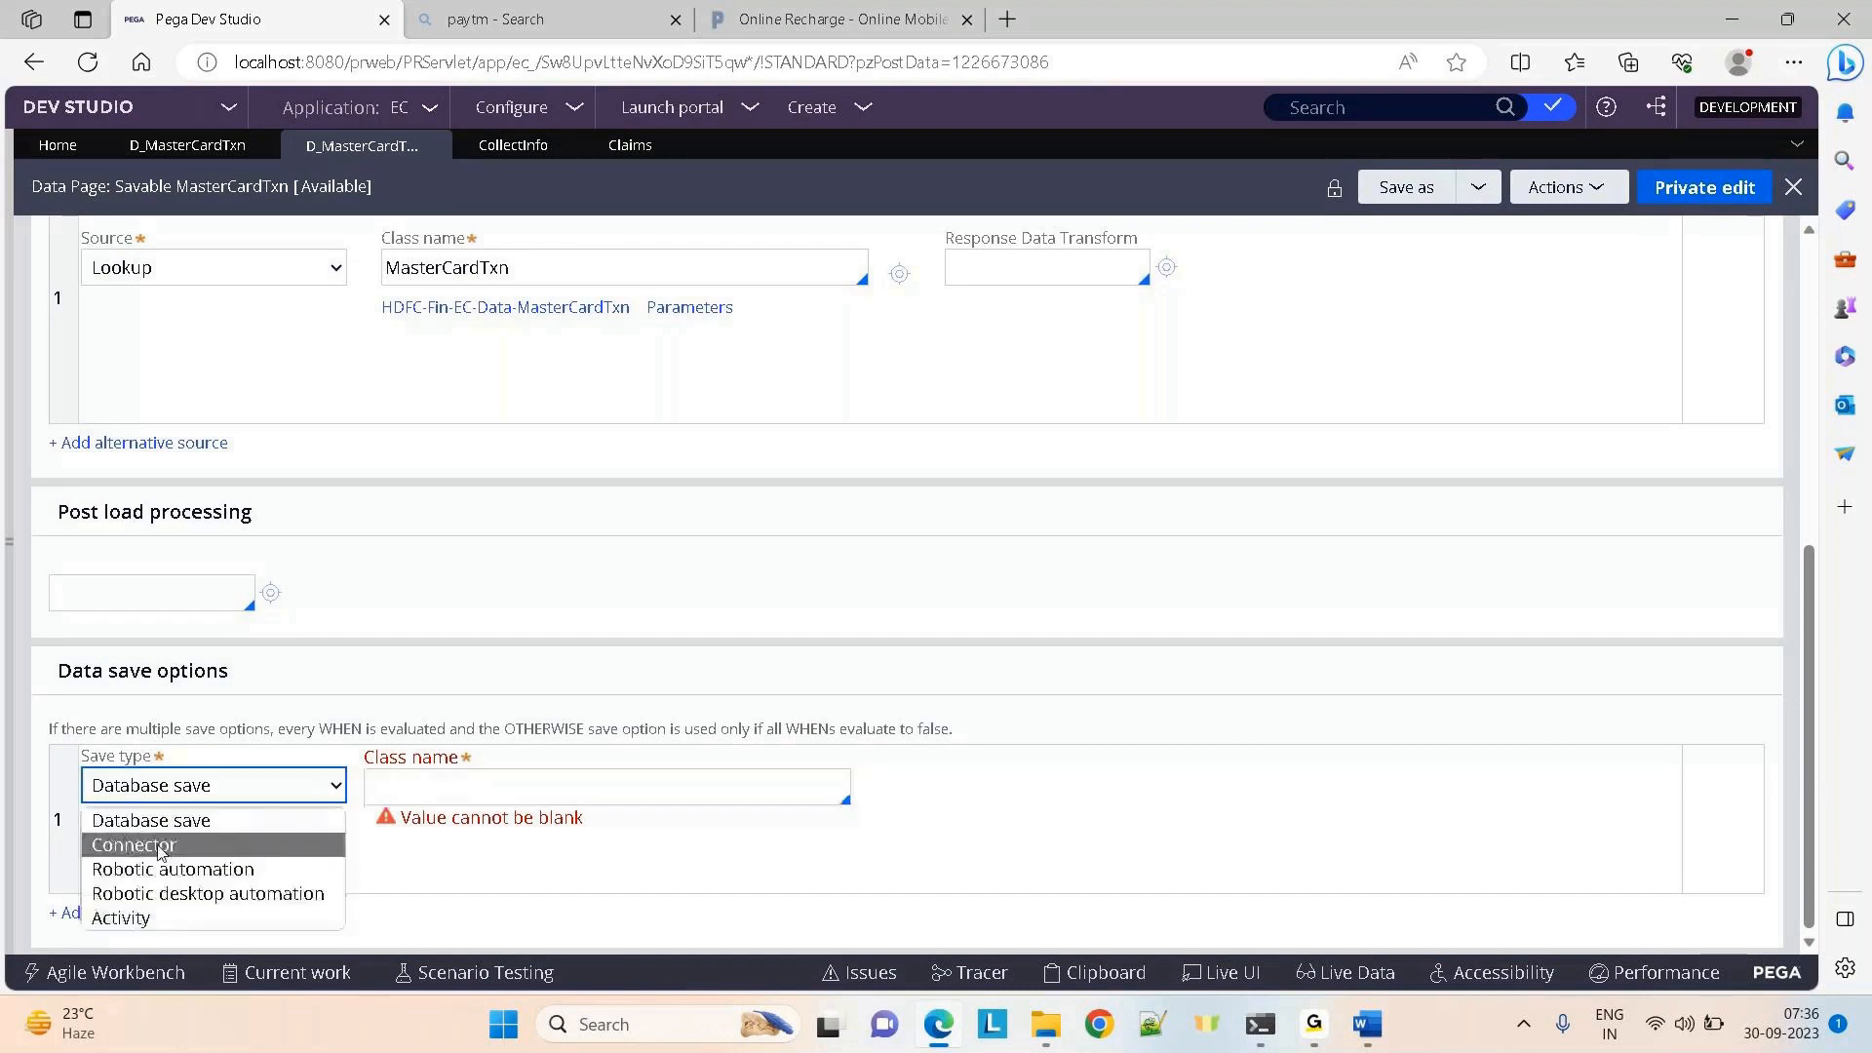
pyautogui.click(136, 919)
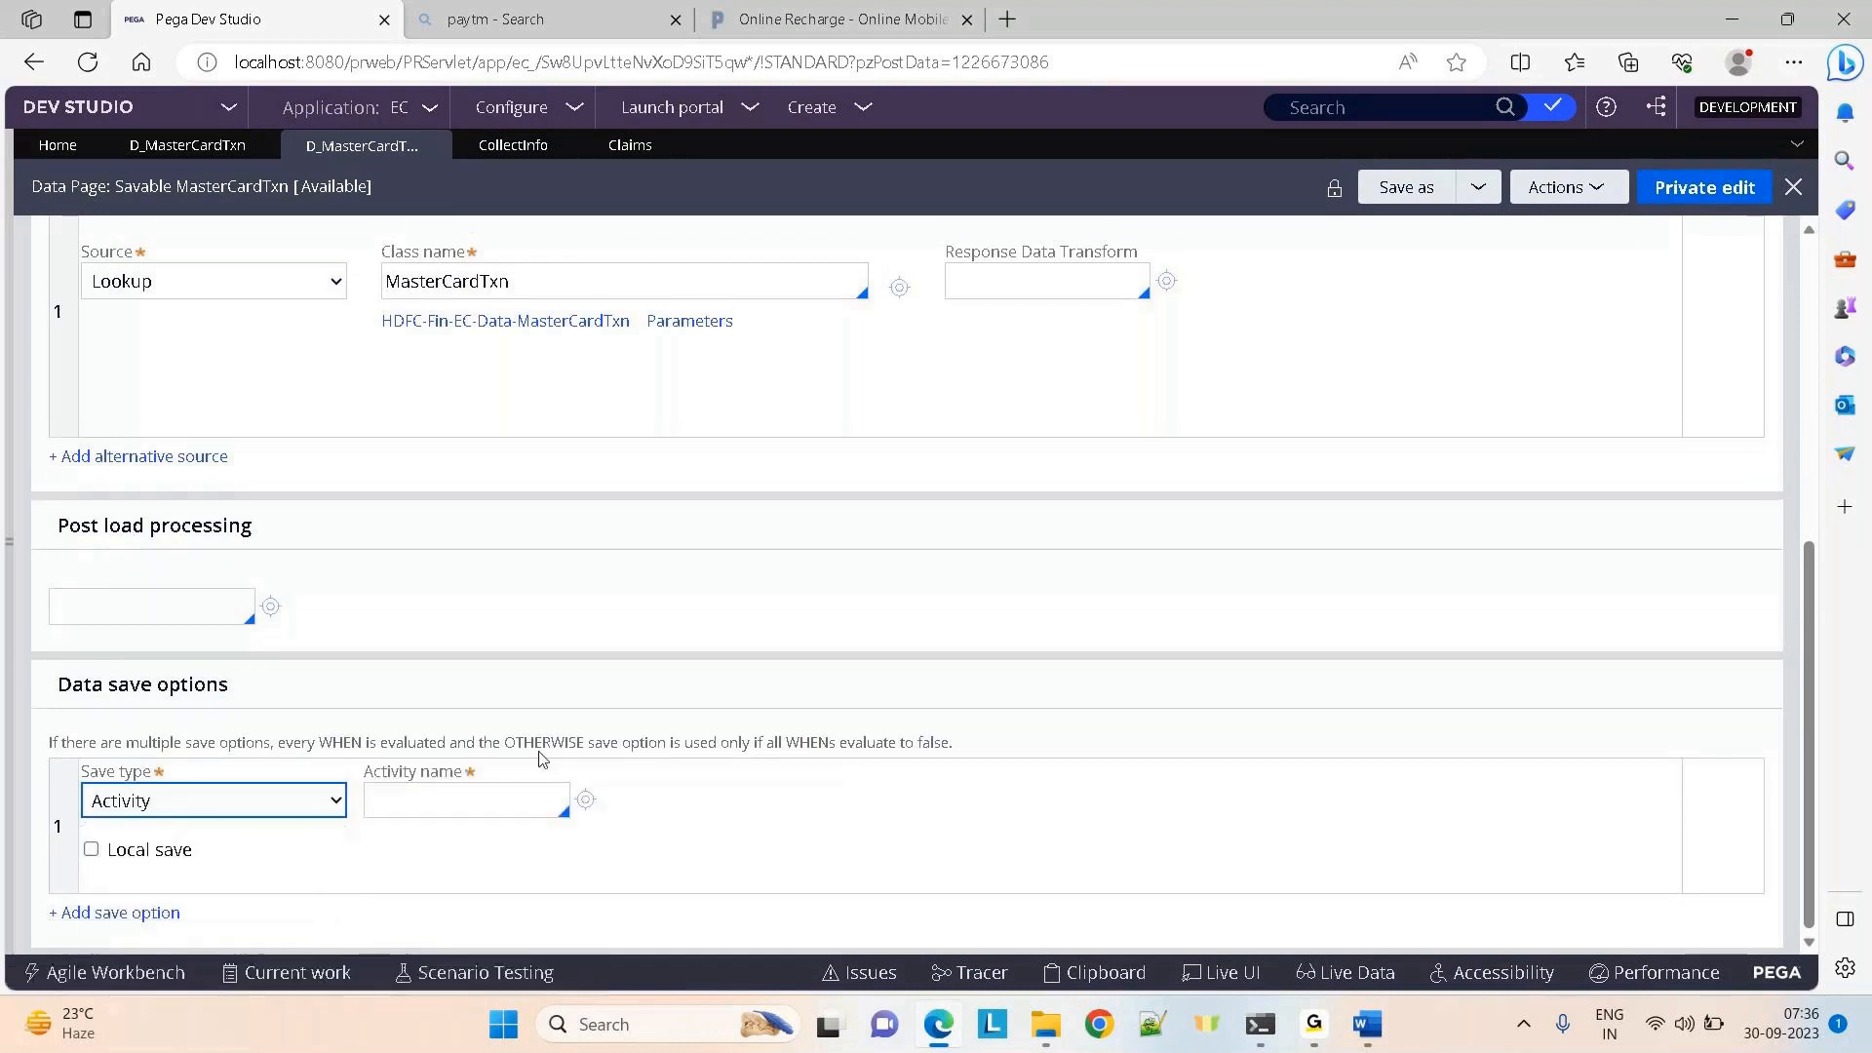
# Review the Activity name field and the Data save options explanation text
pyautogui.moveTo(684, 814); pyautogui.dragTo(684, 744)
pyautogui.click(1008, 556)
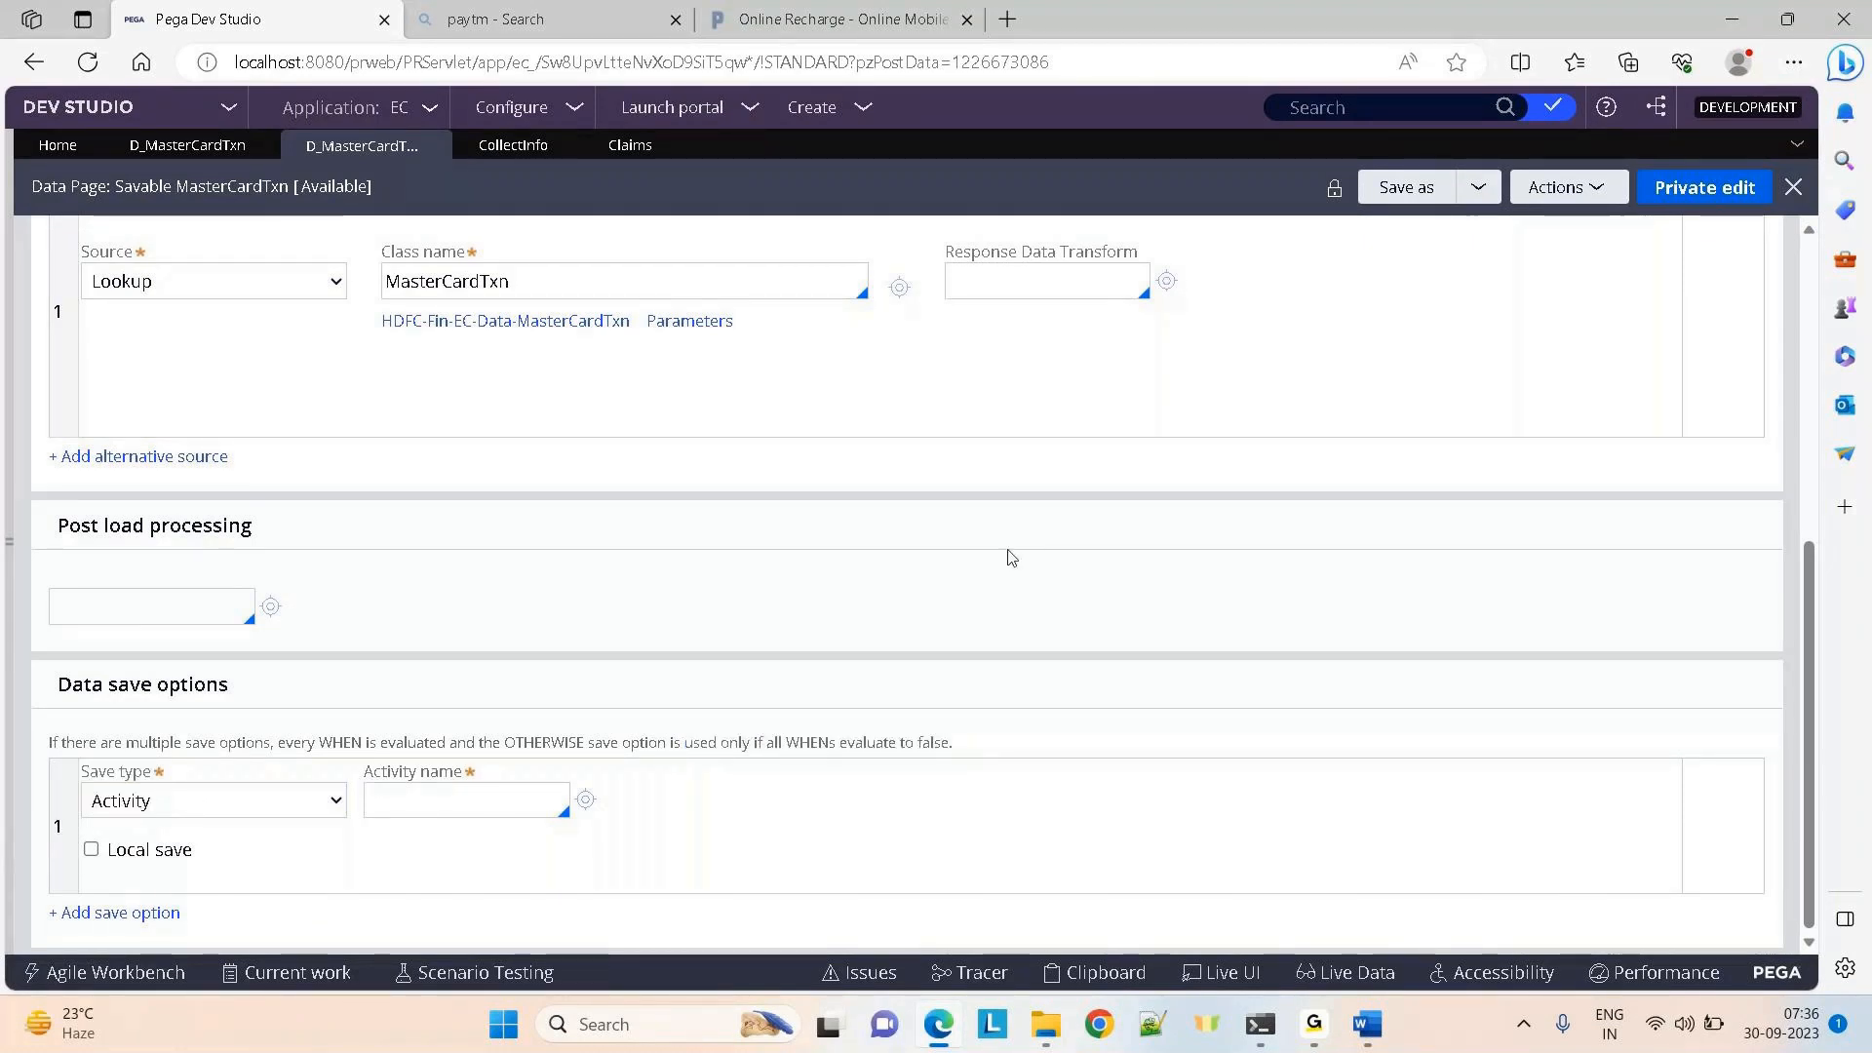
pyautogui.click(425, 796)
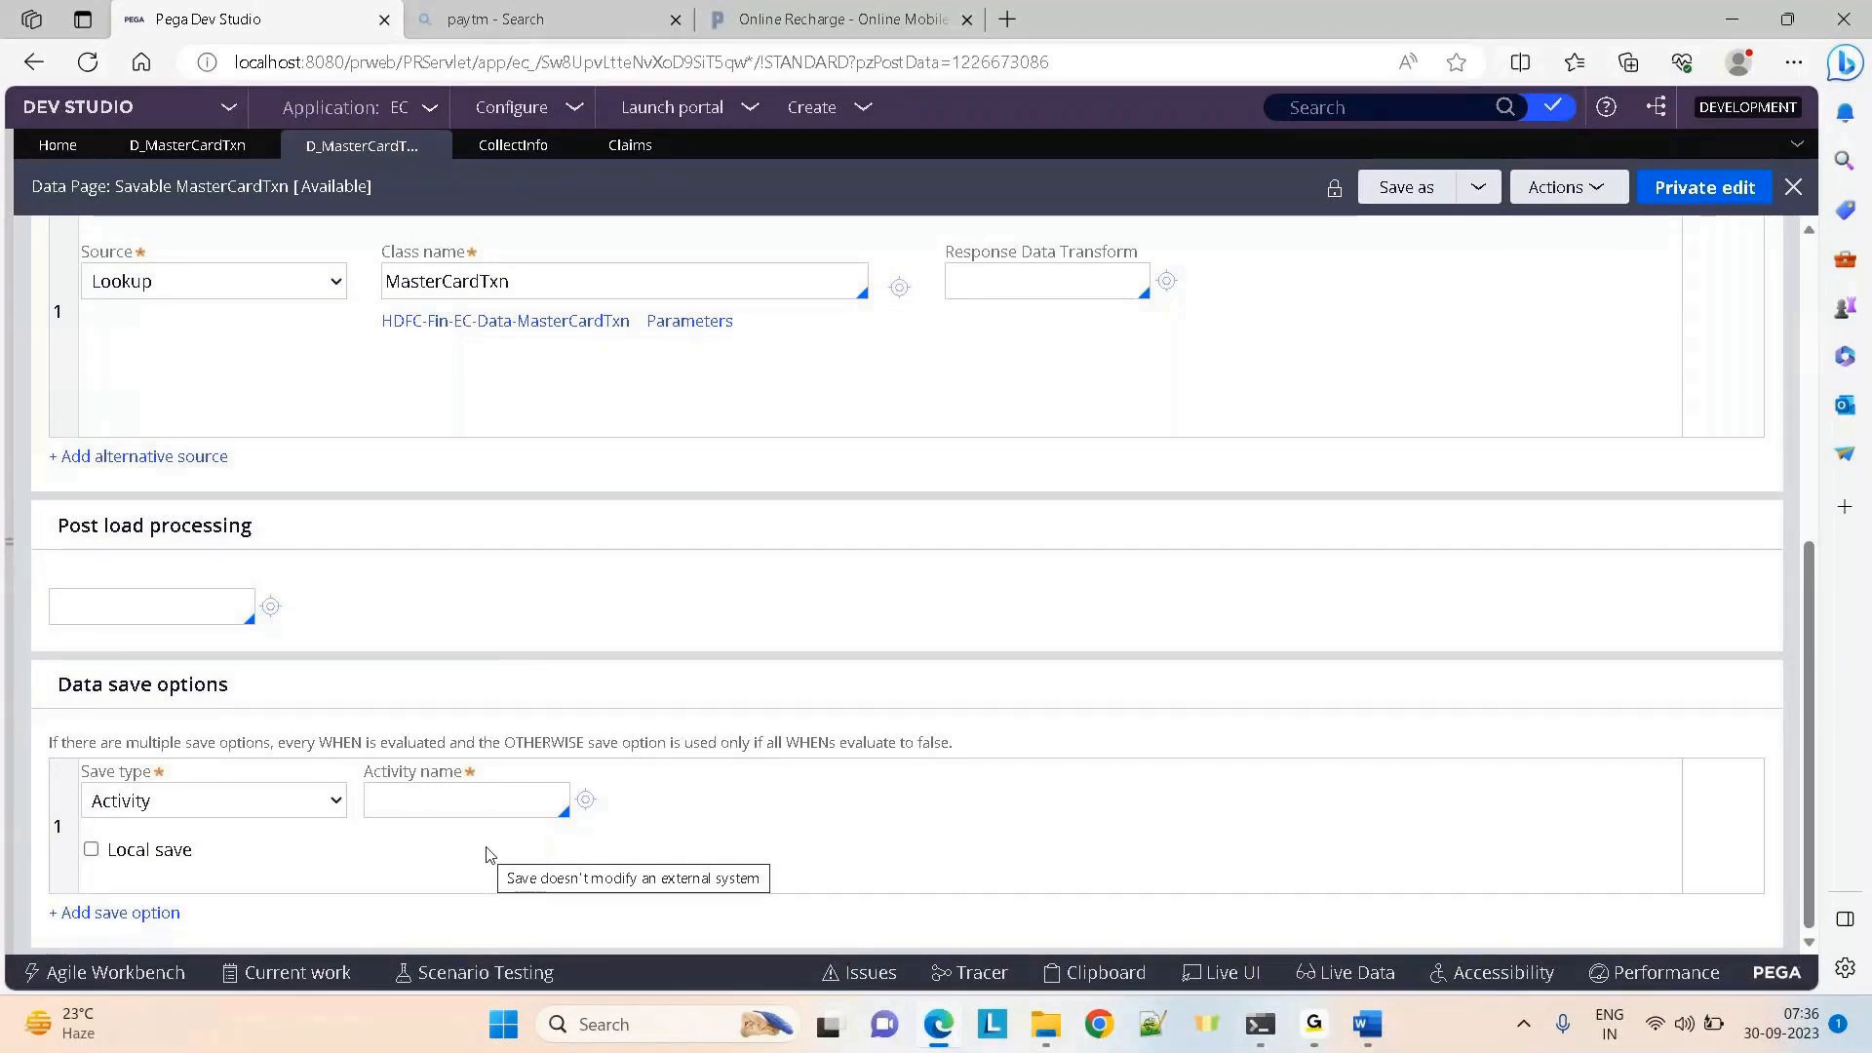
pyautogui.click(372, 799)
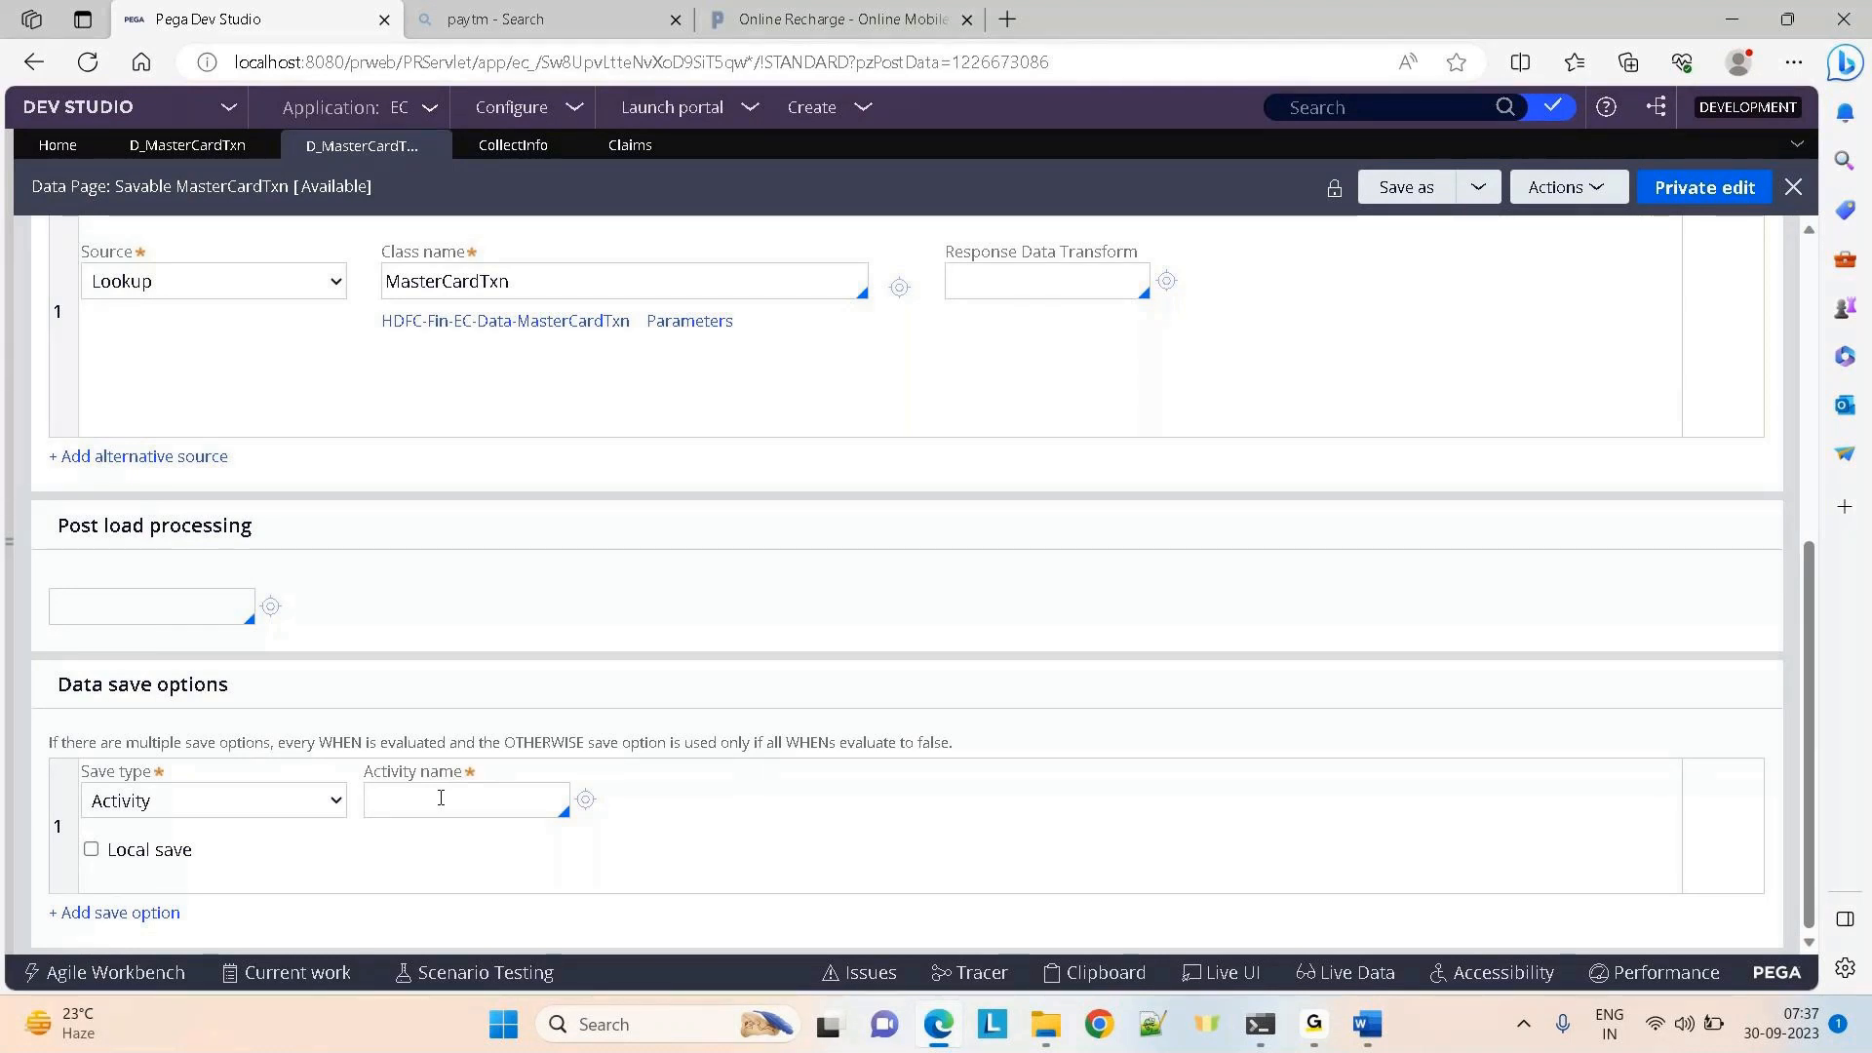
pyautogui.moveTo(59, 682); pyautogui.dragTo(1078, 865)
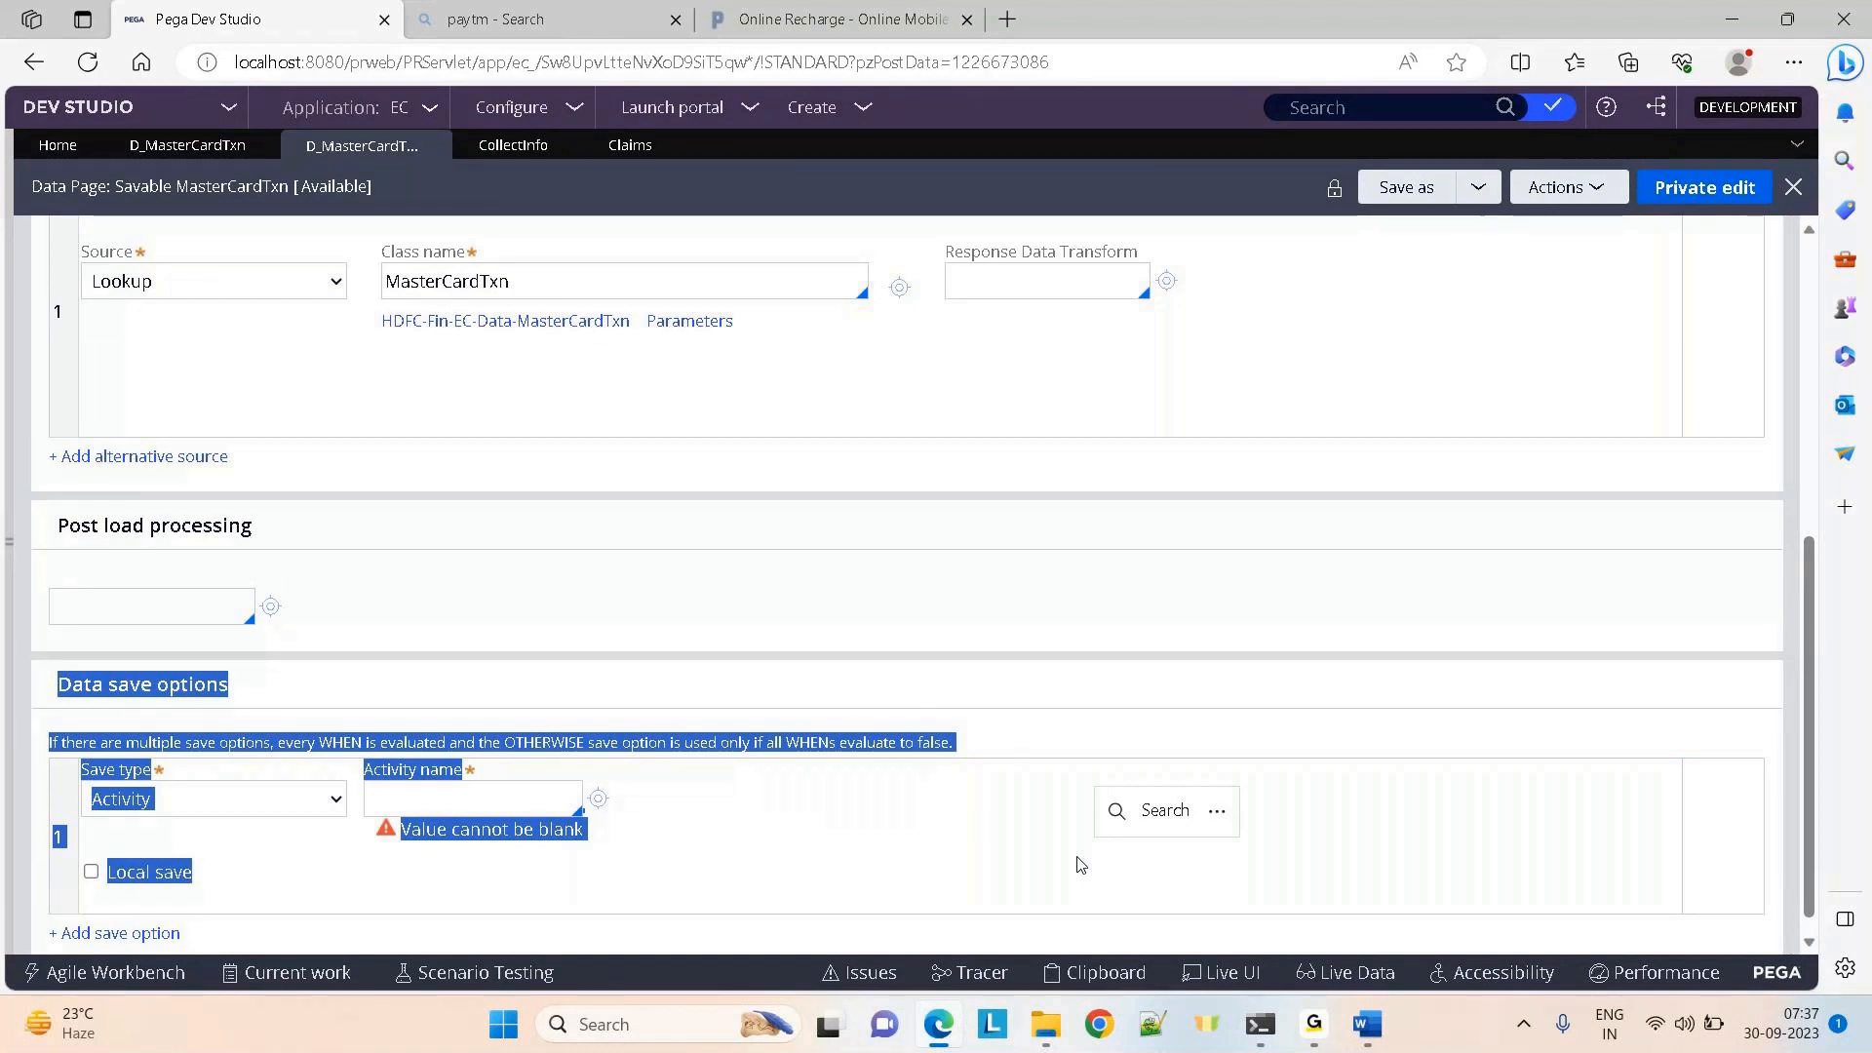
pyautogui.click(747, 663)
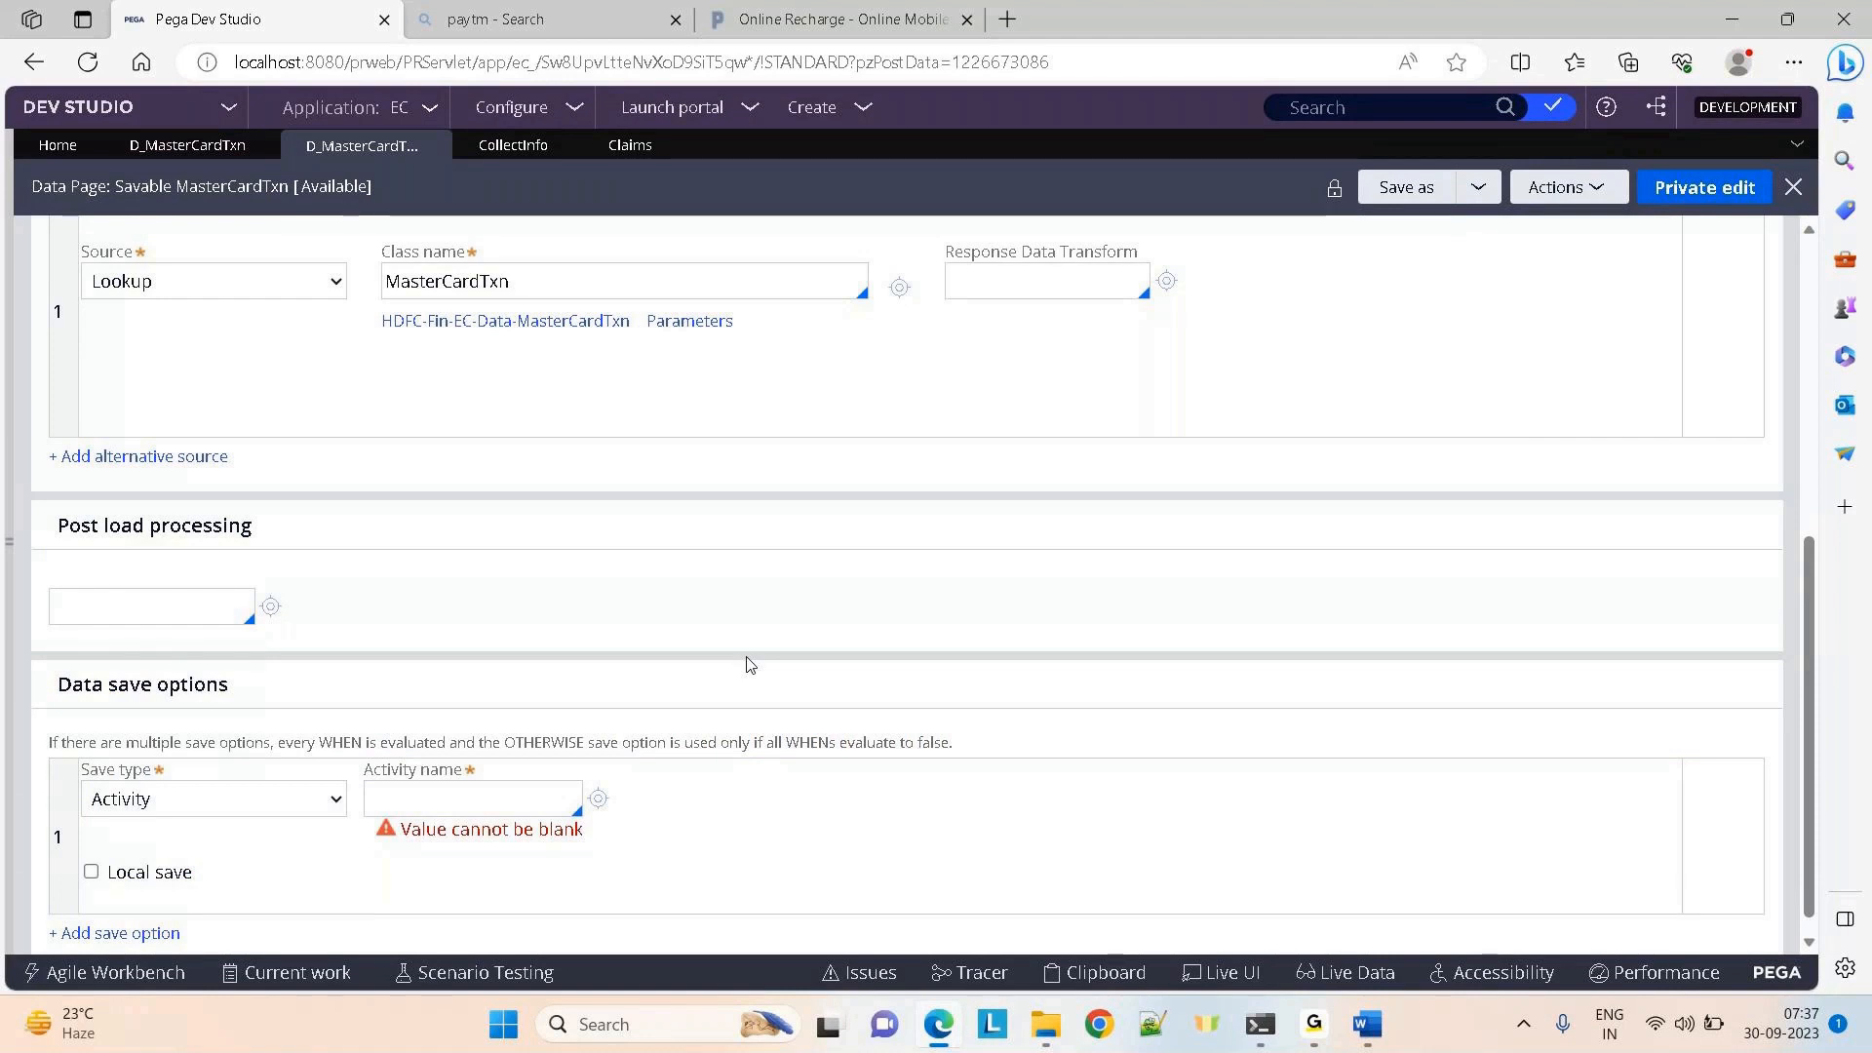
pyautogui.moveTo(85, 673); pyautogui.dragTo(680, 891)
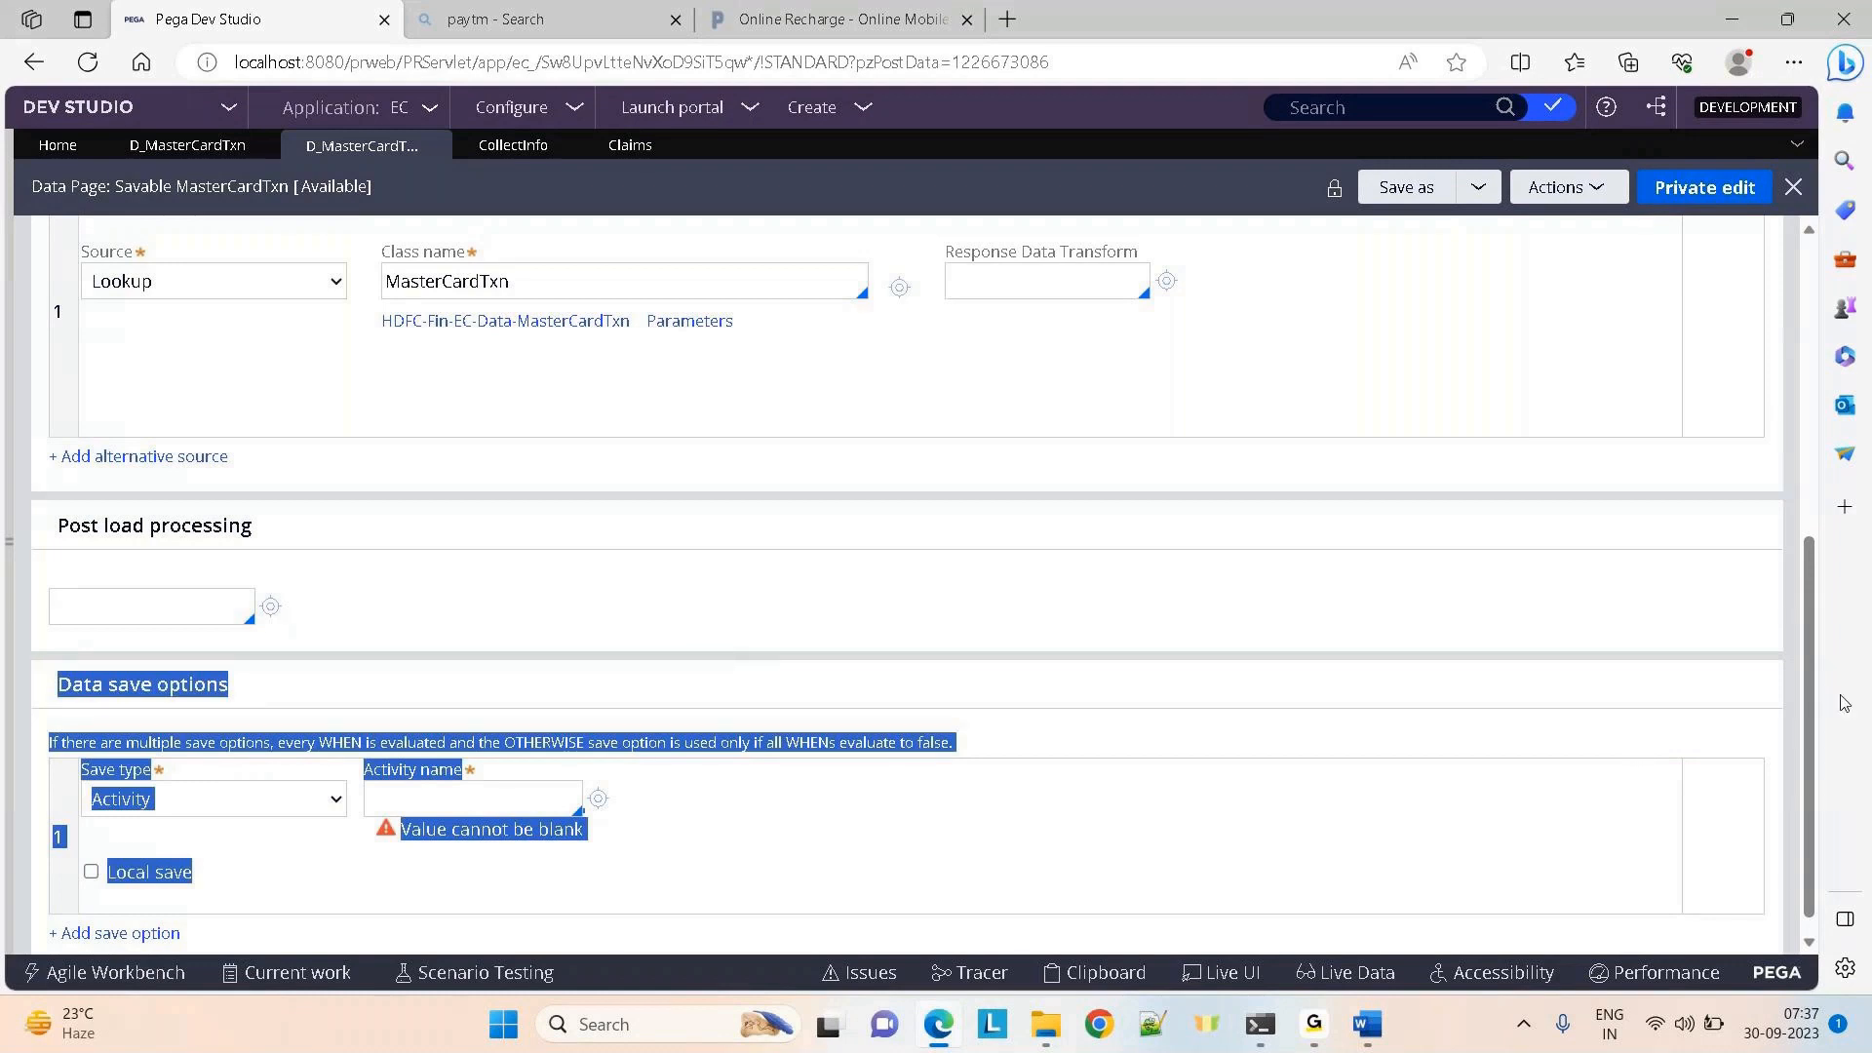
pyautogui.scroll(6, 1809, 775)
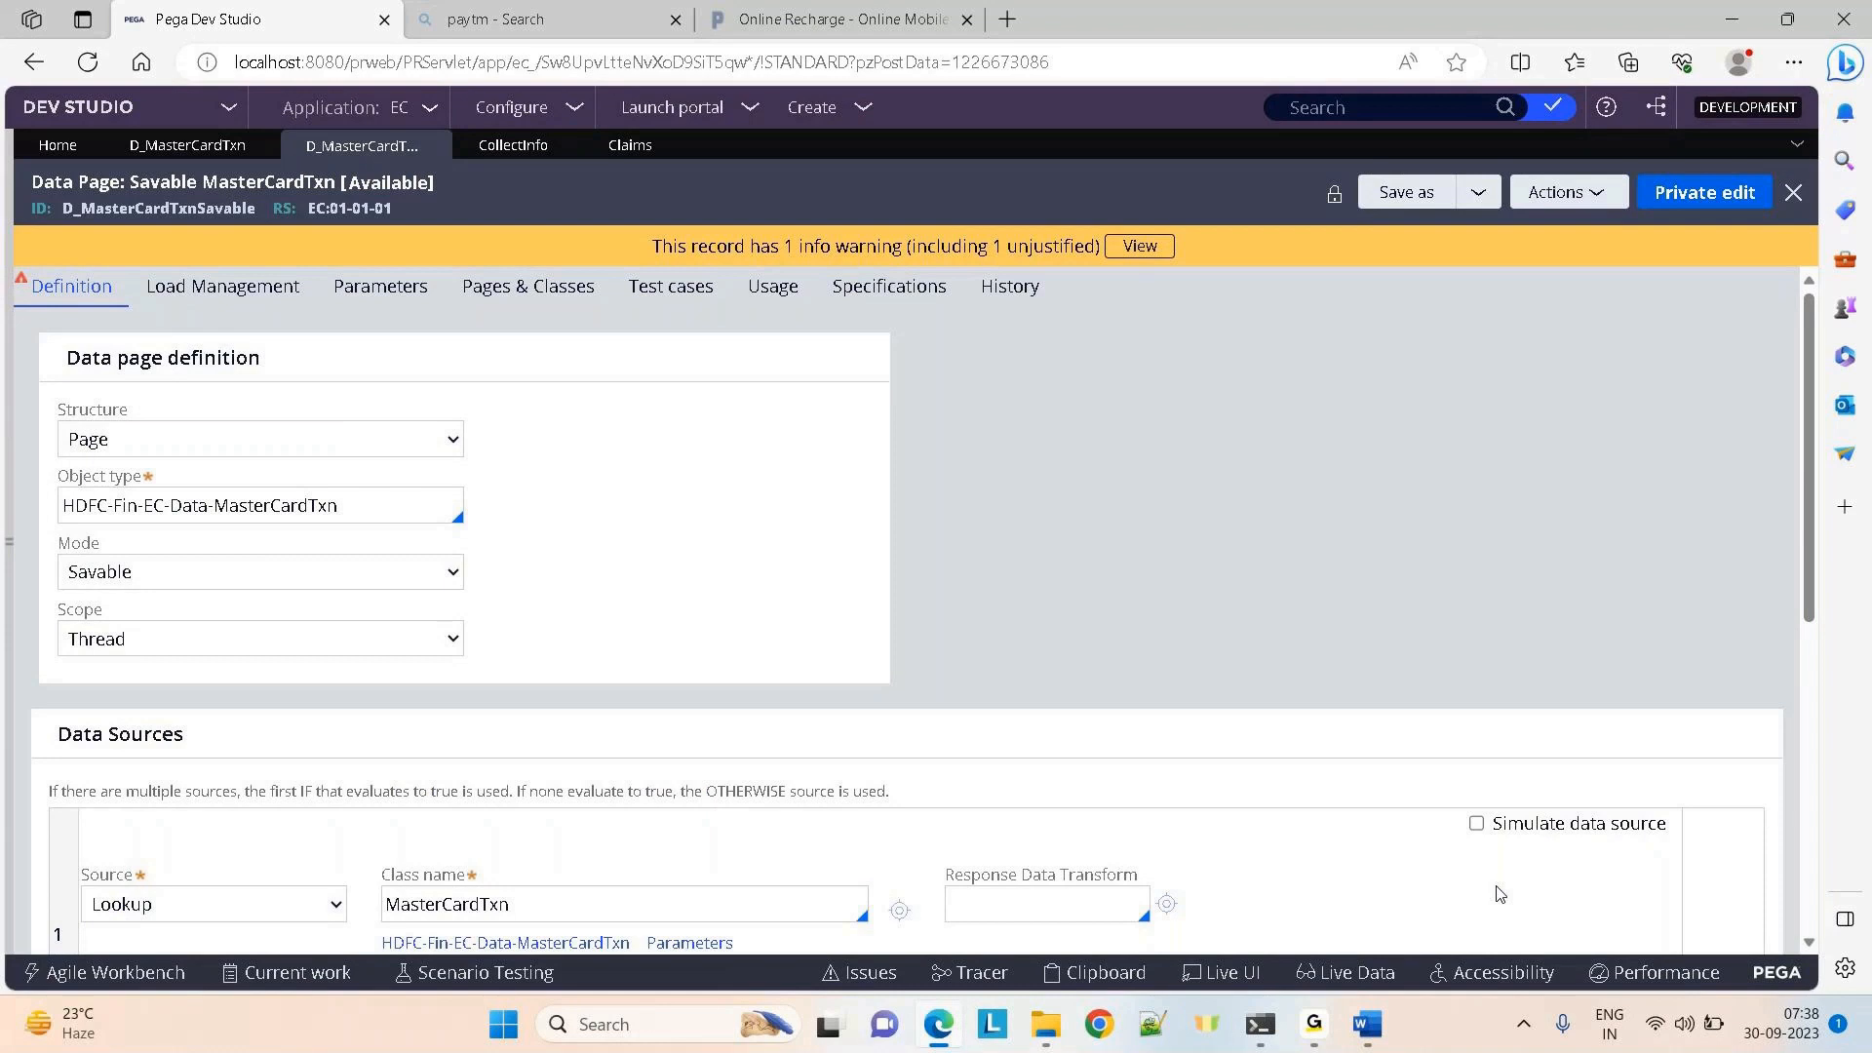
pyautogui.click(498, 151)
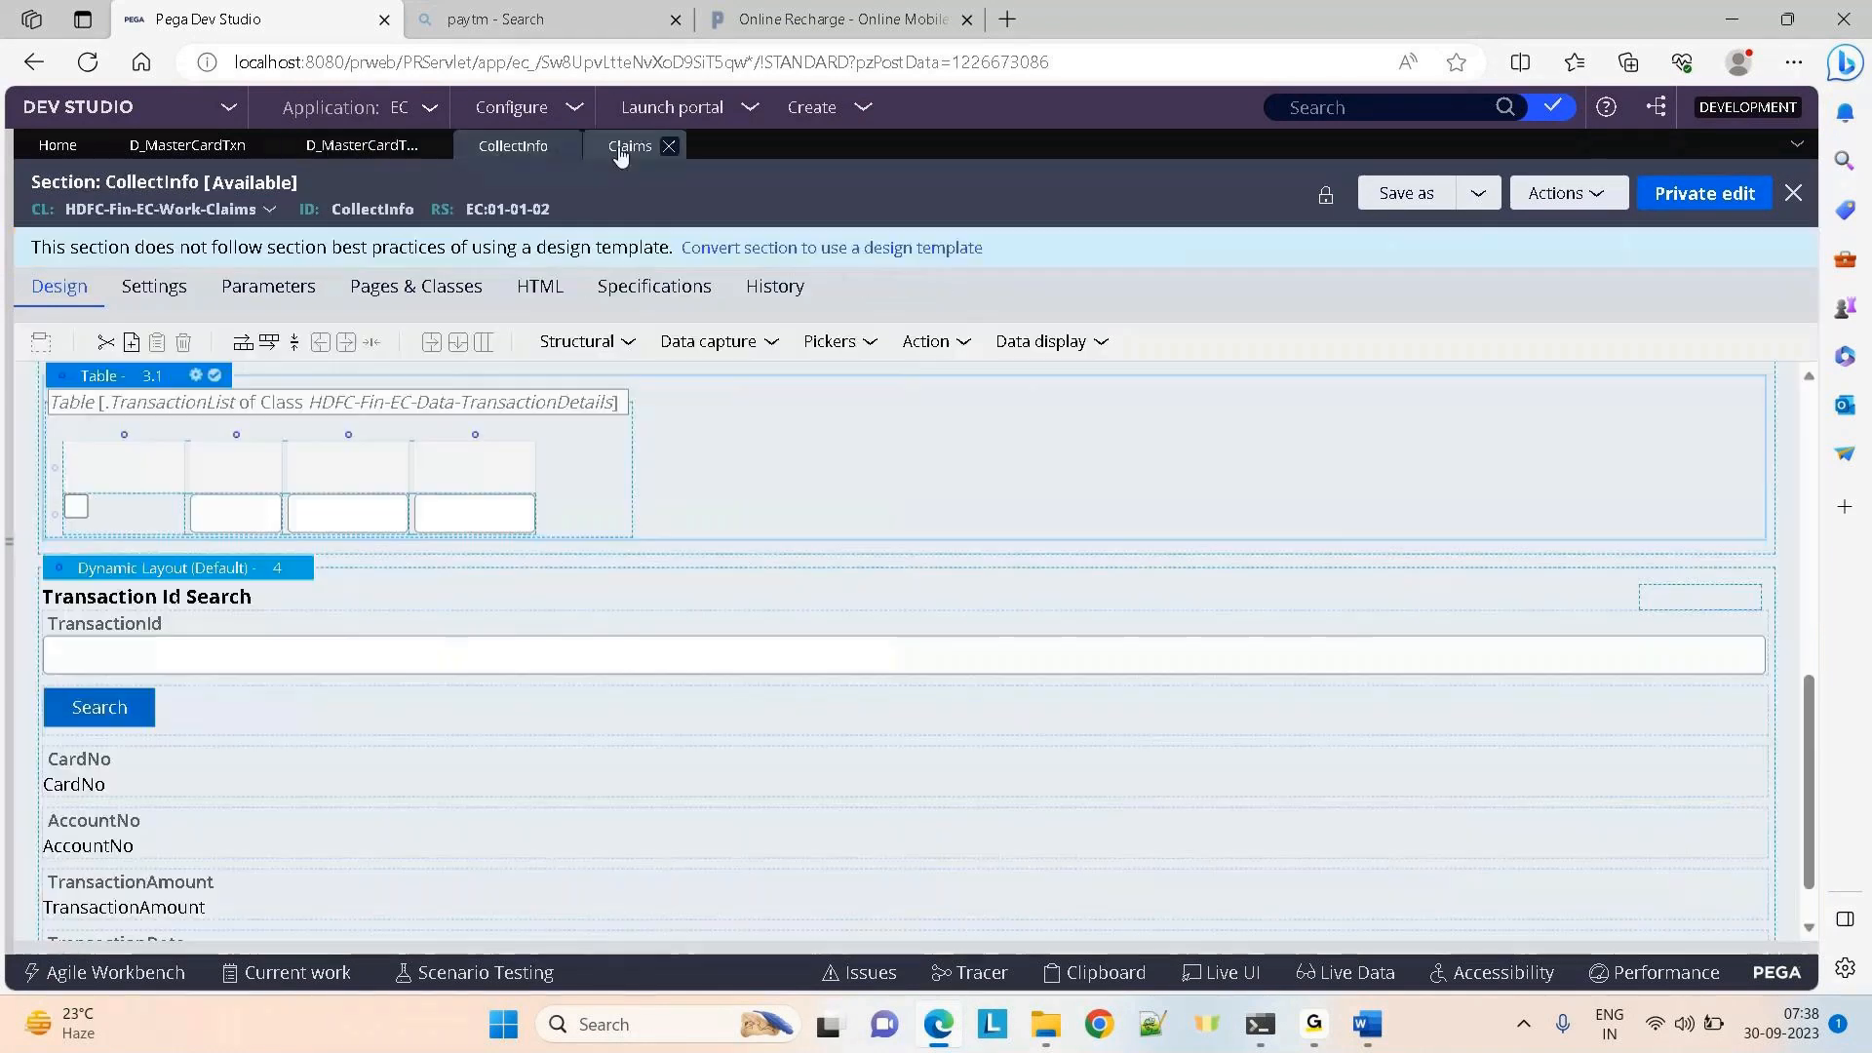
pyautogui.click(620, 148)
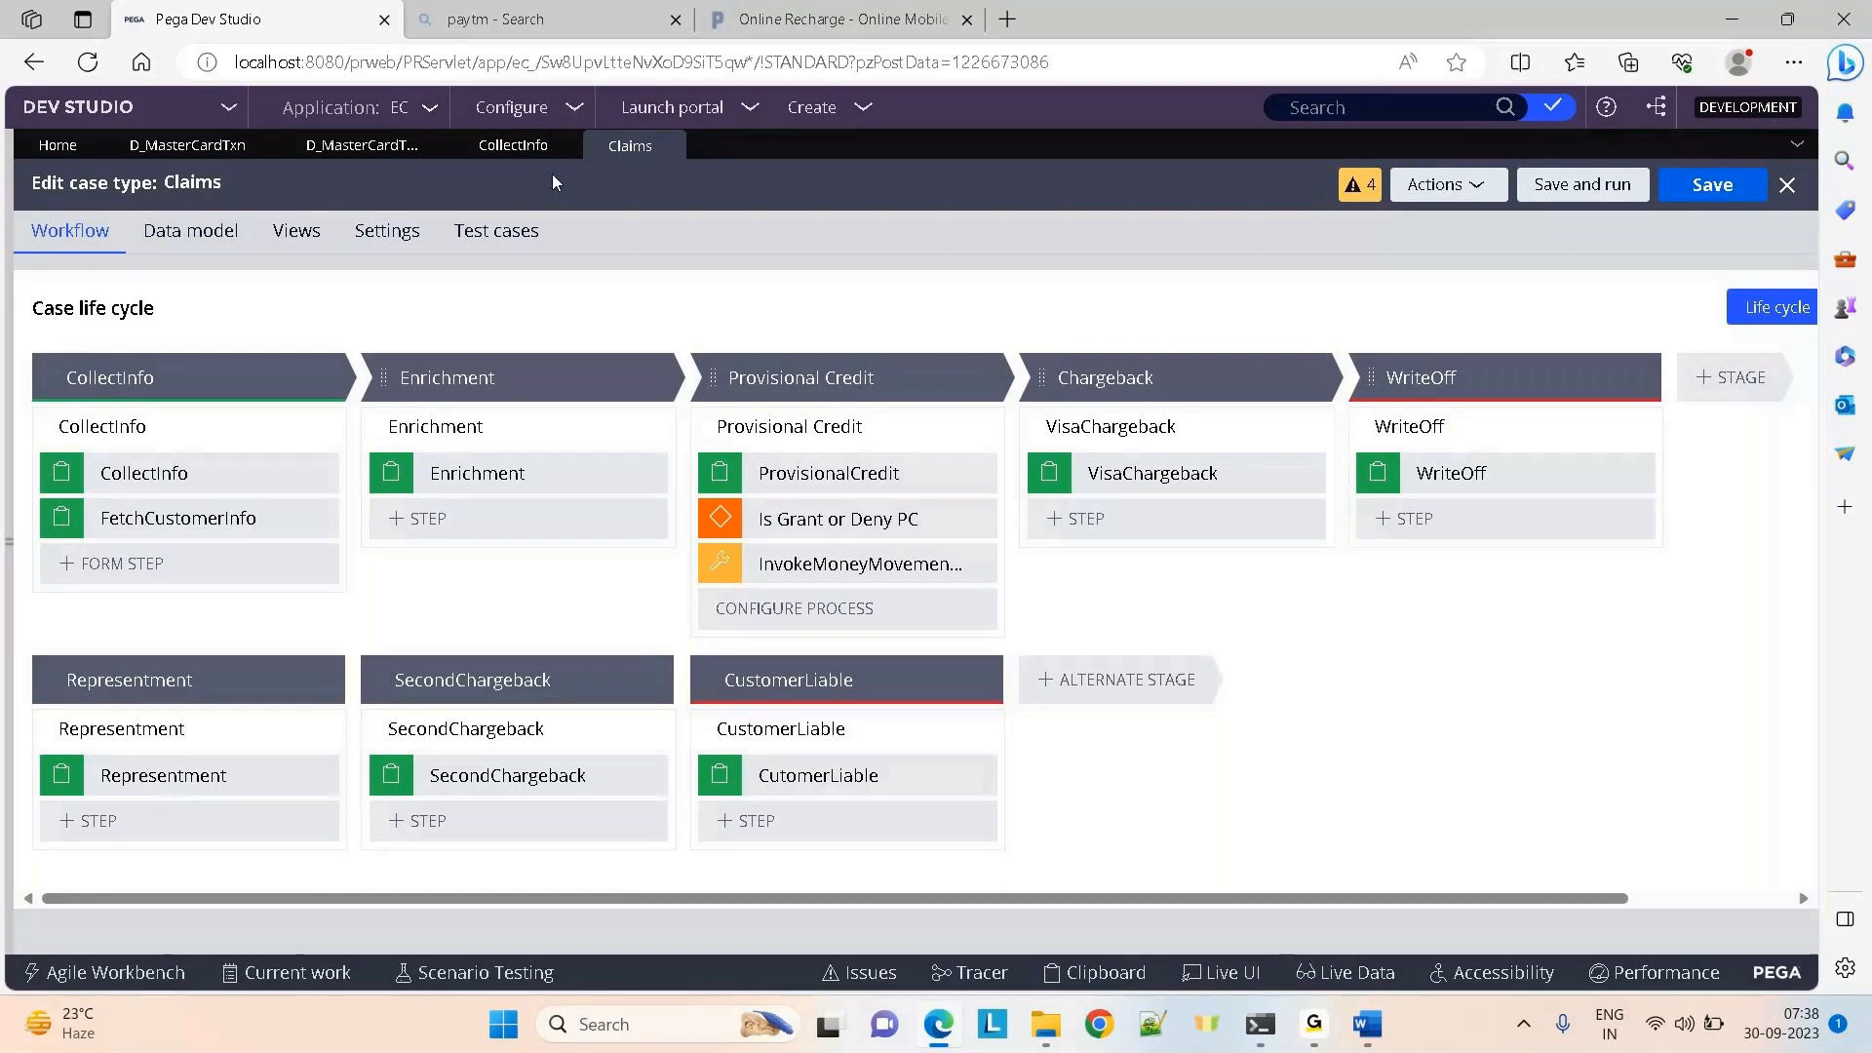
pyautogui.click(429, 144)
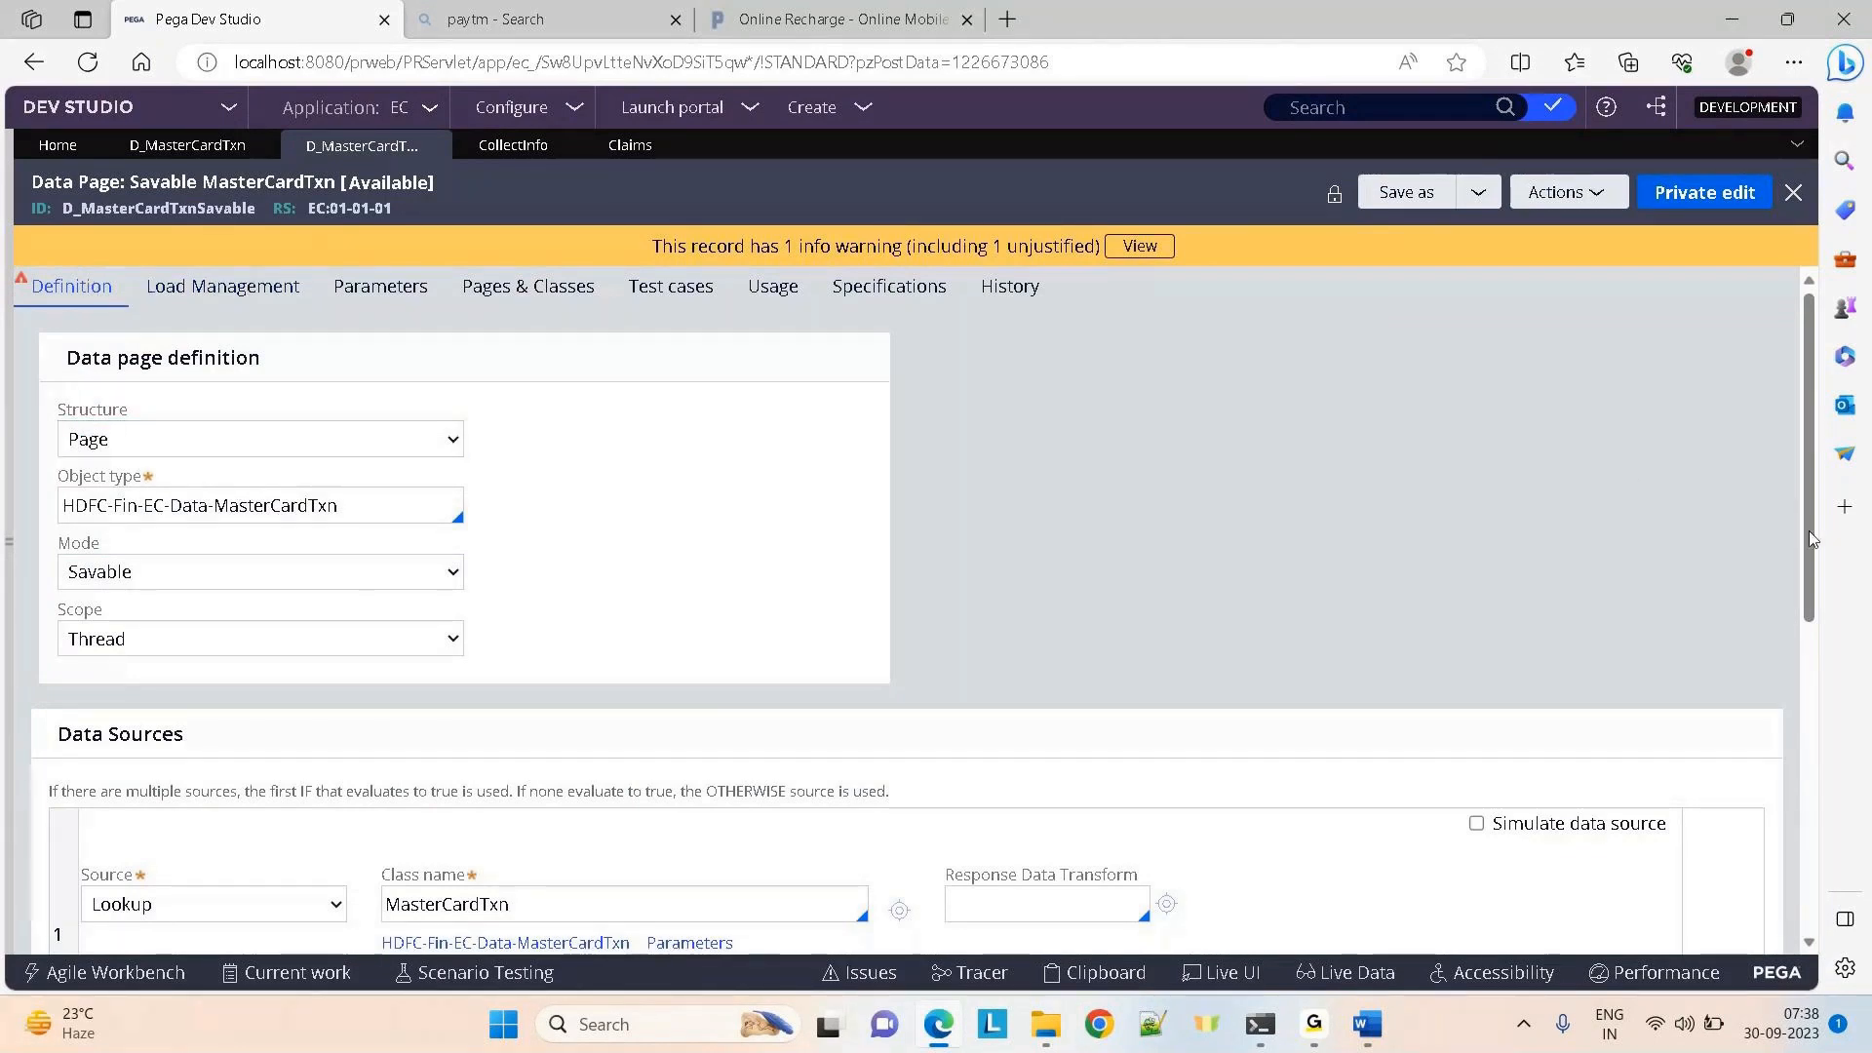
# Switch the Save type back to Database save and focus the blank Class name field
pyautogui.moveTo(1810, 530); pyautogui.dragTo(1819, 832)
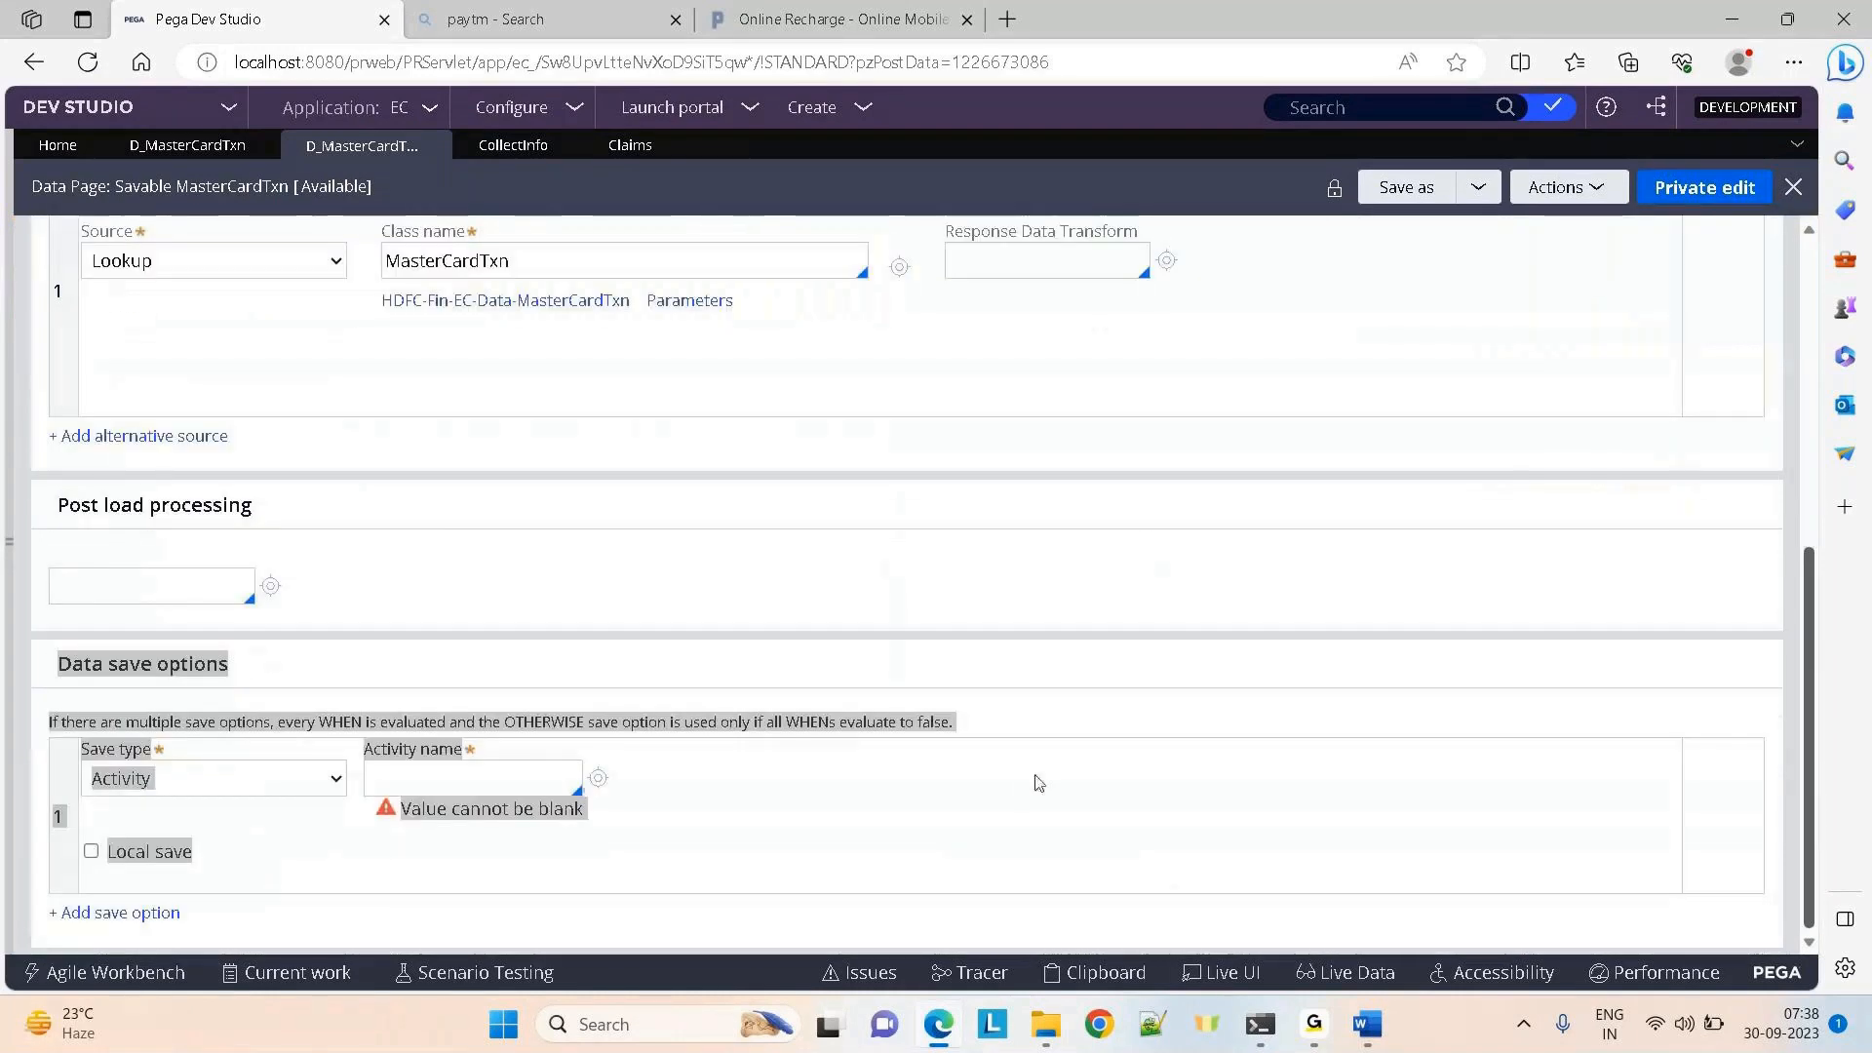
pyautogui.click(300, 796)
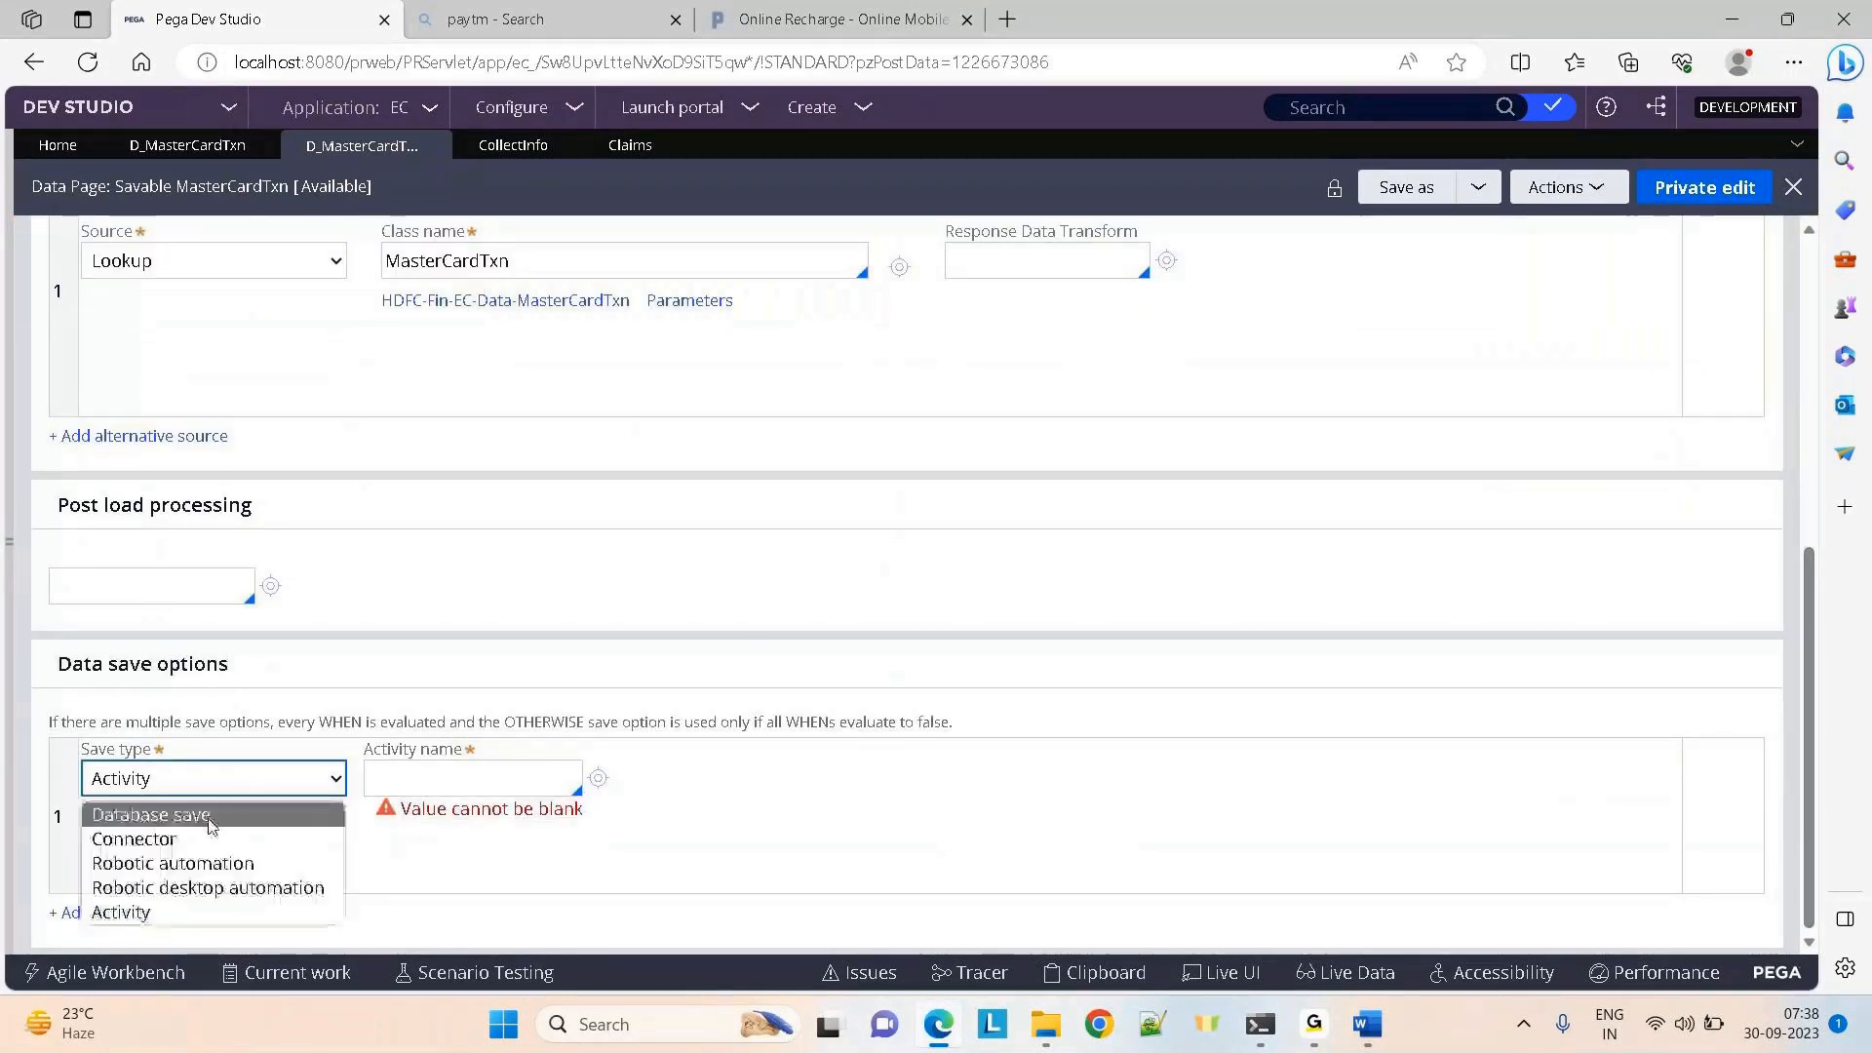
pyautogui.click(201, 822)
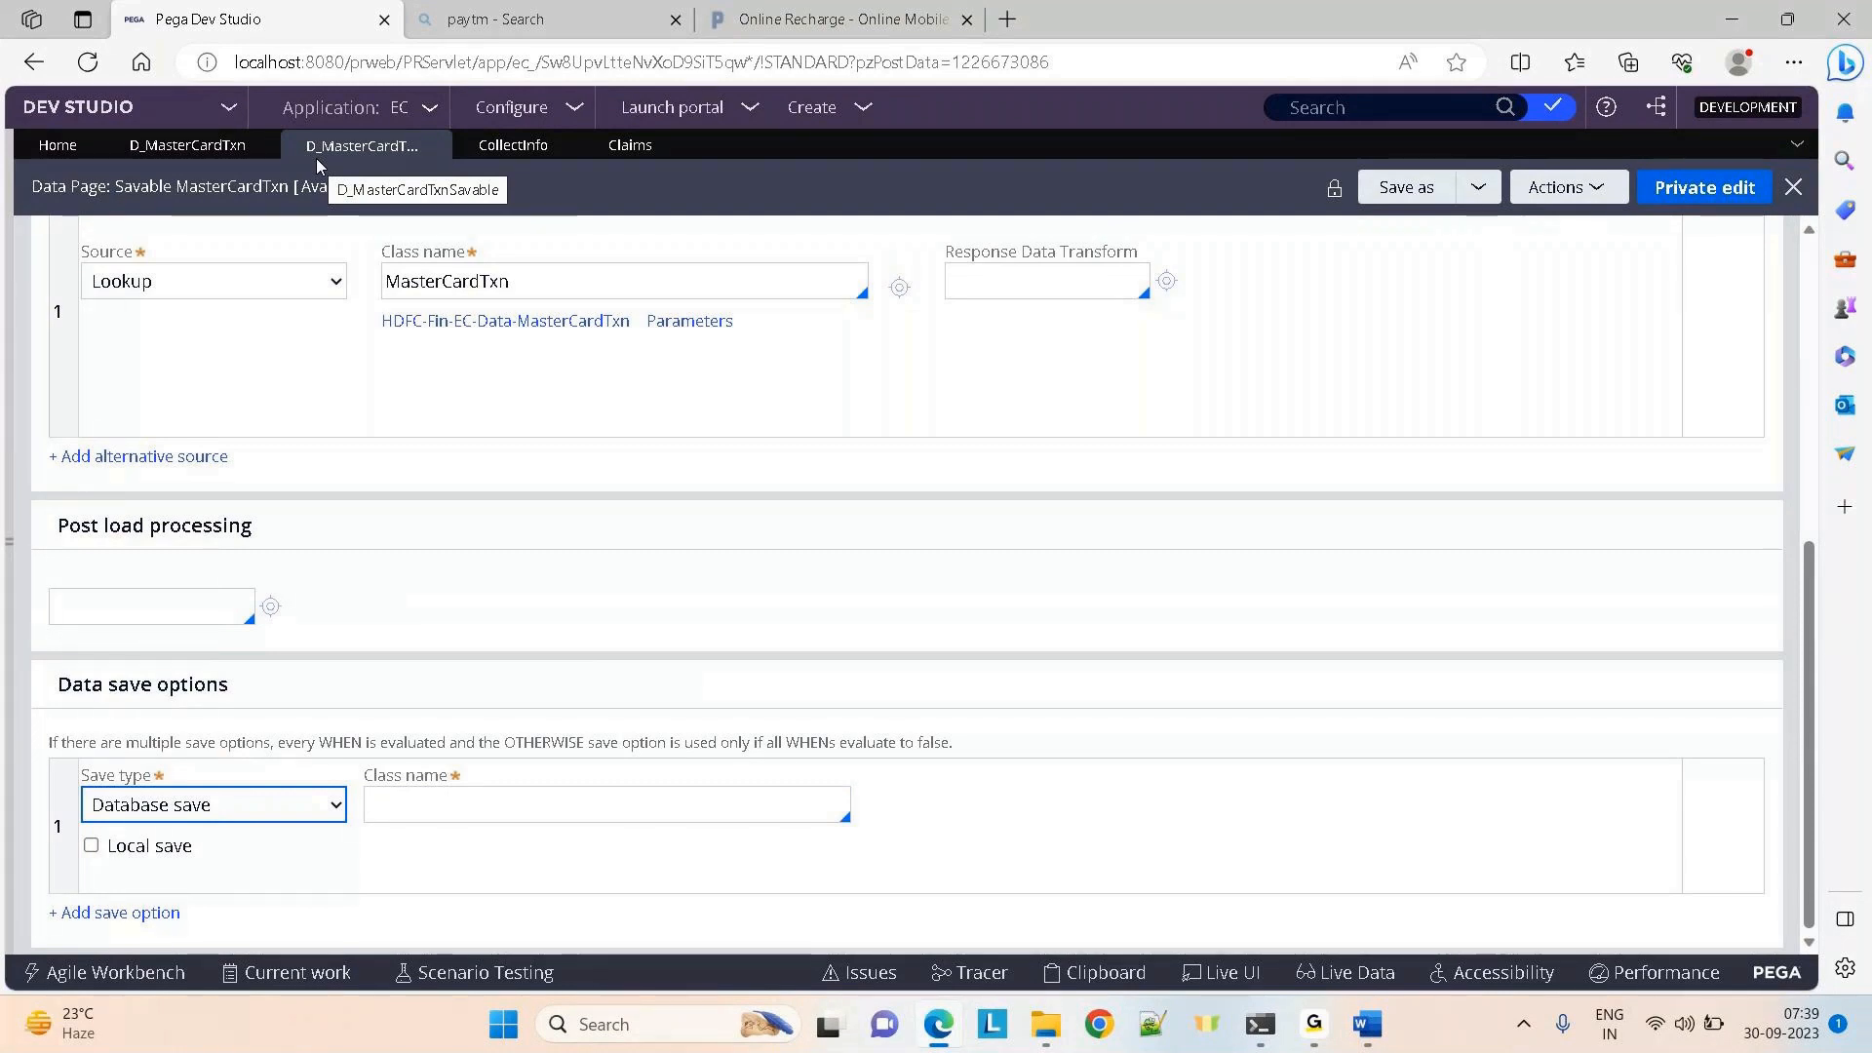
pyautogui.click(561, 795)
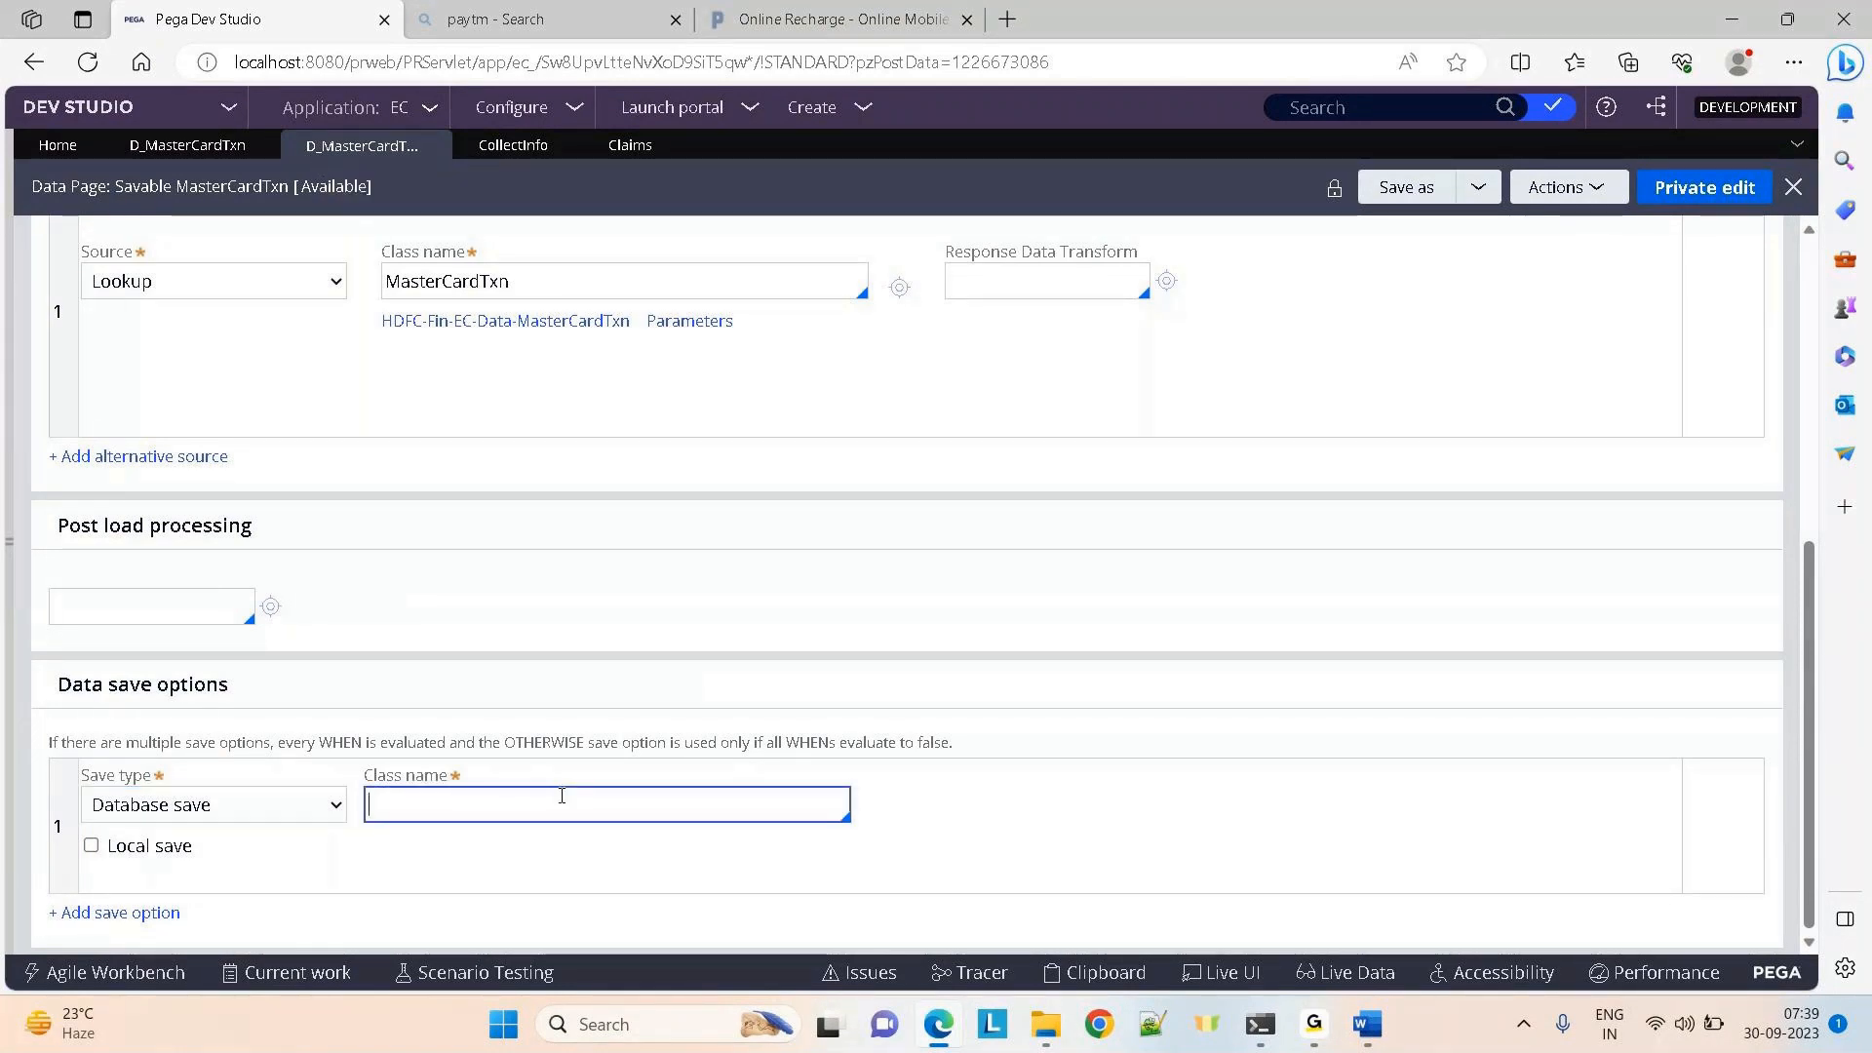
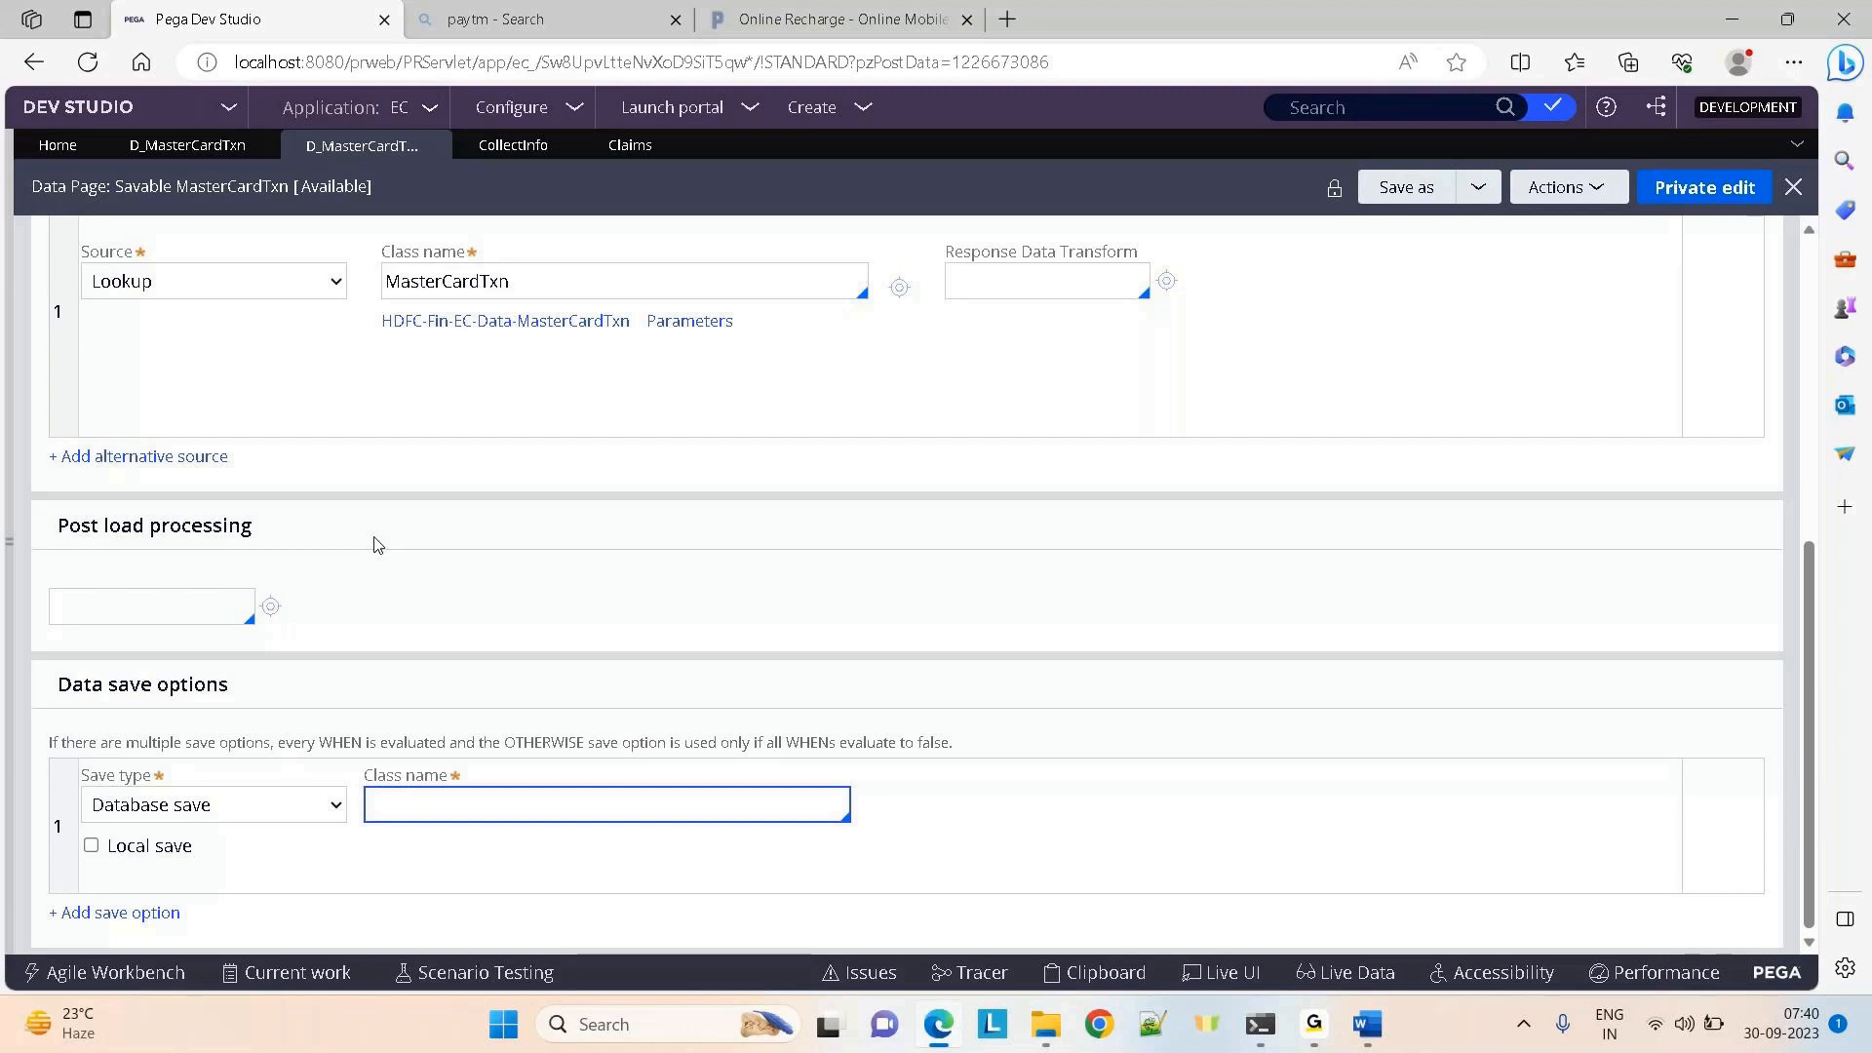
# Open Activity_1 and add a third step with the obj-save method
pyautogui.click(11, 551)
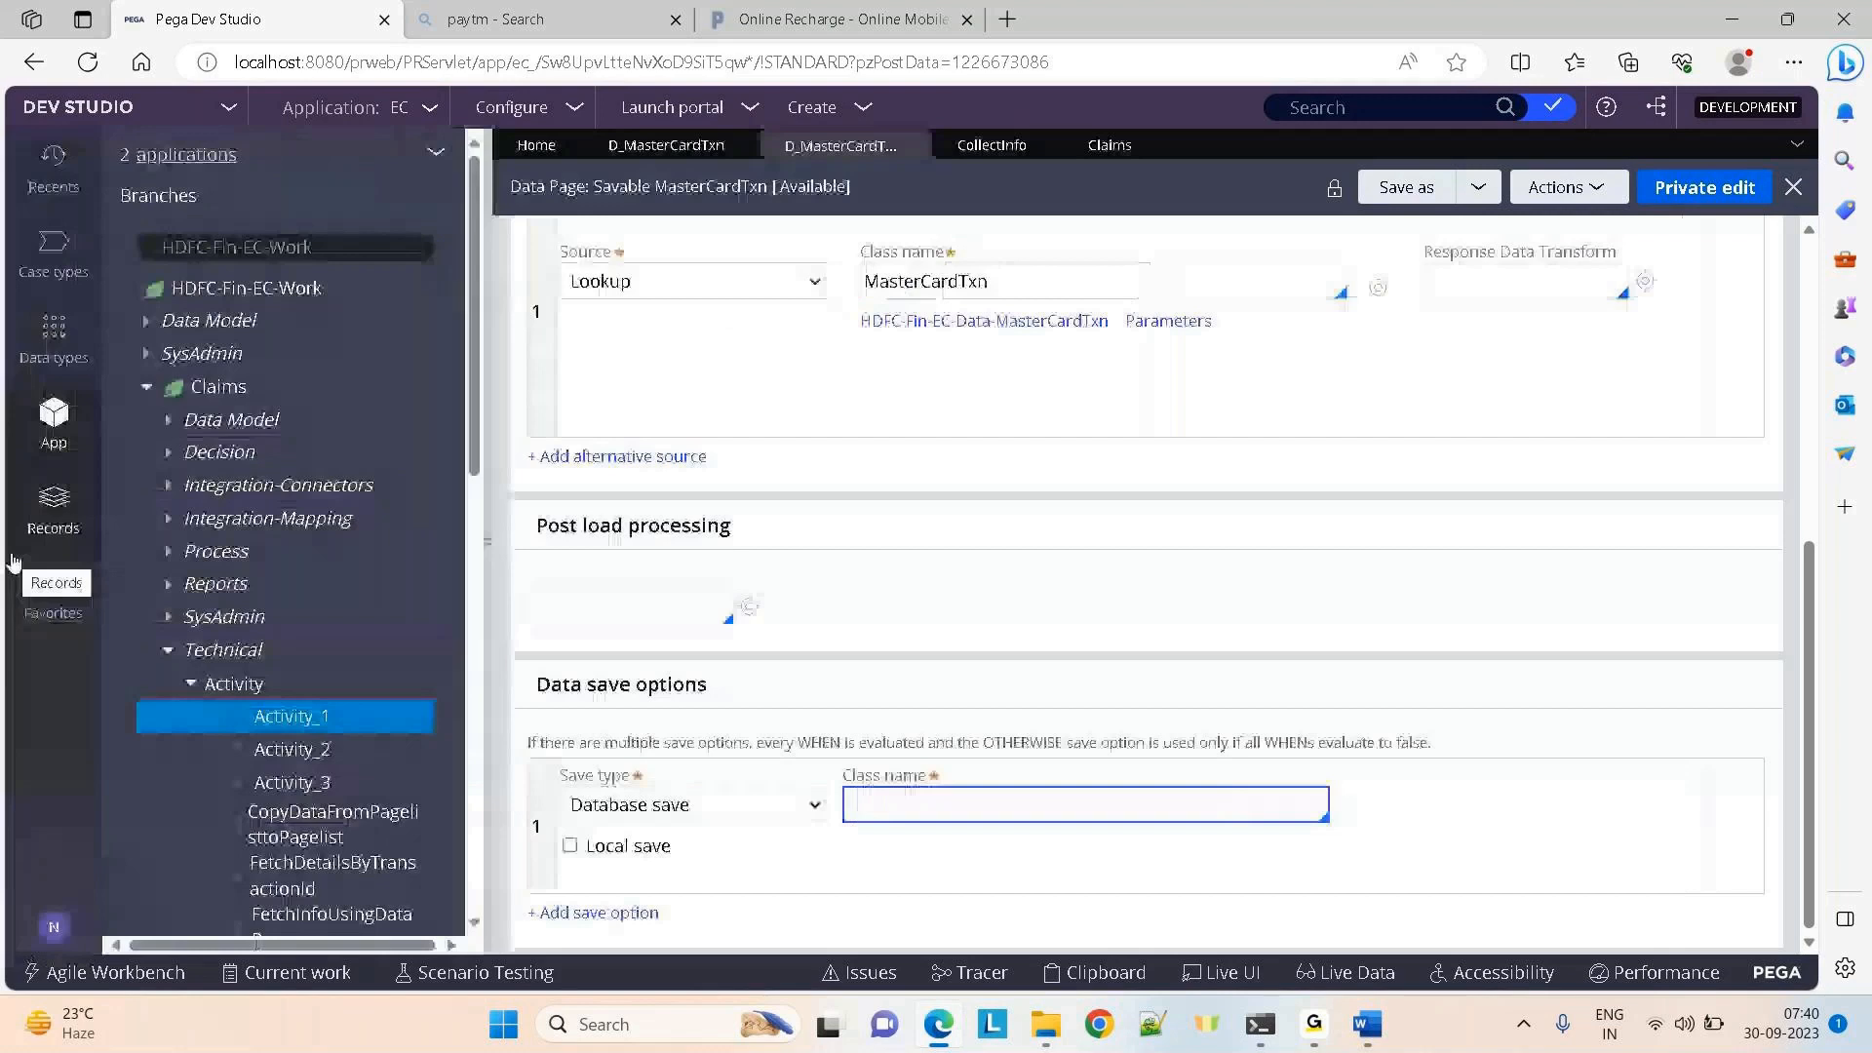
pyautogui.click(268, 723)
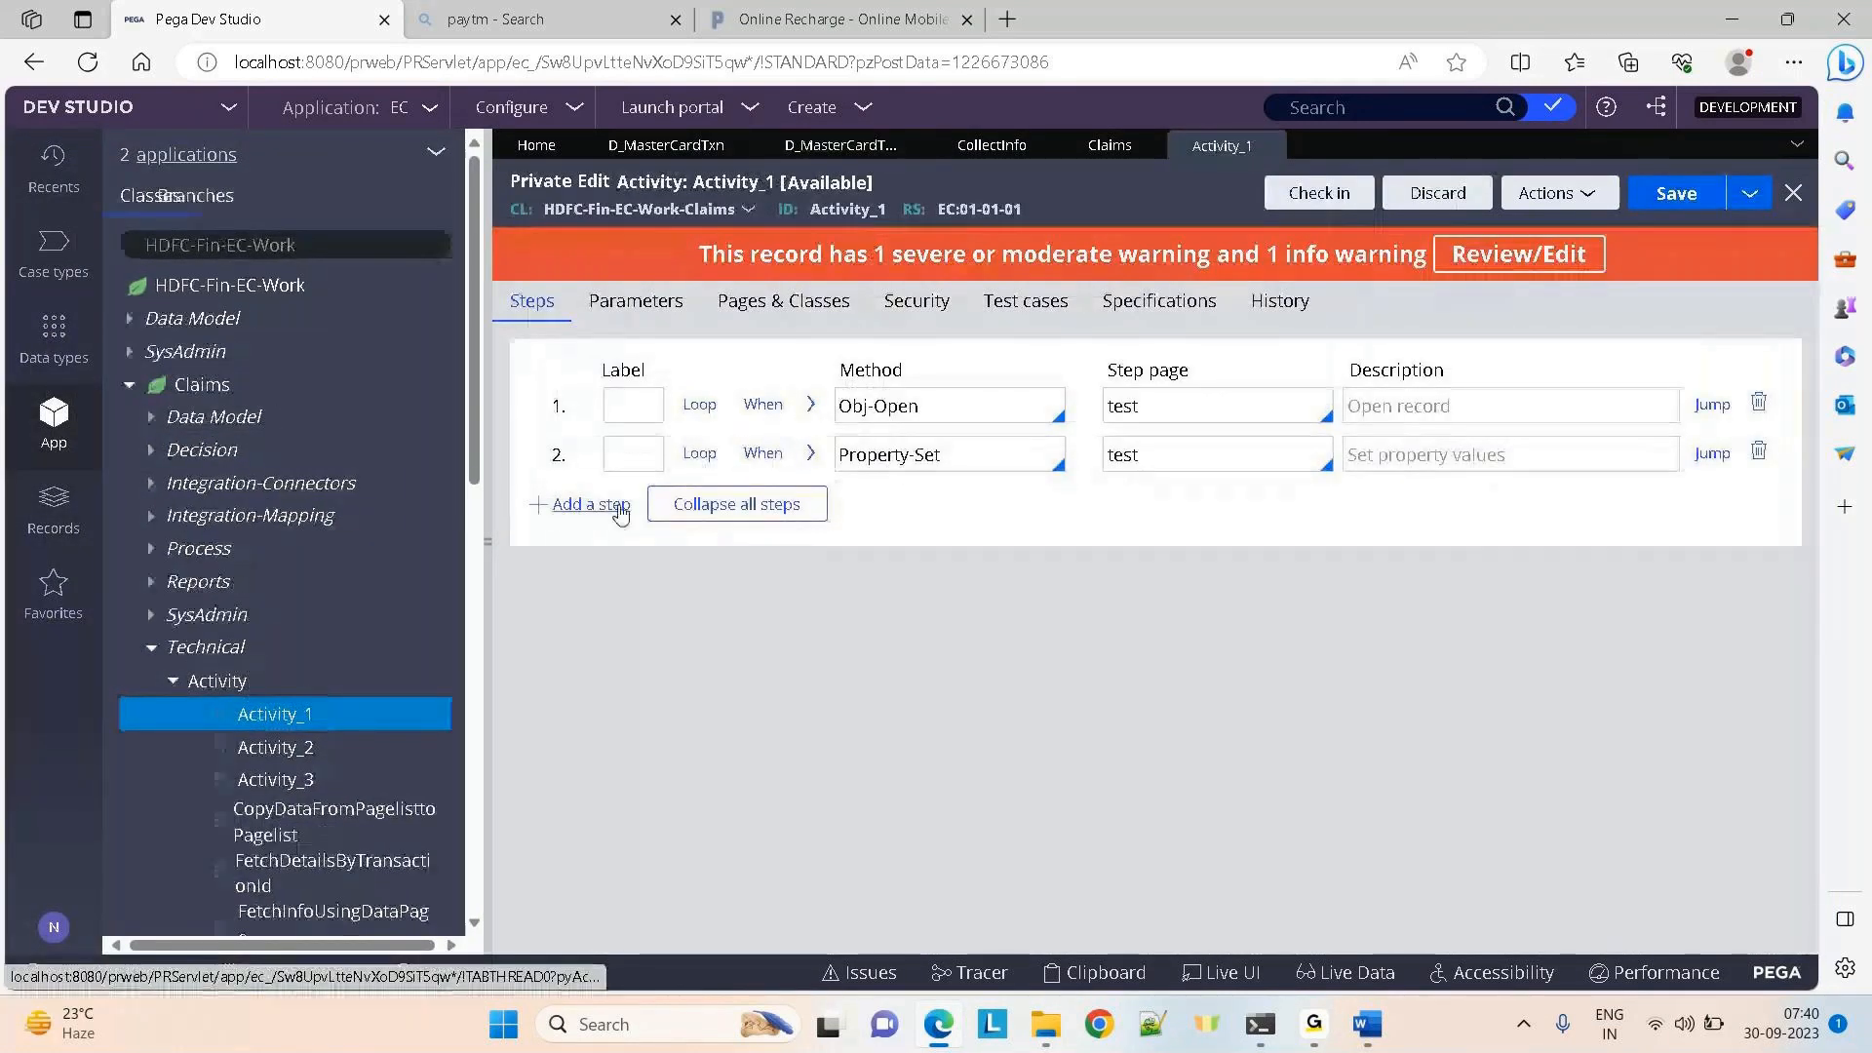
pyautogui.click(587, 504)
pyautogui.click(902, 501)
pyautogui.write('obj-')
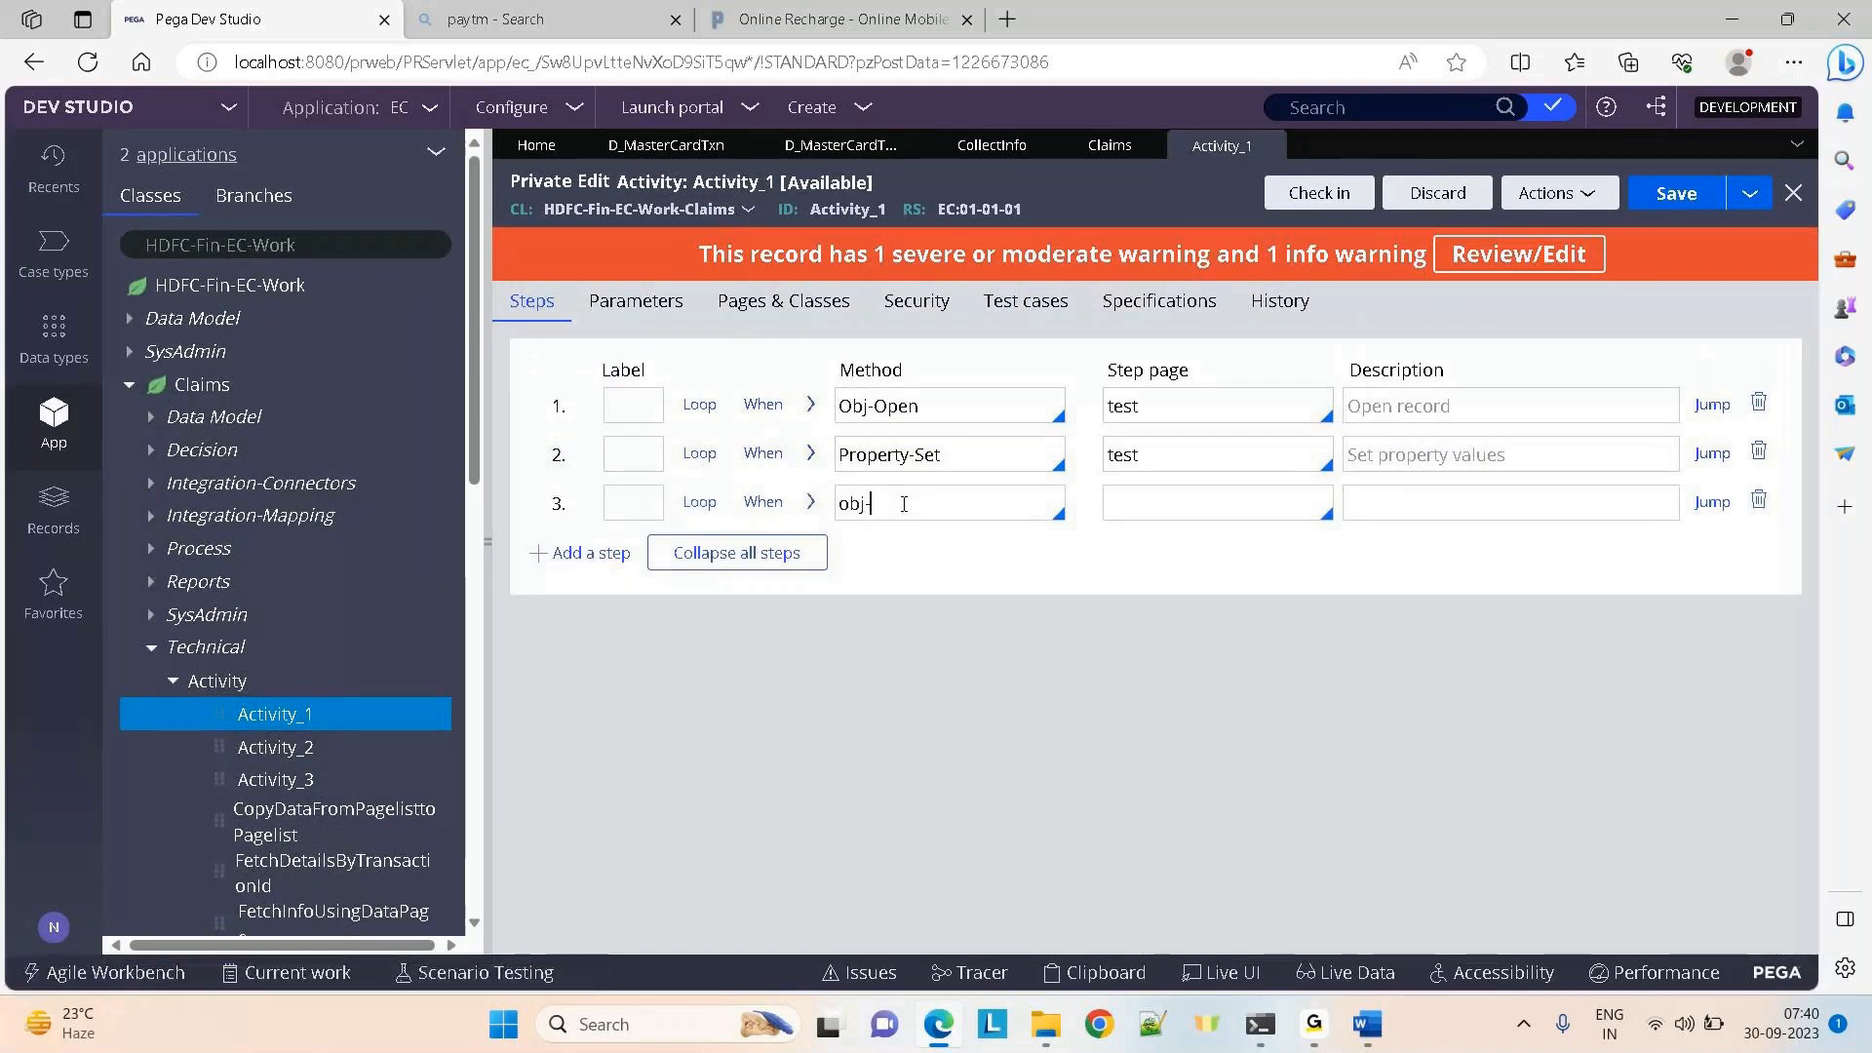
pyautogui.write('save')
# Add a fourth obj-save step and a fifth commit step to Activity_1
pyautogui.click(615, 558)
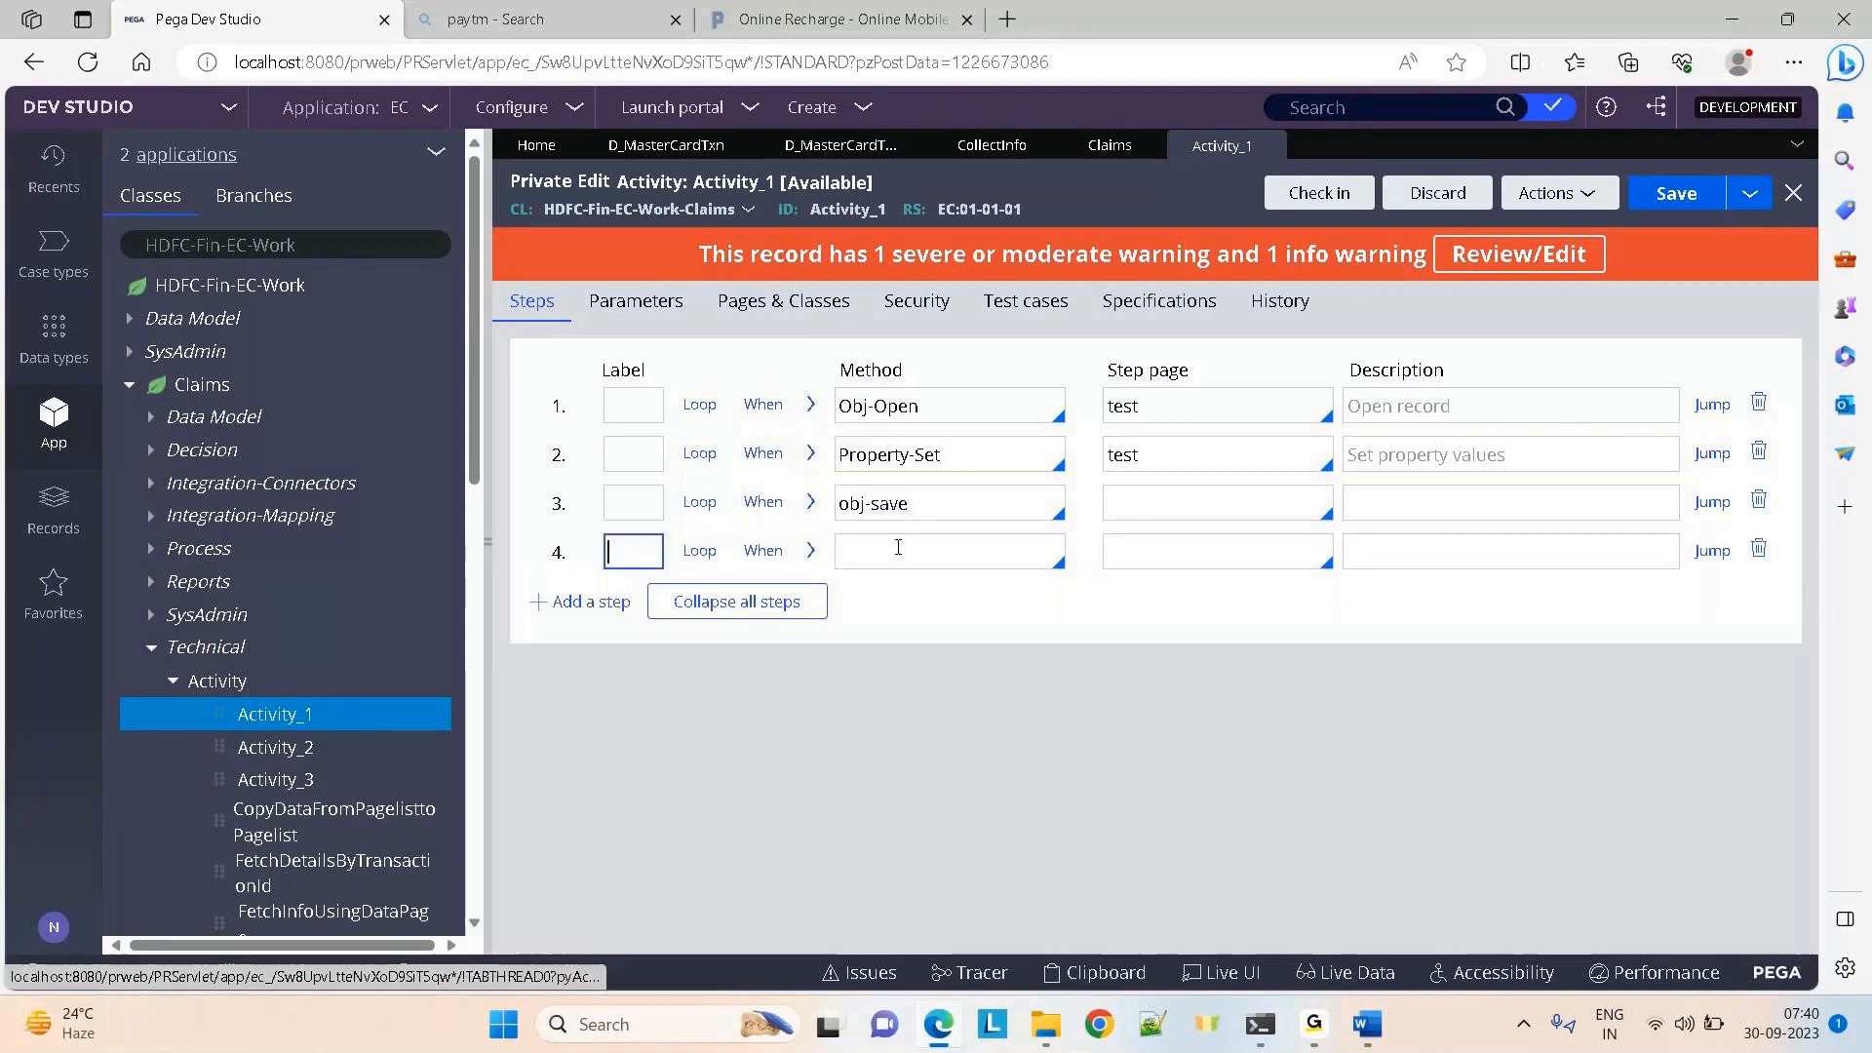
pyautogui.click(916, 553)
pyautogui.write('obj-save')
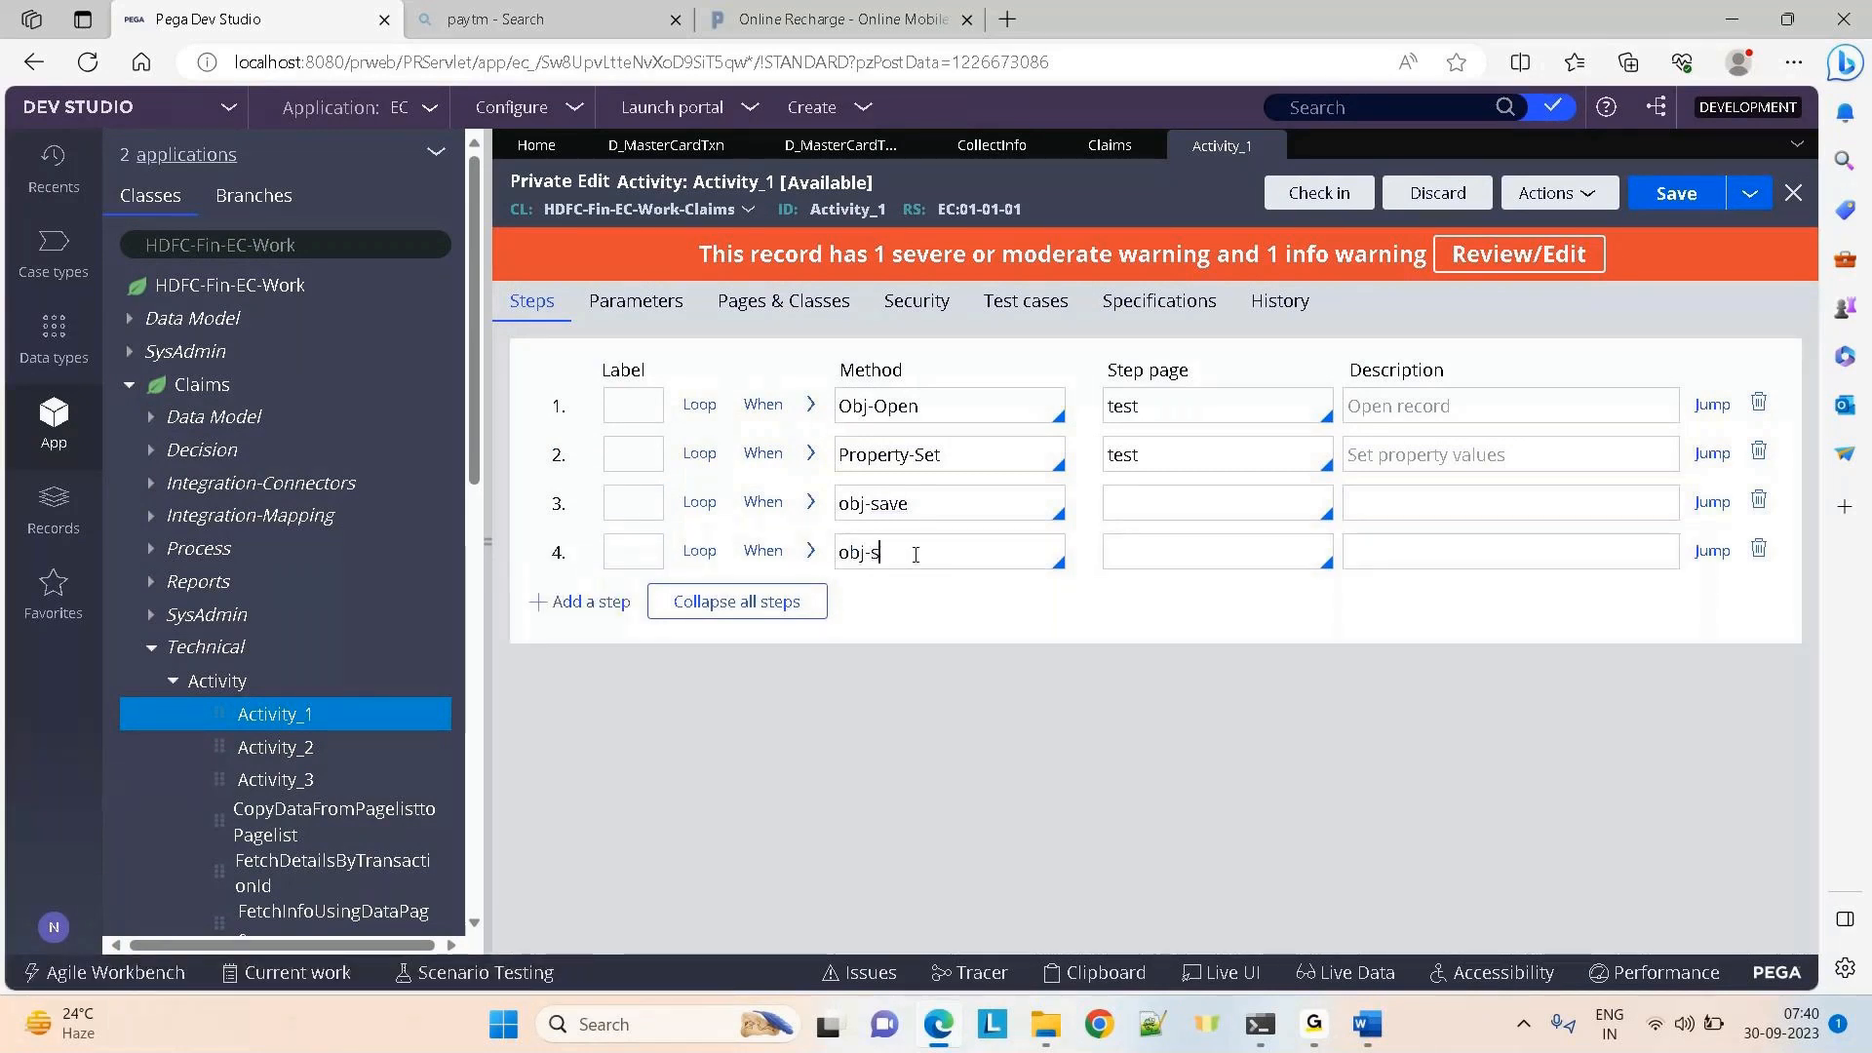
pyautogui.click(601, 600)
pyautogui.click(874, 614)
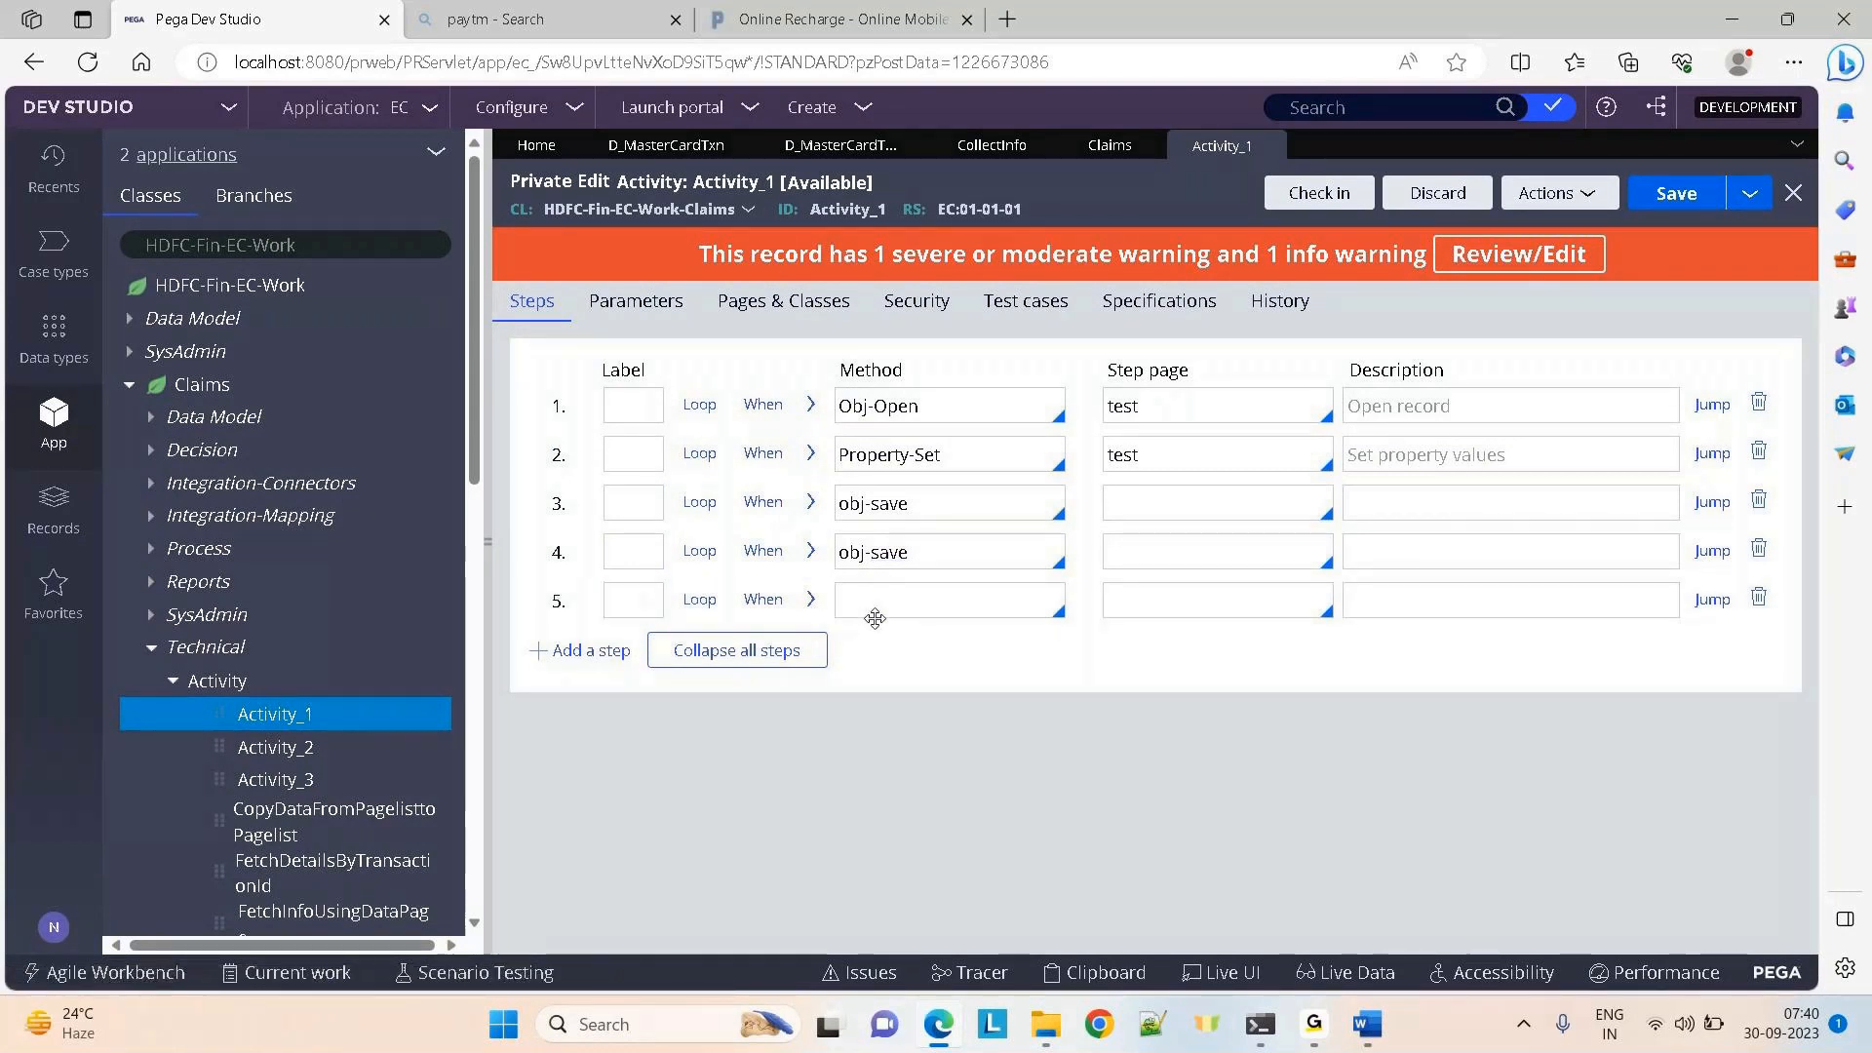
pyautogui.write('commit')
pyautogui.click(493, 546)
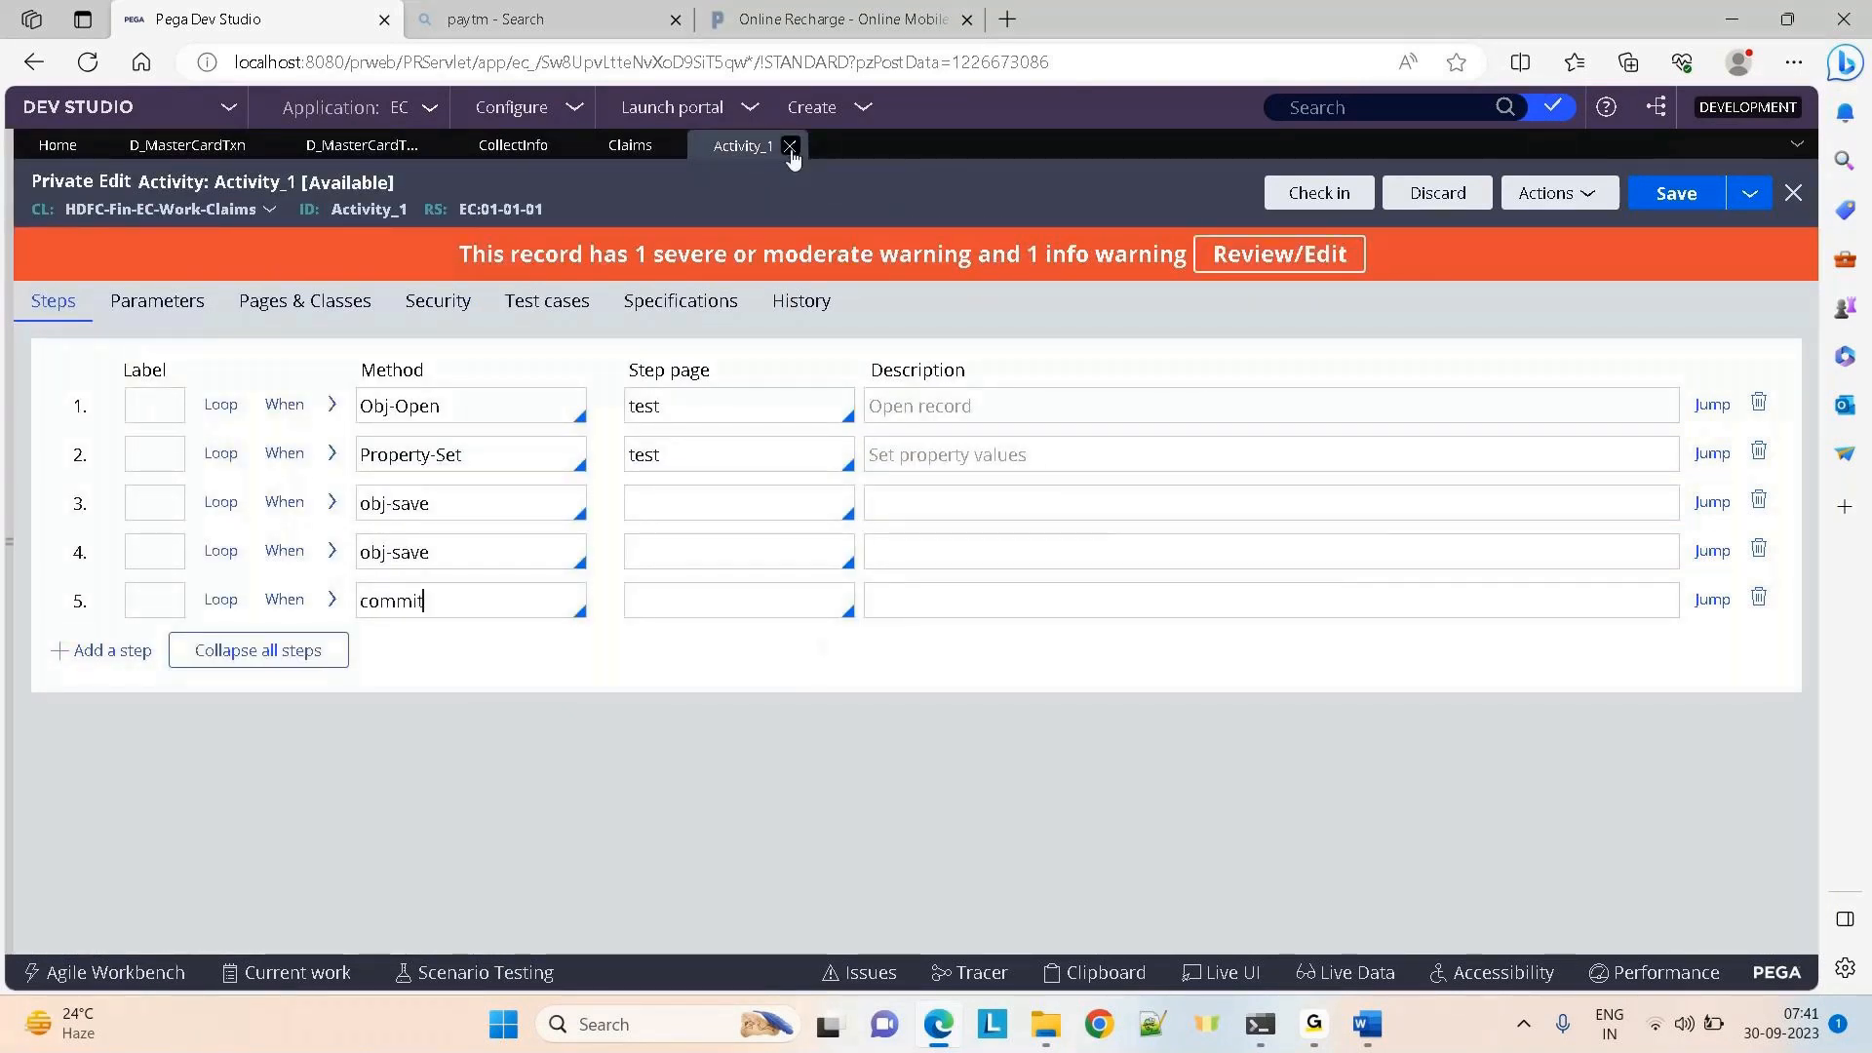
# Close Activity_1 discarding its edits, then close the CollectInfo section and Claims case designer
pyautogui.click(791, 148)
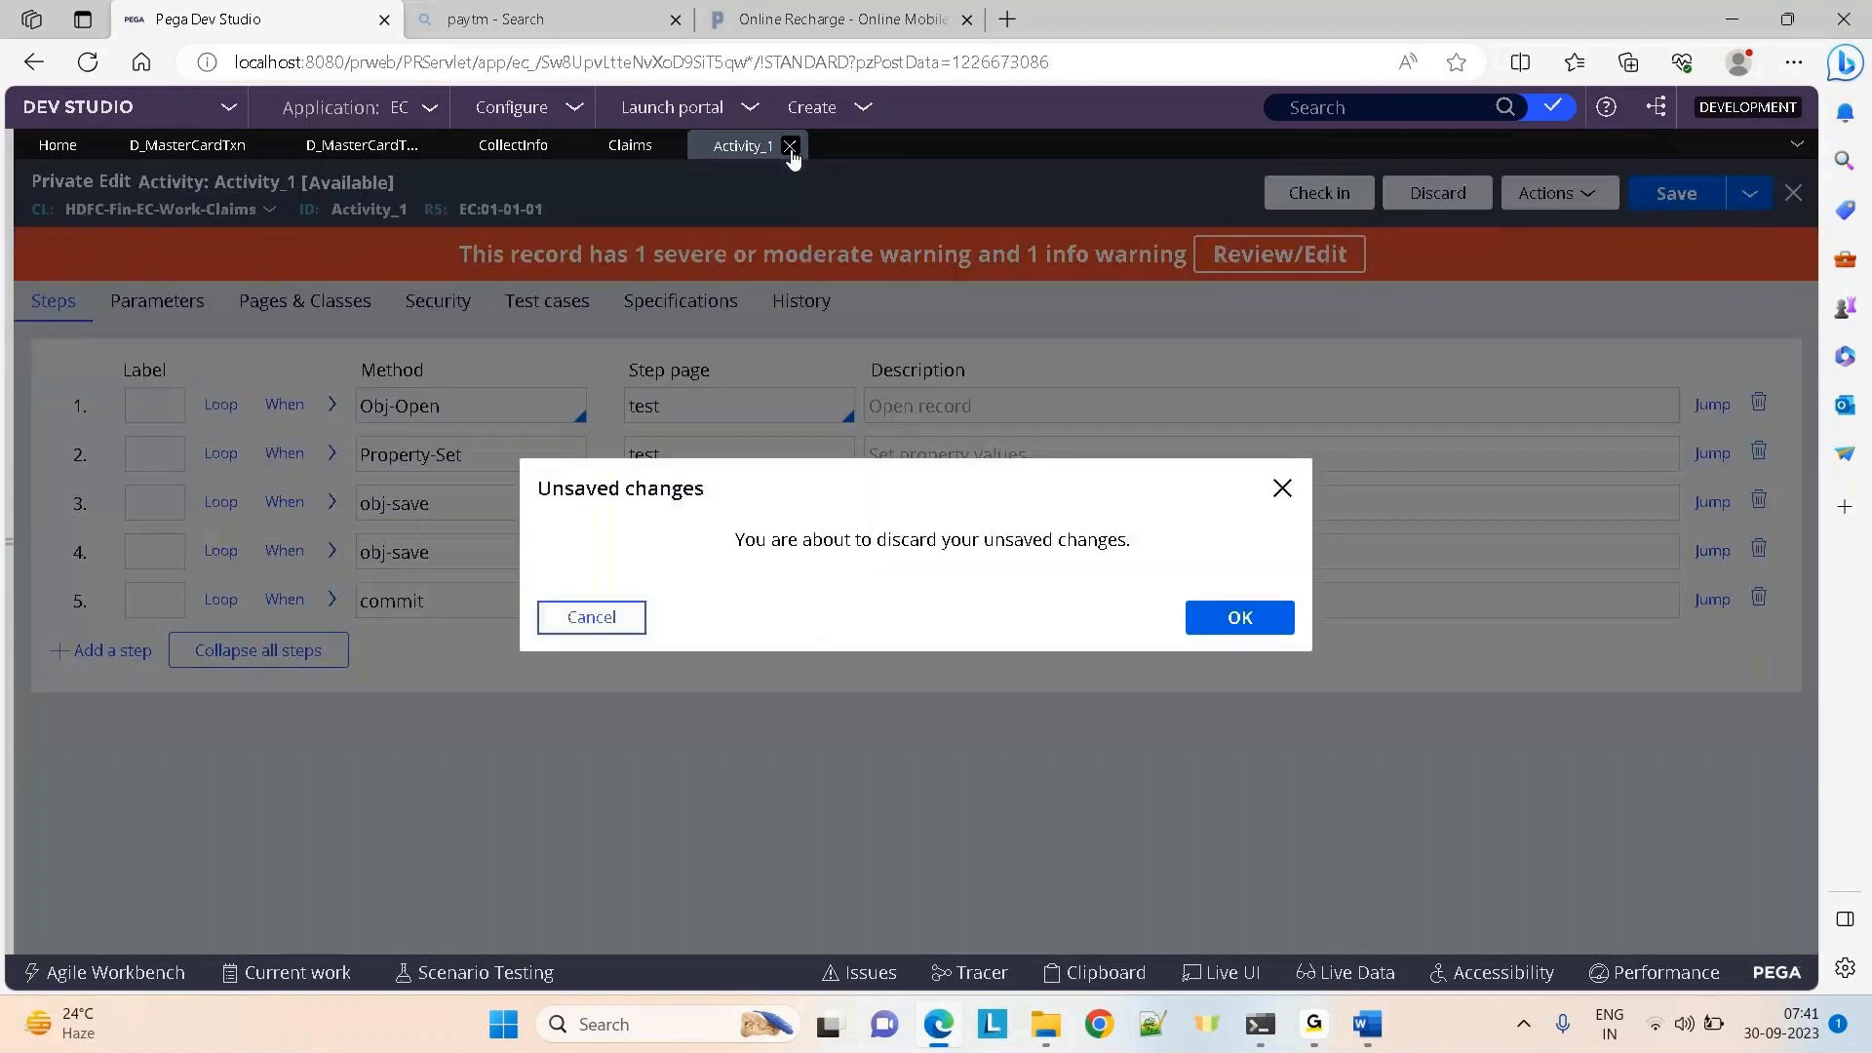
pyautogui.click(1243, 621)
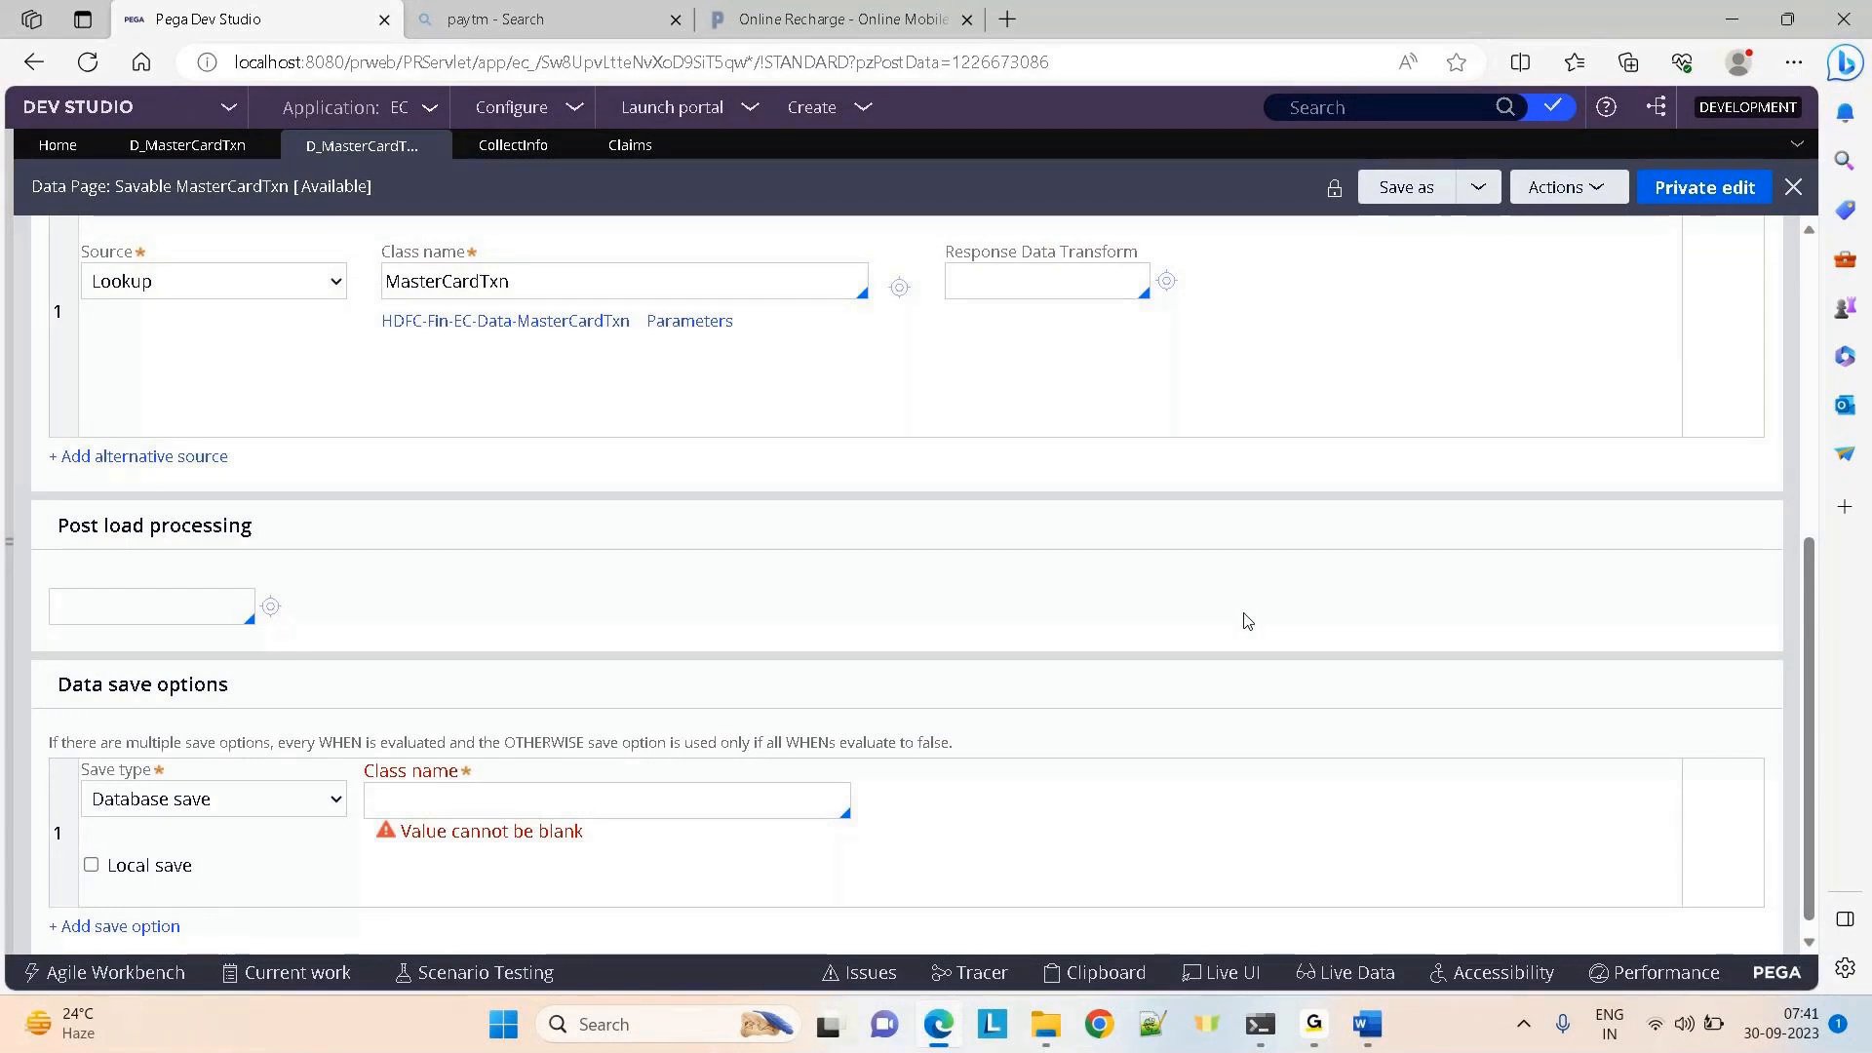
pyautogui.click(492, 149)
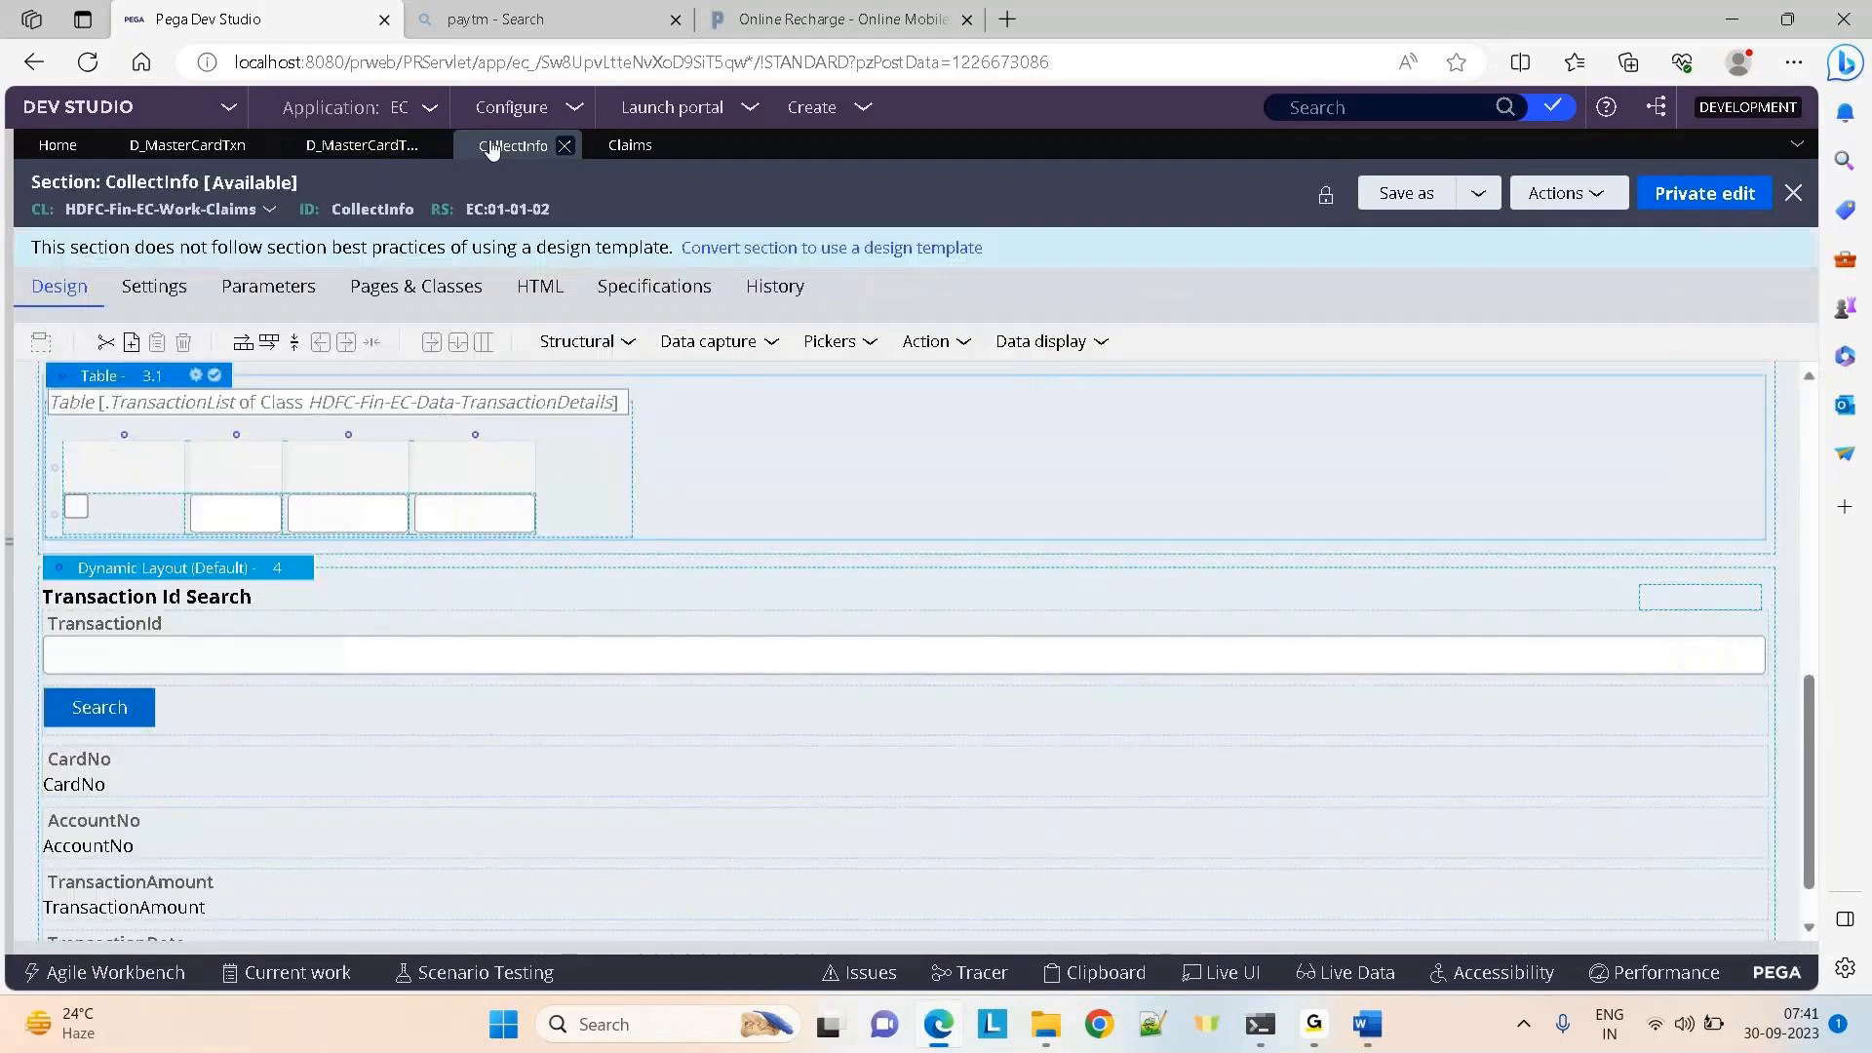
pyautogui.click(564, 145)
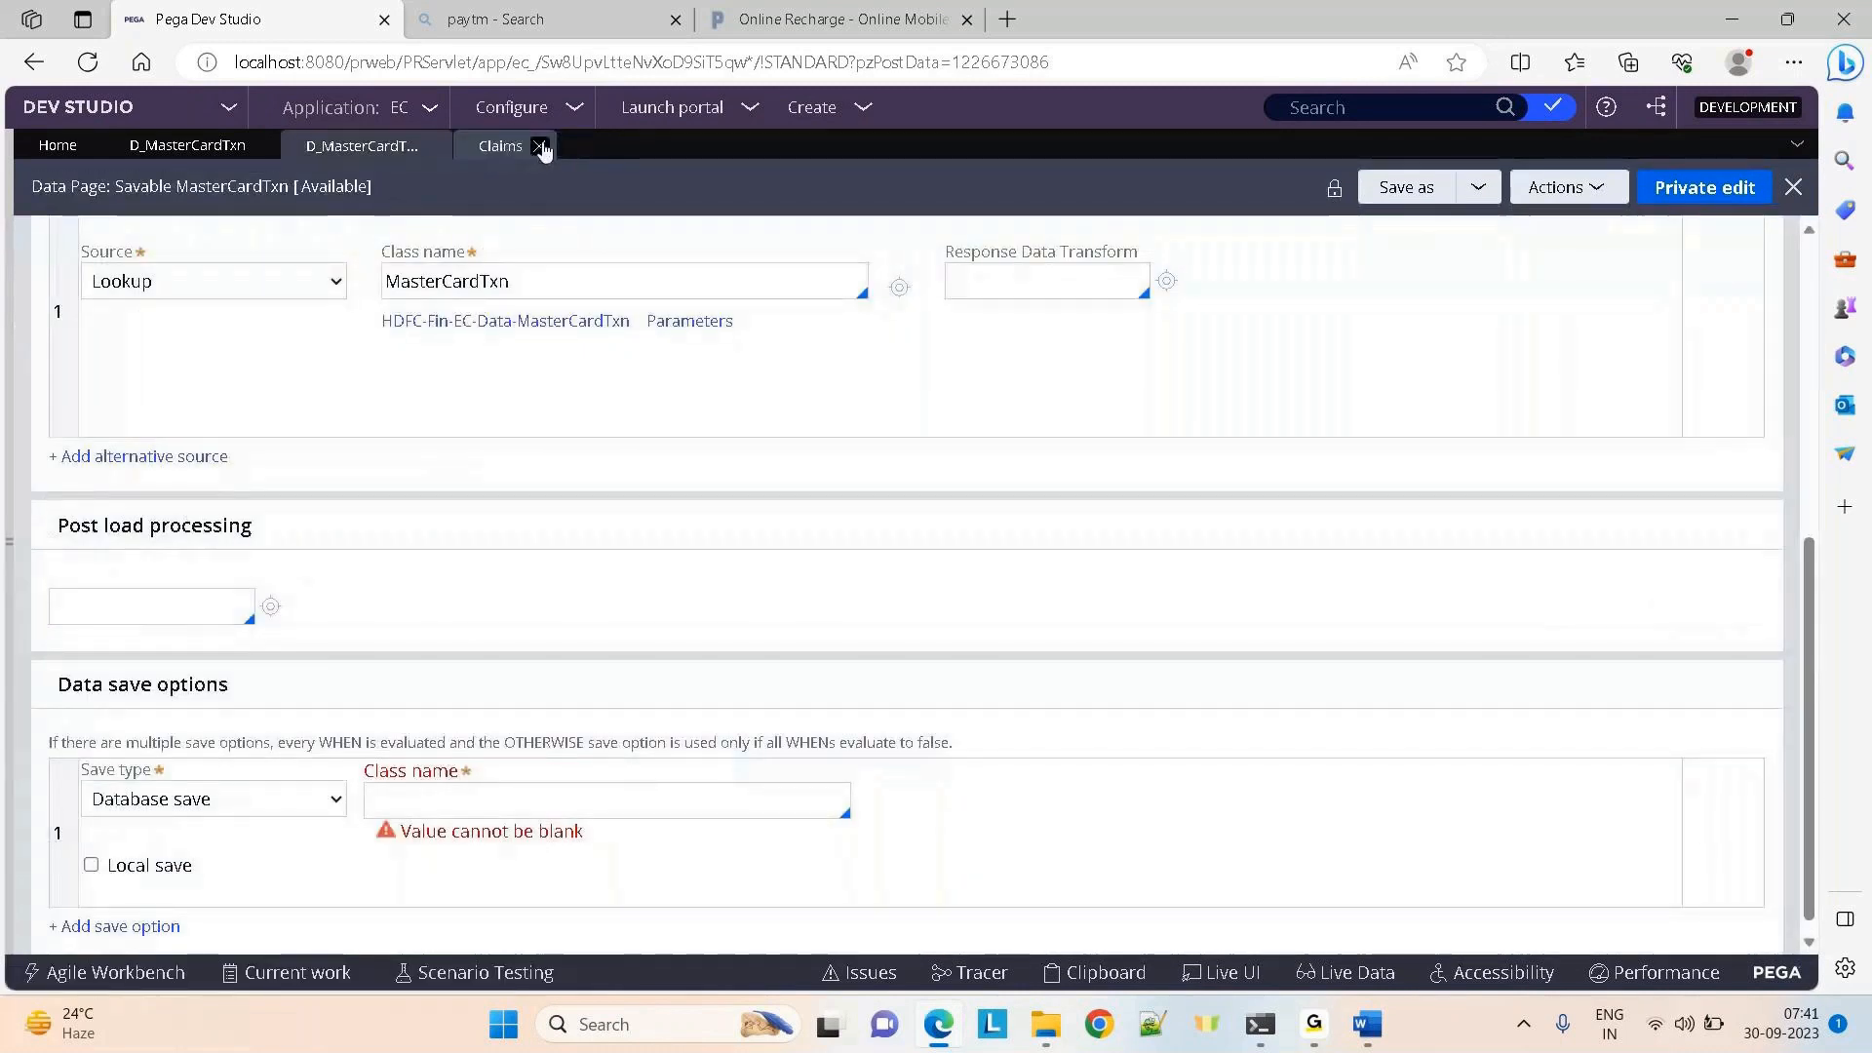
pyautogui.click(540, 145)
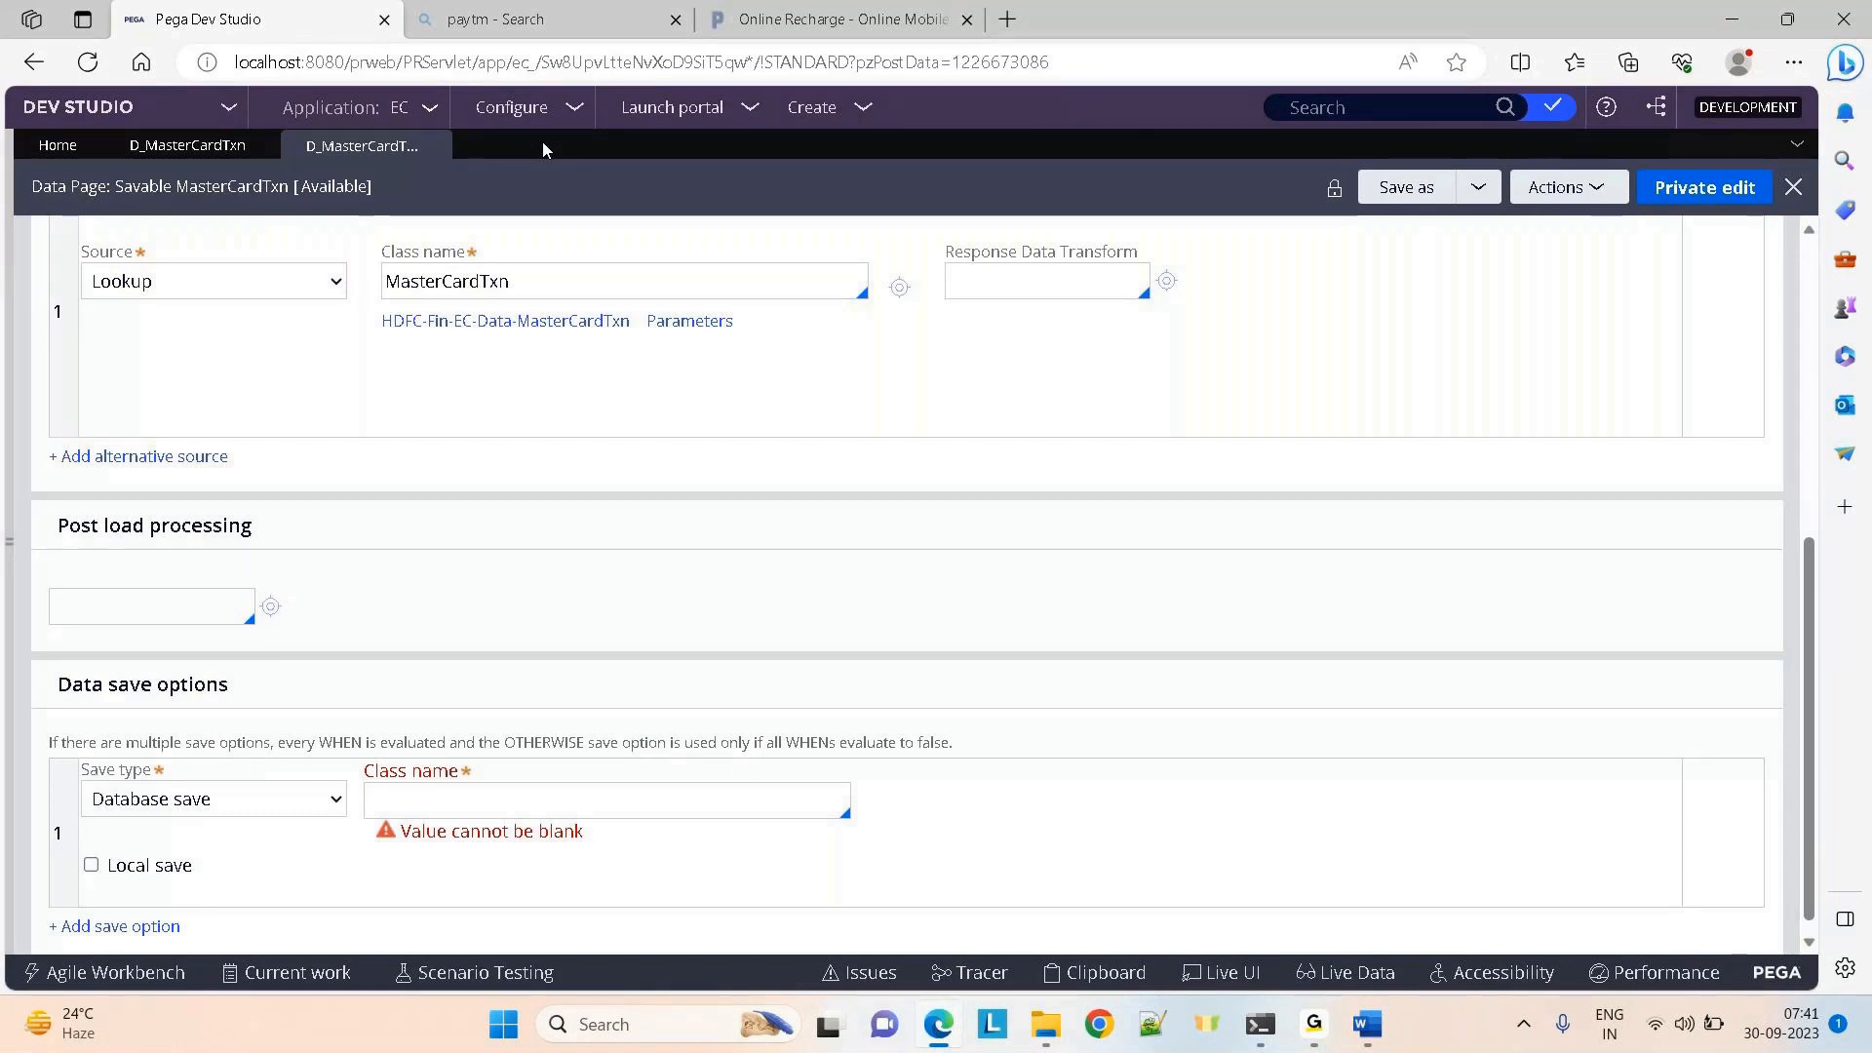
# Close the paytm browser tab and discard the Savable MasterCardTxn data page draft
pyautogui.click(675, 20)
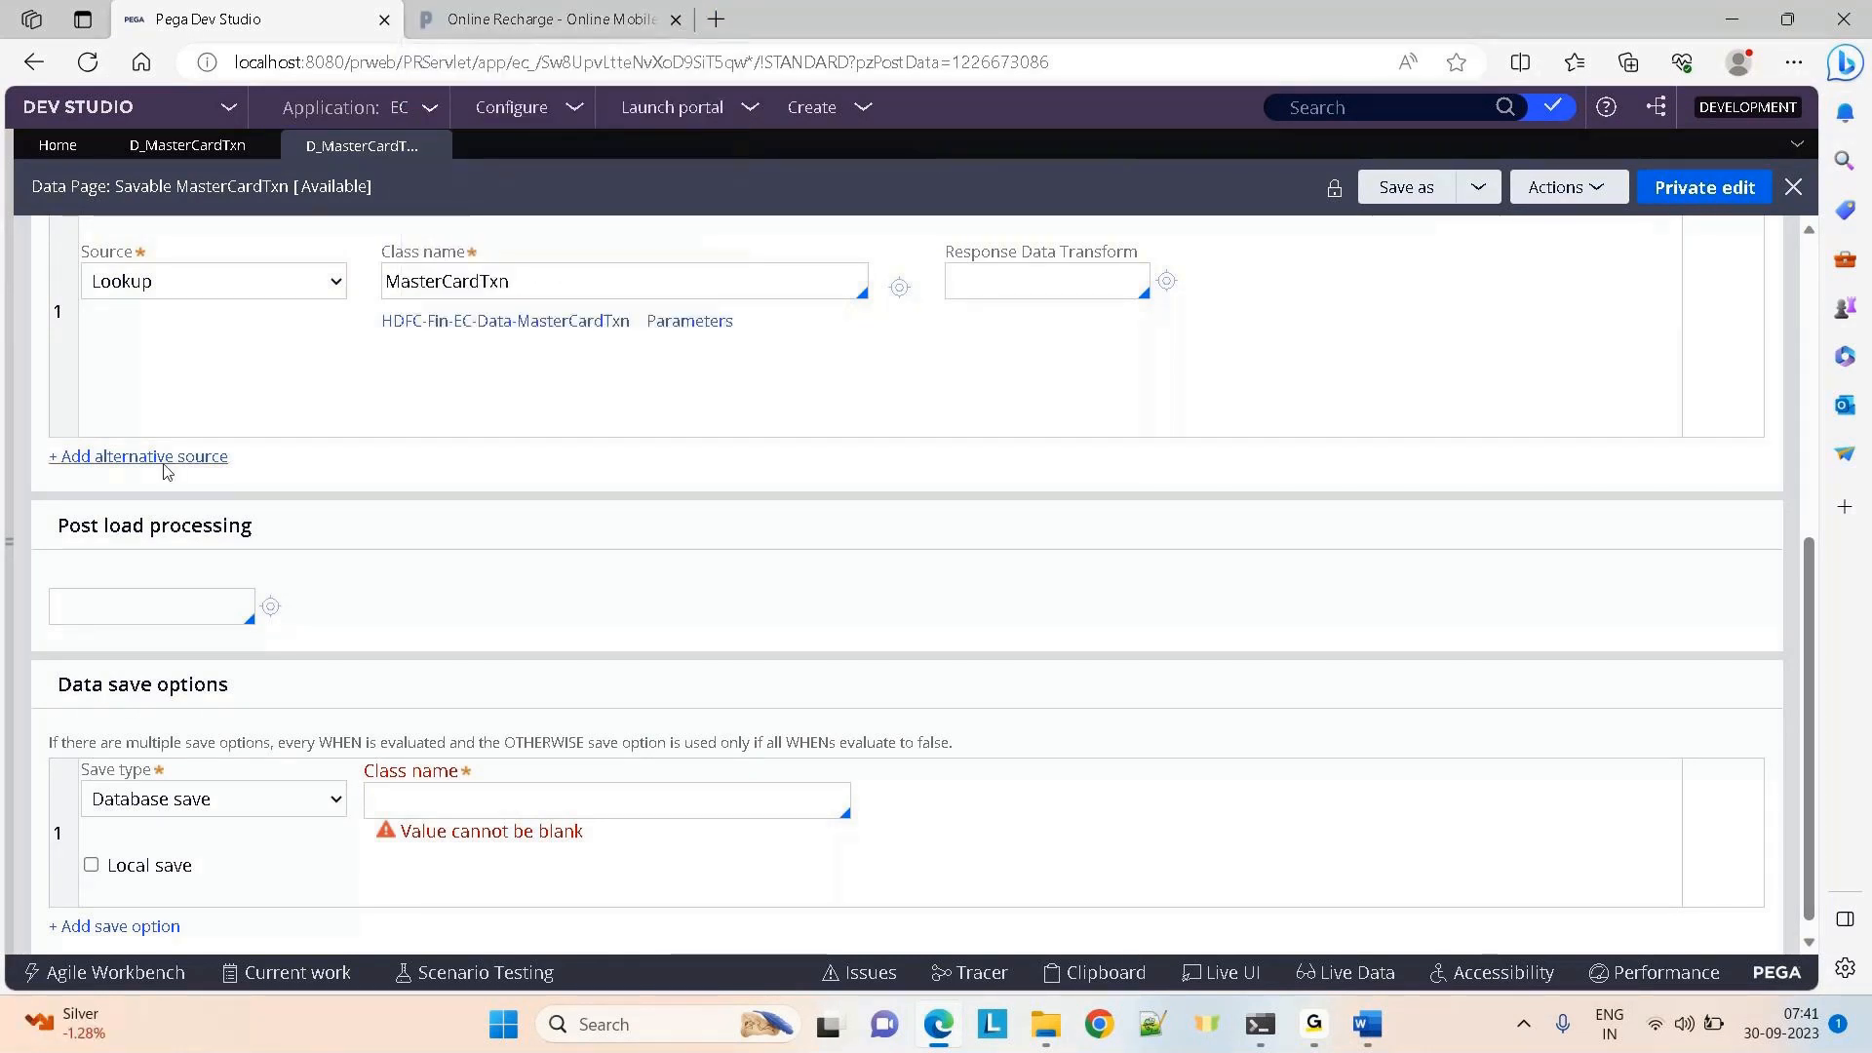
pyautogui.click(435, 145)
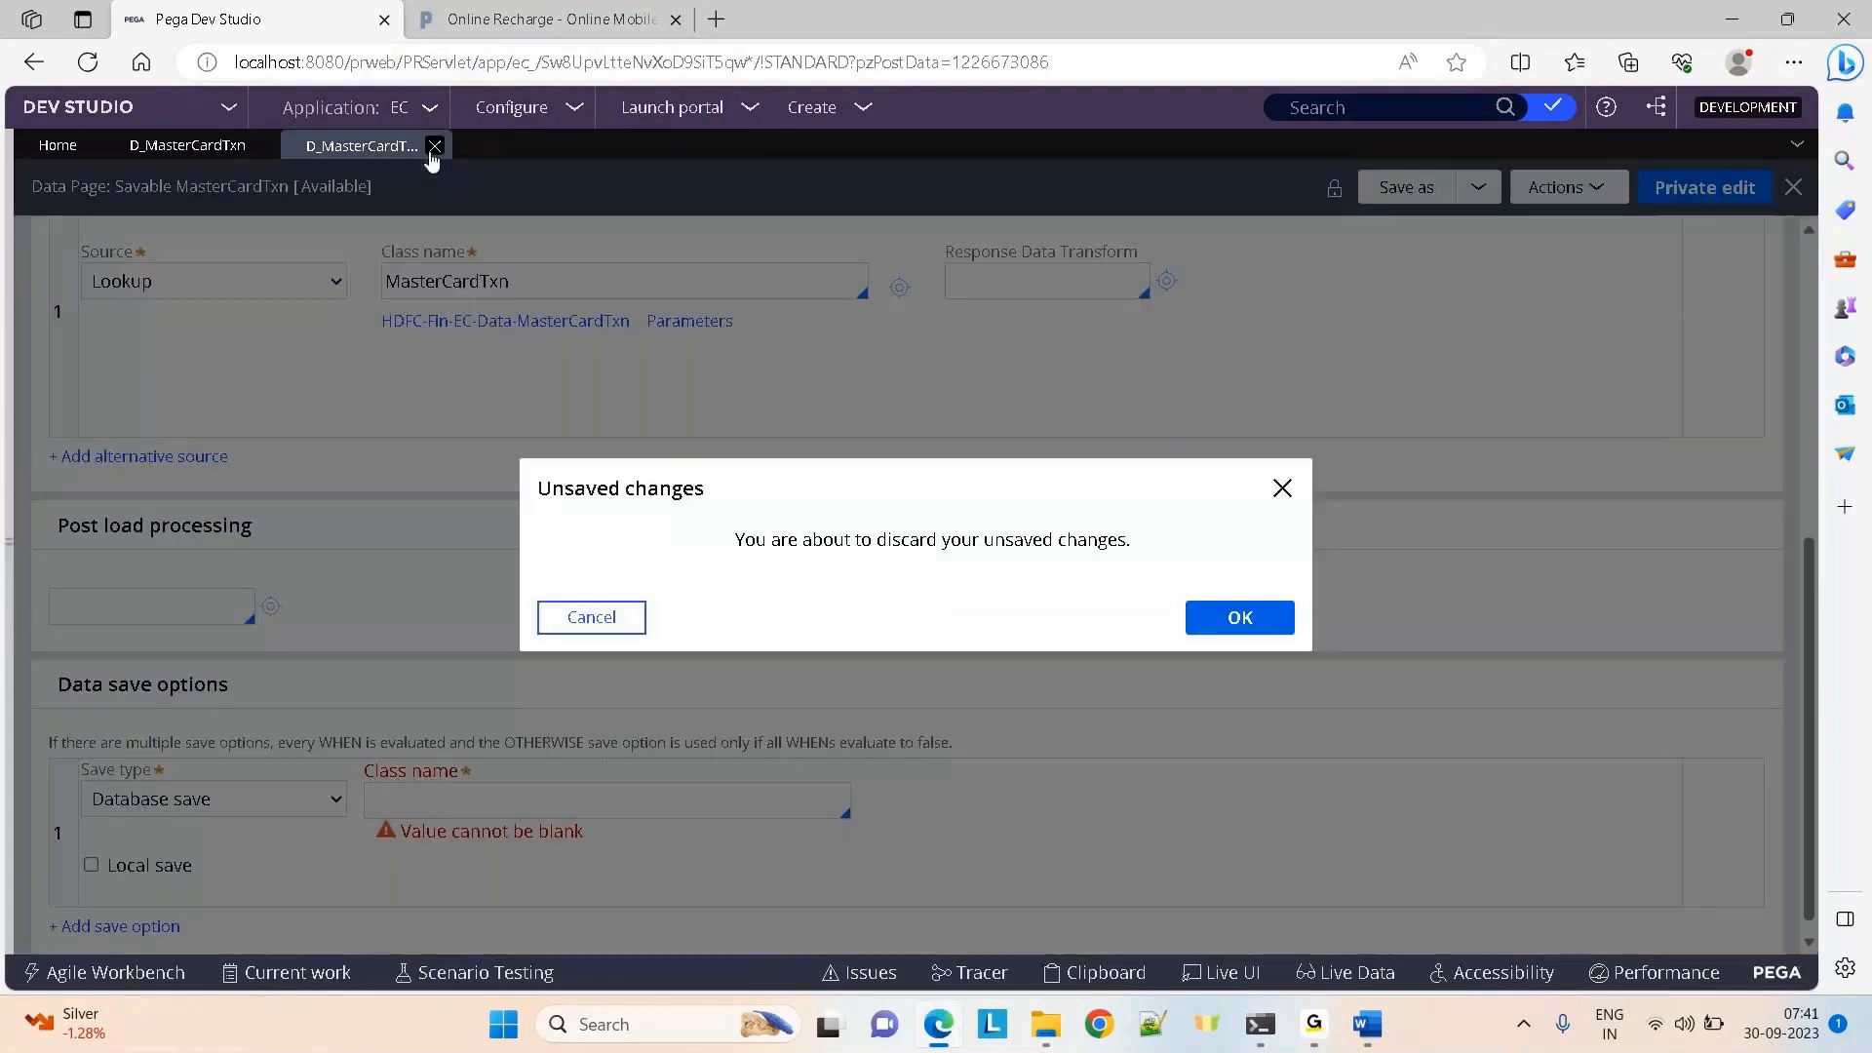
pyautogui.click(1225, 618)
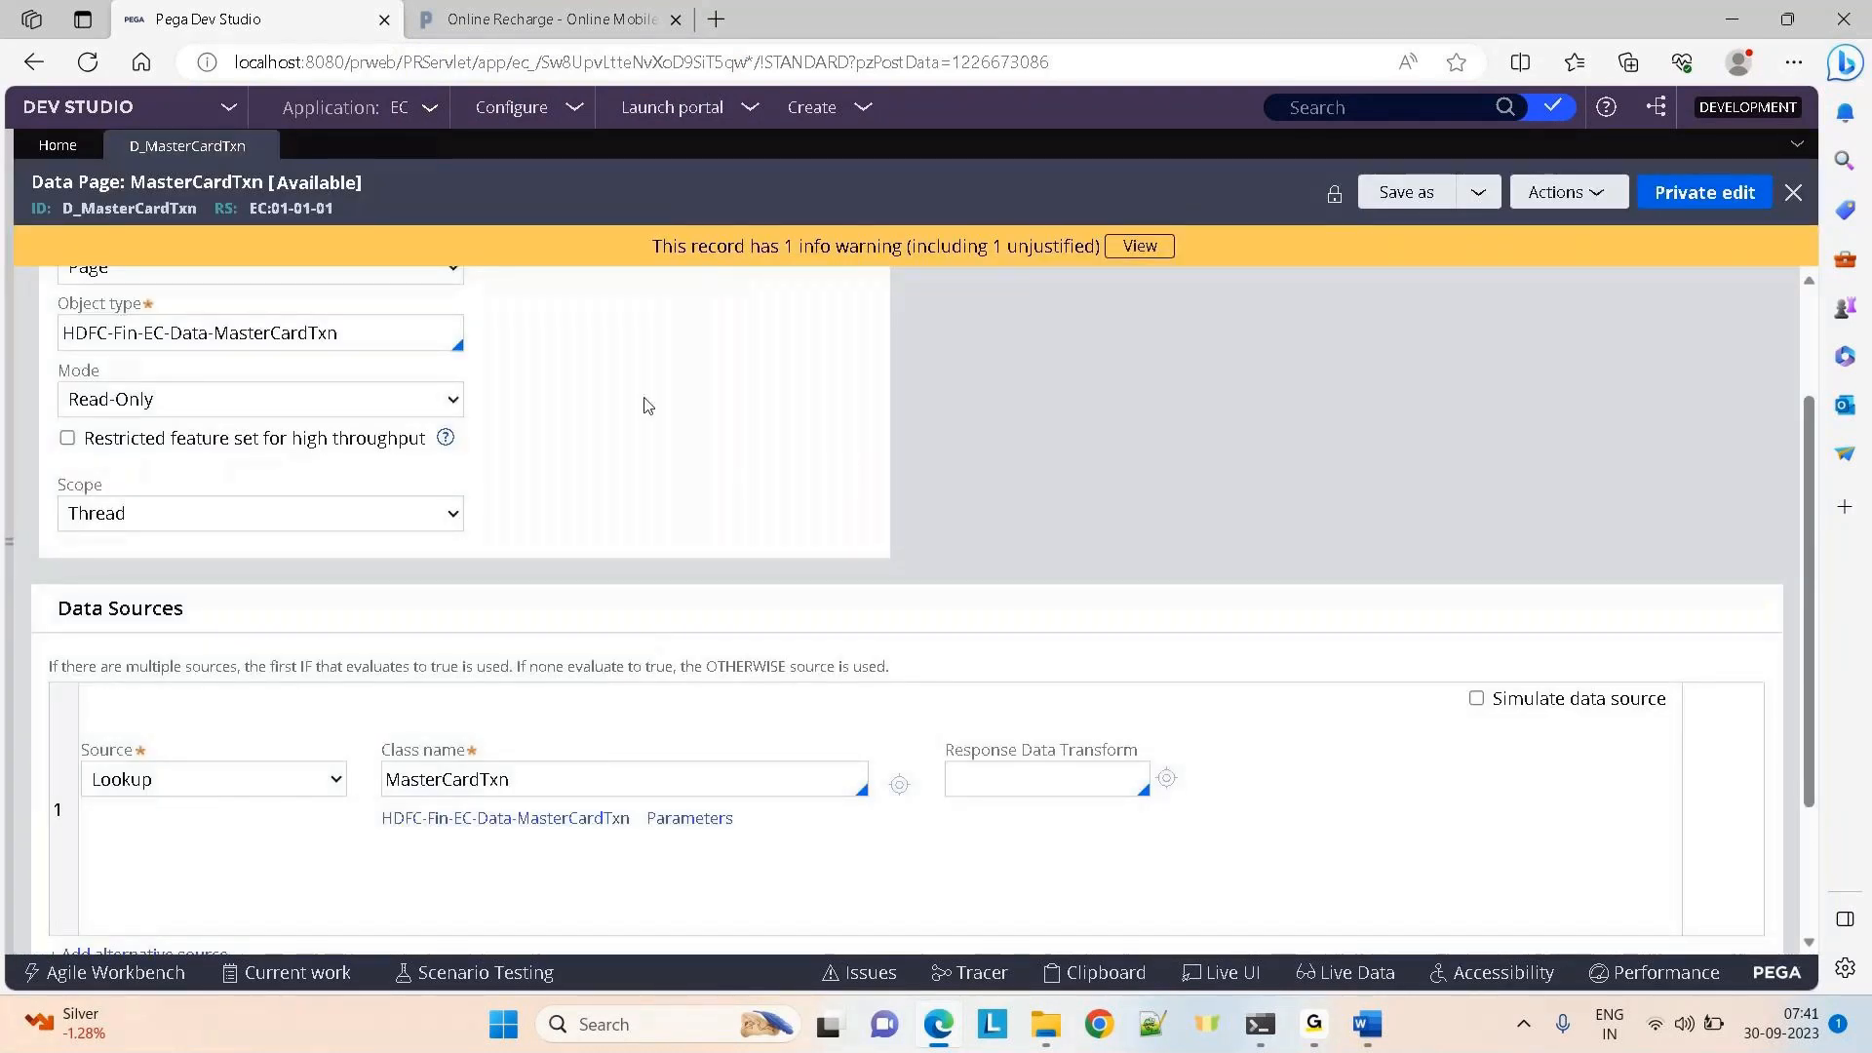
# Close D_MasterCardTxn and reopen the Savable MasterCardTxn data page from Recents
pyautogui.click(265, 145)
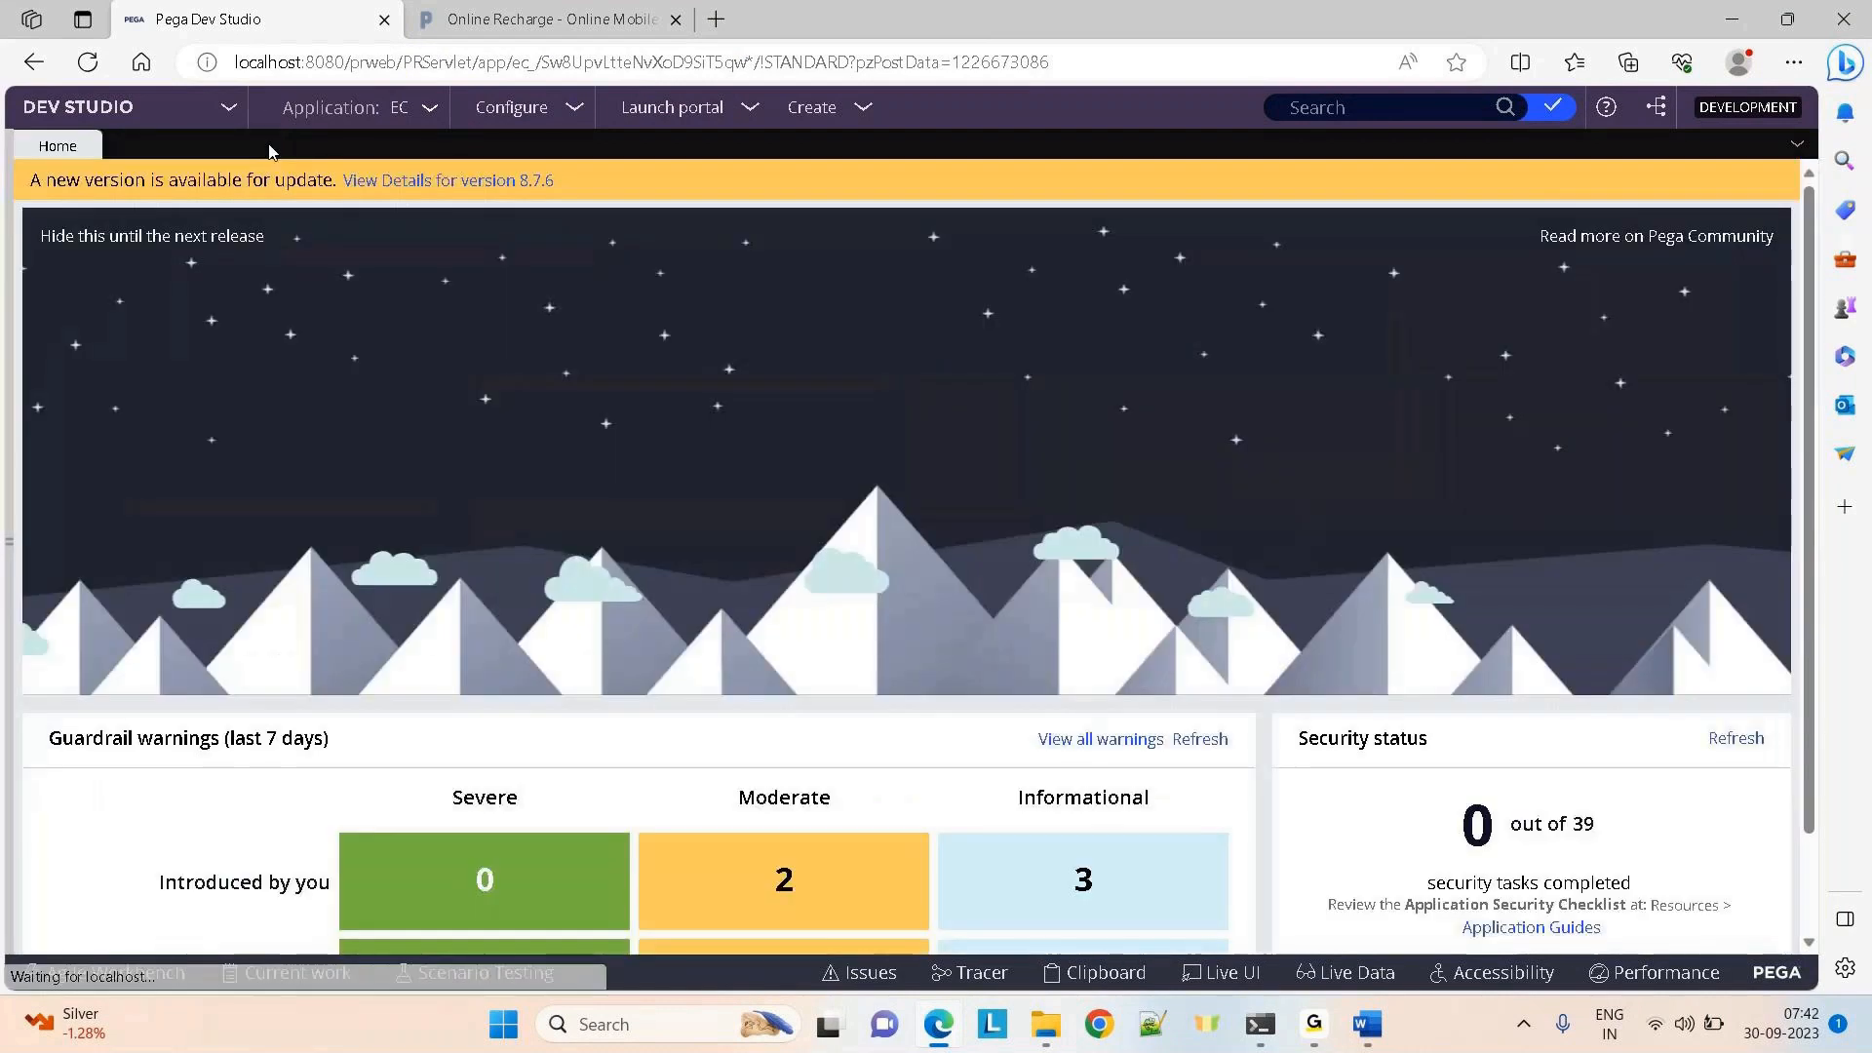
pyautogui.click(10, 535)
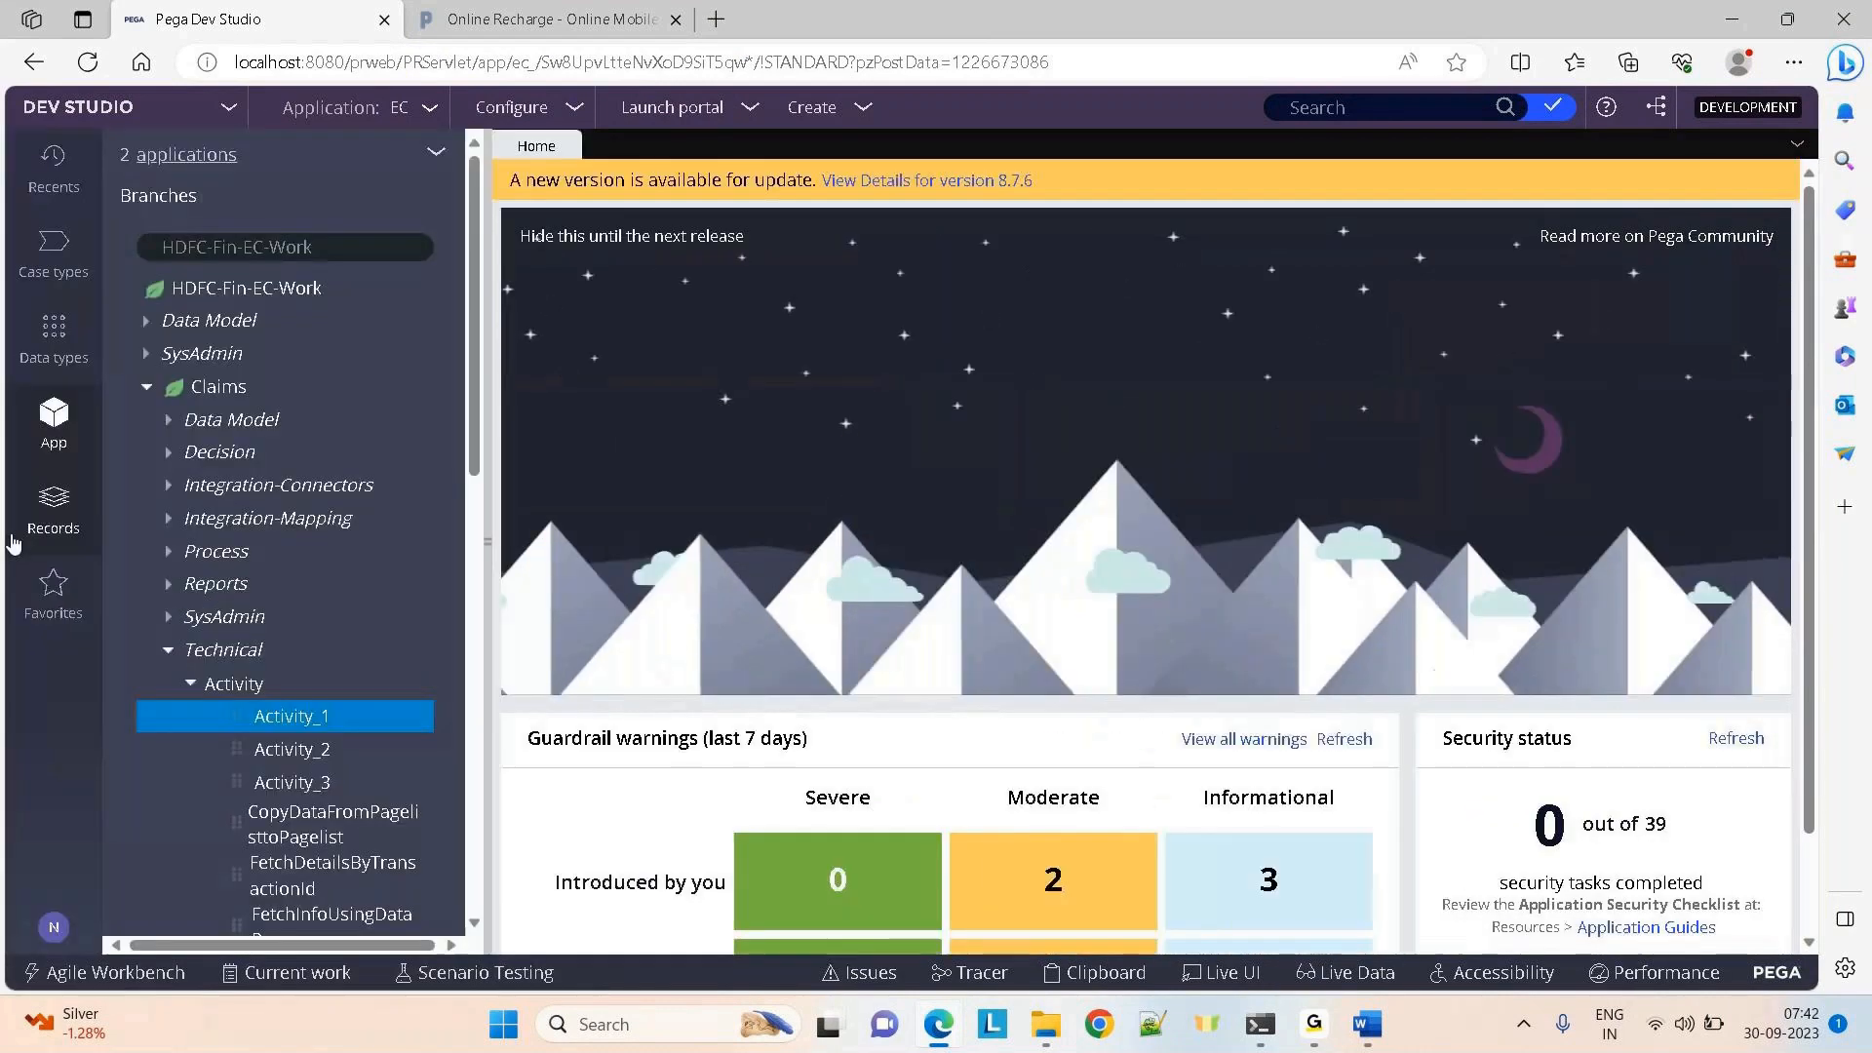
pyautogui.click(44, 192)
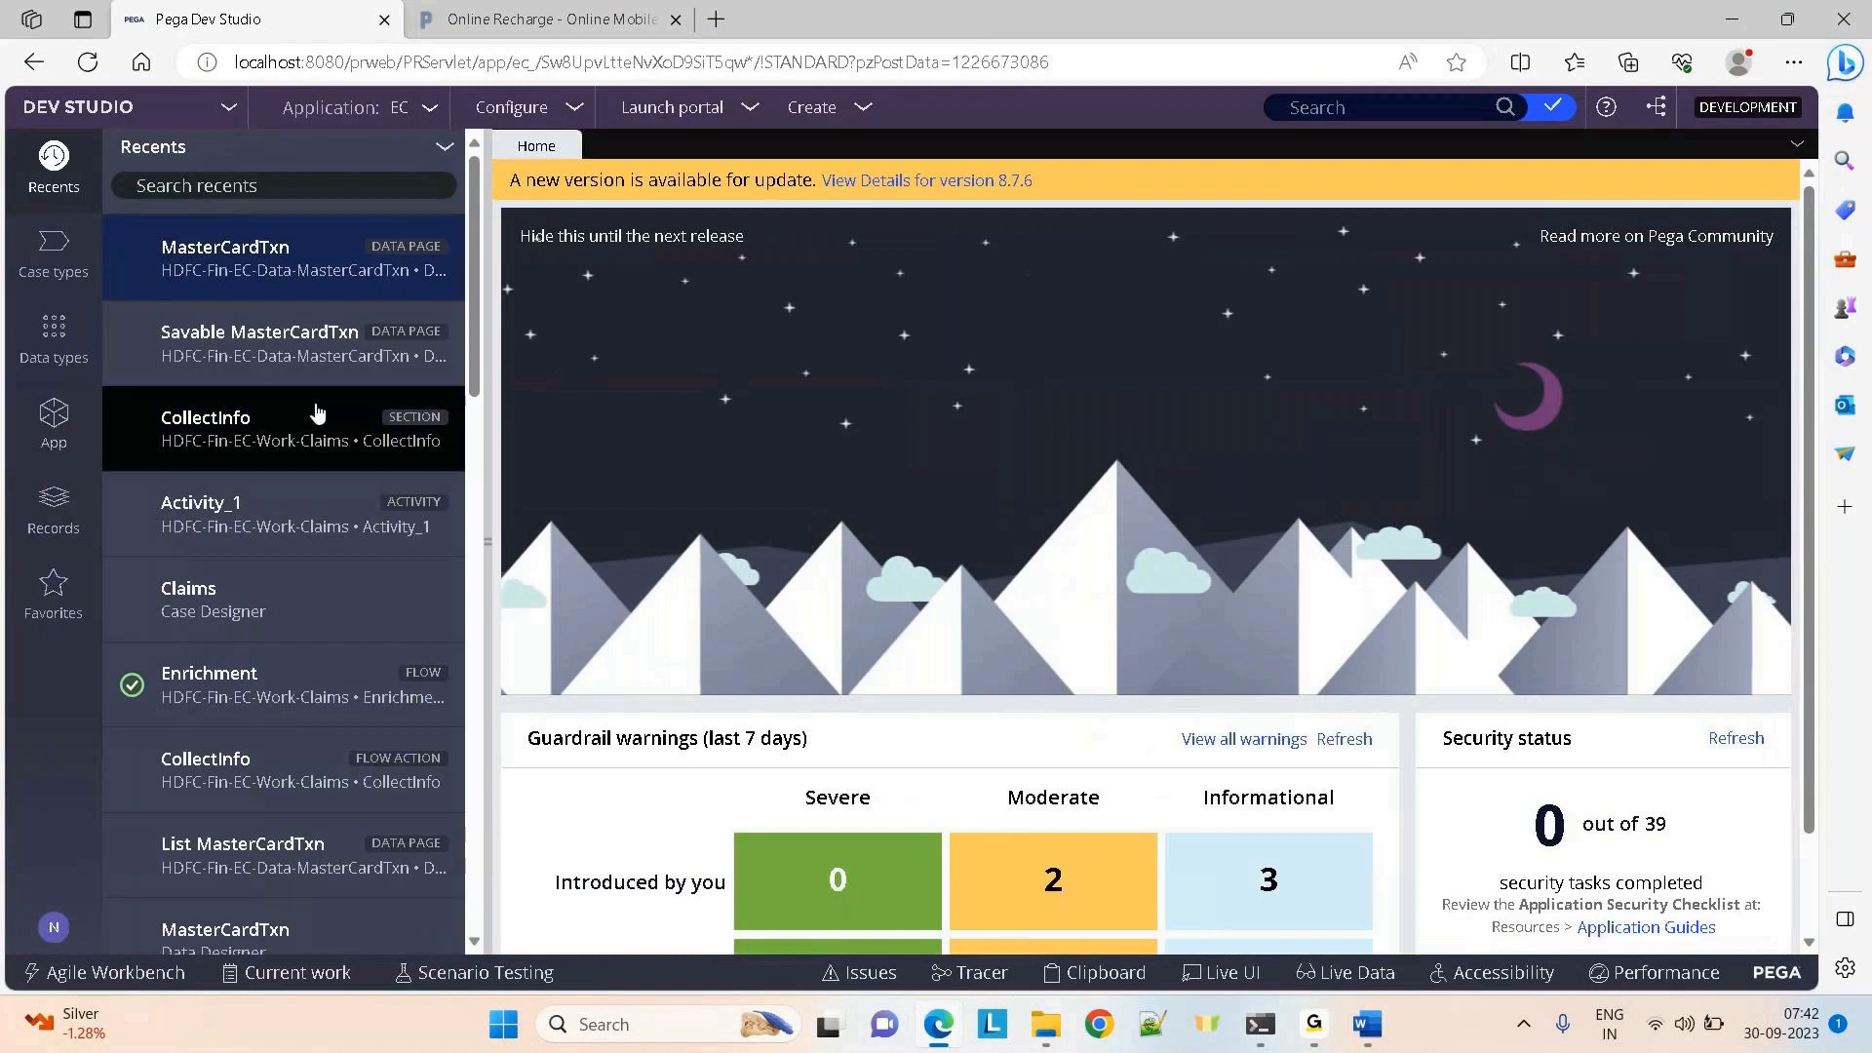
pyautogui.click(226, 332)
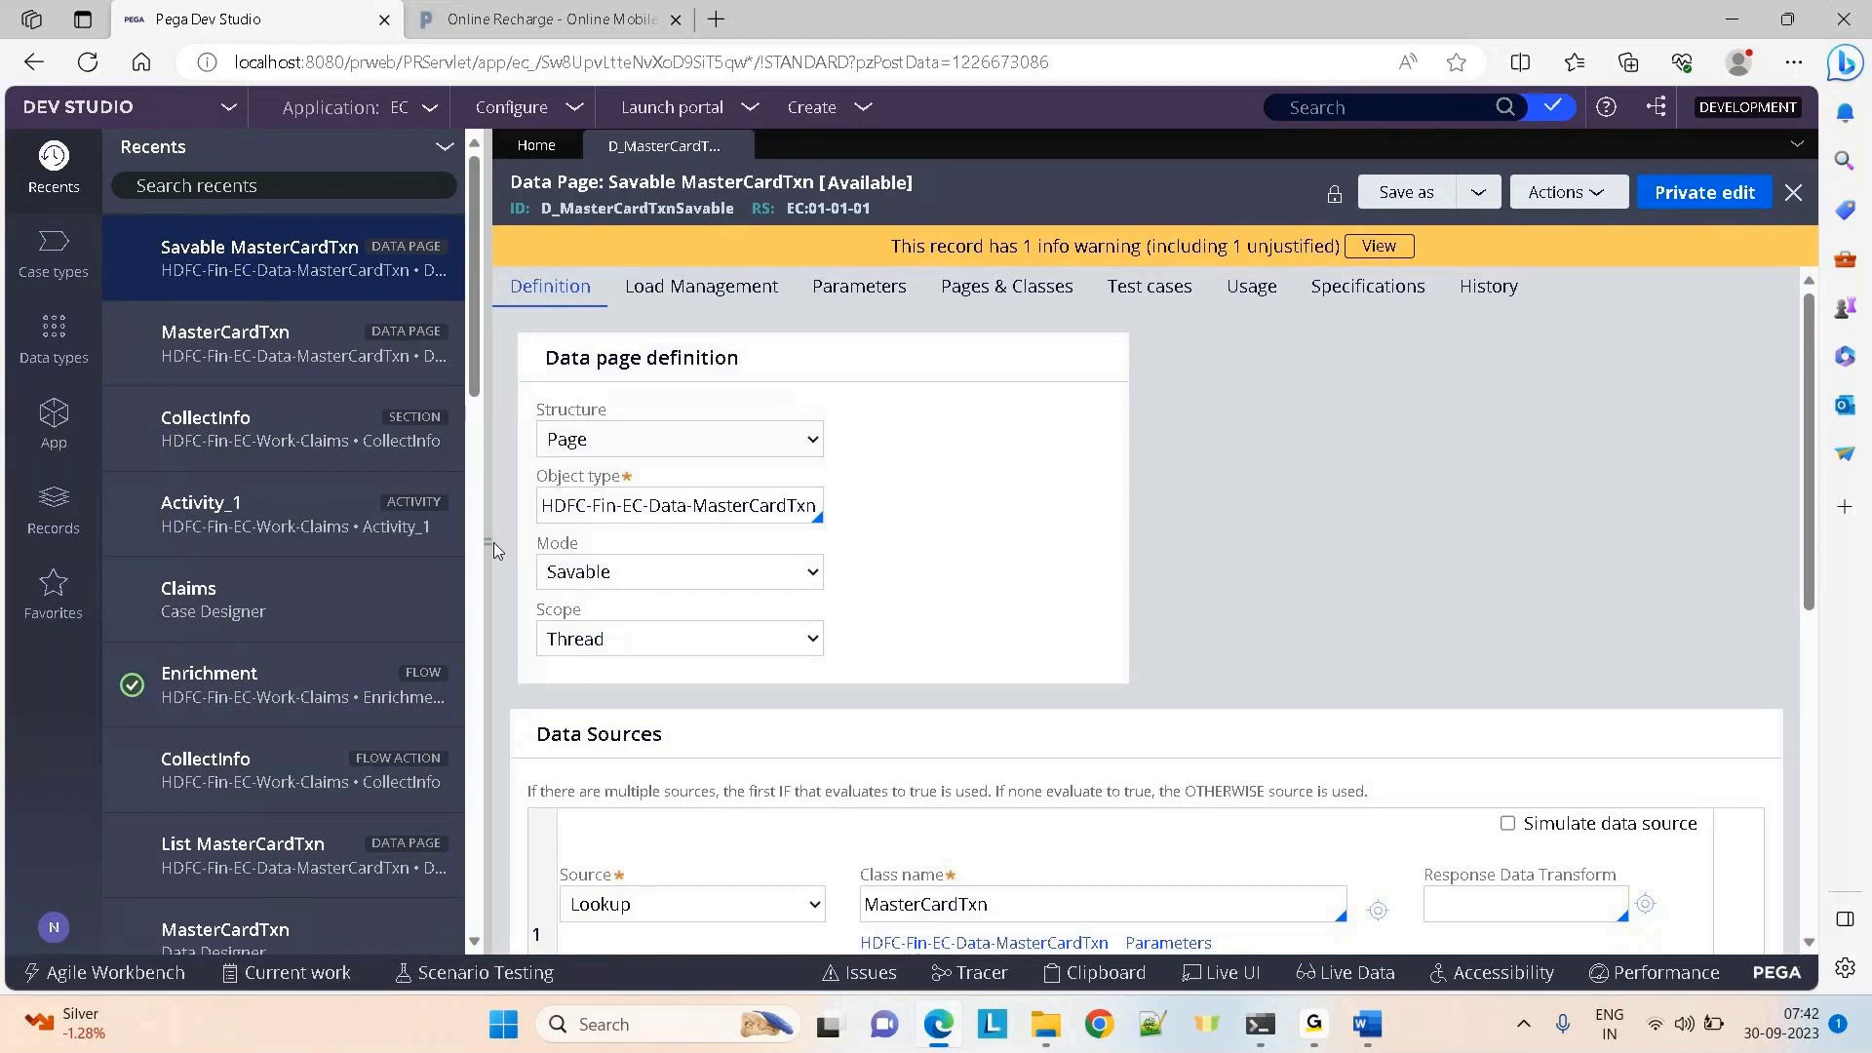
pyautogui.moveTo(490, 542); pyautogui.dragTo(487, 543)
pyautogui.click(487, 543)
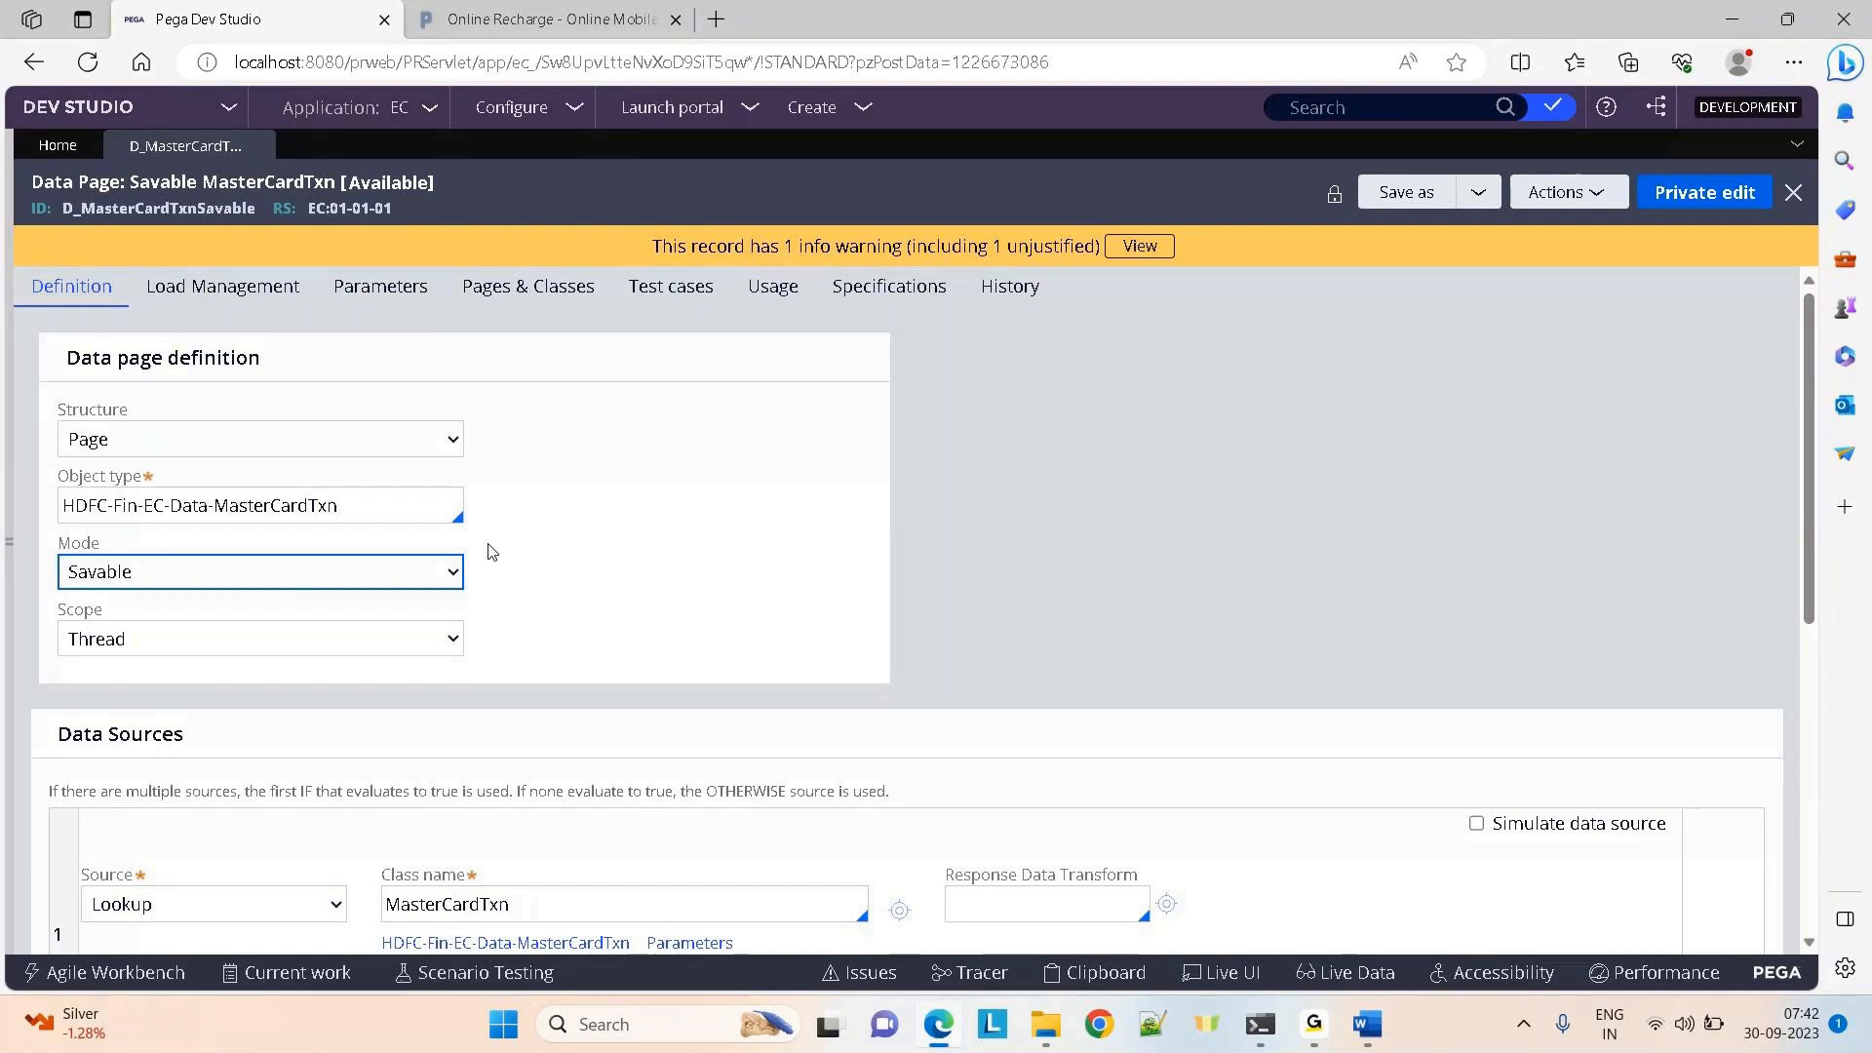
# Confirm the mode stays Savable and scroll down to the Data save options
pyautogui.click(235, 579)
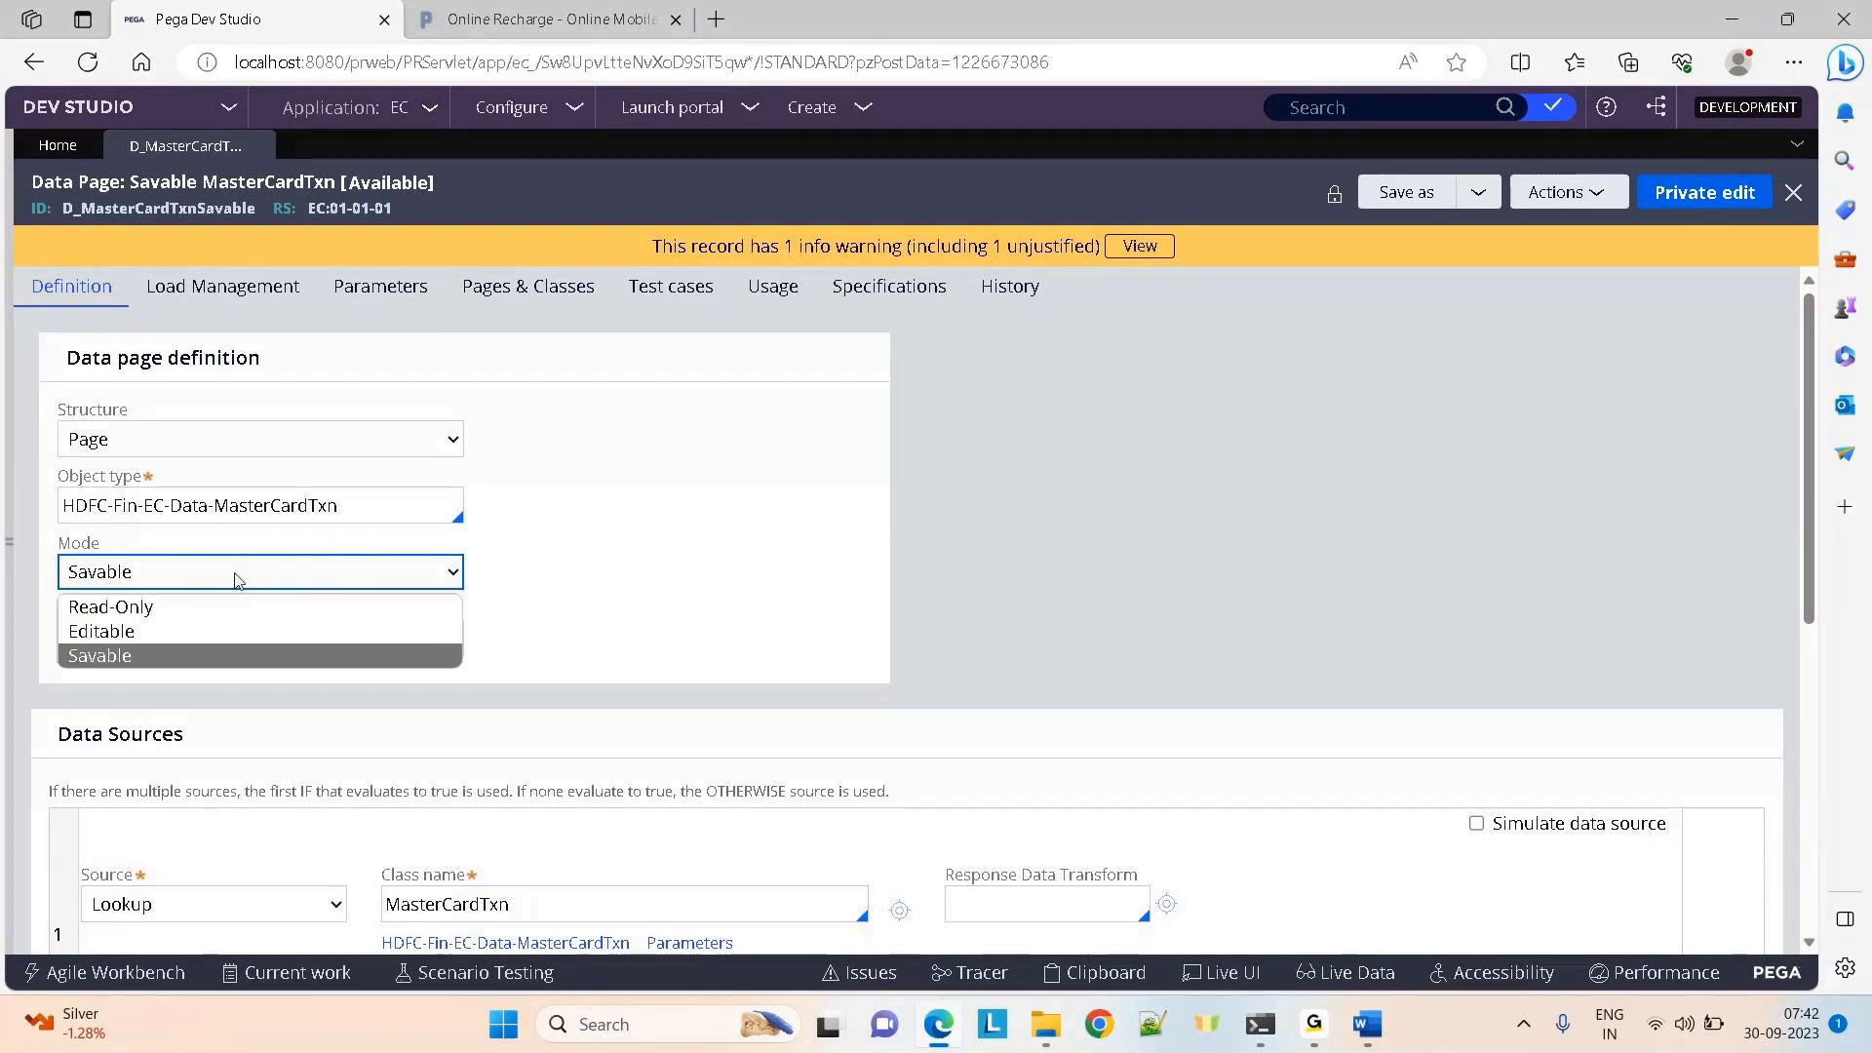
pyautogui.click(1272, 510)
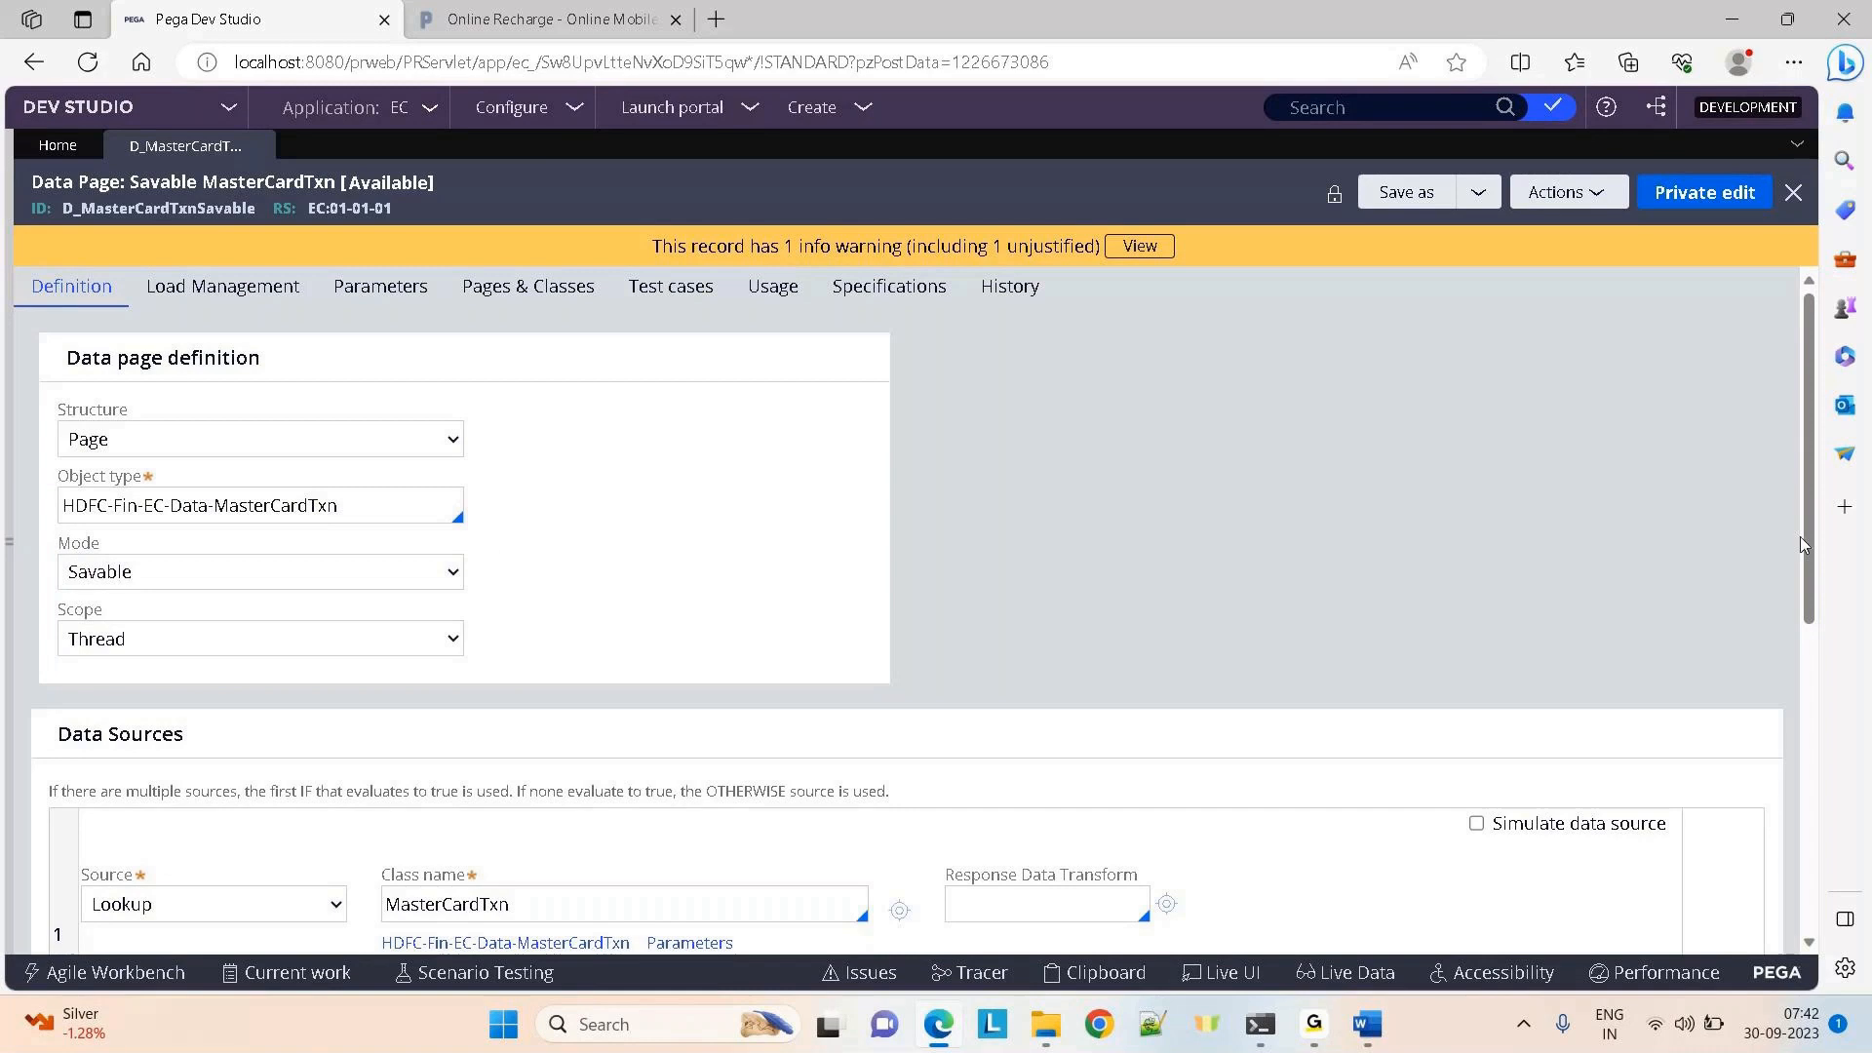
pyautogui.moveTo(1809, 544); pyautogui.dragTo(1809, 665)
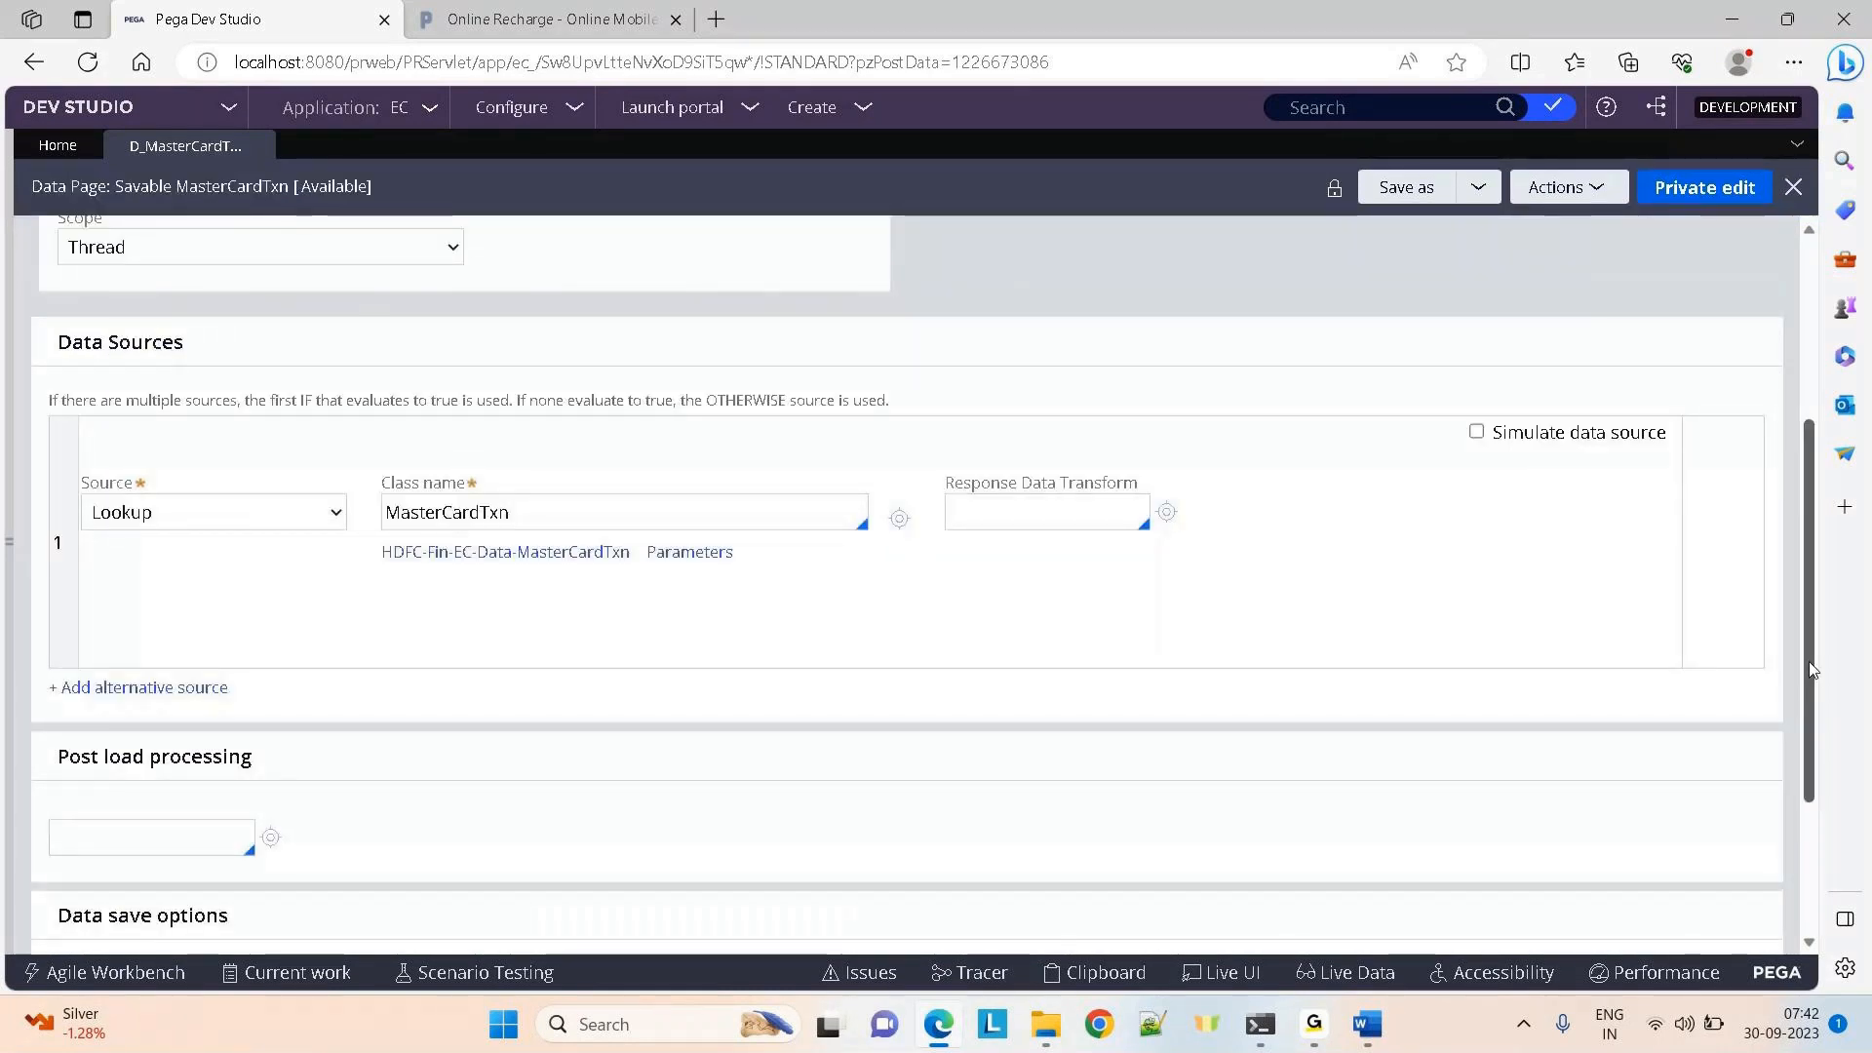
pyautogui.moveTo(1811, 669); pyautogui.dragTo(1821, 849)
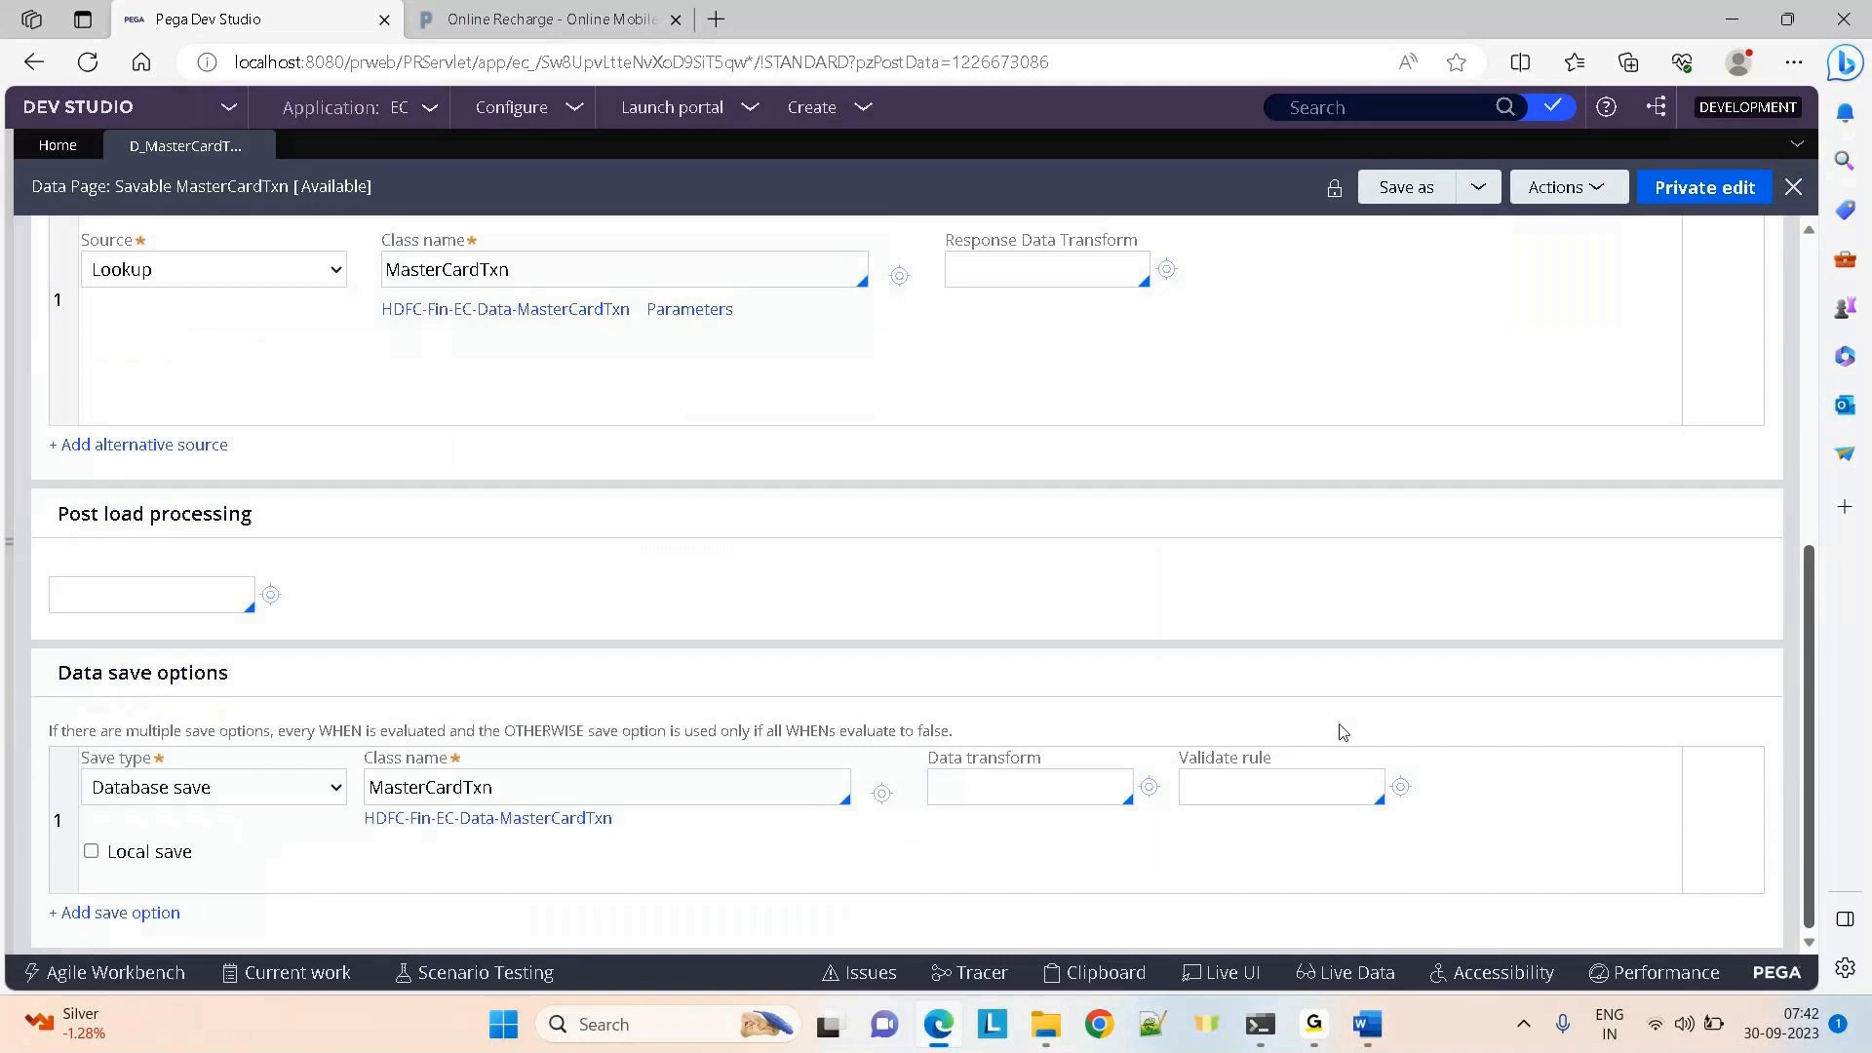
# Switch the Save type to Activity, then close the data page discarding the change
pyautogui.click(241, 802)
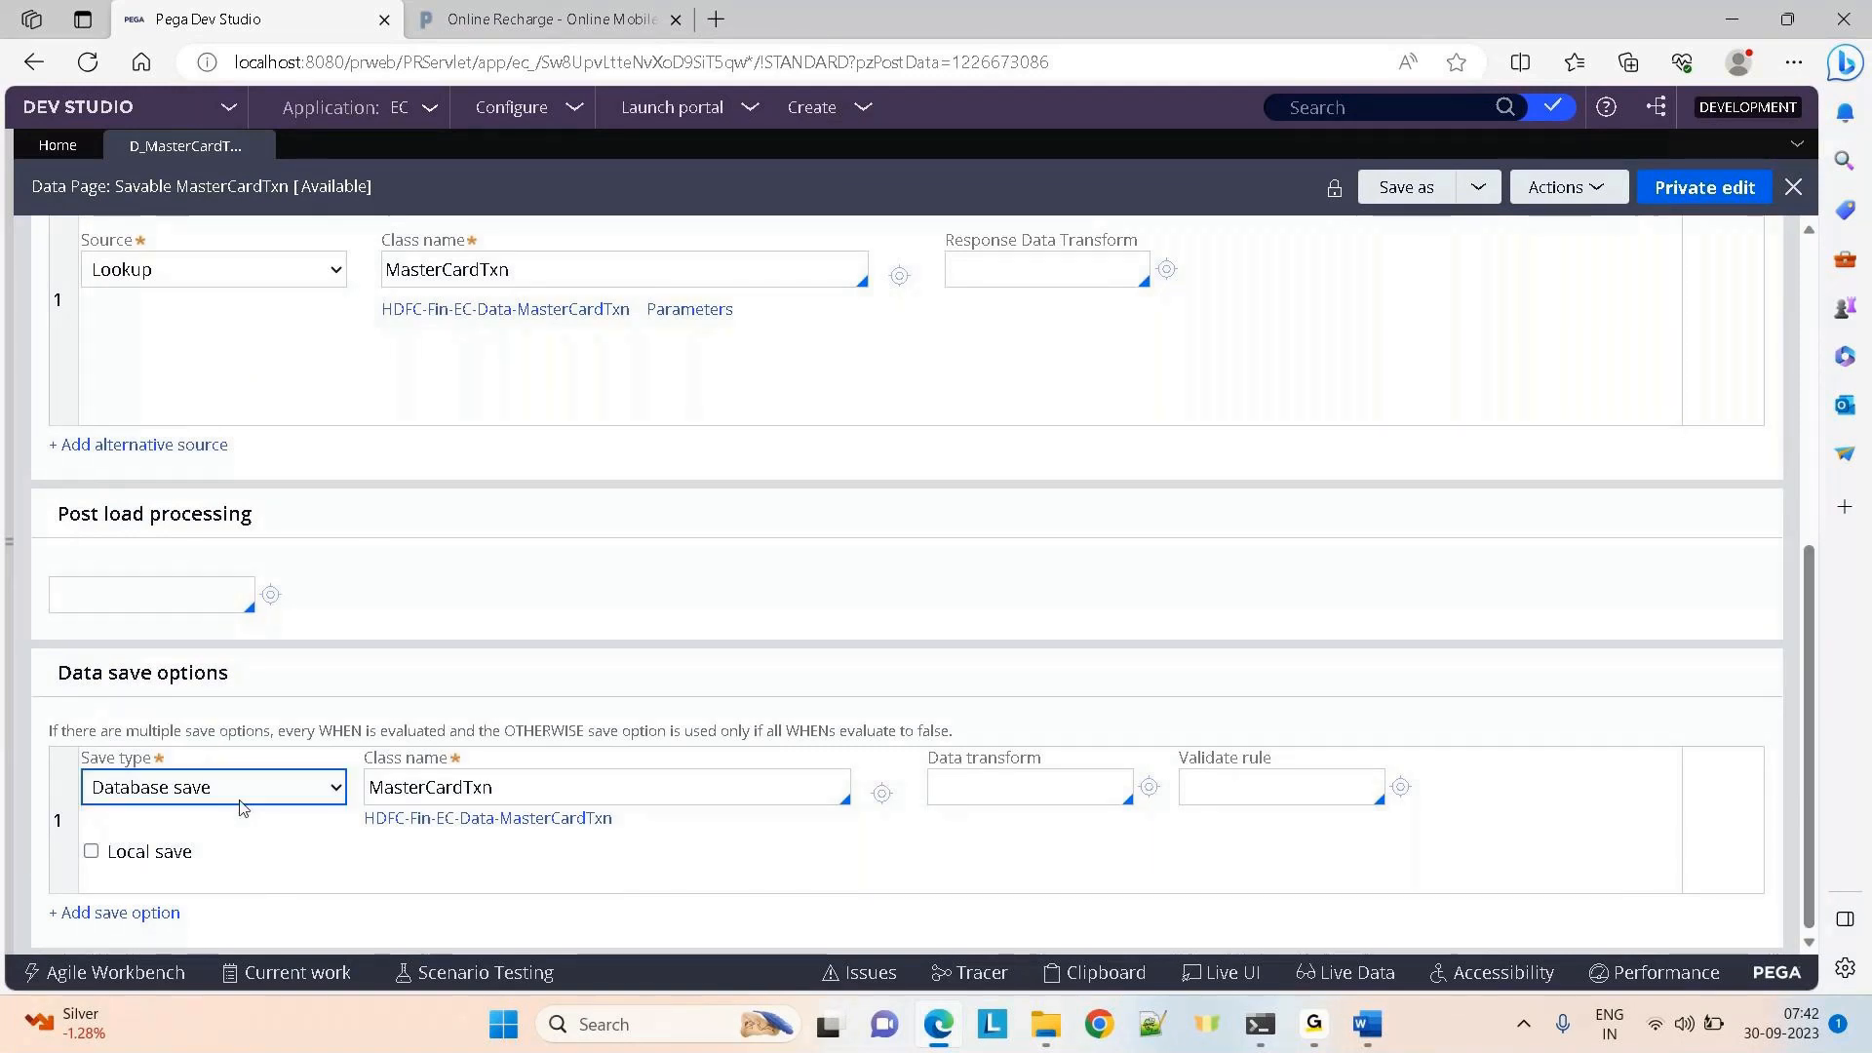
pyautogui.click(249, 800)
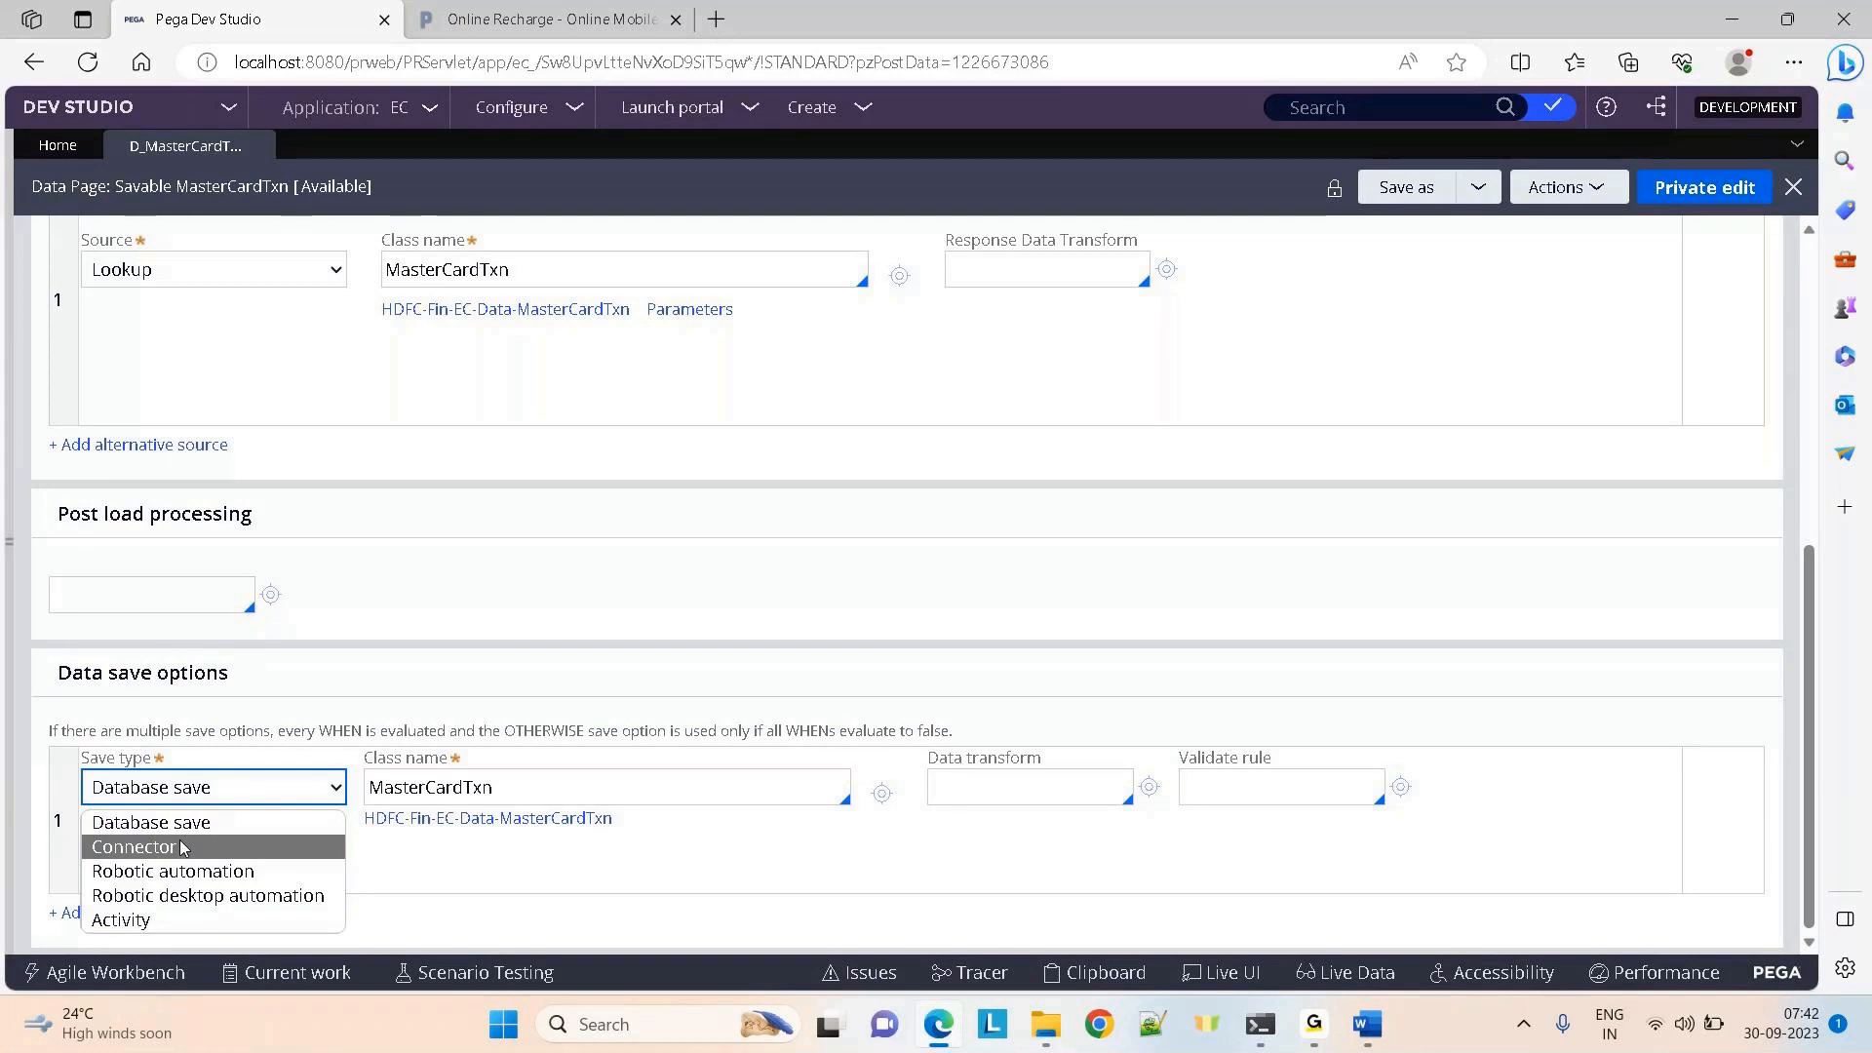
pyautogui.click(576, 622)
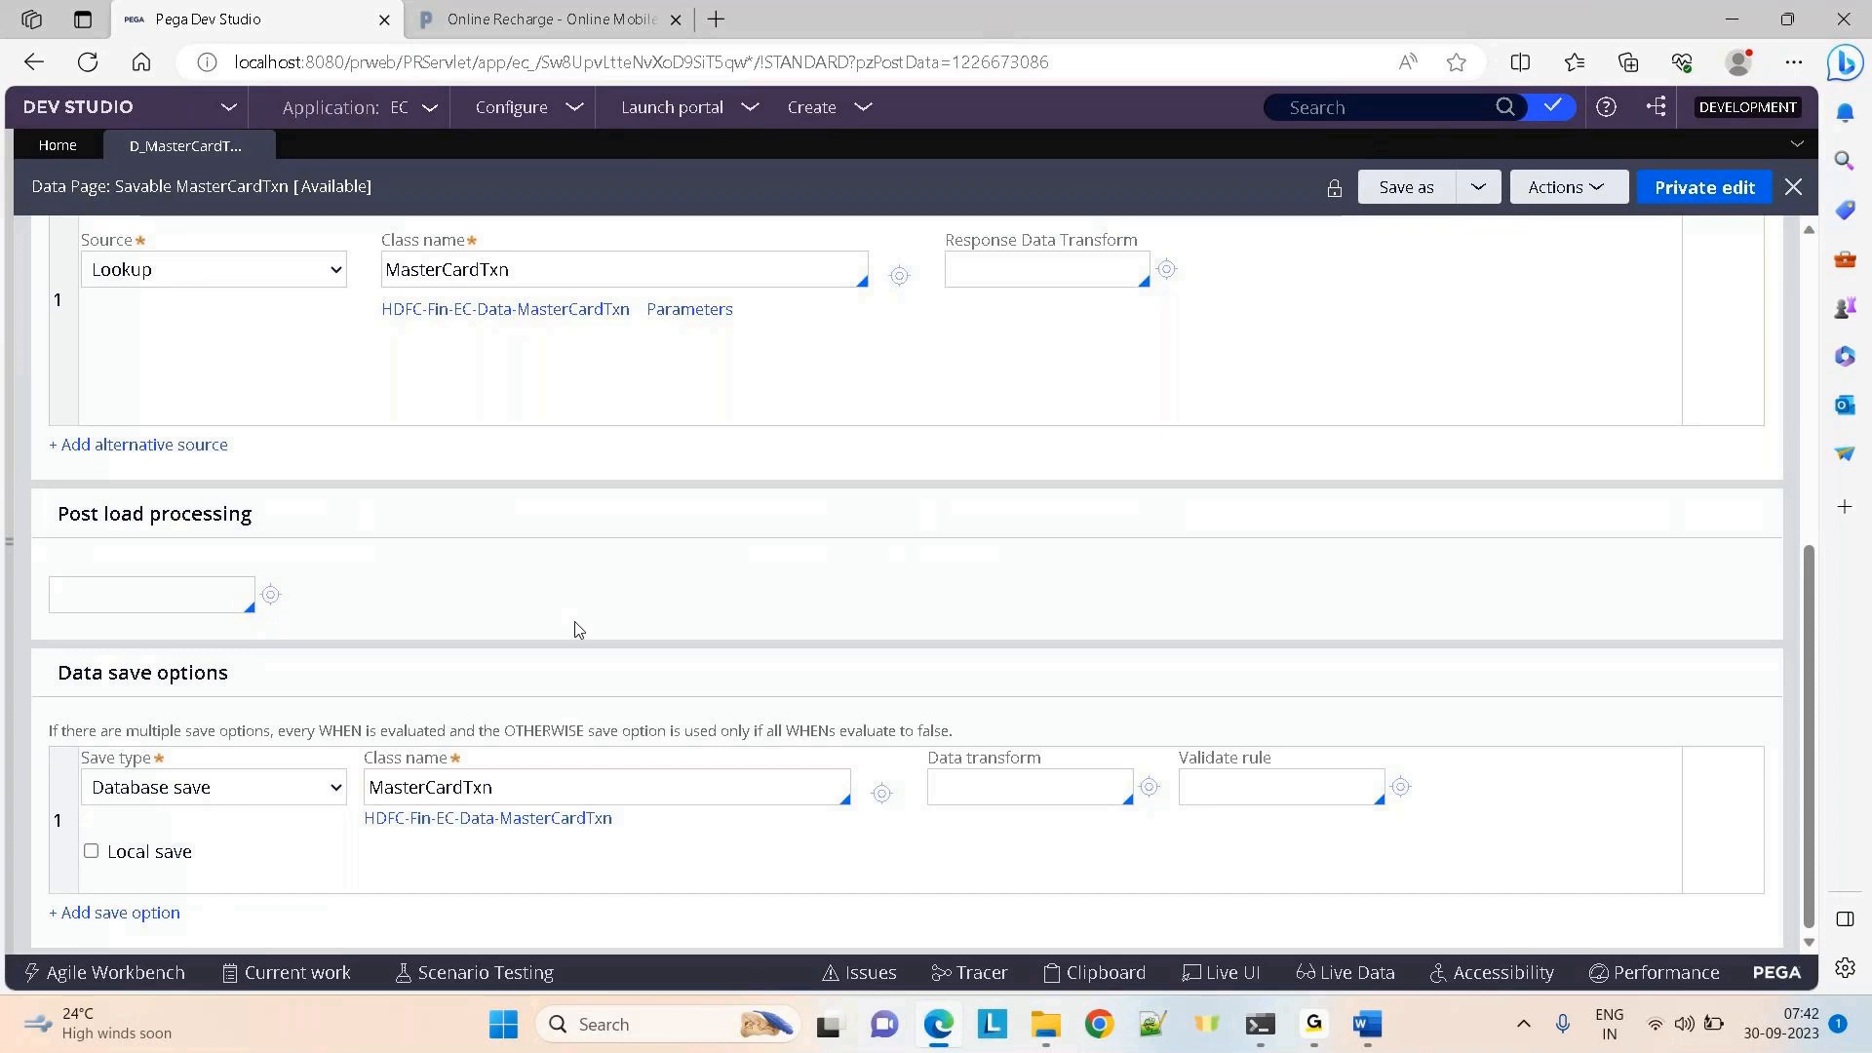
pyautogui.click(275, 795)
pyautogui.click(146, 920)
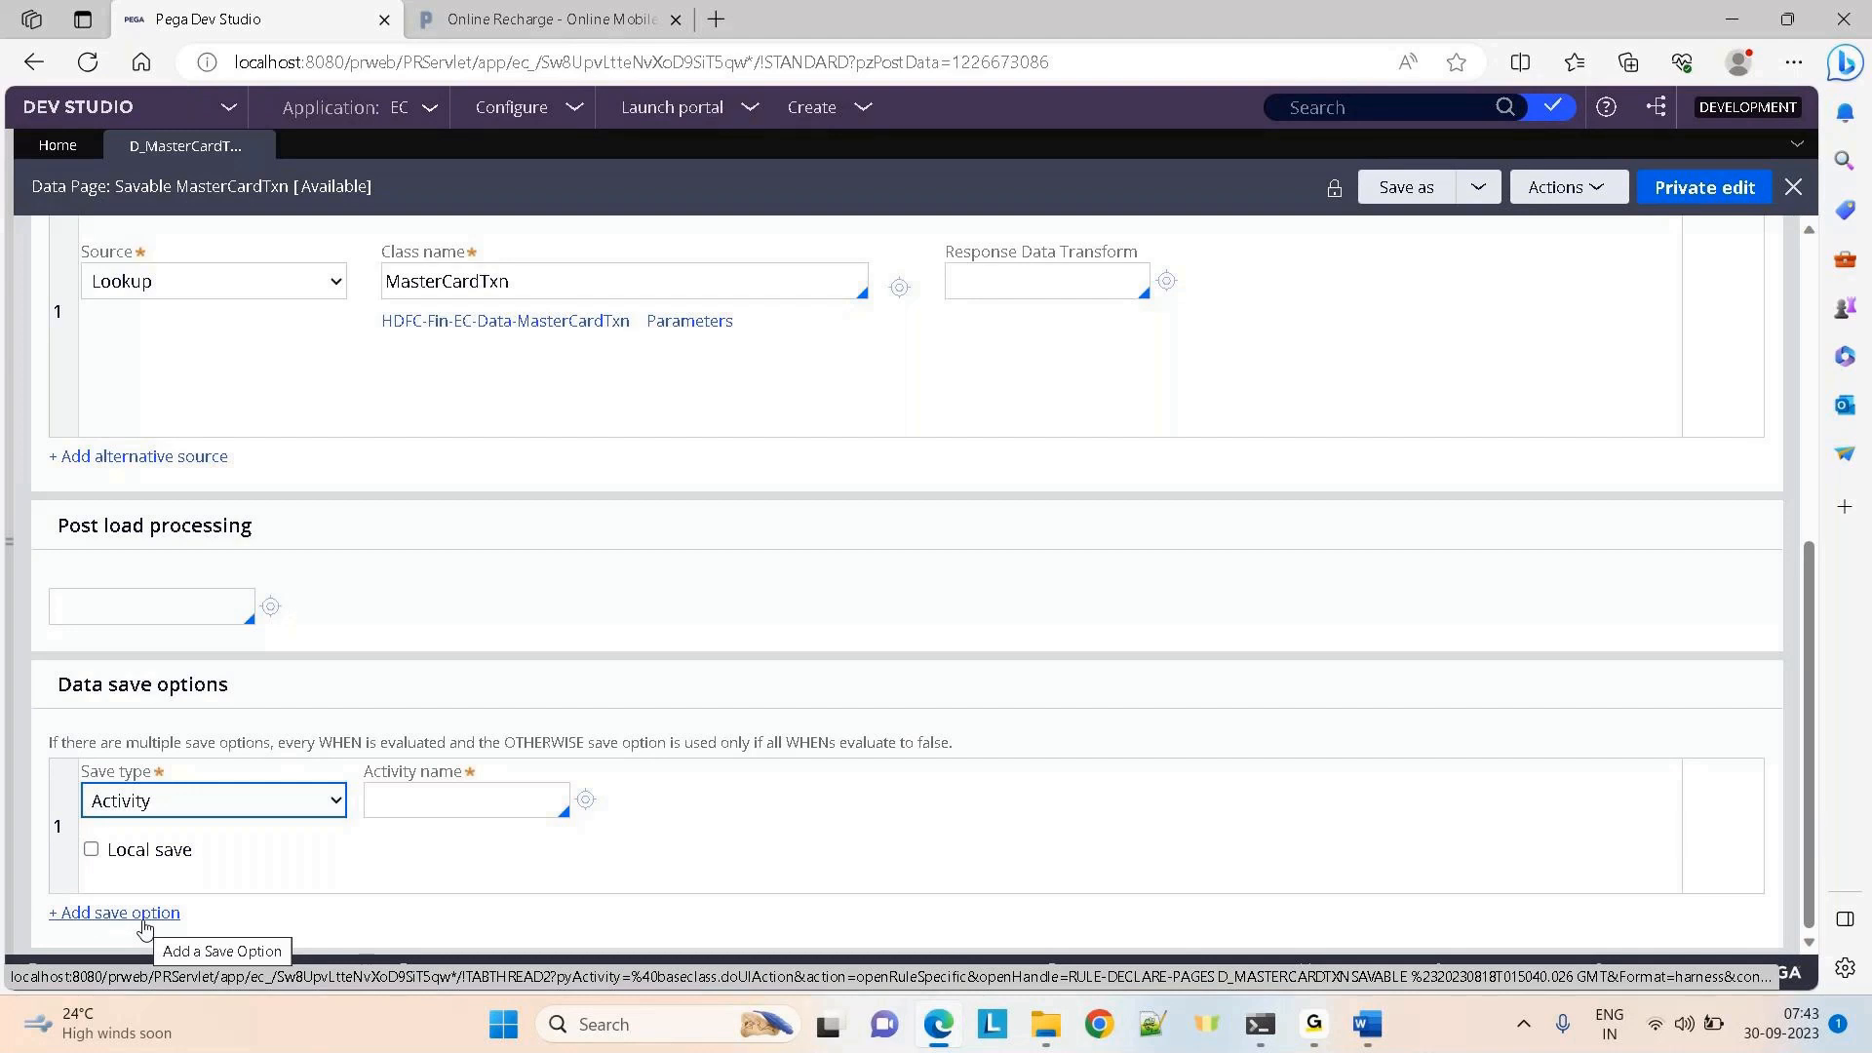
pyautogui.moveTo(58, 682); pyautogui.dragTo(731, 912)
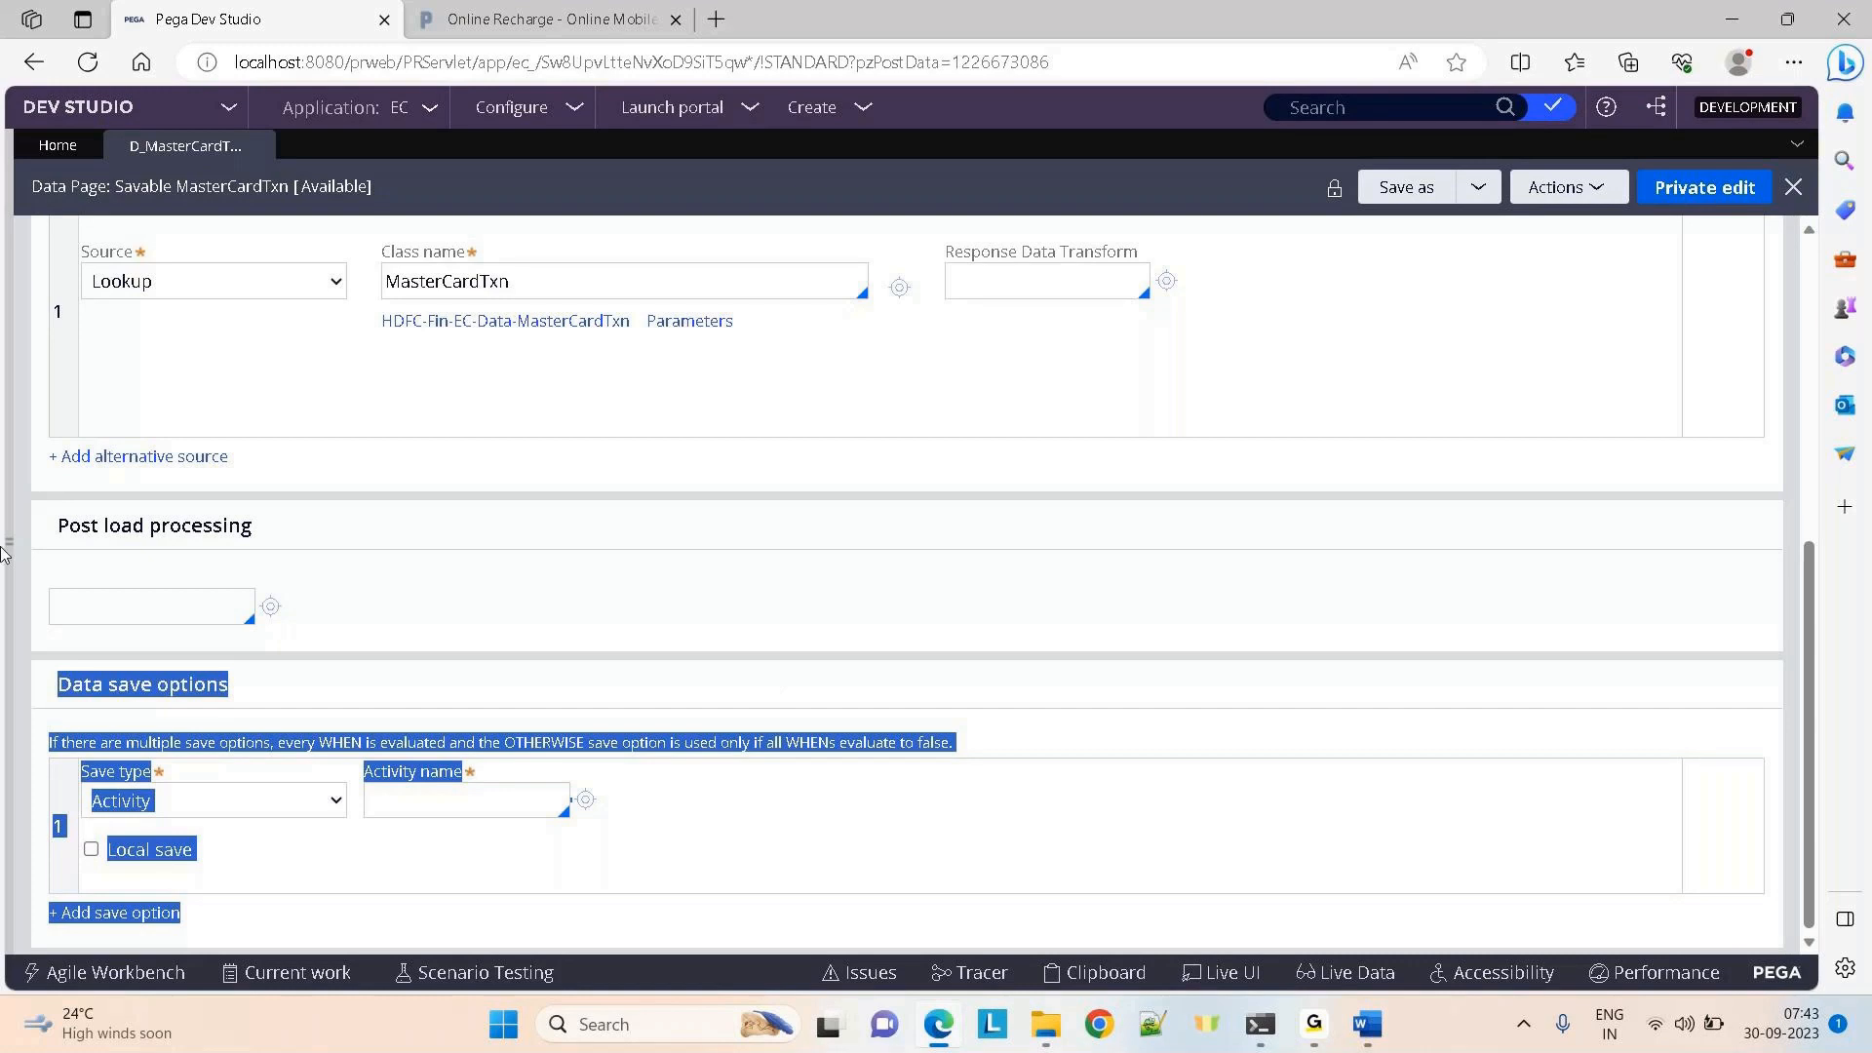
pyautogui.click(259, 144)
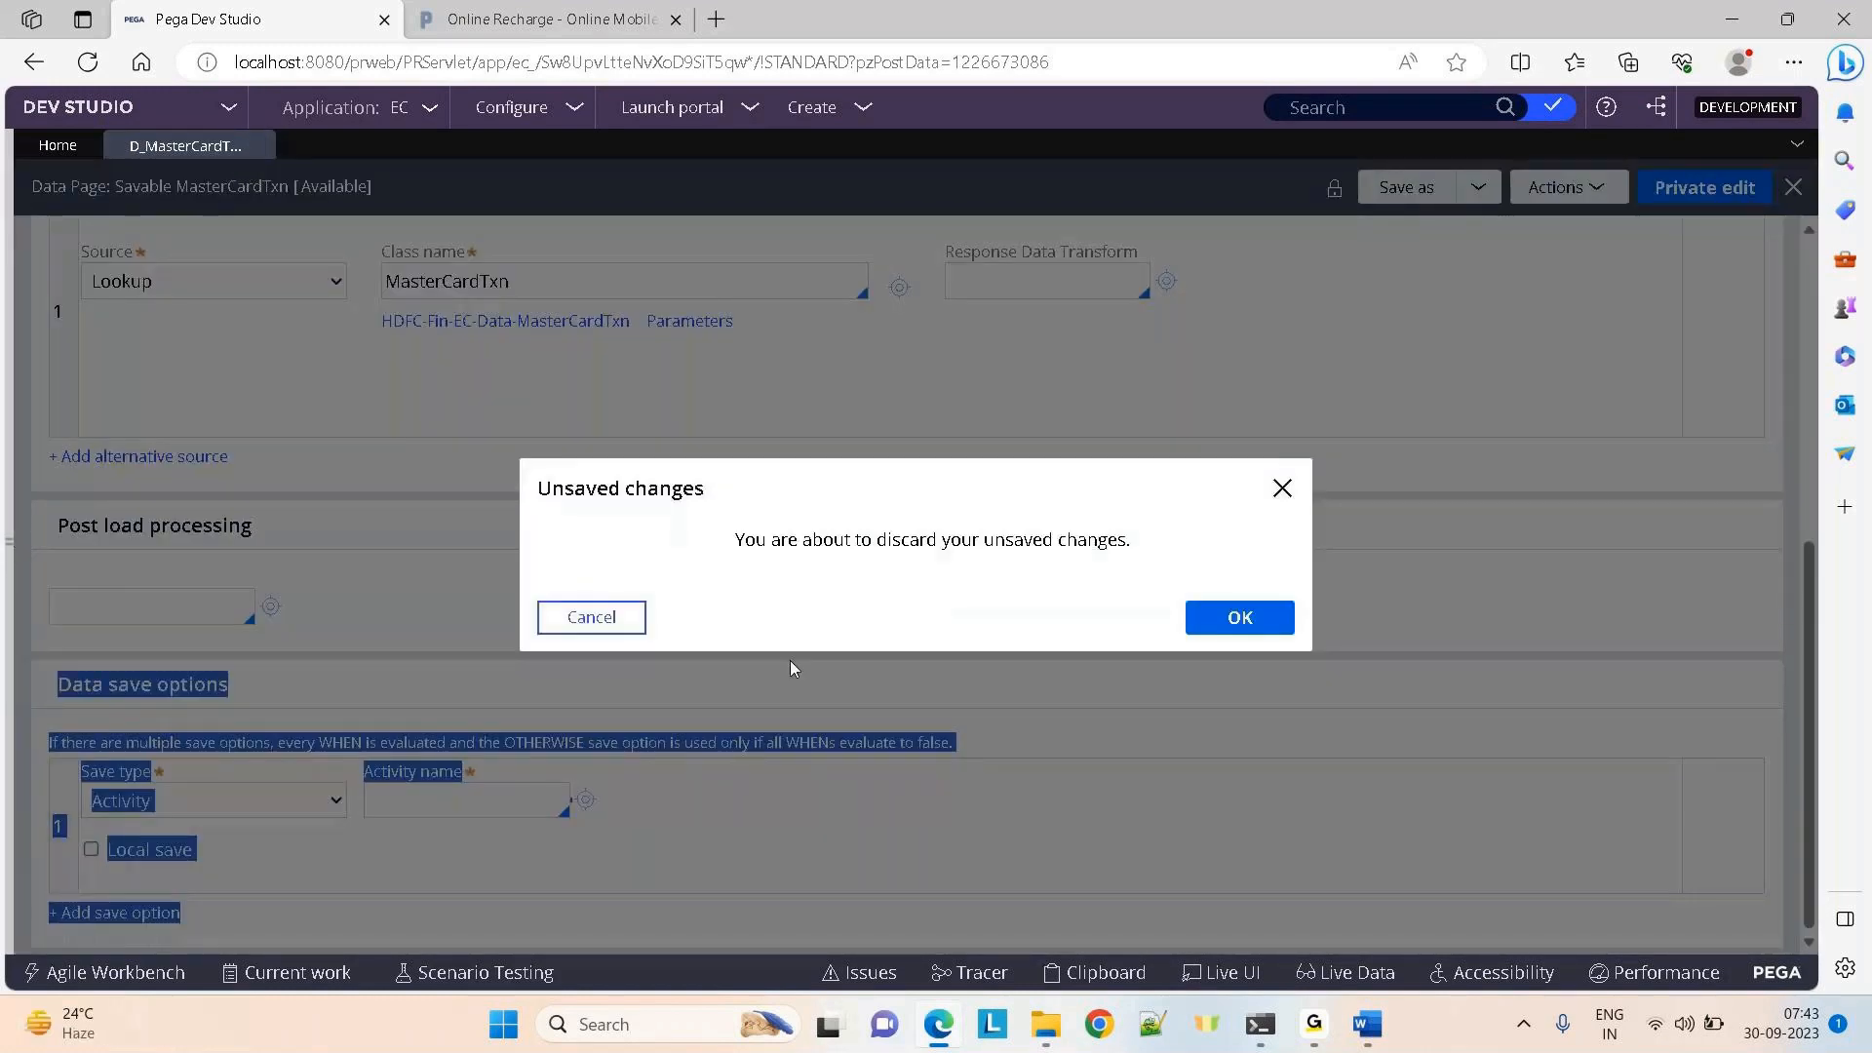
pyautogui.click(1239, 618)
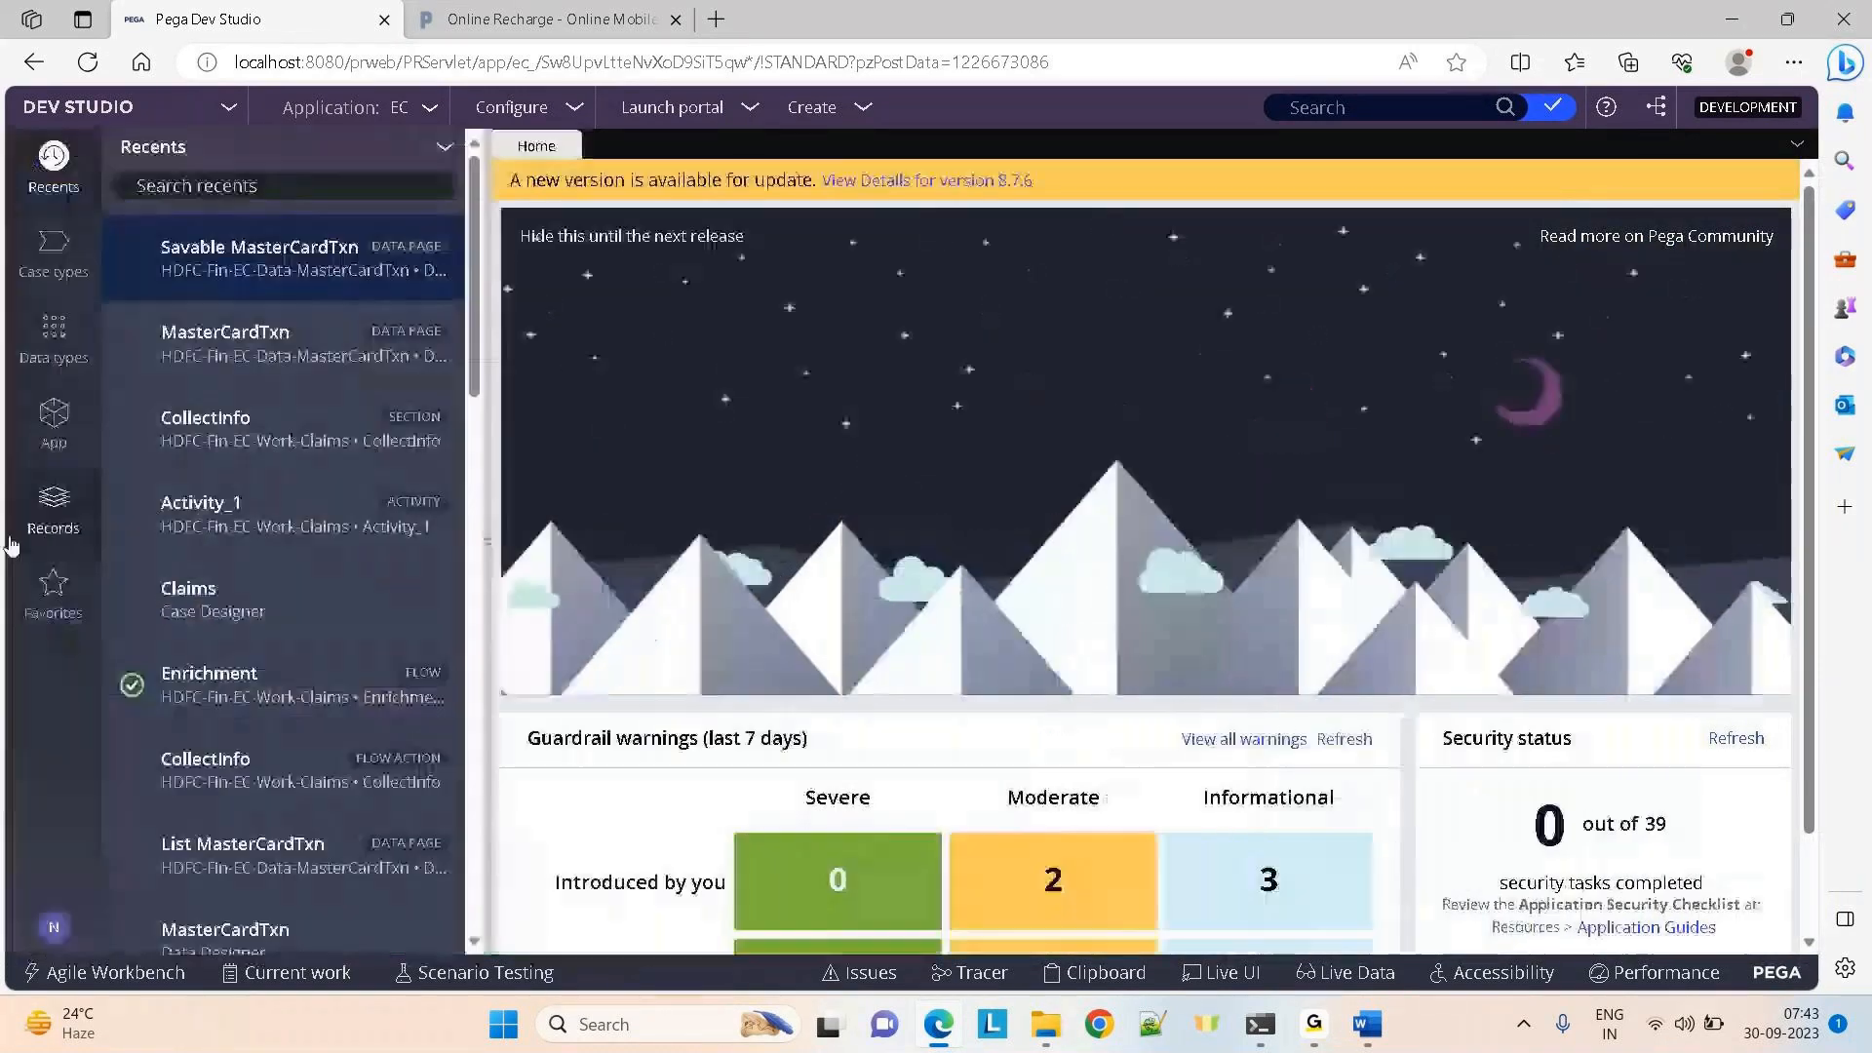
# Open the CustomerData data type from Data types and view its five stored records
pyautogui.click(4, 526)
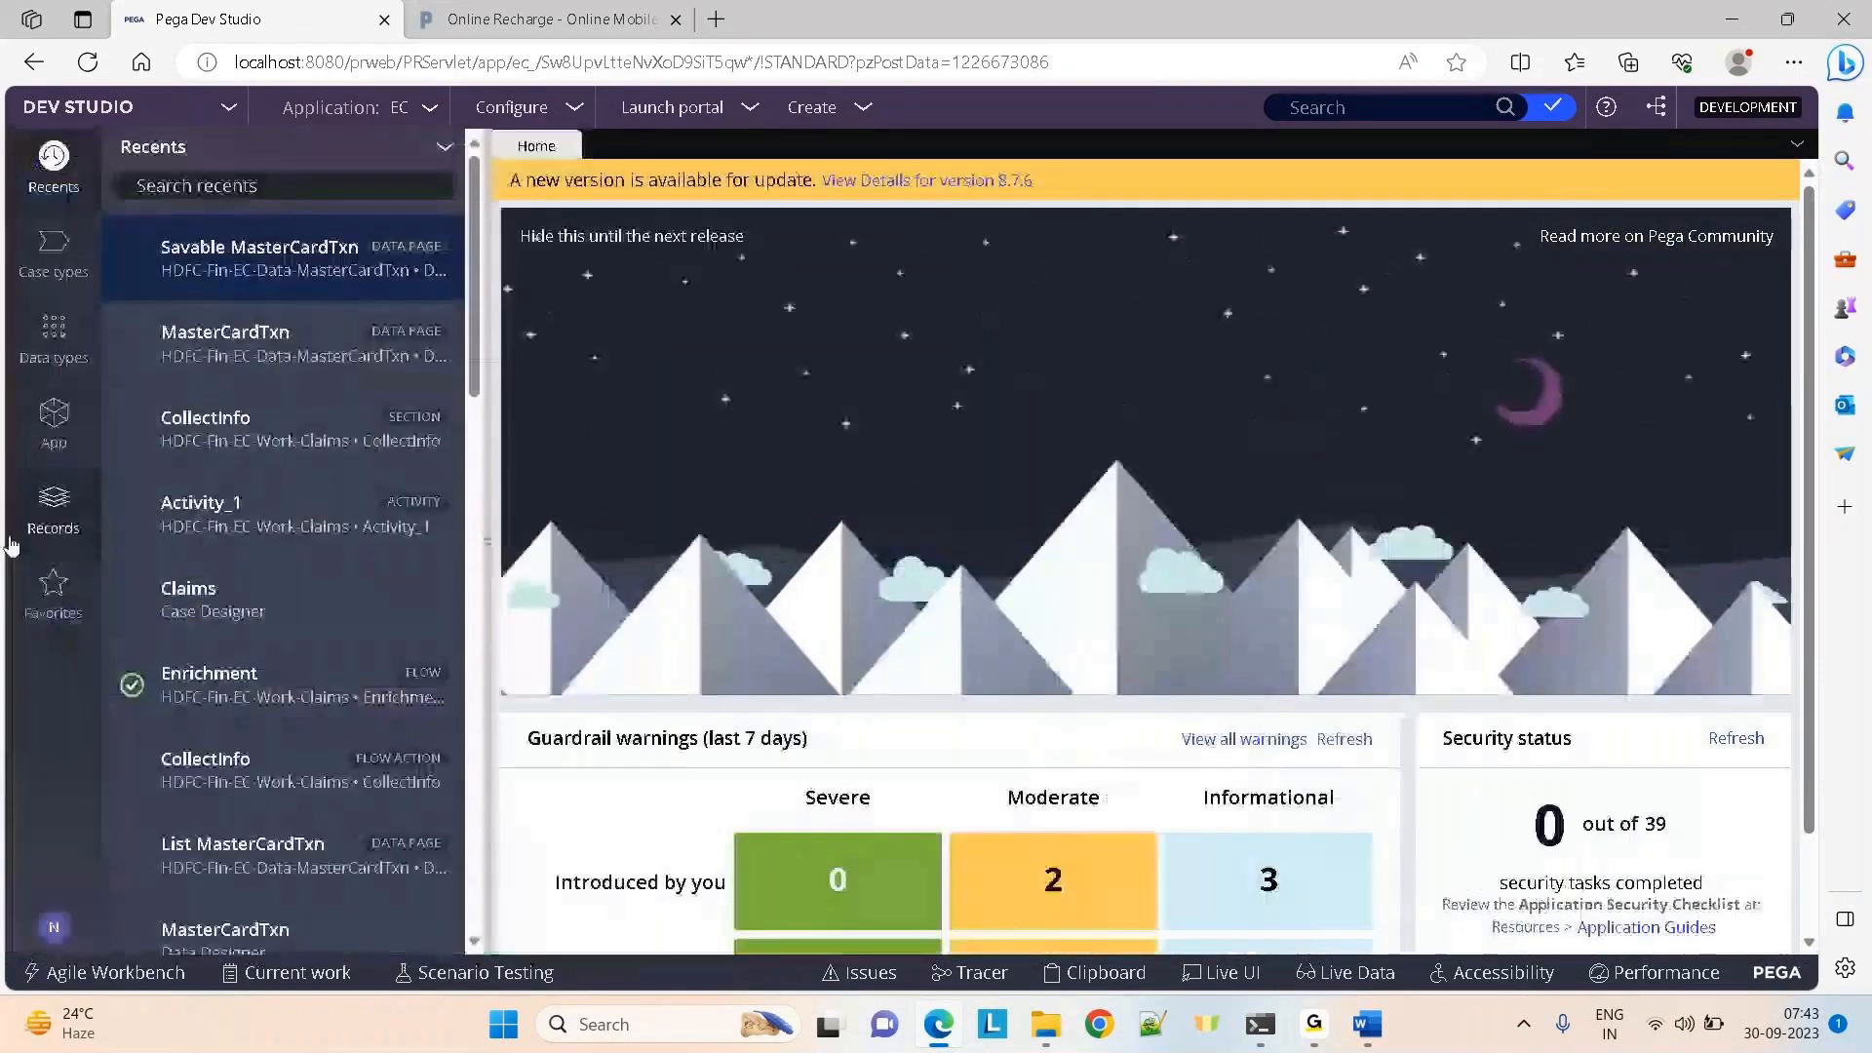
pyautogui.click(52, 354)
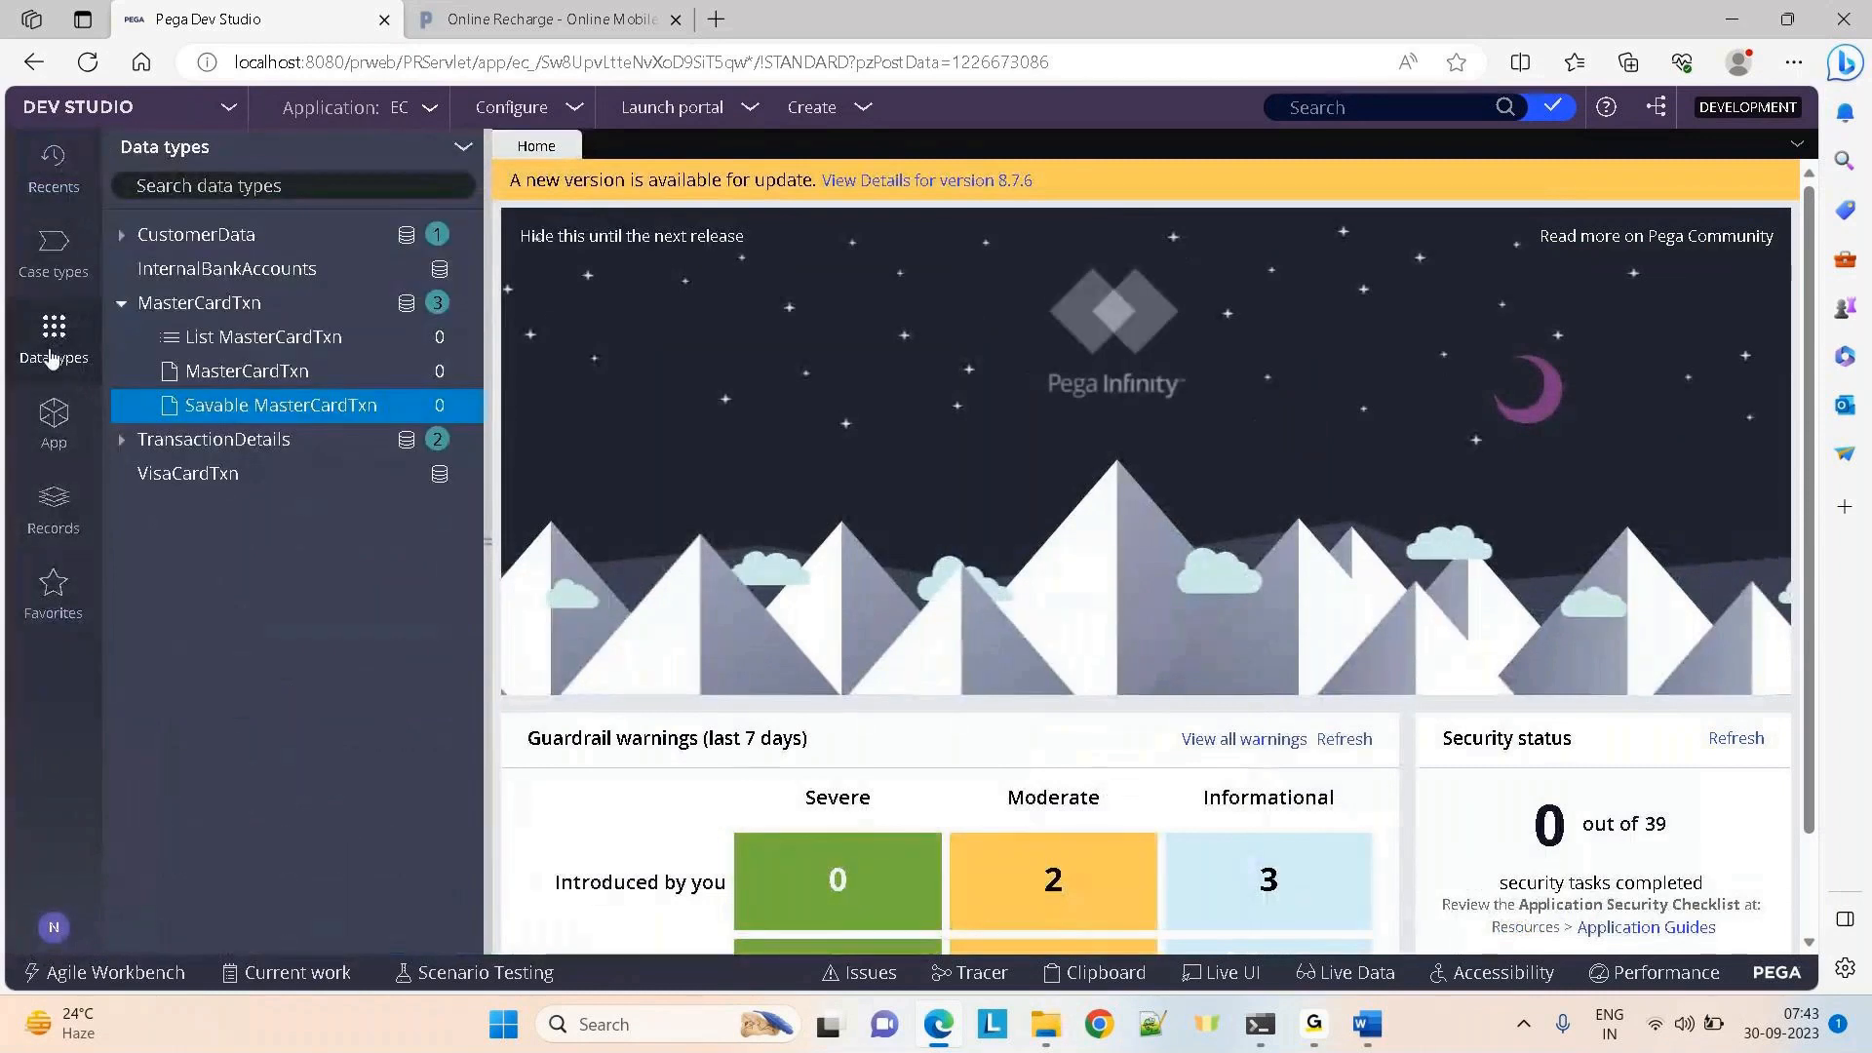
pyautogui.click(168, 237)
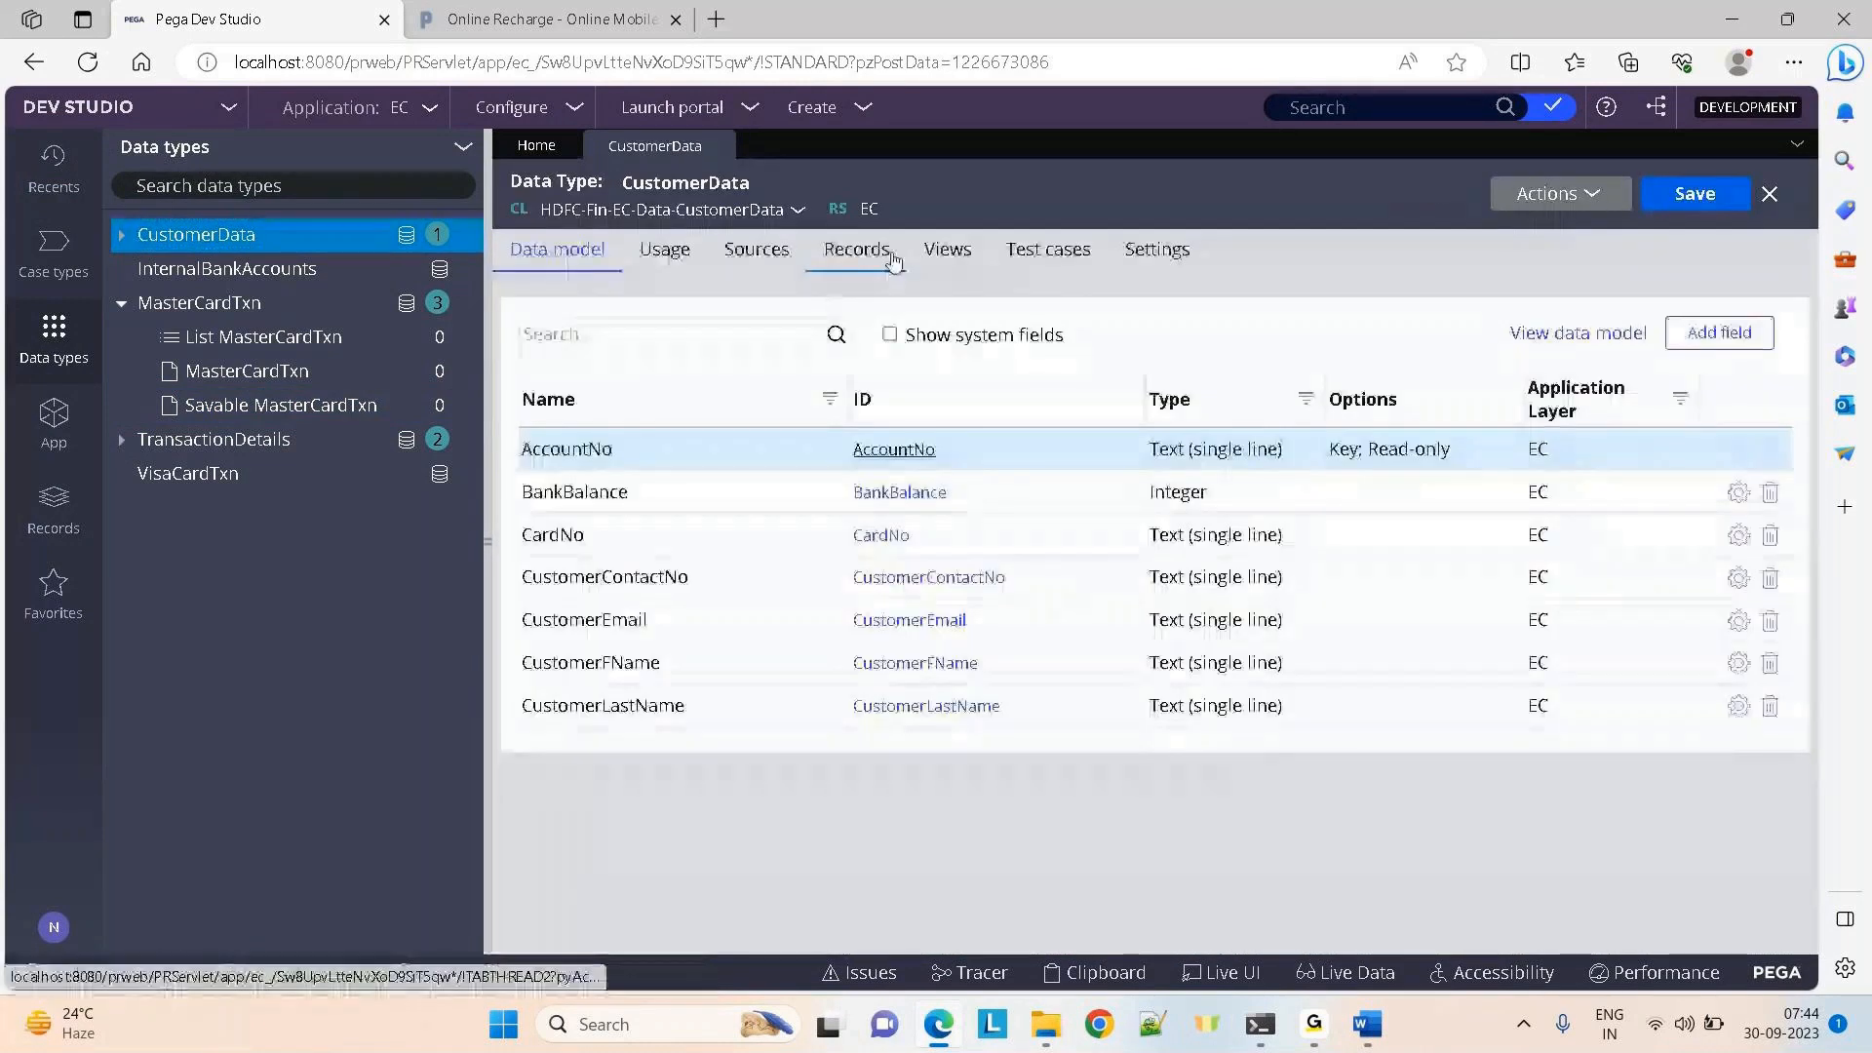
pyautogui.click(893, 260)
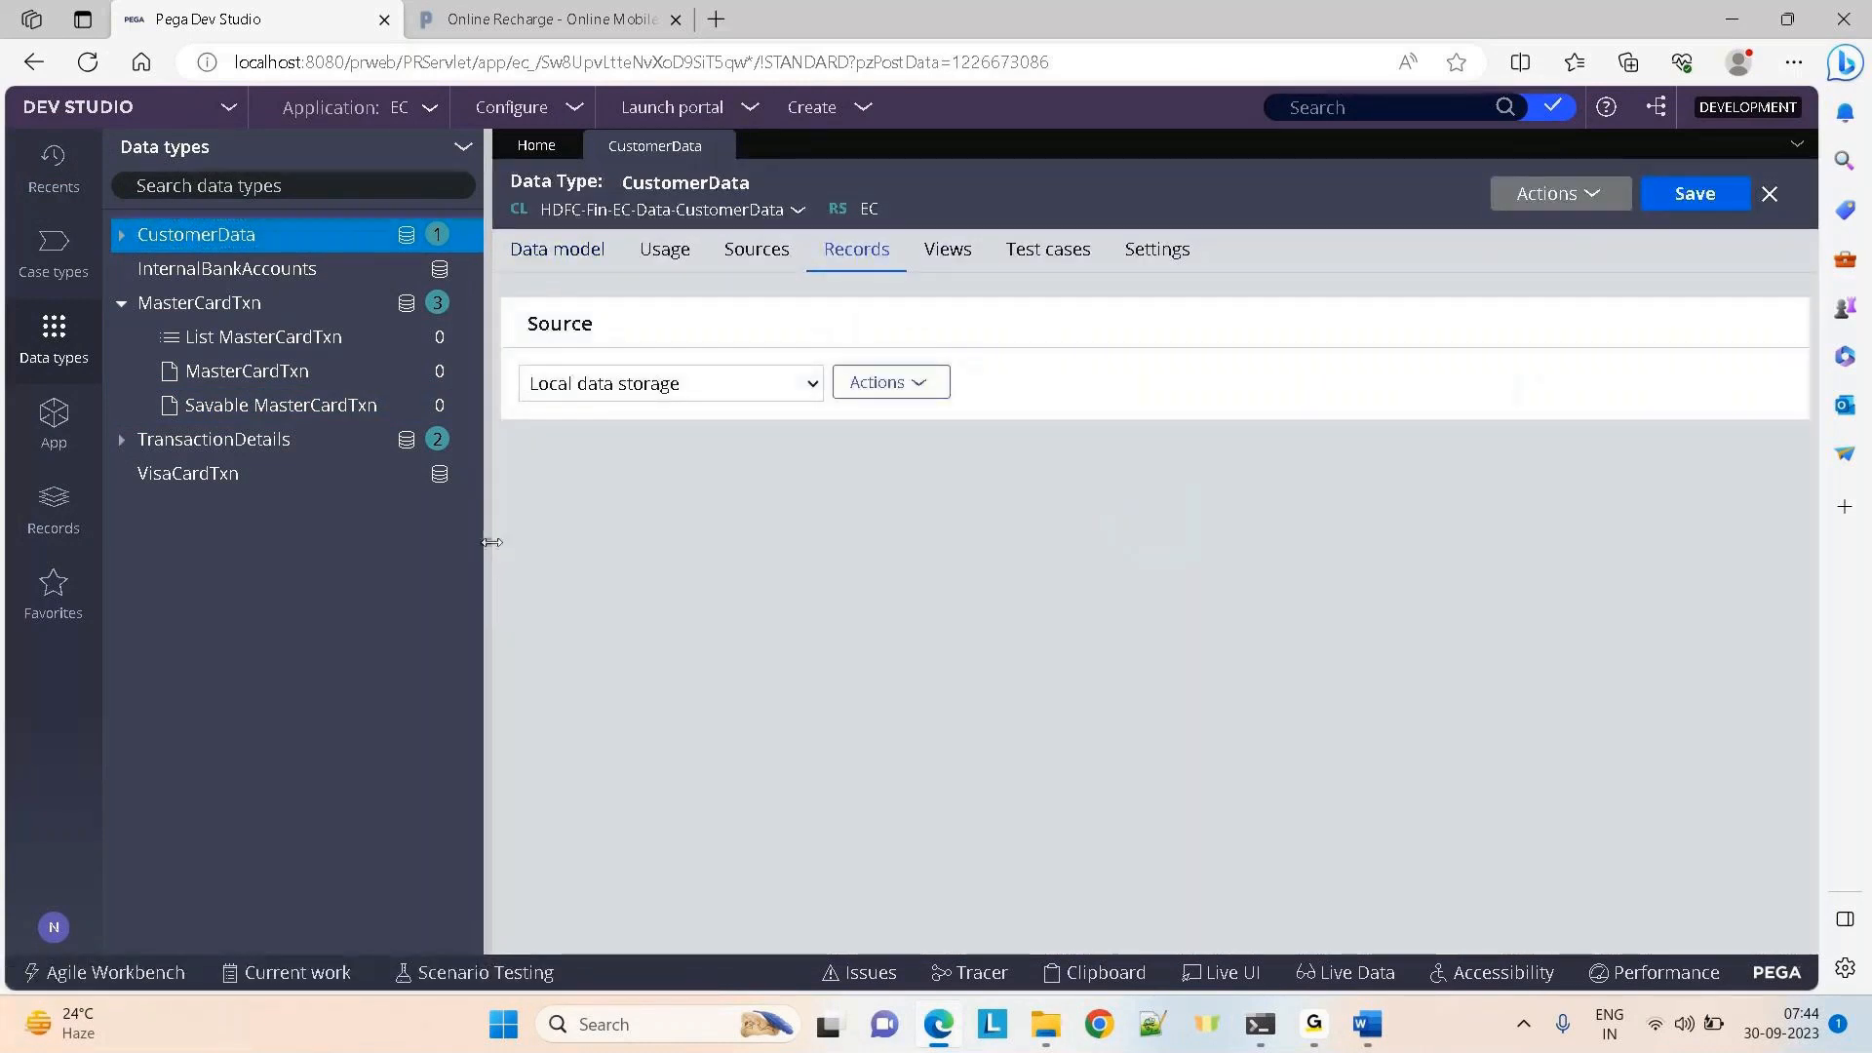
pyautogui.click(492, 542)
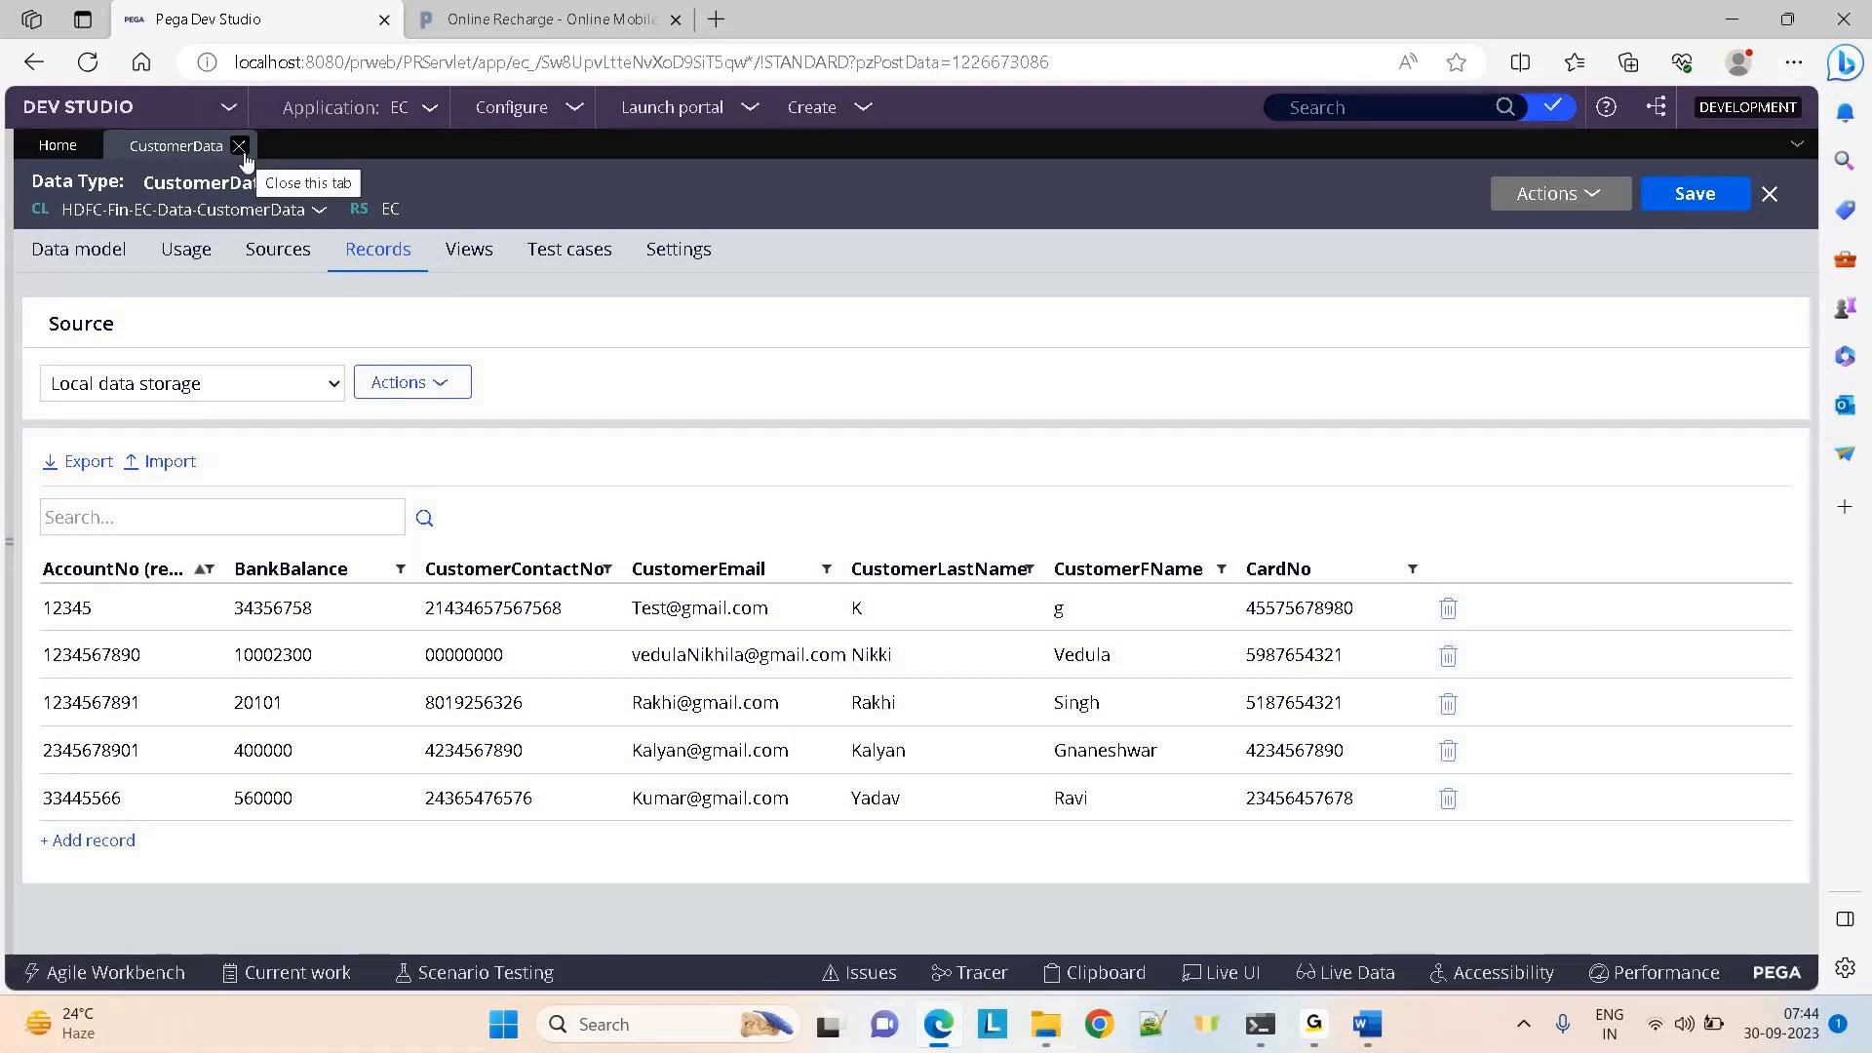
pyautogui.click(7, 532)
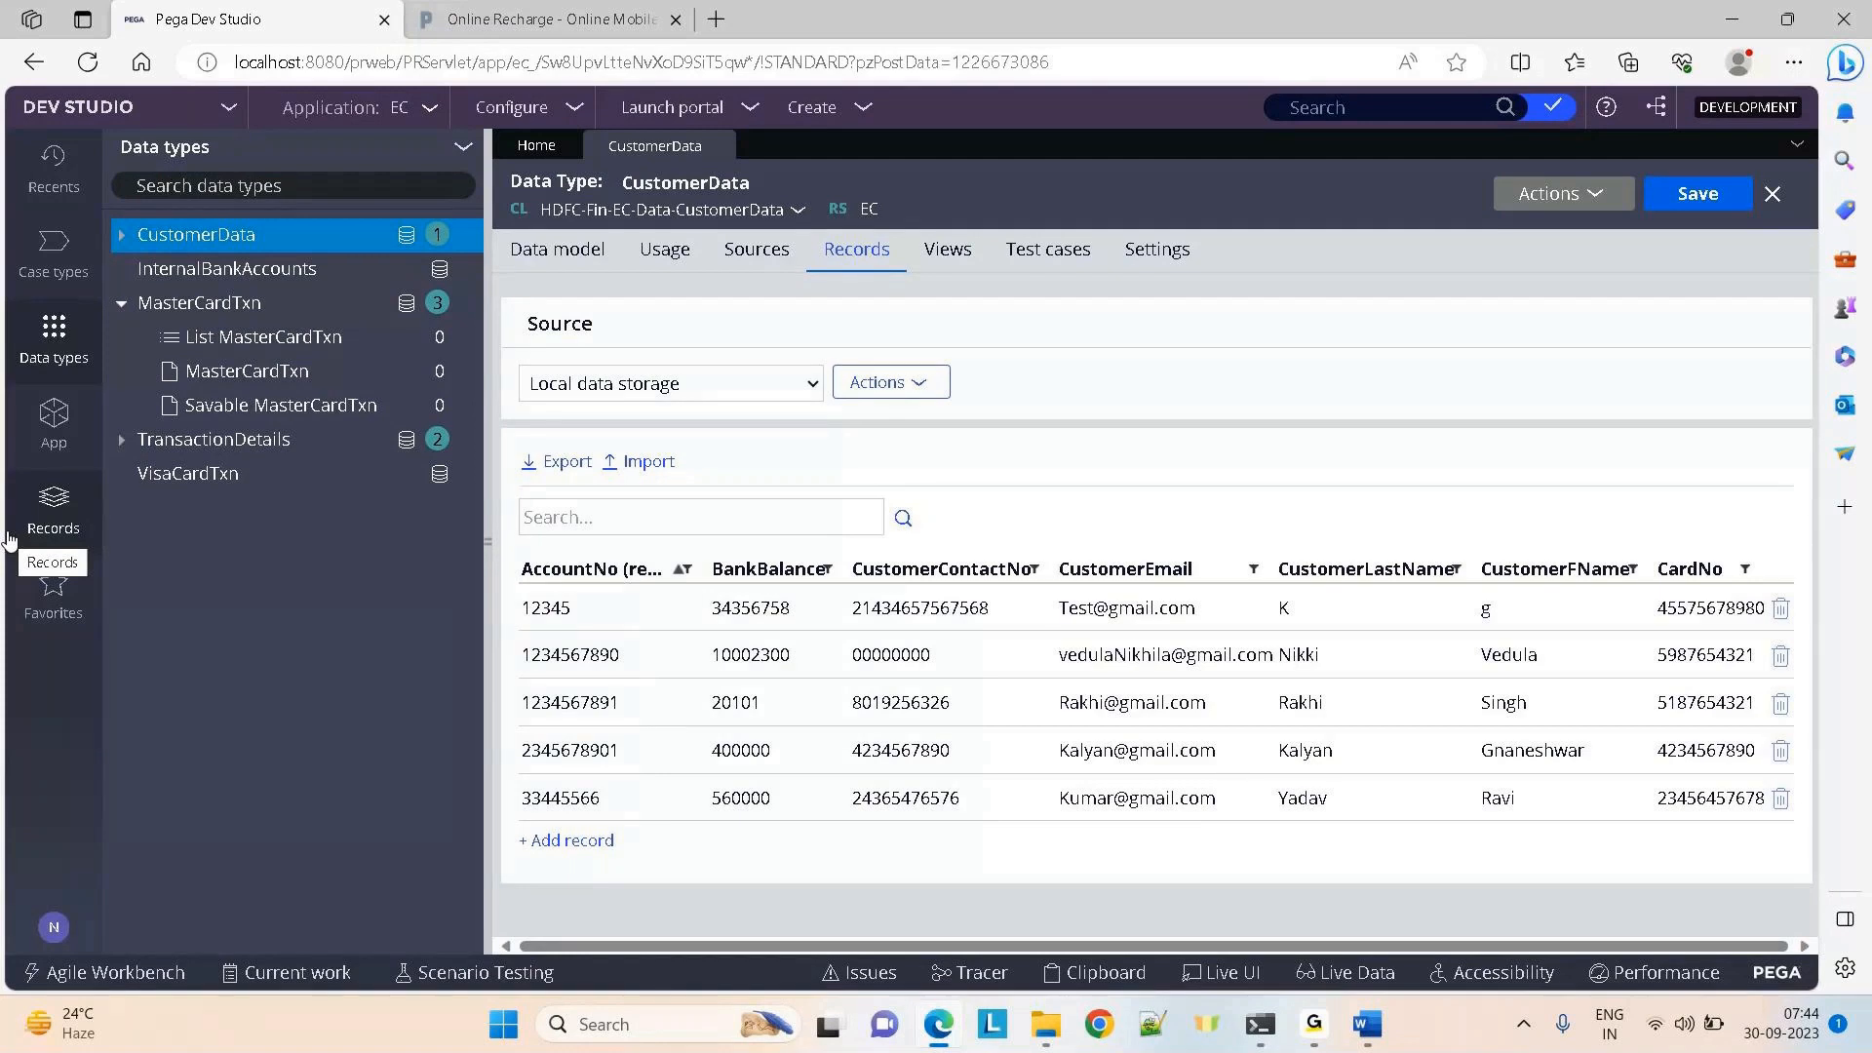
# Start a new data page from Claims via Create > Data Model > Data Page
pyautogui.click(126, 306)
pyautogui.click(53, 419)
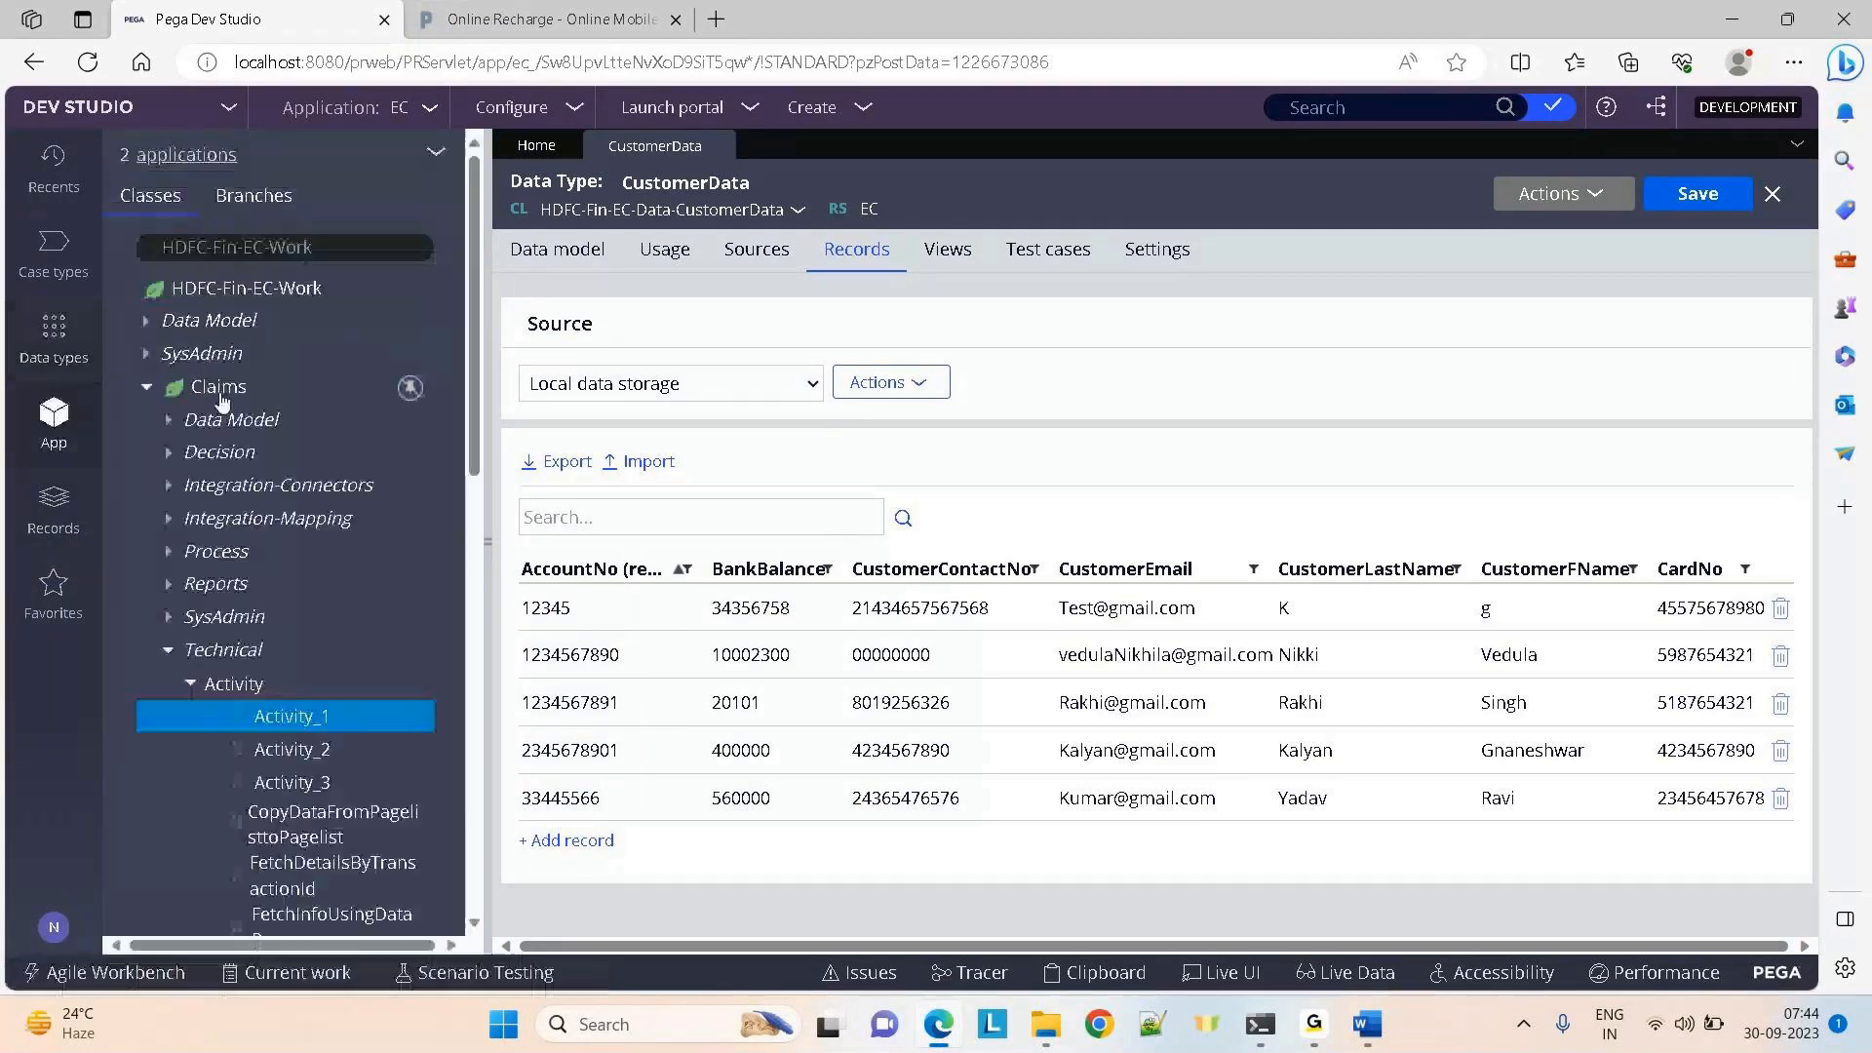
pyautogui.click(208, 389)
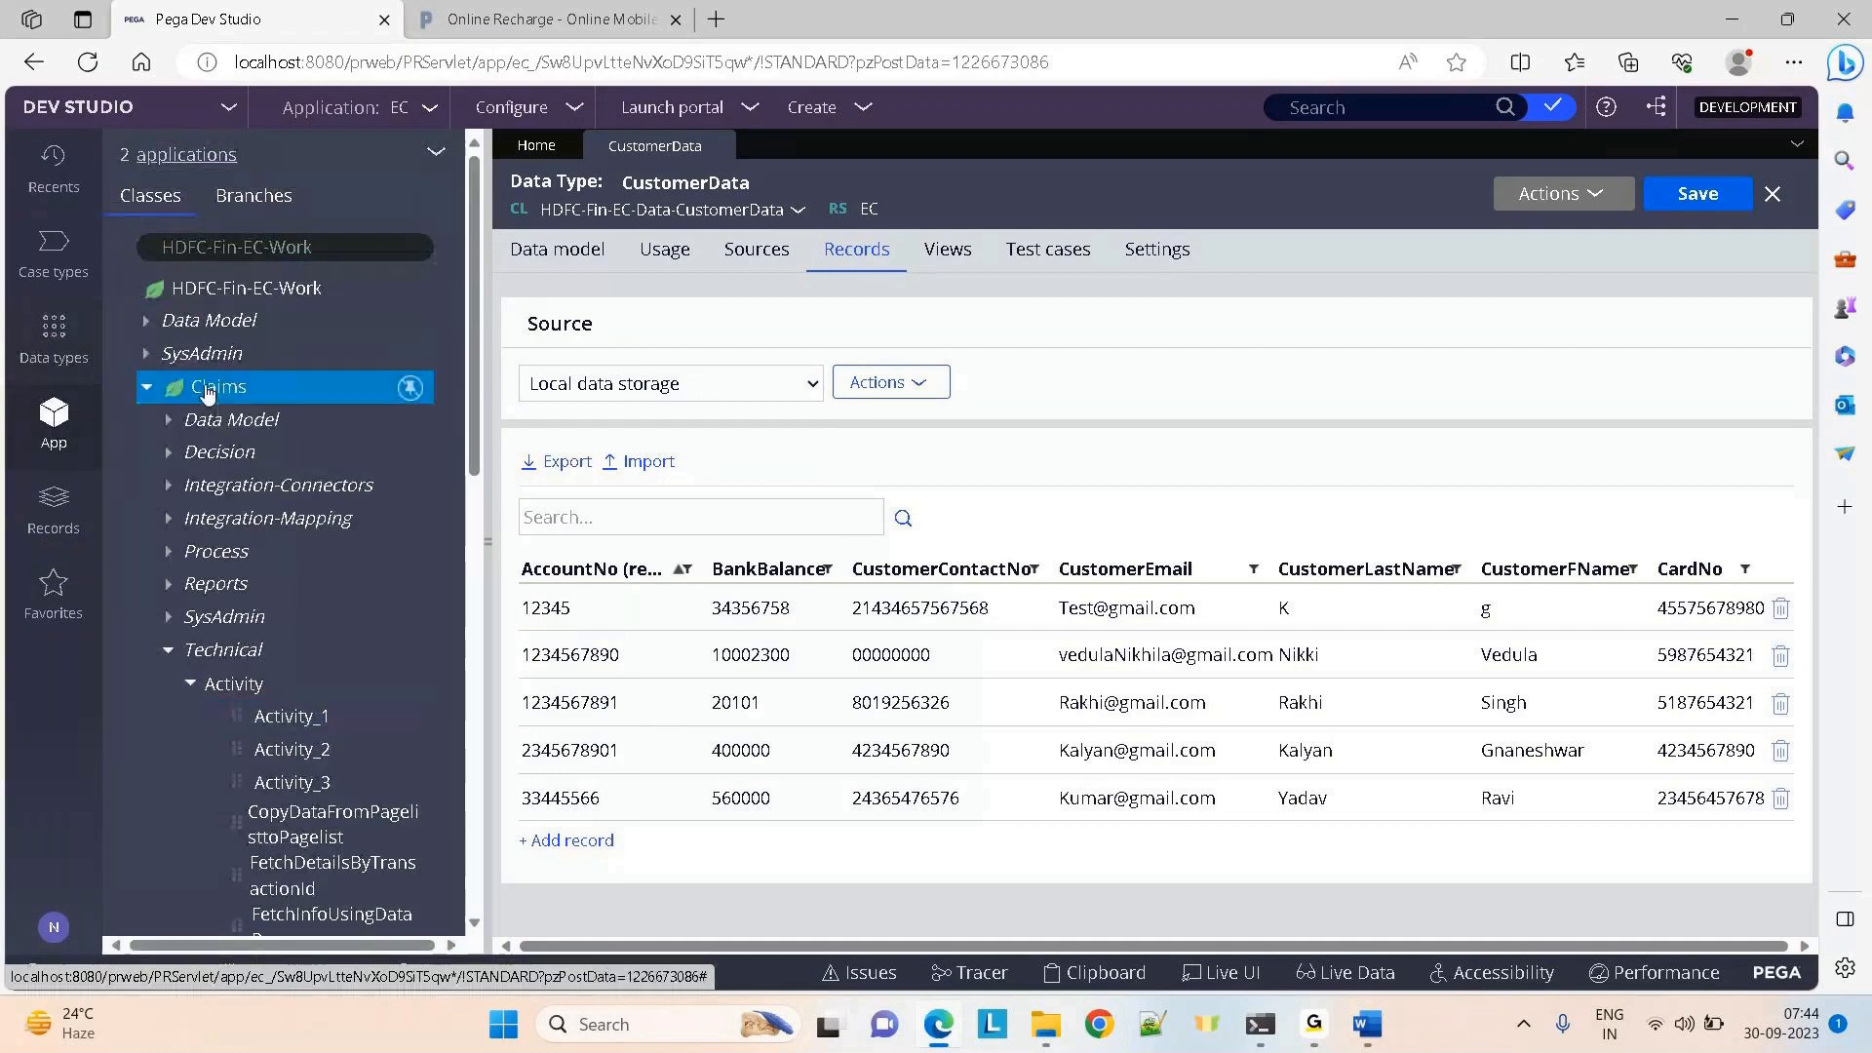
pyautogui.rightClick(207, 389)
pyautogui.moveTo(409, 426)
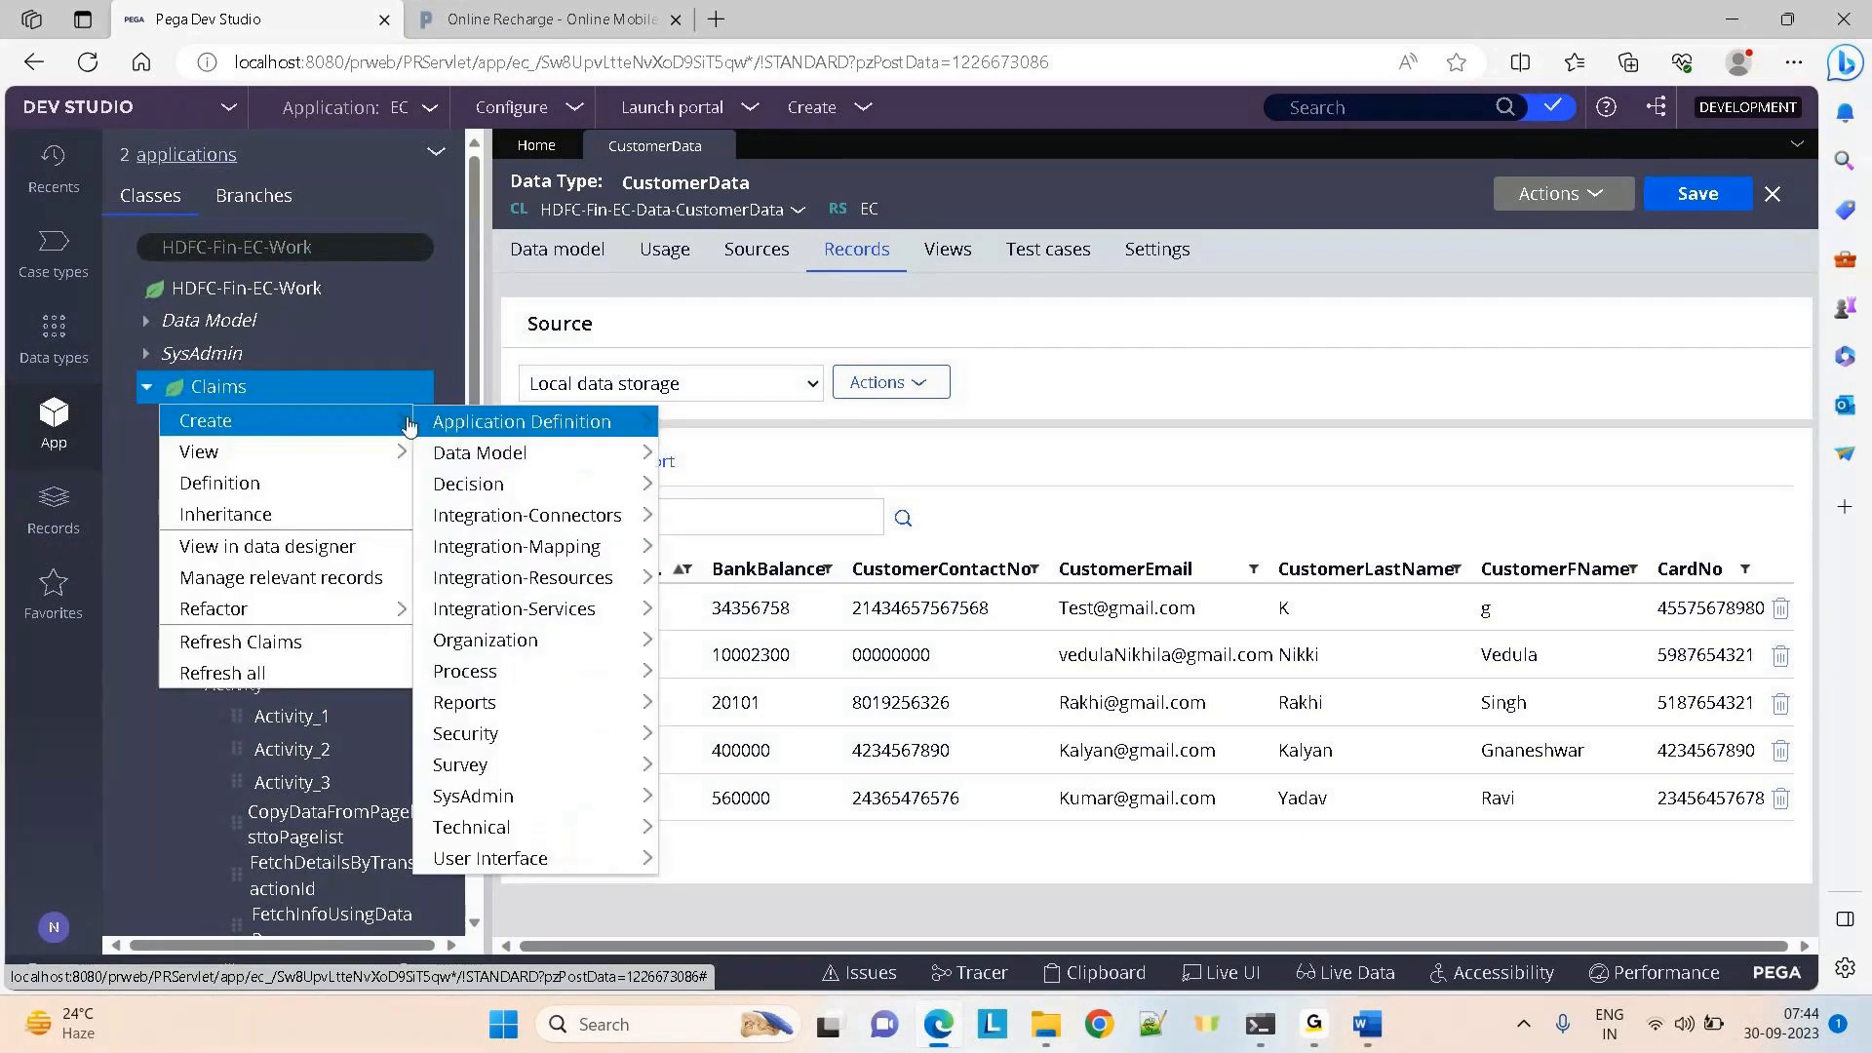
pyautogui.moveTo(507, 456)
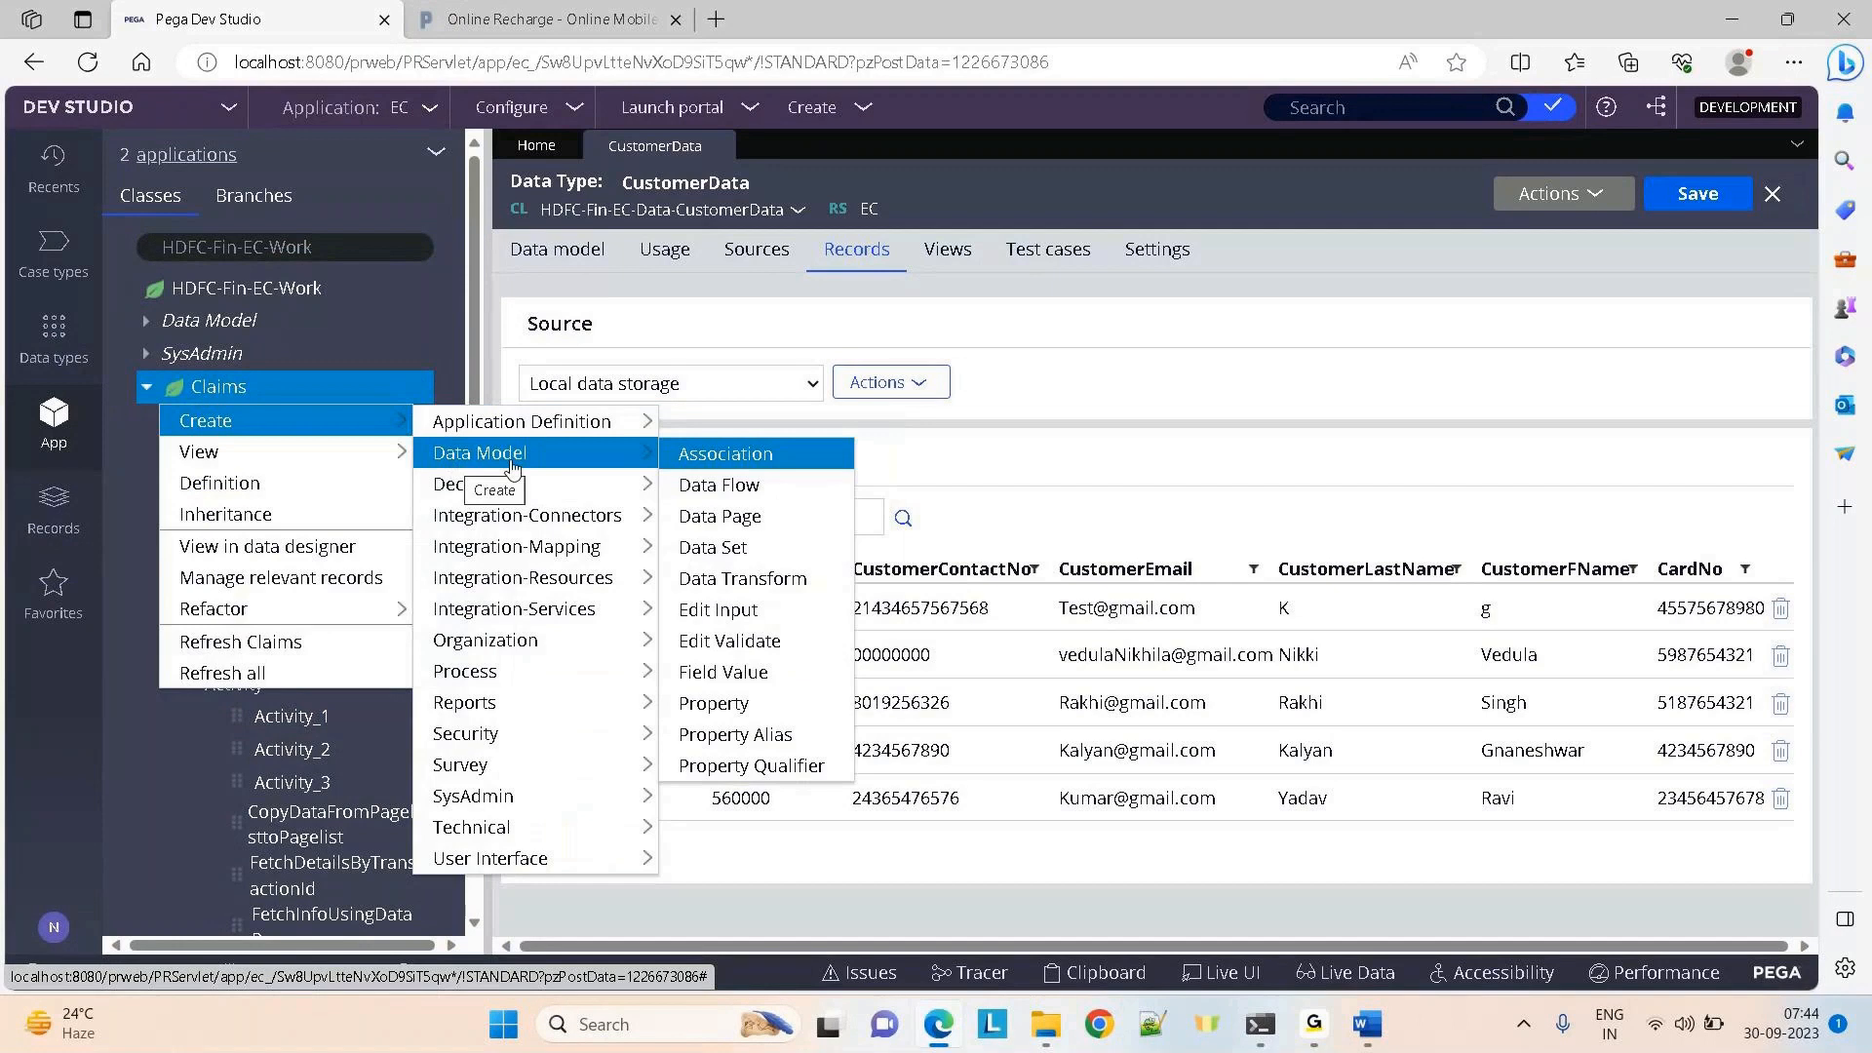
pyautogui.click(688, 518)
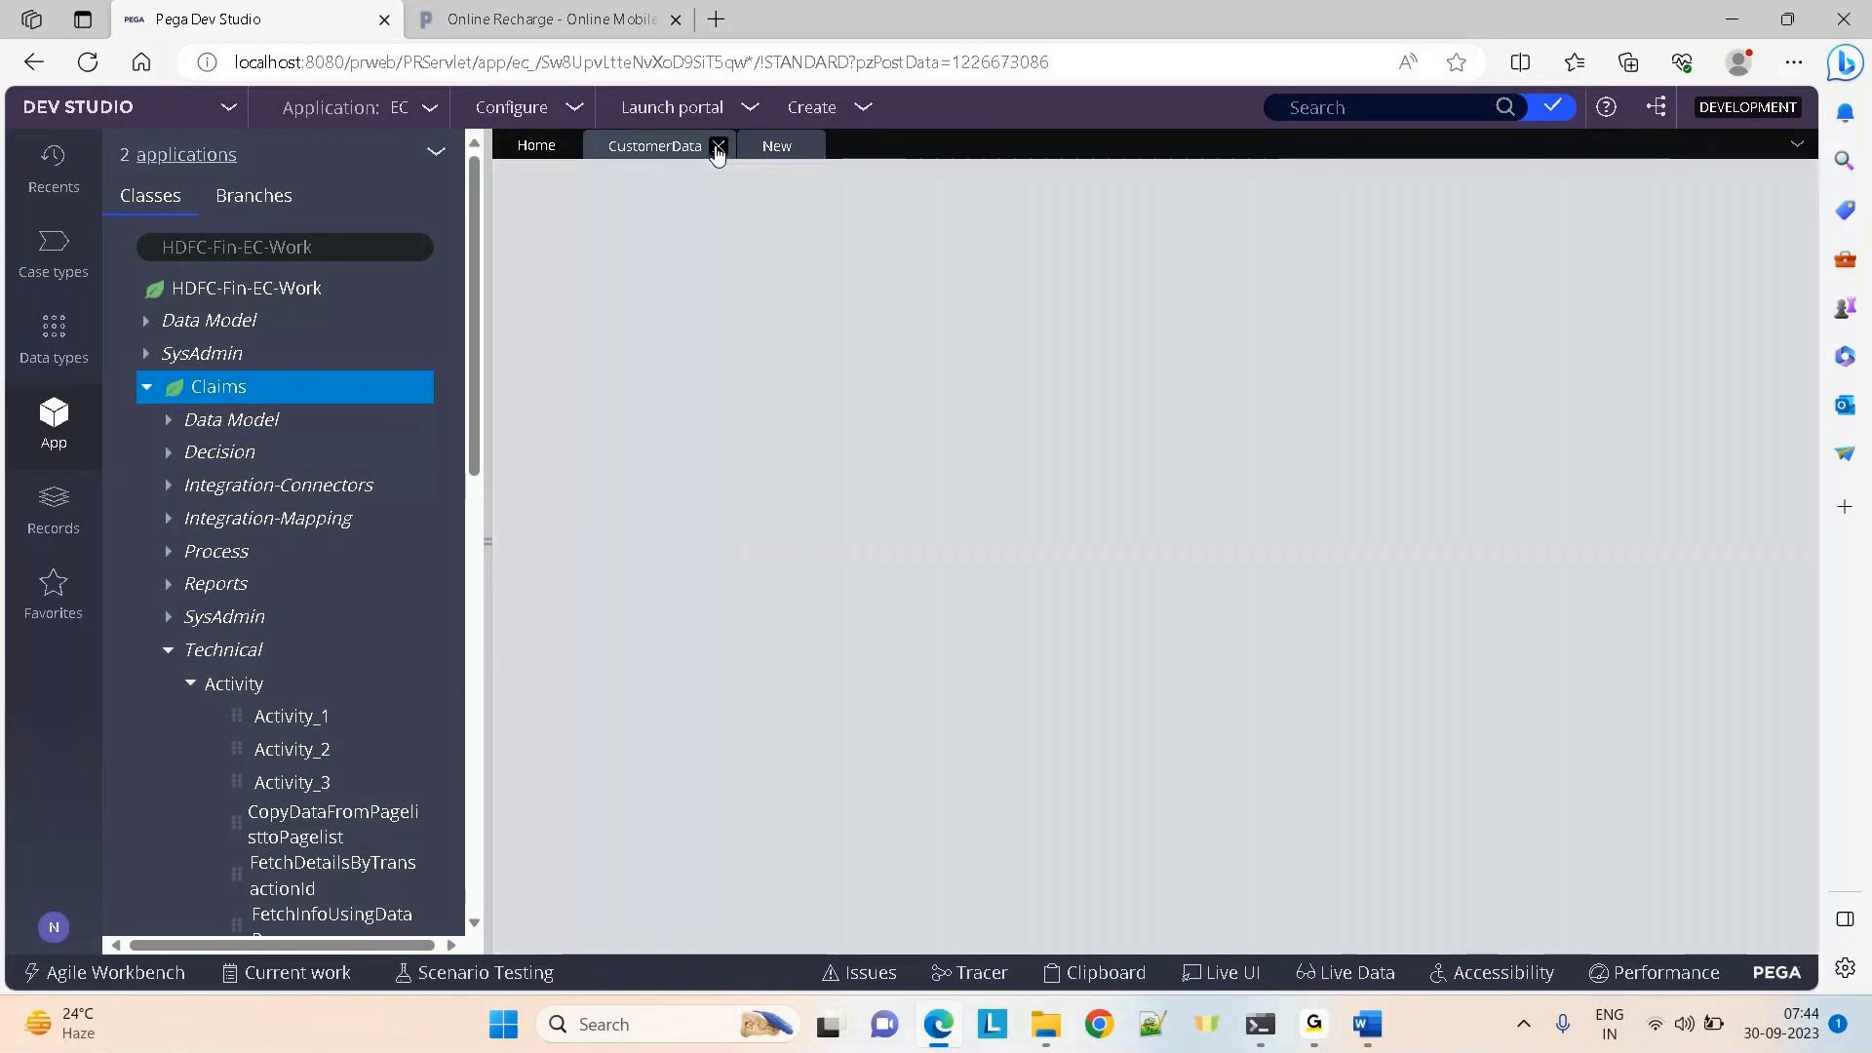
pyautogui.click(717, 146)
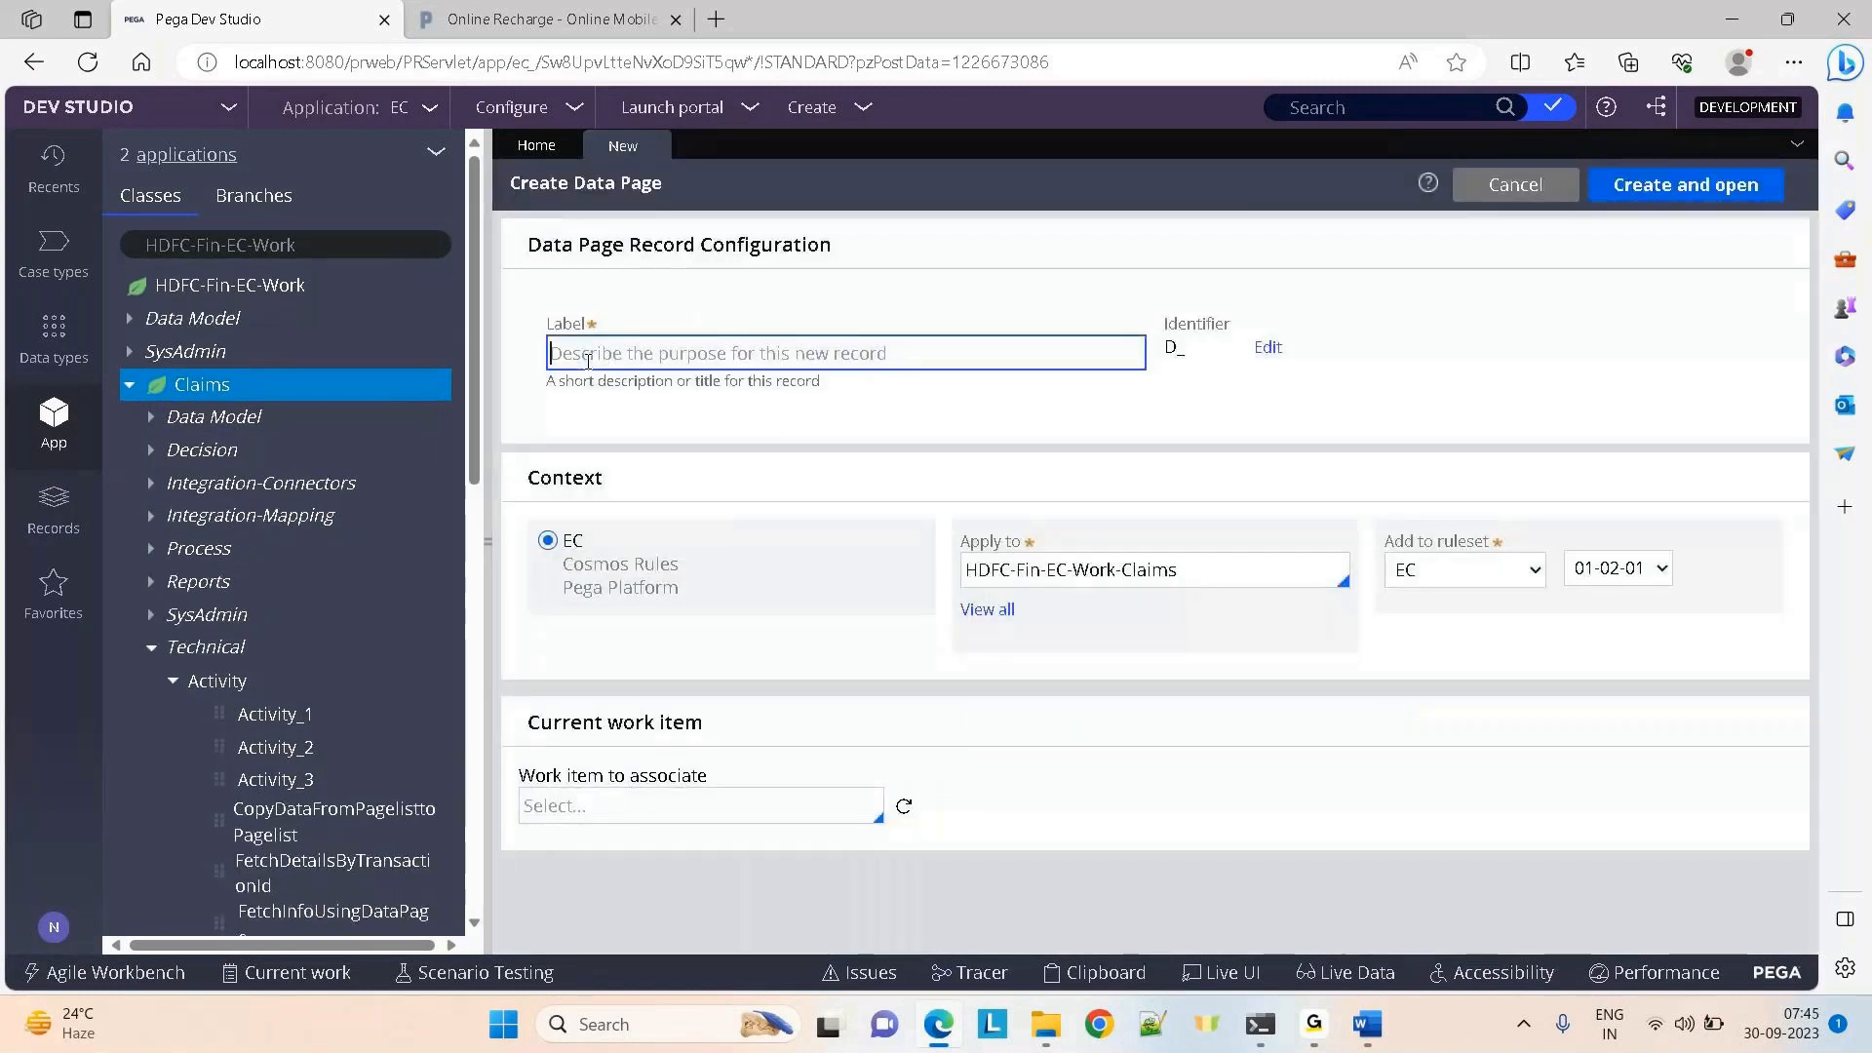
# Label it UpdateCustomerInfo, apply it to HDFC-Fin-EC-Data-CustomerData, and create it
pyautogui.write('U')
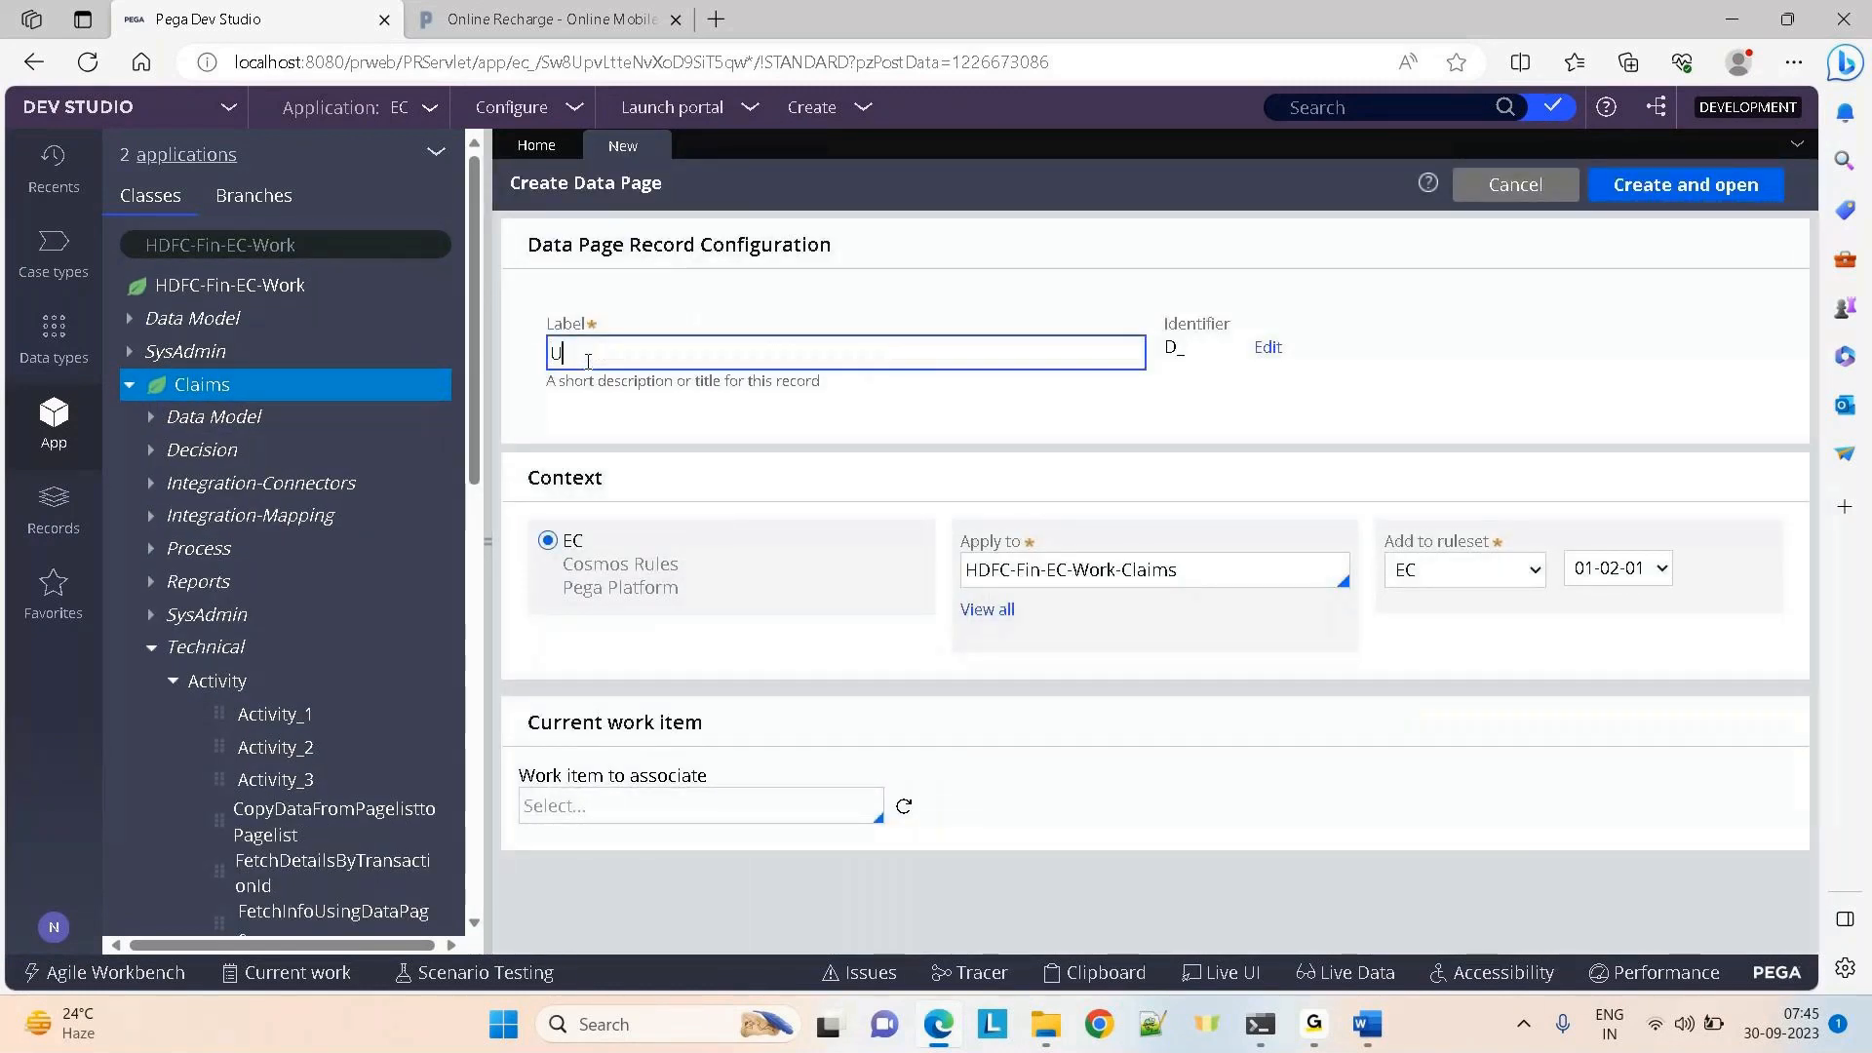
pyautogui.write('pdateCustomerInfo')
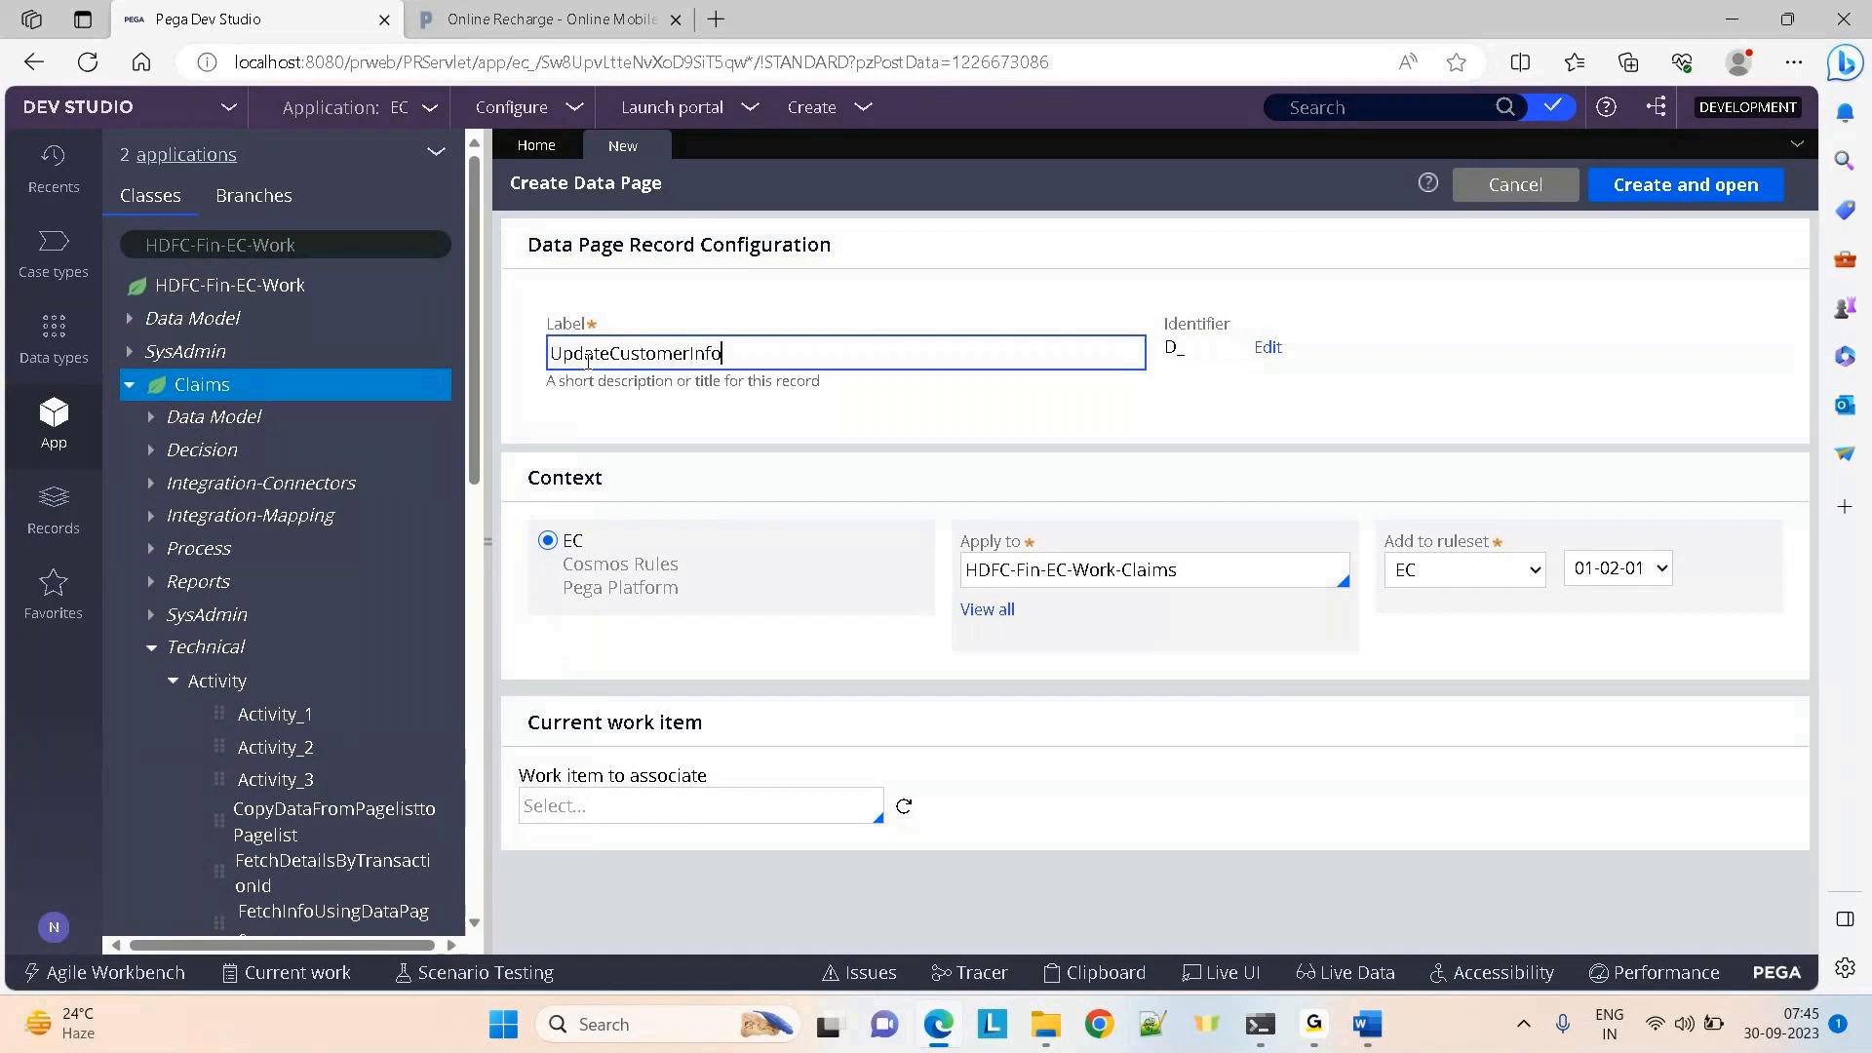
pyautogui.click(990, 298)
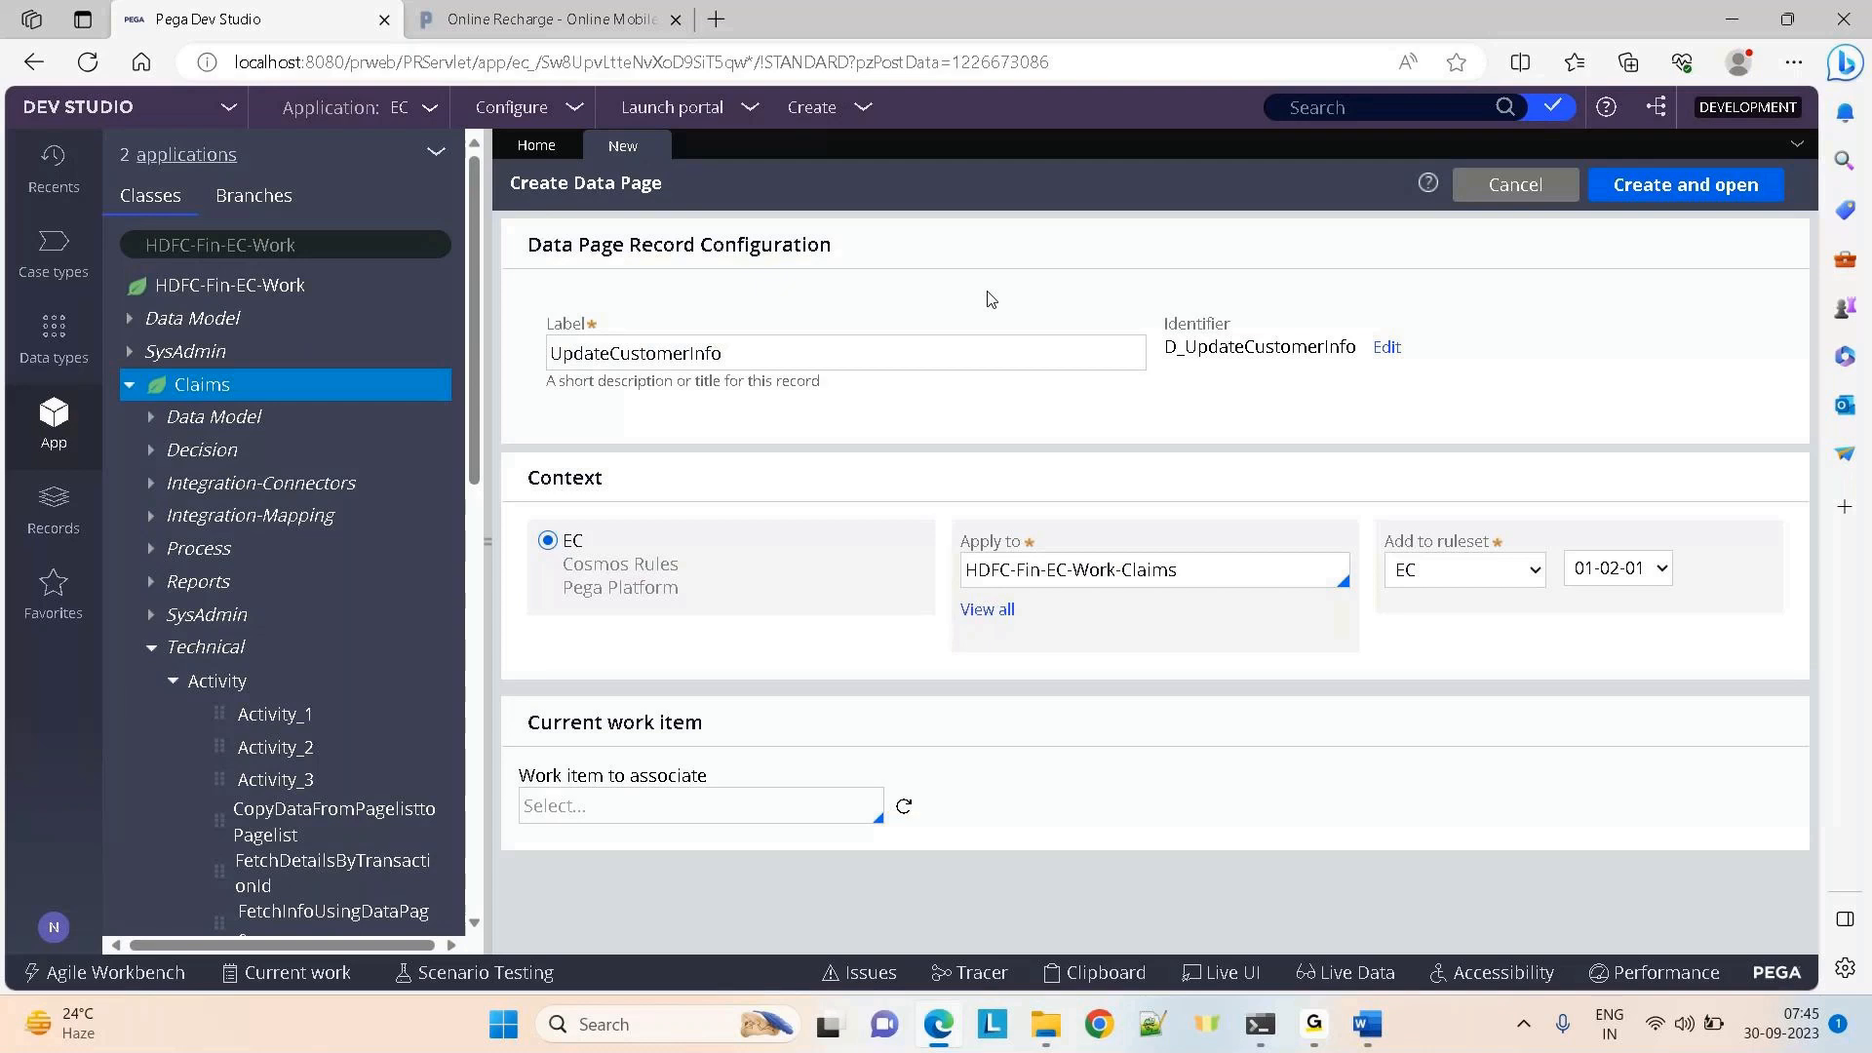
pyautogui.click(1190, 574)
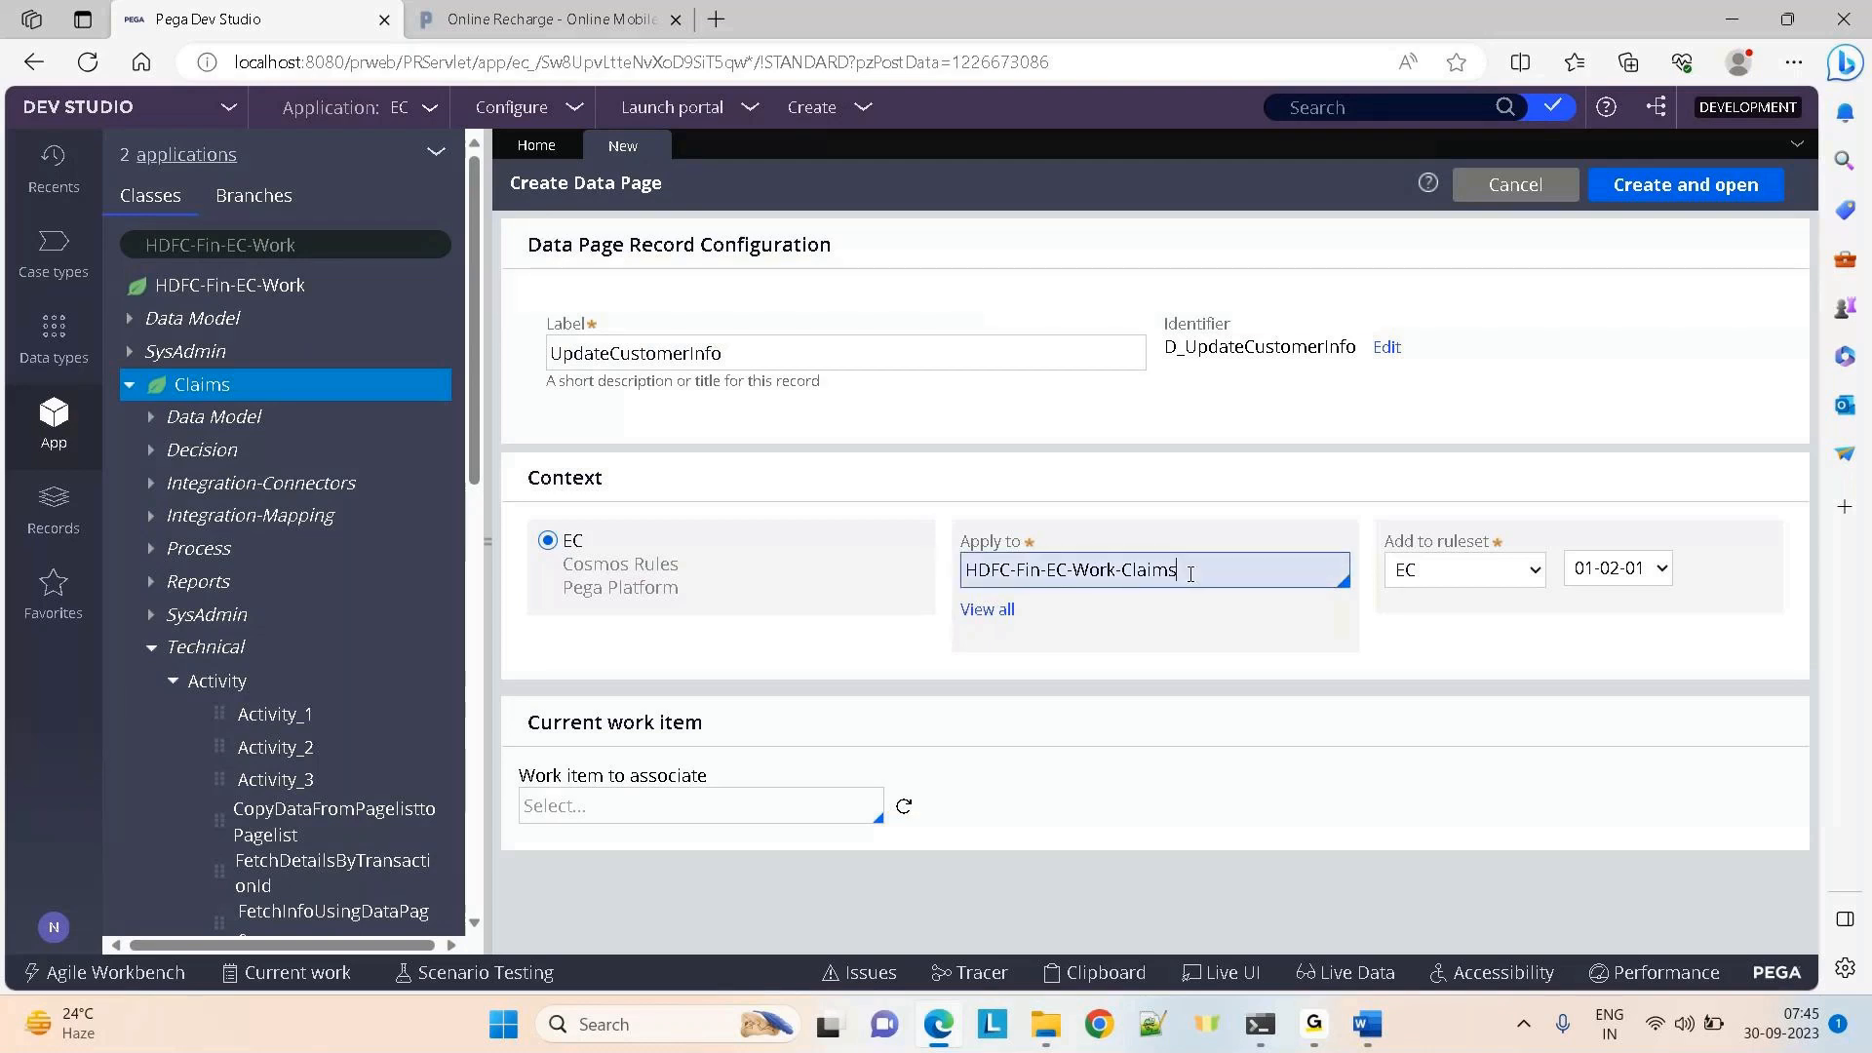
pyautogui.press('BackSpace')
pyautogui.press('BackSpace')
pyautogui.press('BackSpace')
pyautogui.press('BackSpace')
pyautogui.press('BackSpace')
pyautogui.press('BackSpace')
pyautogui.press('BackSpace')
pyautogui.press('BackSpace')
pyautogui.press('BackSpace')
pyautogui.press('BackSpace')
pyautogui.press('BackSpace')
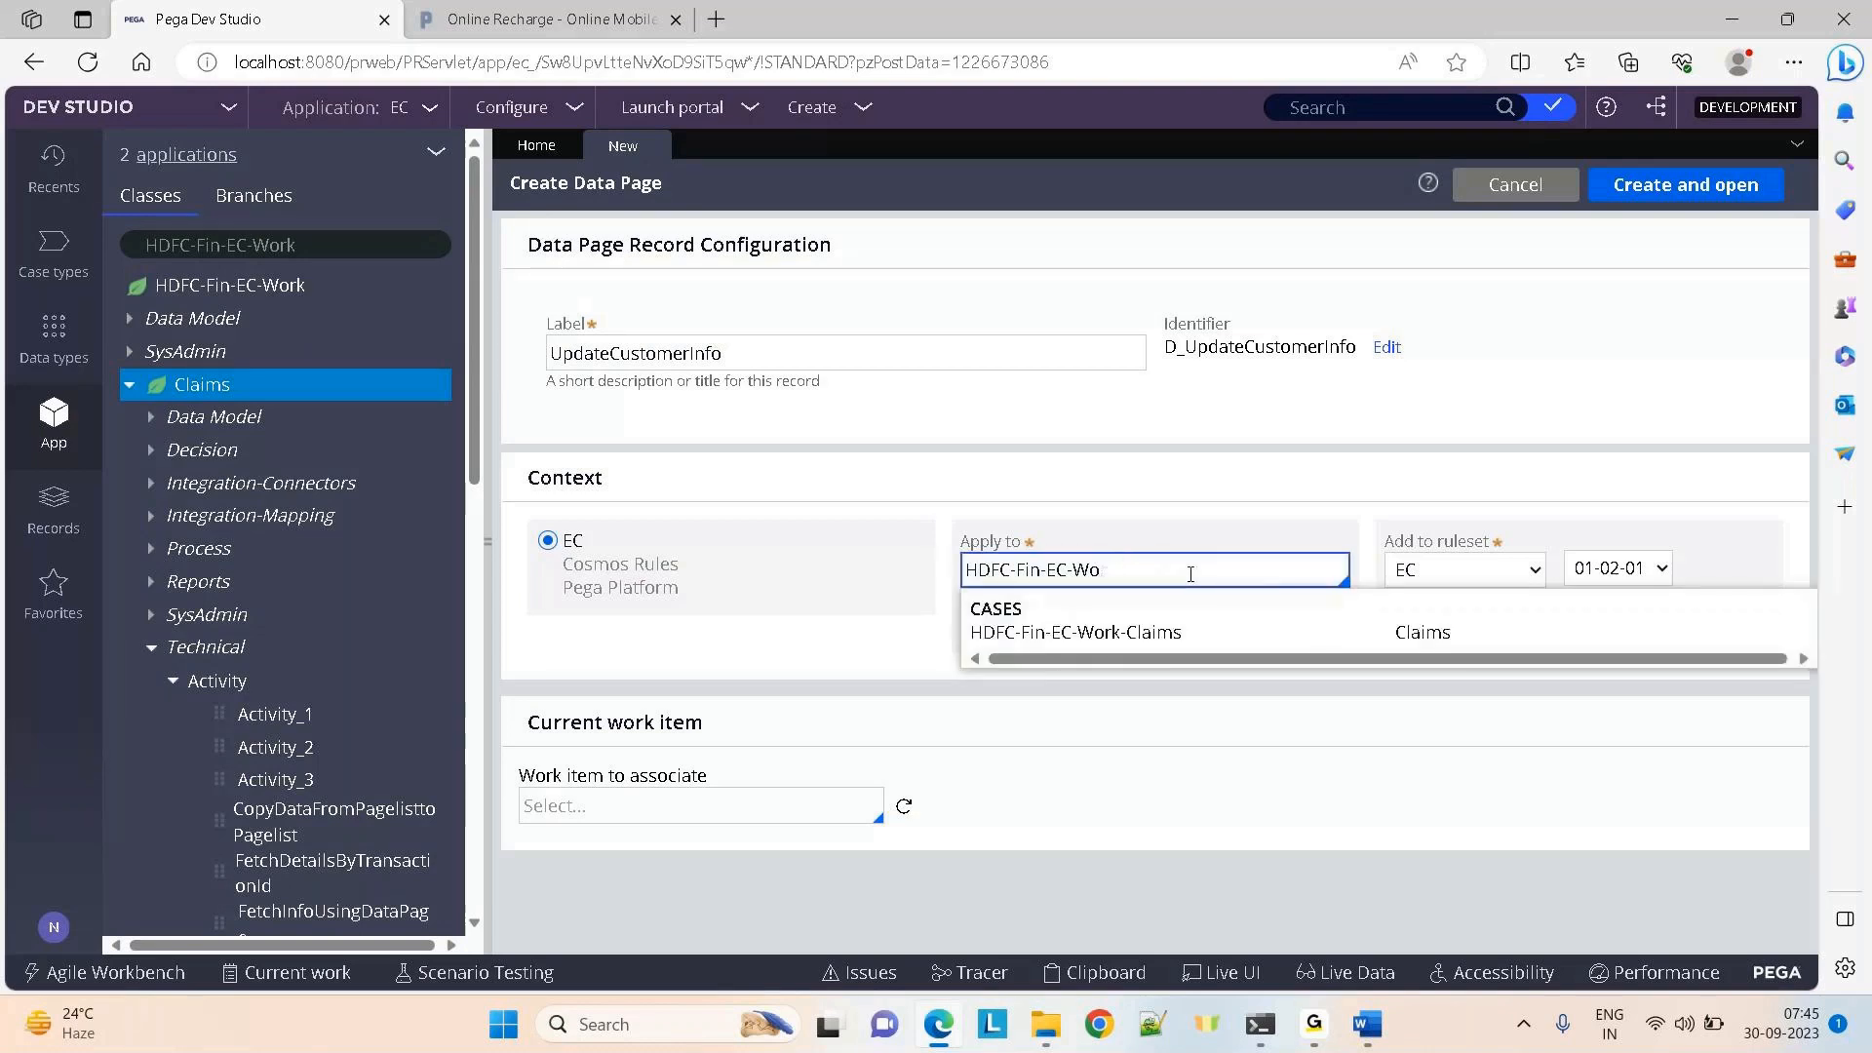
pyautogui.write('da')
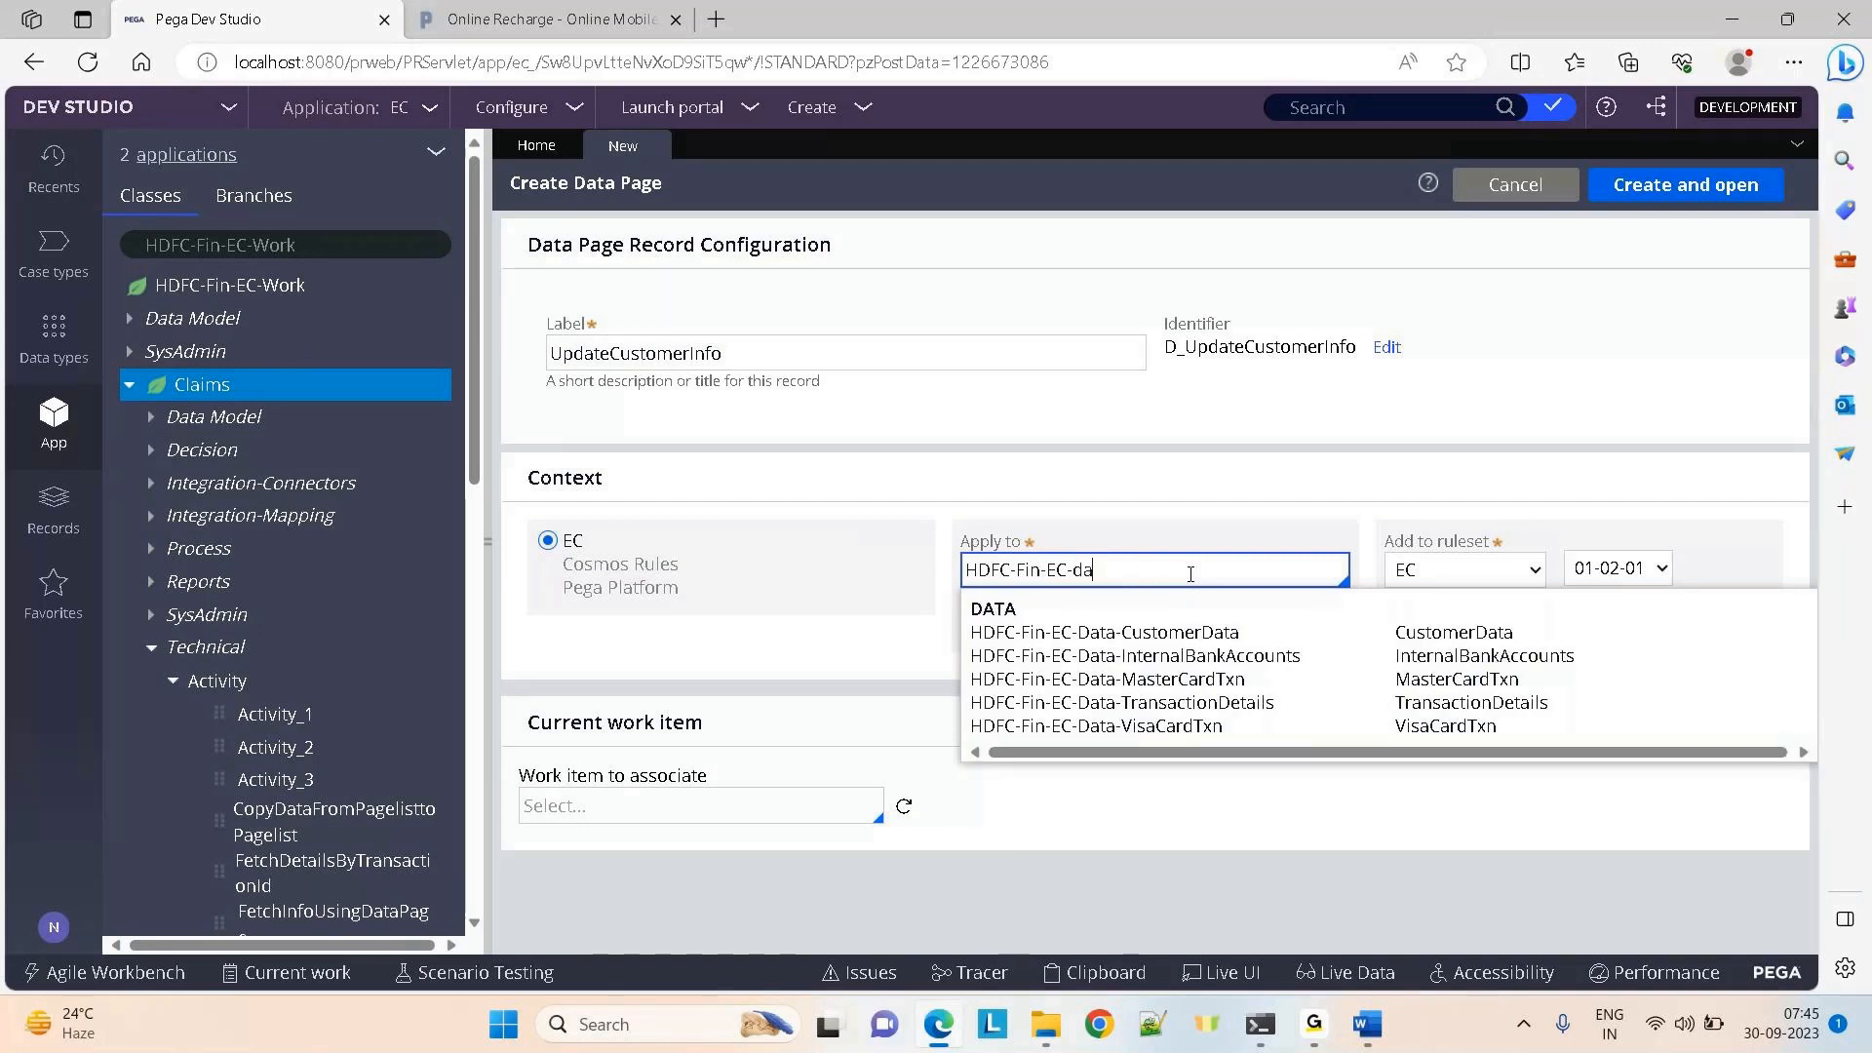
pyautogui.press('Down')
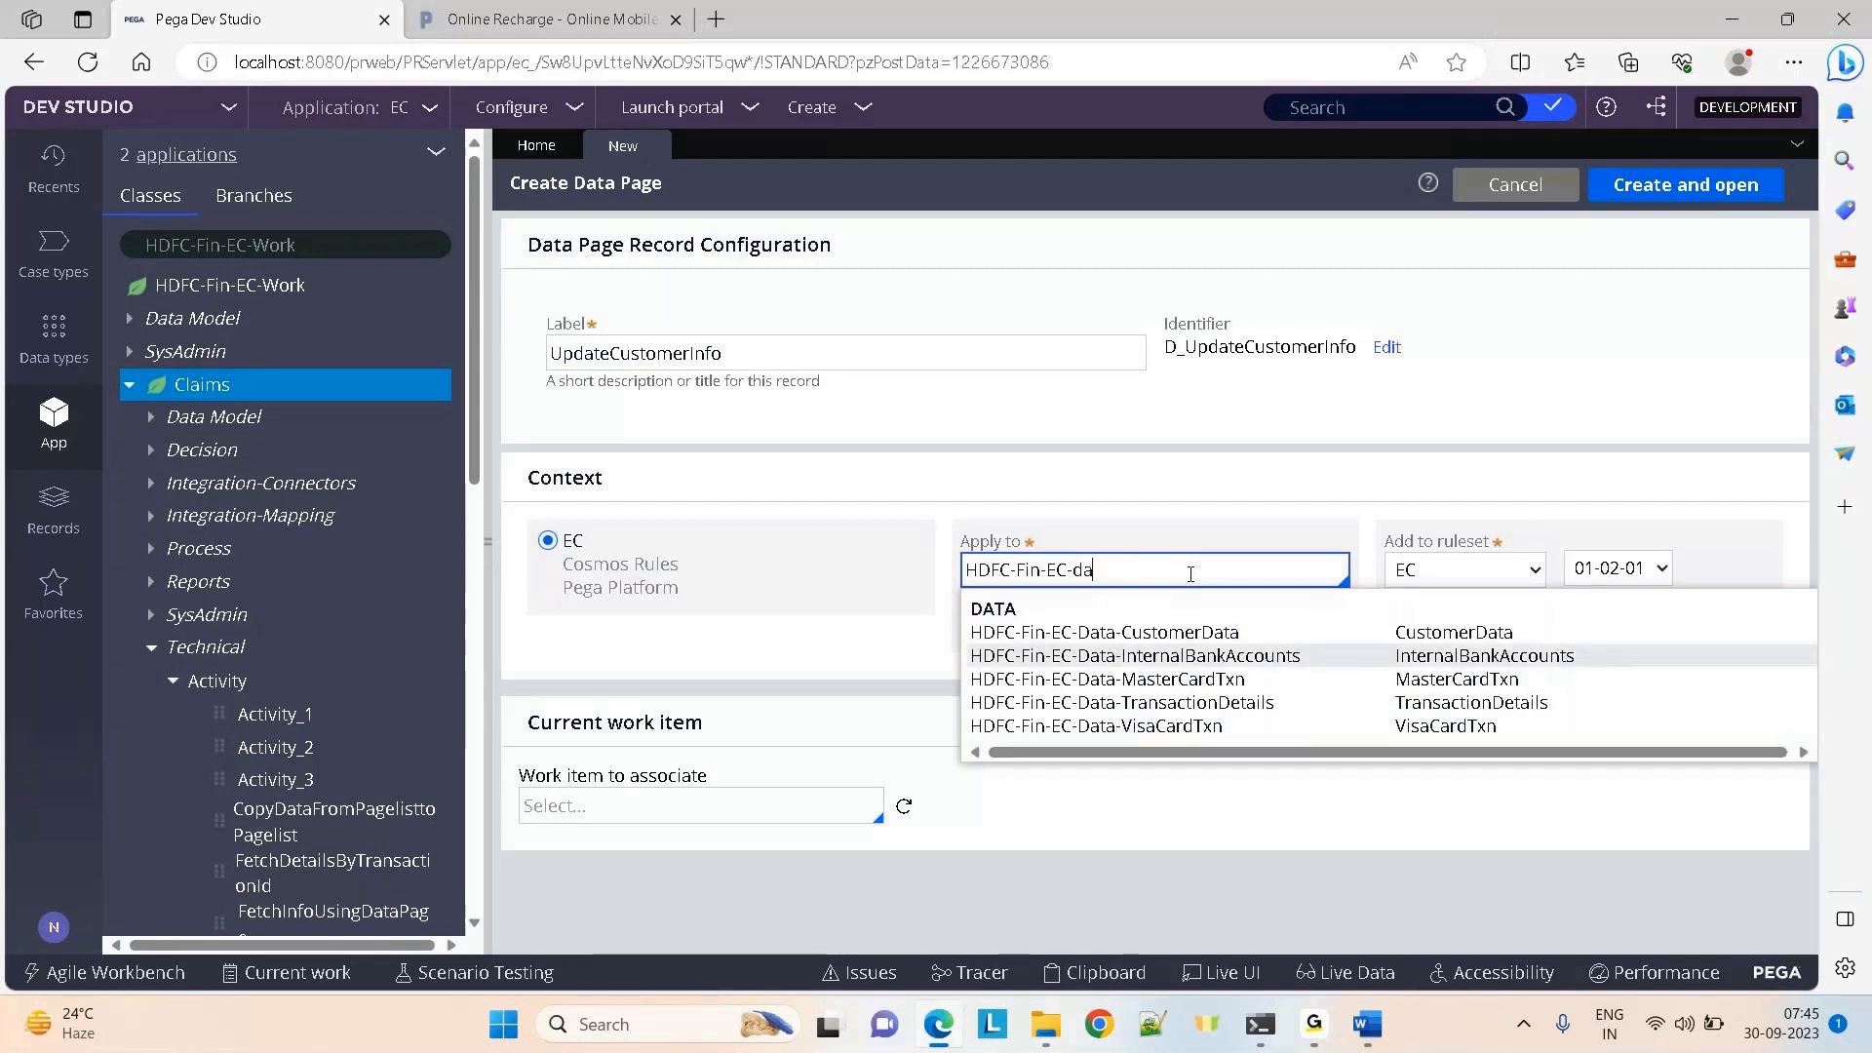
pyautogui.press('Down')
pyautogui.press('Up')
pyautogui.press('Up')
pyautogui.press('Return')
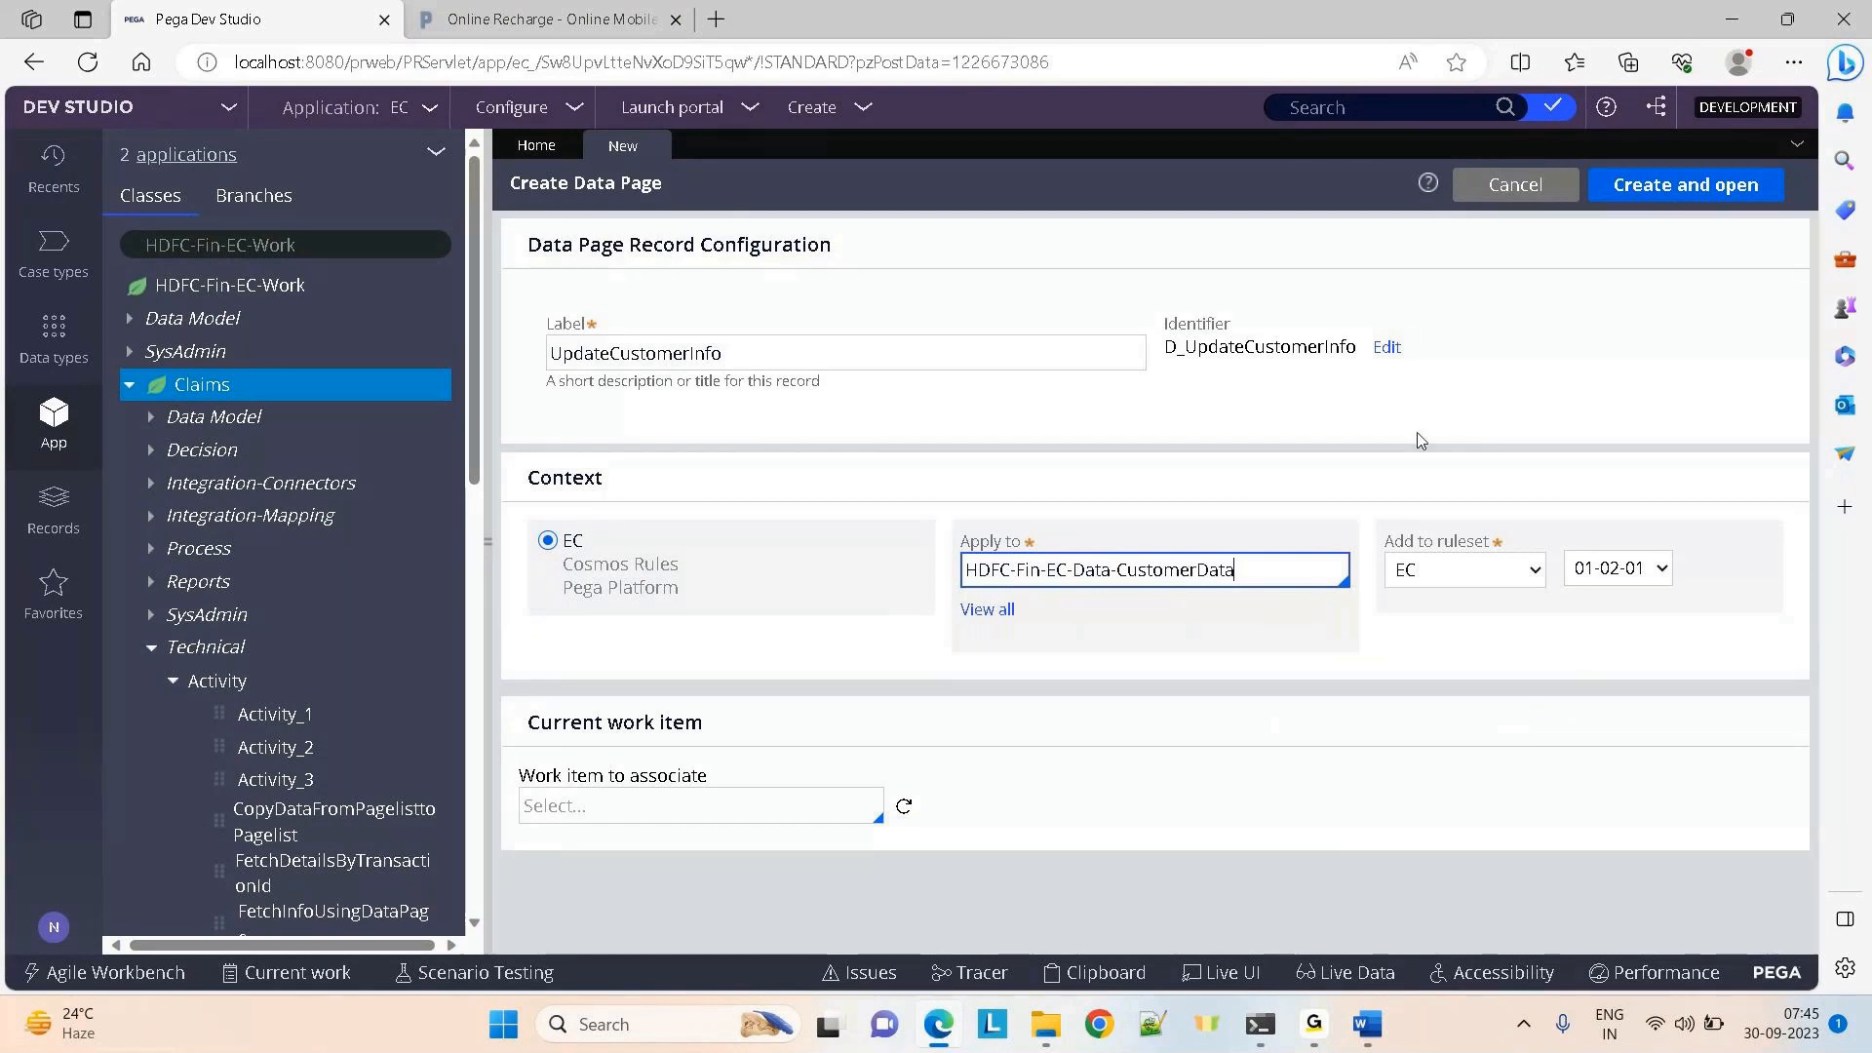
pyautogui.click(1685, 184)
# Review the data page's scope, structure and data source settings without changes
pyautogui.click(487, 546)
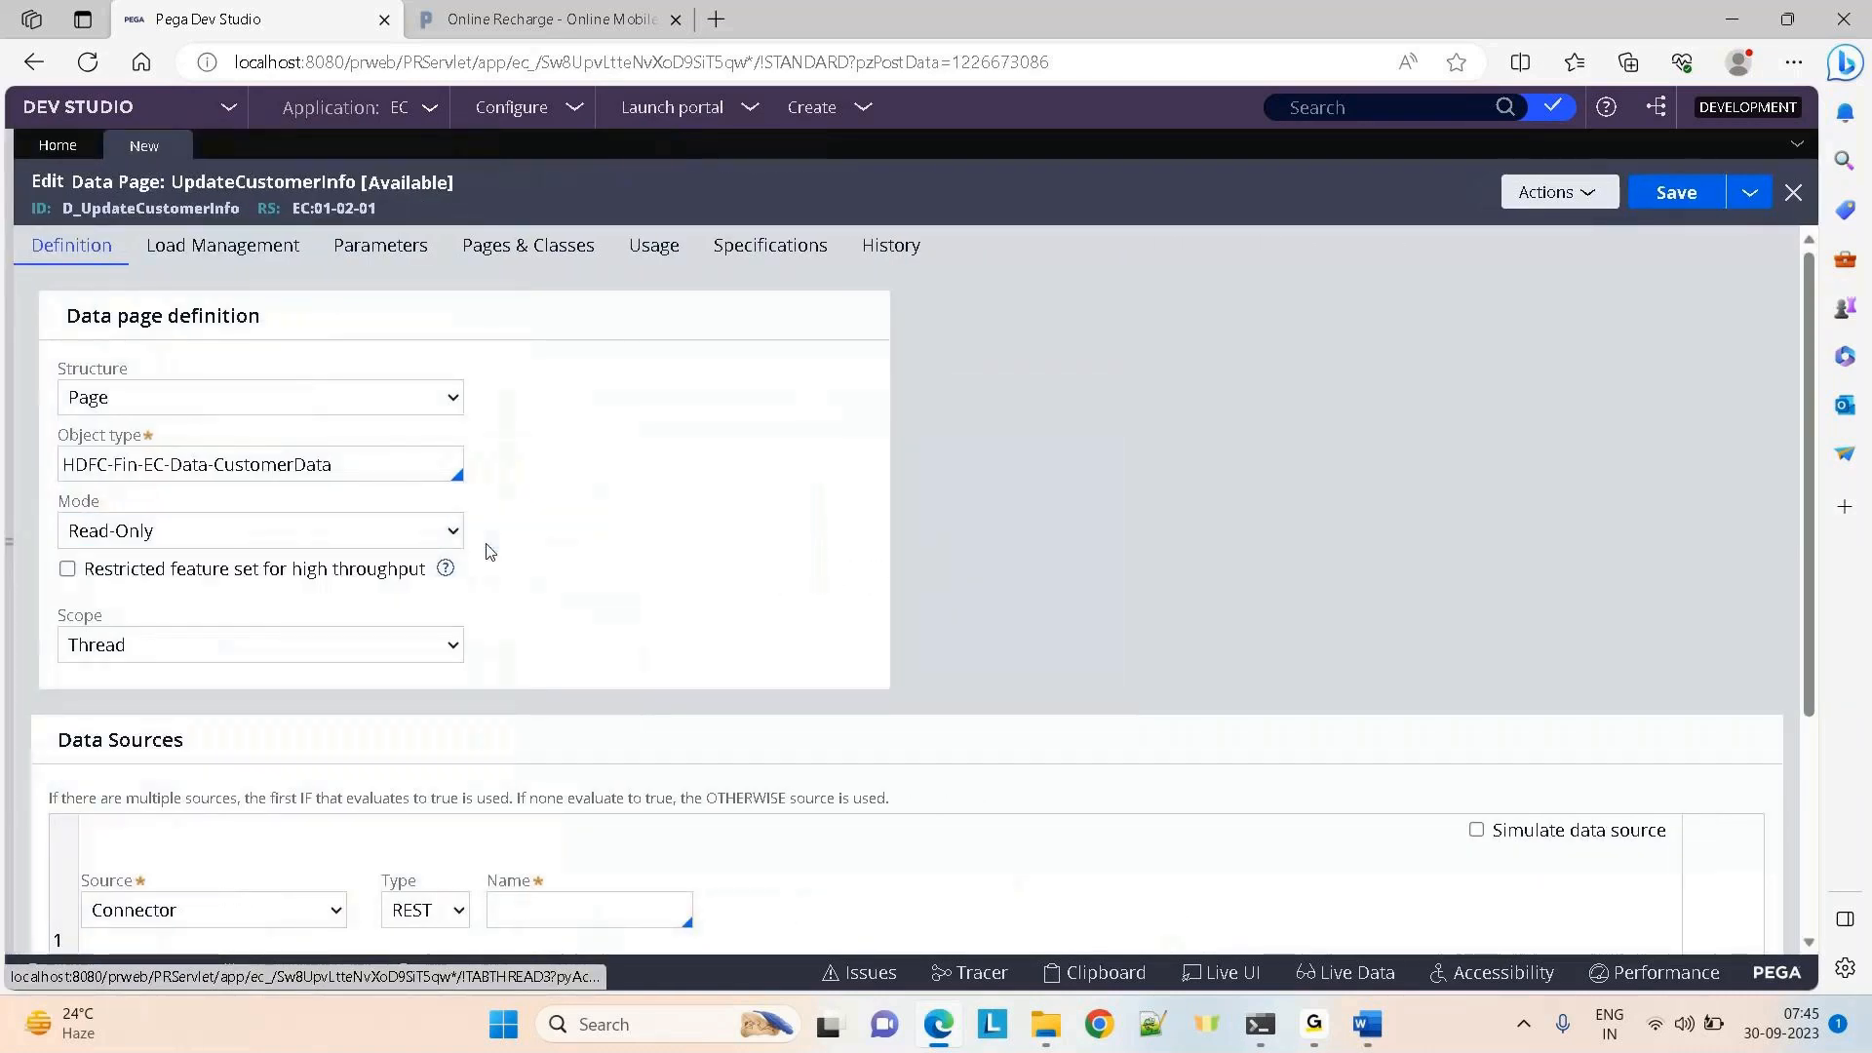
pyautogui.click(311, 614)
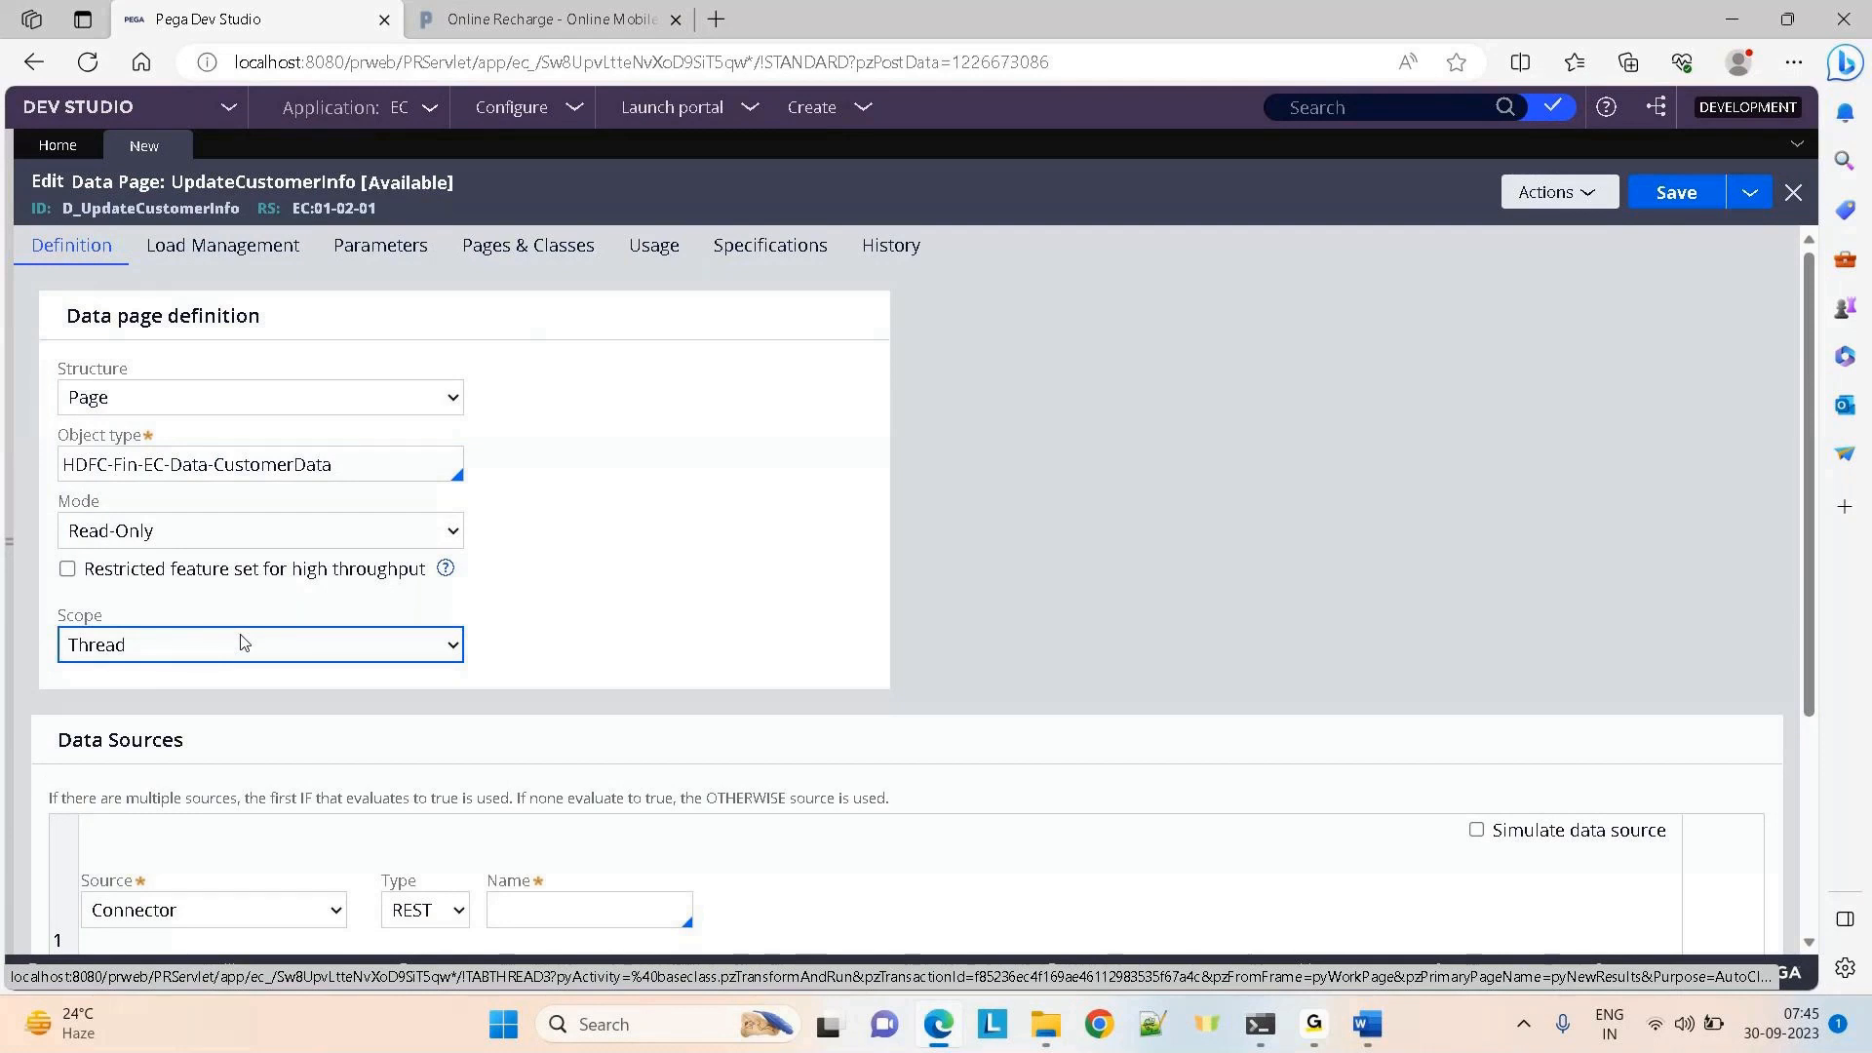
pyautogui.click(91, 400)
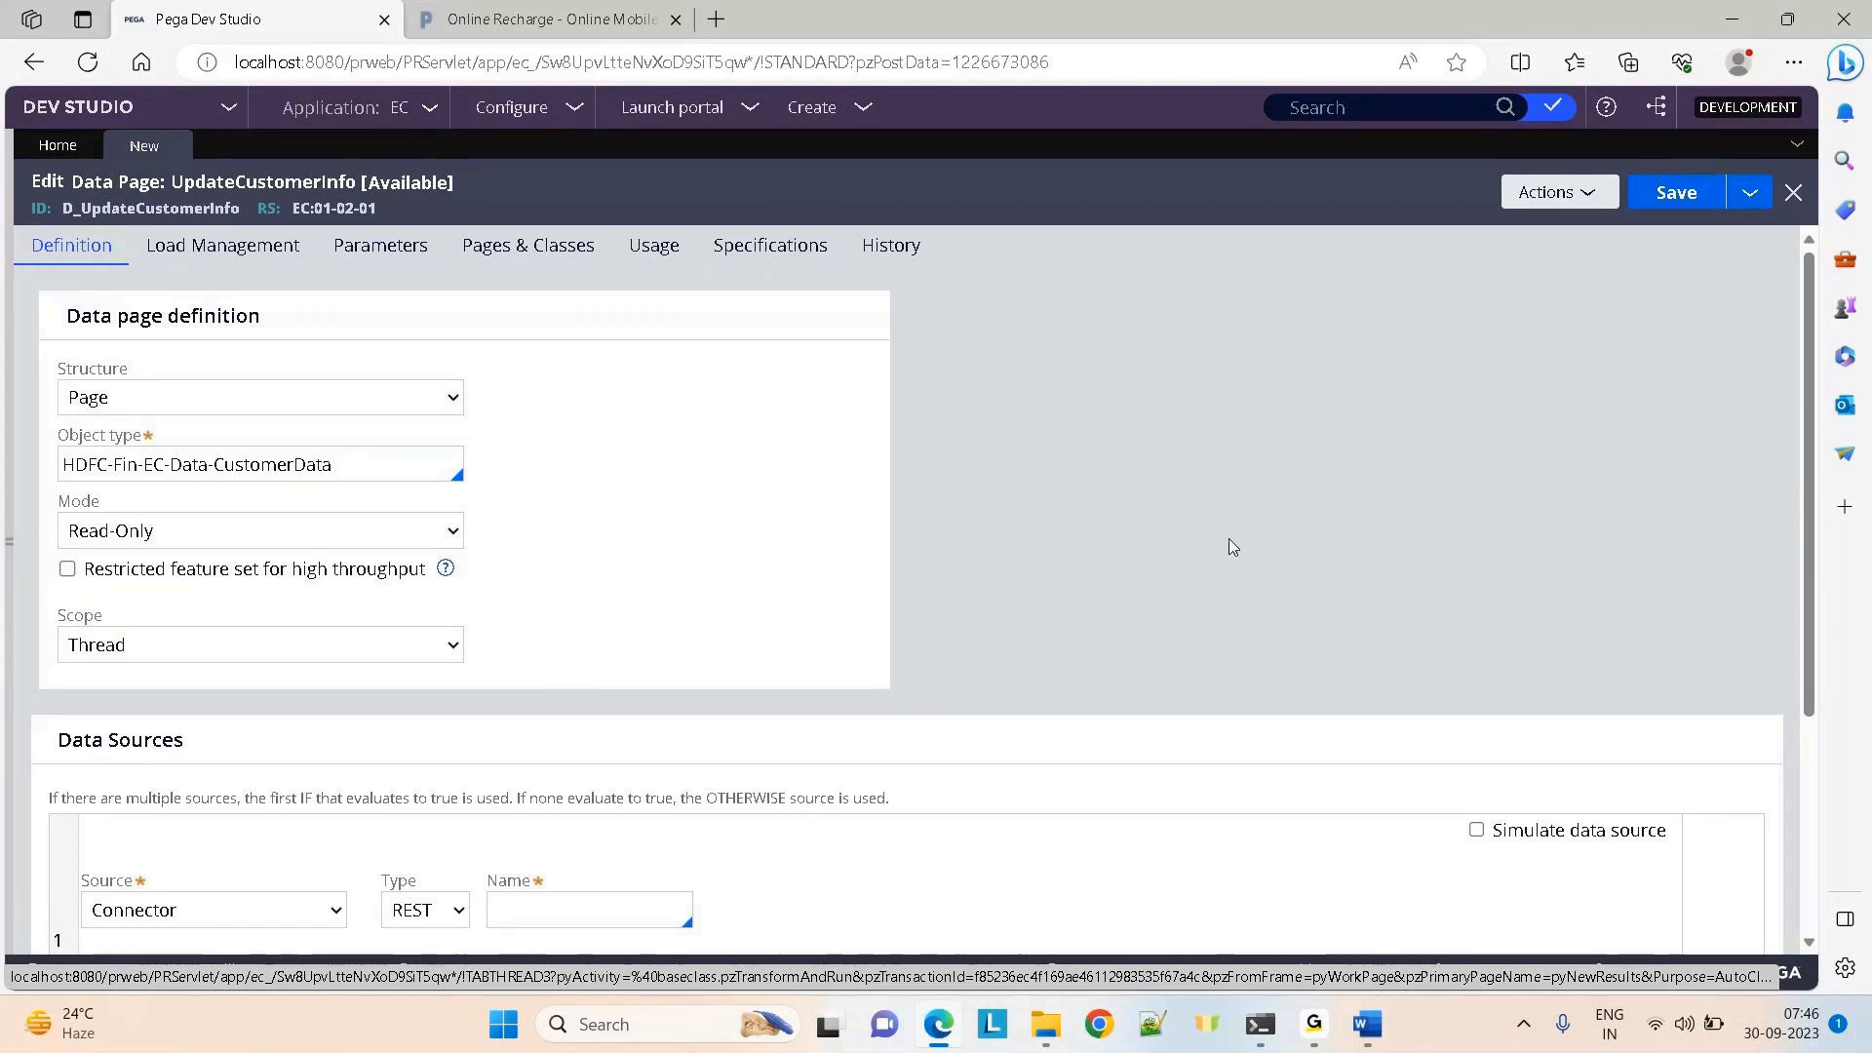
pyautogui.scroll(-2, 1229, 543)
pyautogui.scroll(-1, 1229, 543)
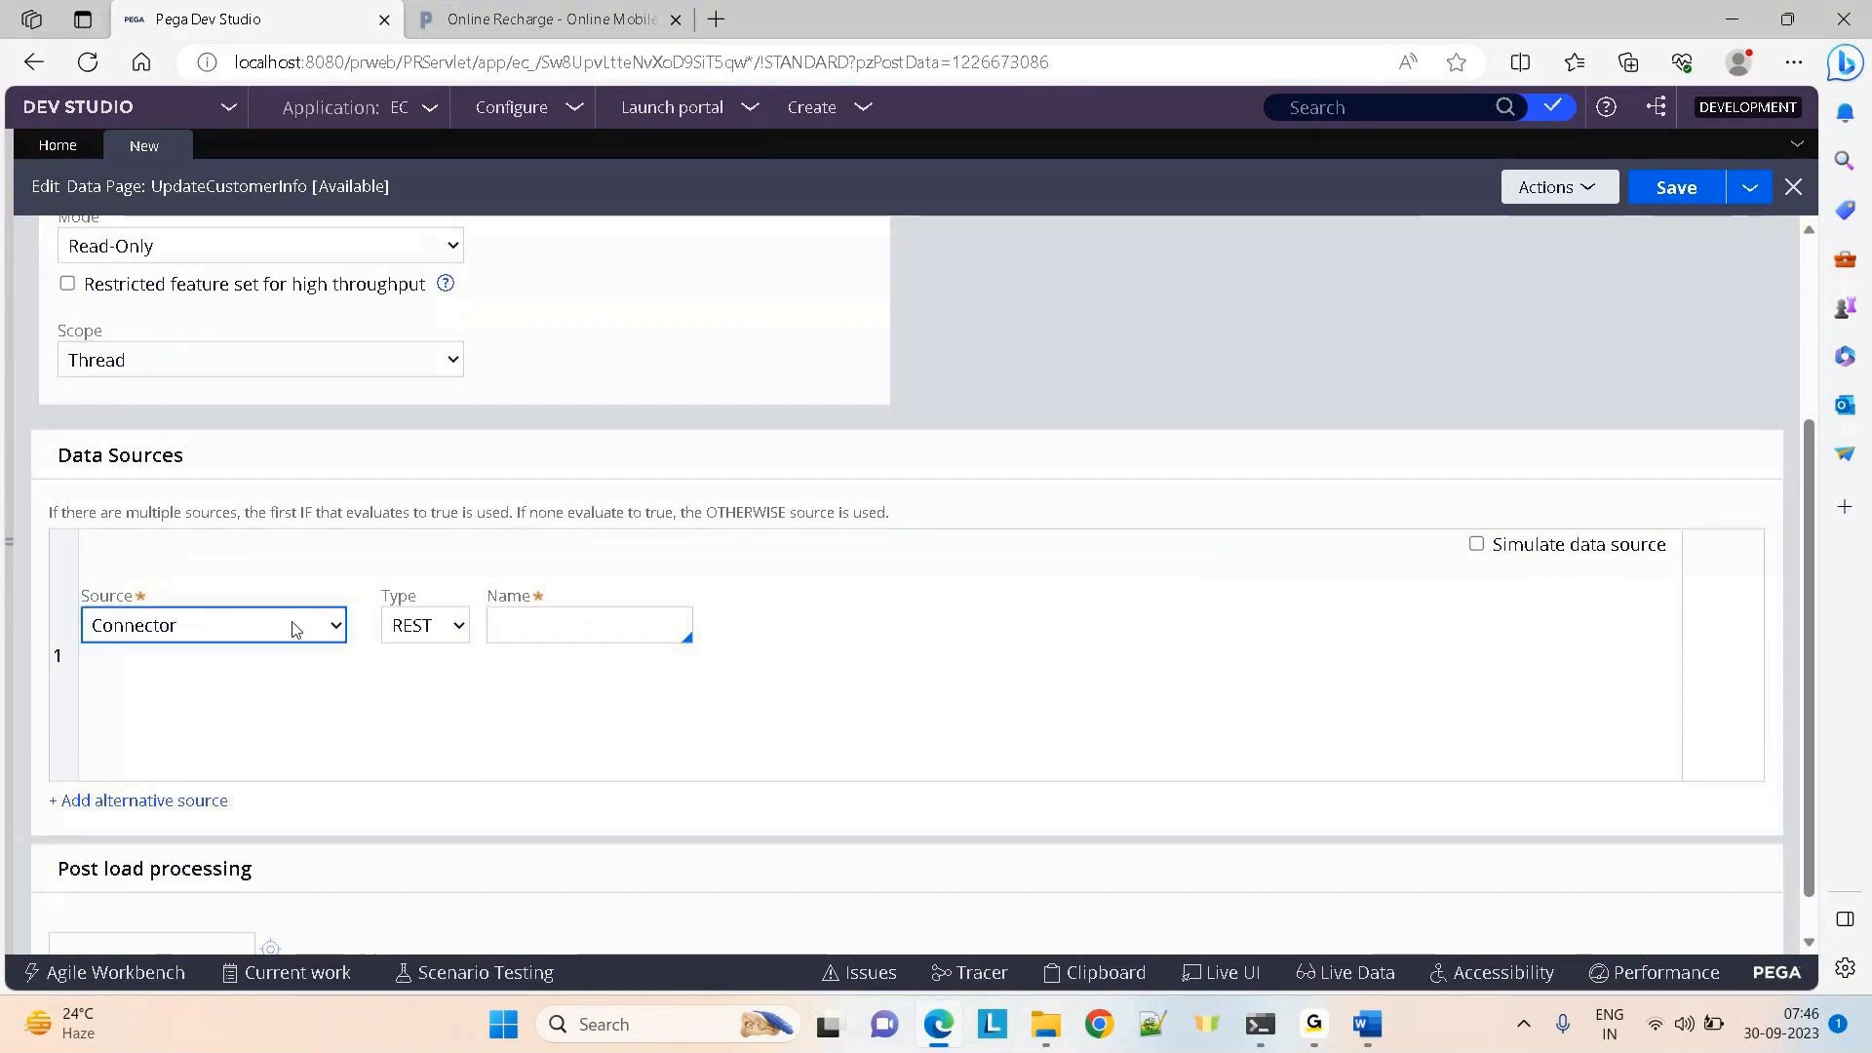
pyautogui.click(265, 627)
pyautogui.click(780, 314)
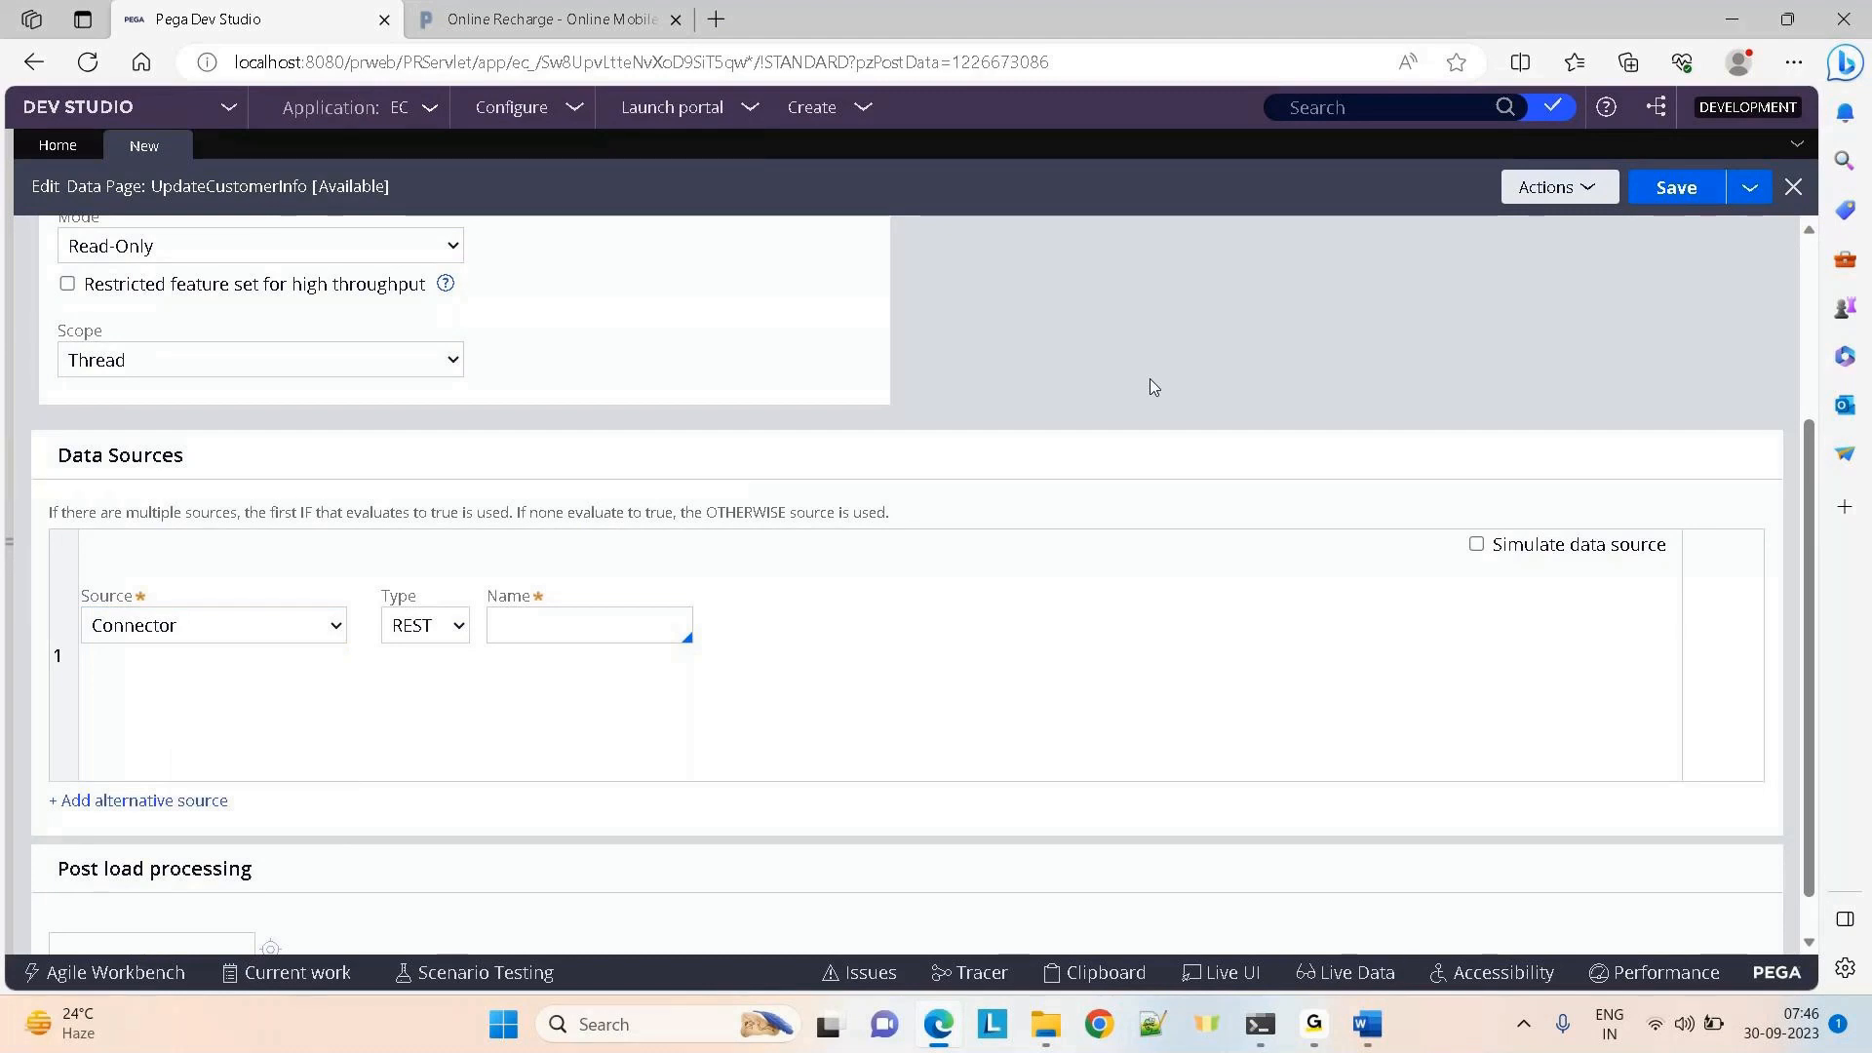
# Change the data page Mode from Read-Only to Savable
pyautogui.click(368, 252)
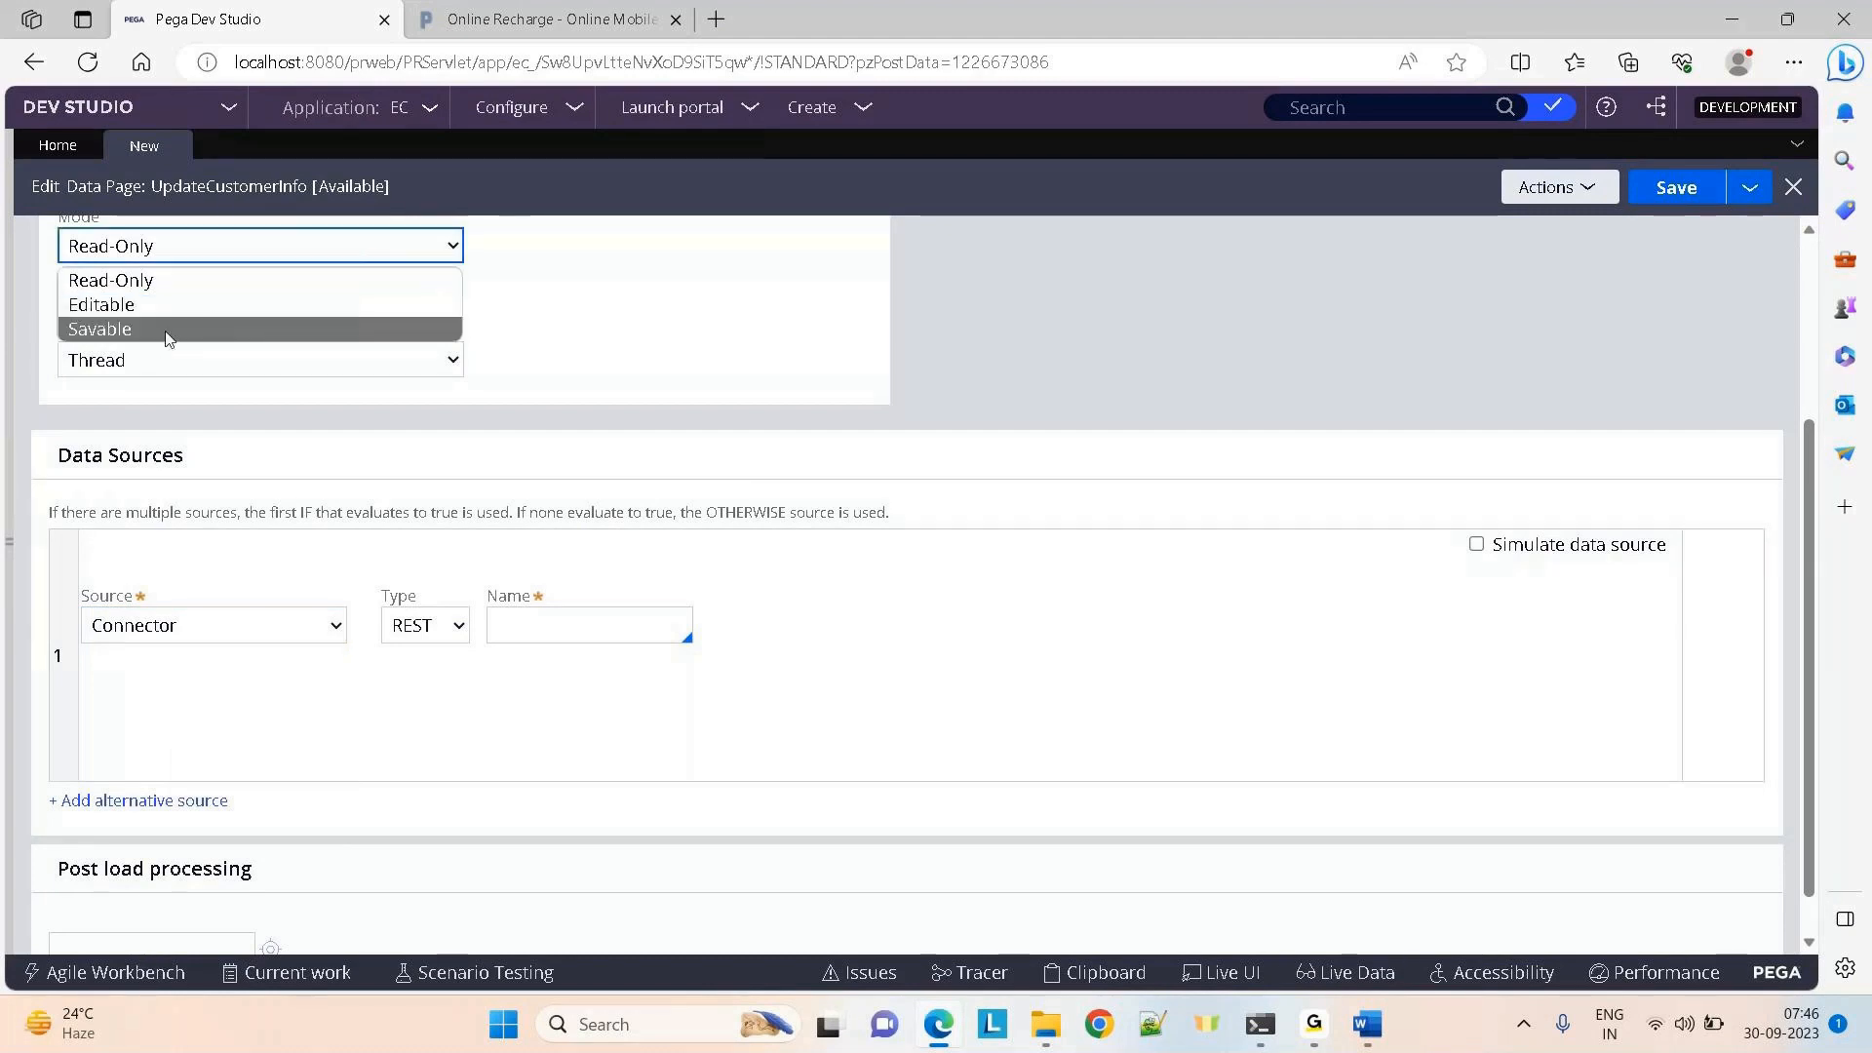
pyautogui.click(169, 326)
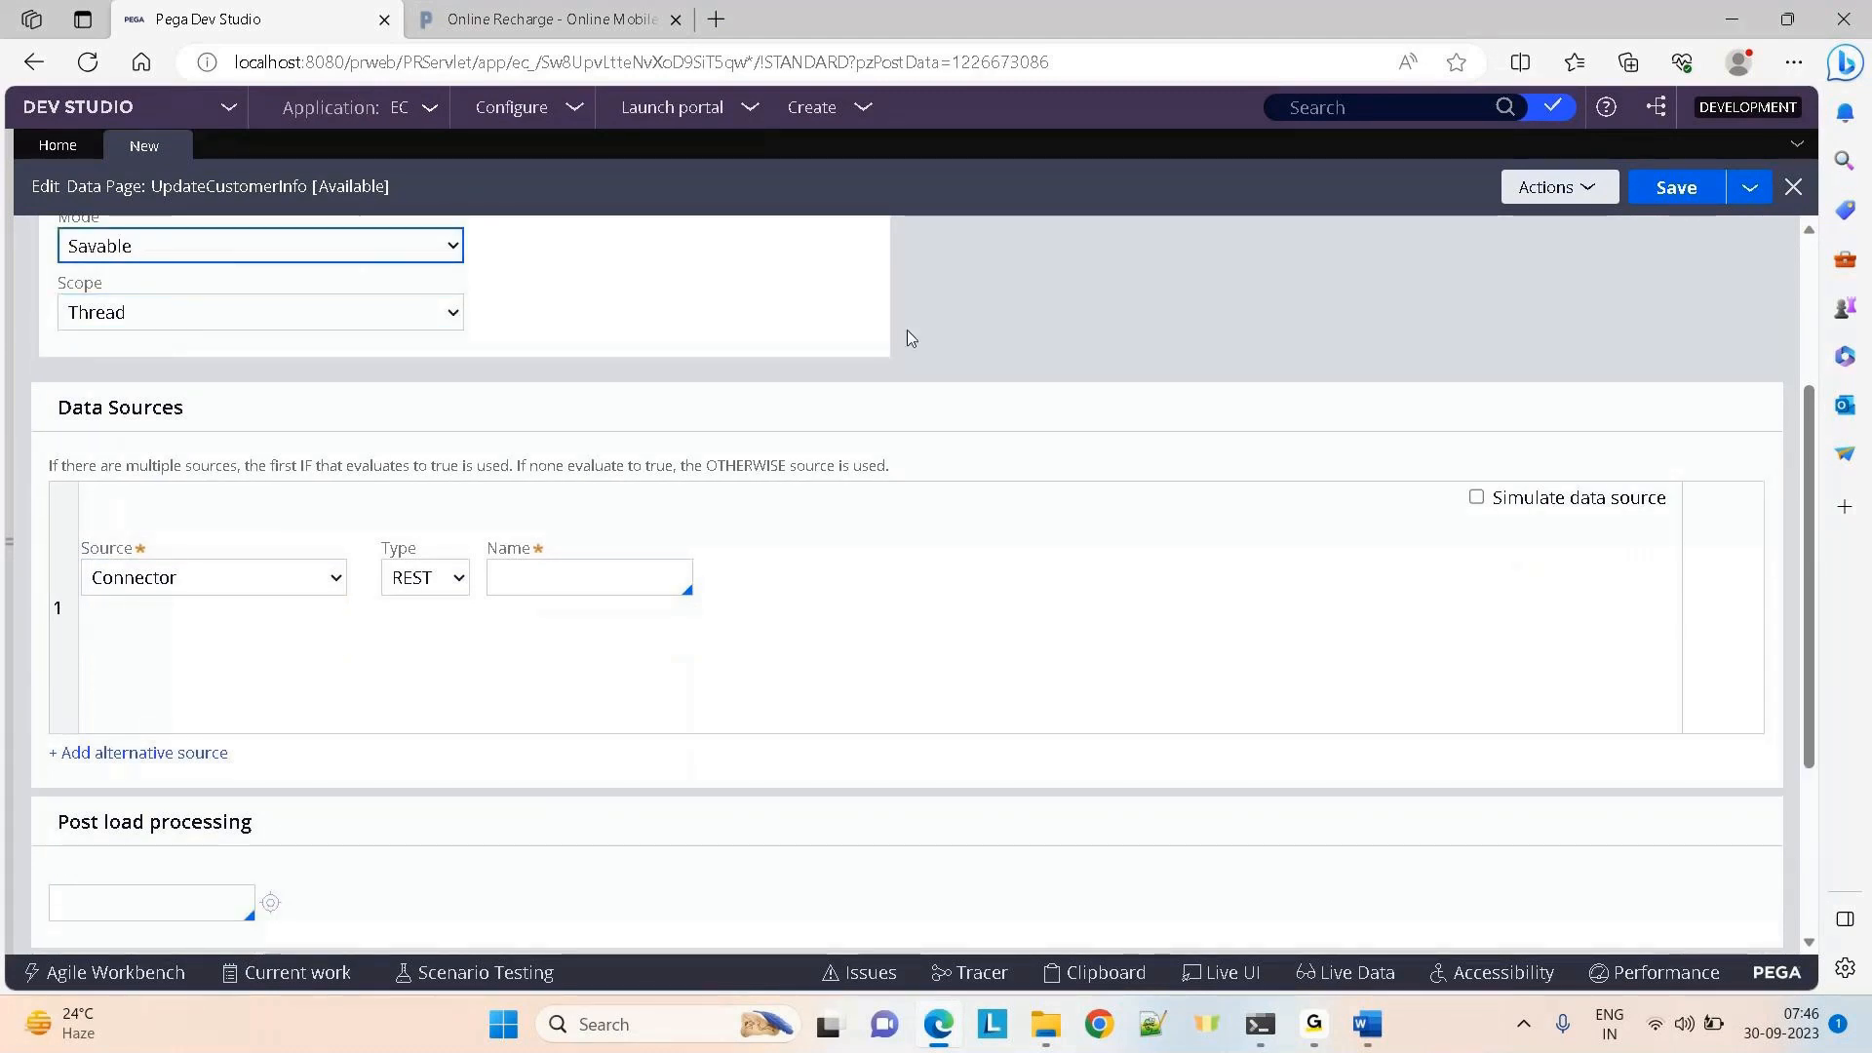
pyautogui.scroll(3, 1546, 349)
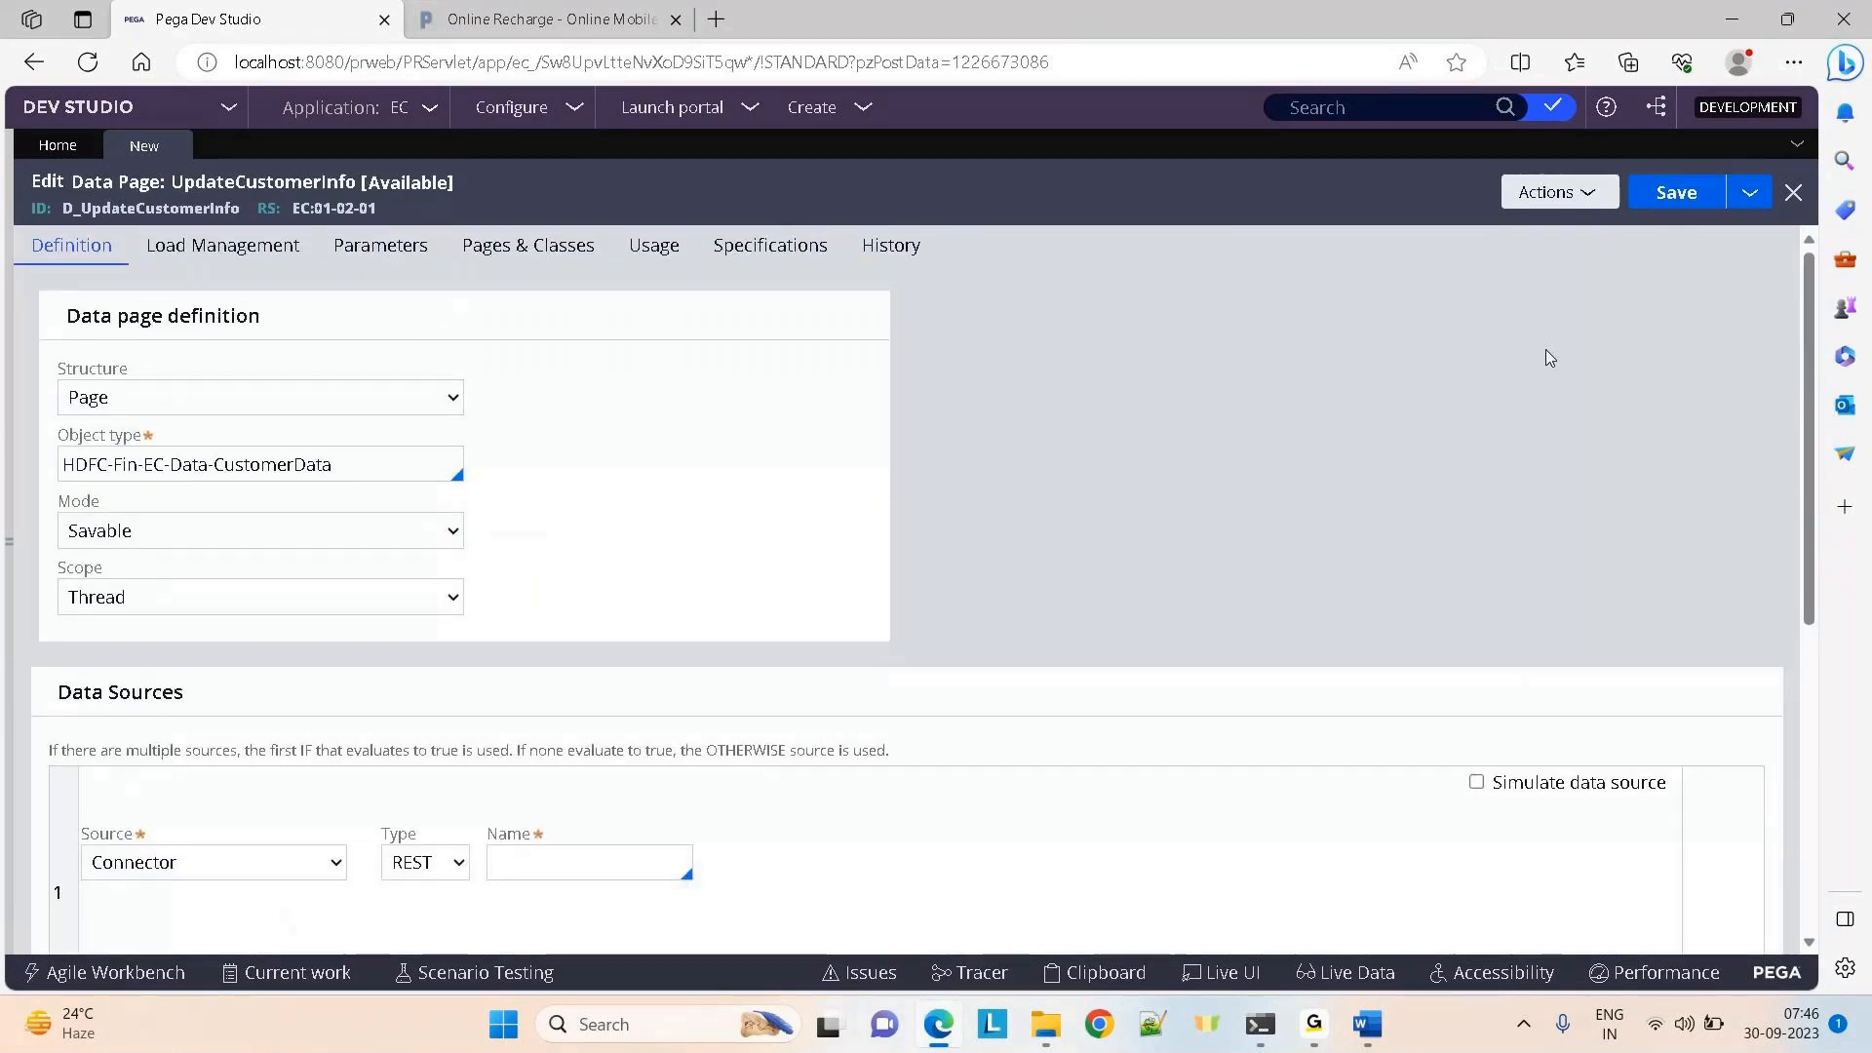
pyautogui.scroll(-2, 1546, 351)
pyautogui.click(187, 660)
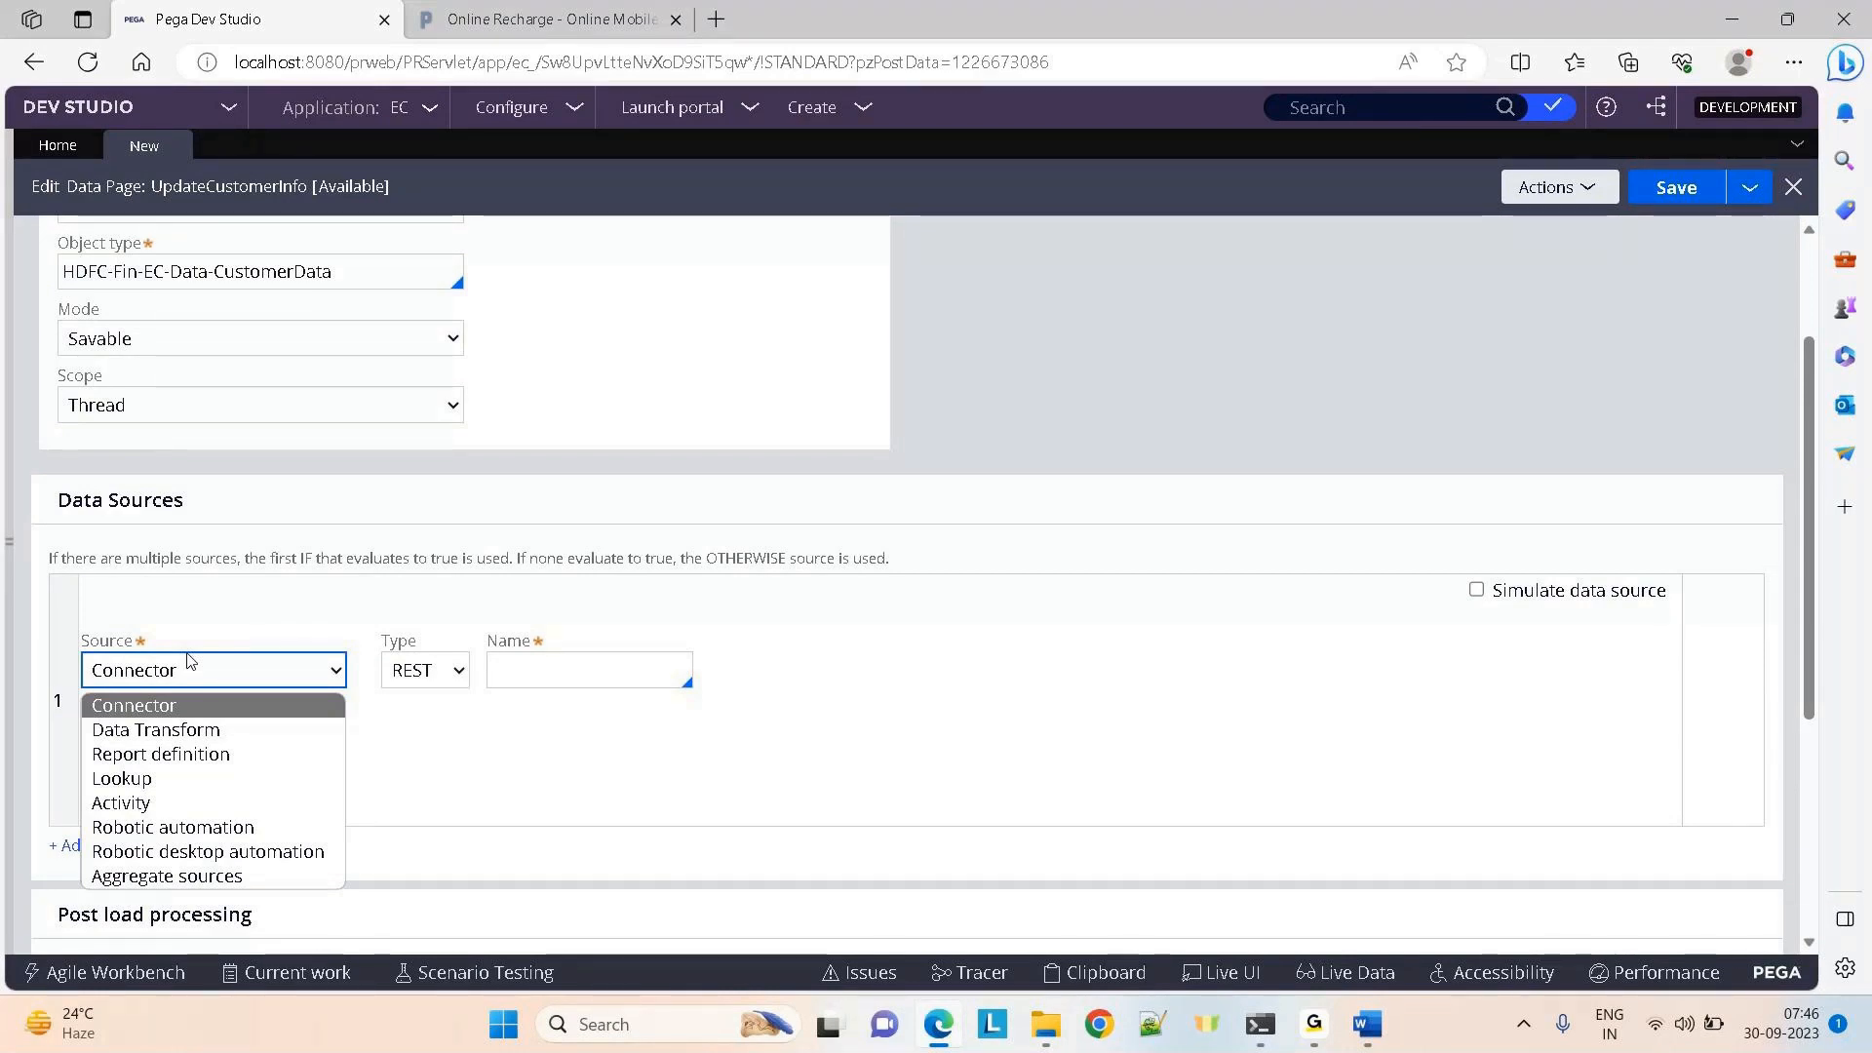
# Set the data source to Lookup with class HDFC-Fin-EC-Data-CustomerData
pyautogui.press('Down')
pyautogui.press('Down')
pyautogui.press('Down')
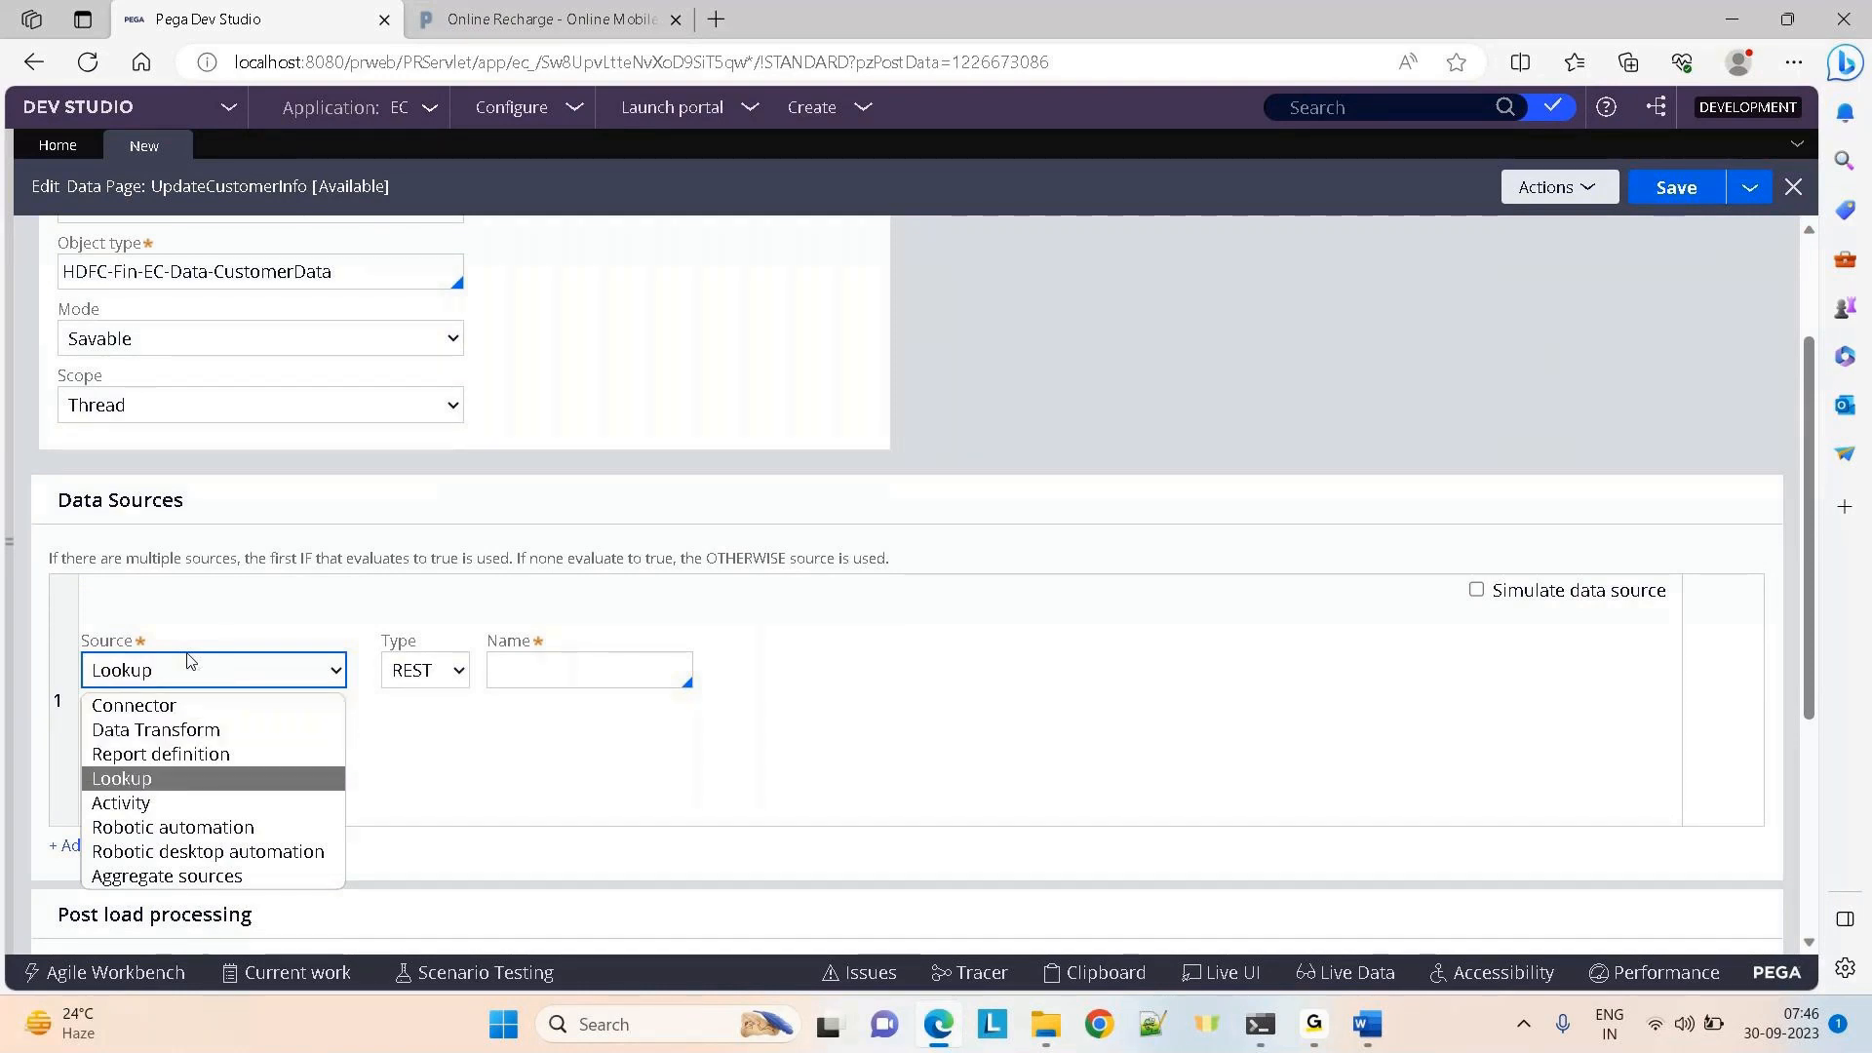
pyautogui.press('Return')
pyautogui.click(385, 663)
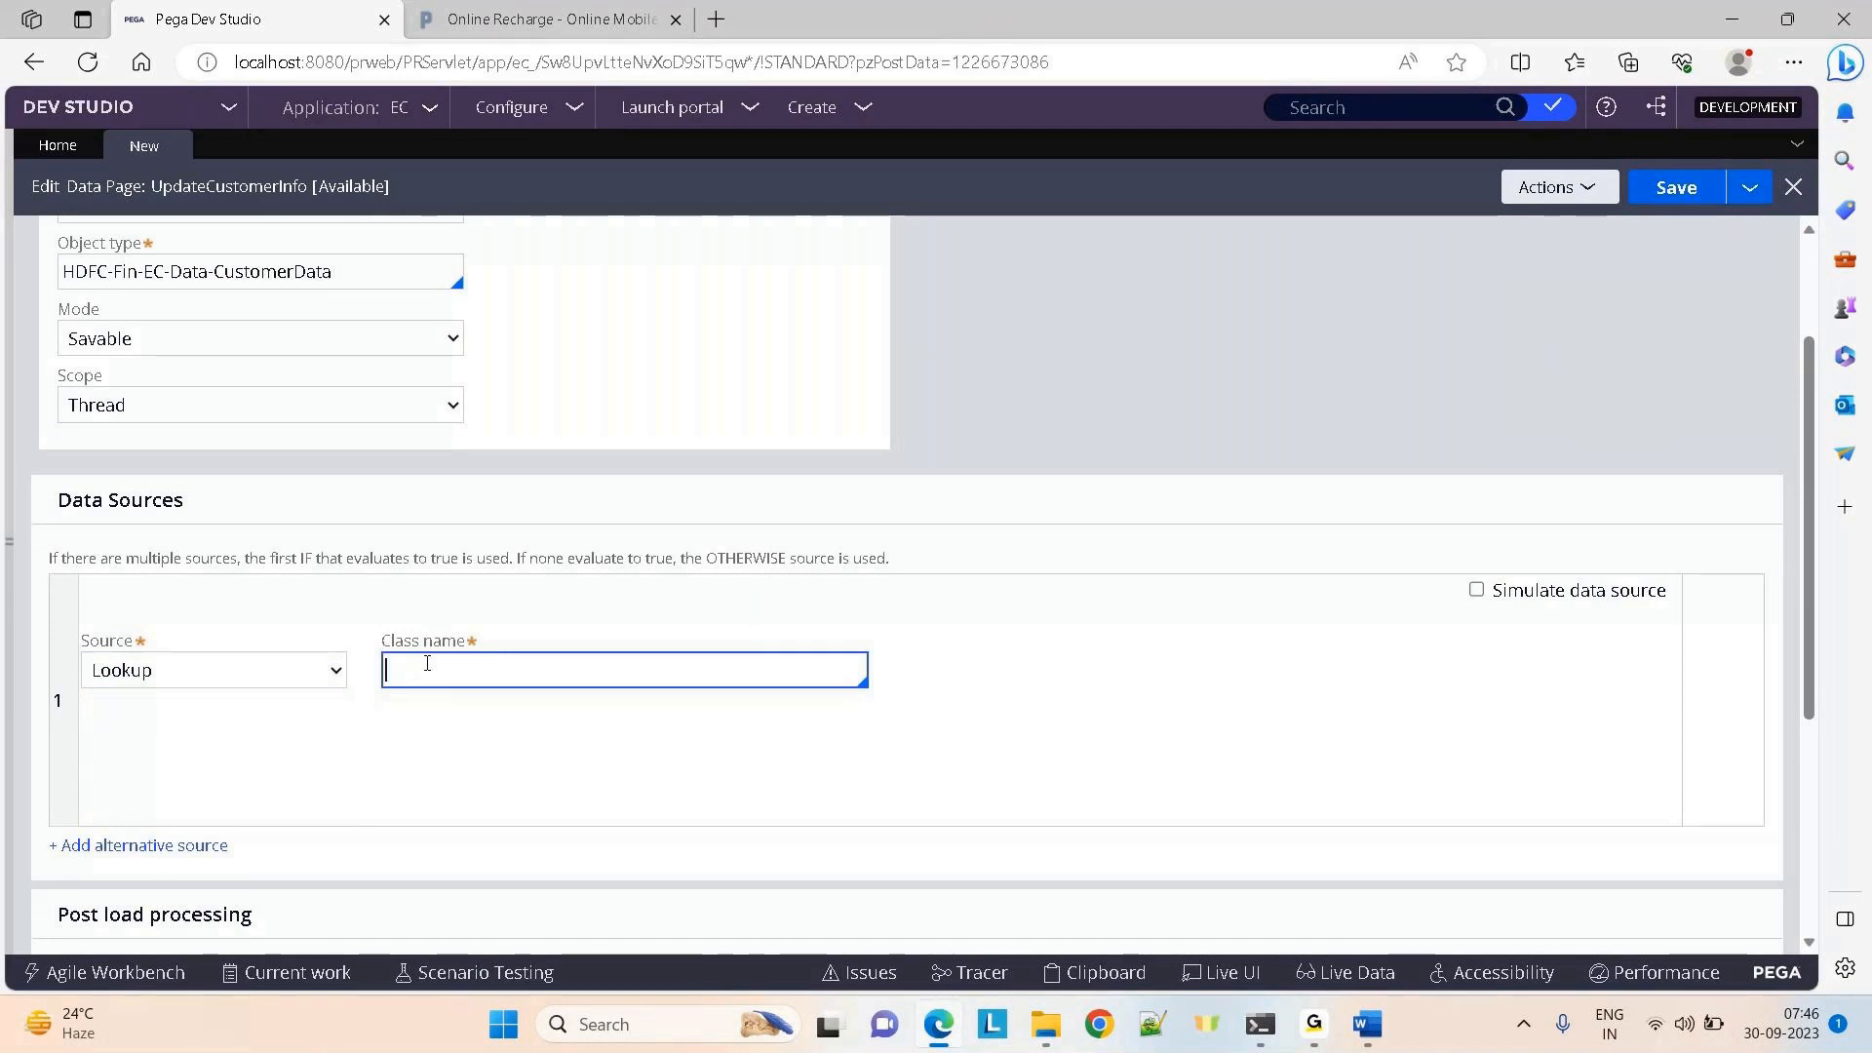
pyautogui.write('hdf')
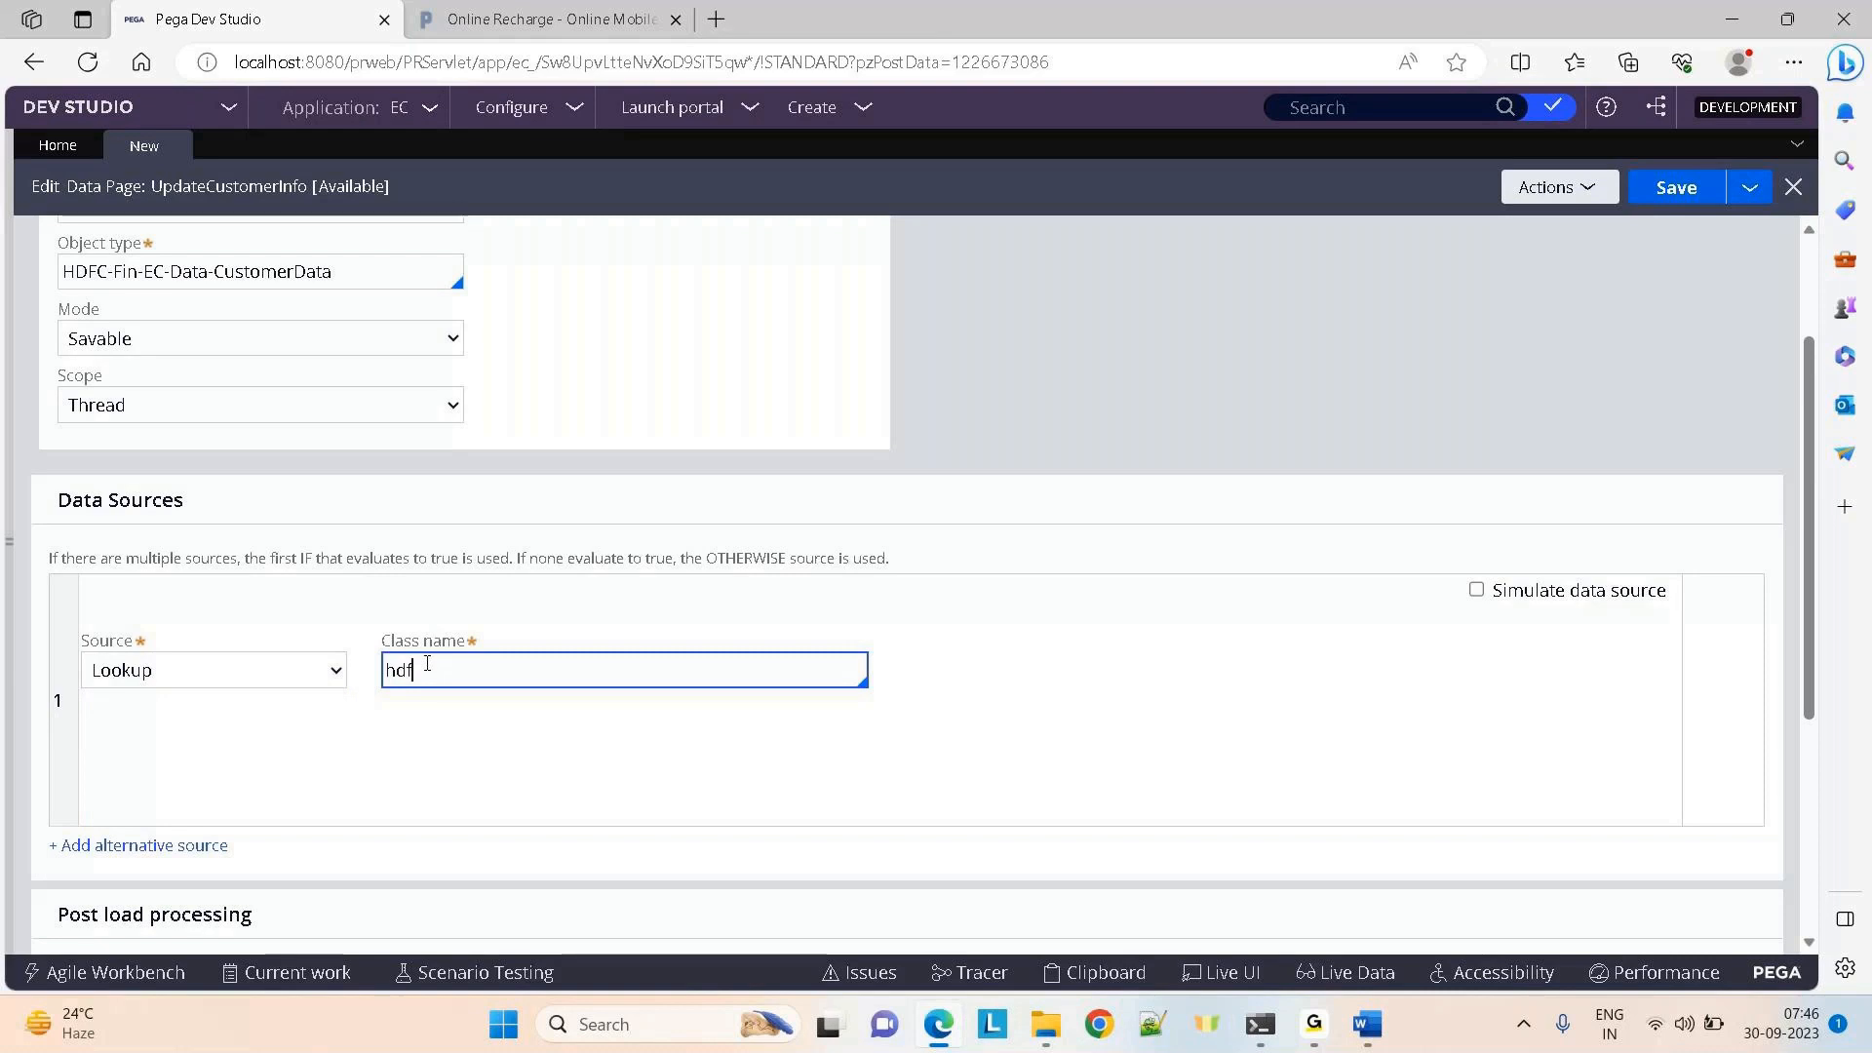
pyautogui.write('c')
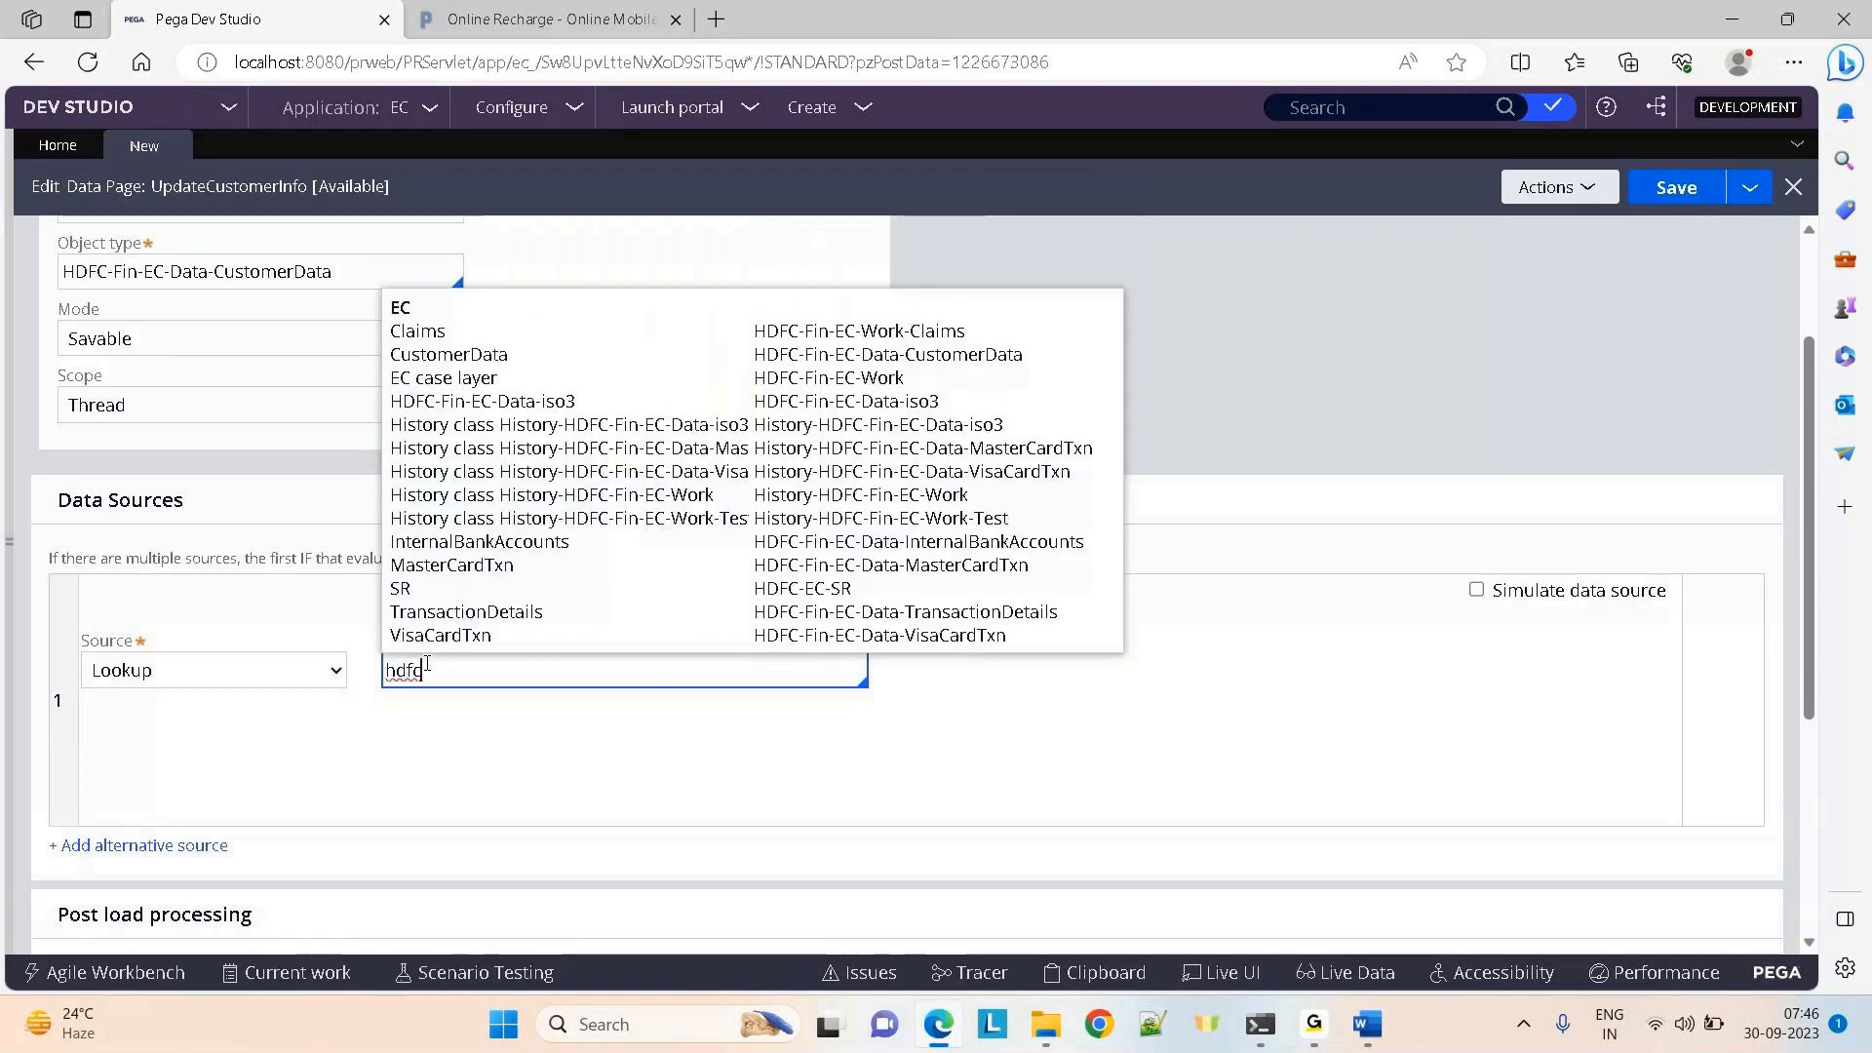
pyautogui.press('Down')
pyautogui.press('Down')
pyautogui.press('Down')
pyautogui.press('Down')
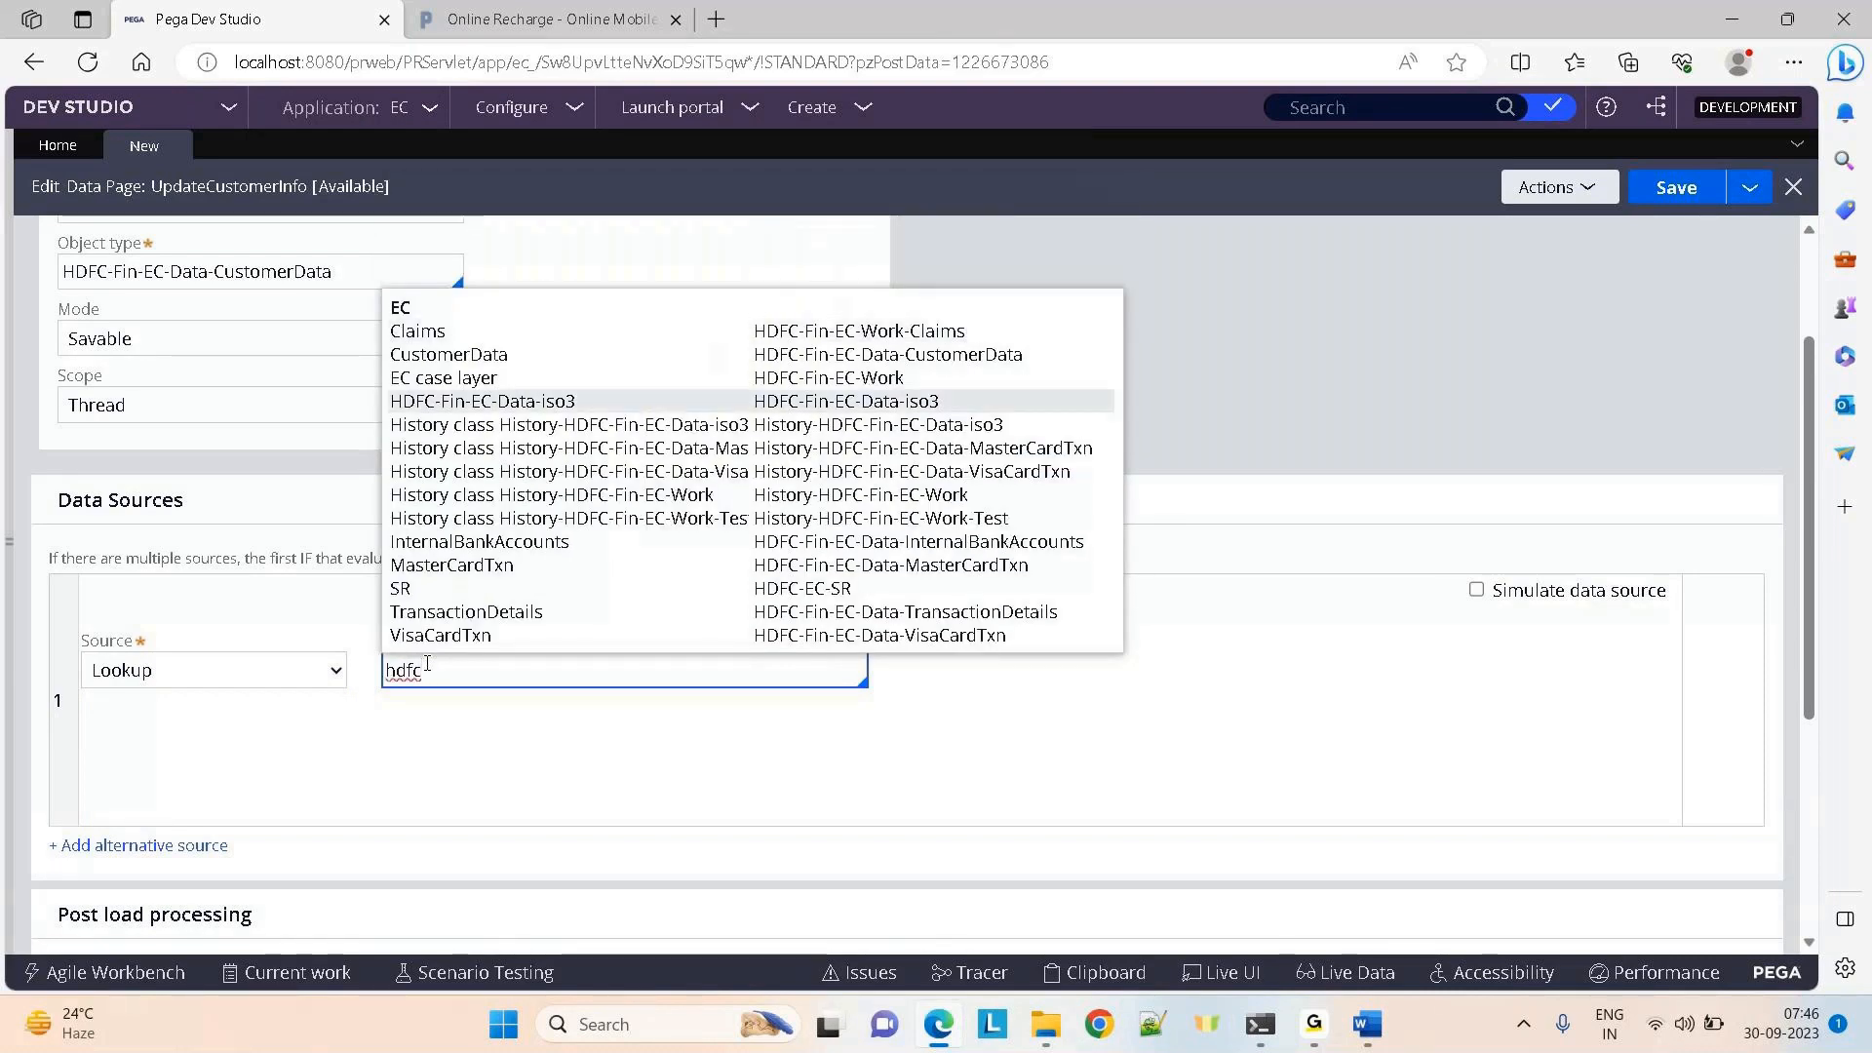
pyautogui.press('Up')
pyautogui.press('Up')
pyautogui.press('Return')
pyautogui.click(1263, 447)
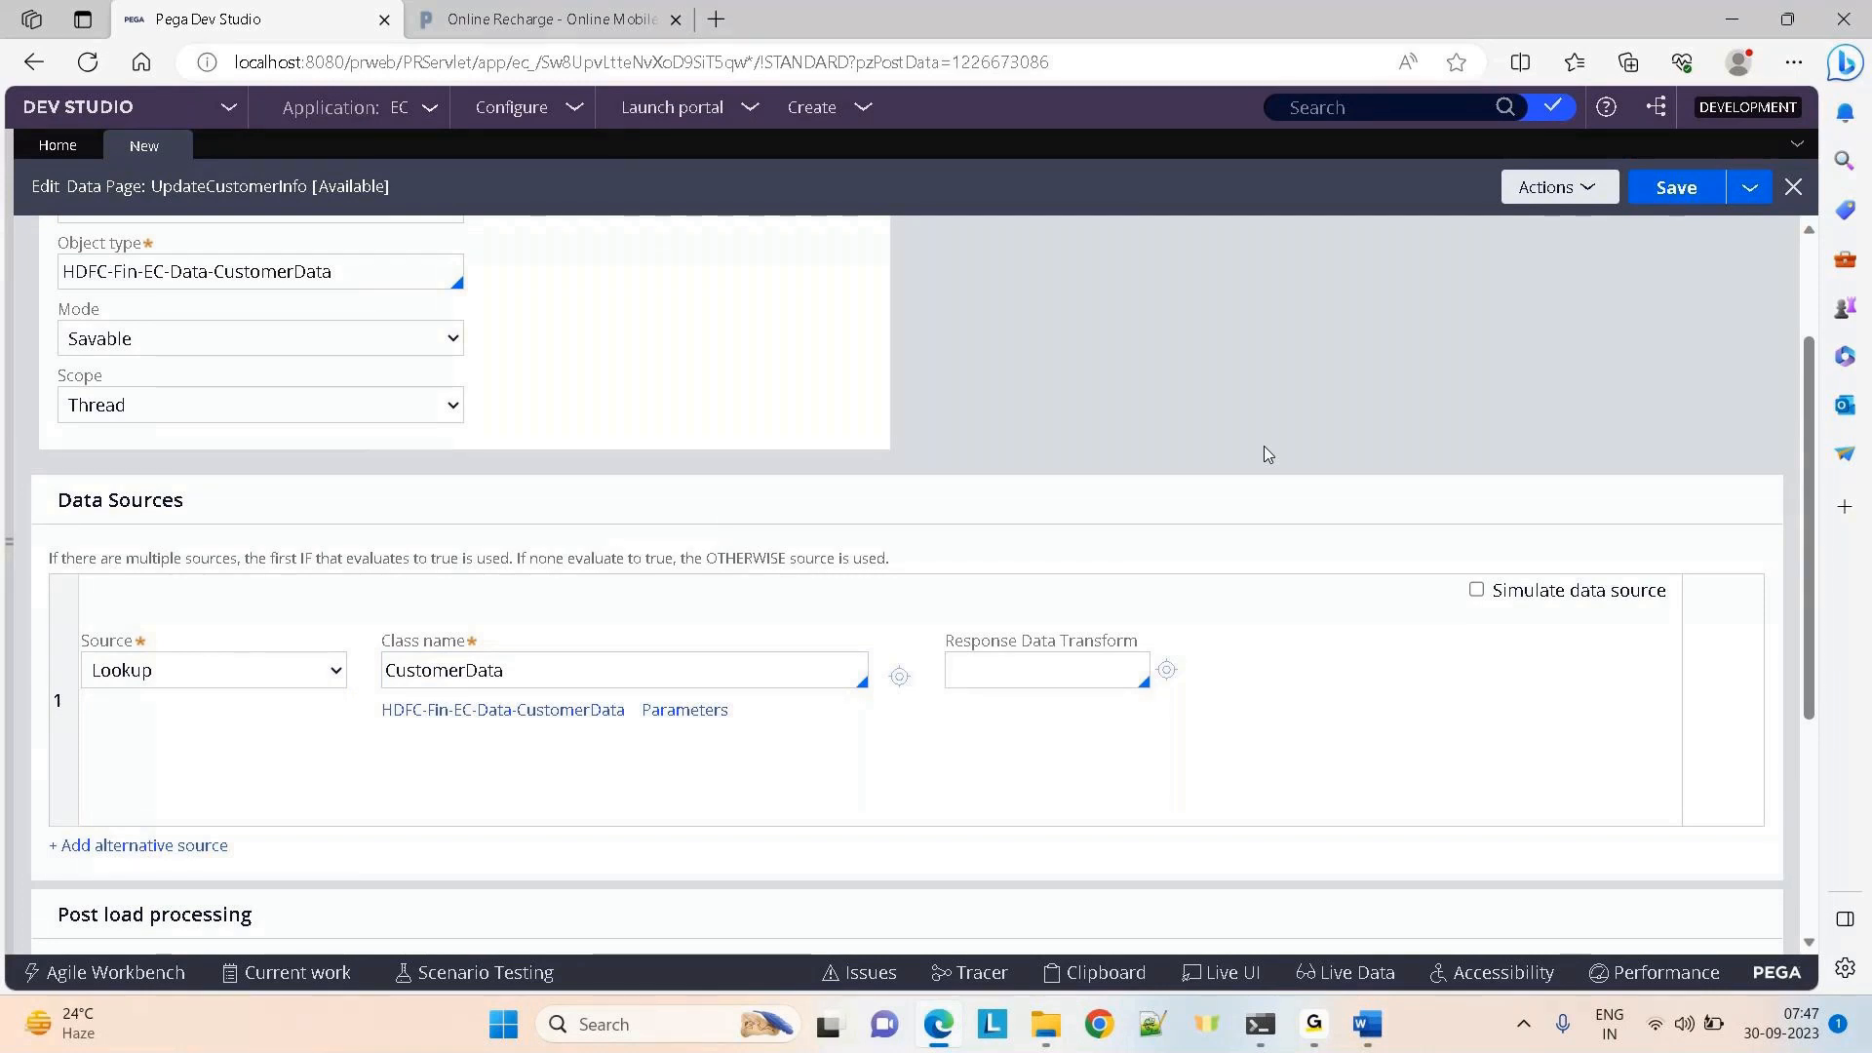
# Check the GoTo meeting window, then confirm the source stays Lookup
pyautogui.moveTo(1314, 1023)
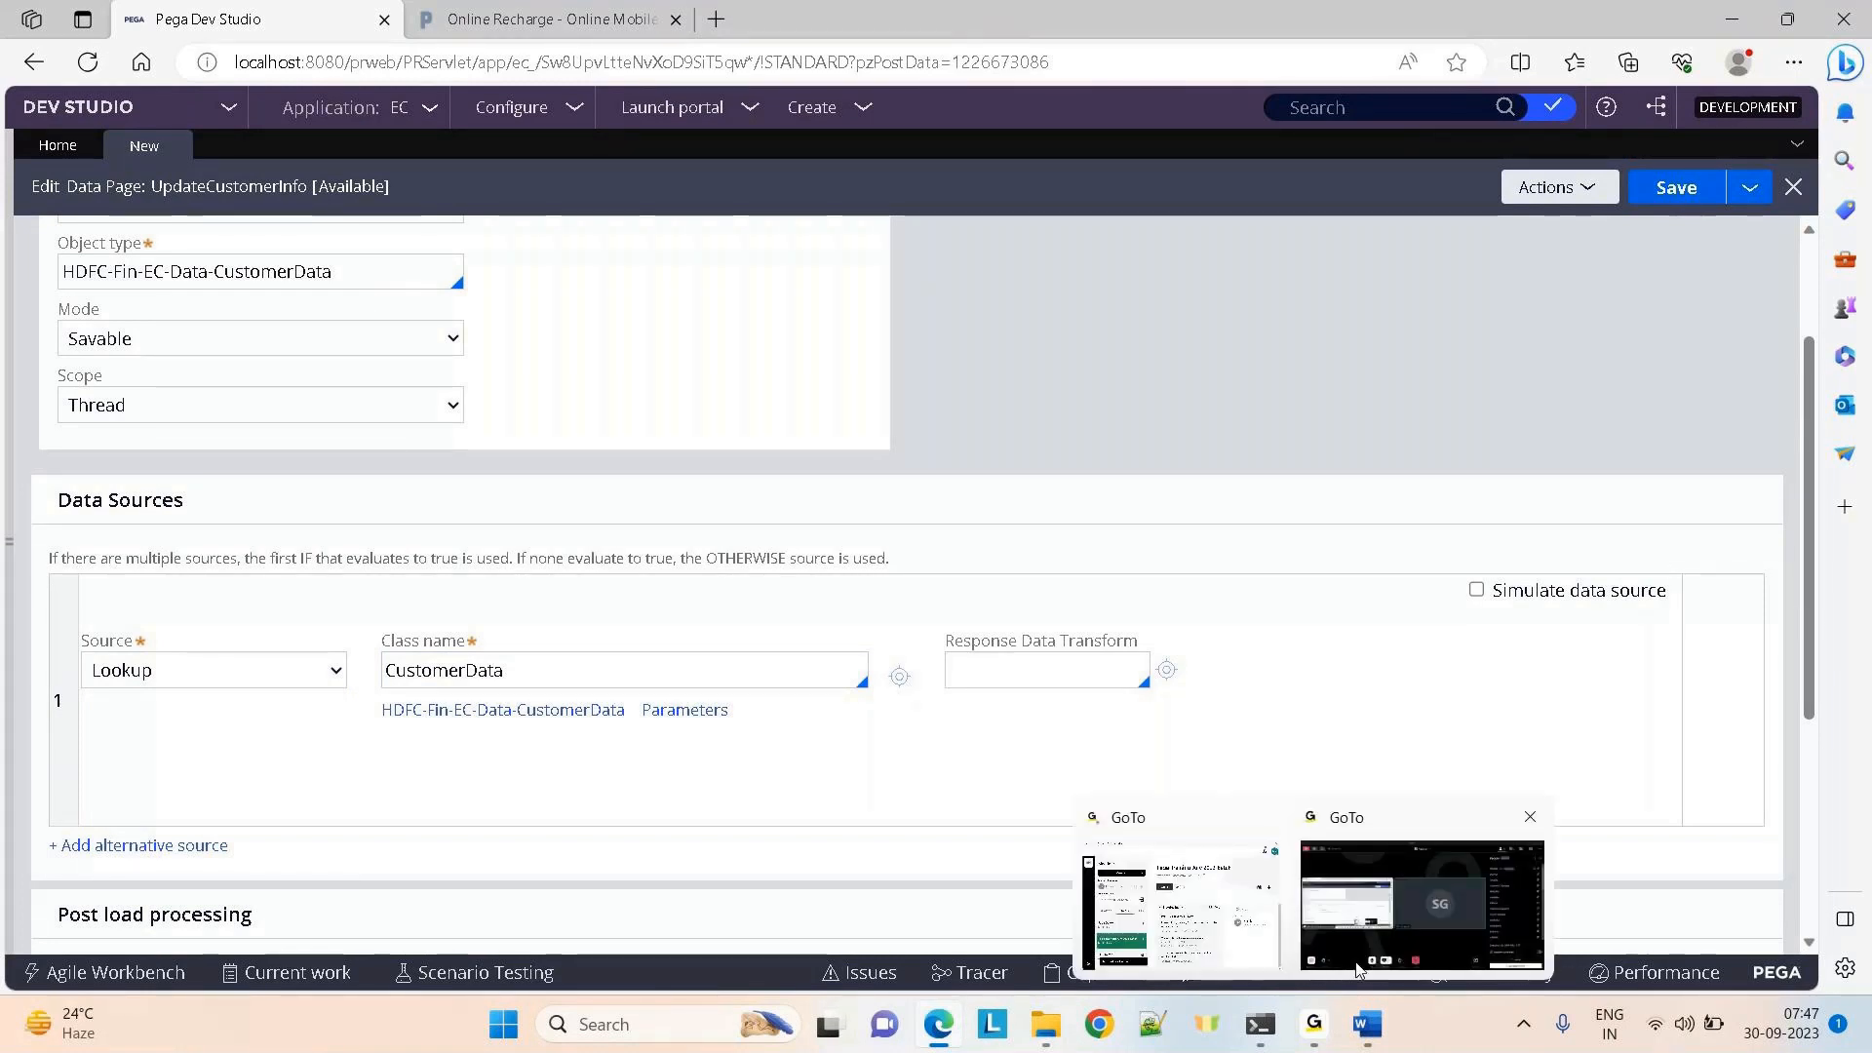
pyautogui.click(1387, 931)
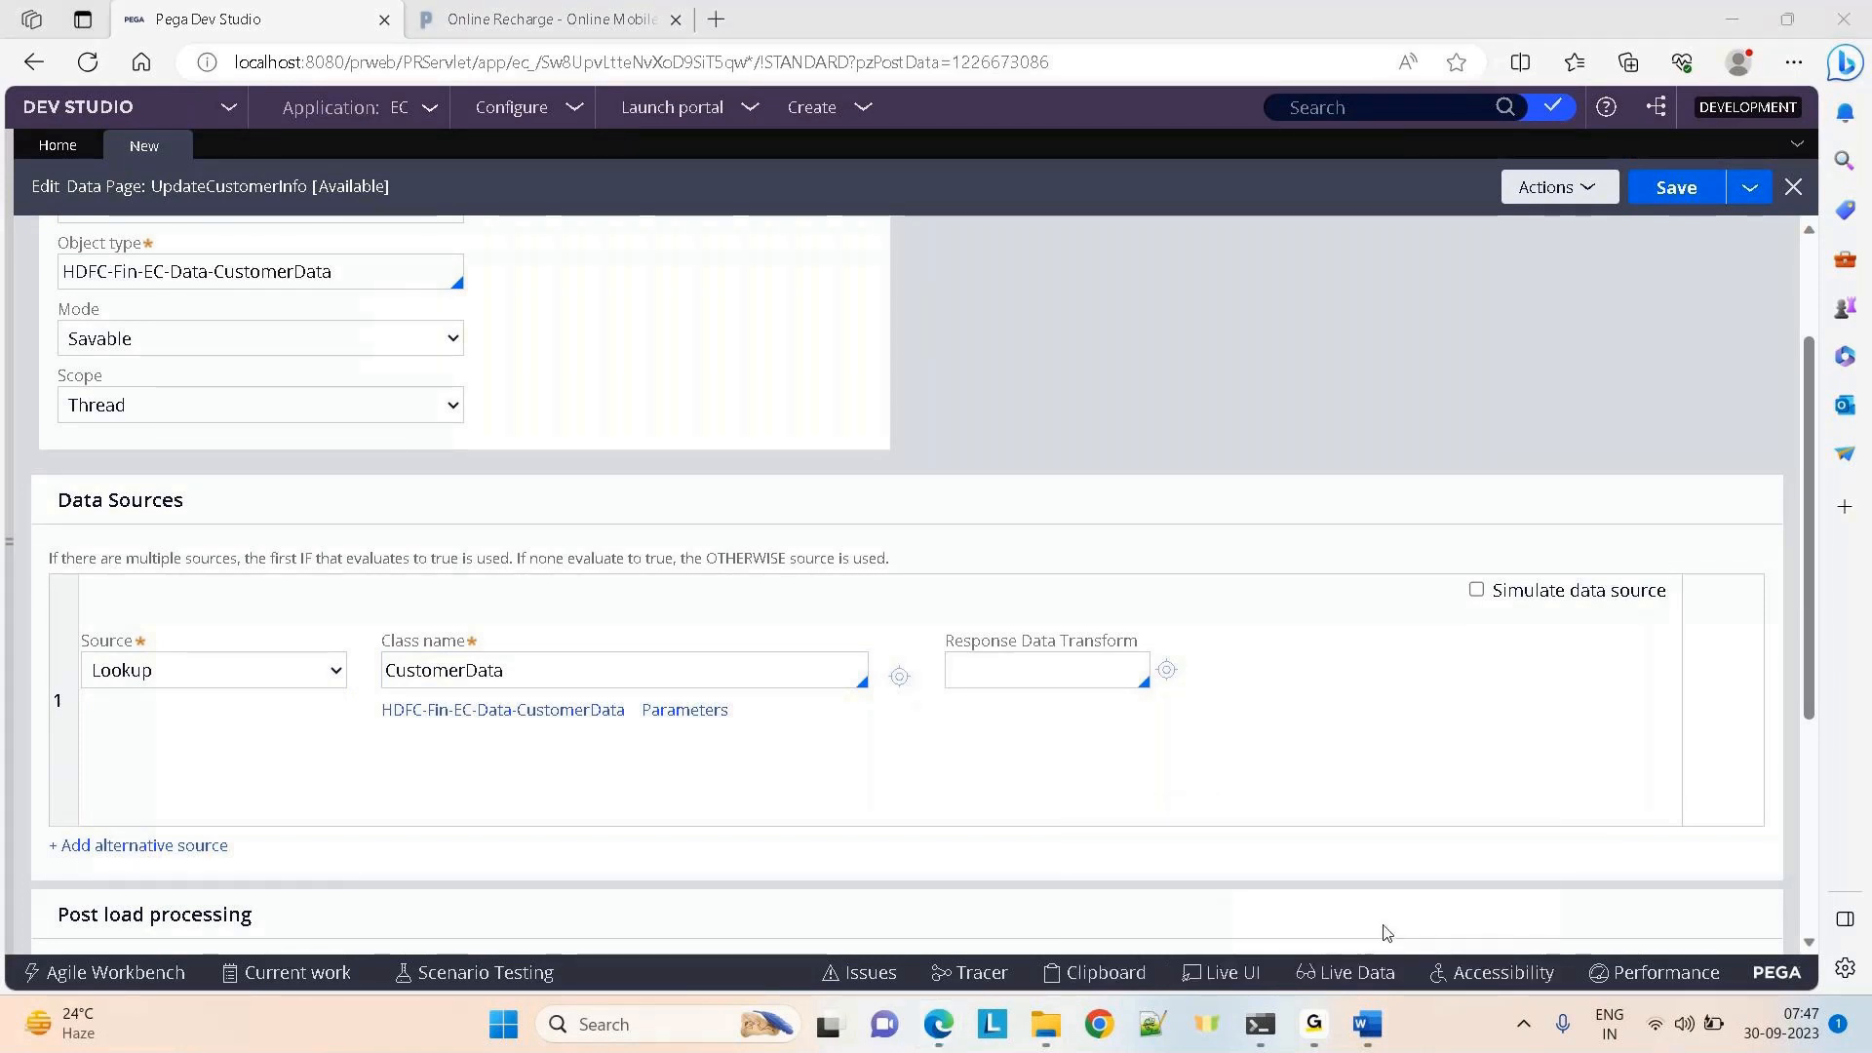
pyautogui.click(1032, 302)
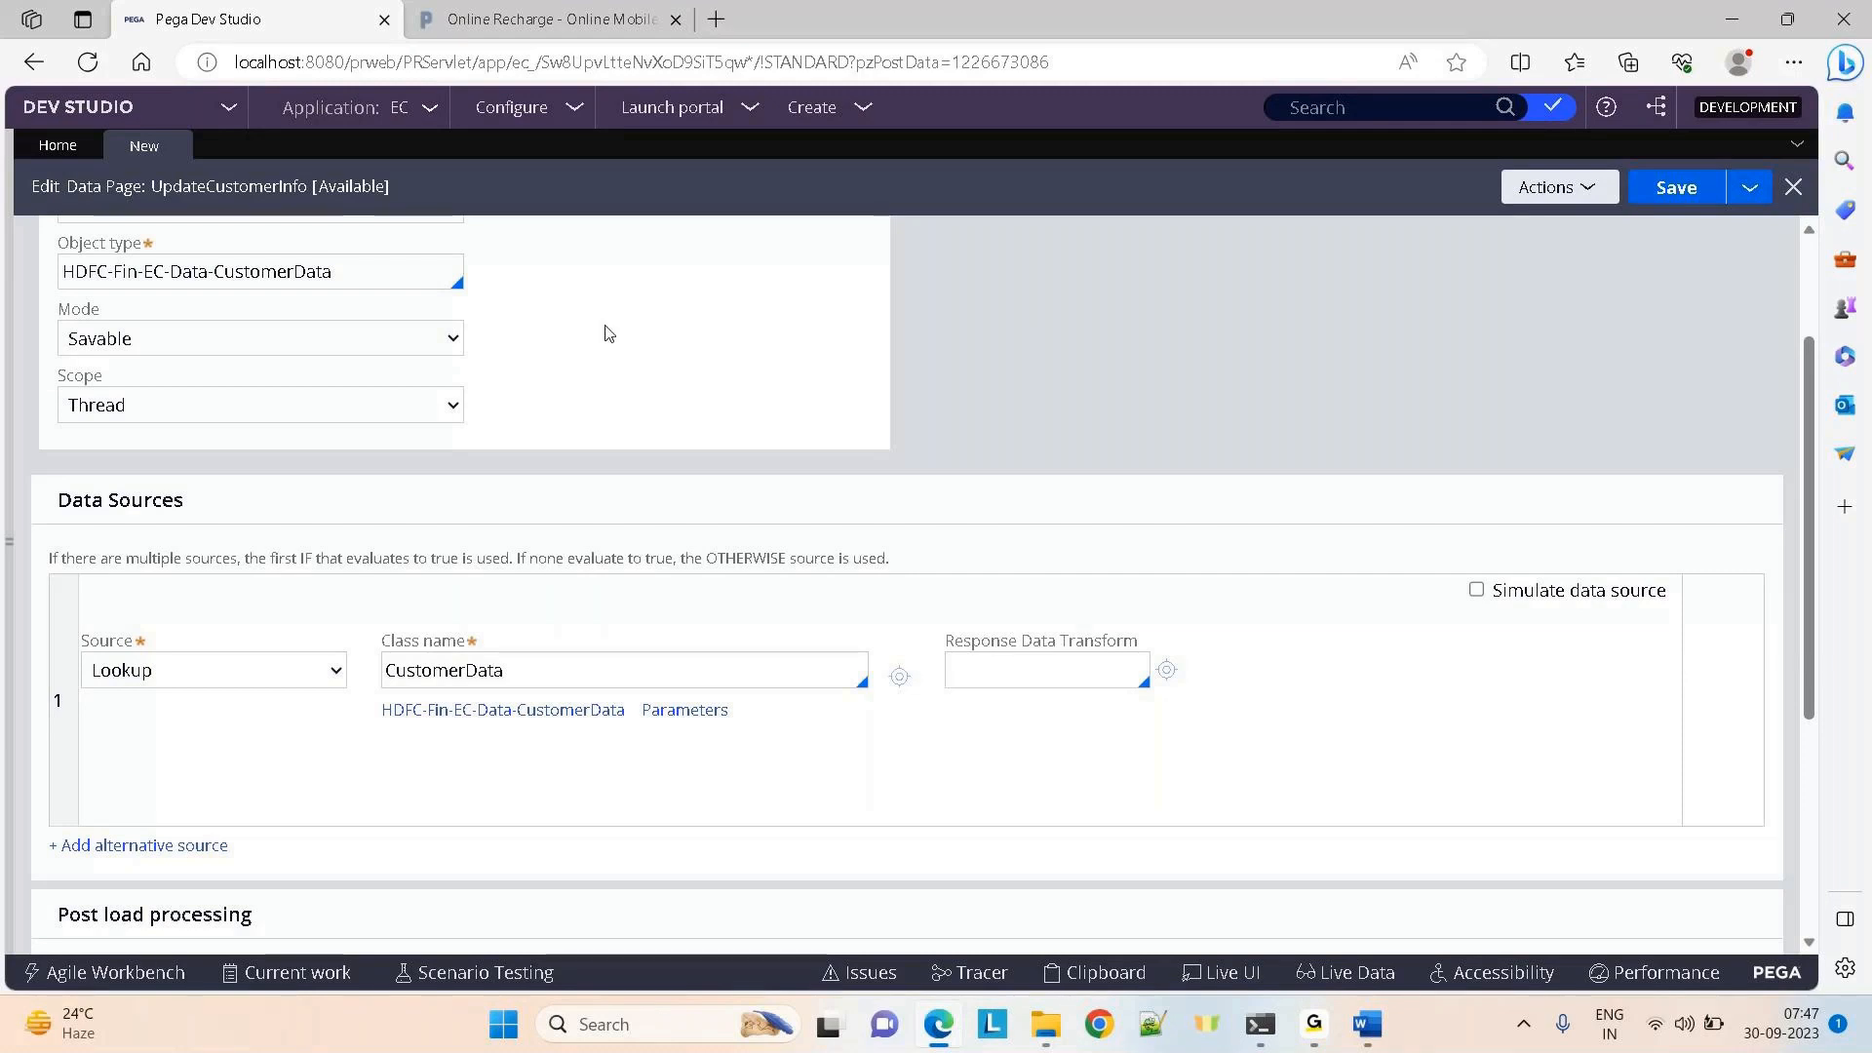
pyautogui.click(228, 671)
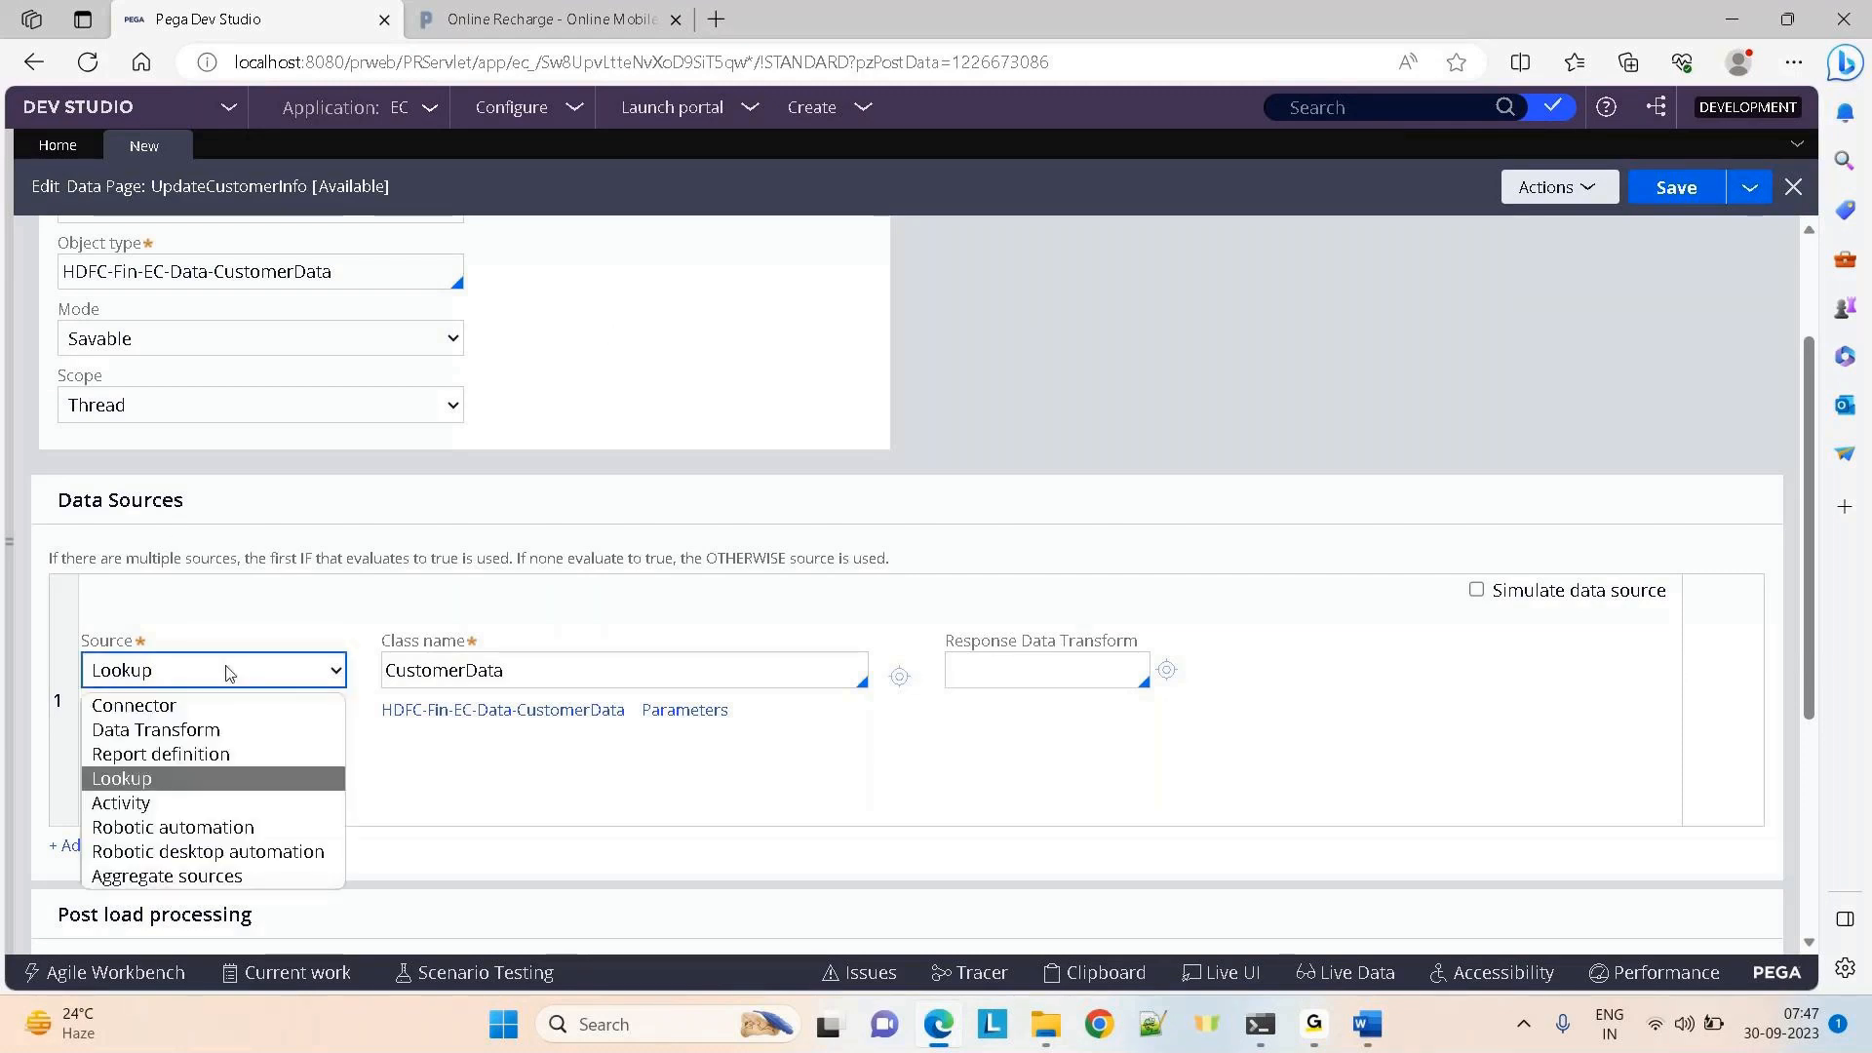
pyautogui.click(1137, 349)
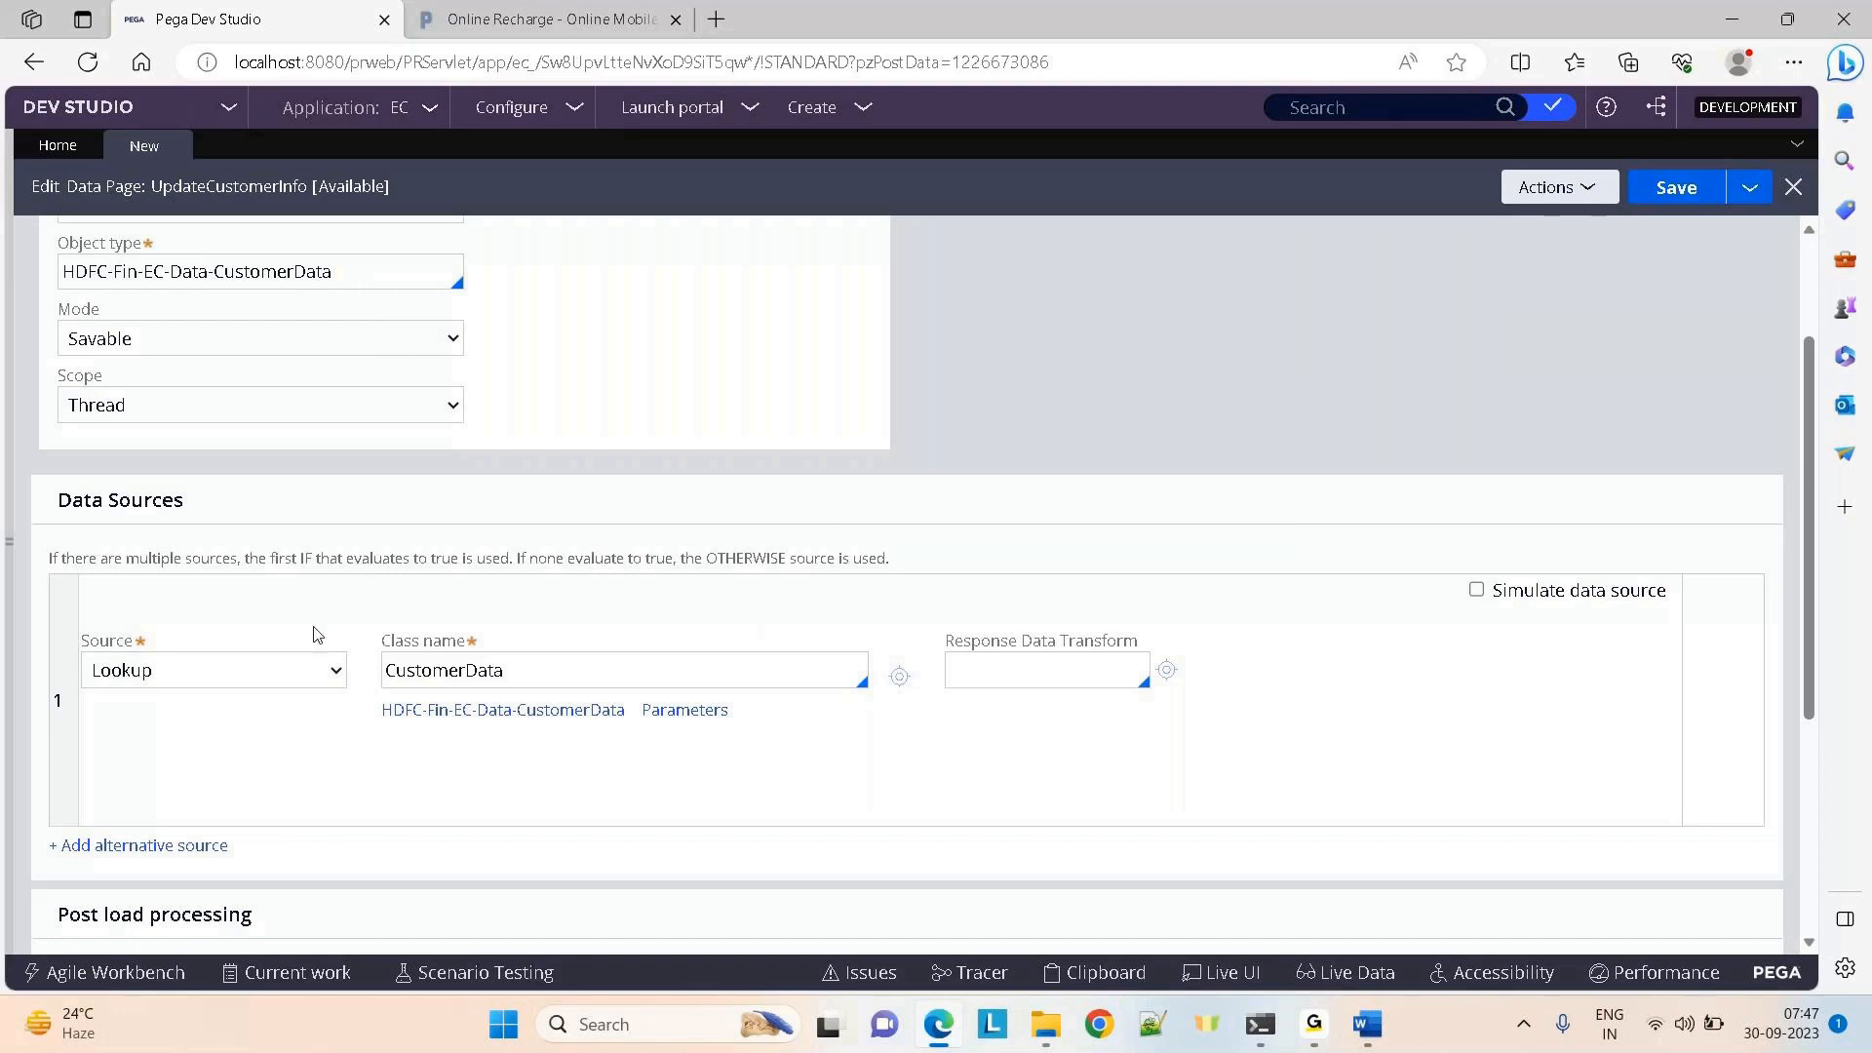
pyautogui.click(585, 673)
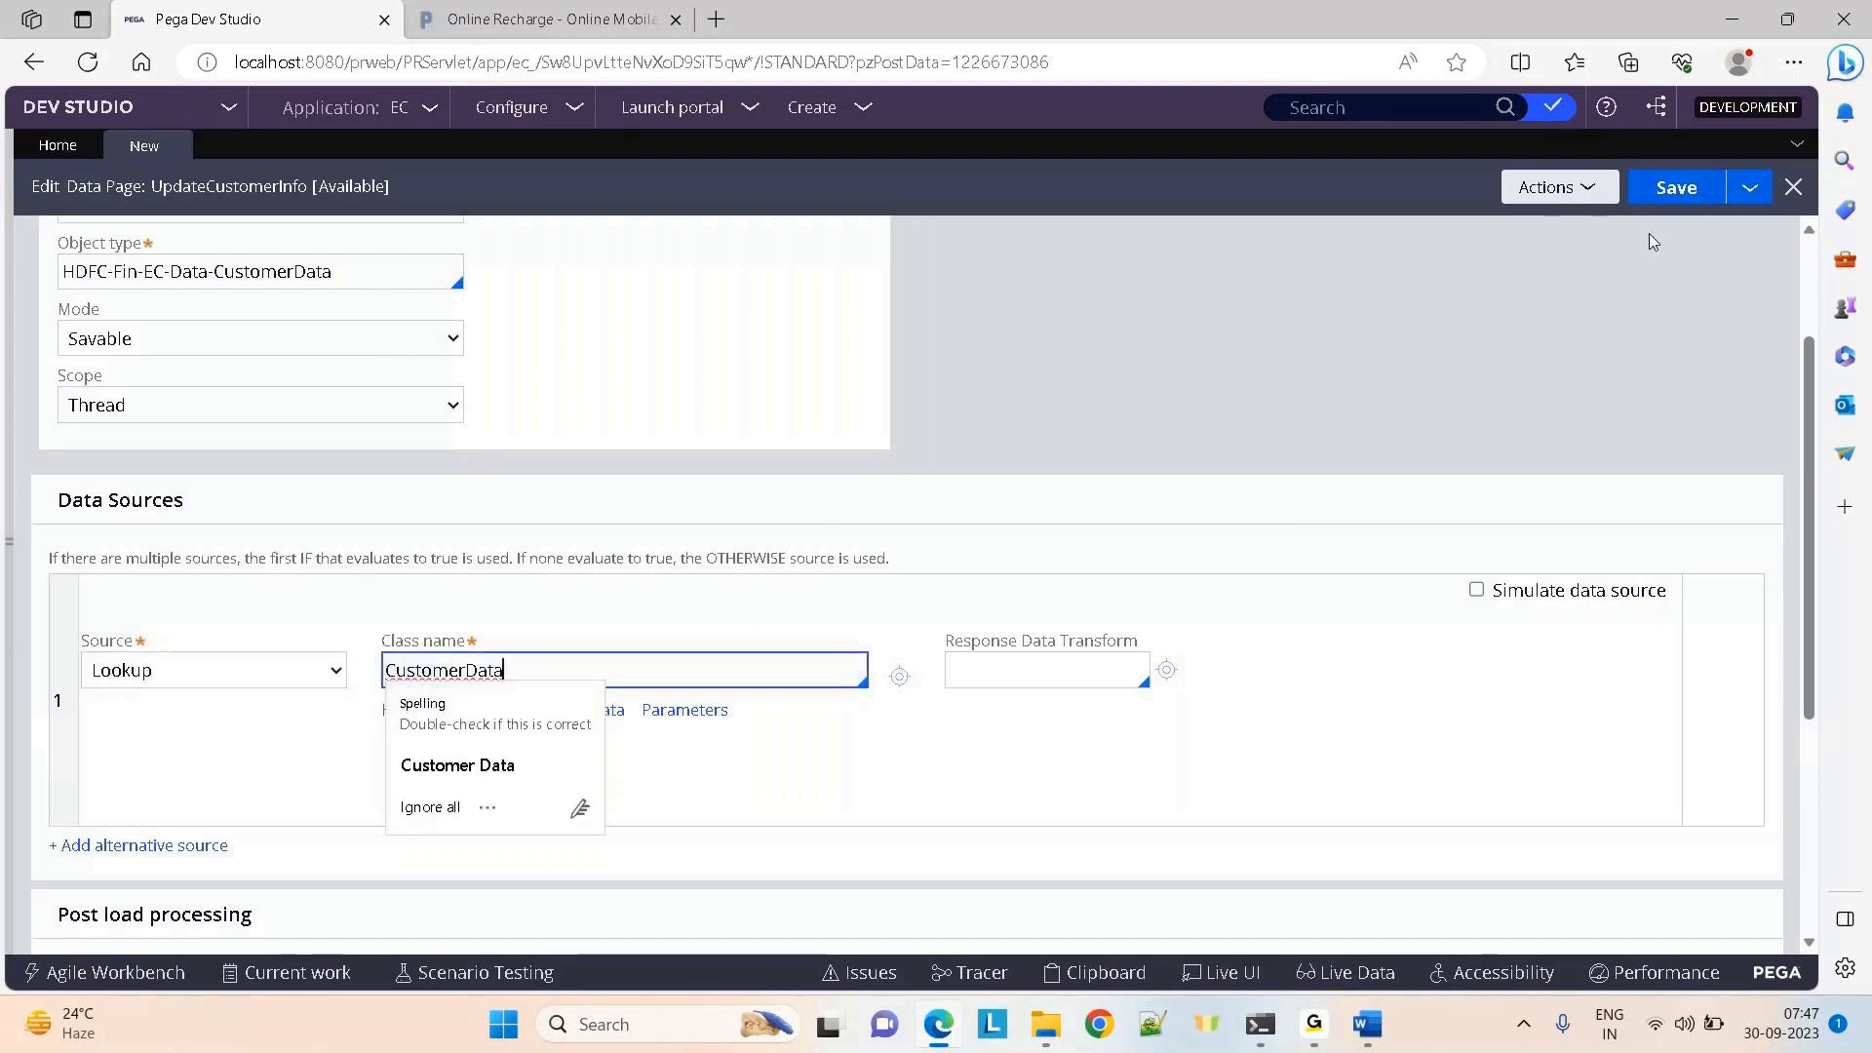
# Save the data page and review the missing AccountNo parameter error
pyautogui.click(1684, 190)
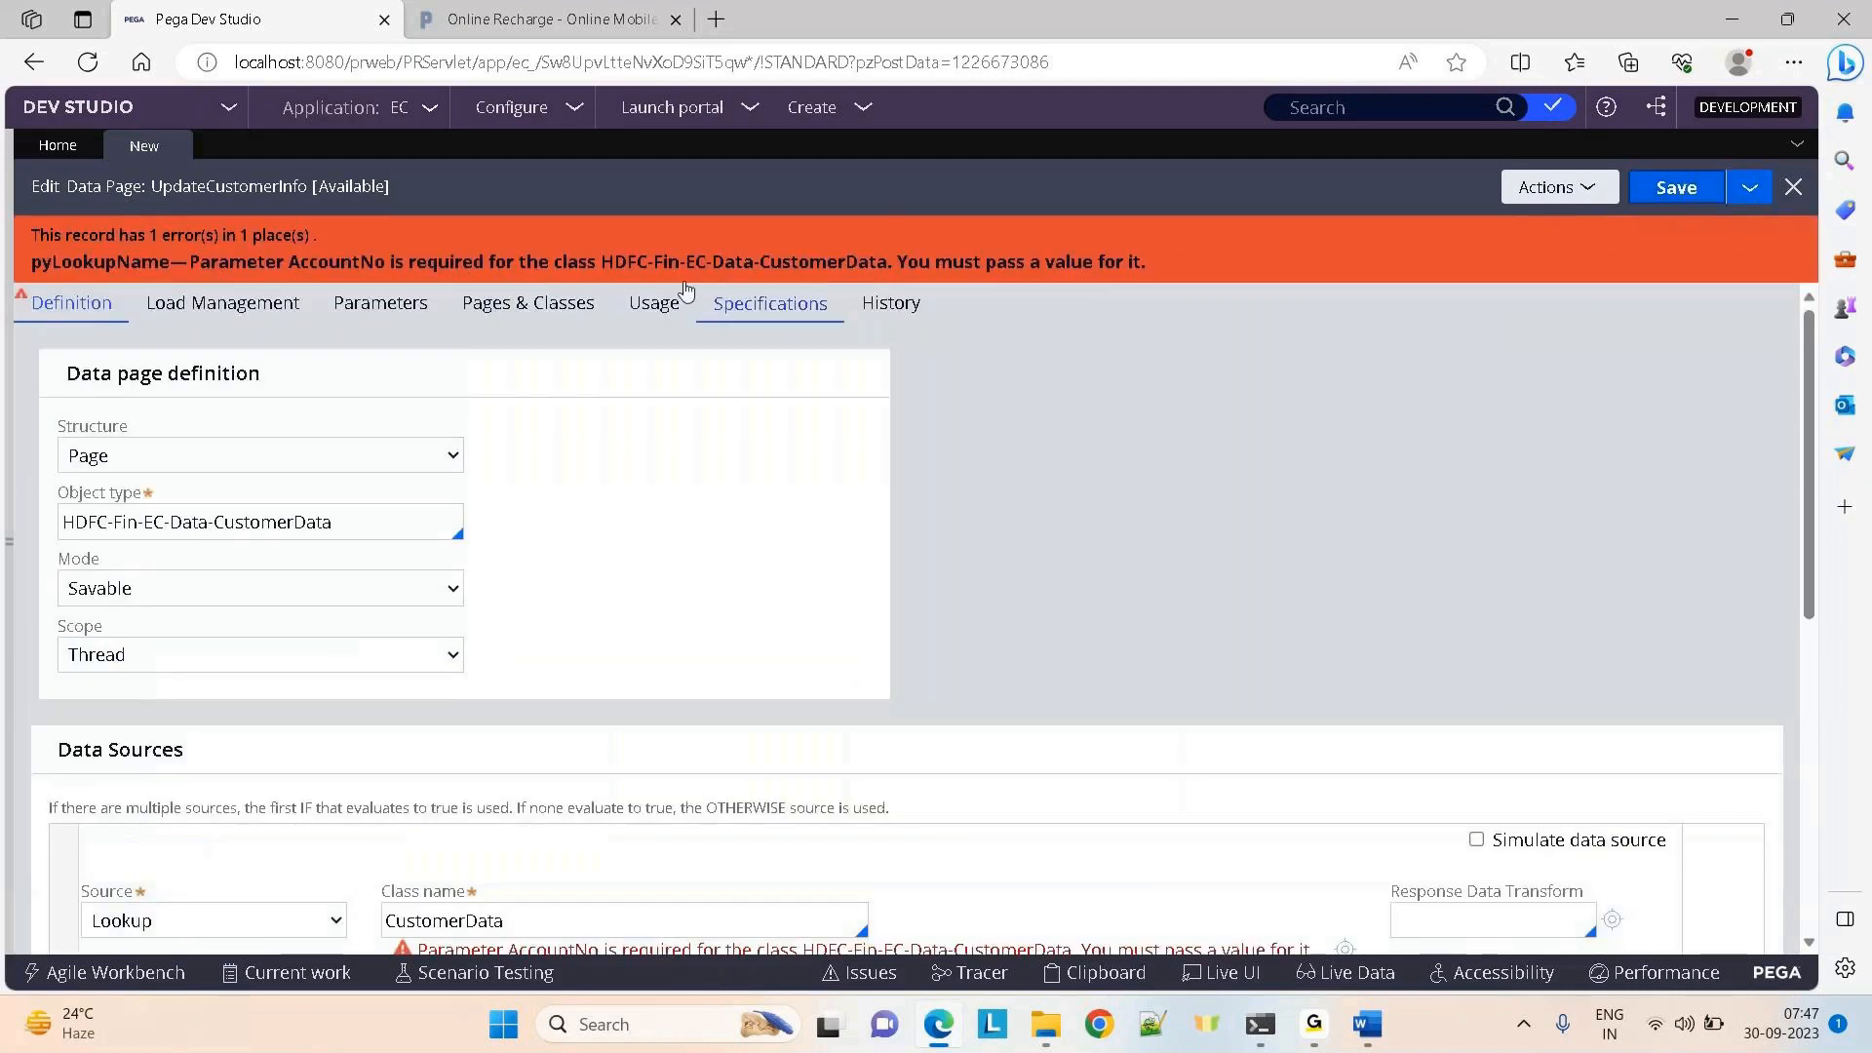
pyautogui.moveTo(199, 261); pyautogui.dragTo(691, 263)
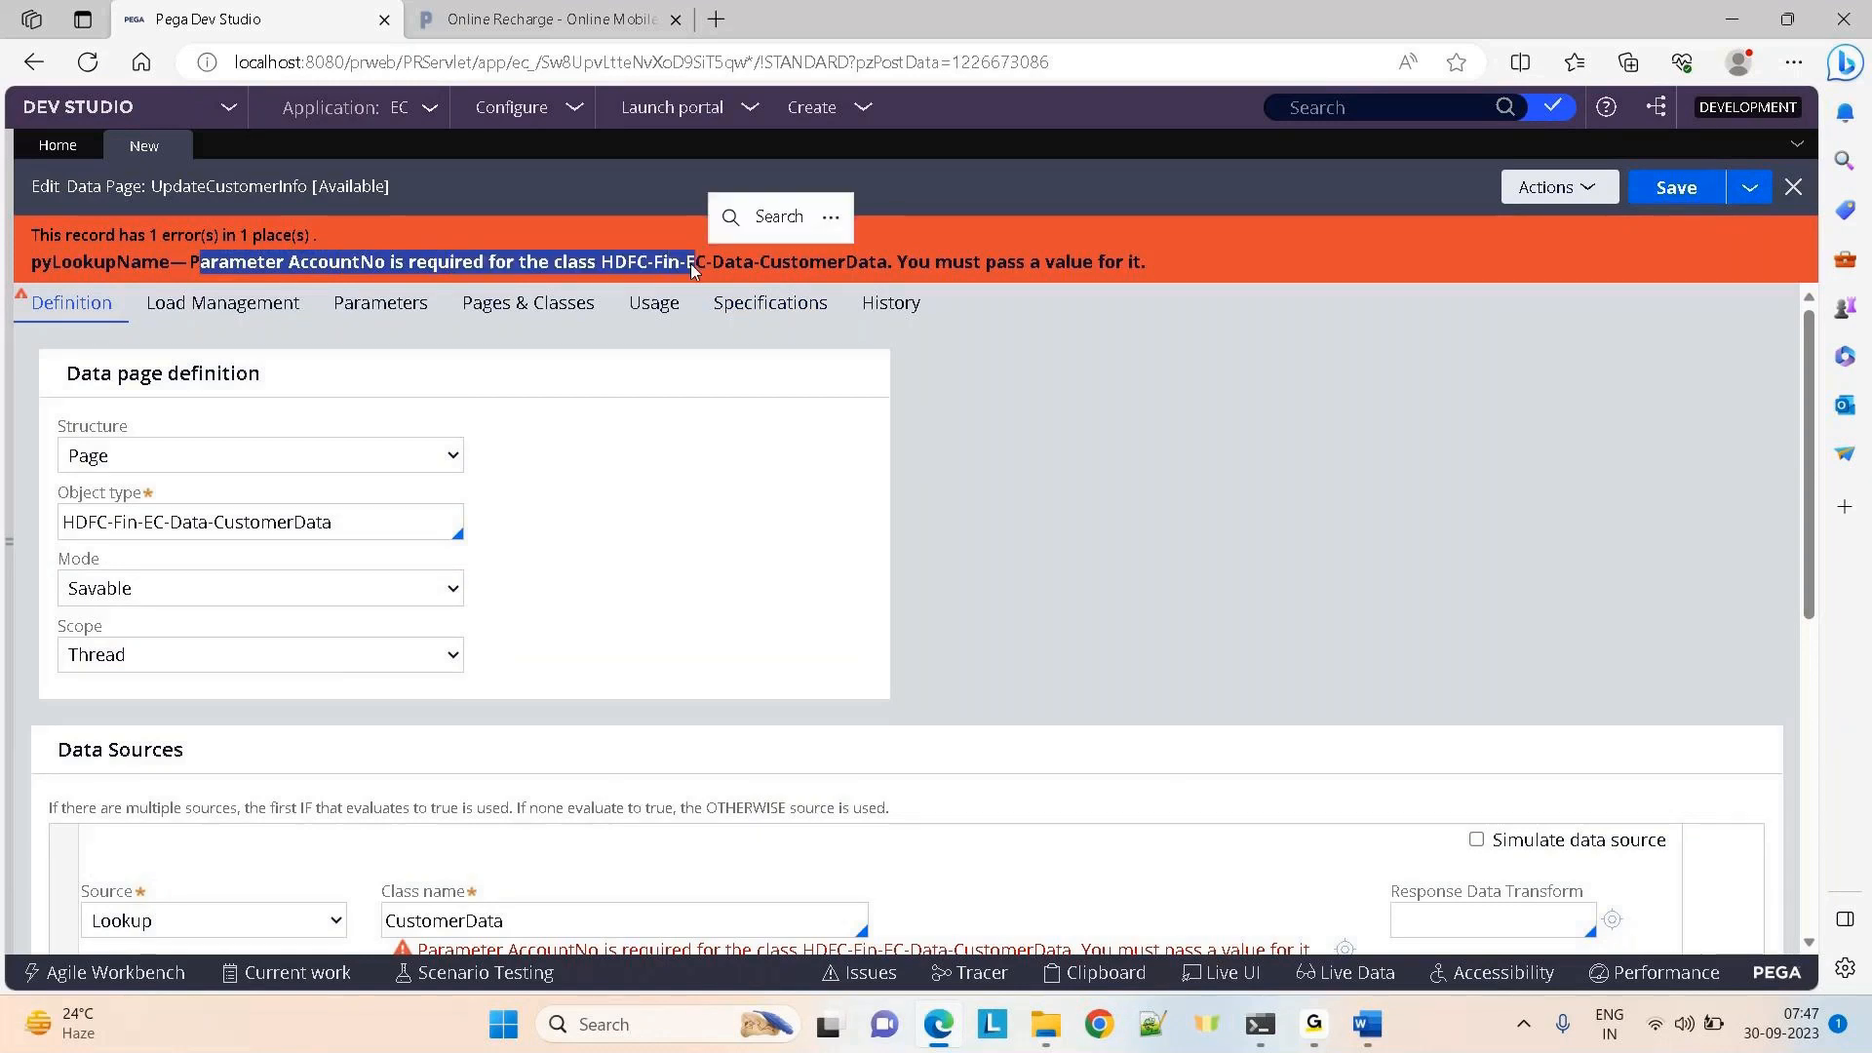
pyautogui.click(1448, 598)
pyautogui.scroll(-1, 1447, 599)
pyautogui.scroll(-2, 1448, 599)
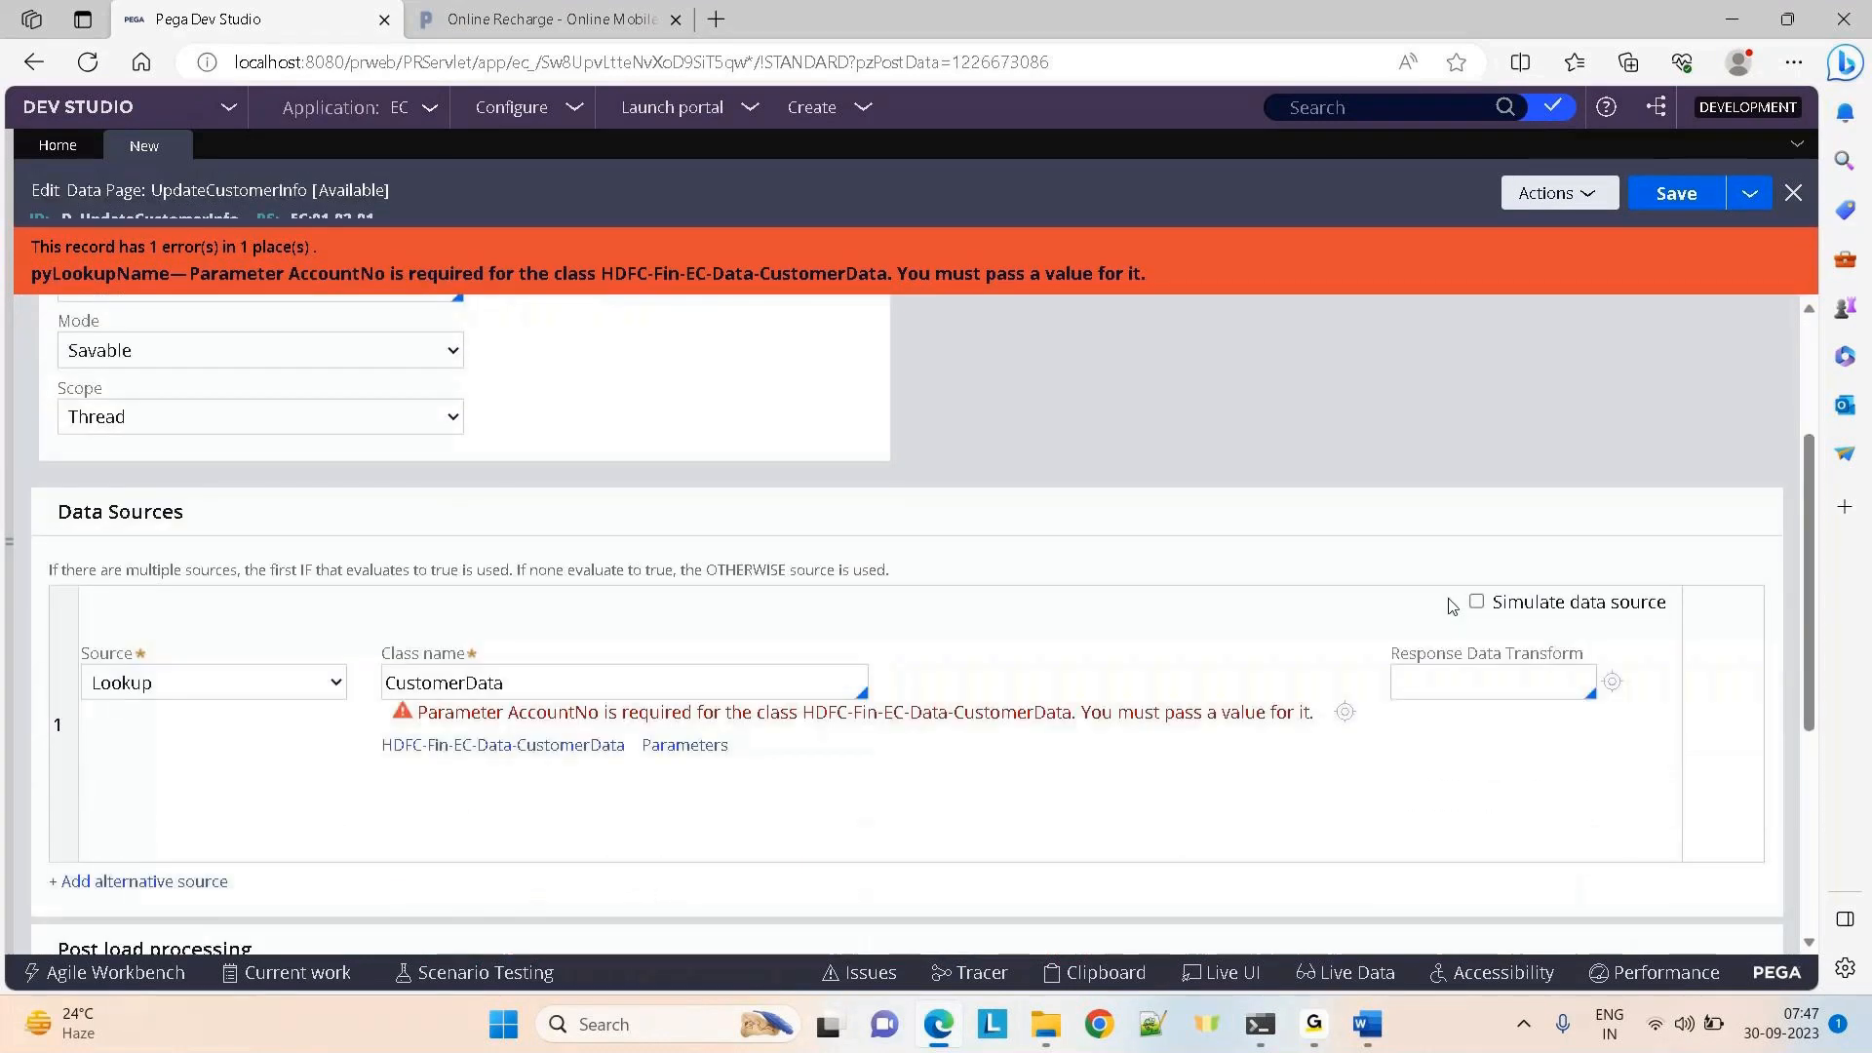
pyautogui.click(643, 671)
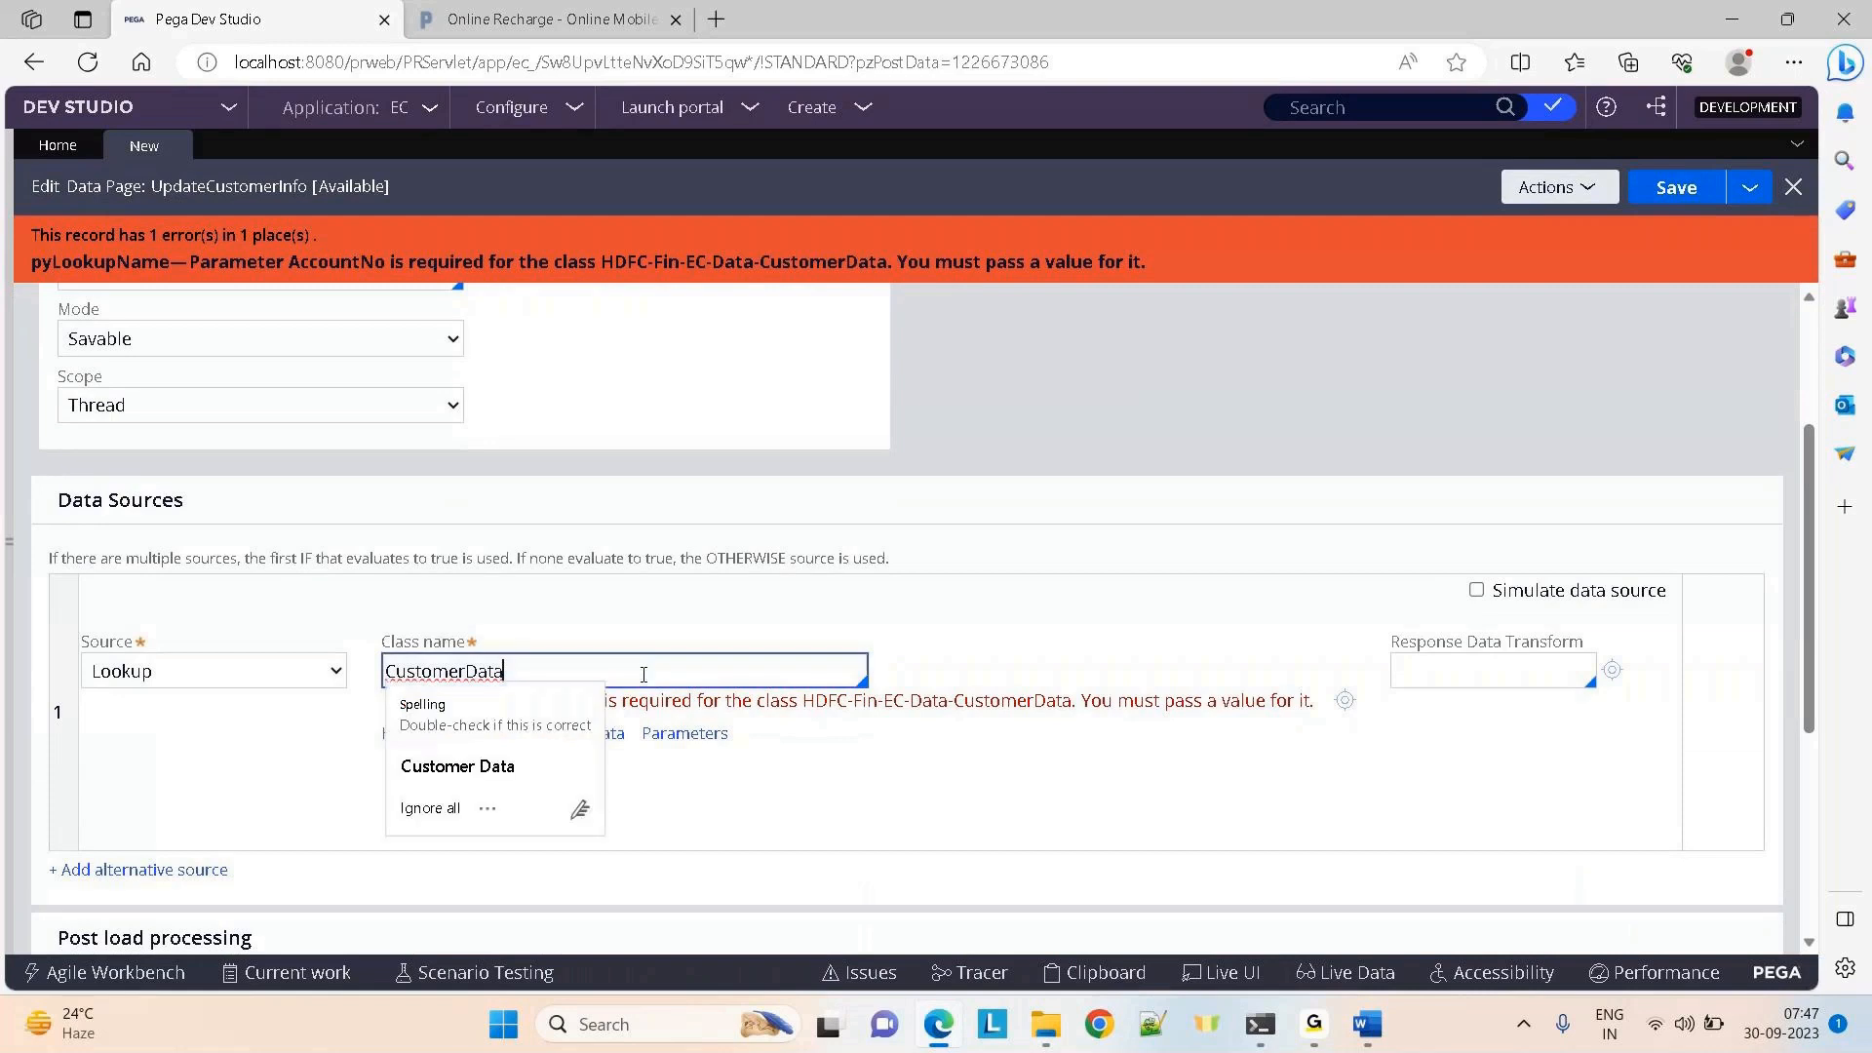
pyautogui.click(448, 809)
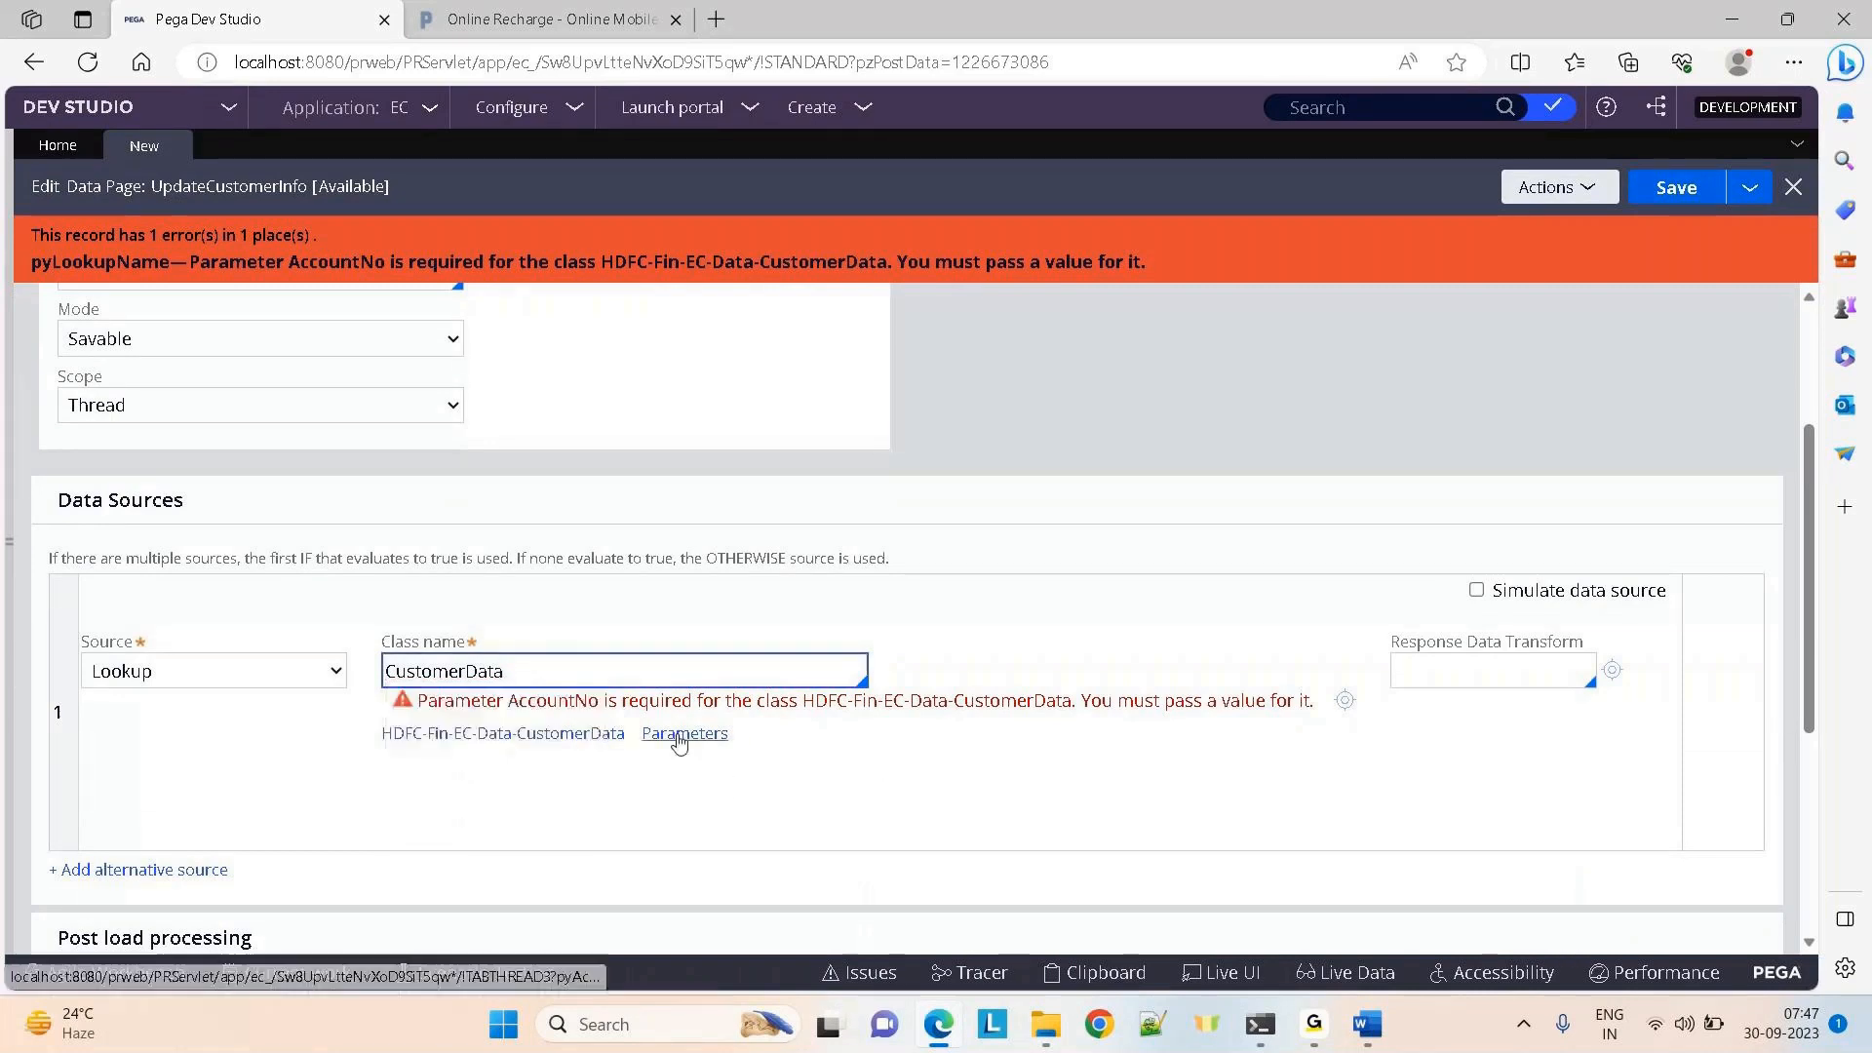
# Inspect the lookup's AccountNo class key parameter, cancel, and show the Parameters tab
pyautogui.click(681, 736)
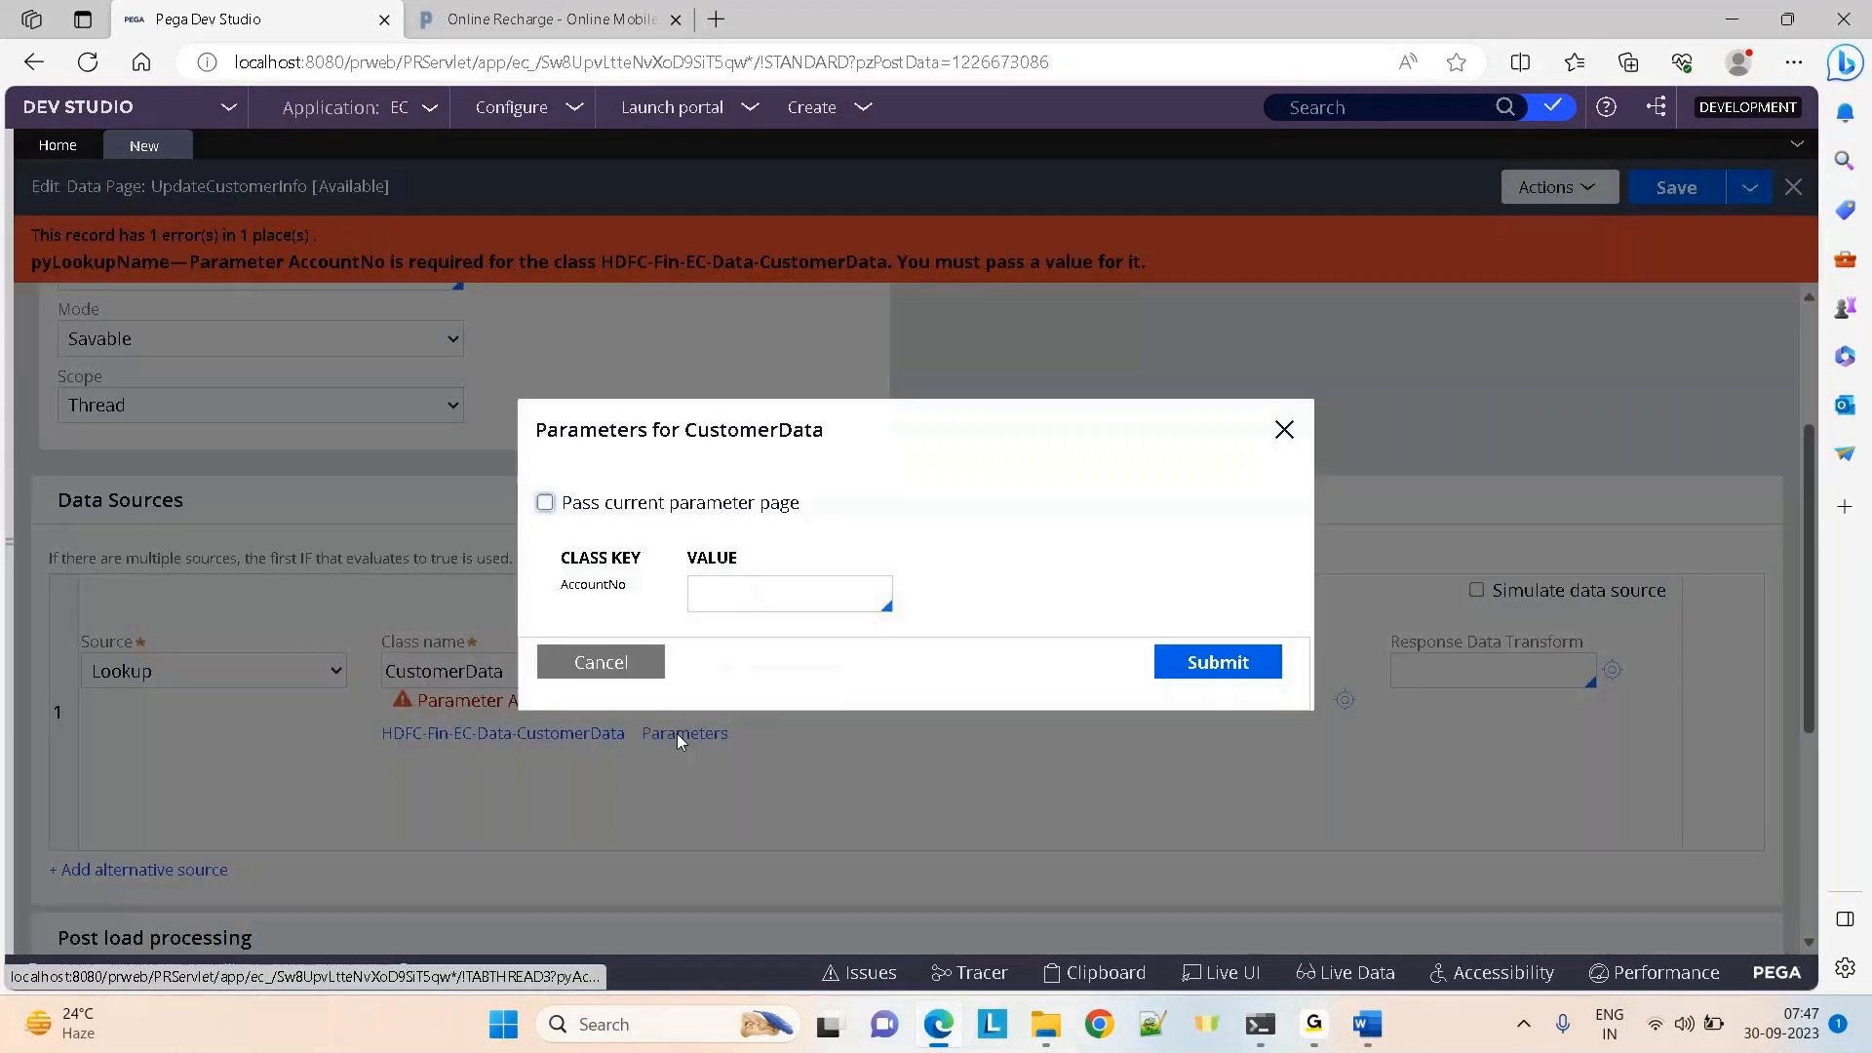
pyautogui.doubleClick(583, 585)
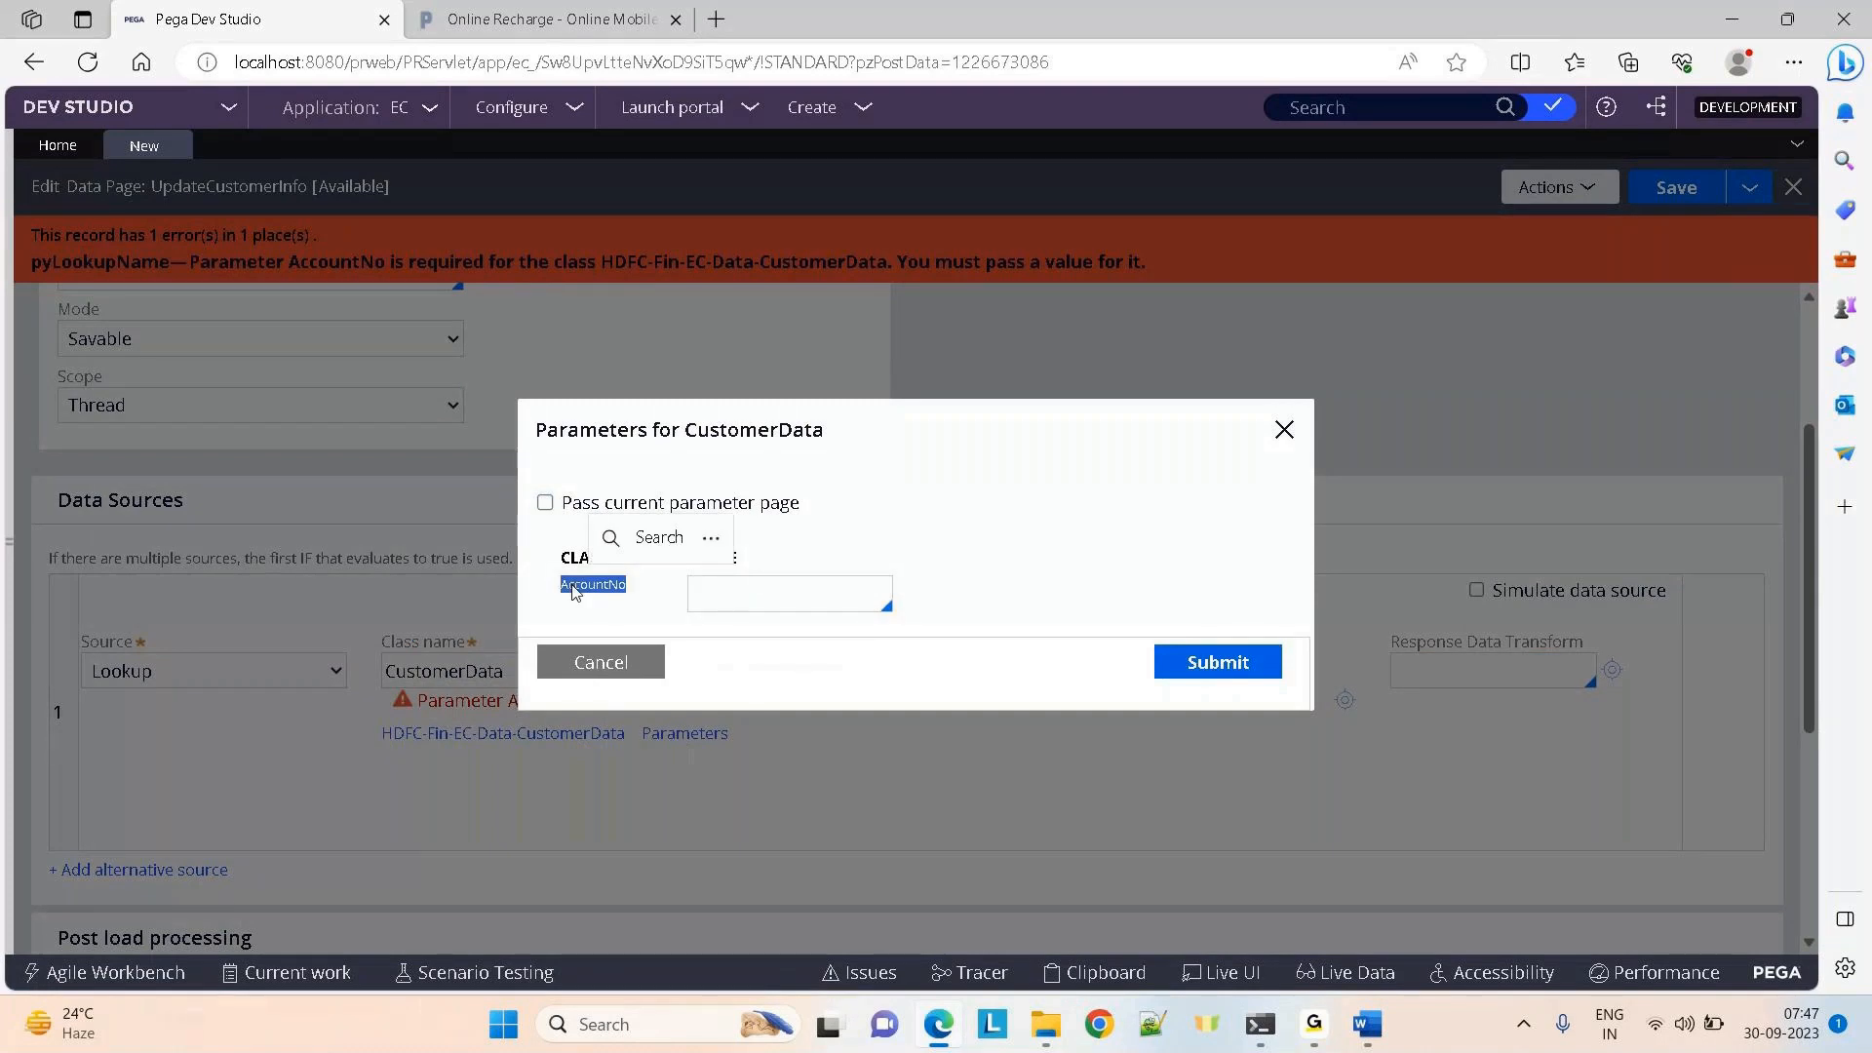
pyautogui.click(1037, 479)
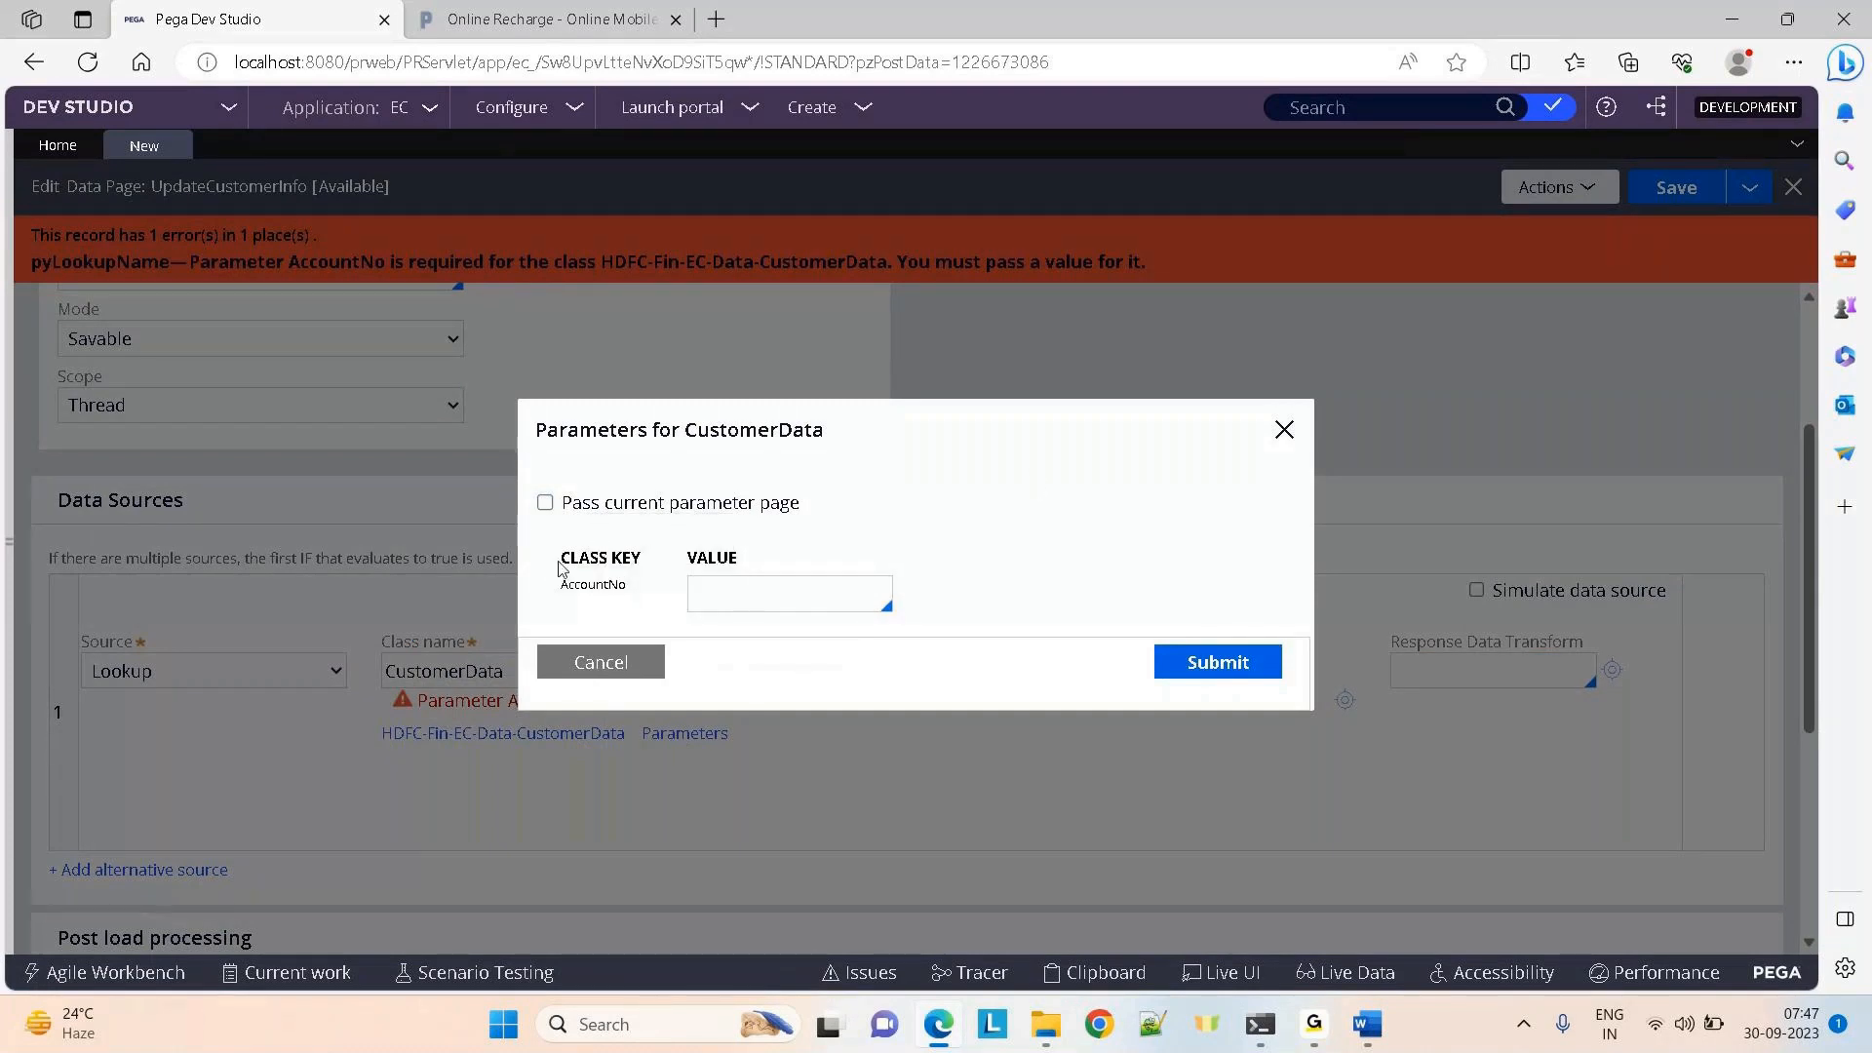
pyautogui.moveTo(558, 568); pyautogui.dragTo(652, 565)
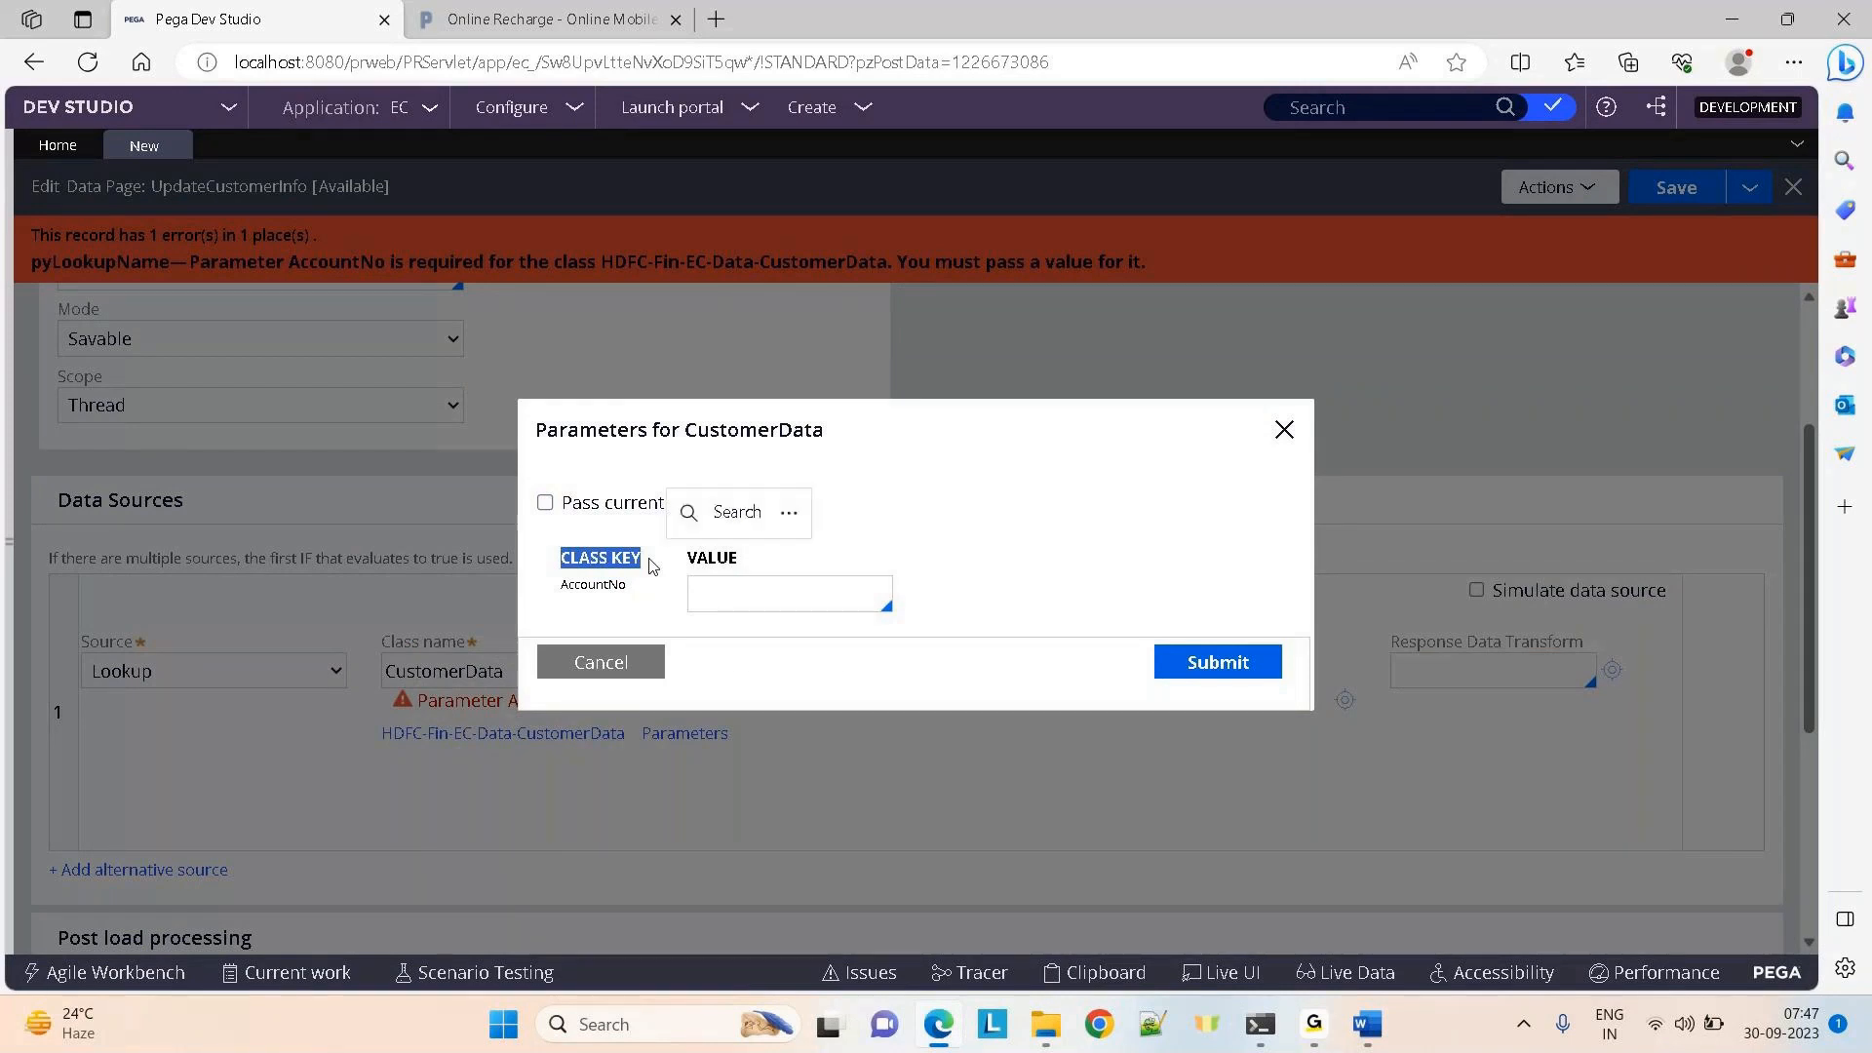
pyautogui.click(617, 682)
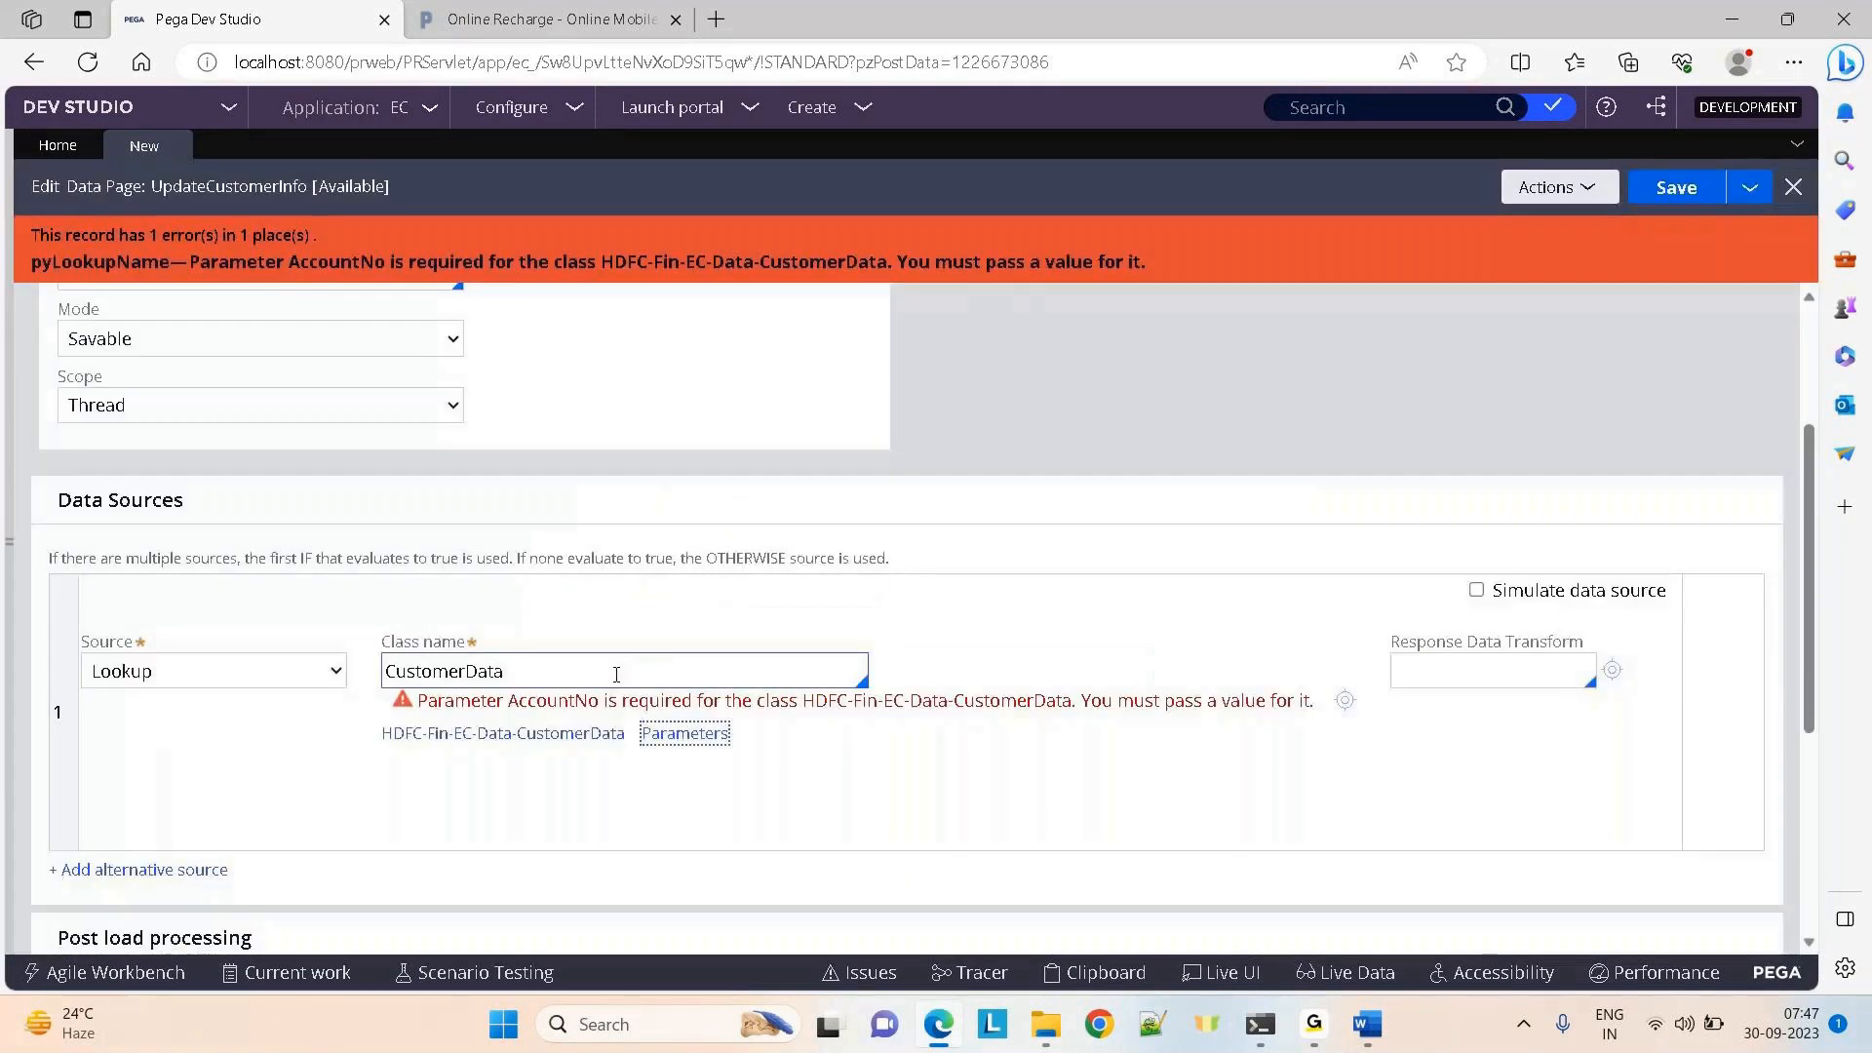
pyautogui.moveTo(1807, 637)
pyautogui.mouseDown()
pyautogui.moveTo(1816, 488)
pyautogui.moveTo(1802, 666)
pyautogui.mouseUp()
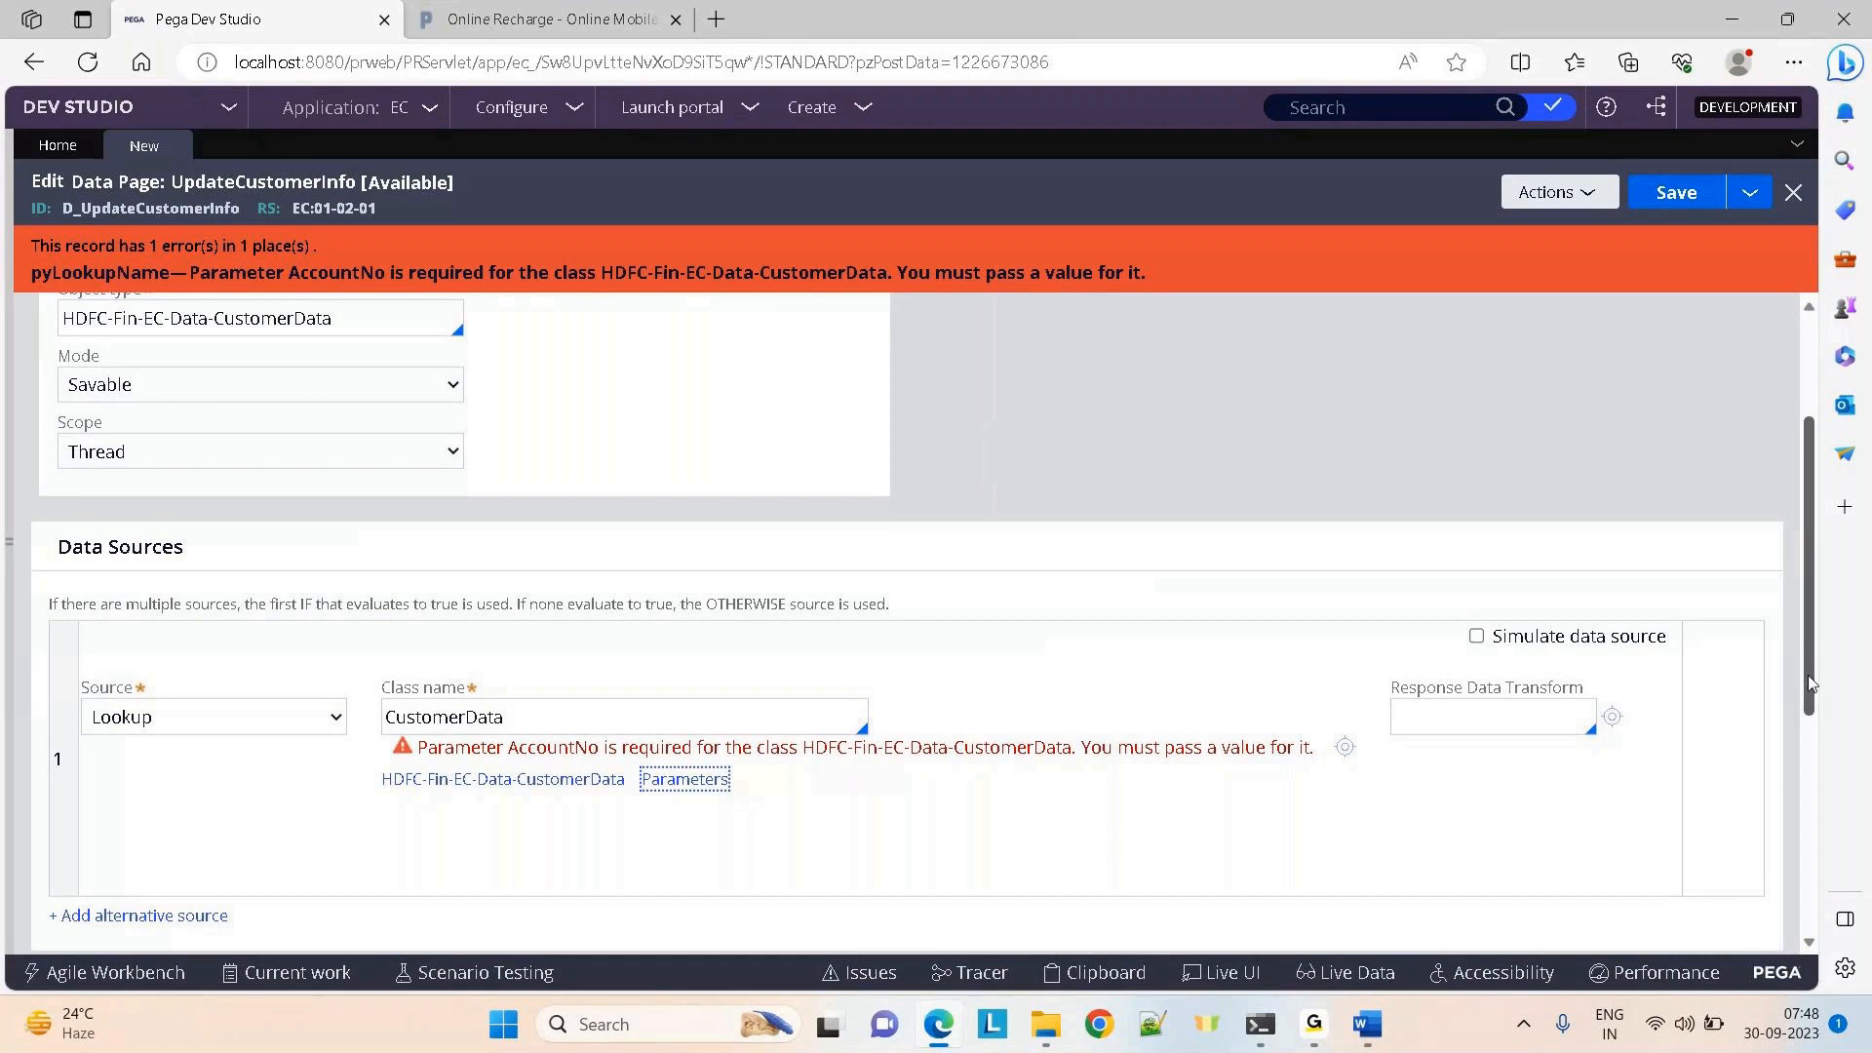
pyautogui.scroll(3, 1808, 682)
pyautogui.click(394, 329)
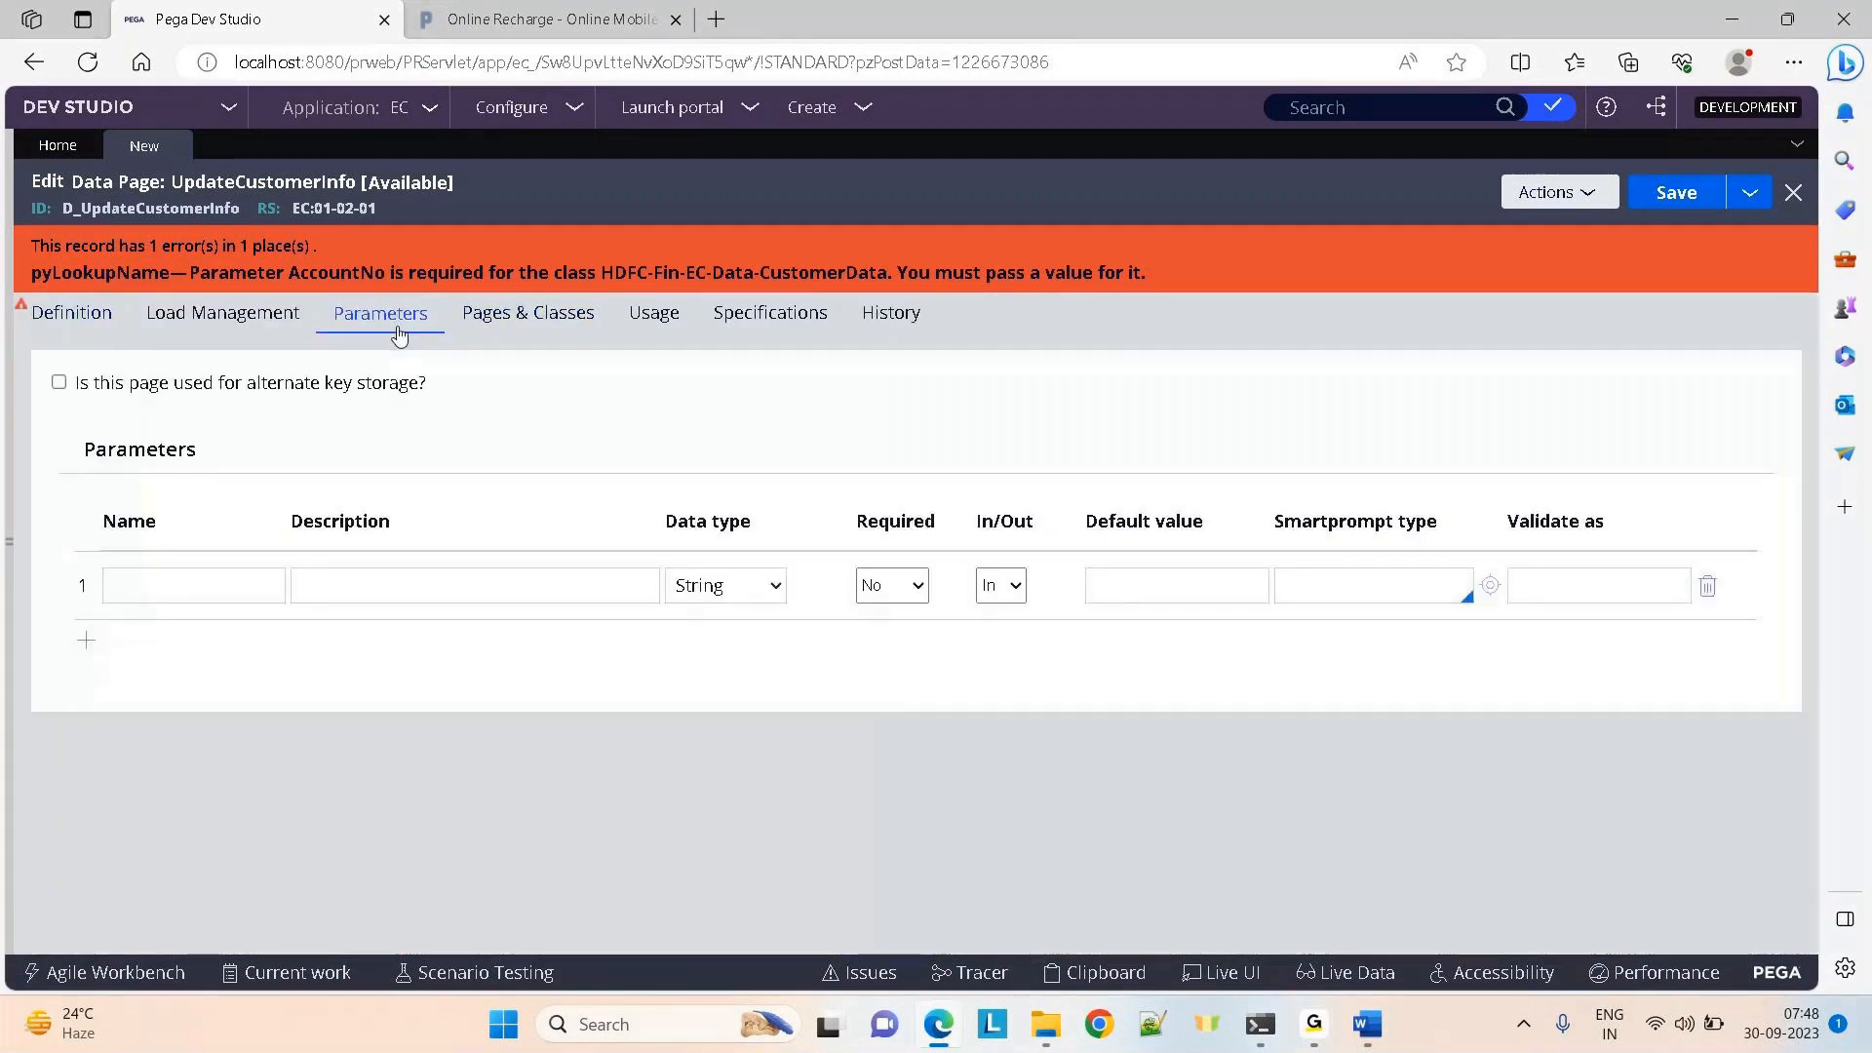
# Revisit the CustomerData lookup's AccountNo parameter on the Definition tab without changes
pyautogui.click(54, 335)
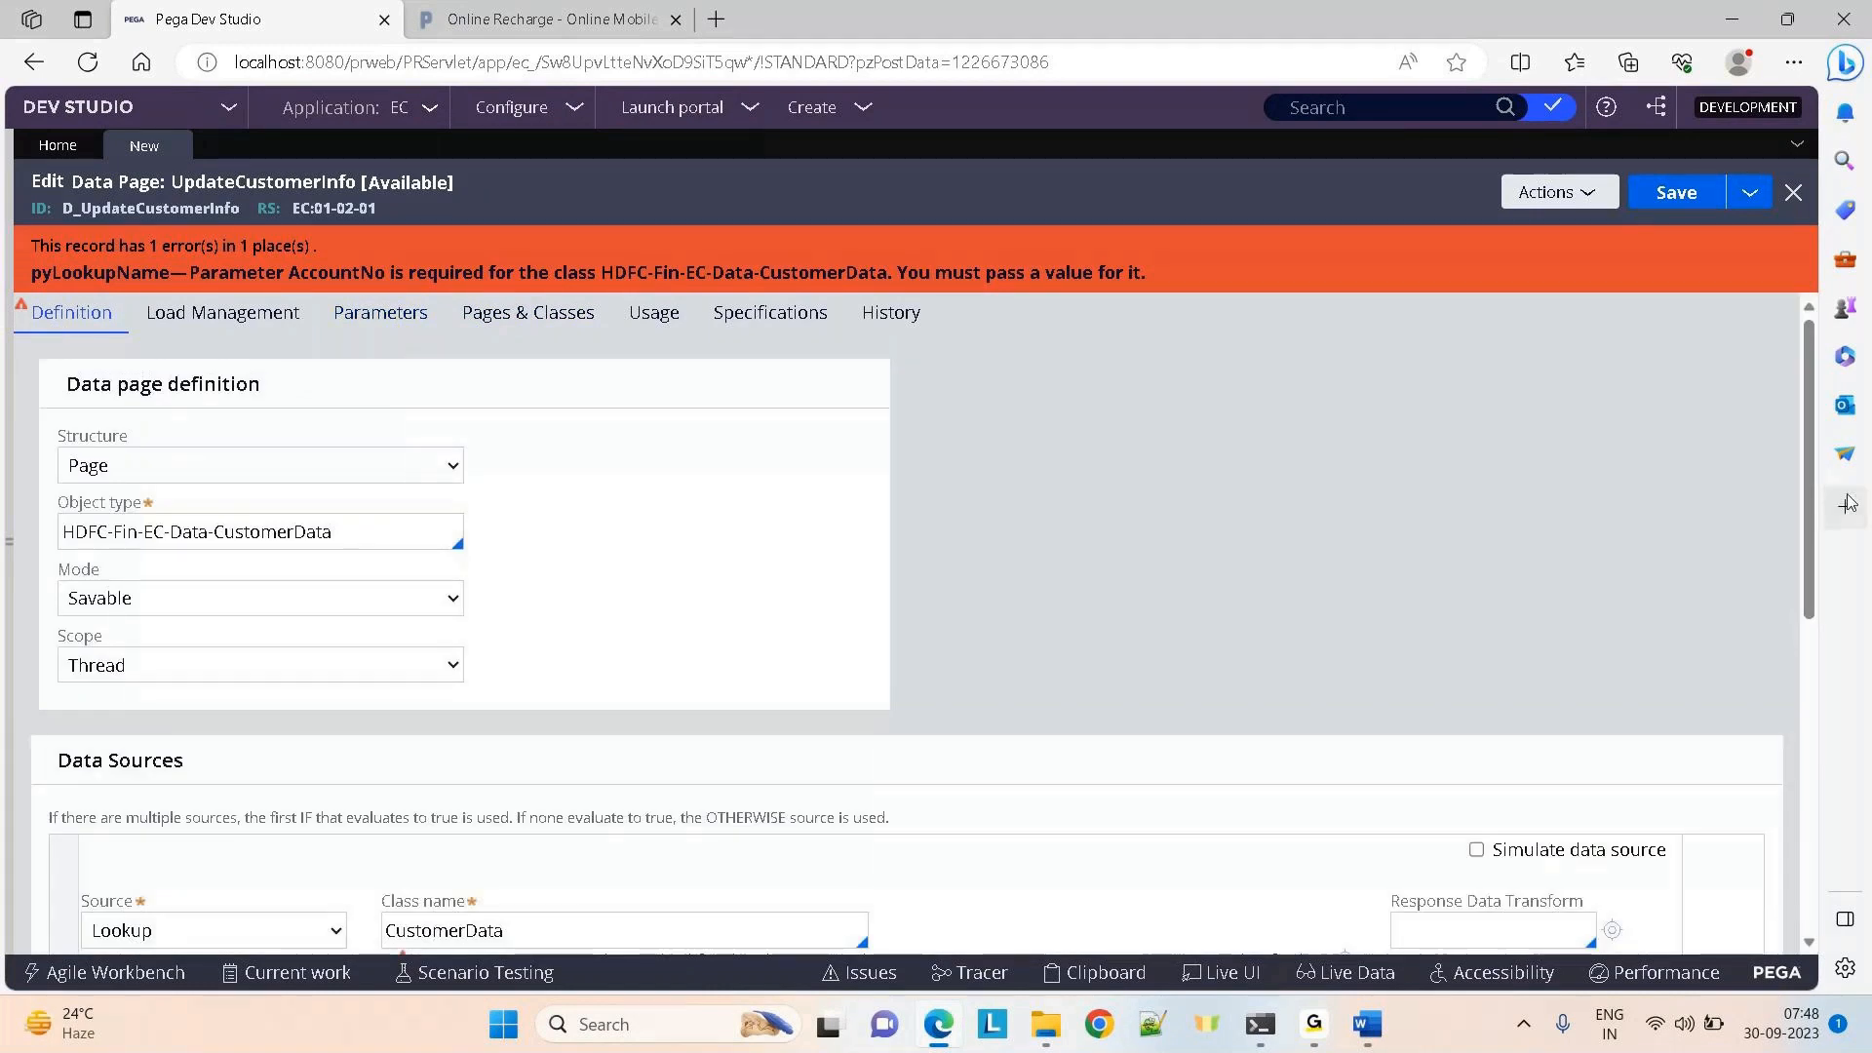
pyautogui.scroll(-1, 1809, 506)
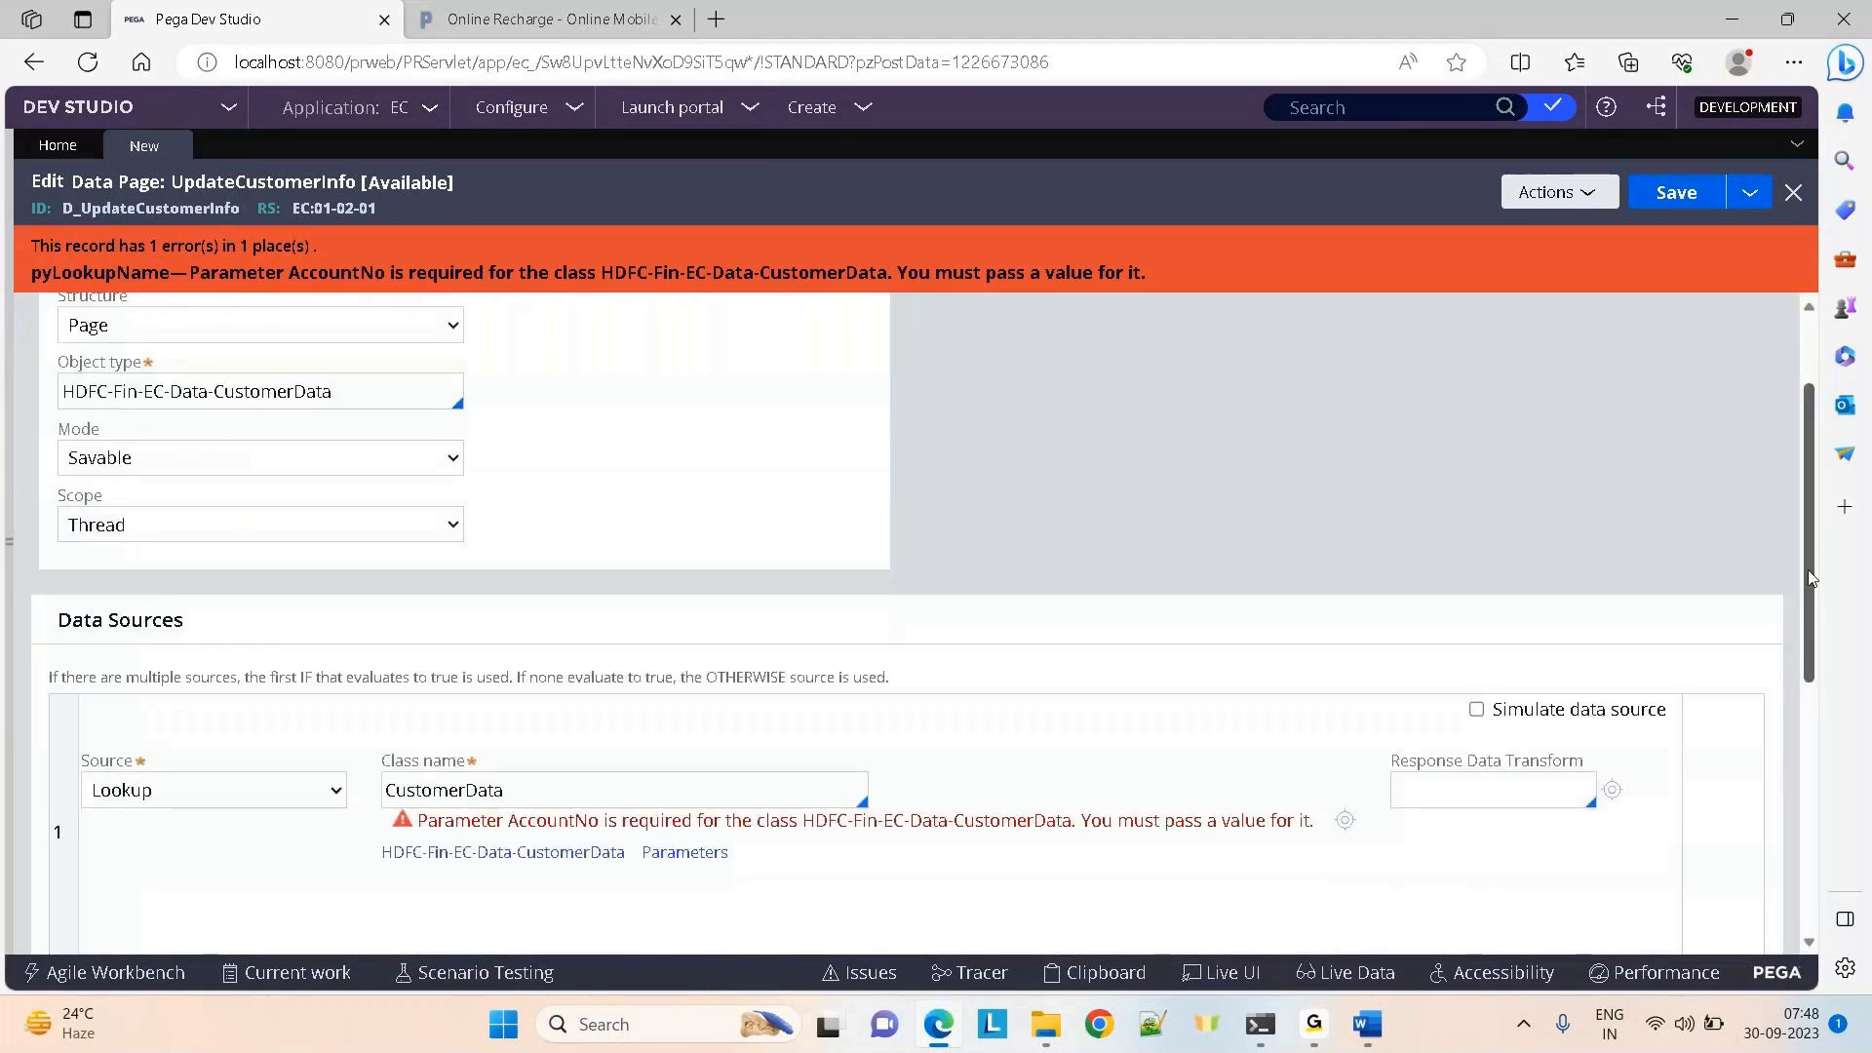
pyautogui.click(682, 853)
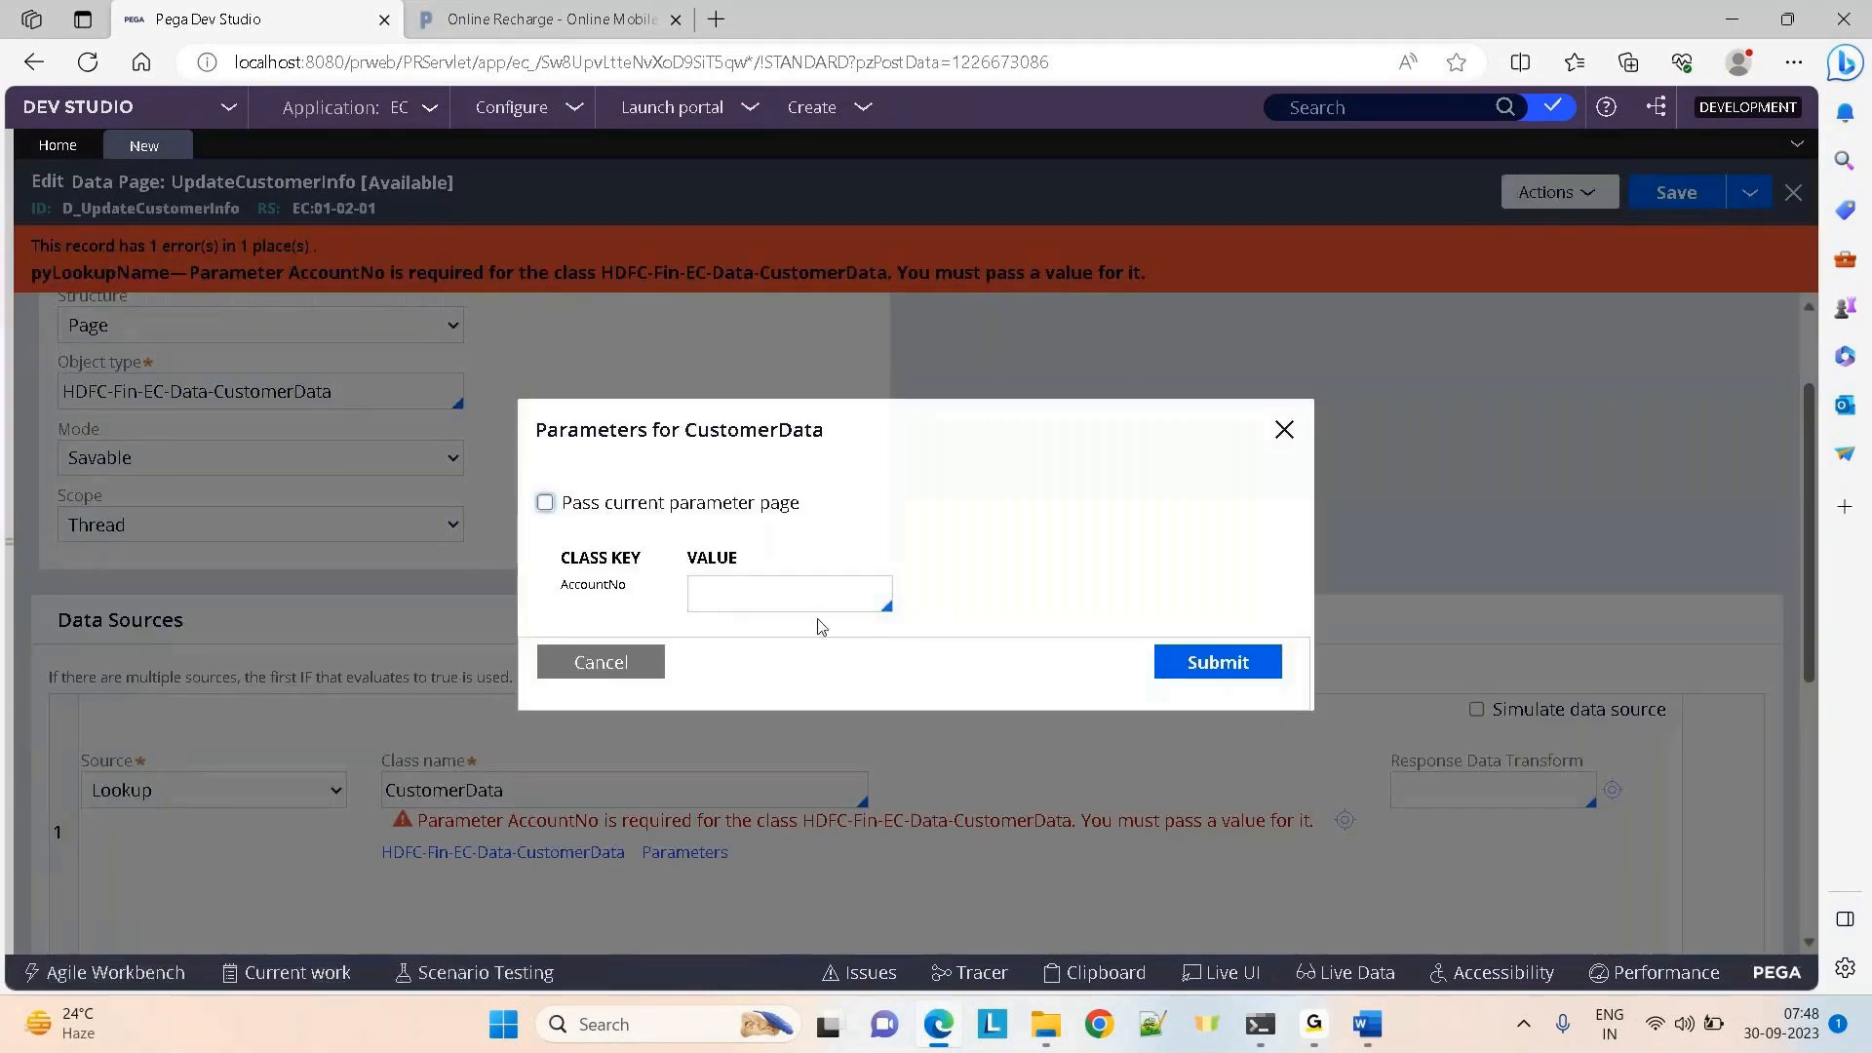
pyautogui.click(747, 602)
pyautogui.click(604, 661)
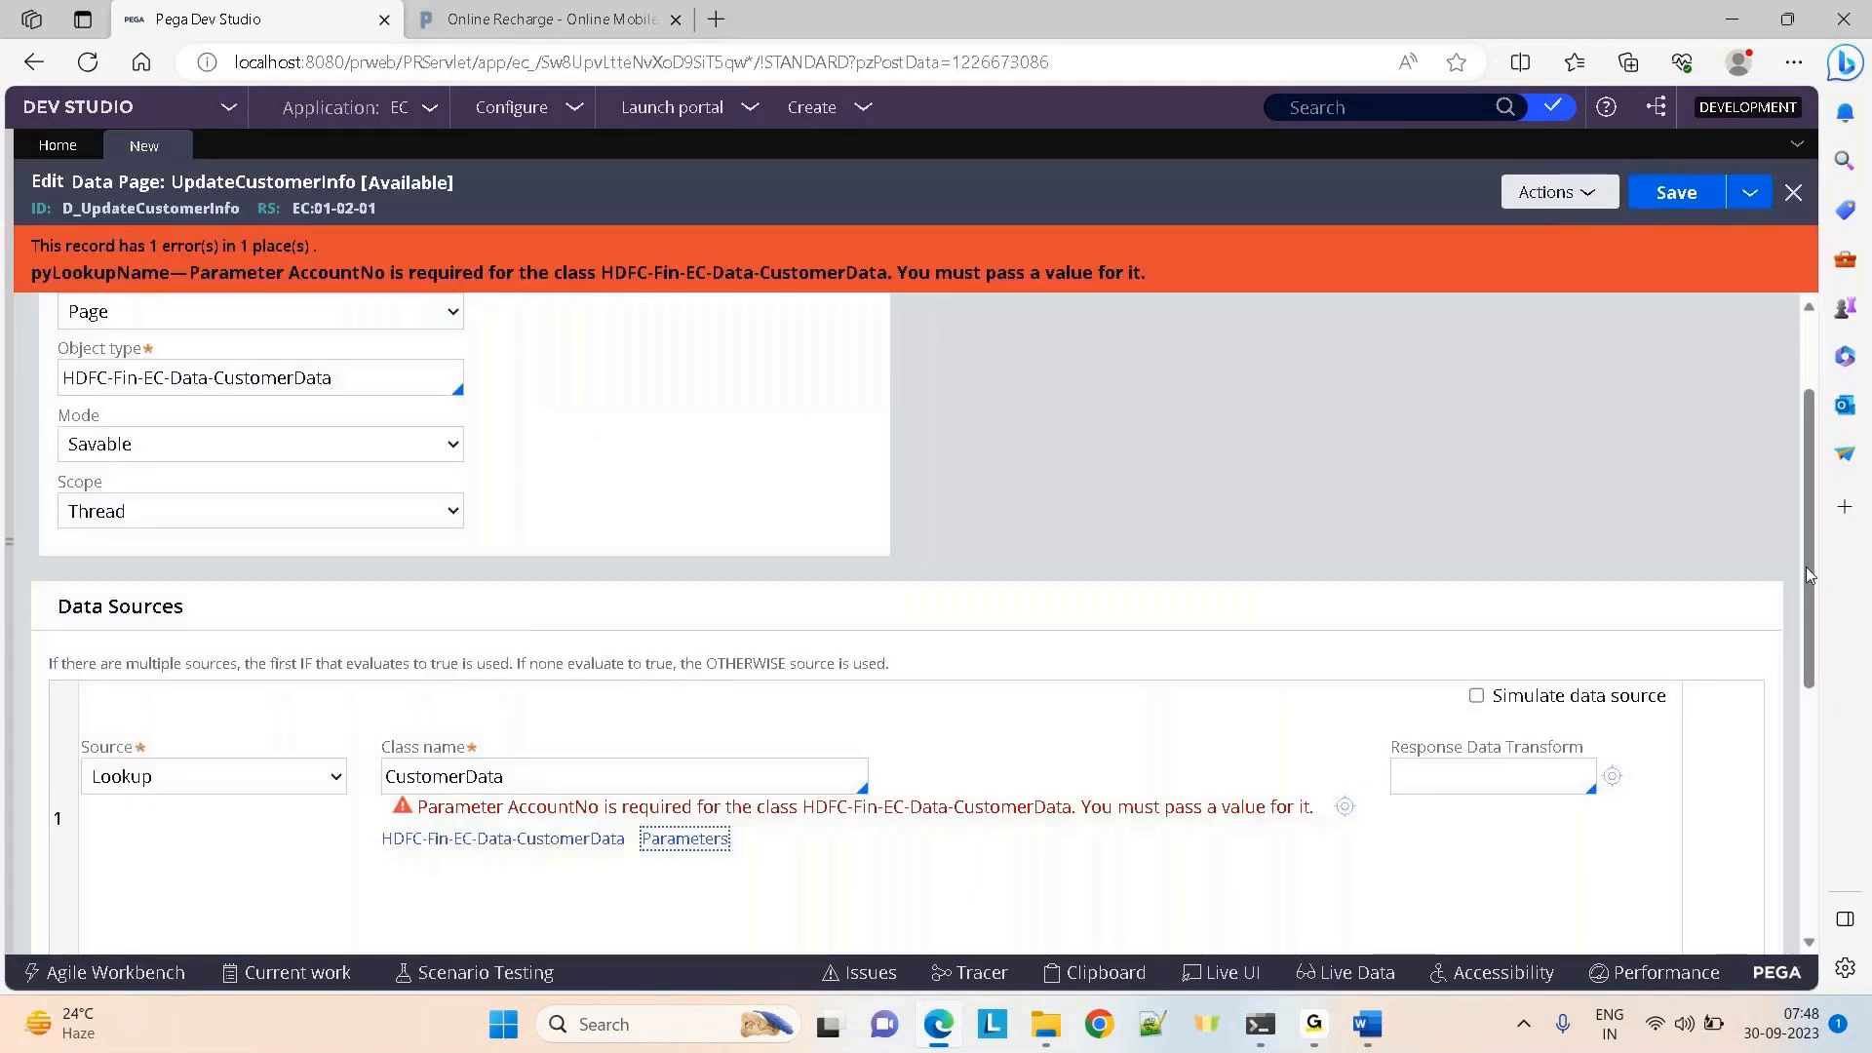
pyautogui.moveTo(1809, 570); pyautogui.dragTo(1803, 418)
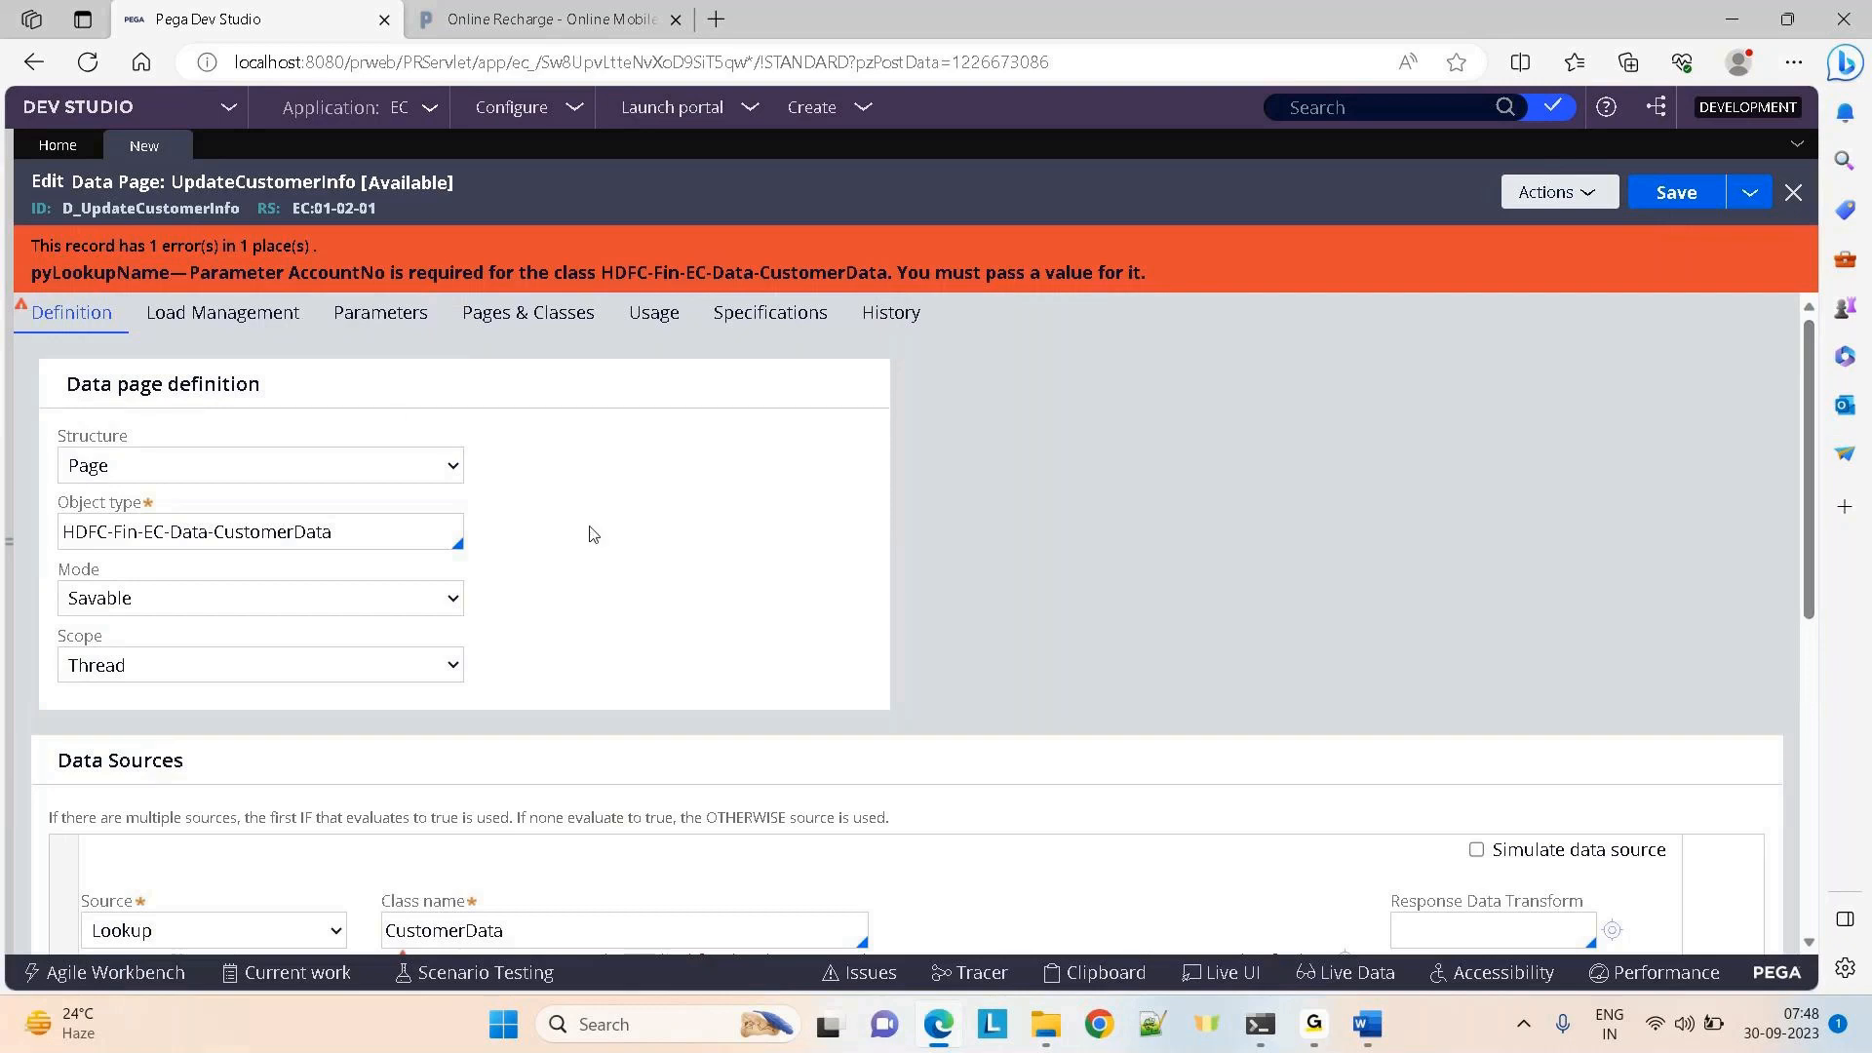
# Add a data page parameter named ActNo and return to the Definition tab
pyautogui.click(380, 314)
pyautogui.click(190, 590)
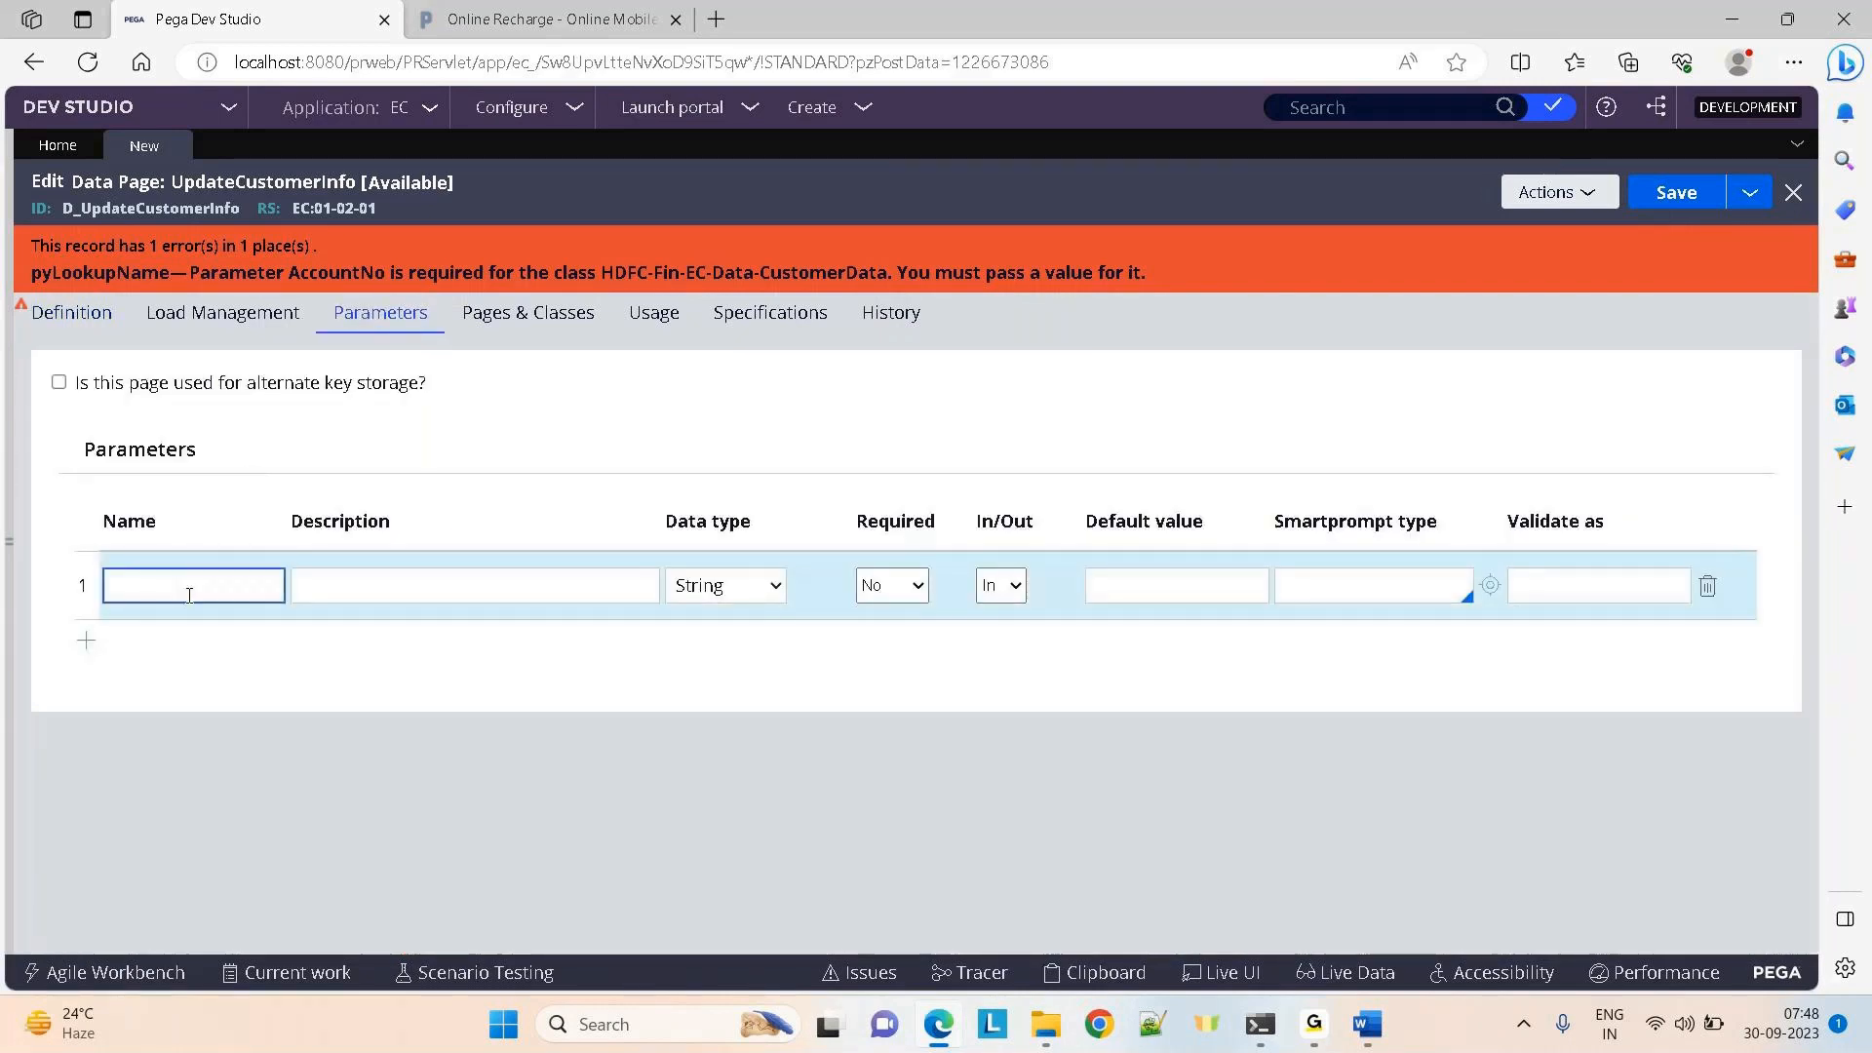
pyautogui.write('ActNo')
pyautogui.click(88, 312)
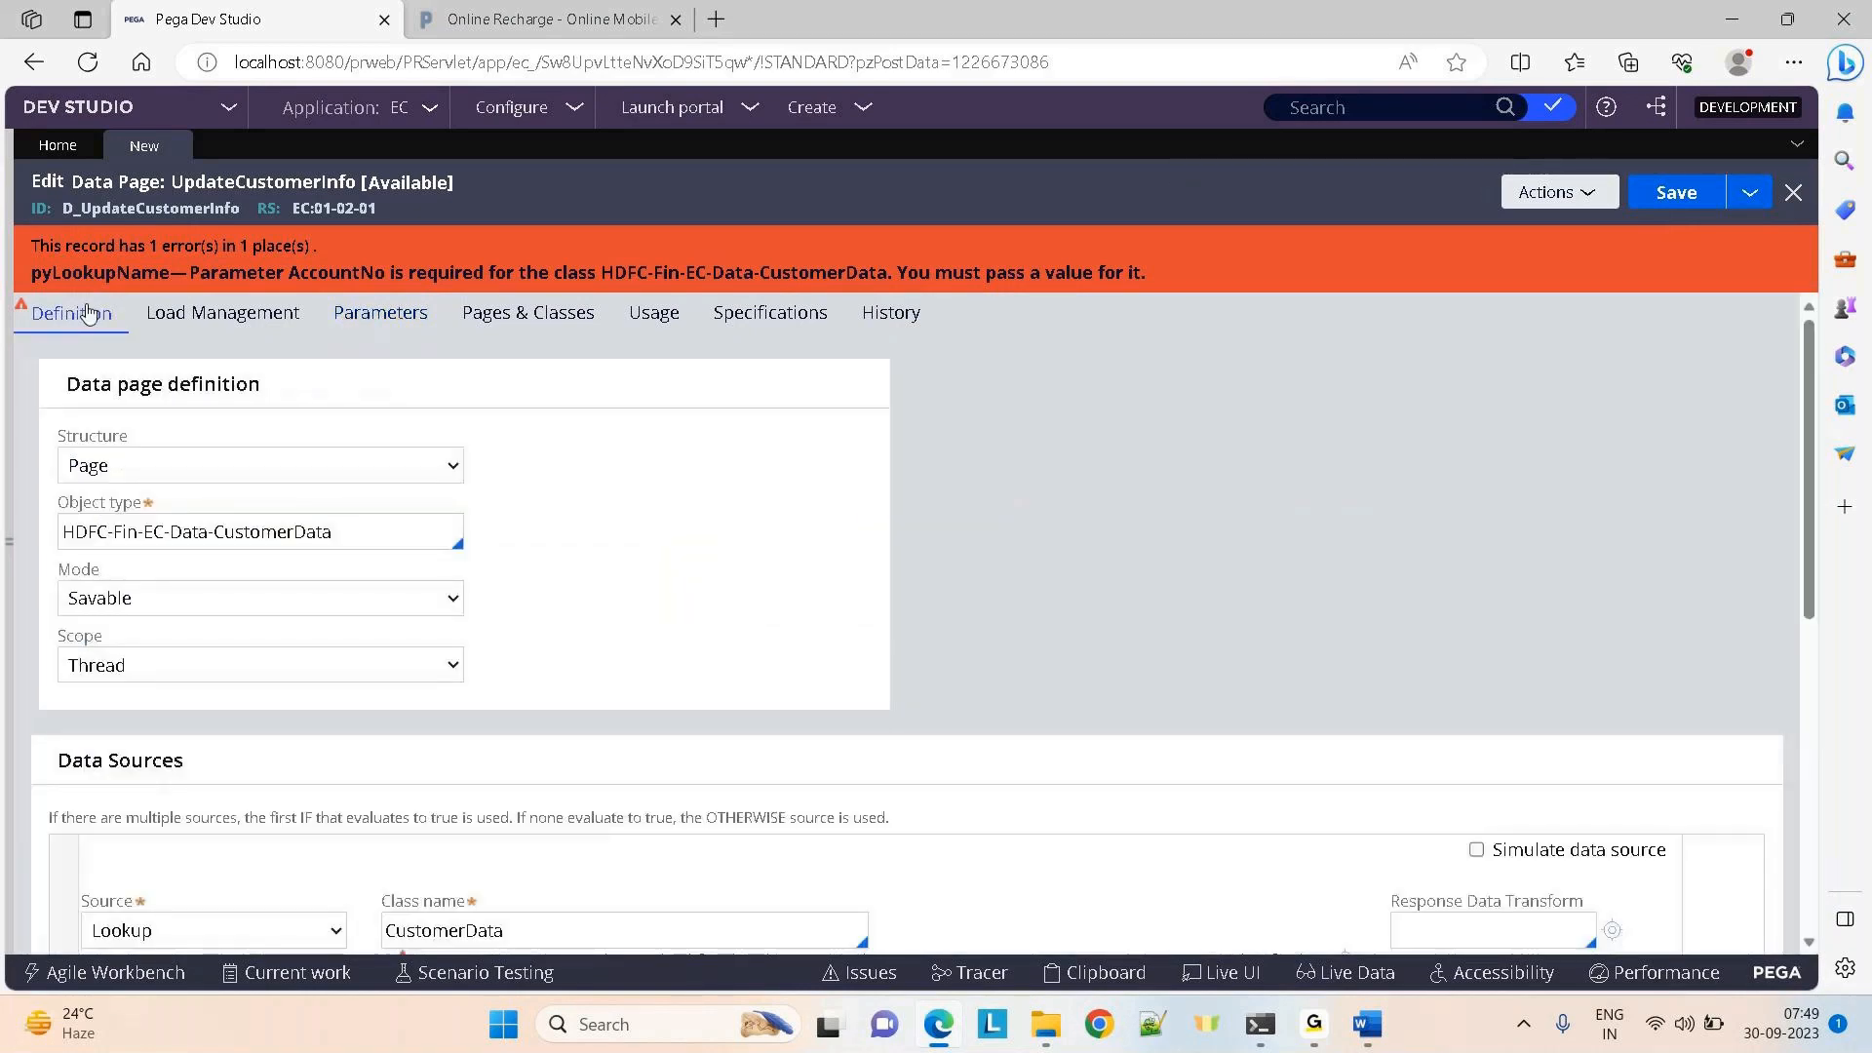
# Show the ActNo parameter in the parameters table and save the data page
pyautogui.click(395, 321)
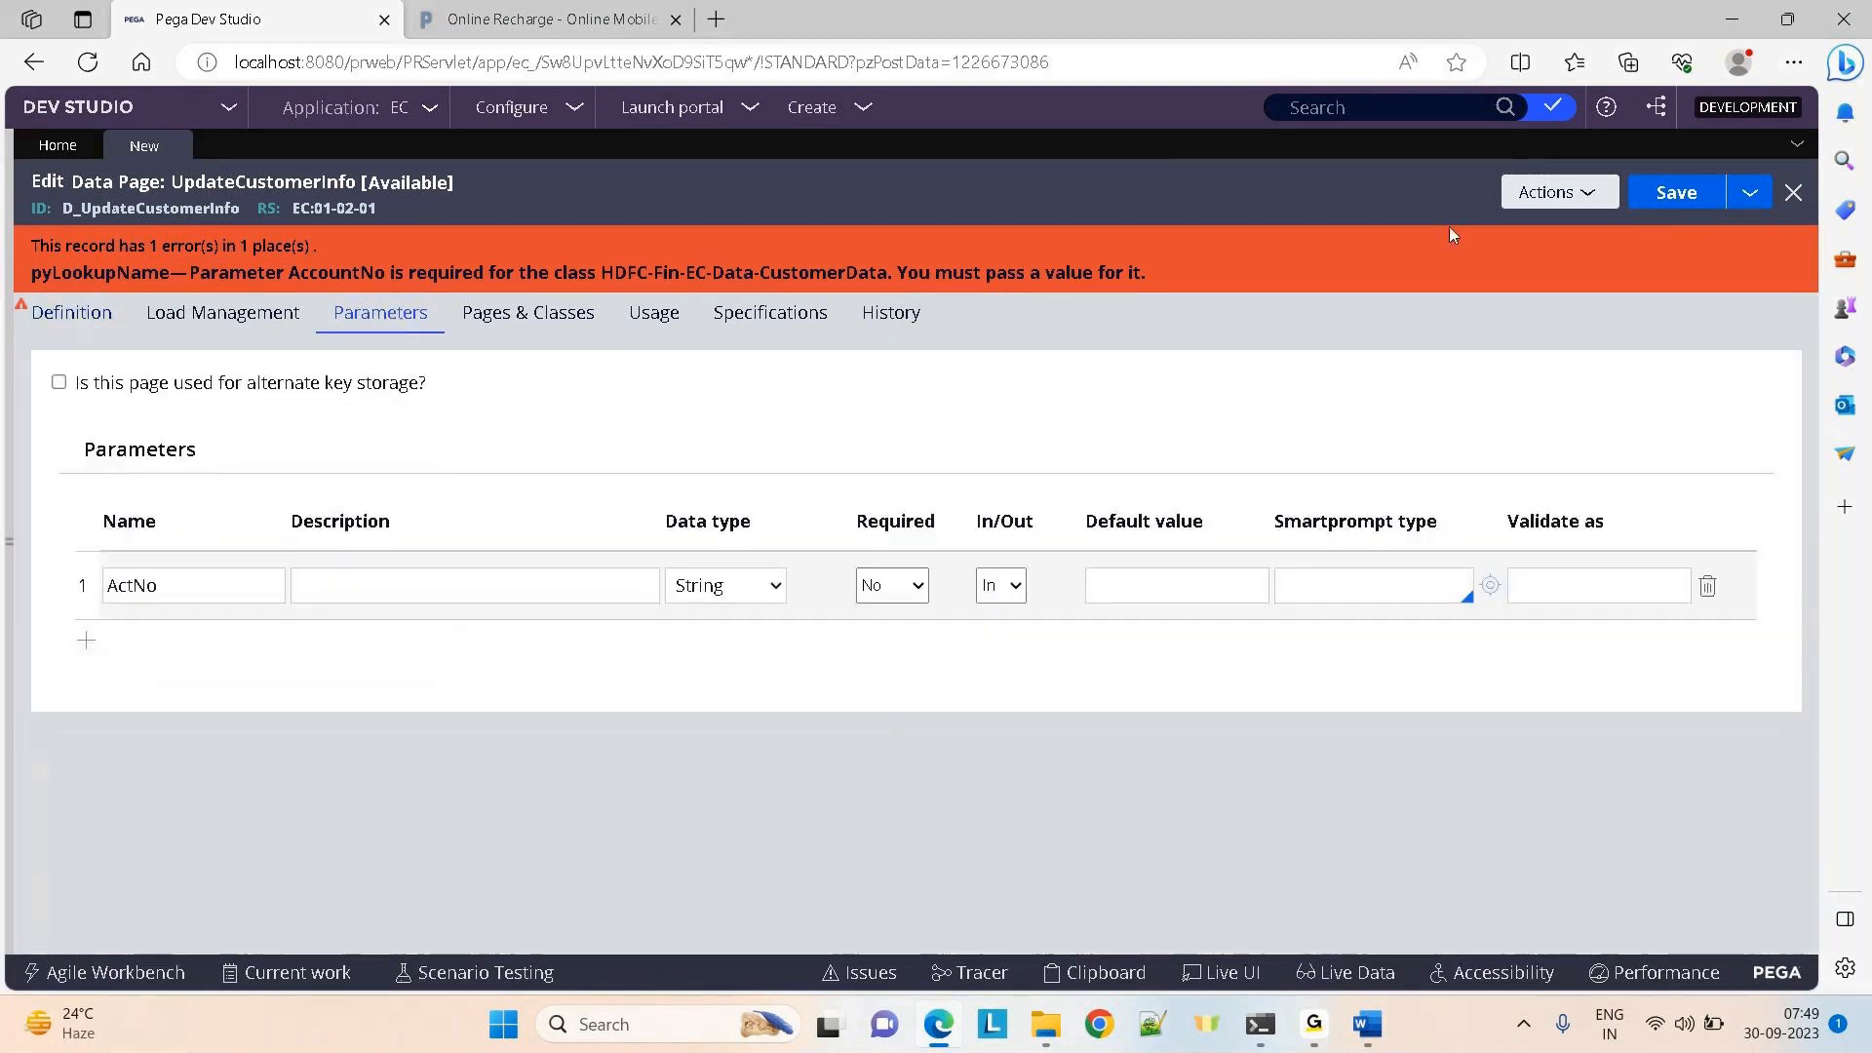
pyautogui.click(1673, 192)
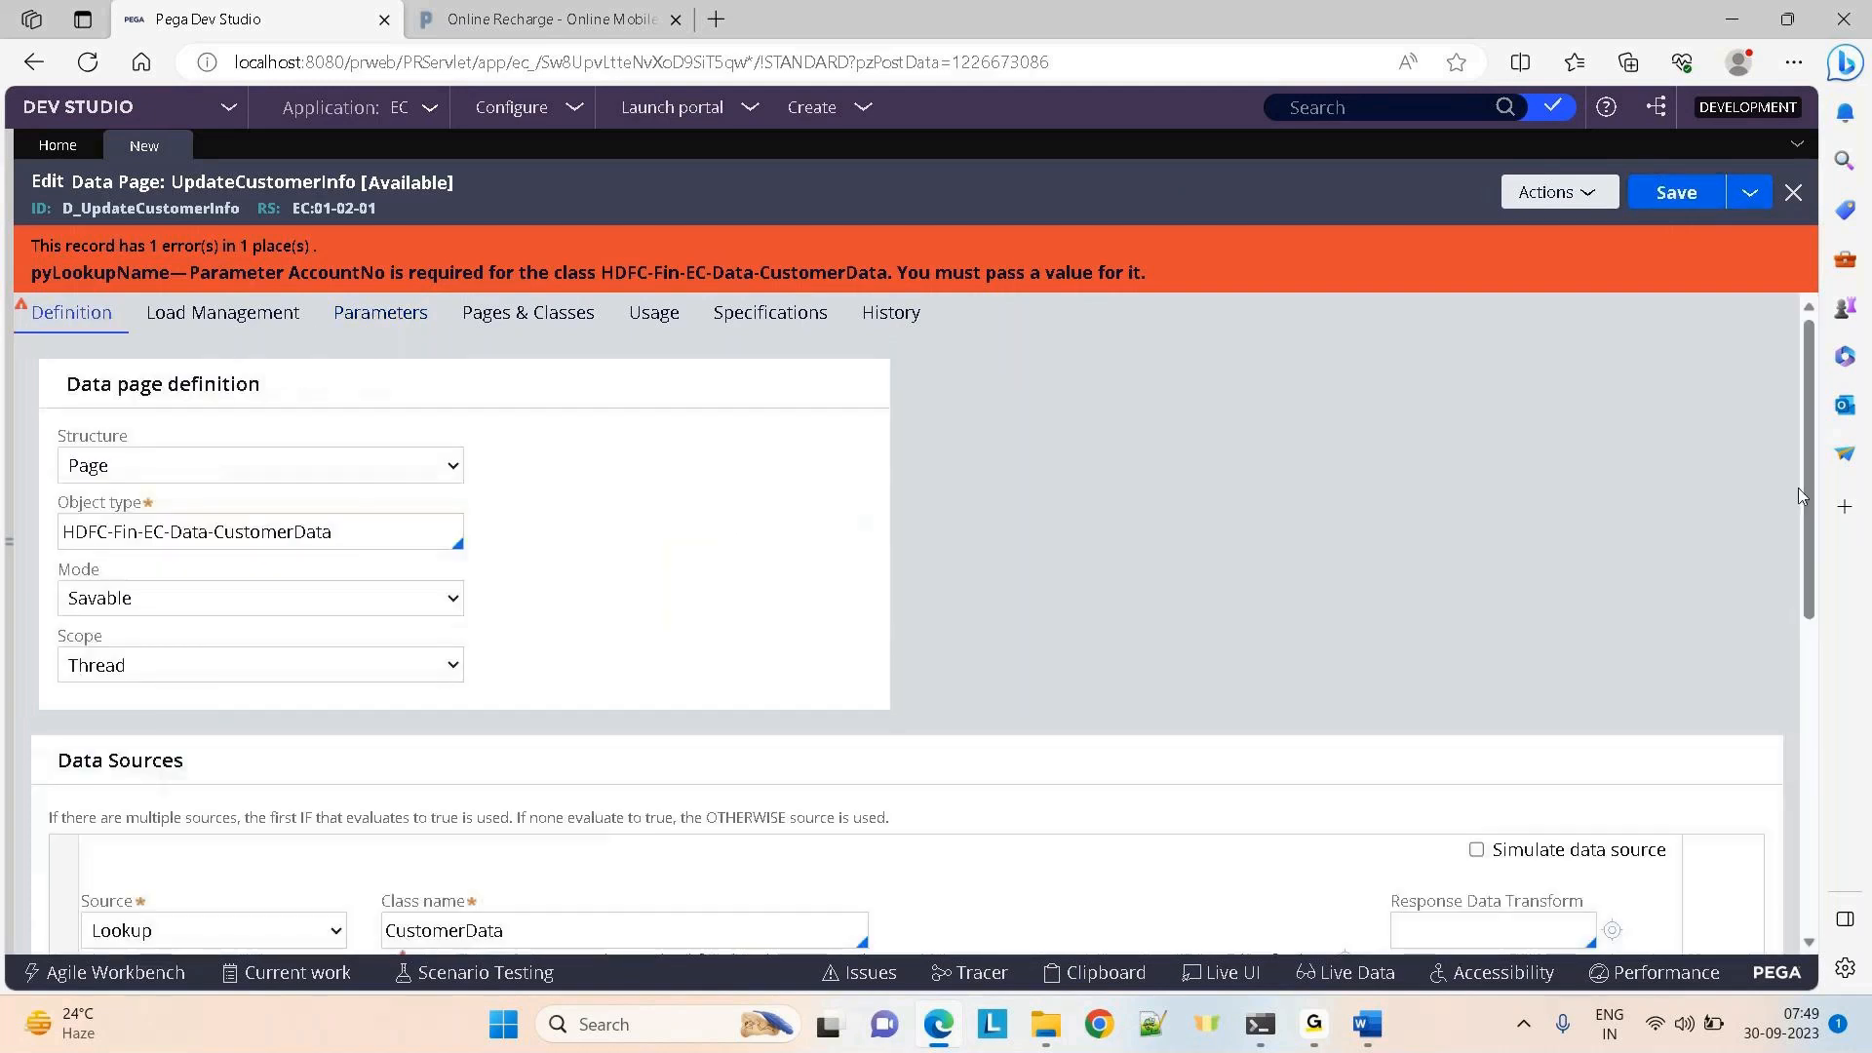
pyautogui.moveTo(1808, 513); pyautogui.dragTo(1811, 663)
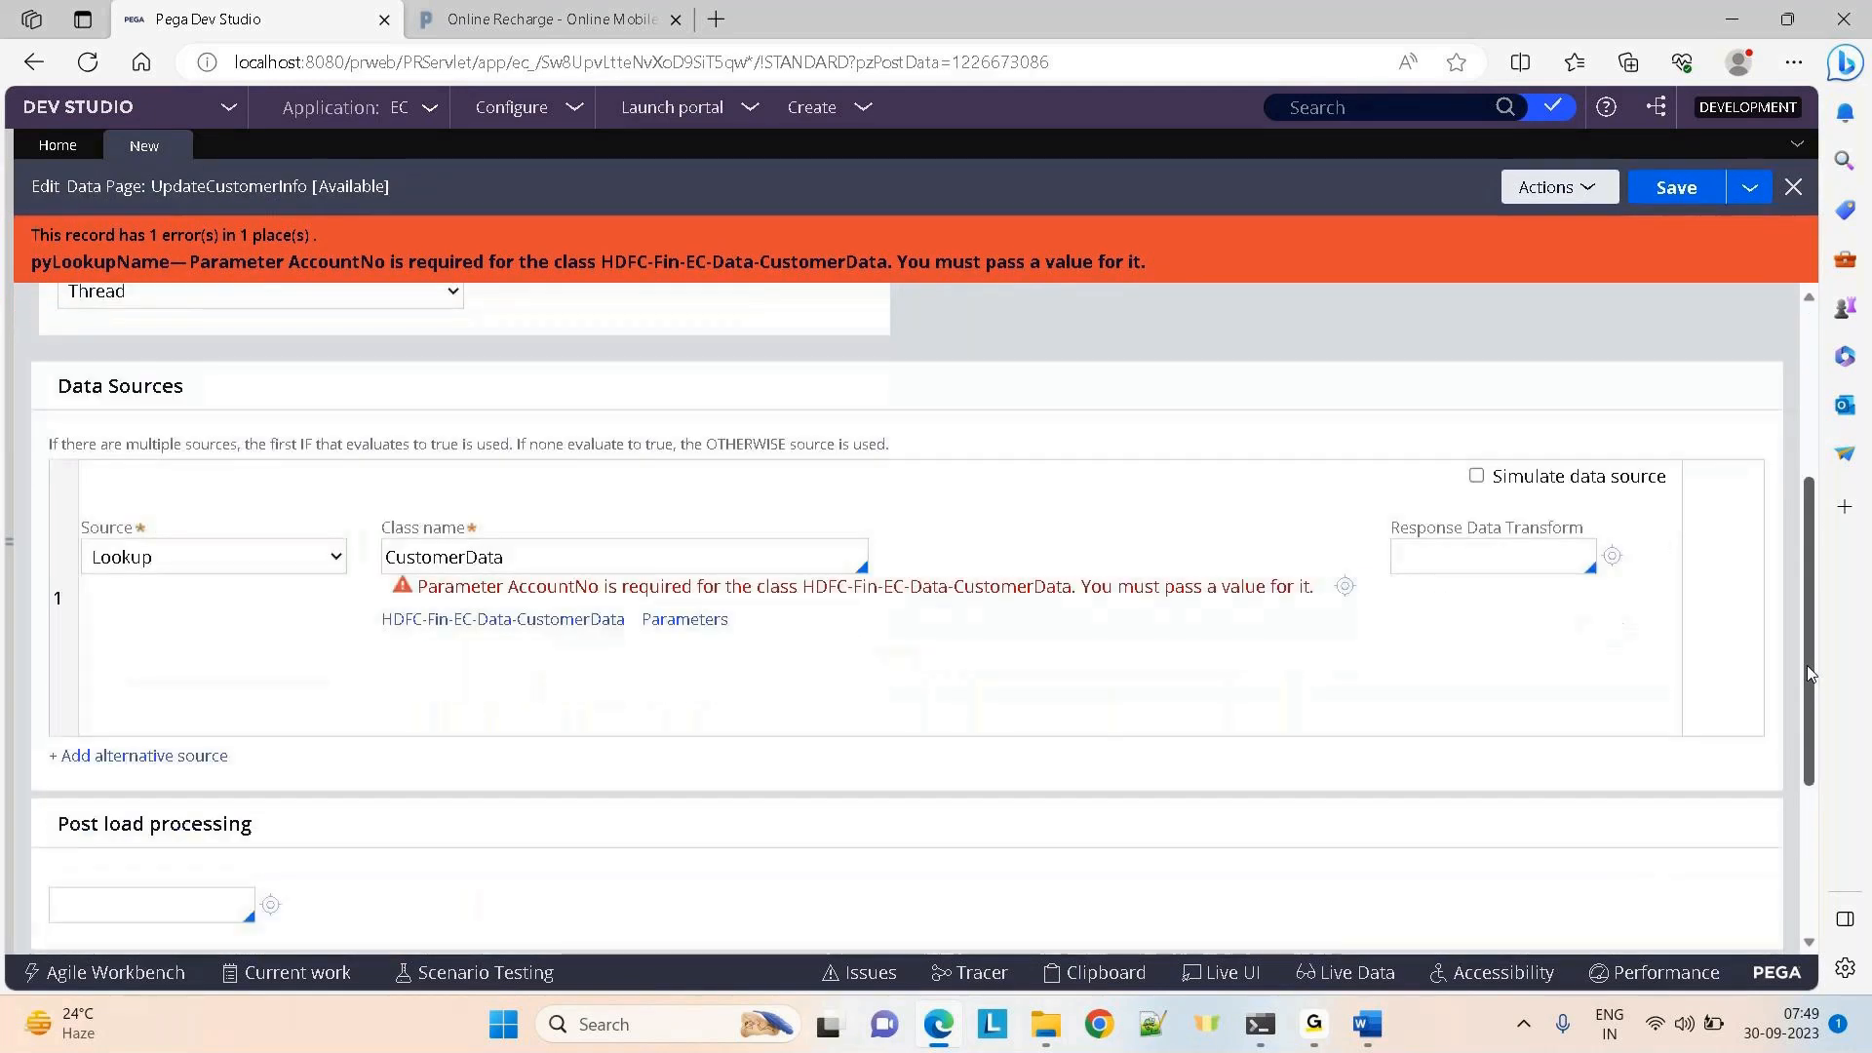
# Set the CustomerData lookup's AccountNo parameter value to Param.ActNo and submit it
pyautogui.click(695, 631)
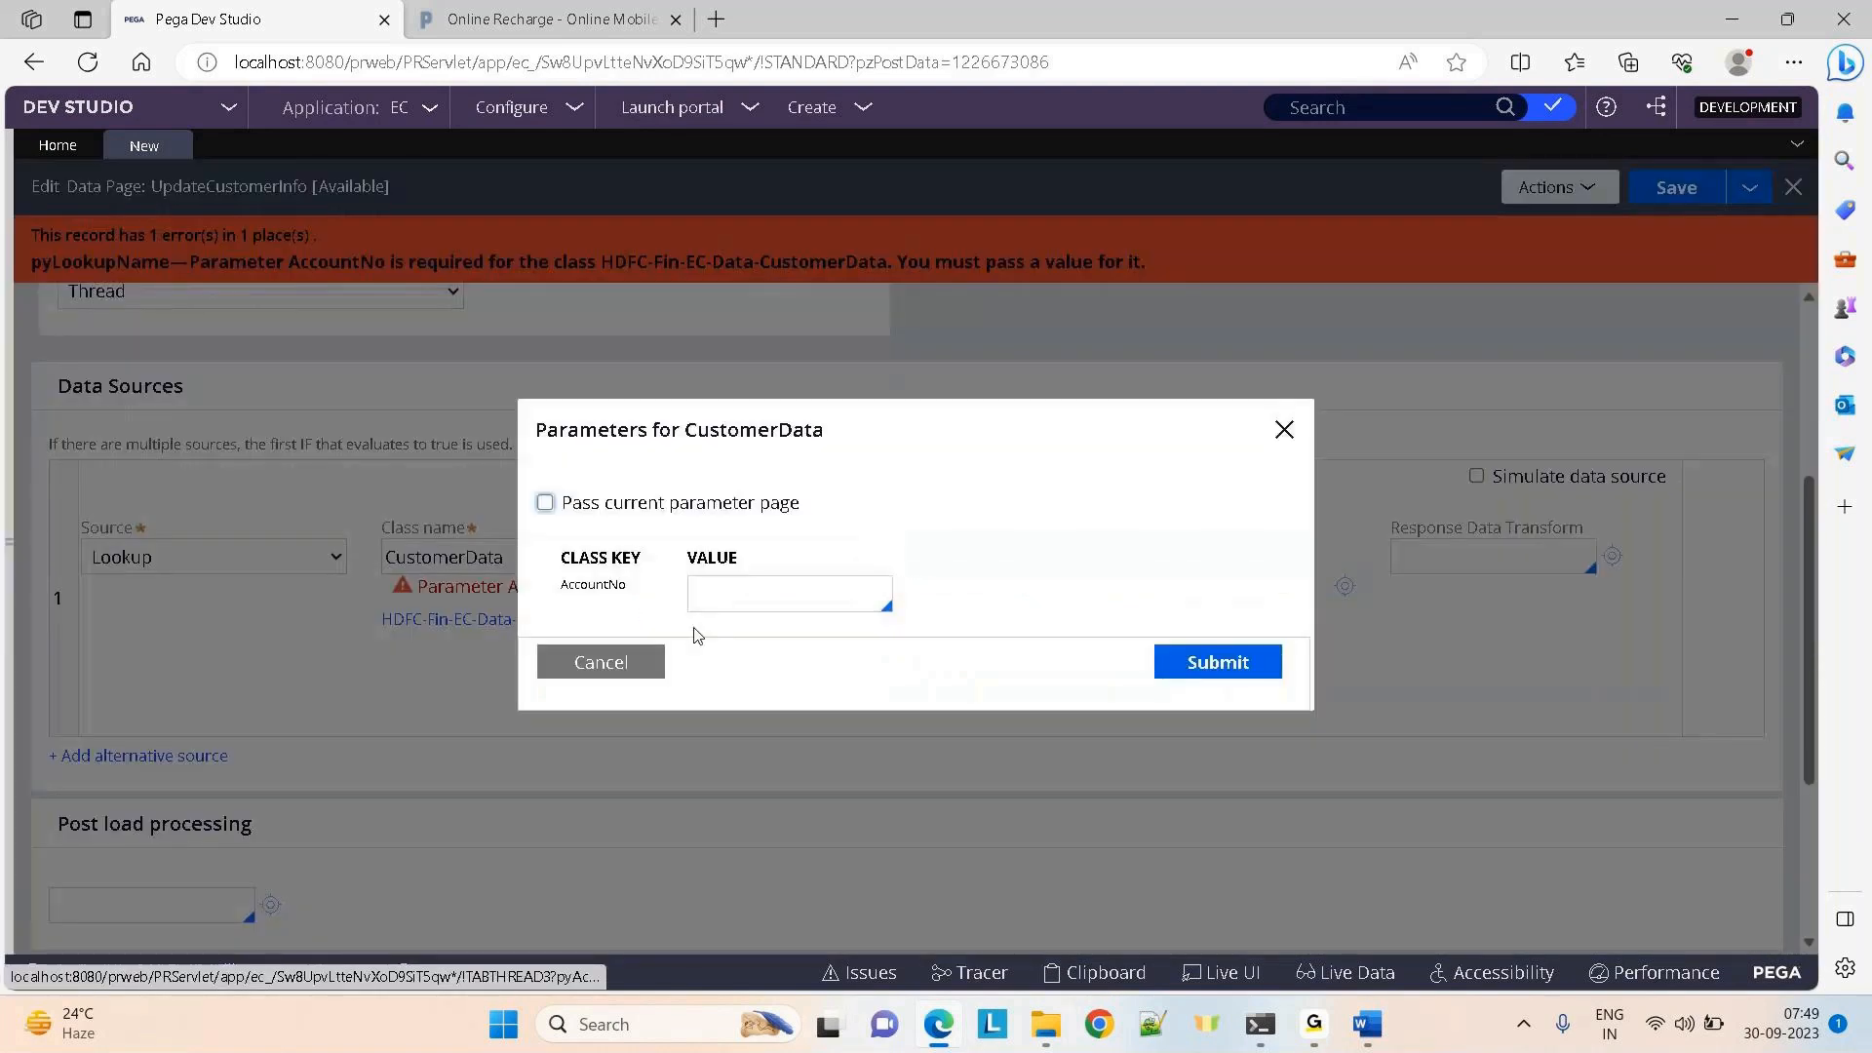
pyautogui.click(704, 593)
pyautogui.write('Param.')
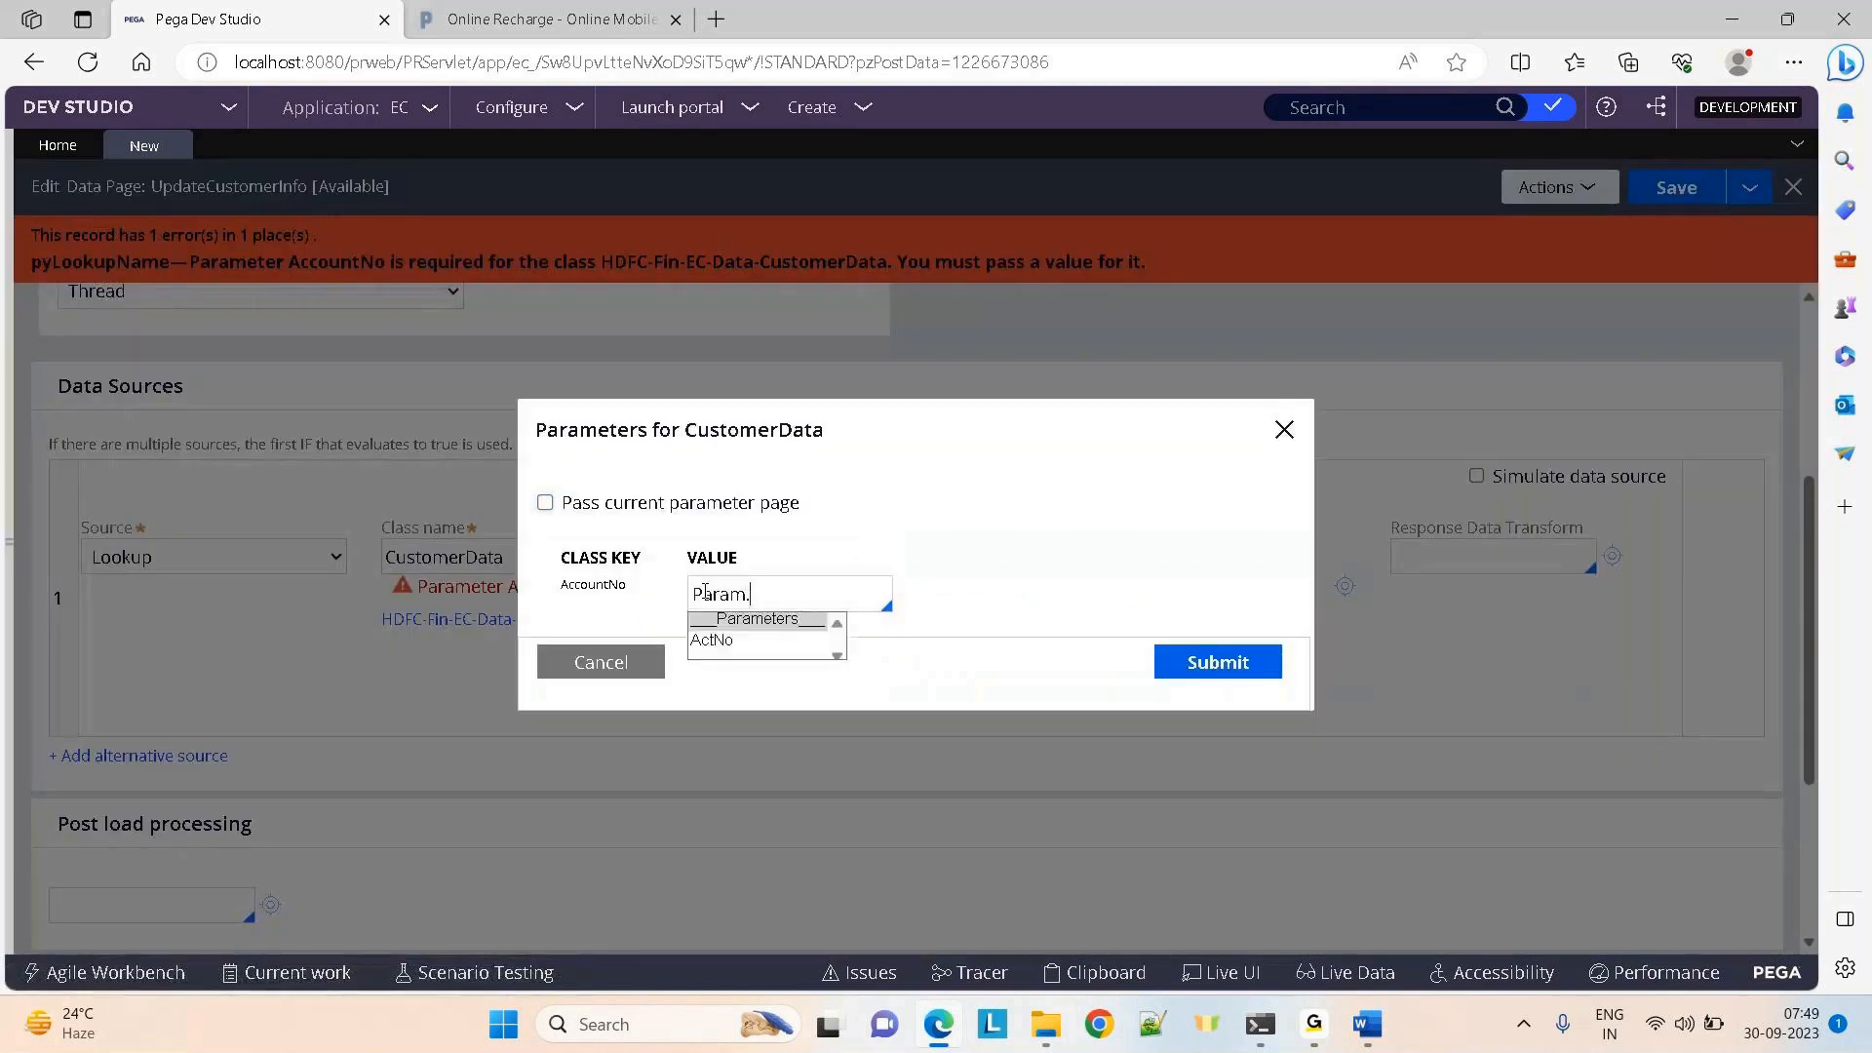
pyautogui.press('Down')
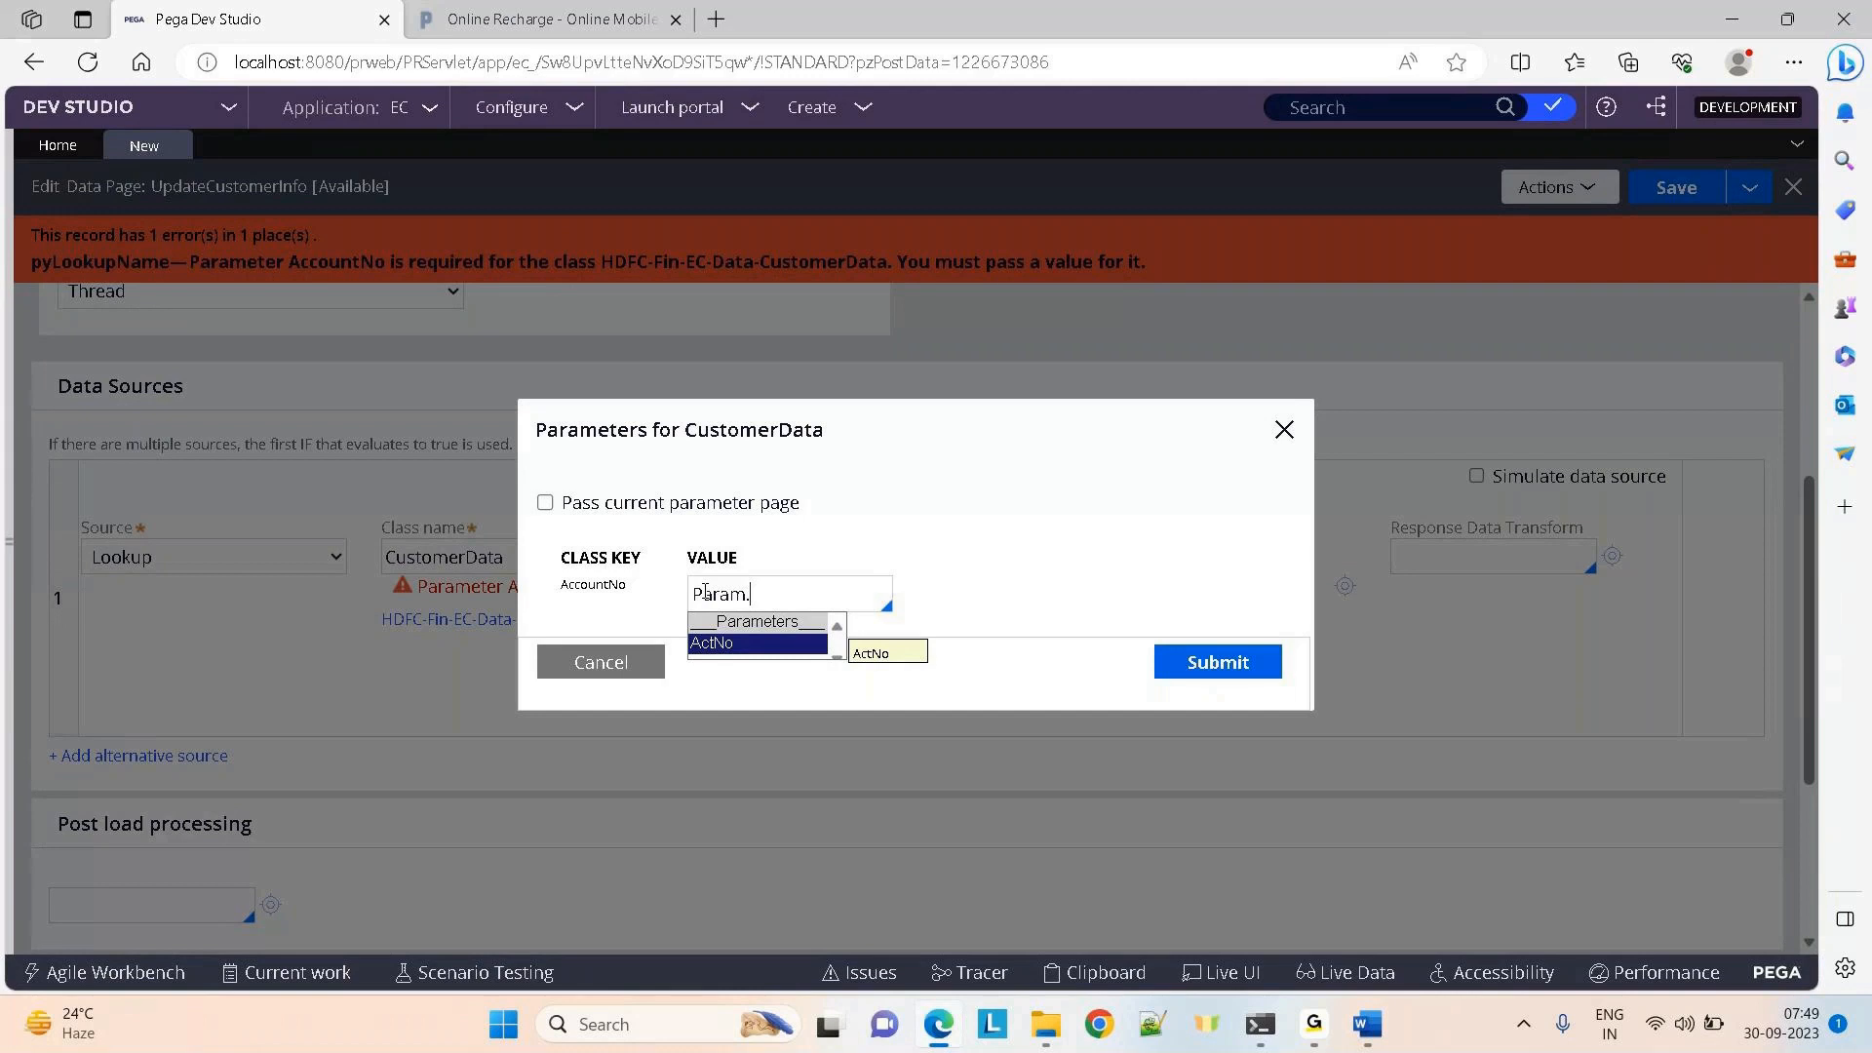
pyautogui.press('Return')
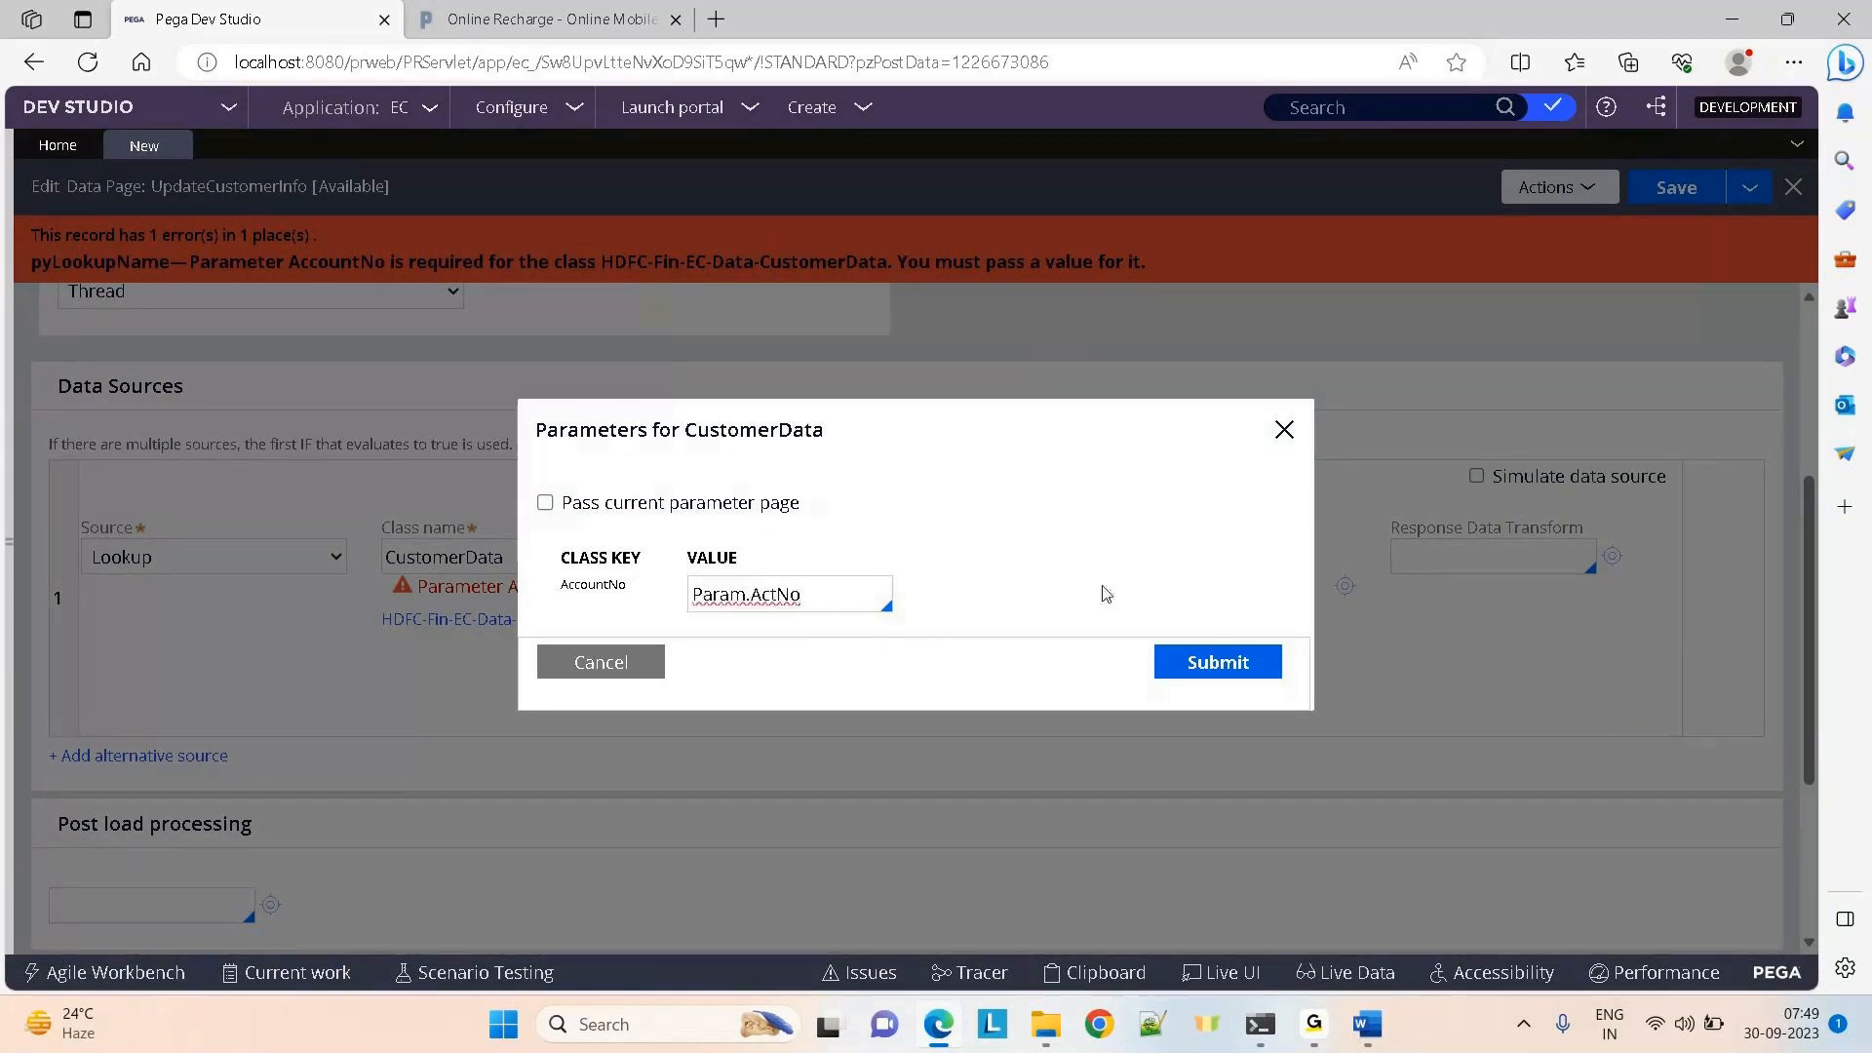
pyautogui.moveTo(842, 592); pyautogui.dragTo(686, 595)
pyautogui.click(1193, 667)
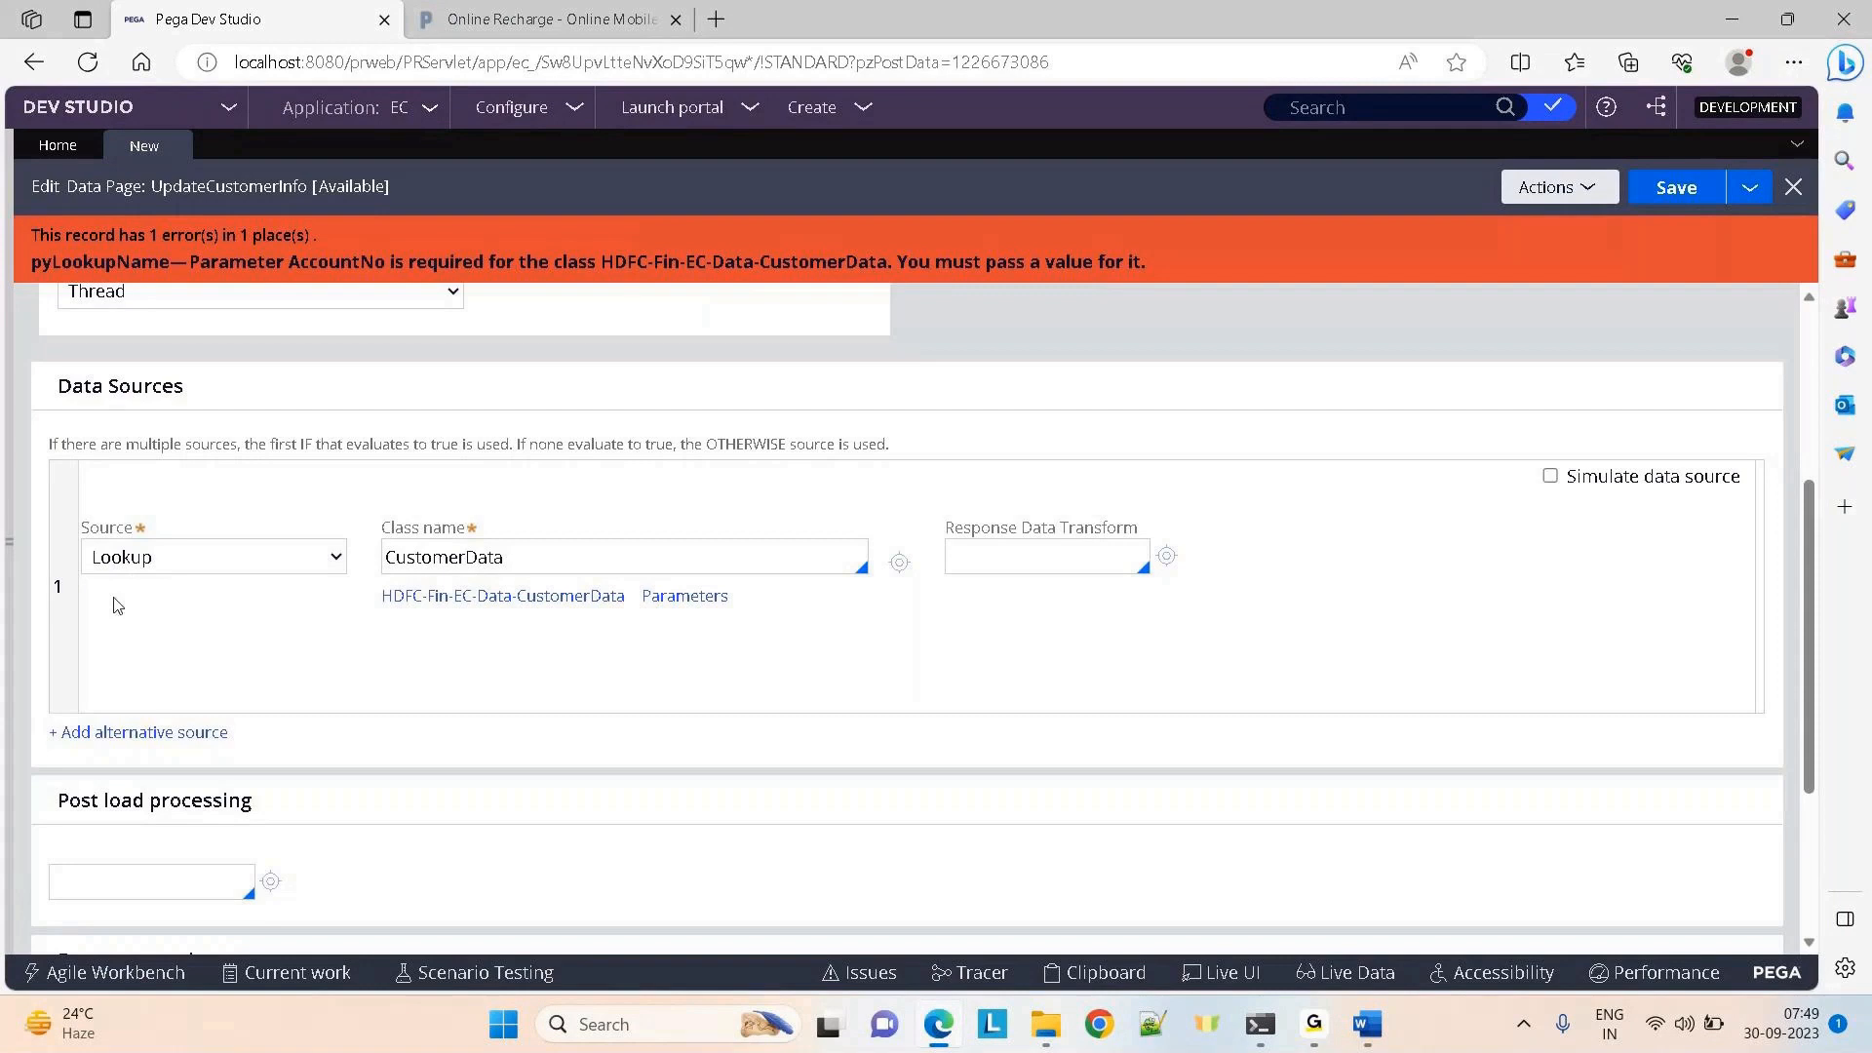
pyautogui.click(520, 561)
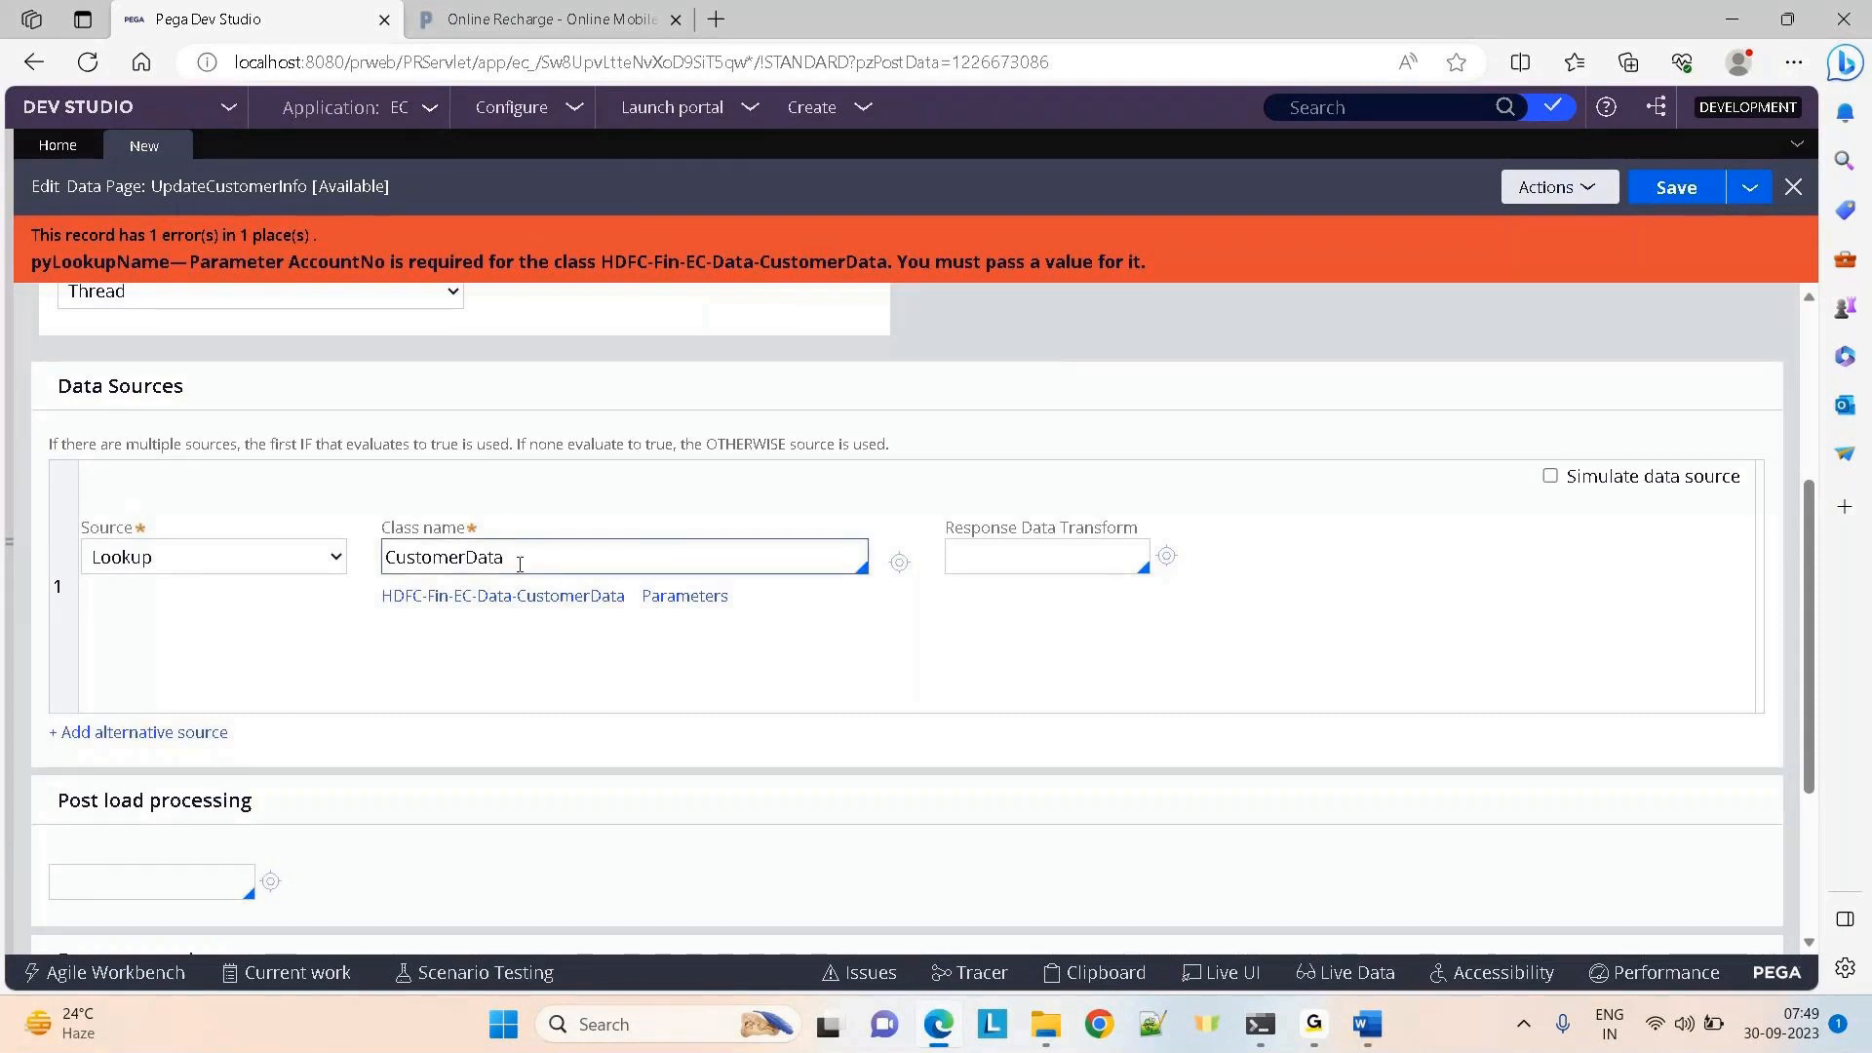
# Save the D_UpdateCustomerInfo data page, check it out, and save it again
pyautogui.click(1666, 202)
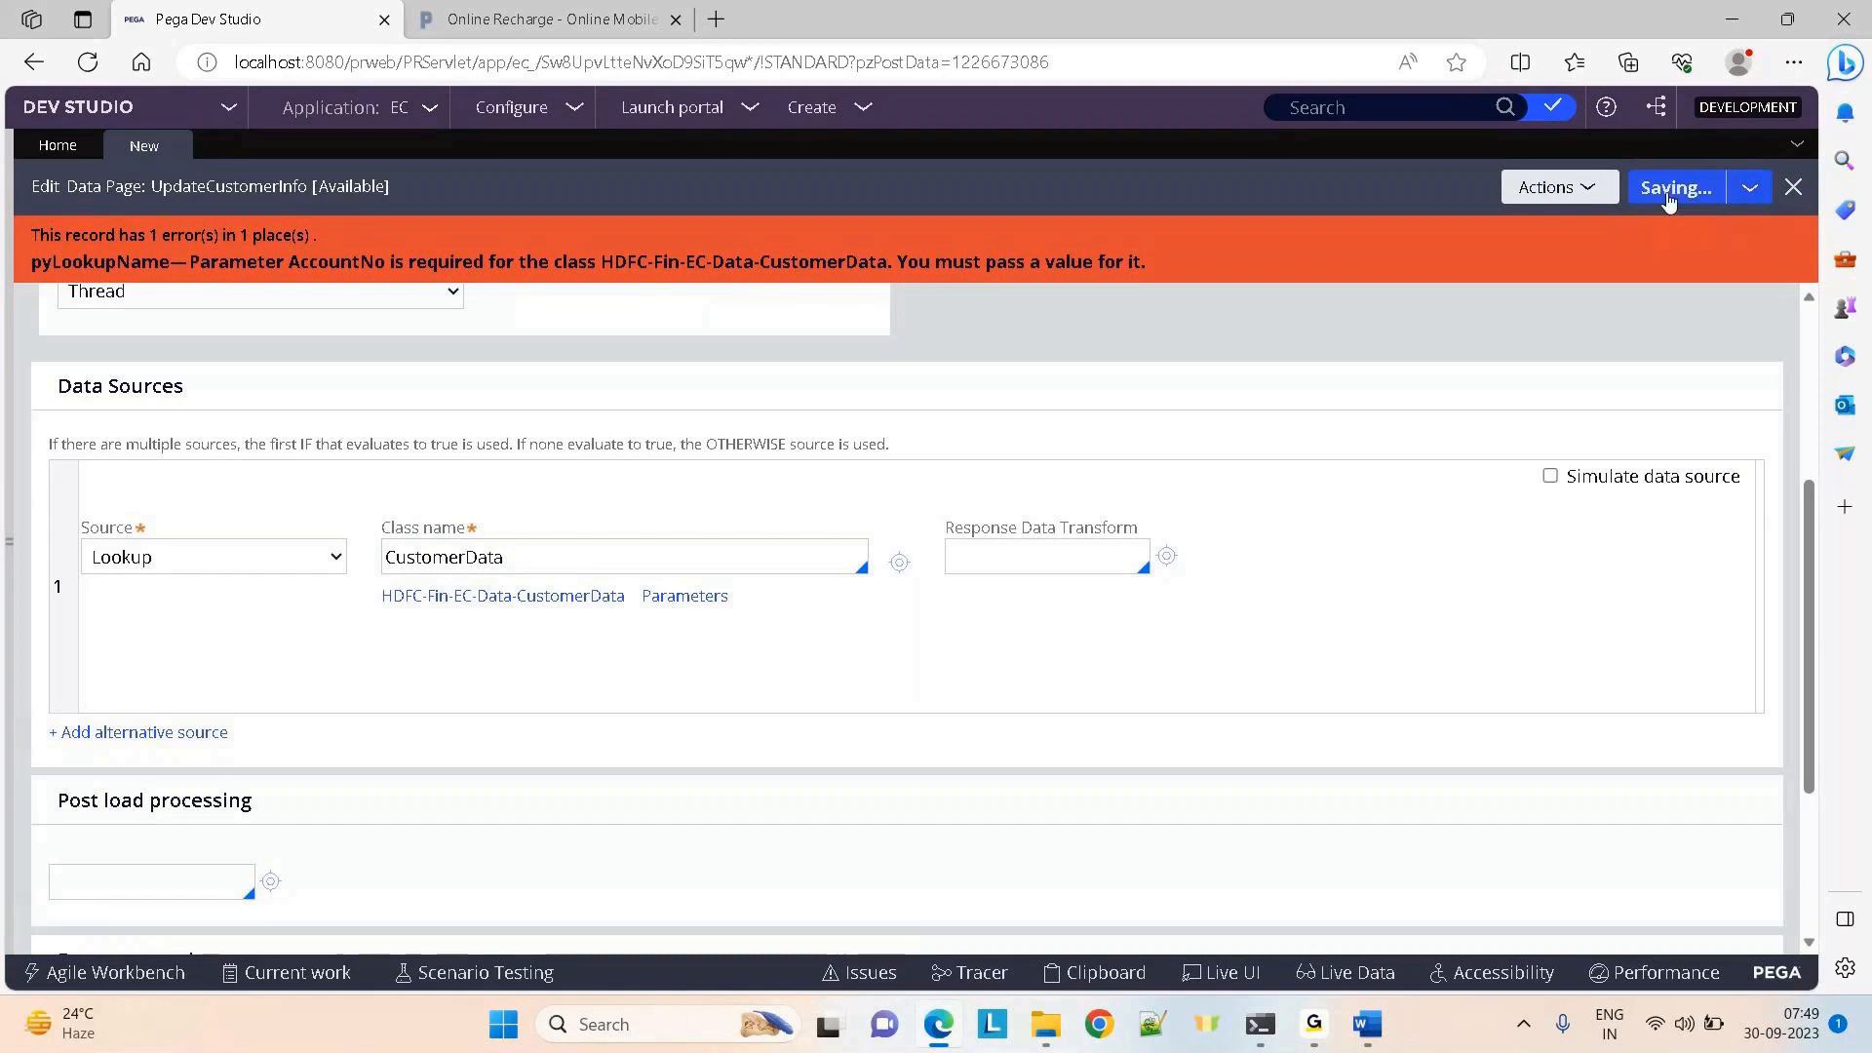
pyautogui.click(1668, 200)
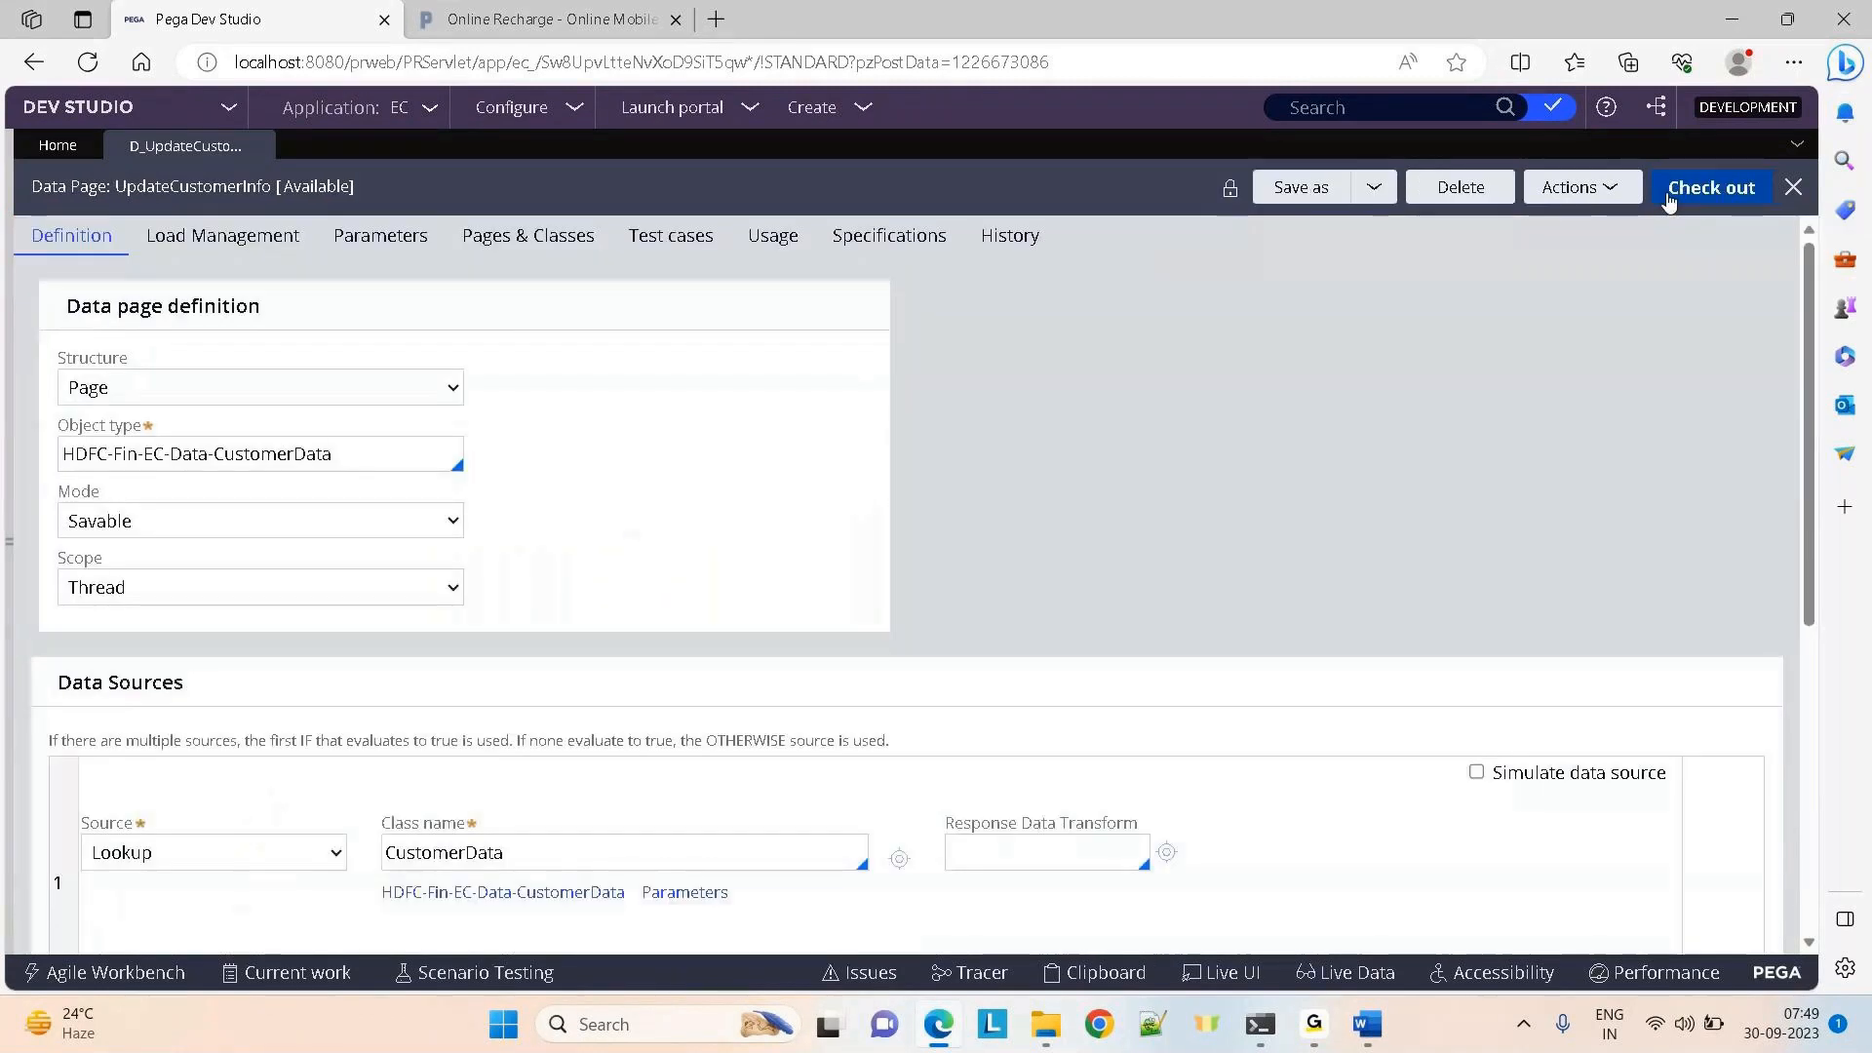
pyautogui.click(1668, 199)
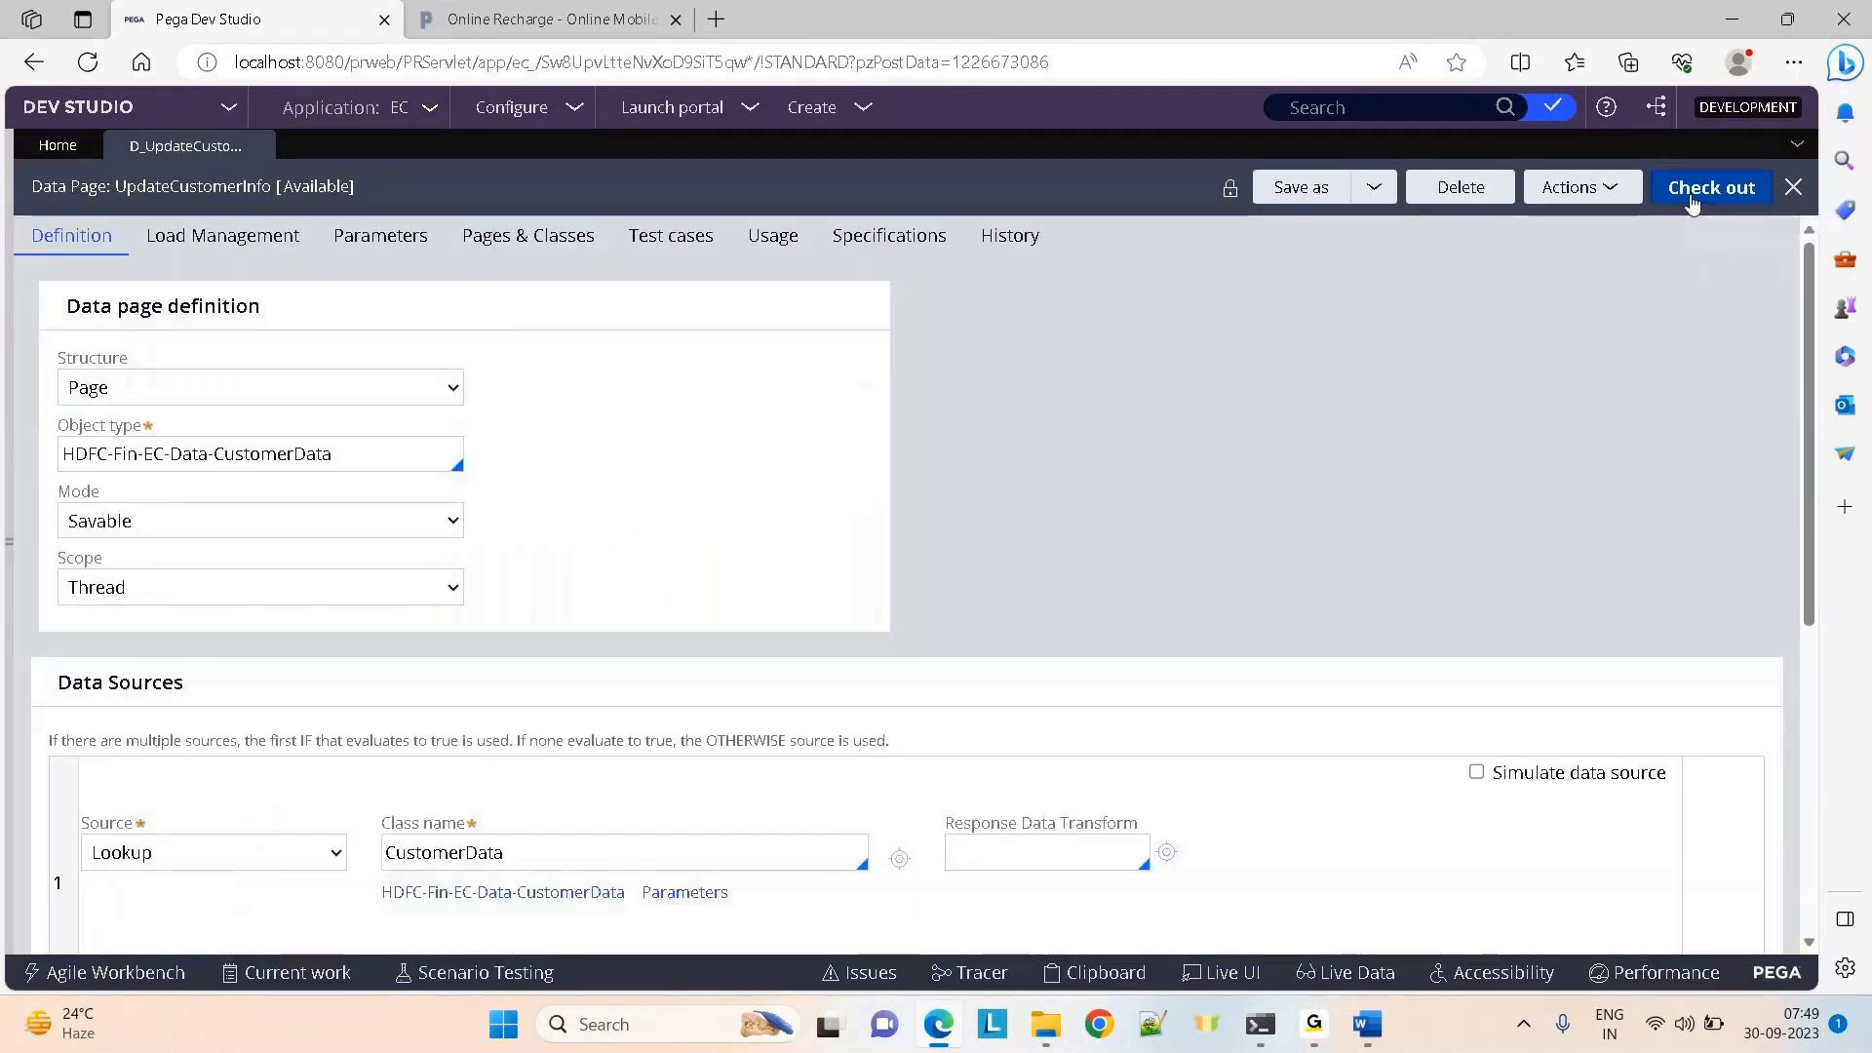
pyautogui.click(1697, 206)
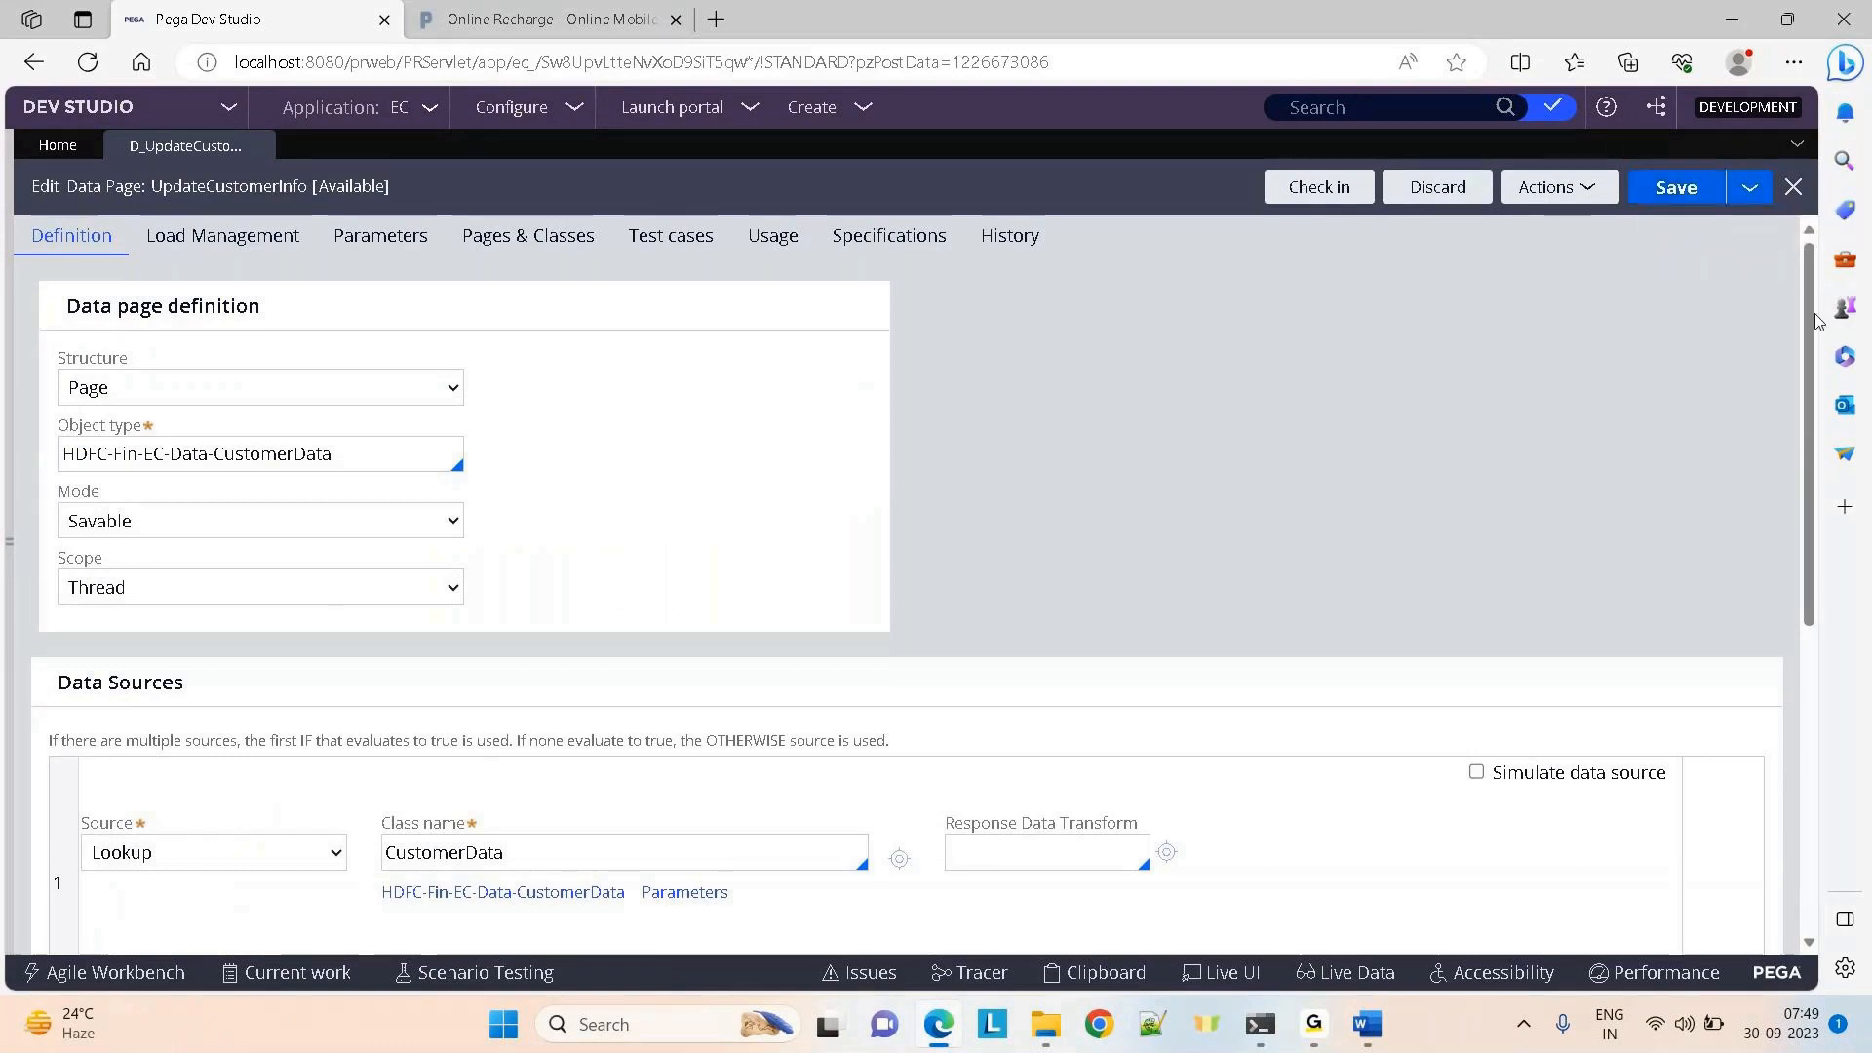
# Keep Database save as the data save type into the CustomerData class
pyautogui.scroll(-3, 1821, 551)
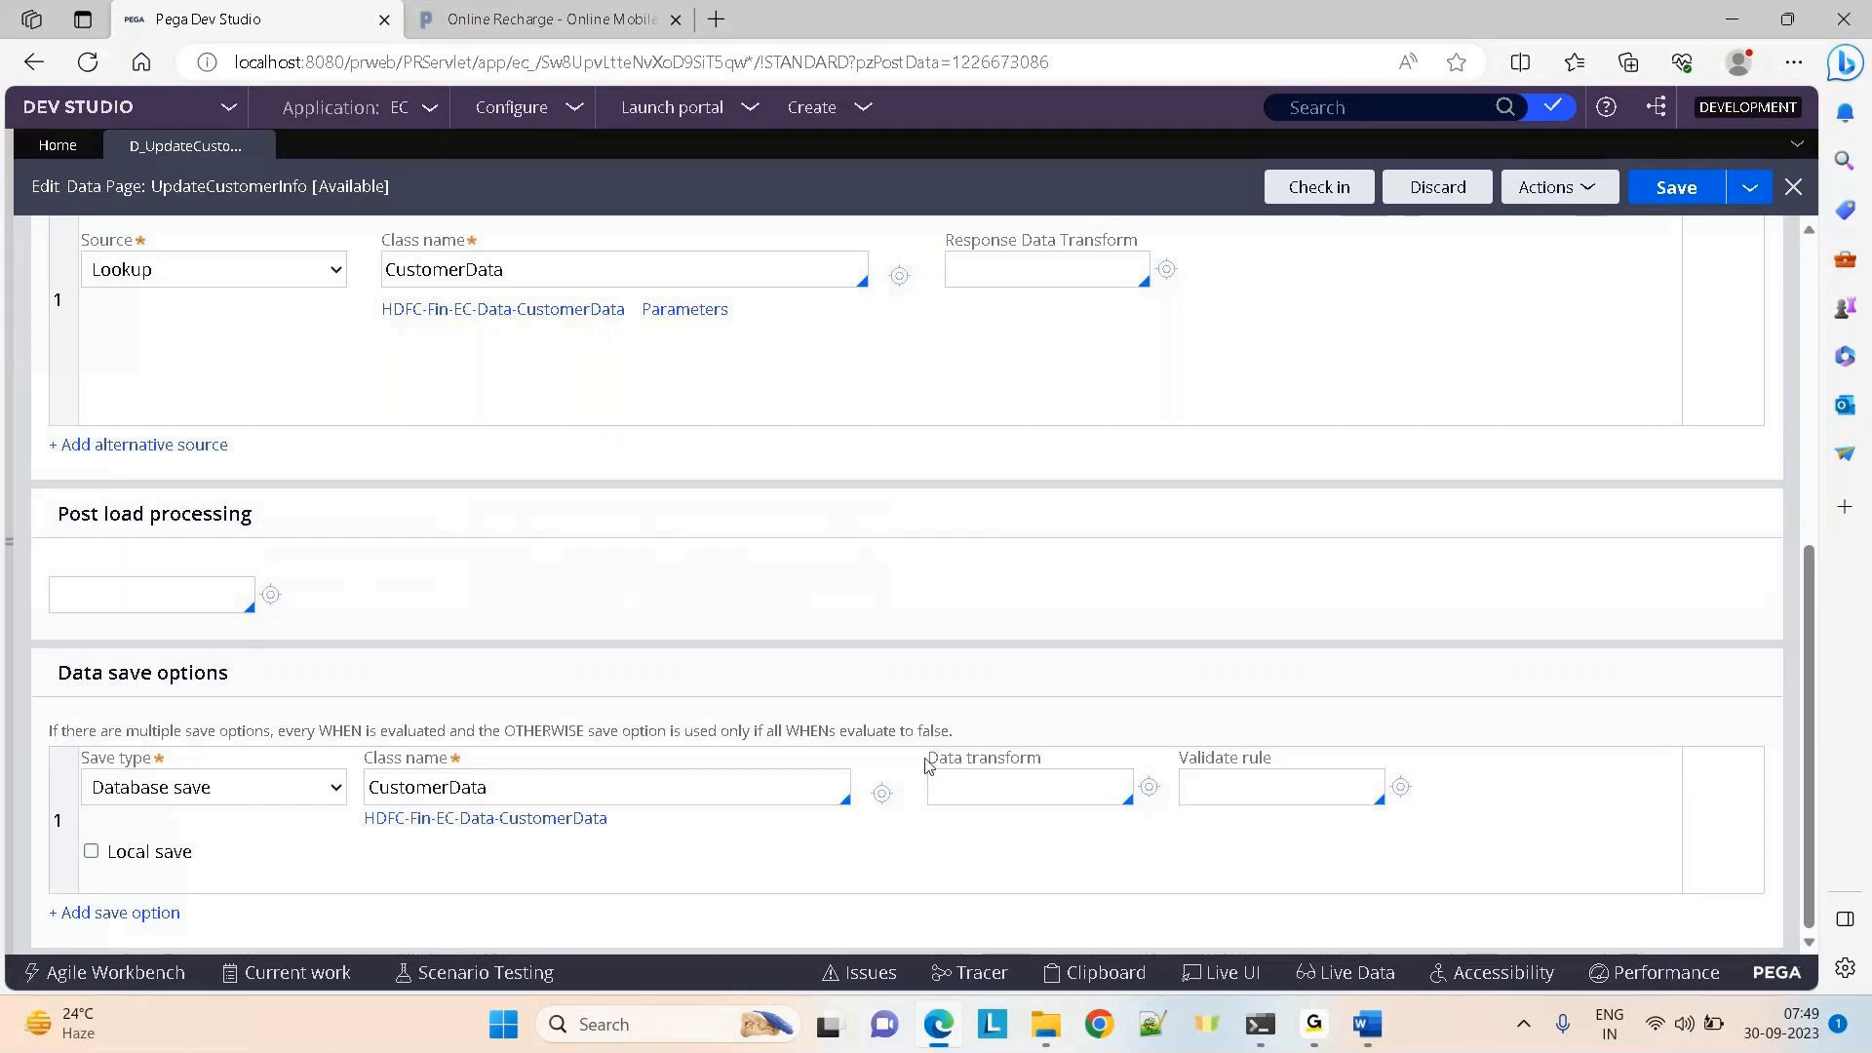
pyautogui.moveTo(926, 765); pyautogui.dragTo(1053, 765)
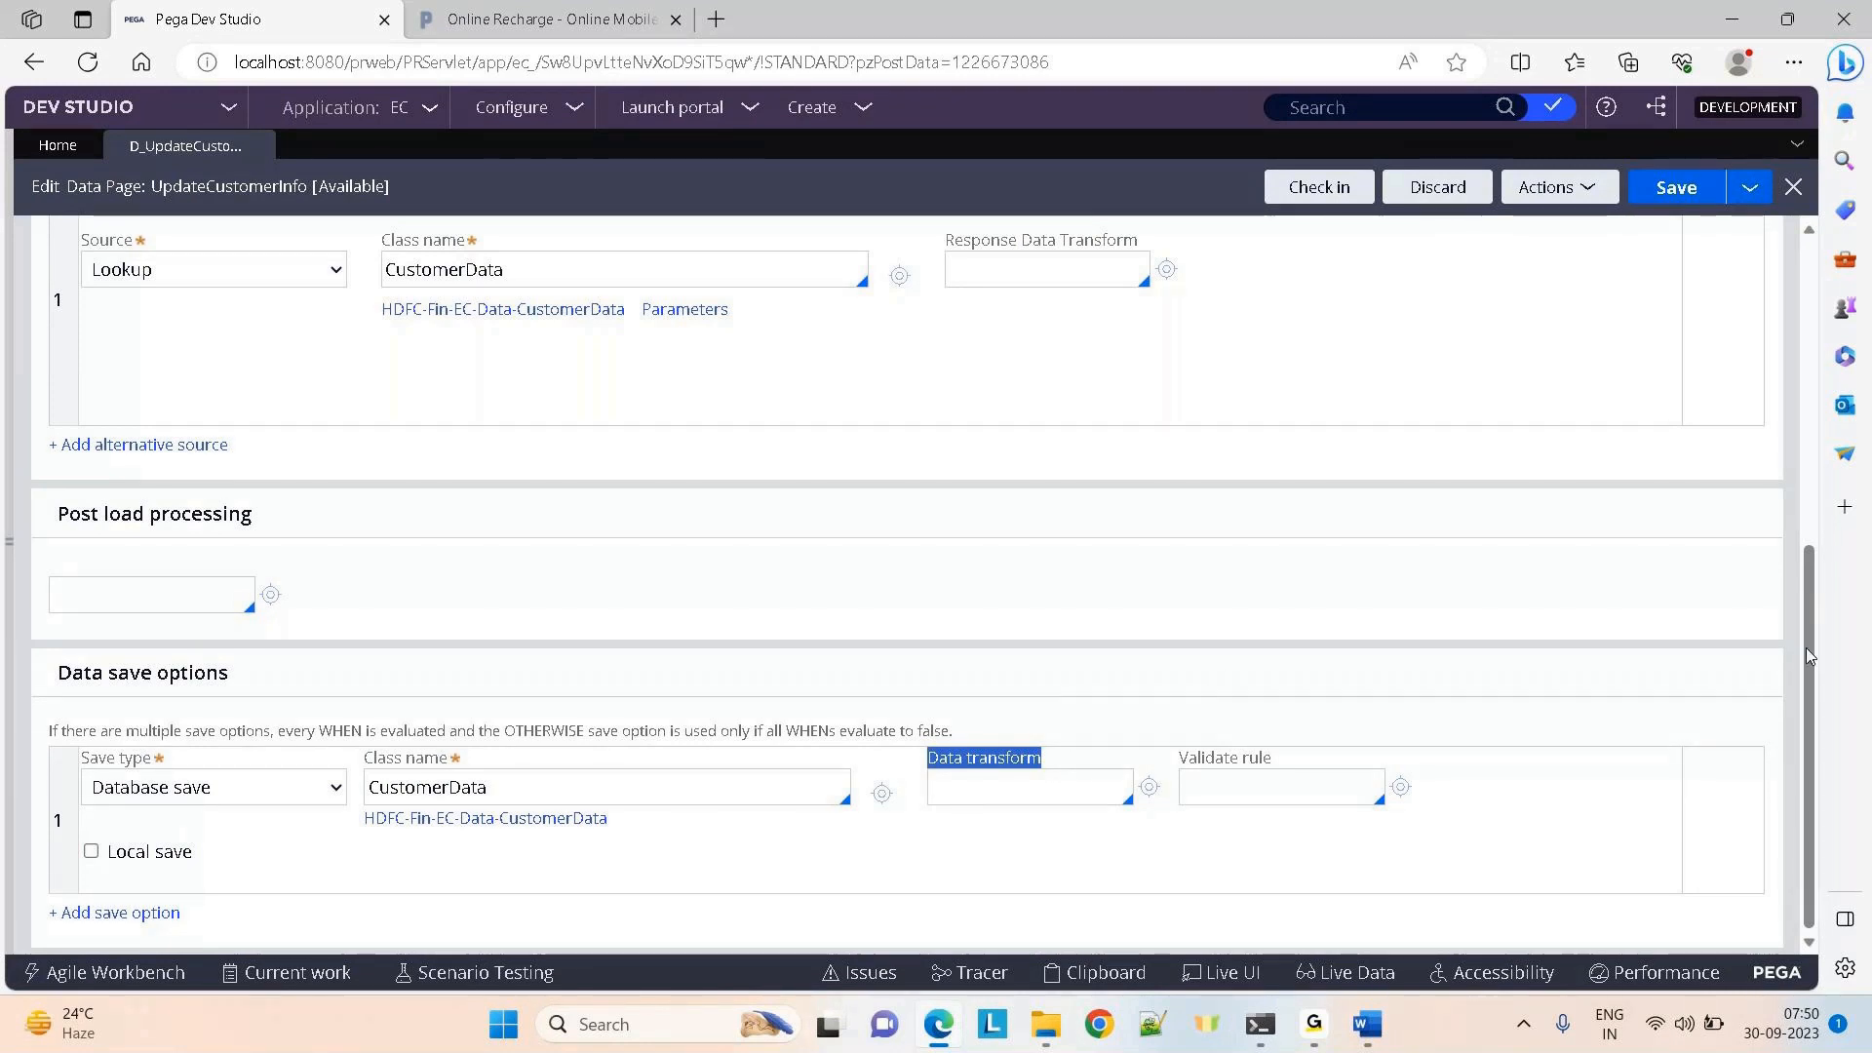
pyautogui.moveTo(1804, 652); pyautogui.dragTo(1800, 728)
pyautogui.click(277, 795)
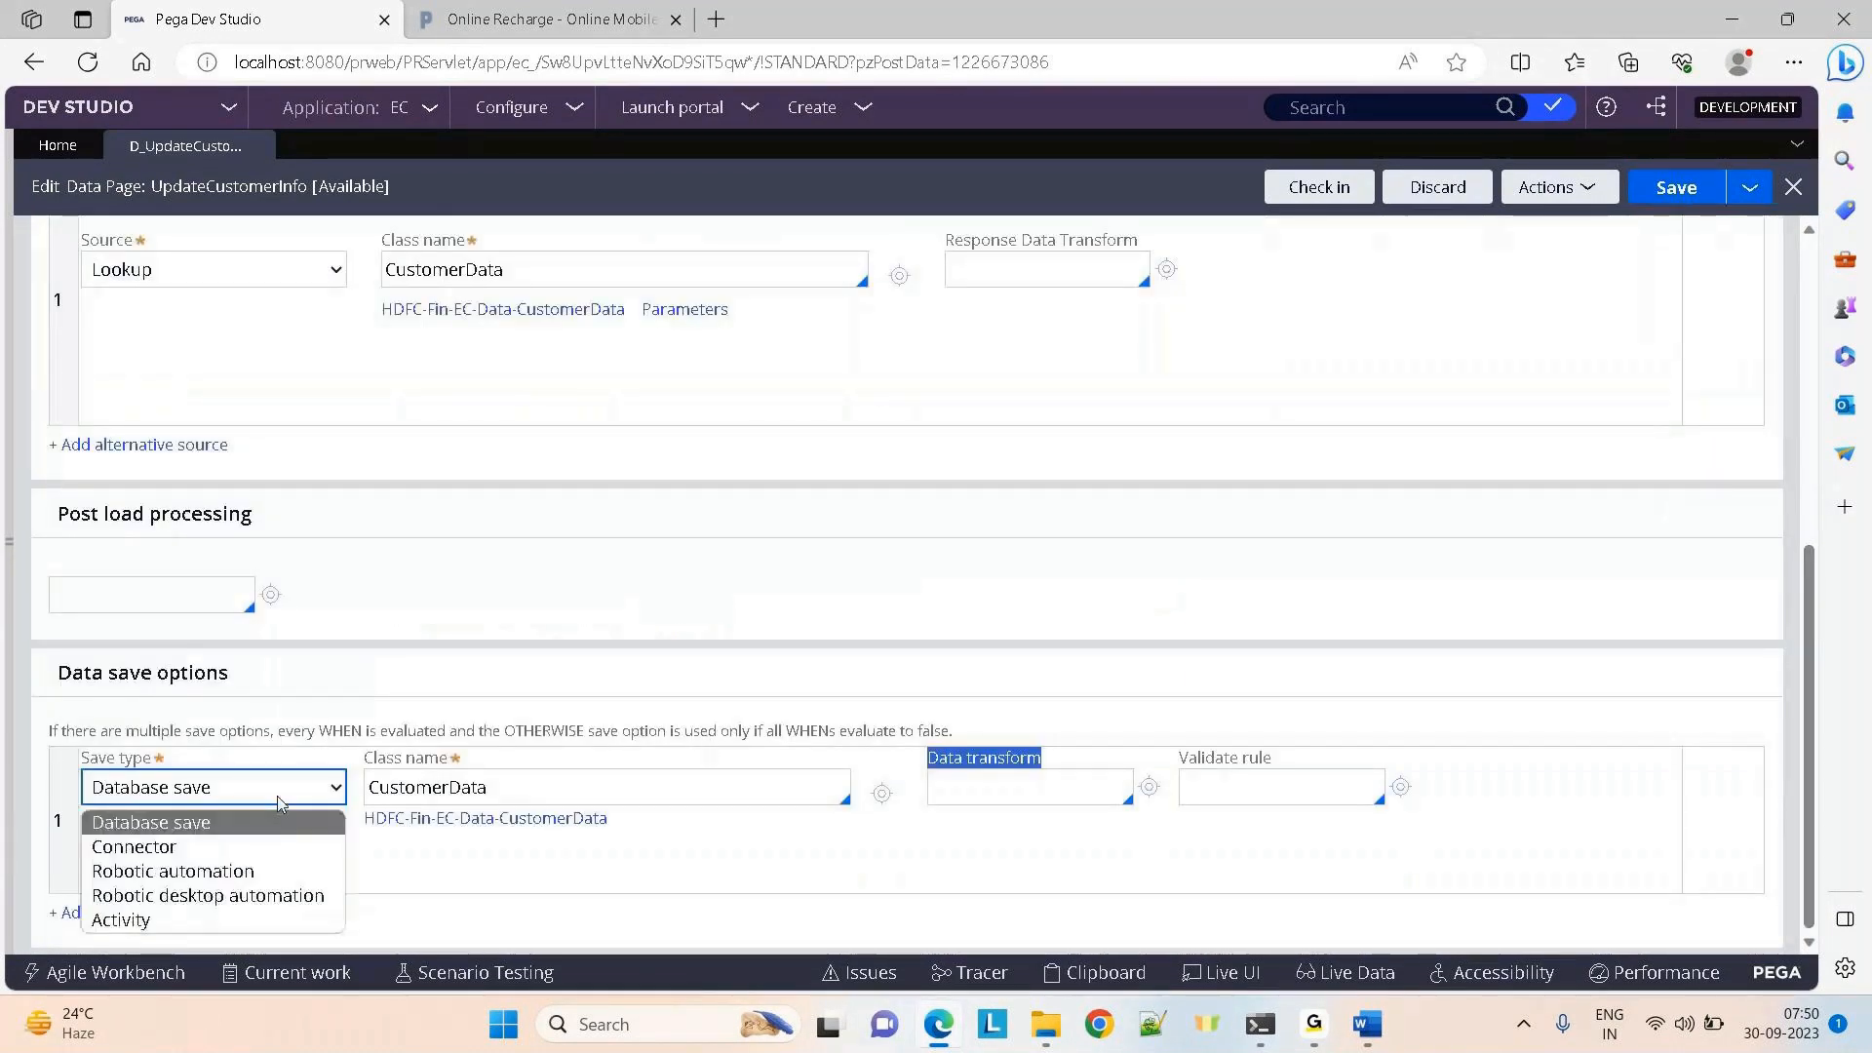
pyautogui.click(520, 801)
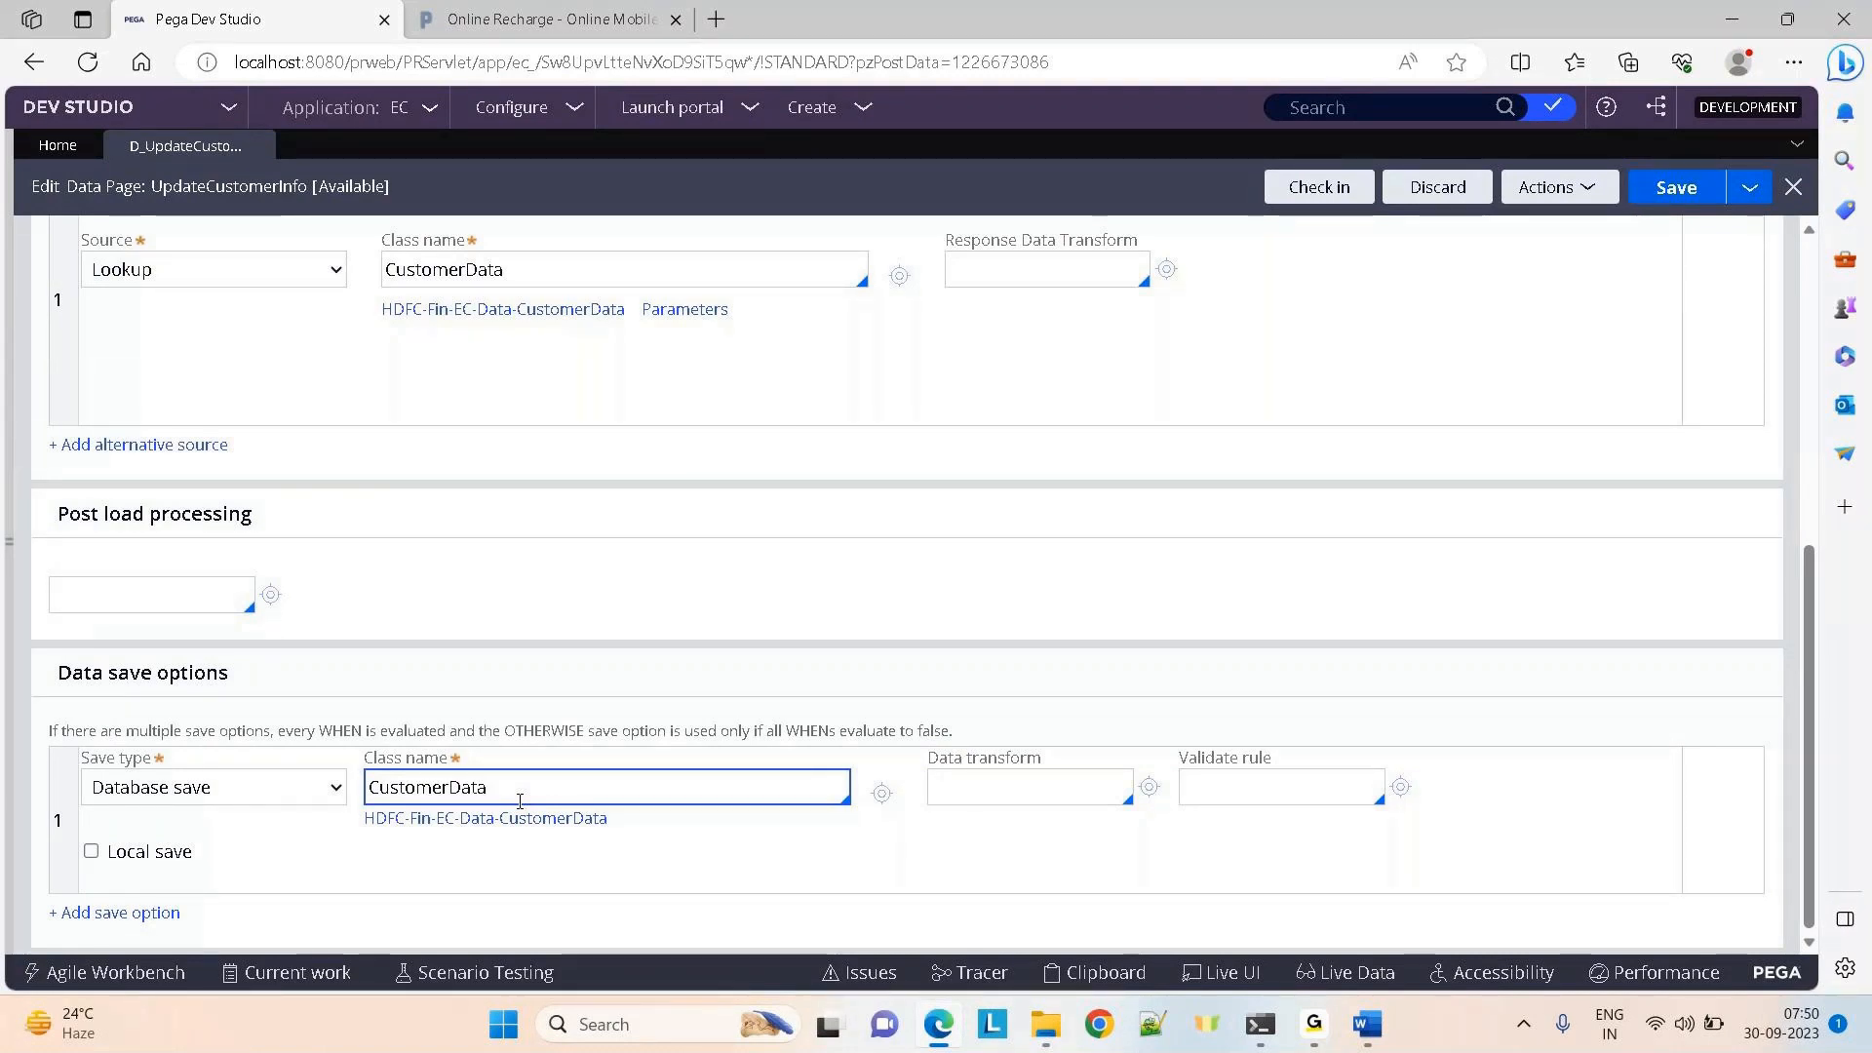
pyautogui.moveTo(912, 770); pyautogui.dragTo(1073, 760)
pyautogui.click(1160, 574)
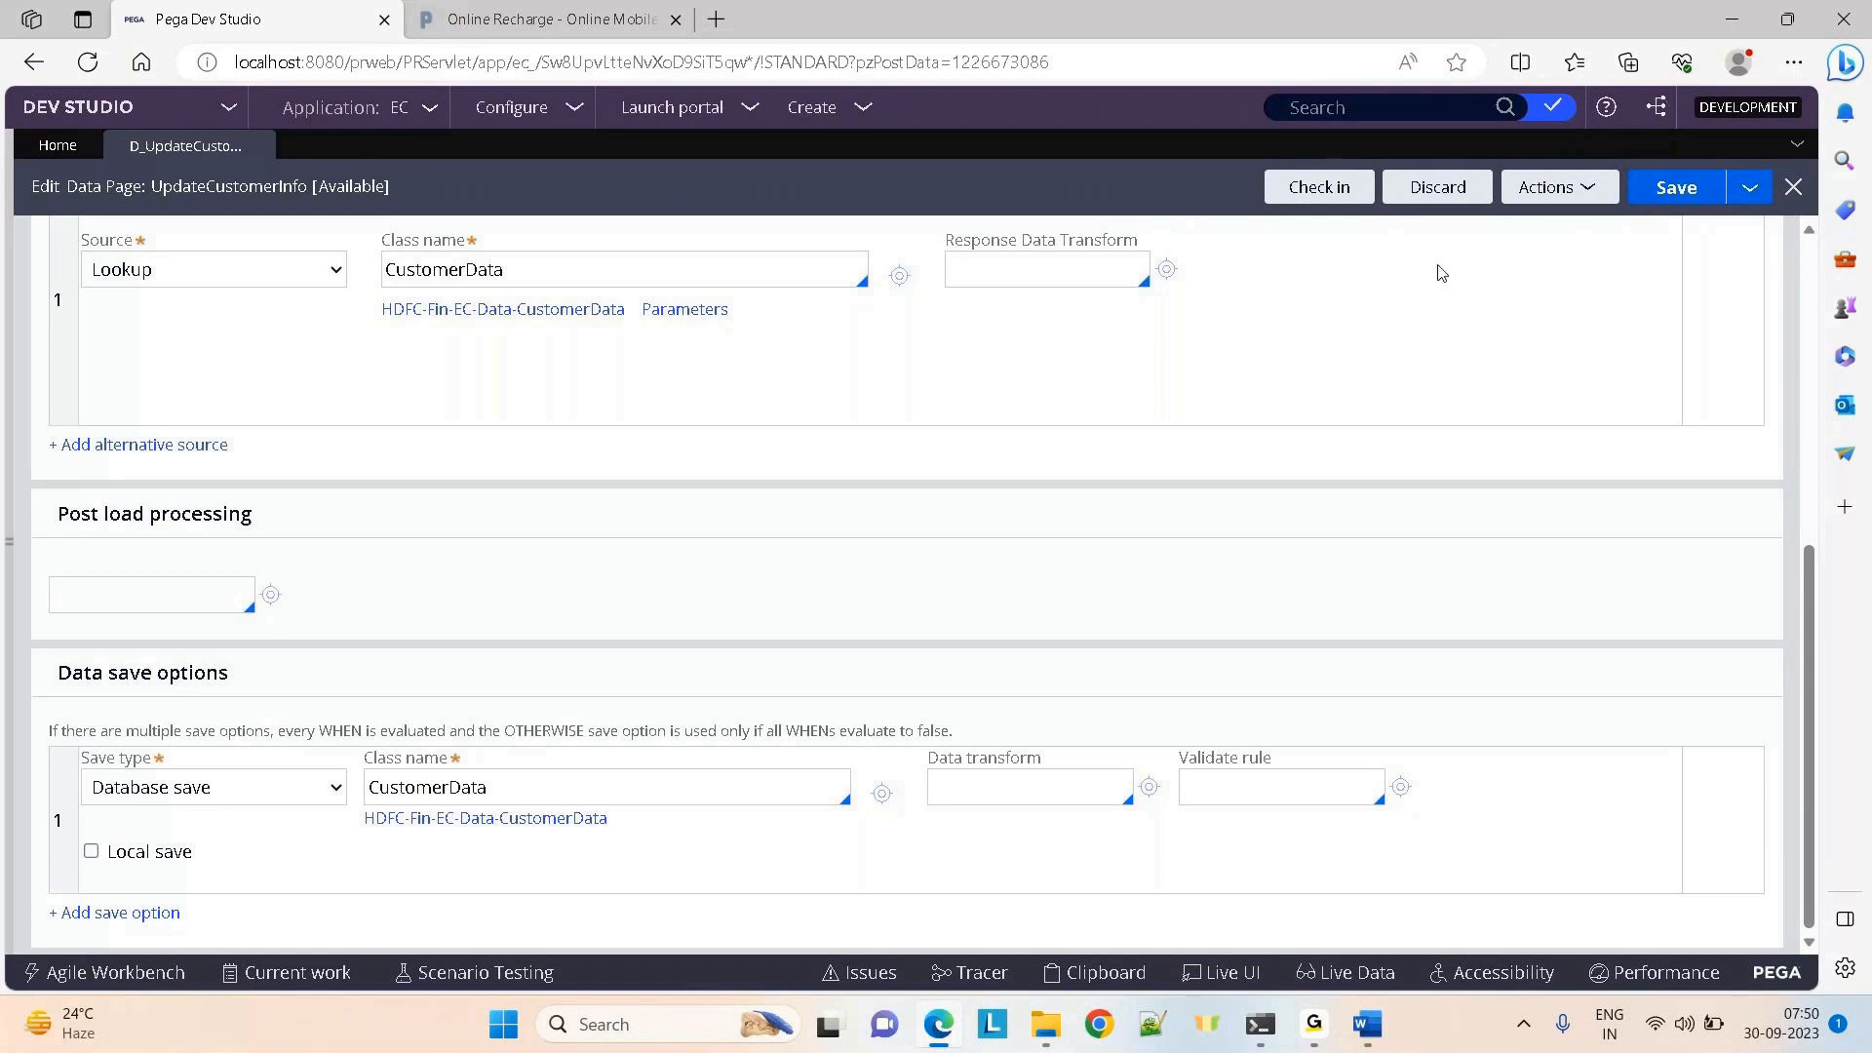
# Check in D_UpdateCustomerInfo with the comment 'created for story 123'
pyautogui.click(1329, 196)
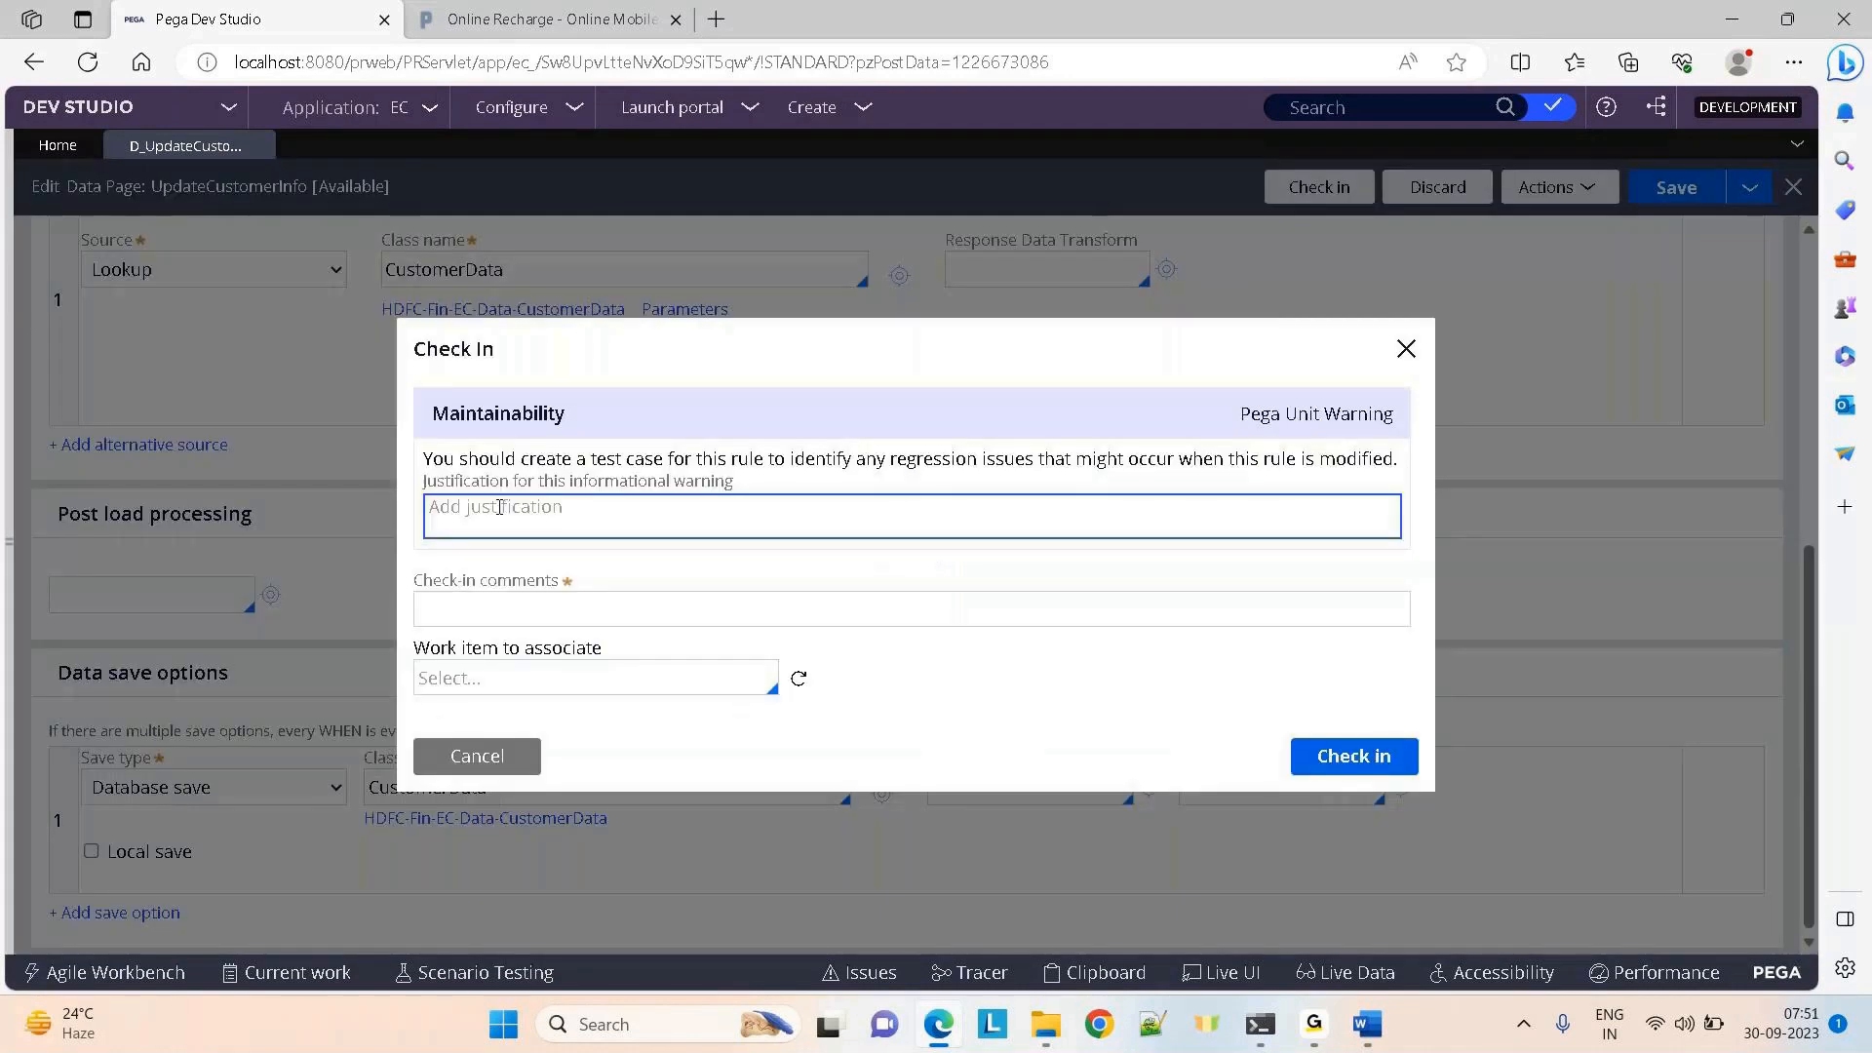
pyautogui.click(452, 601)
pyautogui.write('created for s')
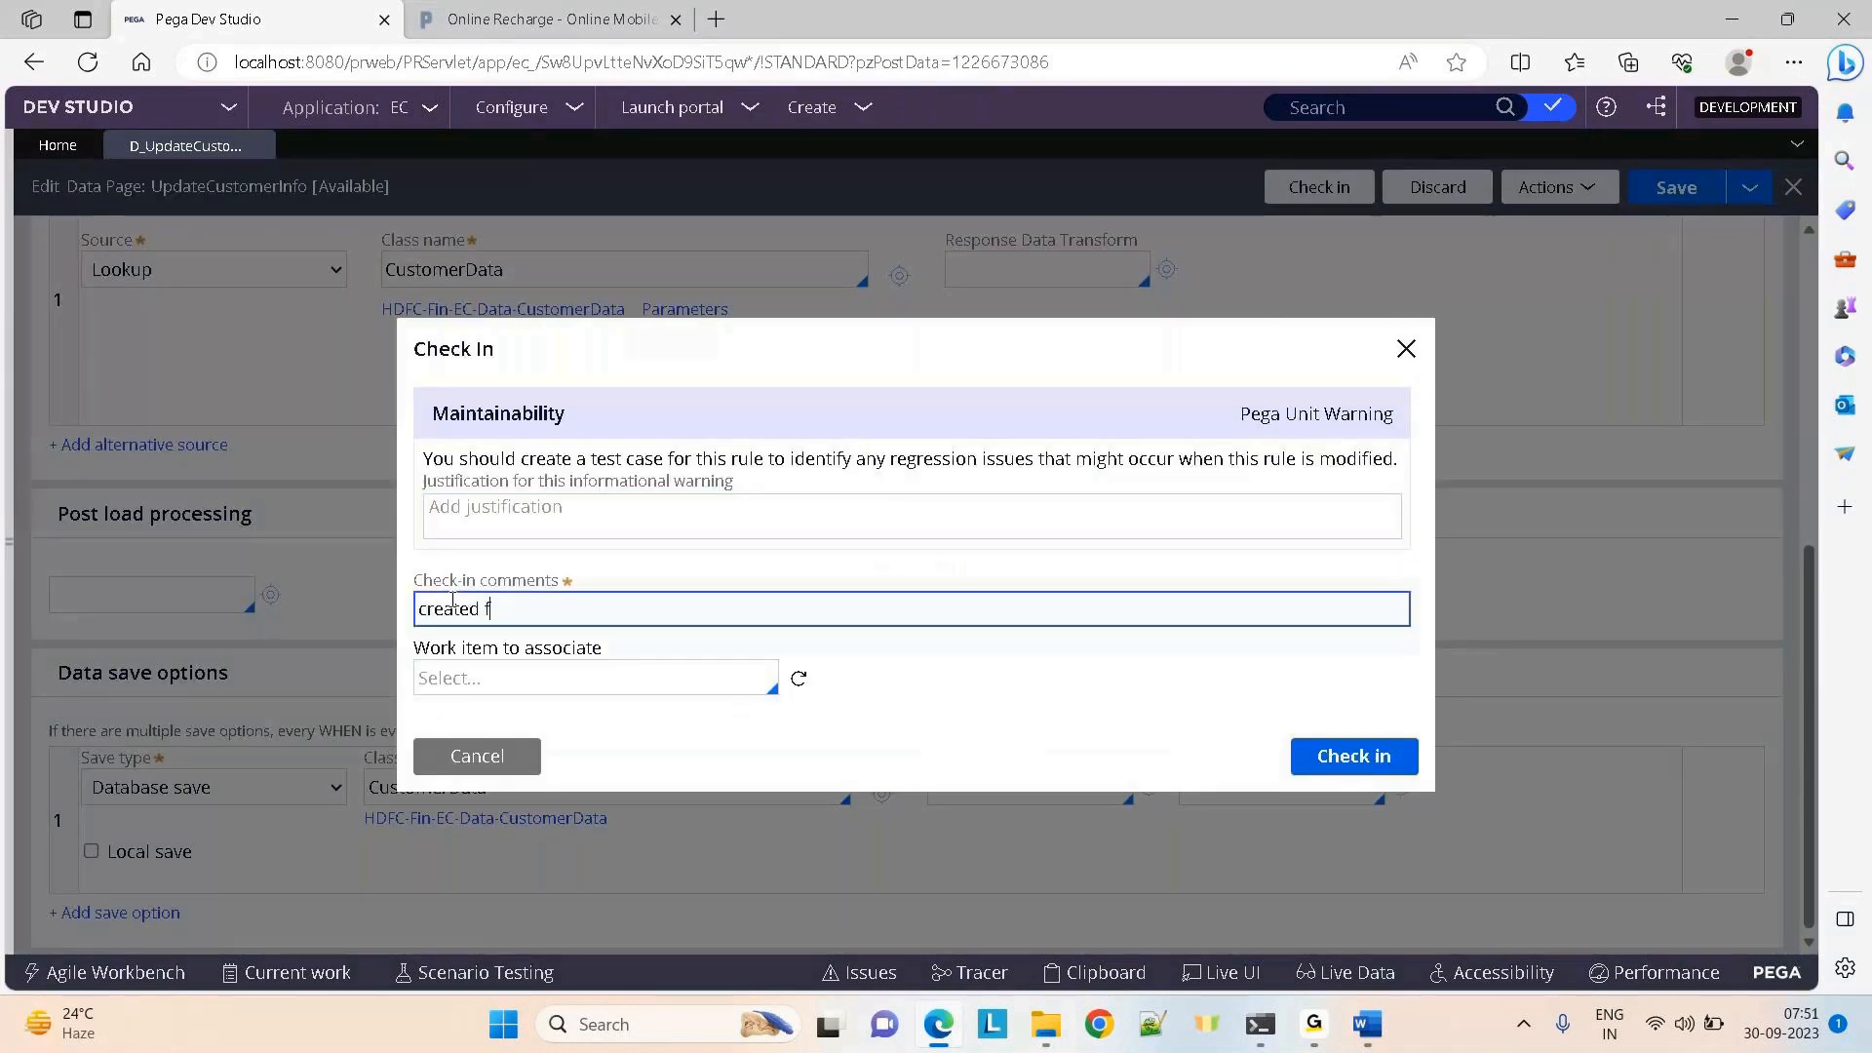
pyautogui.write('tory 123')
pyautogui.click(1356, 768)
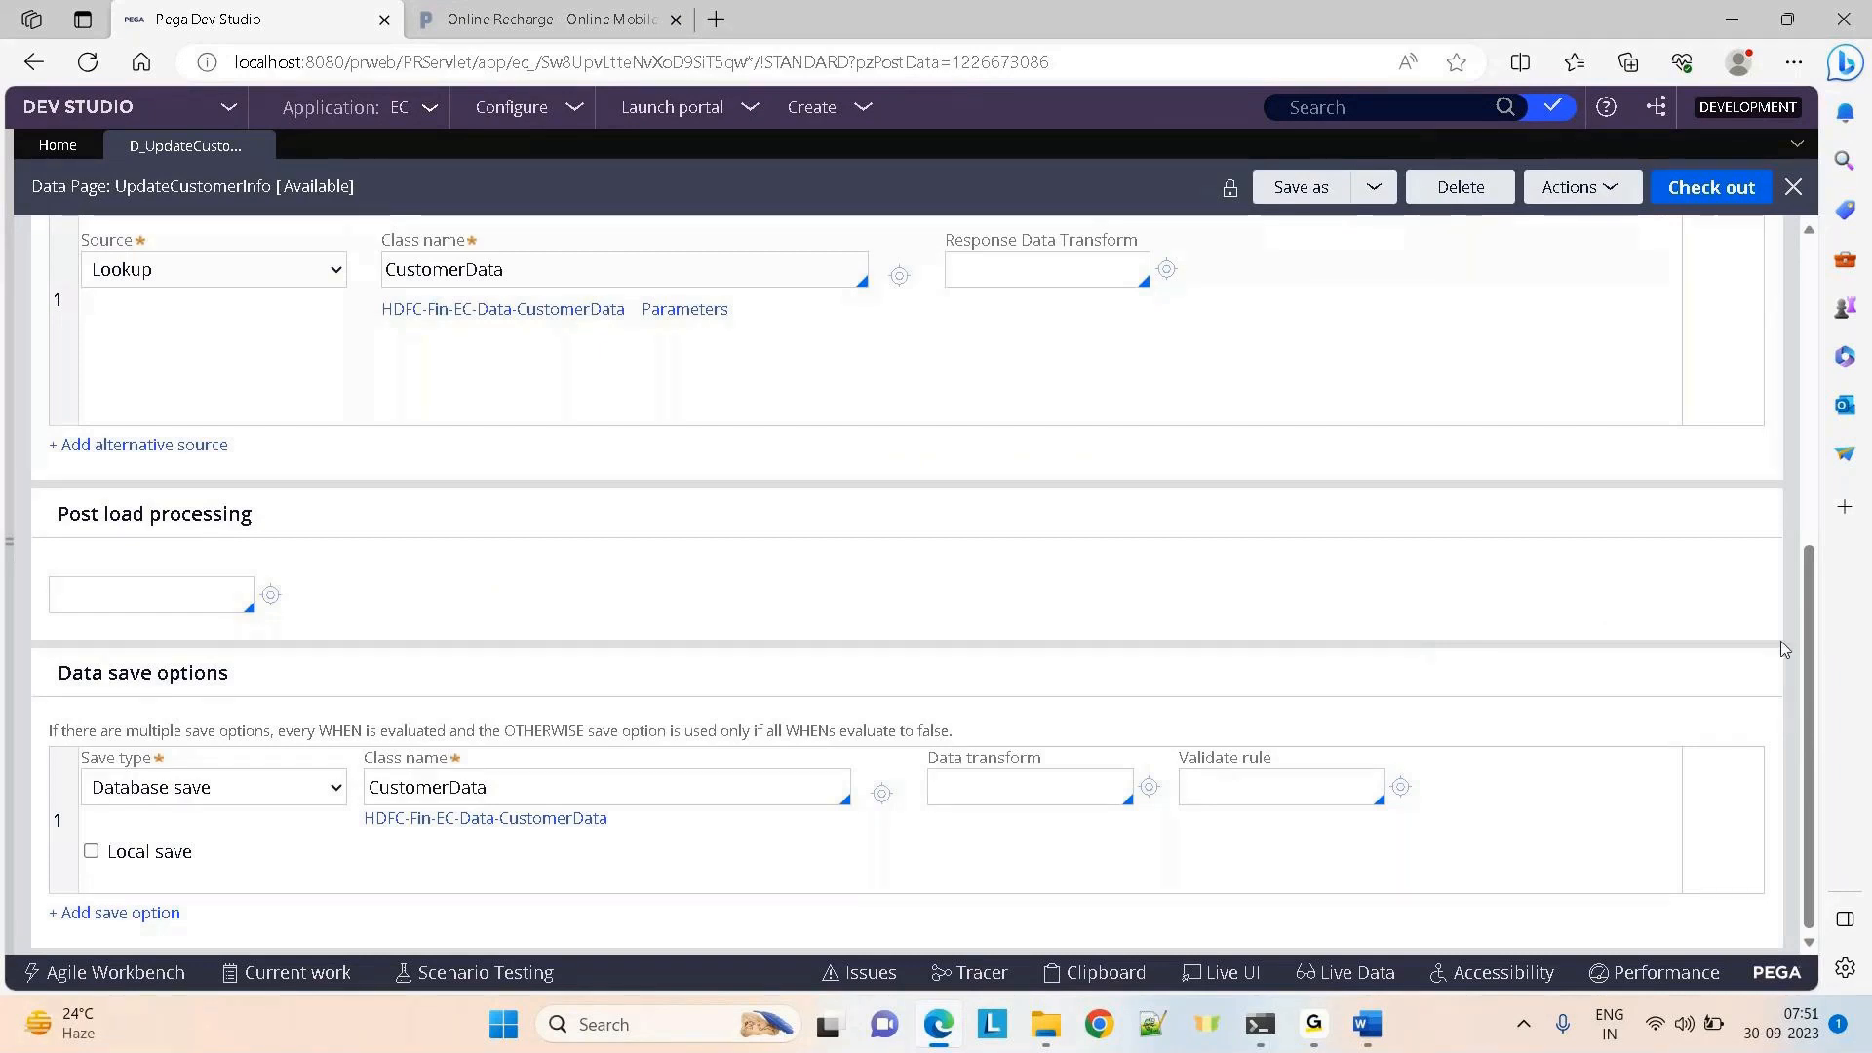
pyautogui.moveTo(1809, 727); pyautogui.dragTo(1783, 430)
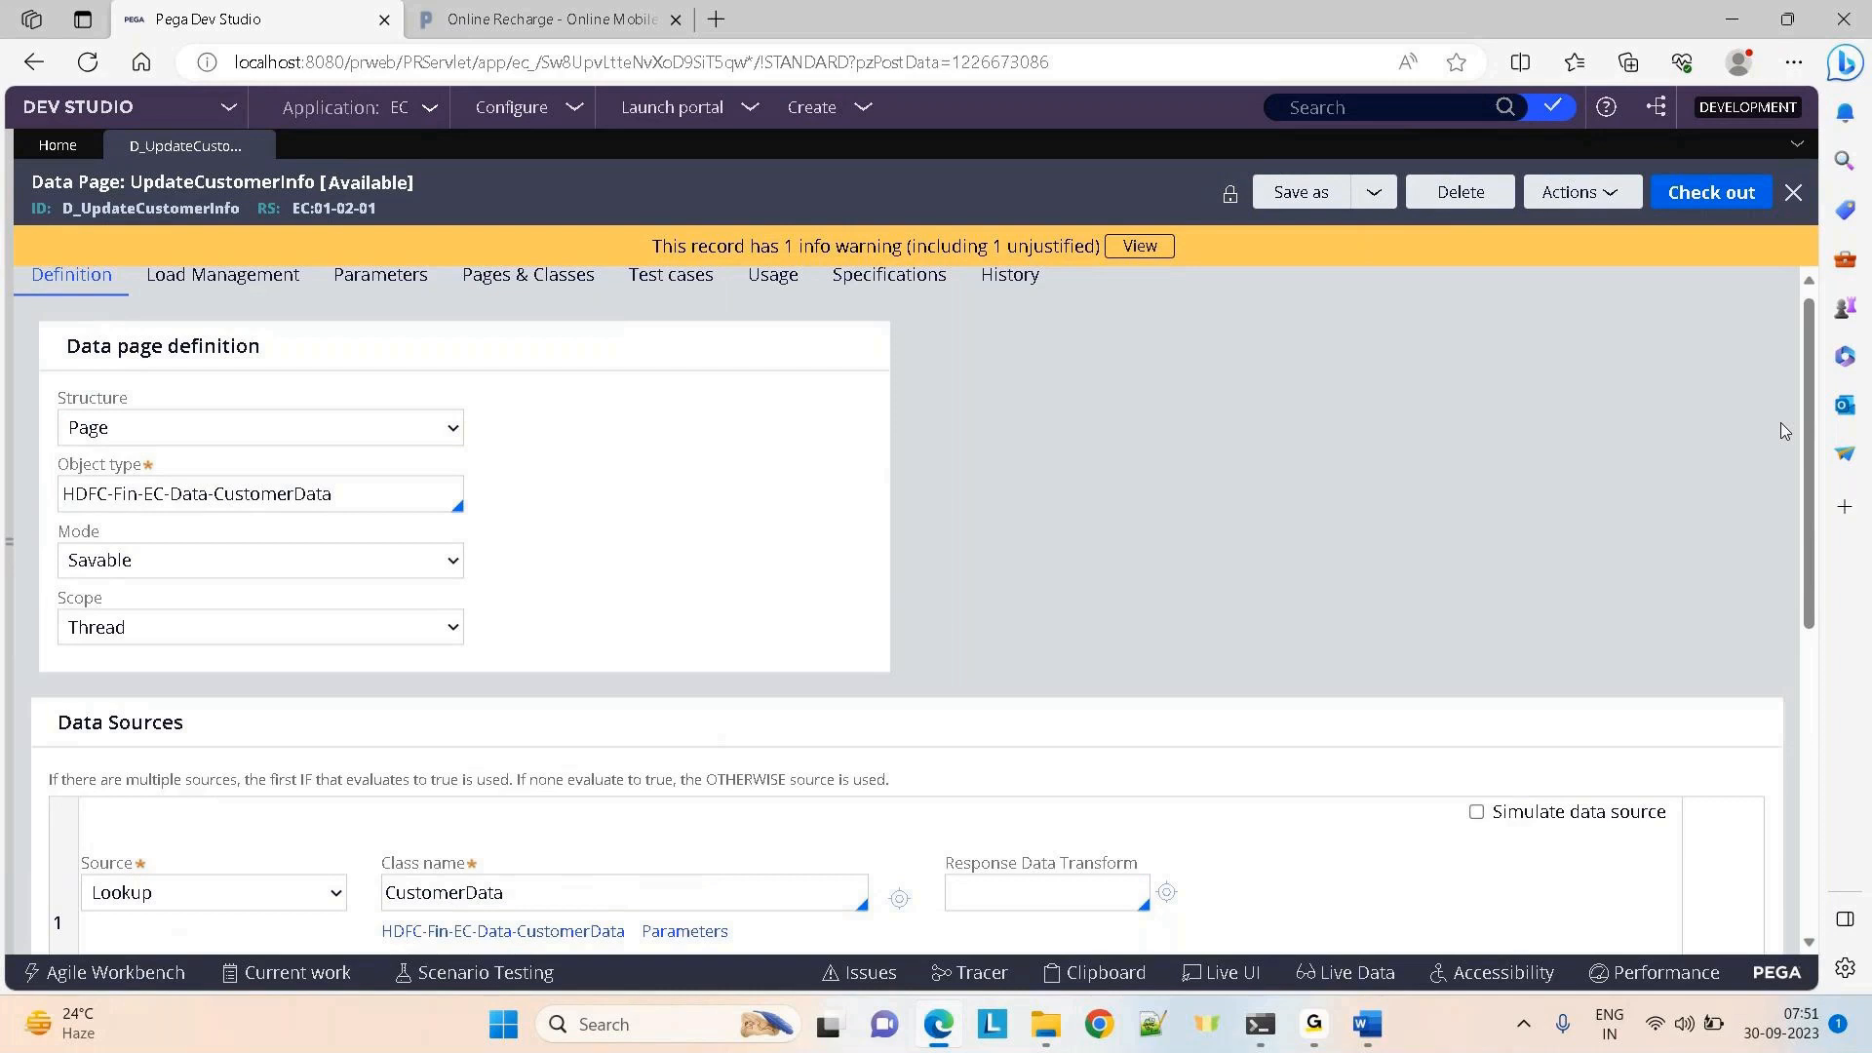
# From App Explorer, choose Create > User Interface > Section on the Claims class
pyautogui.click(11, 549)
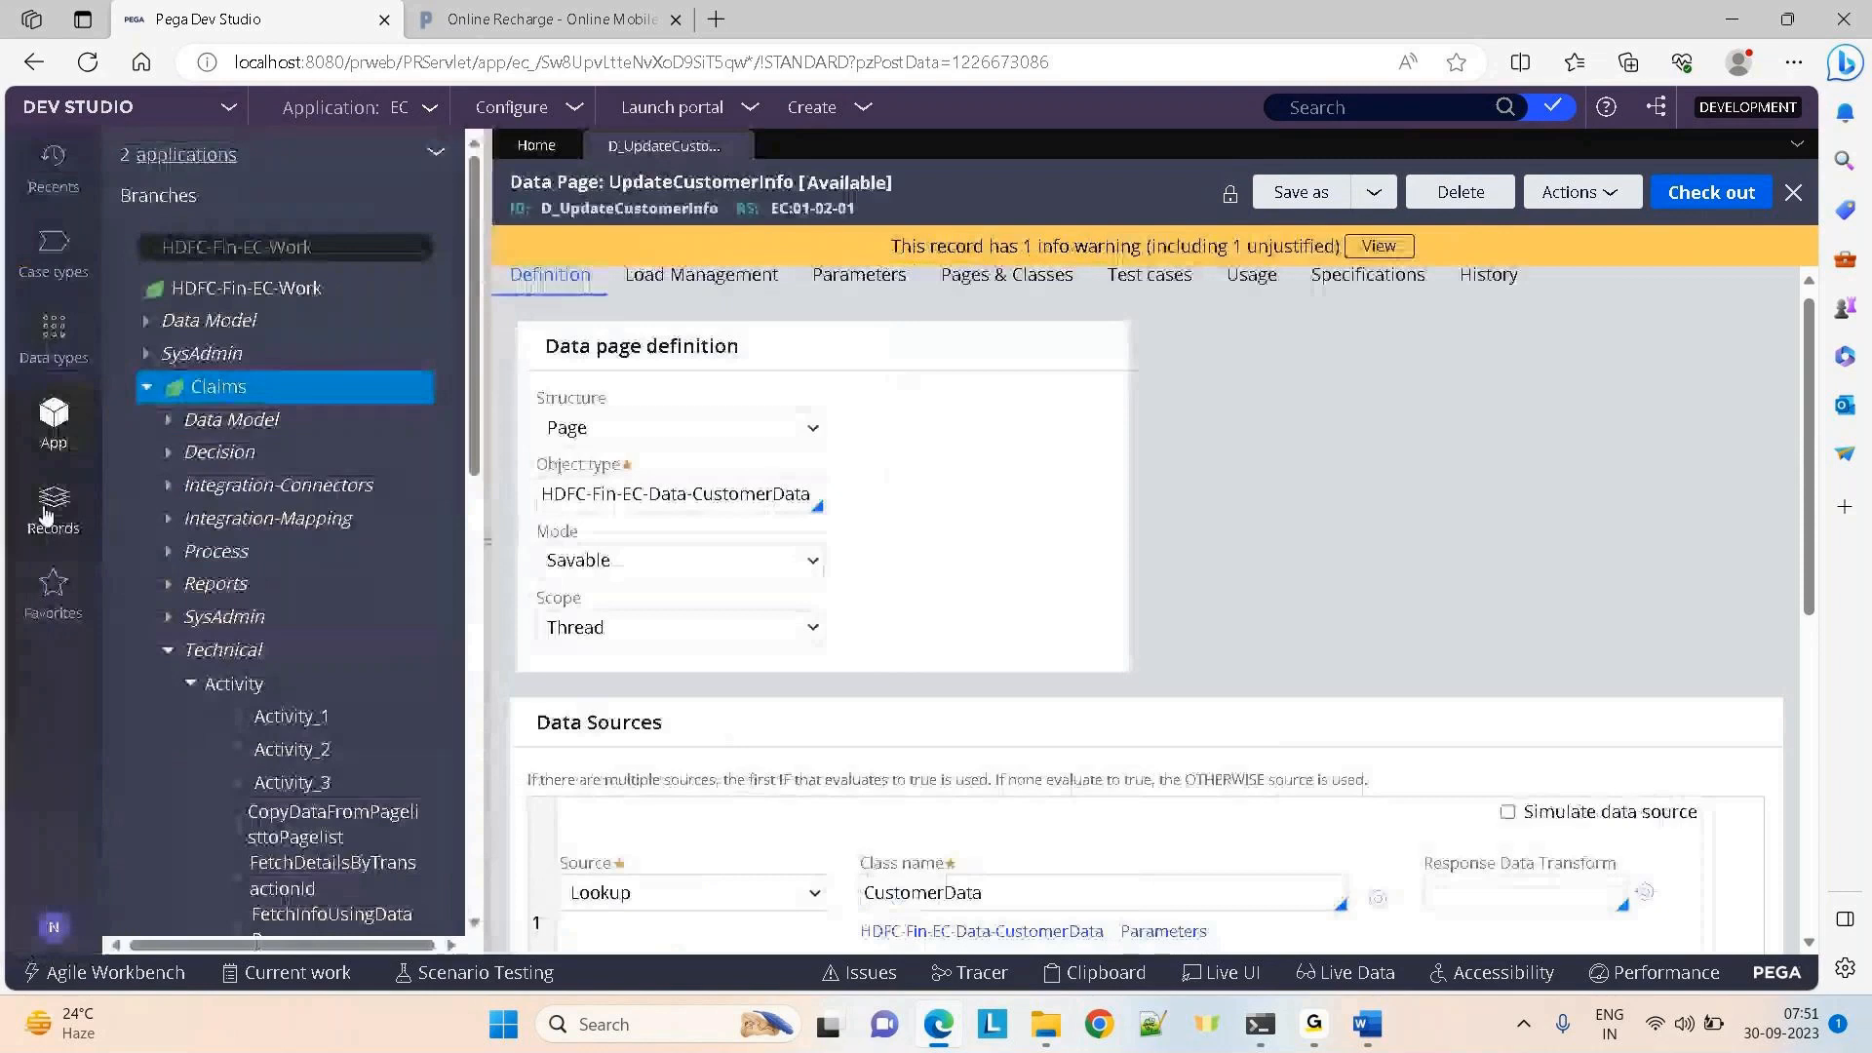
pyautogui.click(180, 394)
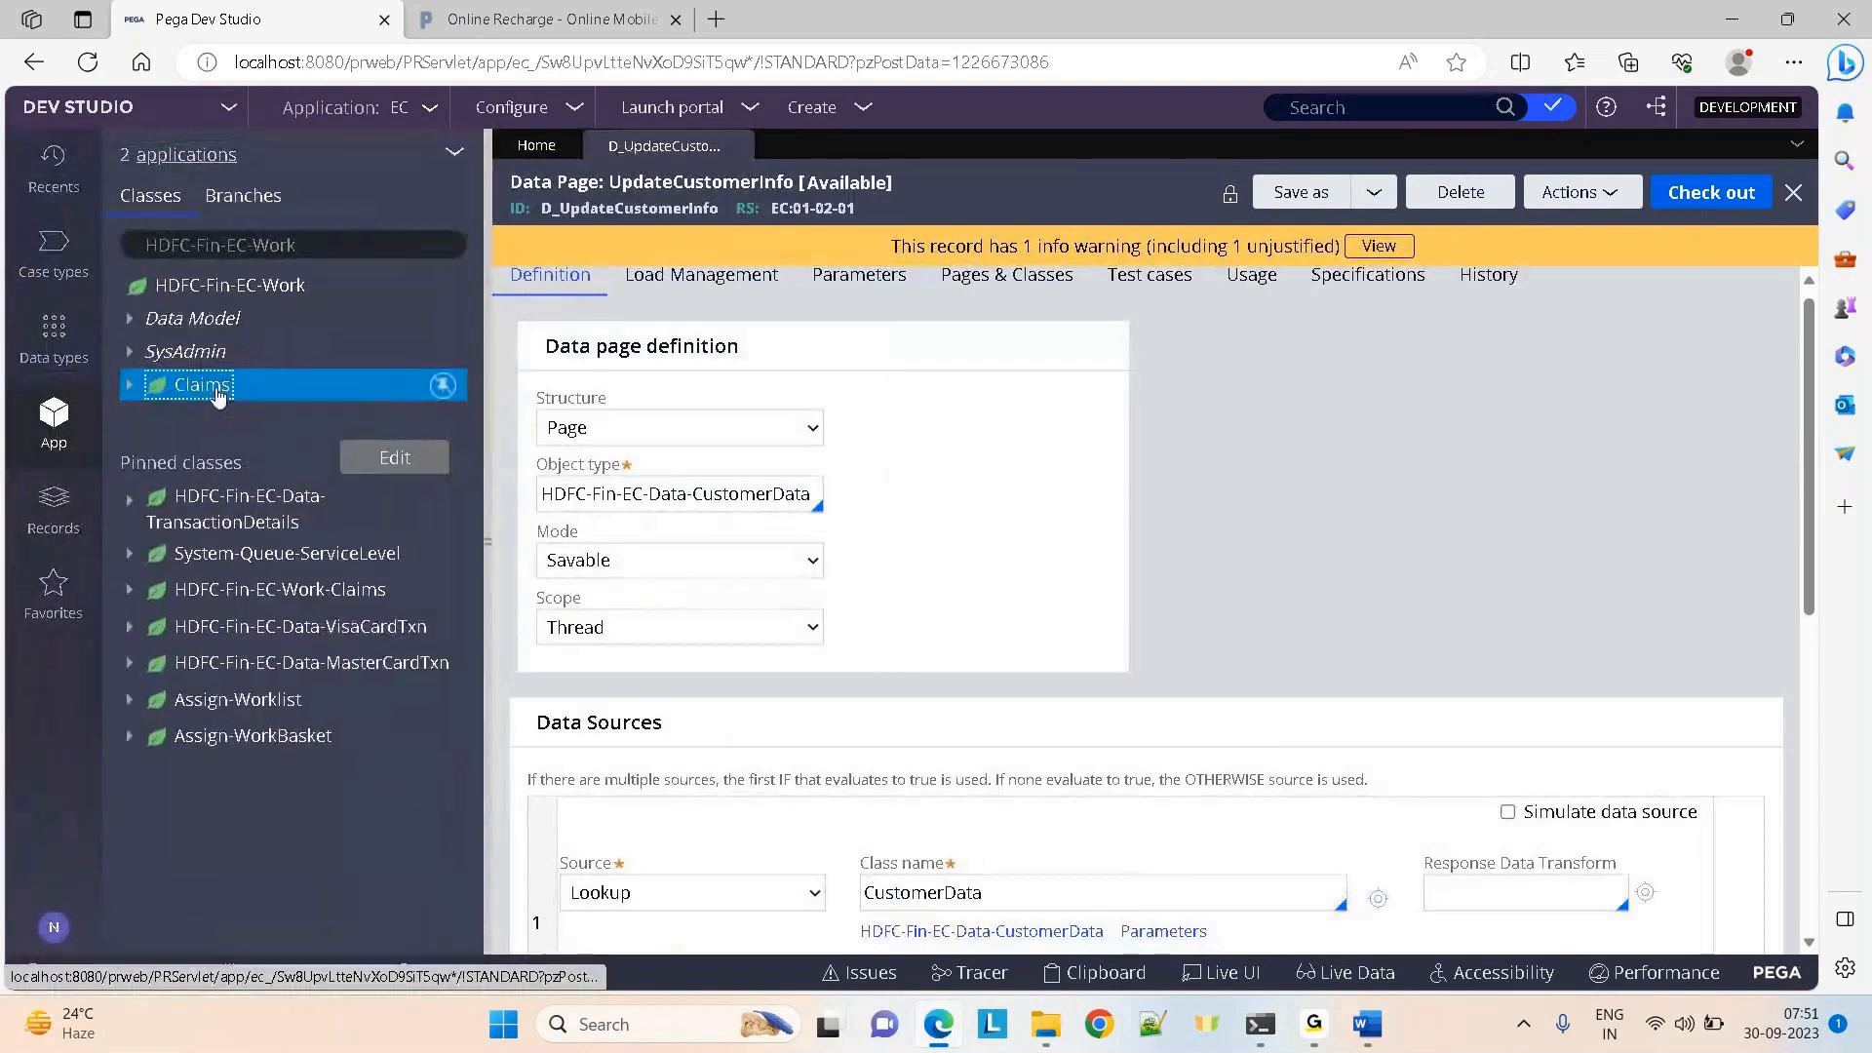
pyautogui.rightClick(180, 392)
pyautogui.moveTo(1307, 1043)
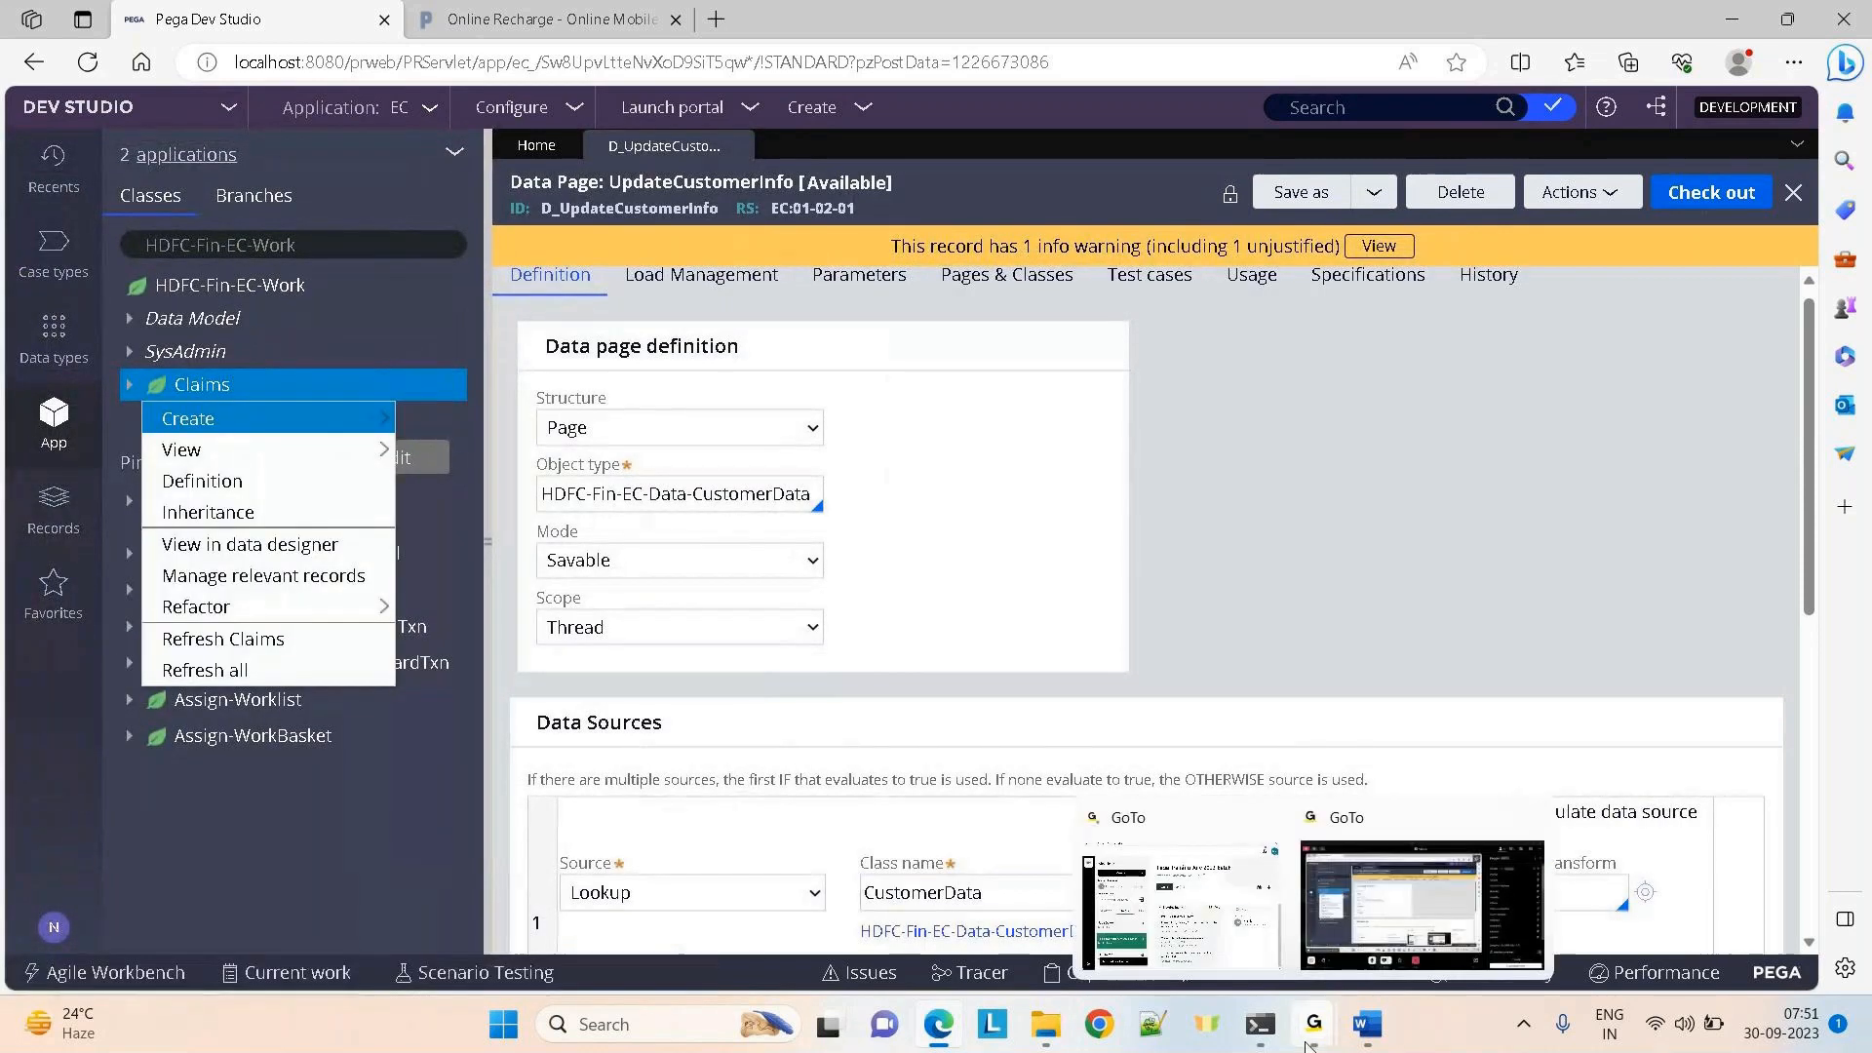
pyautogui.click(1375, 907)
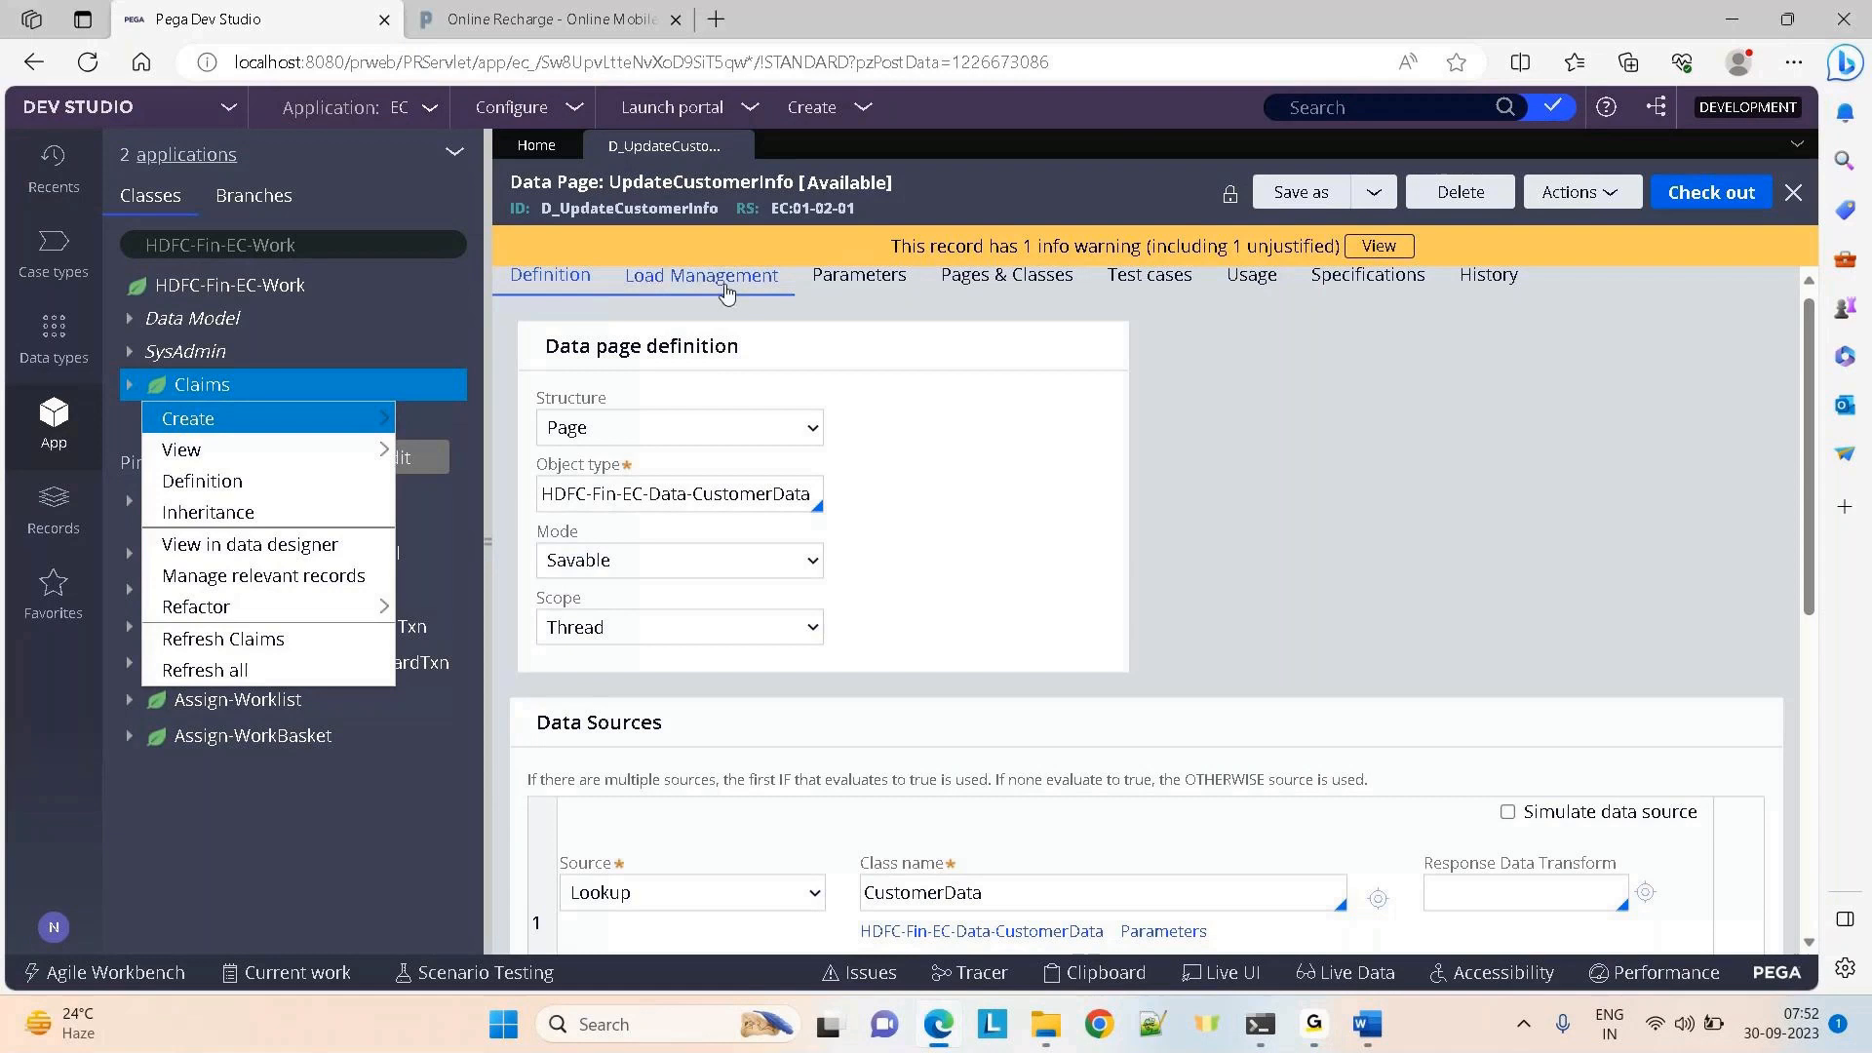
pyautogui.moveTo(292, 418)
pyautogui.moveTo(464, 828)
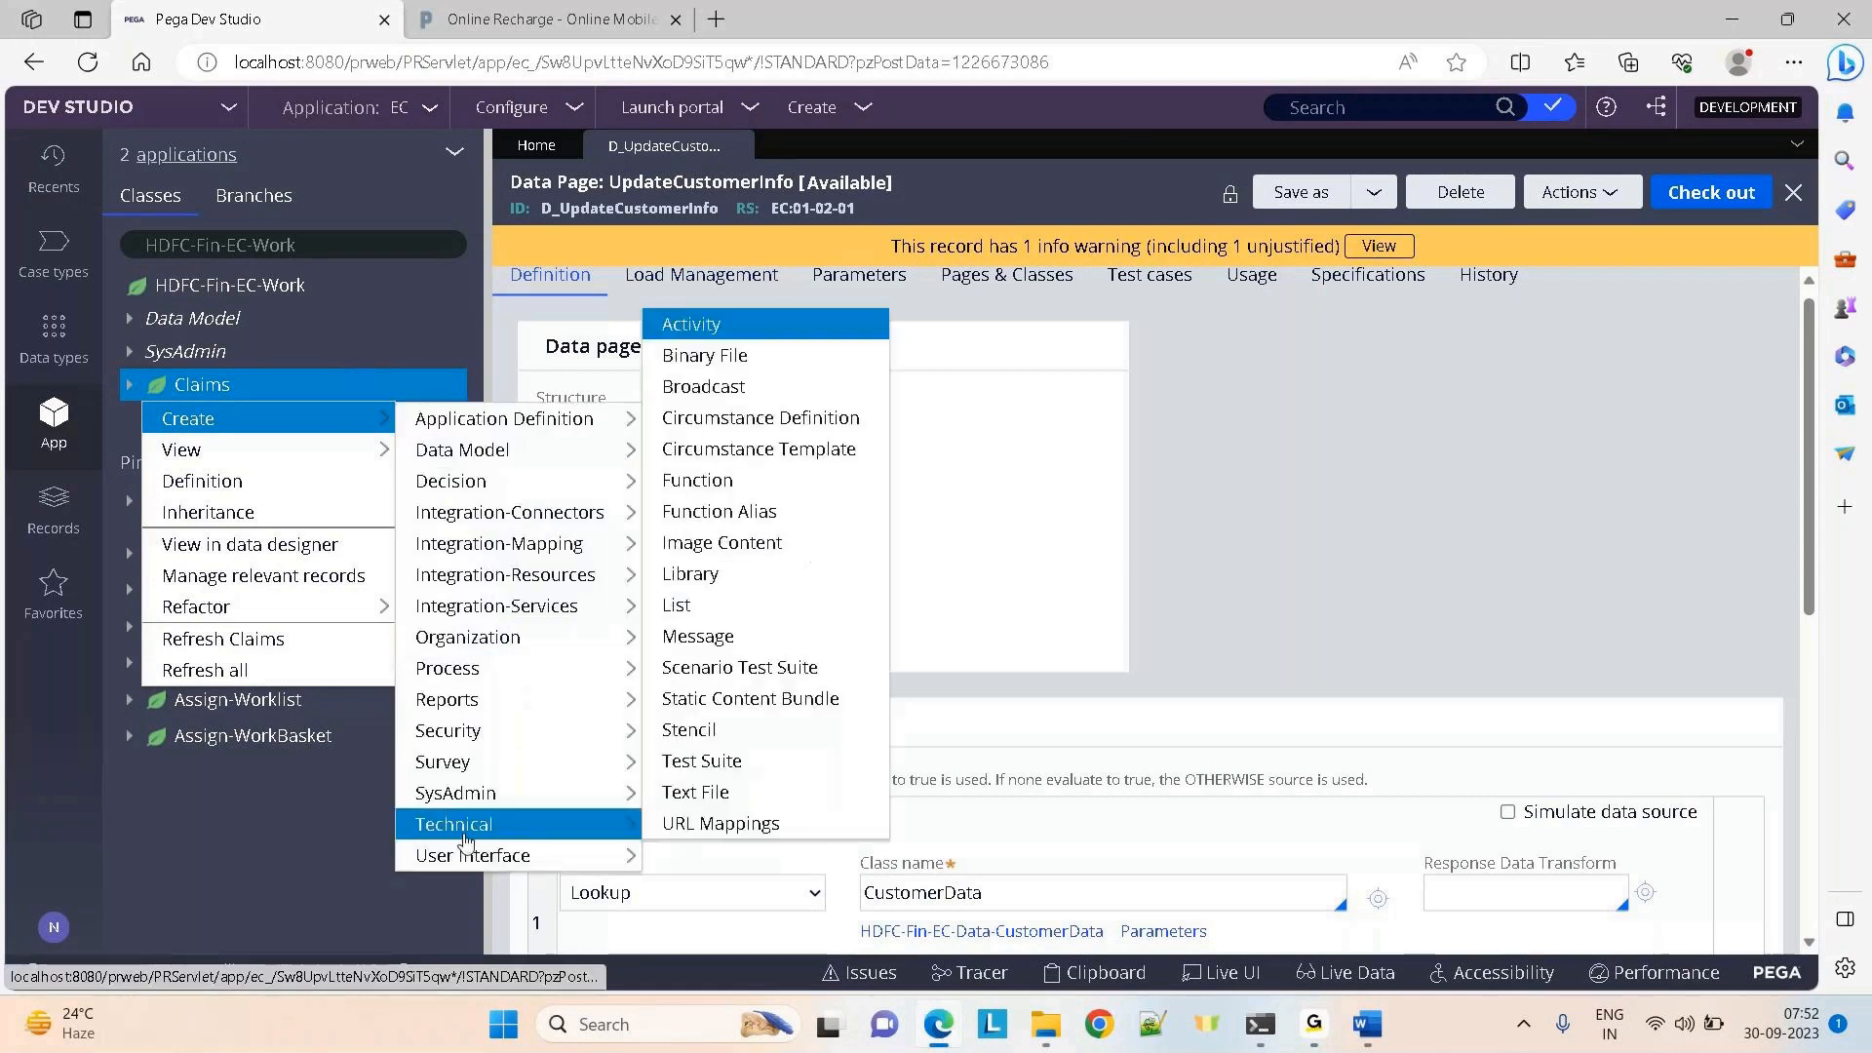
pyautogui.click(697, 936)
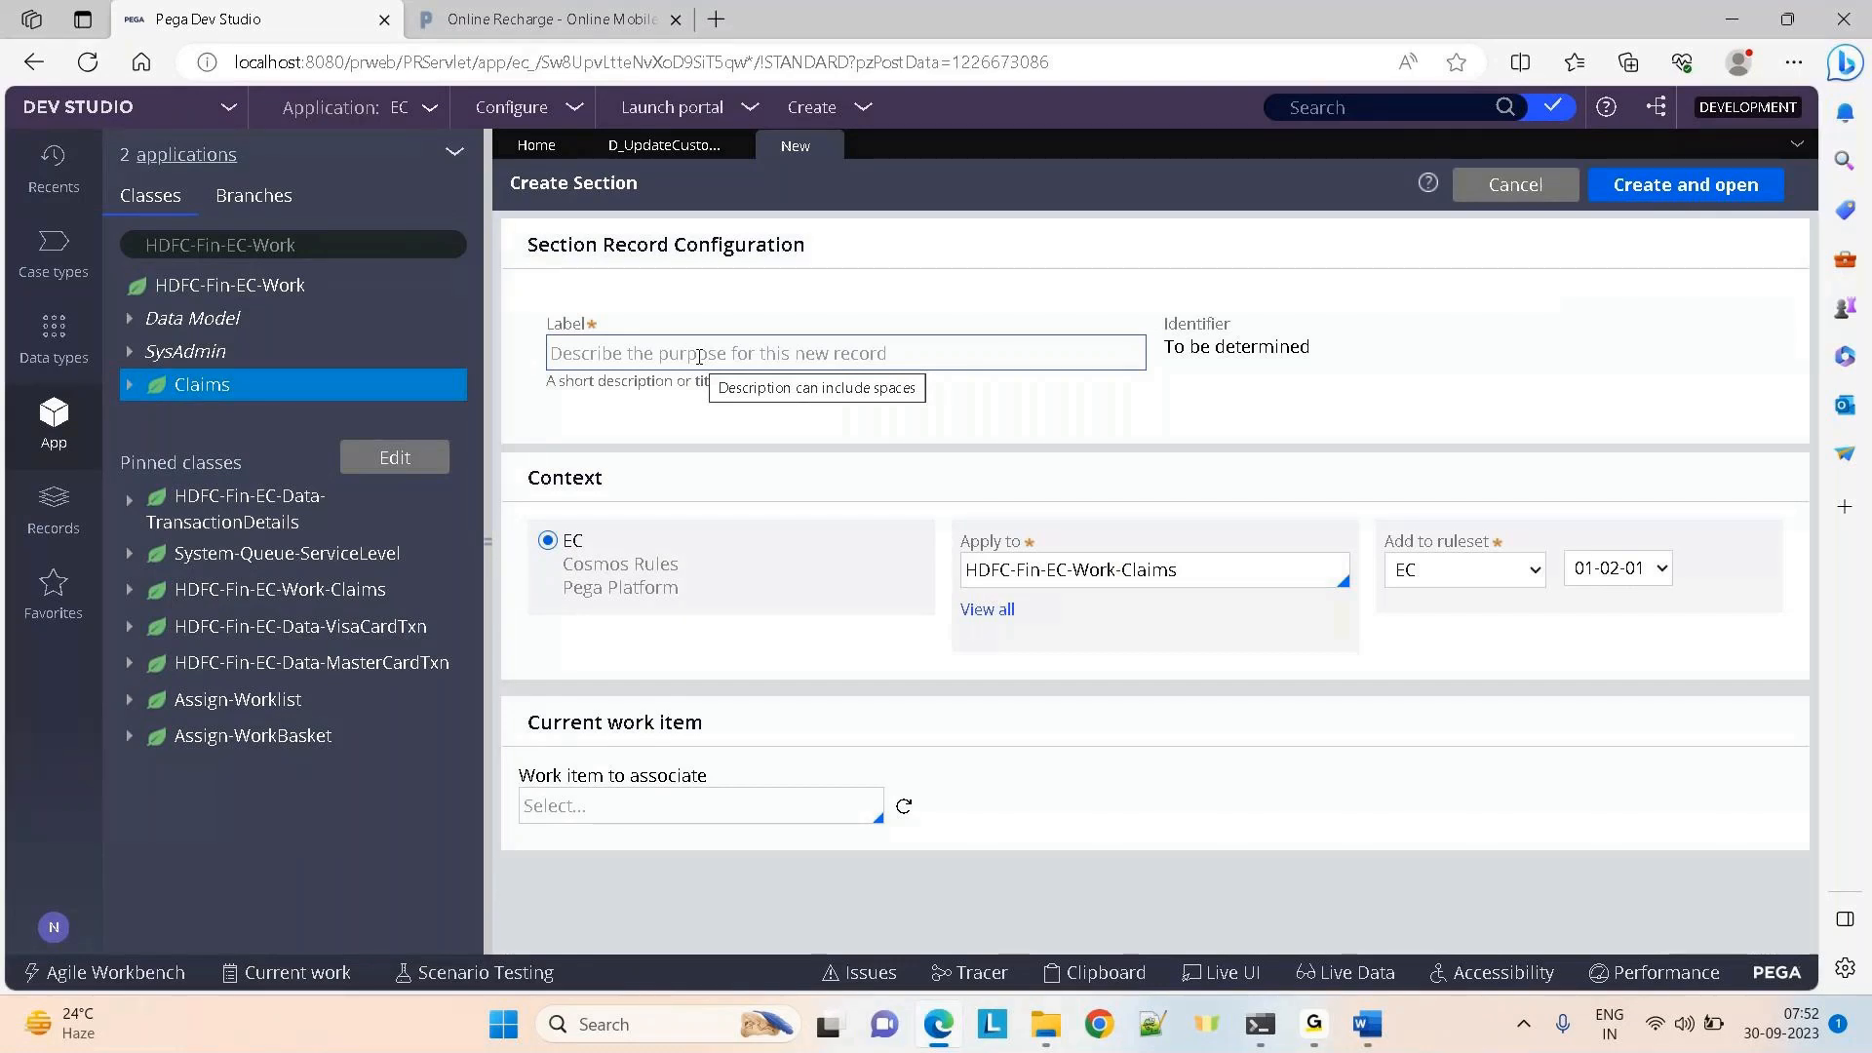
# Label the new section UpdateCustomerInfo_WorkClass on HDFC-Fin-EC-Work-Claims, then create and open it
pyautogui.click(614, 353)
pyautogui.write('UpdateCustomerInfo')
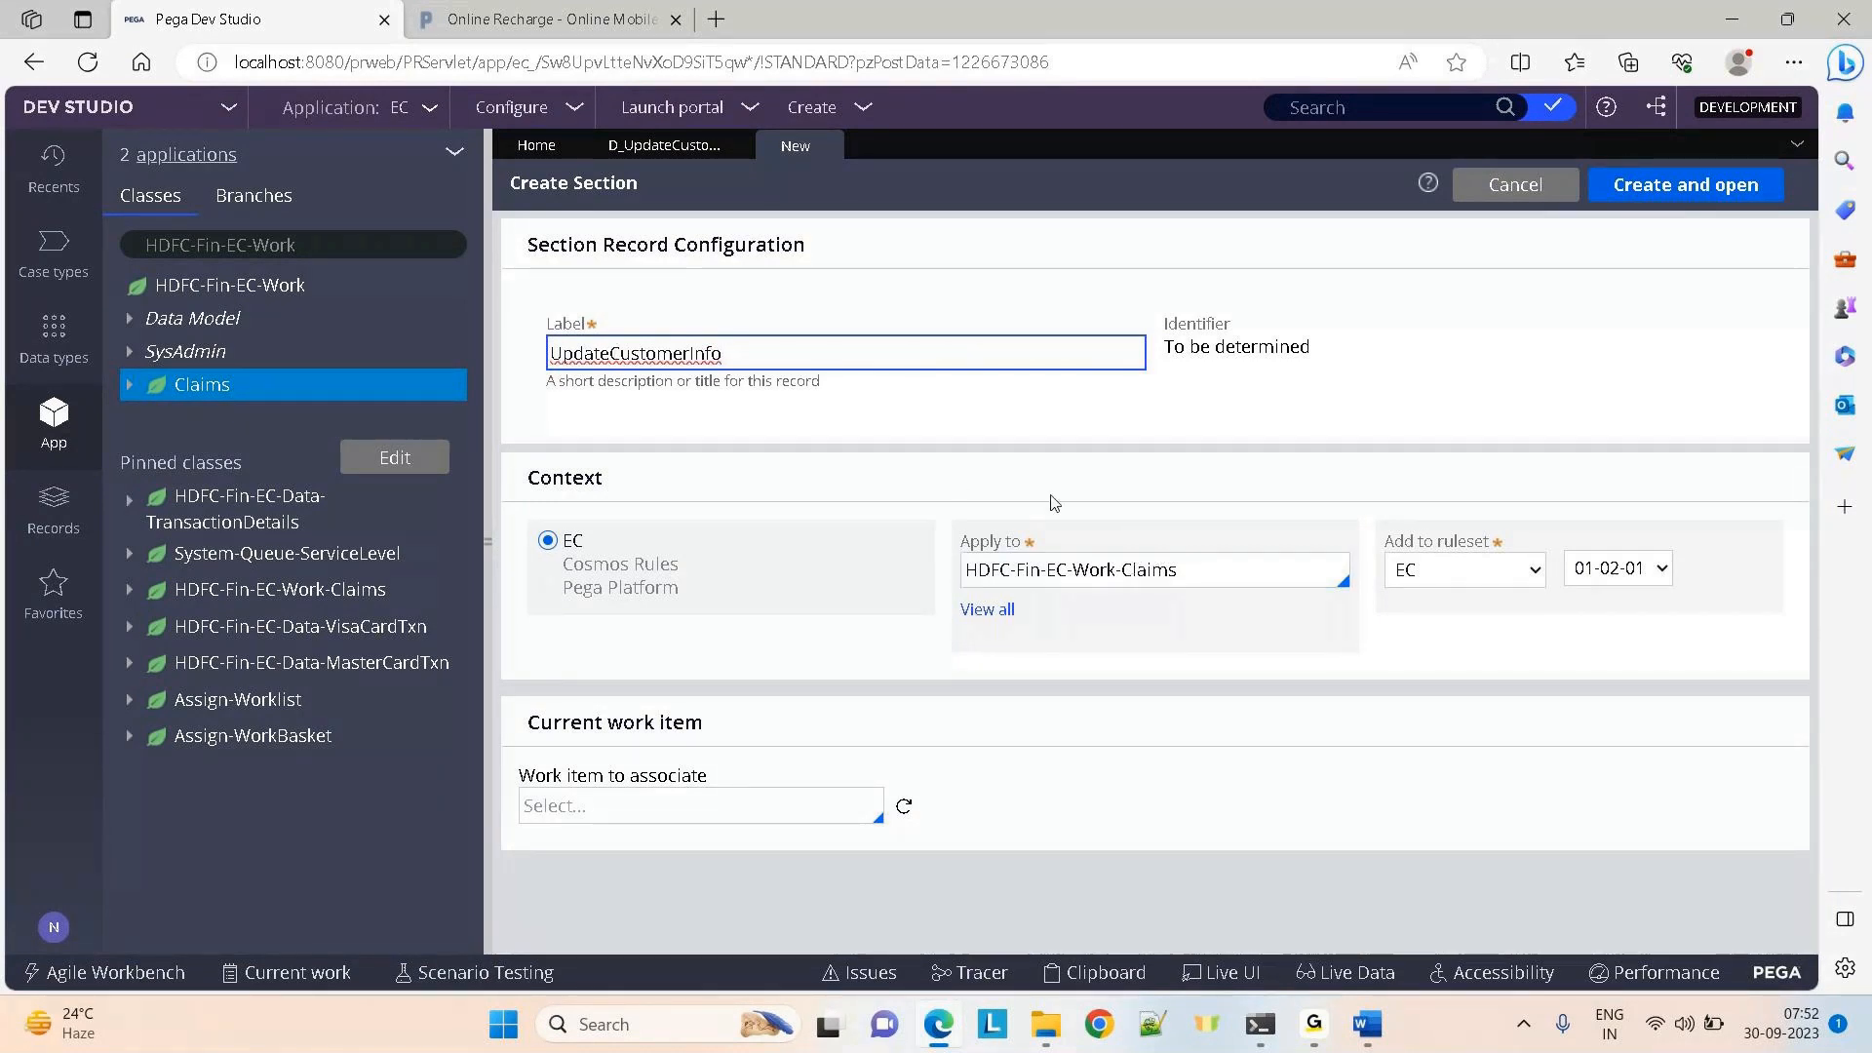
pyautogui.write('_WorkClasss')
pyautogui.press('BackSpace')
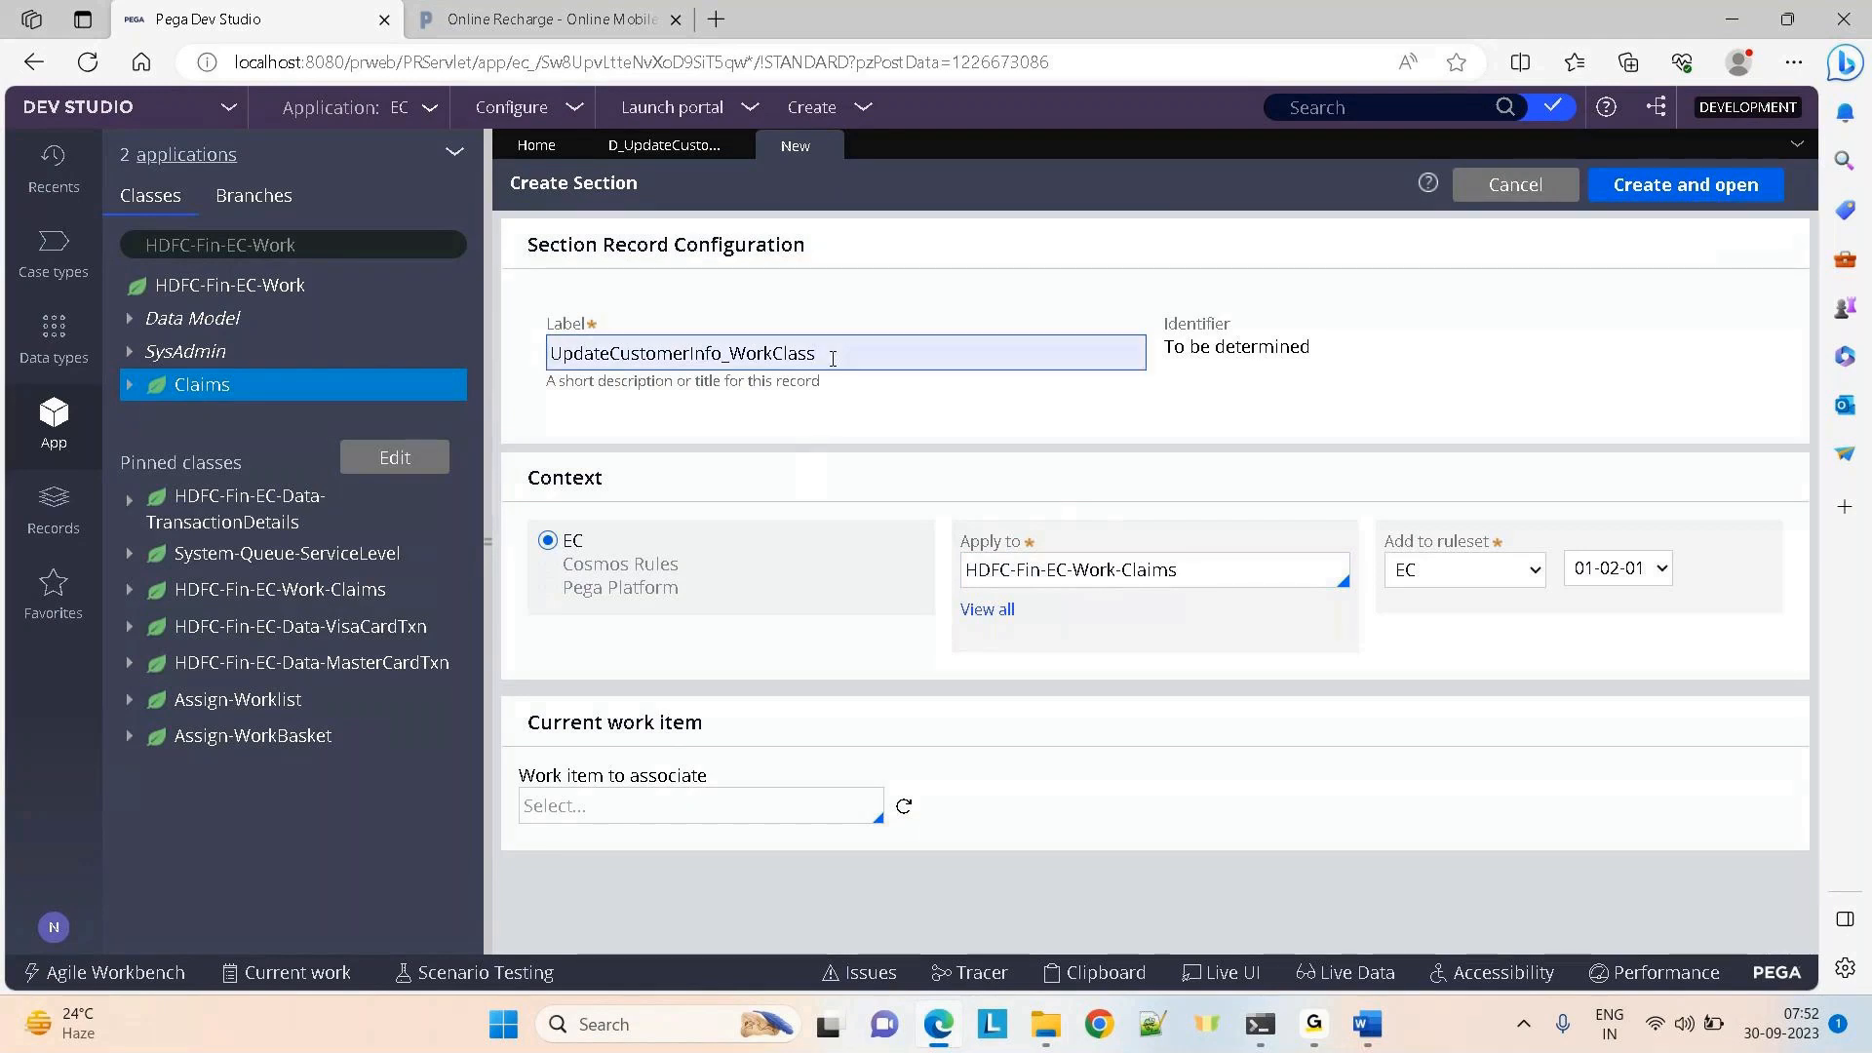
pyautogui.moveTo(828, 355); pyautogui.dragTo(726, 358)
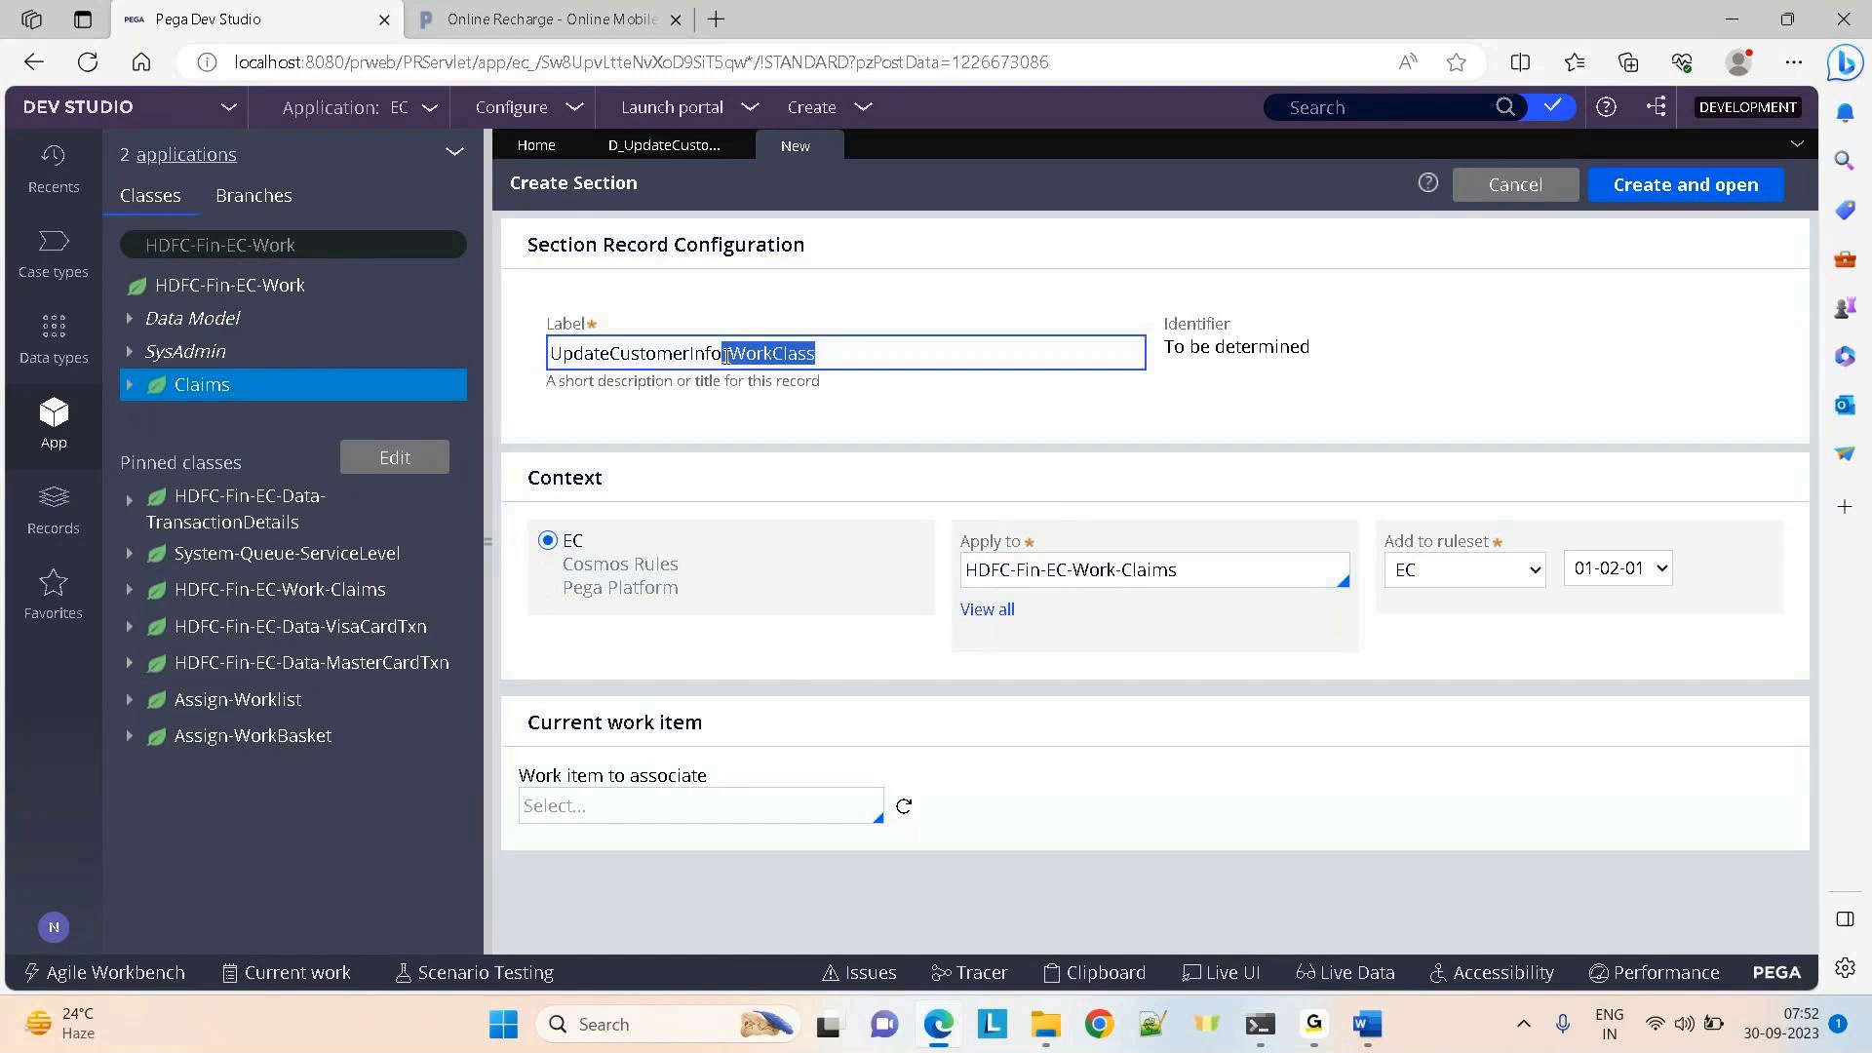
pyautogui.click(960, 285)
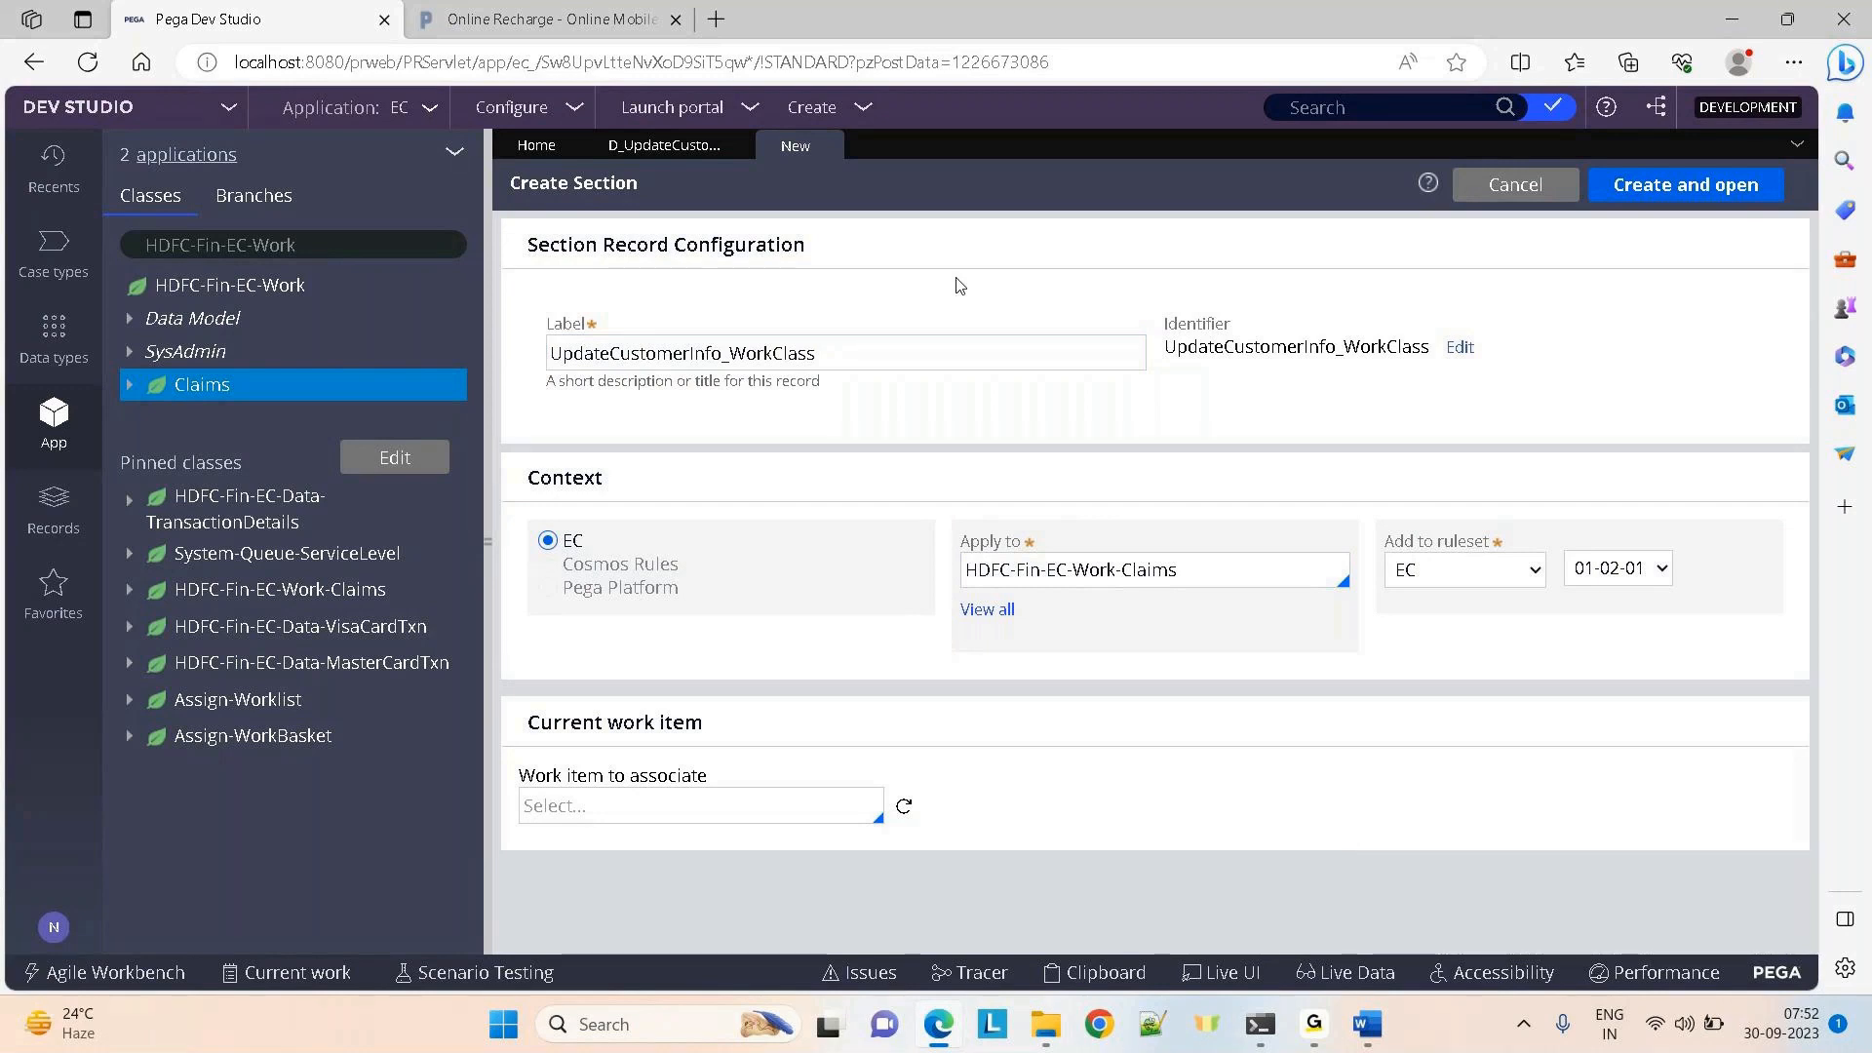
pyautogui.click(836, 354)
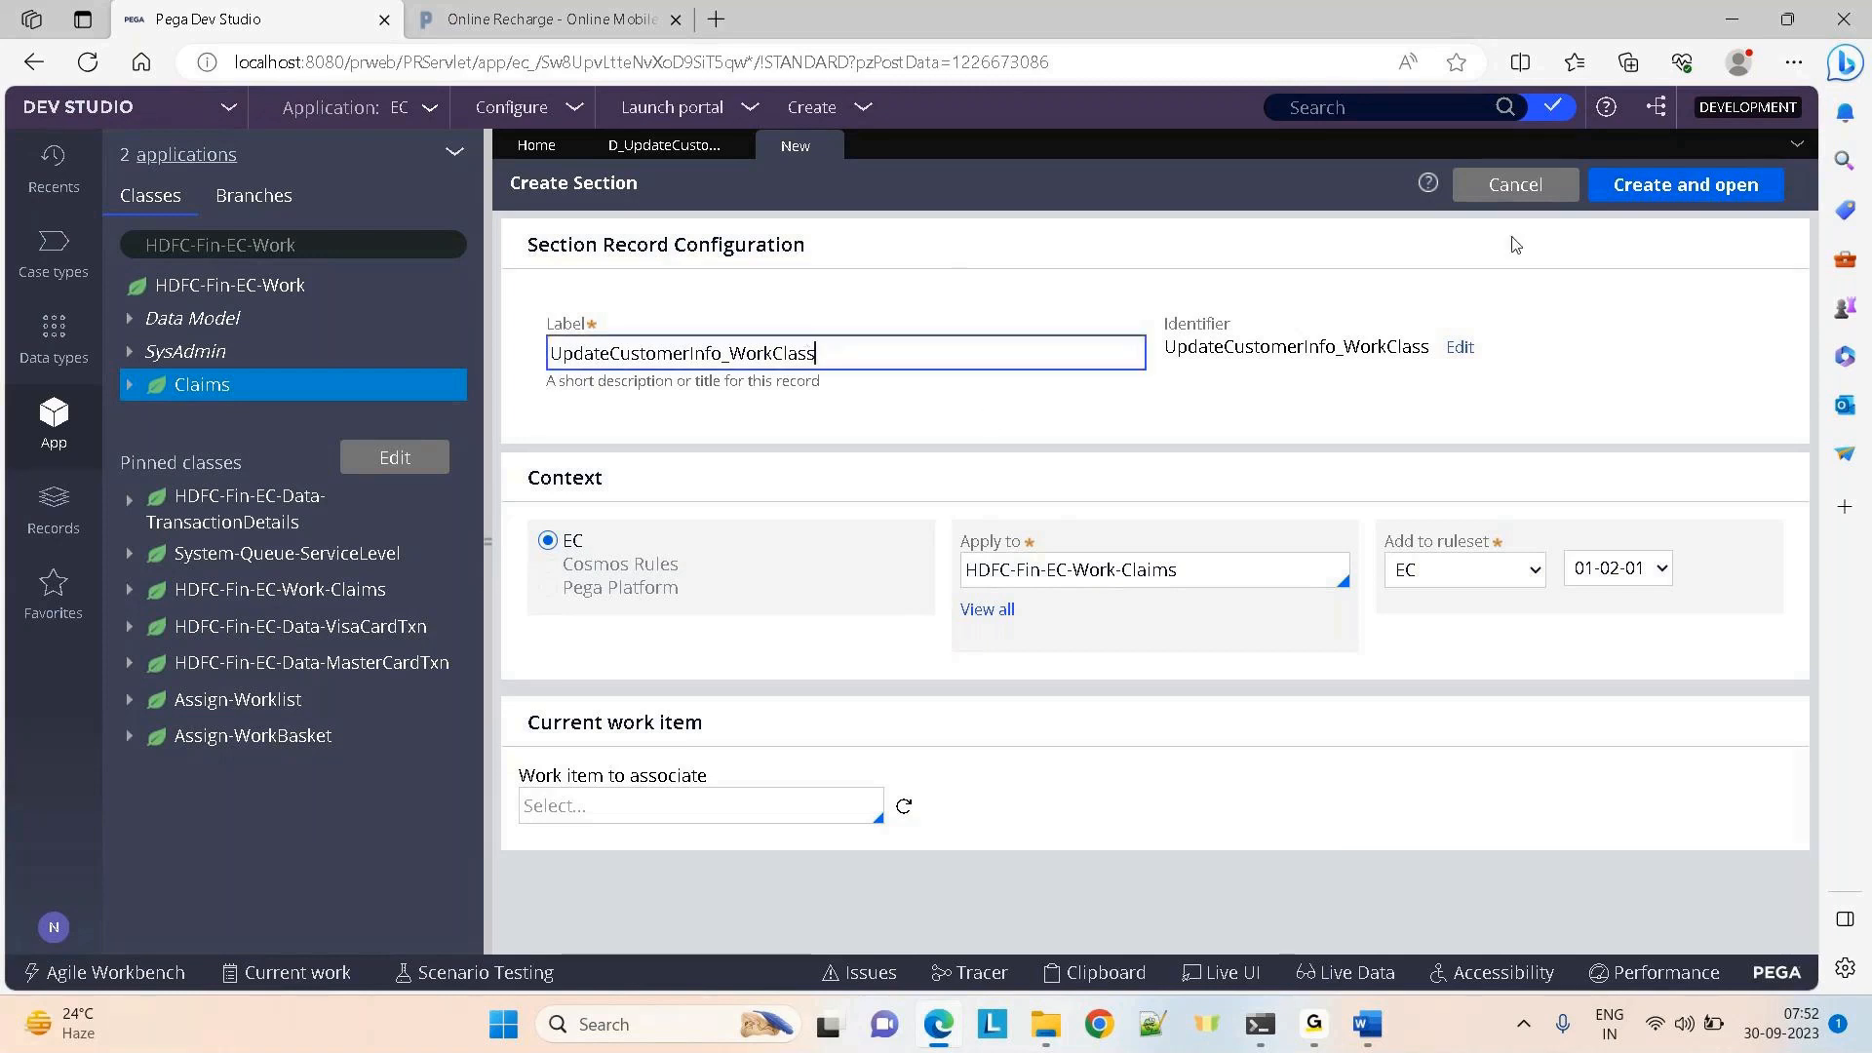
pyautogui.click(1729, 186)
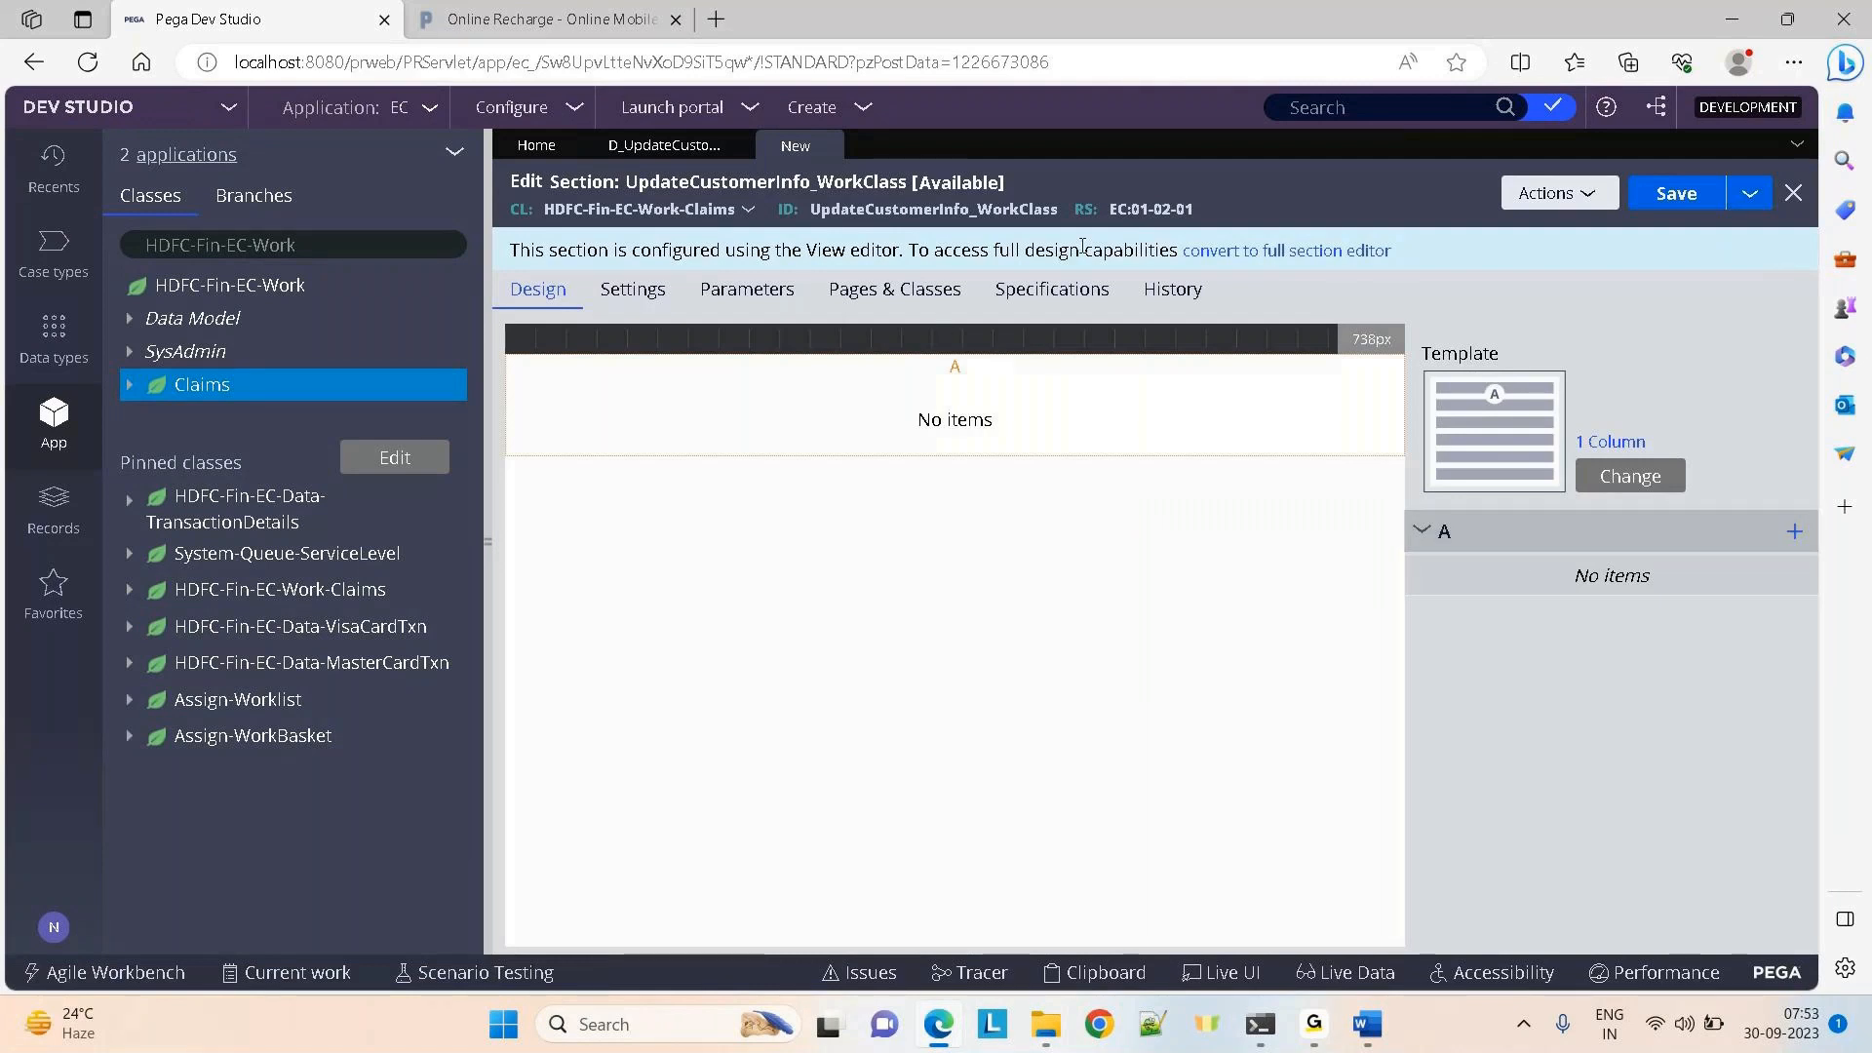
# Convert the UpdateCustomerInfo_WorkClass section to the full section editor and collapse App Explorer
pyautogui.click(1268, 252)
pyautogui.click(1477, 659)
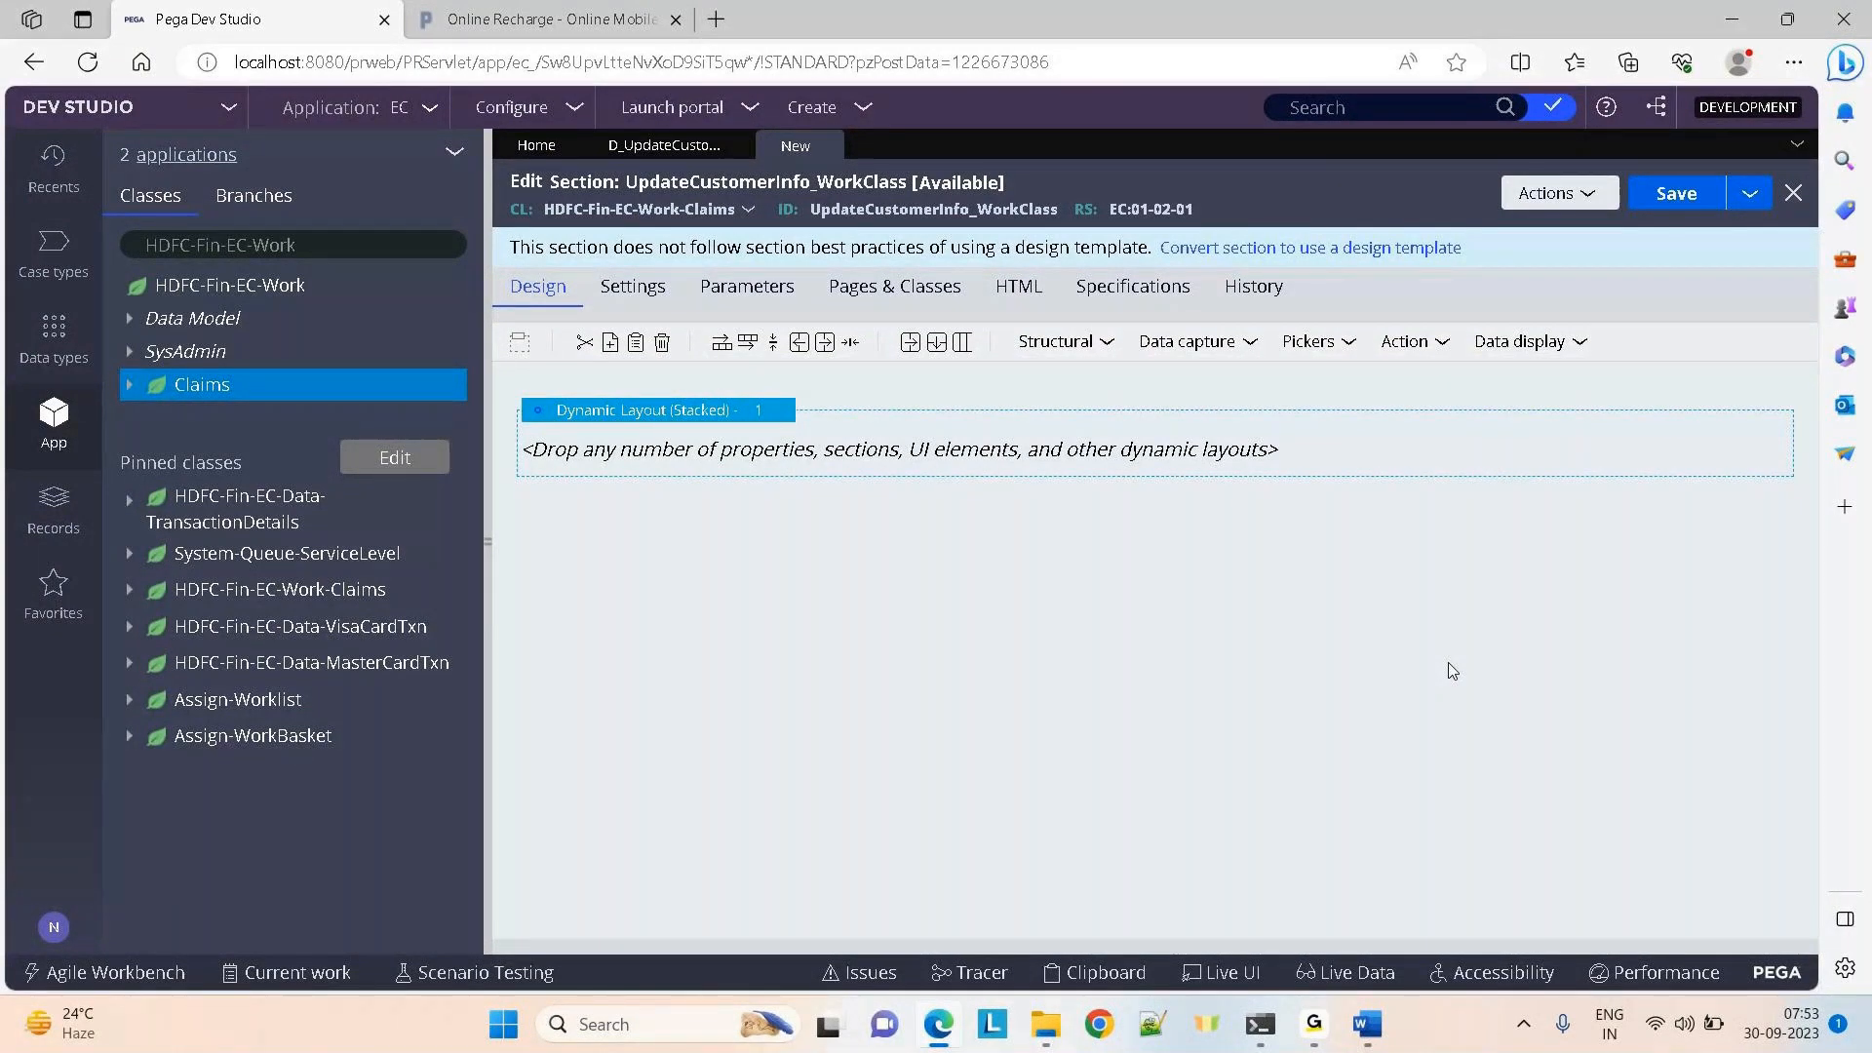
pyautogui.click(490, 542)
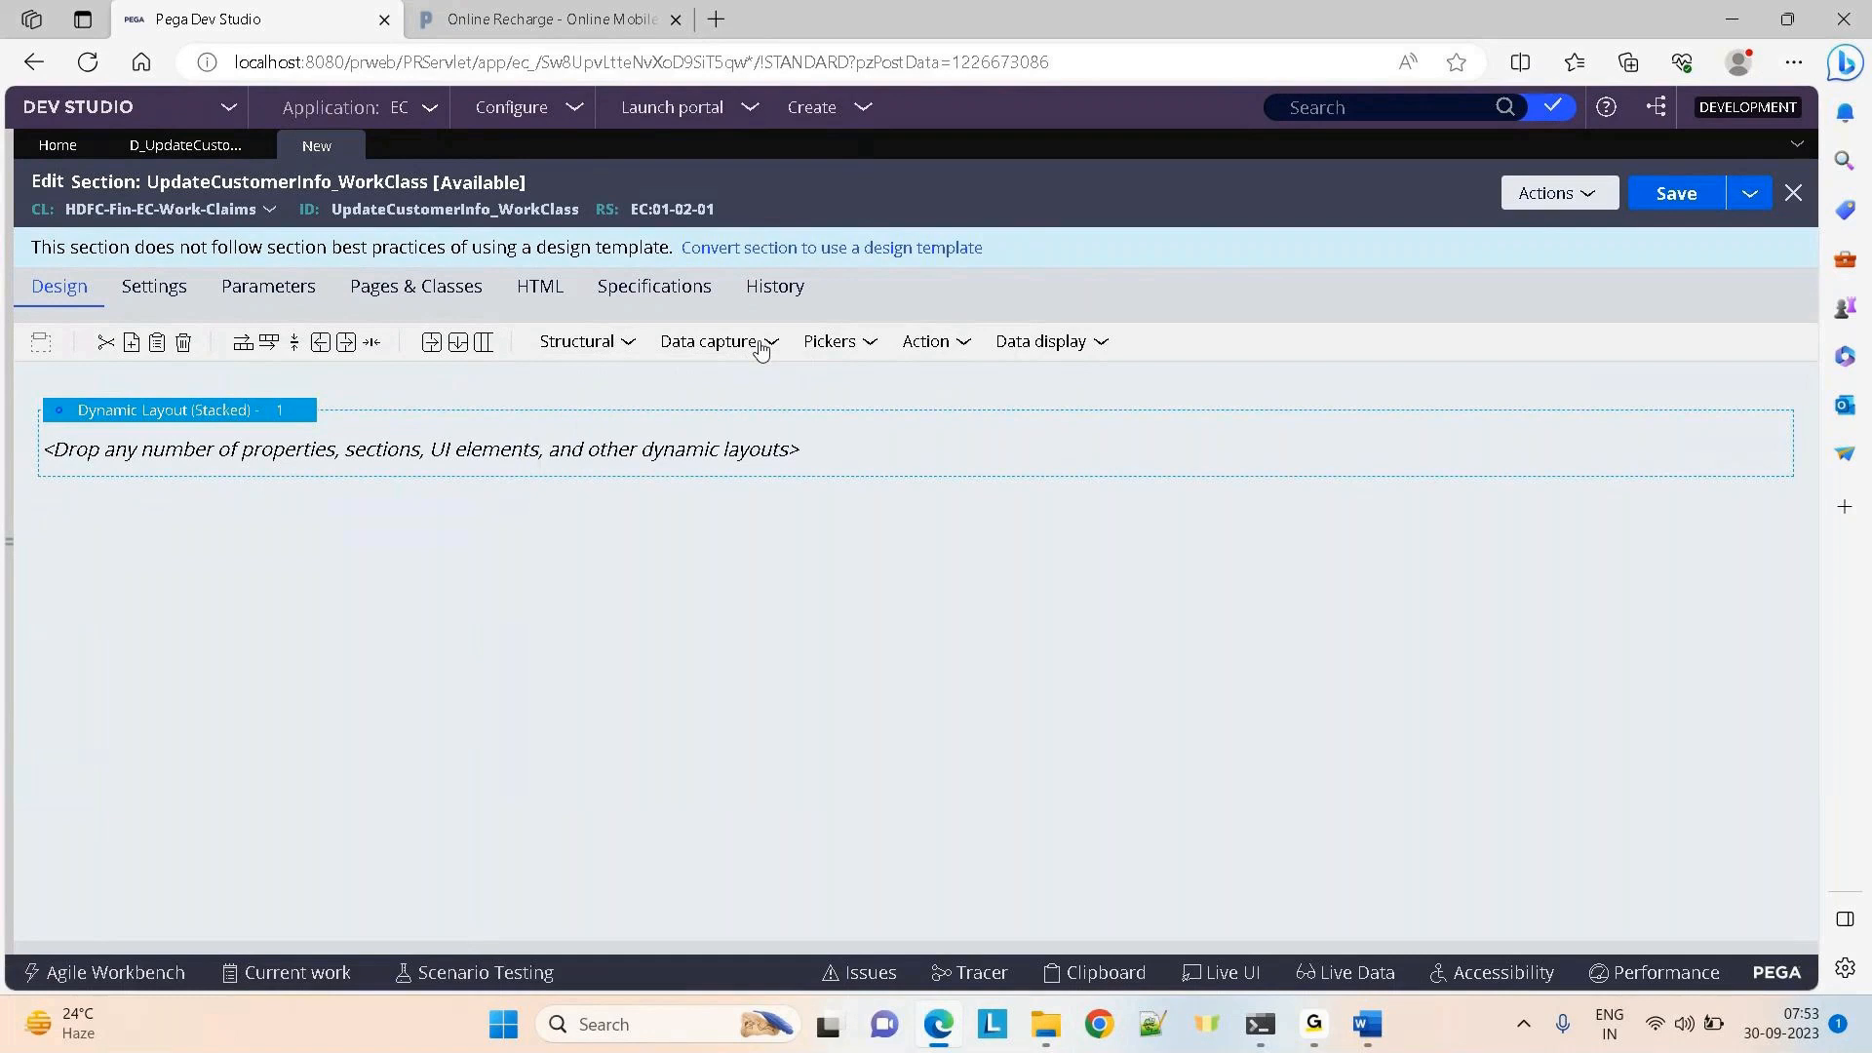
# Add a Text input to the dynamic layout bound to the .AccountNo property
pyautogui.moveTo(761, 346)
pyautogui.moveTo(764, 378); pyautogui.dragTo(484, 455)
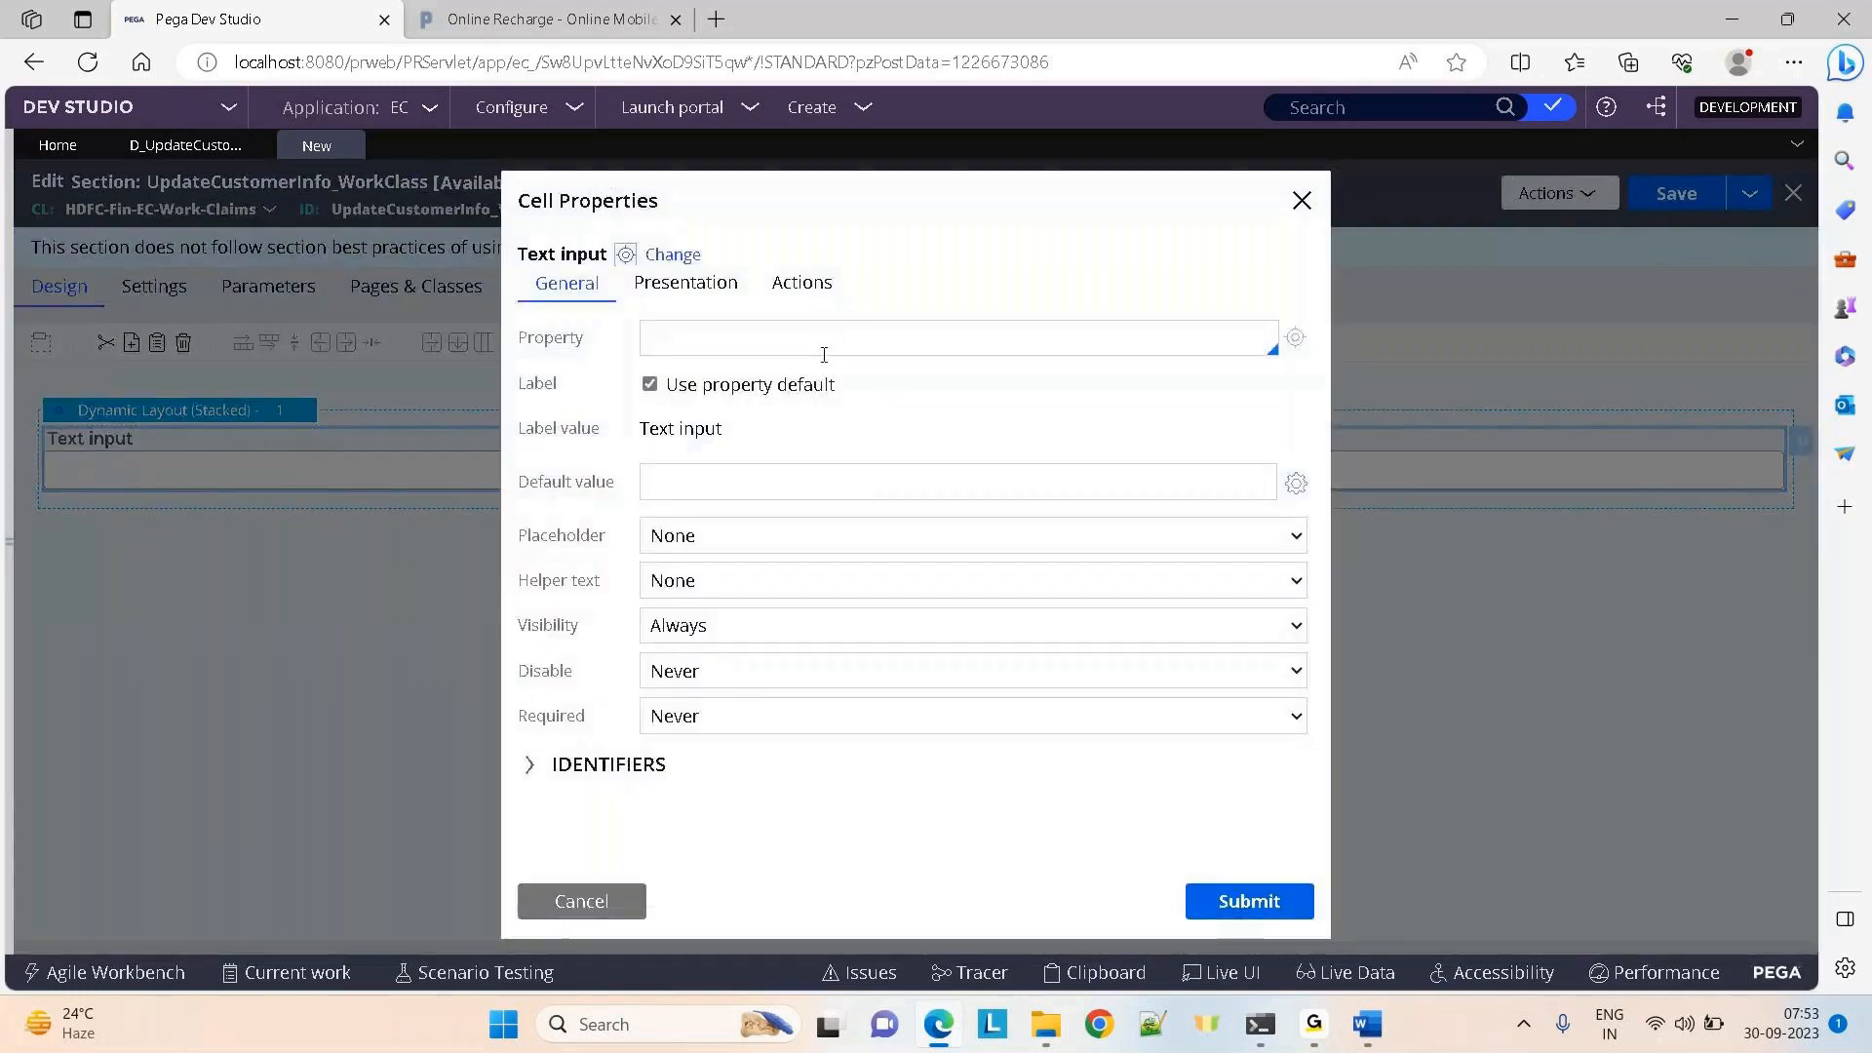
pyautogui.click(807, 354)
pyautogui.write('.AccountNo')
pyautogui.press('Down')
pyautogui.press('Return')
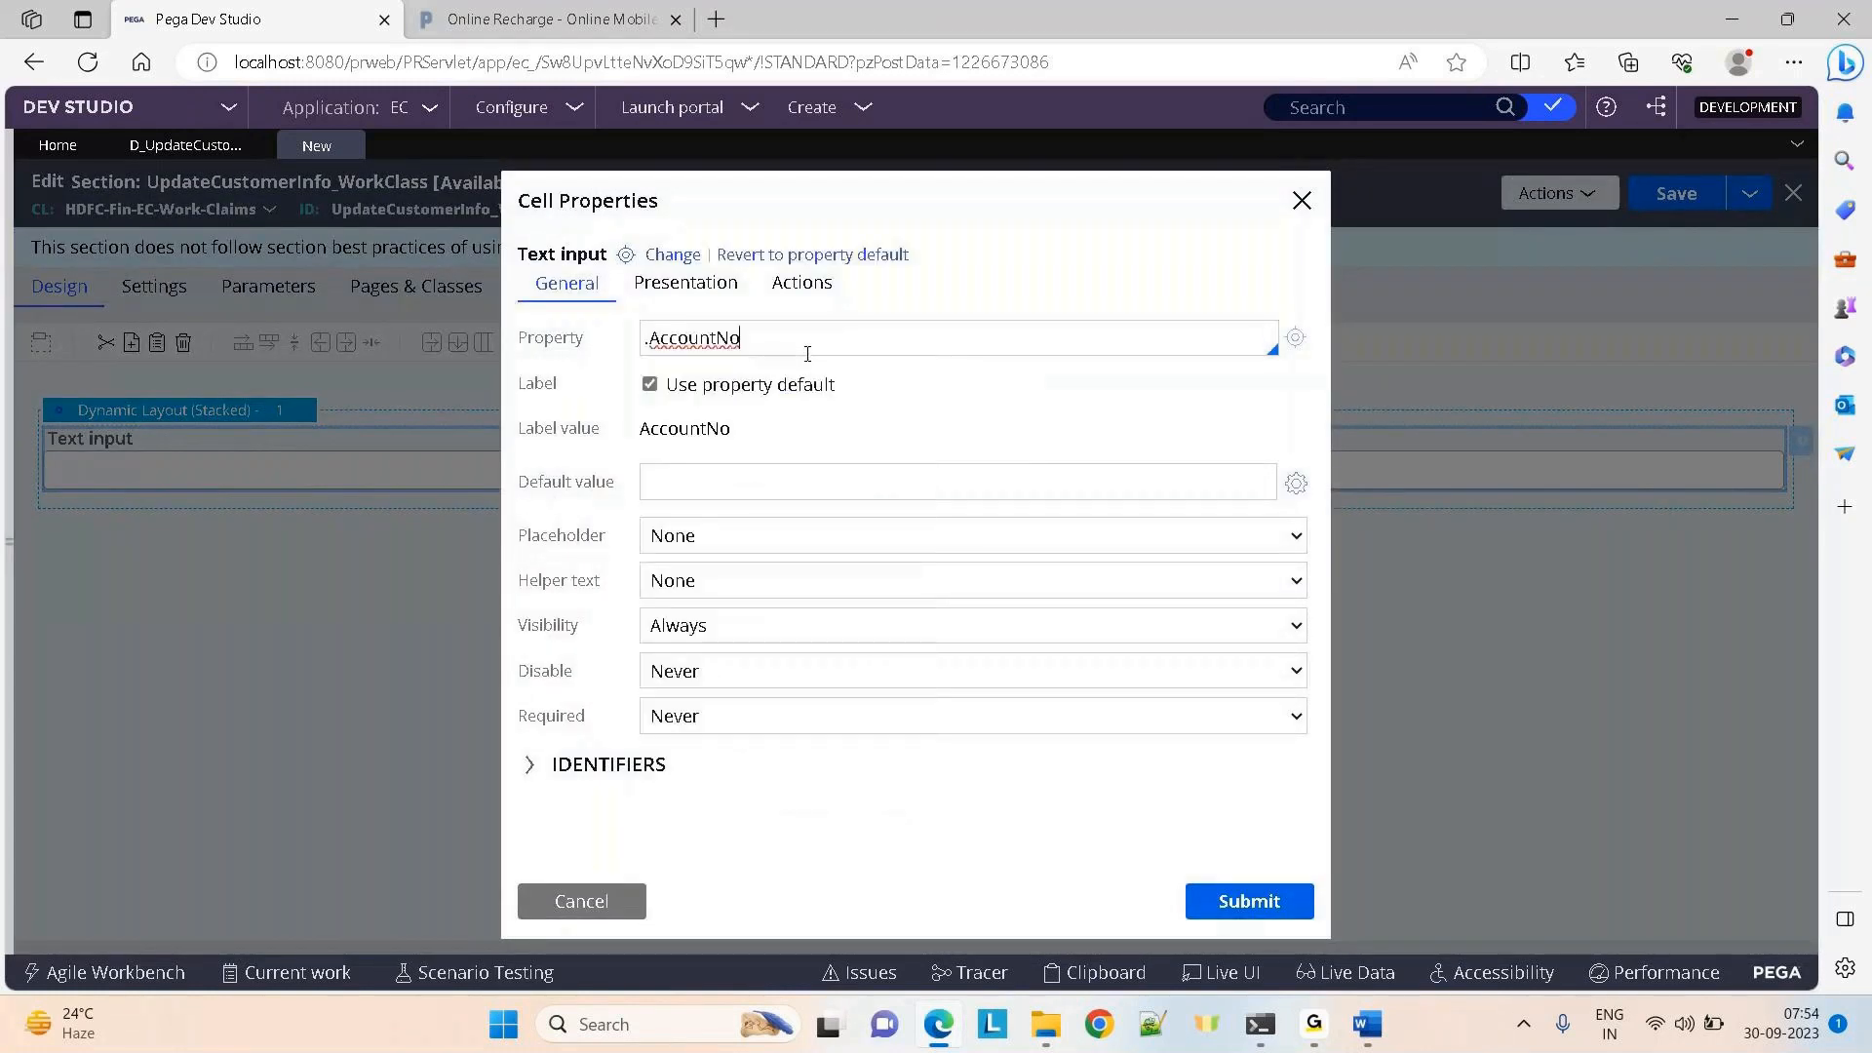
pyautogui.click(1209, 902)
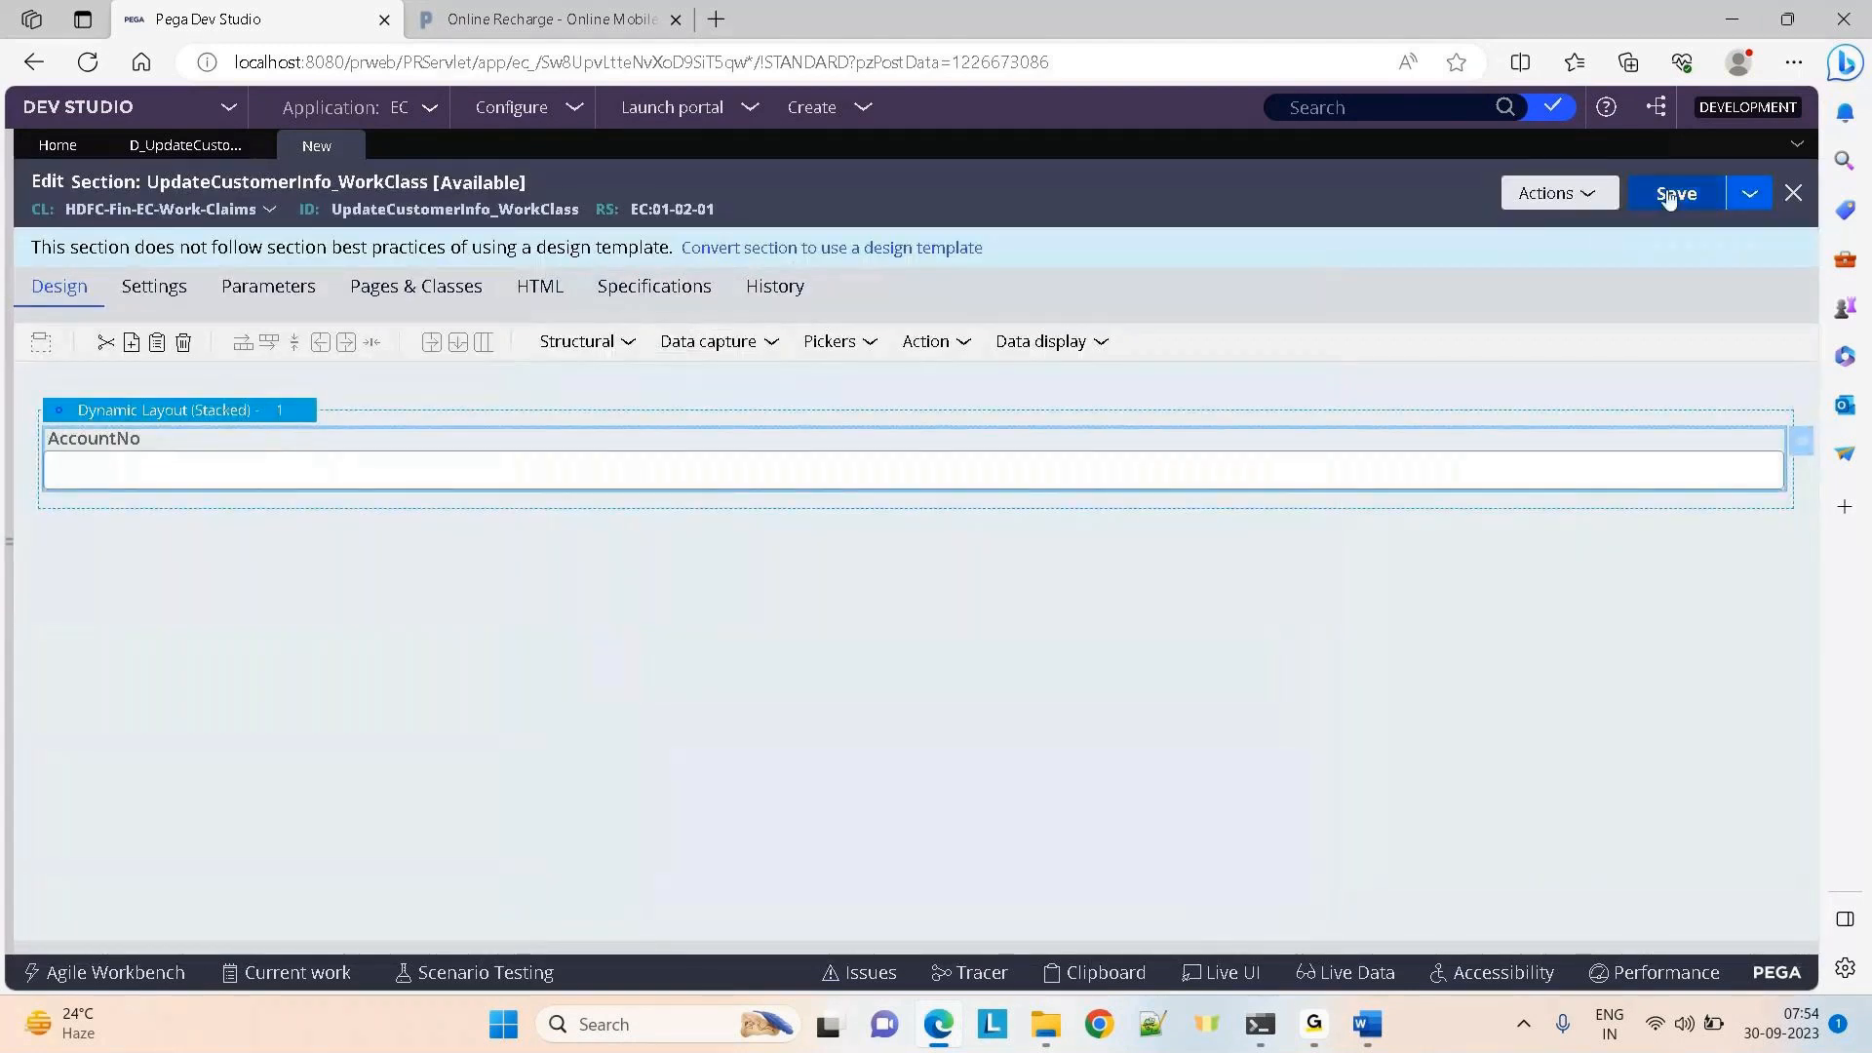
# Save the UpdateCustomerInfo_WorkClass section and check it out for editing
pyautogui.click(1668, 196)
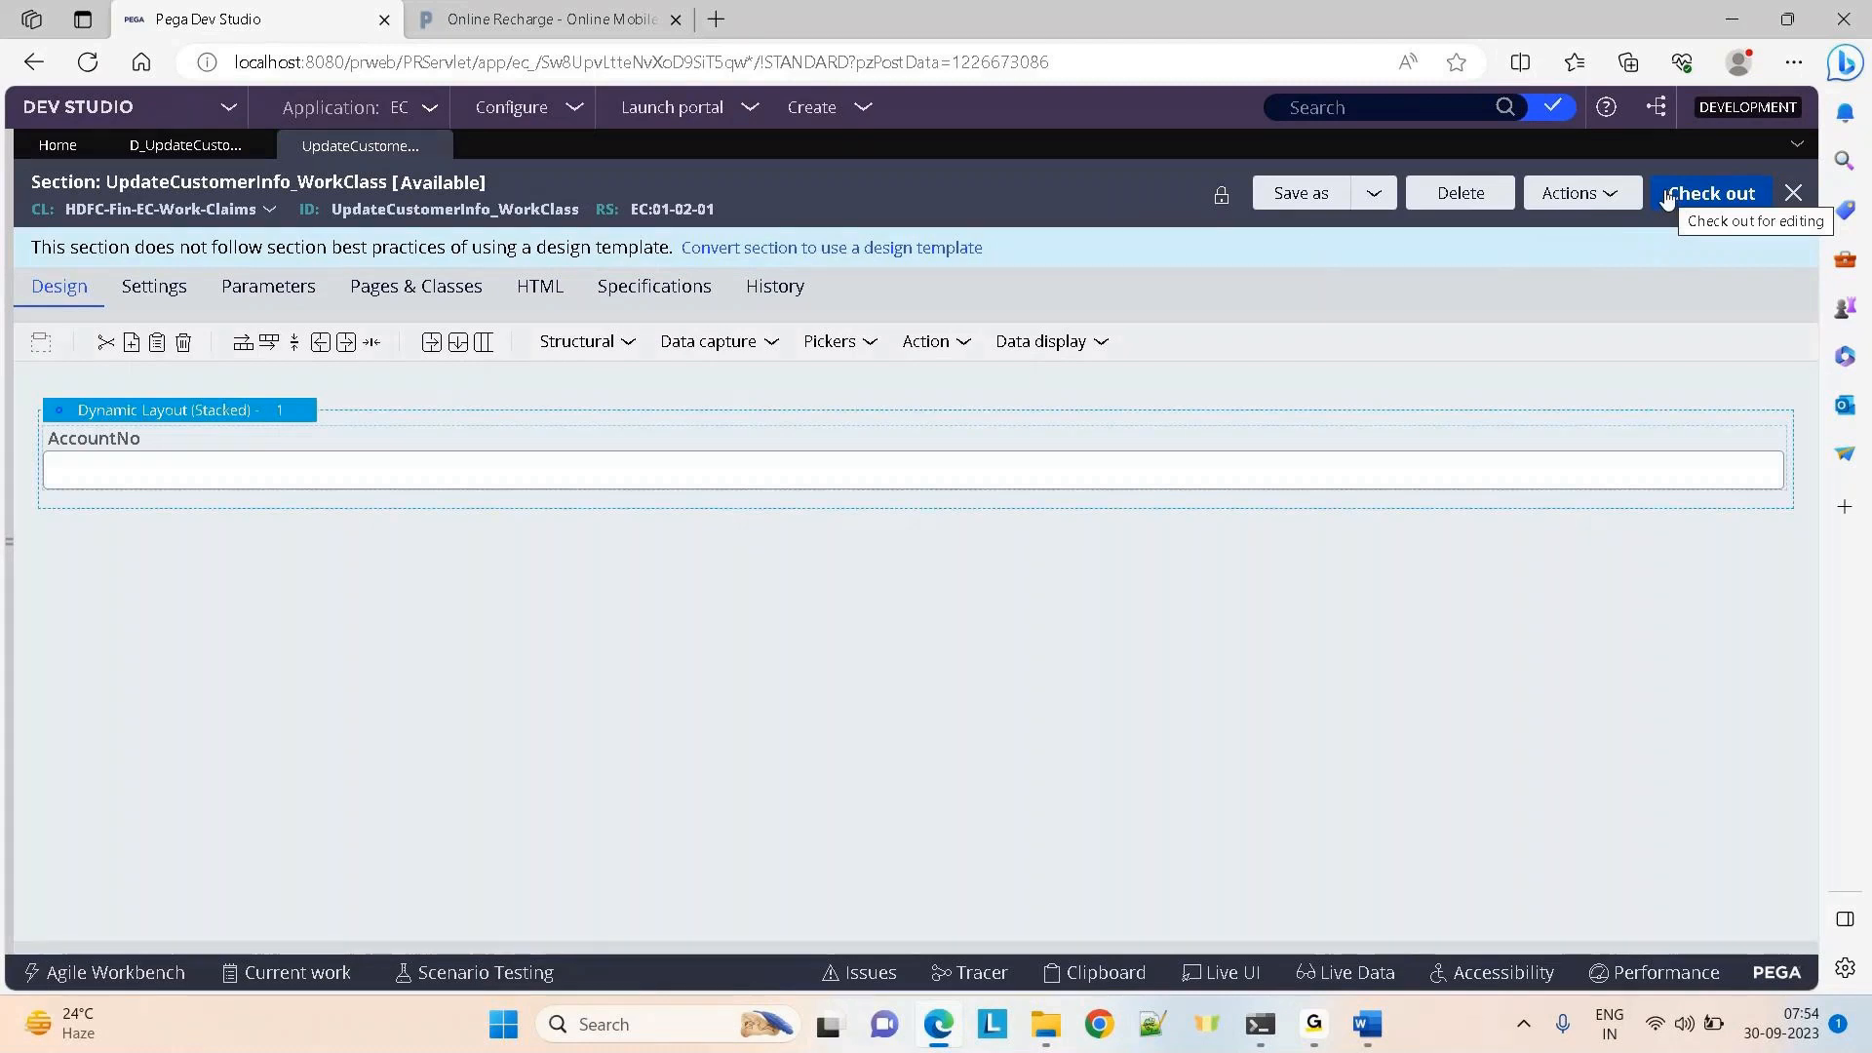
pyautogui.click(1658, 203)
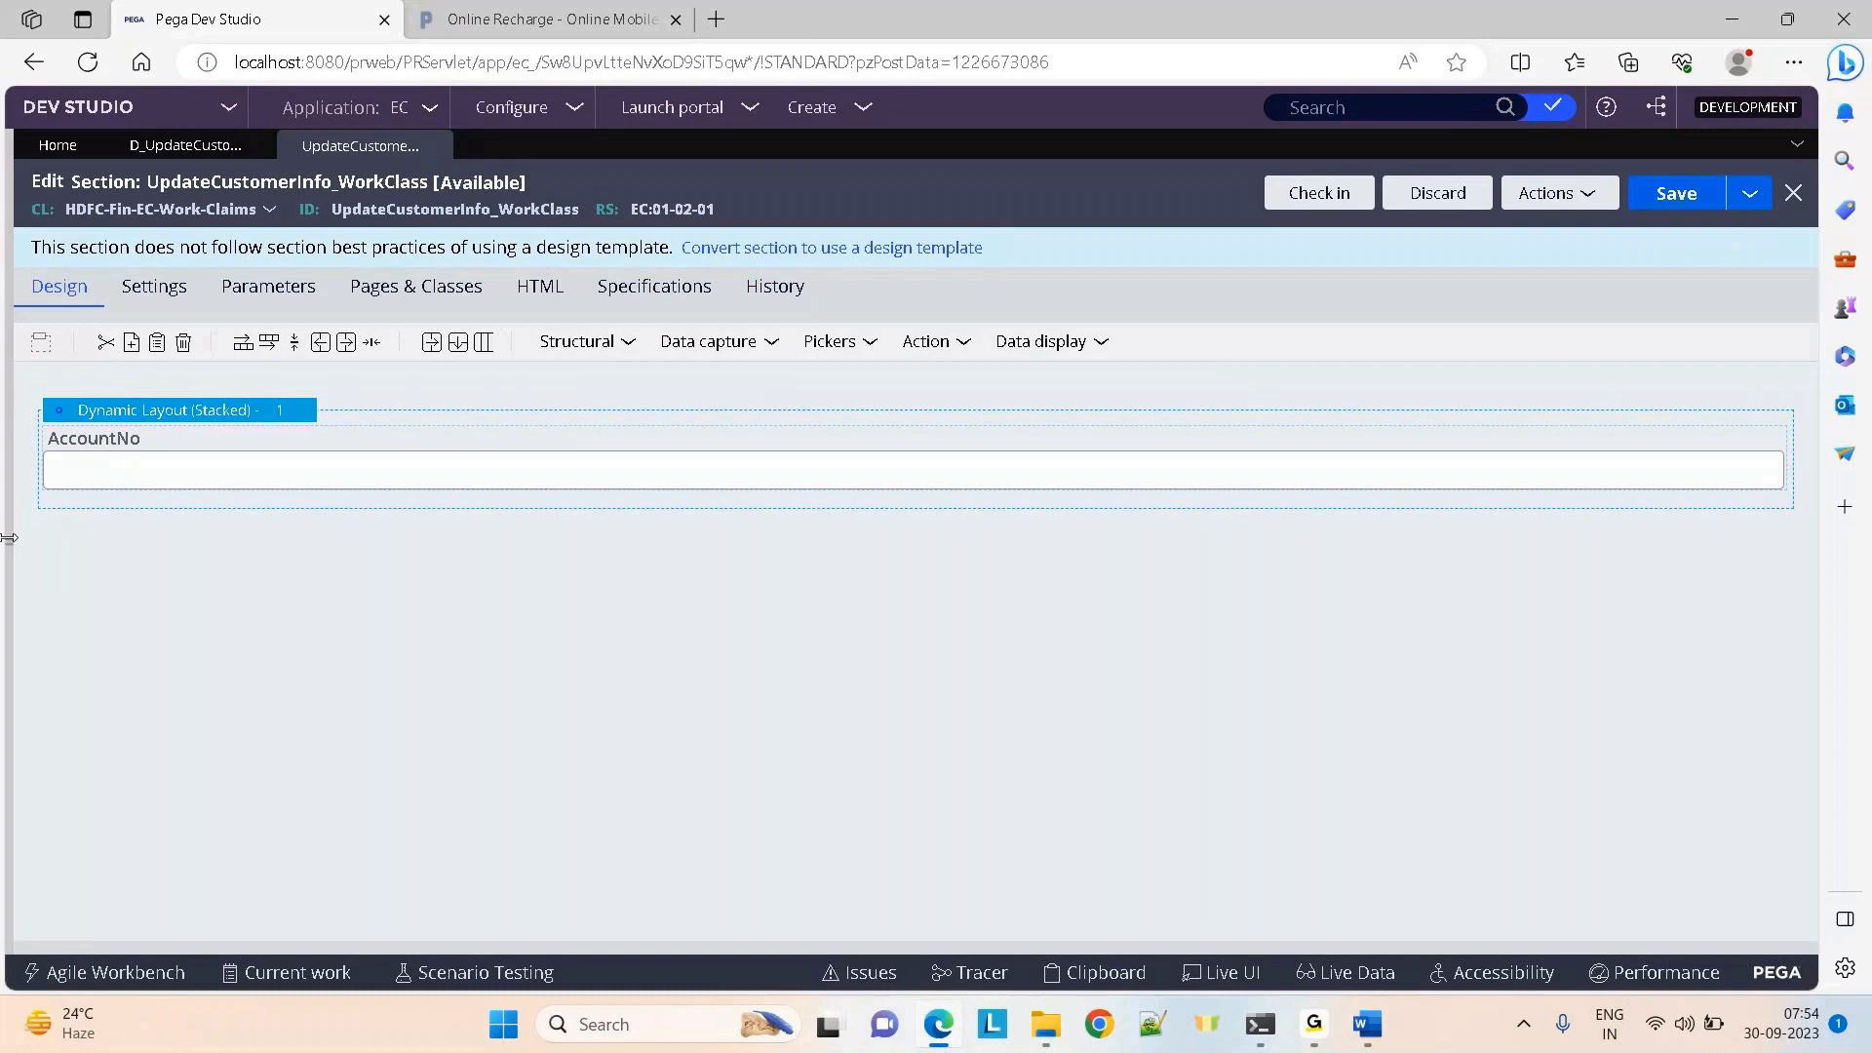
pyautogui.click(9, 537)
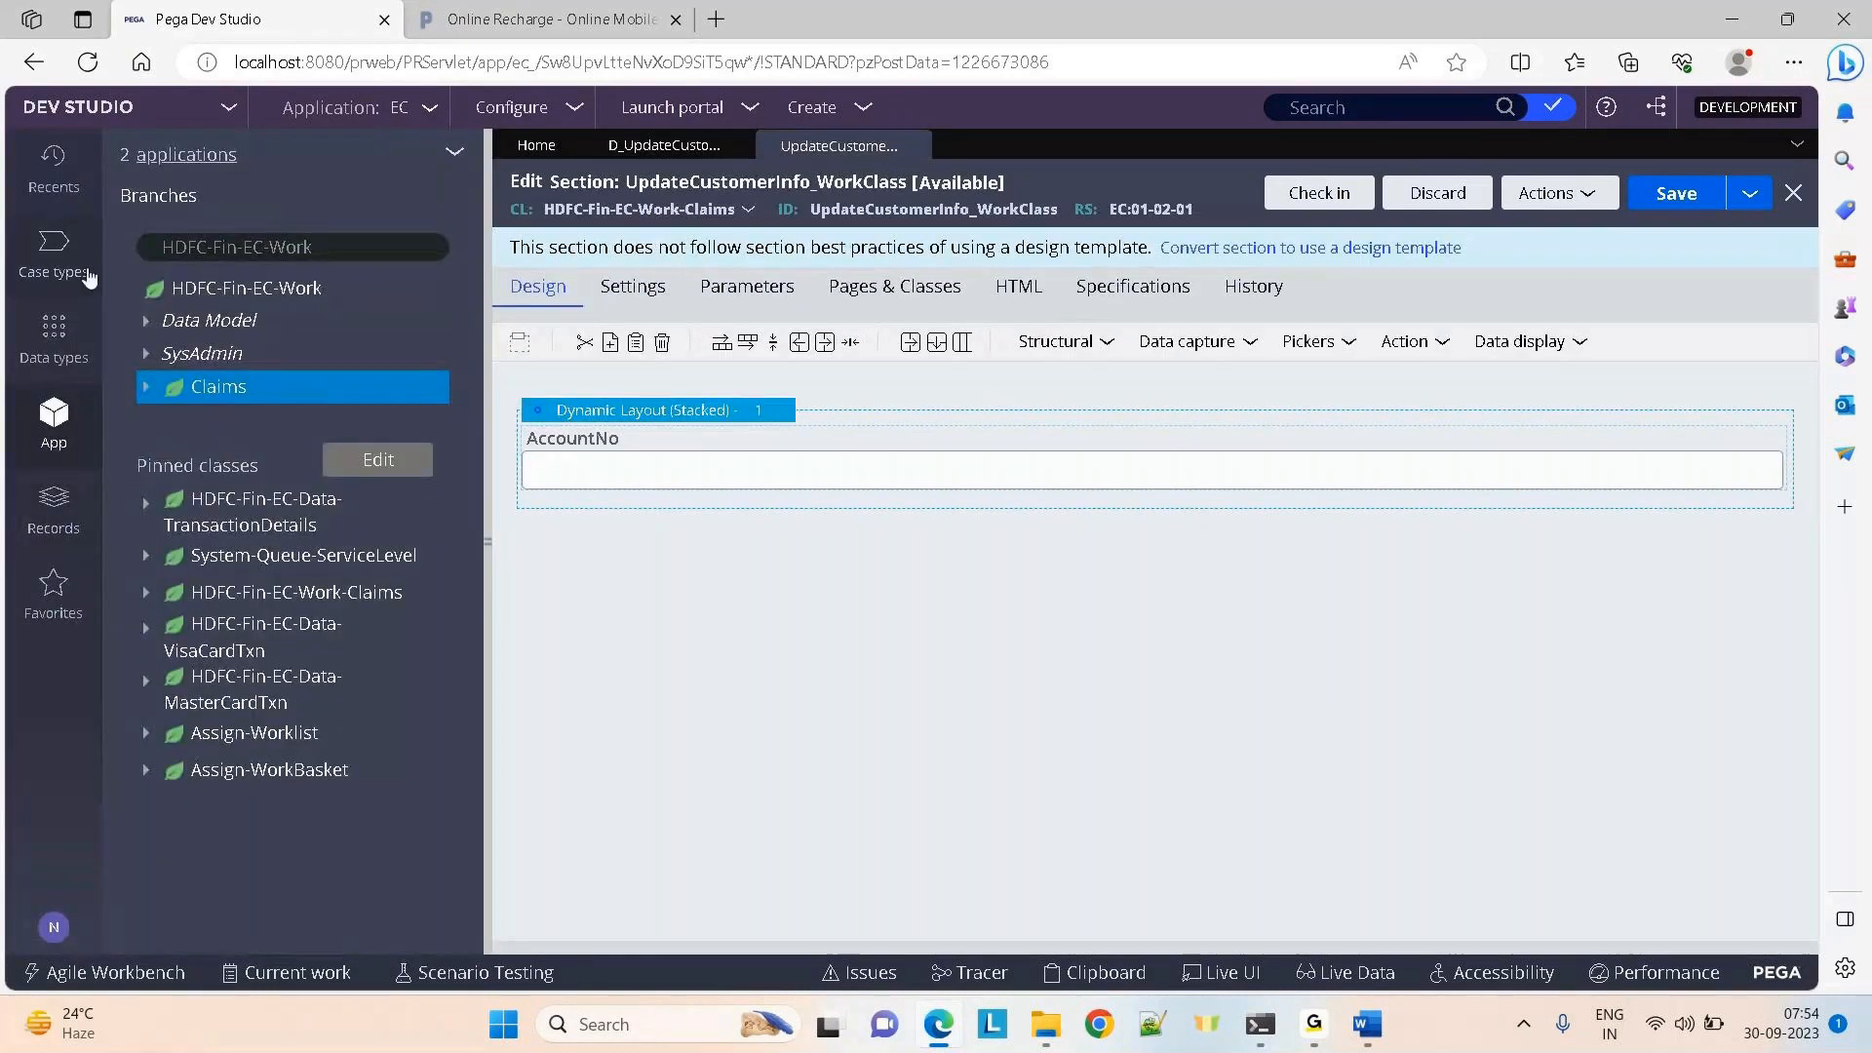
pyautogui.click(519, 528)
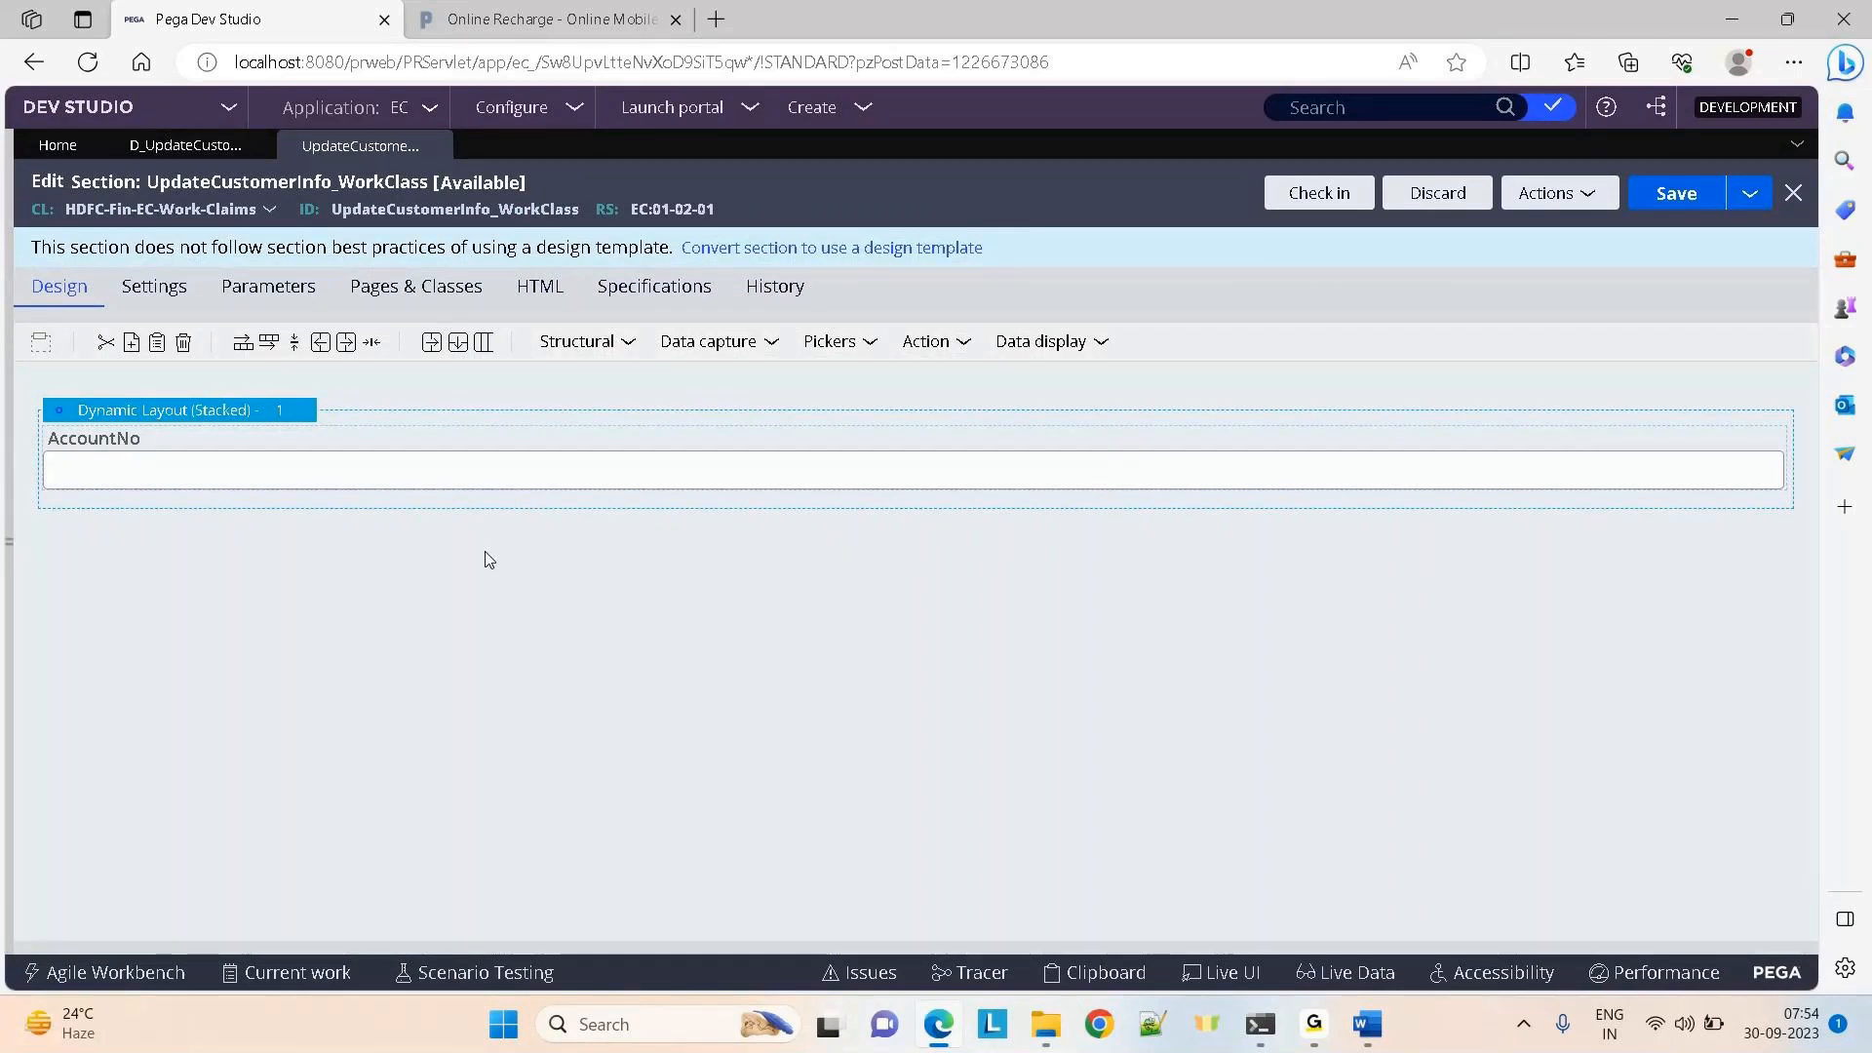
pyautogui.click(234, 471)
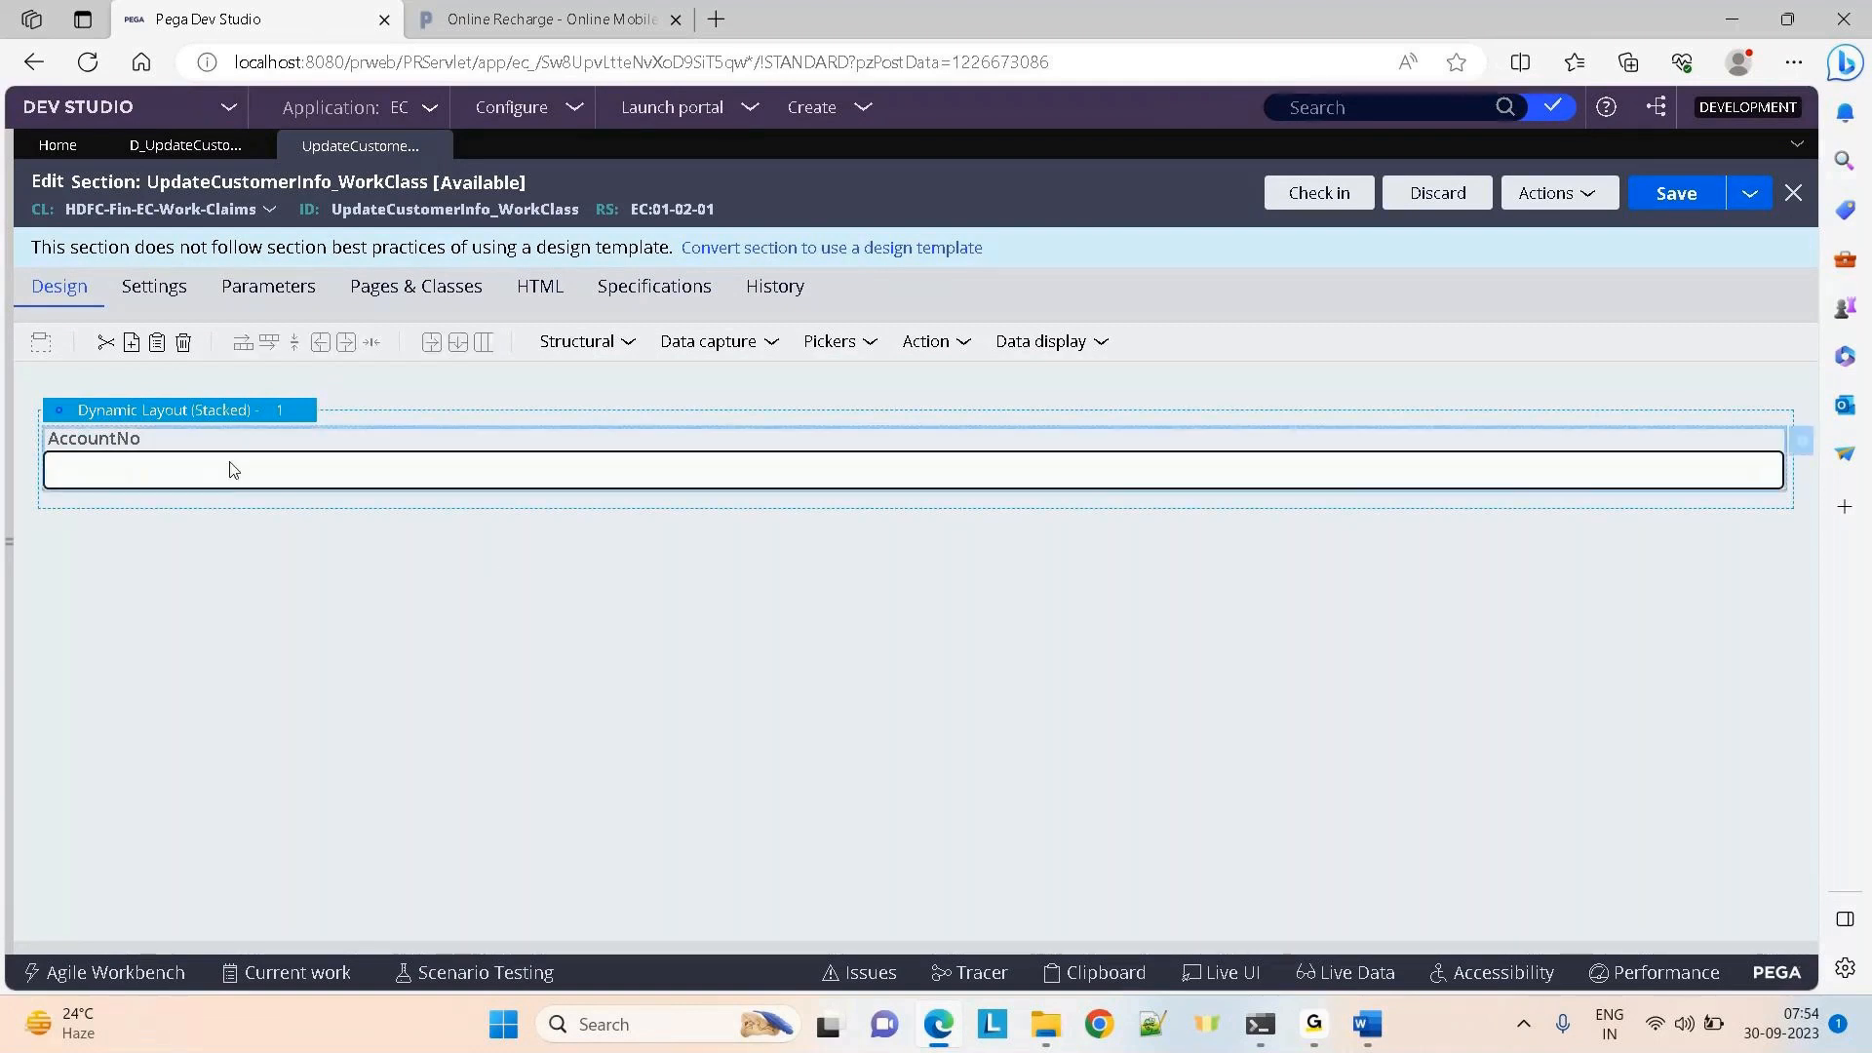
pyautogui.click(608, 343)
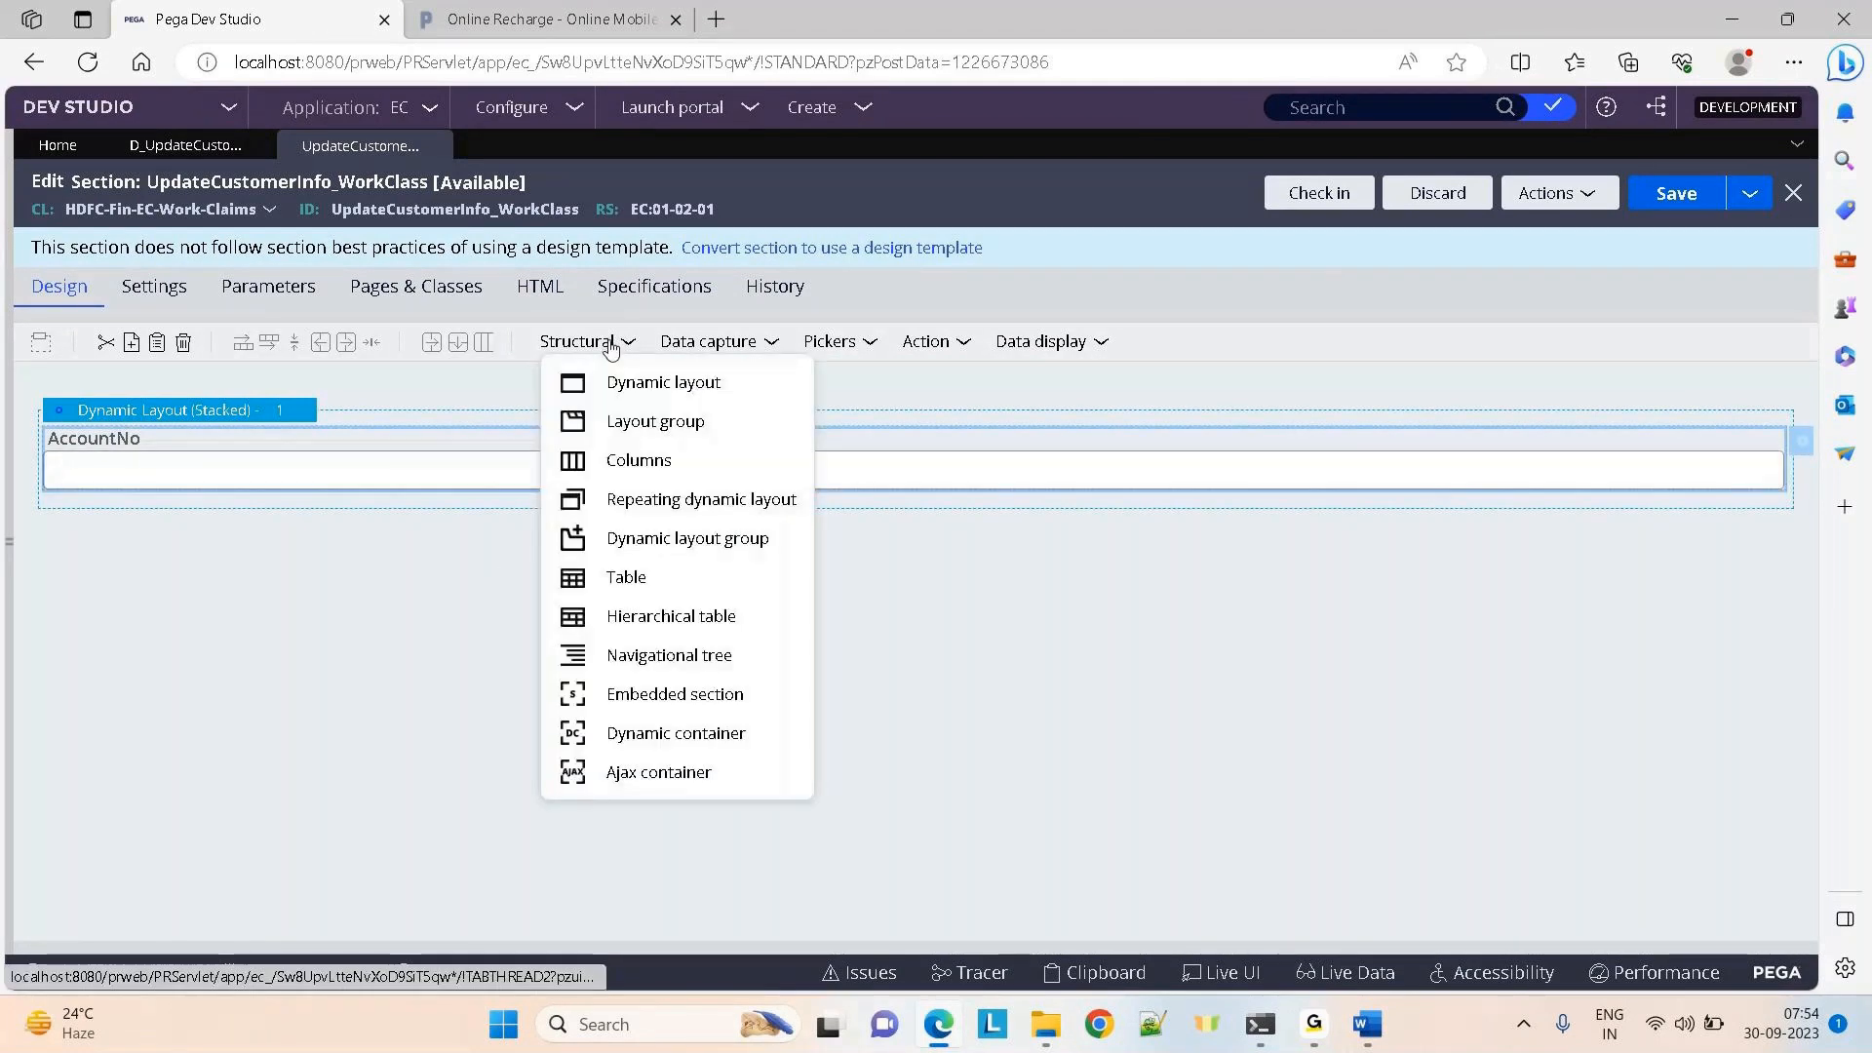
pyautogui.moveTo(644, 694); pyautogui.dragTo(234, 501)
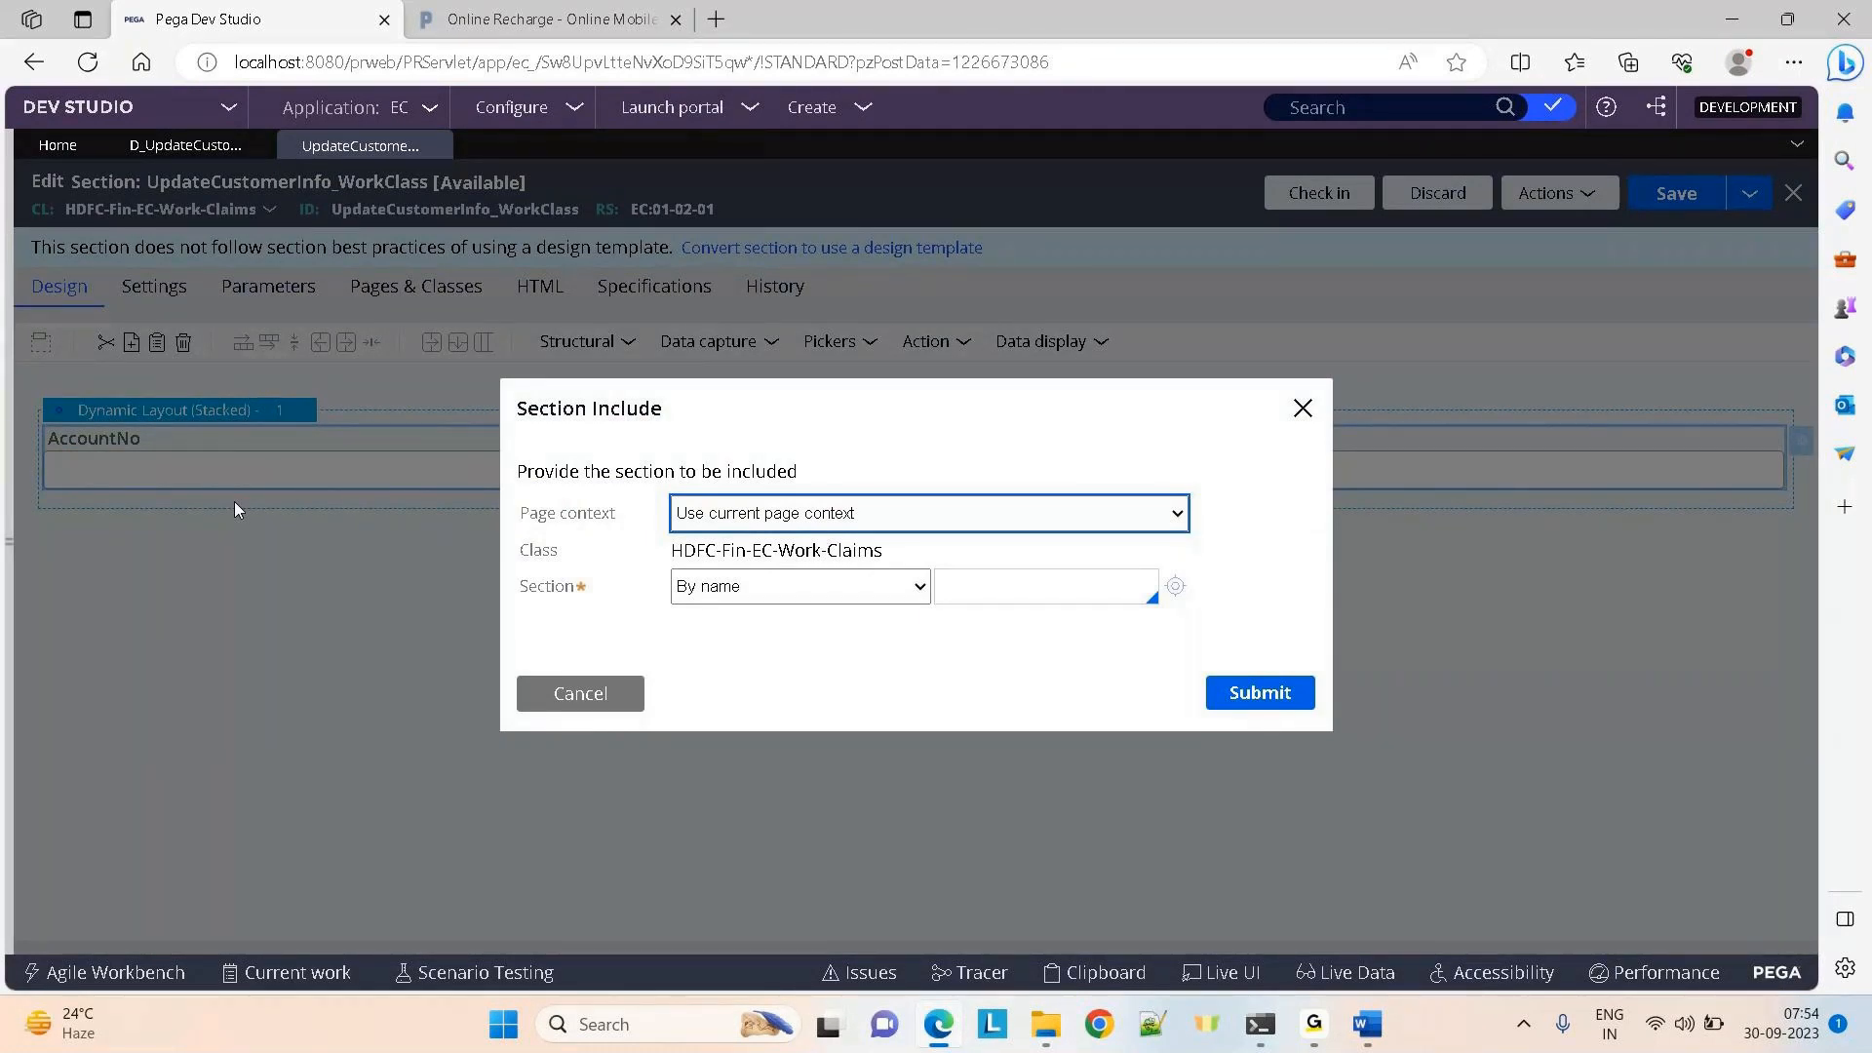
pyautogui.click(880, 527)
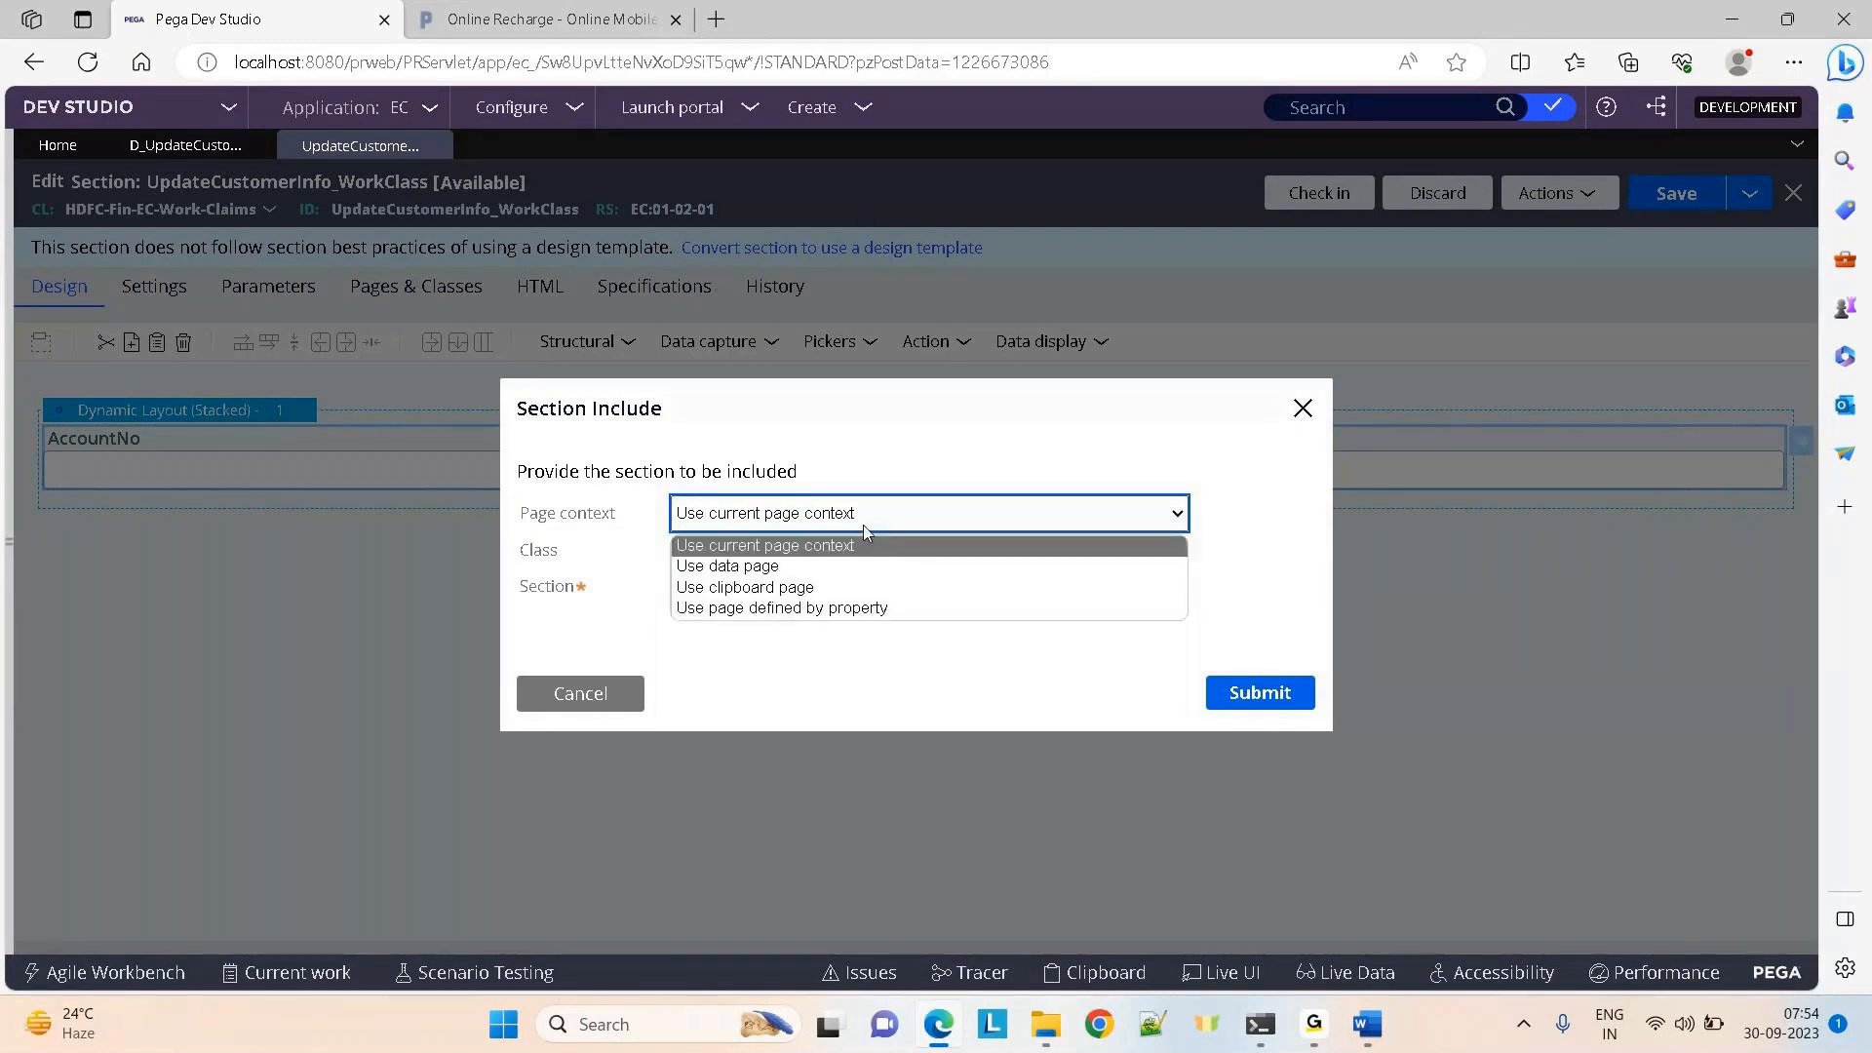
pyautogui.click(766, 567)
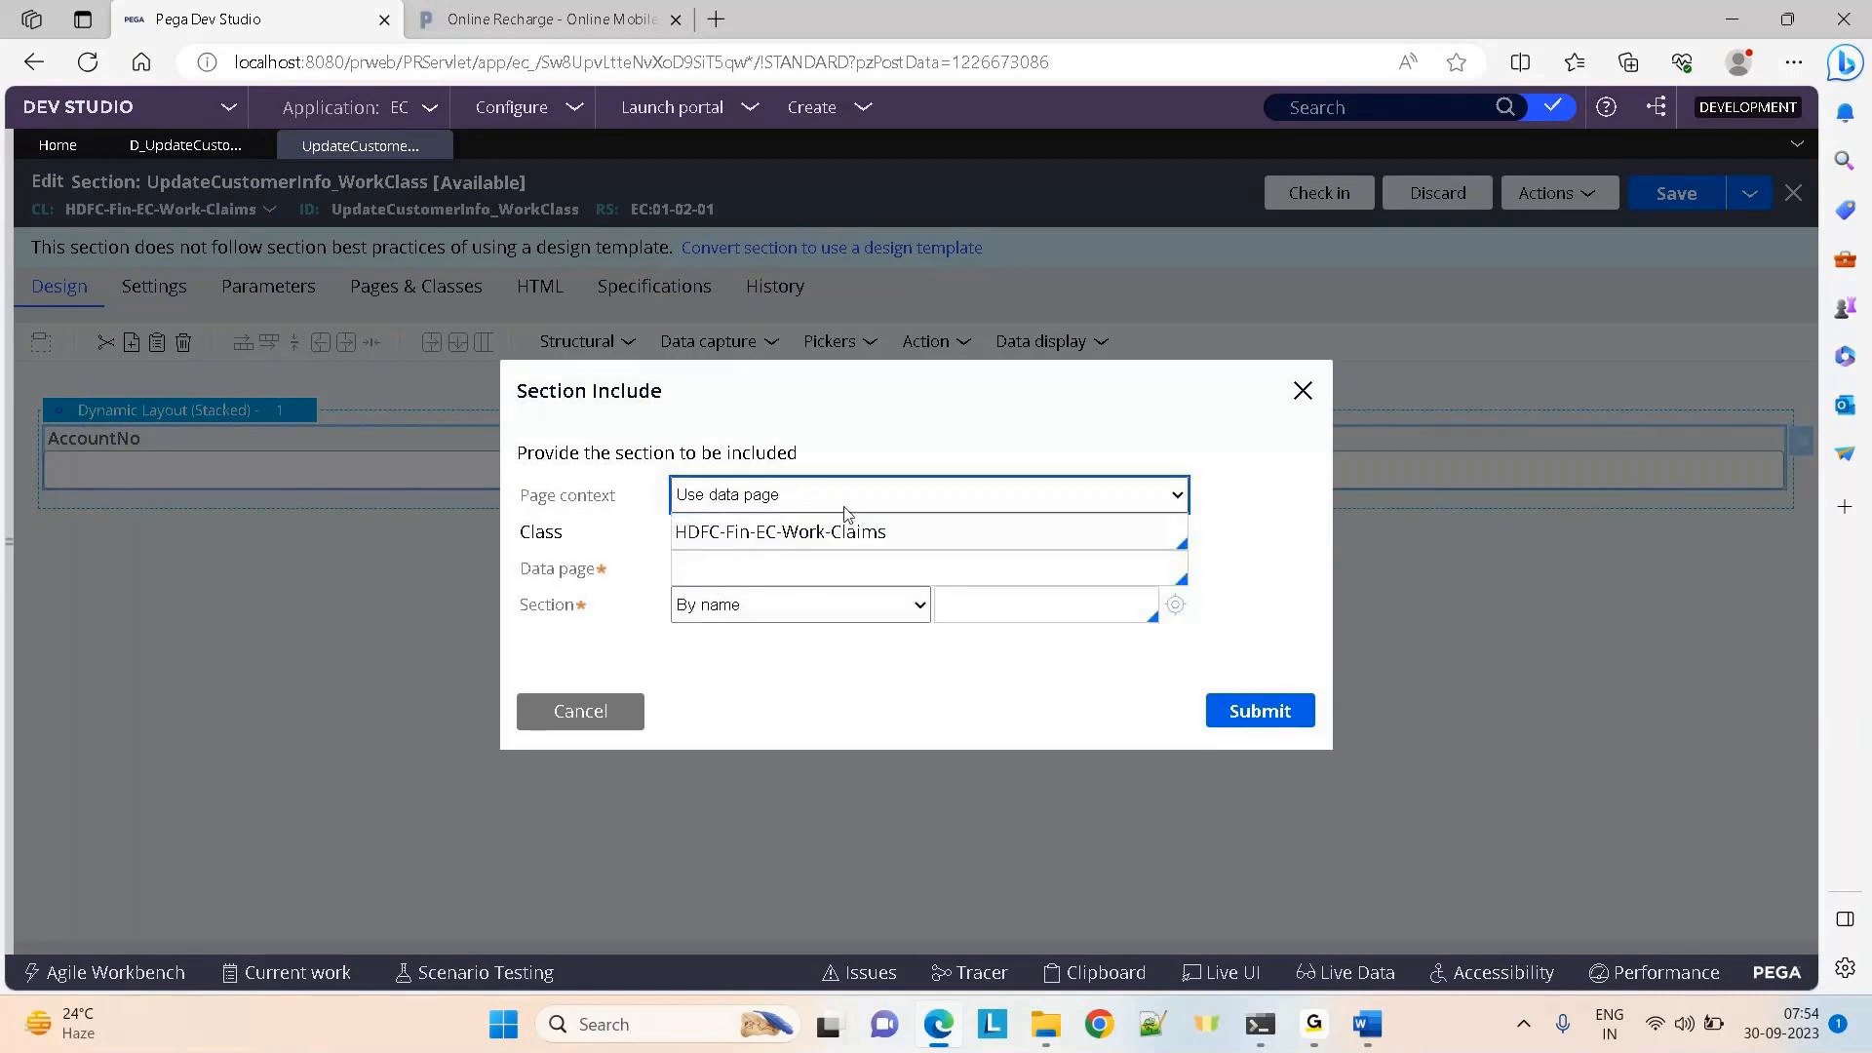
pyautogui.click(166, 160)
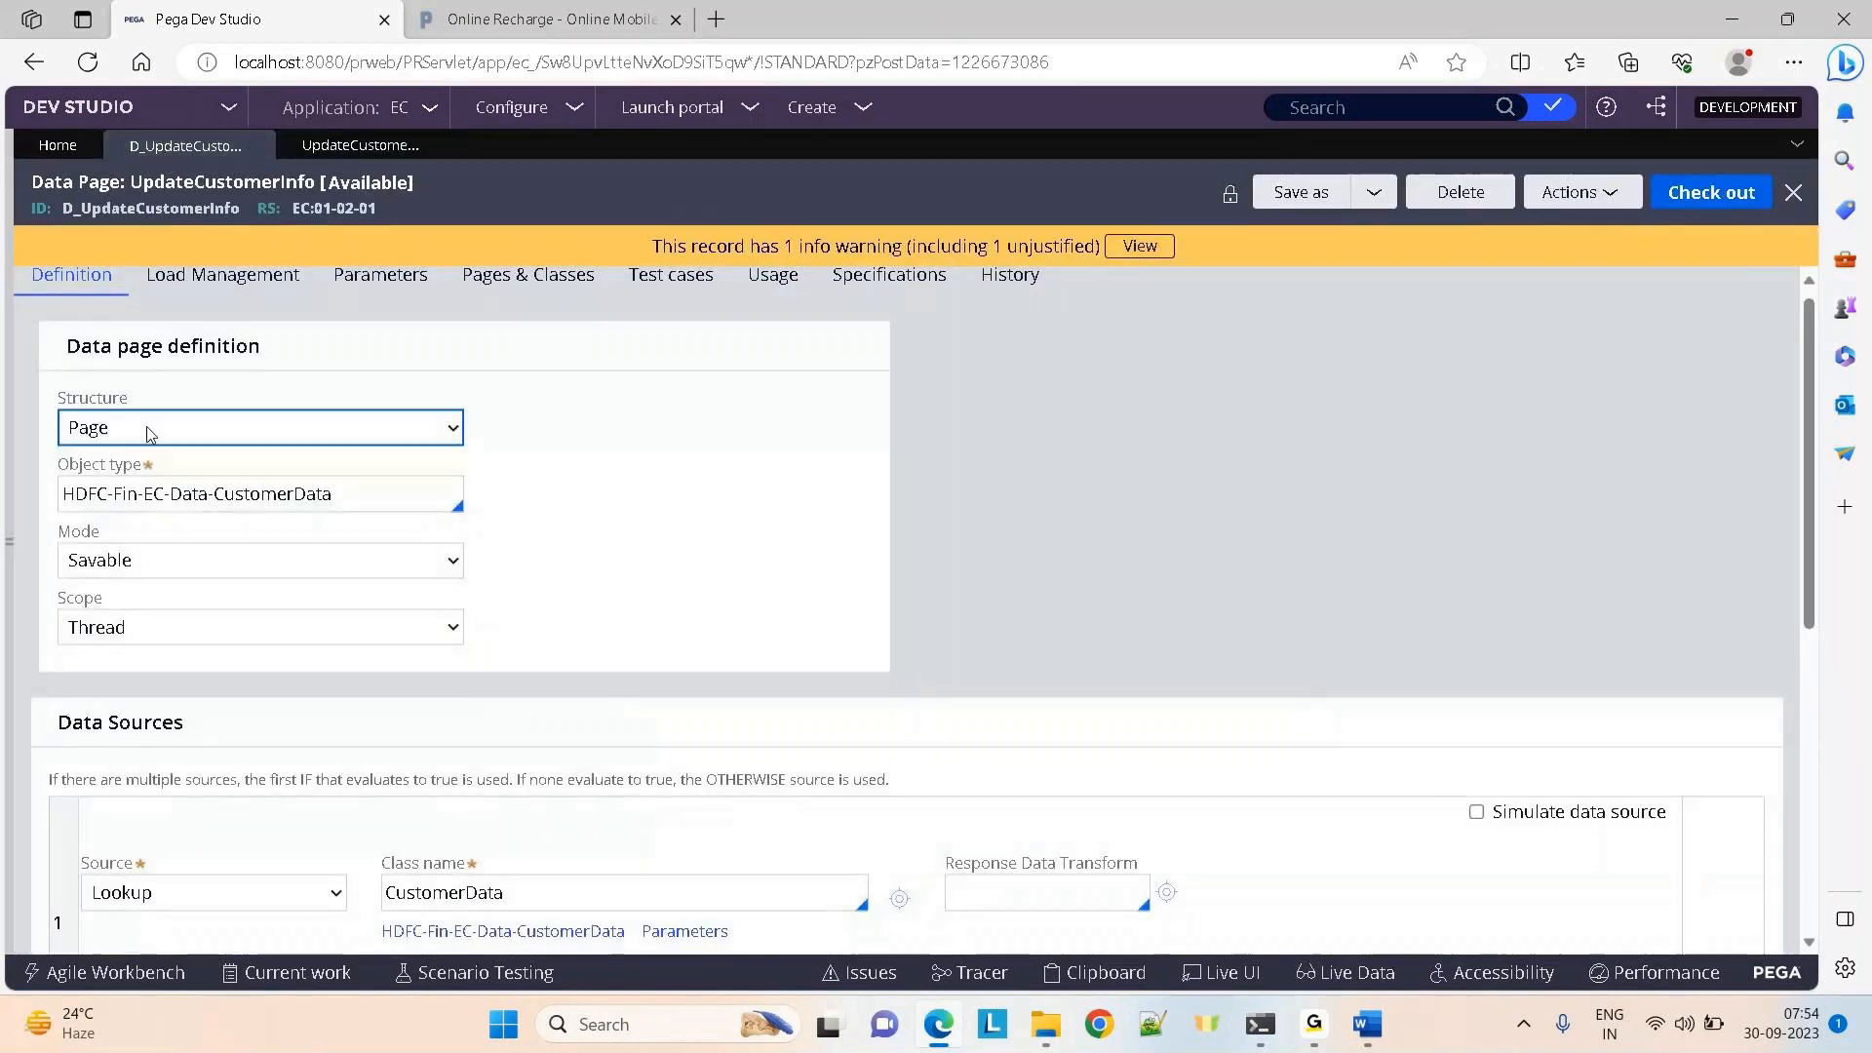
pyautogui.moveTo(332, 494); pyautogui.dragTo(140, 499)
pyautogui.click(361, 145)
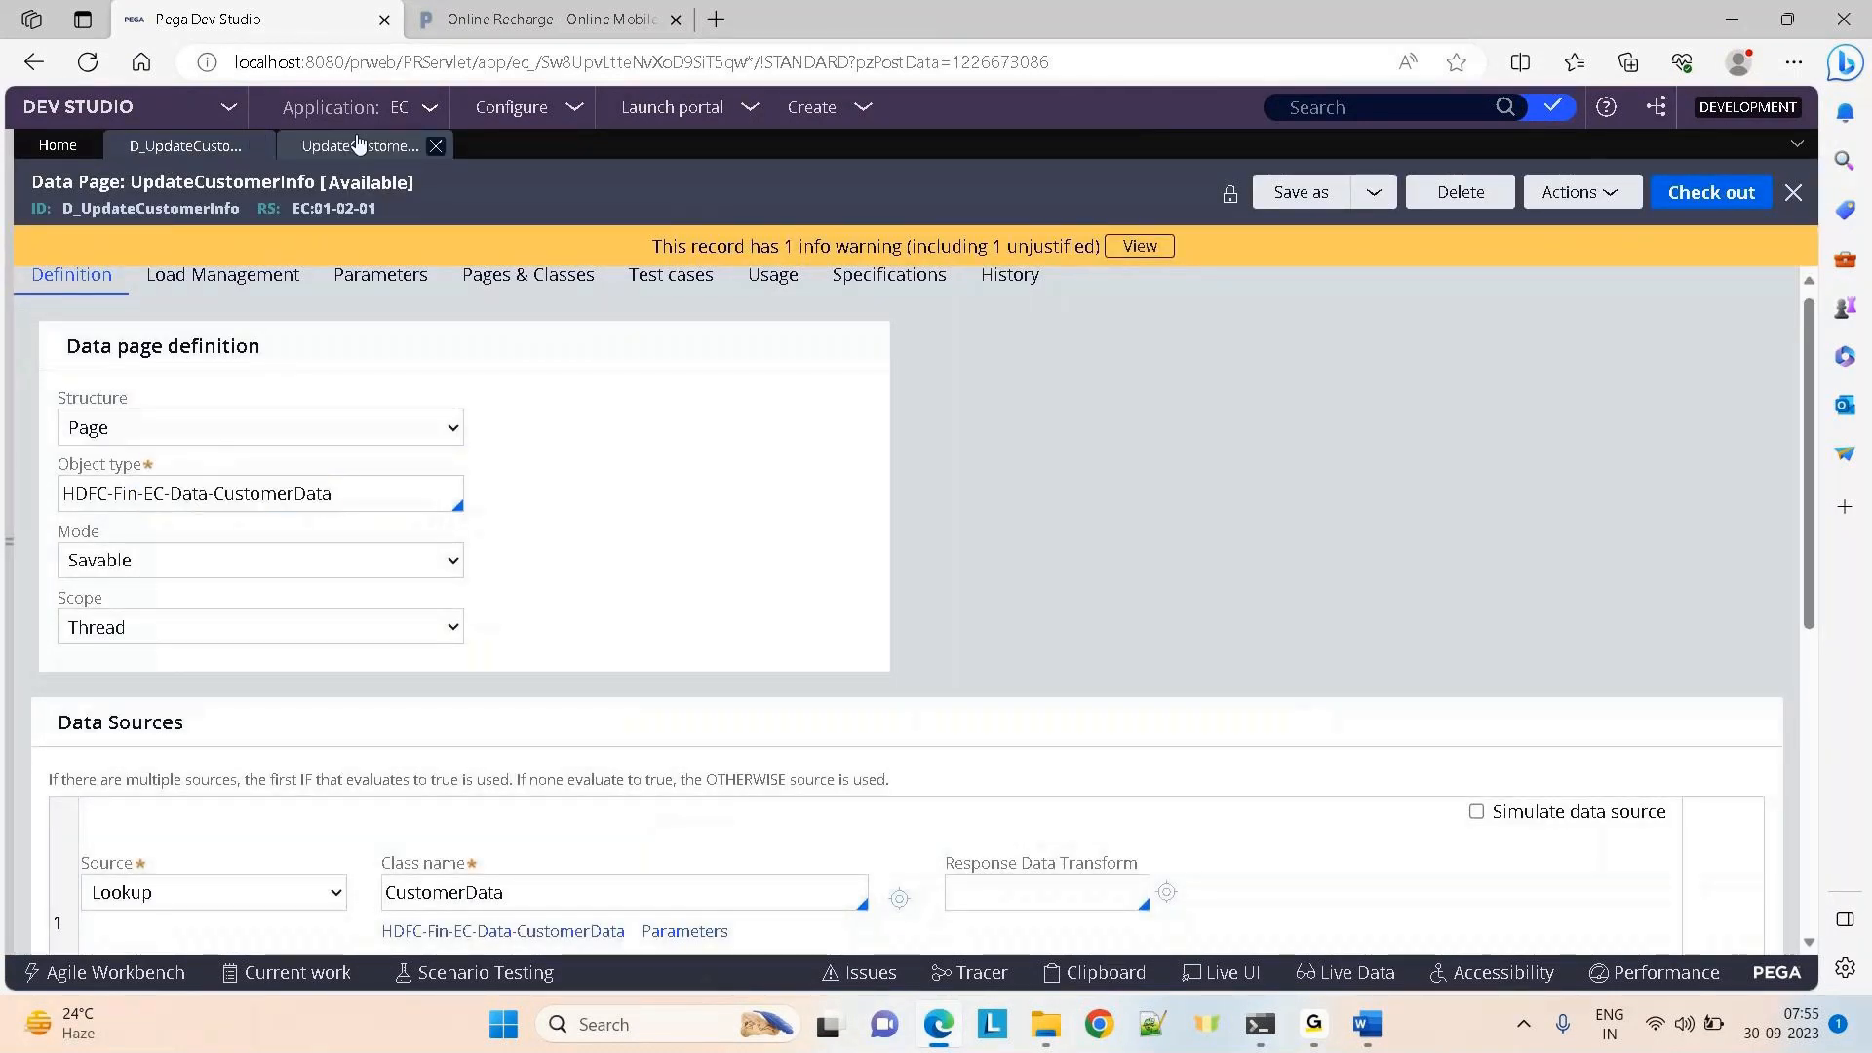
pyautogui.click(906, 534)
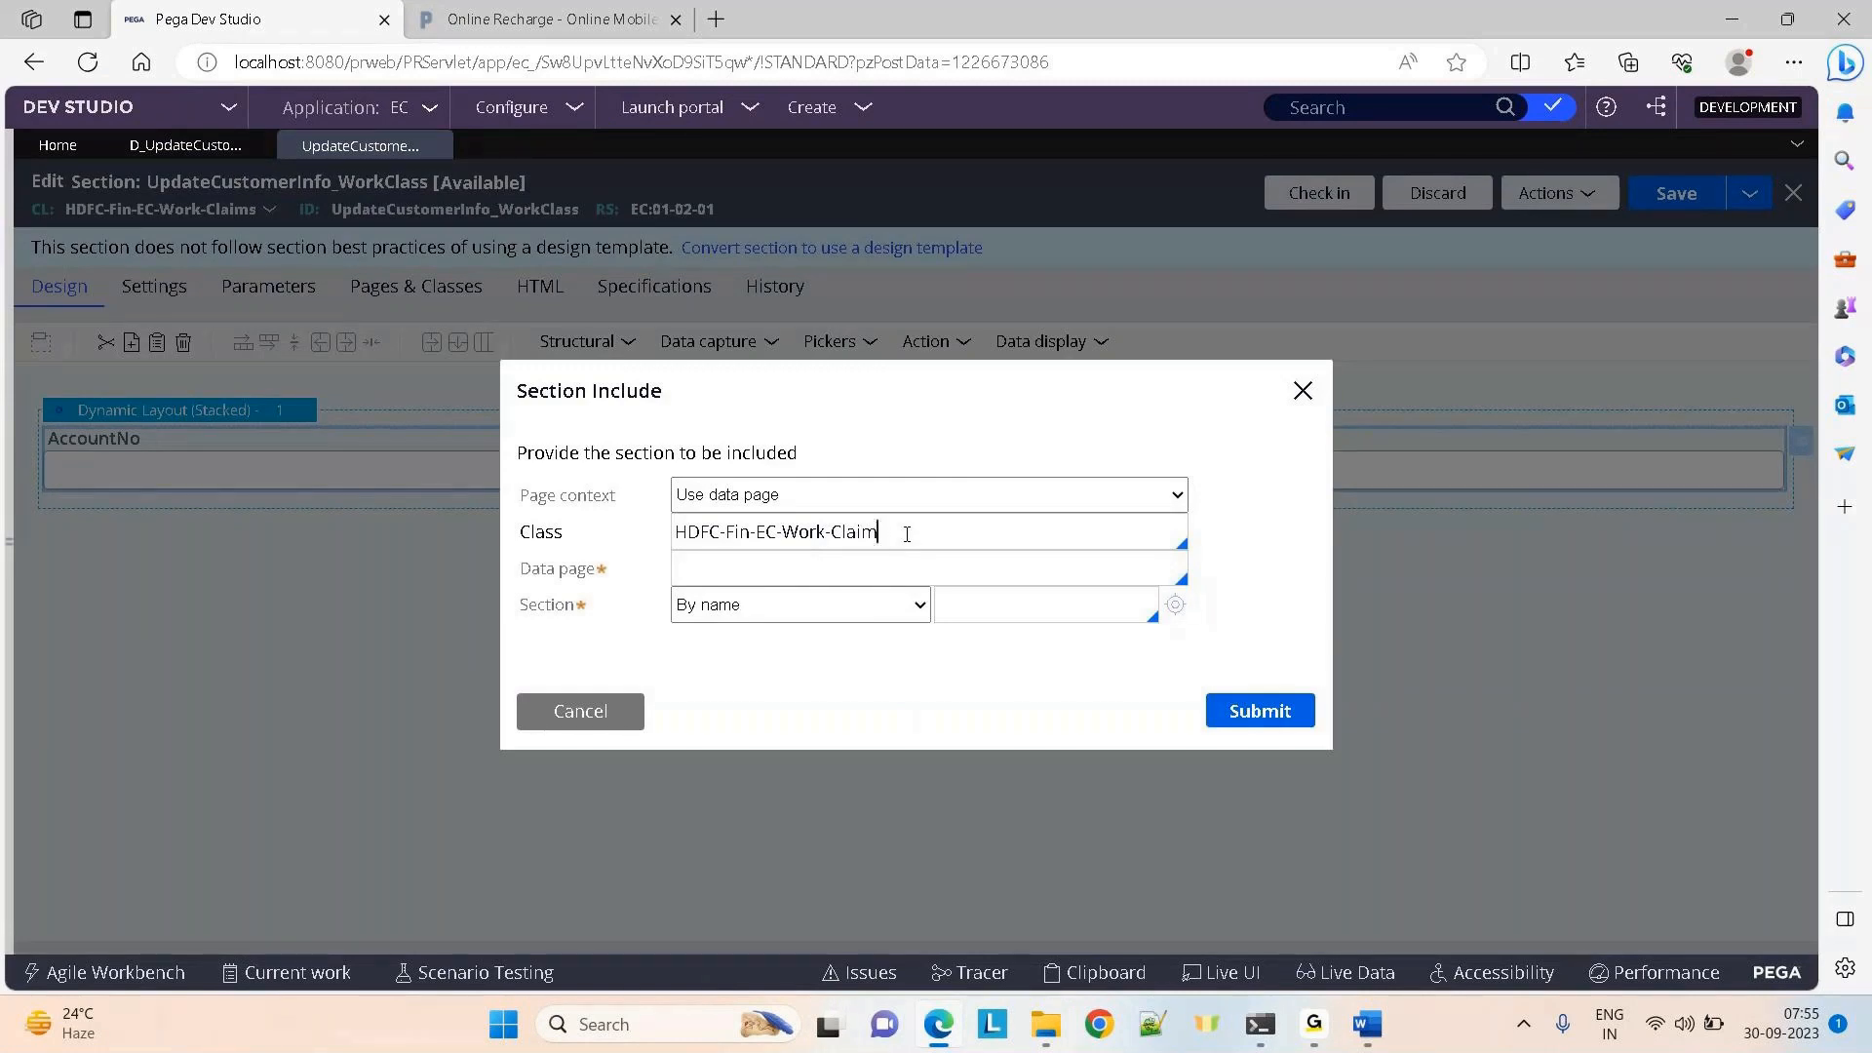
pyautogui.press('BackSpace')
pyautogui.press('BackSpace')
pyautogui.press('BackSpace')
pyautogui.press('BackSpace')
pyautogui.press('BackSpace')
pyautogui.press('BackSpace')
pyautogui.press('BackSpace')
pyautogui.press('BackSpace')
pyautogui.press('BackSpace')
pyautogui.press('BackSpace')
pyautogui.press('BackSpace')
pyautogui.write('data')
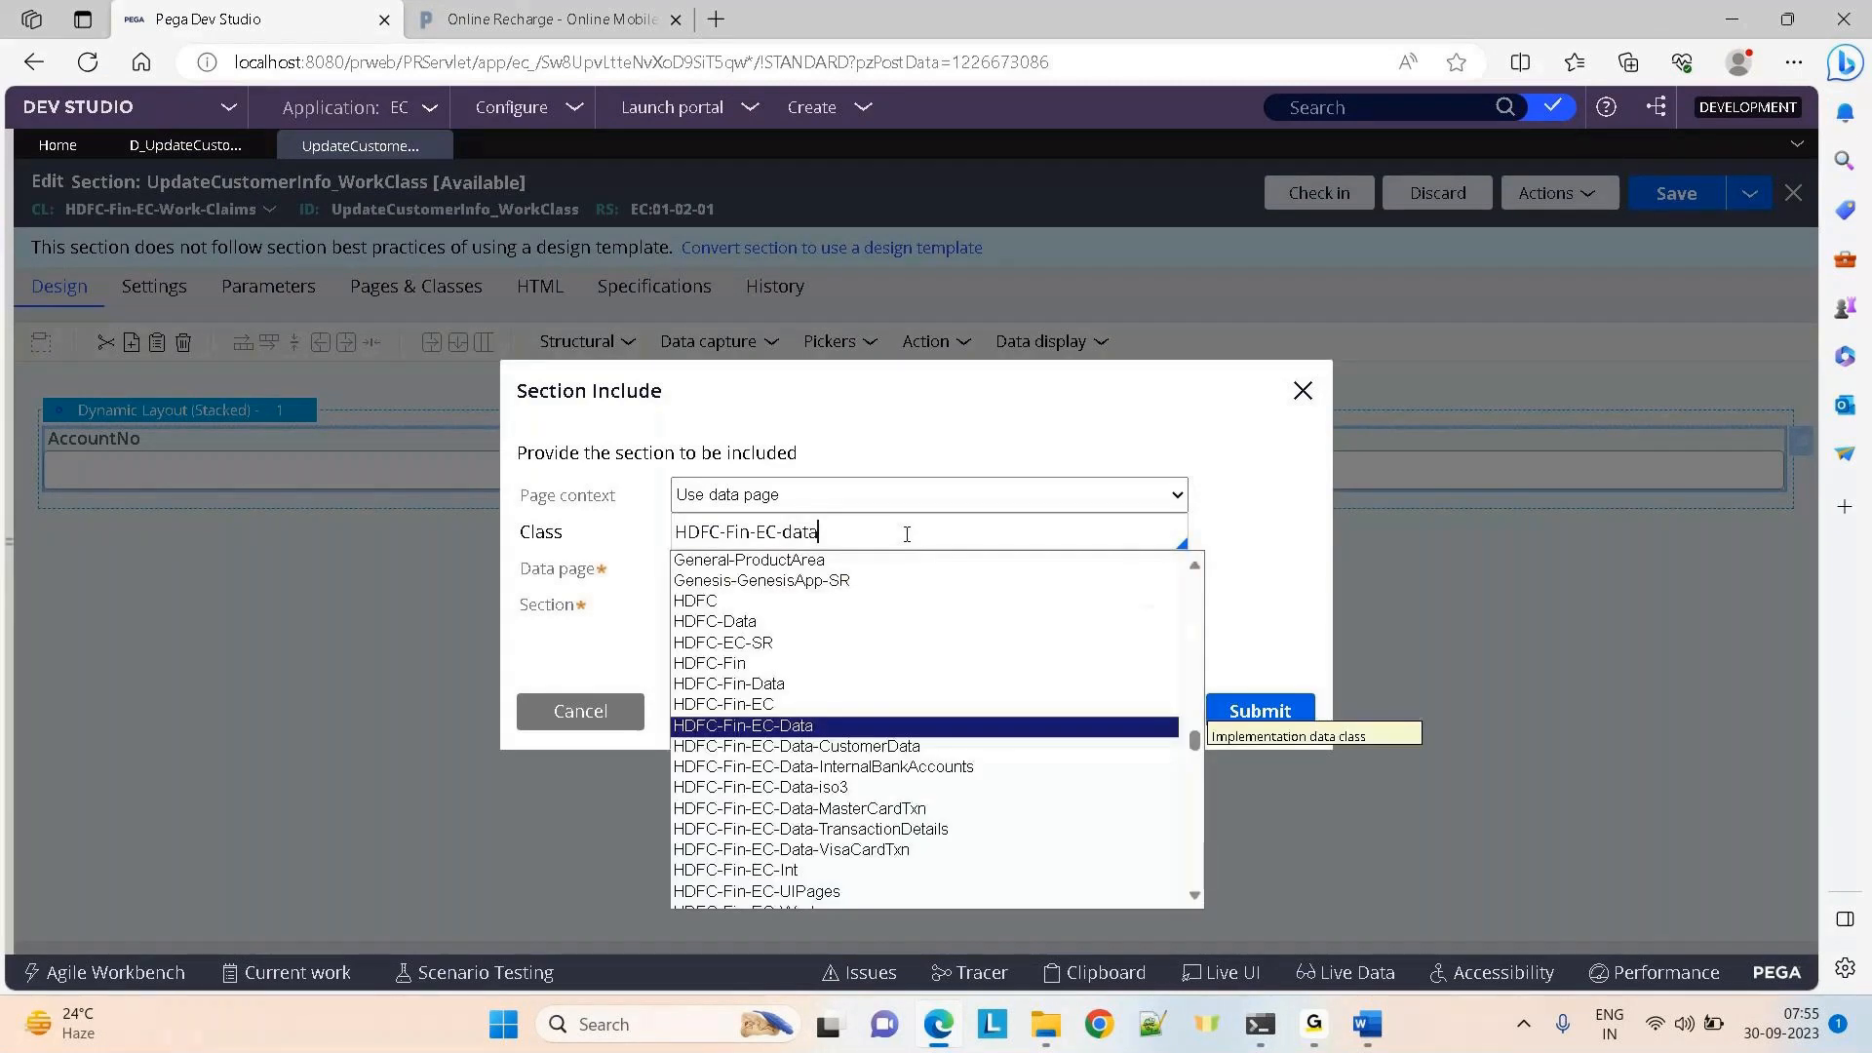
pyautogui.press('Down')
pyautogui.press('Return')
pyautogui.click(862, 561)
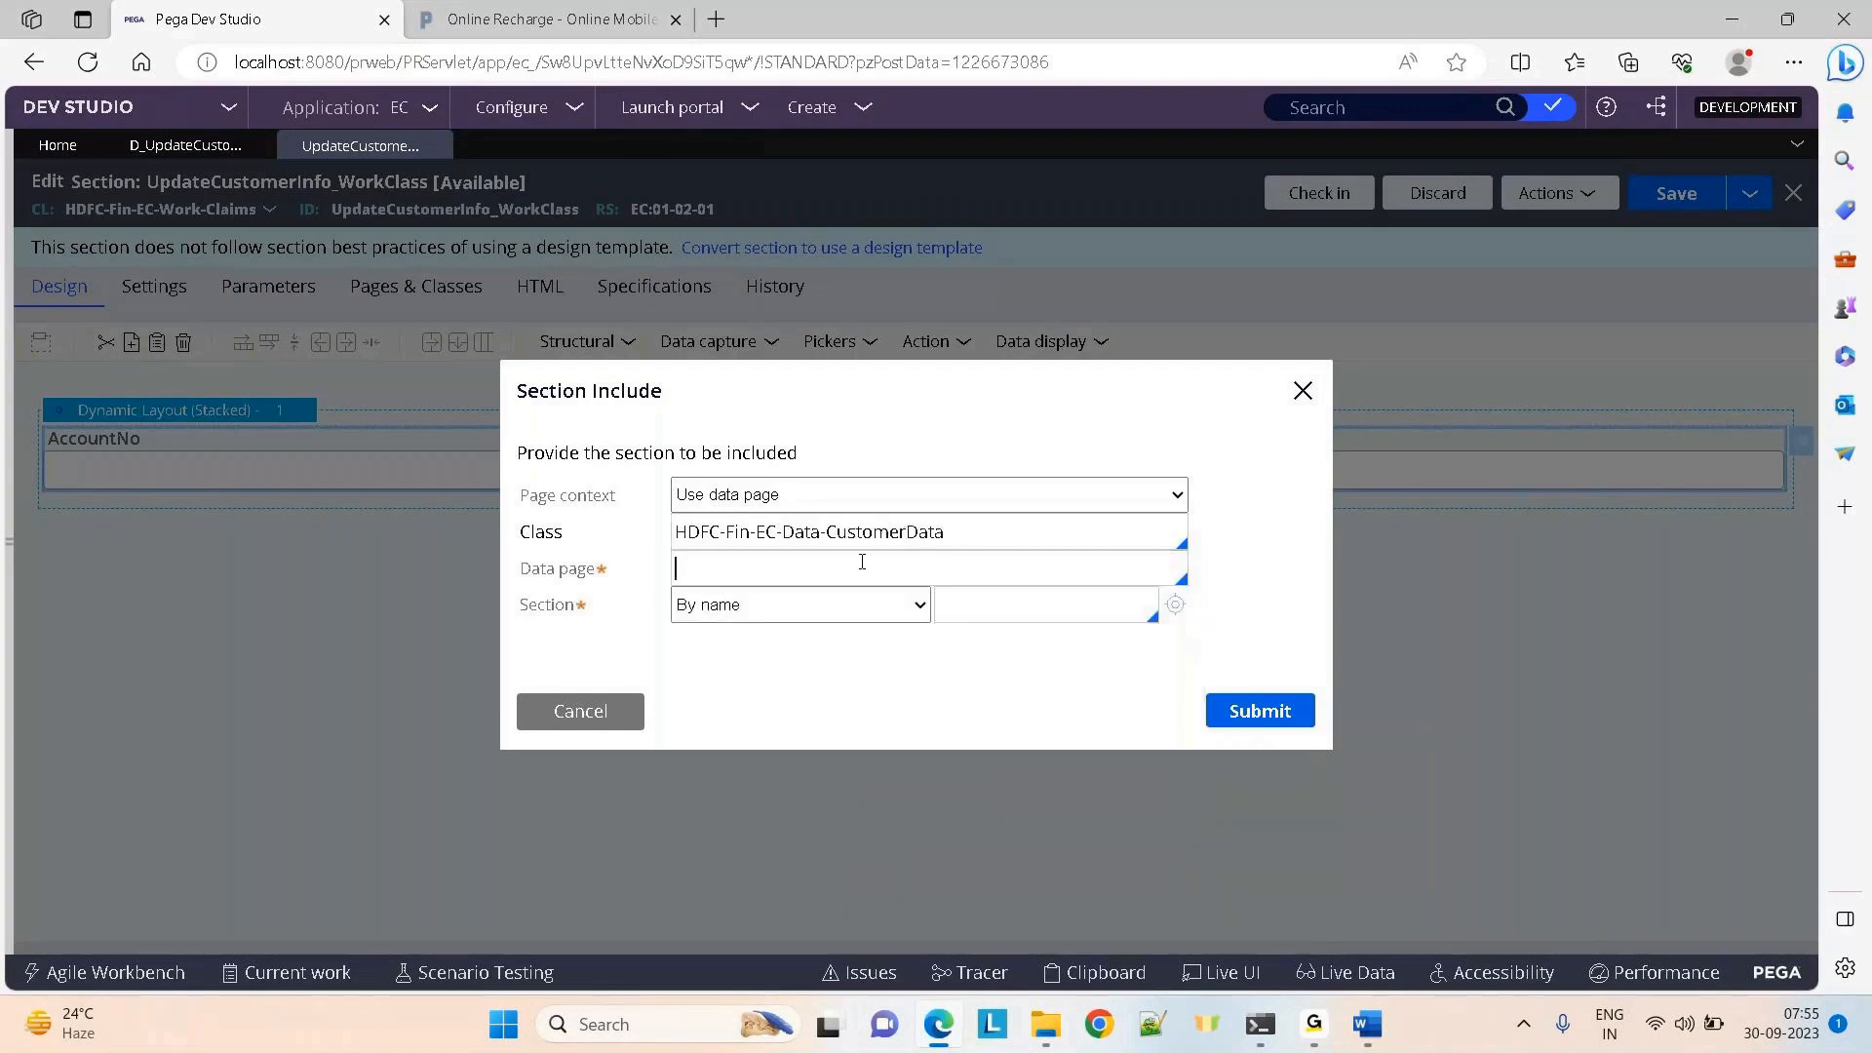
pyautogui.write('d_updatecu')
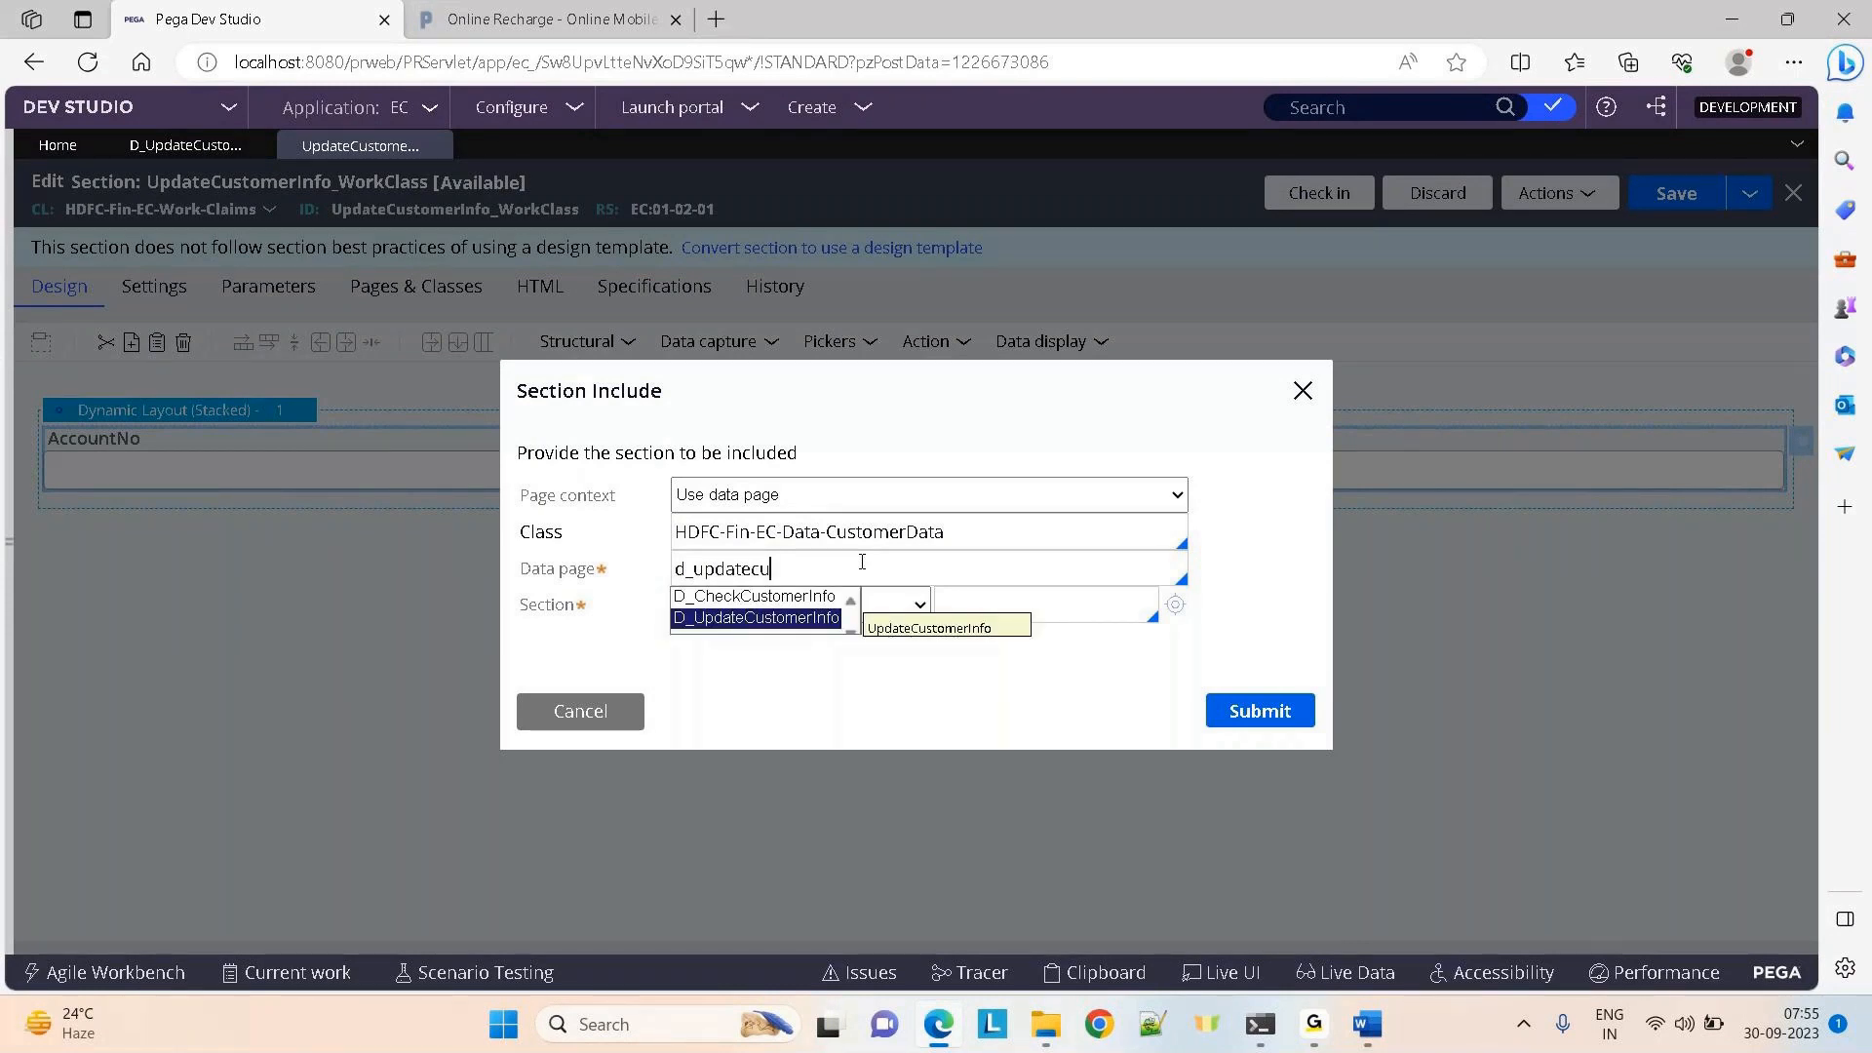
pyautogui.press('Return')
pyautogui.click(834, 593)
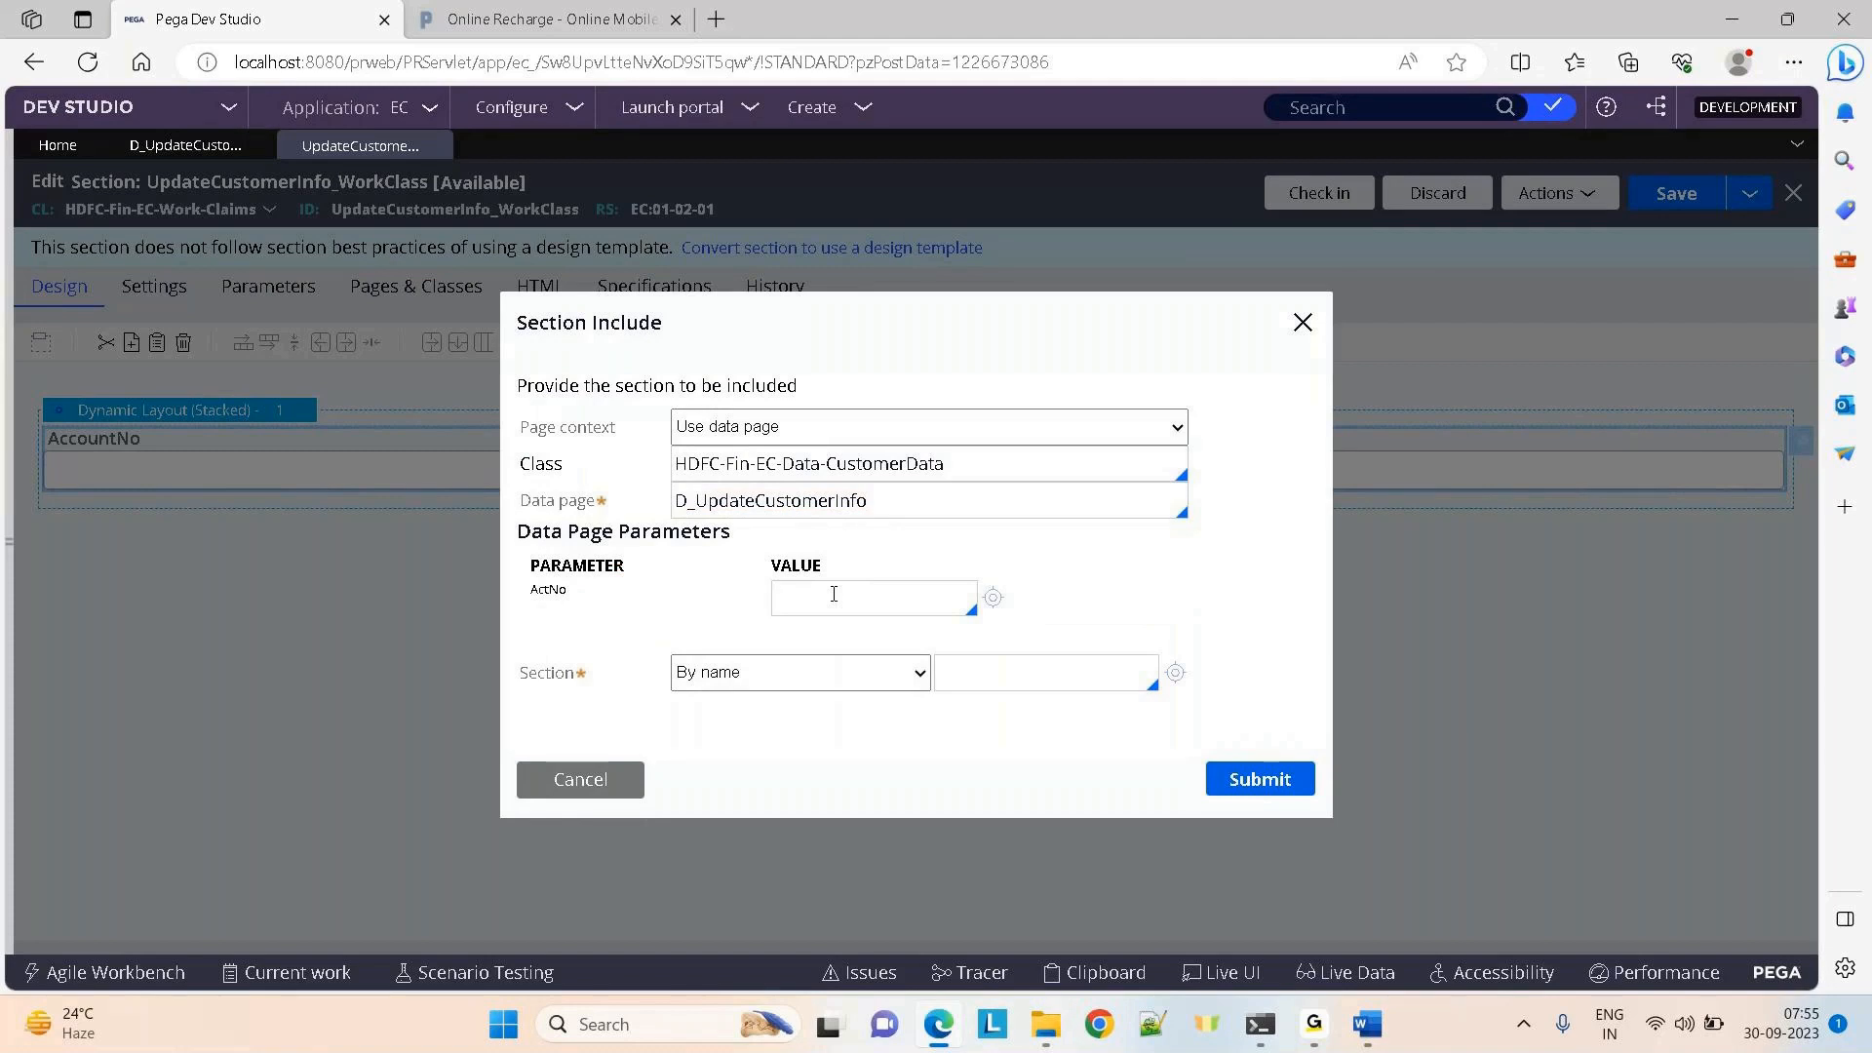
pyautogui.write('.AccountNo')
pyautogui.click(1001, 679)
pyautogui.click(555, 784)
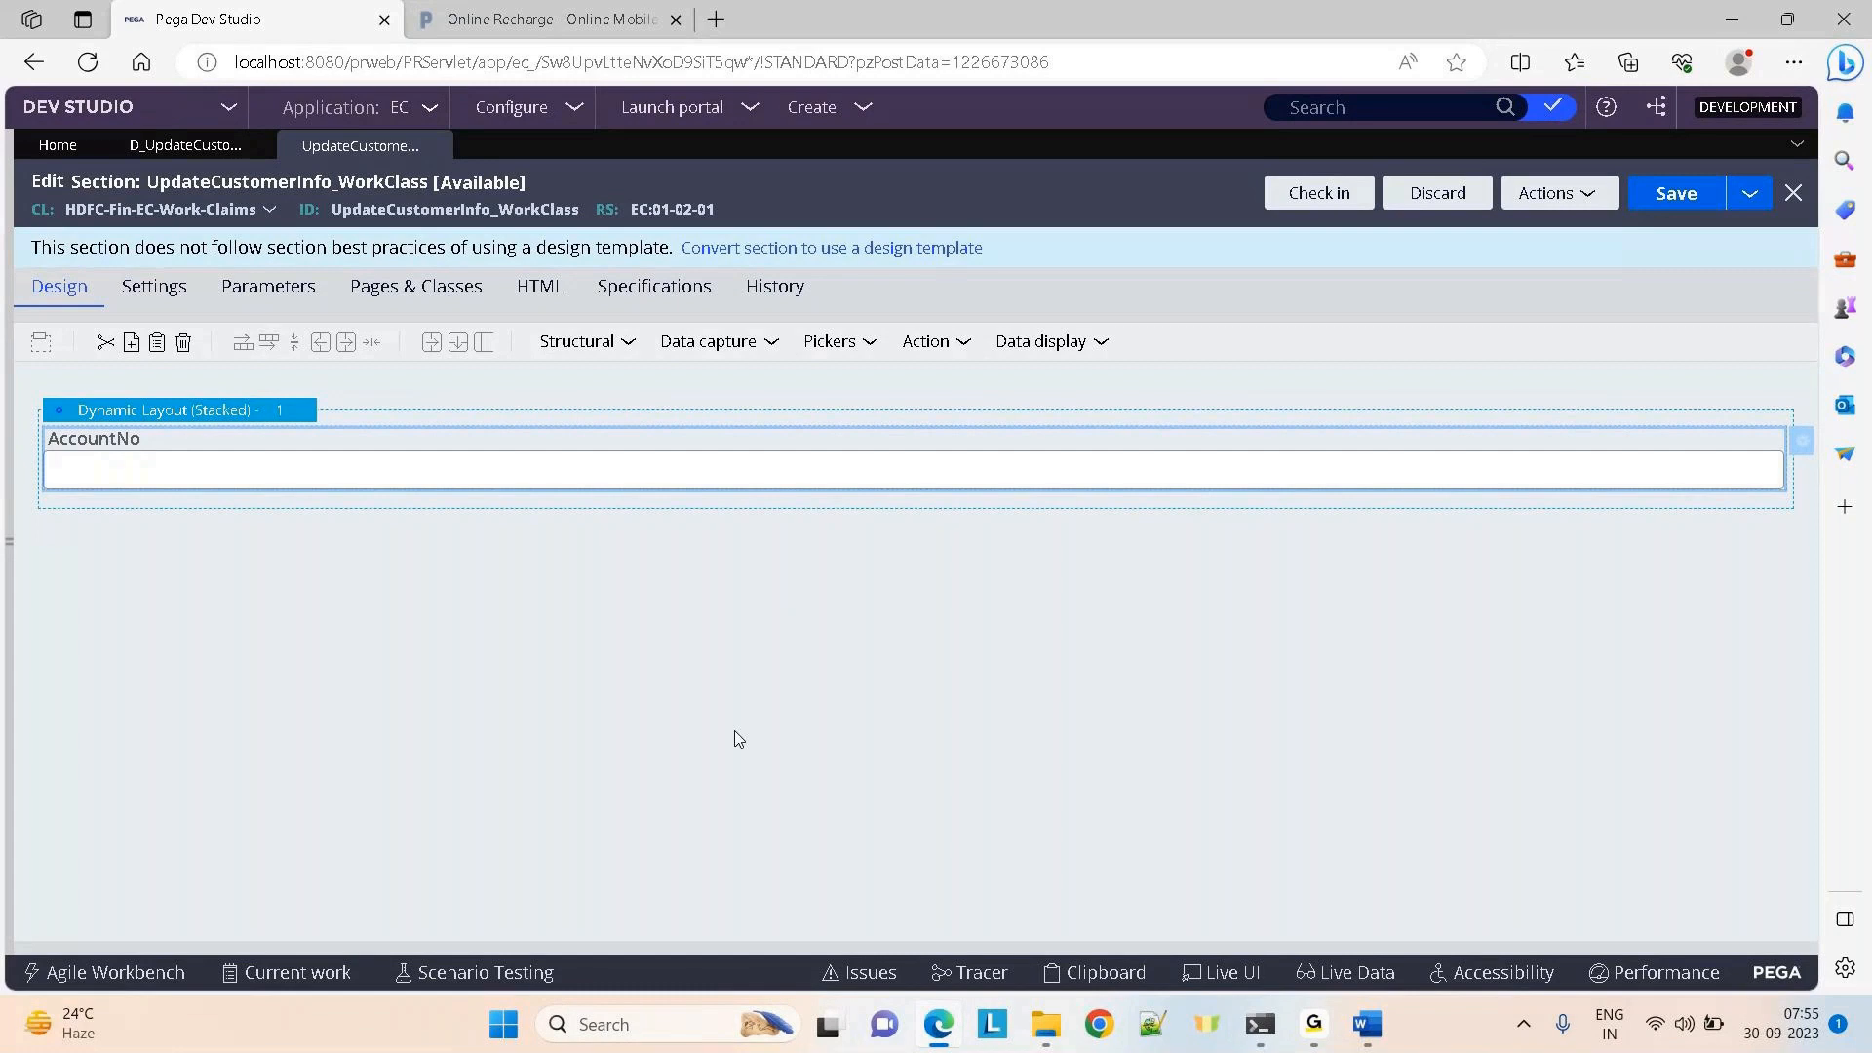
# Add two more Text inputs below AccountNo in the layout
pyautogui.click(694, 340)
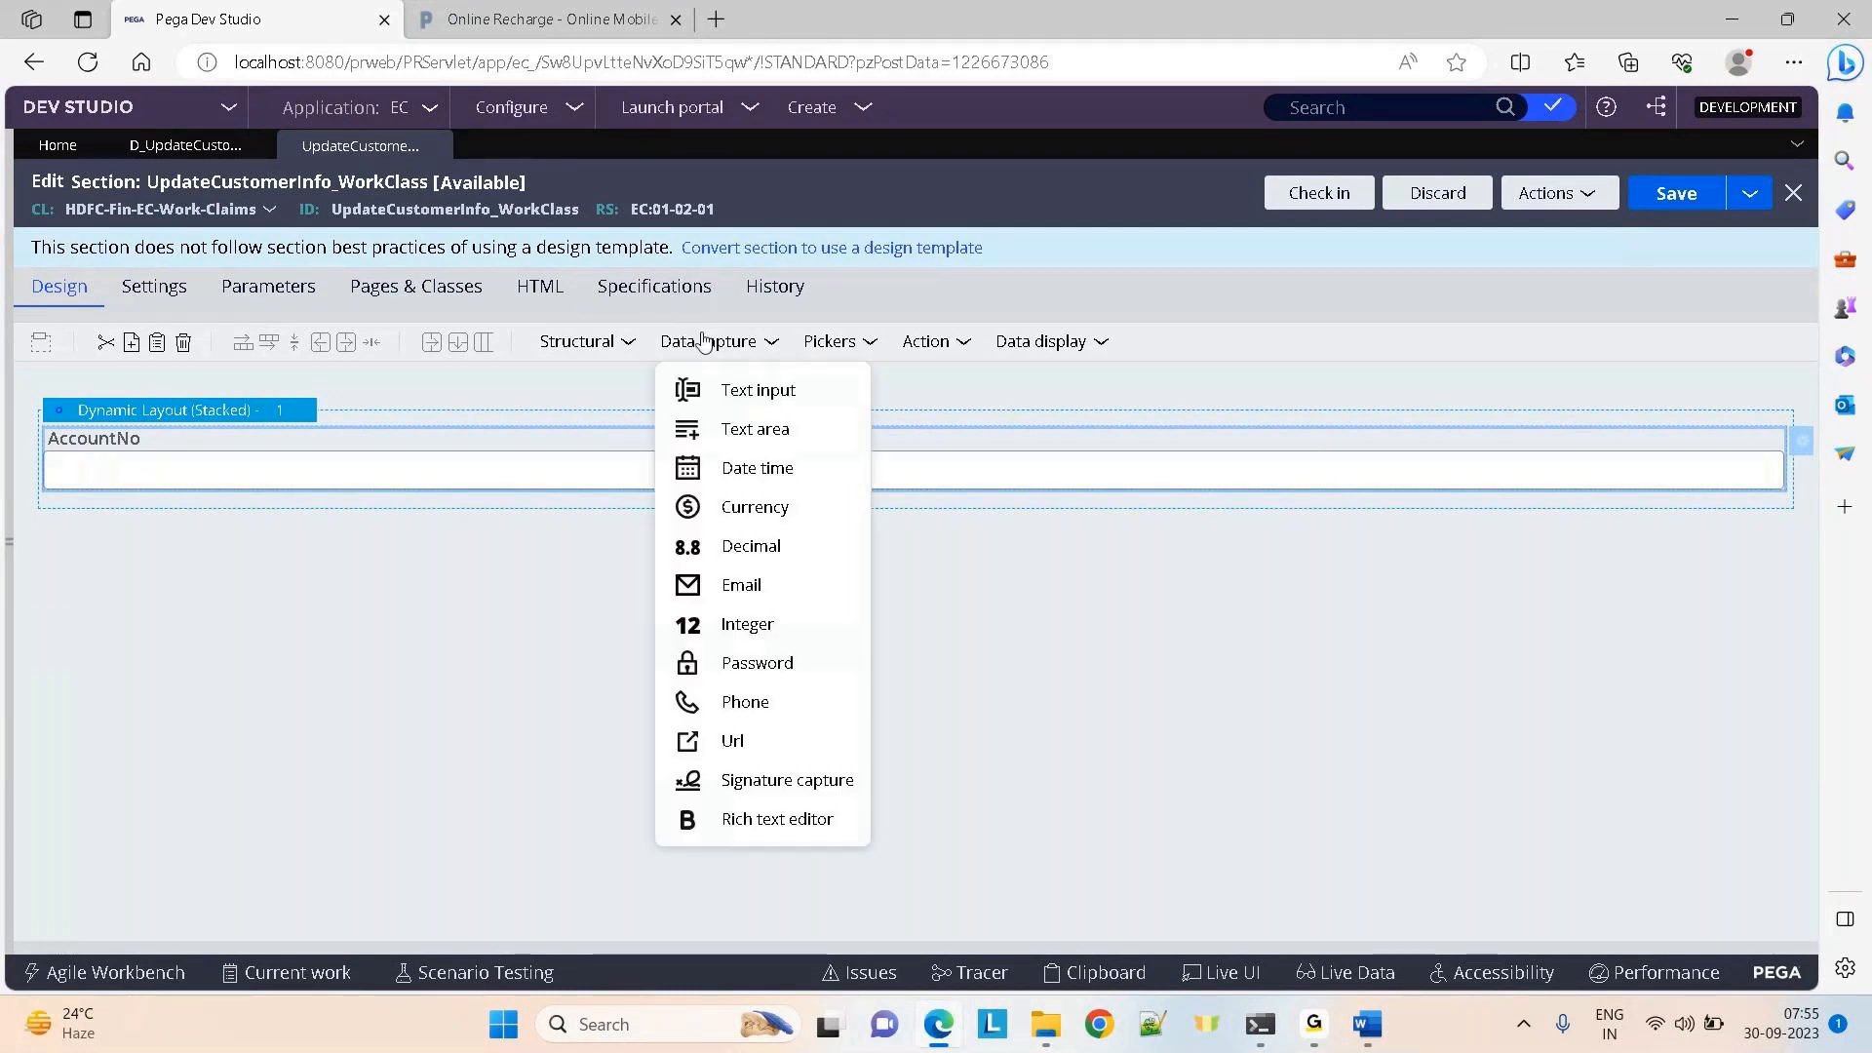
pyautogui.click(758, 390)
pyautogui.moveTo(770, 381); pyautogui.dragTo(518, 615)
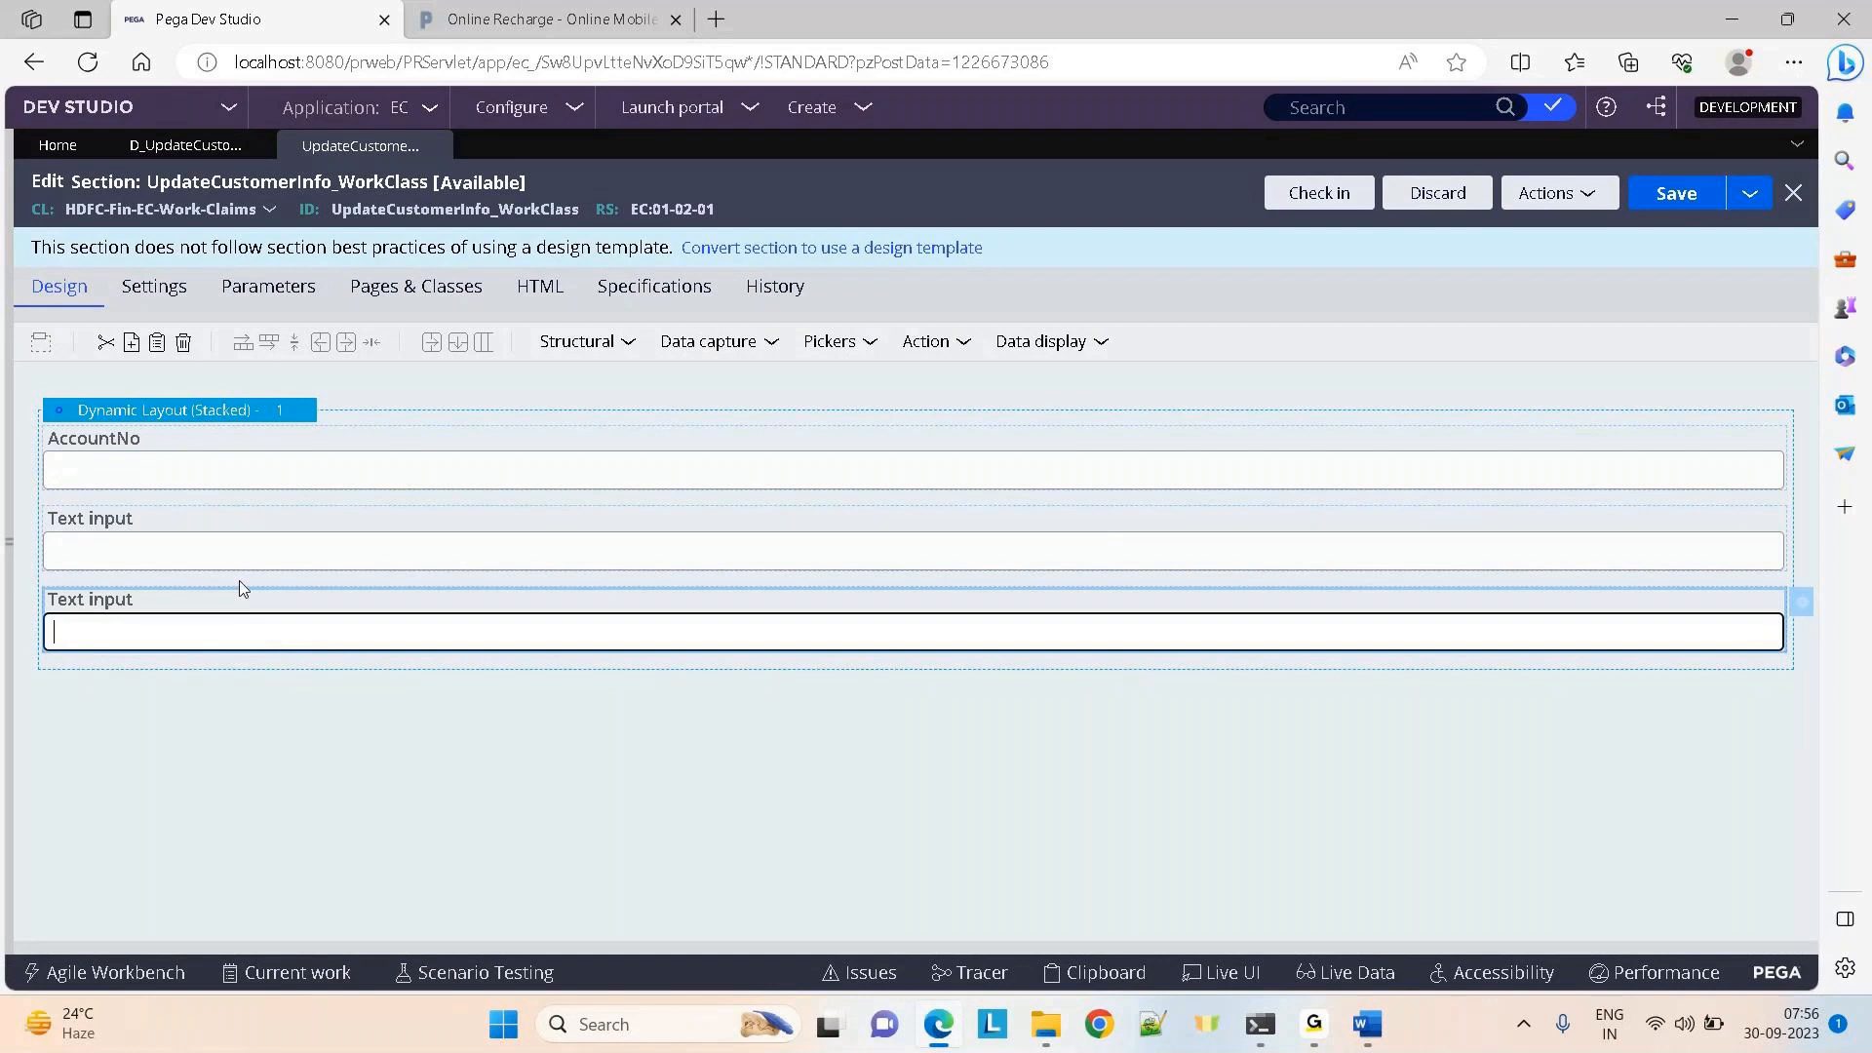
# Search '.cus' properties for a new input, cancel, and return to D_UpdateCustomerInfo
pyautogui.click(1794, 521)
pyautogui.click(804, 341)
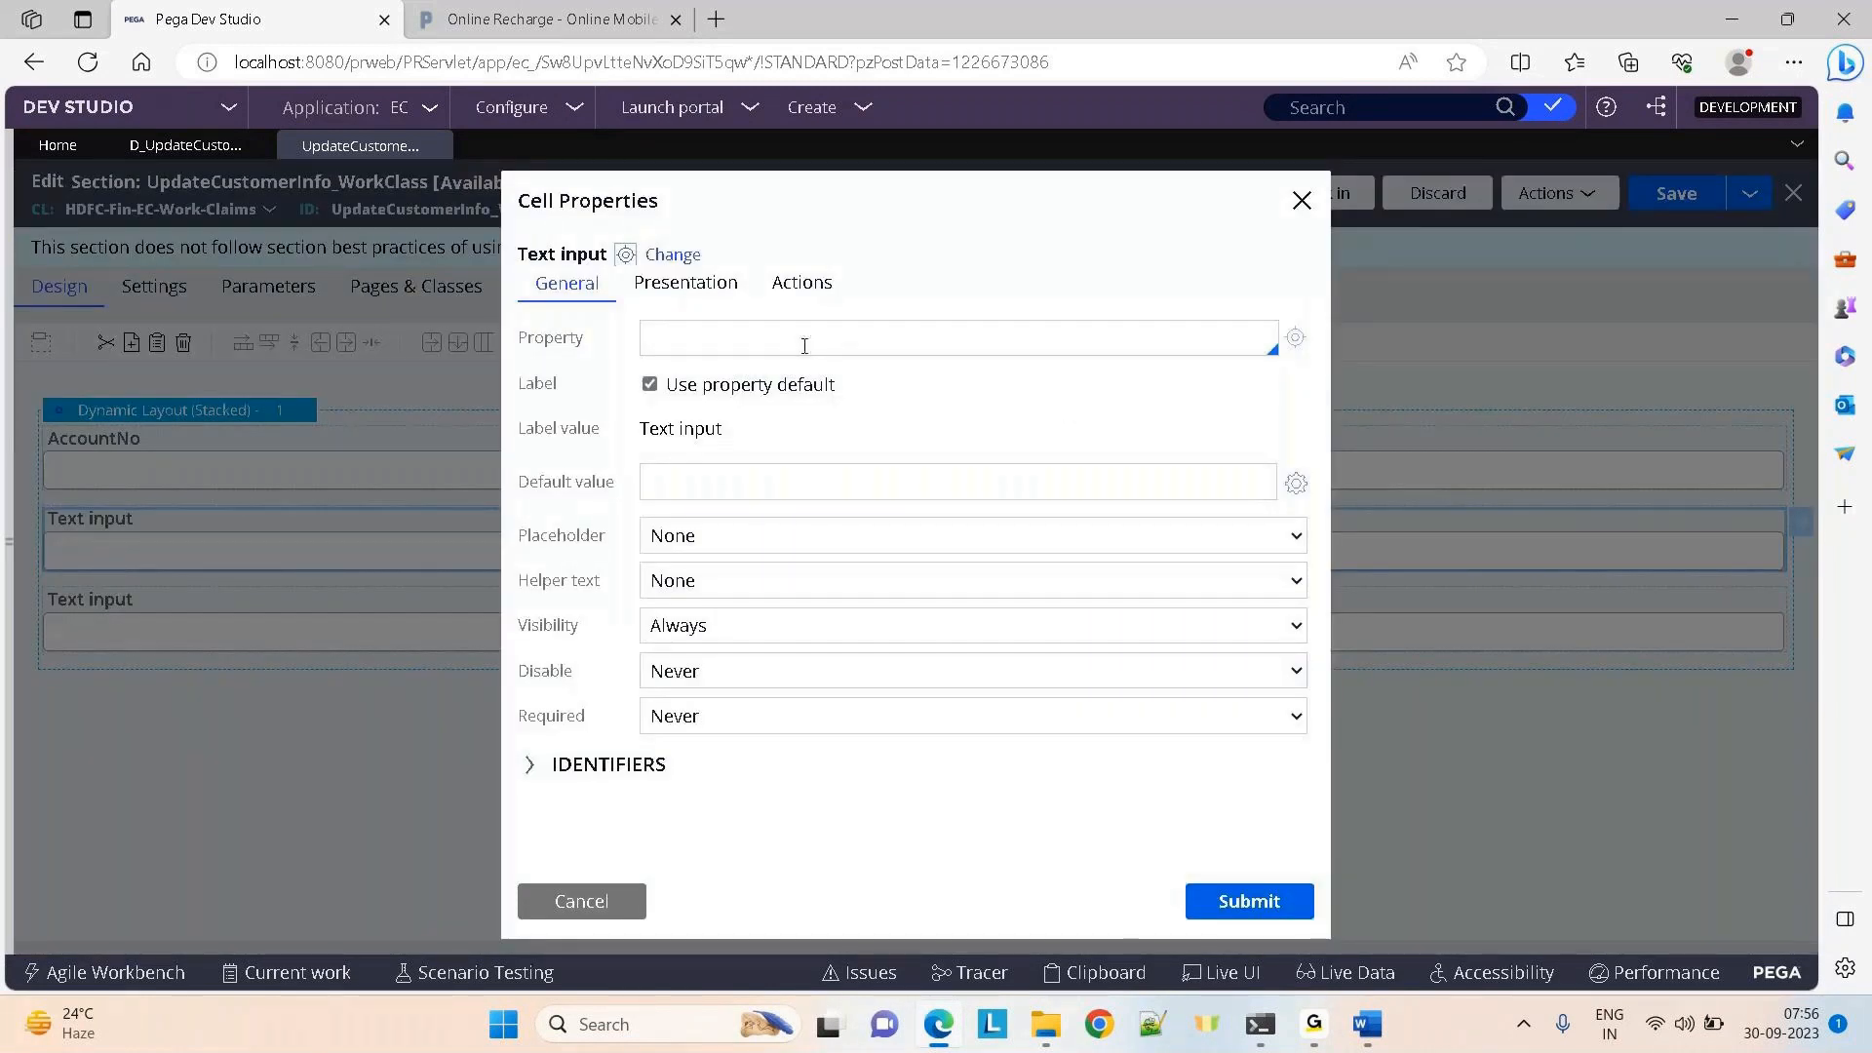
pyautogui.write('.cus')
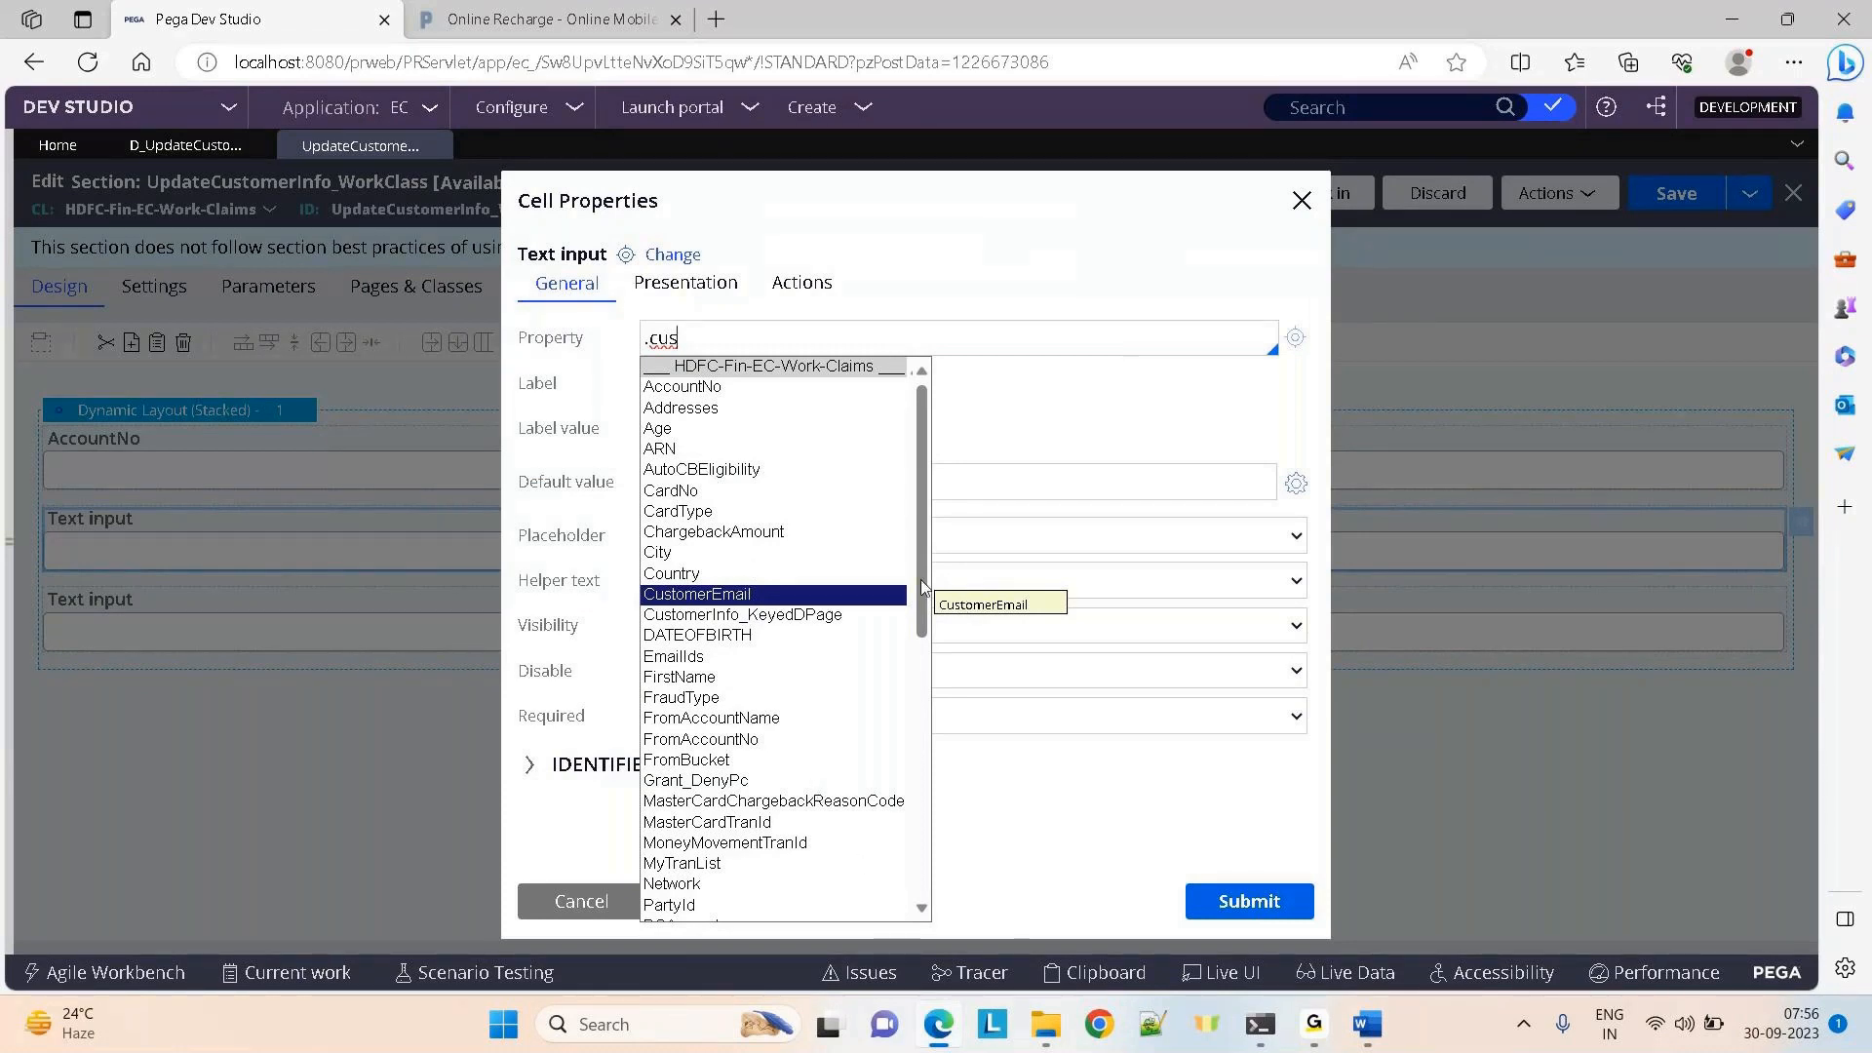
pyautogui.moveTo(921, 595); pyautogui.dragTo(926, 849)
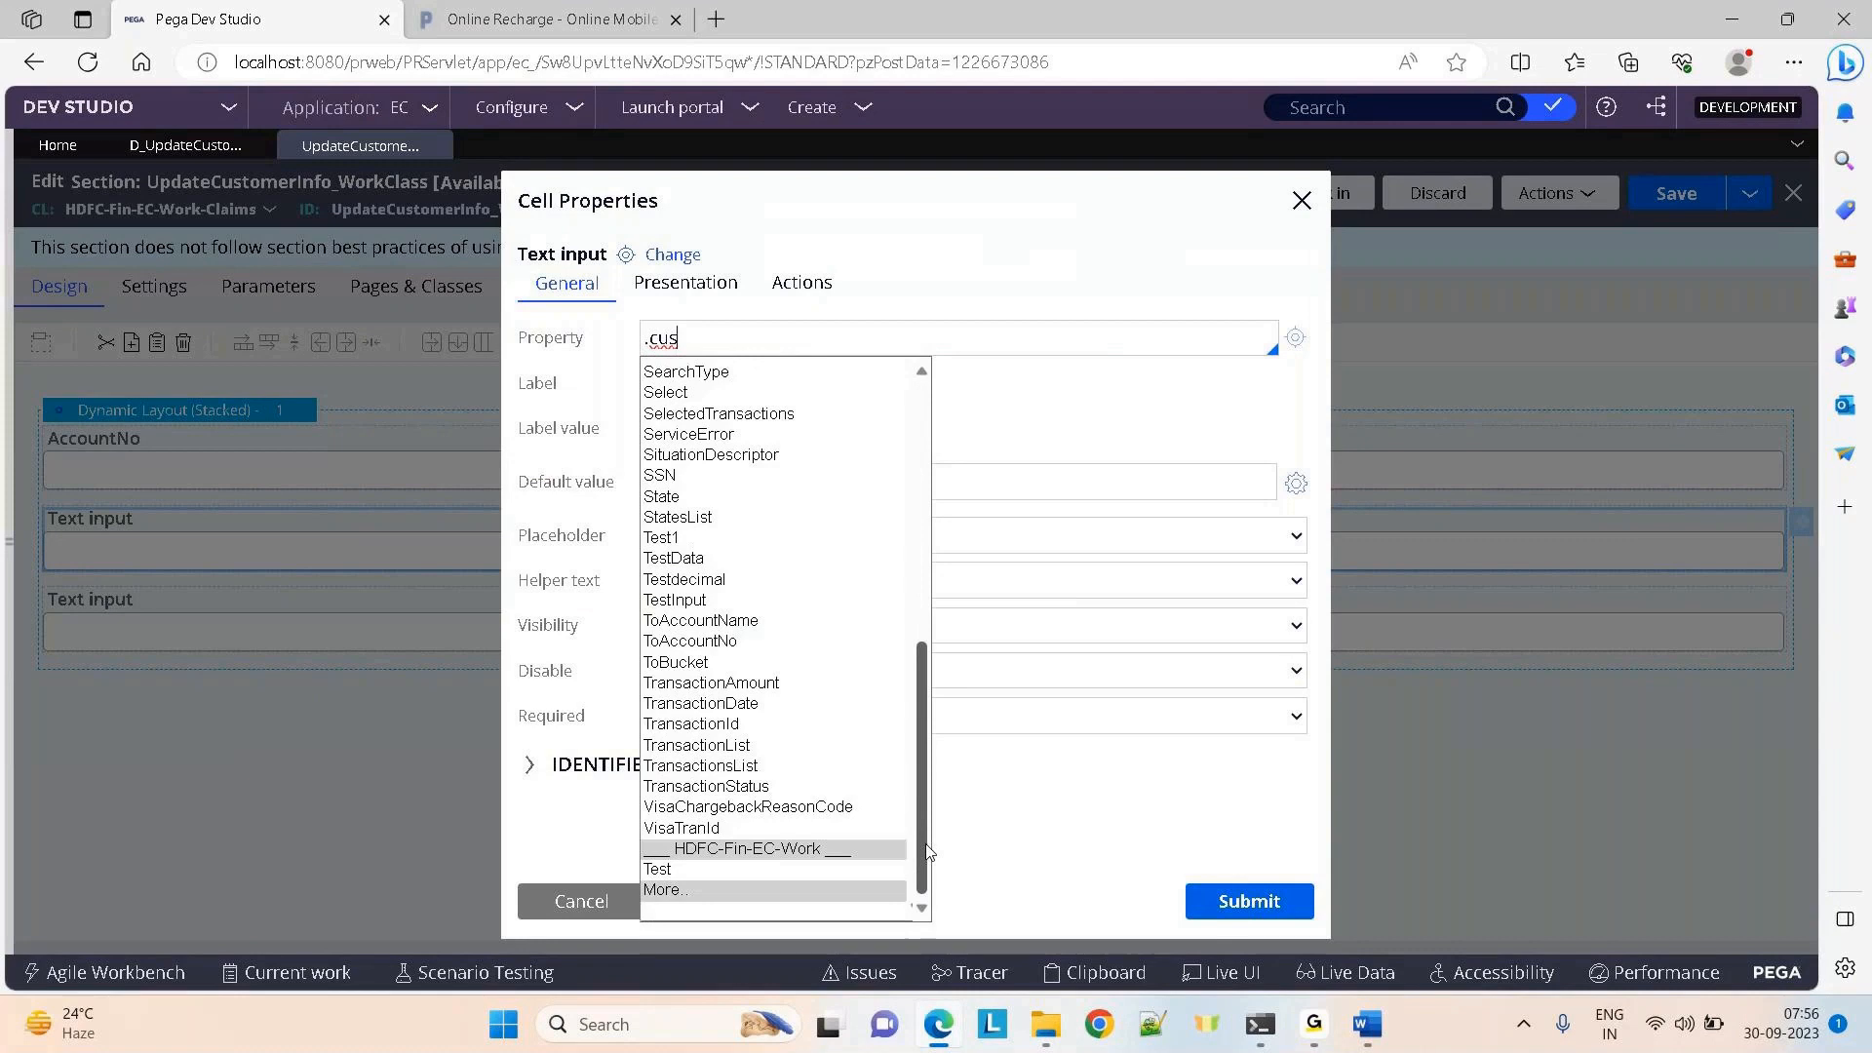
pyautogui.scroll(5, 909, 544)
pyautogui.scroll(1, 908, 544)
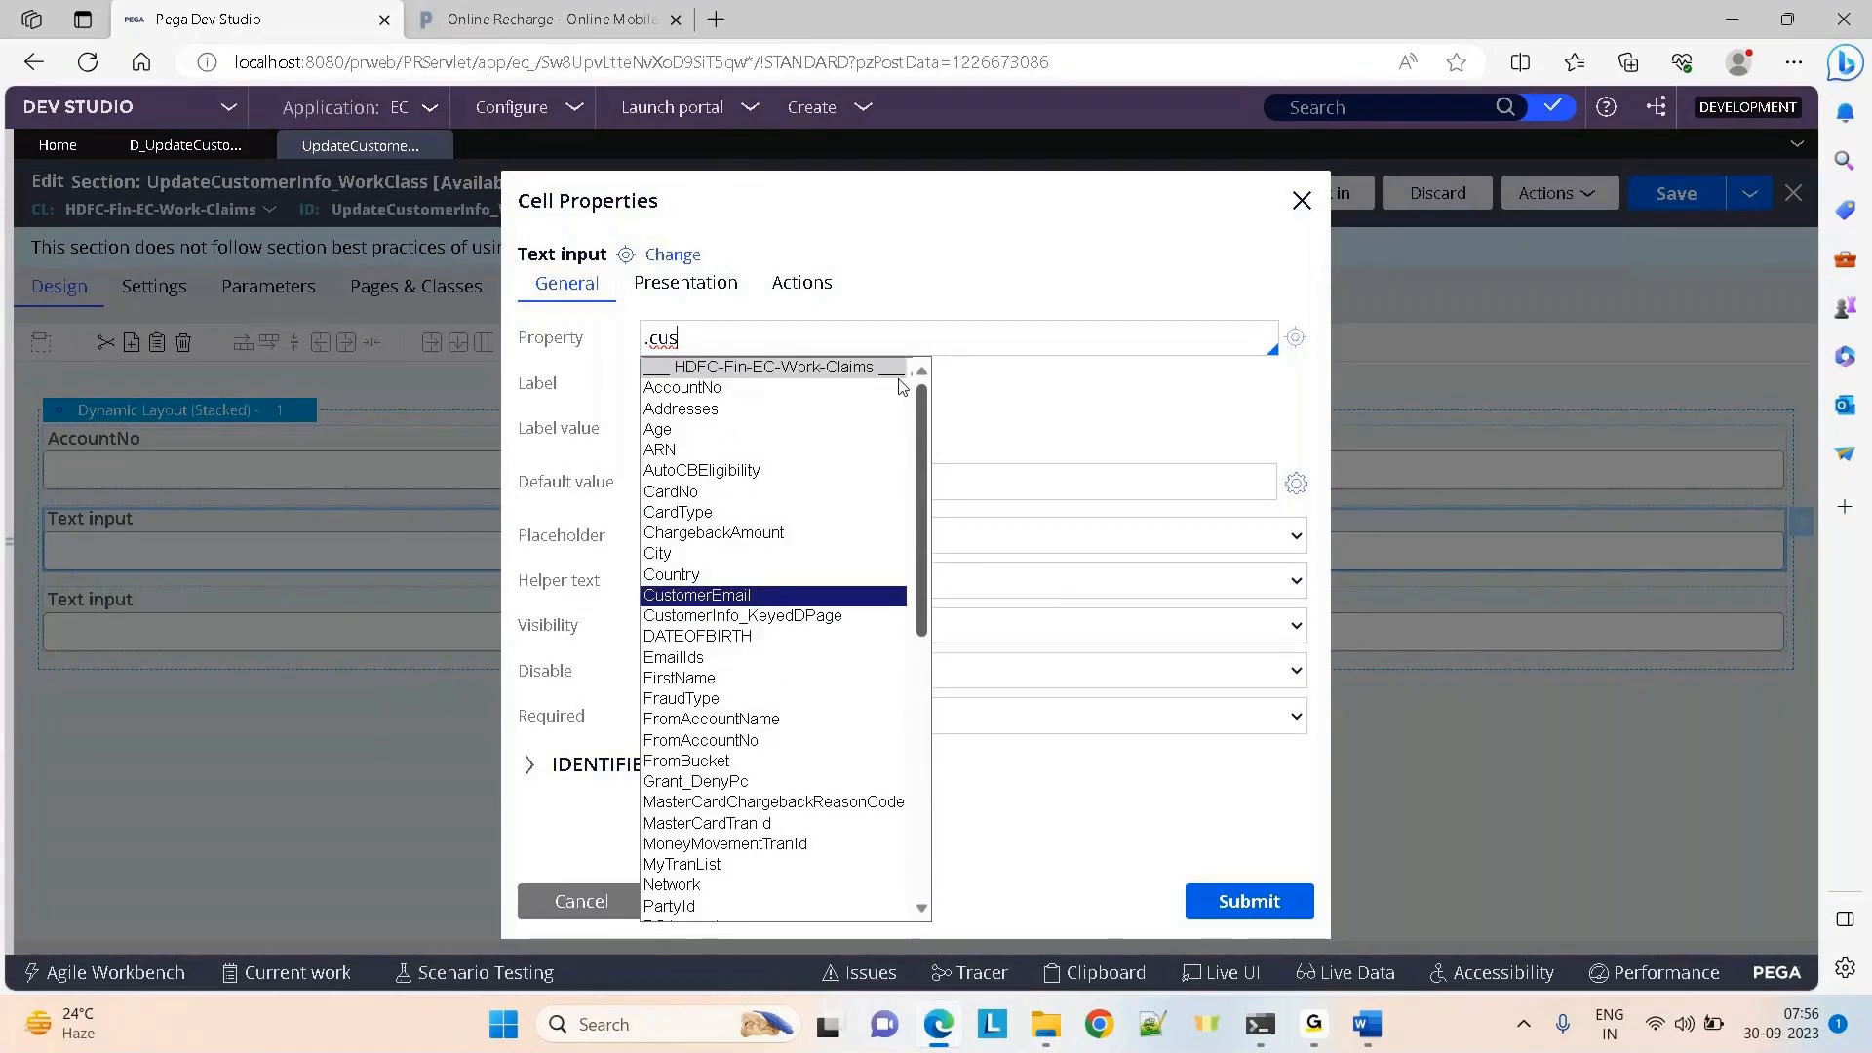
pyautogui.click(582, 903)
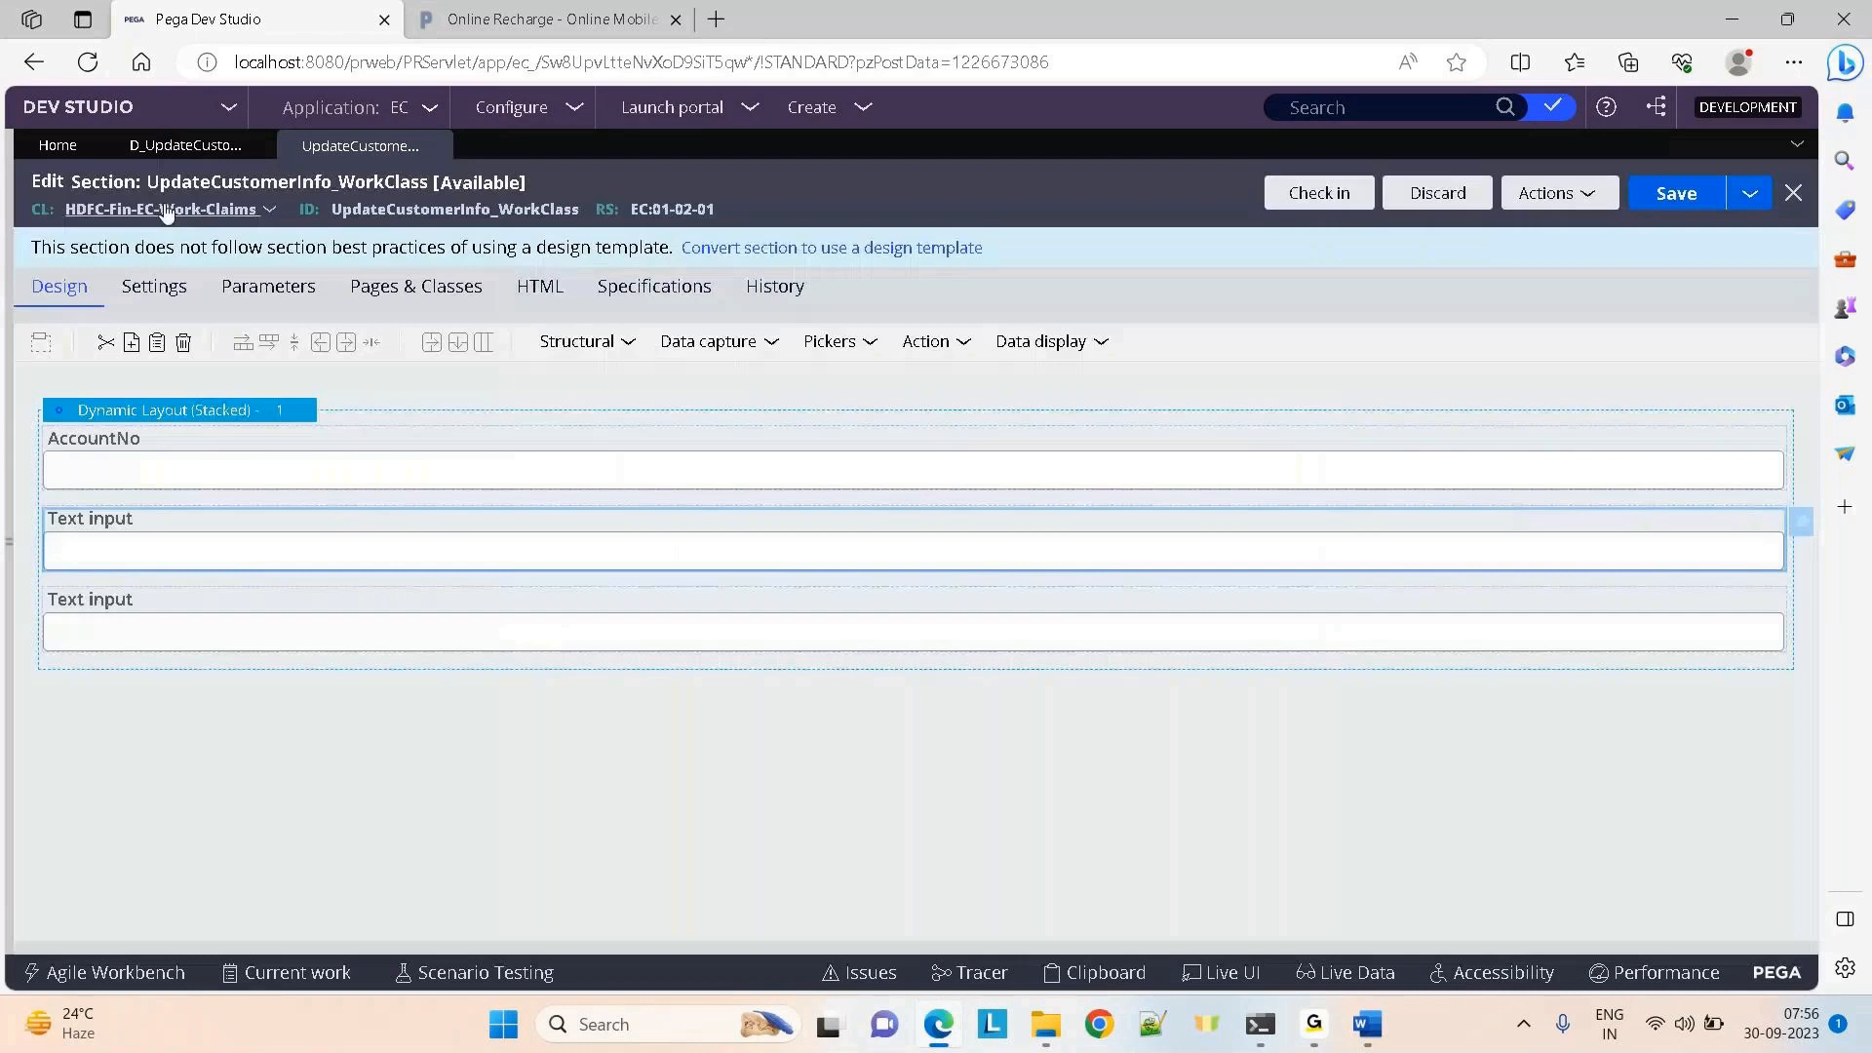
pyautogui.click(168, 146)
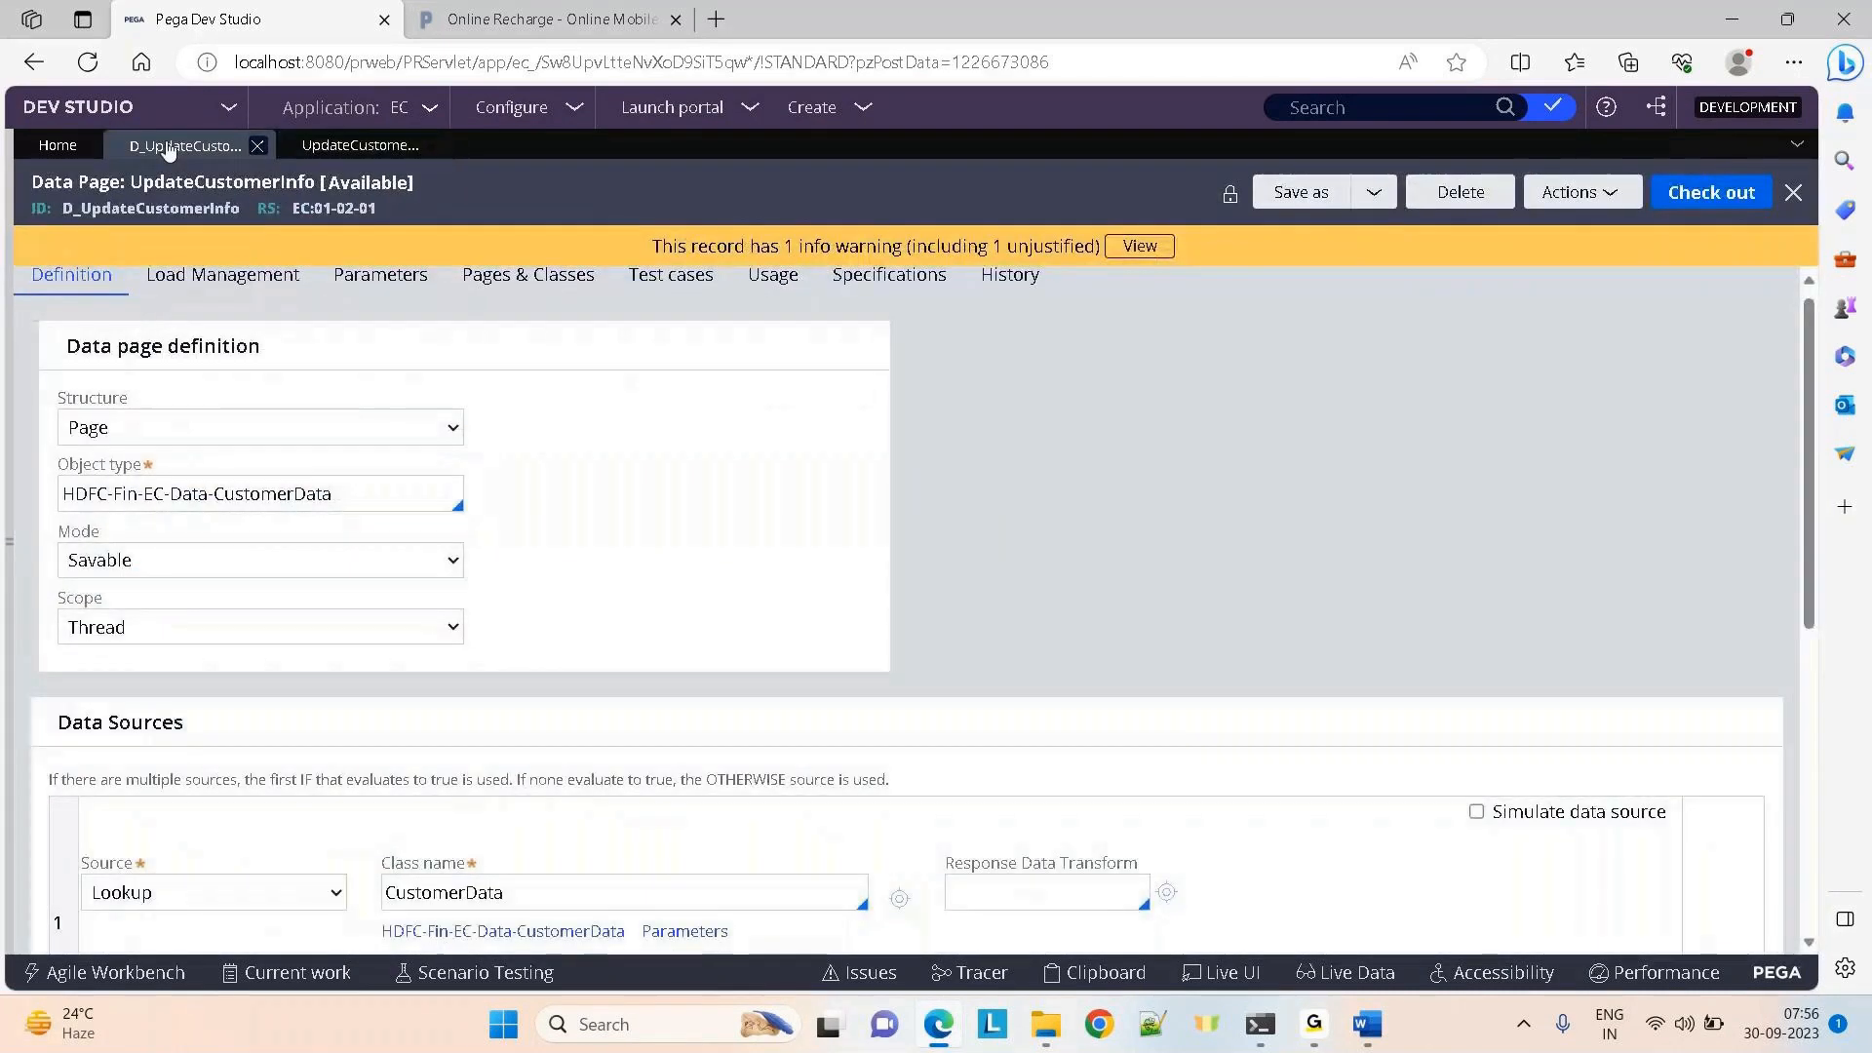
# Run D_UpdateCustomerInfo for a test account number with Flush all instances and Tracer enabled
pyautogui.click(1564, 192)
pyautogui.click(1545, 225)
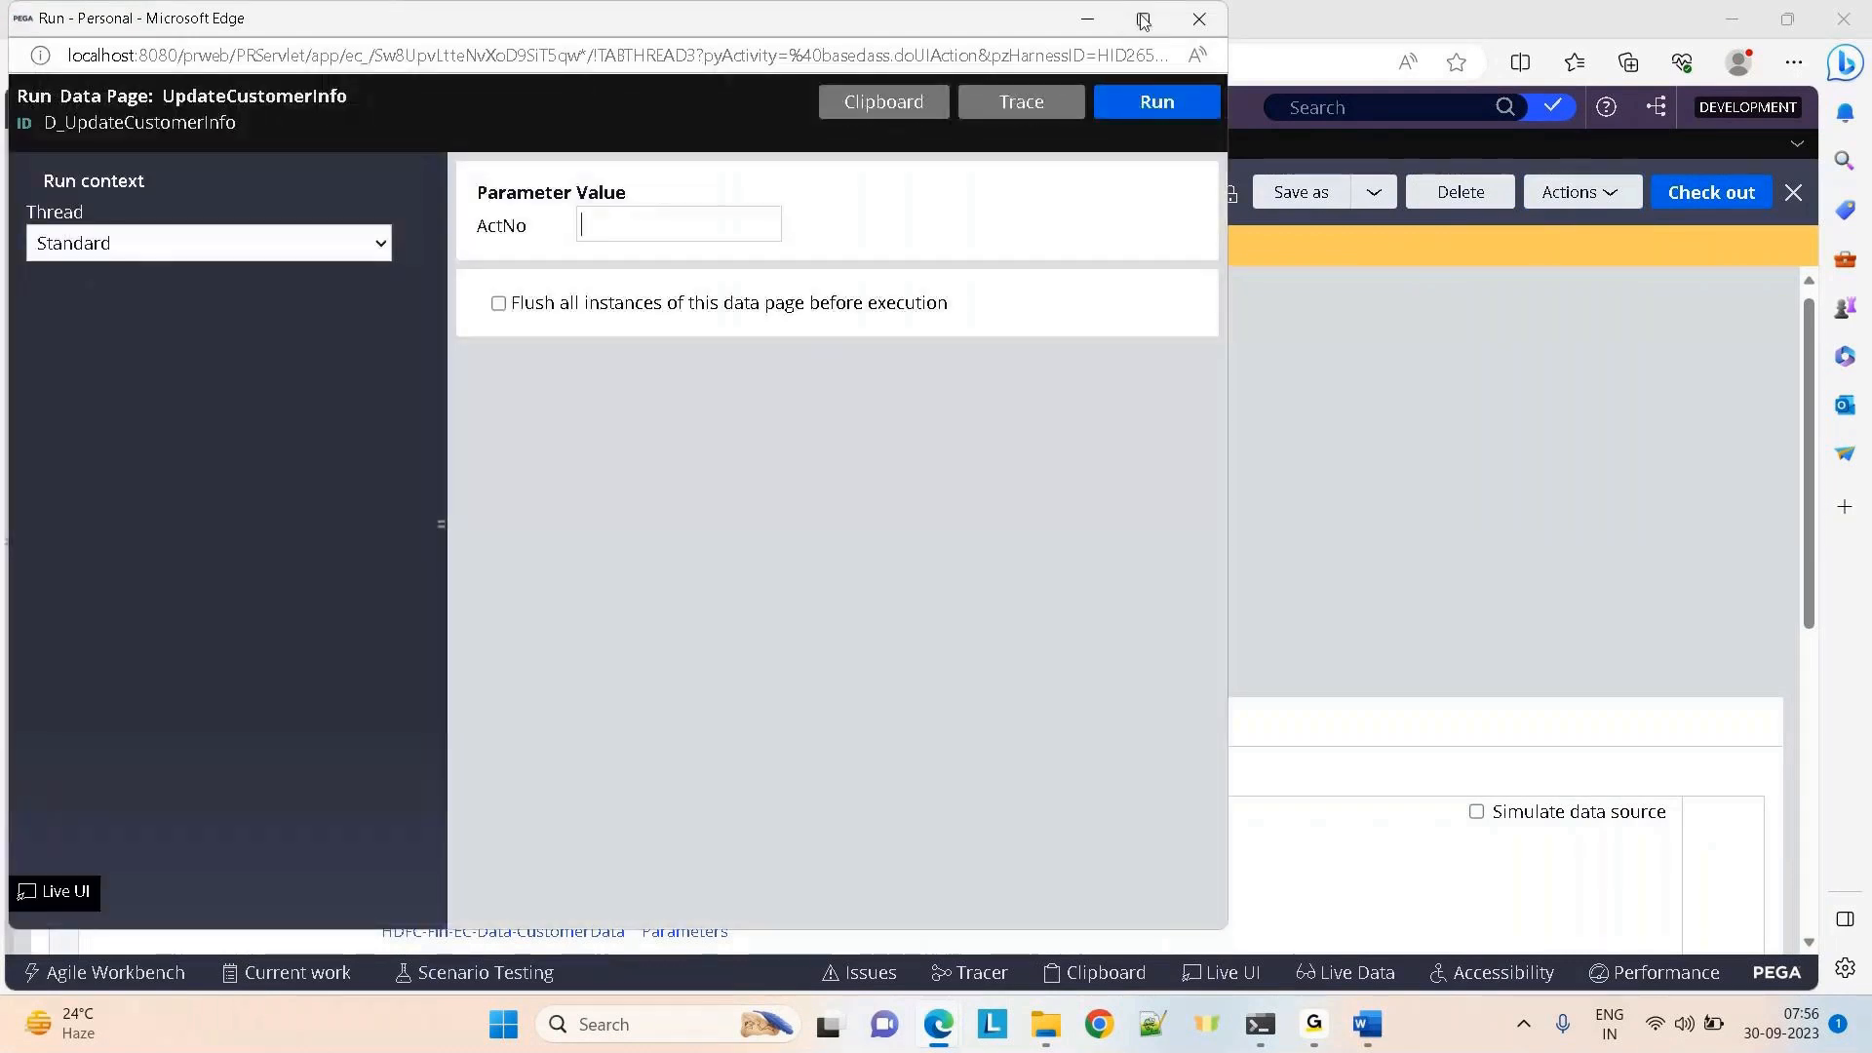
pyautogui.click(1143, 17)
pyautogui.write('123')
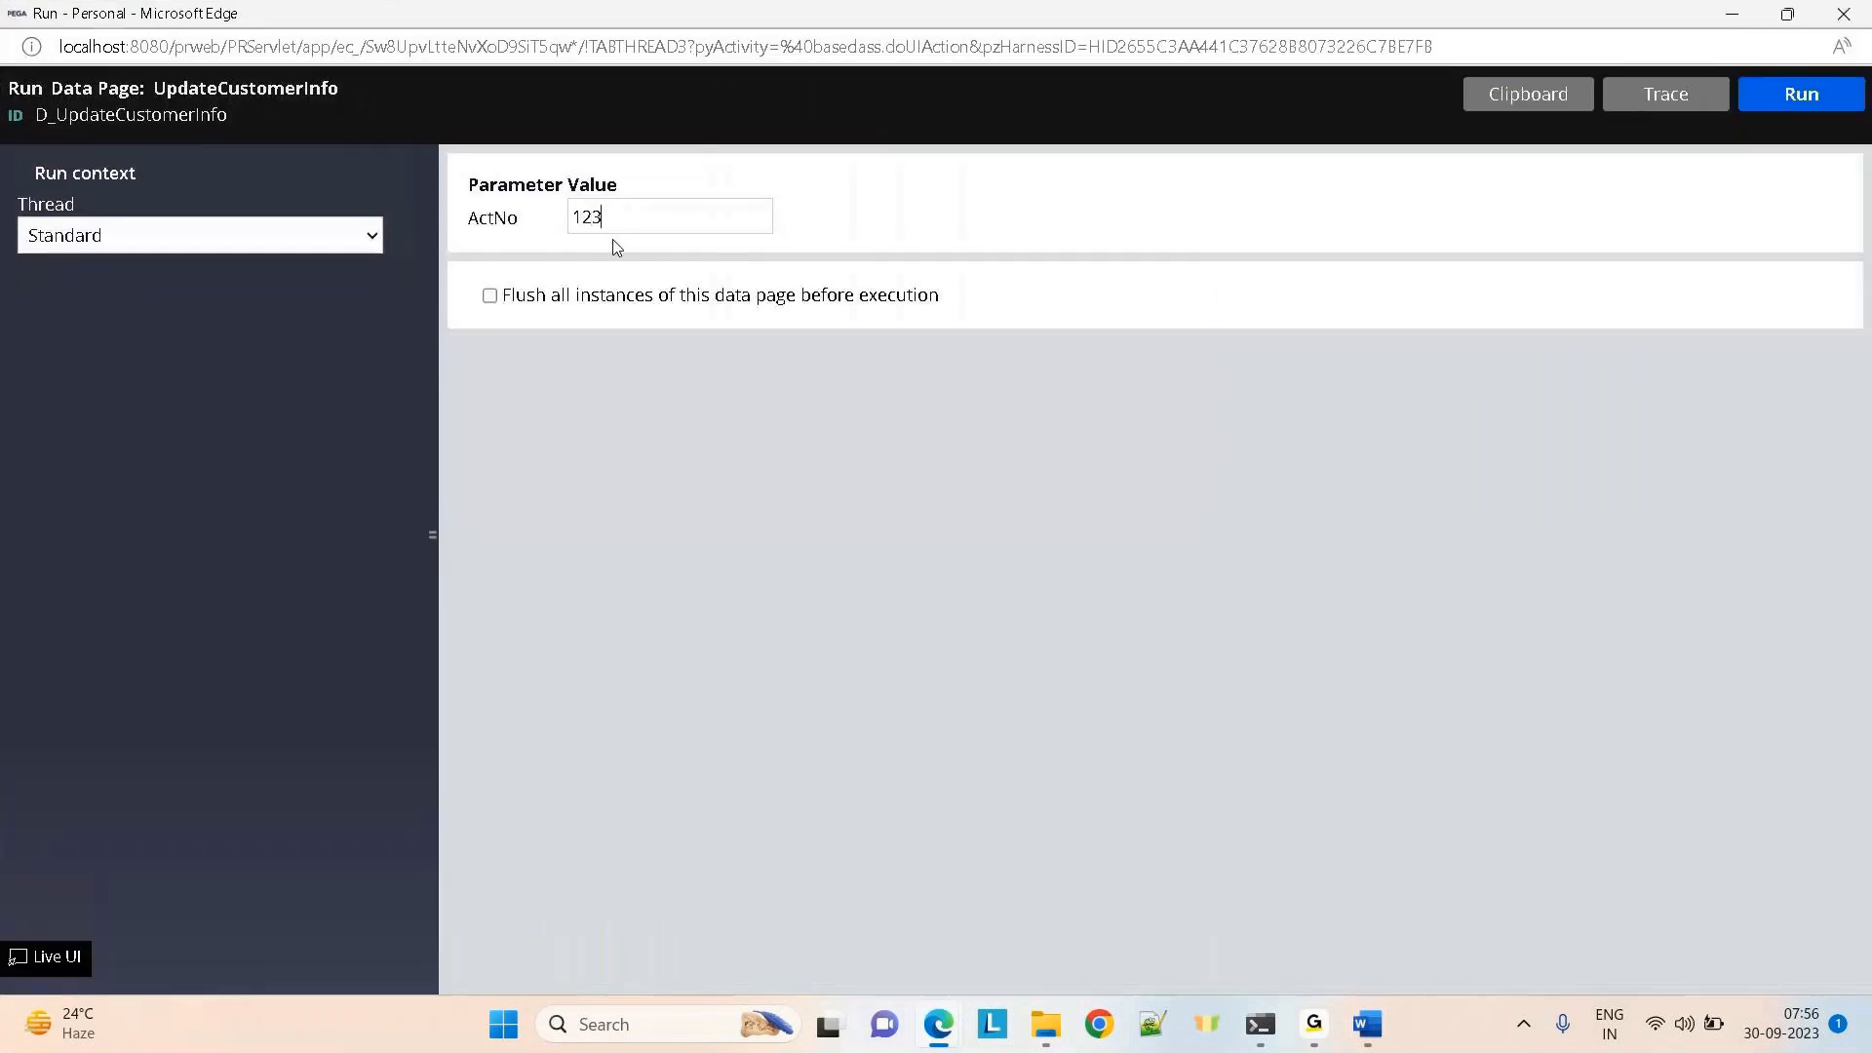
pyautogui.write('4567890')
pyautogui.click(490, 296)
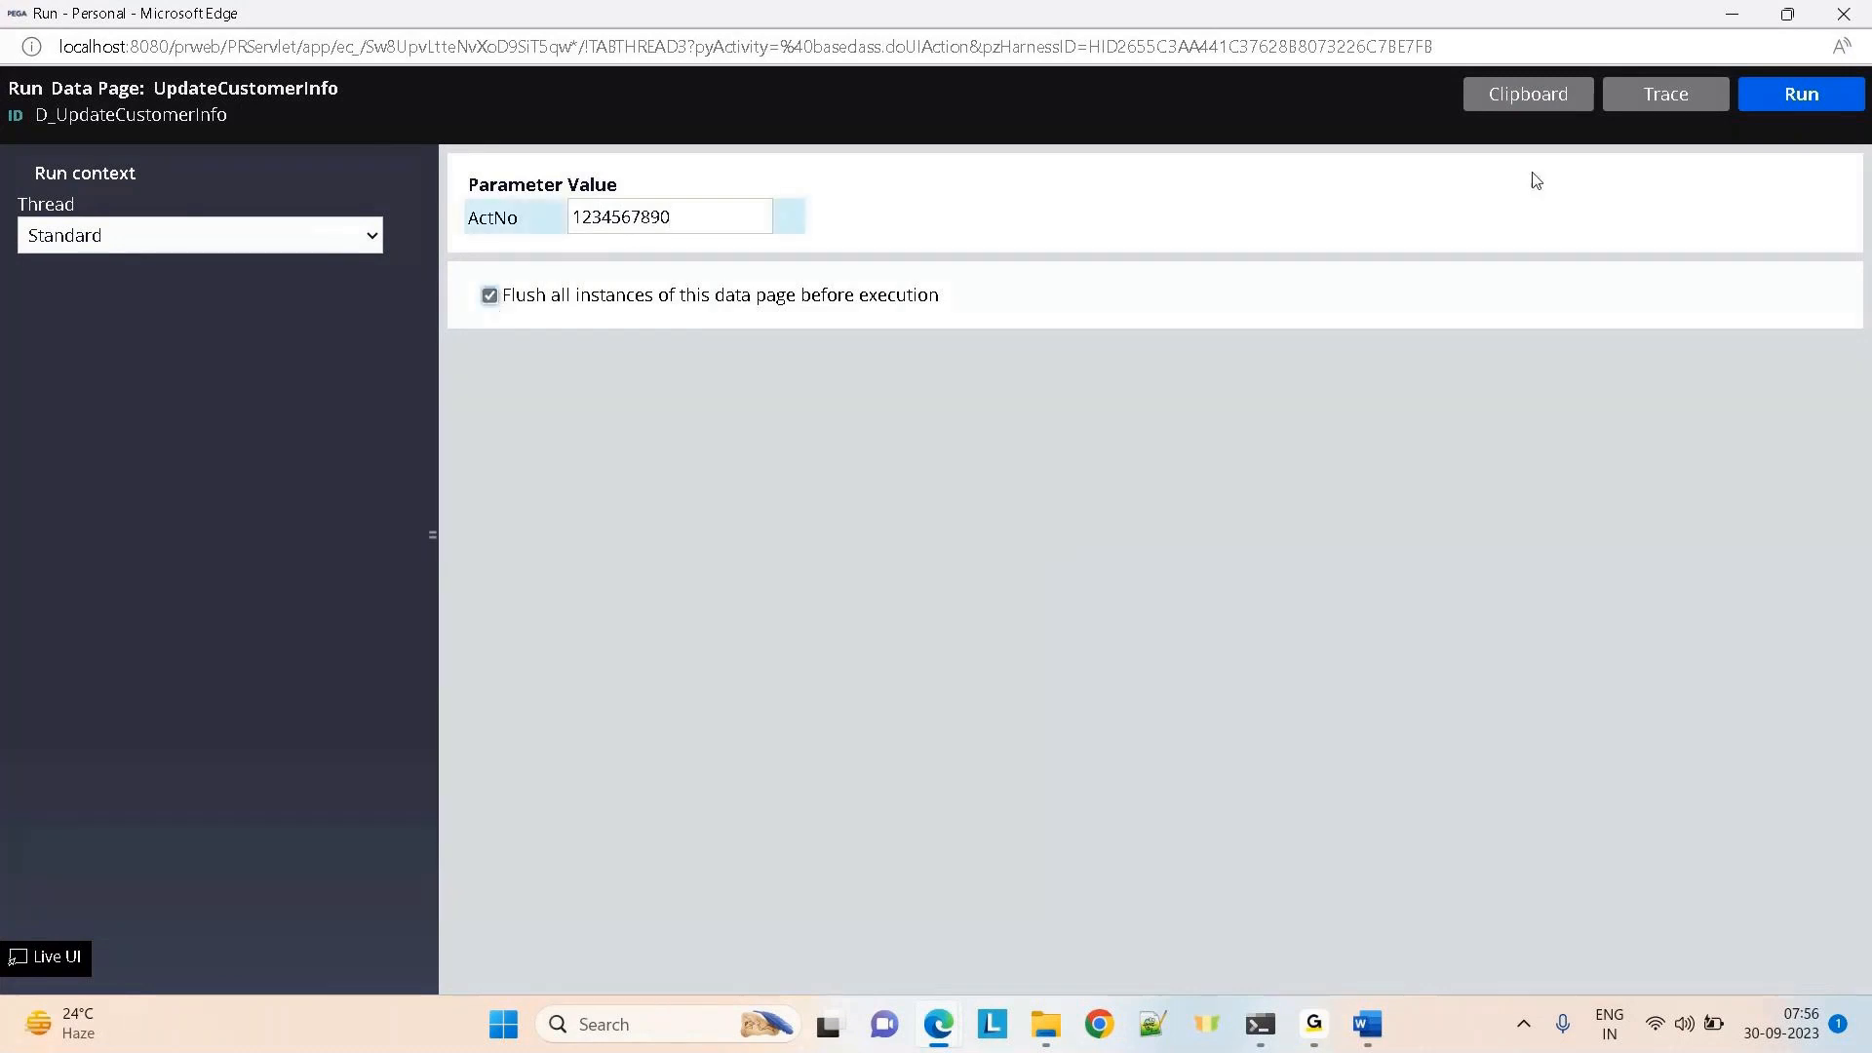
pyautogui.click(1653, 88)
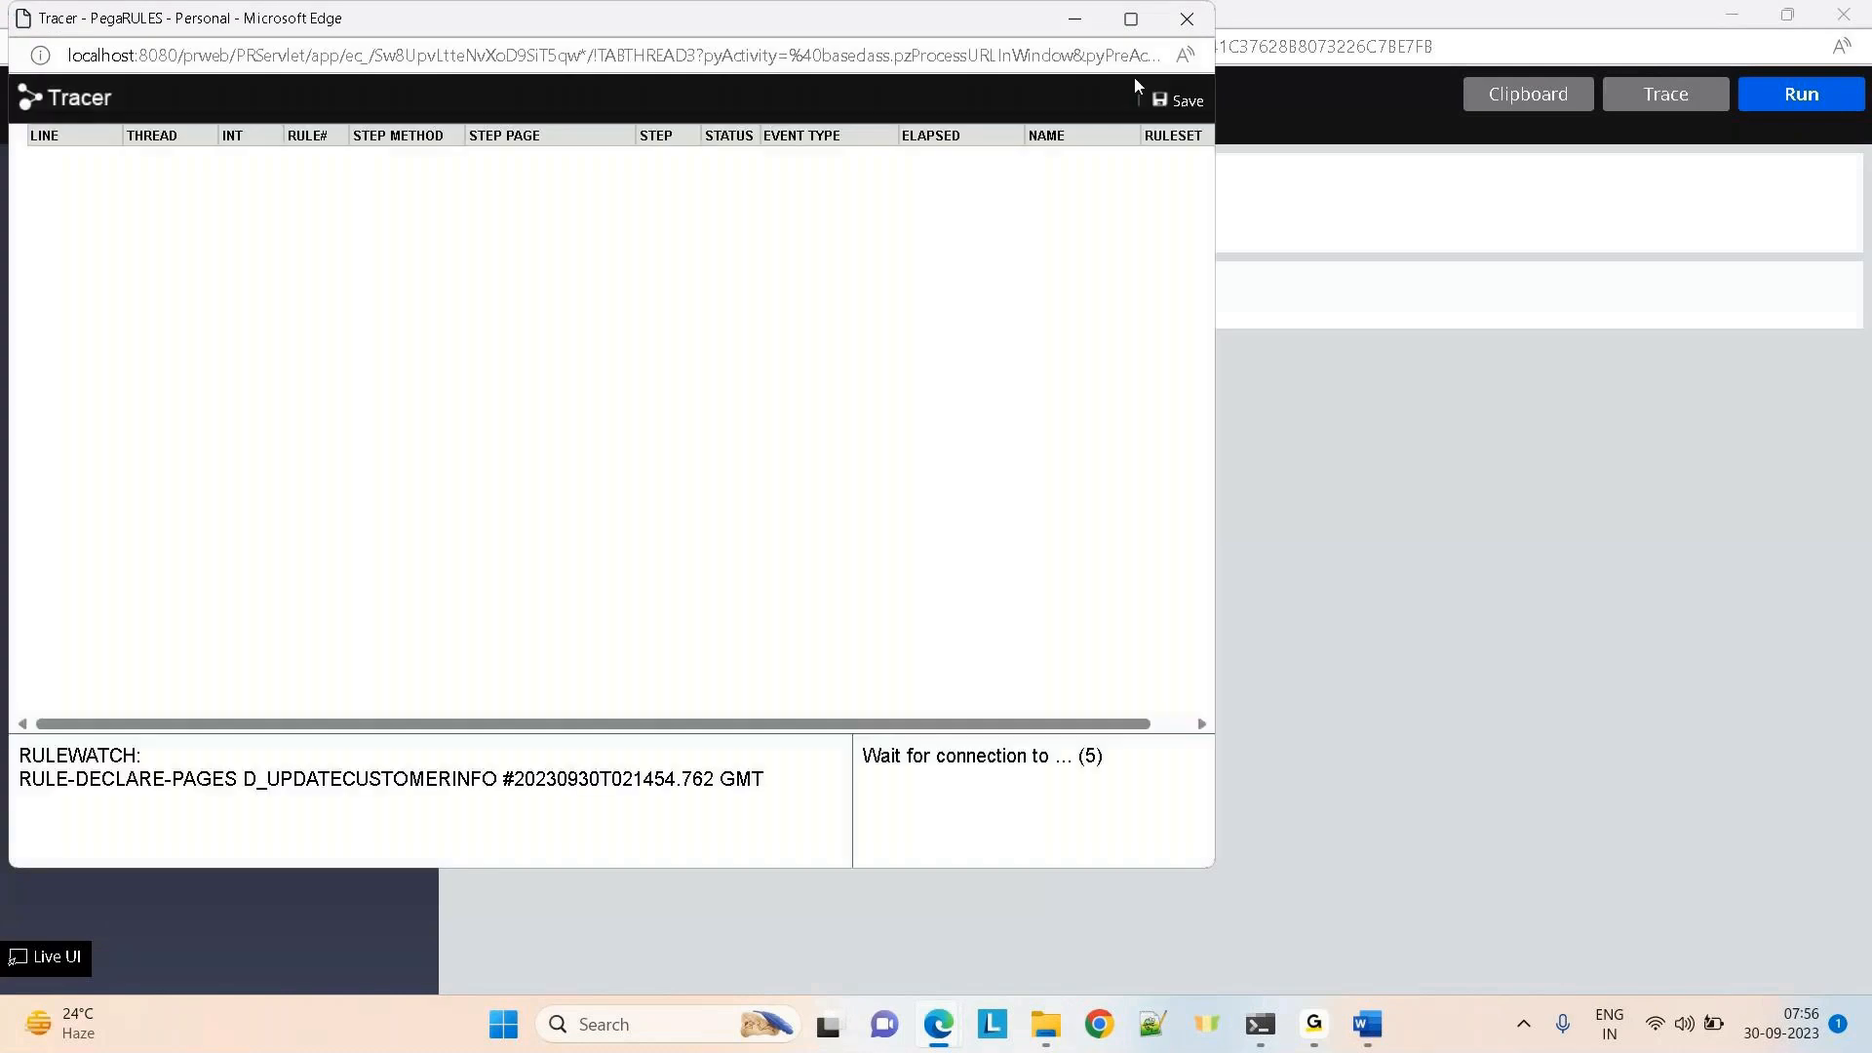
pyautogui.click(1829, 94)
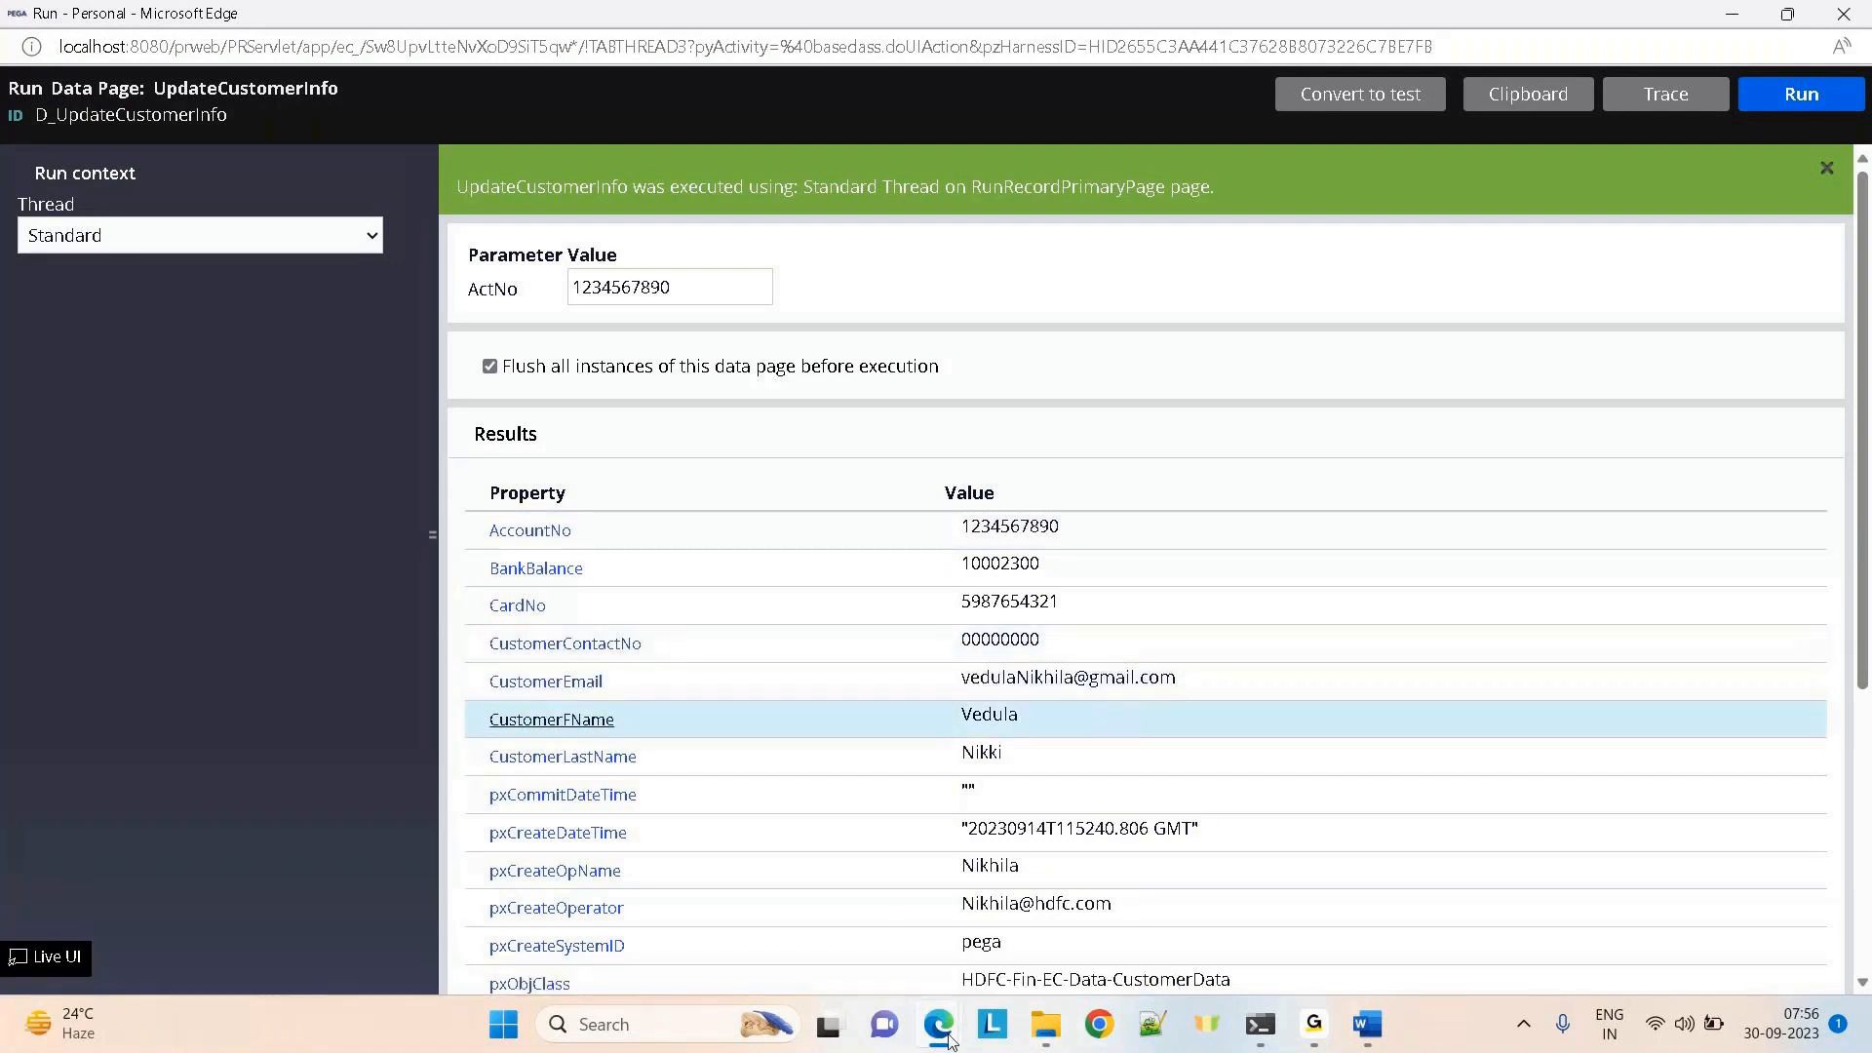
pyautogui.moveTo(939, 1024)
pyautogui.click(730, 917)
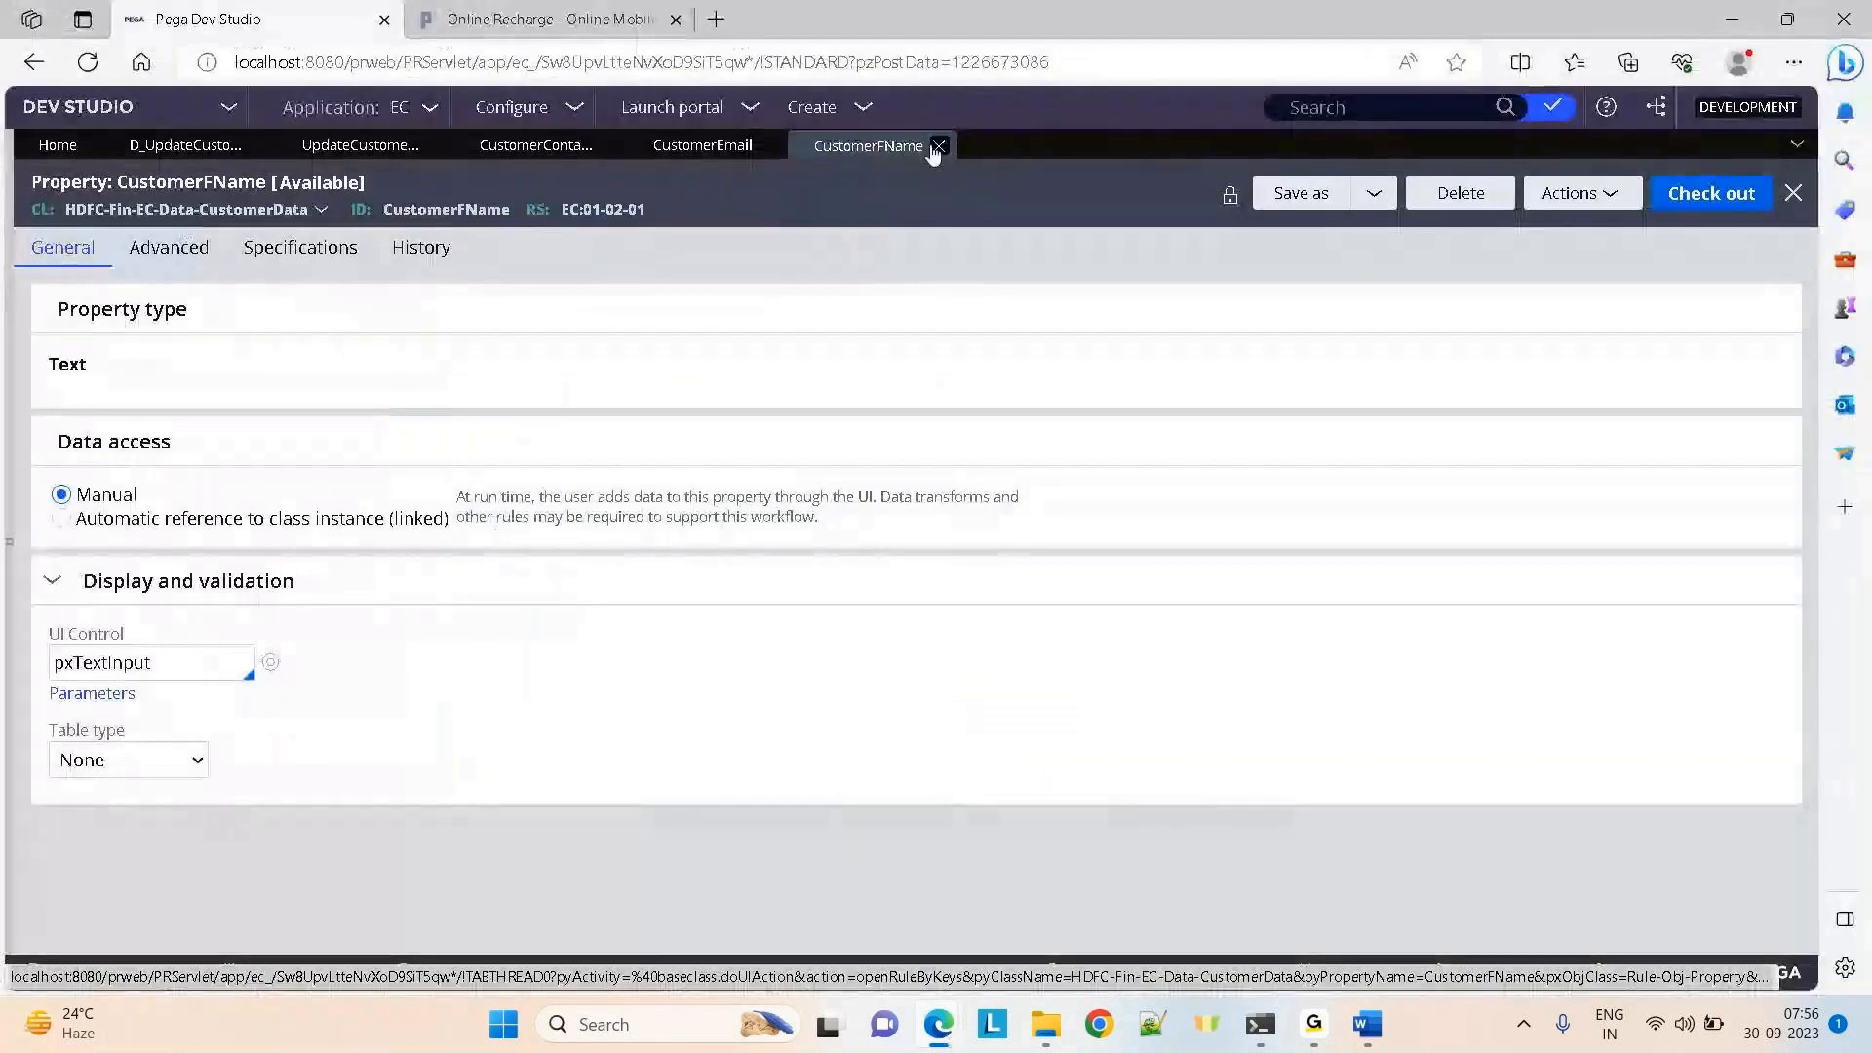
# Close the CustomerFName, CustomerEmail and CustomerContactNo property rule tabs
pyautogui.click(939, 146)
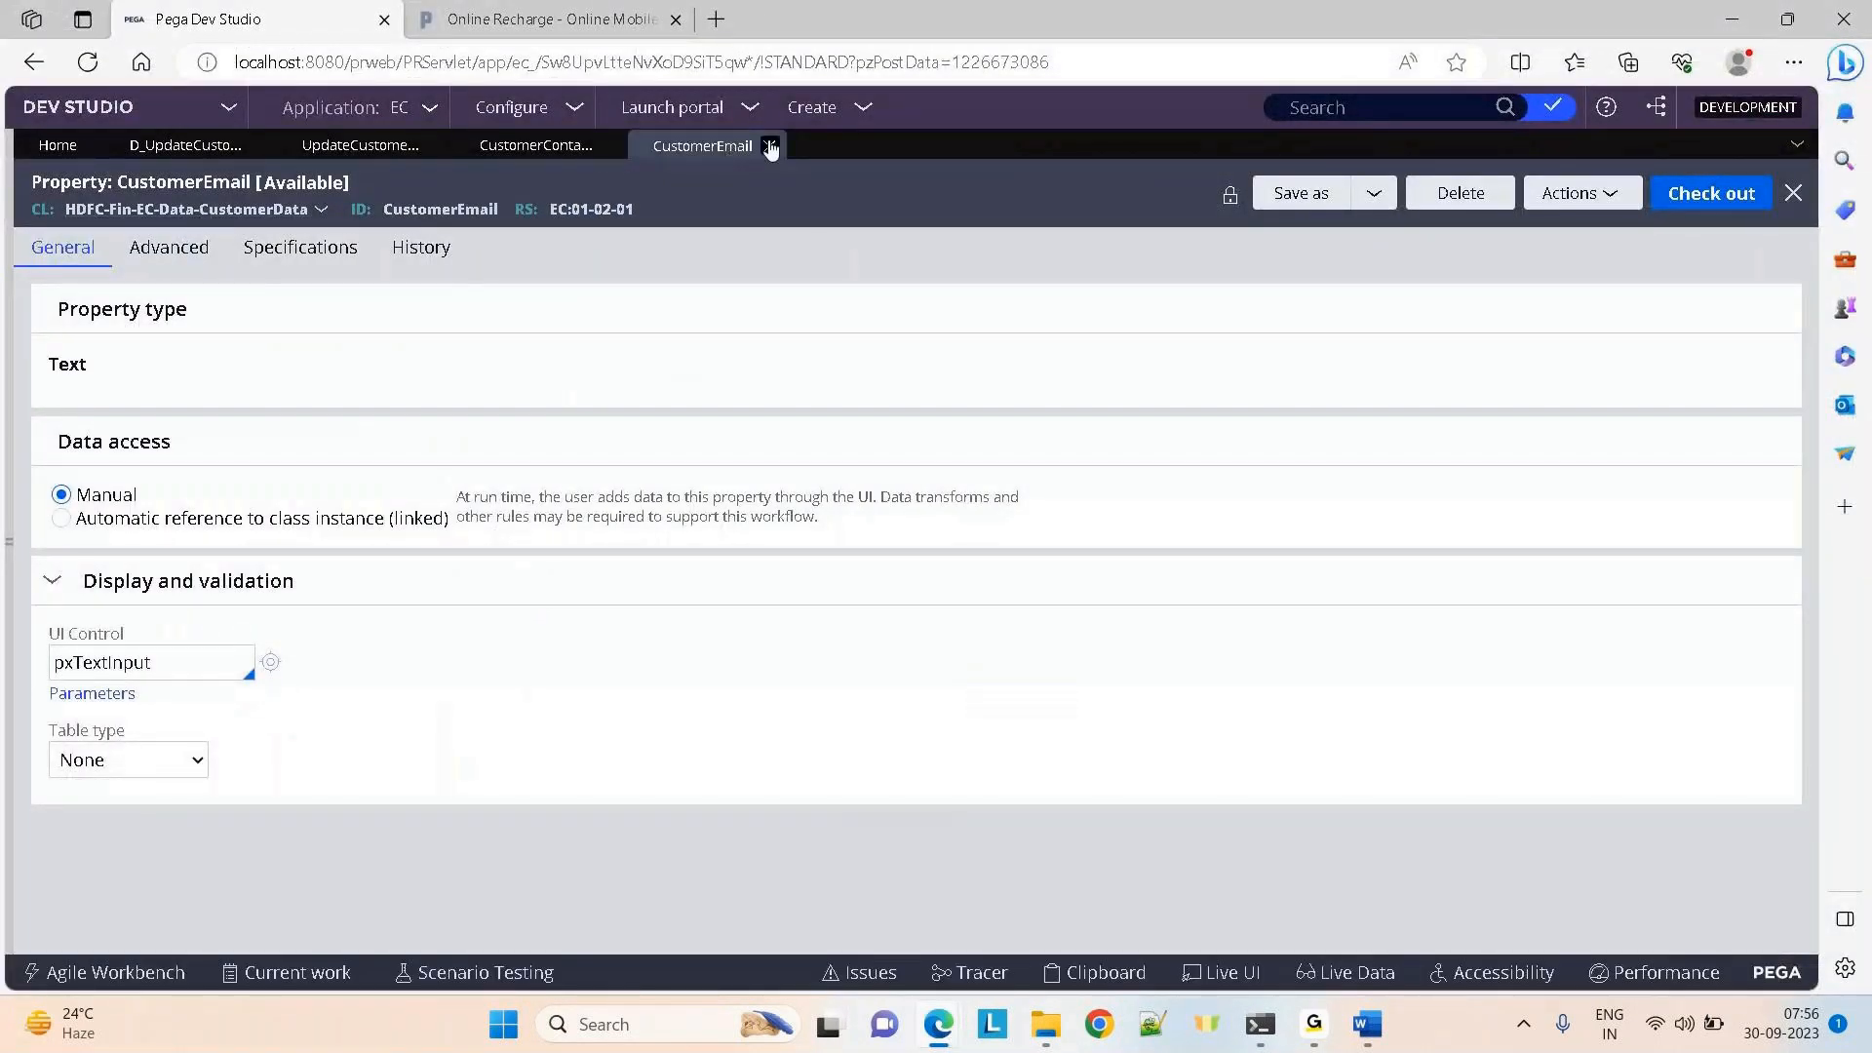
pyautogui.click(769, 146)
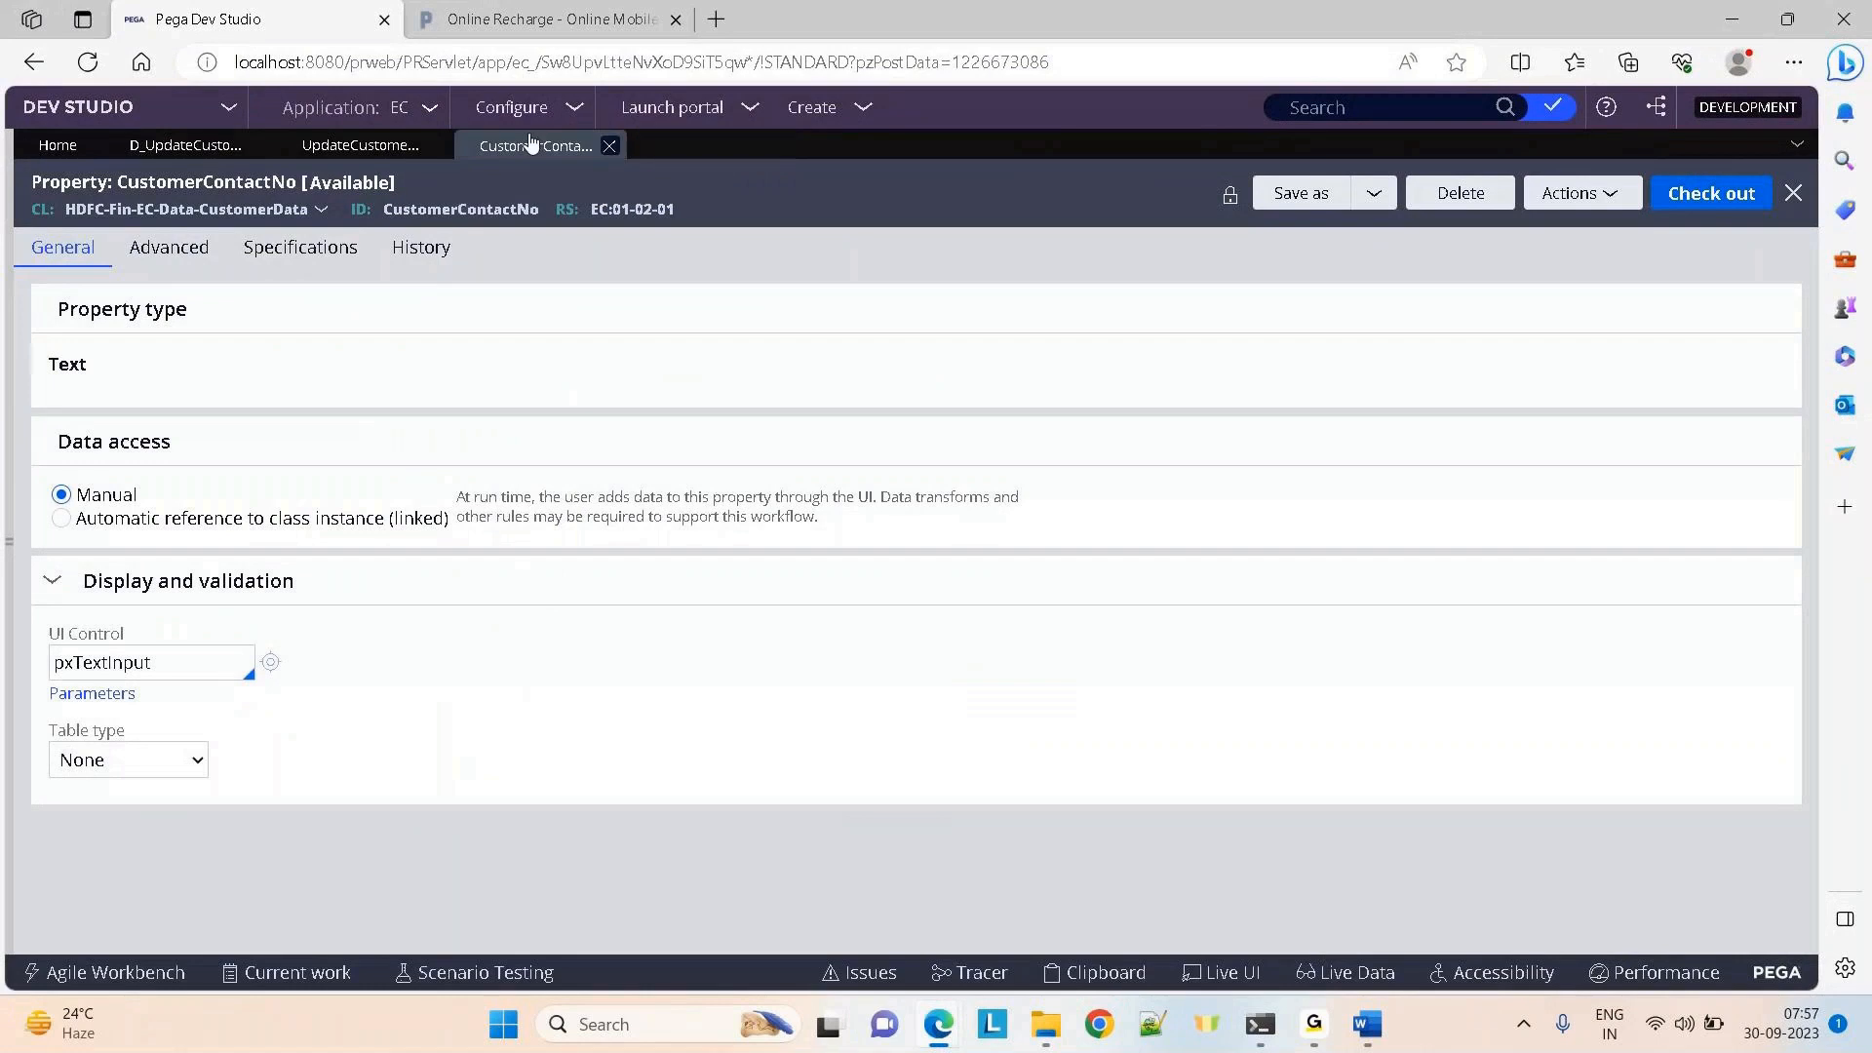
pyautogui.click(609, 145)
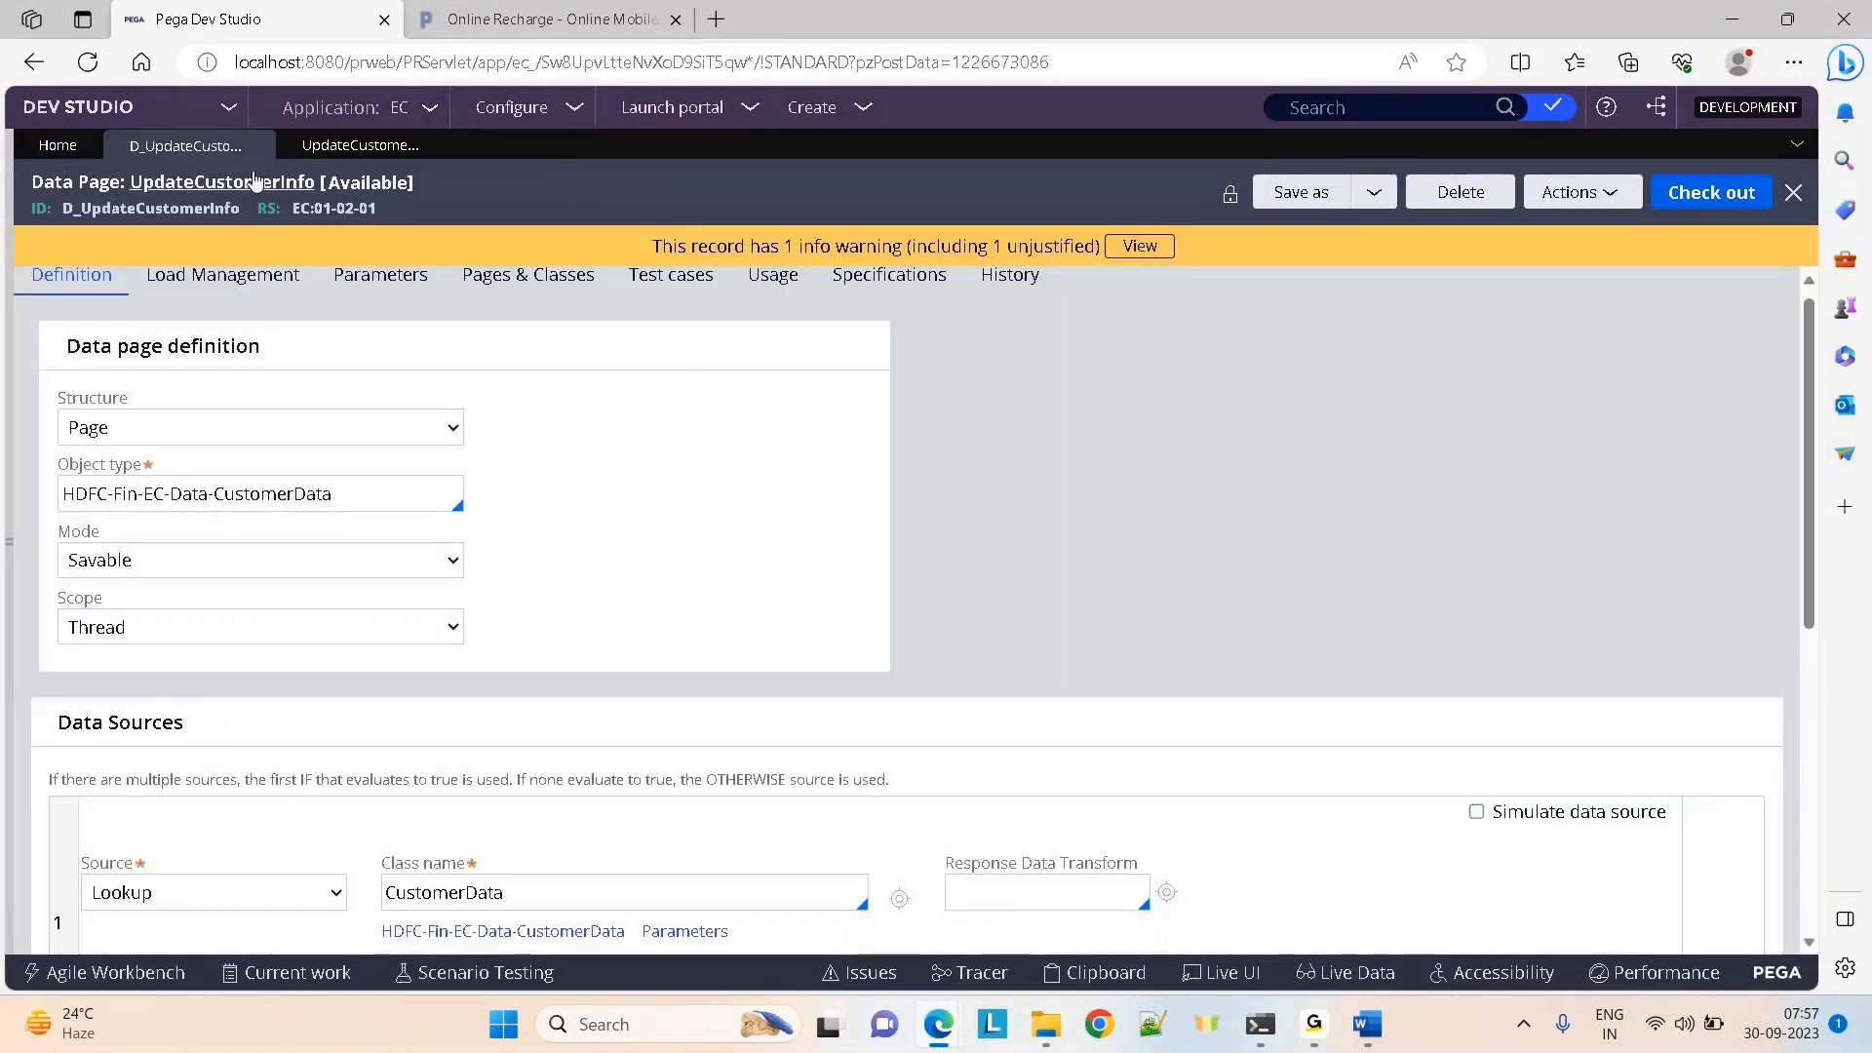
# Open the UpdateCustomerInfo_WorkClass section tab and bring back the data page run results
pyautogui.hotkey('alt', 'Tab')
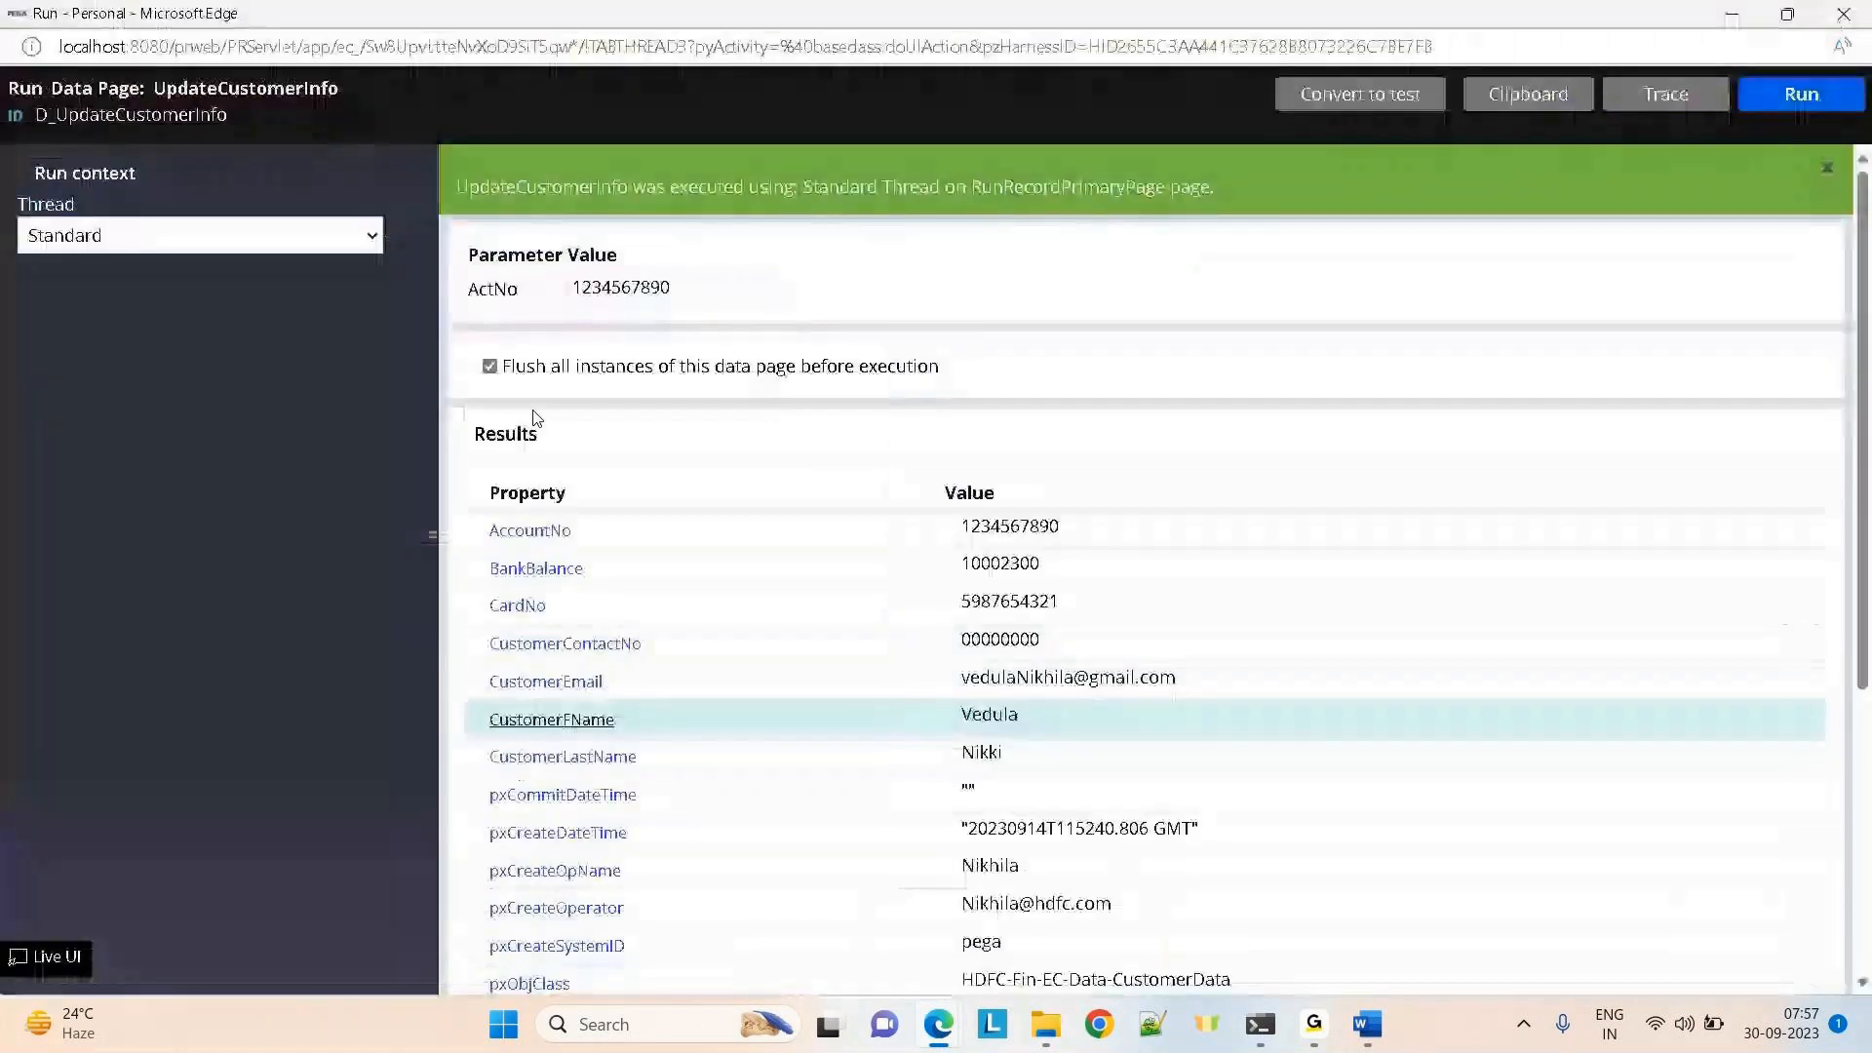
pyautogui.hotkey('alt', 'Tab')
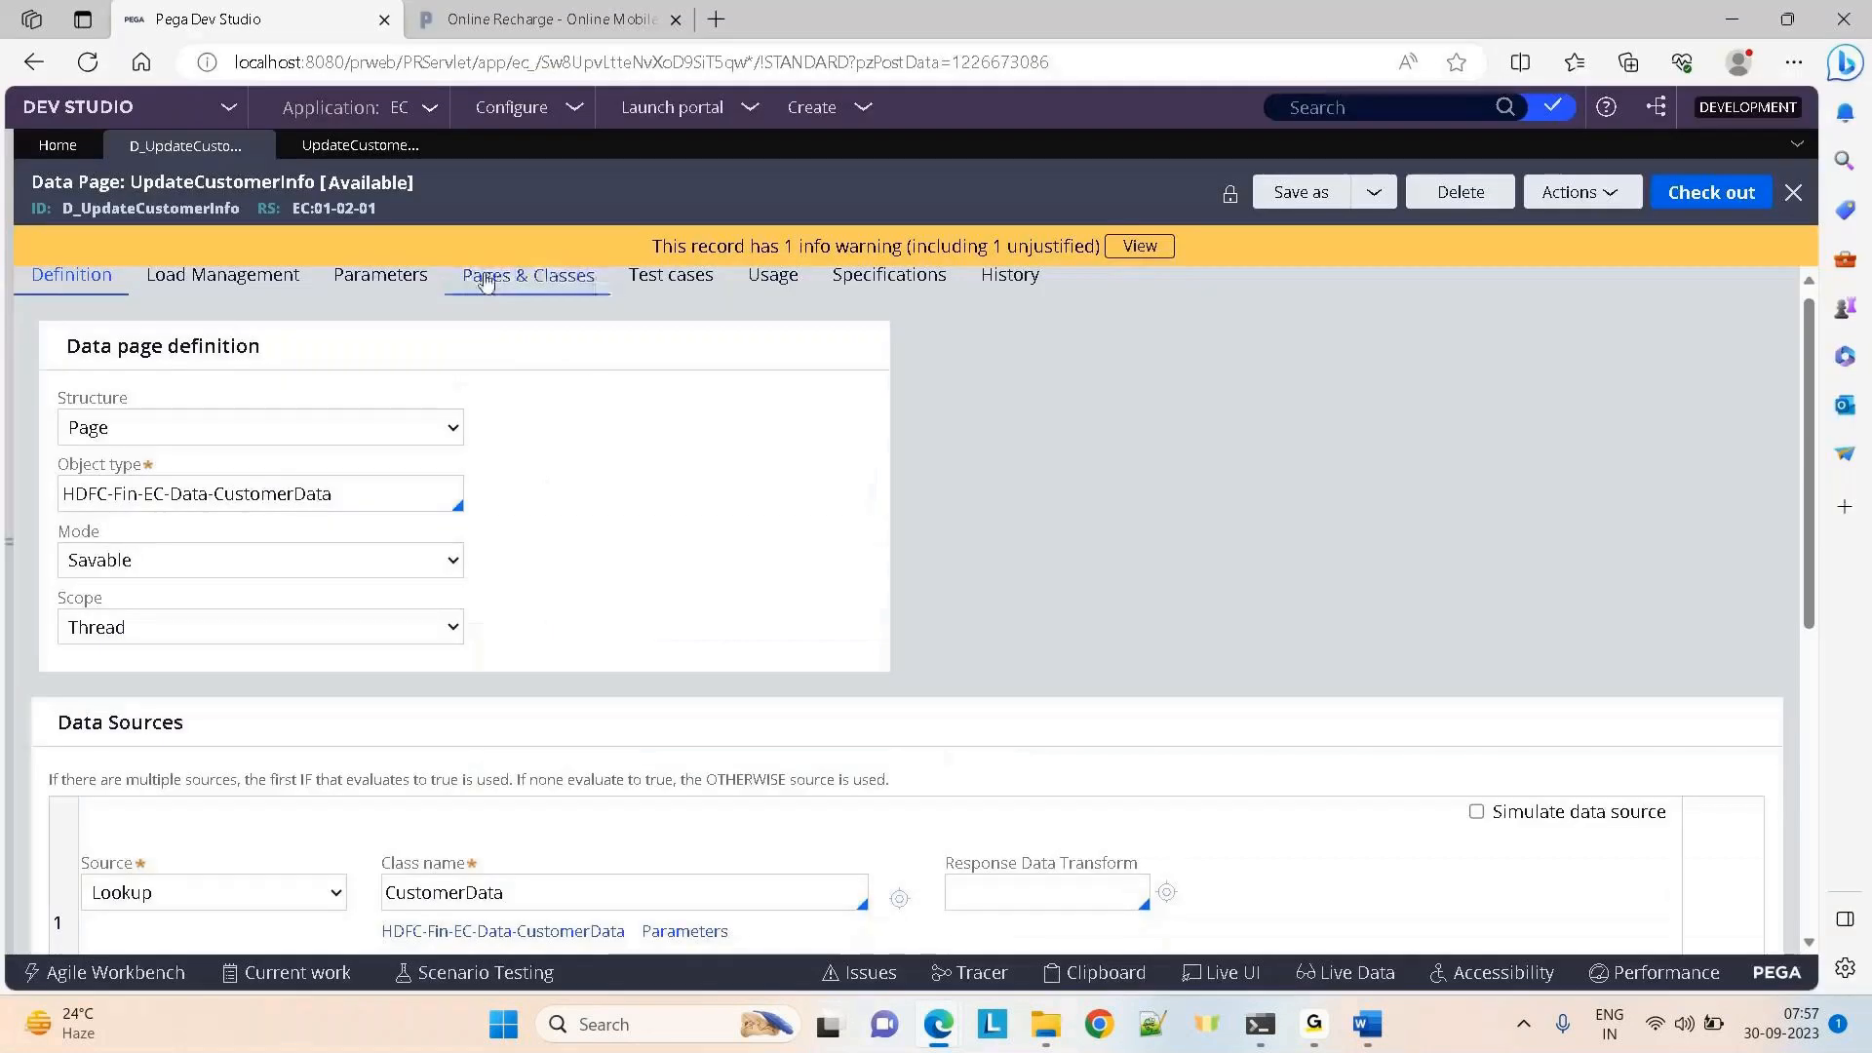
pyautogui.click(313, 148)
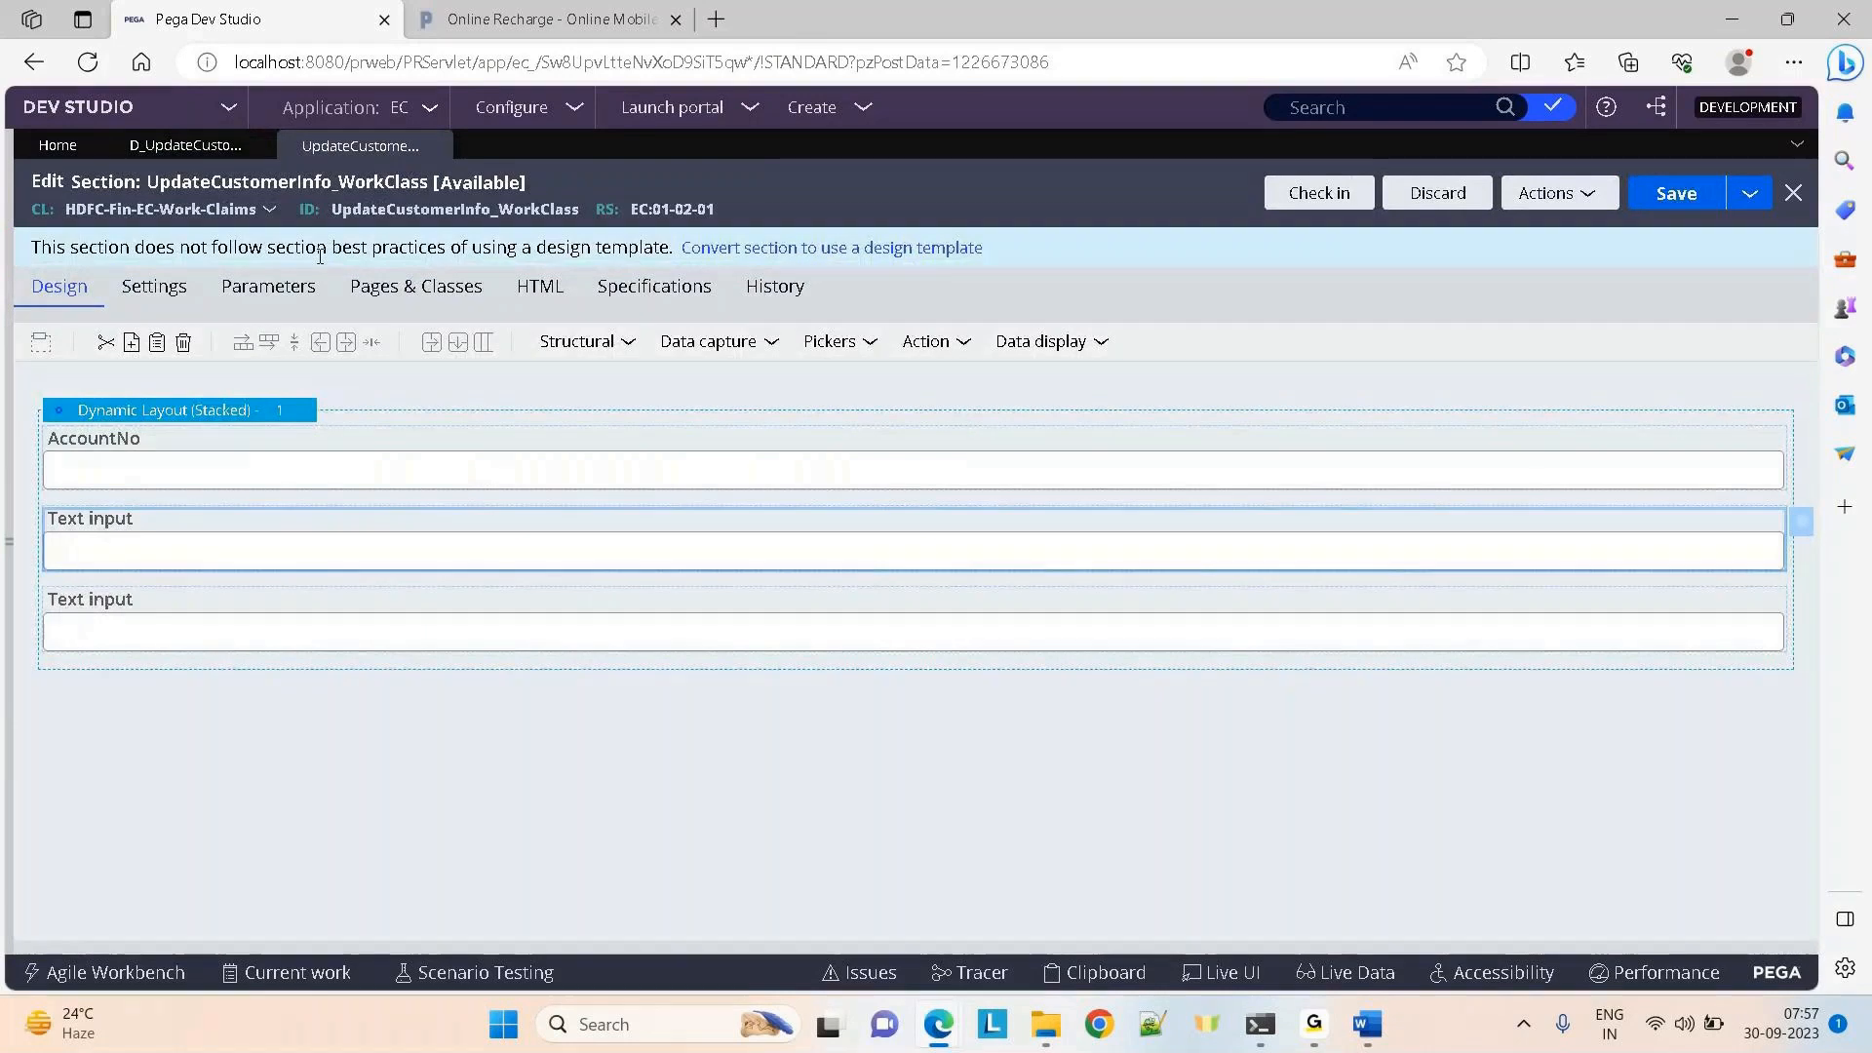
pyautogui.press('alt')
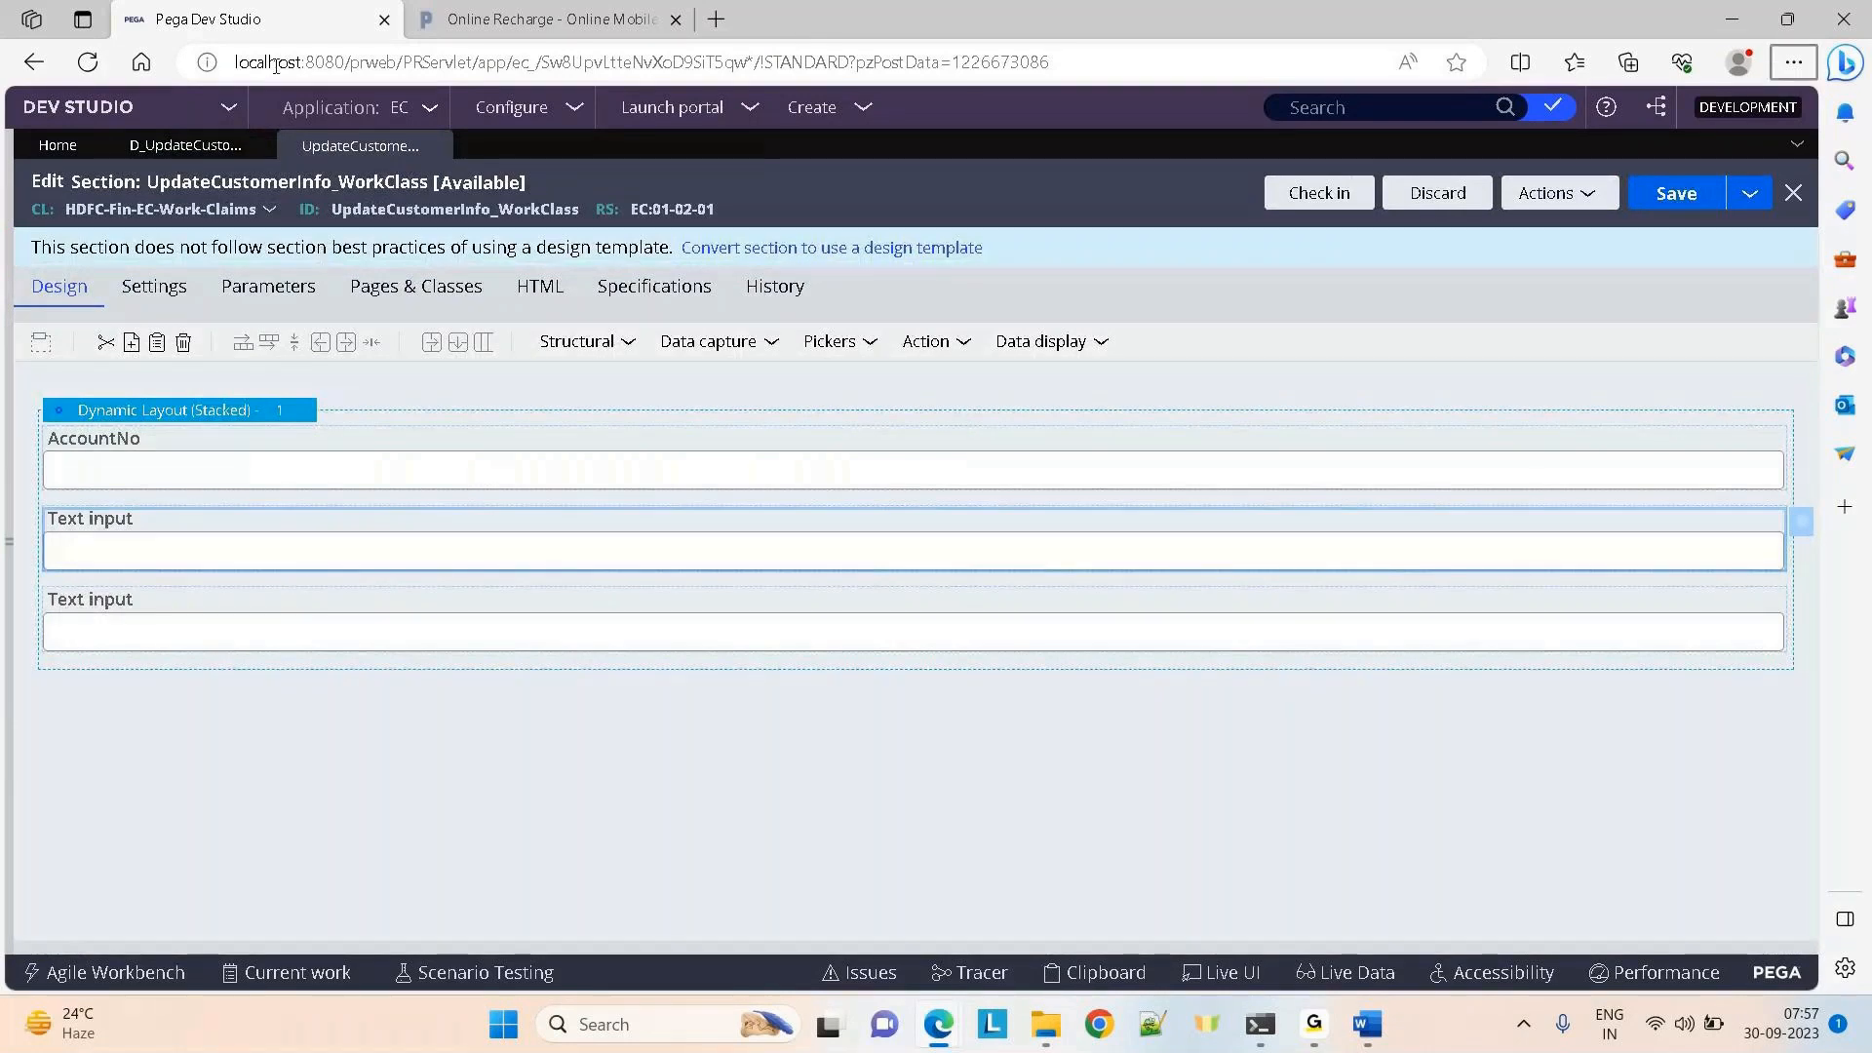
pyautogui.hotkey('alt', 'Tab')
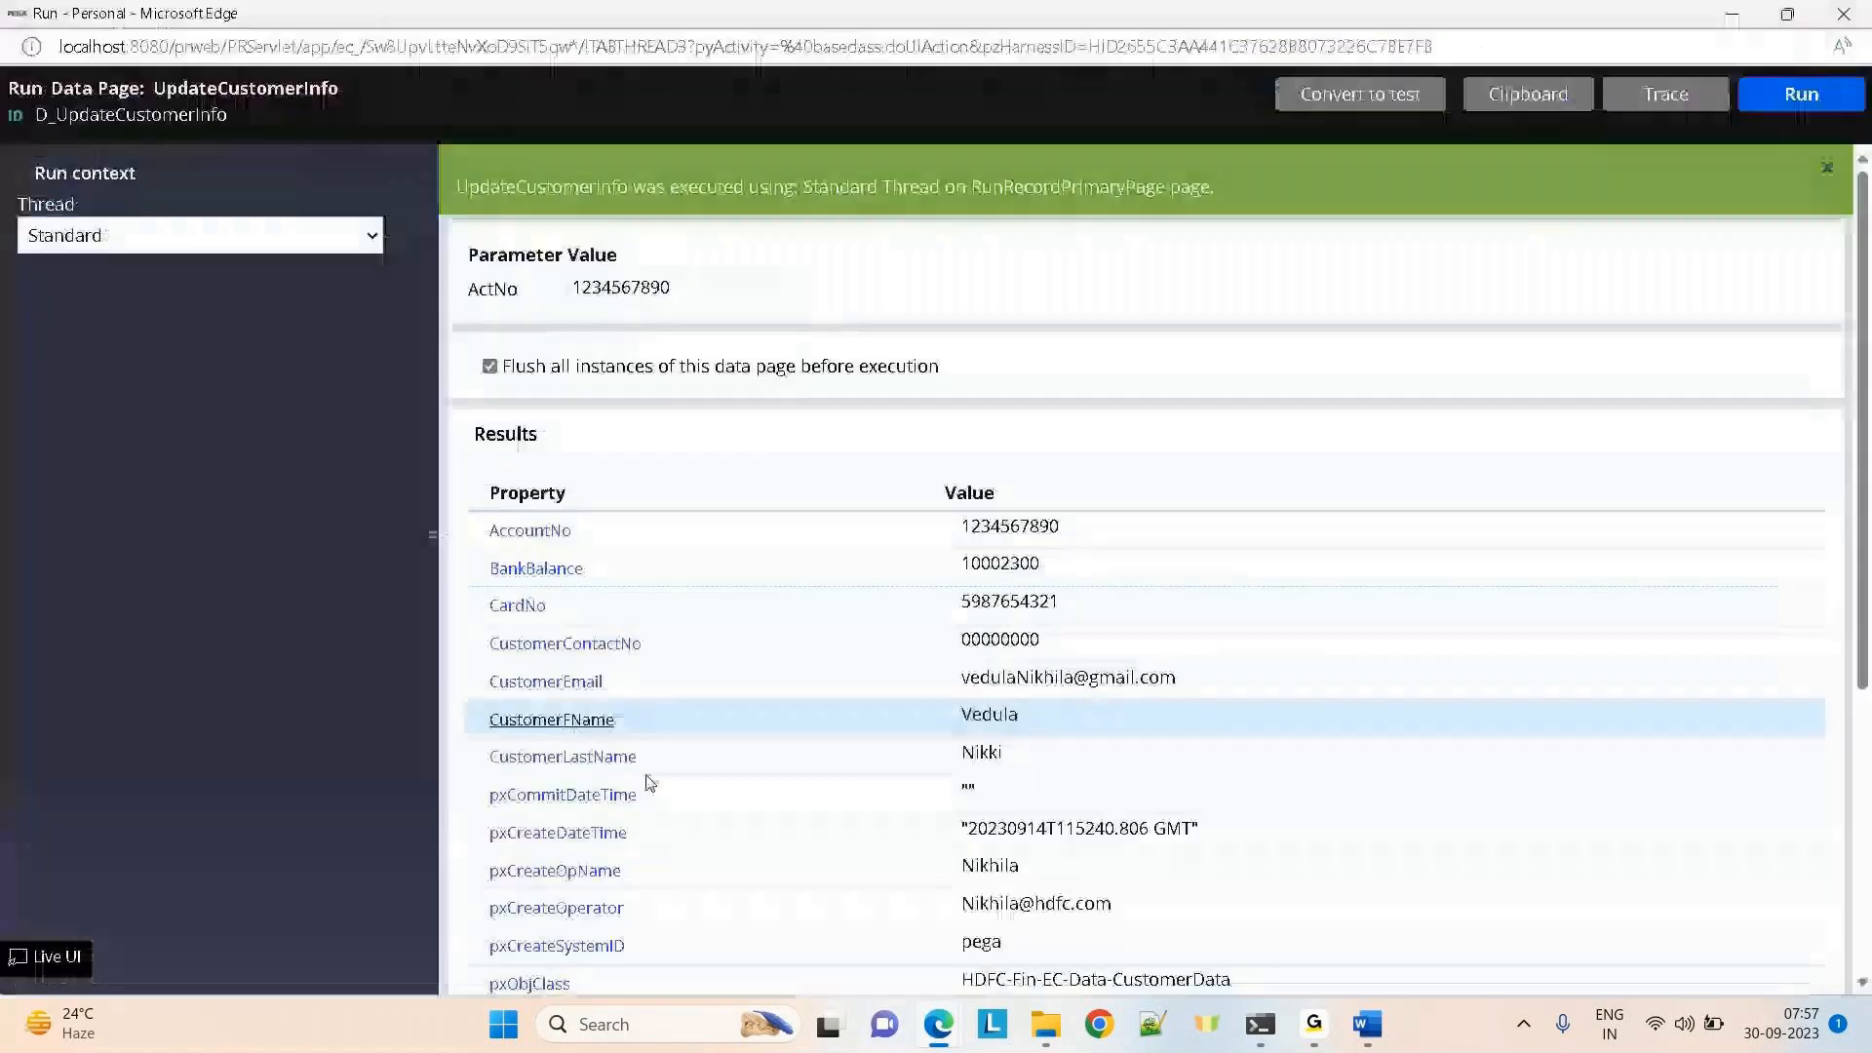
# Open the Clipboard viewer for this run and maximize it to full screen
pyautogui.click(1539, 105)
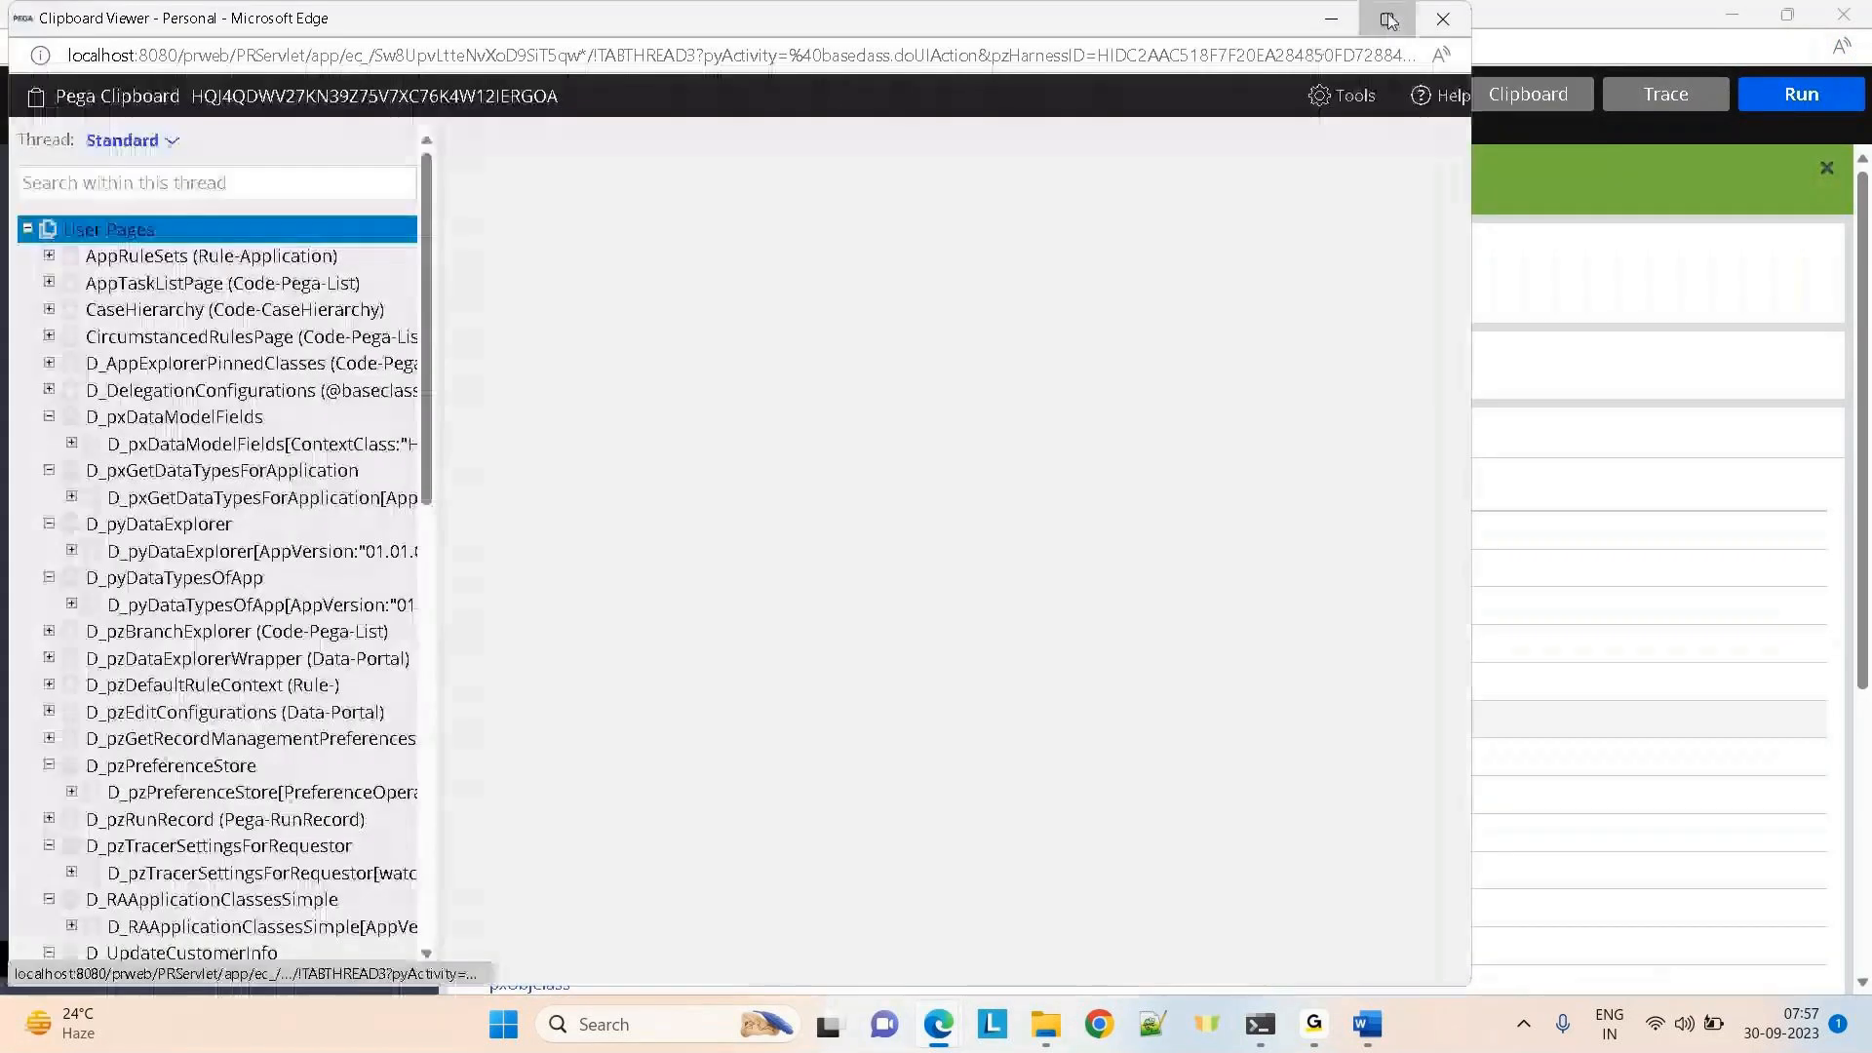
pyautogui.click(1385, 15)
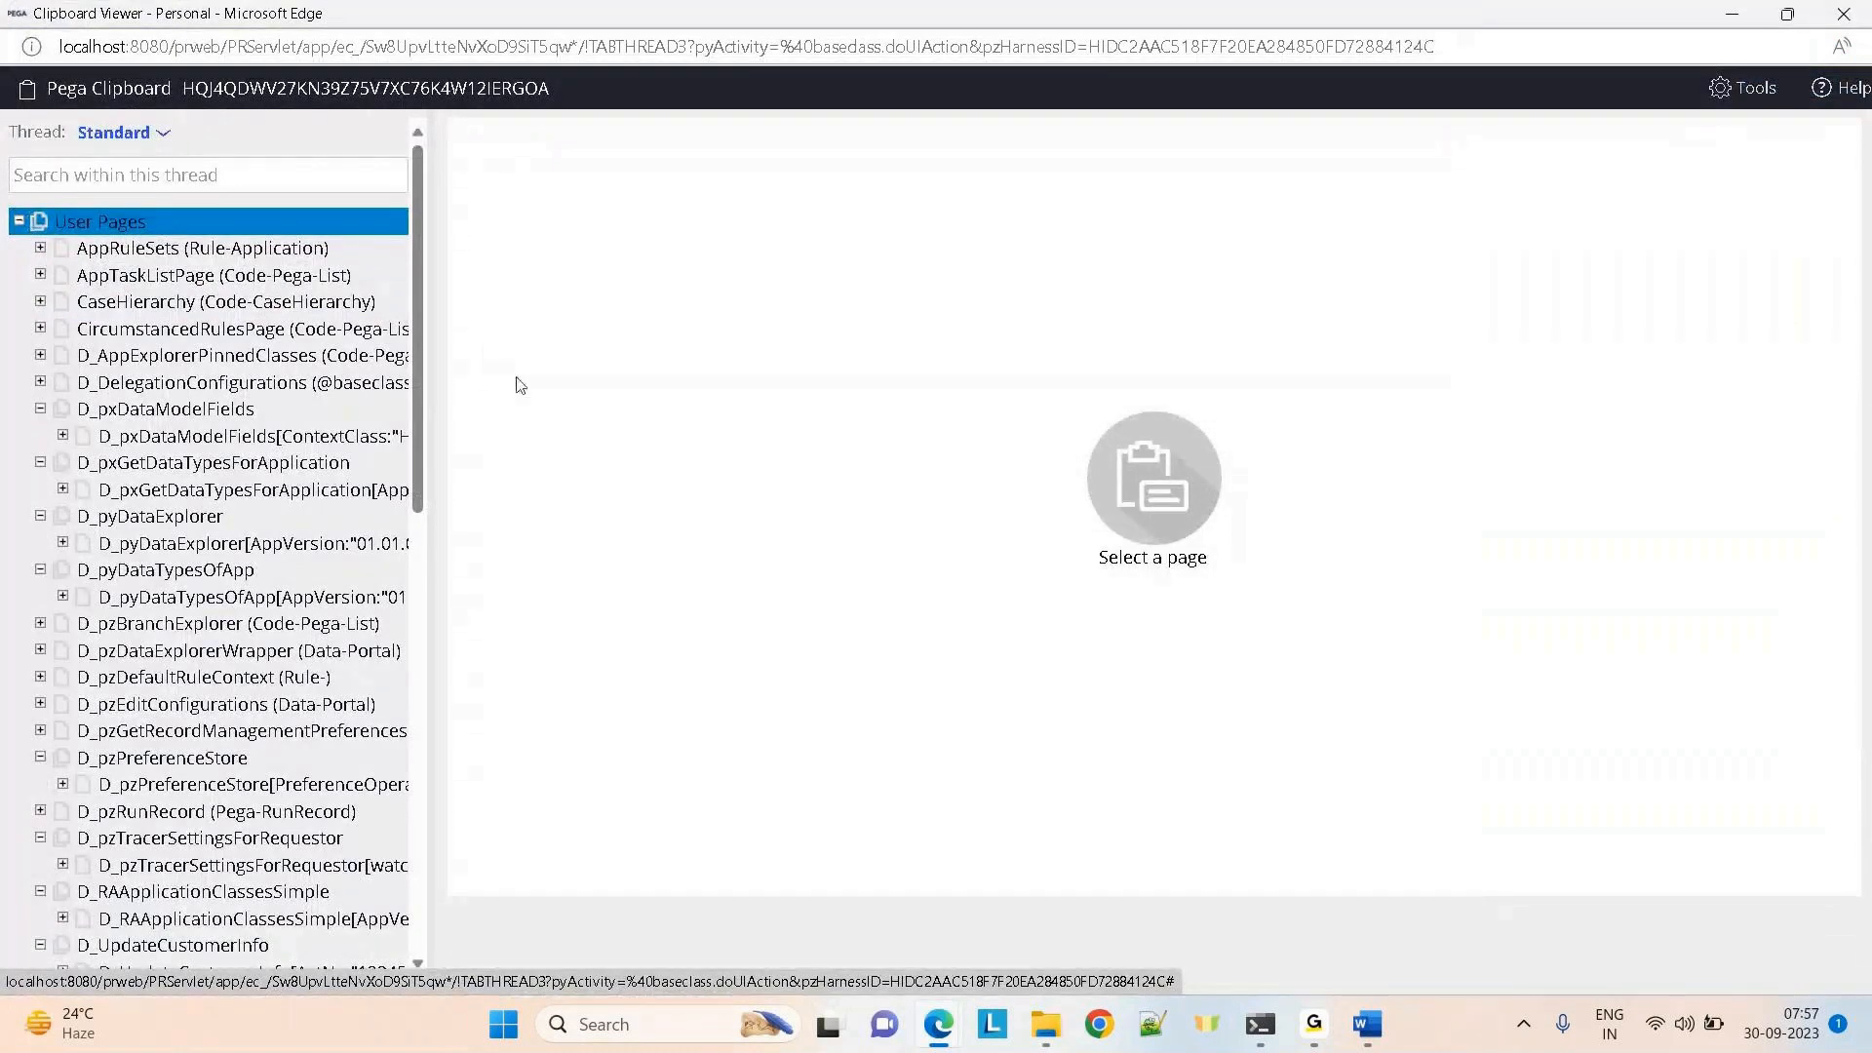
pyautogui.click(19, 220)
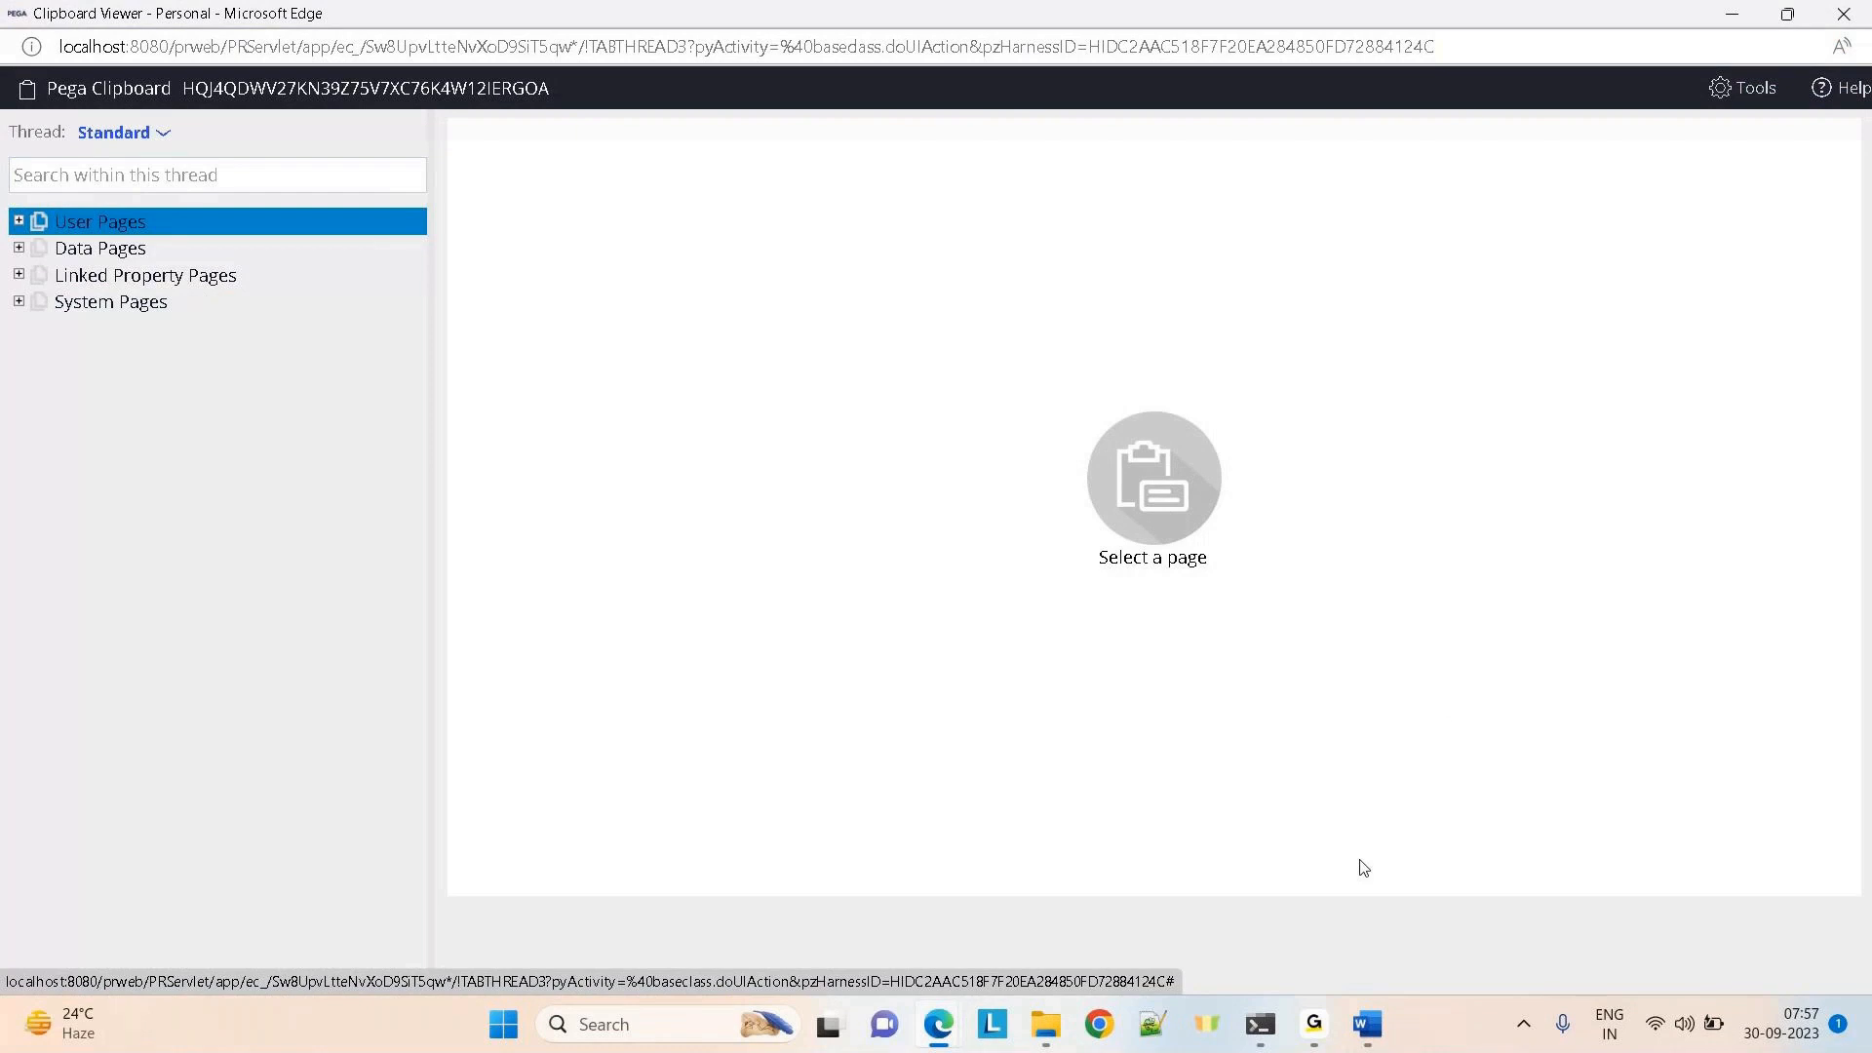
pyautogui.moveTo(1338, 1019)
pyautogui.click(1378, 914)
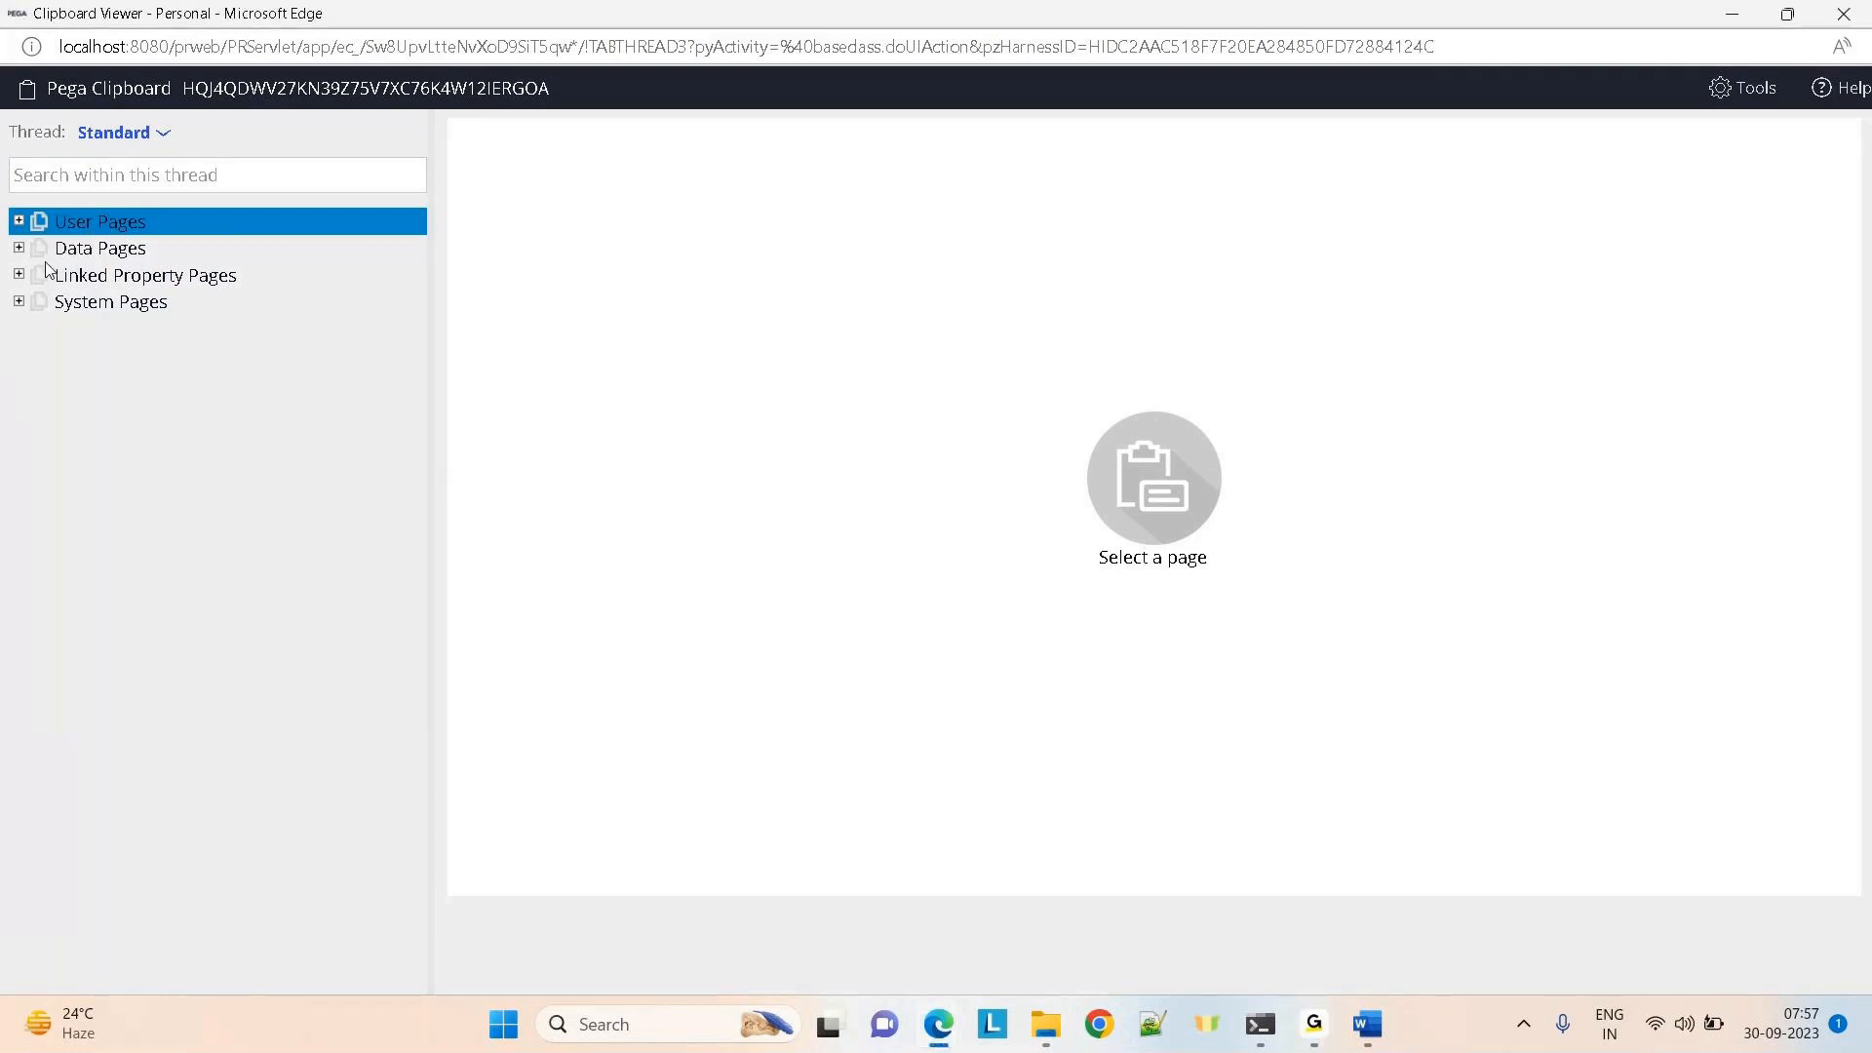
# Check the thread-level Data Pages, then show D_UpdateCustomerInfo's property values under User Pages
pyautogui.click(18, 247)
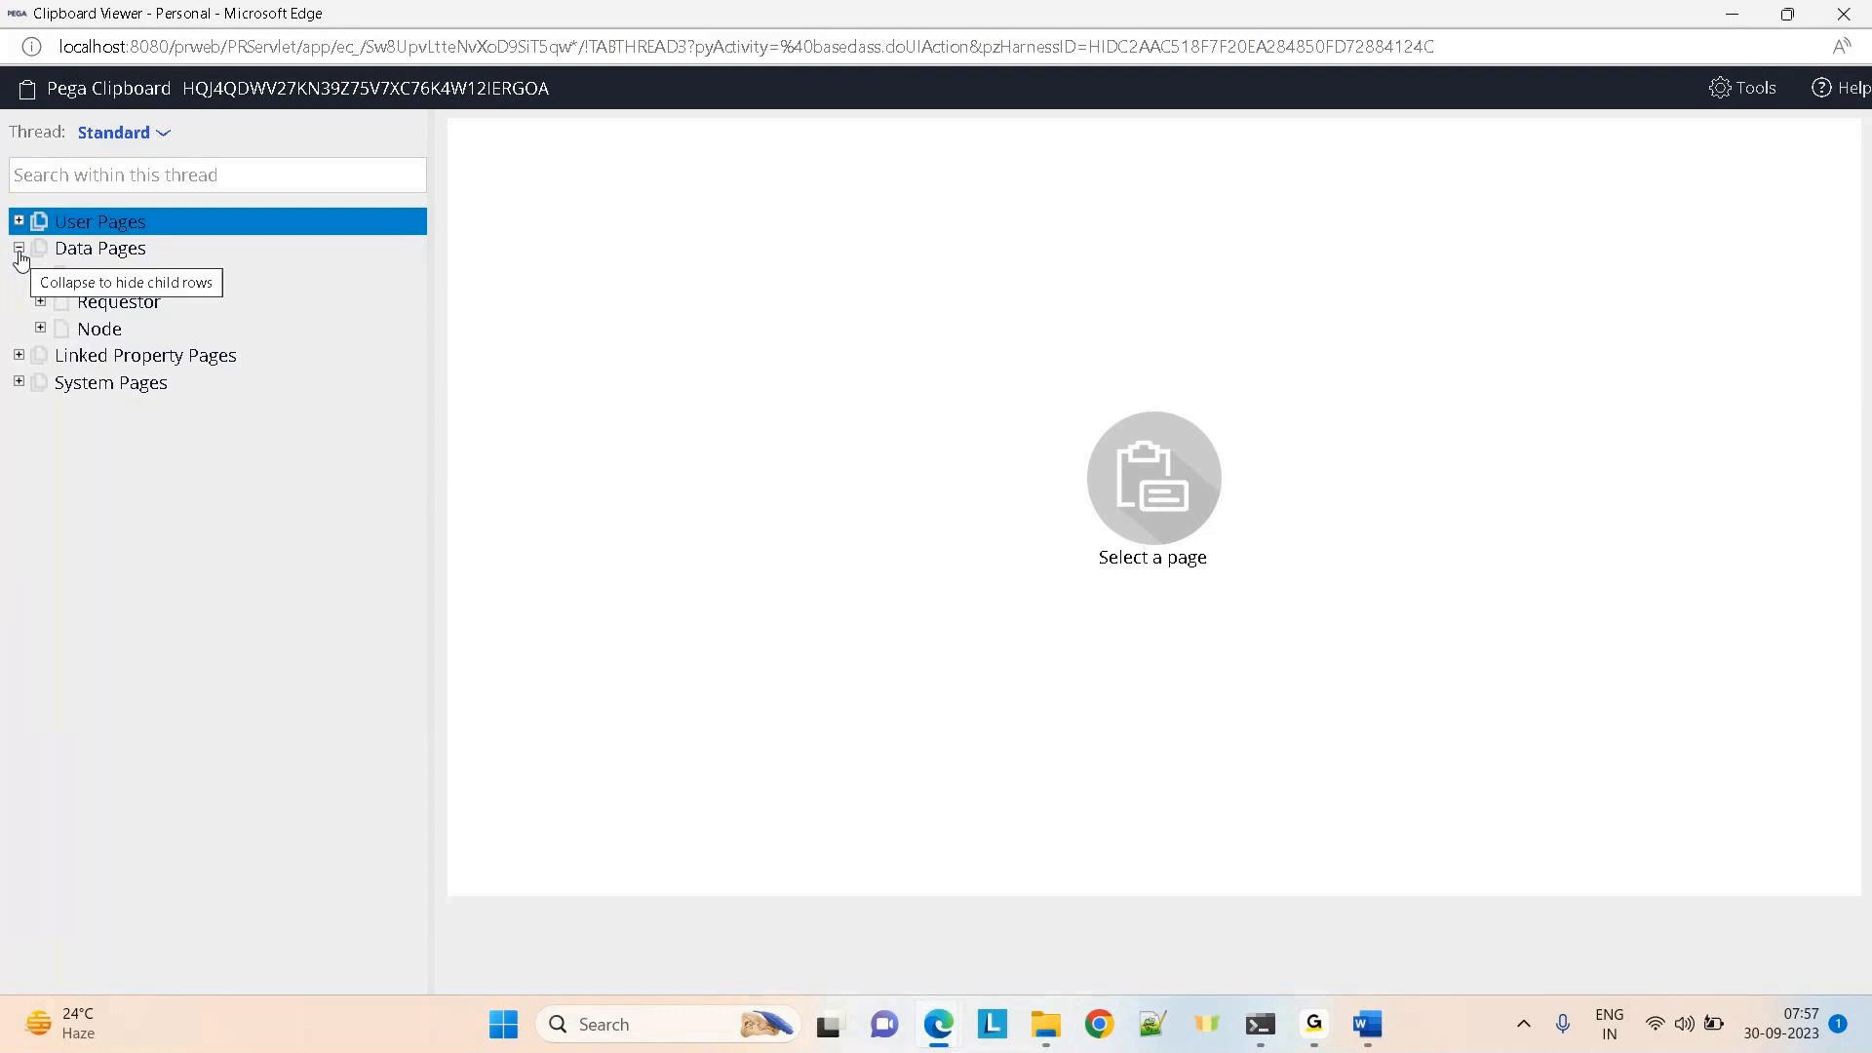
pyautogui.click(41, 276)
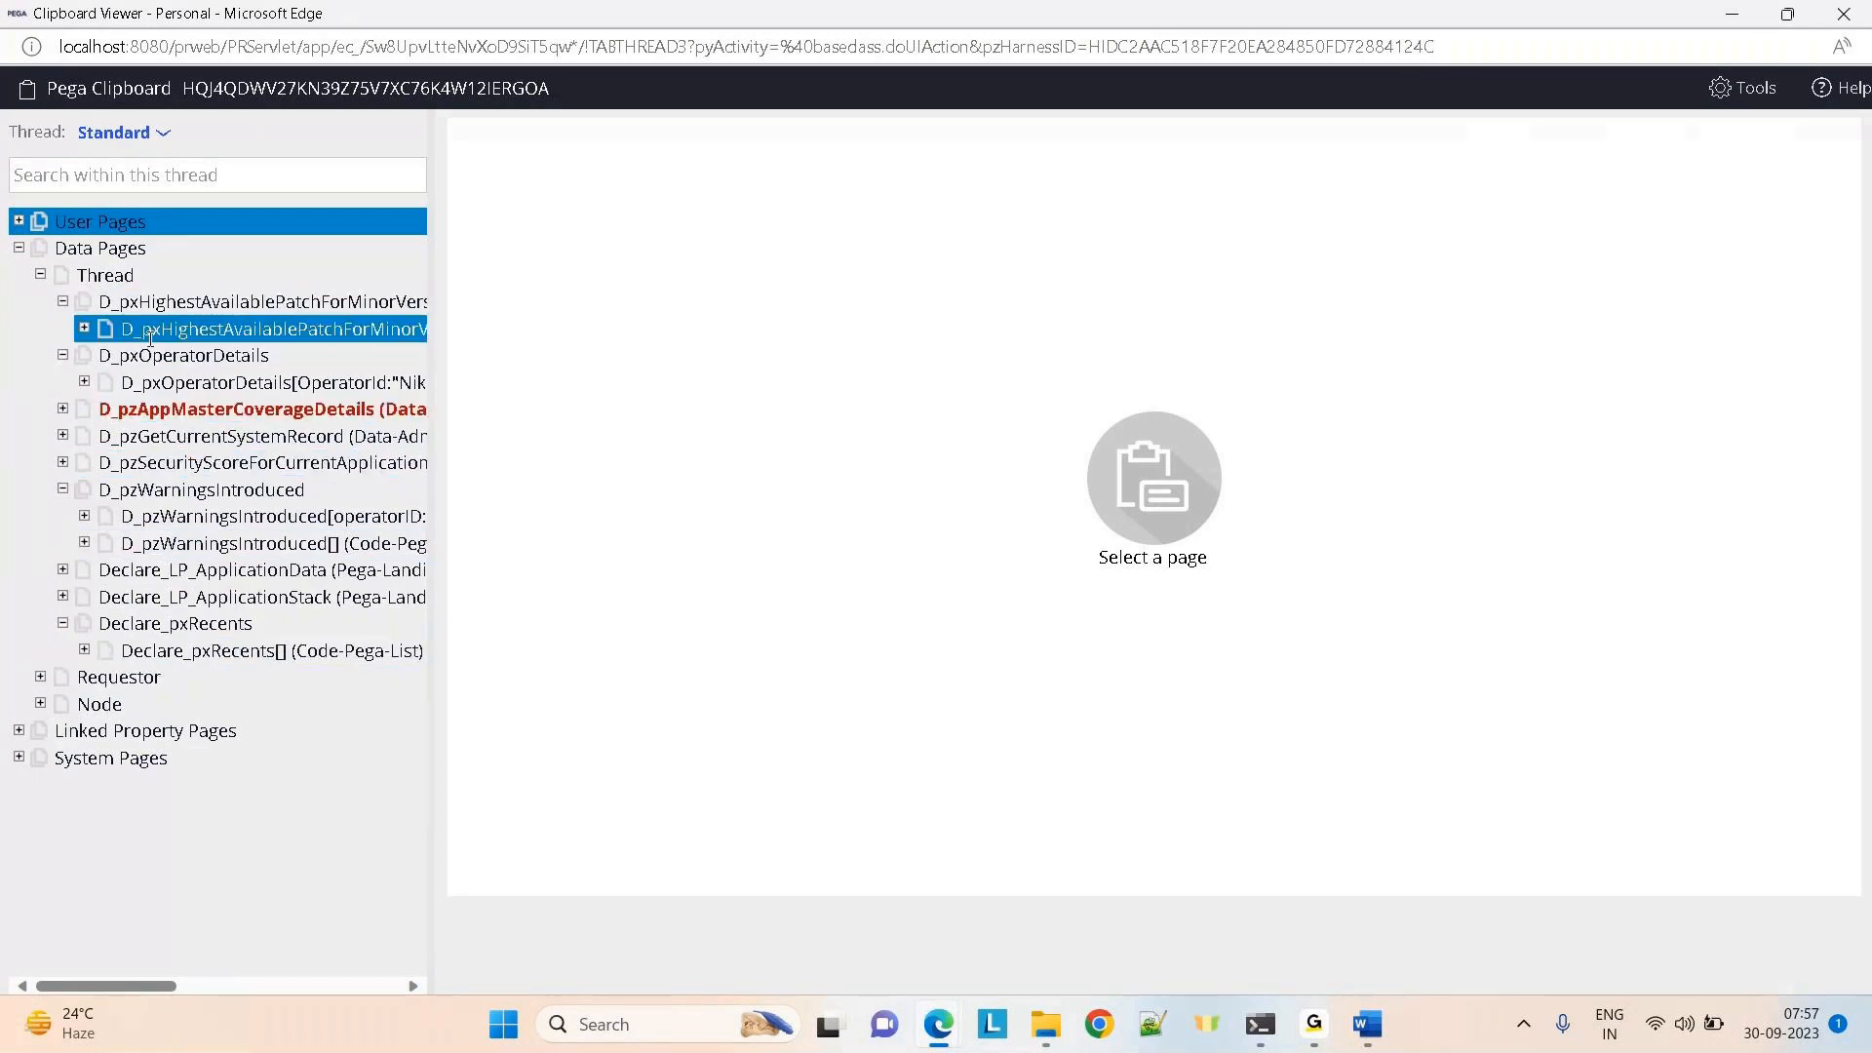
pyautogui.click(20, 249)
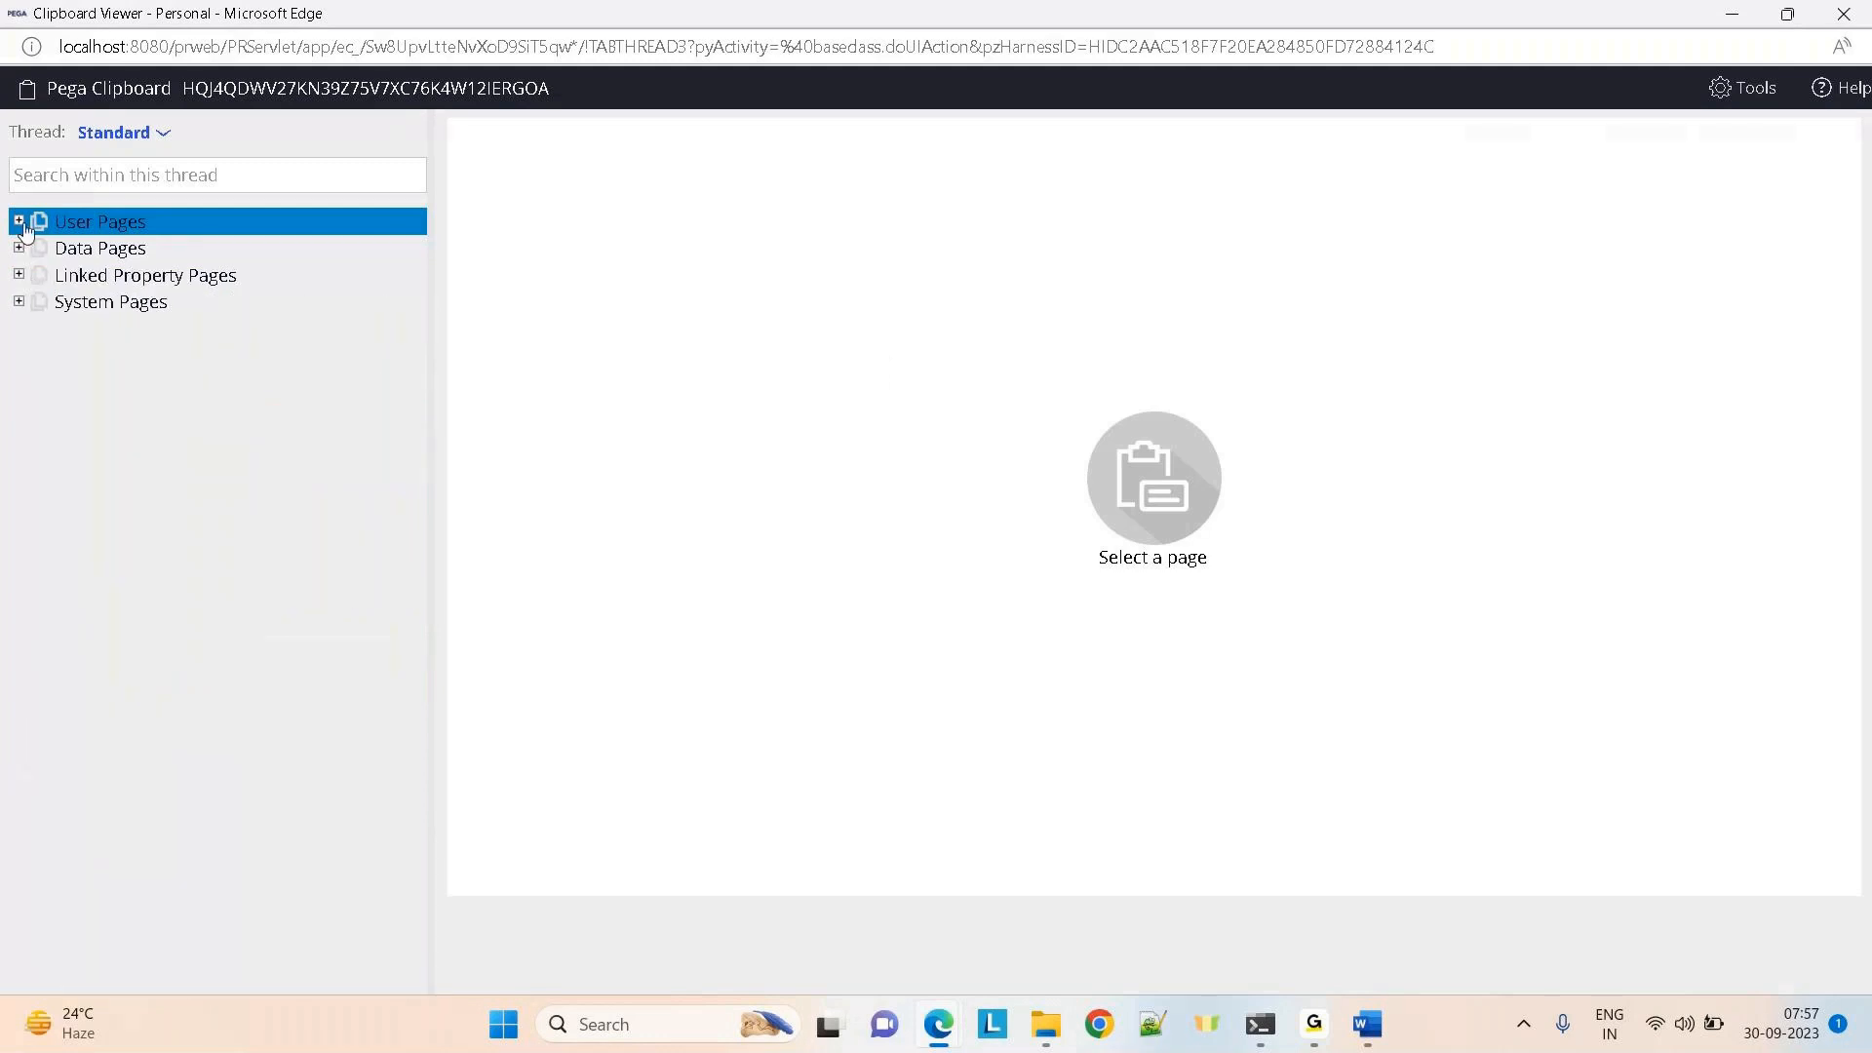
pyautogui.click(20, 223)
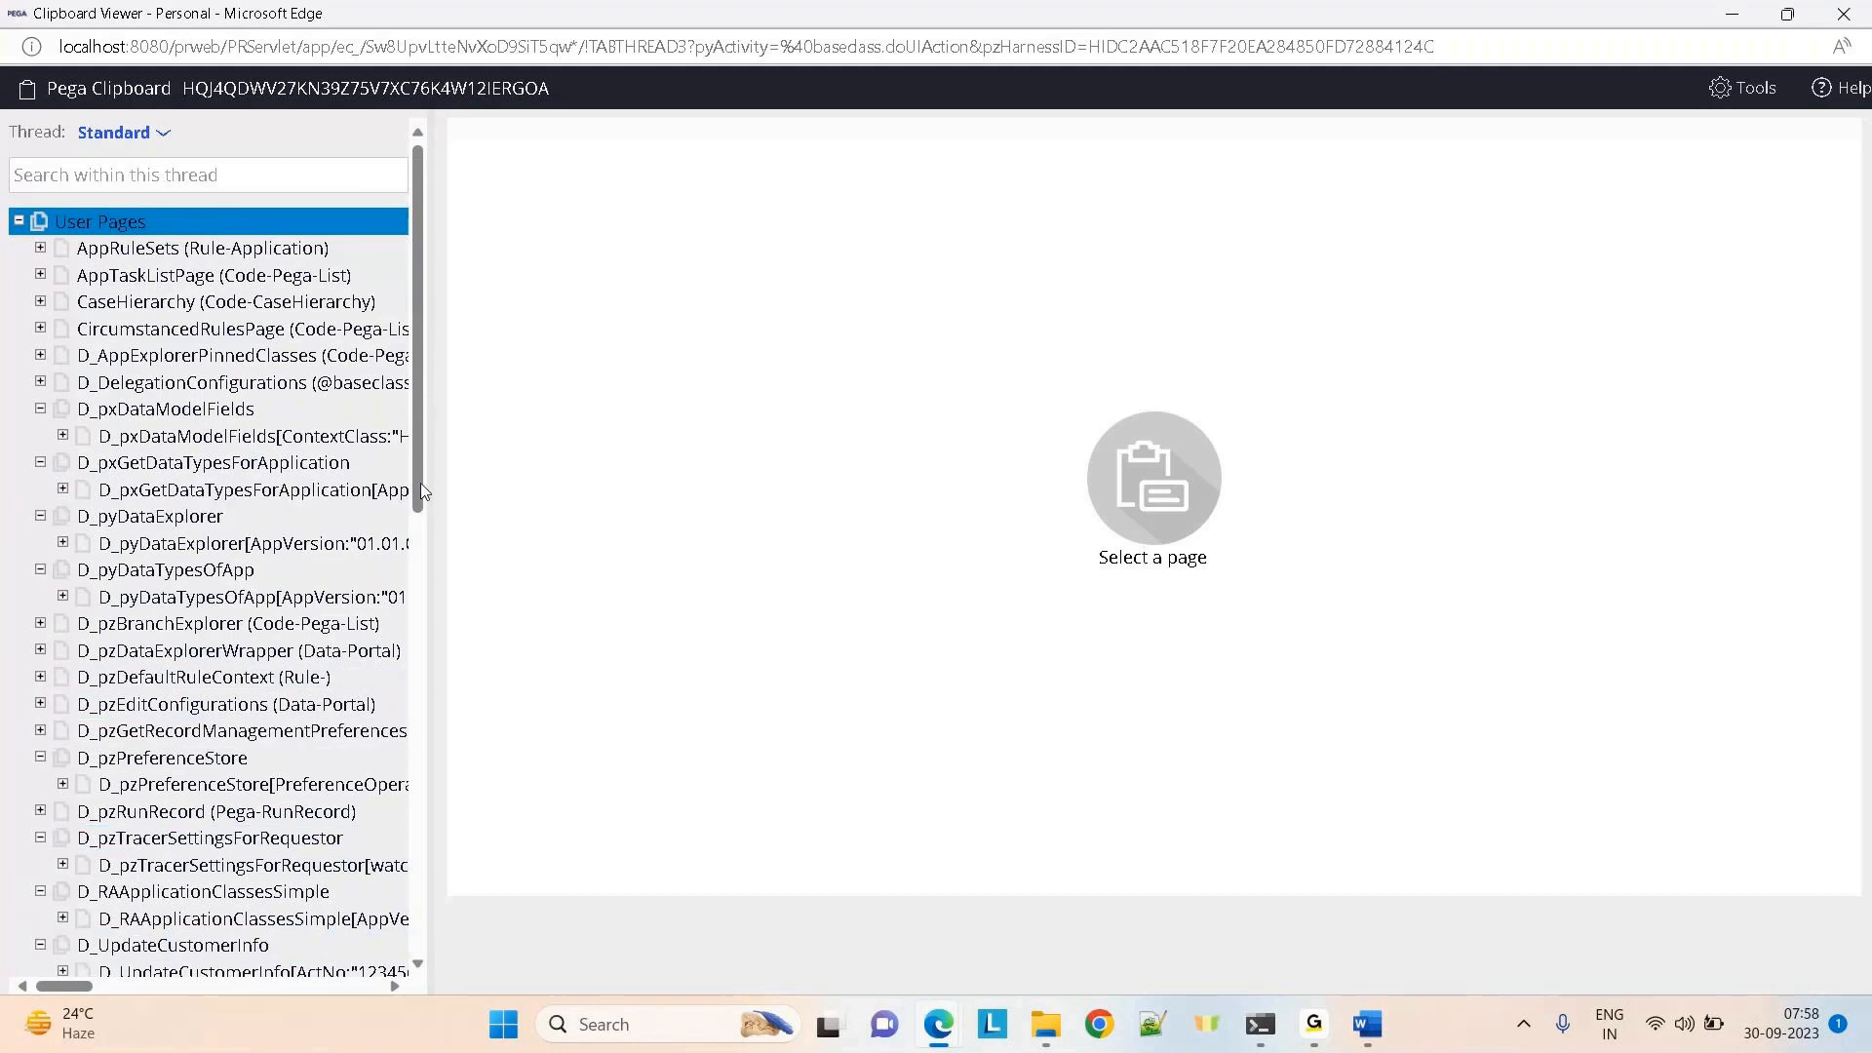
pyautogui.moveTo(422, 487); pyautogui.dragTo(421, 658)
pyautogui.click(185, 574)
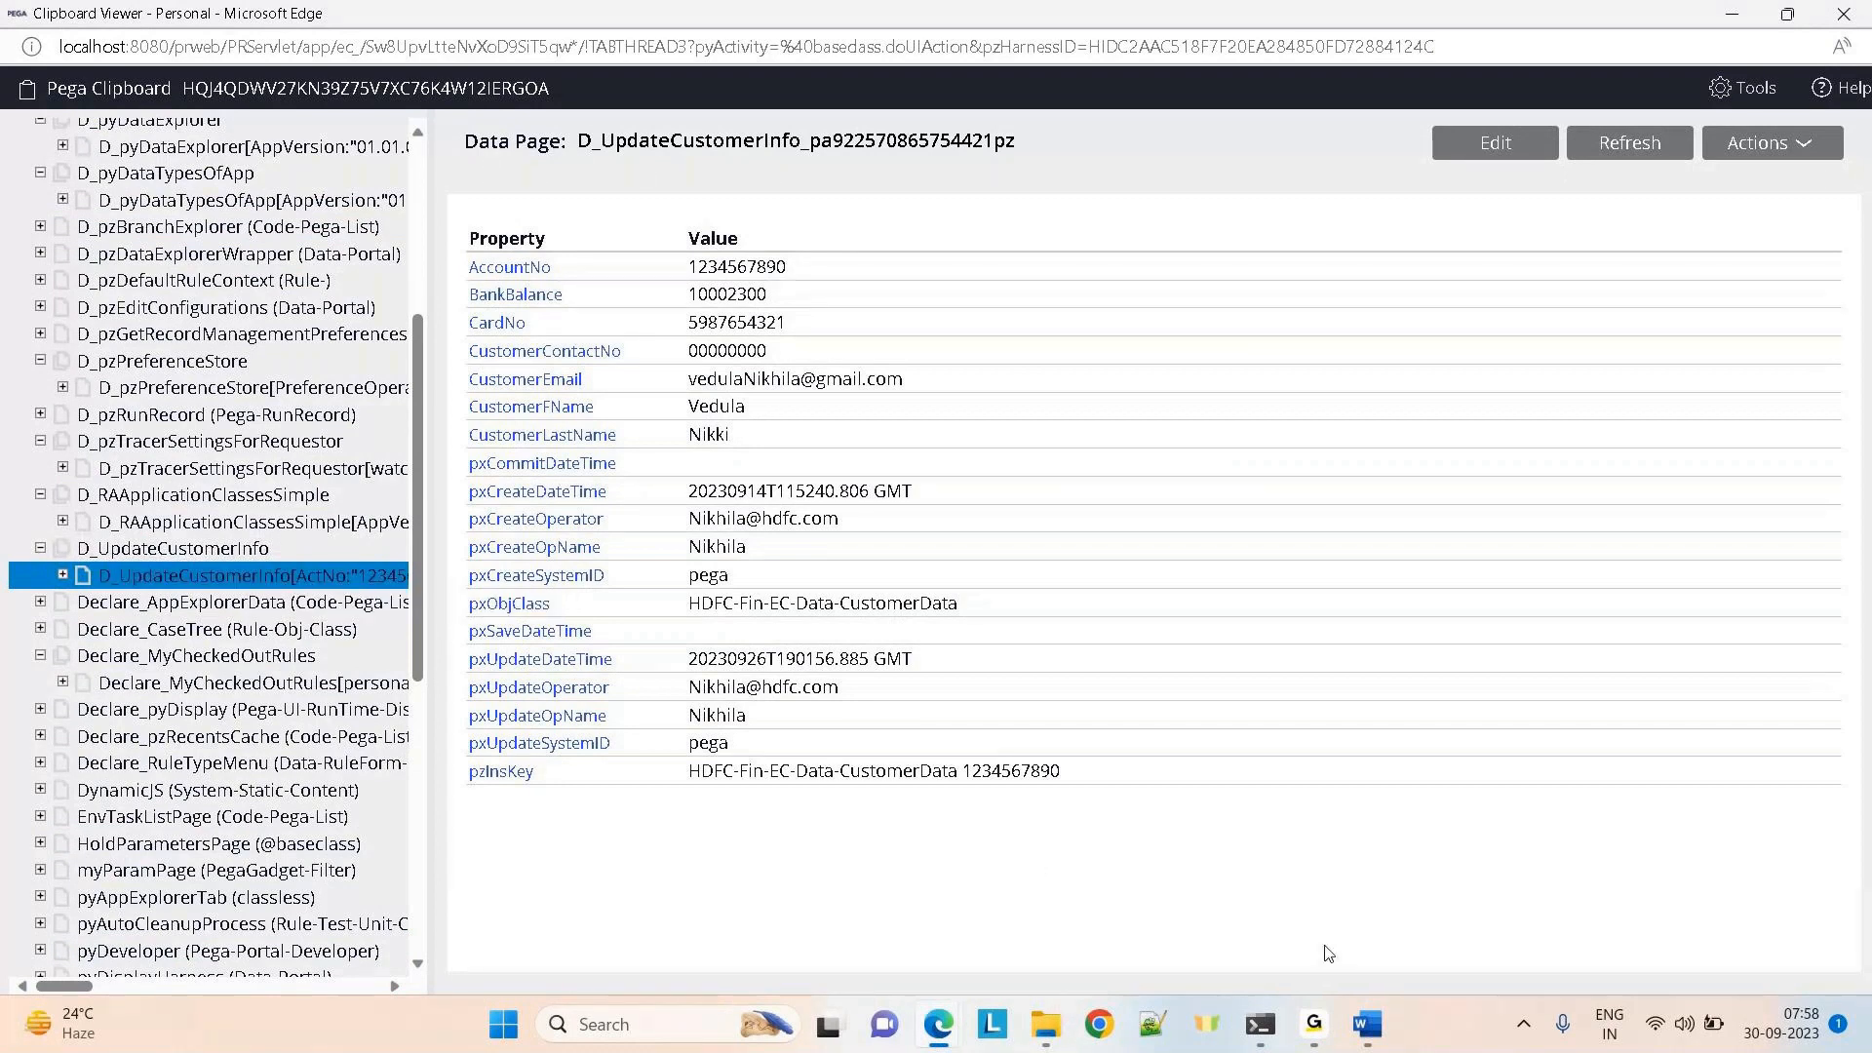
pyautogui.moveTo(1365, 1032)
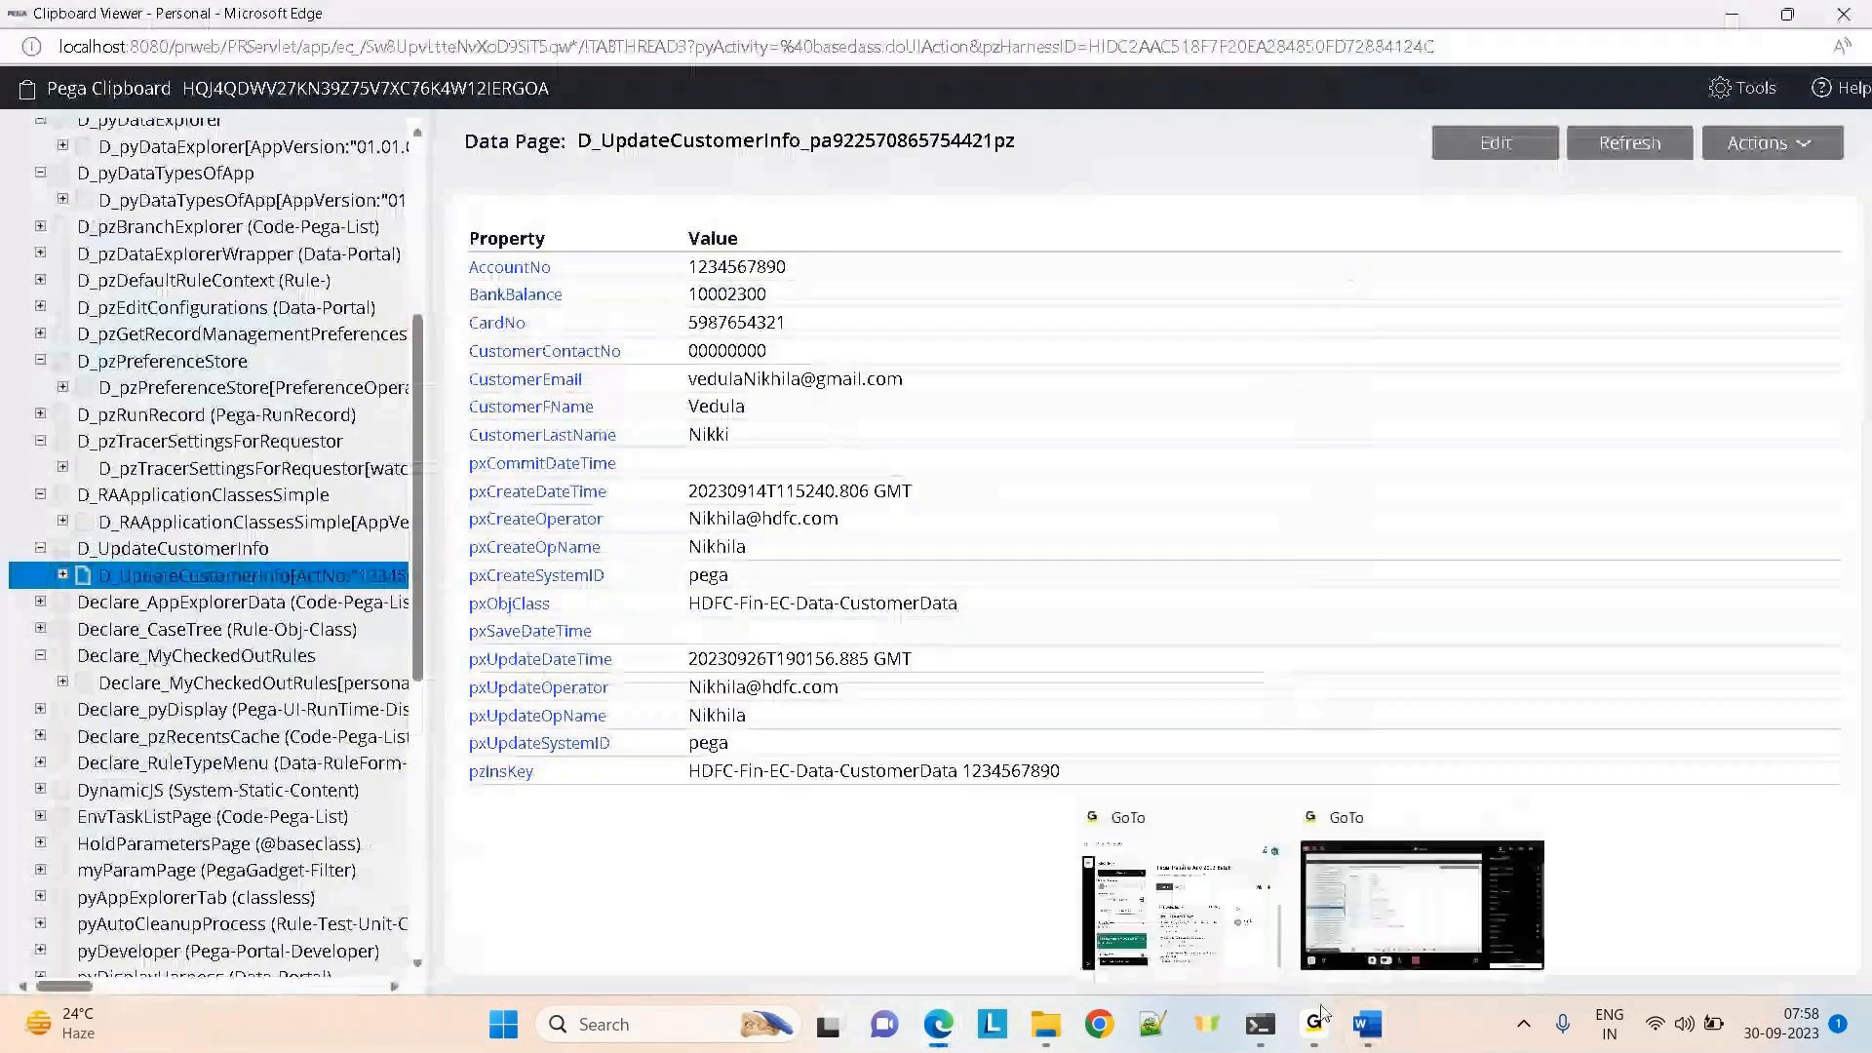
# Launch Snipping Tool and snip the clipboard property and value table area
pyautogui.click(605, 1026)
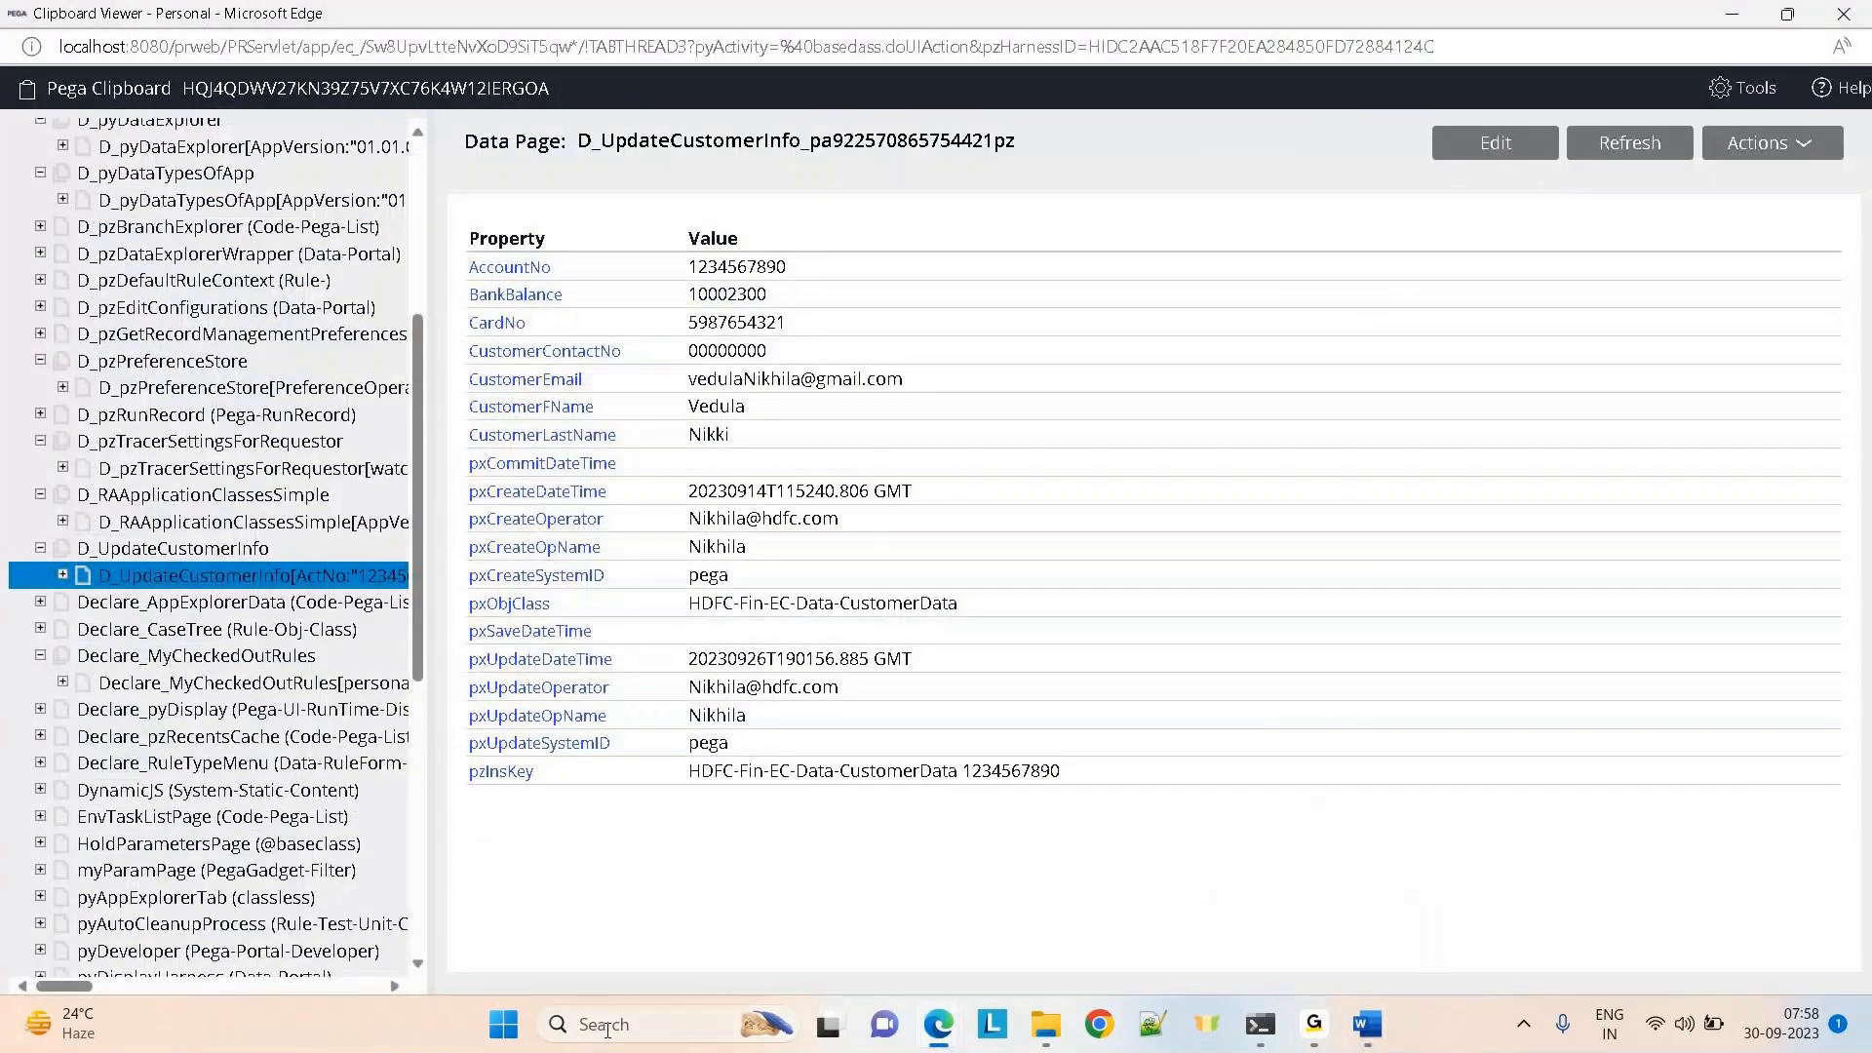
pyautogui.write('ni')
pyautogui.press('BackSpace')
pyautogui.press('BackSpace')
pyautogui.write('snipp')
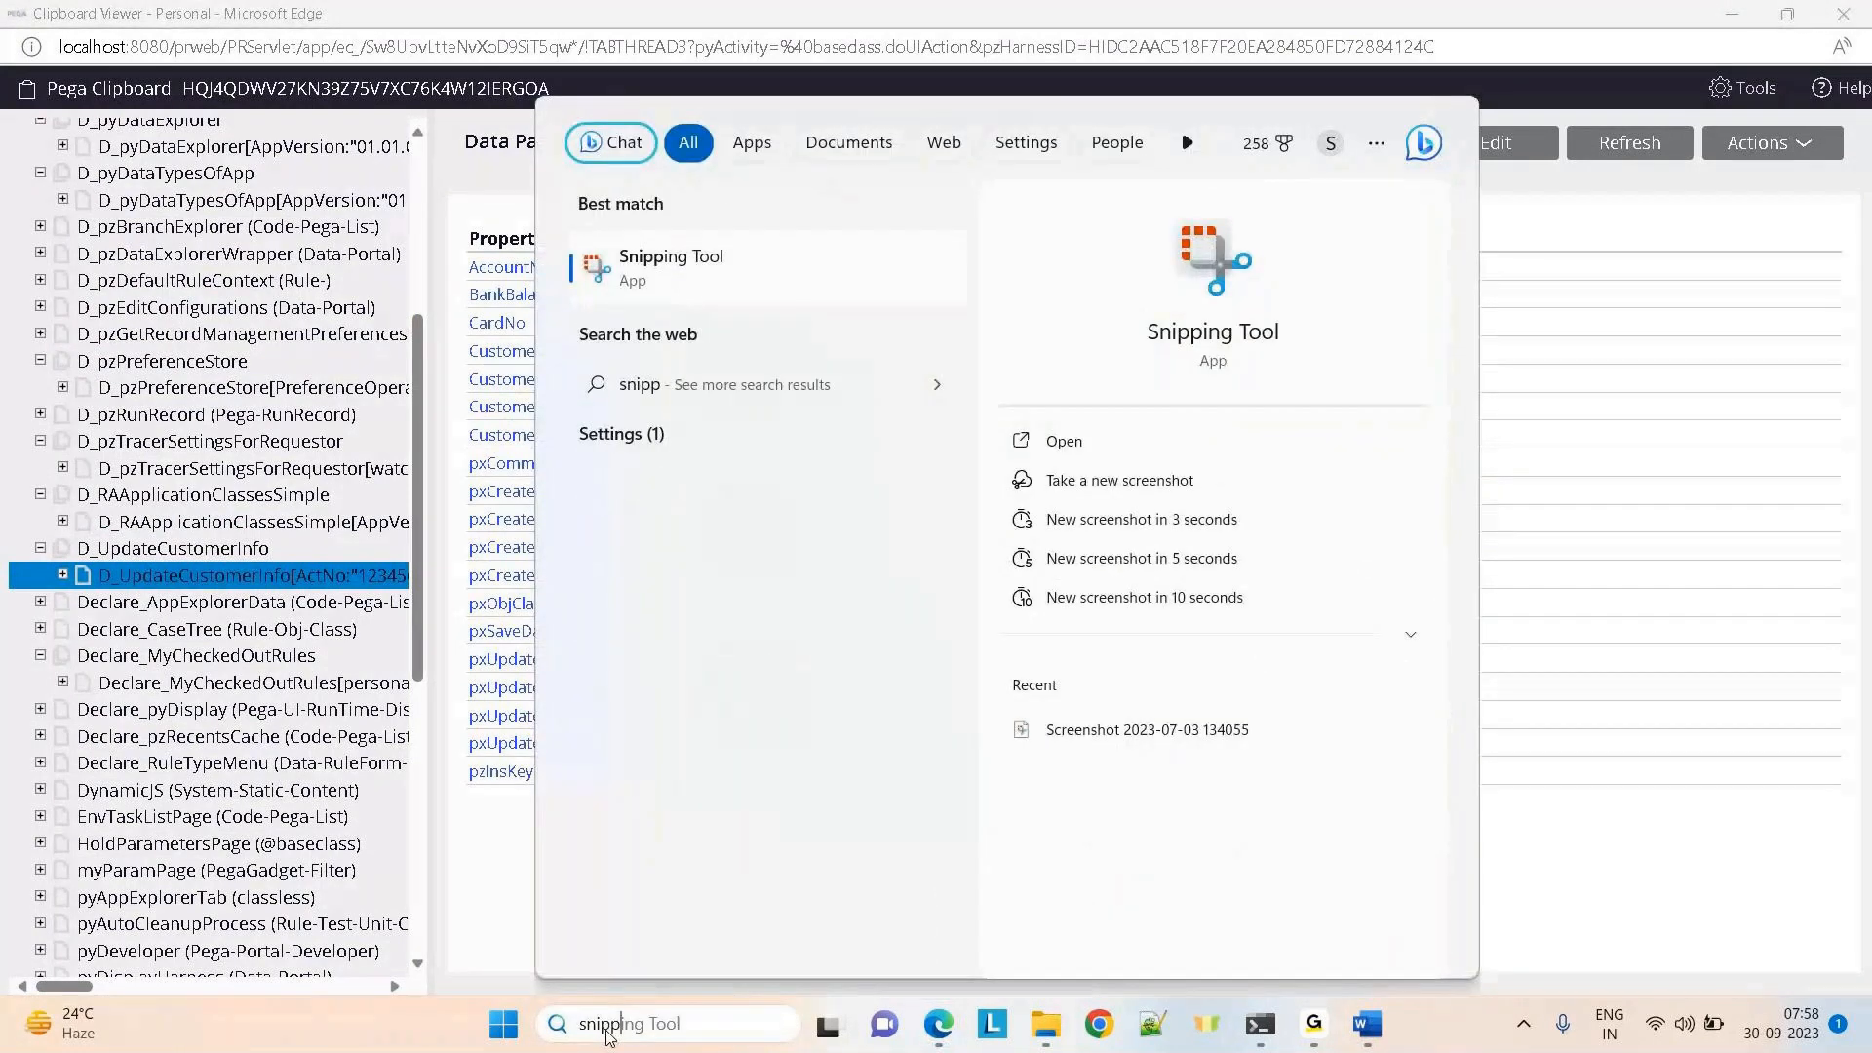
pyautogui.press('Return')
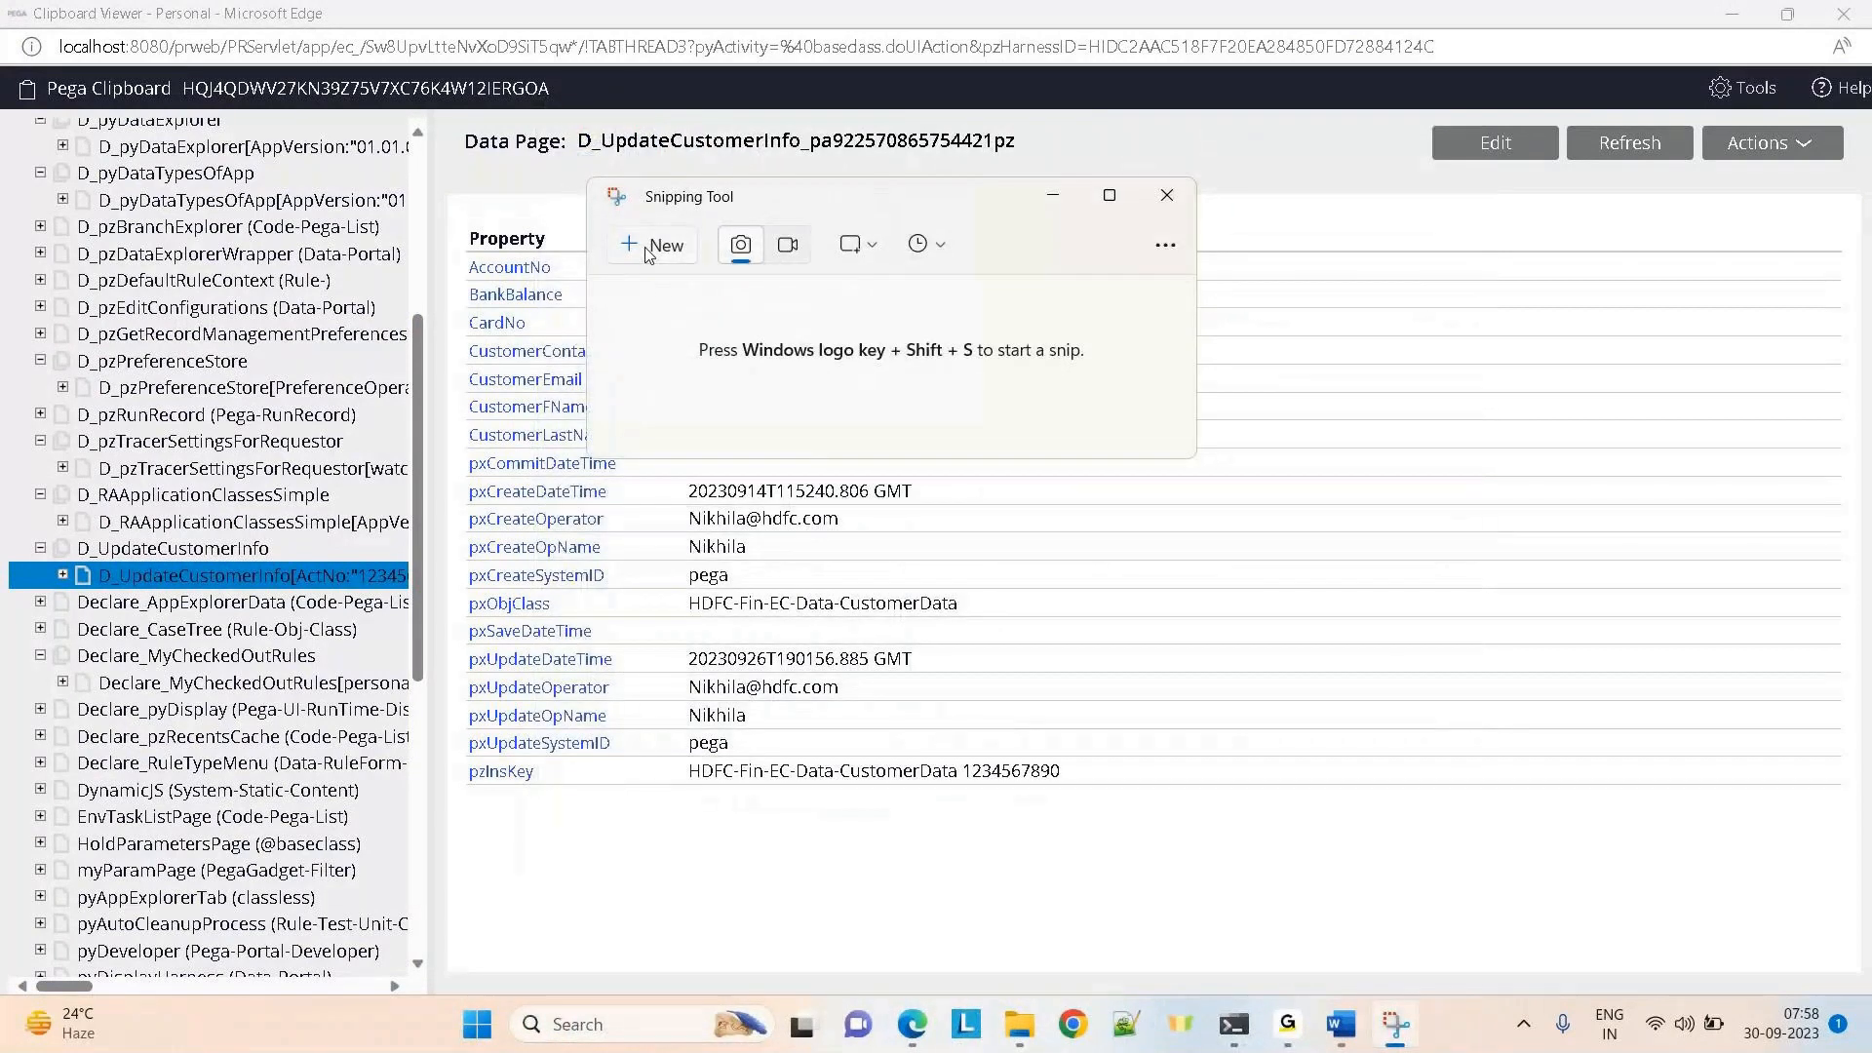
pyautogui.click(647, 250)
pyautogui.moveTo(2, 65); pyautogui.dragTo(1866, 848)
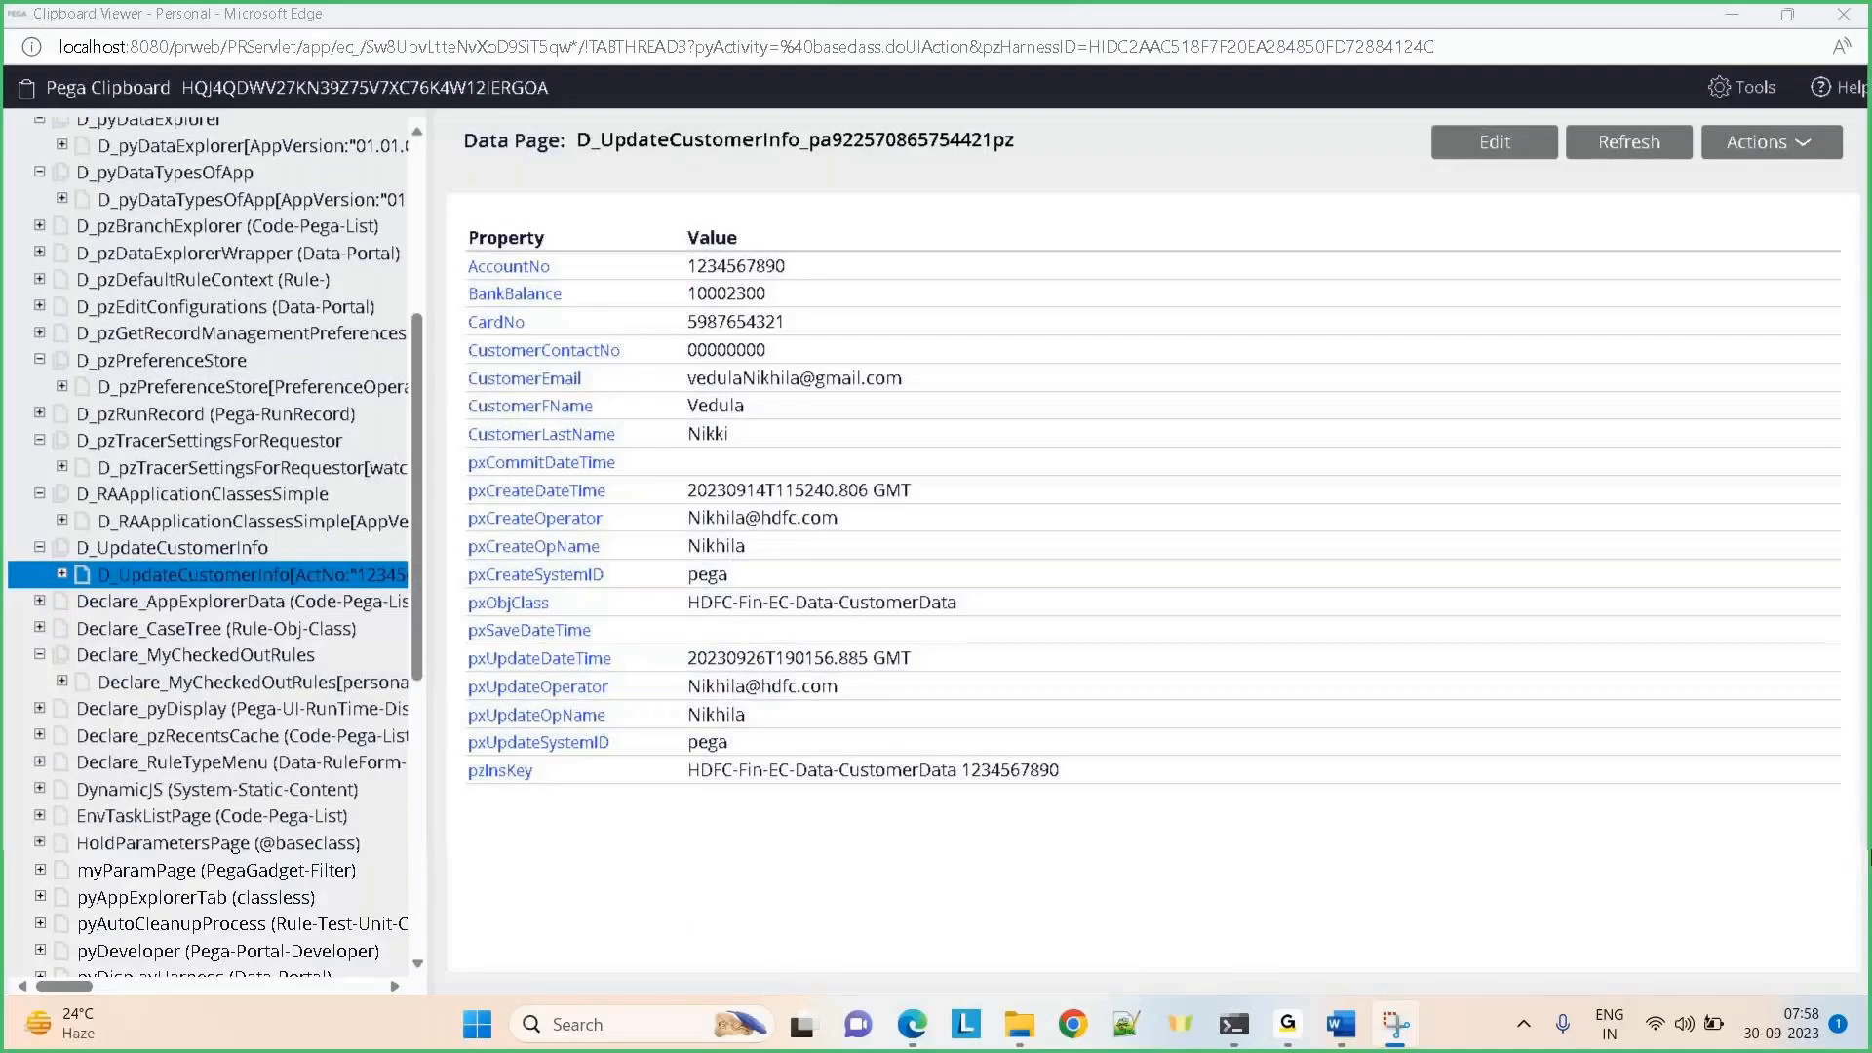
# Paste the property table snip below the existing image in the Day-28 Savable Data Pages document
pyautogui.moveTo(1339, 1041)
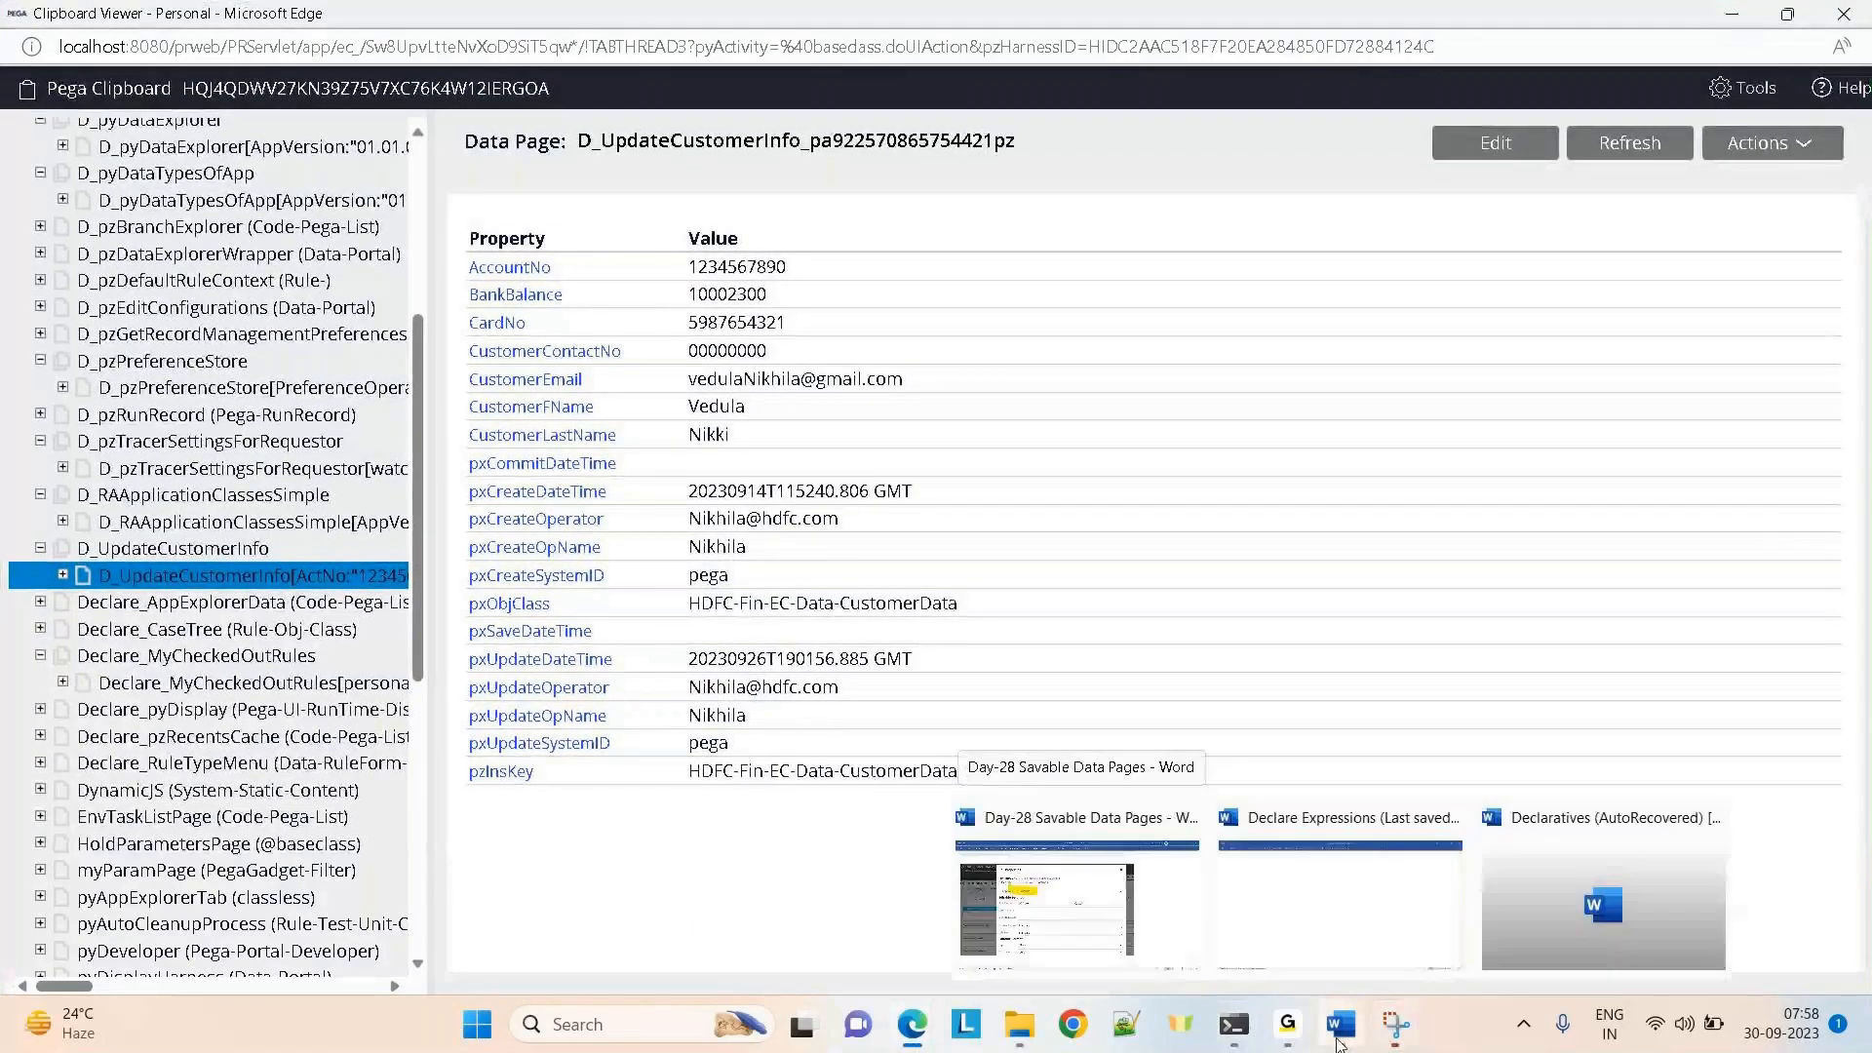
pyautogui.click(1072, 931)
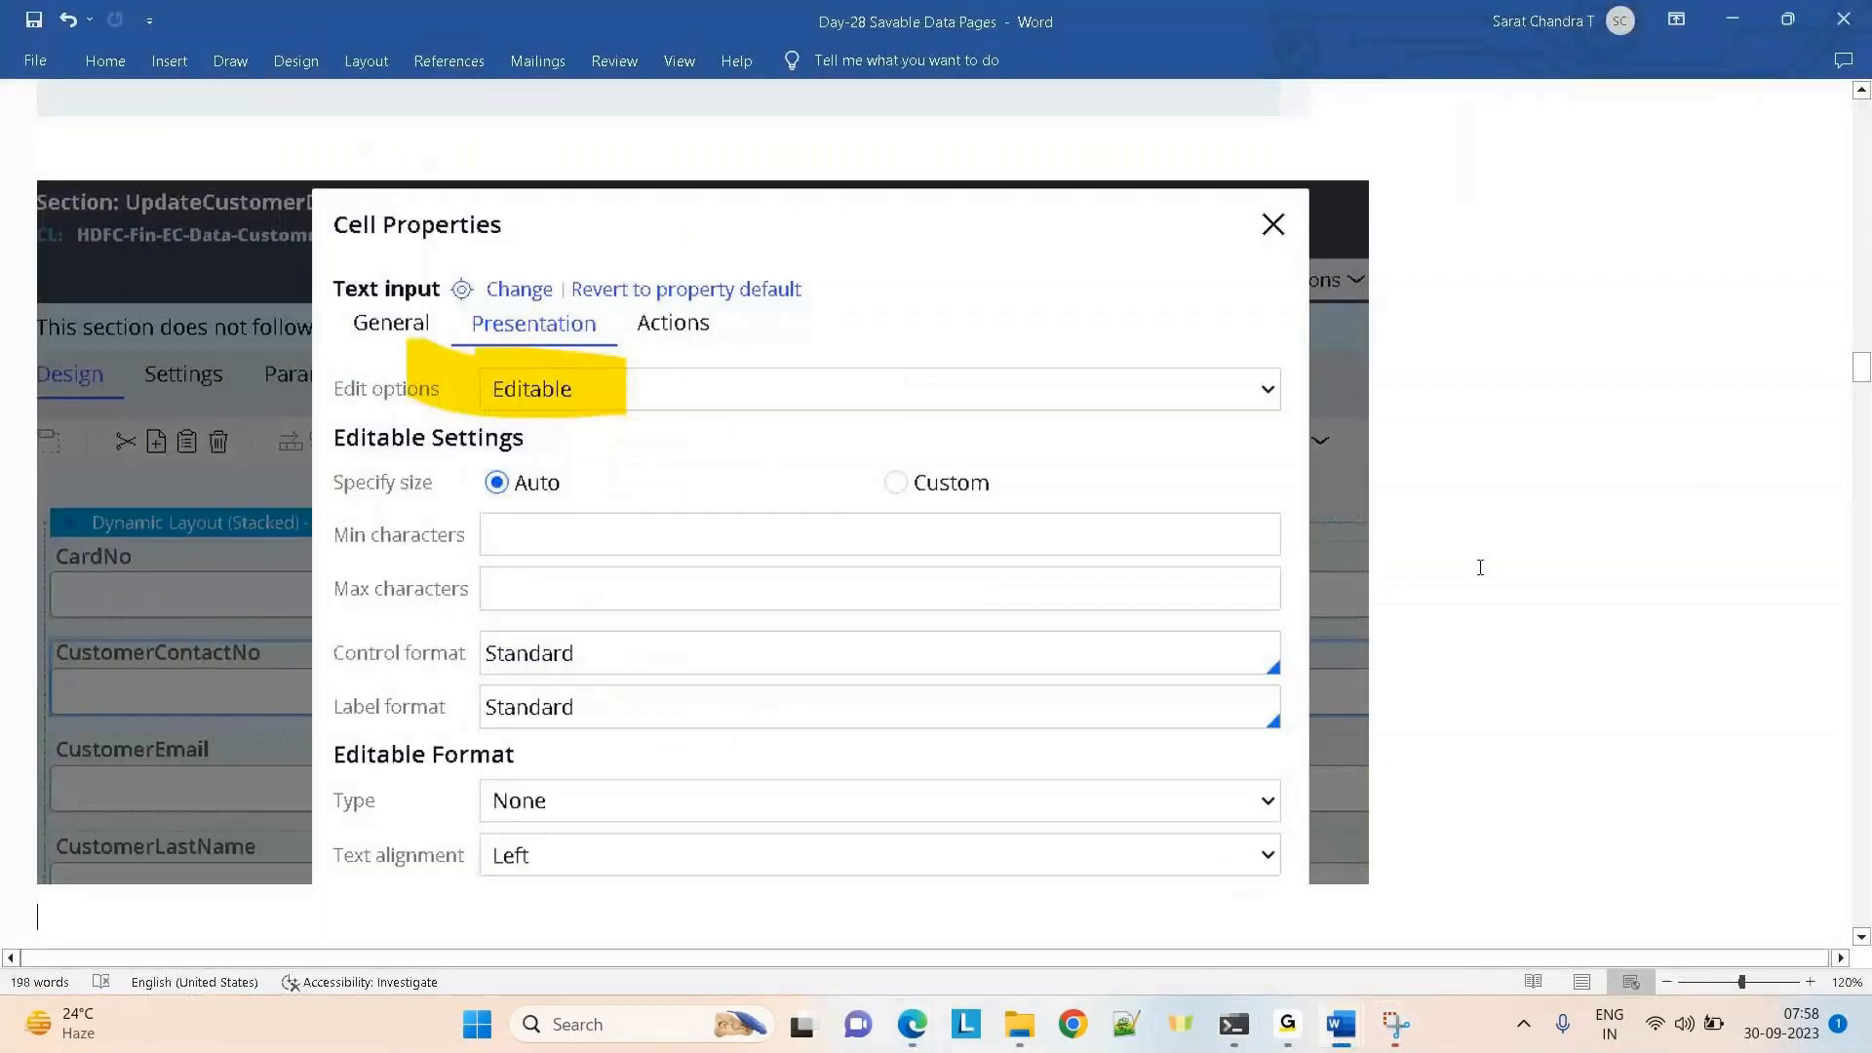
pyautogui.doubleClick(1479, 769)
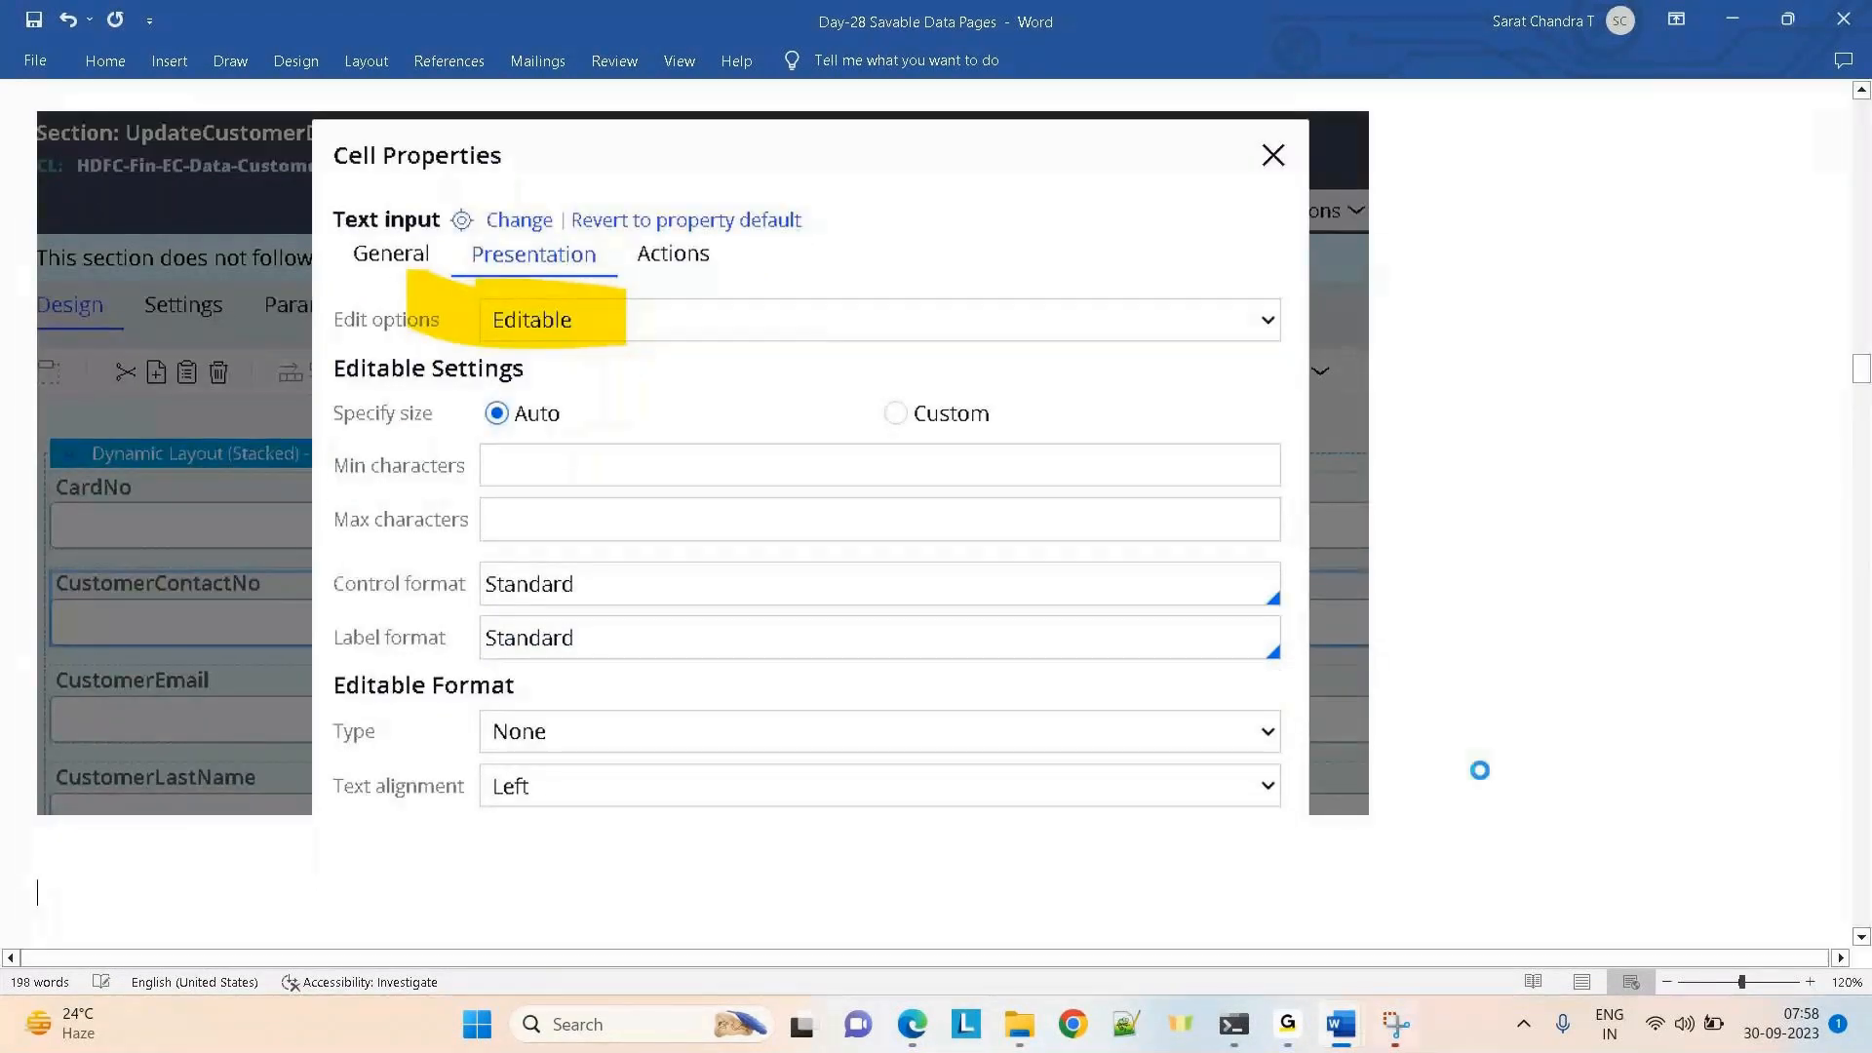
pyautogui.hotkey('ctrl', 'v')
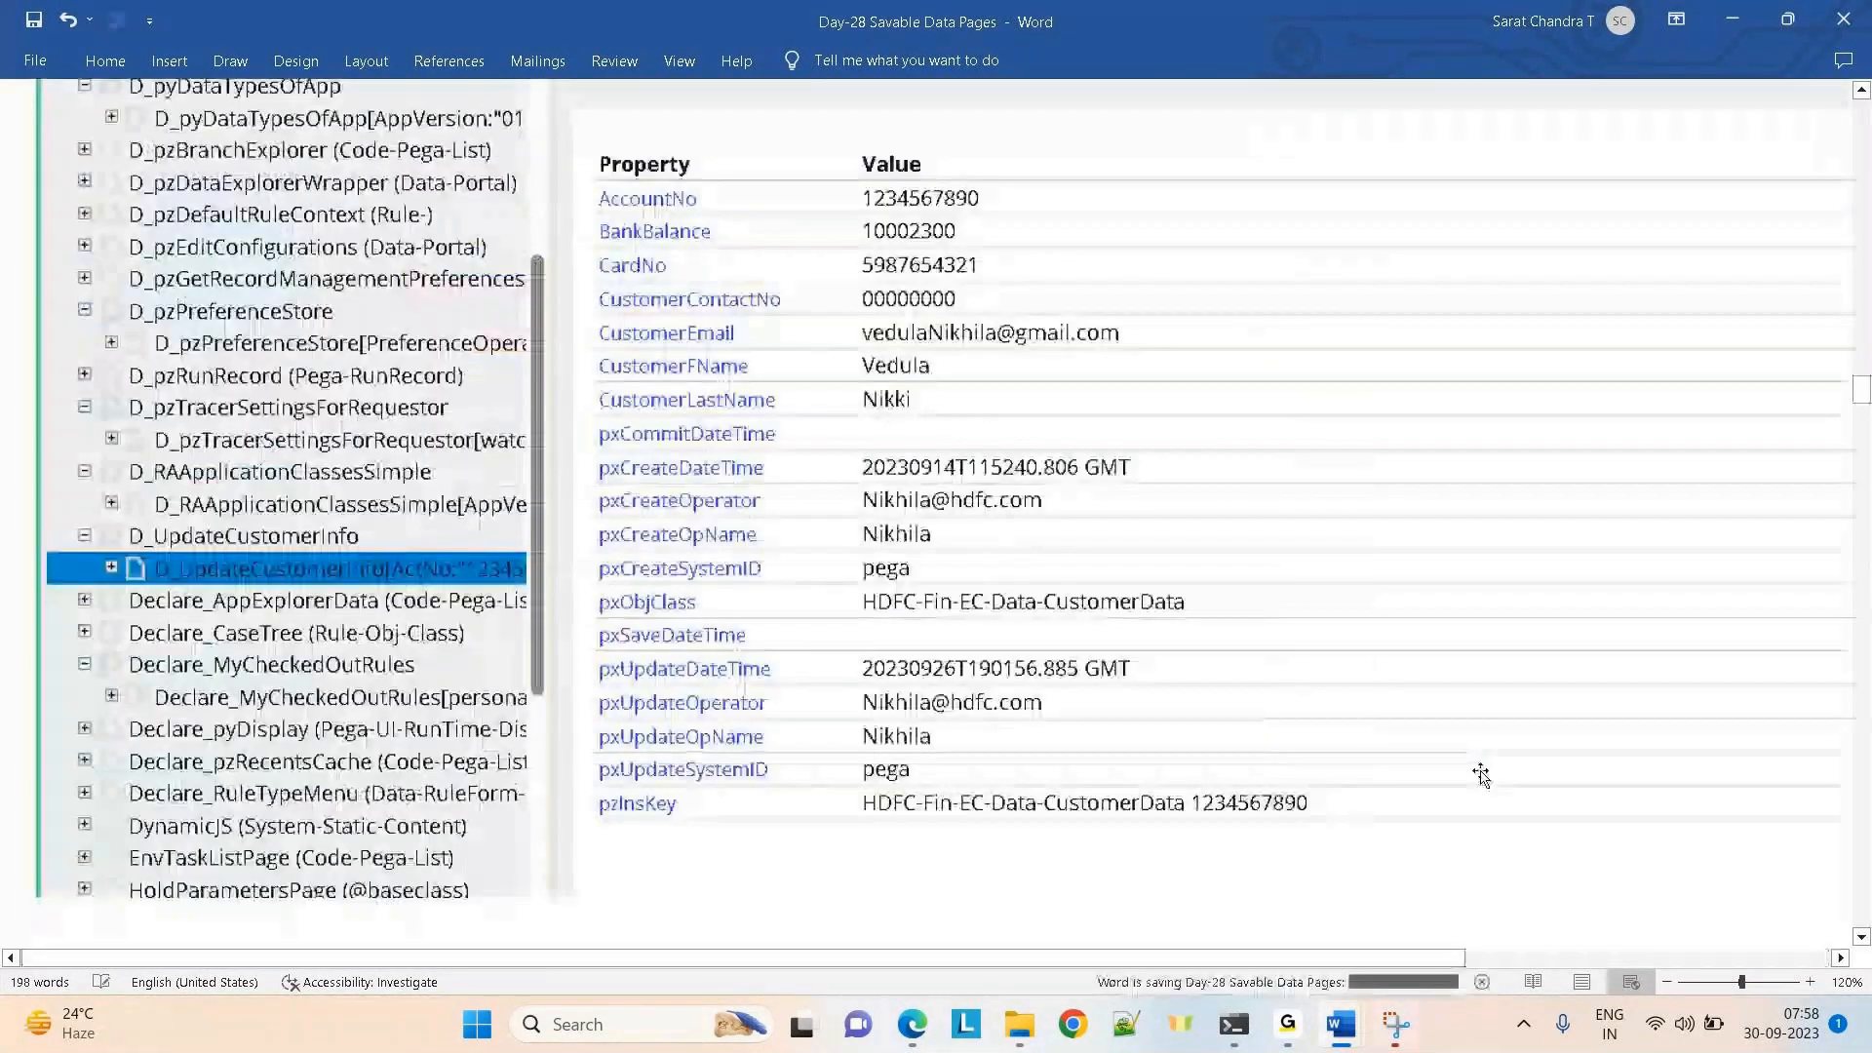
pyautogui.click(839, 721)
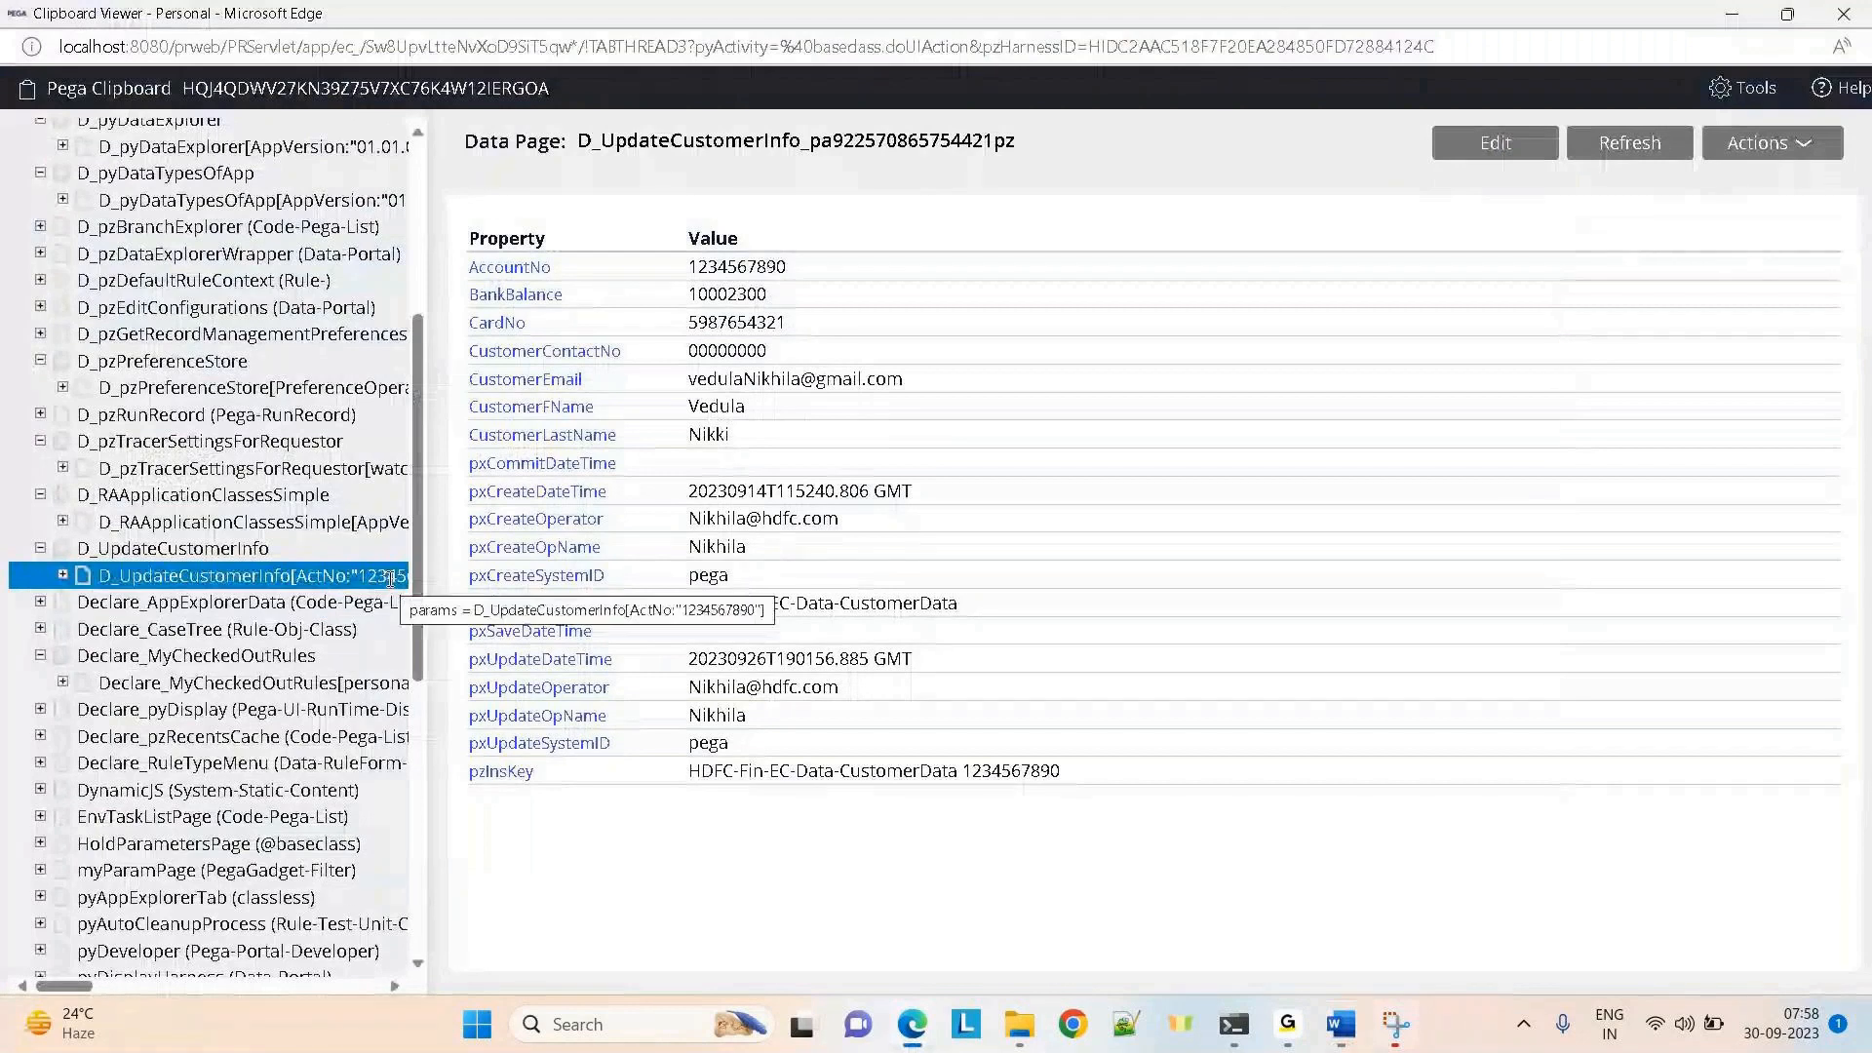
# Show D_UpdateCustomerInfo's property values and widen the page tree to read full names
pyautogui.click(146, 548)
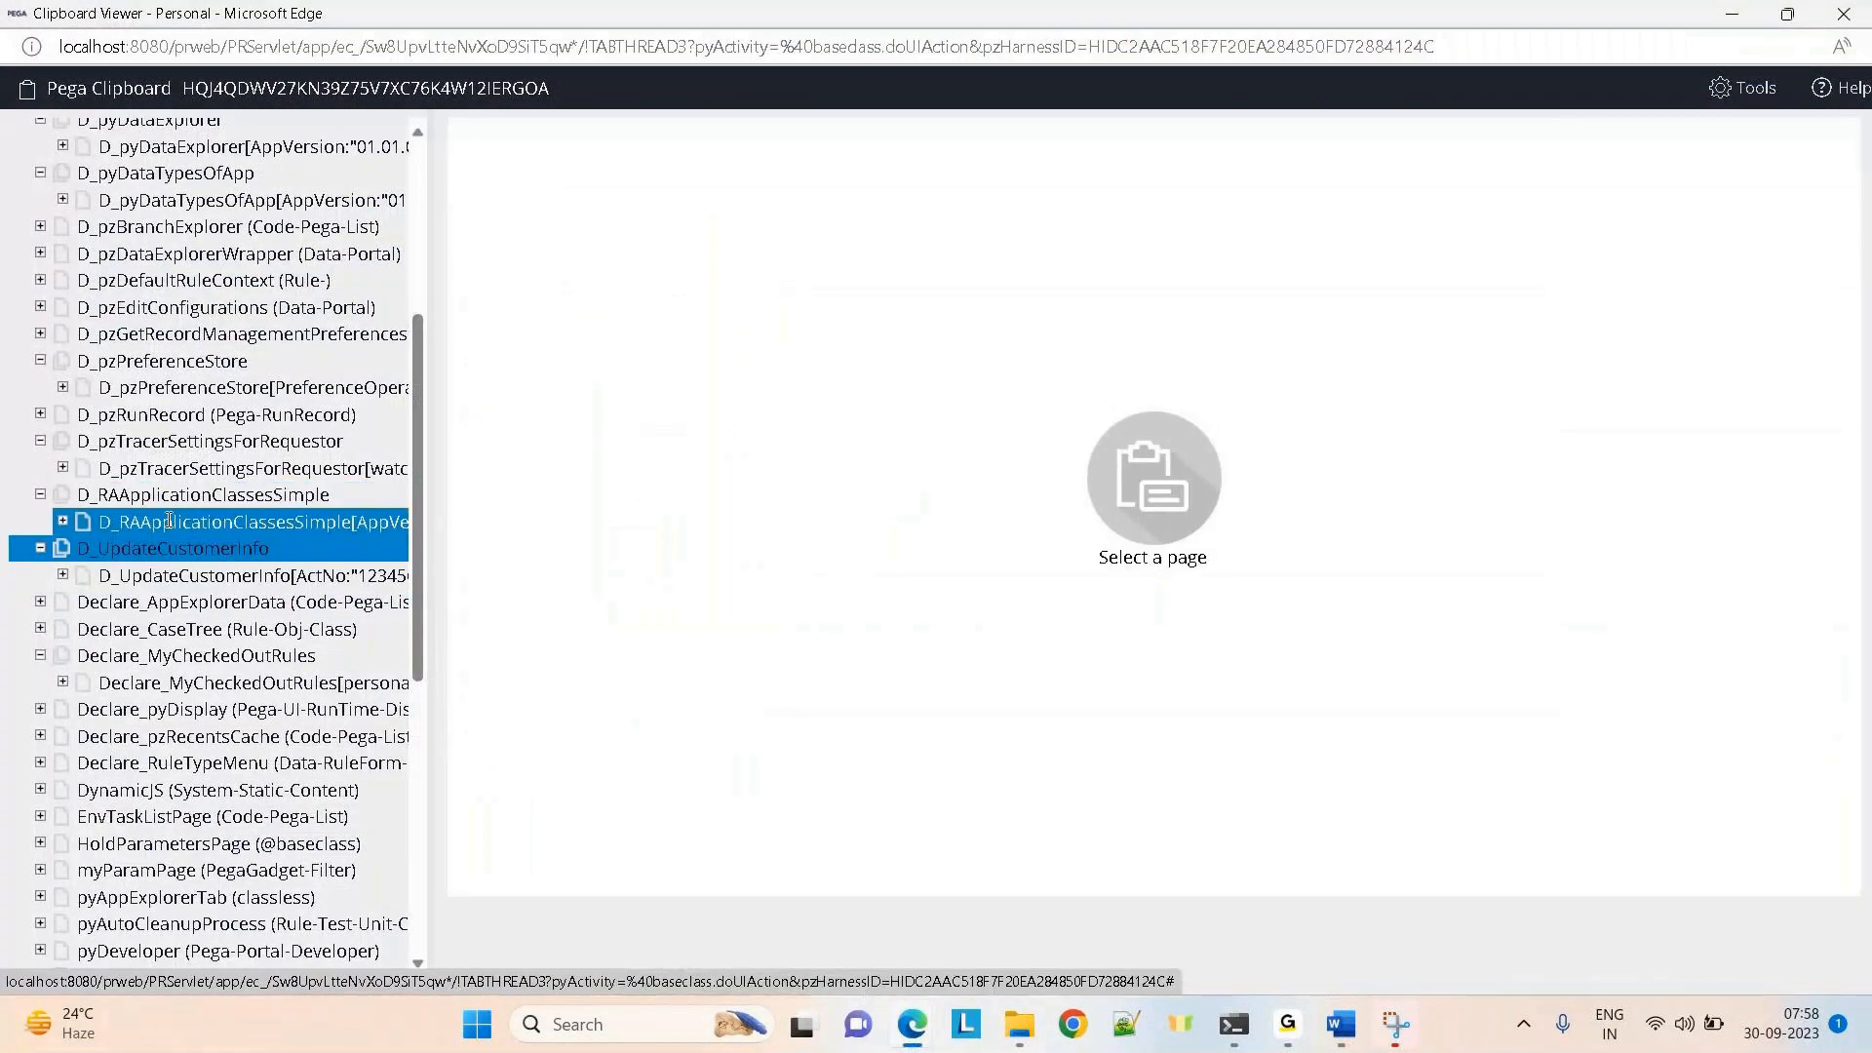
pyautogui.click(156, 575)
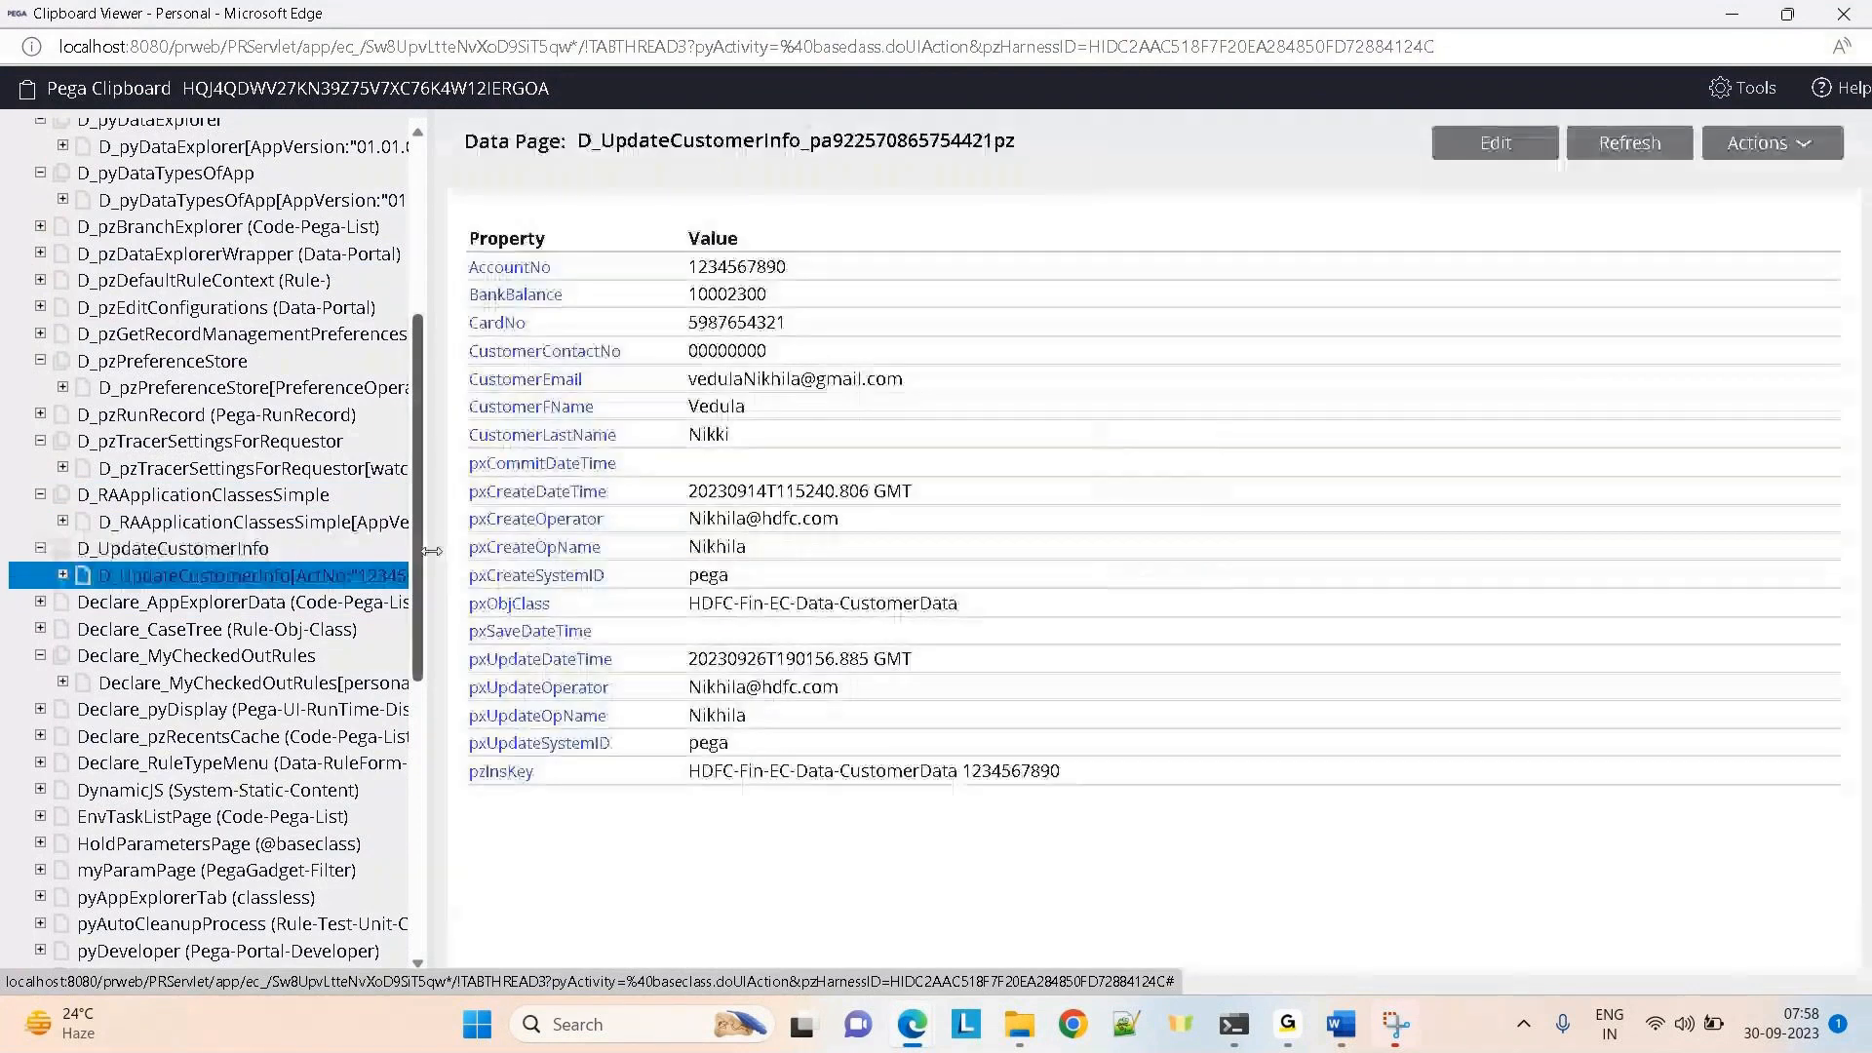
pyautogui.moveTo(432, 551); pyautogui.dragTo(762, 547)
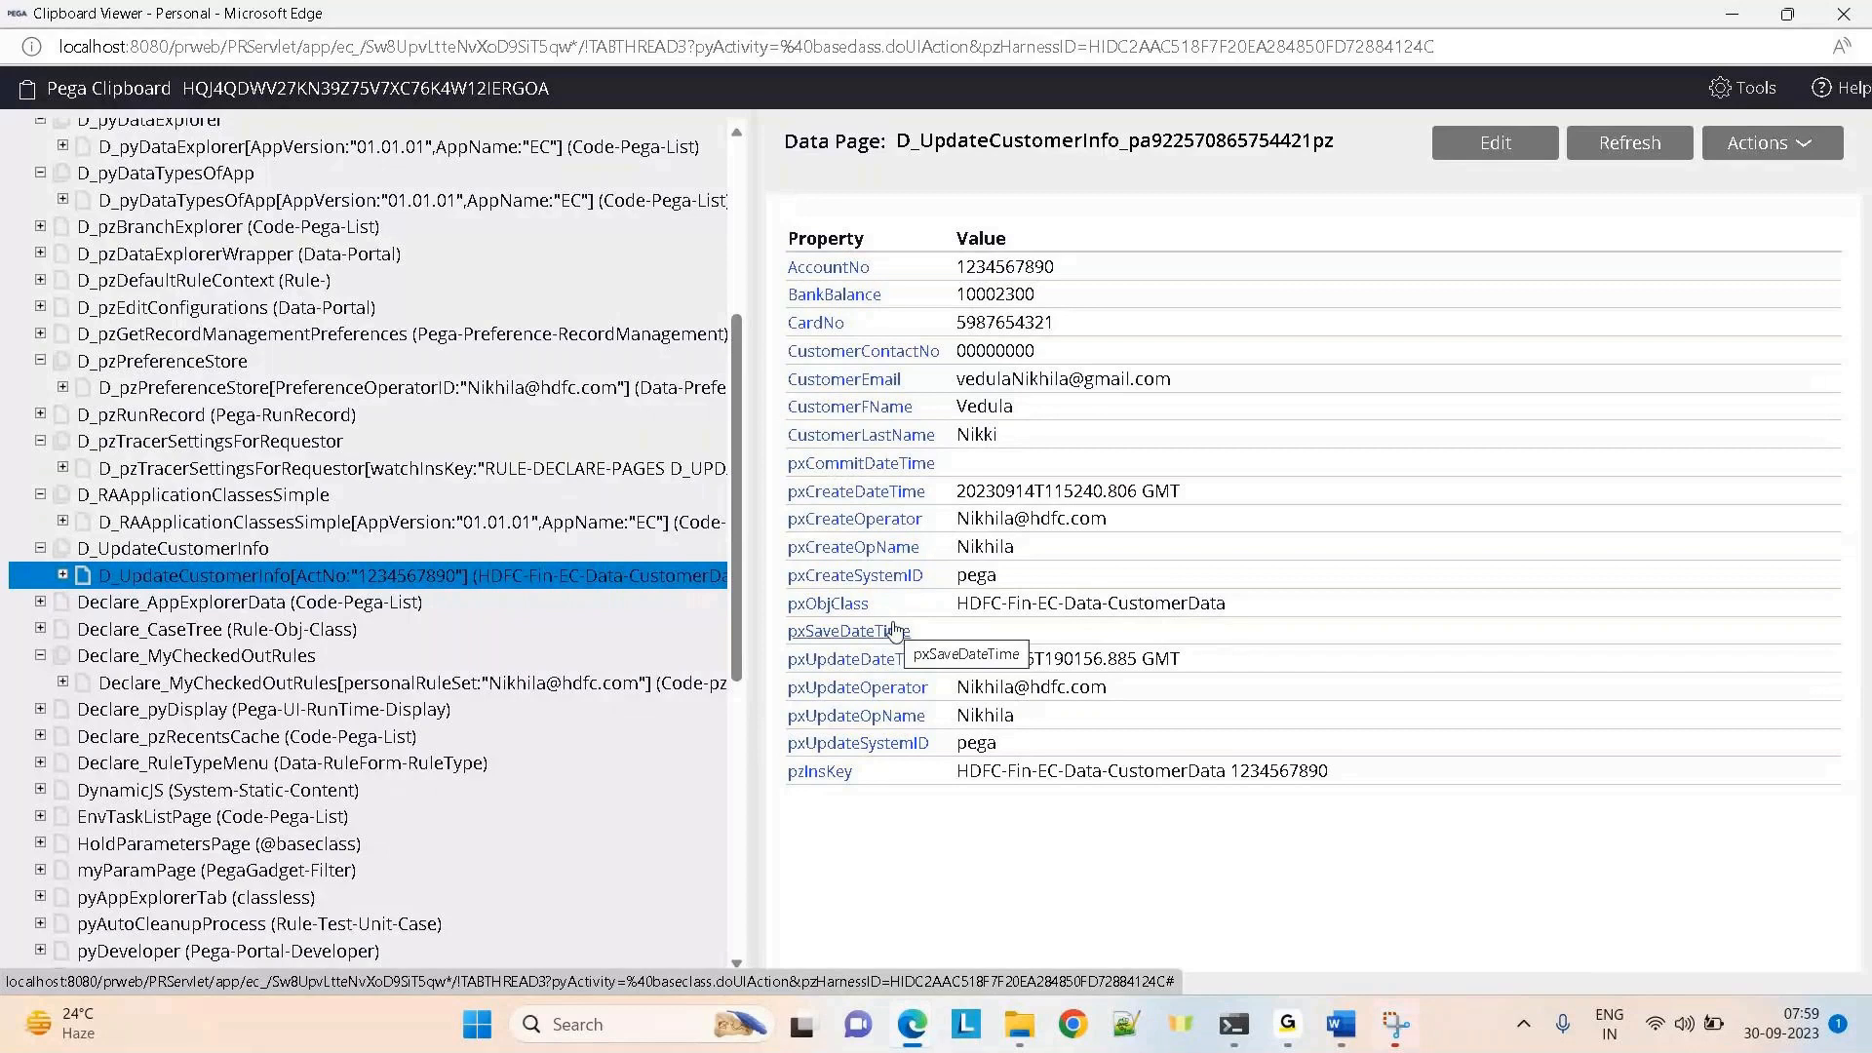
# Switch back to the Pega Dev Studio browser window
pyautogui.click(912, 1024)
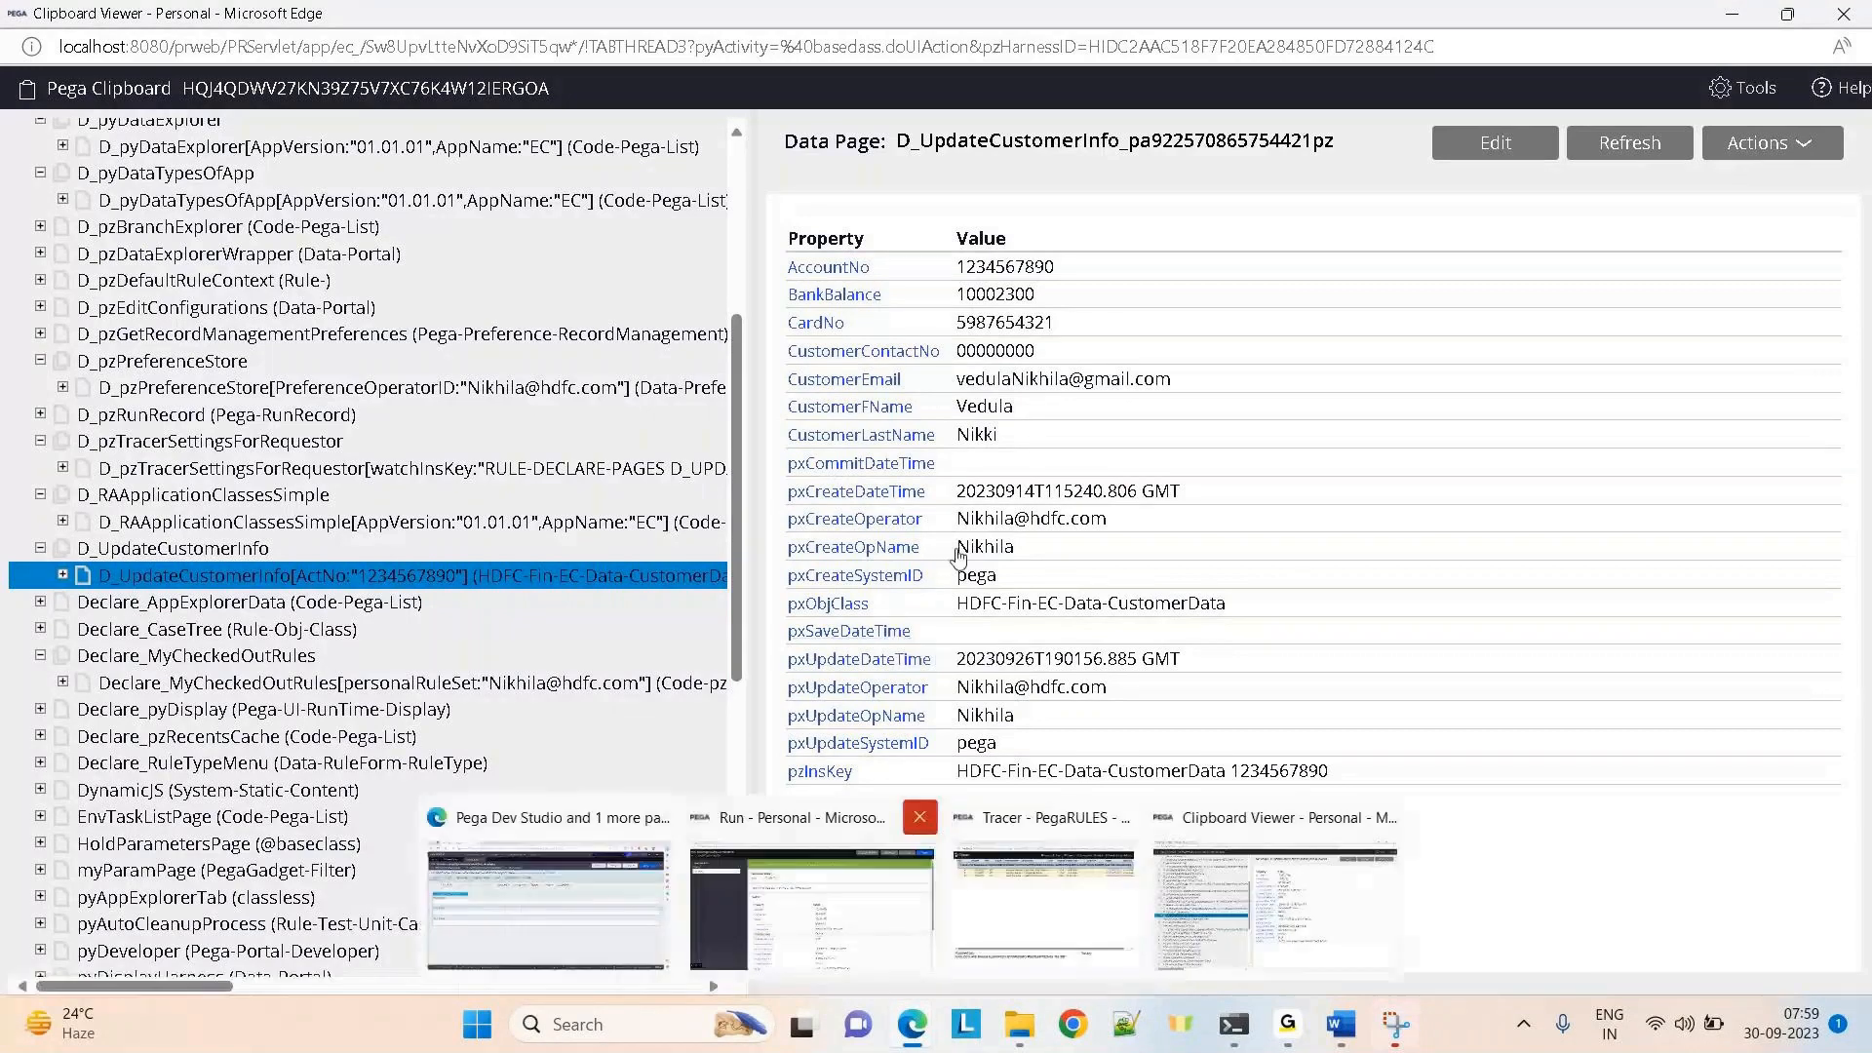
pyautogui.moveTo(907, 1022)
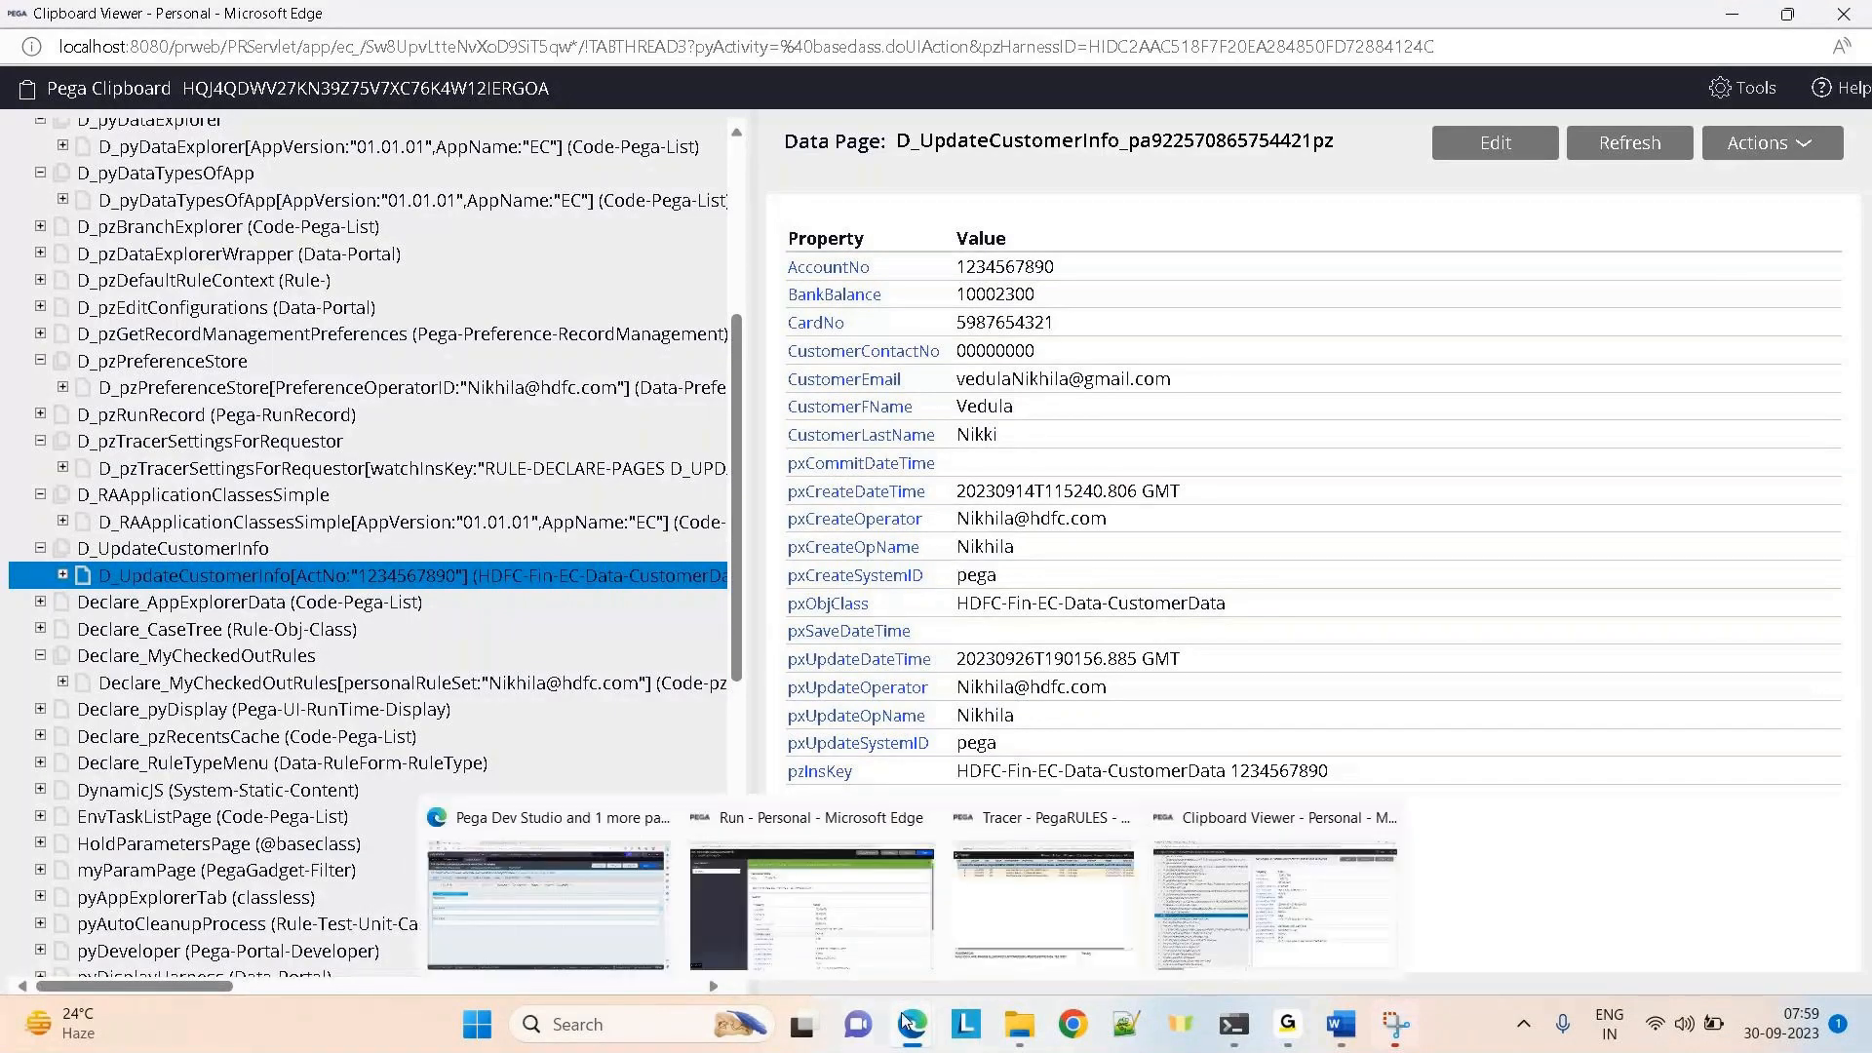
pyautogui.click(595, 934)
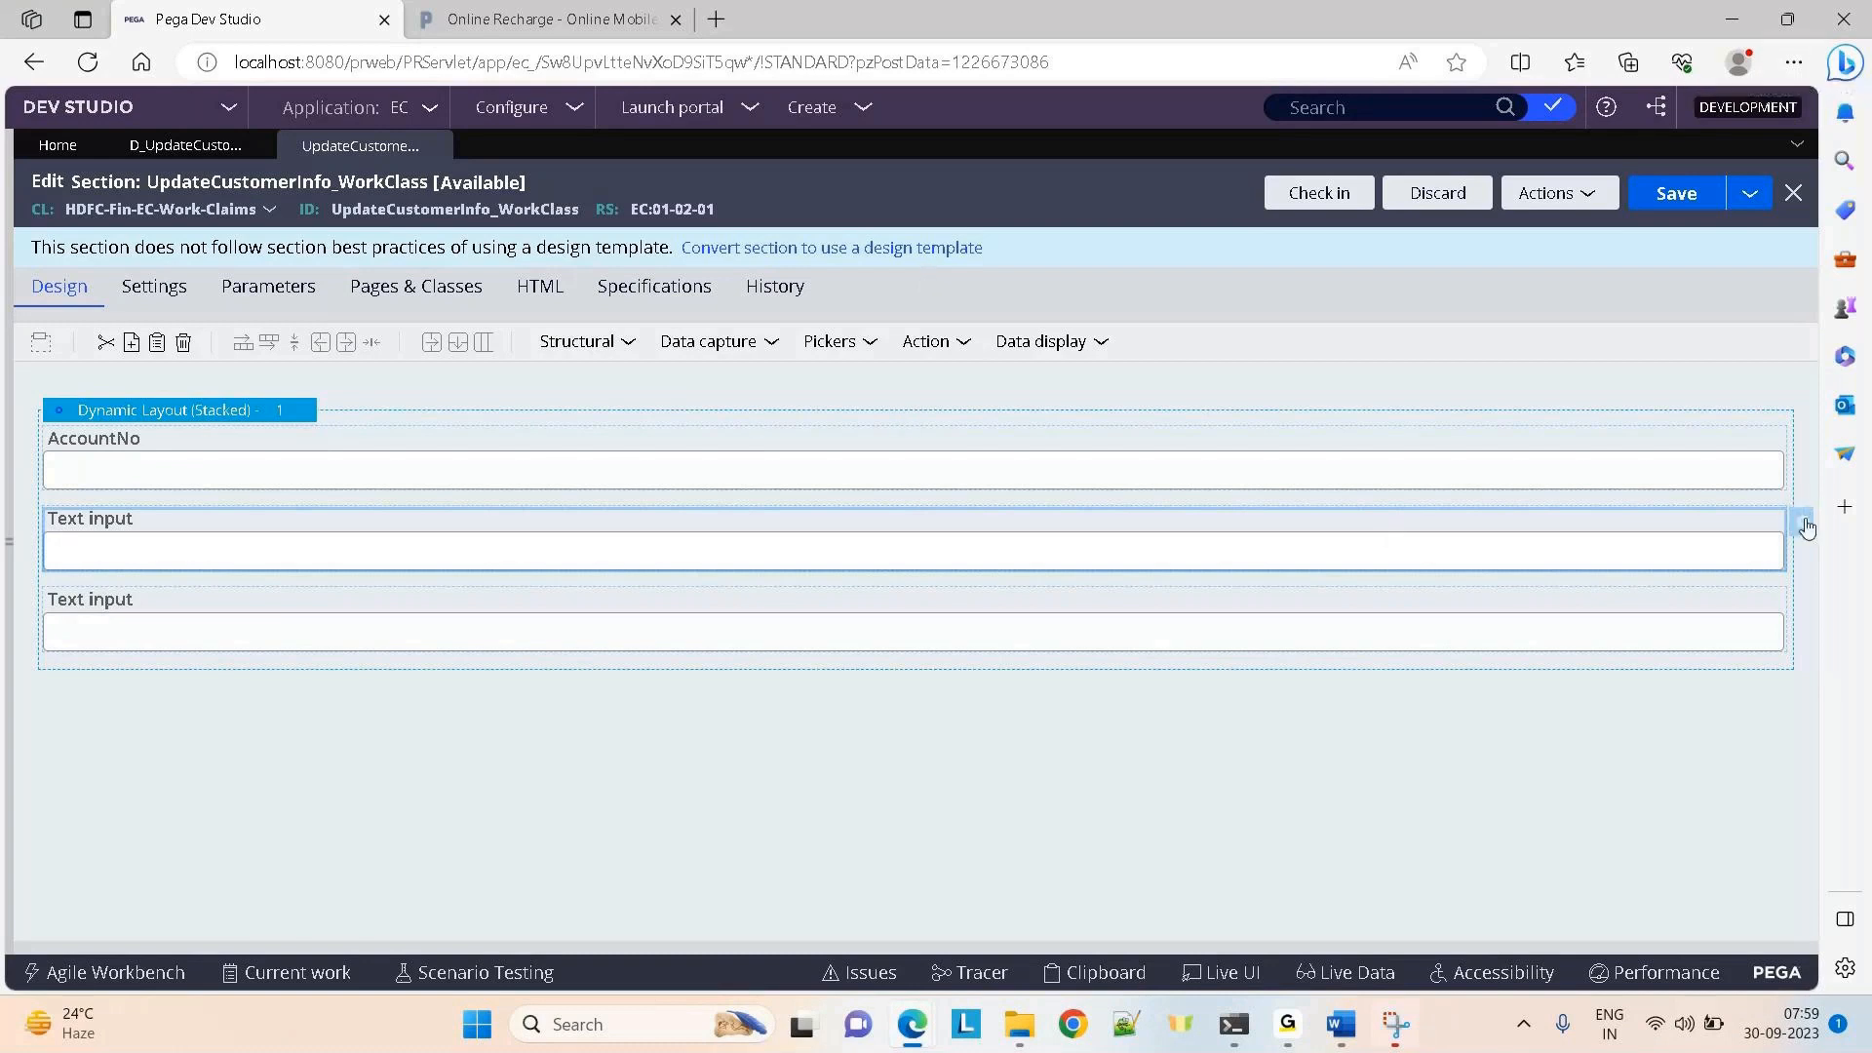
# Open the second Text input's cell properties and close them without changes
pyautogui.click(1804, 527)
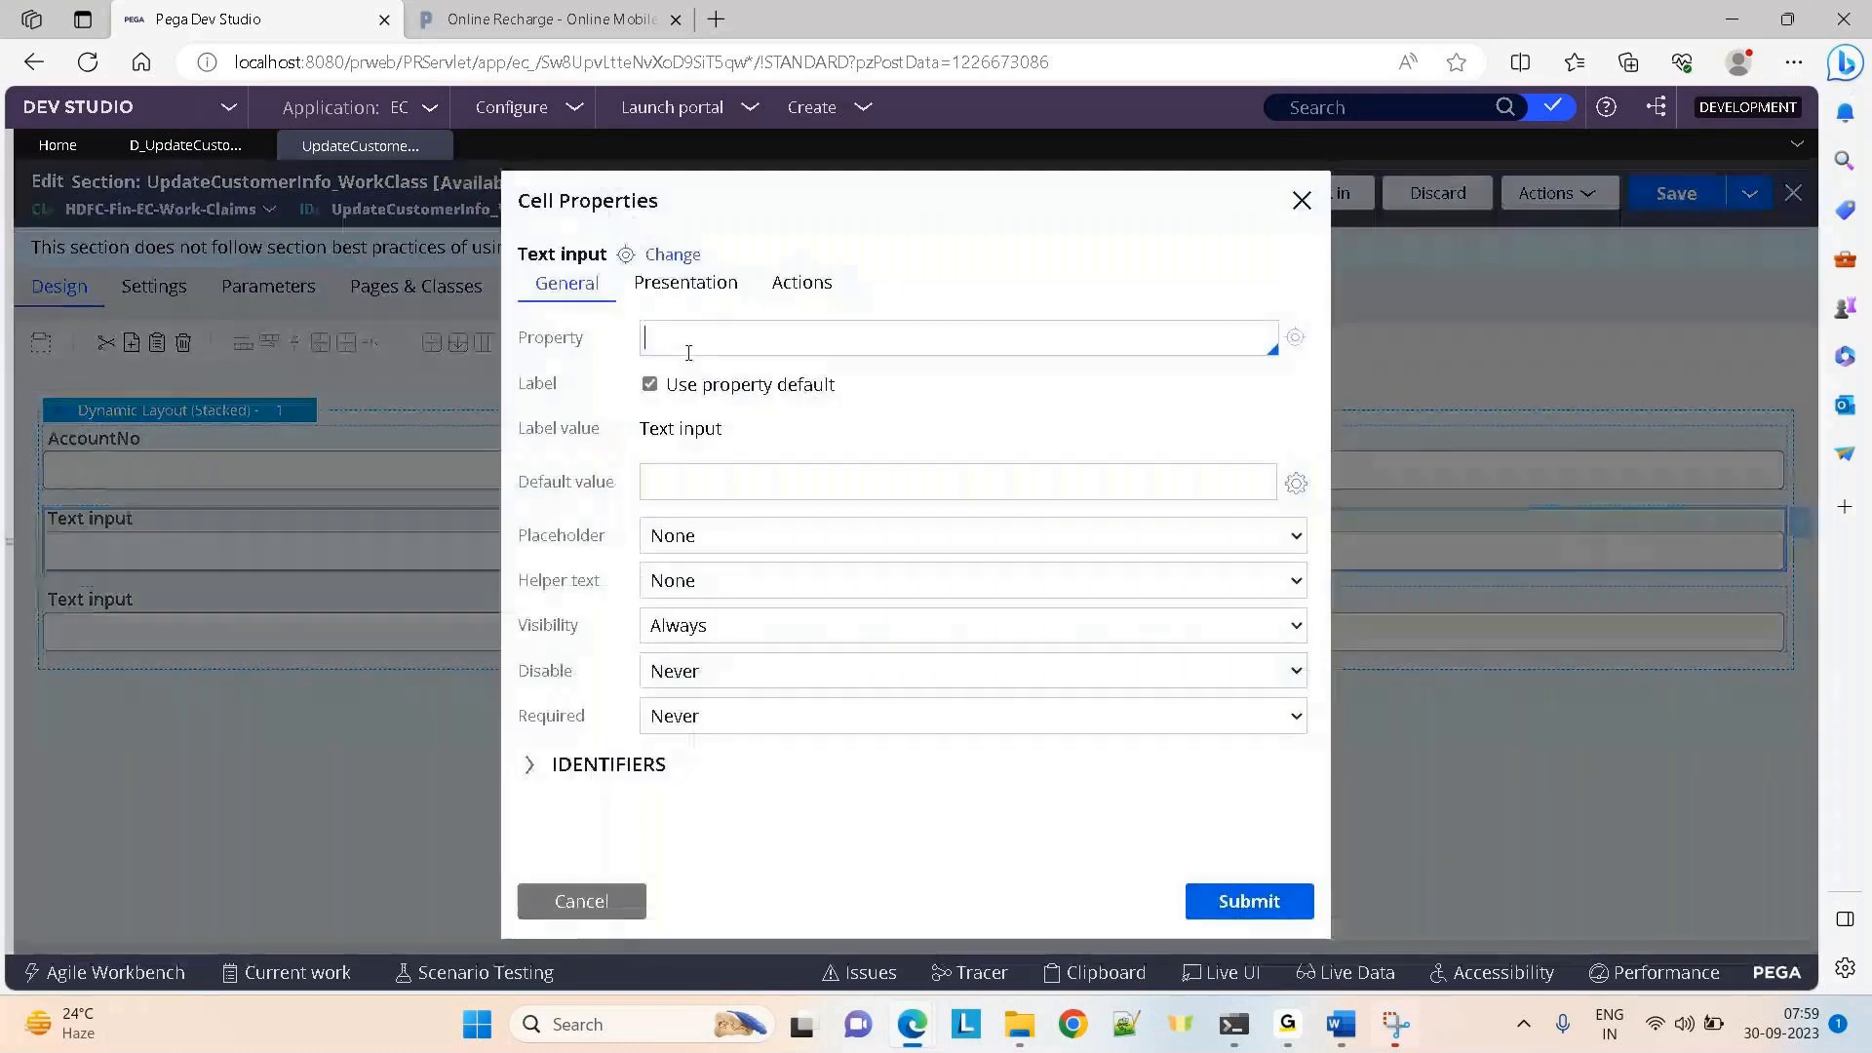
pyautogui.click(688, 341)
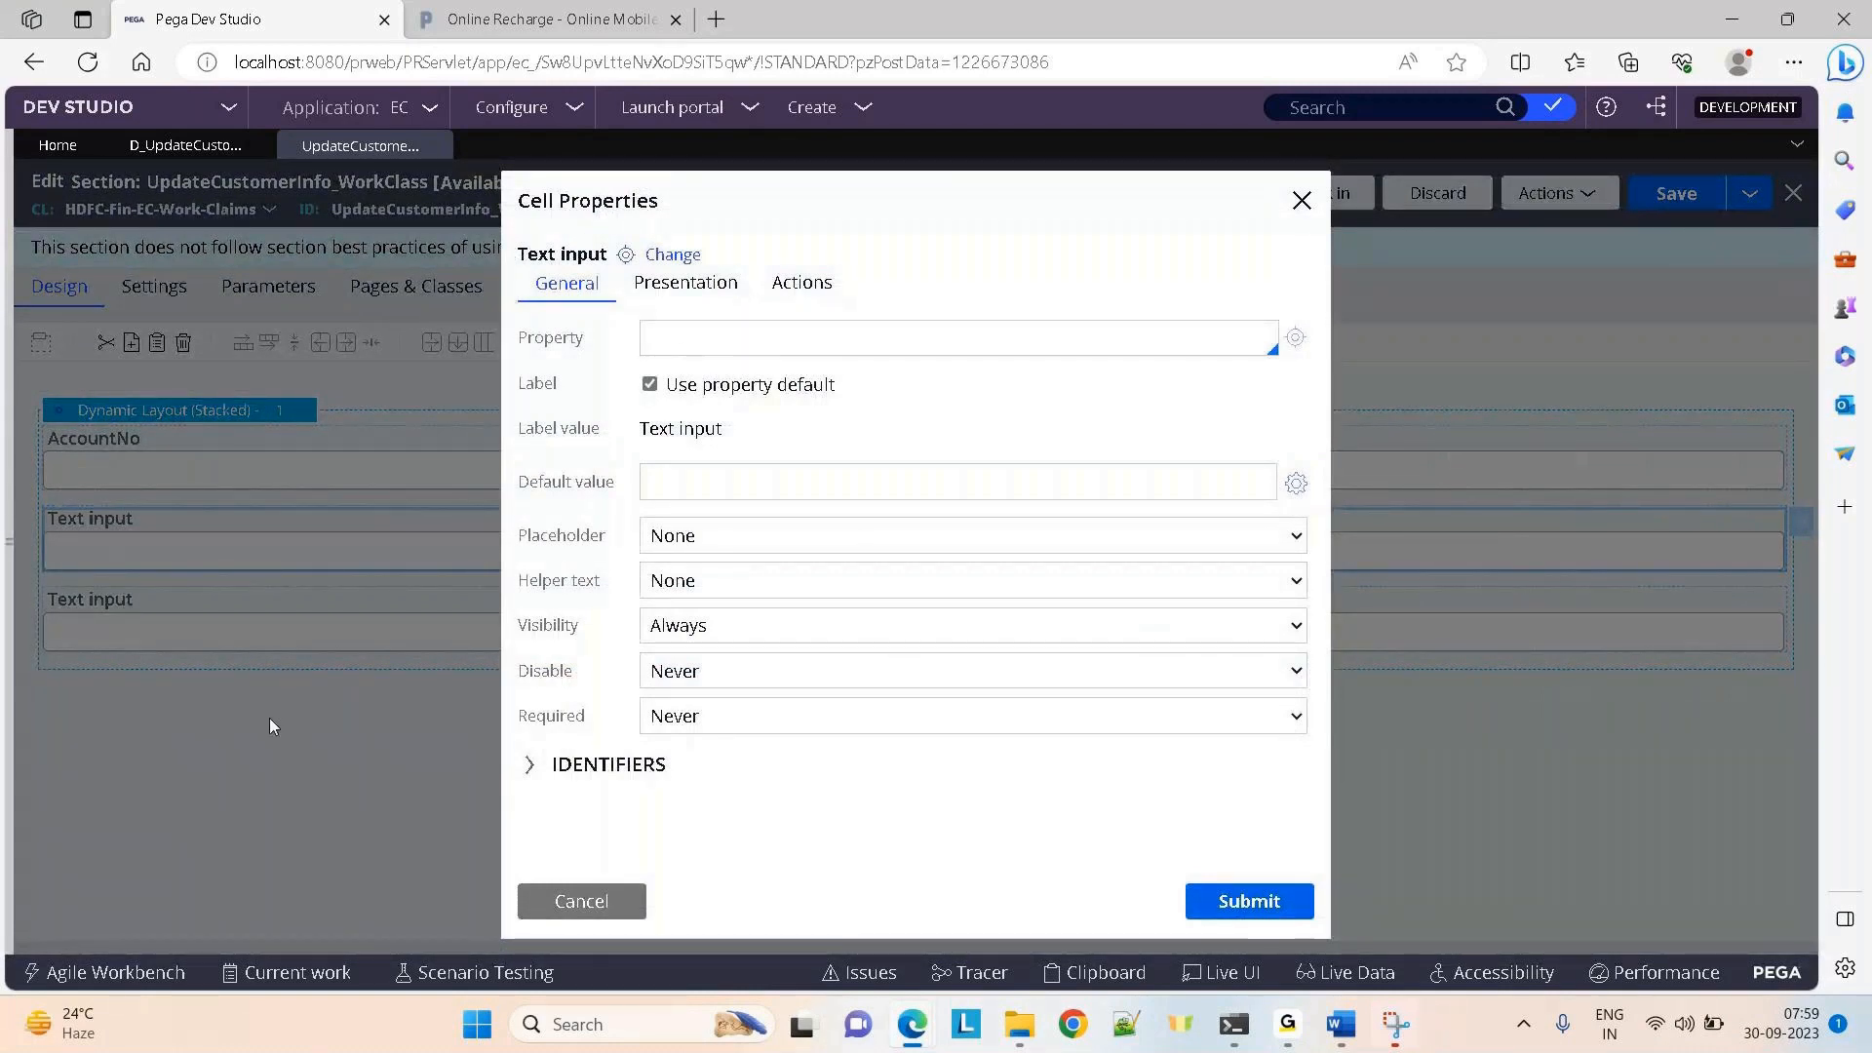
pyautogui.click(598, 918)
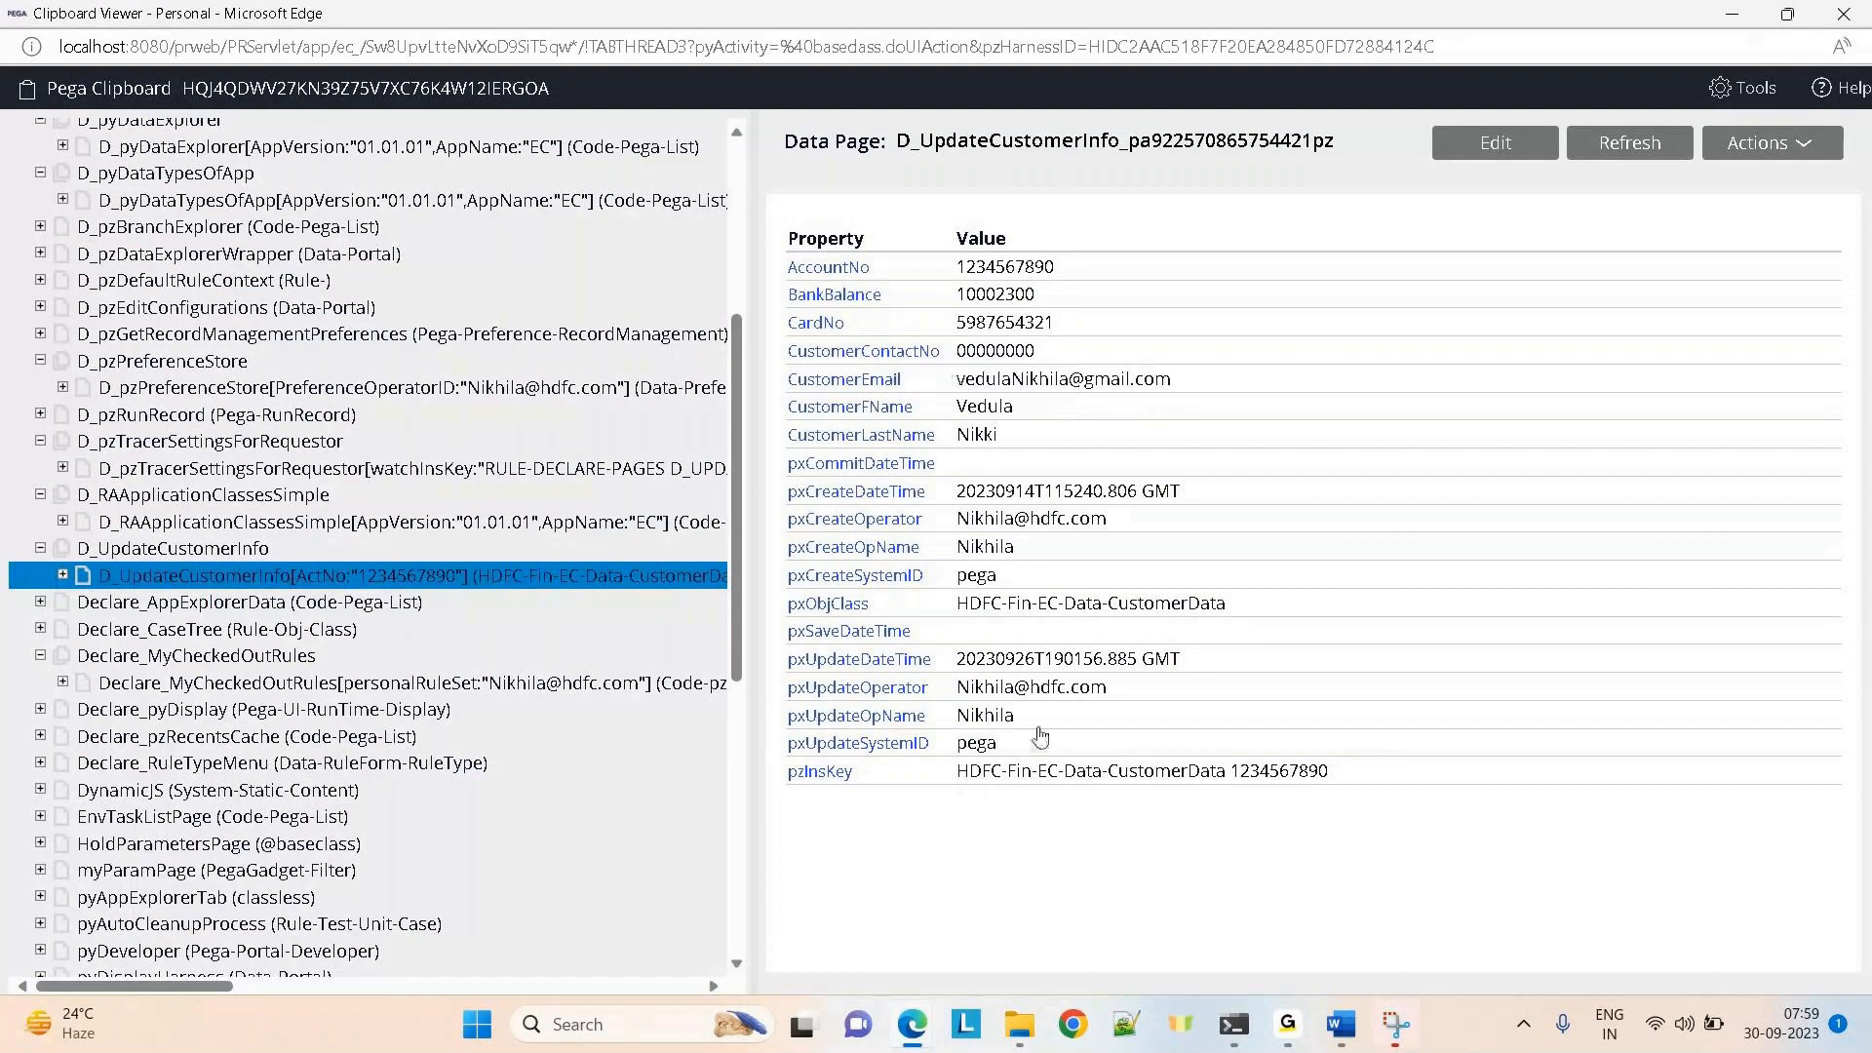
# Delete both unbound Text input fields from the section layout
pyautogui.hotkey('alt', 'Tab')
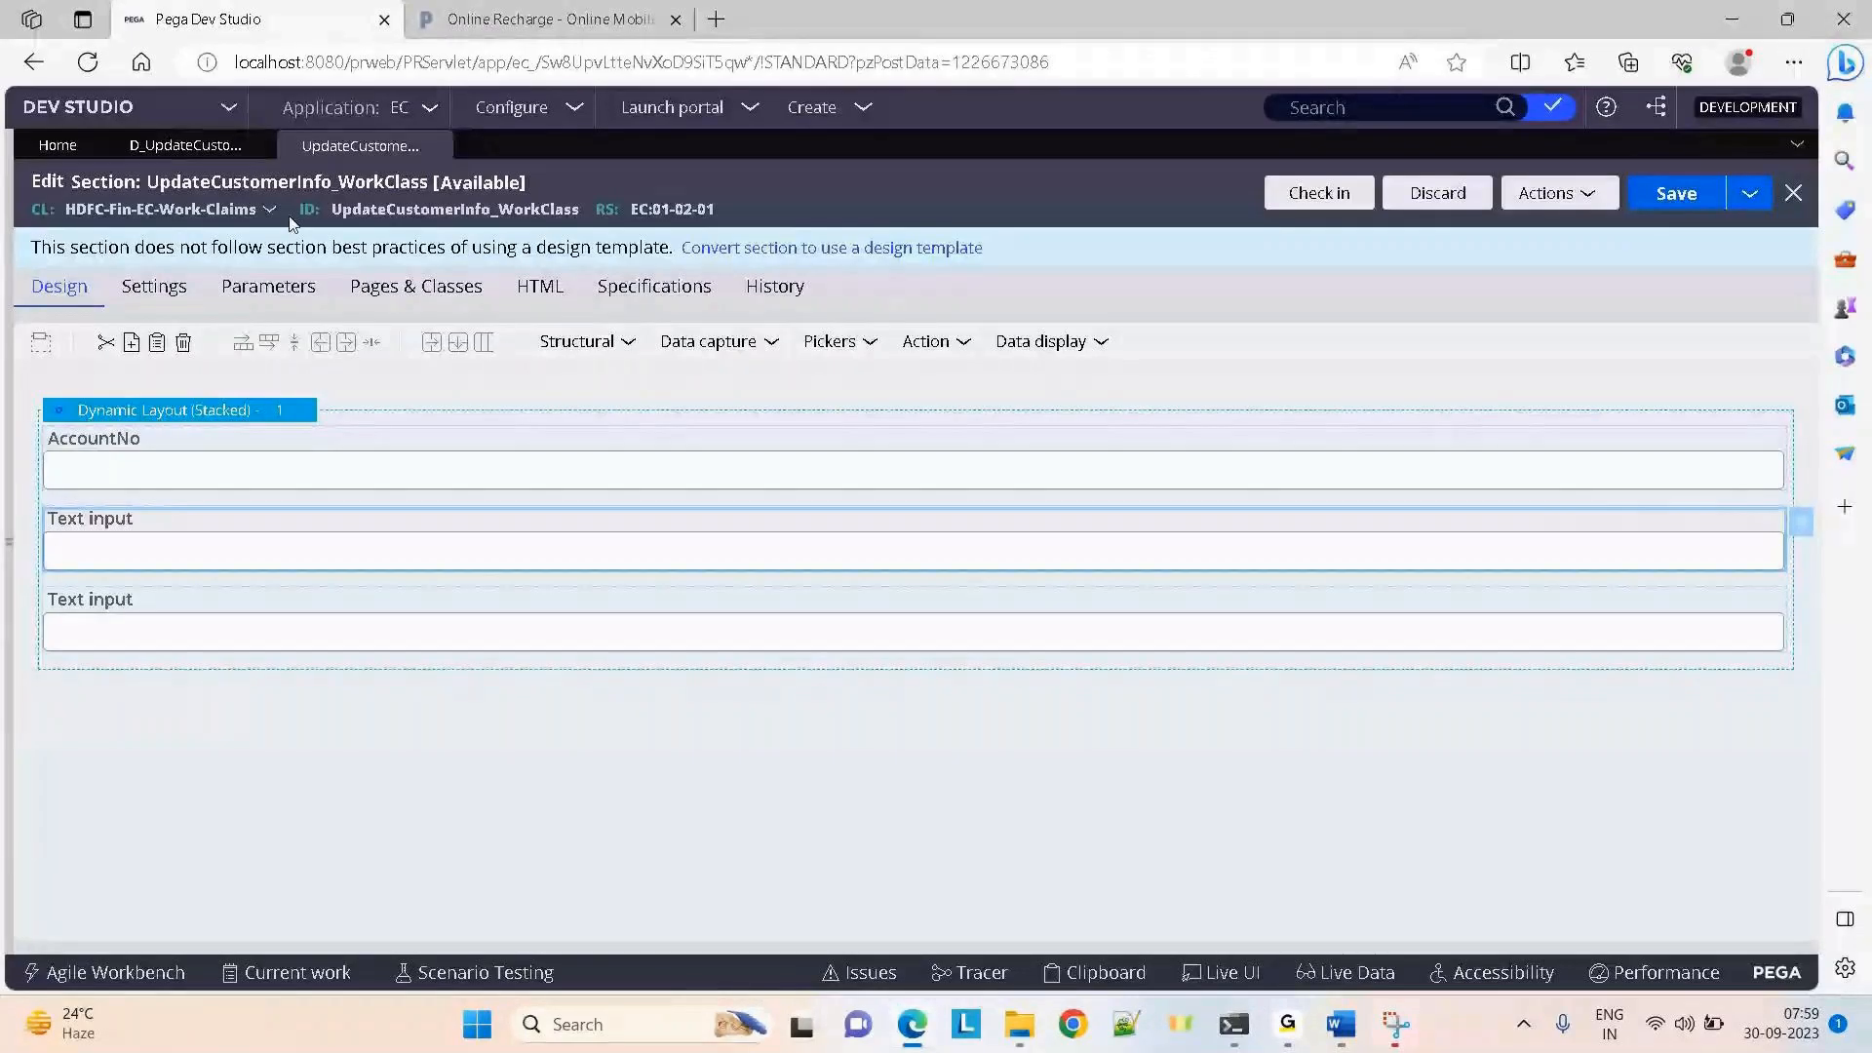
pyautogui.rightClick(195, 536)
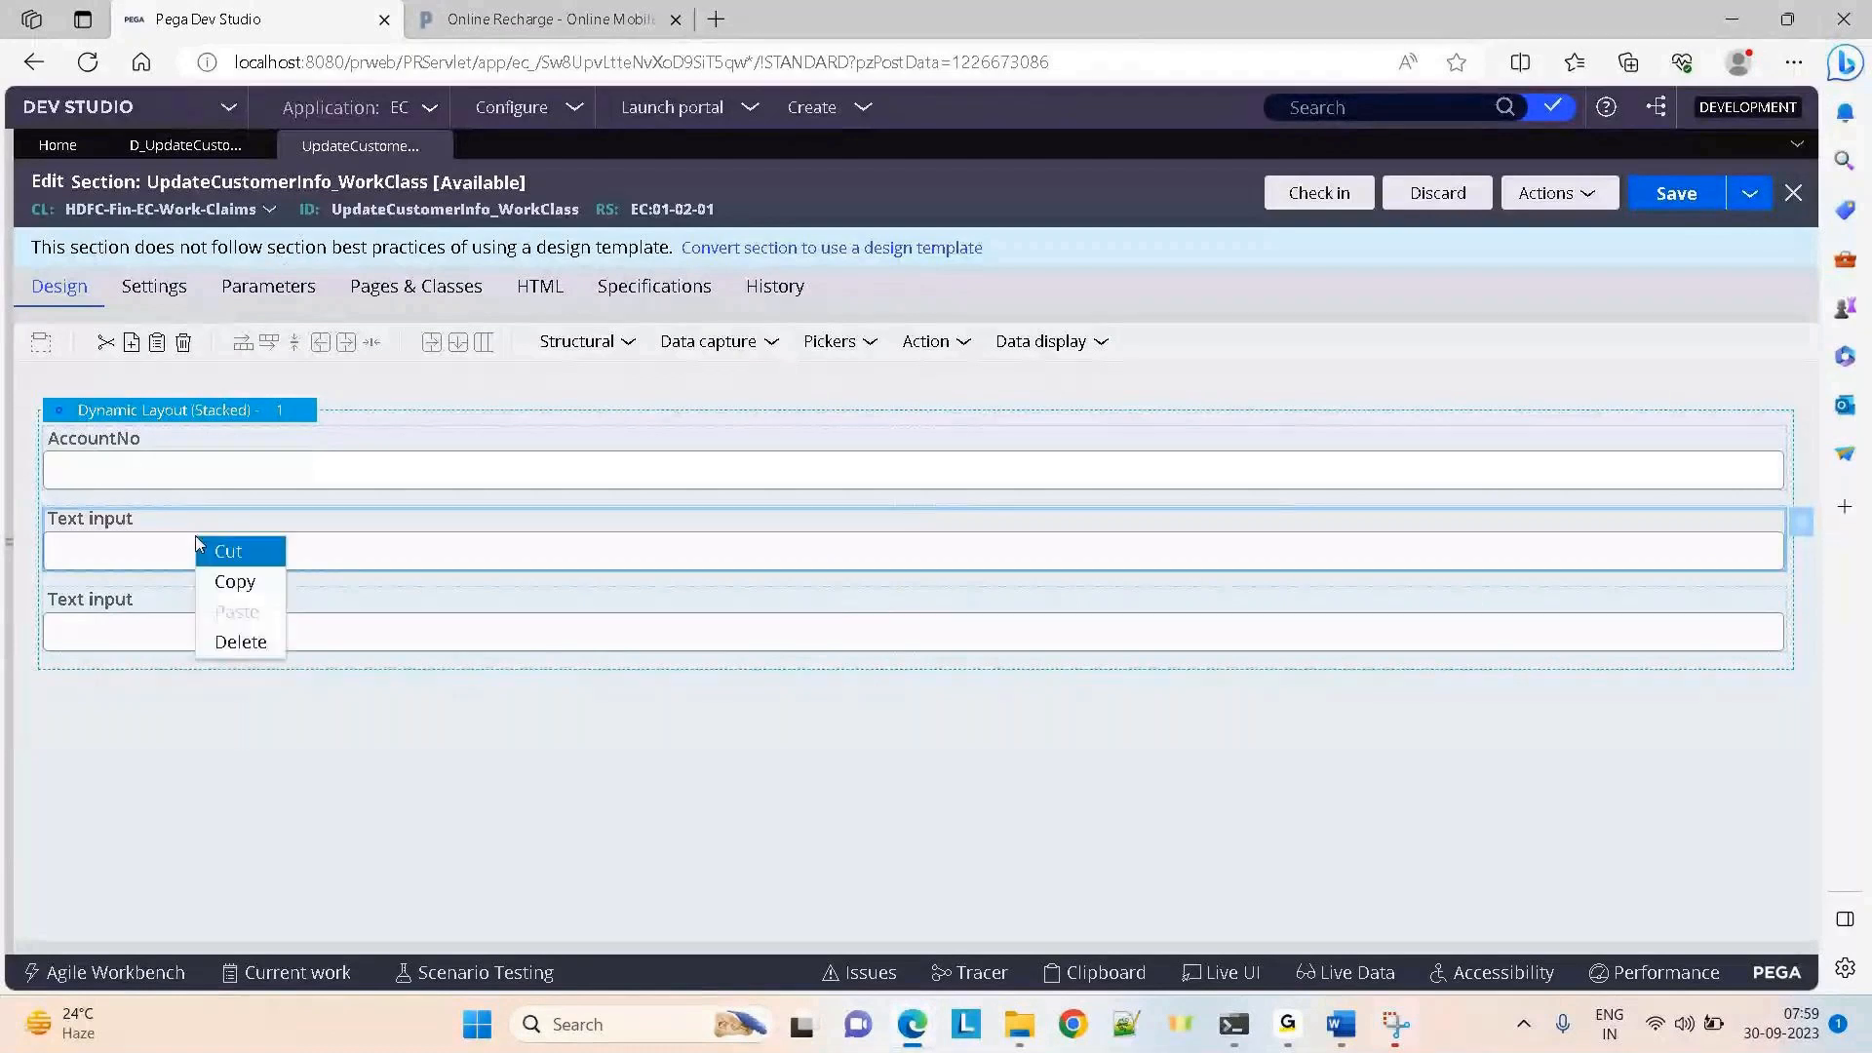
pyautogui.click(240, 641)
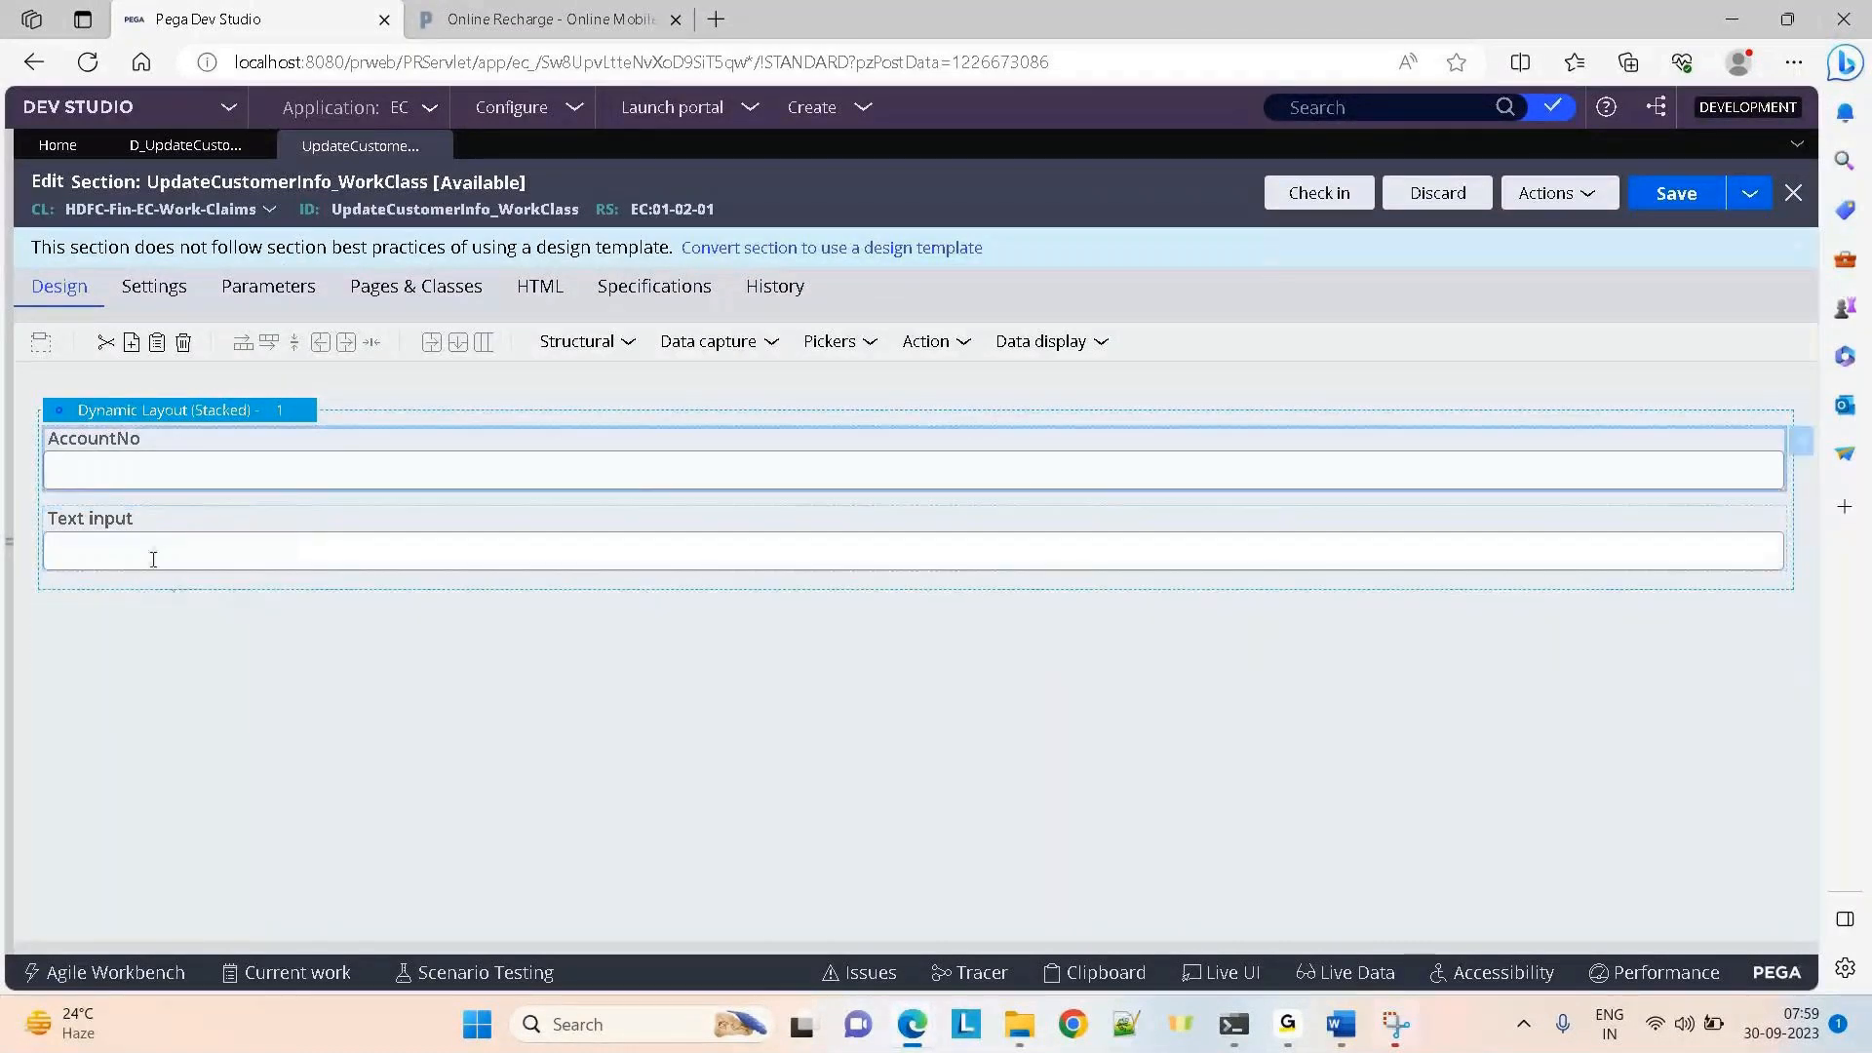
pyautogui.rightClick(153, 560)
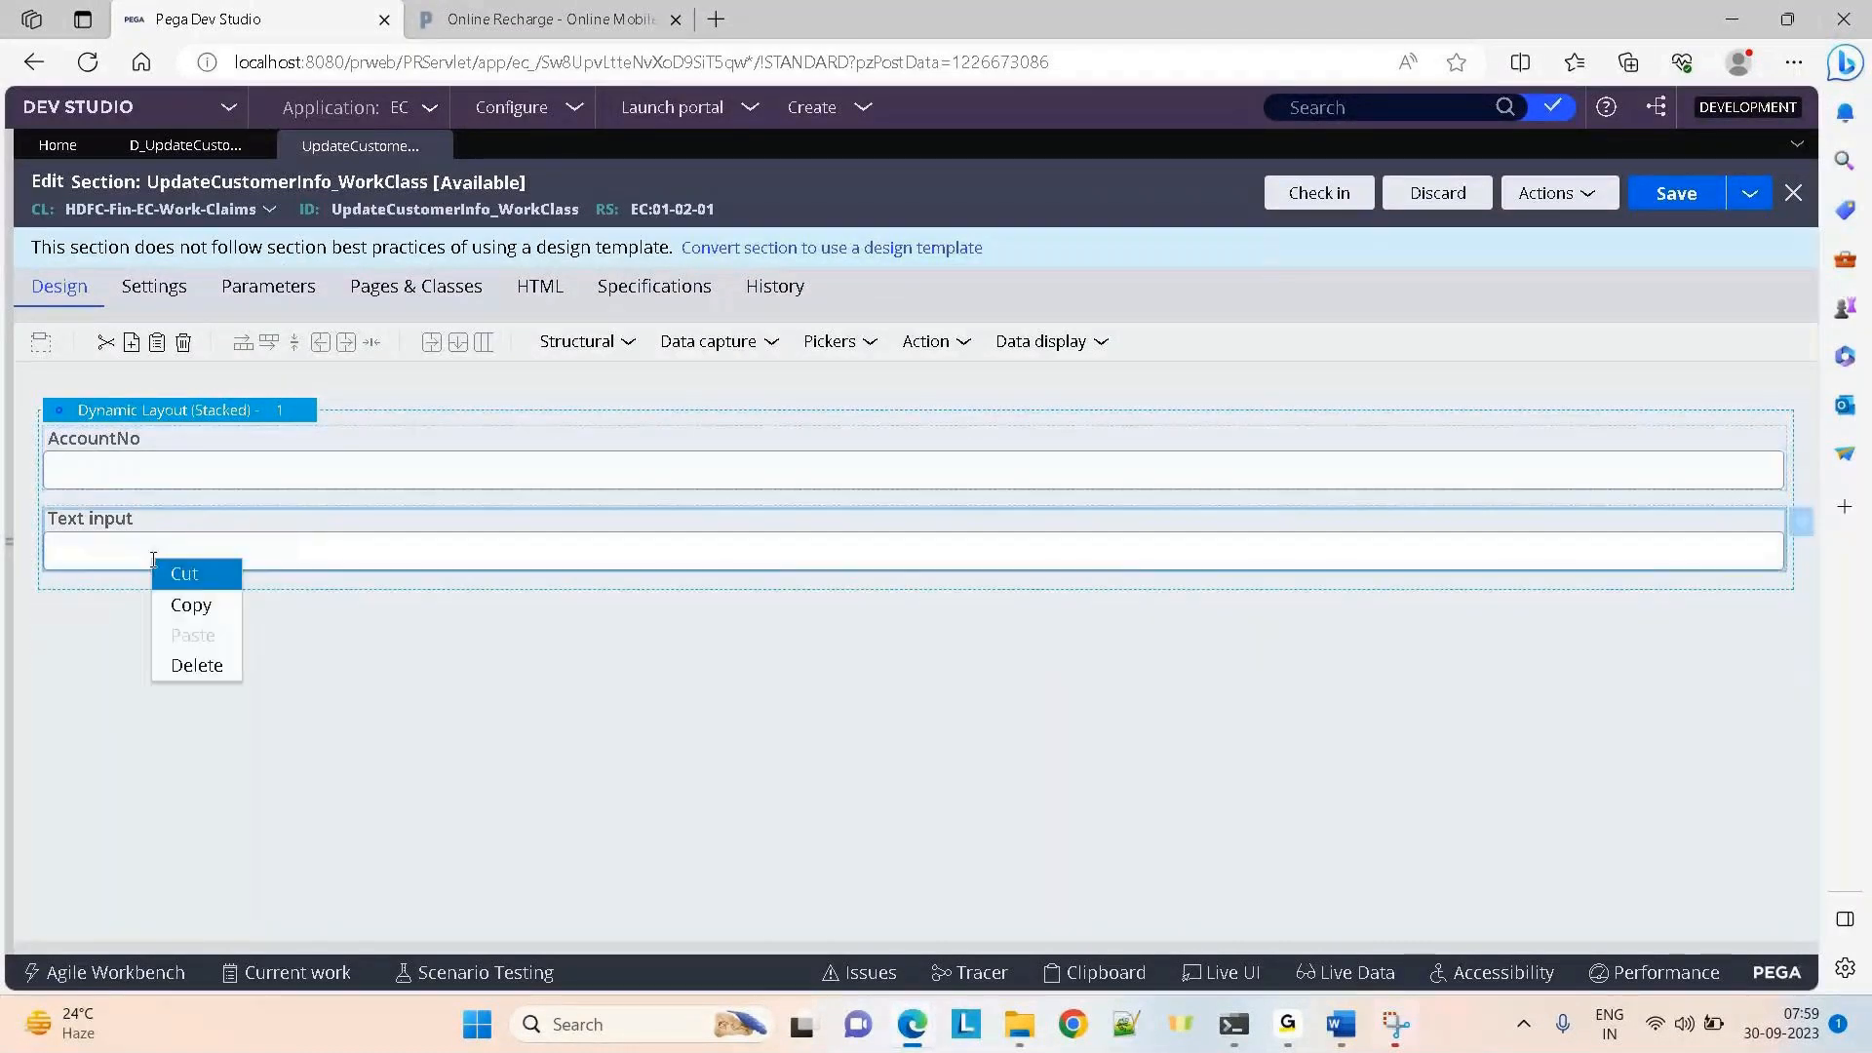
pyautogui.click(195, 664)
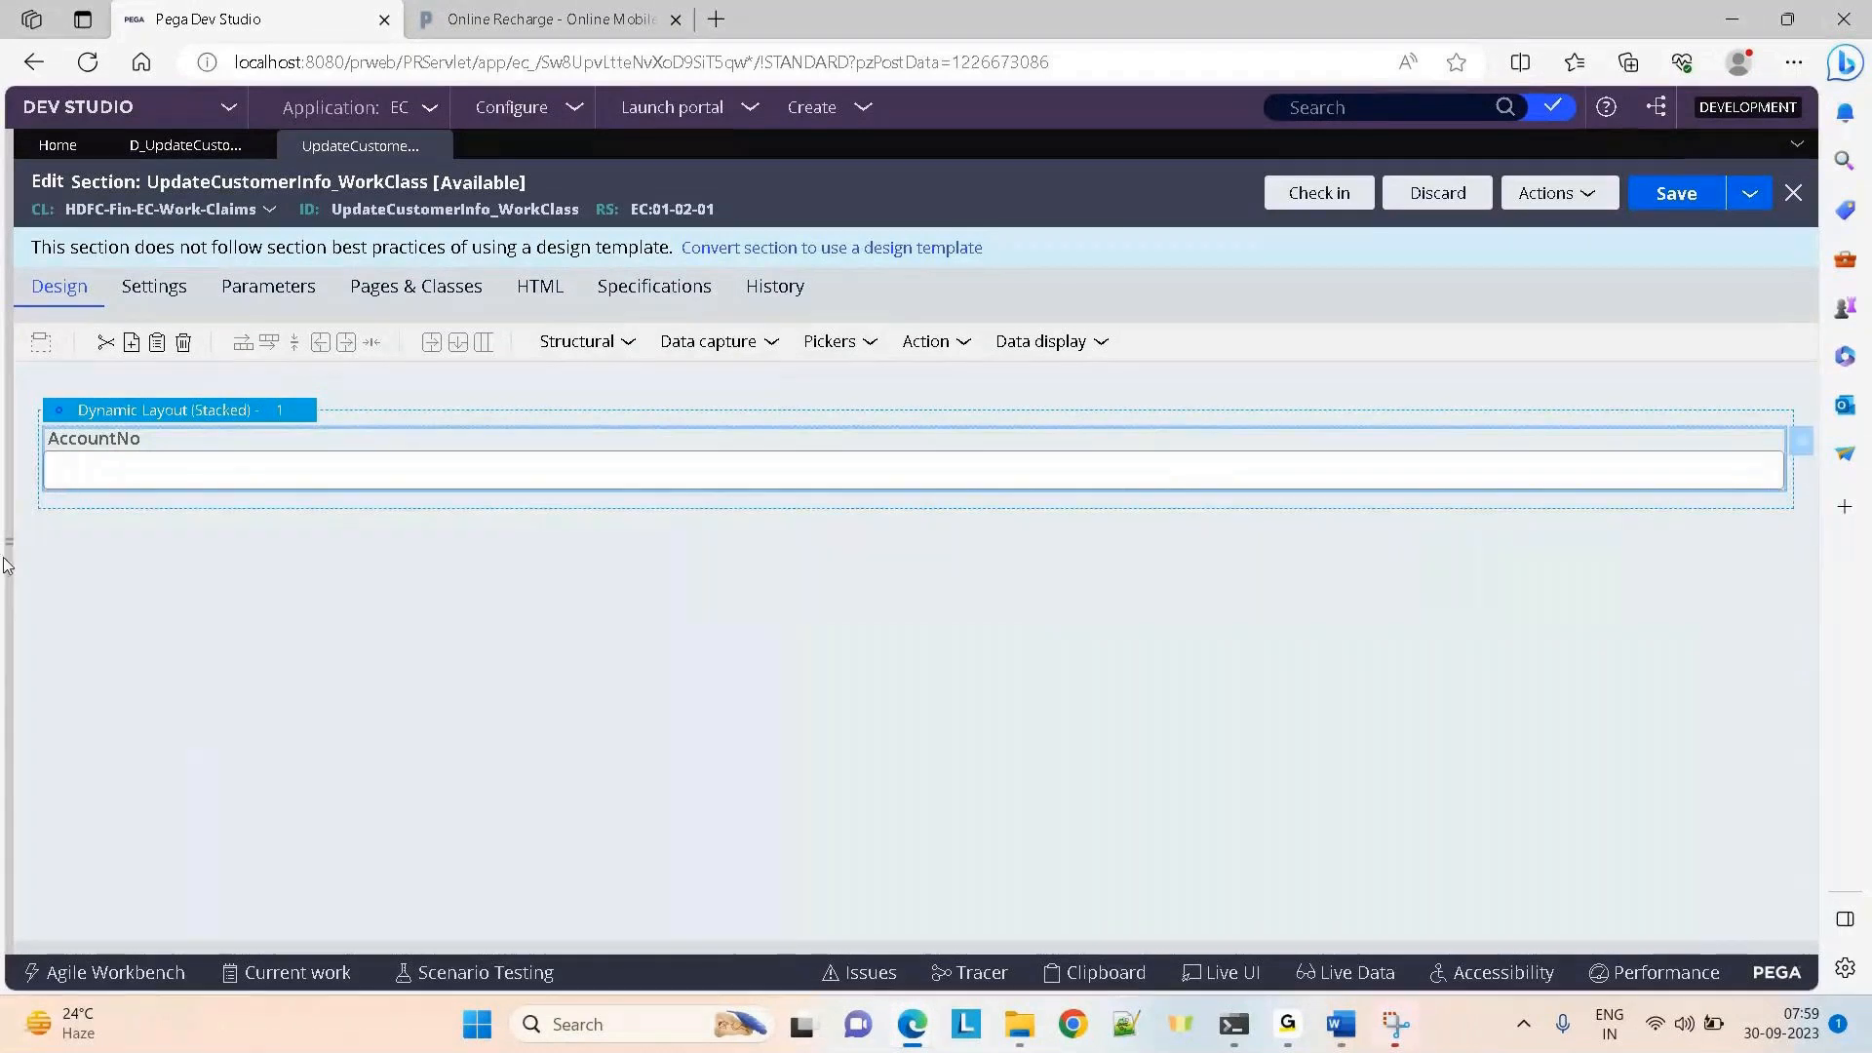
pyautogui.moveTo(8, 563)
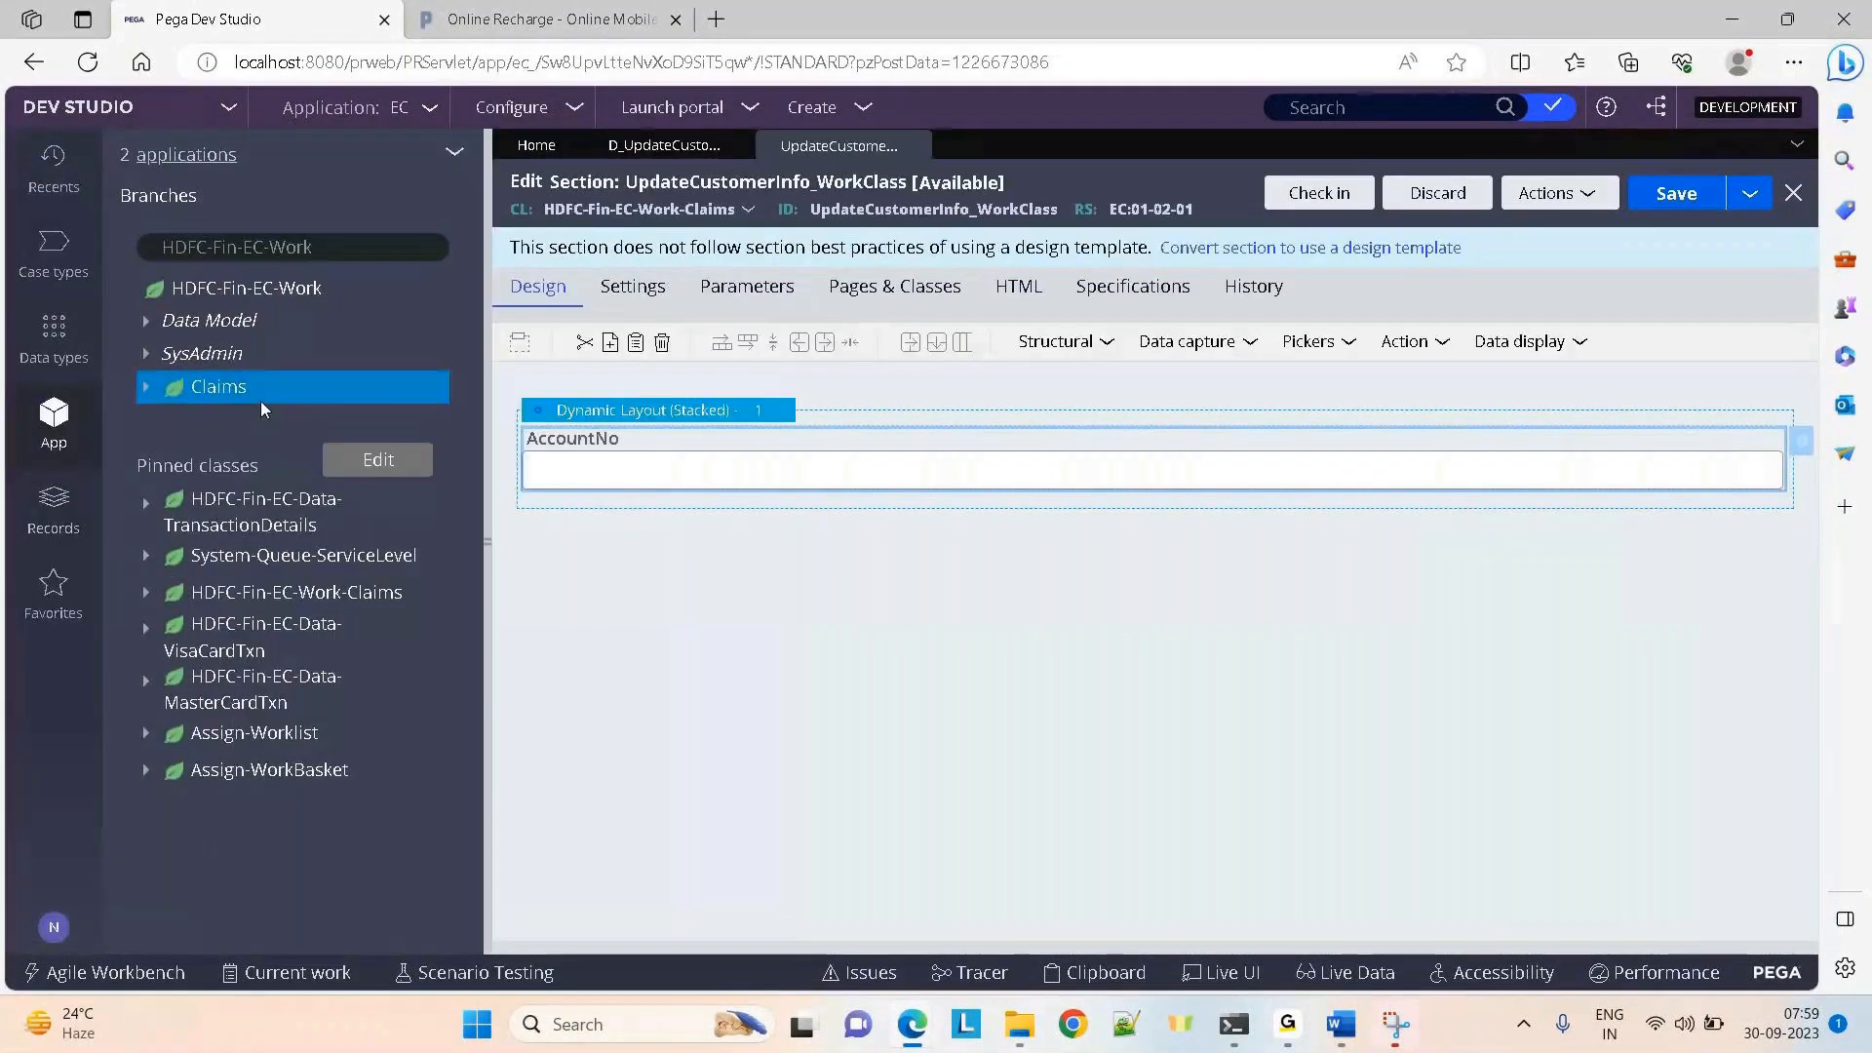
# Start a new section under Claims labelled UpdateCustomerInfo_DataClass
pyautogui.rightClick(217, 389)
pyautogui.moveTo(339, 430)
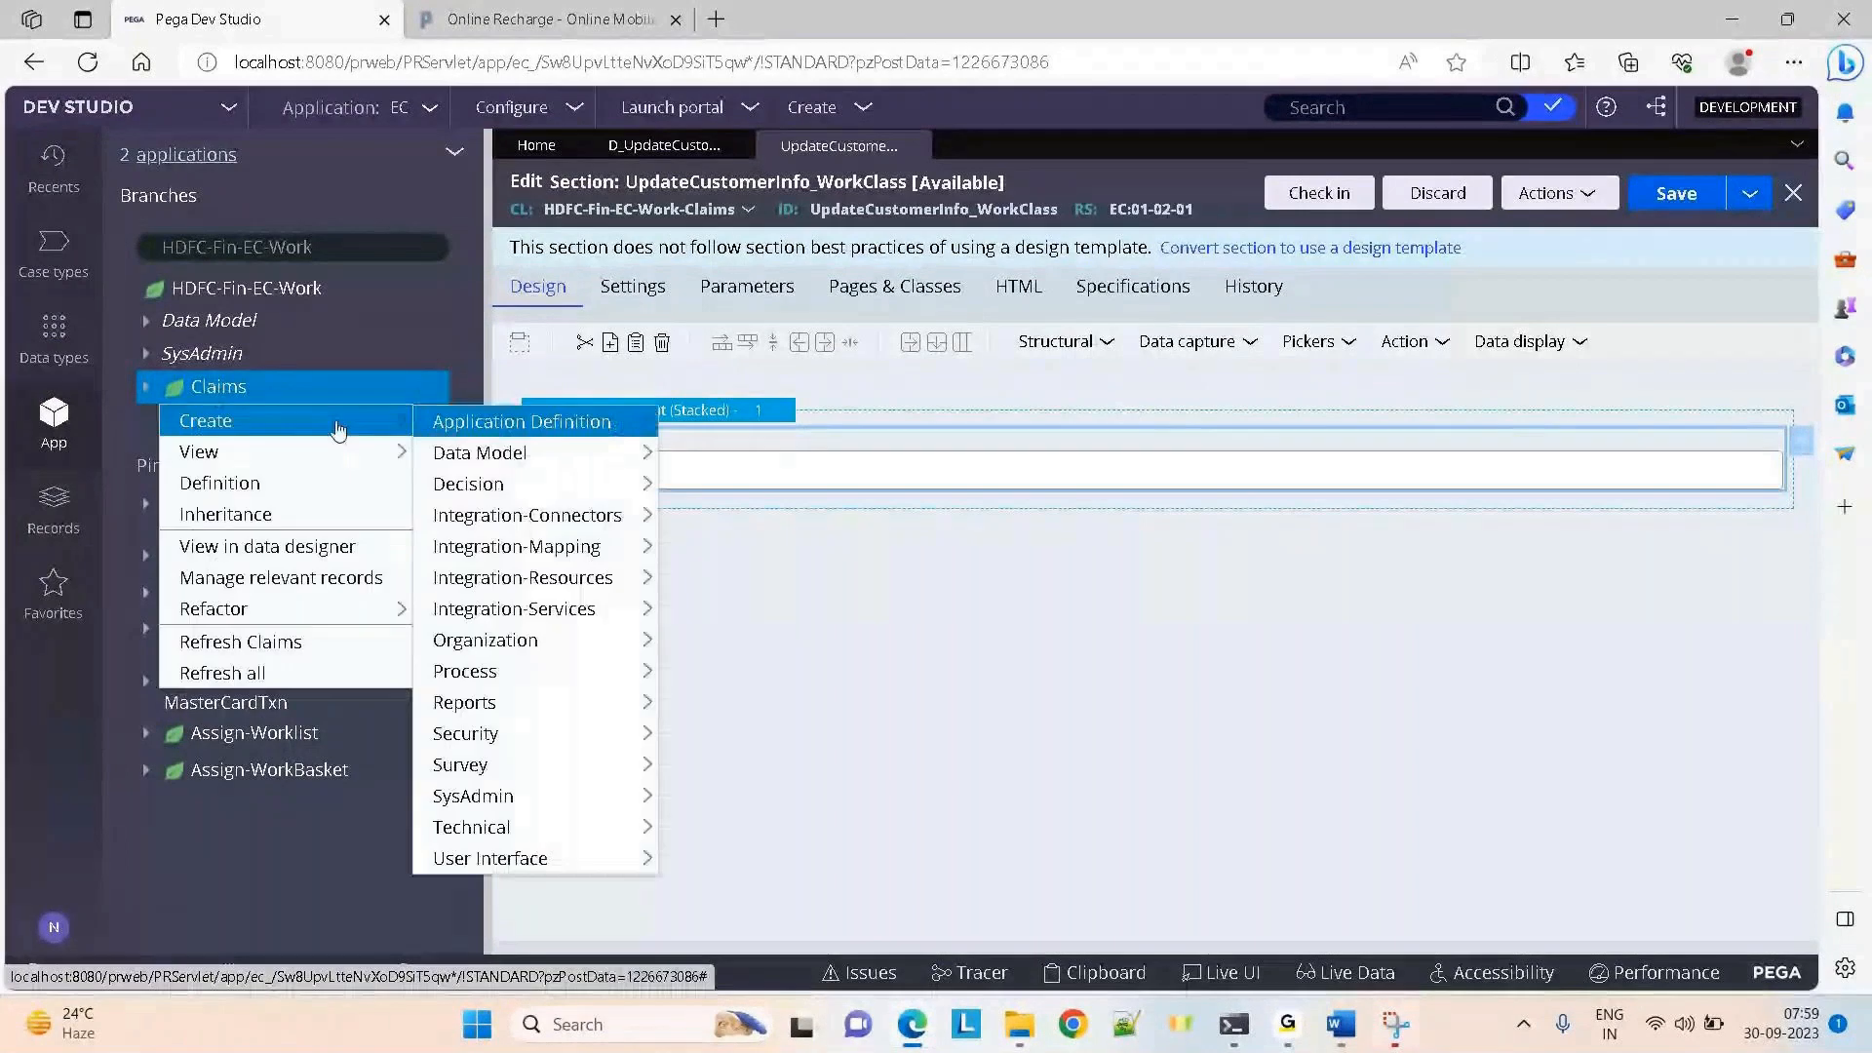
pyautogui.moveTo(448, 741)
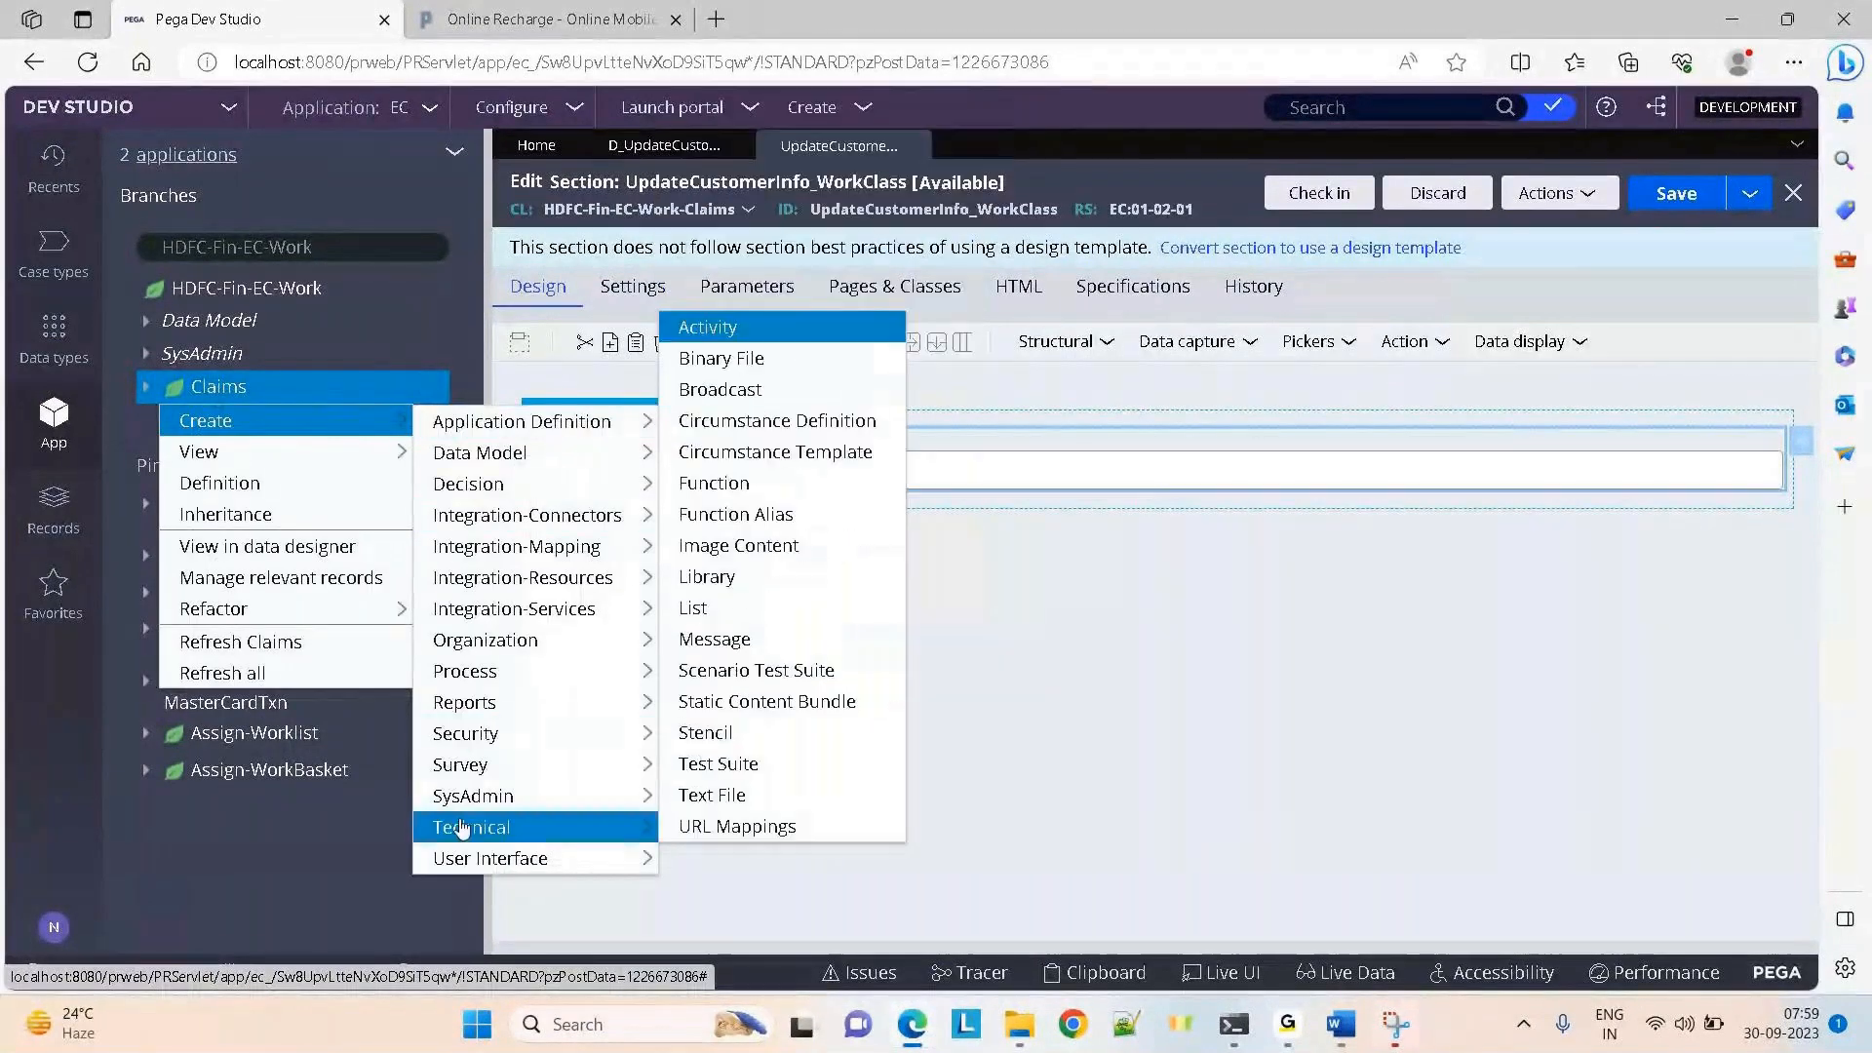
pyautogui.moveTo(468, 856)
pyautogui.click(708, 828)
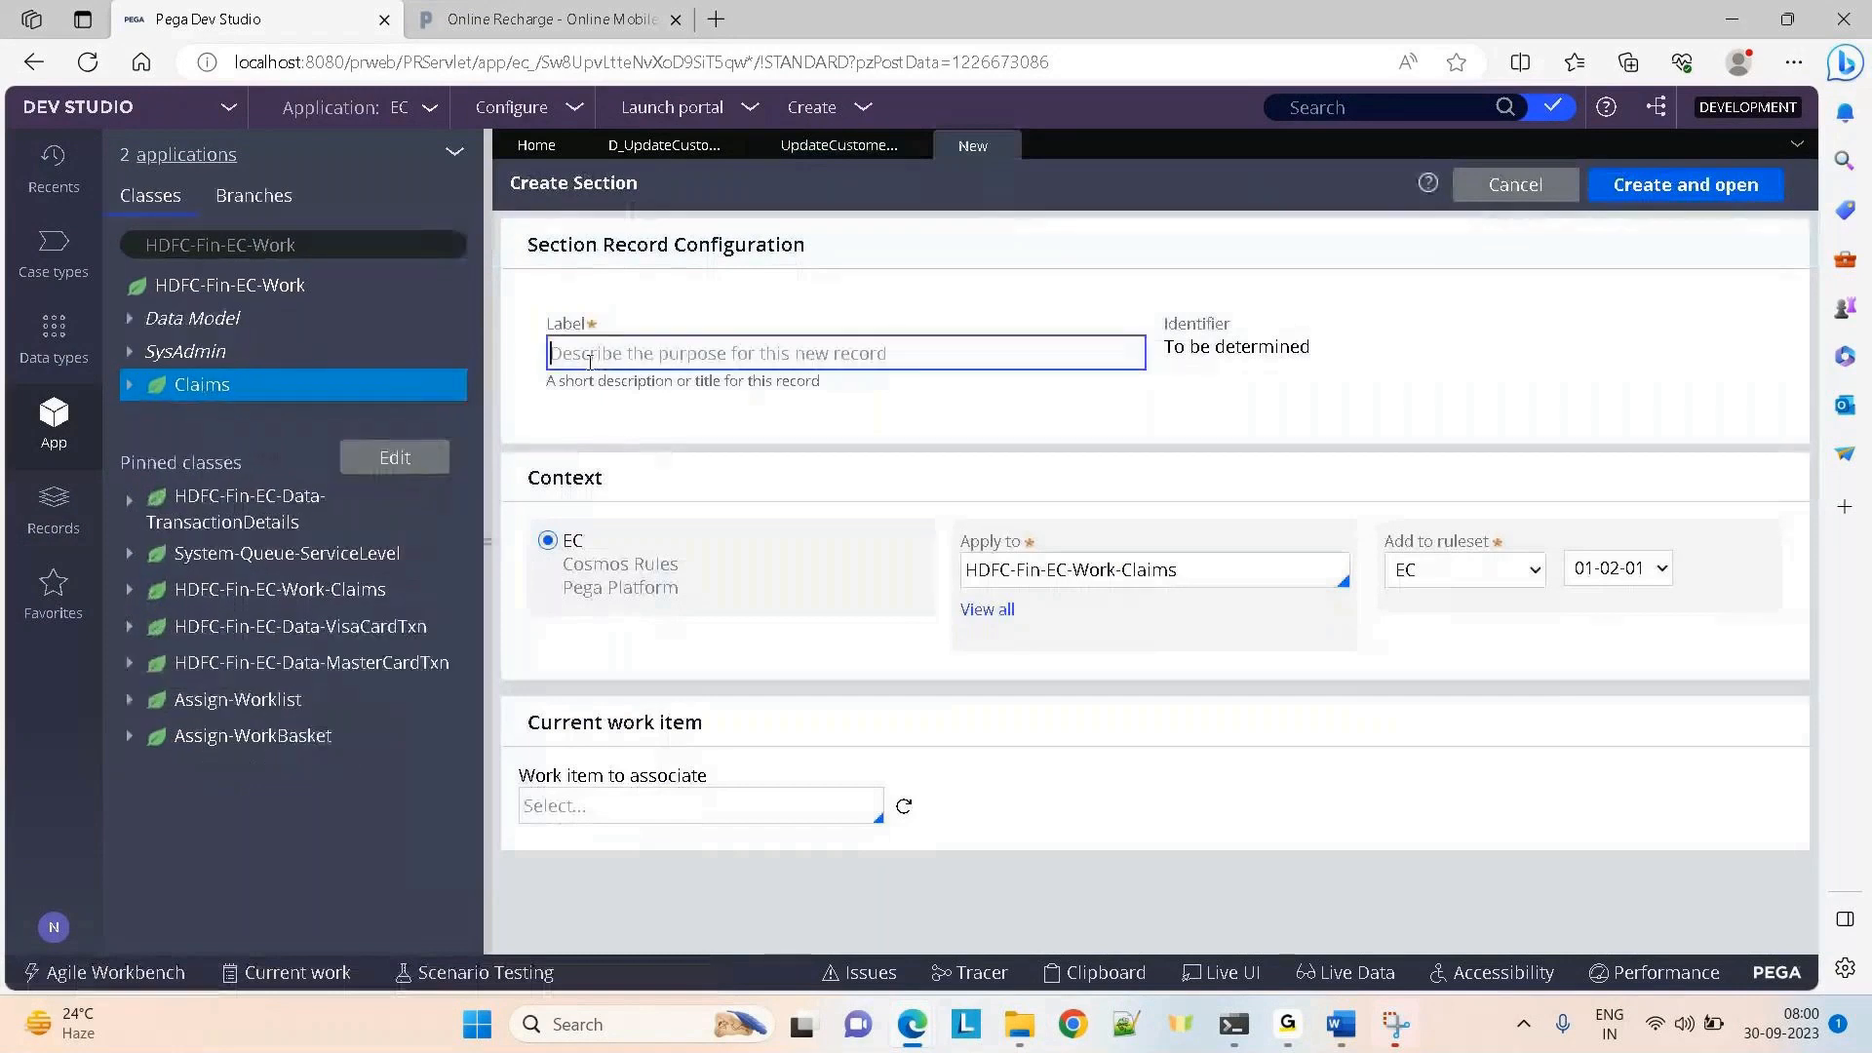
pyautogui.write('UpdateCustomerInfo_')
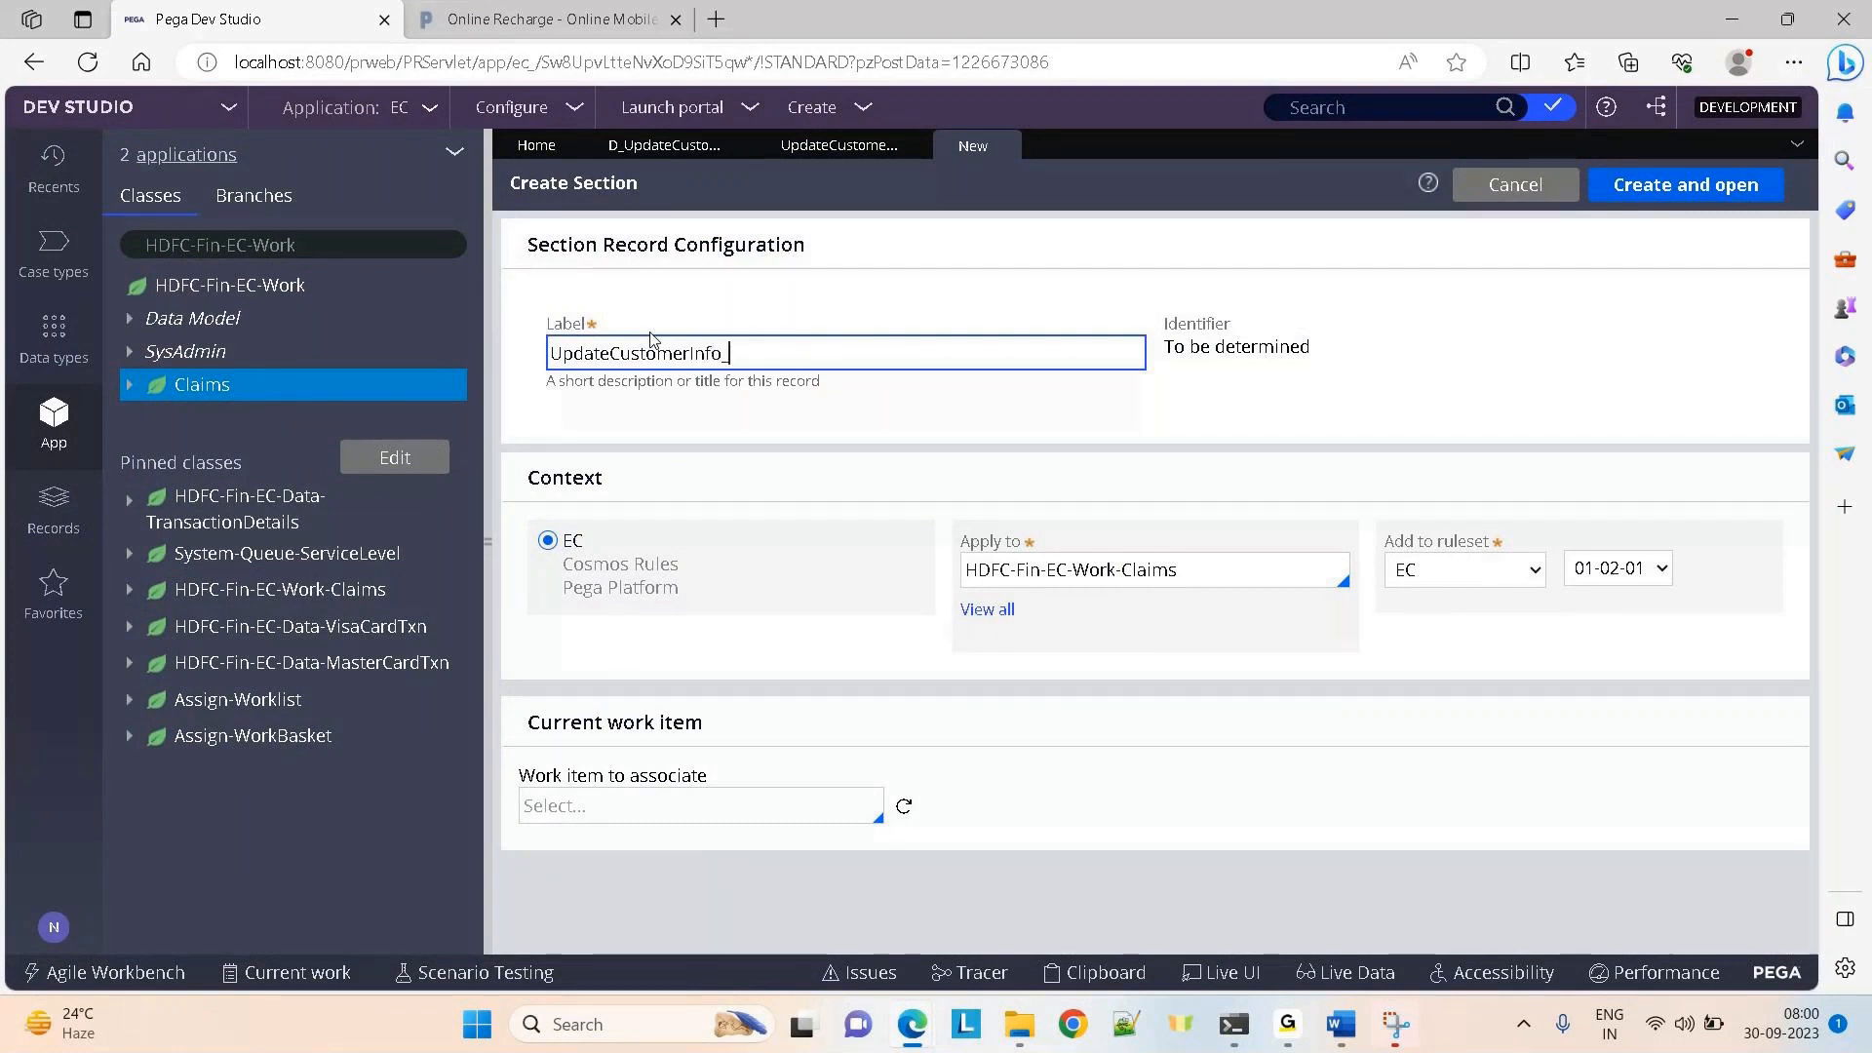
pyautogui.write('DataClass')
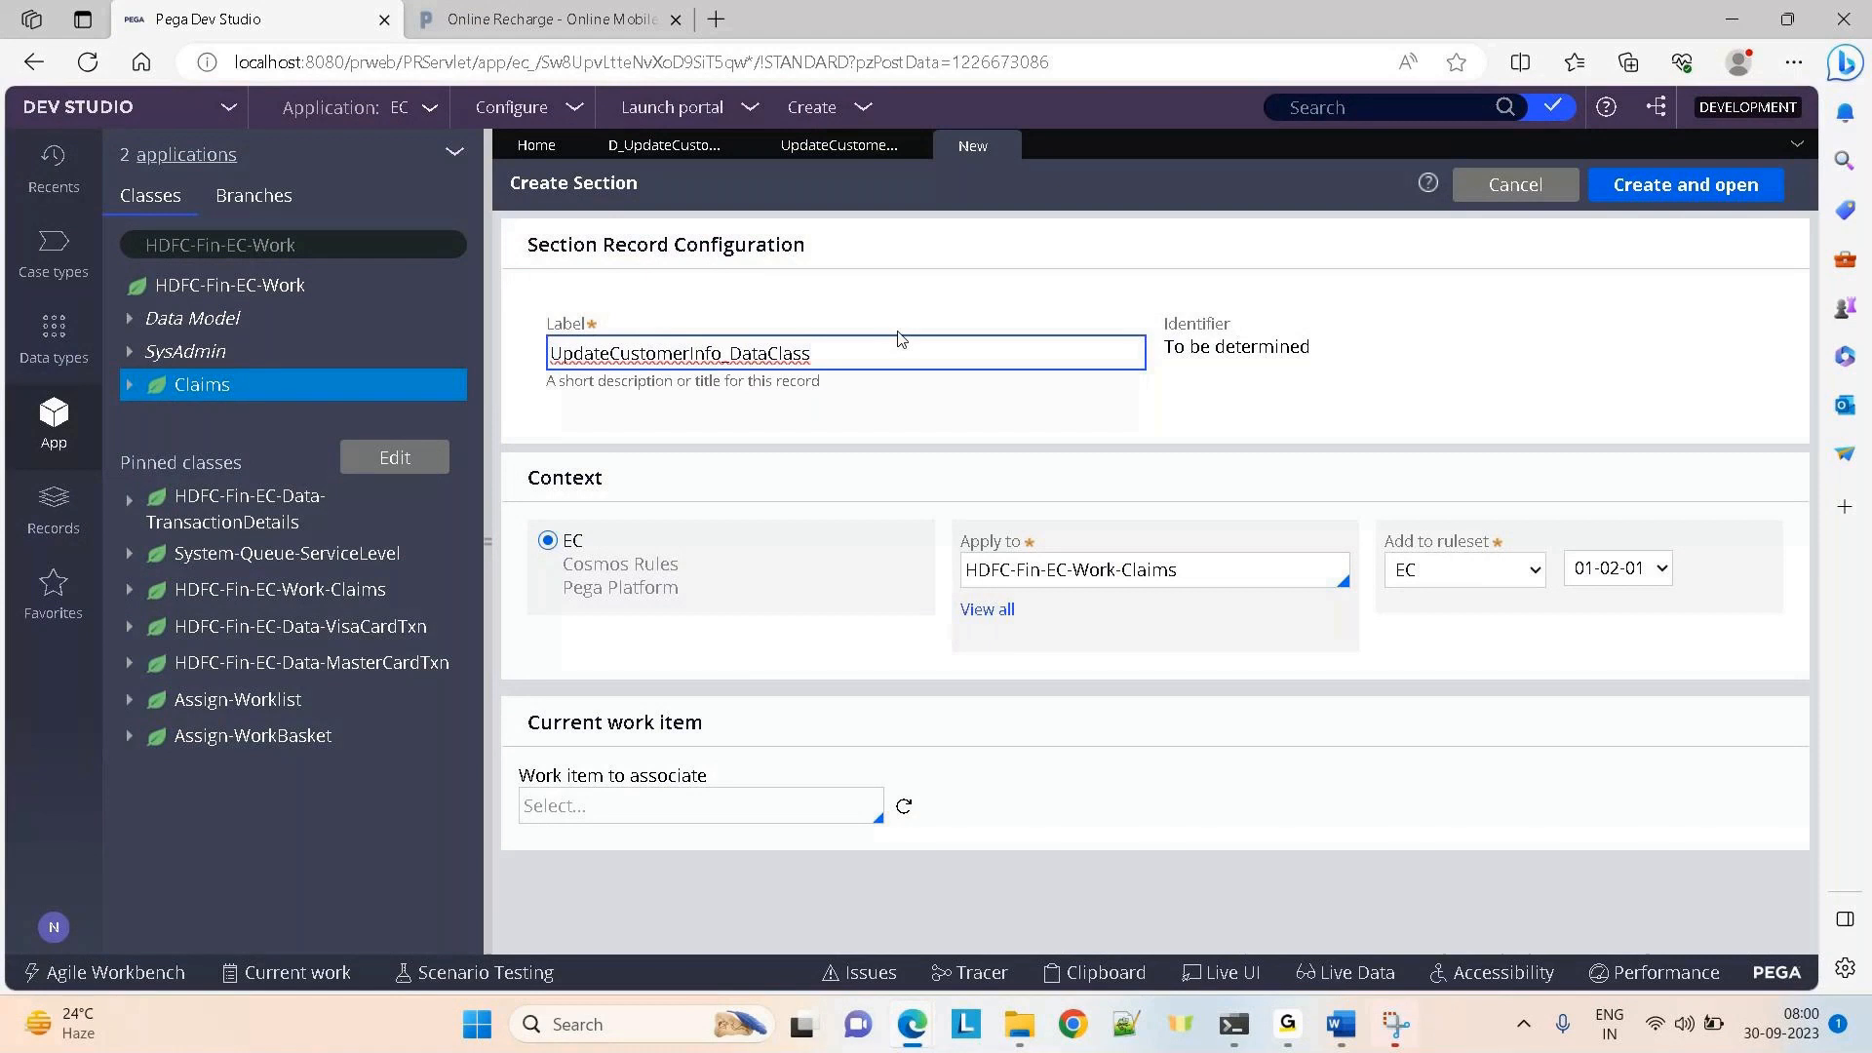
pyautogui.moveTo(838, 353); pyautogui.dragTo(733, 356)
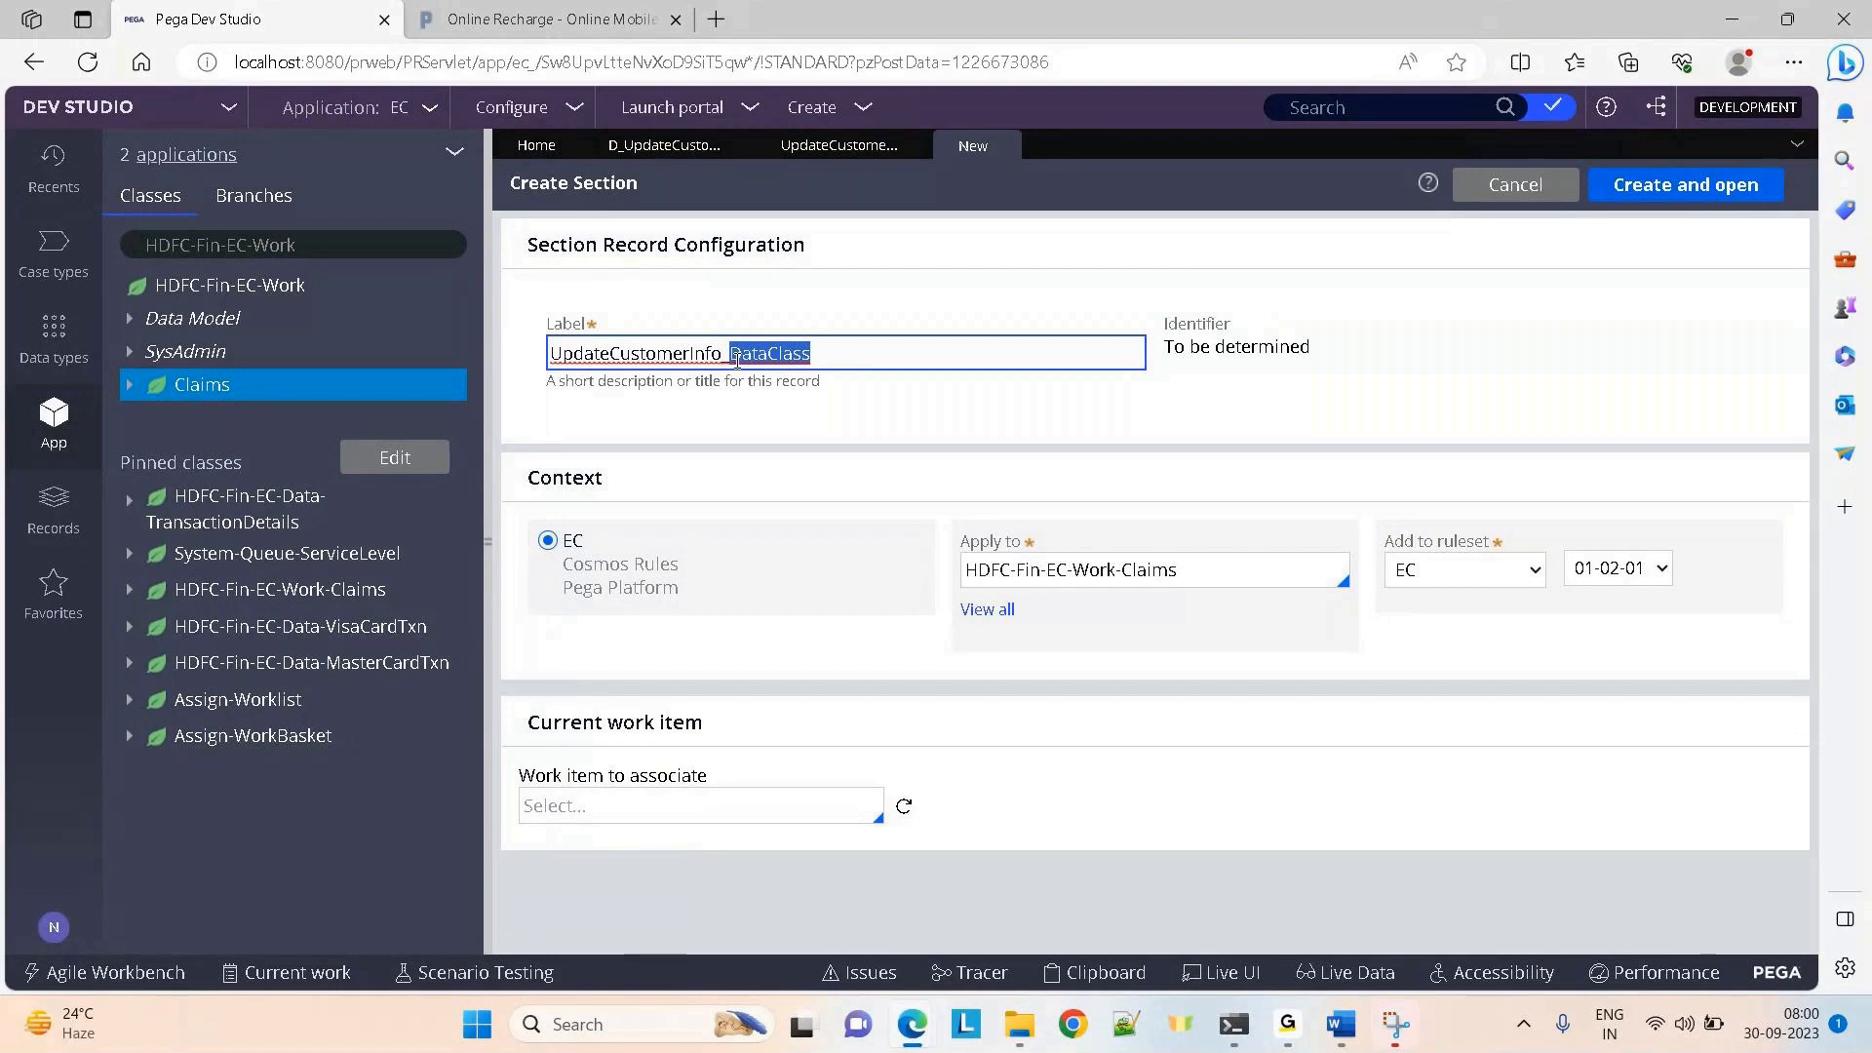
# Apply the section to HDFC-Fin-EC-Data-CustomerData, then create and open it
pyautogui.click(1245, 577)
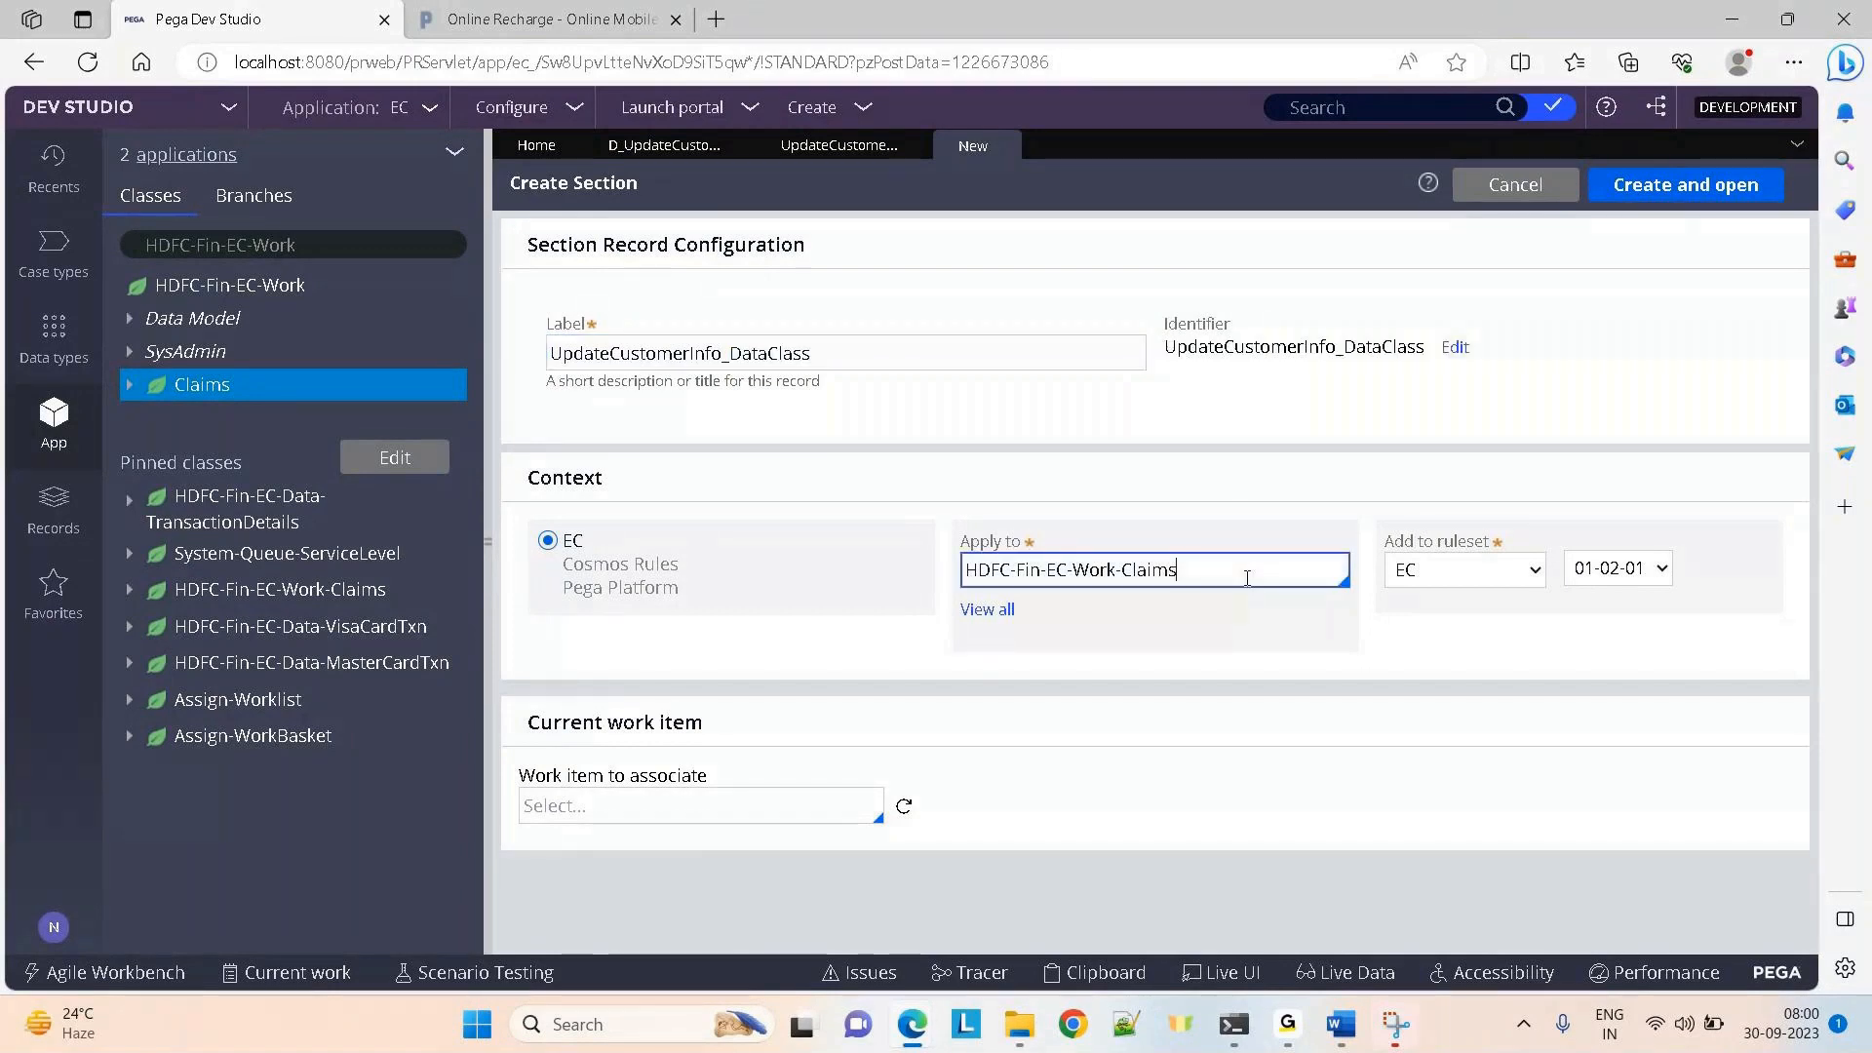
pyautogui.press('BackSpace')
pyautogui.press('BackSpace')
pyautogui.press('BackSpace')
pyautogui.press('BackSpace')
pyautogui.press('BackSpace')
pyautogui.press('BackSpace')
pyautogui.press('BackSpace')
pyautogui.press('BackSpace')
pyautogui.press('BackSpace')
pyautogui.press('BackSpace')
pyautogui.press('BackSpace')
pyautogui.write('da')
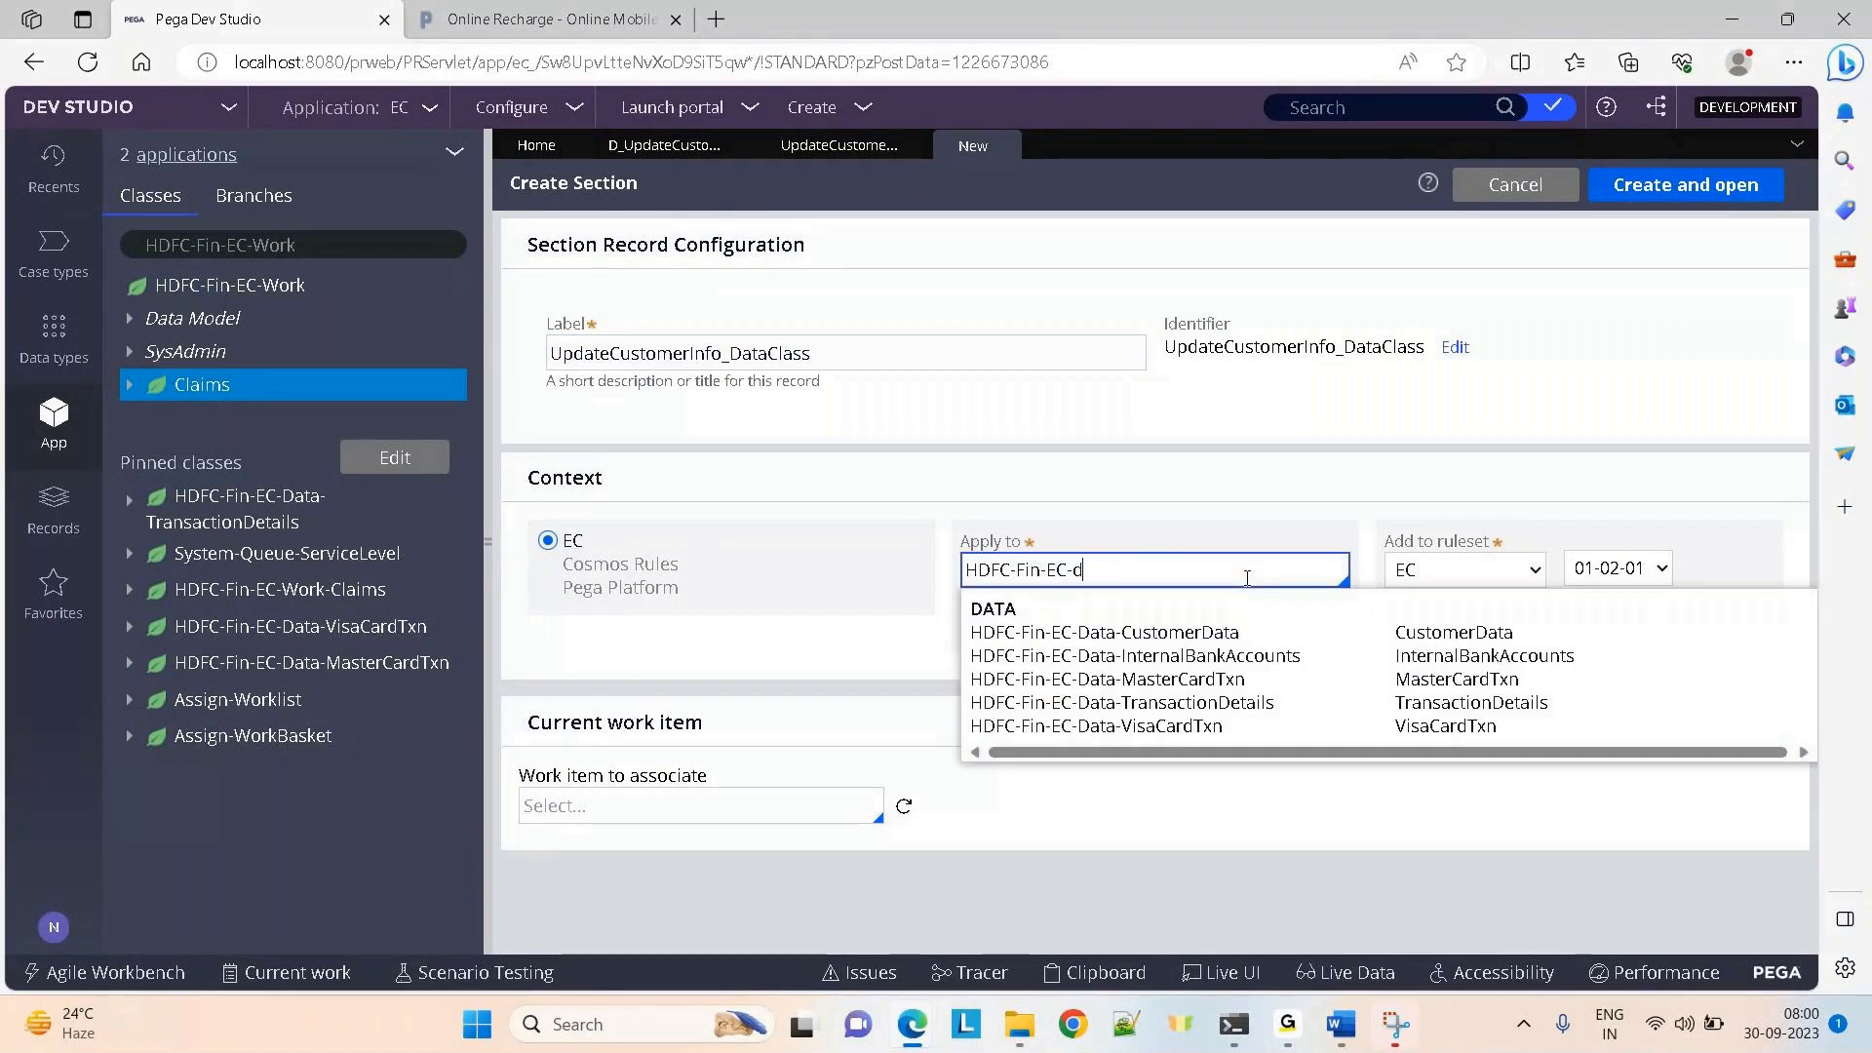
pyautogui.press('Up')
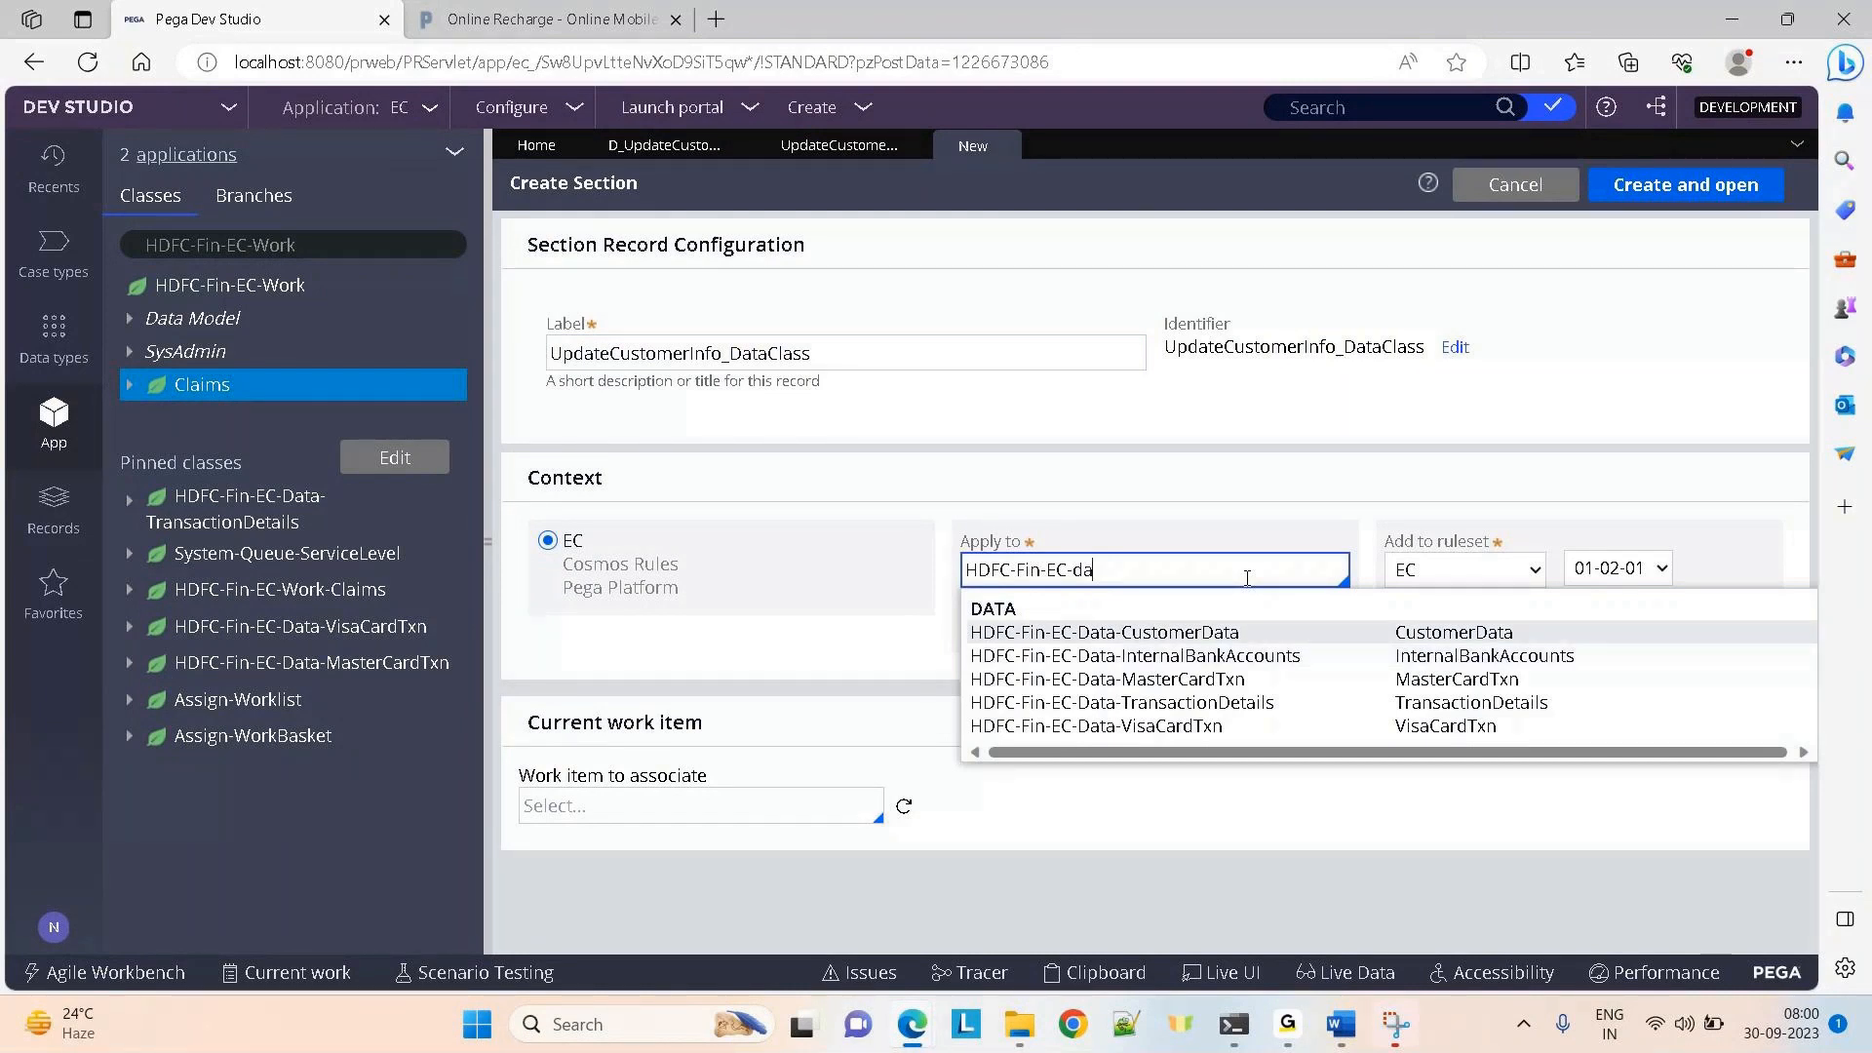
pyautogui.press('Return')
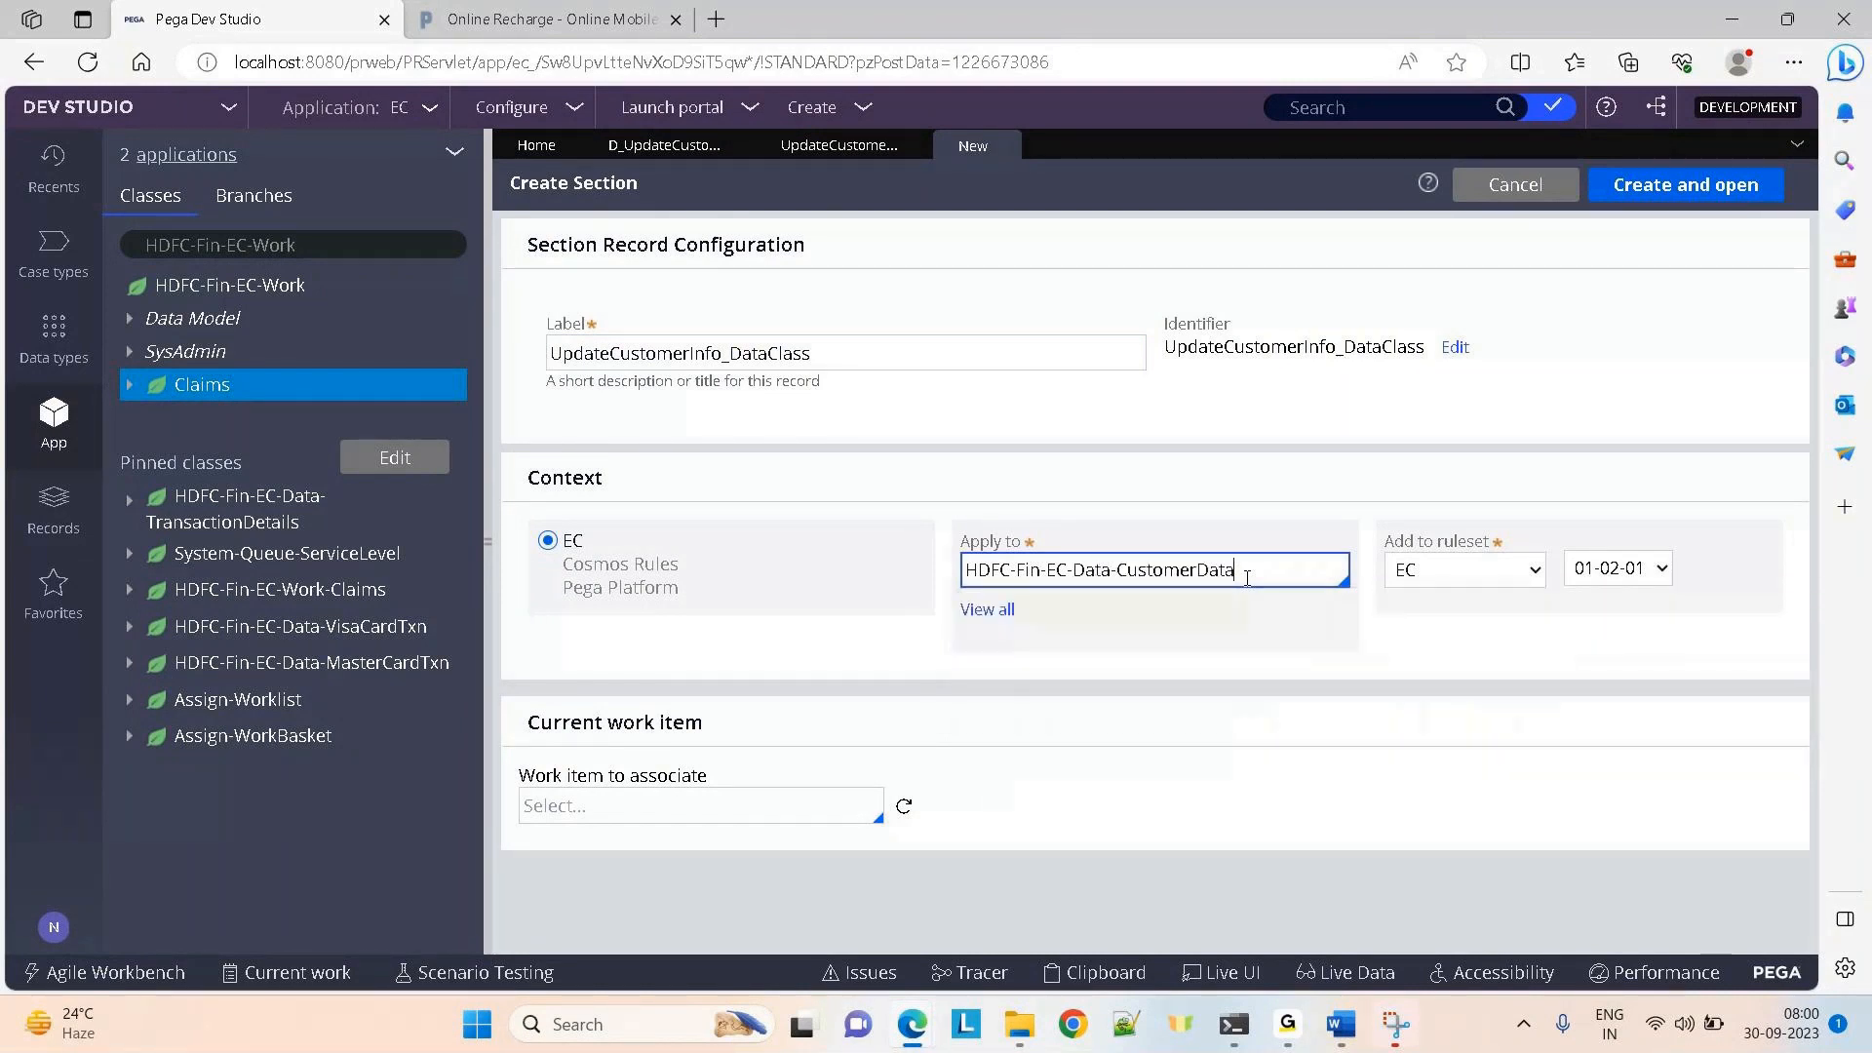
pyautogui.click(1648, 195)
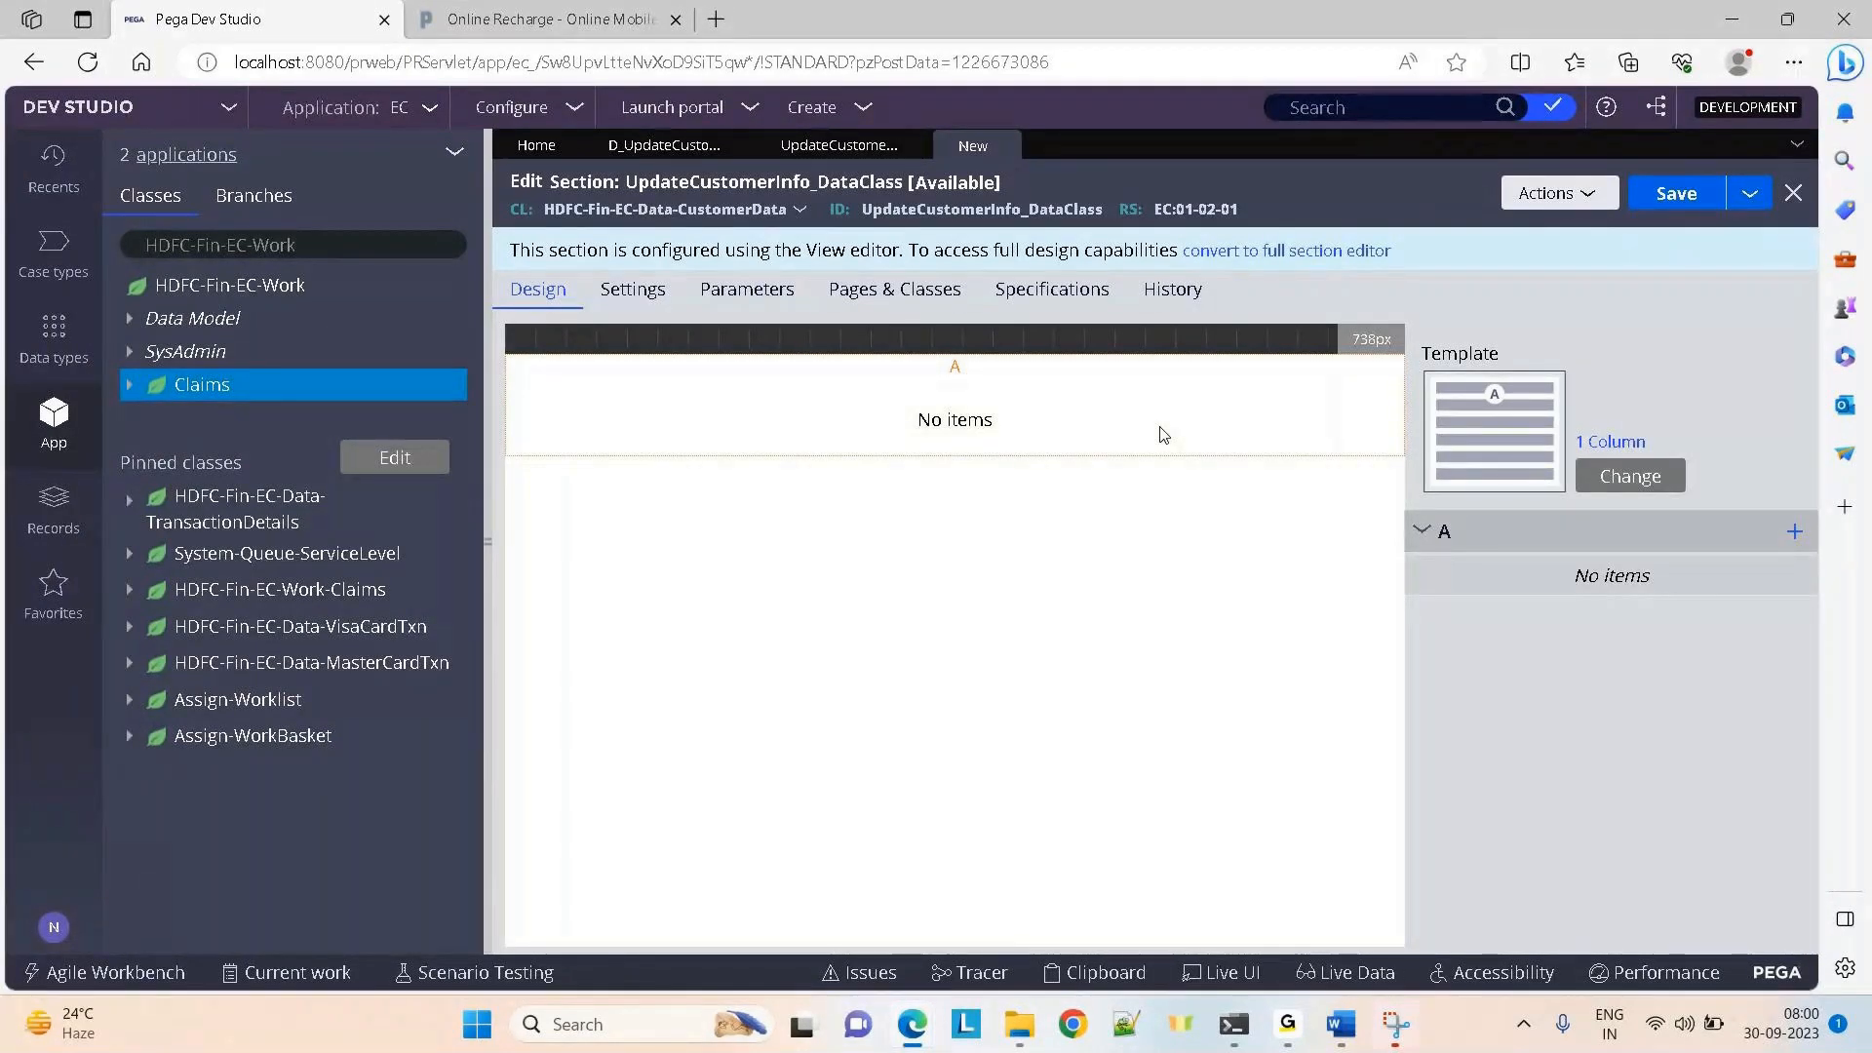
# Convert UpdateCustomerInfo_DataClass to the full section editor and confirm
pyautogui.click(1327, 252)
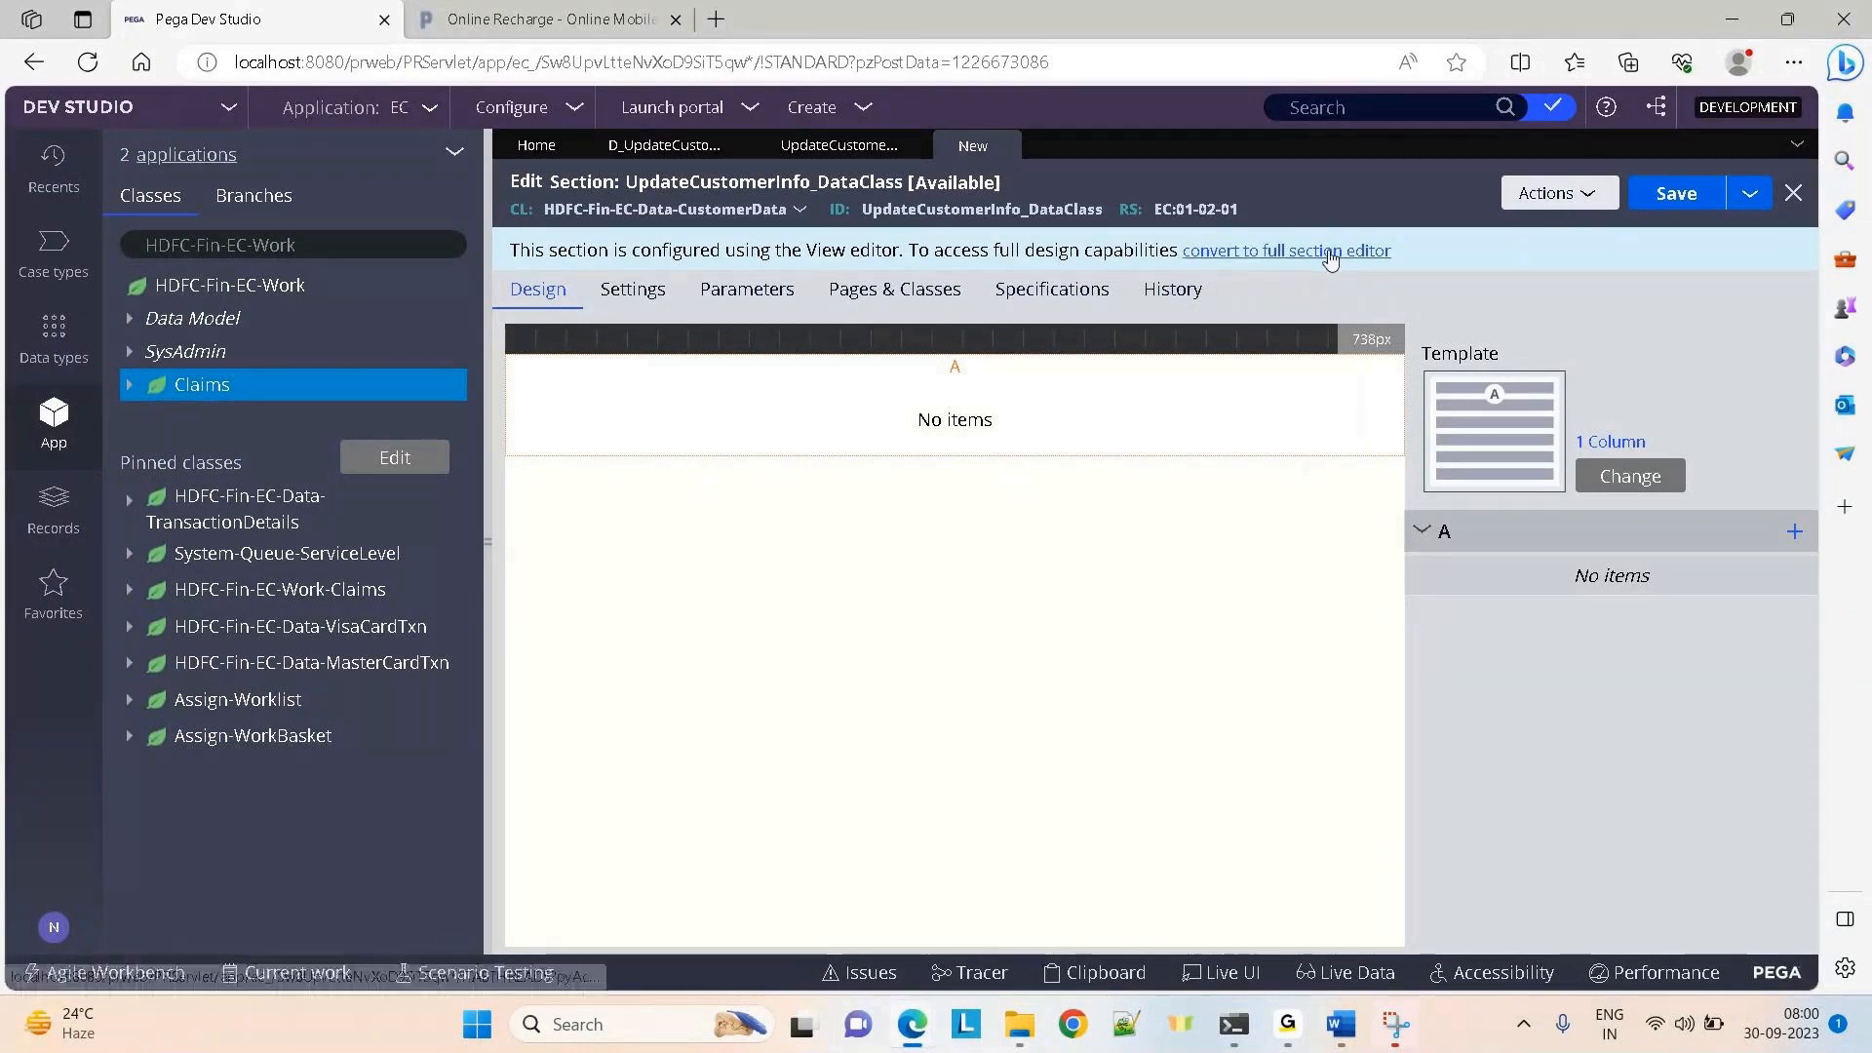
pyautogui.click(1481, 659)
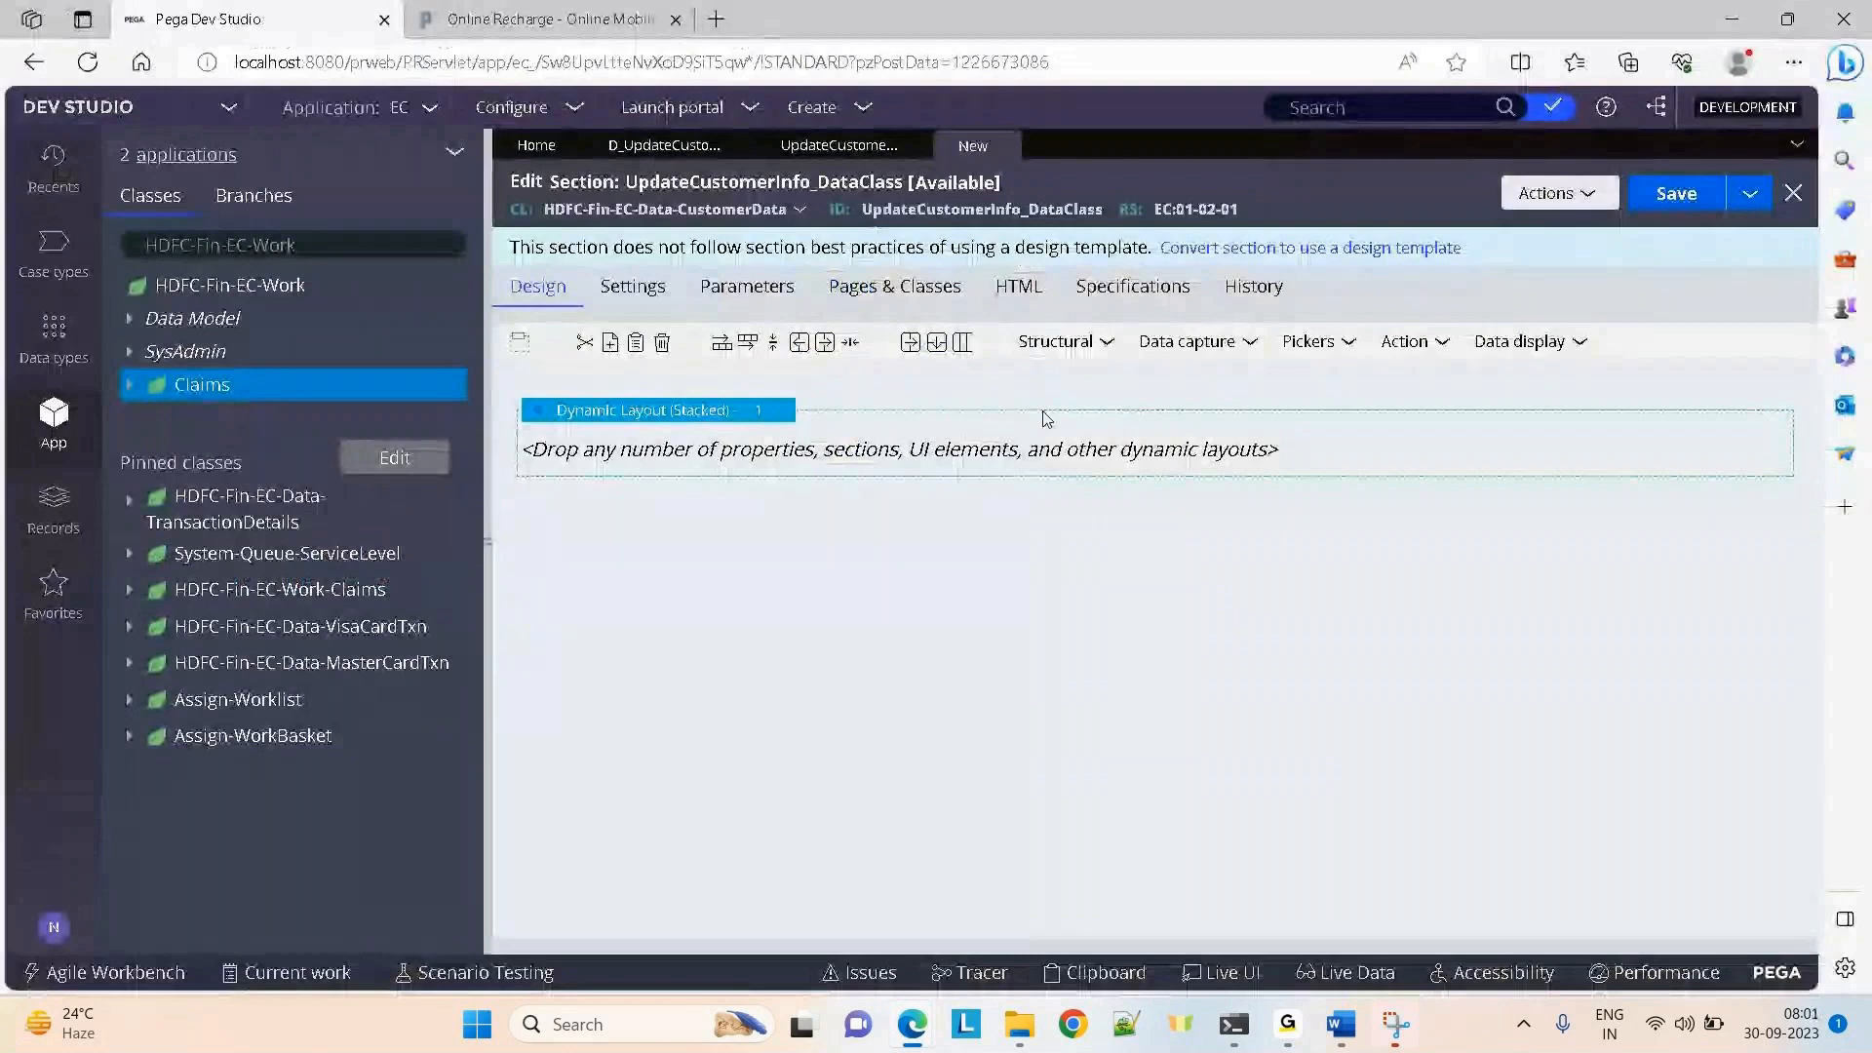
# Add a text input to the dynamic layout and paste copies to make four inputs
pyautogui.click(1189, 341)
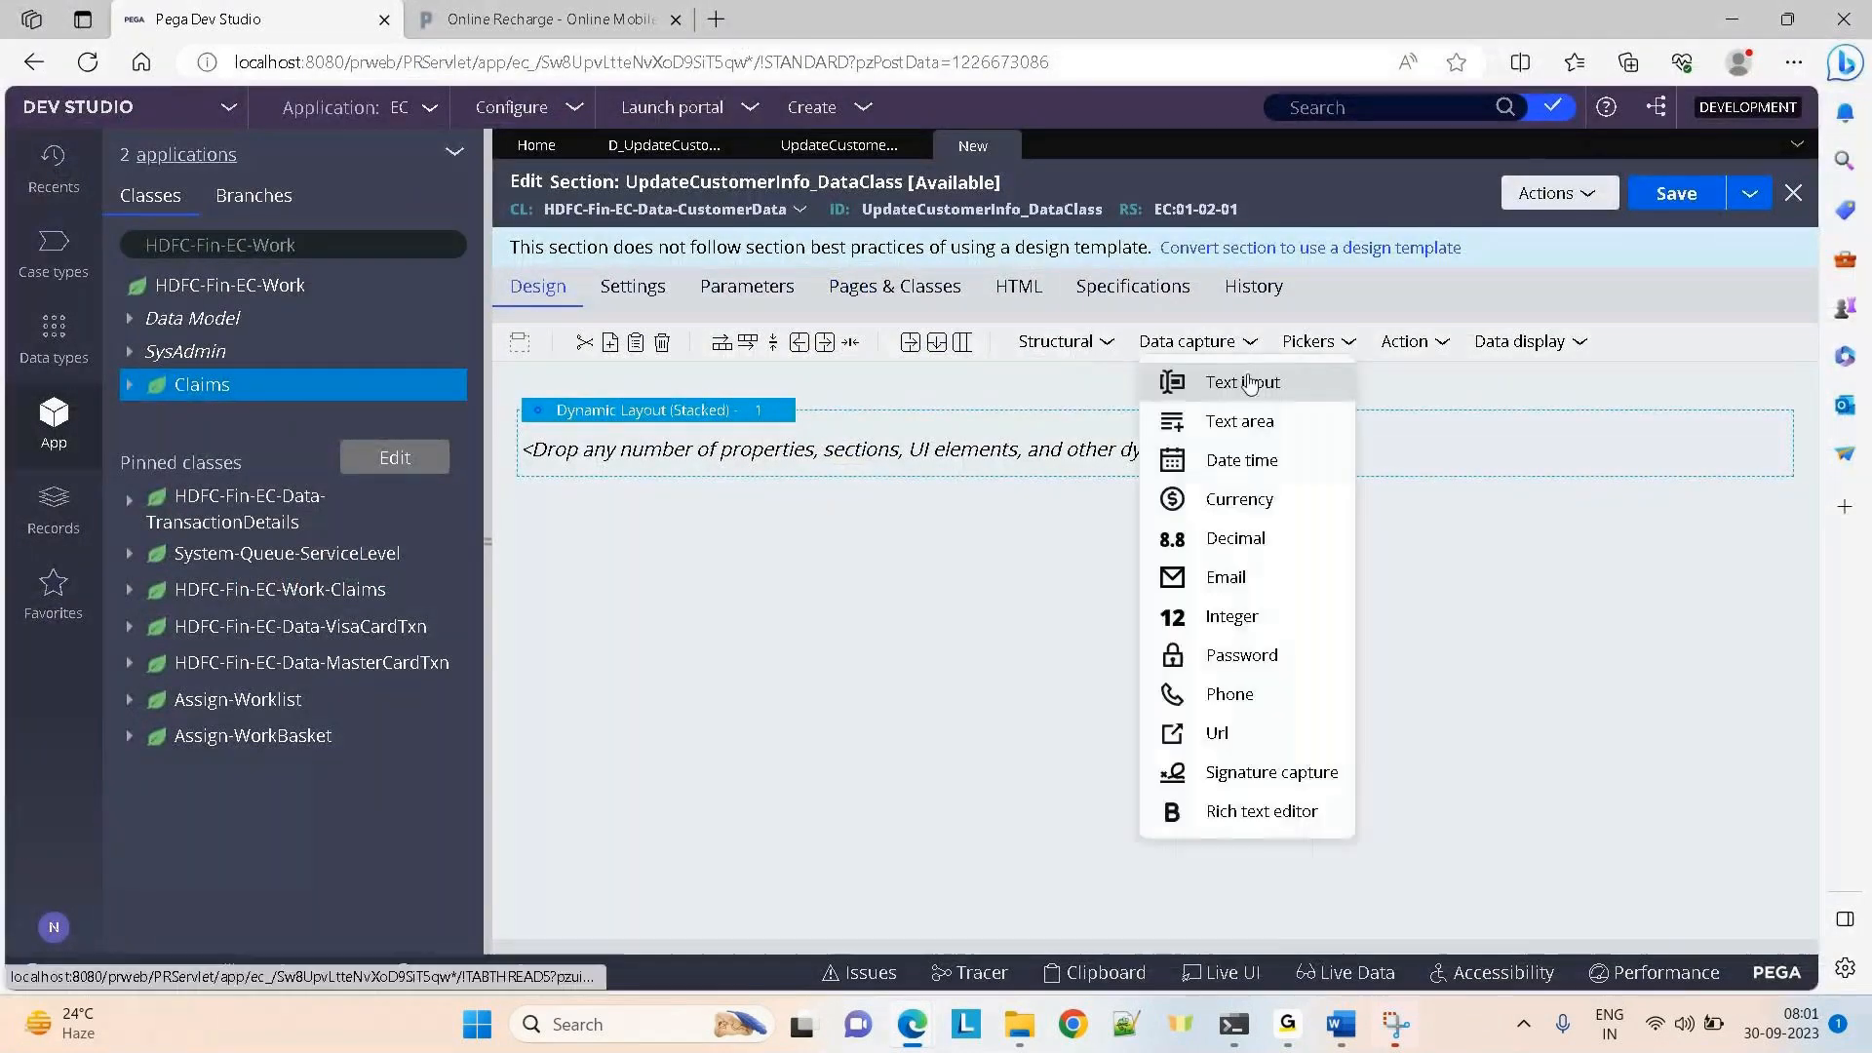
pyautogui.moveTo(1246, 381); pyautogui.dragTo(1069, 462)
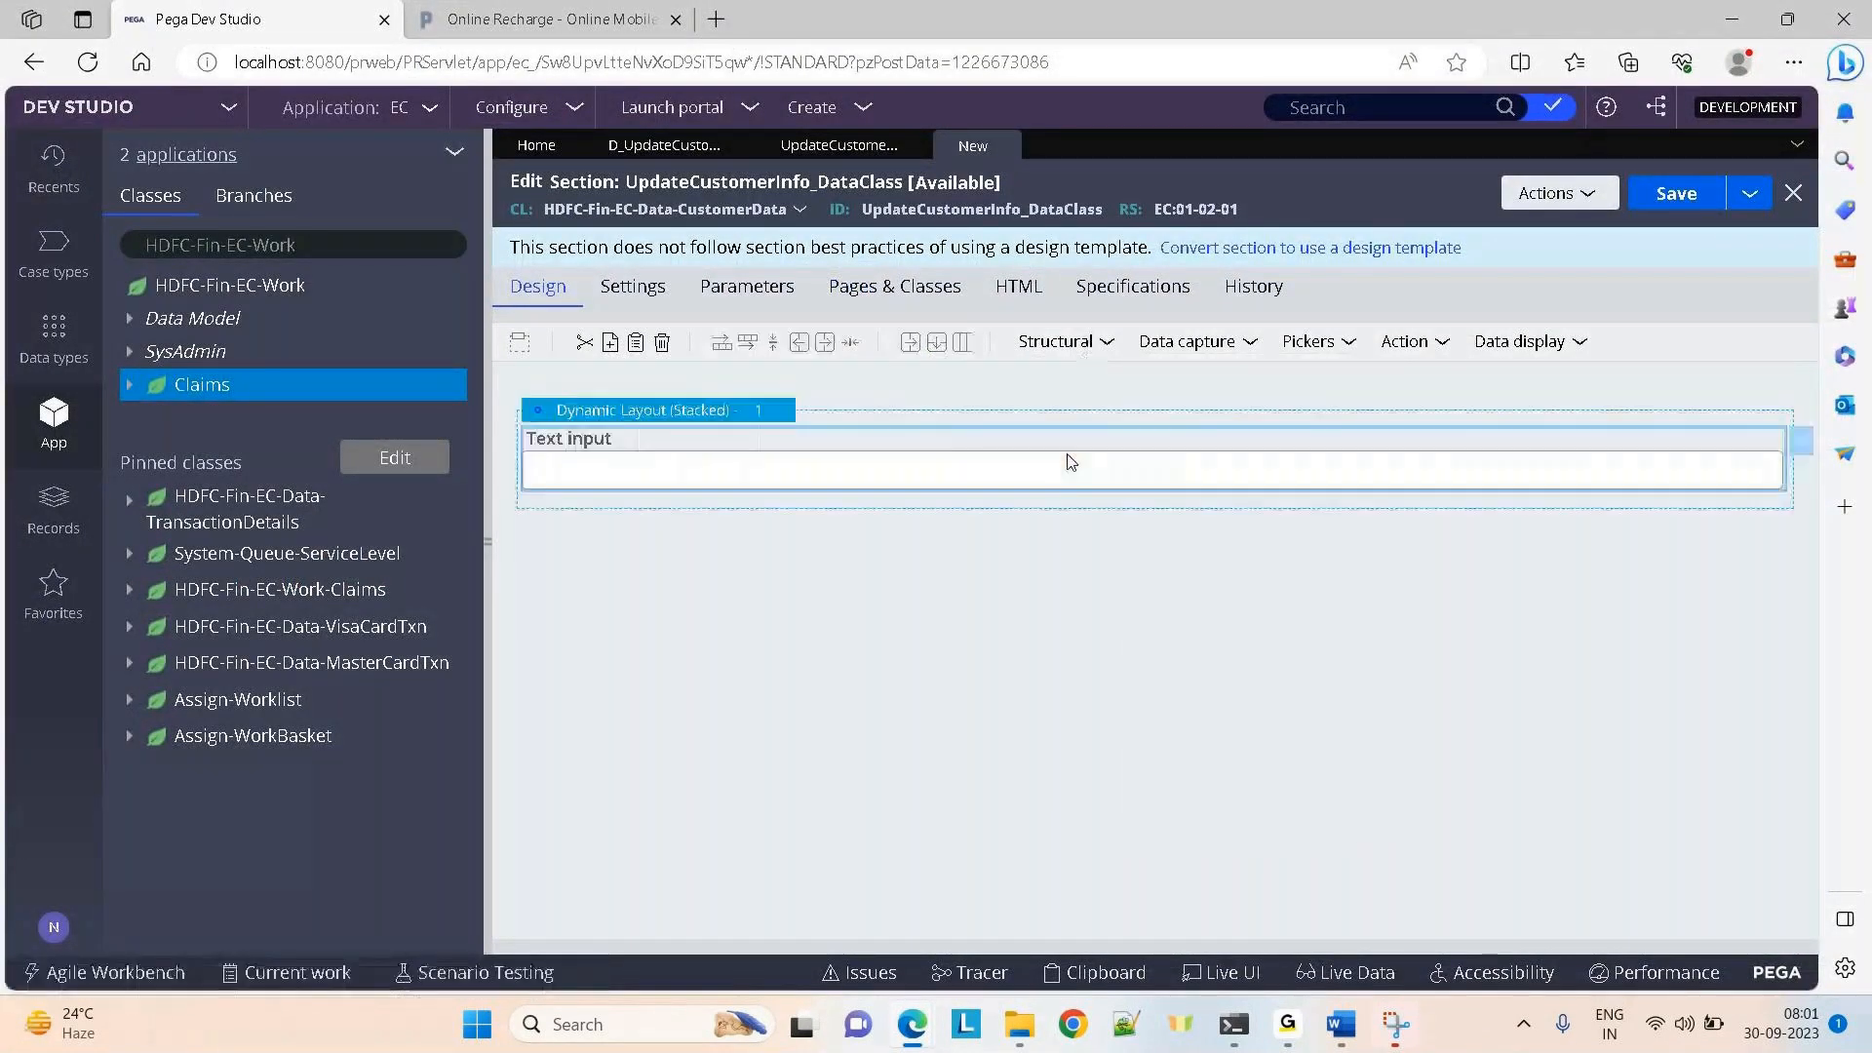
pyautogui.rightClick(1068, 462)
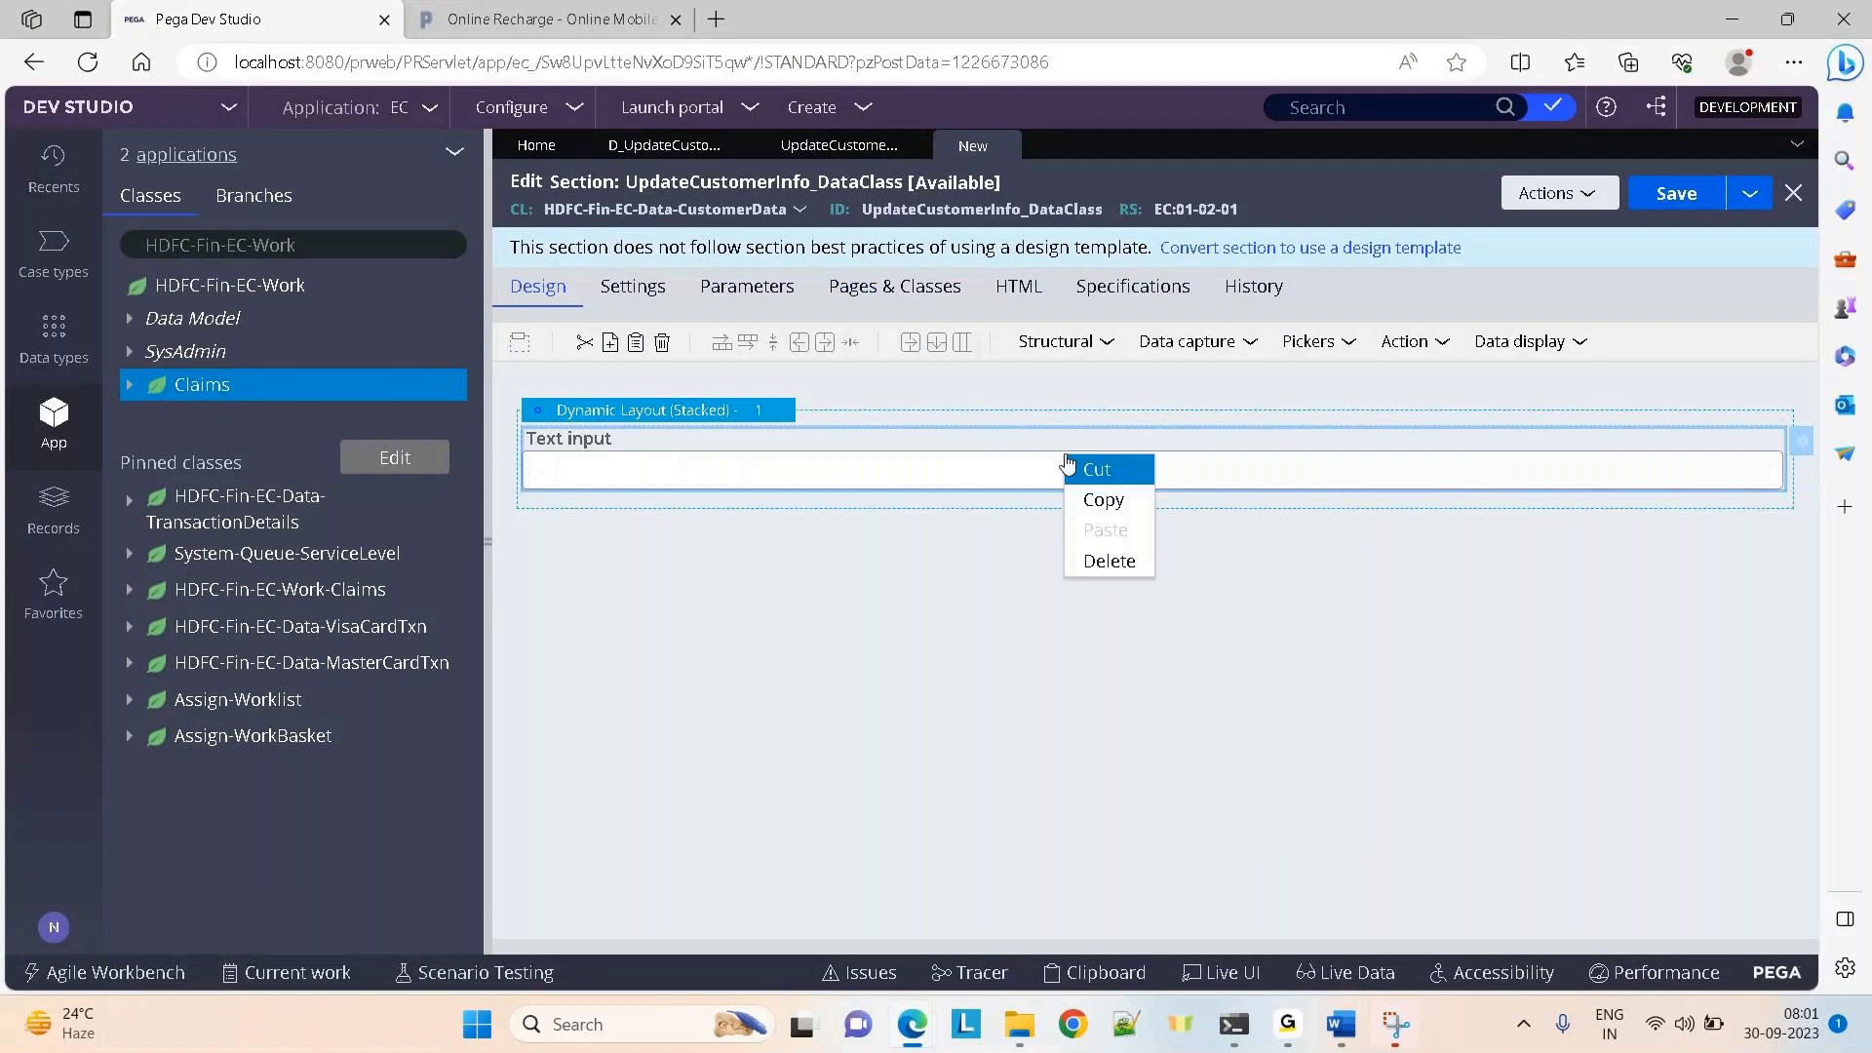
pyautogui.click(955, 479)
pyautogui.rightClick(955, 476)
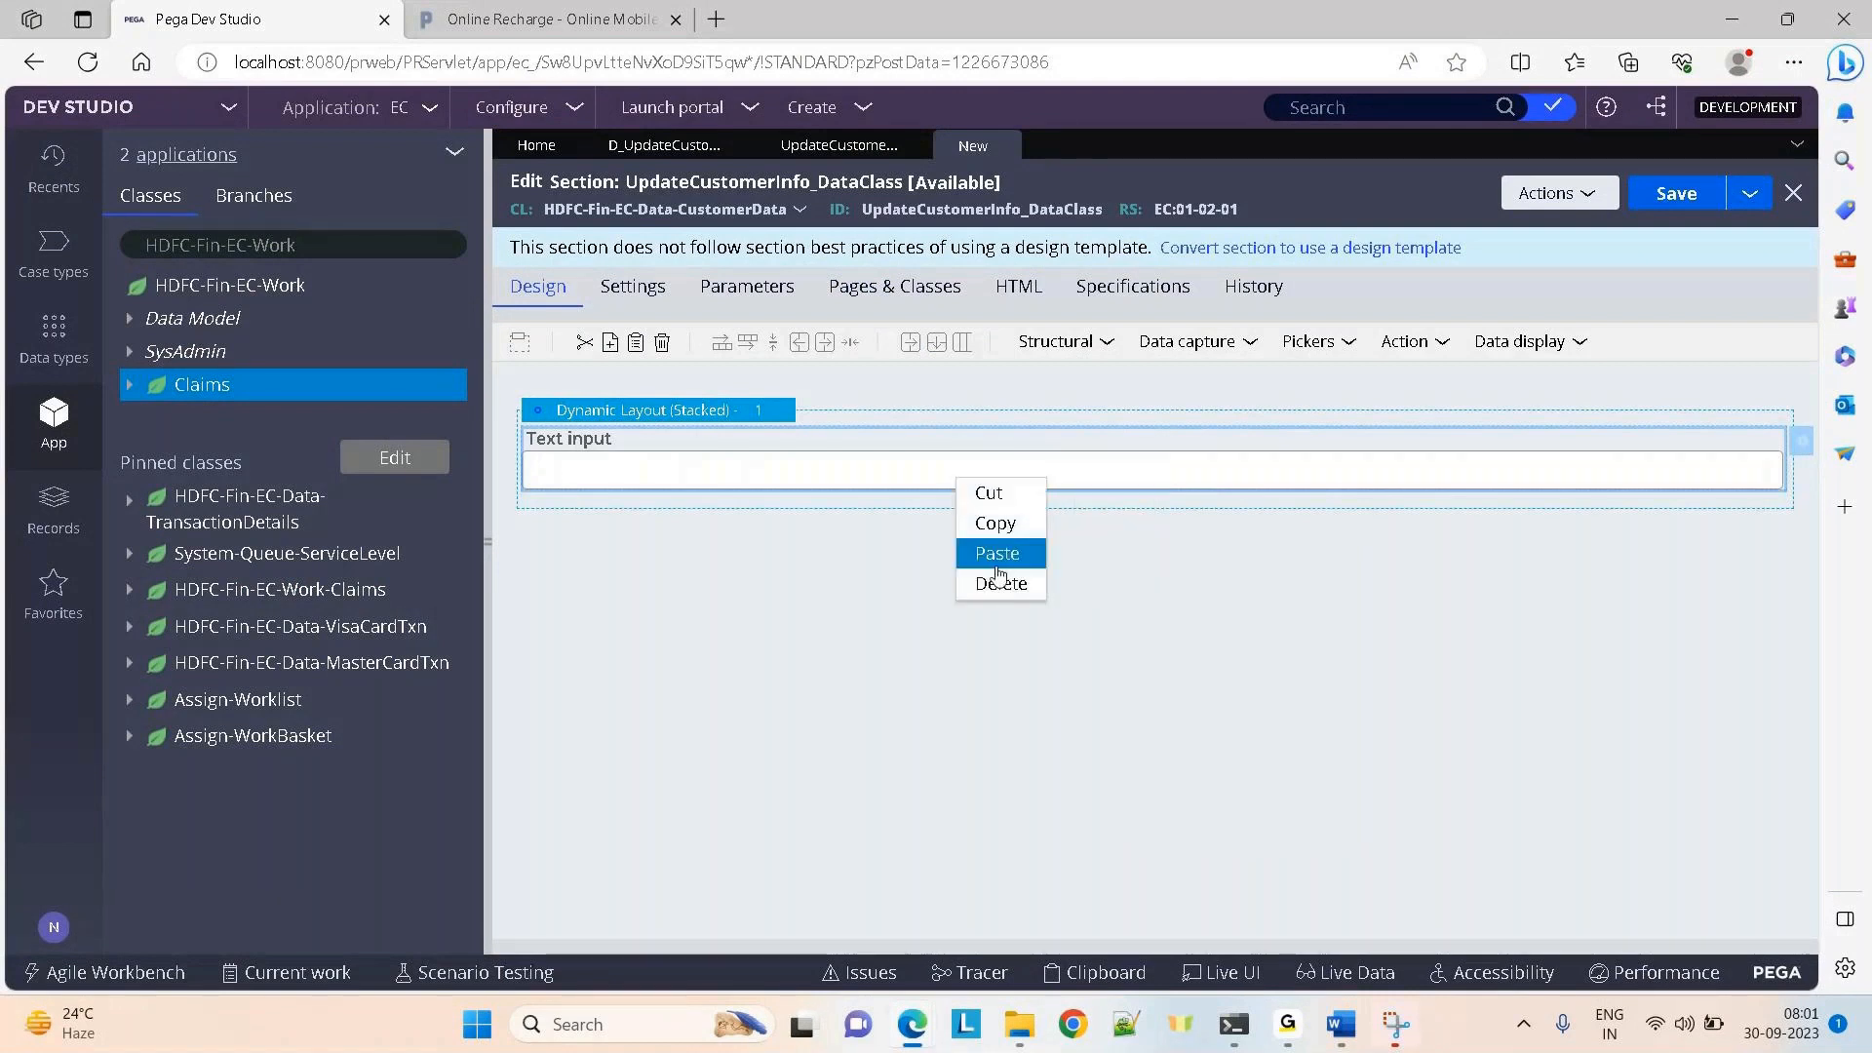
pyautogui.click(996, 564)
pyautogui.click(818, 477)
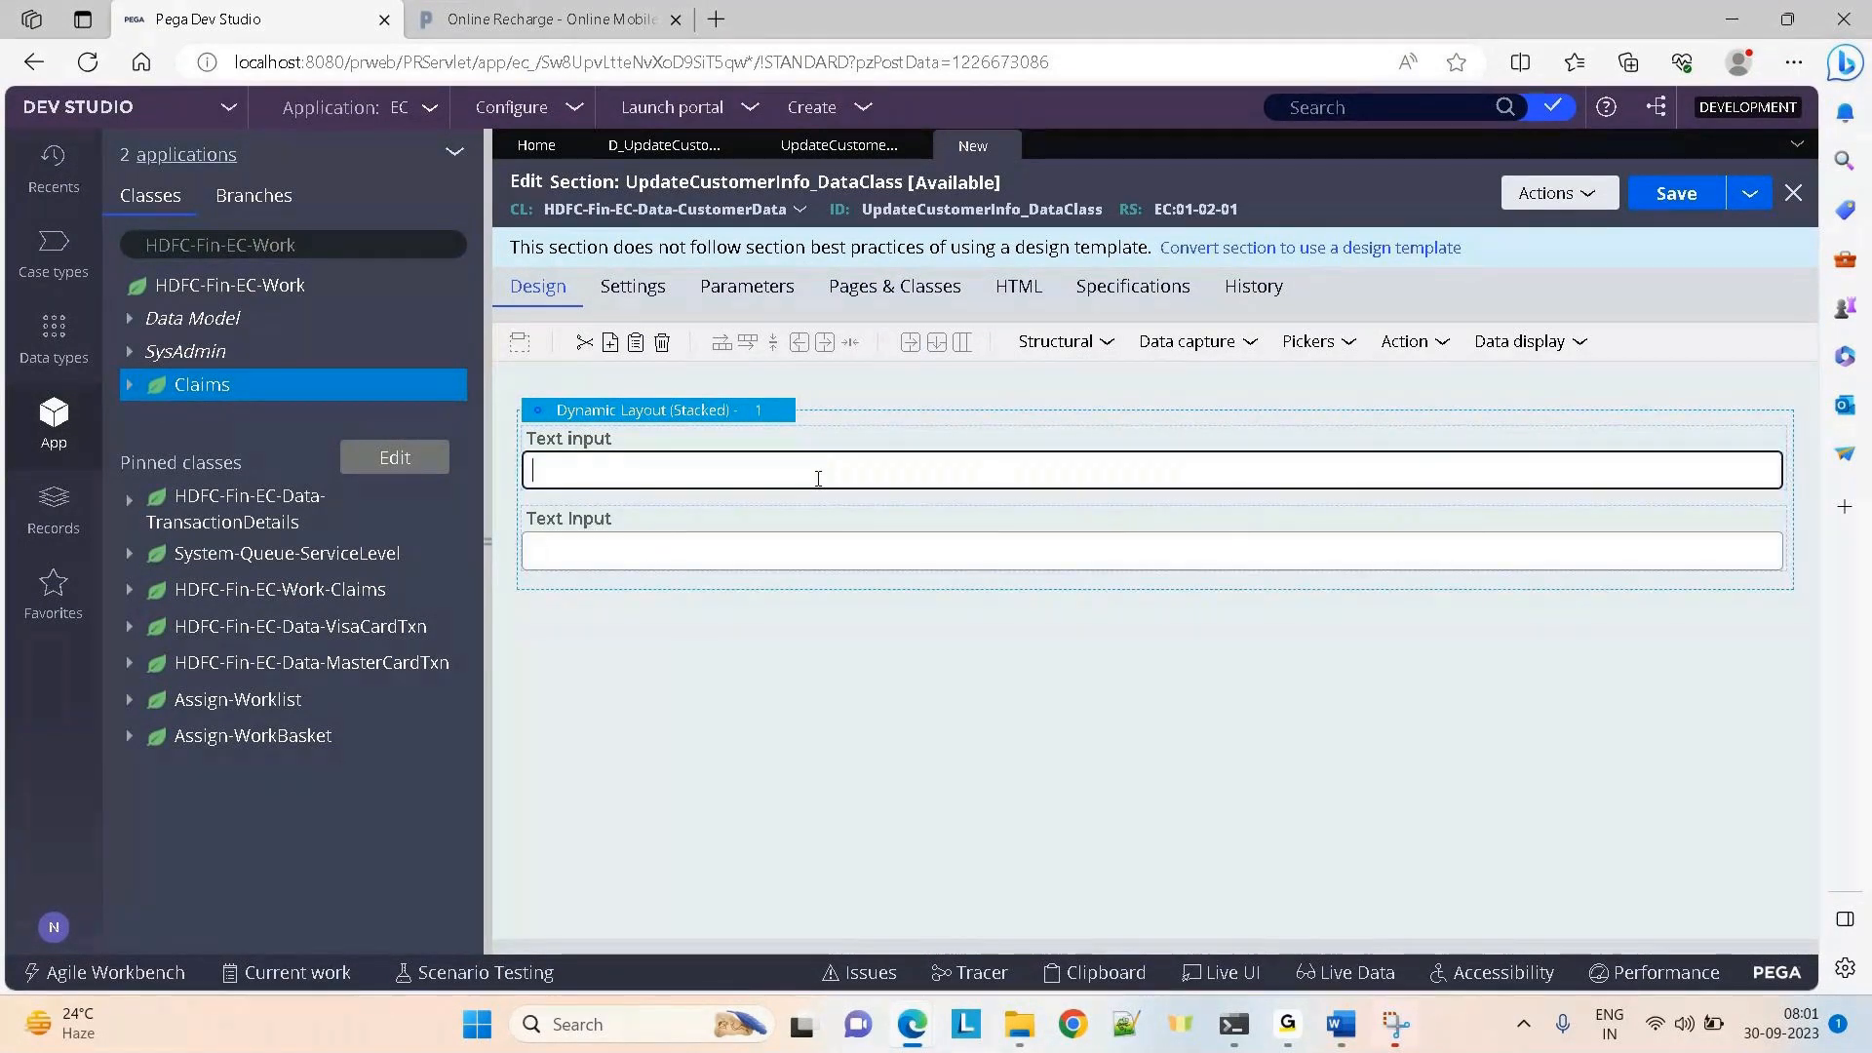
pyautogui.rightClick(818, 478)
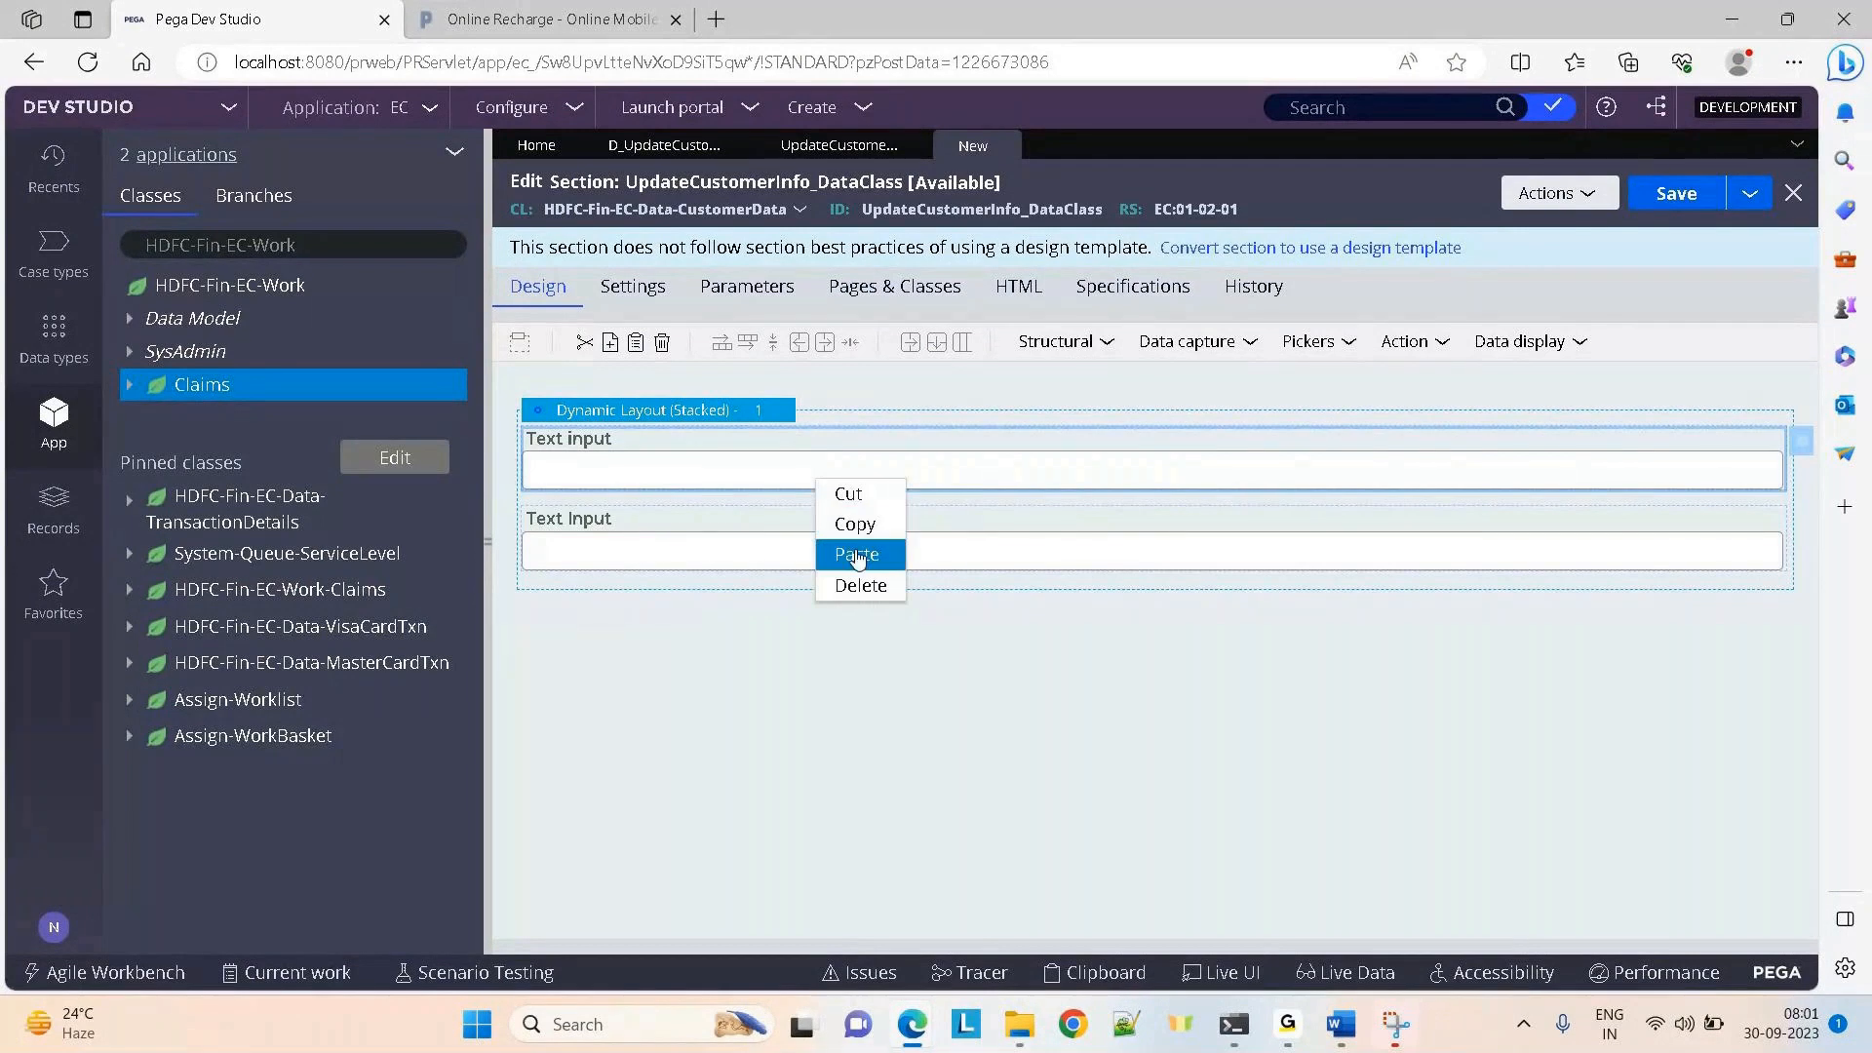
pyautogui.click(857, 556)
pyautogui.rightClick(620, 476)
pyautogui.click(651, 542)
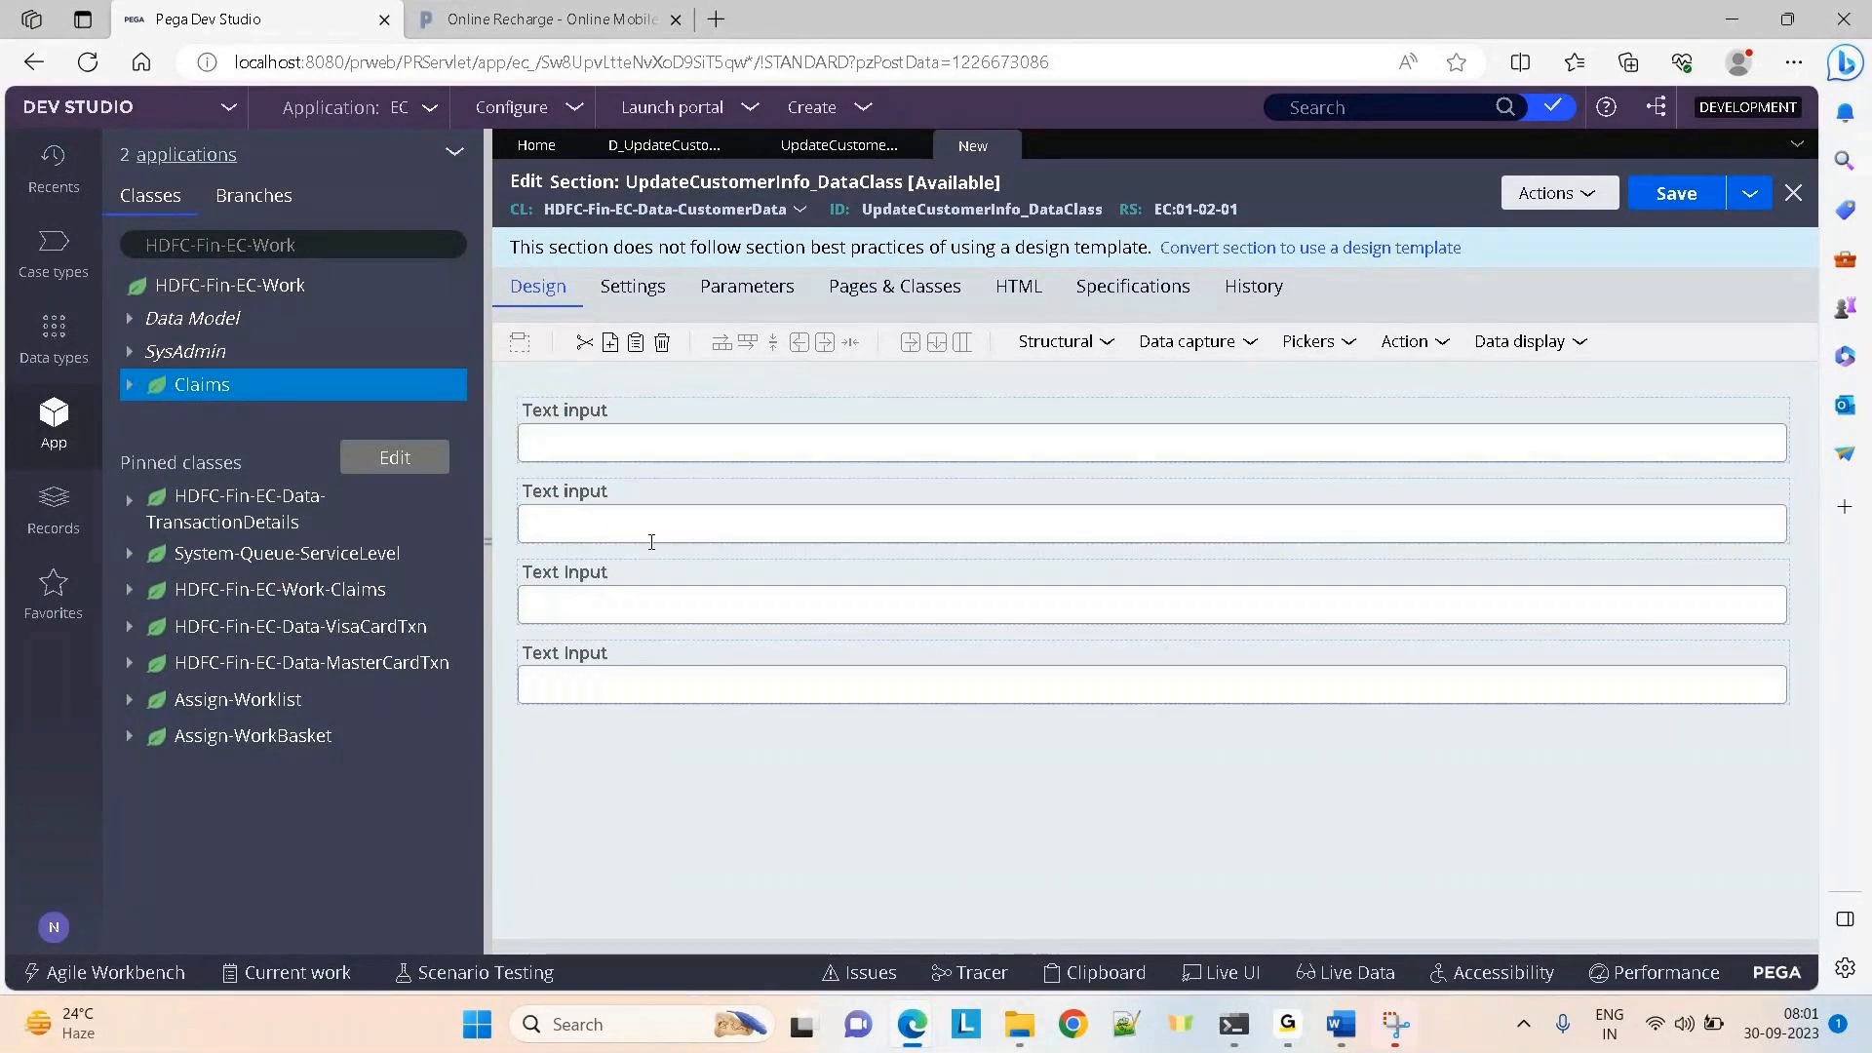
# Bind the first input to .CustomerFName and make it always editable
pyautogui.click(1296, 463)
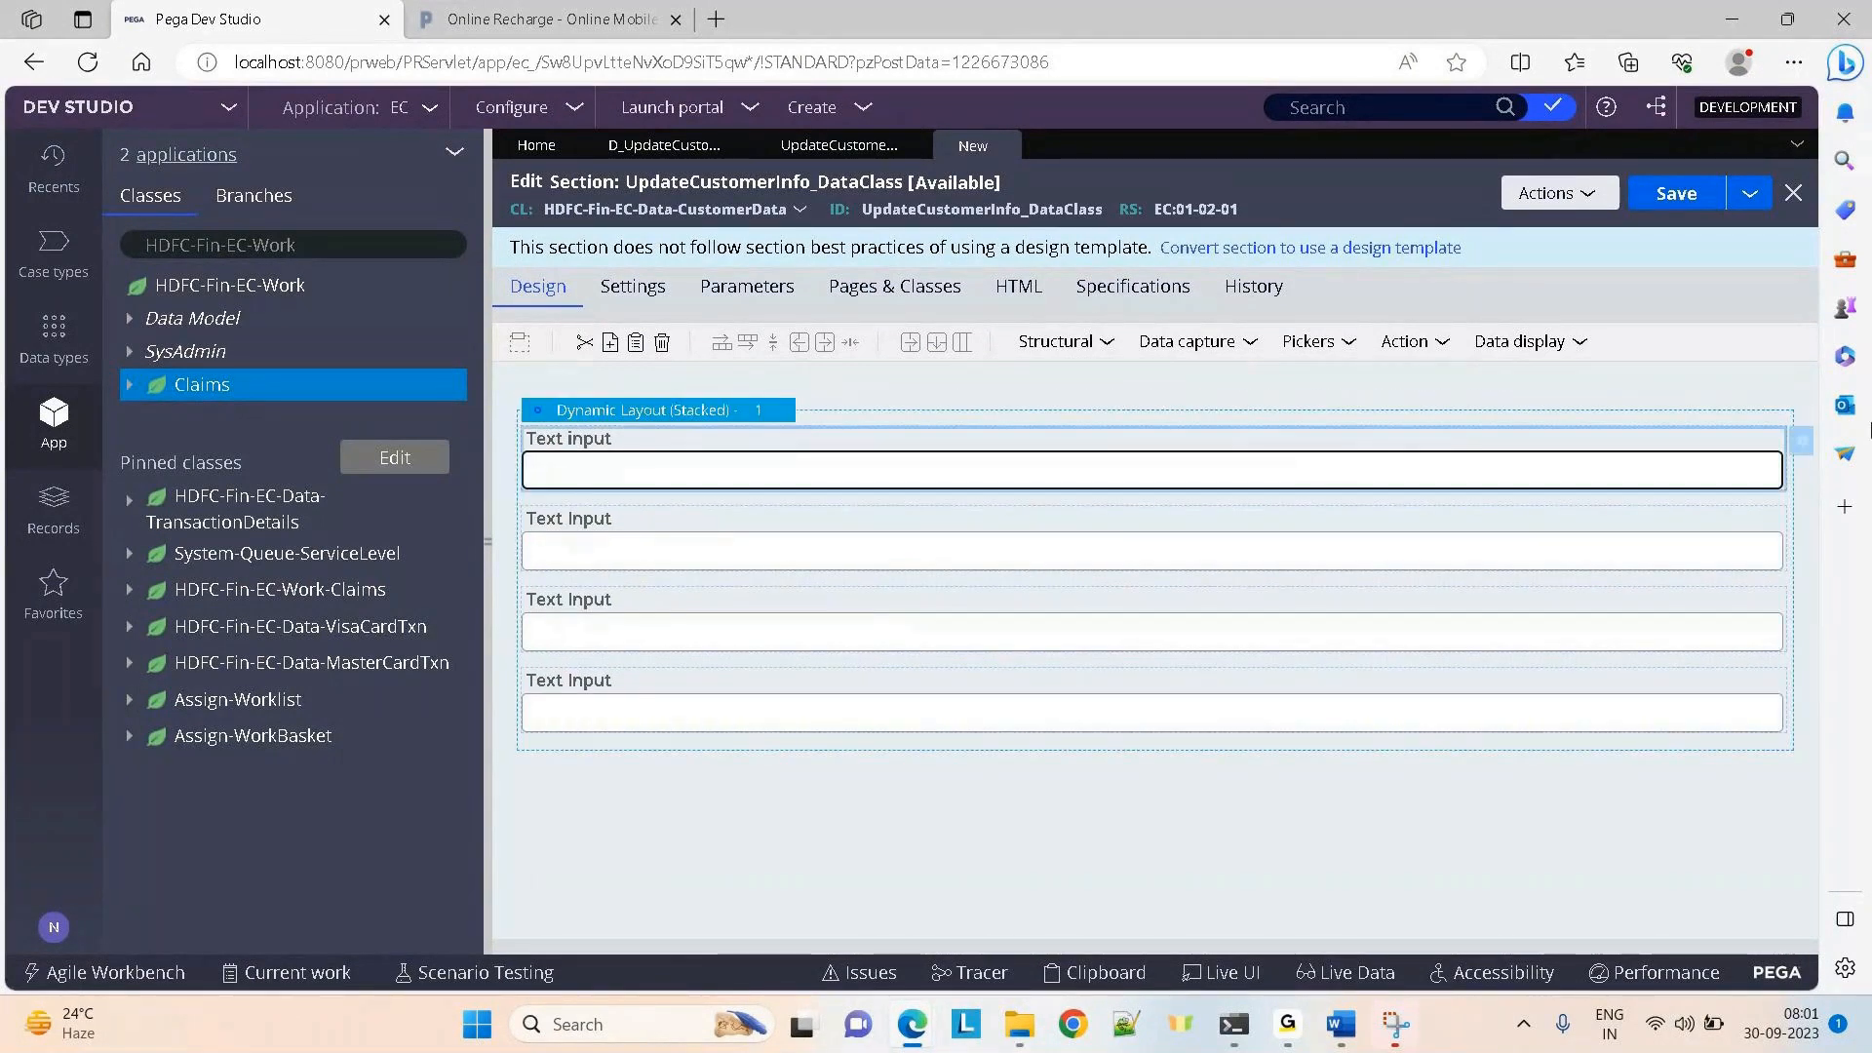
pyautogui.click(1803, 443)
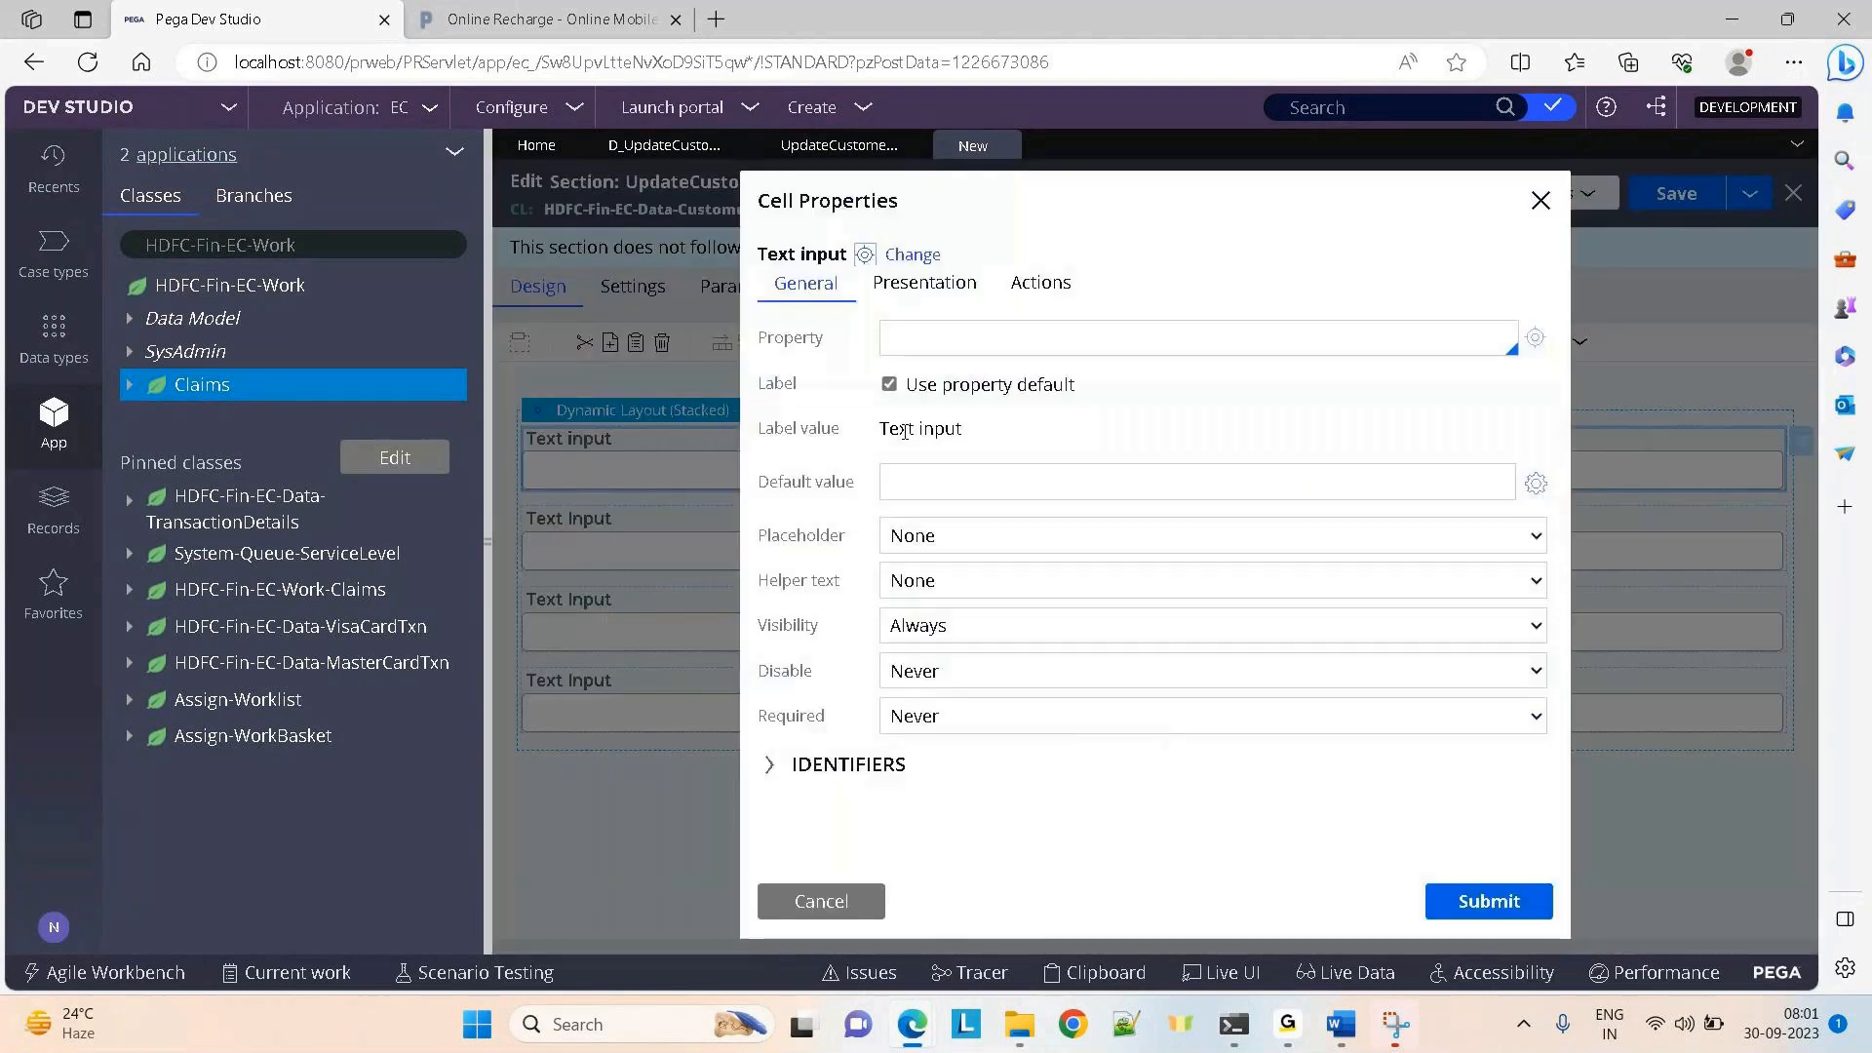
pyautogui.click(921, 335)
pyautogui.write('.cu')
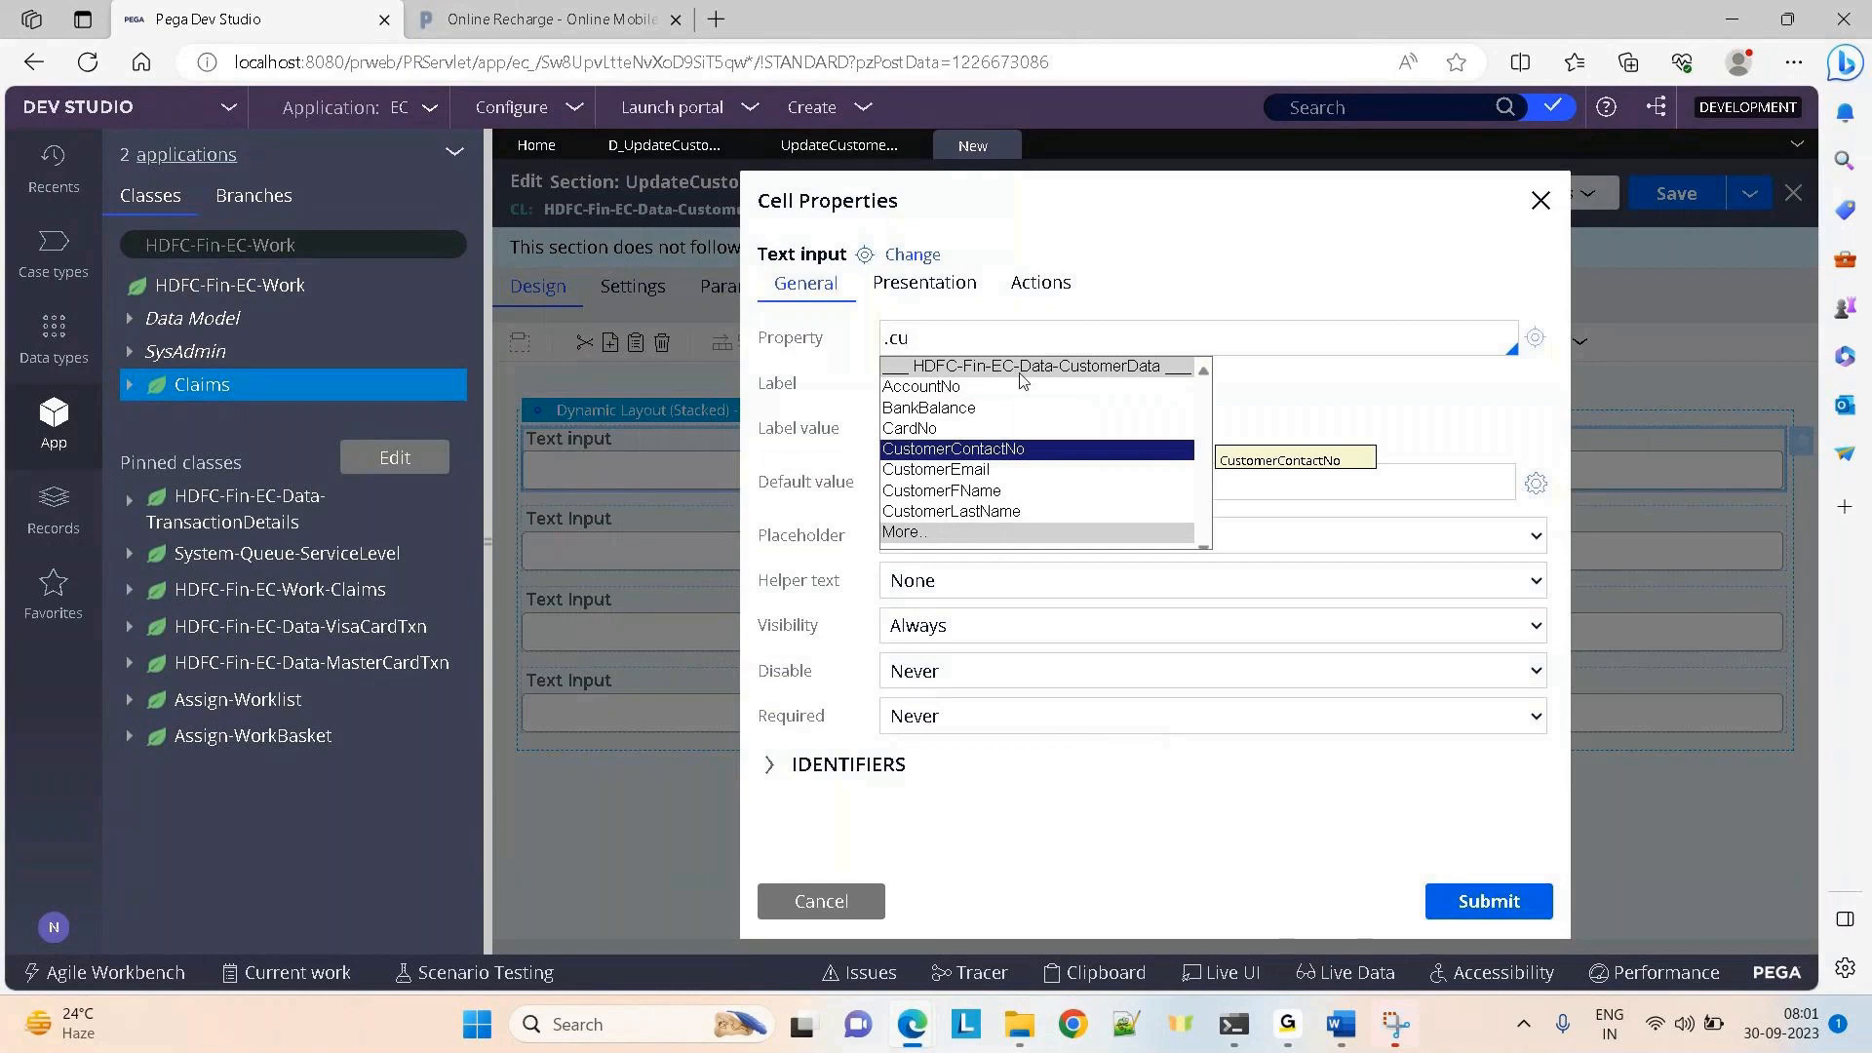
pyautogui.press('Down')
pyautogui.press('Down')
pyautogui.press('Down')
pyautogui.press('Up')
pyautogui.press('Return')
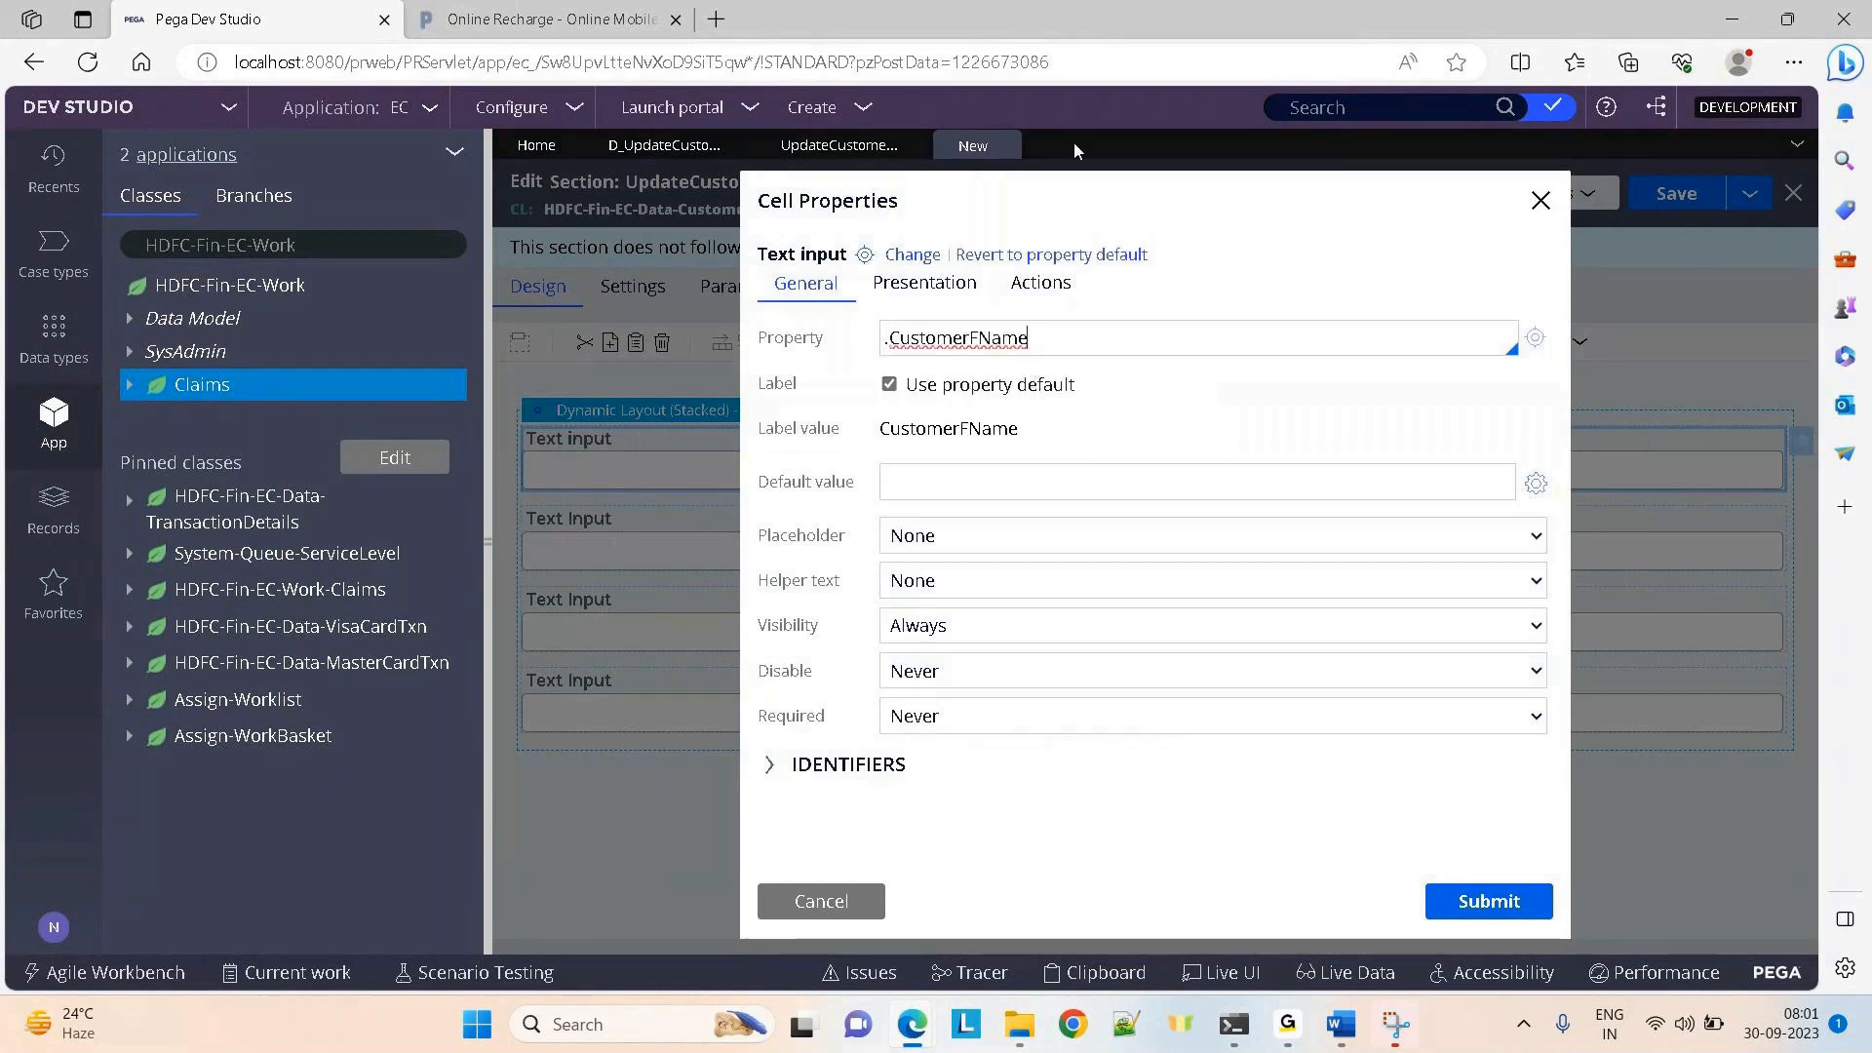
pyautogui.click(904, 285)
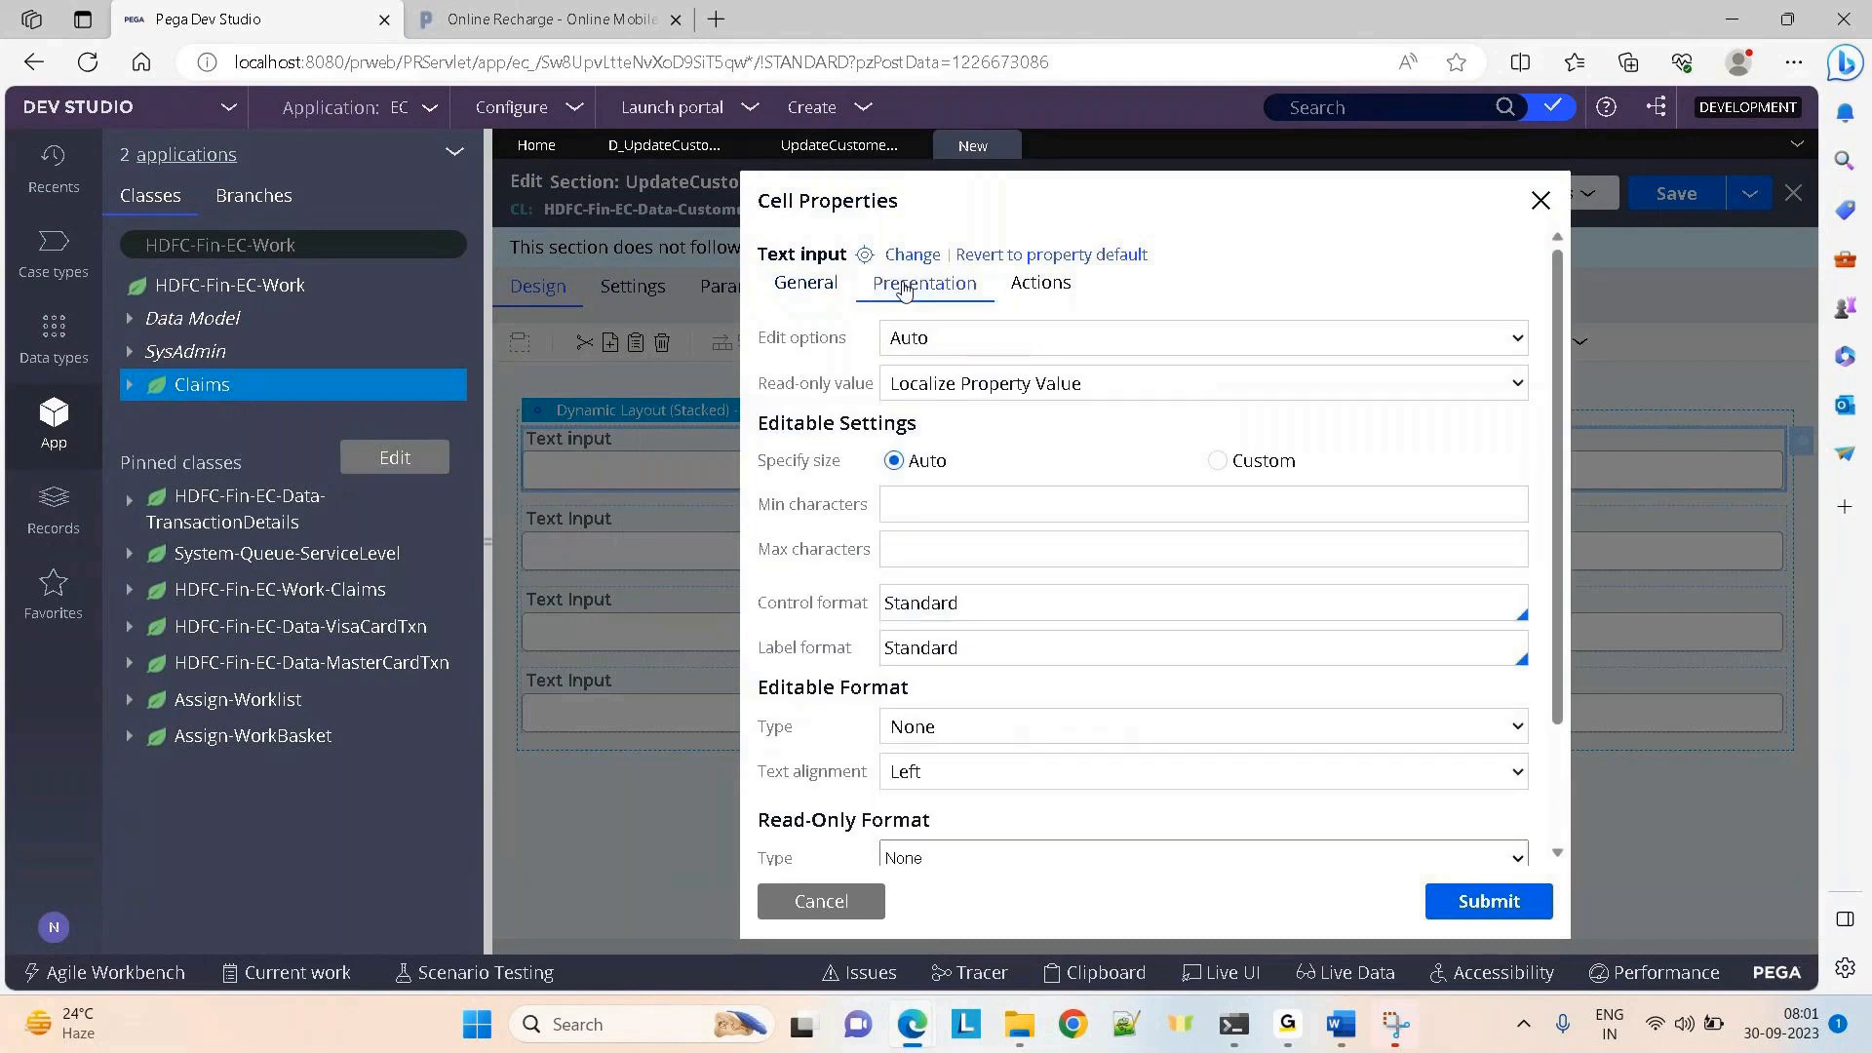
pyautogui.click(916, 337)
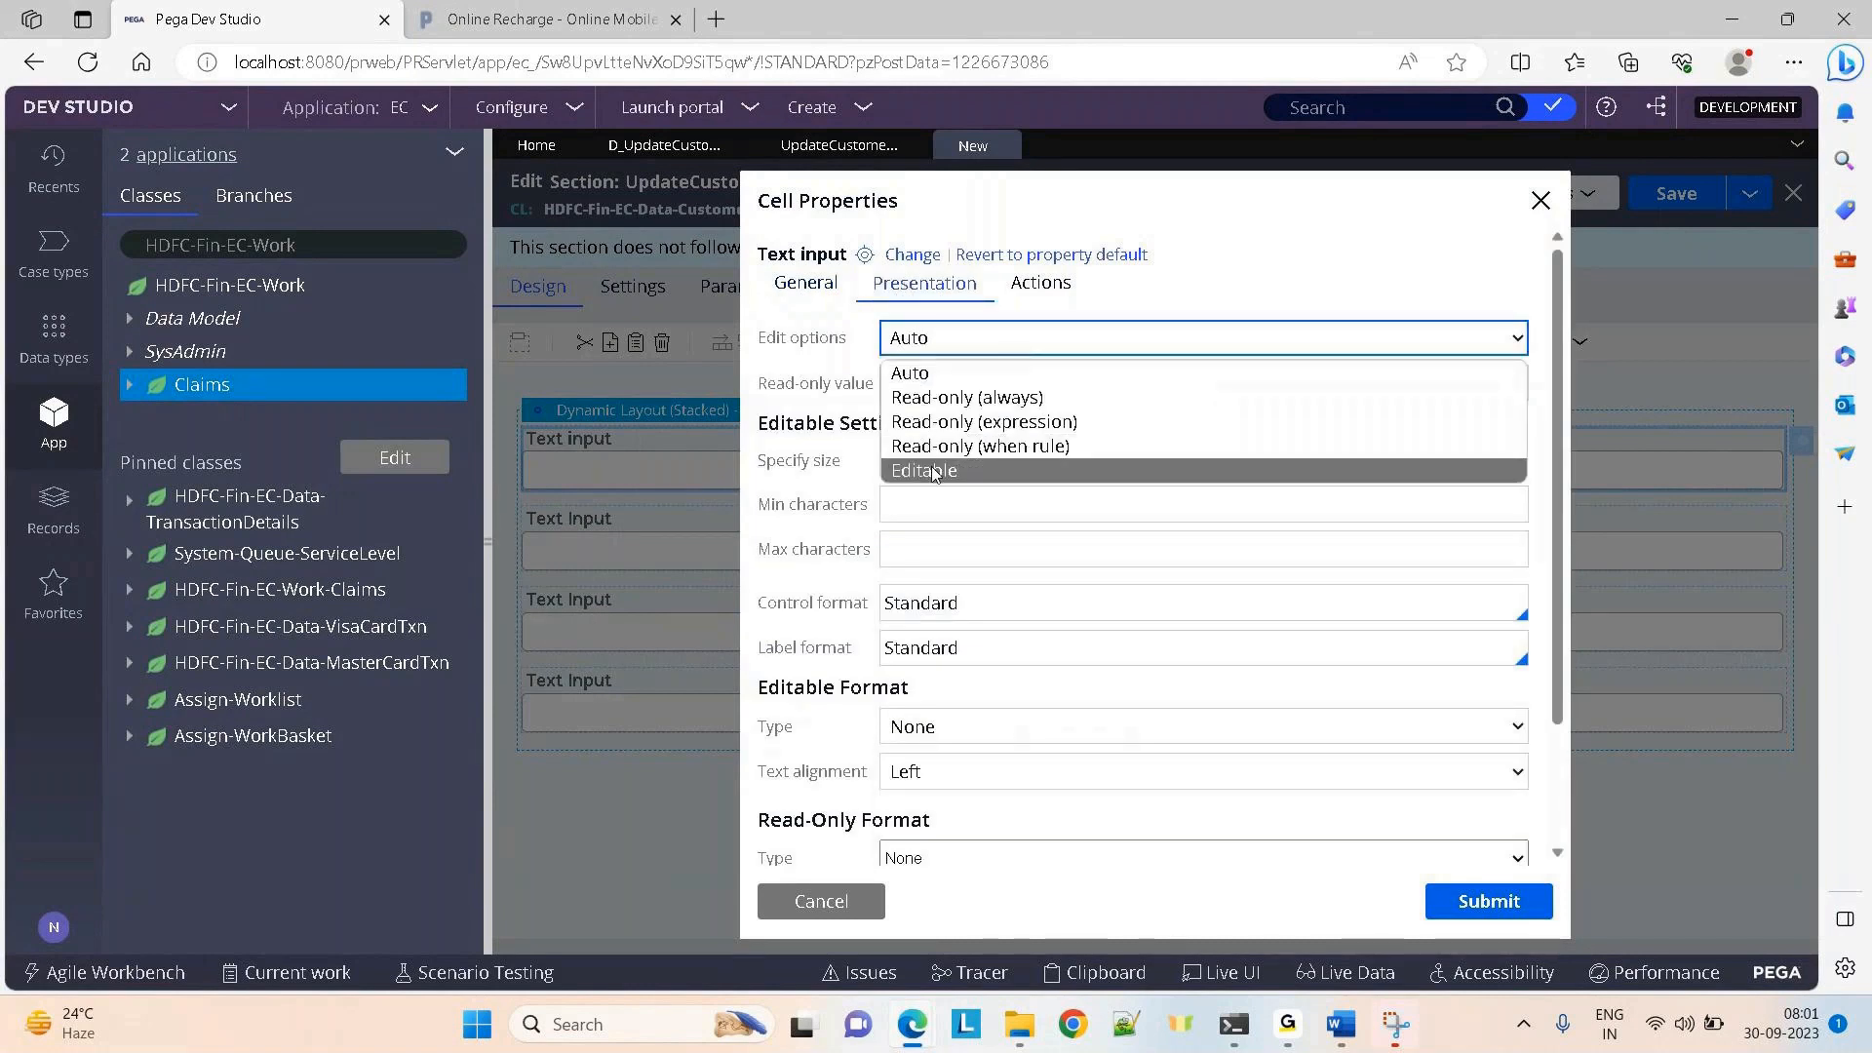
pyautogui.click(933, 473)
pyautogui.click(1492, 914)
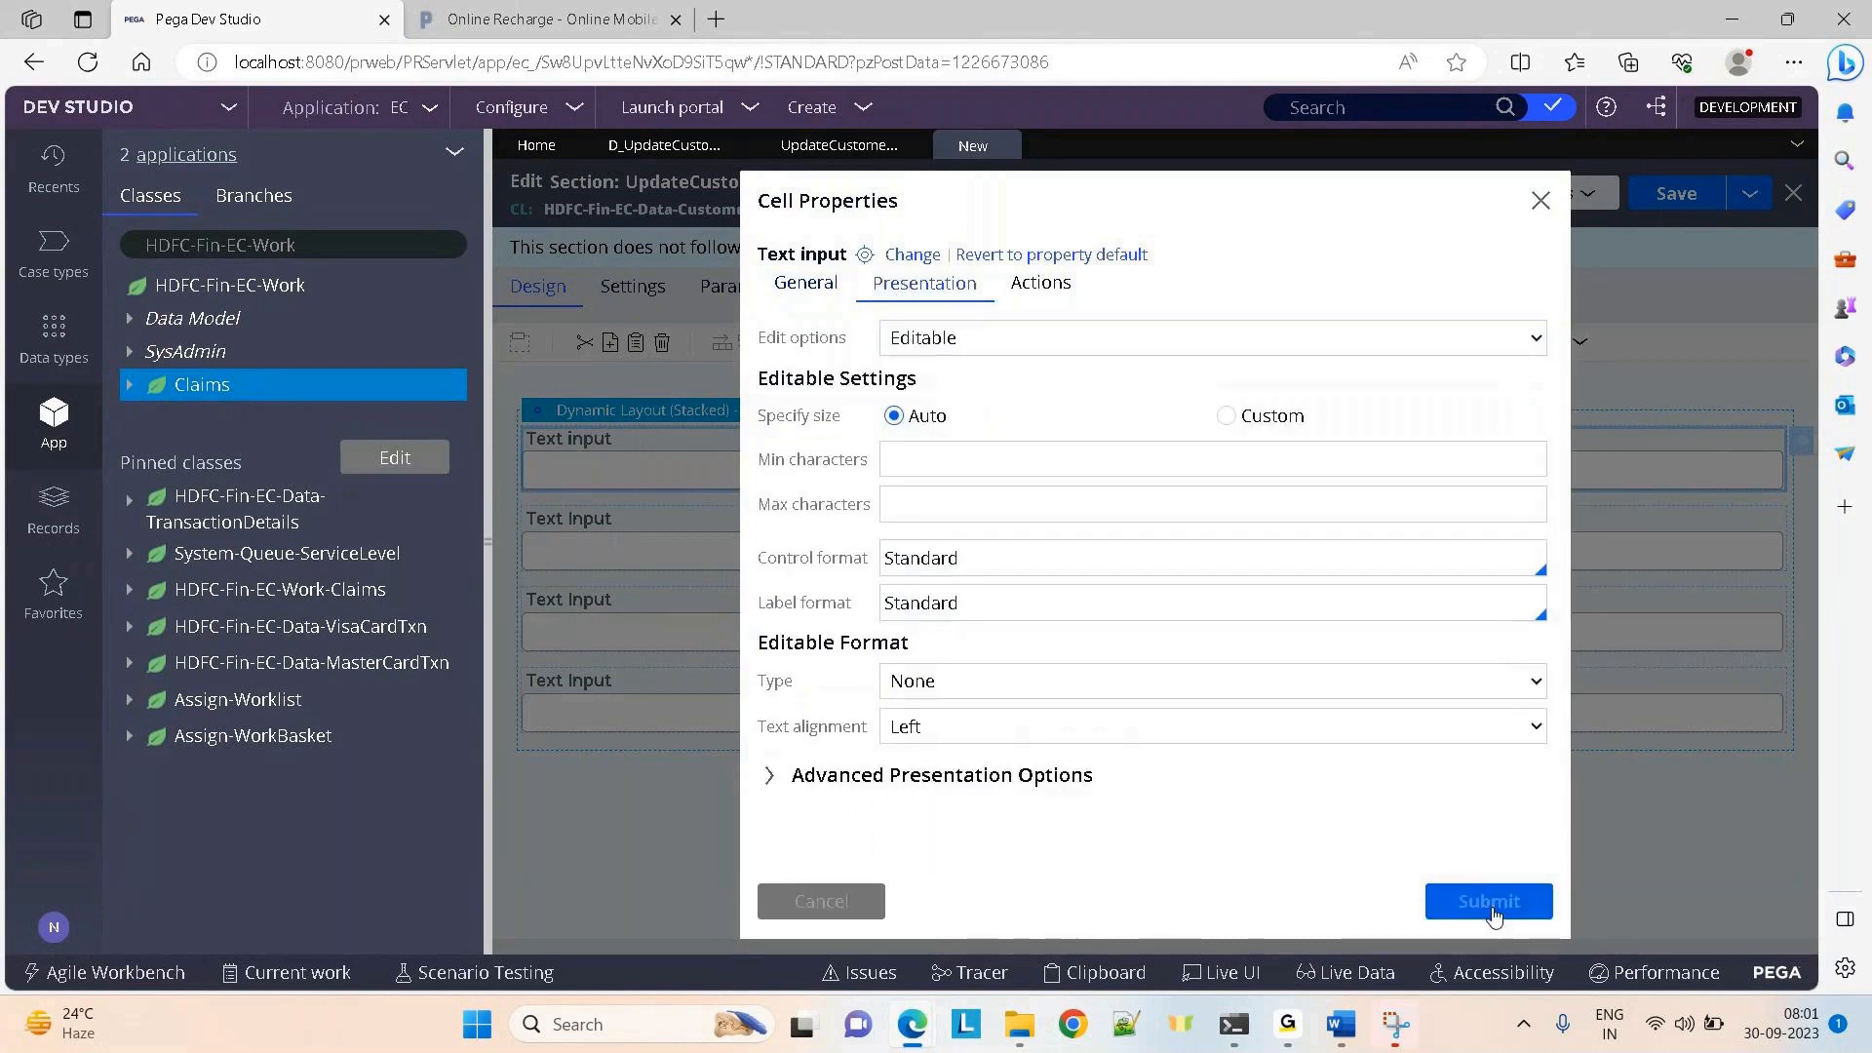
# Bind the second input to .CustomerLastName with the custom label 'Last Name'
pyautogui.doubleClick(709, 554)
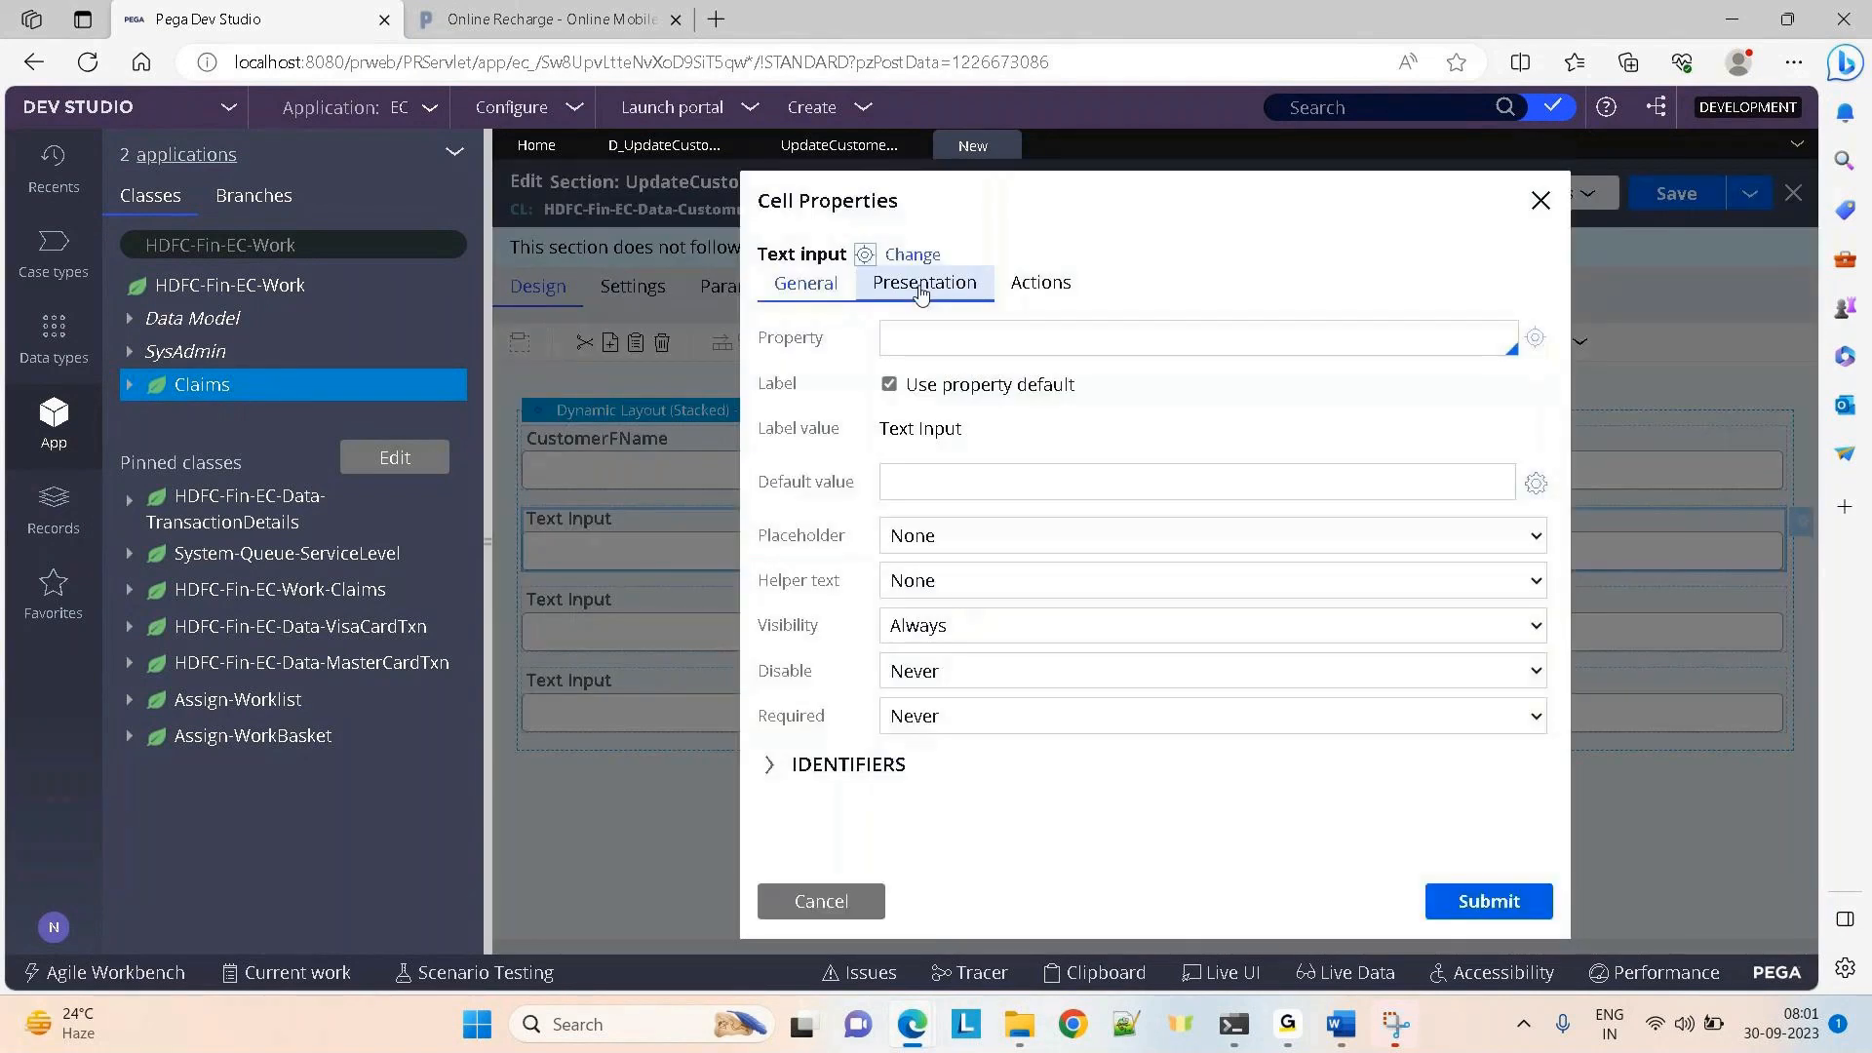
pyautogui.click(925, 336)
pyautogui.write('.cu')
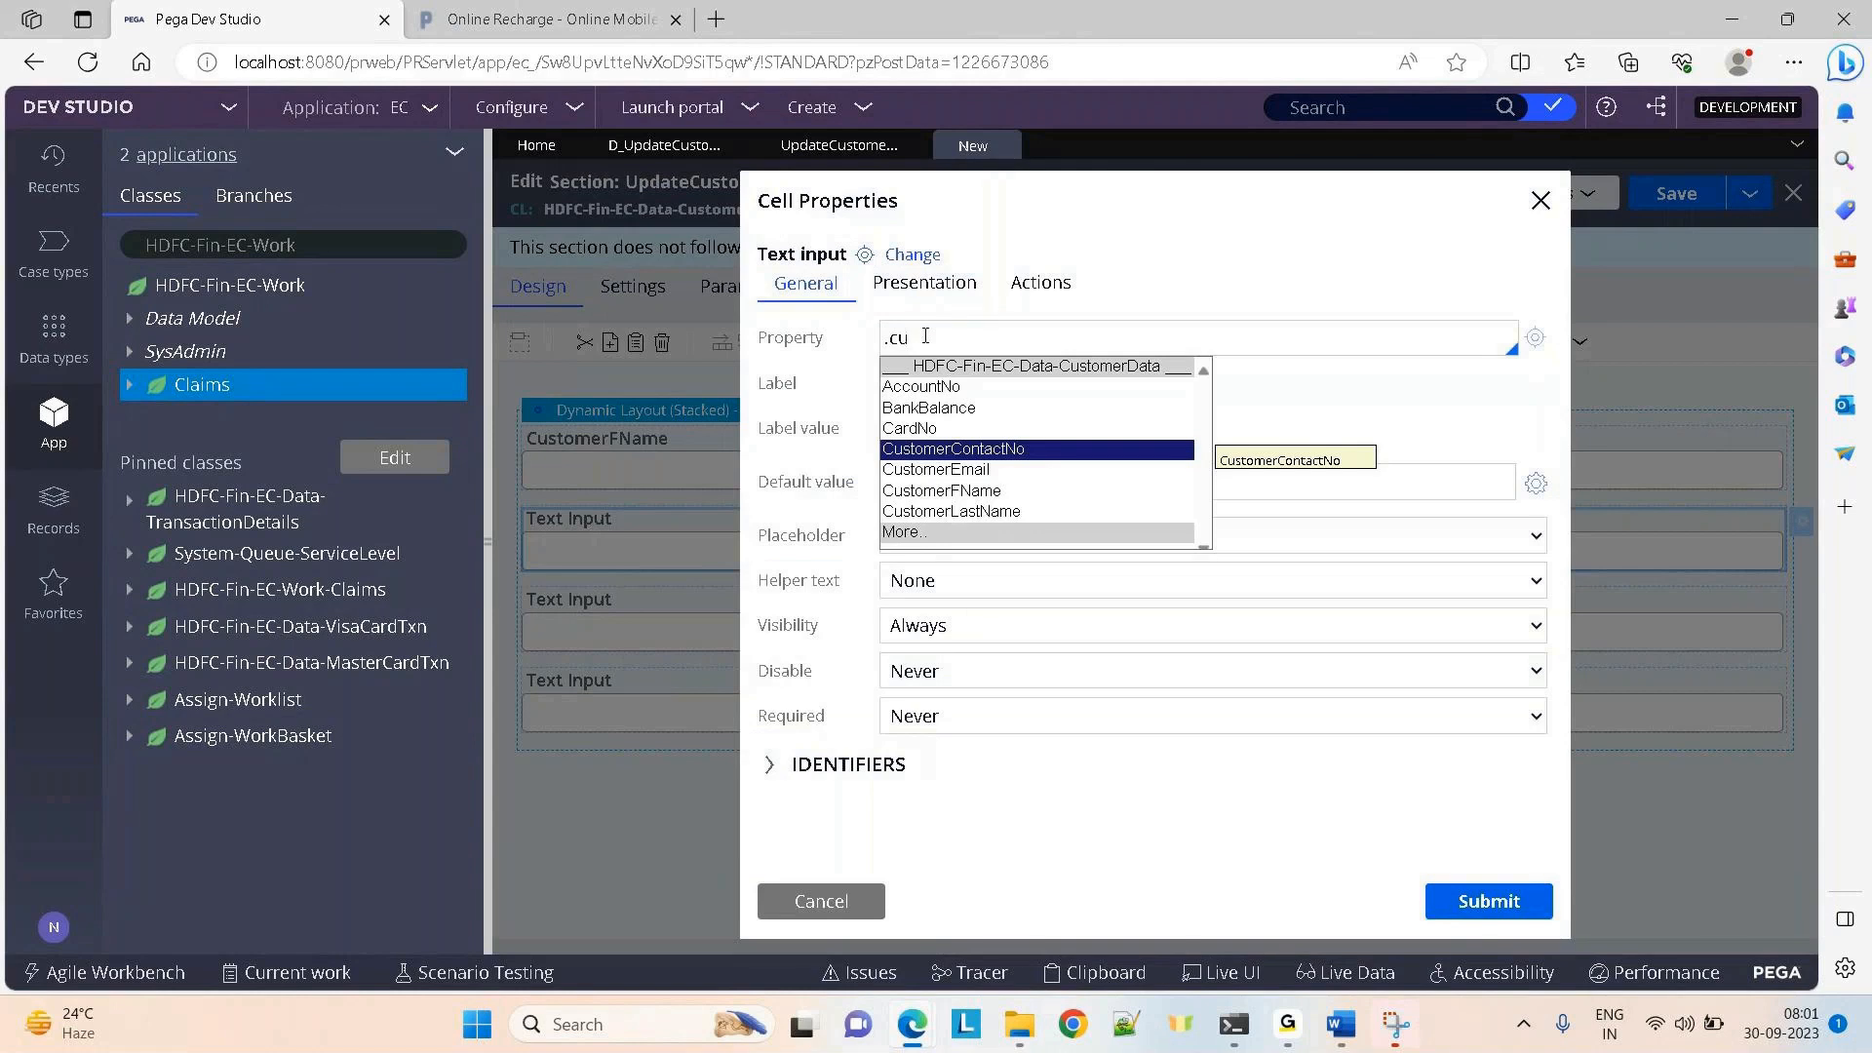
pyautogui.press('Down')
pyautogui.press('Down')
pyautogui.press('Return')
pyautogui.press('BackSpace')
pyautogui.press('BackSpace')
pyautogui.press('BackSpace')
pyautogui.press('BackSpace')
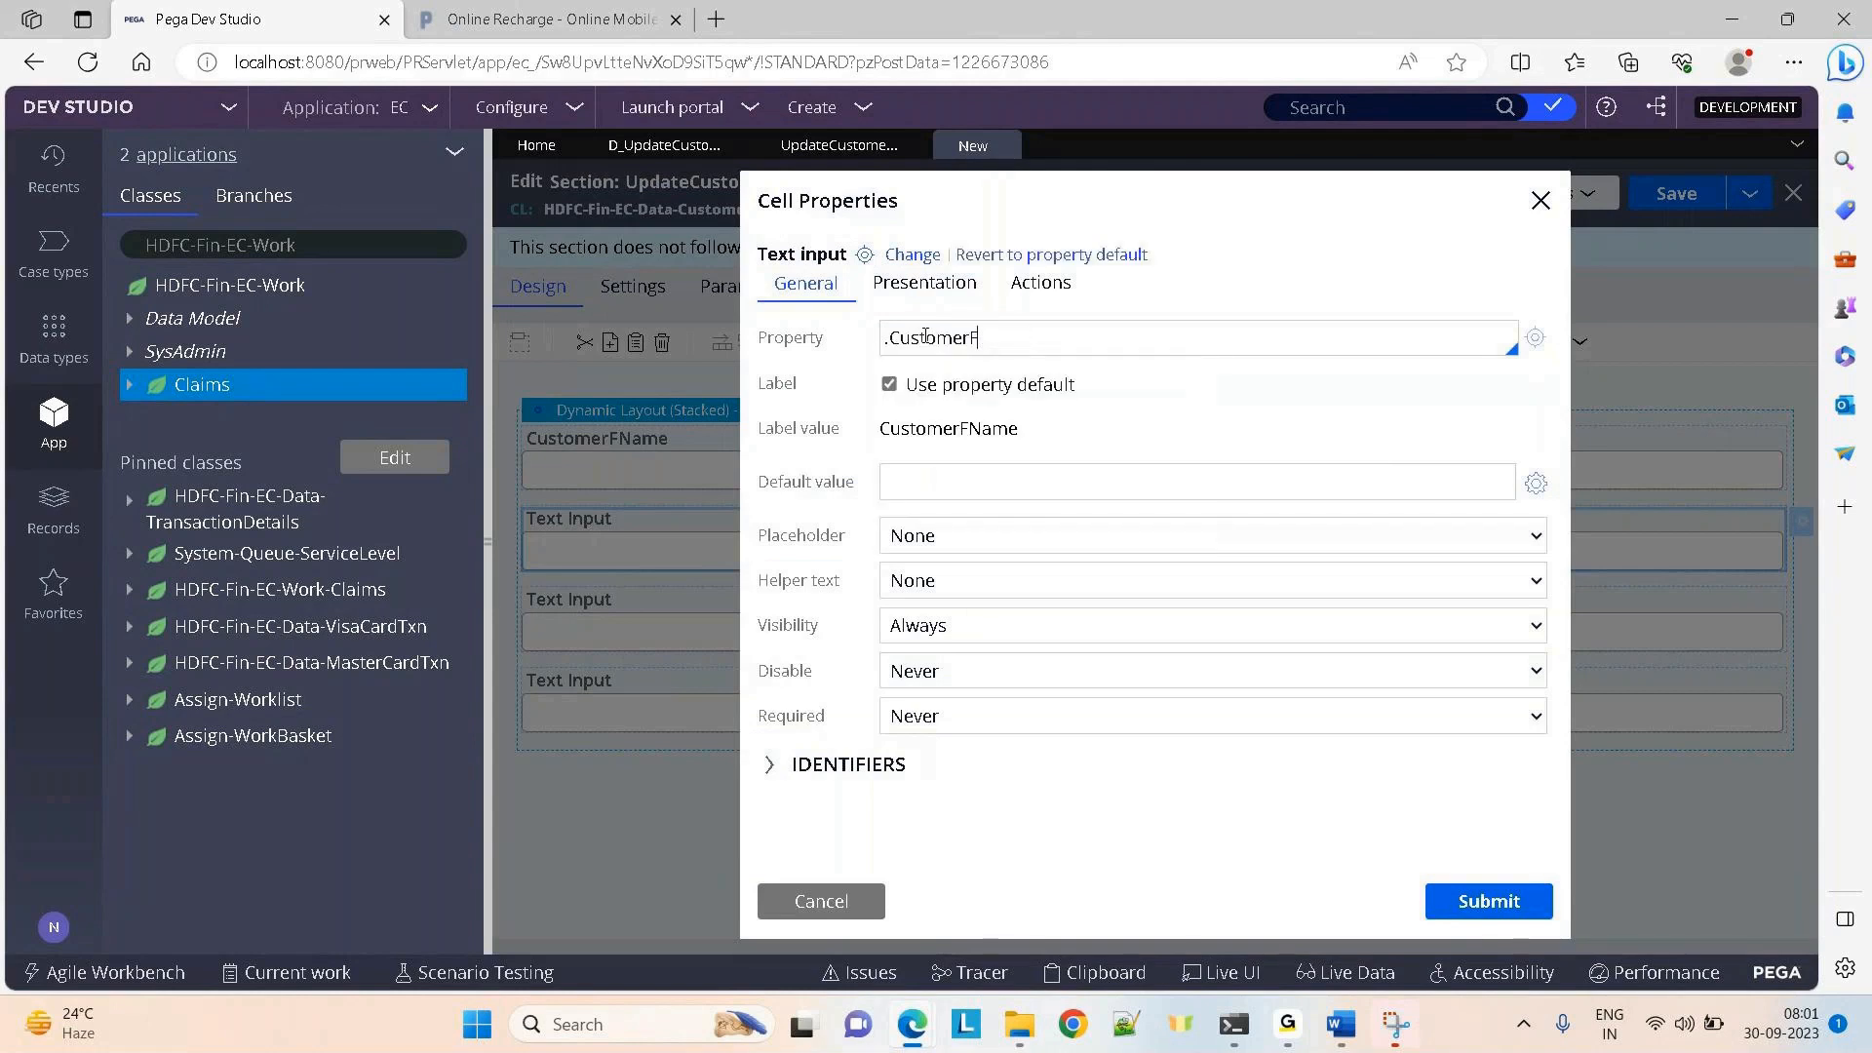
pyautogui.press('Down')
pyautogui.press('Down')
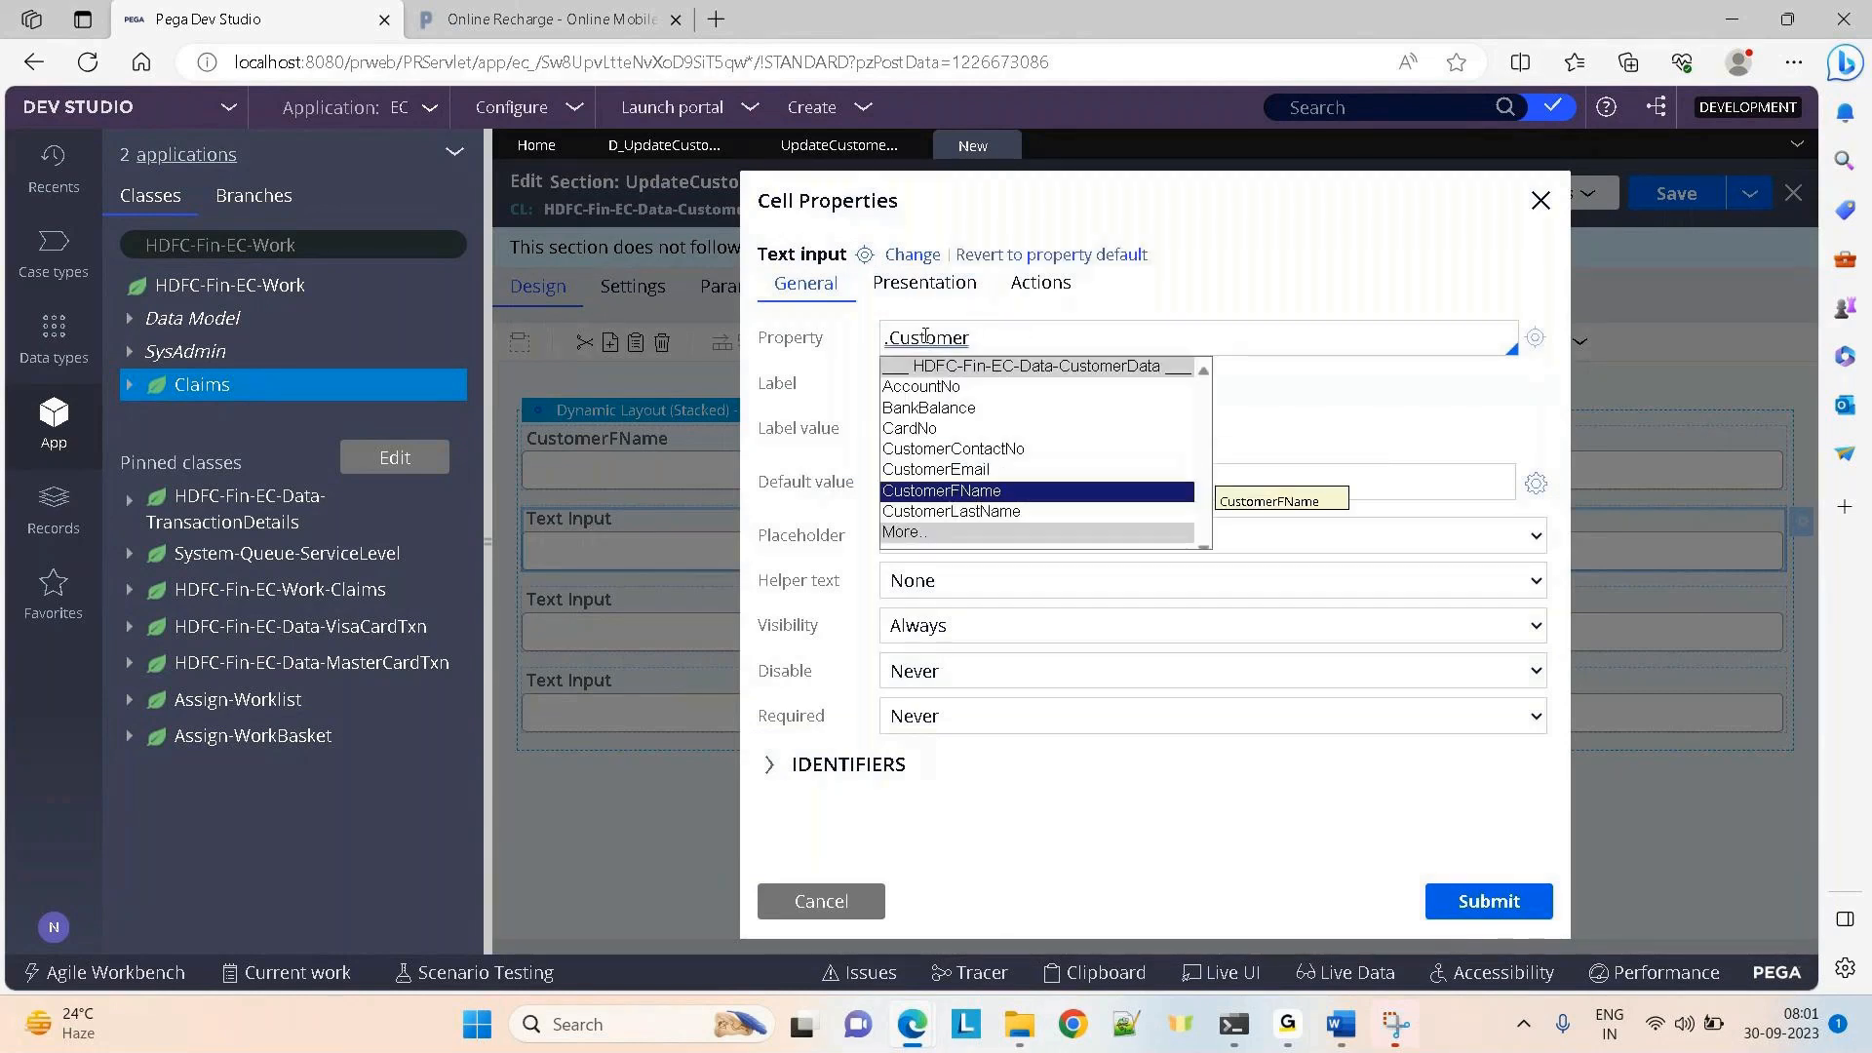
pyautogui.press('Down')
pyautogui.press('Return')
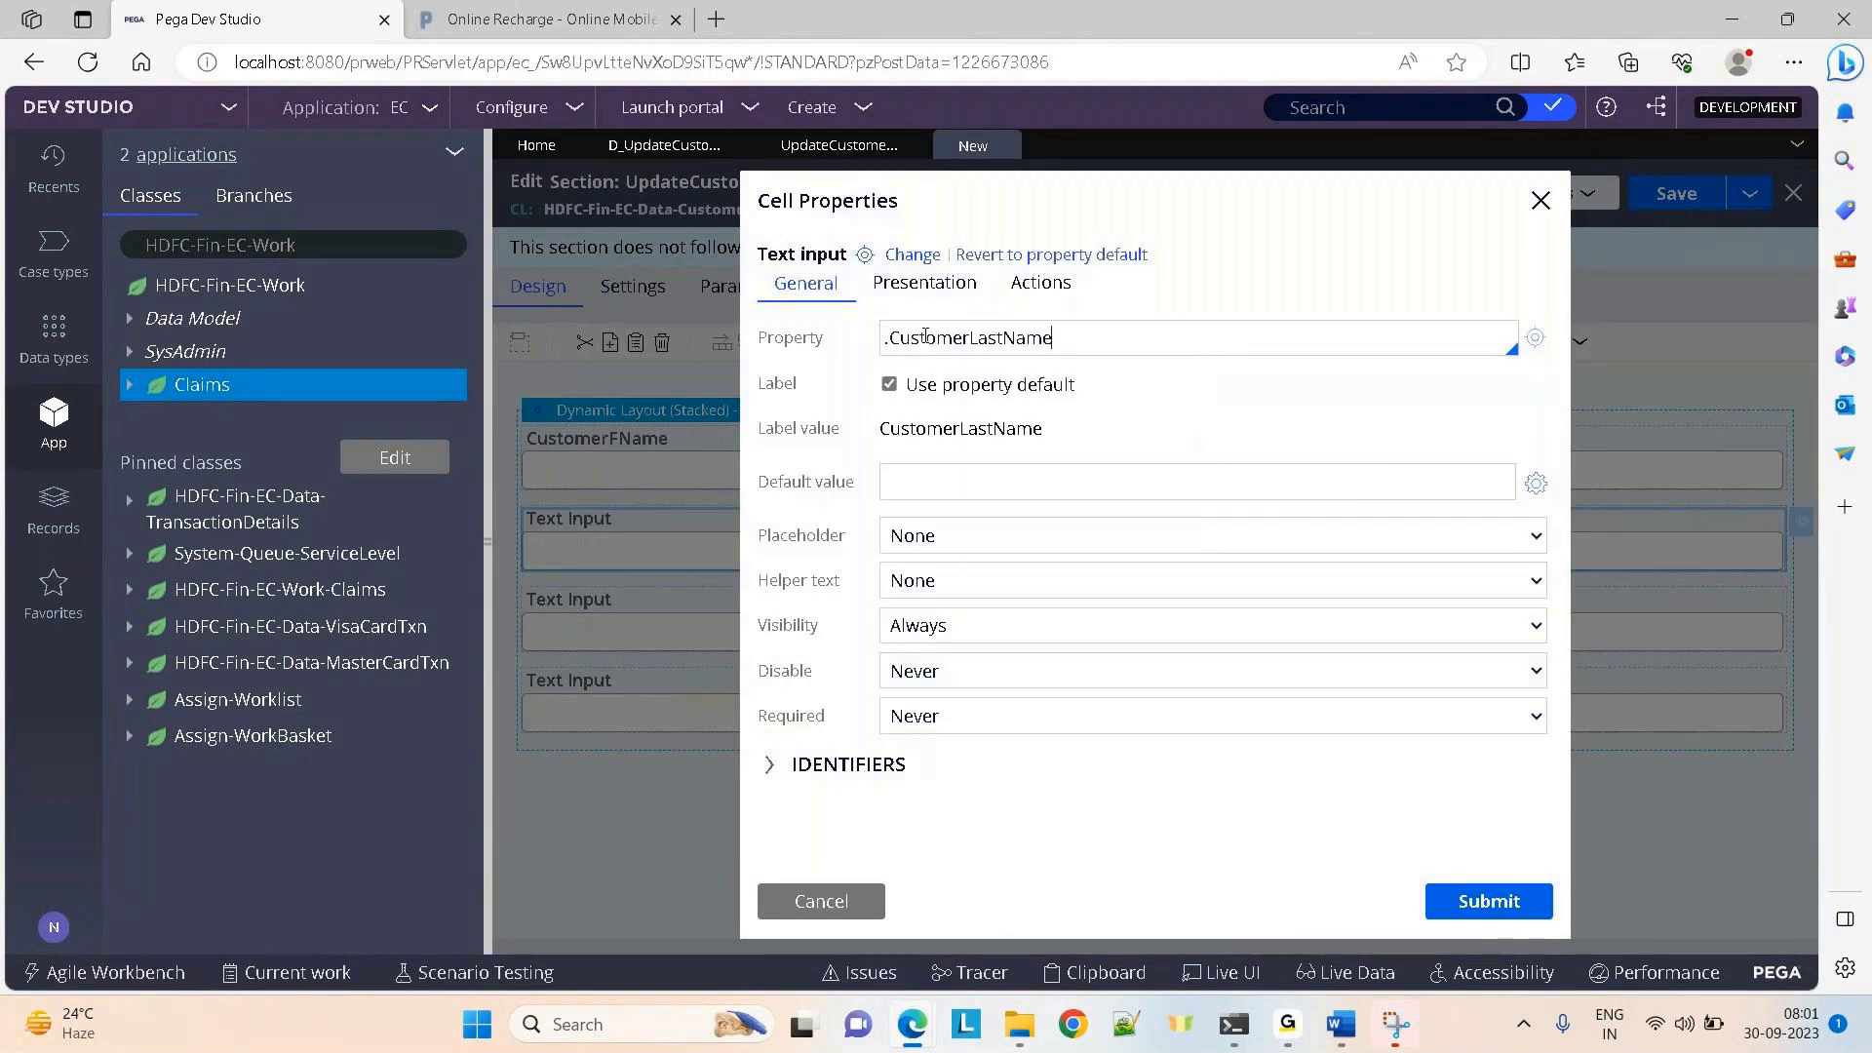
pyautogui.click(890, 385)
pyautogui.click(986, 429)
pyautogui.hotkey('ctrl', 'a')
pyautogui.press('BackSpace')
pyautogui.write('Last Name')
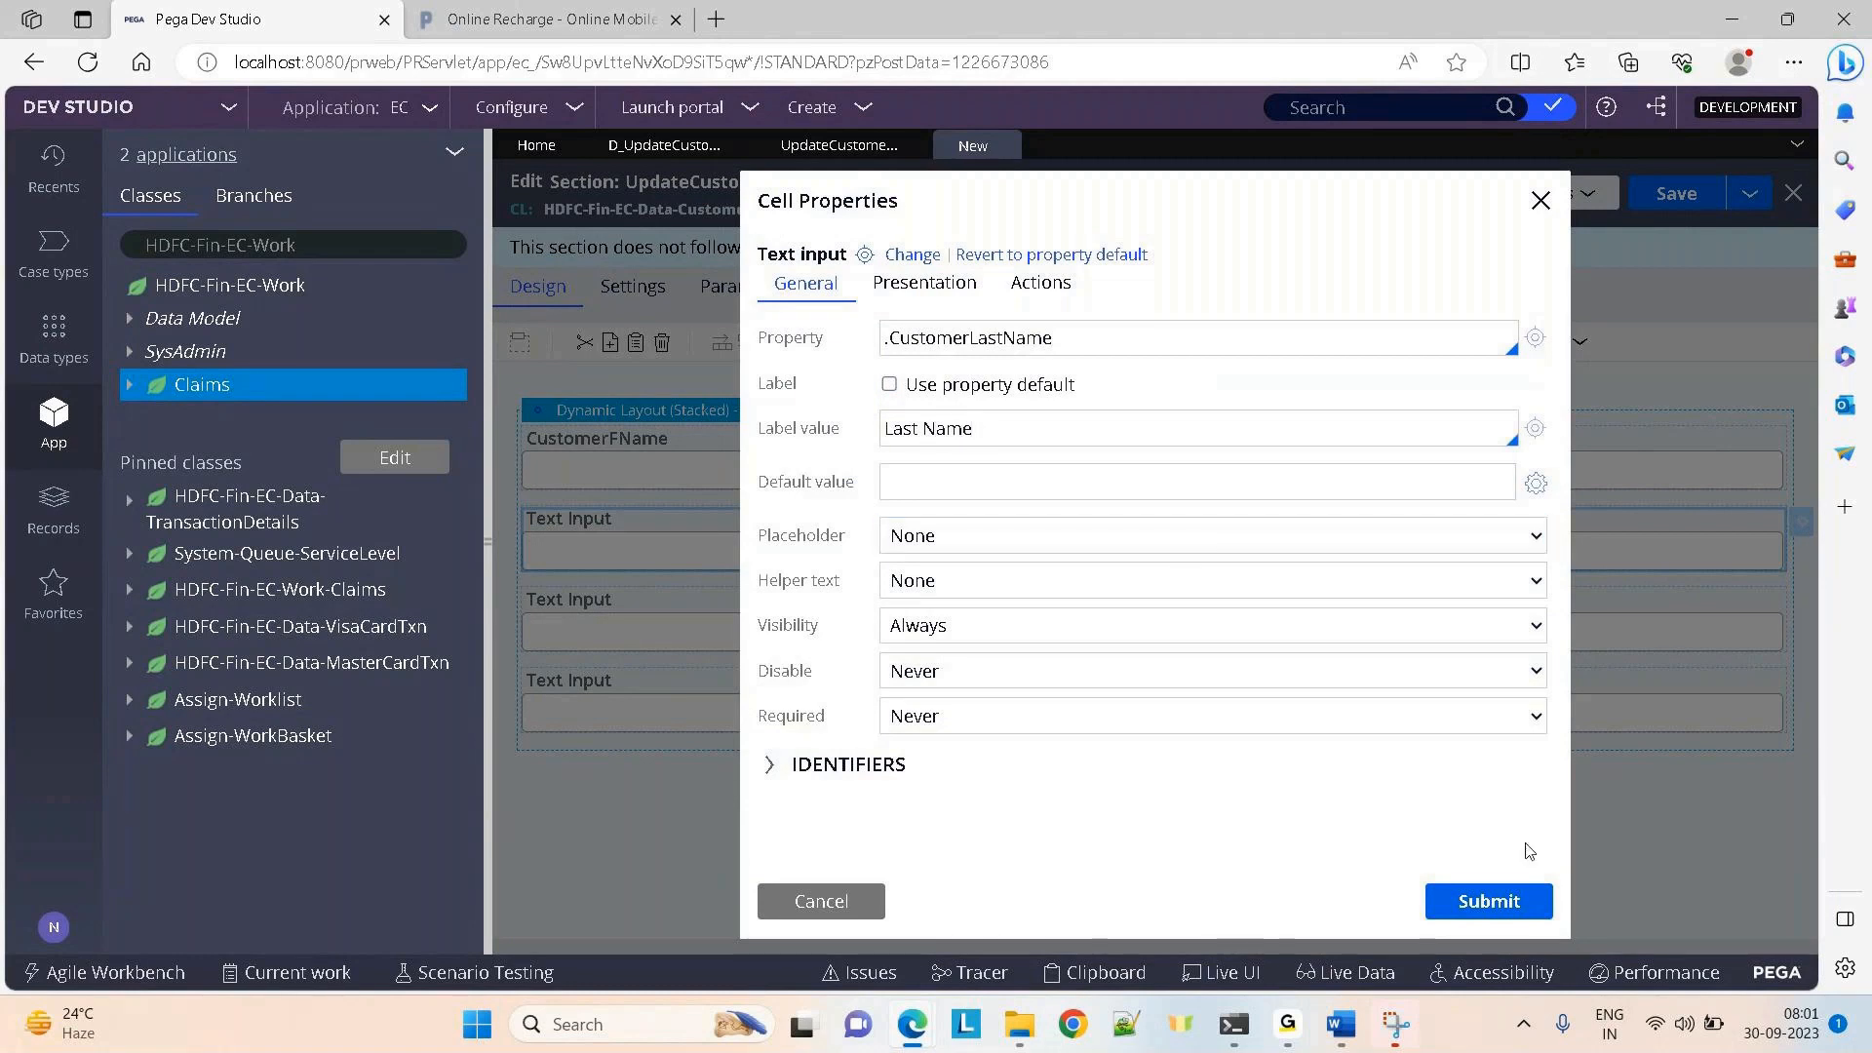
pyautogui.click(1506, 897)
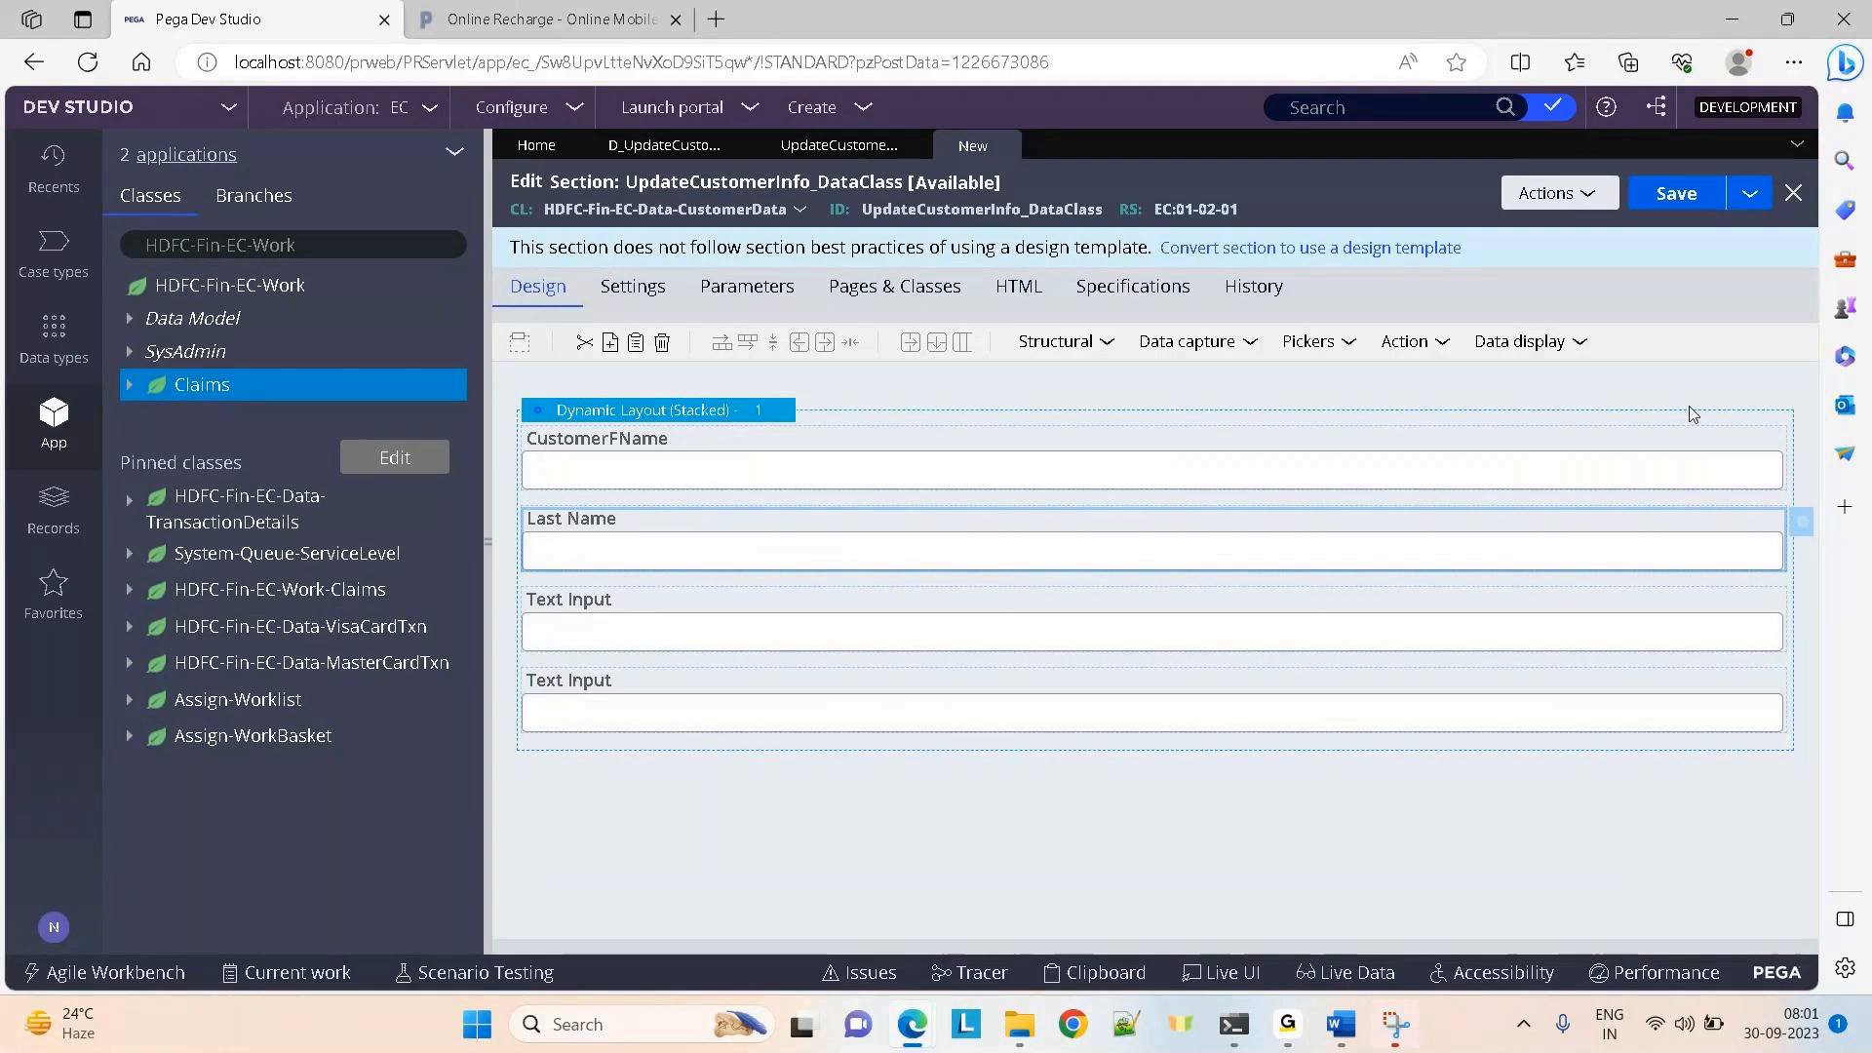
# Give the CustomerFName input the custom label 'First Name'
pyautogui.click(1799, 451)
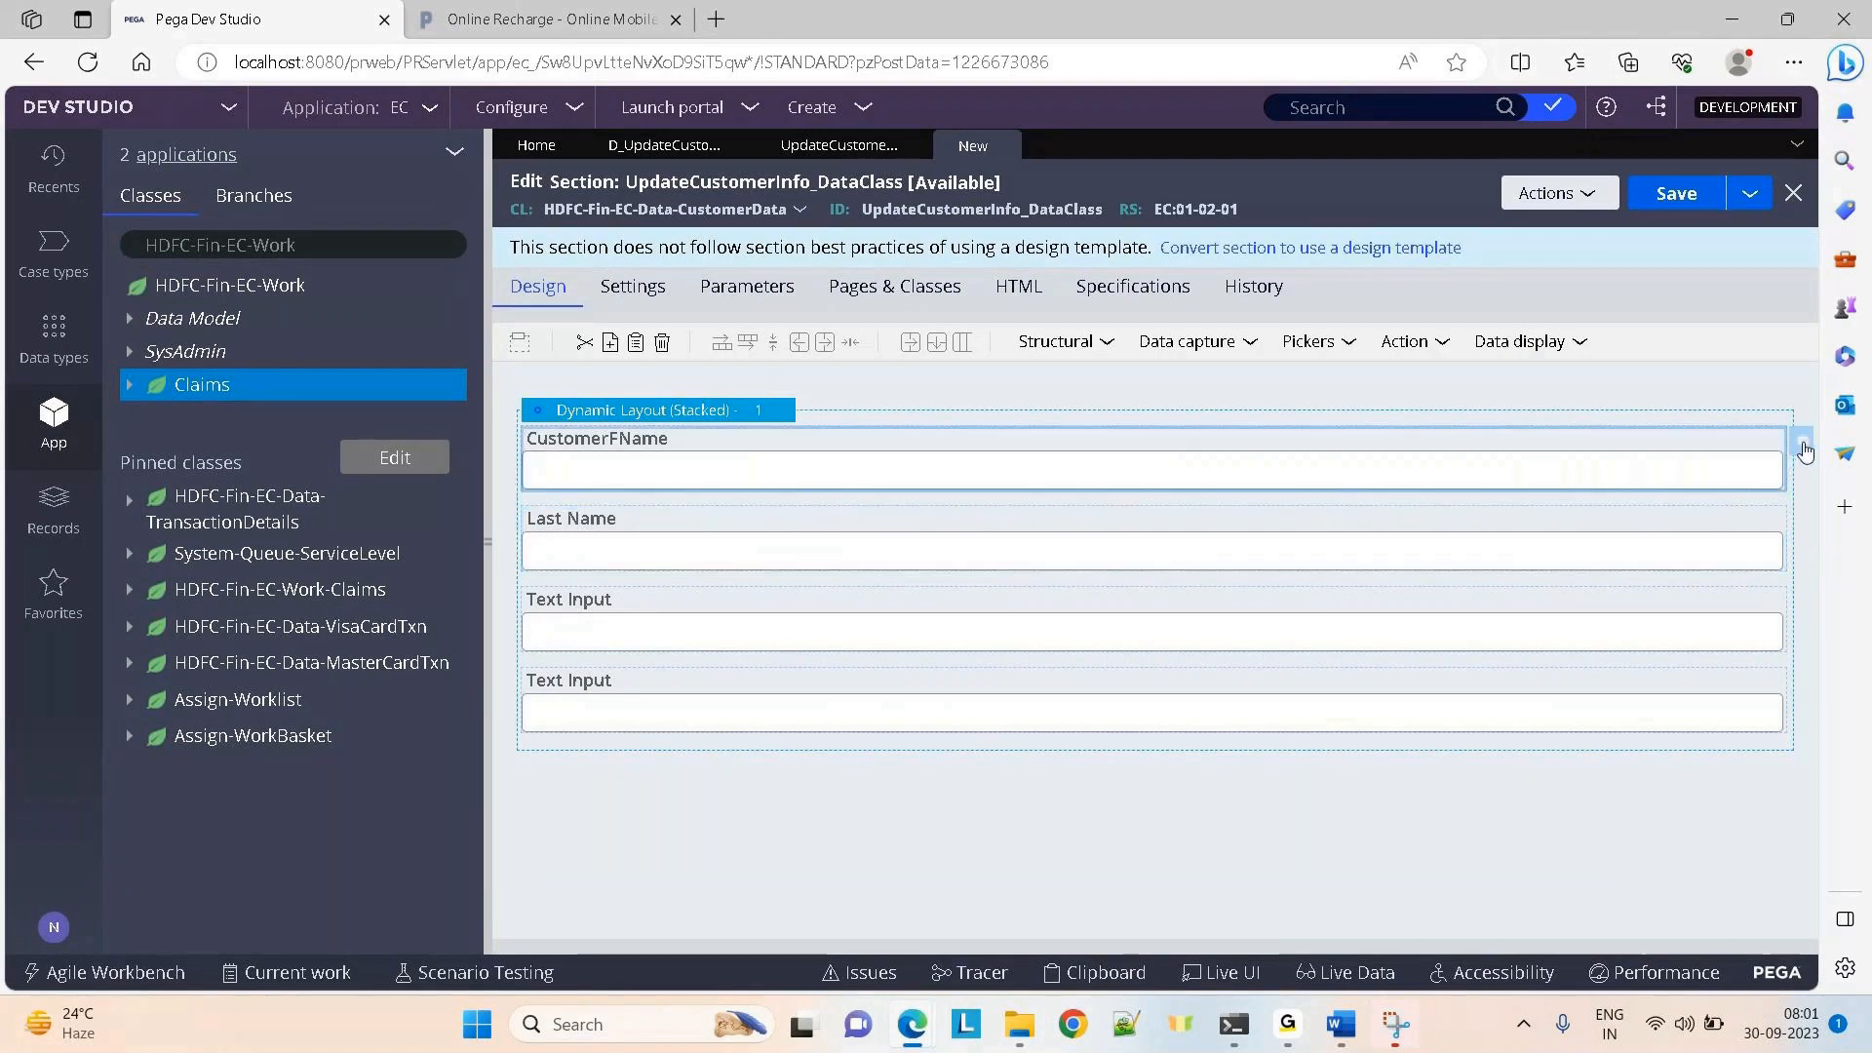
pyautogui.click(1802, 446)
pyautogui.click(889, 386)
pyautogui.click(998, 434)
pyautogui.write('First Name')
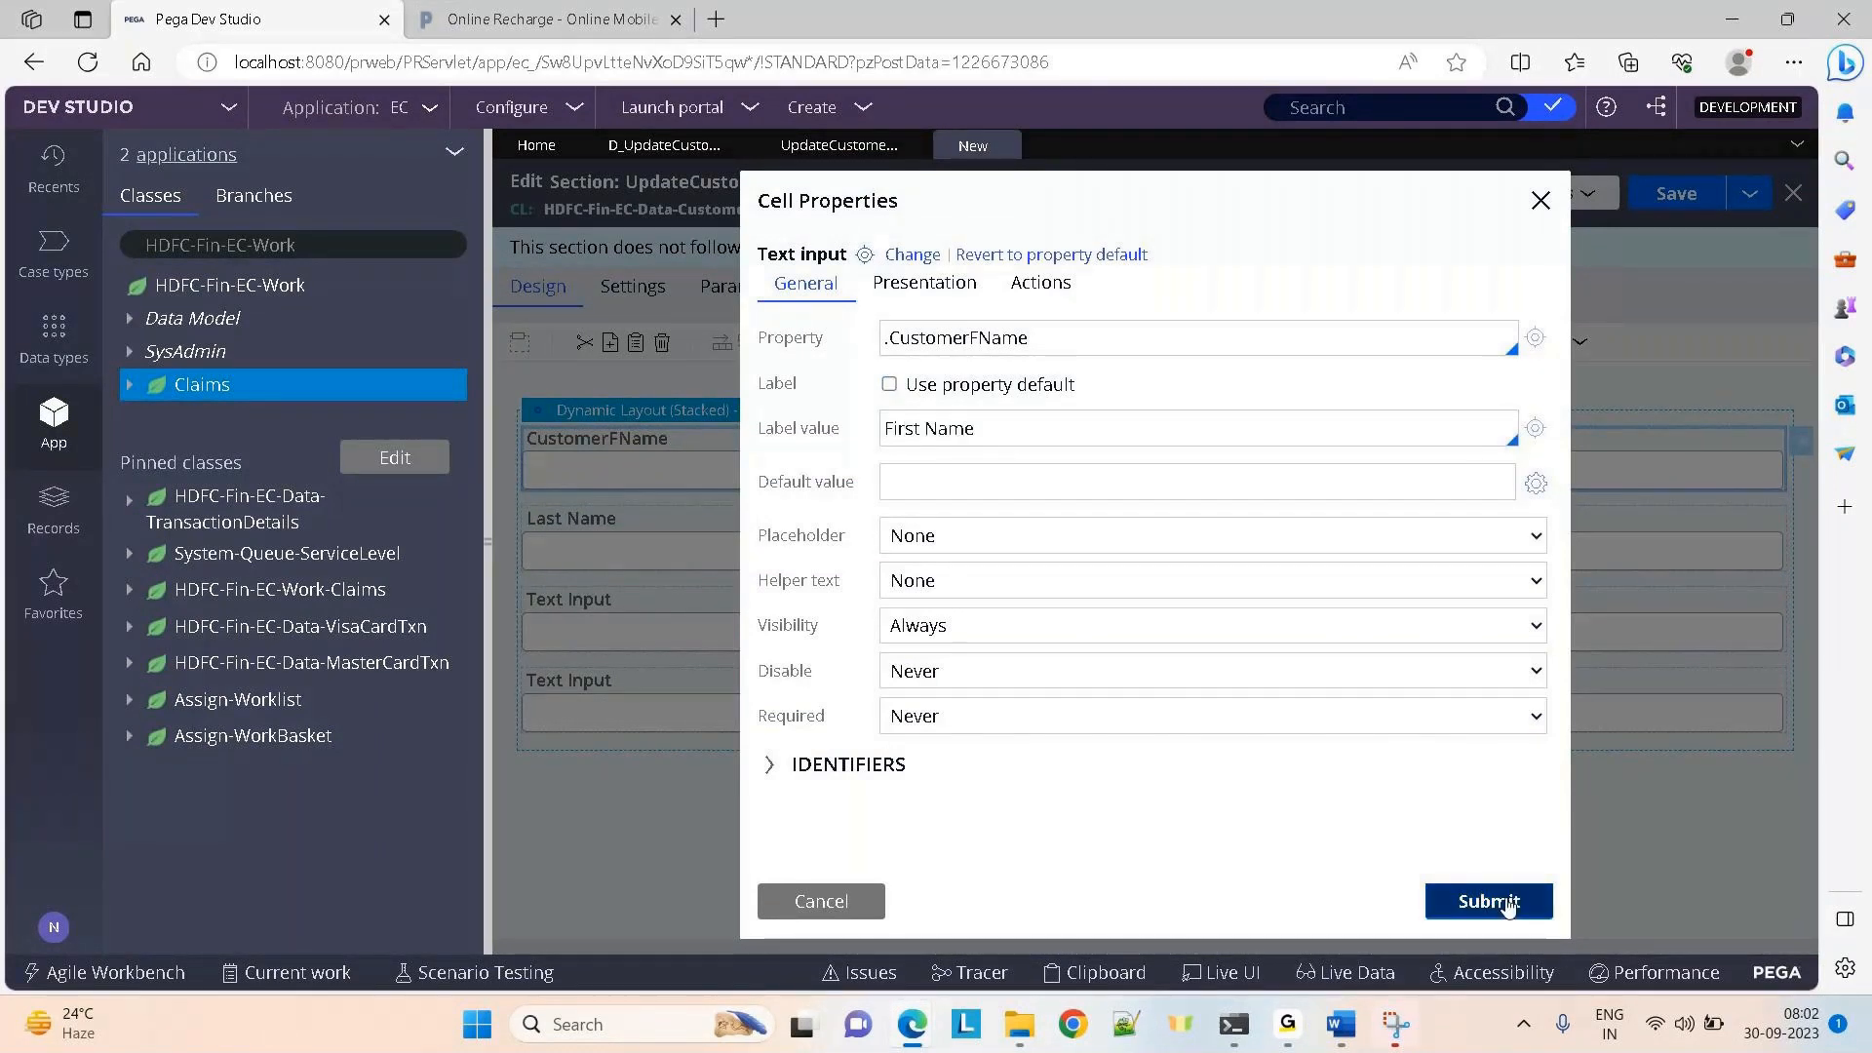
pyautogui.click(1507, 905)
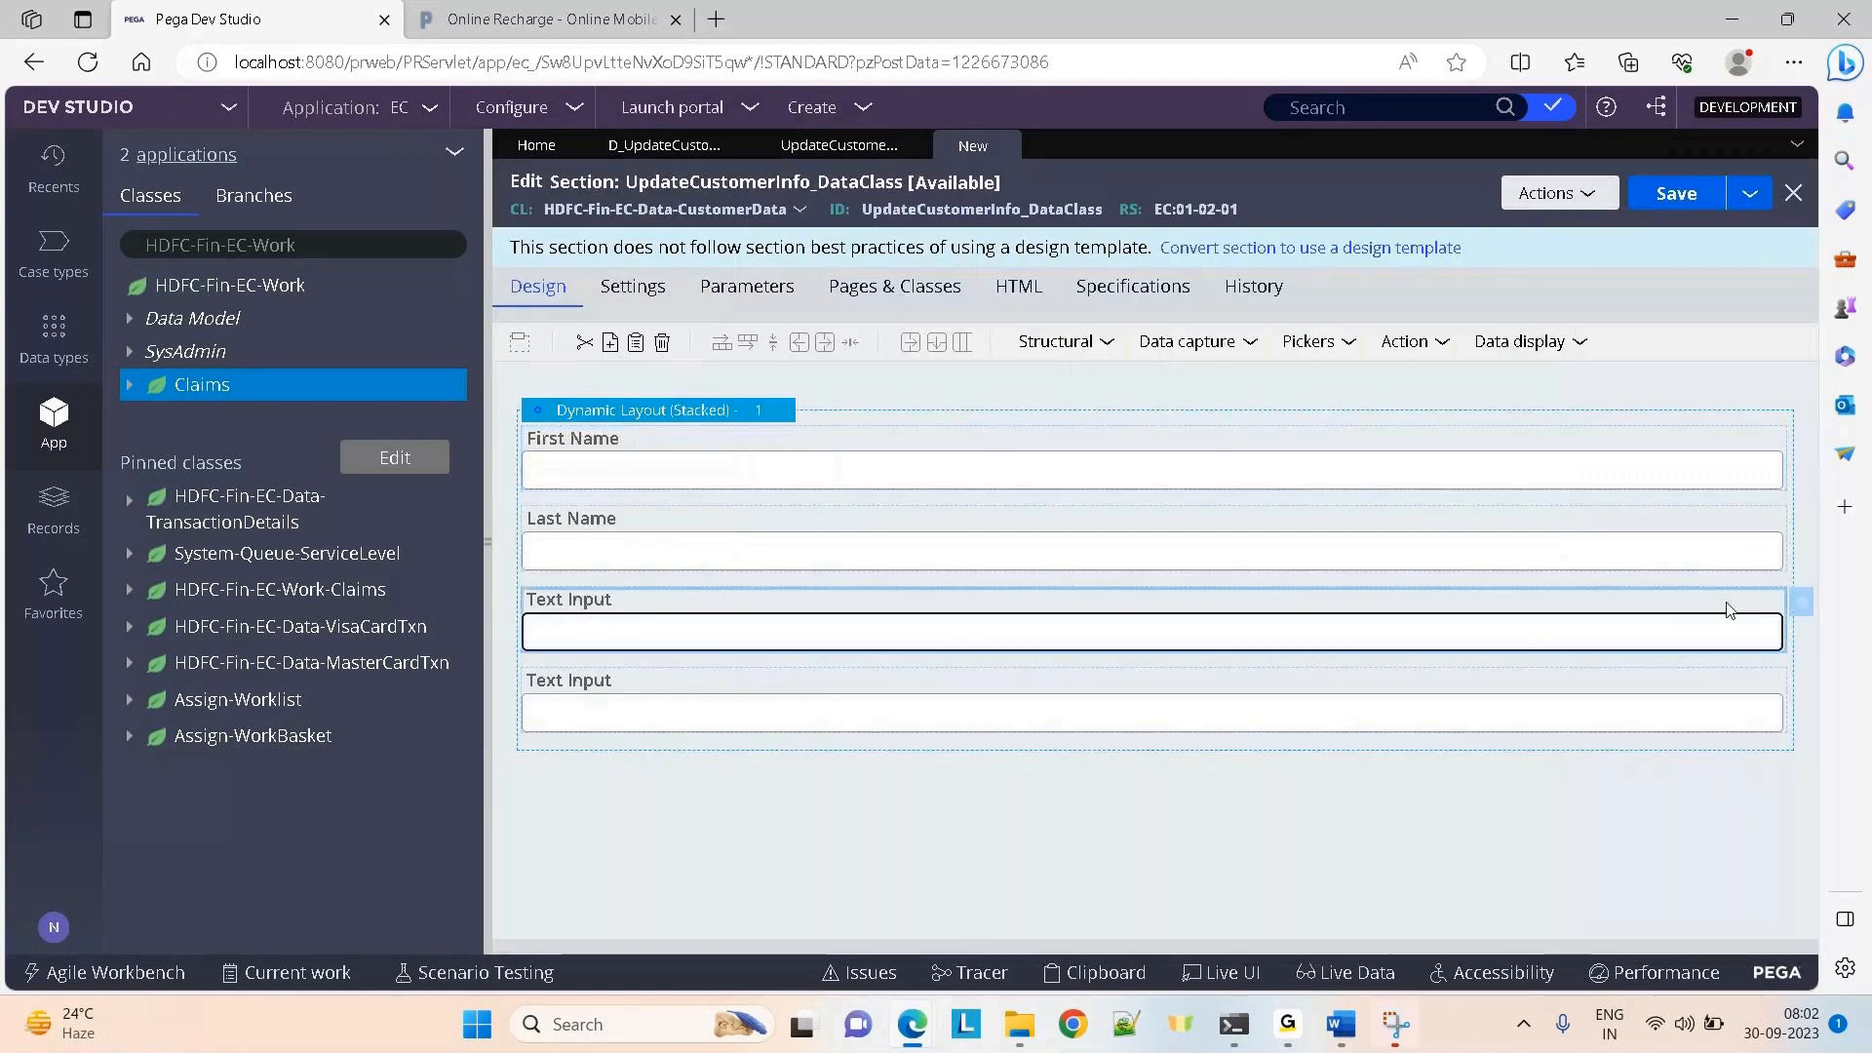
# Bind the third input to .CustomerEmail
pyautogui.click(1796, 601)
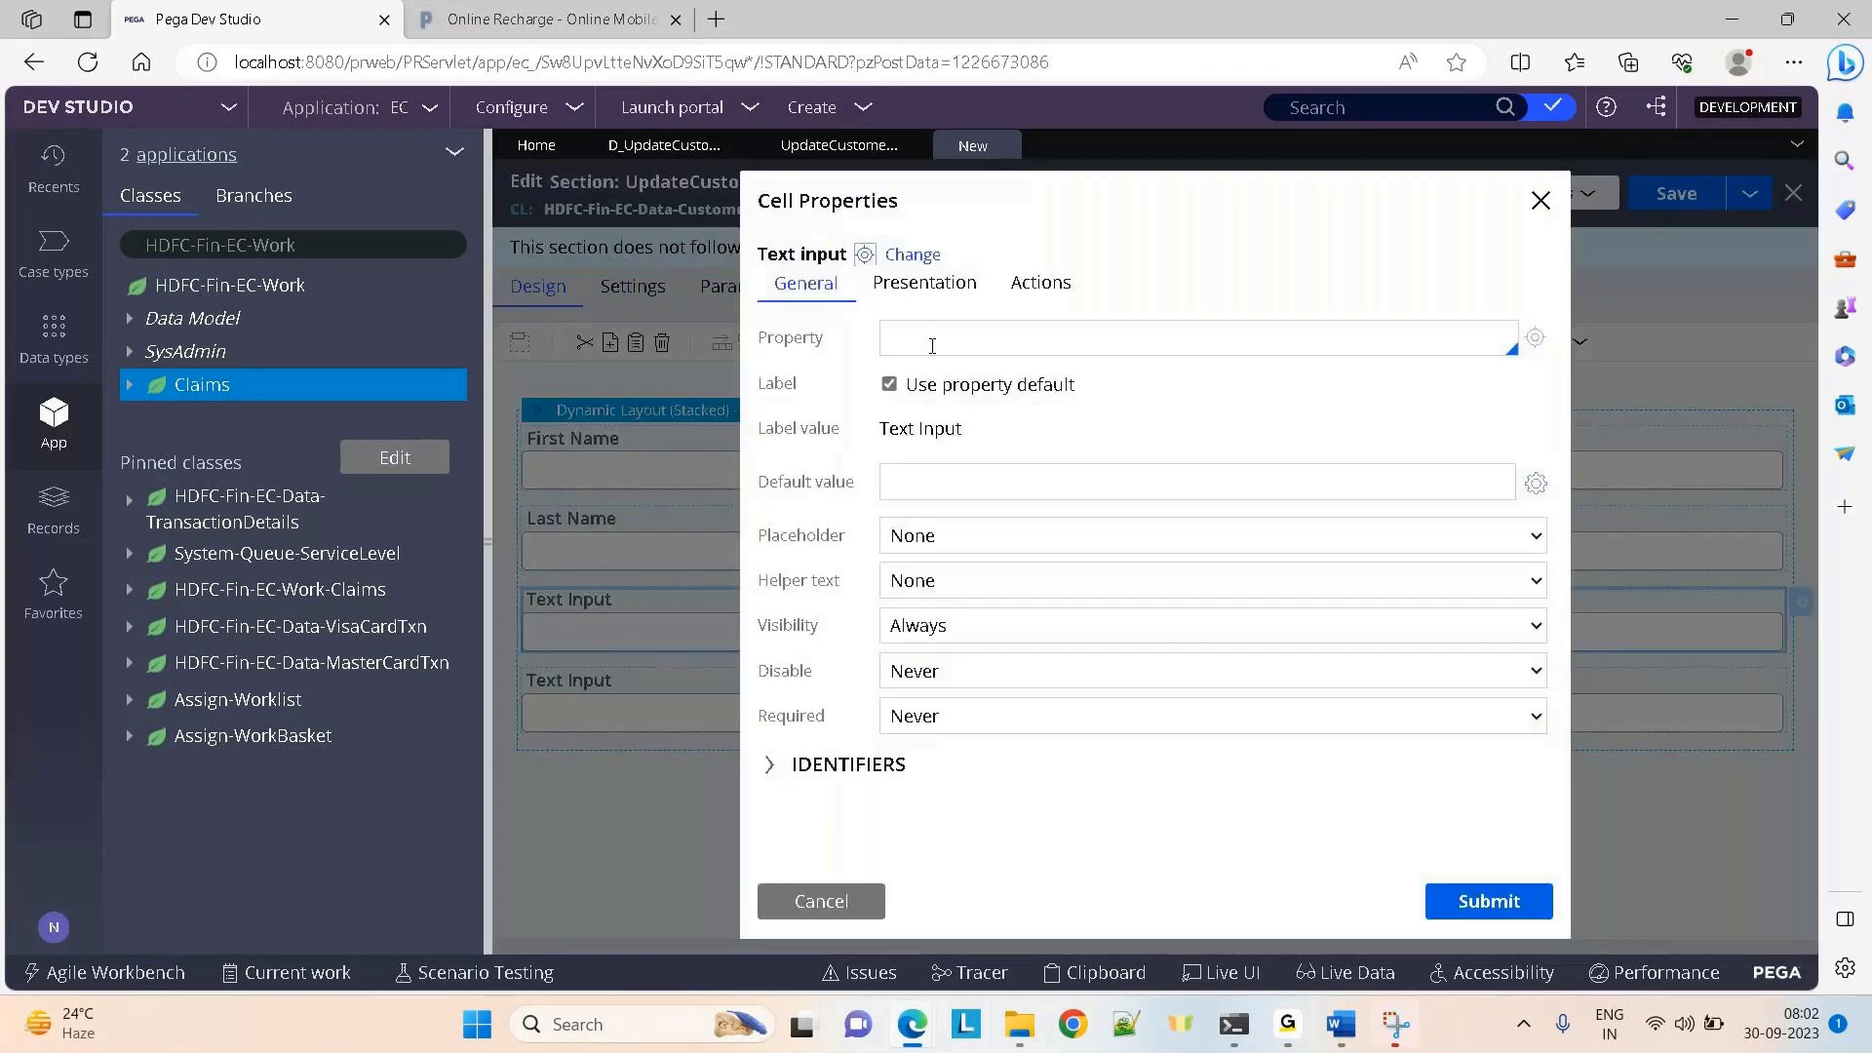
pyautogui.click(932, 346)
pyautogui.write('.')
pyautogui.press('Down')
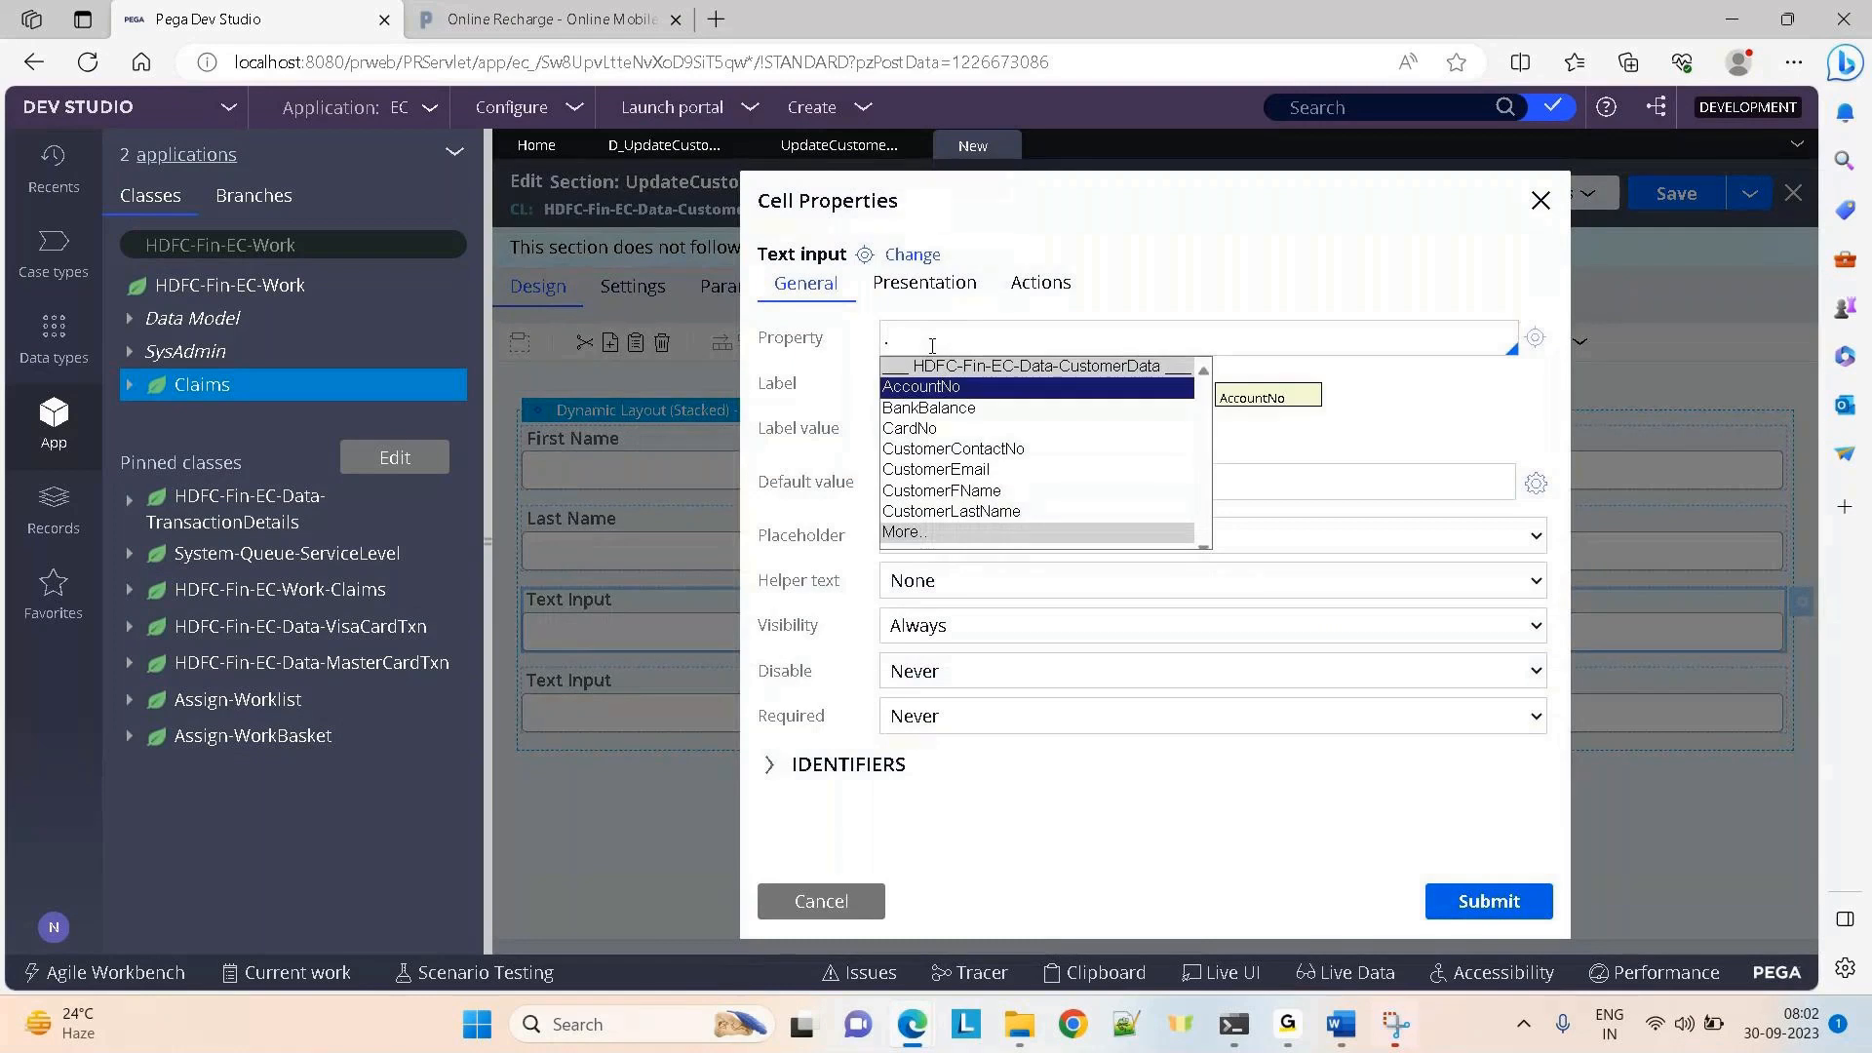
pyautogui.click(936, 469)
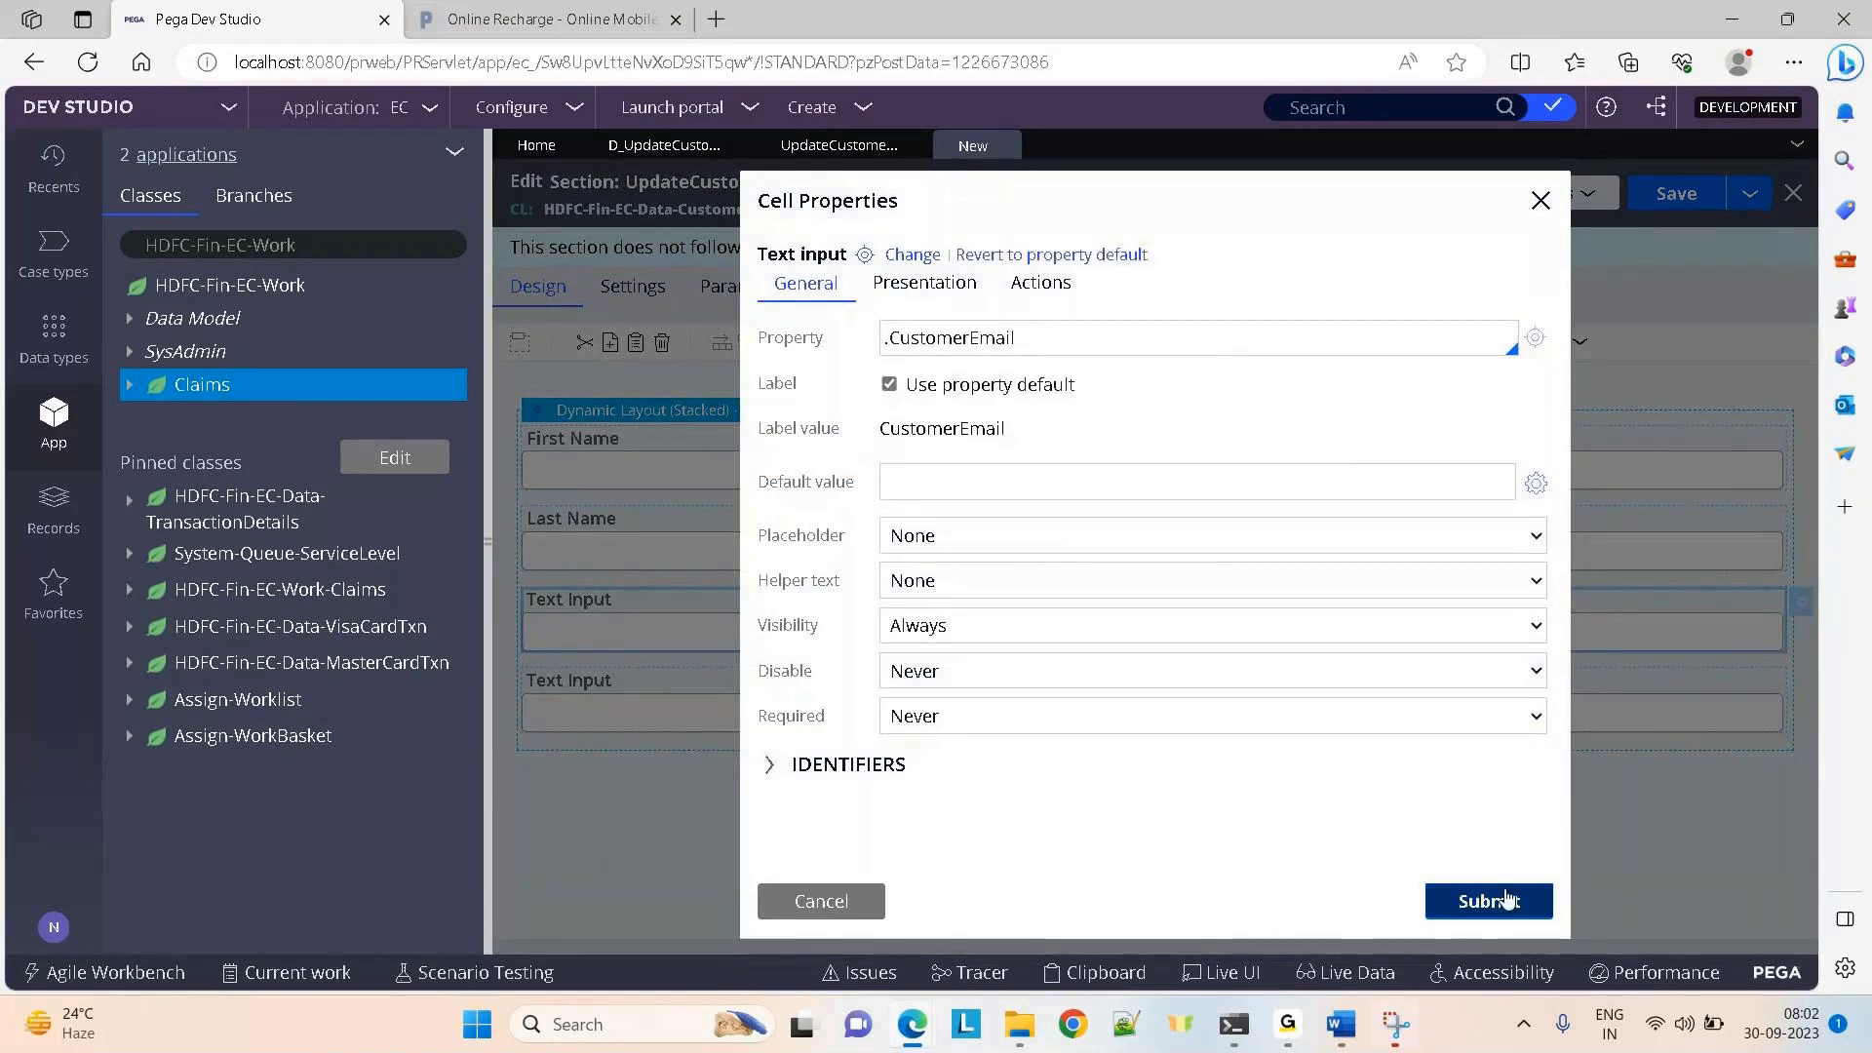
pyautogui.click(1488, 900)
# Bind the fourth input to .CustomerContactNo labelled 'Contact', and save the section
pyautogui.click(586, 719)
pyautogui.click(1805, 693)
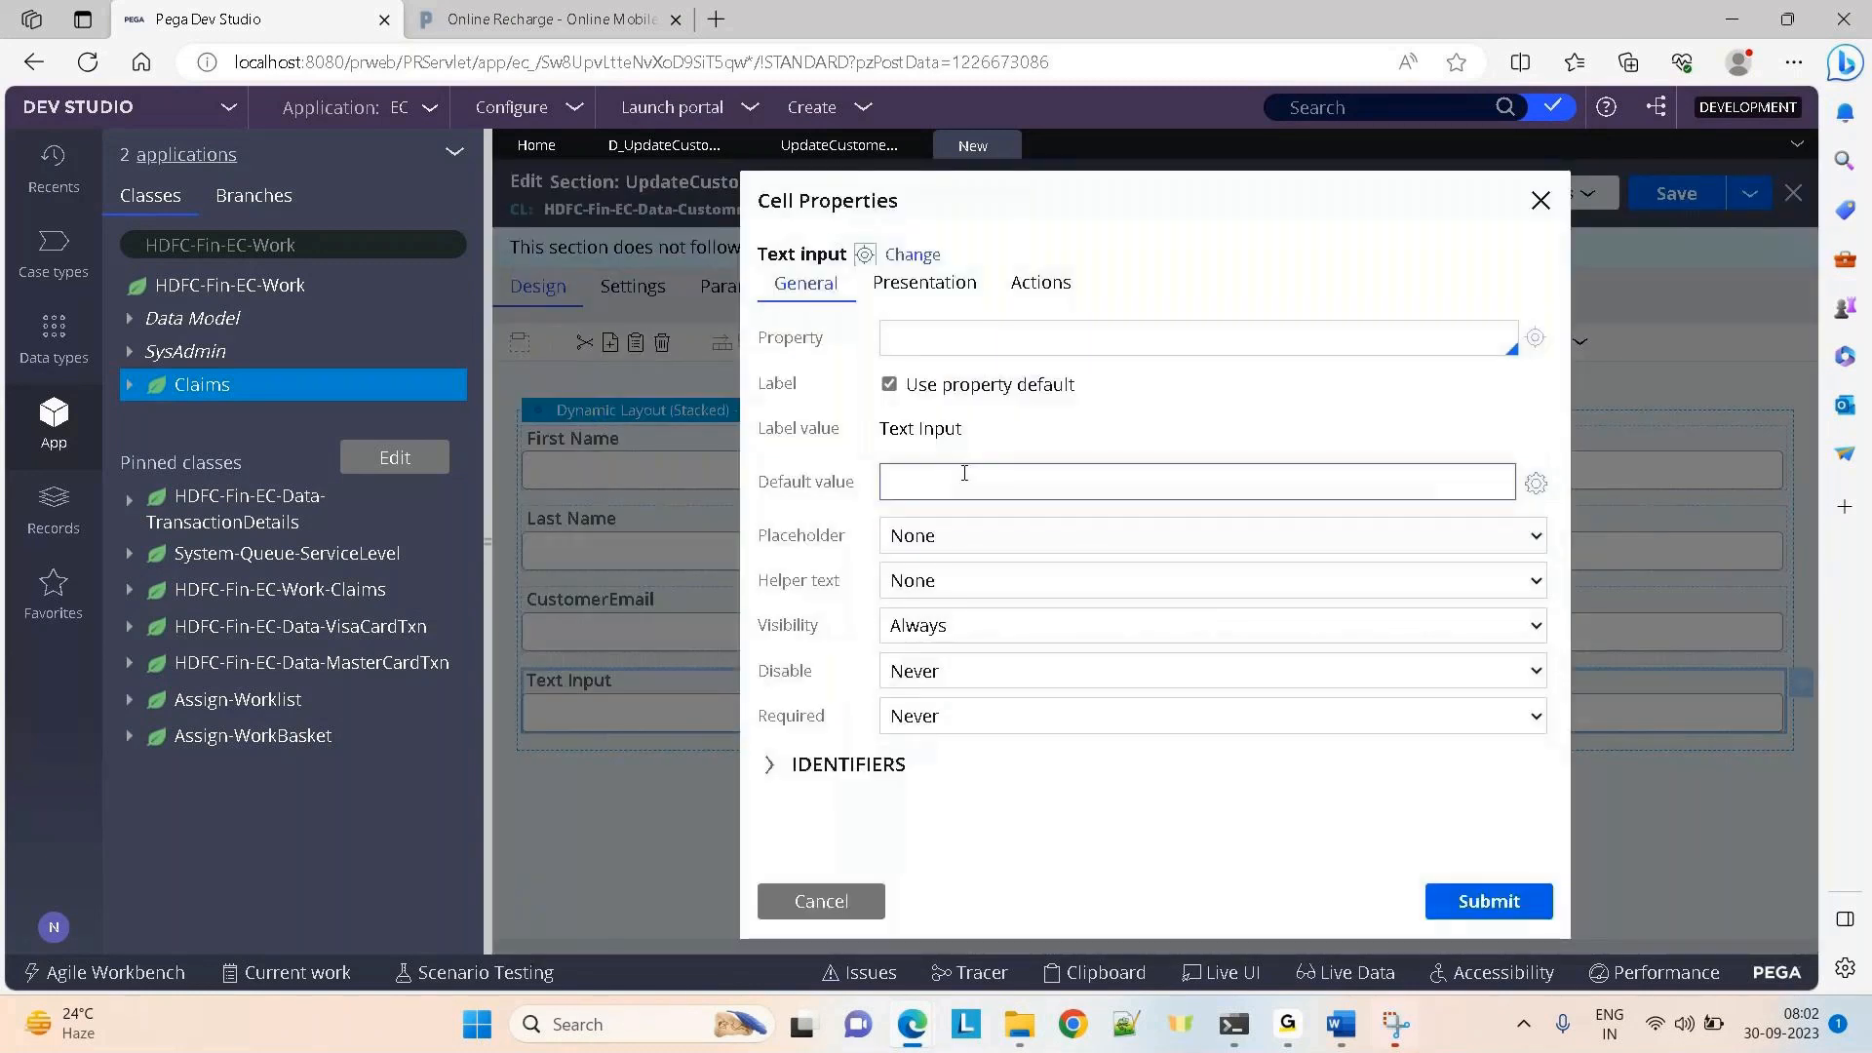
pyautogui.click(902, 337)
pyautogui.write('.')
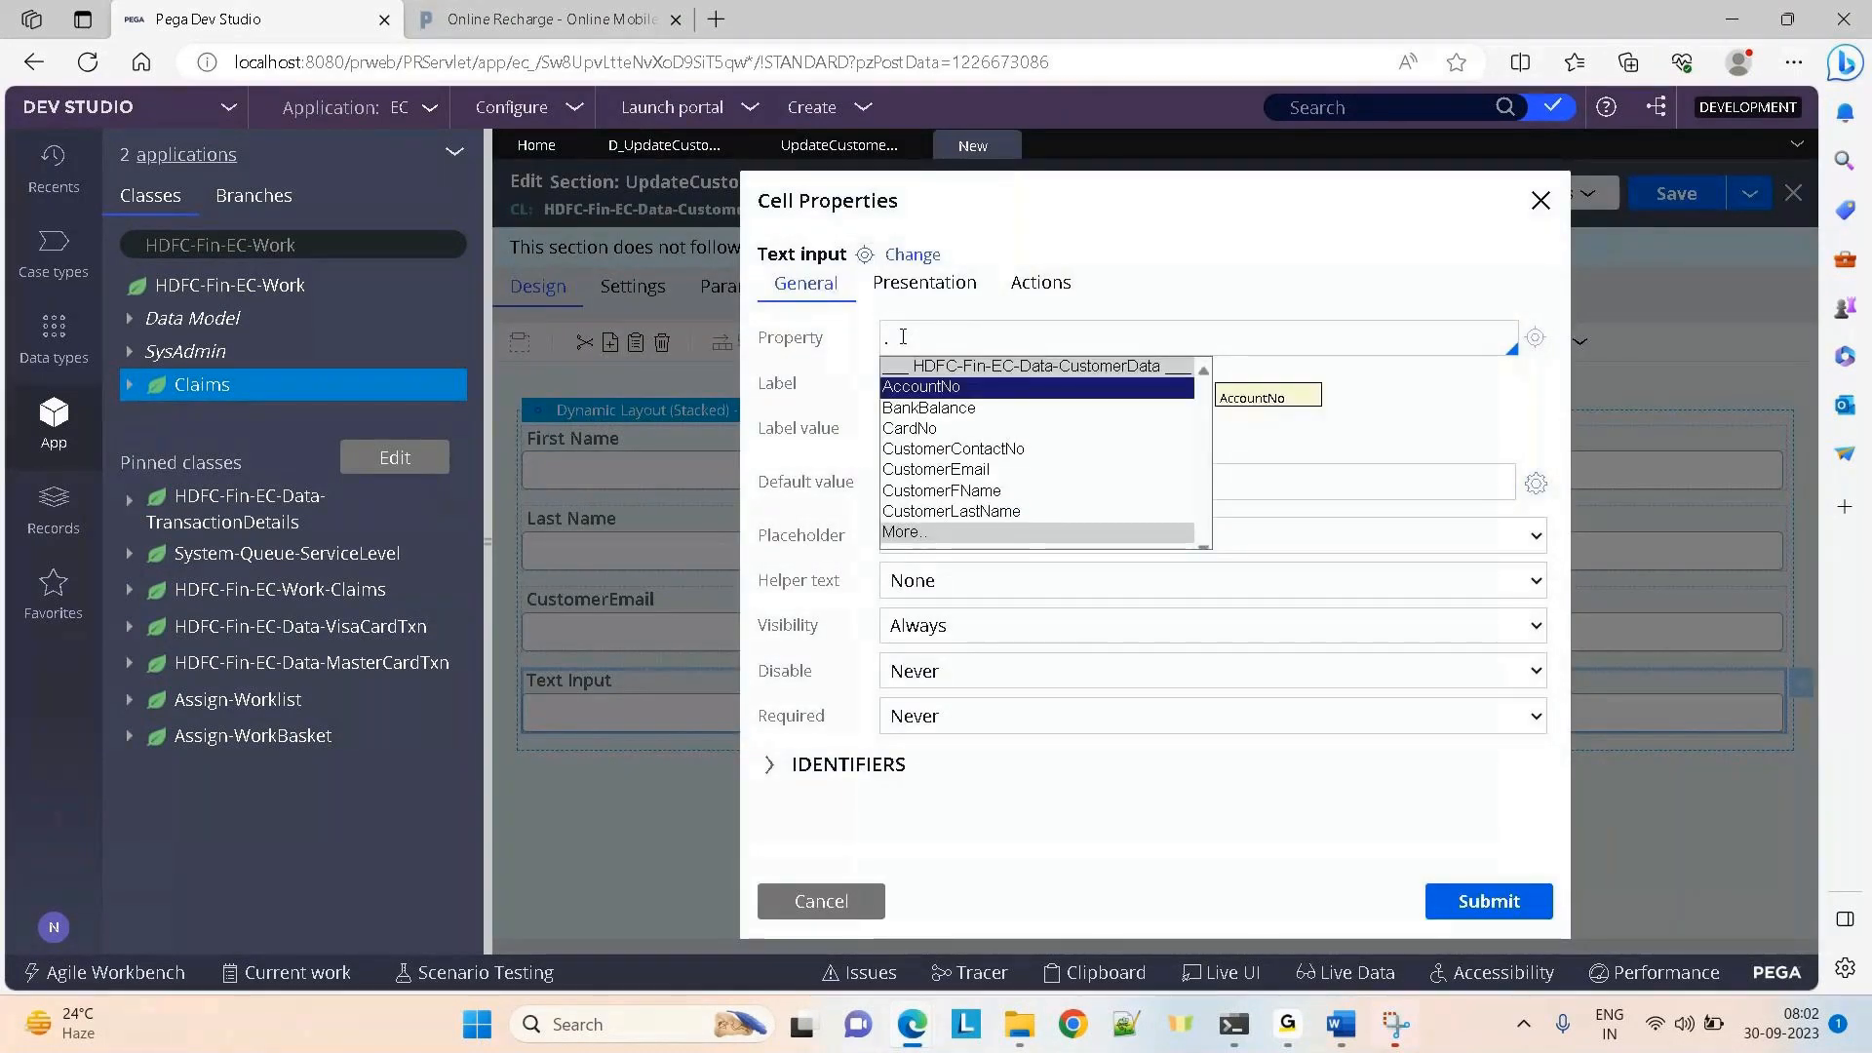
pyautogui.click(952, 446)
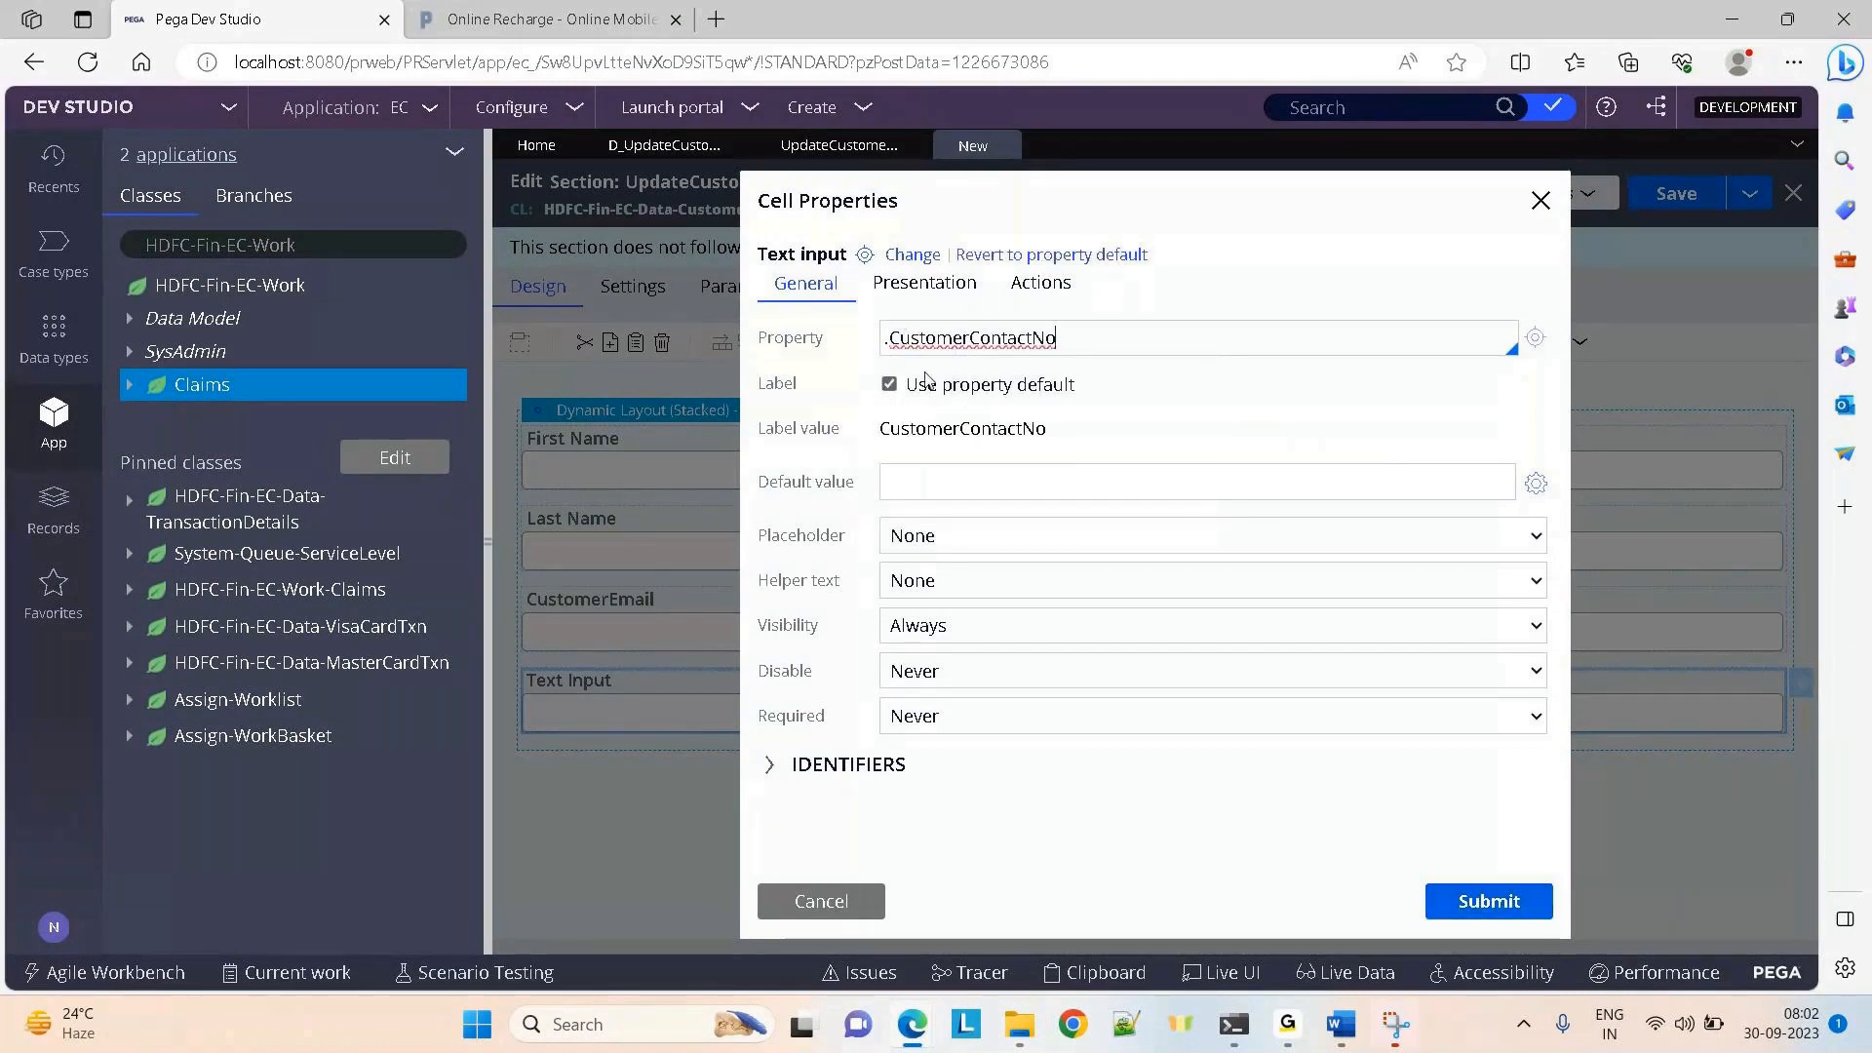
pyautogui.click(893, 385)
pyautogui.click(979, 432)
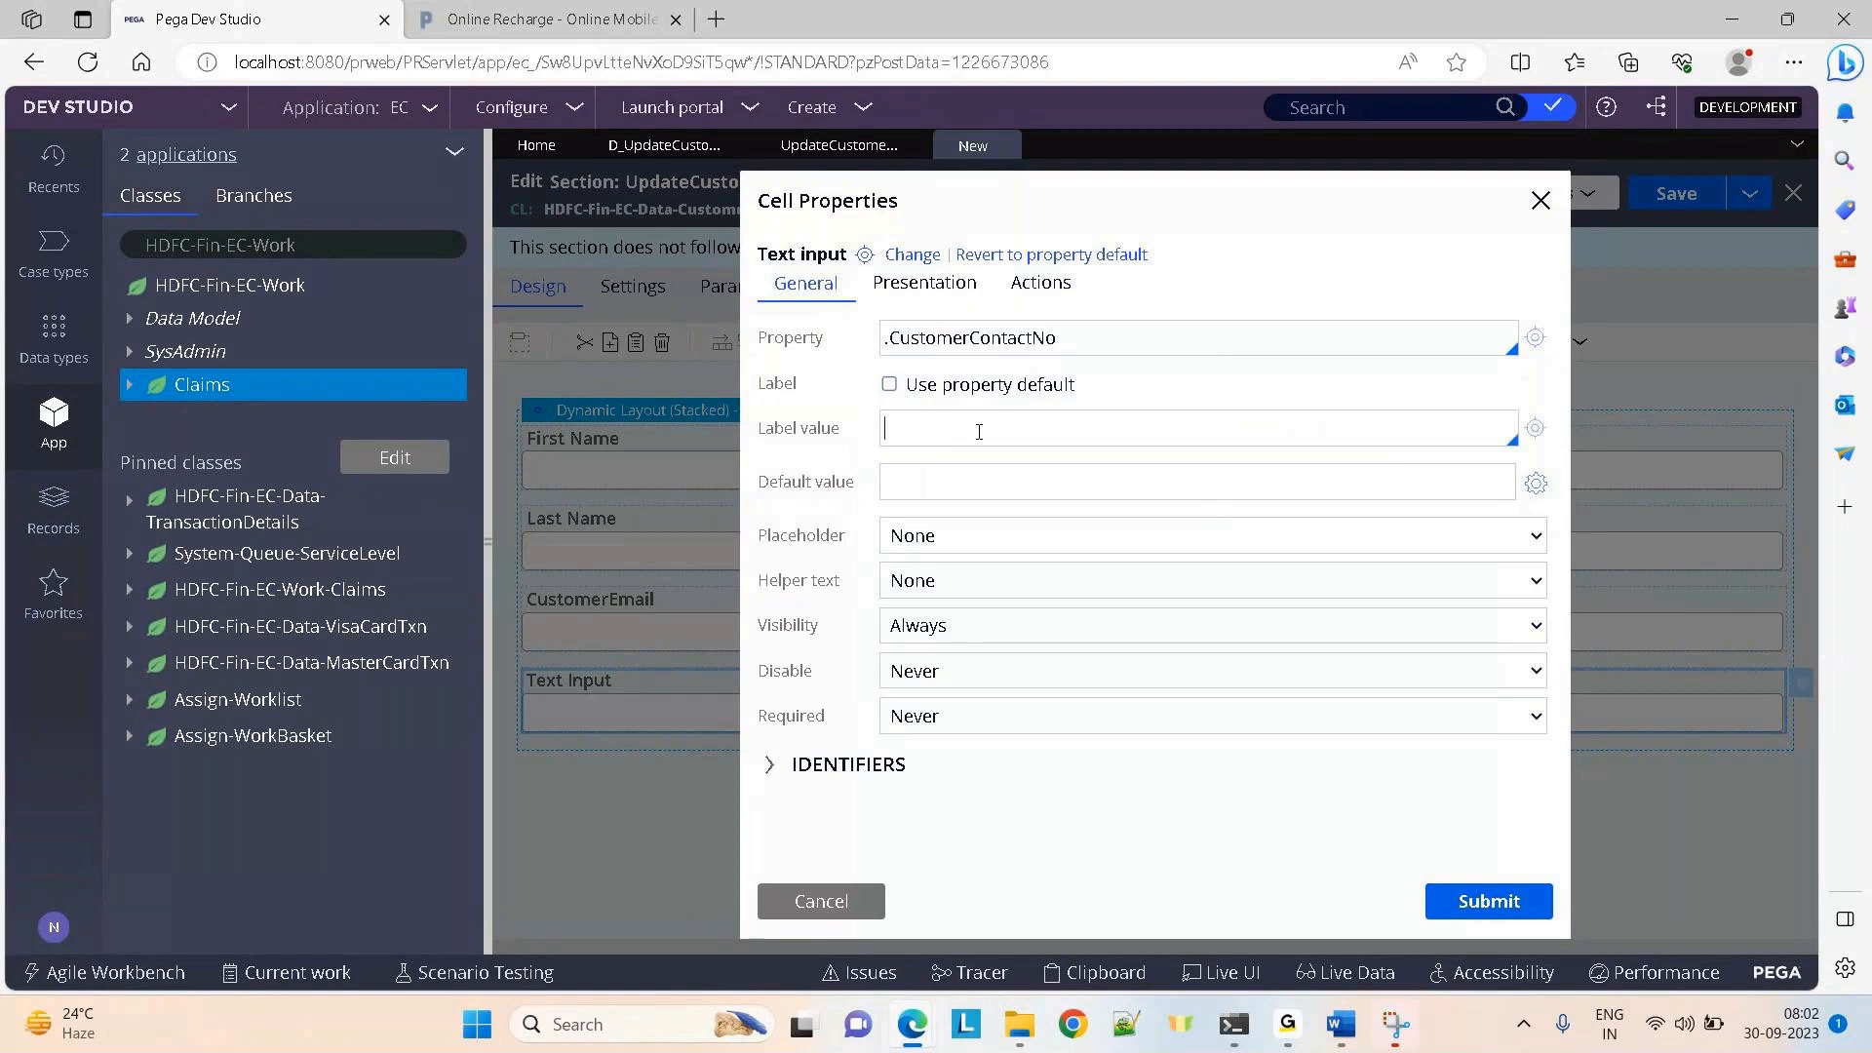
pyautogui.write('Contact')
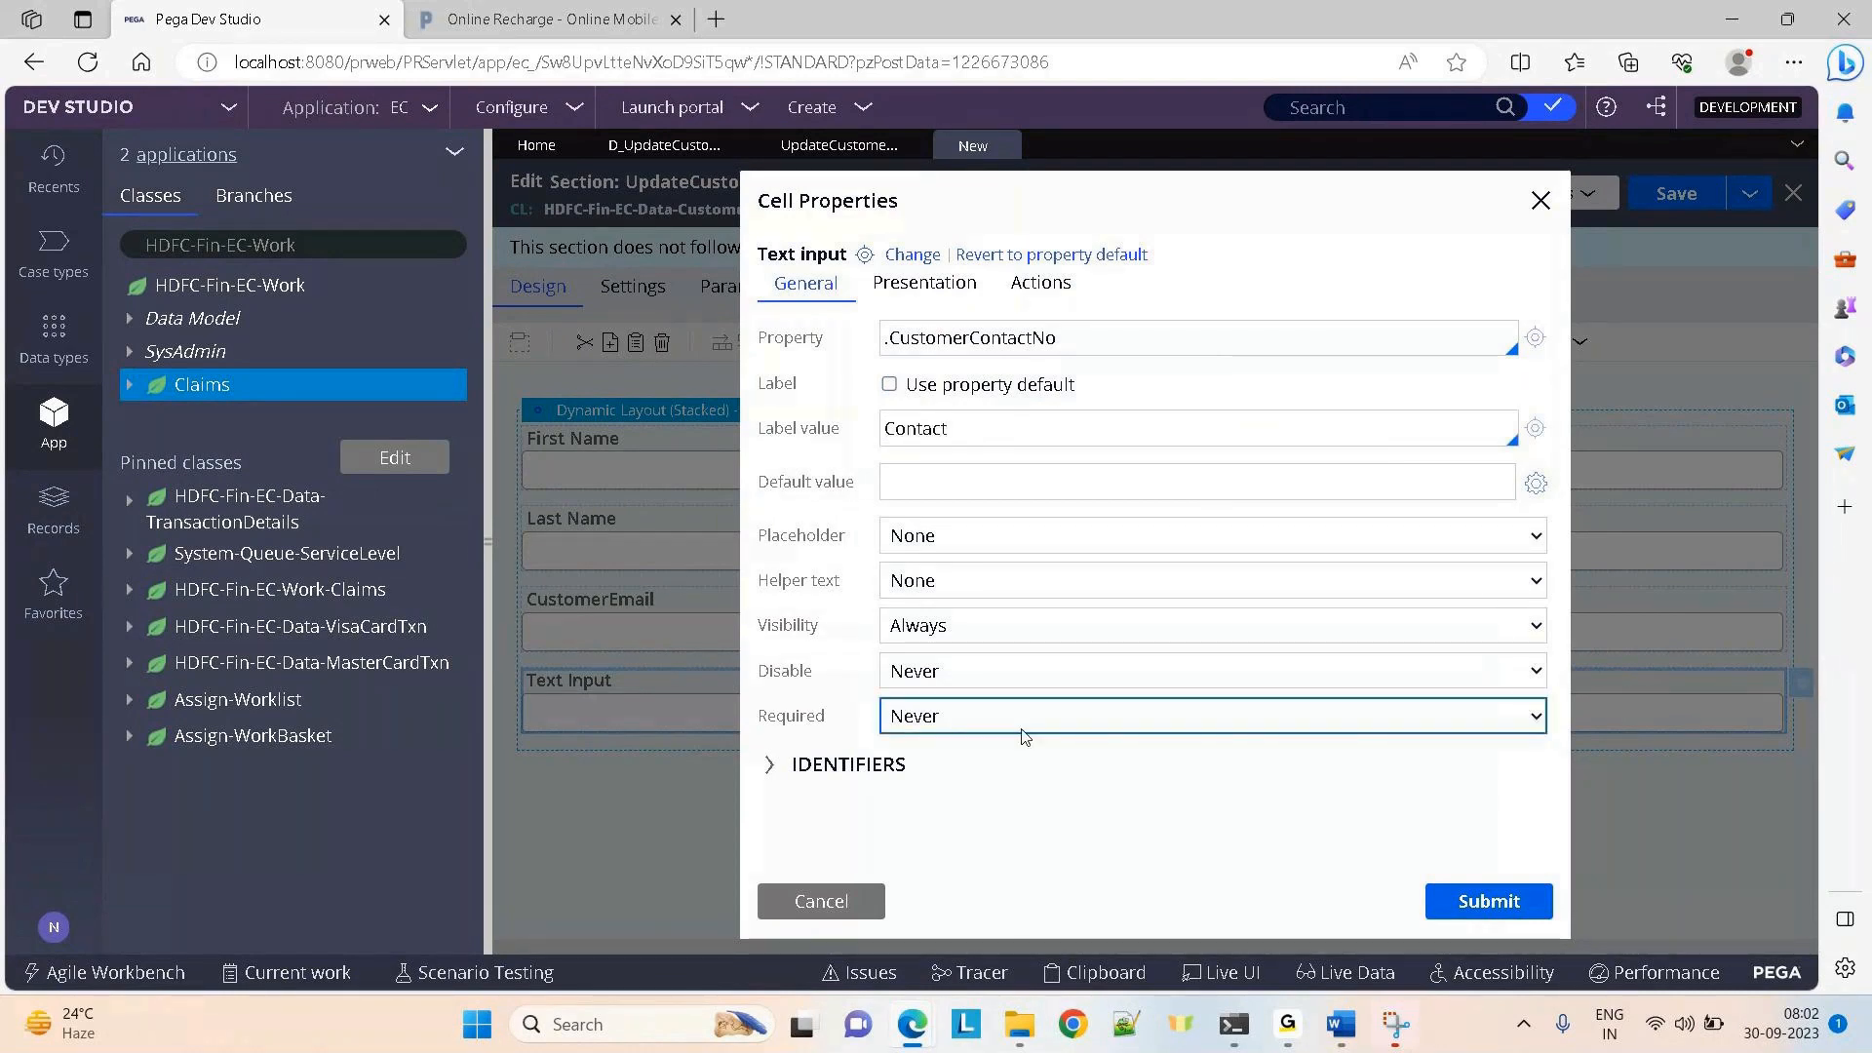
pyautogui.click(1467, 896)
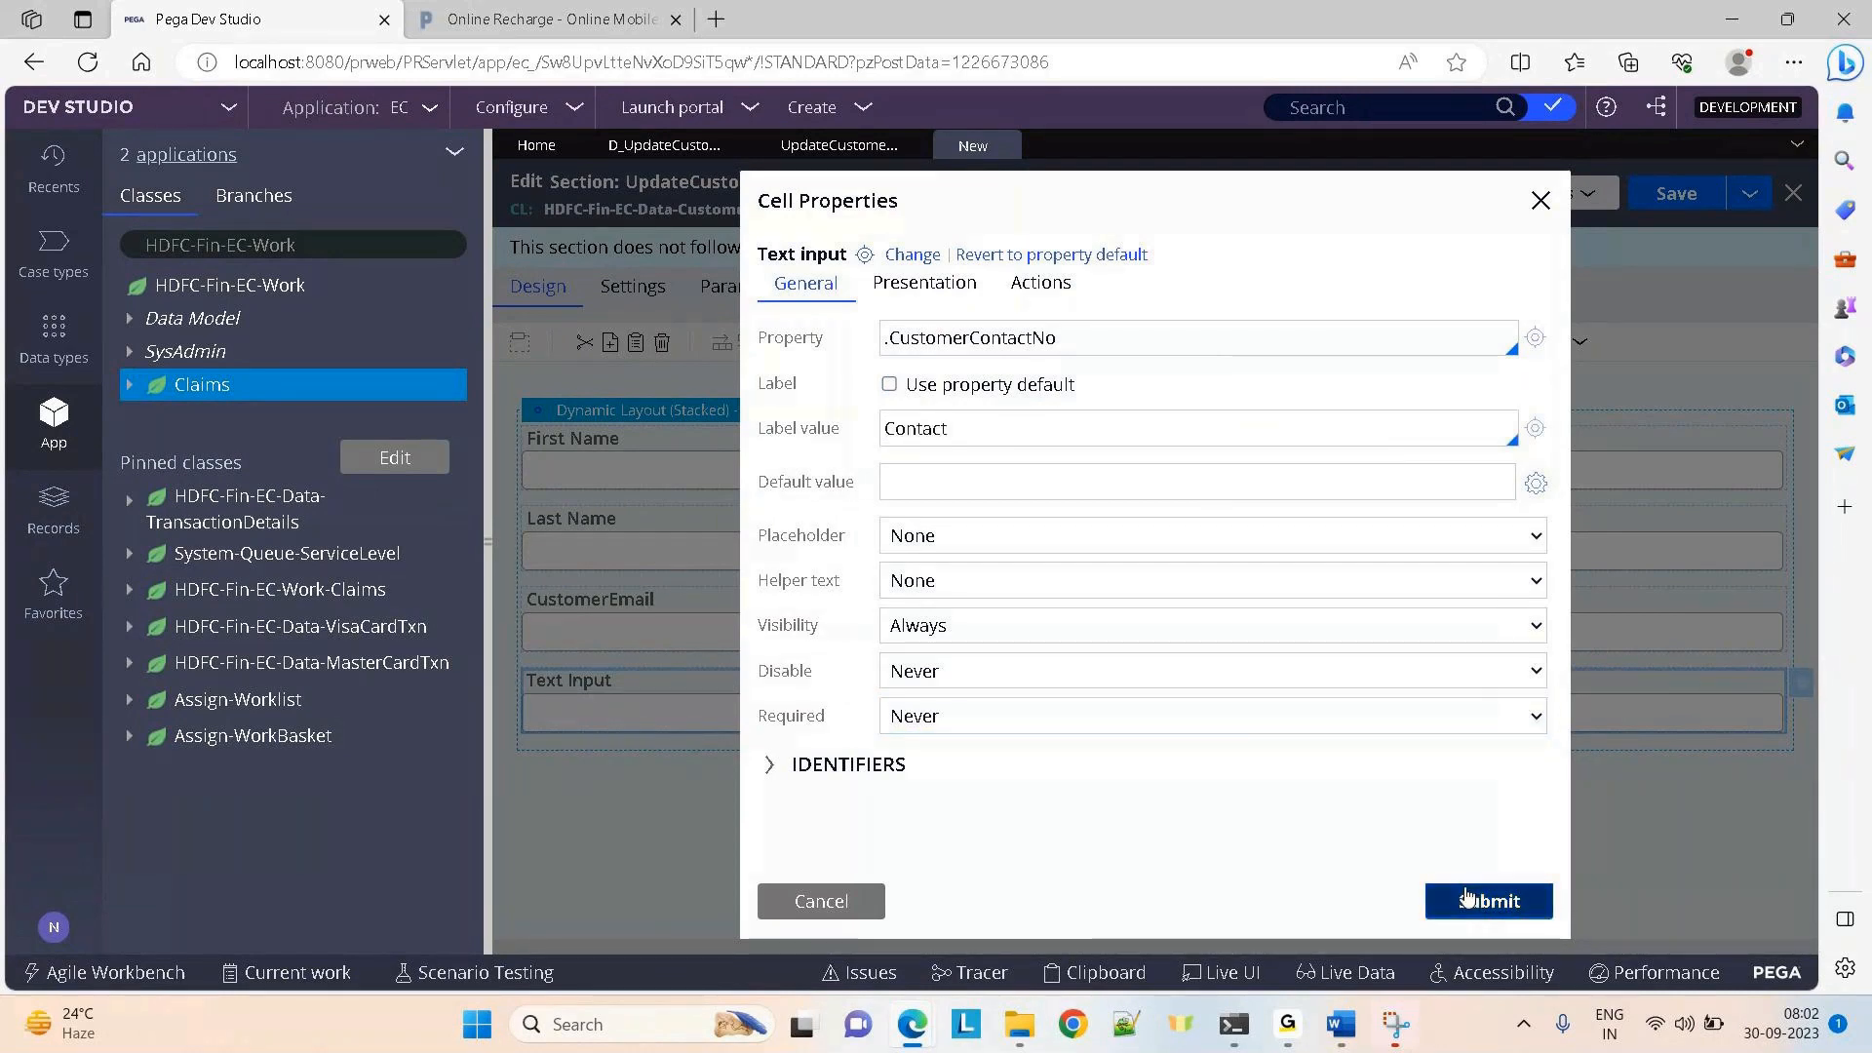
pyautogui.click(1689, 198)
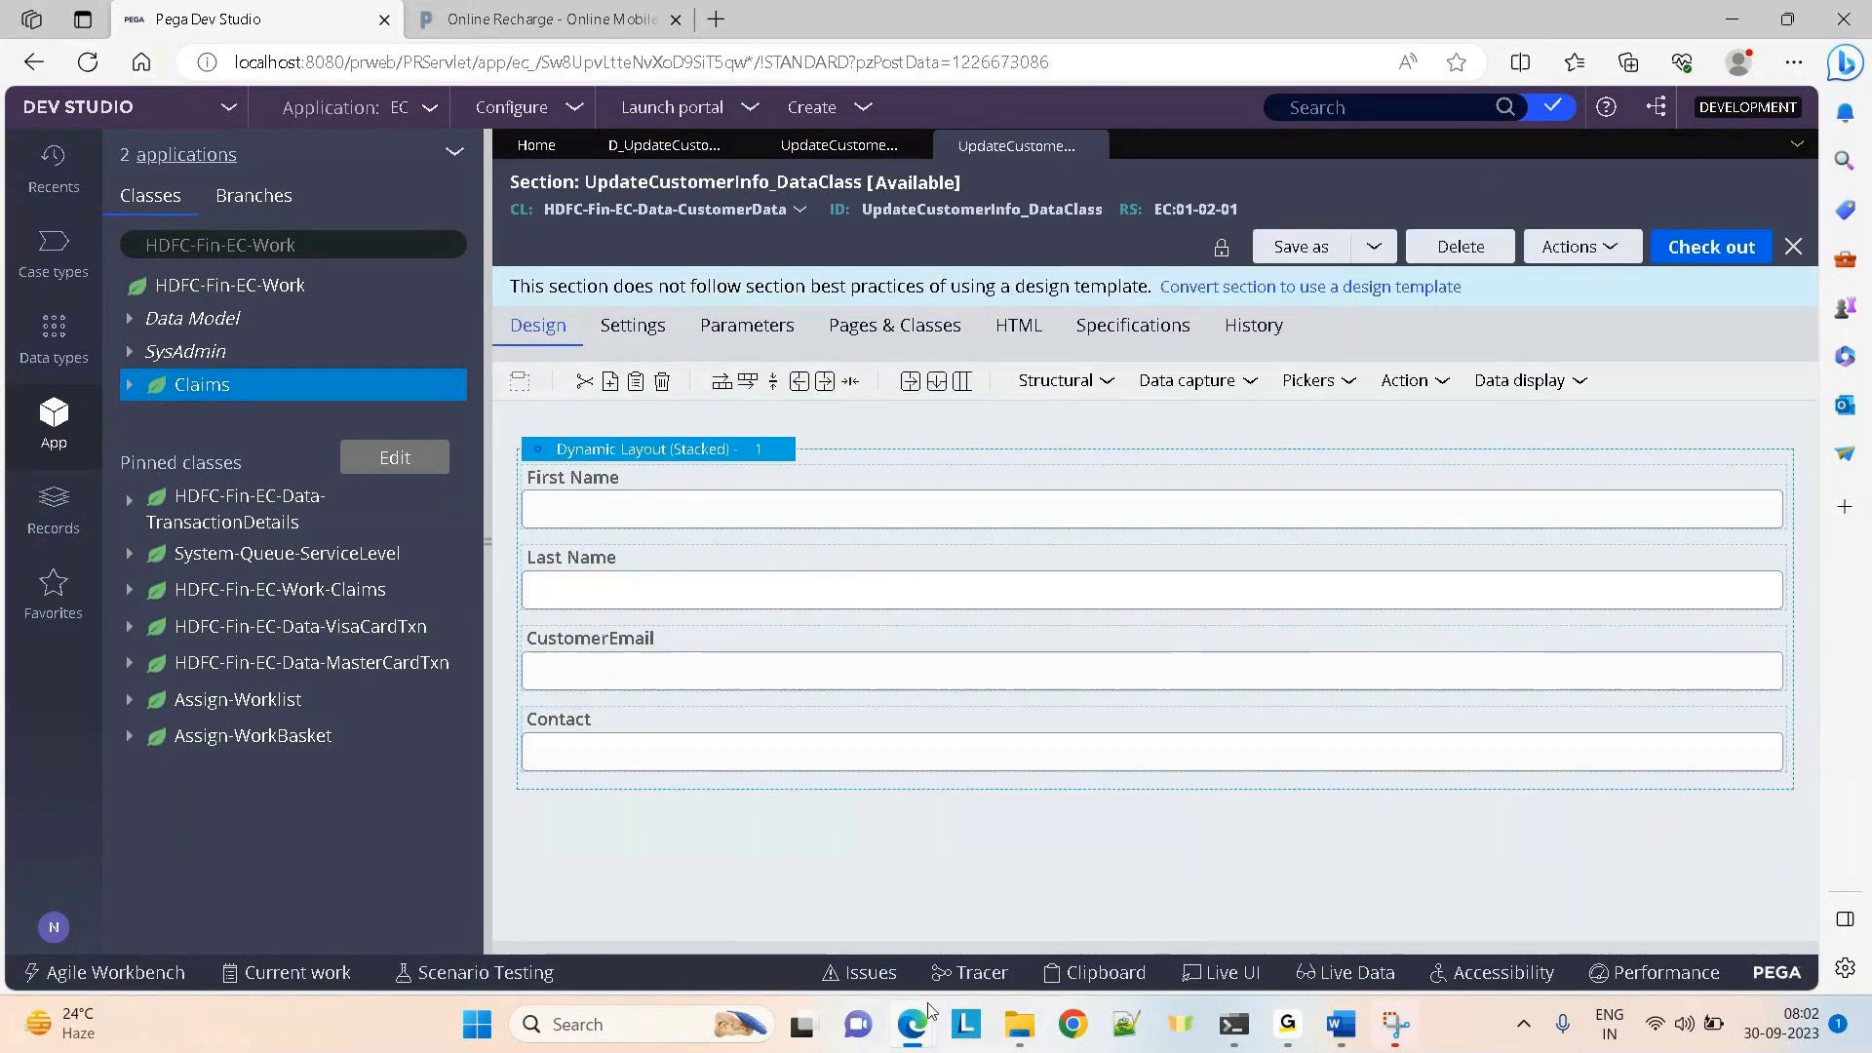
pyautogui.moveTo(916, 1019)
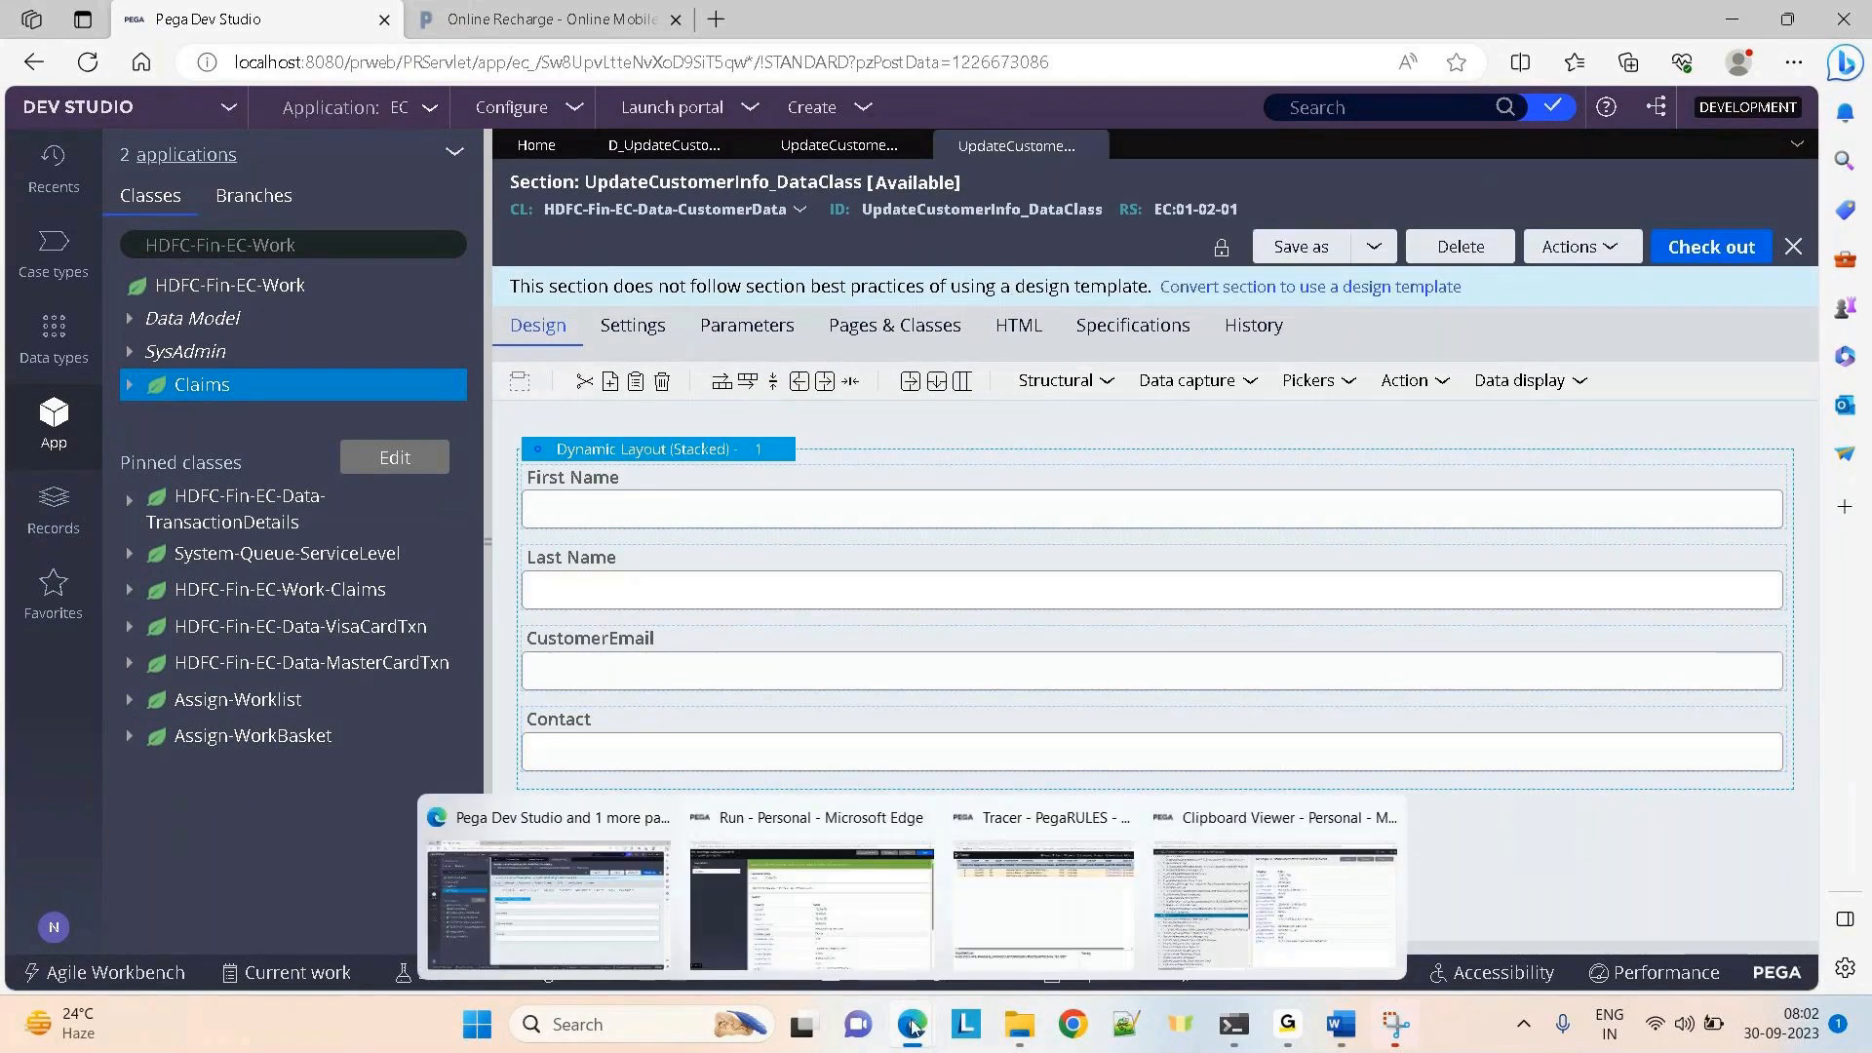
pyautogui.click(1241, 936)
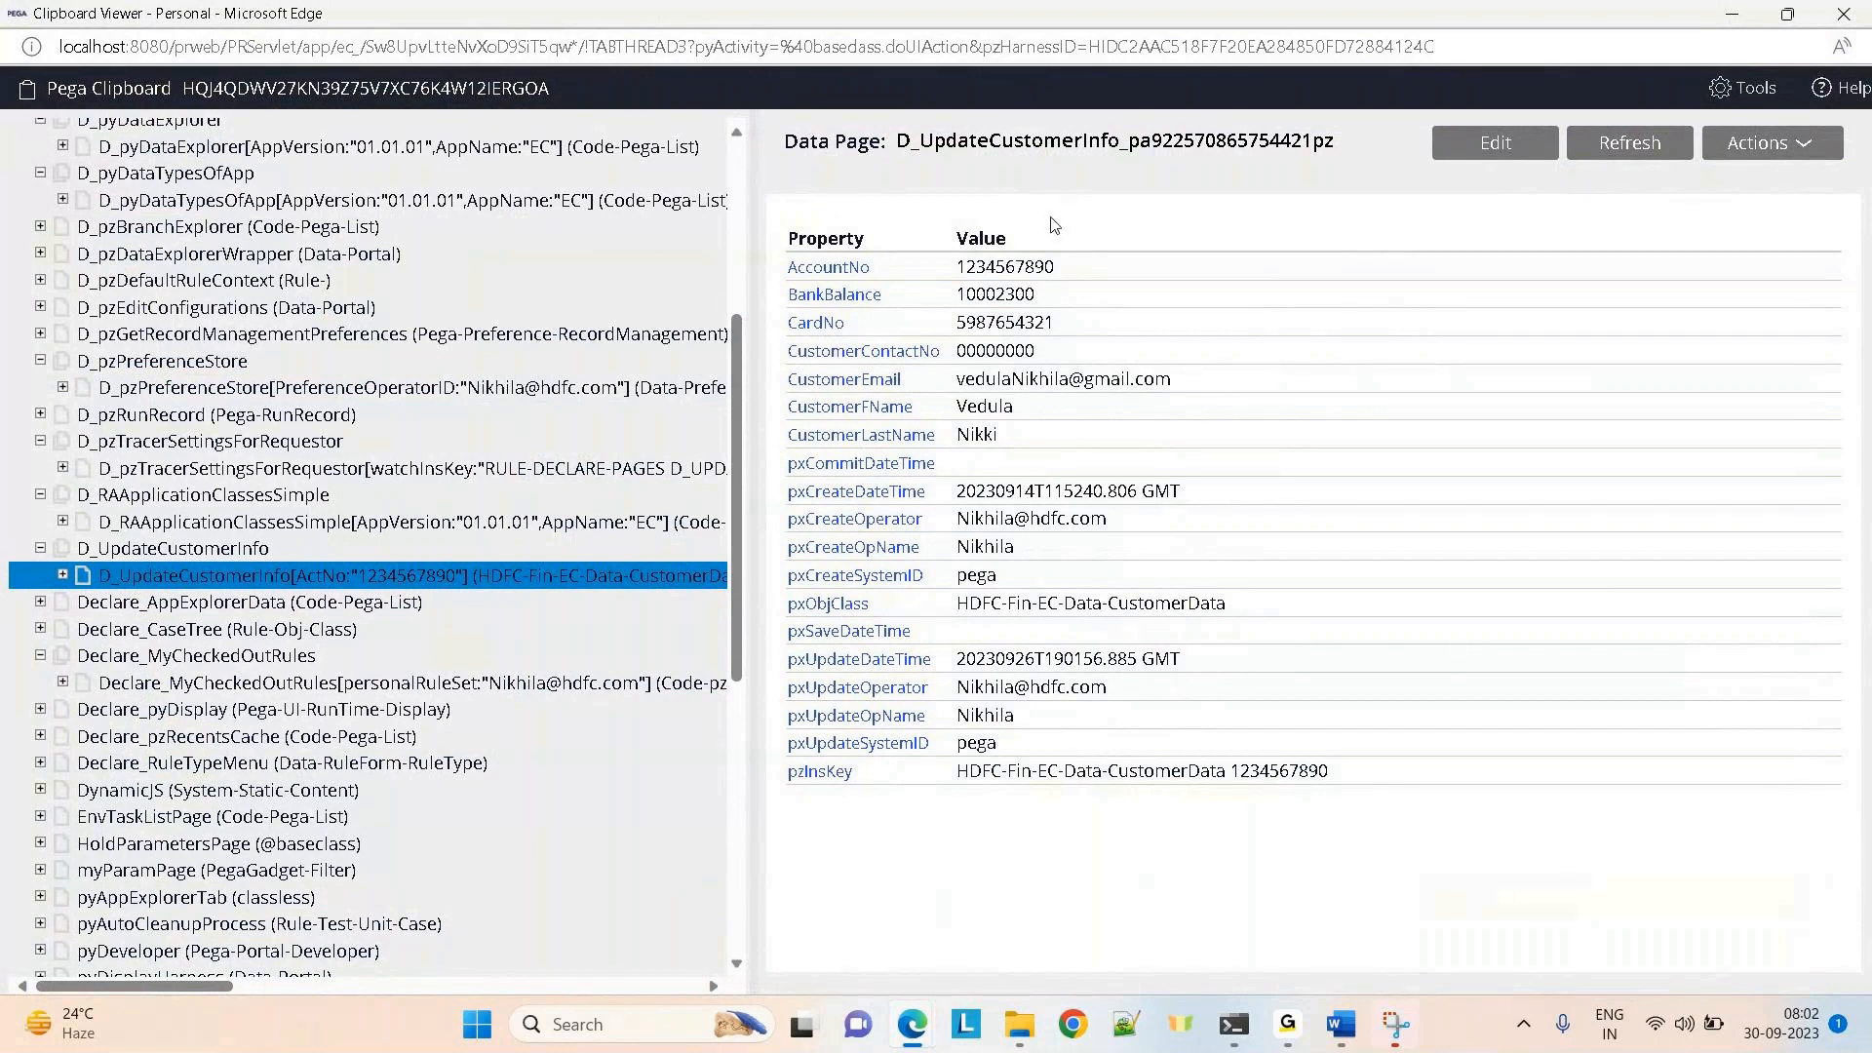
pyautogui.click(1729, 14)
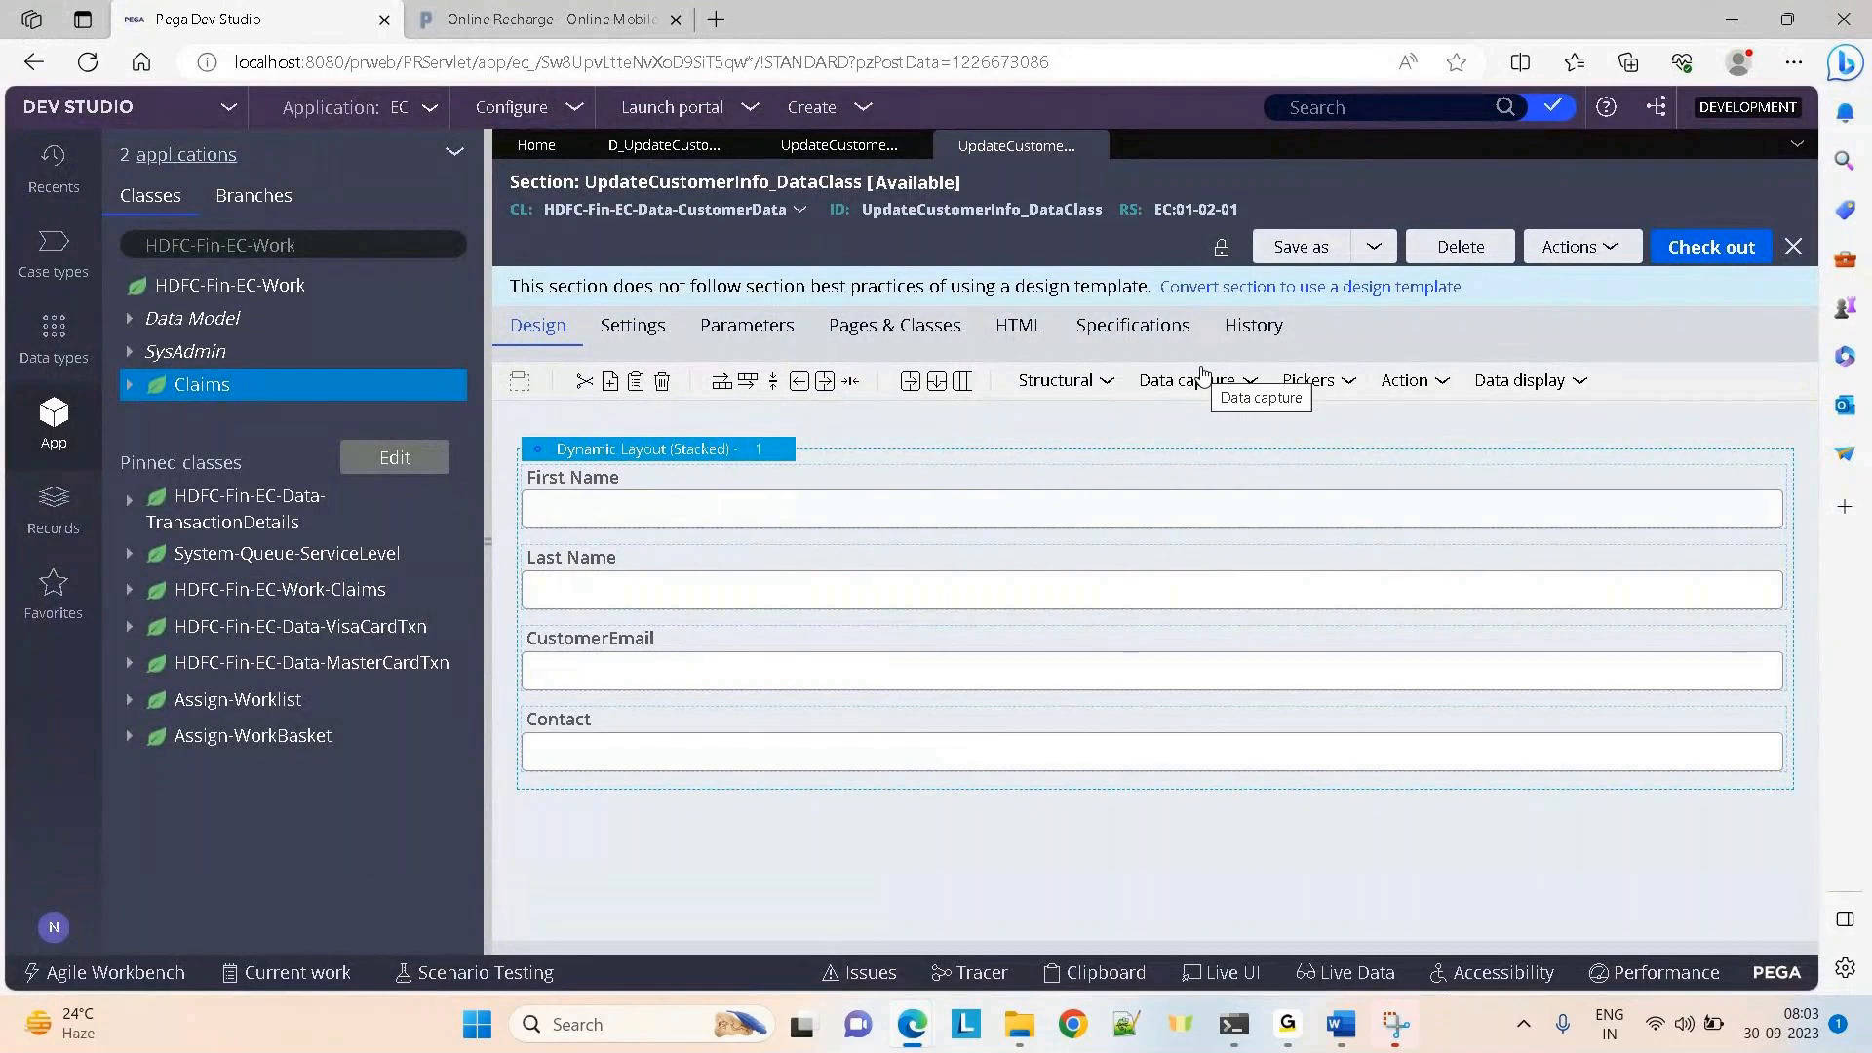
# Drag an embedded section from Structural into the UpdateCustomerInfo_WorkClass layout below AccountNo
pyautogui.click(803, 151)
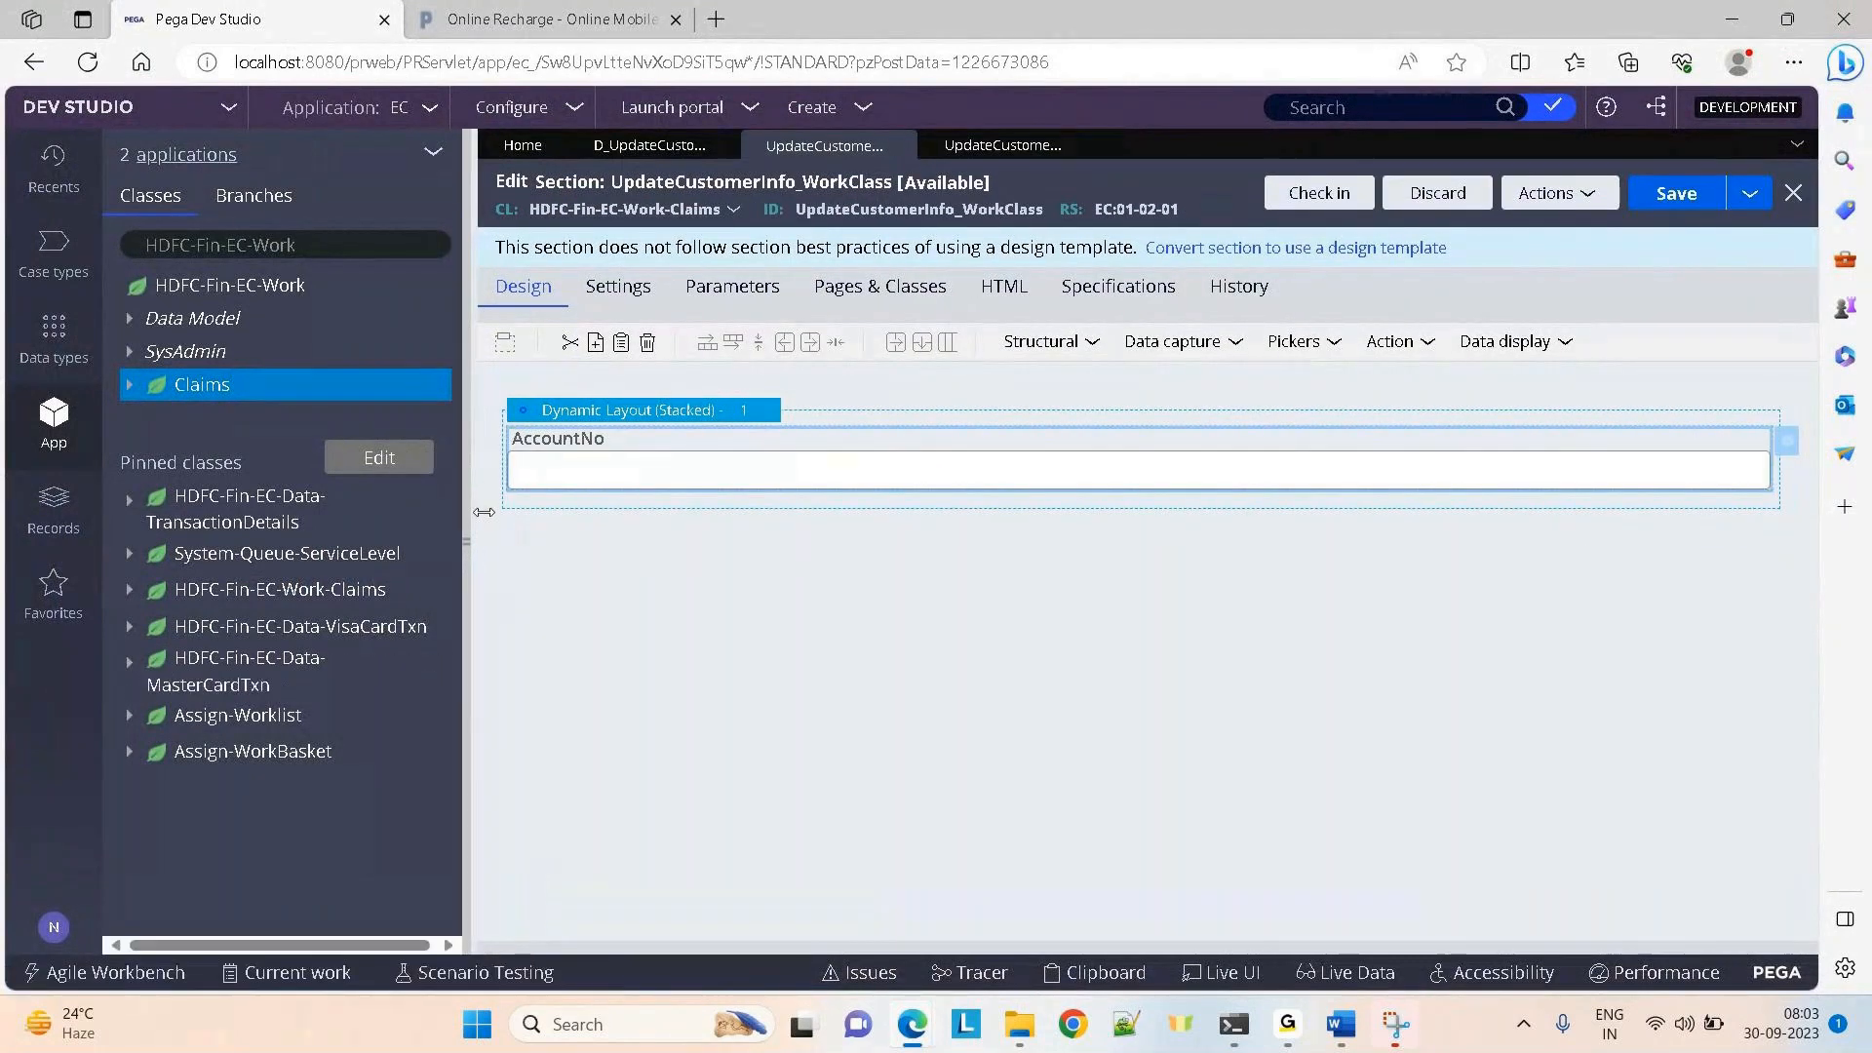
pyautogui.click(576, 355)
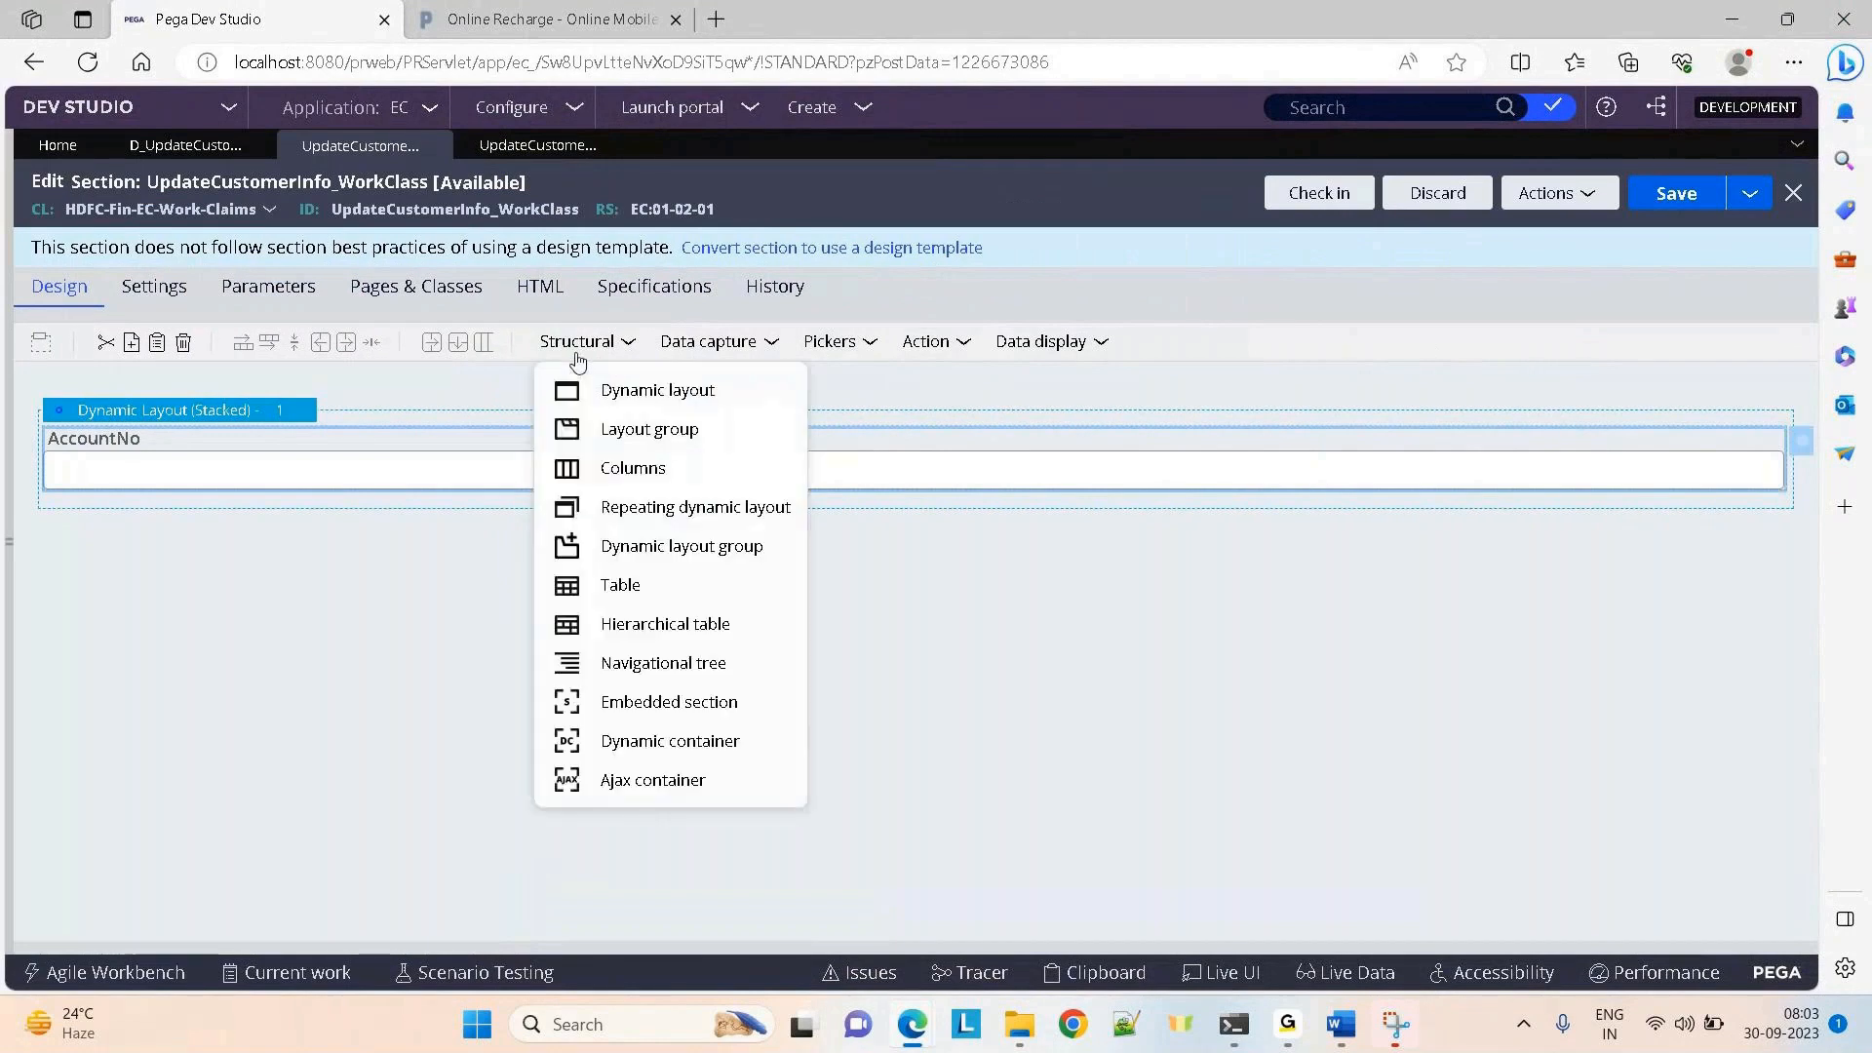
pyautogui.moveTo(647, 702); pyautogui.dragTo(273, 502)
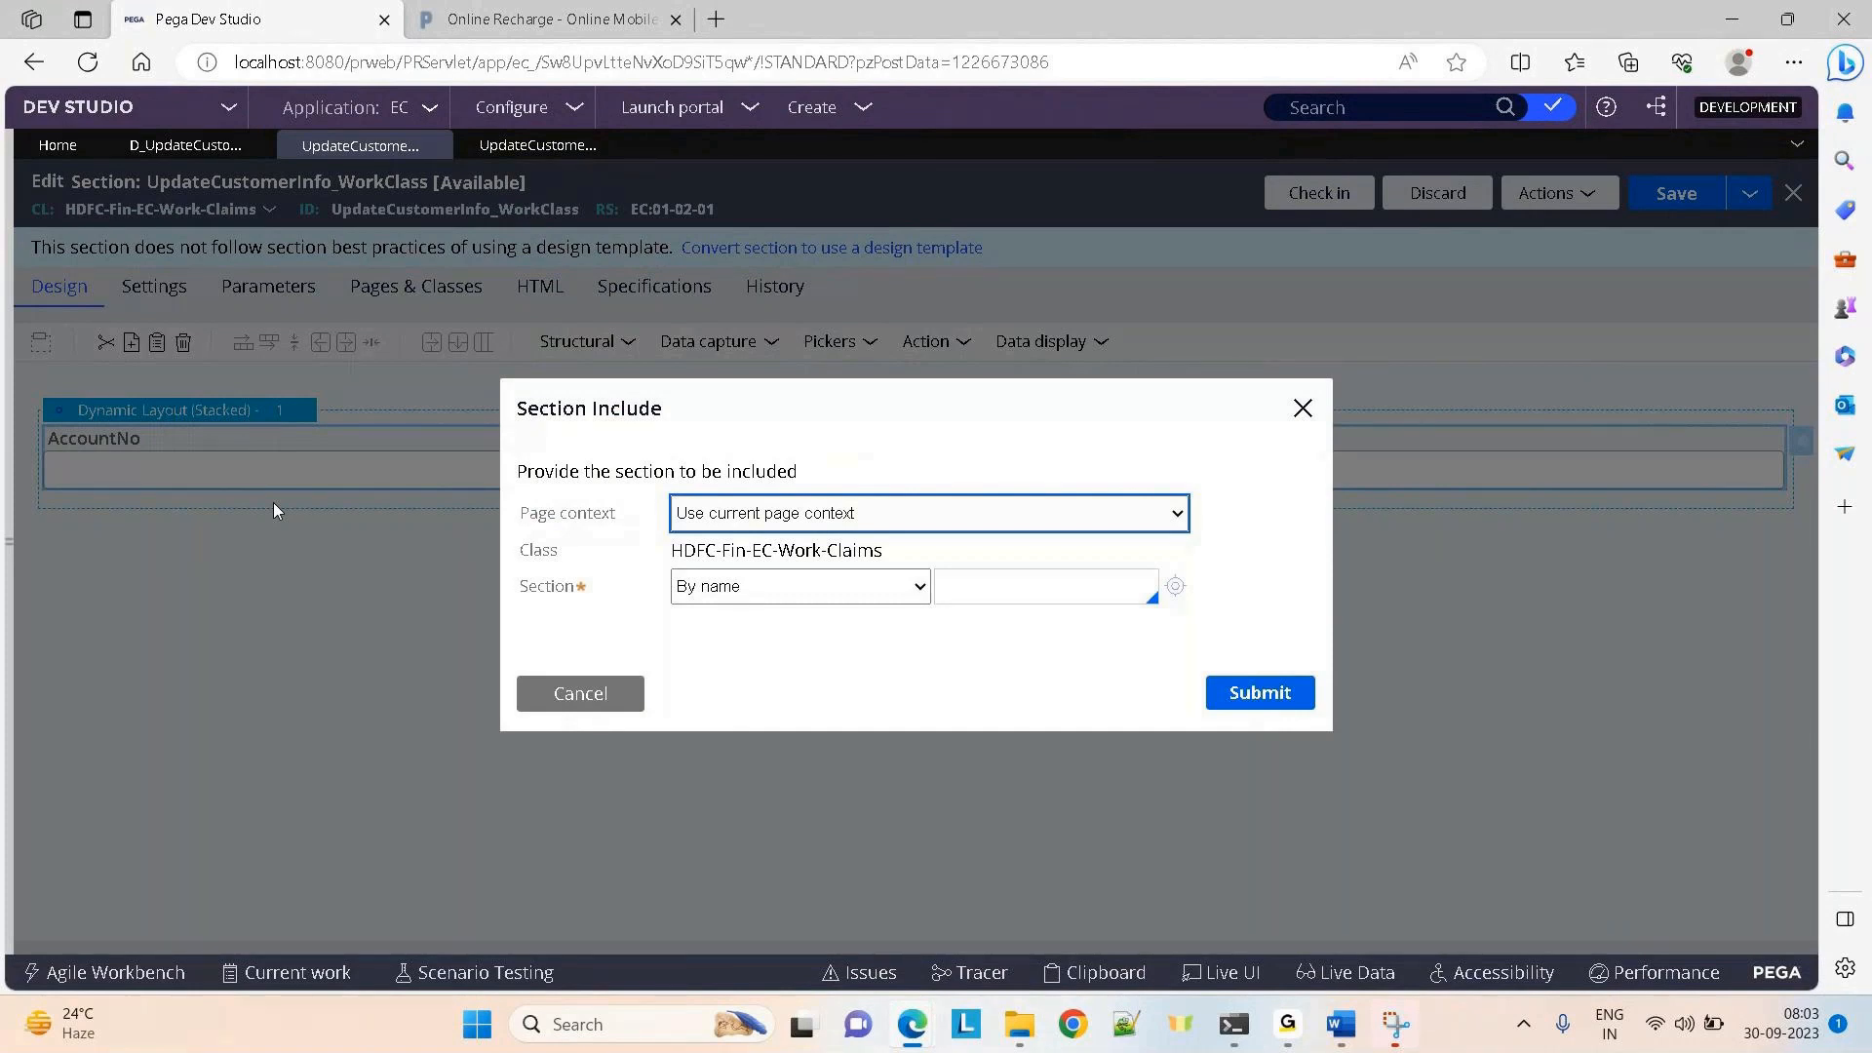
# Set the embedded section's page context to Use clipboard page
pyautogui.click(970, 581)
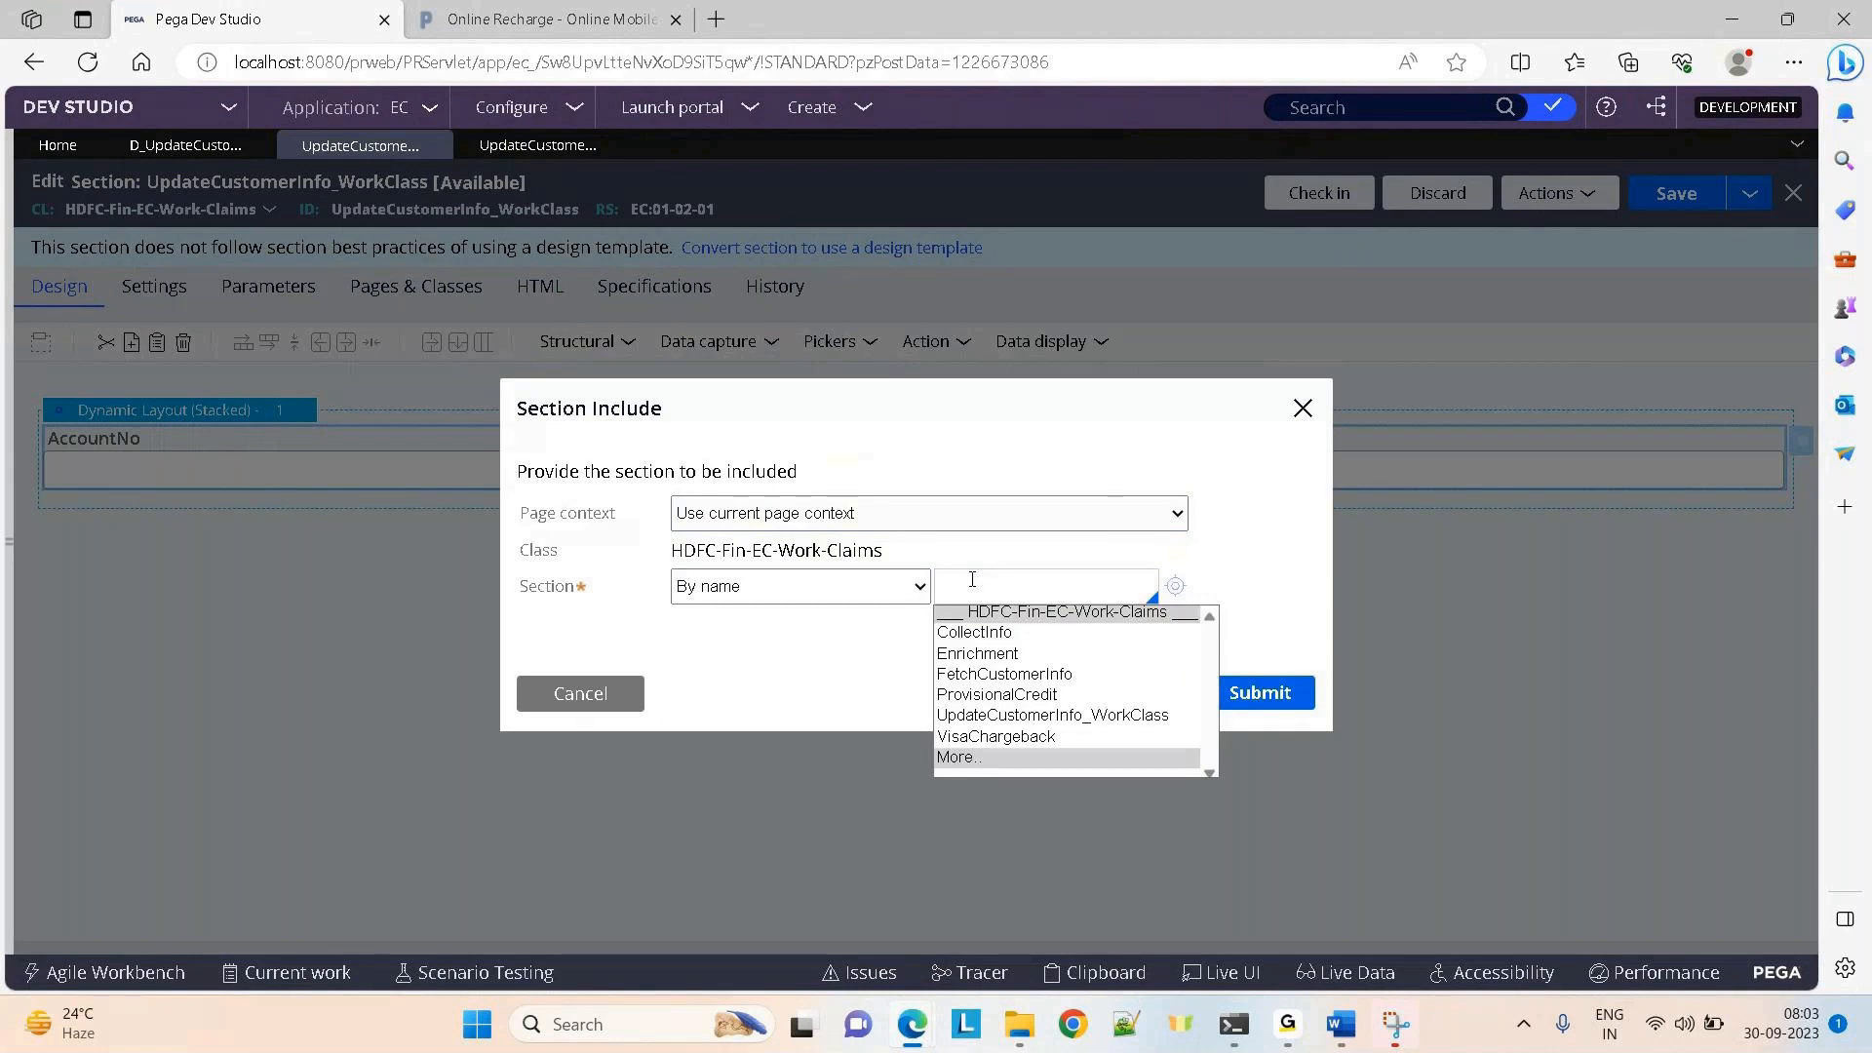
pyautogui.click(959, 414)
pyautogui.click(827, 514)
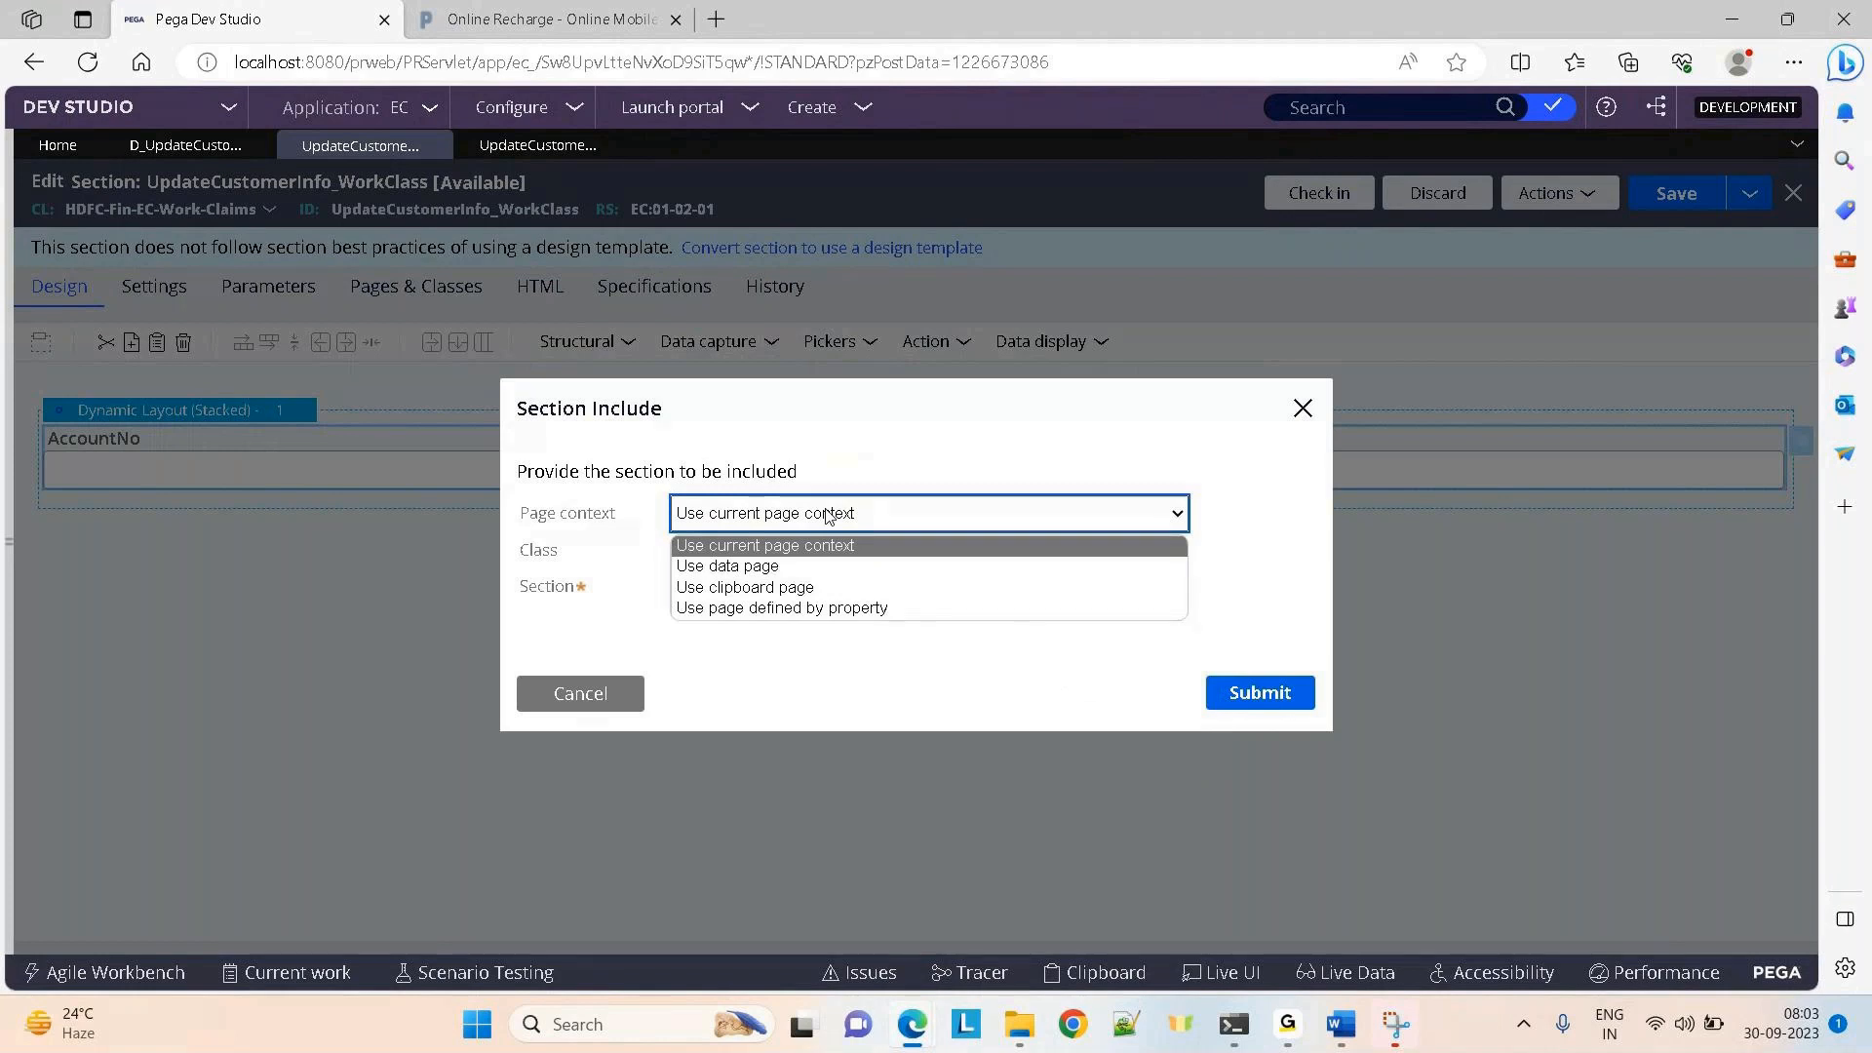
pyautogui.click(829, 587)
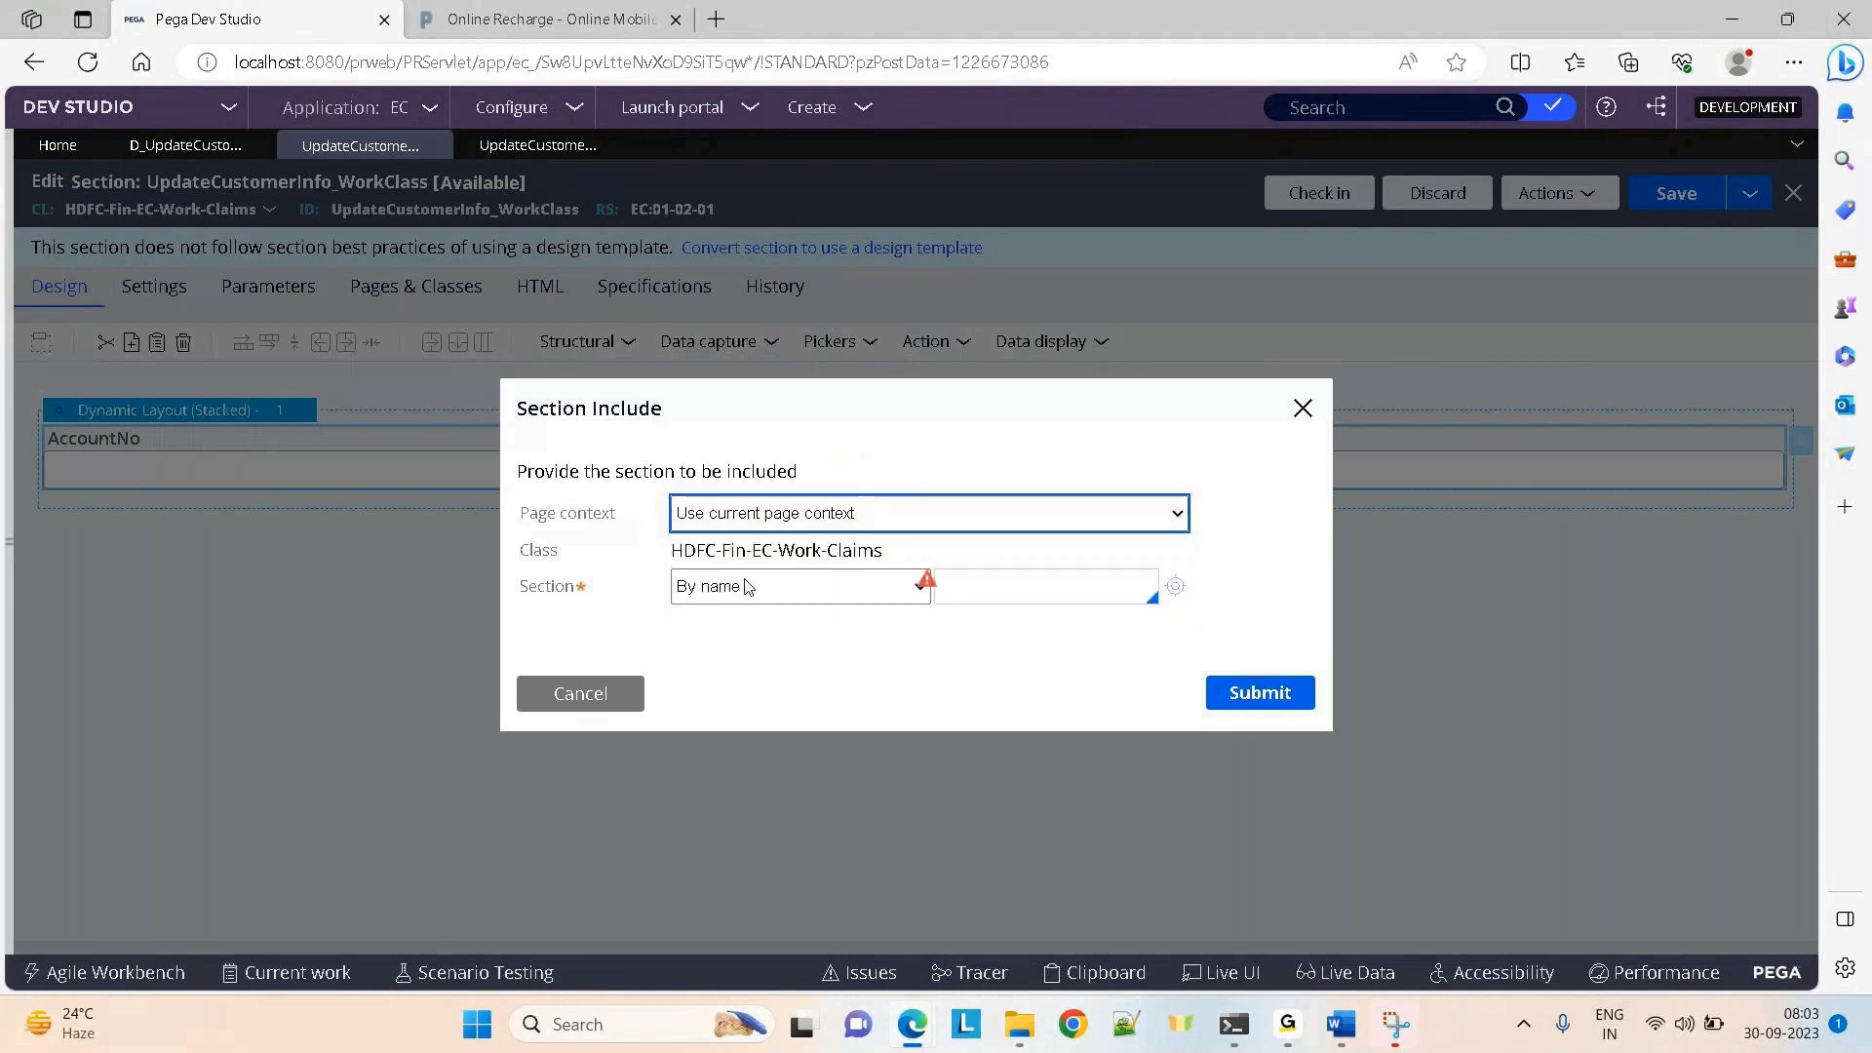
# Change the class to HDFC-Fin-EC-Data-CustomerData
pyautogui.click(894, 542)
pyautogui.press('BackSpace')
pyautogui.press('BackSpace')
pyautogui.press('BackSpace')
pyautogui.press('BackSpace')
pyautogui.press('BackSpace')
pyautogui.press('BackSpace')
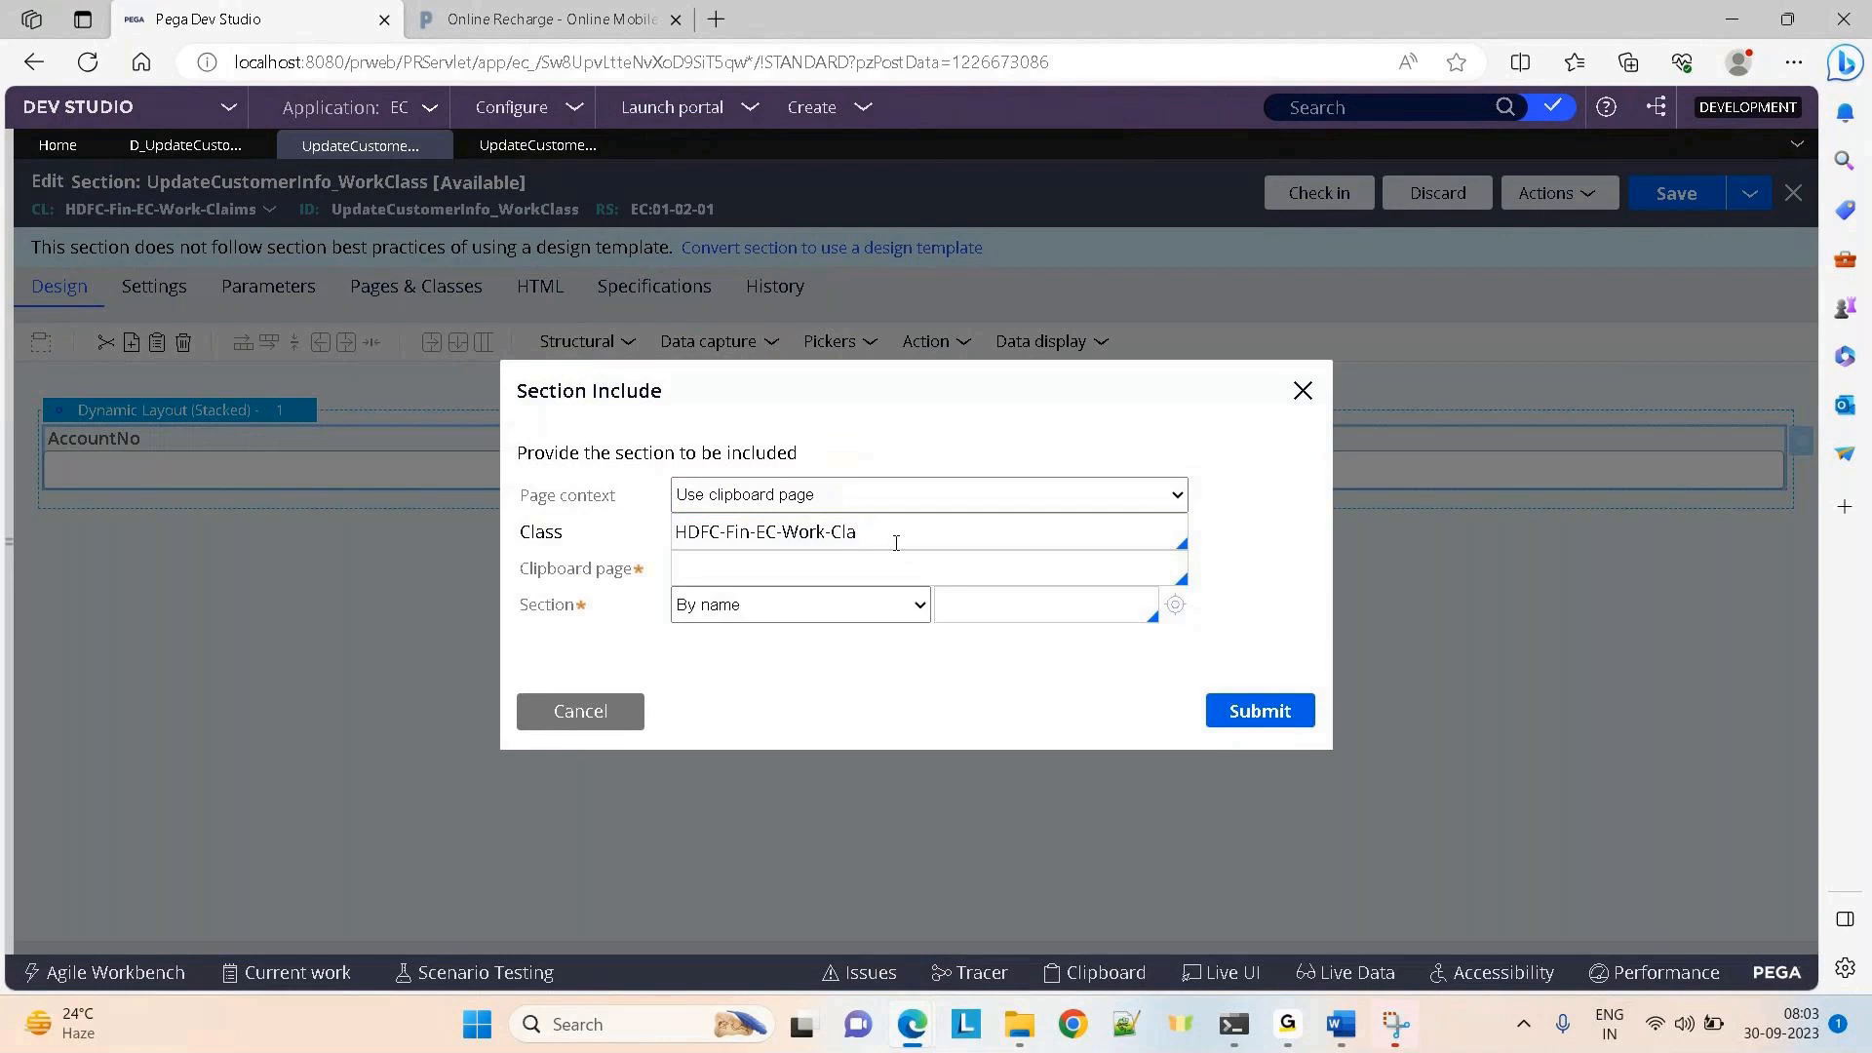
pyautogui.press('BackSpace')
pyautogui.press('BackSpace')
pyautogui.press('BackSpace')
pyautogui.press('BackSpace')
pyautogui.press('BackSpace')
pyautogui.write('data')
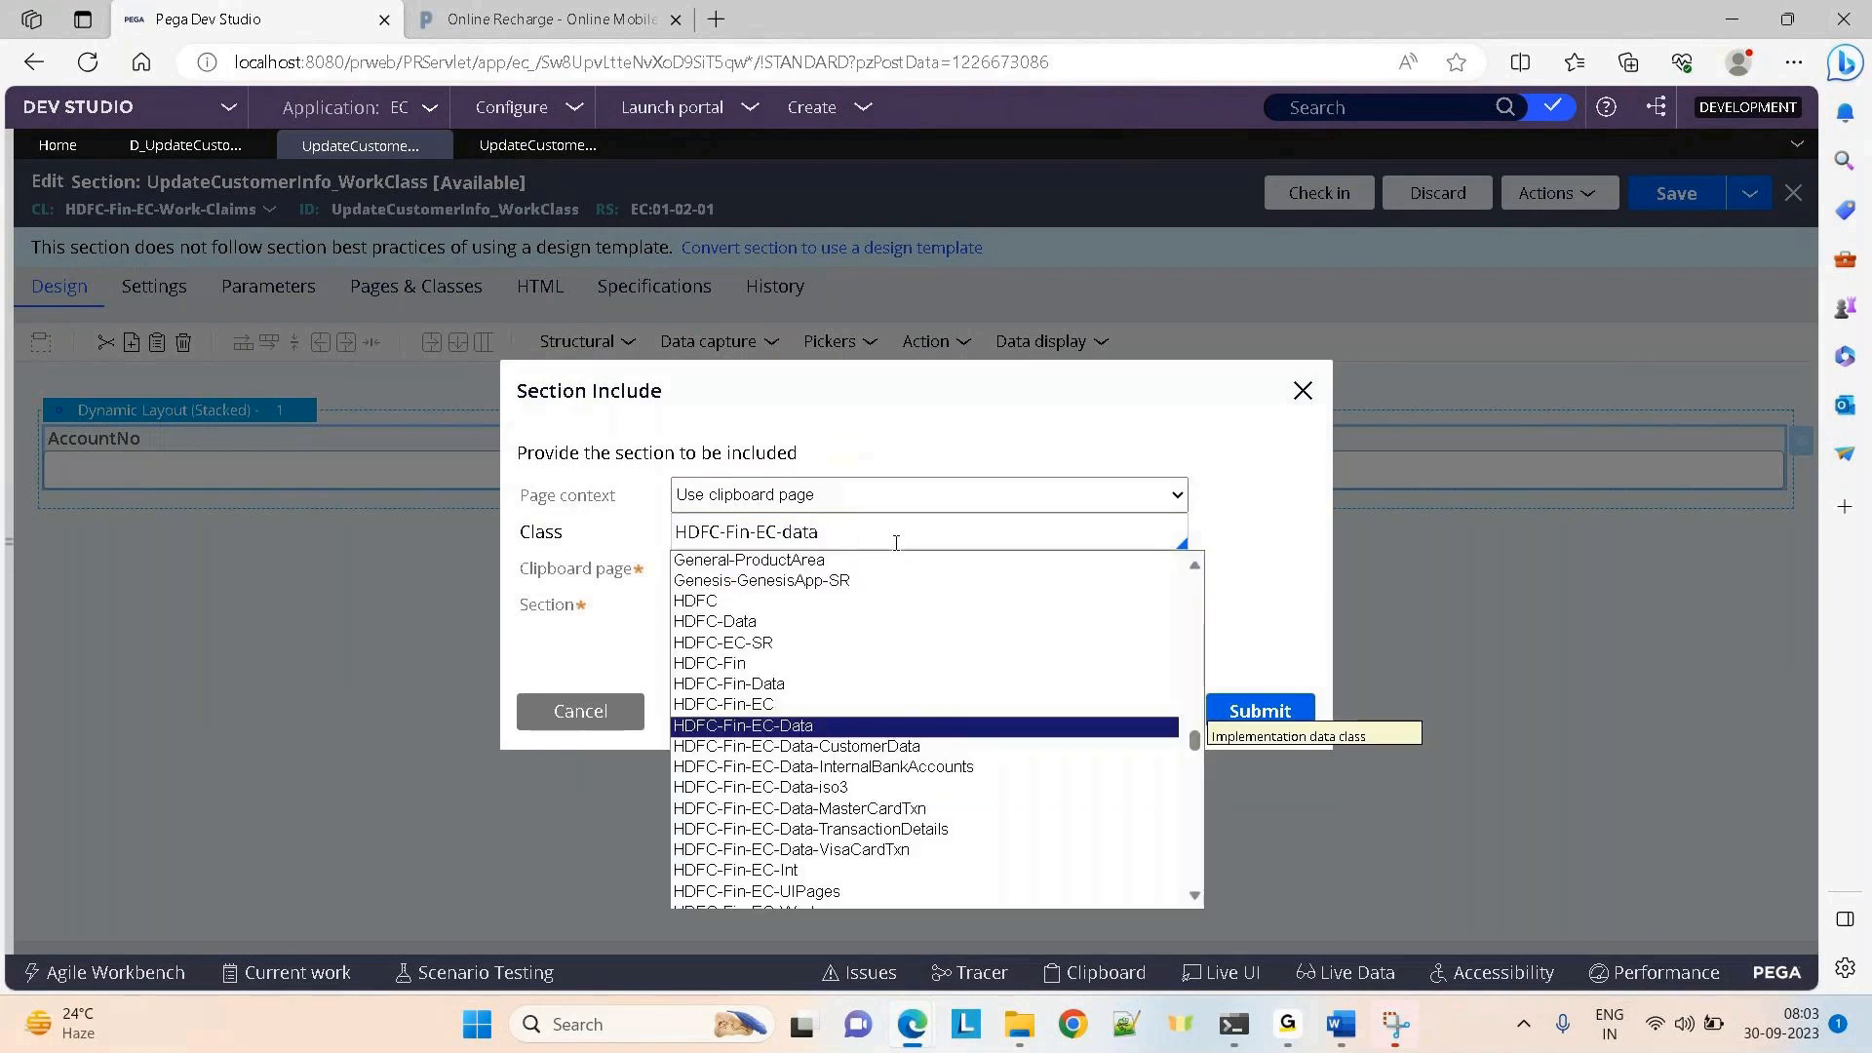
pyautogui.press('Down')
pyautogui.press('Return')
pyautogui.click(1053, 599)
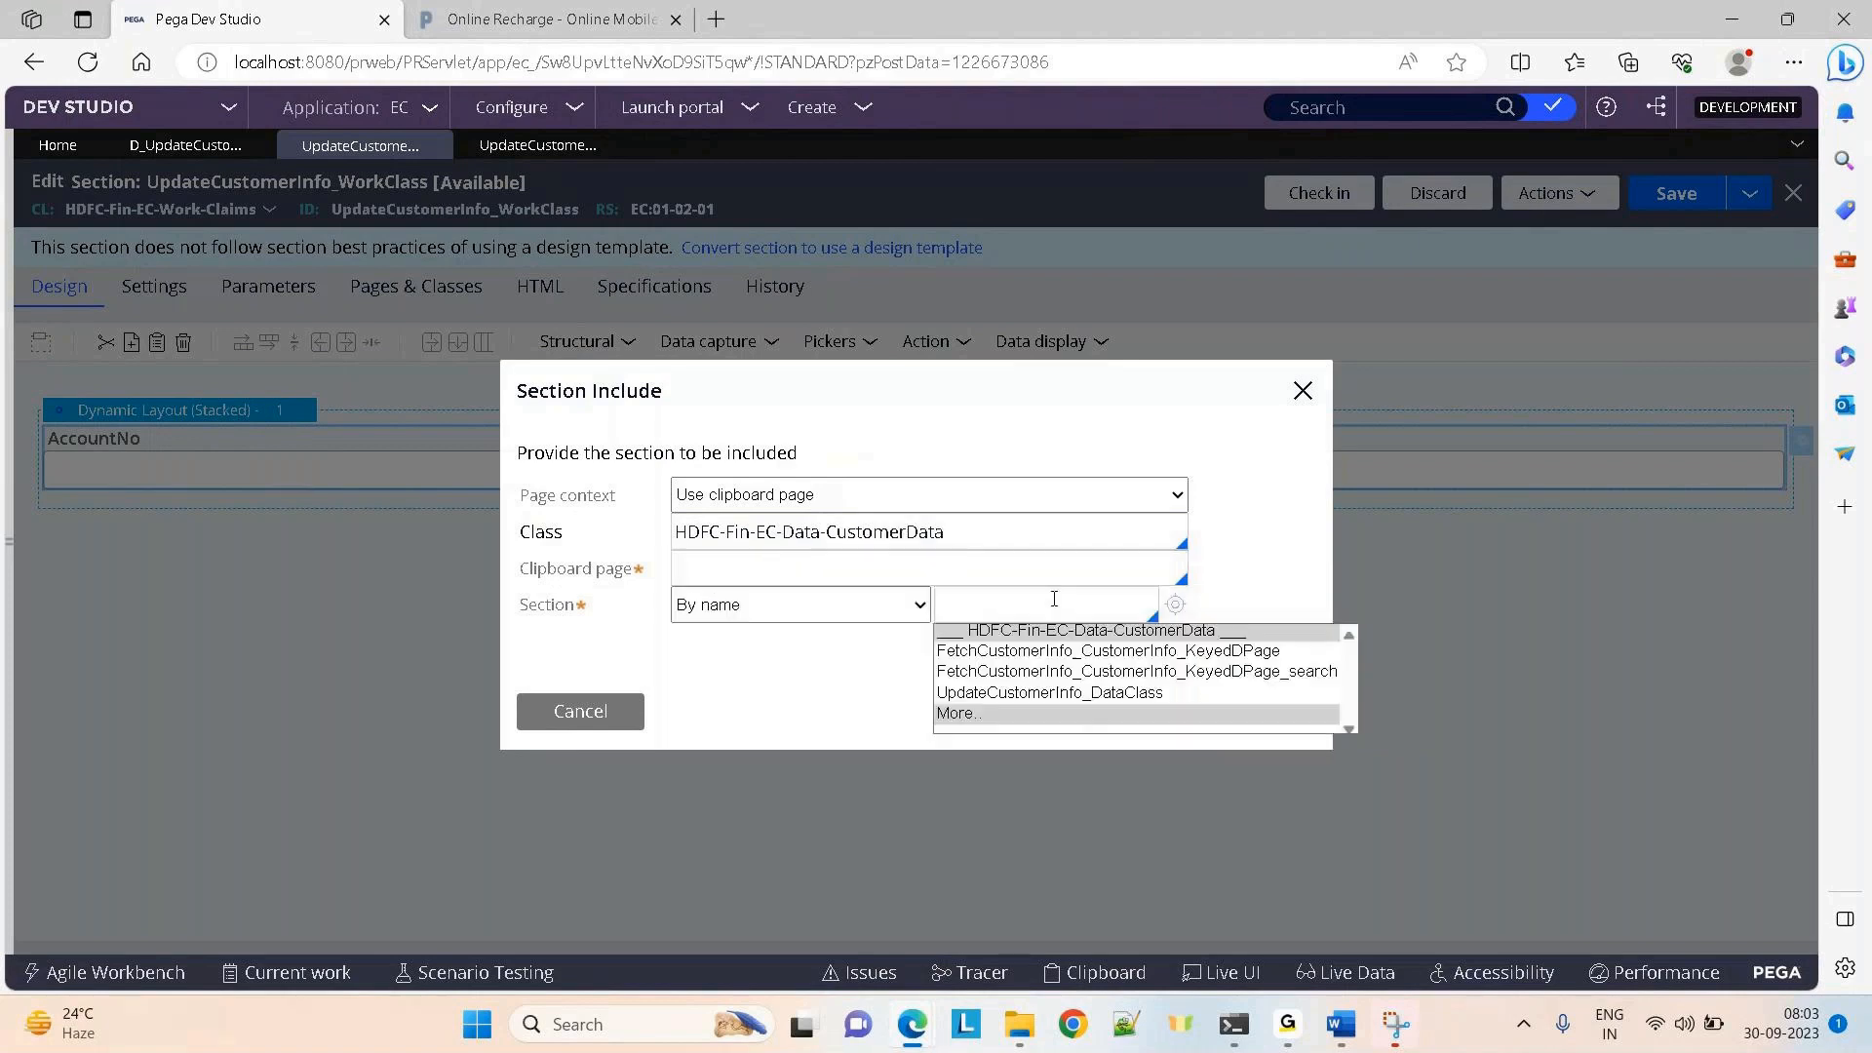
# Choose UpdateCustomerInfo_DataClass as the included section and view that section
pyautogui.press('Down')
pyautogui.press('Down')
pyautogui.press('Down')
pyautogui.press('Return')
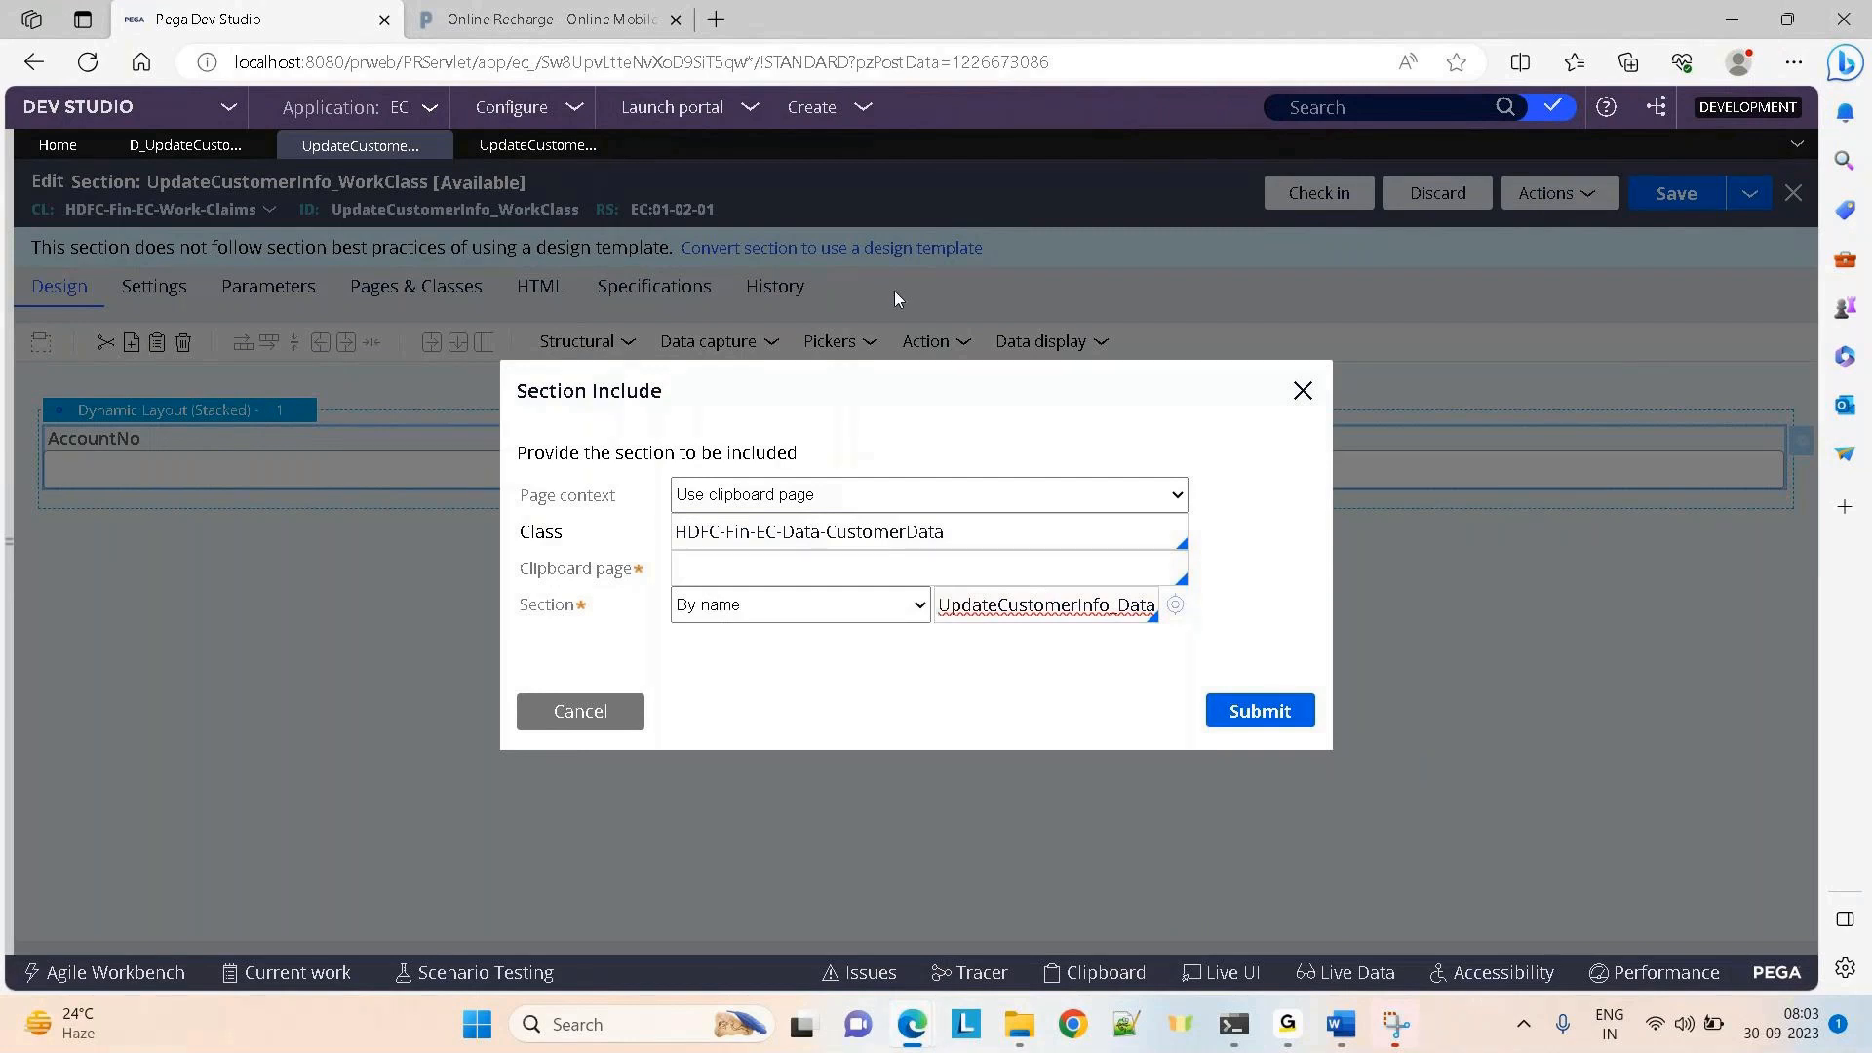
pyautogui.click(527, 146)
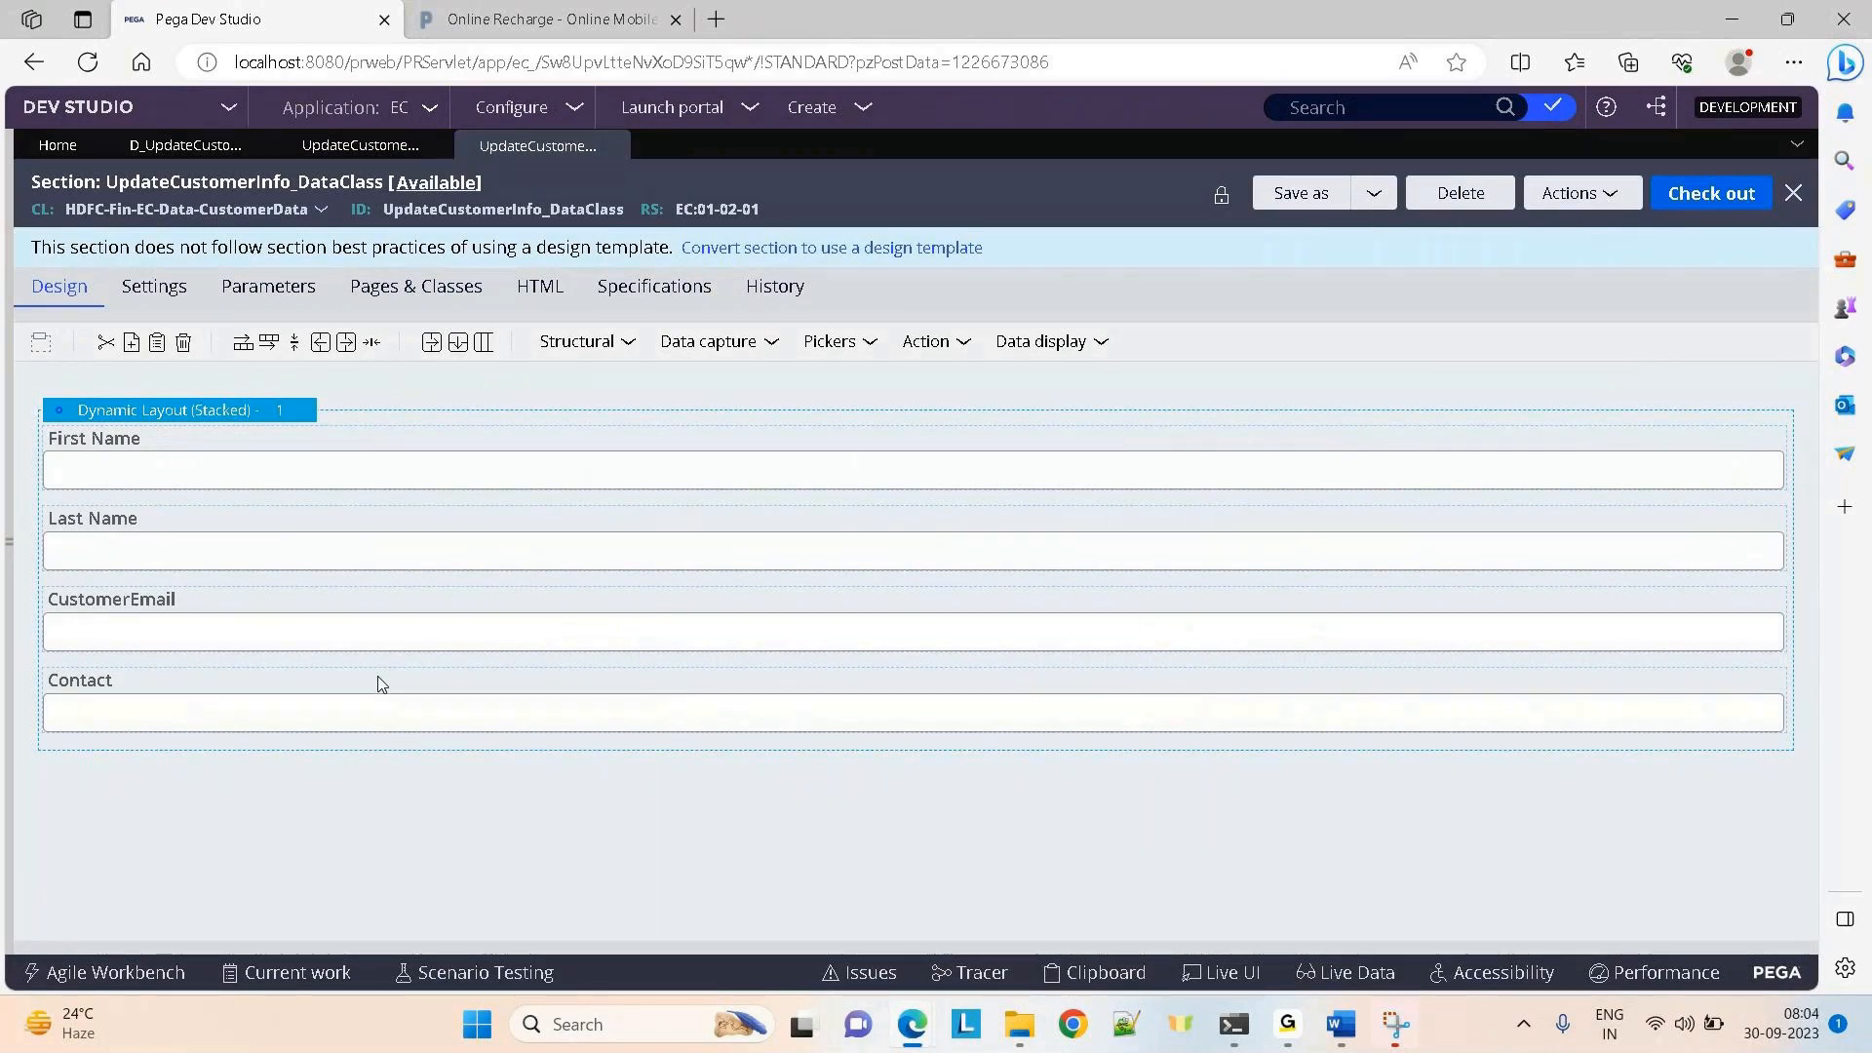
# Review the D_UpdateCustomerInfo data page, then set the section include's page context to Use data page
pyautogui.click(139, 148)
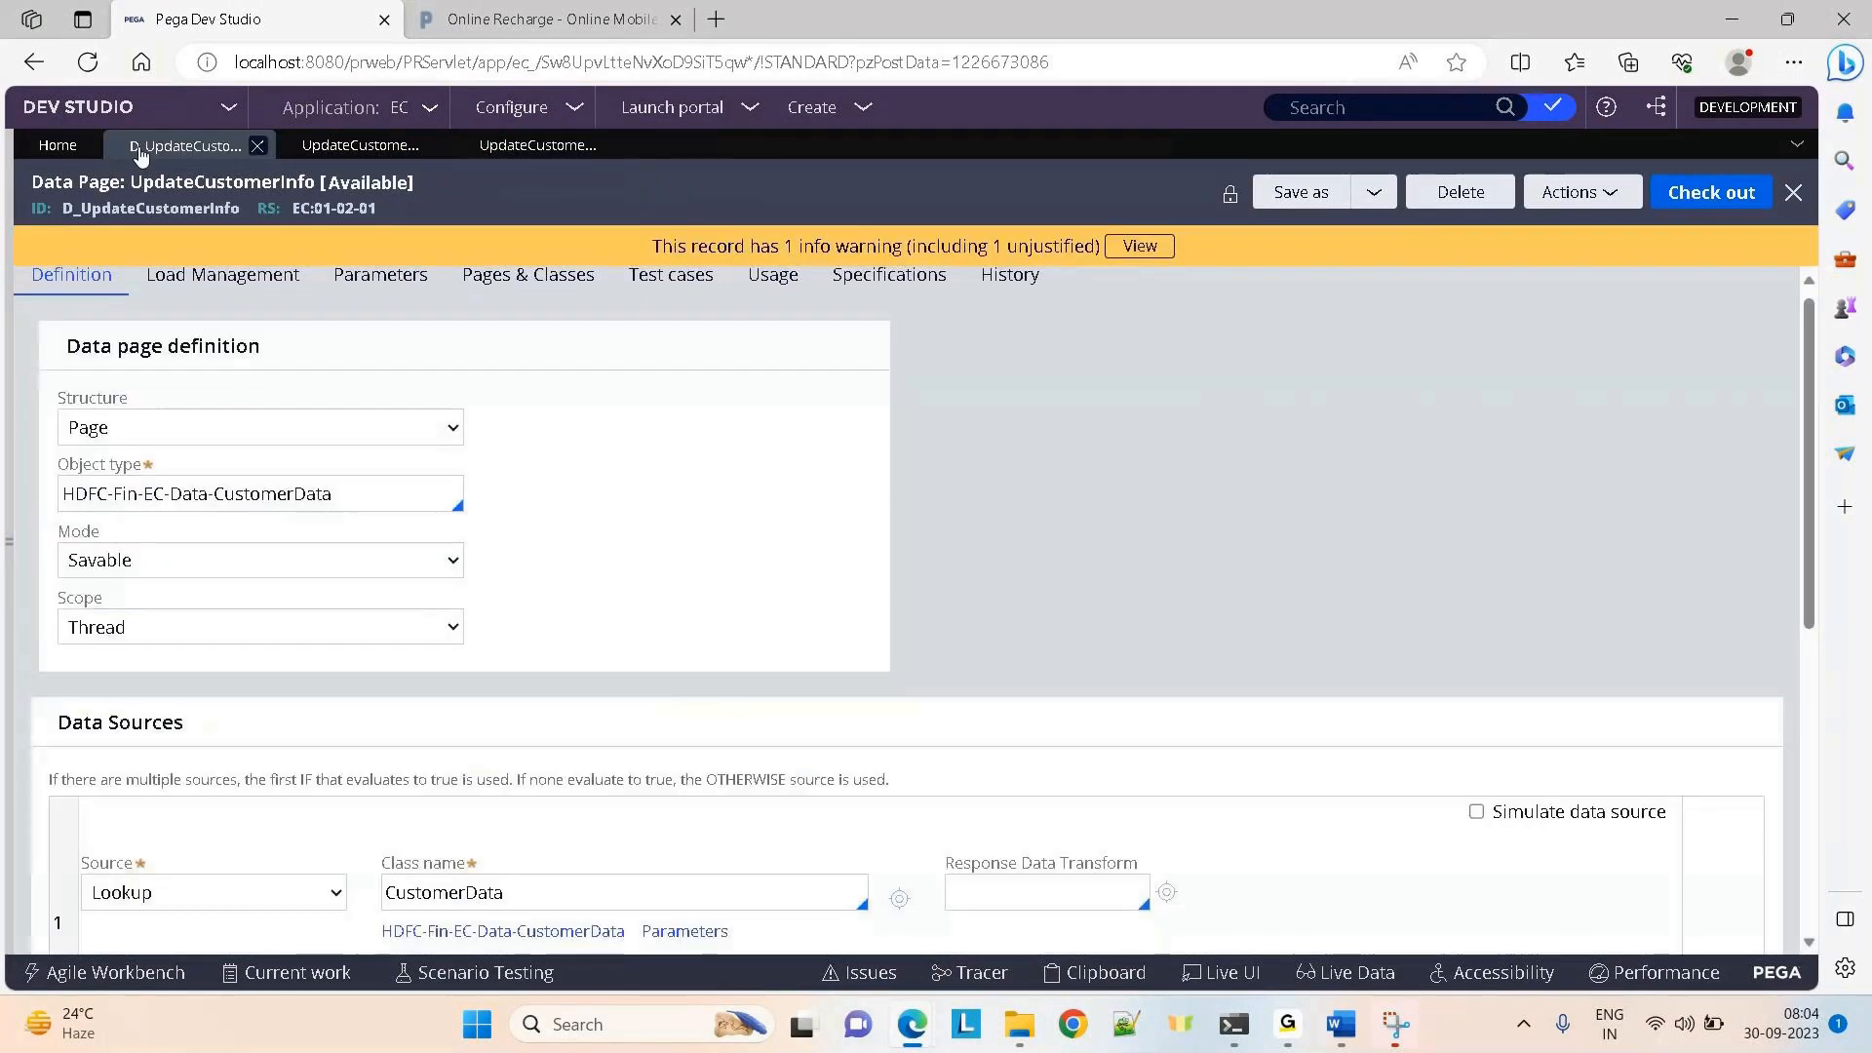
pyautogui.click(501, 887)
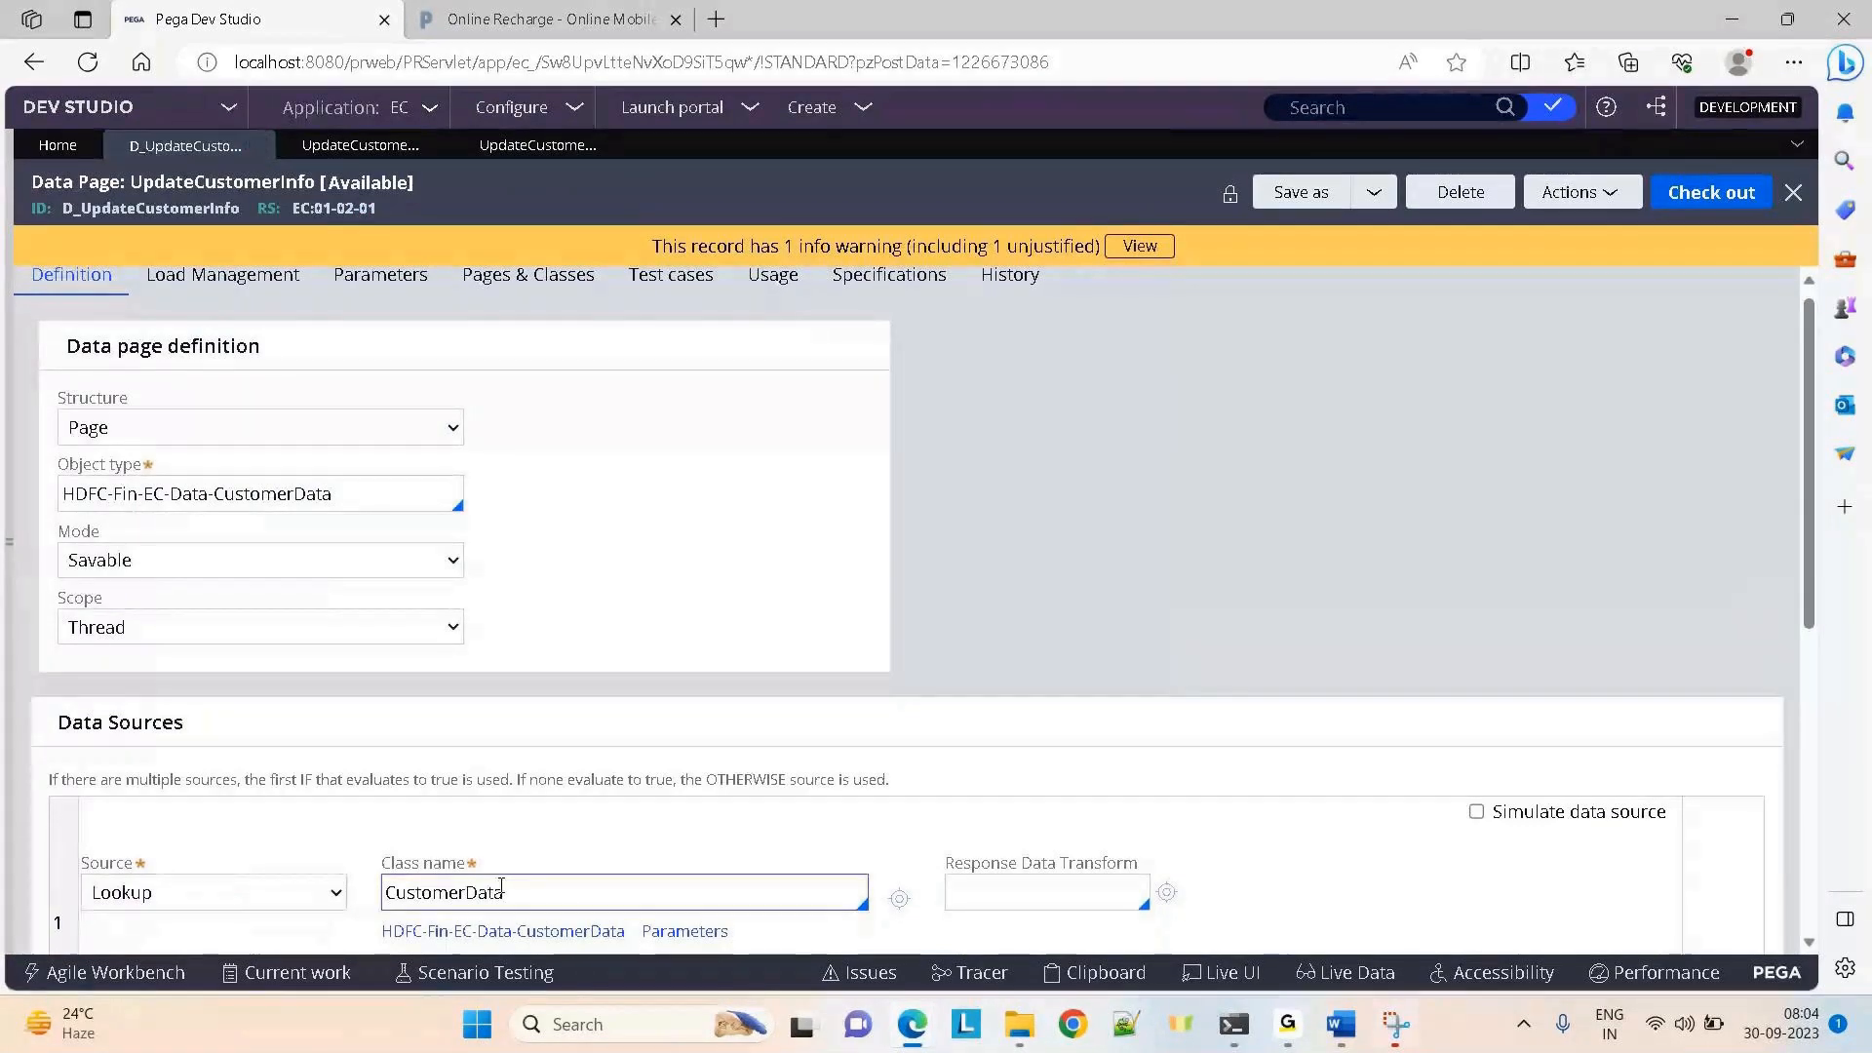
pyautogui.doubleClick(96, 214)
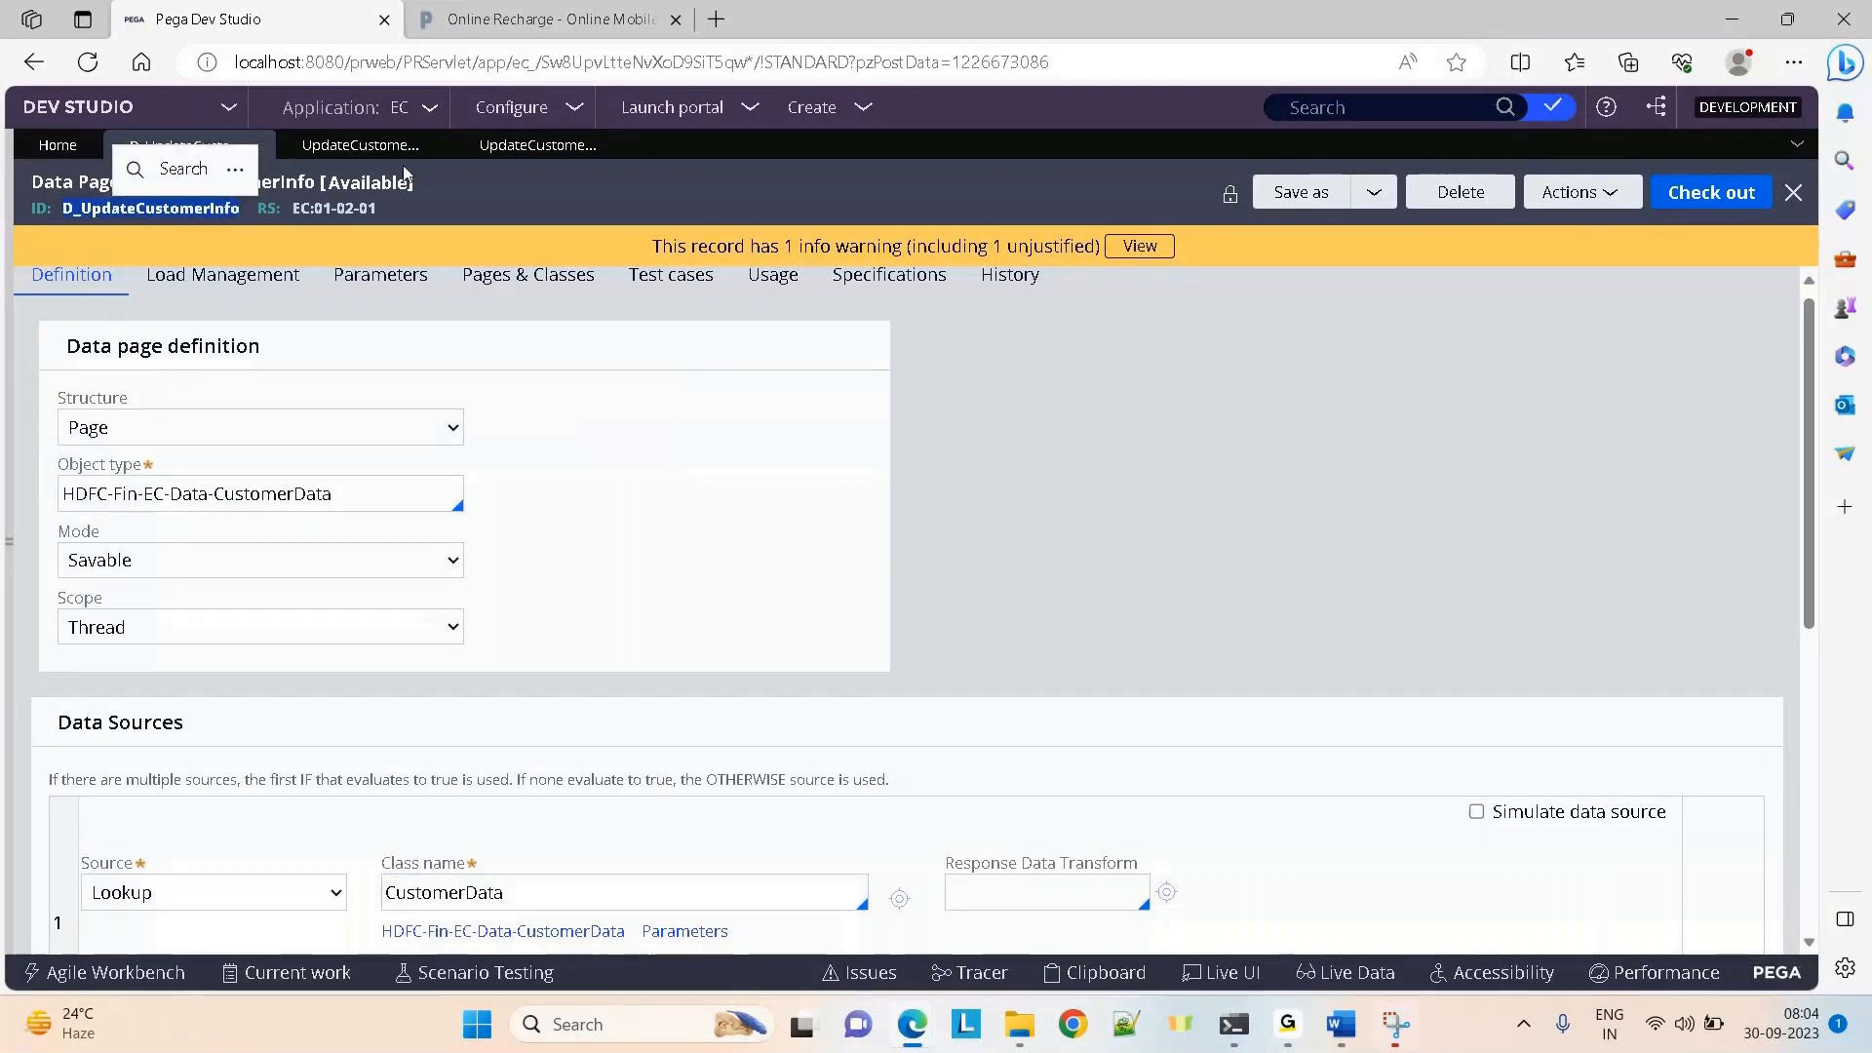
pyautogui.click(488, 152)
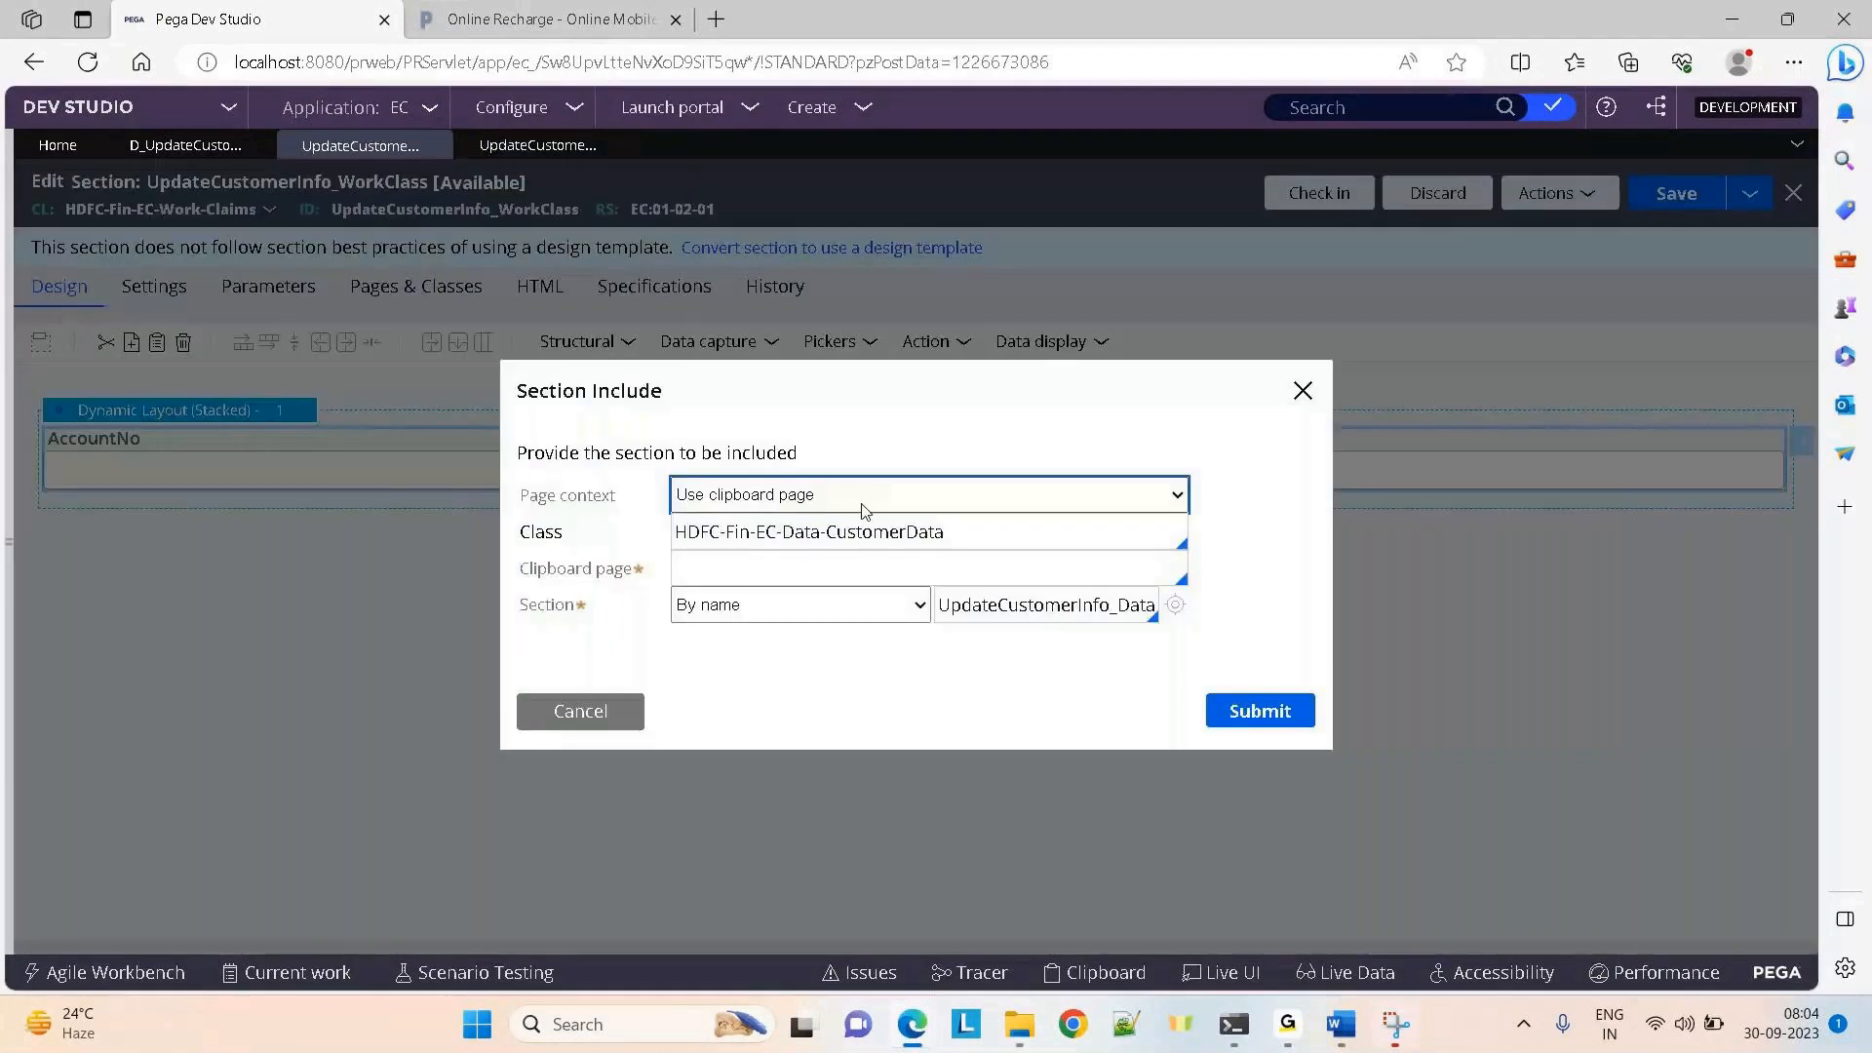
pyautogui.click(770, 549)
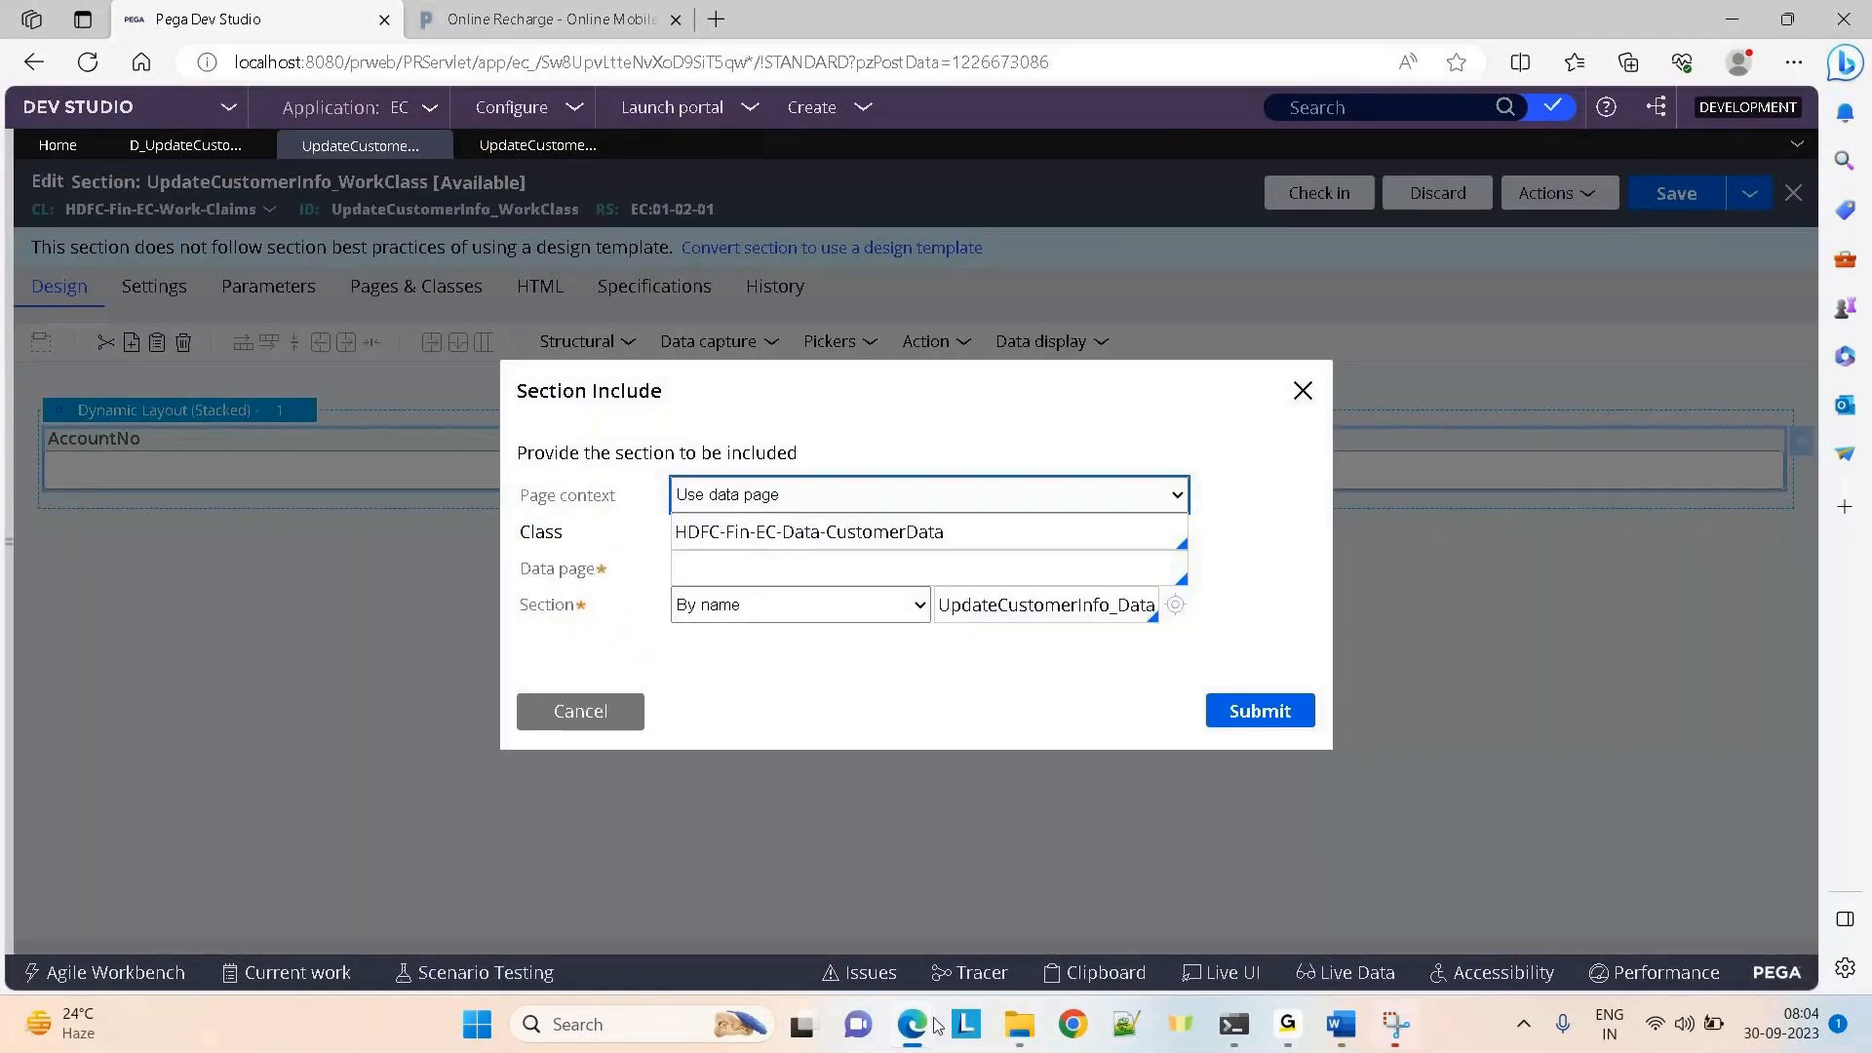
# Choose data page D_UpdateCustomerInfo, pass .AccountNo as ActNo, and check the Section field suggestions
pyautogui.moveTo(936, 1024)
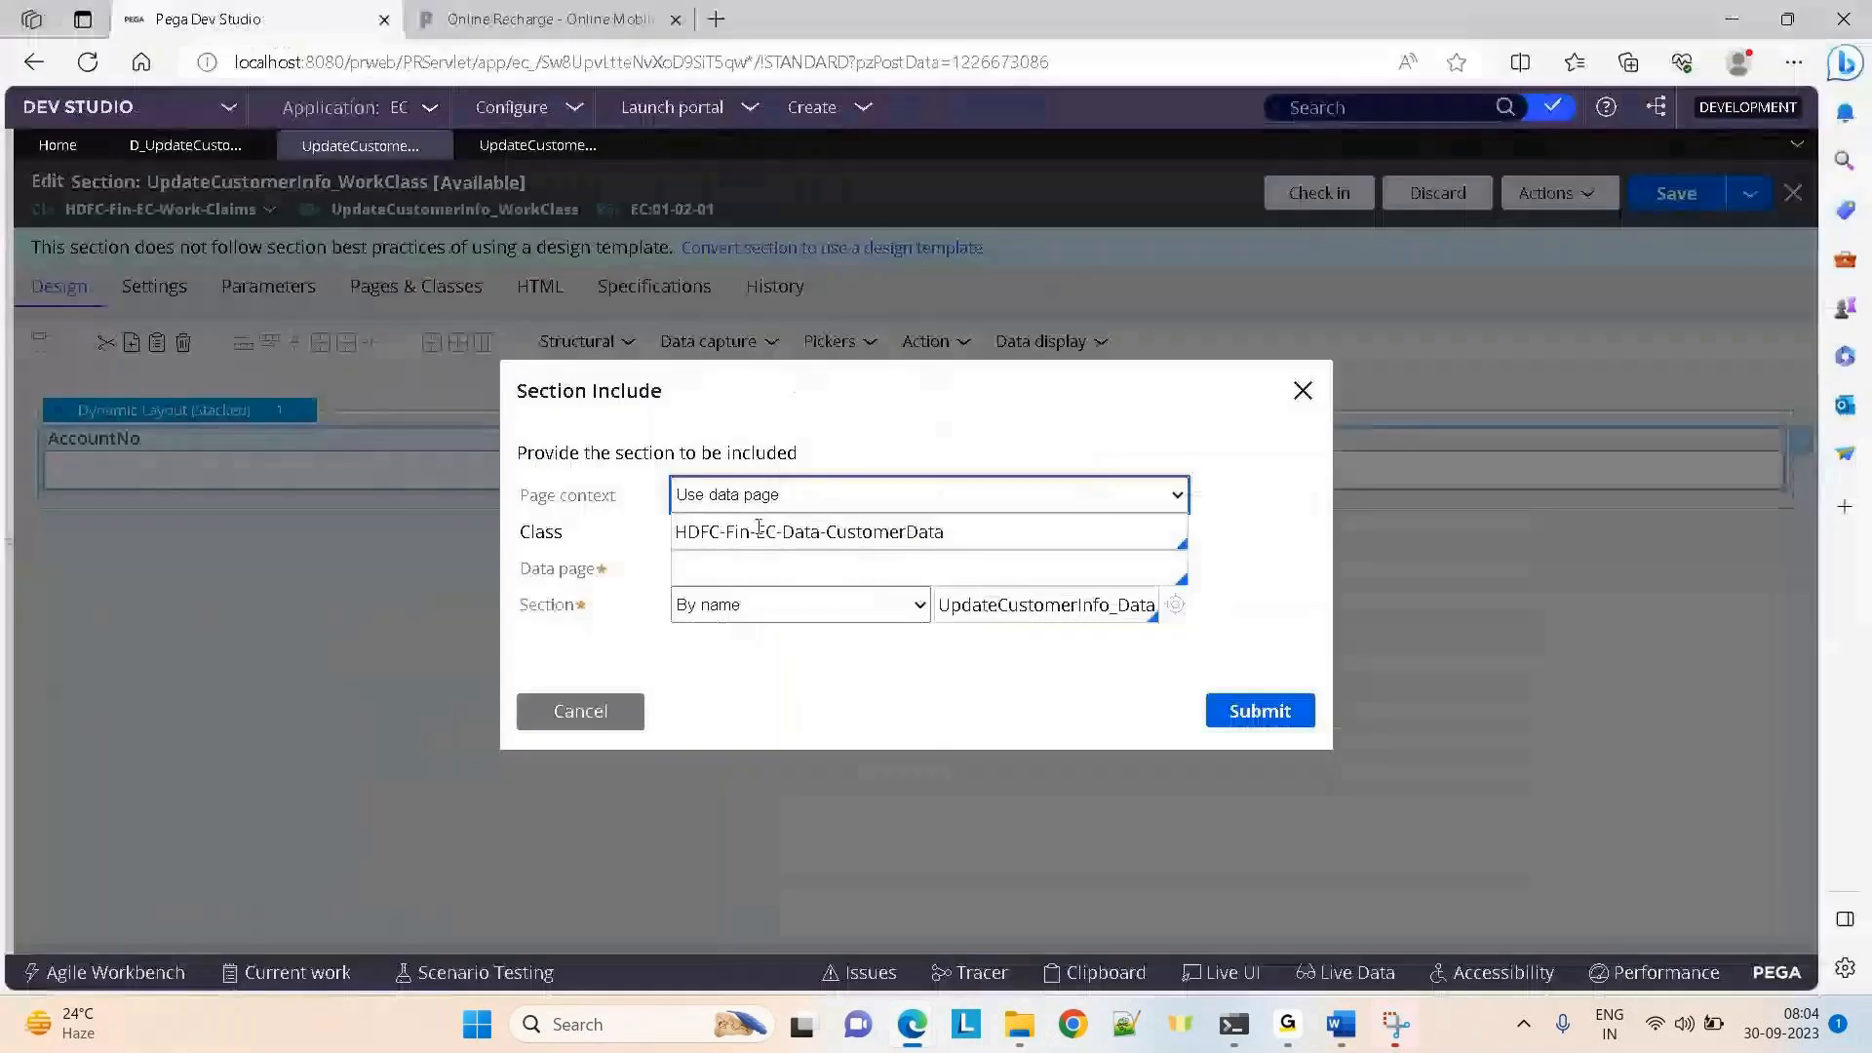
pyautogui.click(807, 570)
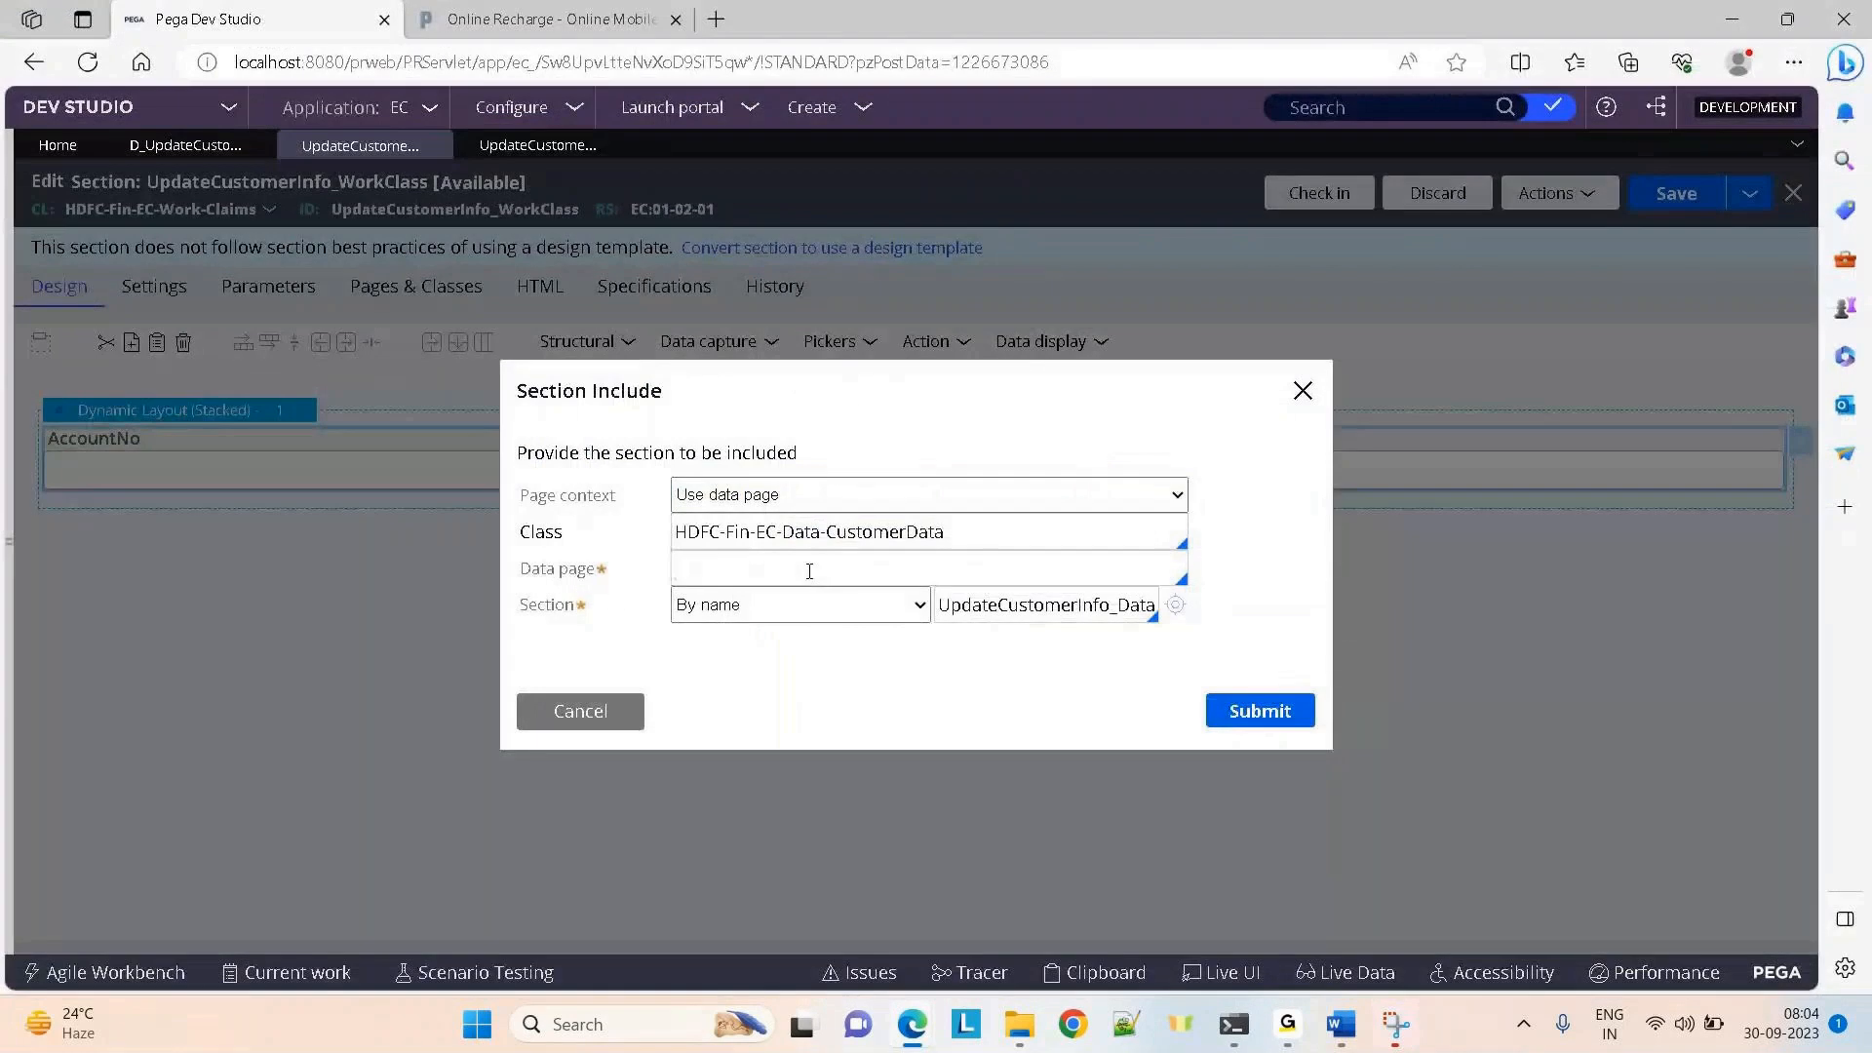
pyautogui.write('d_up')
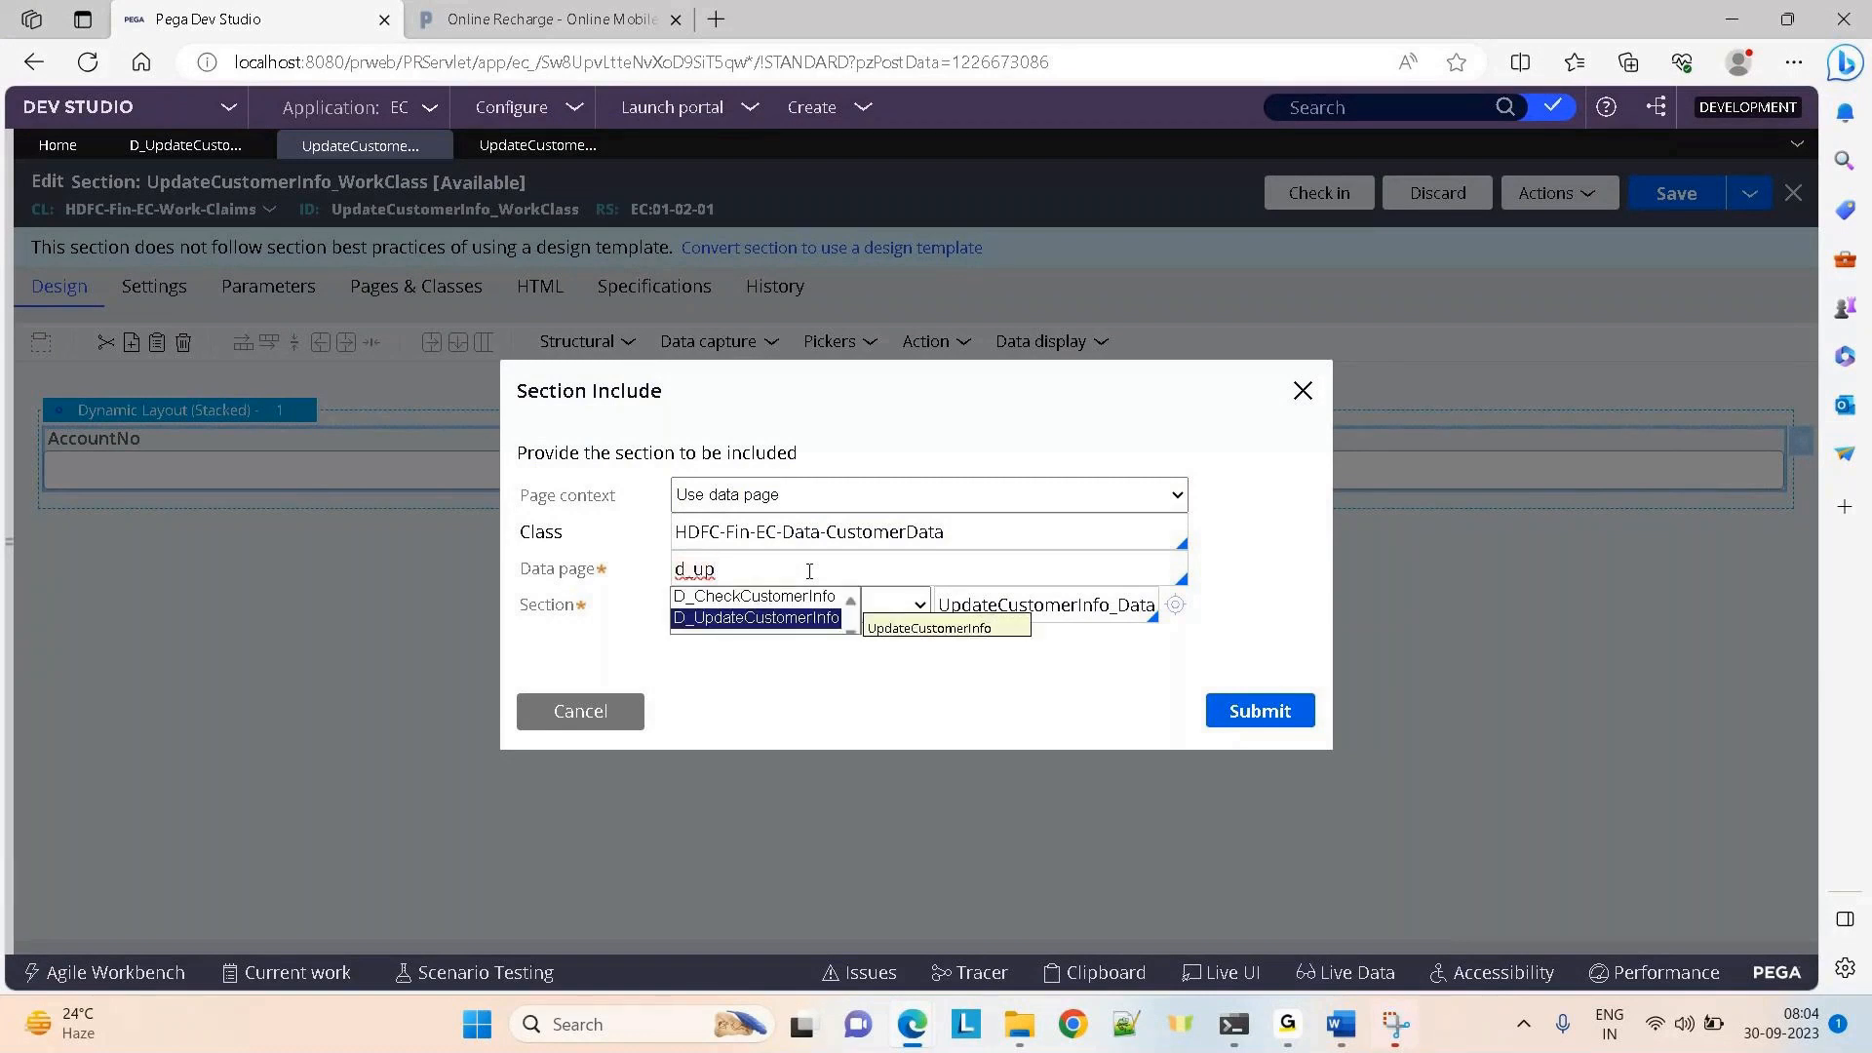
pyautogui.press('Return')
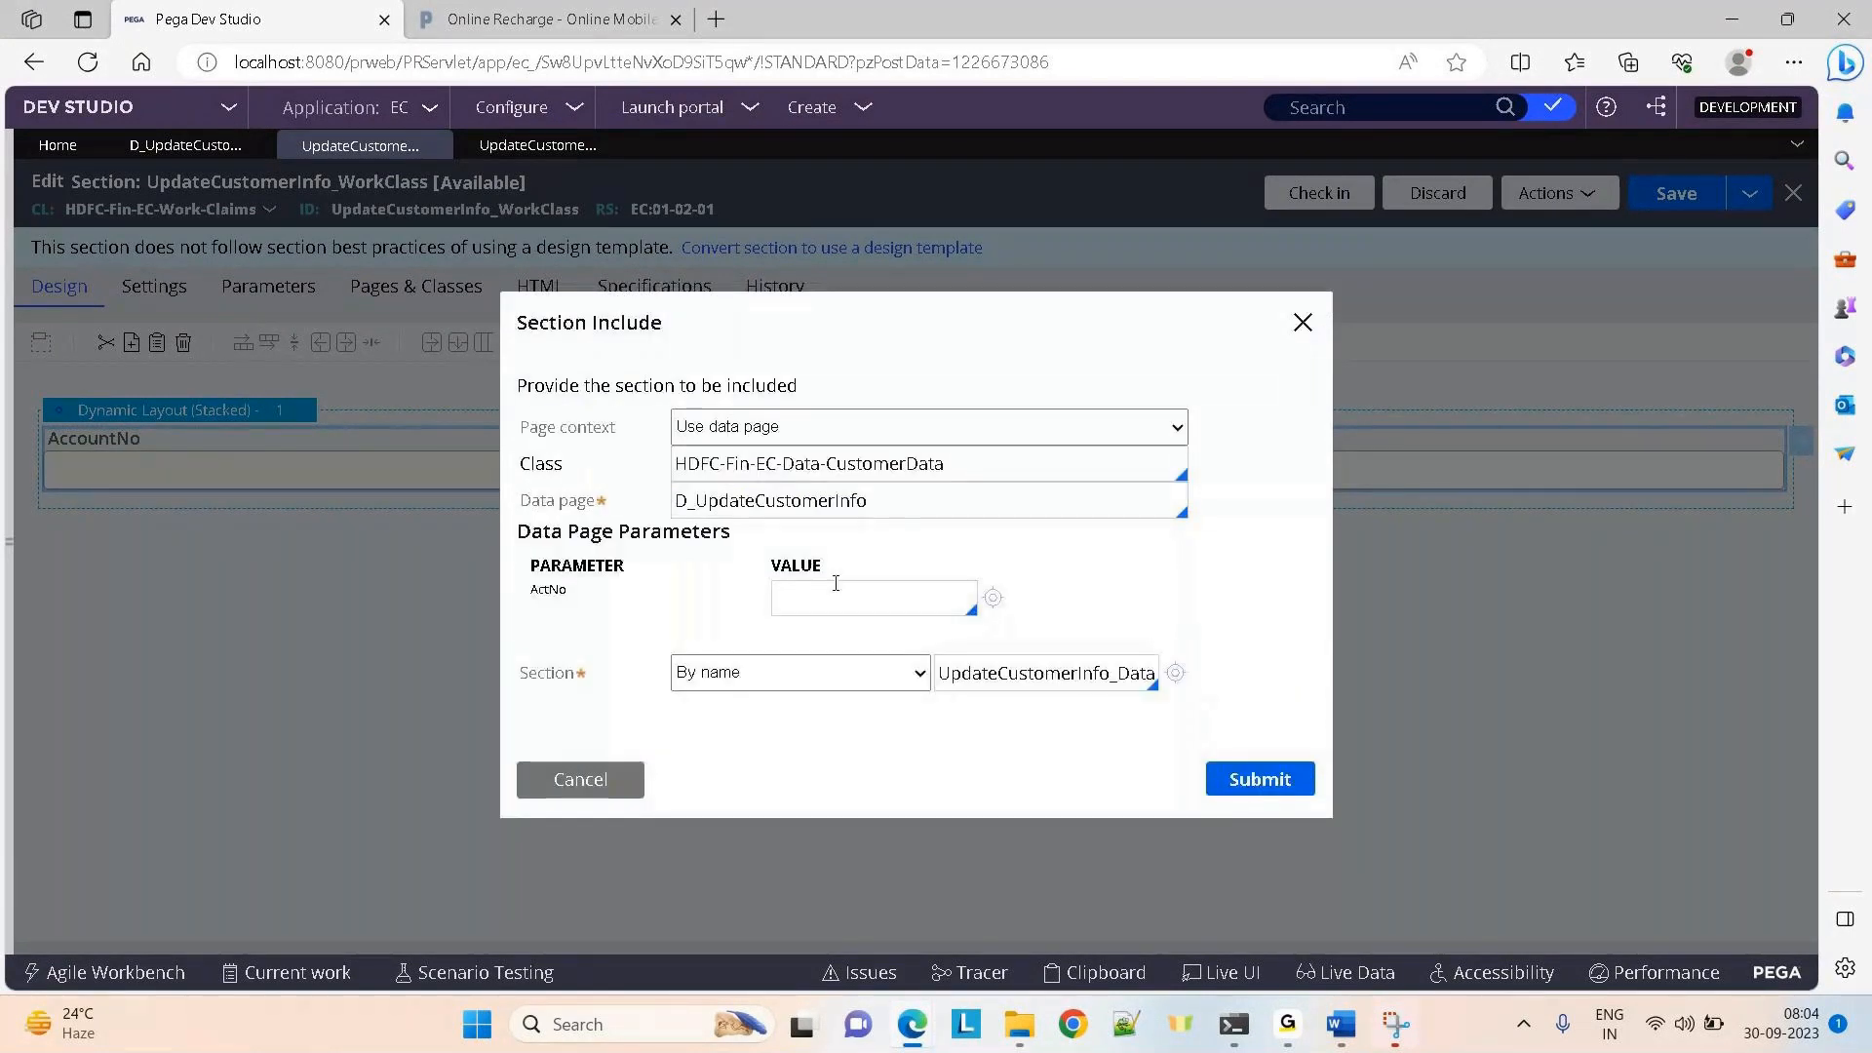
pyautogui.write('.a')
pyautogui.press('Return')
pyautogui.click(1033, 672)
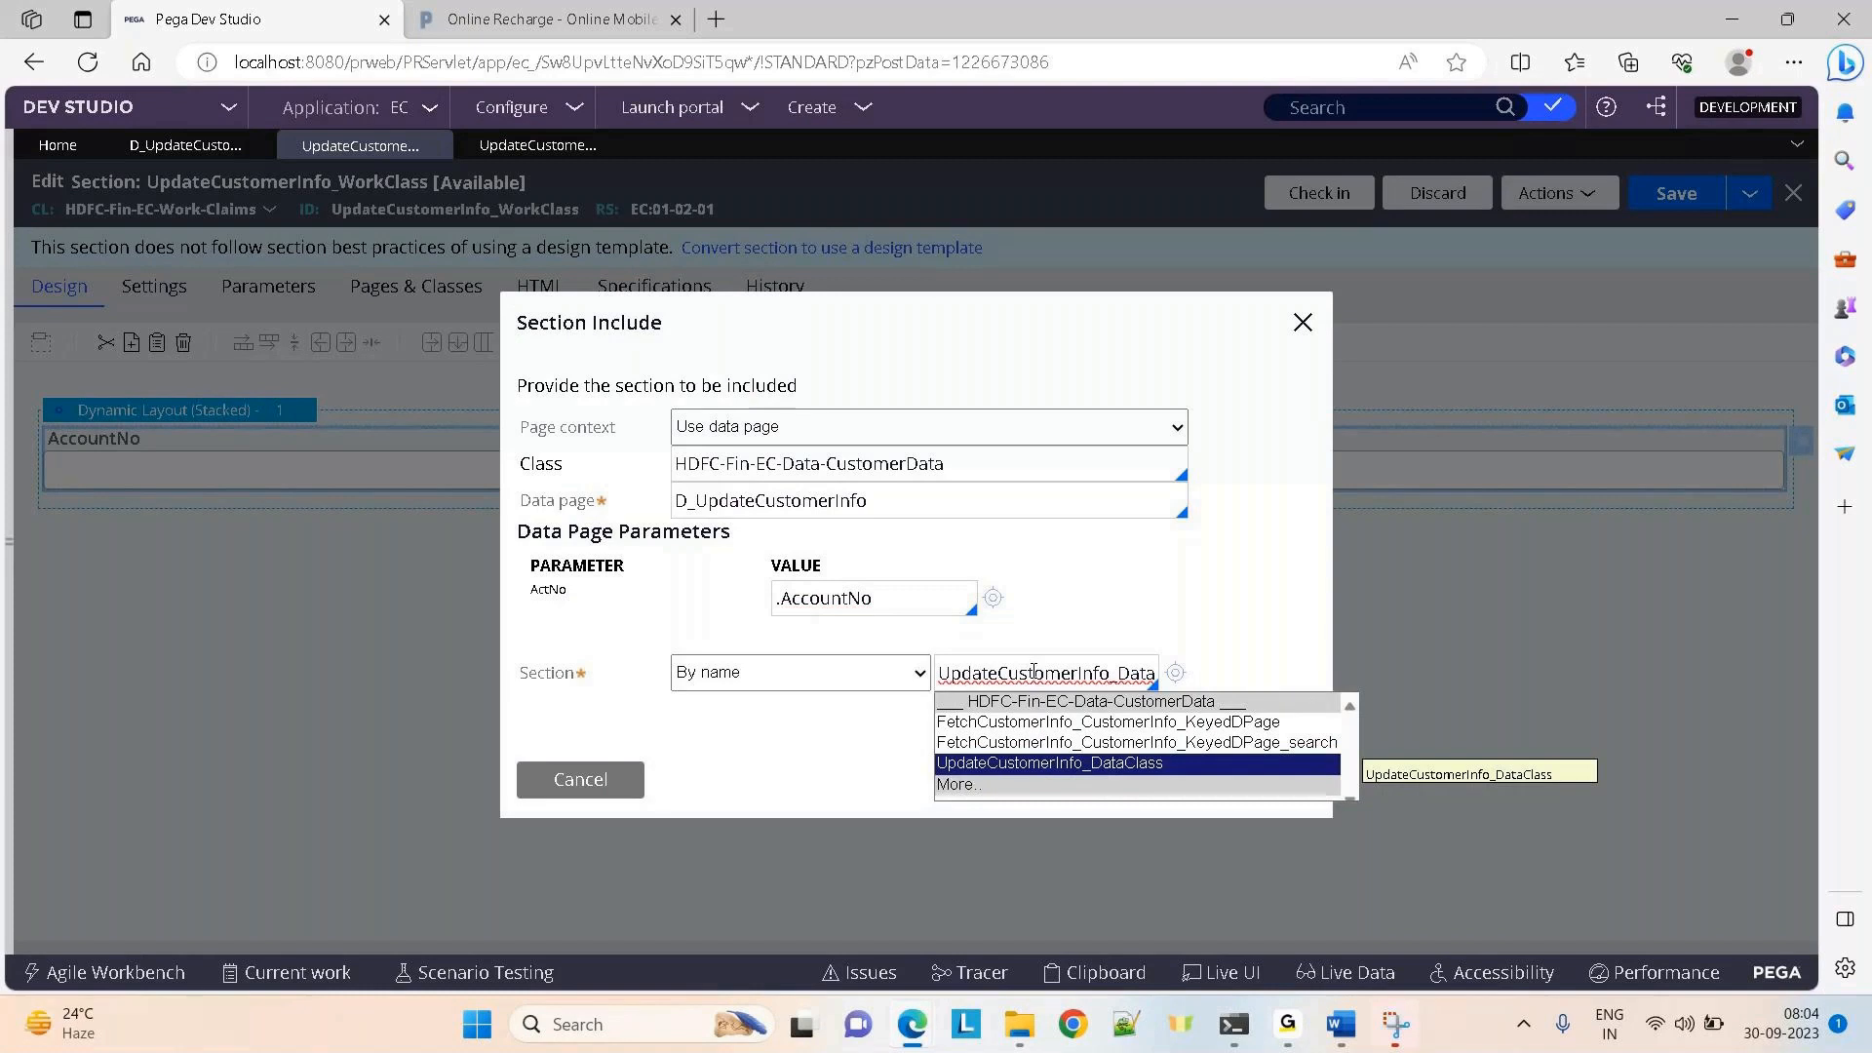
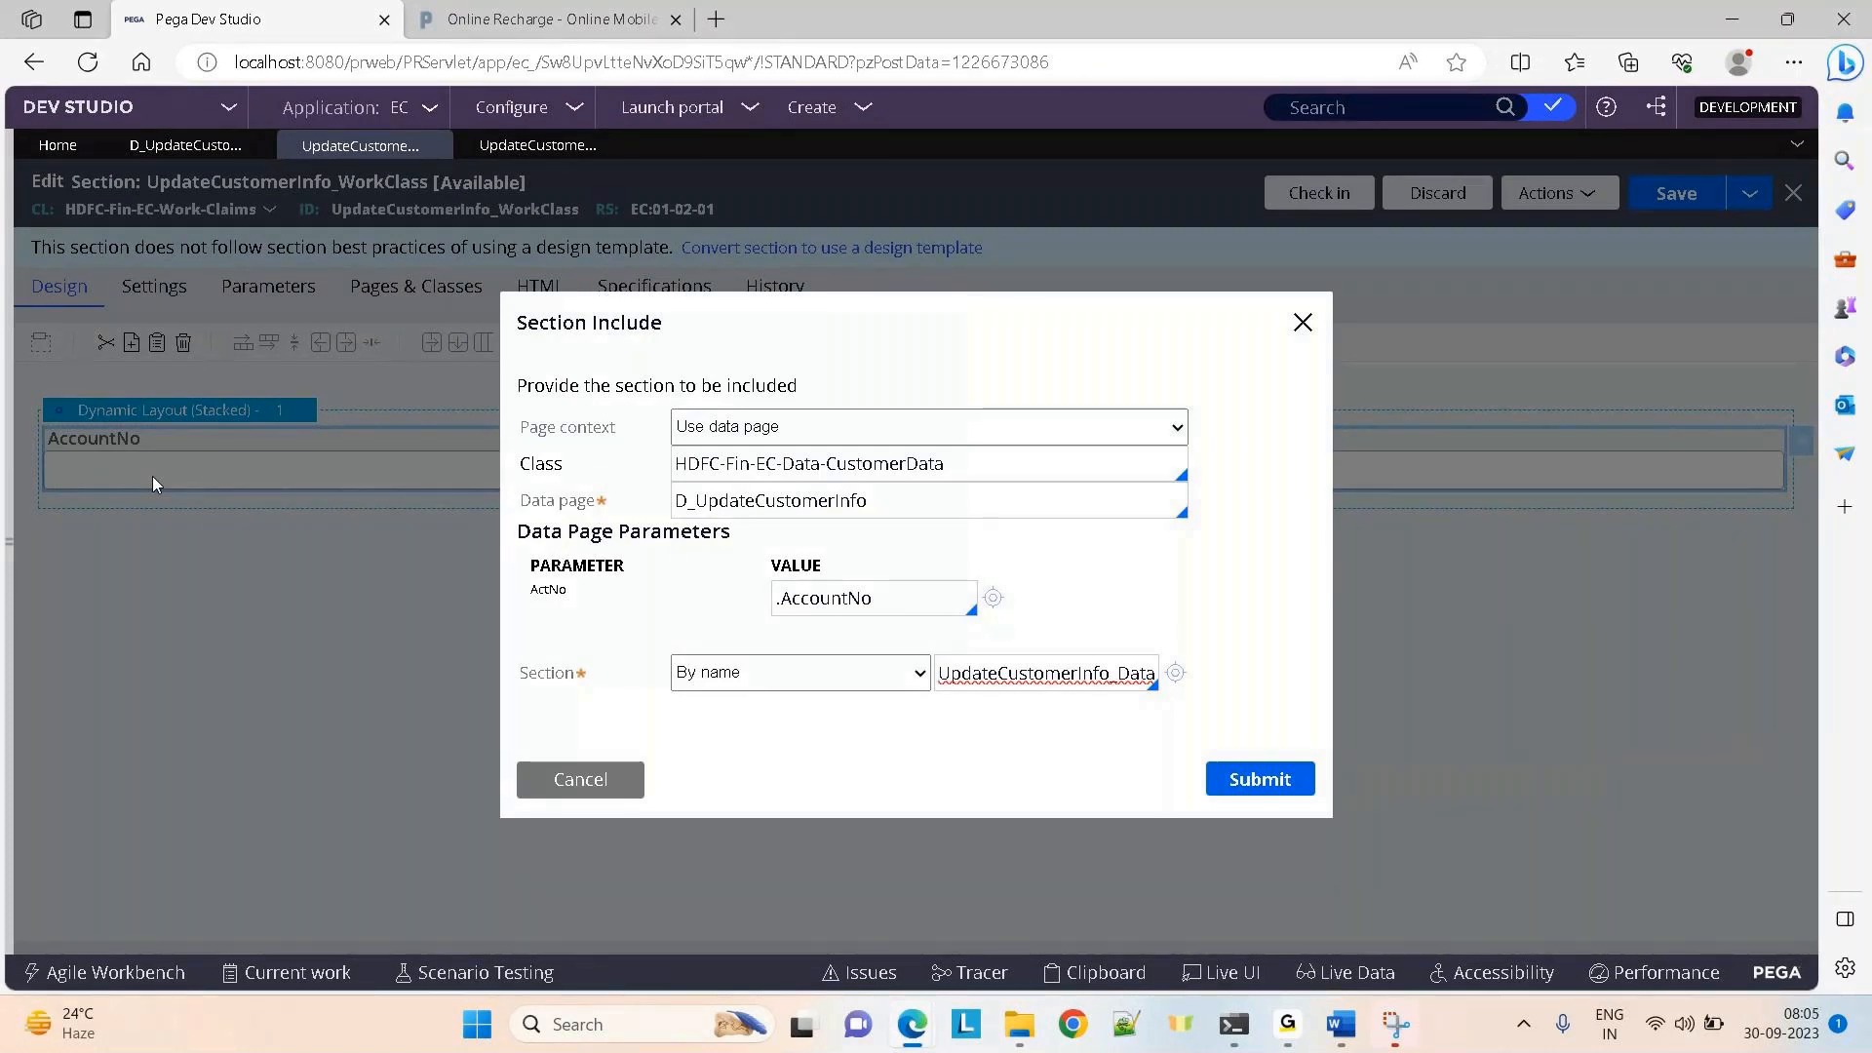
# Inspect the D_UpdateCustomerInfo data page's clipboard contents and the UpdateCustomerInfo_DataClass section fields
pyautogui.click(148, 146)
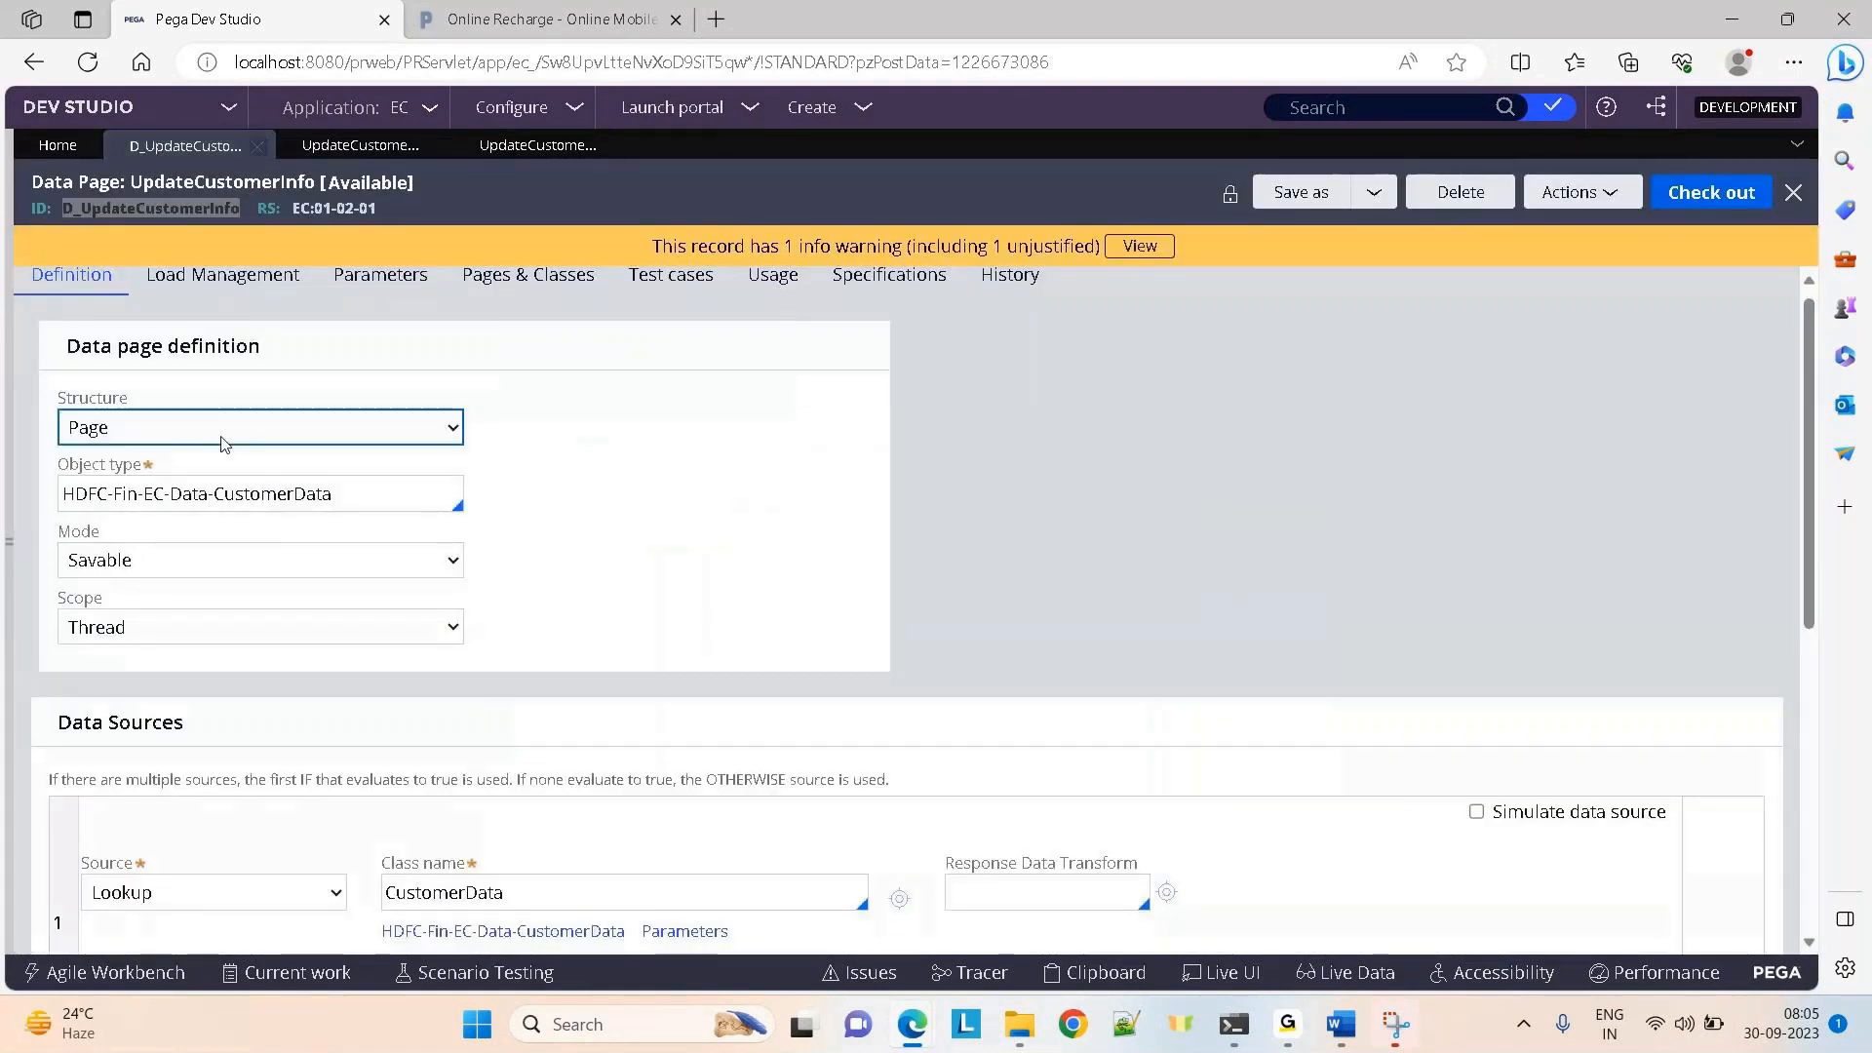
pyautogui.moveTo(912, 1024)
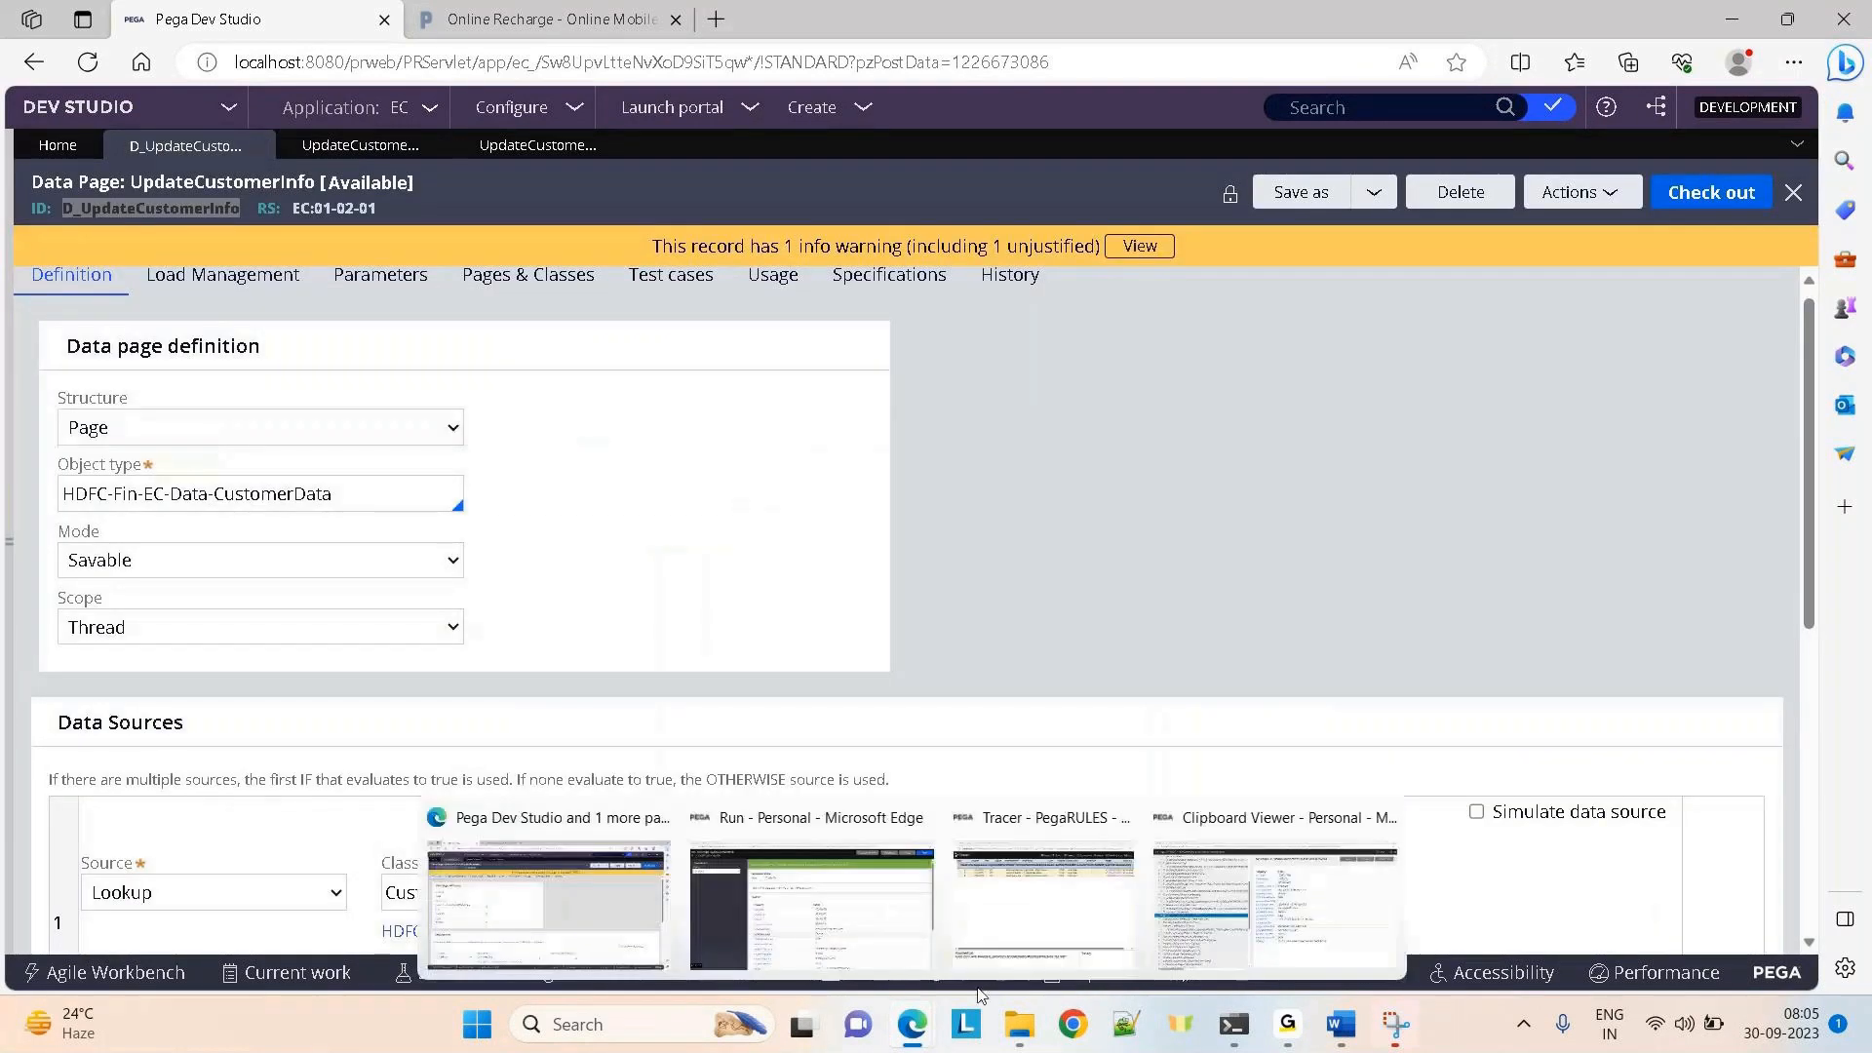
pyautogui.click(1217, 888)
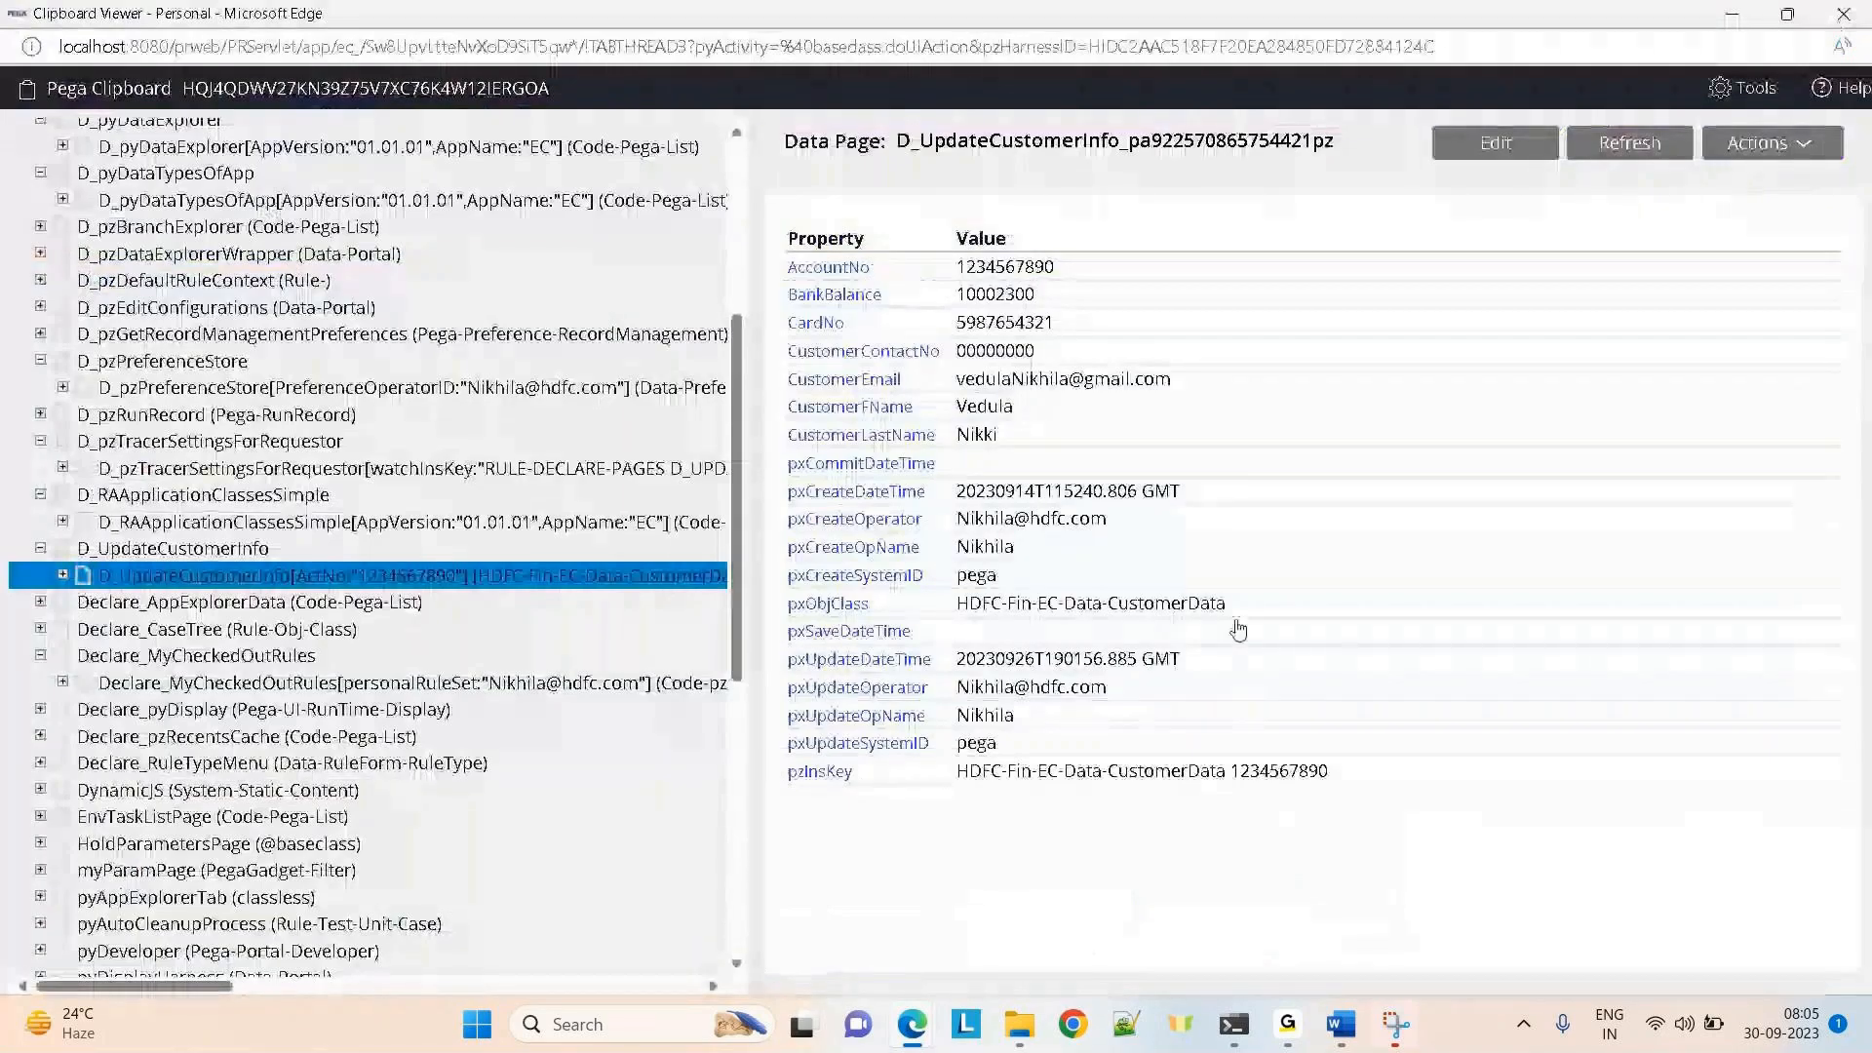
pyautogui.click(1733, 15)
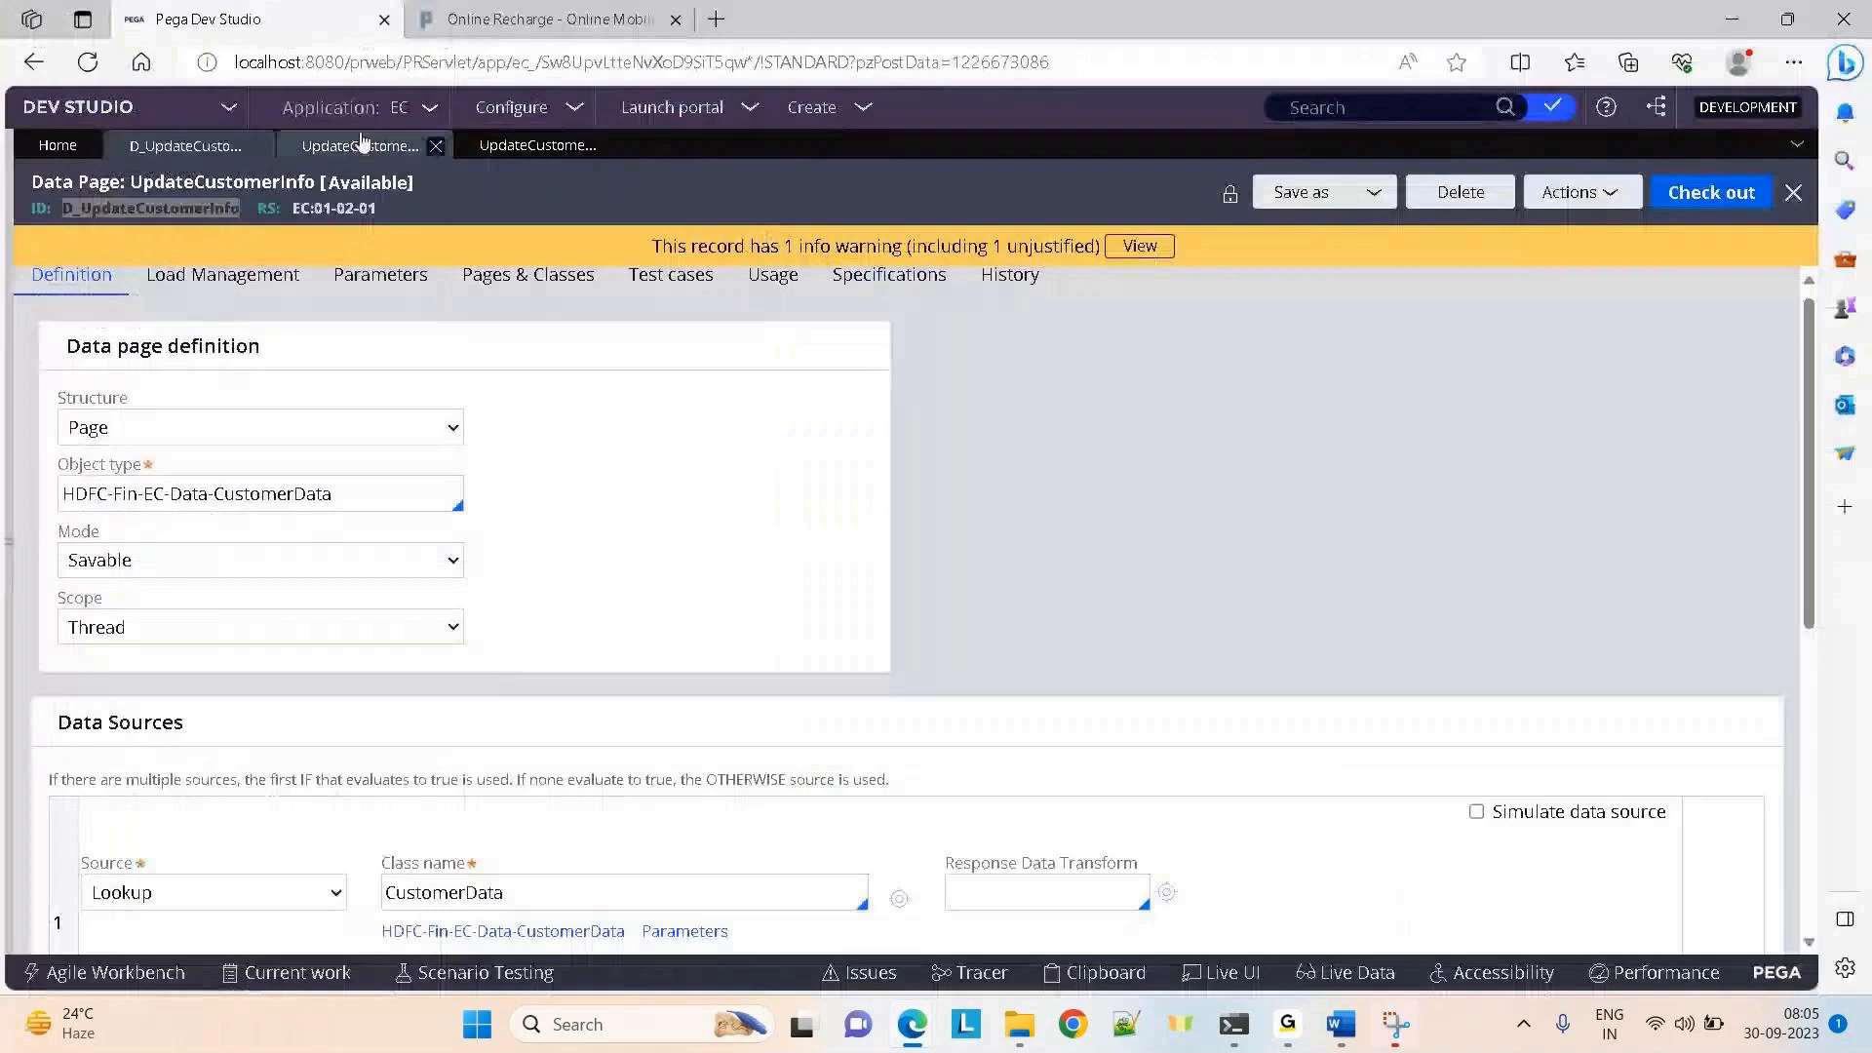
pyautogui.click(361, 145)
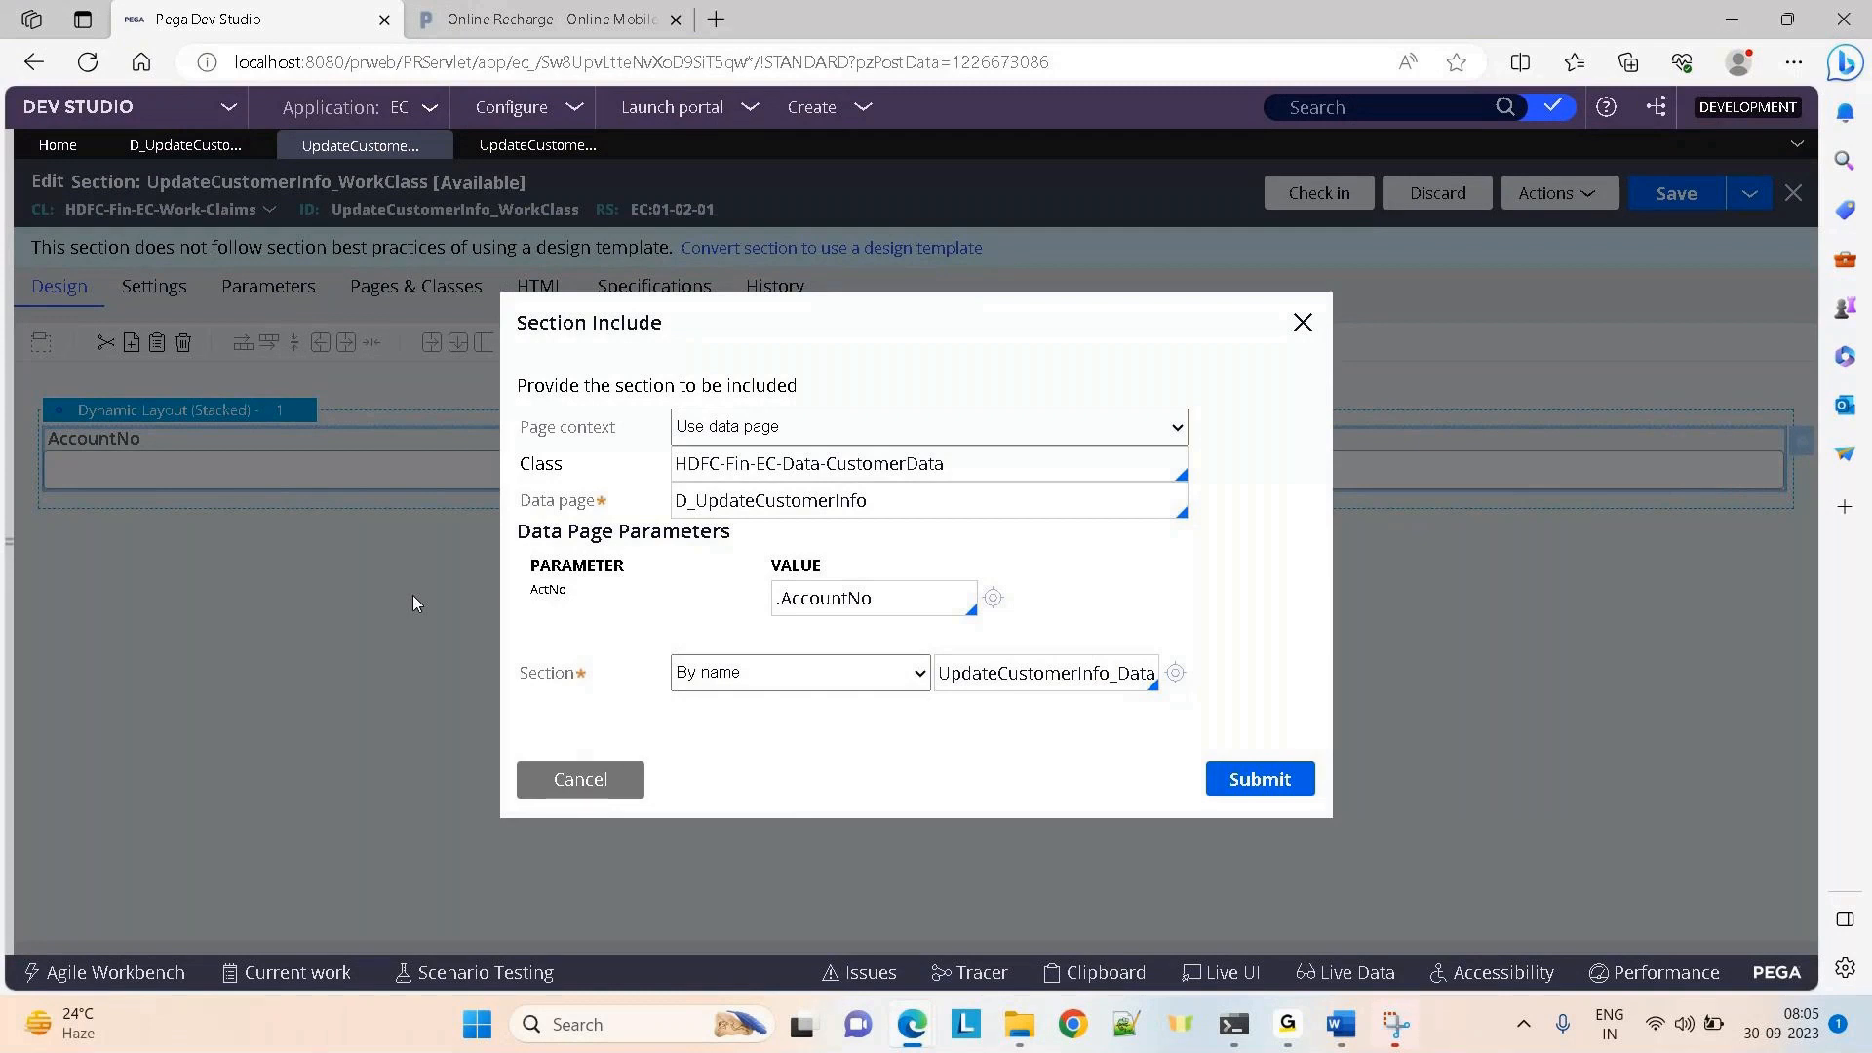
pyautogui.click(503, 156)
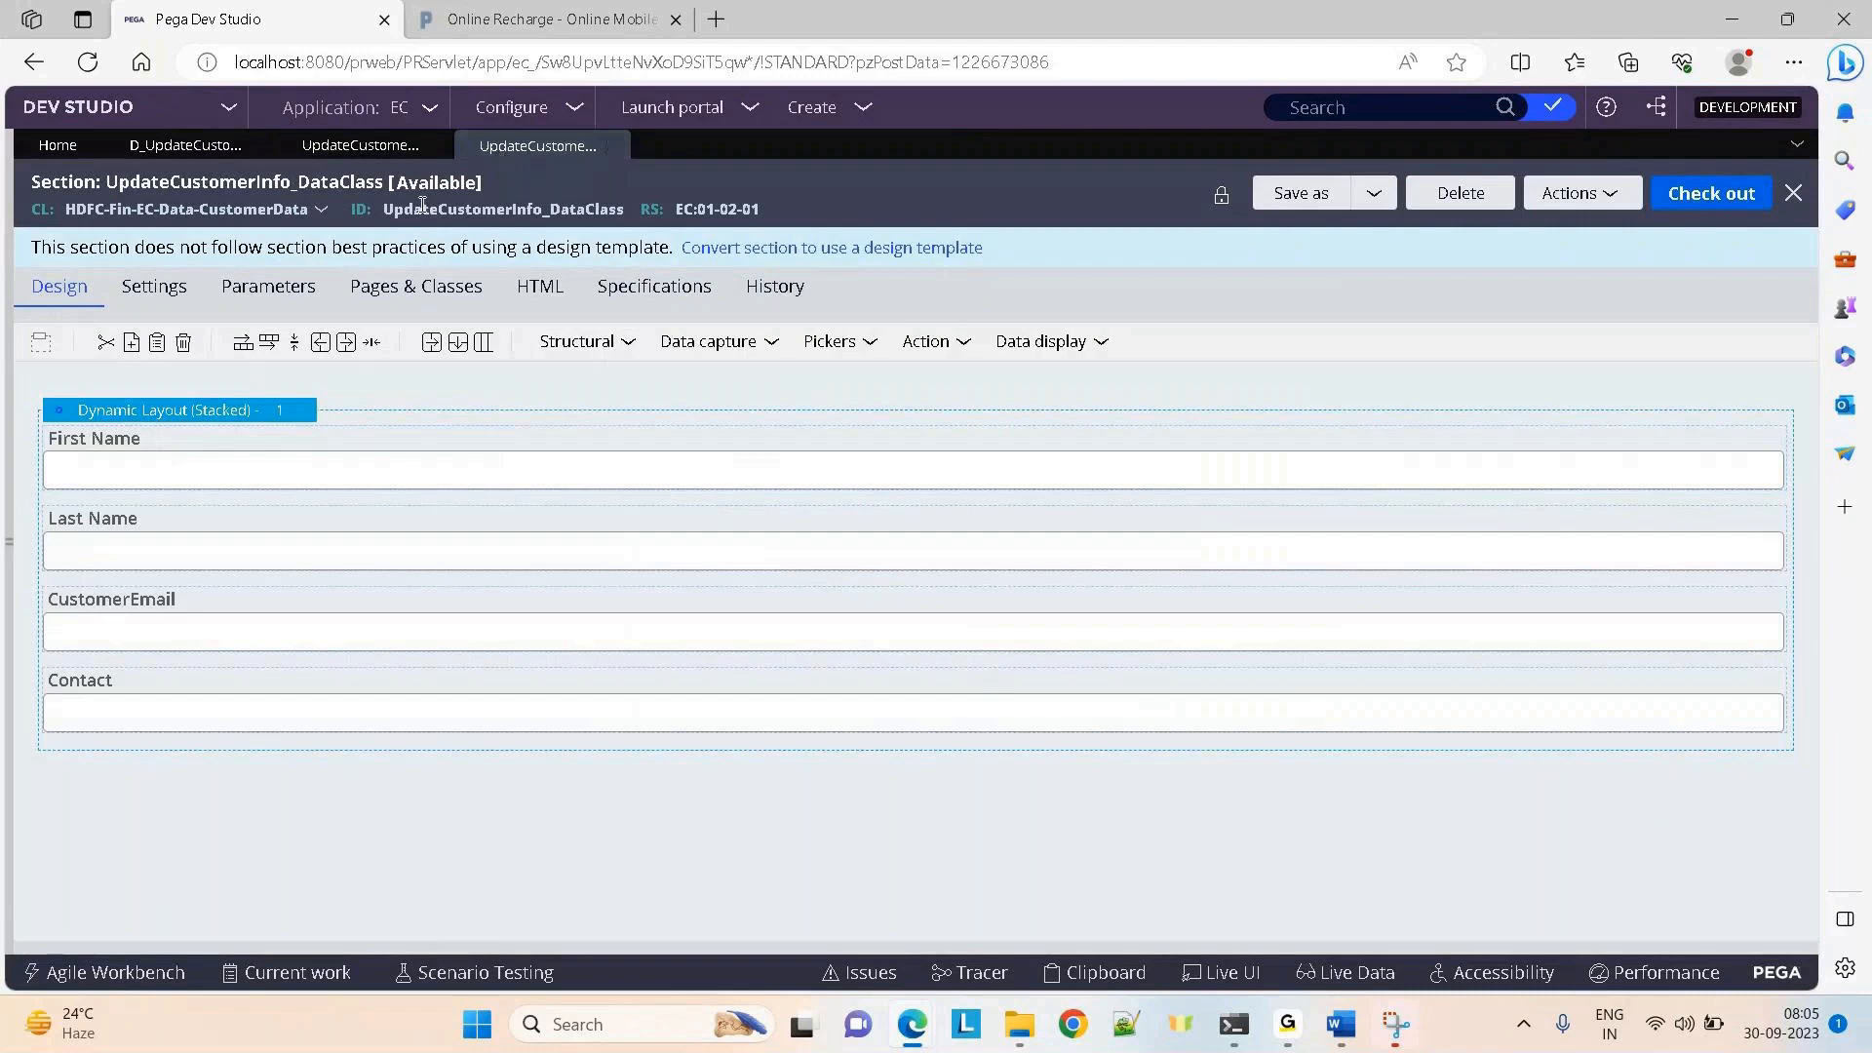
pyautogui.click(338, 151)
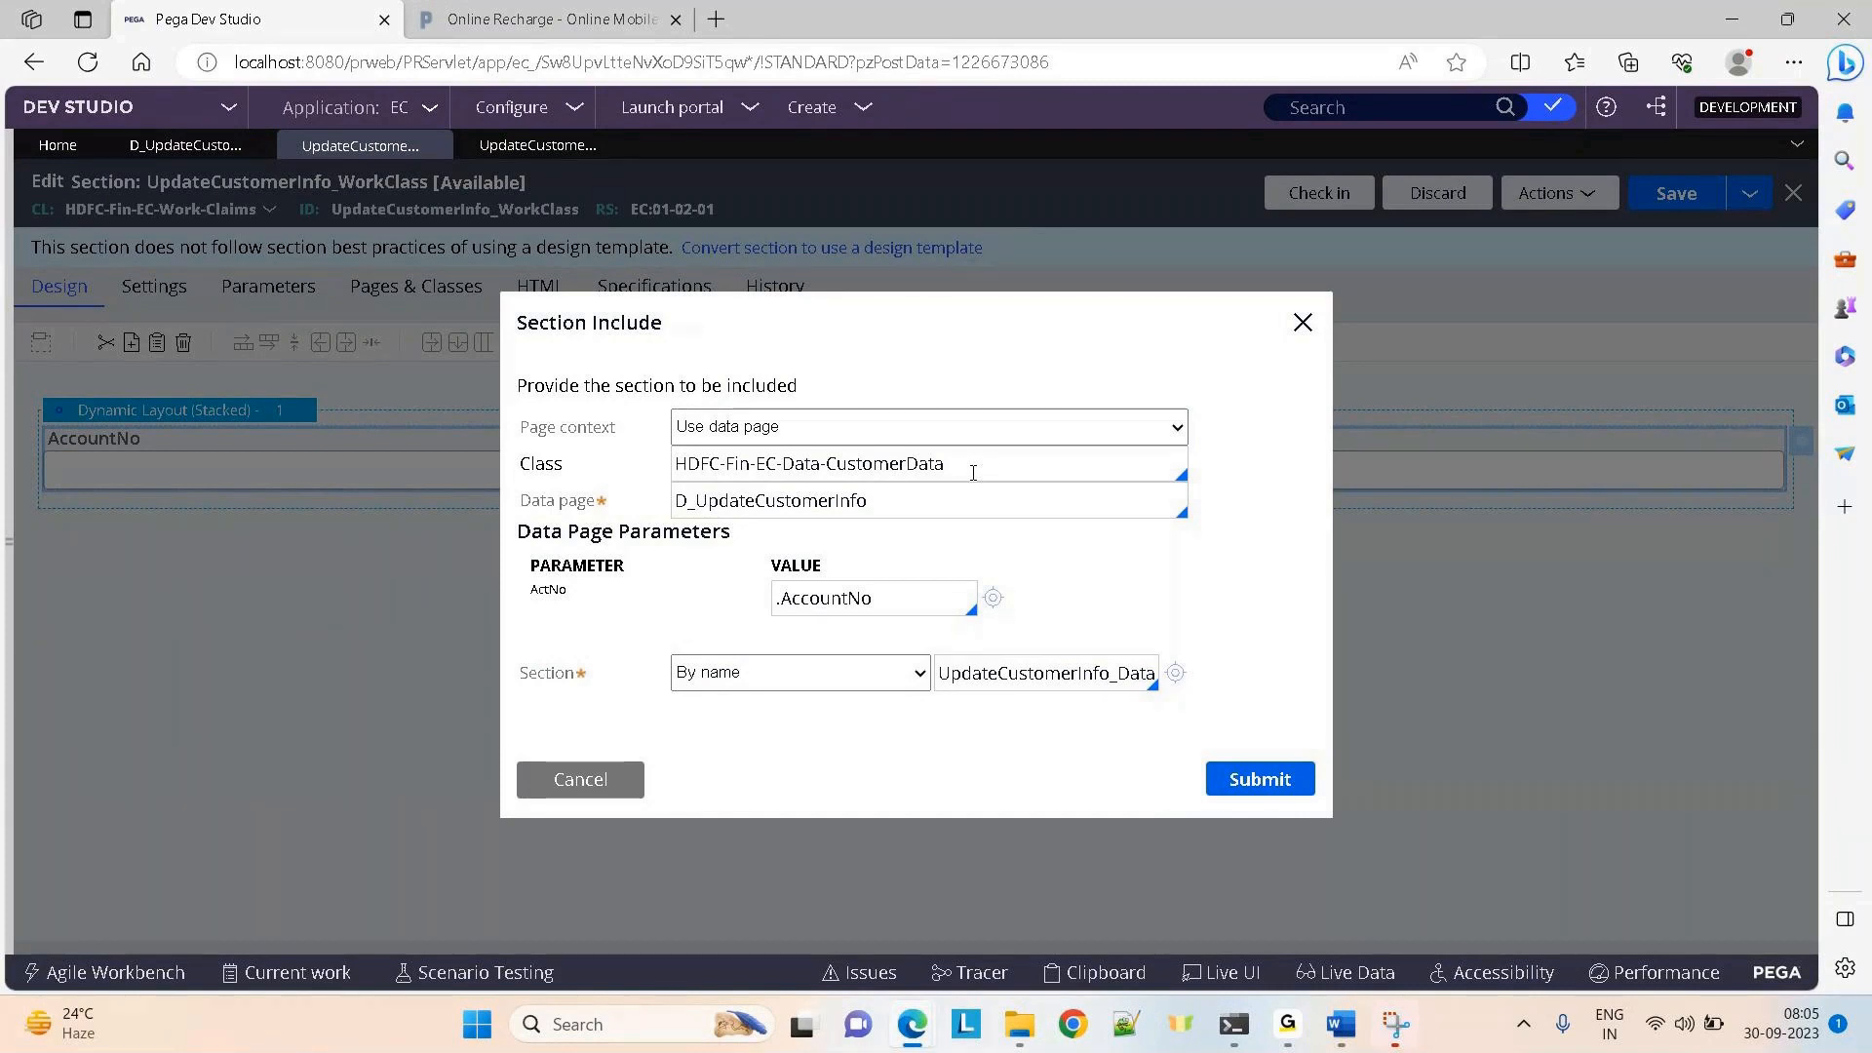
pyautogui.moveTo(912, 1023)
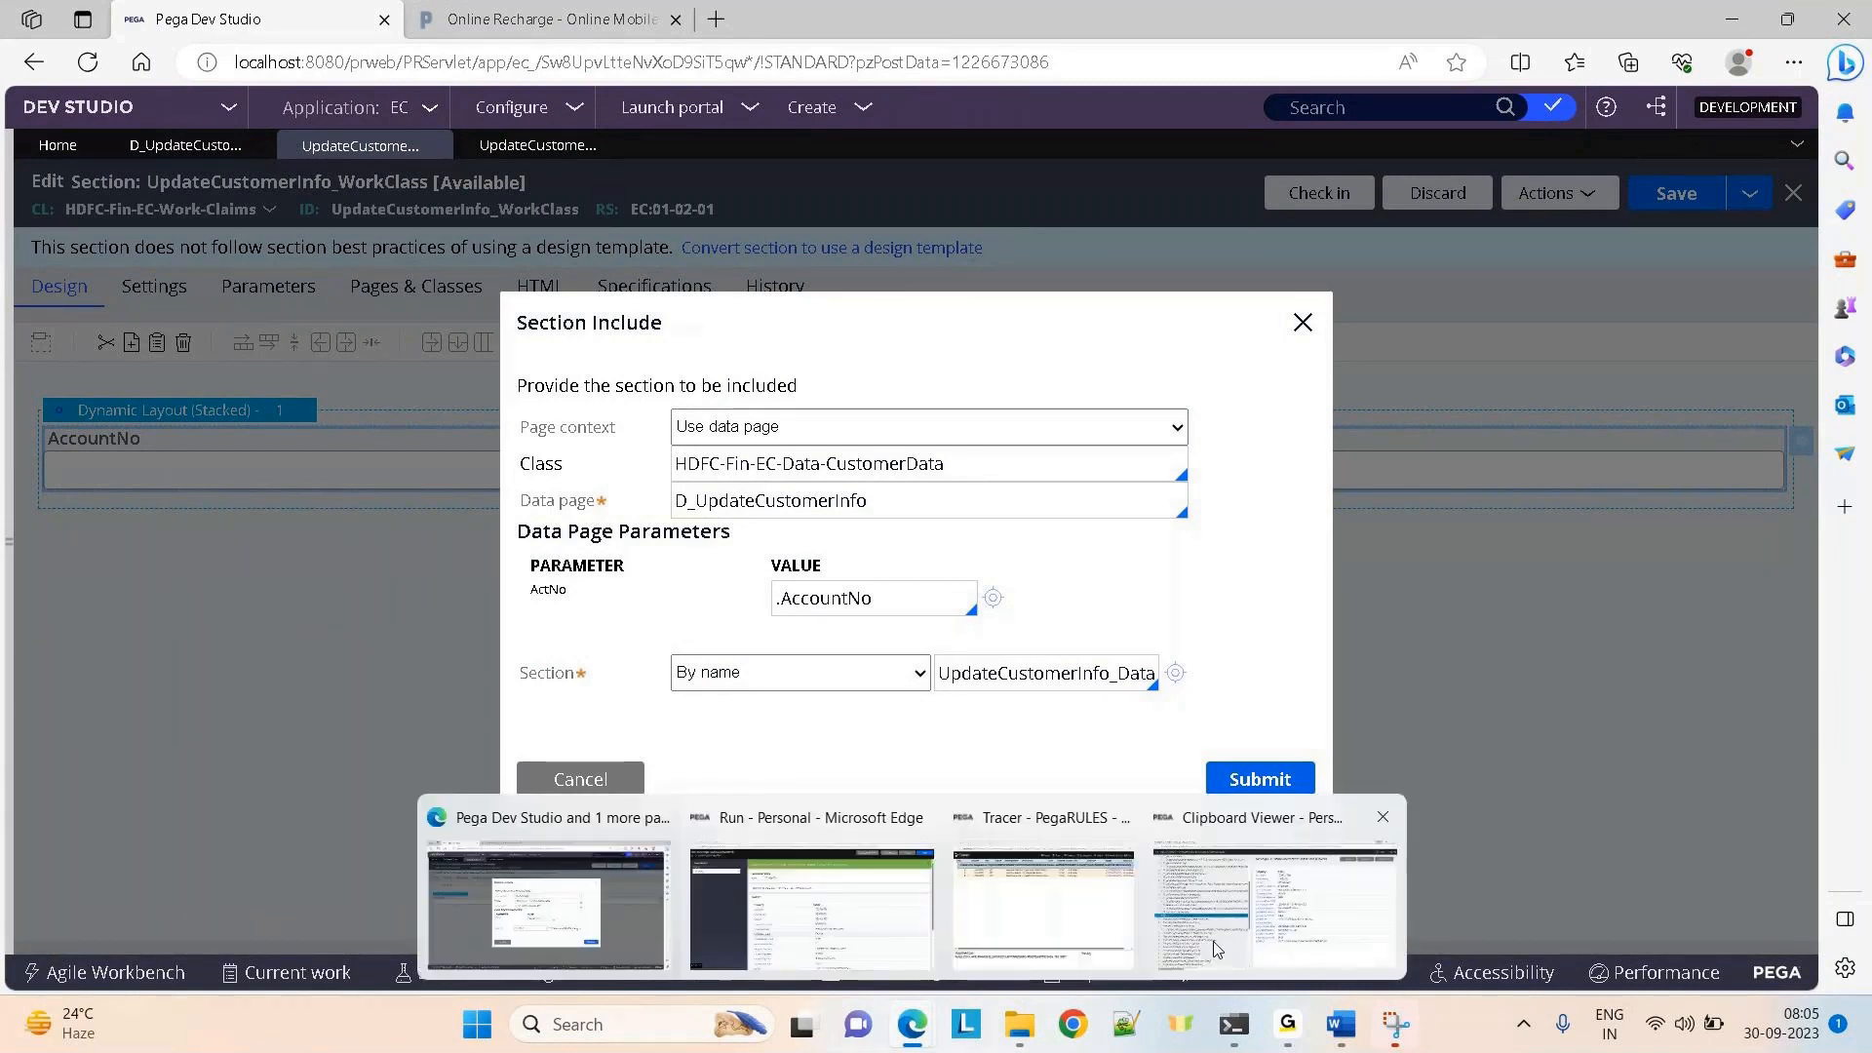
pyautogui.click(1216, 949)
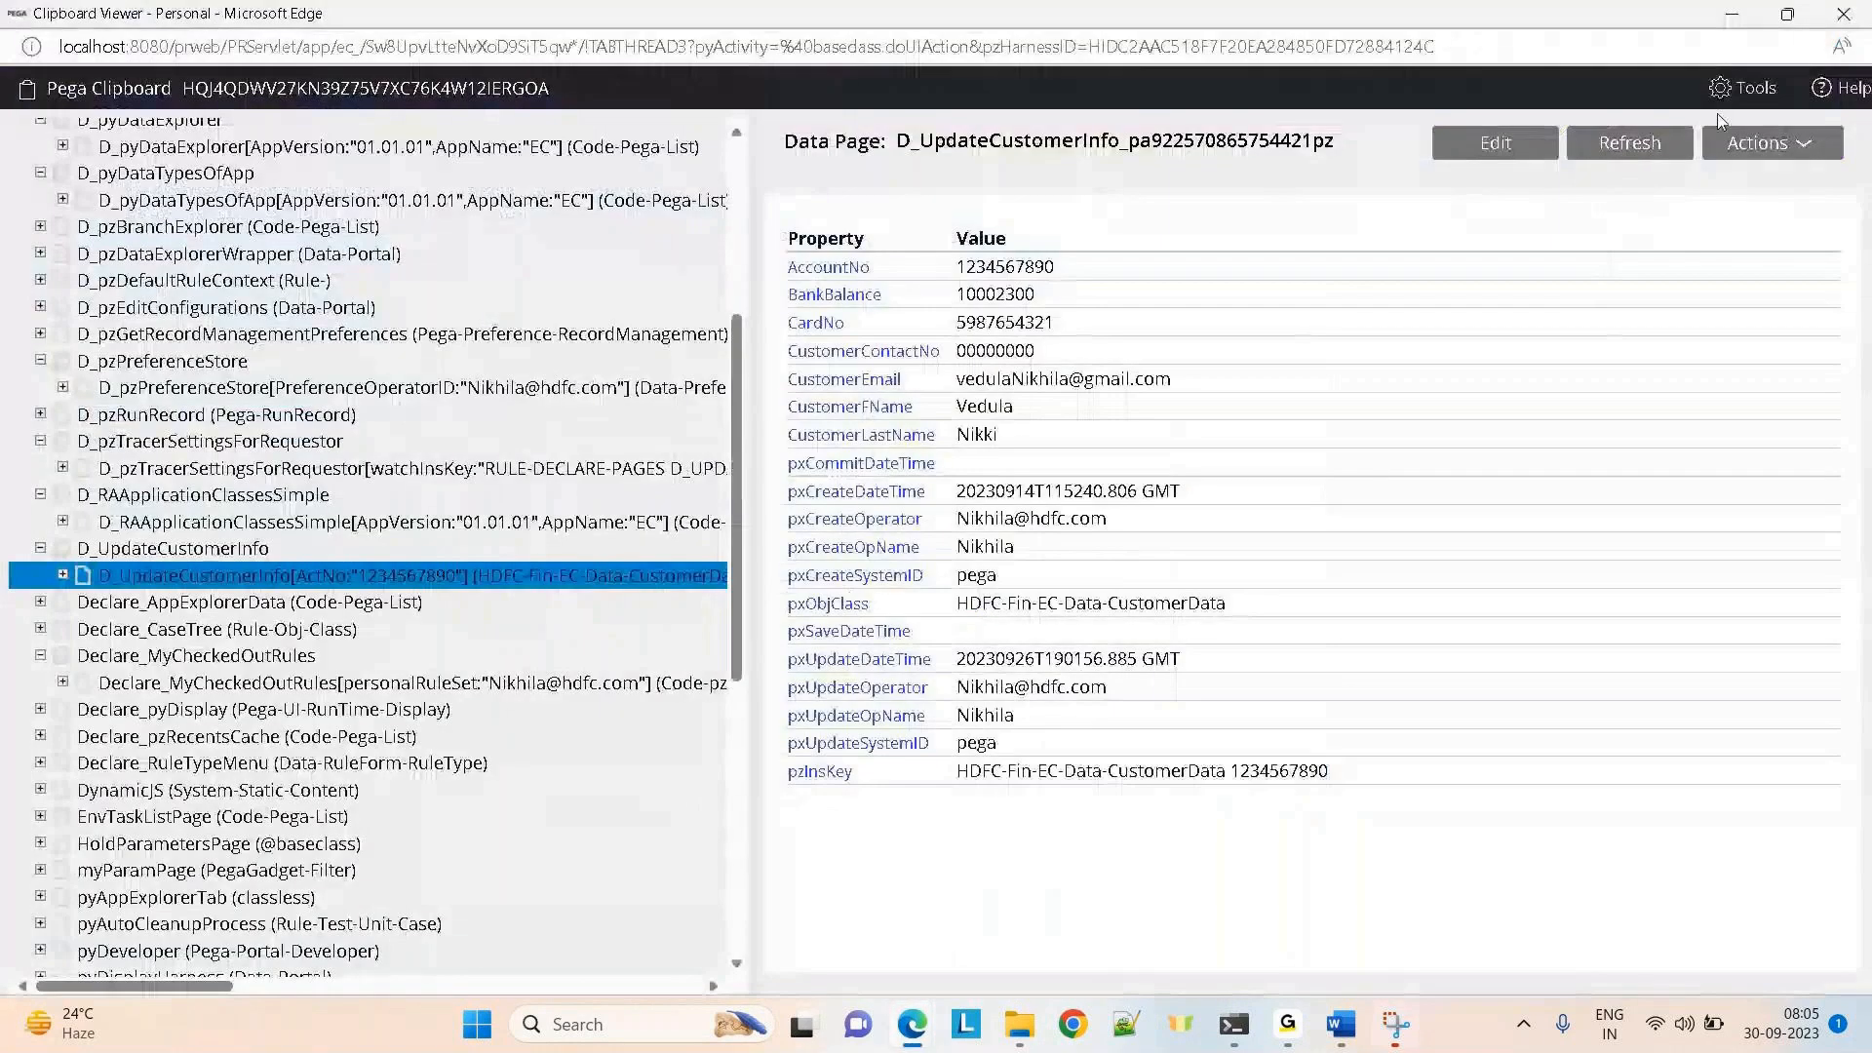
pyautogui.click(1731, 14)
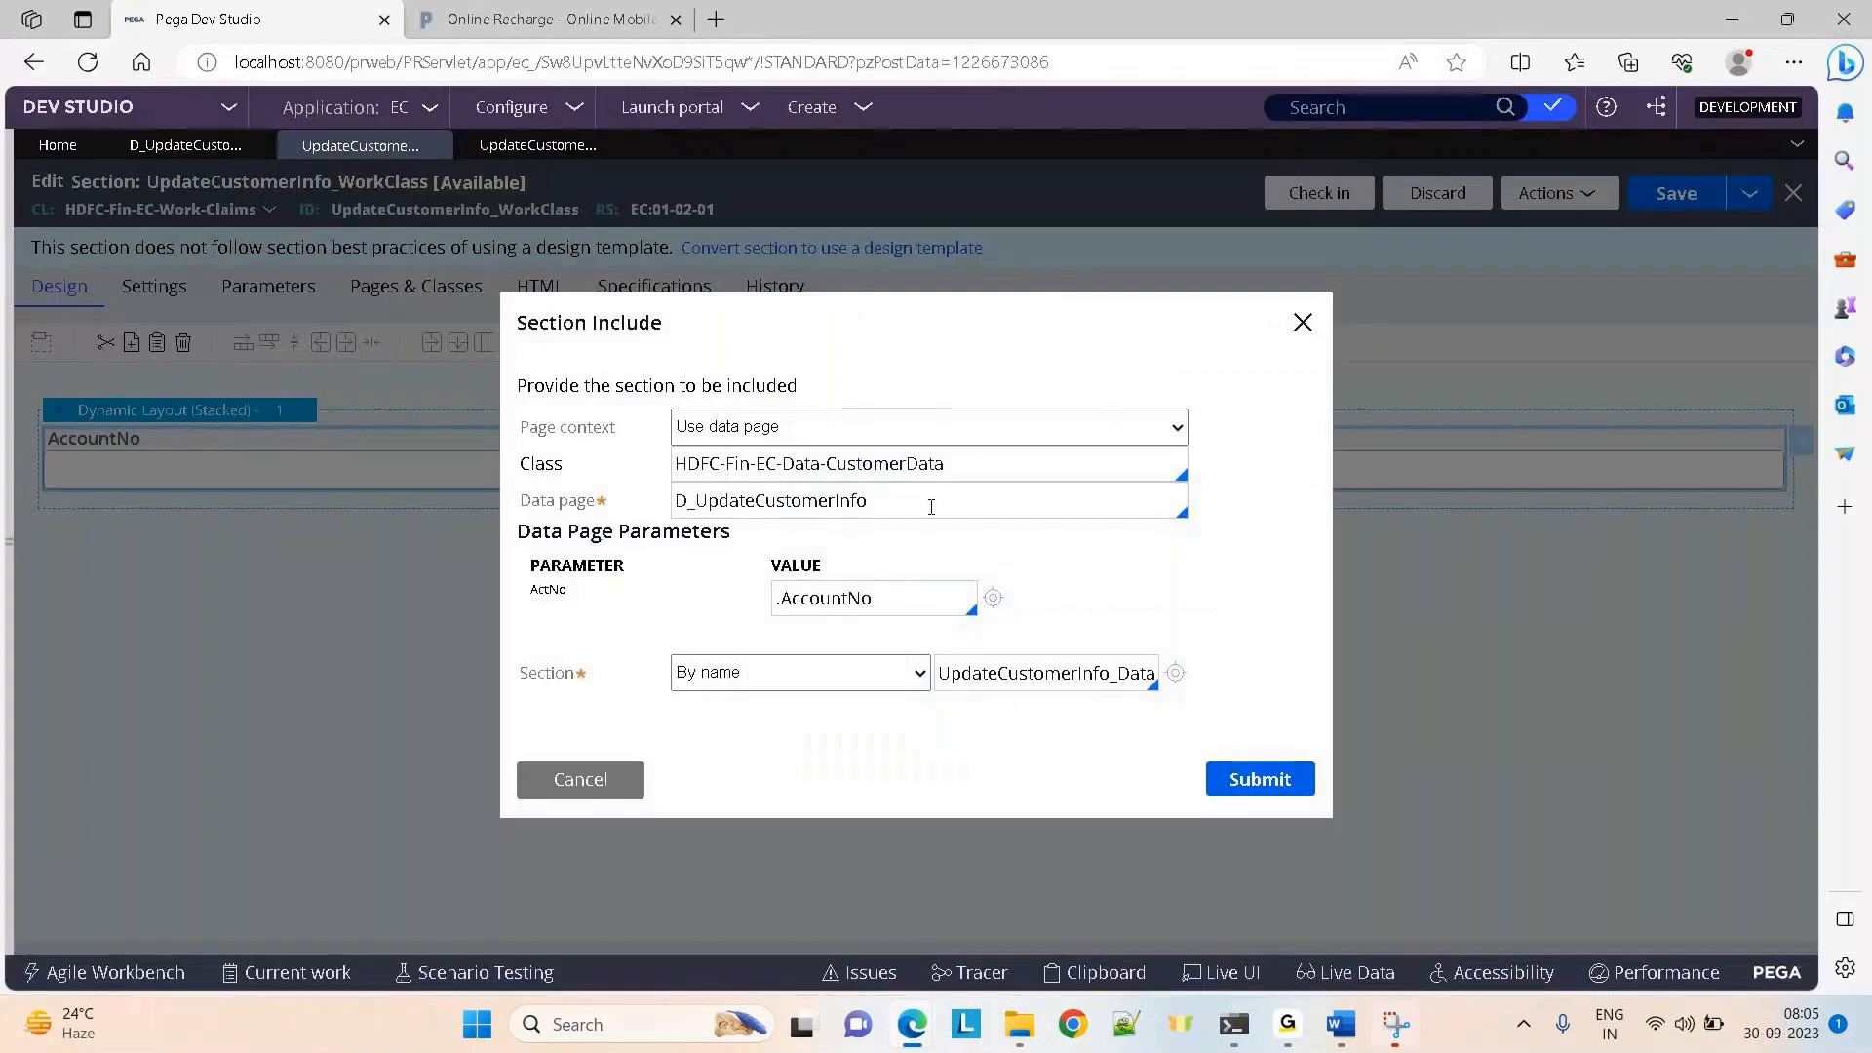
# Confirm D_UpdateCustomerInfo as the include's data page and submit the section include
pyautogui.moveTo(931, 506); pyautogui.dragTo(691, 503)
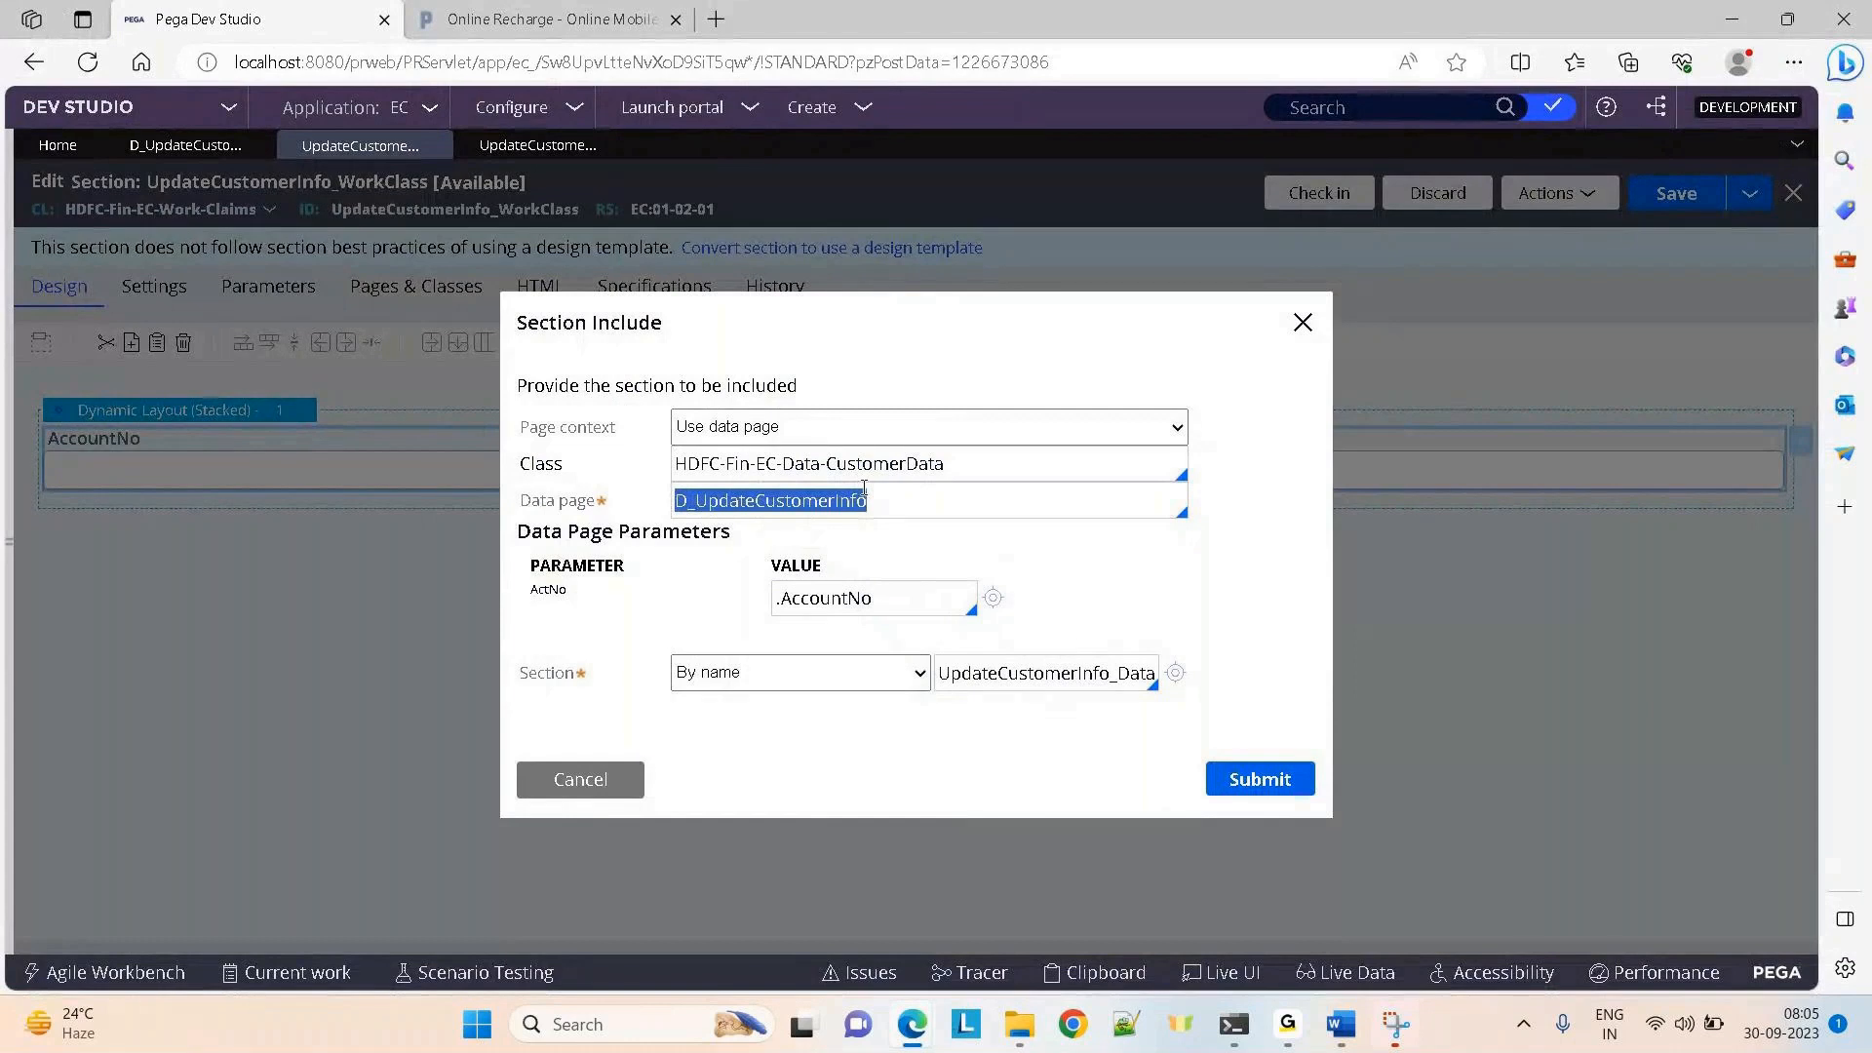
pyautogui.click(919, 496)
pyautogui.moveTo(920, 495); pyautogui.dragTo(658, 514)
pyautogui.click(1026, 675)
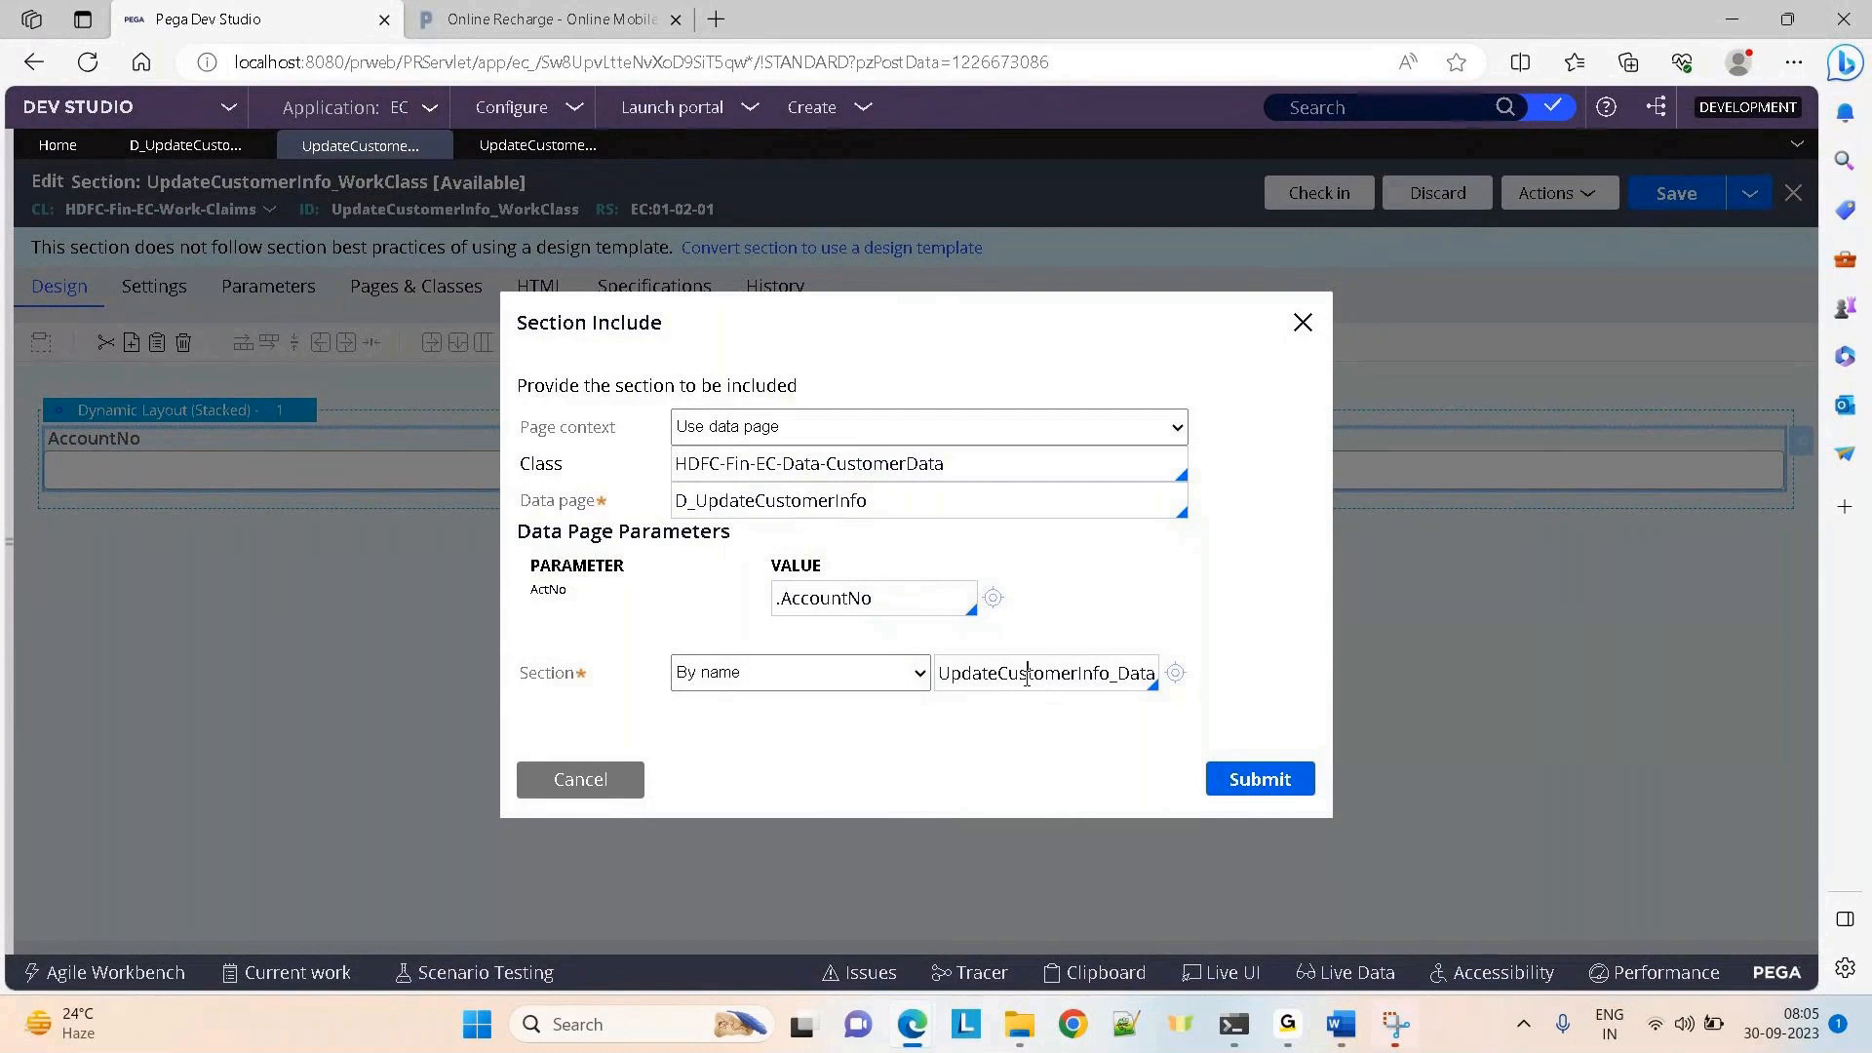
pyautogui.moveTo(875, 500); pyautogui.dragTo(673, 510)
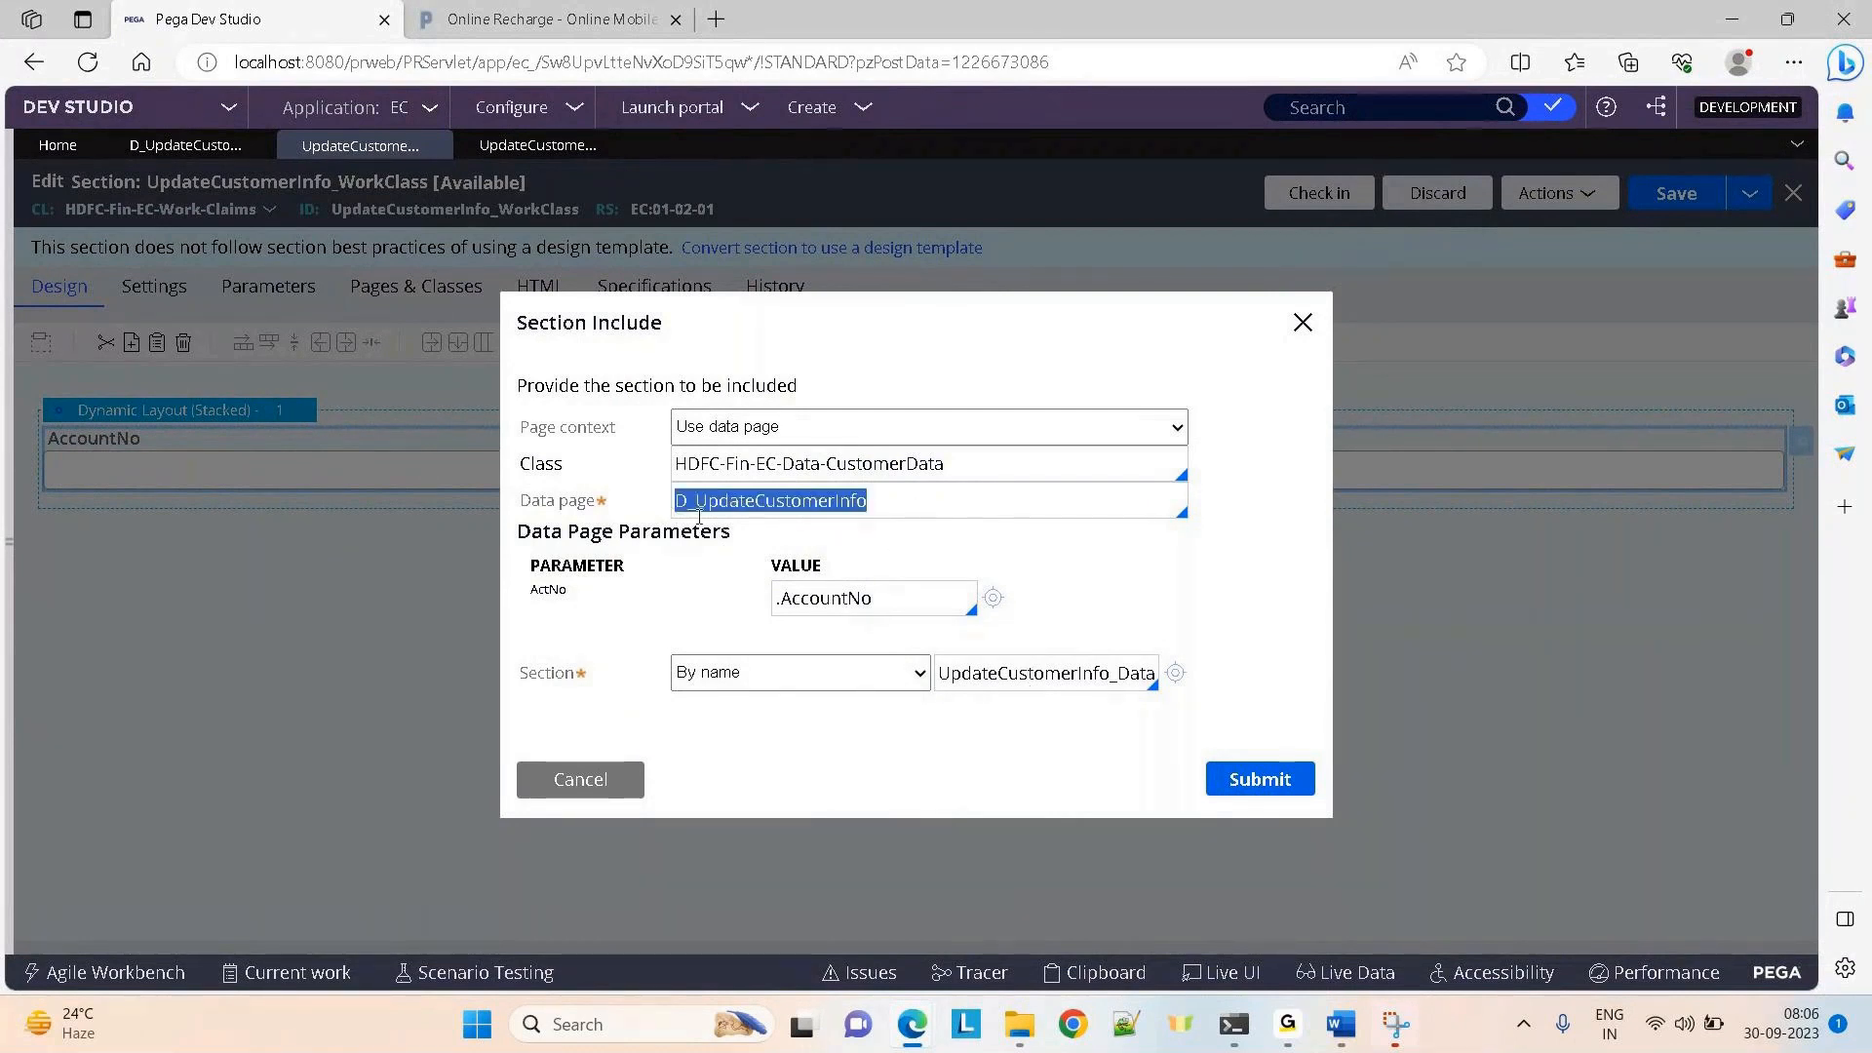
pyautogui.click(1020, 675)
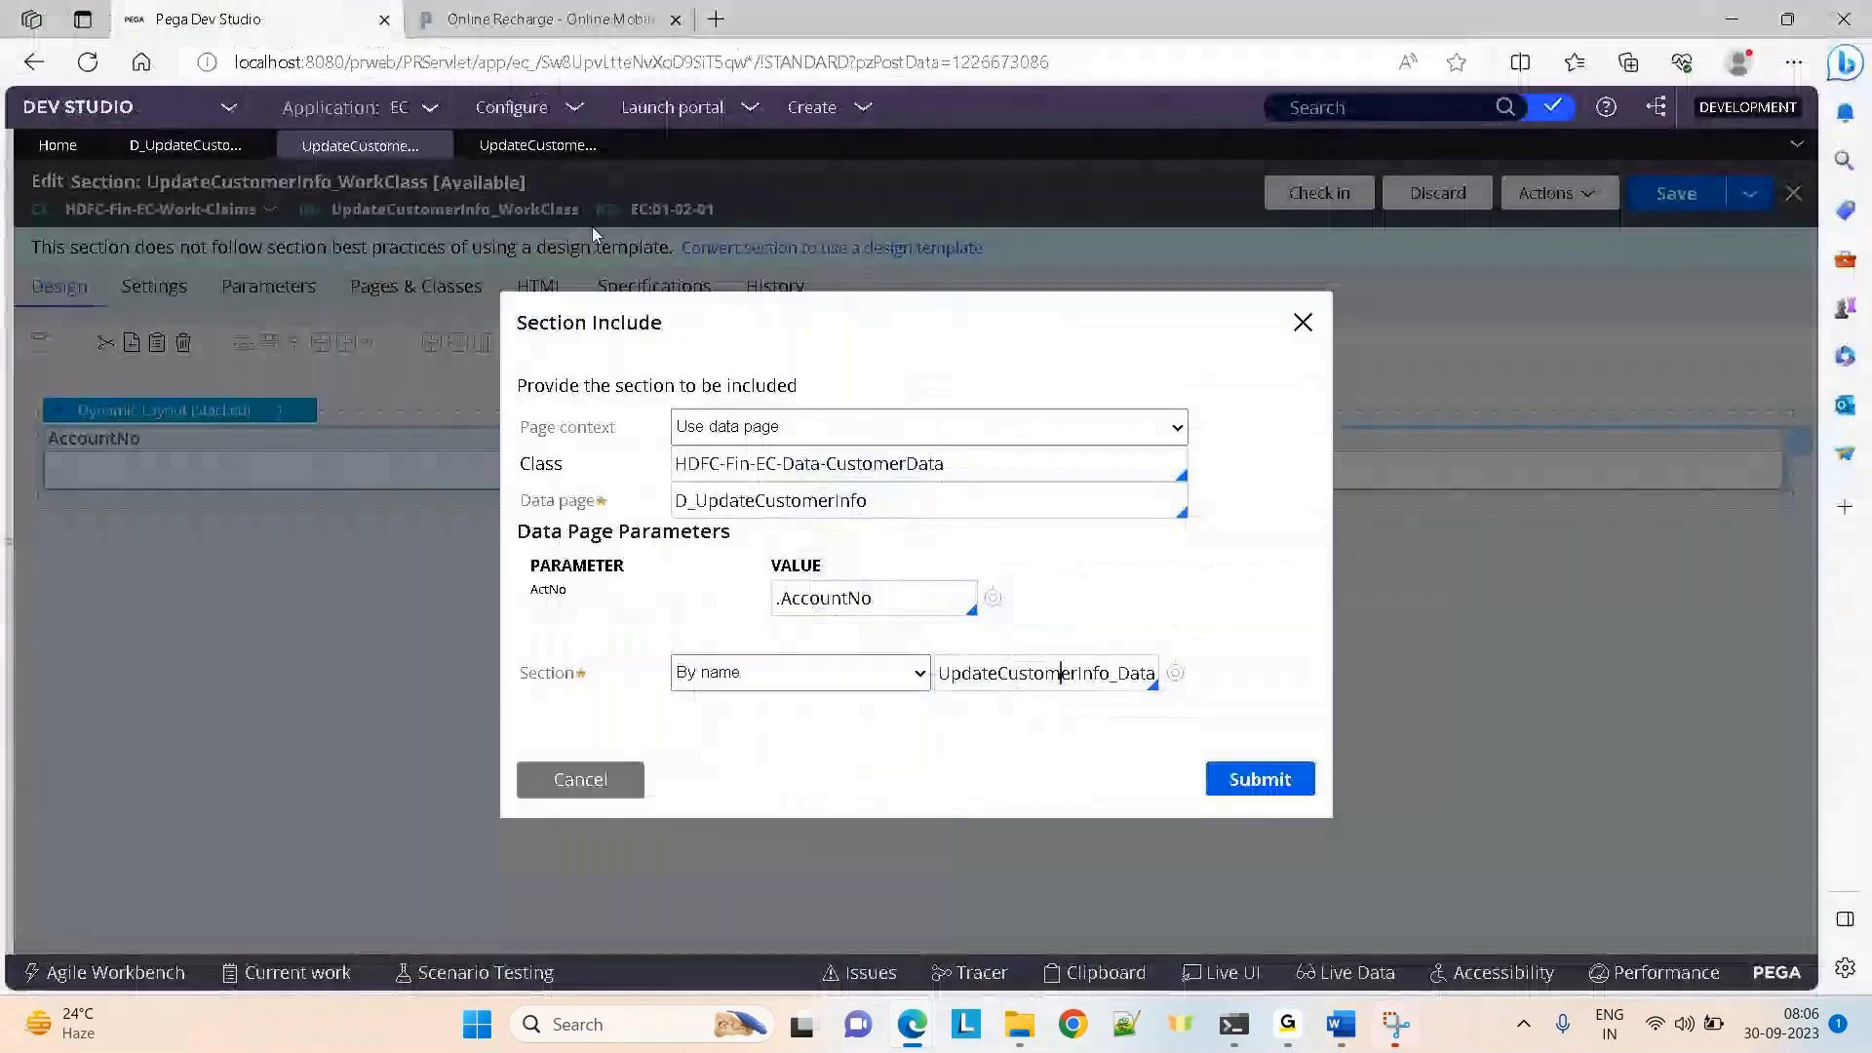
pyautogui.press('Escape')
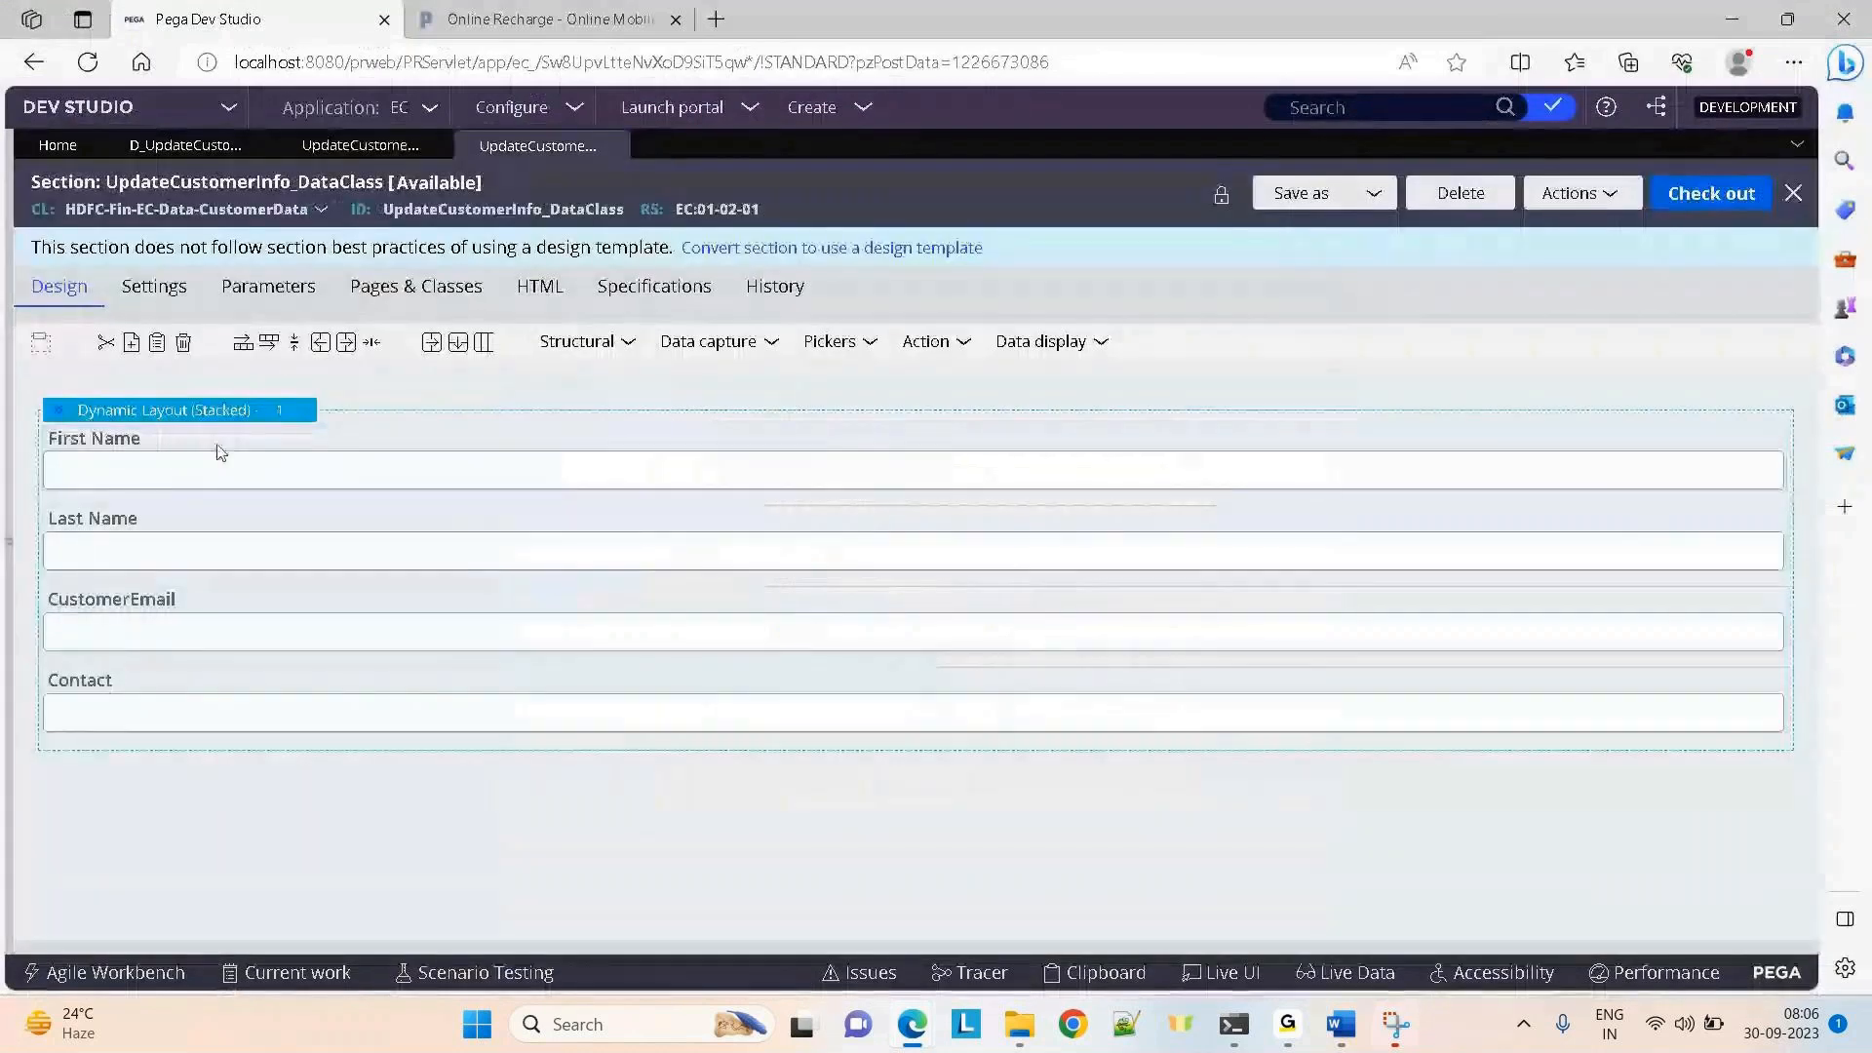
pyautogui.click(161, 145)
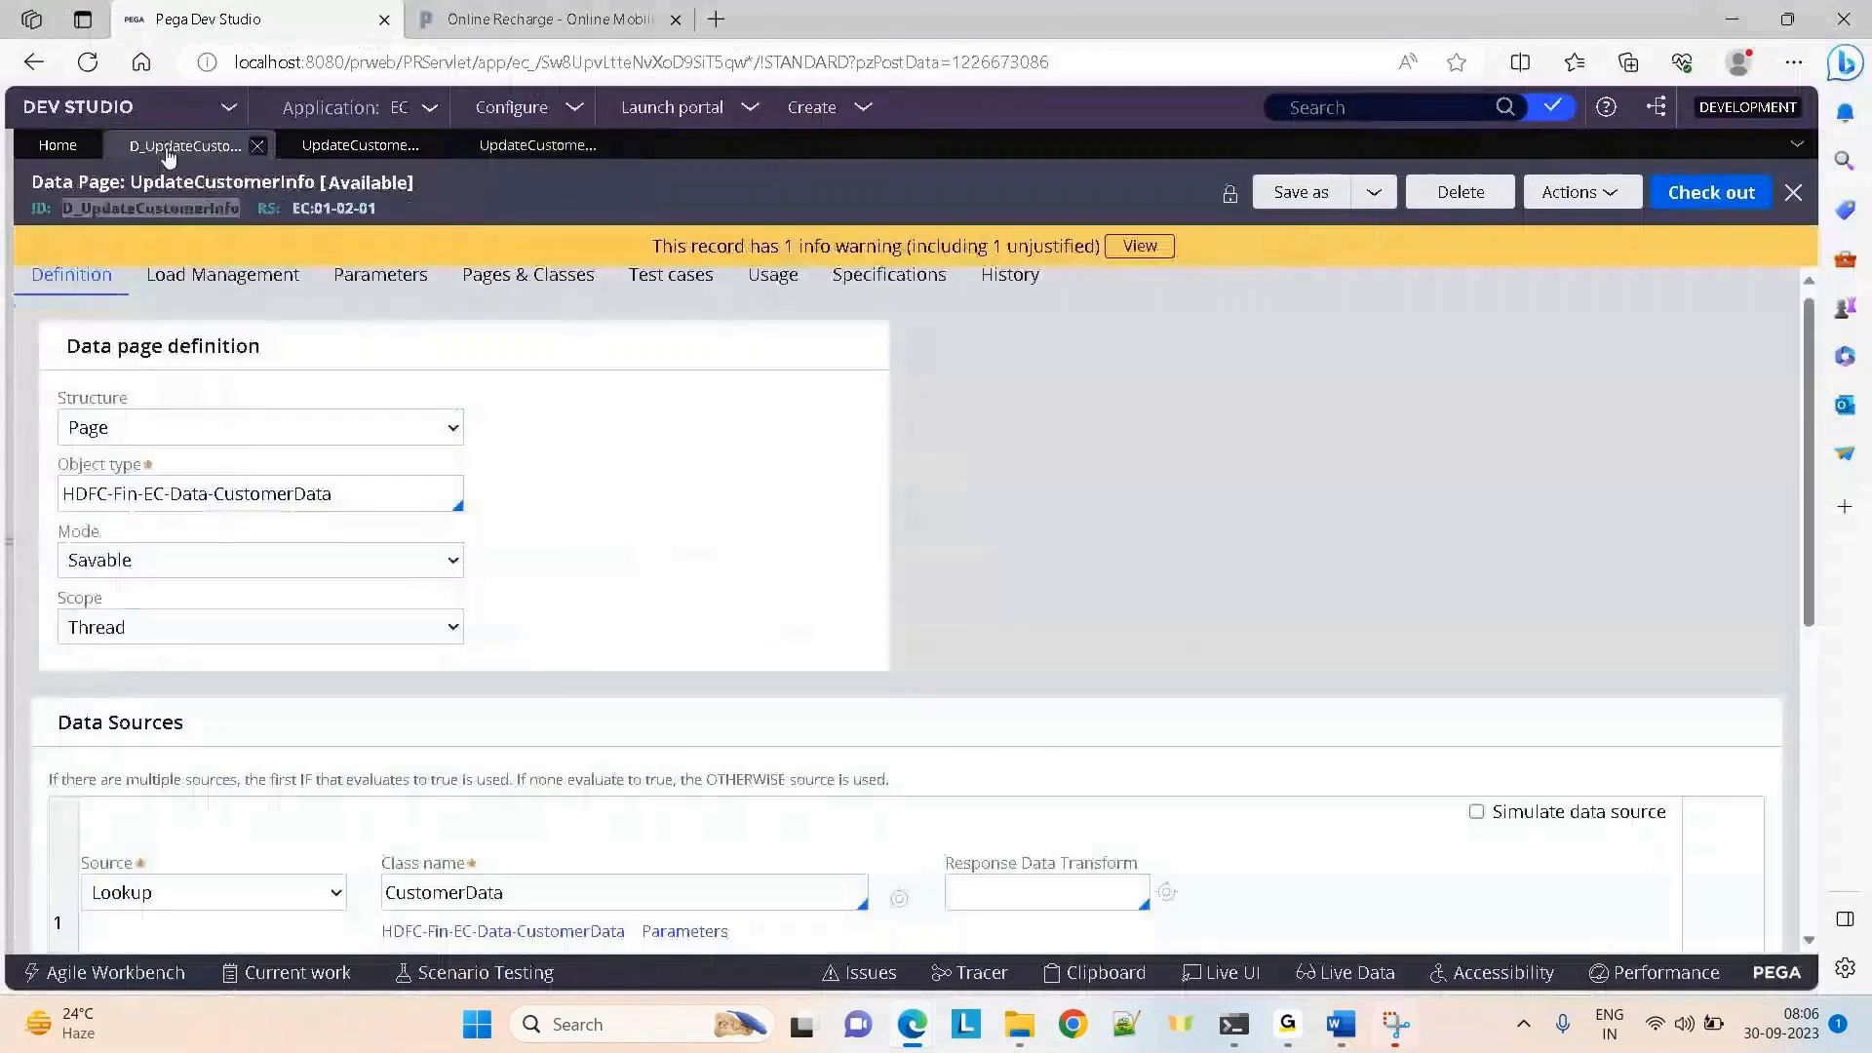
pyautogui.click(317, 146)
pyautogui.moveTo(883, 500); pyautogui.dragTo(648, 522)
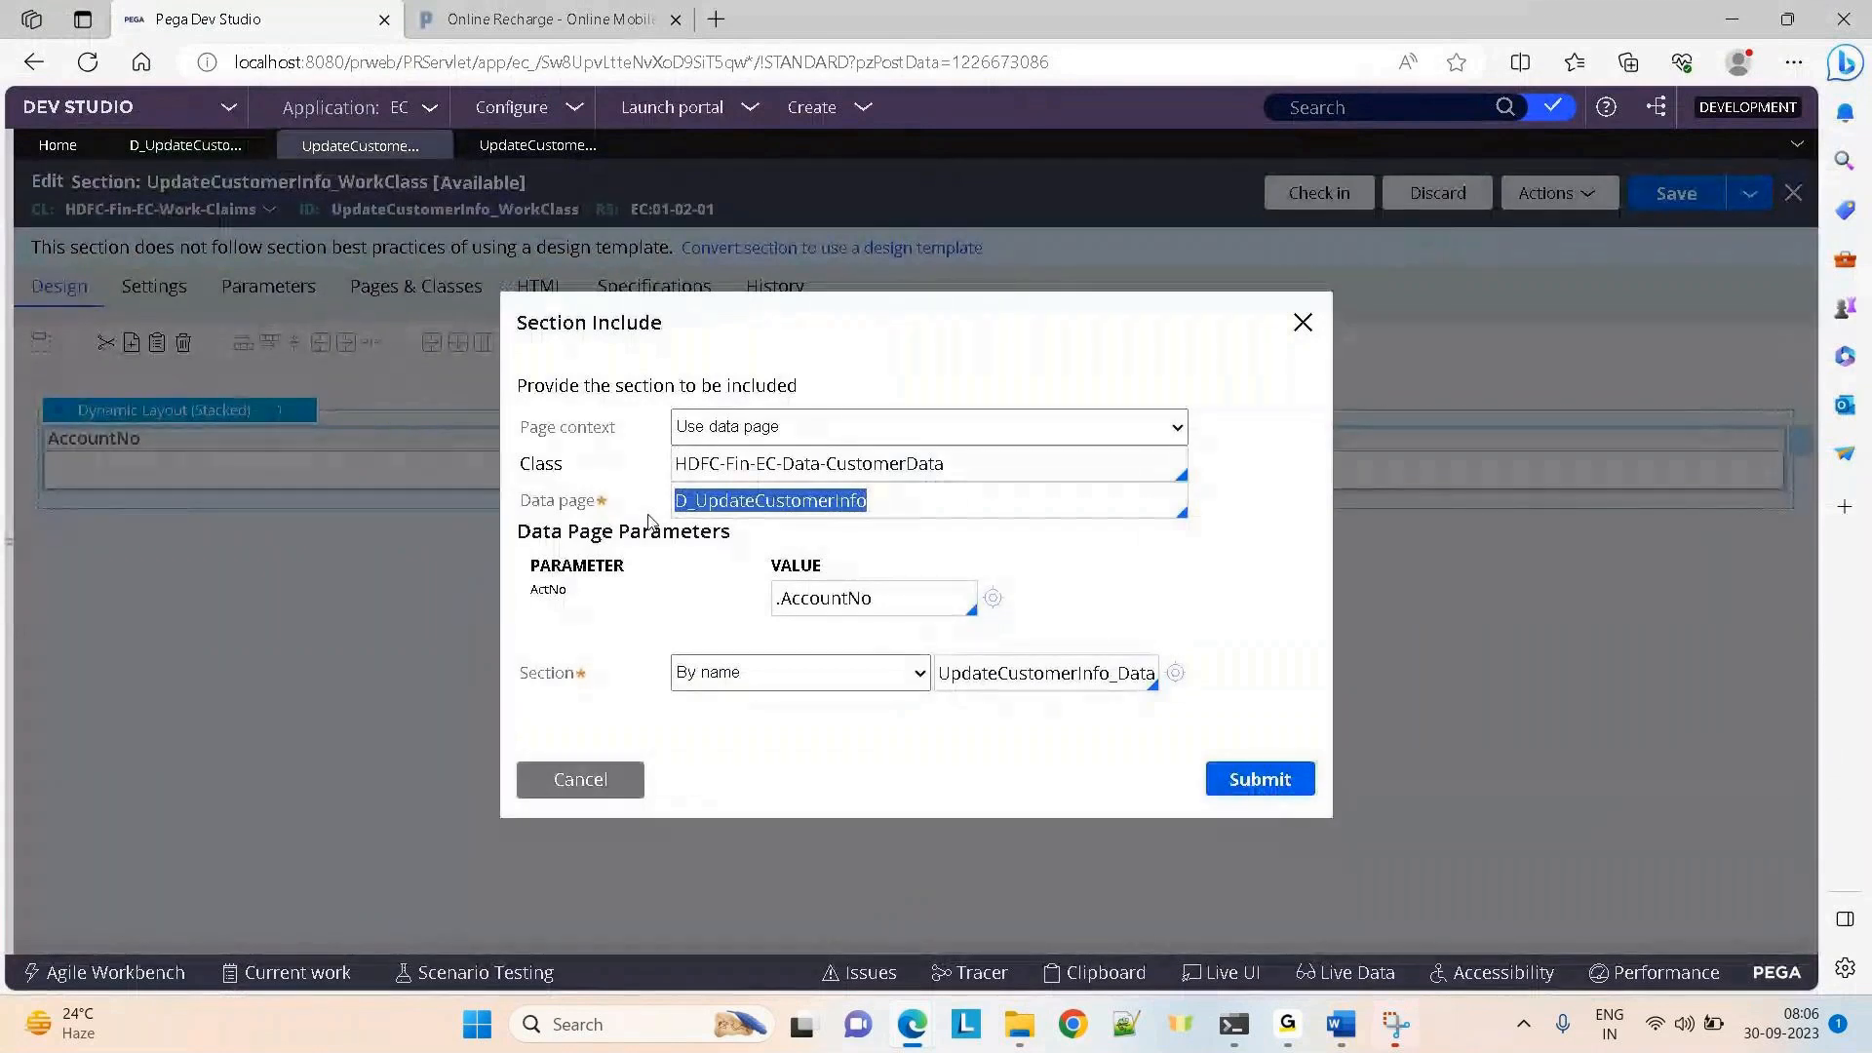
pyautogui.click(1257, 780)
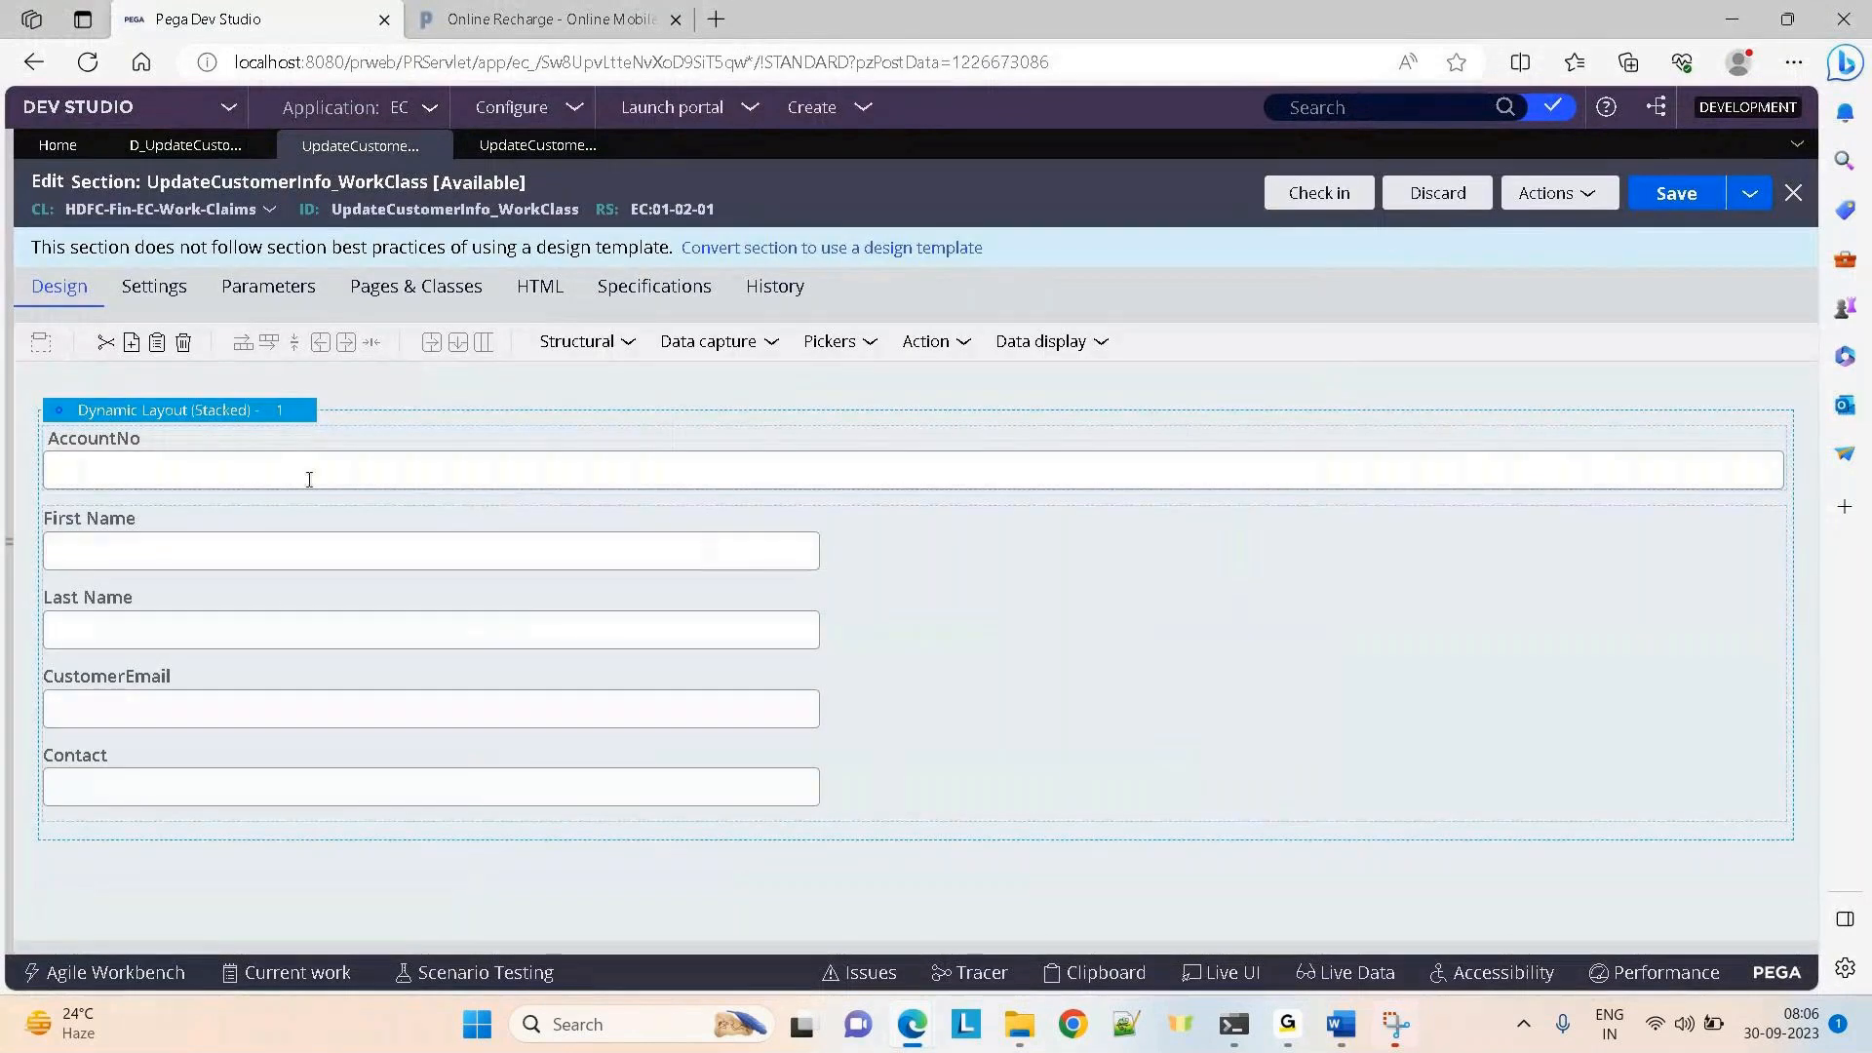
# Save the WorkClass section with the embedded customer detail fields
pyautogui.click(273, 469)
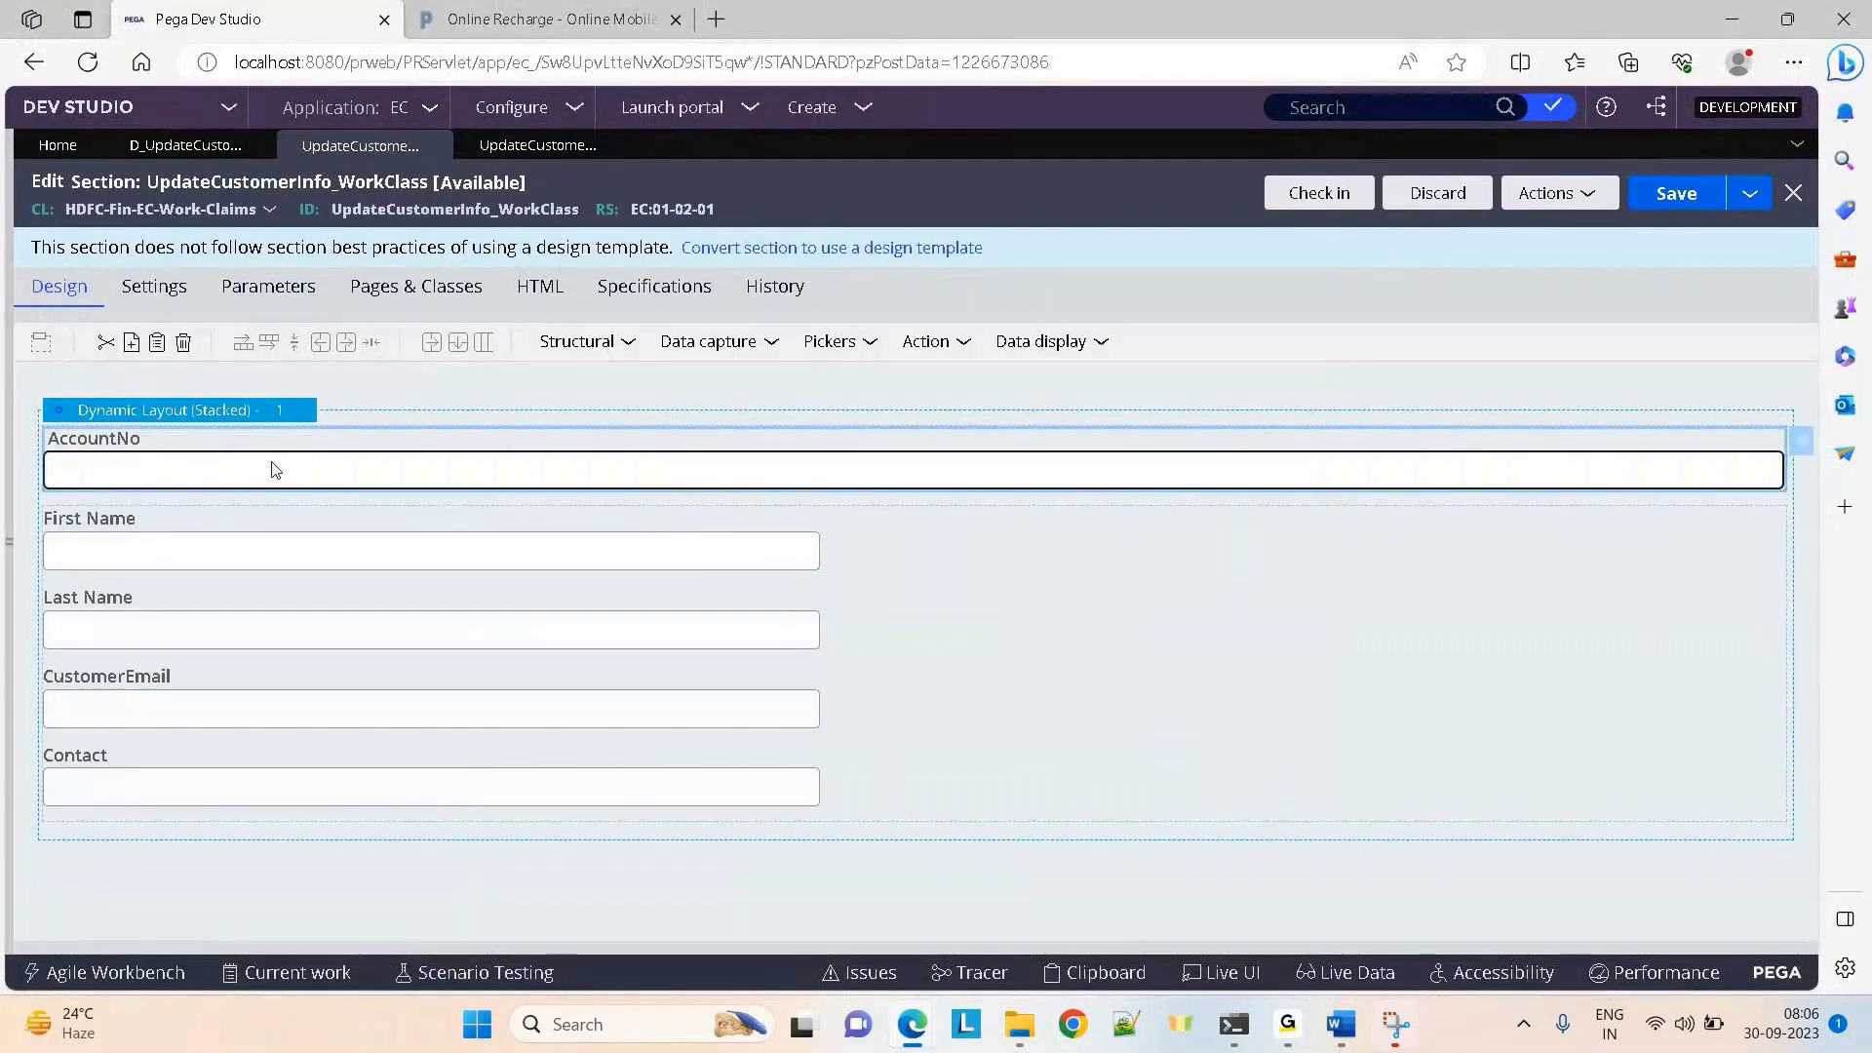
pyautogui.click(286, 533)
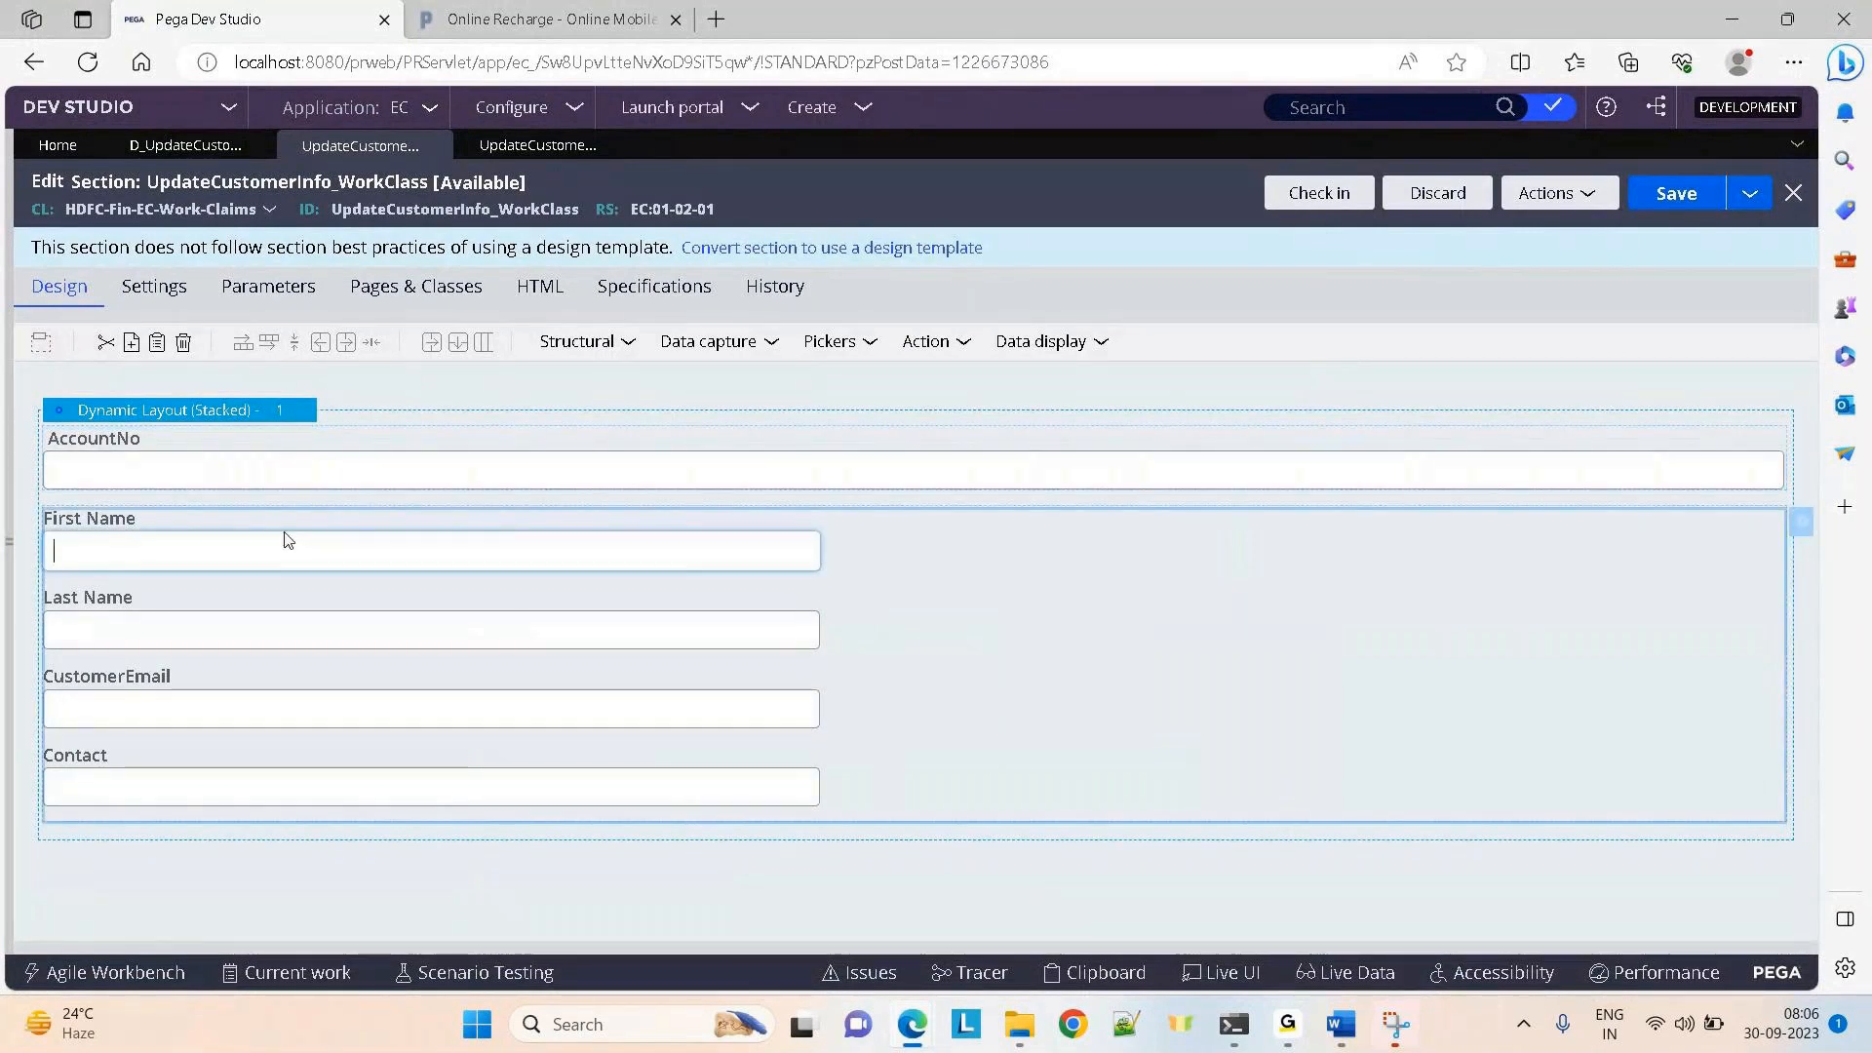
pyautogui.click(1668, 194)
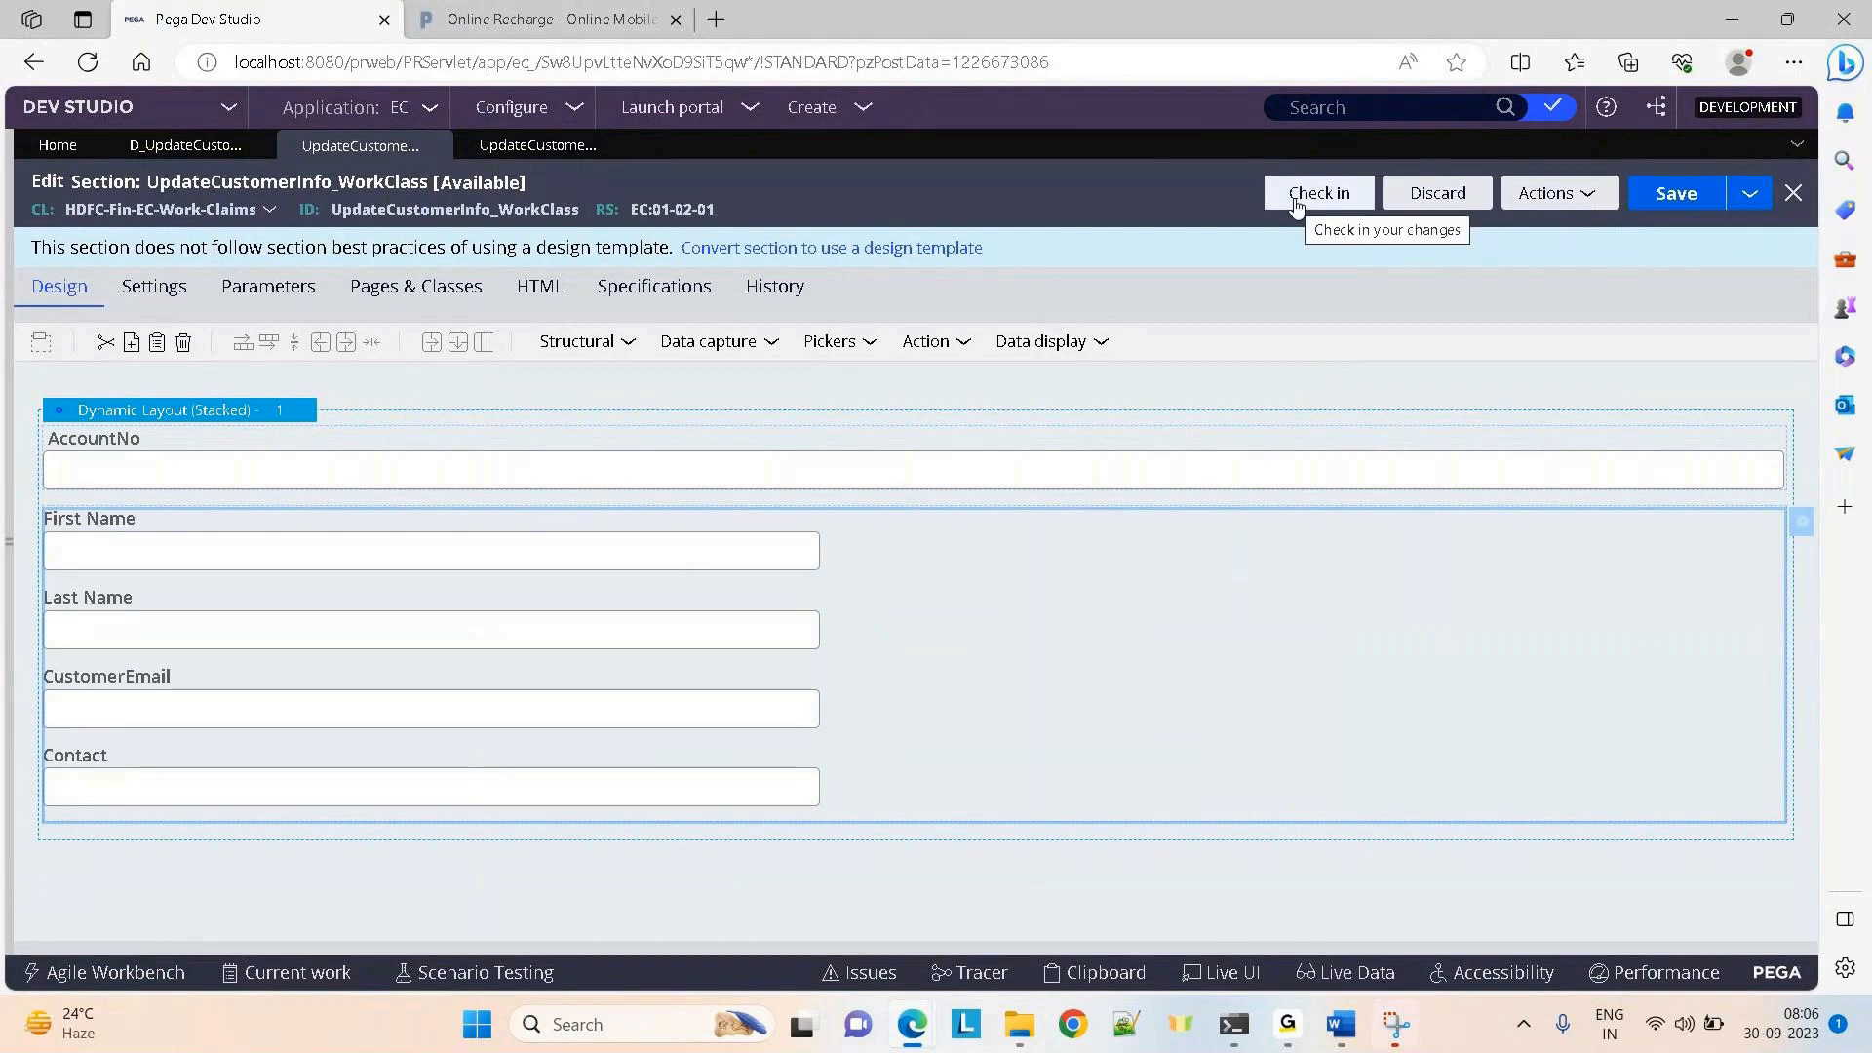
# Give AccountNo an action set that refreshes the section on Change, then save
pyautogui.click(921, 474)
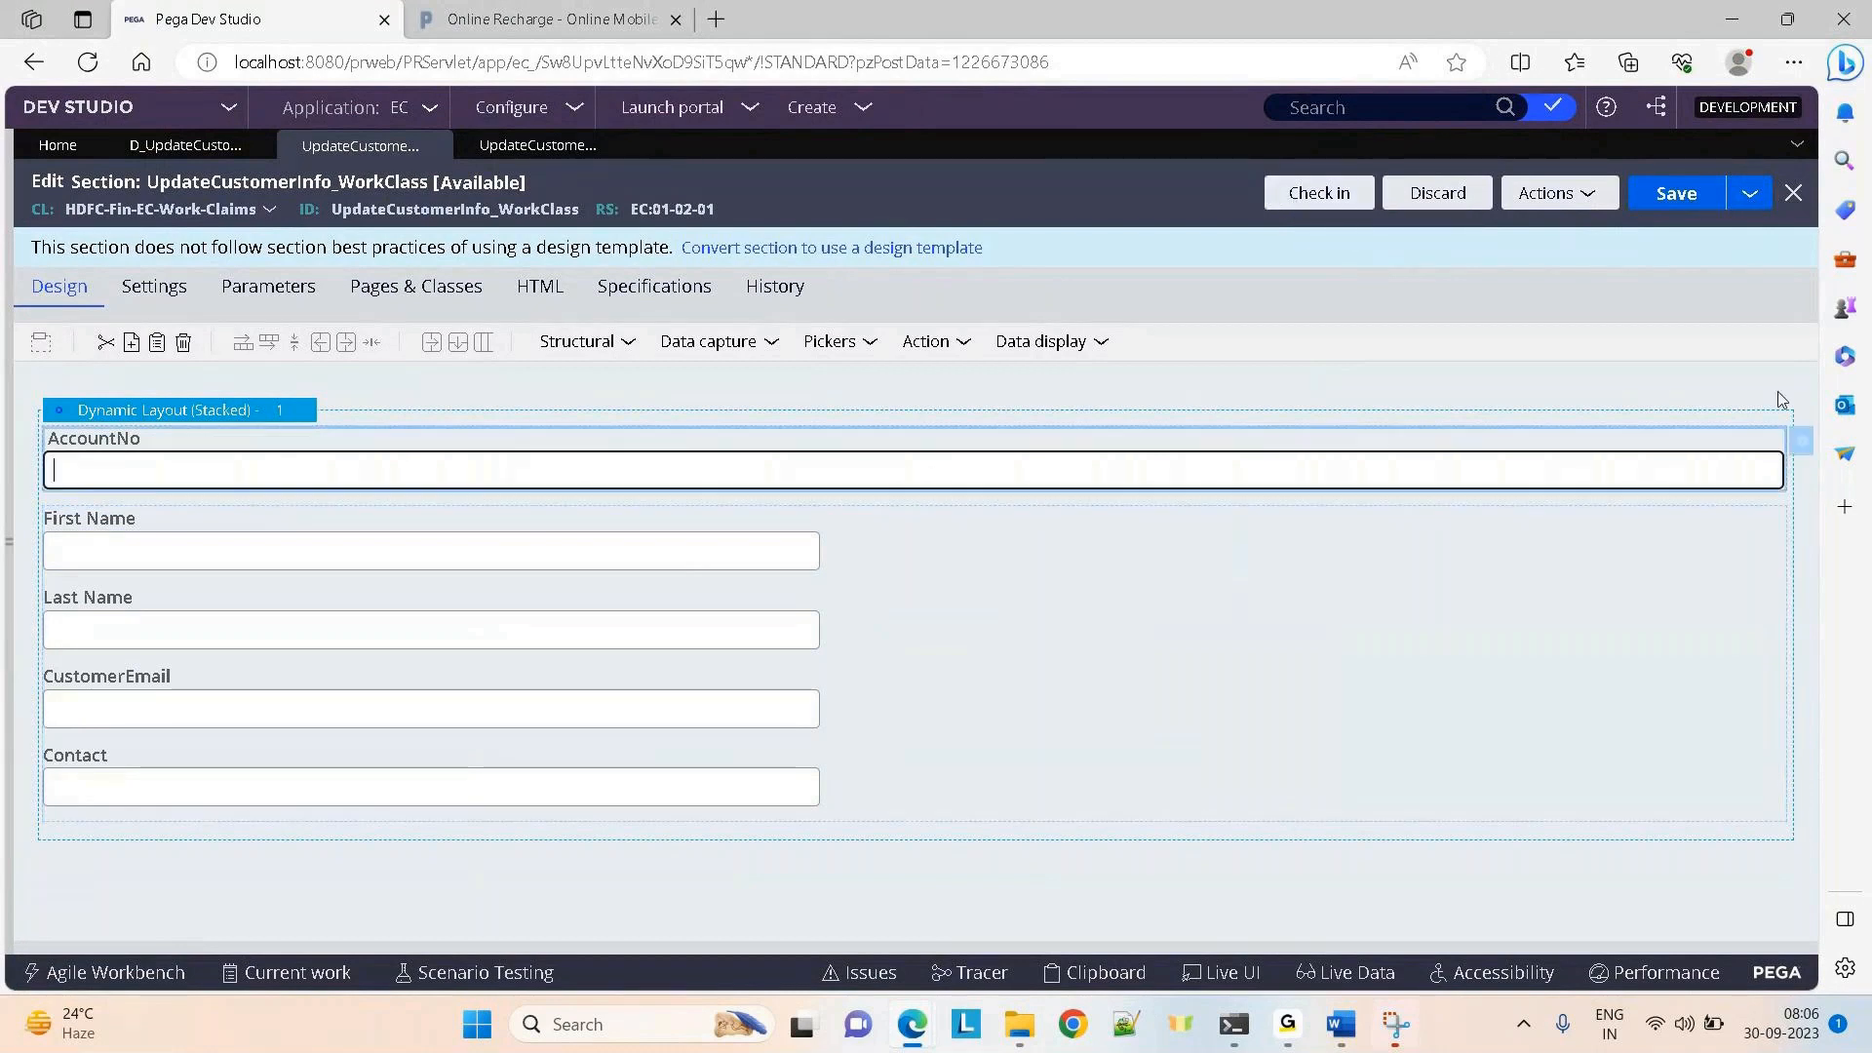
pyautogui.click(1802, 447)
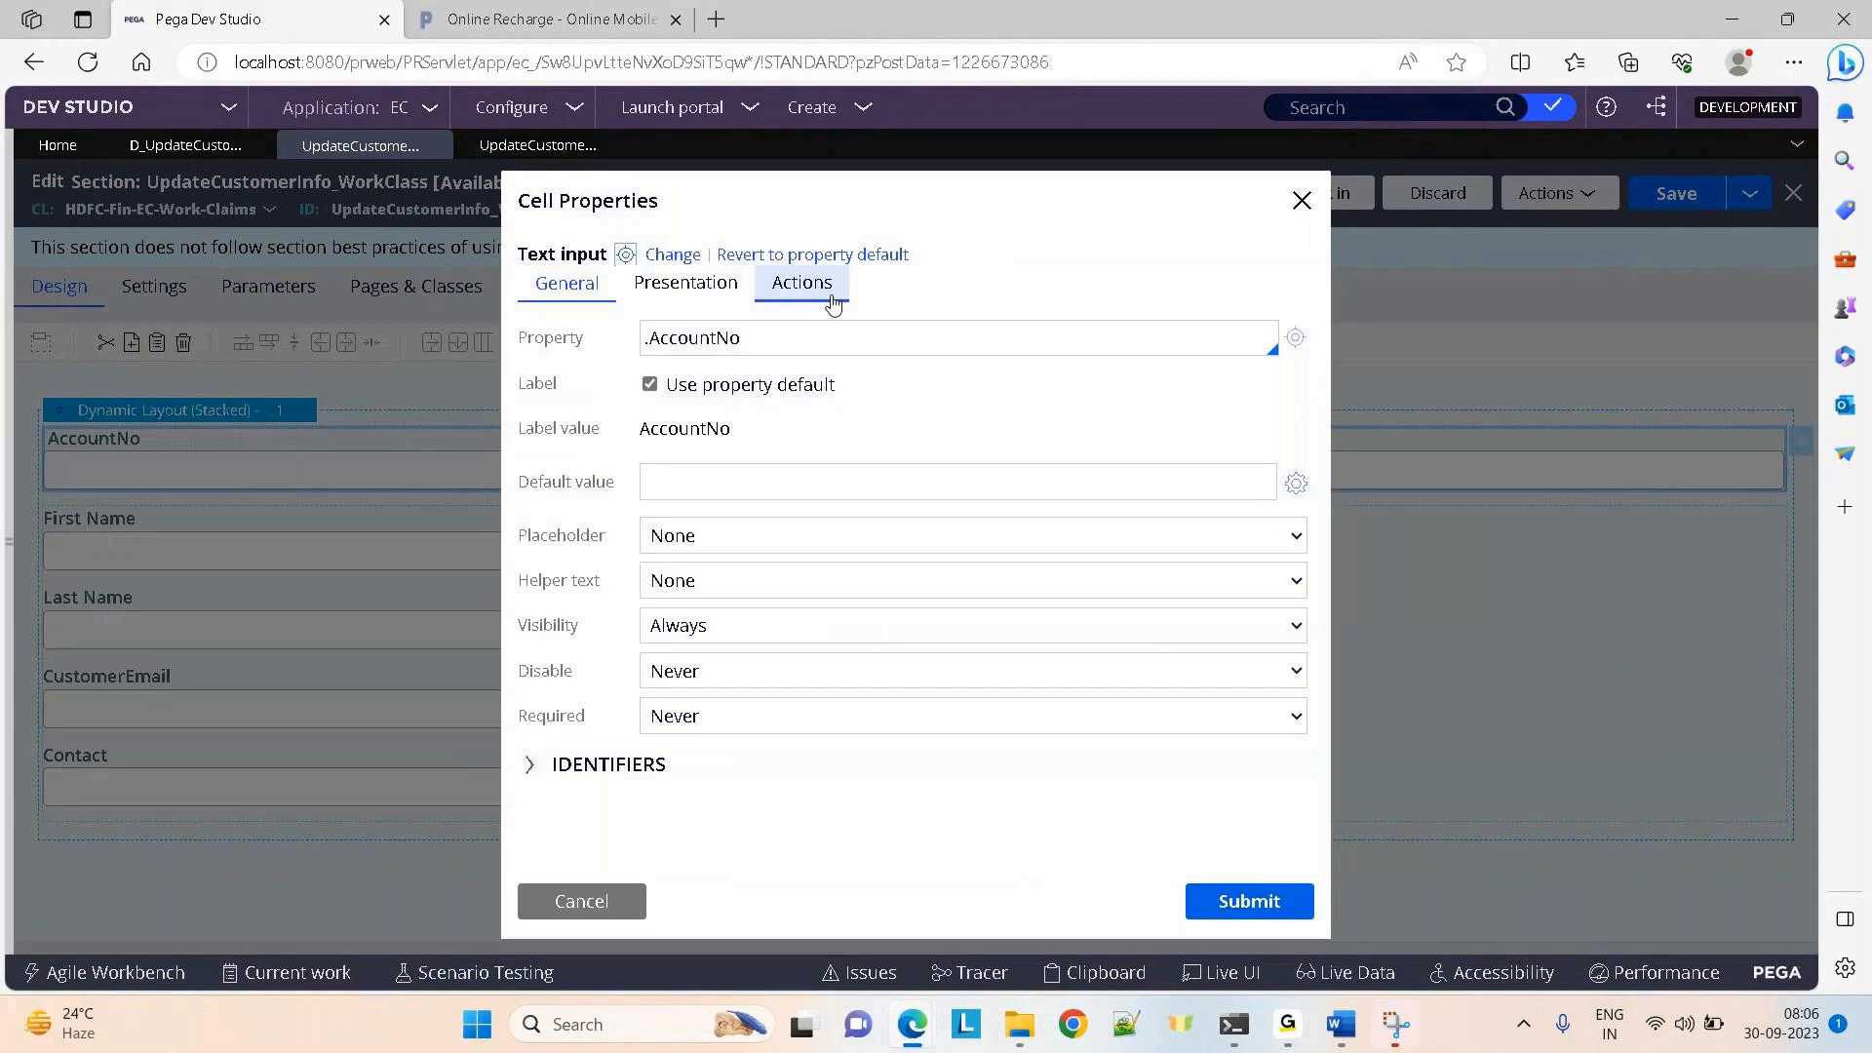
pyautogui.click(801, 283)
pyautogui.click(597, 342)
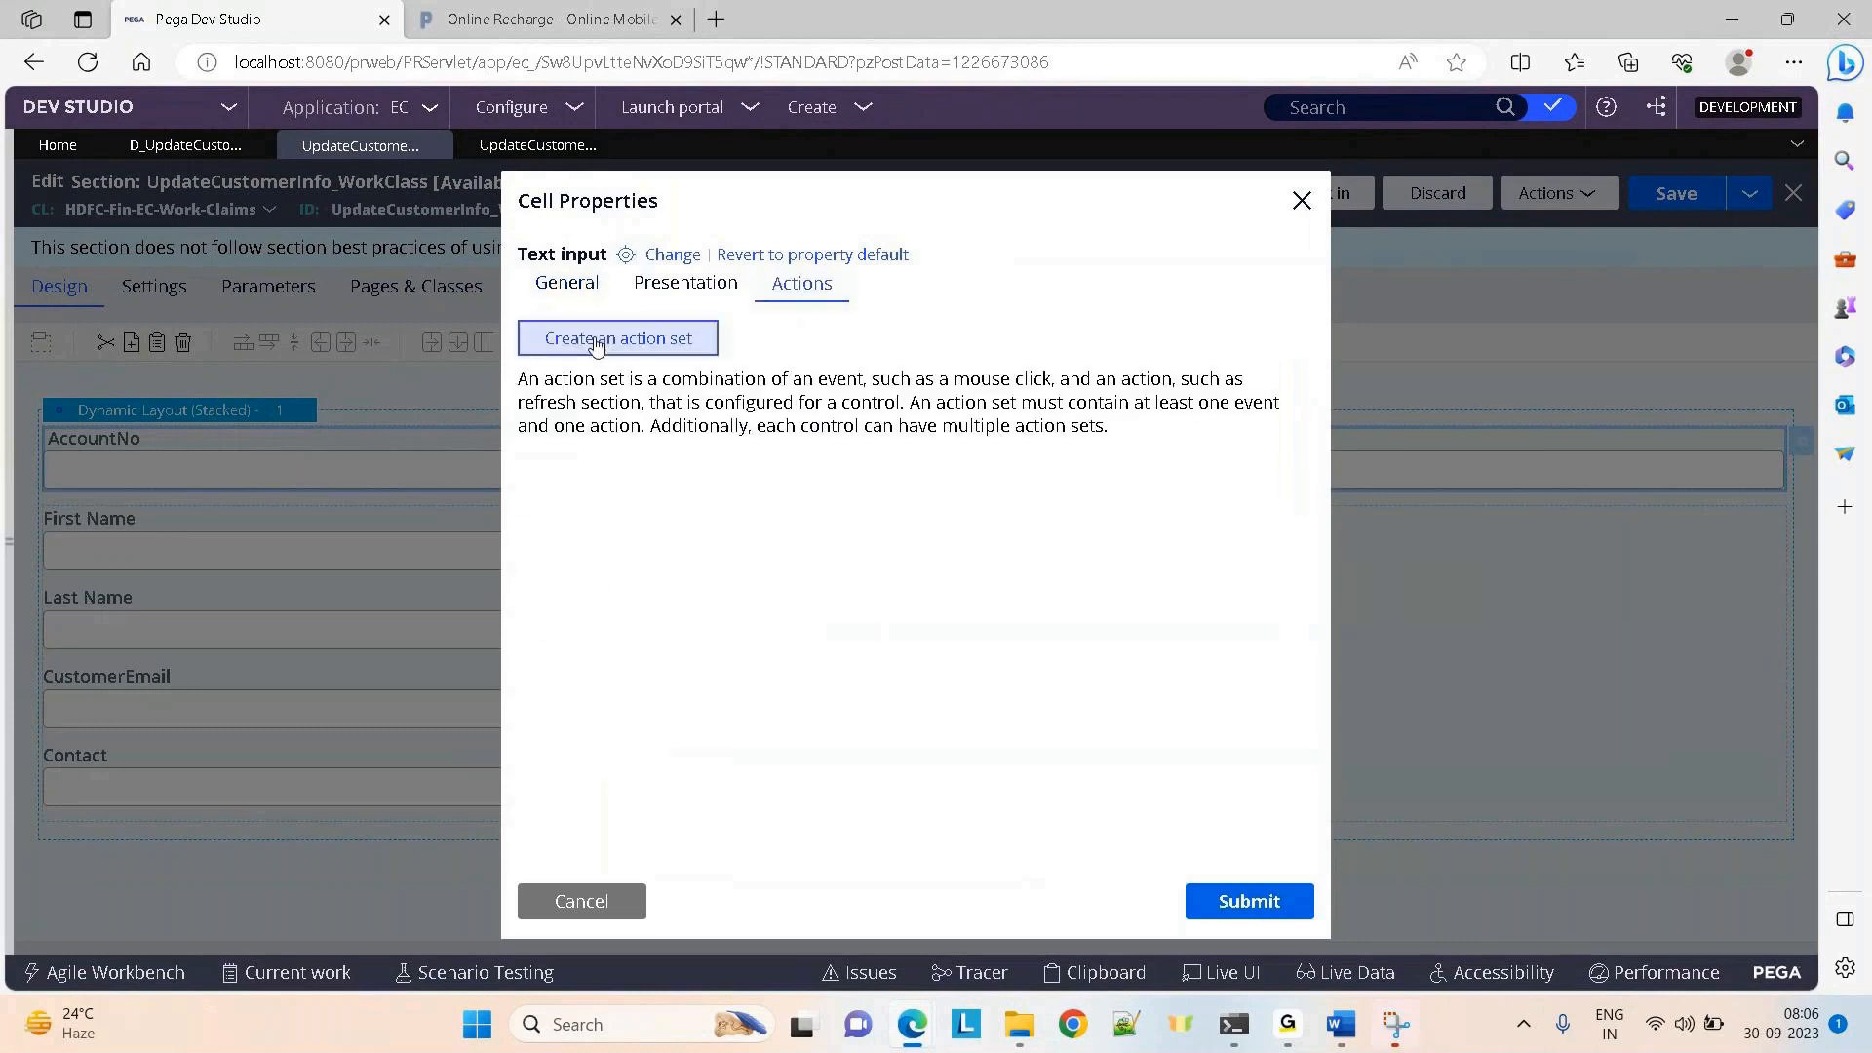
pyautogui.click(585, 456)
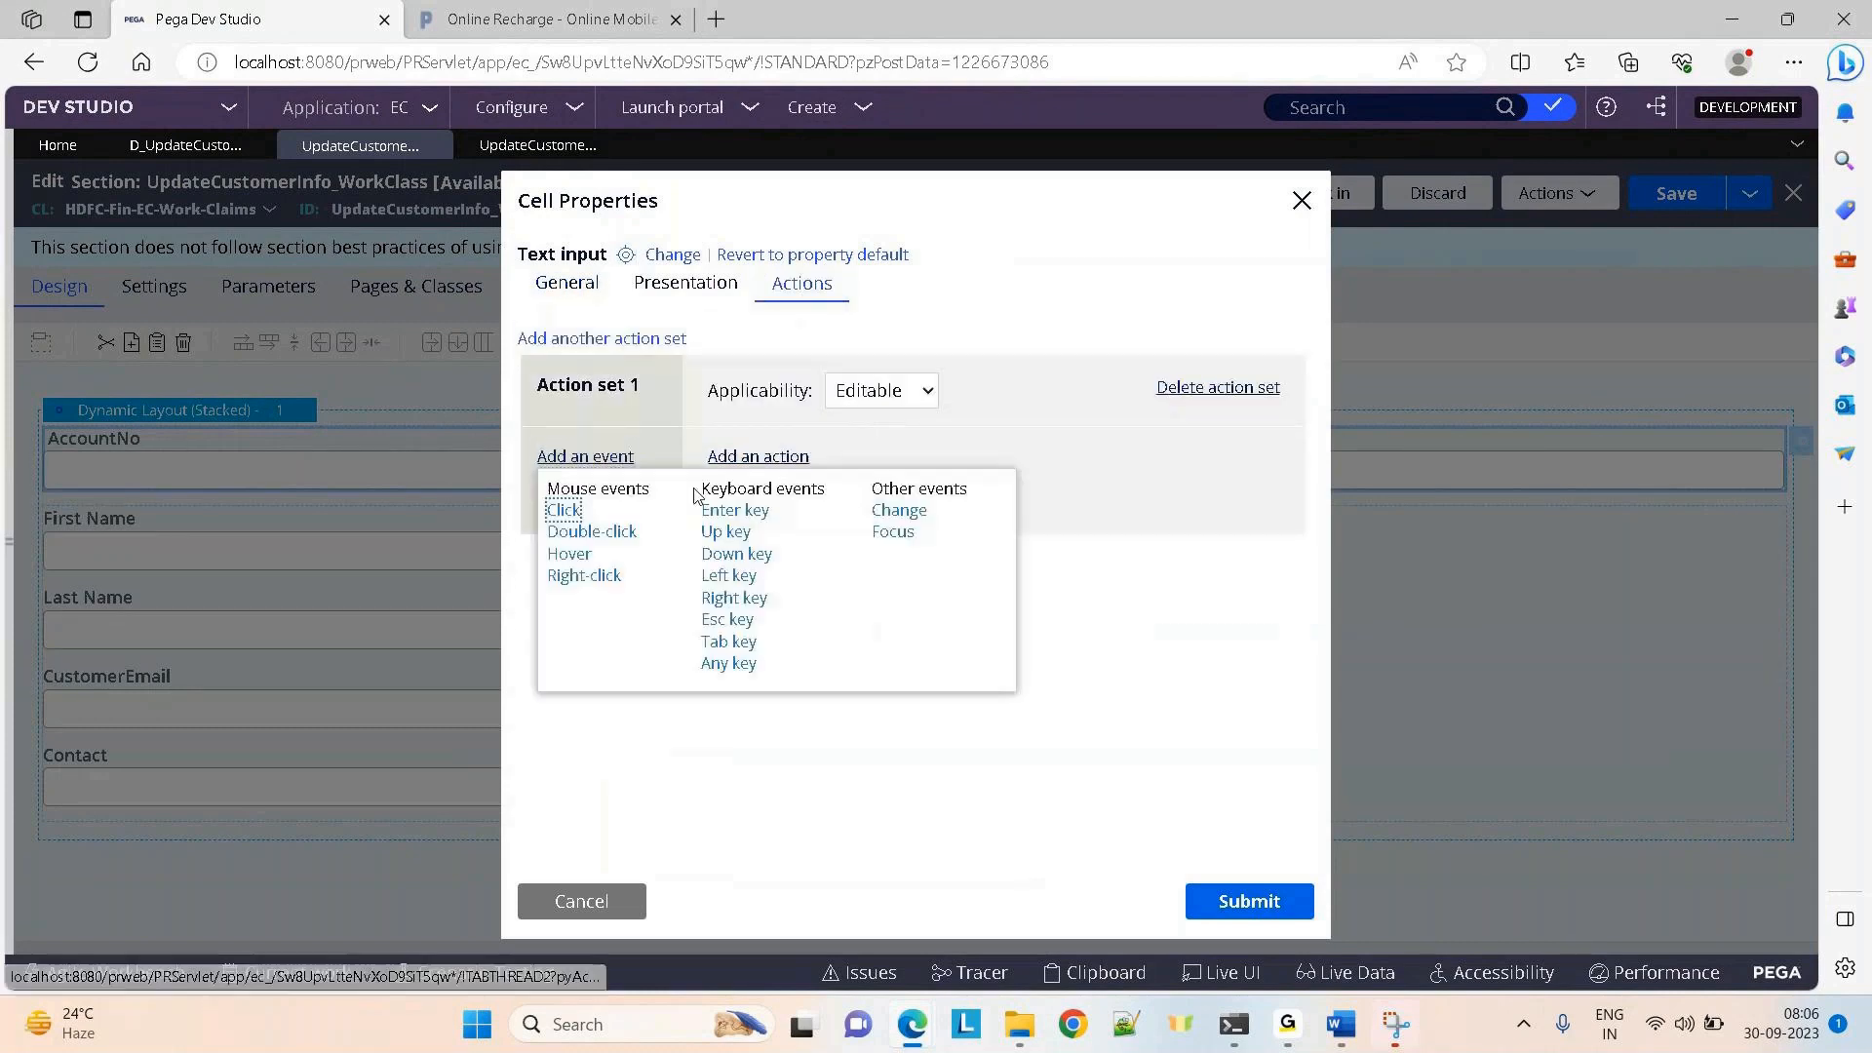
pyautogui.click(887, 511)
pyautogui.click(755, 458)
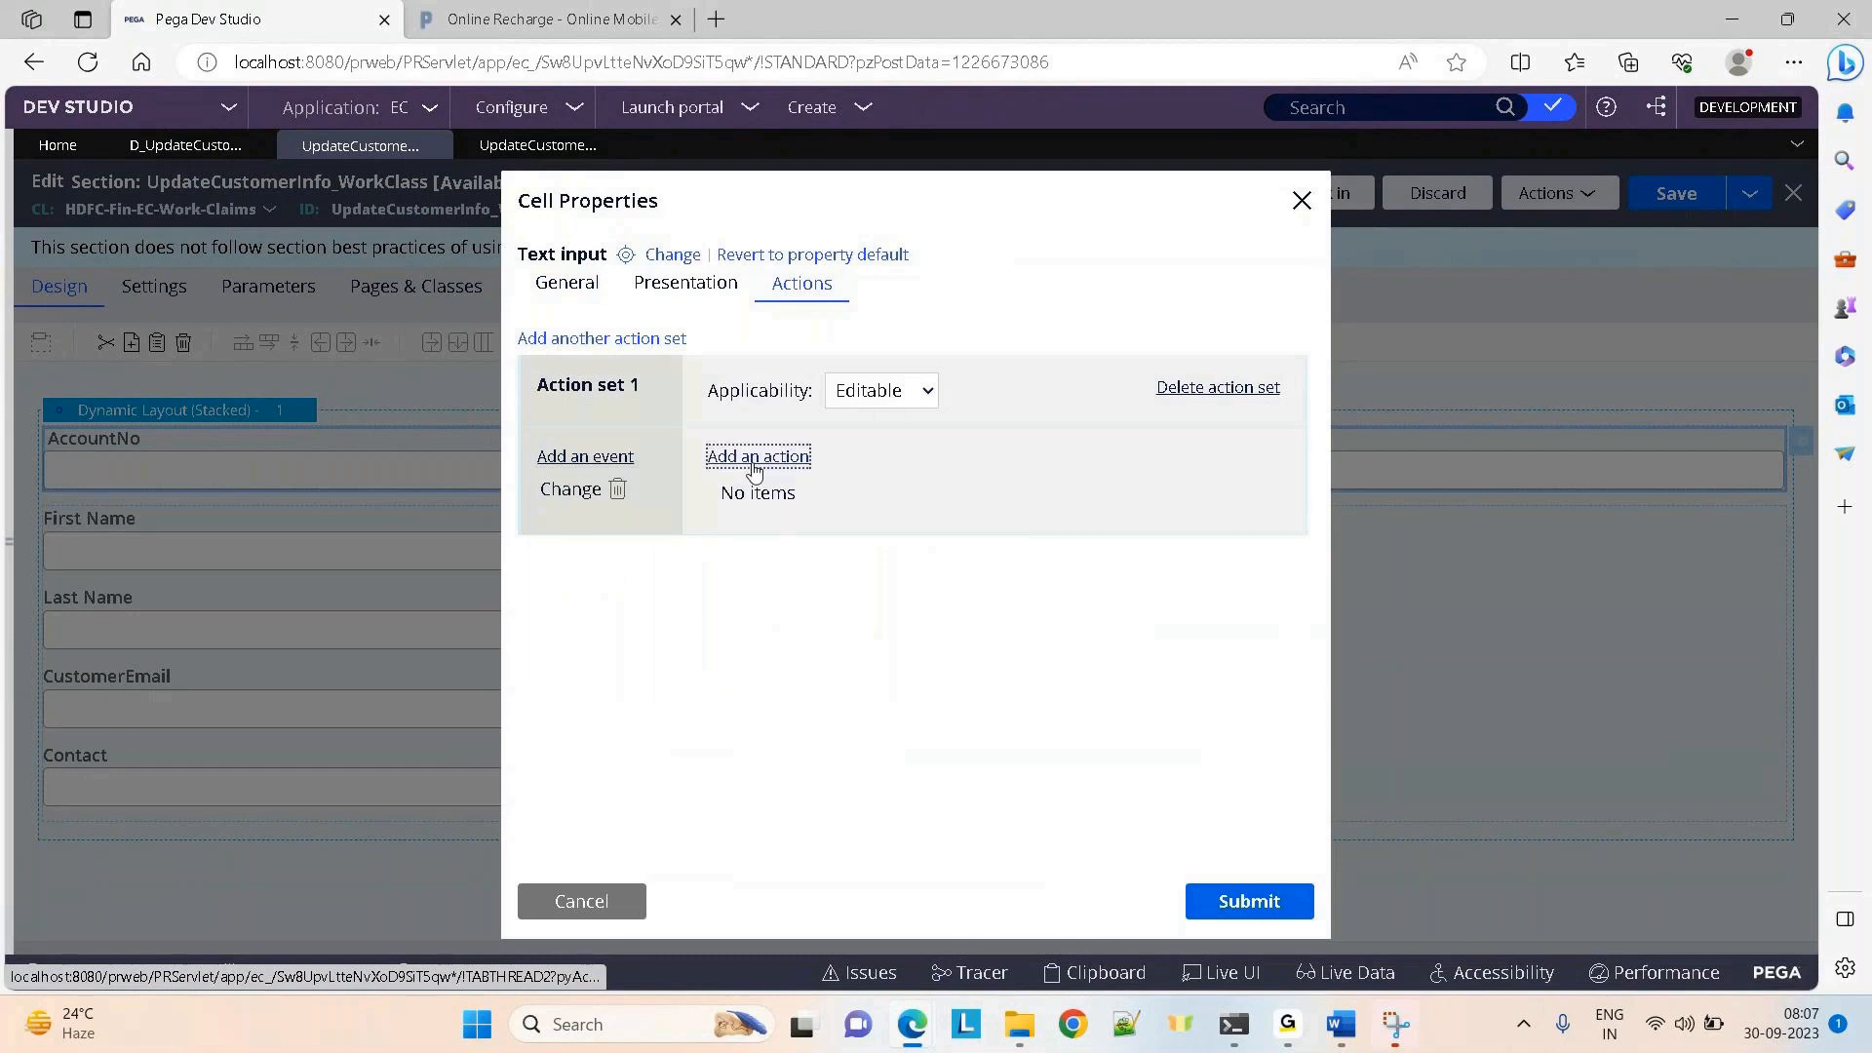
pyautogui.click(815, 538)
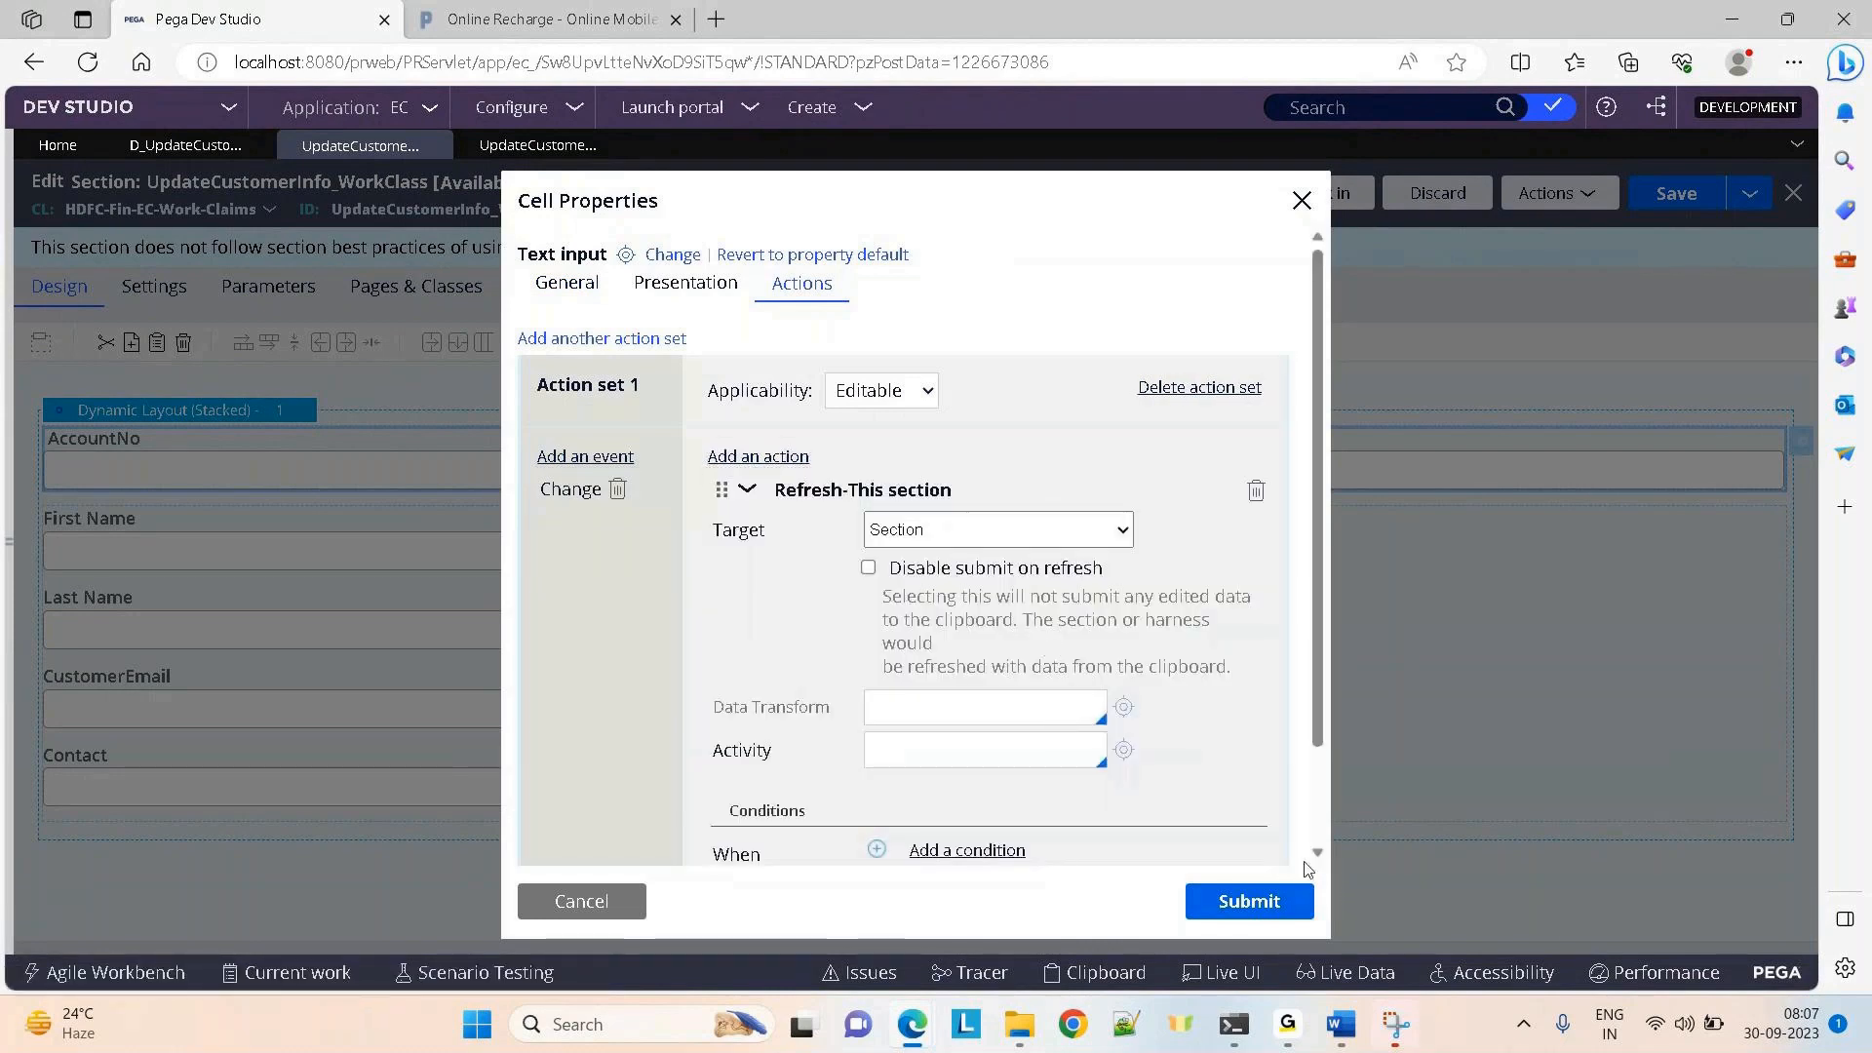
pyautogui.click(1265, 904)
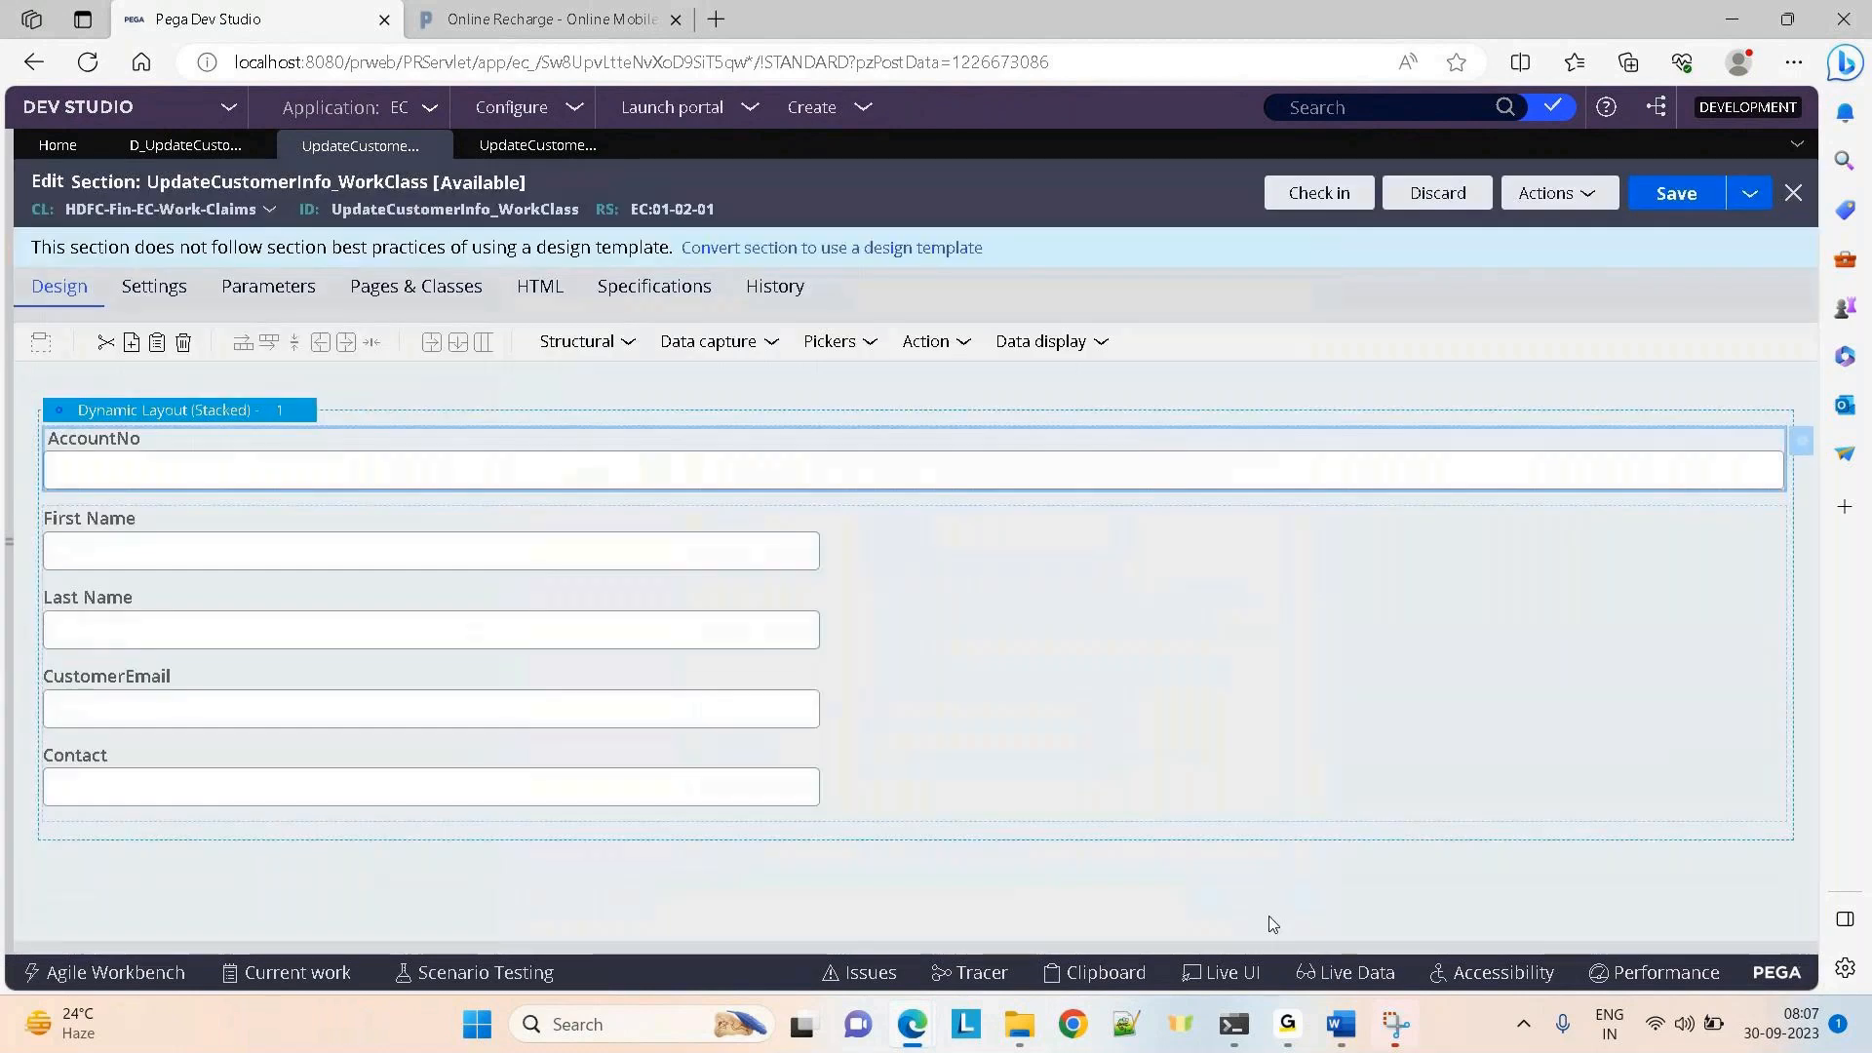
pyautogui.click(1677, 193)
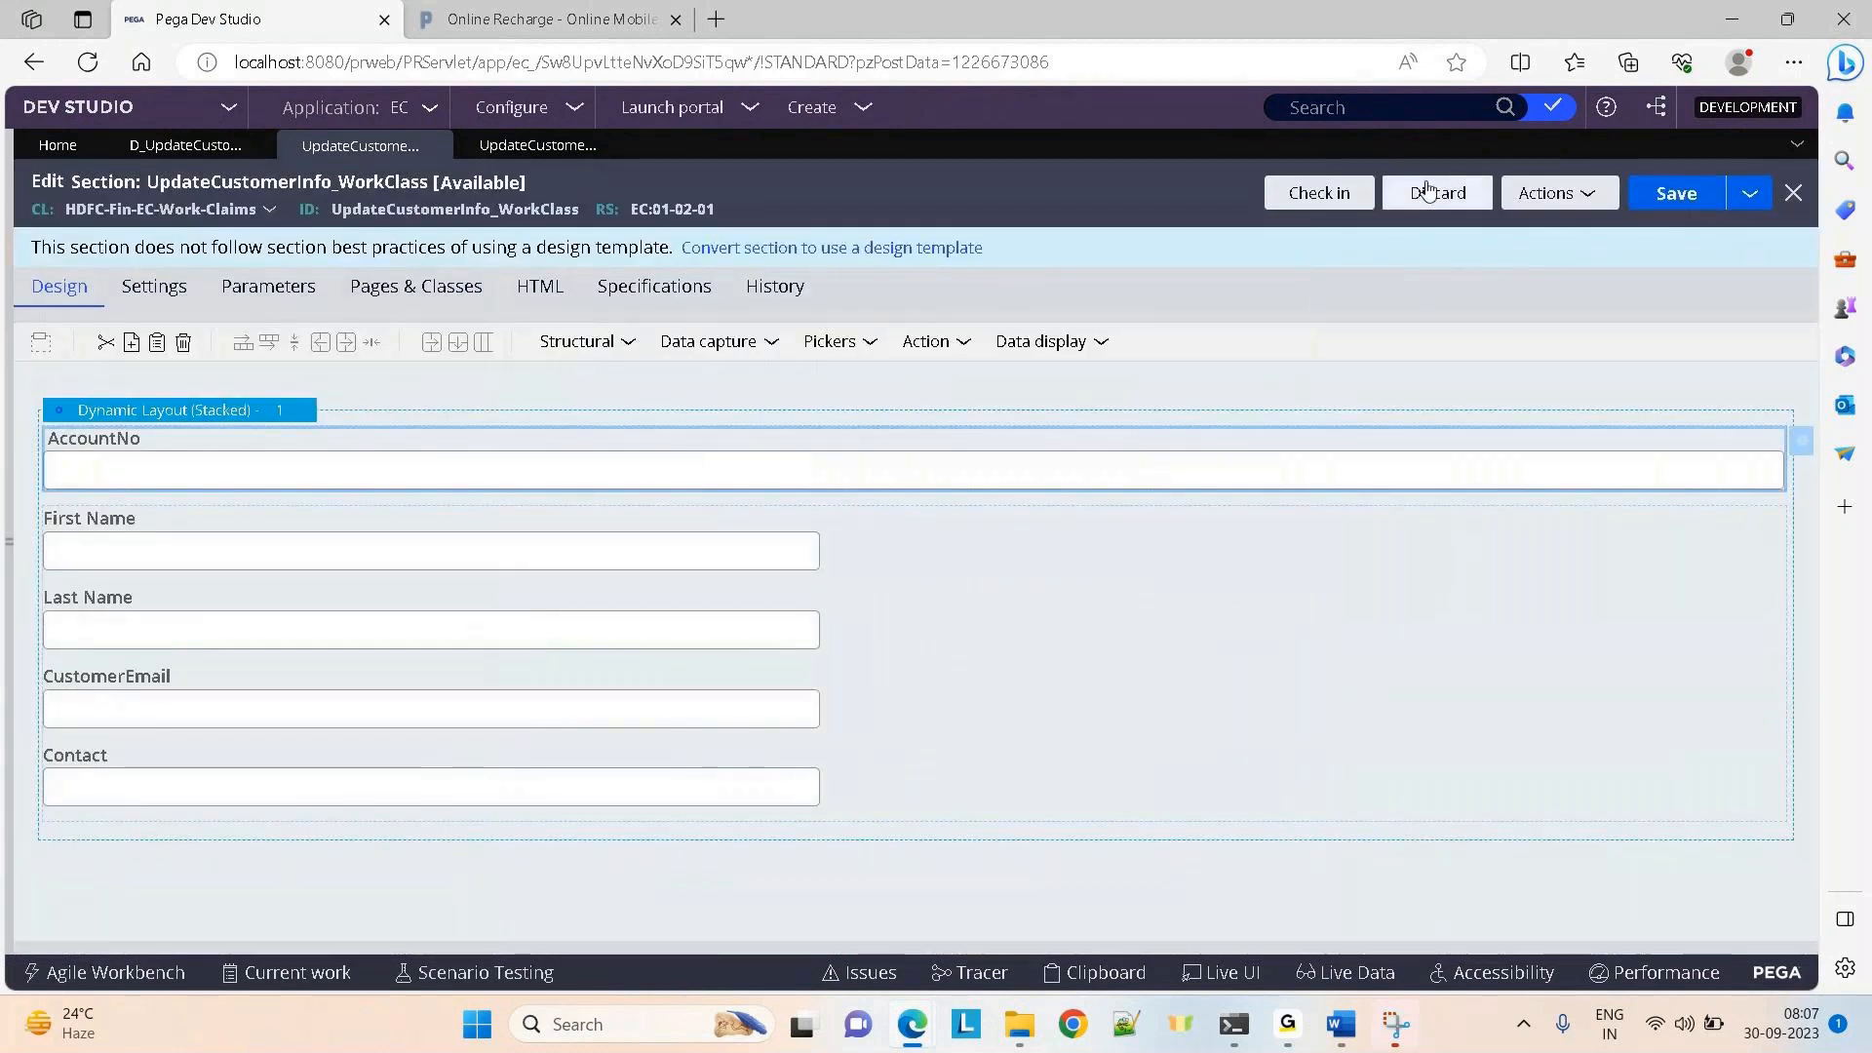
pyautogui.click(1319, 193)
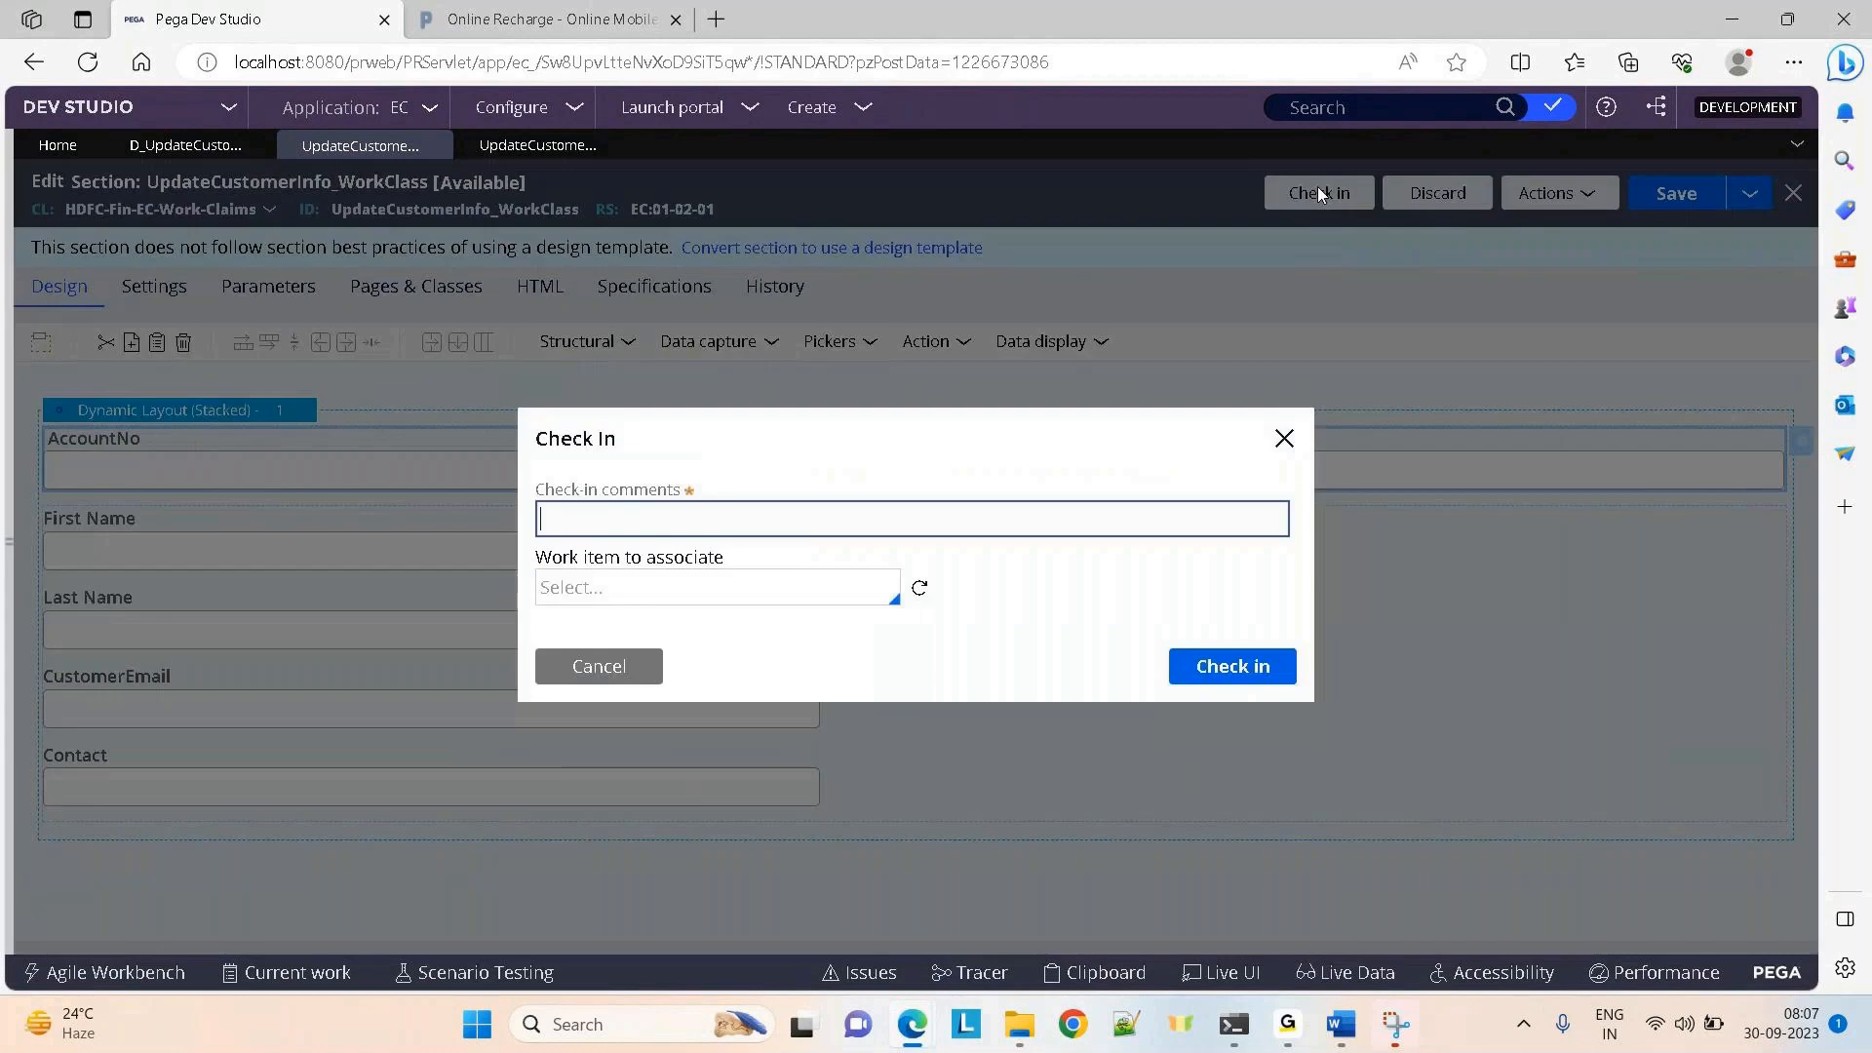
pyautogui.write('done')
pyautogui.press('BackSpace')
pyautogui.press('BackSpace')
pyautogui.press('BackSpace')
pyautogui.press('BackSpace')
pyautogui.write('using embedded sections')
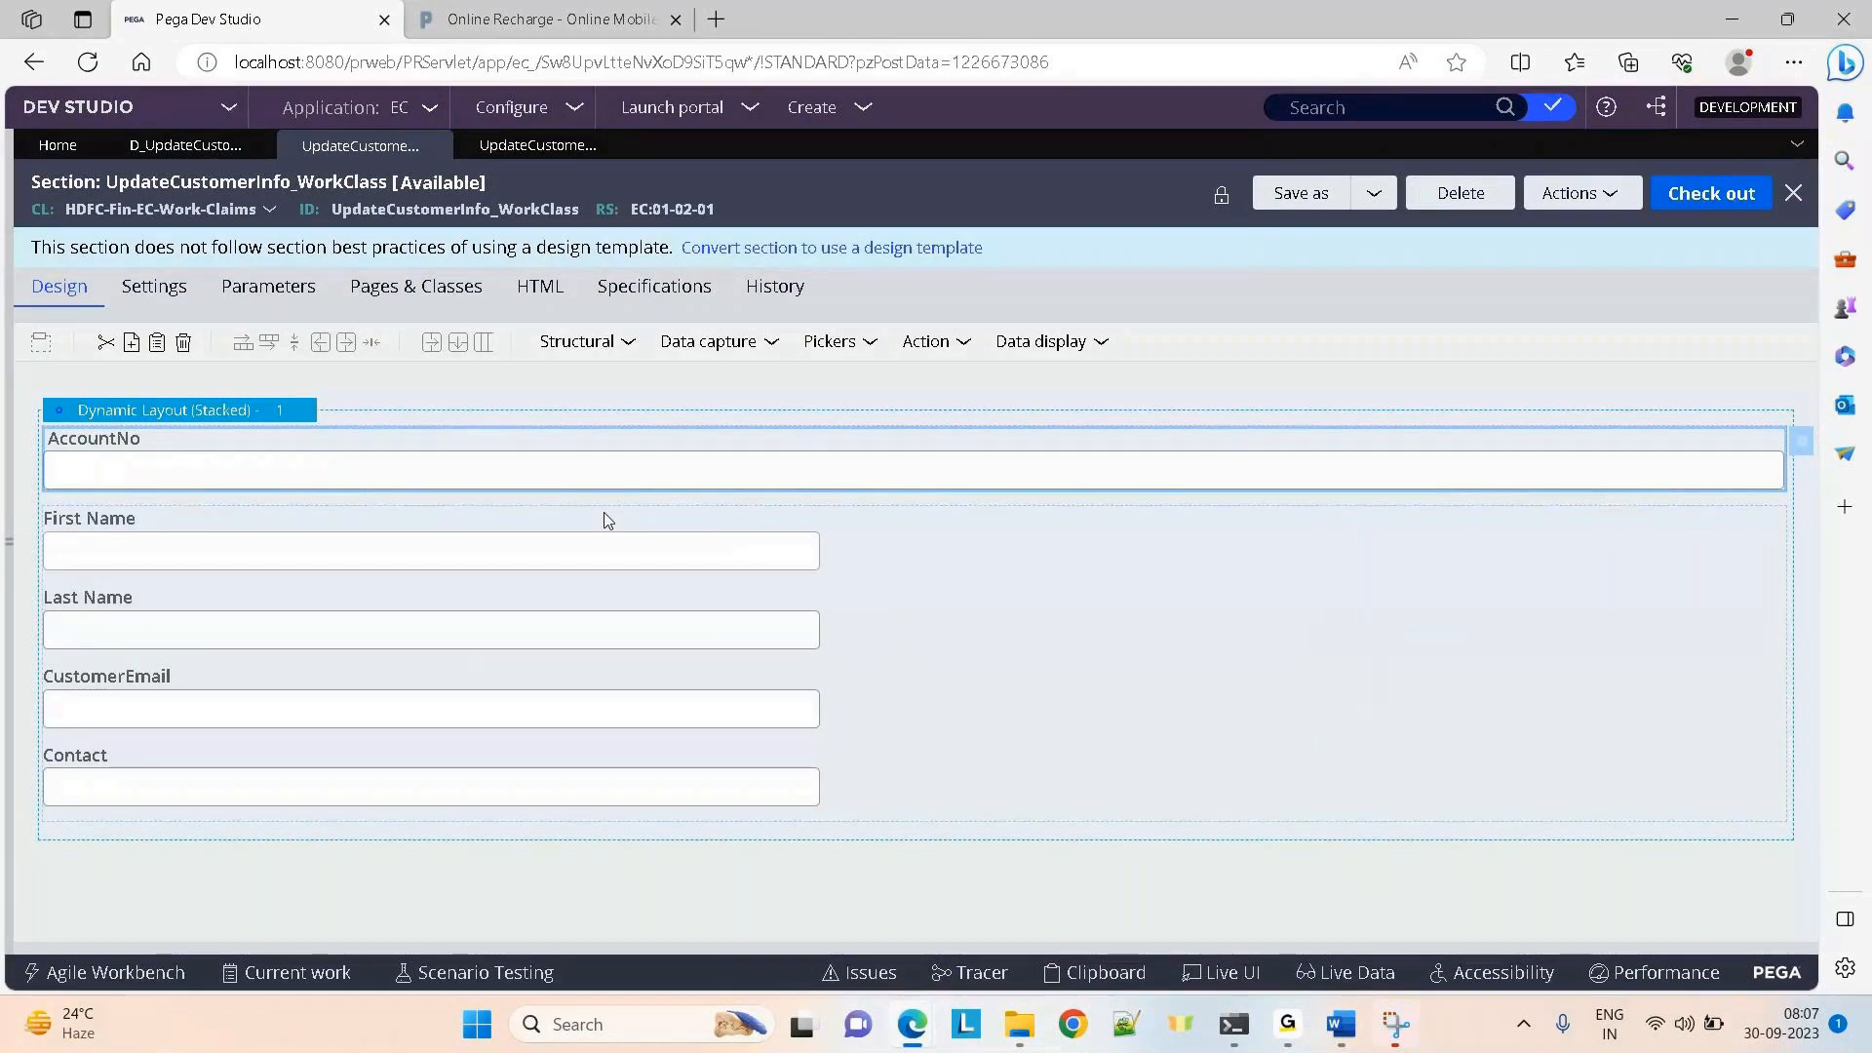
pyautogui.moveTo(1287, 1024)
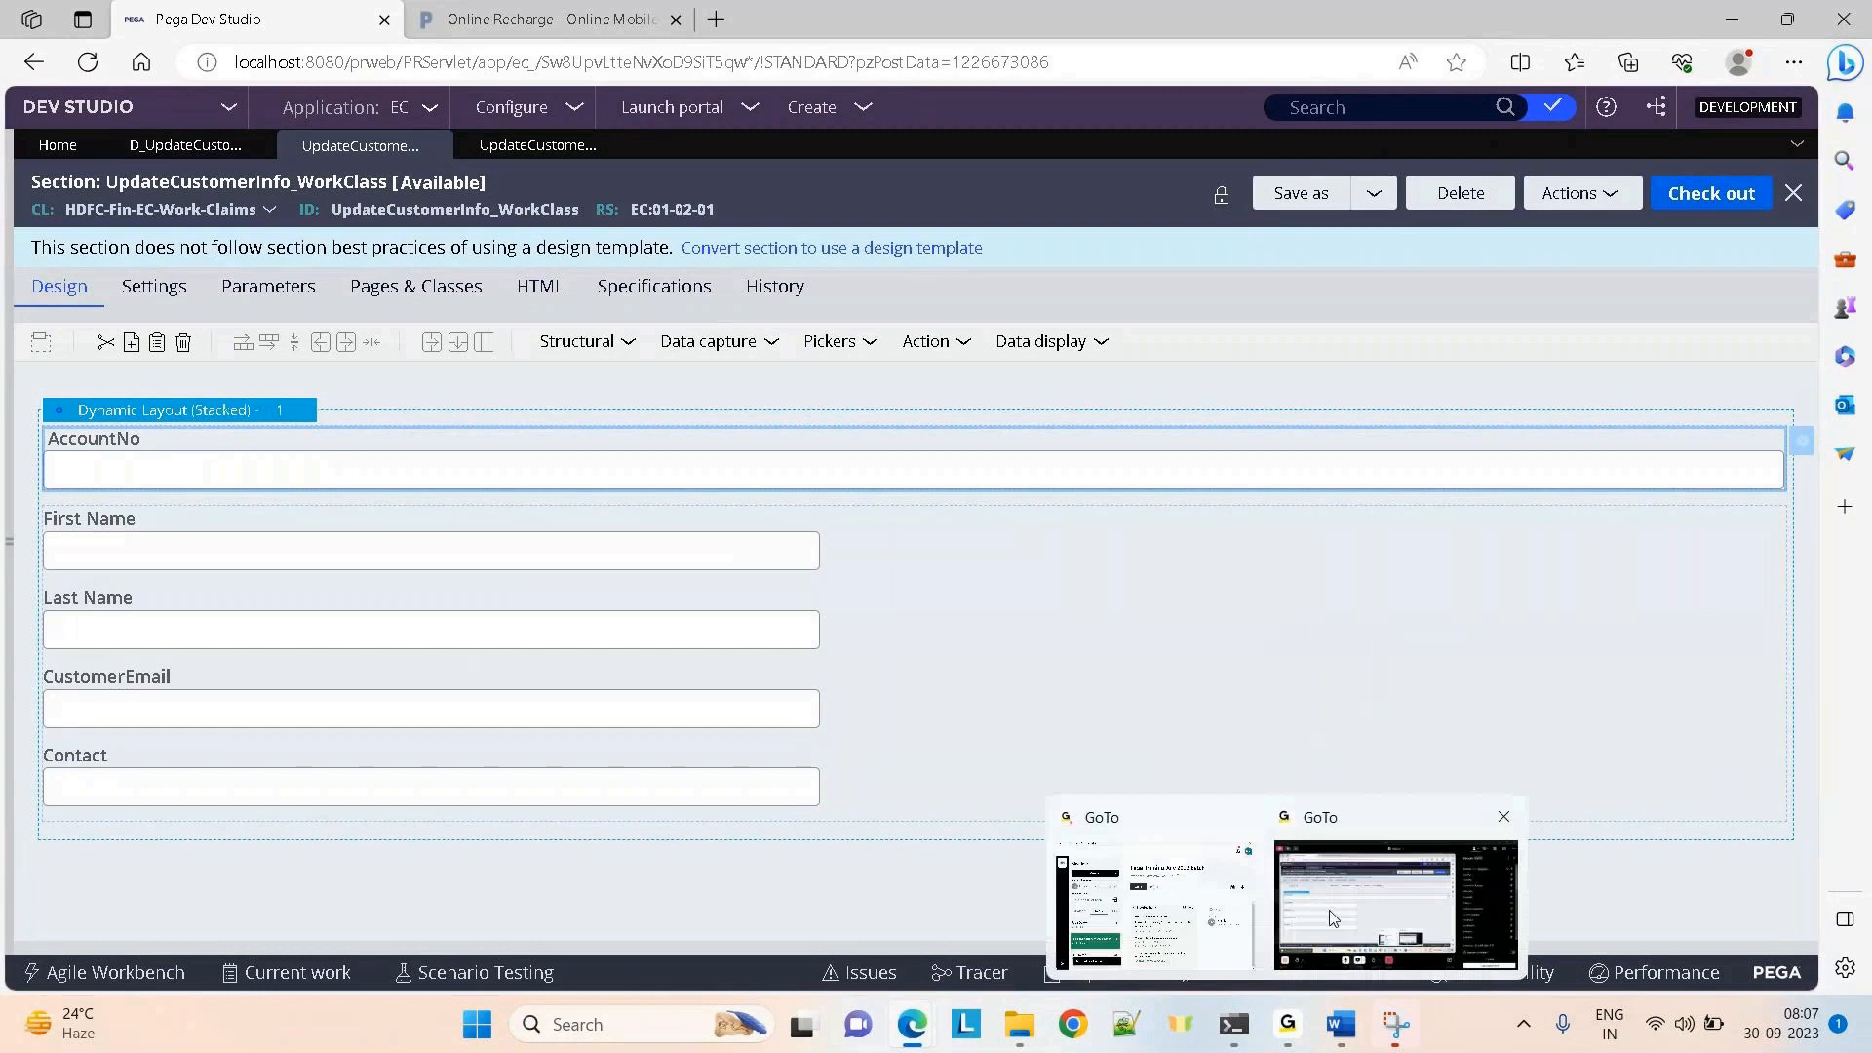
pyautogui.click(1336, 915)
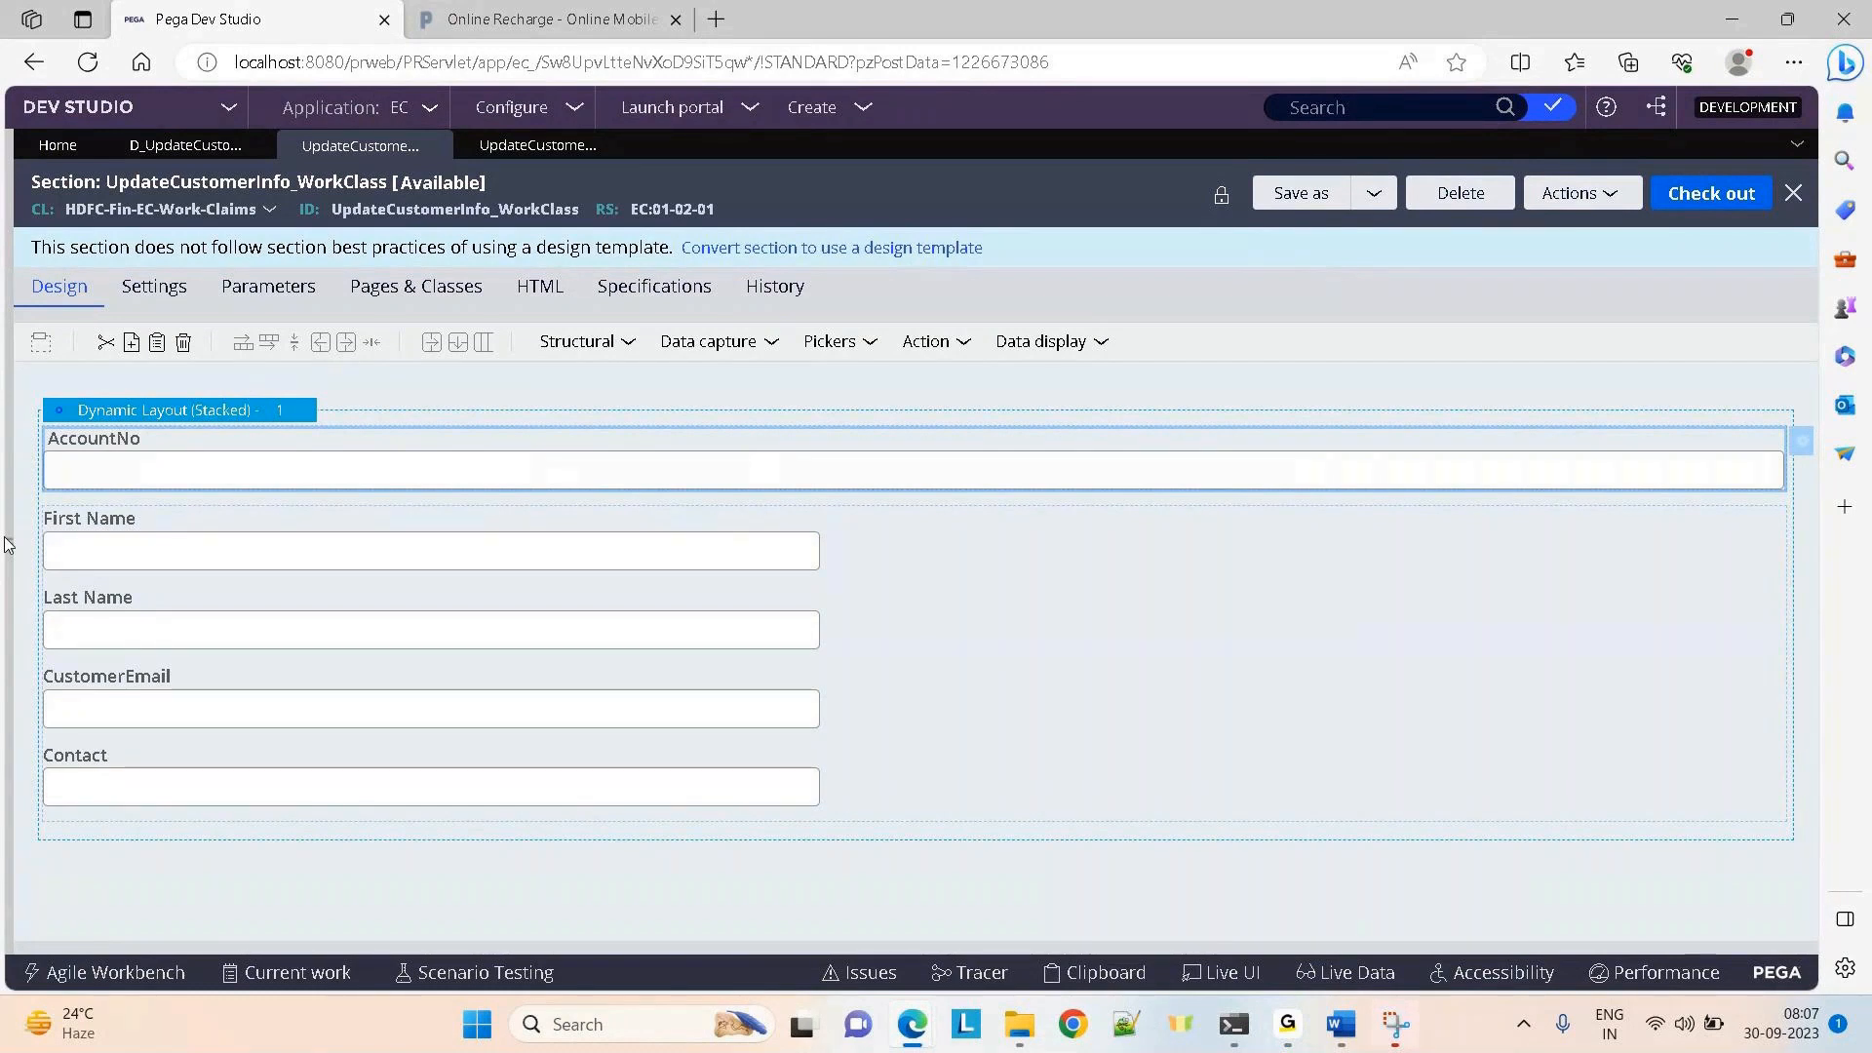
# From App Explorer, create flow action UpdateCustomerInfo on the Claims class and open it
pyautogui.moveTo(12, 546)
pyautogui.click(41, 436)
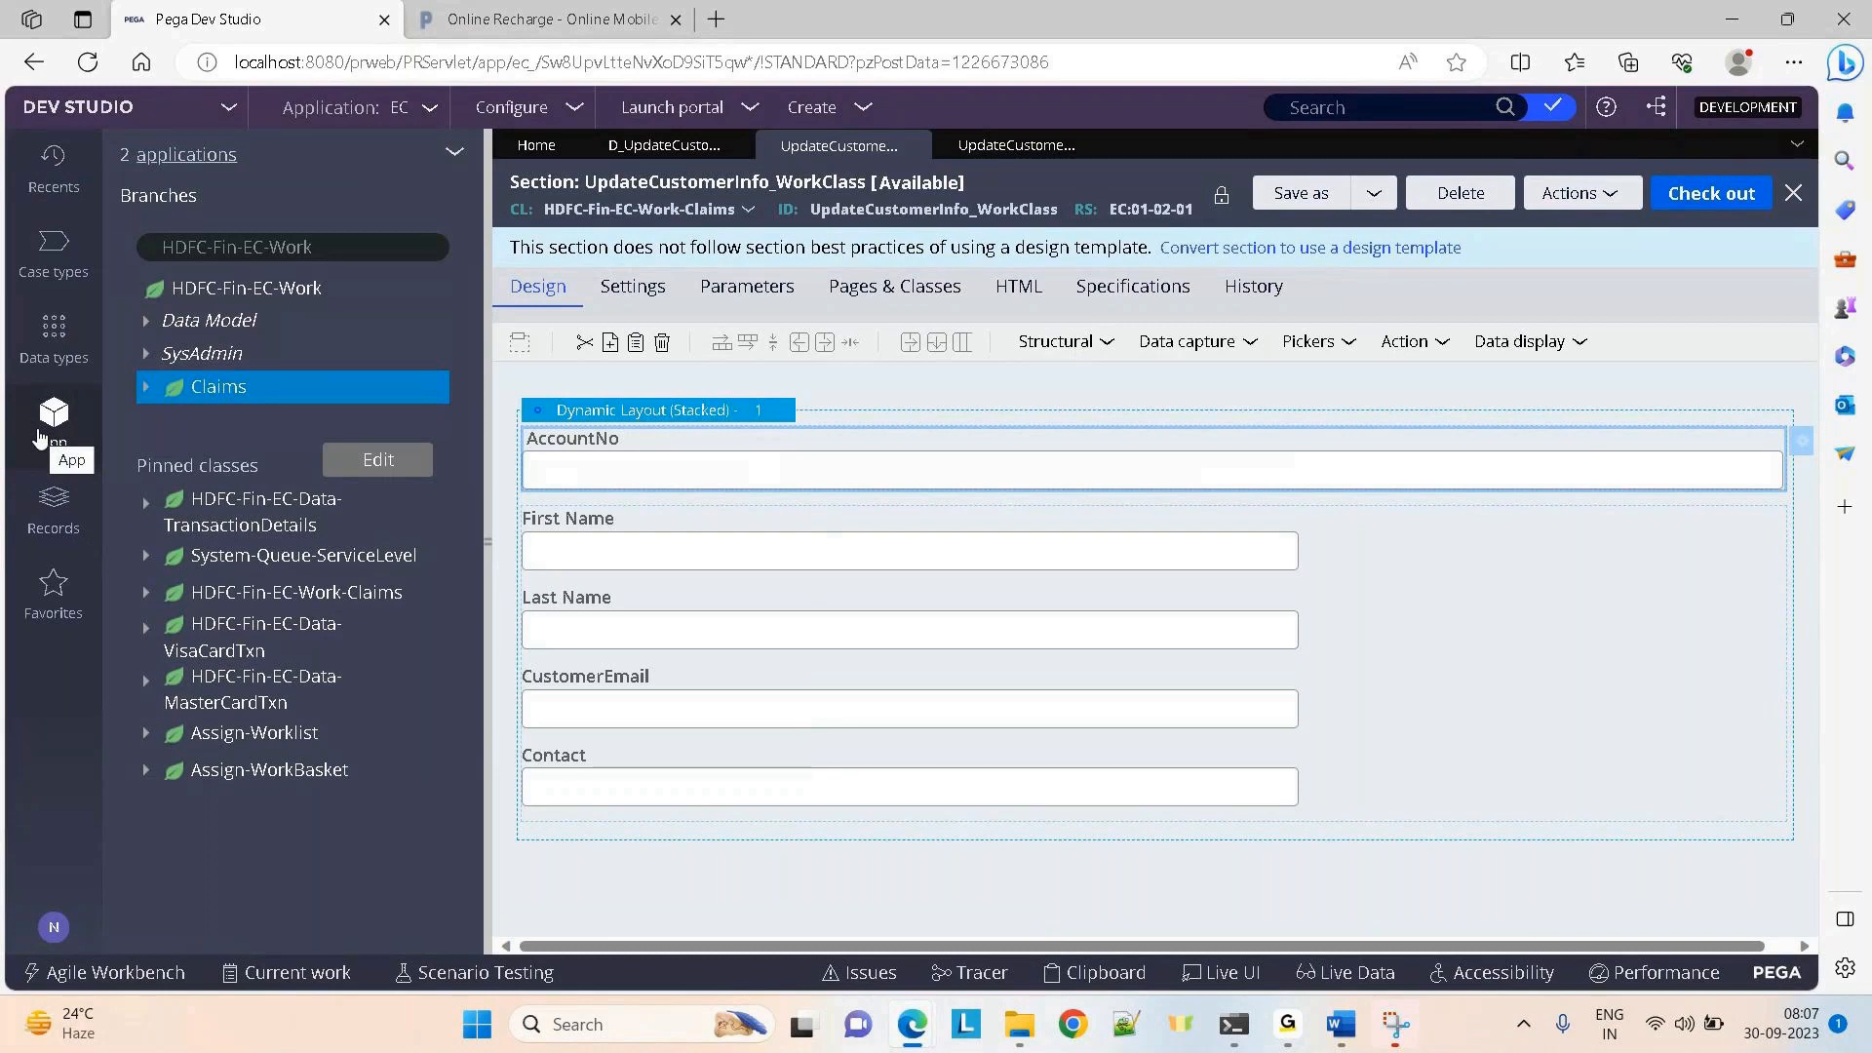
pyautogui.click(225, 394)
pyautogui.rightClick(223, 390)
pyautogui.moveTo(336, 422)
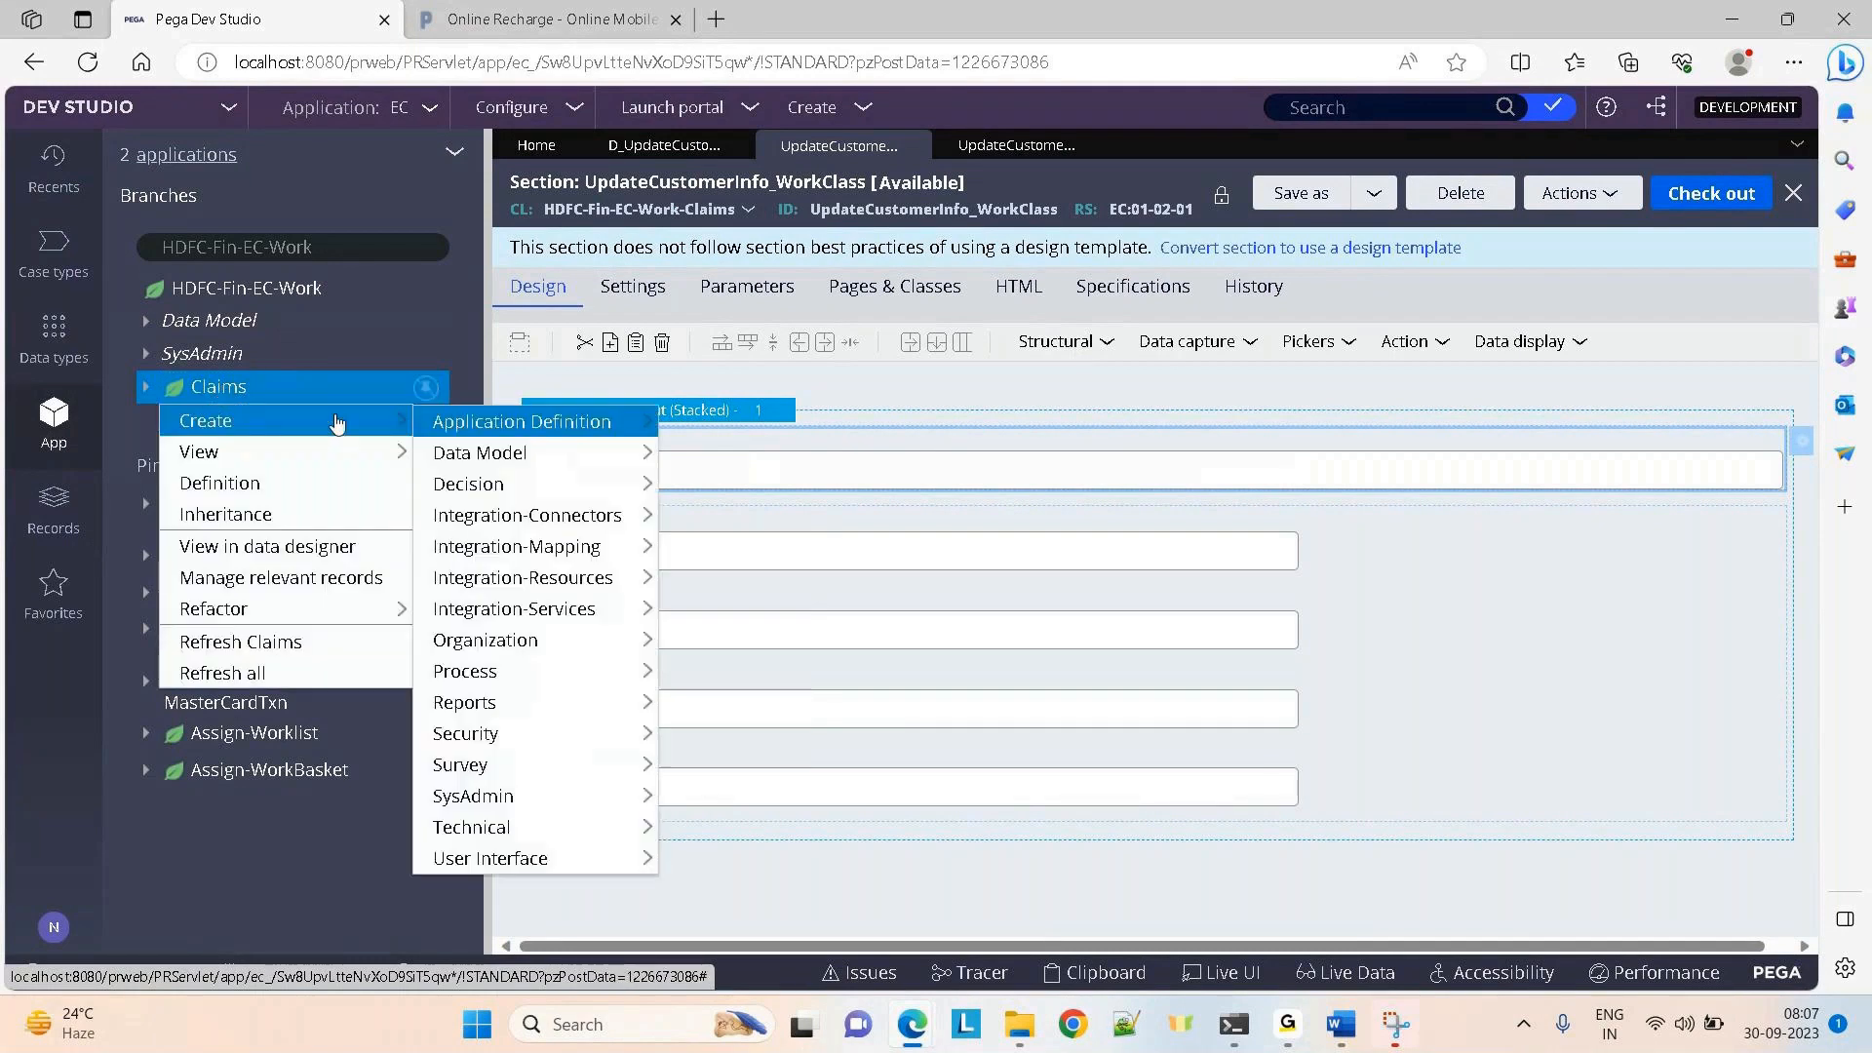
pyautogui.moveTo(452, 622)
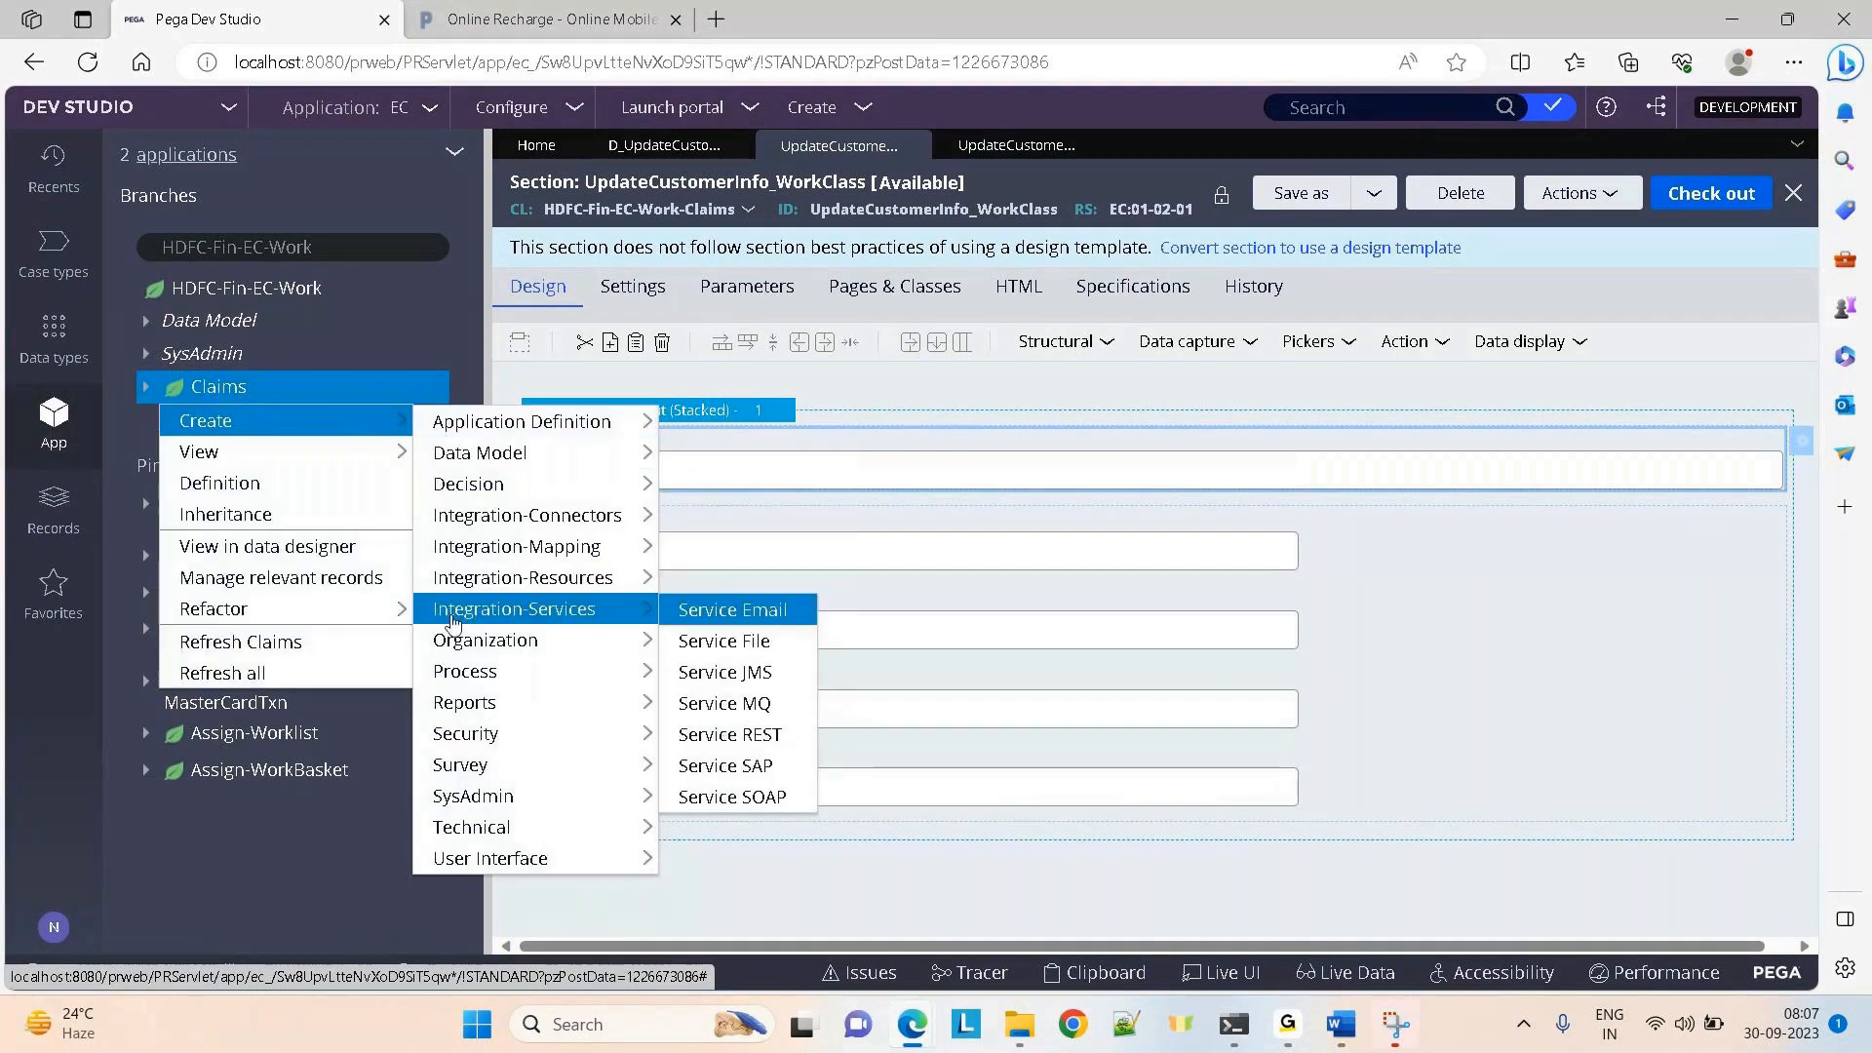
pyautogui.moveTo(459, 671)
pyautogui.click(730, 421)
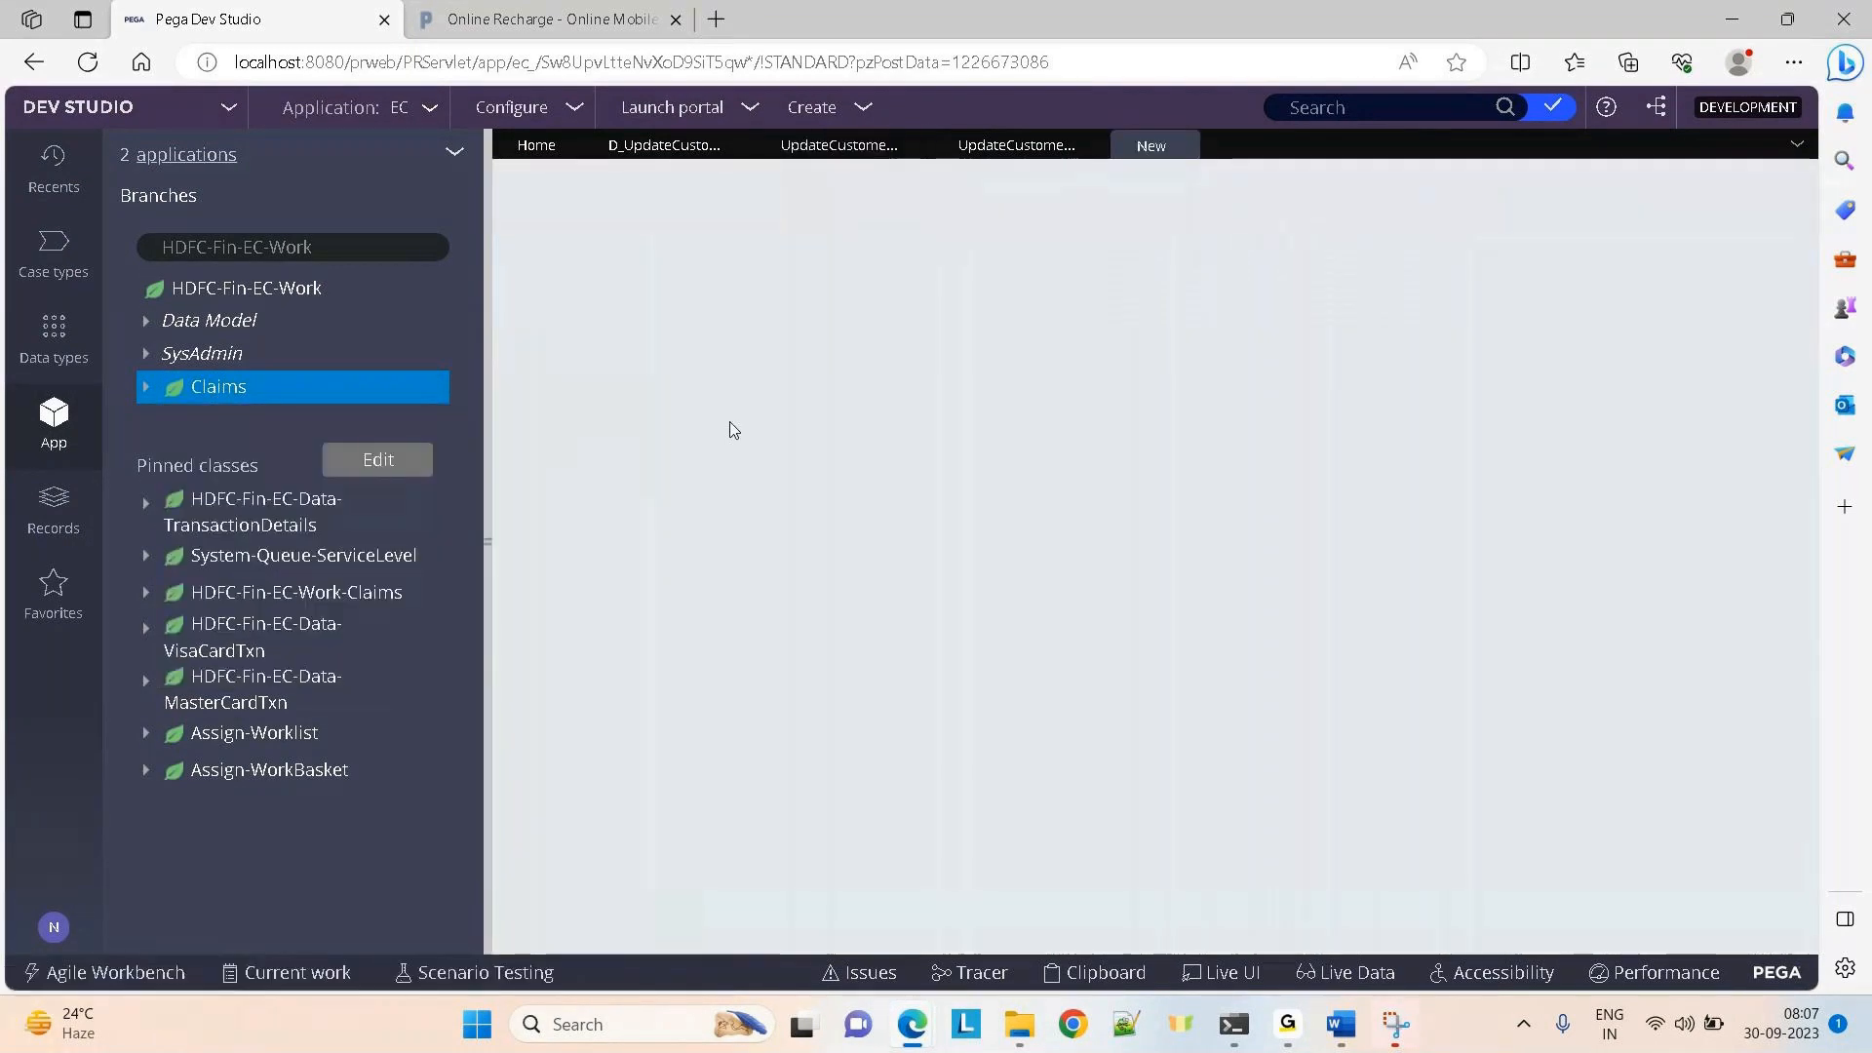
pyautogui.write('UpdateCustomerInfo')
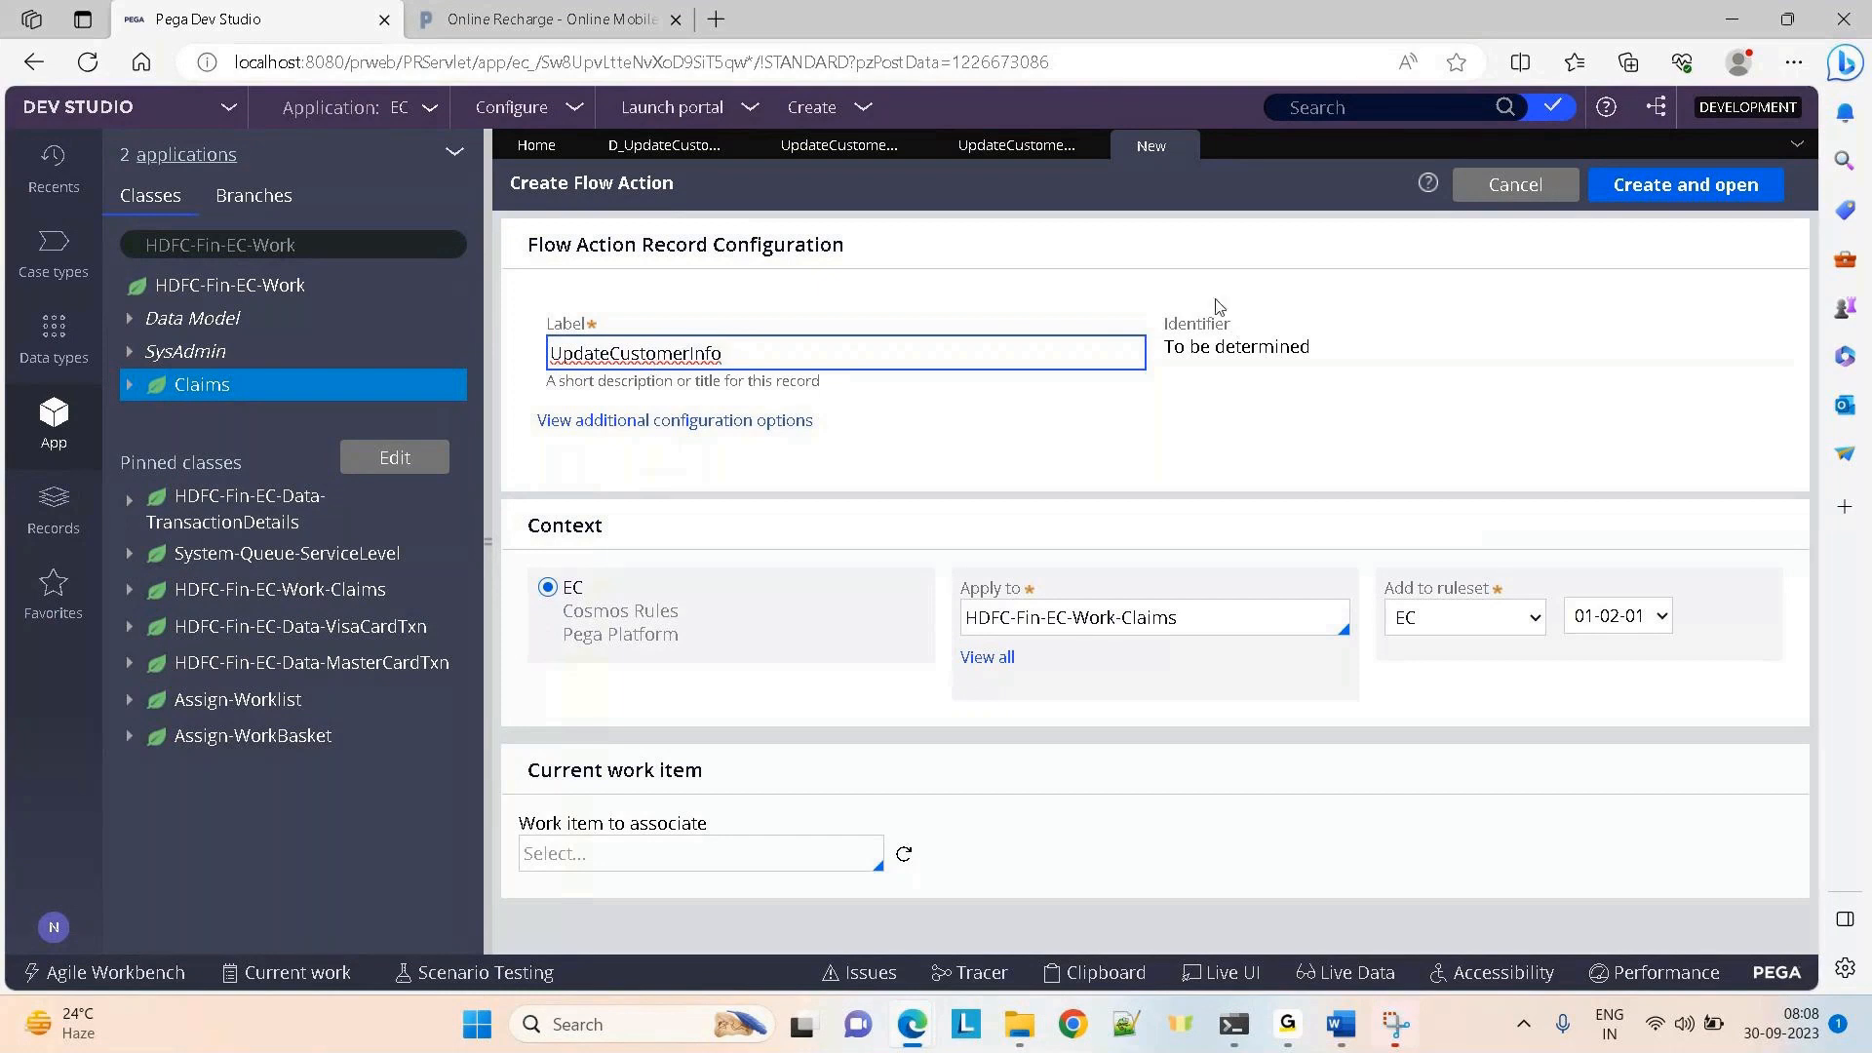
pyautogui.click(1678, 190)
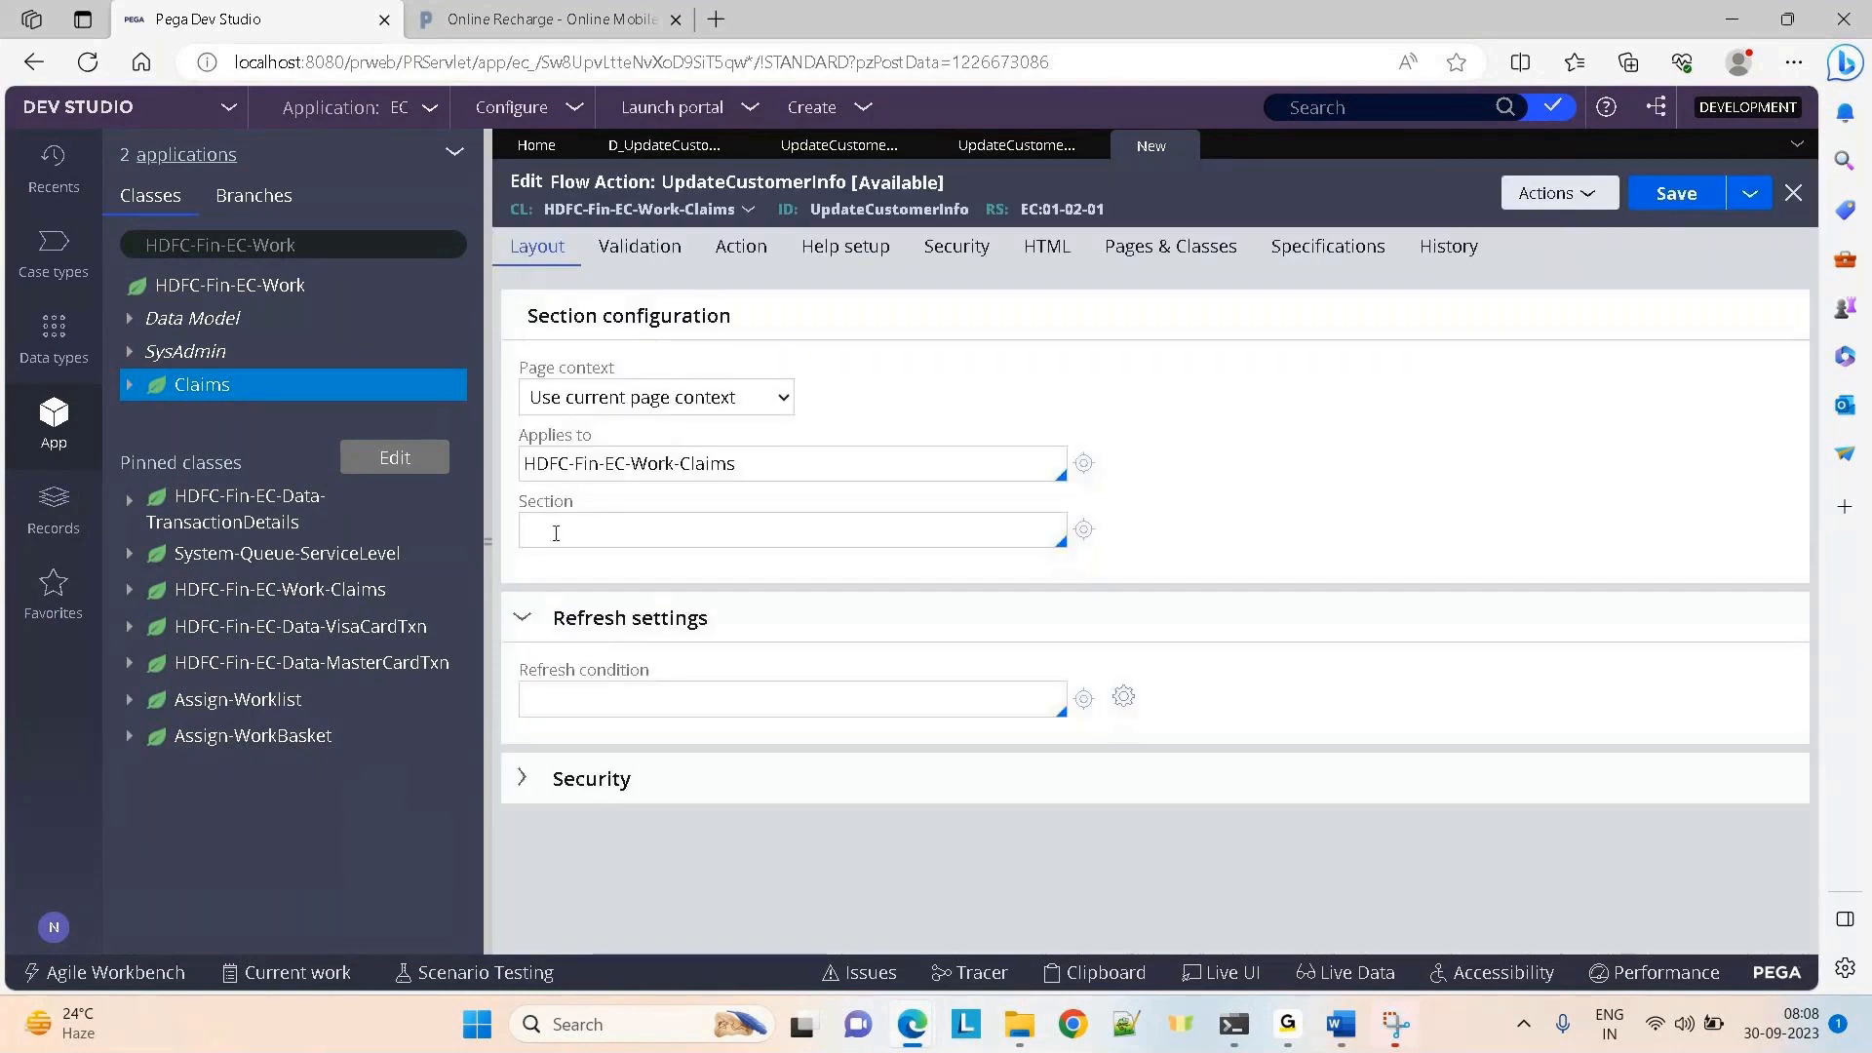
# Set the flow action's section to UpdateCustomerInfo_WorkClass, save, and check it out
pyautogui.click(551, 531)
pyautogui.write('uo')
pyautogui.press('BackSpace')
pyautogui.write('p')
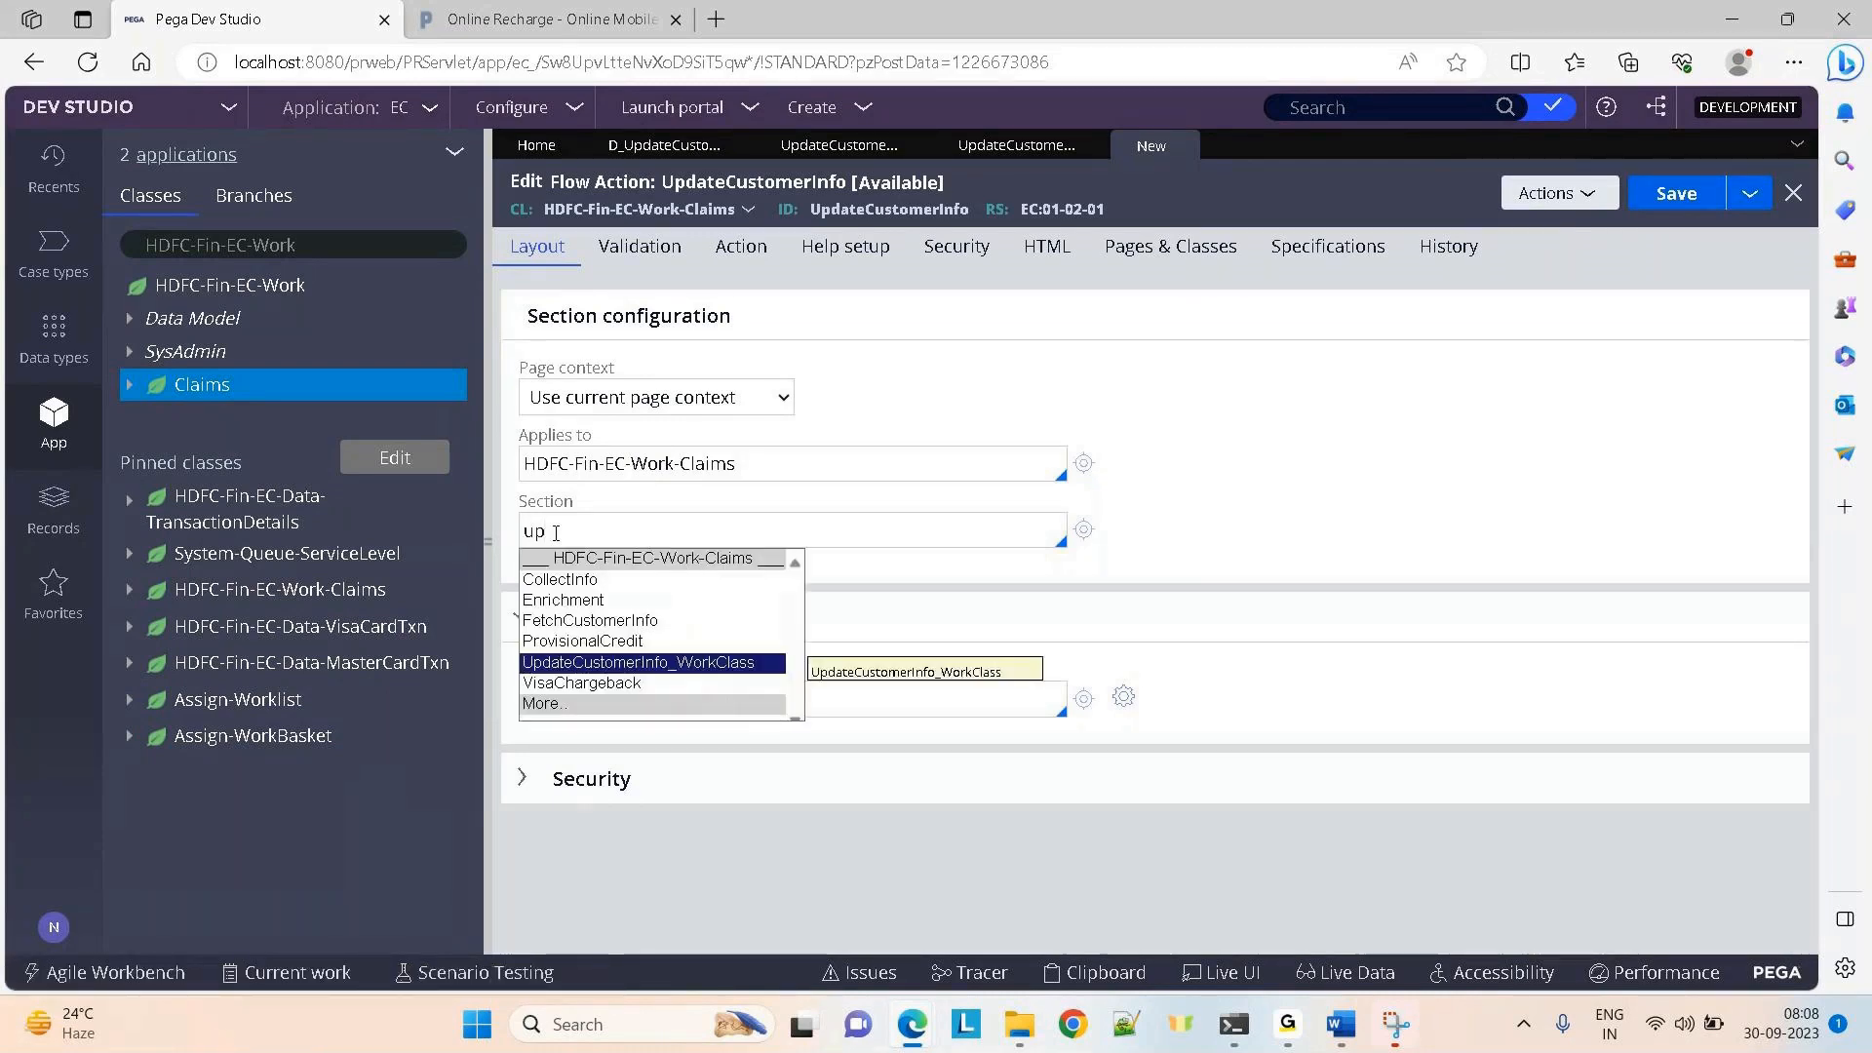
pyautogui.press('Return')
pyautogui.click(1701, 207)
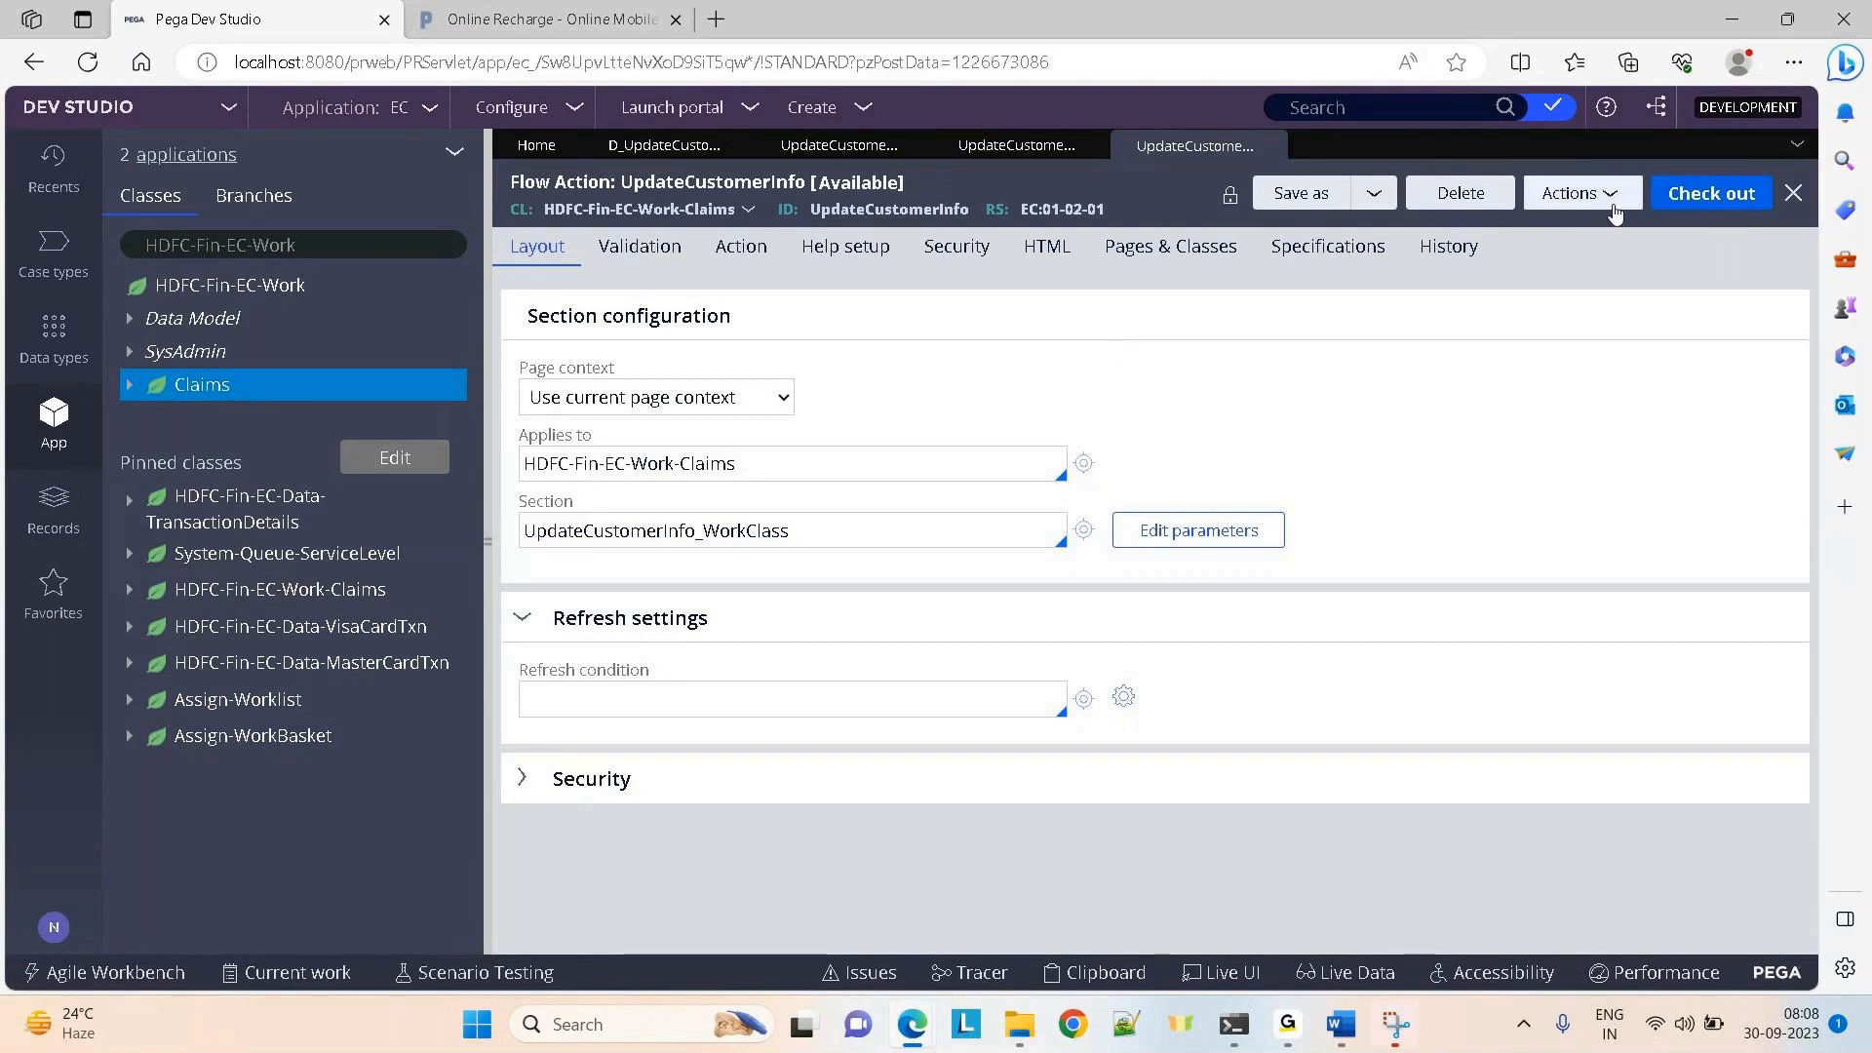
pyautogui.click(1680, 198)
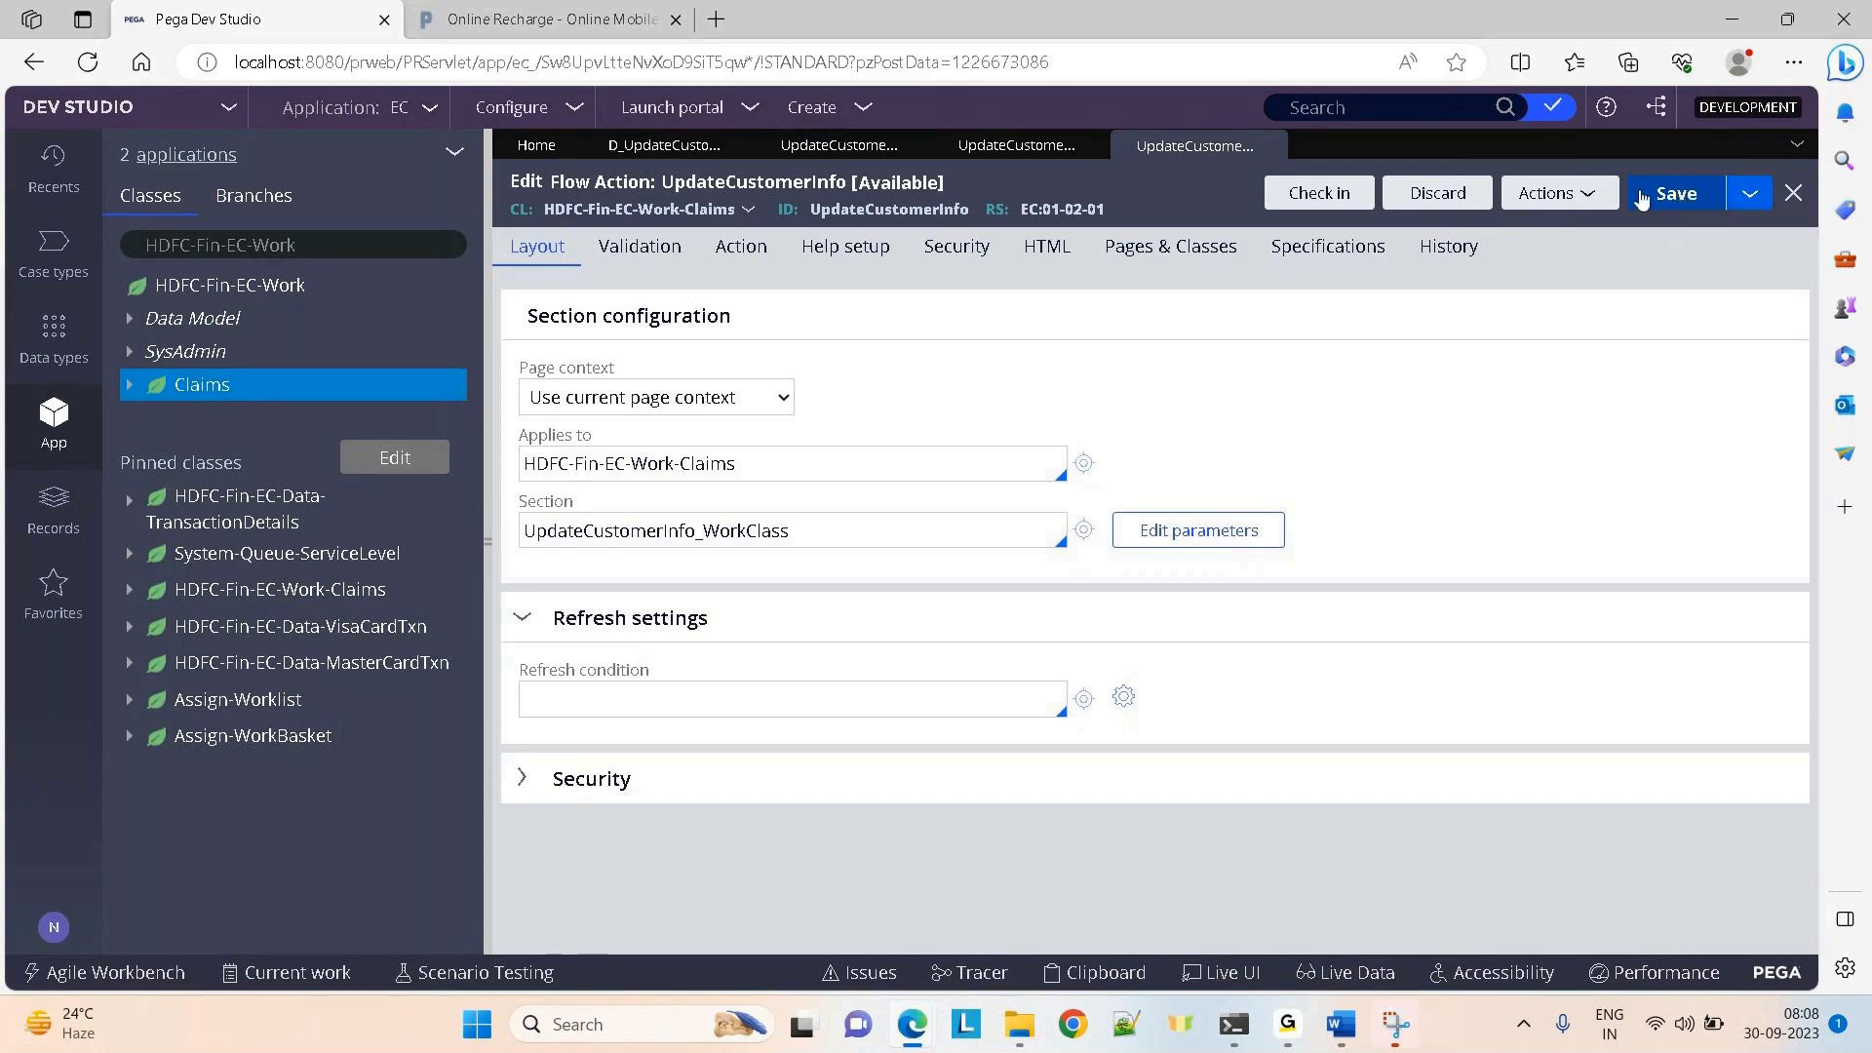
# On the Action tab, add and then remove a savable data page row, and save
pyautogui.click(707, 263)
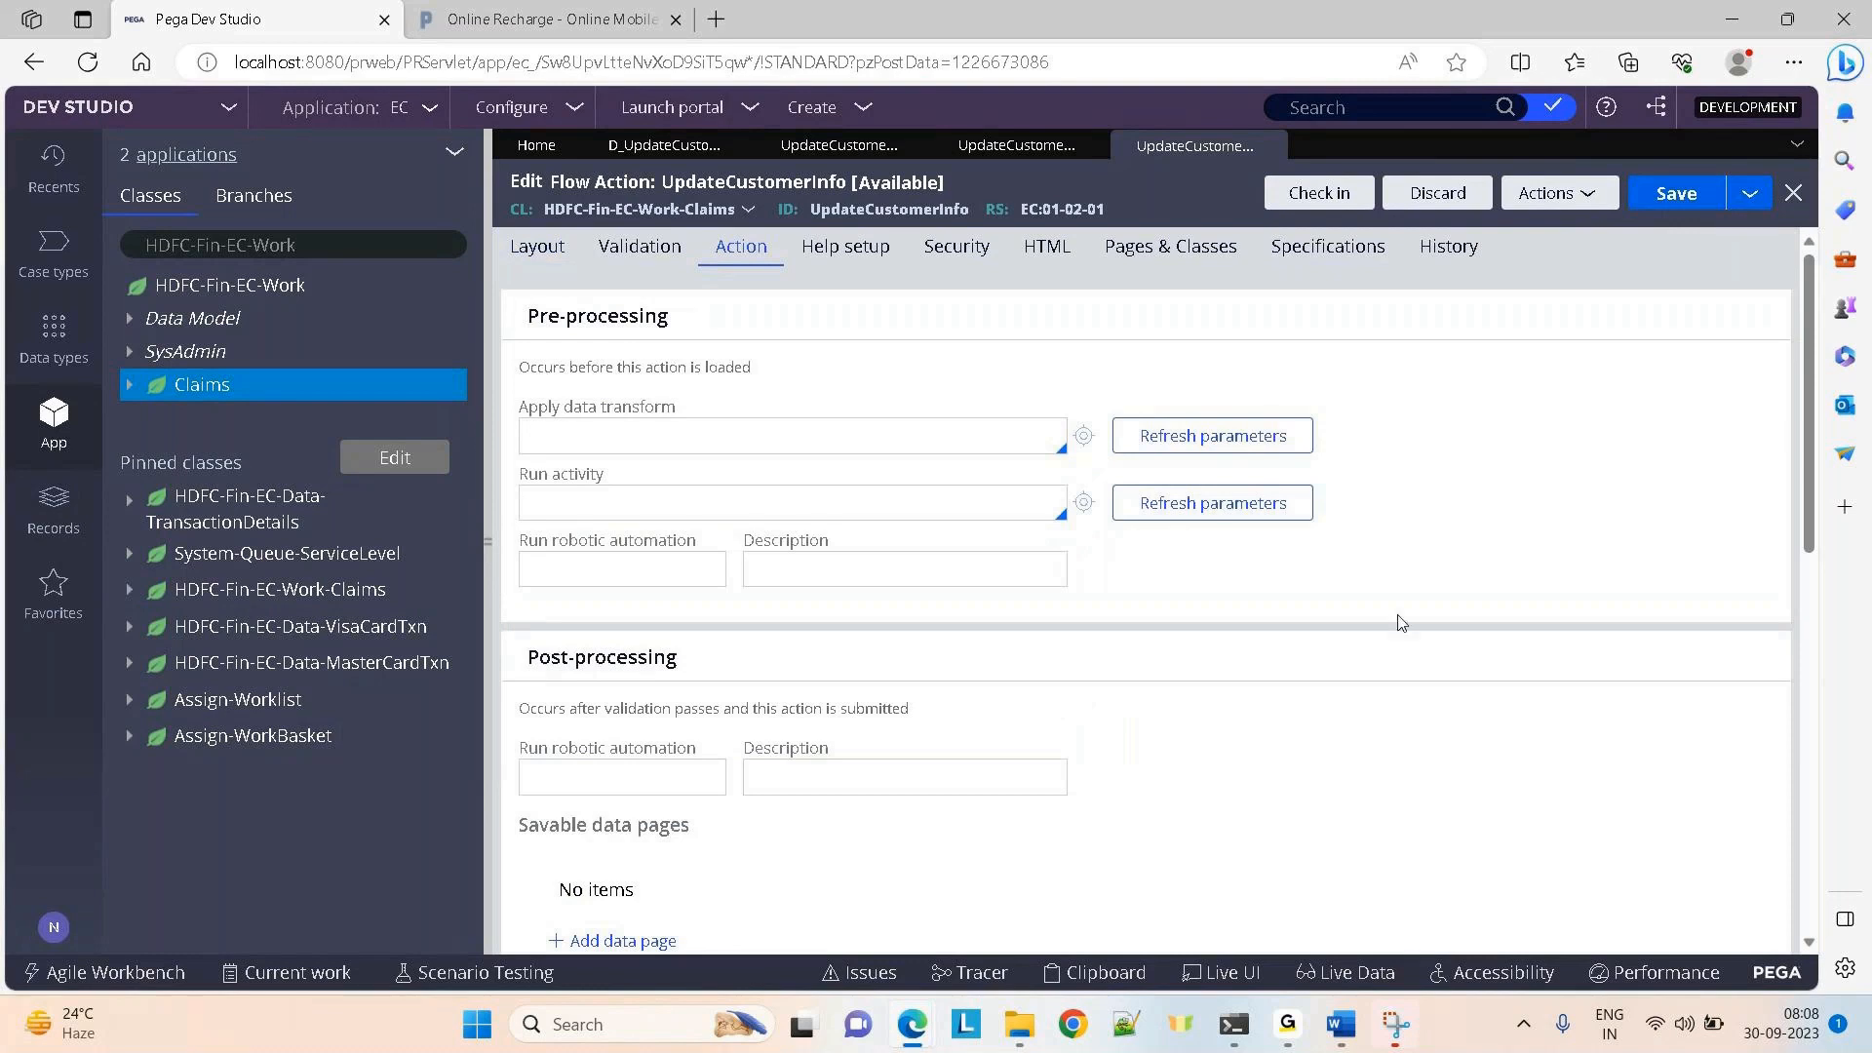
pyautogui.scroll(-2, 1818, 570)
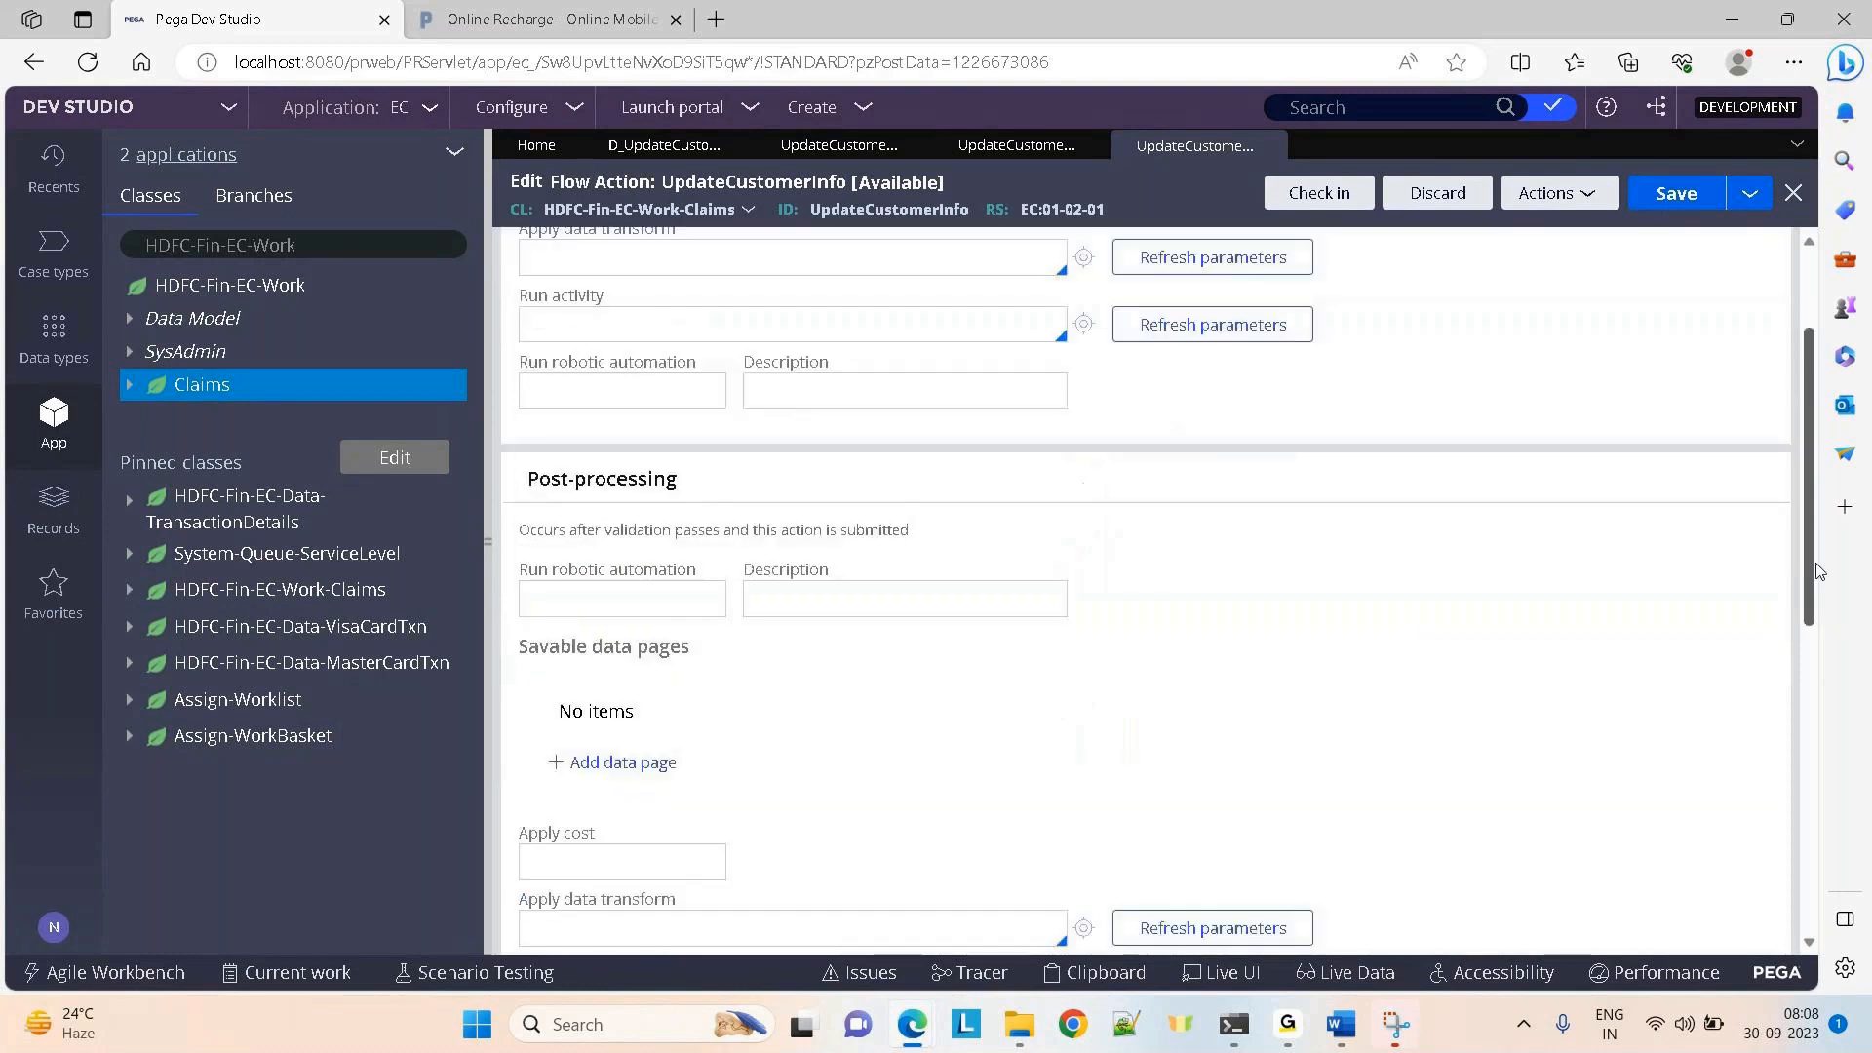
pyautogui.click(614, 733)
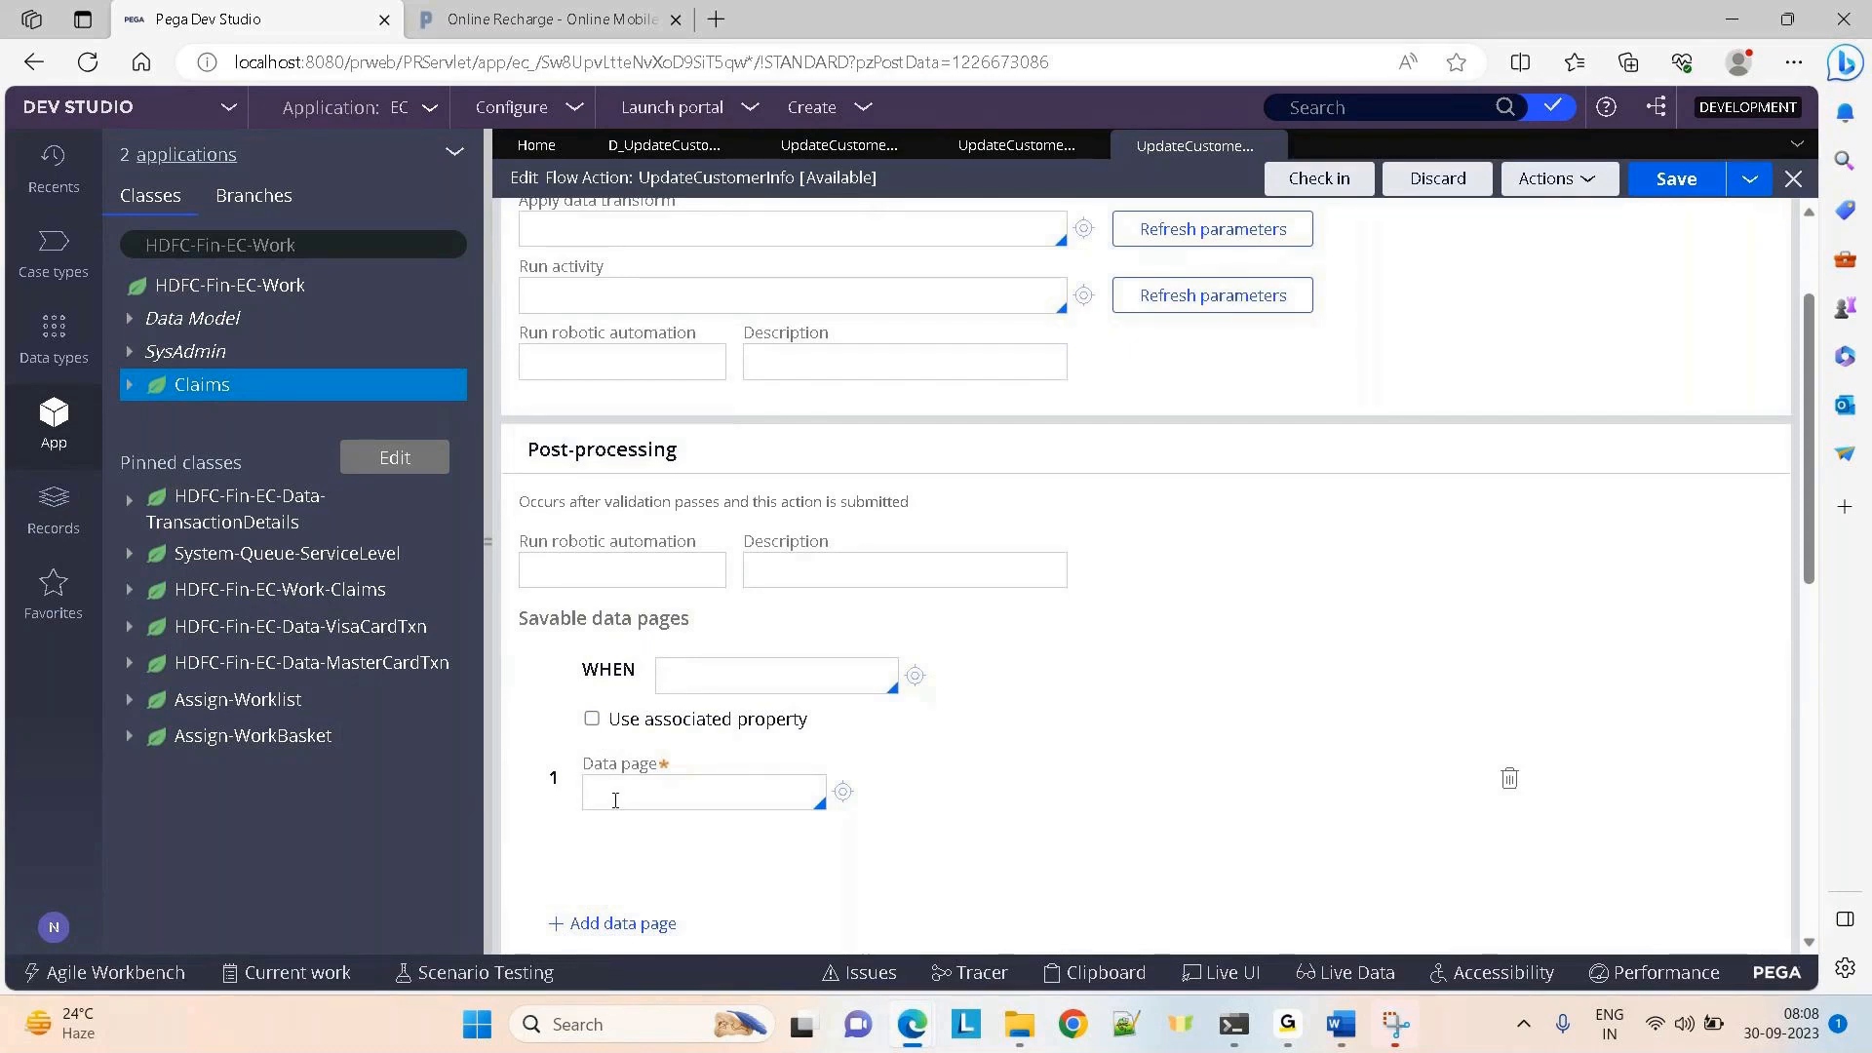
pyautogui.click(1512, 780)
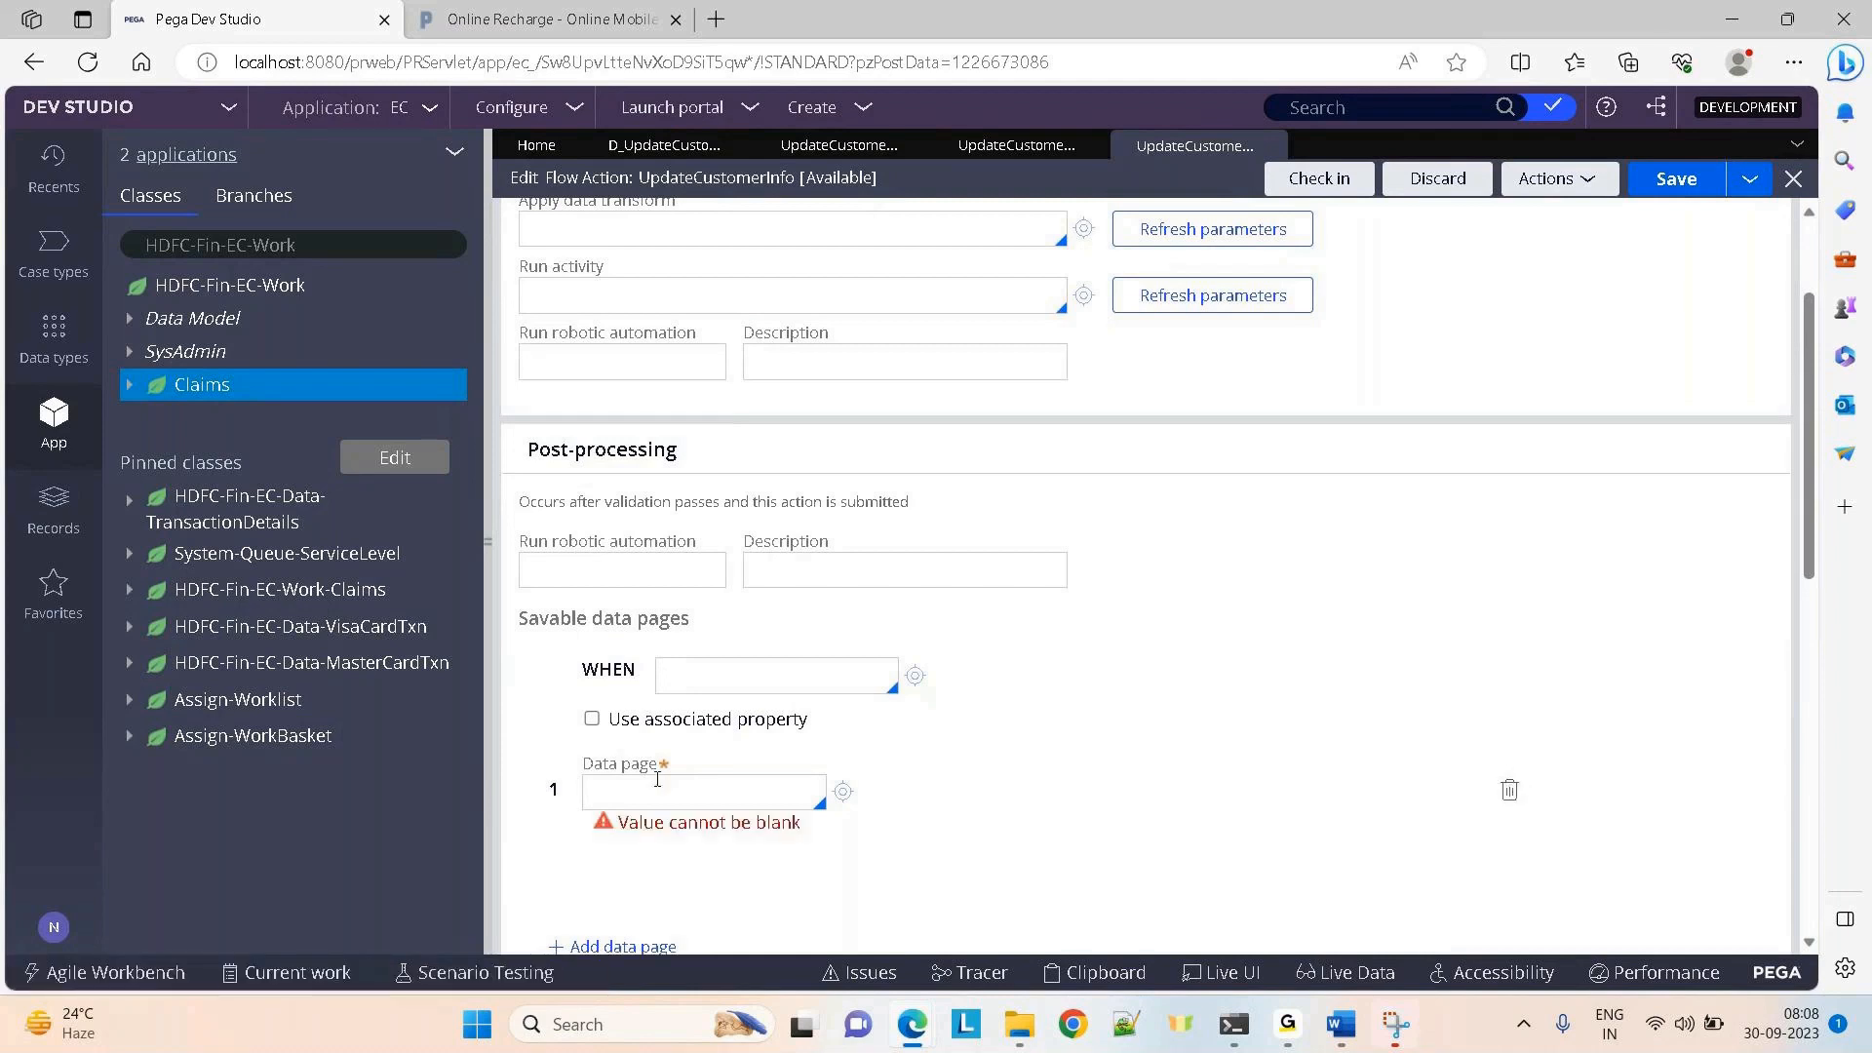
pyautogui.click(1509, 792)
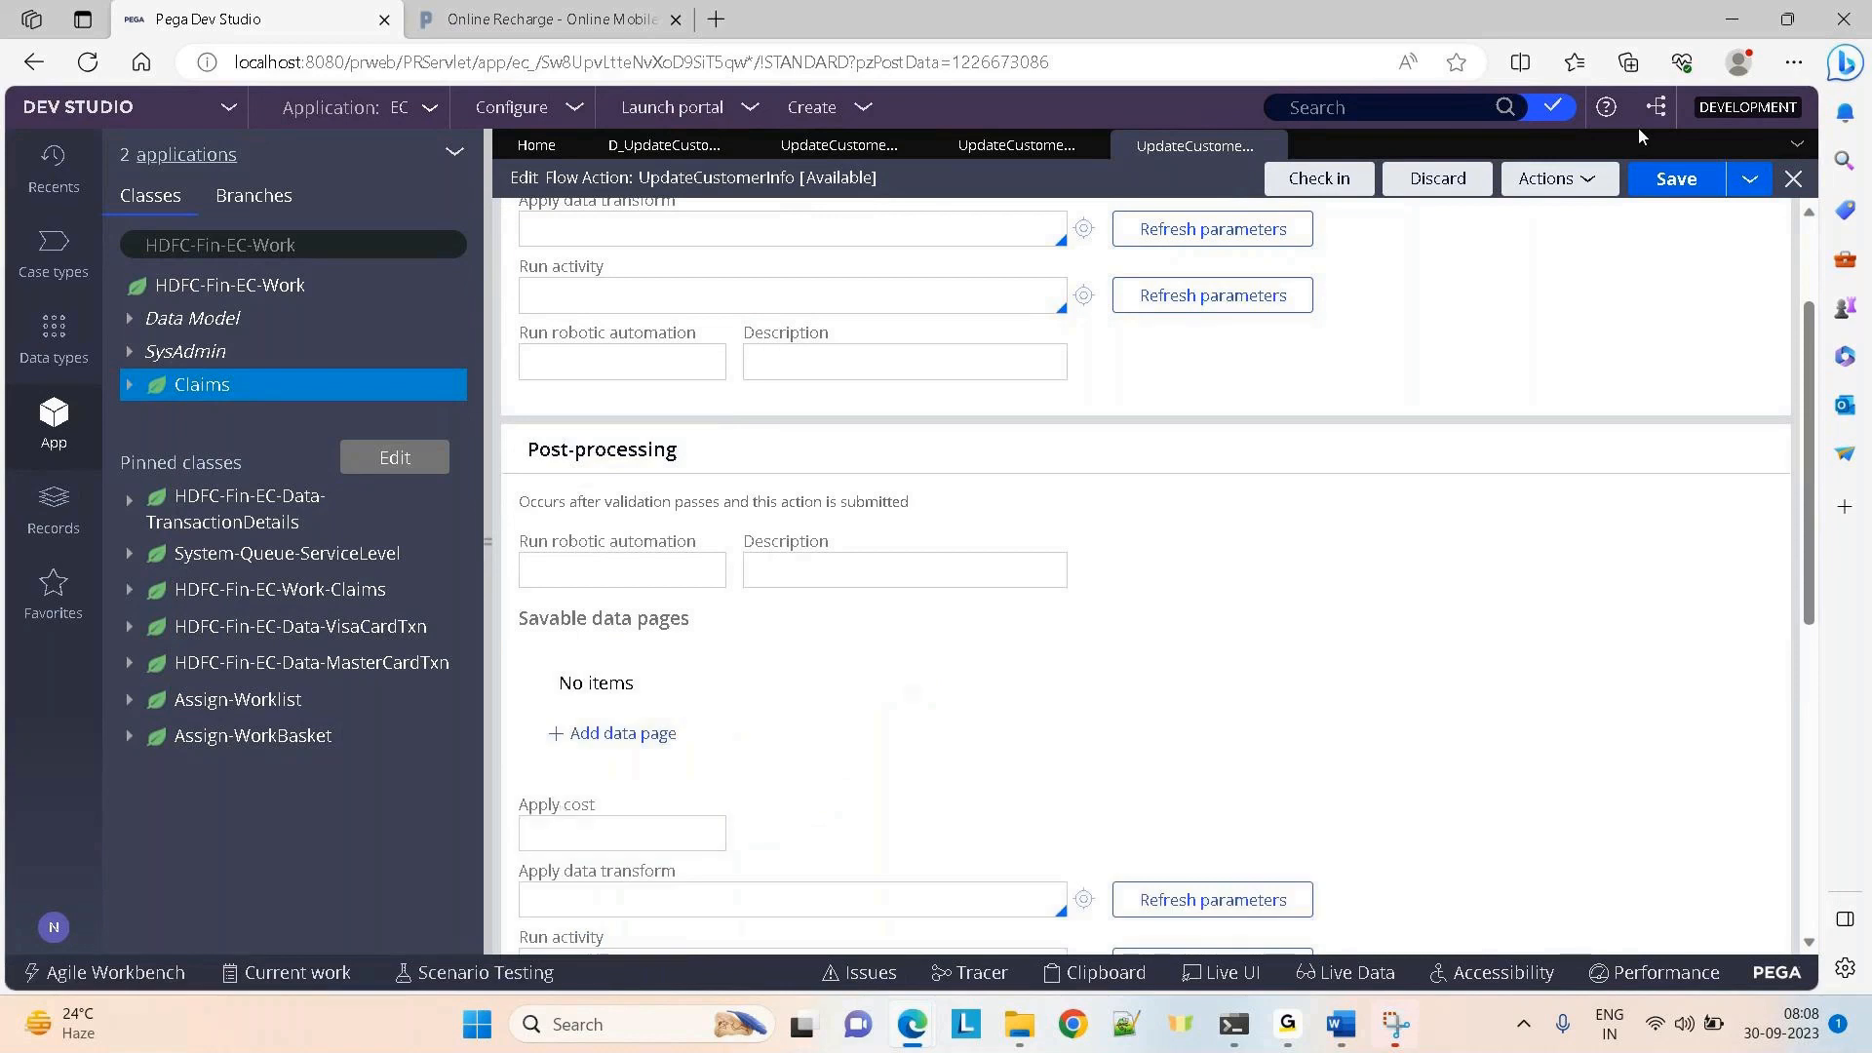
pyautogui.click(1694, 183)
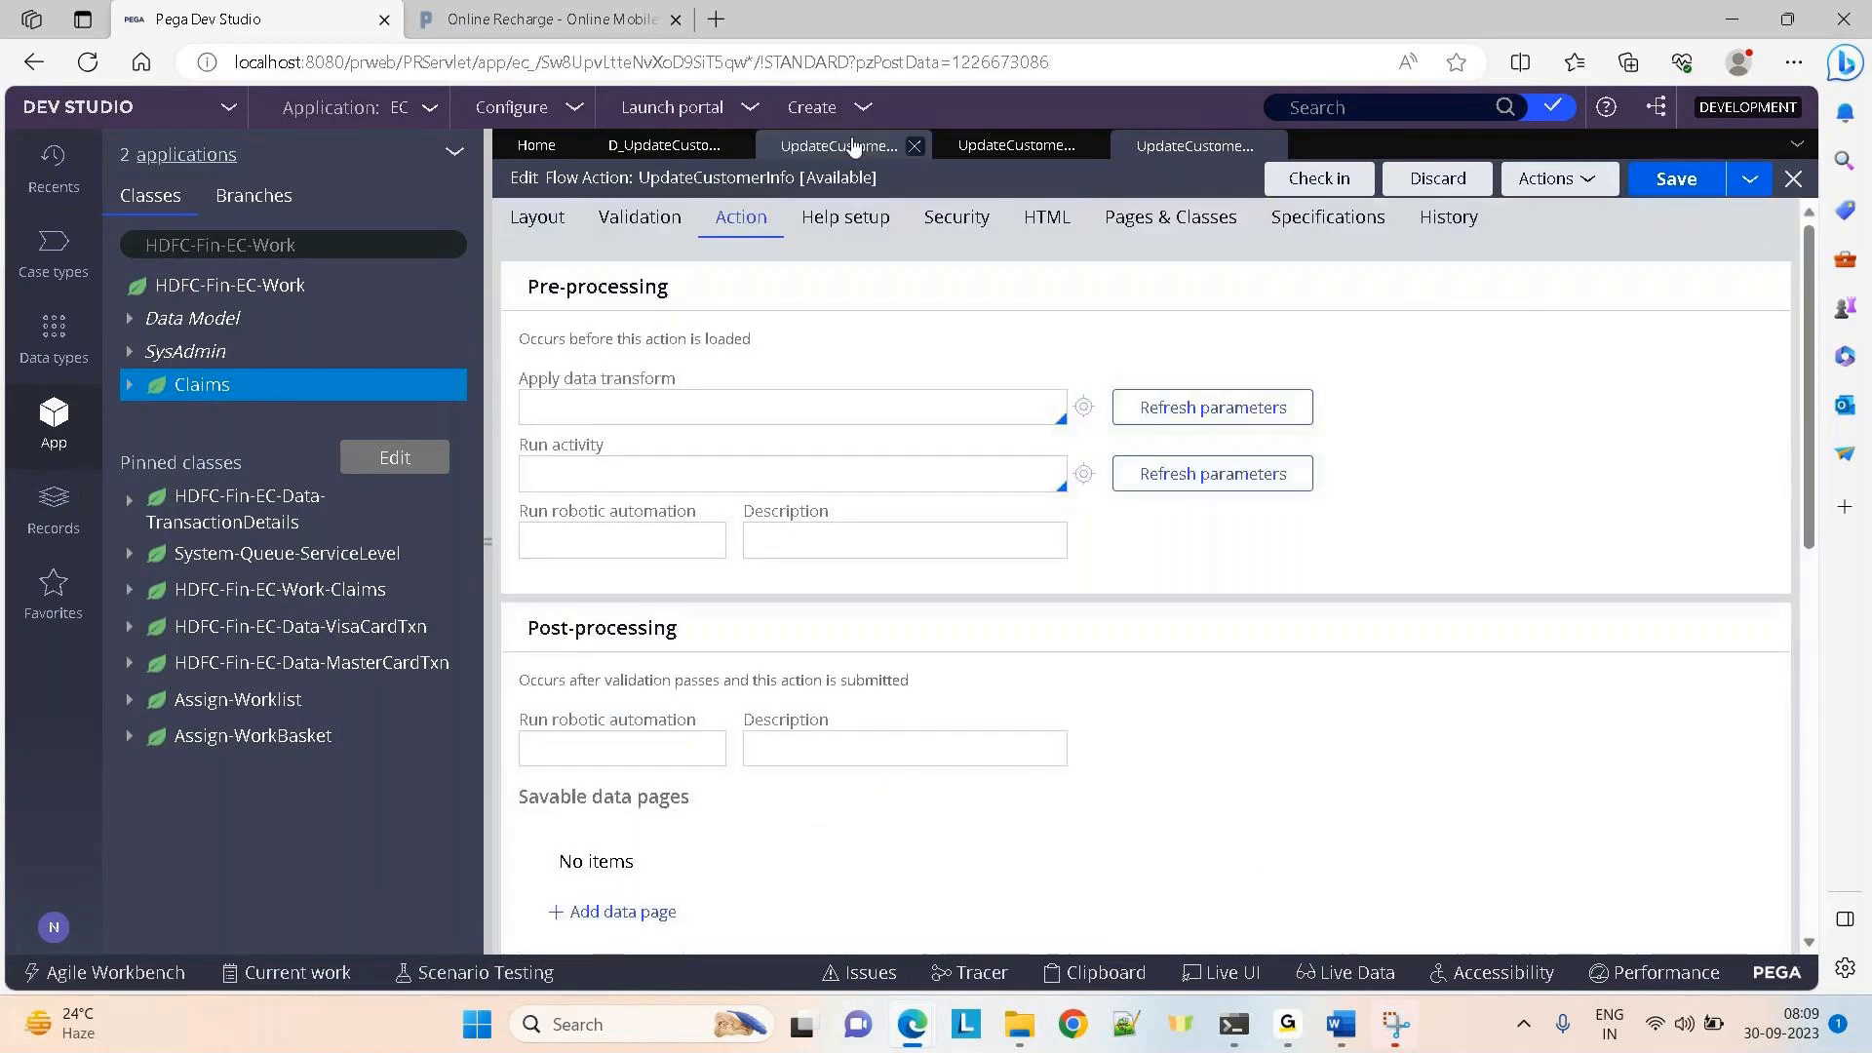
# Glance at the UpdateCustomerInfo_DataClass section, then open the Claims case type
pyautogui.click(1002, 149)
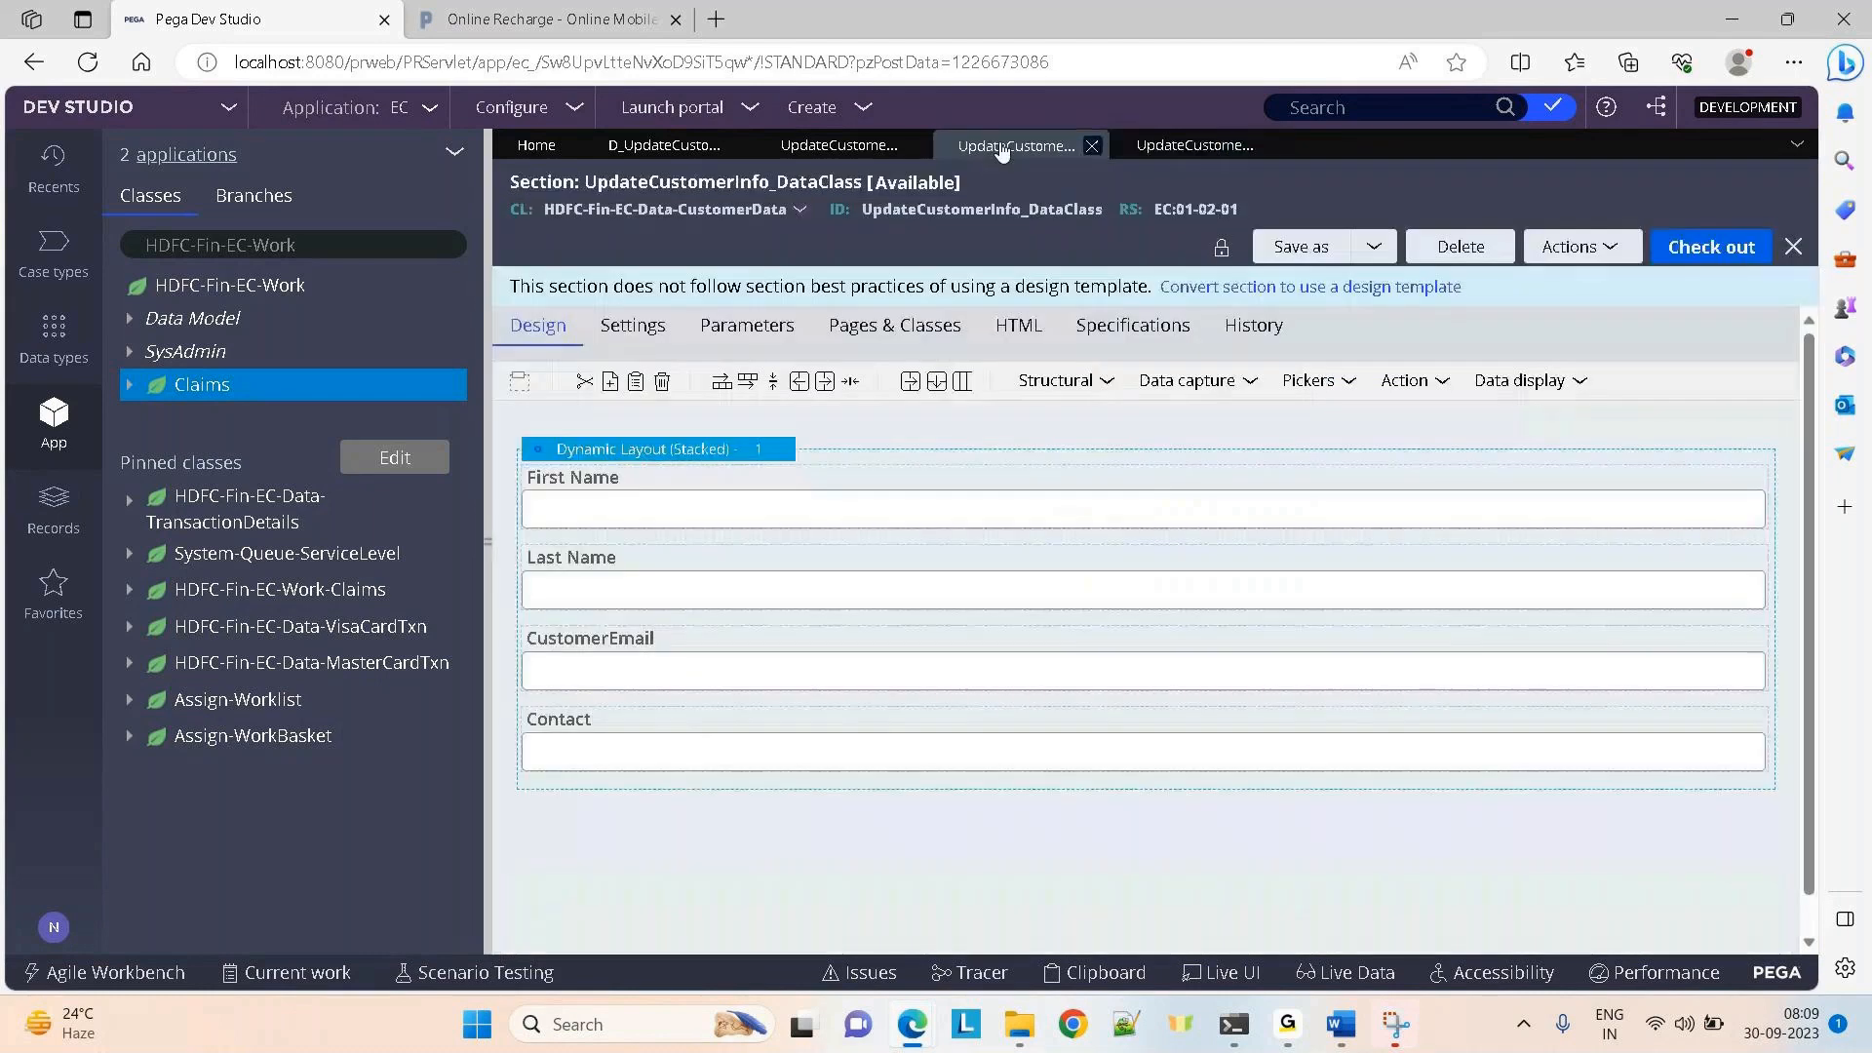
pyautogui.click(1155, 154)
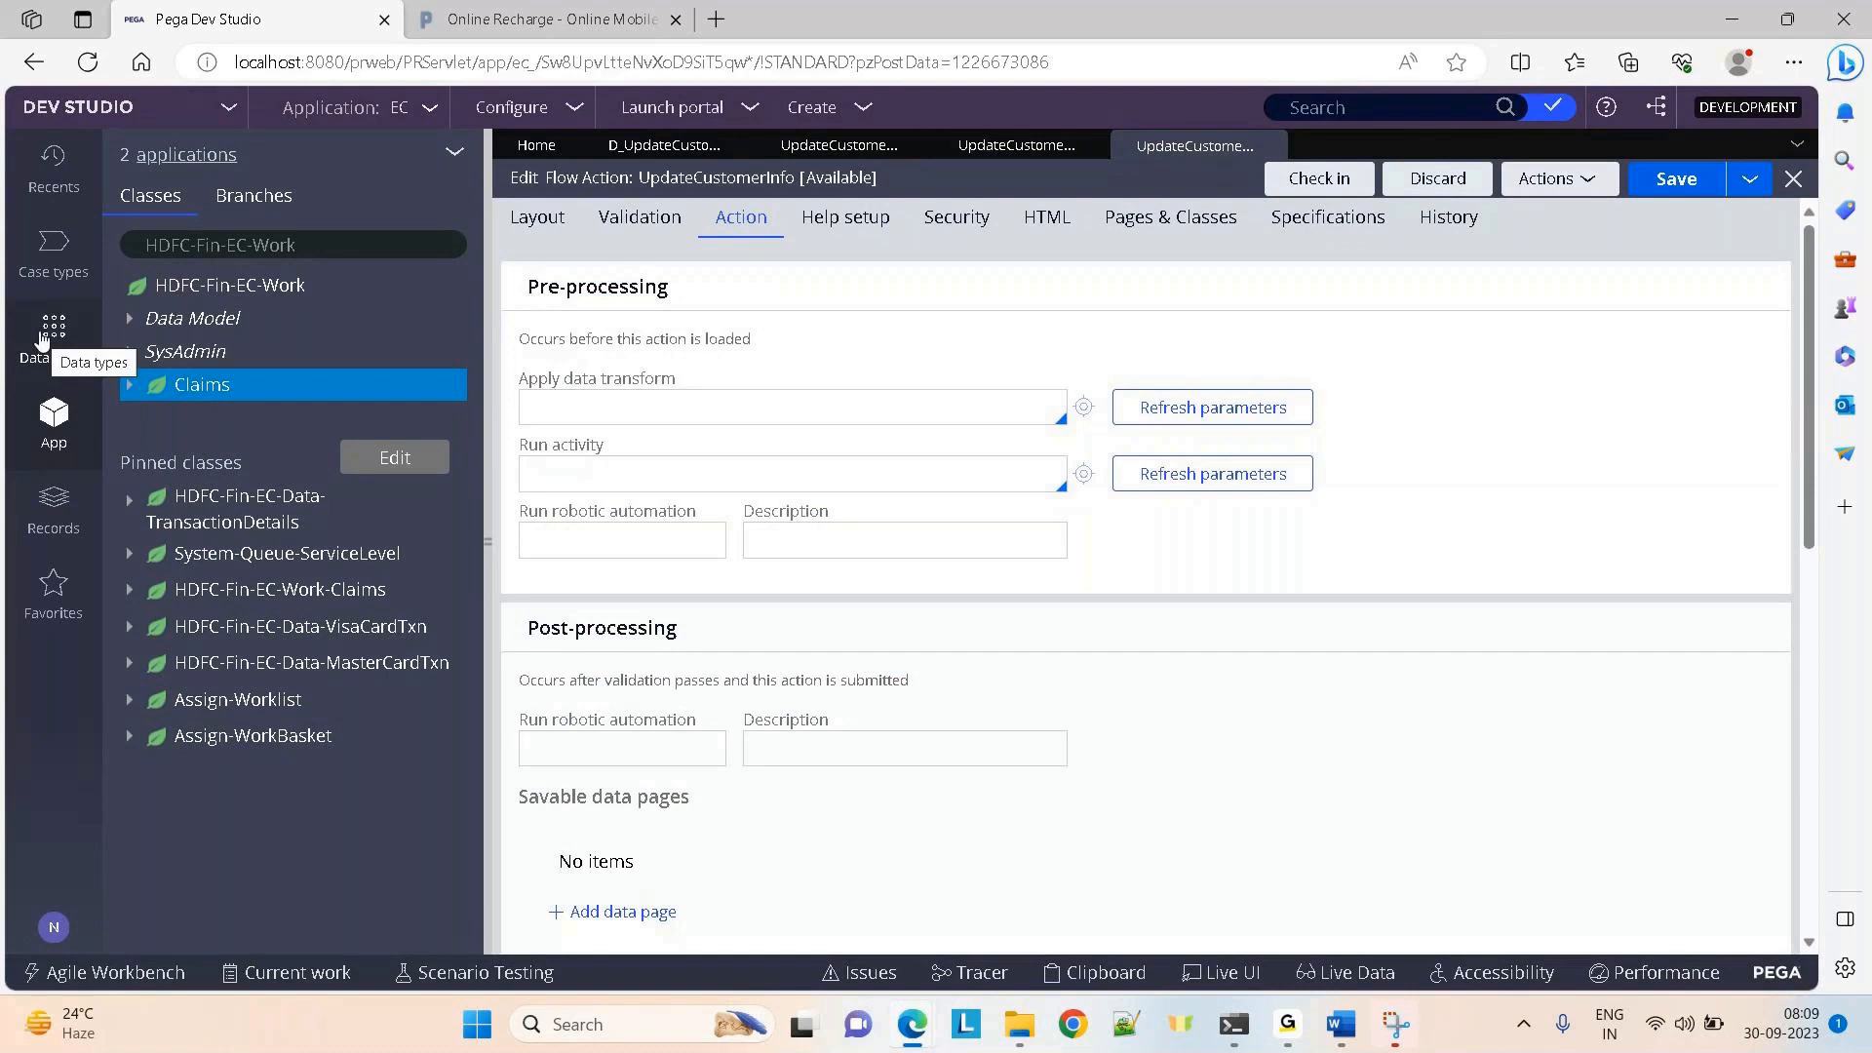
pyautogui.click(47, 274)
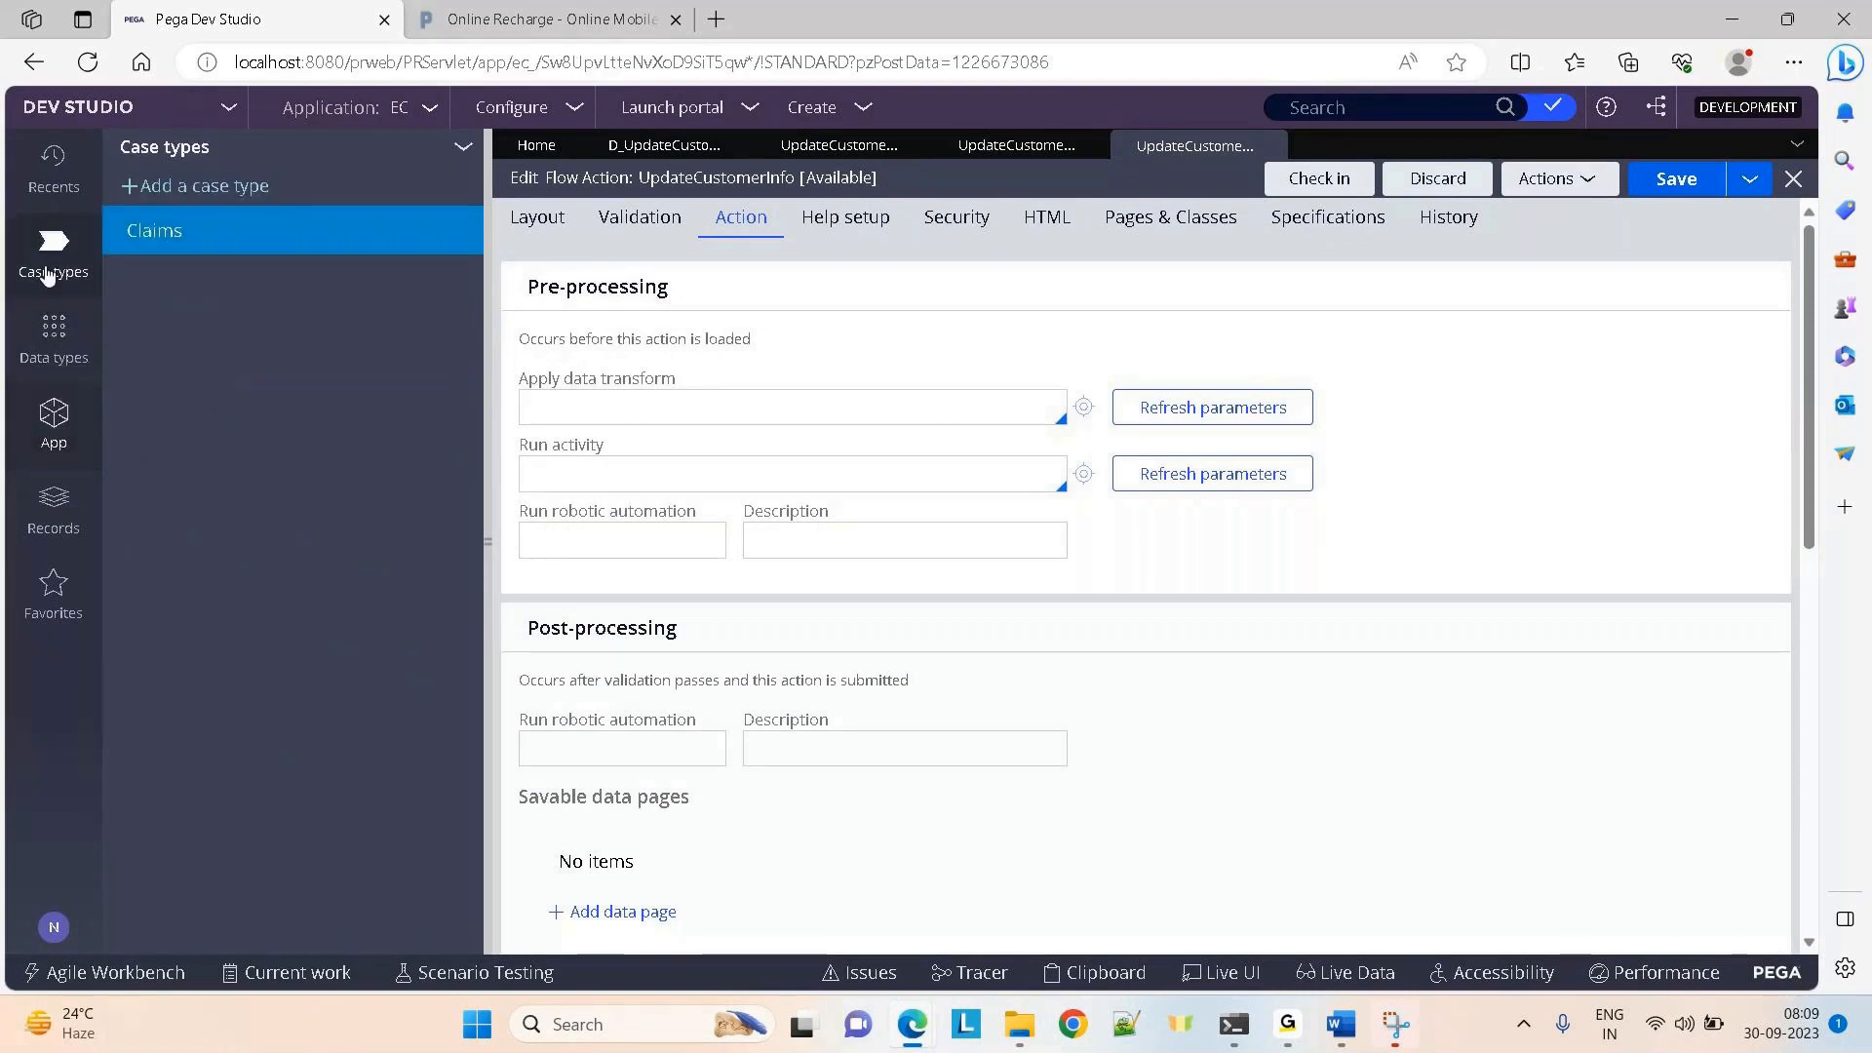
pyautogui.click(151, 231)
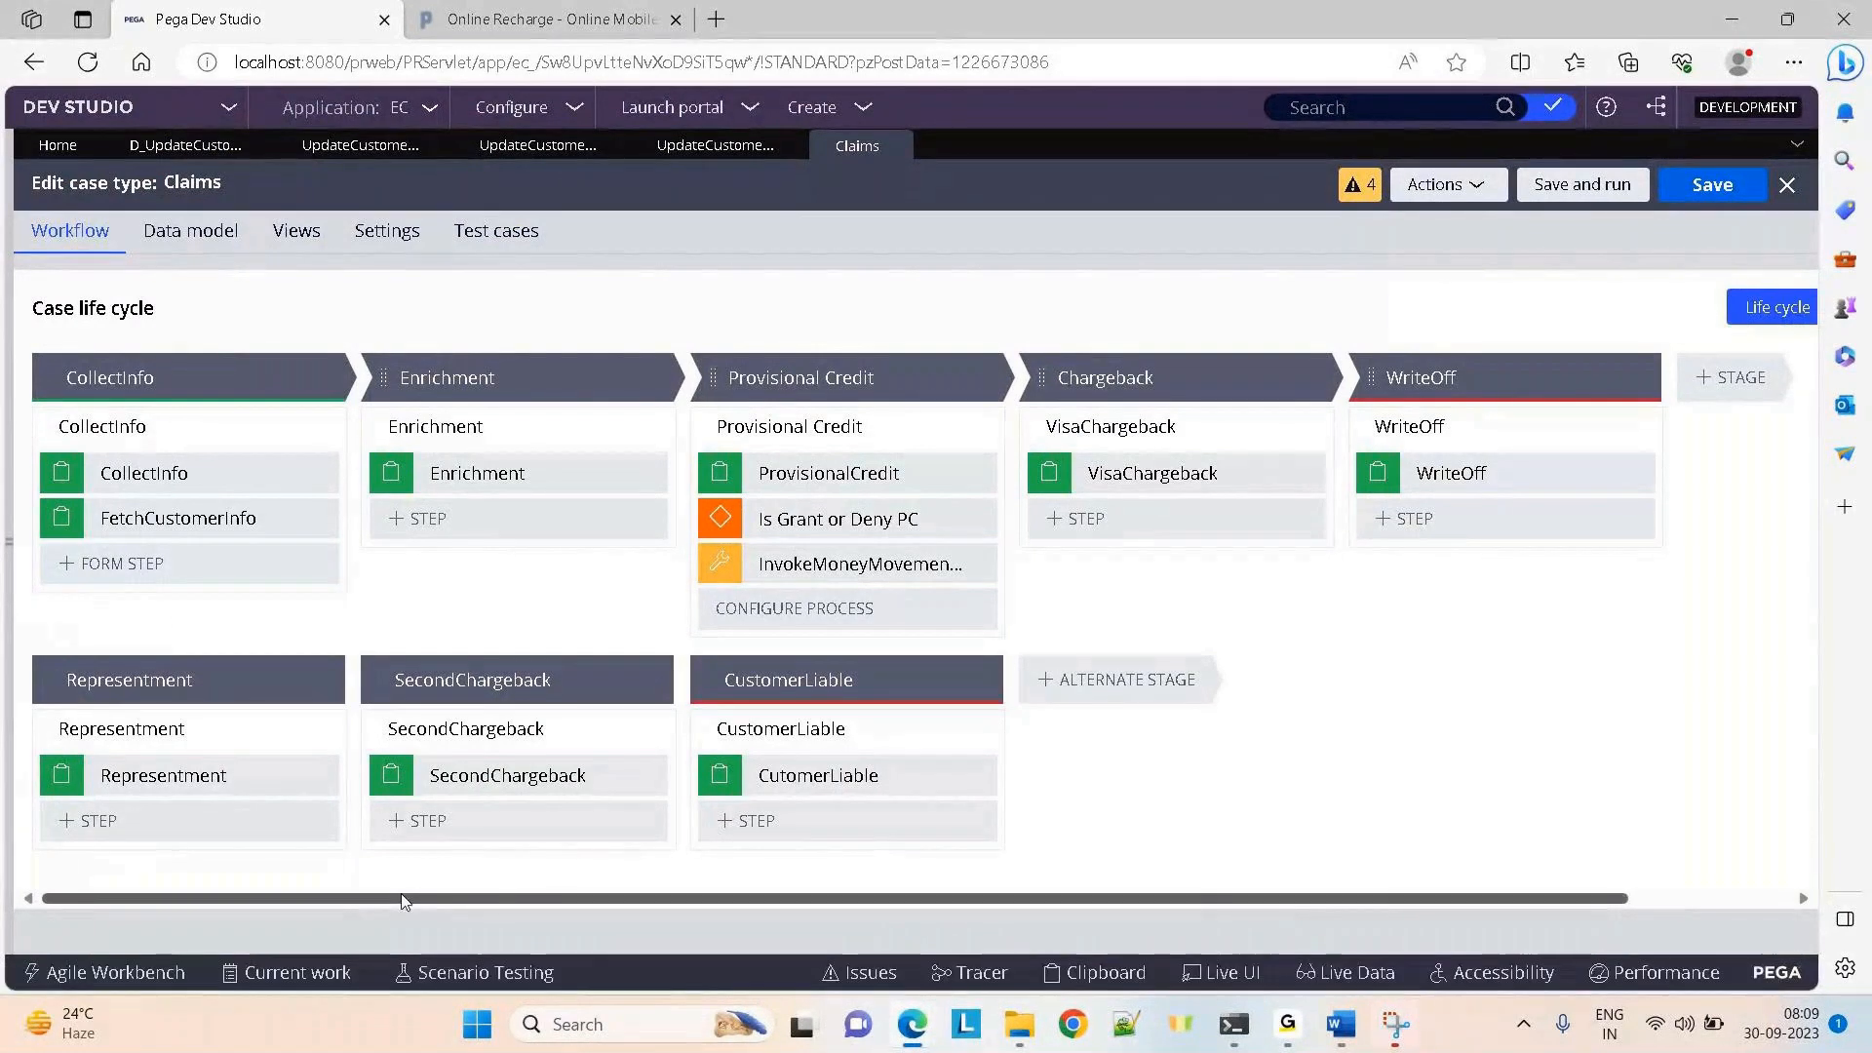
# Start a new Claims case and return to the Claims case type editor
pyautogui.moveTo(400, 894); pyautogui.dragTo(760, 898)
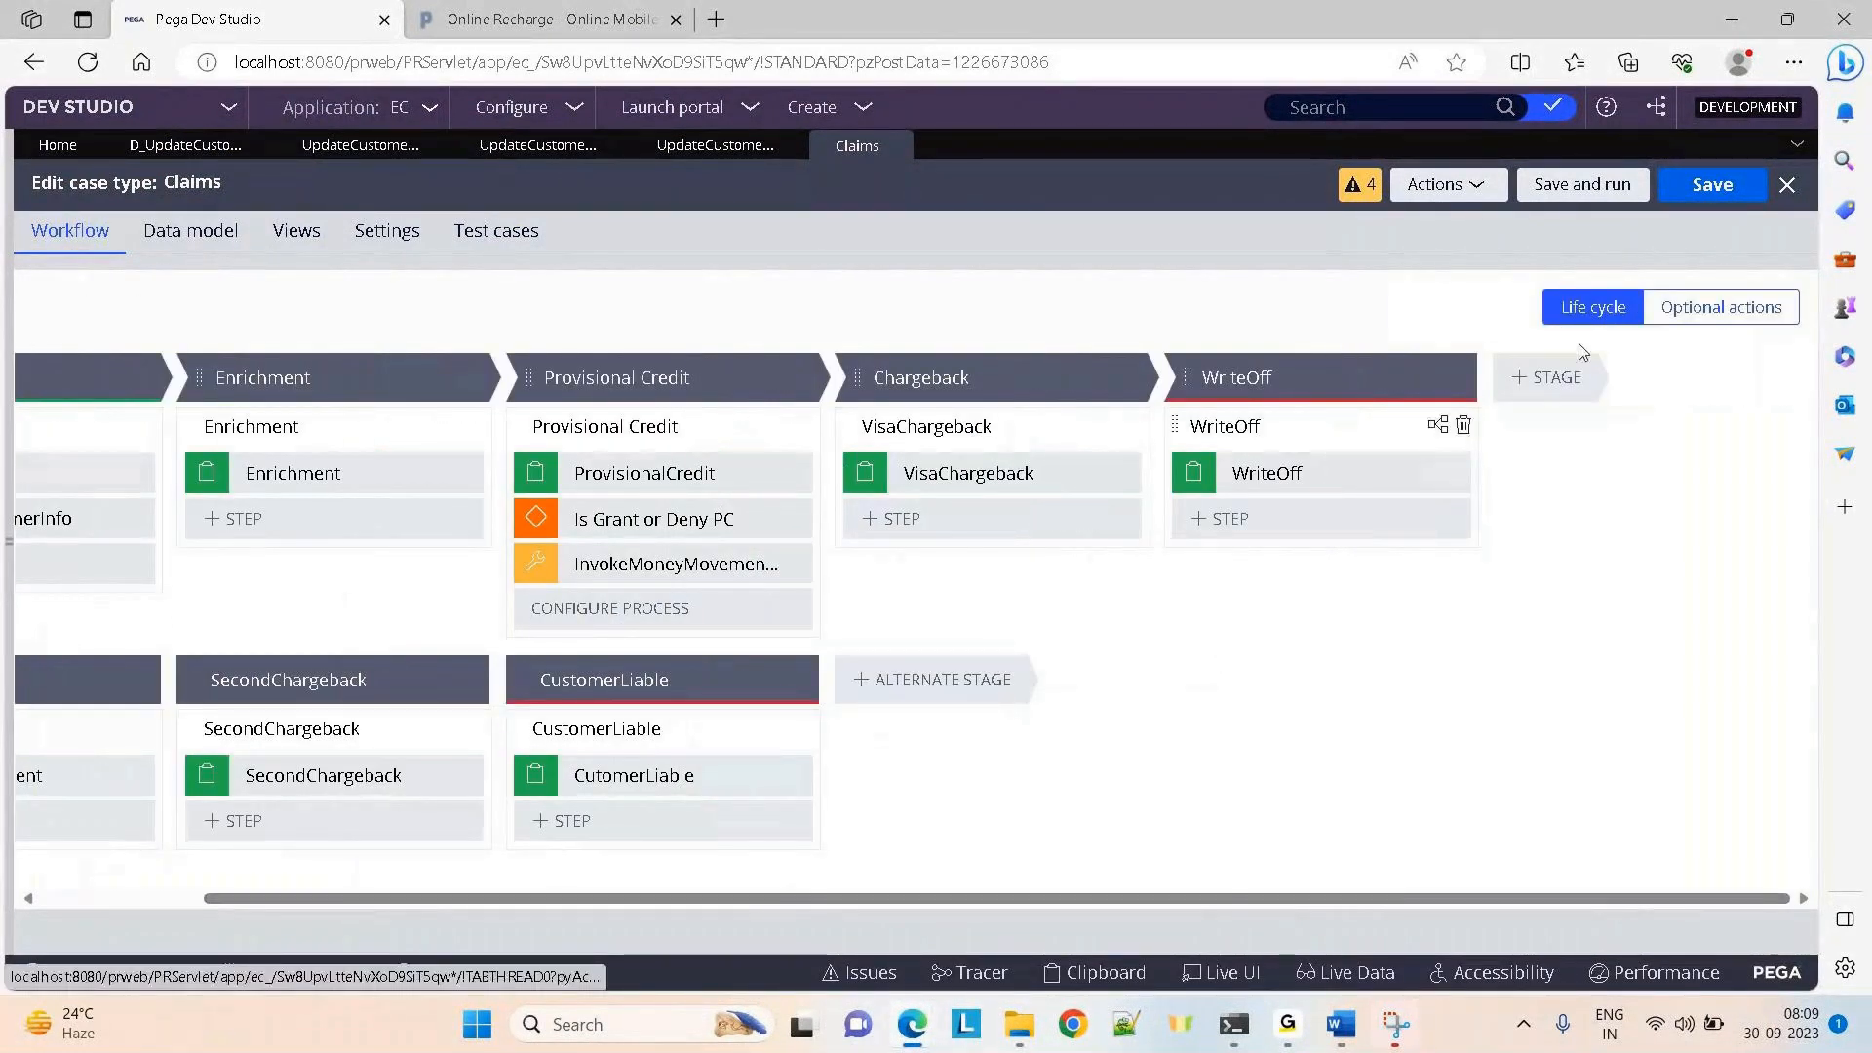
pyautogui.click(854, 109)
pyautogui.click(1079, 129)
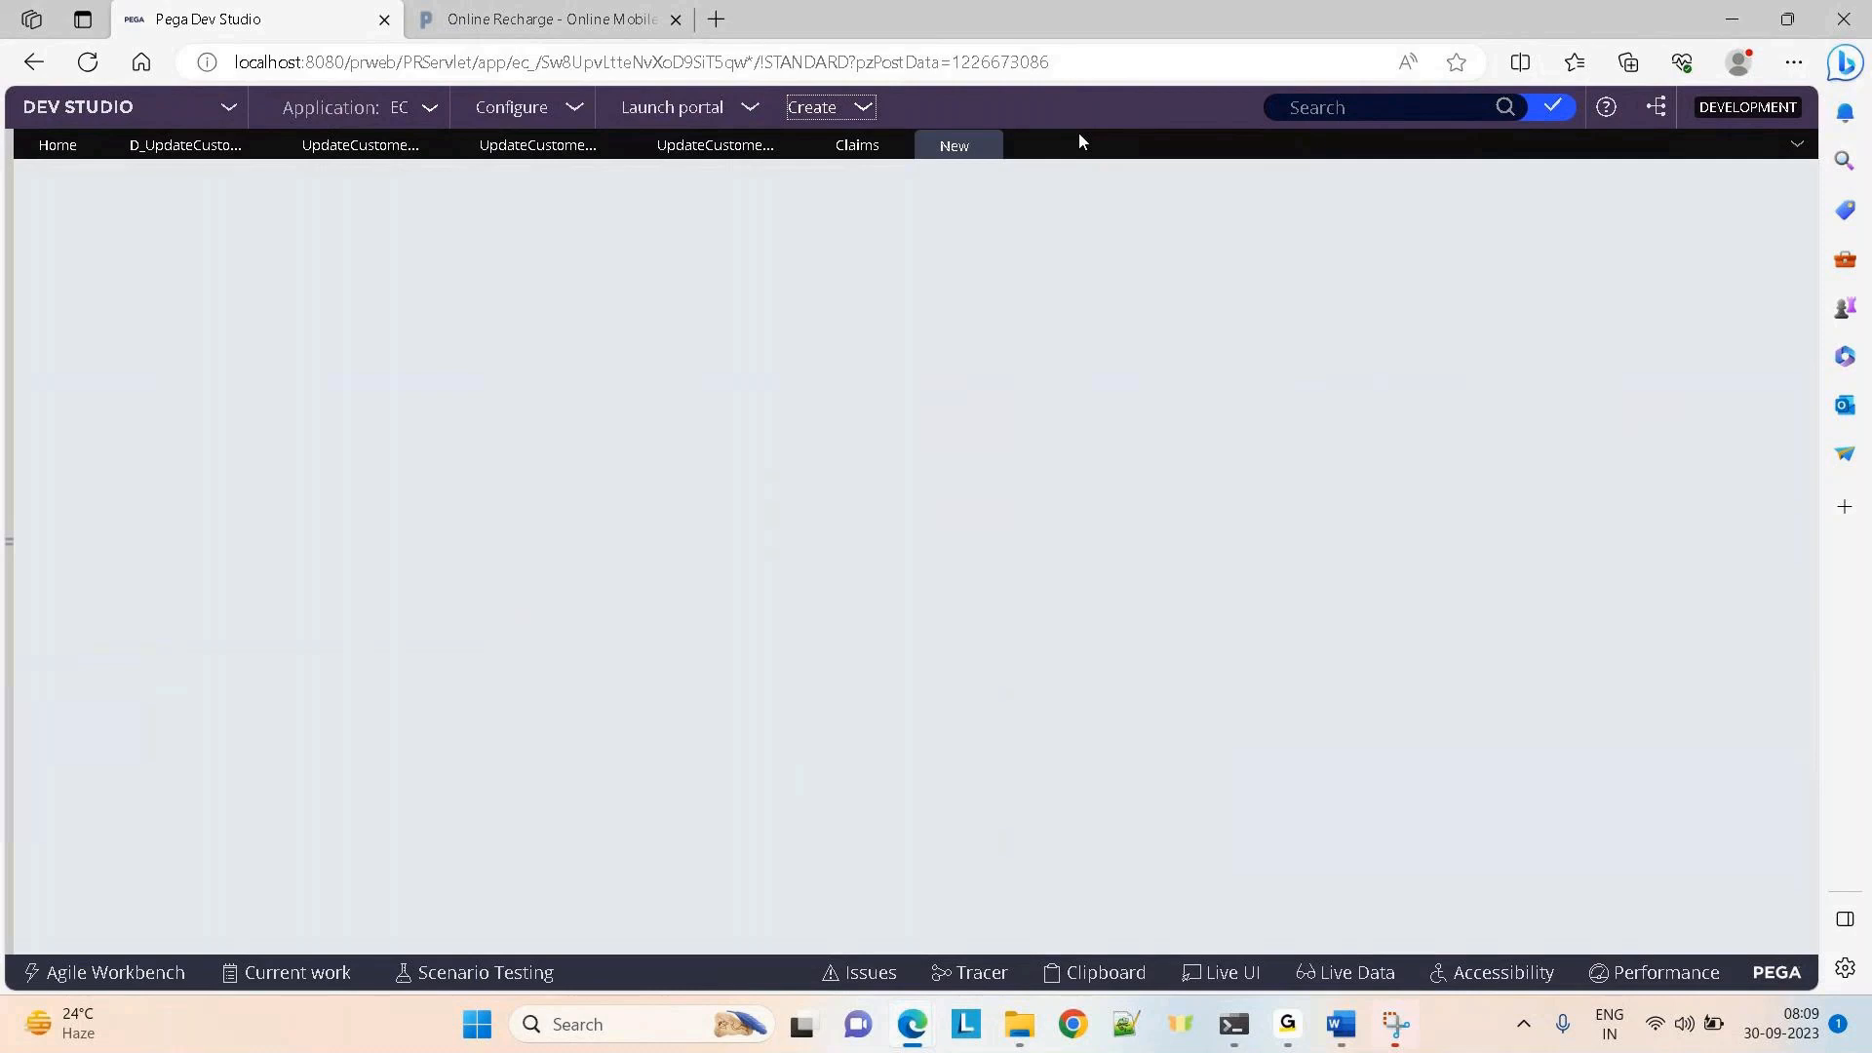
pyautogui.click(850, 146)
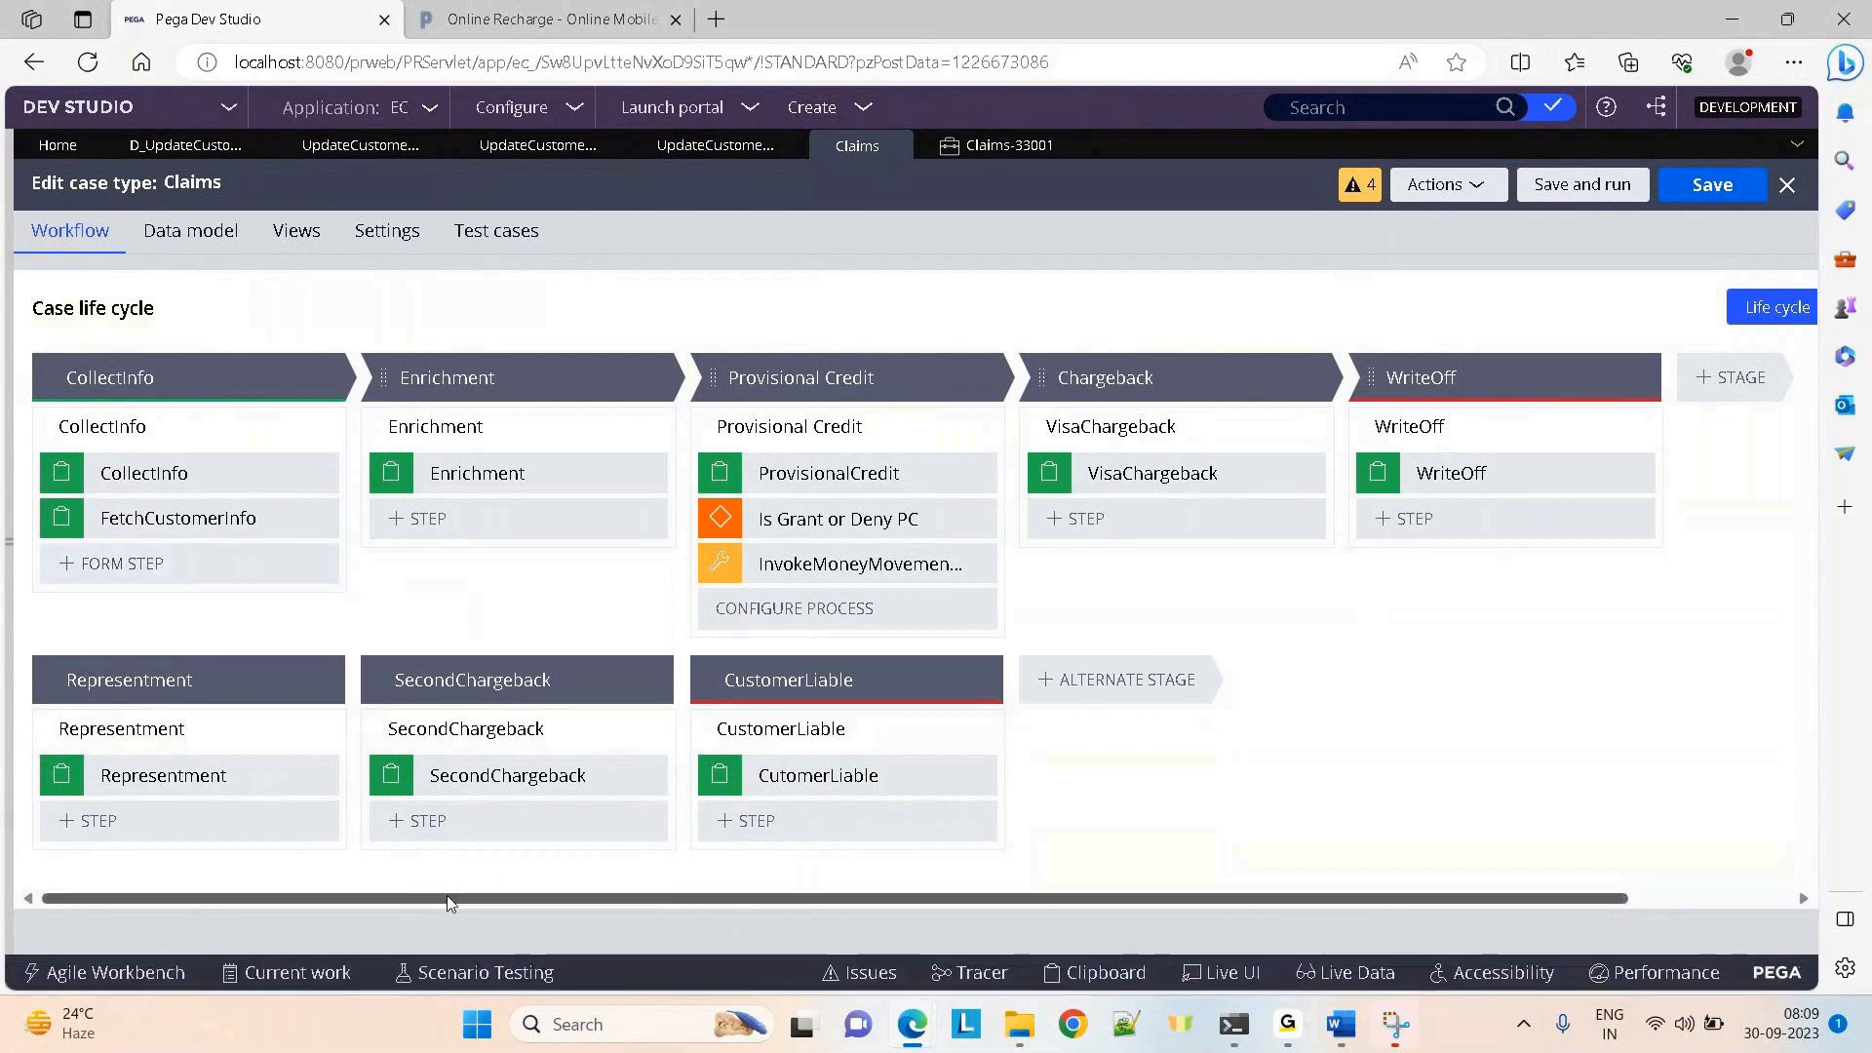
# Show the Claims case type's optional actions, then switch to the new Claims case
pyautogui.moveTo(447, 895); pyautogui.dragTo(953, 848)
pyautogui.click(1713, 308)
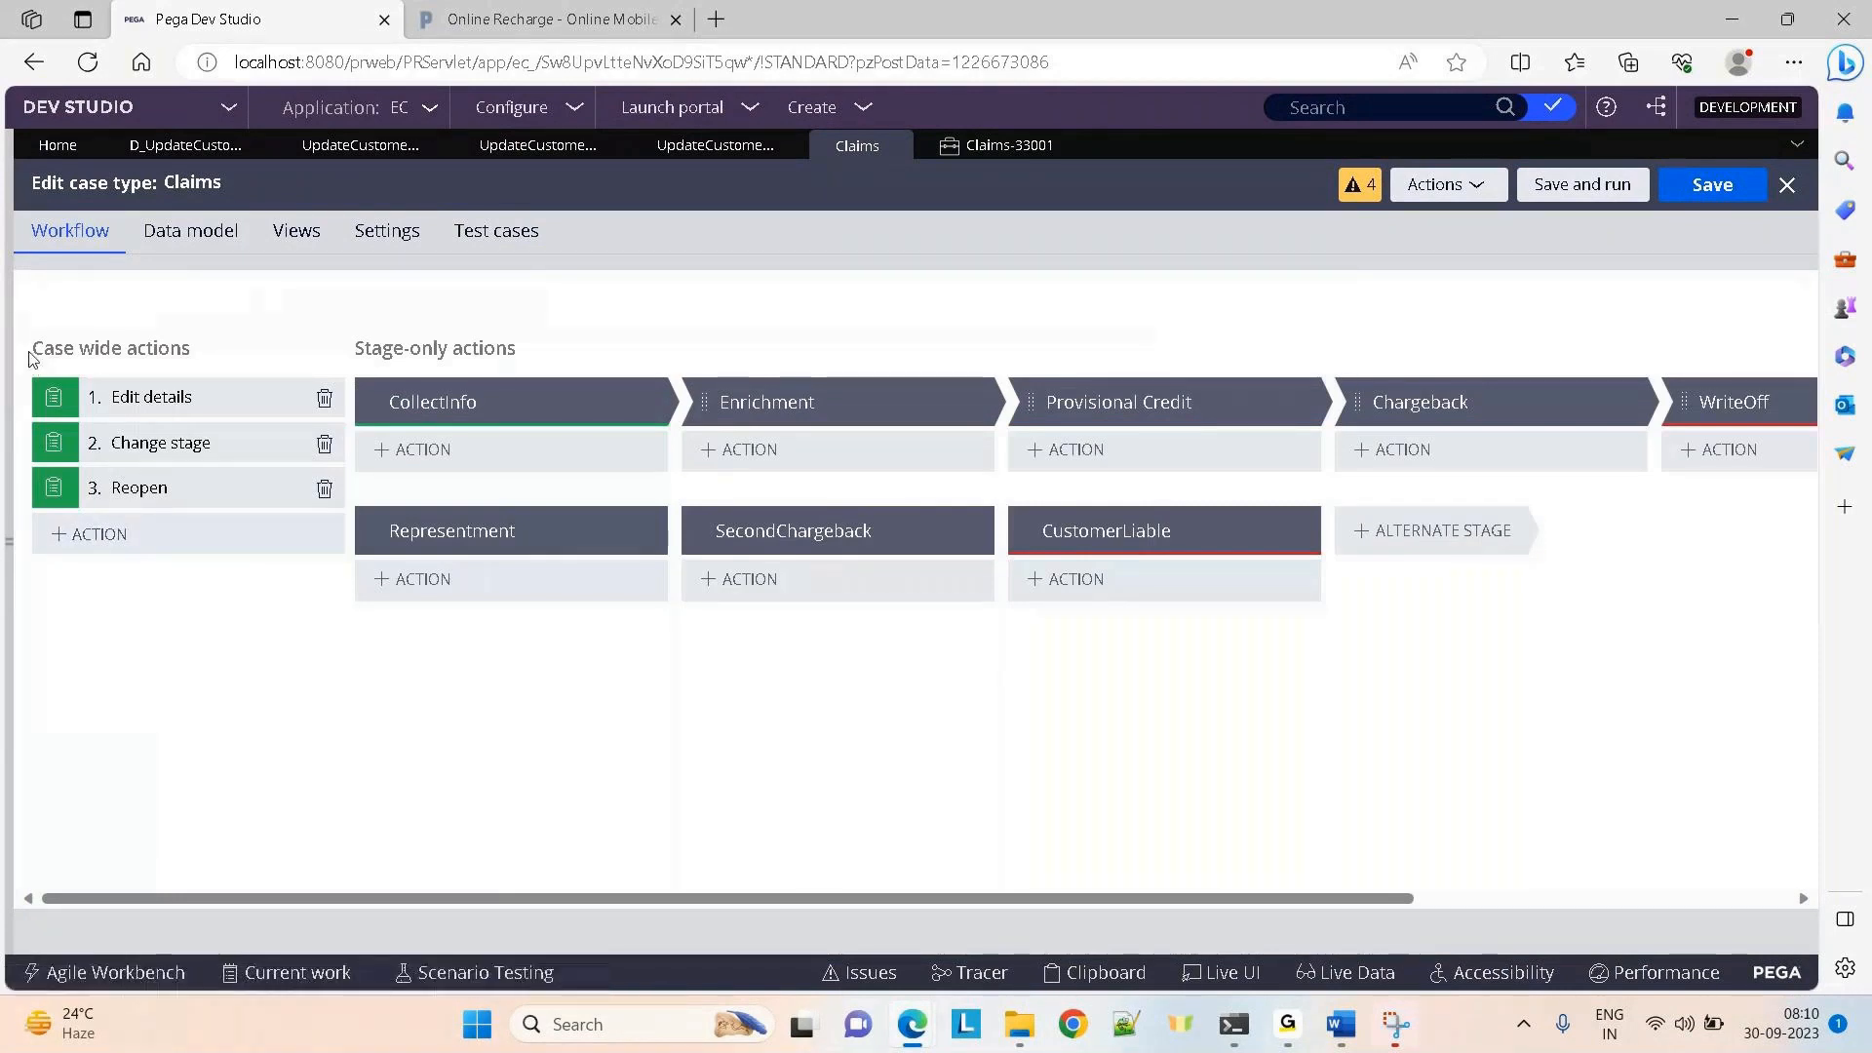
pyautogui.moveTo(183, 348); pyautogui.dragTo(274, 332)
pyautogui.click(395, 320)
pyautogui.click(973, 158)
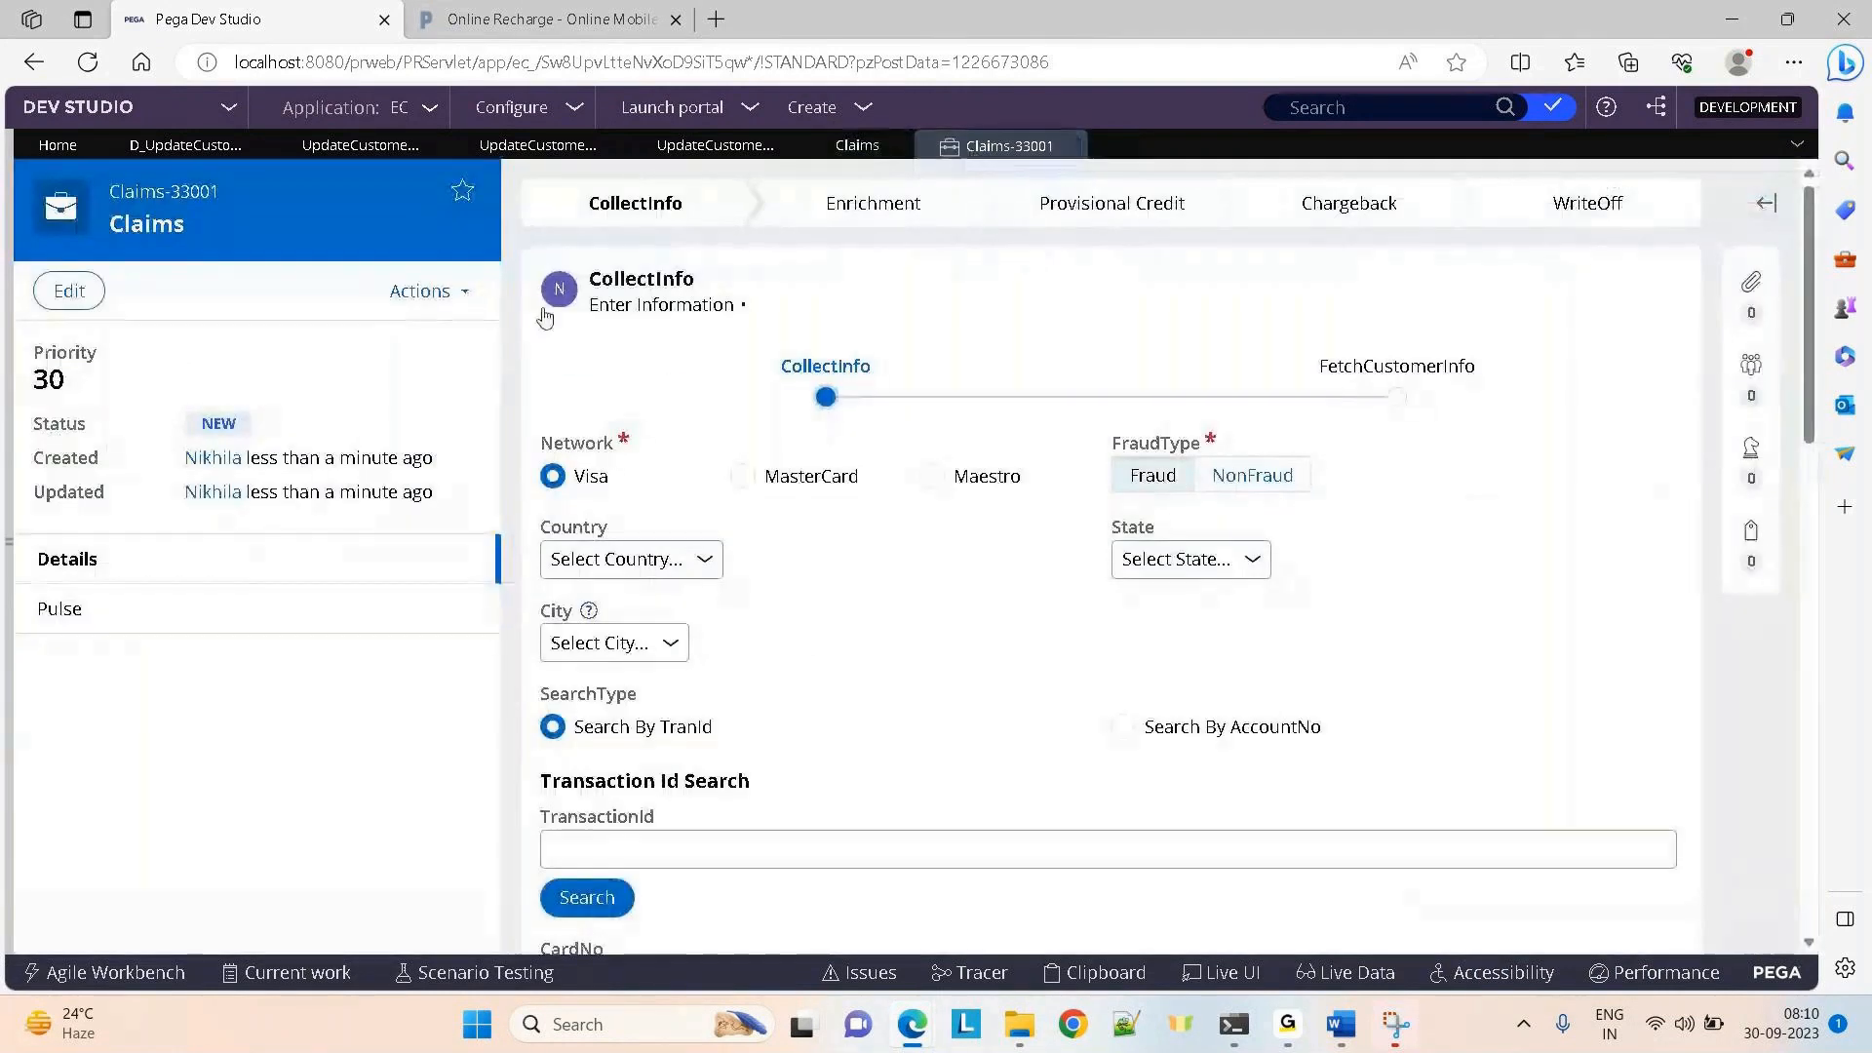
# Browse the Claims-33001 case's actions and history, then return to the Claims workflow editor
pyautogui.click(427, 293)
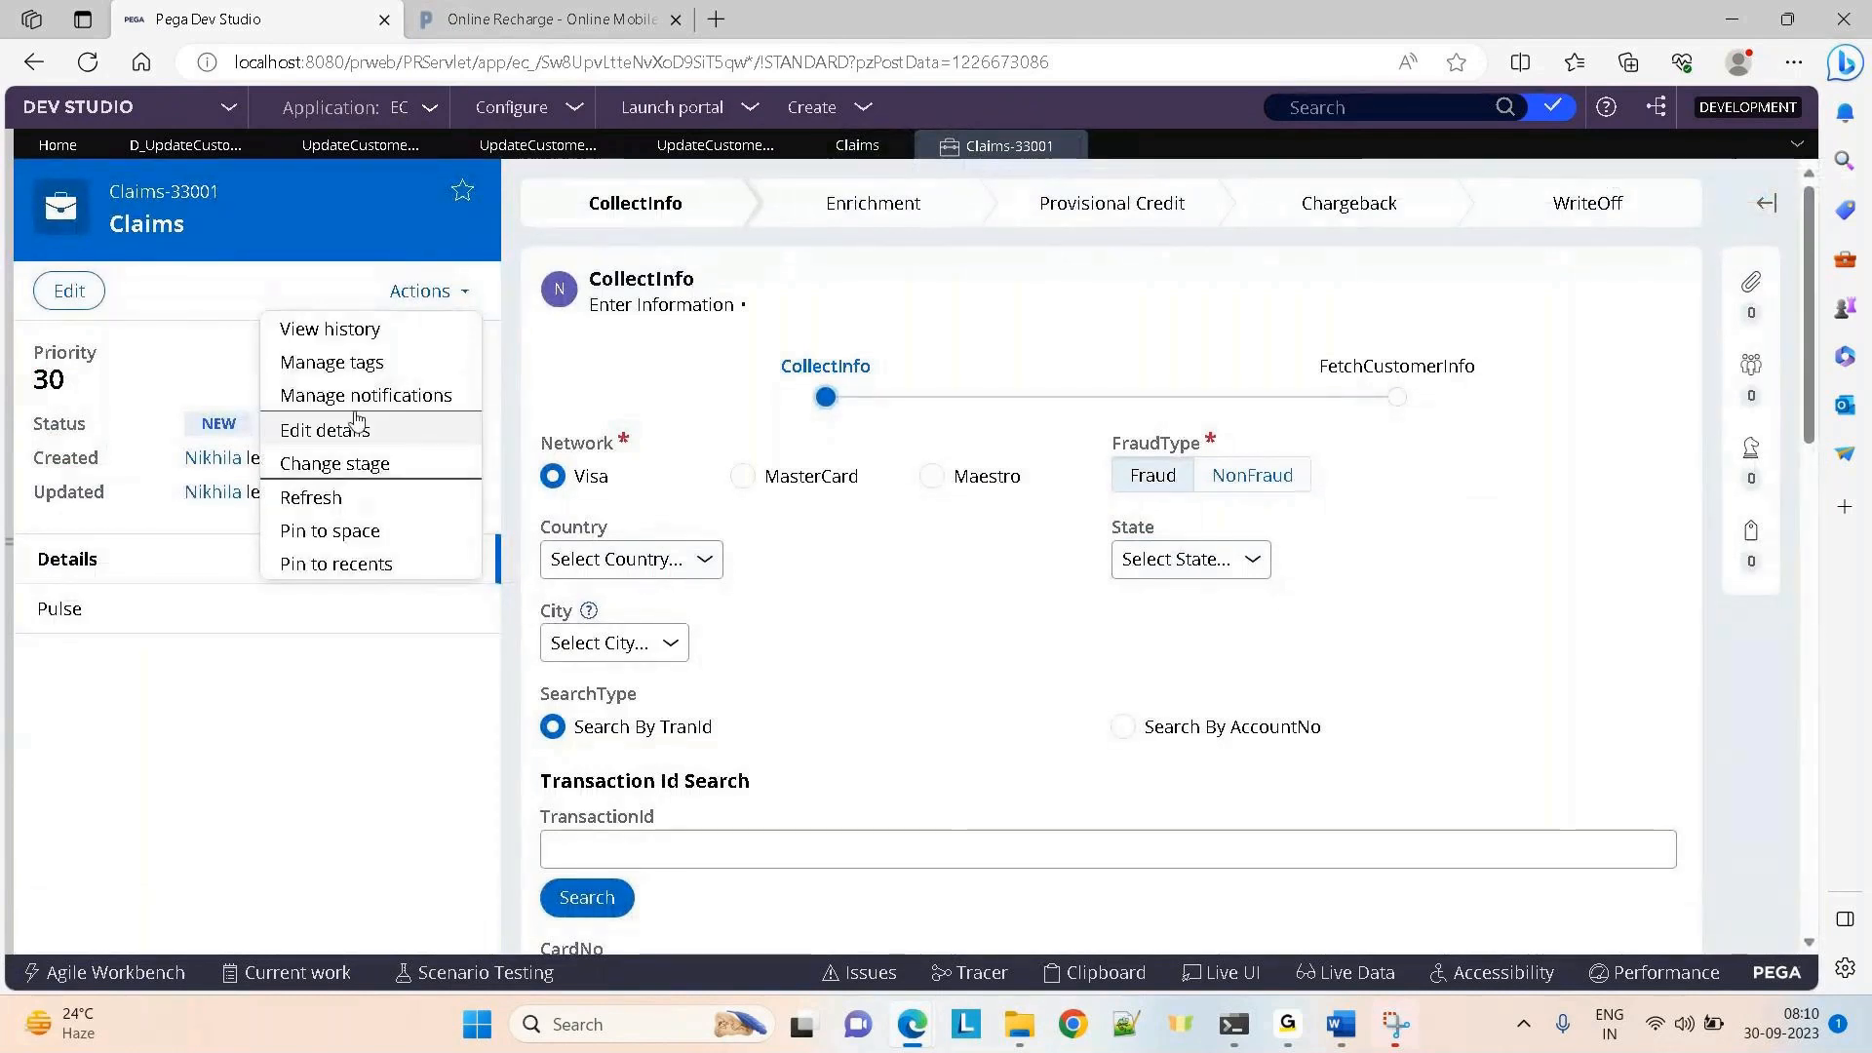
pyautogui.click(332, 333)
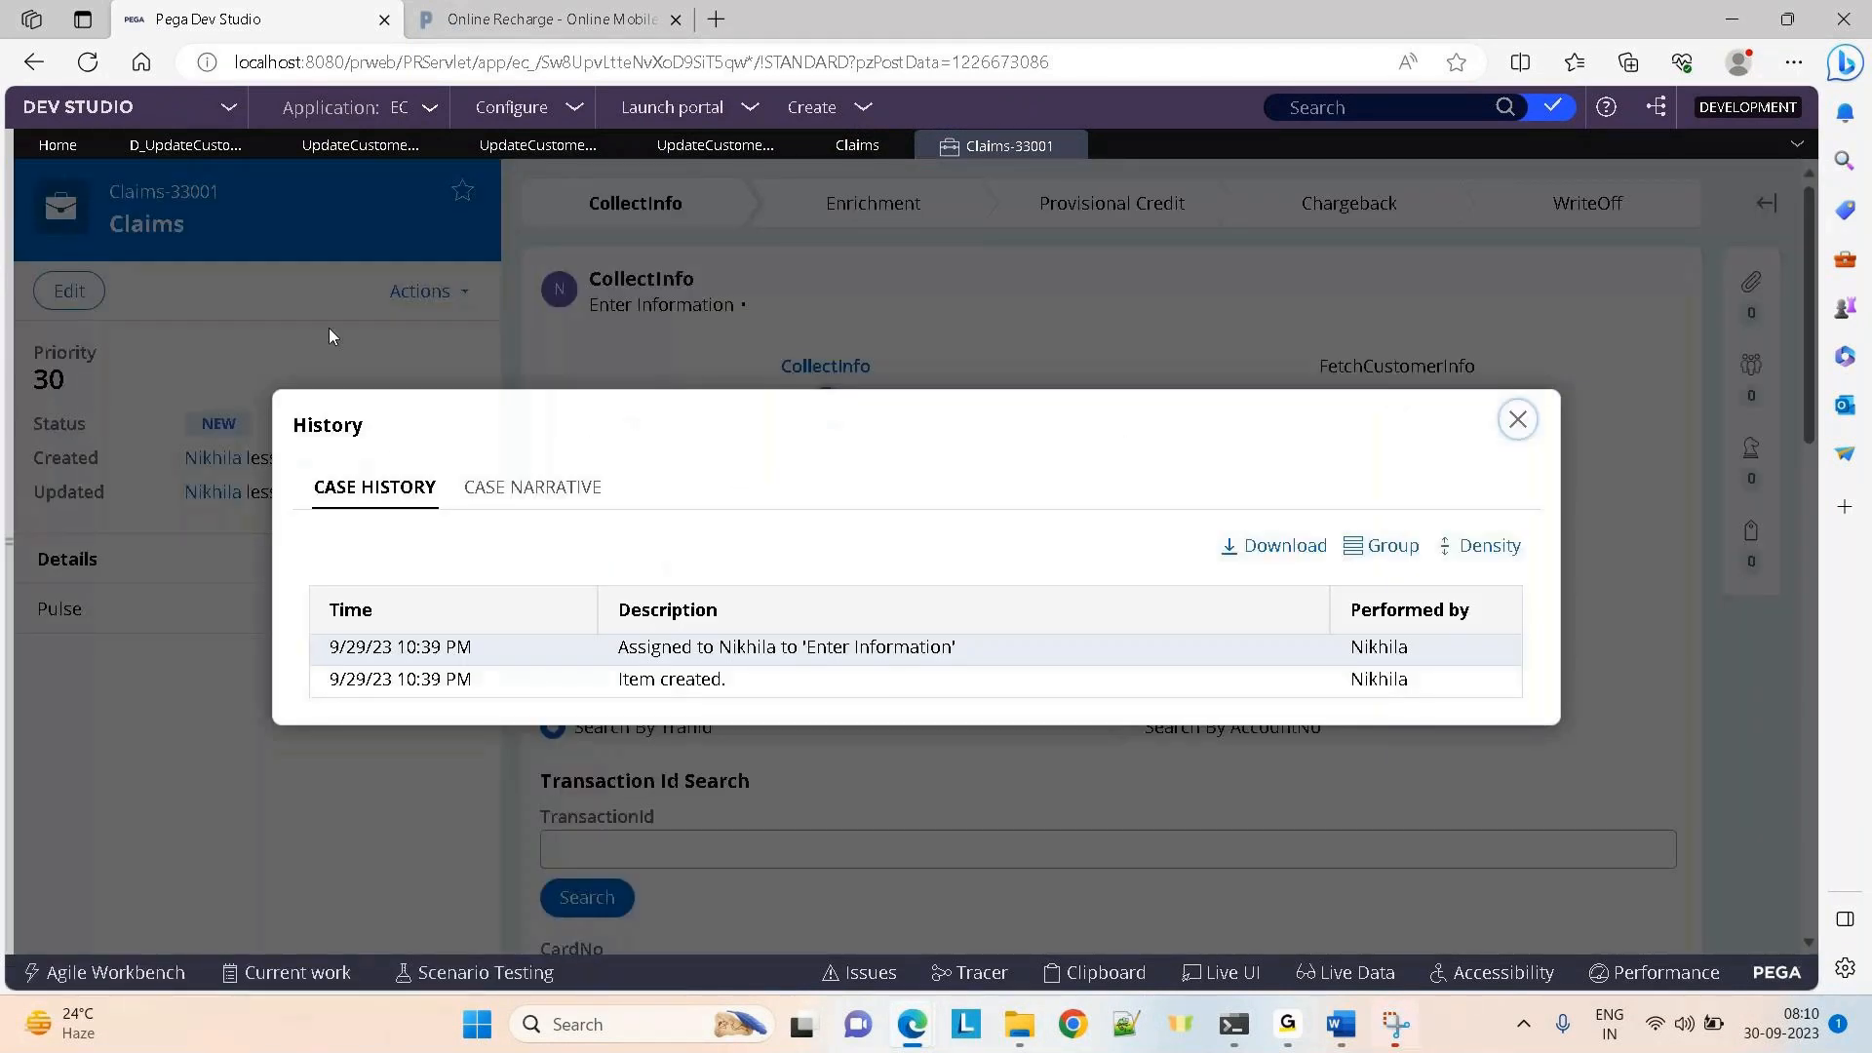
pyautogui.click(1517, 419)
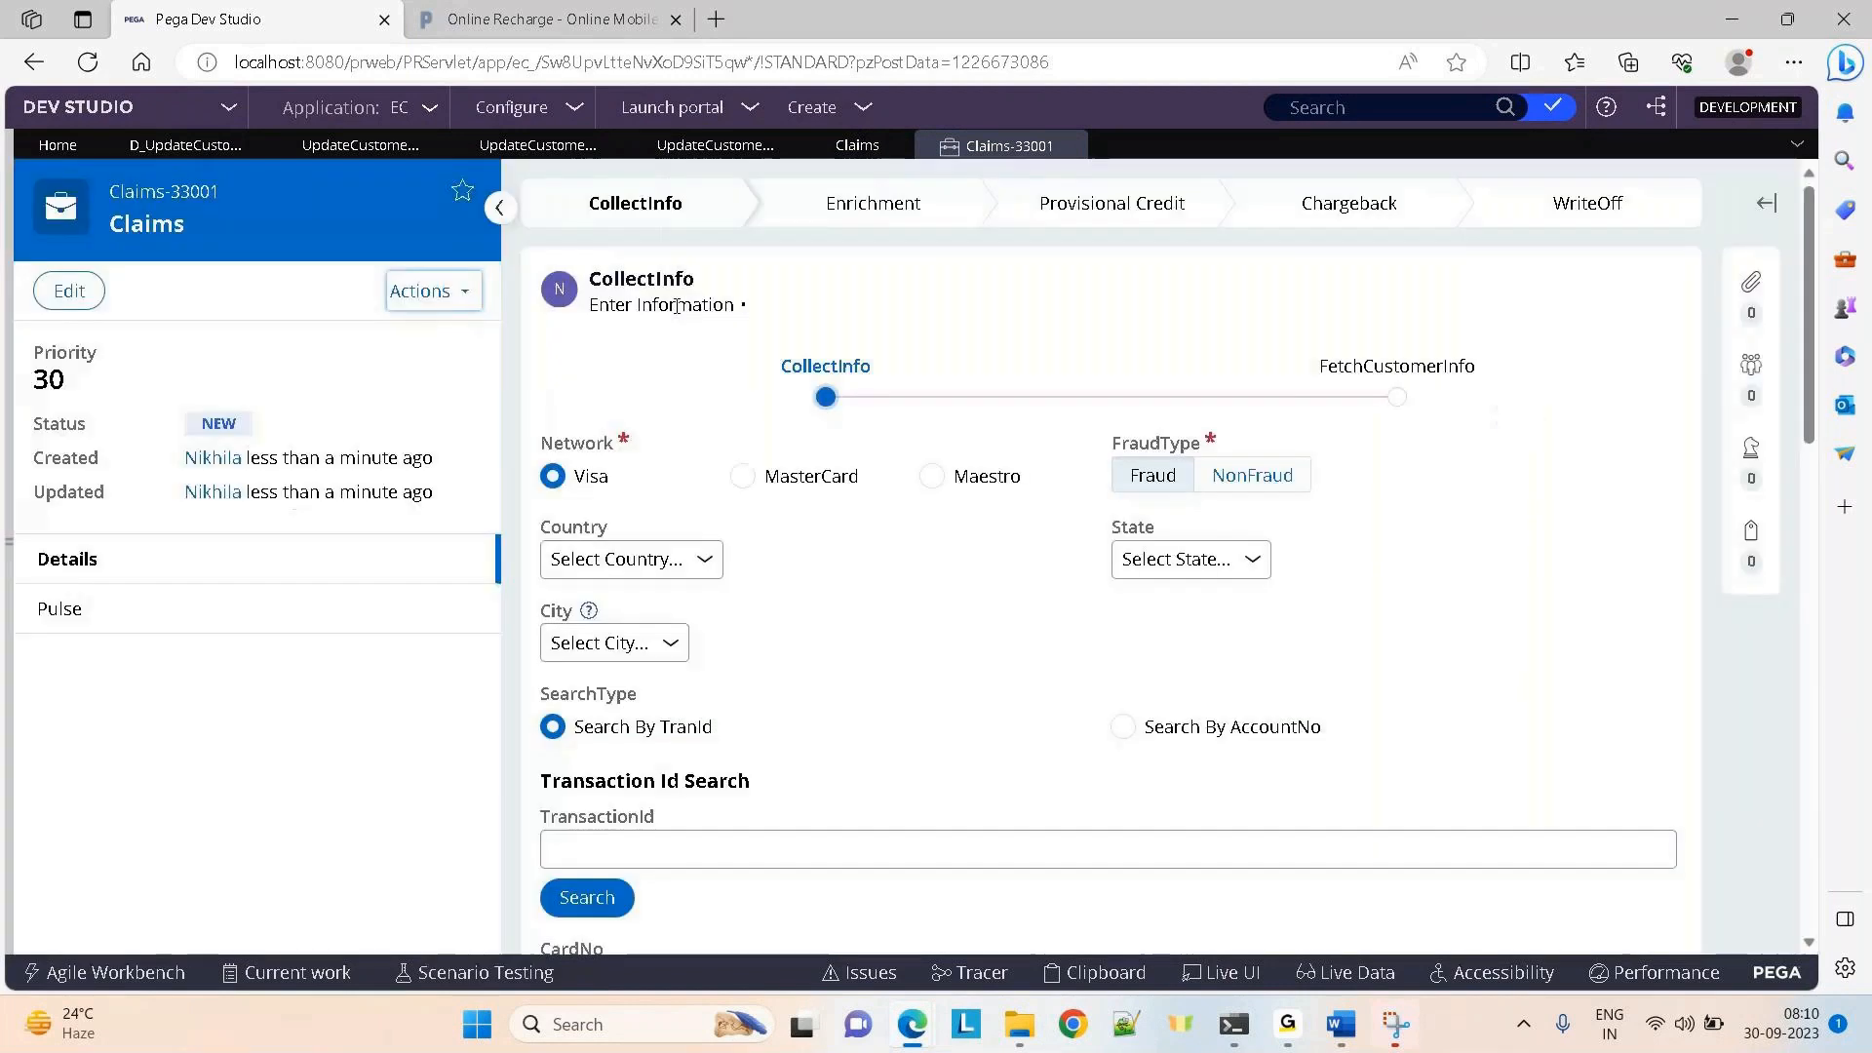
pyautogui.click(427, 291)
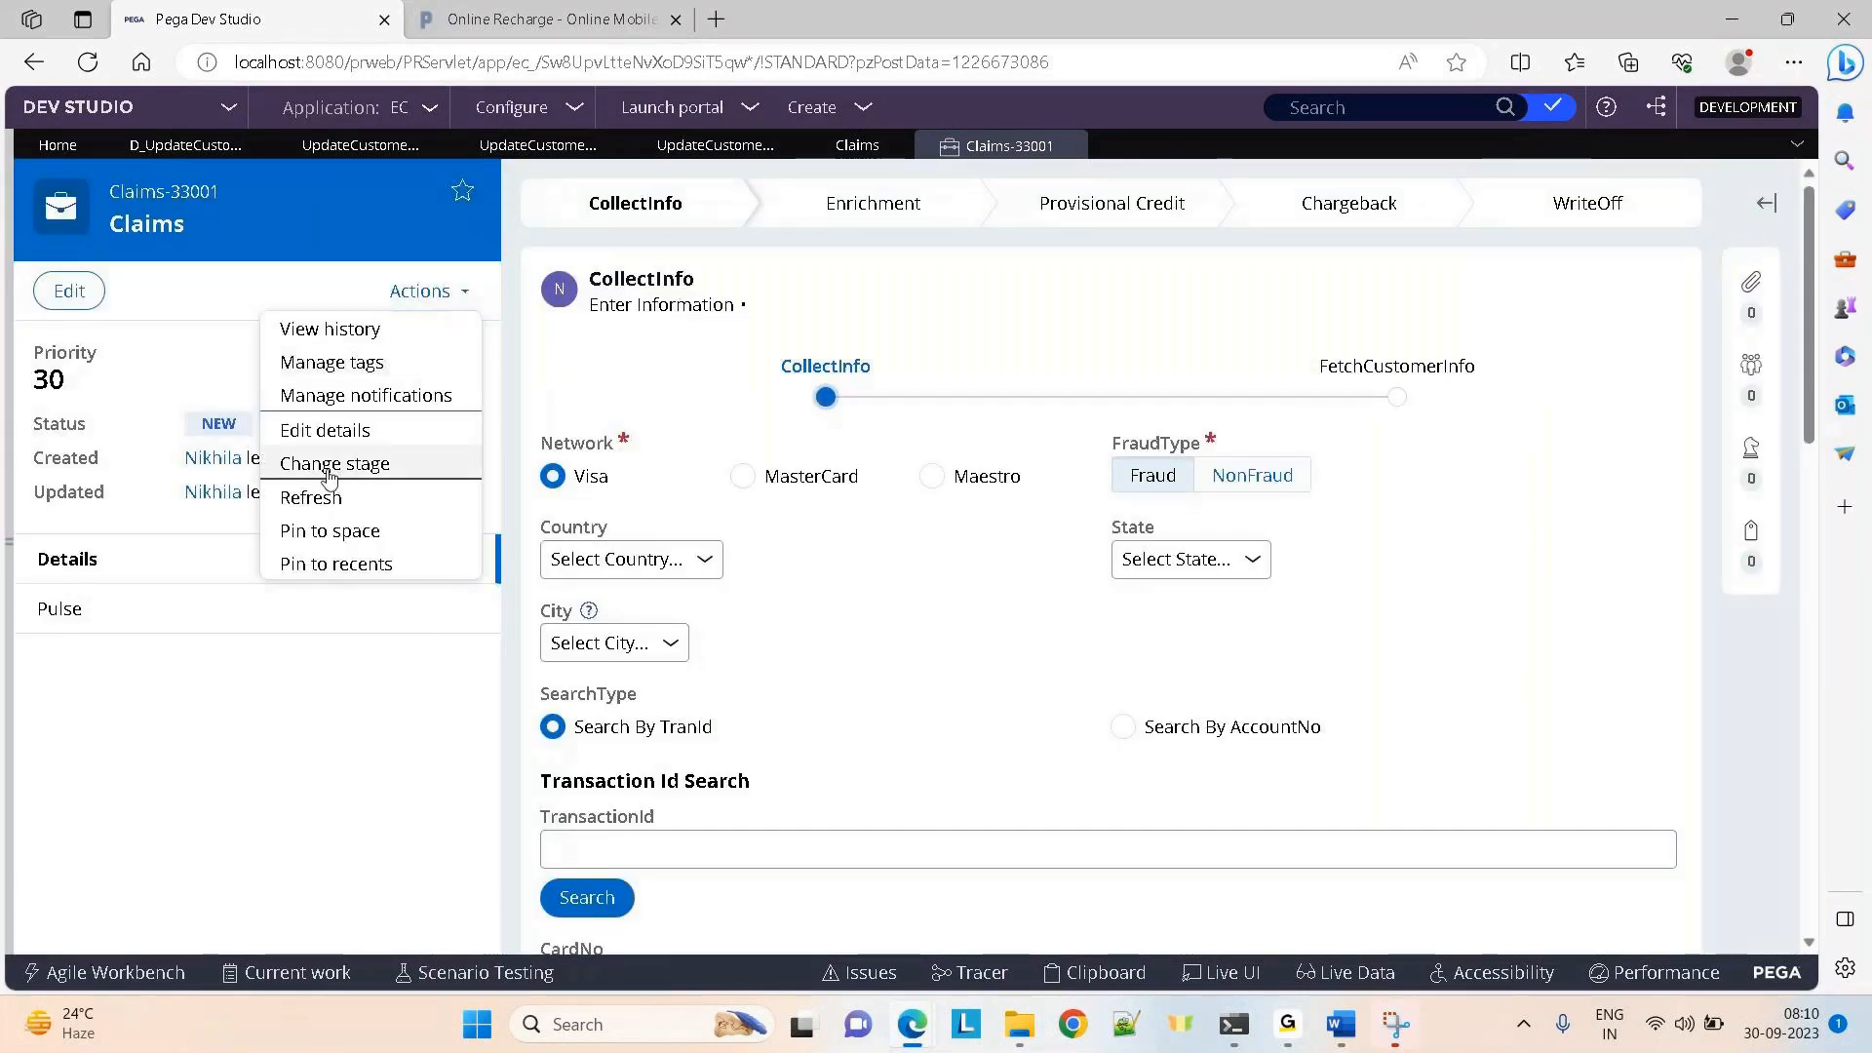
pyautogui.press('Escape')
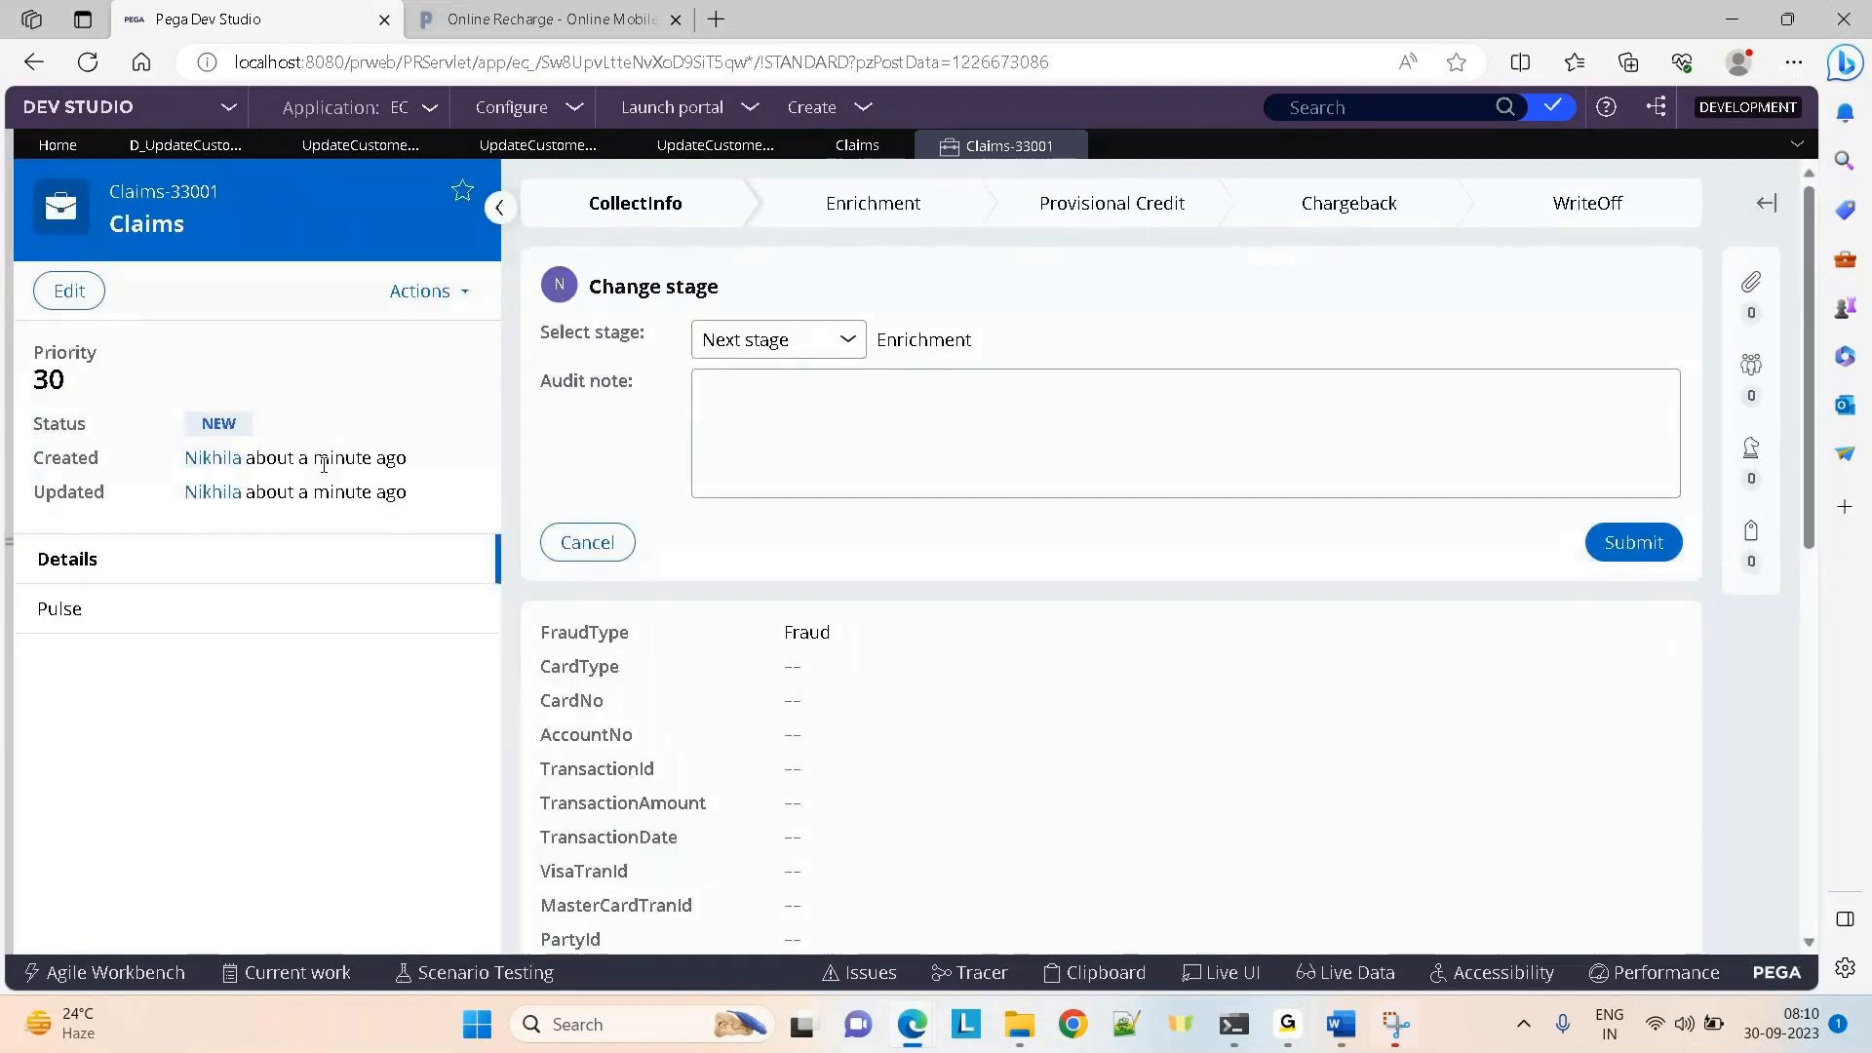
pyautogui.click(409, 298)
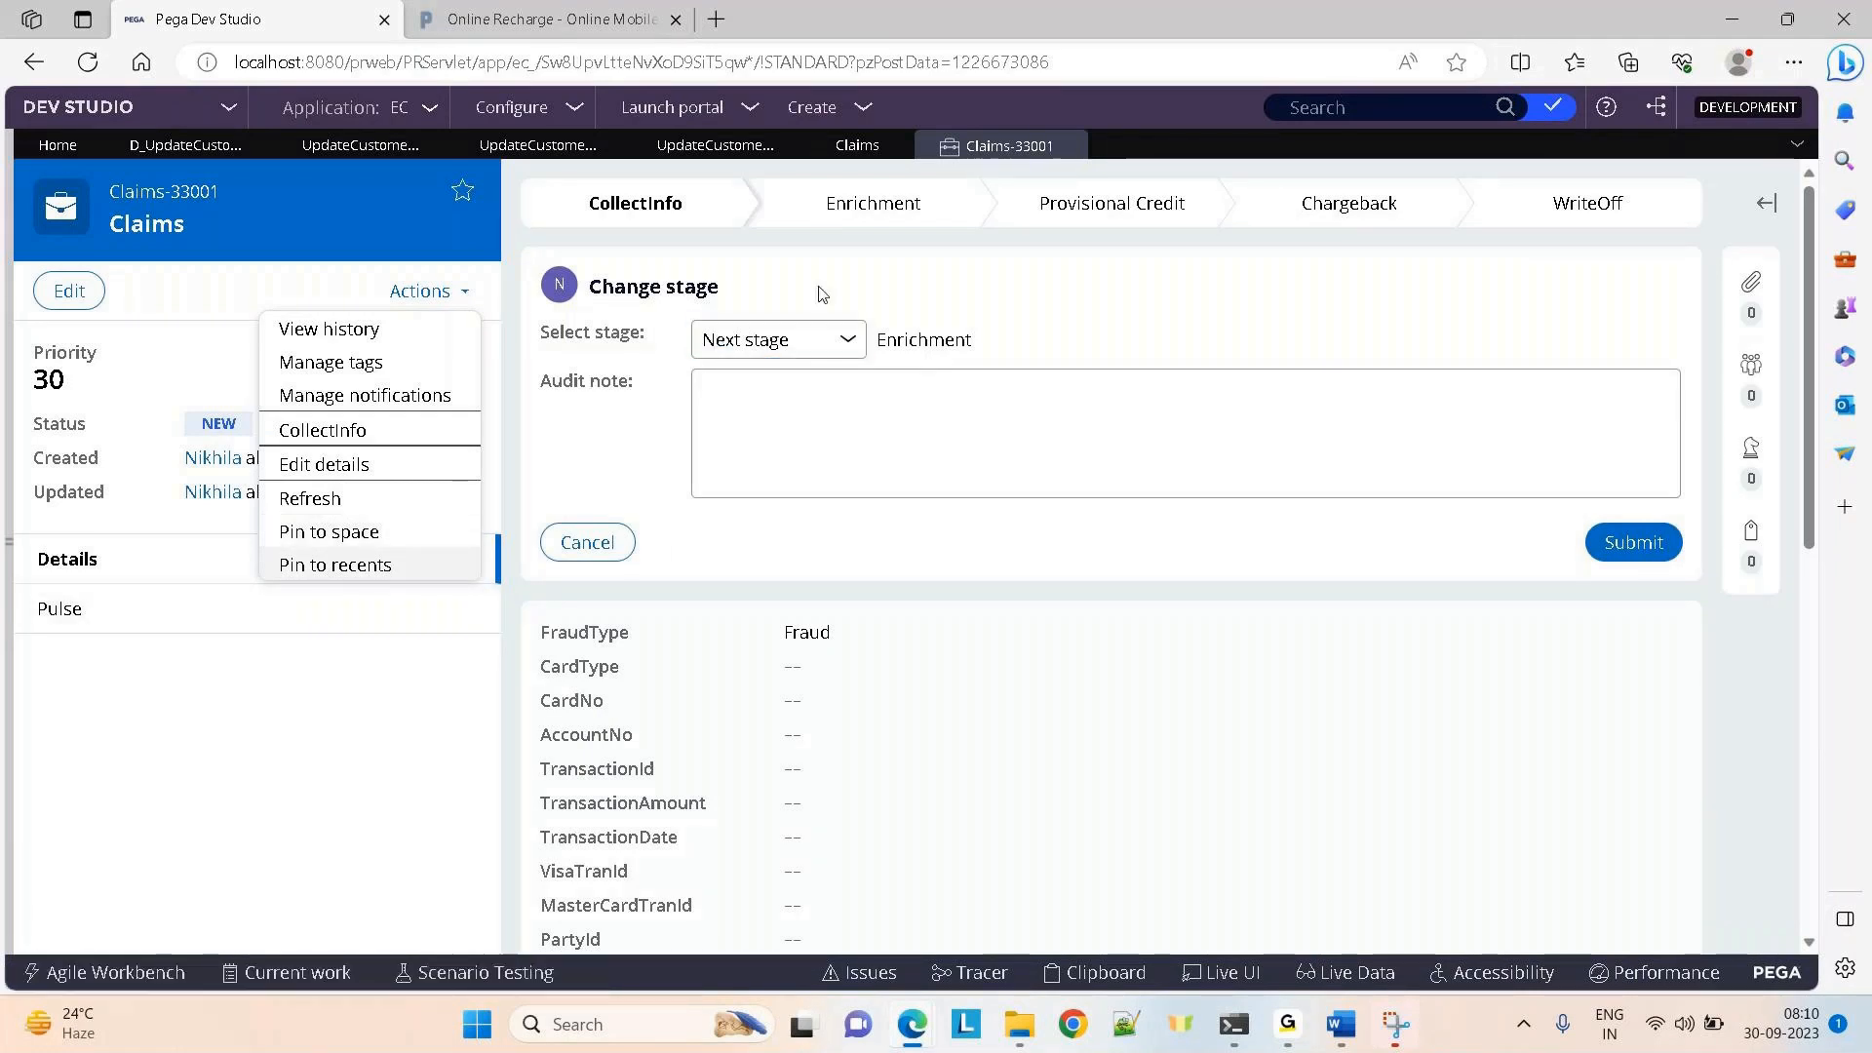
pyautogui.click(848, 146)
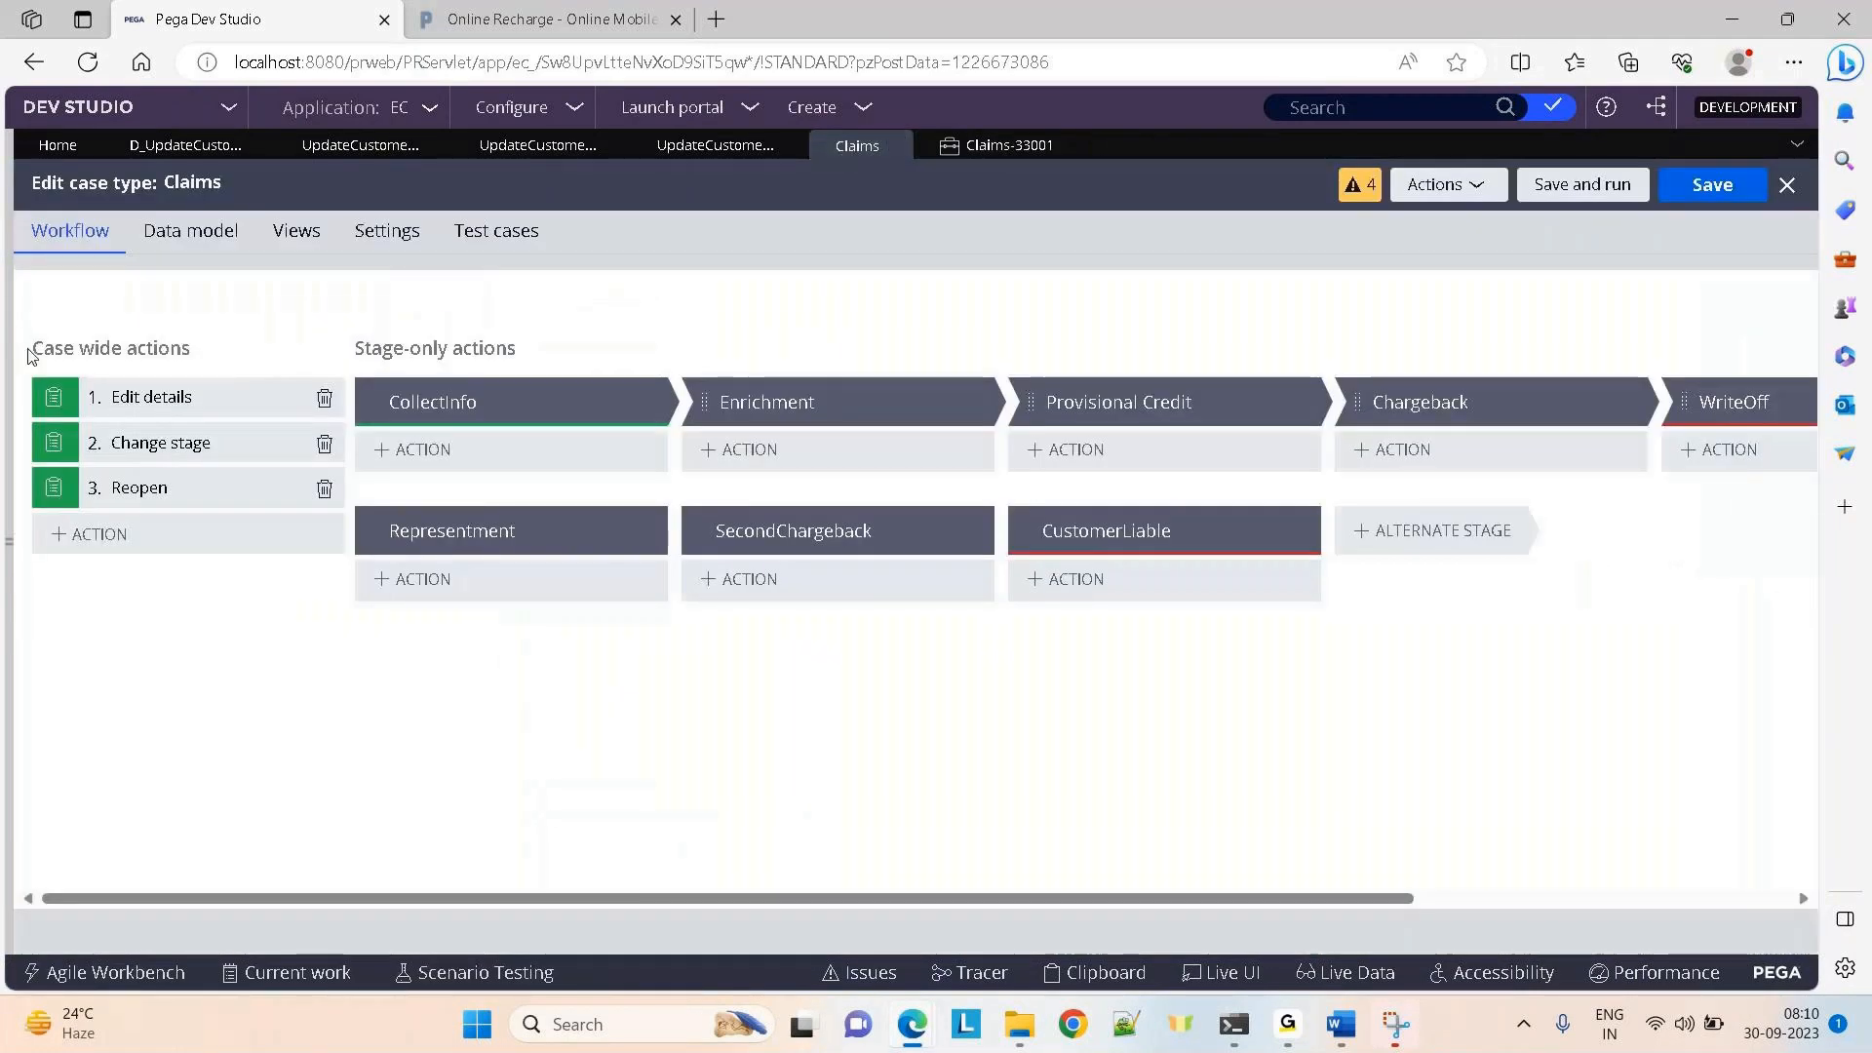
# Review the action types offered for the CollectInfo stage and for case-wide actions
pyautogui.moveTo(33, 357); pyautogui.dragTo(639, 304)
pyautogui.click(648, 305)
pyautogui.click(523, 449)
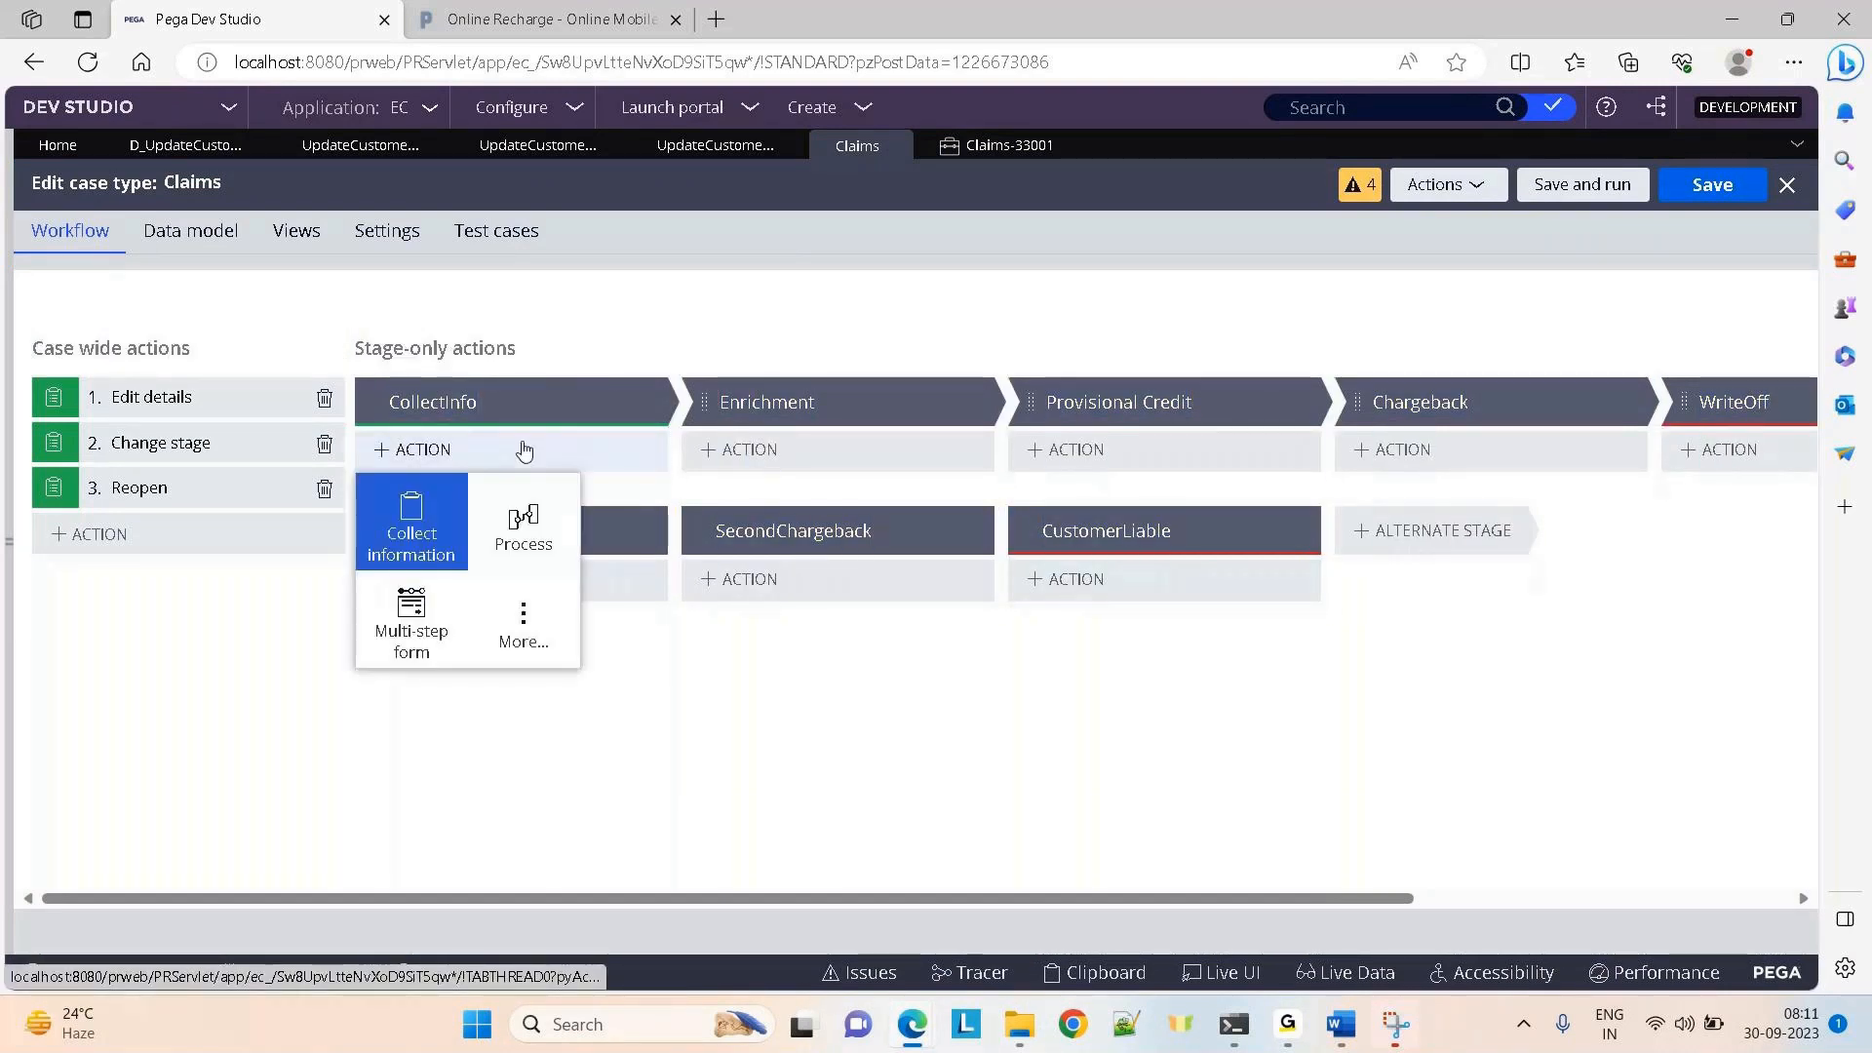
pyautogui.click(134, 535)
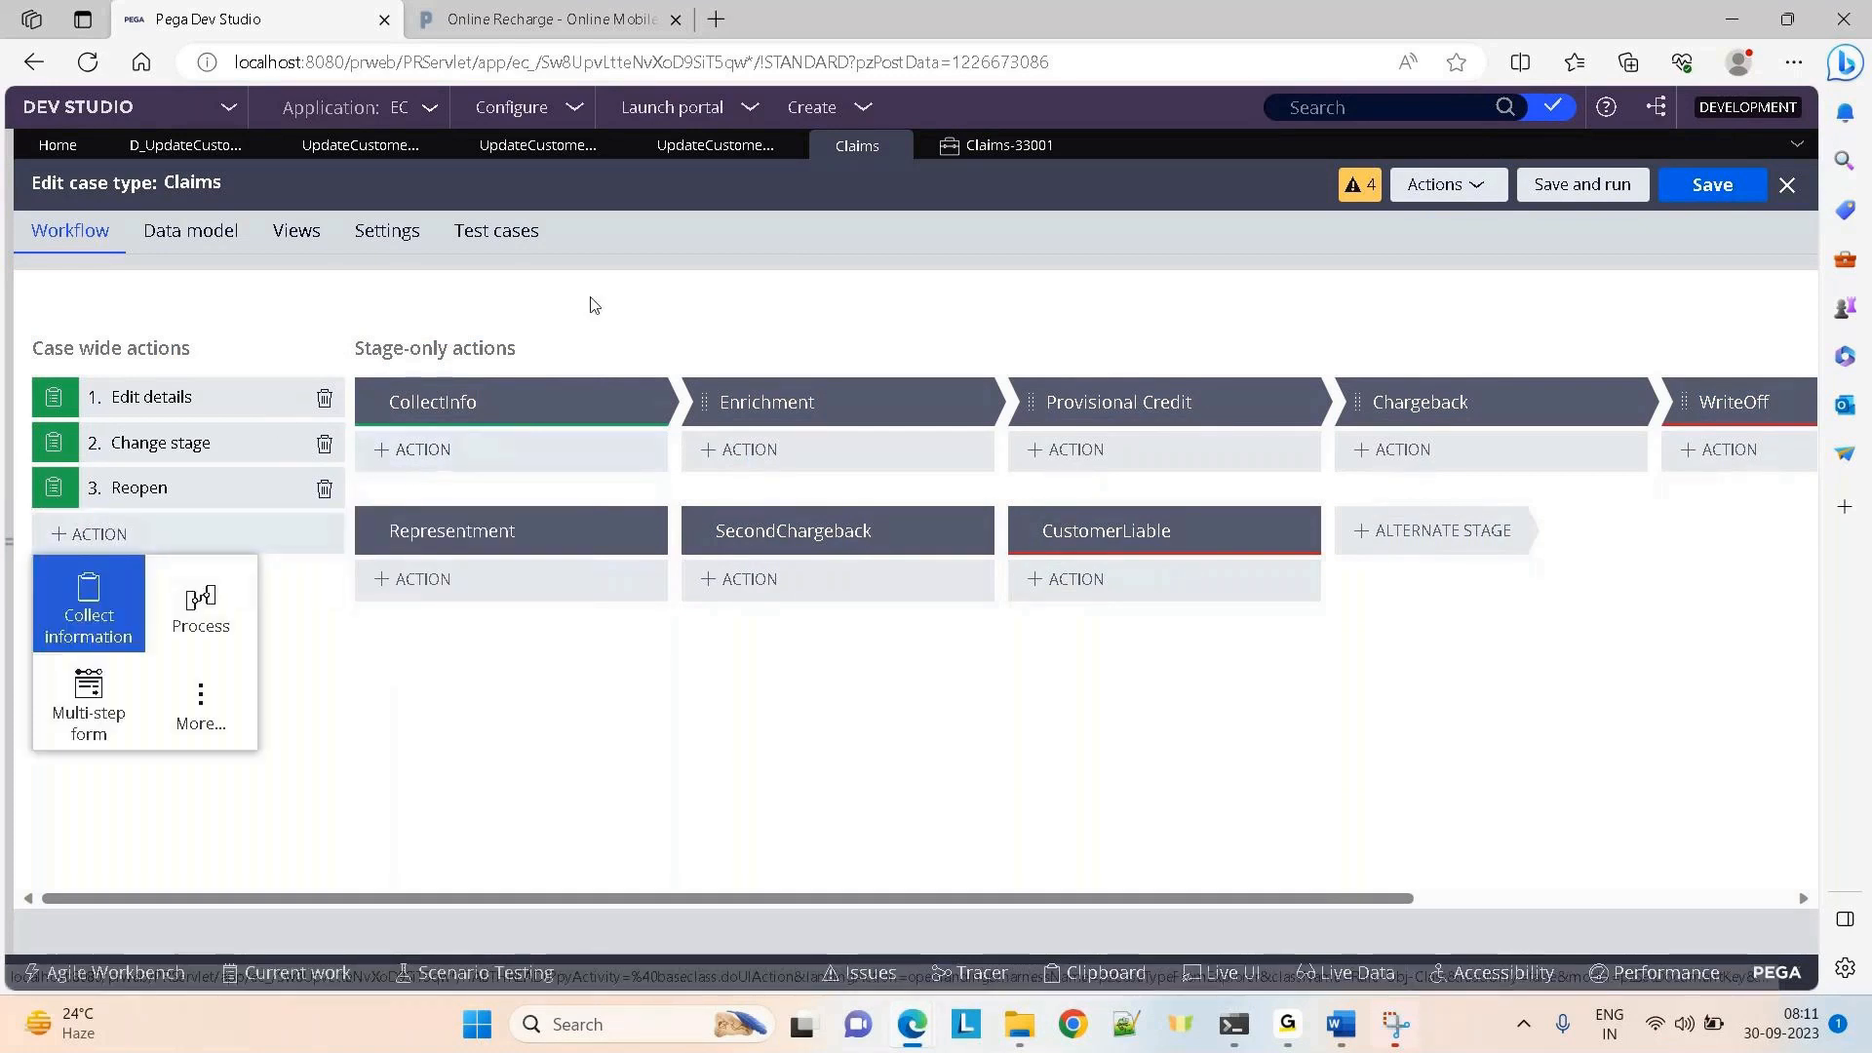
# Mark UpdateCustomerInfo as a relevant record, save, and check it in with comment 'done'
pyautogui.click(690, 152)
pyautogui.click(1560, 178)
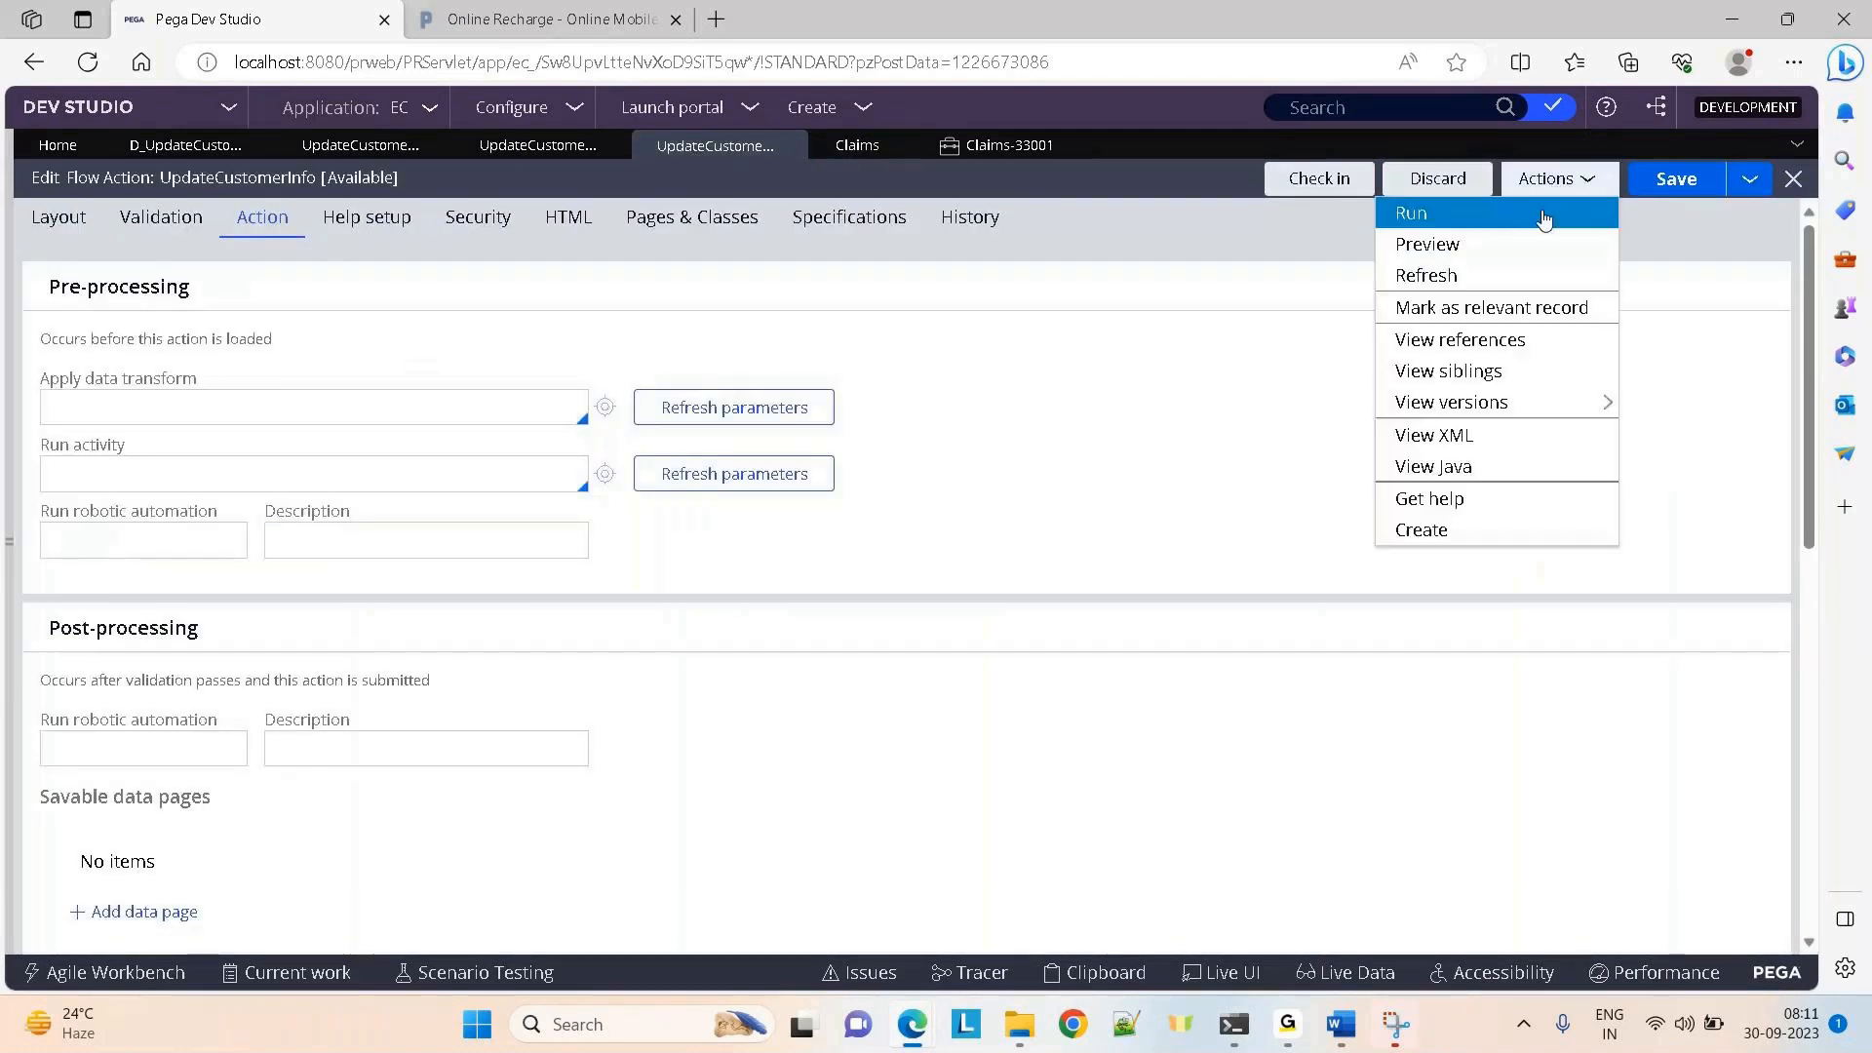
pyautogui.click(1491, 307)
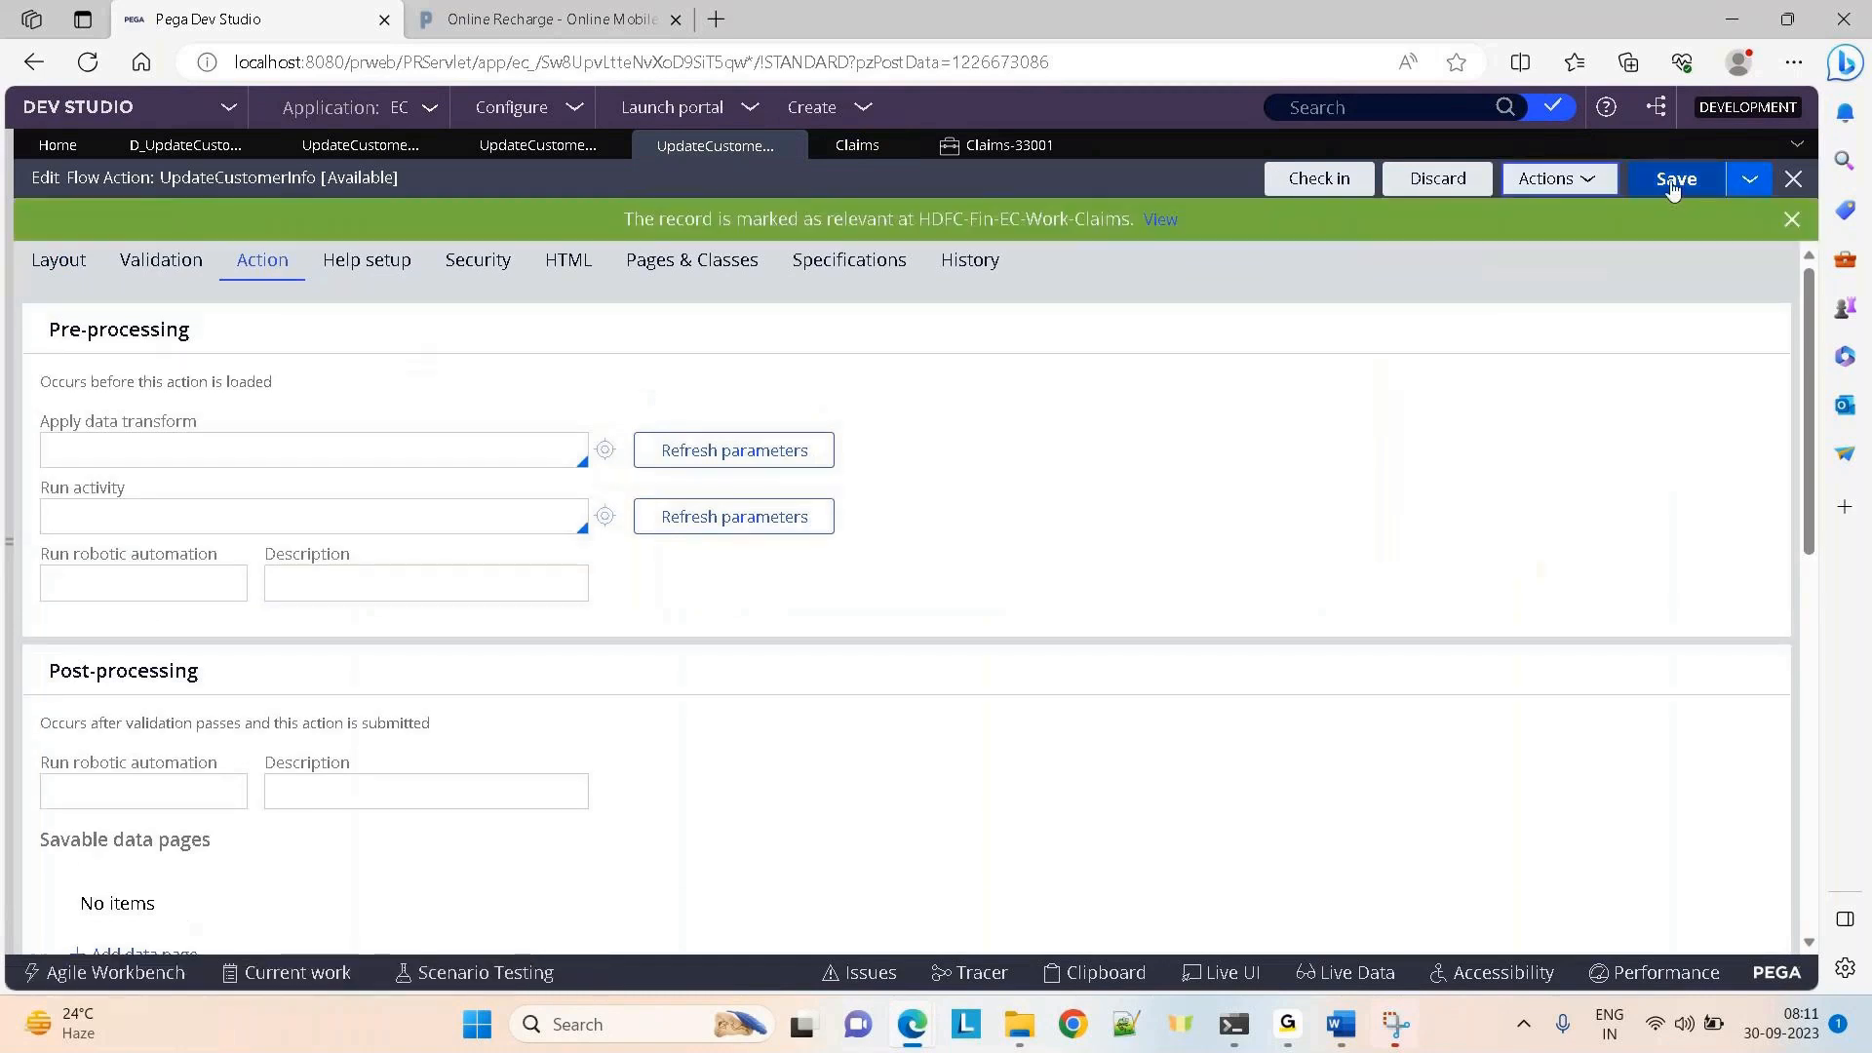
pyautogui.click(1673, 185)
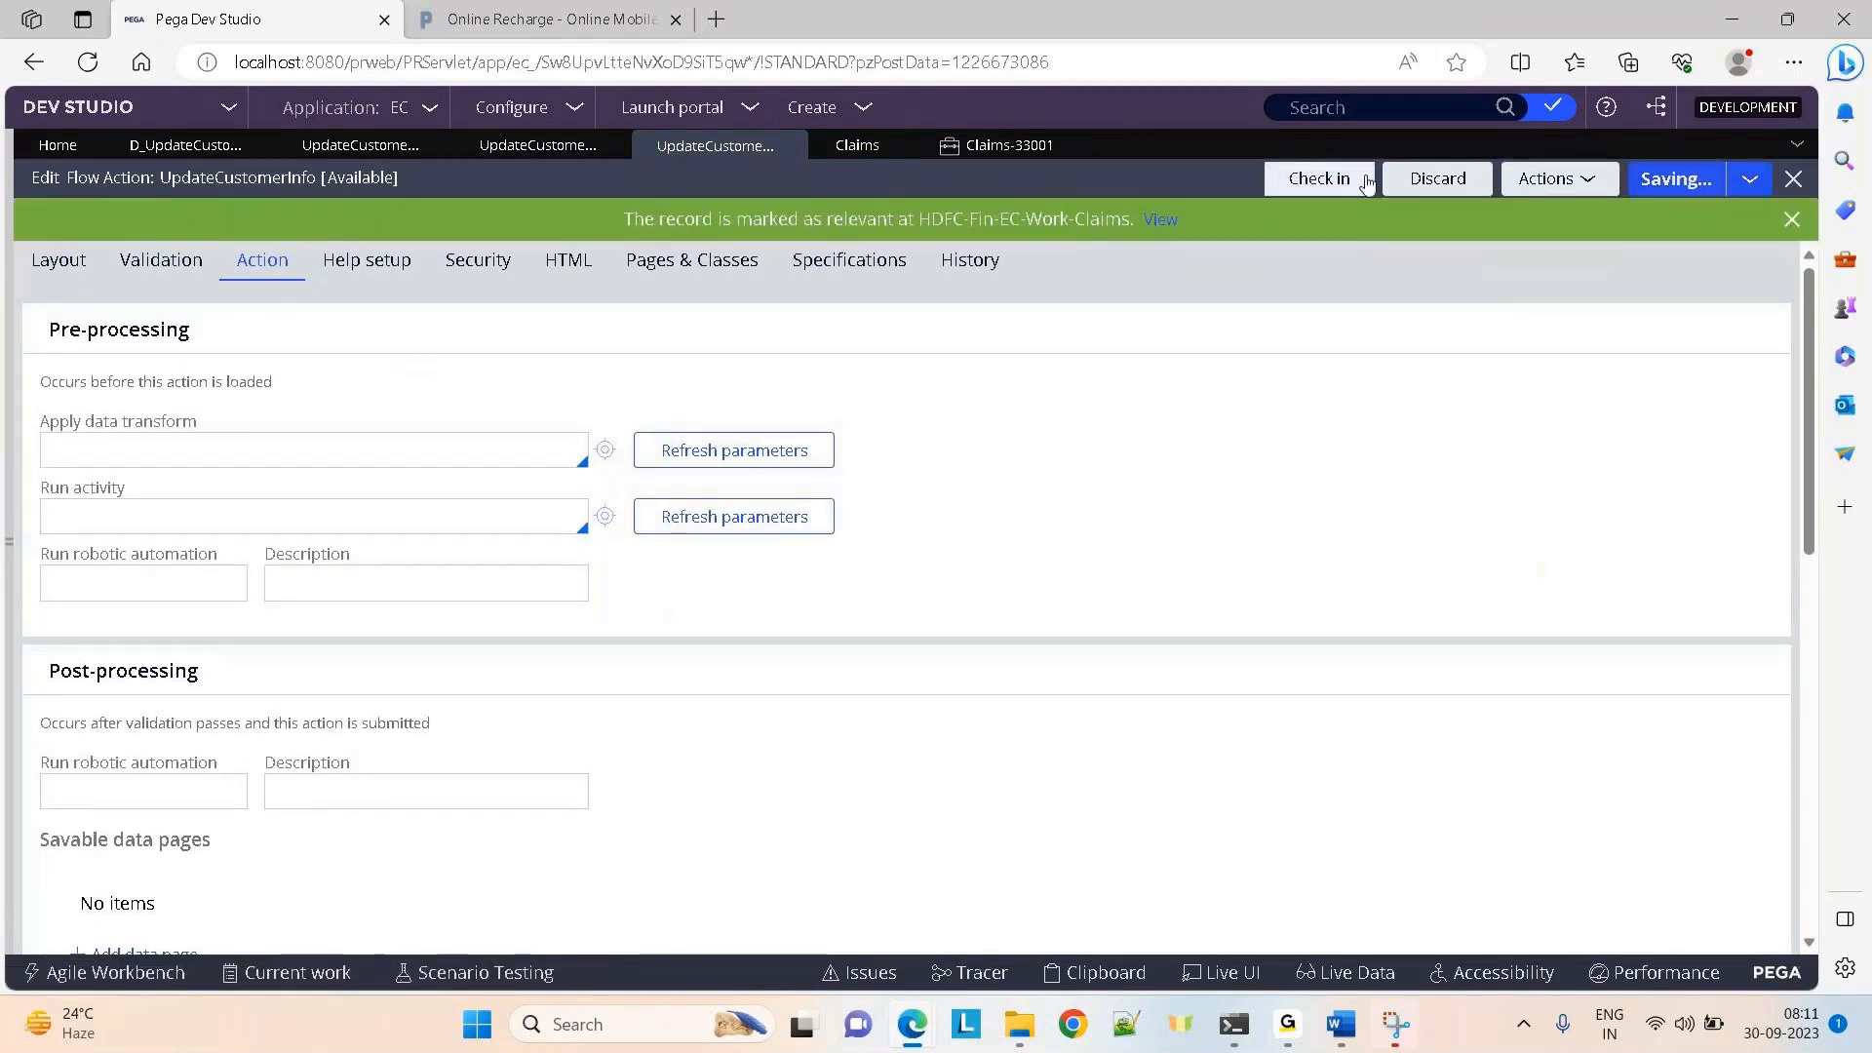
pyautogui.click(1311, 186)
pyautogui.click(741, 519)
pyautogui.write('done')
pyautogui.press('Return')
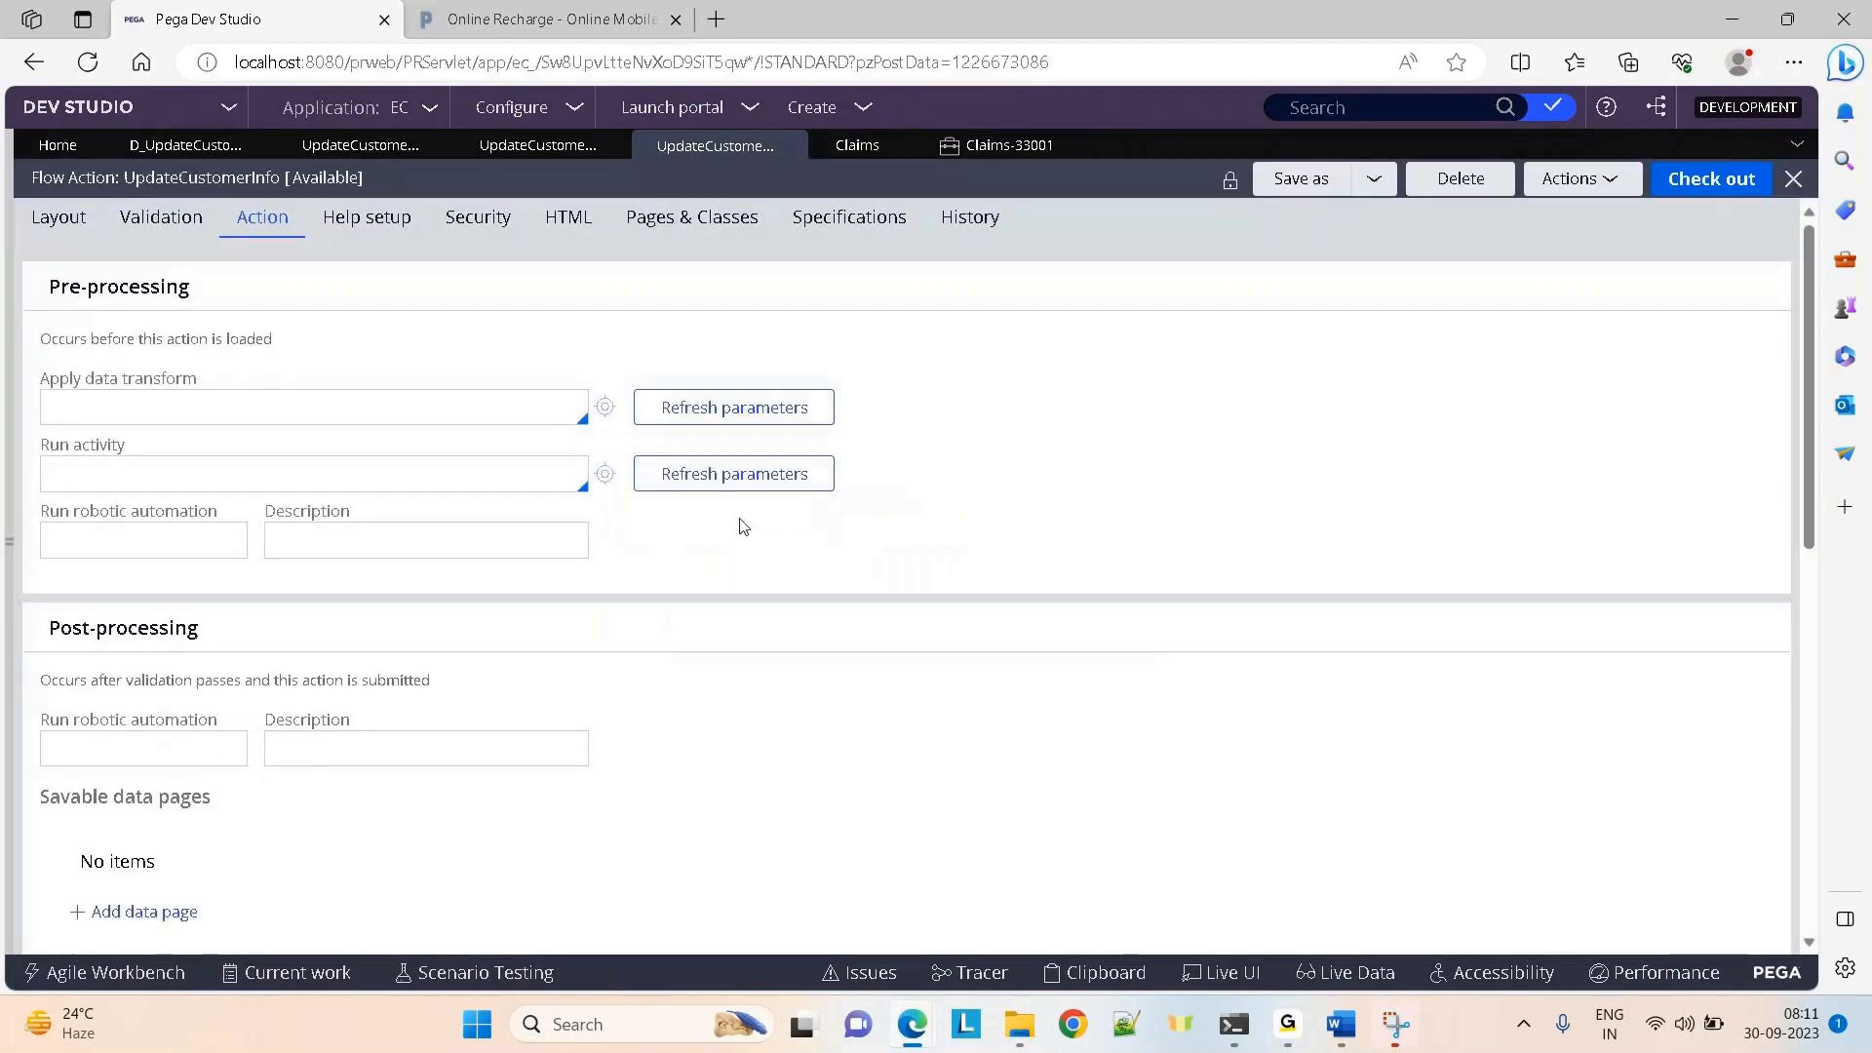
# Check the Claims-33001 case's actions list, then close the case
pyautogui.click(1010, 147)
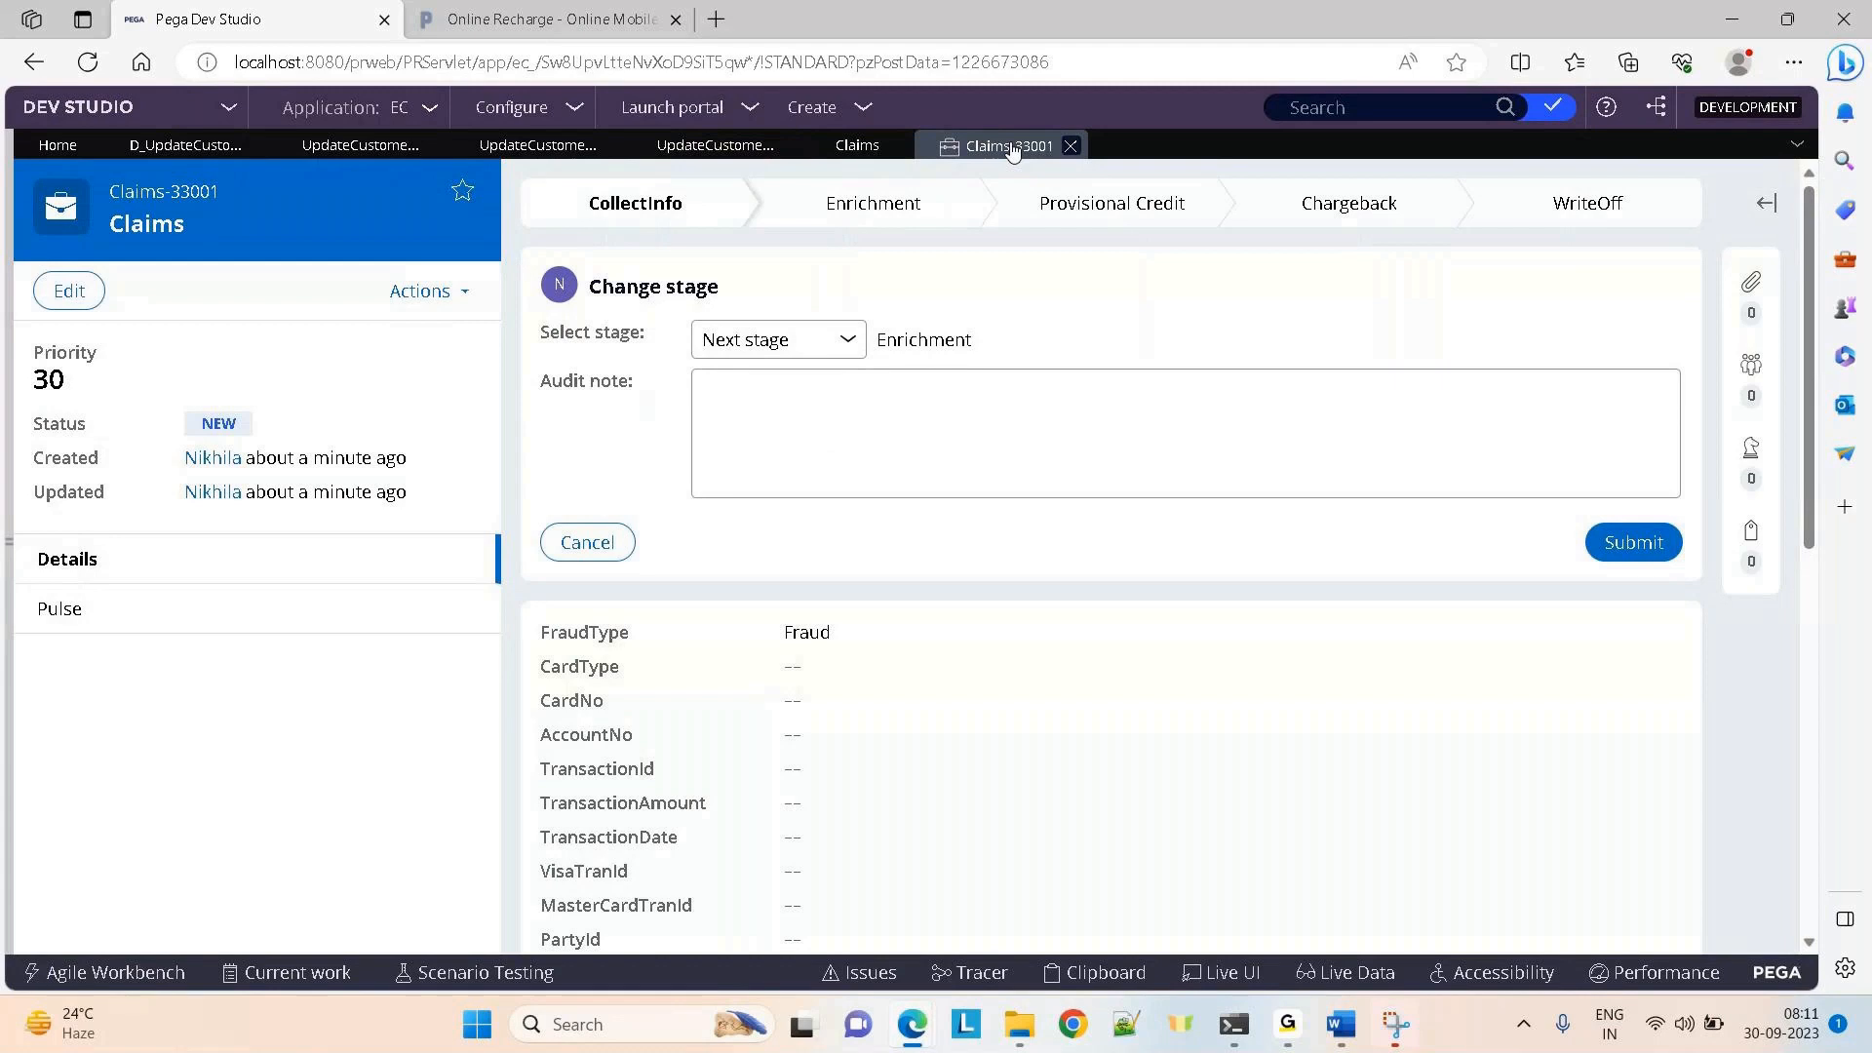
pyautogui.click(434, 297)
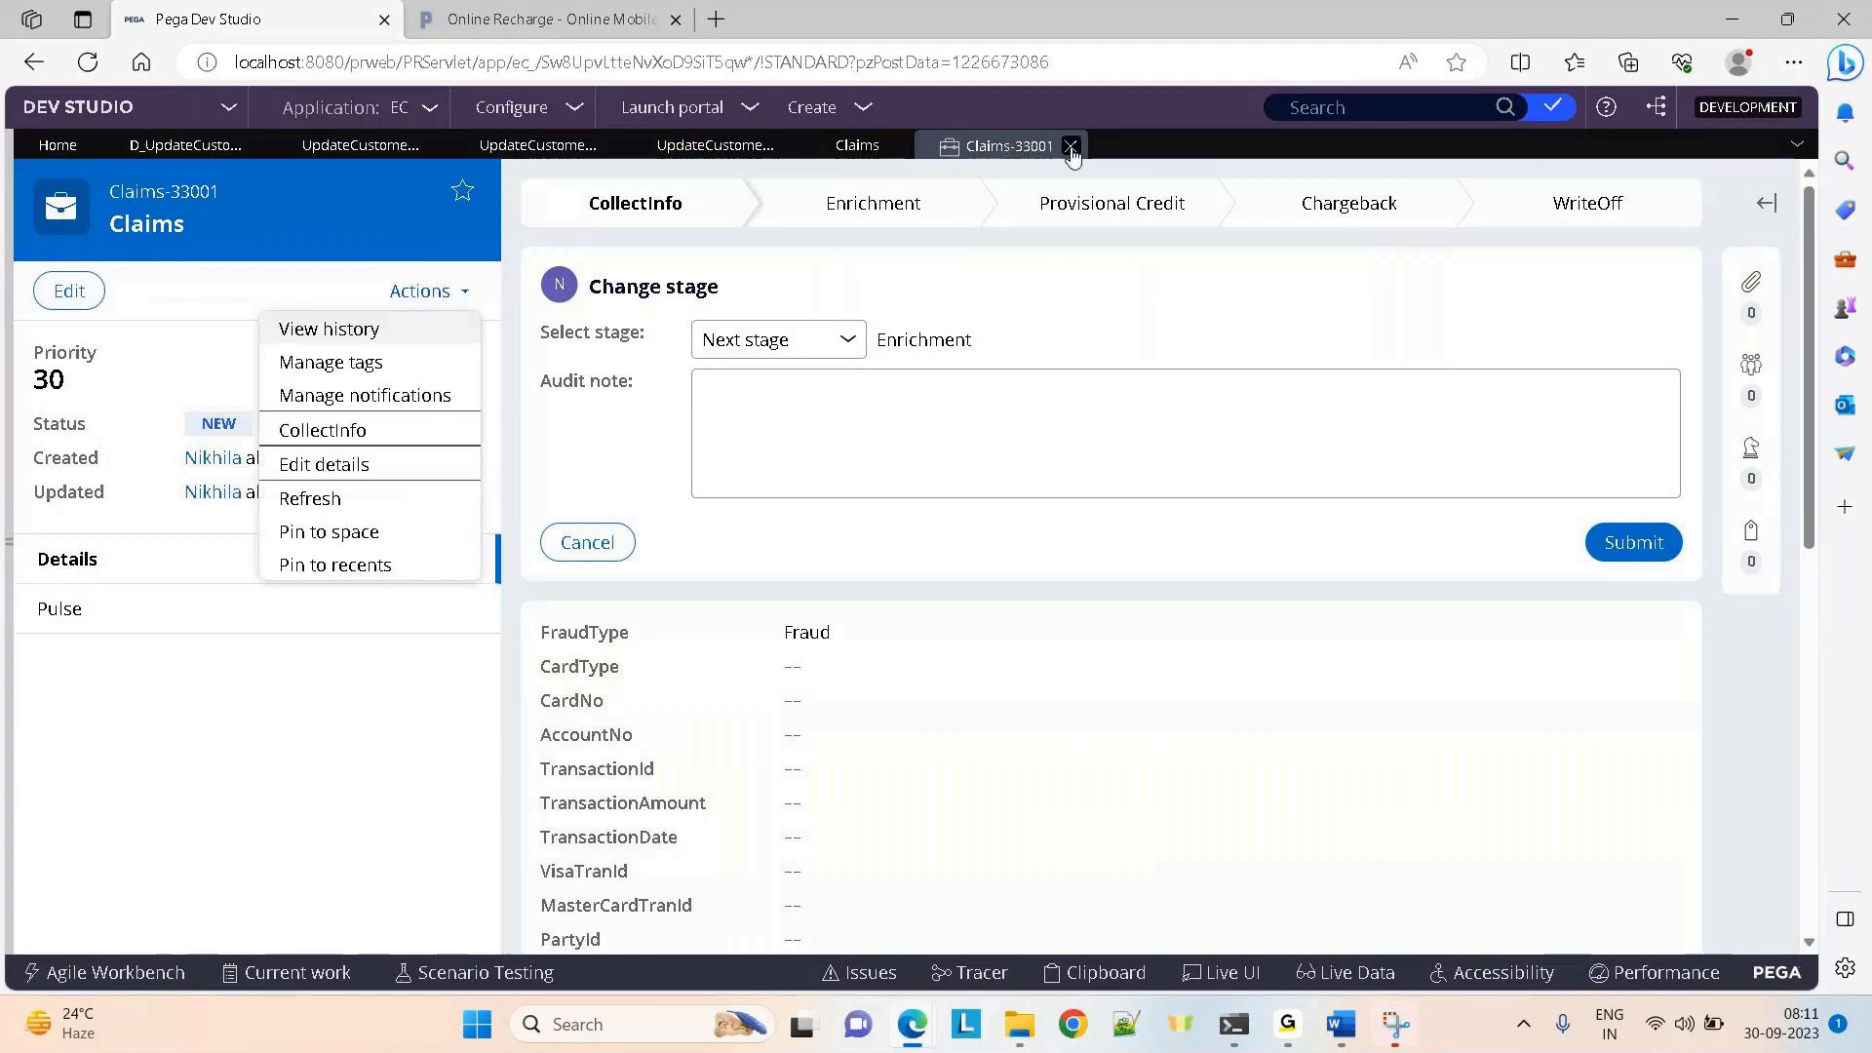
pyautogui.click(1070, 146)
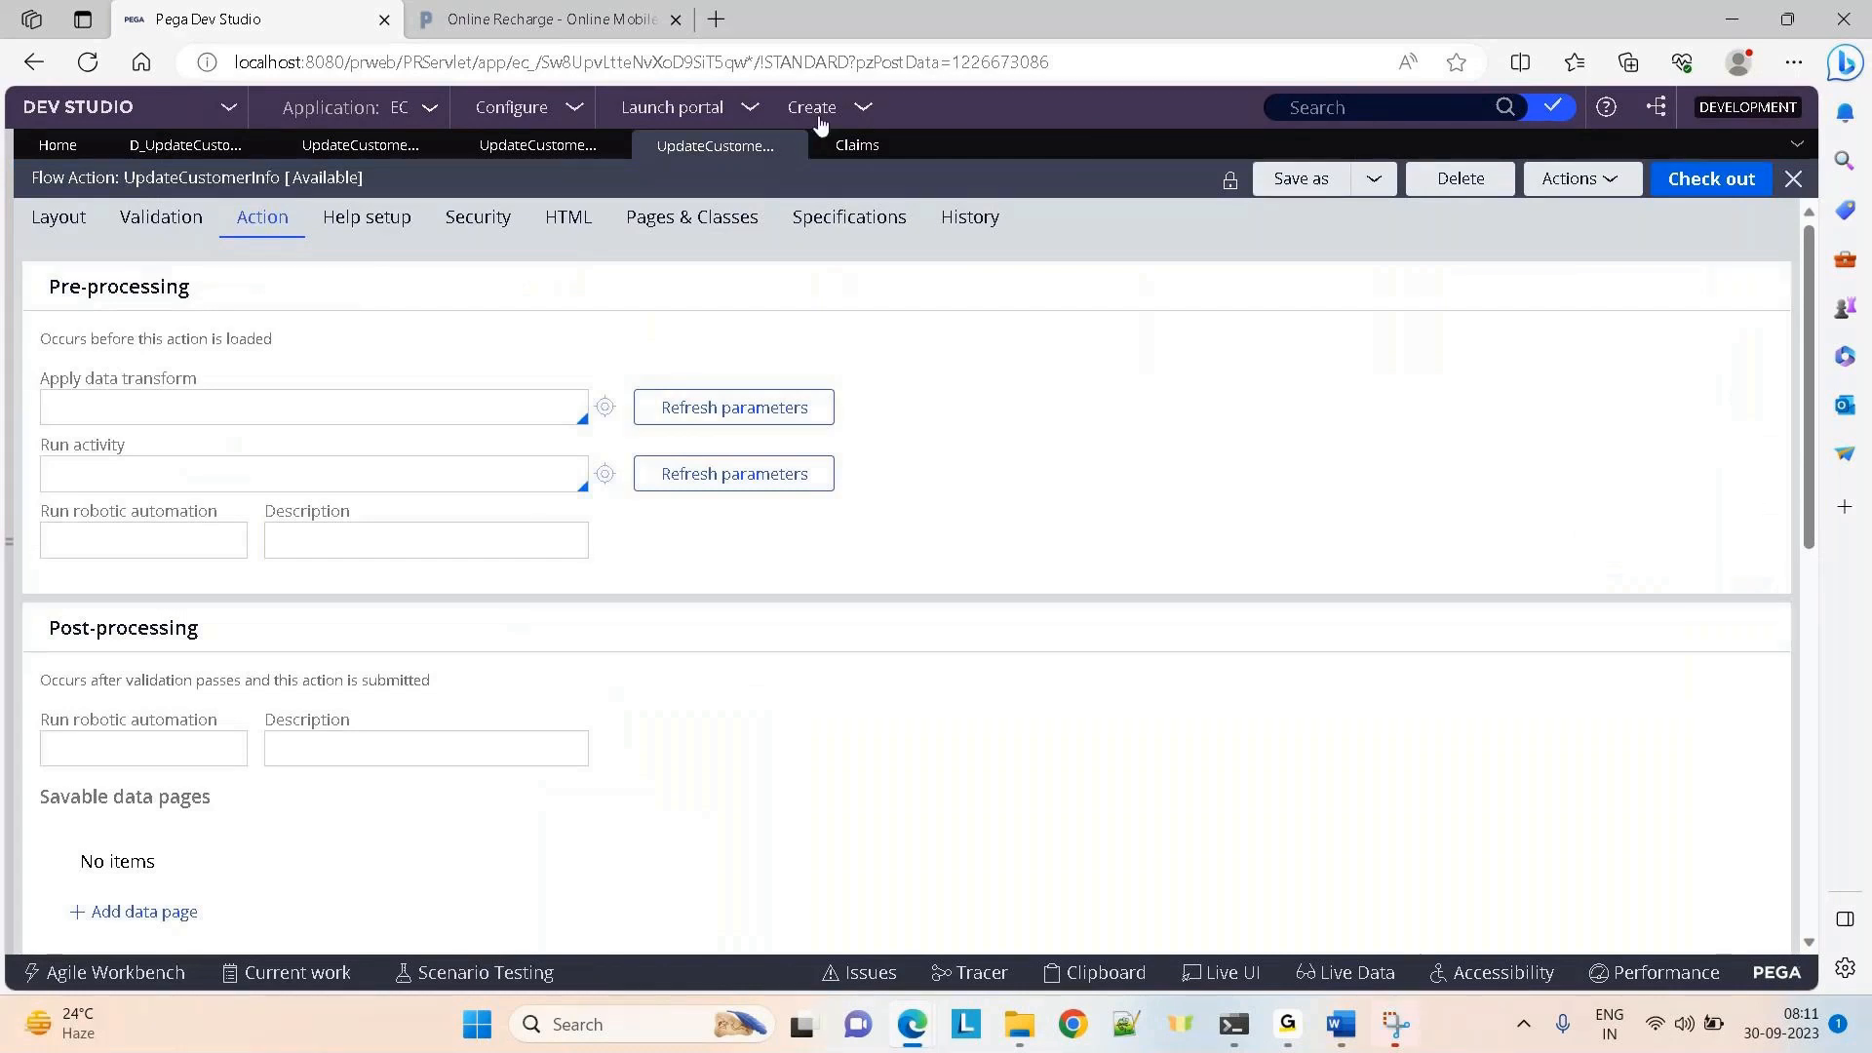
# Create a new Claims case, view its actions, and return to the Claims workflow
pyautogui.click(868, 111)
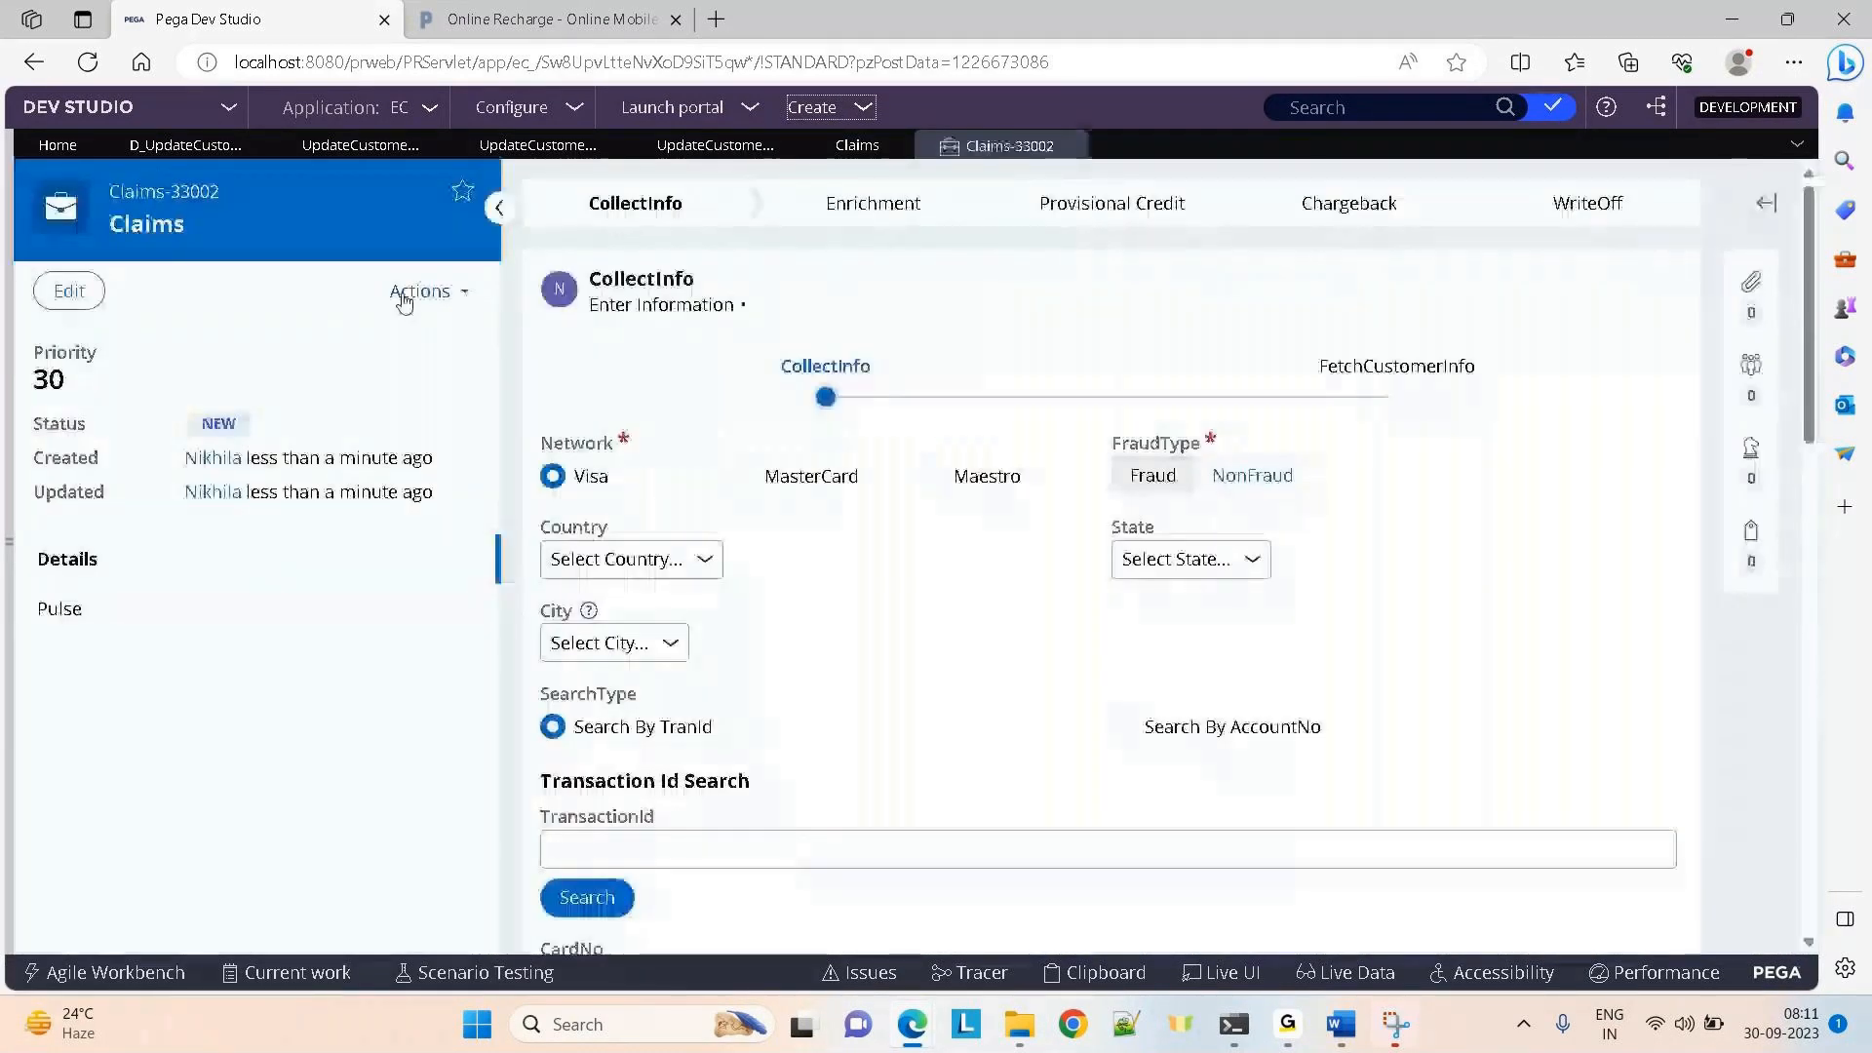
pyautogui.click(406, 294)
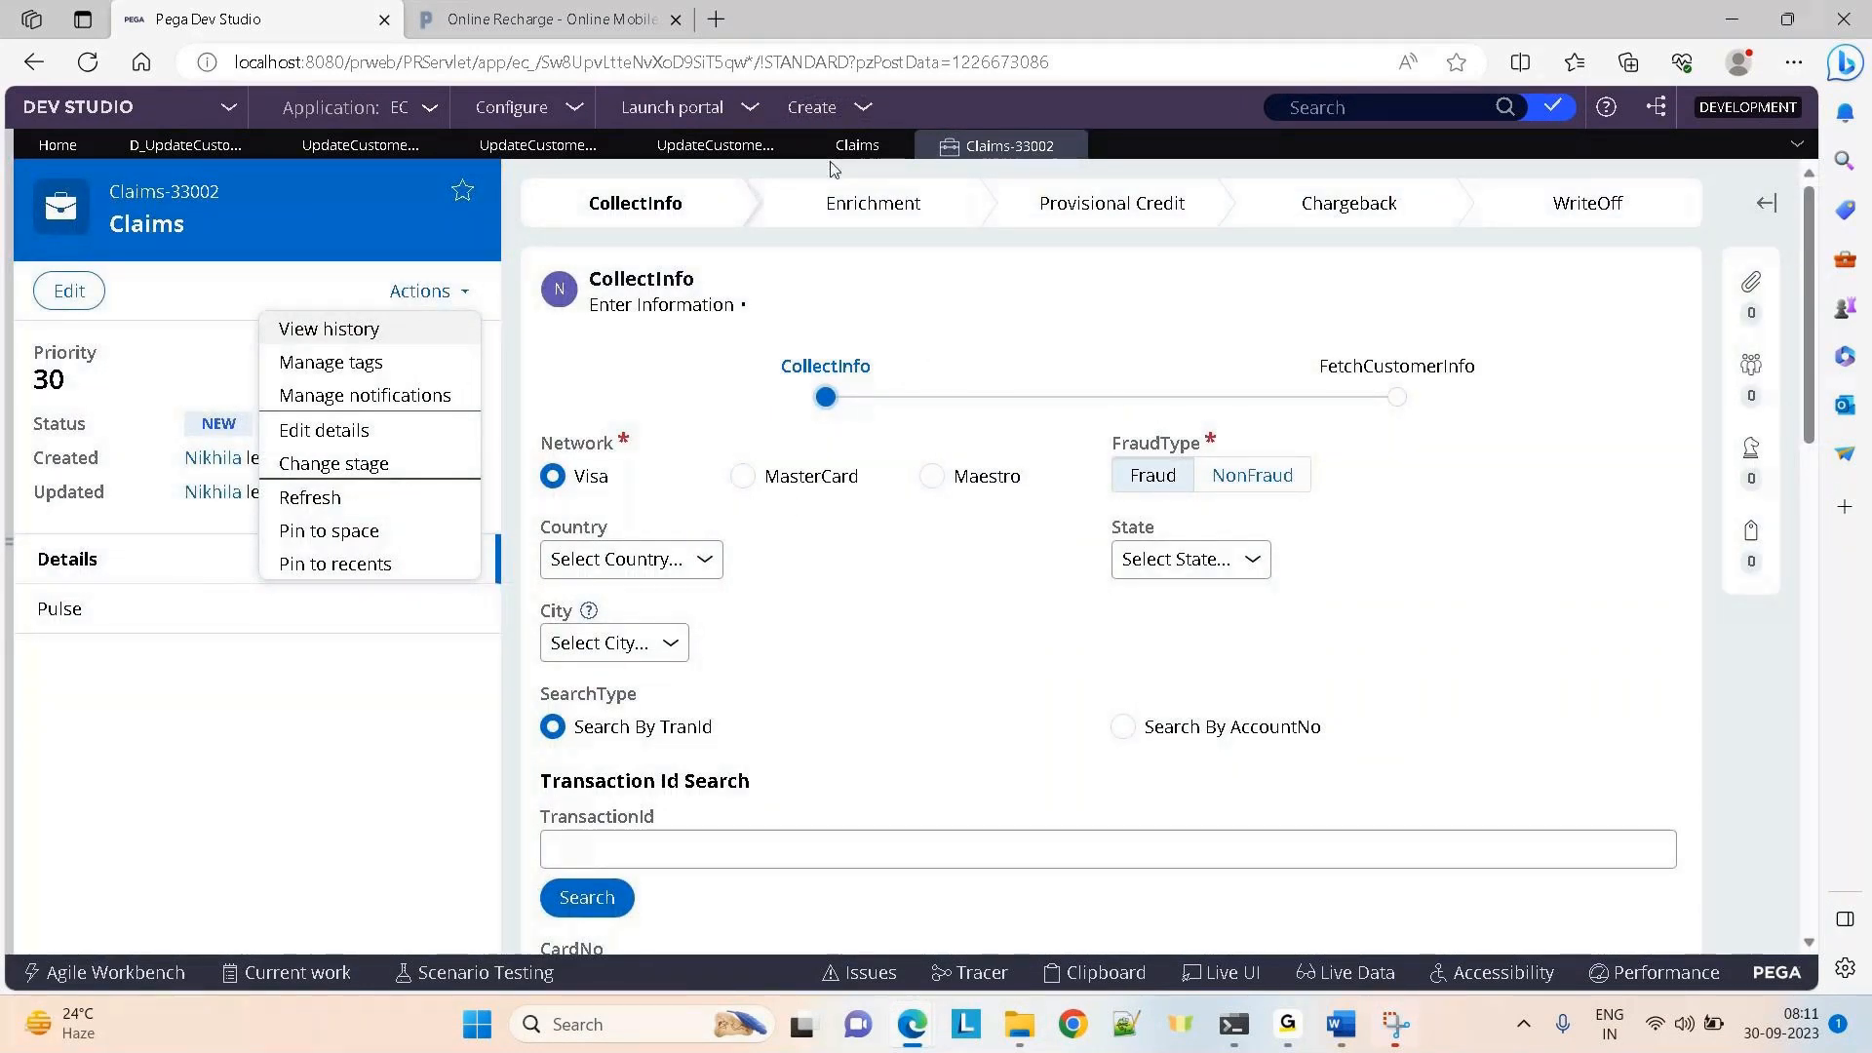
pyautogui.click(856, 145)
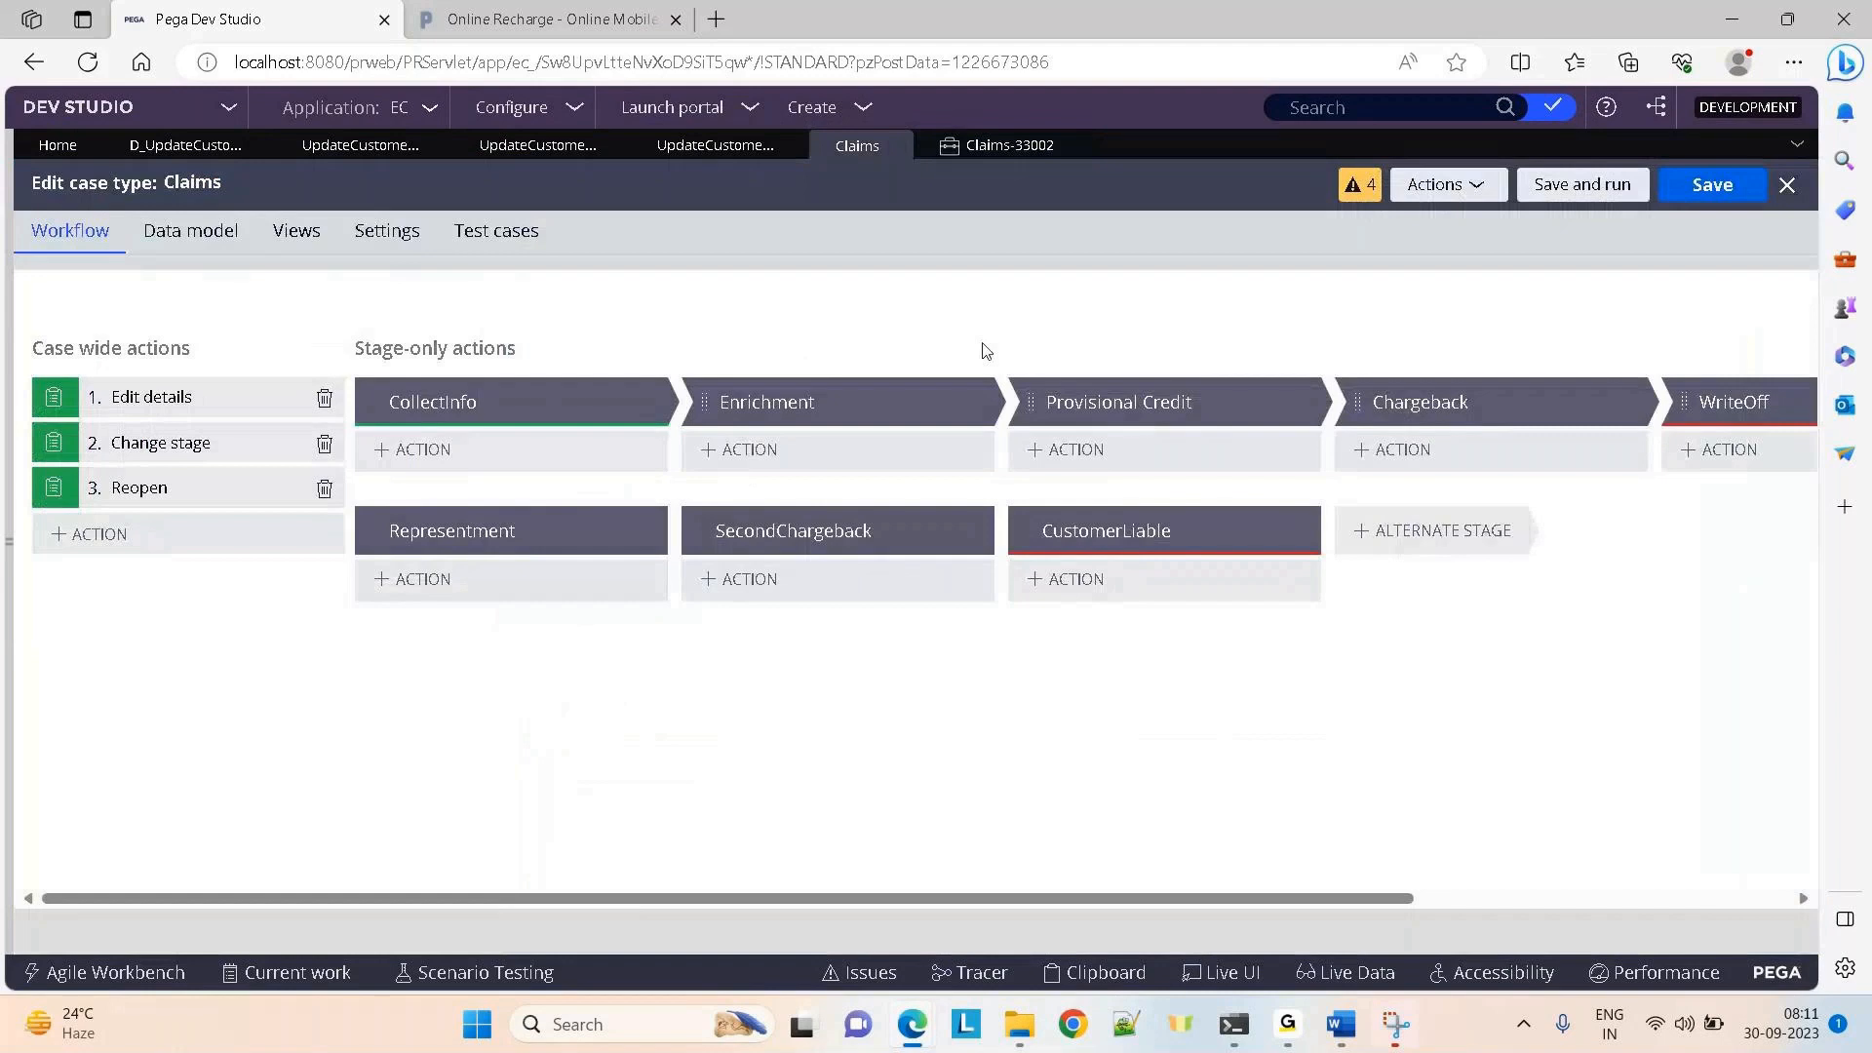
# Search 'update' and add UpdateCustomerInfo as a case-wide action, then save the case type
pyautogui.click(122, 544)
pyautogui.click(203, 704)
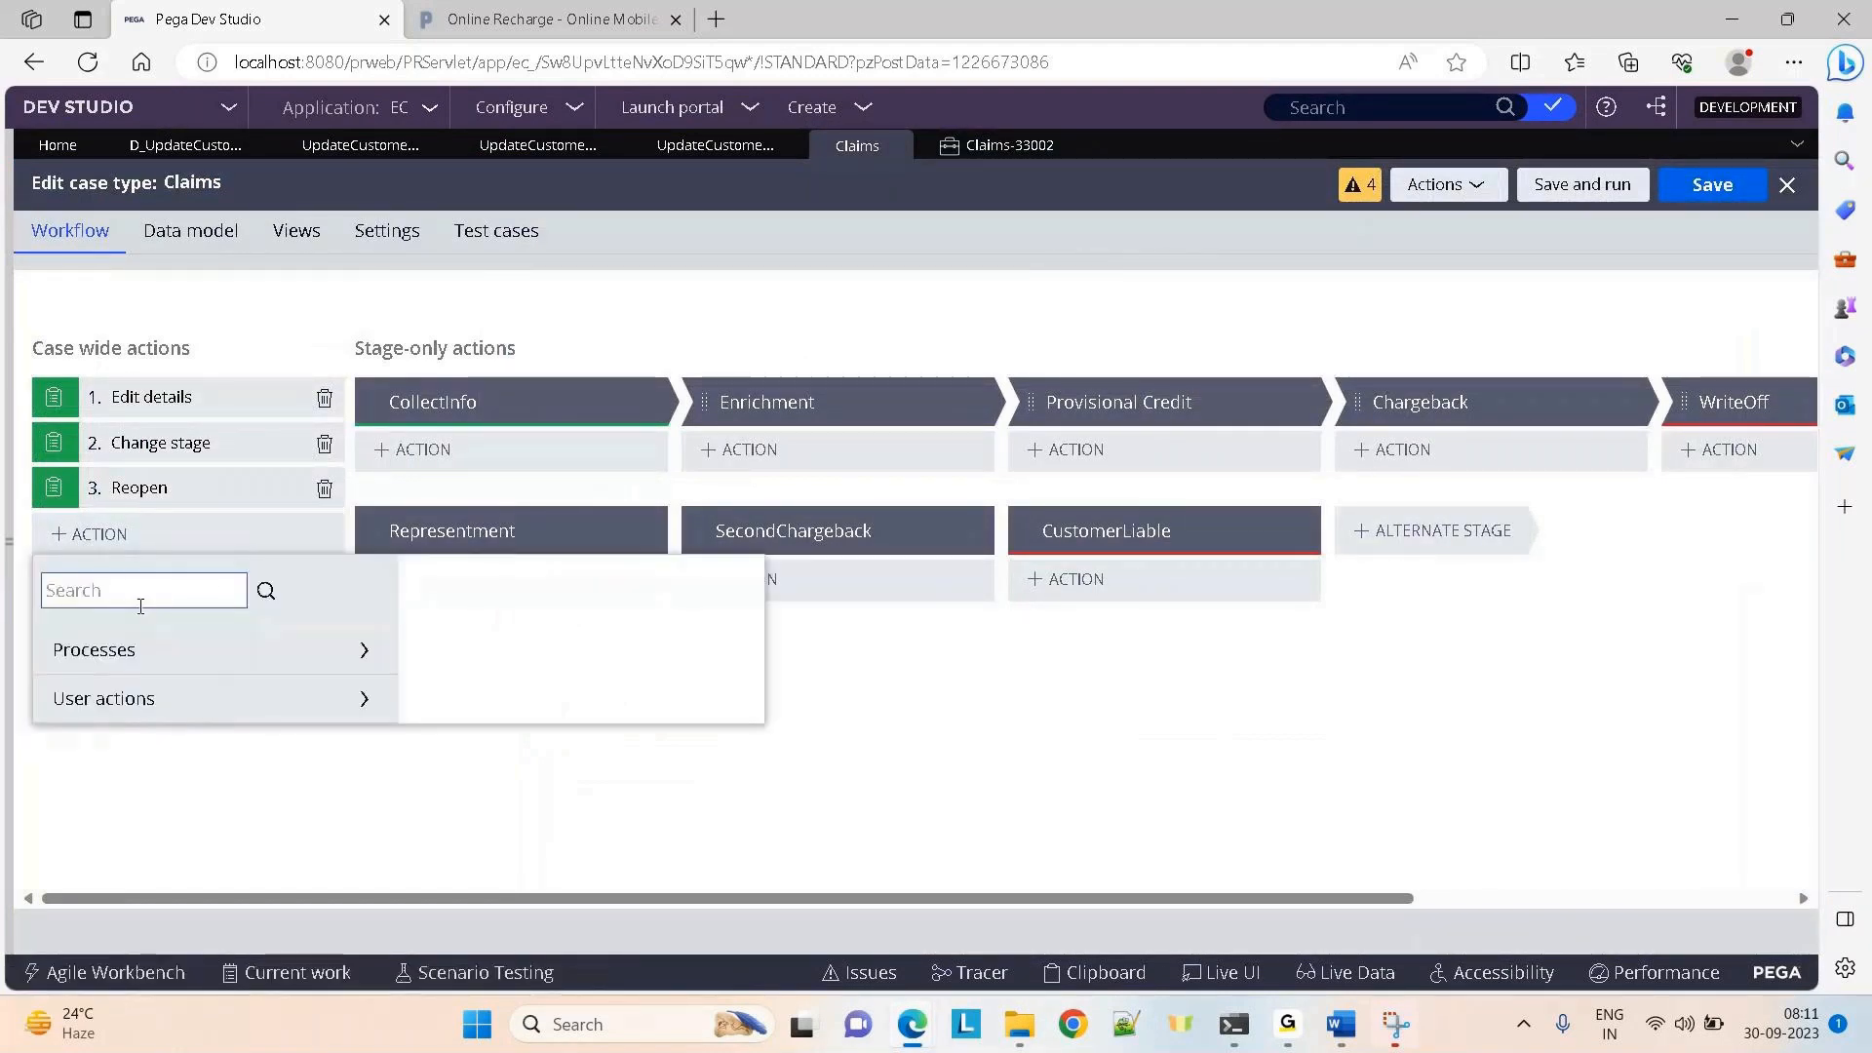
pyautogui.click(140, 599)
pyautogui.write('update')
pyautogui.press('Return')
pyautogui.click(136, 693)
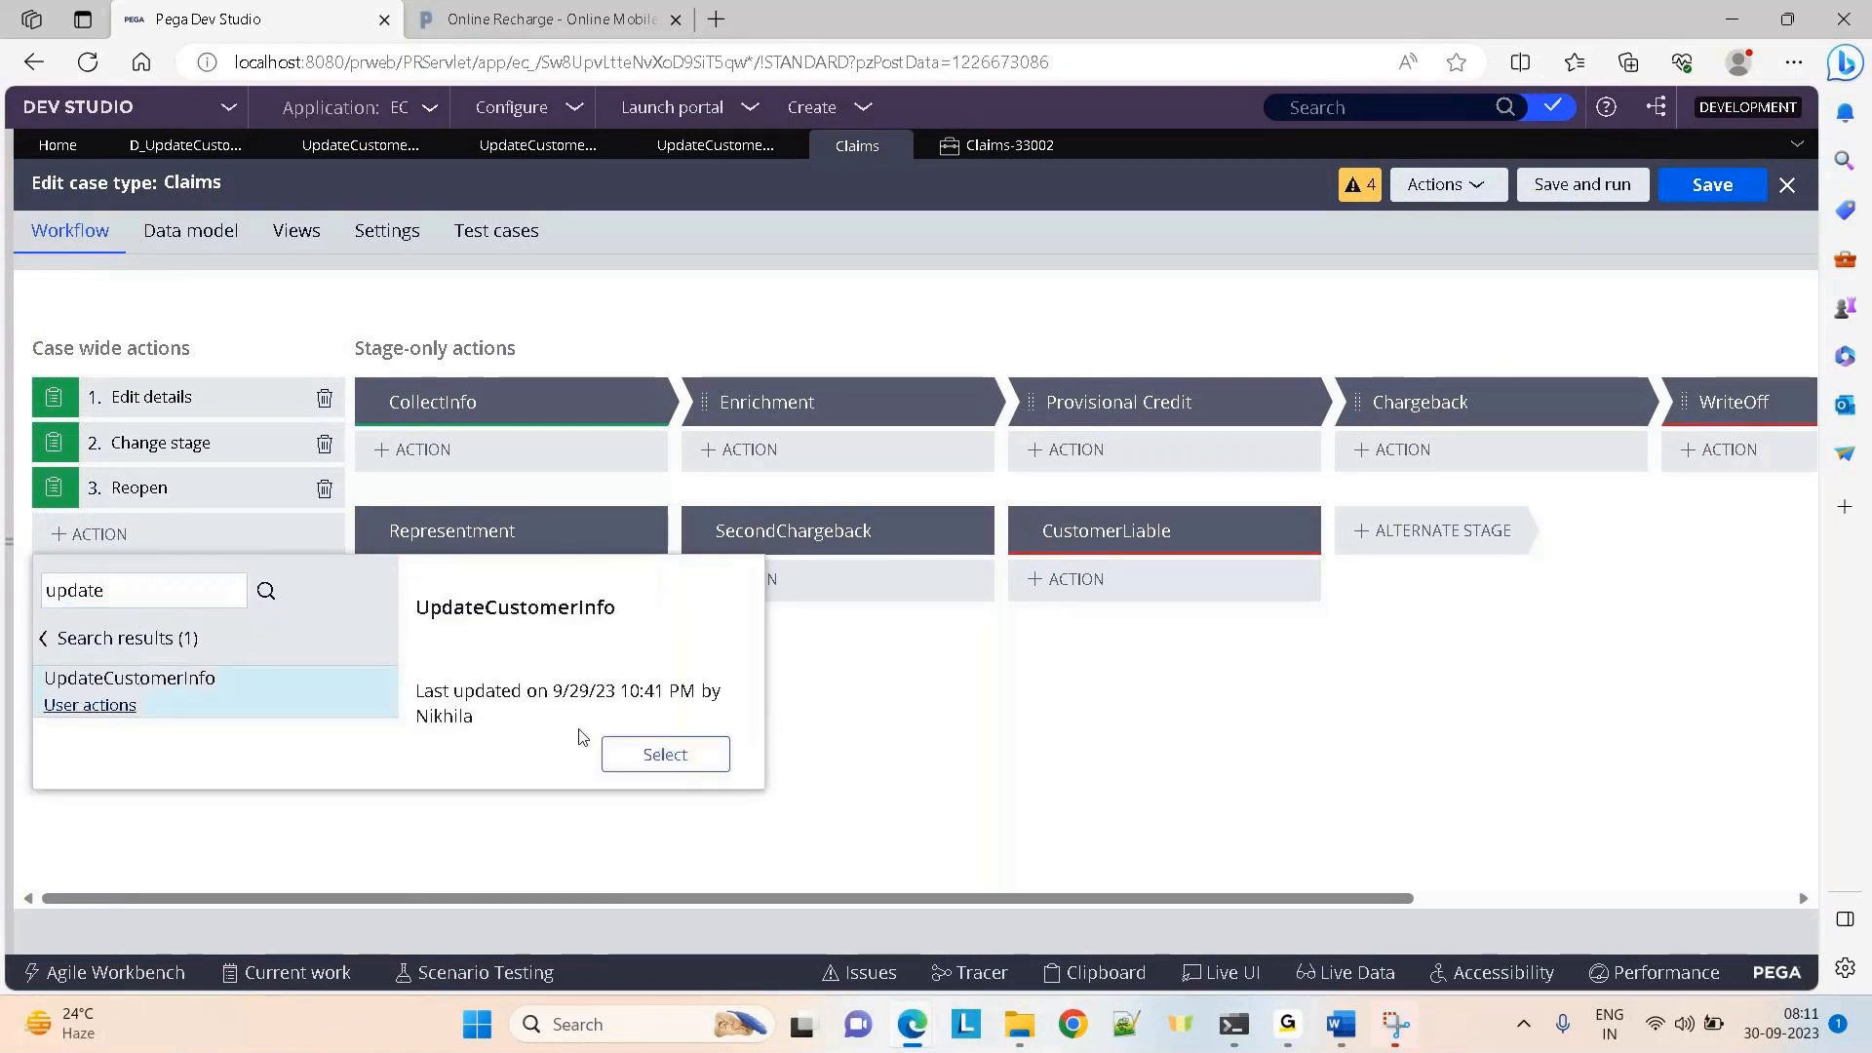
pyautogui.click(665, 754)
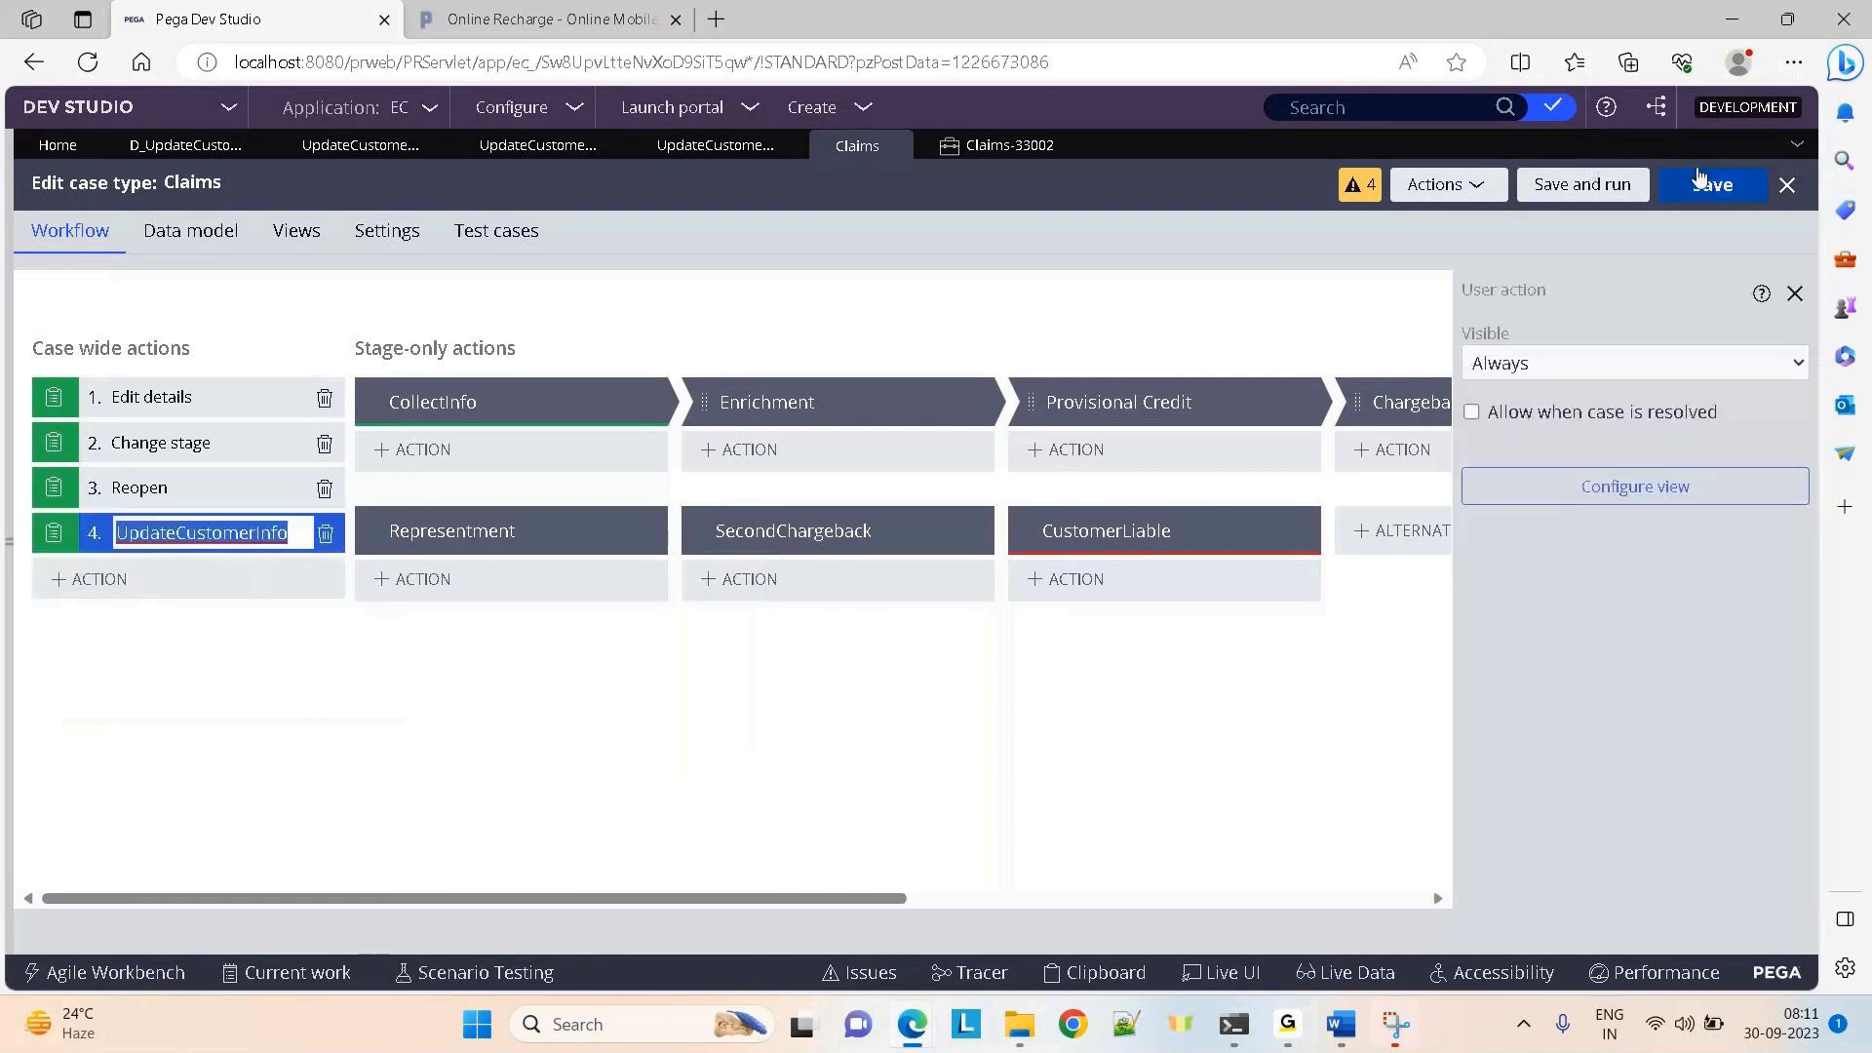
pyautogui.click(1698, 180)
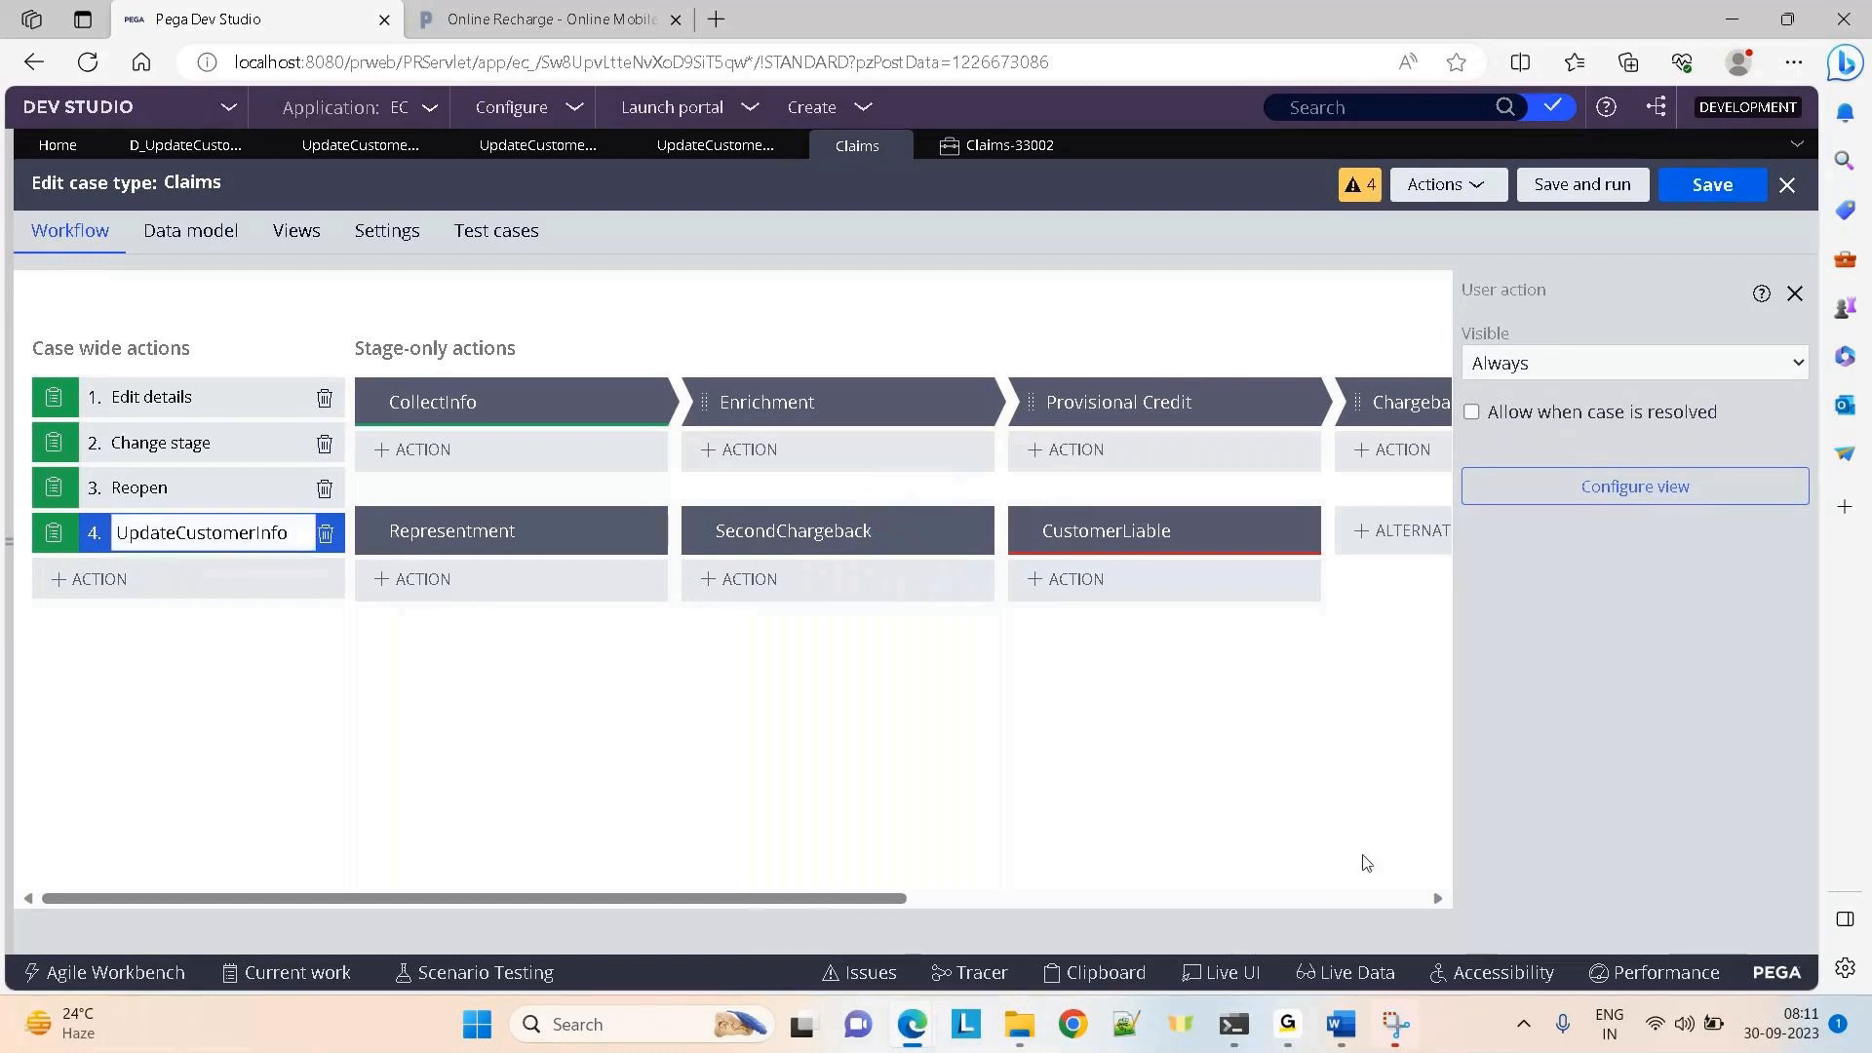
pyautogui.moveTo(868, 898); pyautogui.dragTo(1319, 896)
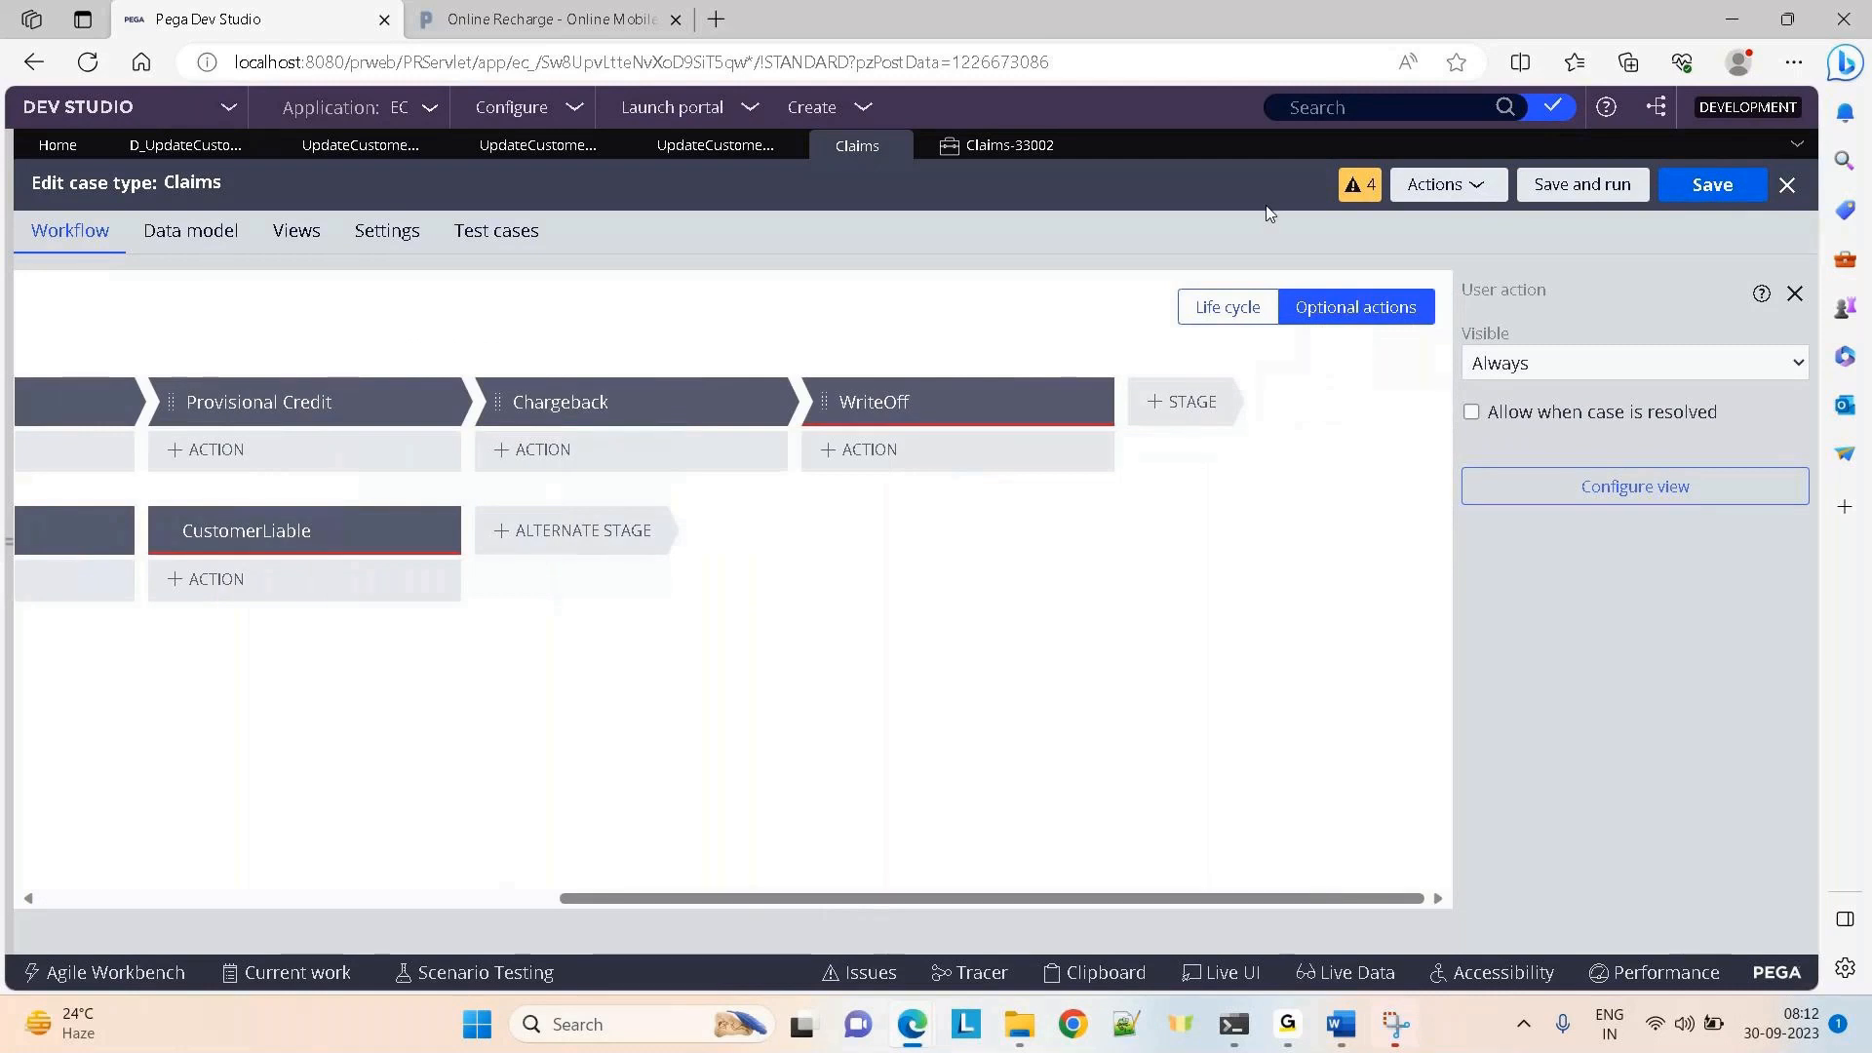
# Save the Claims case type from the Life cycle view, then return to Optional actions
pyautogui.click(1227, 308)
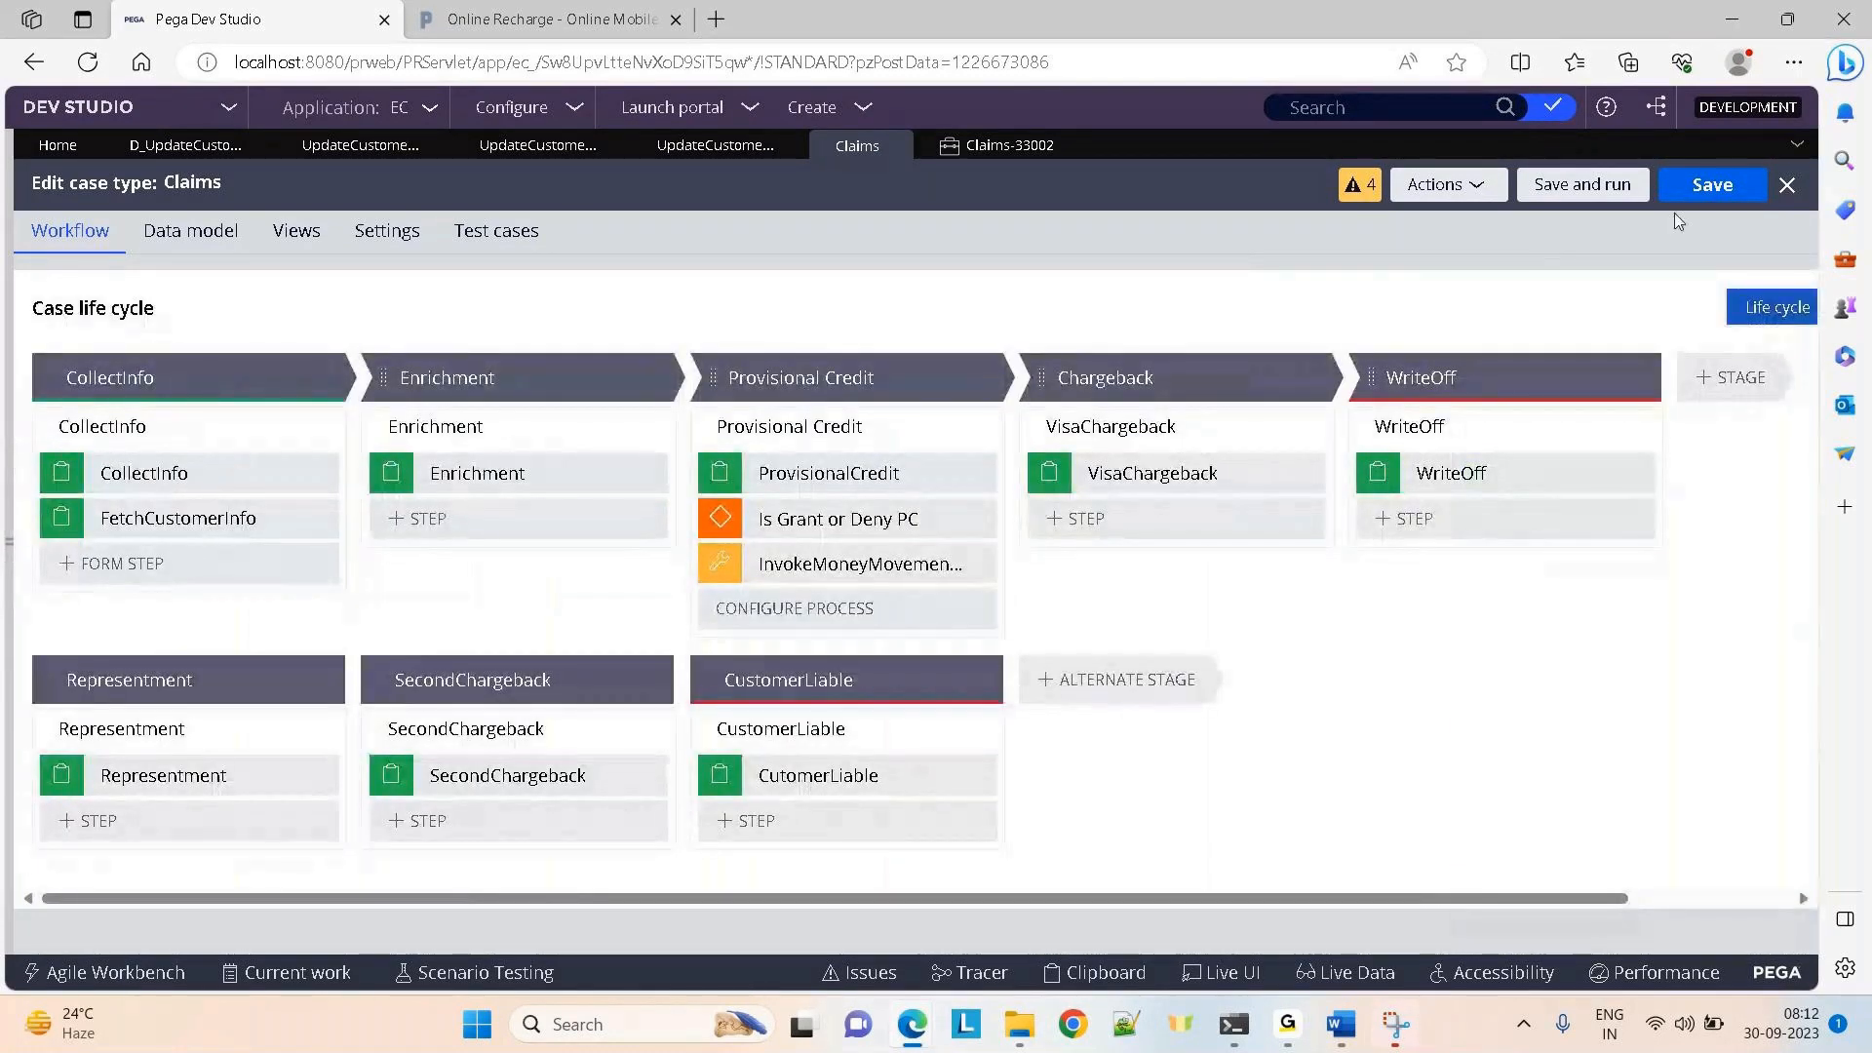
pyautogui.click(1727, 192)
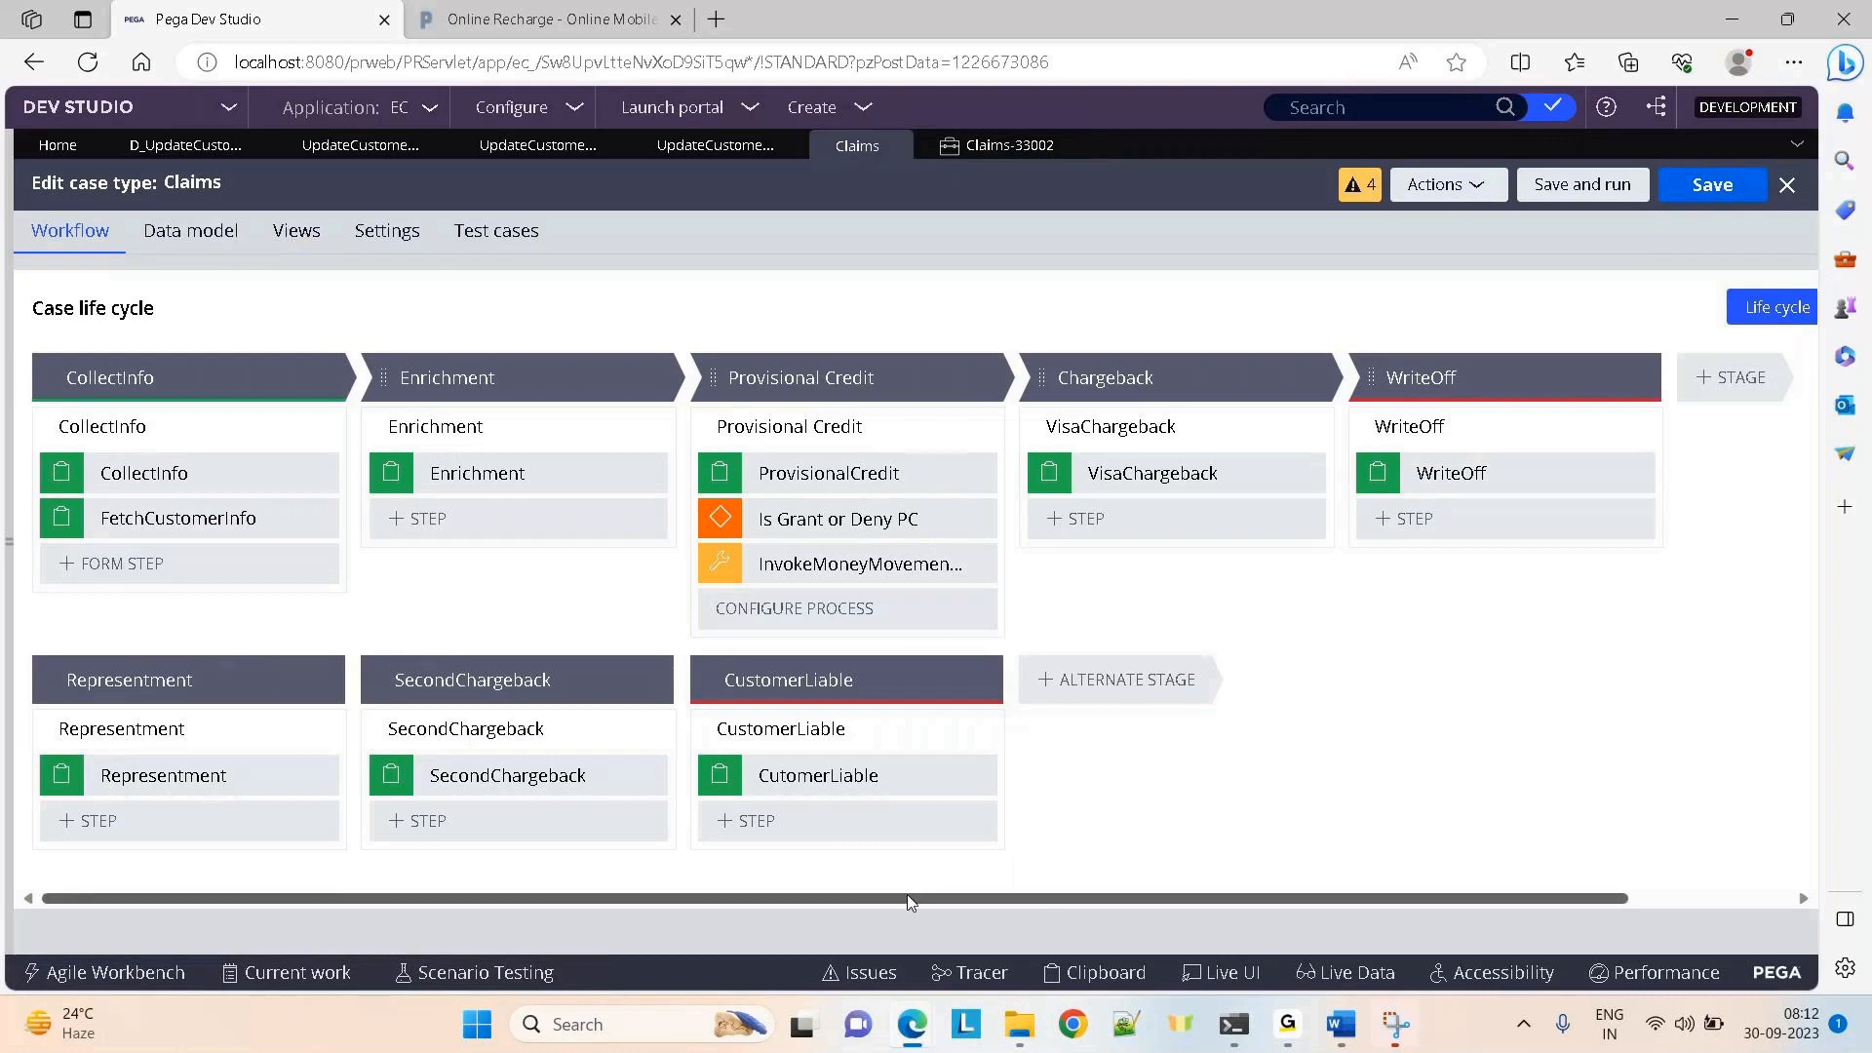
pyautogui.moveTo(907, 898); pyautogui.dragTo(1092, 895)
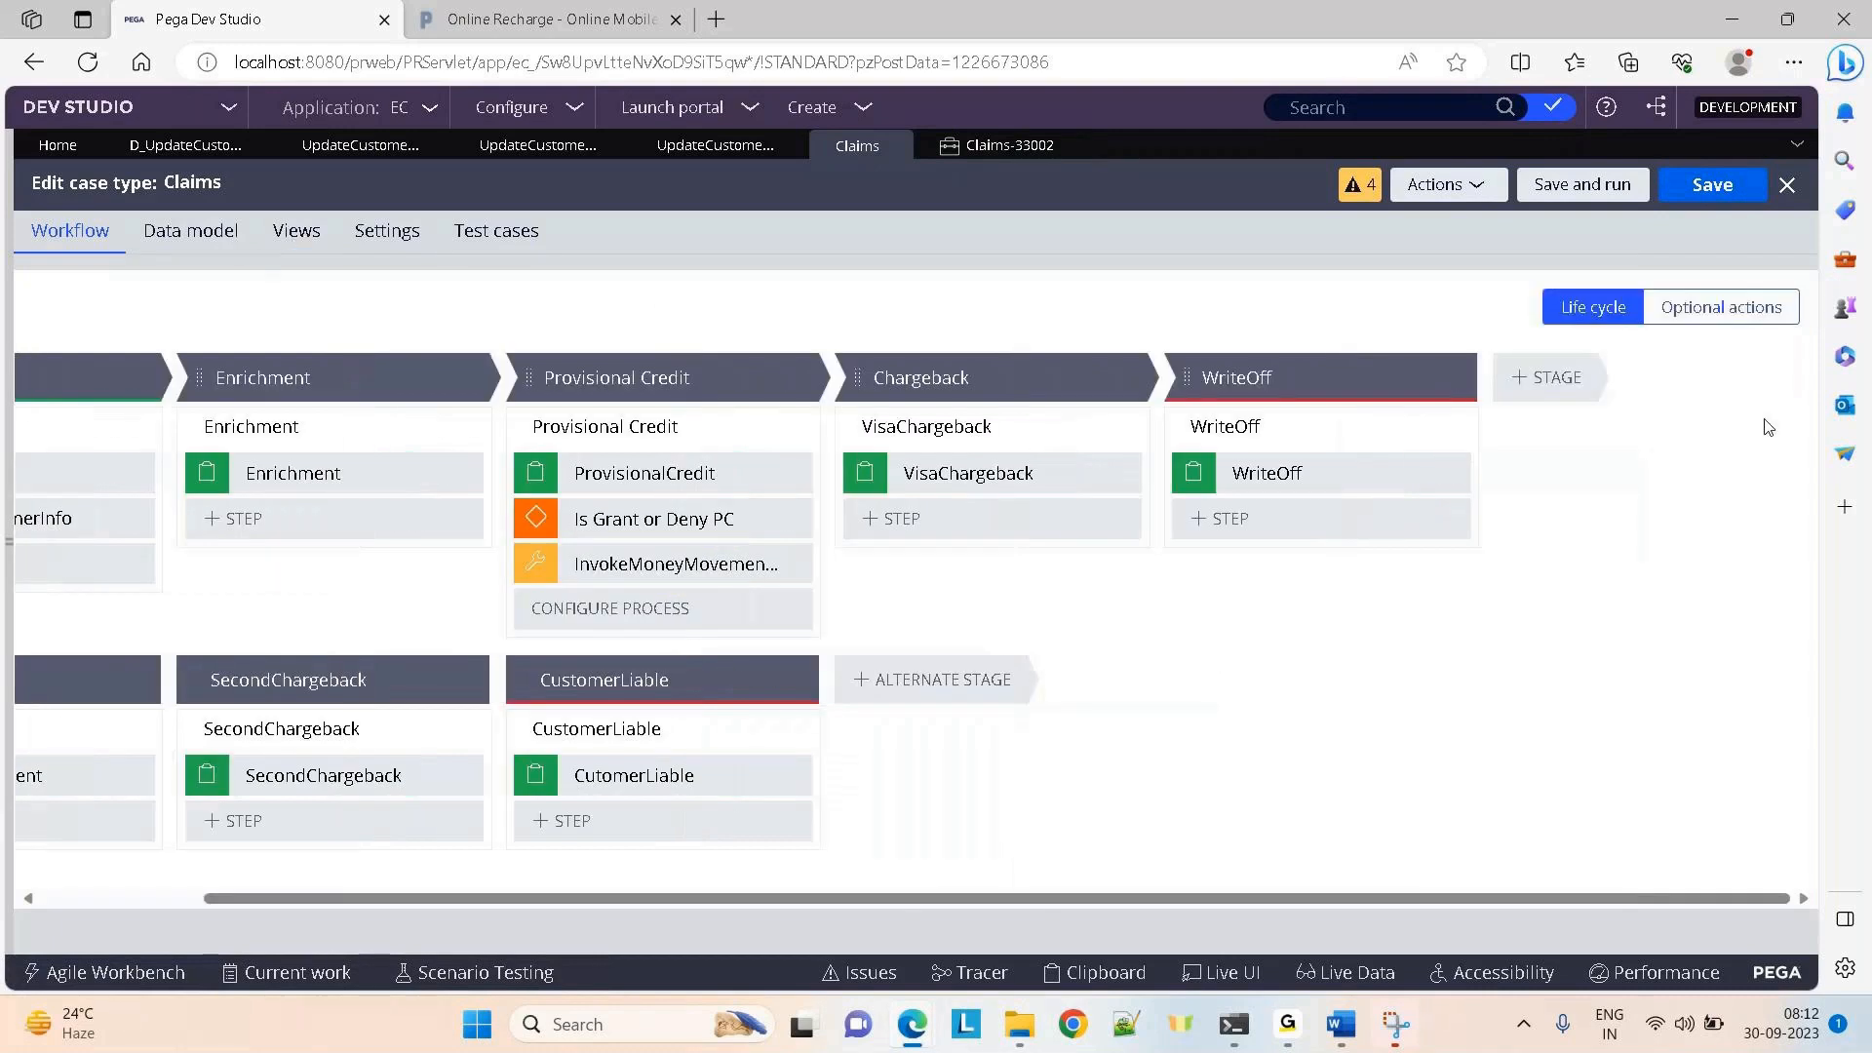
pyautogui.click(1711, 307)
# Snip the case-wide actions area and paste it into the Day-28 Savable Data Pages notes
pyautogui.moveTo(1397, 1042)
pyautogui.click(1397, 1025)
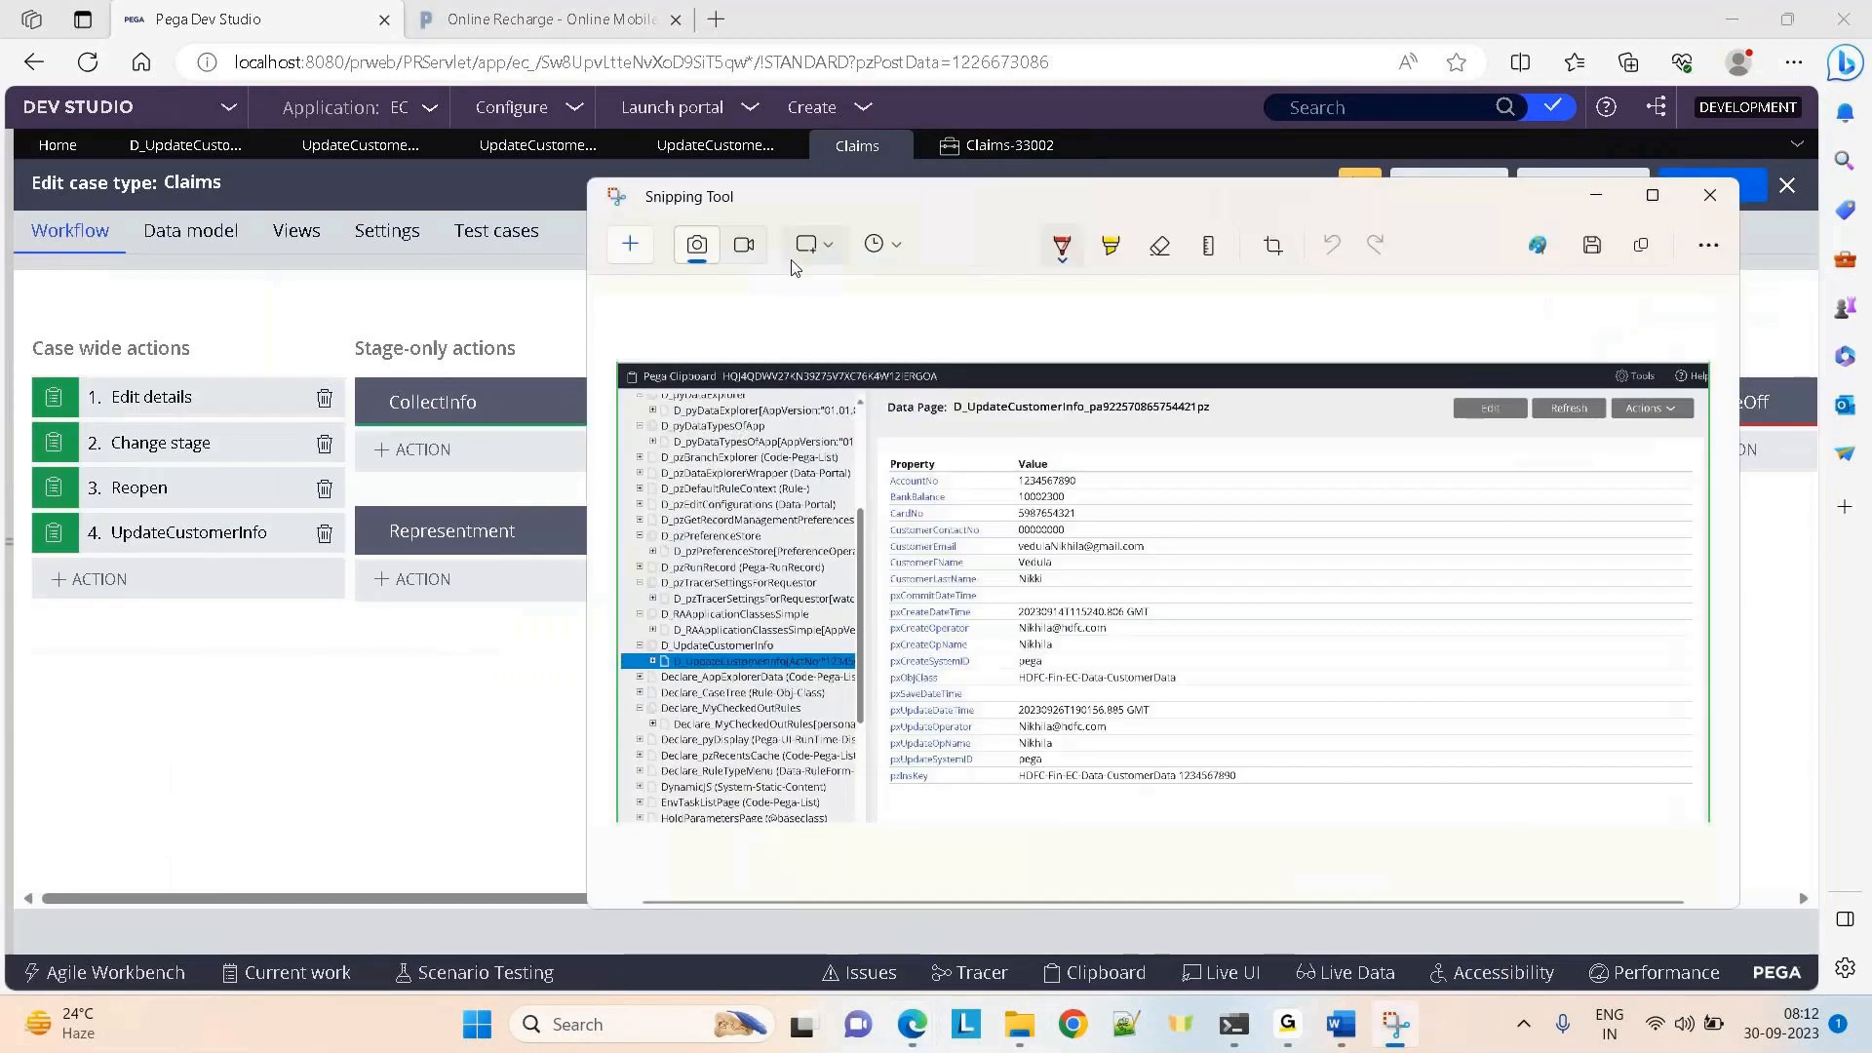
pyautogui.click(630, 243)
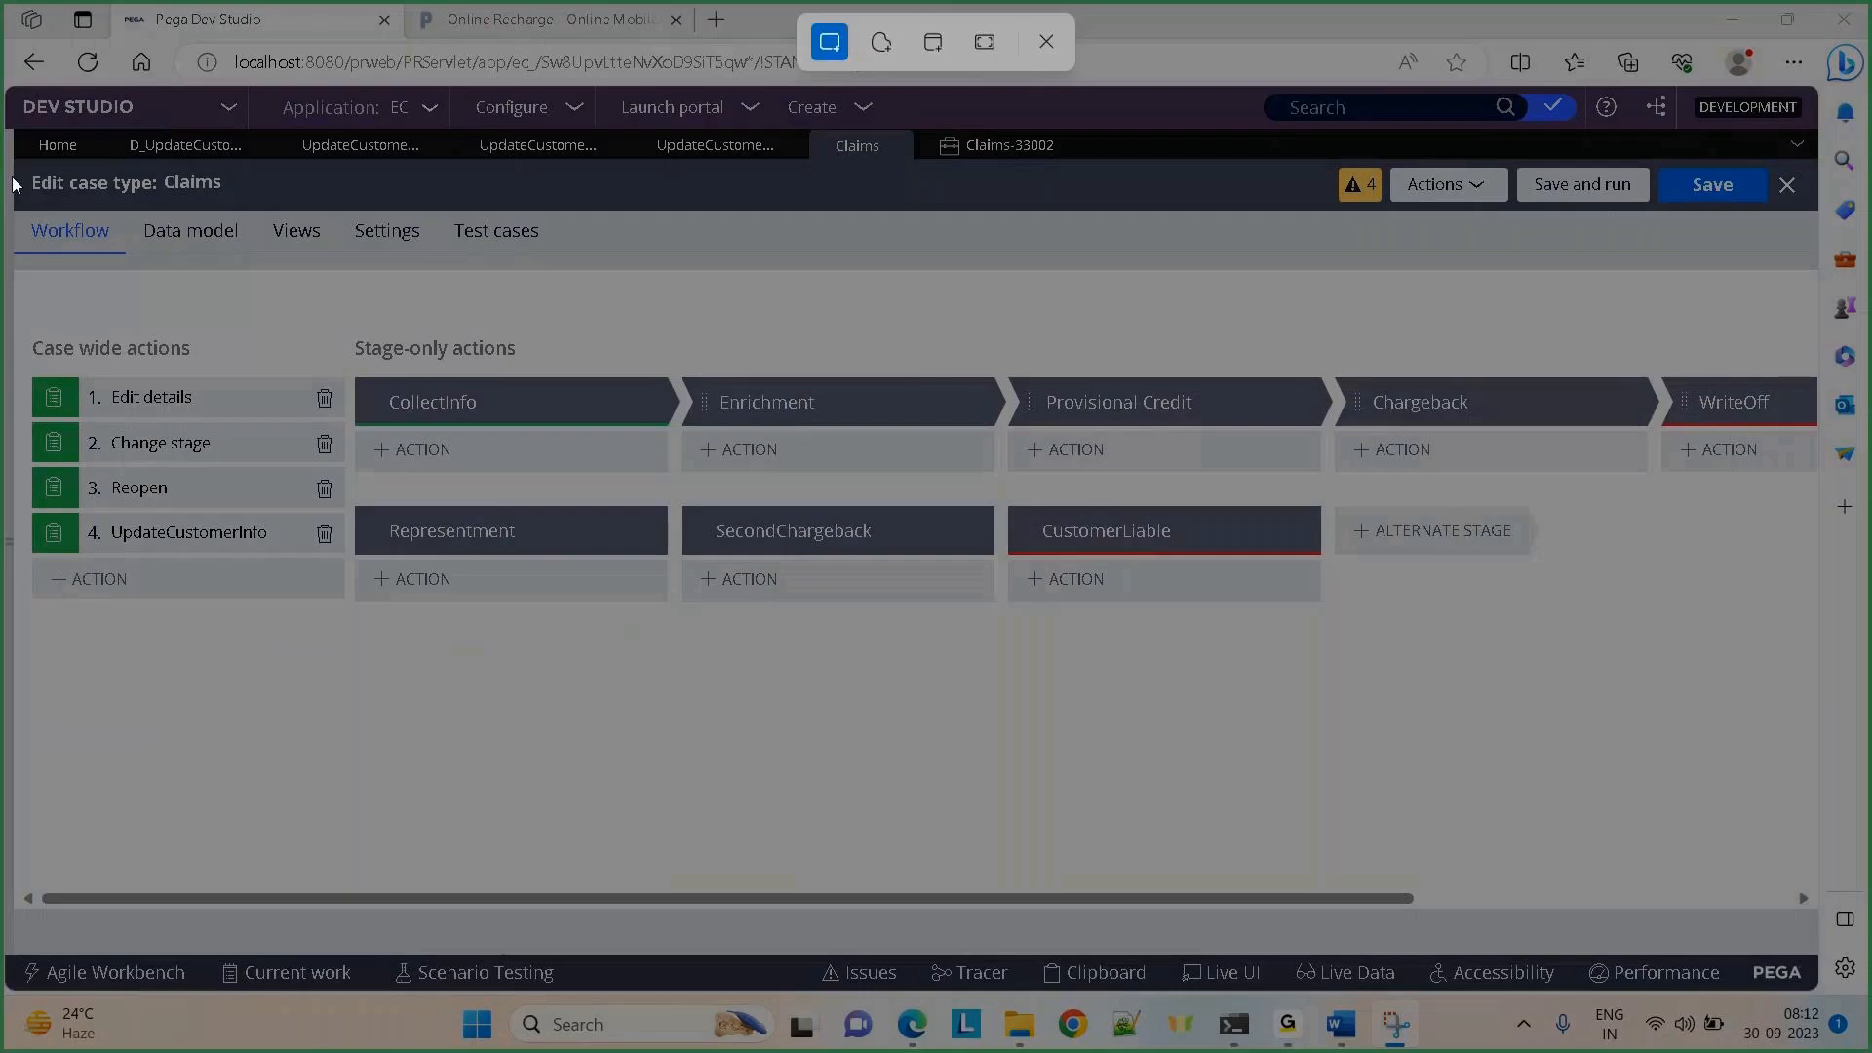
pyautogui.moveTo(11, 159); pyautogui.dragTo(953, 749)
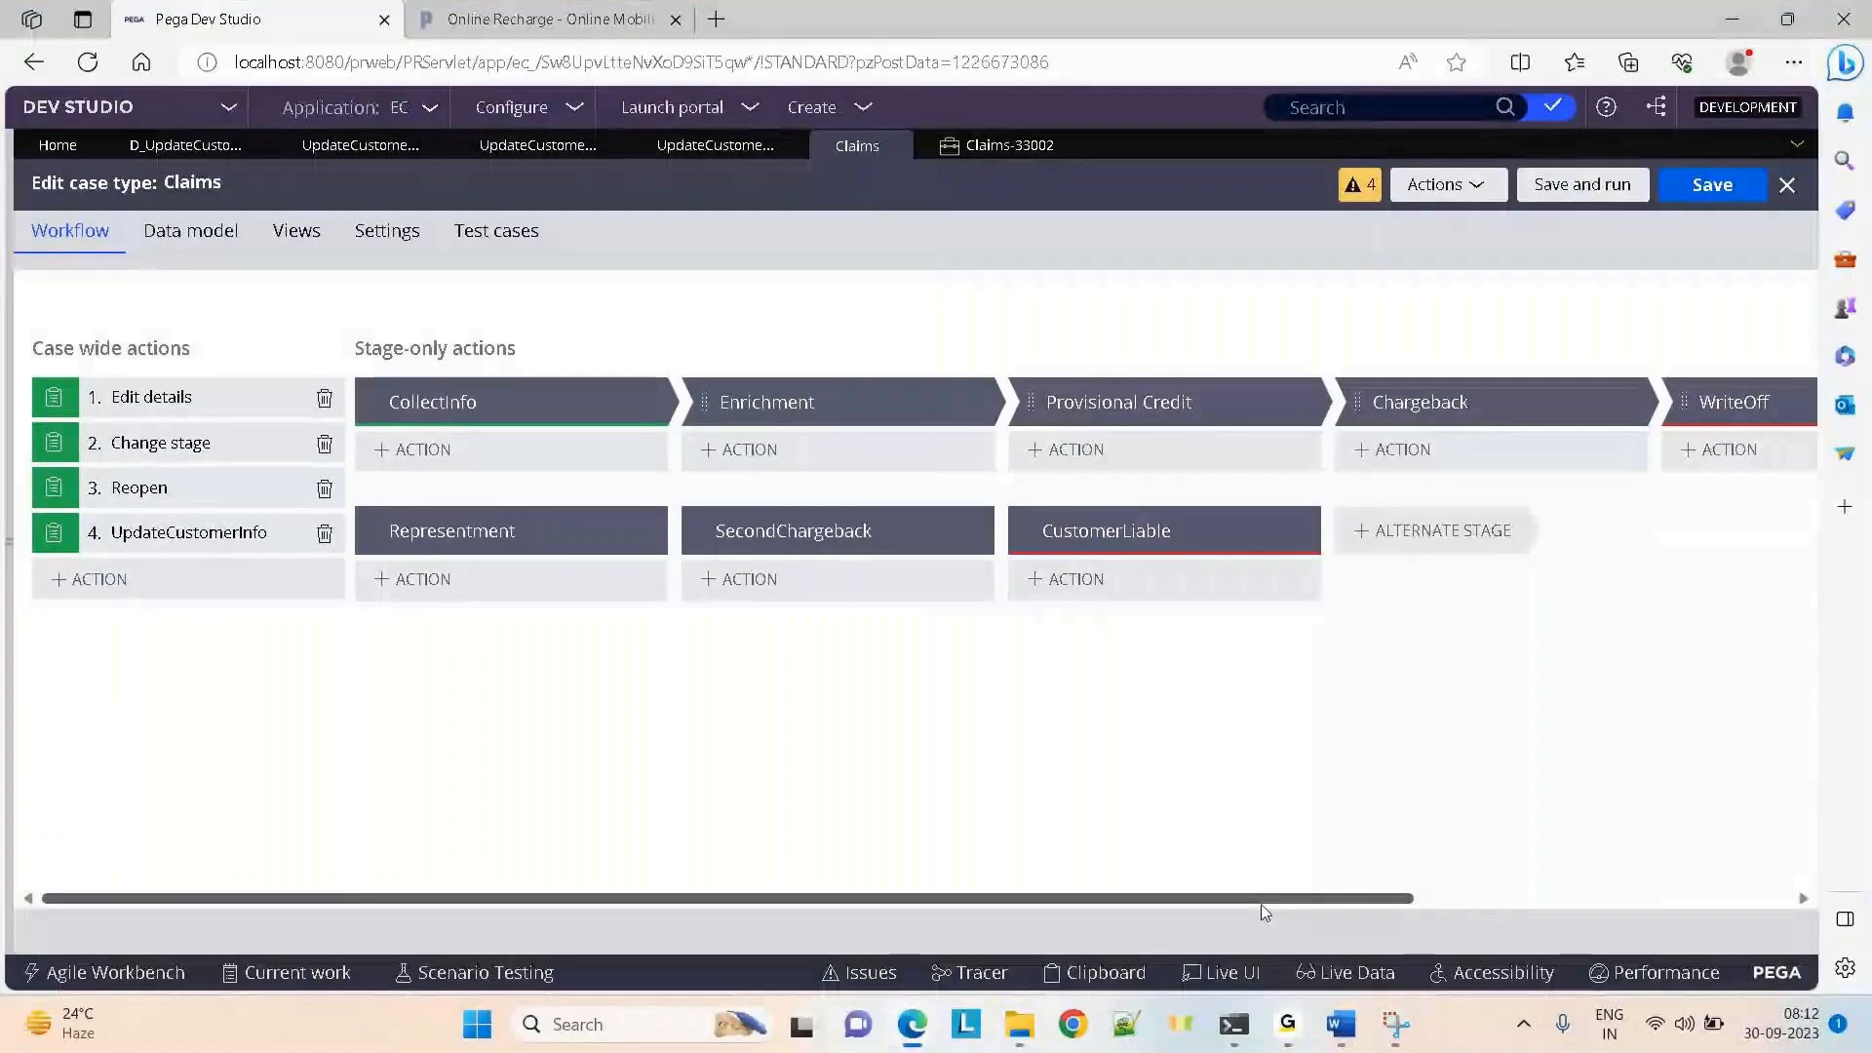
pyautogui.moveTo(1336, 1041)
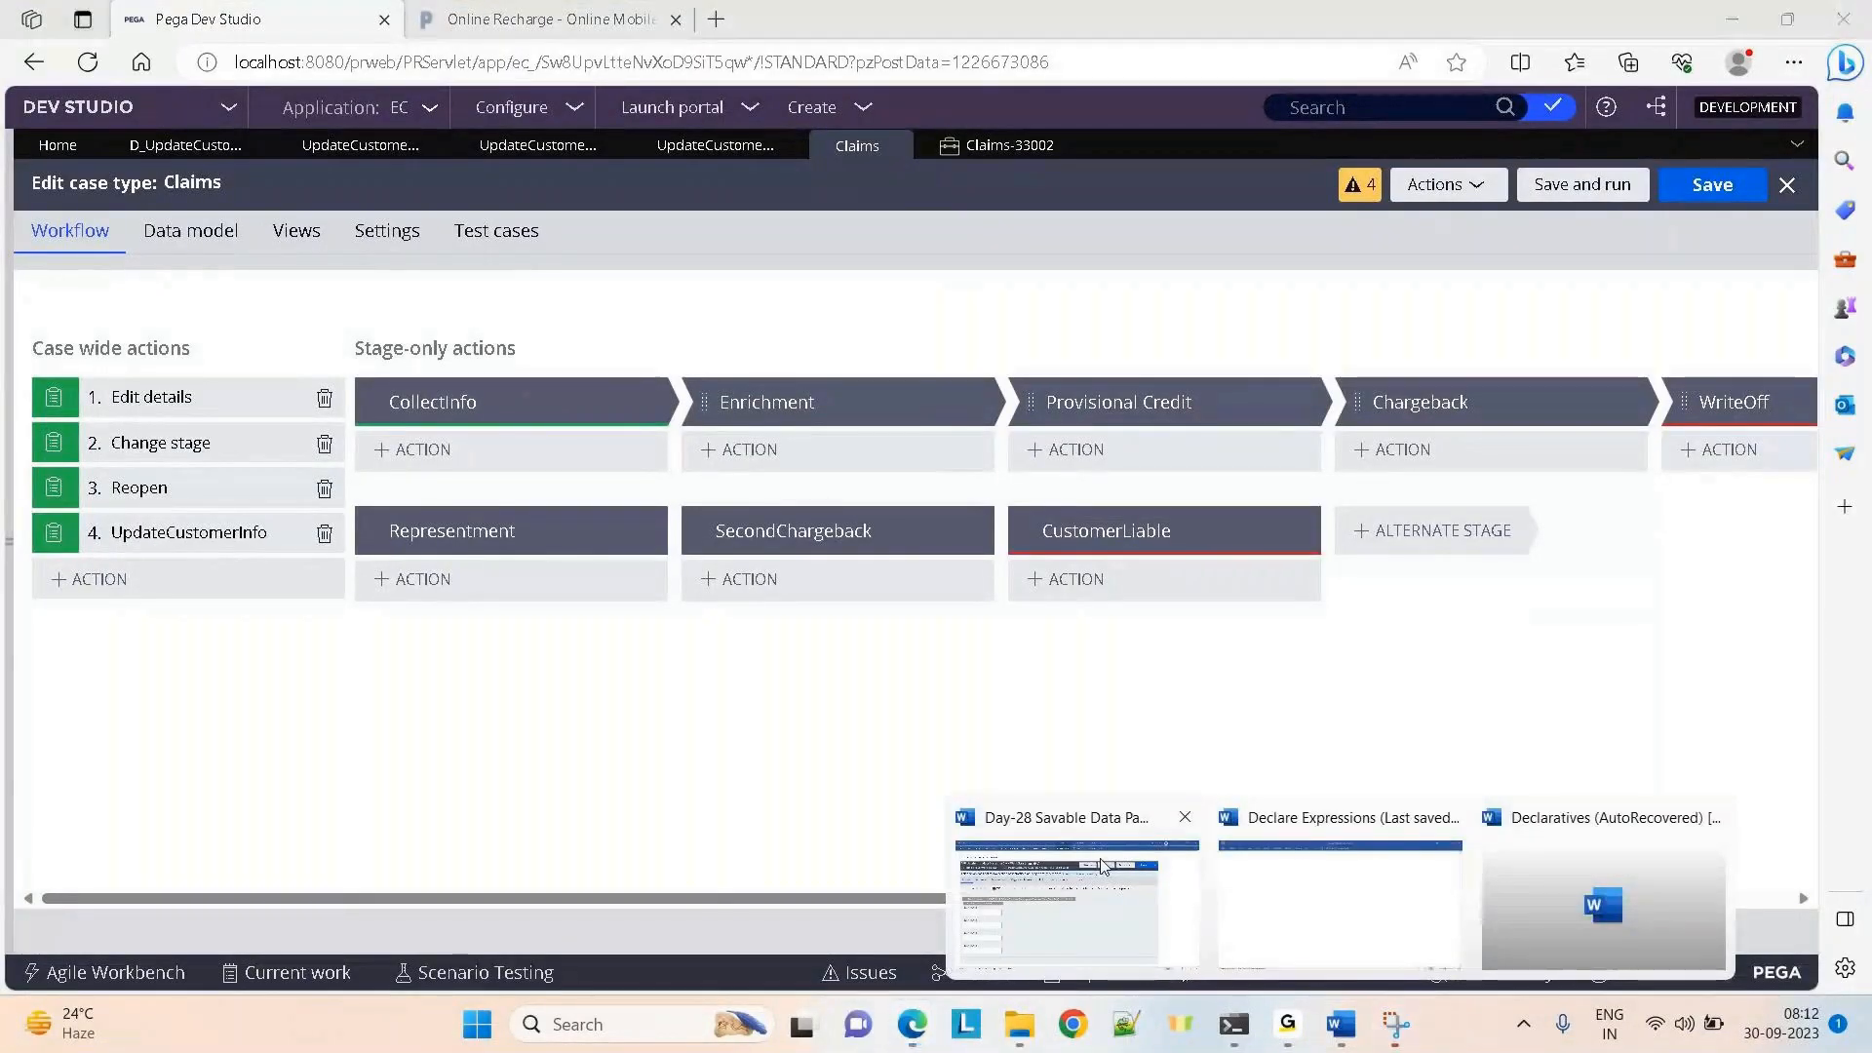
pyautogui.click(1102, 901)
pyautogui.click(1618, 888)
pyautogui.press('Return')
pyautogui.hotkey('ctrl', 'v')
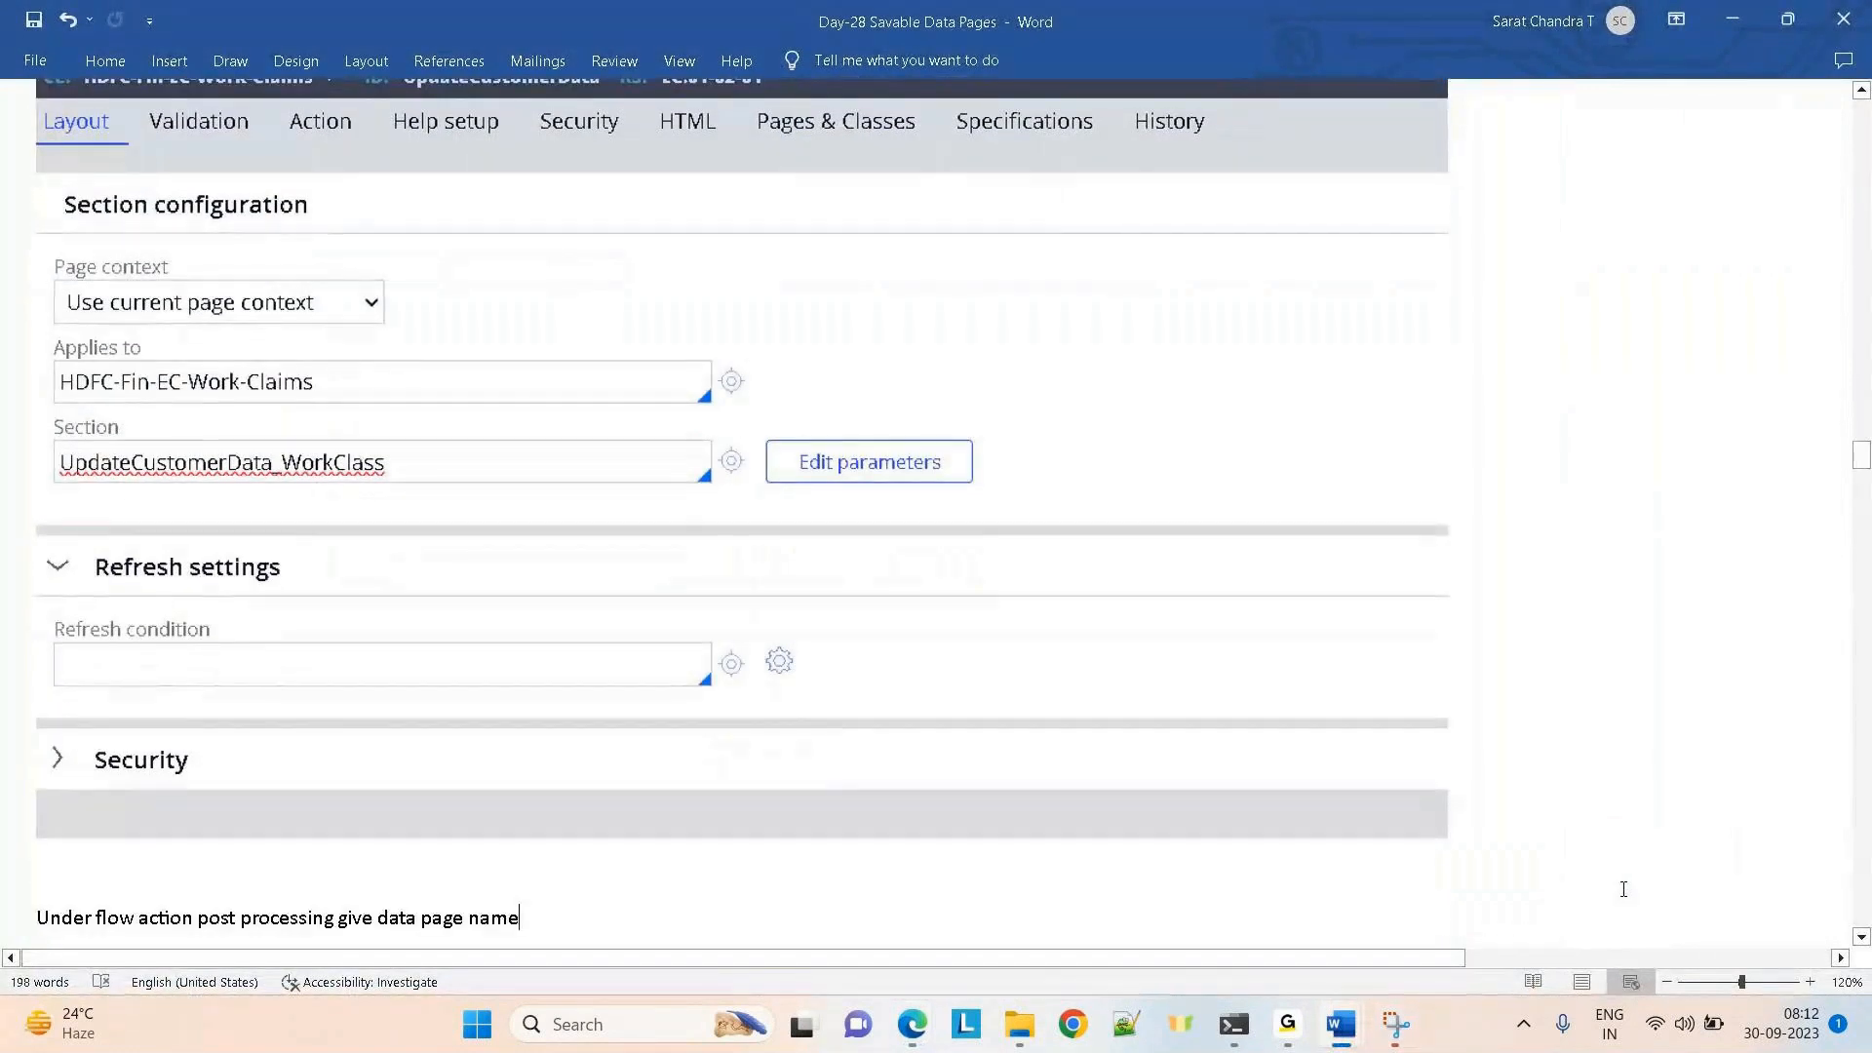
pyautogui.press('Down')
pyautogui.press('Down')
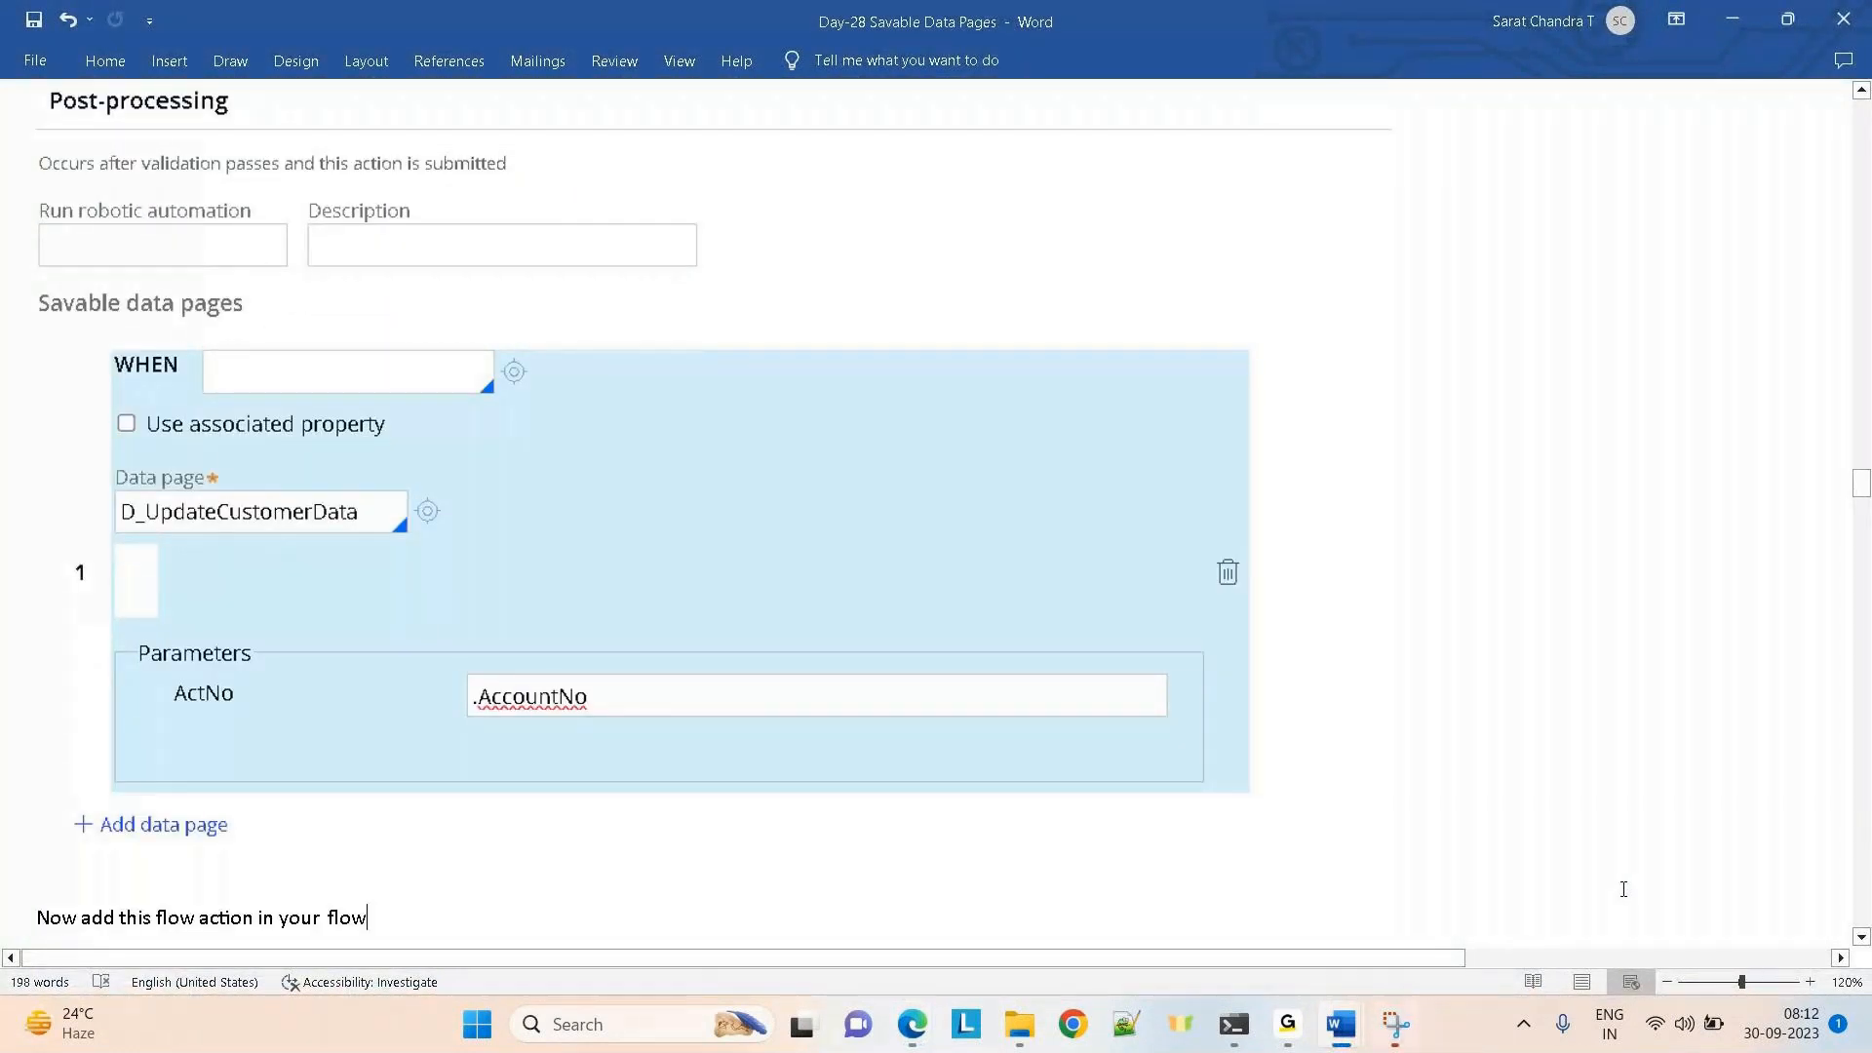
pyautogui.hotkey('ctrl', 'v')
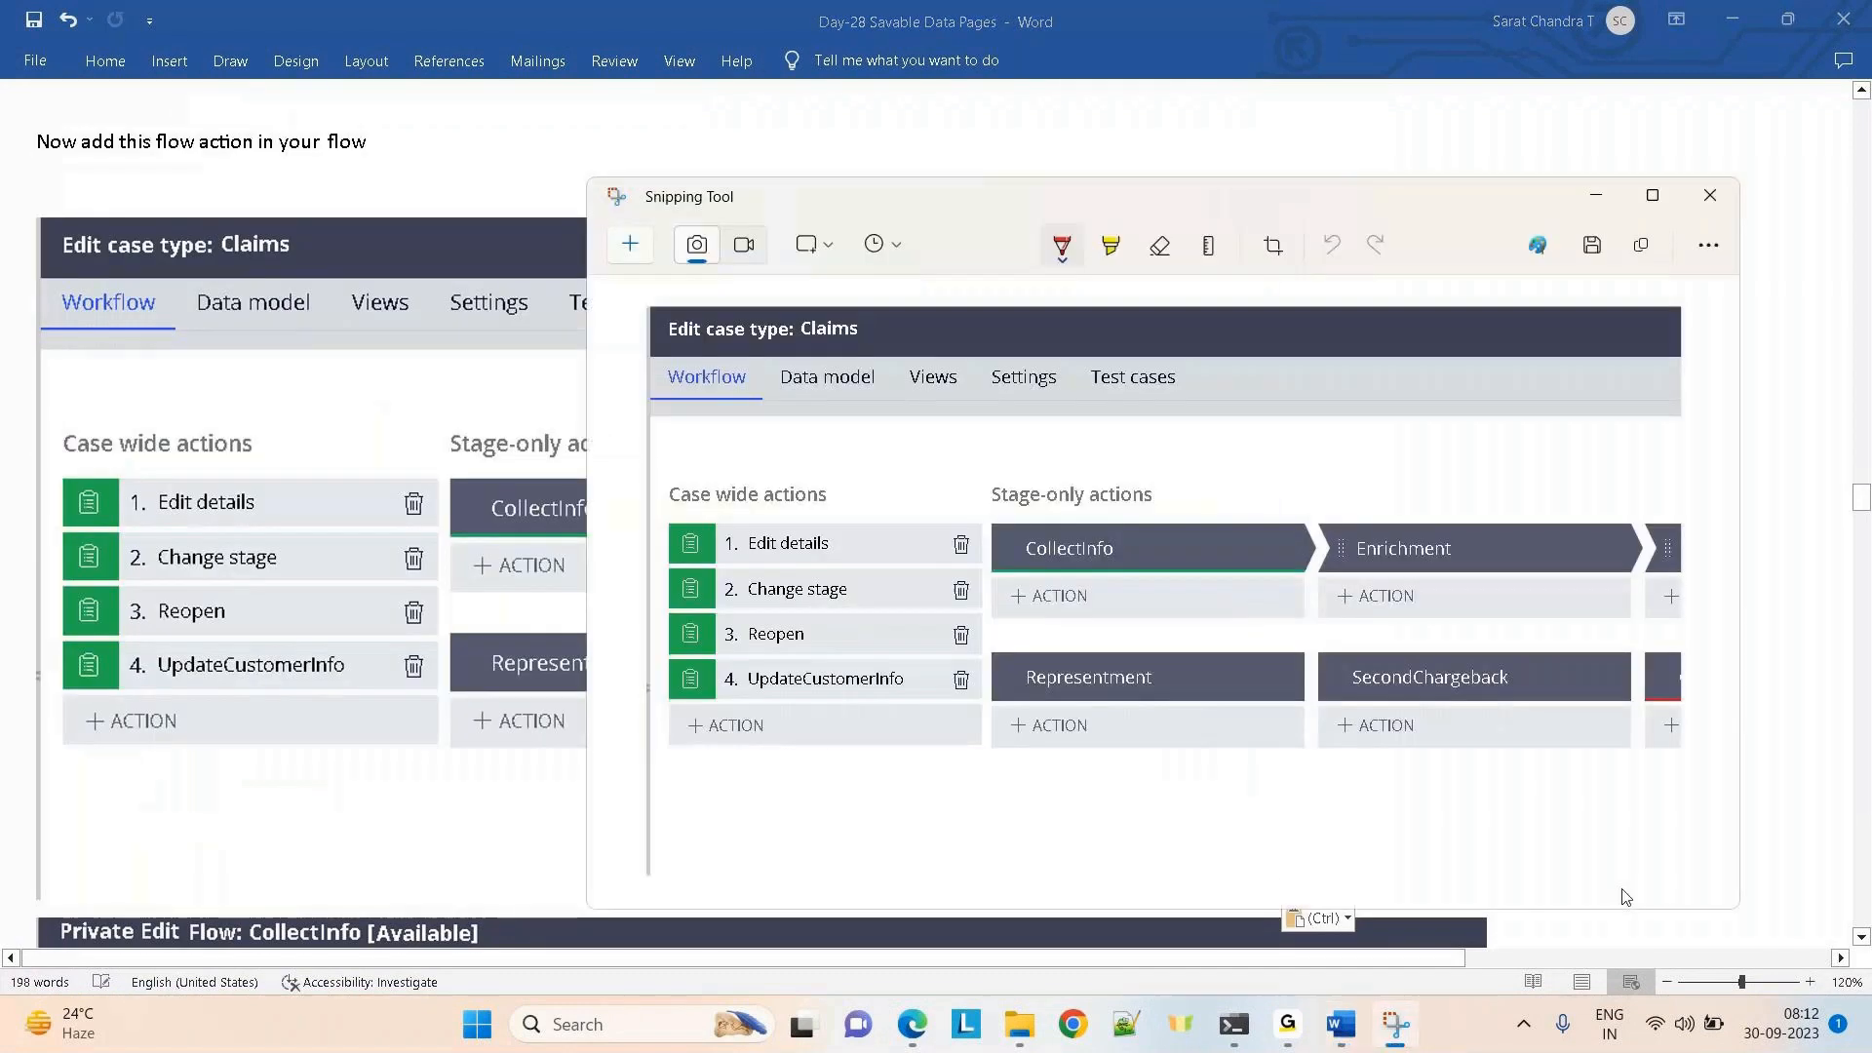
# Show the full Claims life cycle in Dev Studio and save the case type
pyautogui.hotkey('alt', 'Tab')
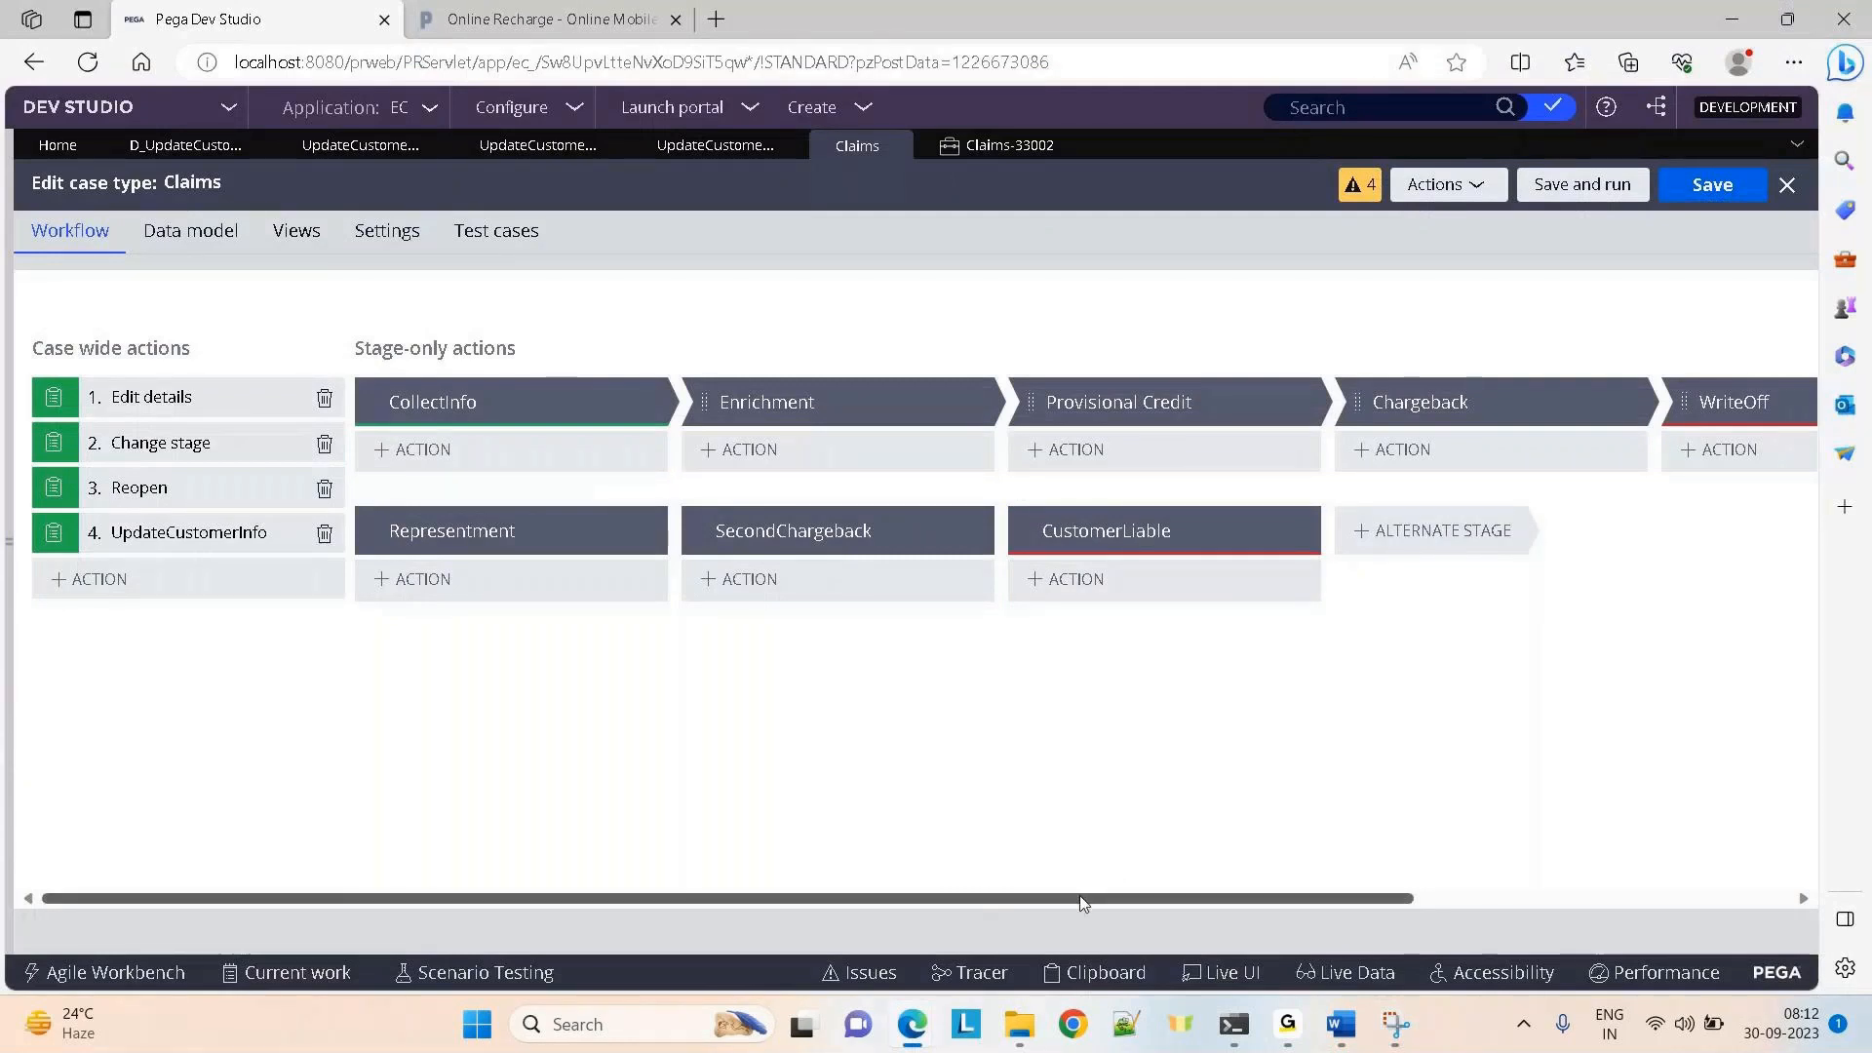
pyautogui.moveTo(1082, 899); pyautogui.dragTo(1521, 892)
pyautogui.click(1606, 324)
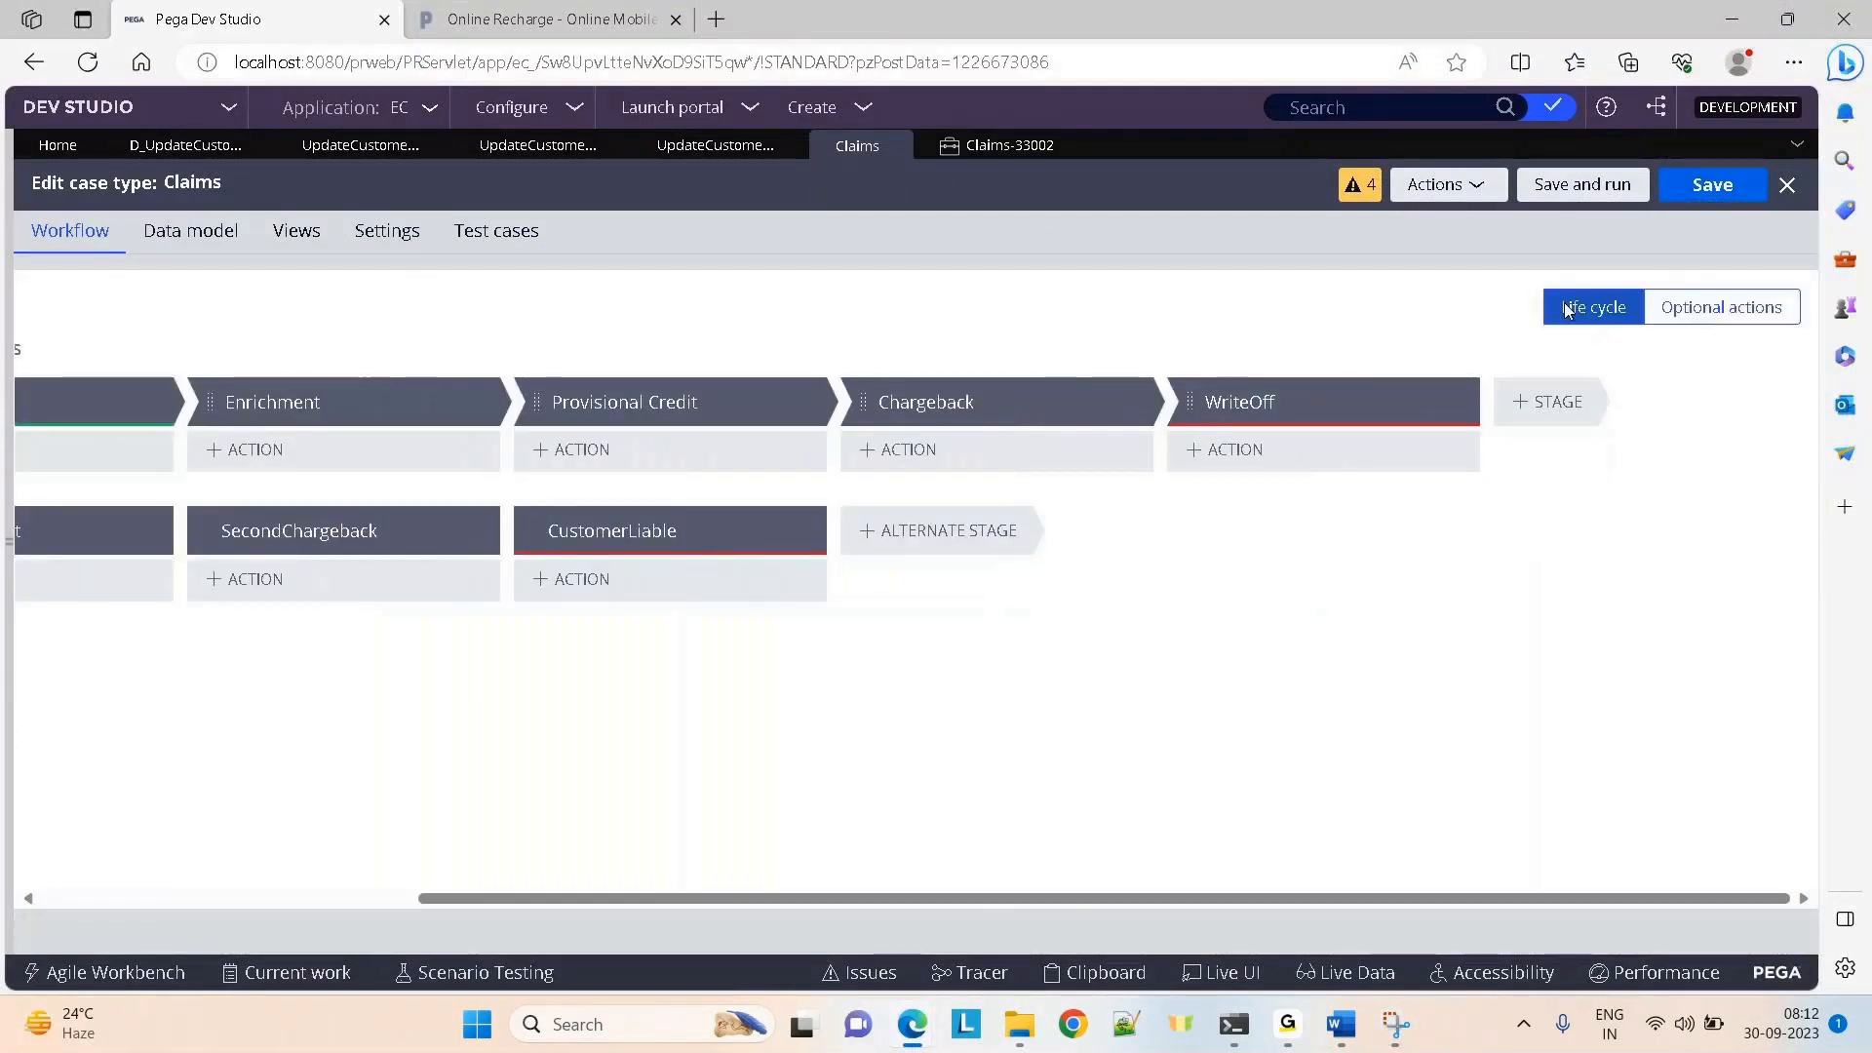
pyautogui.click(1713, 185)
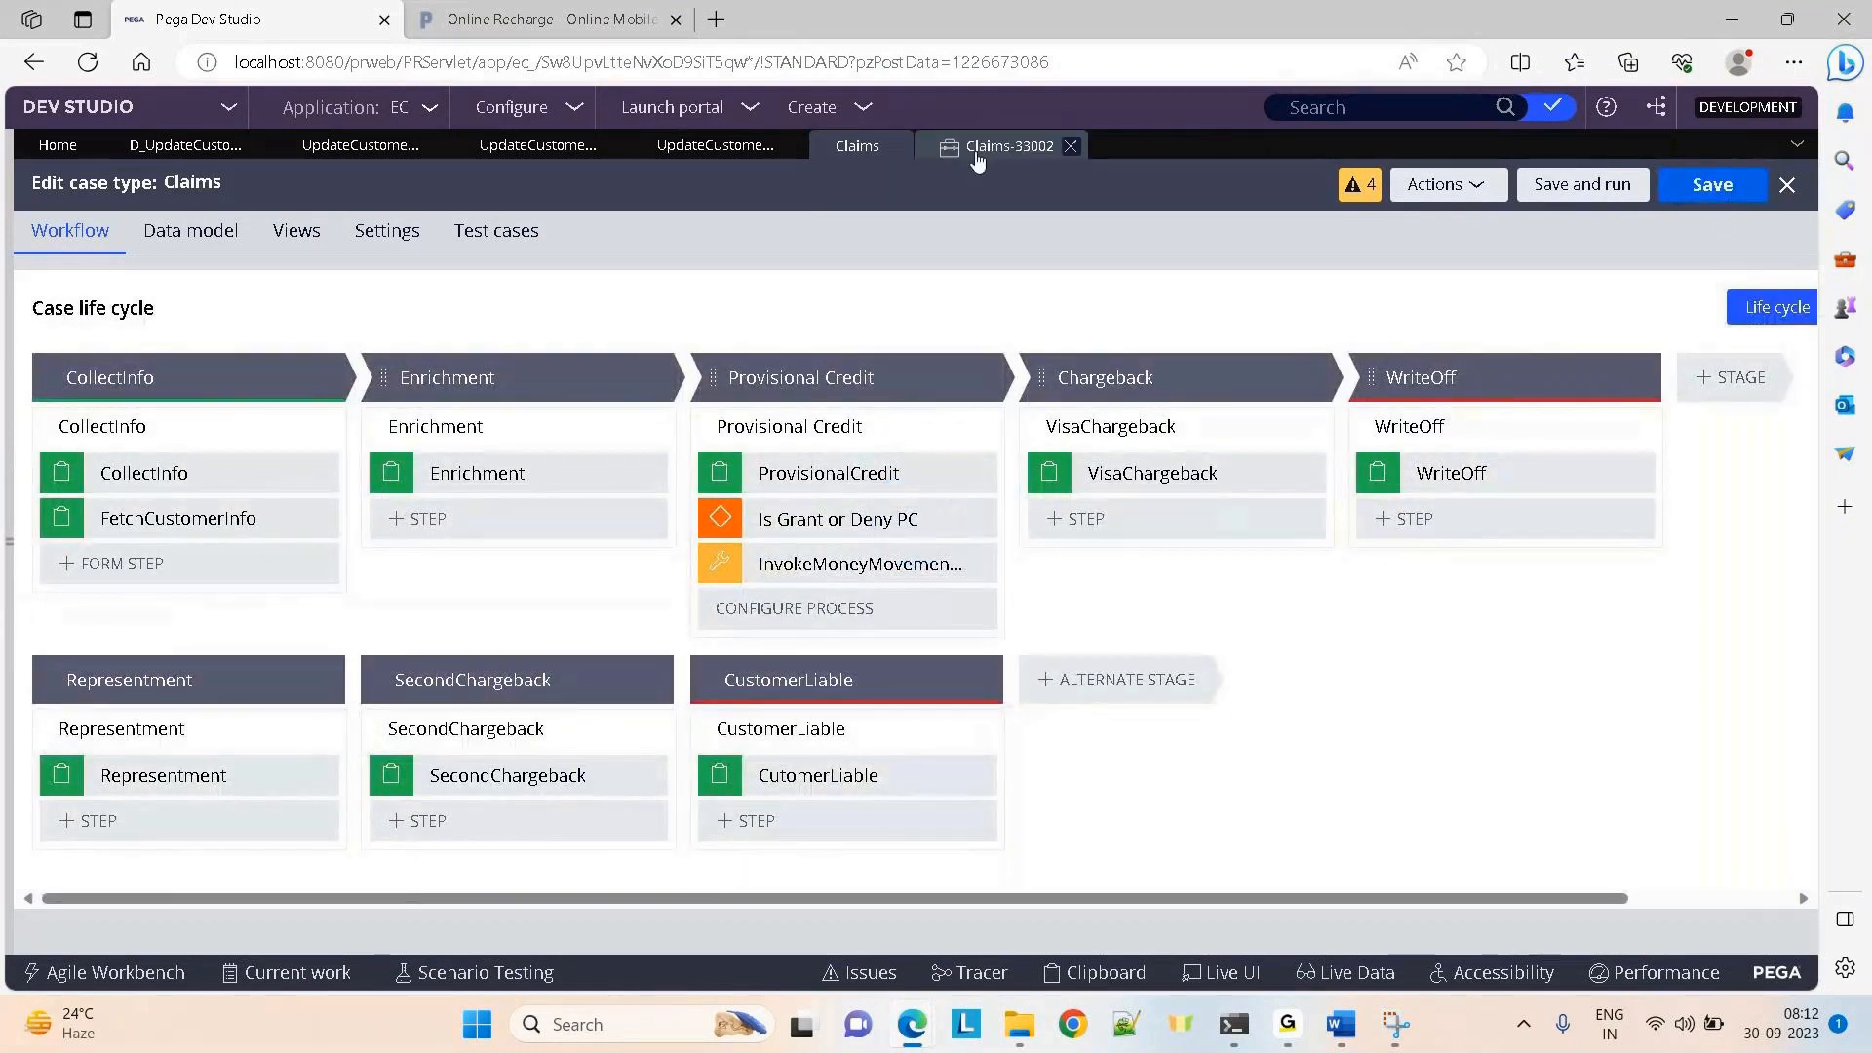
# Close case Claims-33002 and create a new Claims case
pyautogui.click(1073, 144)
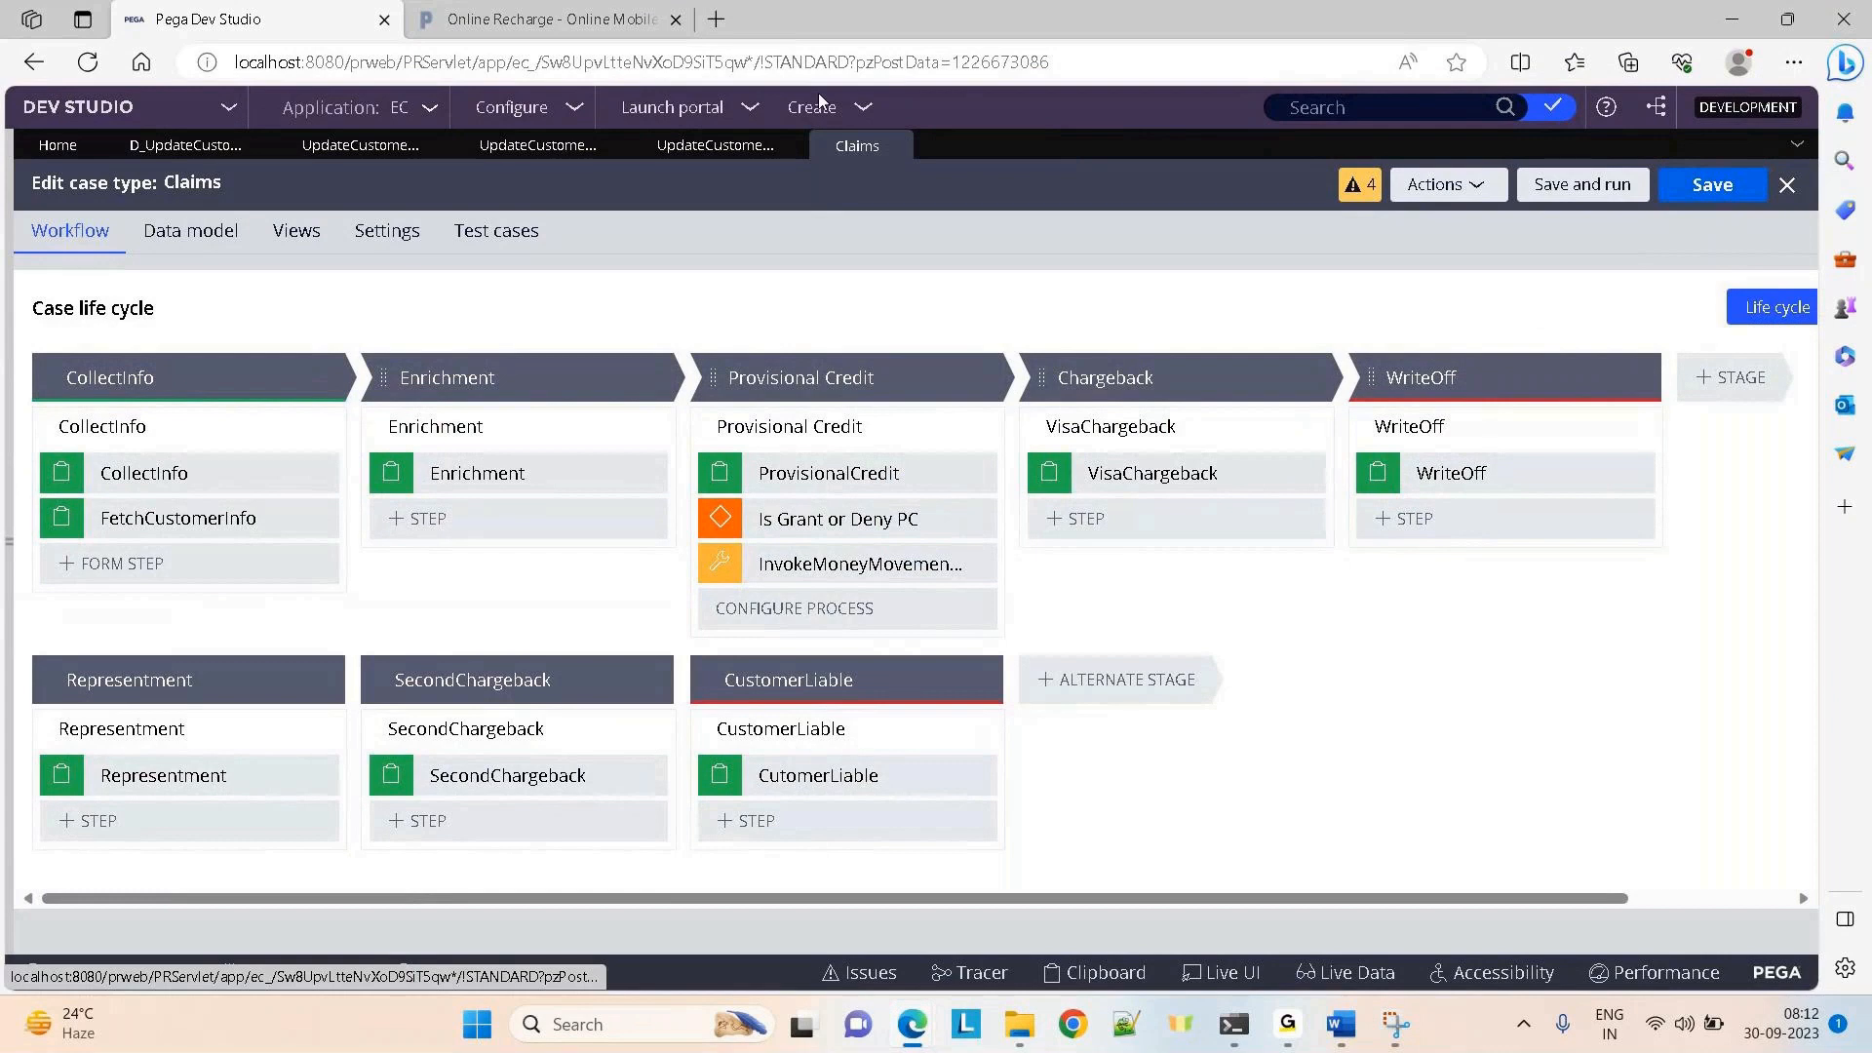
pyautogui.click(817, 101)
pyautogui.click(1074, 136)
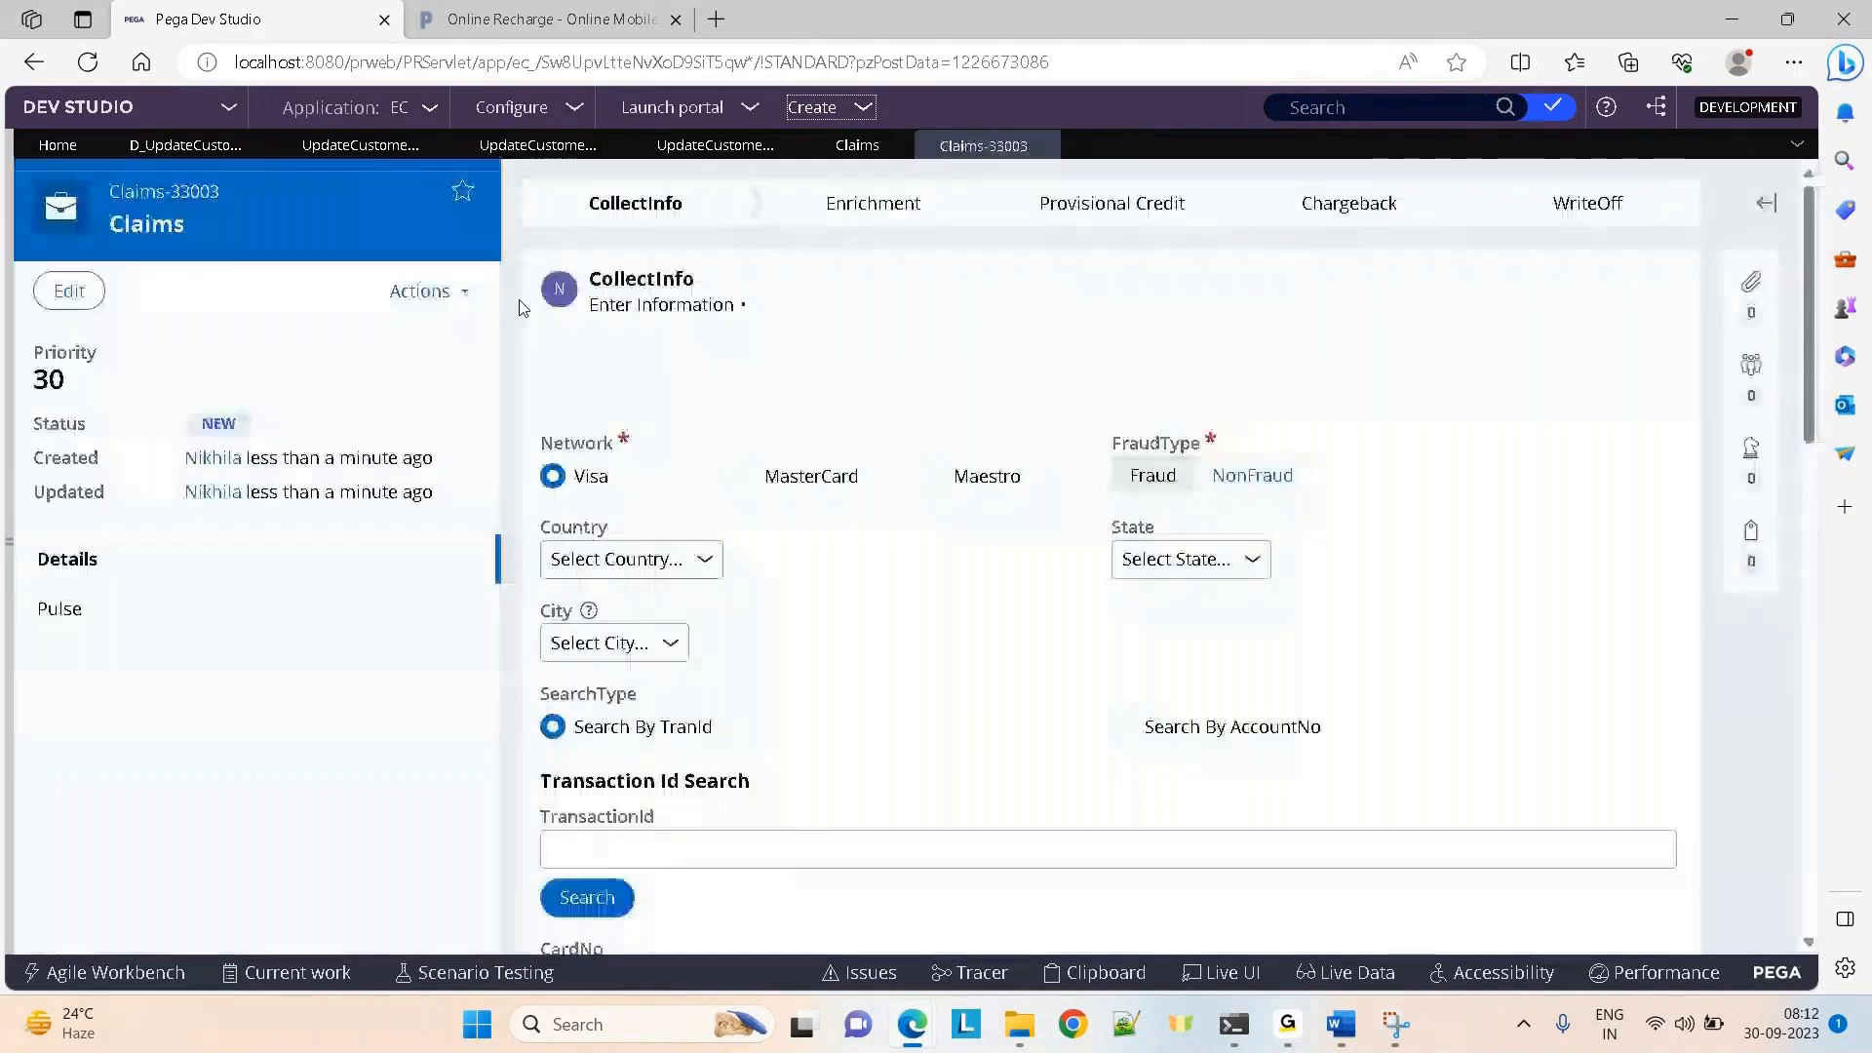
# Run UpdateCustomerInfo on the new case and enter an account number so customer details auto-fill
pyautogui.click(406, 289)
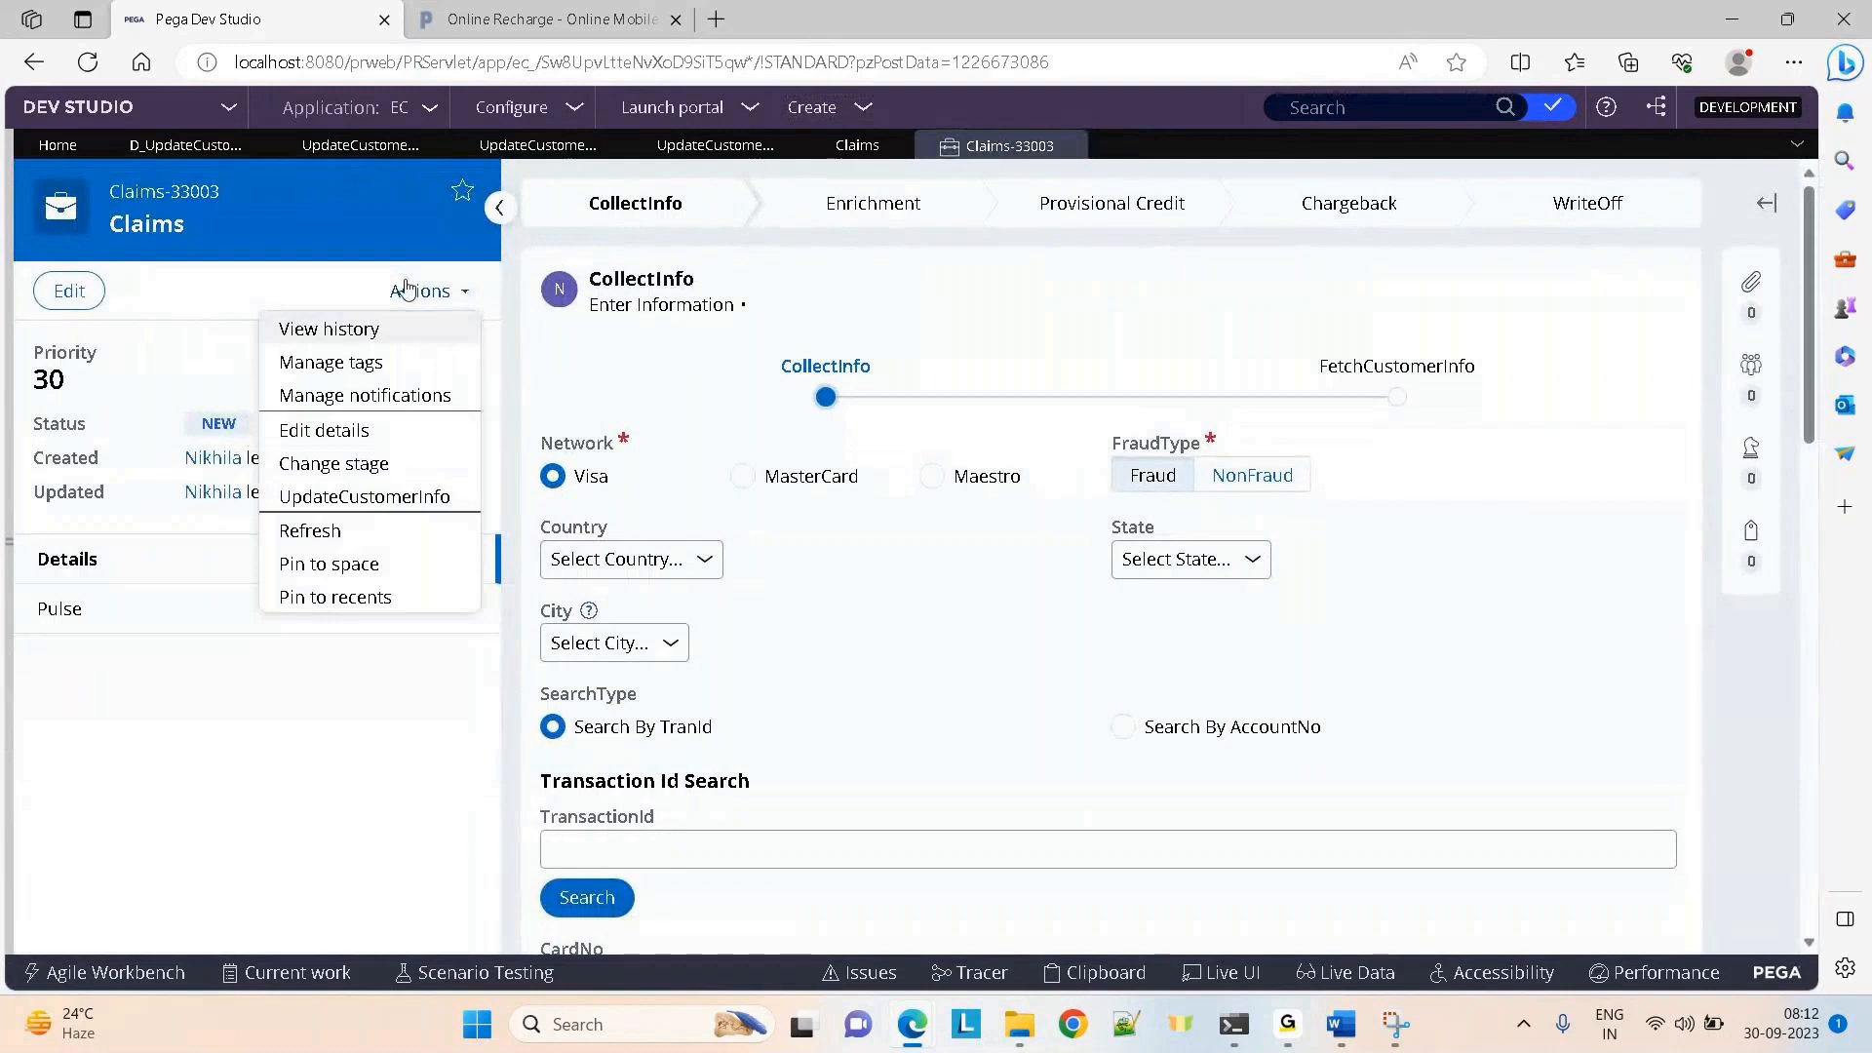
pyautogui.click(310, 530)
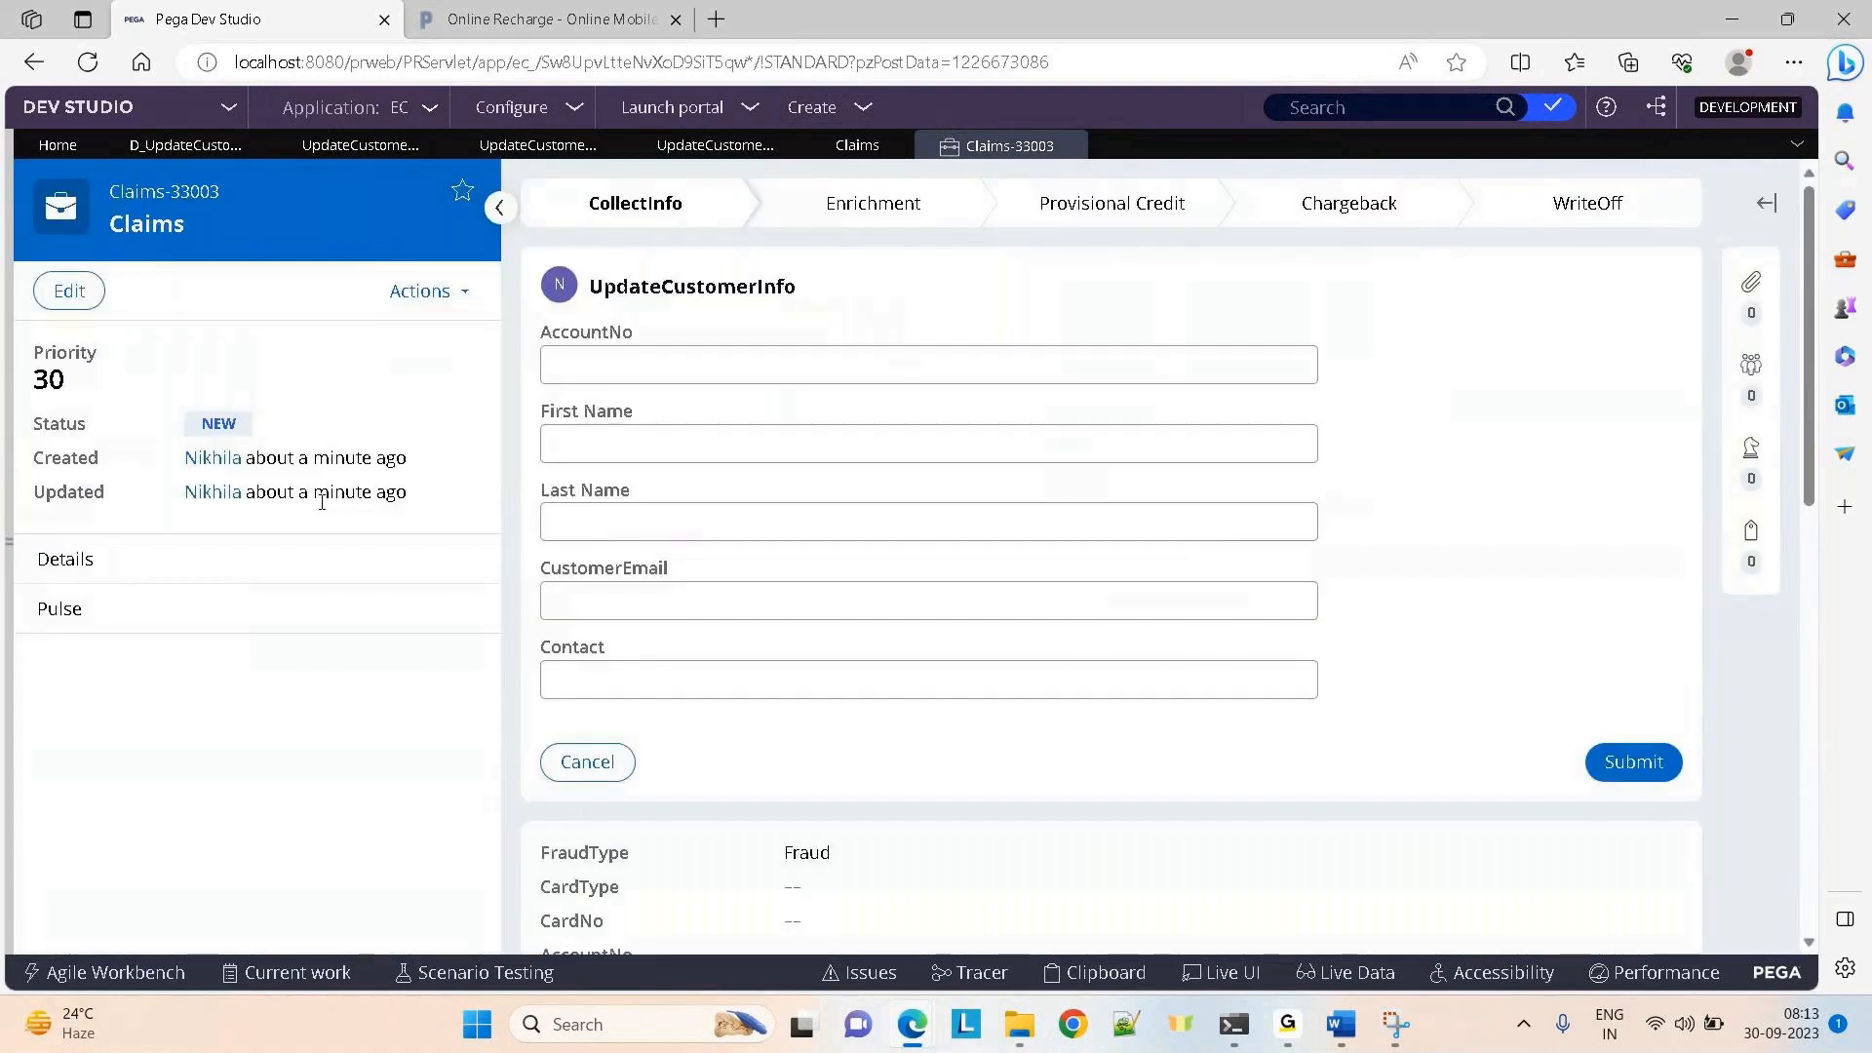
pyautogui.click(570, 363)
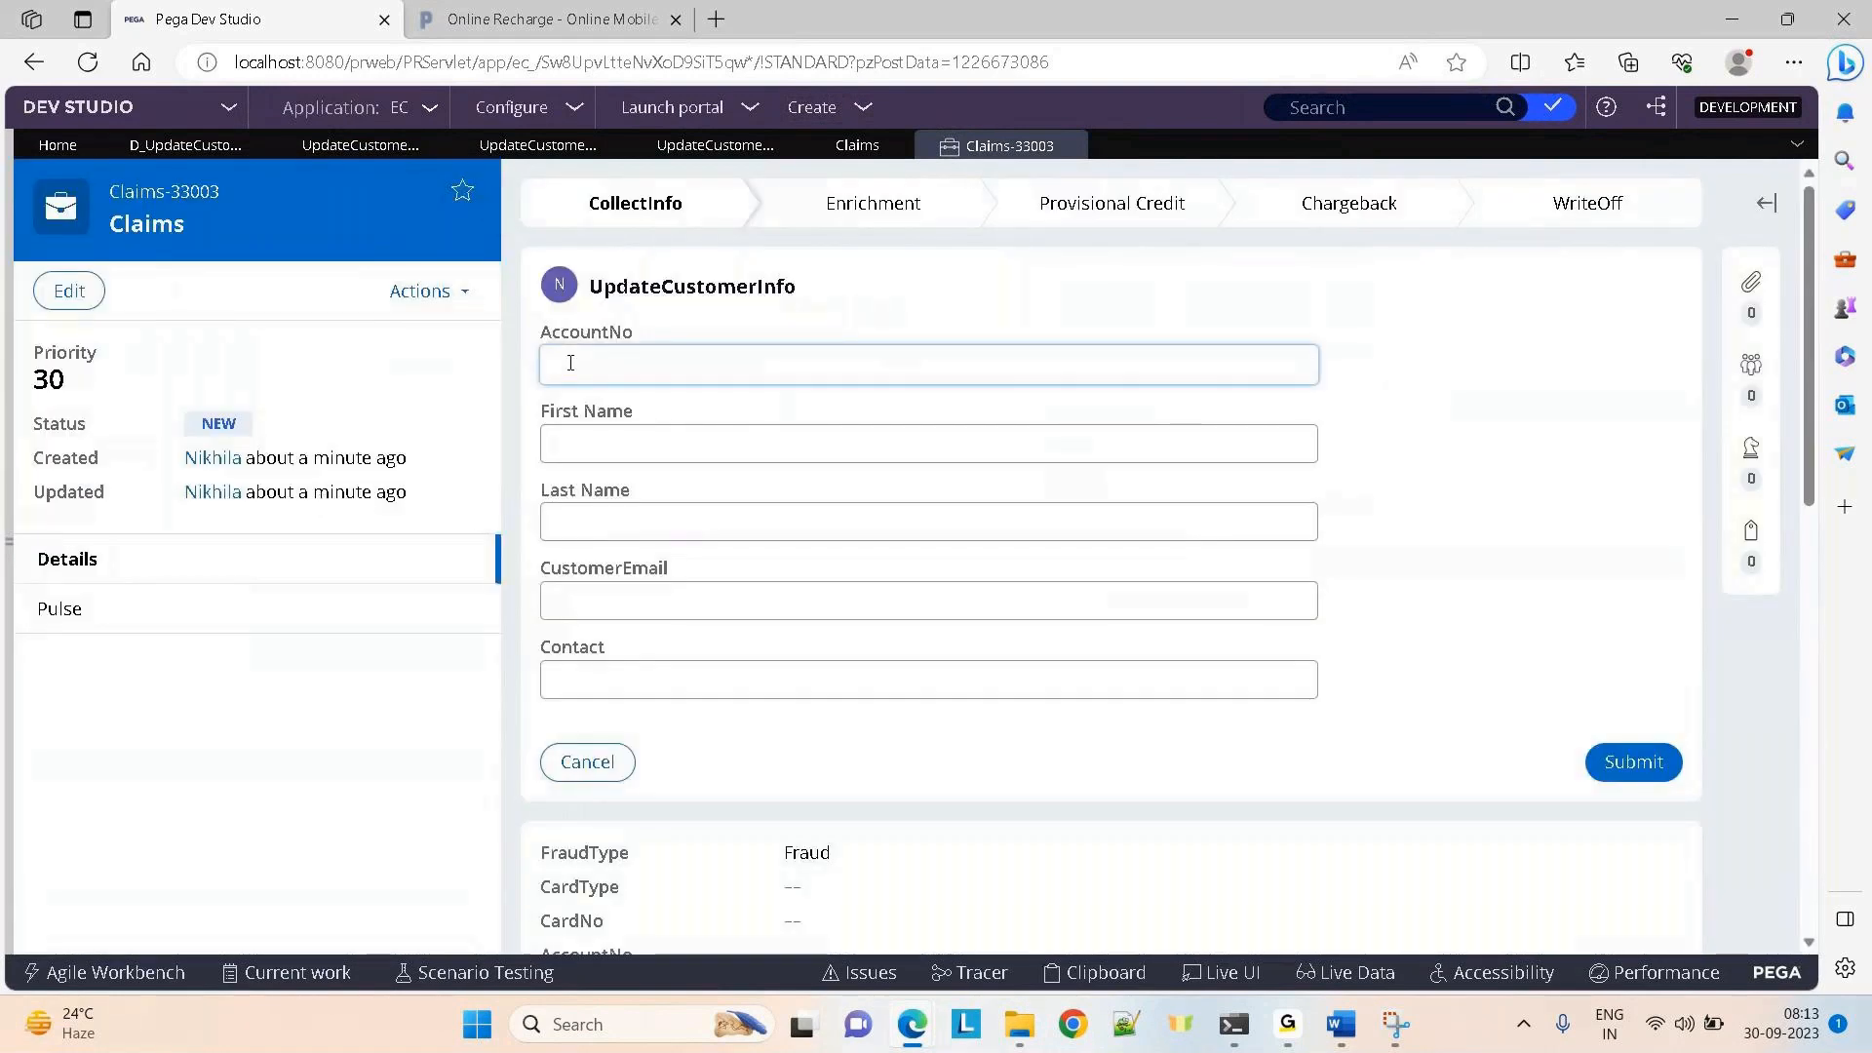
pyautogui.write('1234567890')
pyautogui.doubleClick(1474, 416)
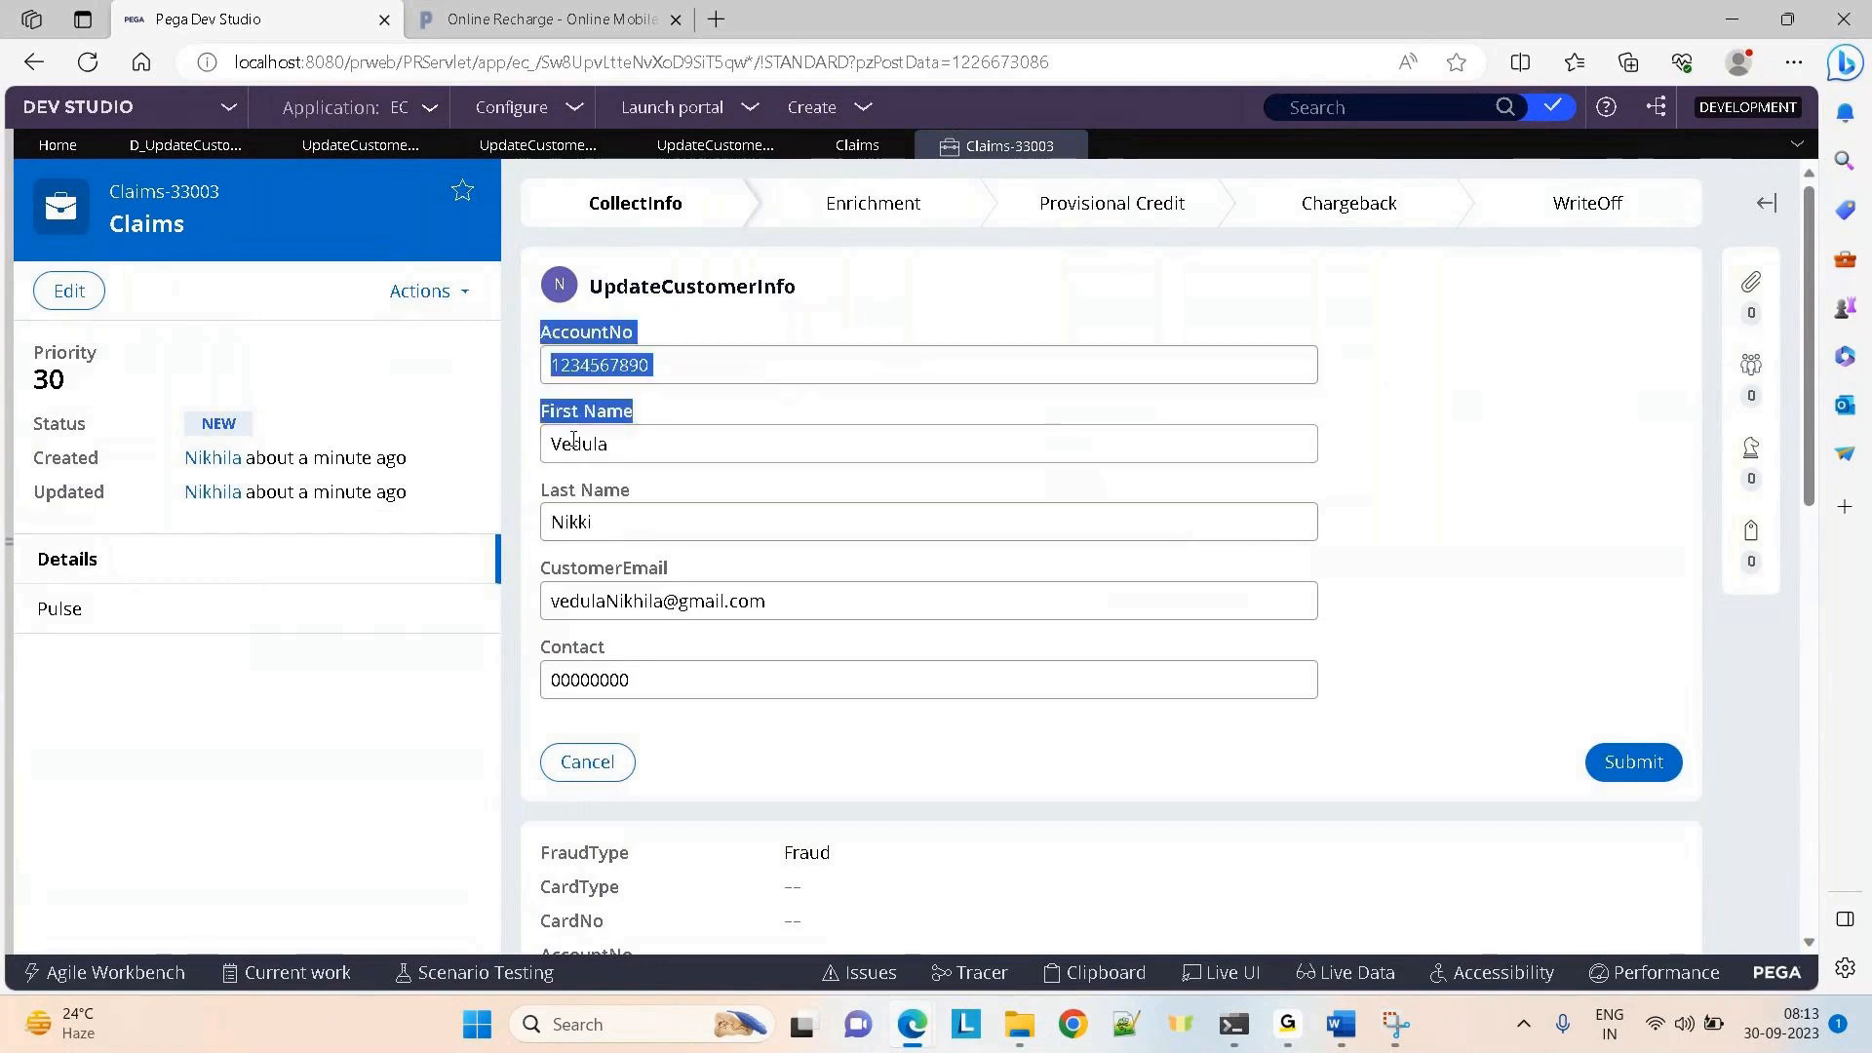
pyautogui.click(1120, 764)
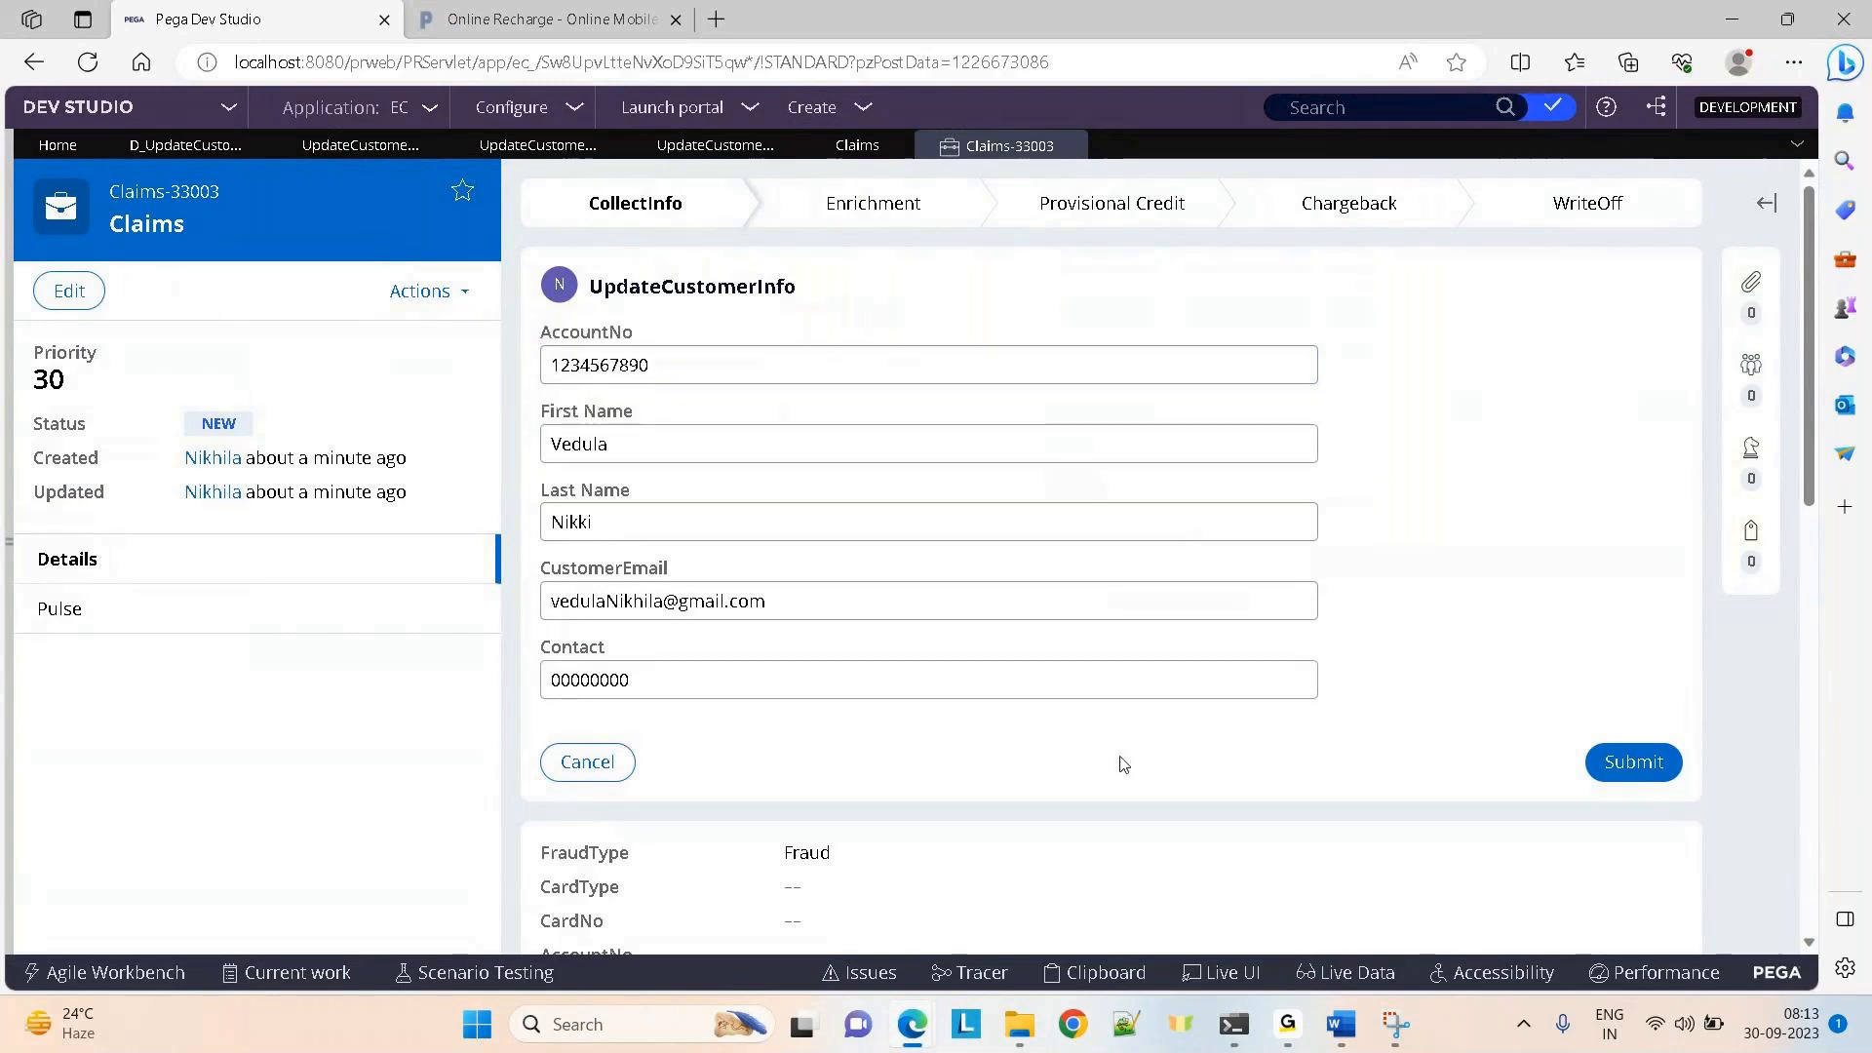
# Launch the Tracer and enable tracing of Data Pages events in its settings
pyautogui.click(974, 972)
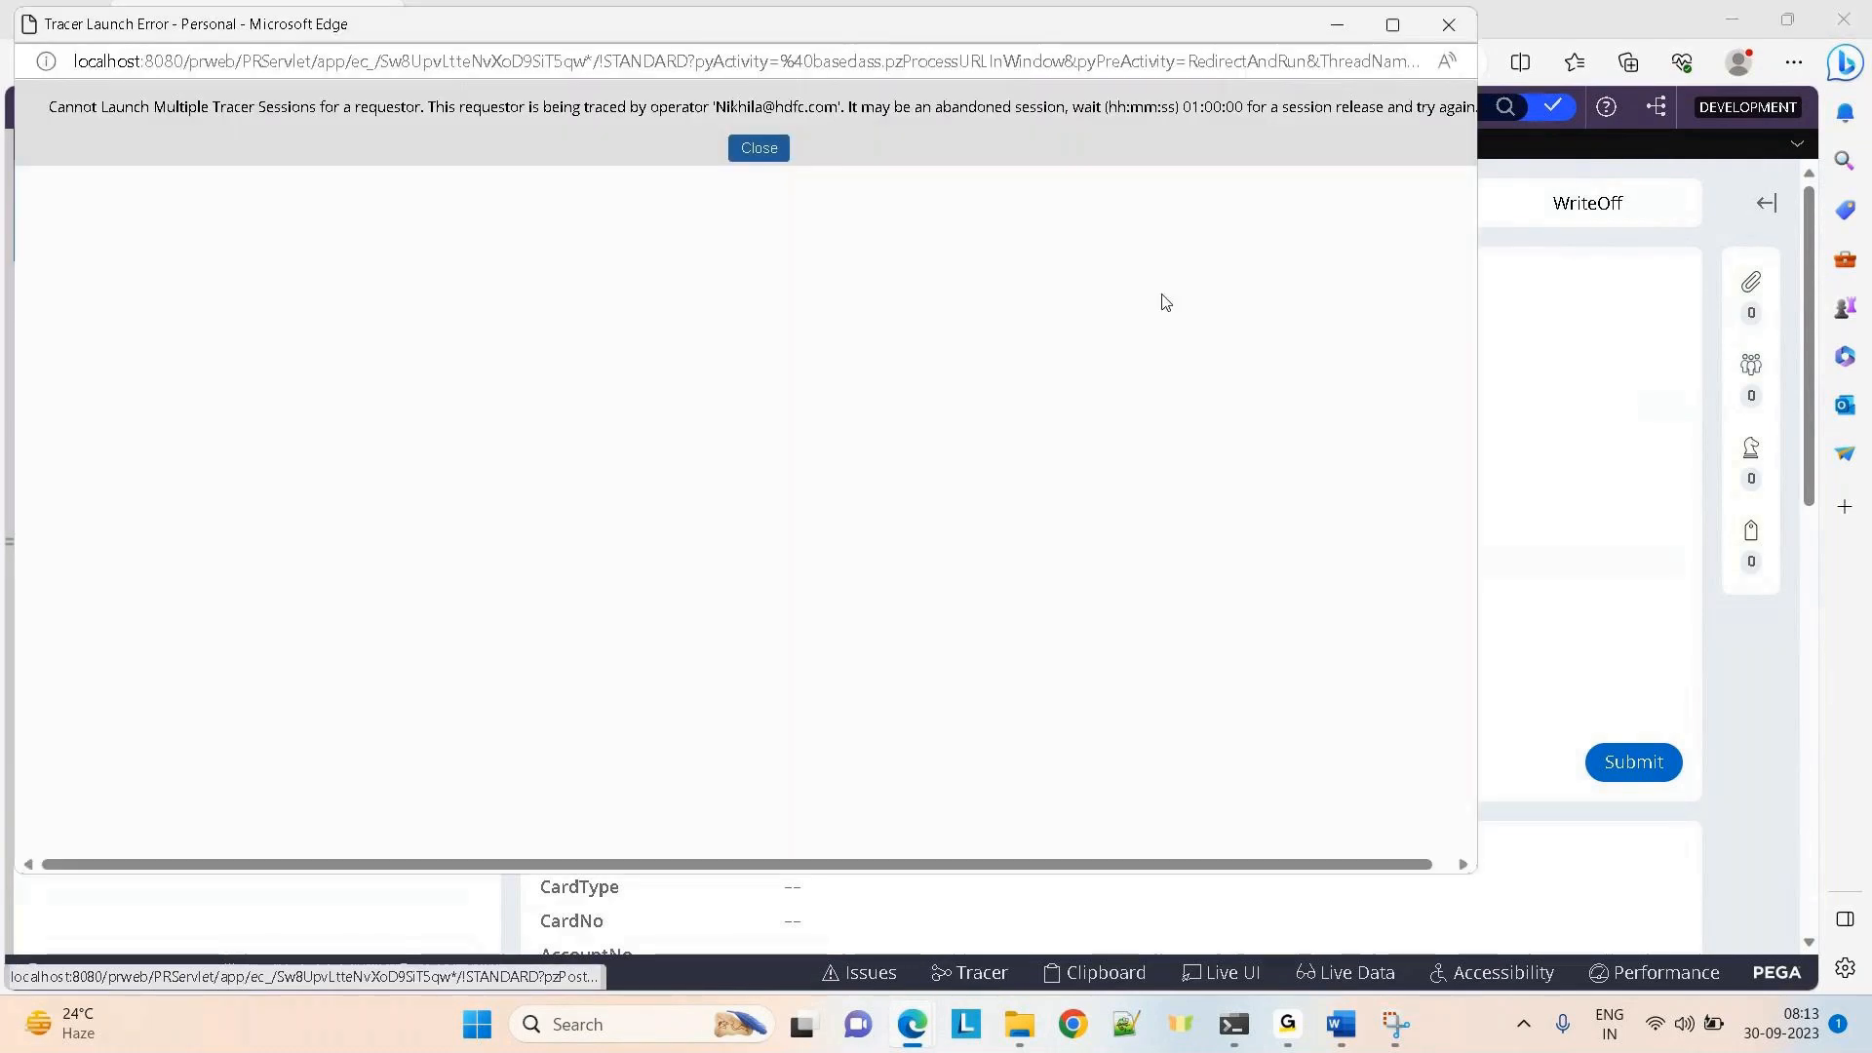
pyautogui.click(766, 156)
pyautogui.moveTo(912, 1023)
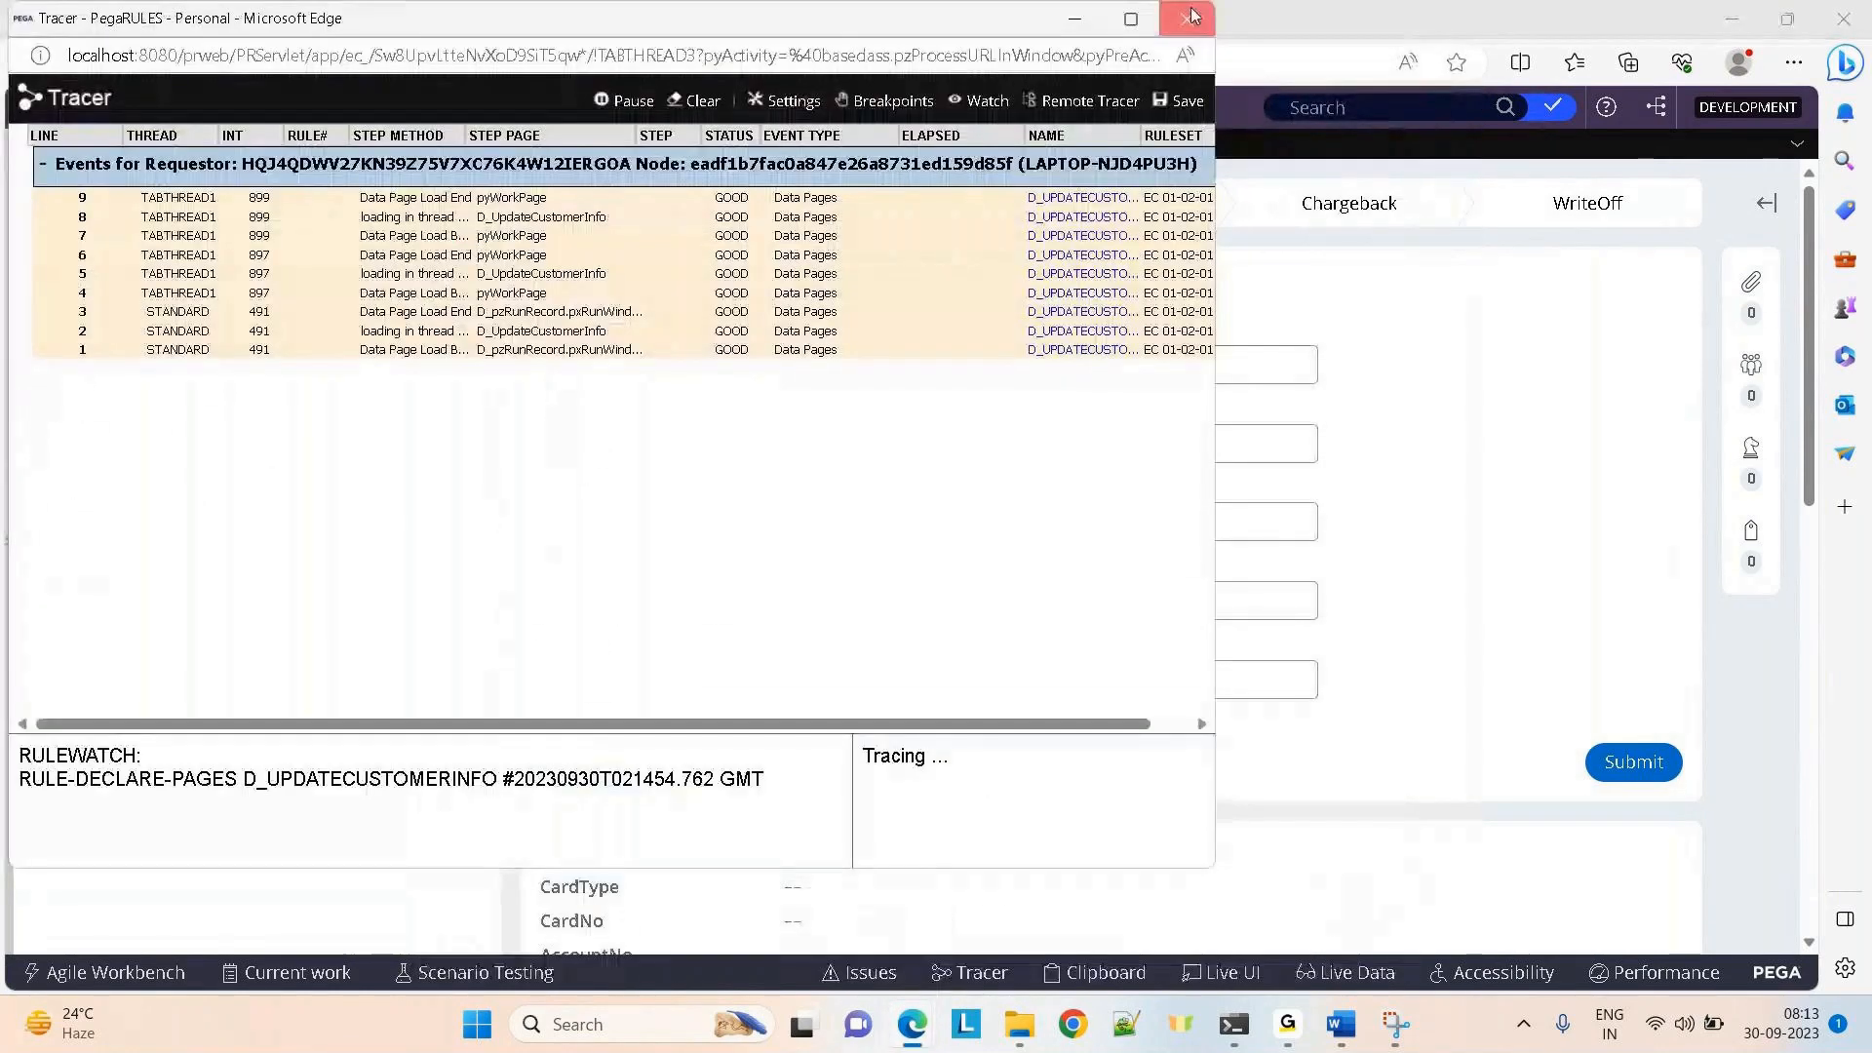
pyautogui.click(971, 973)
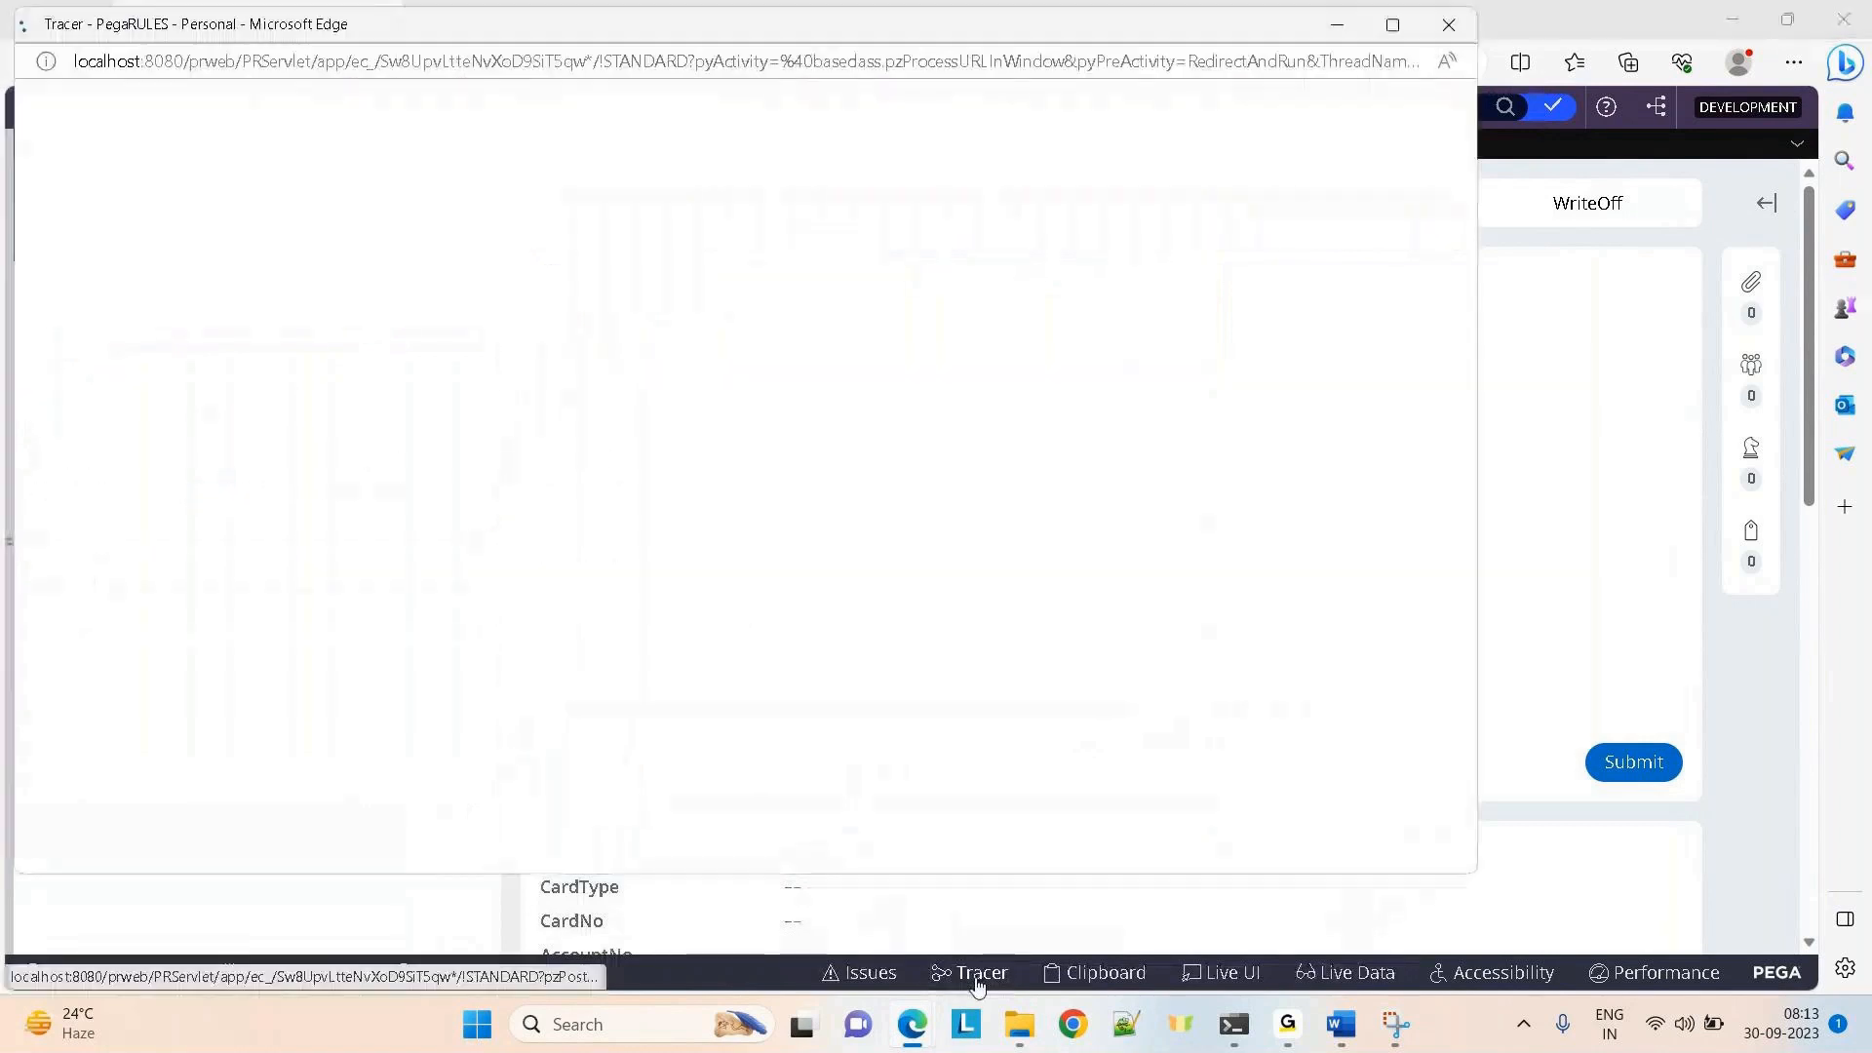
pyautogui.click(1045, 107)
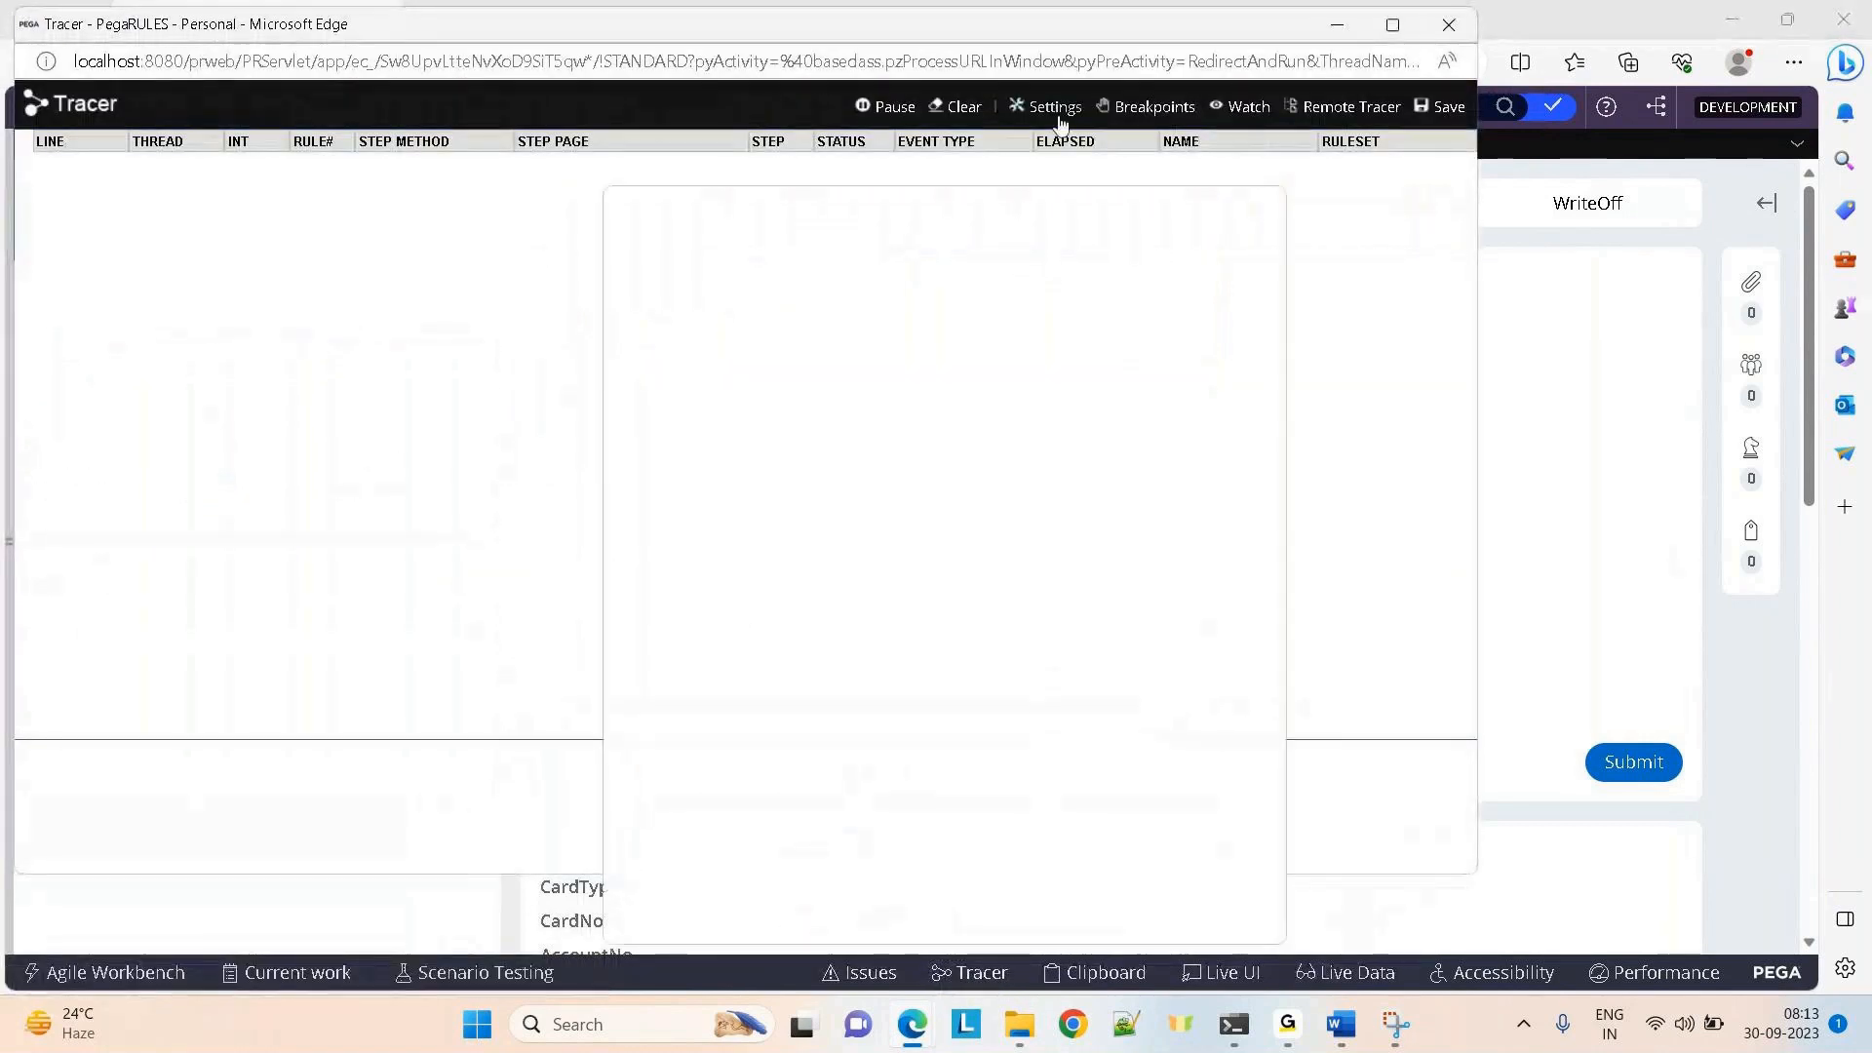
pyautogui.scroll(-3, 1282, 396)
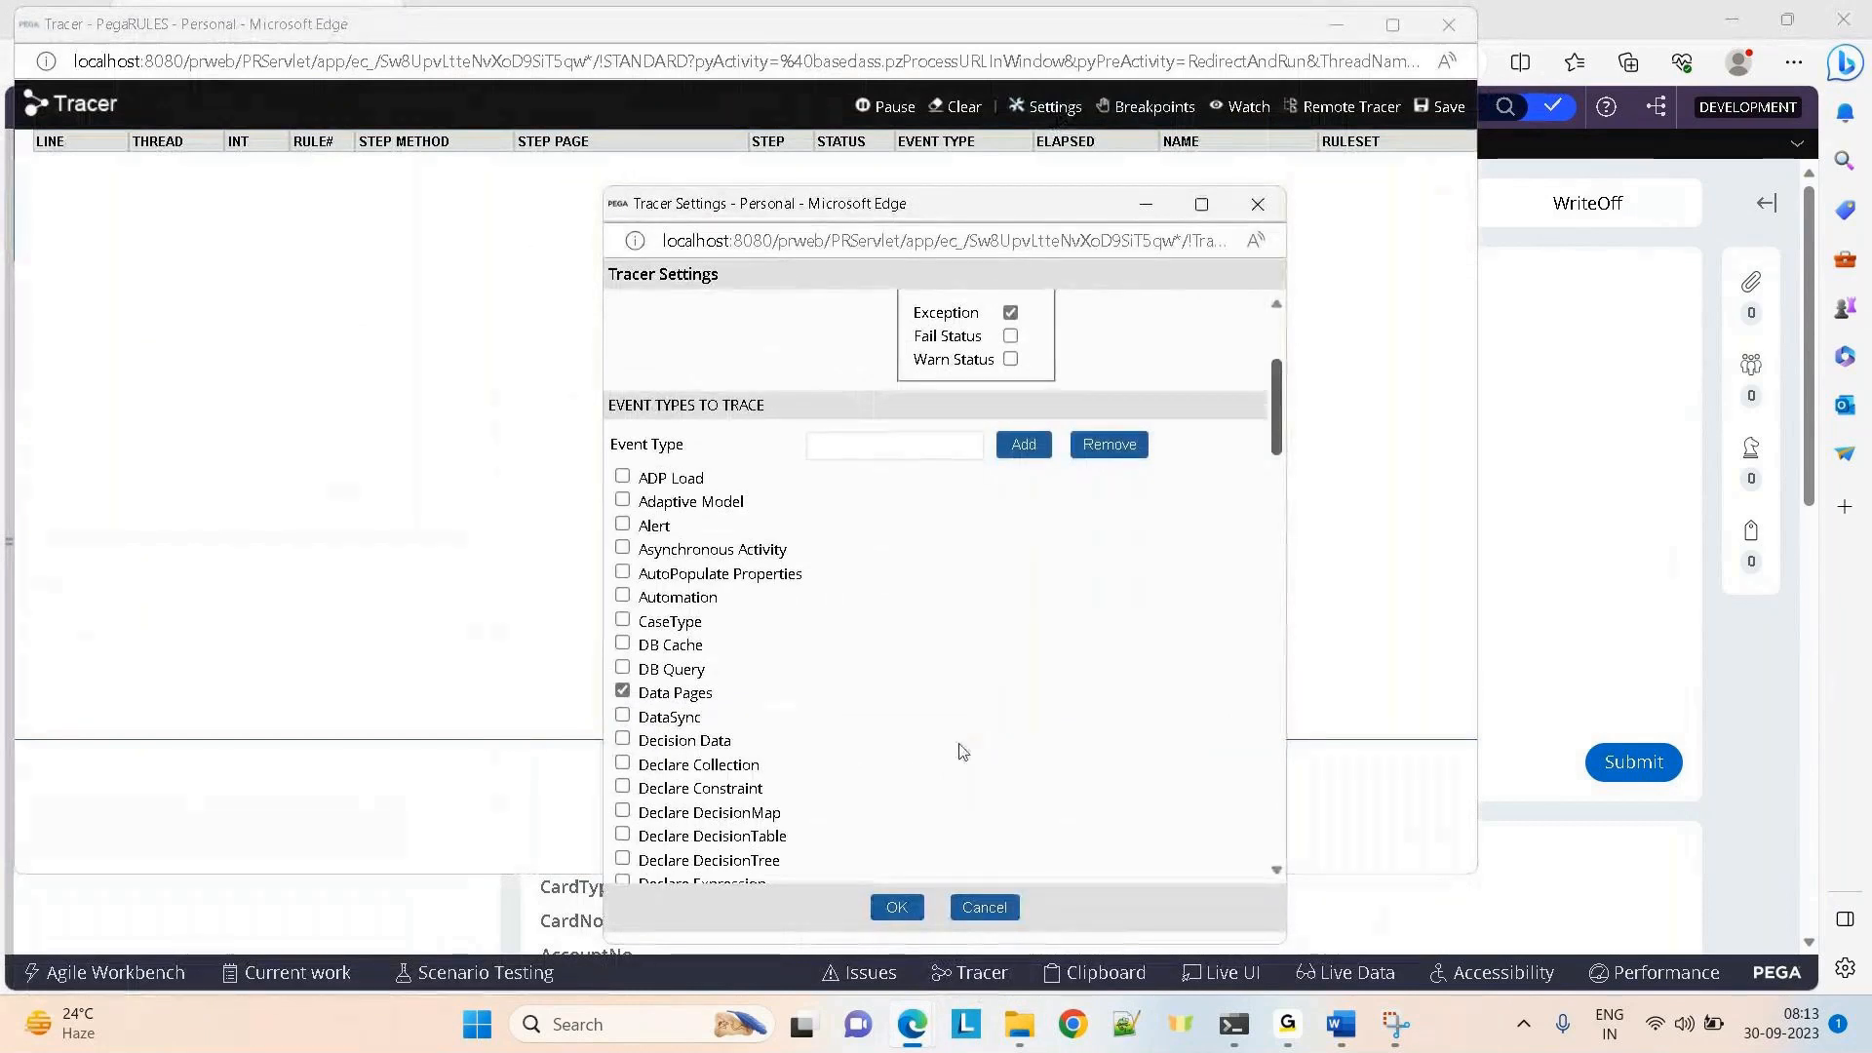
pyautogui.click(896, 908)
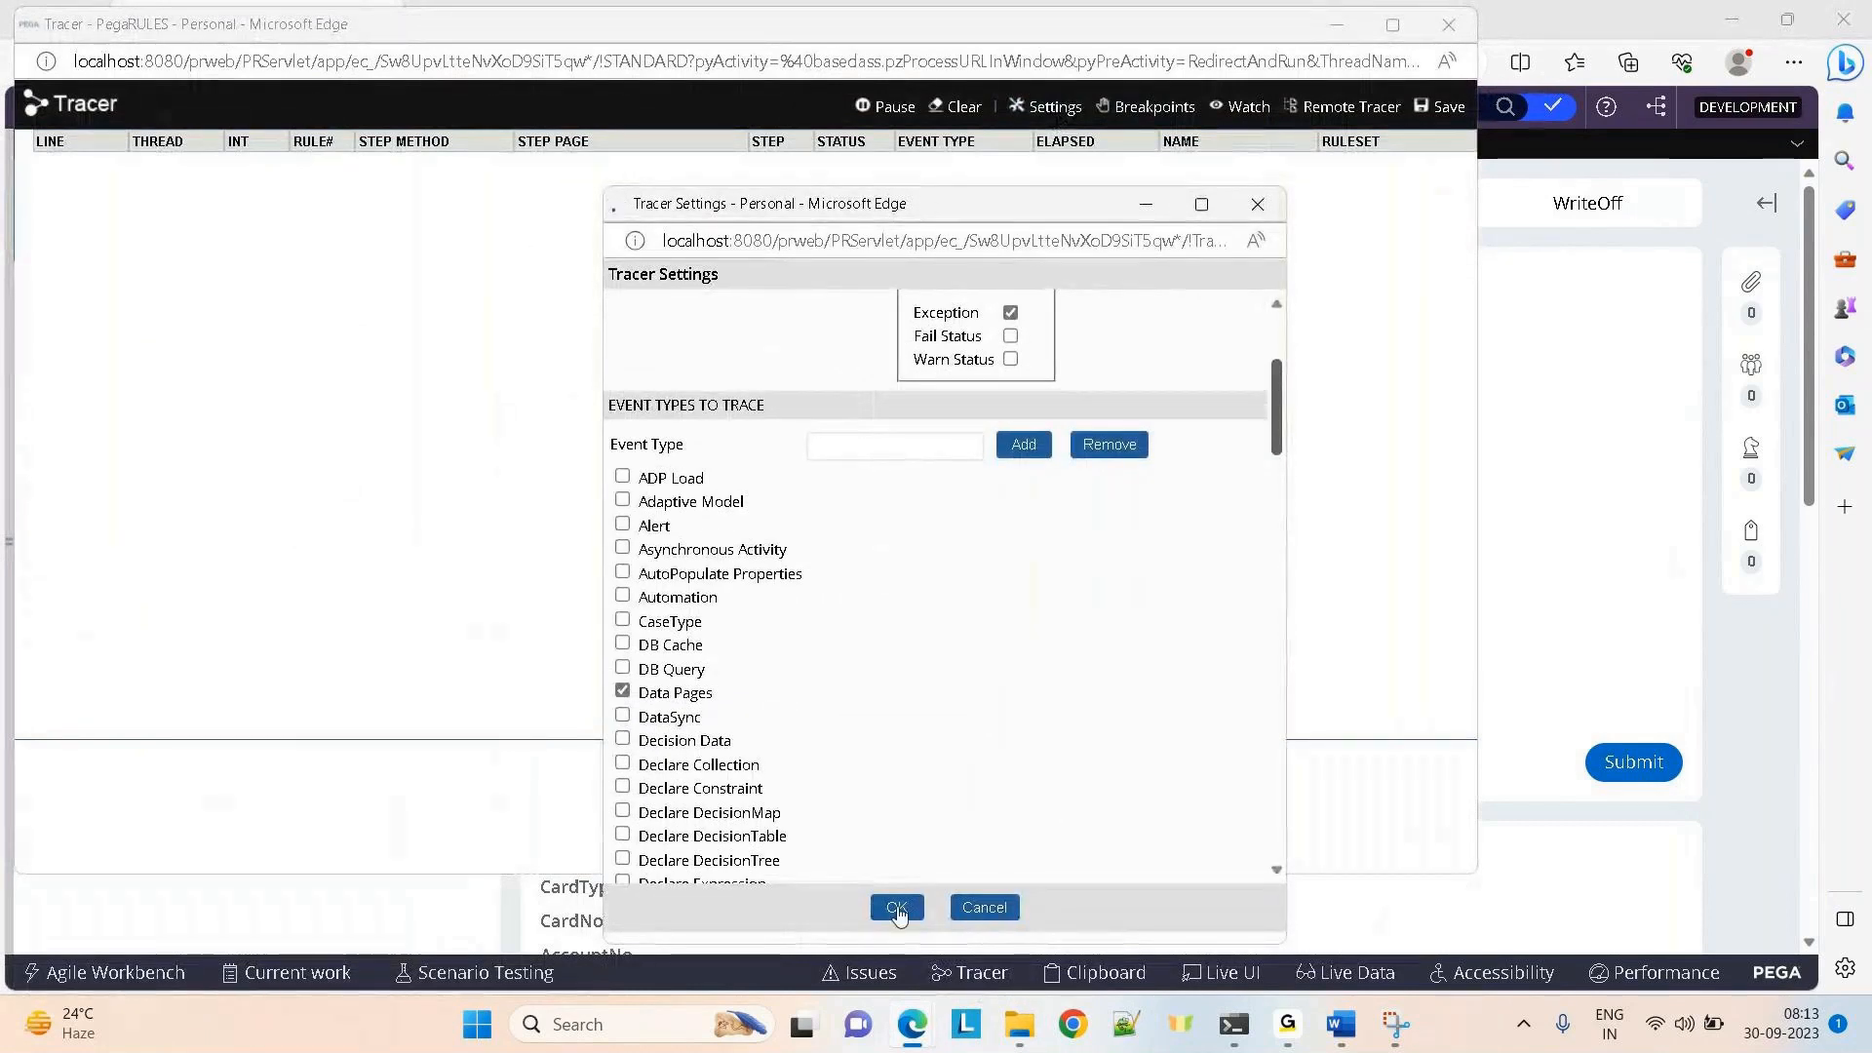
# Shorten AccountNo by two digits to load another customer, then maximize the Tracer
pyautogui.click(1336, 18)
pyautogui.click(677, 374)
pyautogui.press('BackSpace')
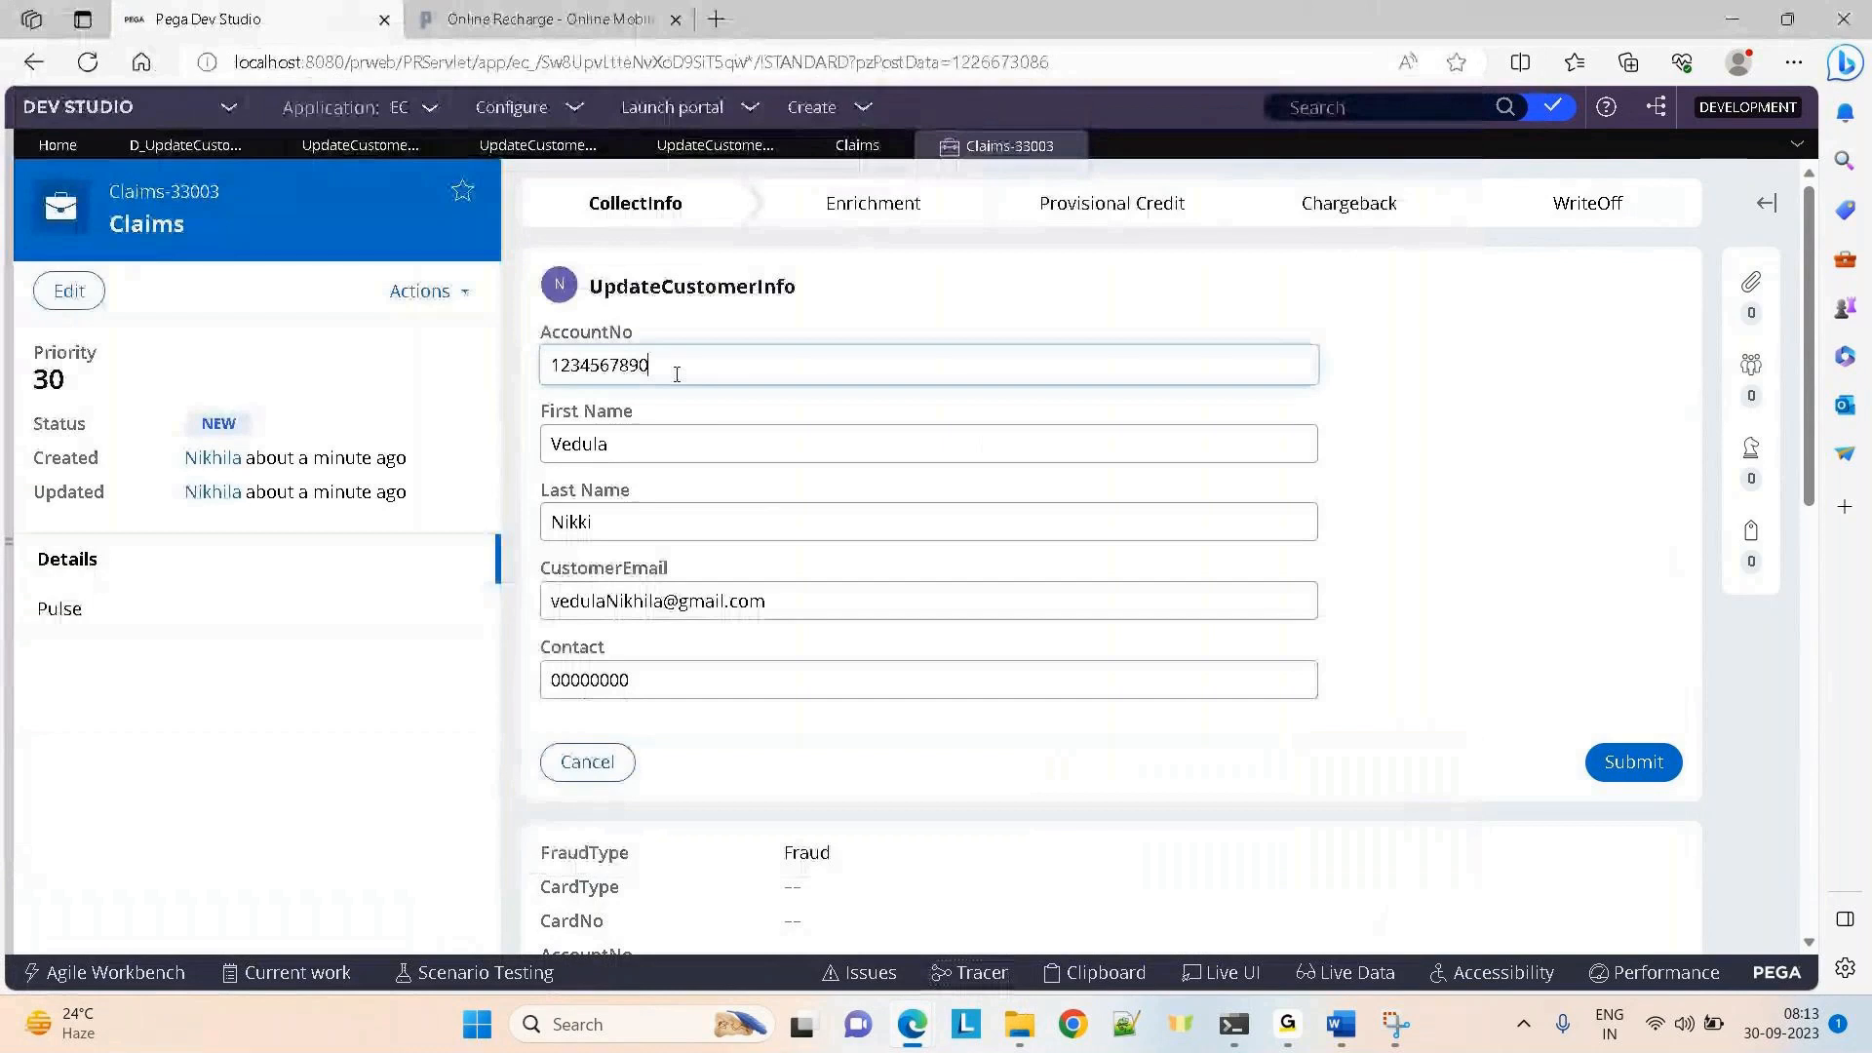
pyautogui.press('BackSpace')
pyautogui.press('BackSpace')
pyautogui.press('BackSpace')
pyautogui.press('BackSpace')
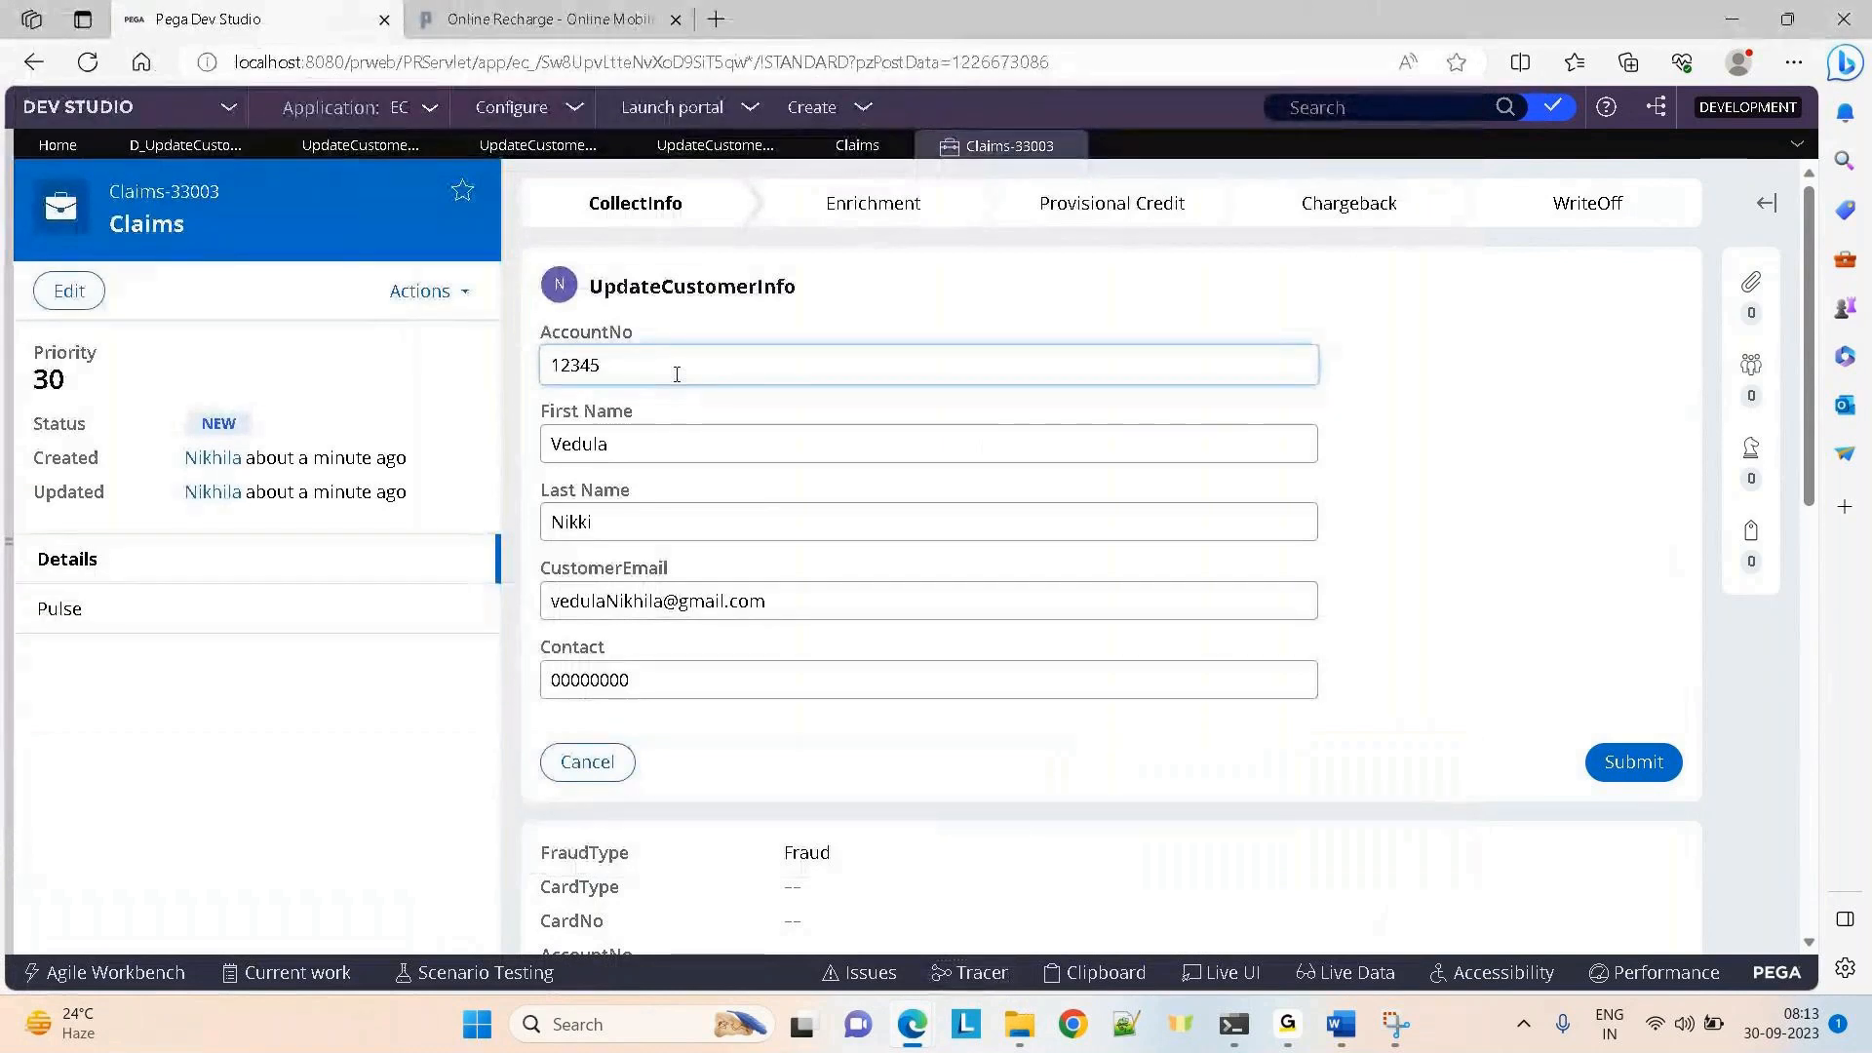
pyautogui.click(950, 294)
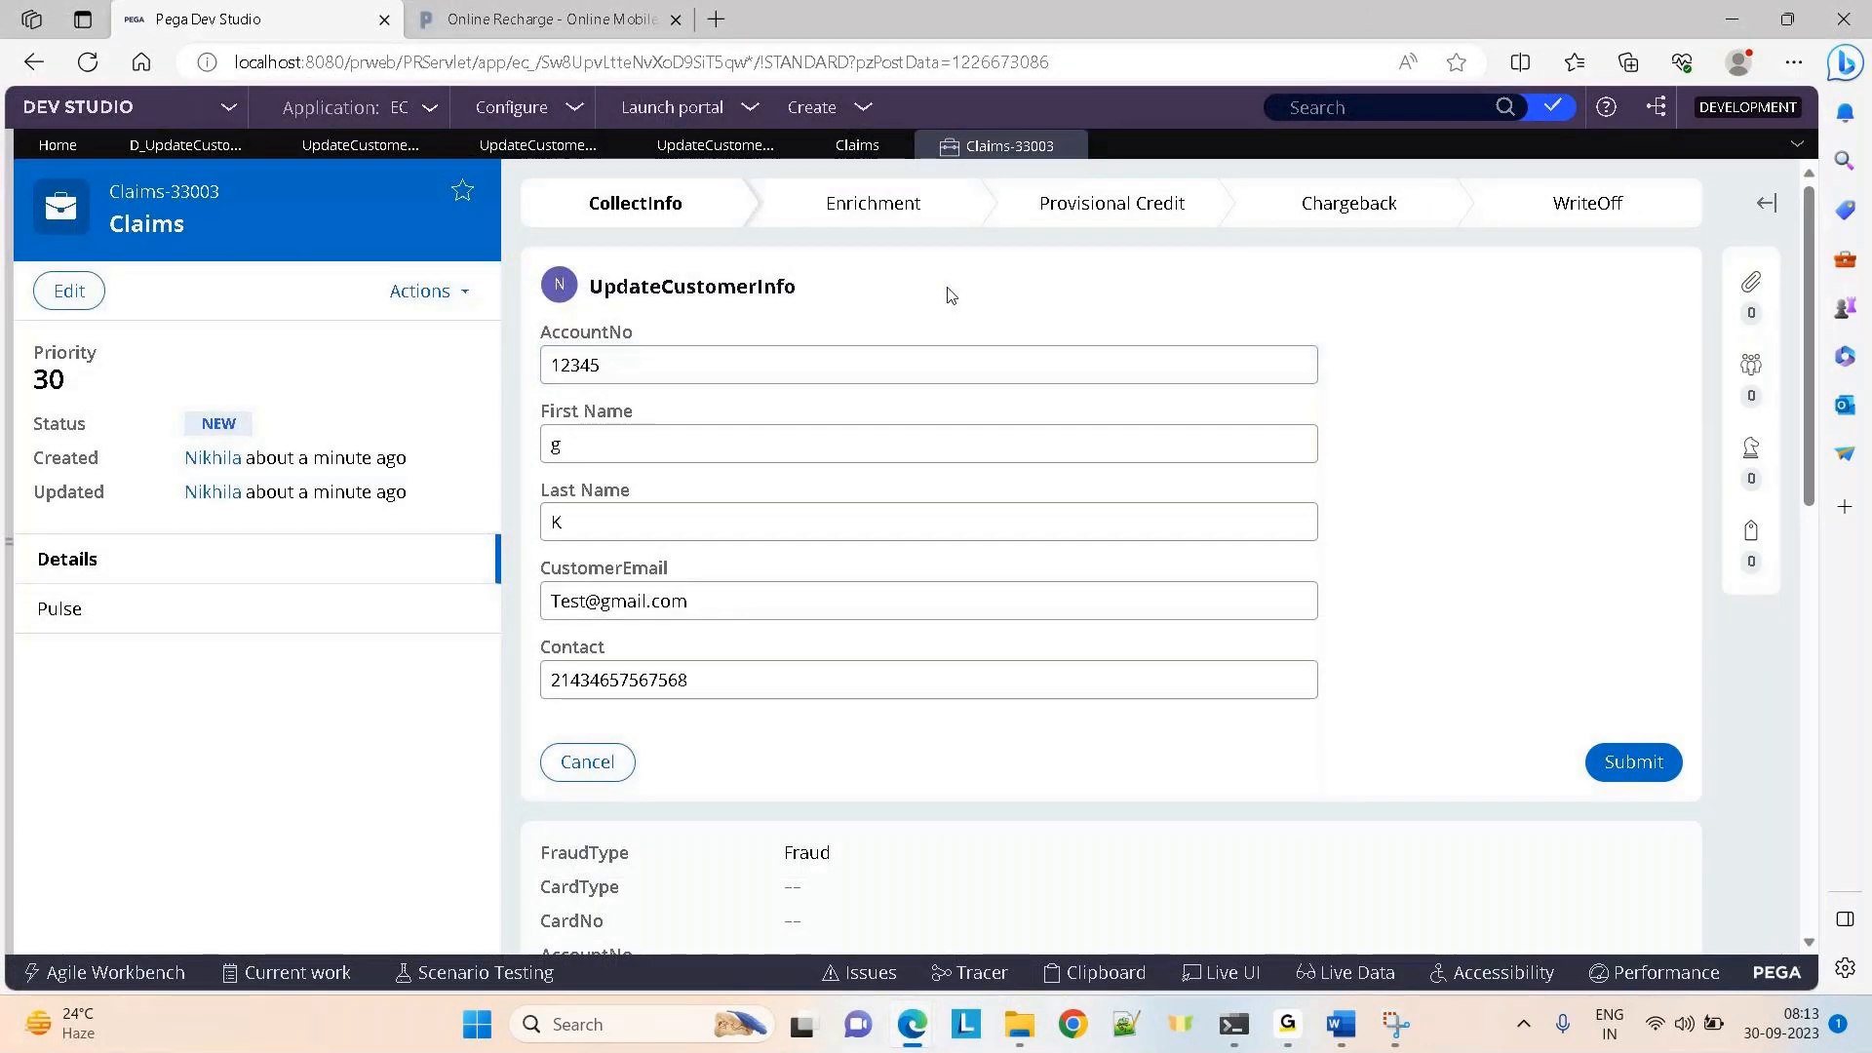
pyautogui.moveTo(911, 1021)
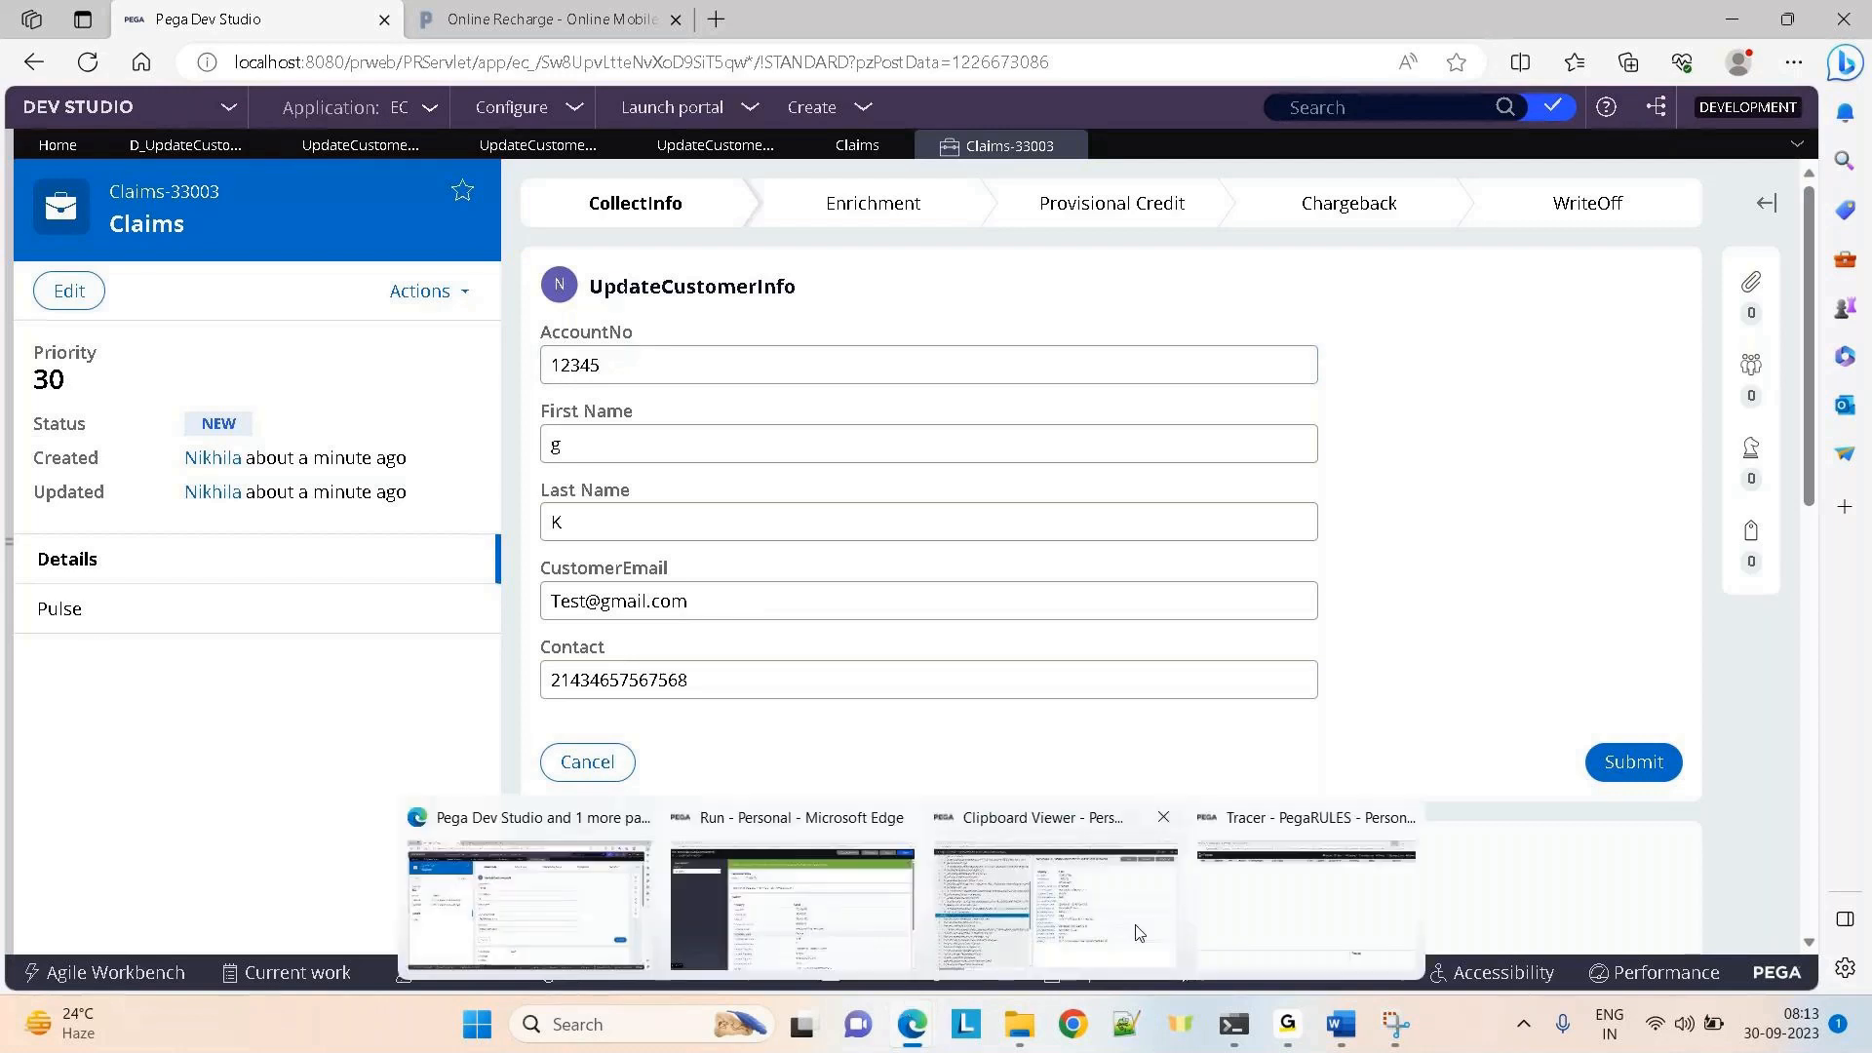
pyautogui.click(1306, 902)
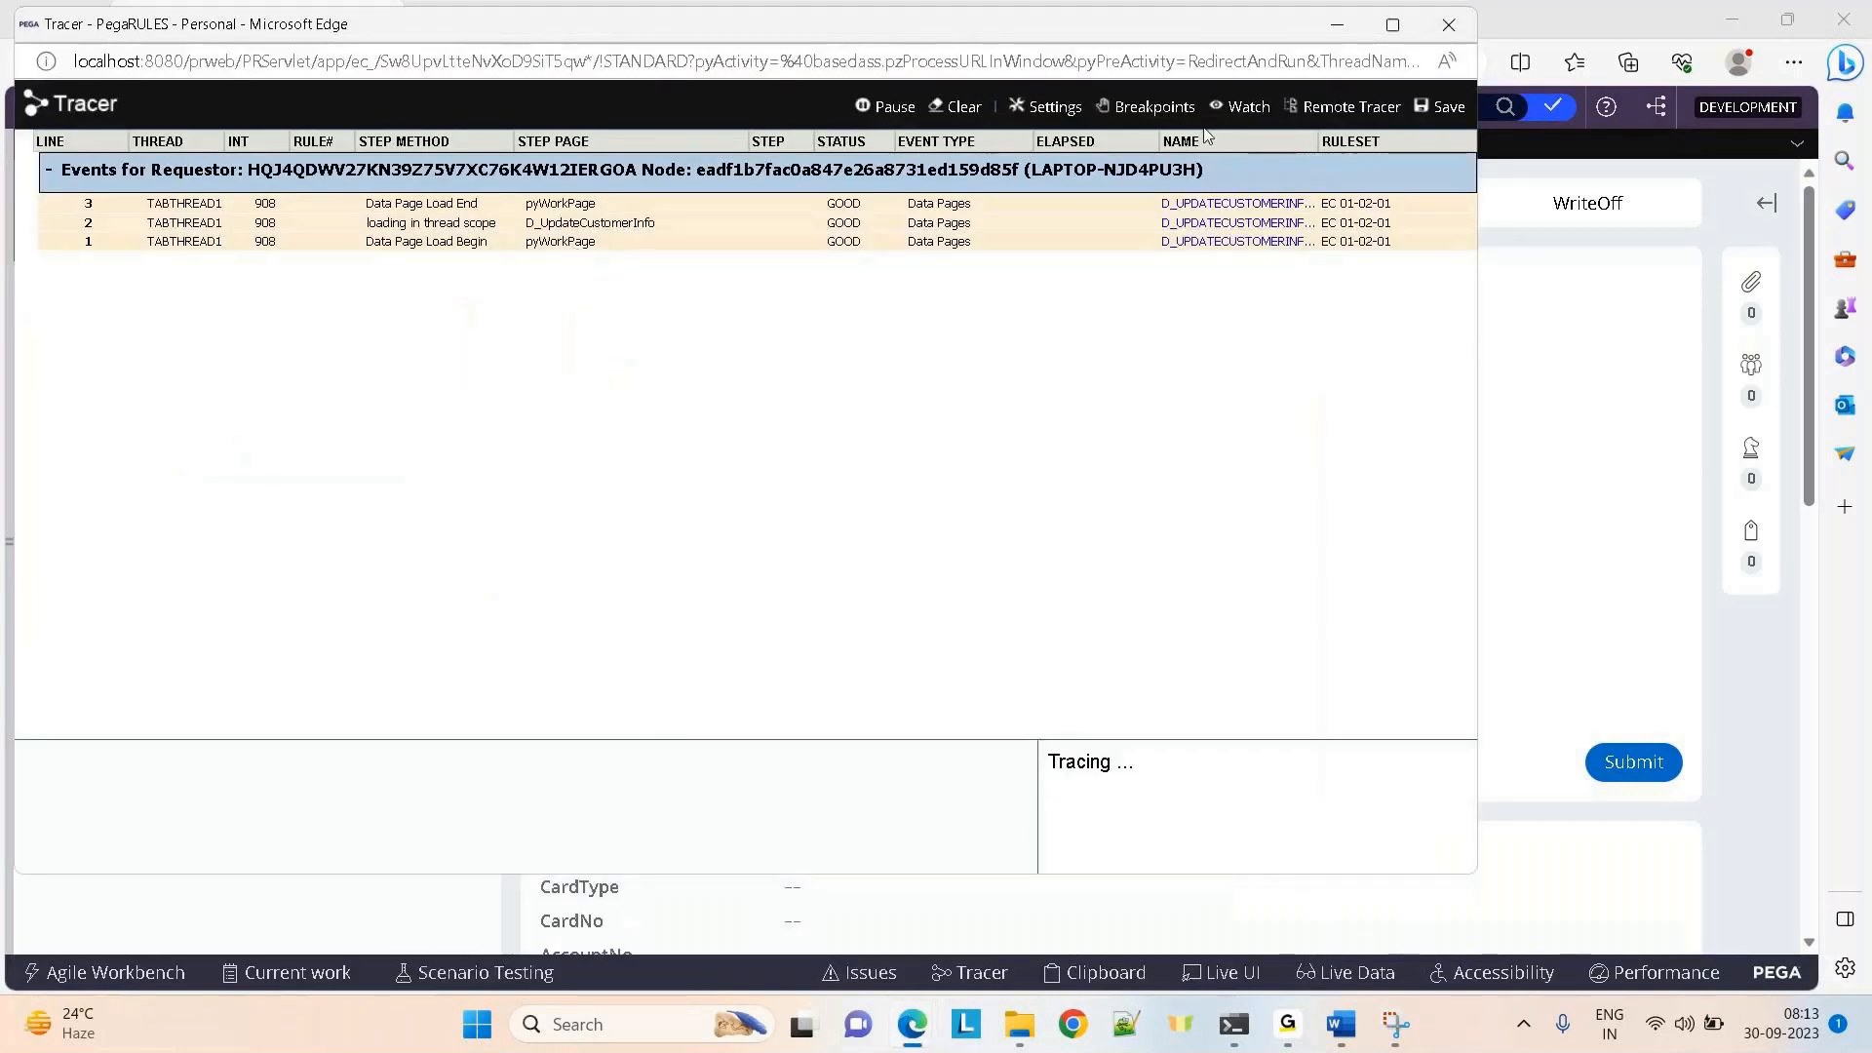
pyautogui.click(1392, 25)
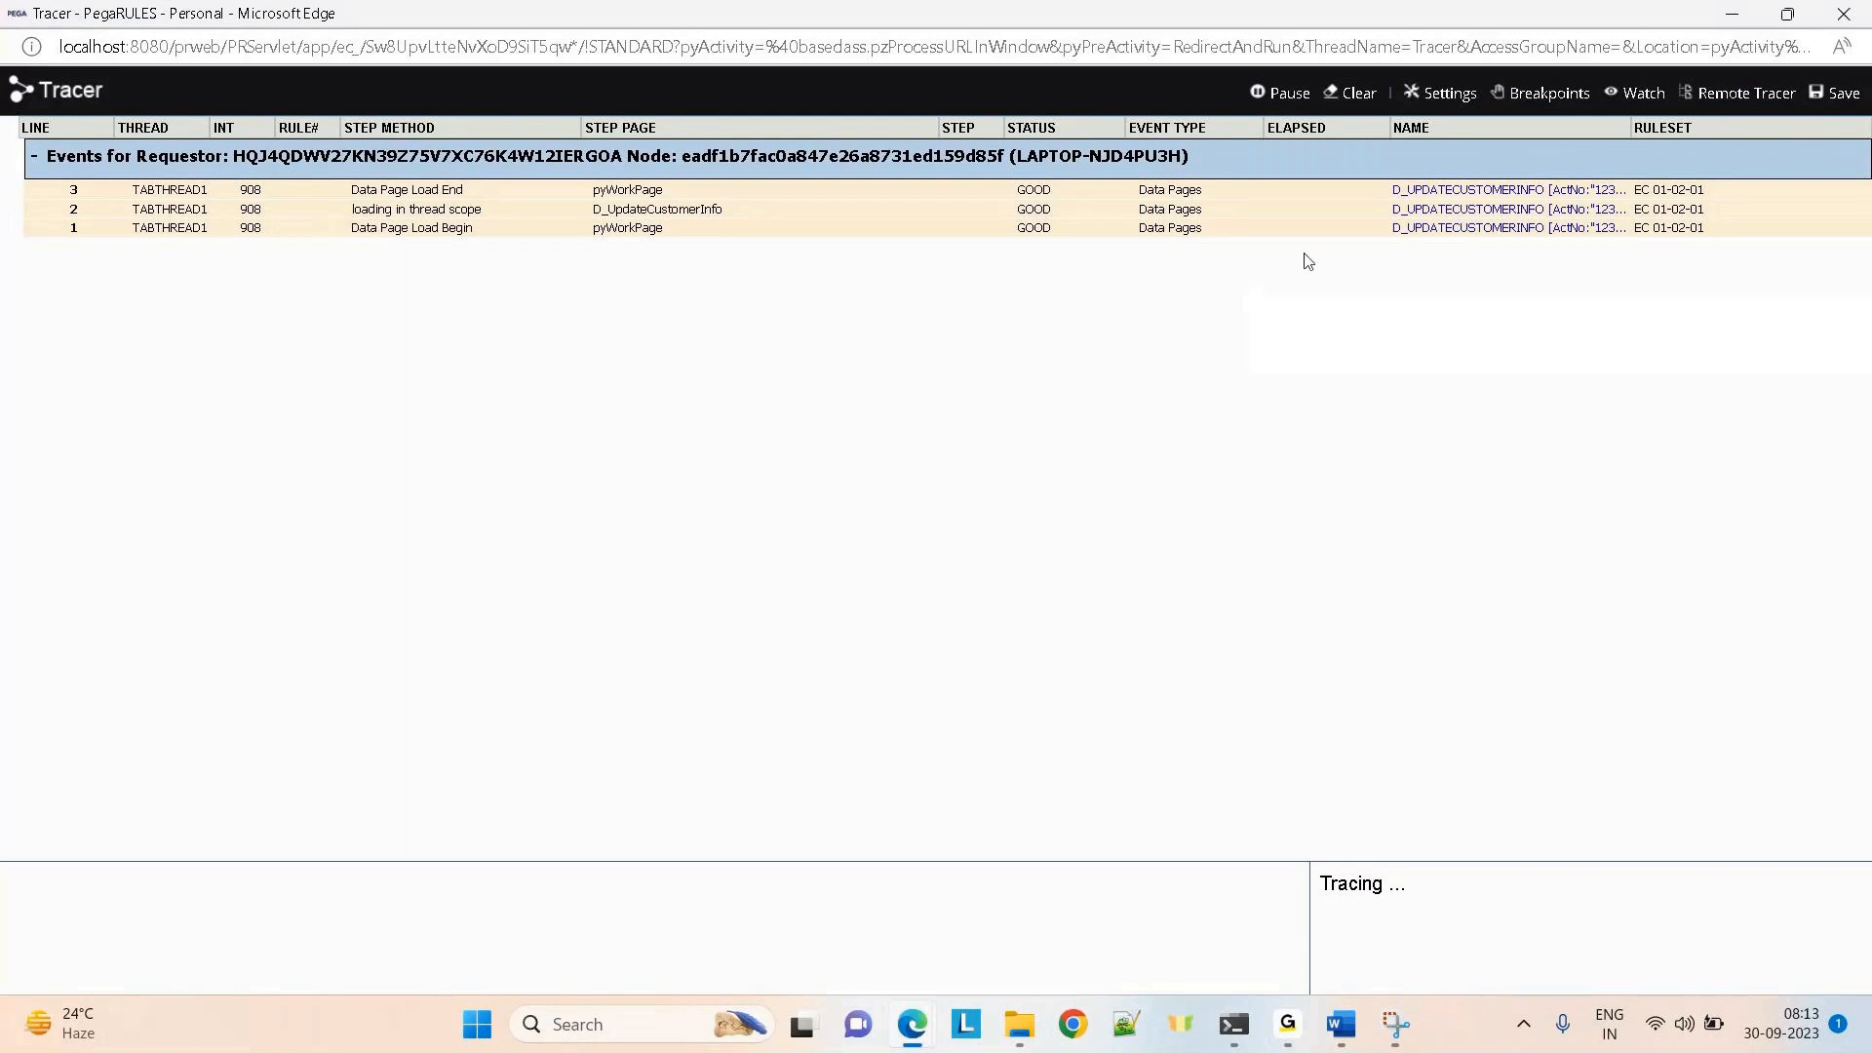
# Open D_UpdateCustomerInfo from its trace event, review its Data save options, then return to Claims-33003
pyautogui.click(1423, 230)
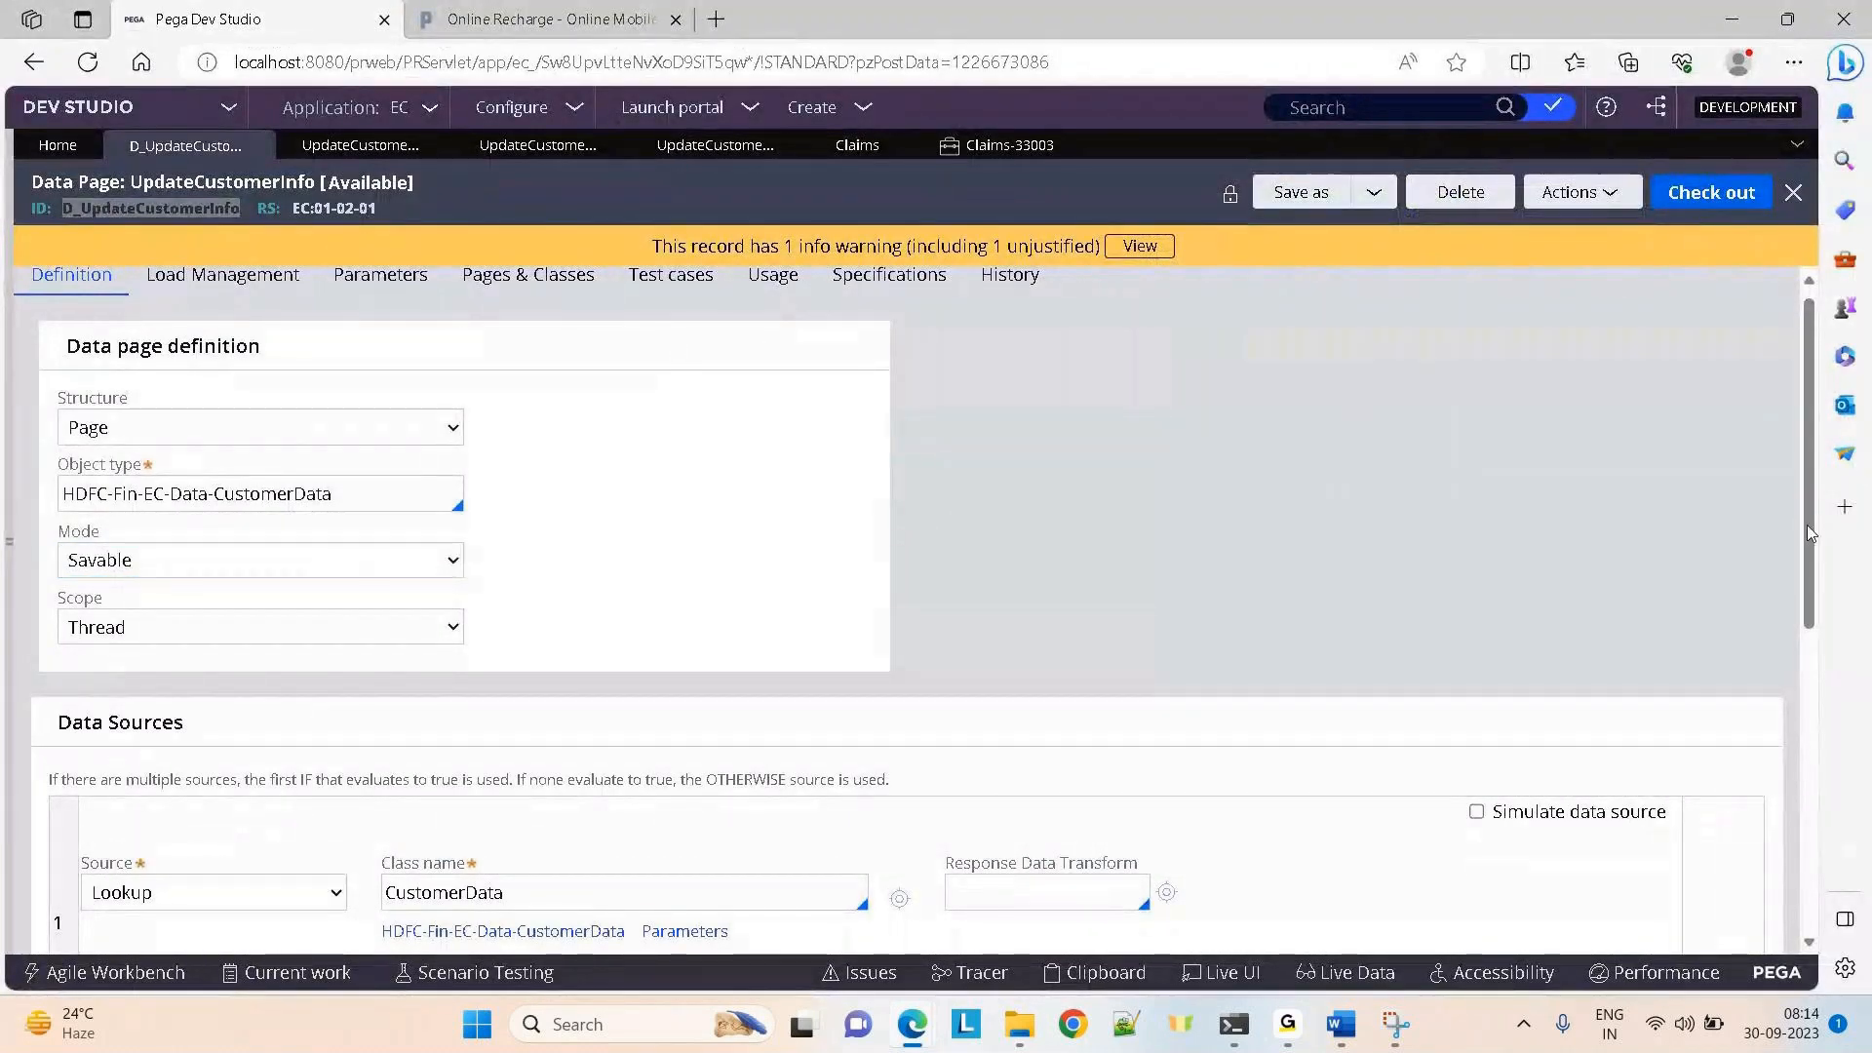
pyautogui.moveTo(1808, 531); pyautogui.dragTo(1808, 775)
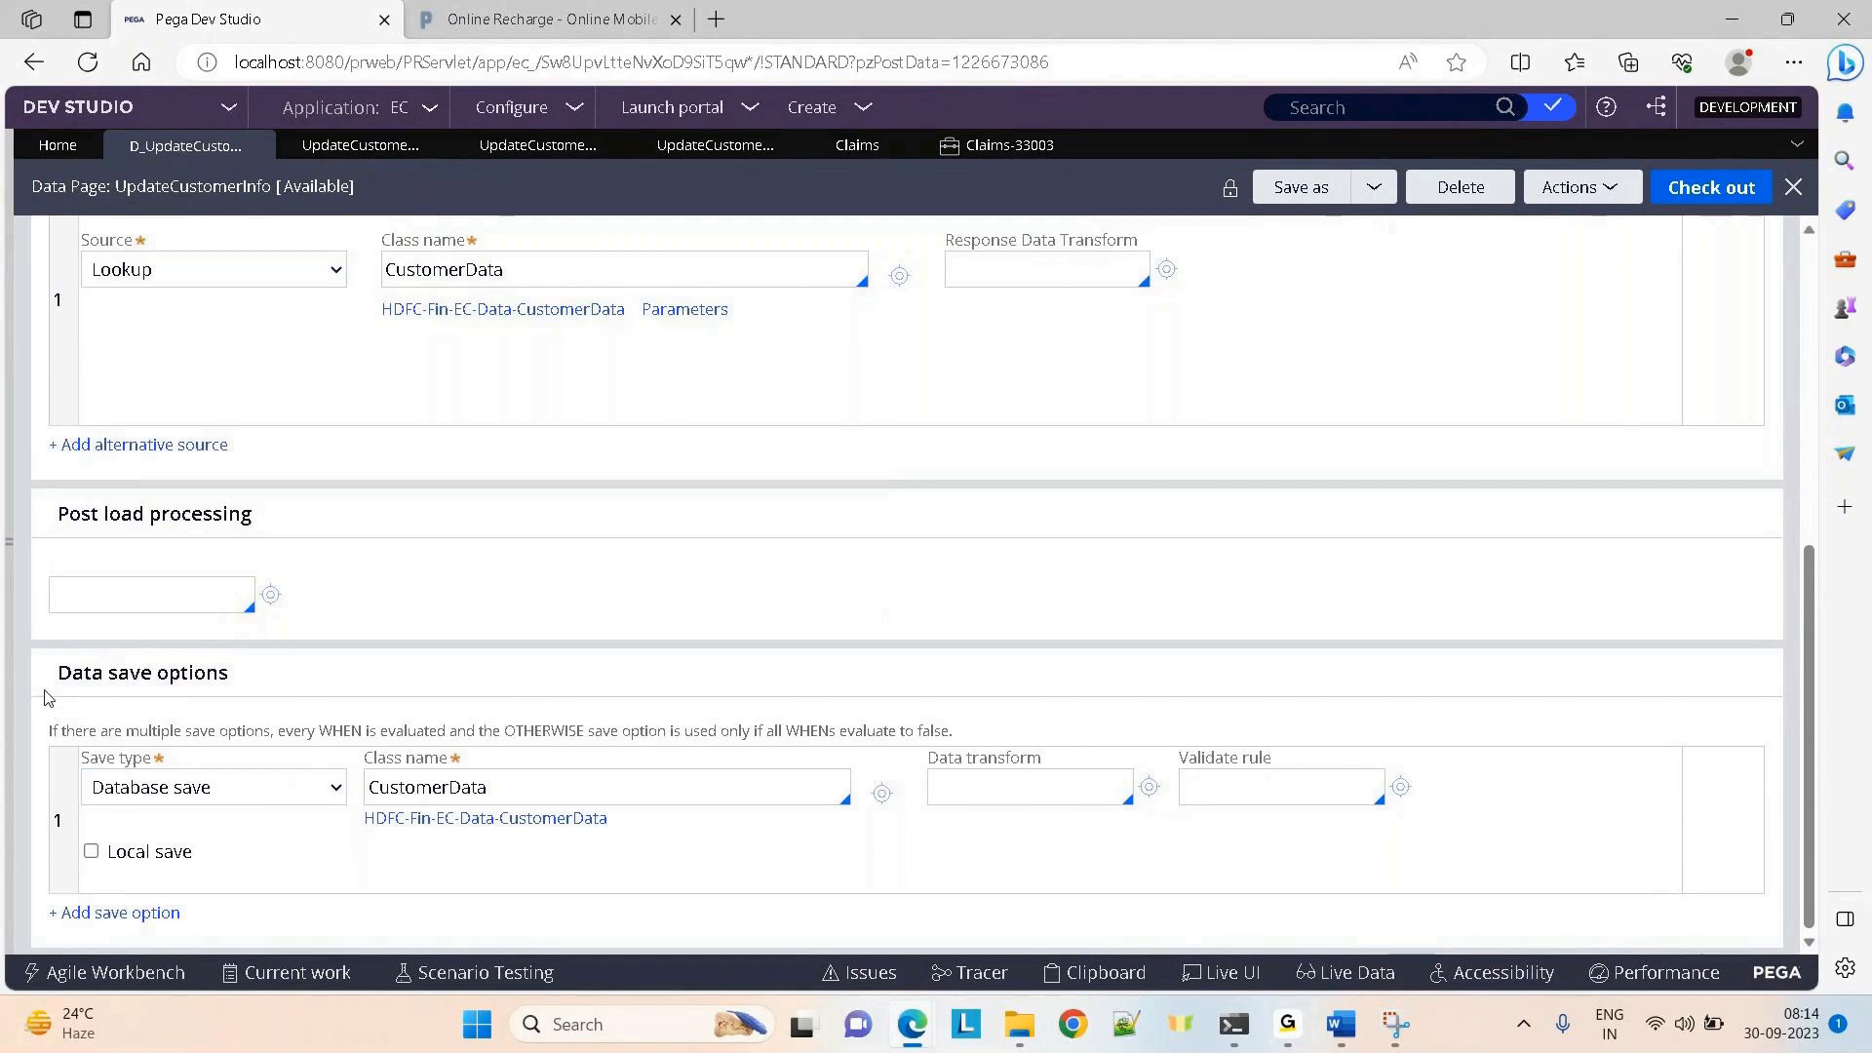
pyautogui.moveTo(44, 692); pyautogui.dragTo(542, 686)
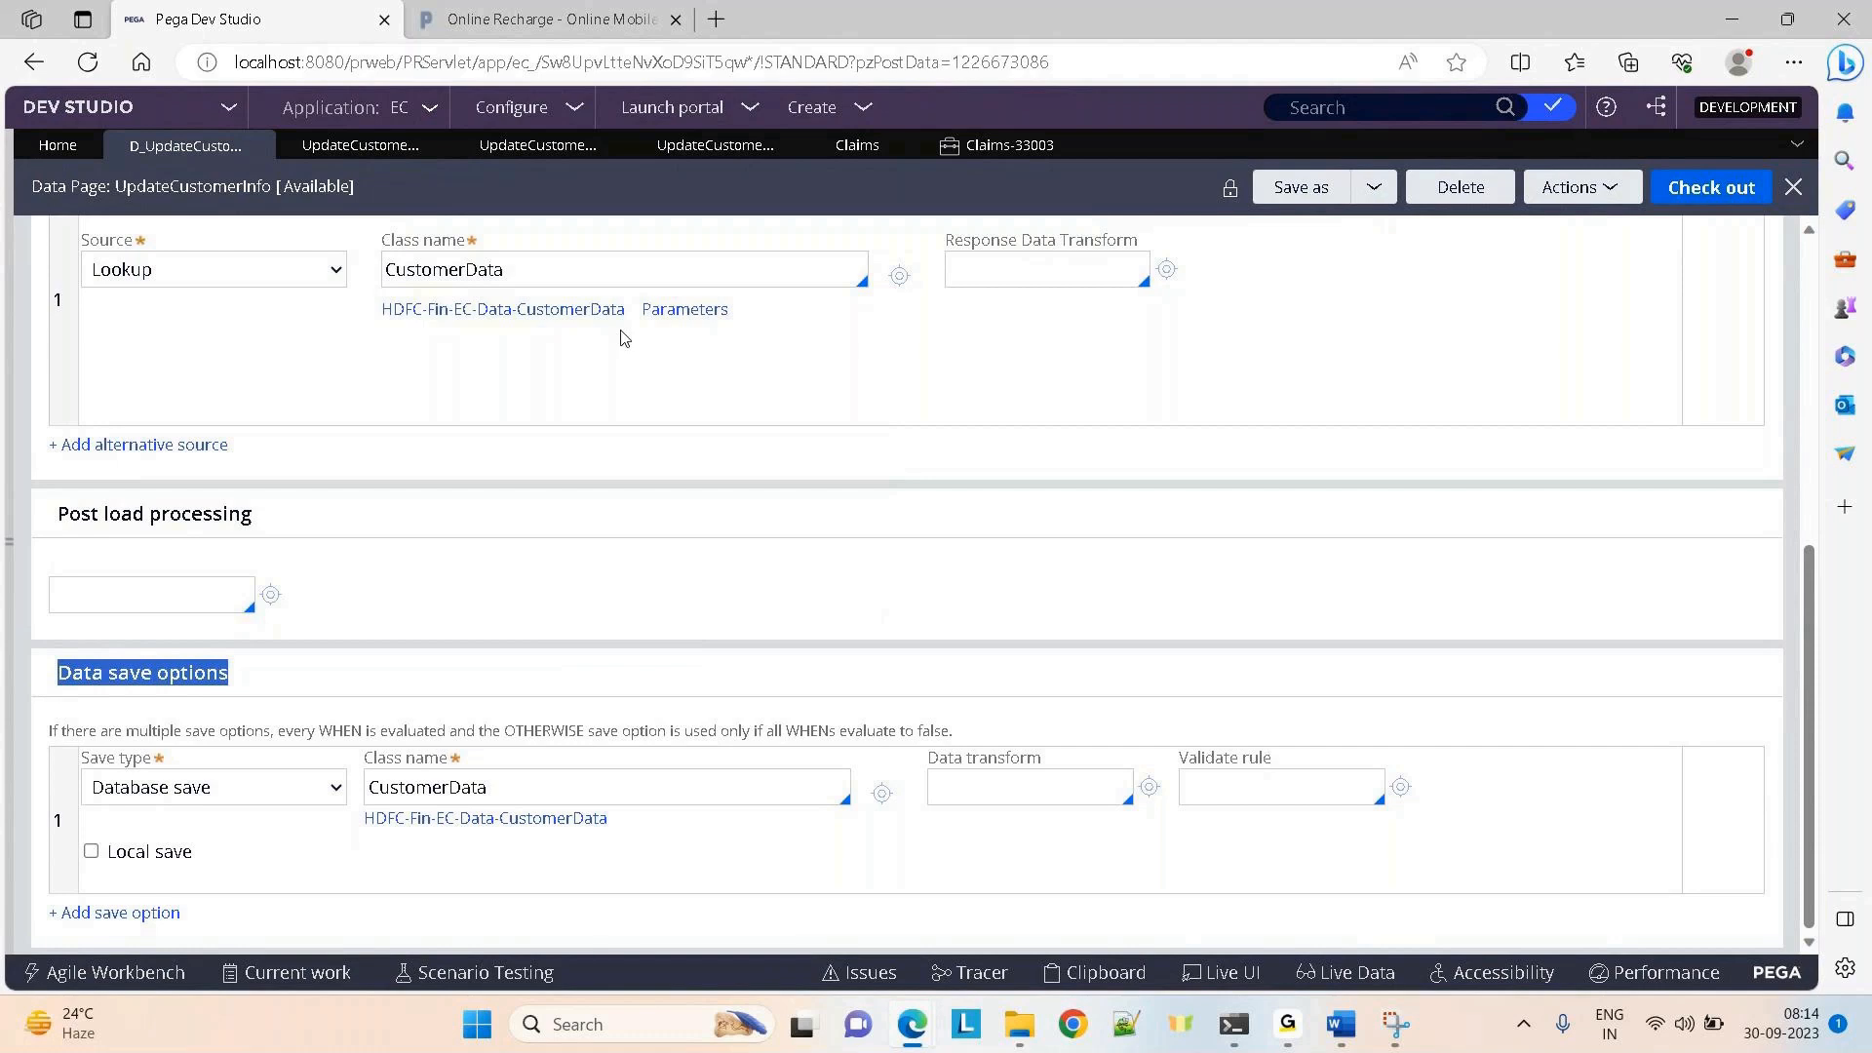
pyautogui.click(908, 670)
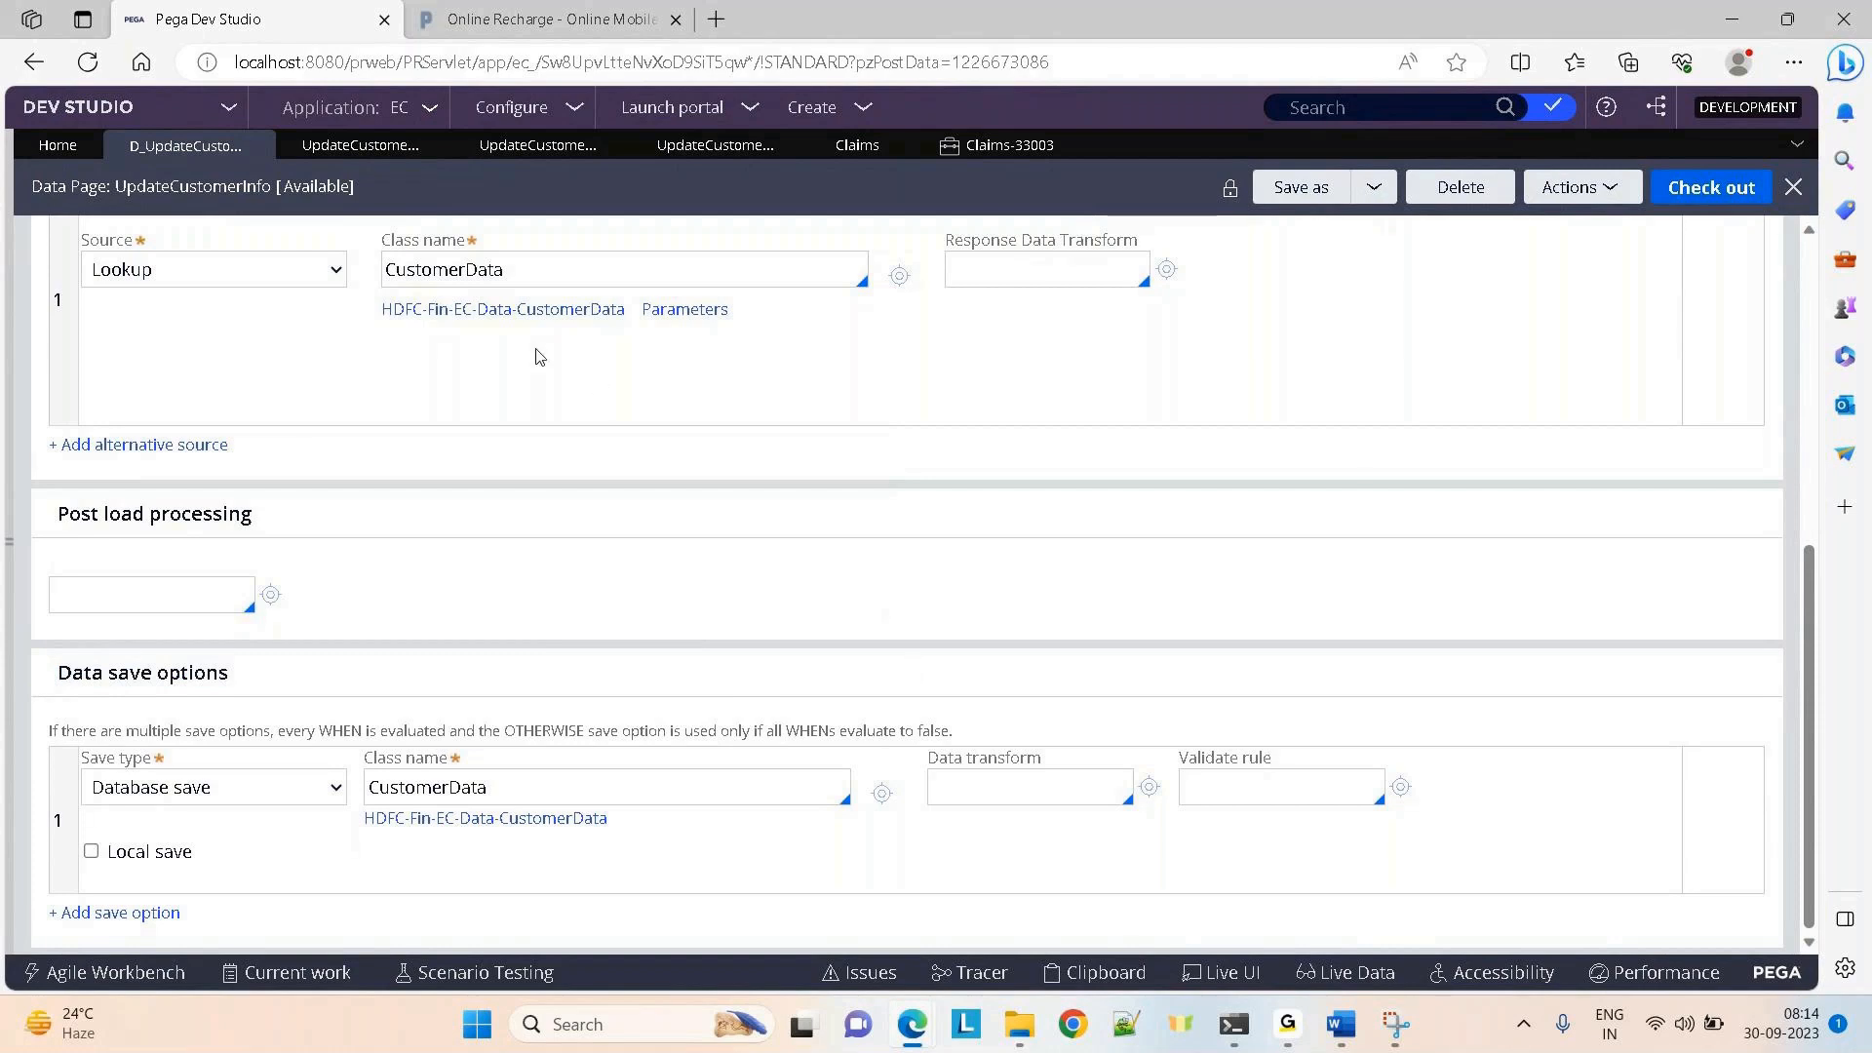
pyautogui.click(966, 161)
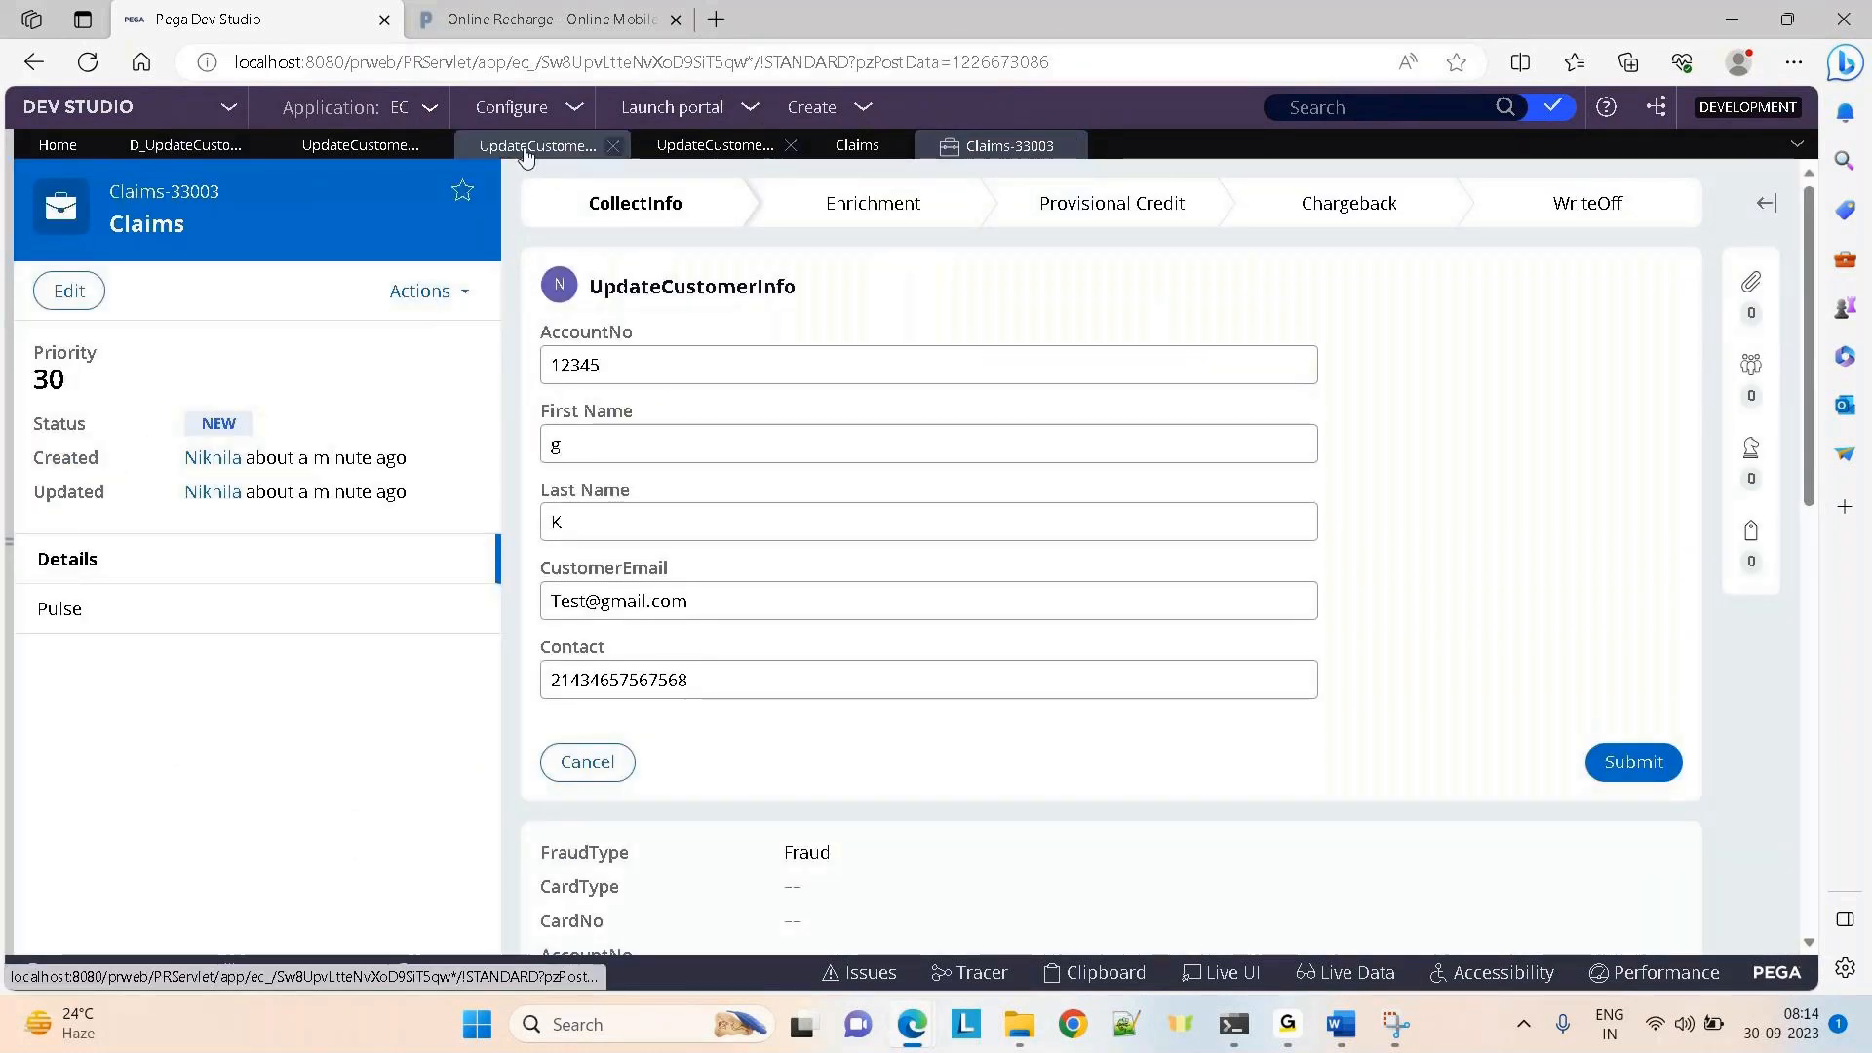
# Add D_UpdateCustomerInfo as a savable data page in the UpdateCustomerInfo flow action's processing
pyautogui.click(848, 149)
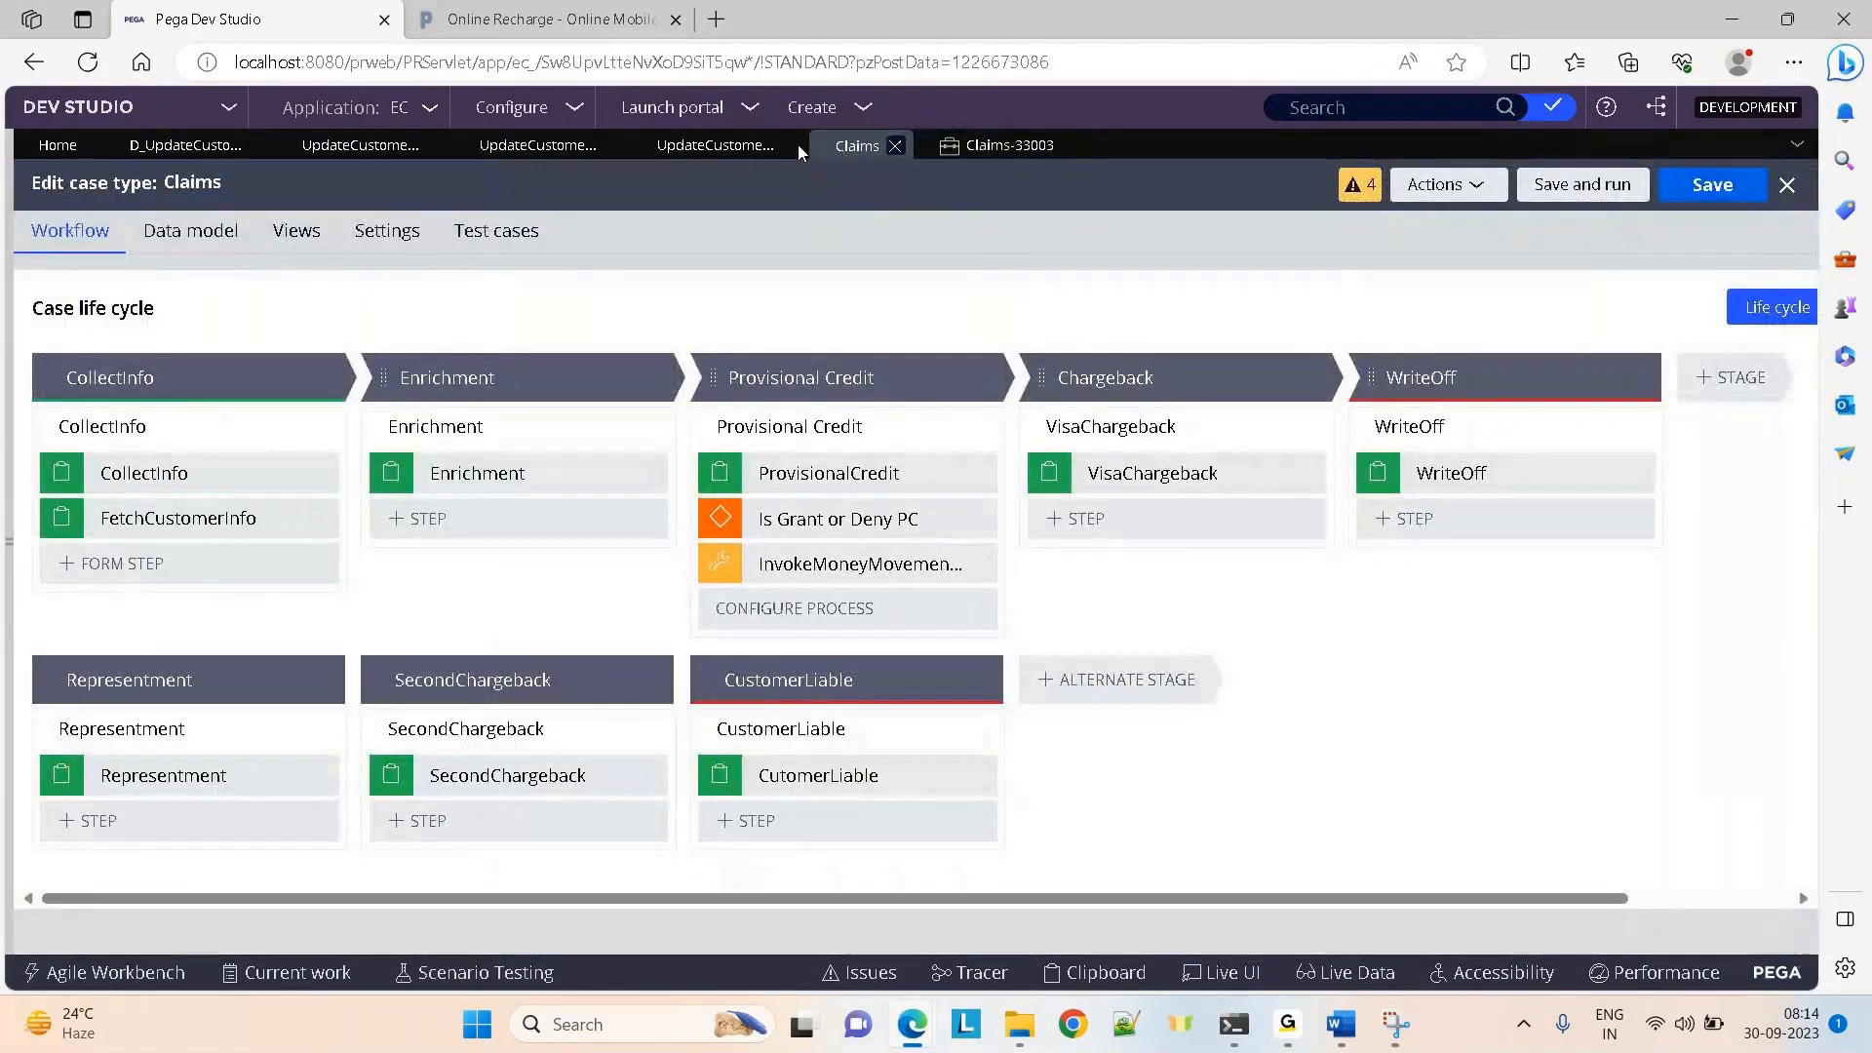
pyautogui.click(542, 146)
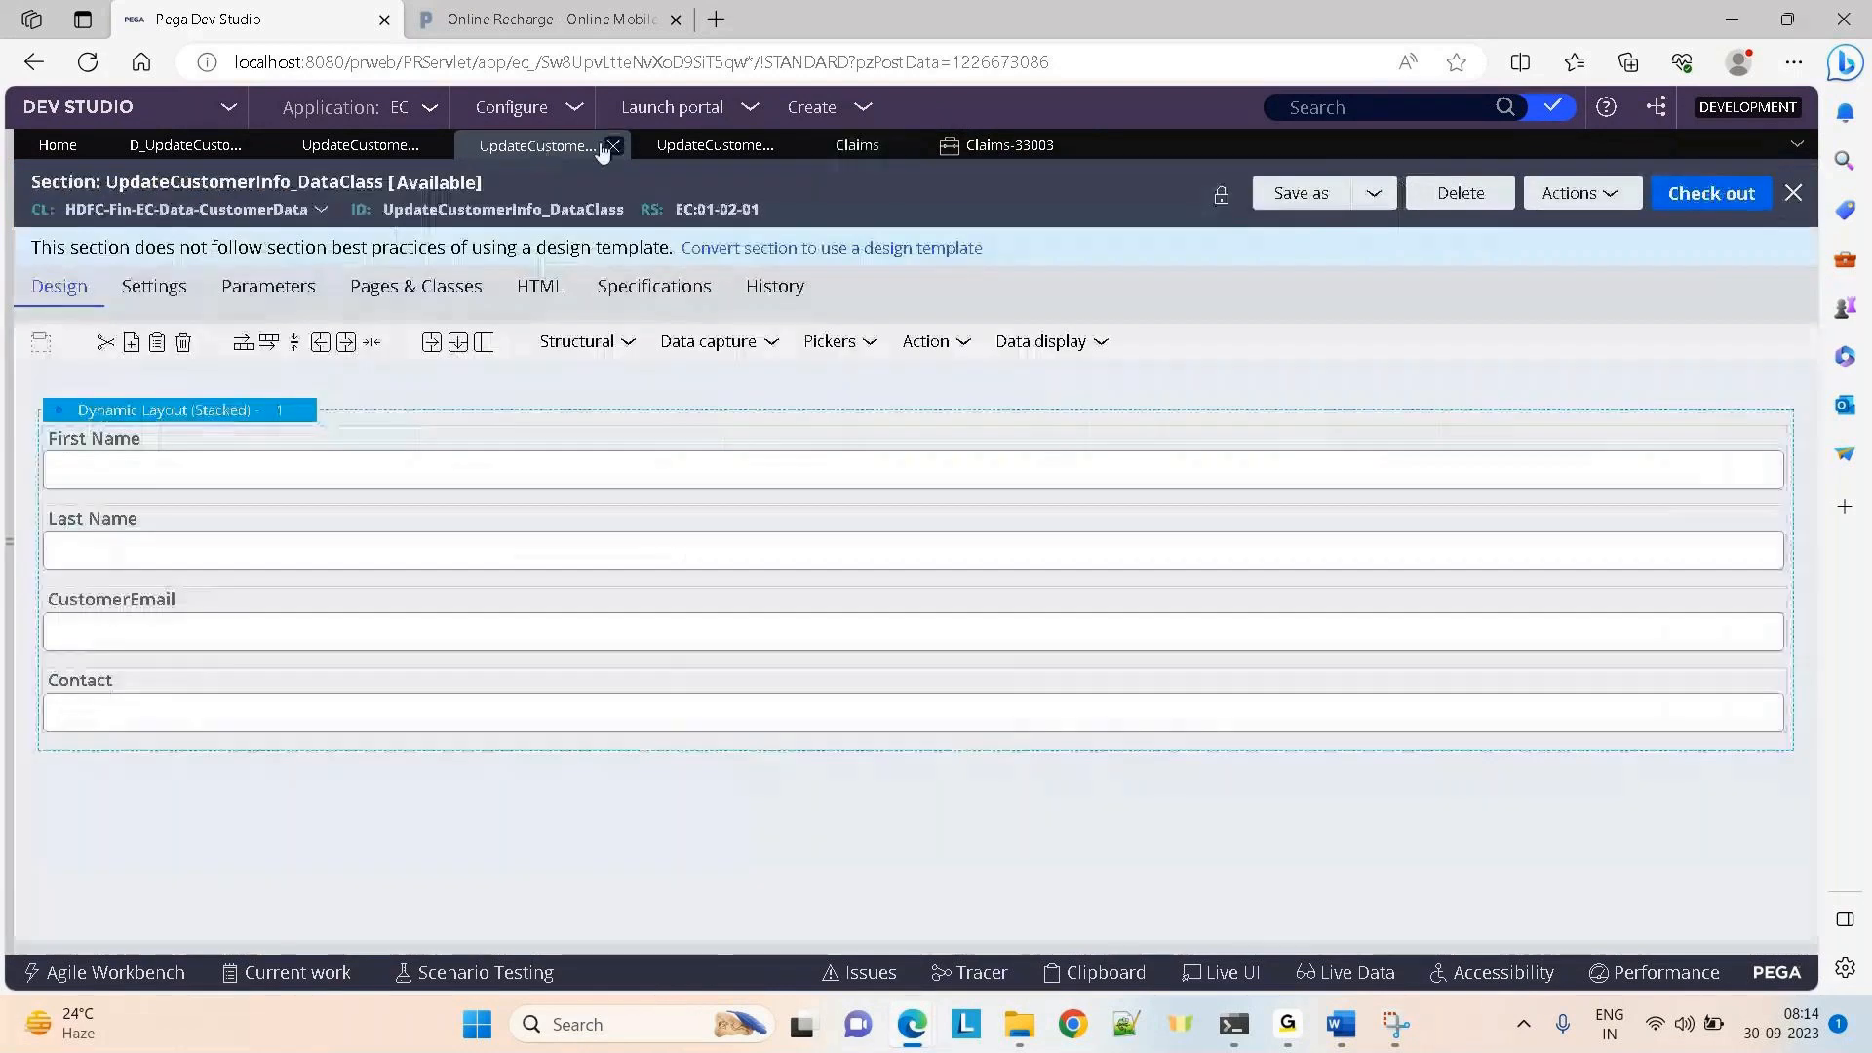
pyautogui.click(687, 151)
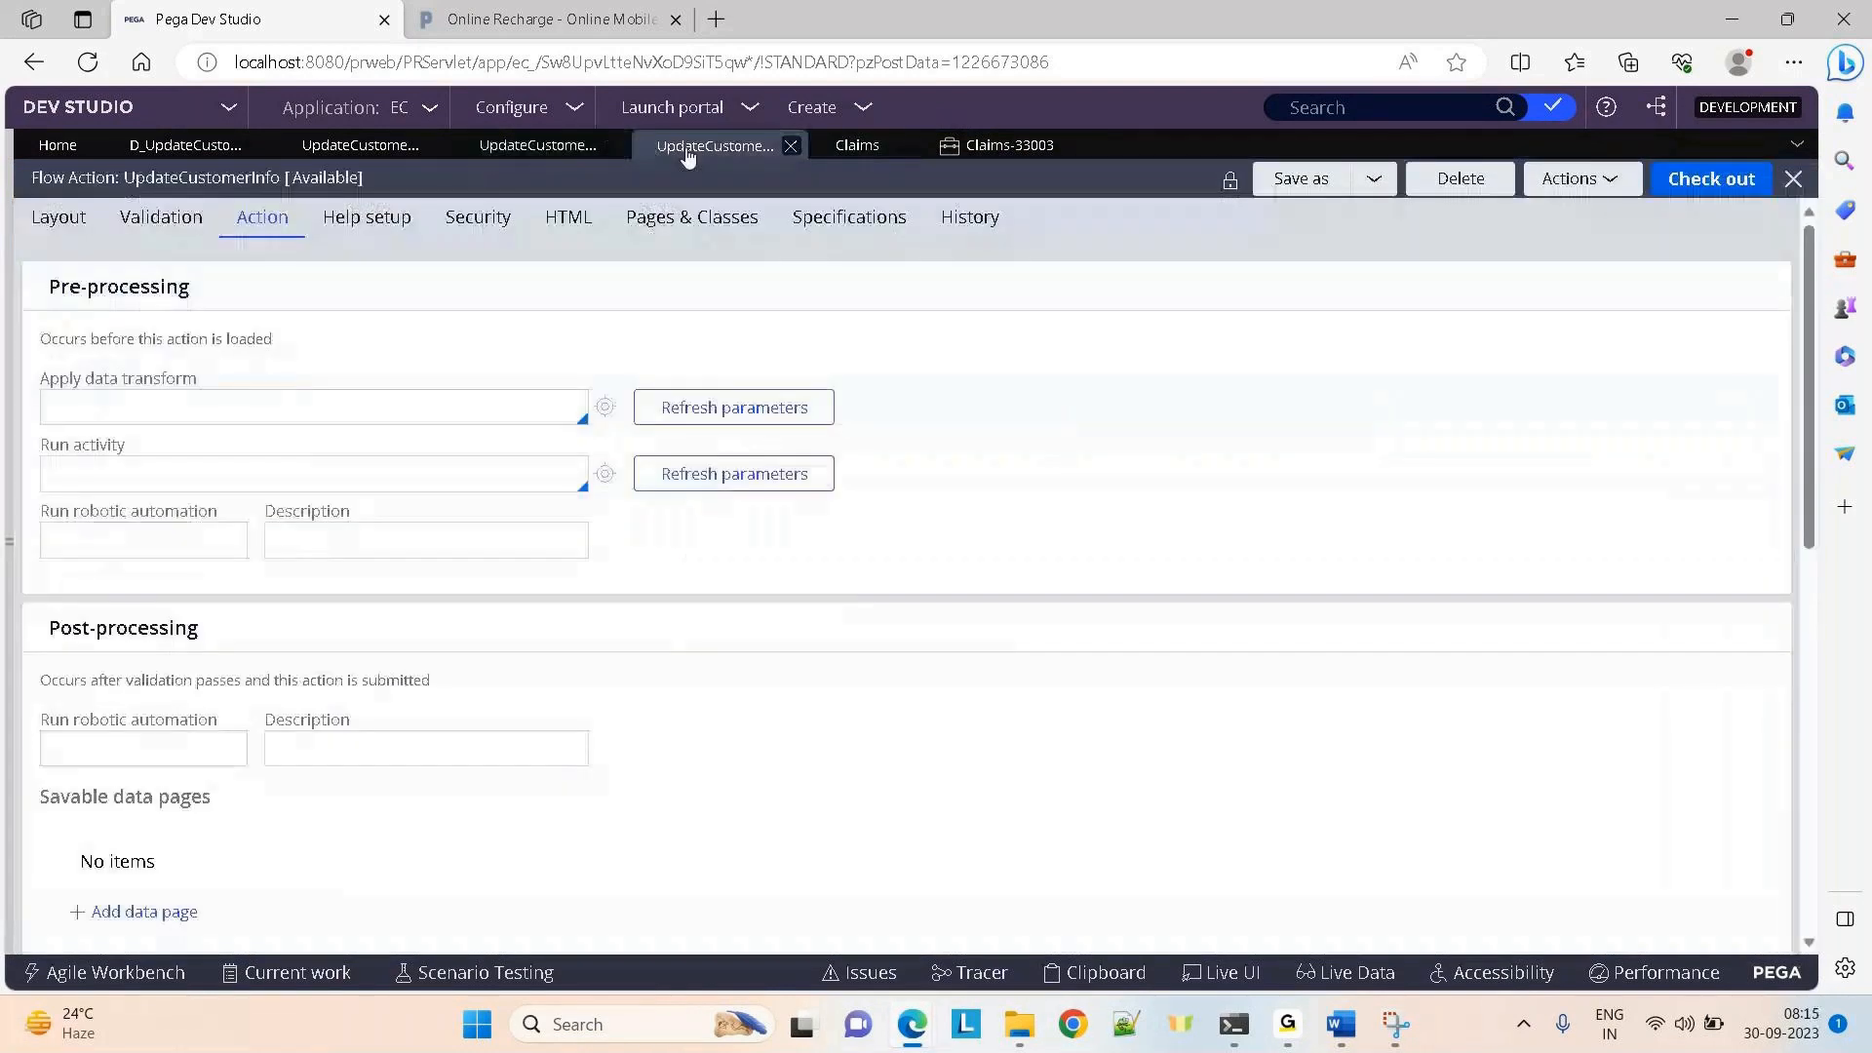
pyautogui.click(144, 912)
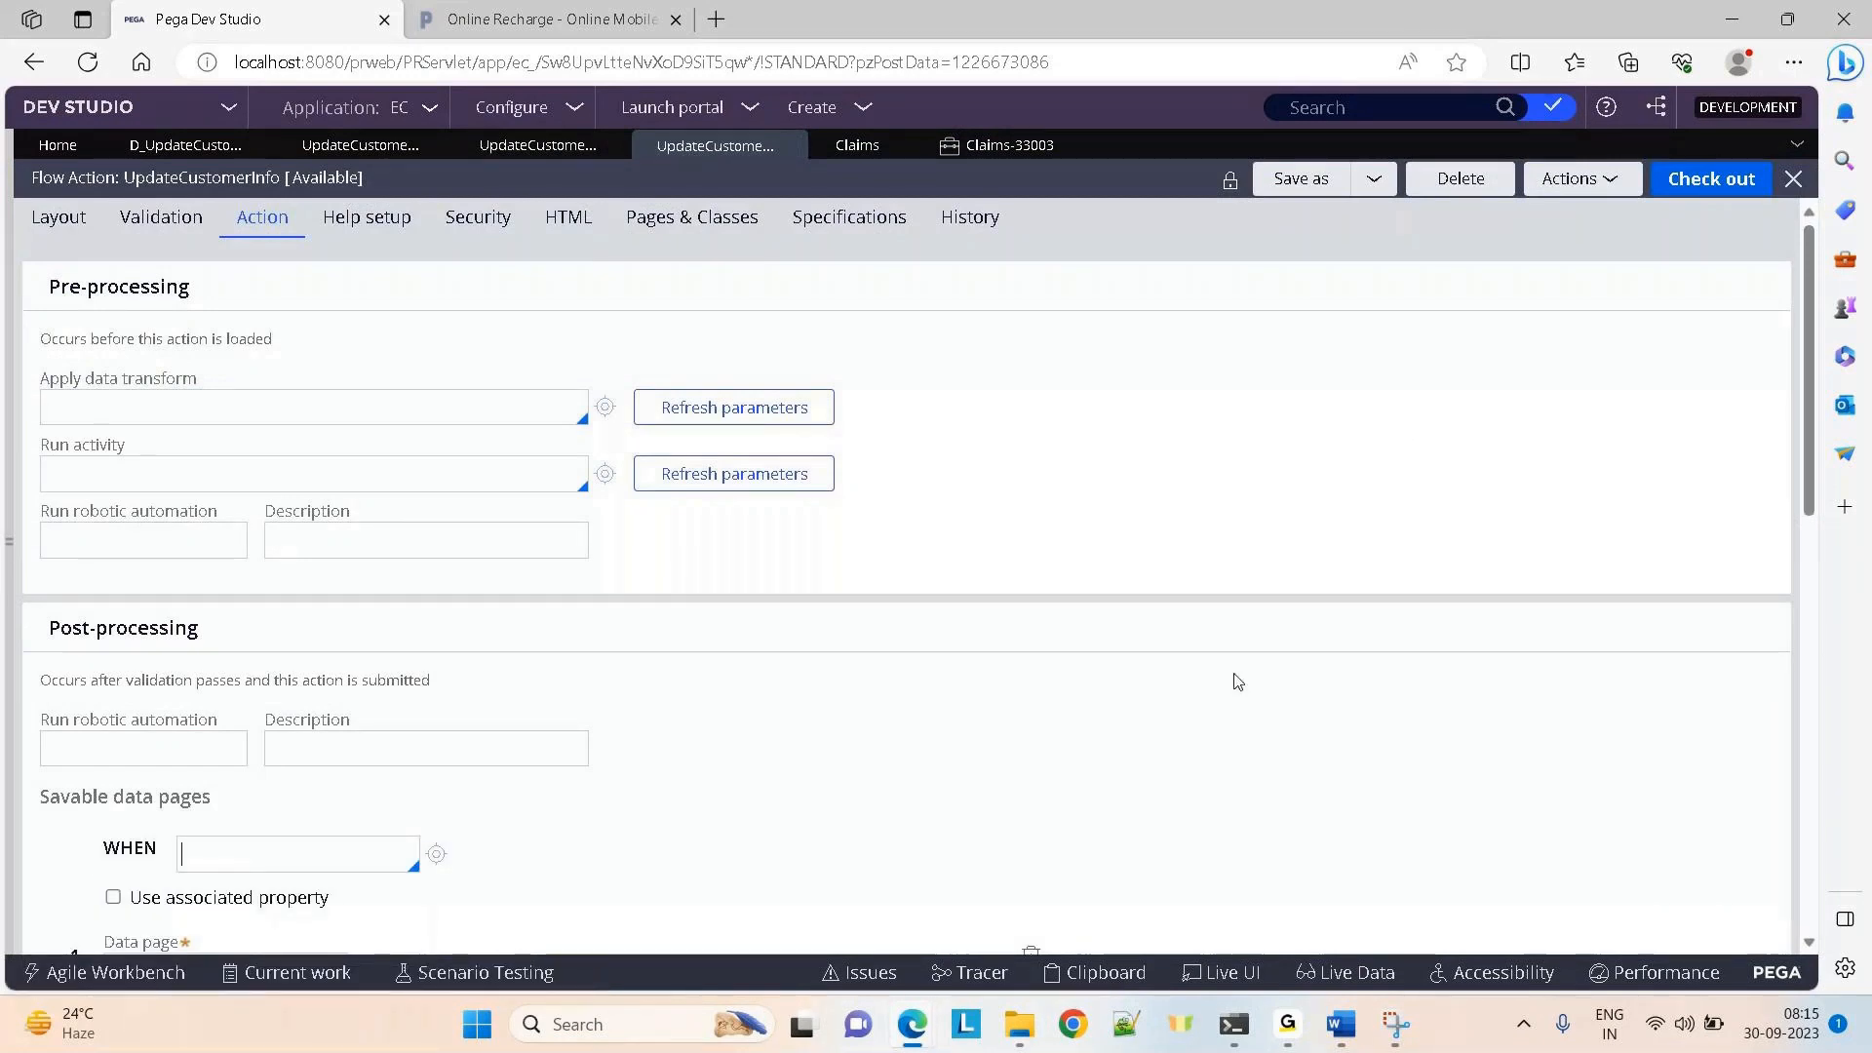
pyautogui.scroll(-1, 1815, 537)
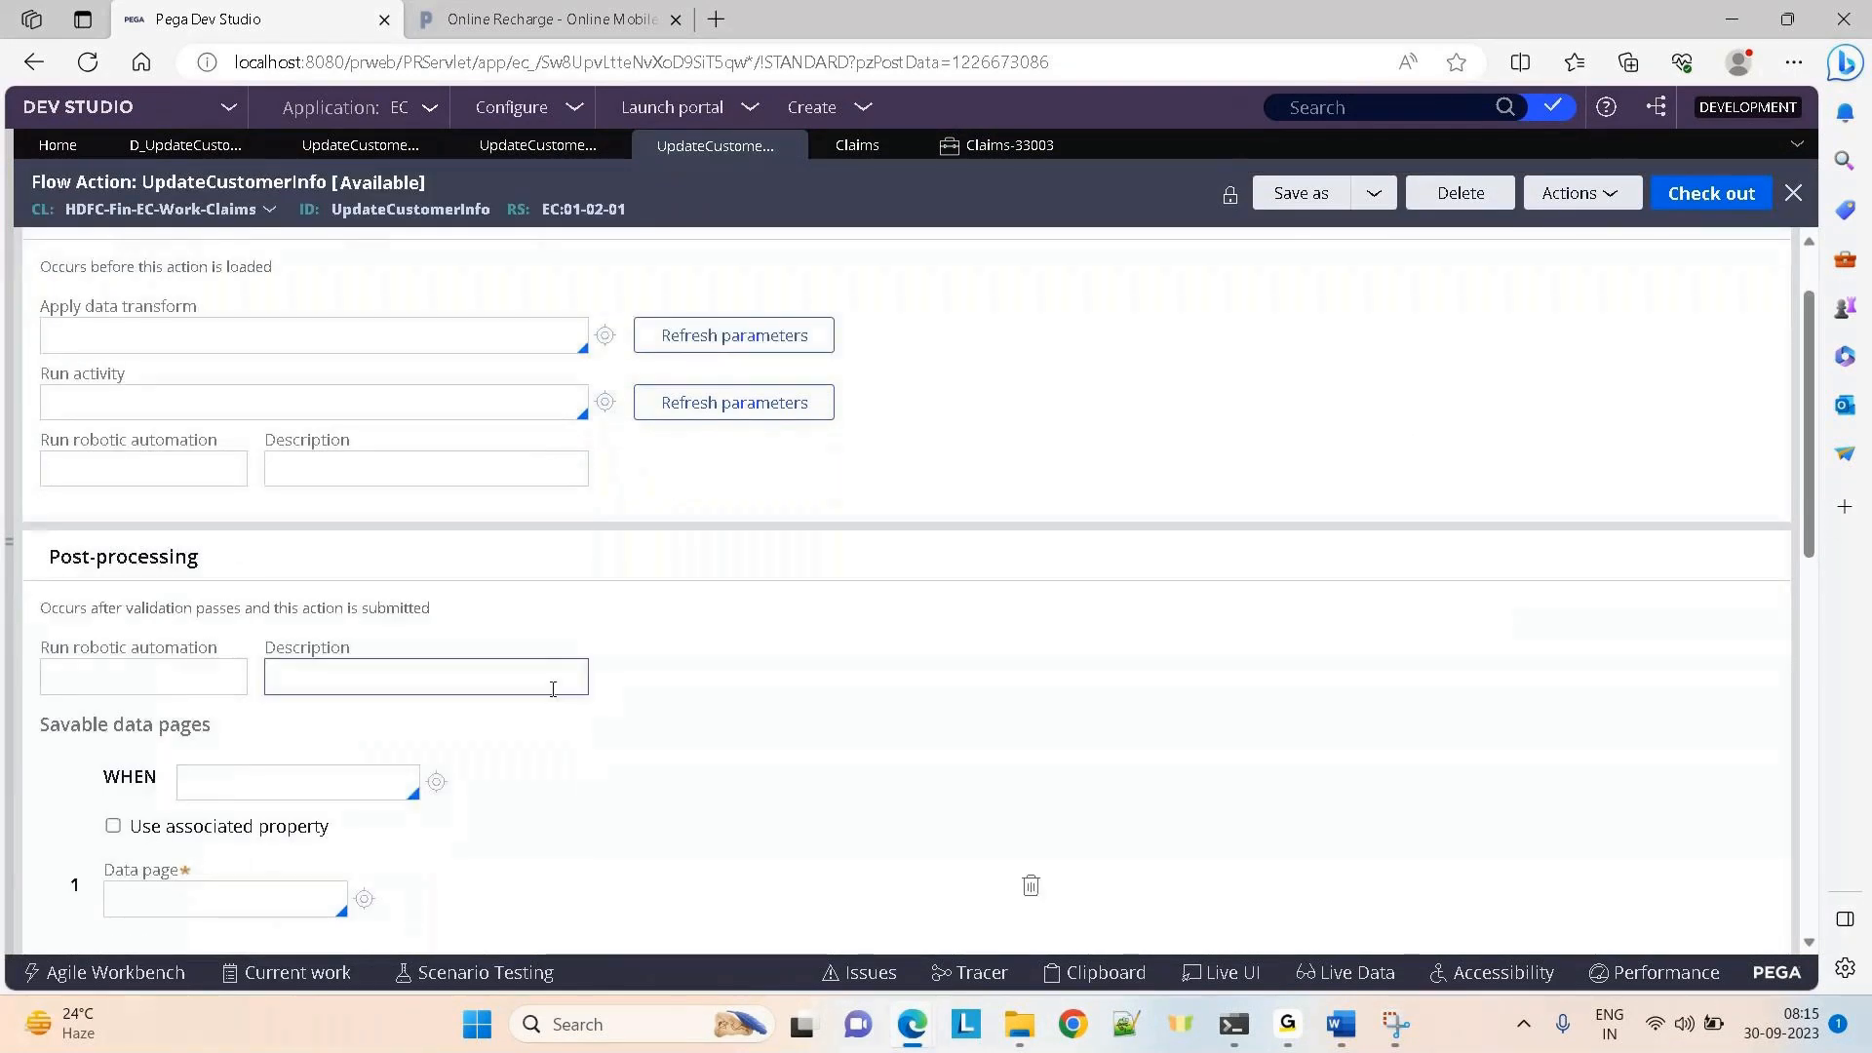
pyautogui.write('d')
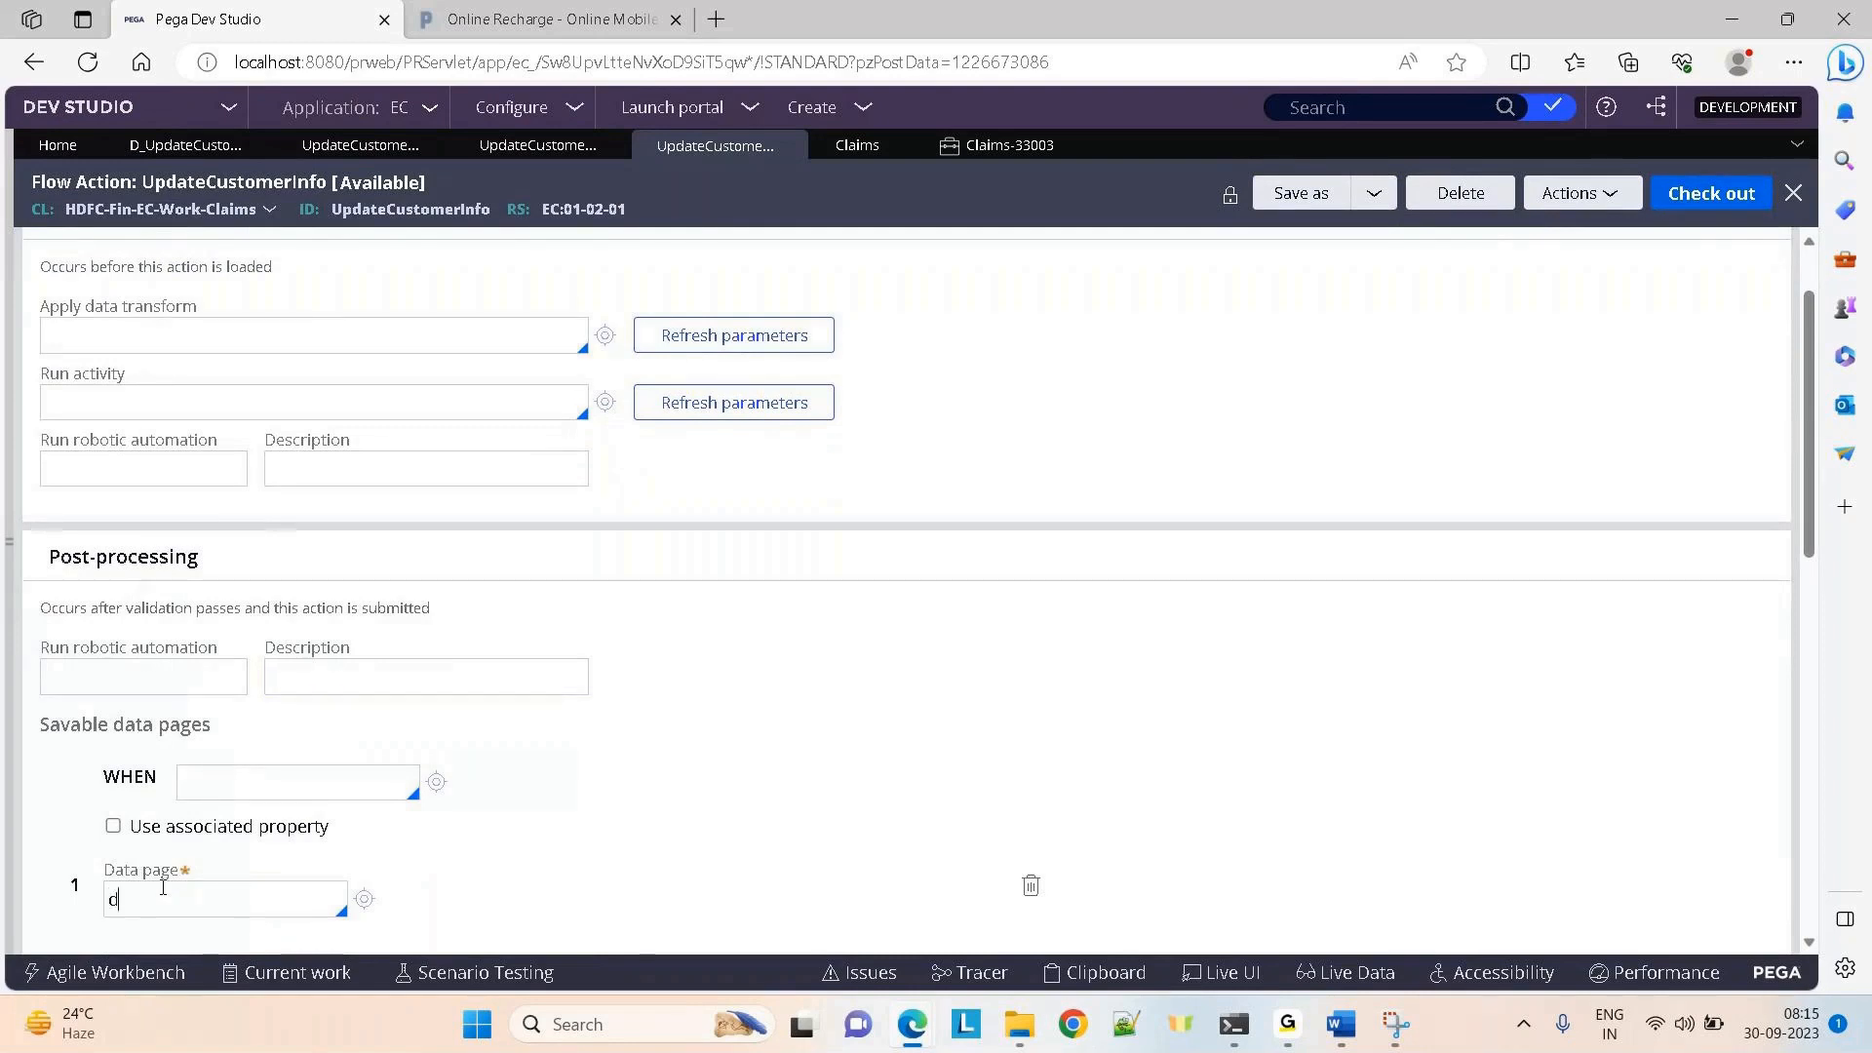
pyautogui.write('_up')
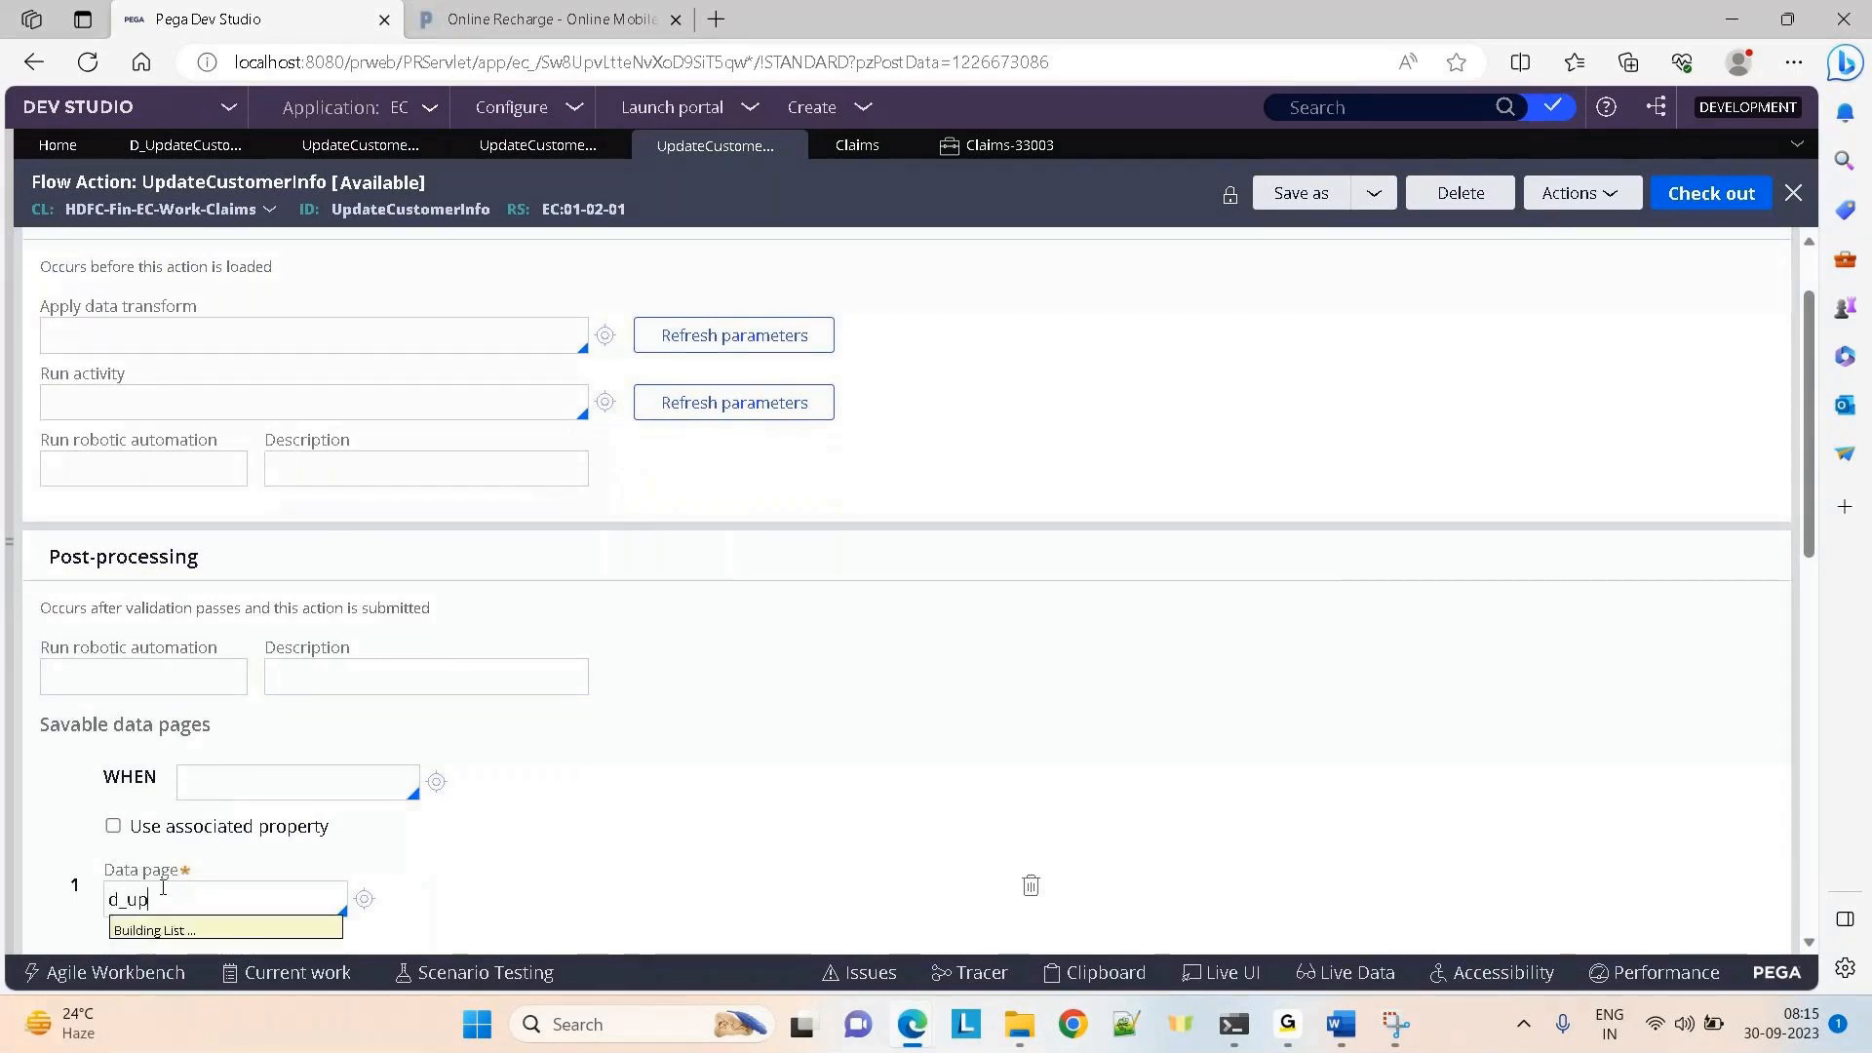
pyautogui.press('Down')
pyautogui.press('Down')
pyautogui.press('Down')
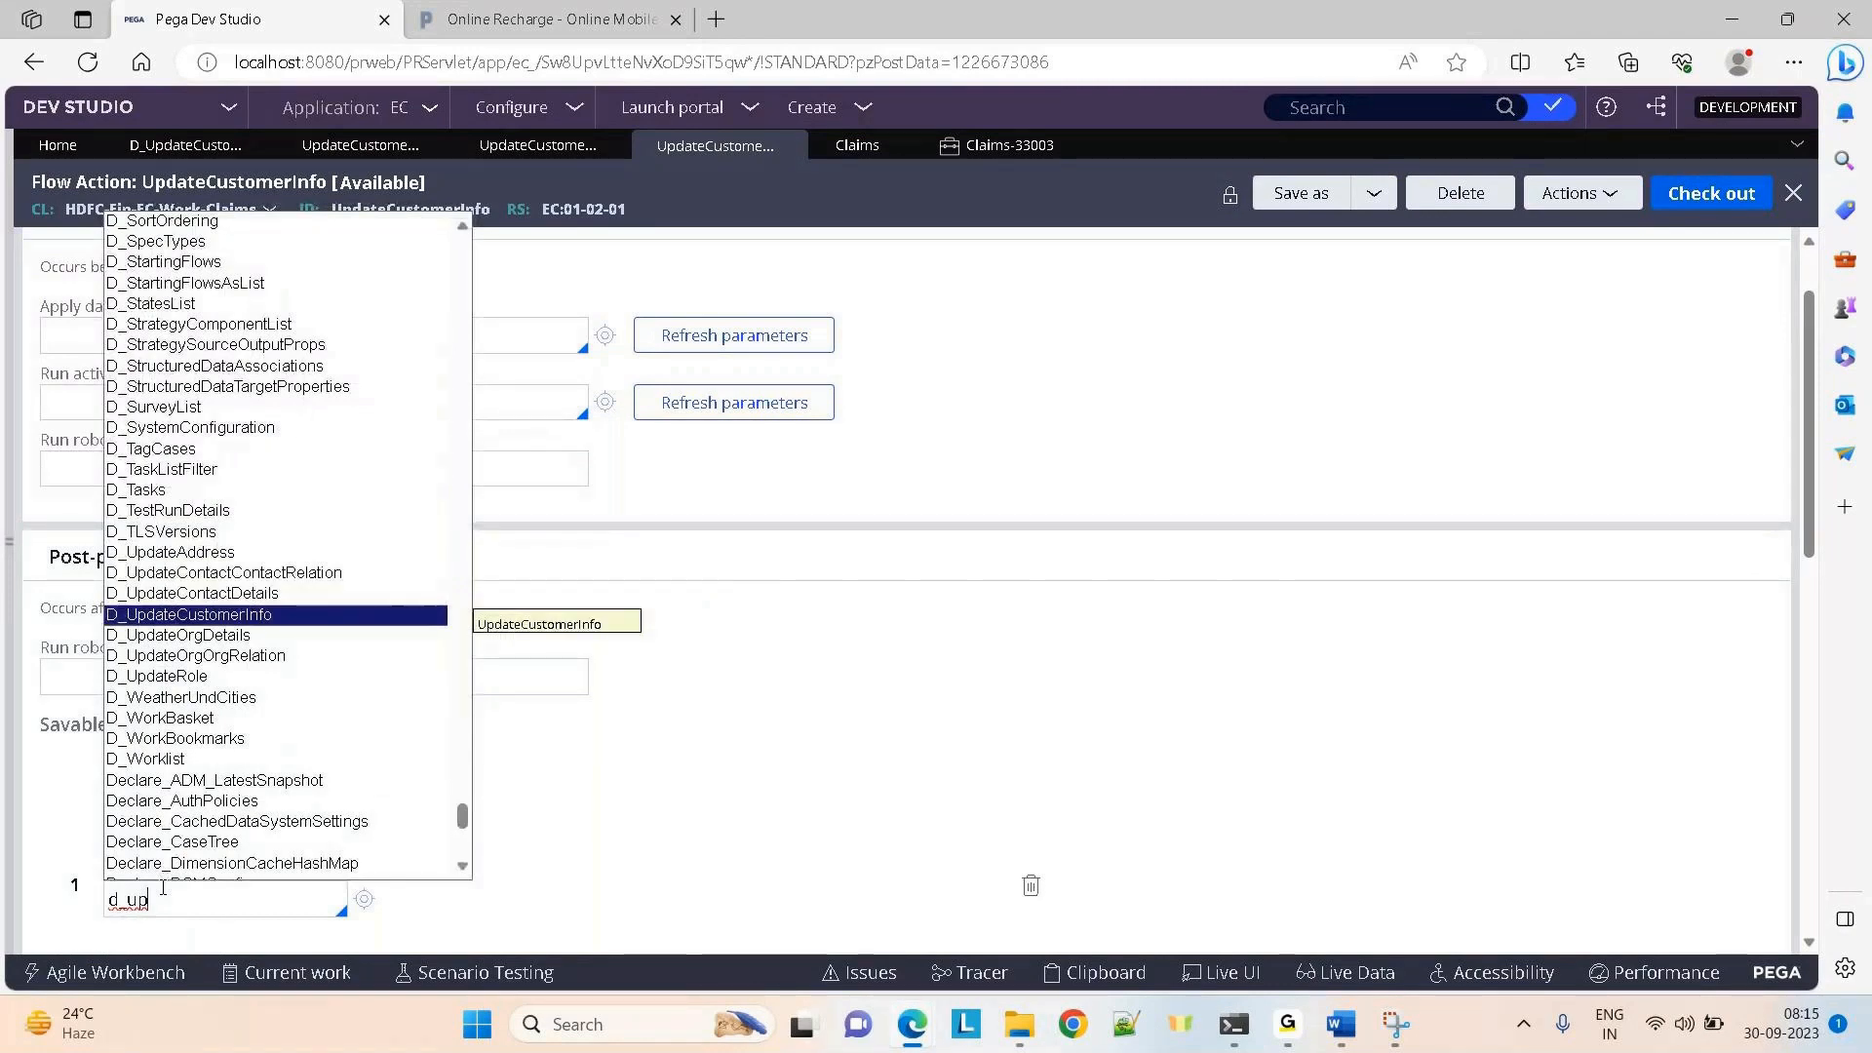
pyautogui.press('Return')
# Check out the flow action, then check it in with comment 'added savable data page'
pyautogui.click(1731, 197)
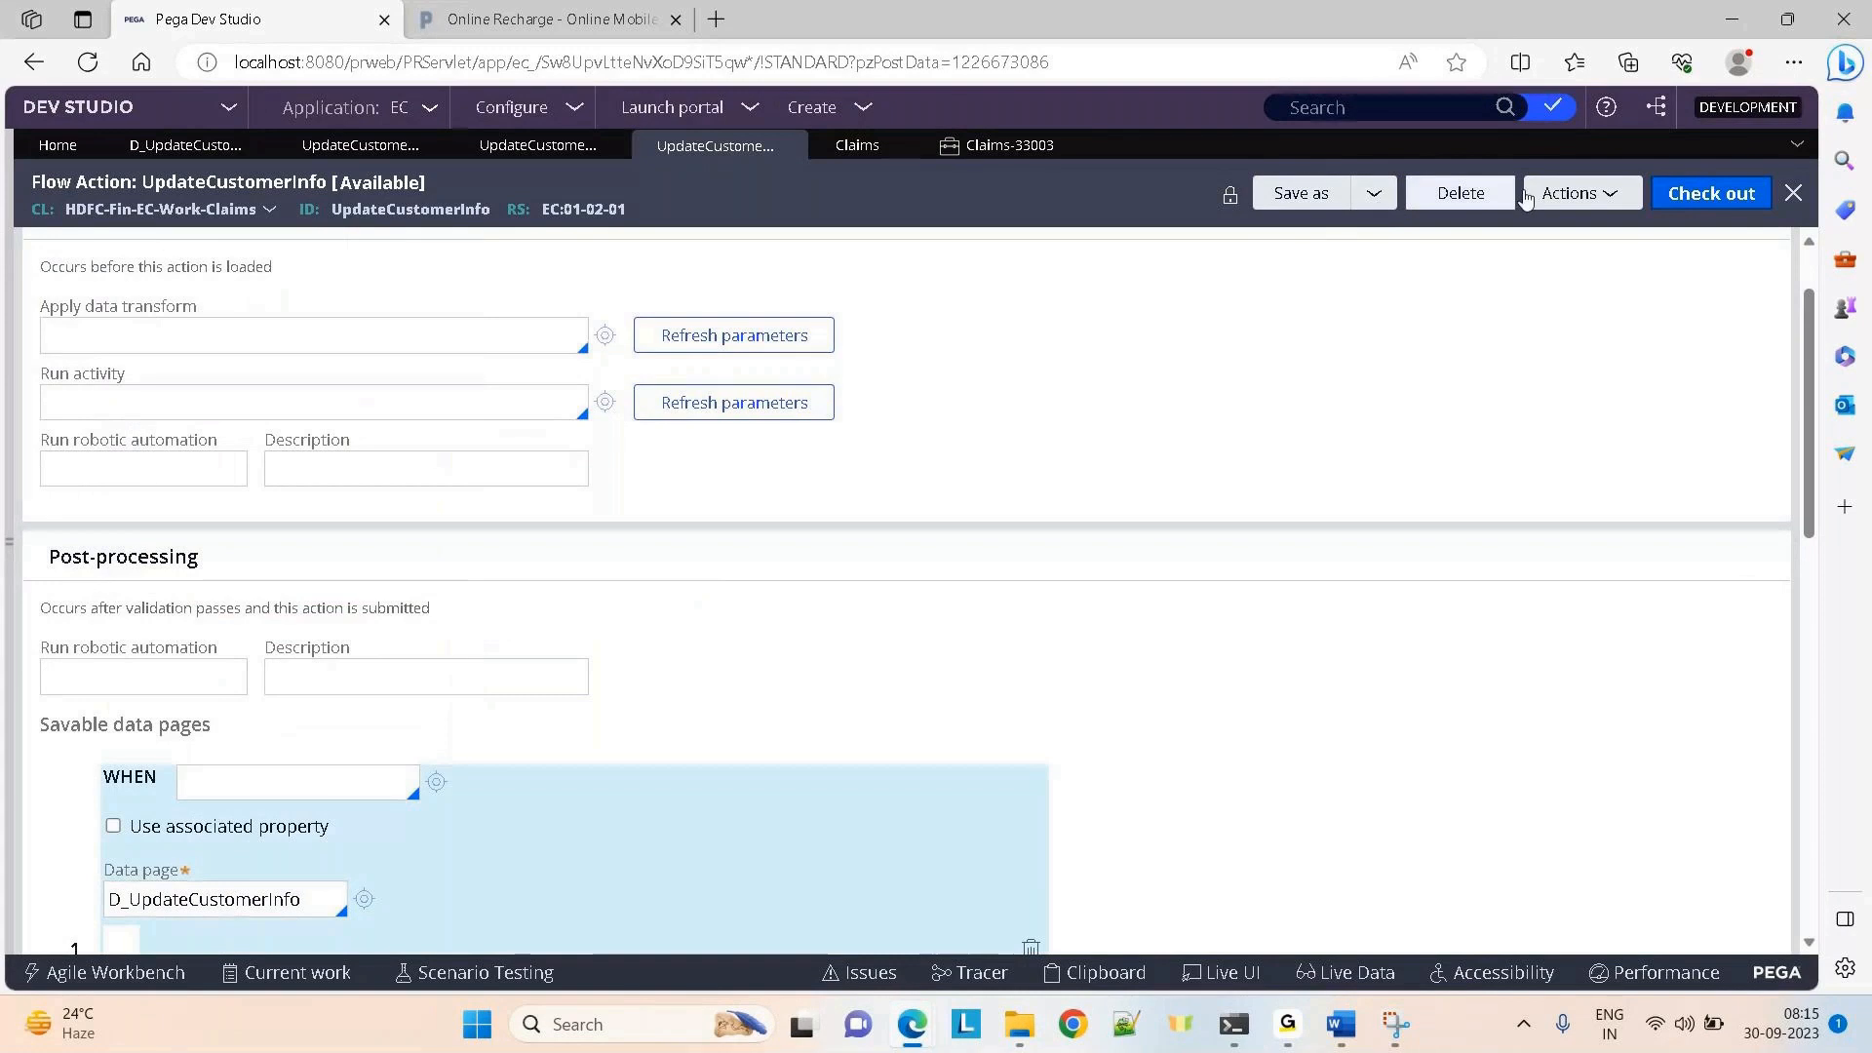
pyautogui.click(1706, 193)
pyautogui.click(1318, 193)
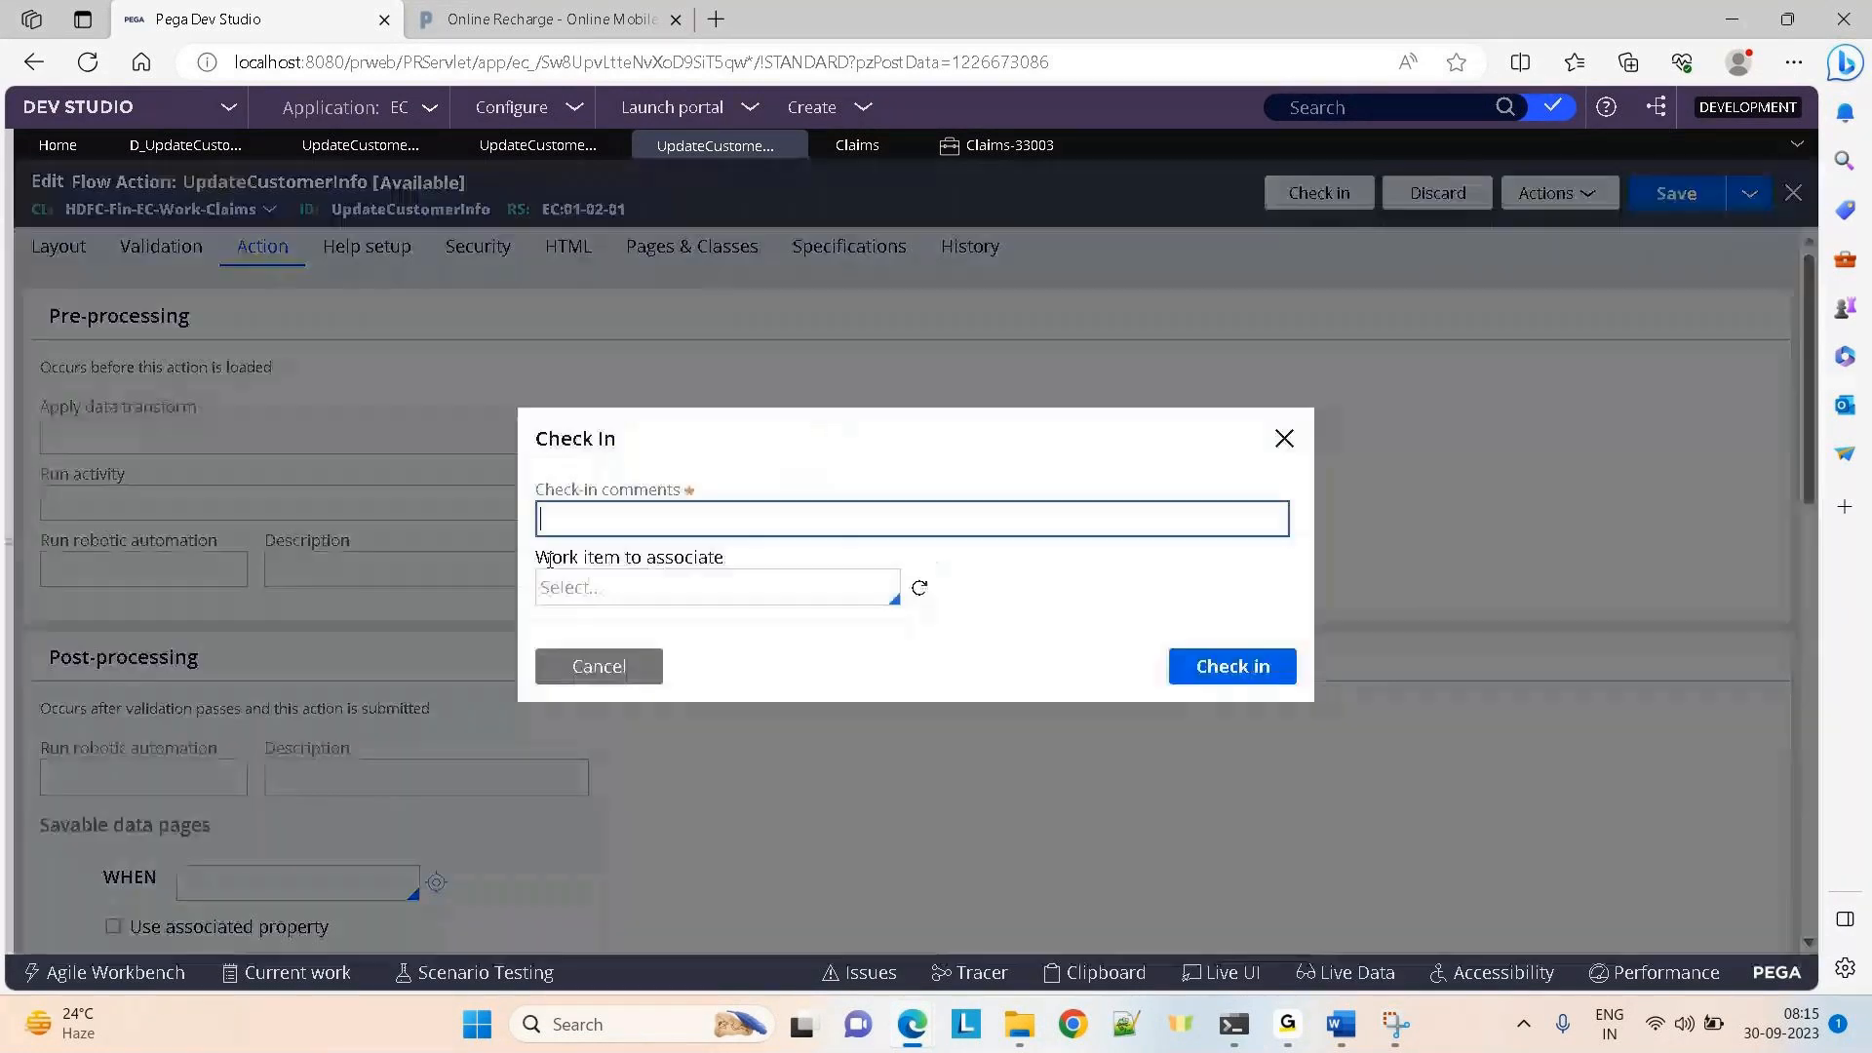
pyautogui.write('added savable data')
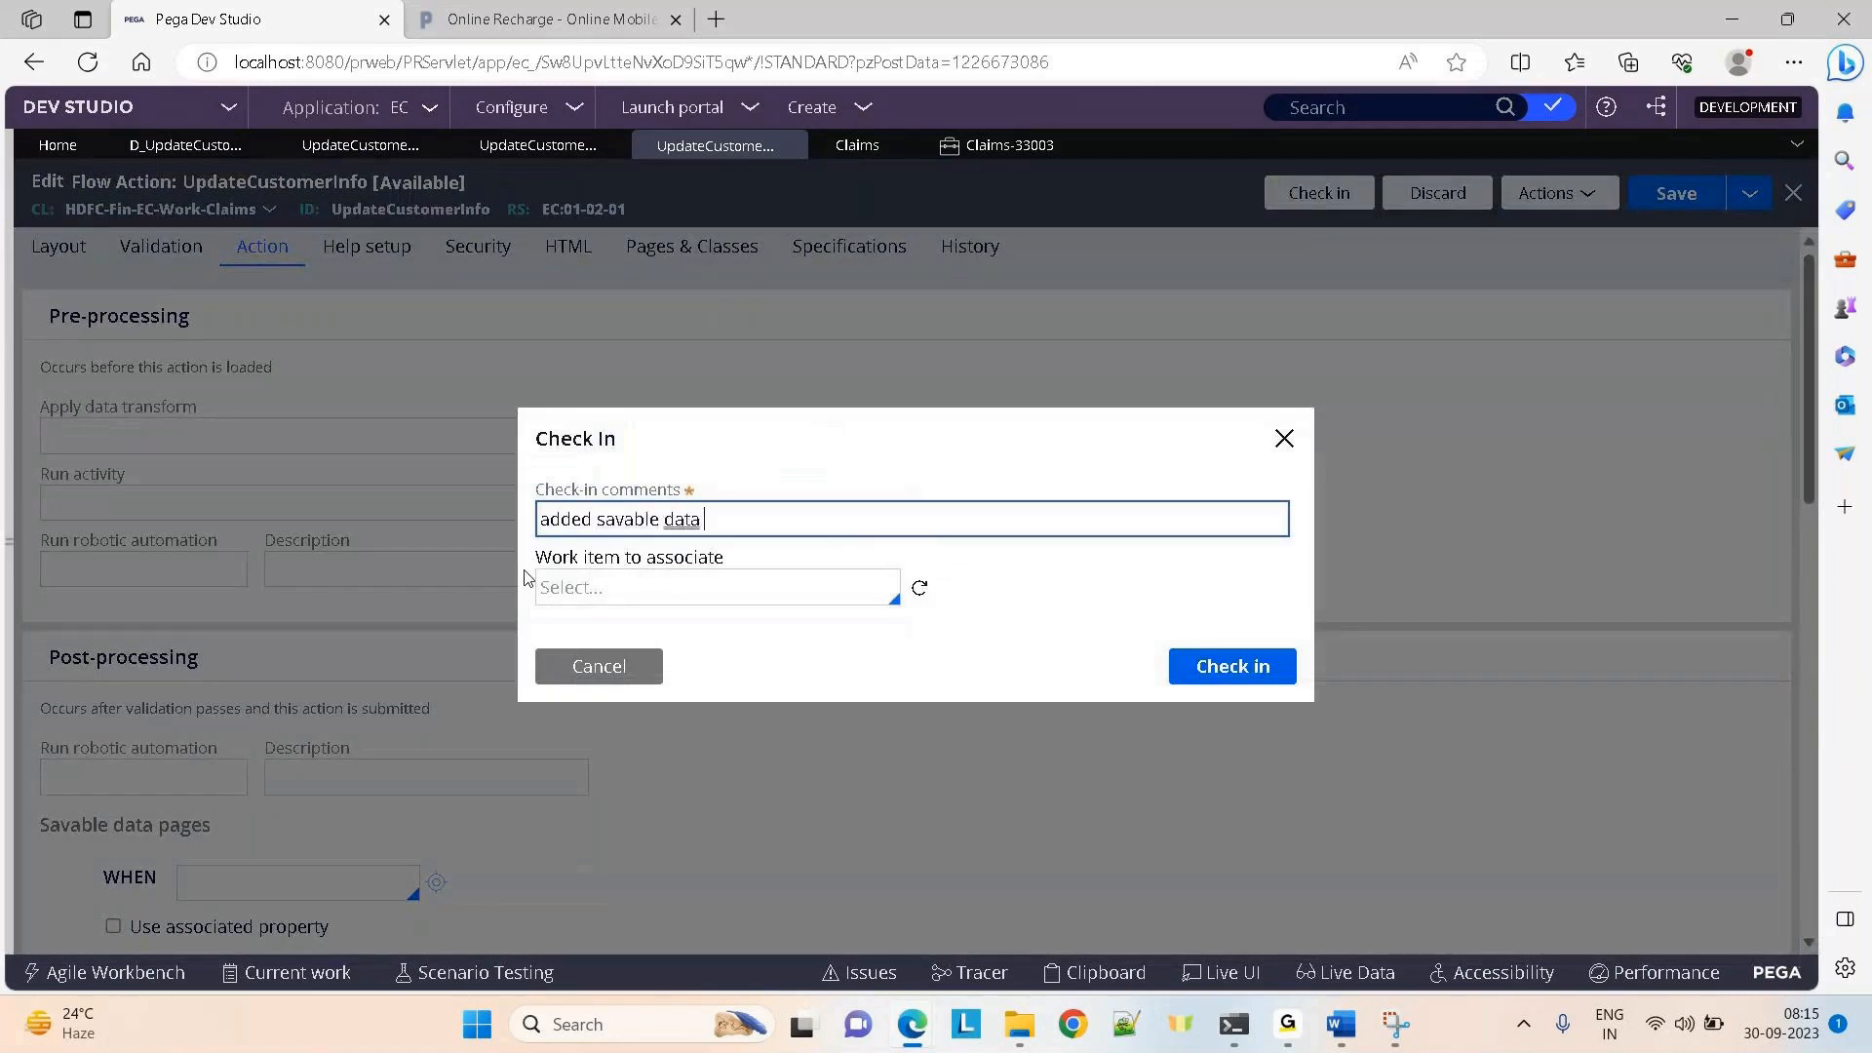
pyautogui.write(' page')
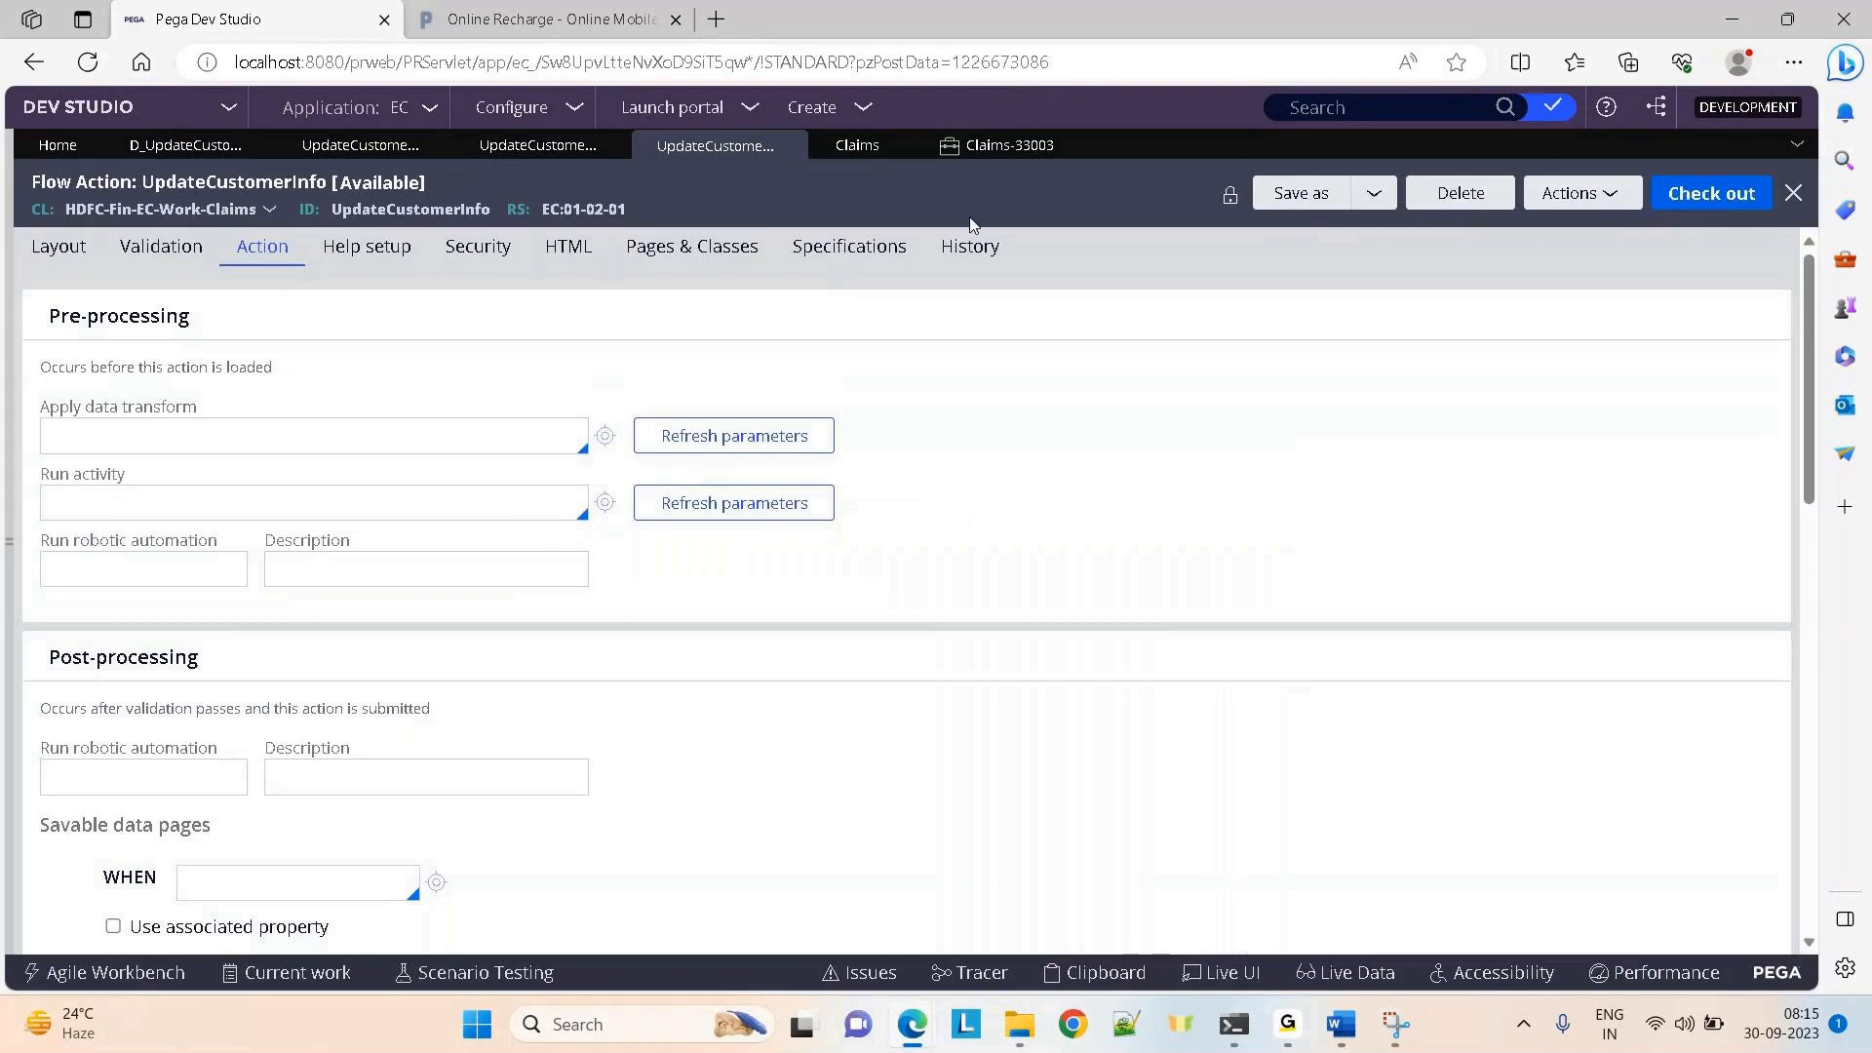
# Review the rule's full history to find the 'added savable data page' check-in
pyautogui.click(970, 246)
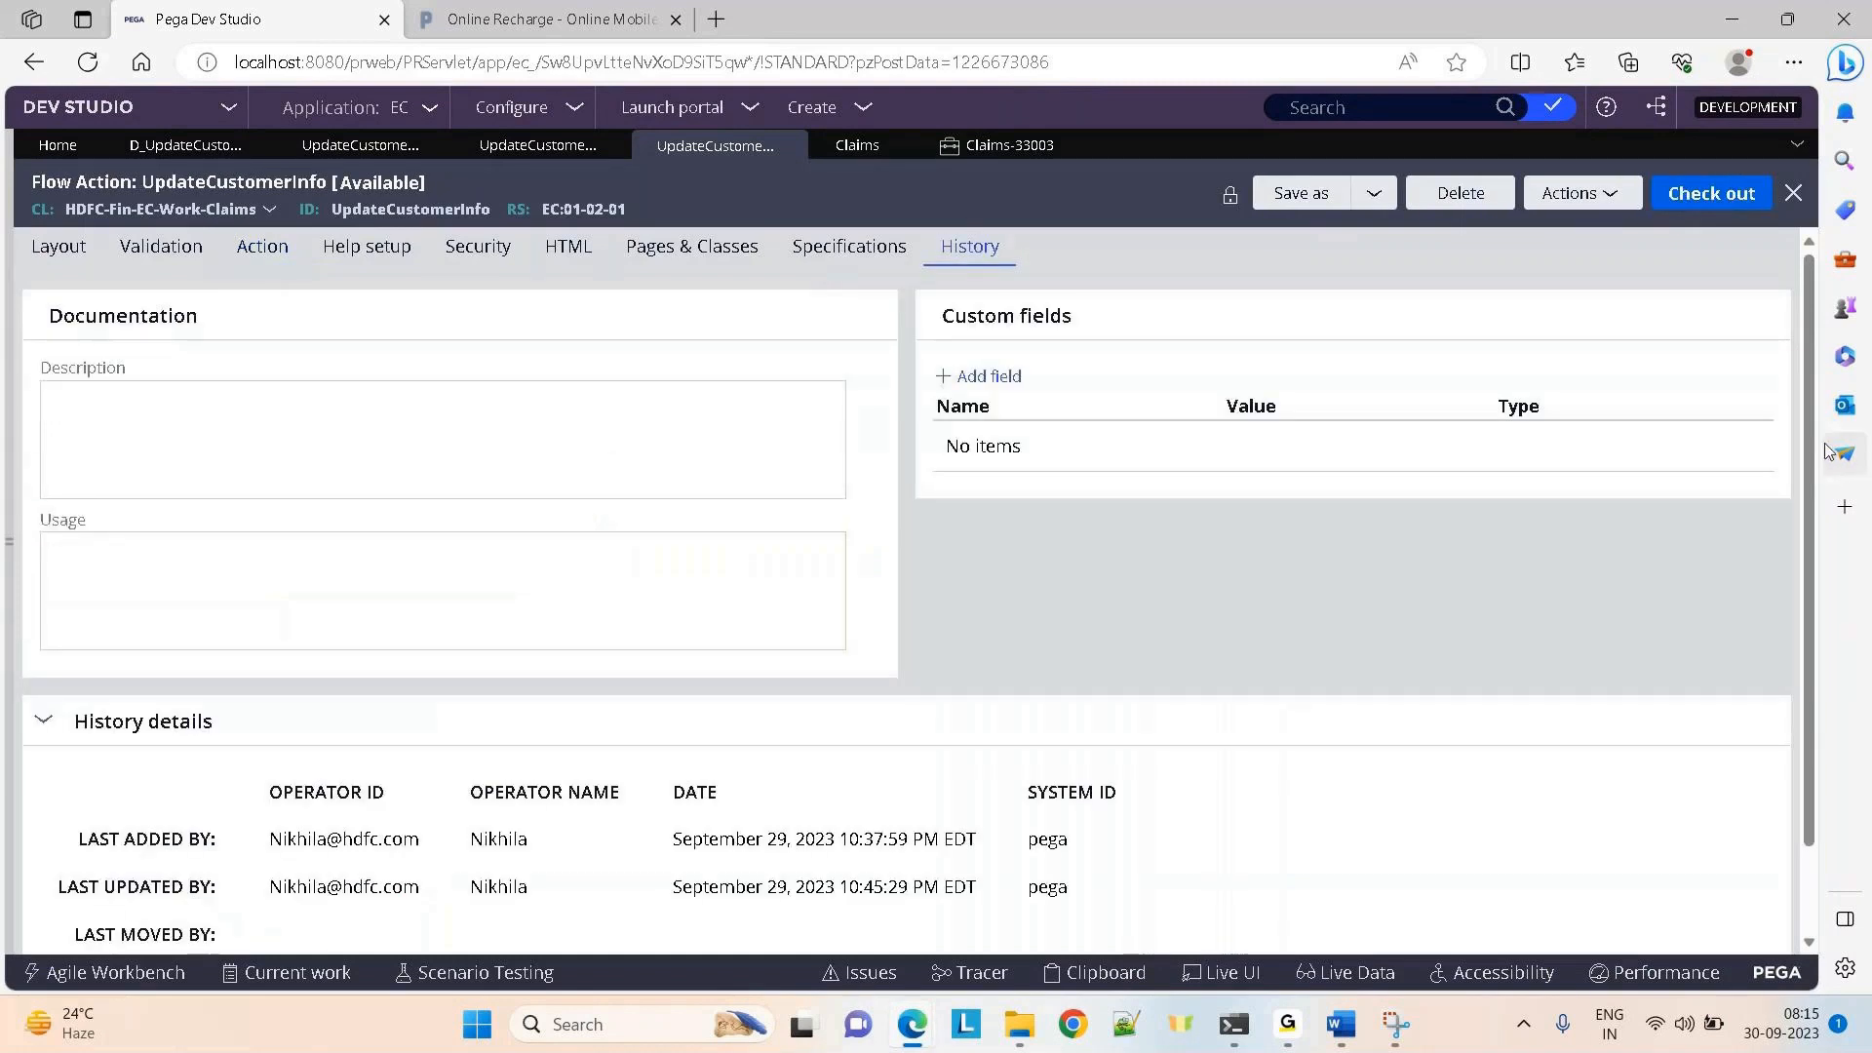
pyautogui.scroll(-2, 406, 878)
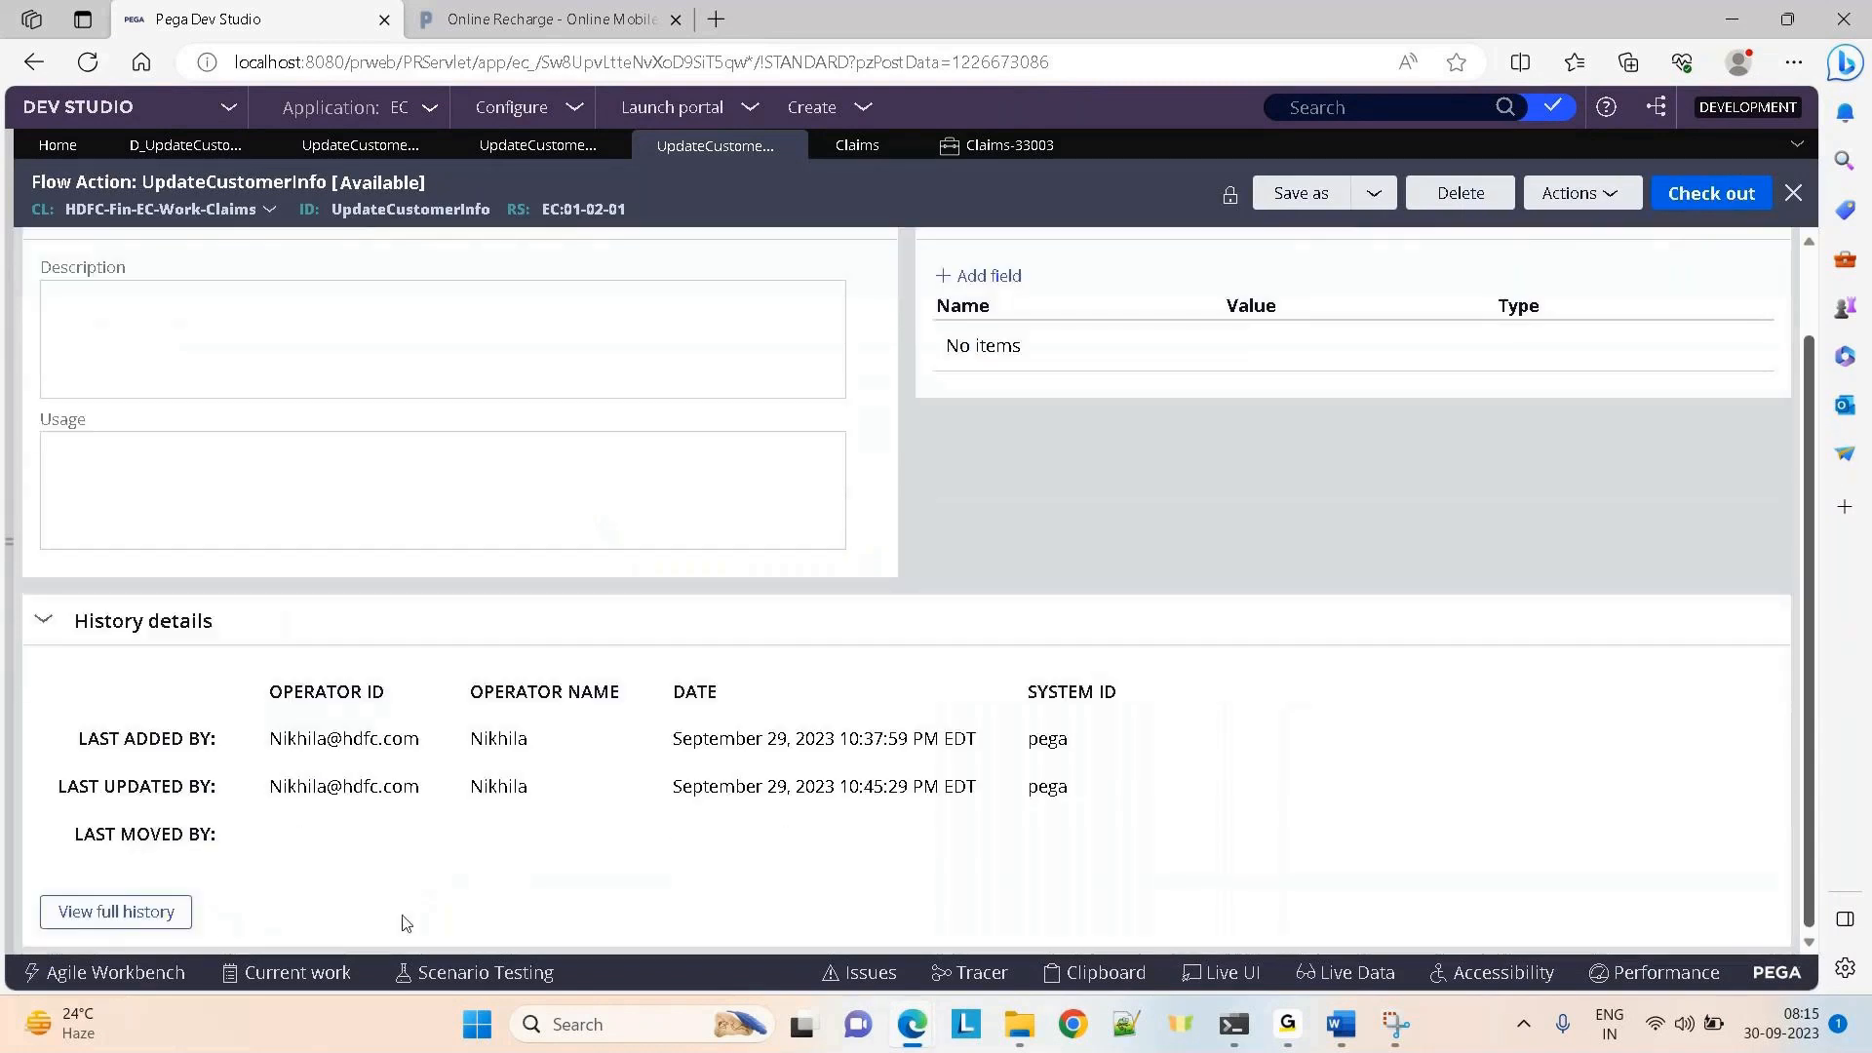
pyautogui.click(83, 917)
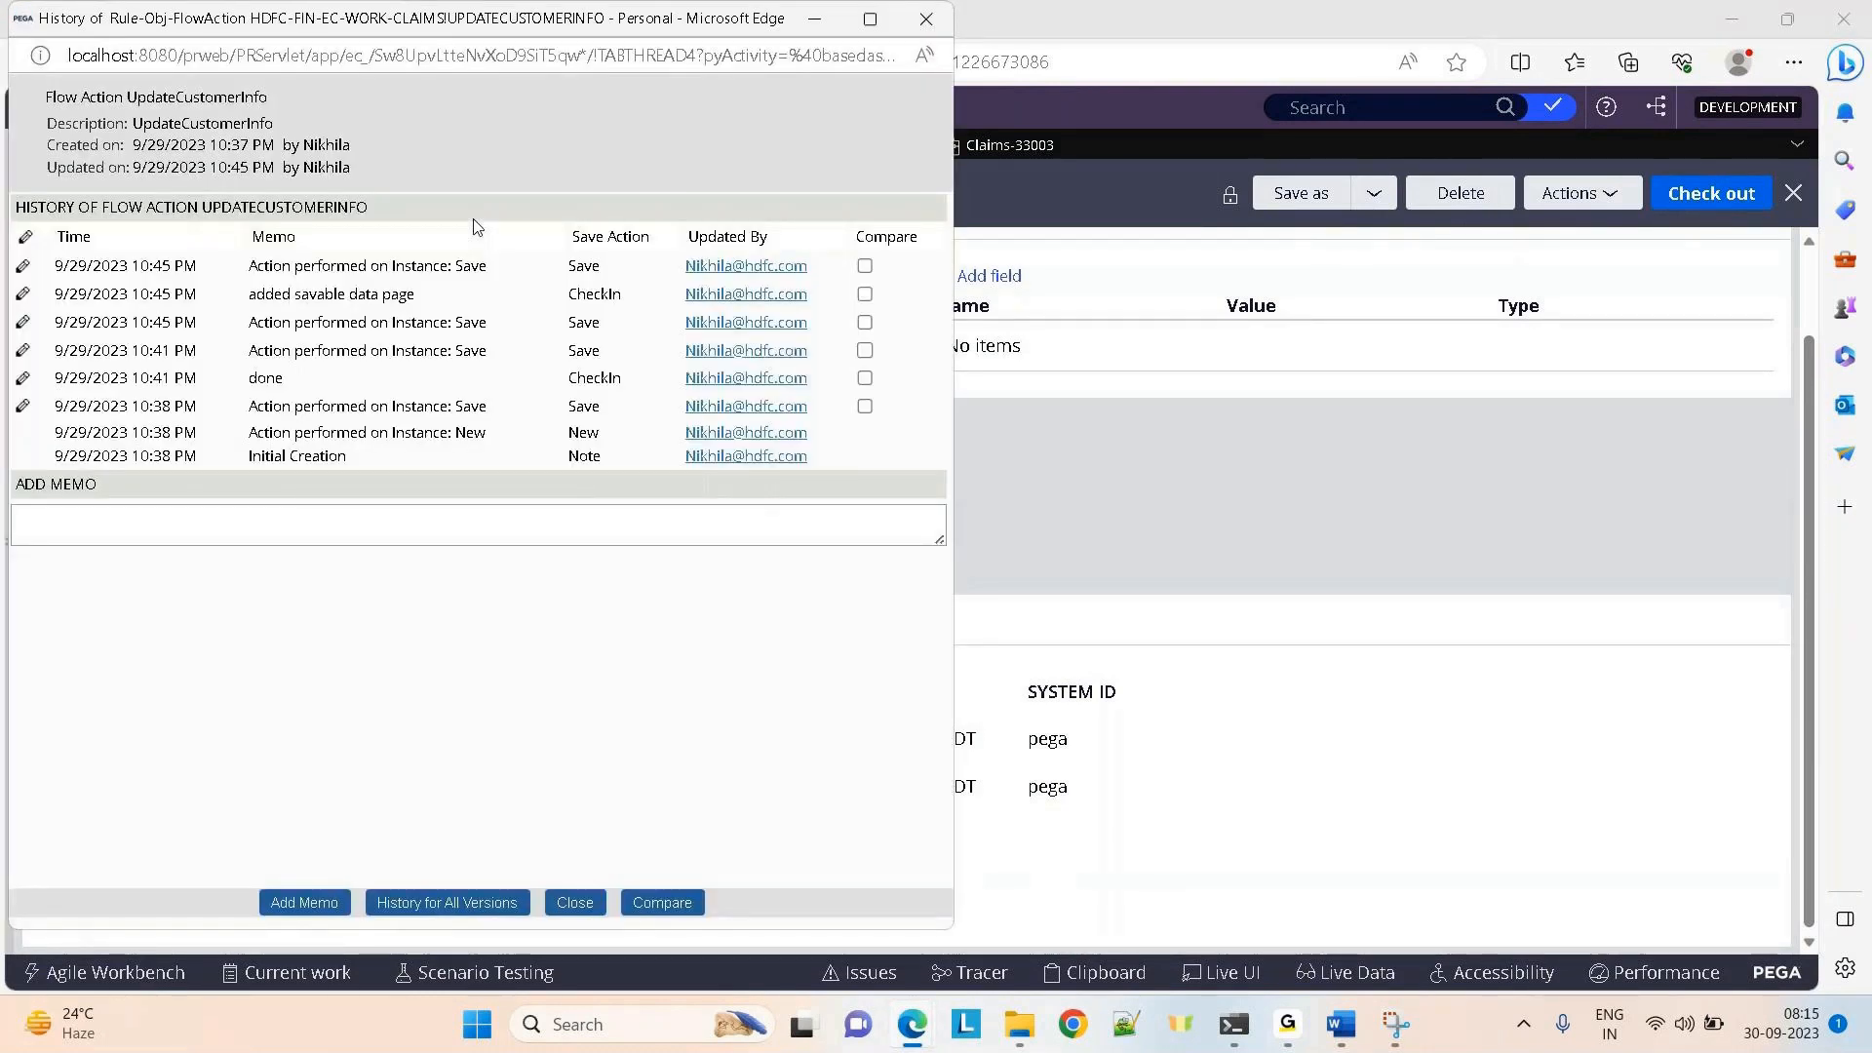
pyautogui.click(869, 18)
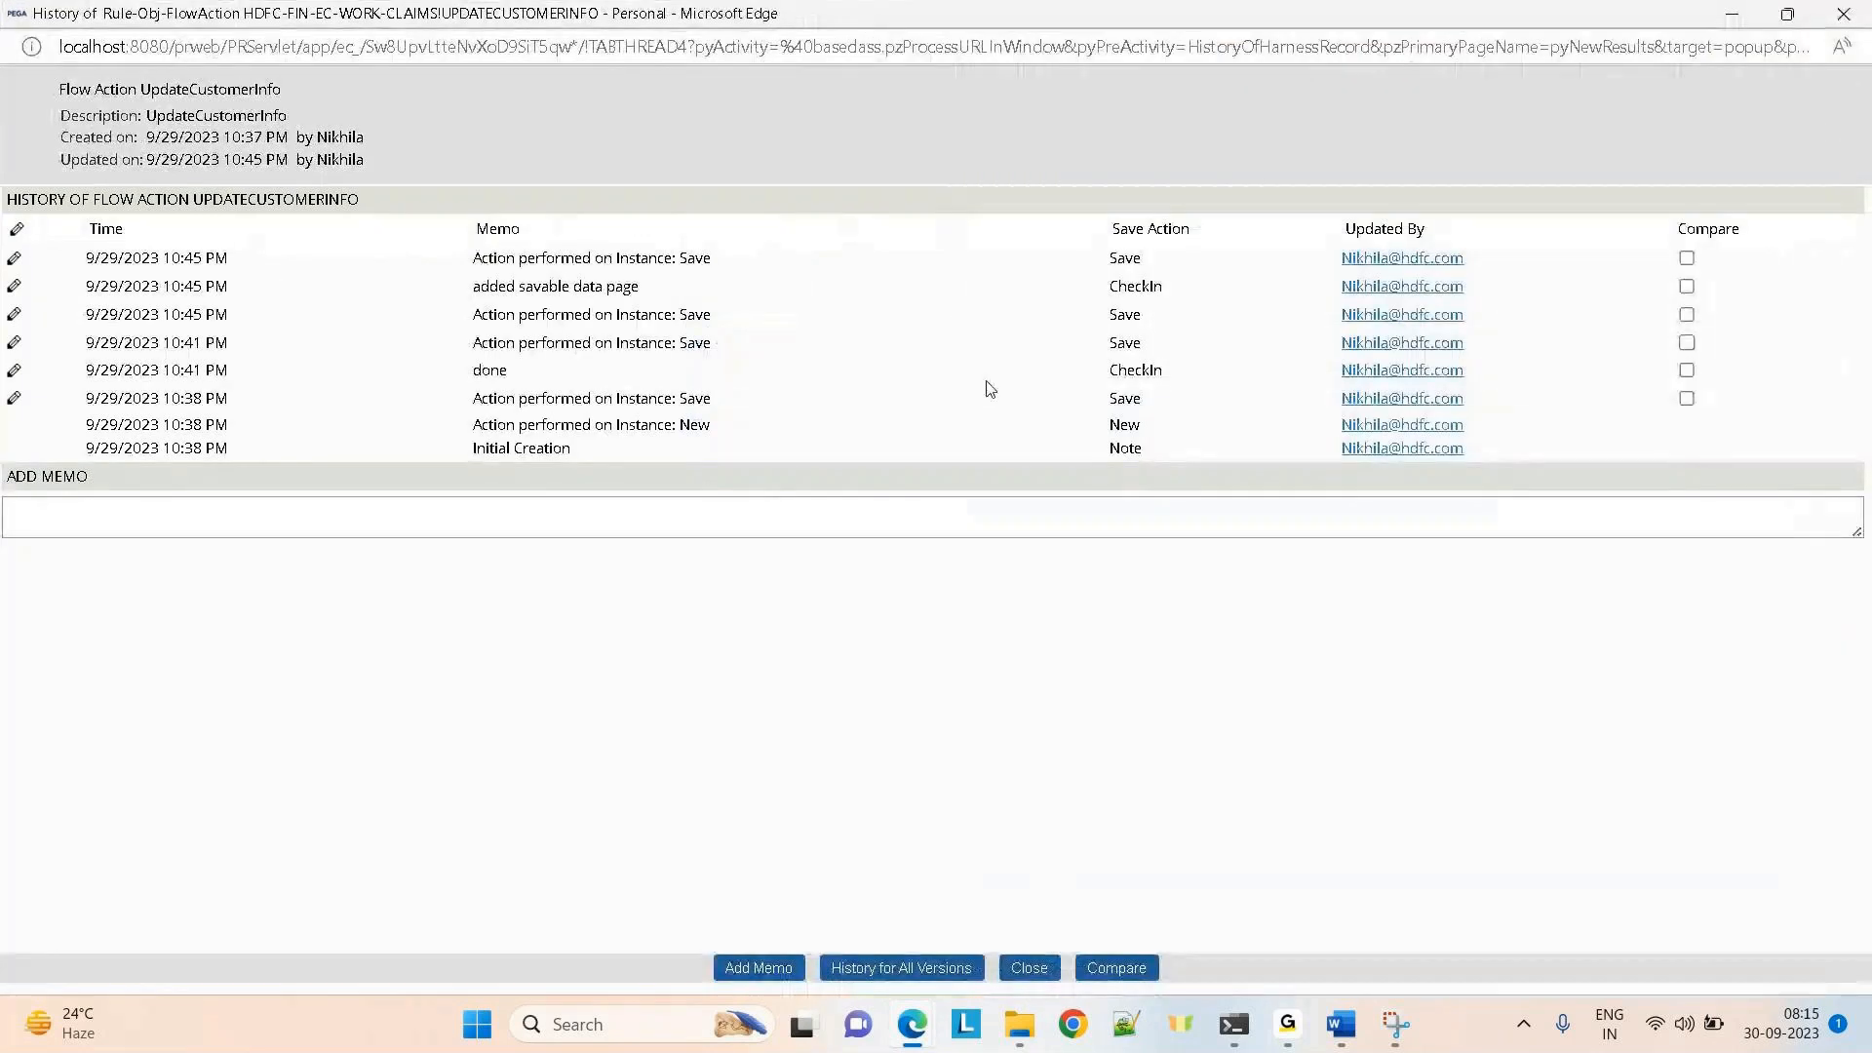
pyautogui.moveTo(476, 289); pyautogui.dragTo(661, 284)
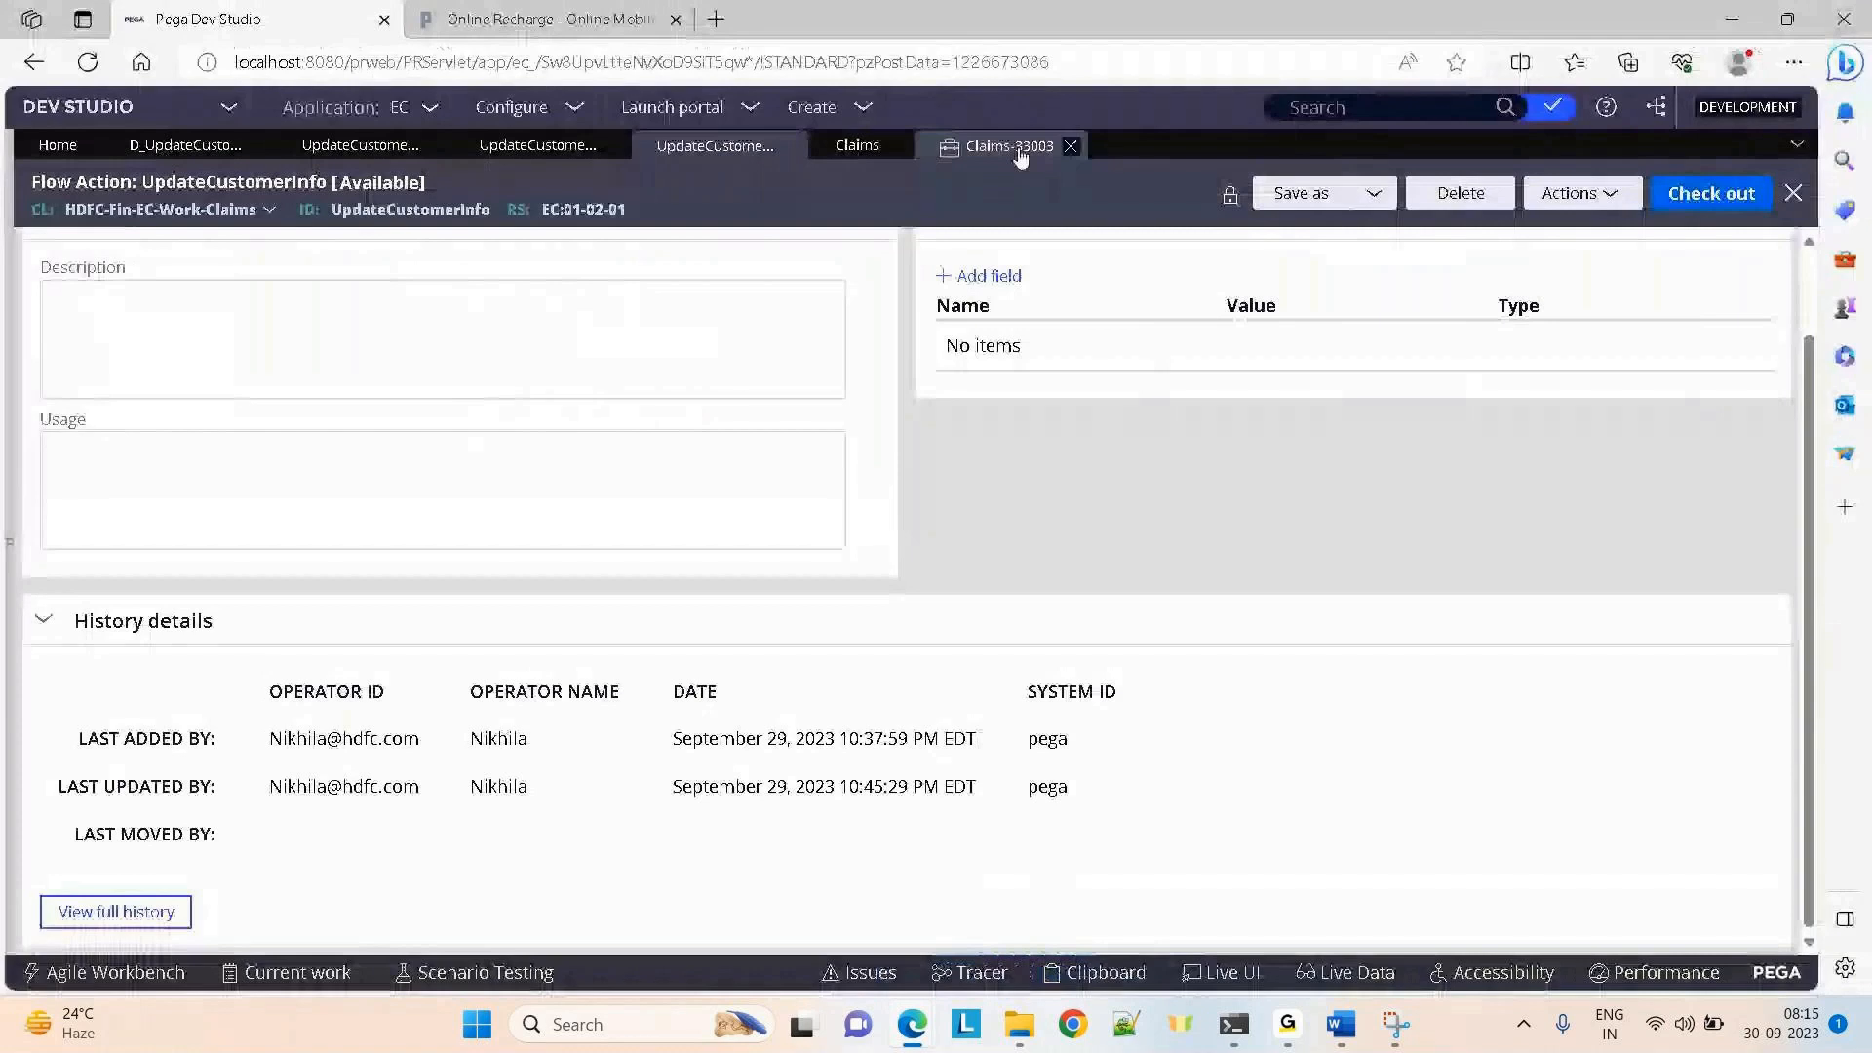
# Close Claims-33003 discarding unsaved changes, and reopen it from Recents
pyautogui.click(1070, 146)
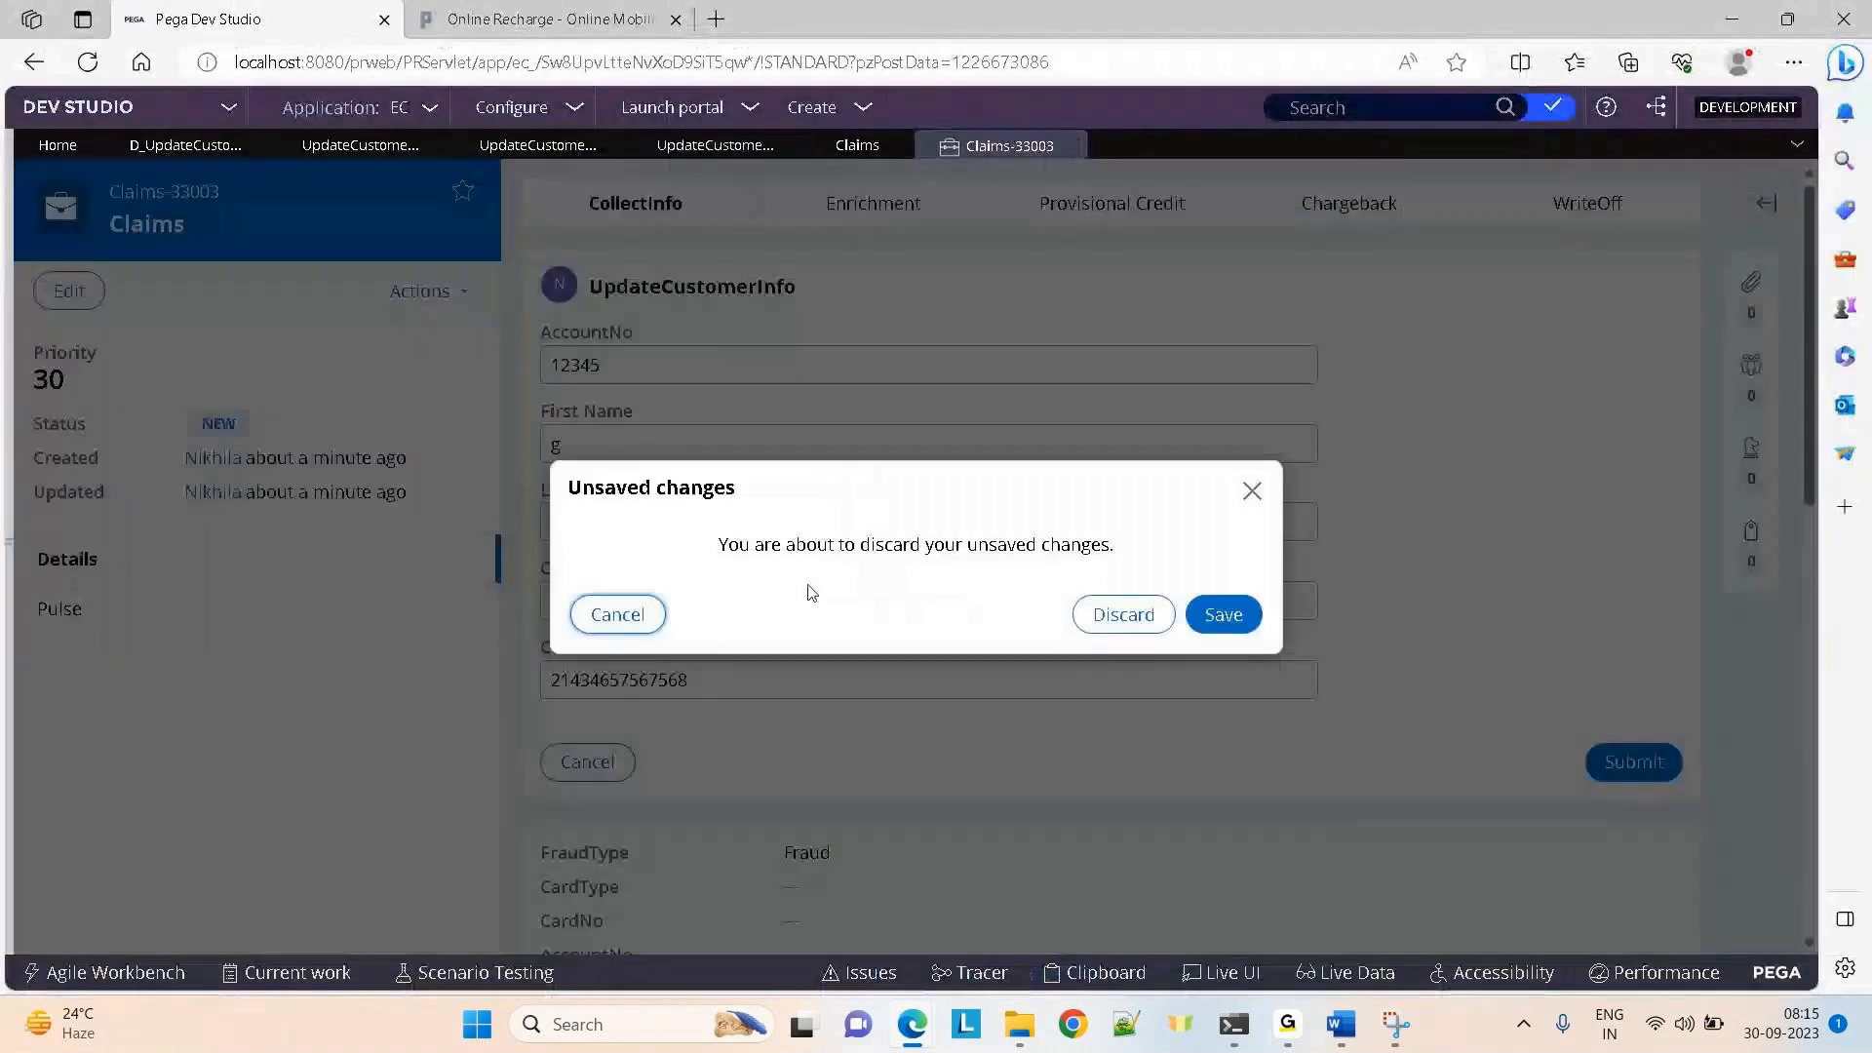
pyautogui.click(1138, 634)
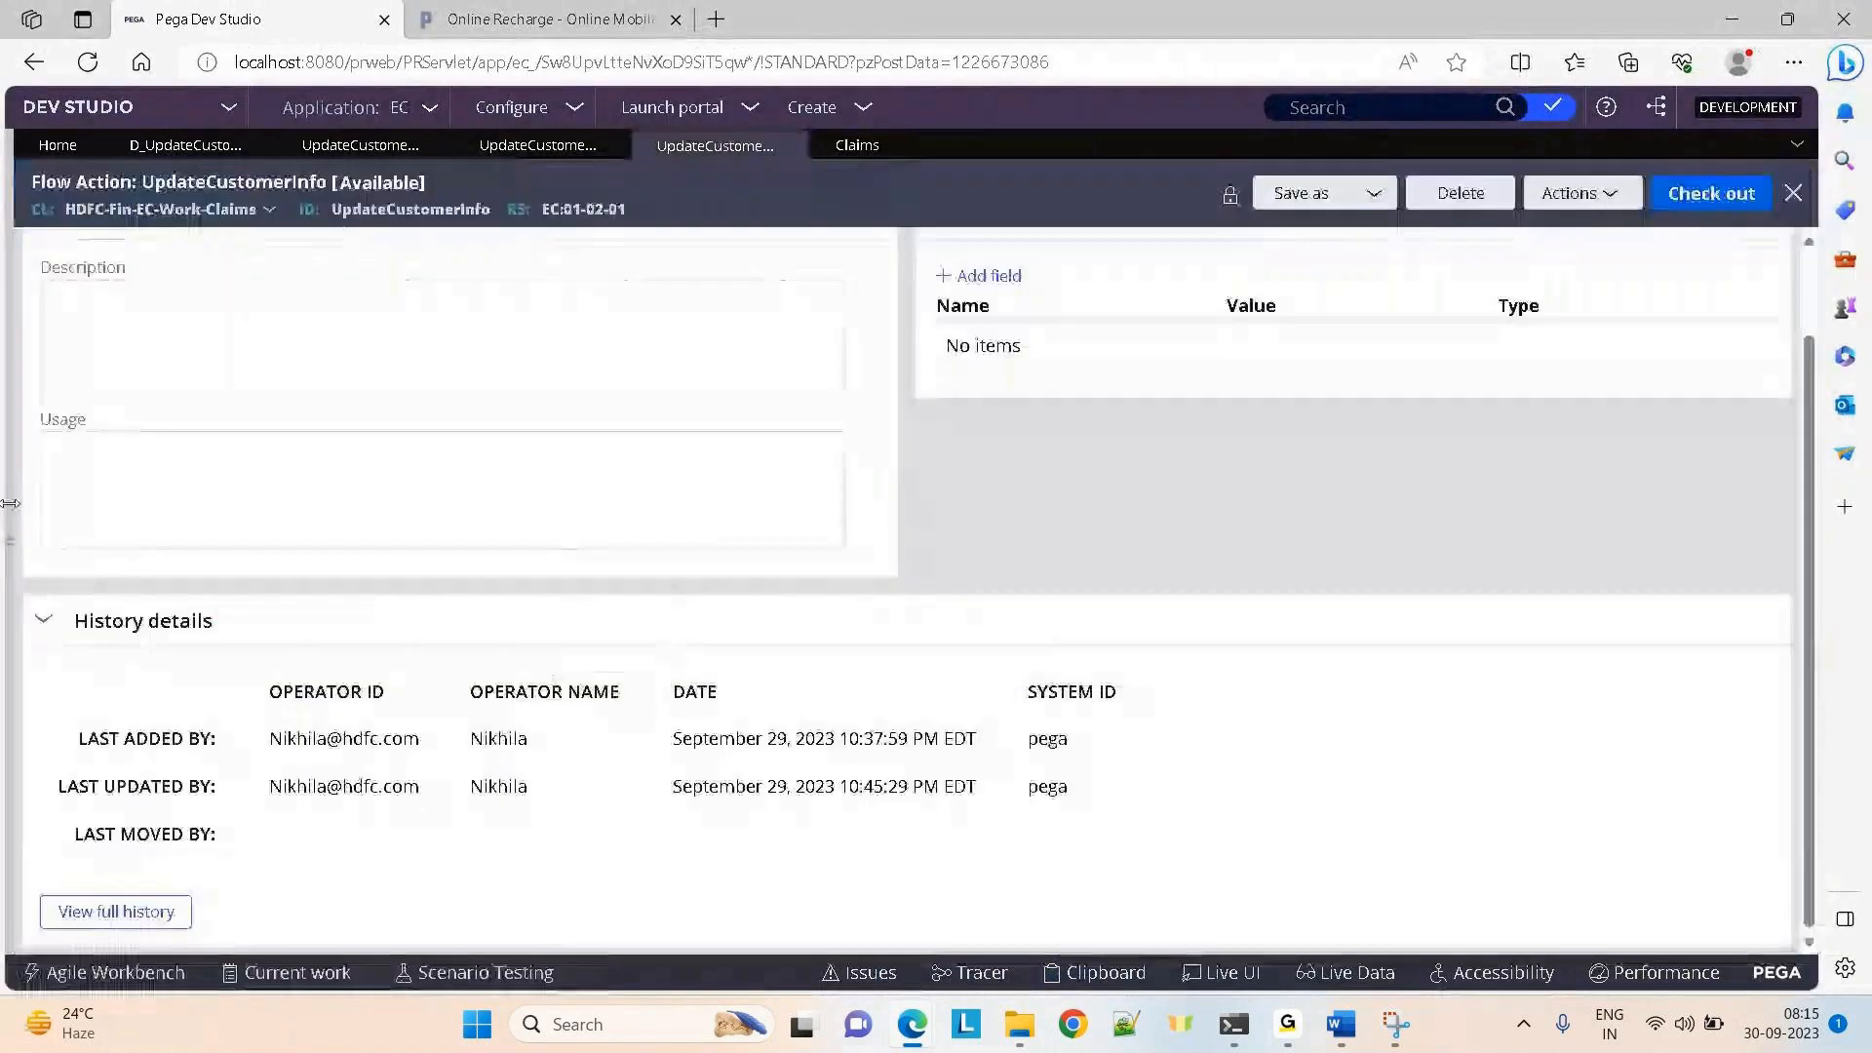
pyautogui.click(8, 517)
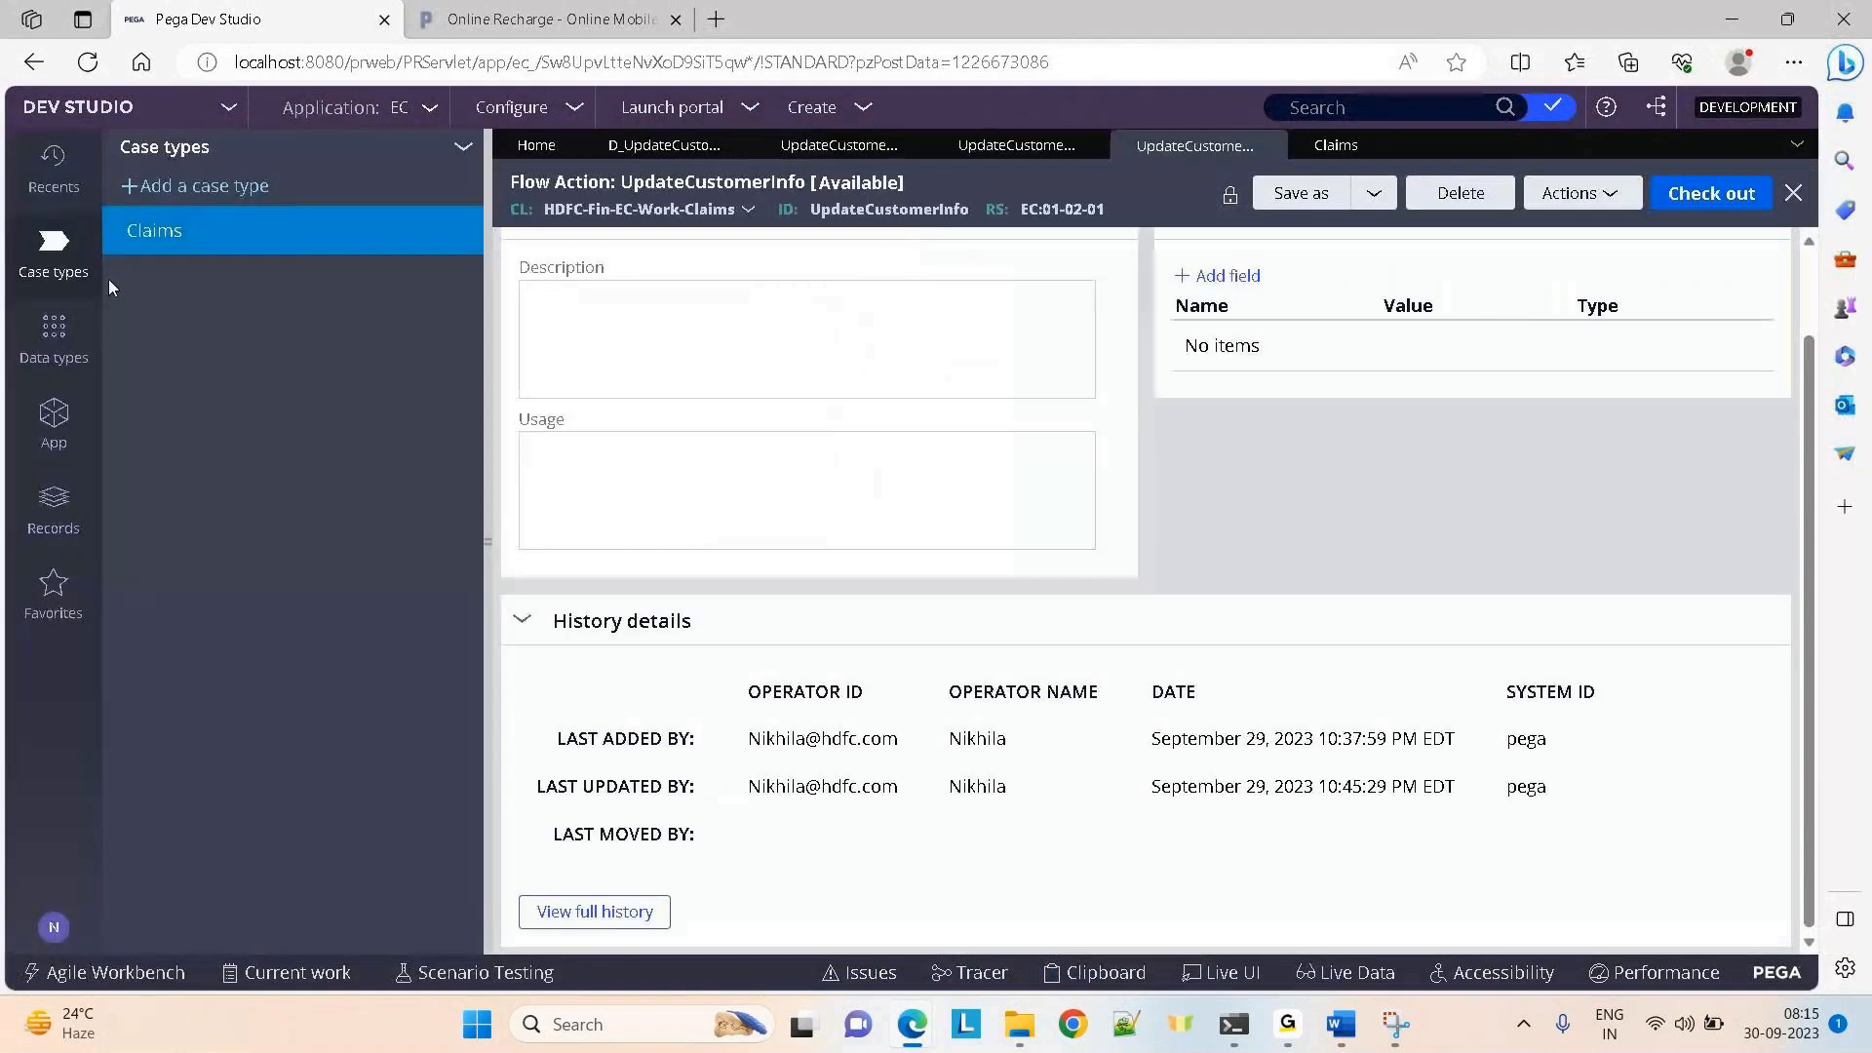
pyautogui.click(53, 183)
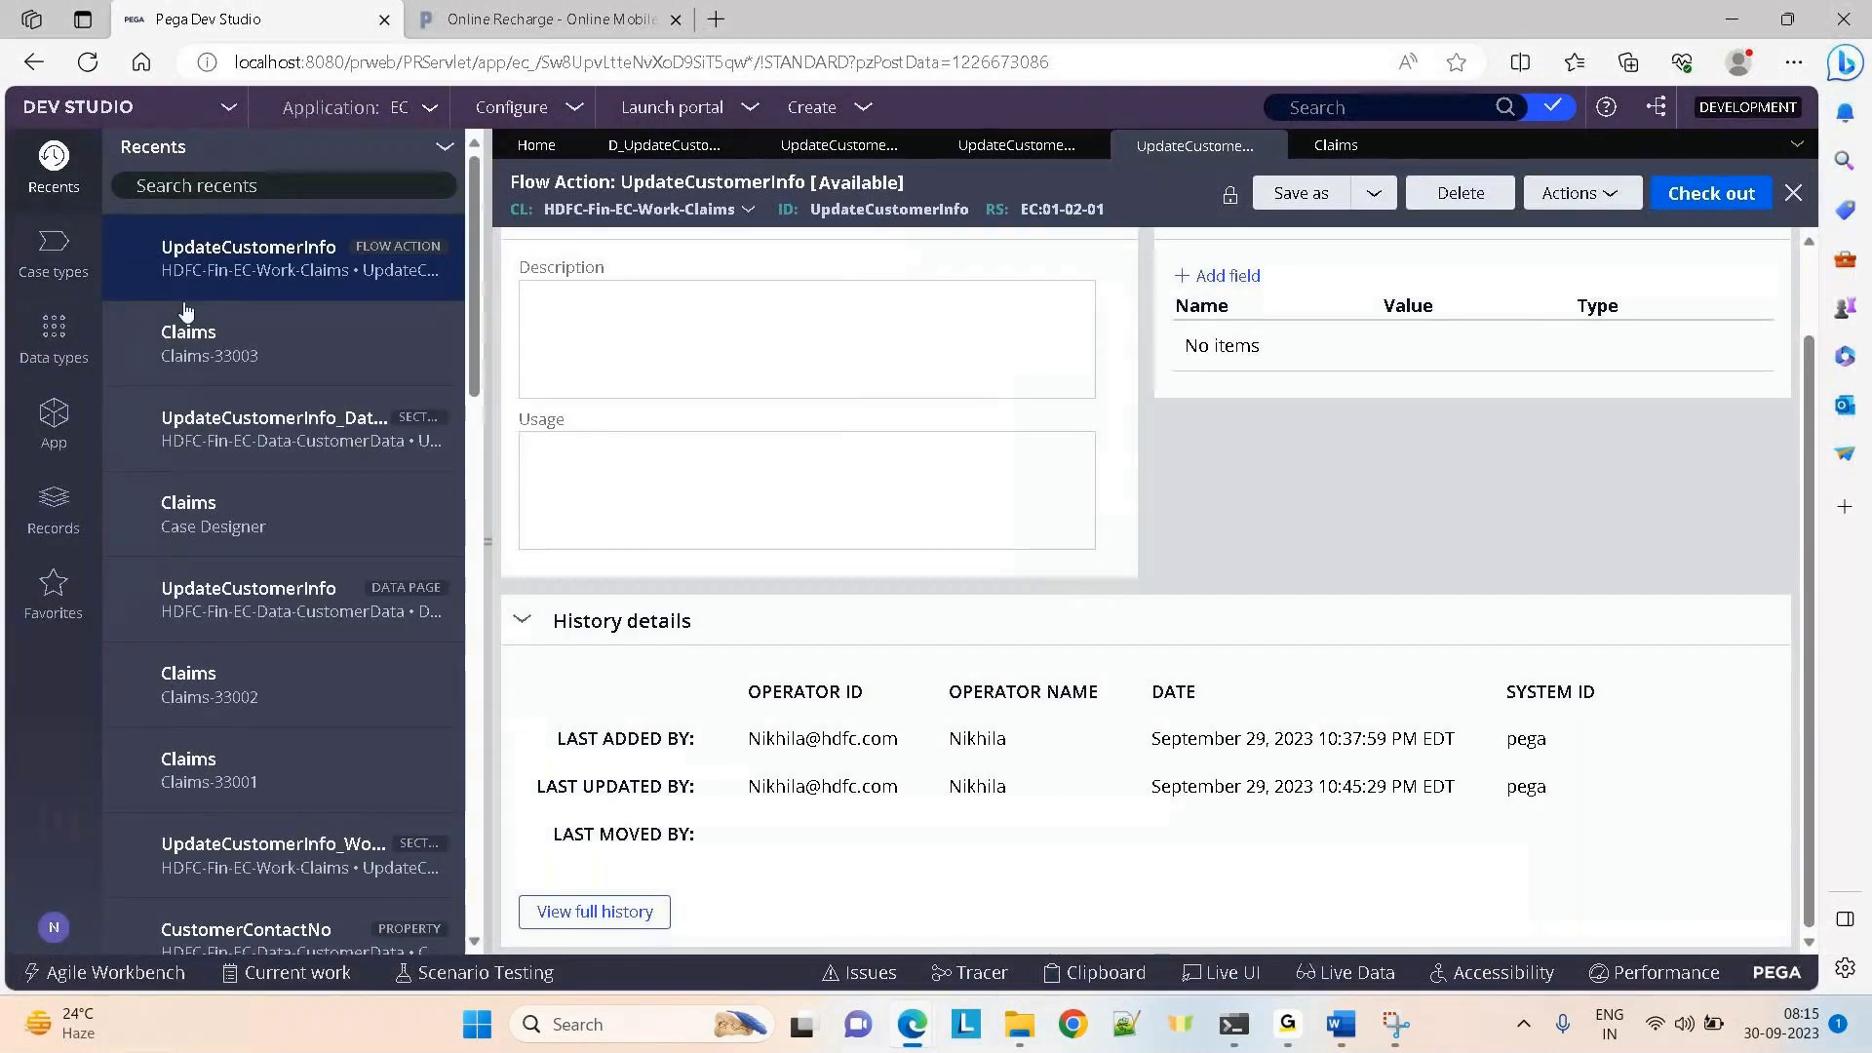
pyautogui.click(195, 343)
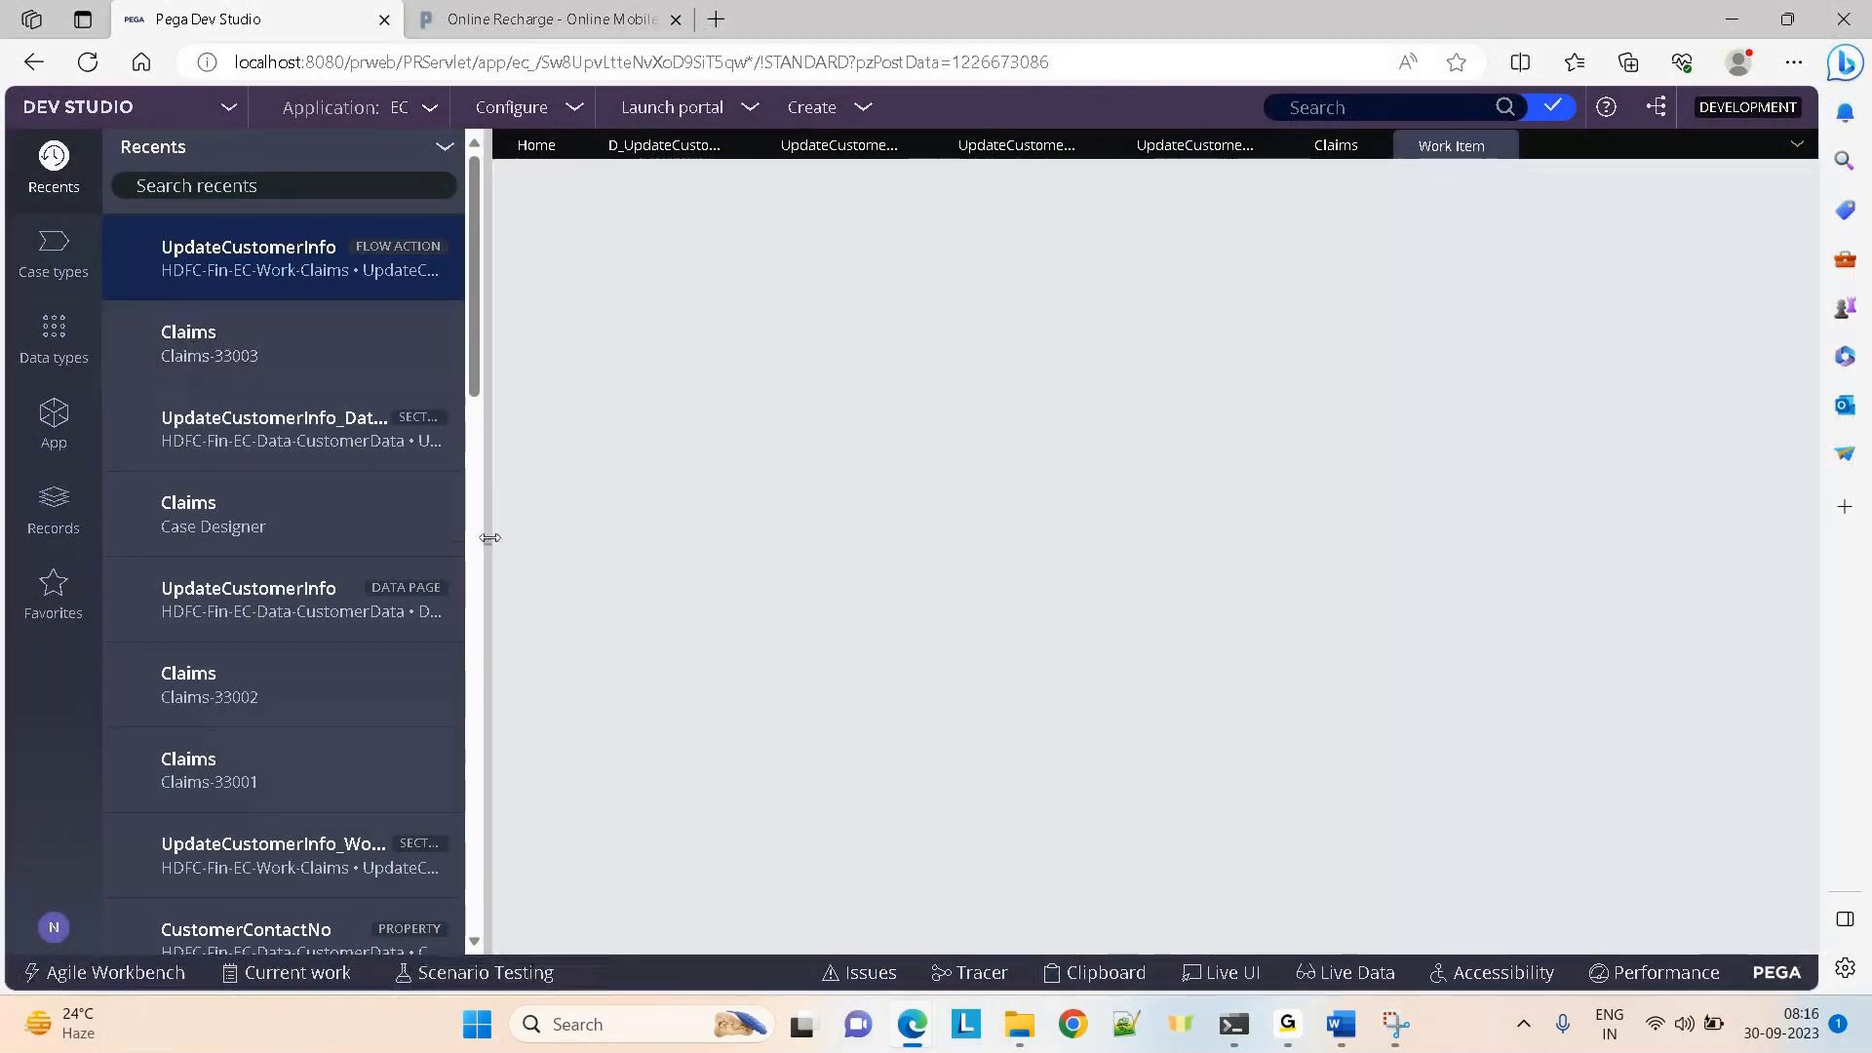
pyautogui.click(488, 539)
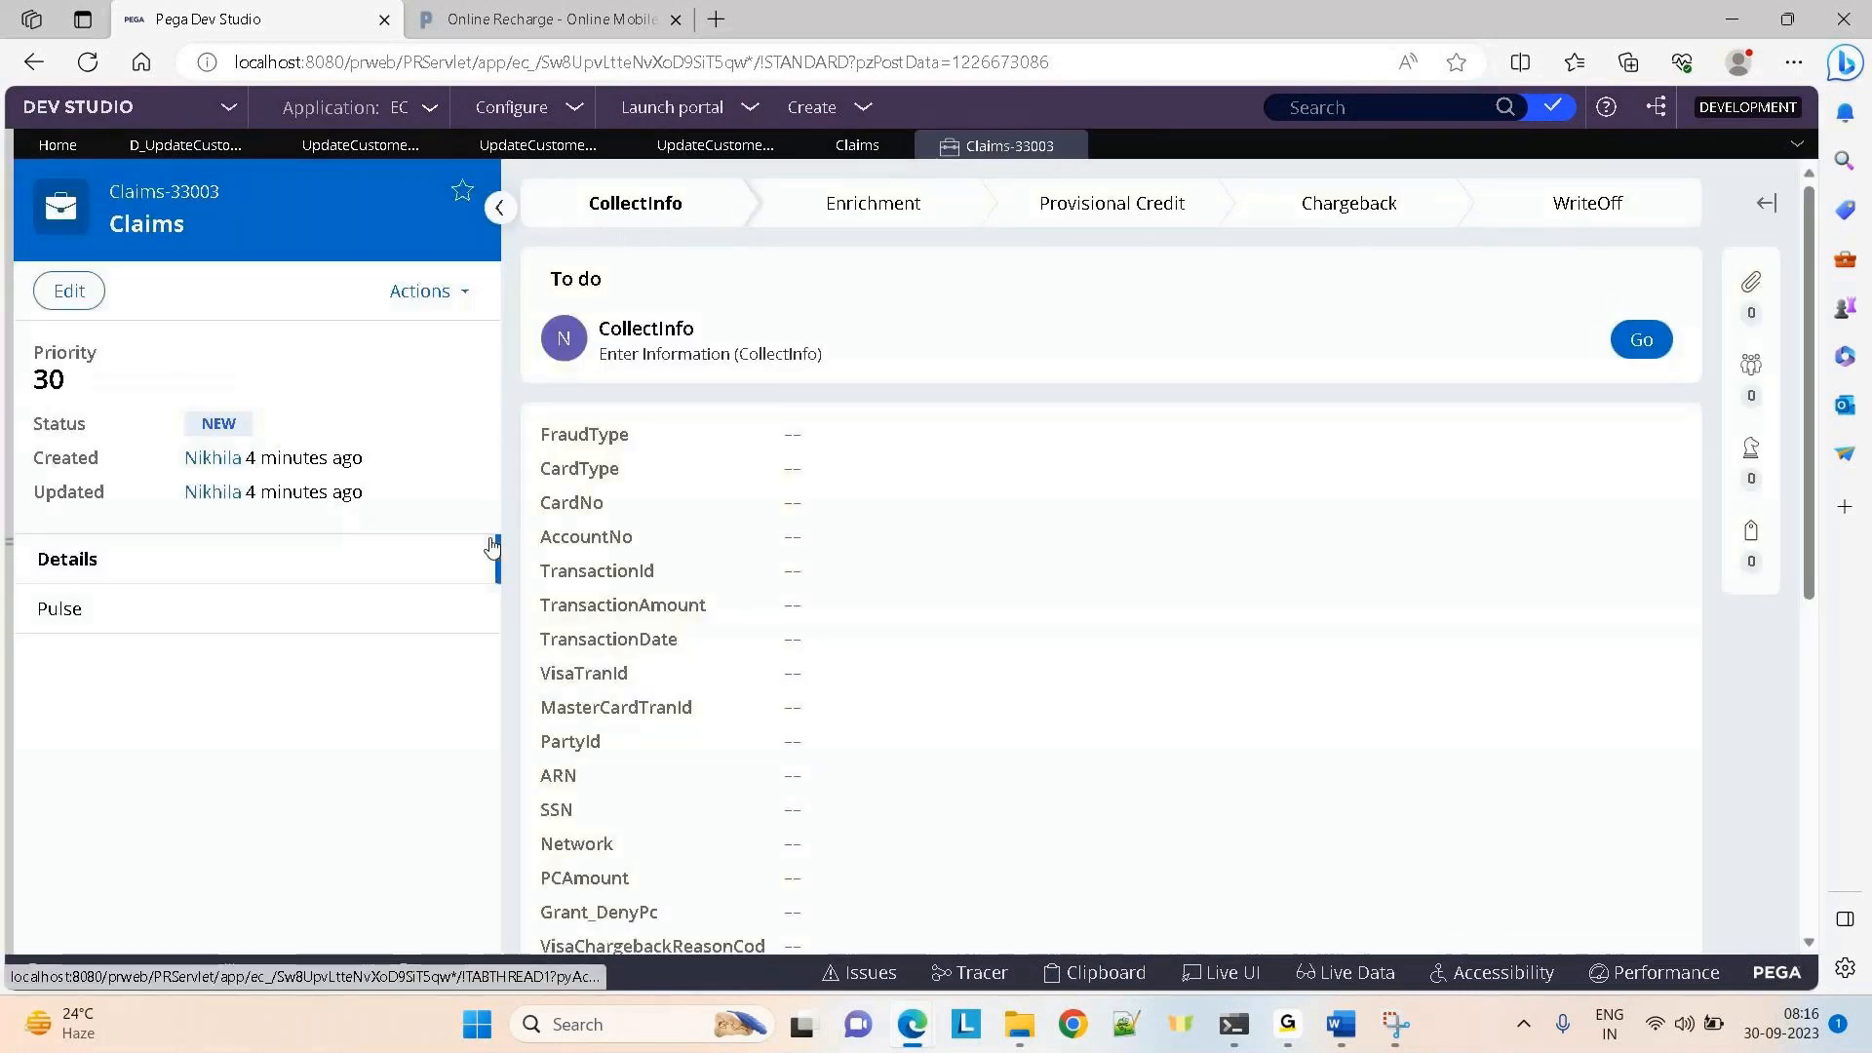
# Run UpdateCustomerInfo on the claim and load a customer by entering a partial account number
pyautogui.click(421, 292)
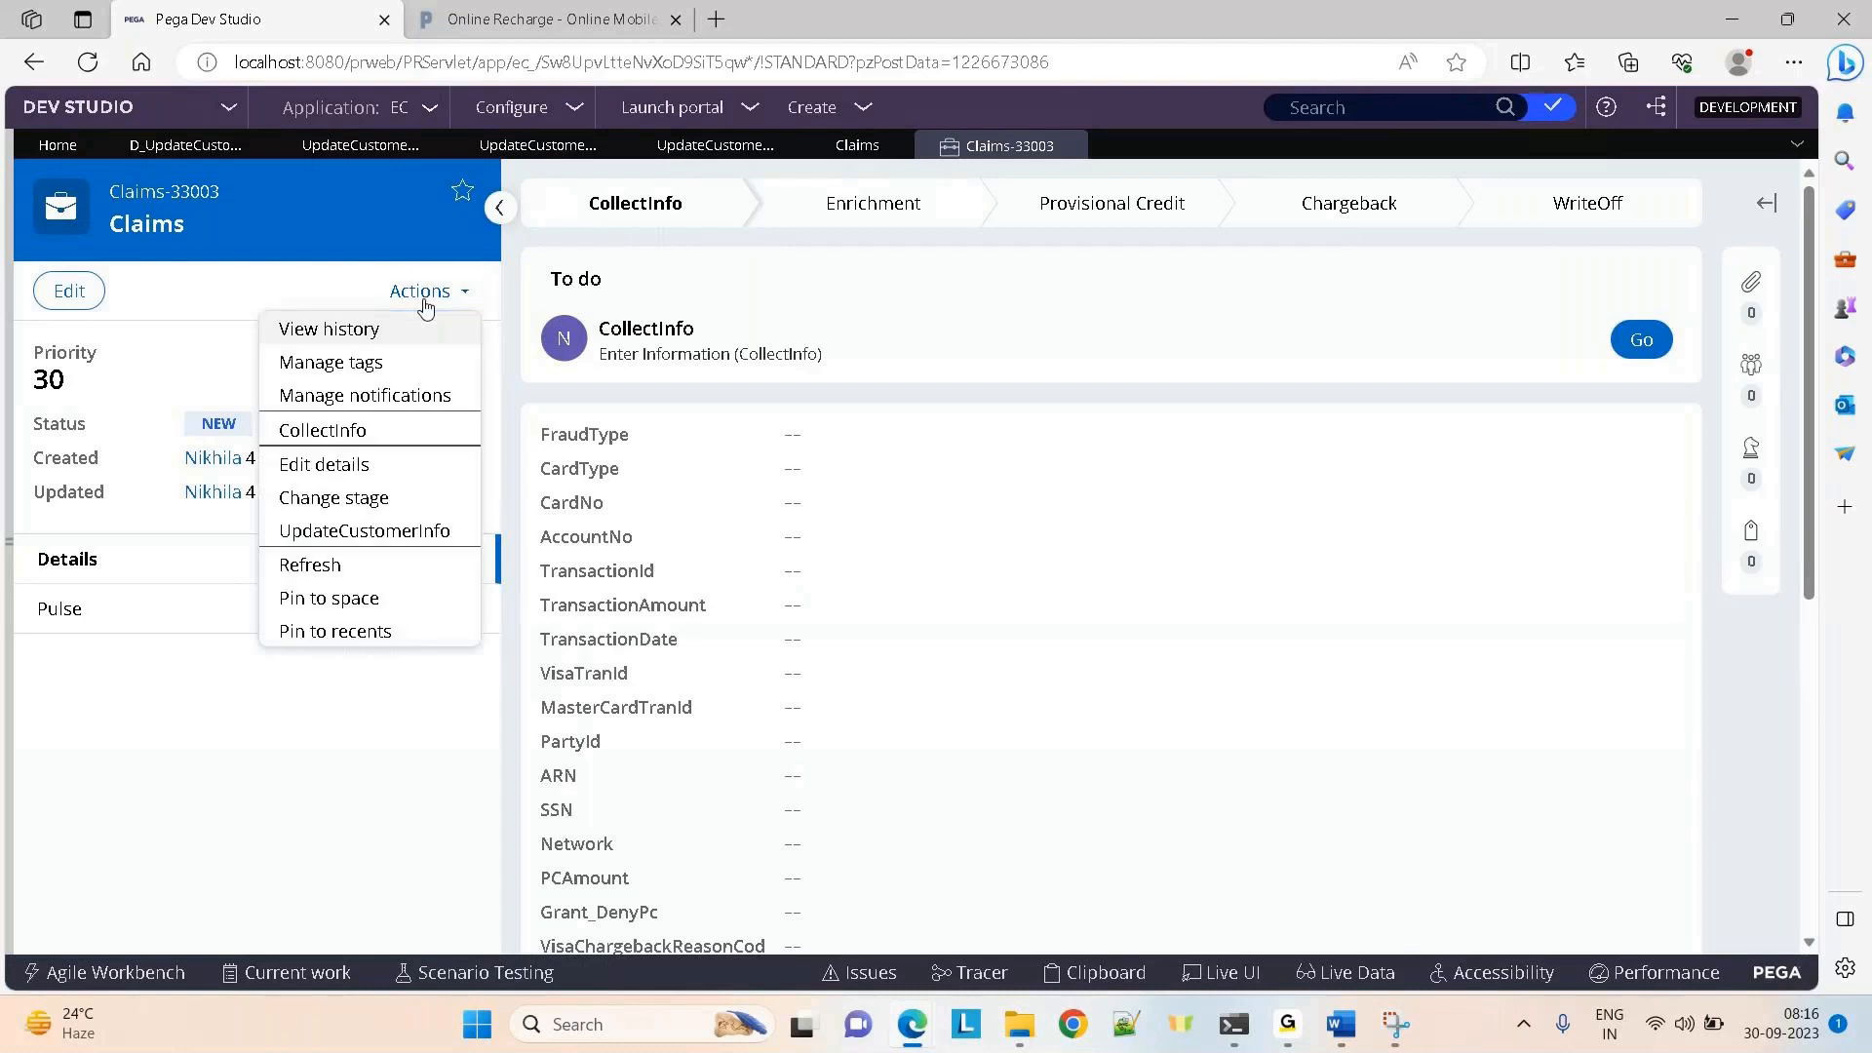
pyautogui.click(335, 534)
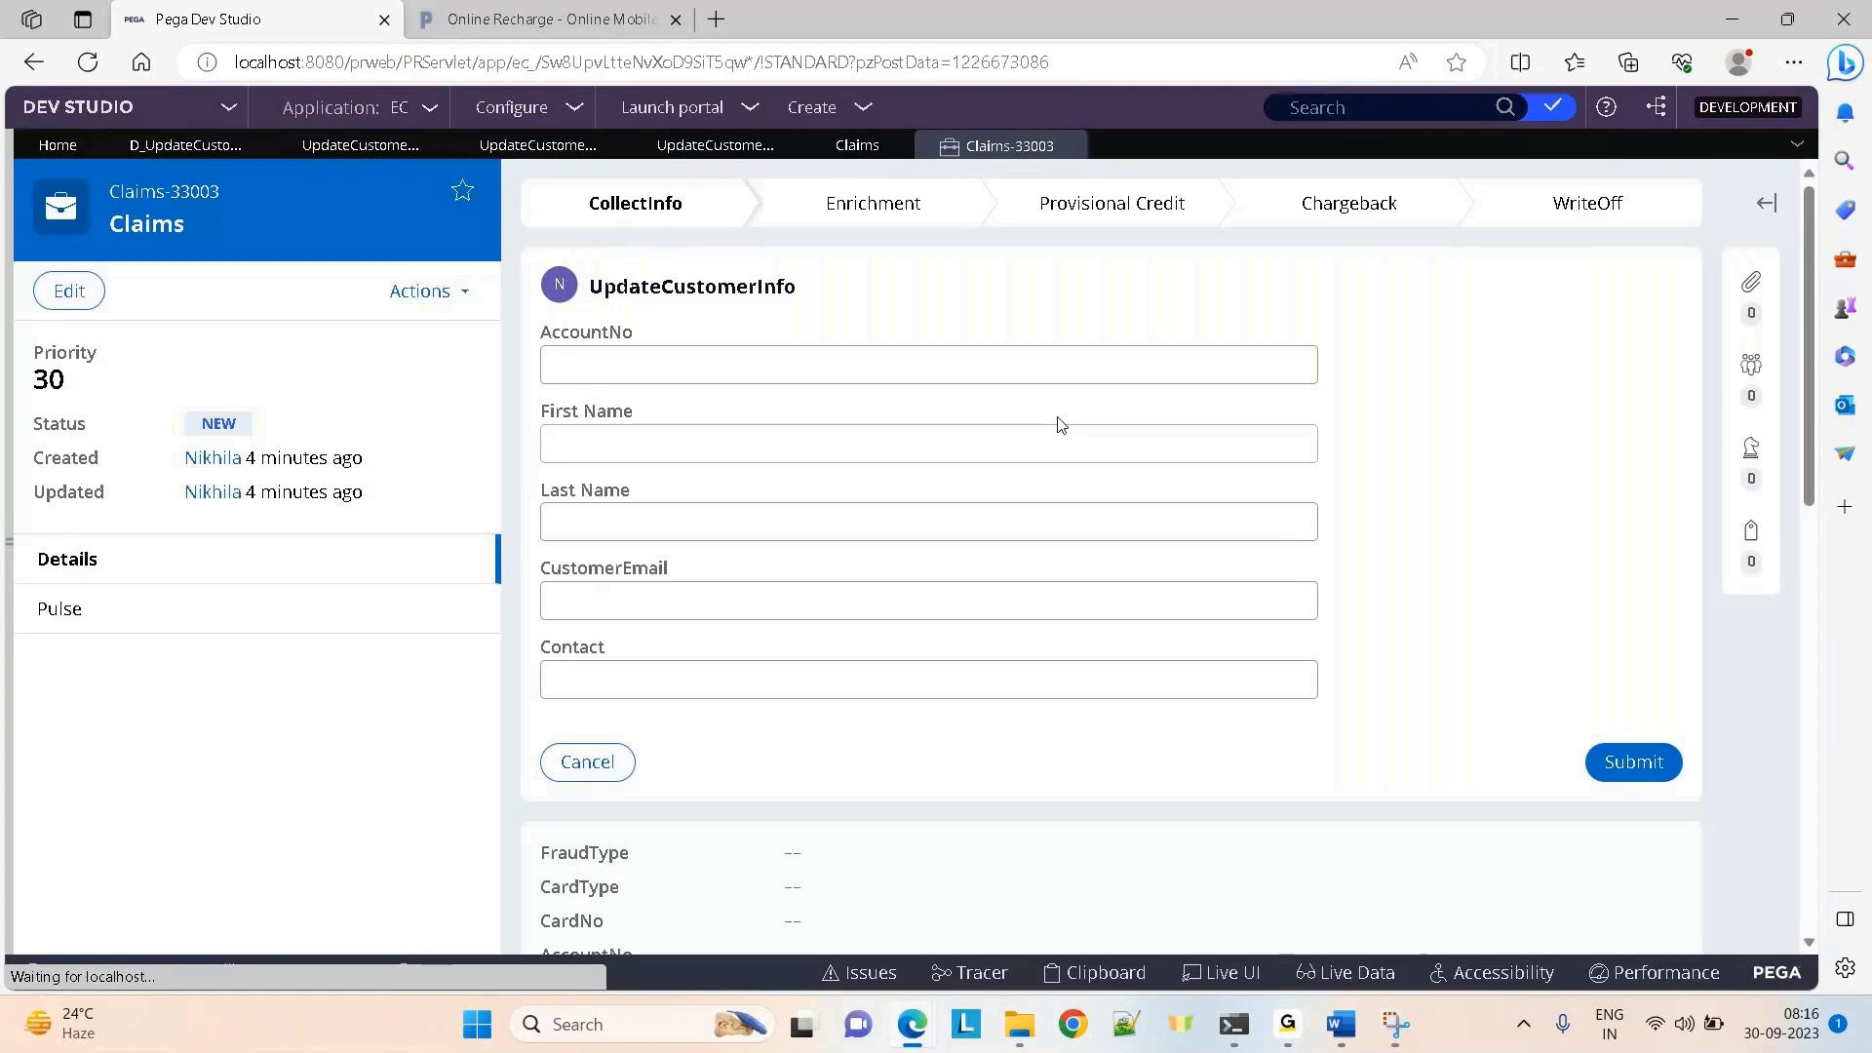
pyautogui.click(598, 364)
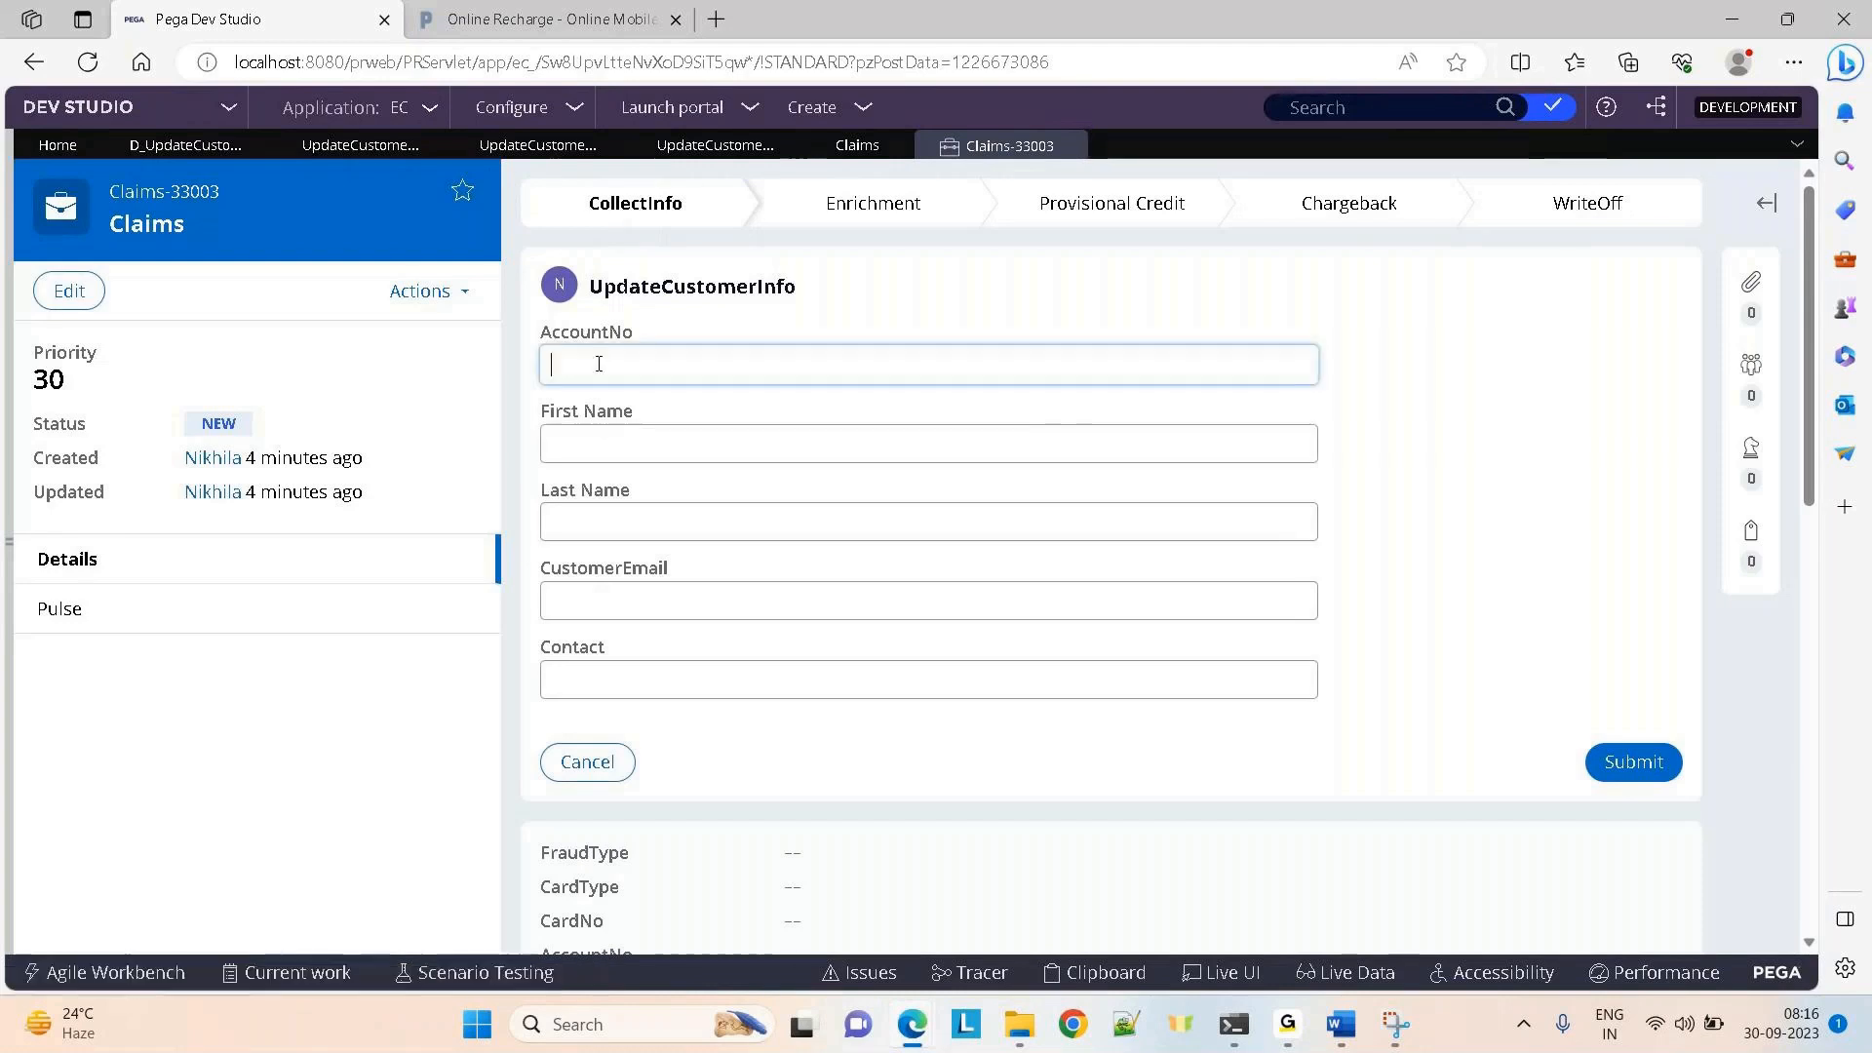
pyautogui.write('12345')
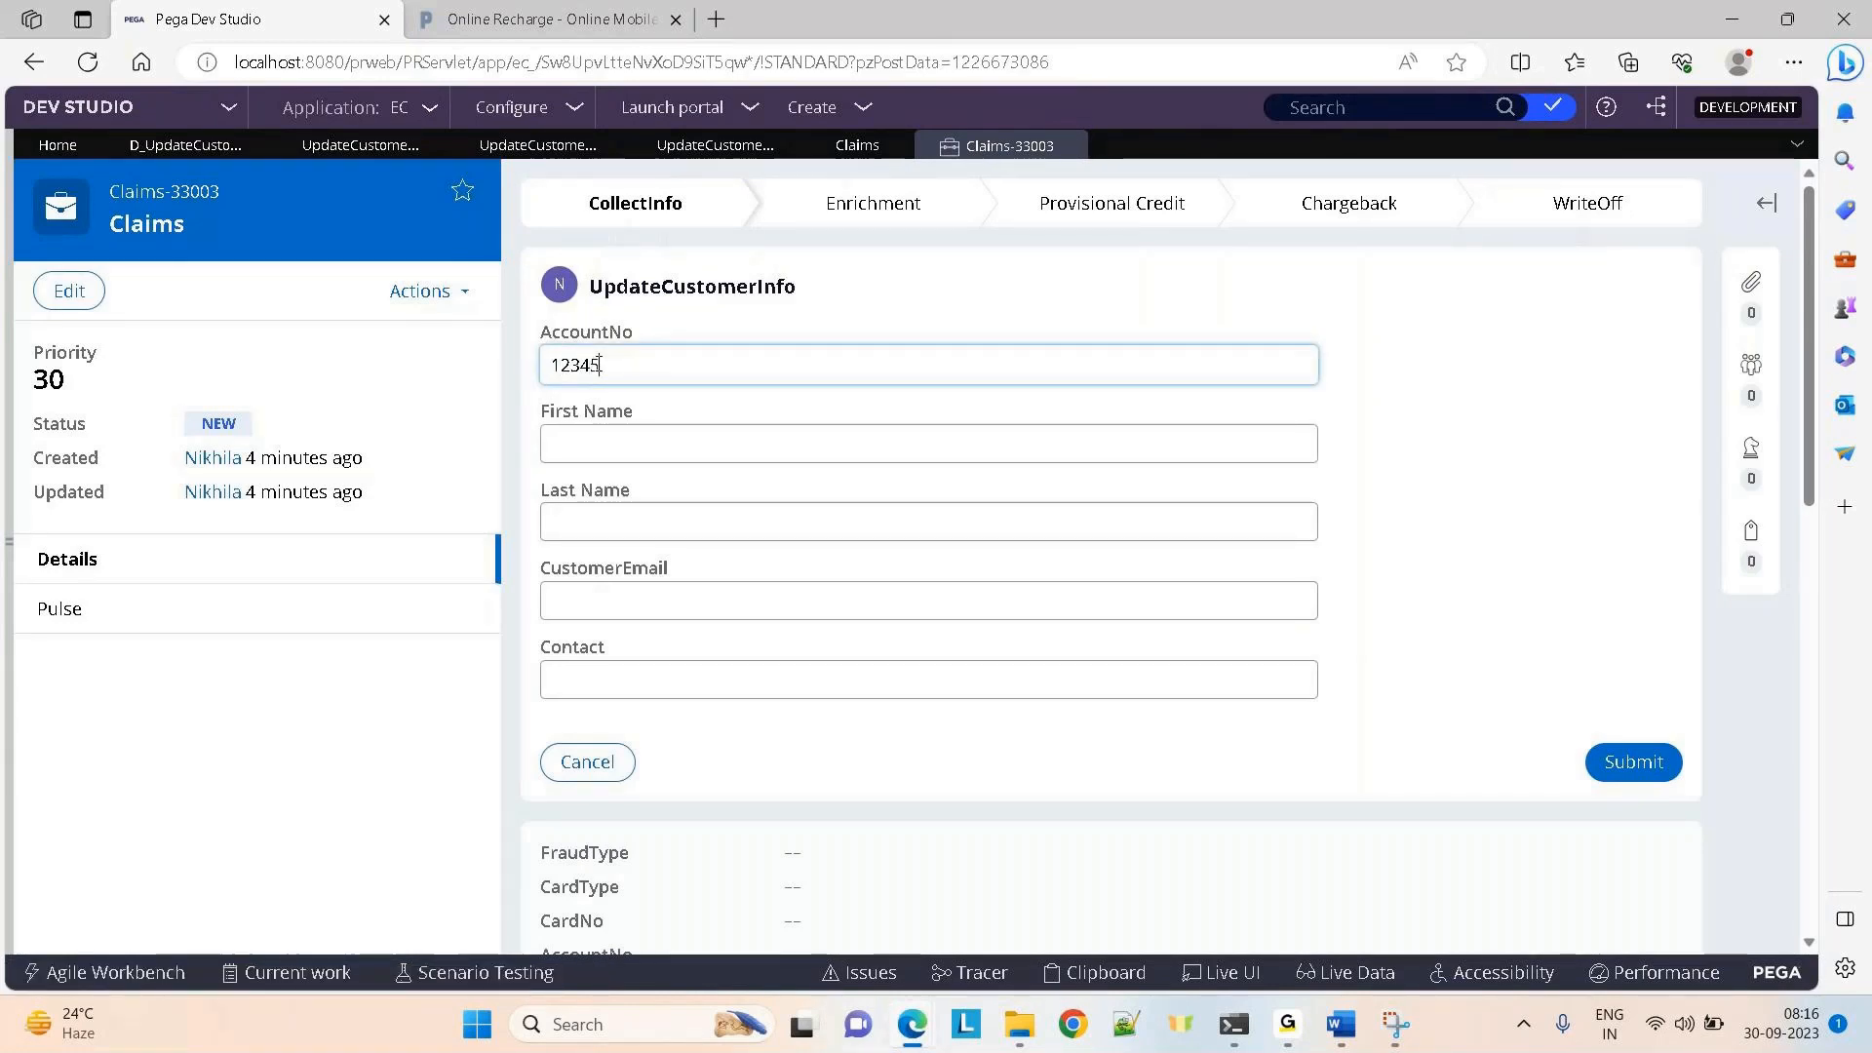
pyautogui.click(928, 309)
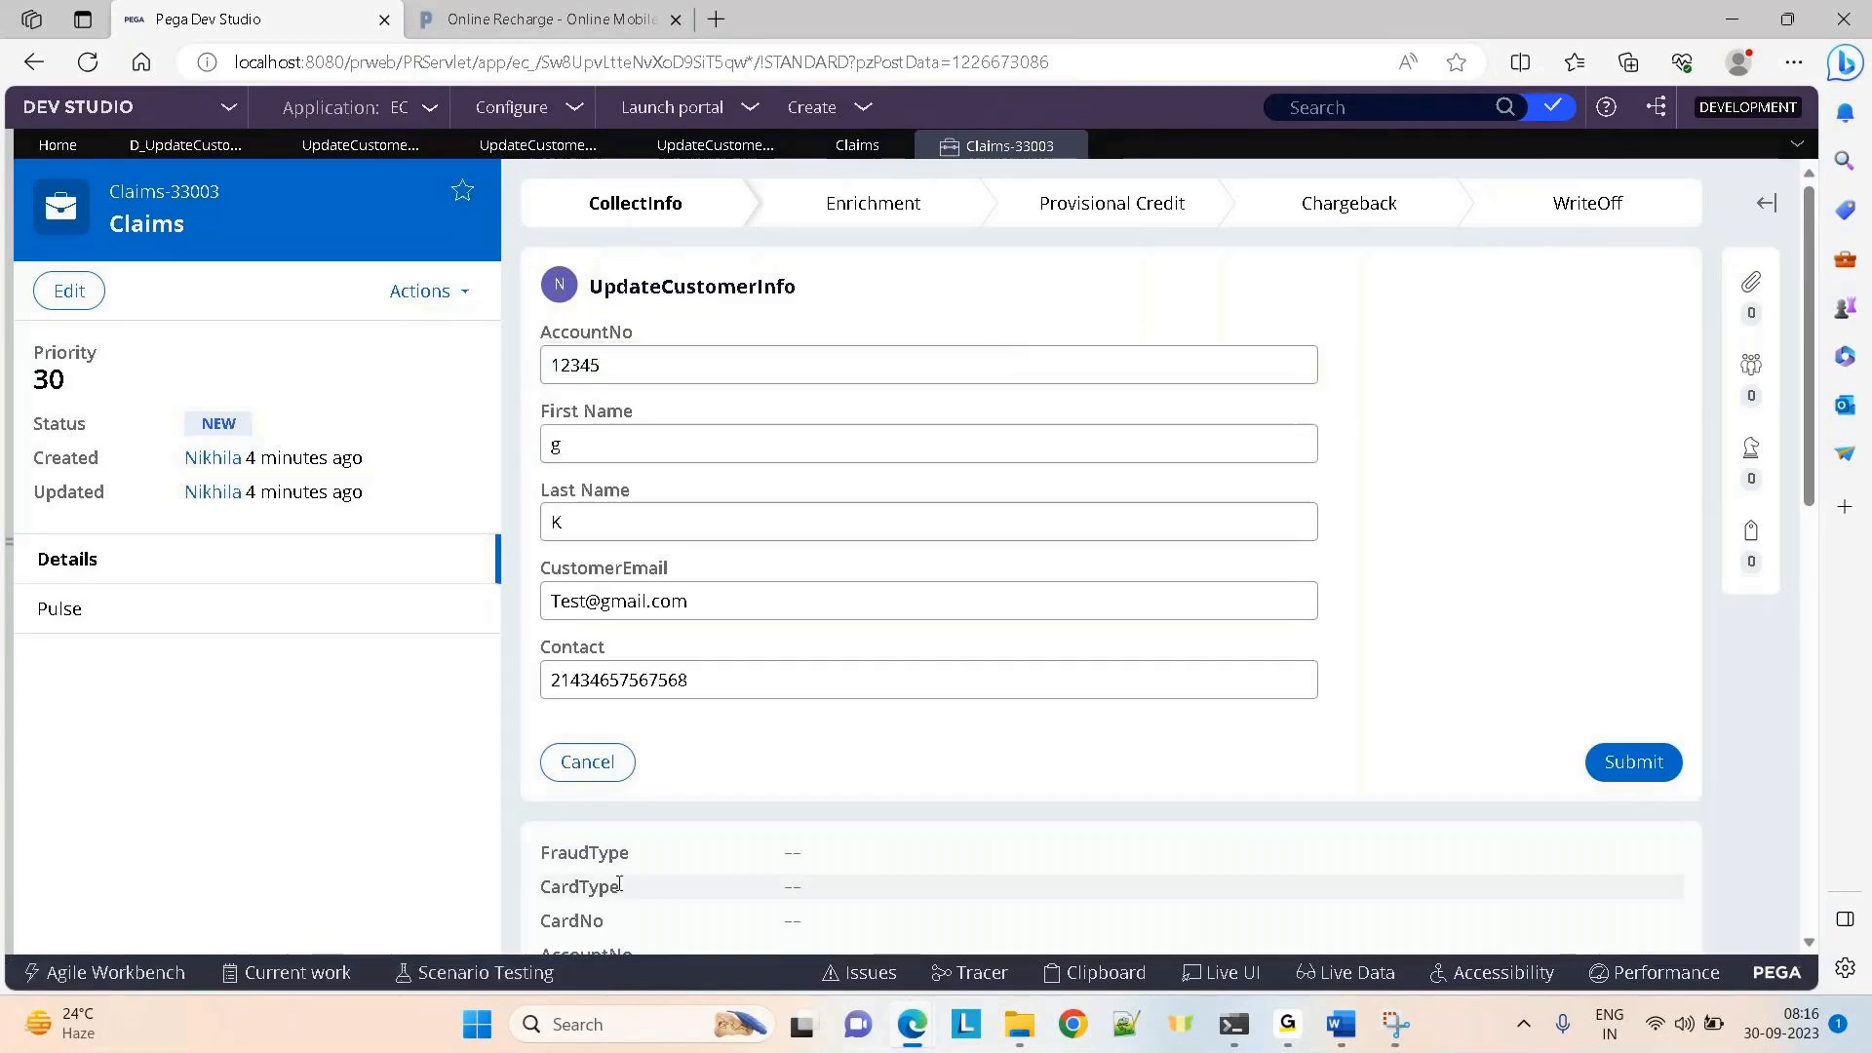
# Replace the customer's First Name and Last Name with new values
pyautogui.click(575, 457)
pyautogui.doubleClick(576, 457)
pyautogui.press('BackSpace')
pyautogui.press('Tab')
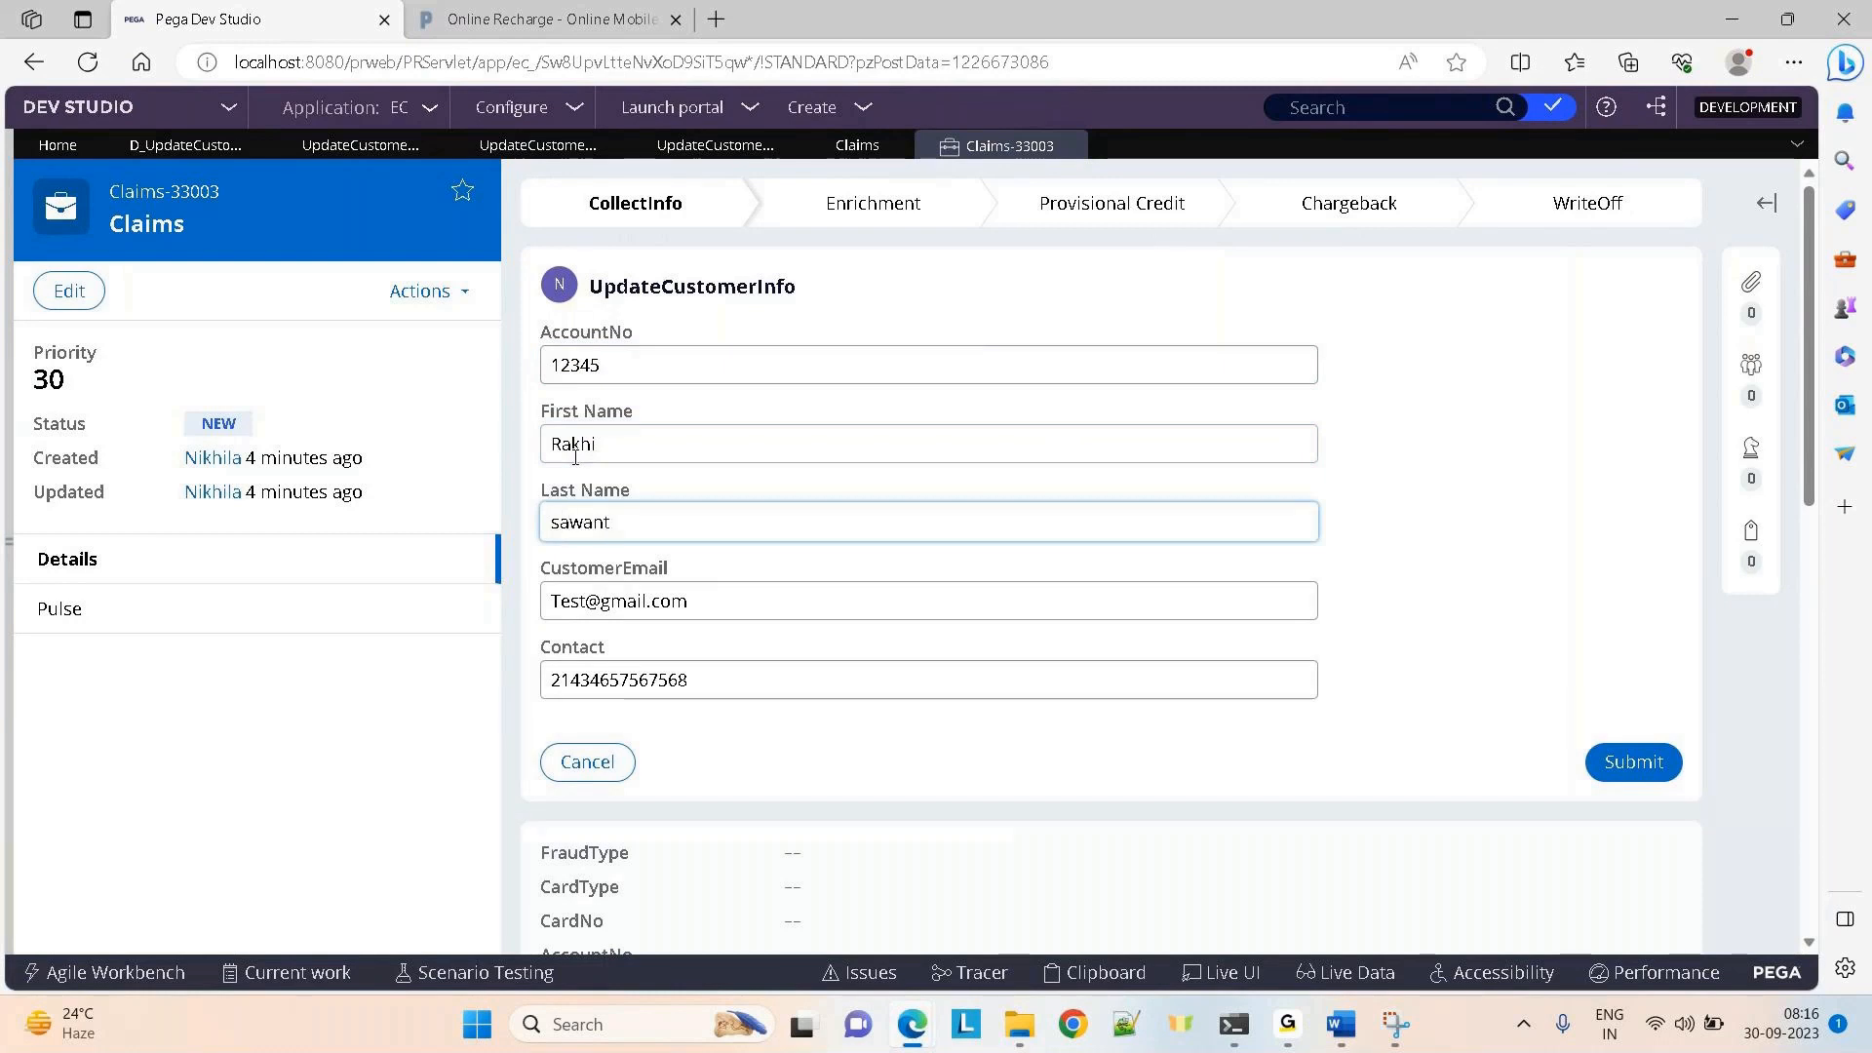
pyautogui.moveTo(919, 1043)
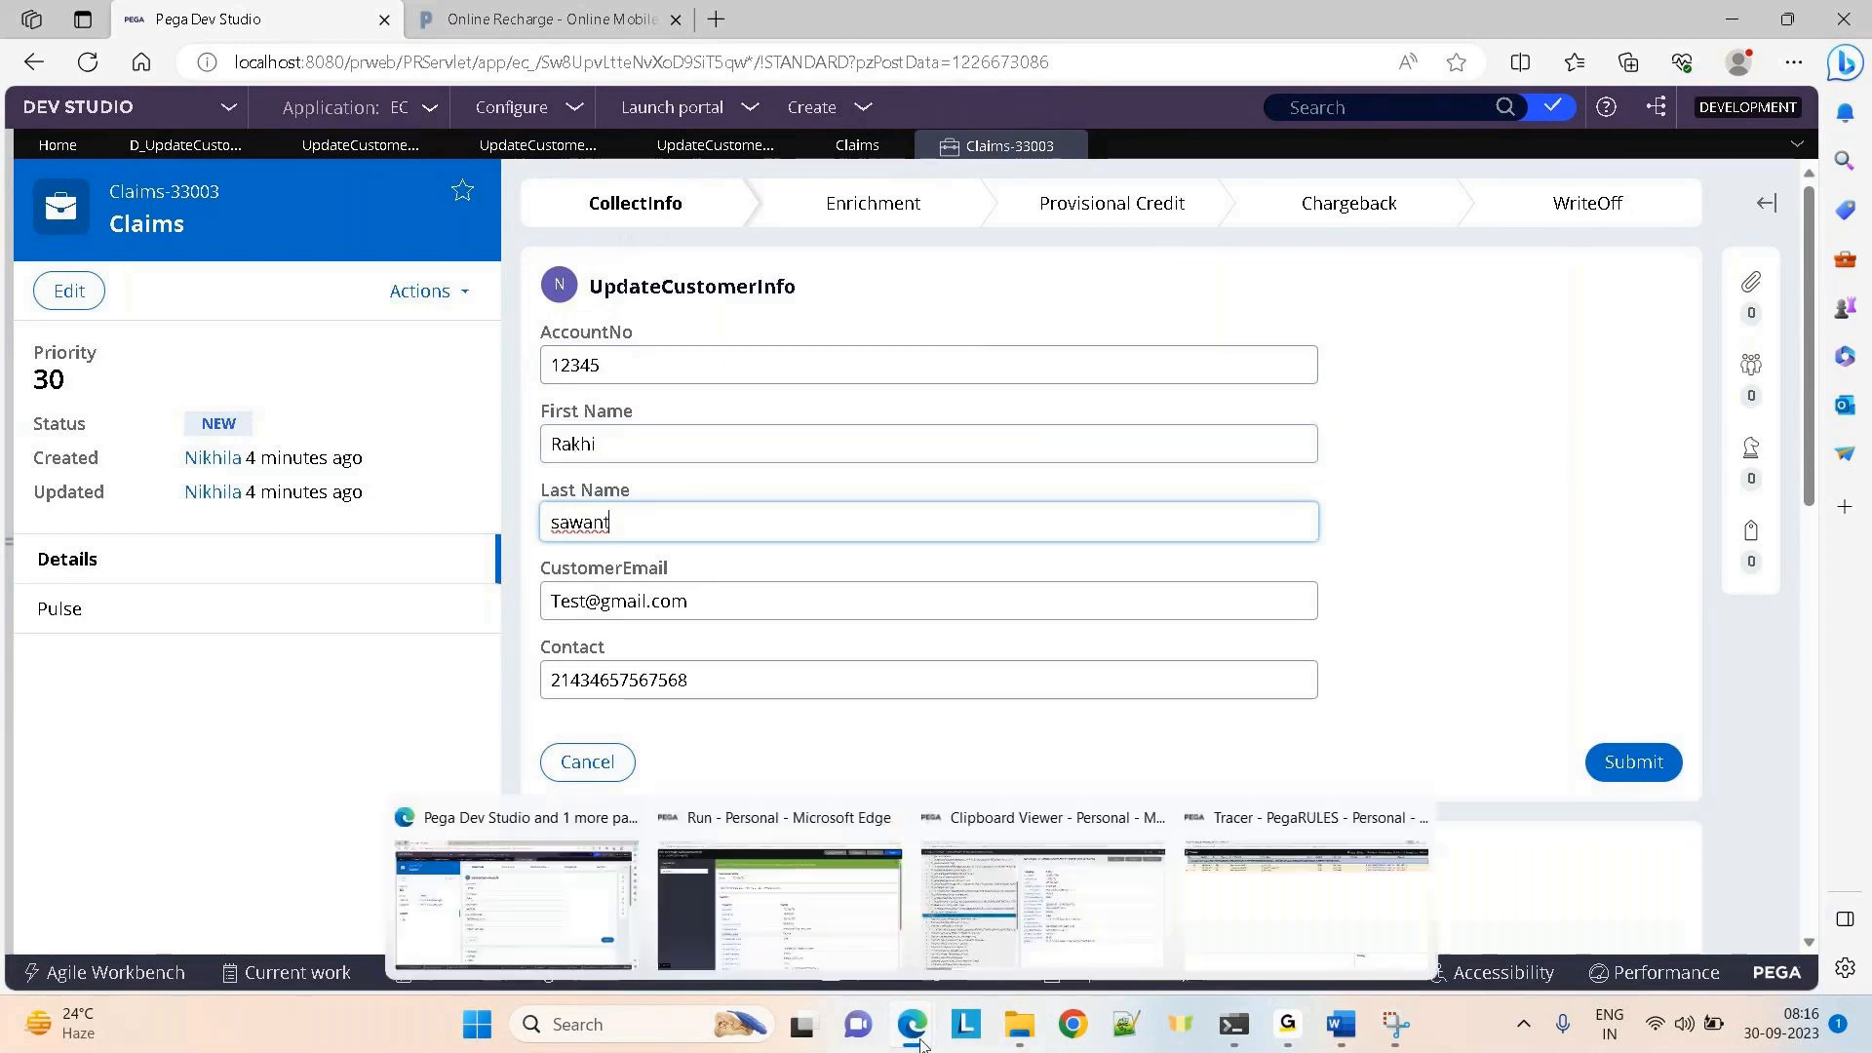
# Bring up the Tracer and clear its earlier events
pyautogui.click(1306, 901)
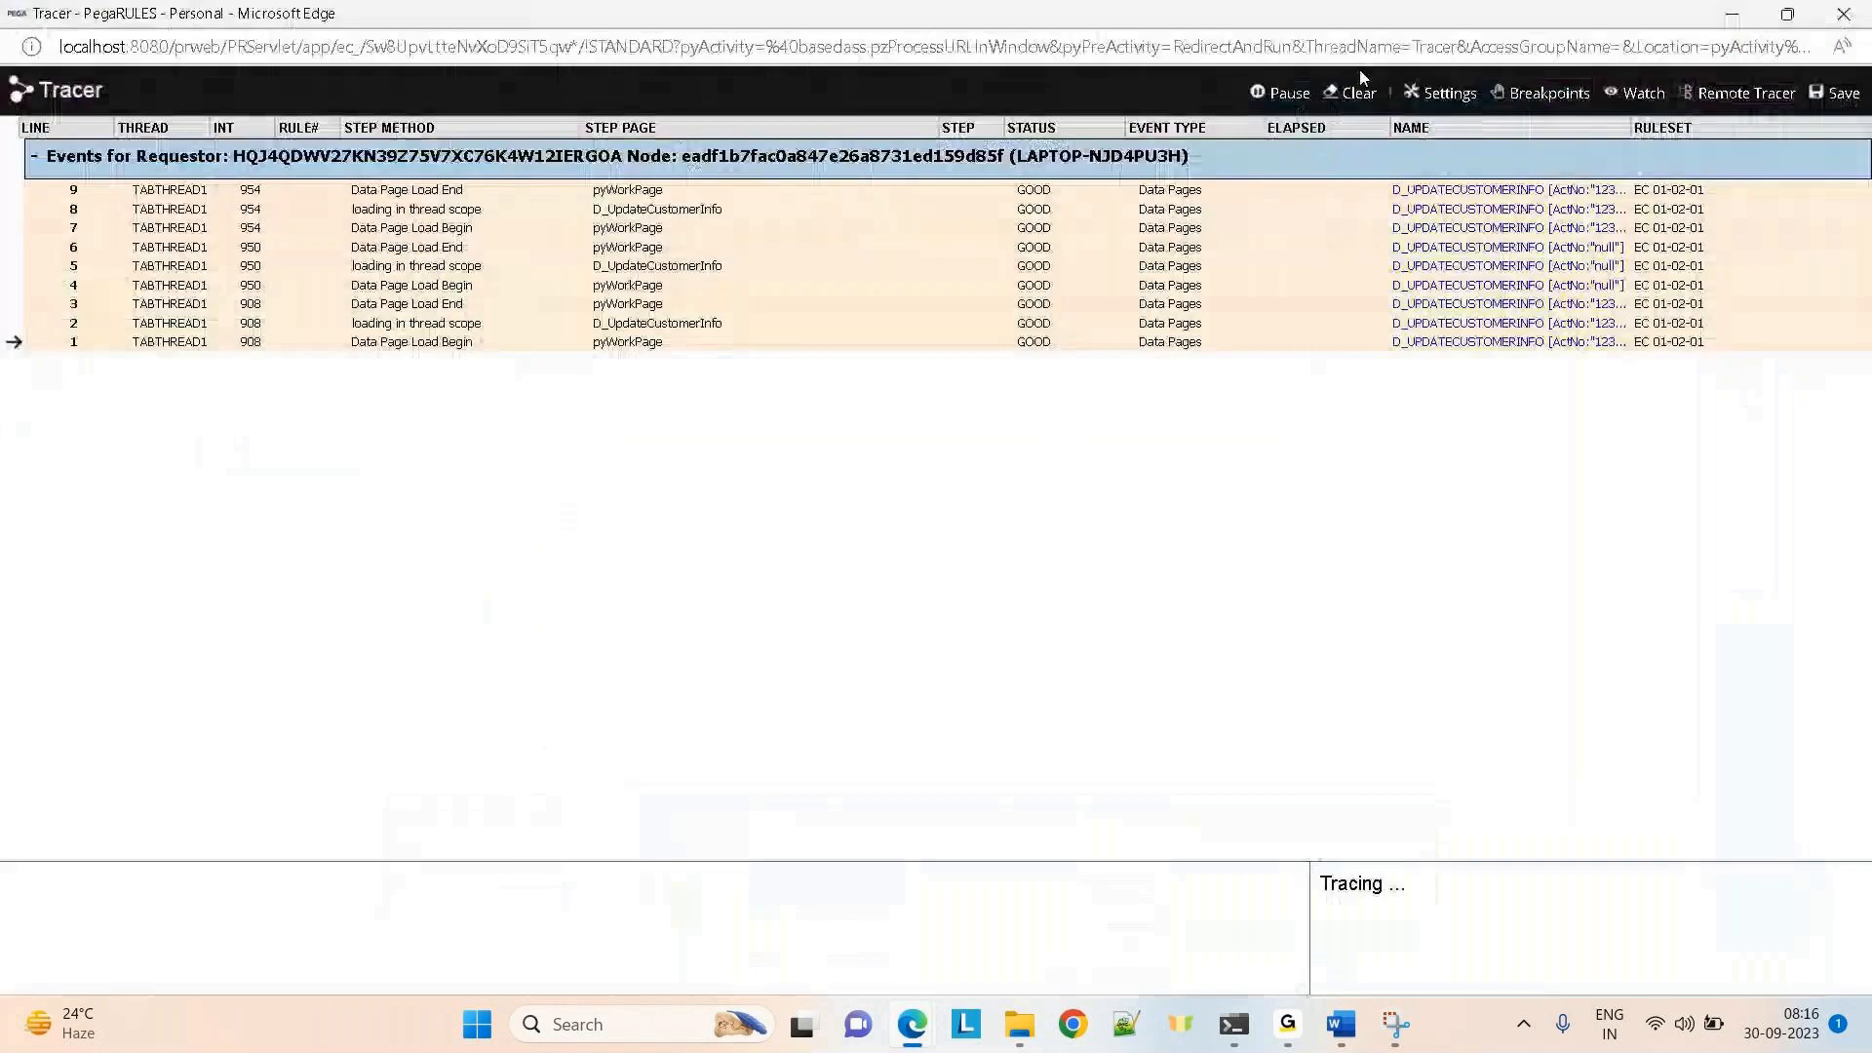
pyautogui.click(1357, 93)
pyautogui.hotkey('alt', 'Tab')
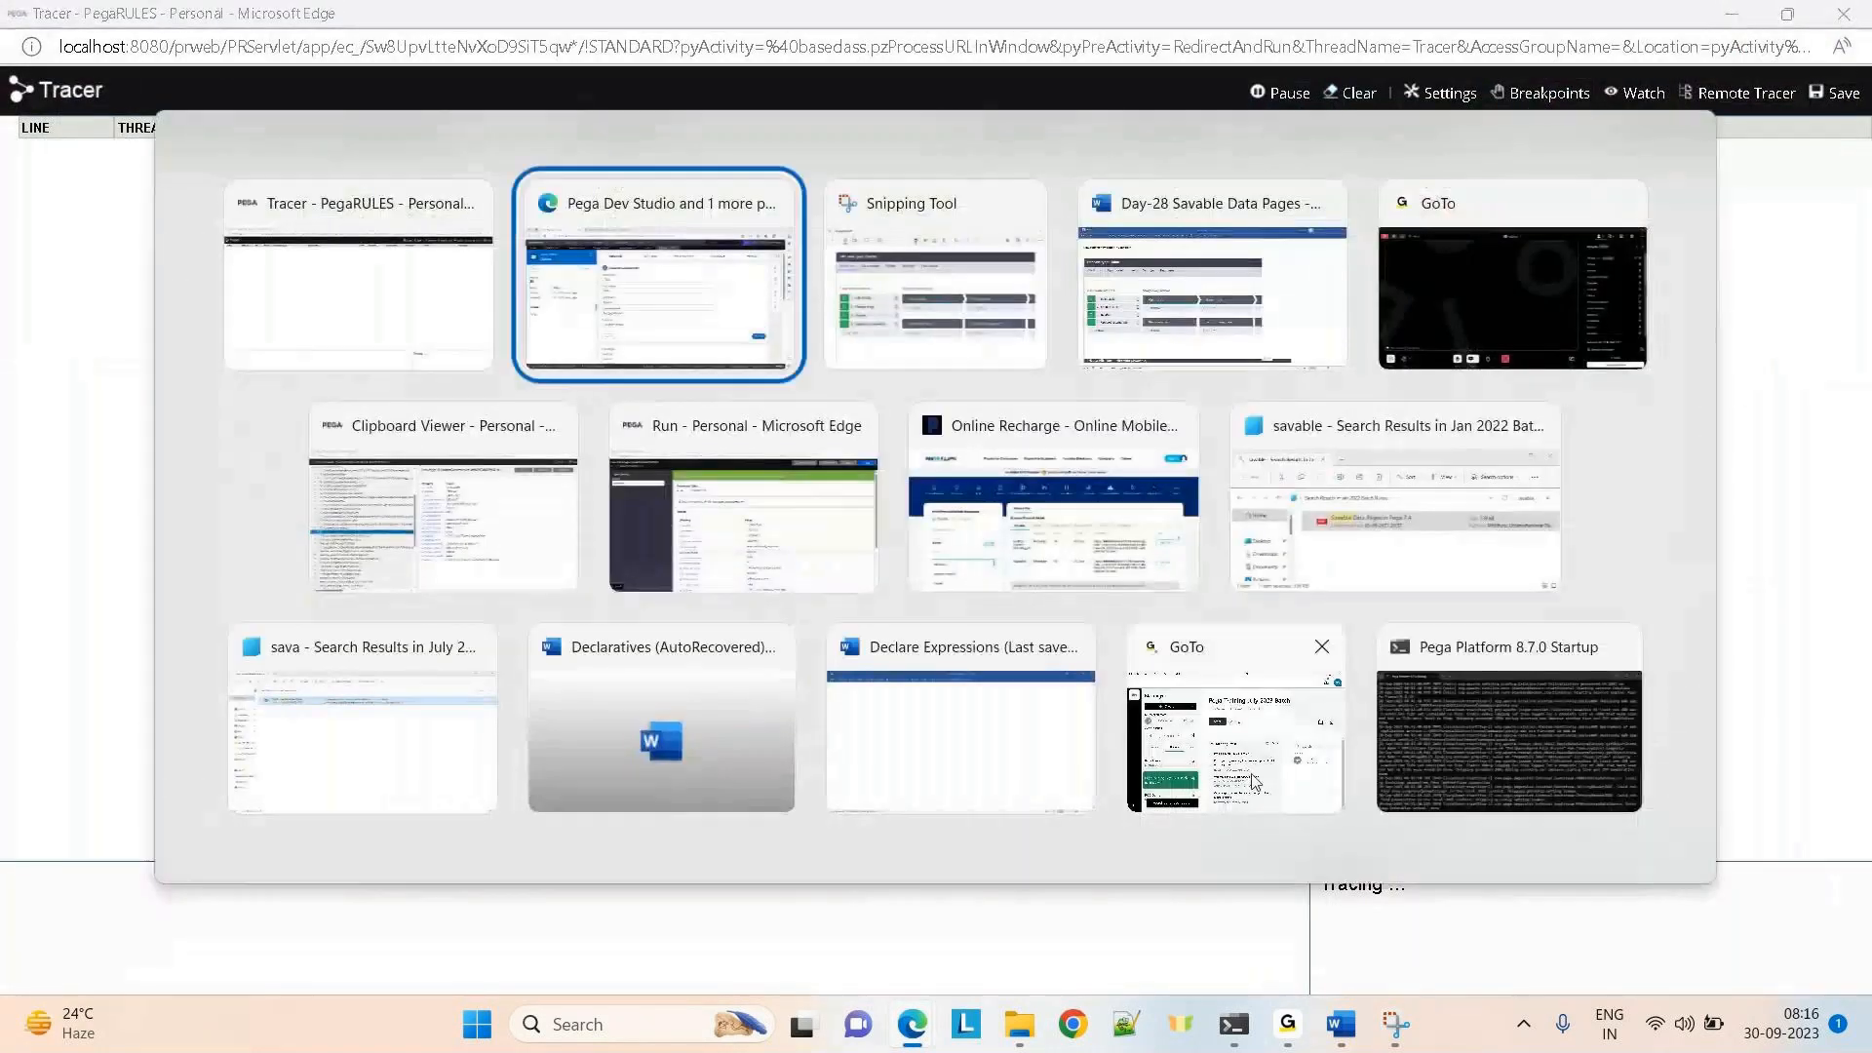
pyautogui.hotkey('alt', 'Tab')
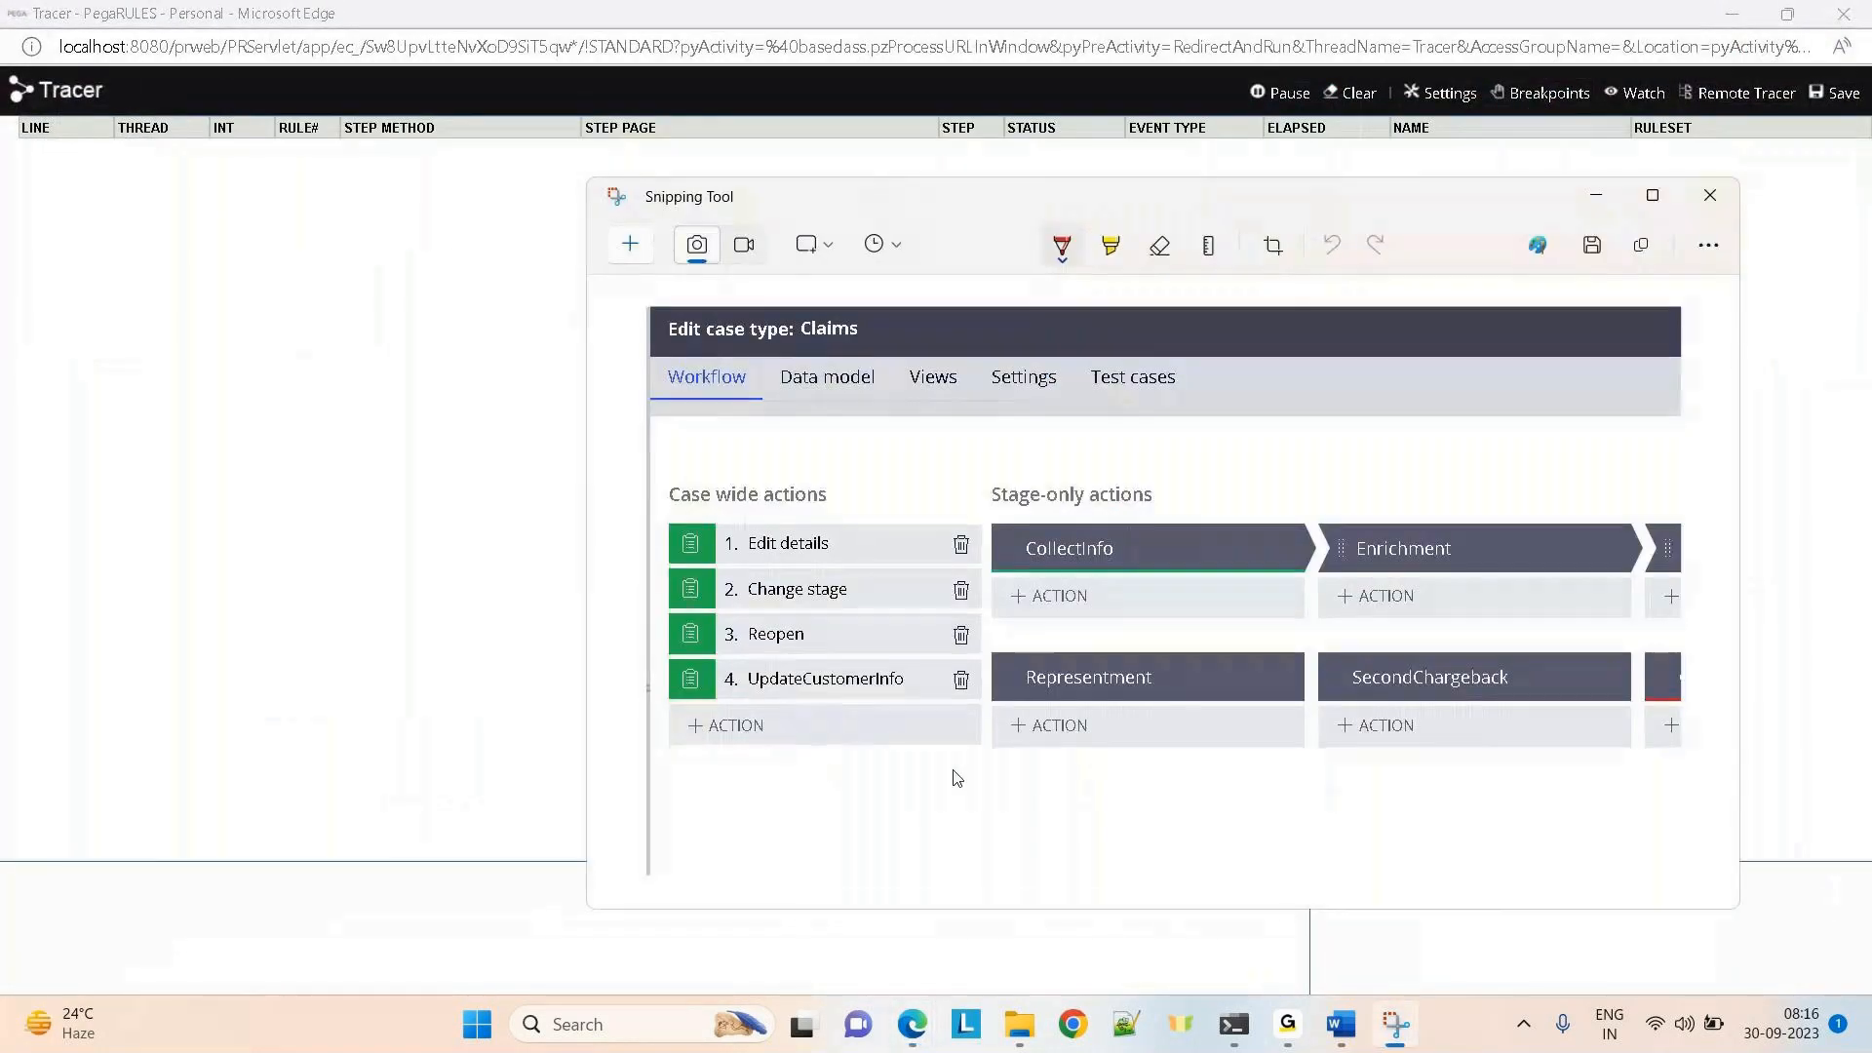
# Submit the edited customer names, focus AccountNo, and bring the Tracer back to the front
pyautogui.moveTo(897, 1014)
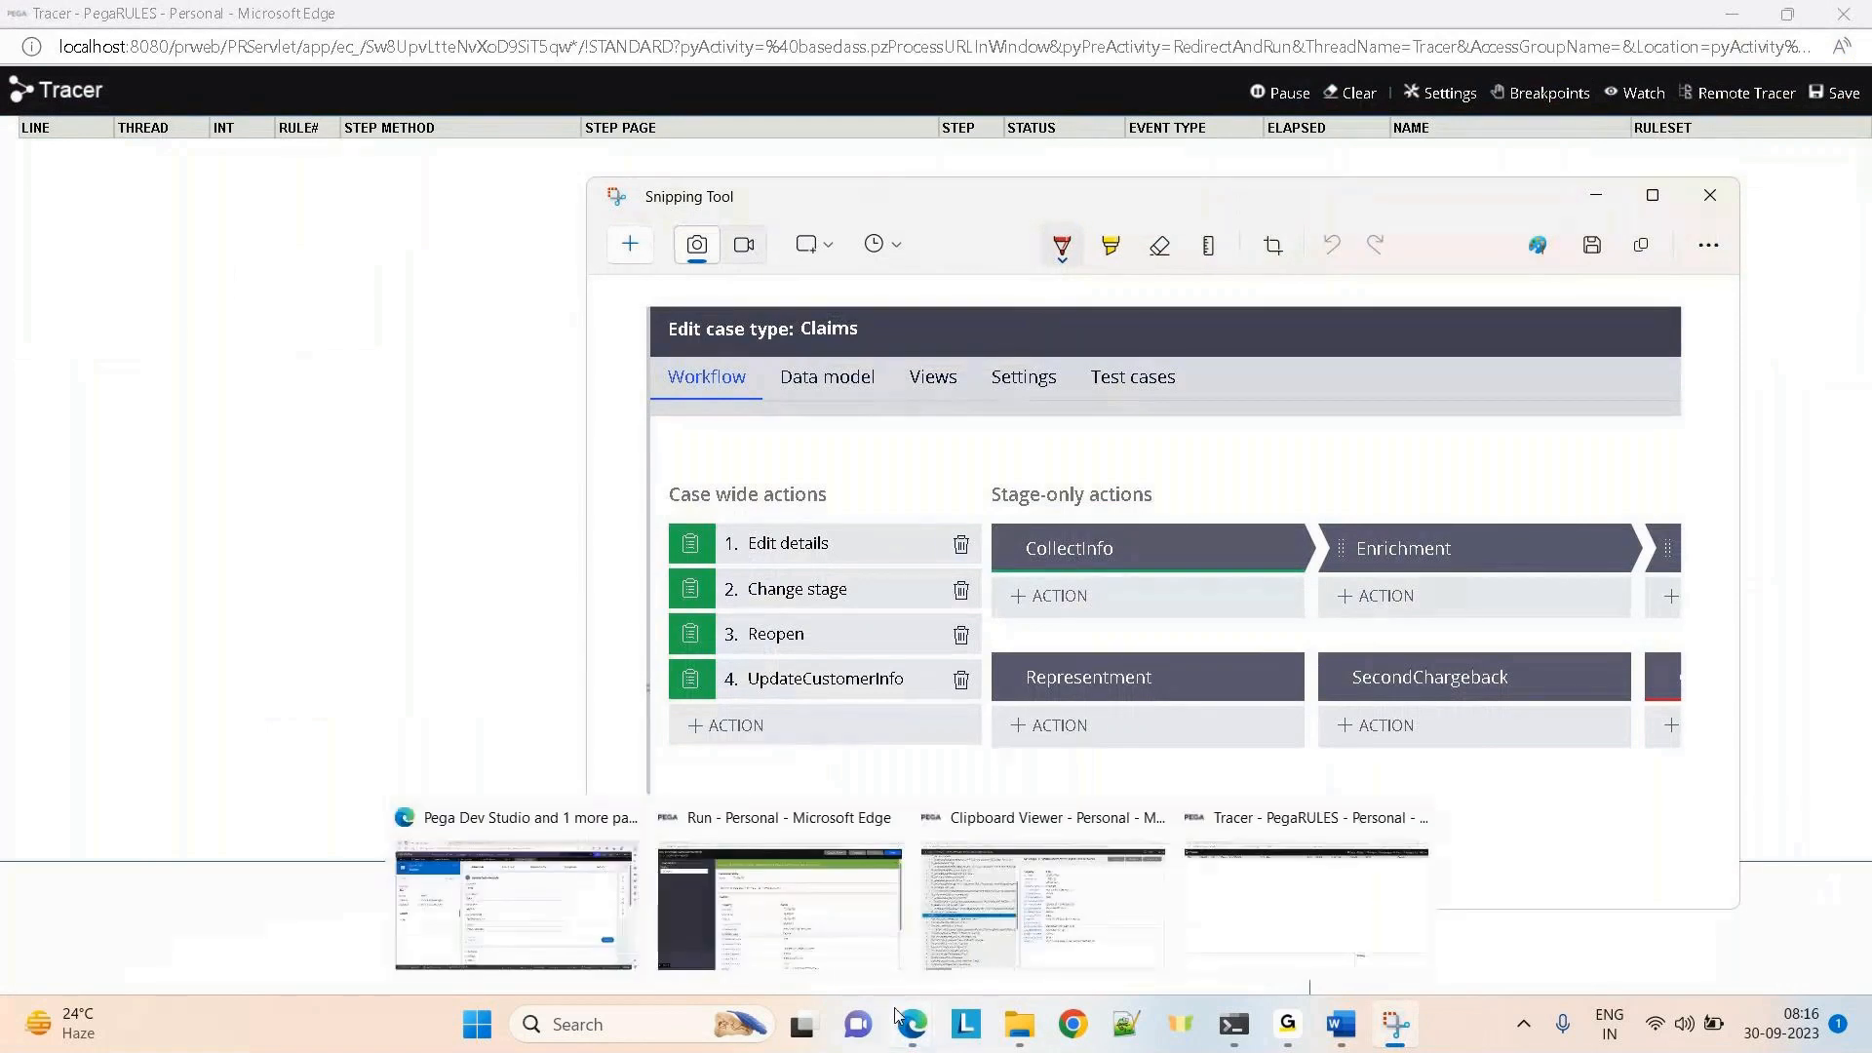
pyautogui.click(641, 926)
pyautogui.click(1607, 766)
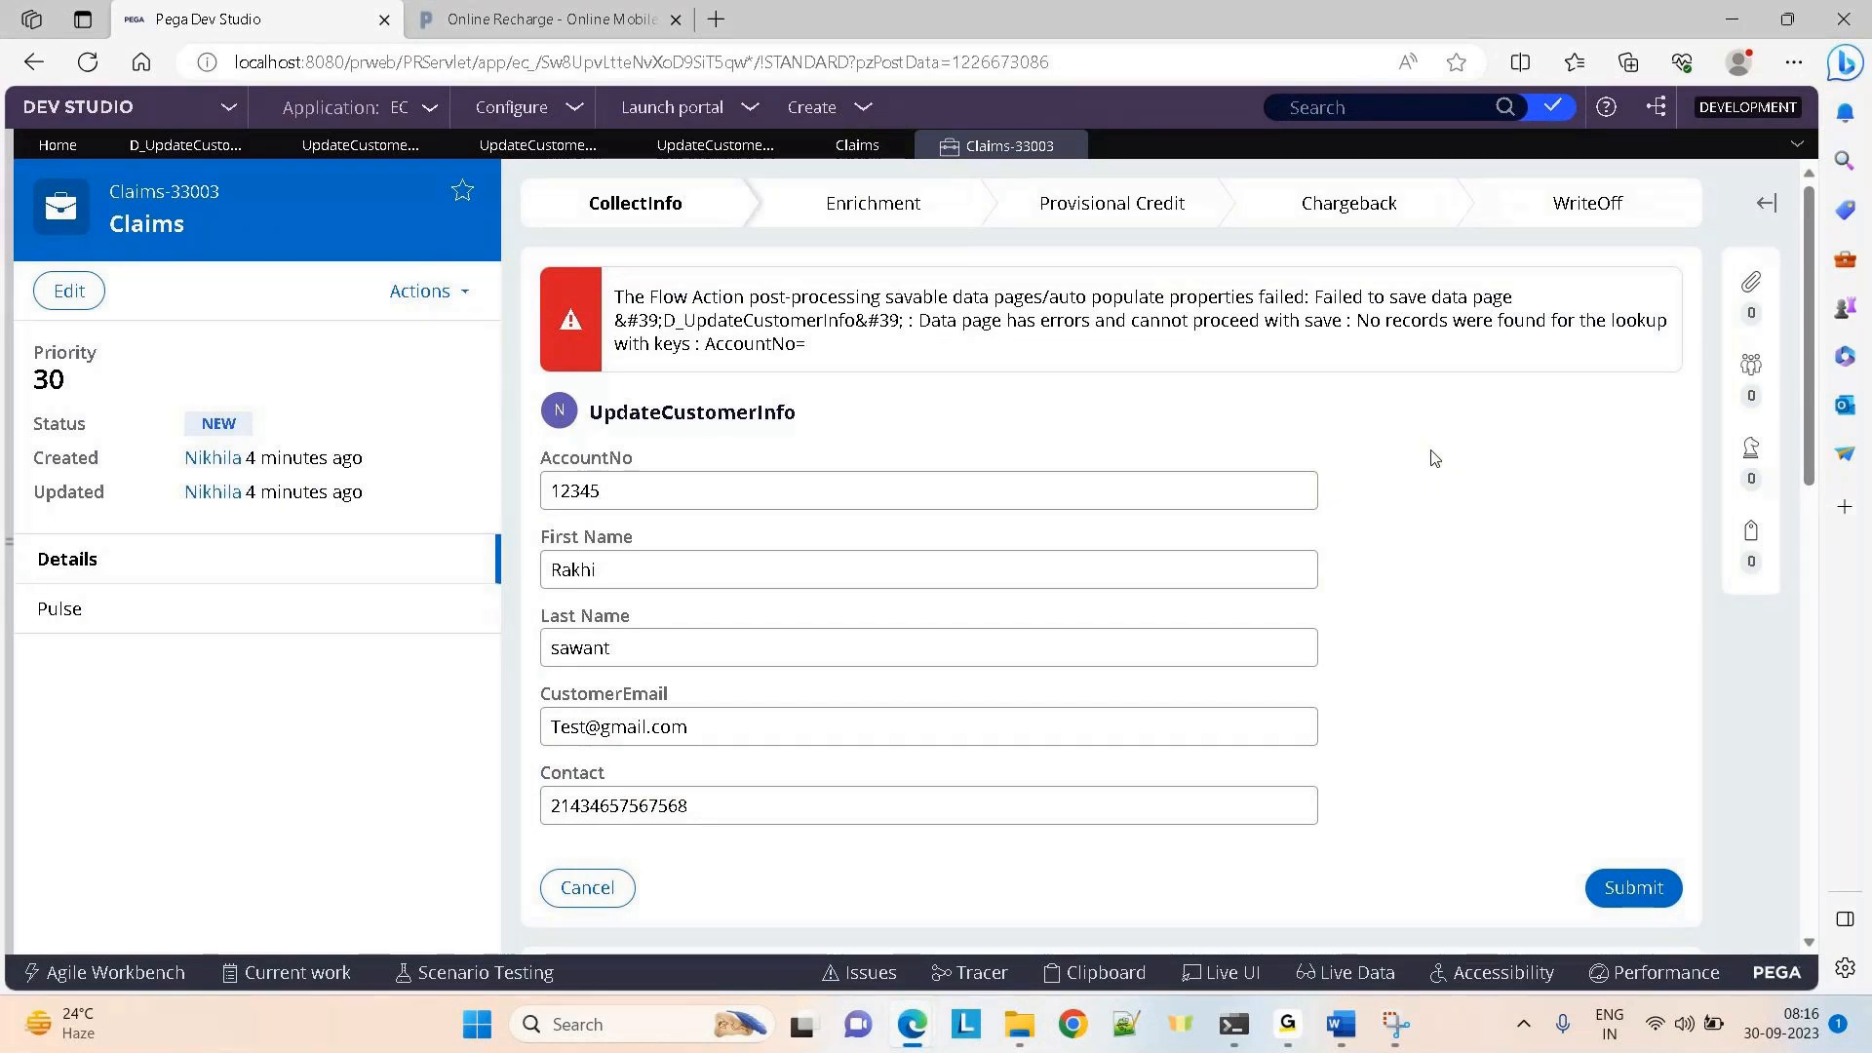
pyautogui.click(635, 494)
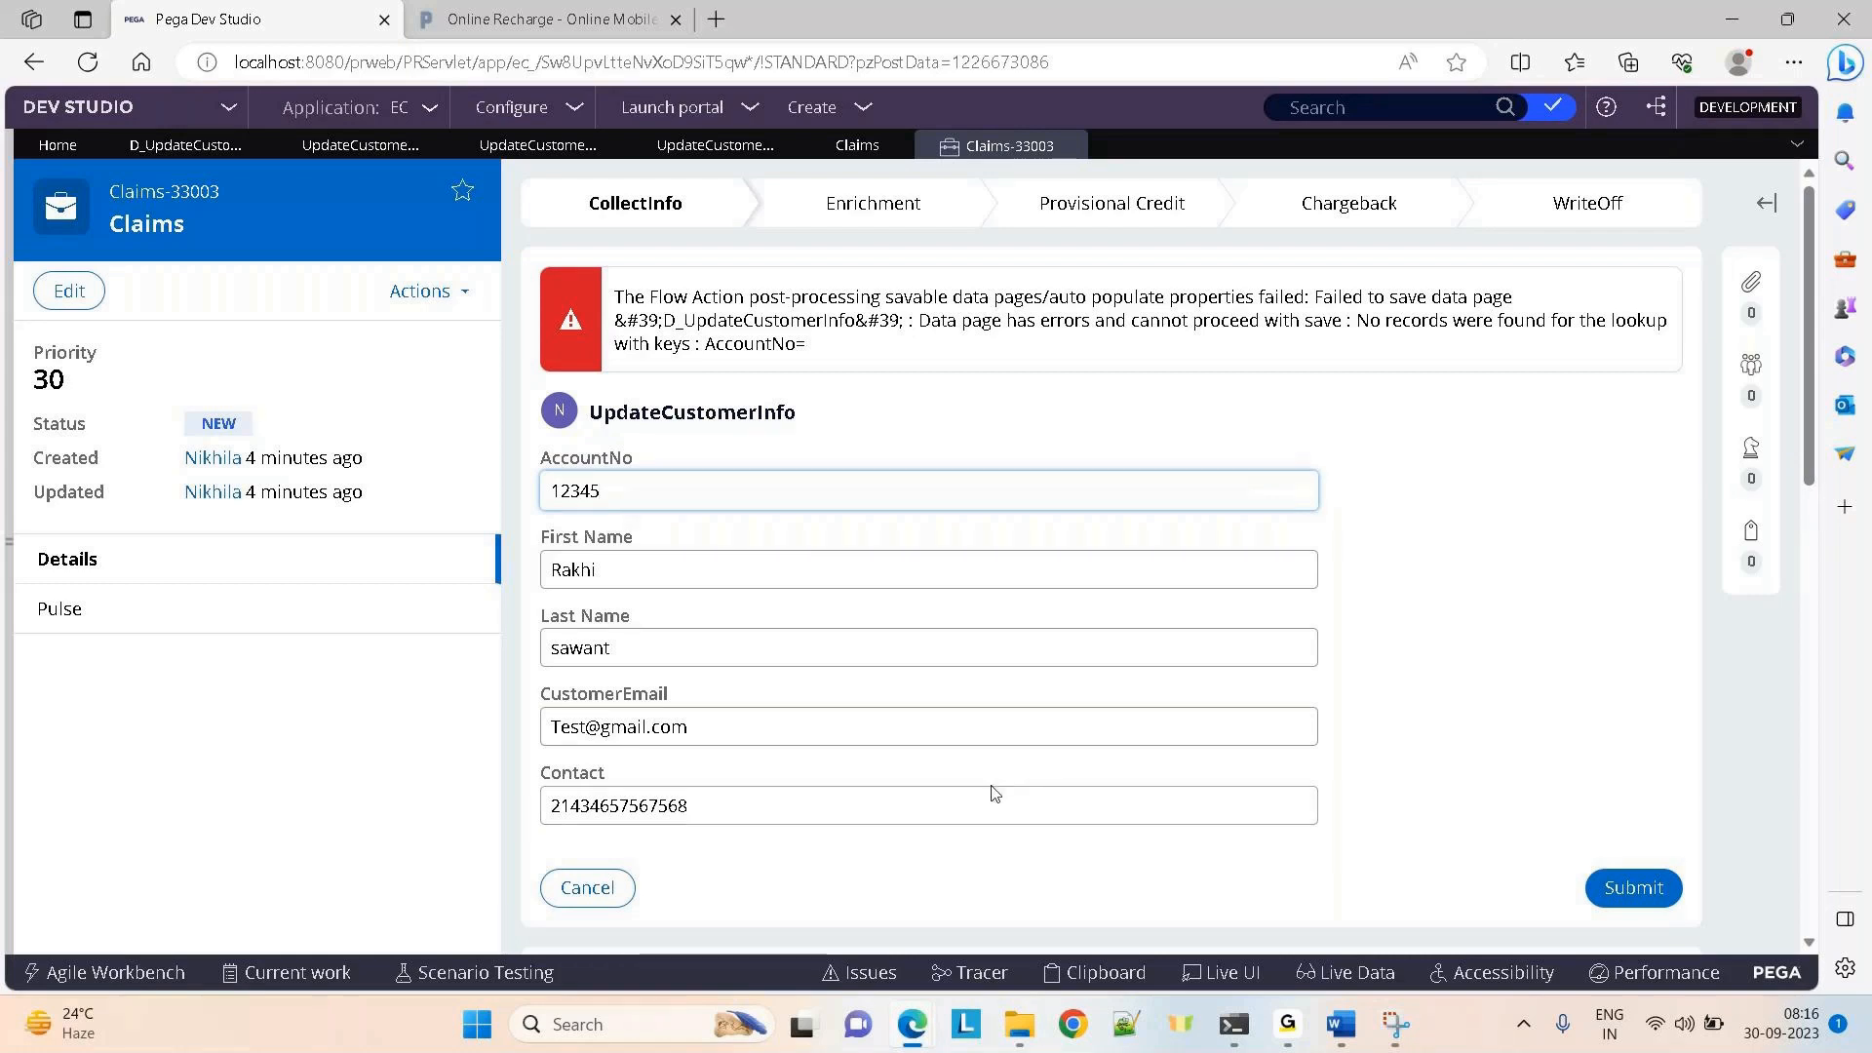
pyautogui.moveTo(916, 1047)
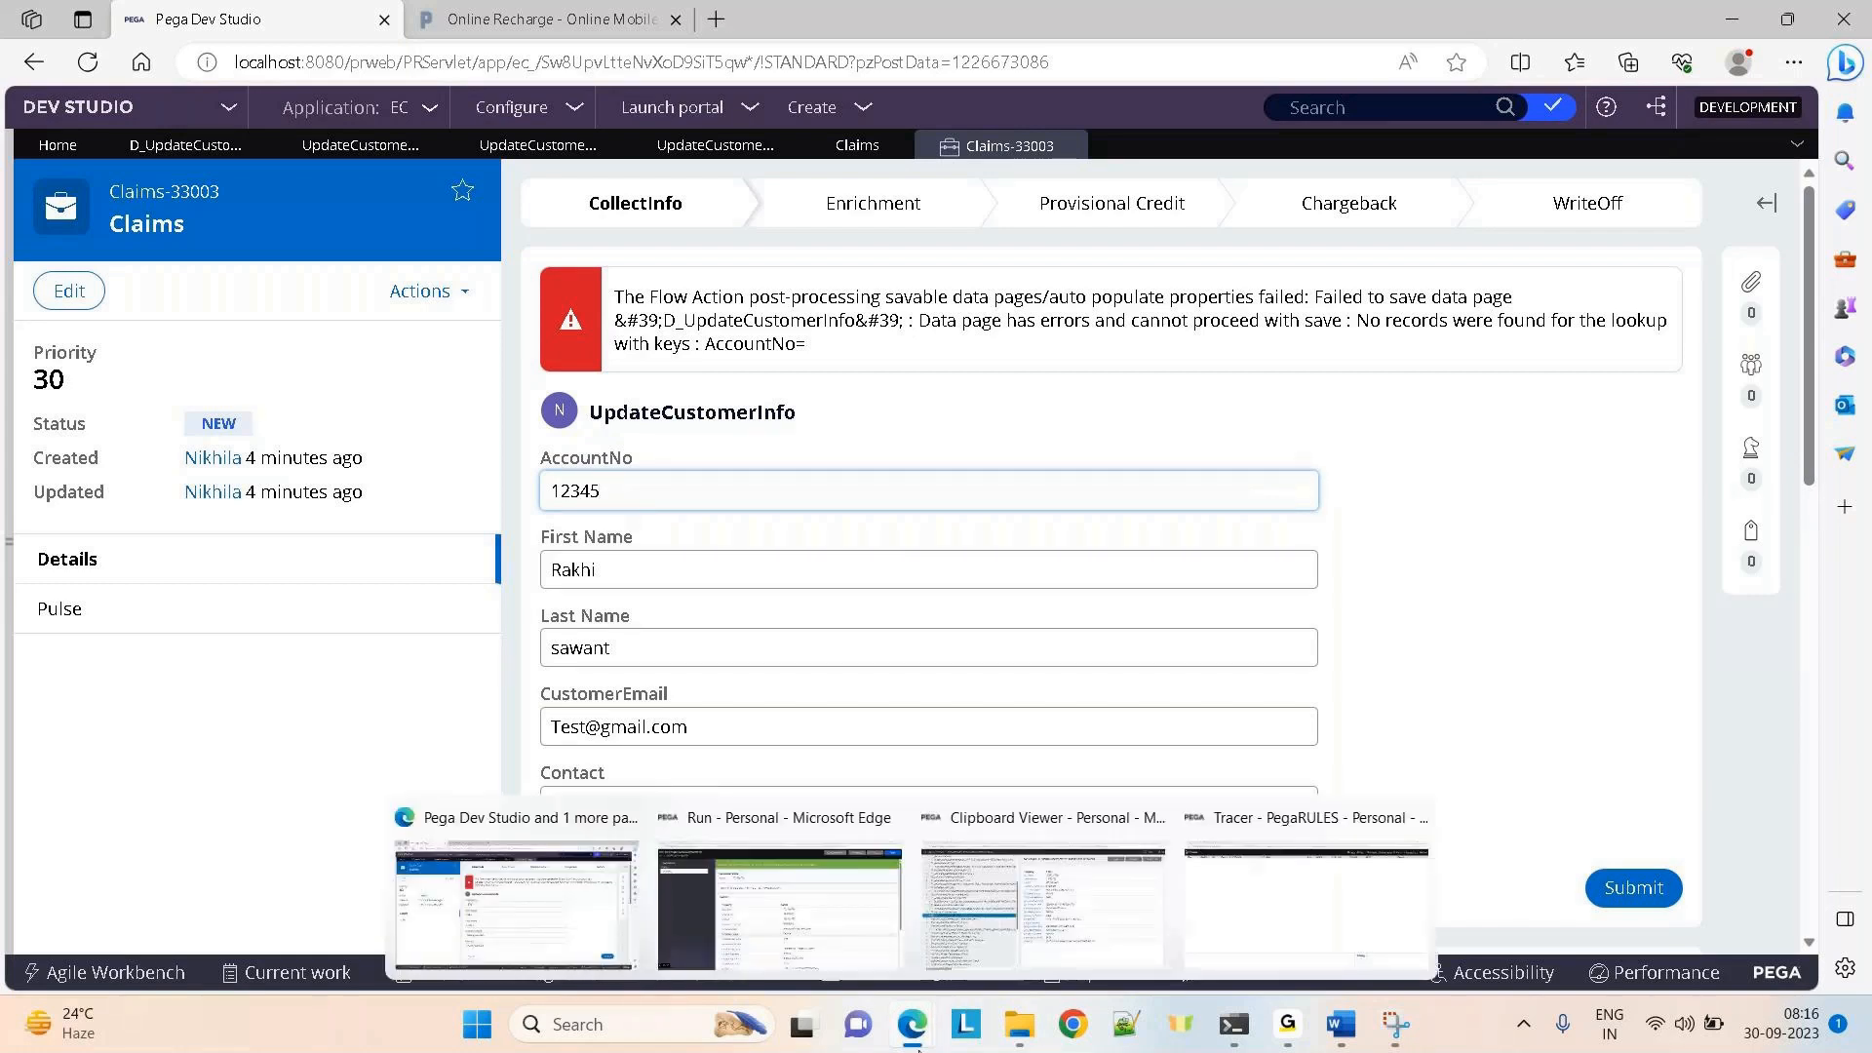
pyautogui.click(1307, 902)
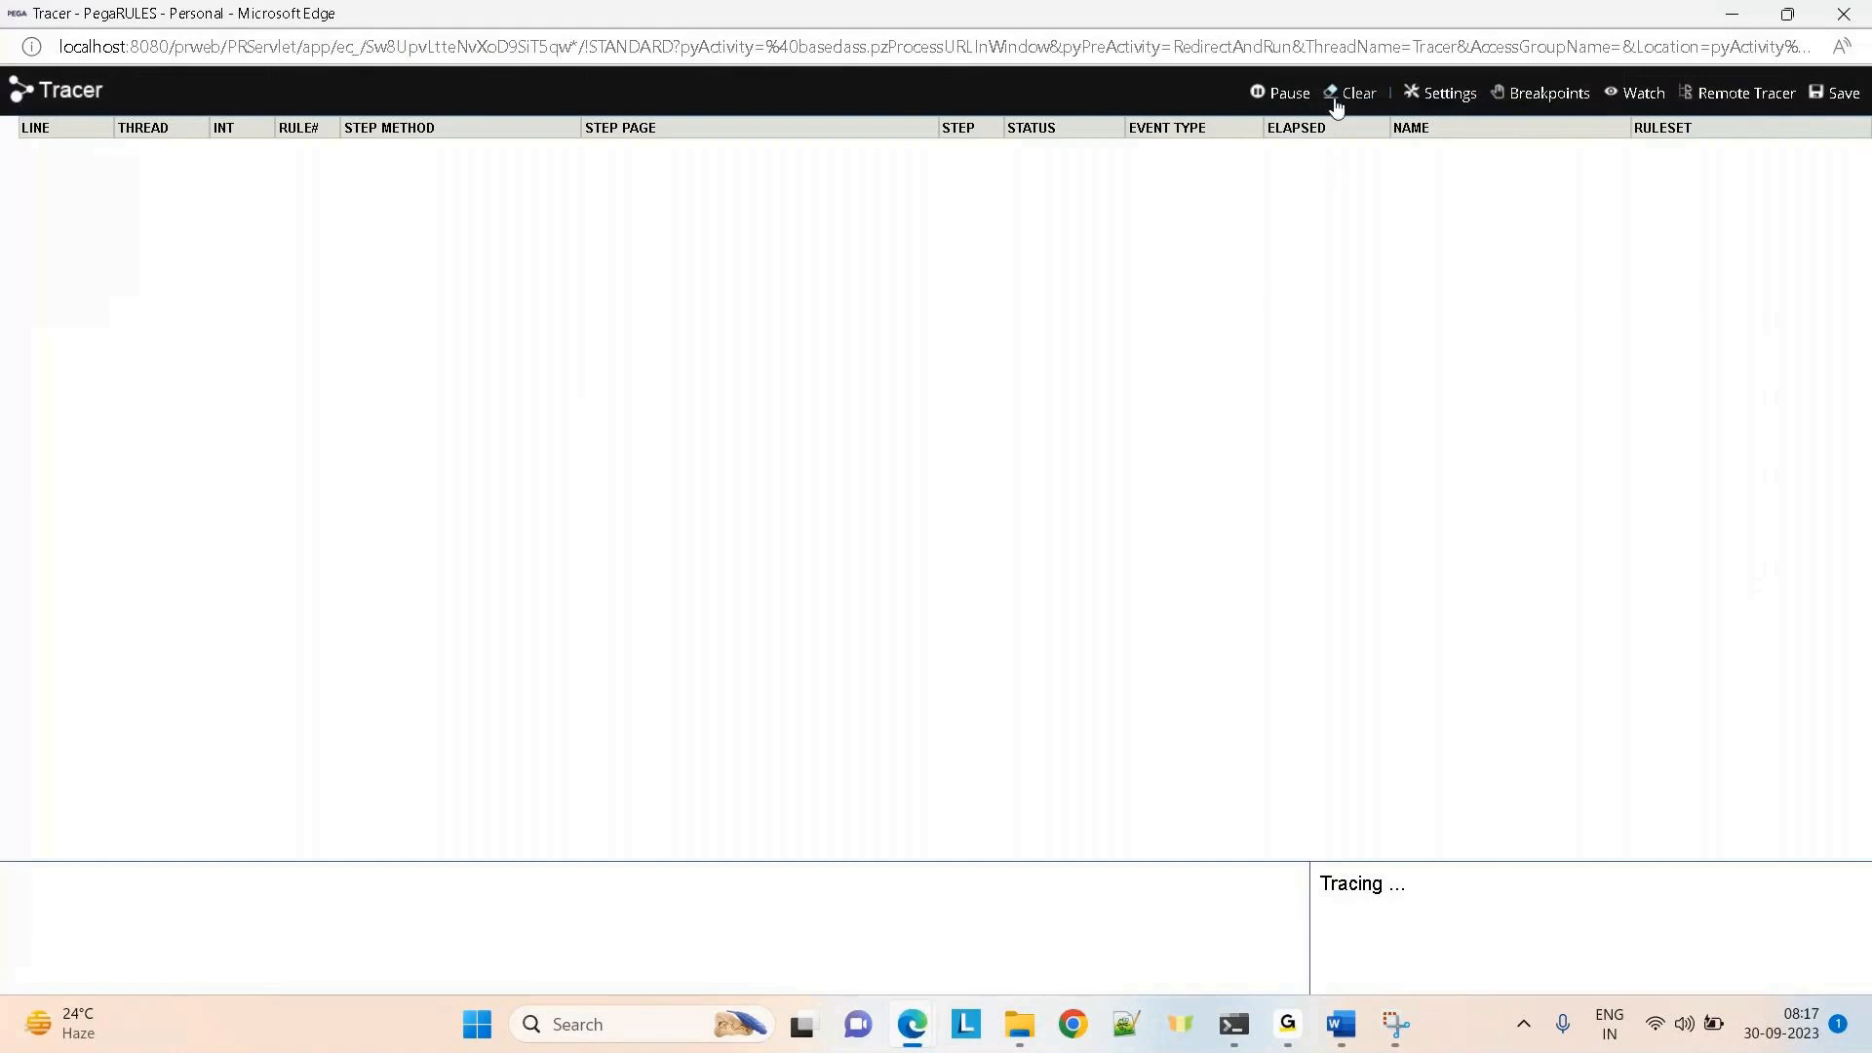
# Complete the account number, let the customer details load, and submit the form
pyautogui.hotkey('alt', 'Tab')
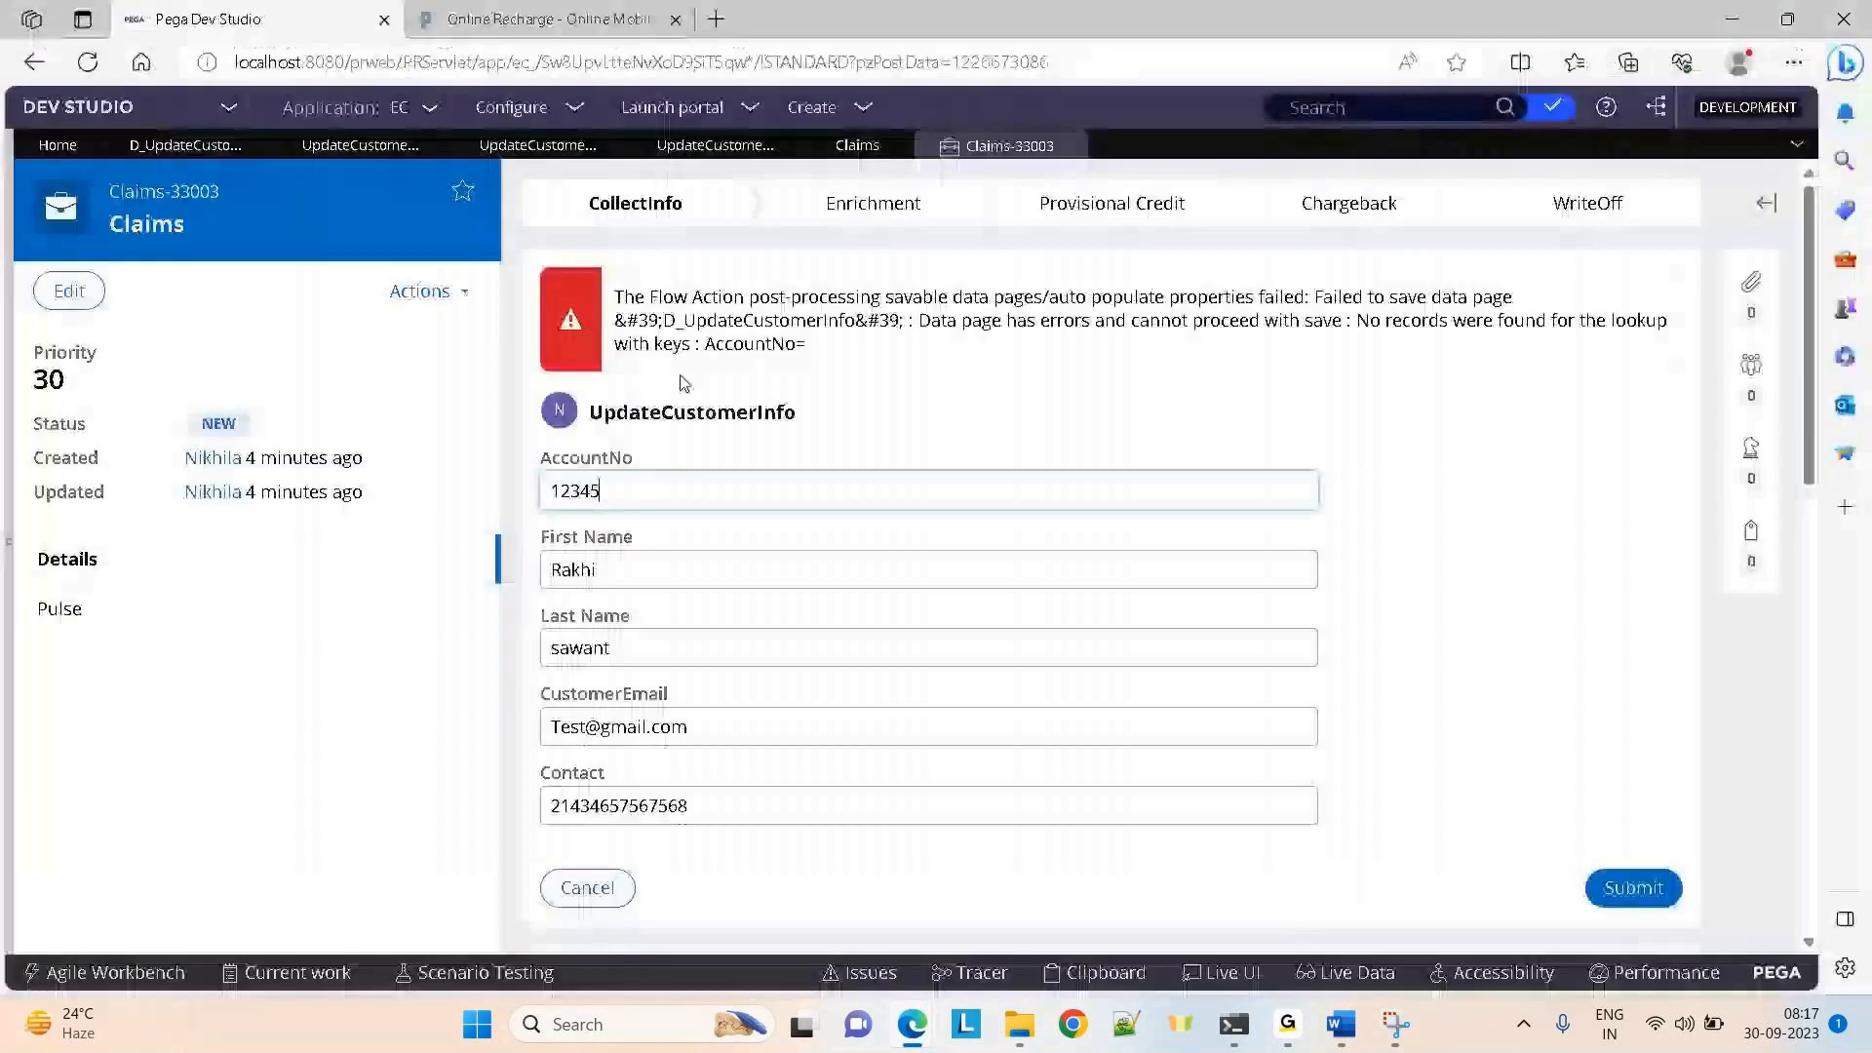
pyautogui.write('67890')
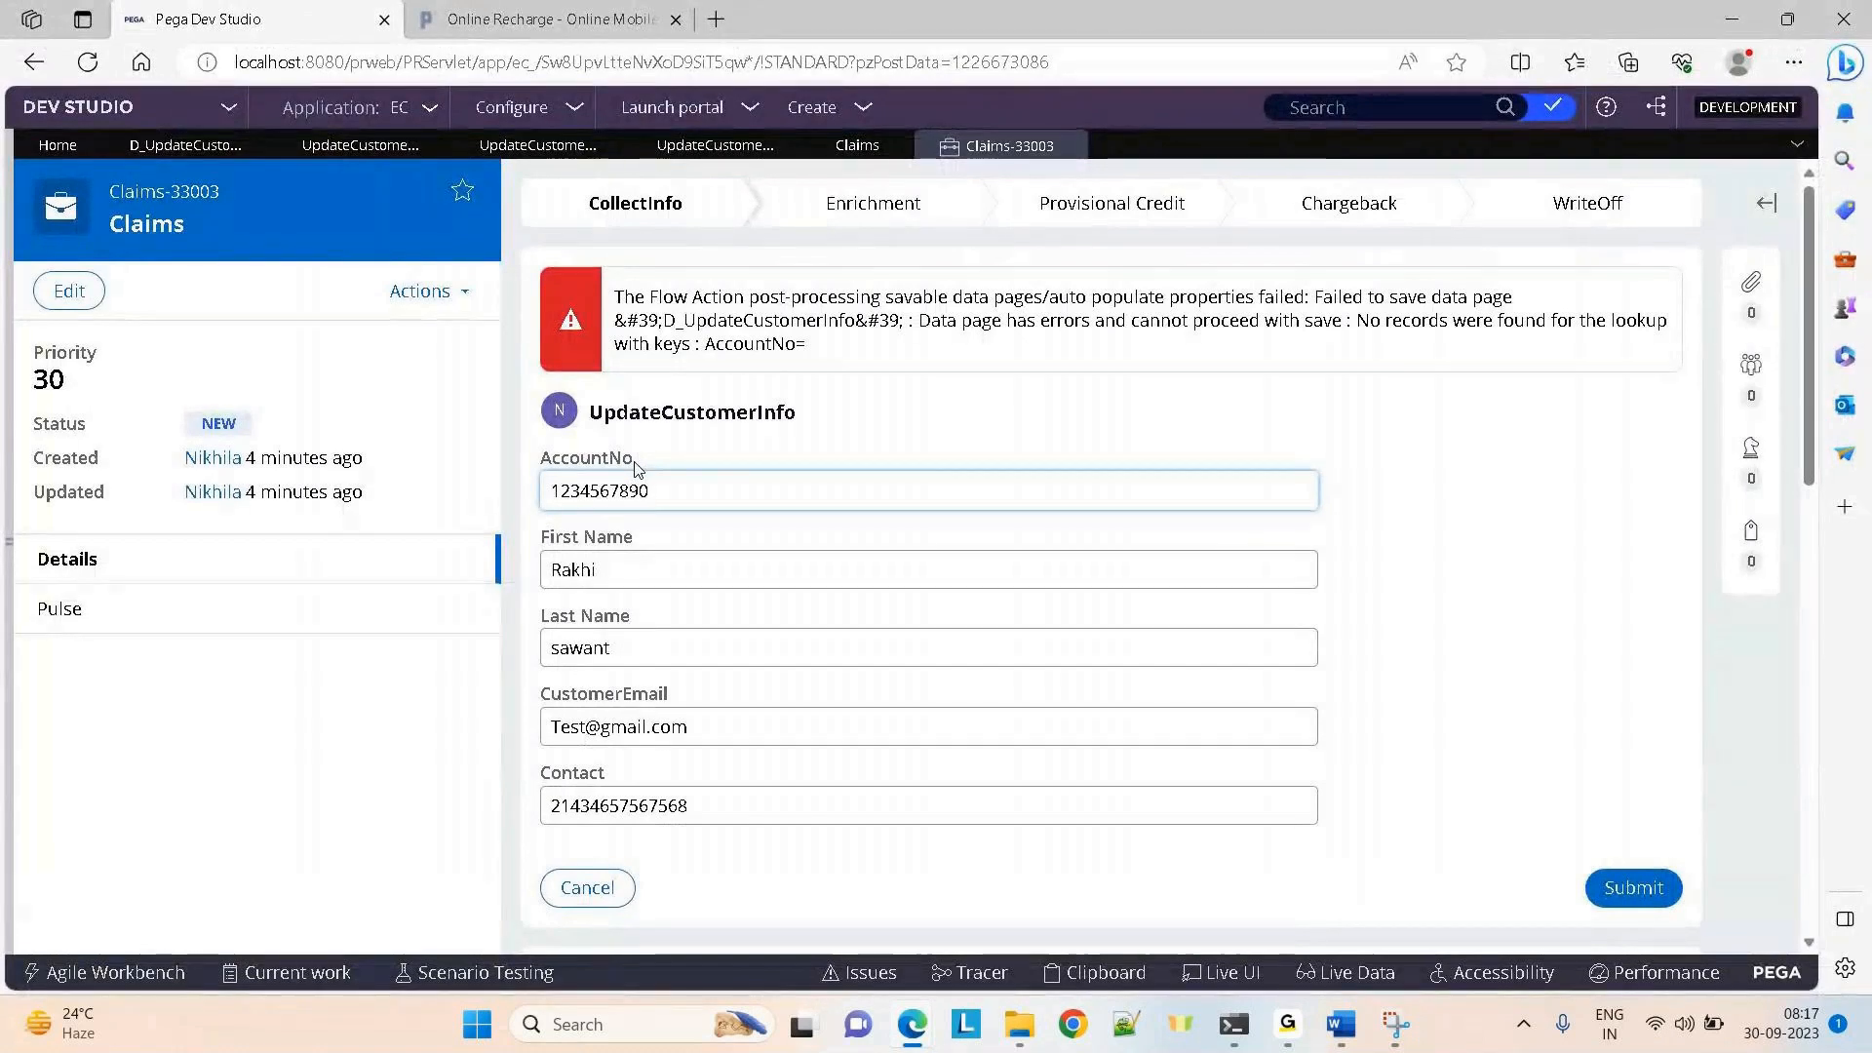
pyautogui.click(1429, 630)
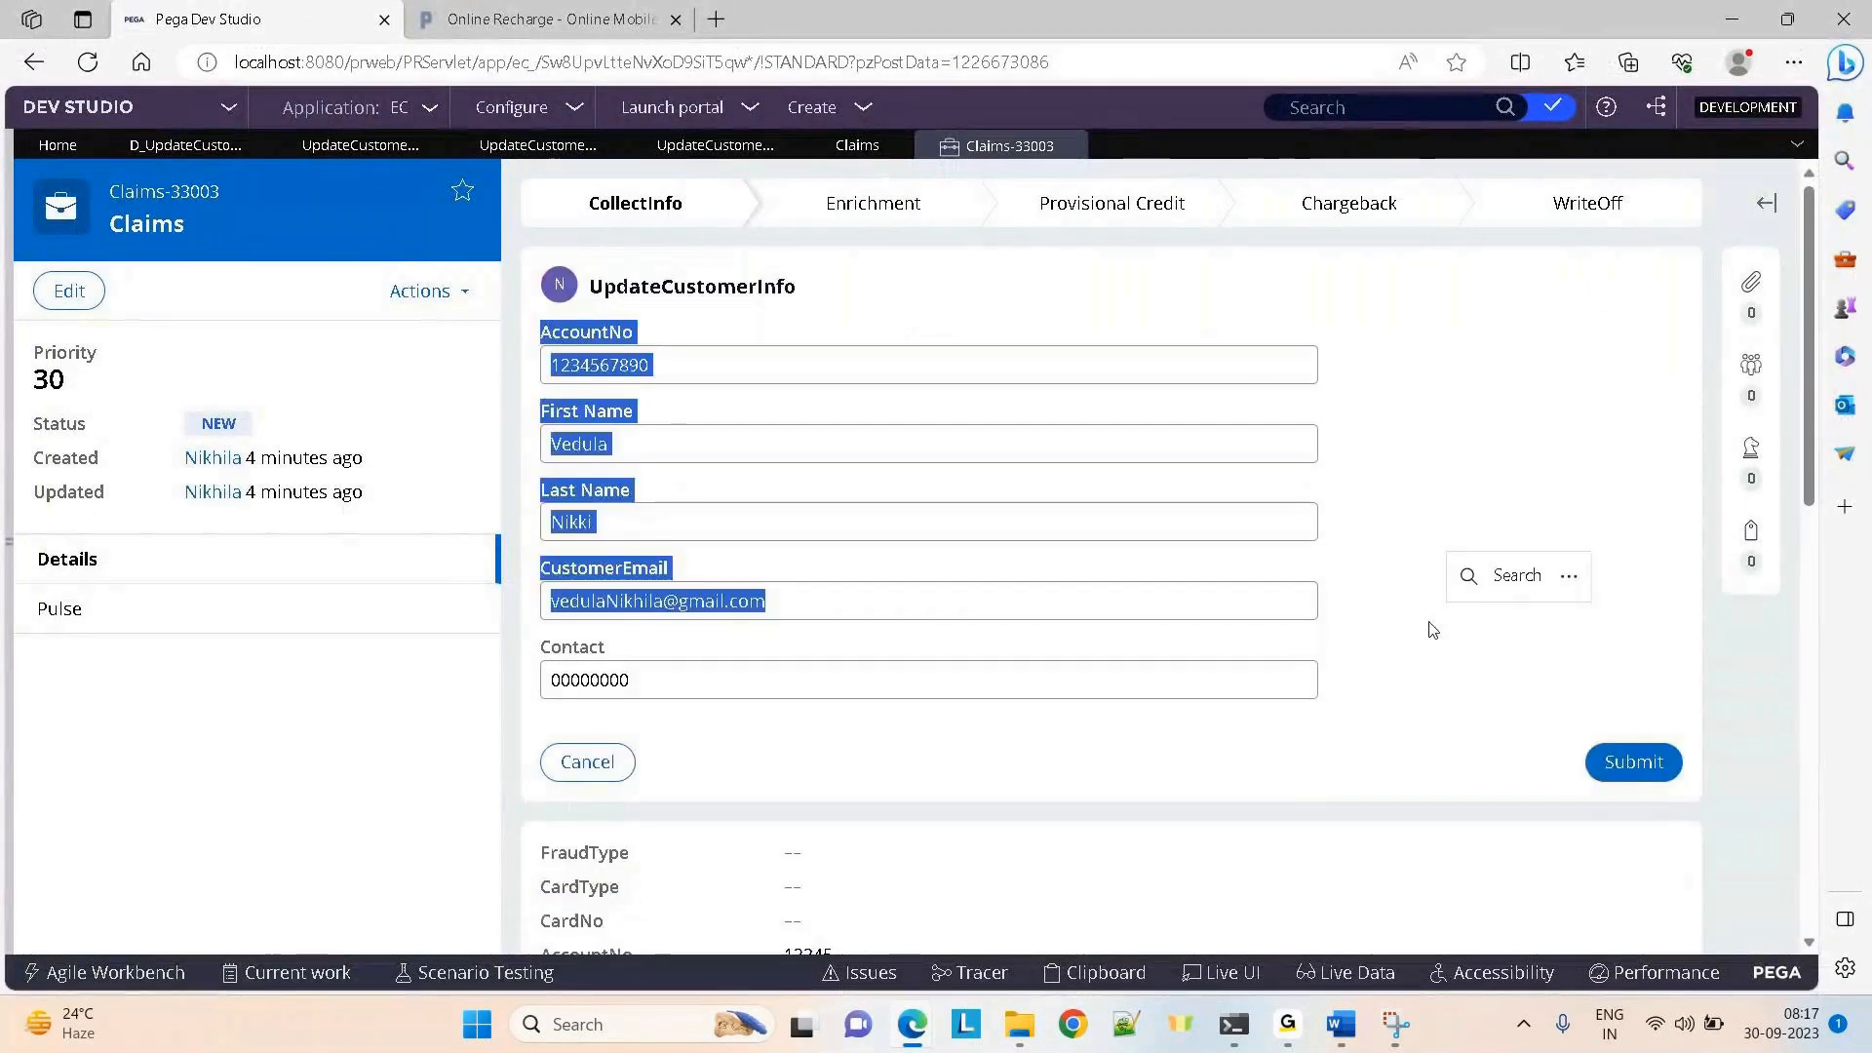
pyautogui.click(1423, 638)
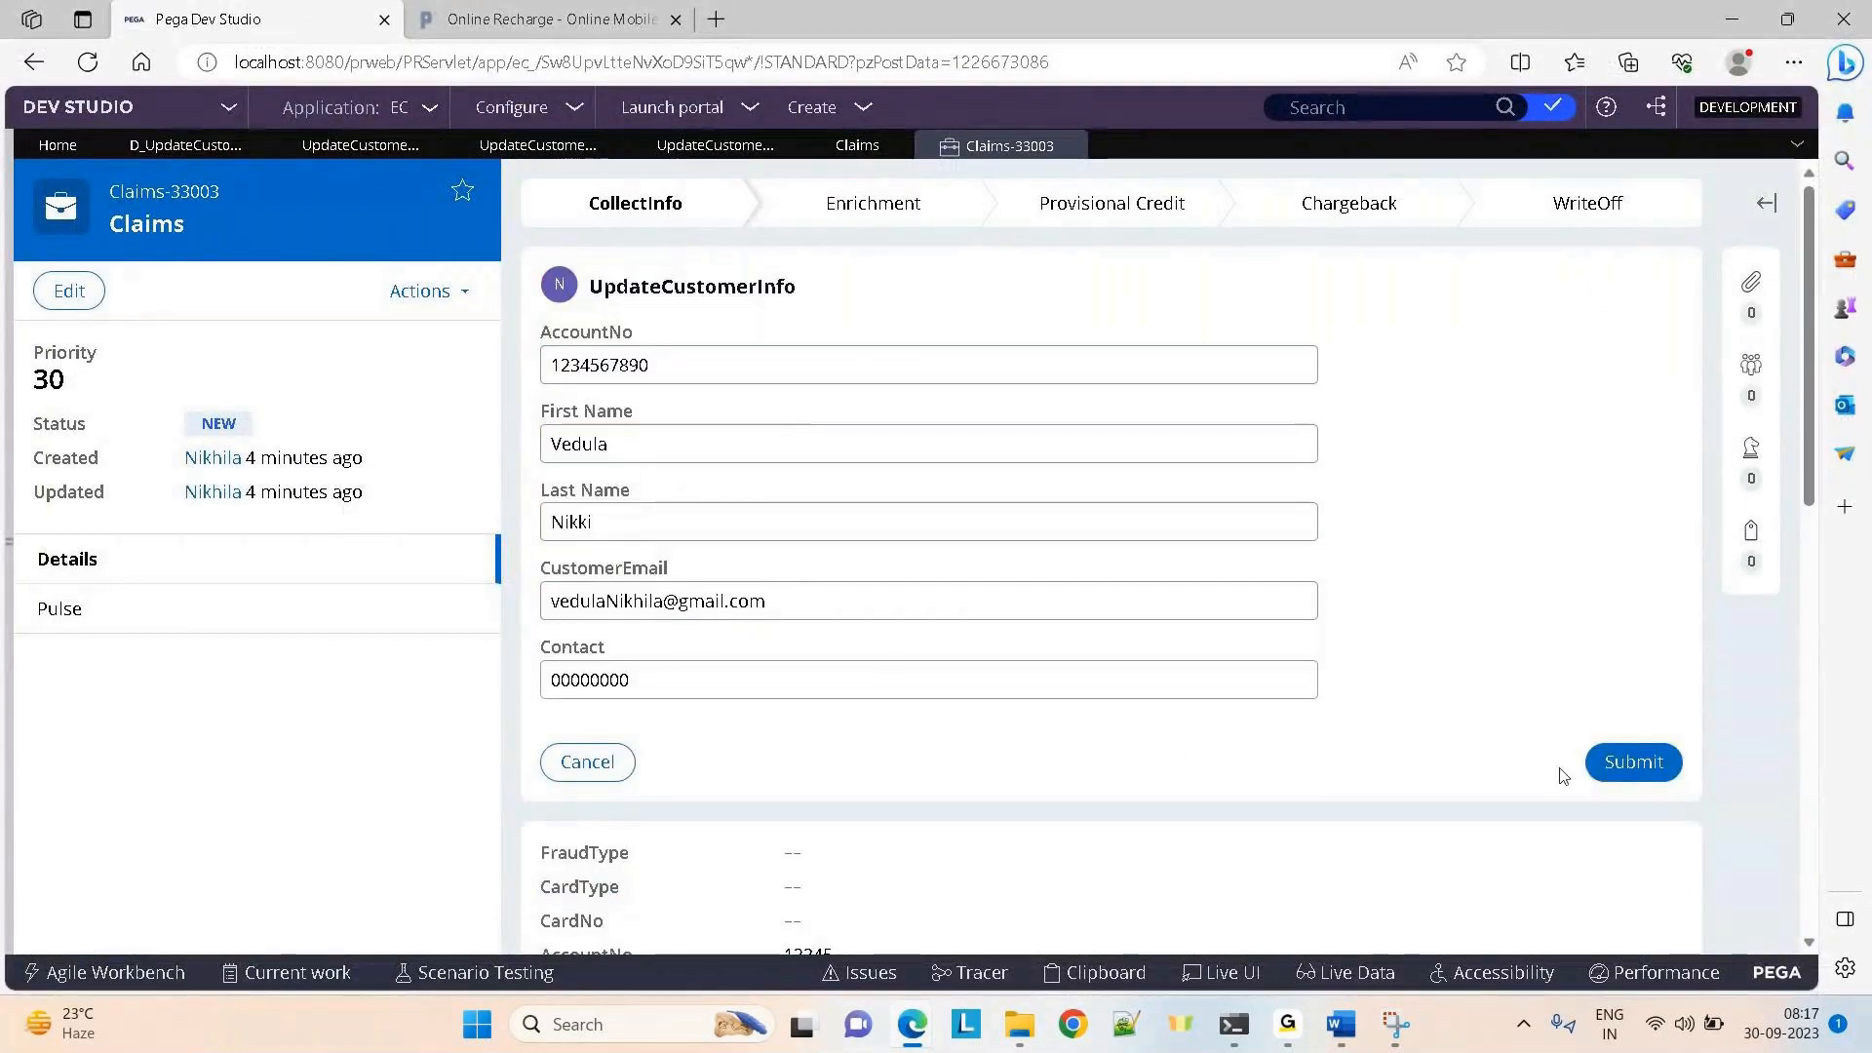
pyautogui.click(1624, 763)
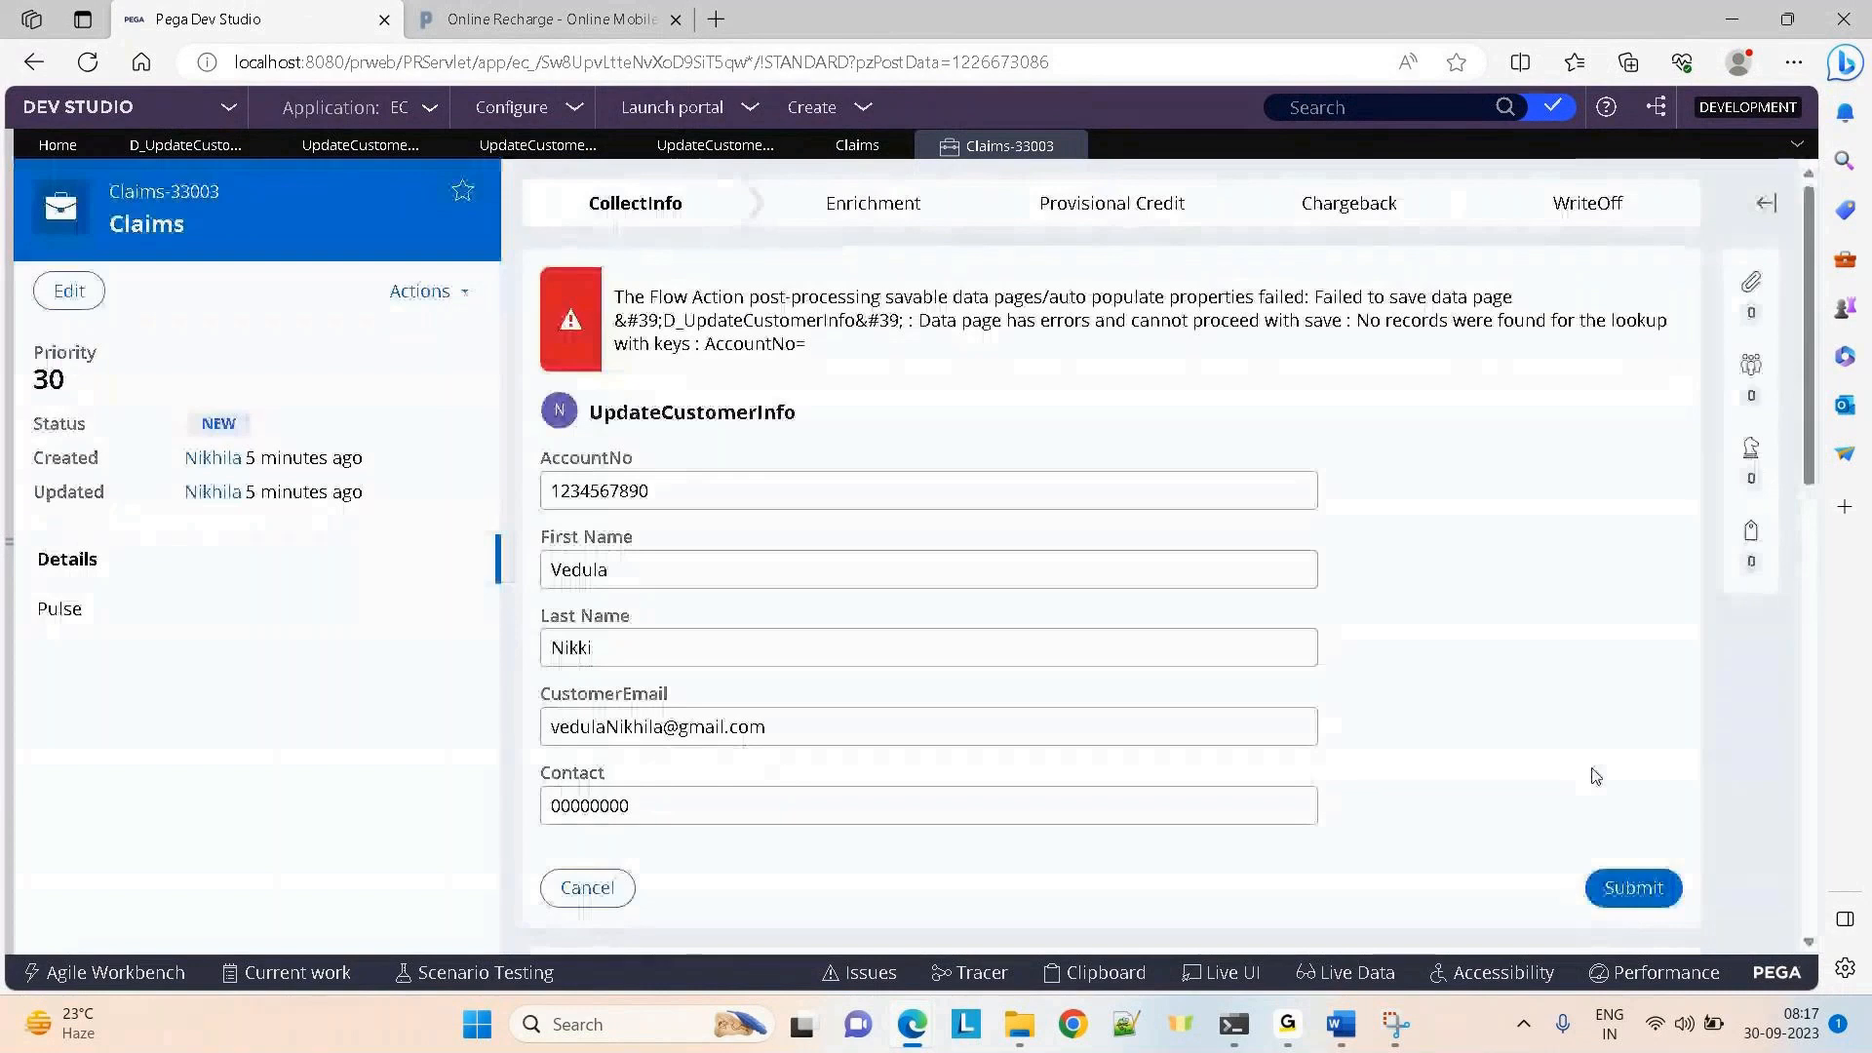
# Check the Tracer's new events, then open the UpdateCustomerInfo_WorkClass section rule
pyautogui.hotkey('alt', 'Tab')
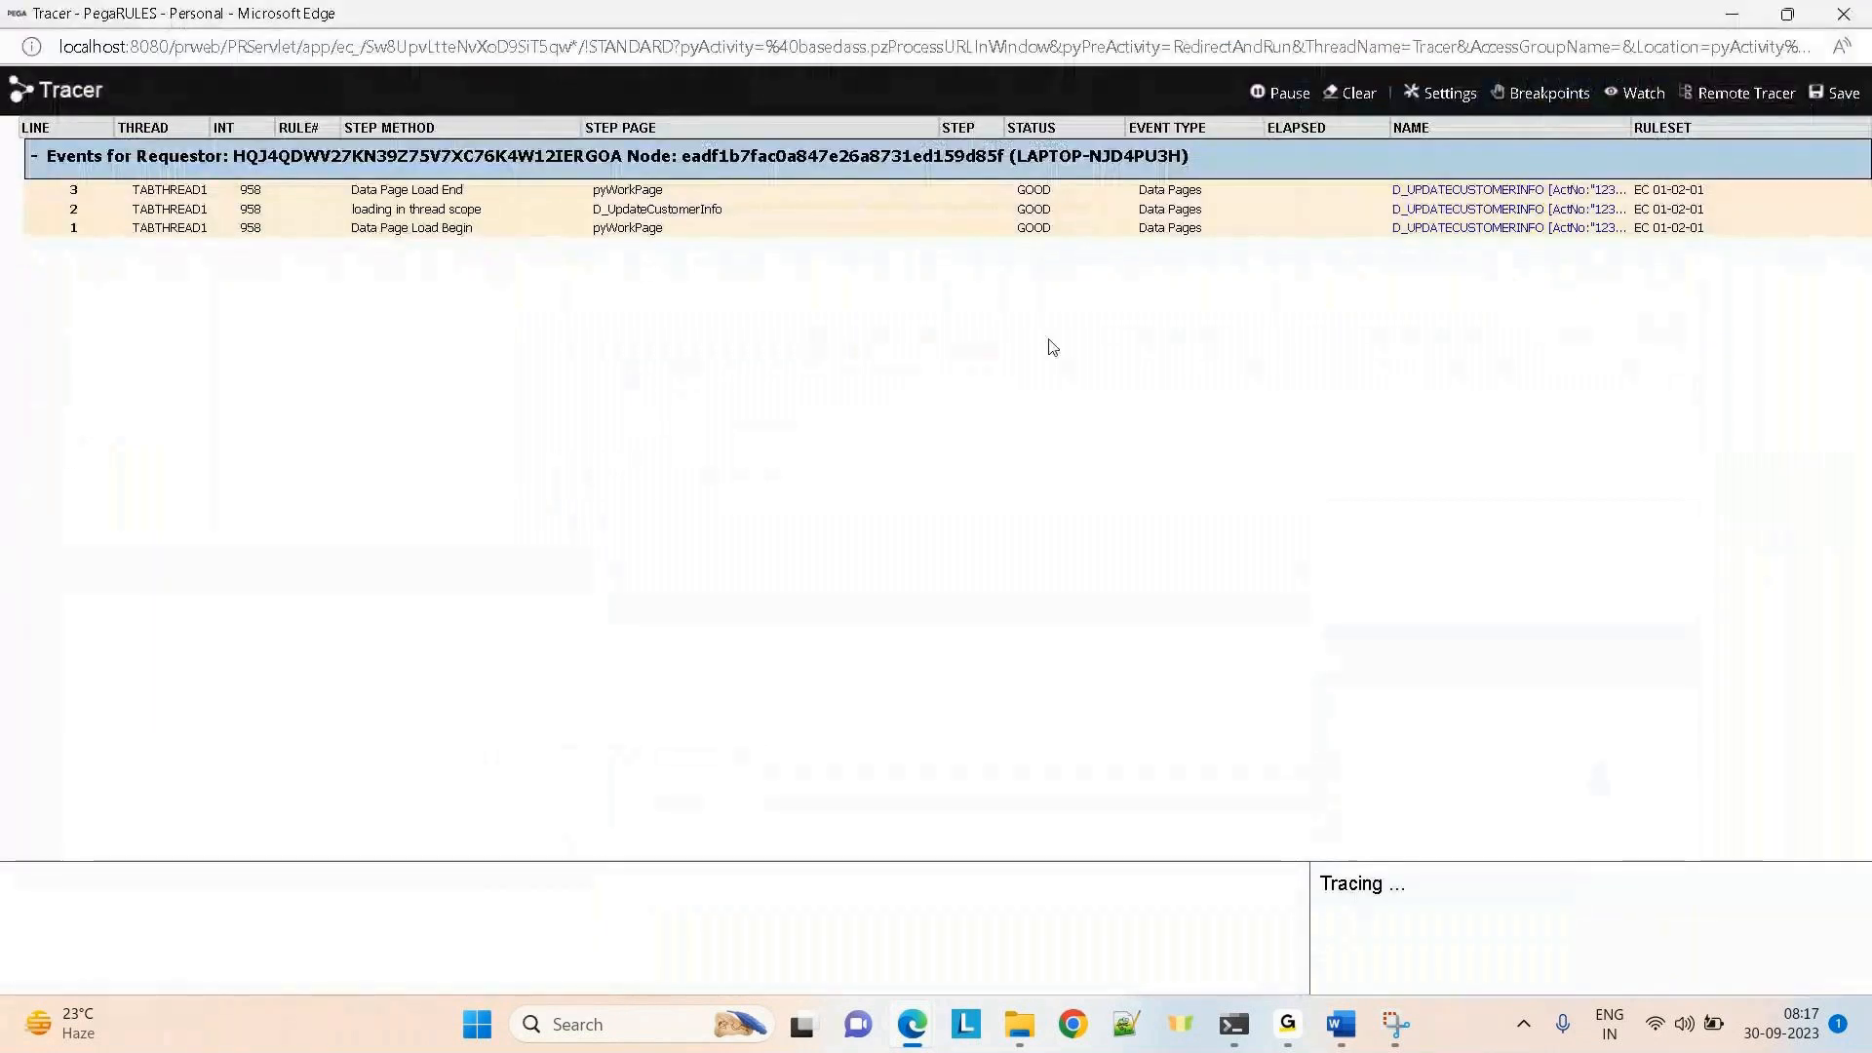
pyautogui.hotkey('alt', 'Tab')
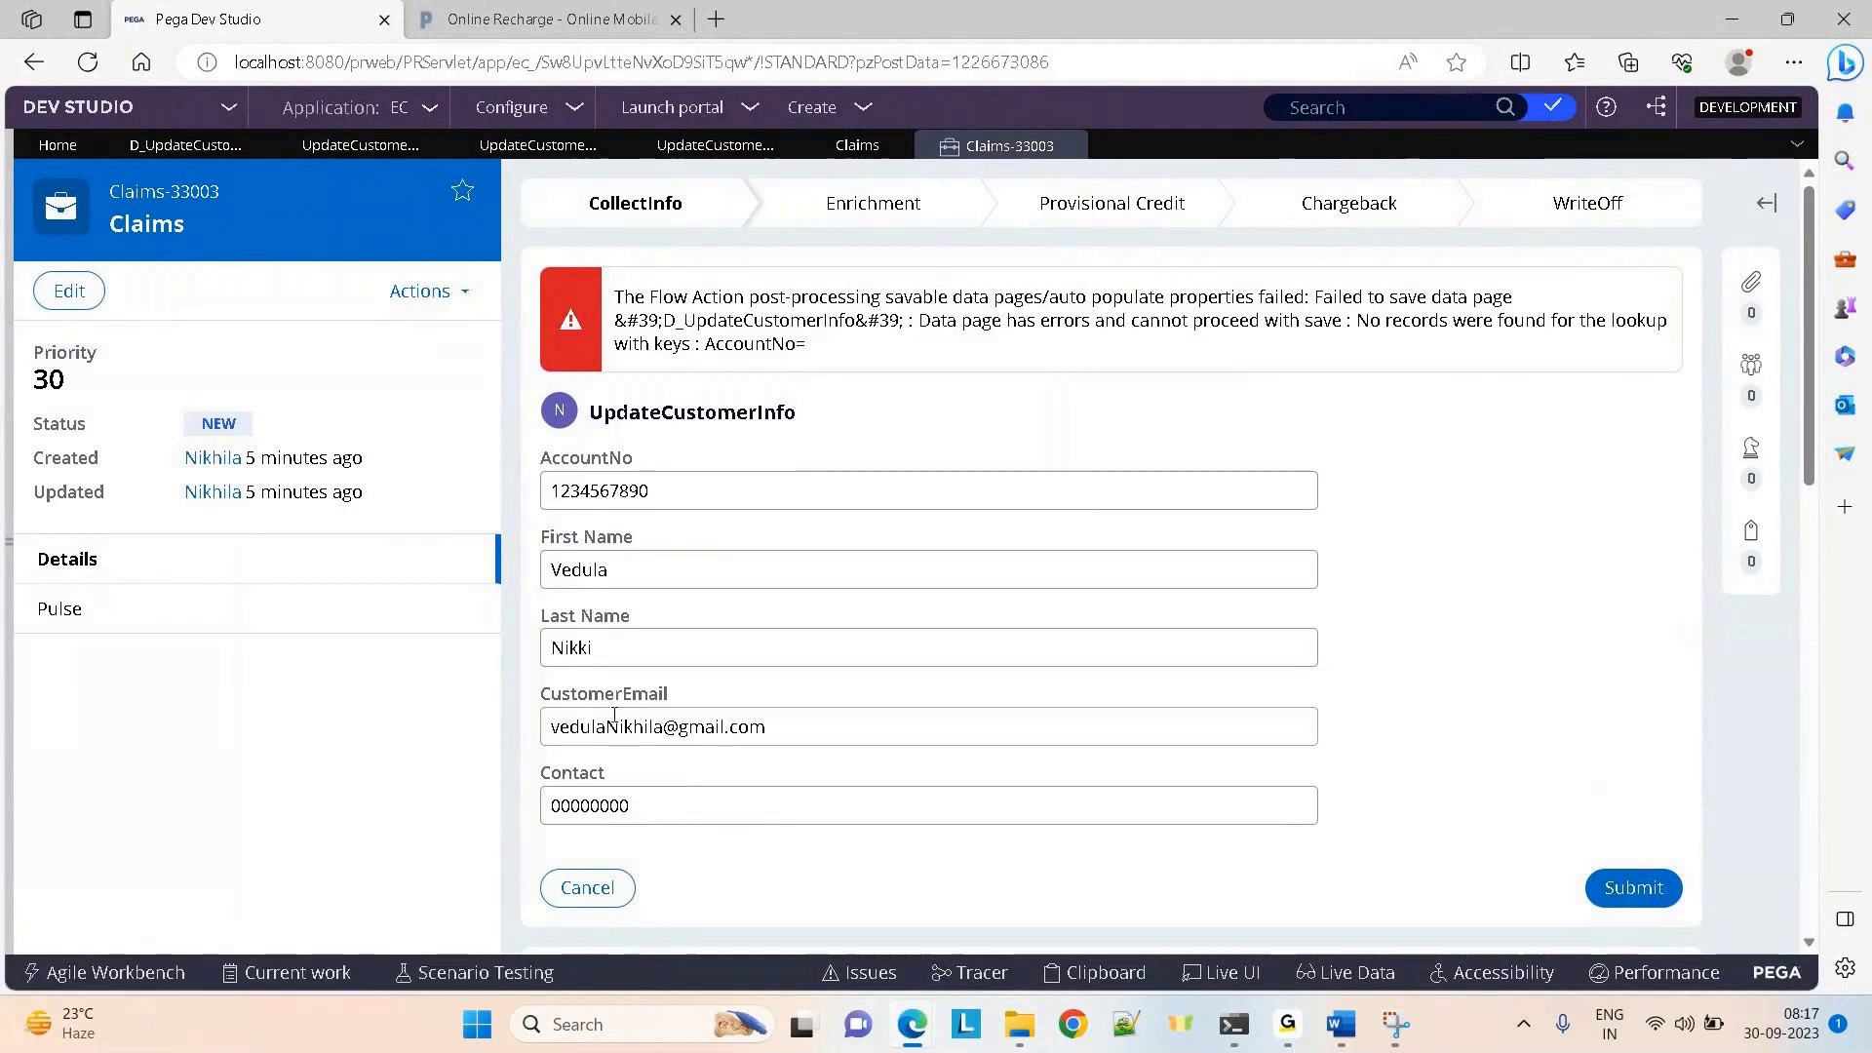
pyautogui.click(313, 148)
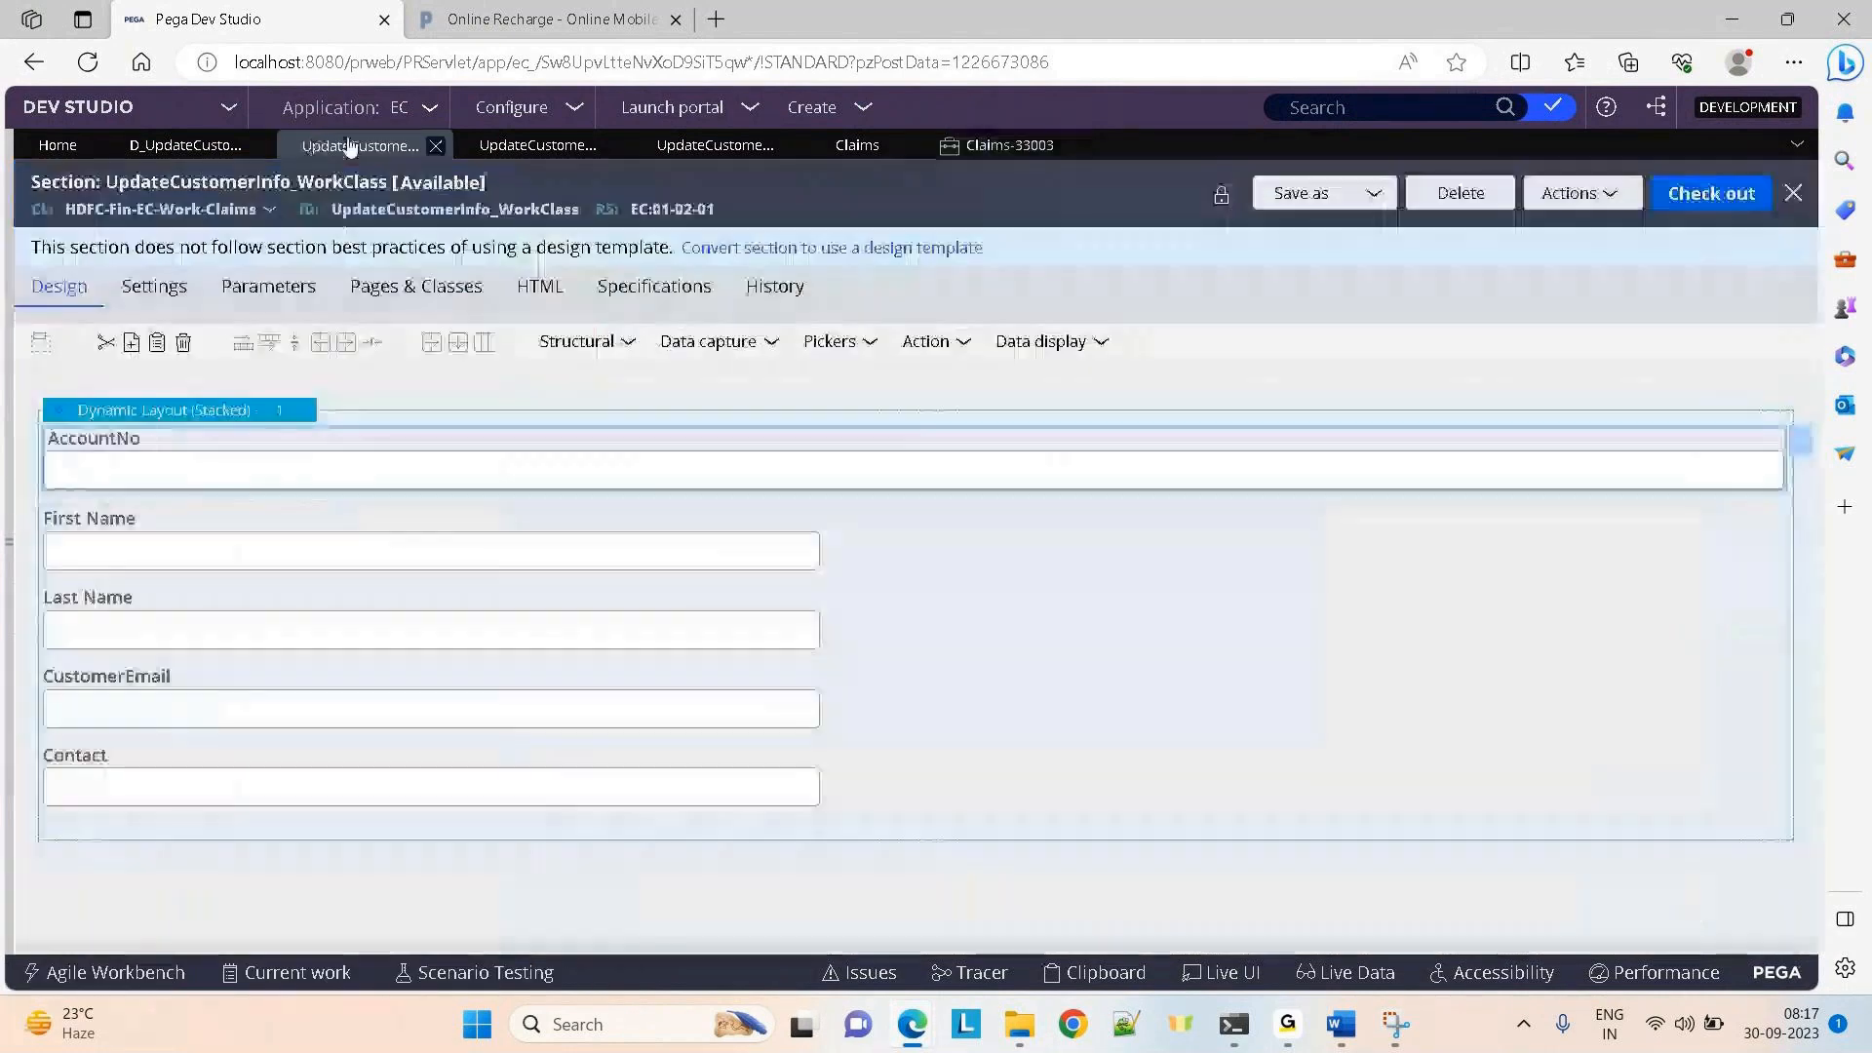
# Close the WorkClass section and inspect the D_UpdateCustomerInfo page properties in the Tracer
pyautogui.click(435, 145)
pyautogui.click(429, 150)
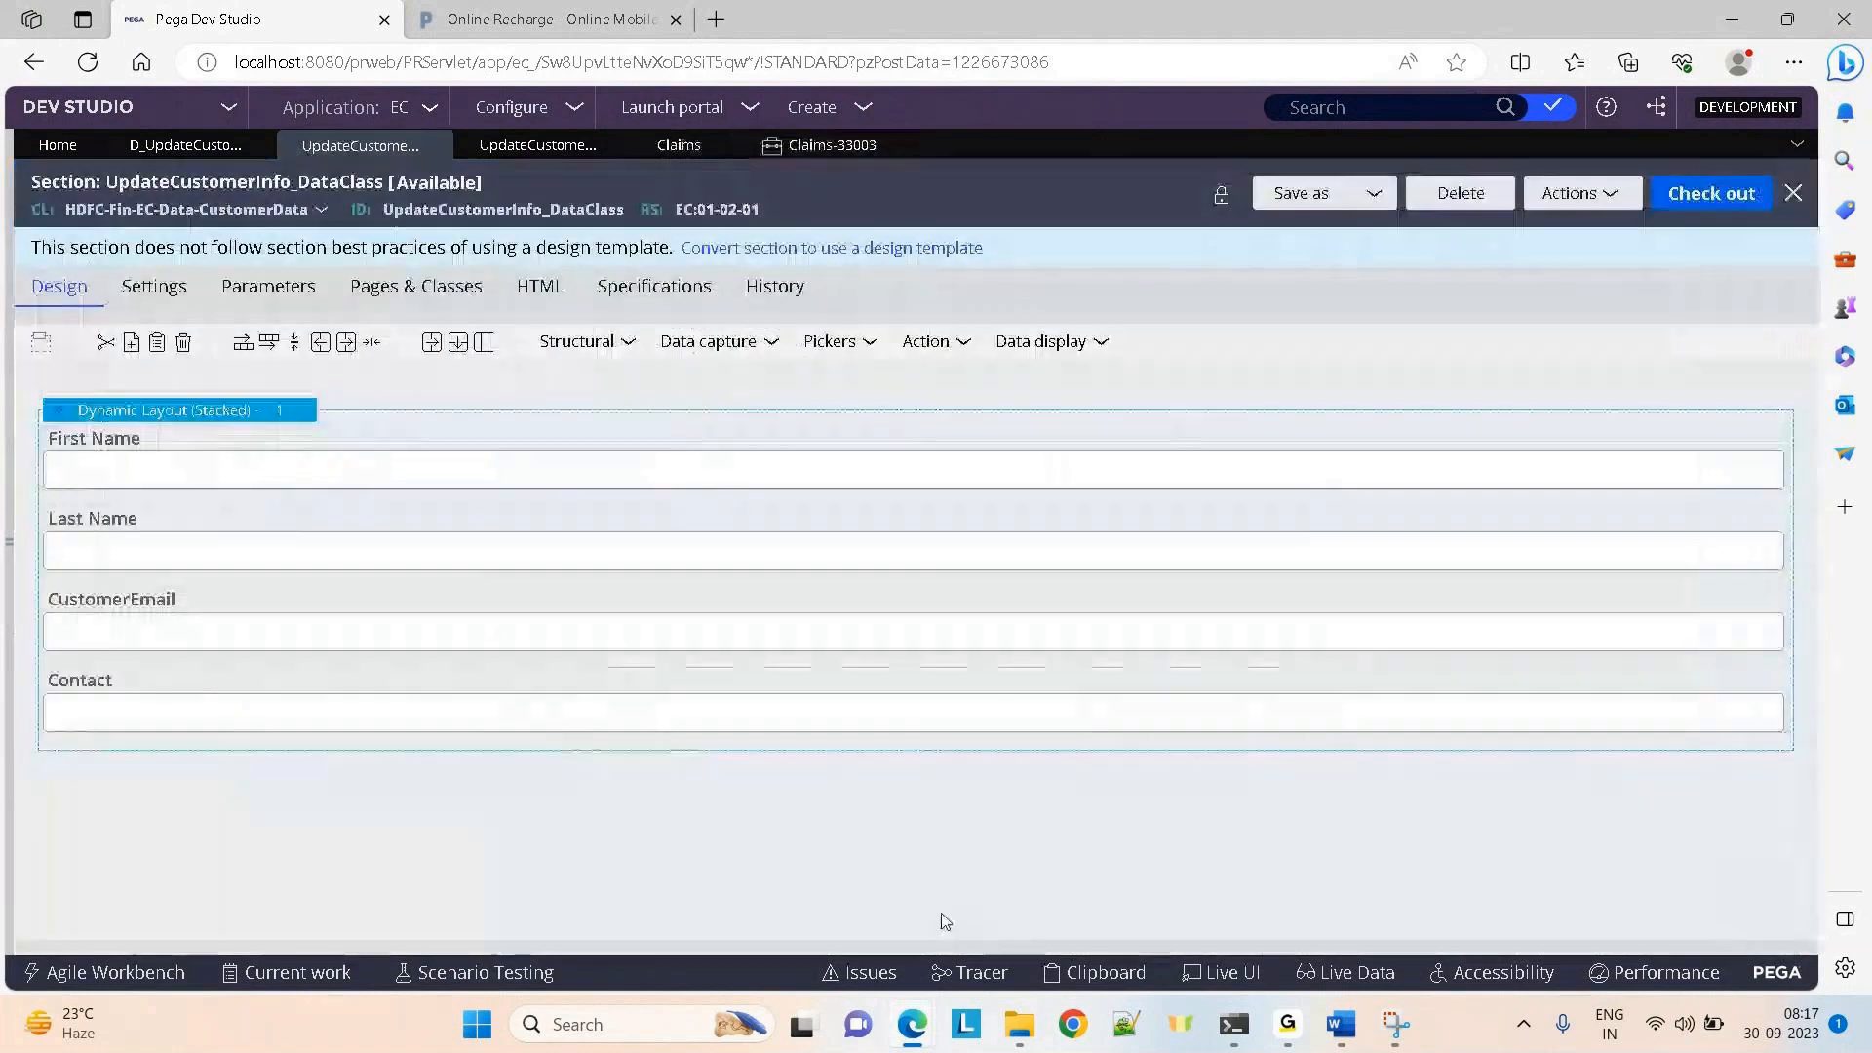
pyautogui.moveTo(912, 1024)
pyautogui.click(1273, 905)
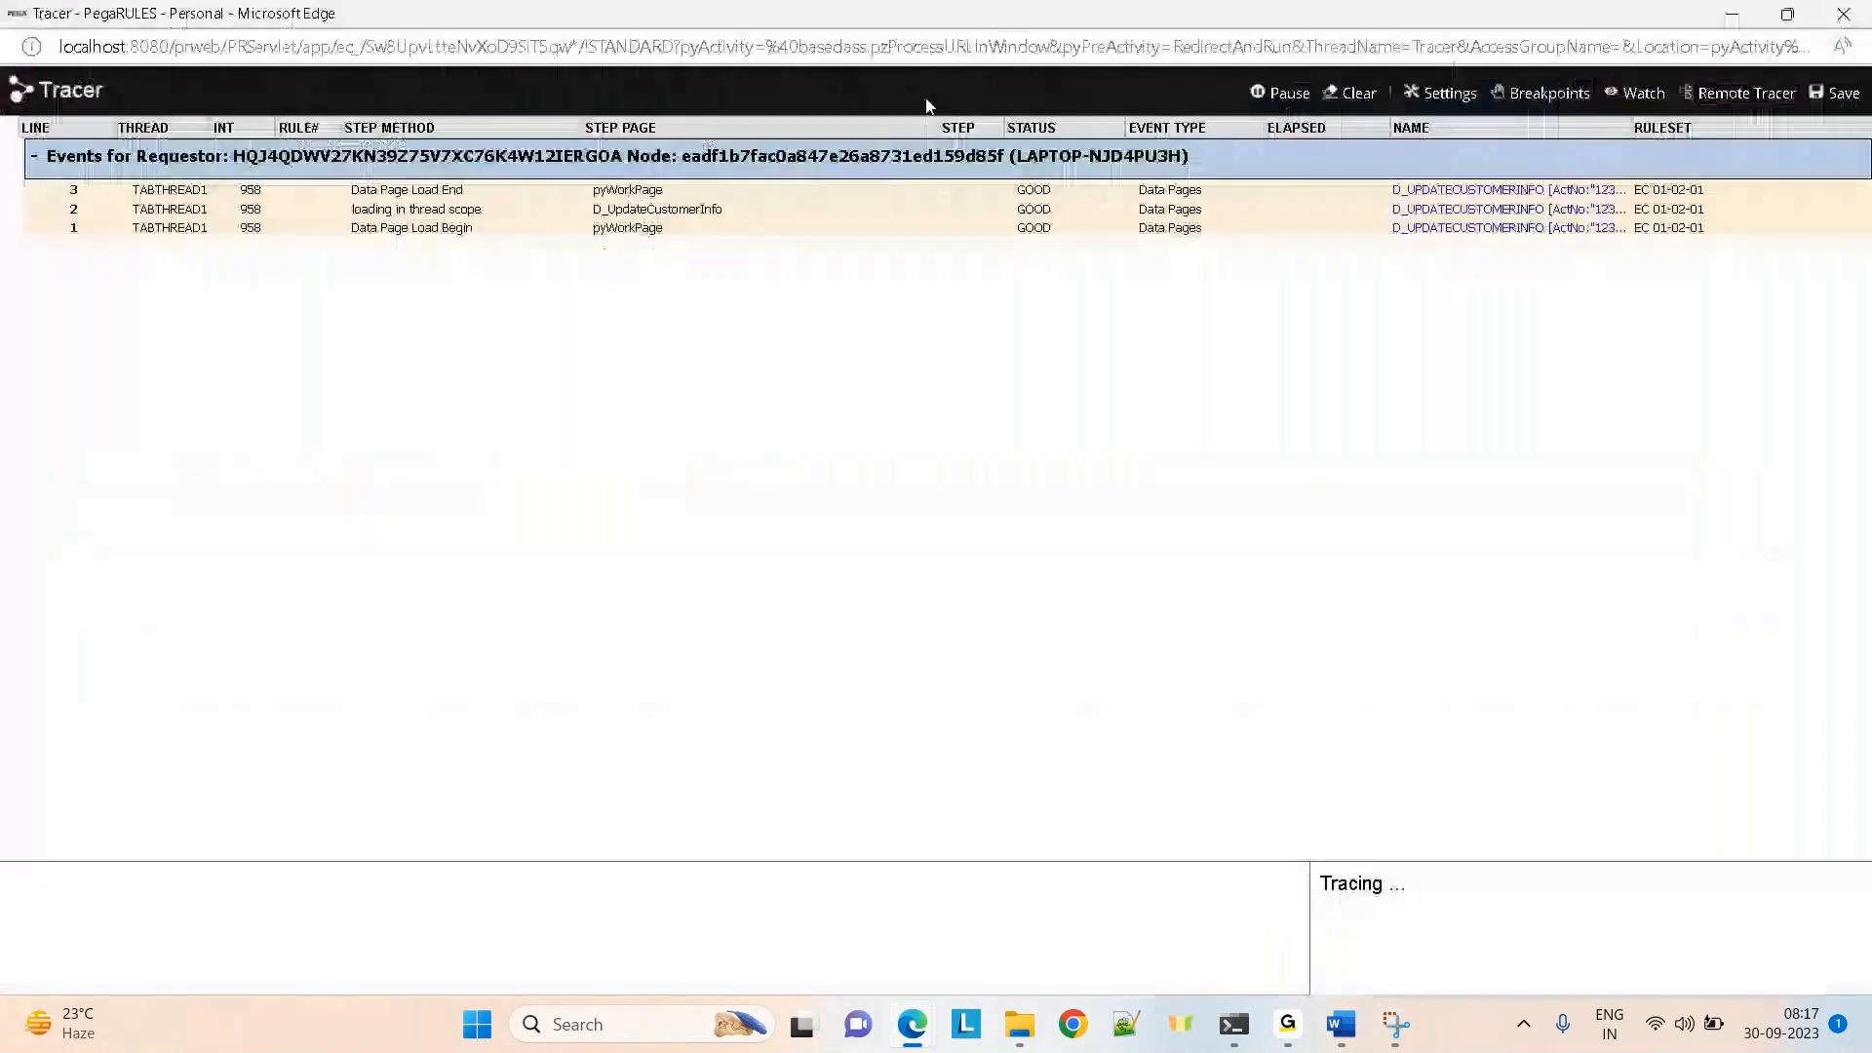
pyautogui.click(629, 212)
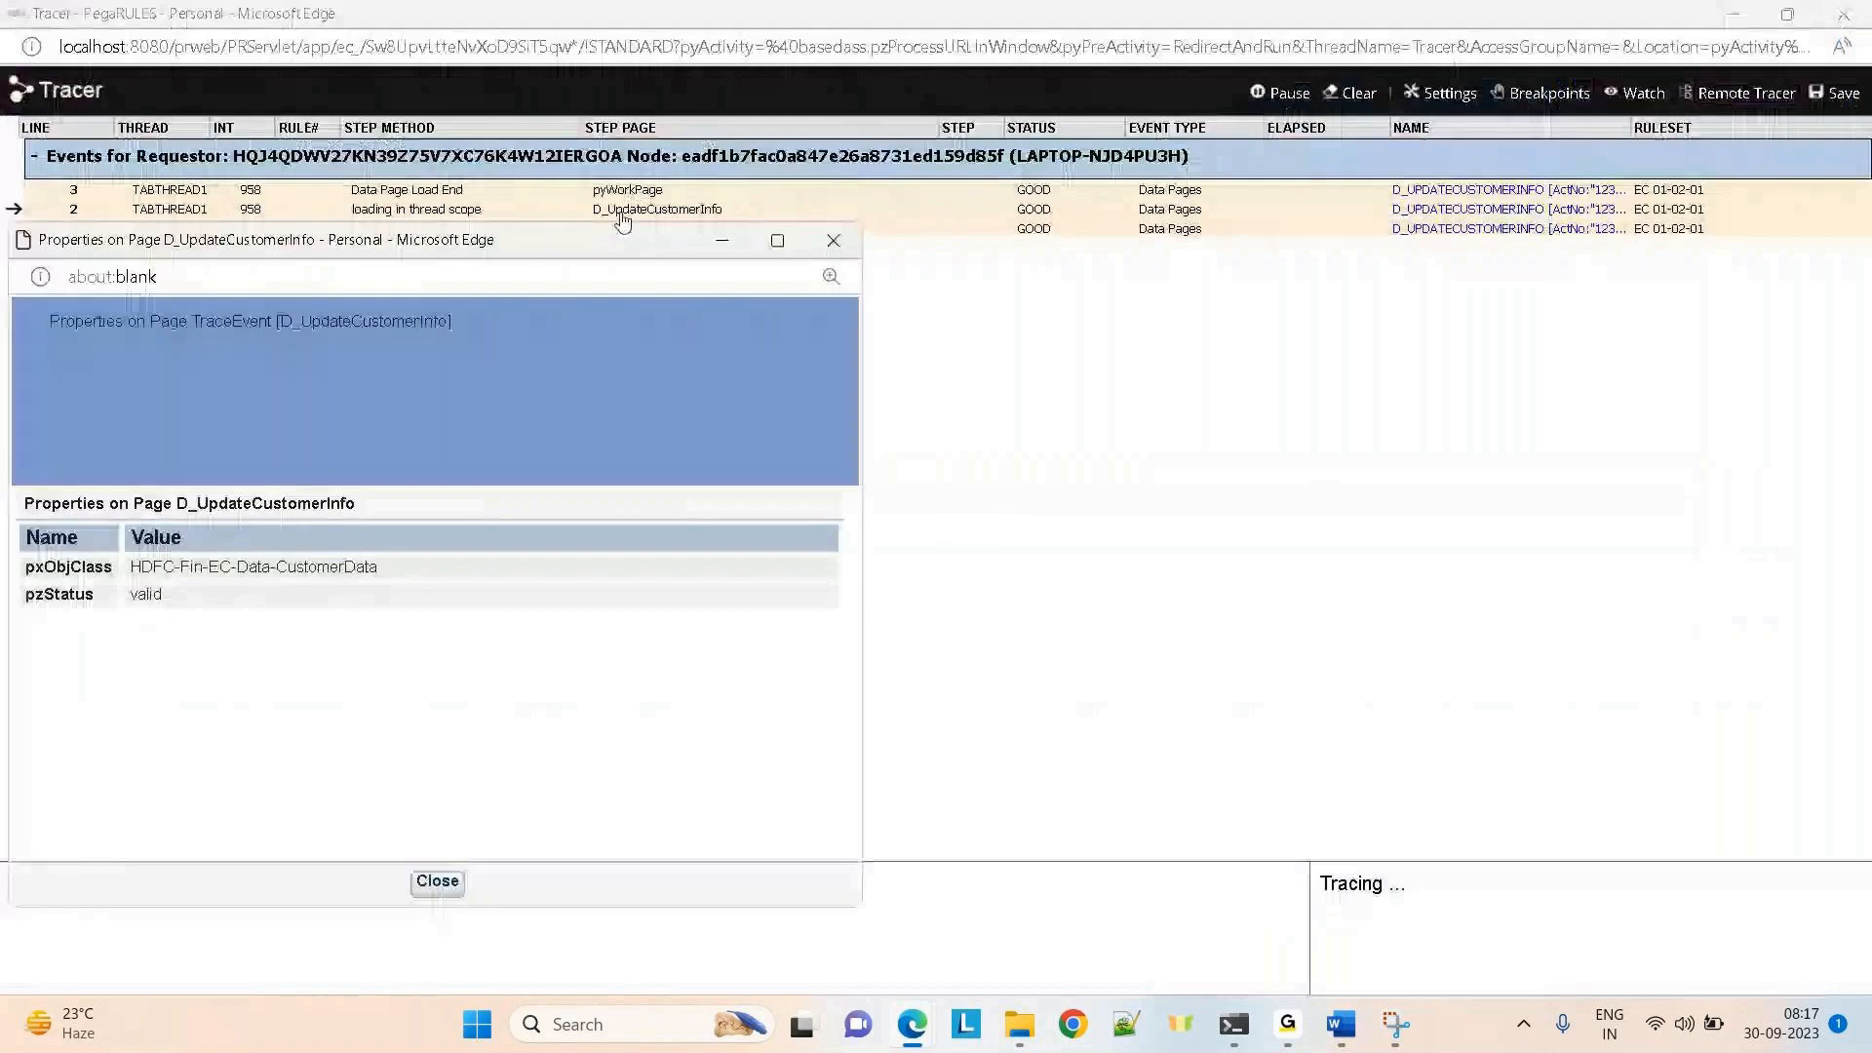
pyautogui.click(834, 244)
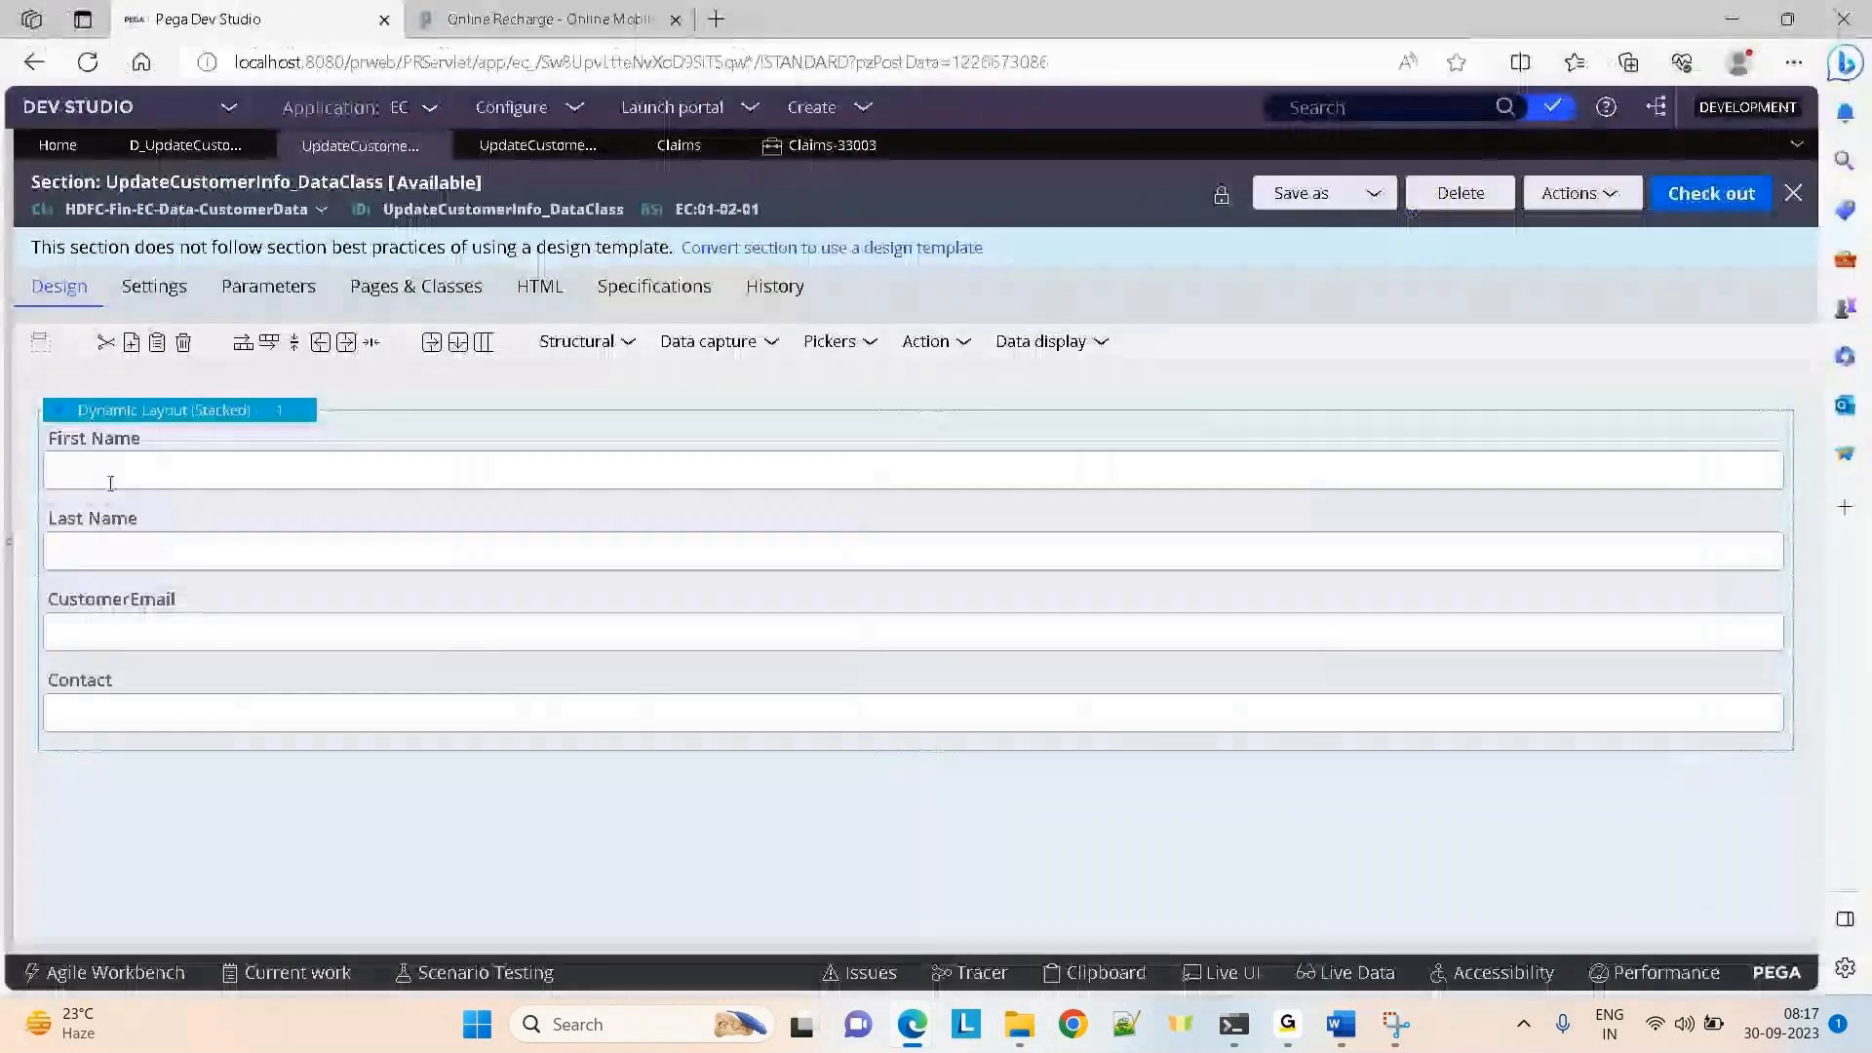
# Open the CustomerData data type's Records tab from the Data types list
pyautogui.click(10, 532)
pyautogui.click(54, 337)
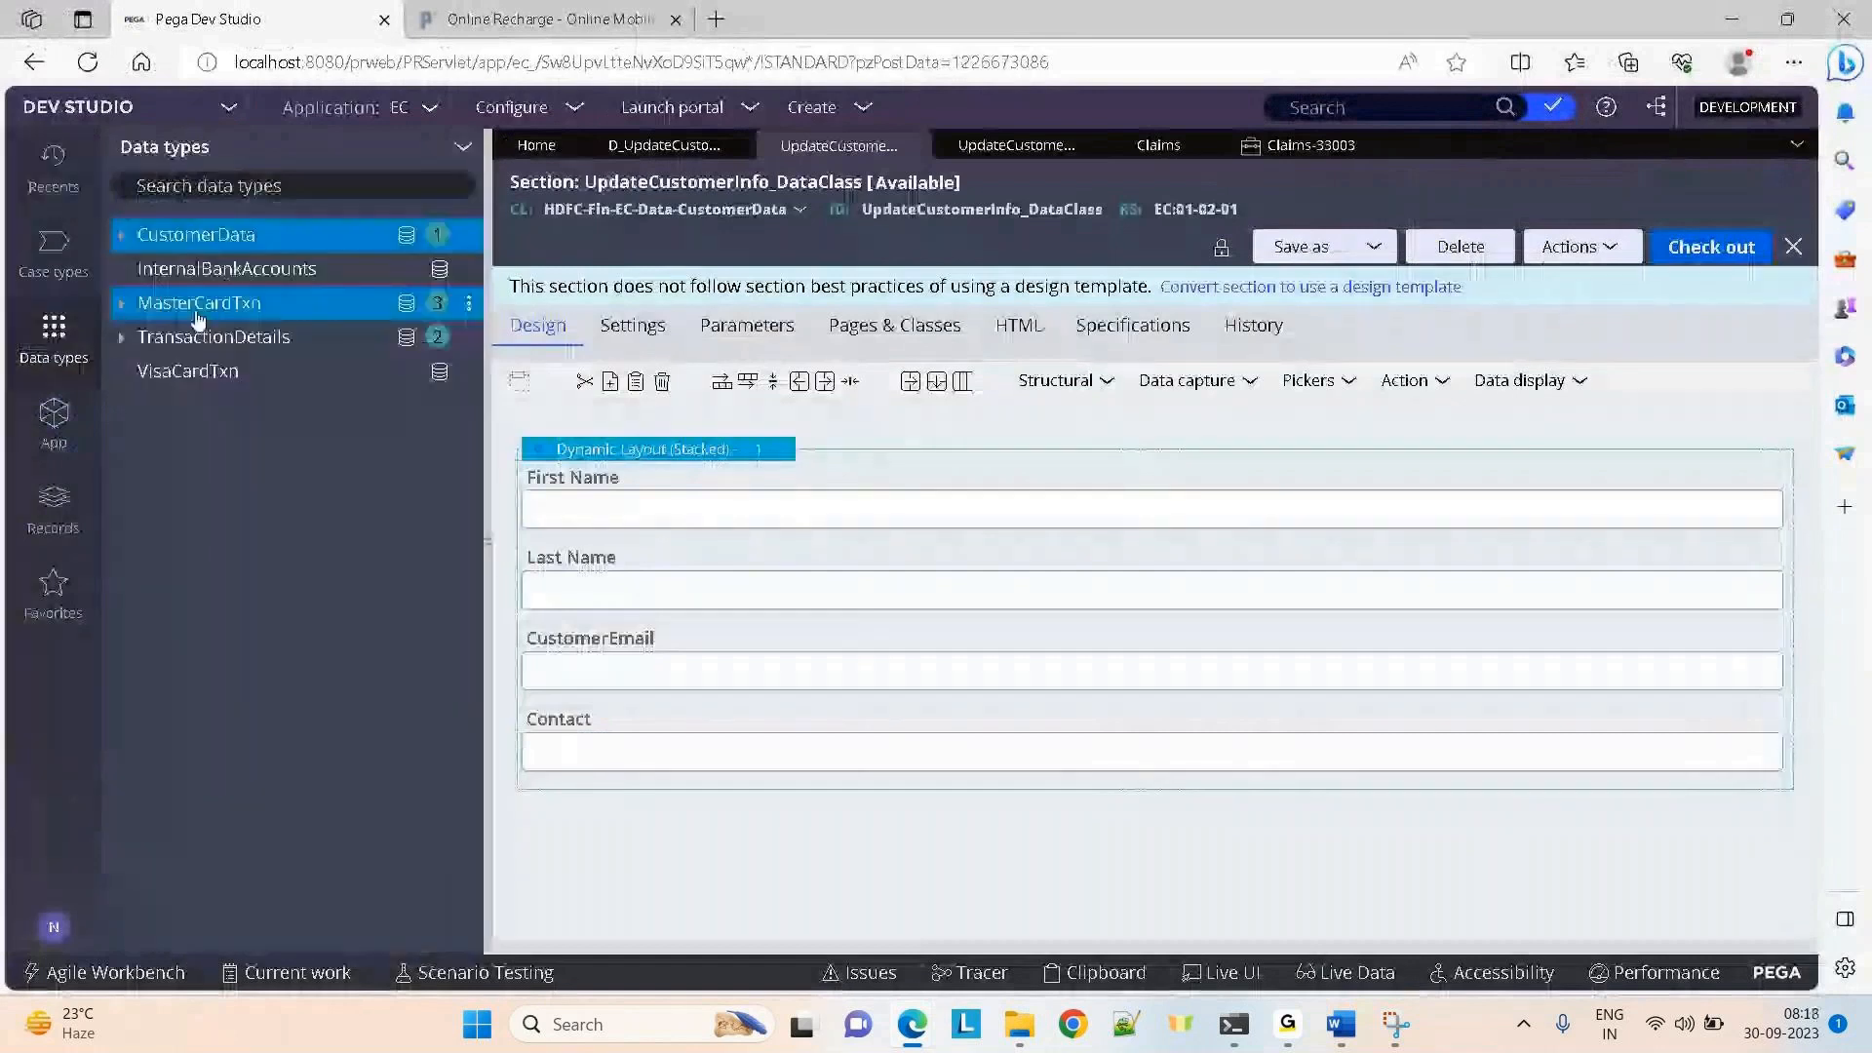
pyautogui.click(196, 234)
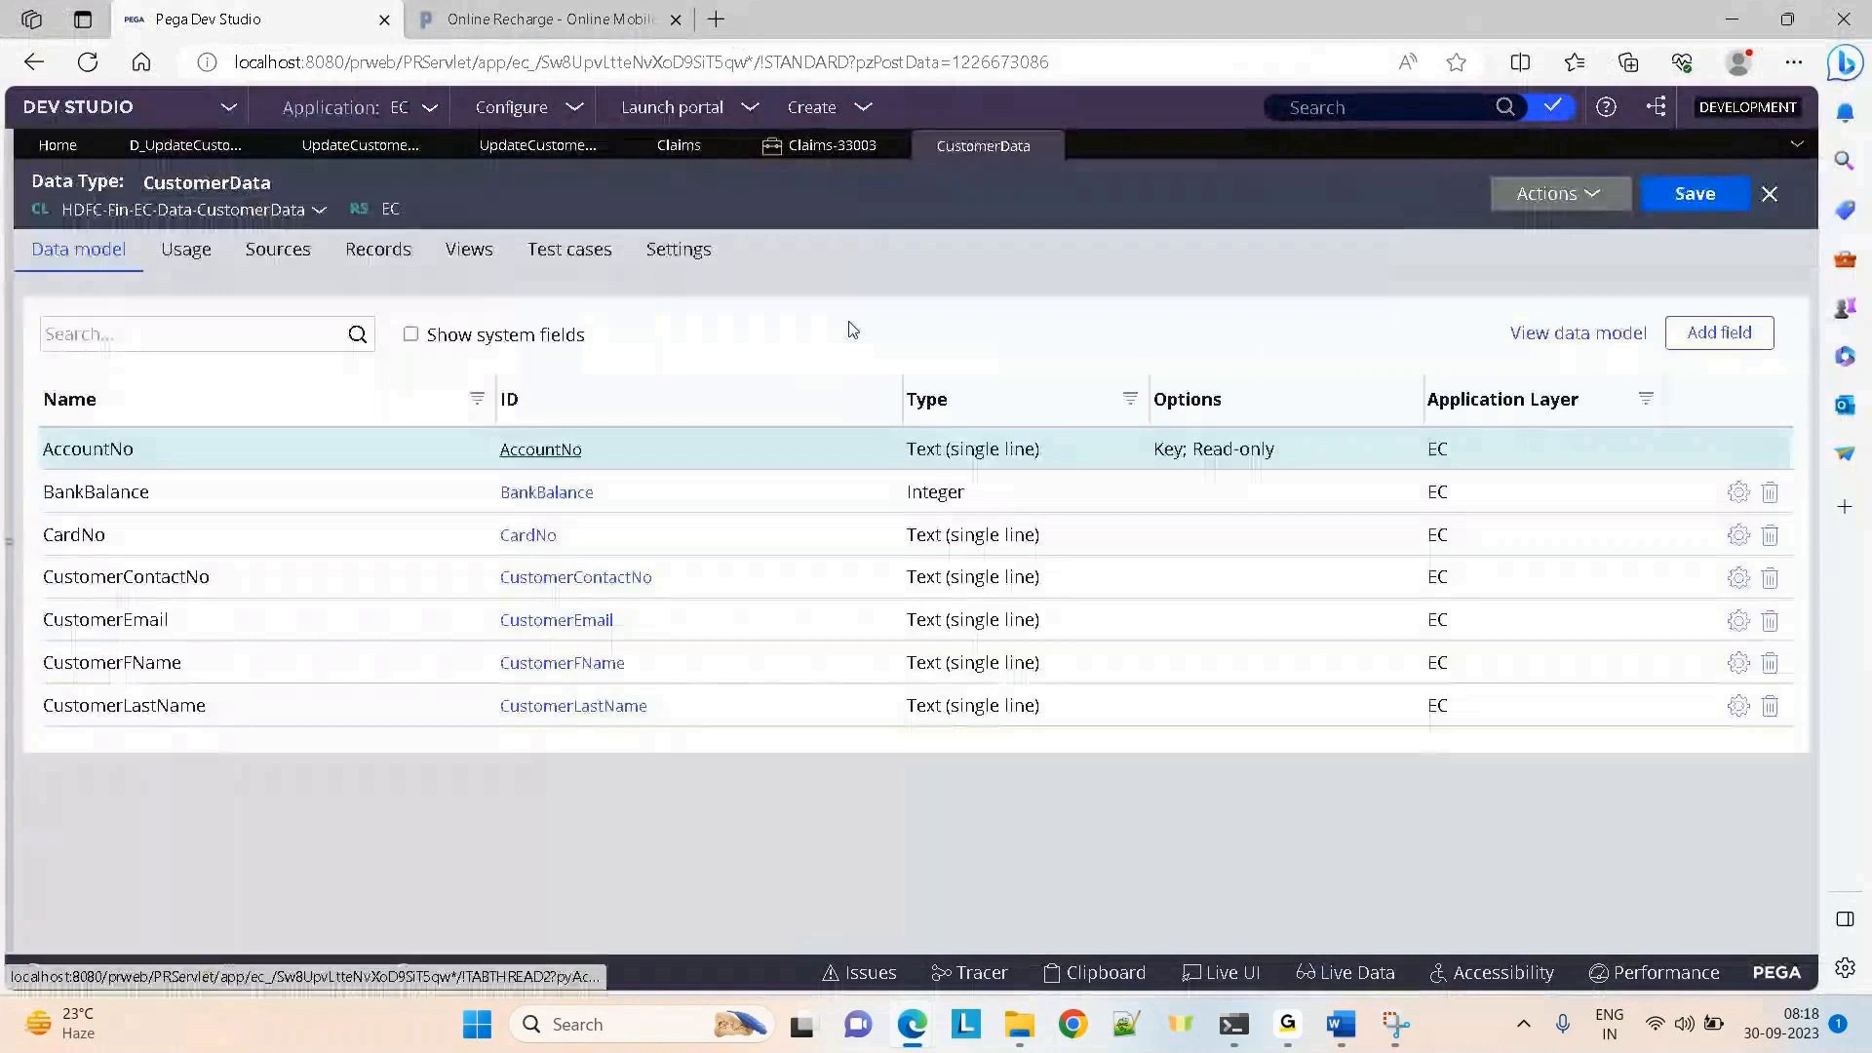
pyautogui.click(359, 273)
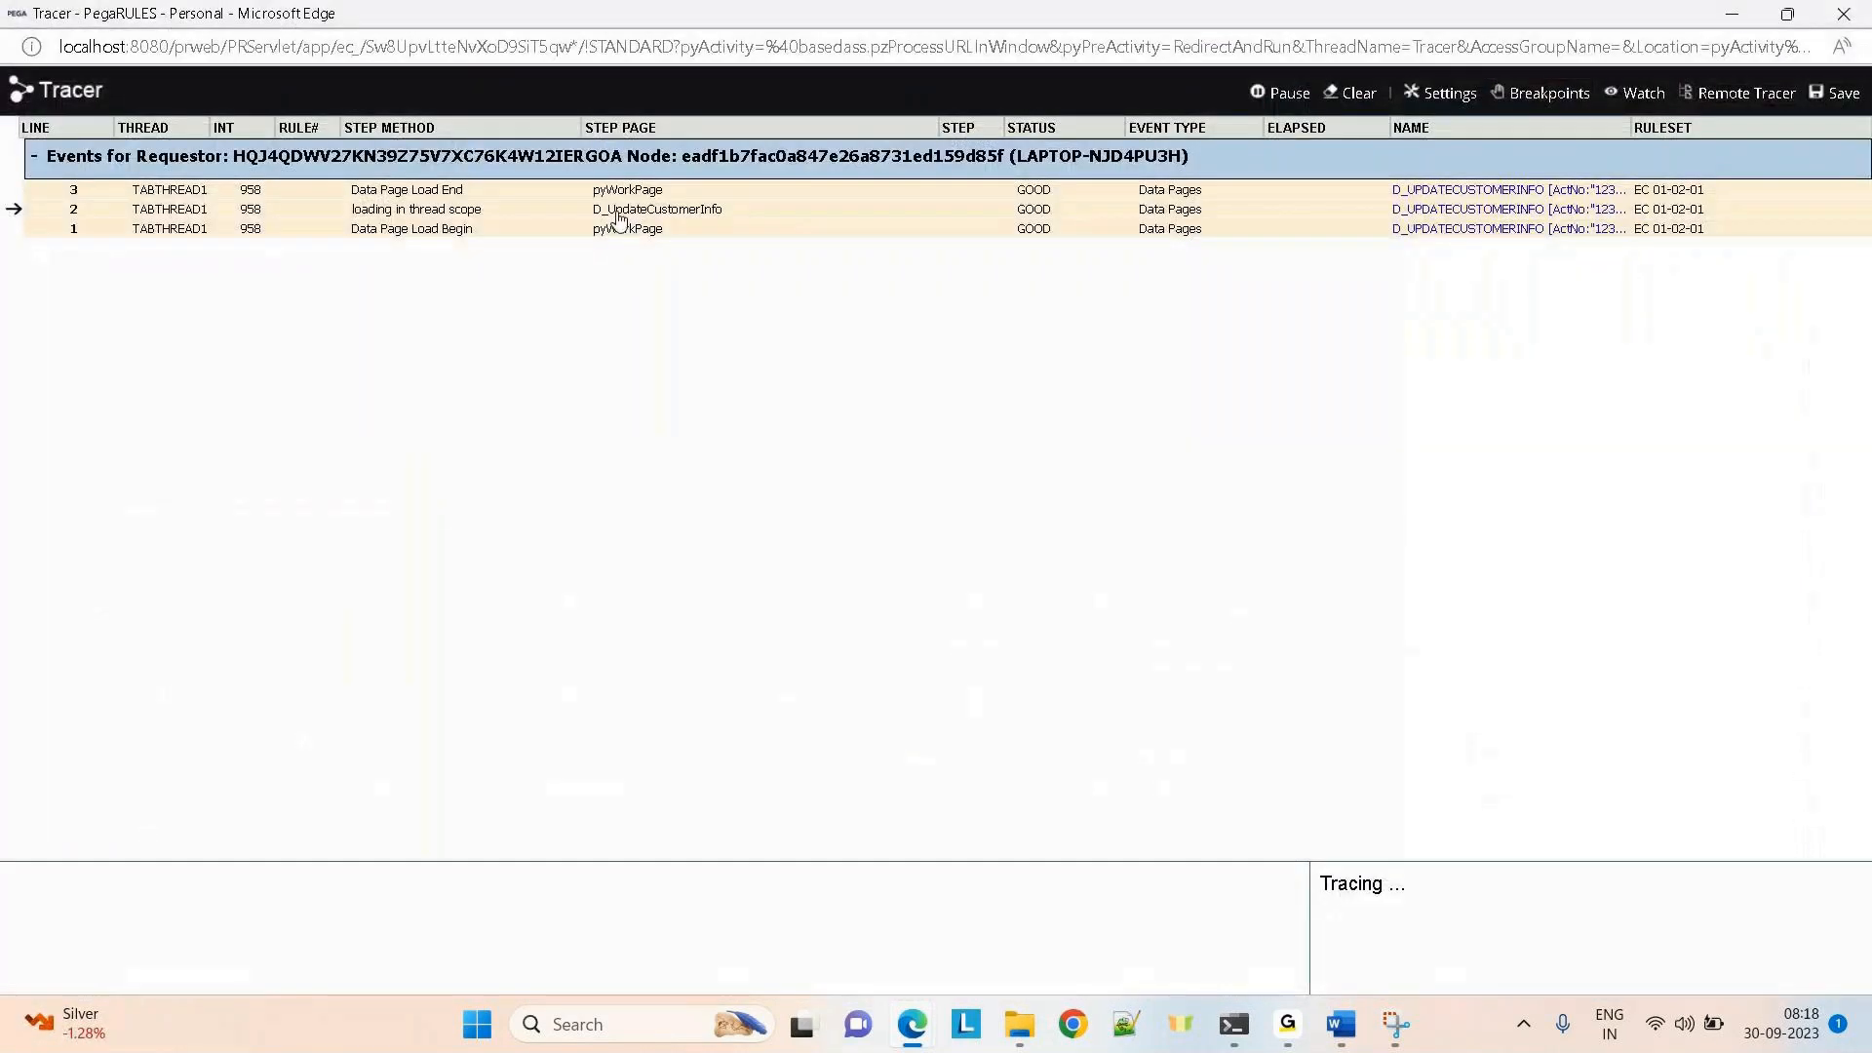
# Re-inspect the D_UpdateCustomerInfo page properties, then set the Tracer aside for the records
pyautogui.click(619, 210)
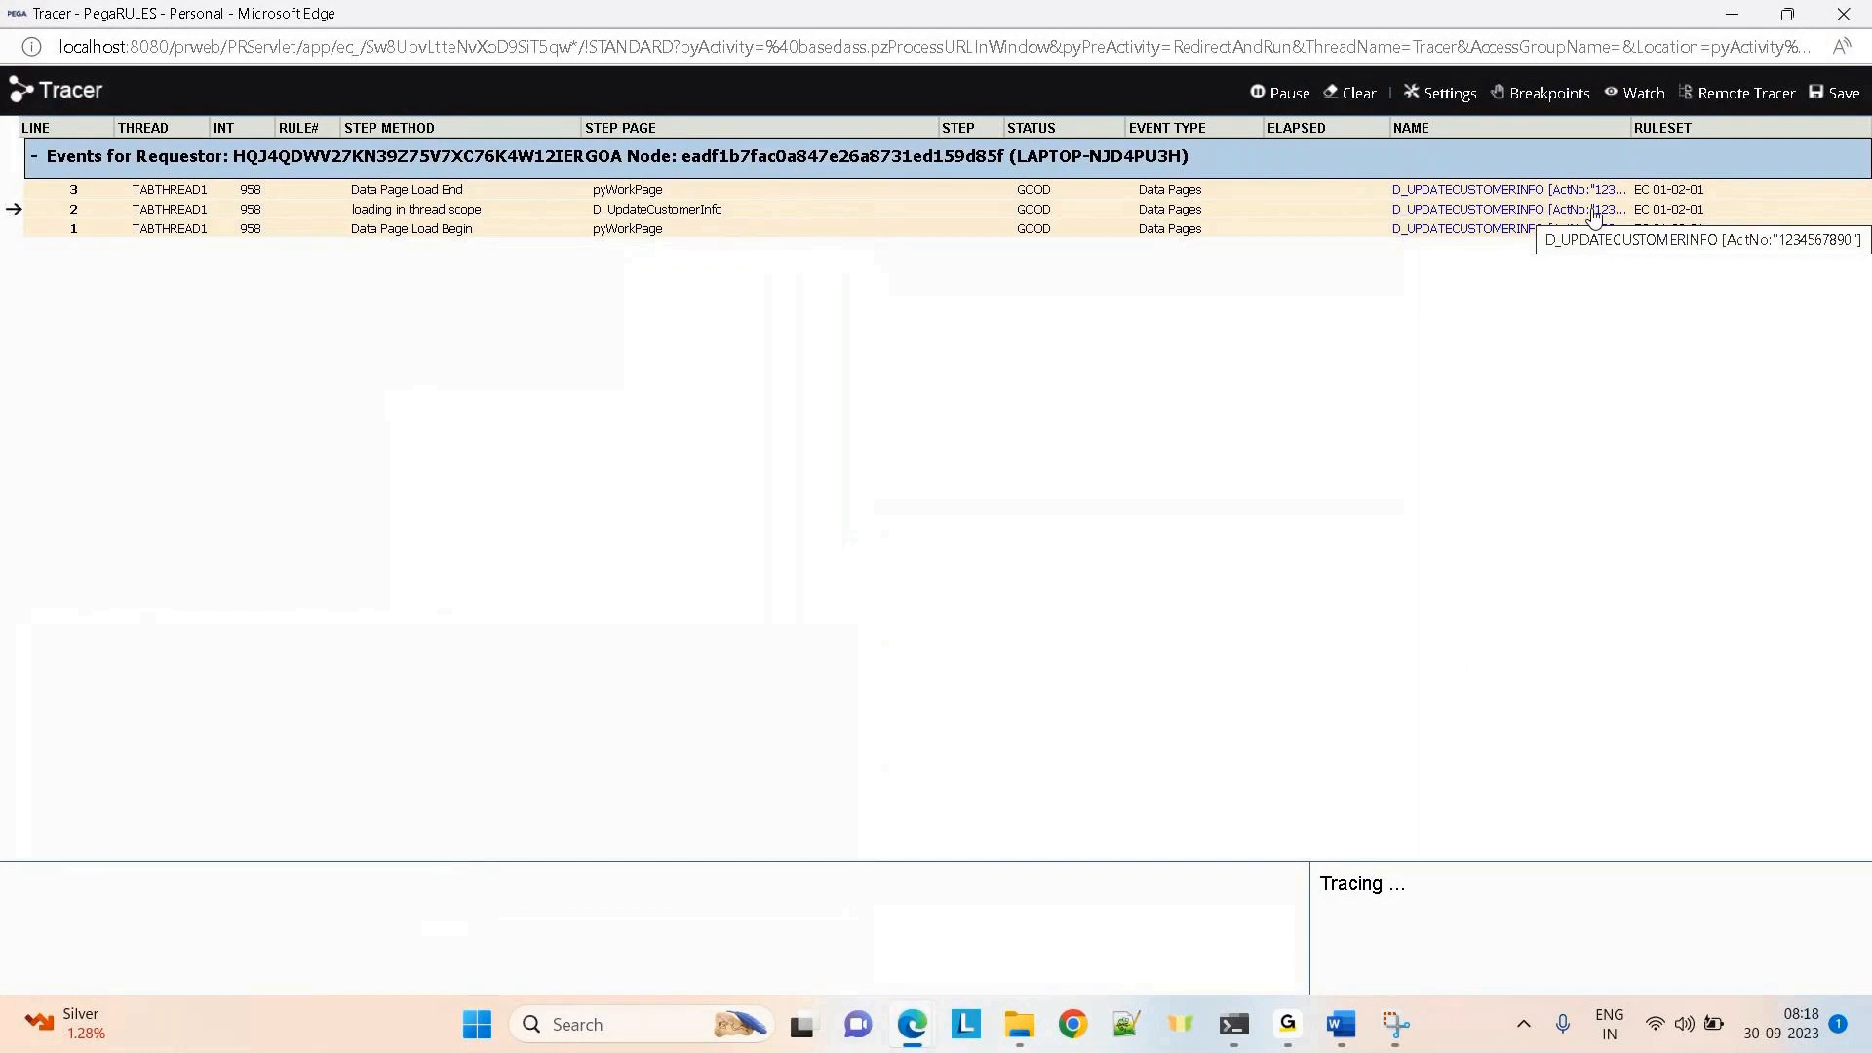
pyautogui.click(1593, 217)
pyautogui.click(1746, 17)
pyautogui.click(1225, 400)
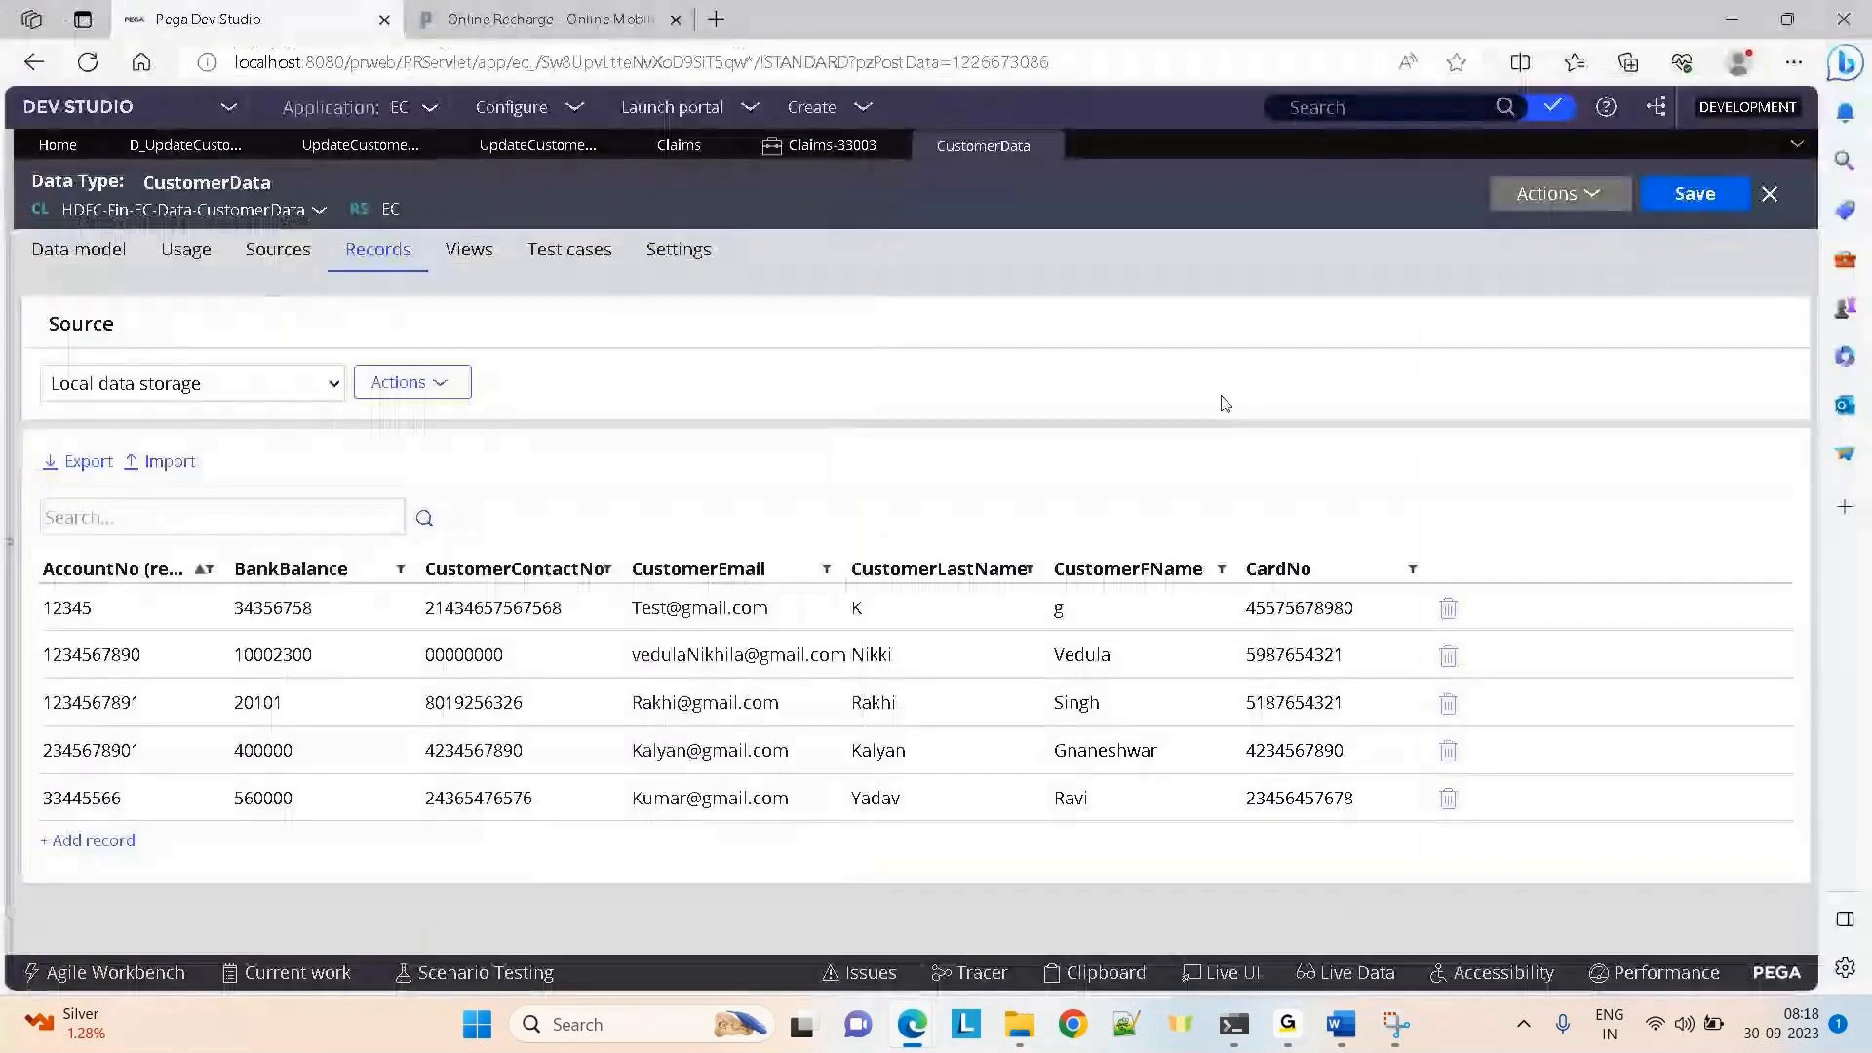
# Revisit the UpdateCustomerInfo_DataClass section and flow action, then the Claims-33003 case form
pyautogui.click(368, 151)
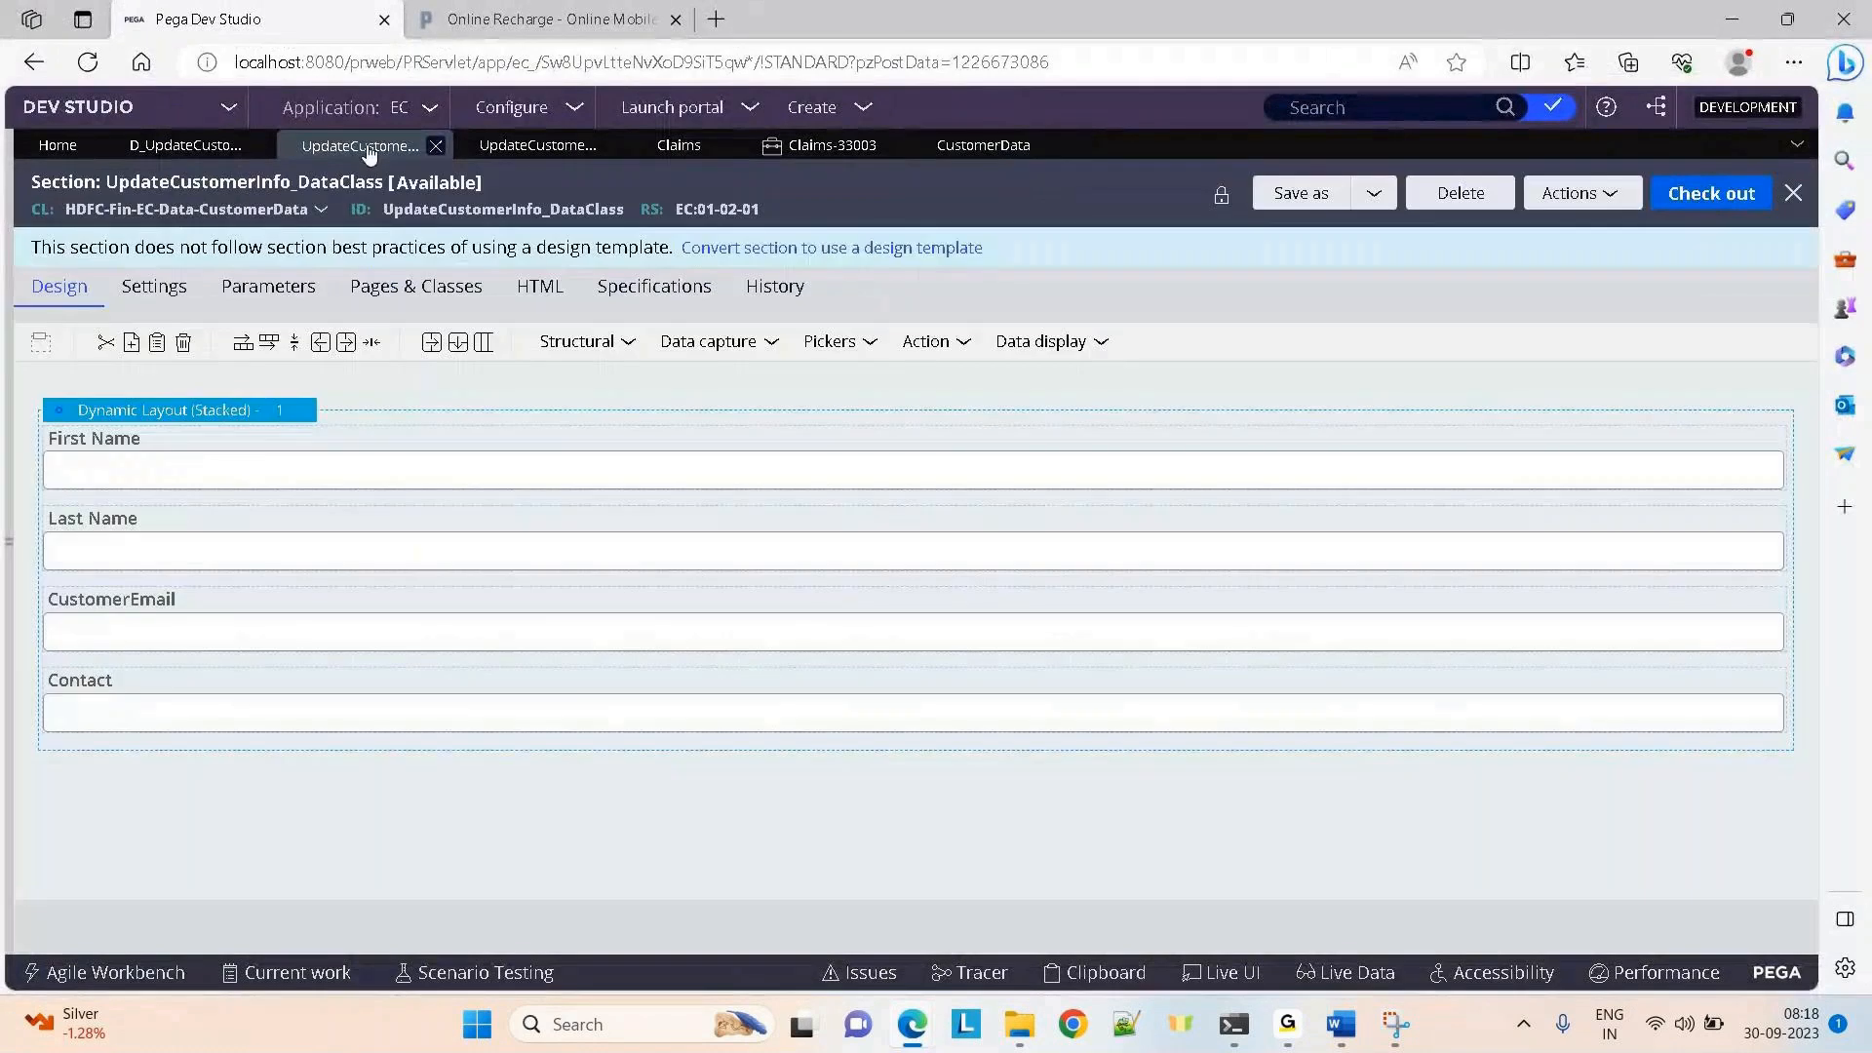
pyautogui.click(519, 147)
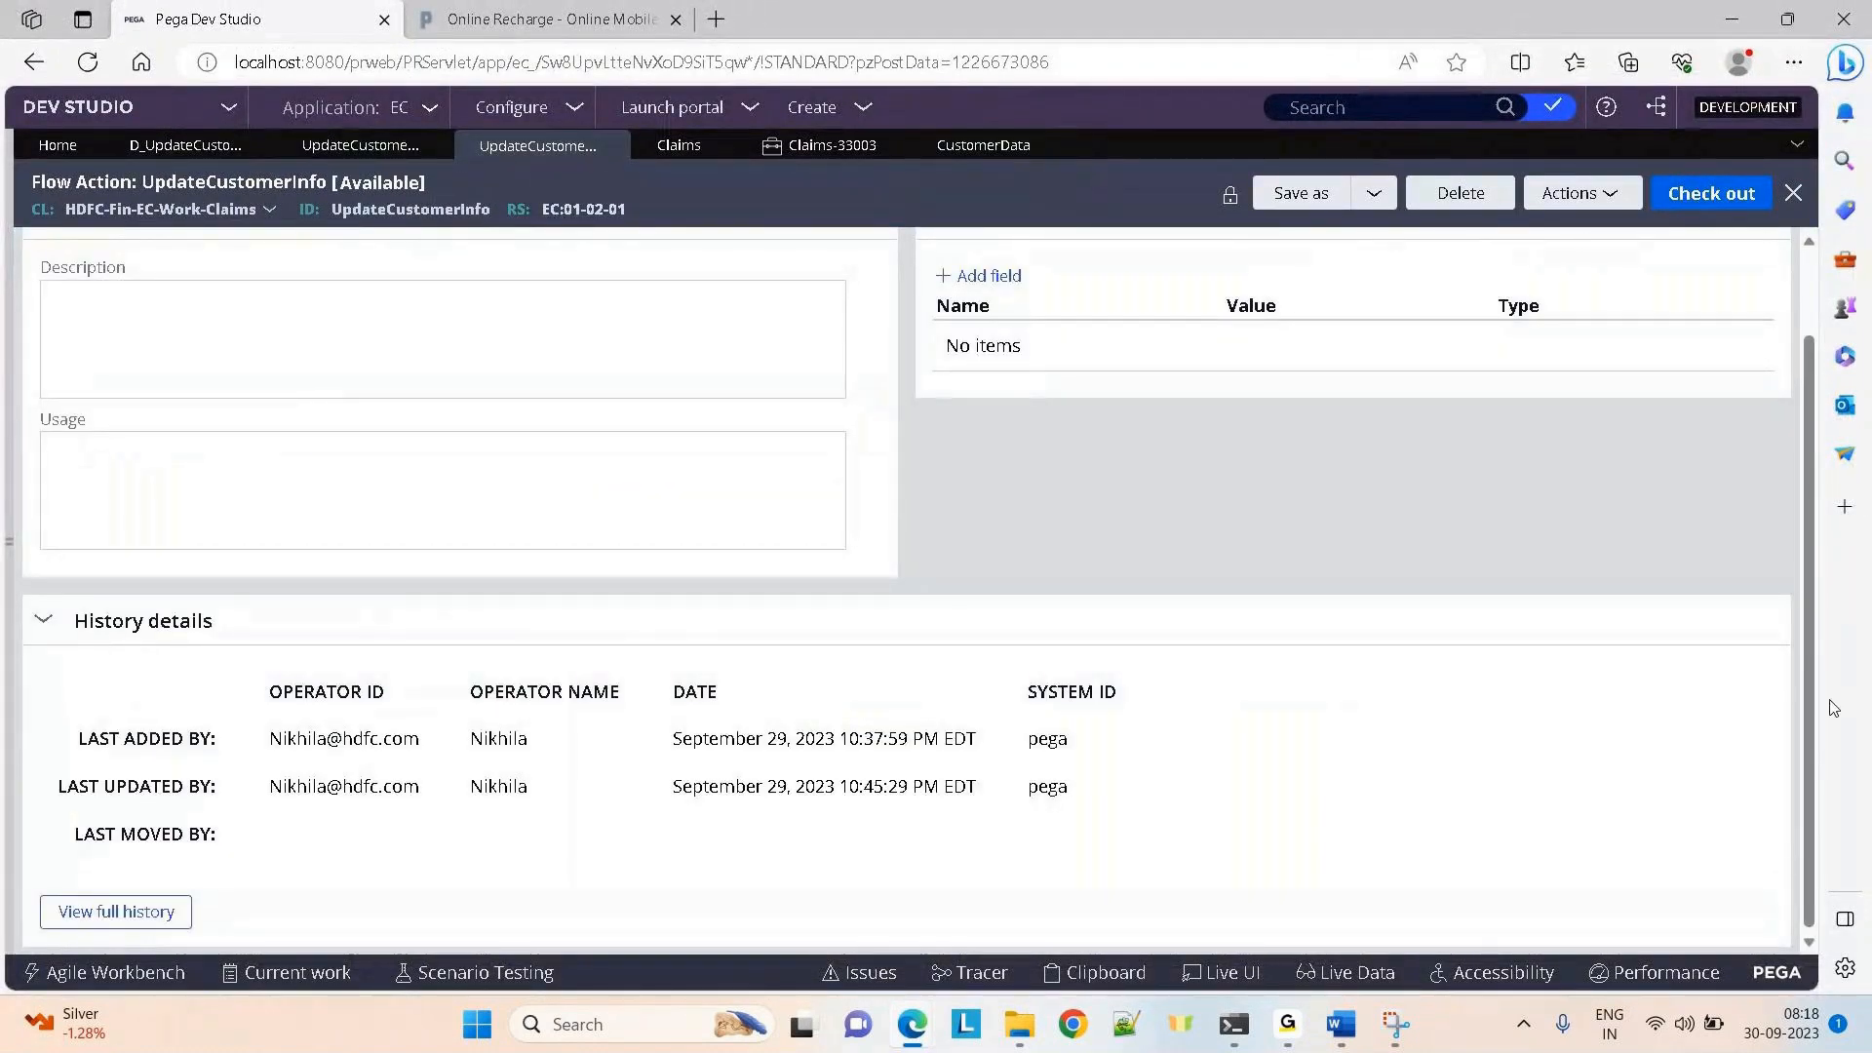
pyautogui.scroll(1, 1819, 737)
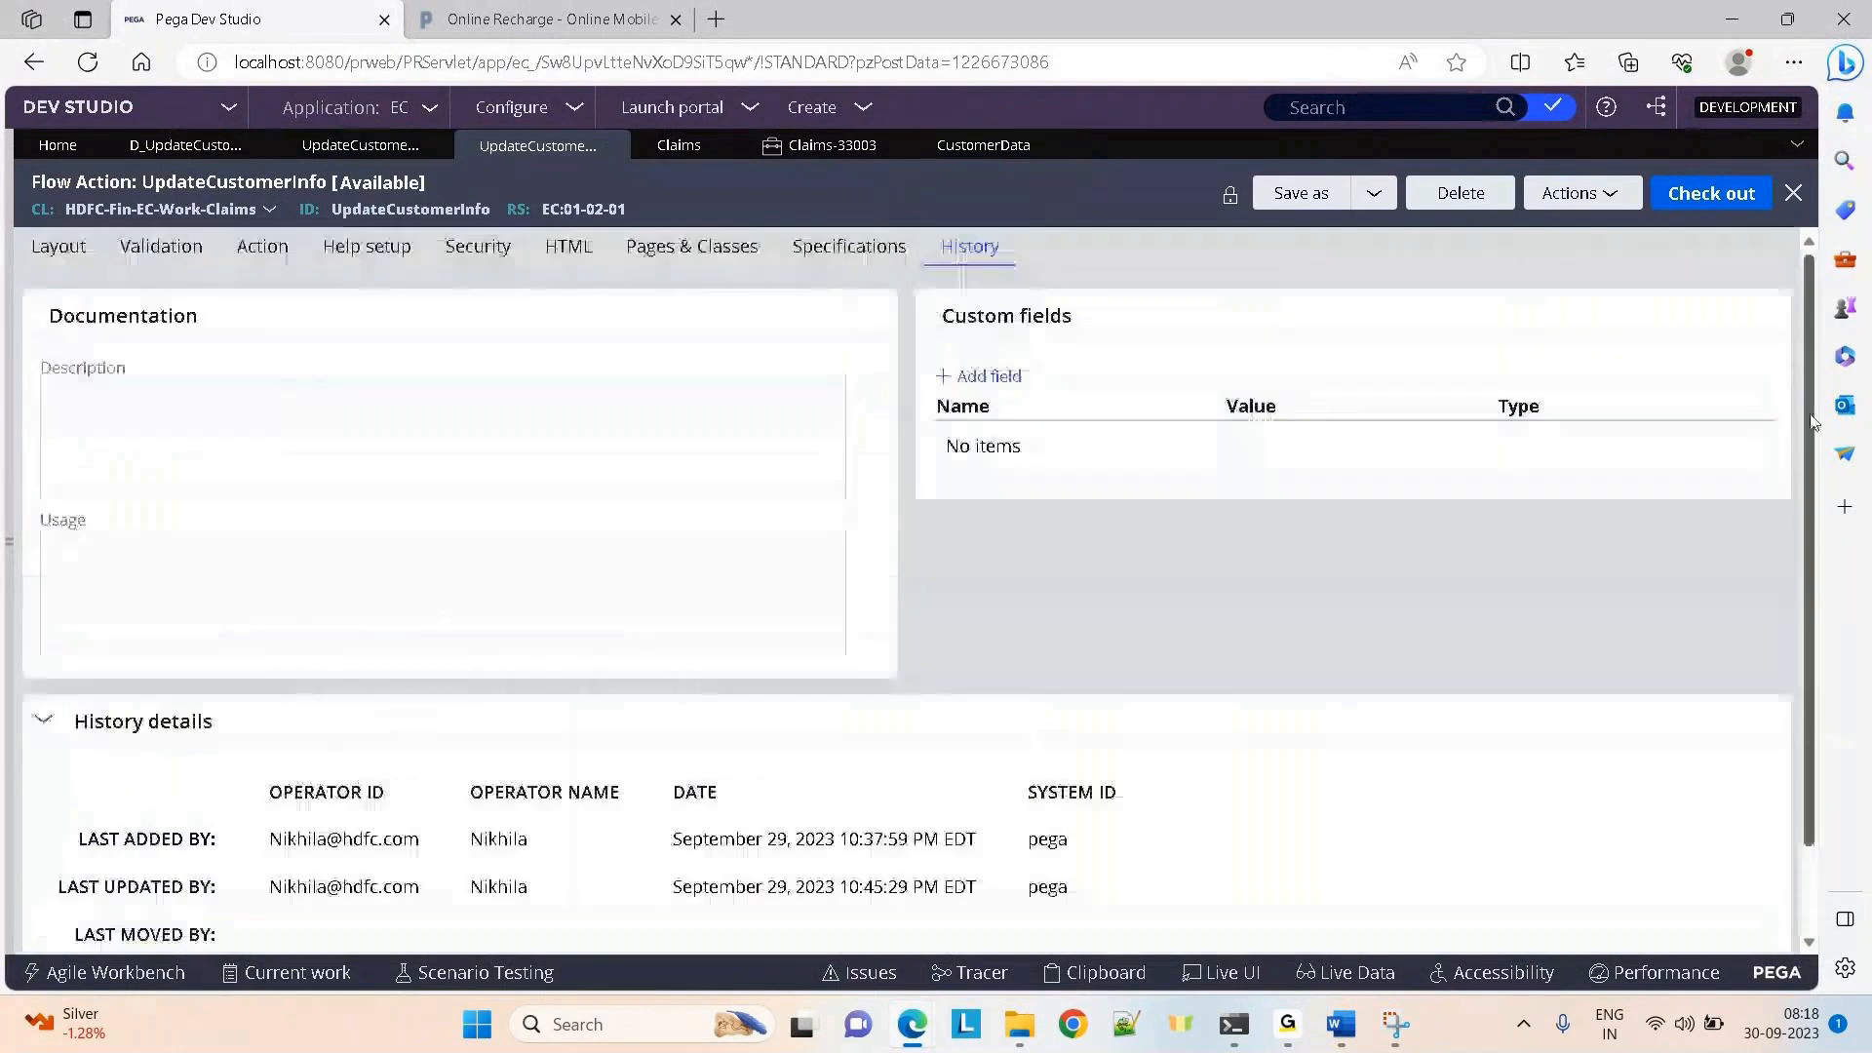
pyautogui.click(338, 154)
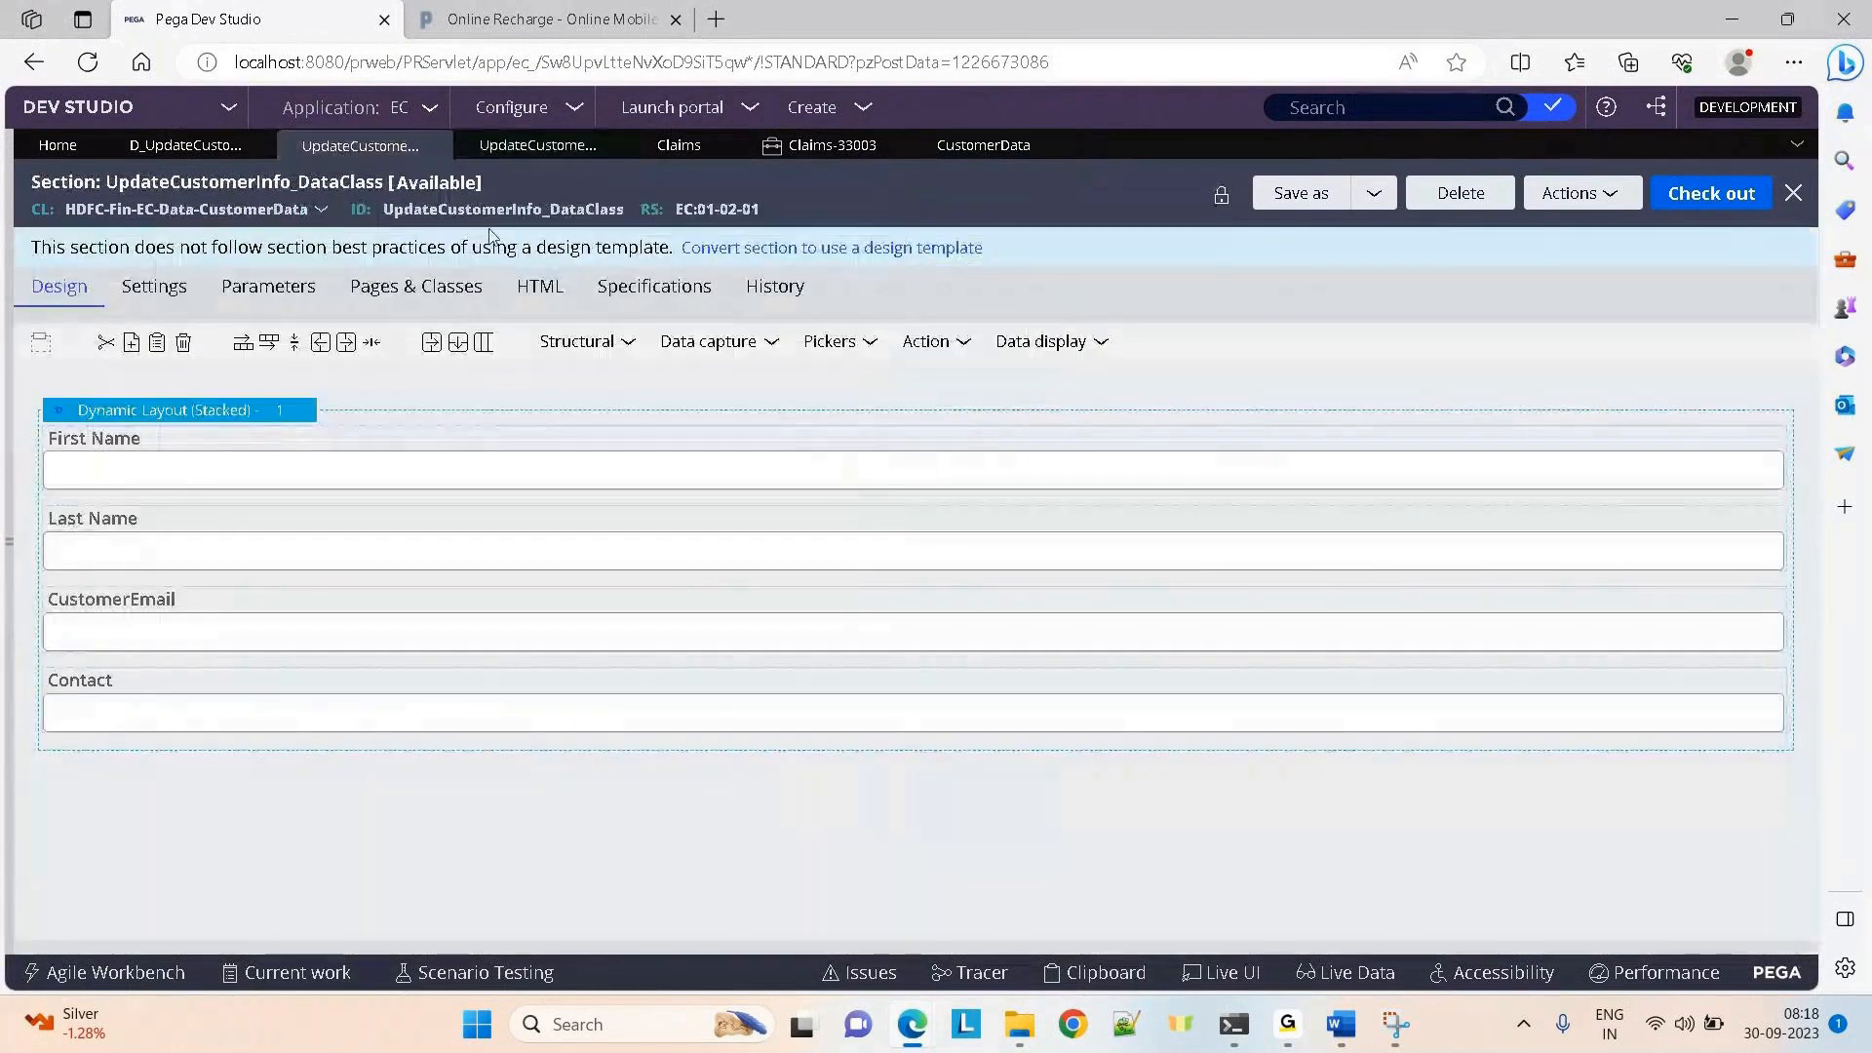
pyautogui.click(819, 148)
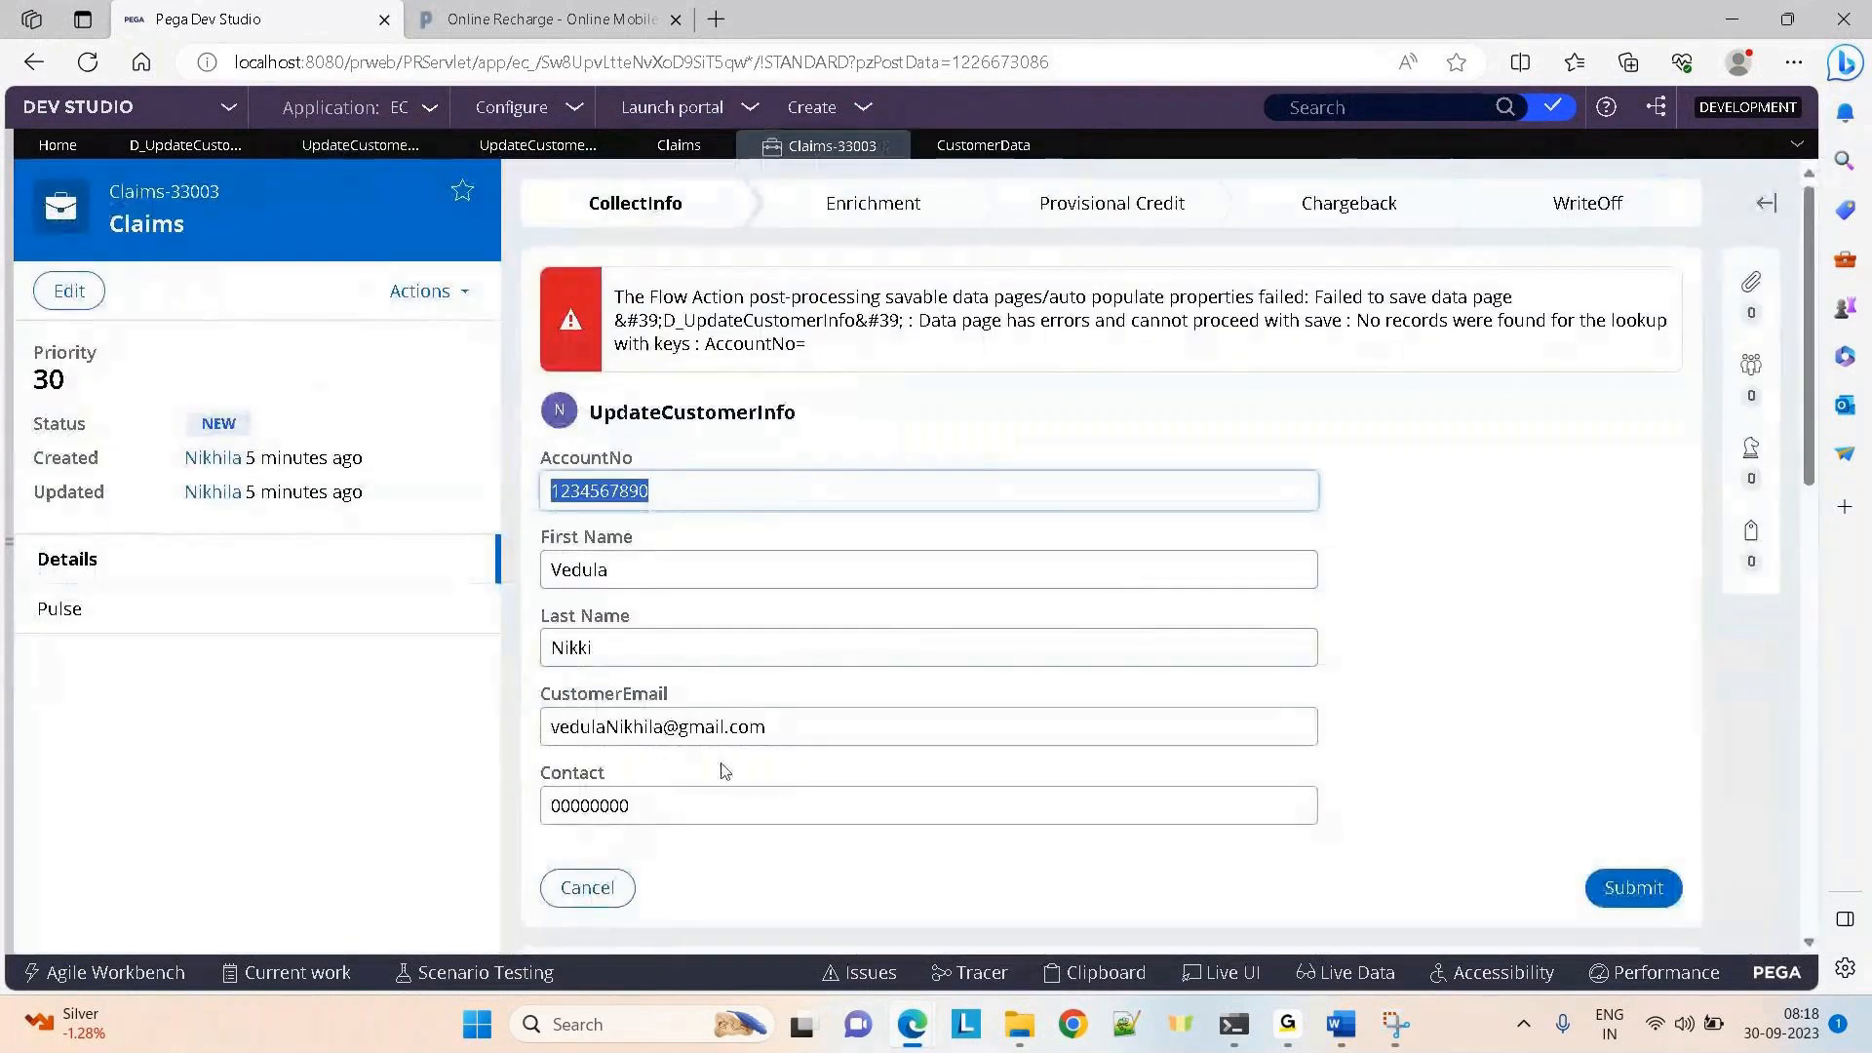
# Bring the Tracer showing the D_UpdateCustomerInfo Data Pages events back to the front
pyautogui.hotkey('alt', 'Tab')
pyautogui.hotkey('alt', 'Tab')
pyautogui.moveTo(916, 1029)
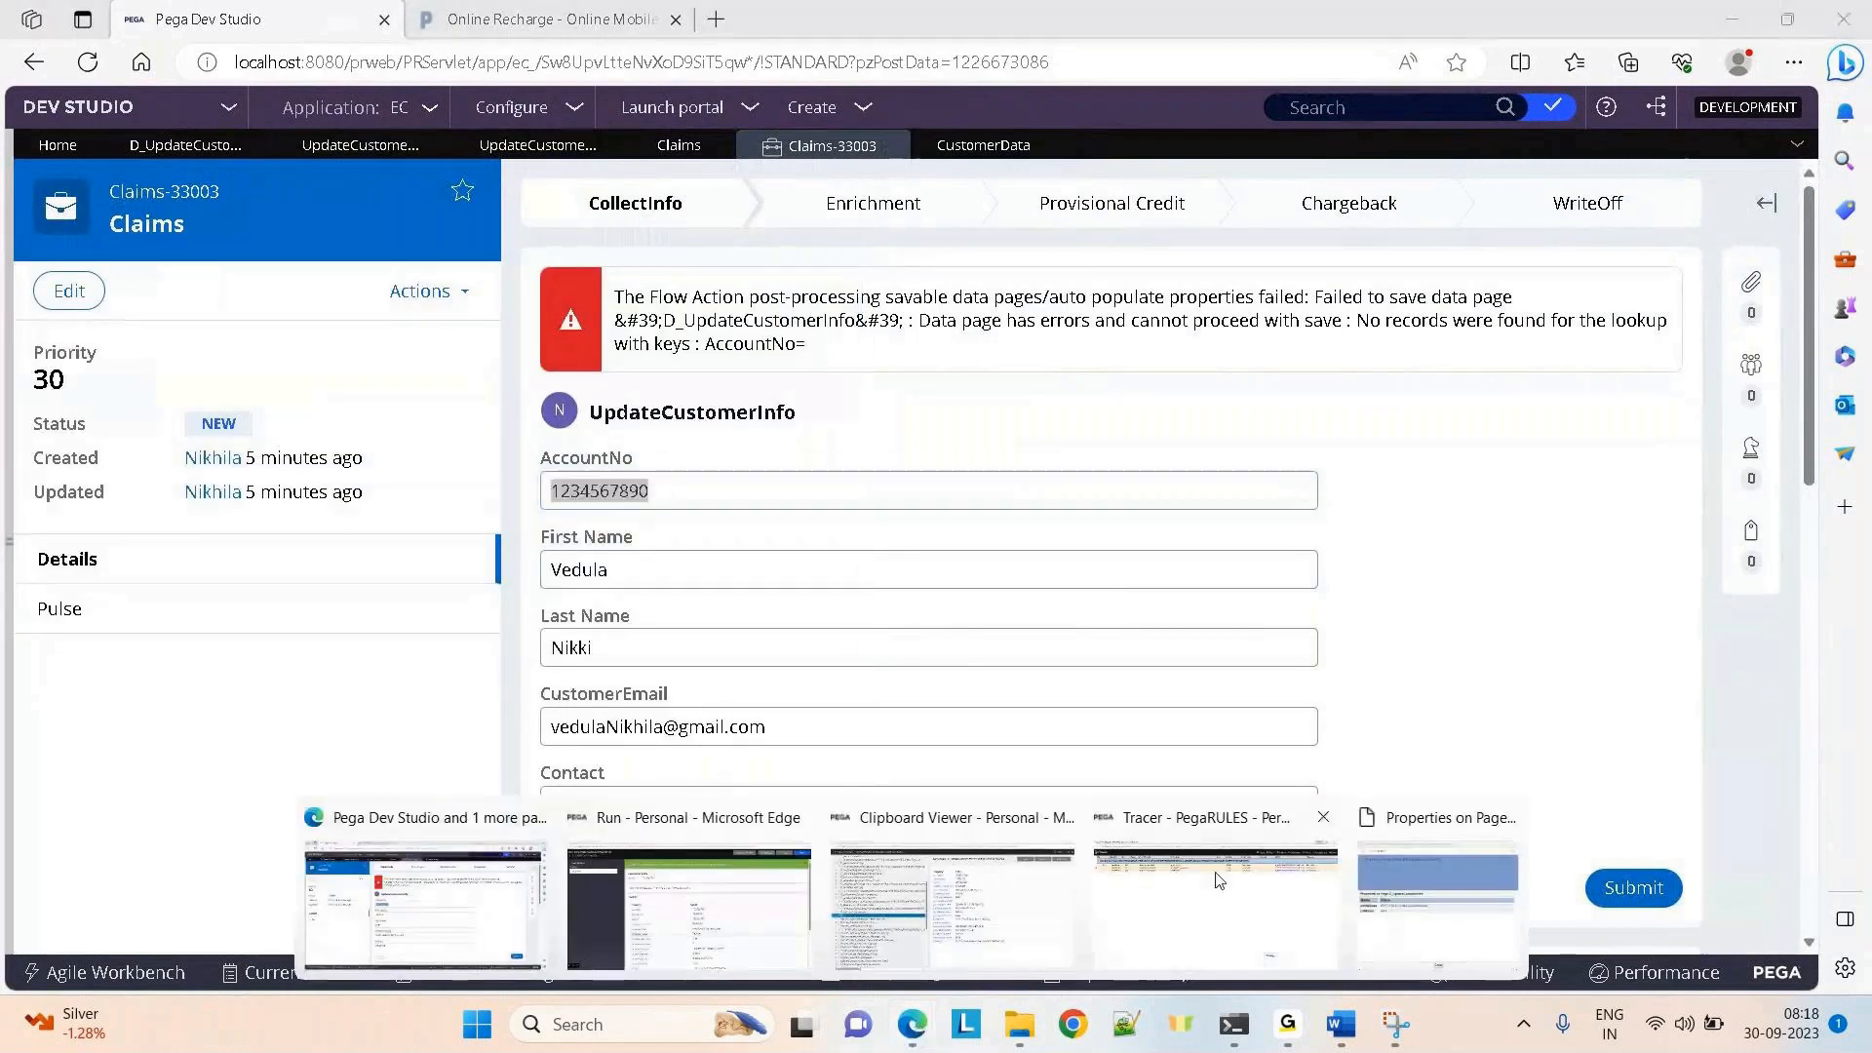
pyautogui.click(1215, 902)
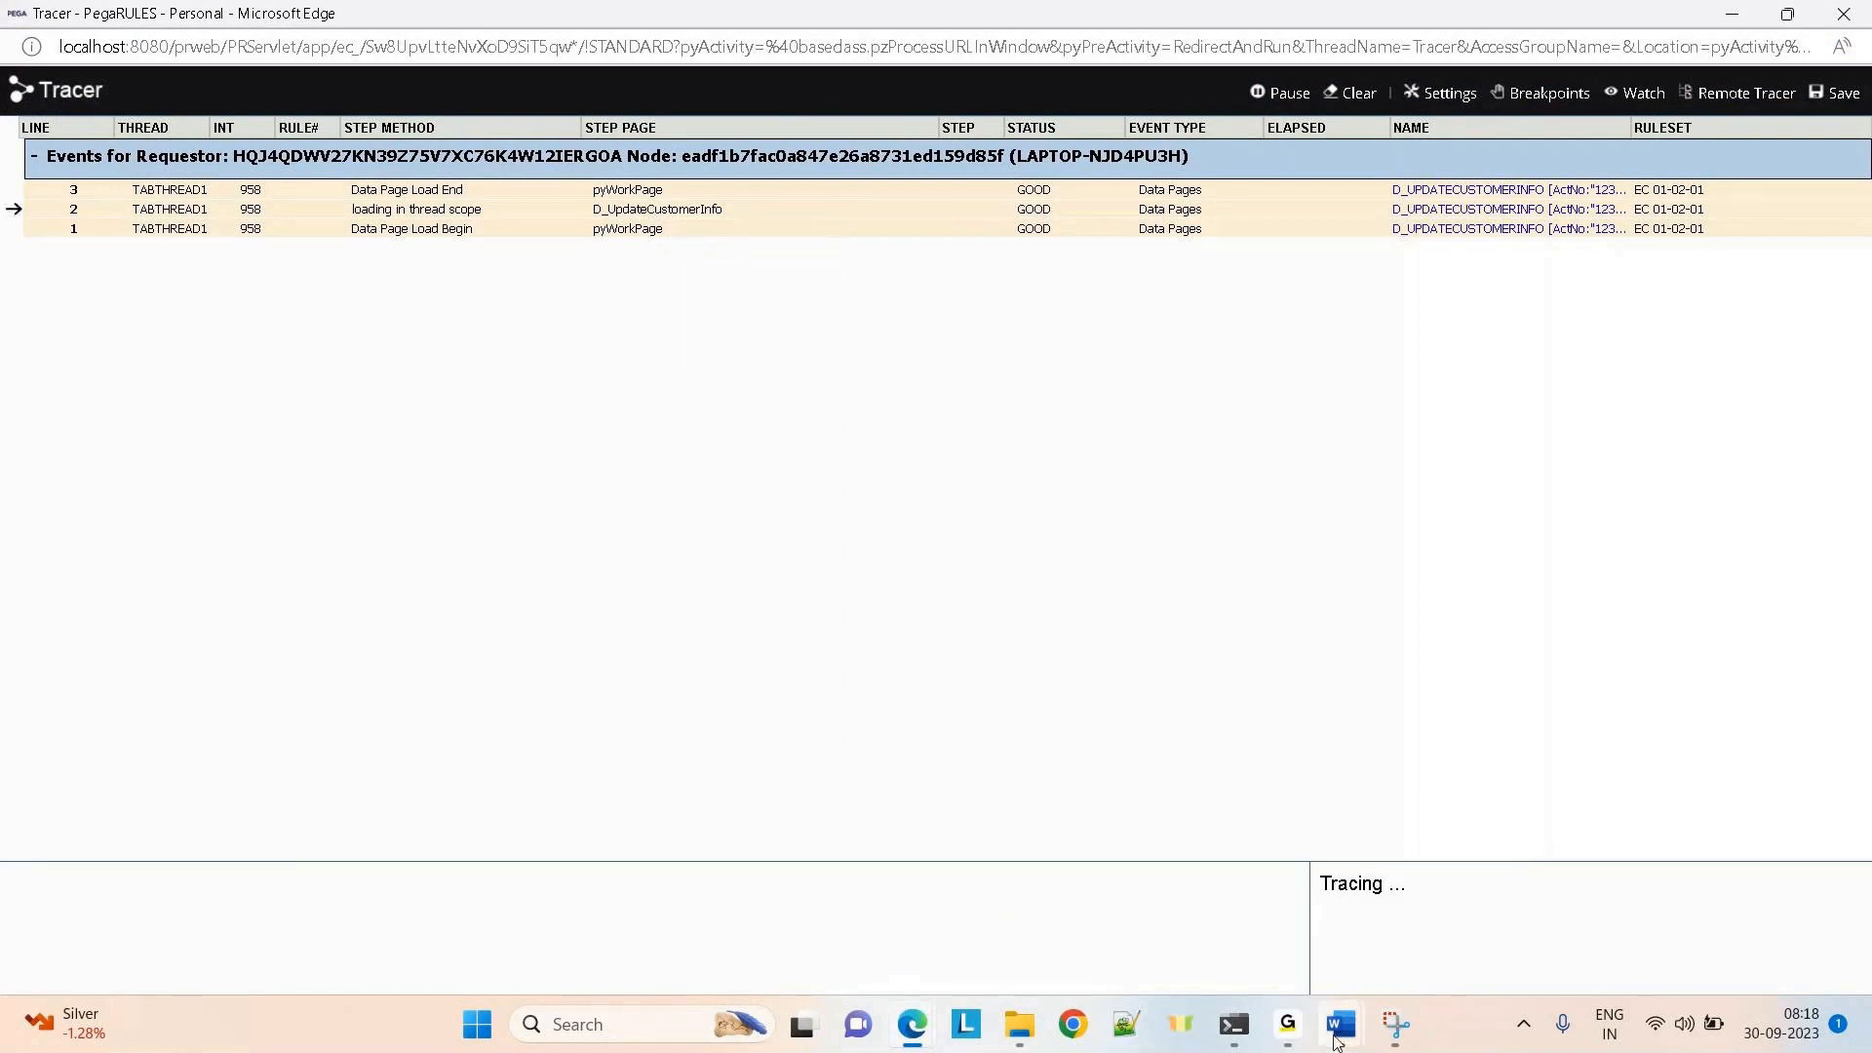
pyautogui.moveTo(1340, 1024)
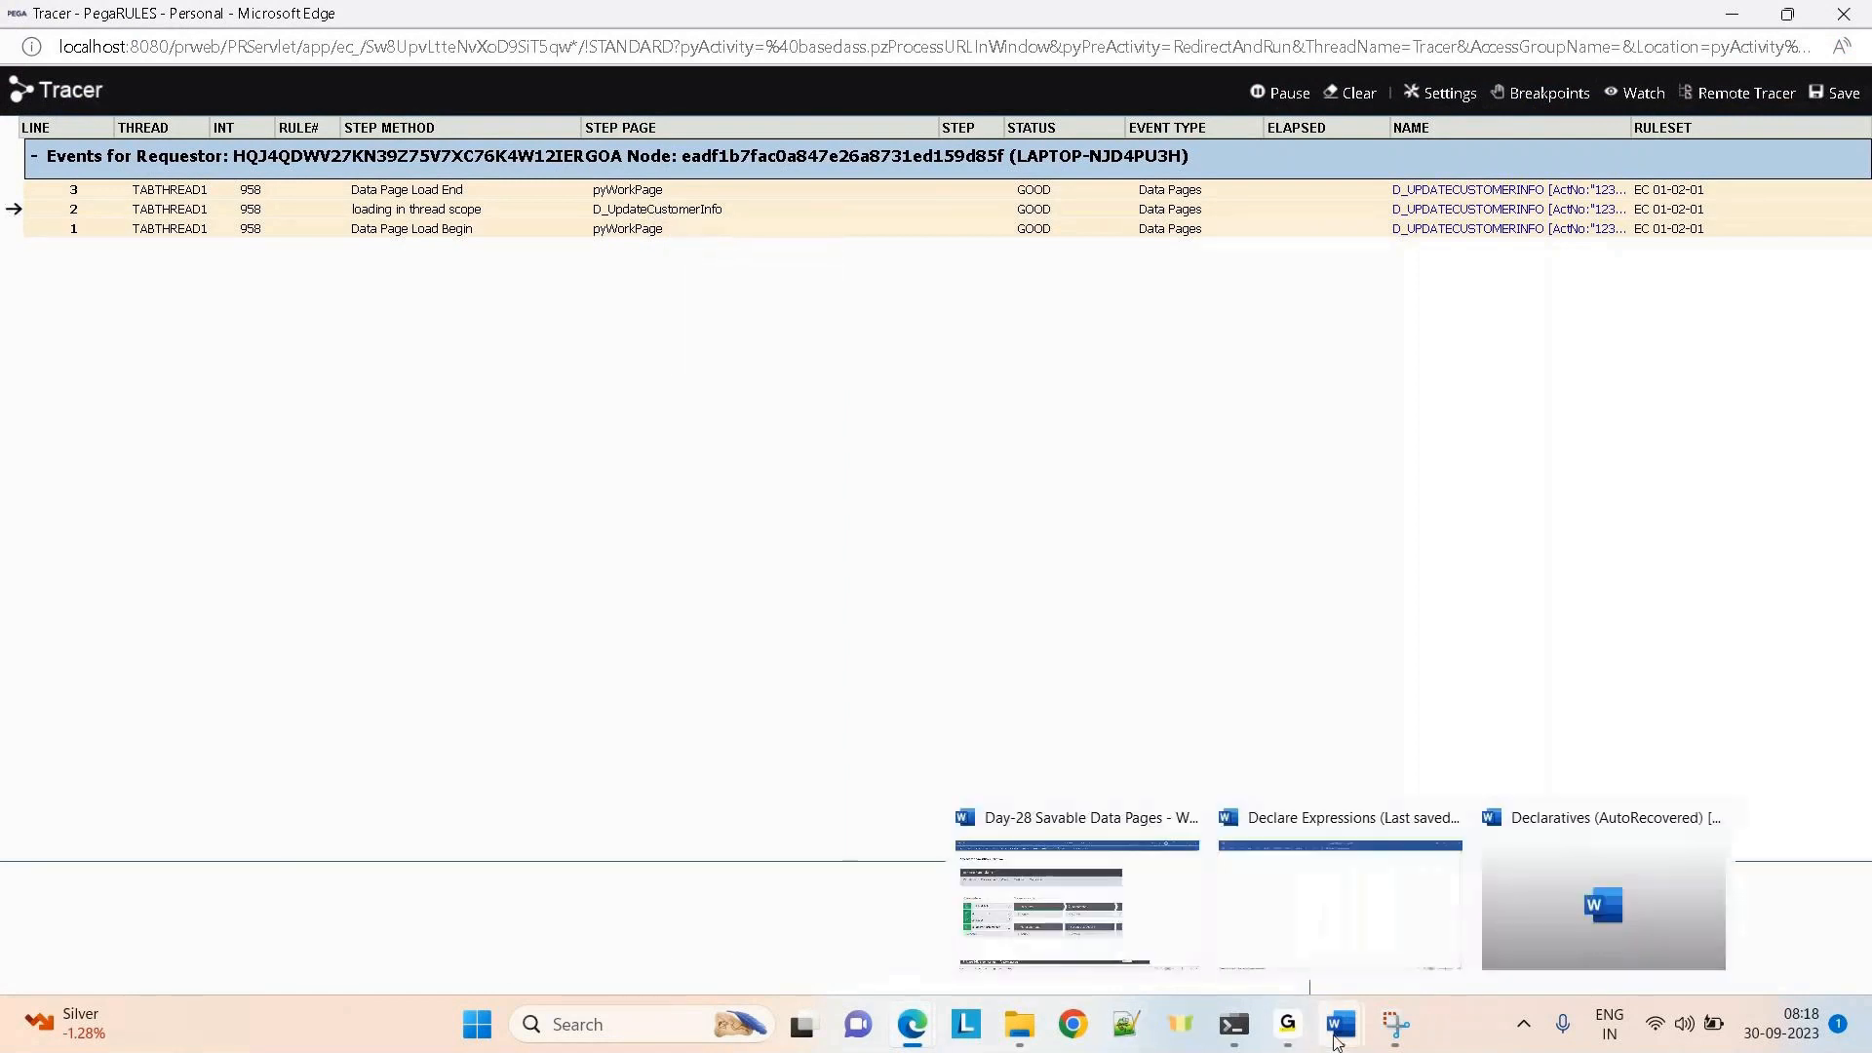
# Scroll the Day-28 Savable Data Pages notes back to the D_UpdateCustomerInfo clipboard screenshot, then bring up Tracer
pyautogui.click(1080, 916)
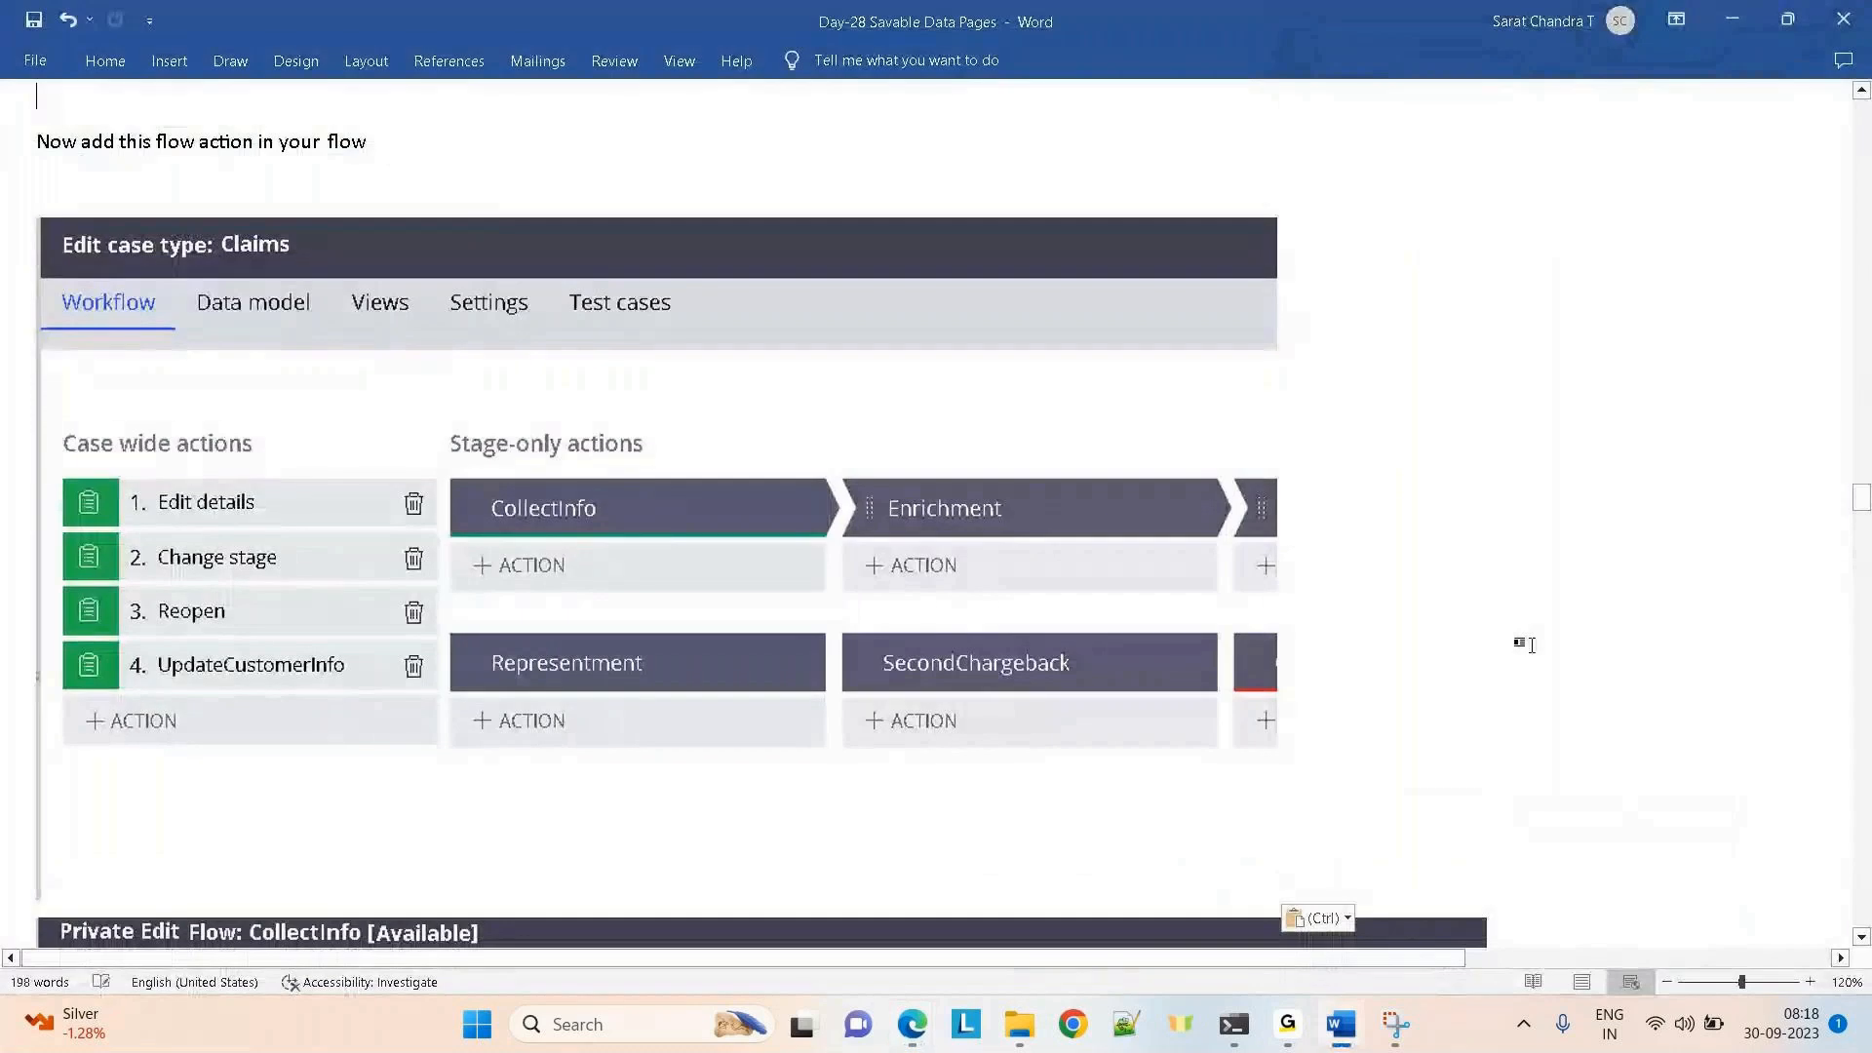
pyautogui.scroll(10, 1525, 648)
pyautogui.scroll(10, 1533, 646)
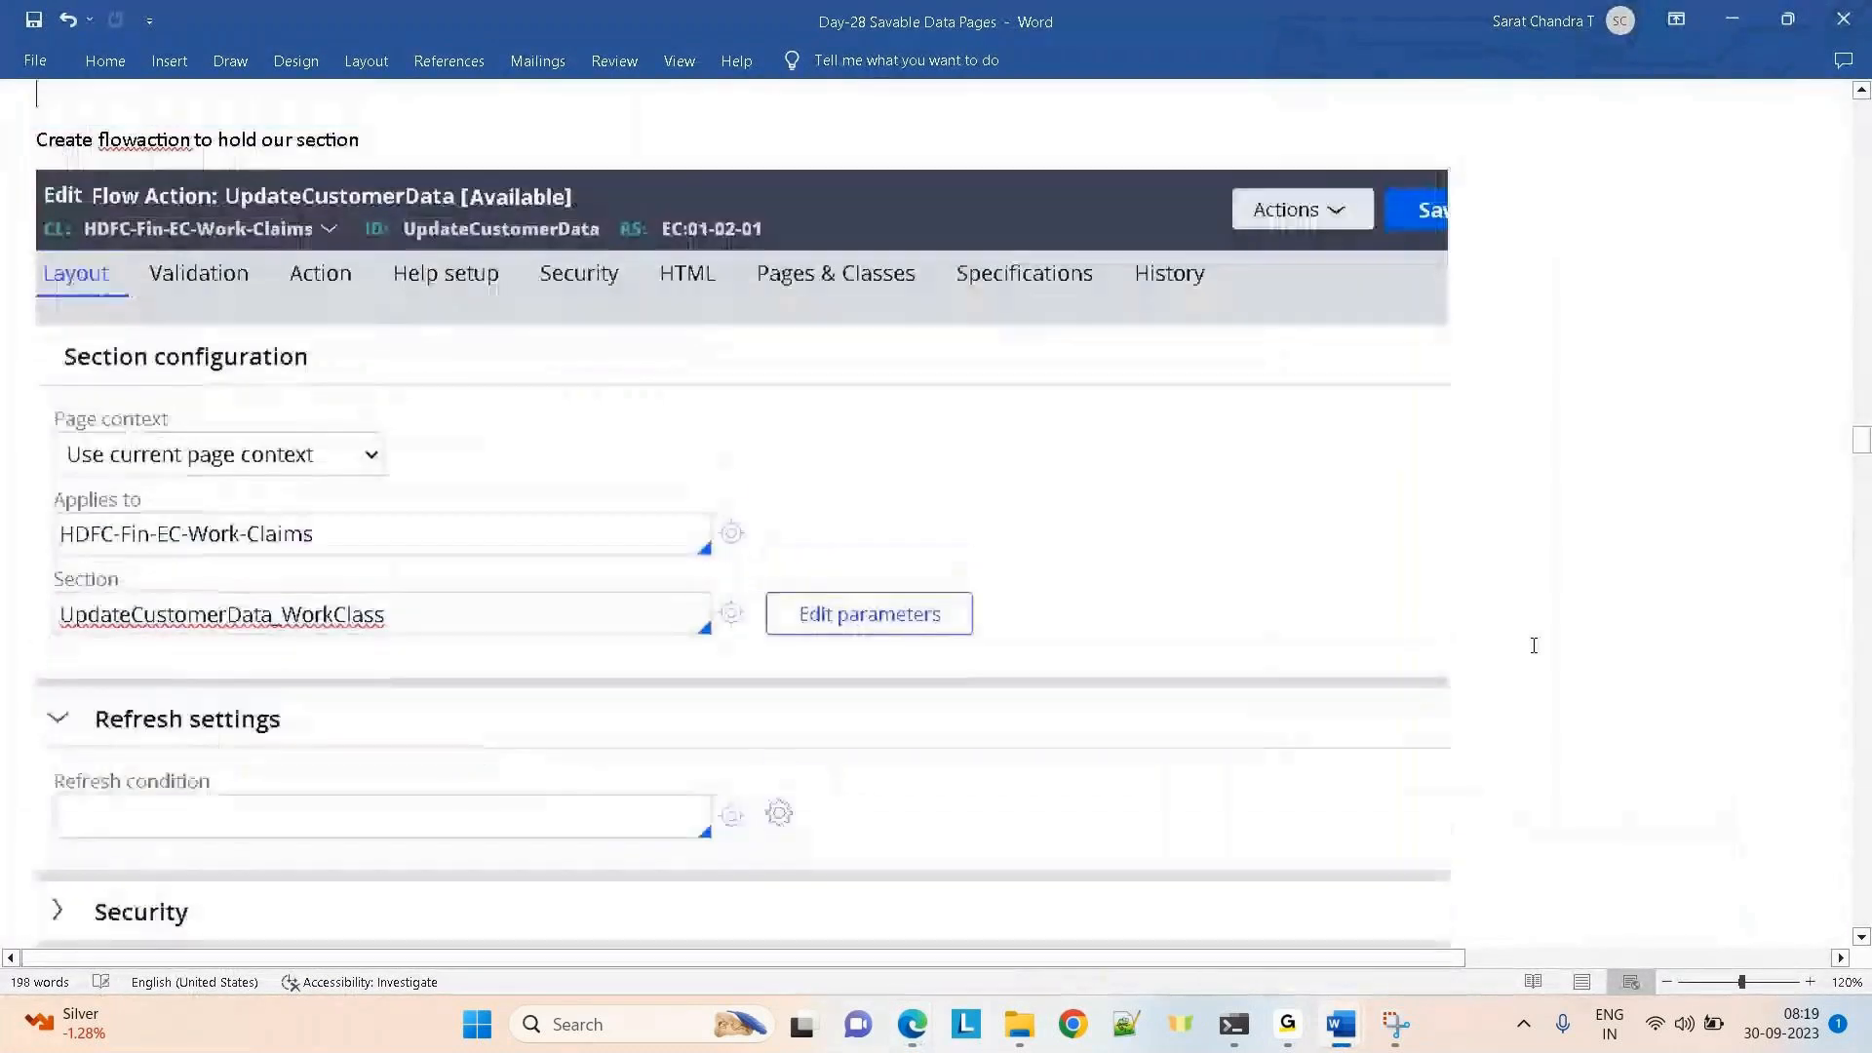
pyautogui.press('Down')
pyautogui.press('Down')
pyautogui.press('Down')
pyautogui.press('Down')
pyautogui.press('Down')
pyautogui.press('Down')
pyautogui.press('Down')
pyautogui.press('Down')
pyautogui.press('Down')
pyautogui.press('Down')
pyautogui.press('Down')
pyautogui.press('Down')
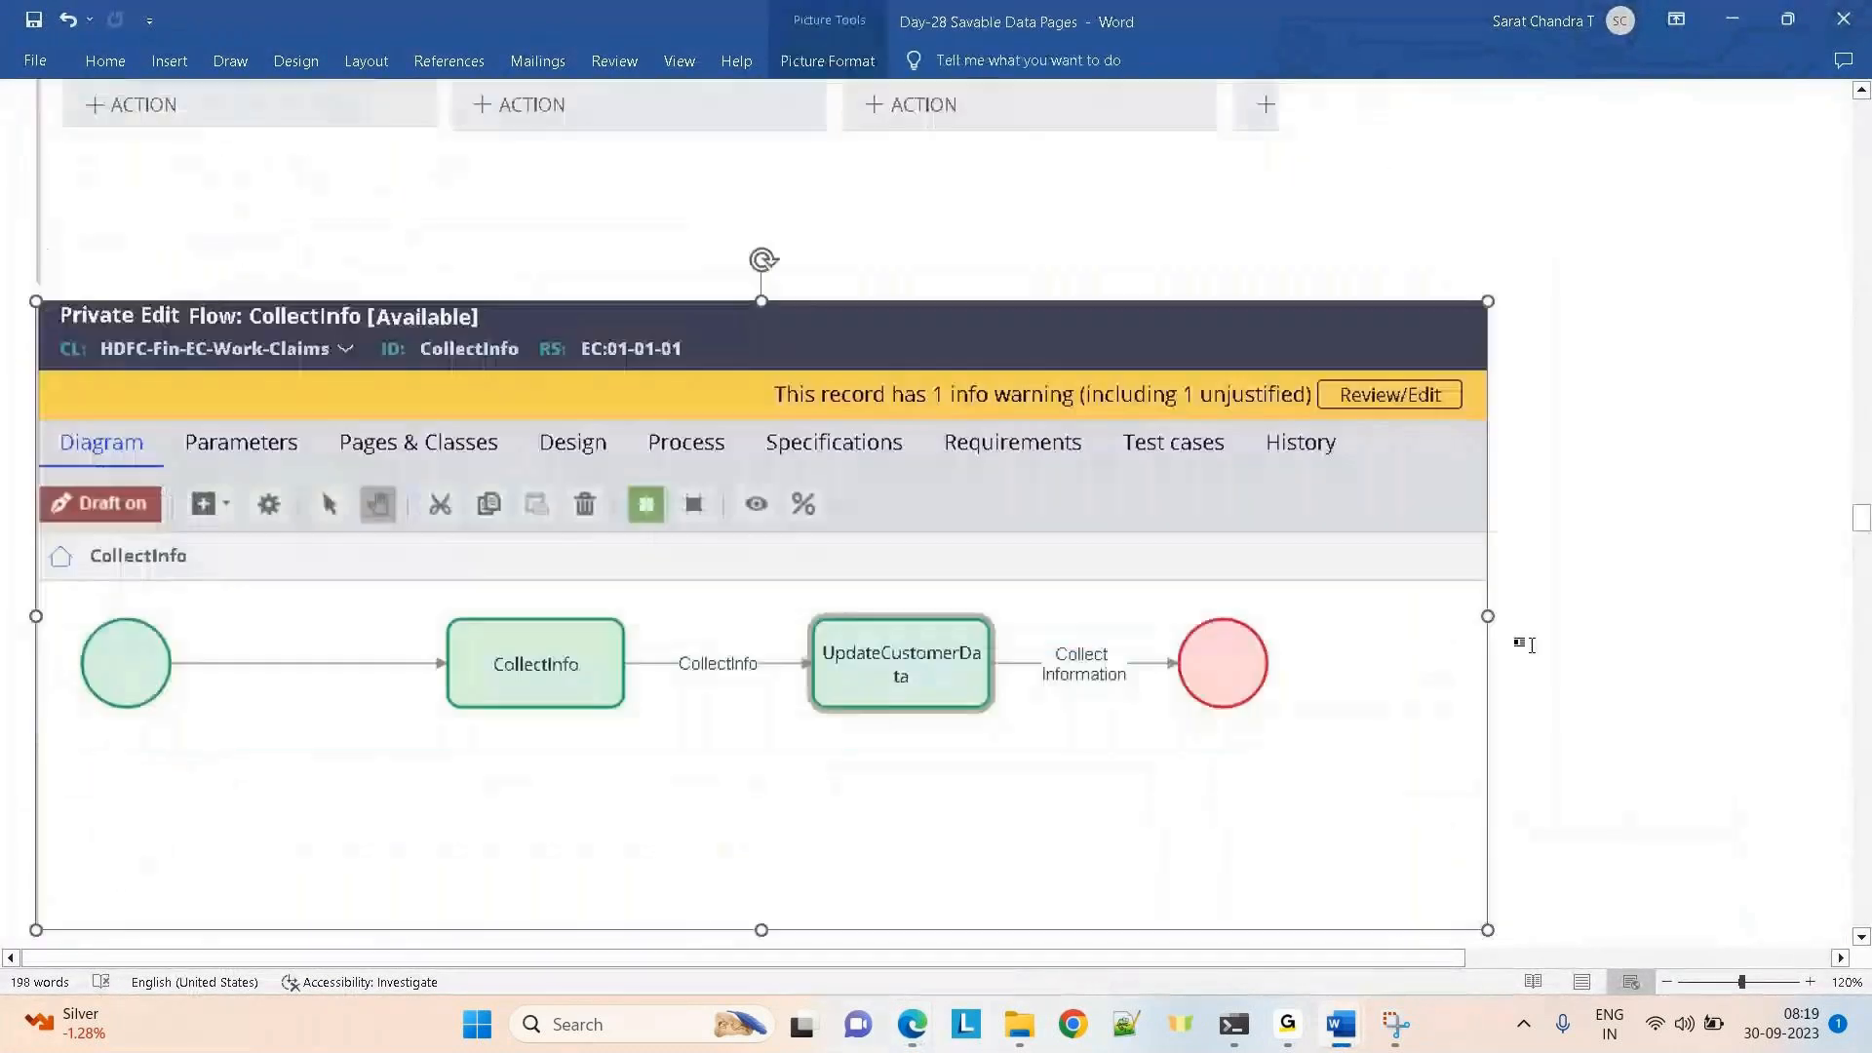
pyautogui.scroll(-8, 1534, 645)
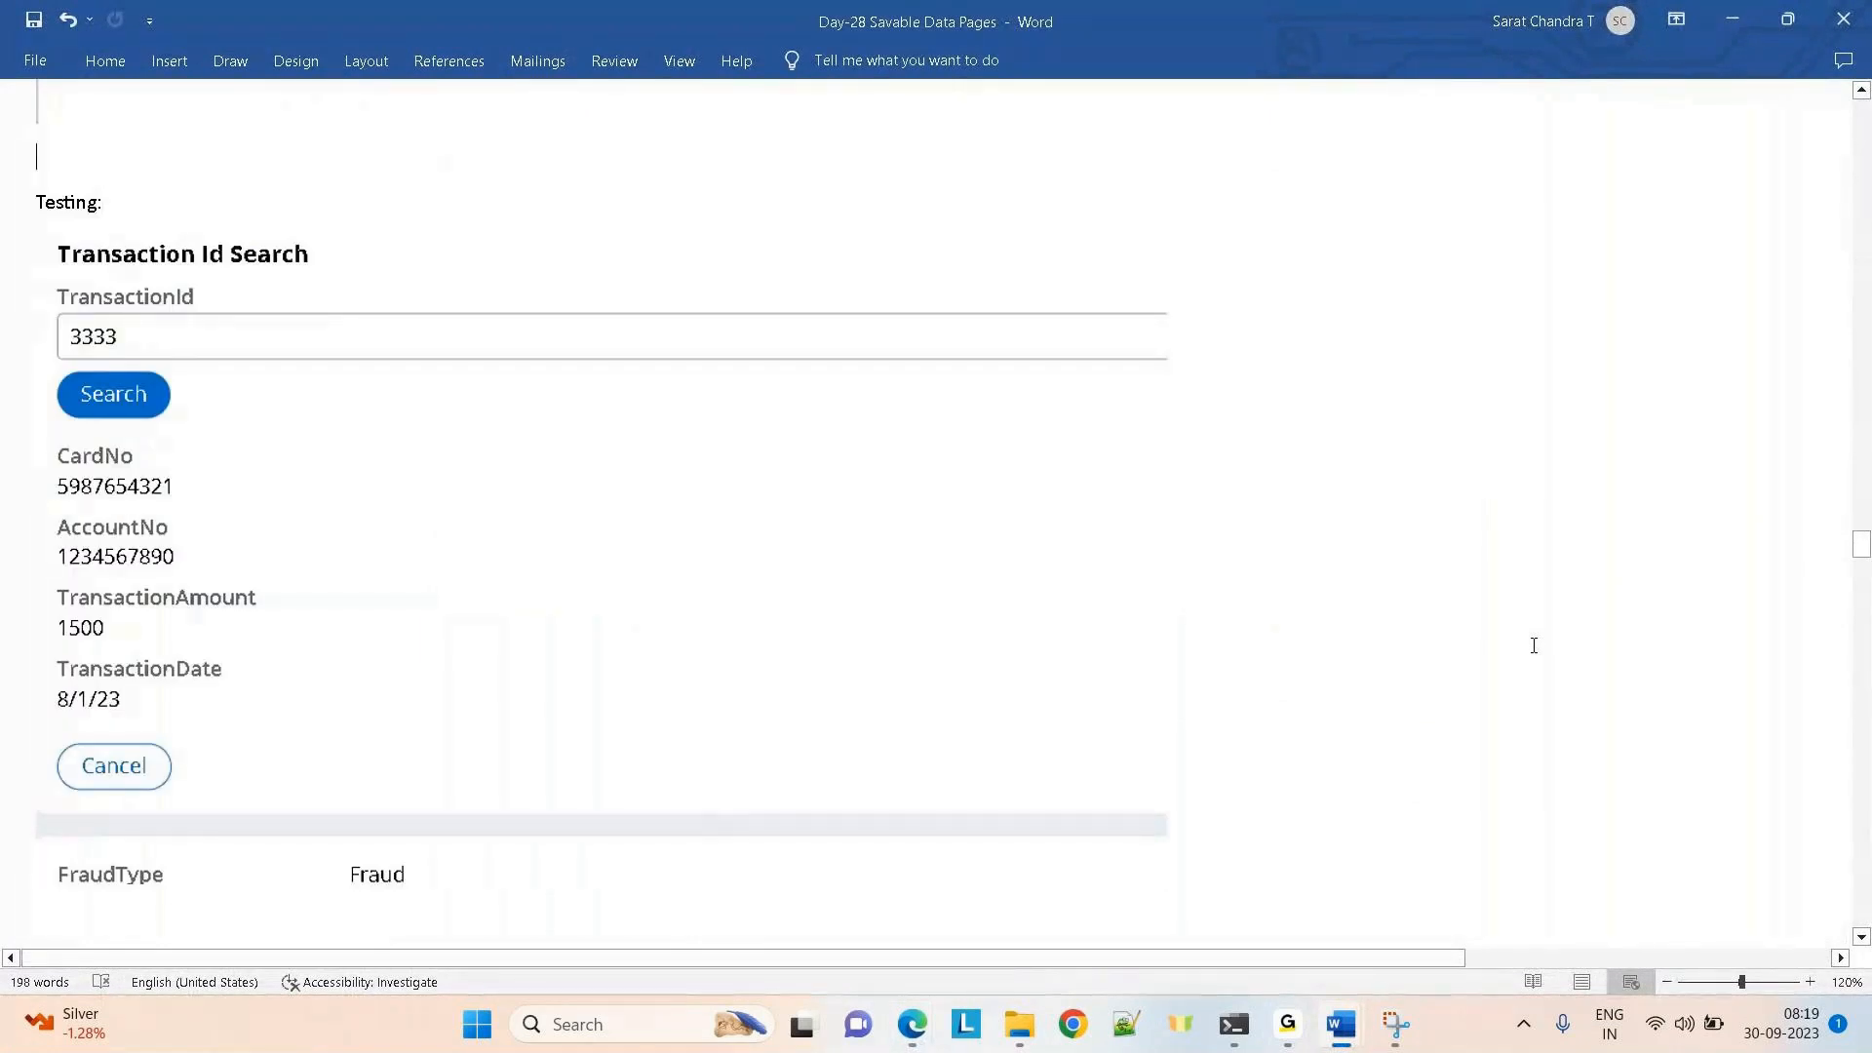
pyautogui.press('Up')
pyautogui.press('Up')
pyautogui.press('Up')
pyautogui.press('Up')
pyautogui.press('Up')
pyautogui.press('Up')
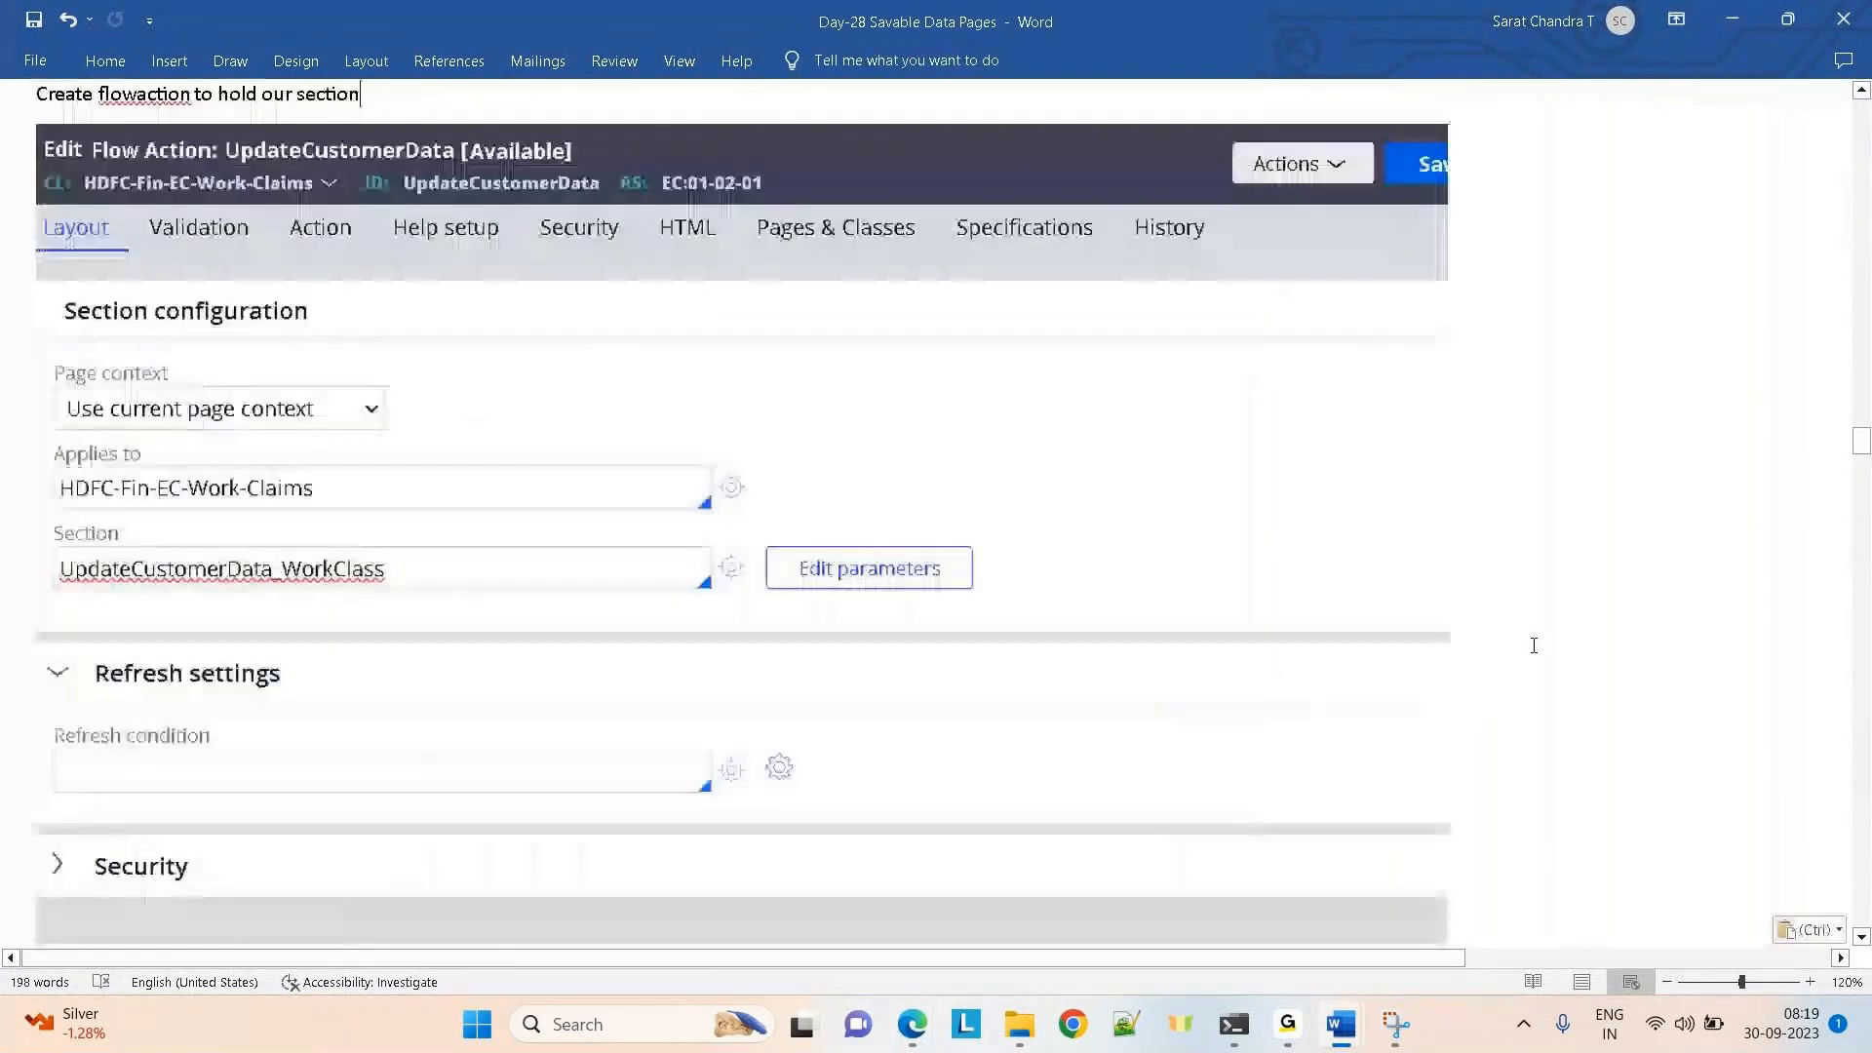
pyautogui.press('Up')
pyautogui.press('Up')
pyautogui.press('Up')
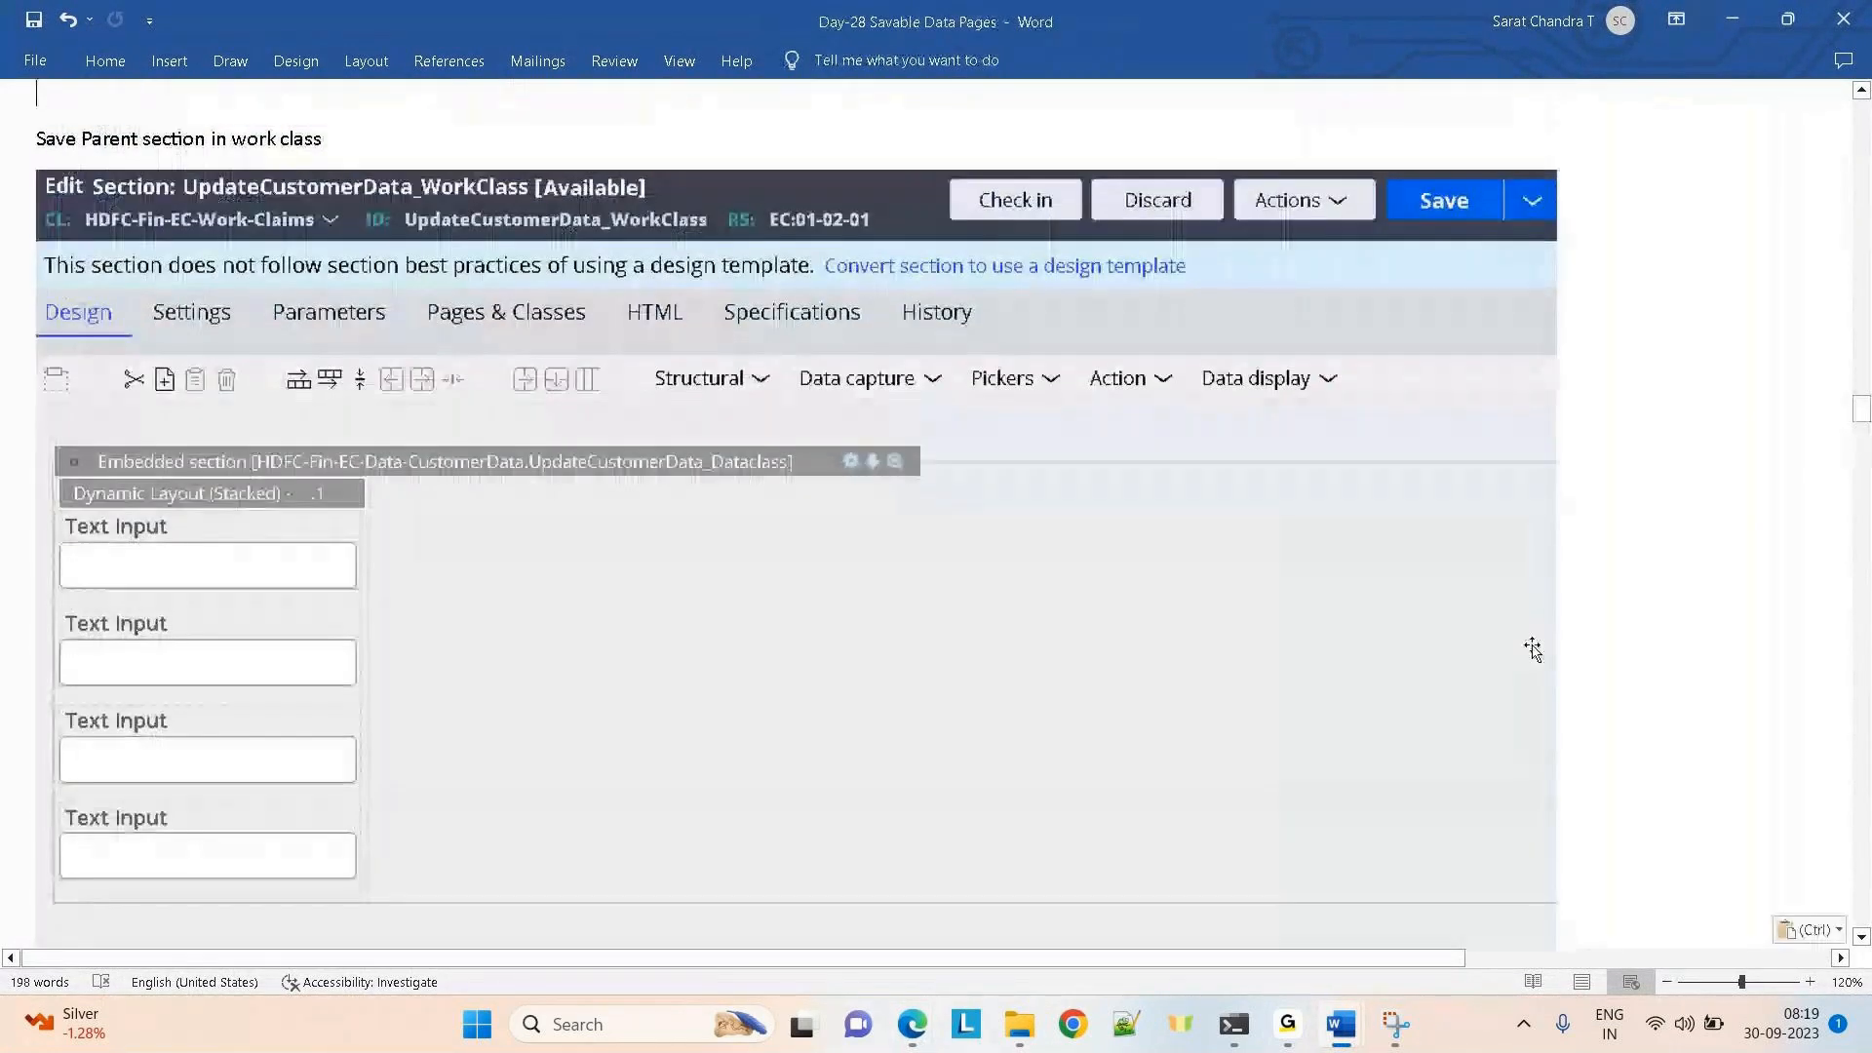
pyautogui.press('Up')
pyautogui.press('Up')
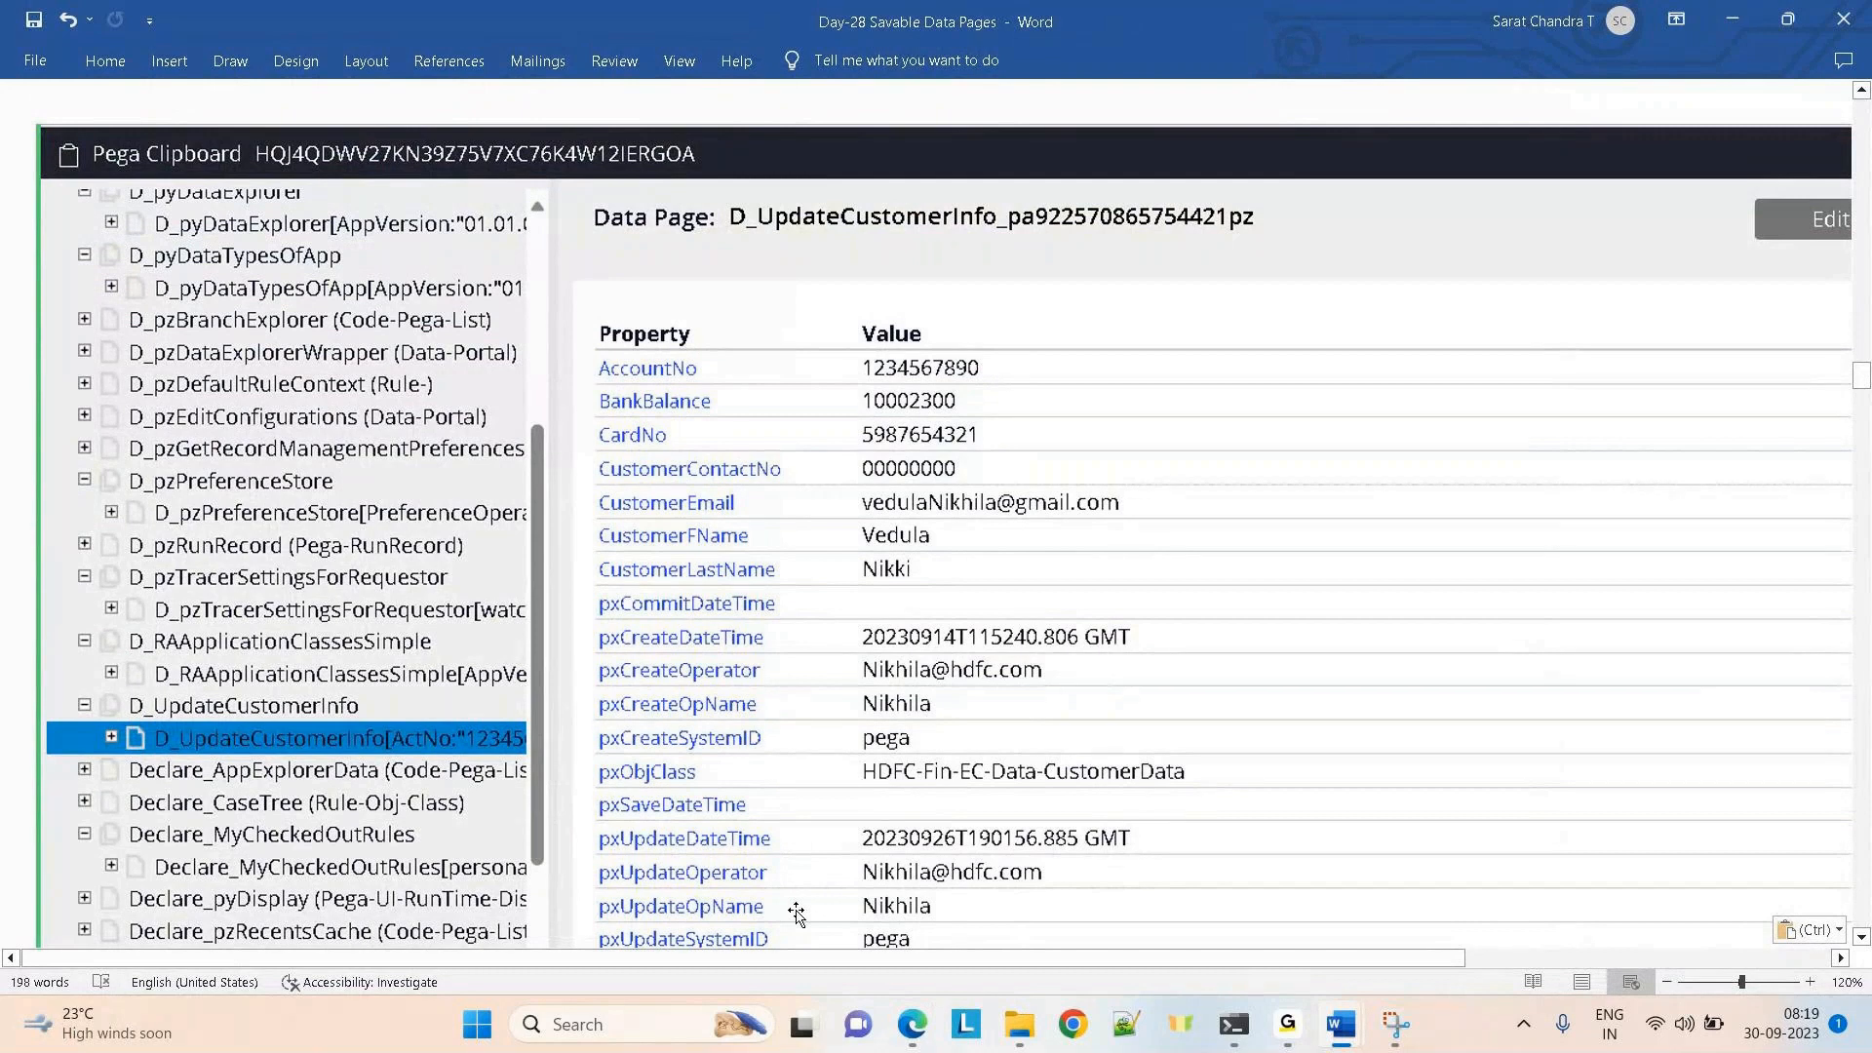
pyautogui.hotkey('alt', 'Tab')
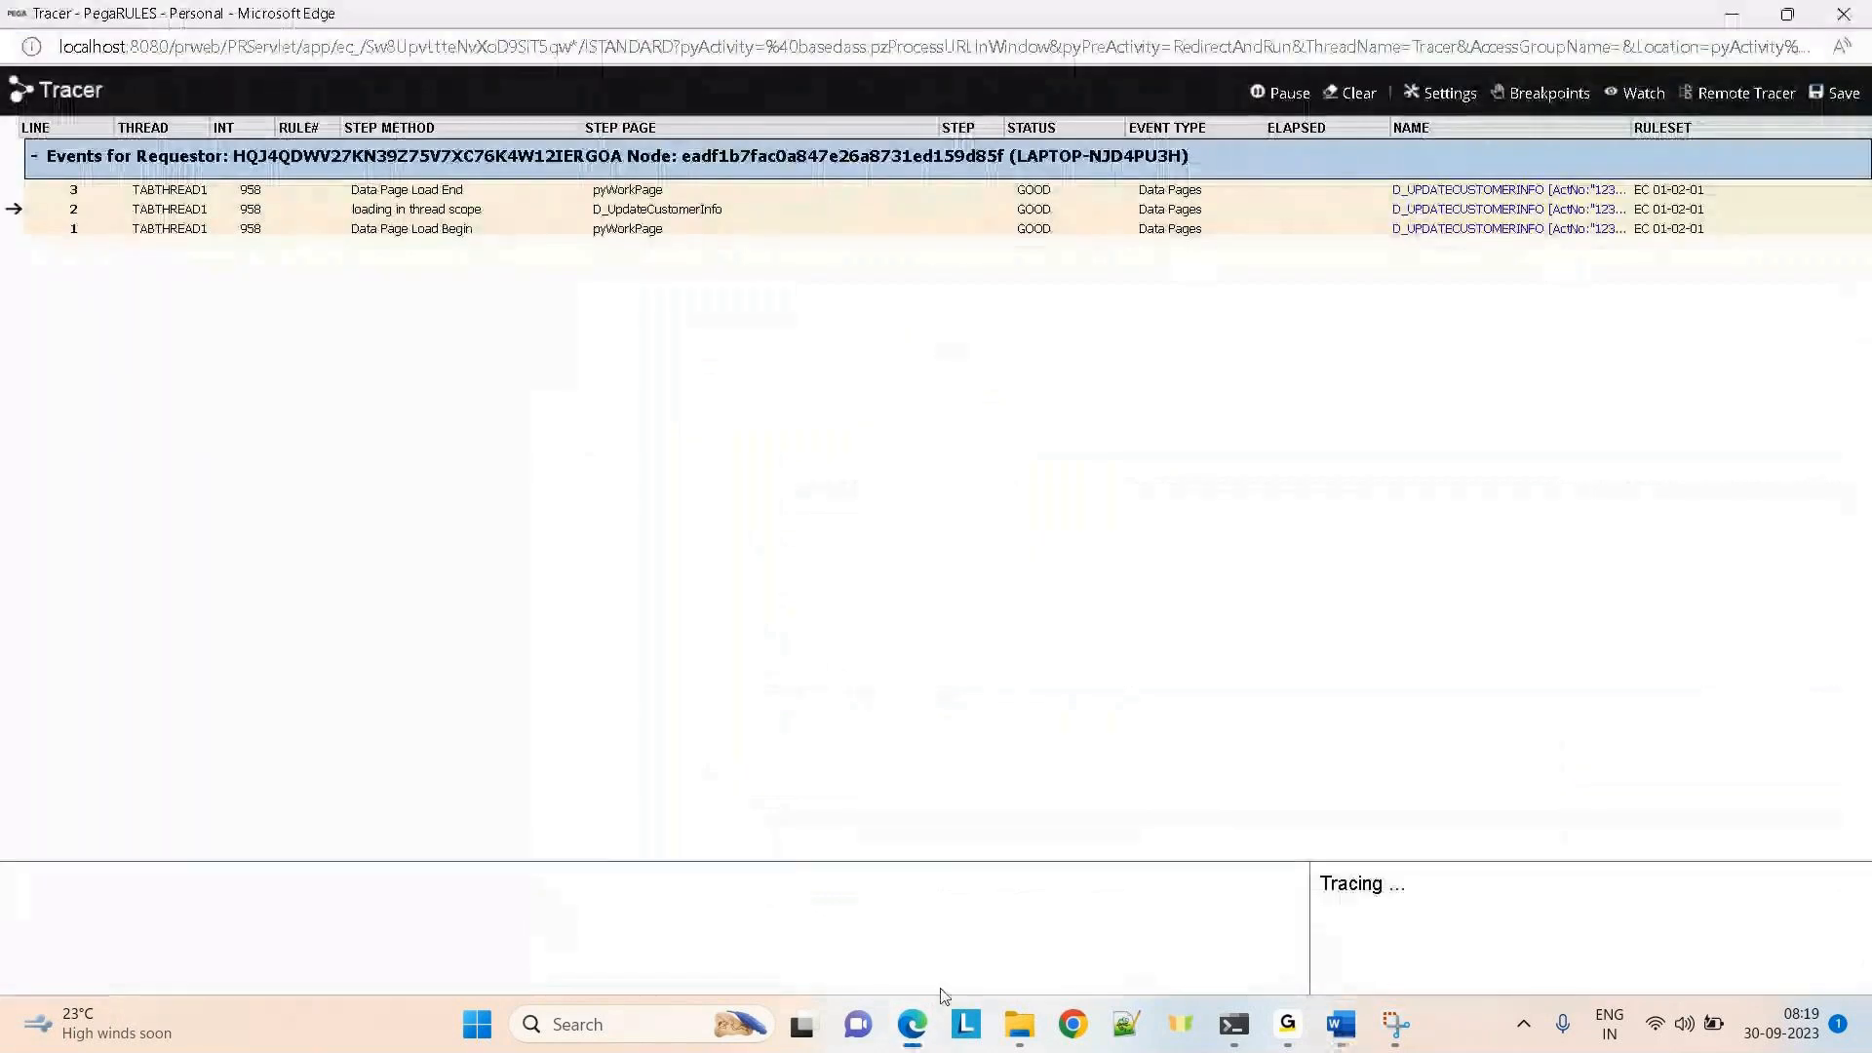
# Open the D_UpdateCustomerInfo data page rule and review its Load Management and Definition tabs
pyautogui.moveTo(918, 1043)
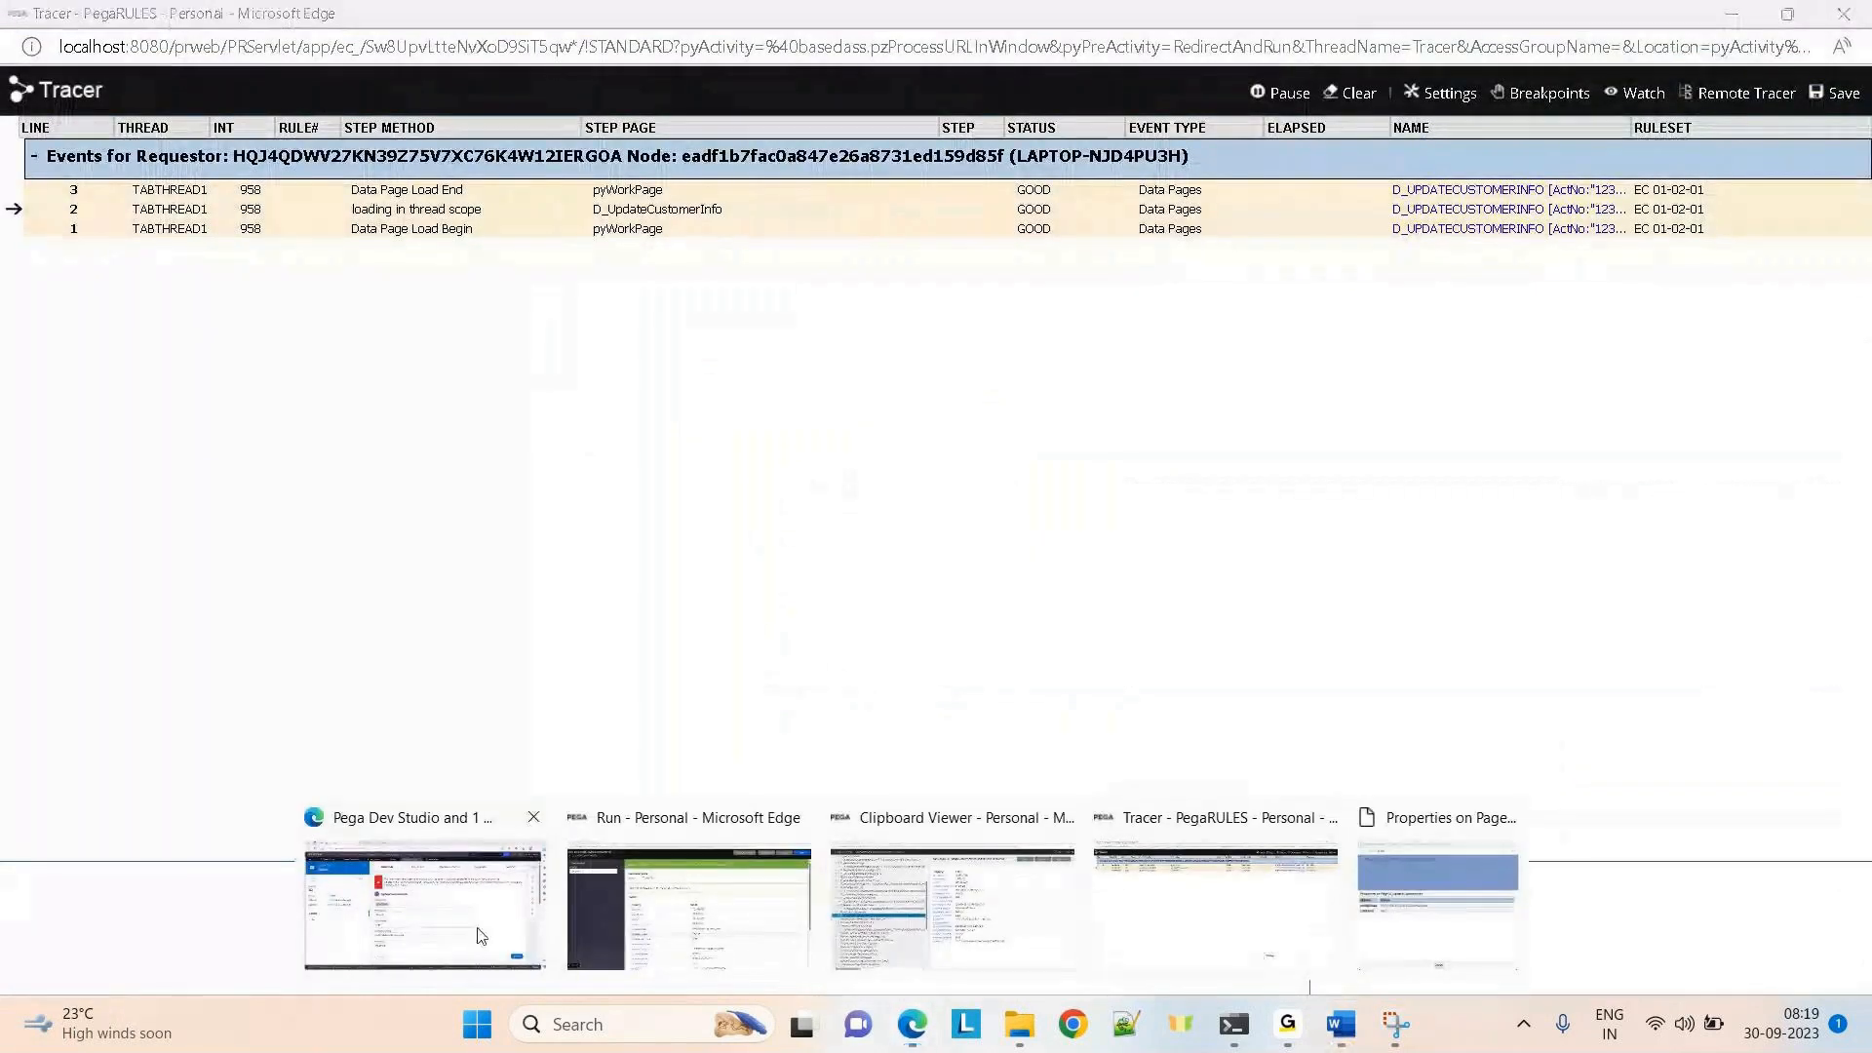
pyautogui.click(480, 936)
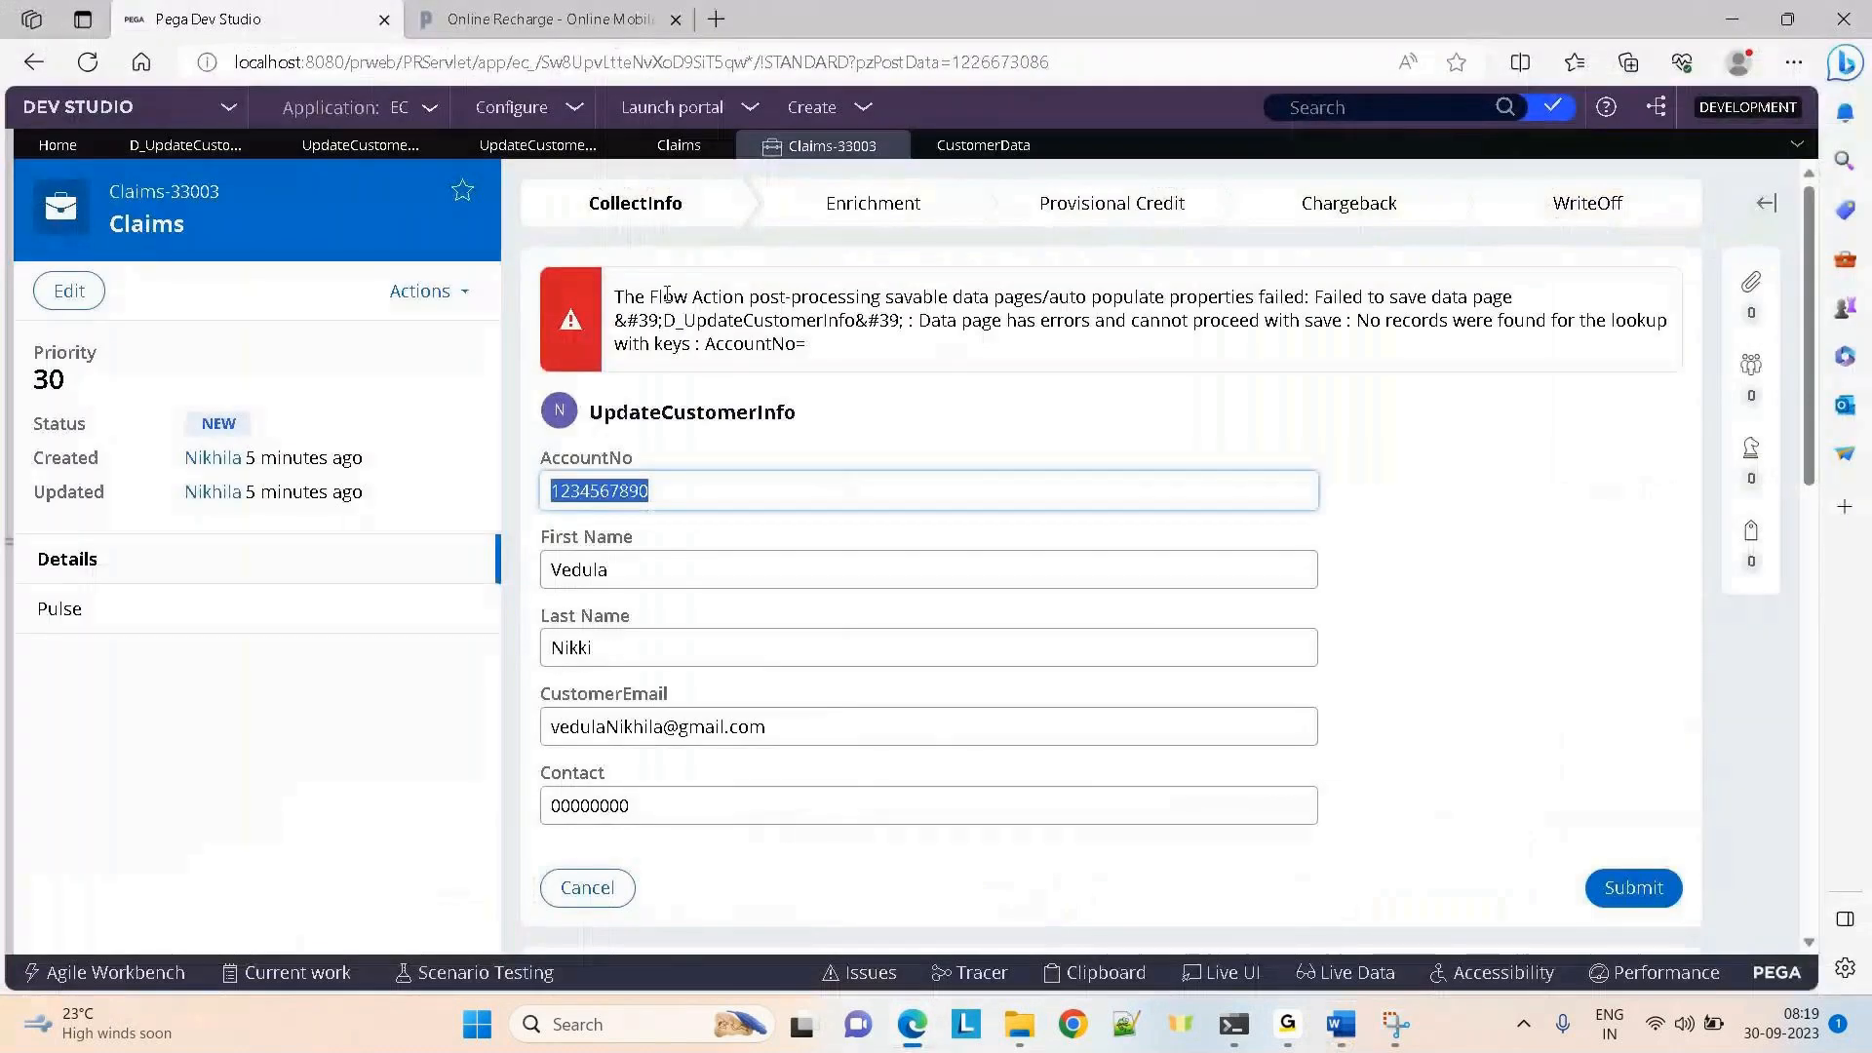
pyautogui.click(165, 151)
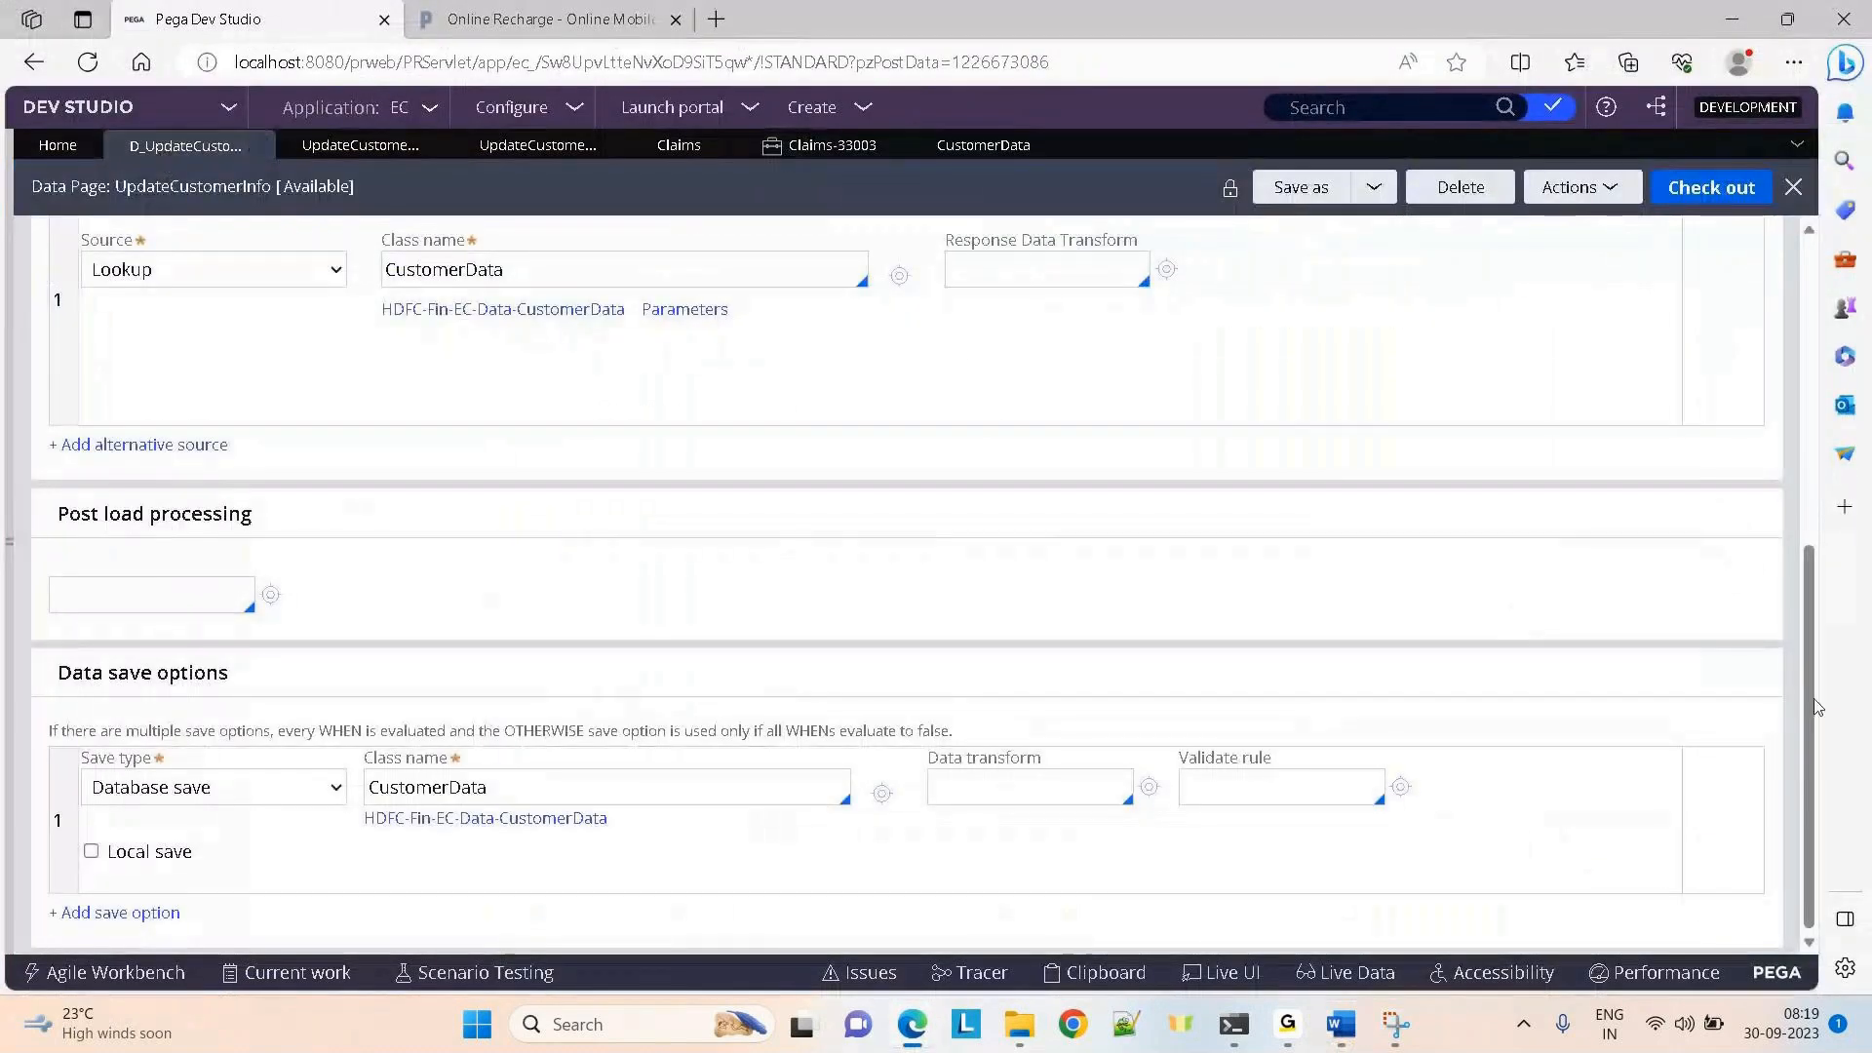
pyautogui.scroll(10, 1812, 700)
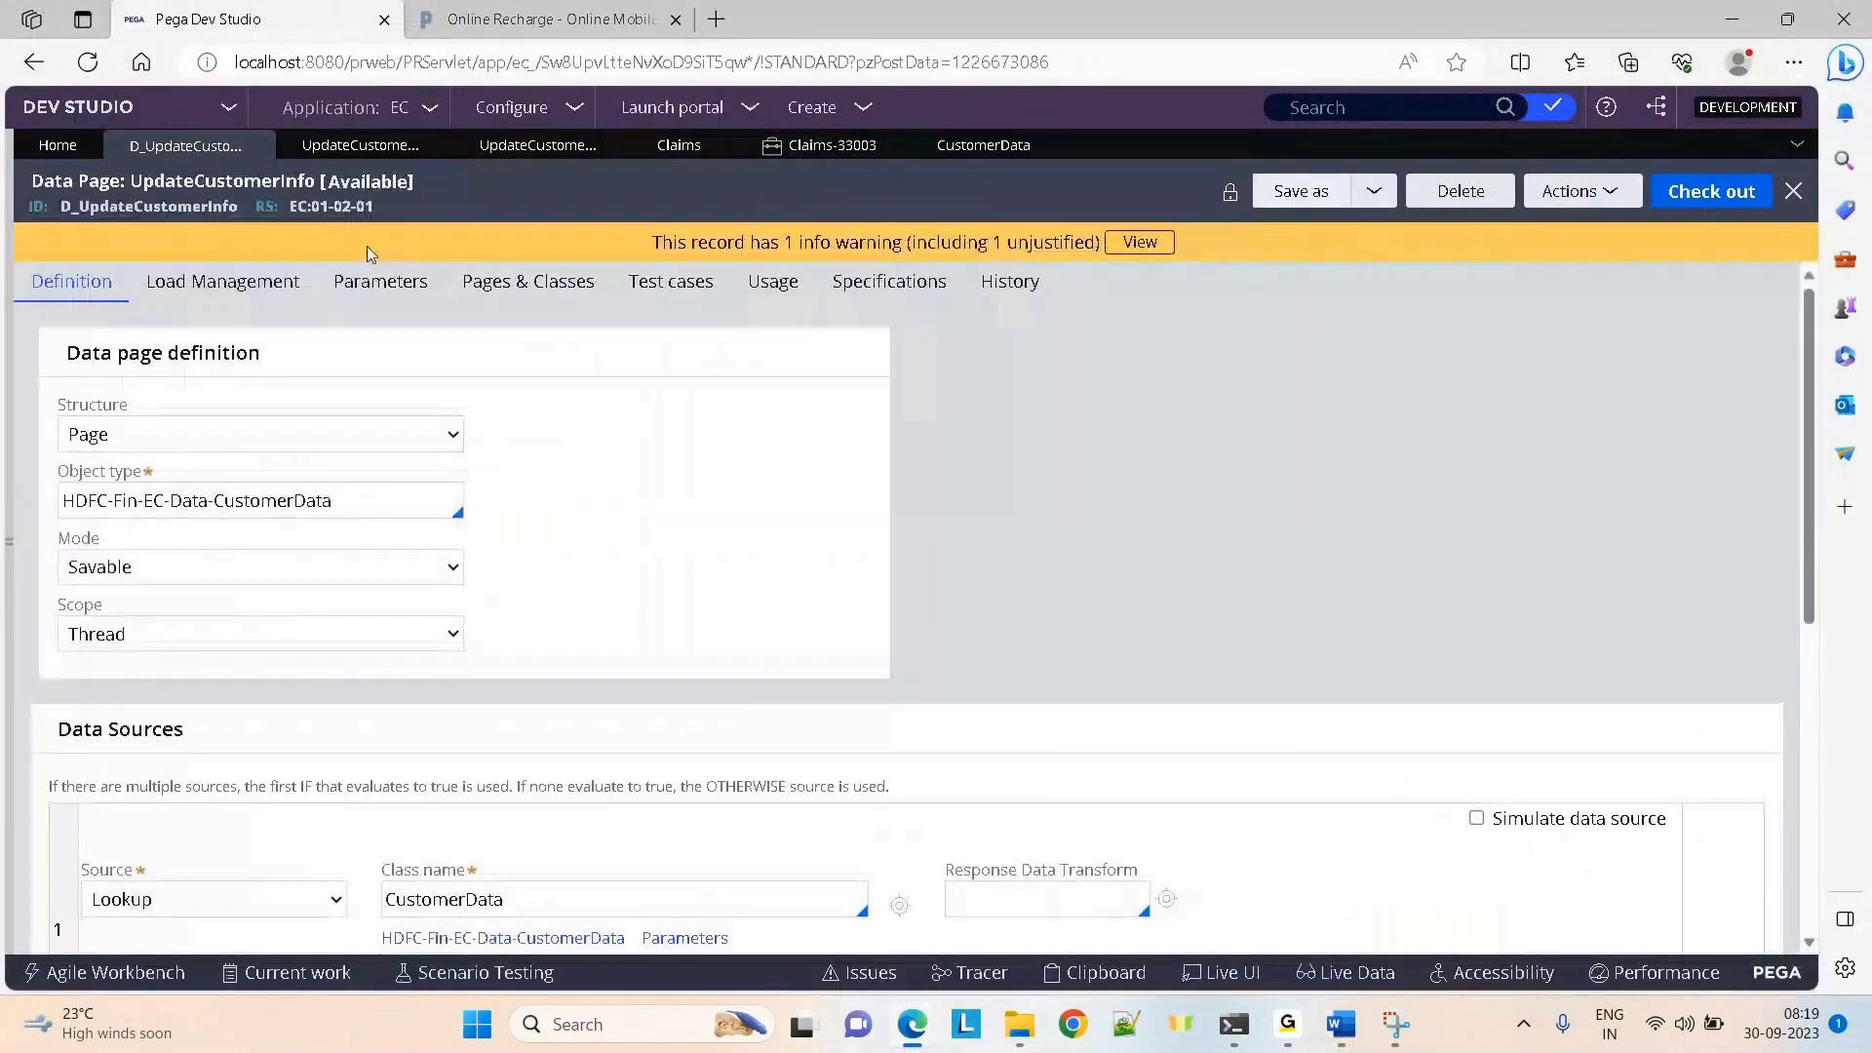
pyautogui.click(154, 290)
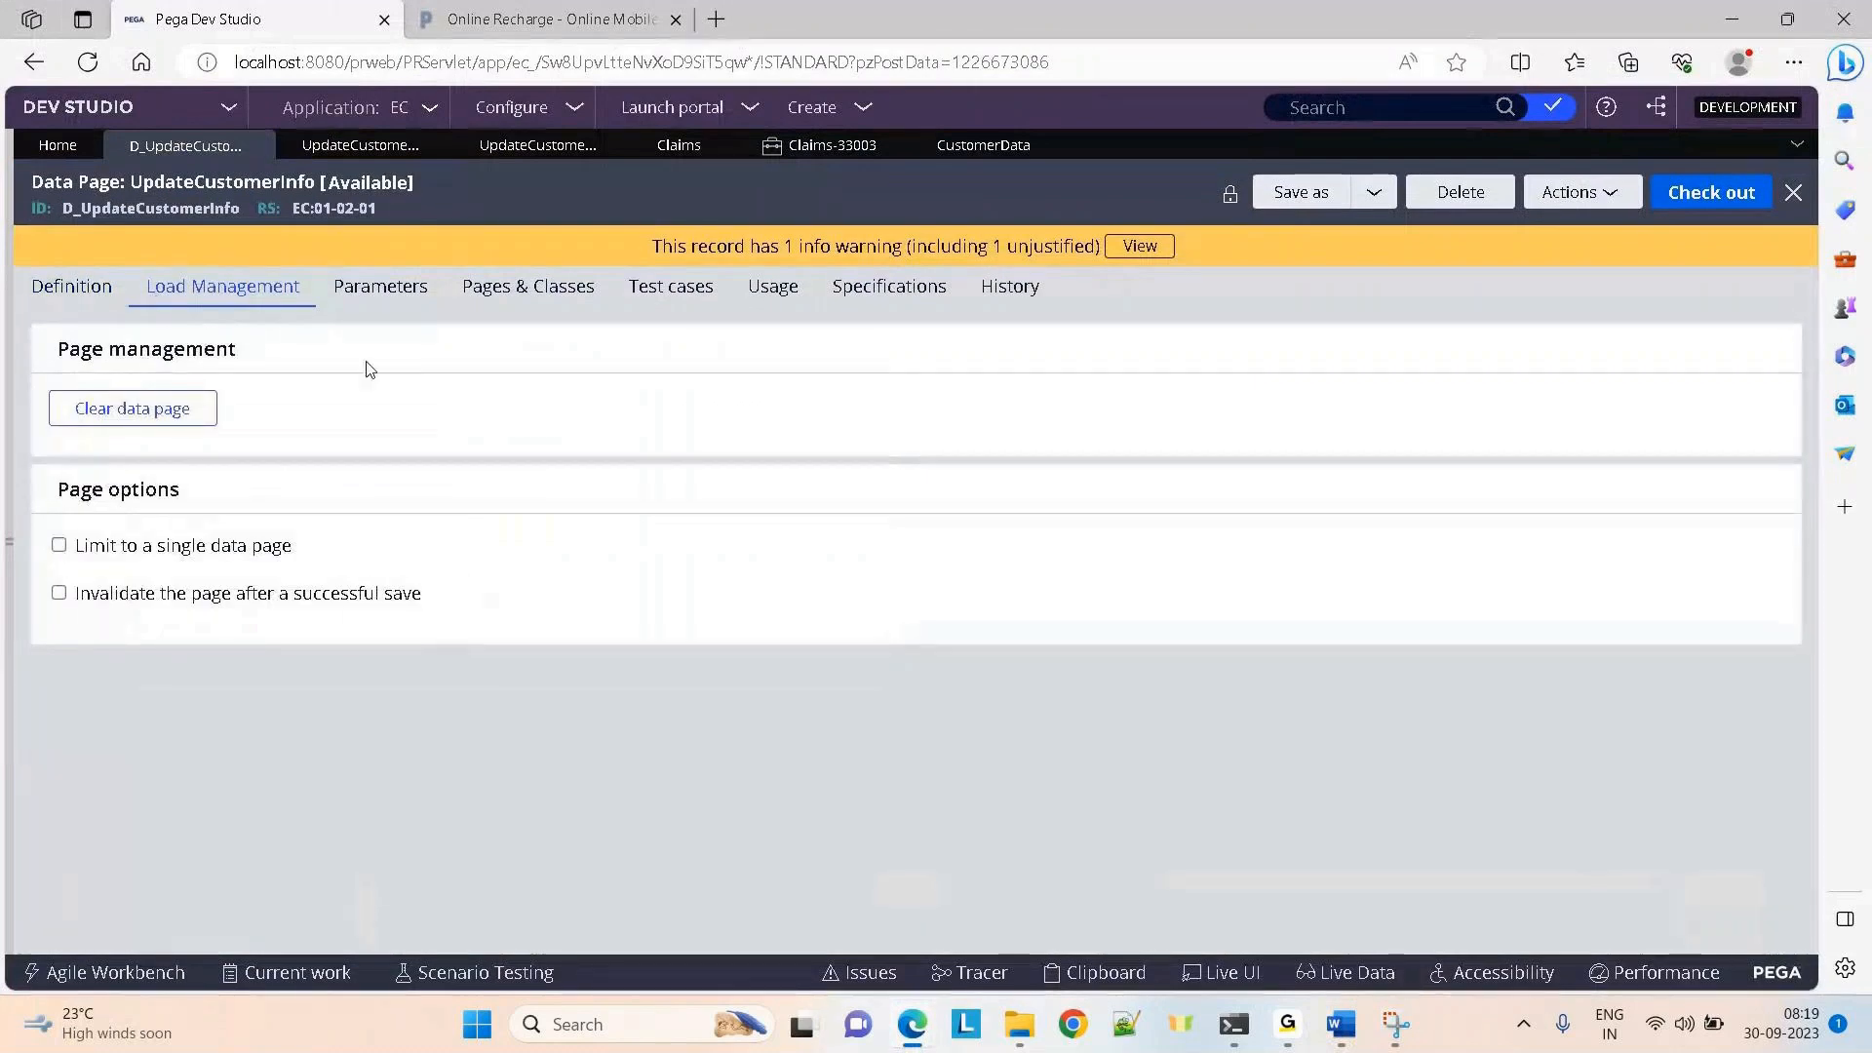
pyautogui.click(64, 292)
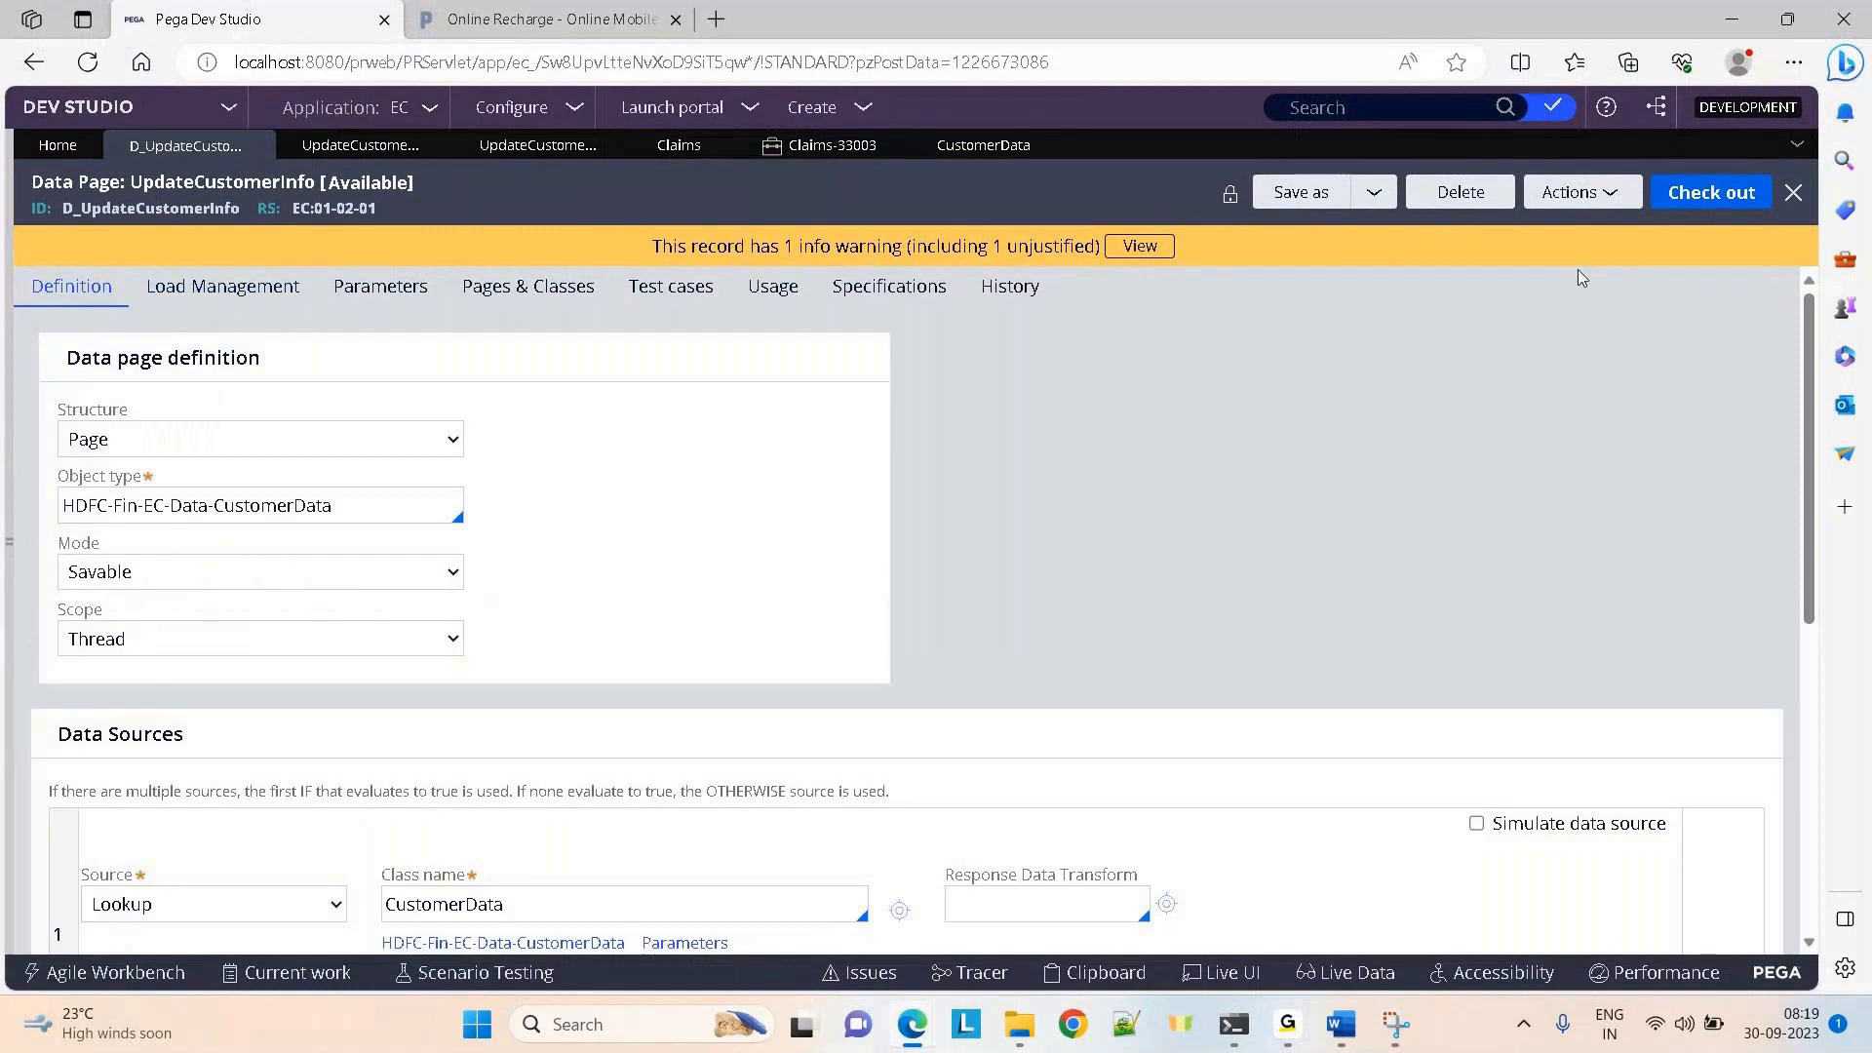
# Clear D_UpdateCustomerInfo with Flush All selected and dismiss the success confirmation
pyautogui.click(198, 290)
pyautogui.click(127, 408)
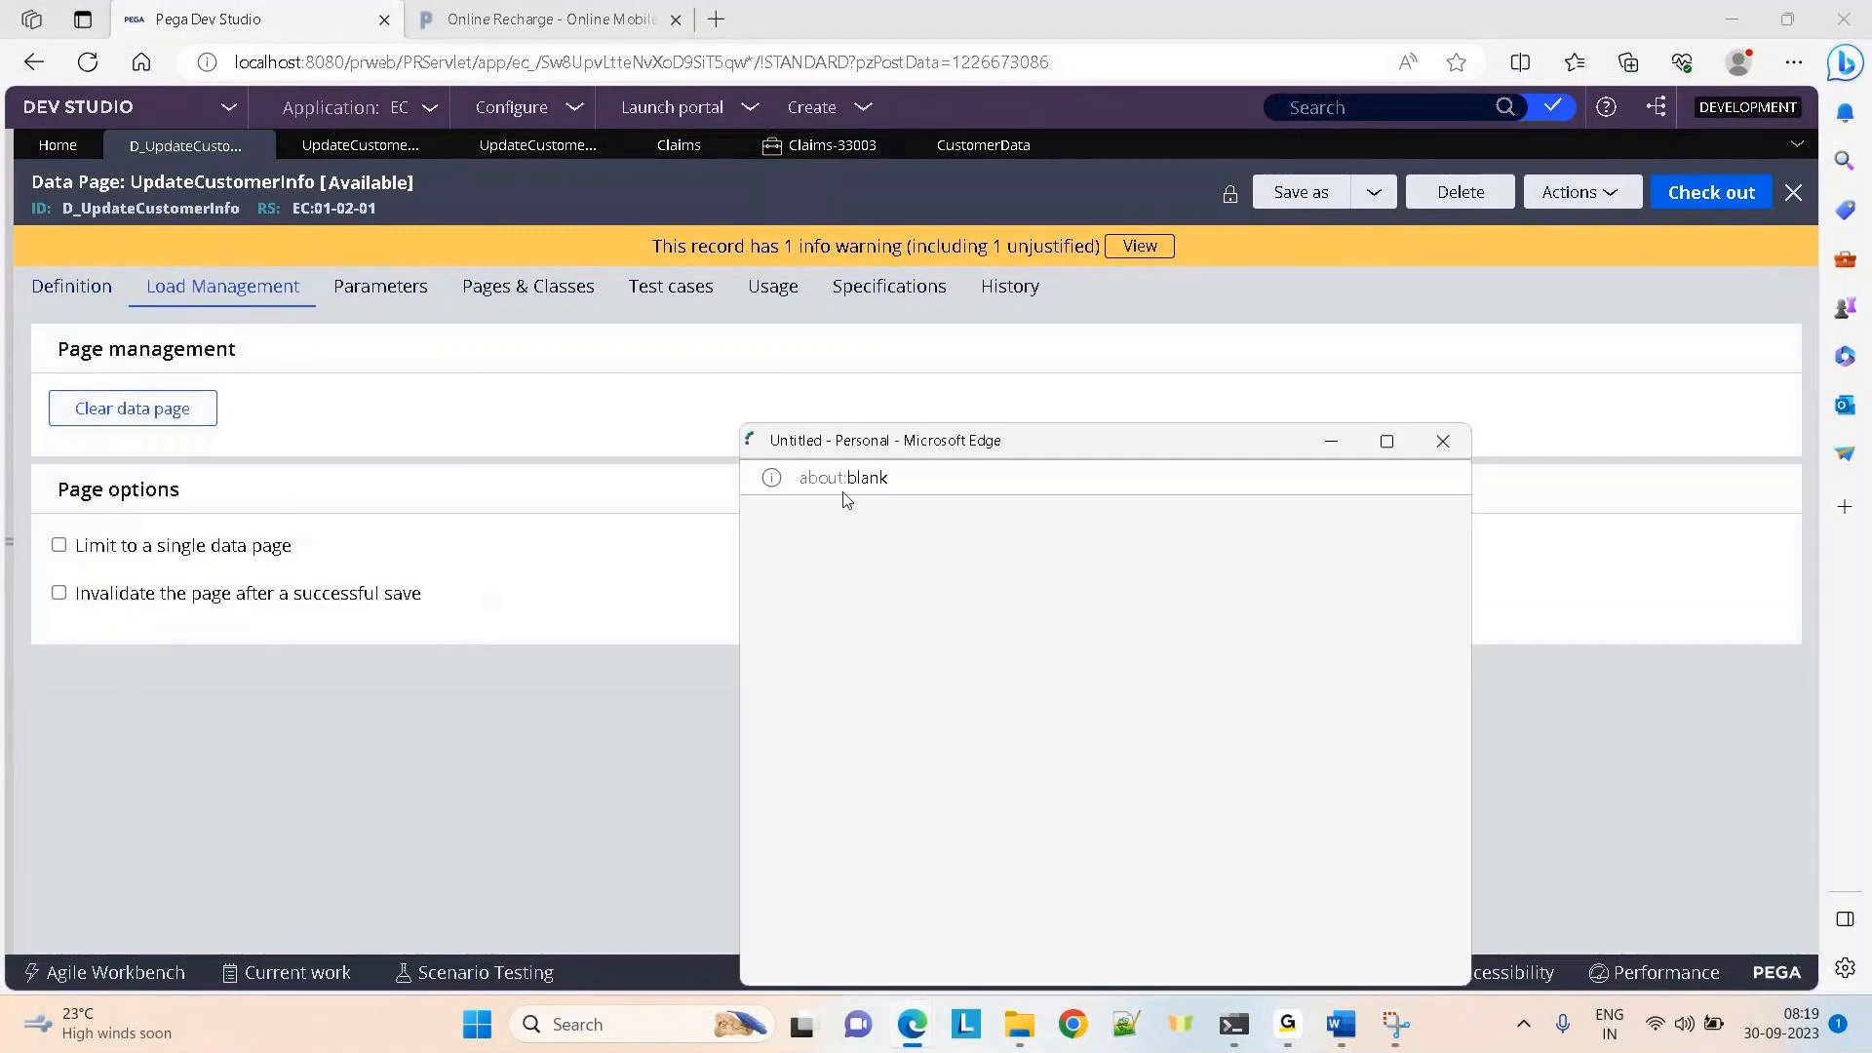
pyautogui.click(902, 516)
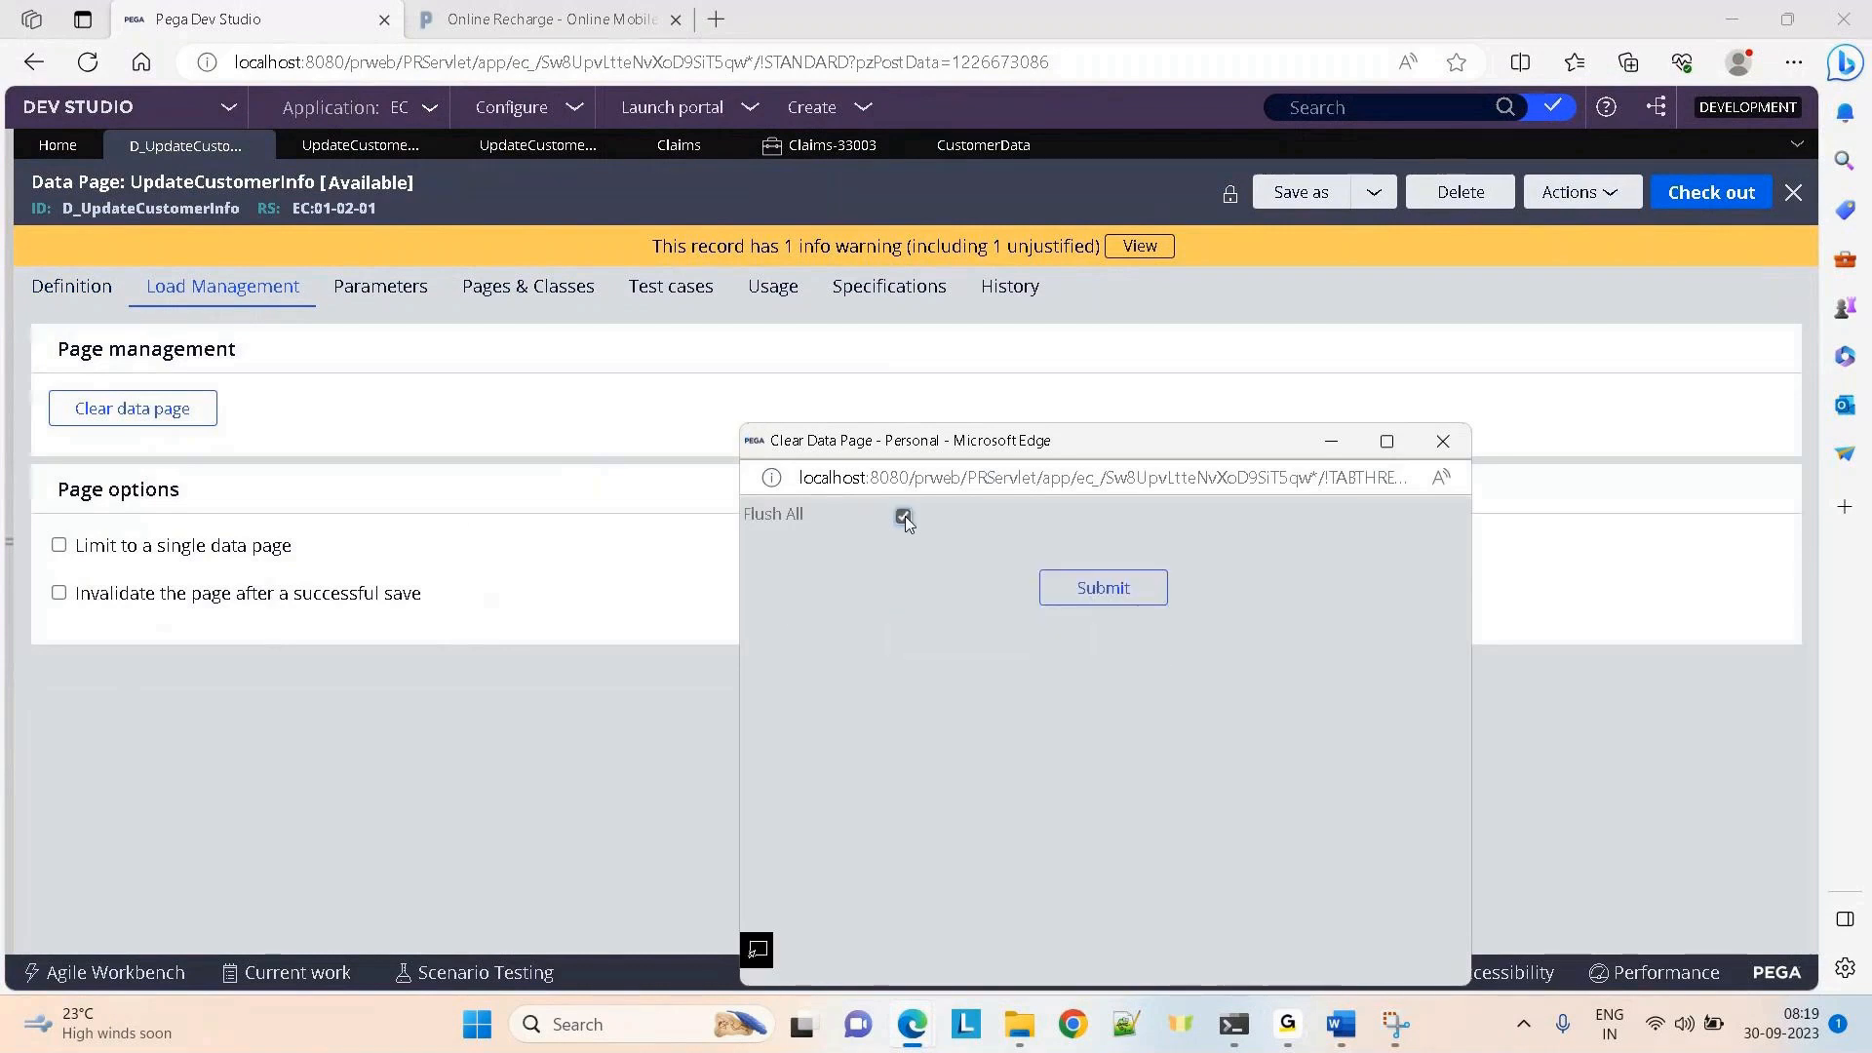
pyautogui.click(1102, 587)
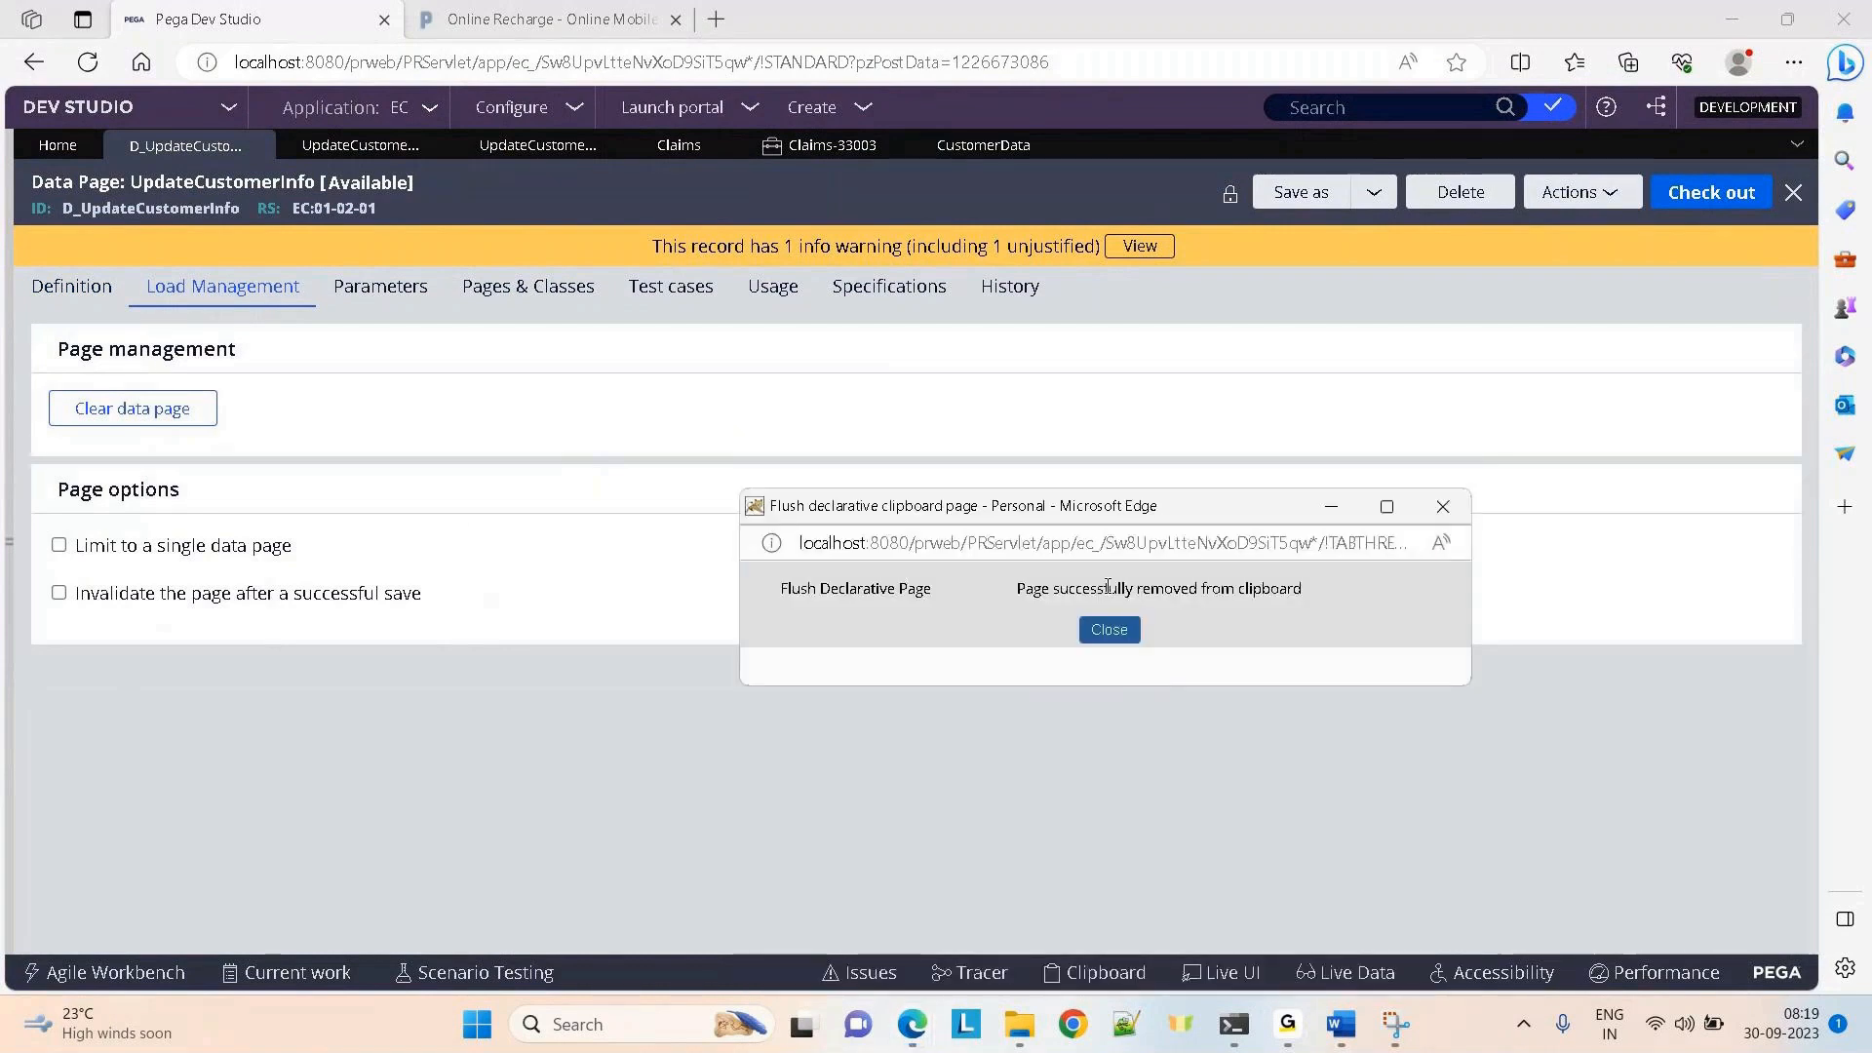
pyautogui.click(1112, 643)
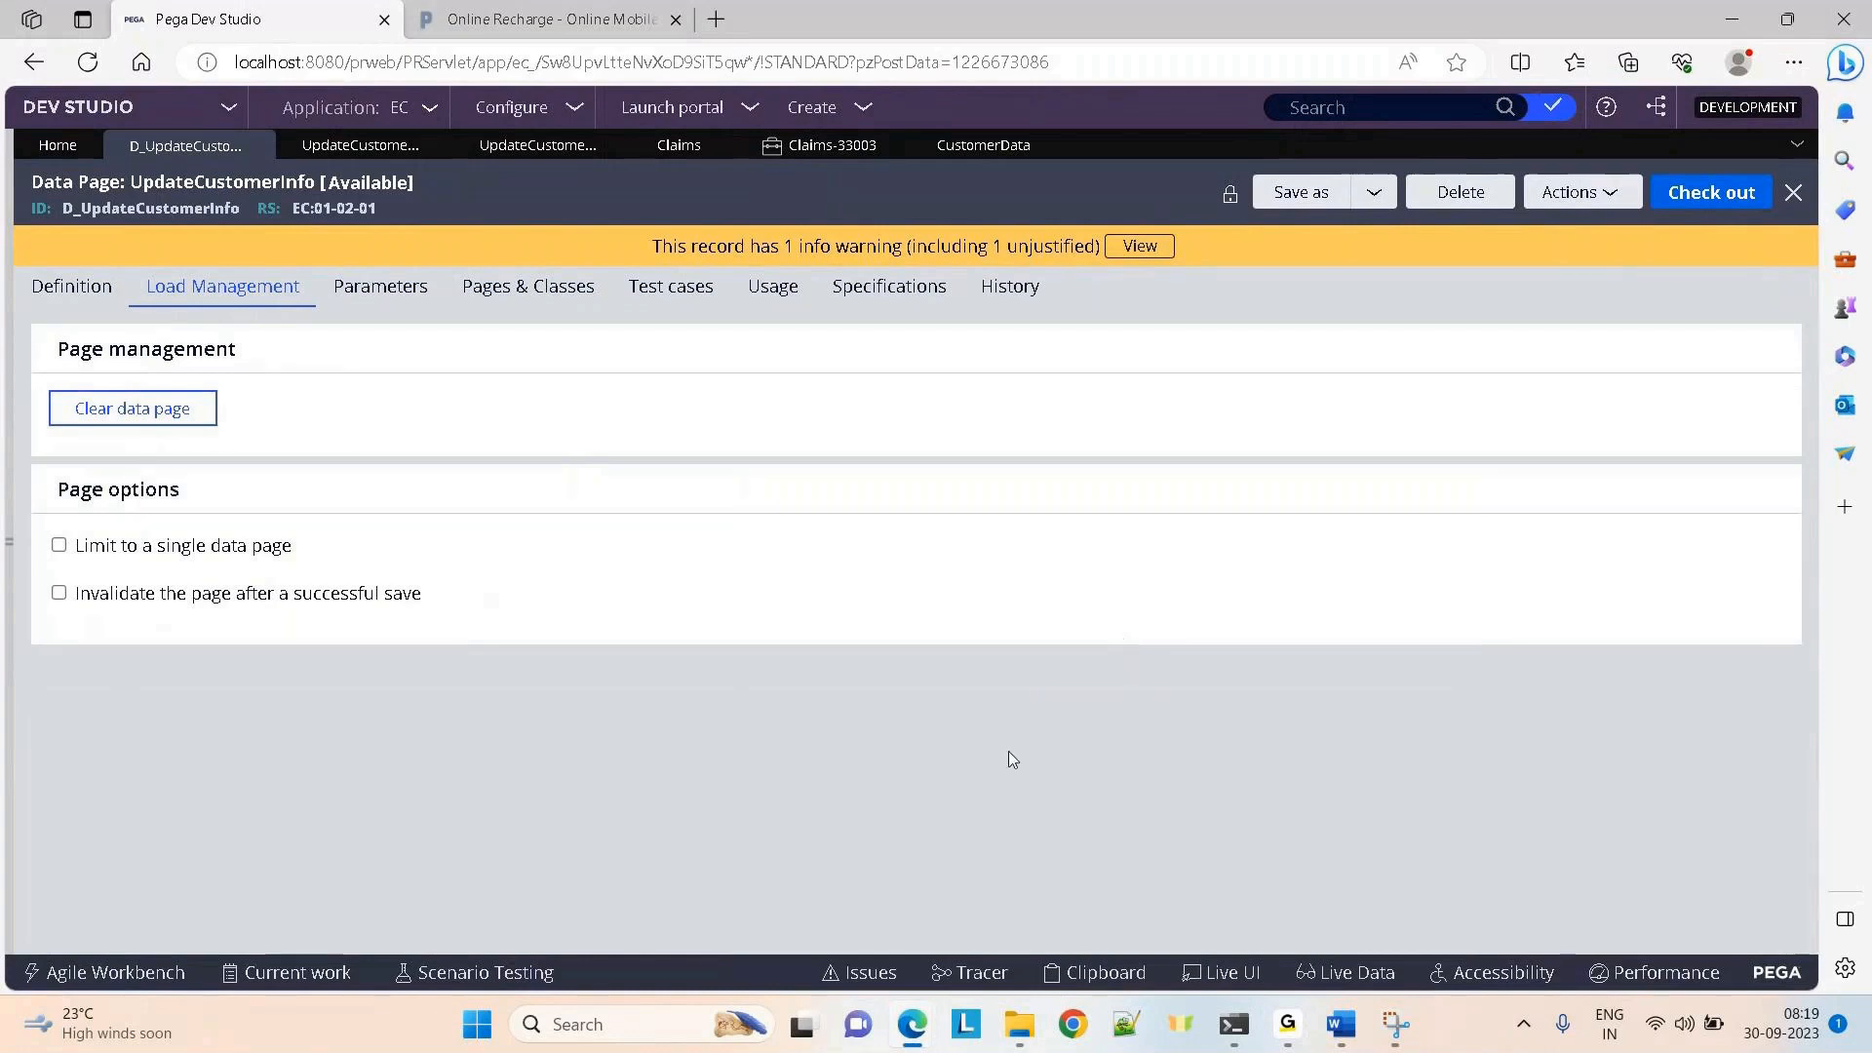
# Close the old Tracer, properties, Clipboard Viewer and Run windows
pyautogui.moveTo(893, 1045)
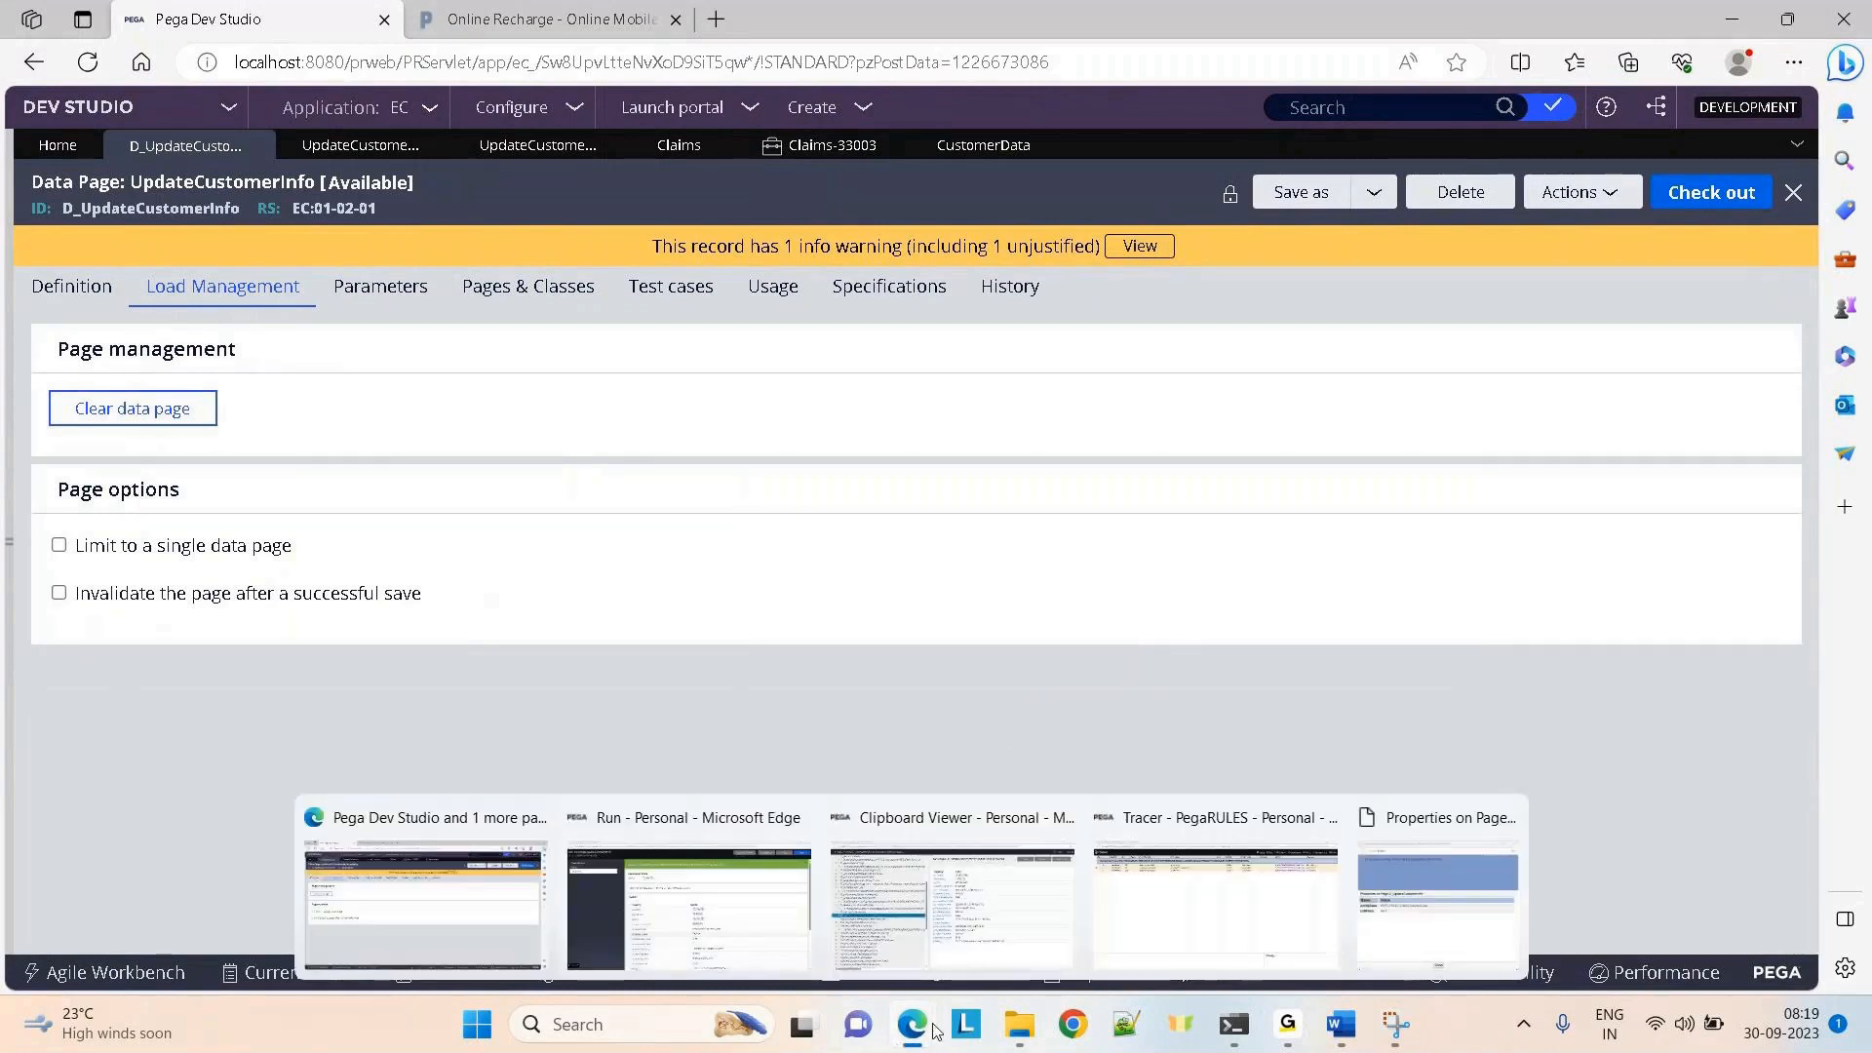
pyautogui.click(1322, 819)
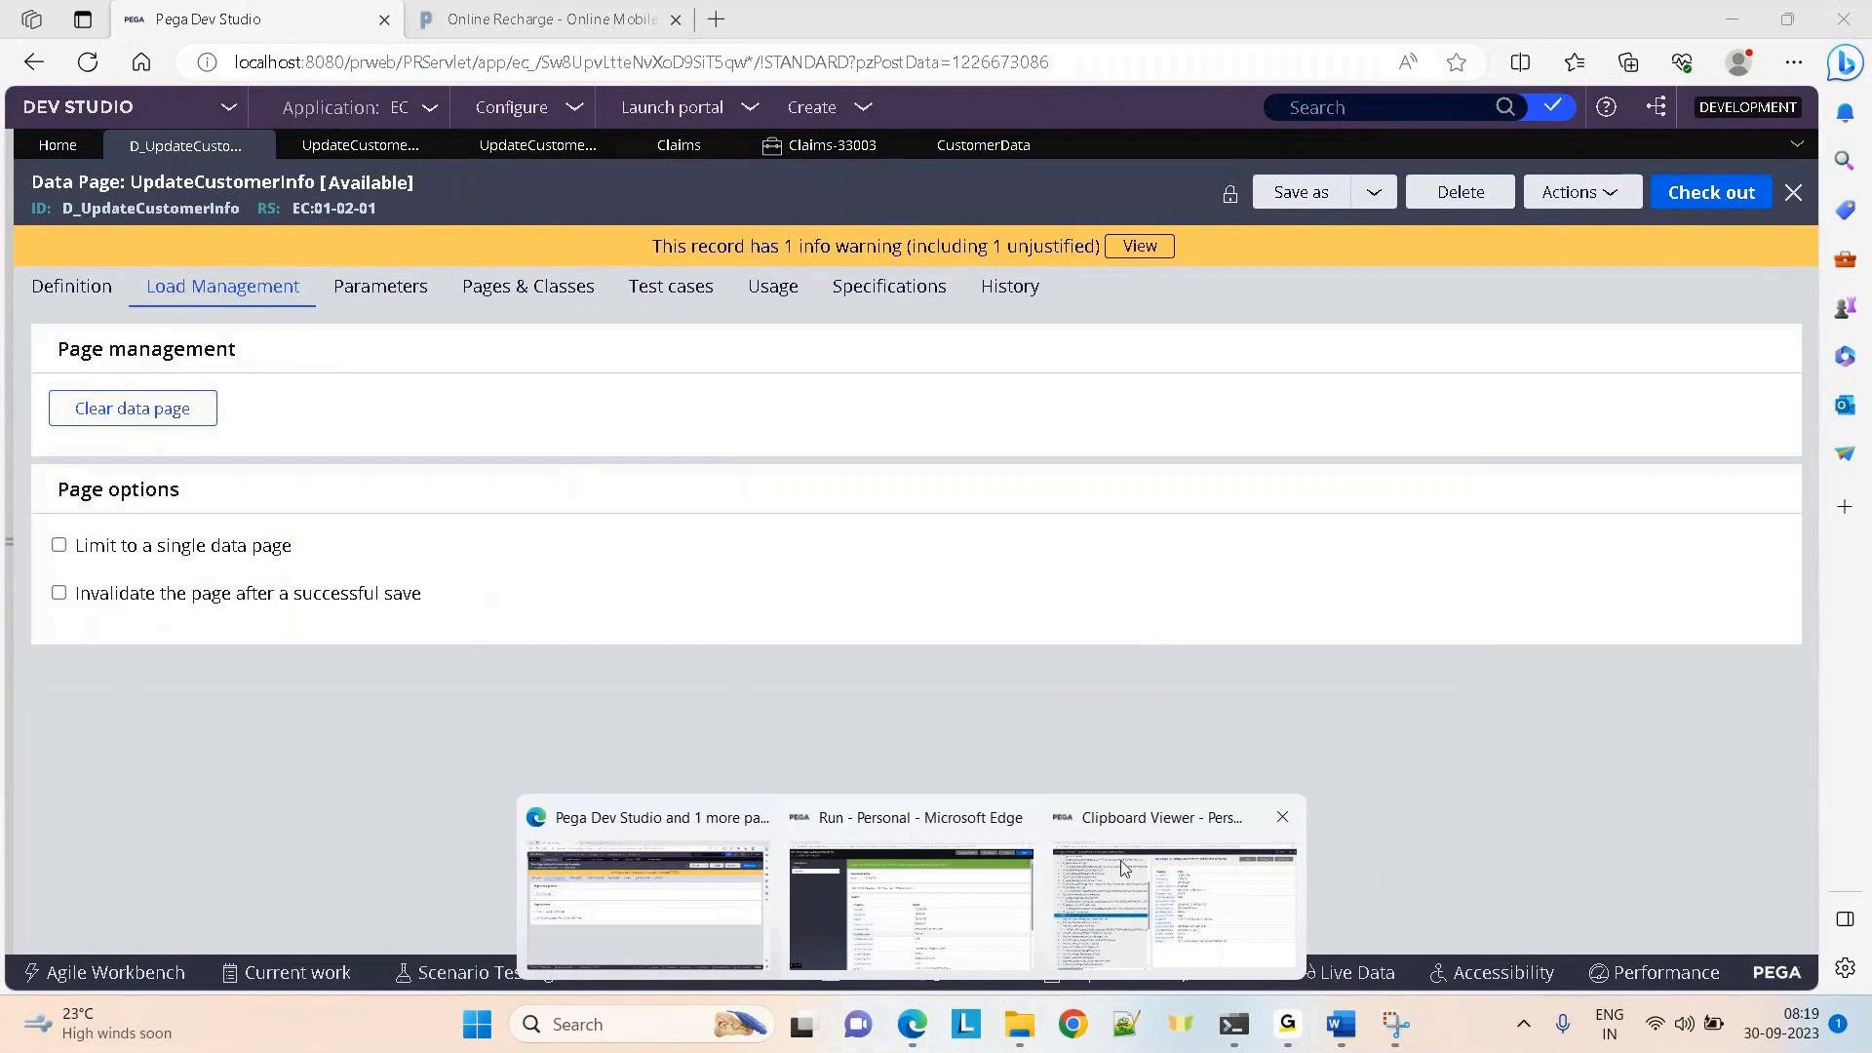
pyautogui.click(1282, 817)
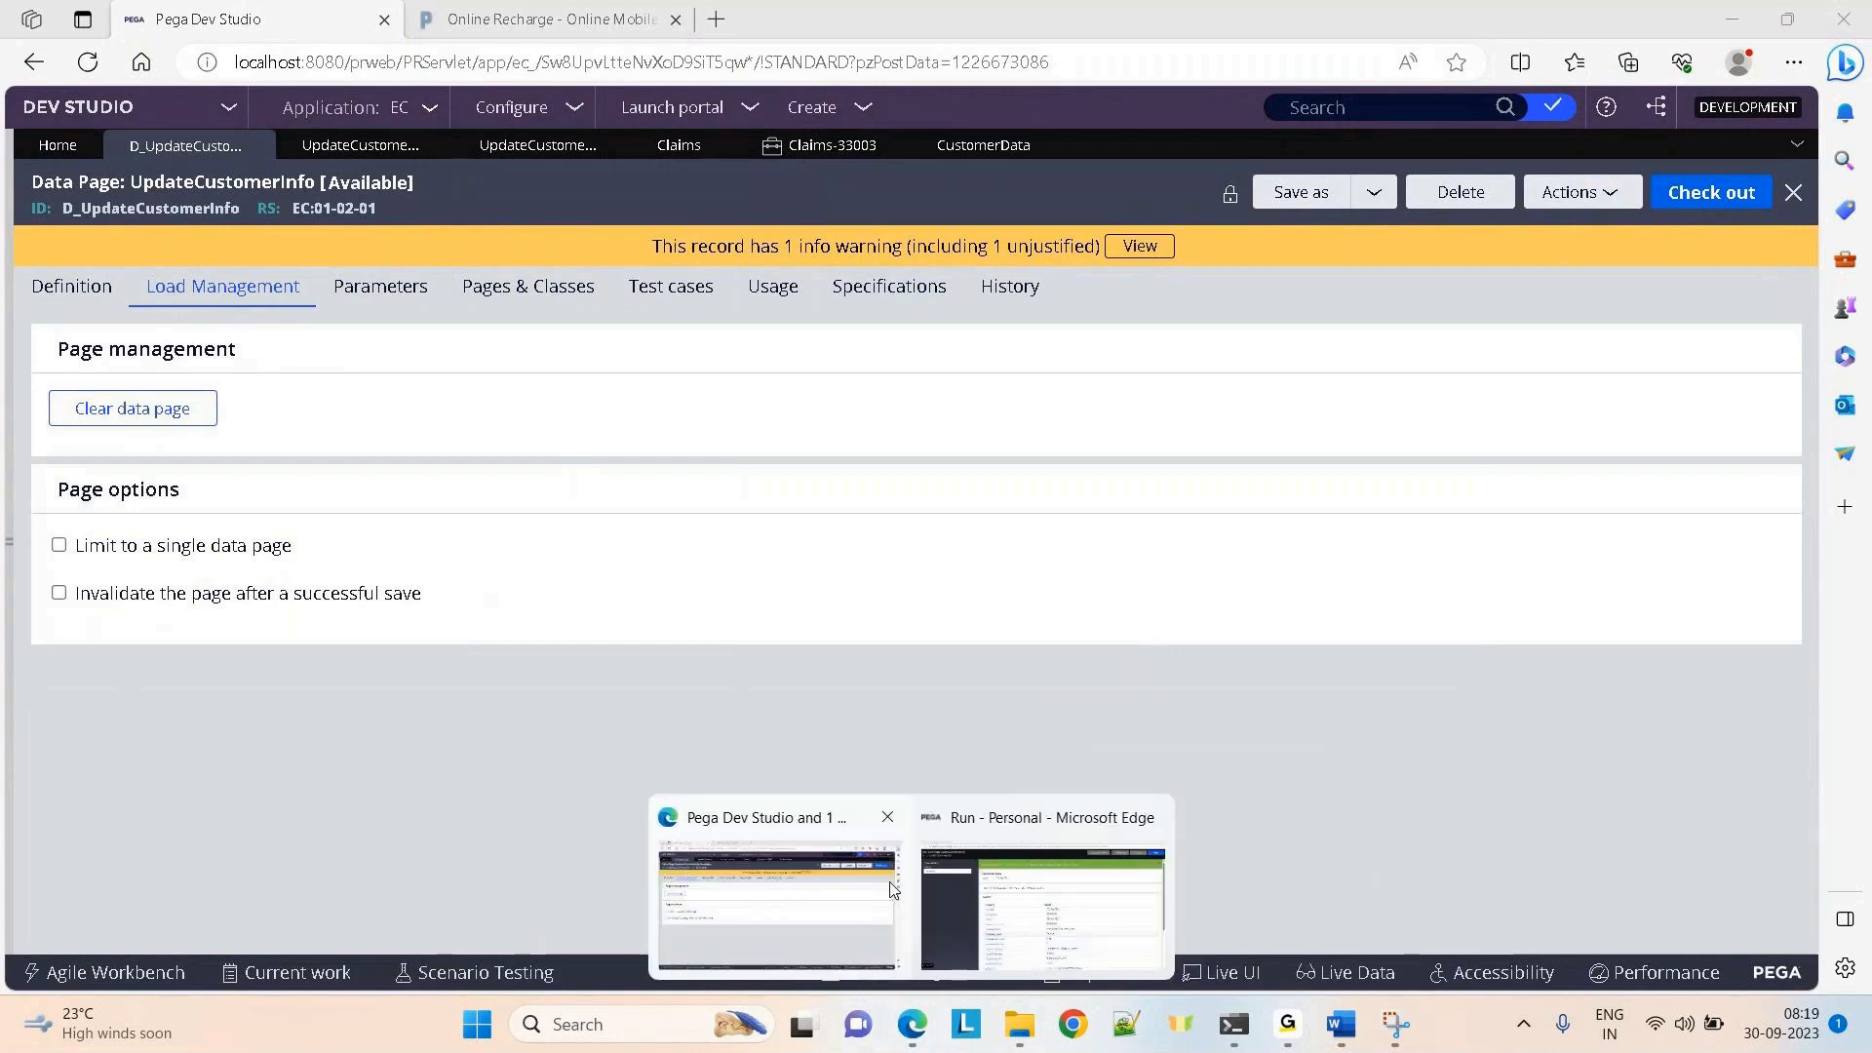
pyautogui.click(813, 914)
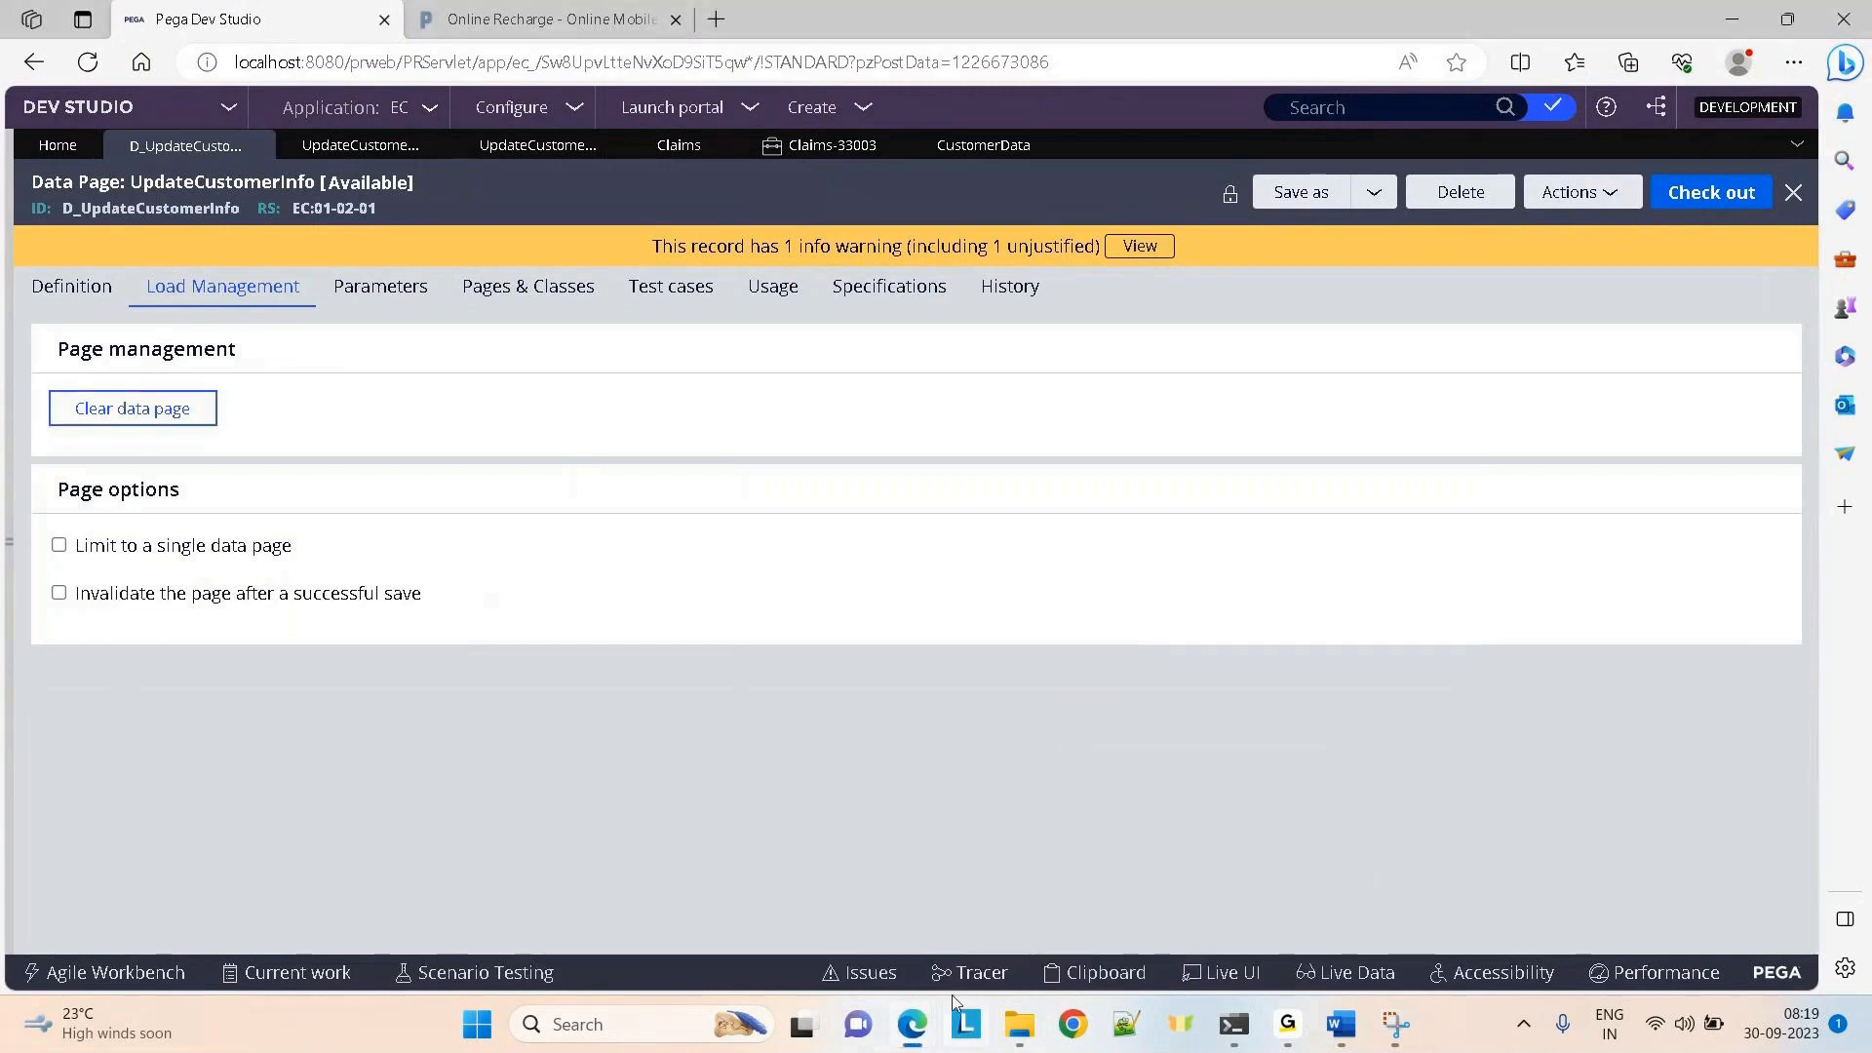
pyautogui.moveTo(911, 1024)
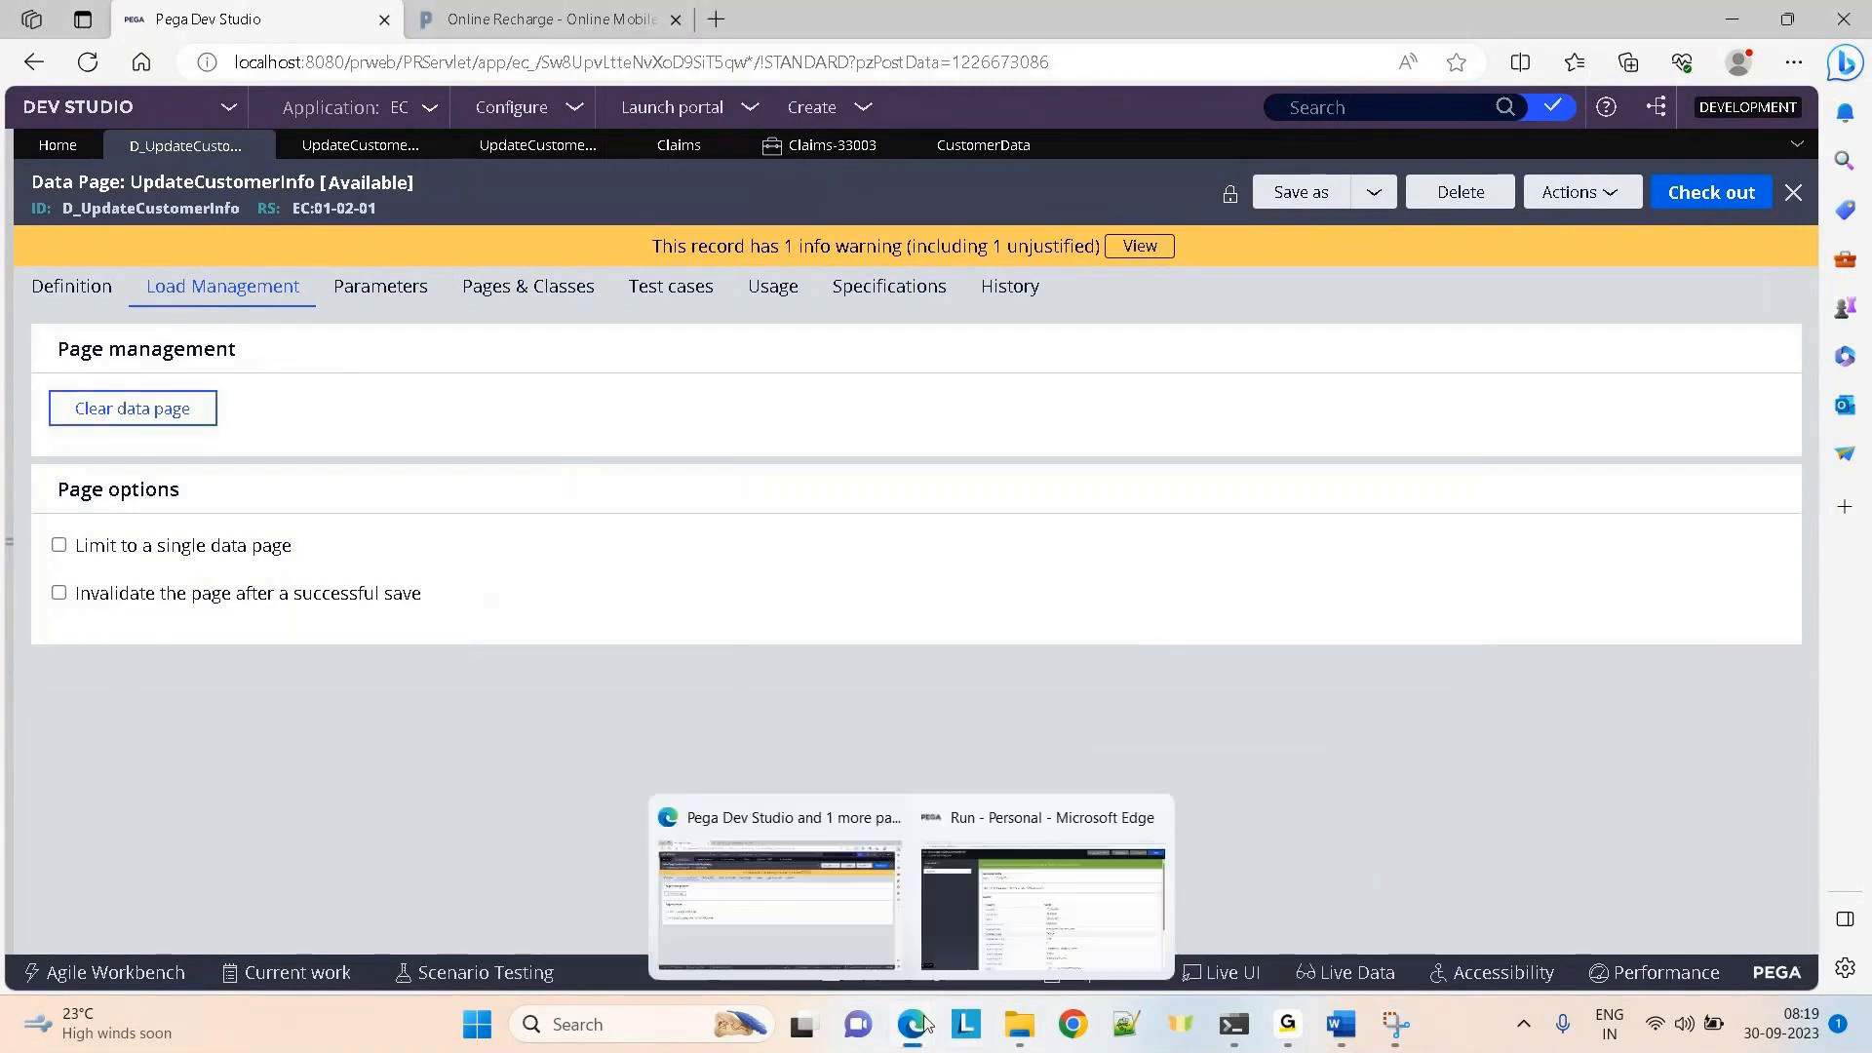
pyautogui.click(1150, 817)
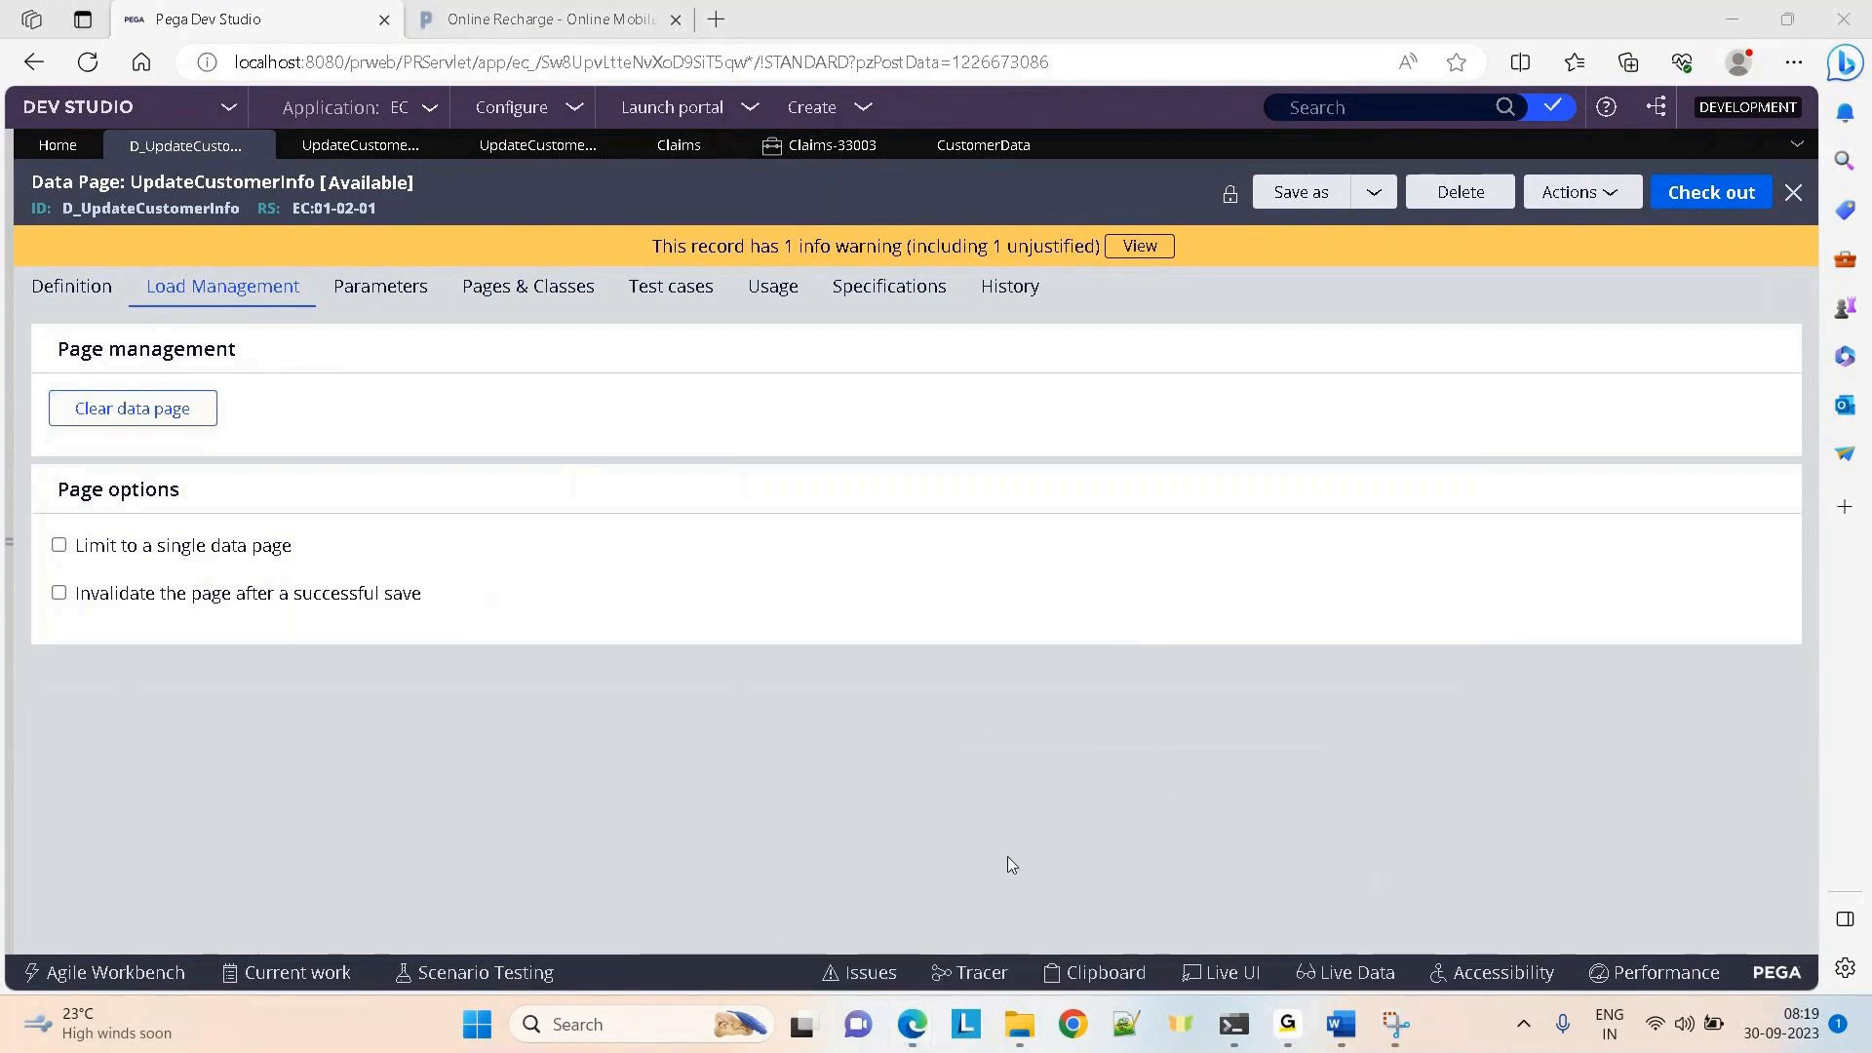
# Start a fresh trace, then shorten Claims-33003's AccountNo so another account's customer details load
pyautogui.click(969, 972)
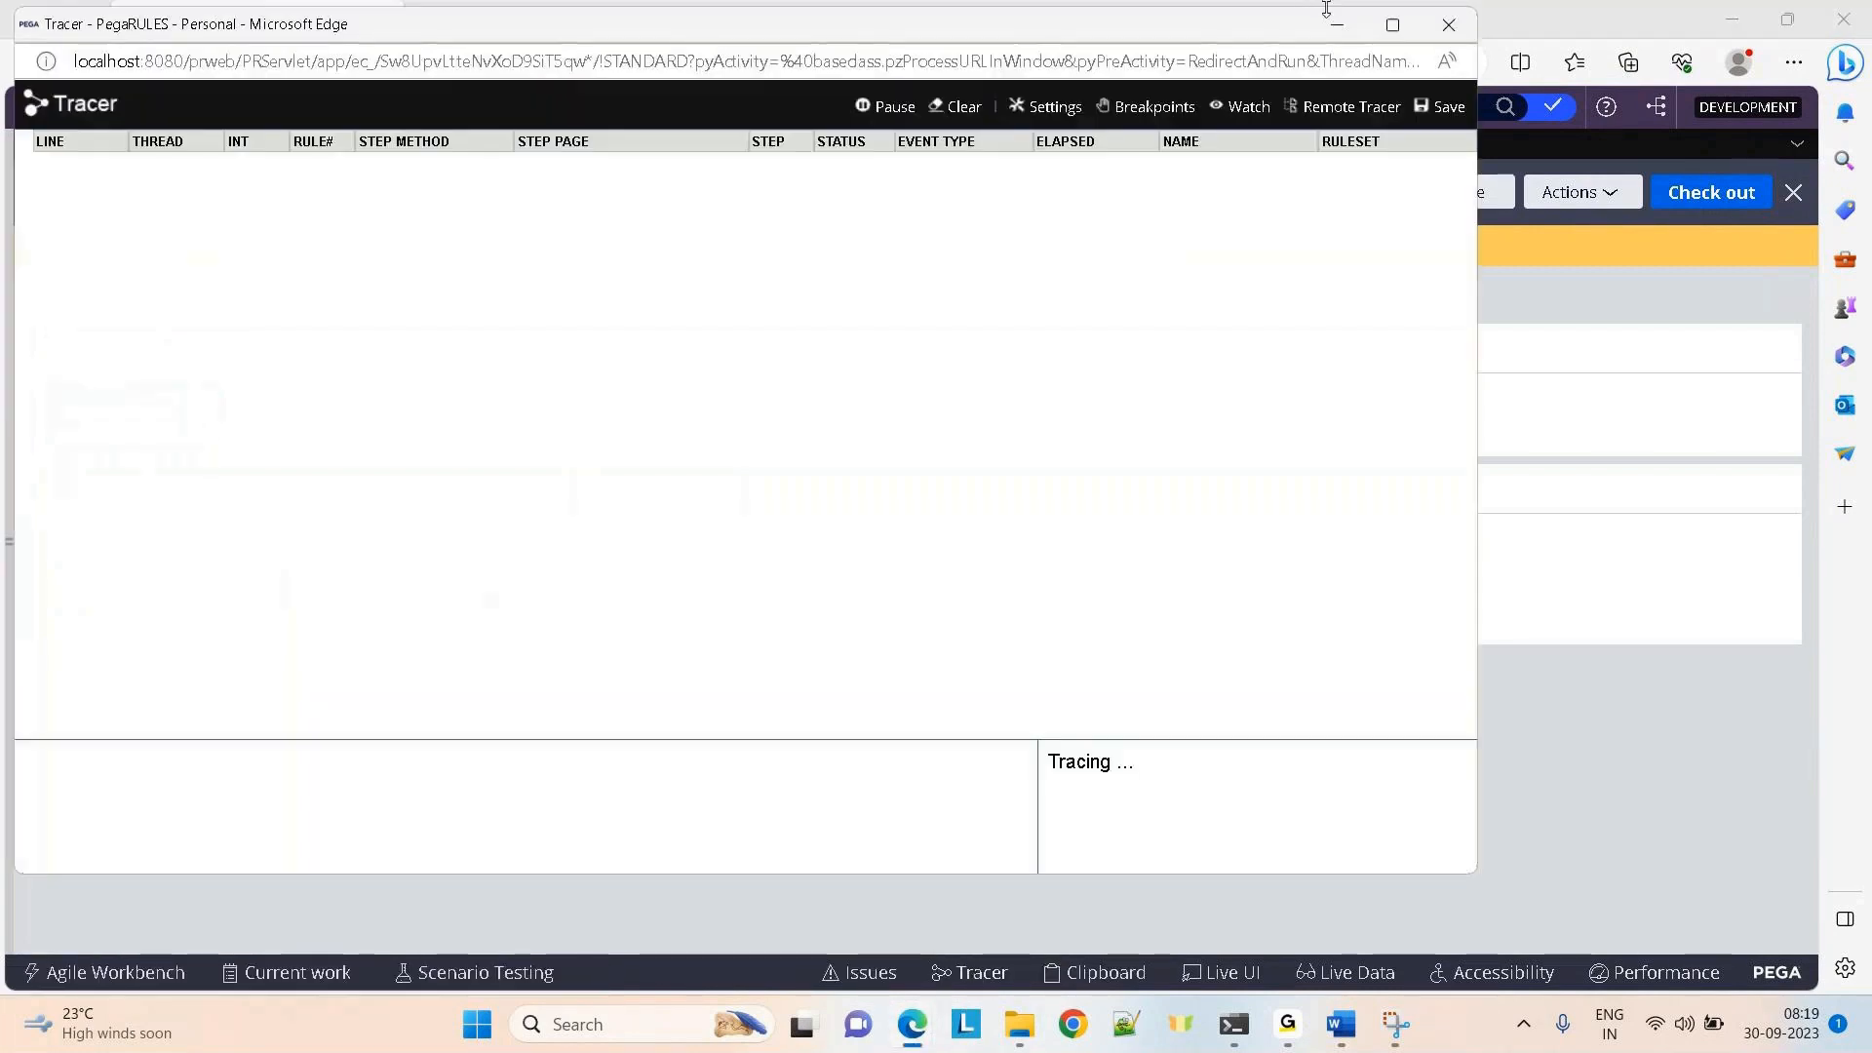
pyautogui.click(1333, 25)
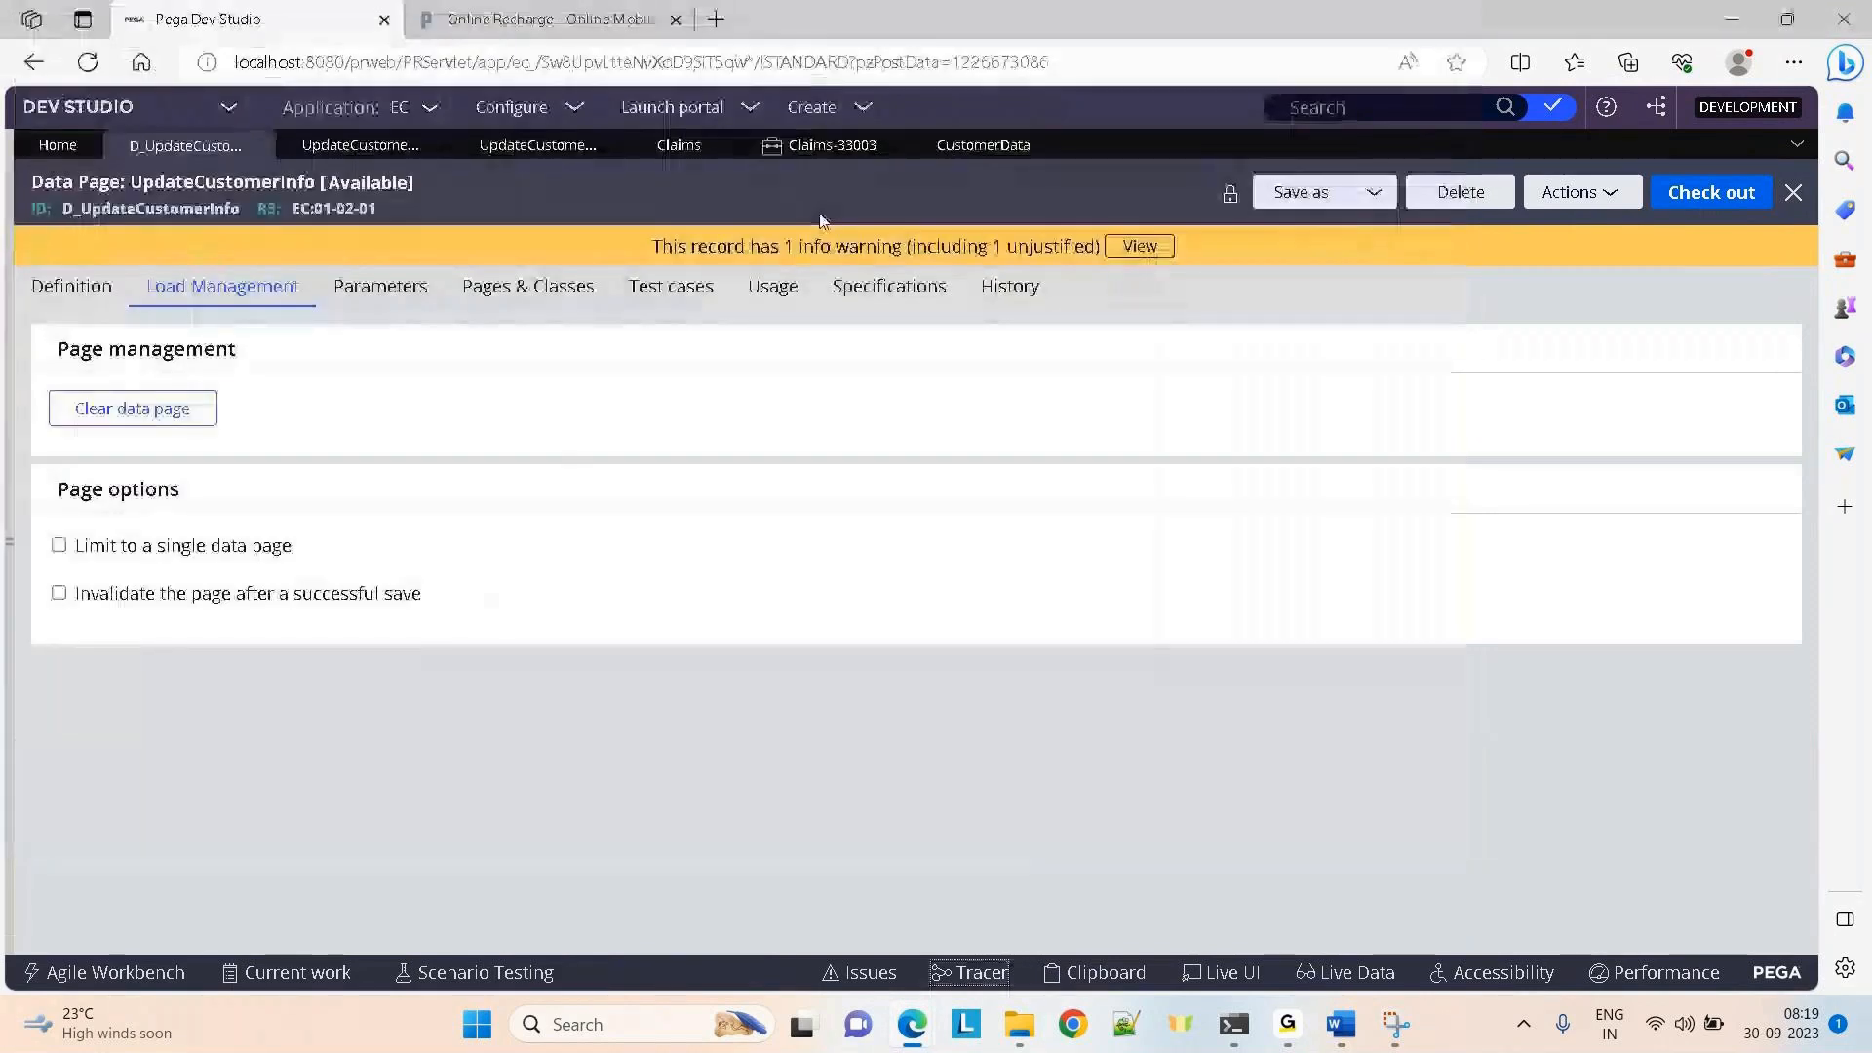
pyautogui.click(809, 144)
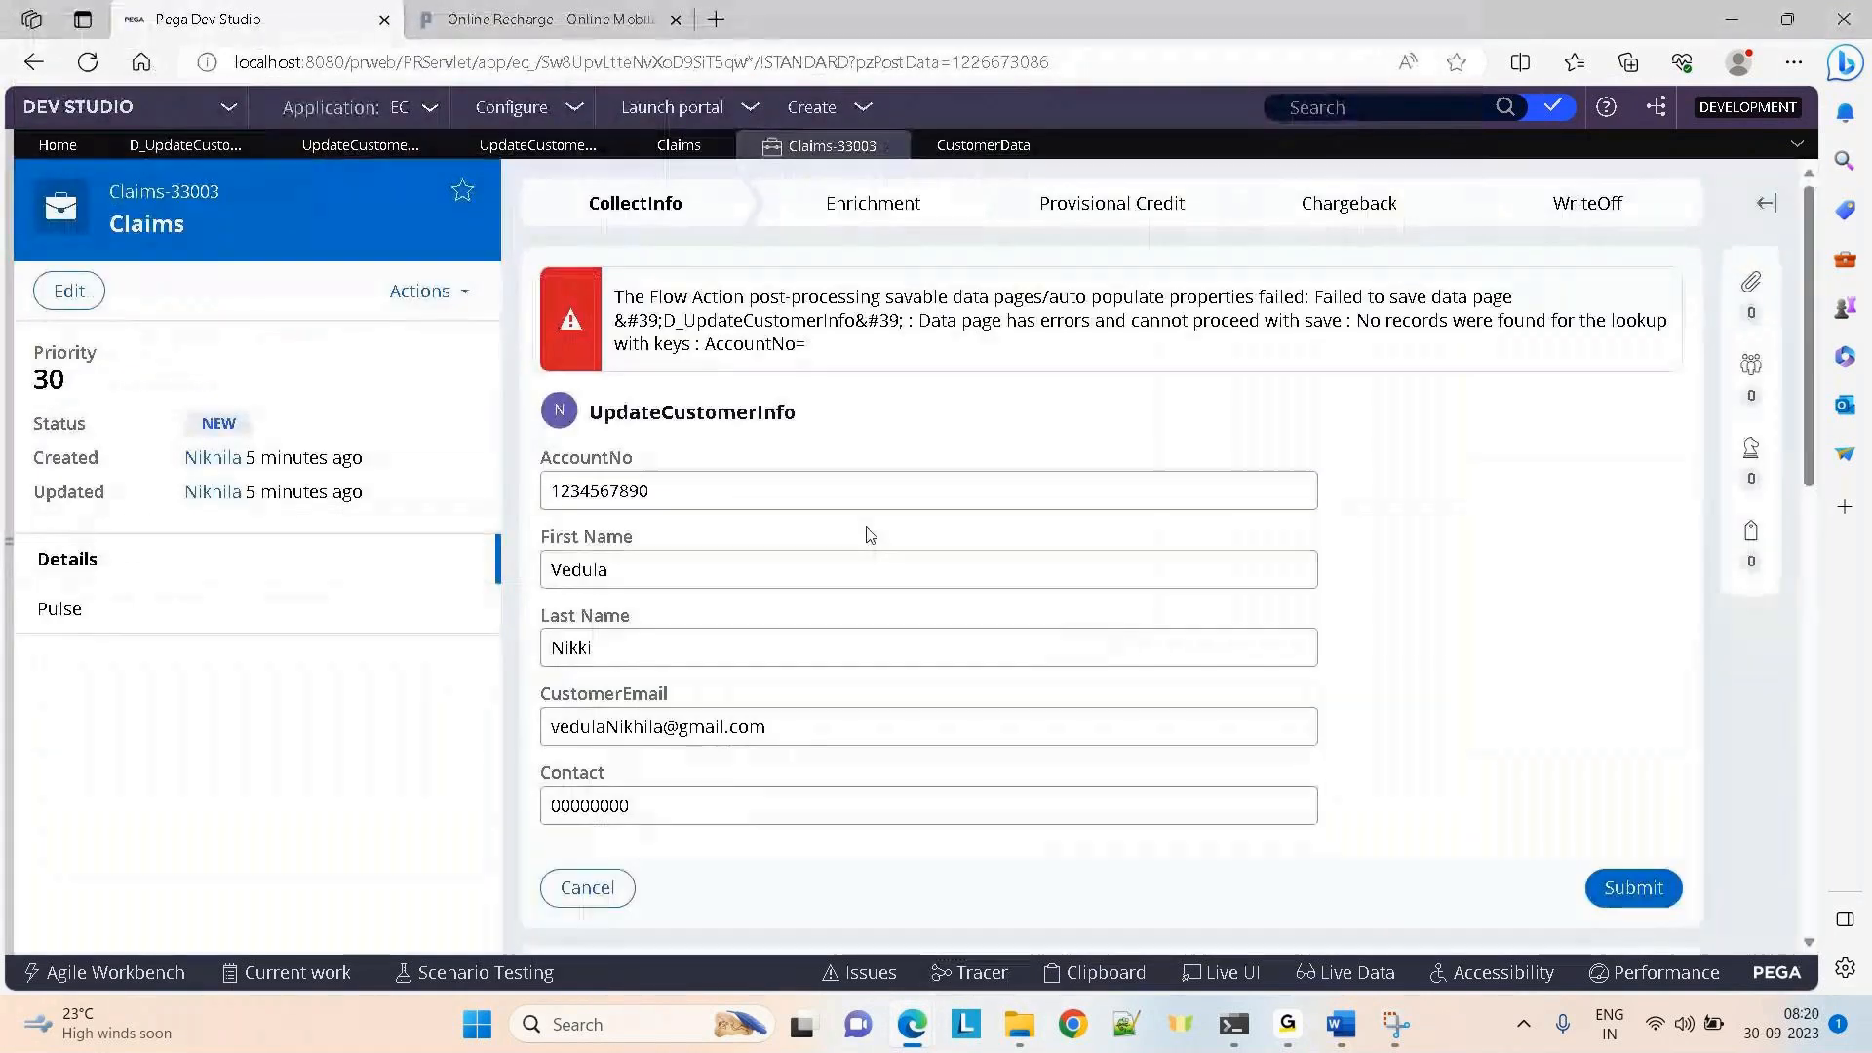
pyautogui.click(683, 490)
pyautogui.press('BackSpace')
pyautogui.press('BackSpace')
pyautogui.press('BackSpace')
pyautogui.press('BackSpace')
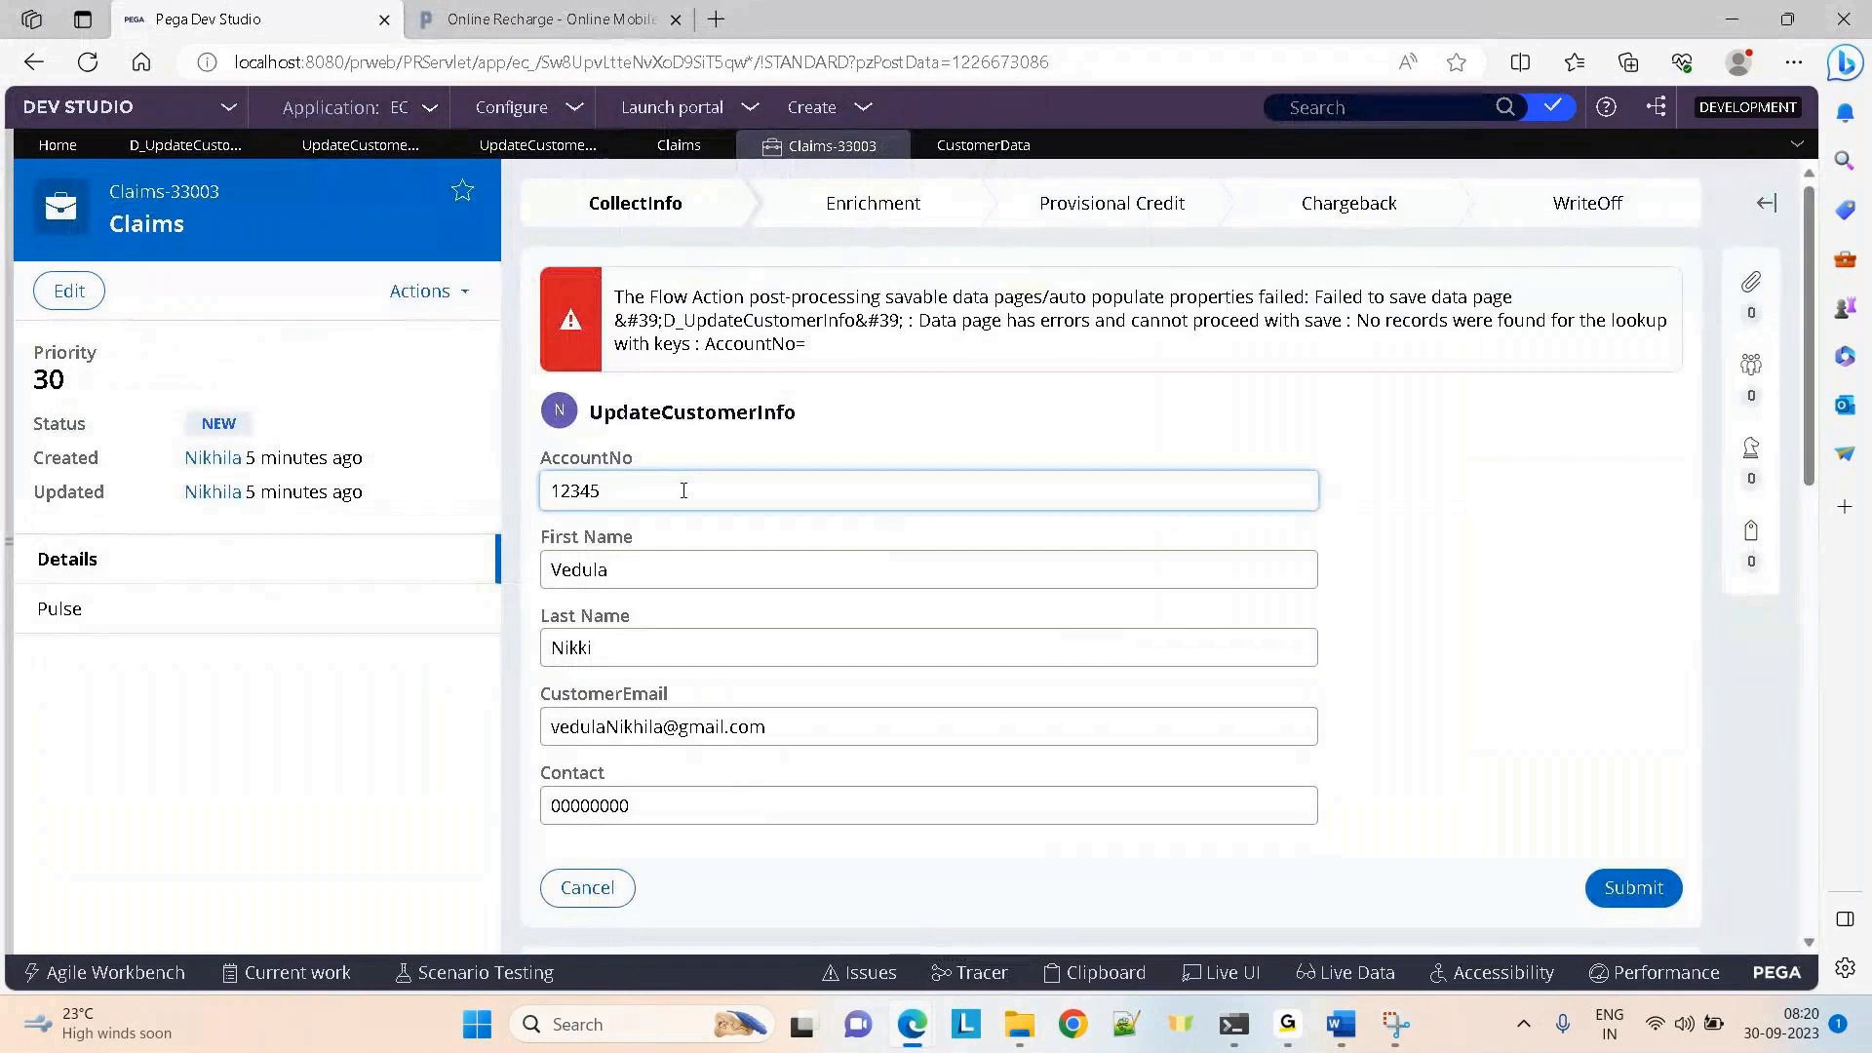
pyautogui.click(1459, 535)
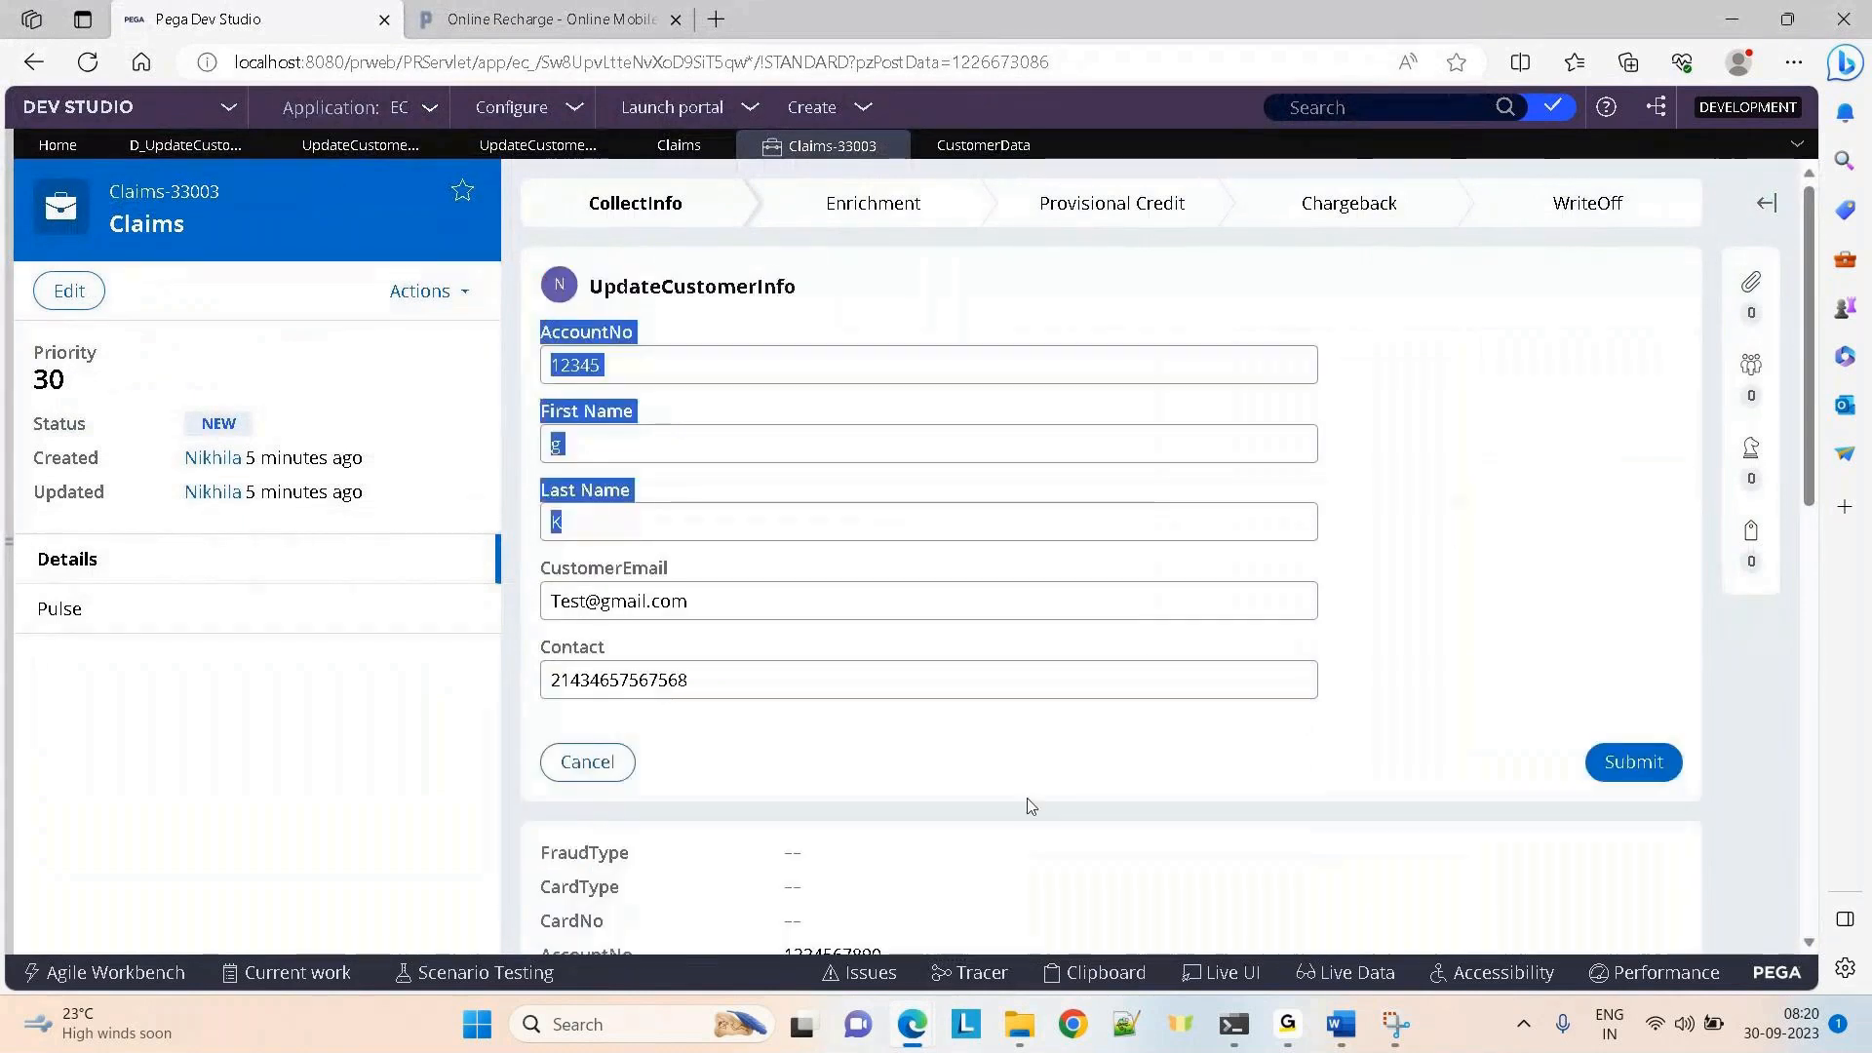
pyautogui.hotkey('alt', 'Tab')
pyautogui.click(578, 223)
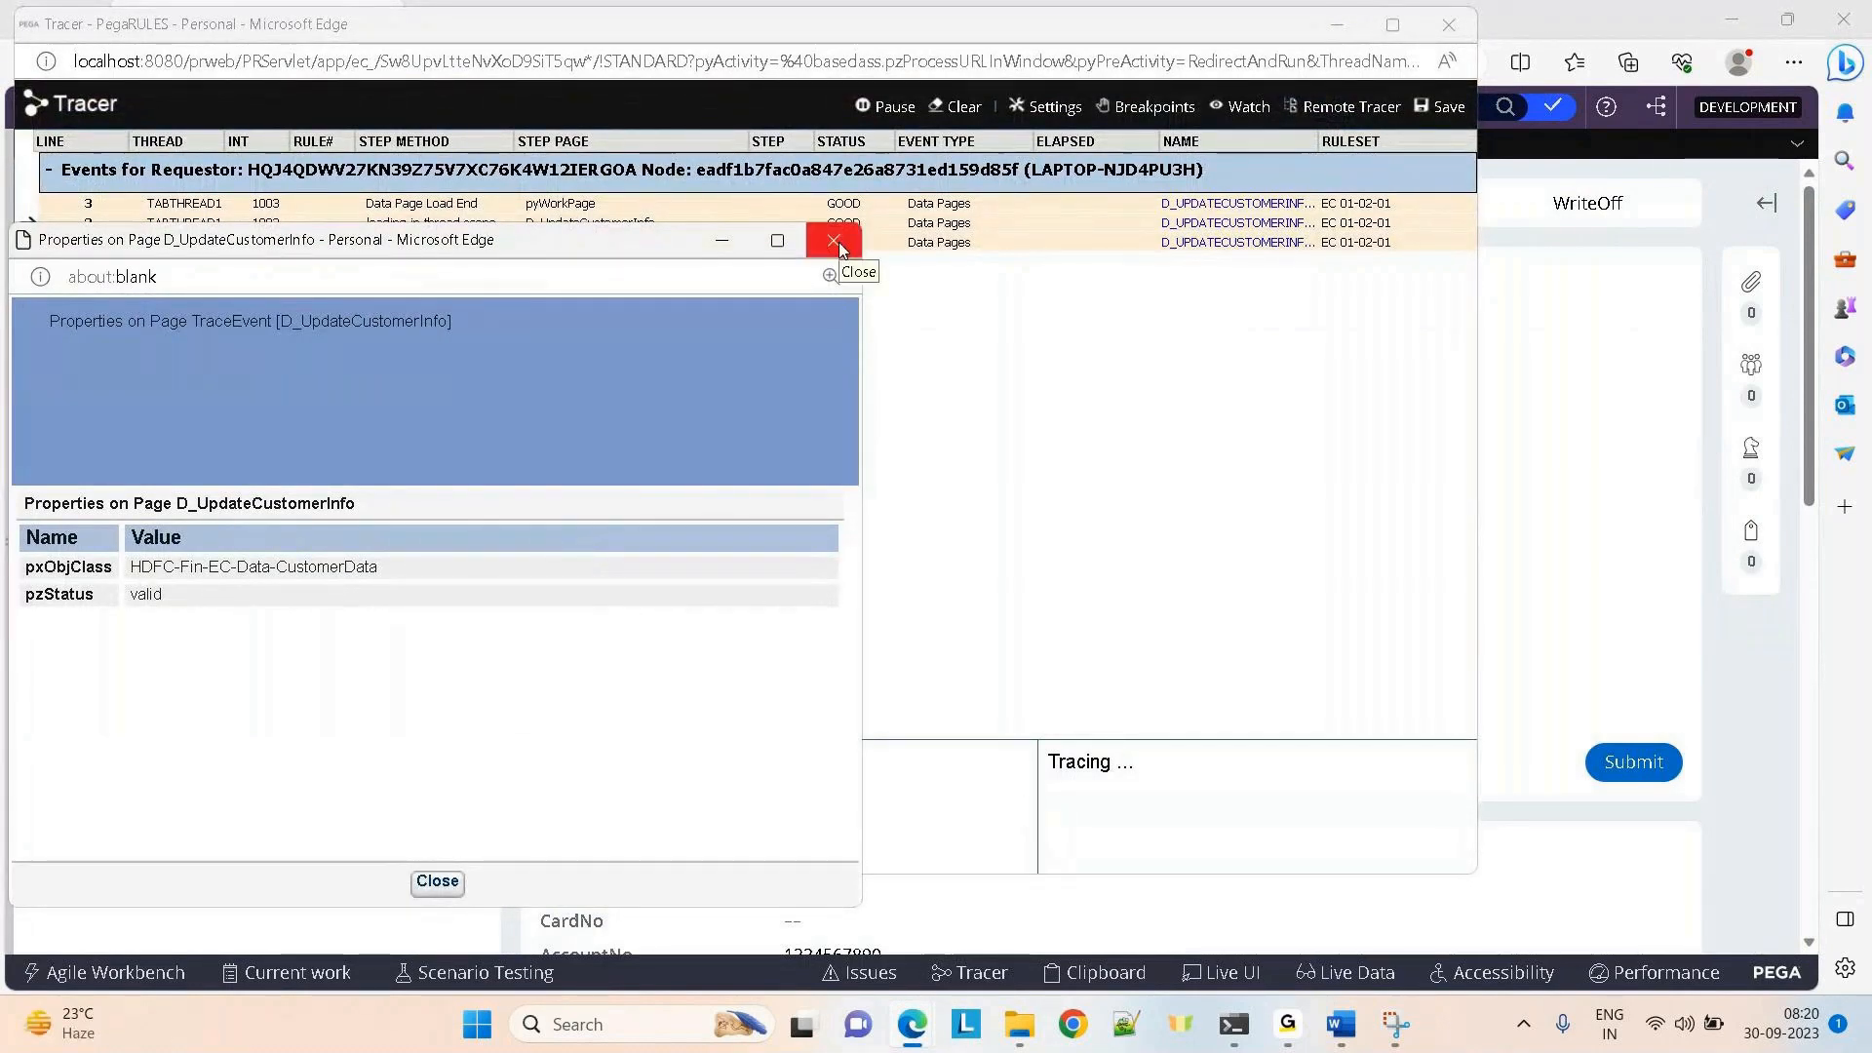
# Check the Tracer events and the data page's Database save options, then return to Claims-33003
pyautogui.click(1392, 24)
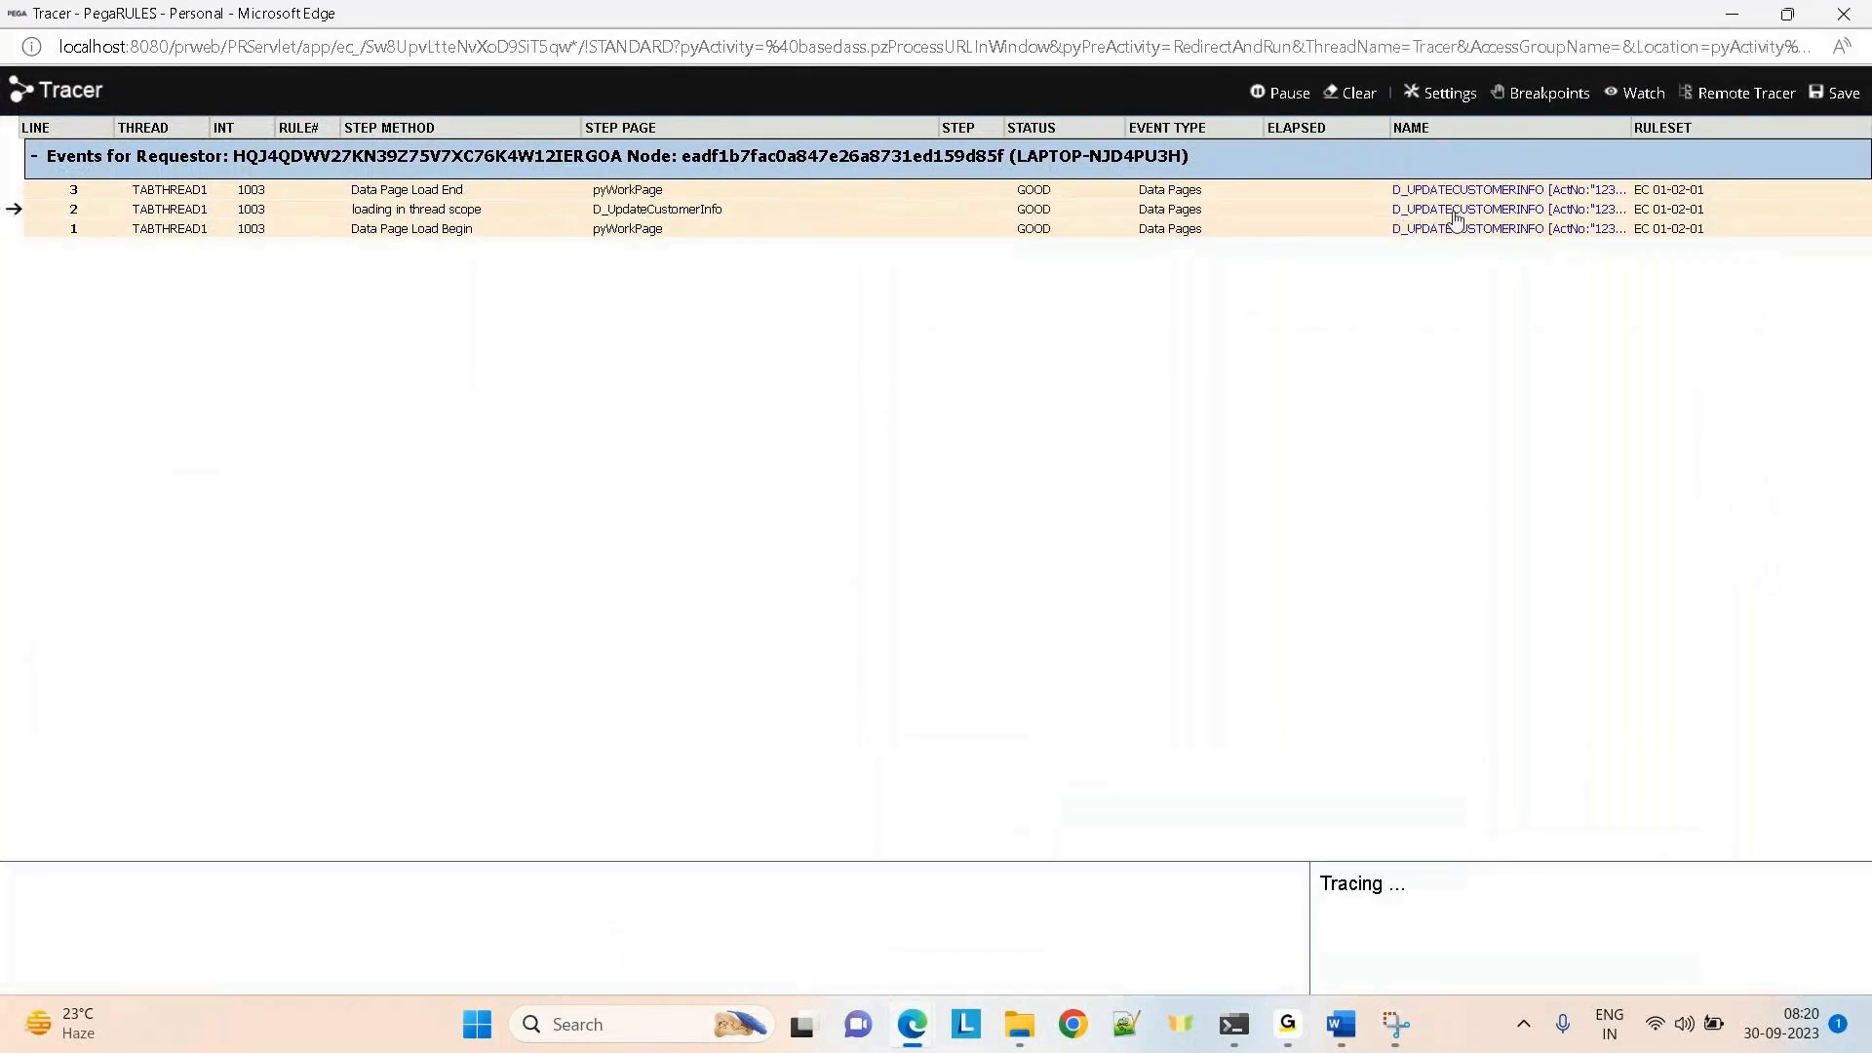
pyautogui.click(1731, 14)
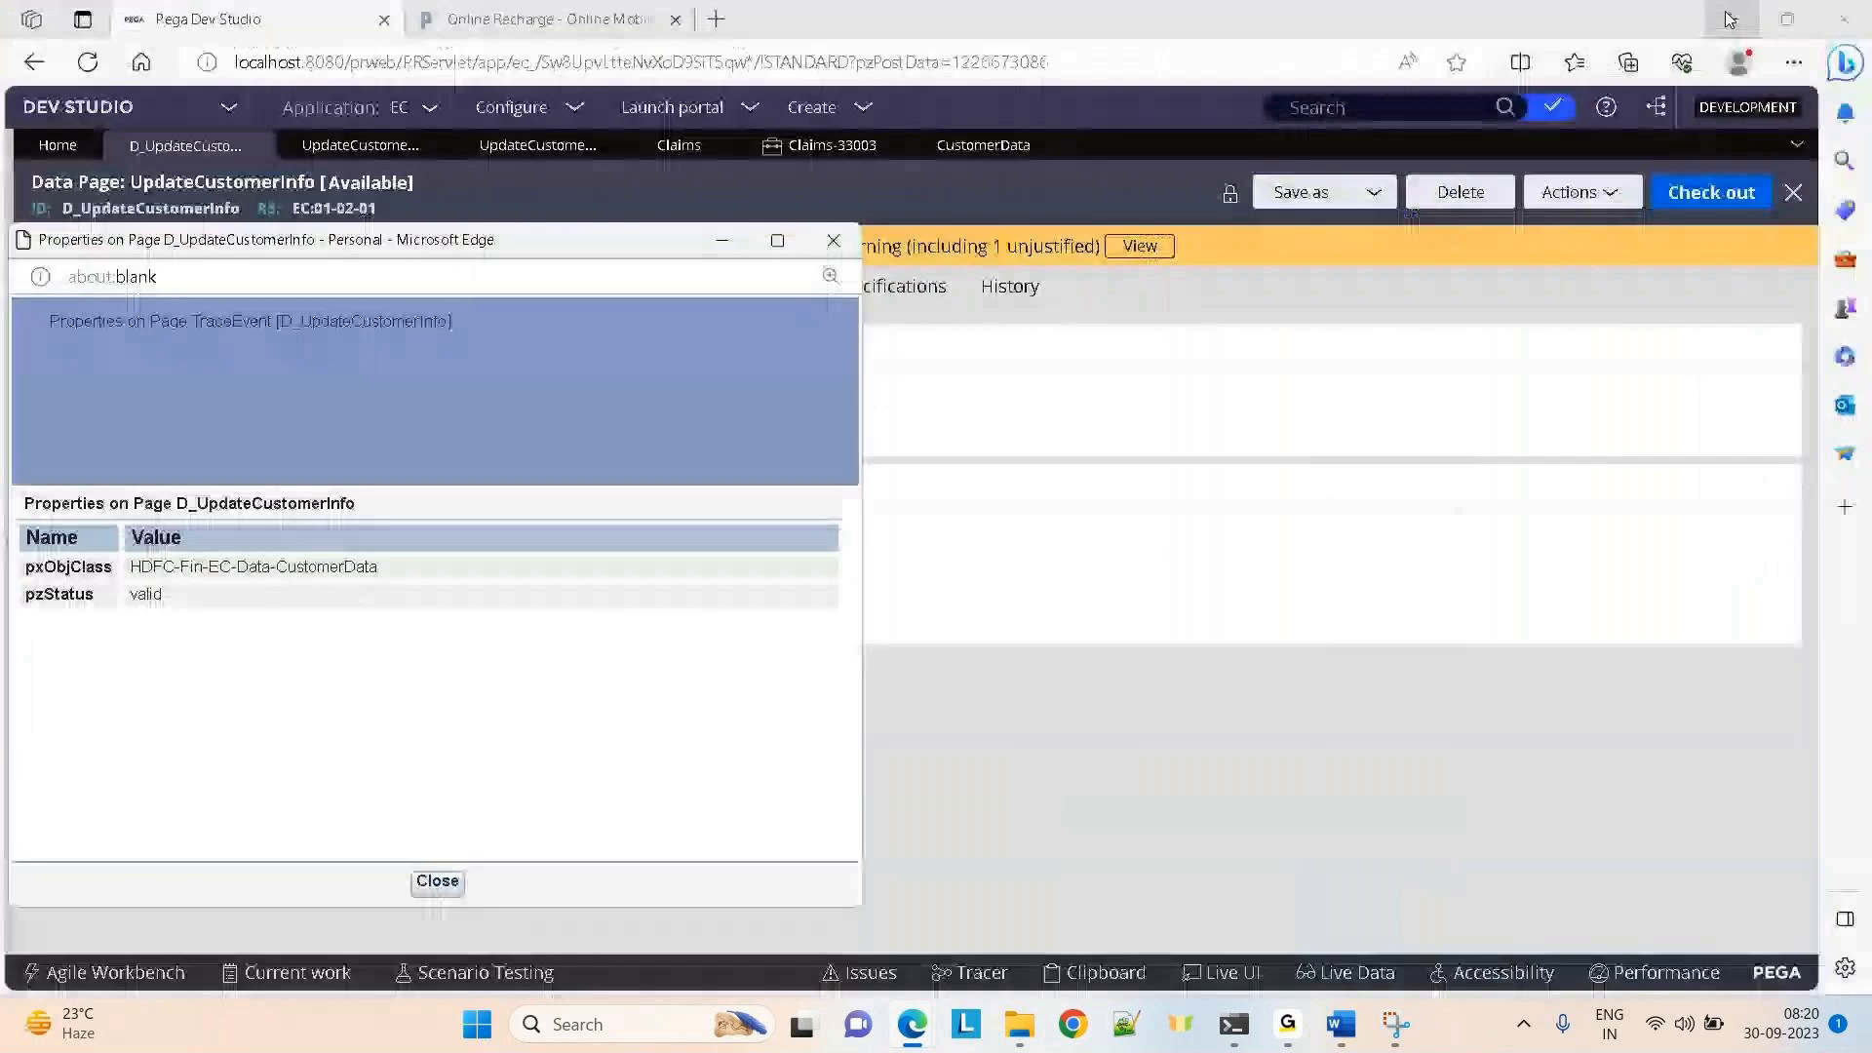
pyautogui.click(1148, 704)
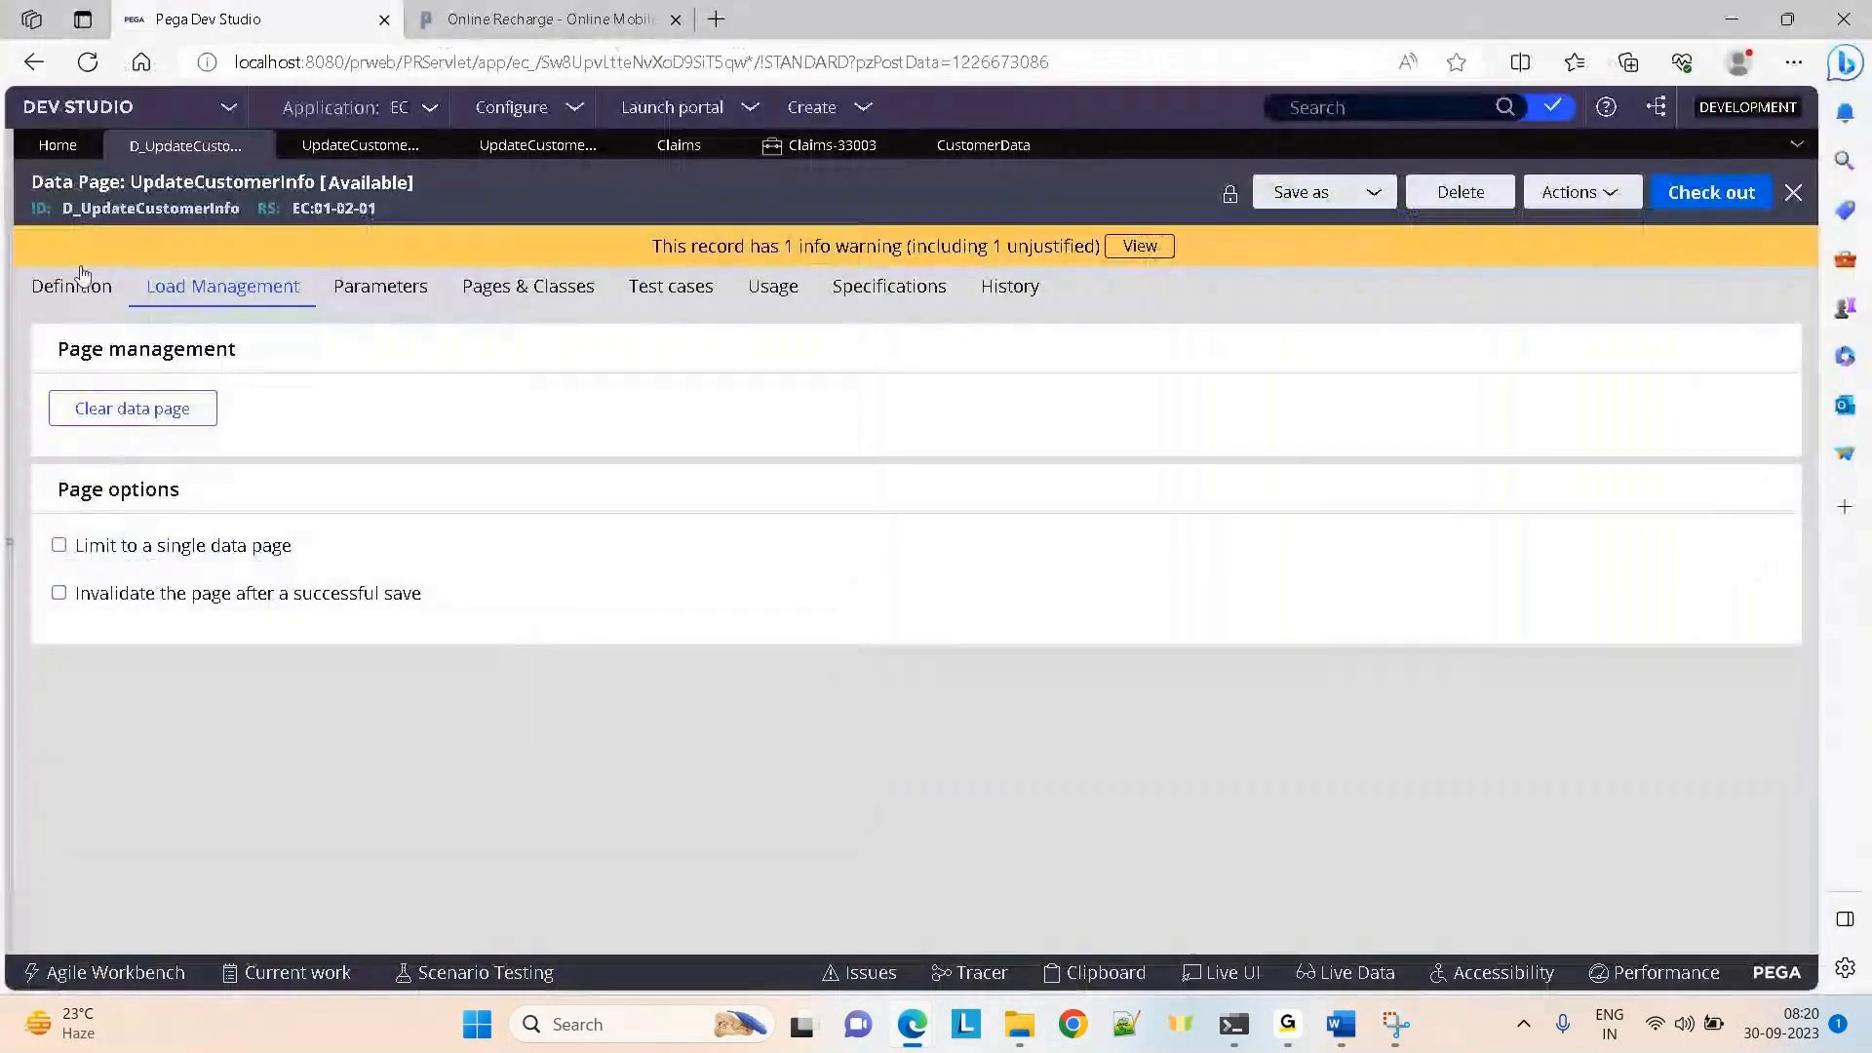
pyautogui.click(64, 293)
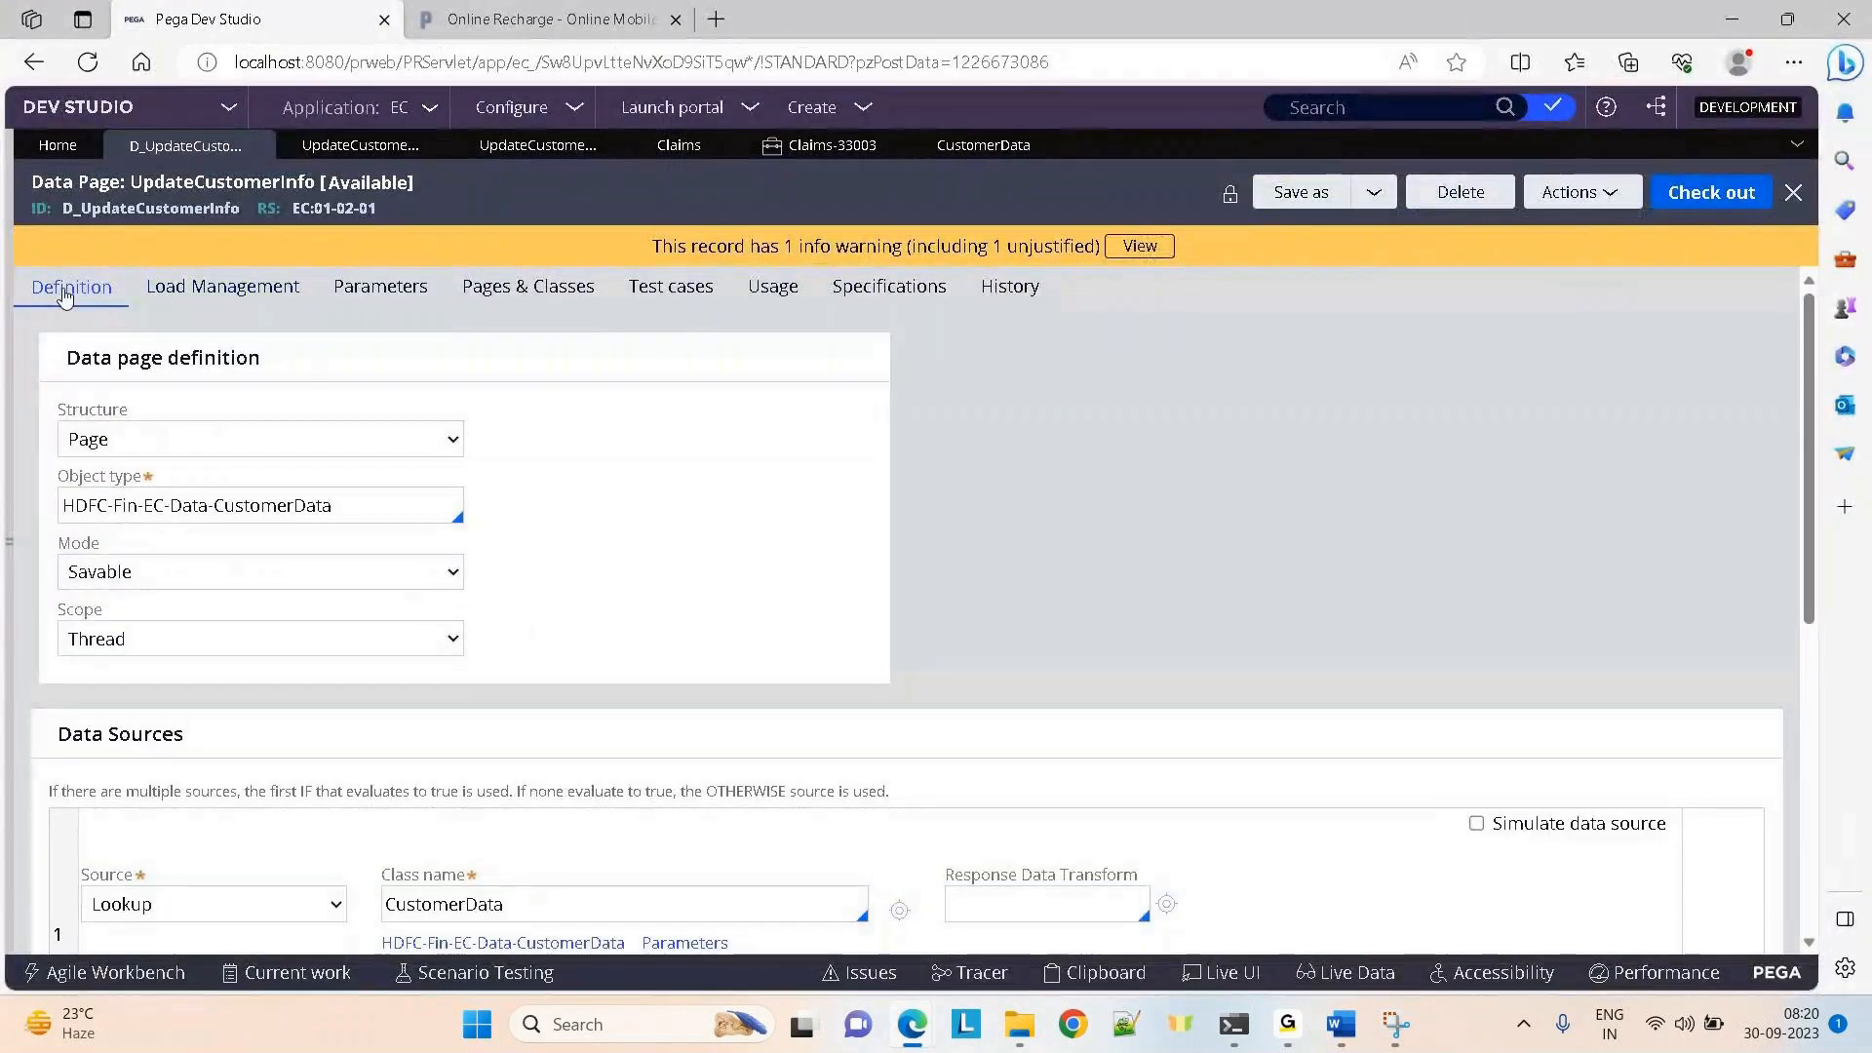
pyautogui.moveTo(1805, 511); pyautogui.dragTo(1770, 781)
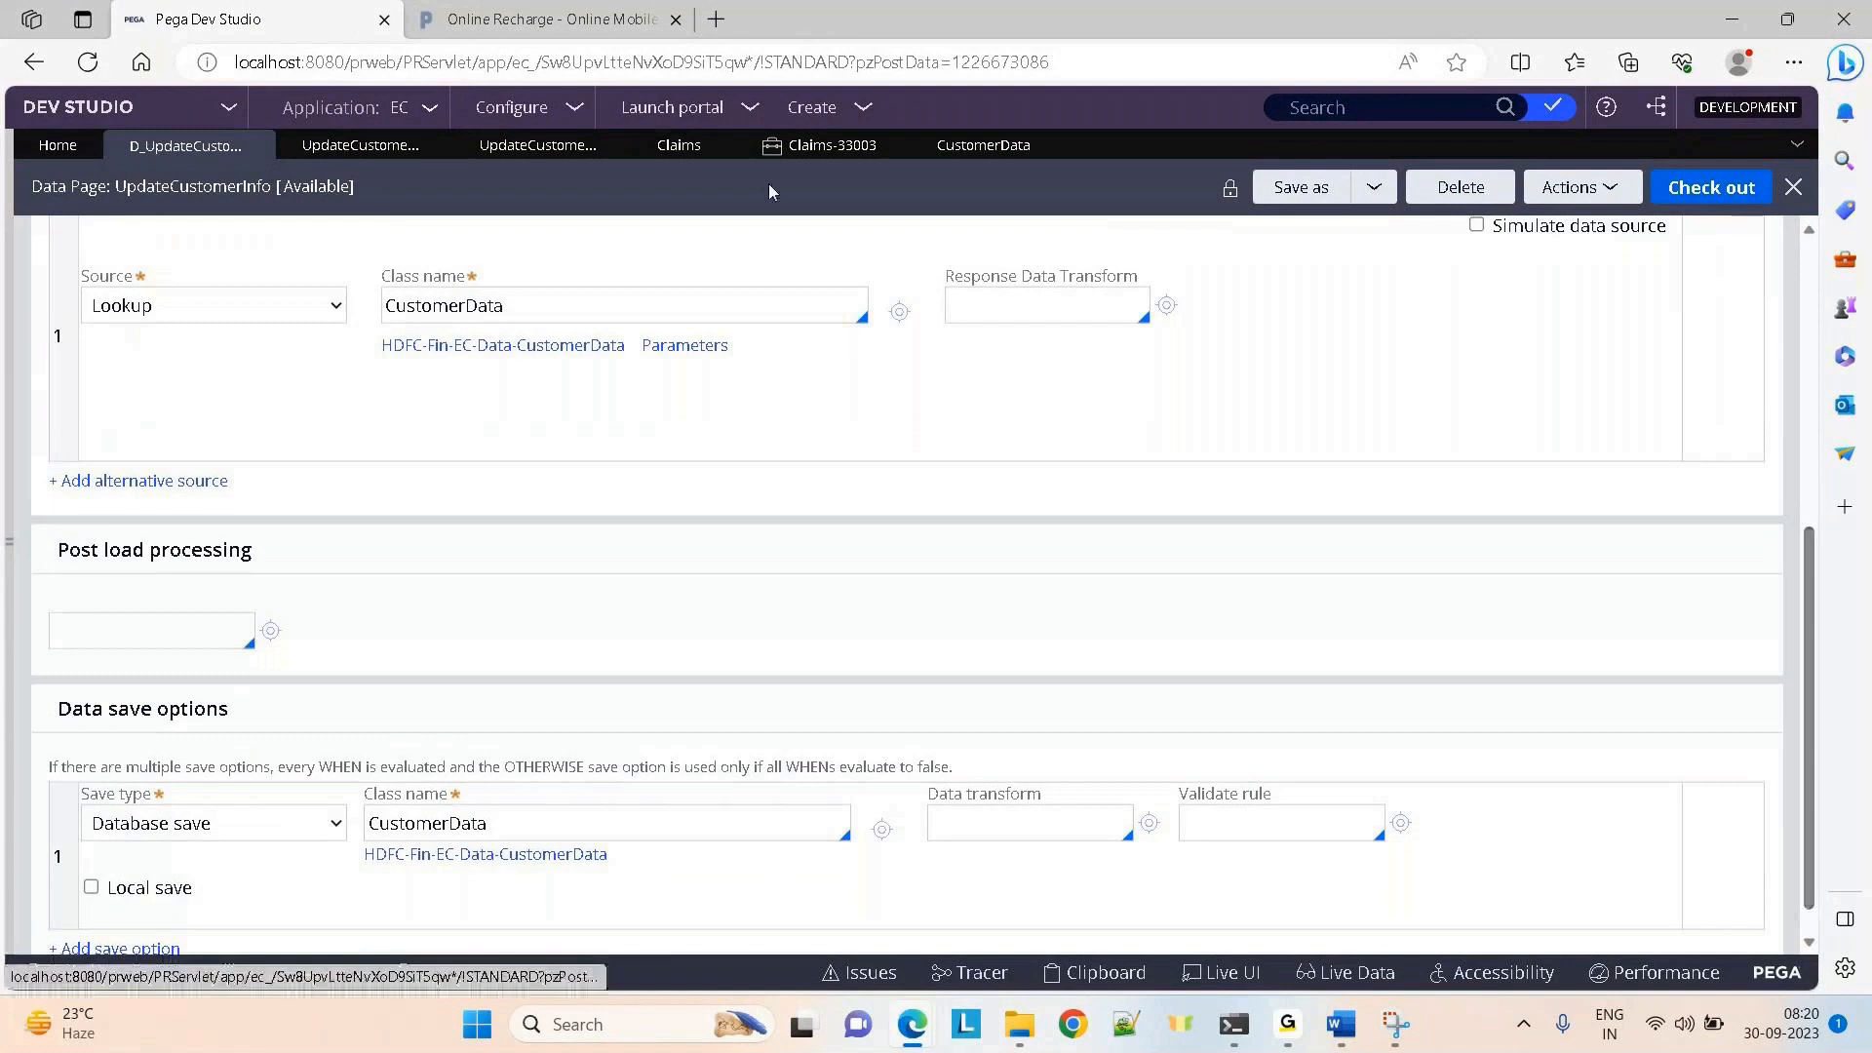
pyautogui.click(791, 163)
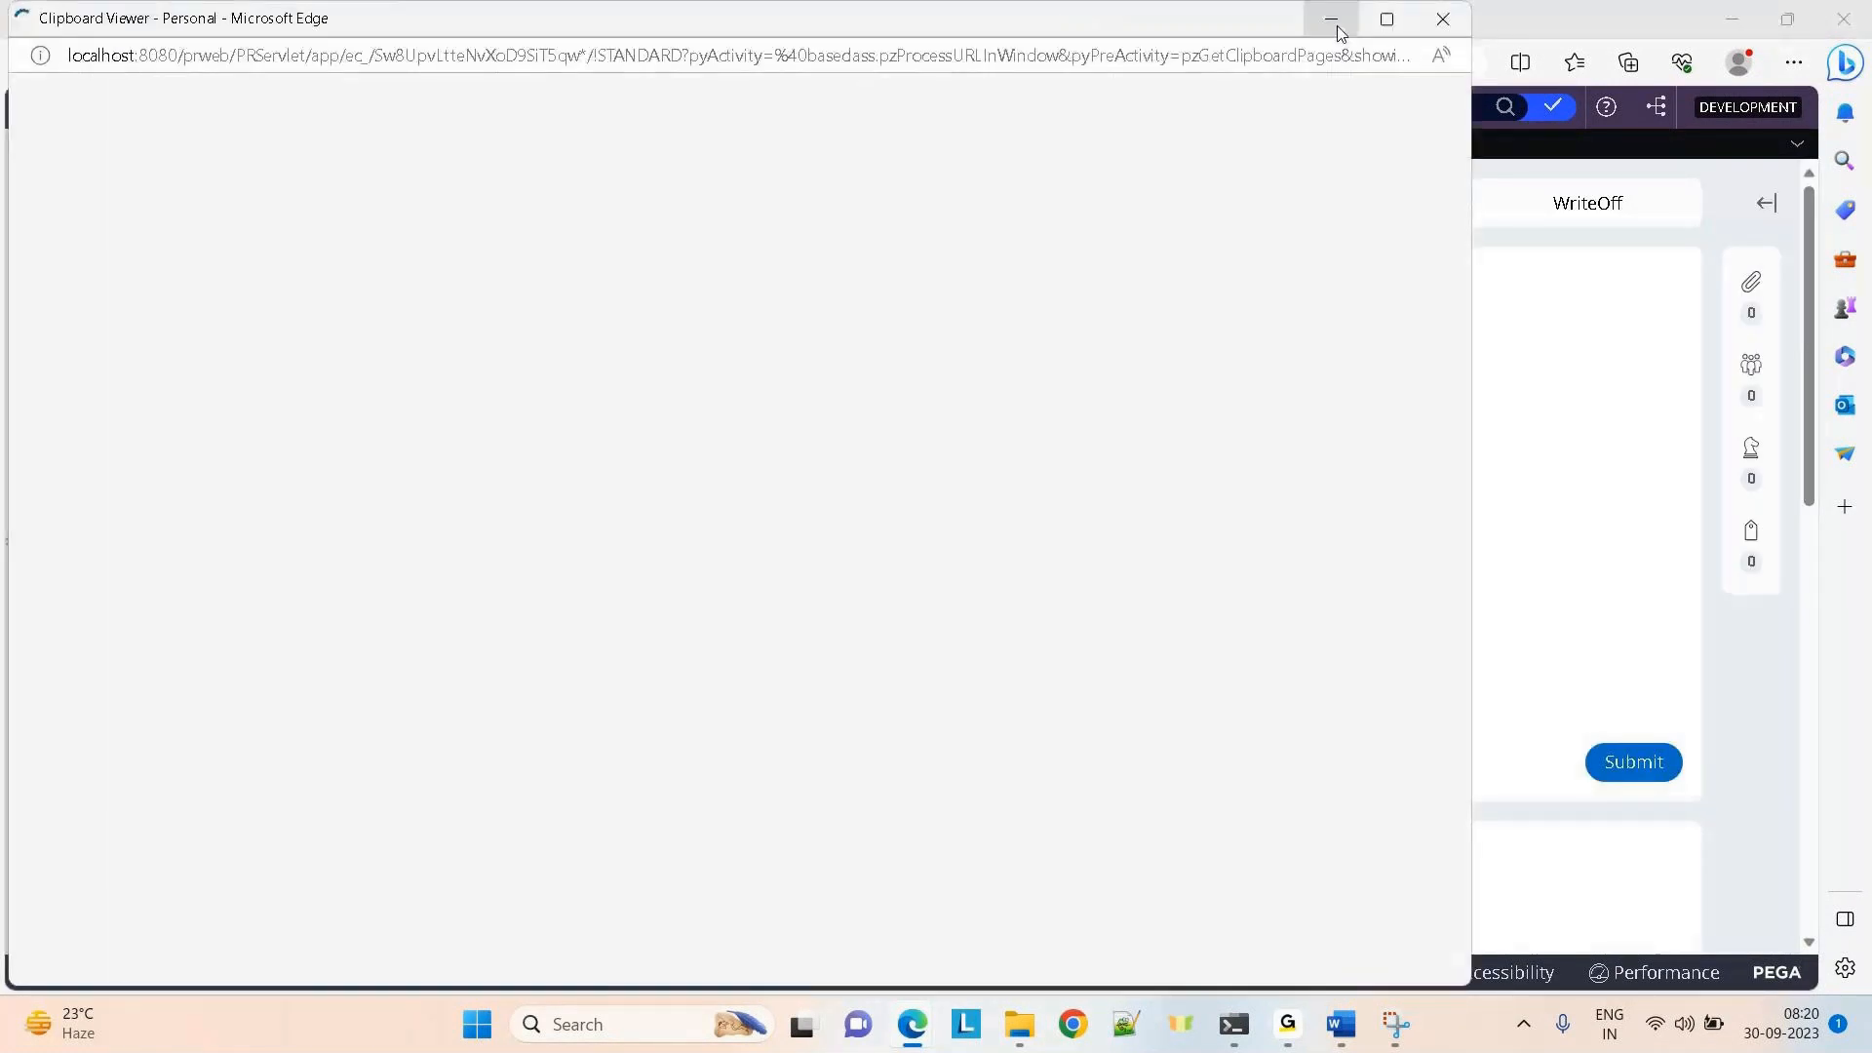
# Maximize the Clipboard Viewer and select D_UpdateCustomerInfo[ActNo:12345] under User Pages, then return to Dev Studio
pyautogui.click(1384, 21)
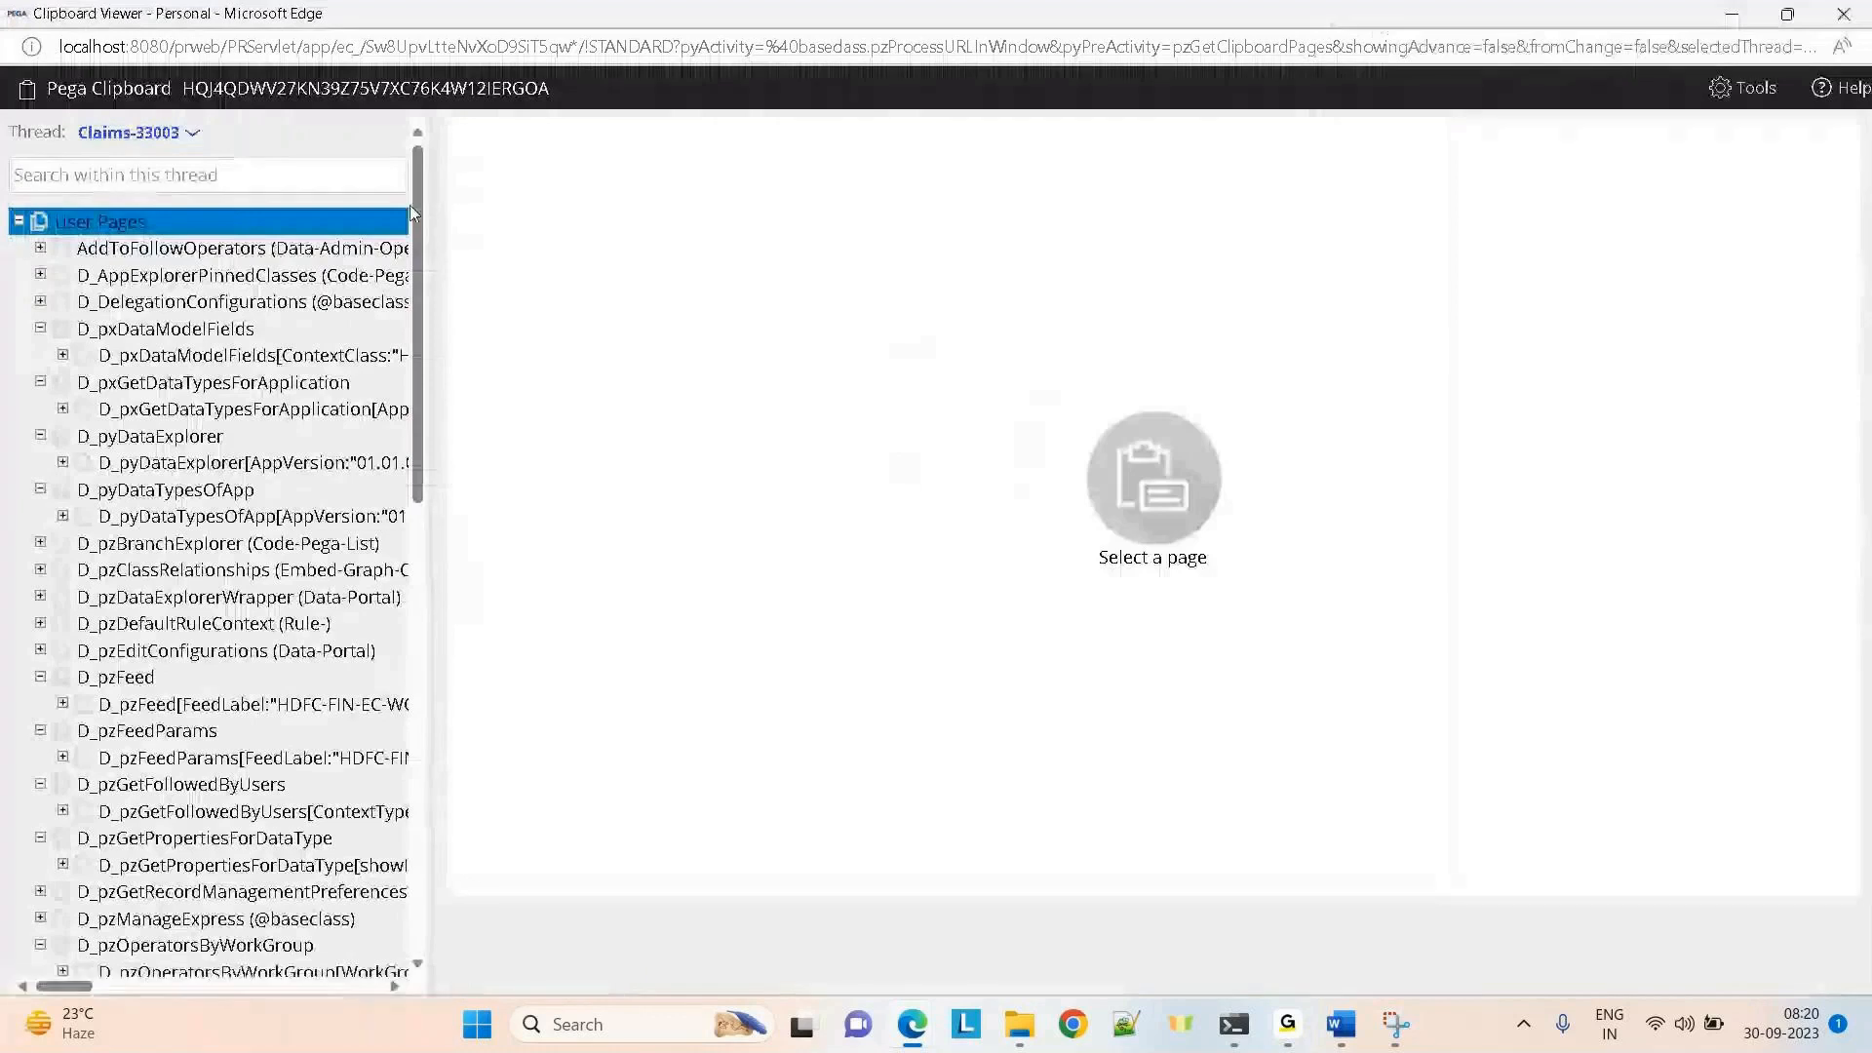
pyautogui.moveTo(417, 219); pyautogui.dragTo(451, 716)
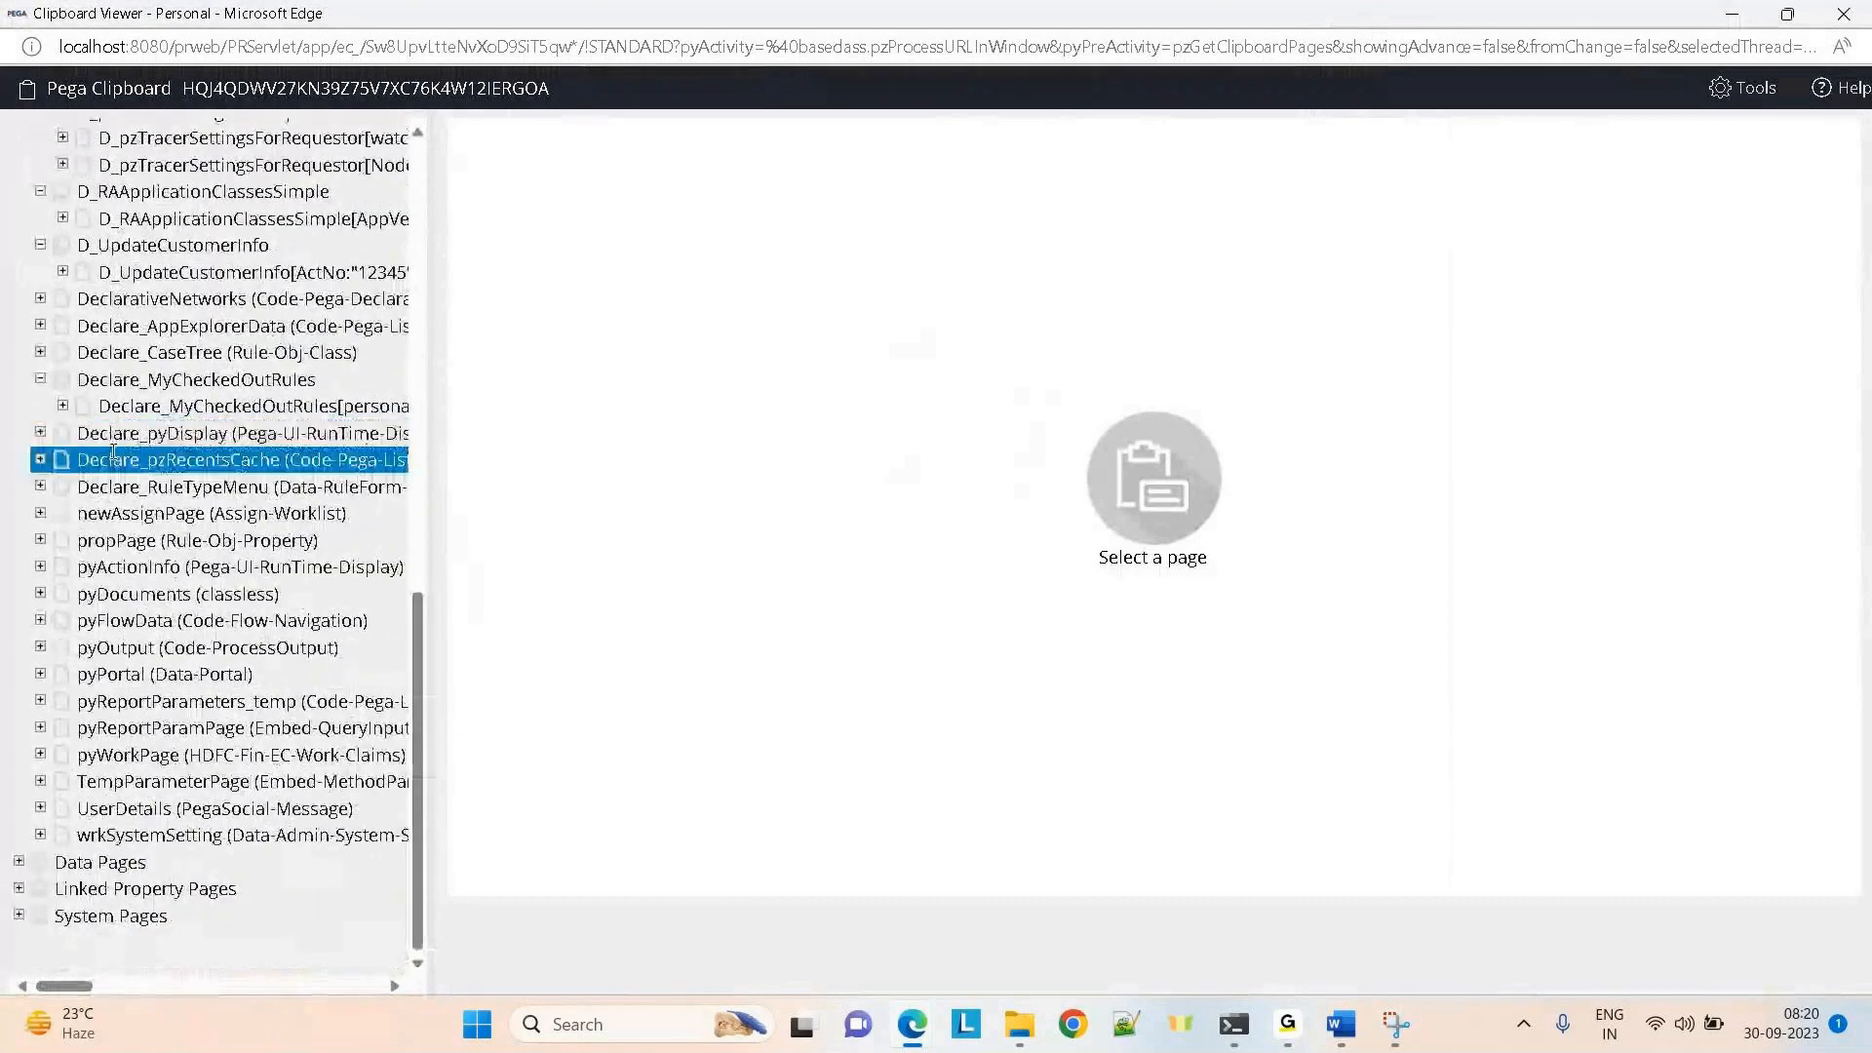
pyautogui.moveTo(421, 641); pyautogui.dragTo(426, 223)
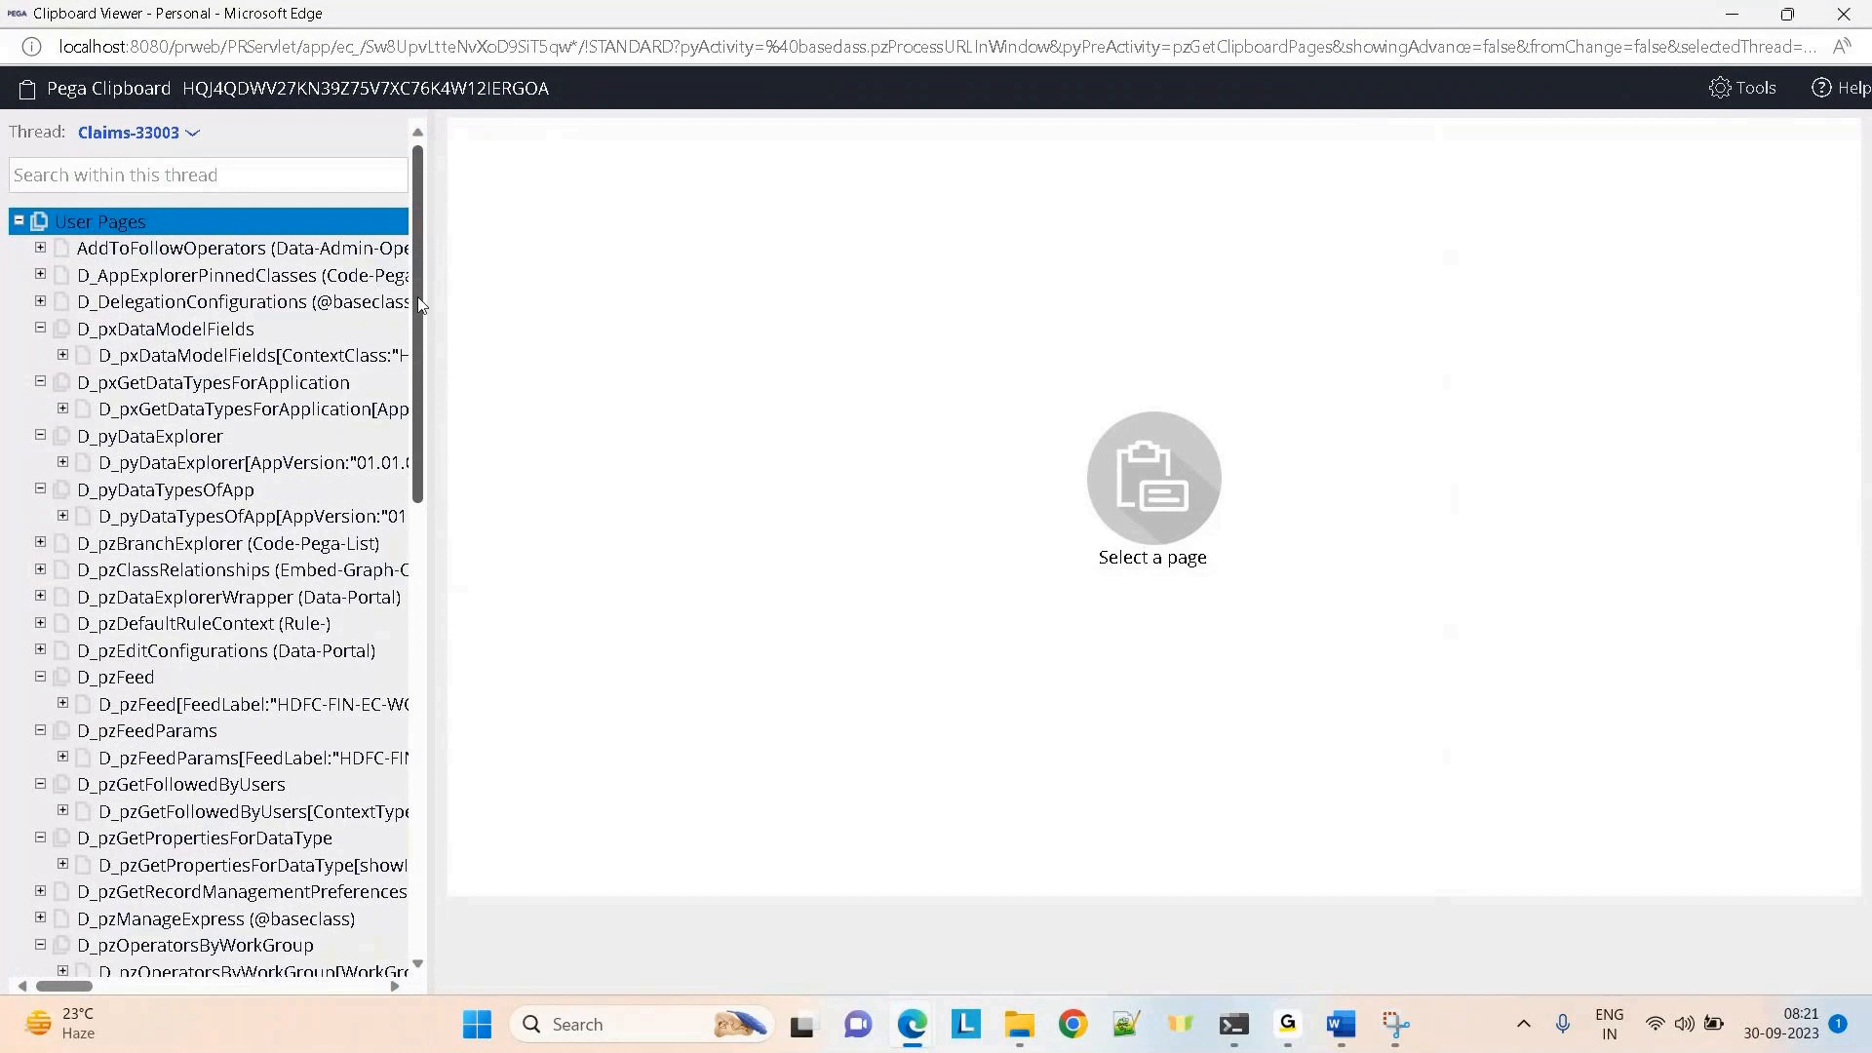
pyautogui.moveTo(417, 299); pyautogui.dragTo(413, 542)
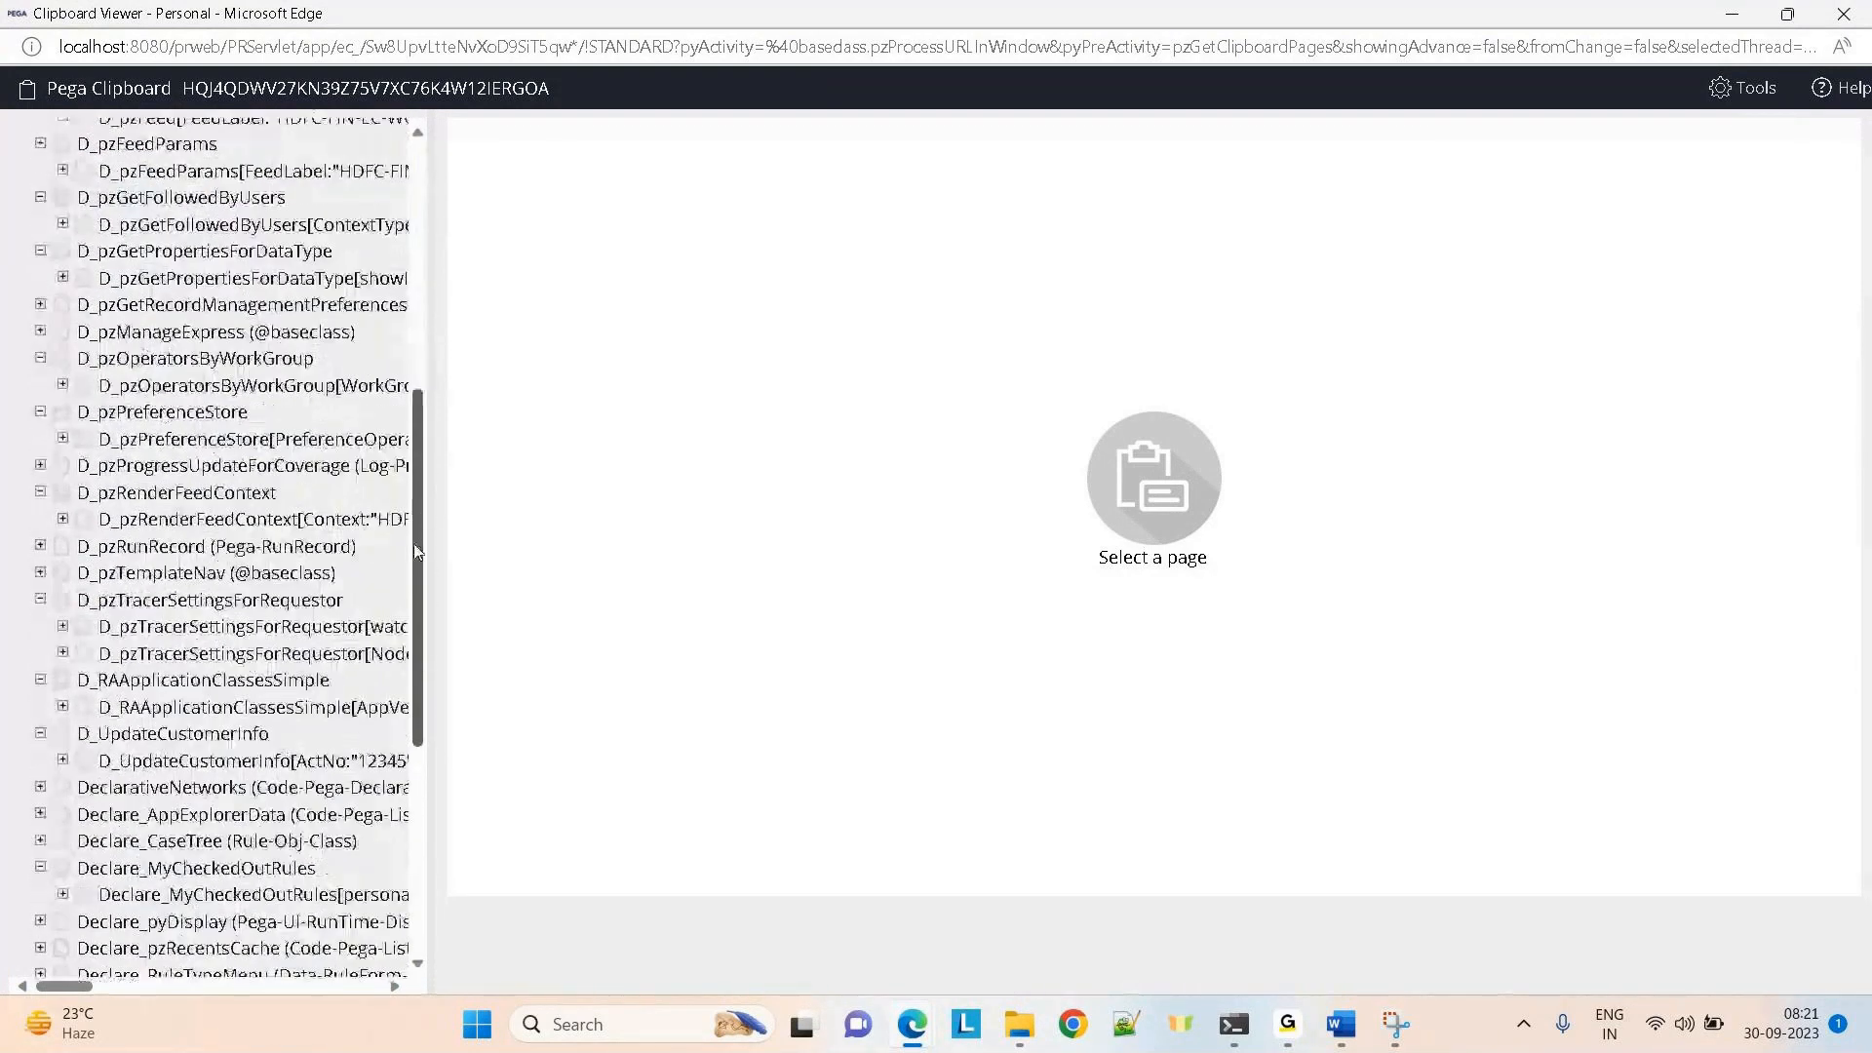
pyautogui.click(142, 707)
pyautogui.click(112, 762)
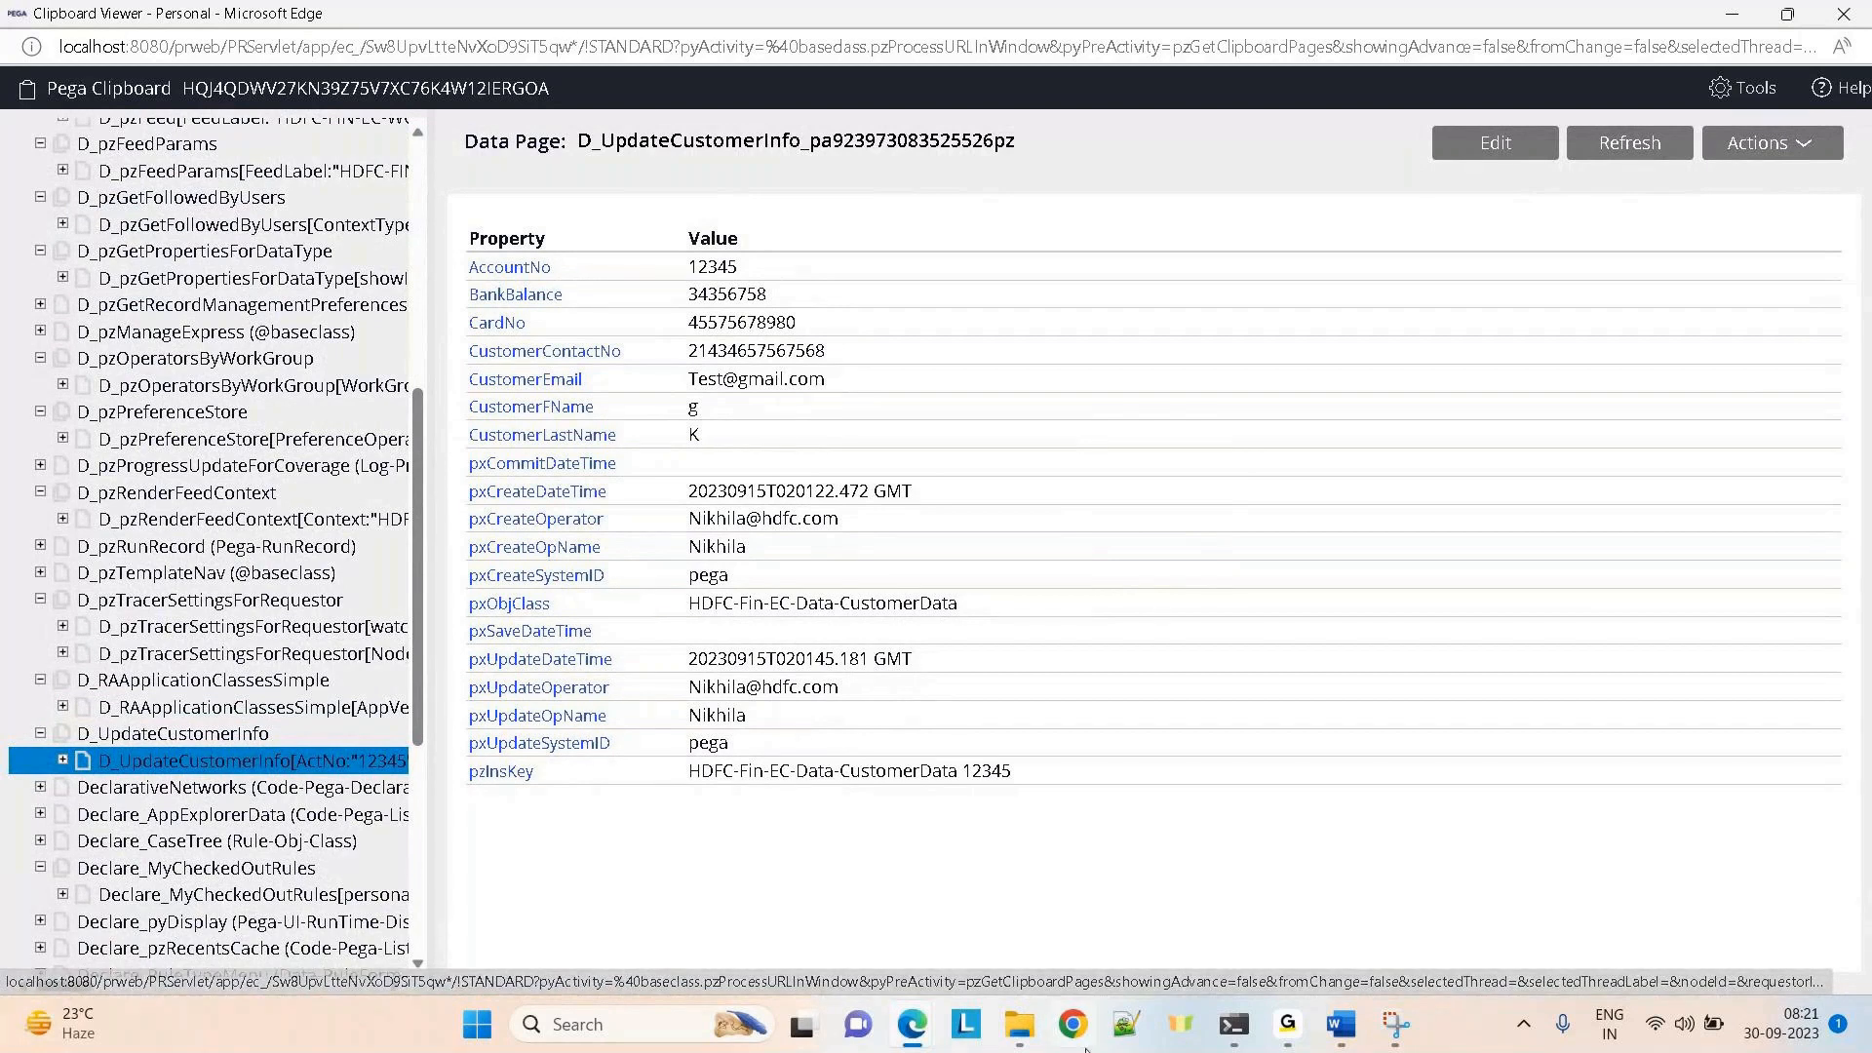
pyautogui.moveTo(916, 1043)
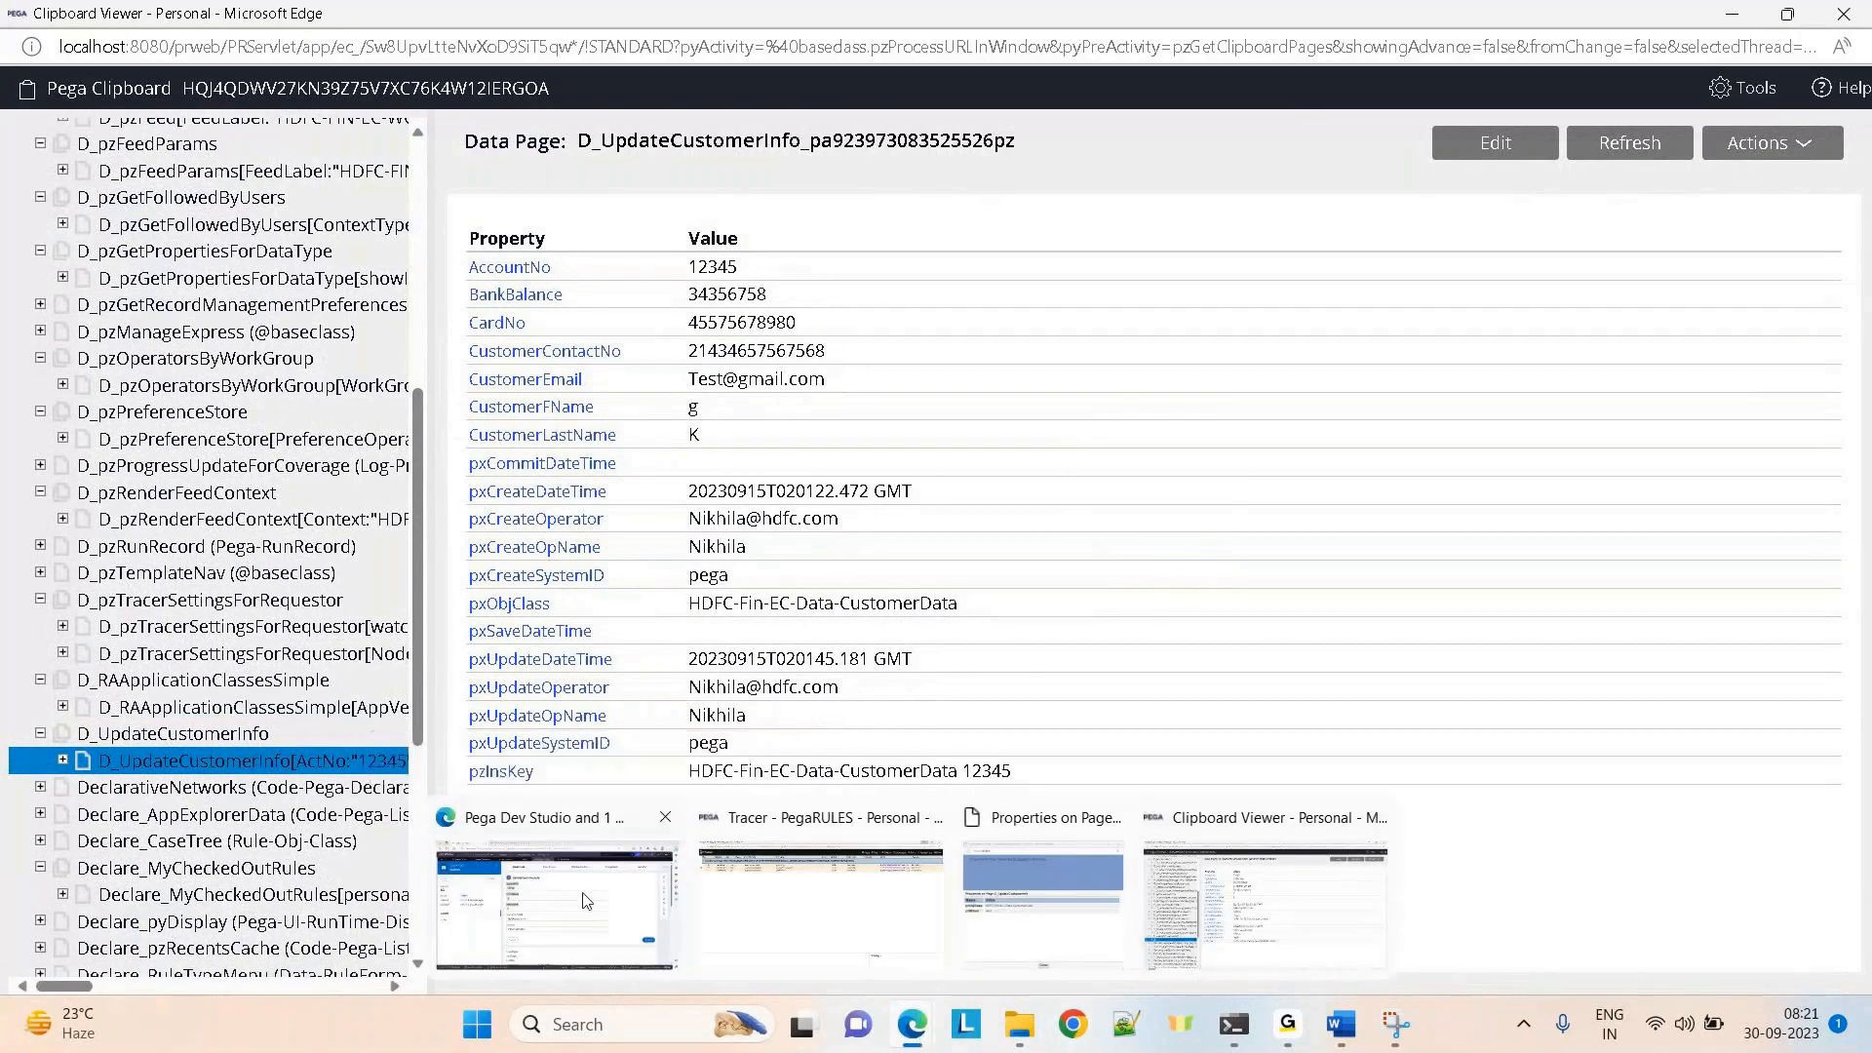
pyautogui.click(545, 912)
# Inspect the empty ActNo parameter under Savable data pages on UpdateCustomerInfo's Action tab, then return to Claims-33003
pyautogui.click(504, 151)
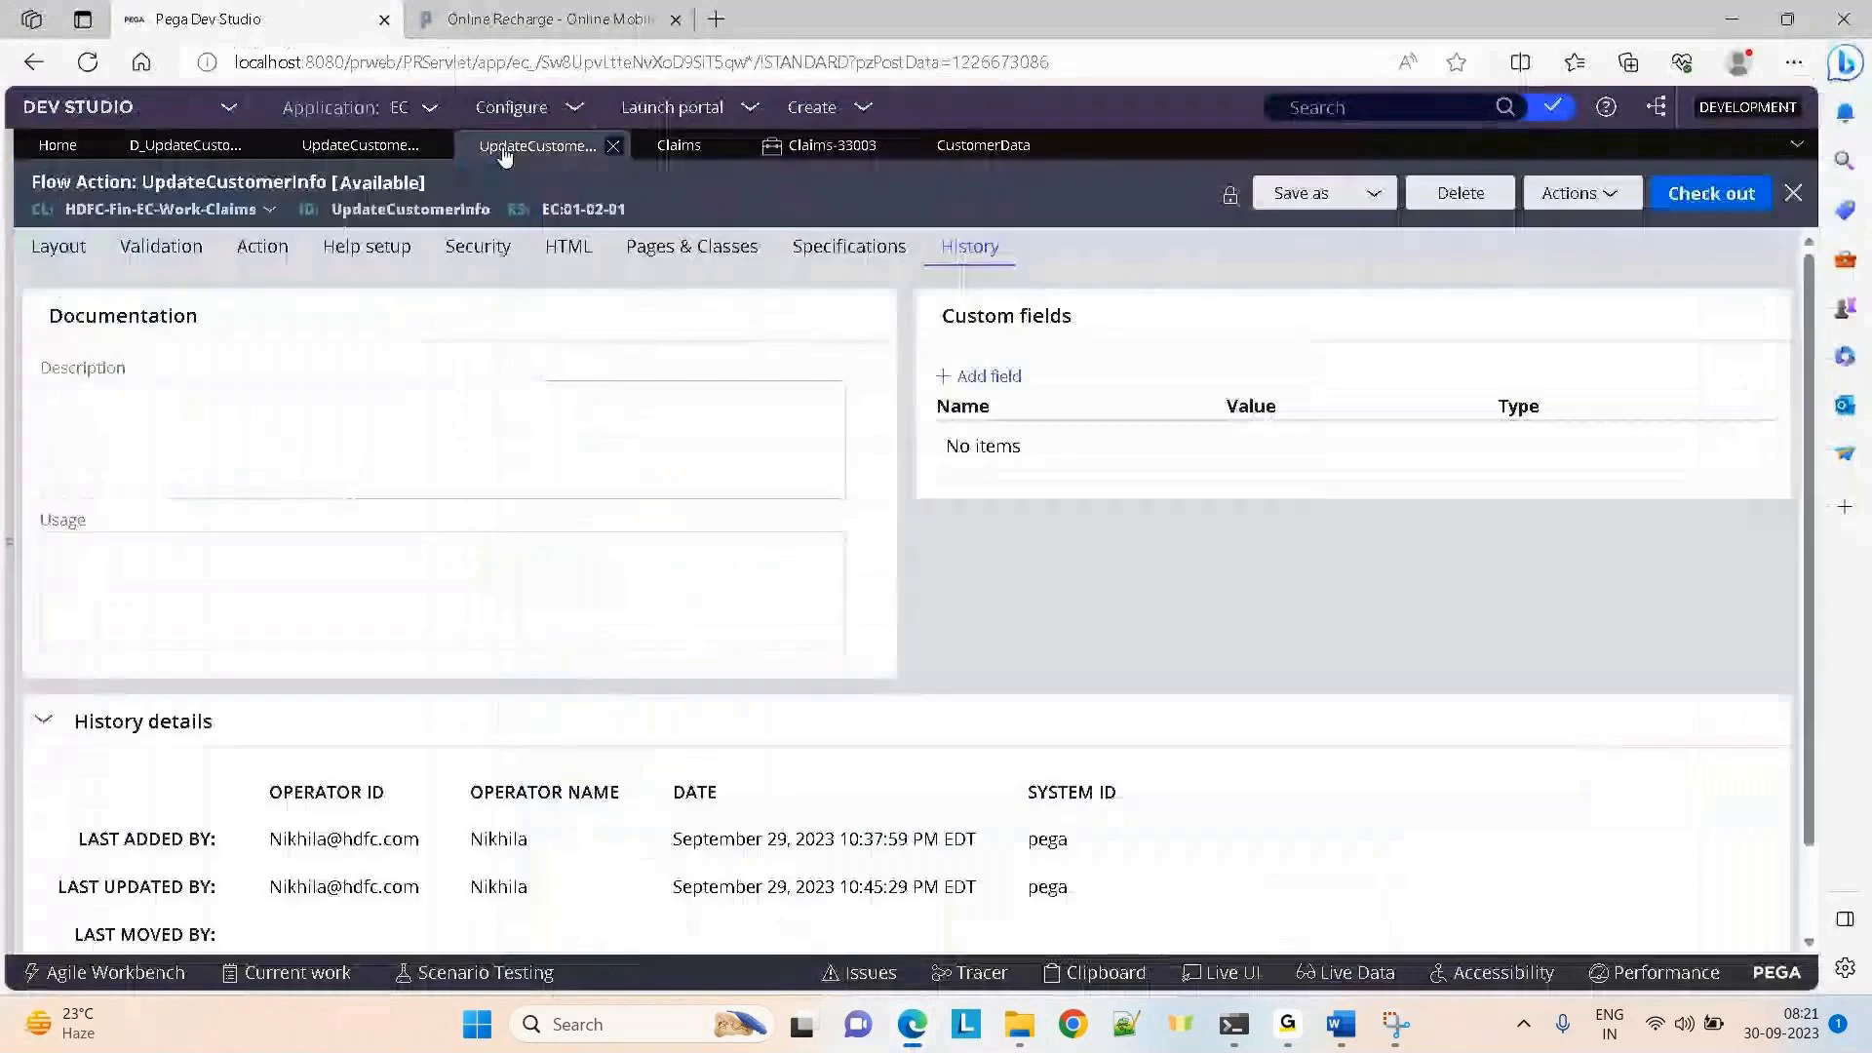
pyautogui.click(243, 248)
pyautogui.moveTo(1804, 436); pyautogui.dragTo(1826, 569)
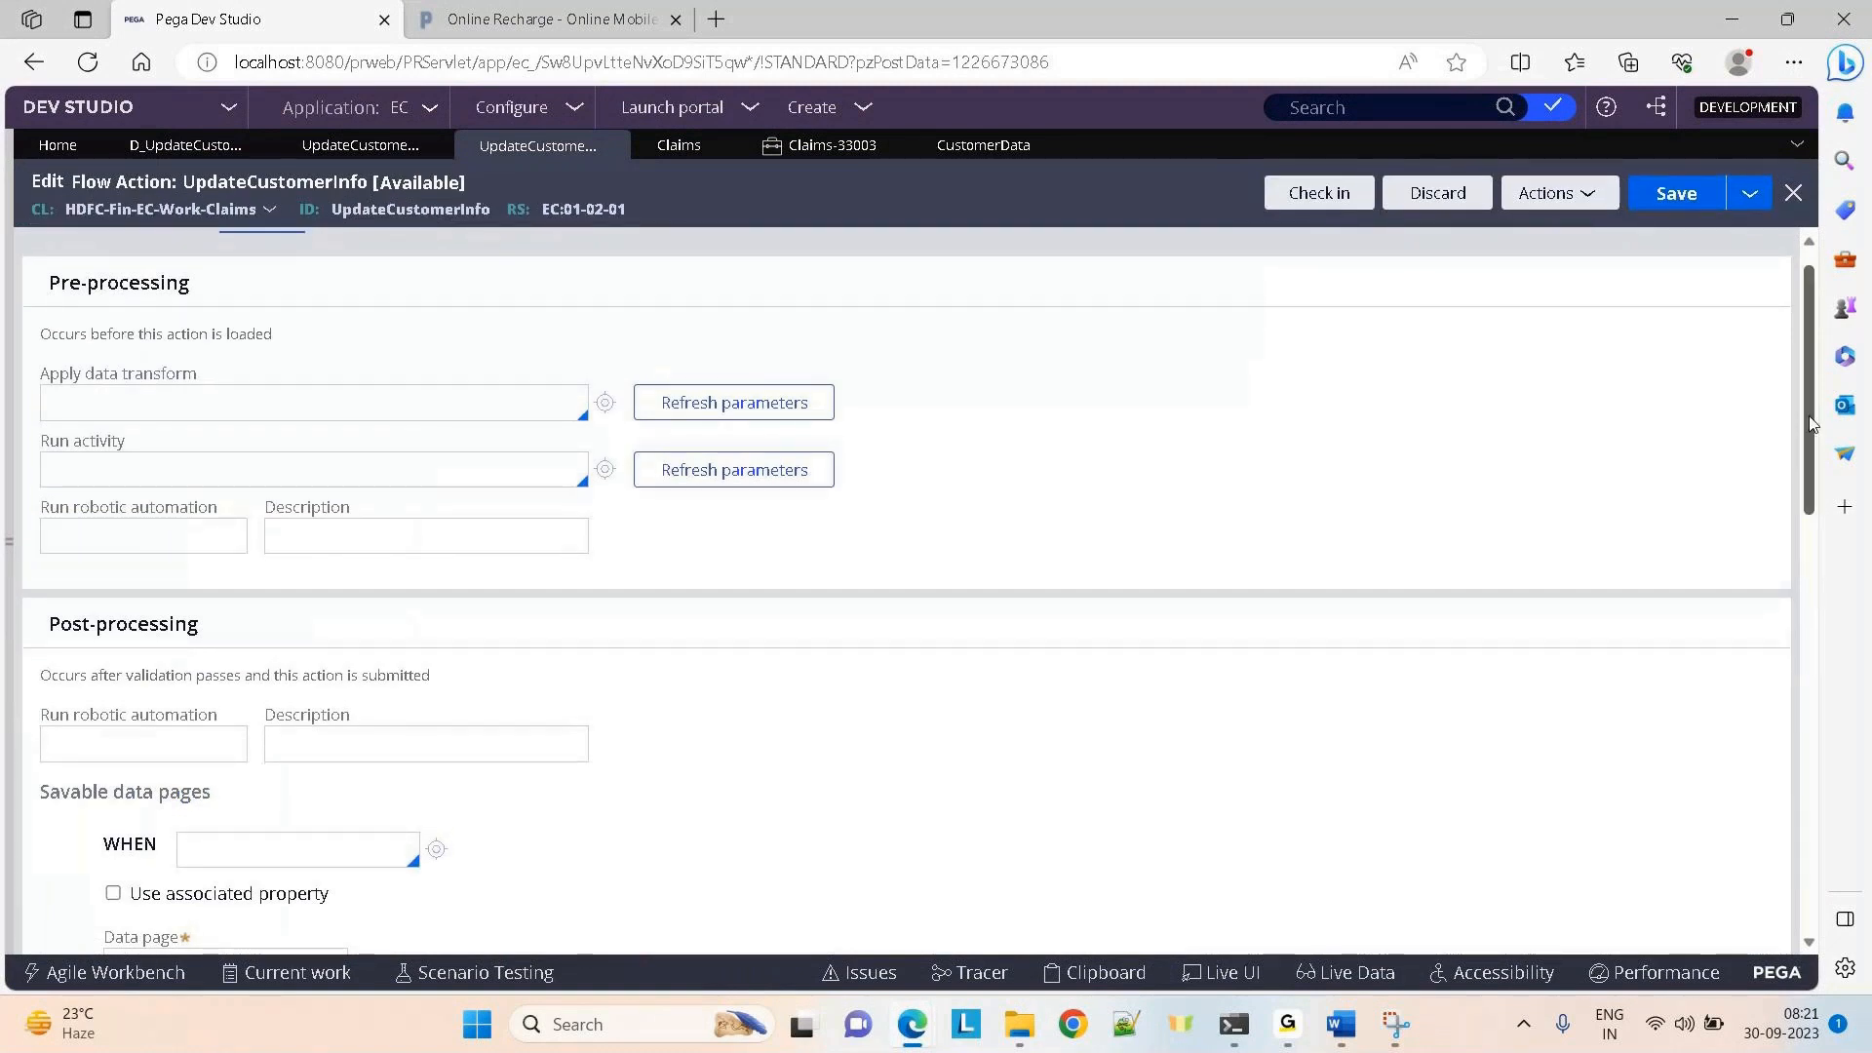
pyautogui.moveTo(1808, 406); pyautogui.dragTo(1819, 582)
pyautogui.scroll(-2, 1819, 582)
pyautogui.click(516, 529)
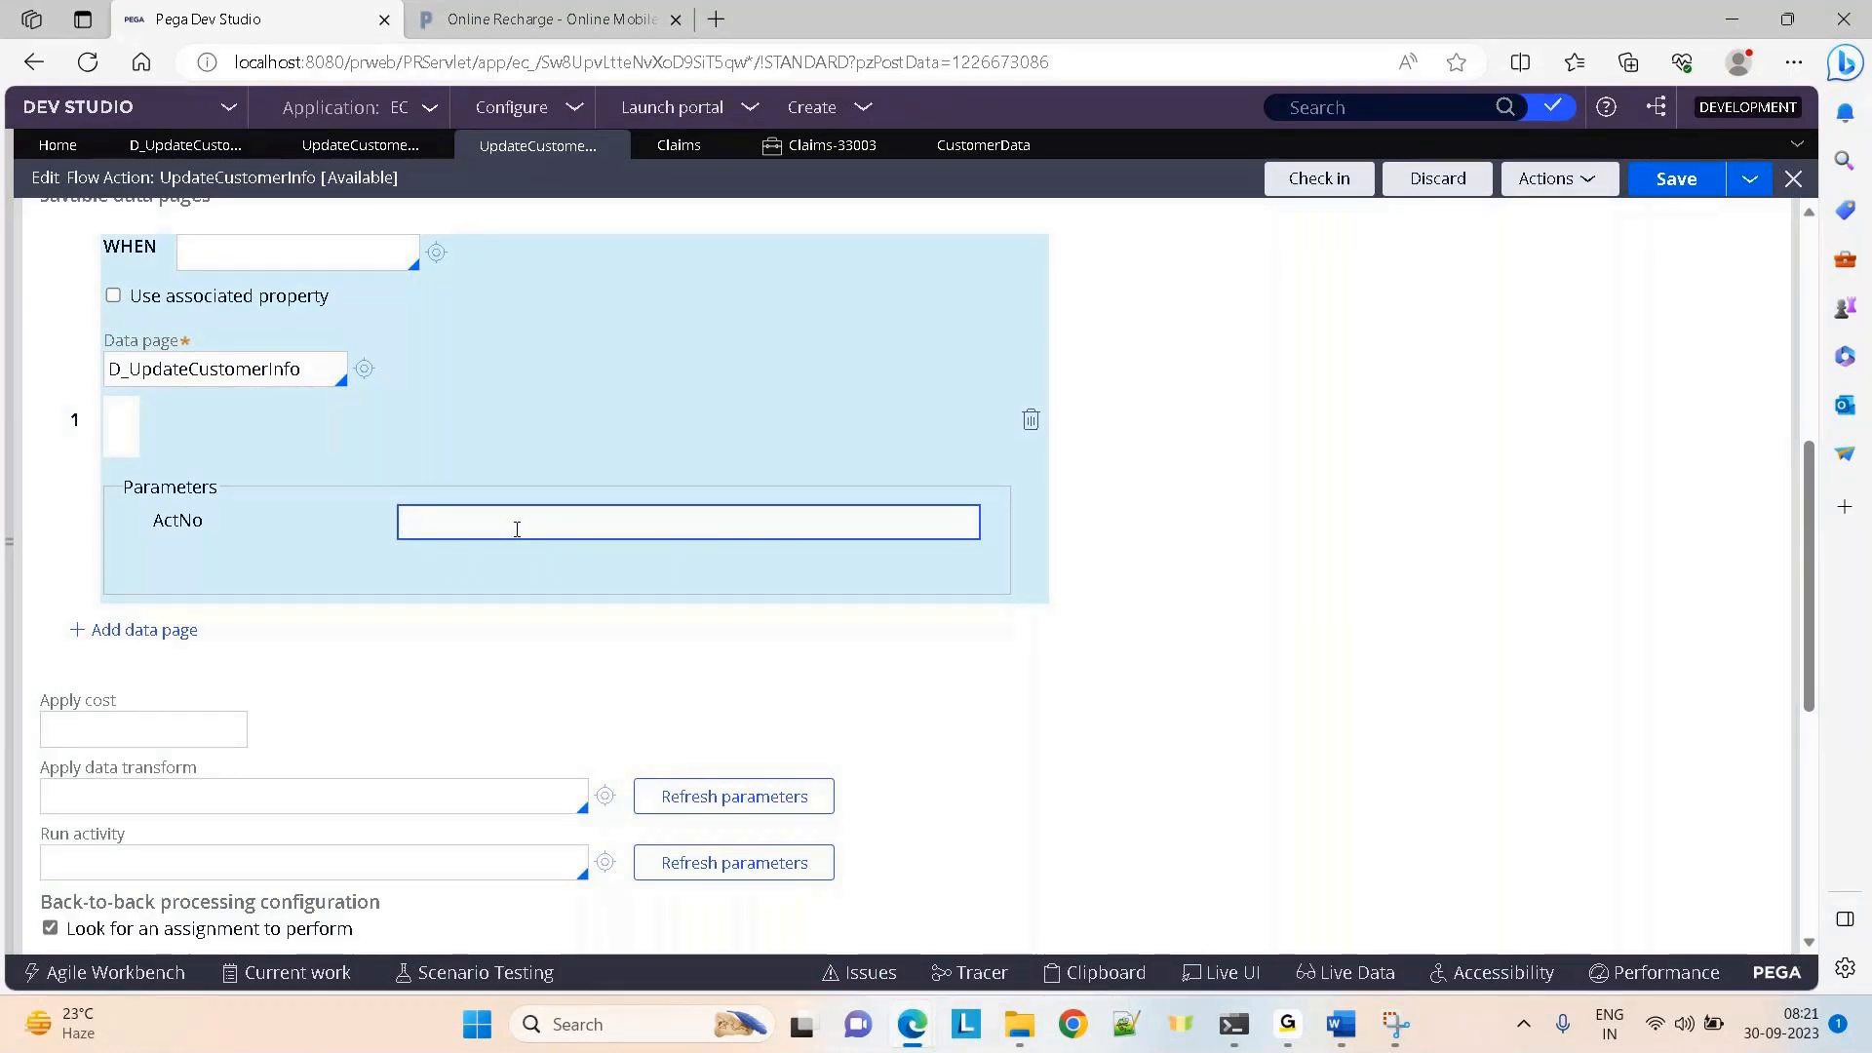
pyautogui.click(825, 153)
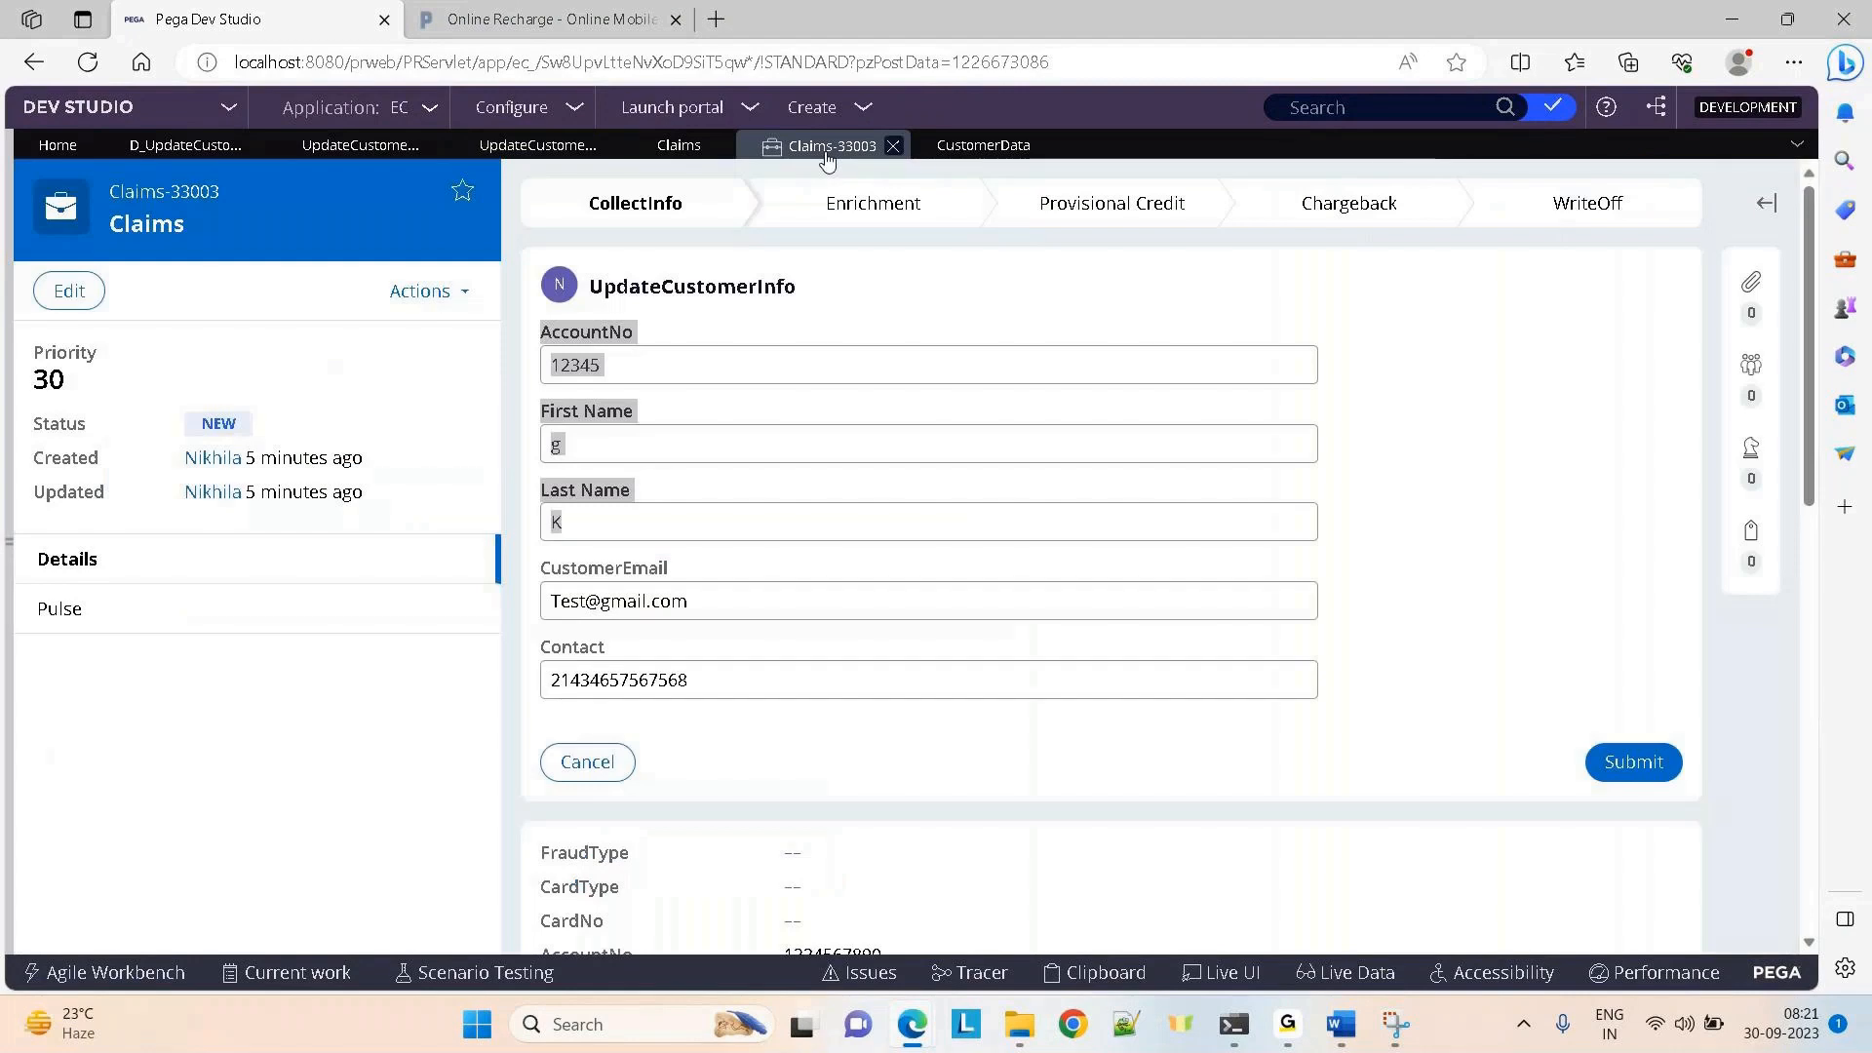
pyautogui.click(1433, 404)
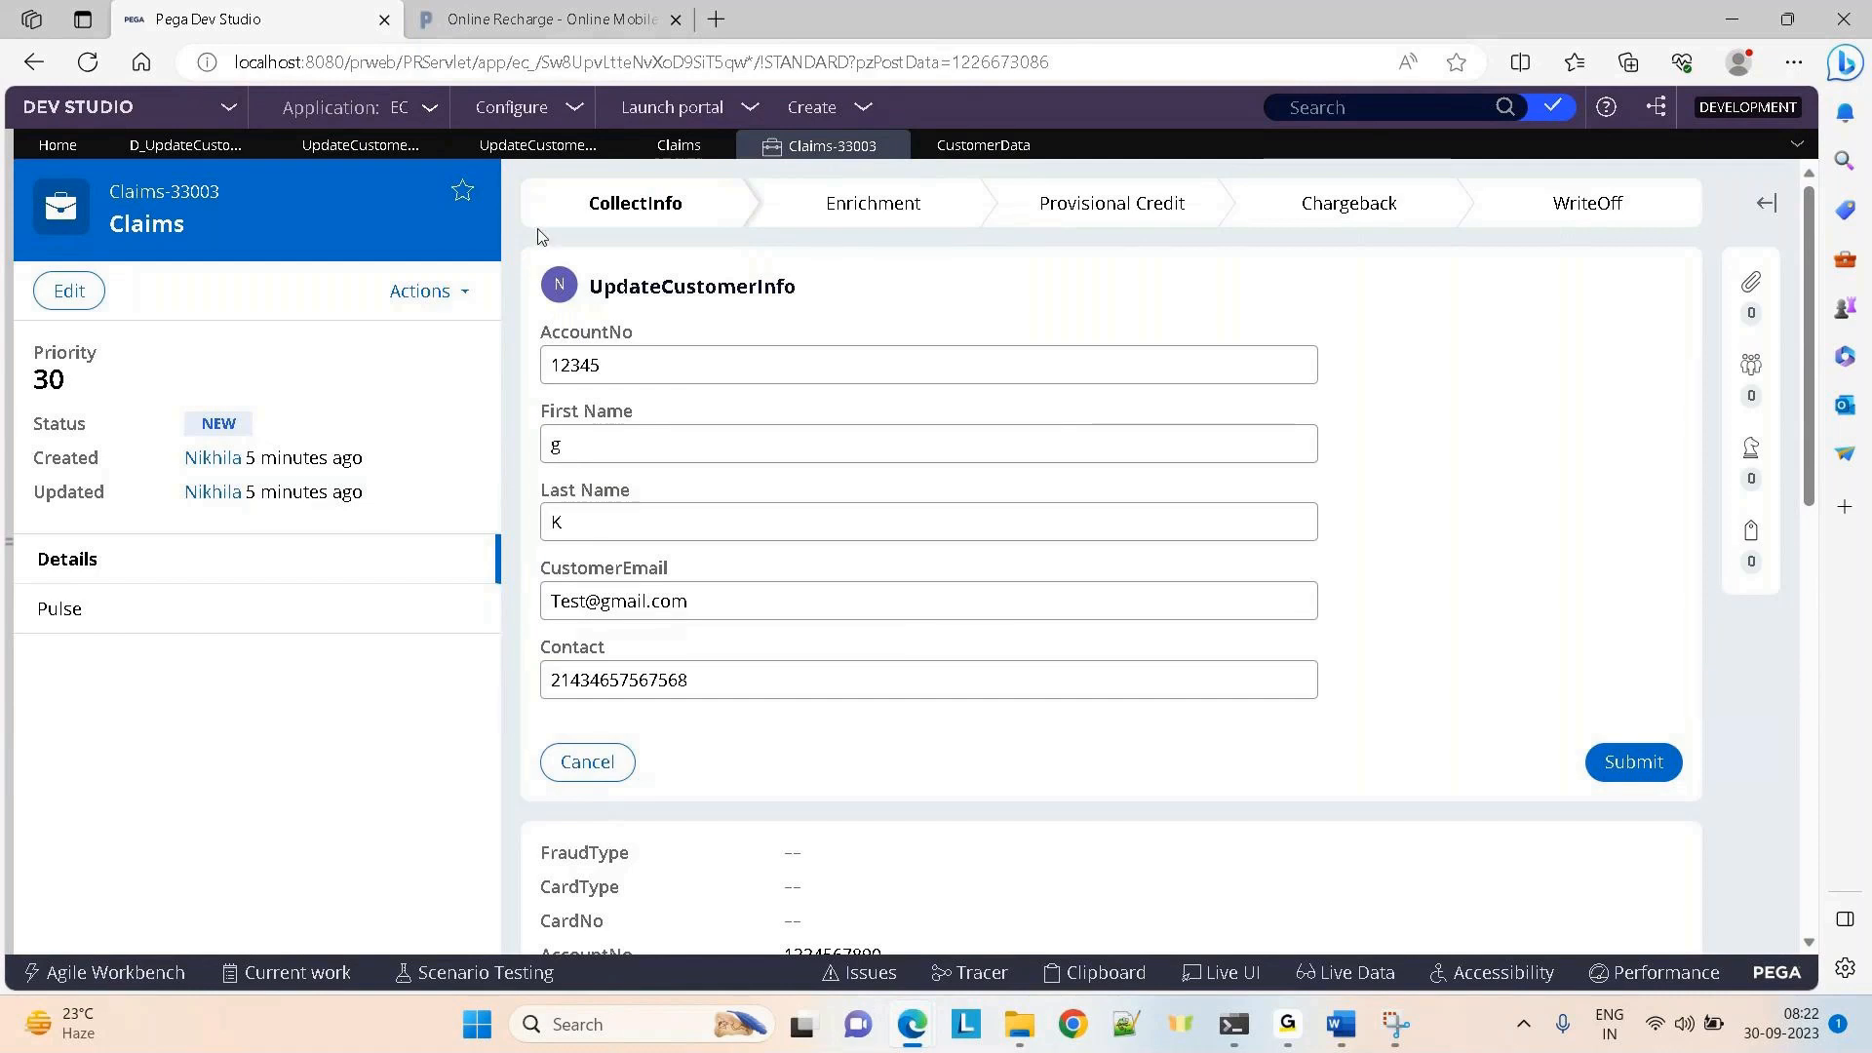
# Enter .AccountNo as D_UpdateCustomerInfo's ActNo parameter in UpdateCustomerInfo and save the rule
pyautogui.click(537, 146)
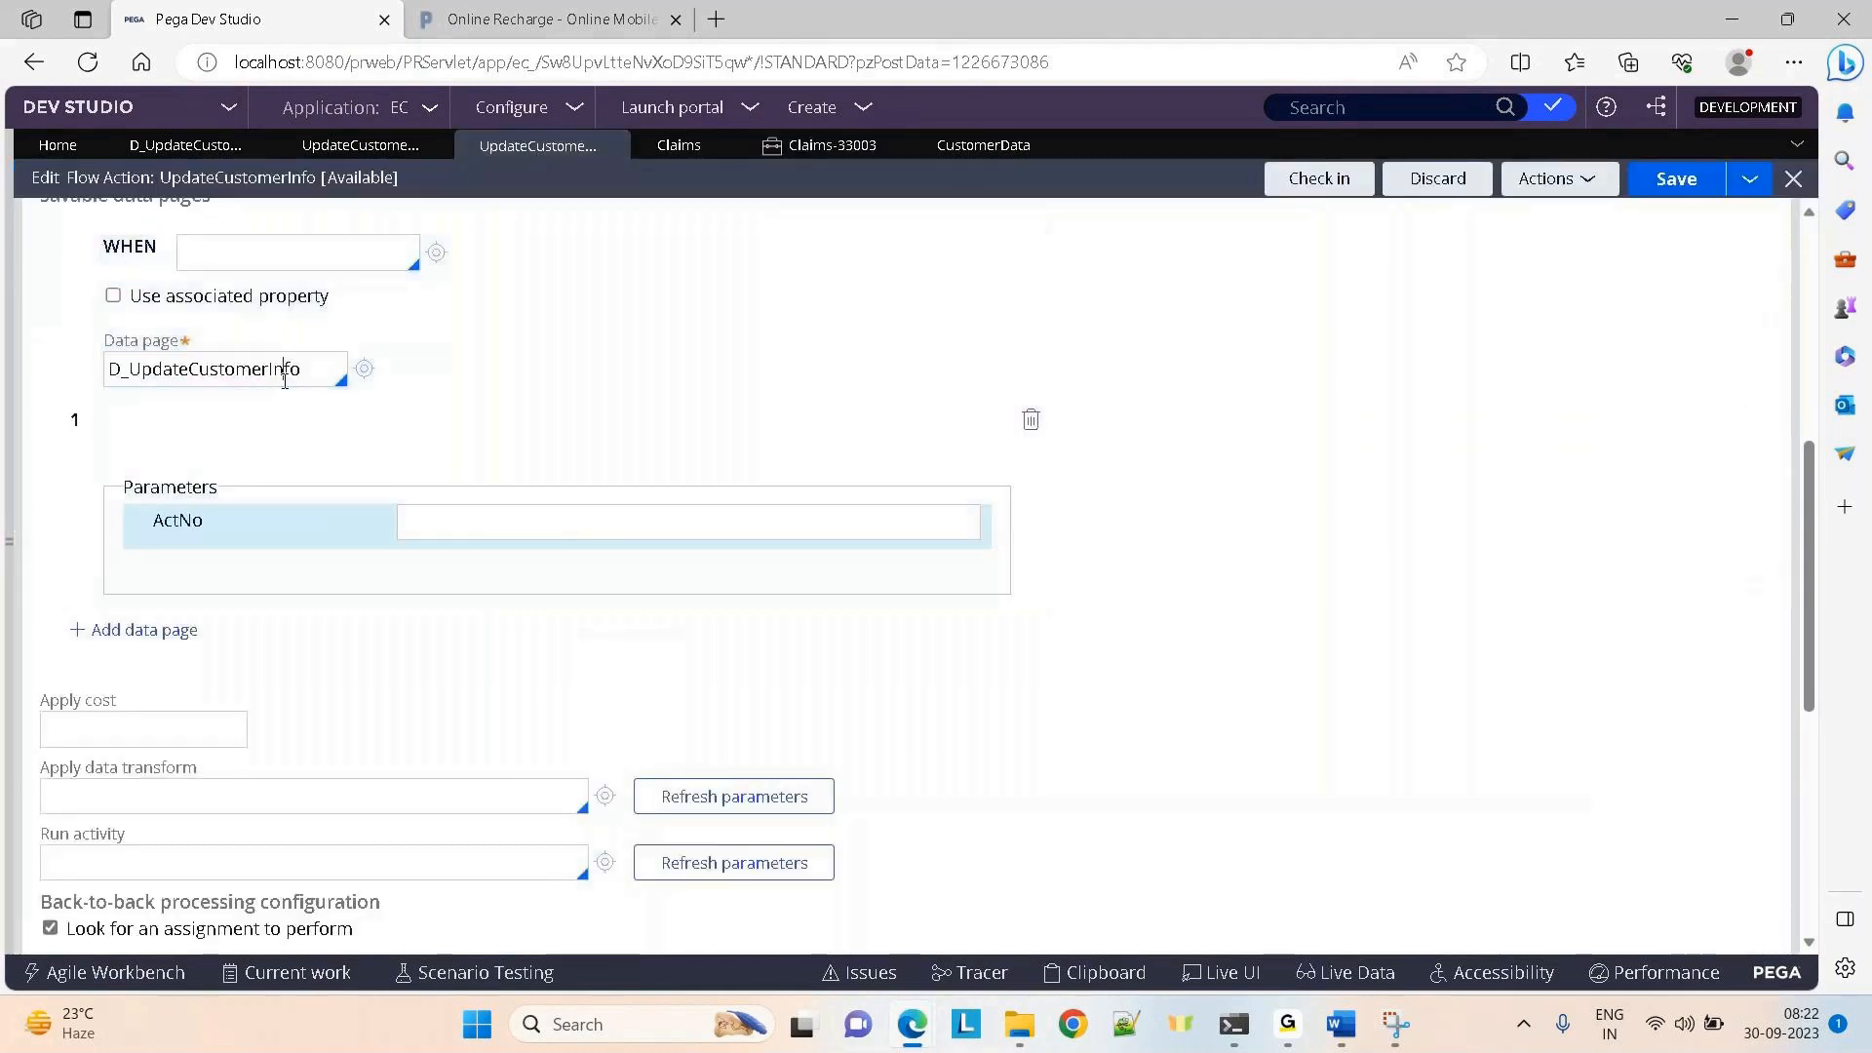
pyautogui.click(453, 514)
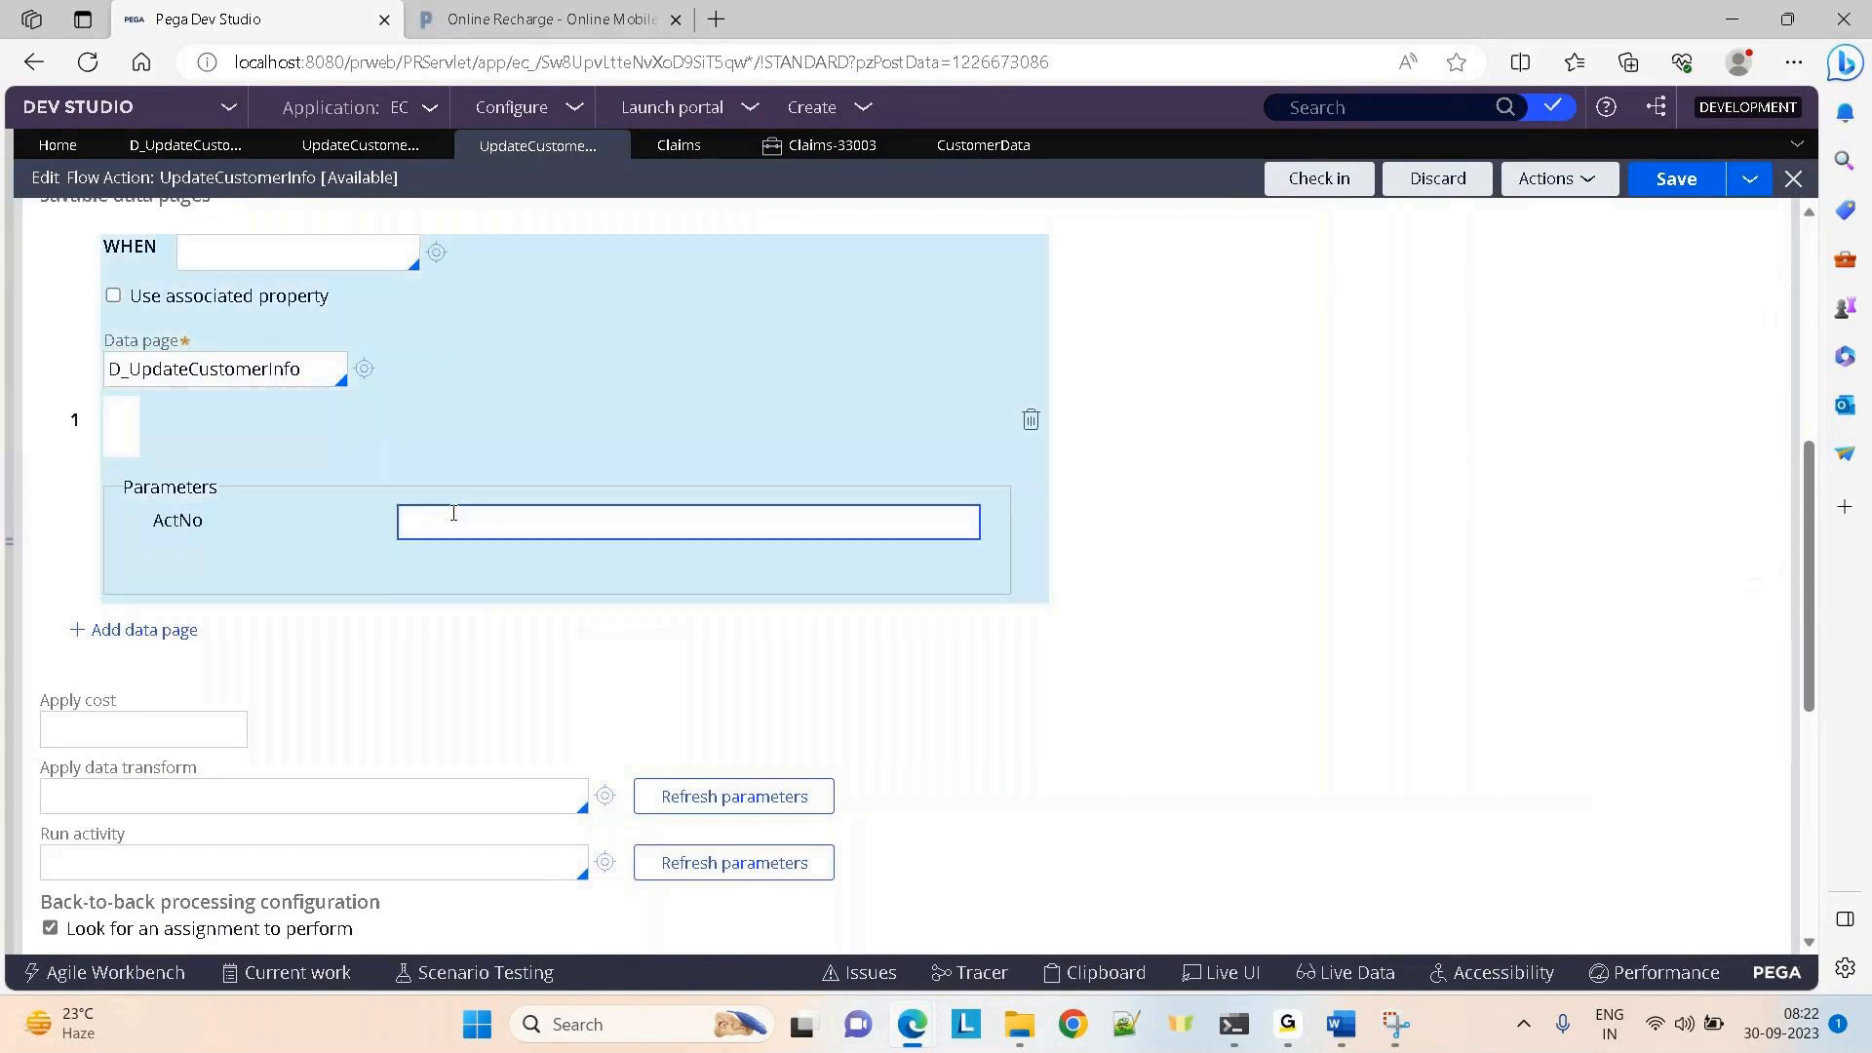
pyautogui.write('.')
pyautogui.write('AccountNo')
pyautogui.click(1673, 182)
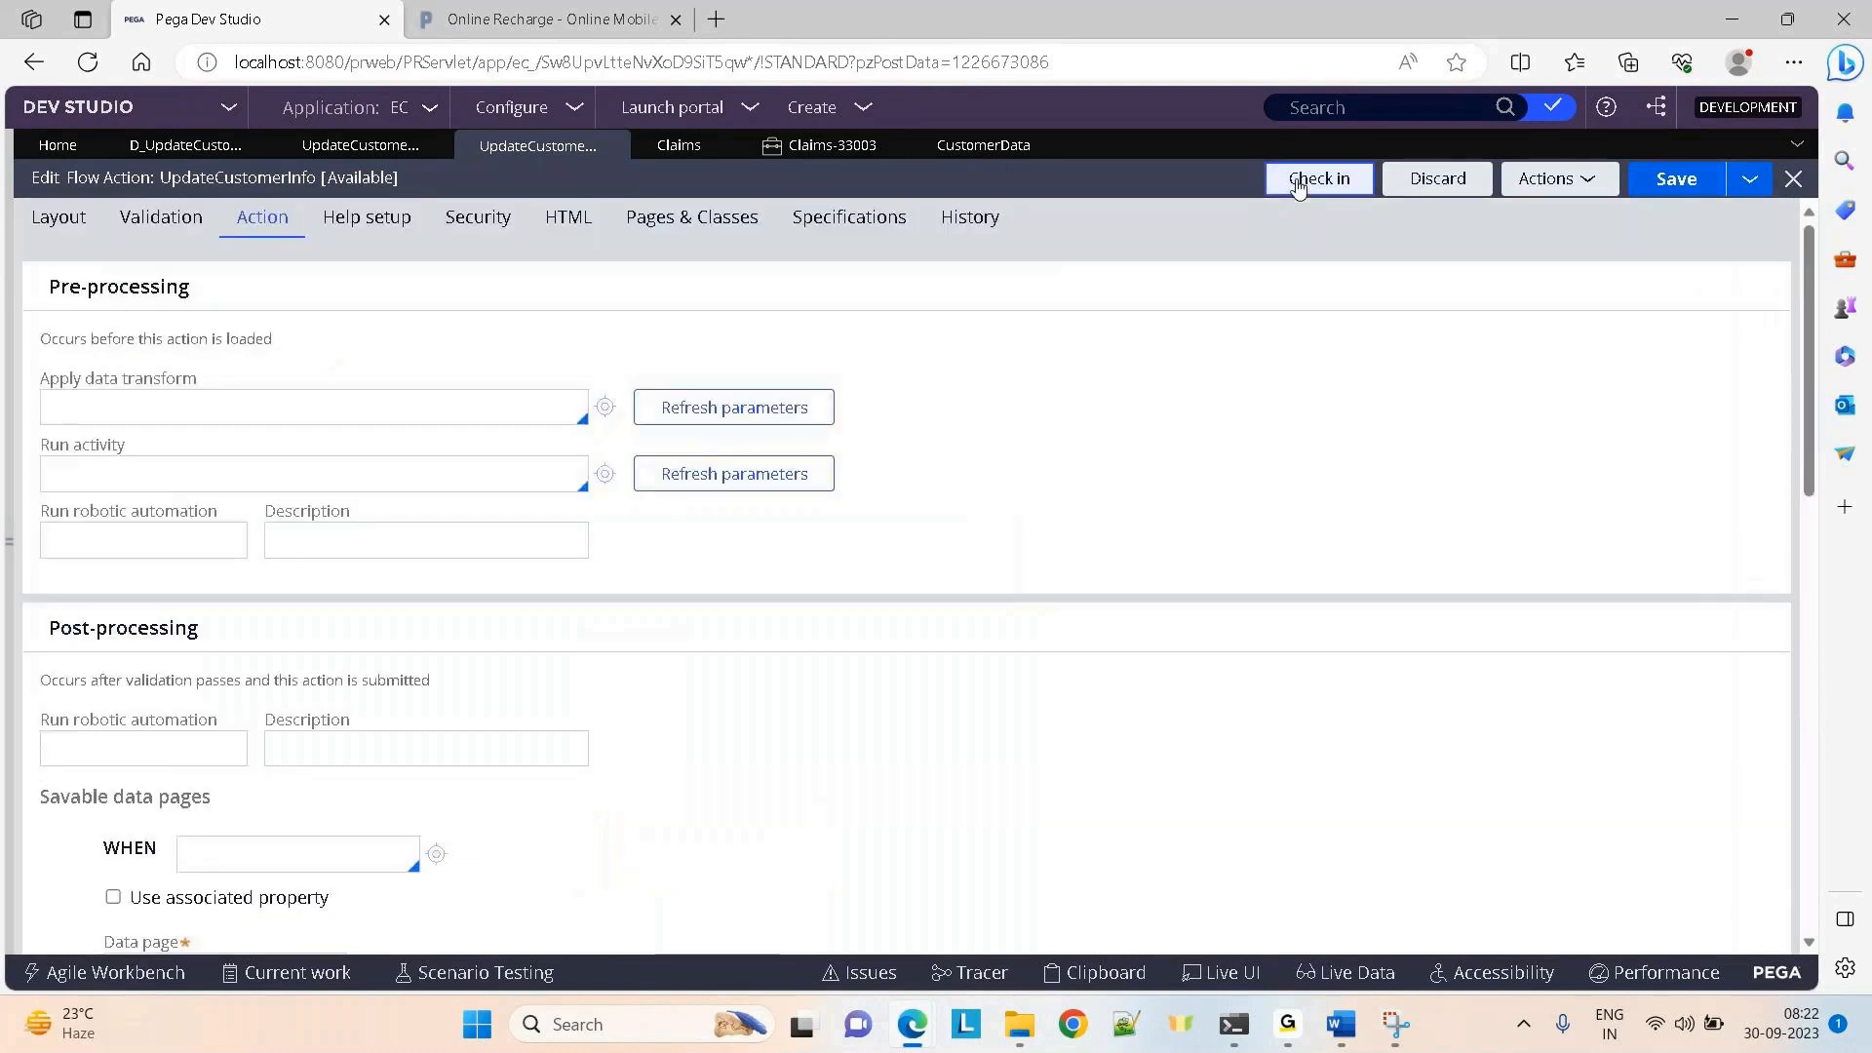
# Check in UpdateCustomerInfo with the comment 'added param for savable page'
pyautogui.click(1298, 184)
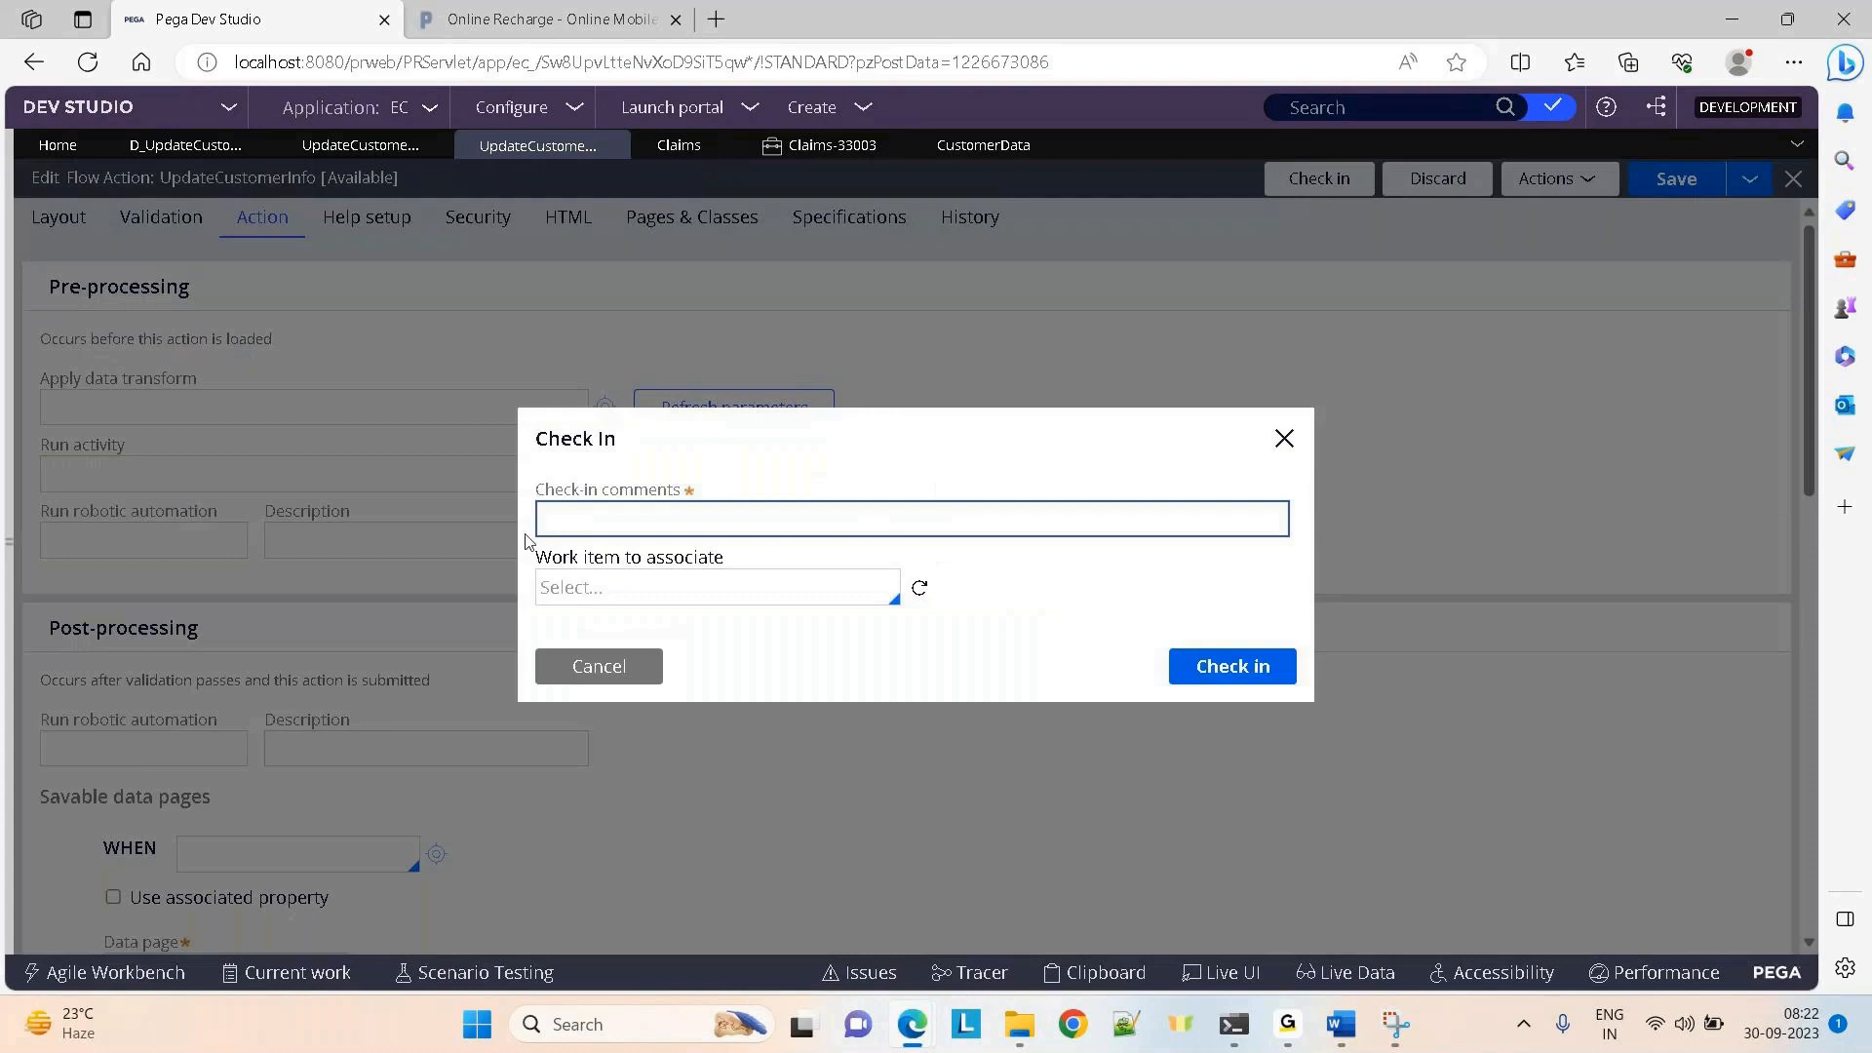
pyautogui.write('added param for savable page')
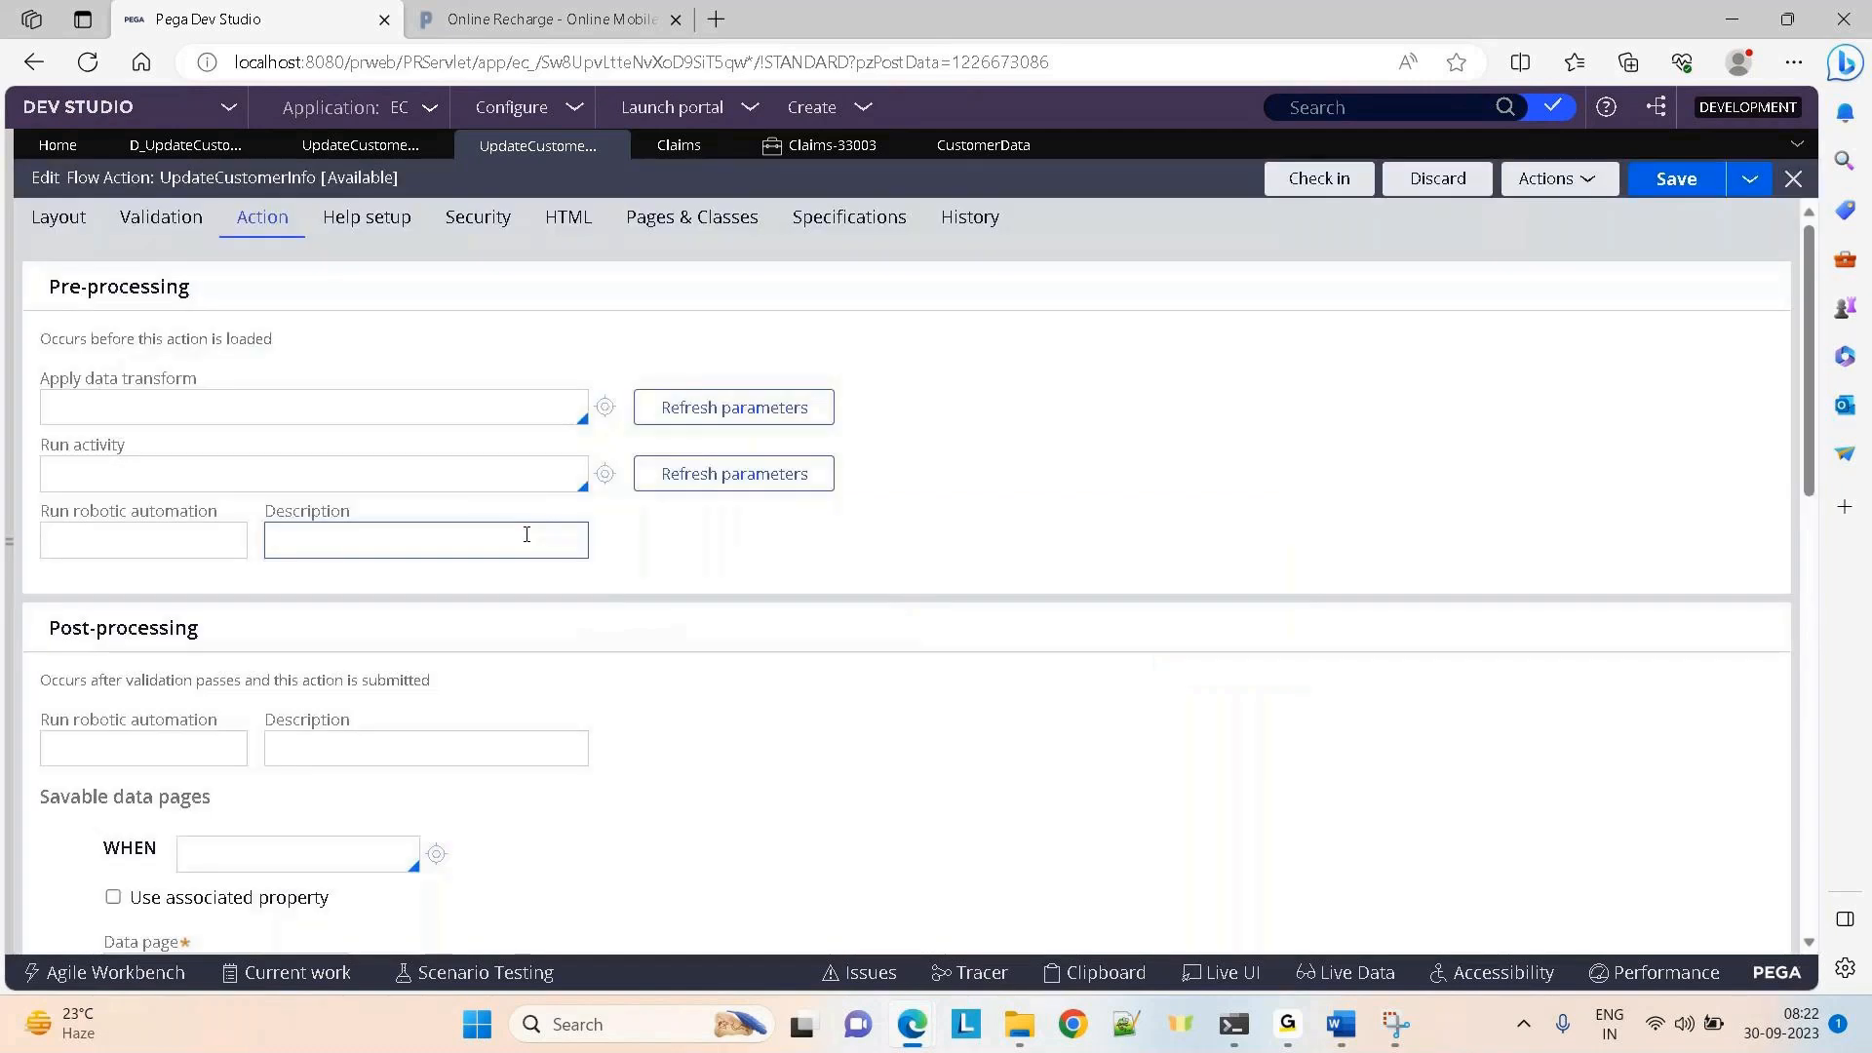
pyautogui.click(814, 148)
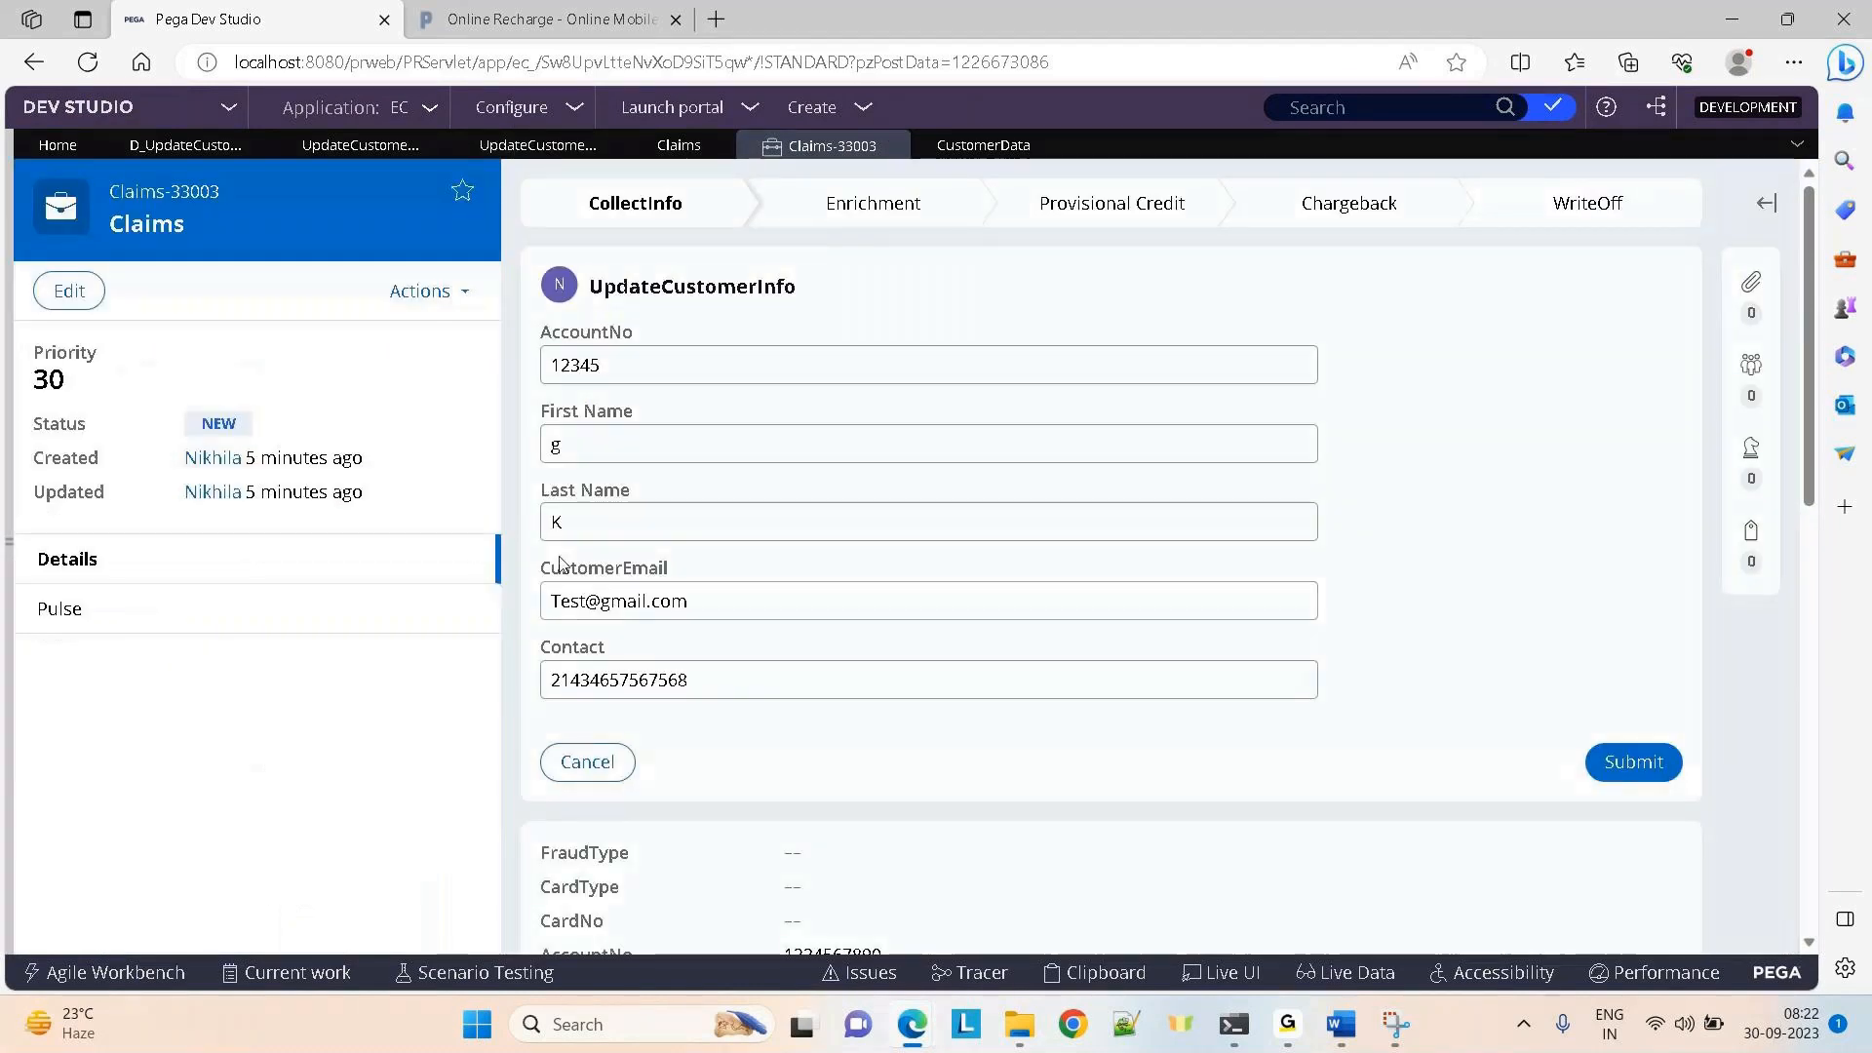
# Refresh Claims-33003, discarding unsaved changes, and pause the Tracer
pyautogui.click(421, 291)
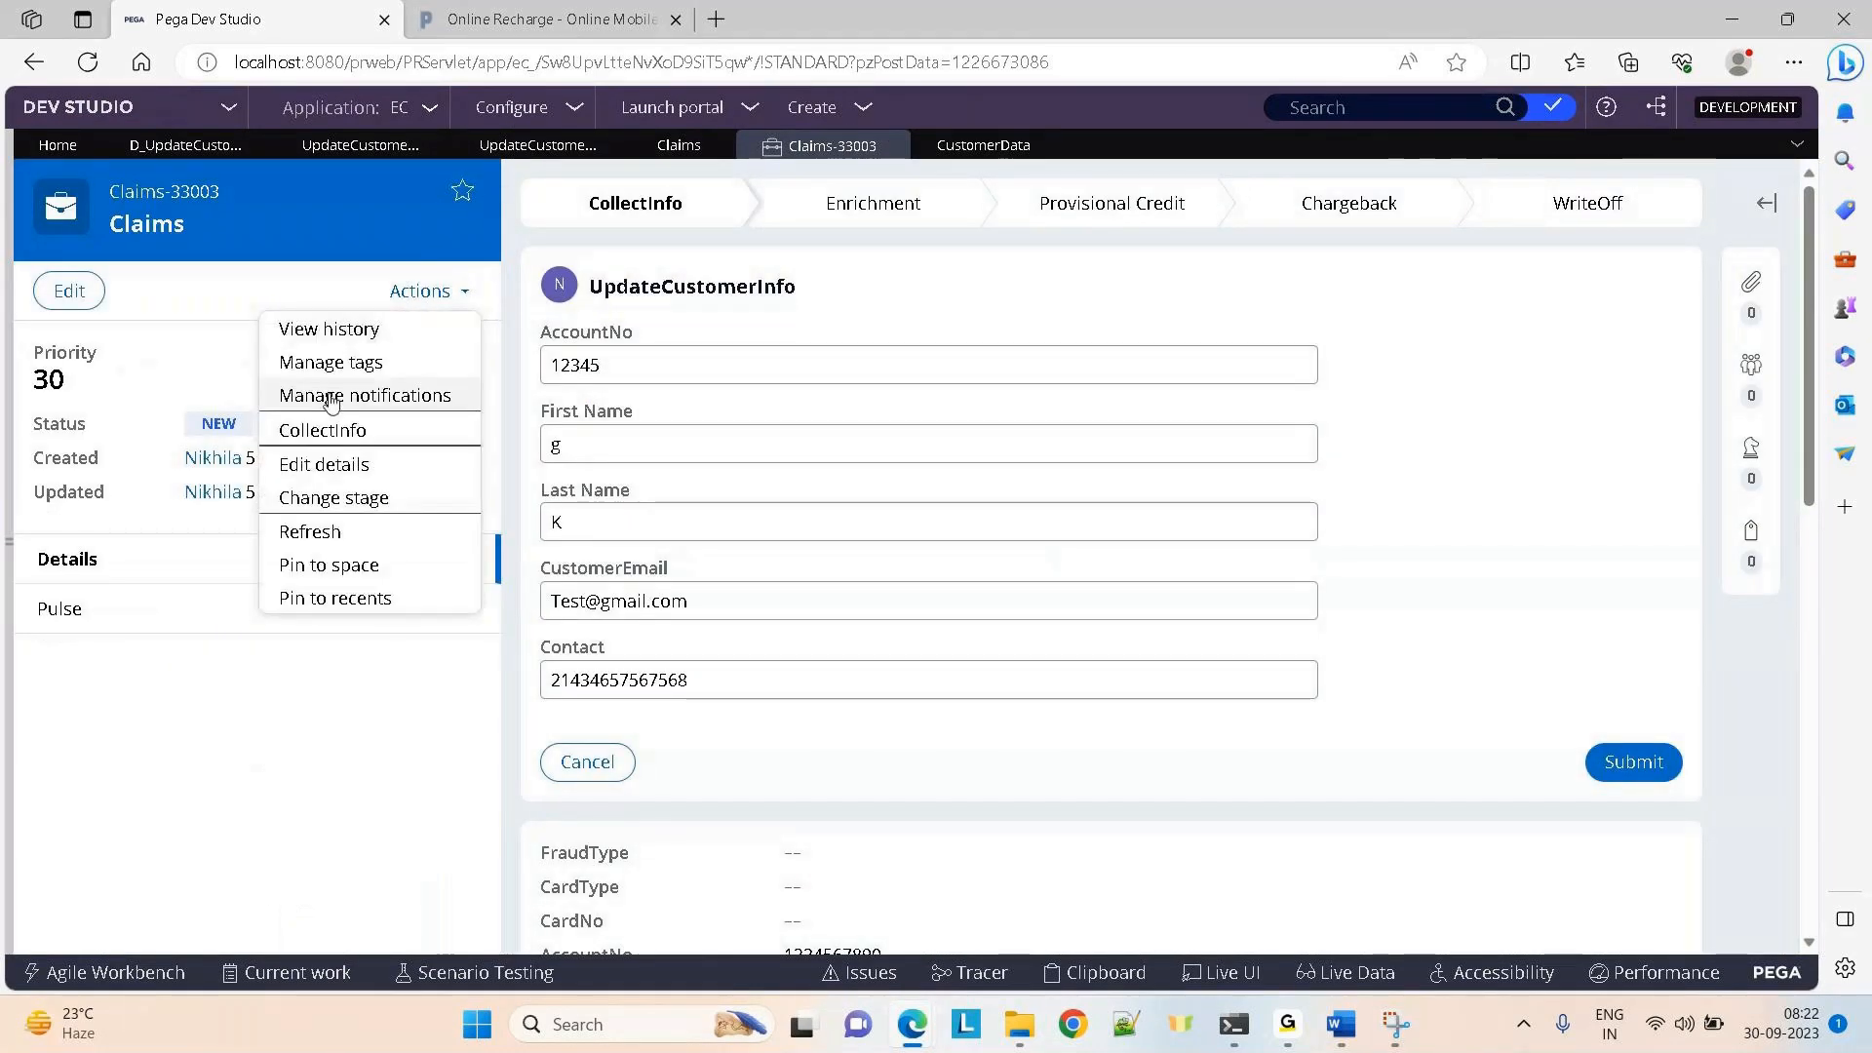
pyautogui.click(316, 528)
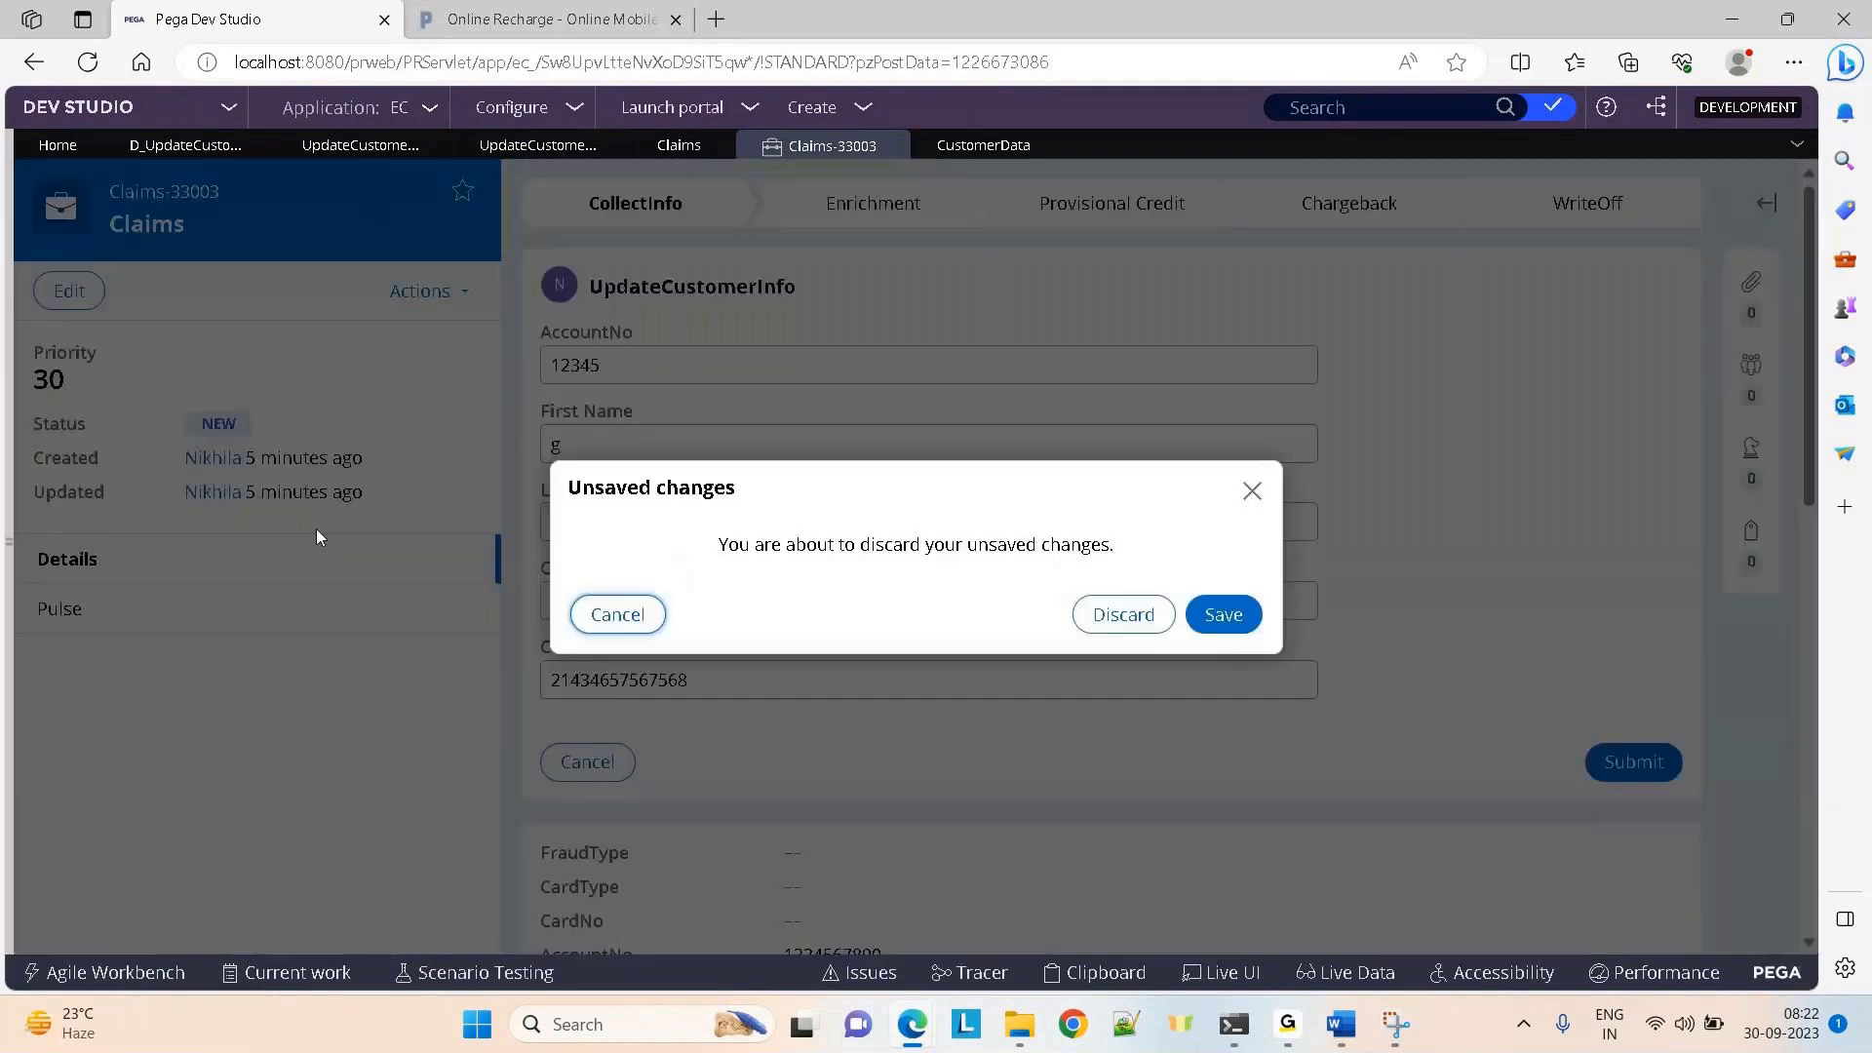
pyautogui.click(1116, 616)
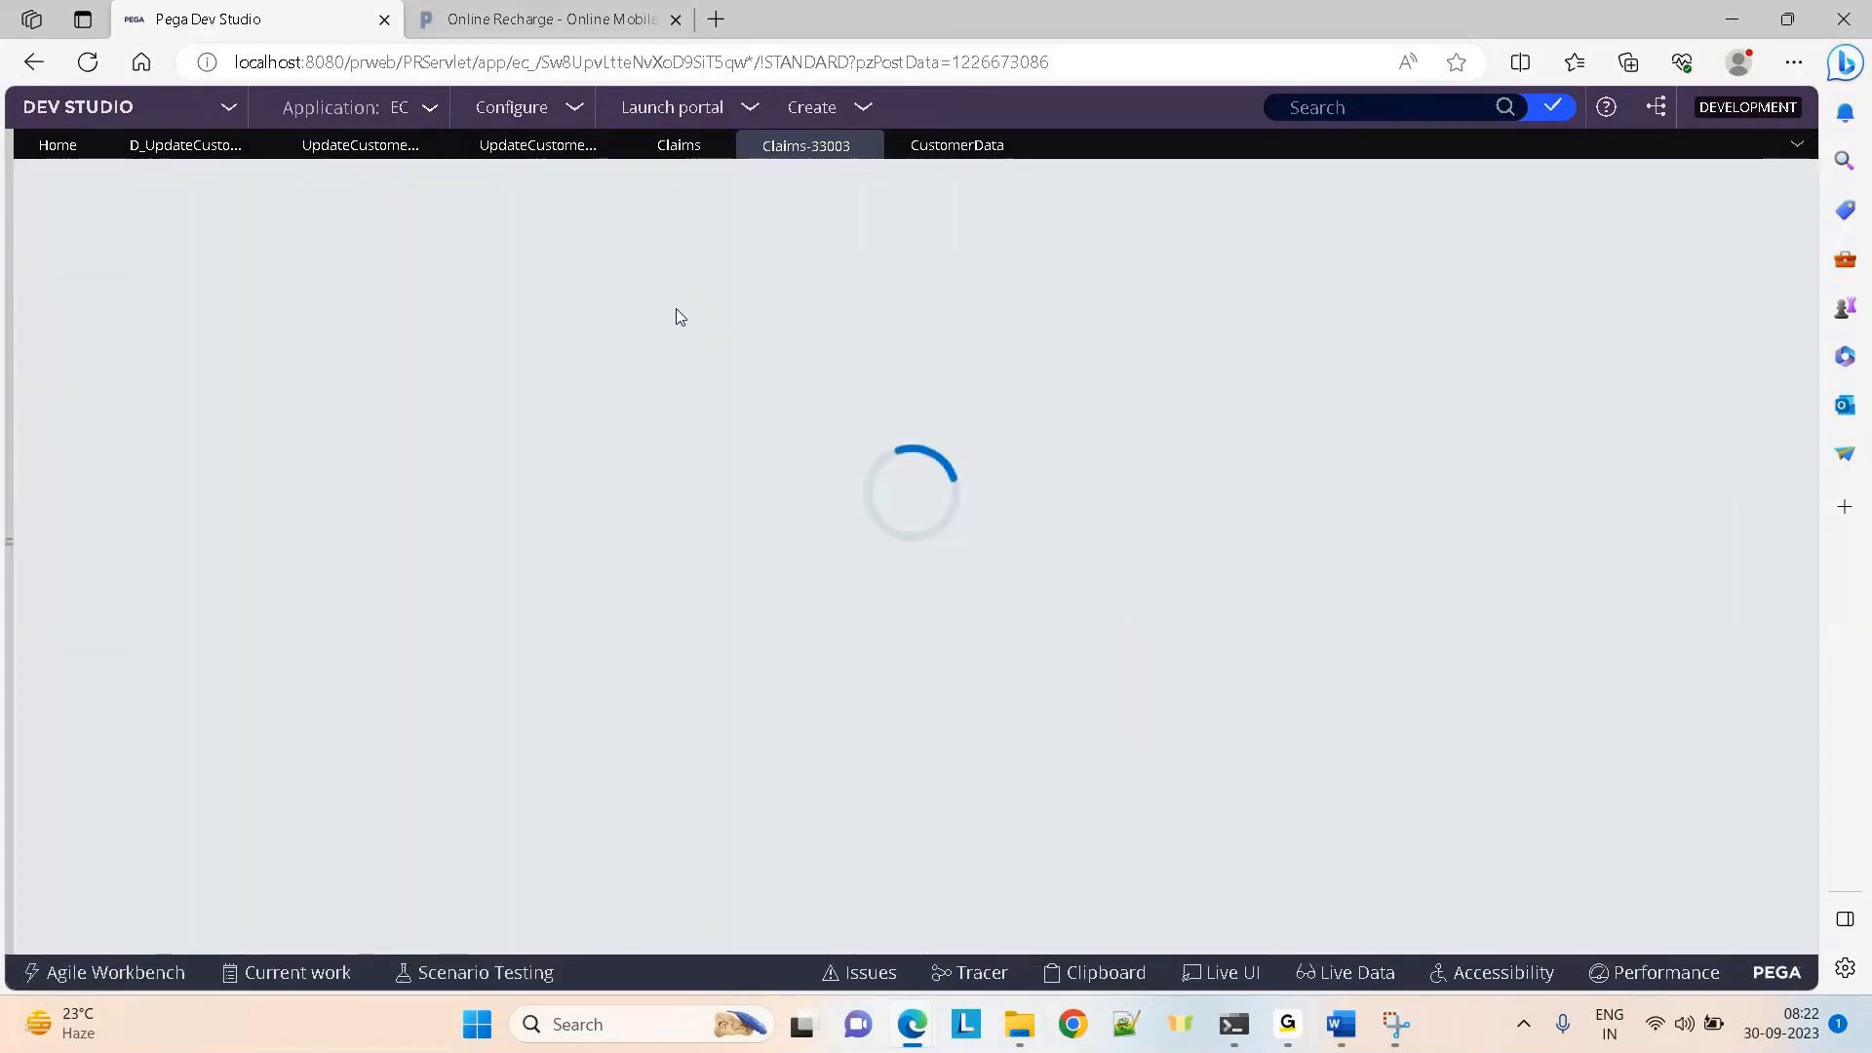
pyautogui.moveTo(911, 1033)
pyautogui.click(850, 936)
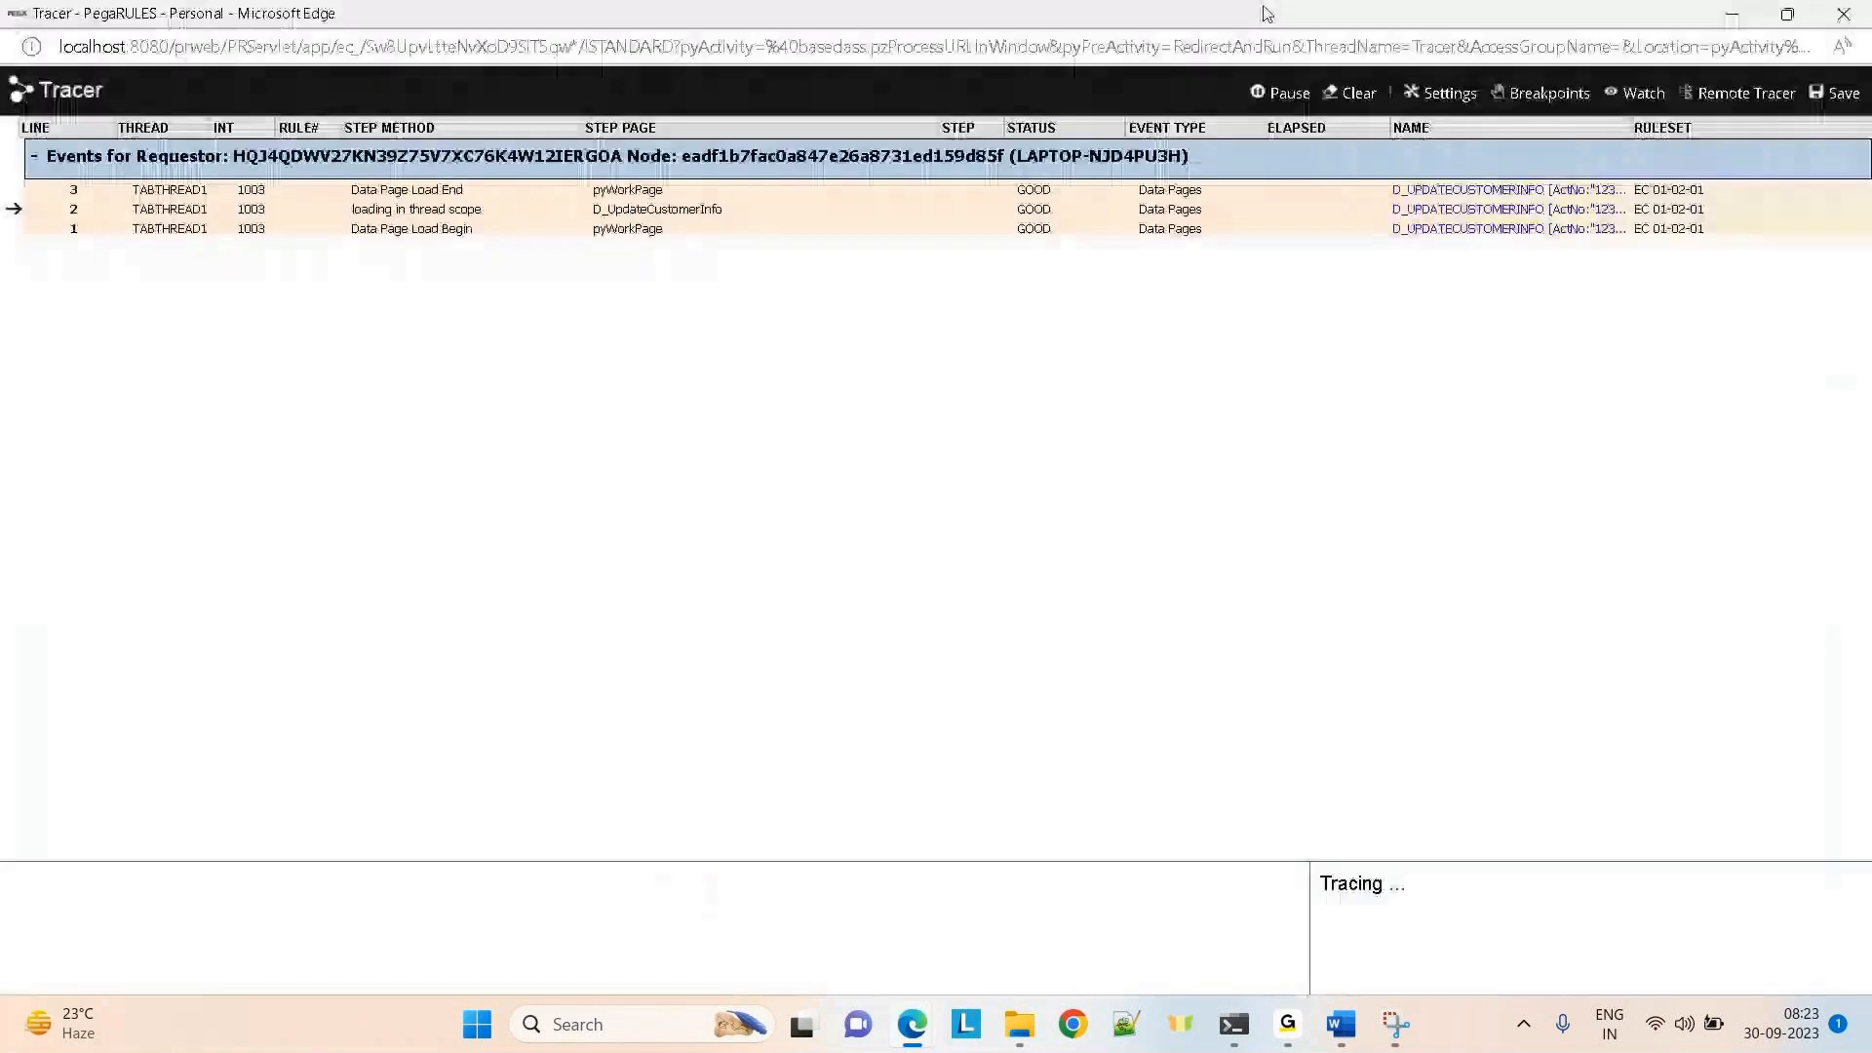
pyautogui.click(1288, 94)
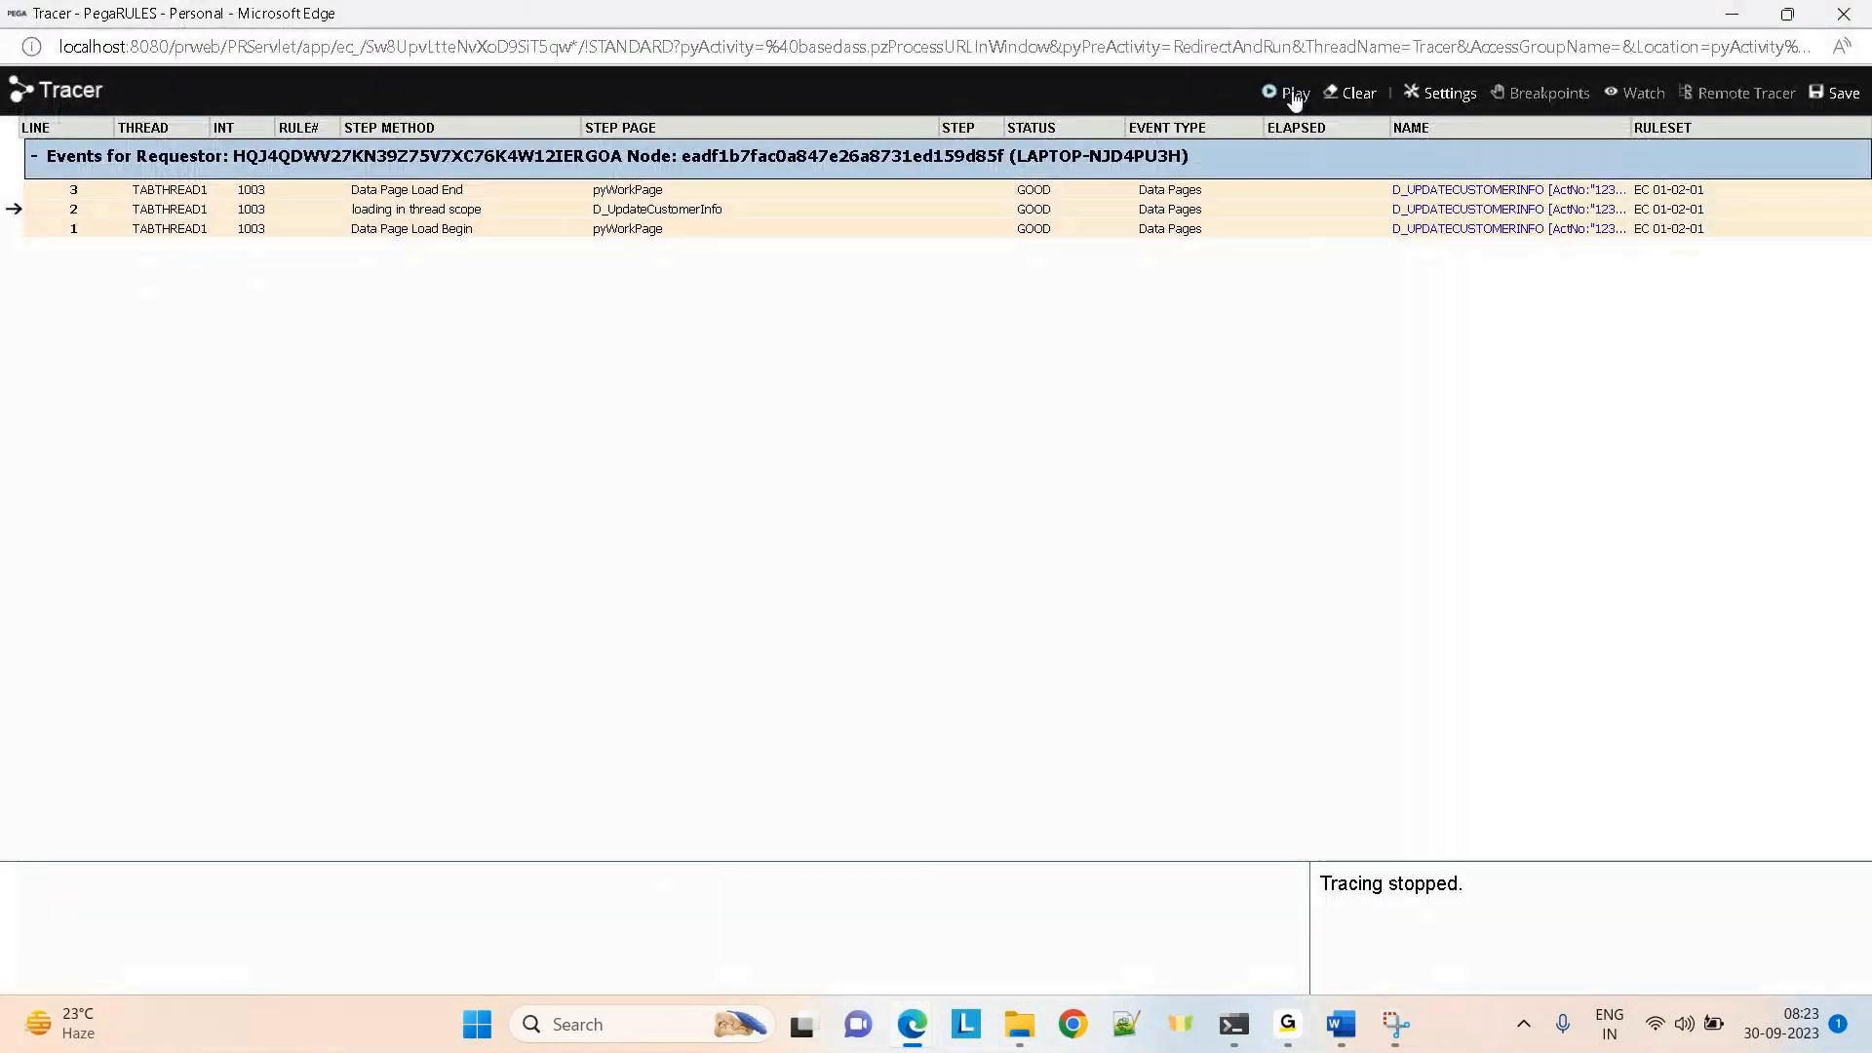
pyautogui.hotkey('alt', 'Tab')
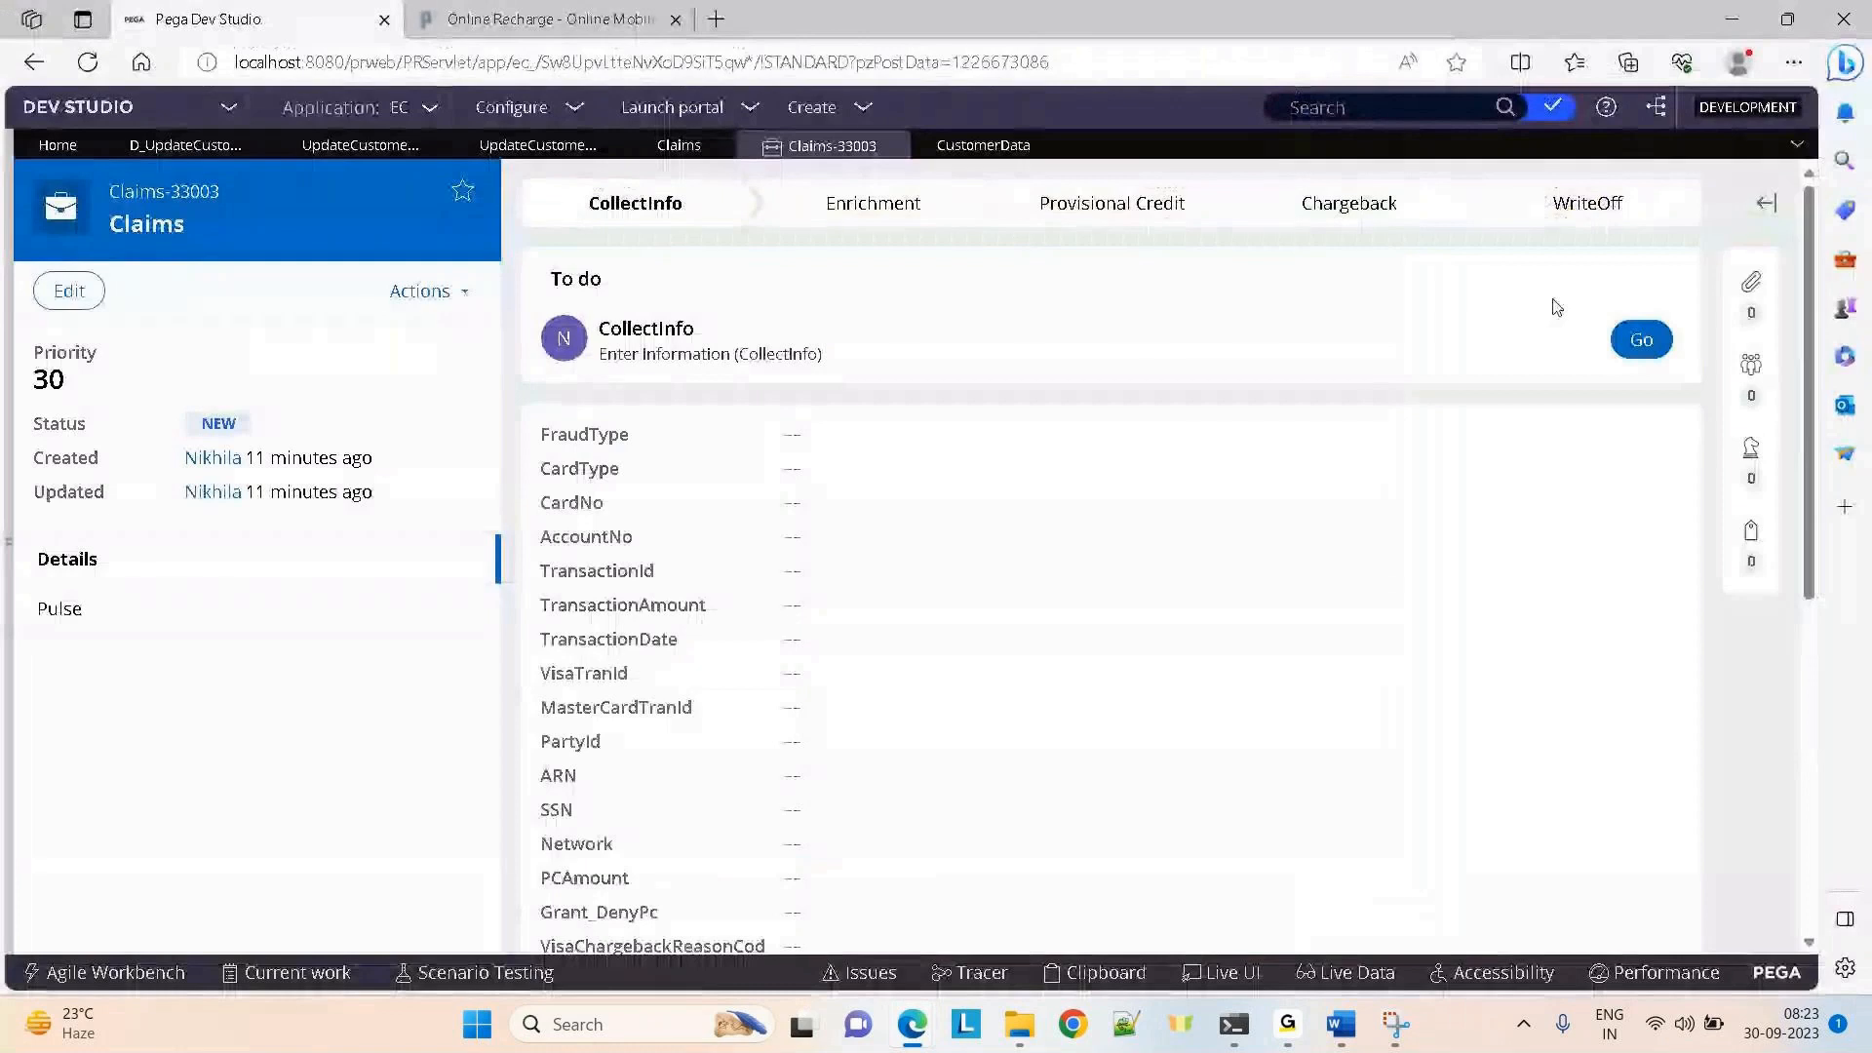
# Relaunch UpdateCustomerInfo from the CollectInfo assignment, resume tracing, and enter account 12345 in AccountNo
pyautogui.click(1638, 342)
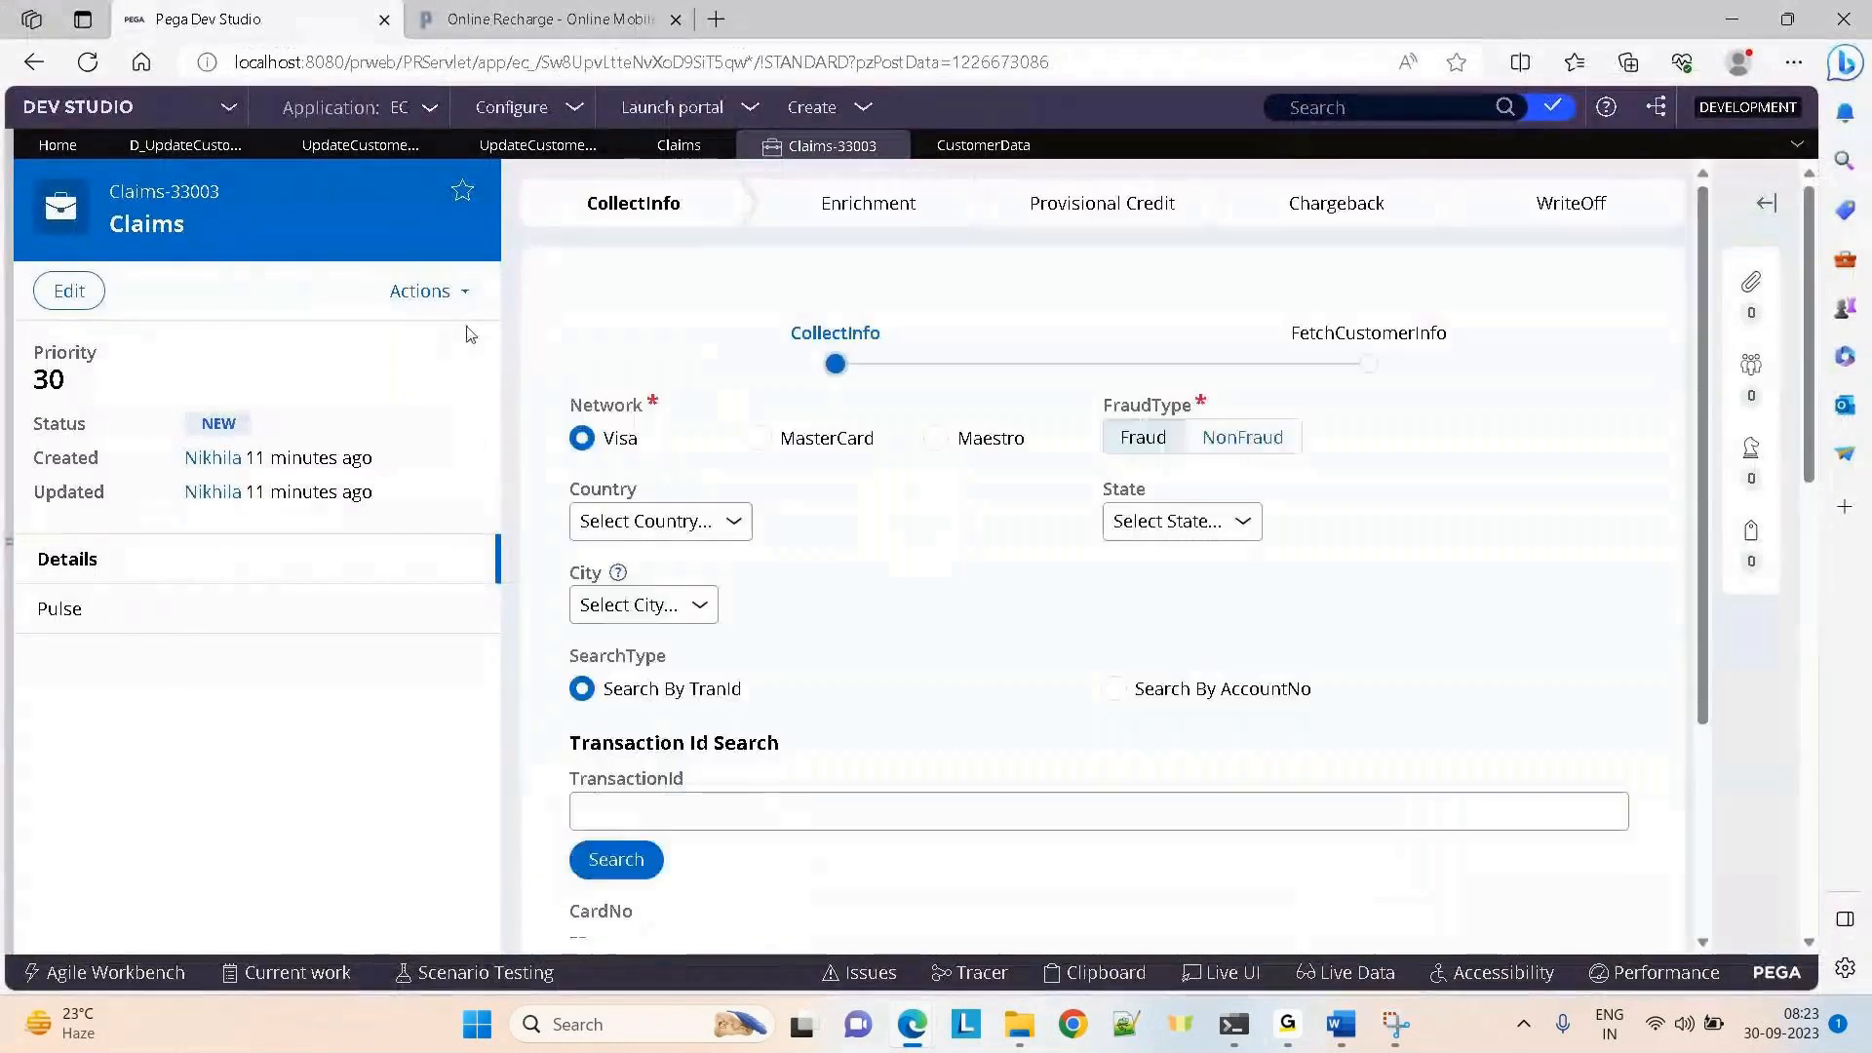
pyautogui.click(424, 292)
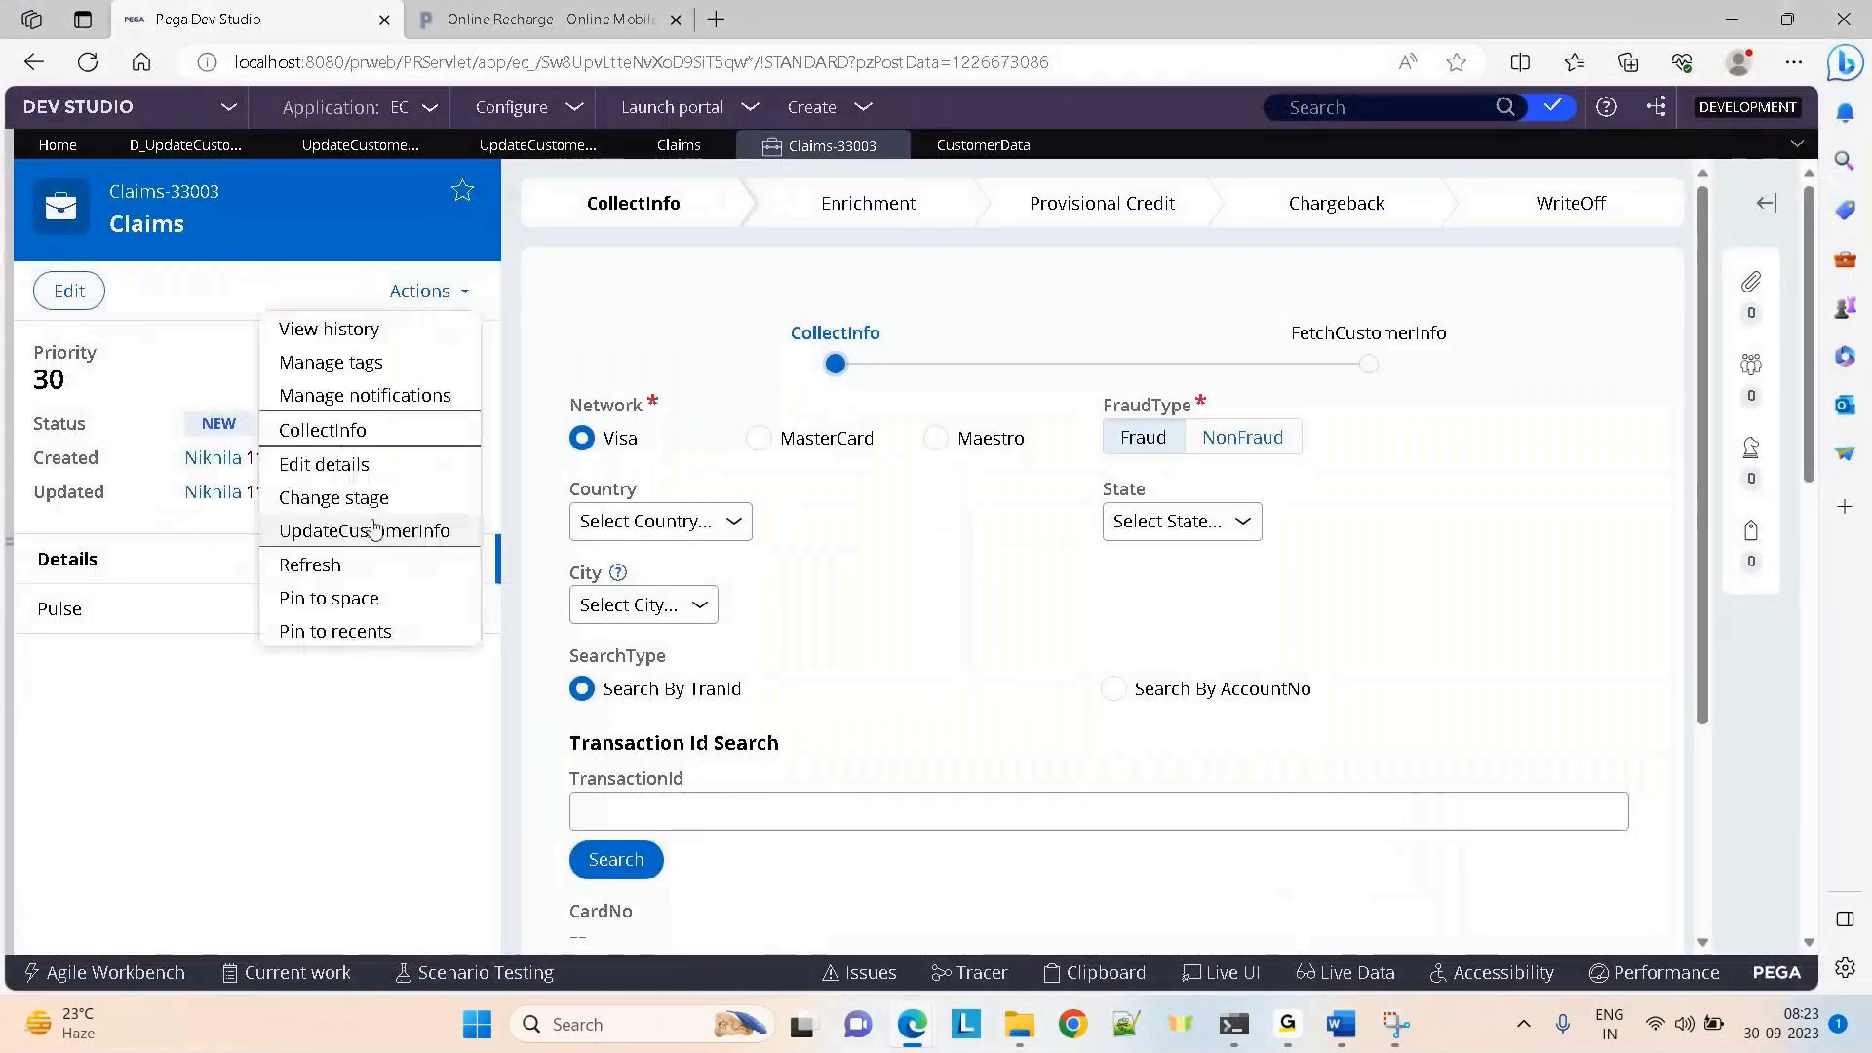
pyautogui.click(377, 529)
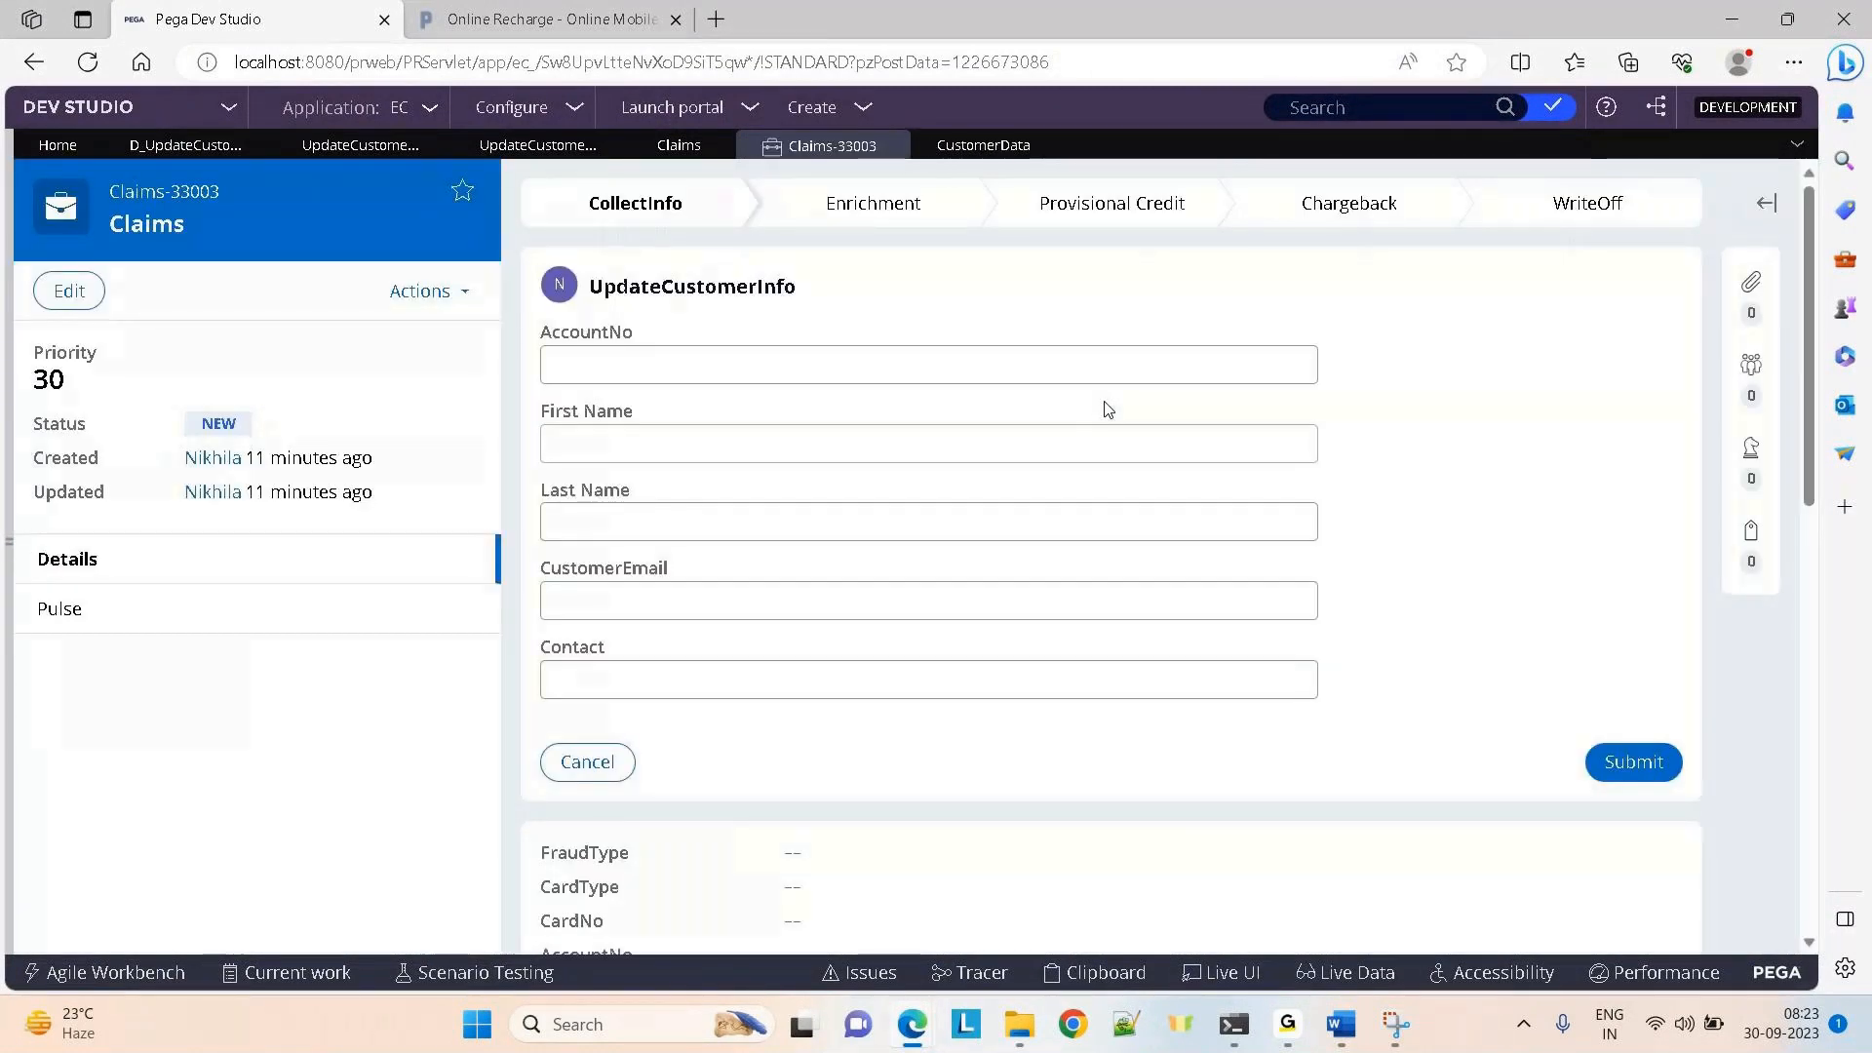
pyautogui.hotkey('alt', 'Tab')
pyautogui.click(1296, 95)
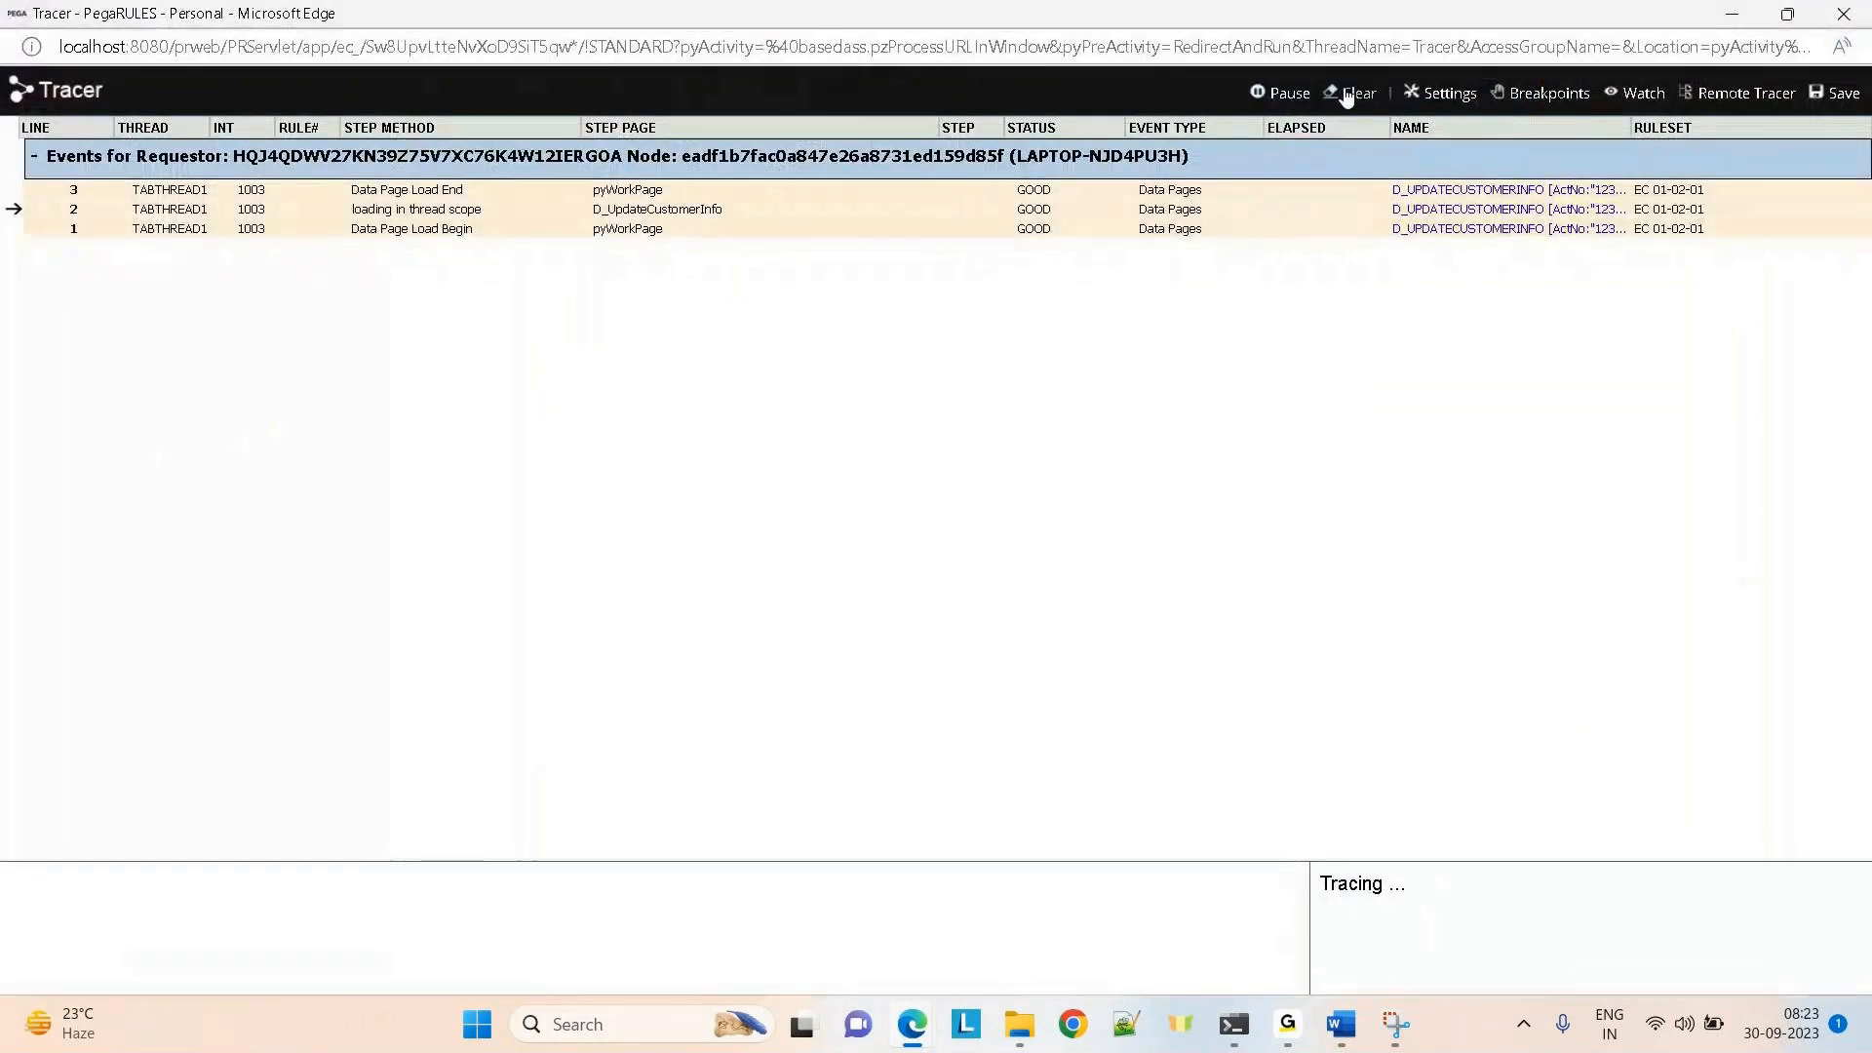
pyautogui.hotkey('alt', 'Tab')
pyautogui.click(739, 357)
pyautogui.write('12345')
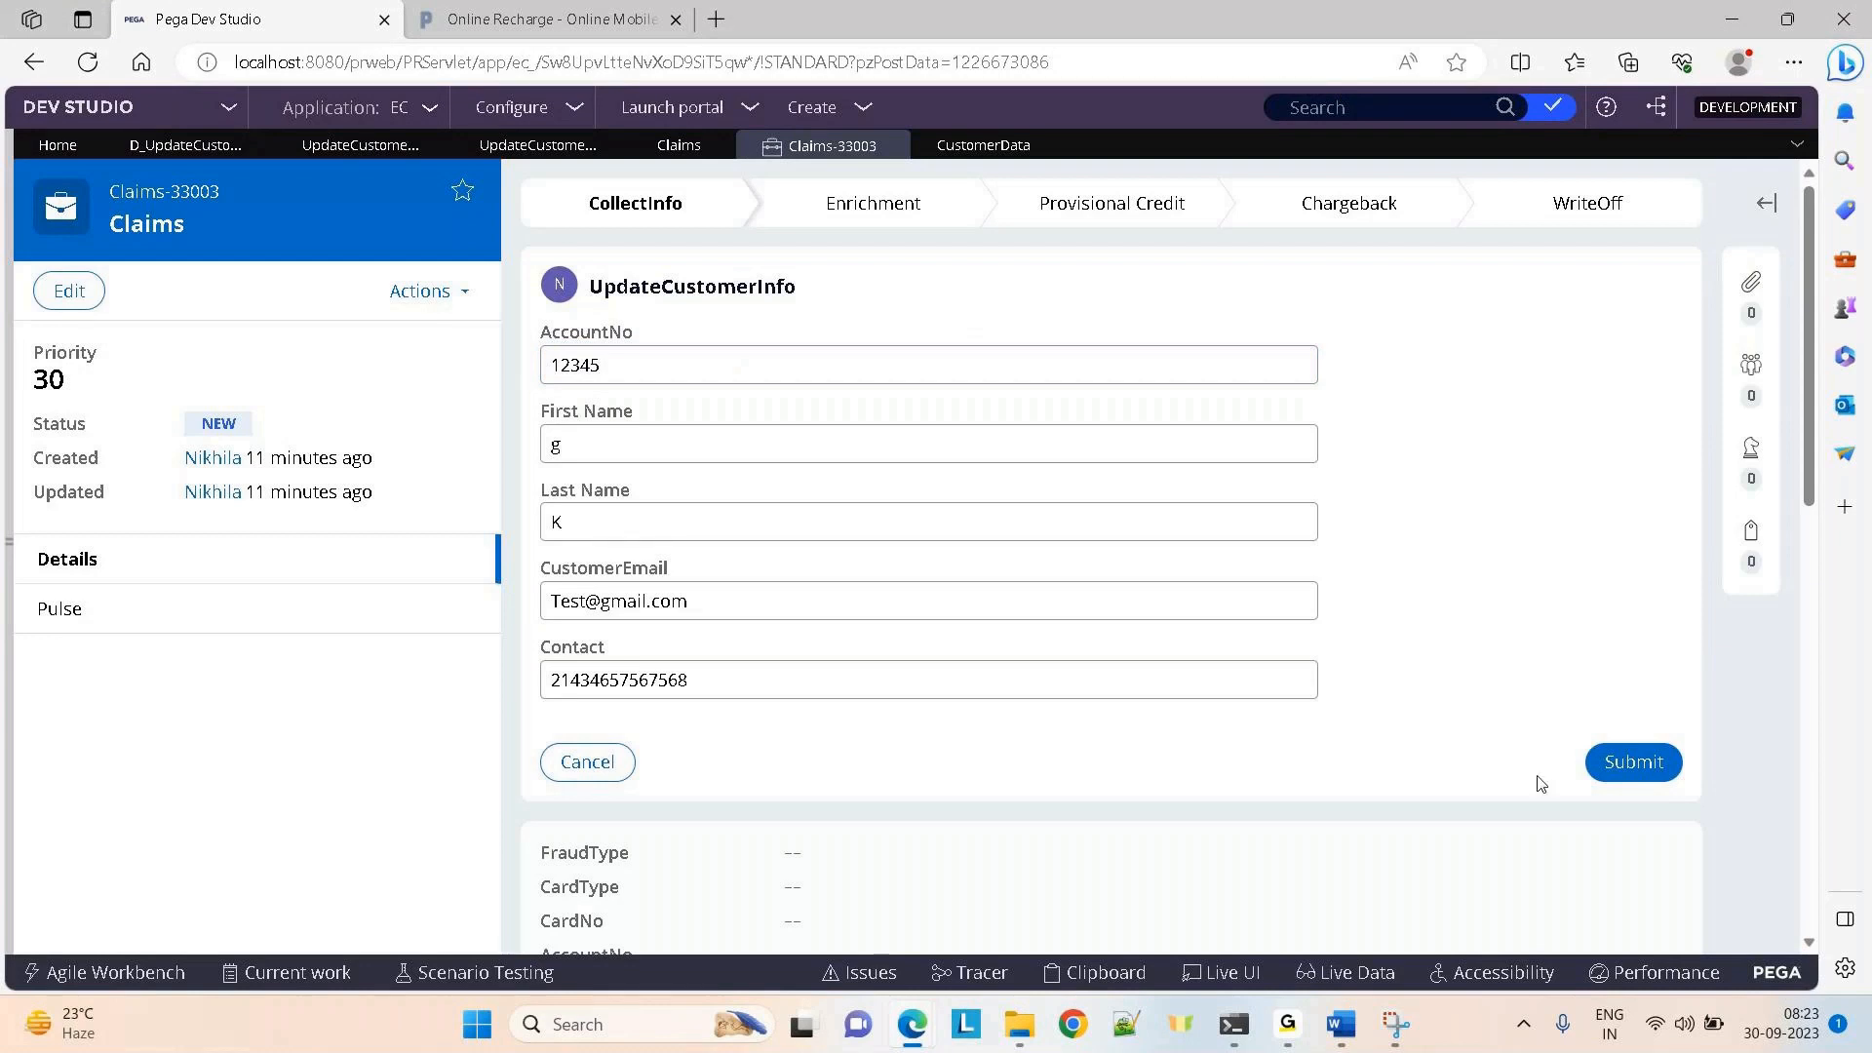
# Move through the open tabs back to the Claims-33003 customer update form
pyautogui.click(516, 151)
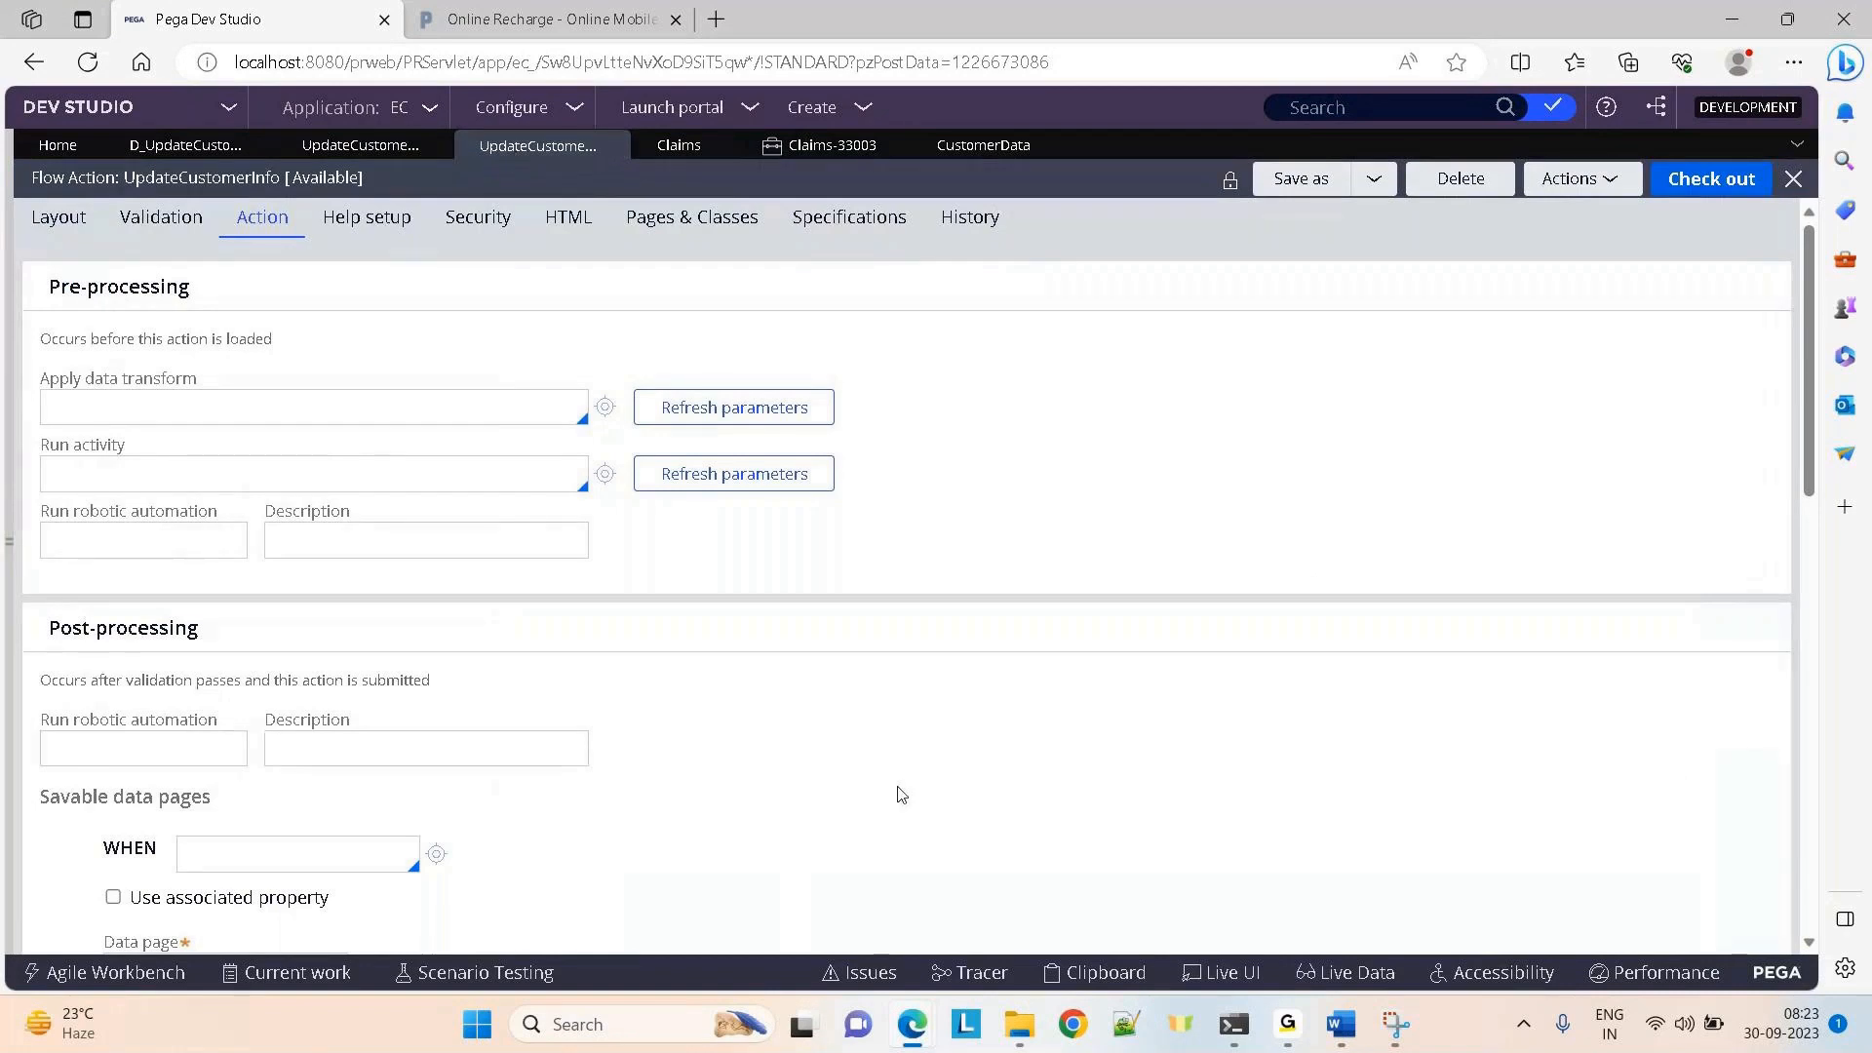
pyautogui.scroll(-1, 1101, 791)
pyautogui.scroll(-5, 1102, 792)
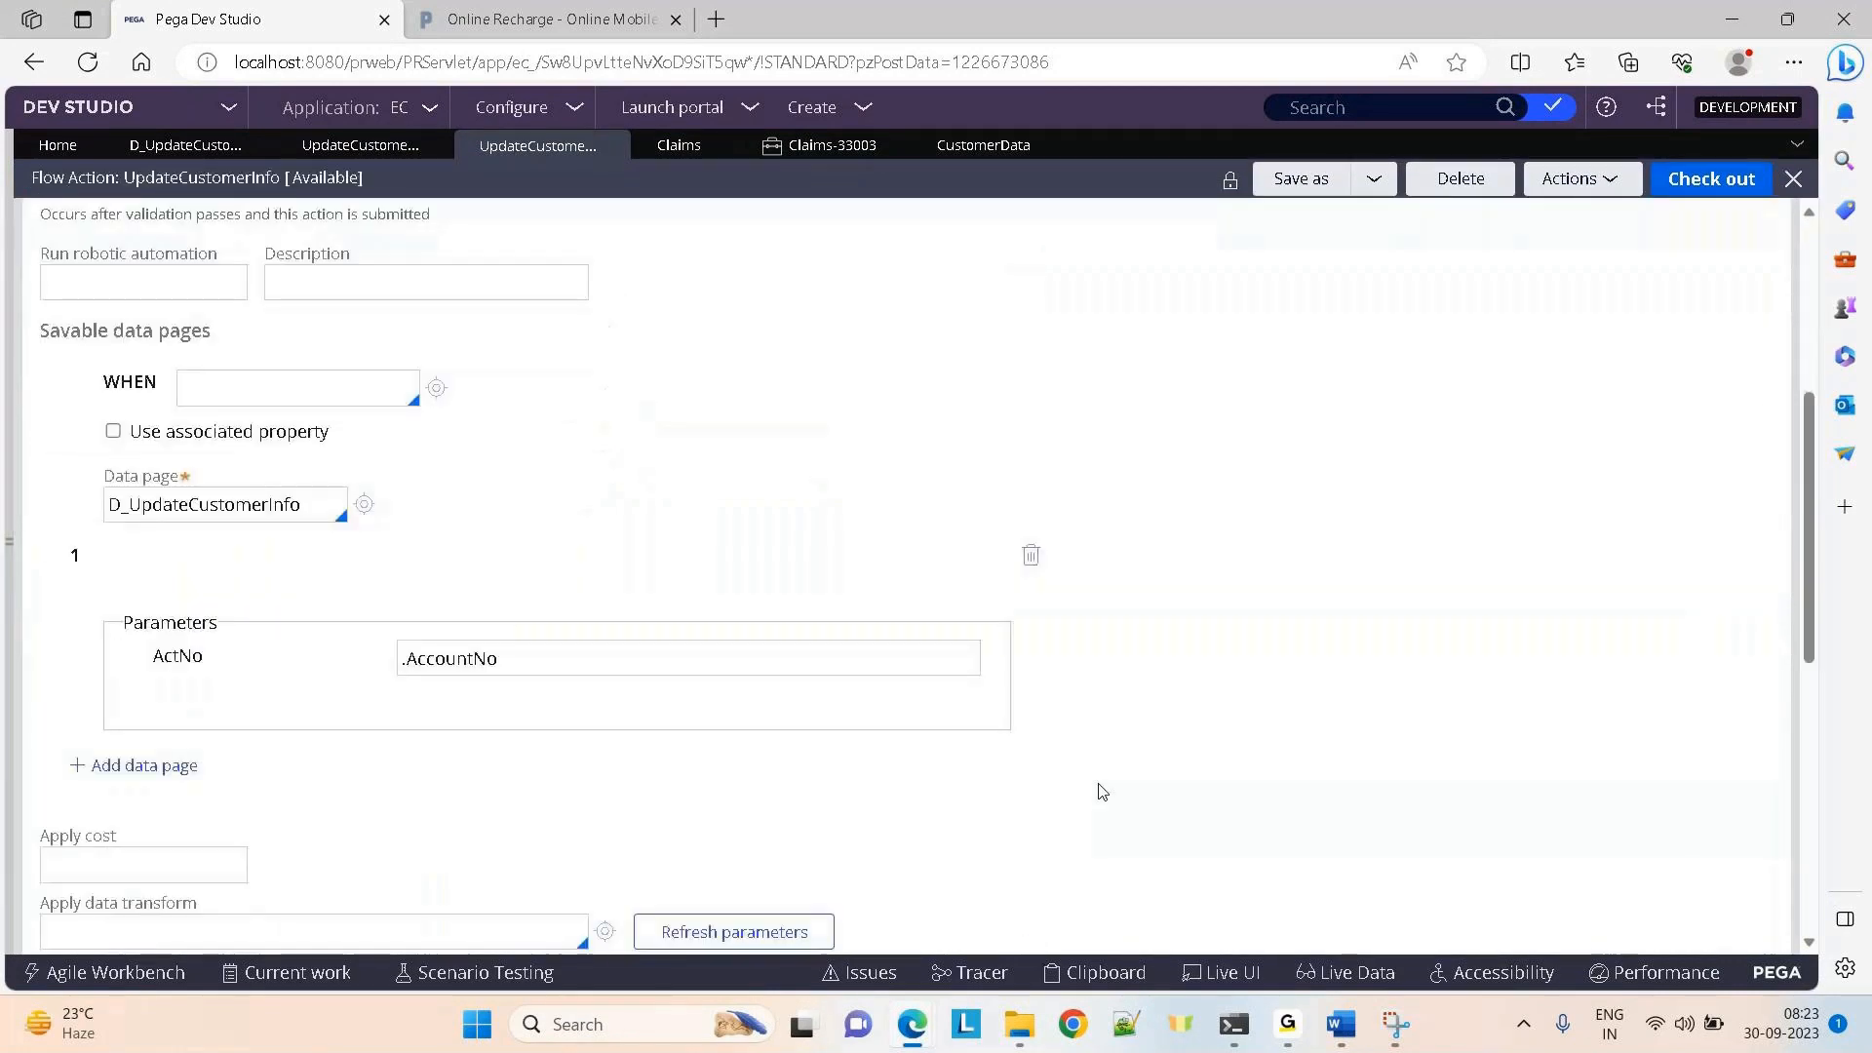
pyautogui.click(673, 149)
pyautogui.click(975, 144)
pyautogui.click(836, 147)
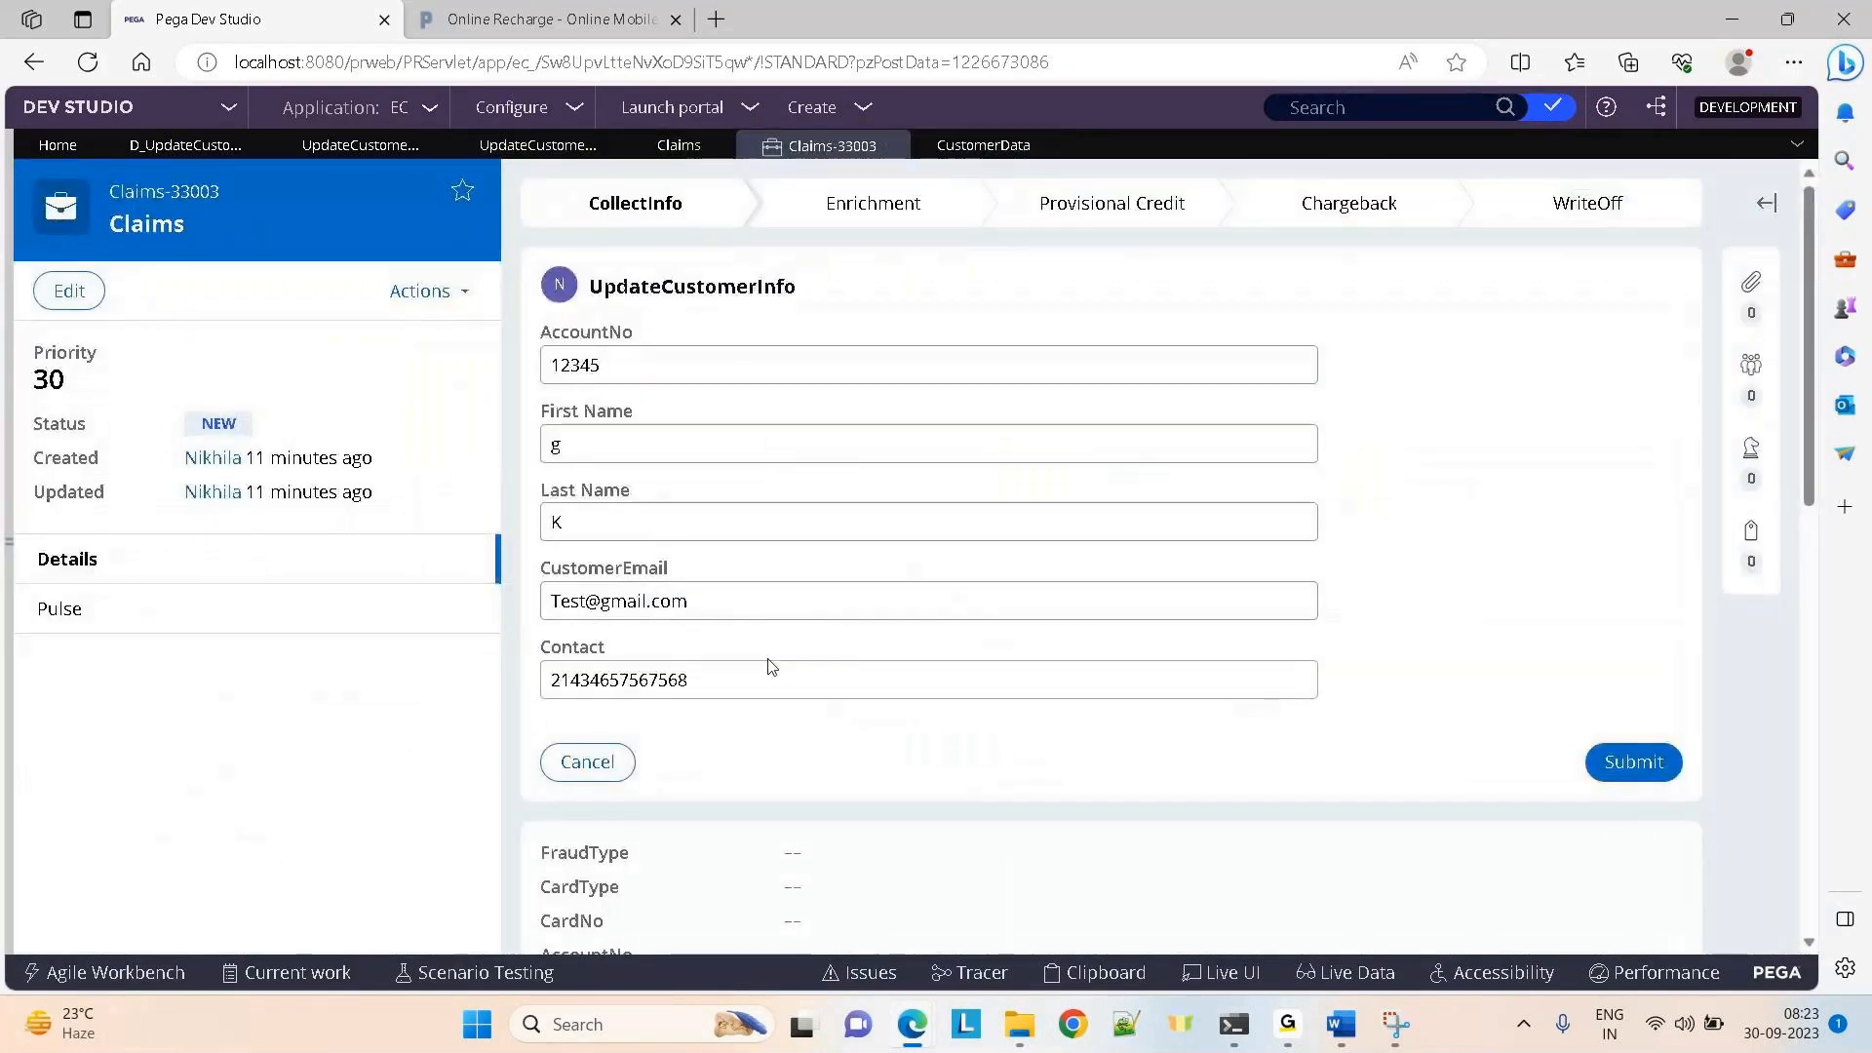
# Replace the customer's First Name and Last Name with new values
pyautogui.click(601, 447)
pyautogui.press('BackSpace')
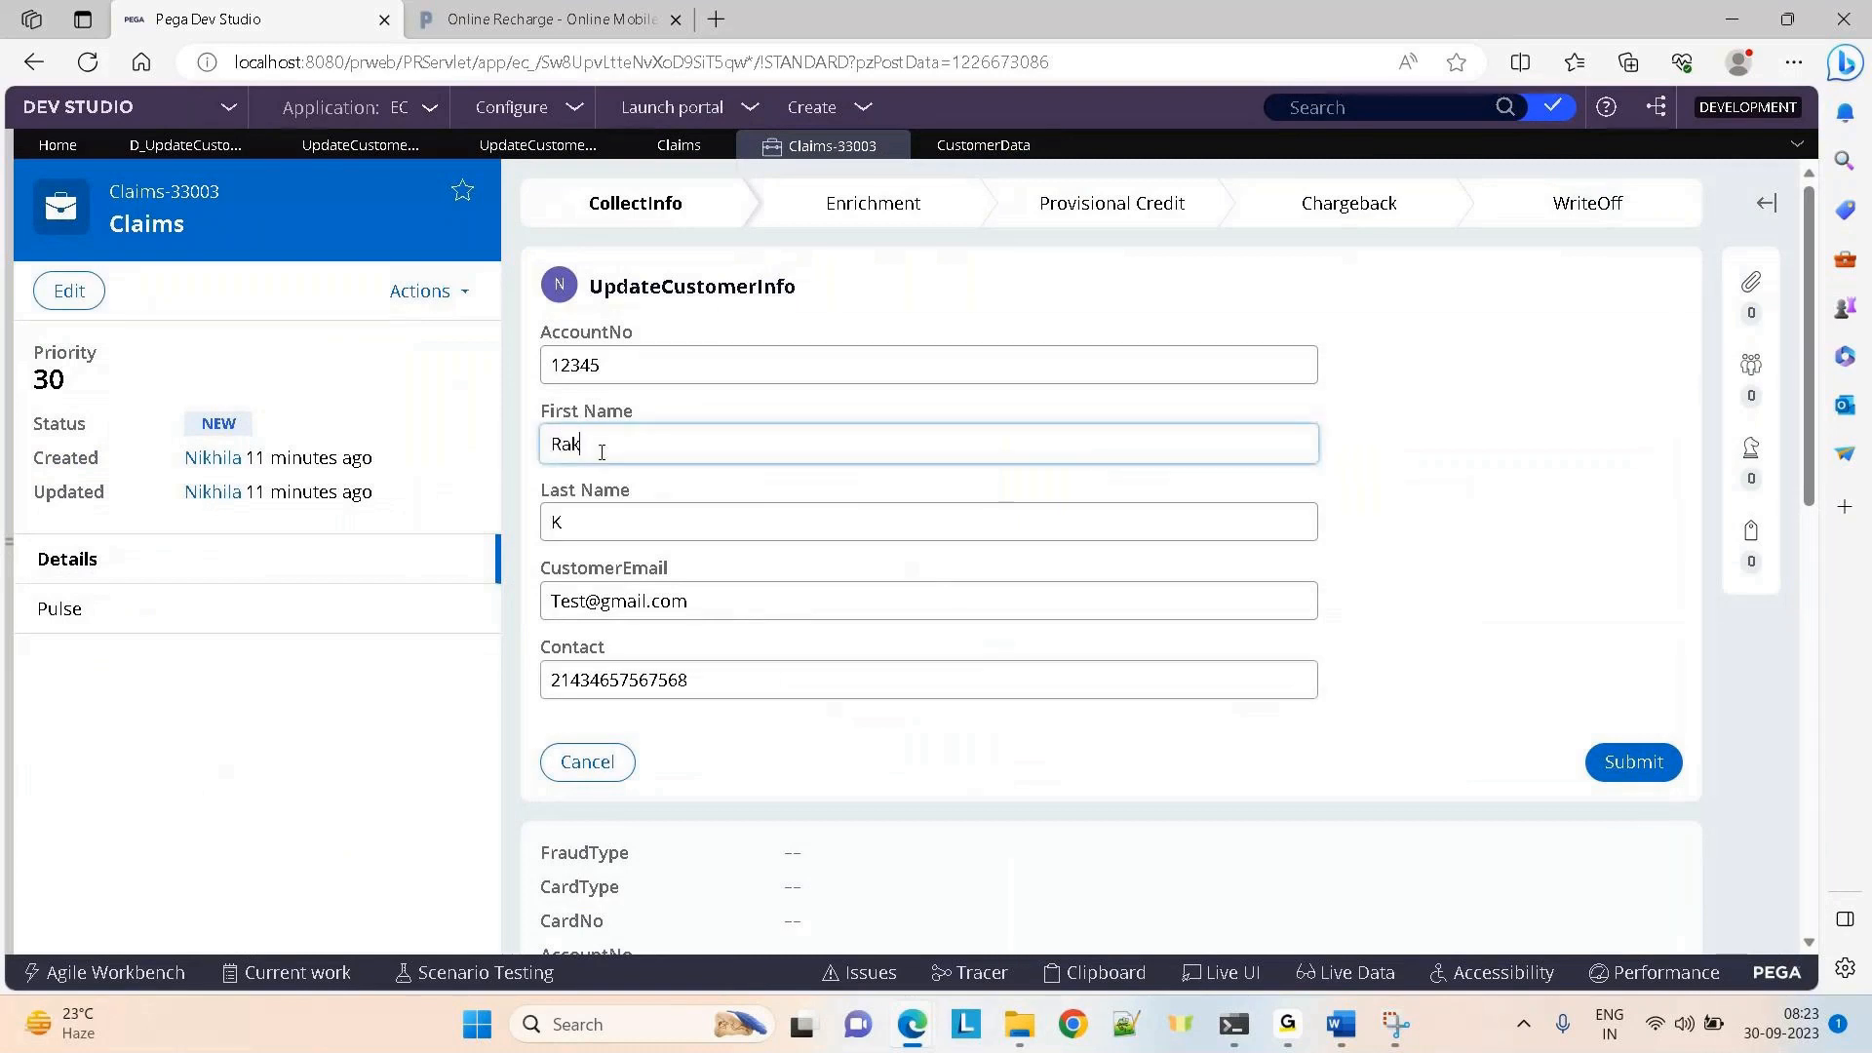
pyautogui.press('Tab')
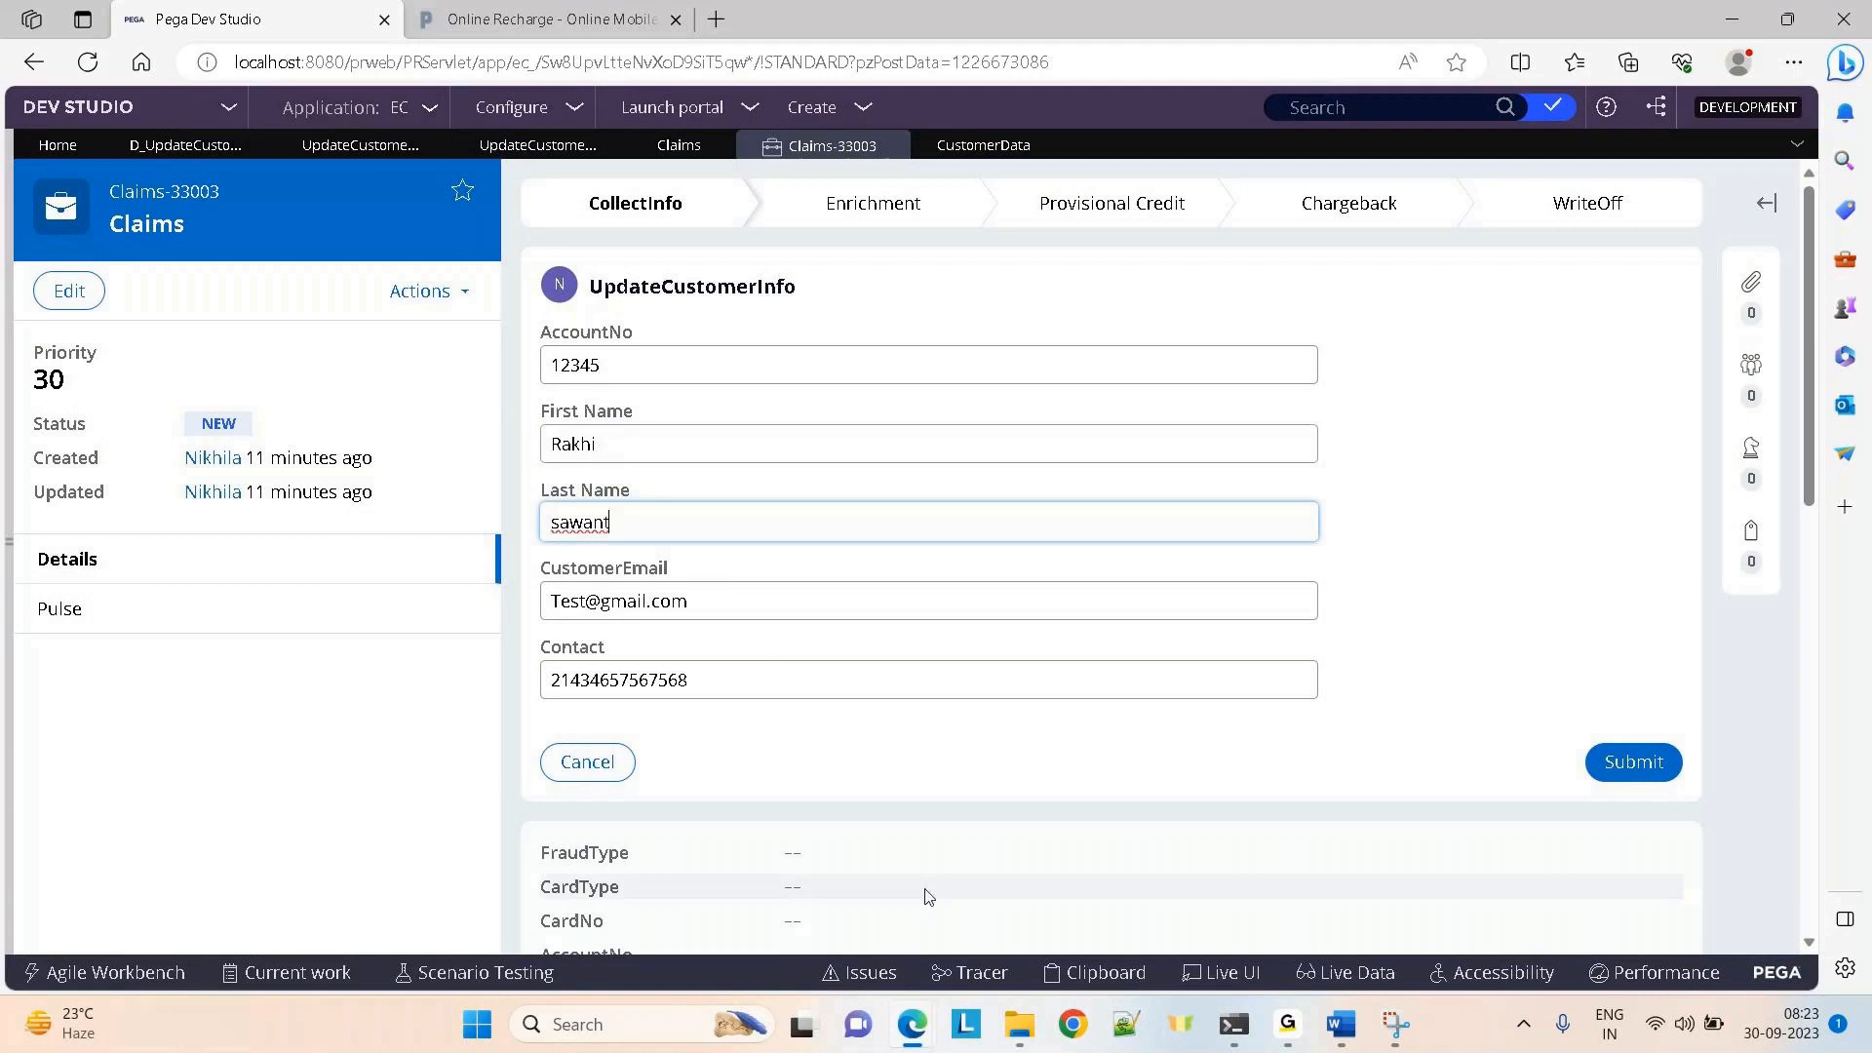
# Clear the Tracer, submit the updated names, then pause tracing after the data page loads
pyautogui.moveTo(911, 1023)
pyautogui.click(865, 927)
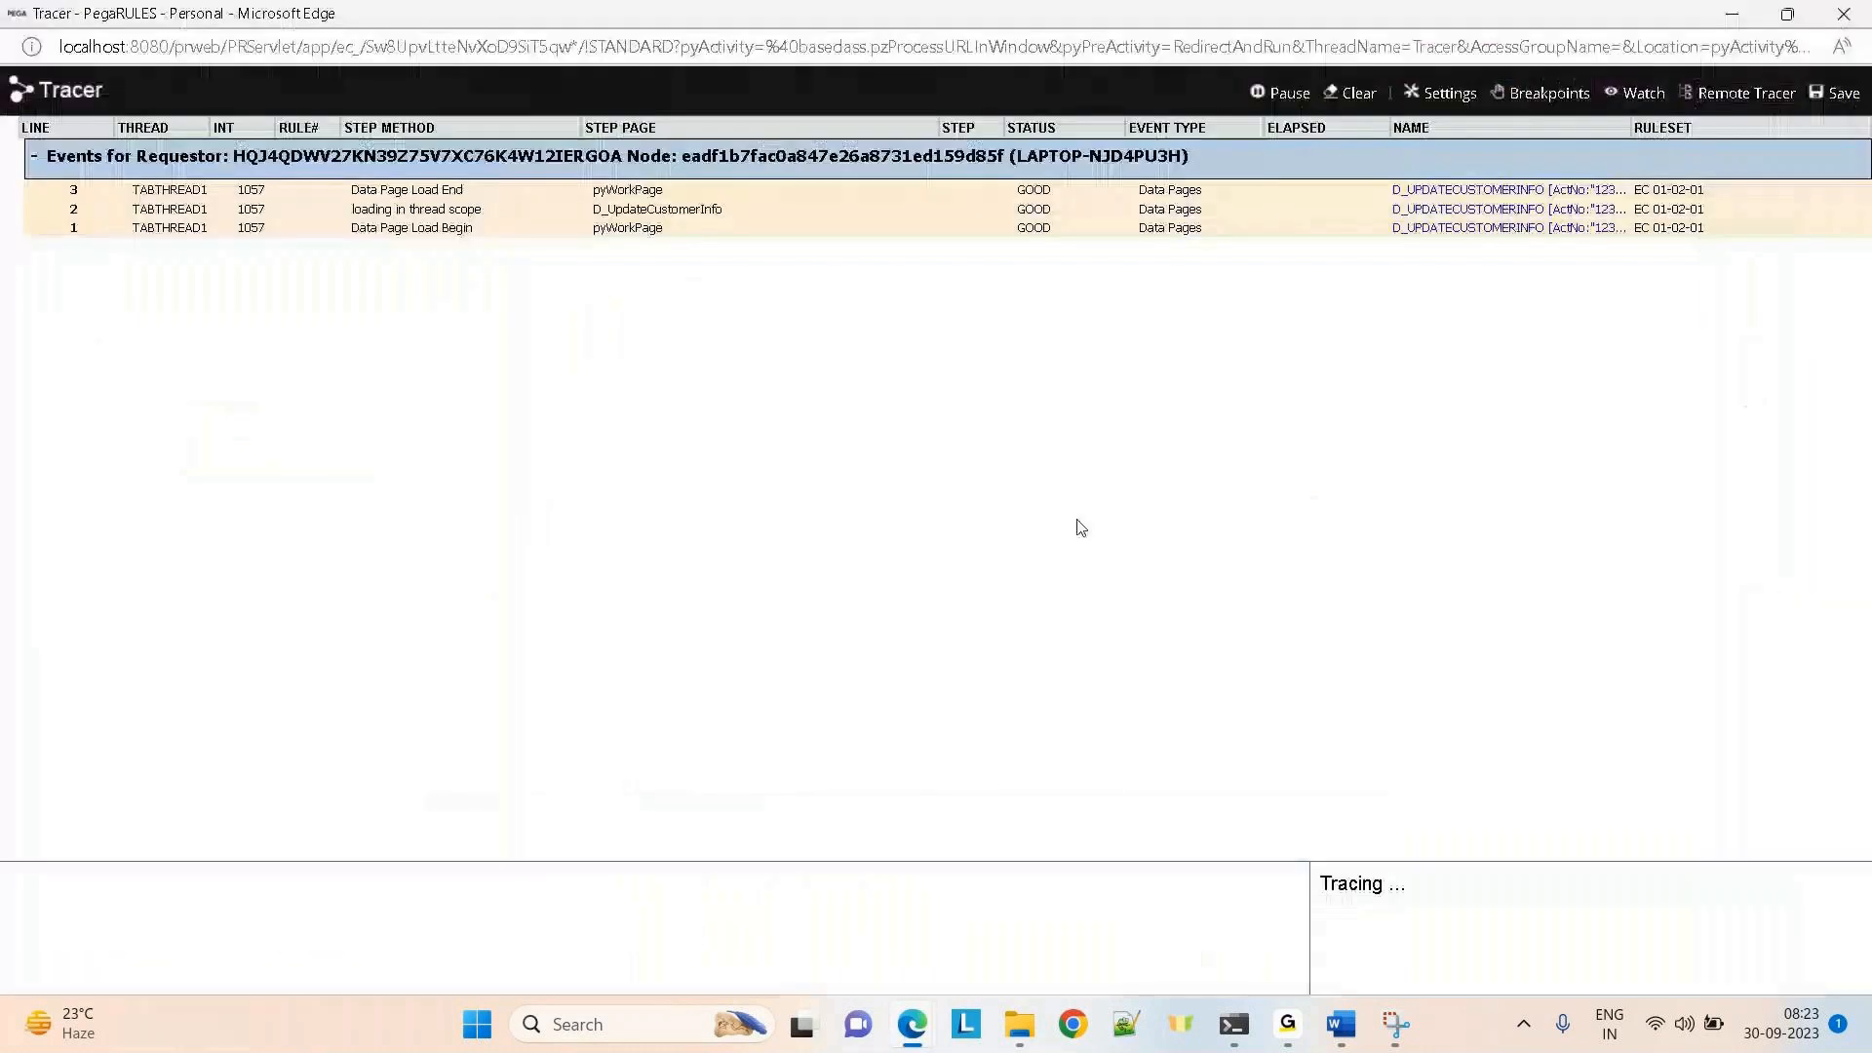
pyautogui.click(1353, 93)
pyautogui.hotkey('alt', 'Tab')
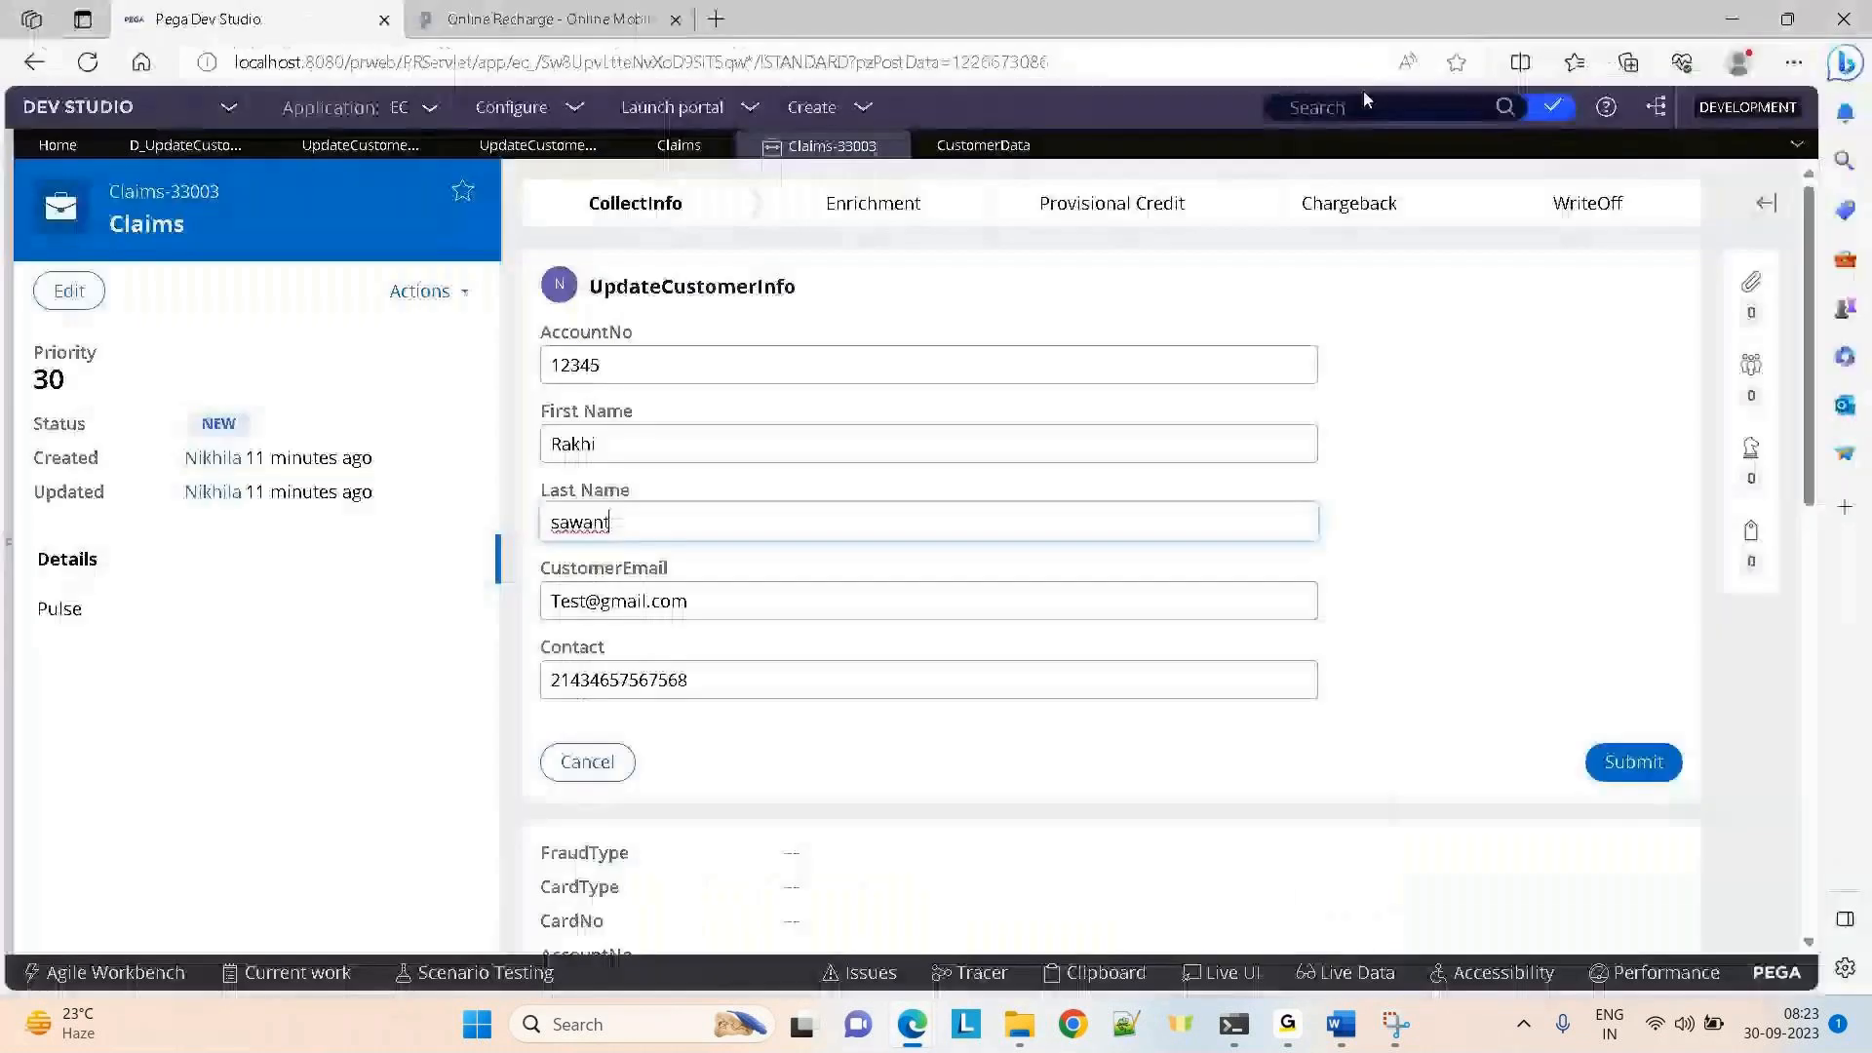
pyautogui.click(1657, 761)
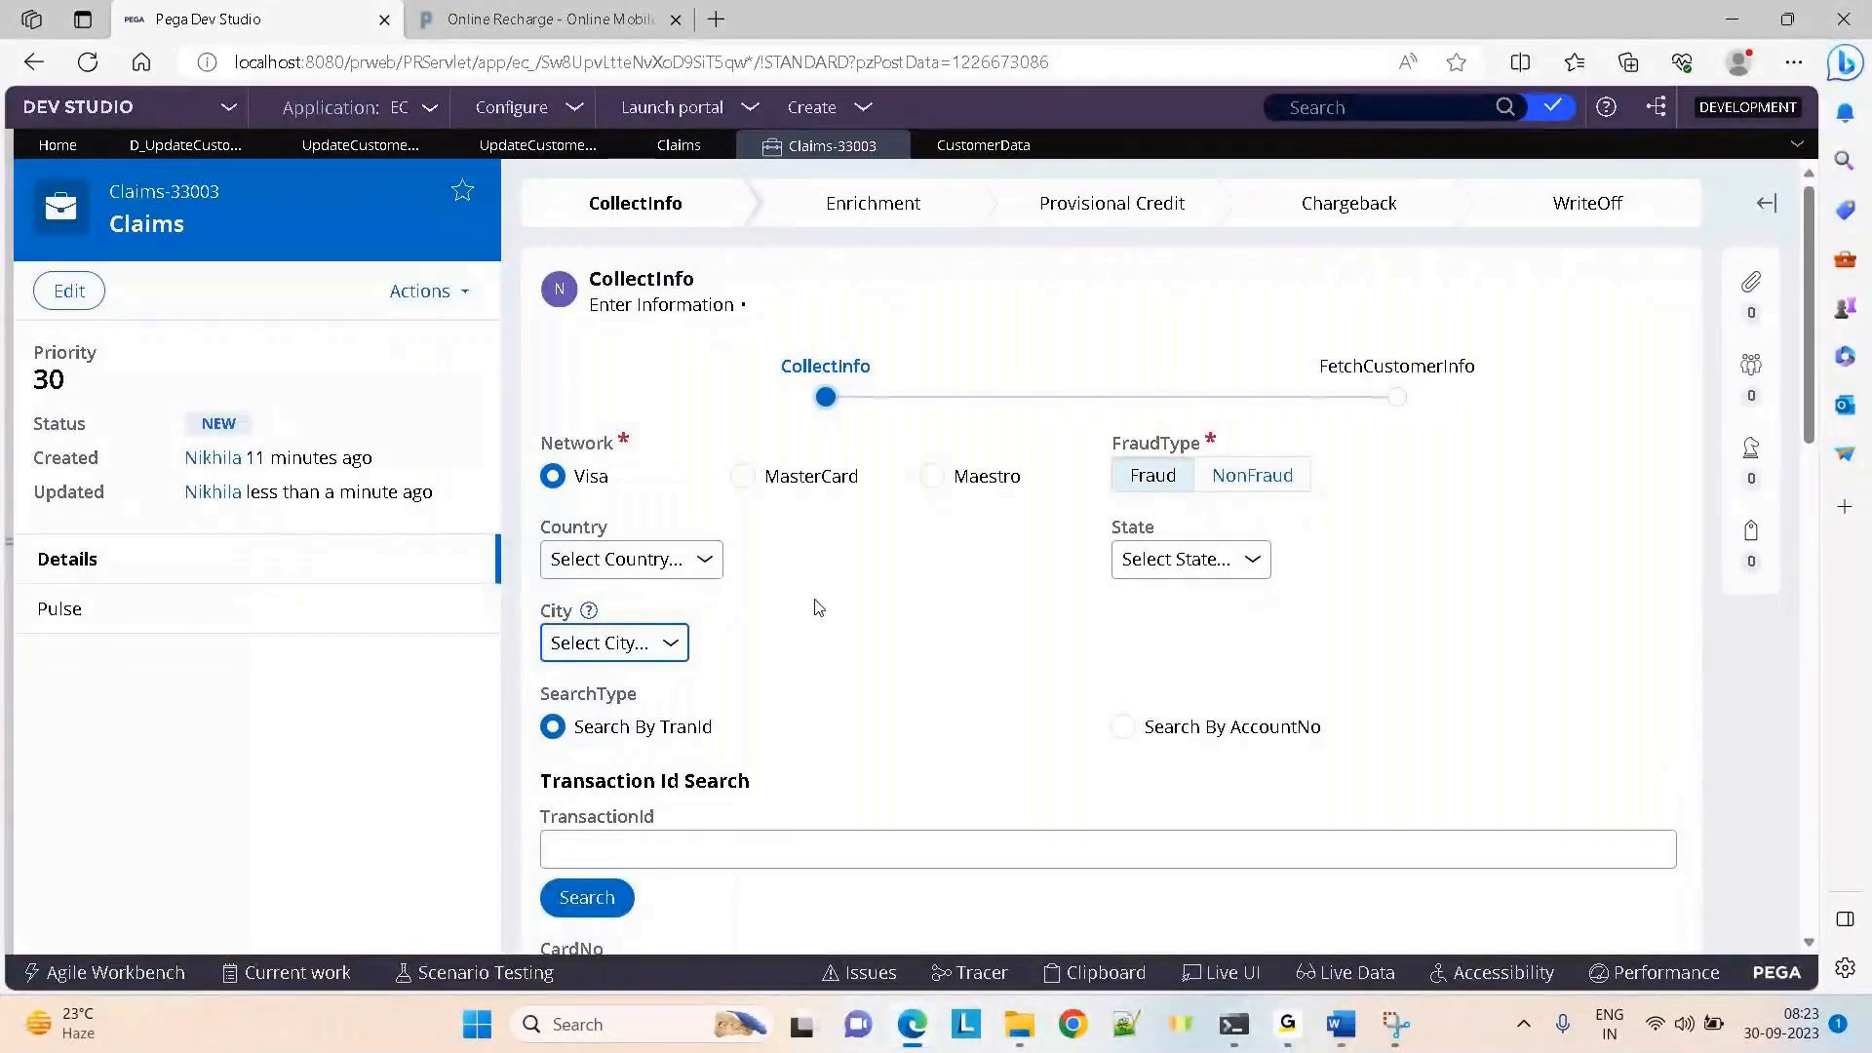
pyautogui.hotkey('alt', 'Tab')
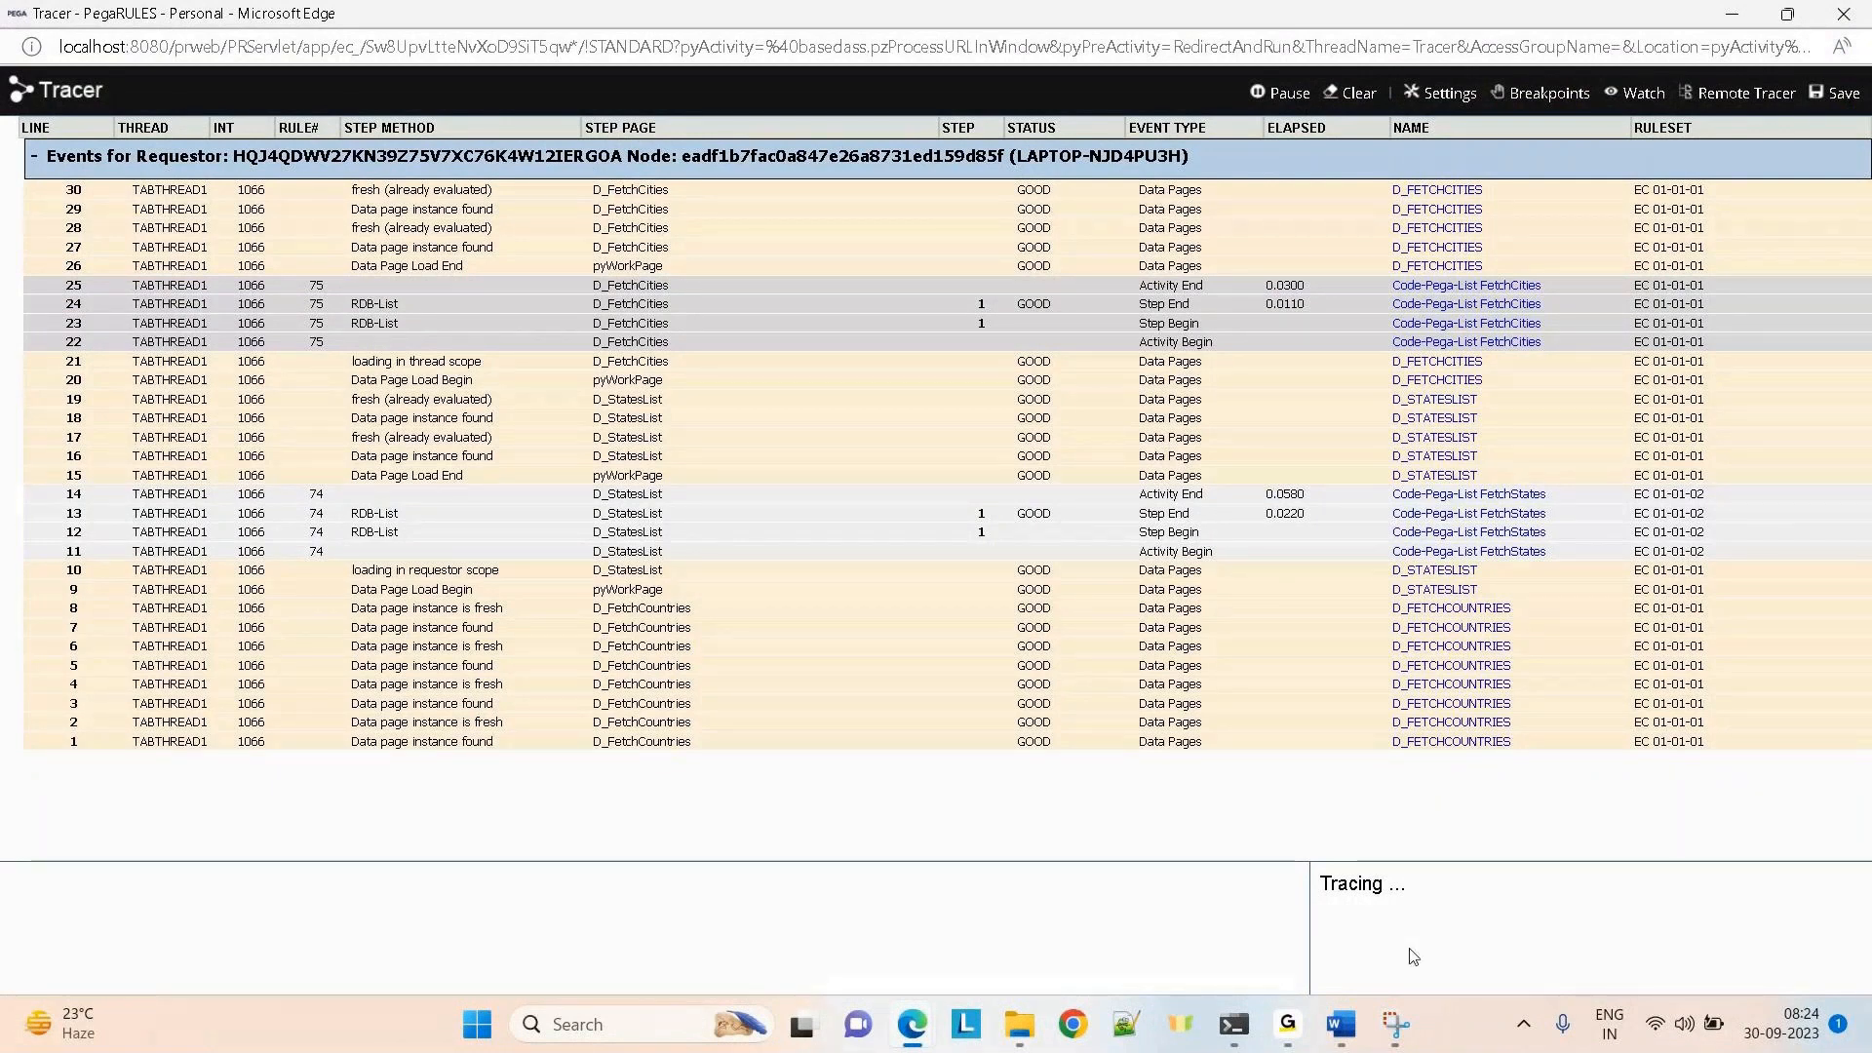
pyautogui.click(1283, 93)
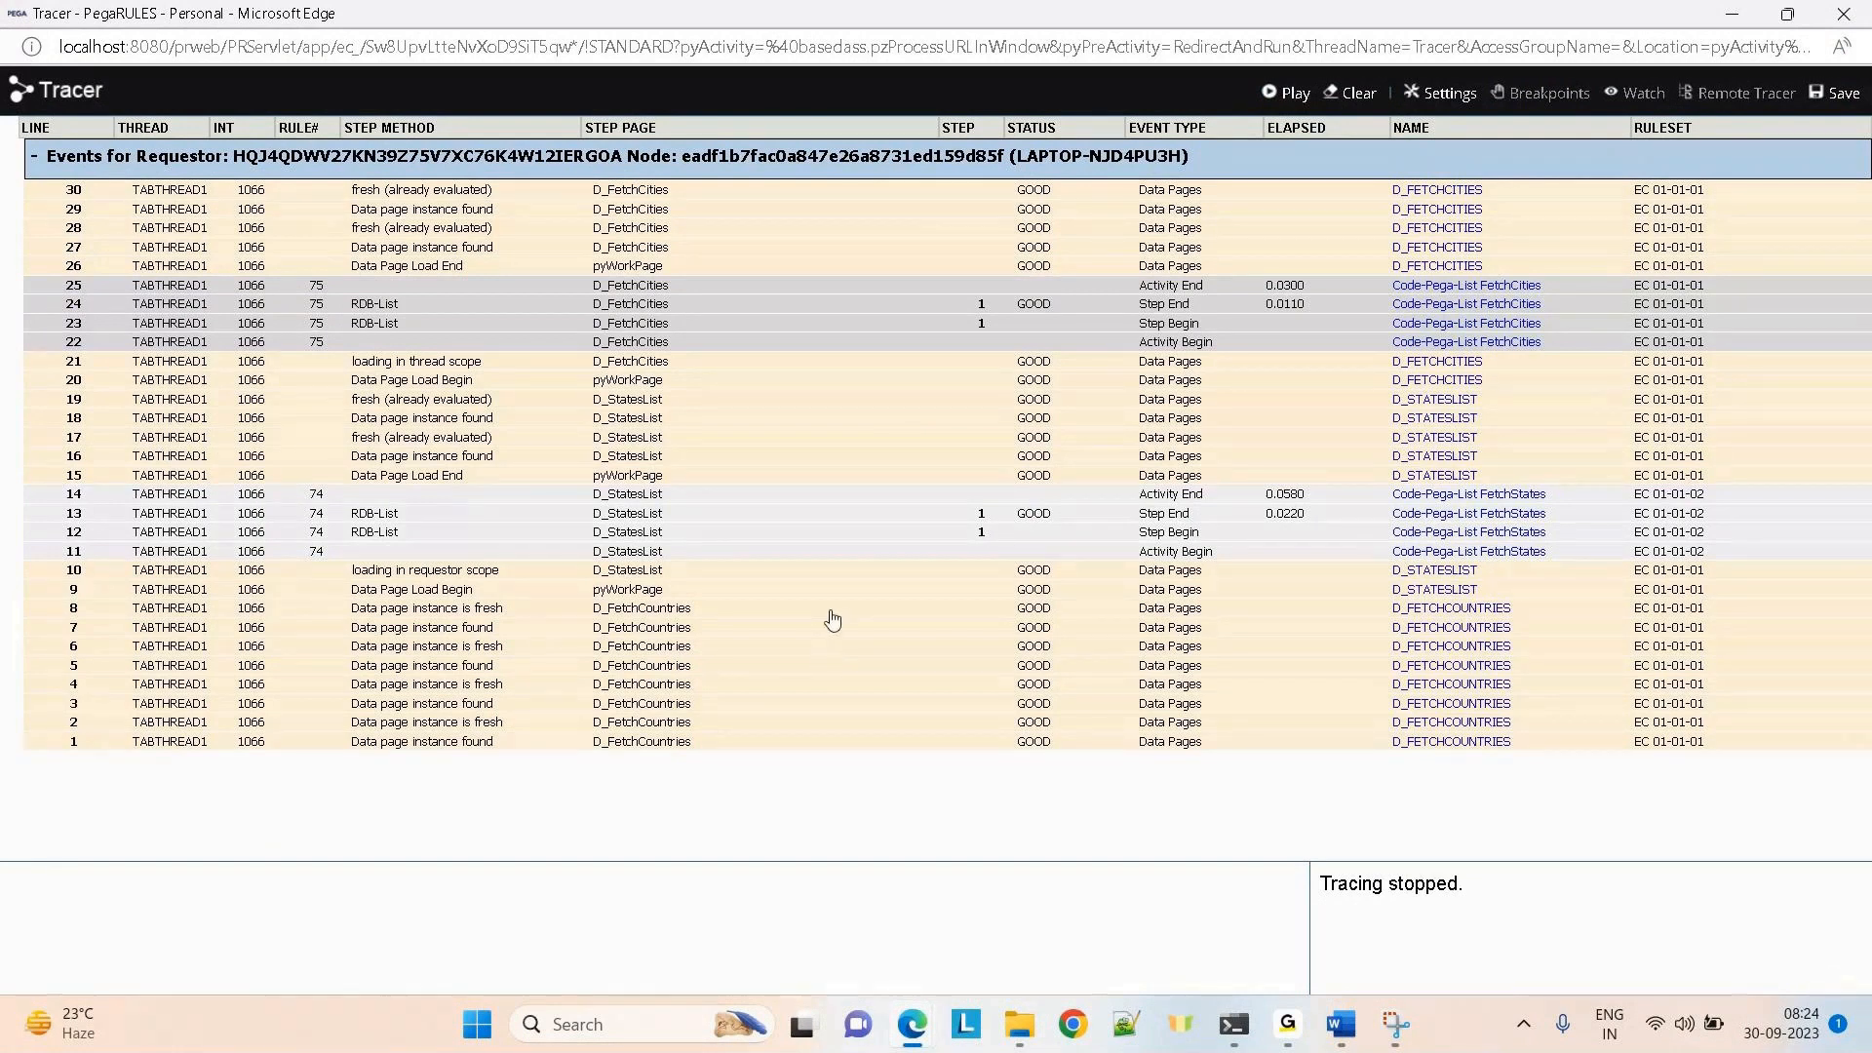
pyautogui.hotkey('alt', 'Tab')
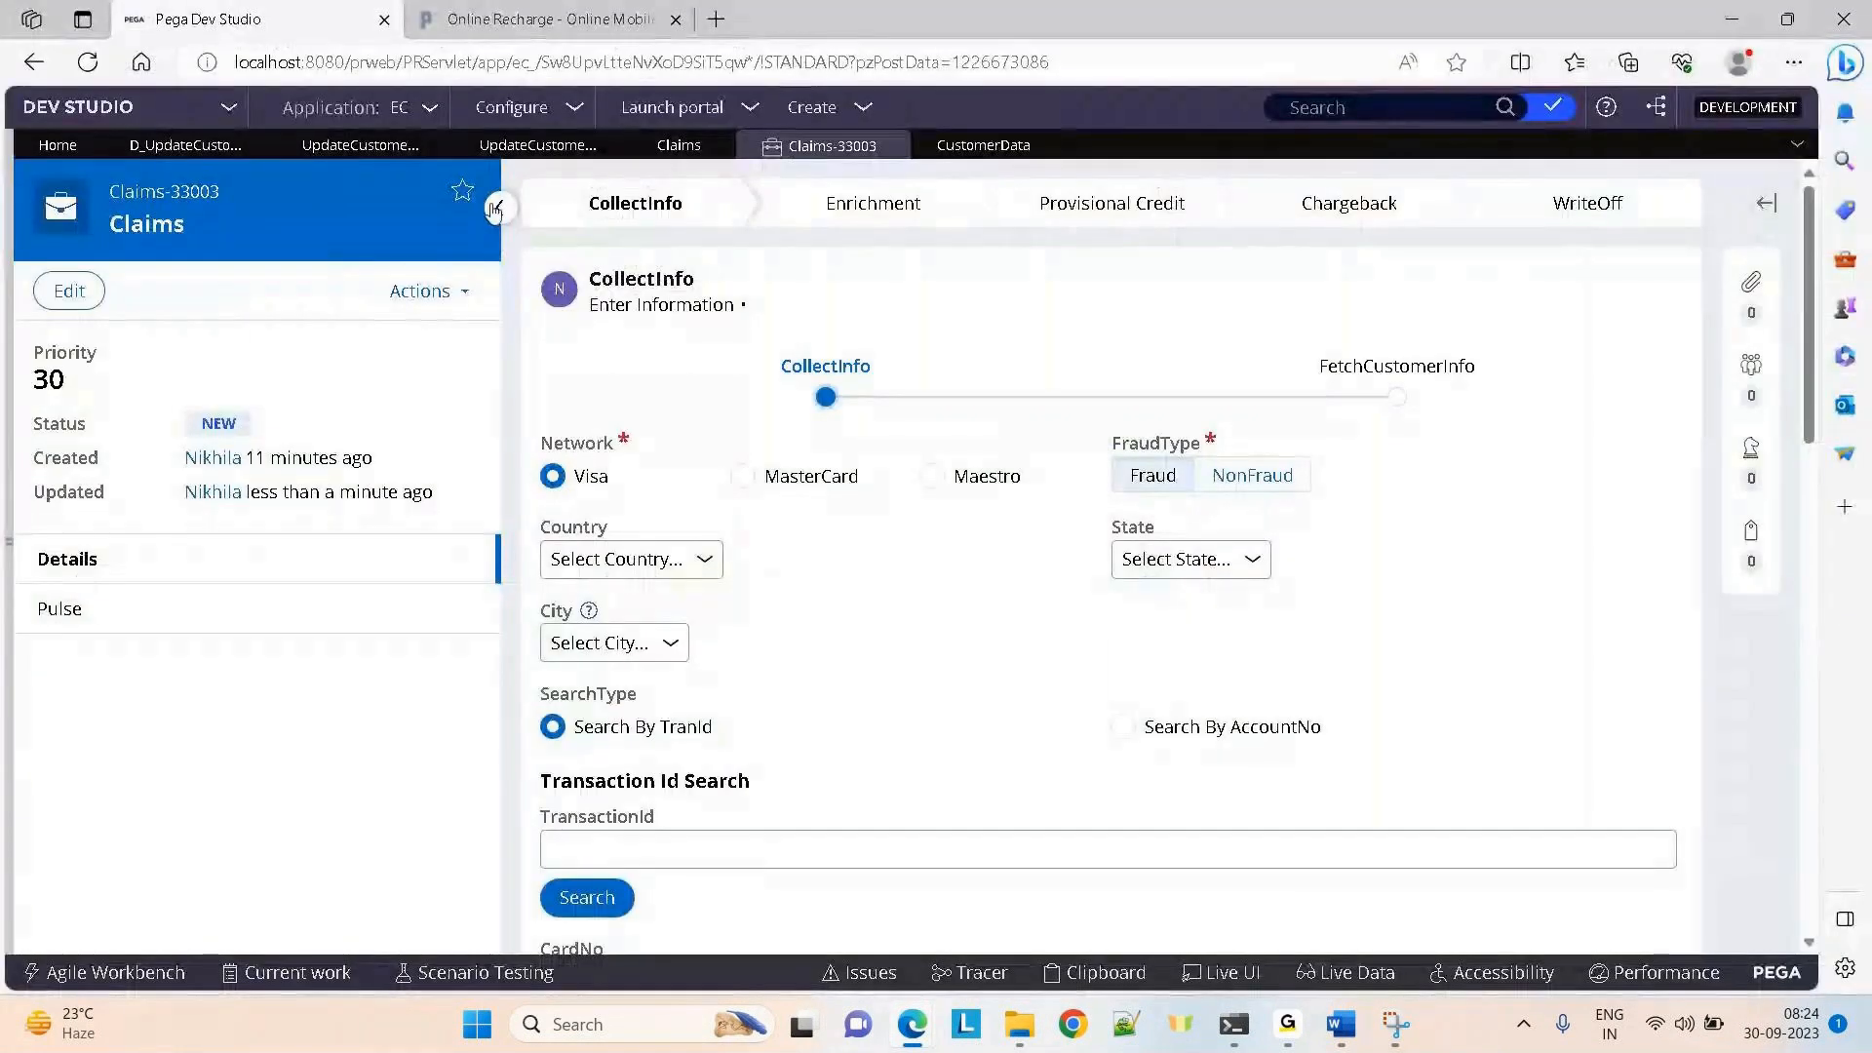
# Refresh the CustomerData records, check the first row's new names, and return to Claims-33003
pyautogui.click(976, 148)
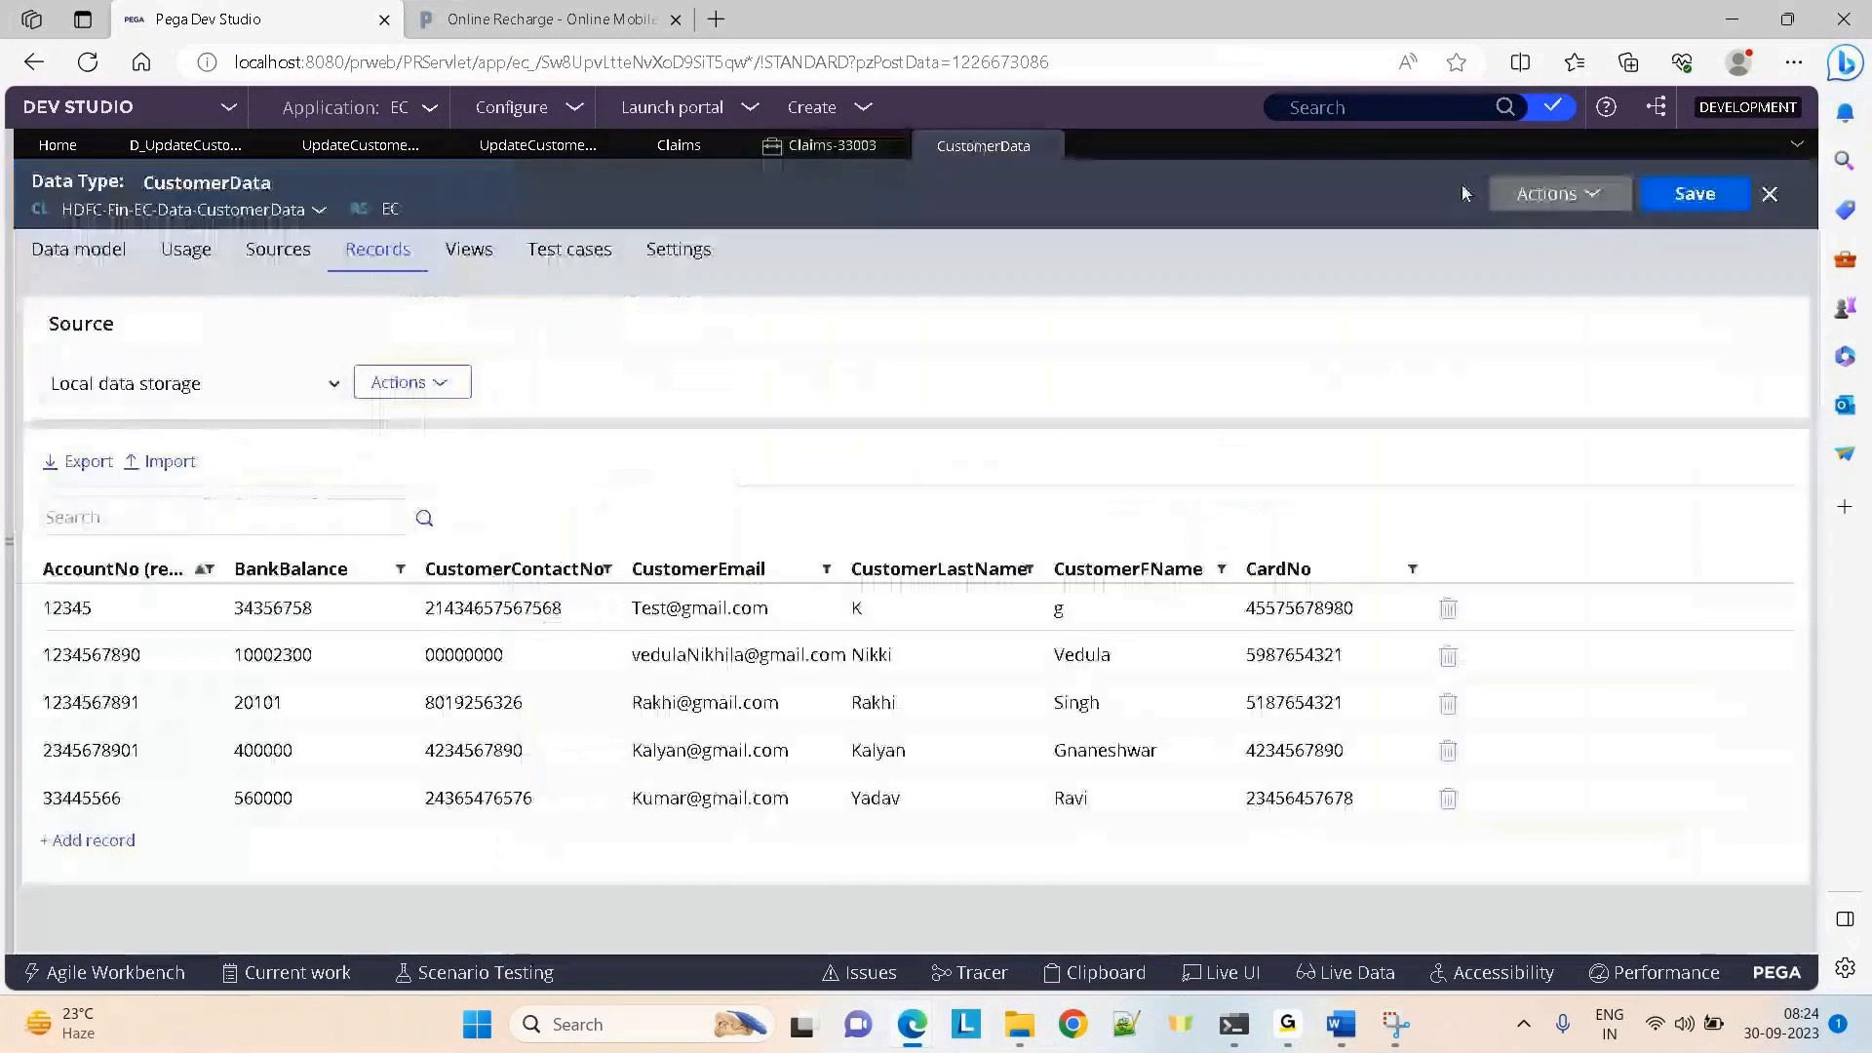
pyautogui.click(1550, 195)
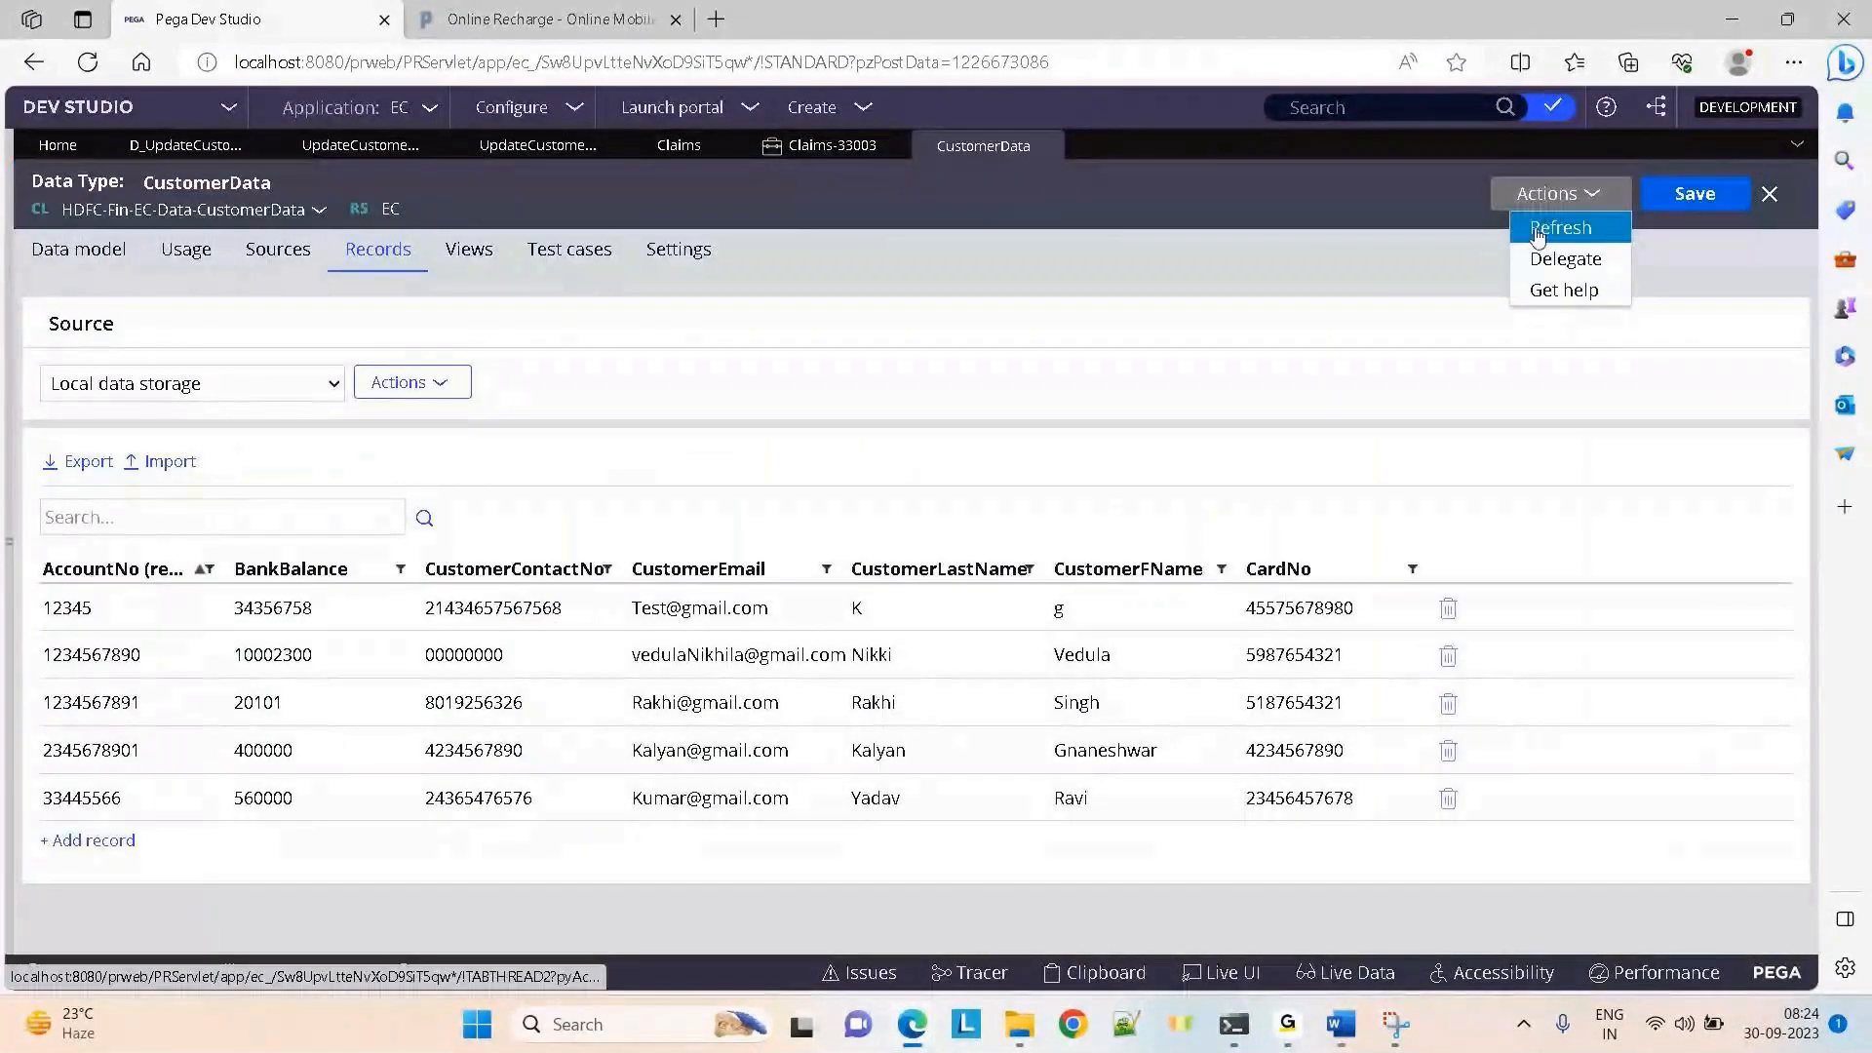
pyautogui.click(1540, 232)
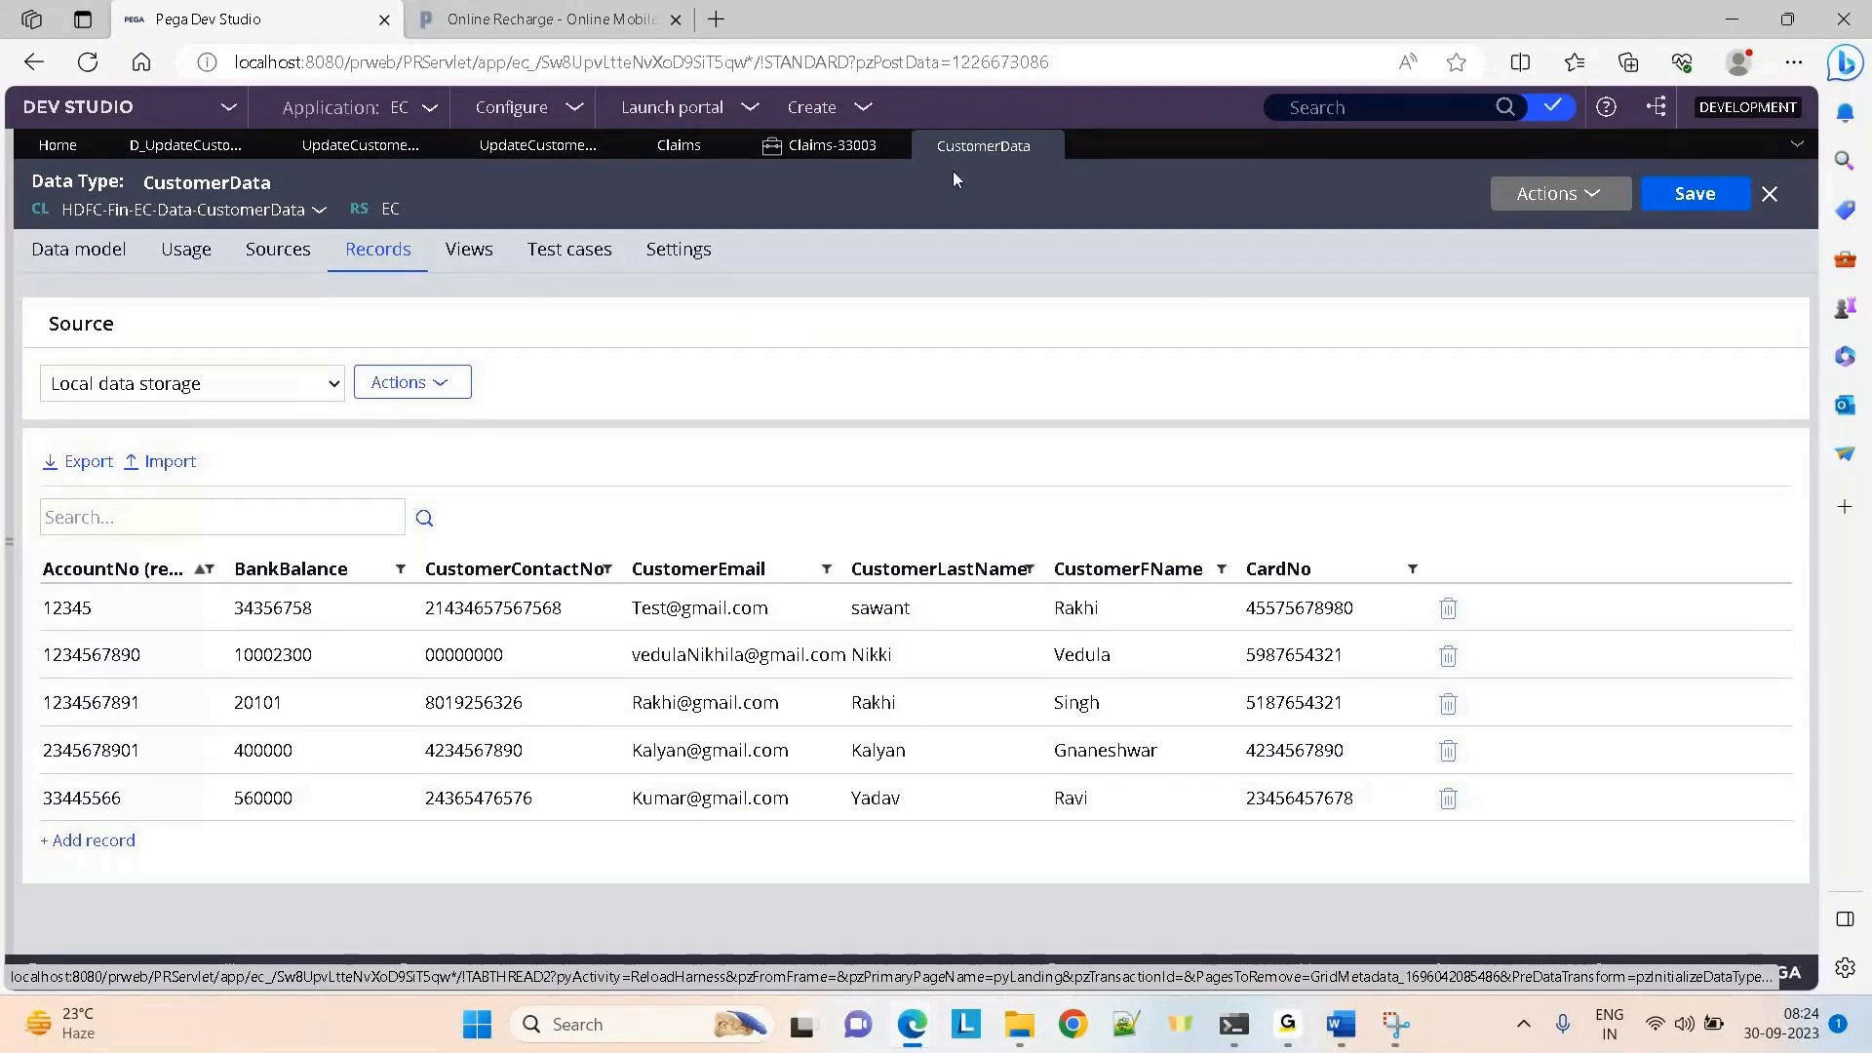
pyautogui.click(810, 154)
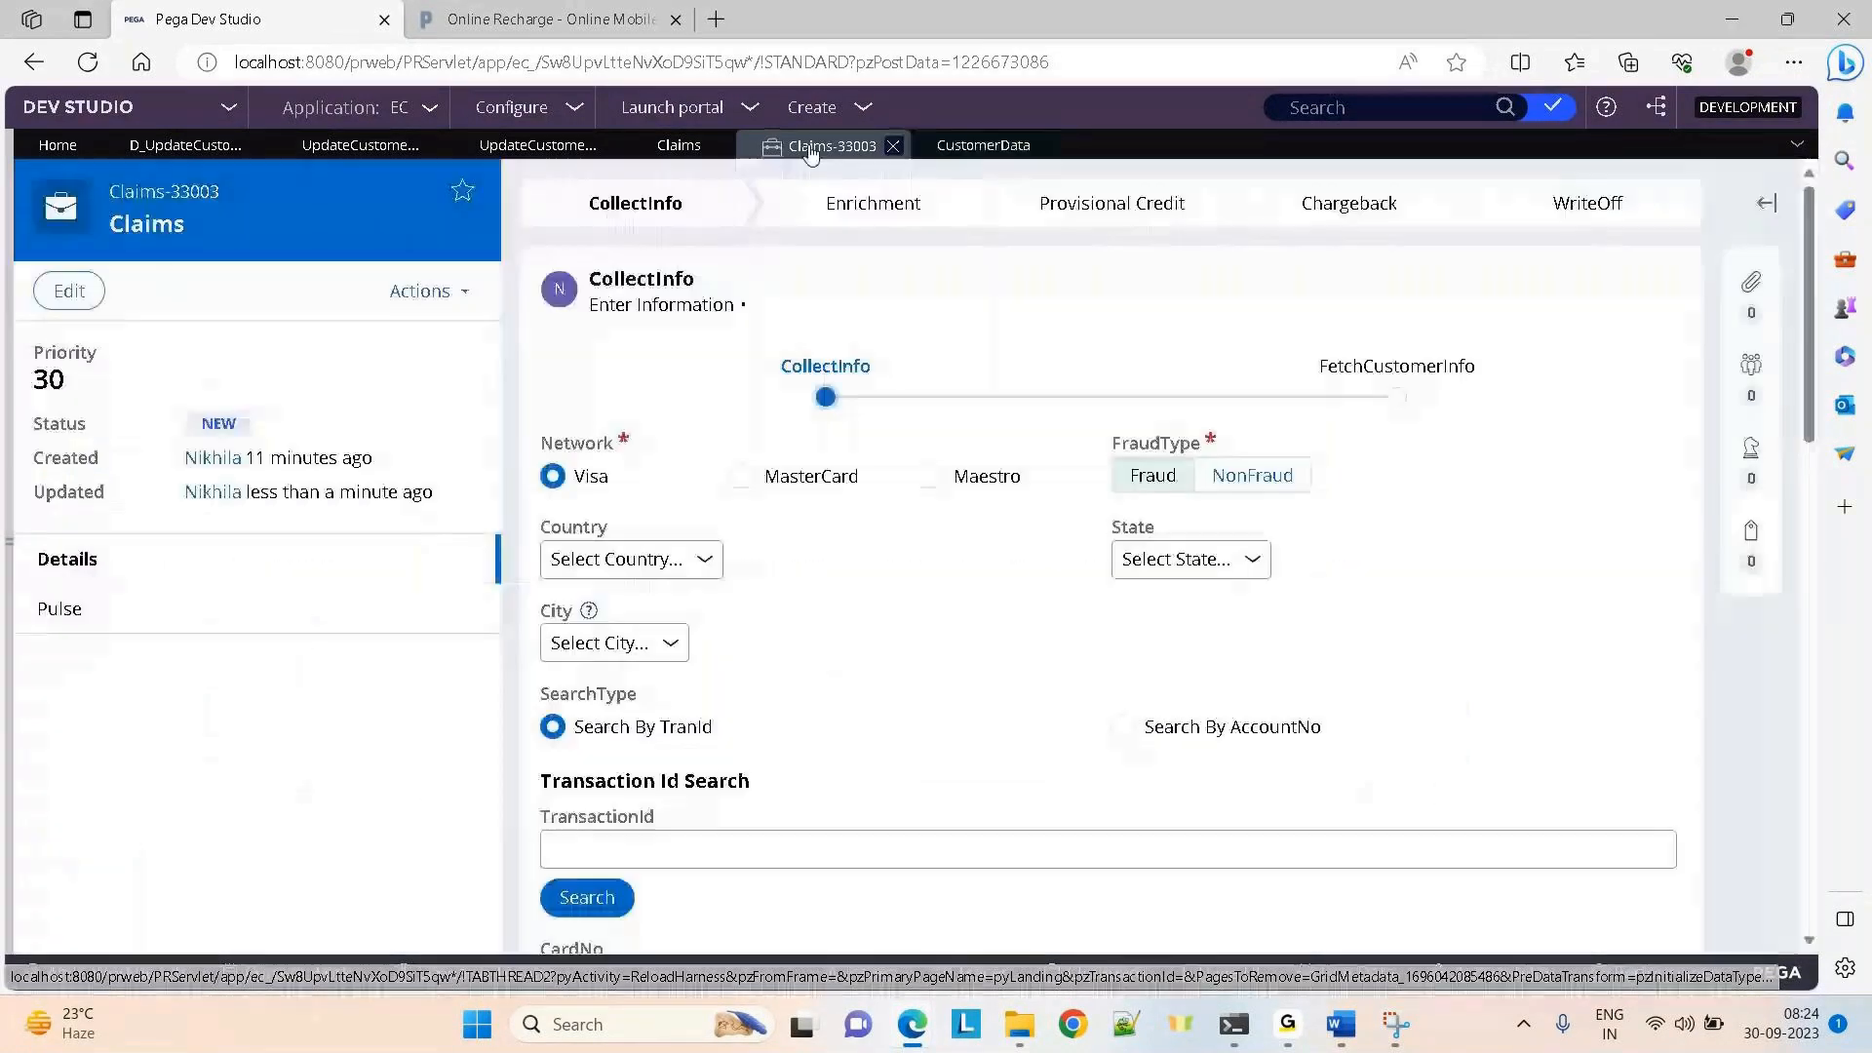
# Relaunch UpdateCustomerInfo and load another customer by entering a different account number
pyautogui.click(427, 291)
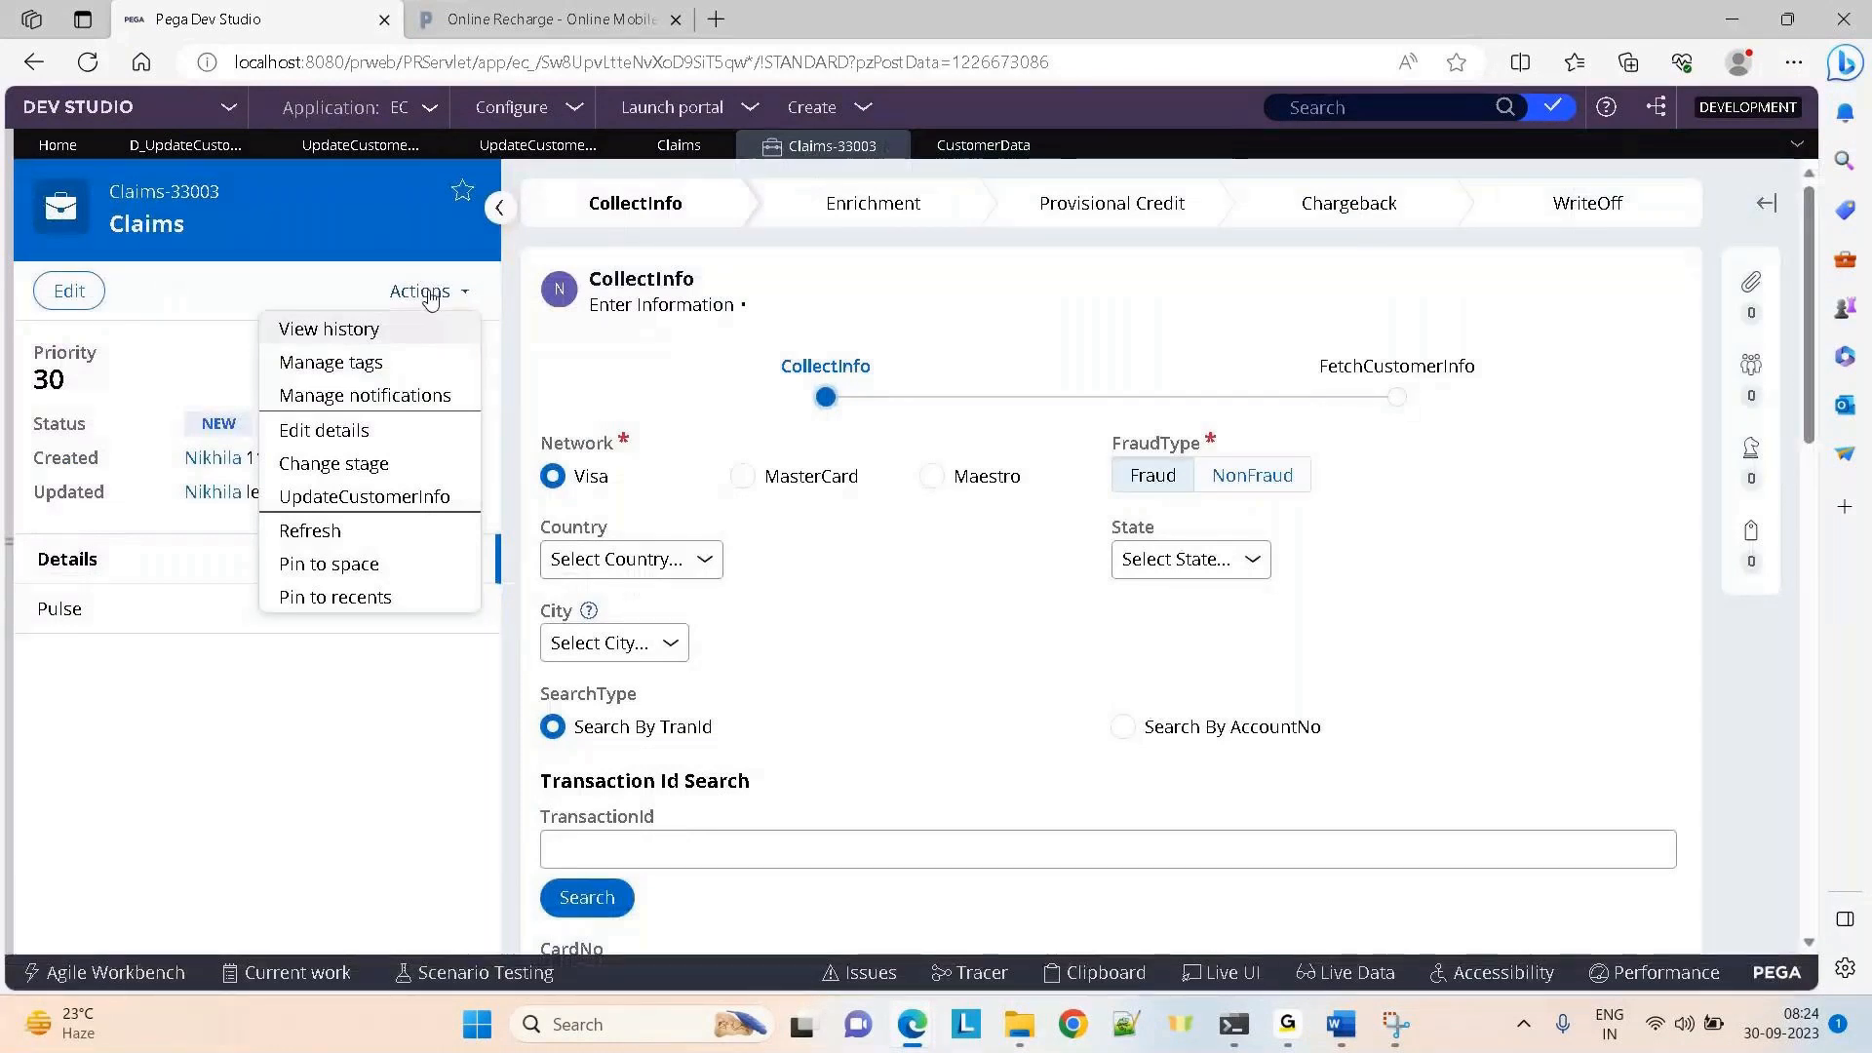
pyautogui.click(319, 497)
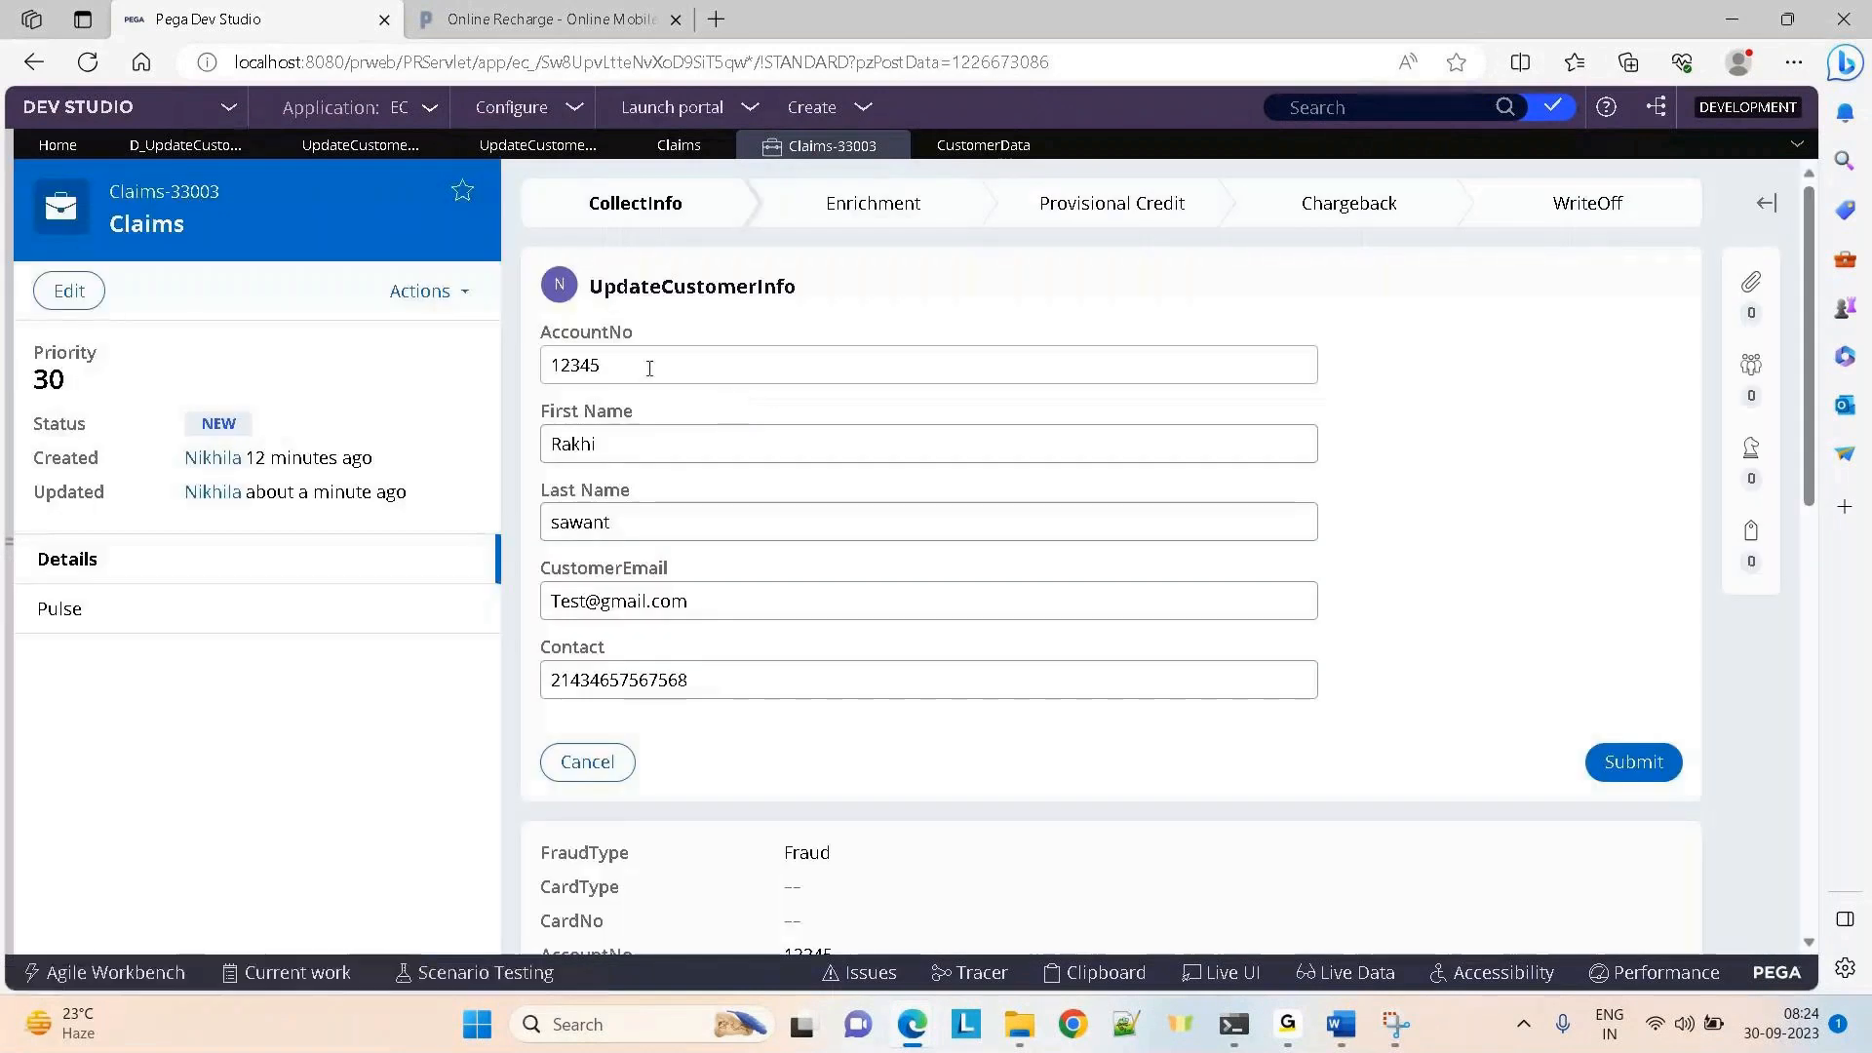
pyautogui.click(647, 364)
pyautogui.click(975, 148)
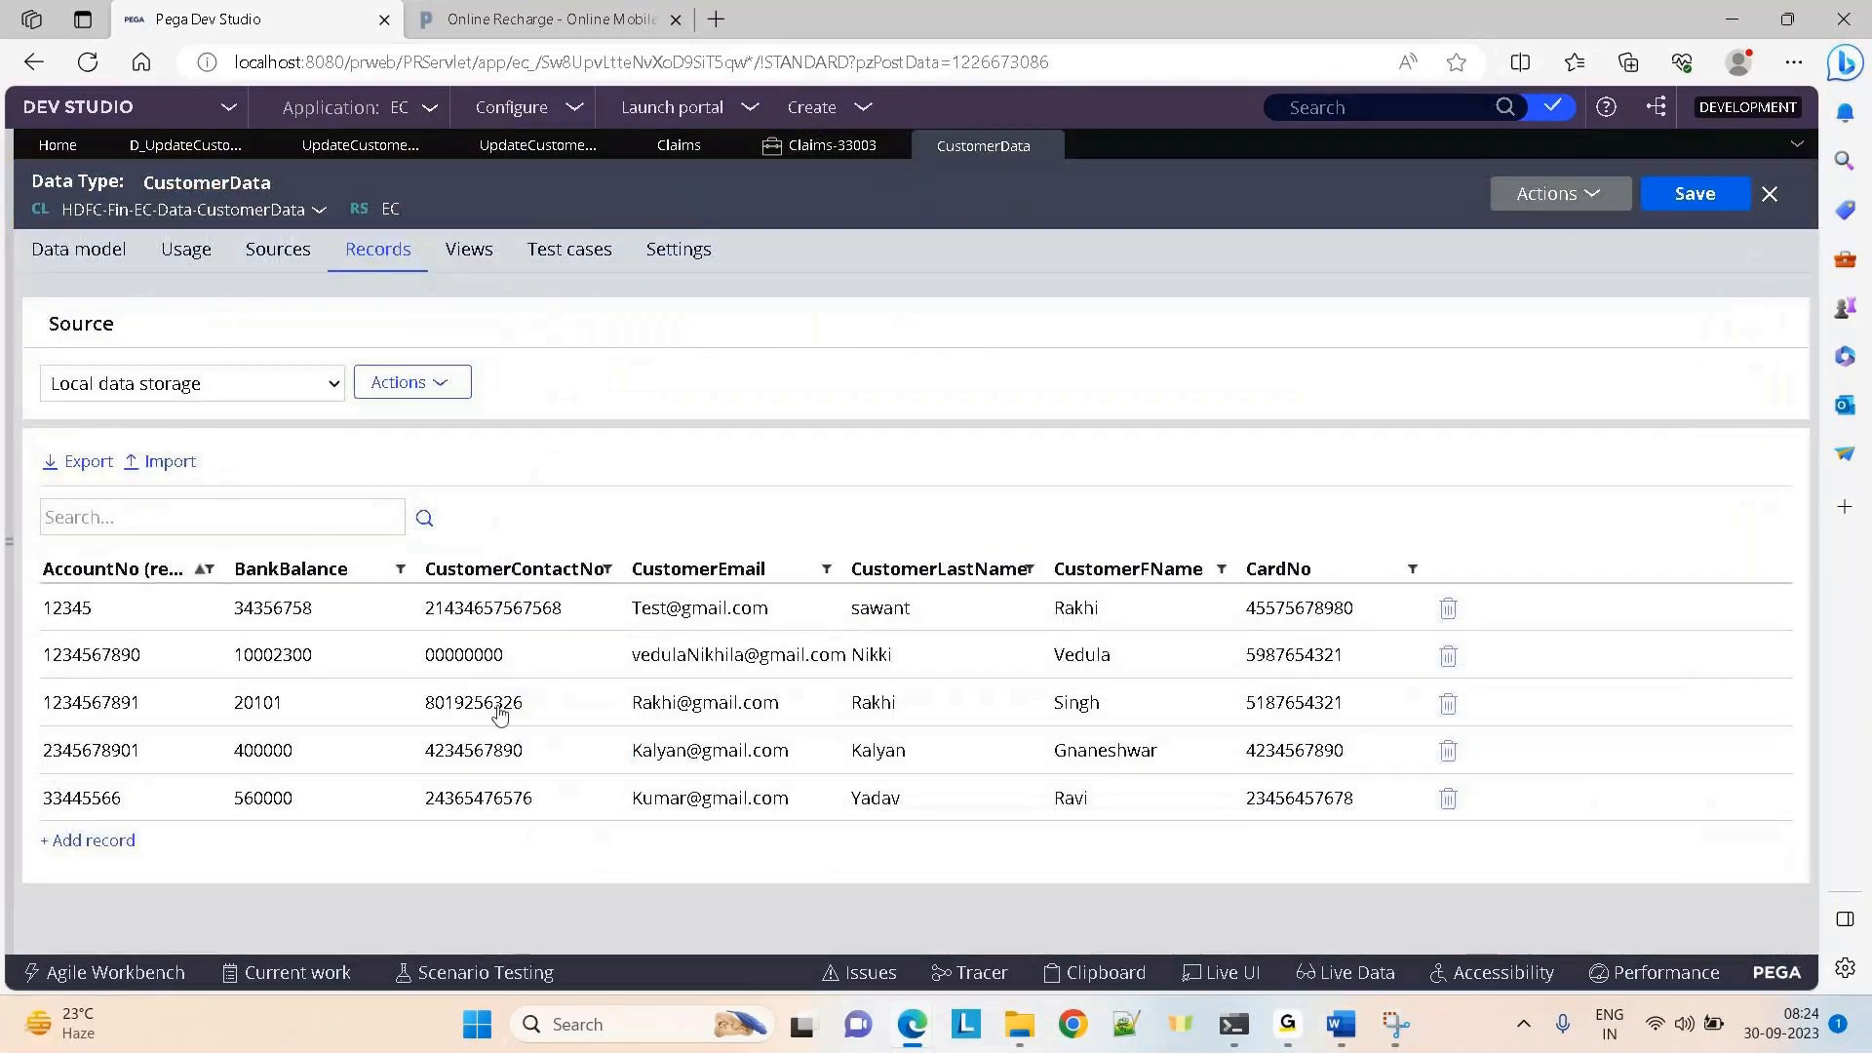
pyautogui.click(834, 147)
pyautogui.click(651, 367)
pyautogui.write('67890')
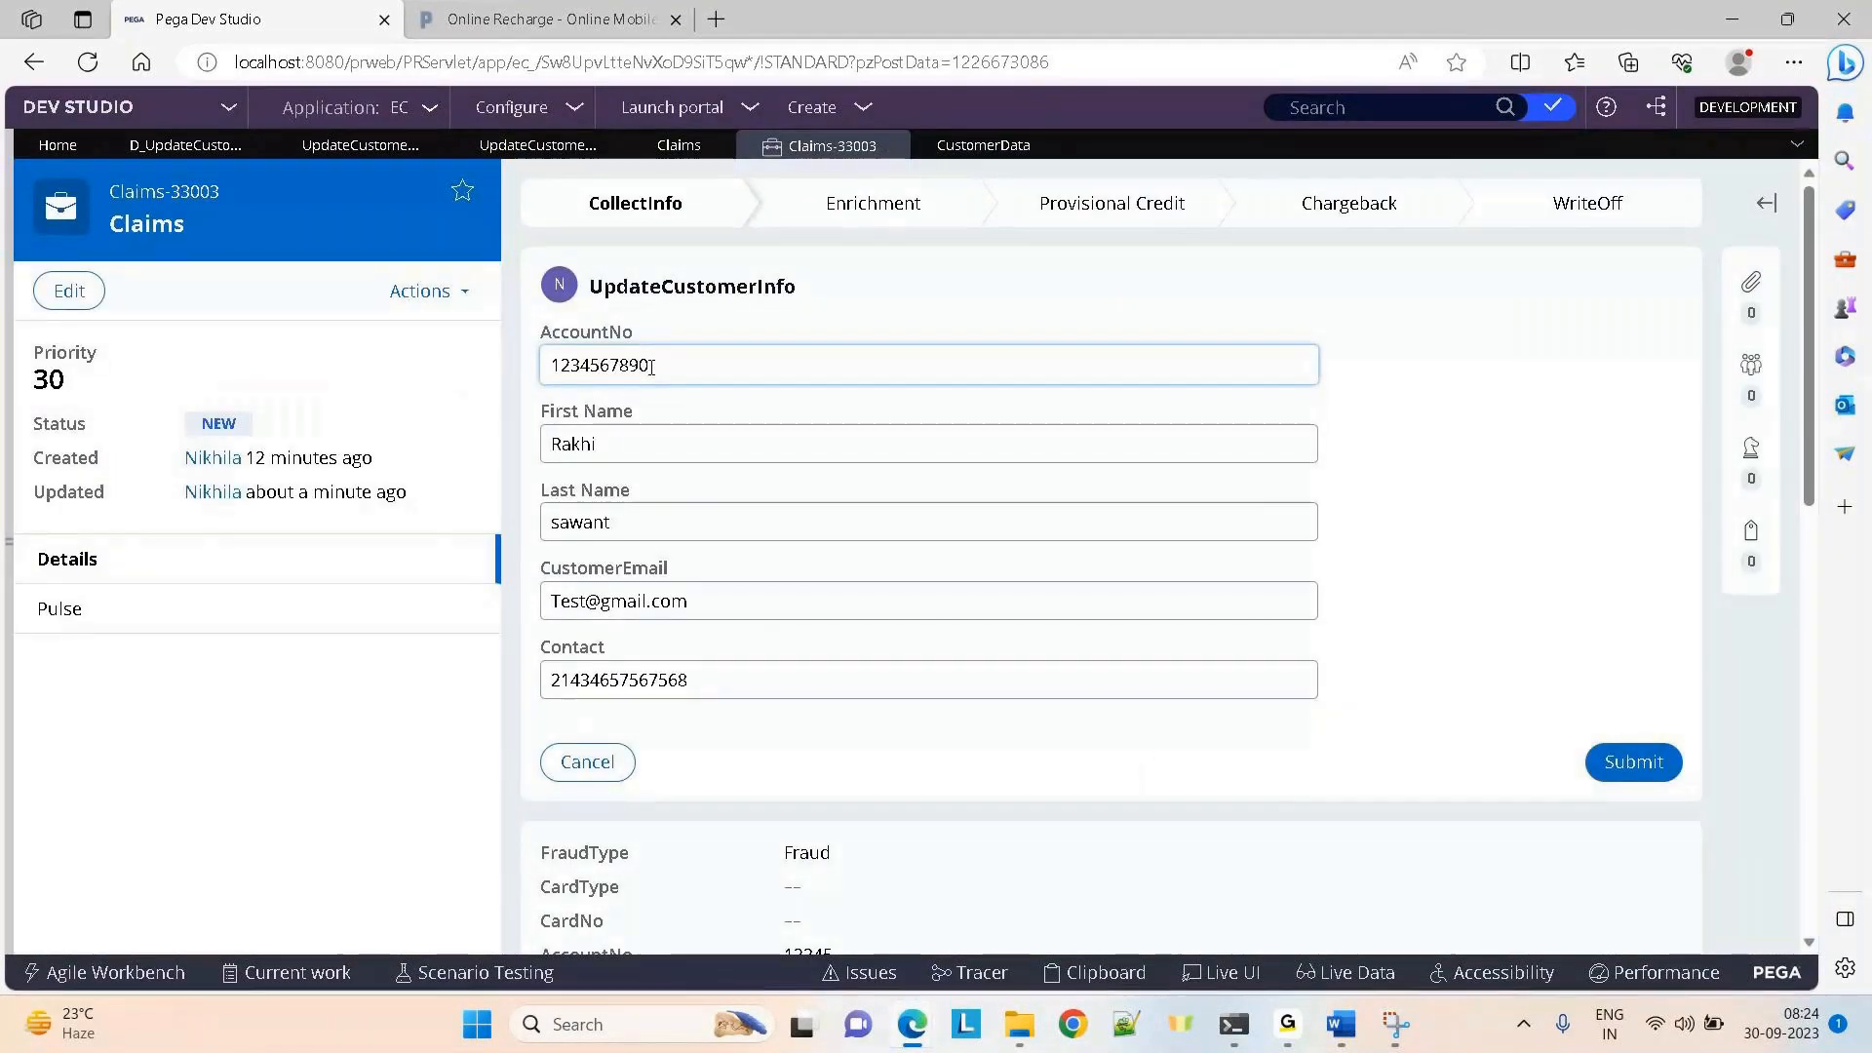
pyautogui.click(1036, 315)
# Replace the loaded customer's Contact with a new phone number, then bring the Tracer forward
pyautogui.click(665, 680)
pyautogui.hotkey('ctrl', 'a')
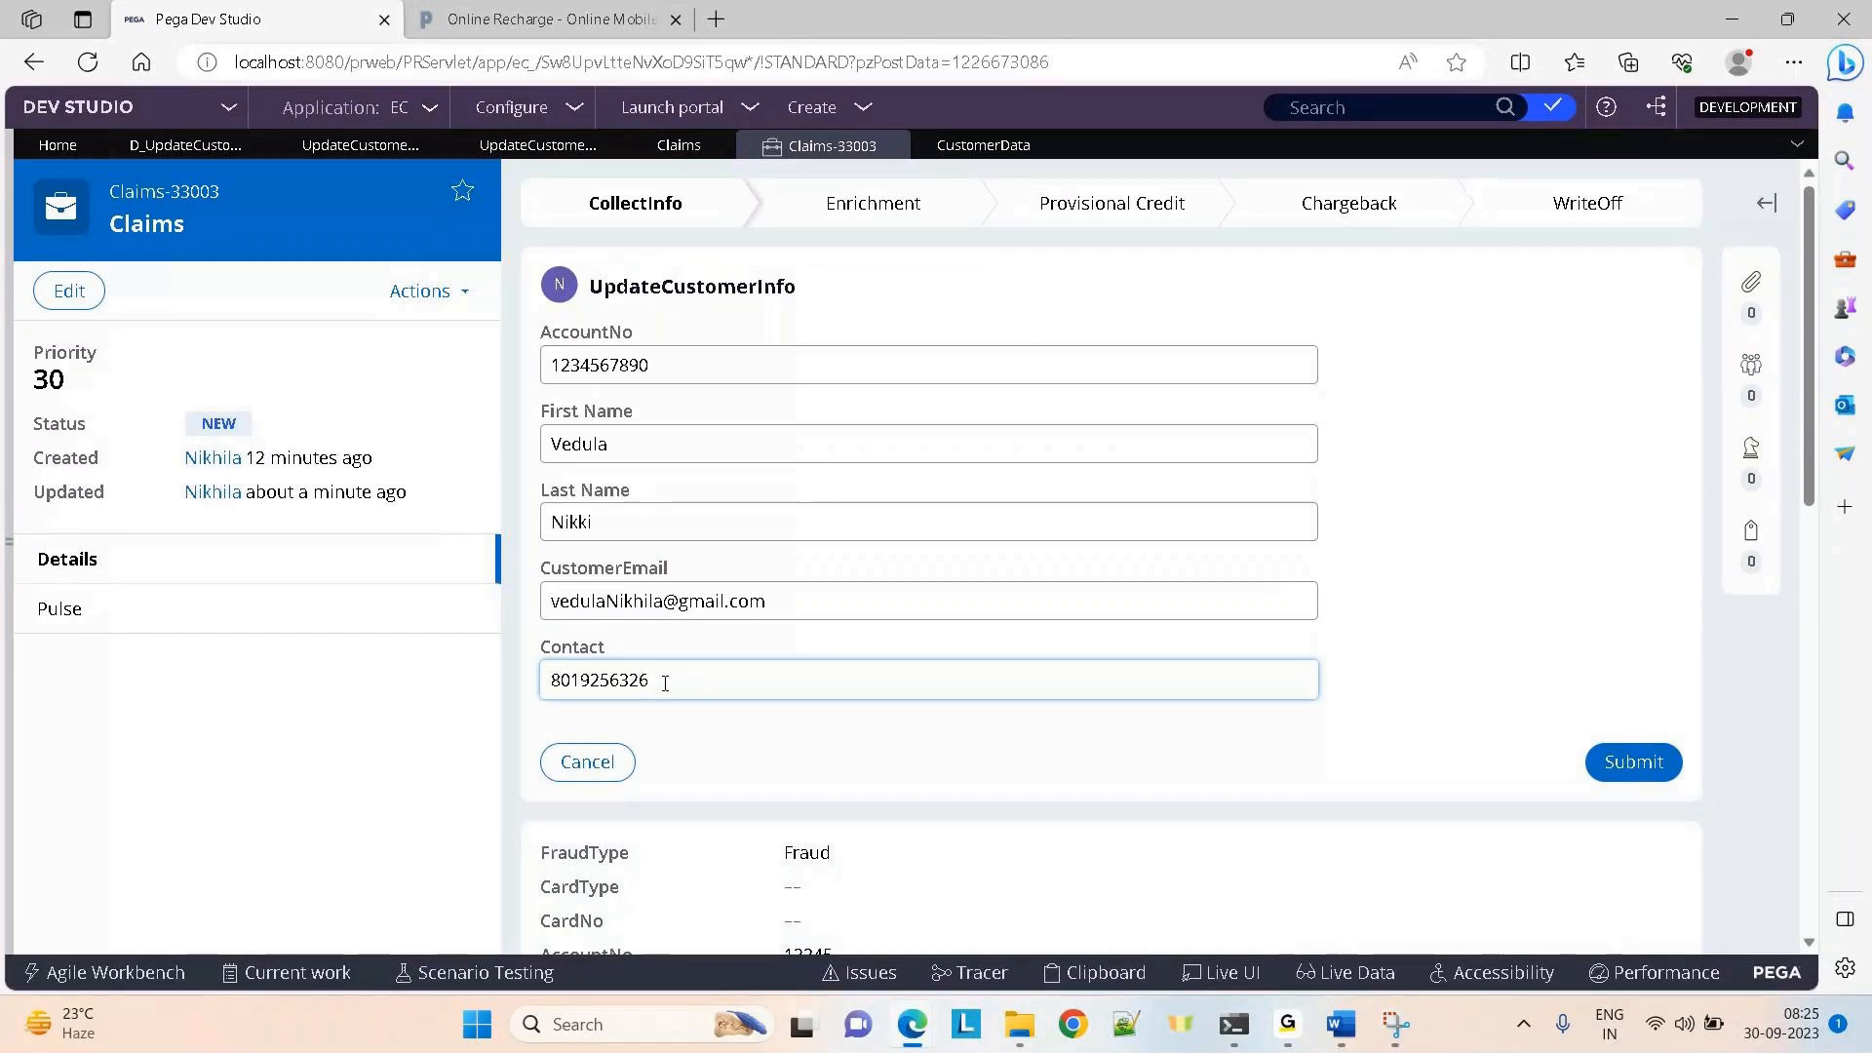
pyautogui.moveTo(911, 1024)
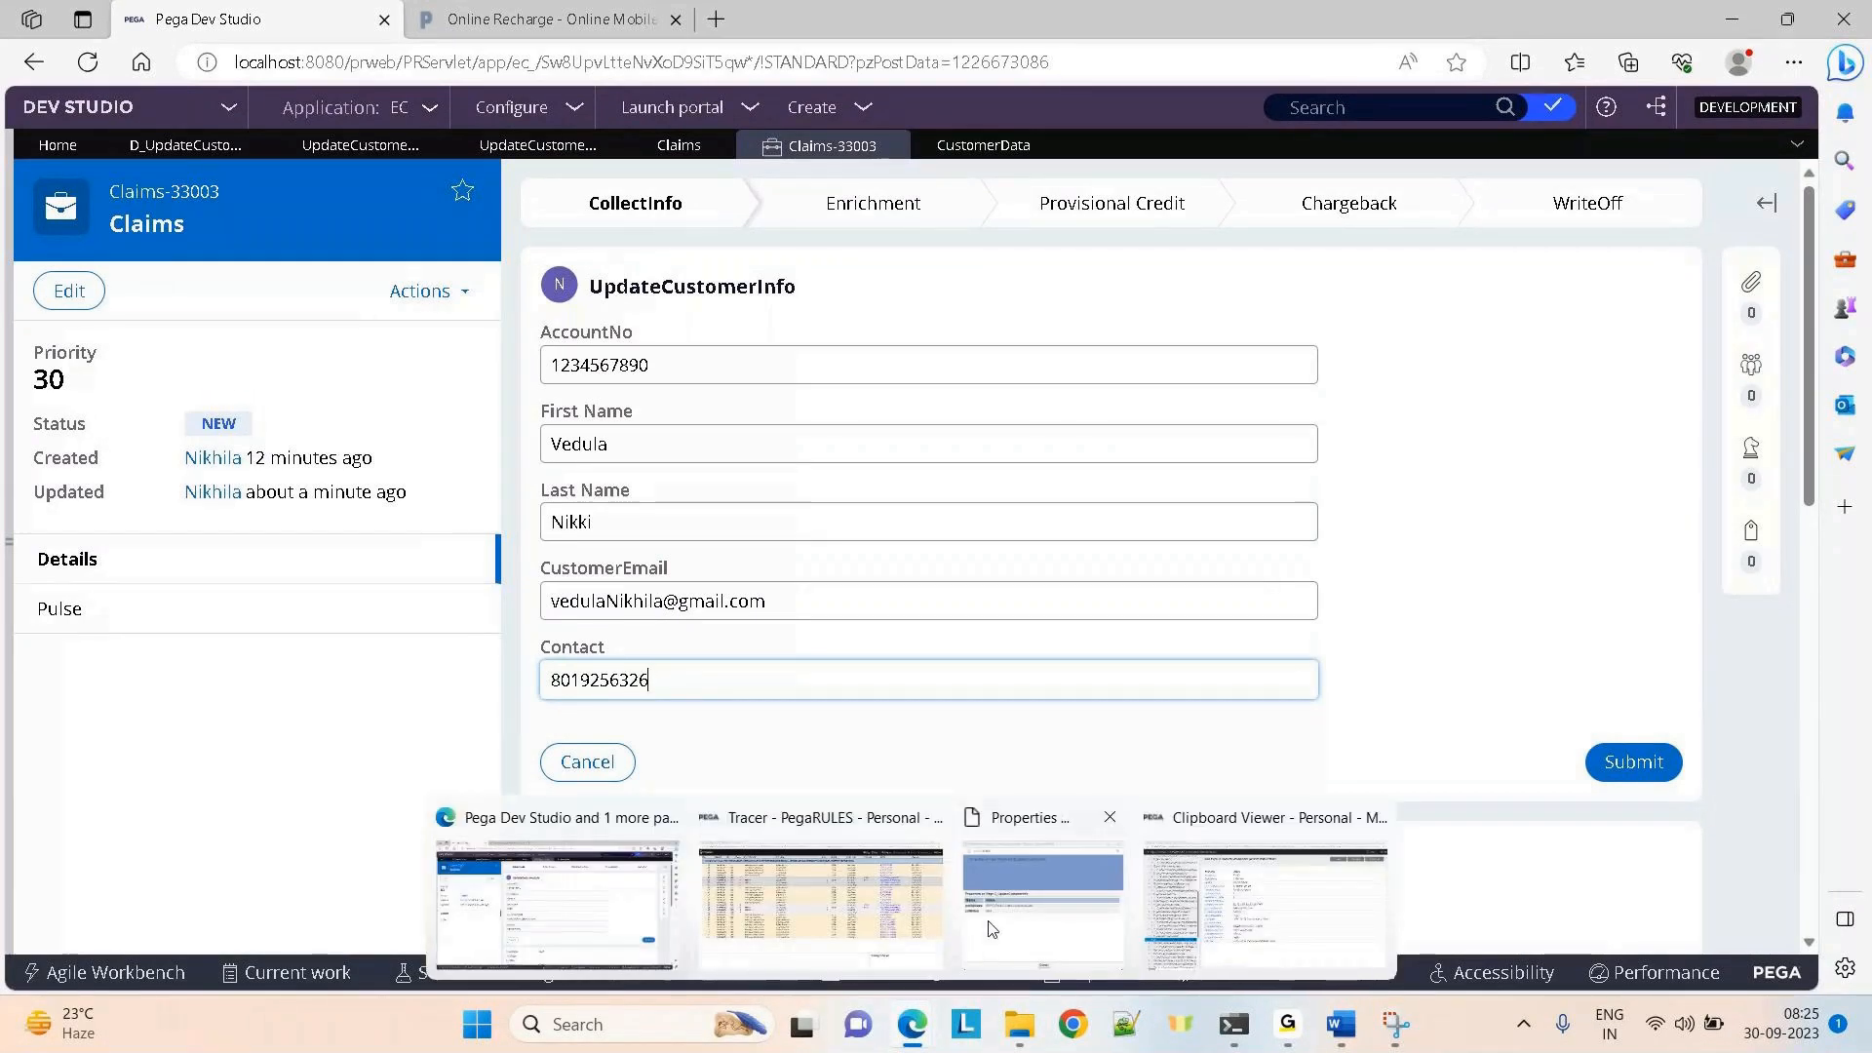
pyautogui.click(833, 921)
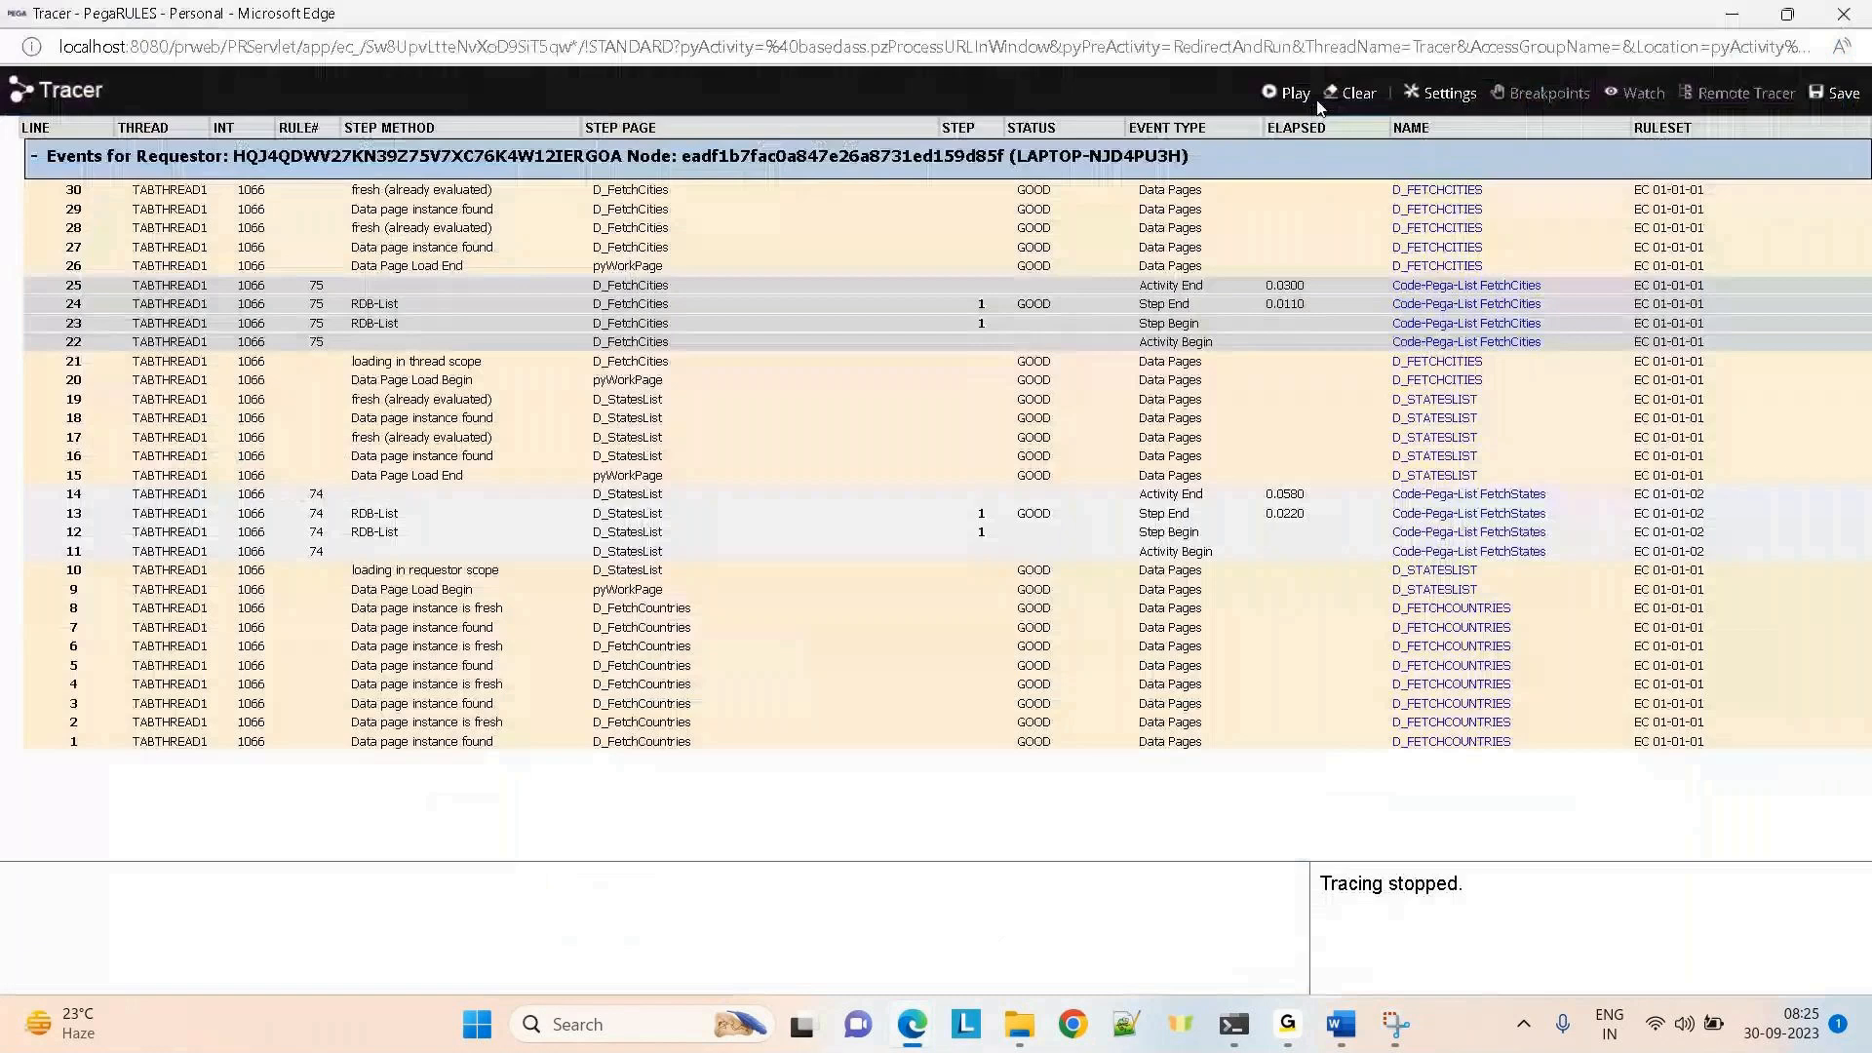
# Restart tracing and enable DB Query events in the Tracer settings
pyautogui.click(1301, 94)
pyautogui.click(1442, 92)
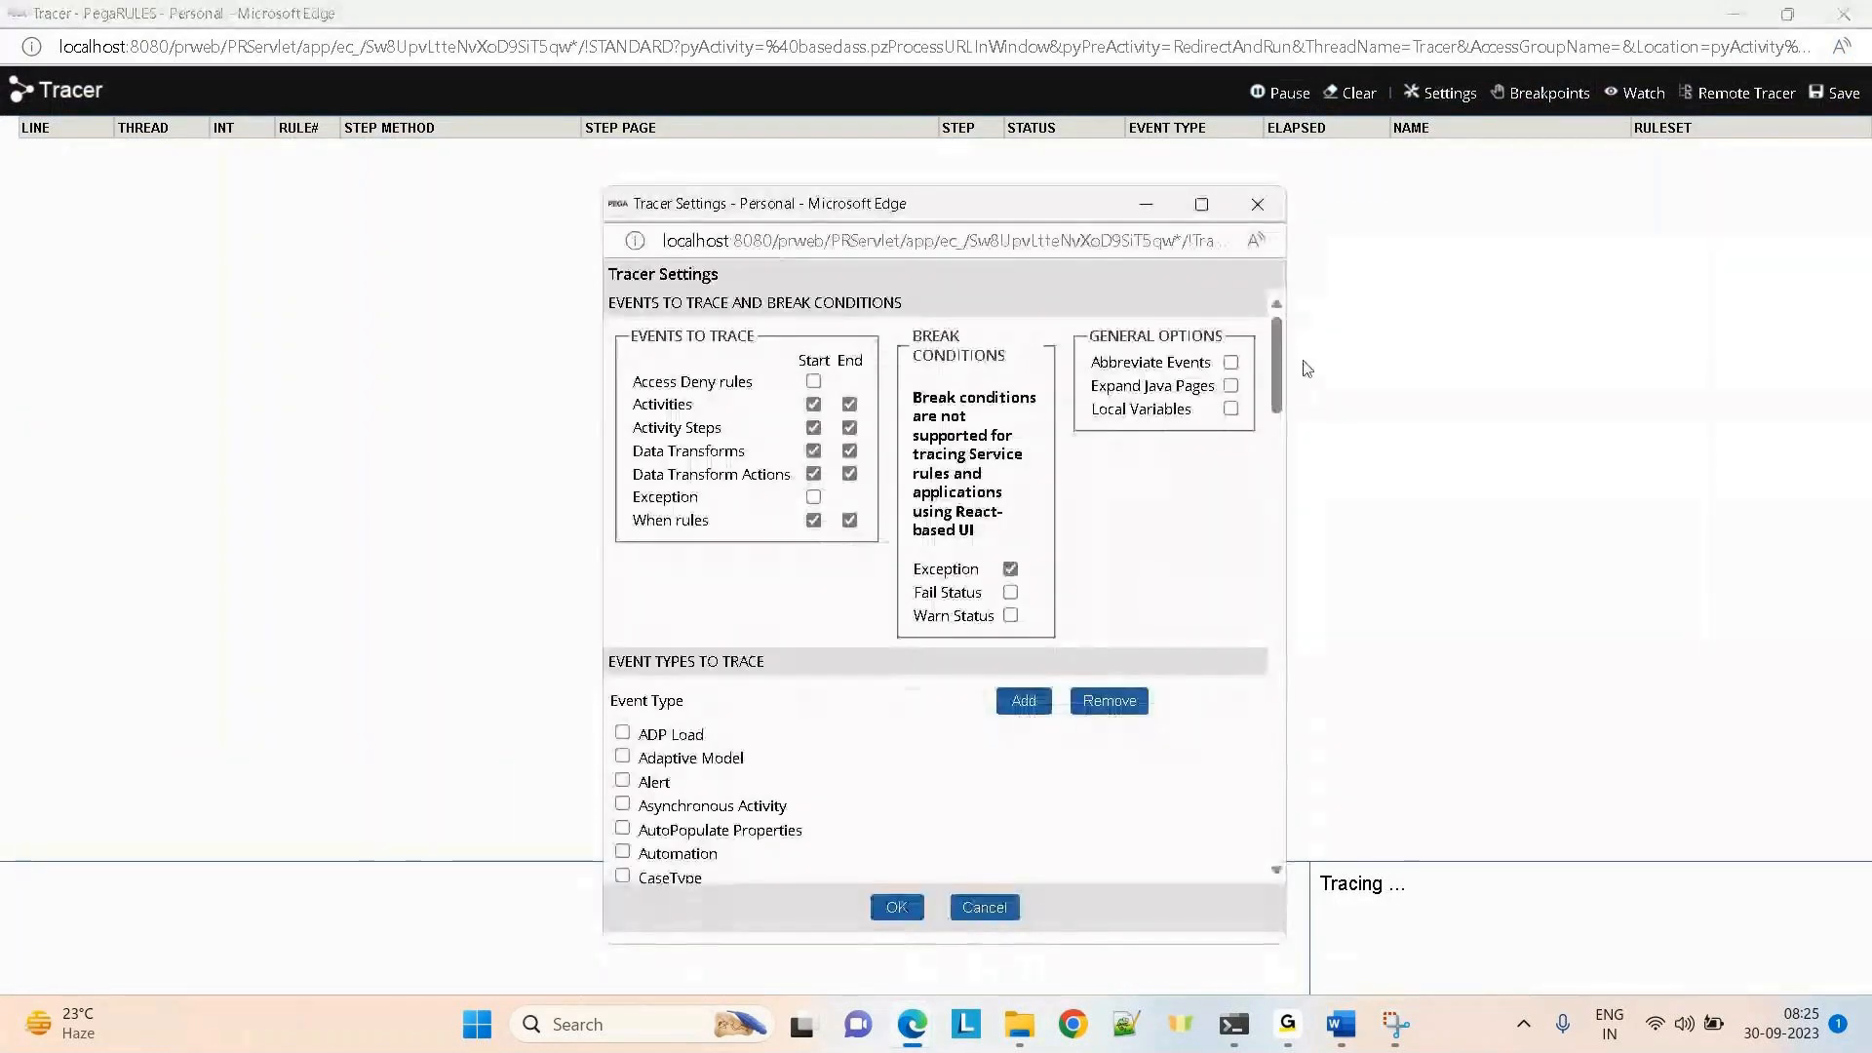
pyautogui.moveTo(1279, 364); pyautogui.dragTo(1280, 435)
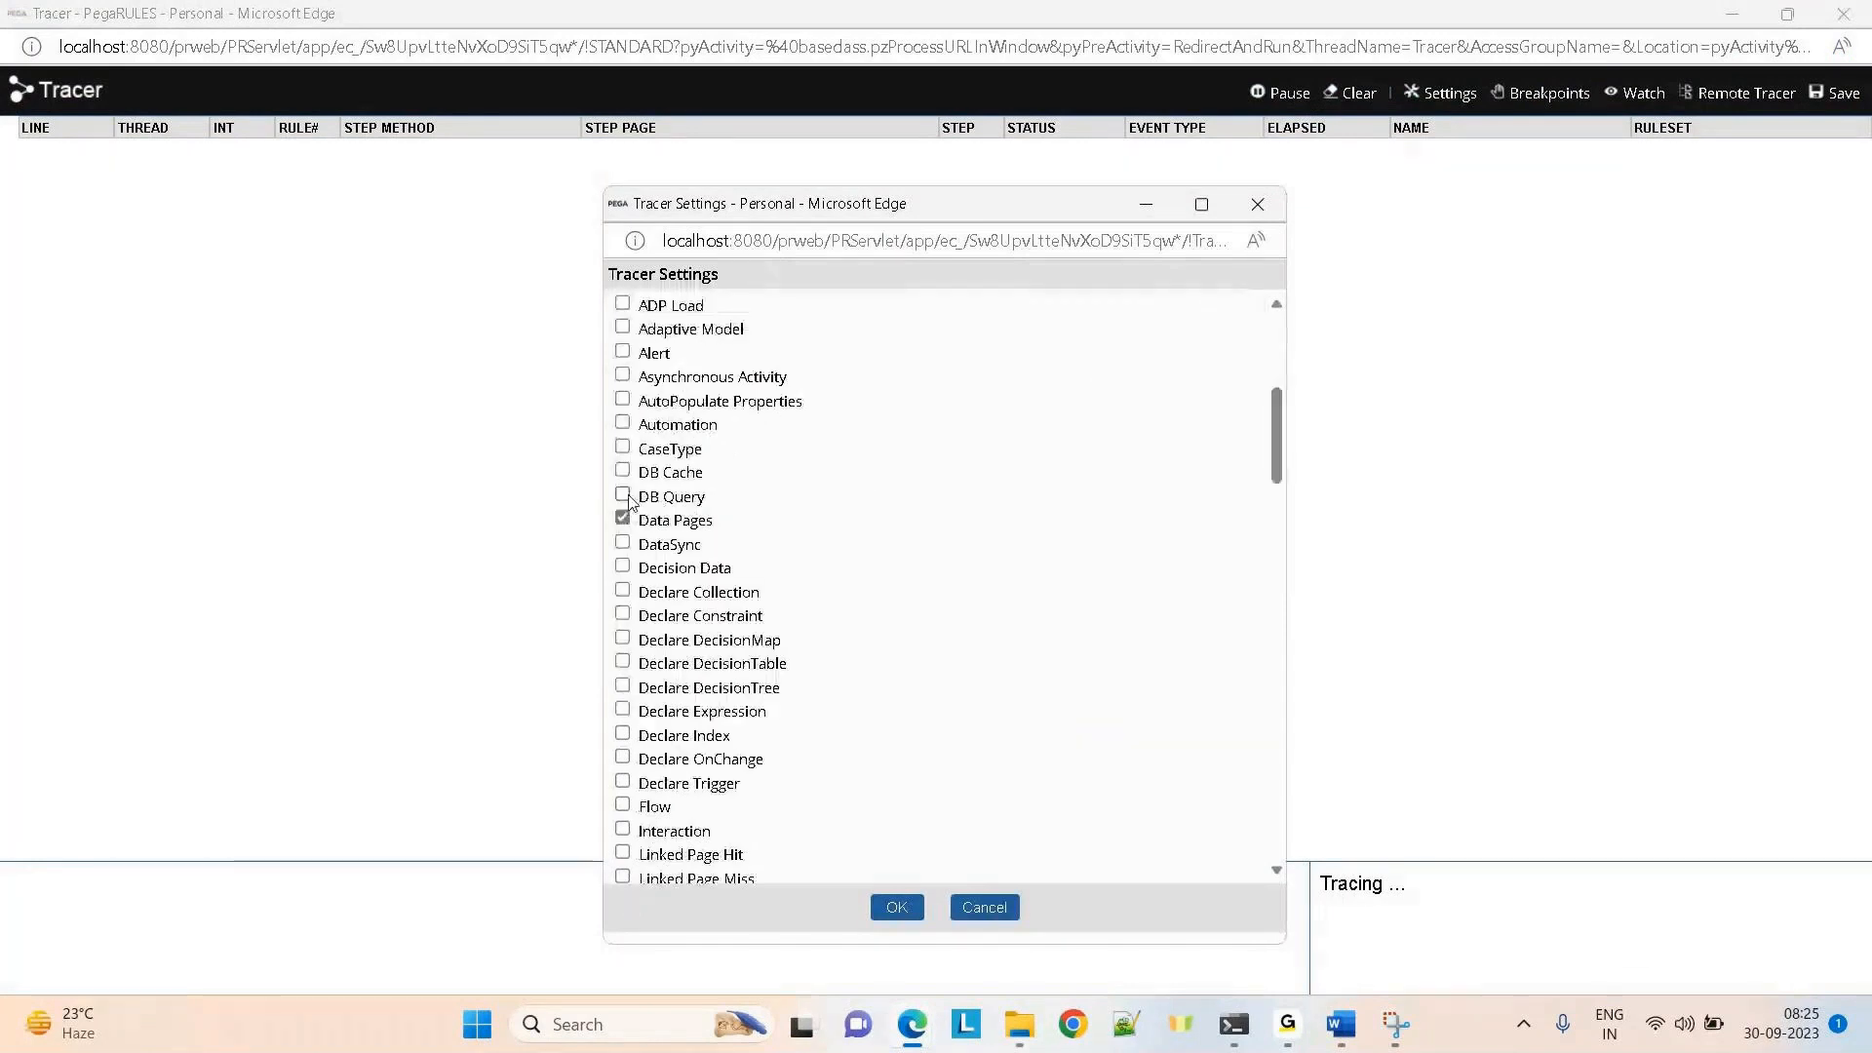
pyautogui.click(623, 495)
pyautogui.click(901, 908)
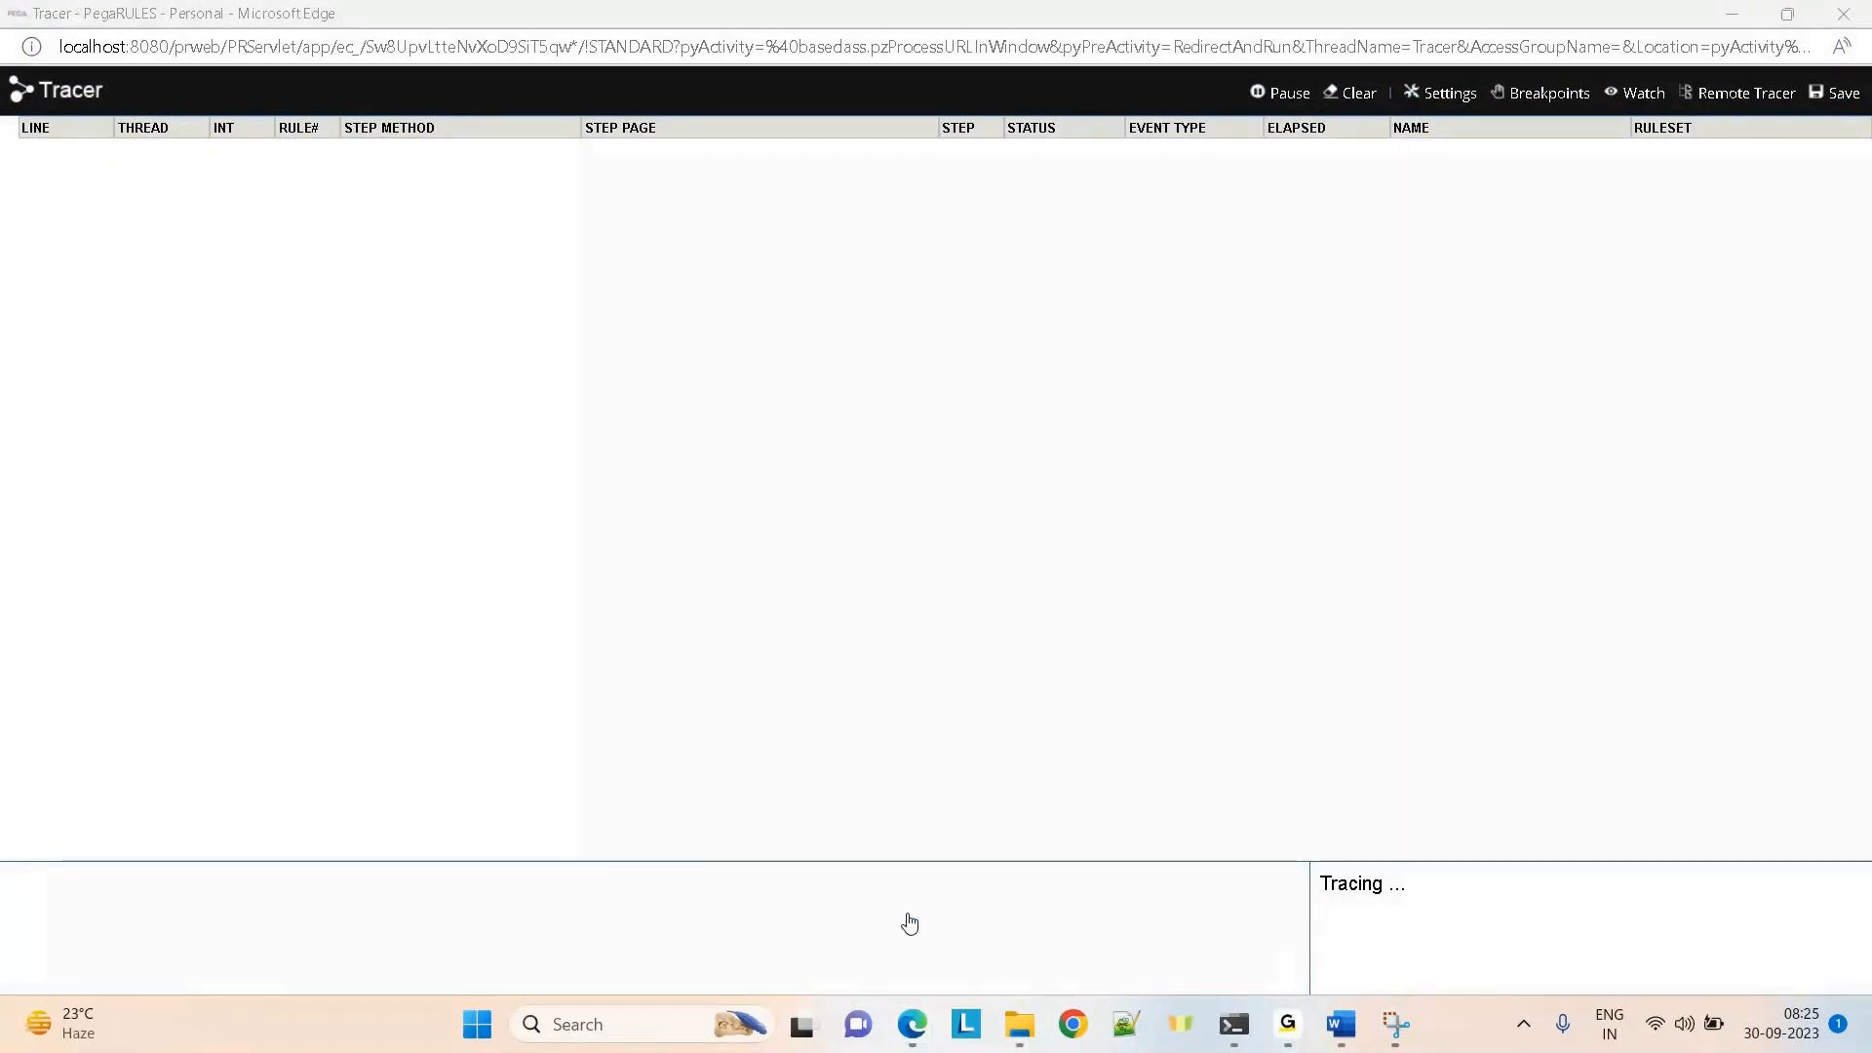
# Clear the trace, submit the contact change, review the CustomerData merge and commit events, then pause
pyautogui.hotkey('alt', 'Tab')
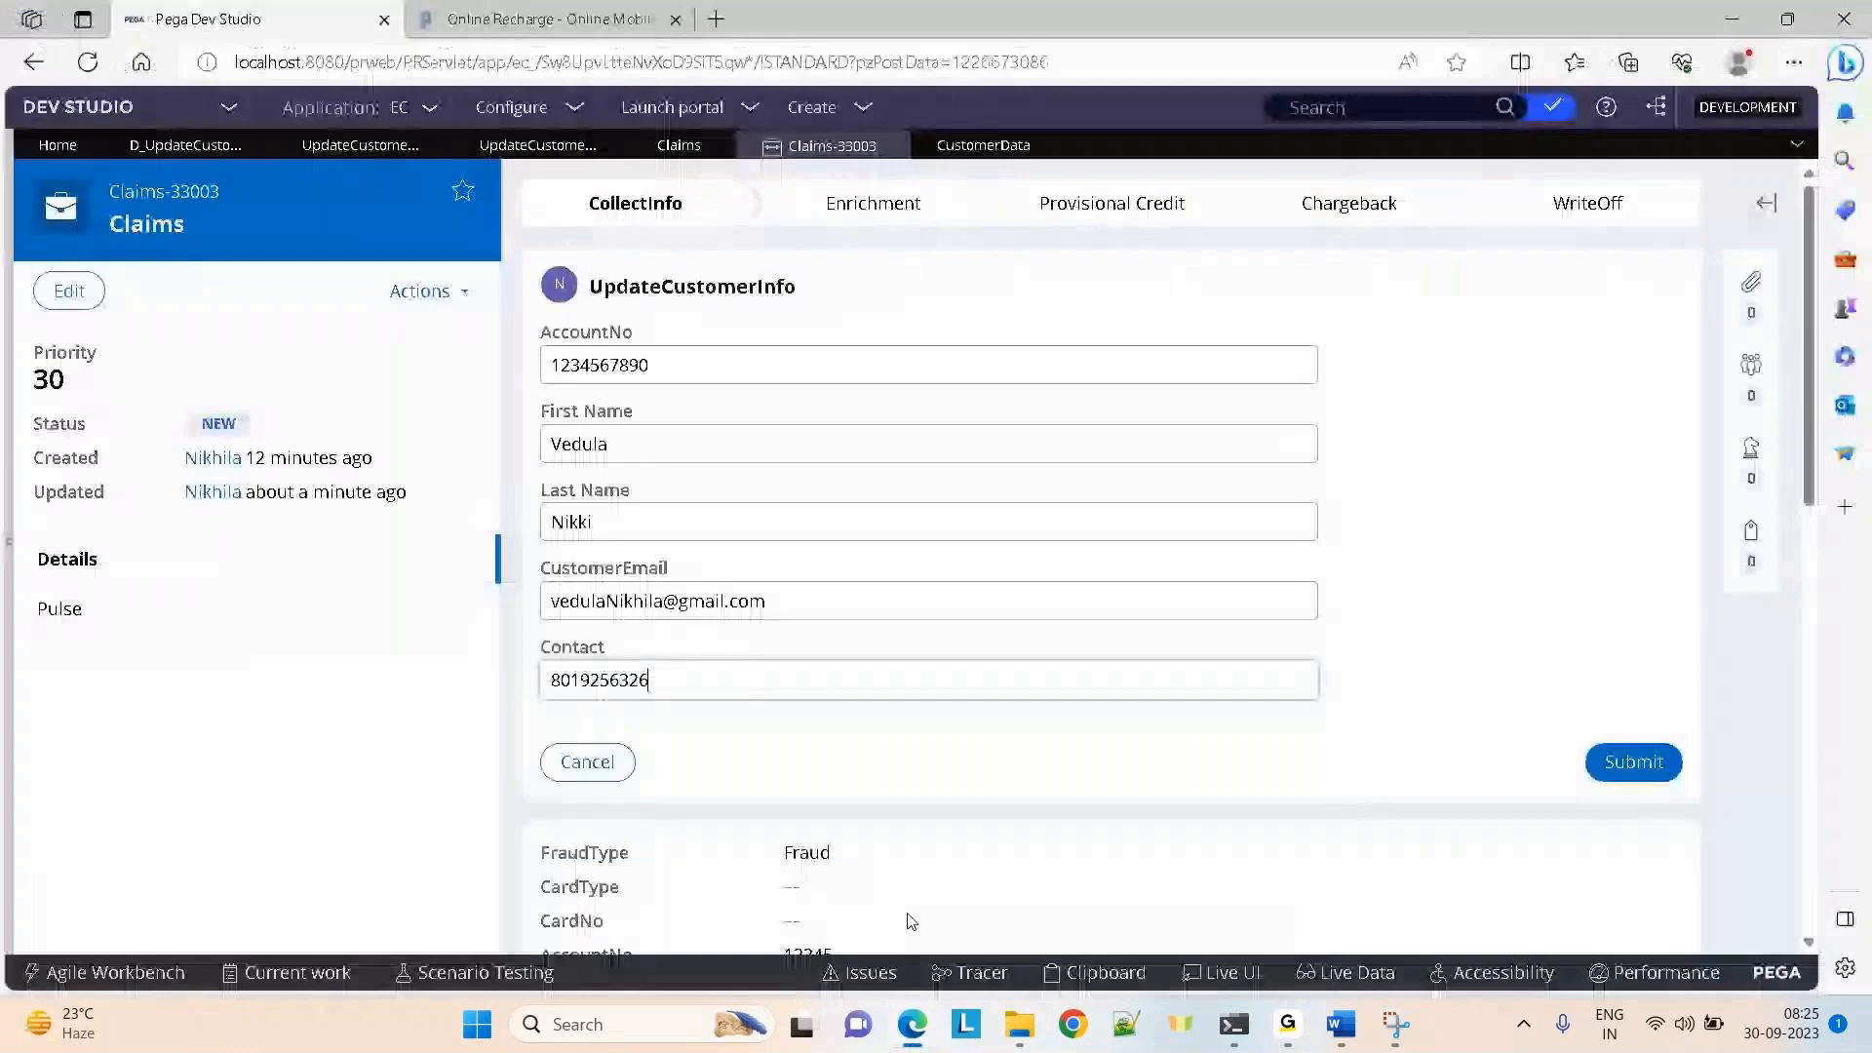
pyautogui.hotkey('alt', 'Tab')
pyautogui.click(1351, 97)
pyautogui.hotkey('alt', 'Tab')
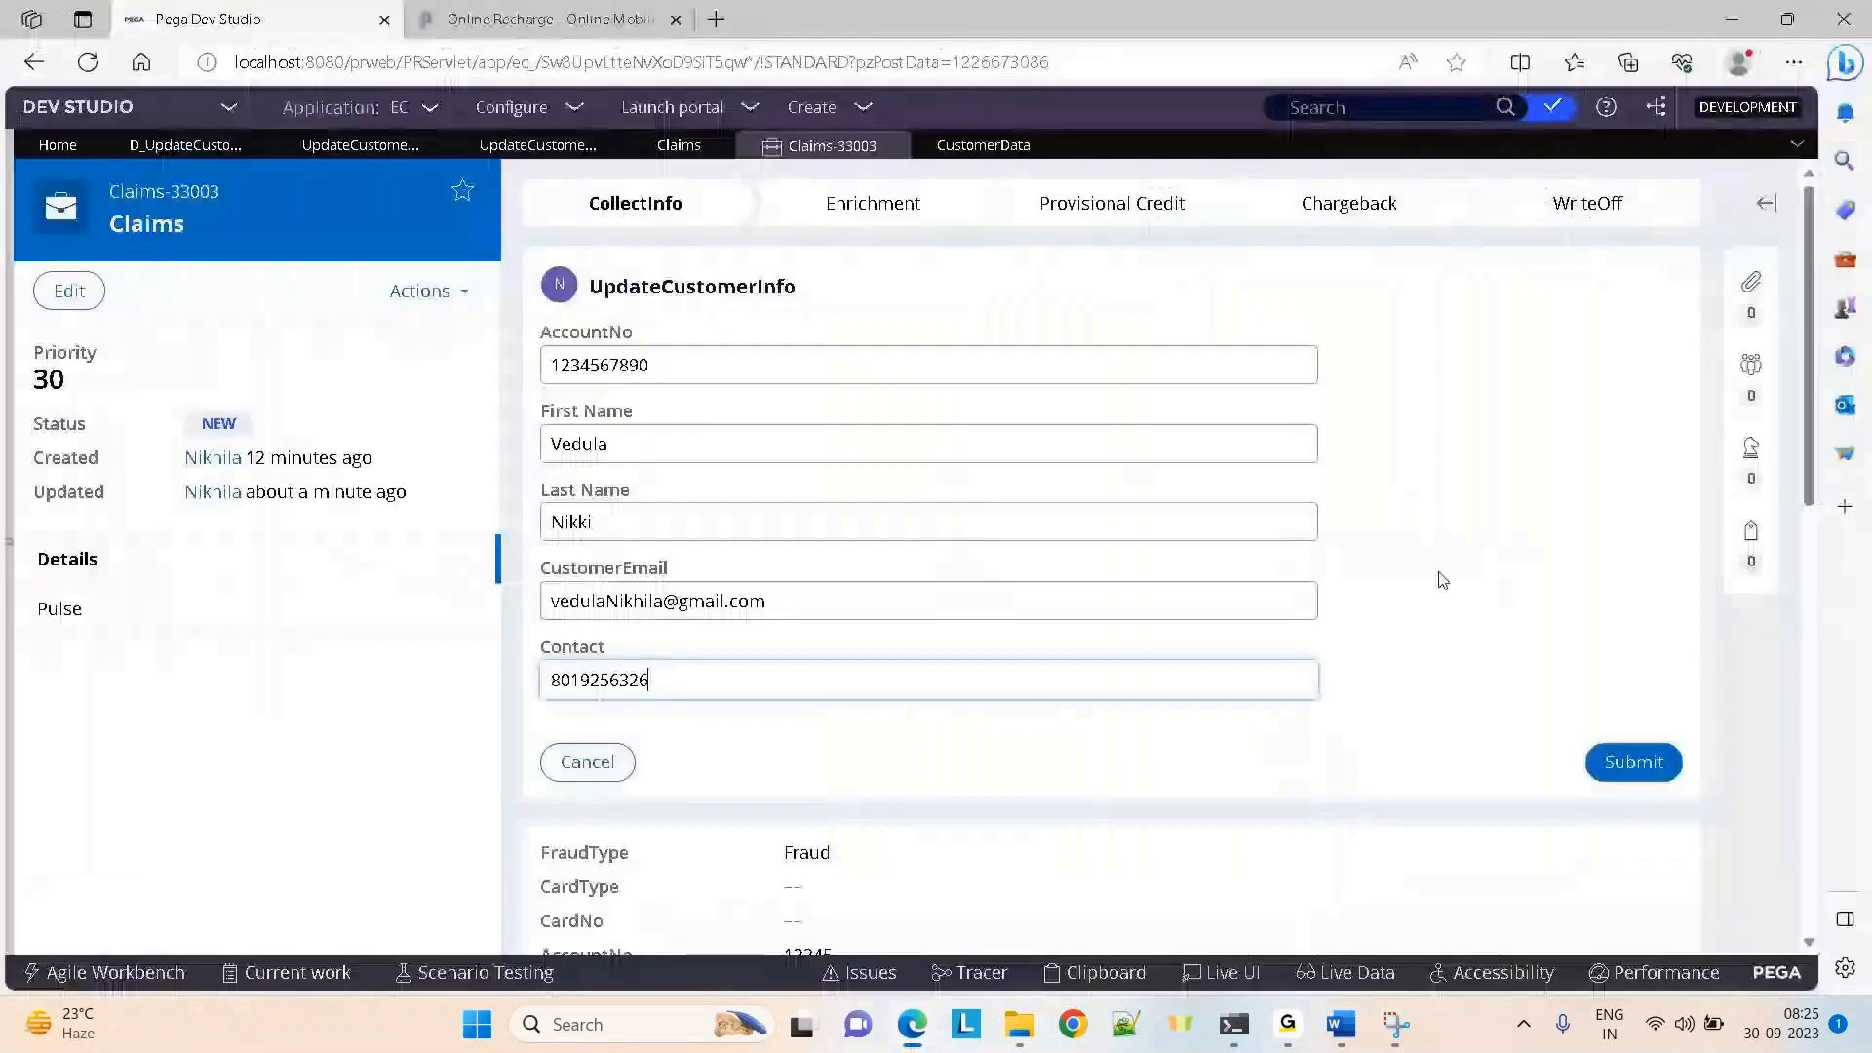
pyautogui.click(1628, 762)
pyautogui.hotkey('alt', 'Tab')
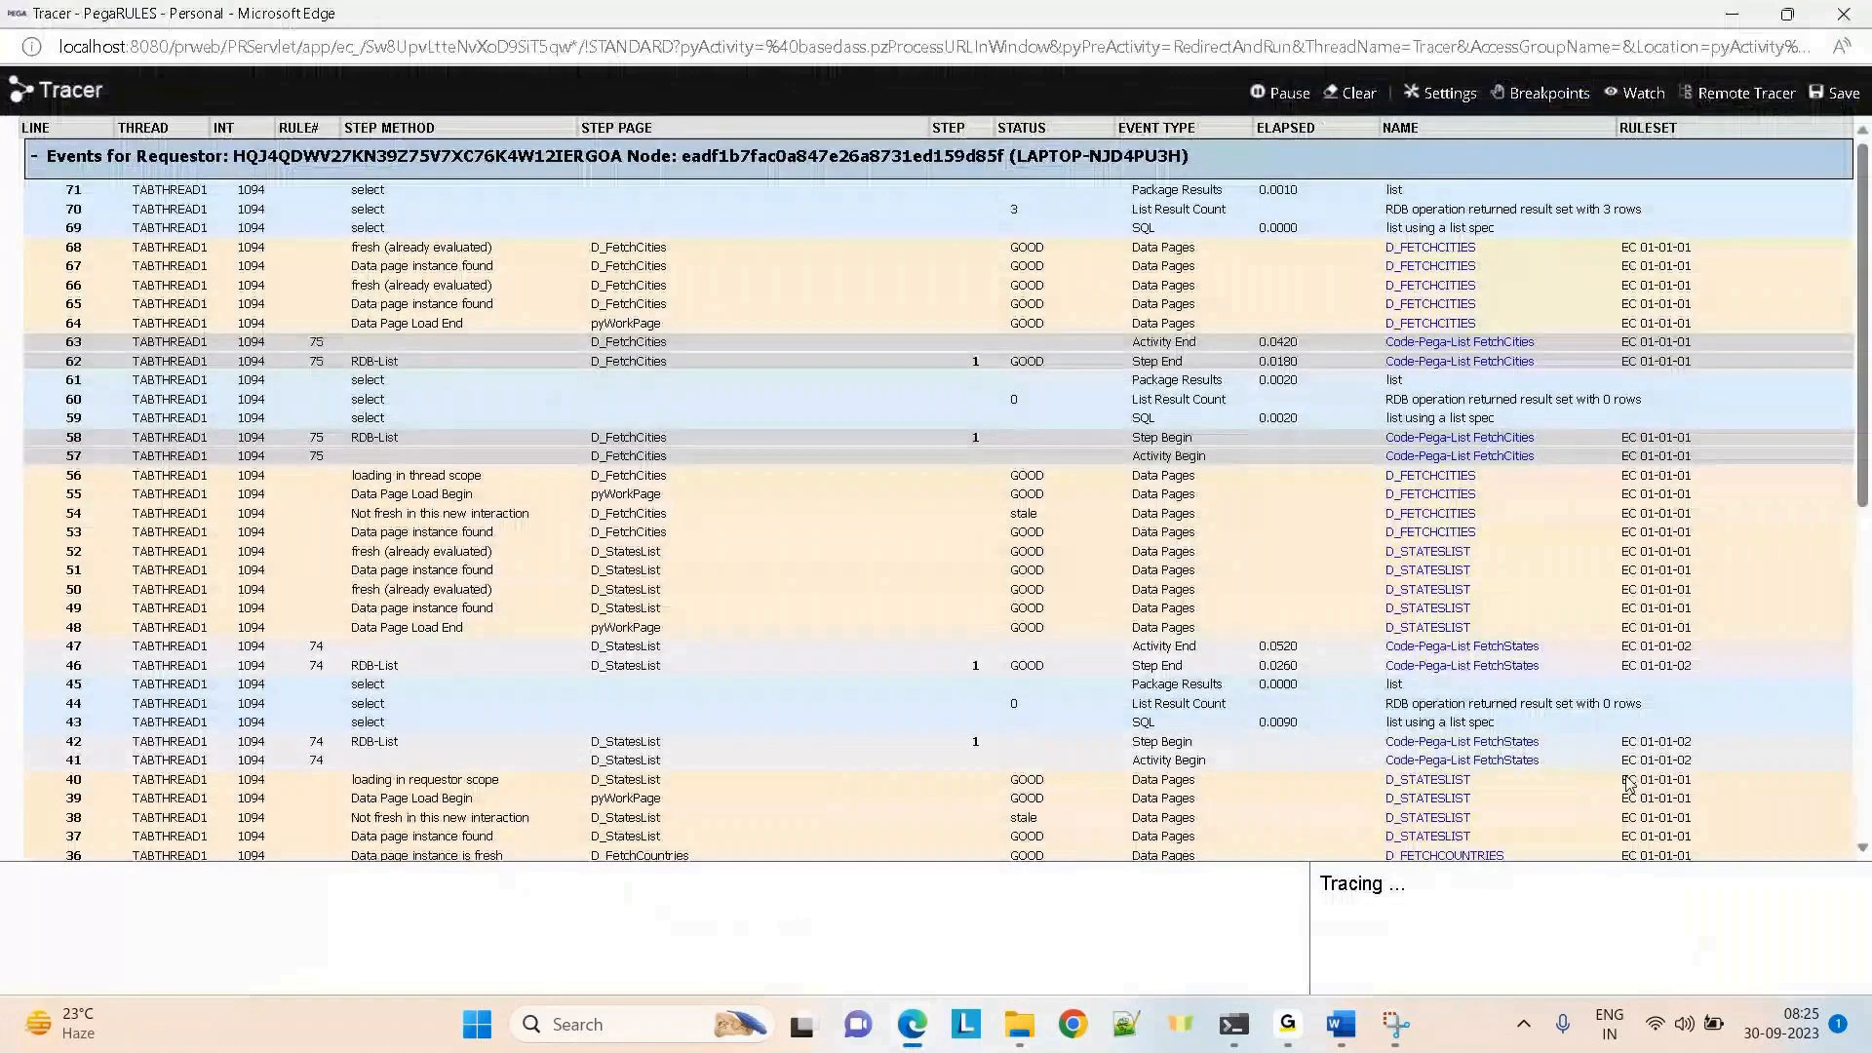
pyautogui.moveTo(1862, 429); pyautogui.dragTo(1852, 904)
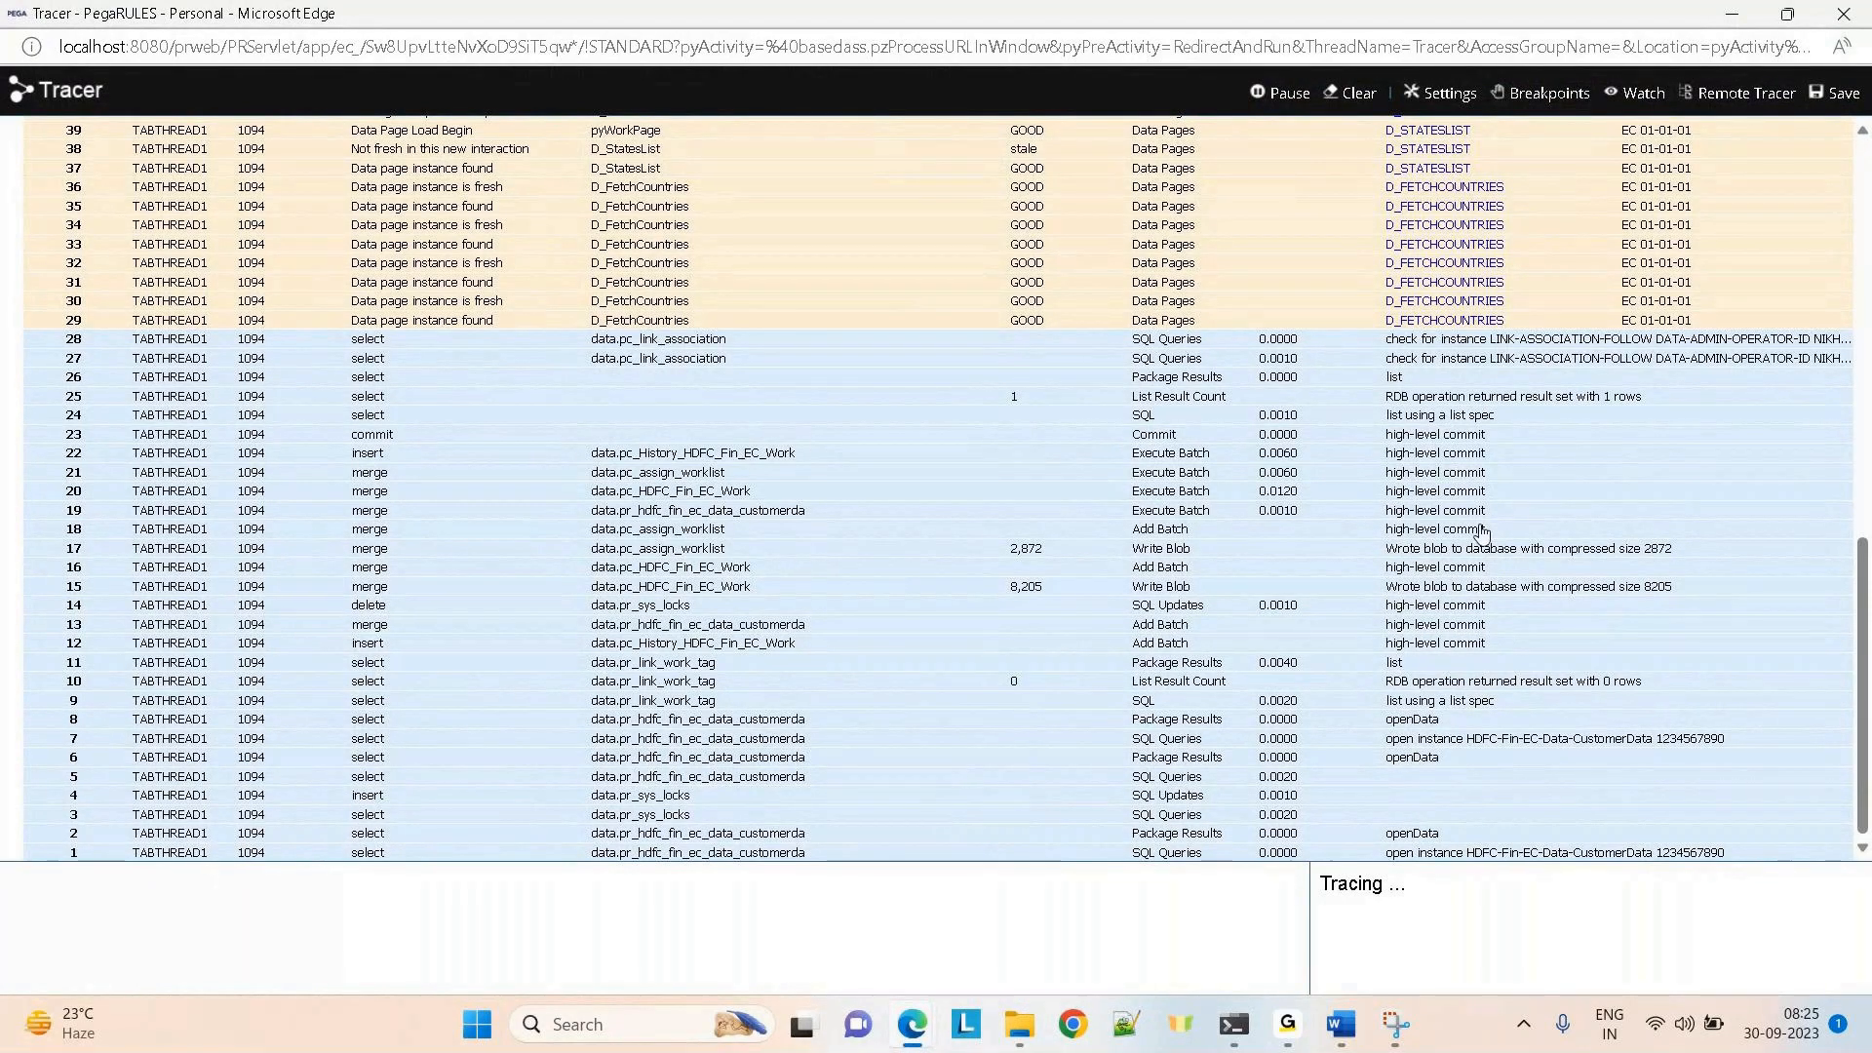
pyautogui.click(1271, 99)
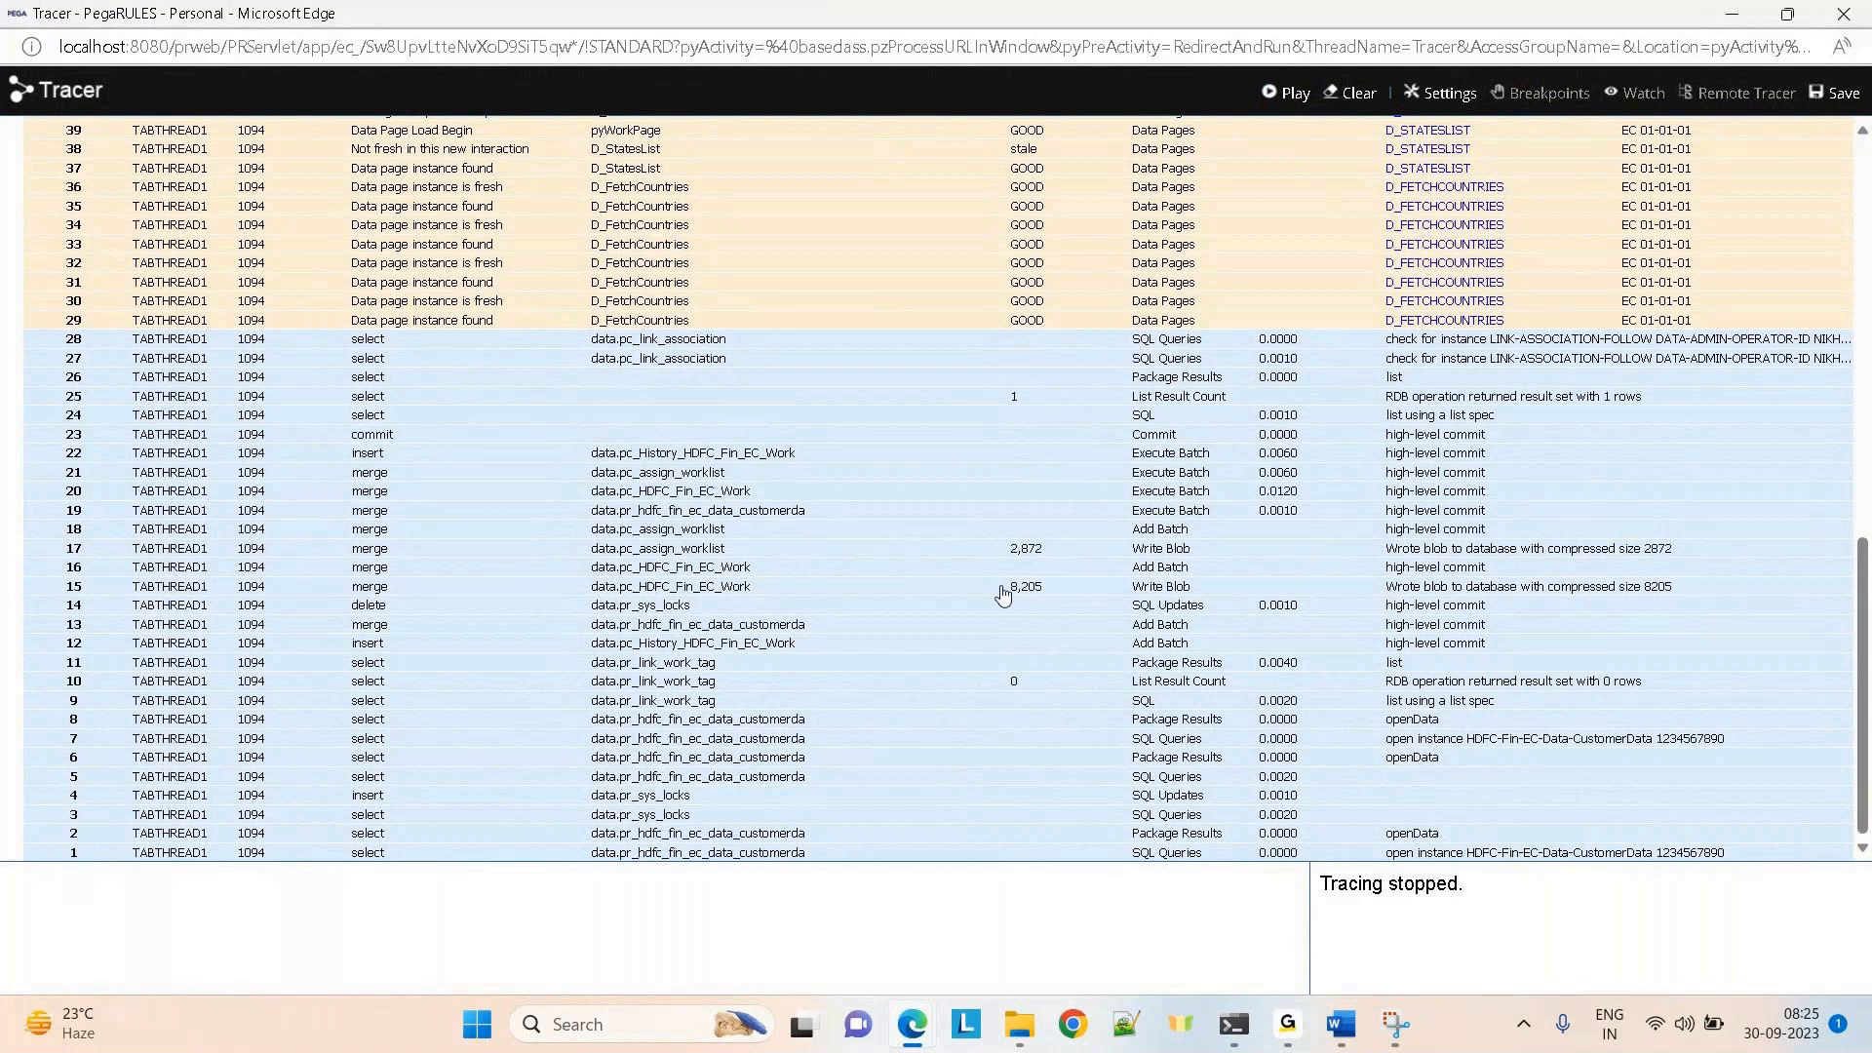
pyautogui.hotkey('alt', 'Tab')
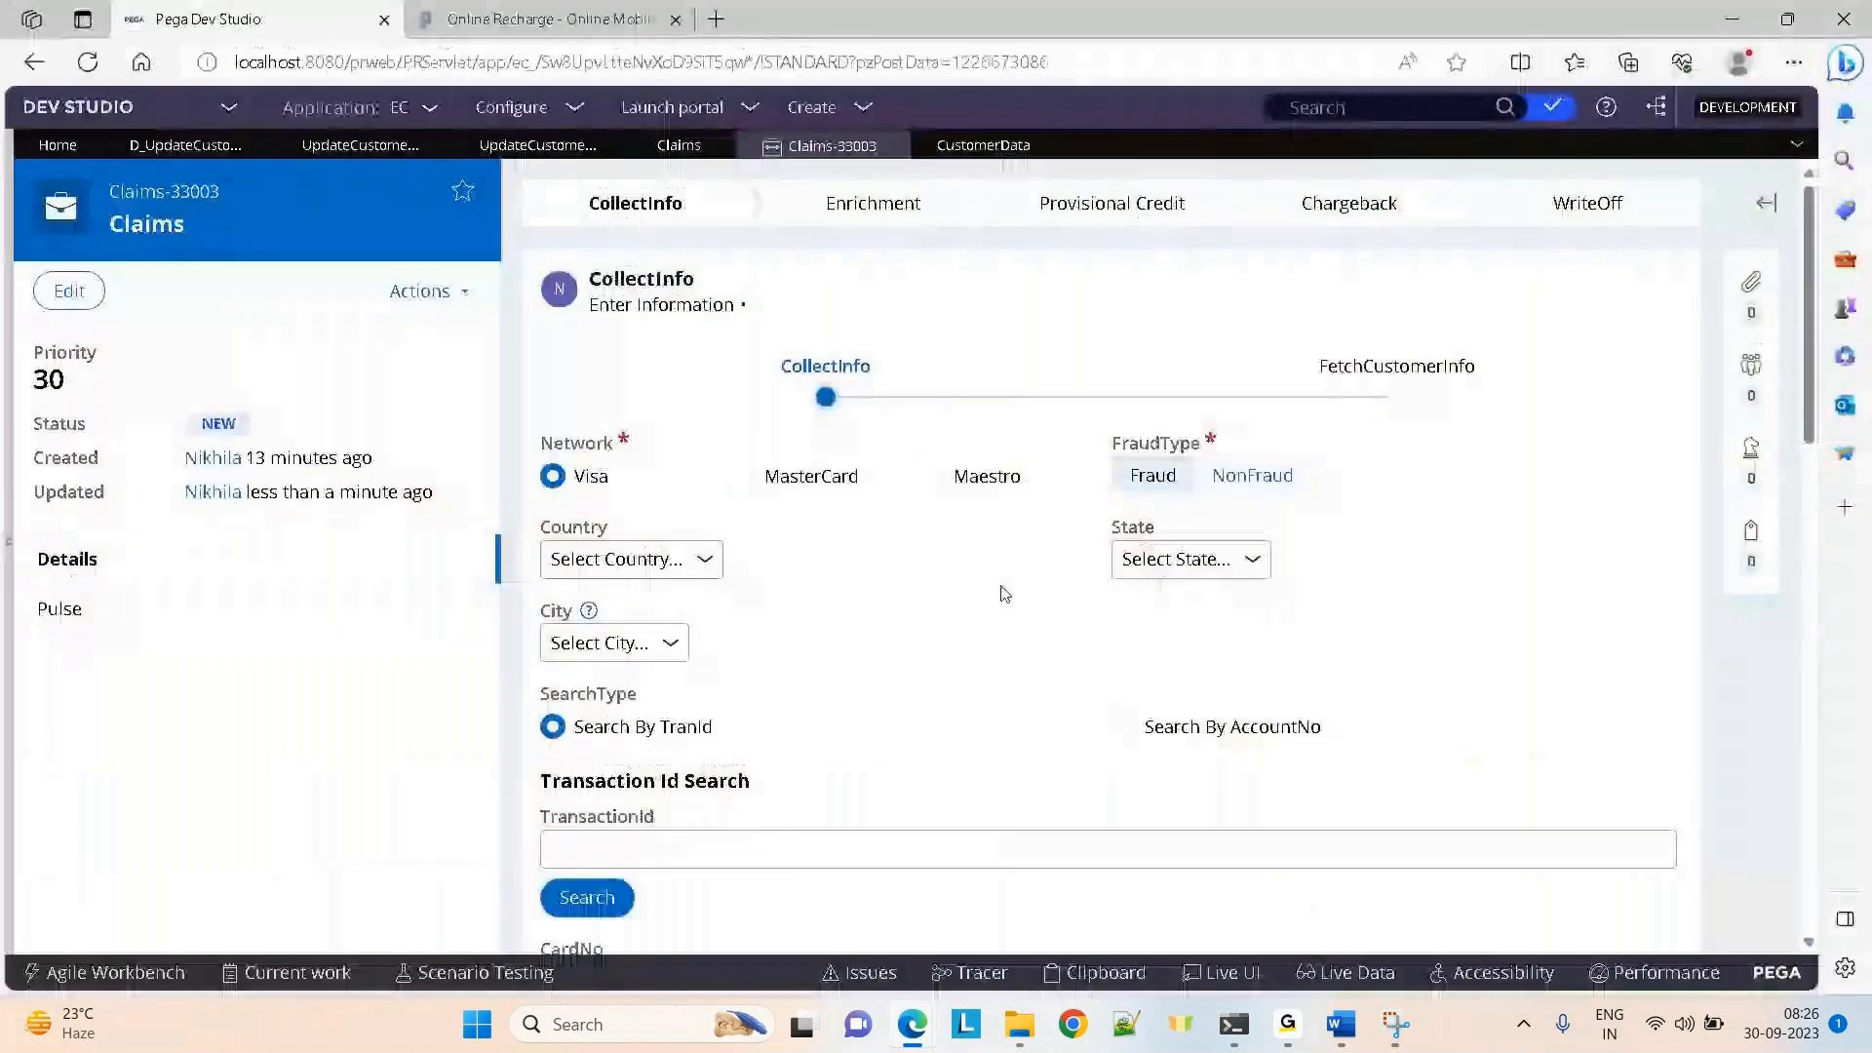
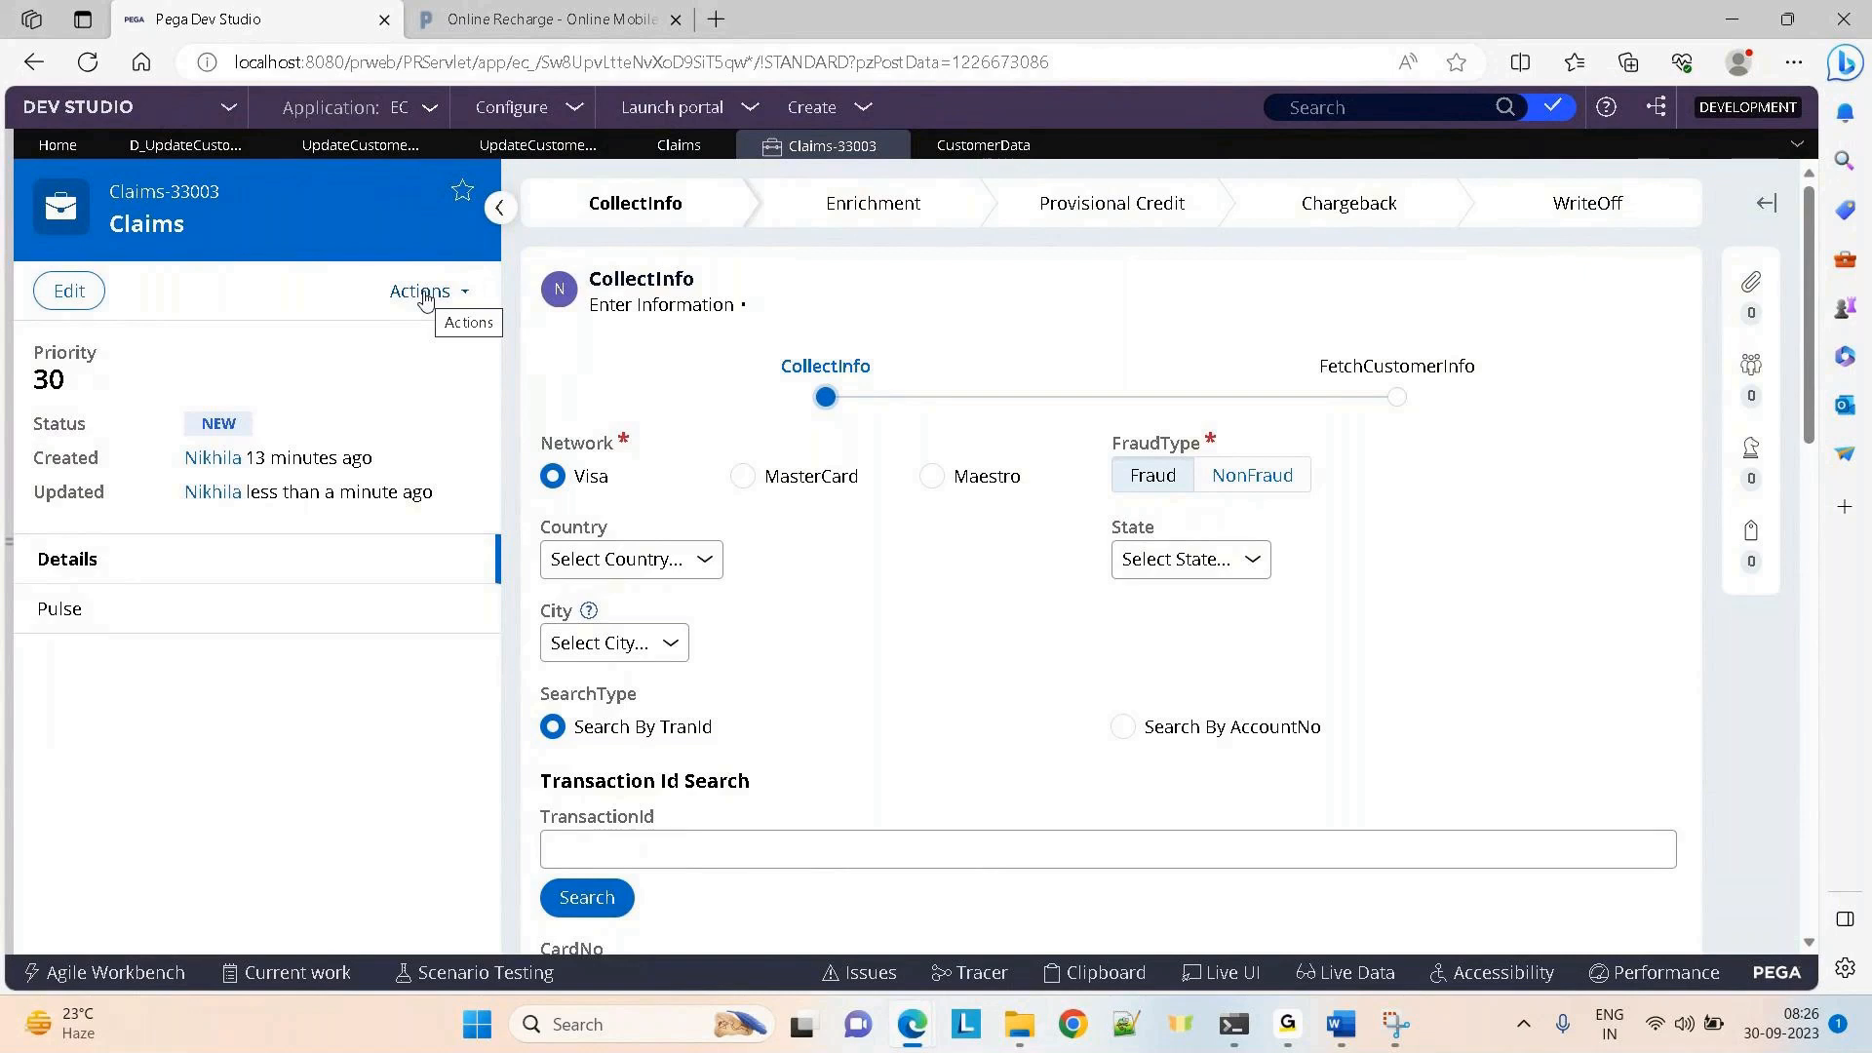
# Open the D_UpdateCustomerInfo data page and toggle Local save on then off under Database save
pyautogui.click(185, 145)
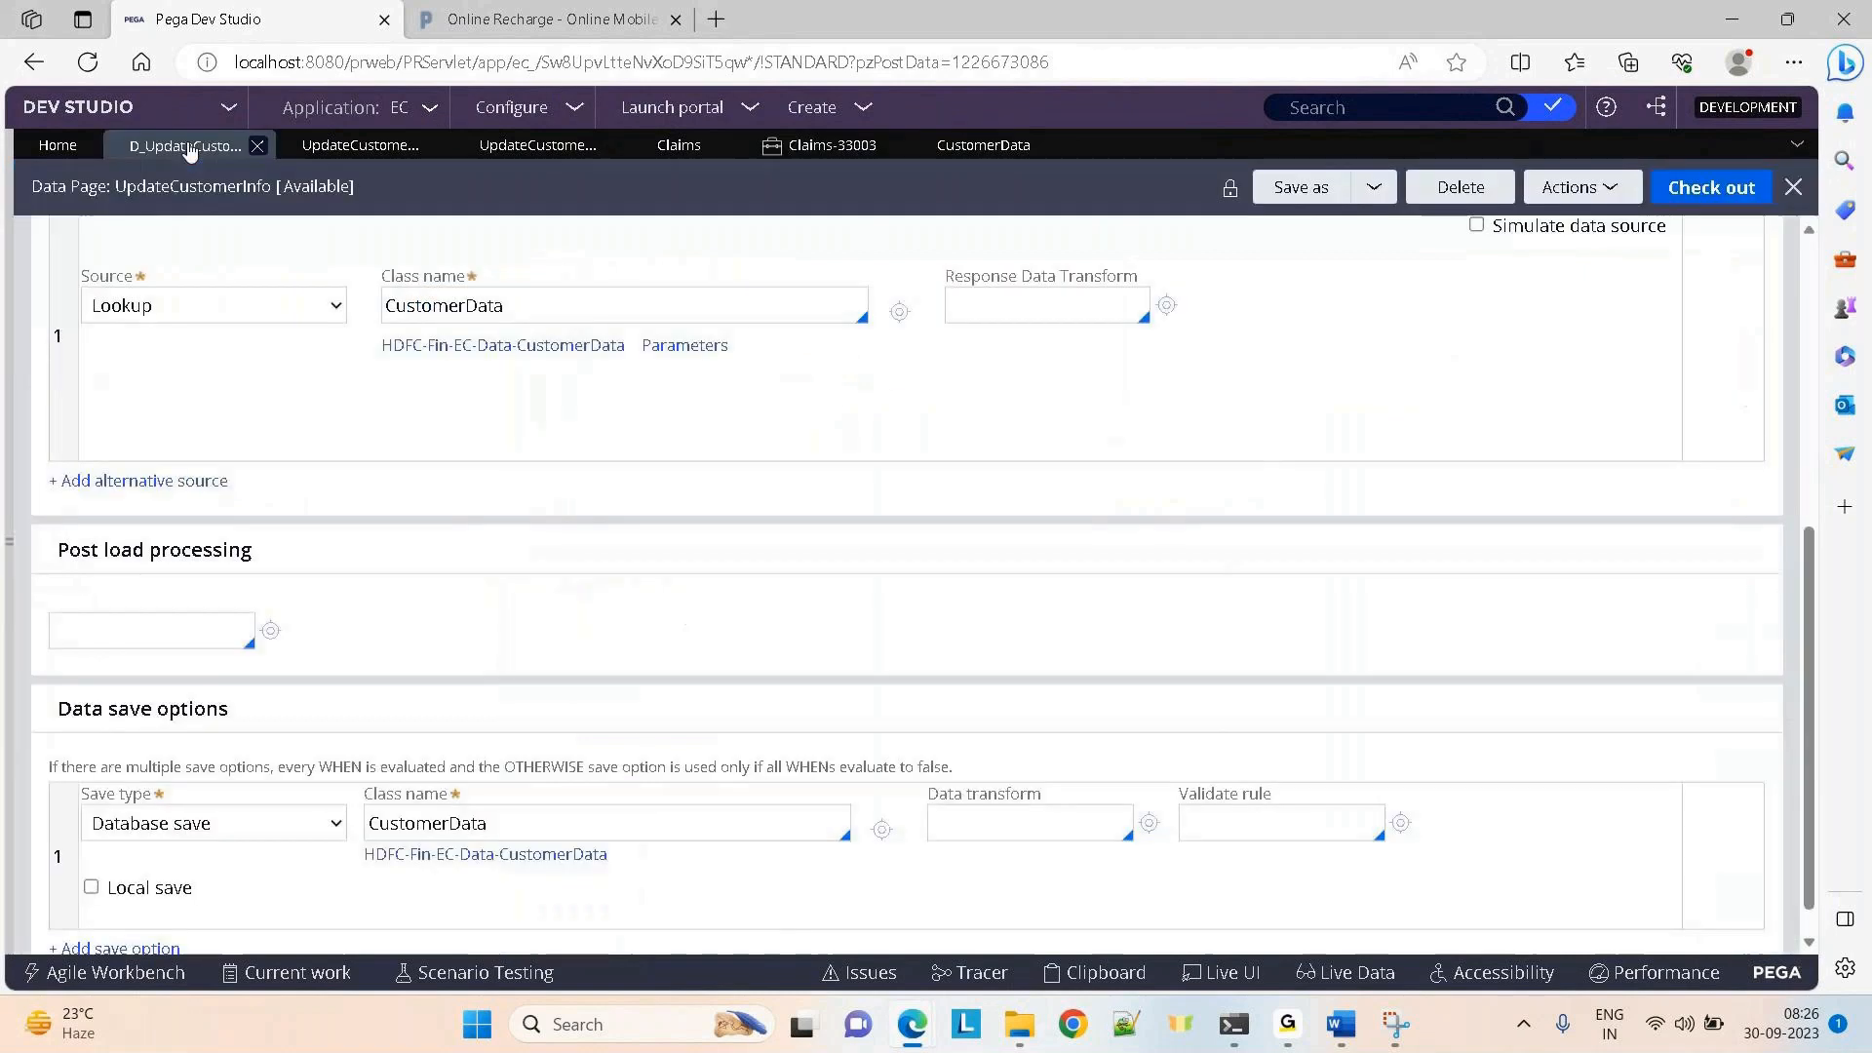
pyautogui.click(92, 889)
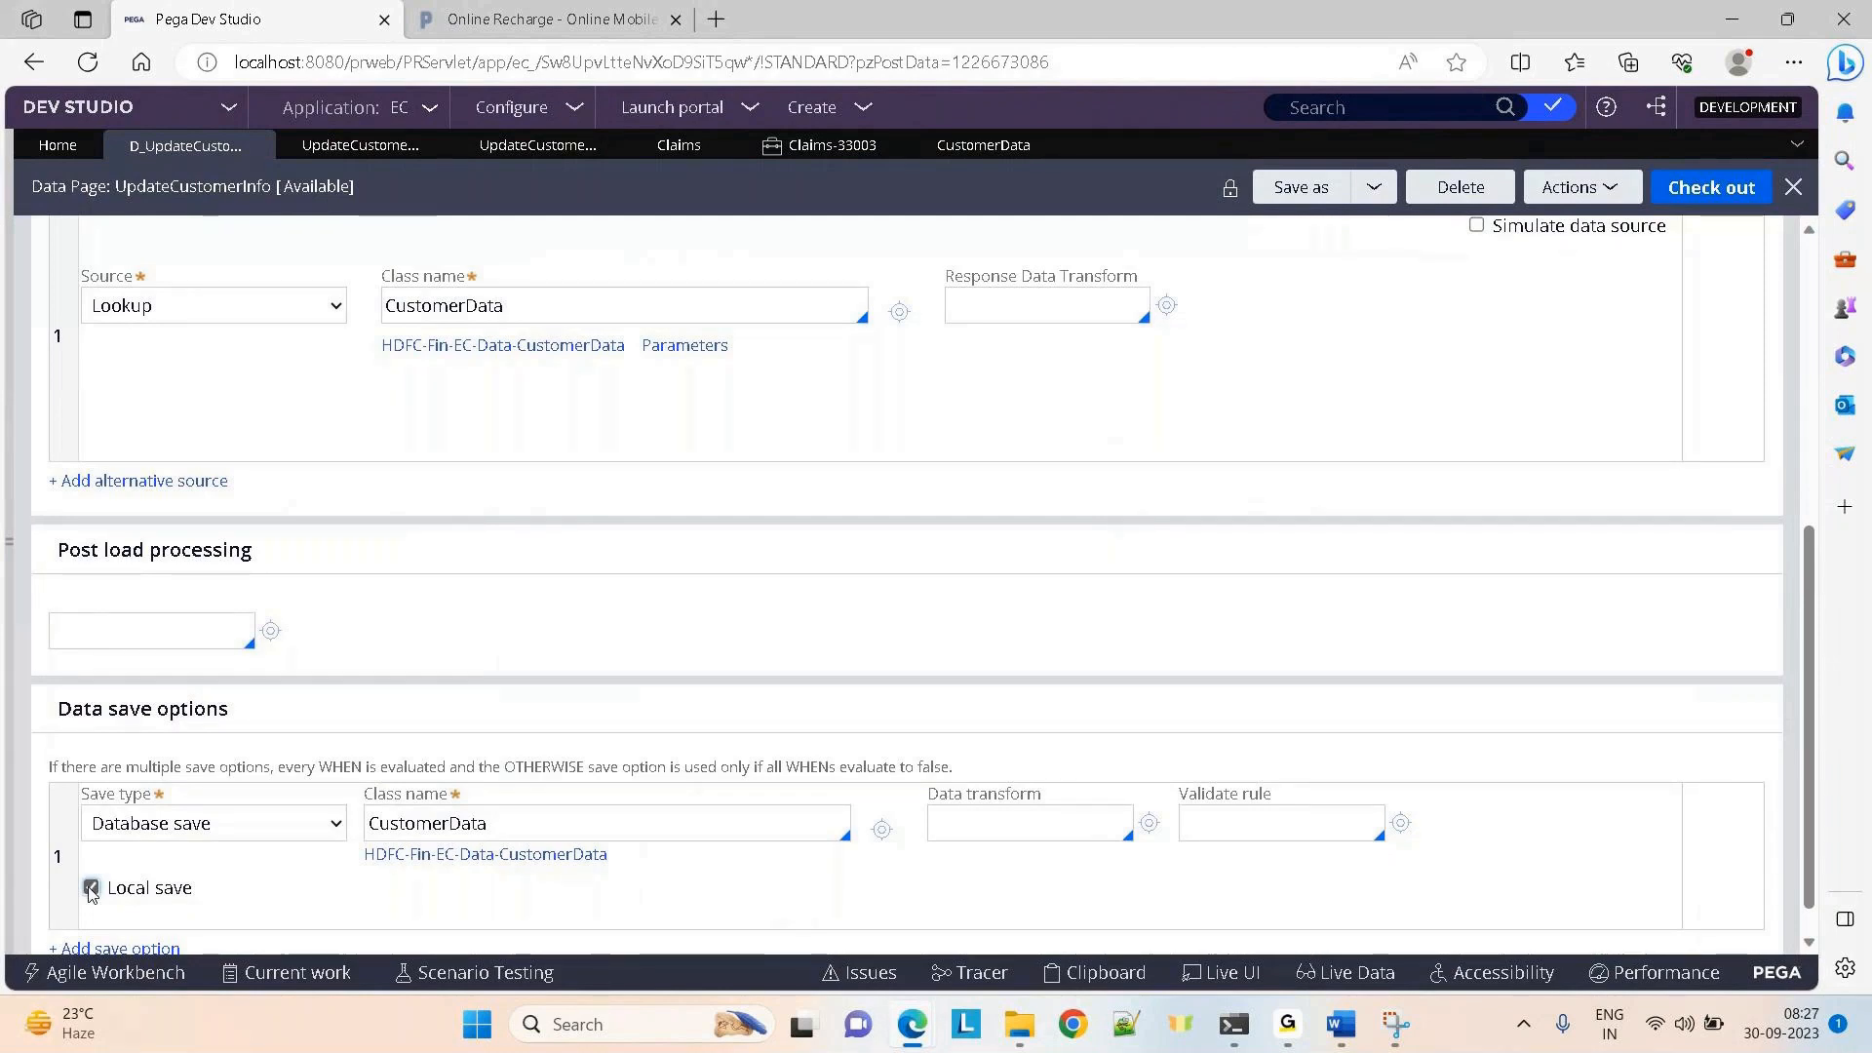
pyautogui.click(90, 888)
# Switch the save type to Activity, leaving the activity name empty, and check out the data page
pyautogui.click(226, 823)
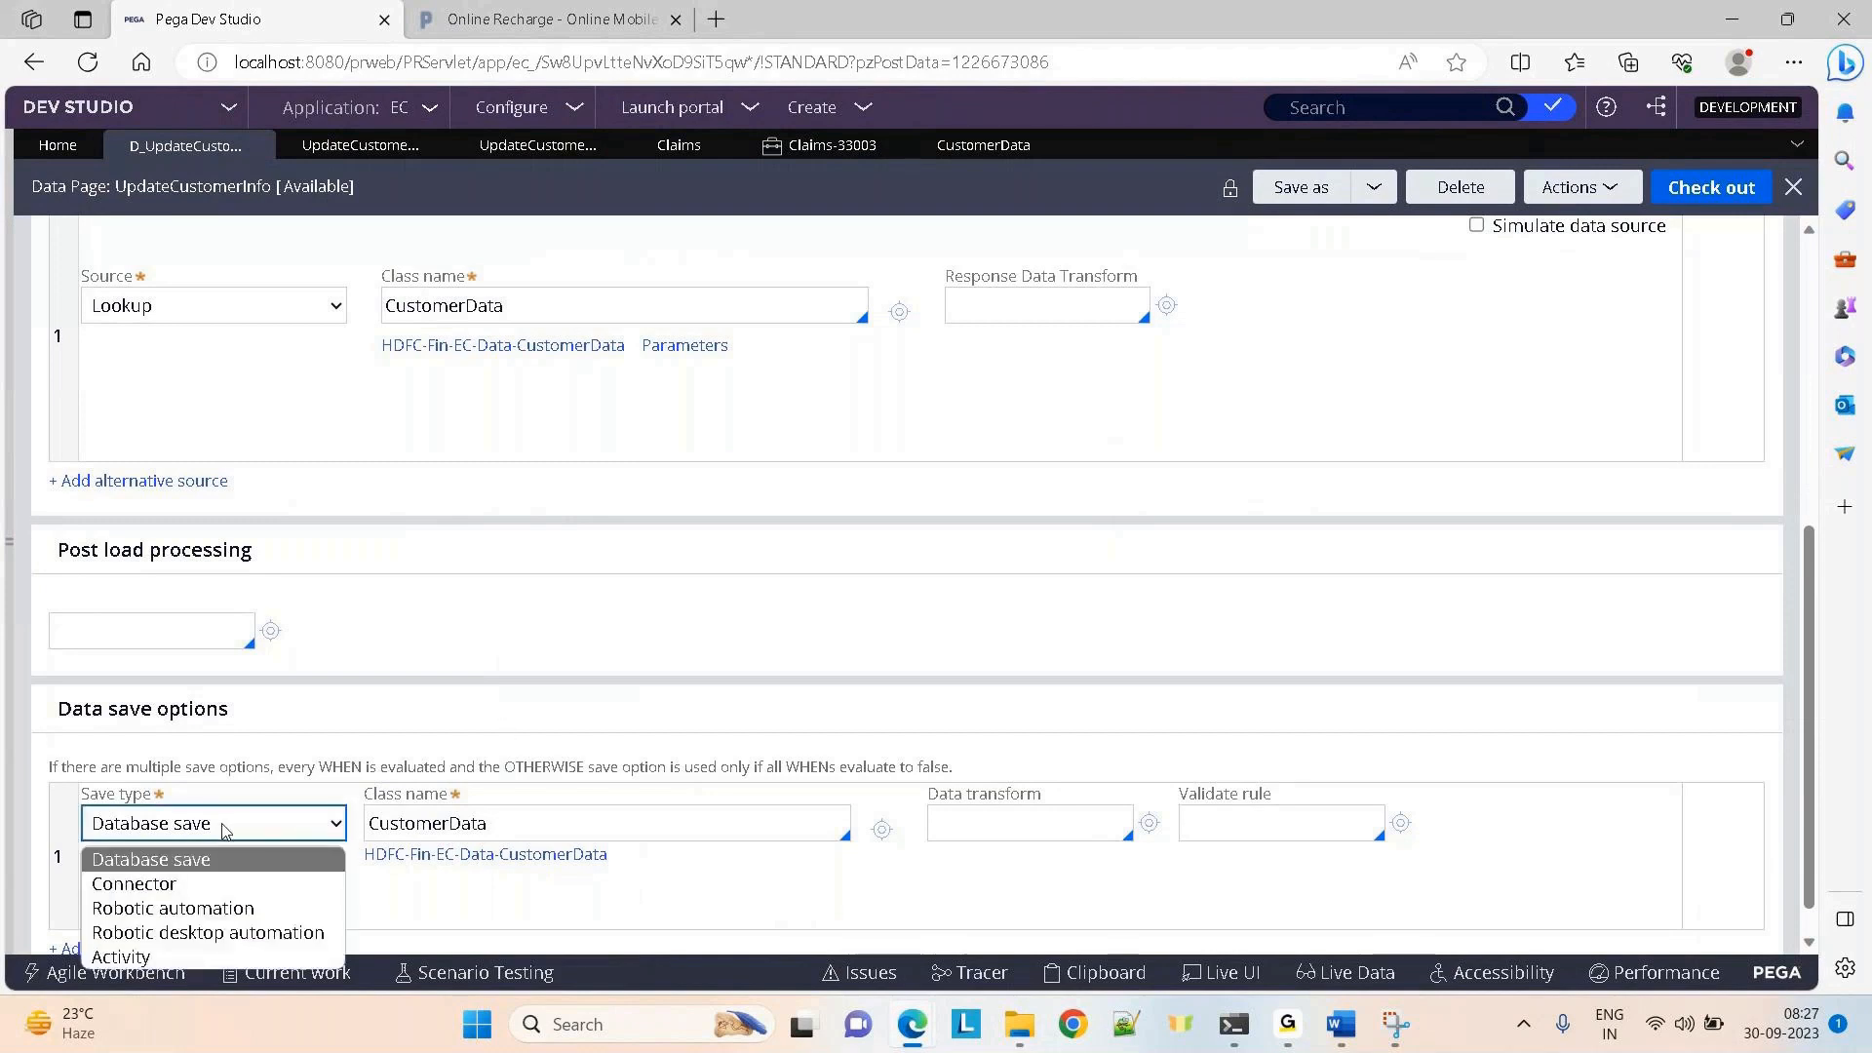
pyautogui.click(143, 955)
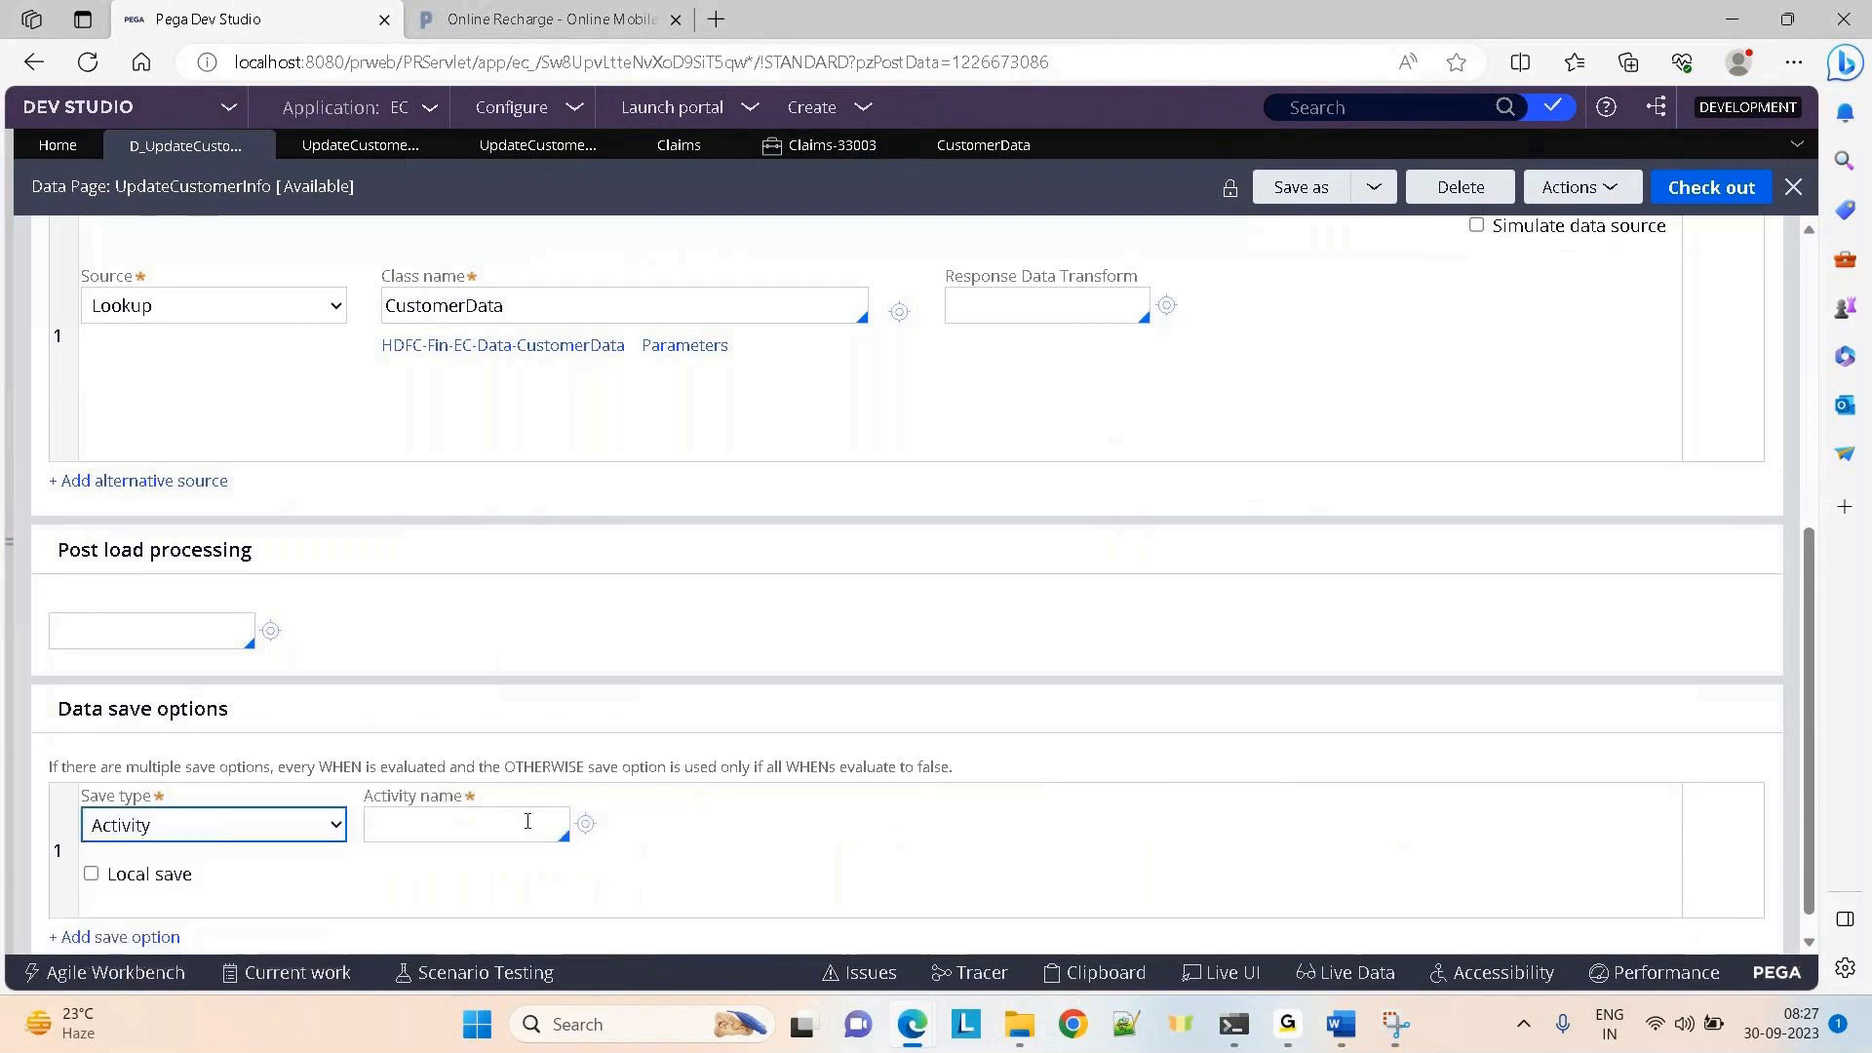
pyautogui.click(478, 829)
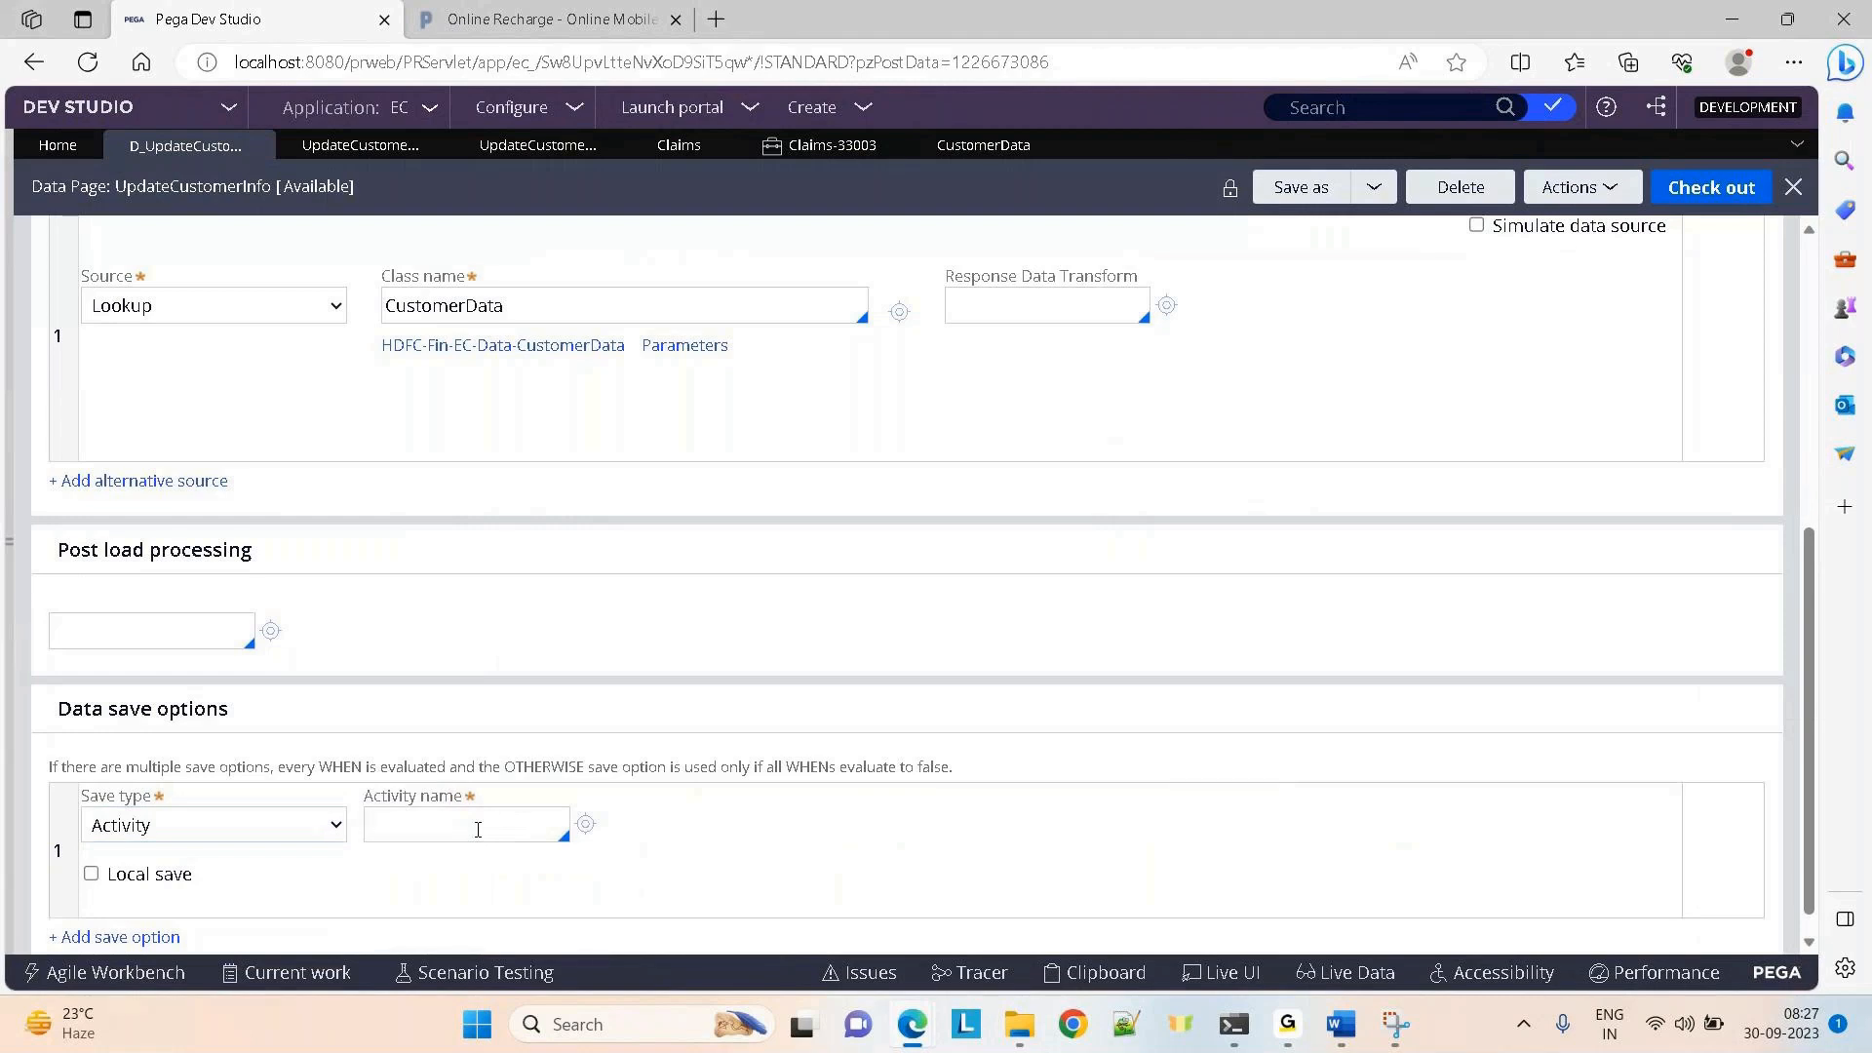
pyautogui.click(1723, 187)
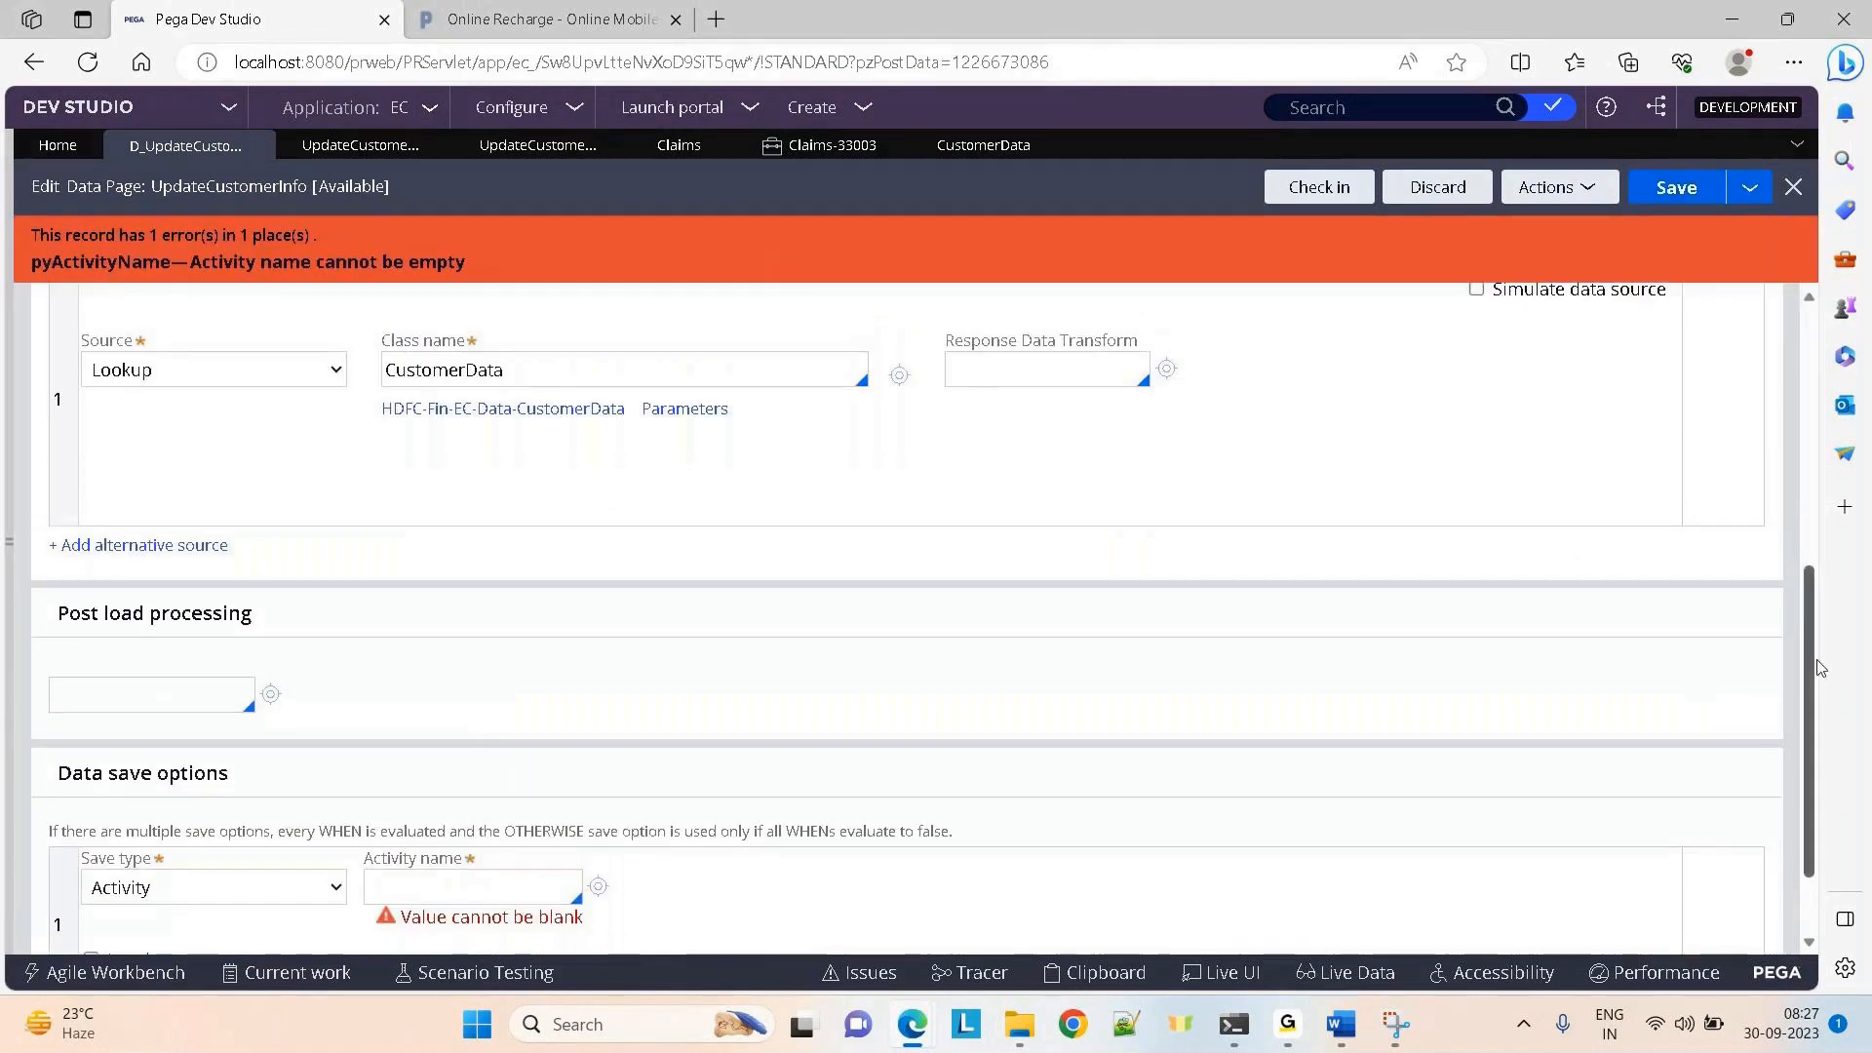
# Turn on Local save for the Activity save option in Data save options
pyautogui.scroll(-2, 1816, 823)
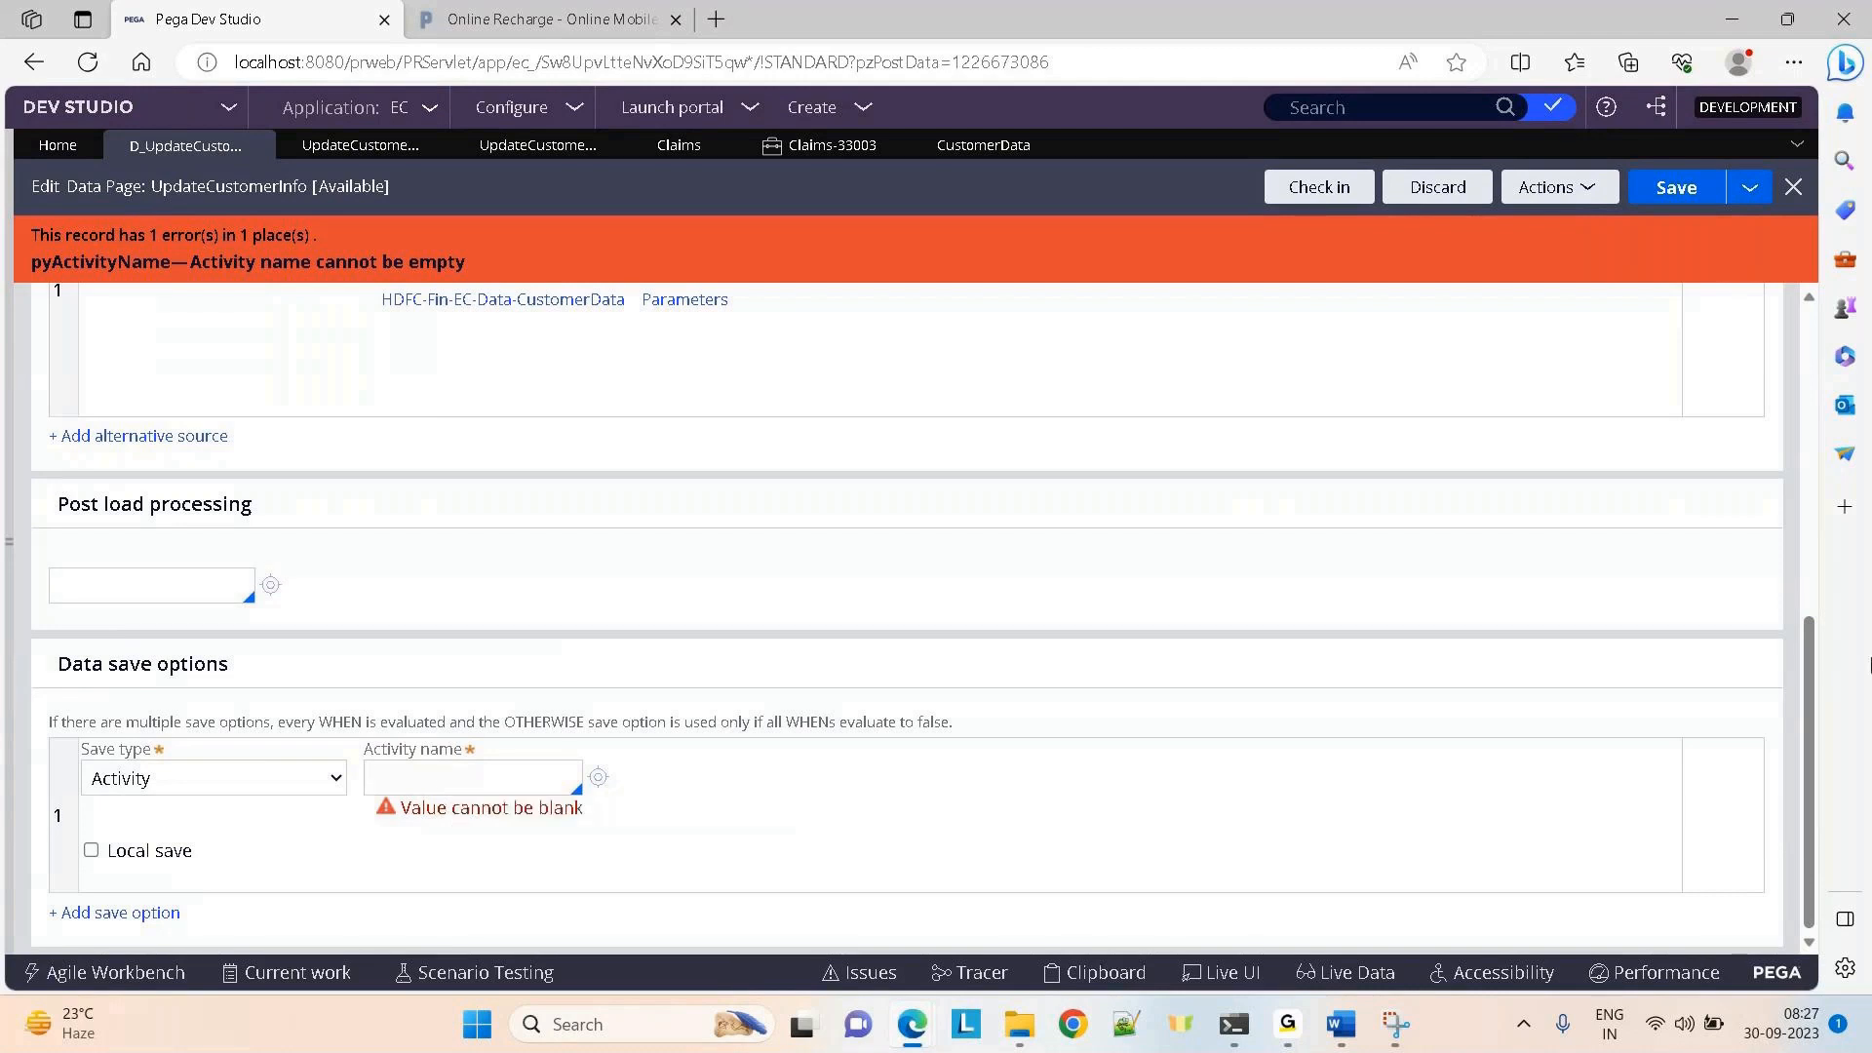
pyautogui.moveTo(1809, 797); pyautogui.dragTo(1825, 532)
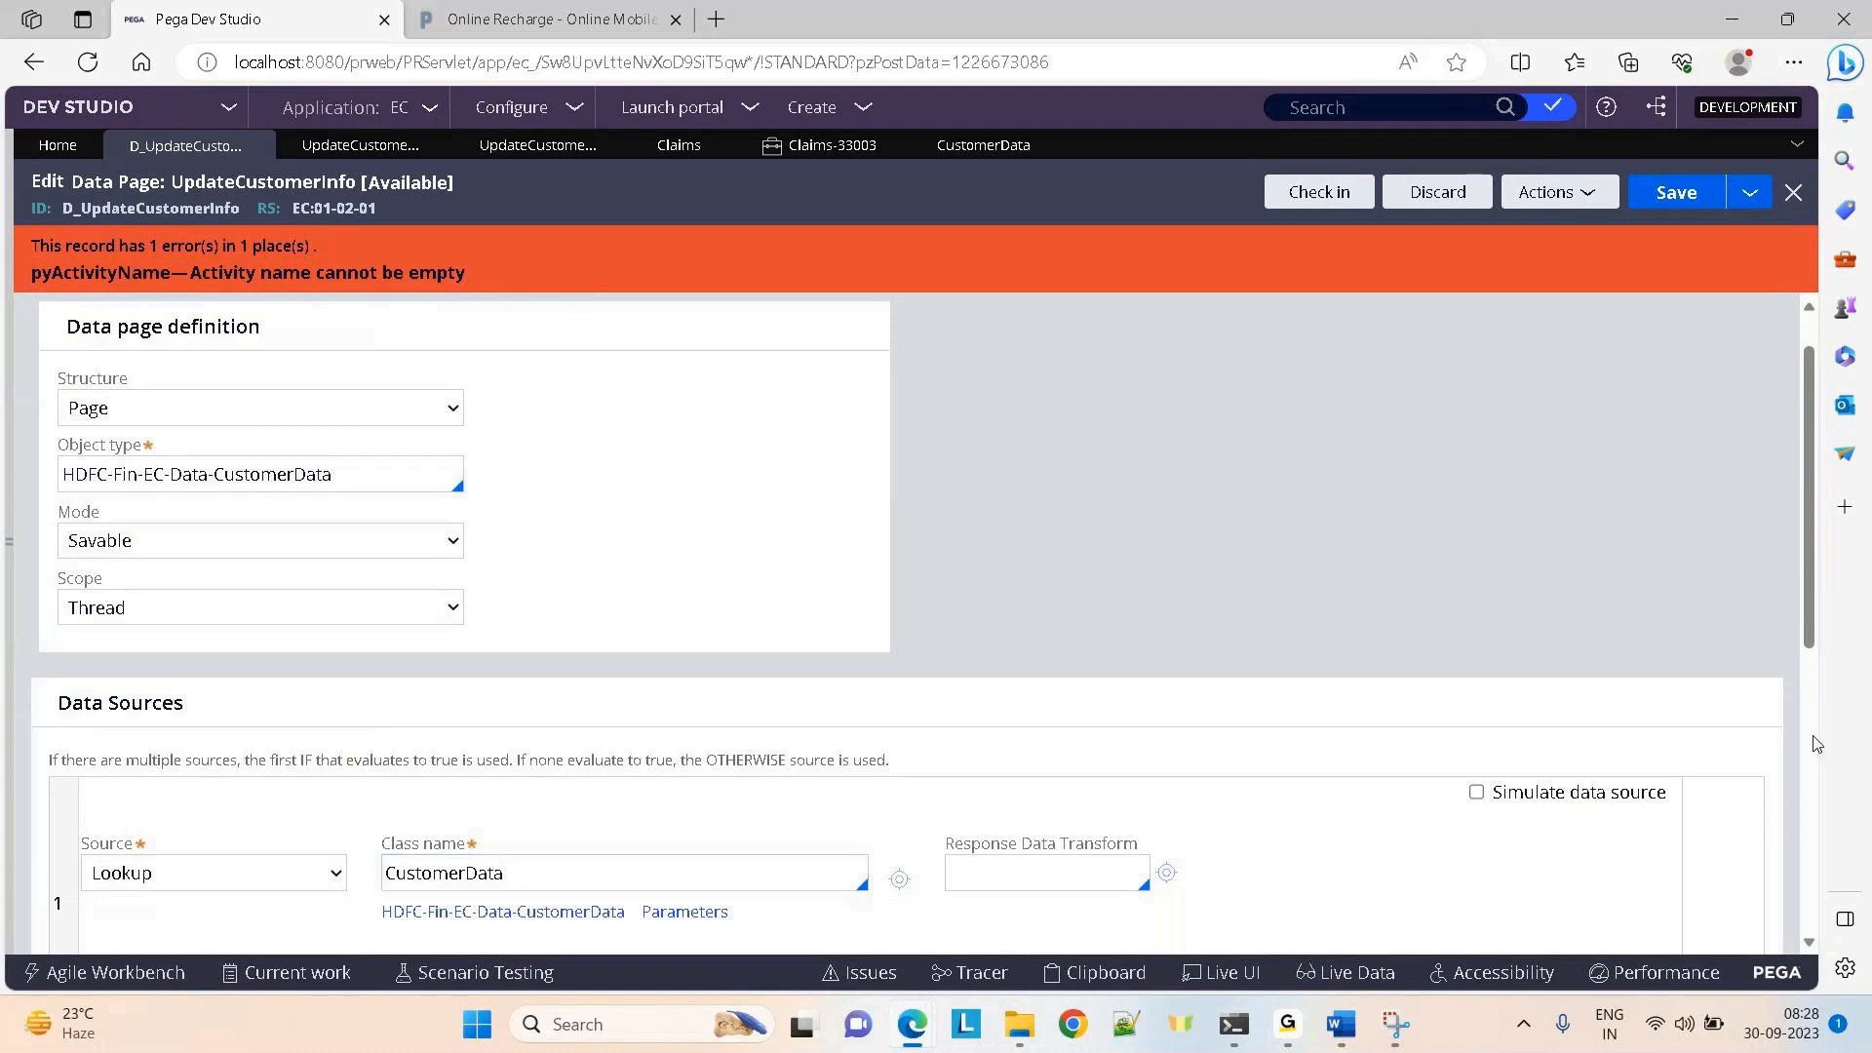
pyautogui.moveTo(1813, 741); pyautogui.dragTo(1813, 770)
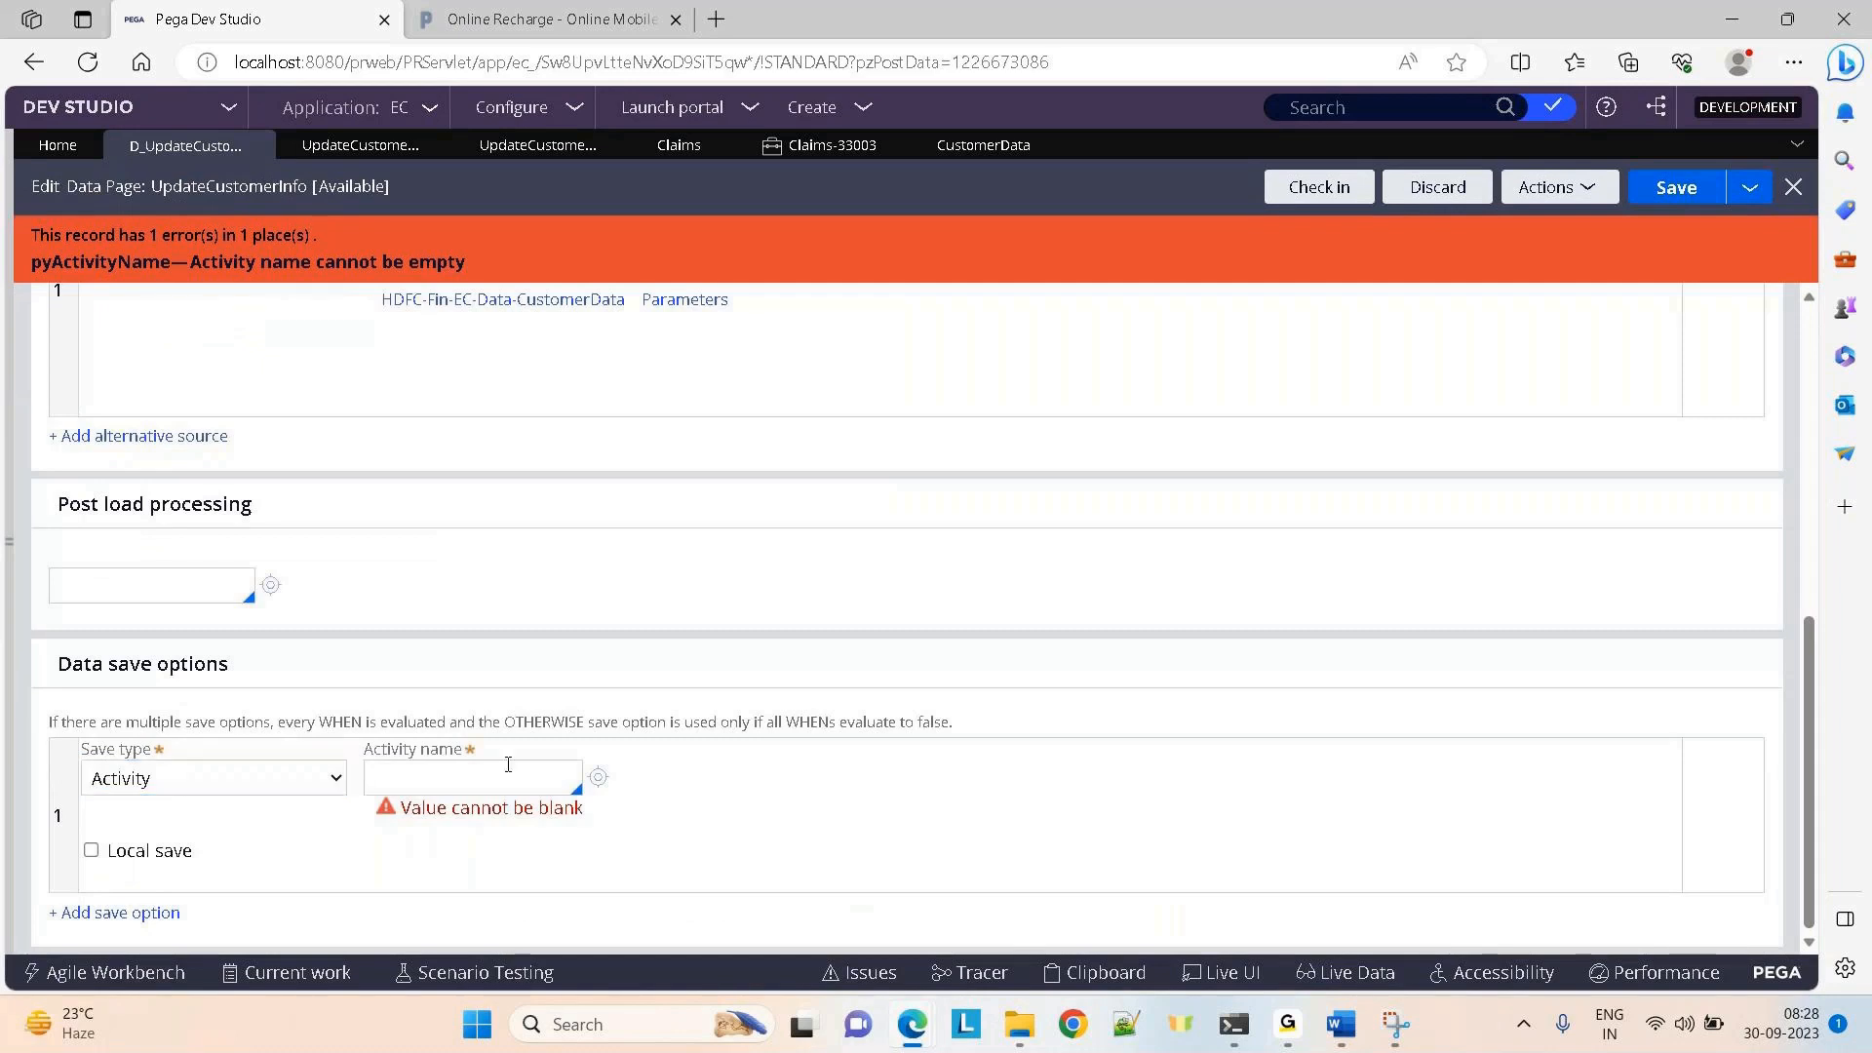
pyautogui.click(91, 851)
pyautogui.click(91, 851)
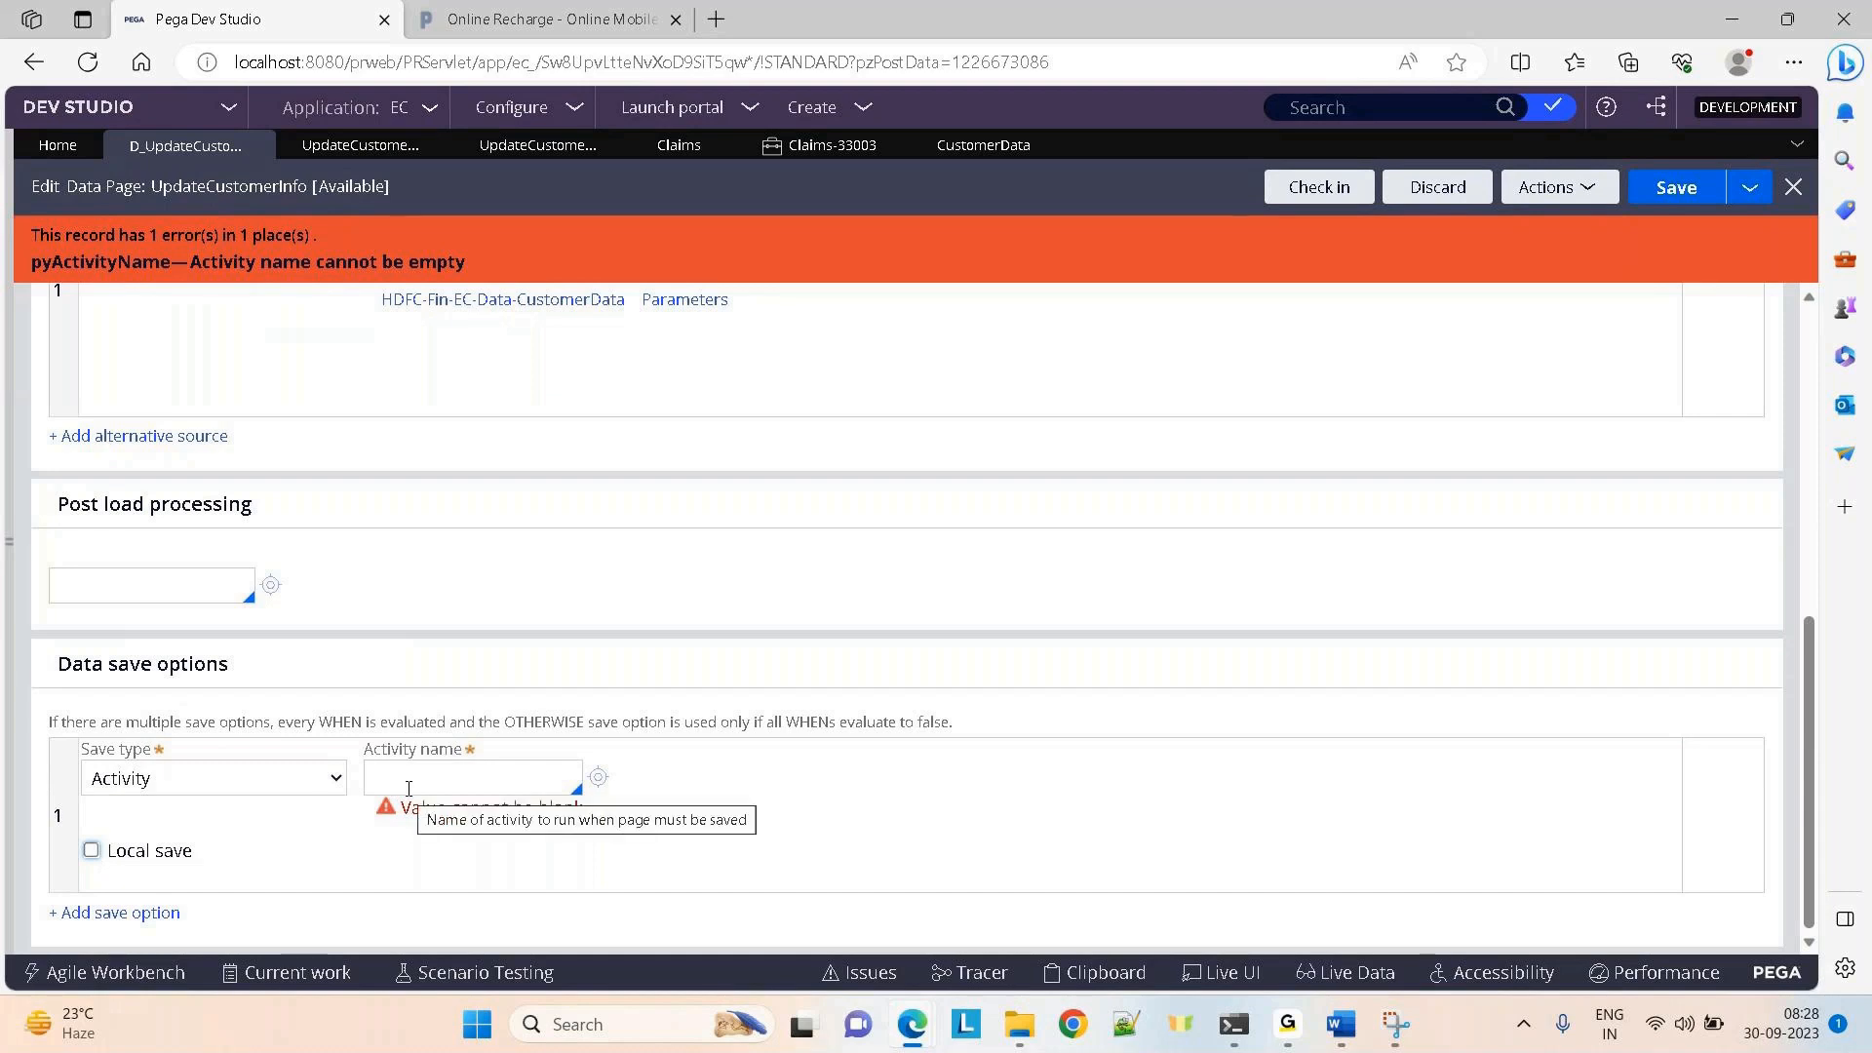
pyautogui.click(92, 851)
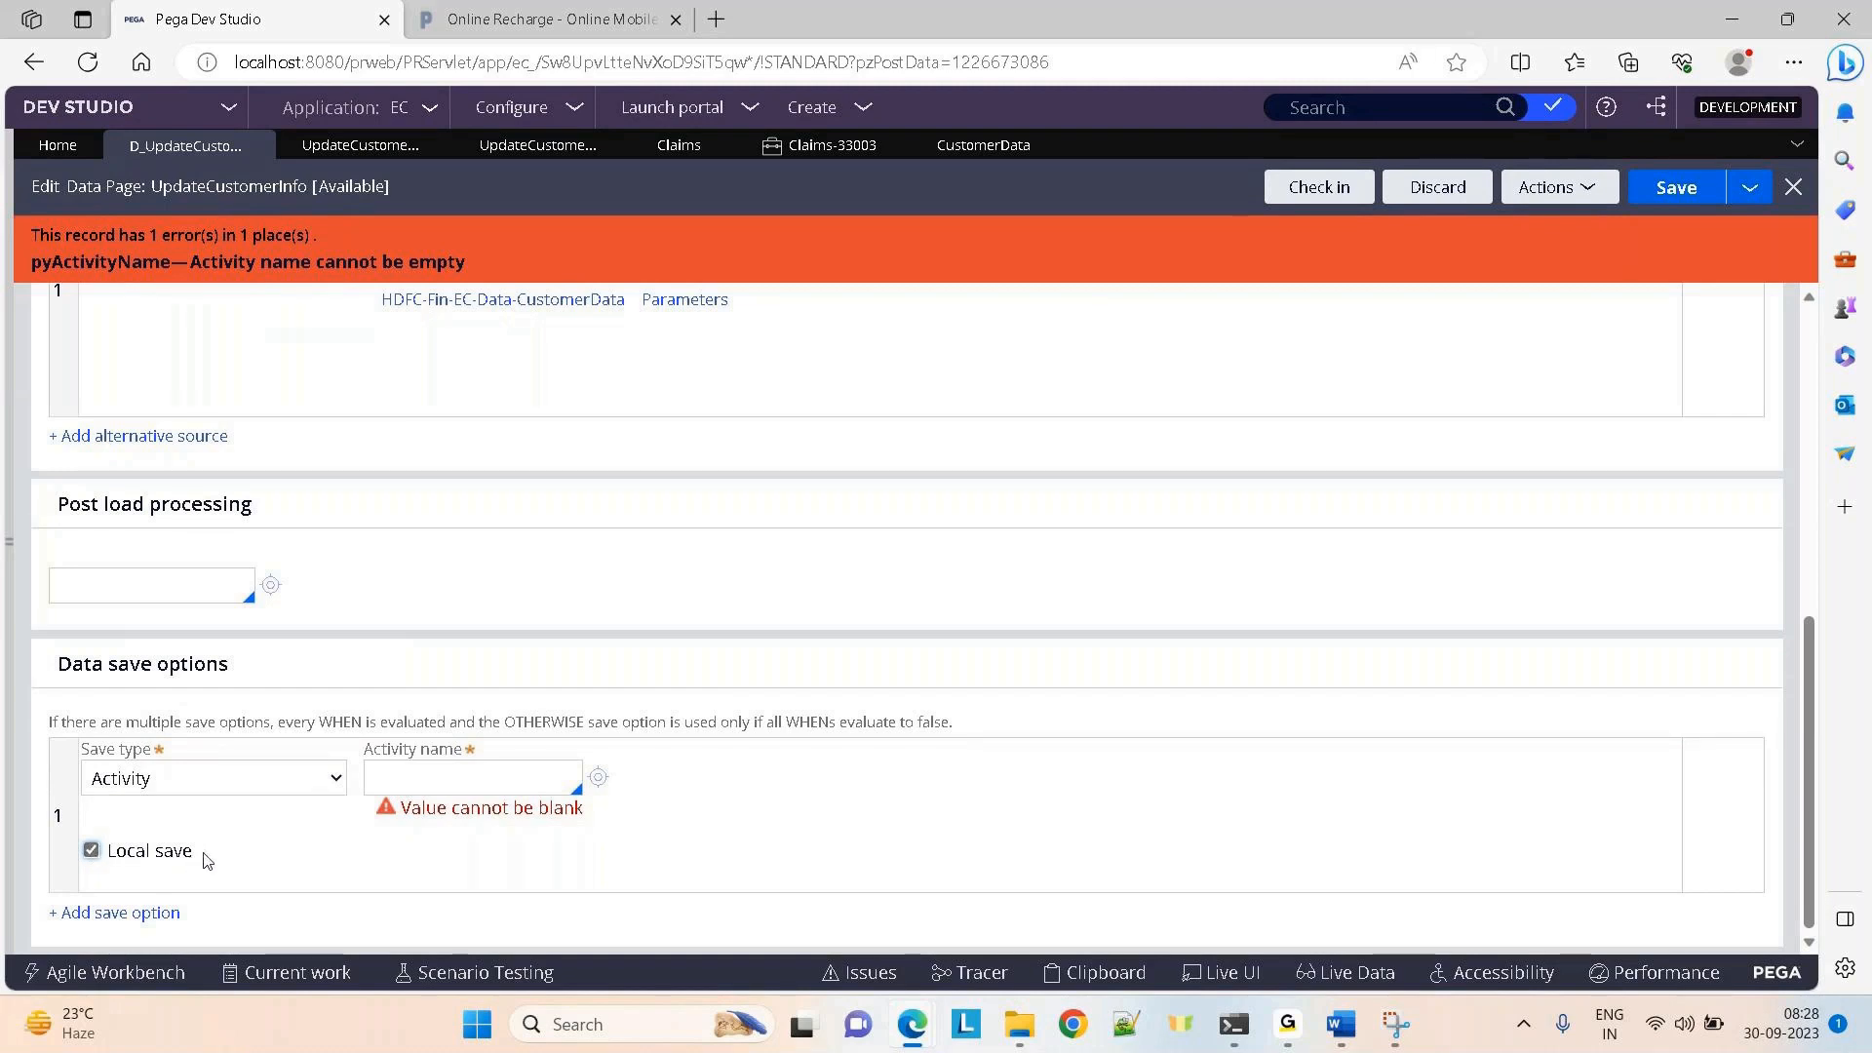
pyautogui.moveTo(195, 853); pyautogui.dragTo(107, 854)
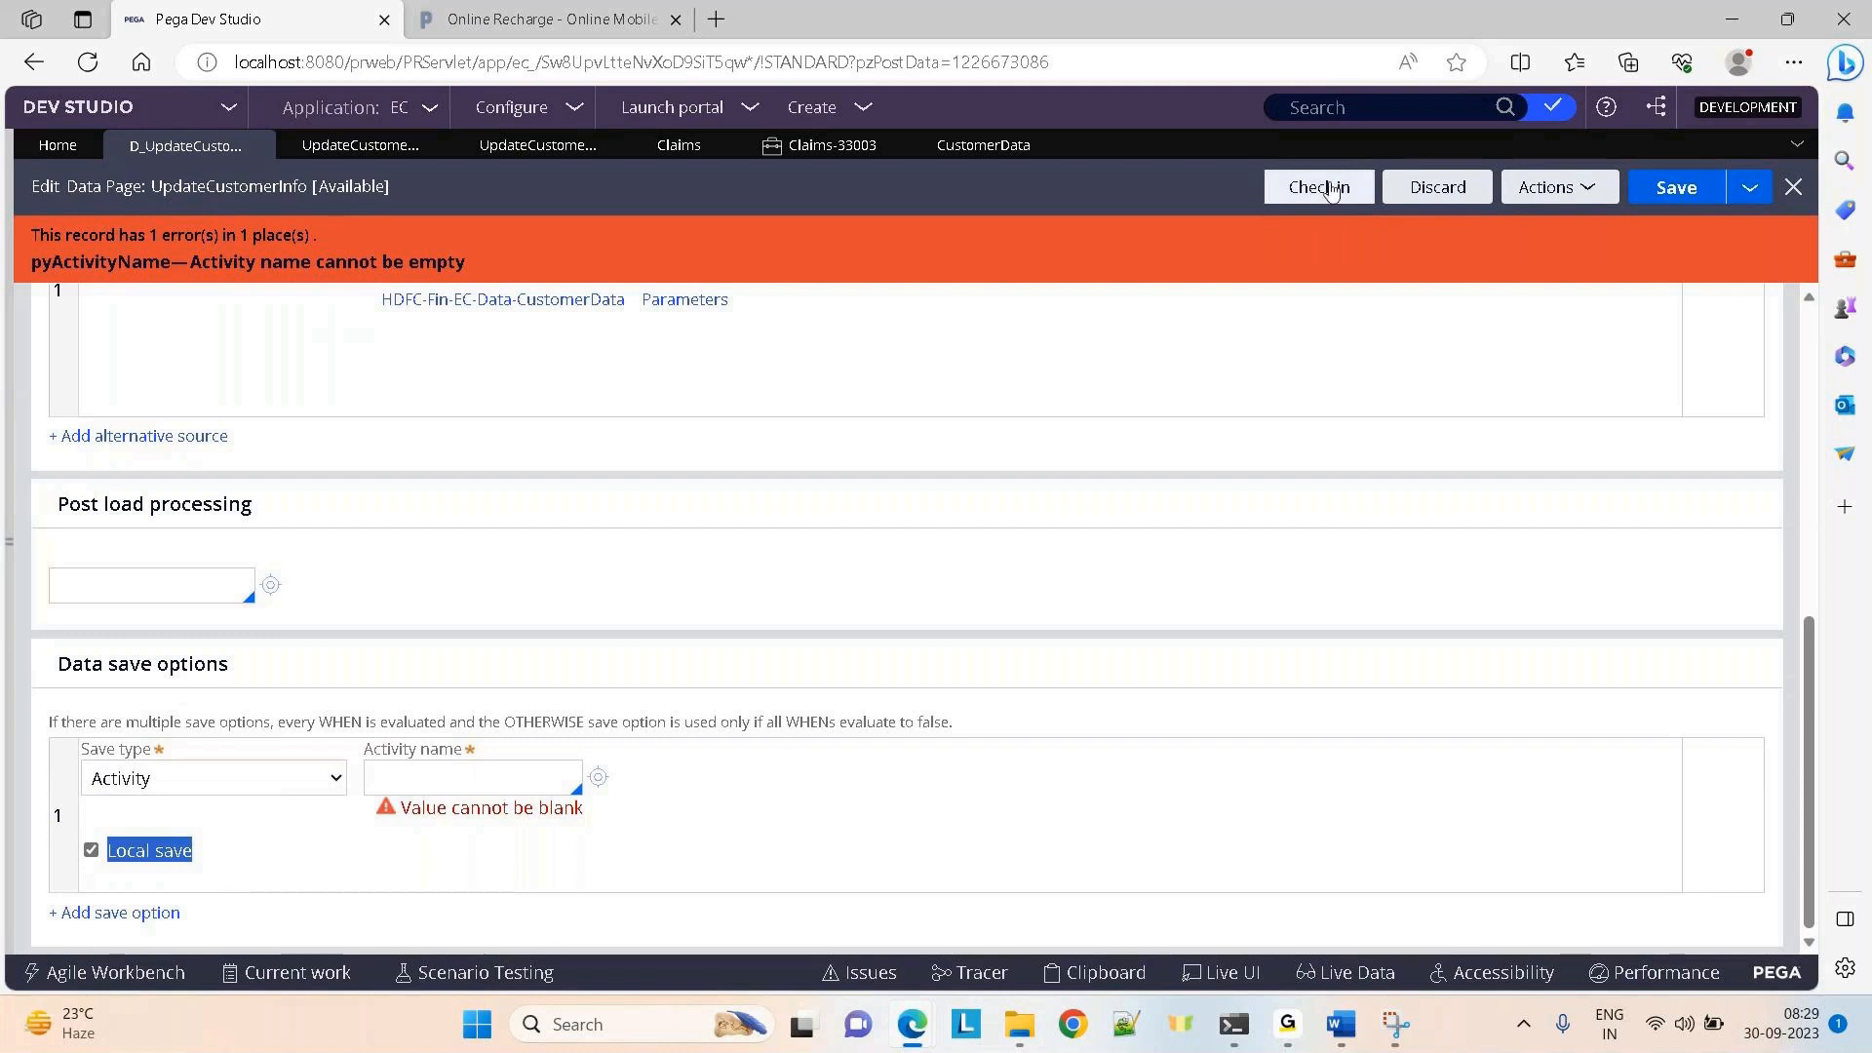
# Refresh the data page record, keep Page as its structure, then switch to the GoTo meeting window
pyautogui.click(1581, 189)
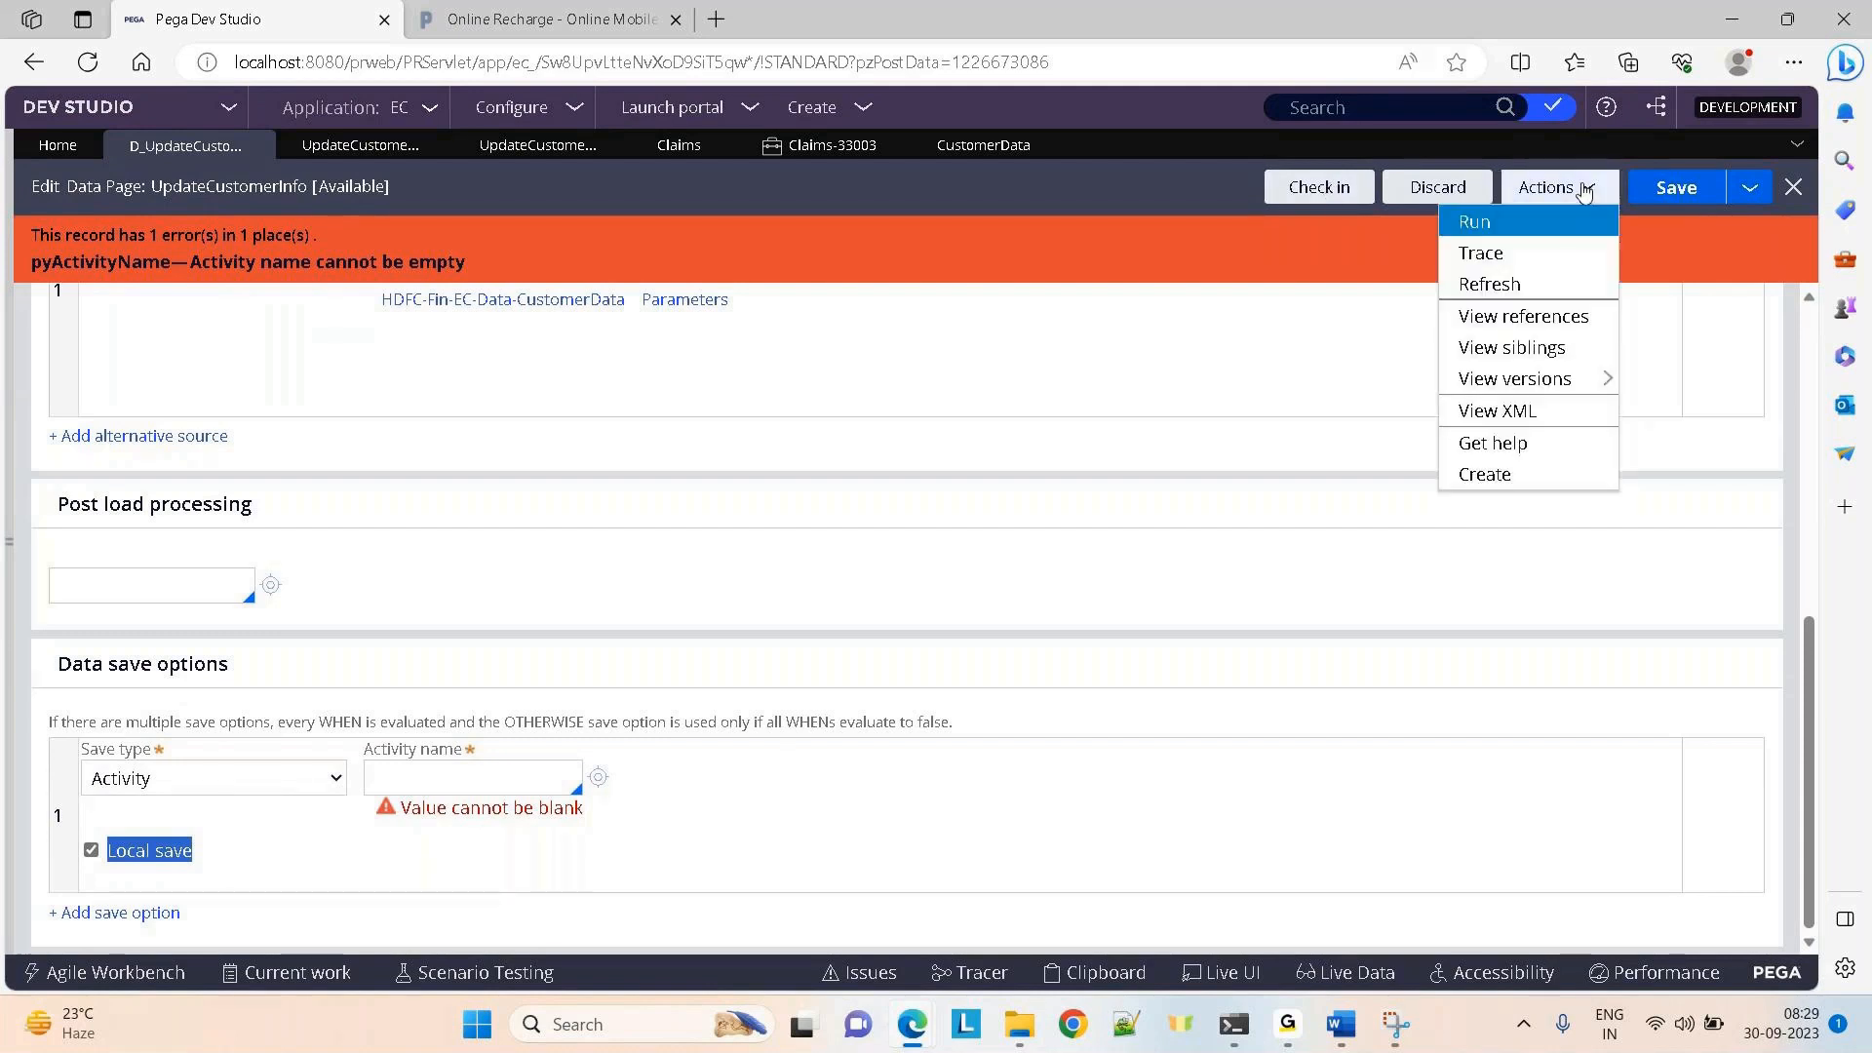
pyautogui.click(1478, 282)
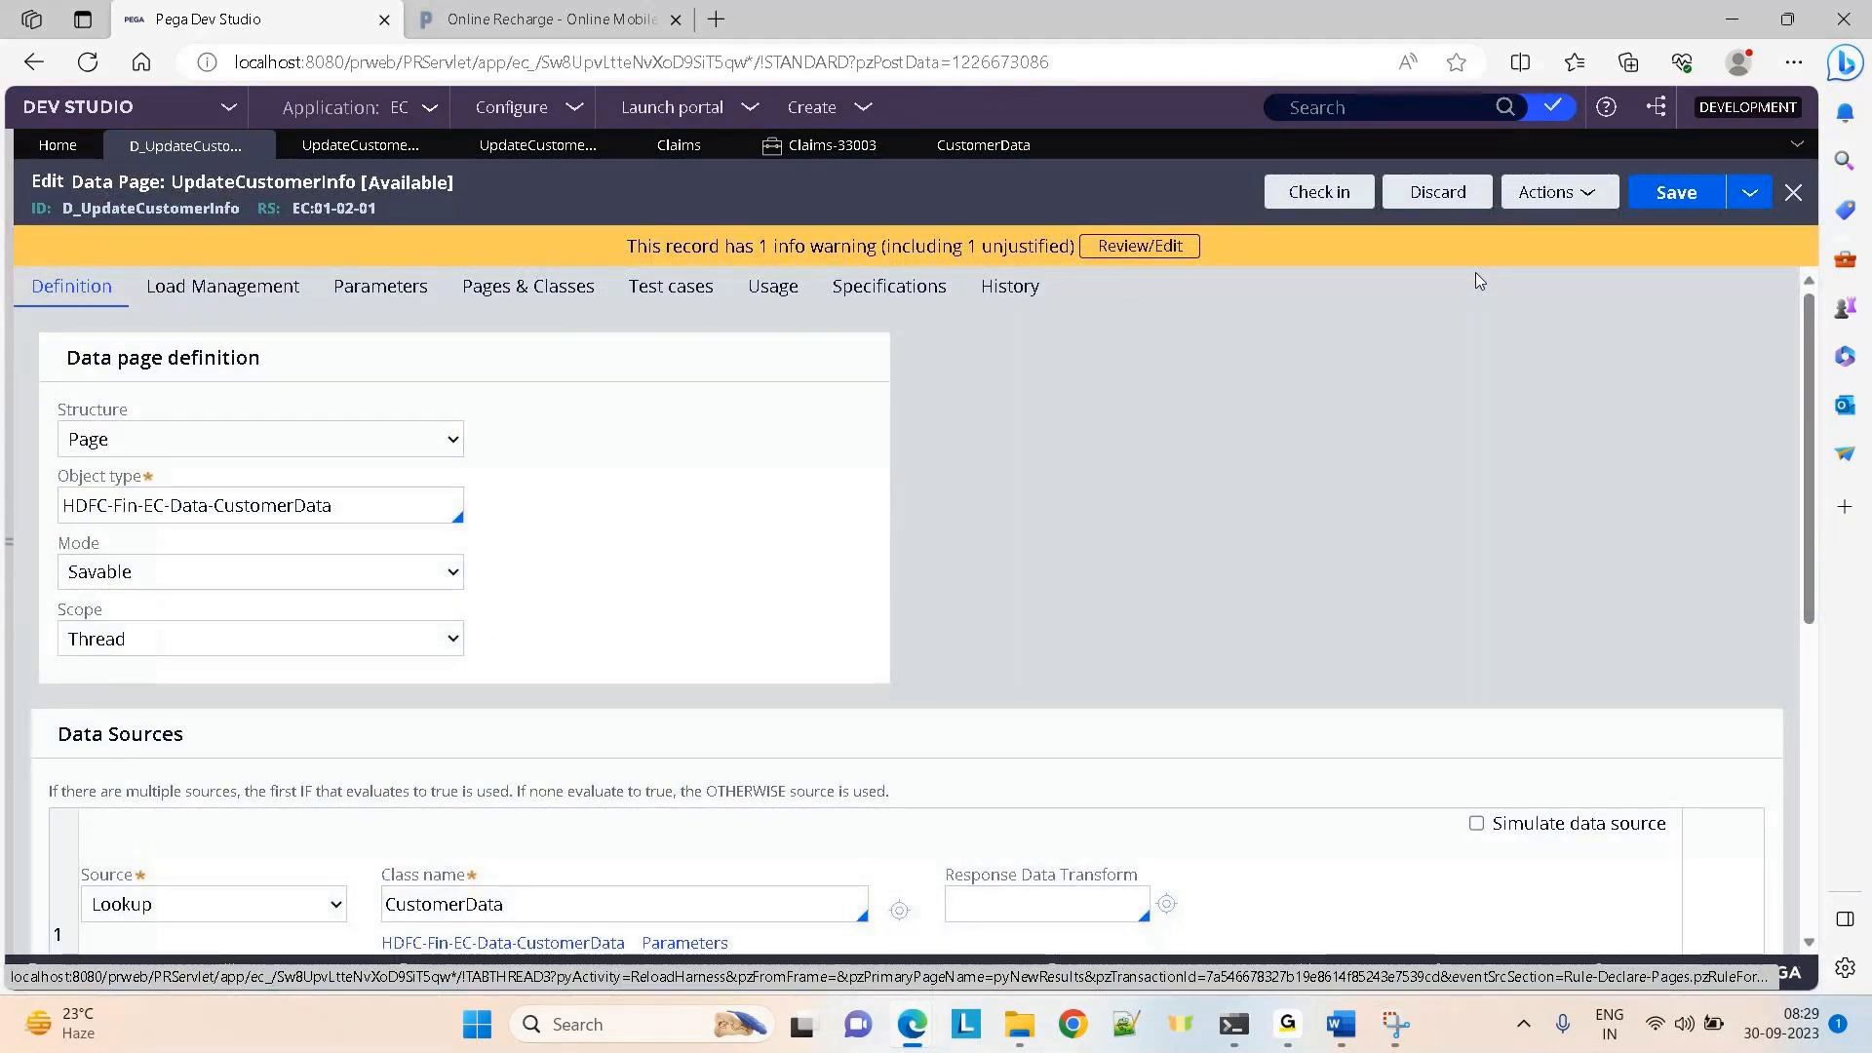
pyautogui.click(371, 446)
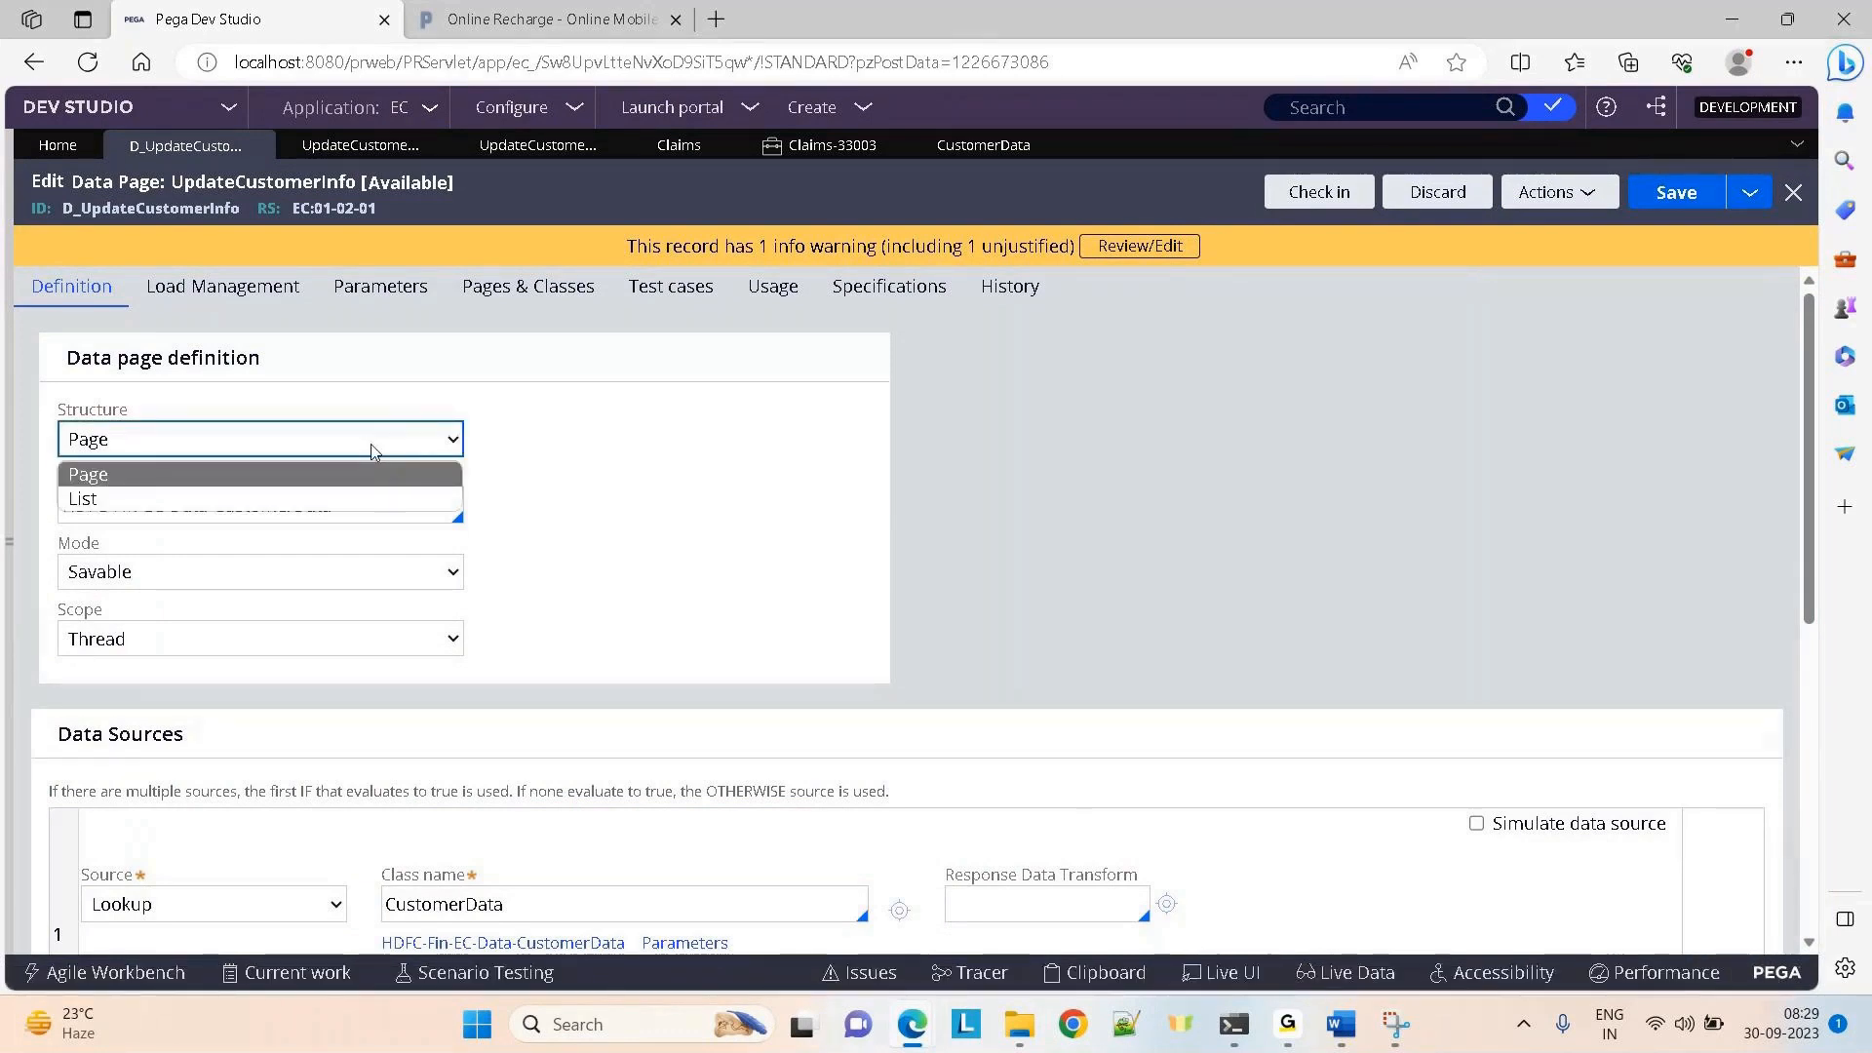
pyautogui.click(1098, 485)
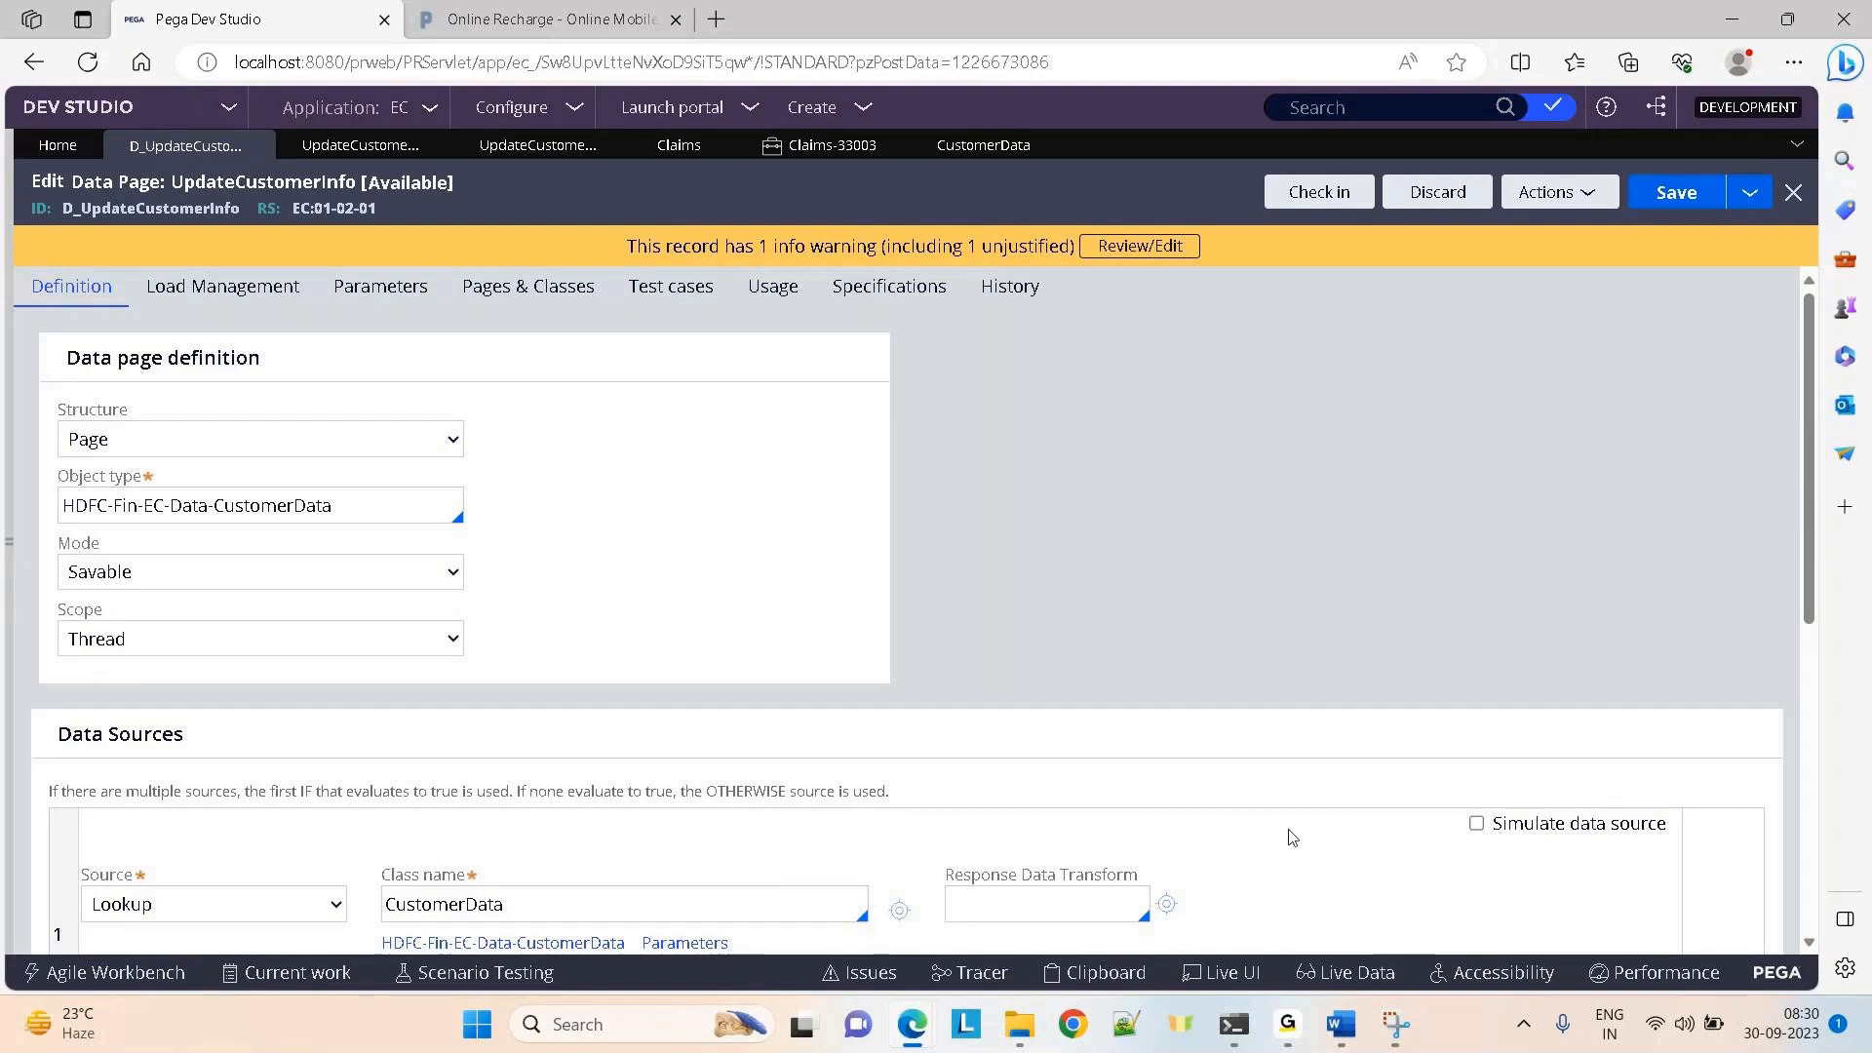
pyautogui.moveTo(1287, 1024)
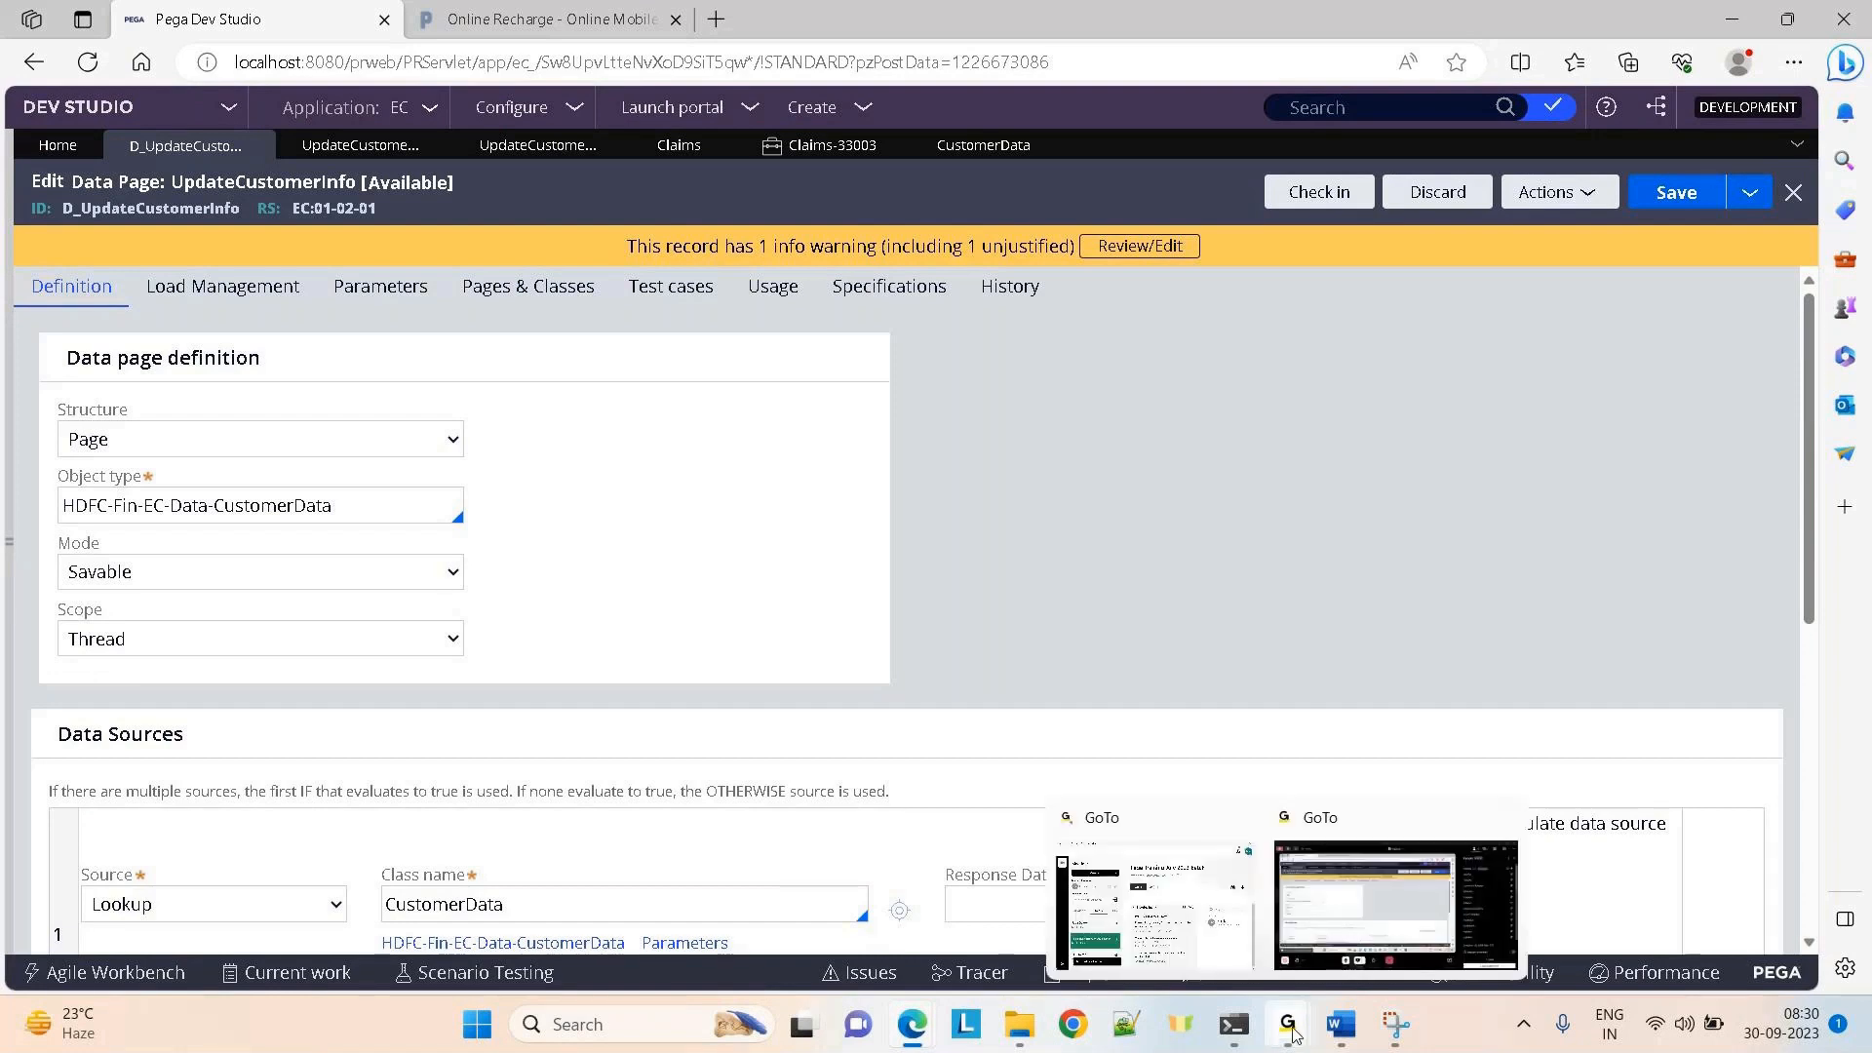
pyautogui.click(1324, 882)
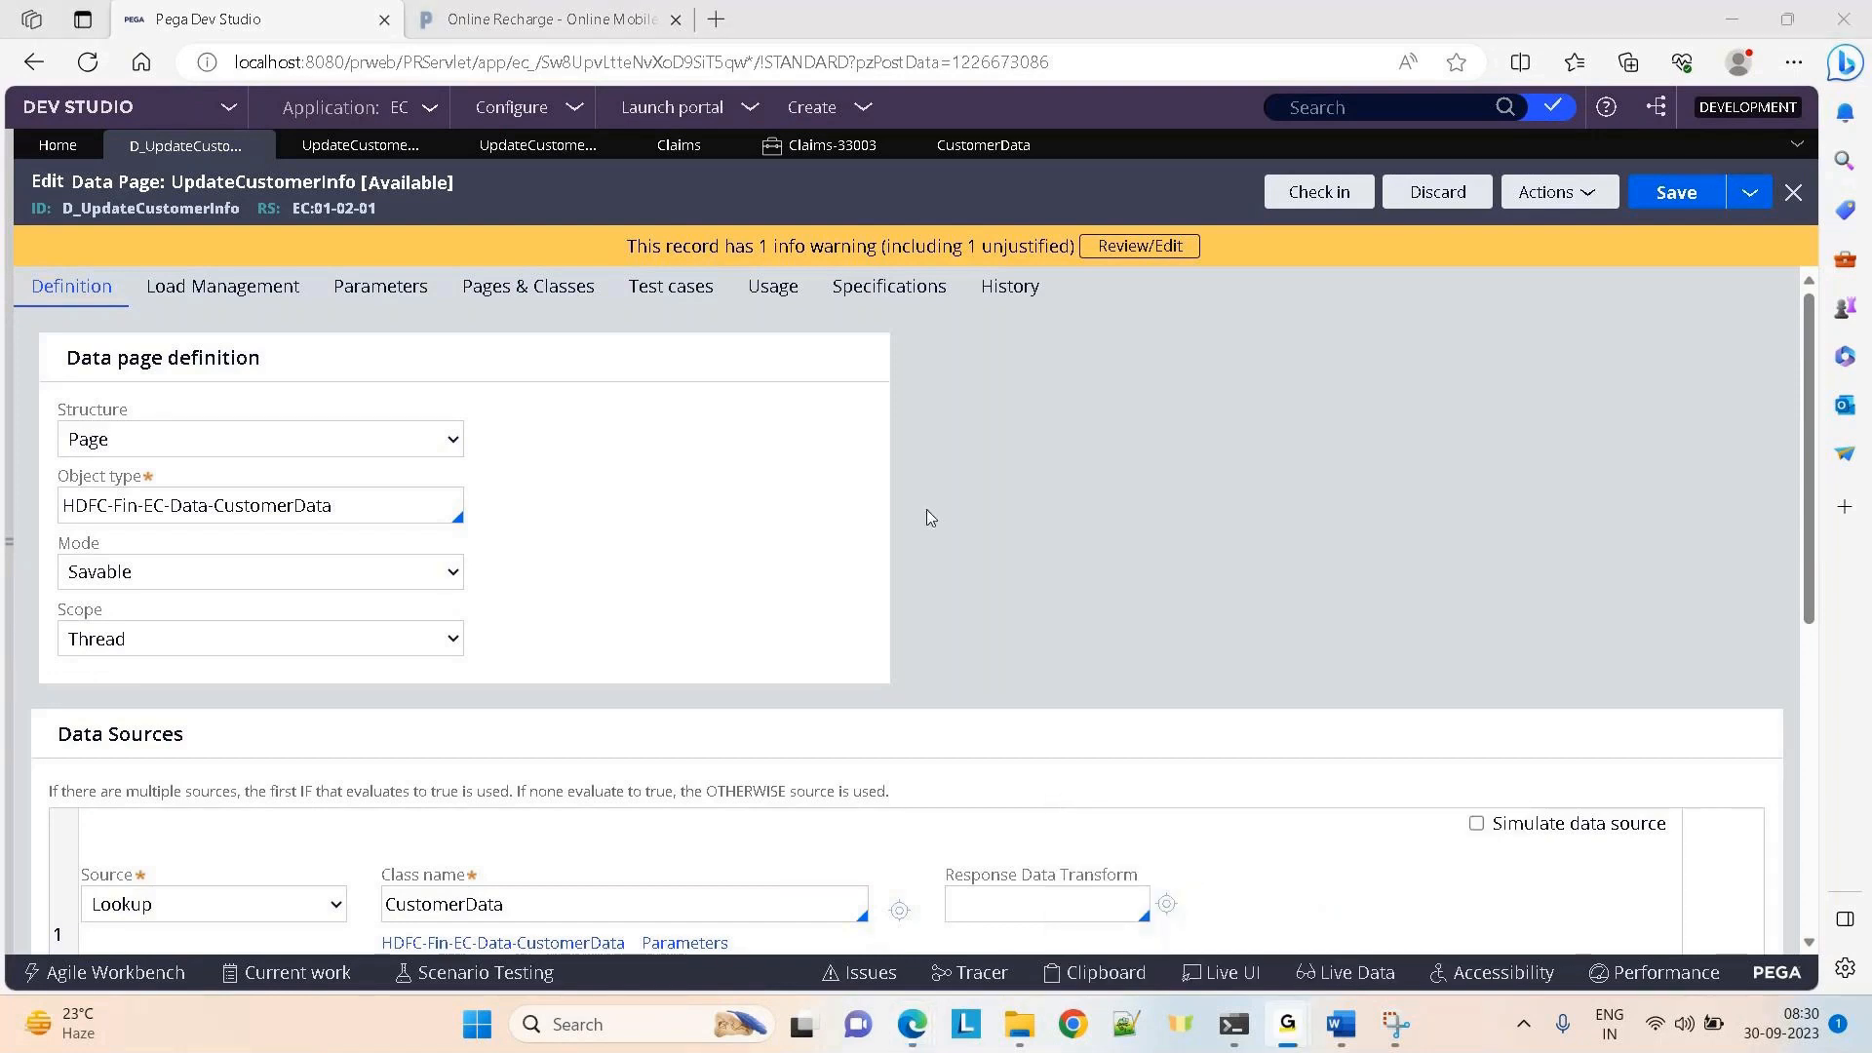